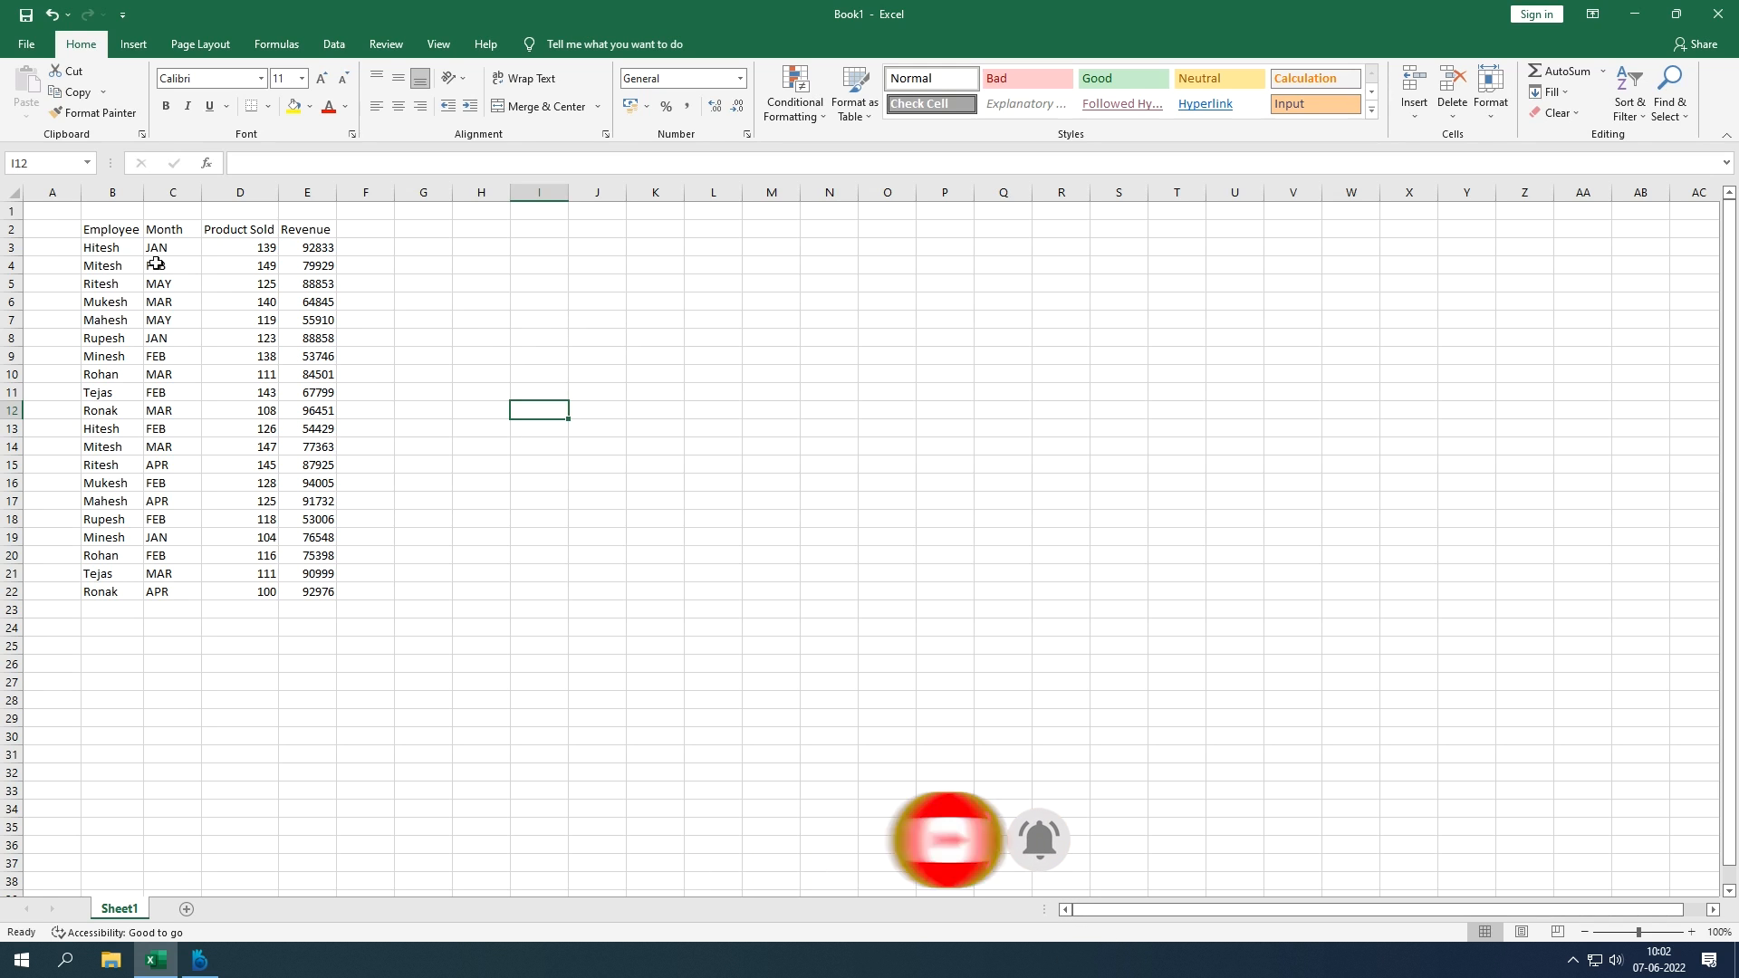
Step: Review the Employee, Month, Product Sold and Revenue headings in B2:E2, then bring up the Insert ribbon
{"action": "left_click", "coordinate": [121, 231]}
{"action": "left_click_drag", "start_coordinate": [121, 230], "coordinate": [142, 230]}
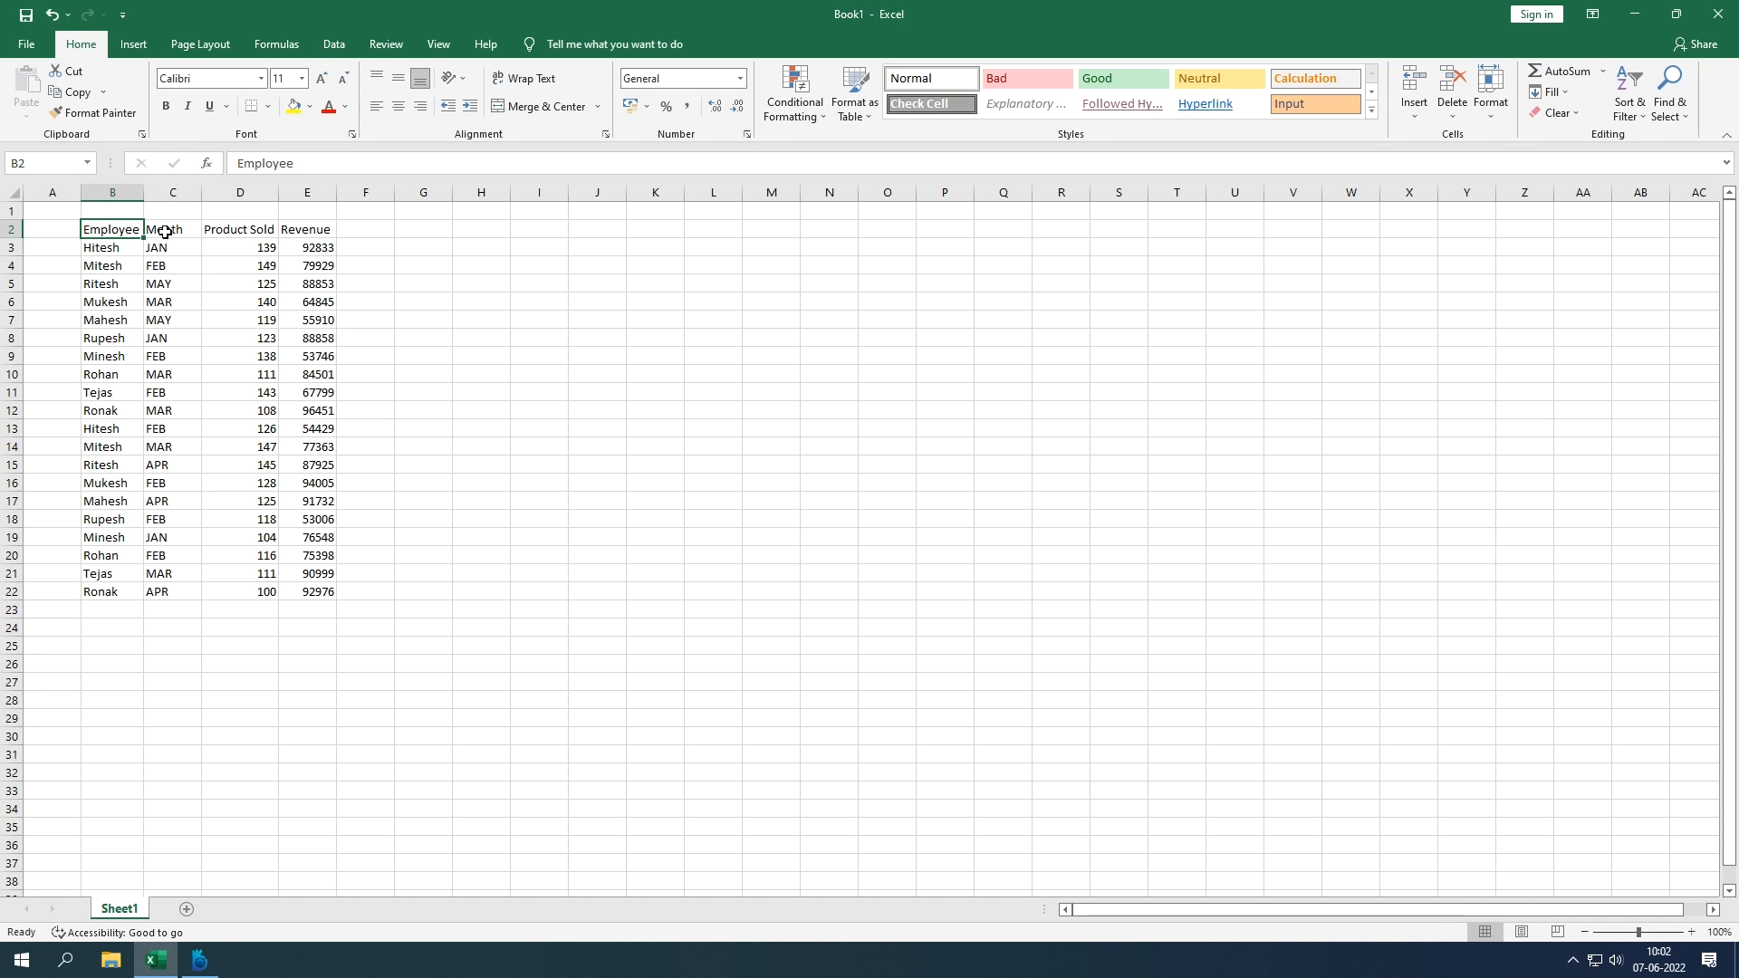
{"action": "left_click", "coordinate": [164, 231]}
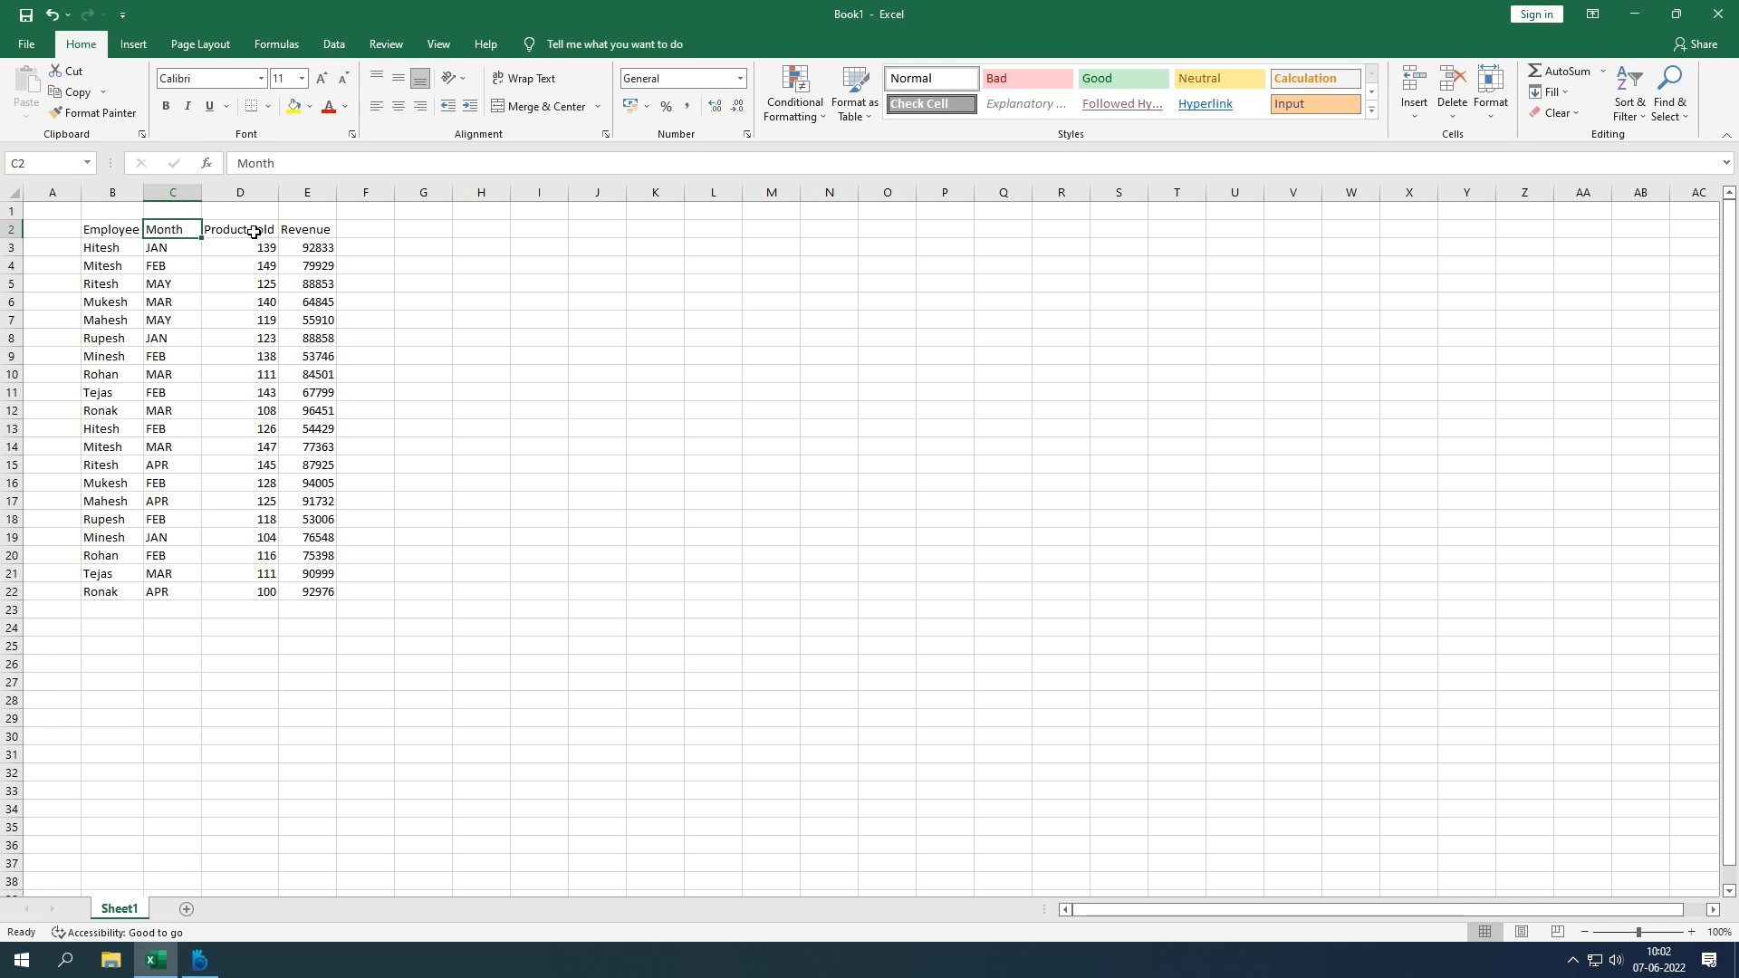
{"action": "left_click", "coordinate": [256, 235]}
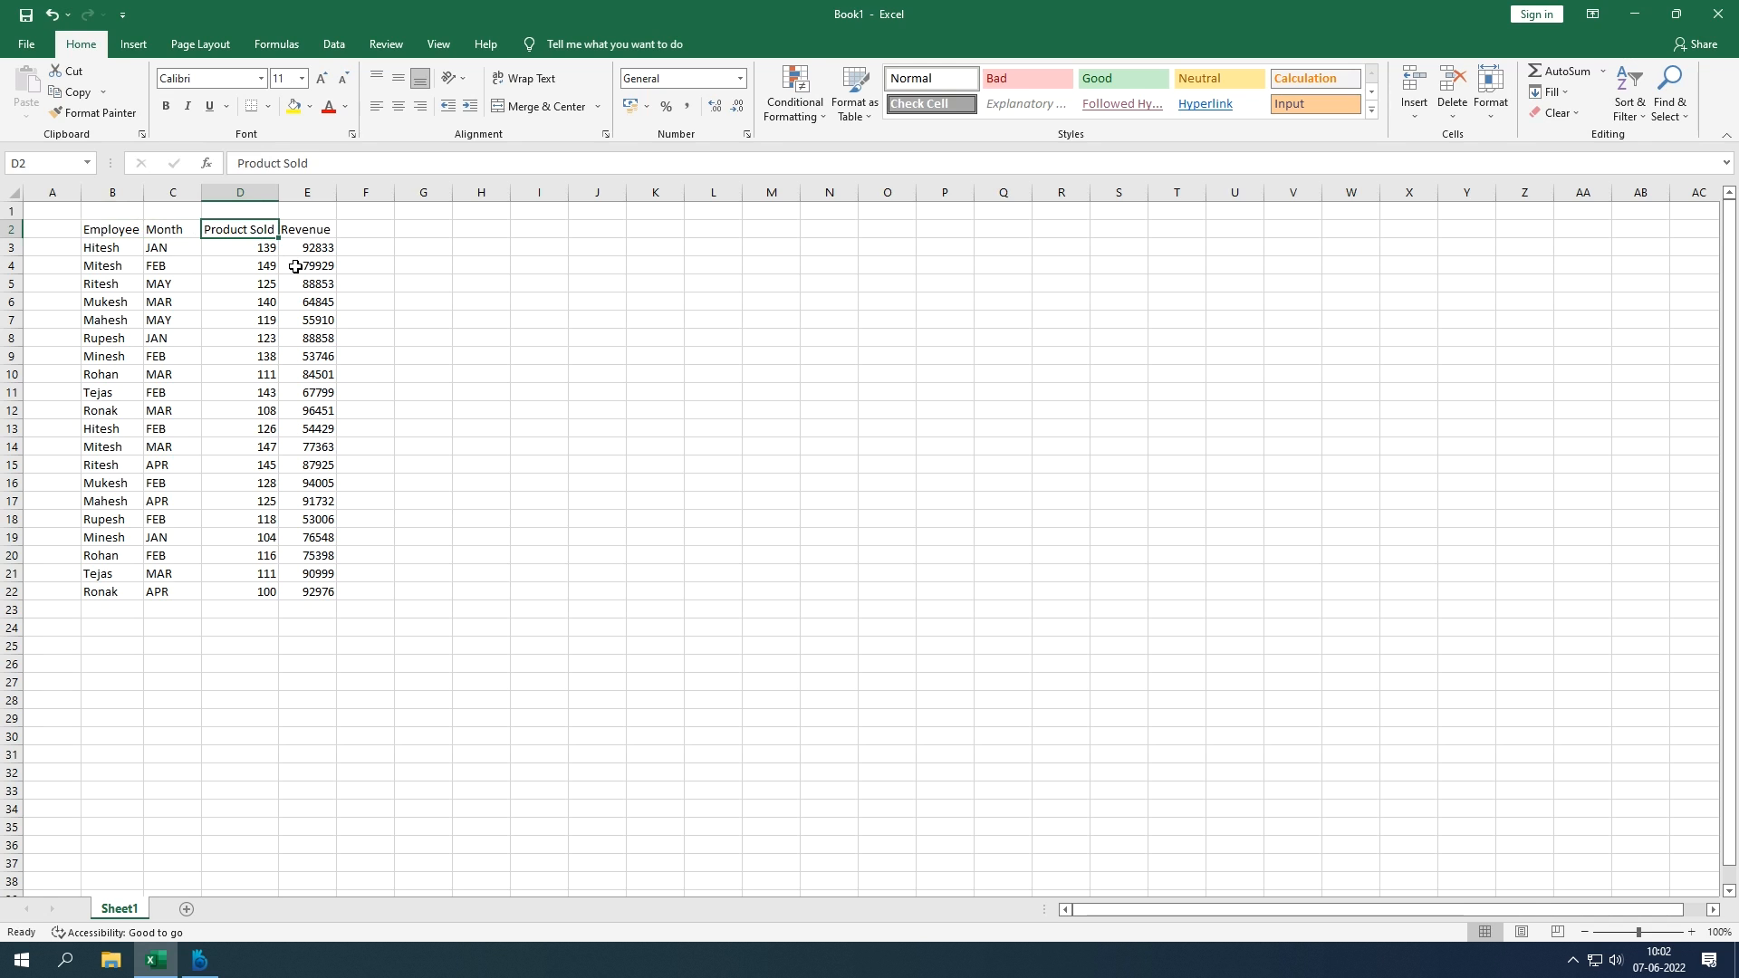
{"action": "left_click", "coordinate": [307, 232]}
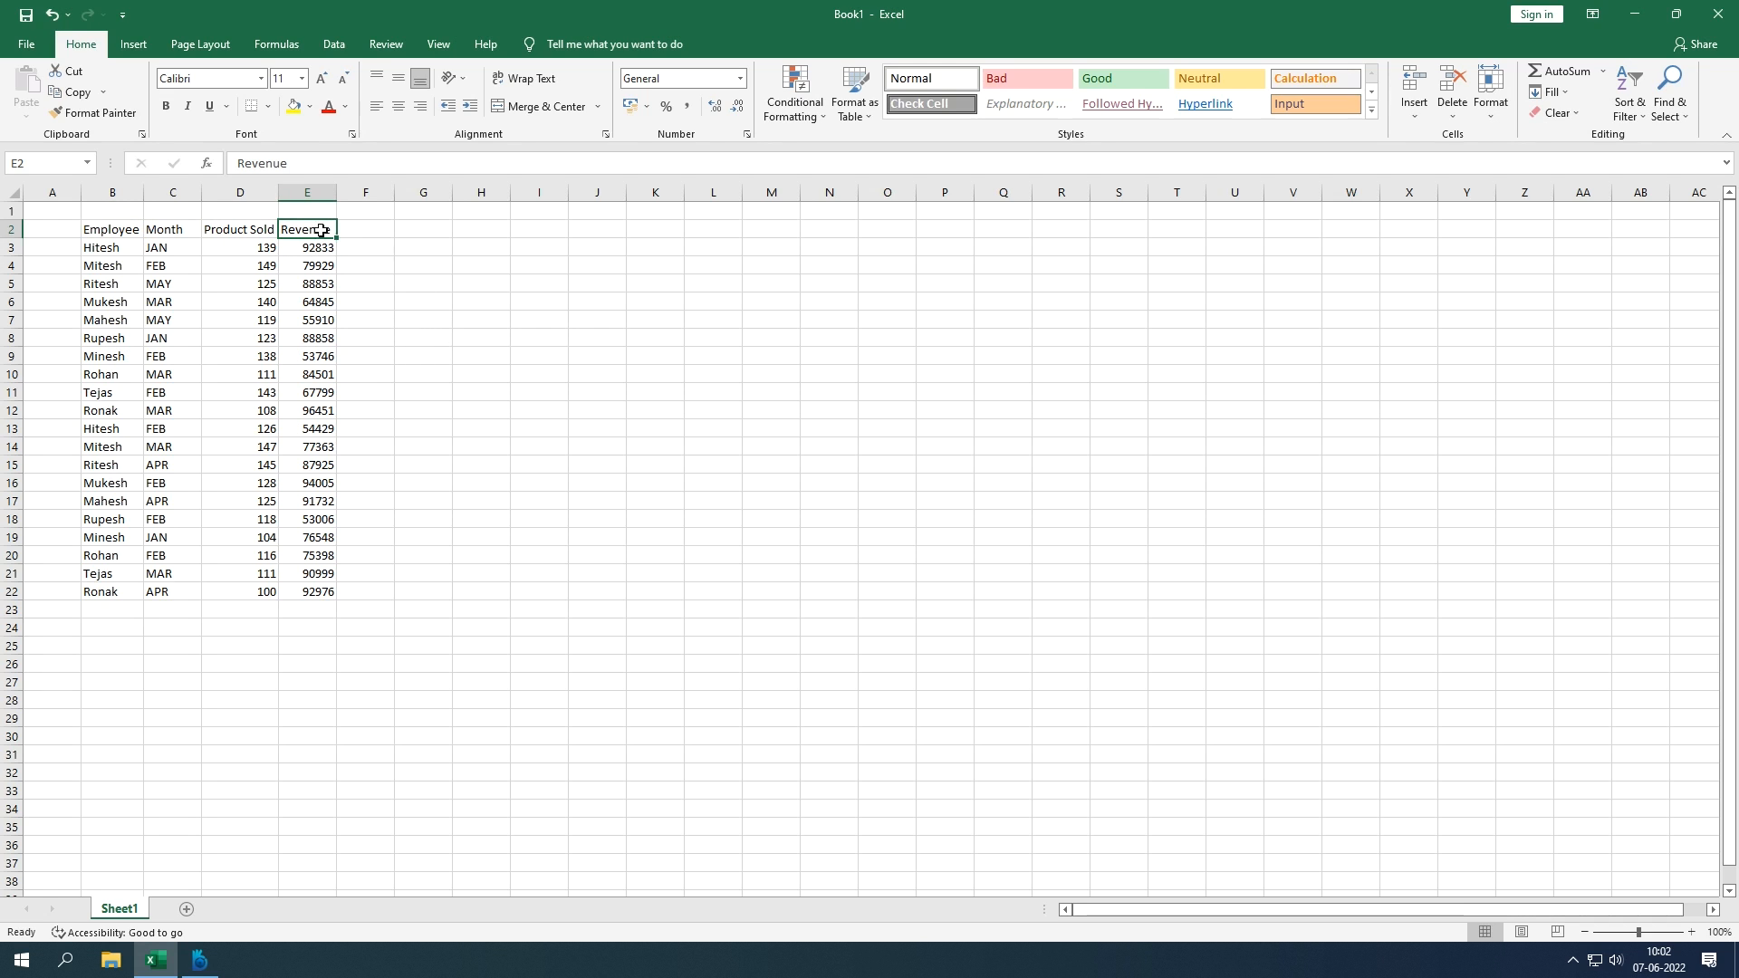
{"action": "left_click", "coordinate": [132, 44]}
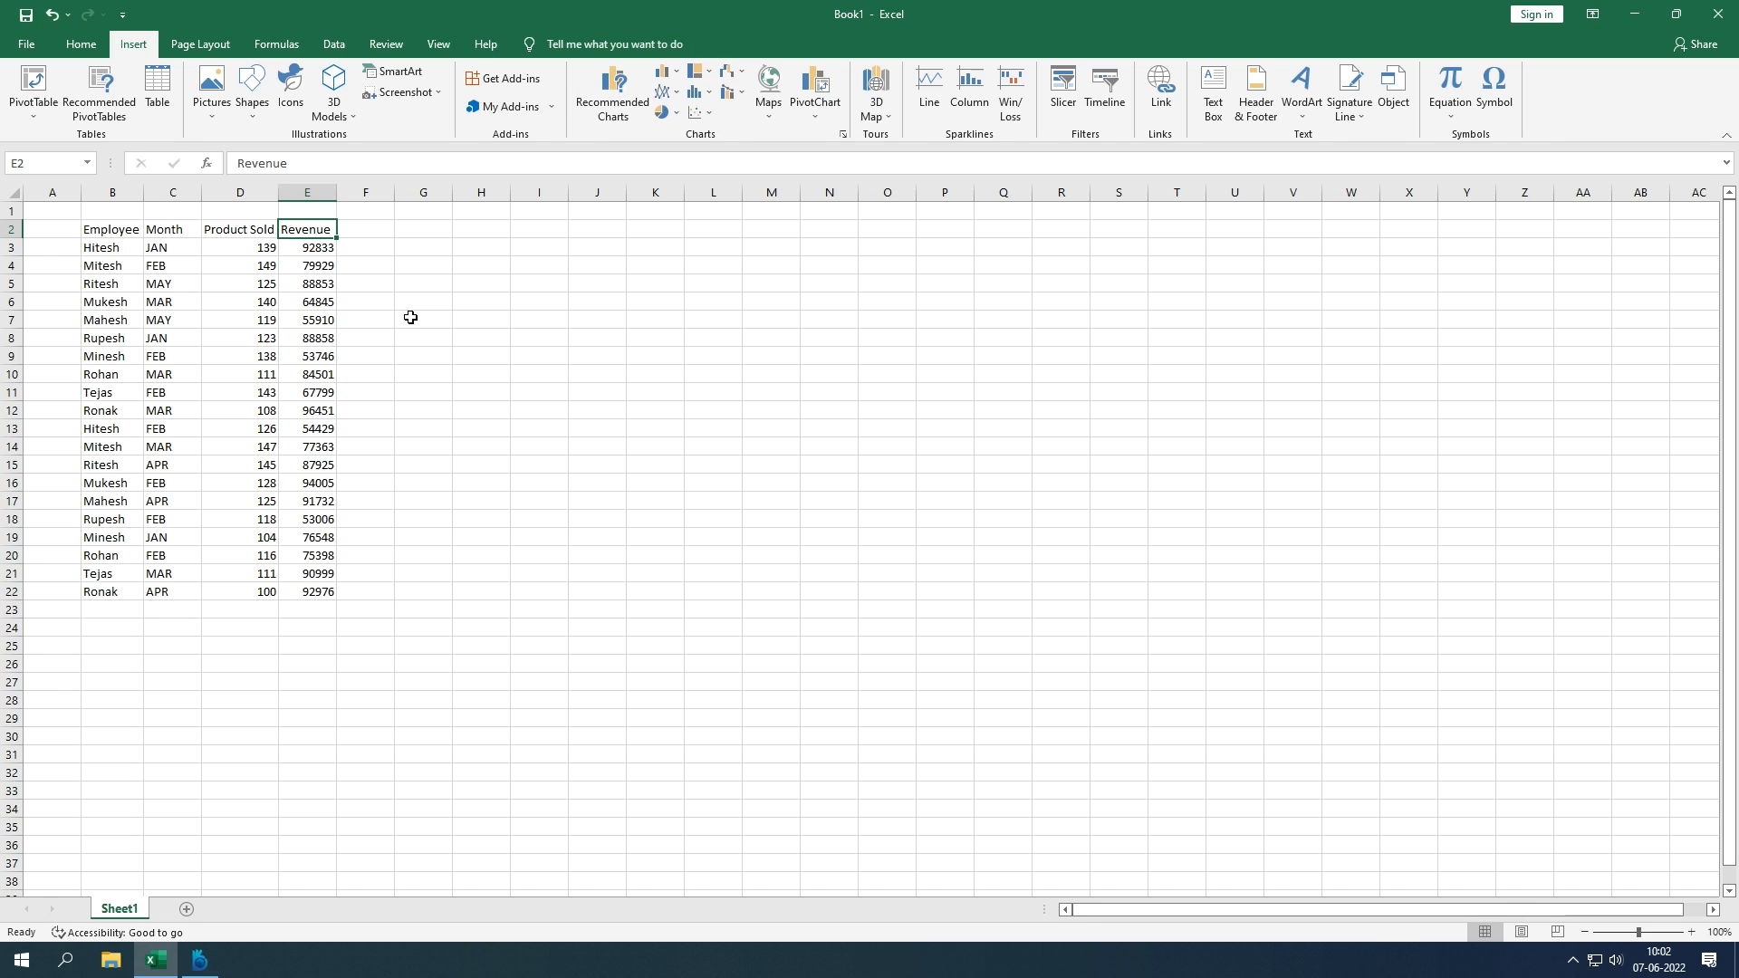
Step: Check Hitesh's JAN 139 and FEB 126 records, then select the whole table B2:E22
{"action": "left_click", "coordinate": [131, 247]}
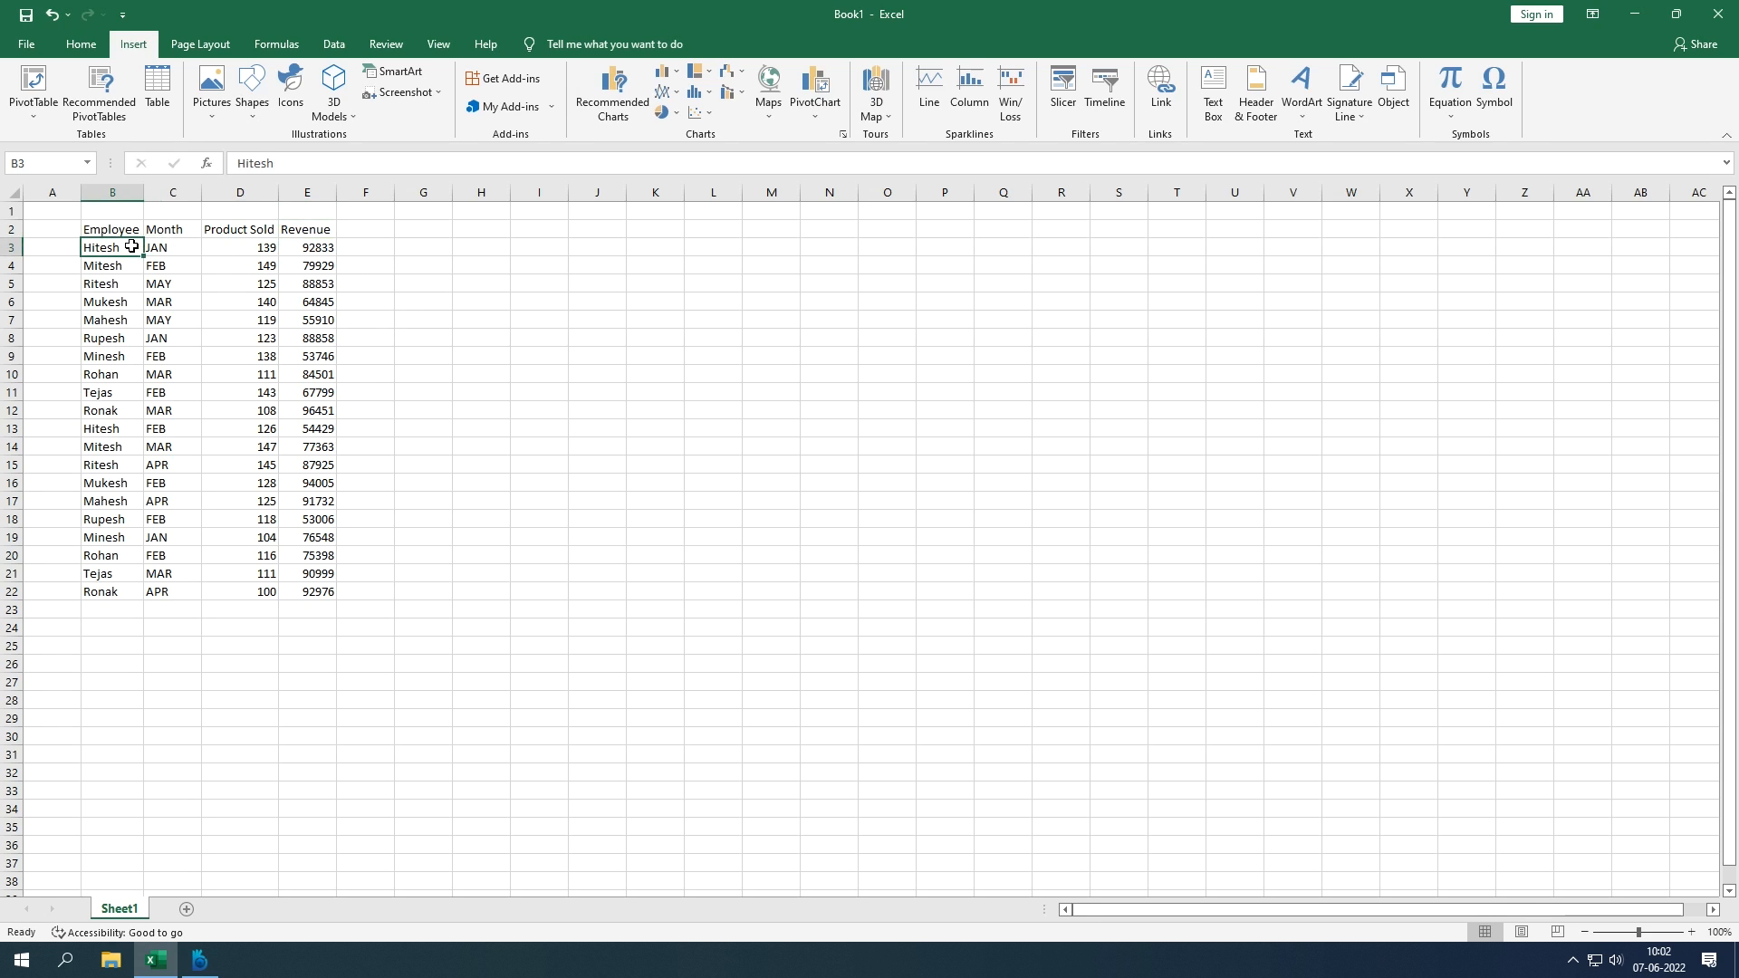
{"action": "left_click", "coordinate": [183, 252]}
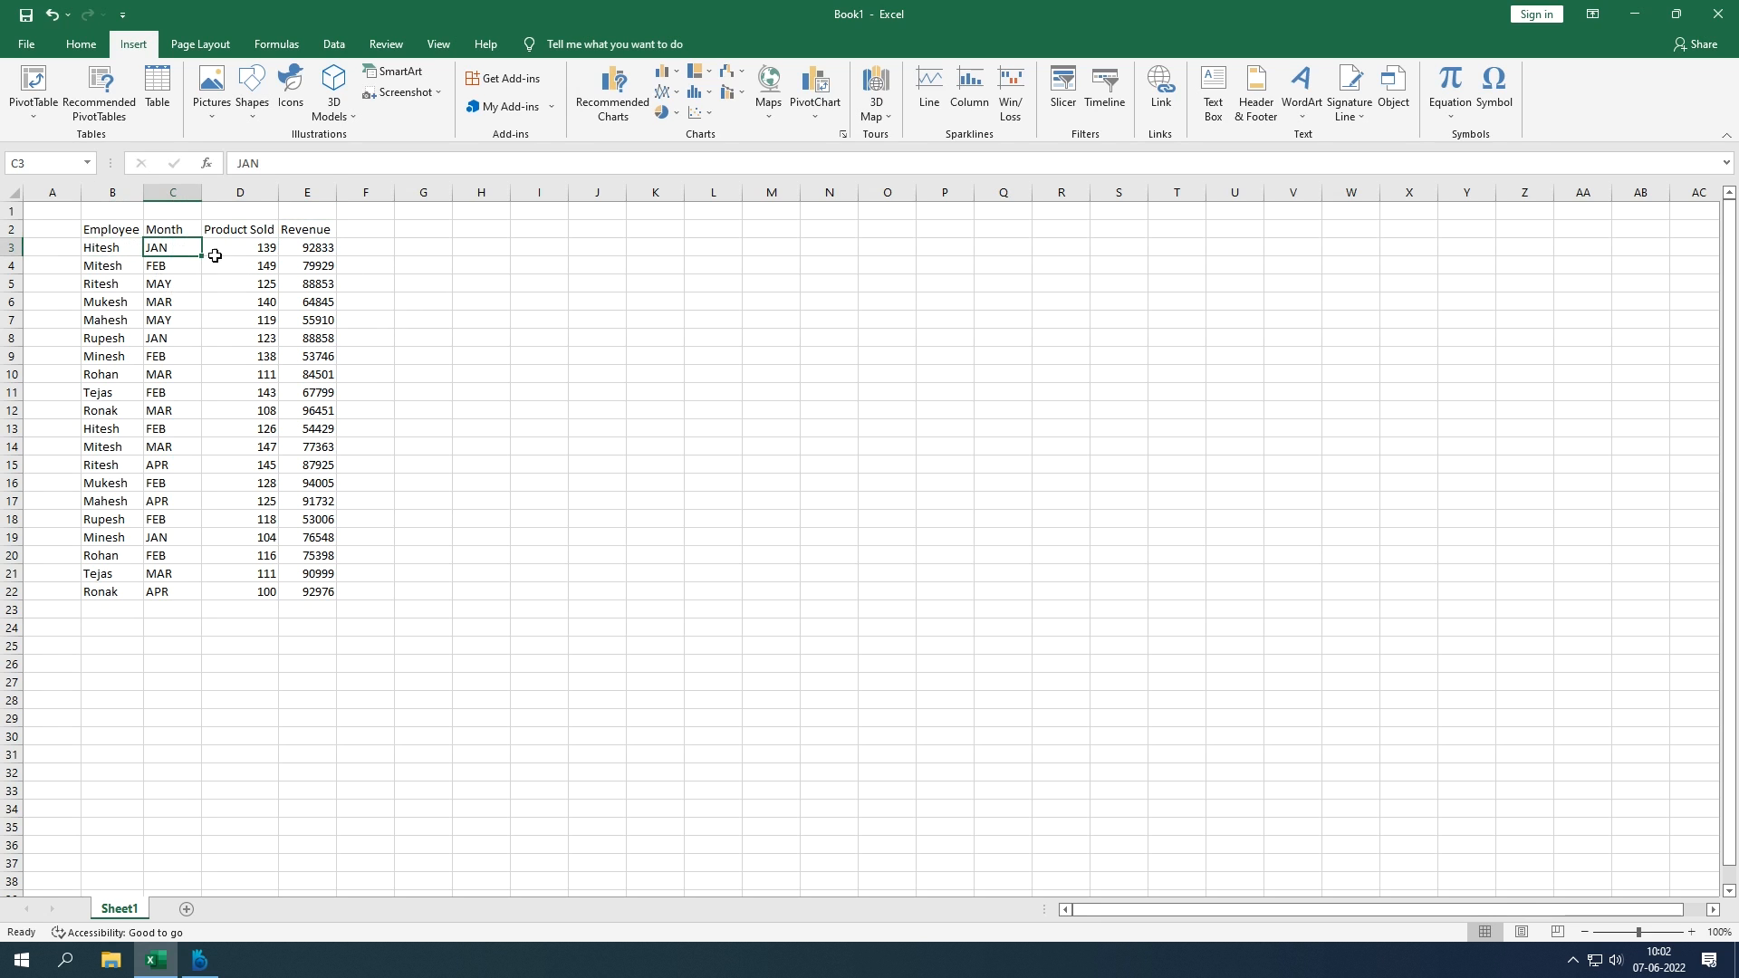
{"action": "left_click", "coordinate": [239, 252]}
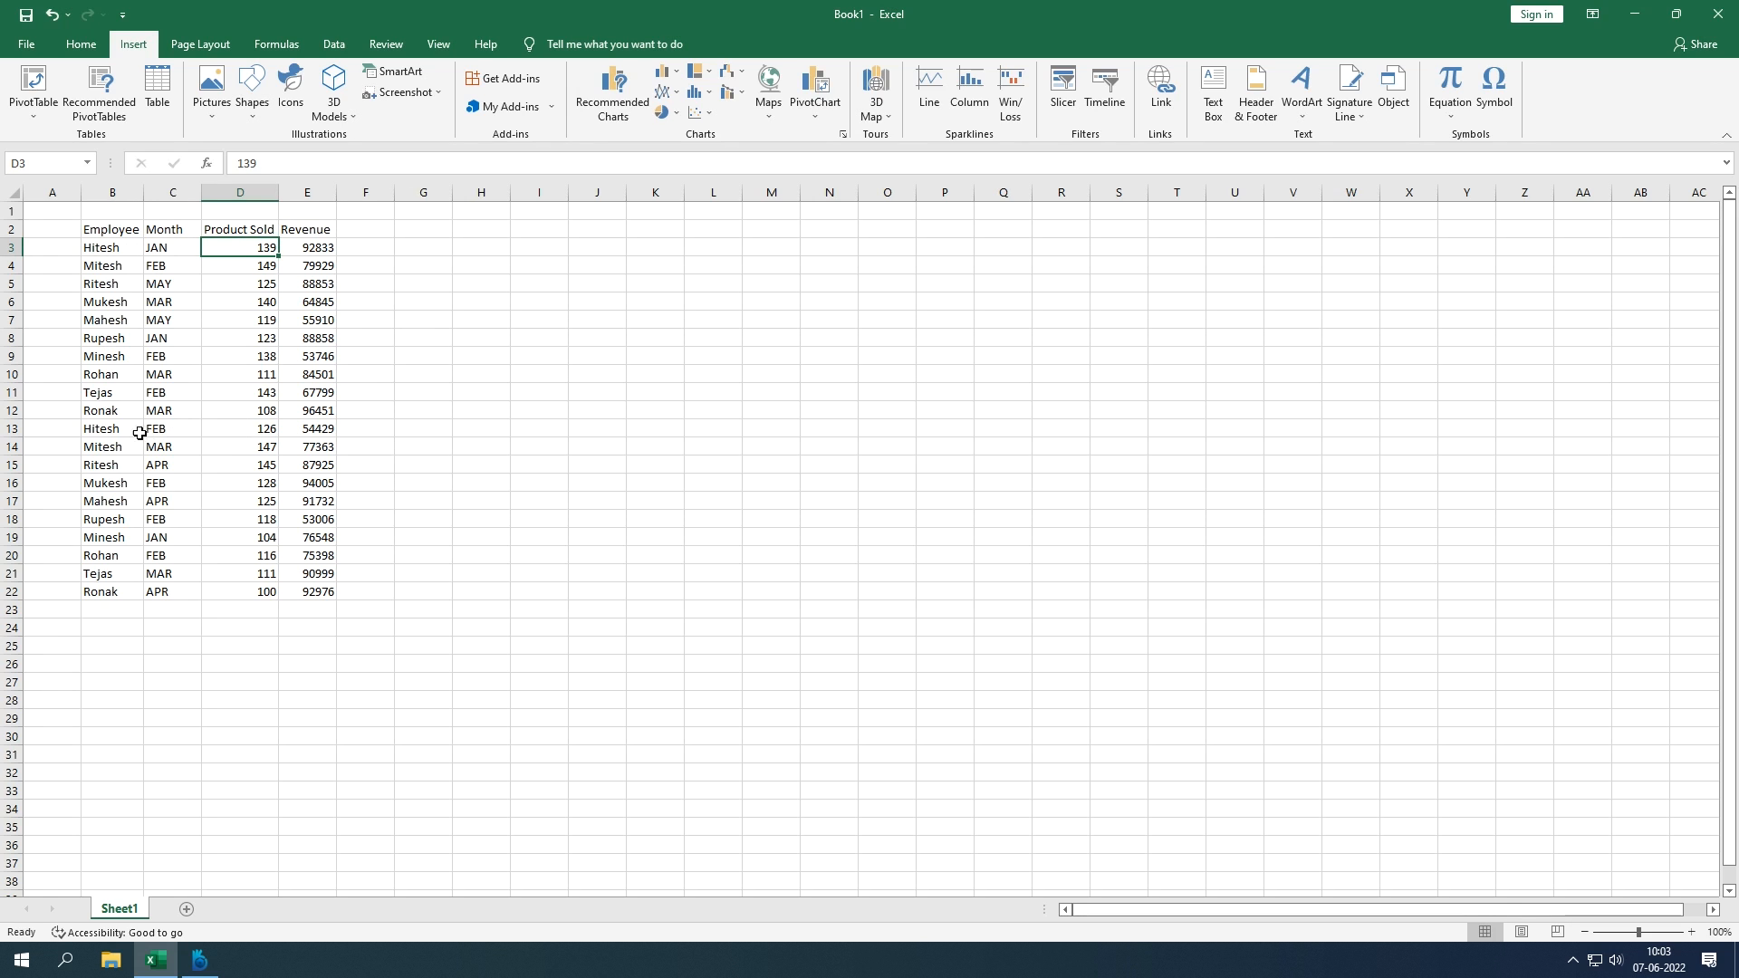
{"action": "left_click_drag", "start_coordinate": [120, 432], "coordinate": [163, 430]}
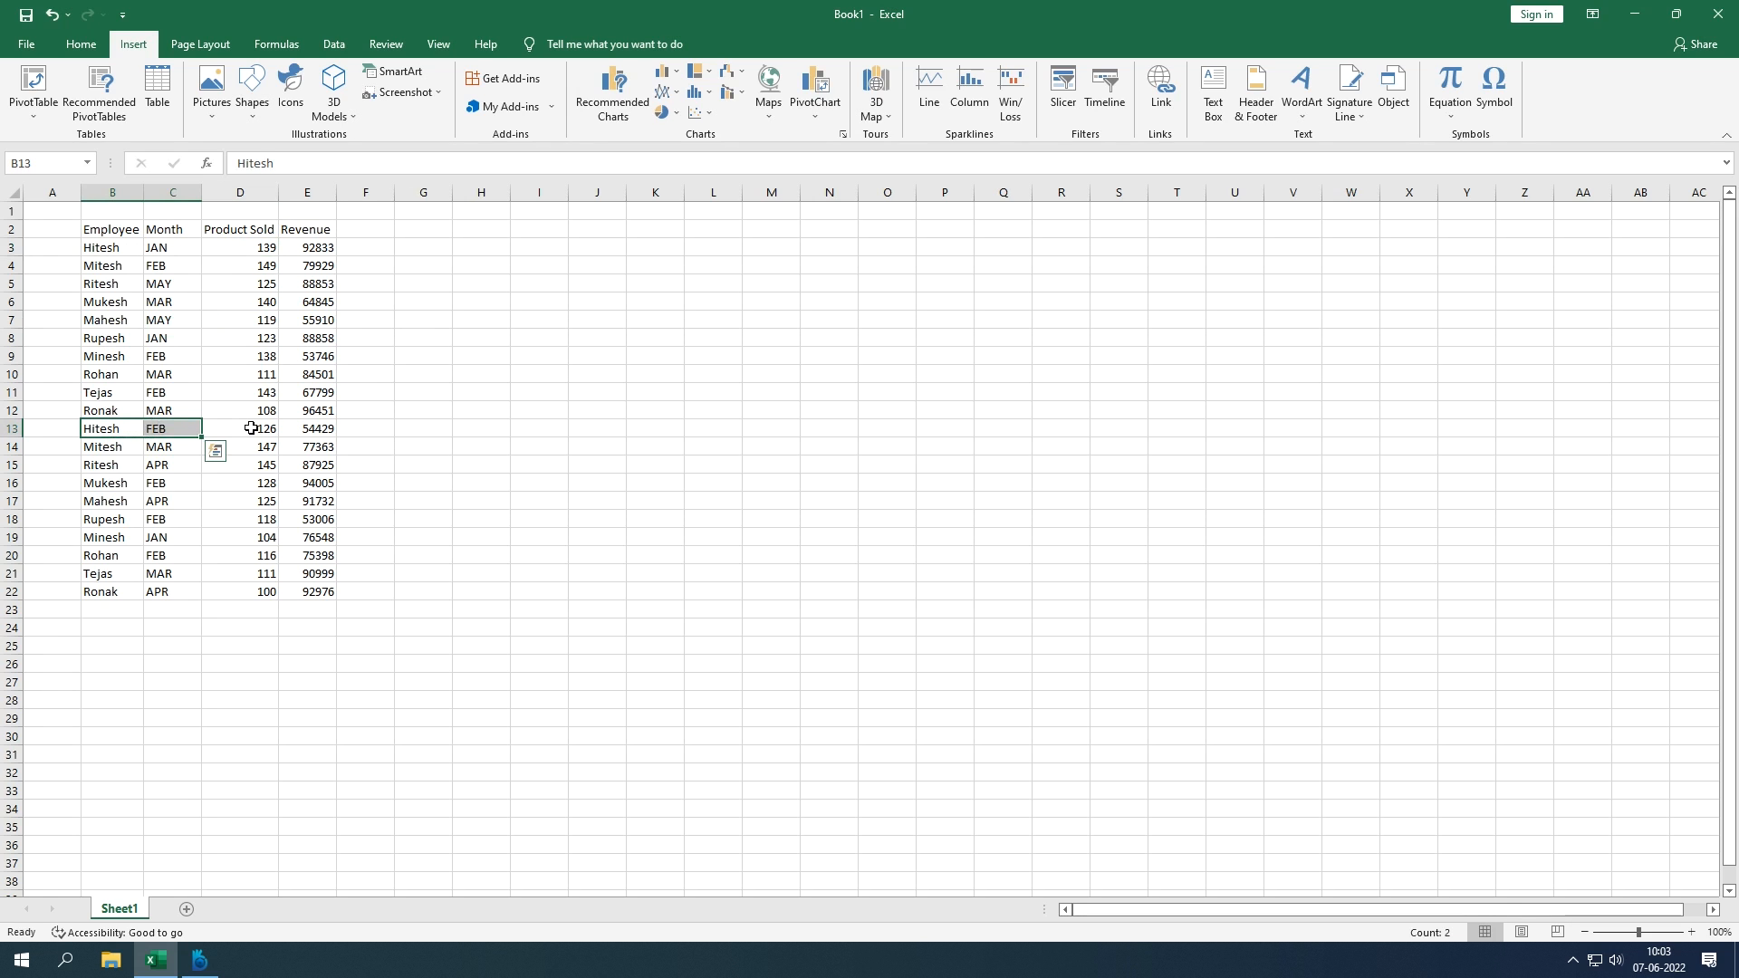
{"action": "left_click", "coordinate": [251, 428]}
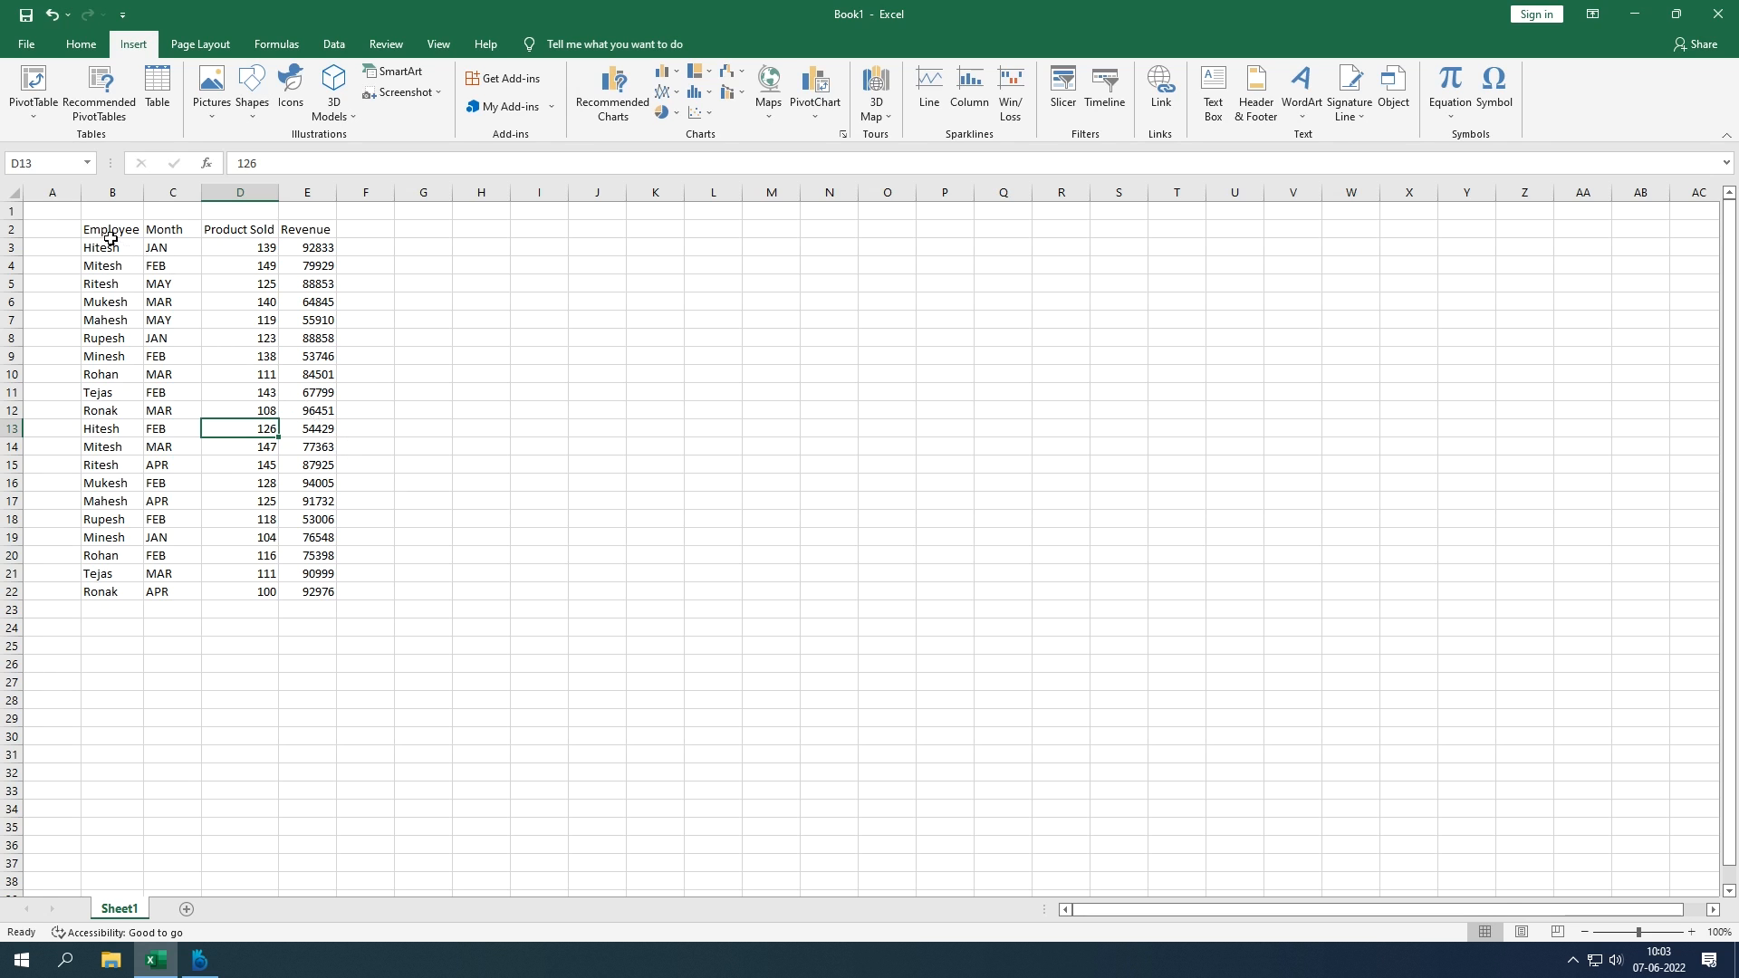
{"action": "left_click_drag", "start_coordinate": [109, 230], "coordinate": [319, 591]}
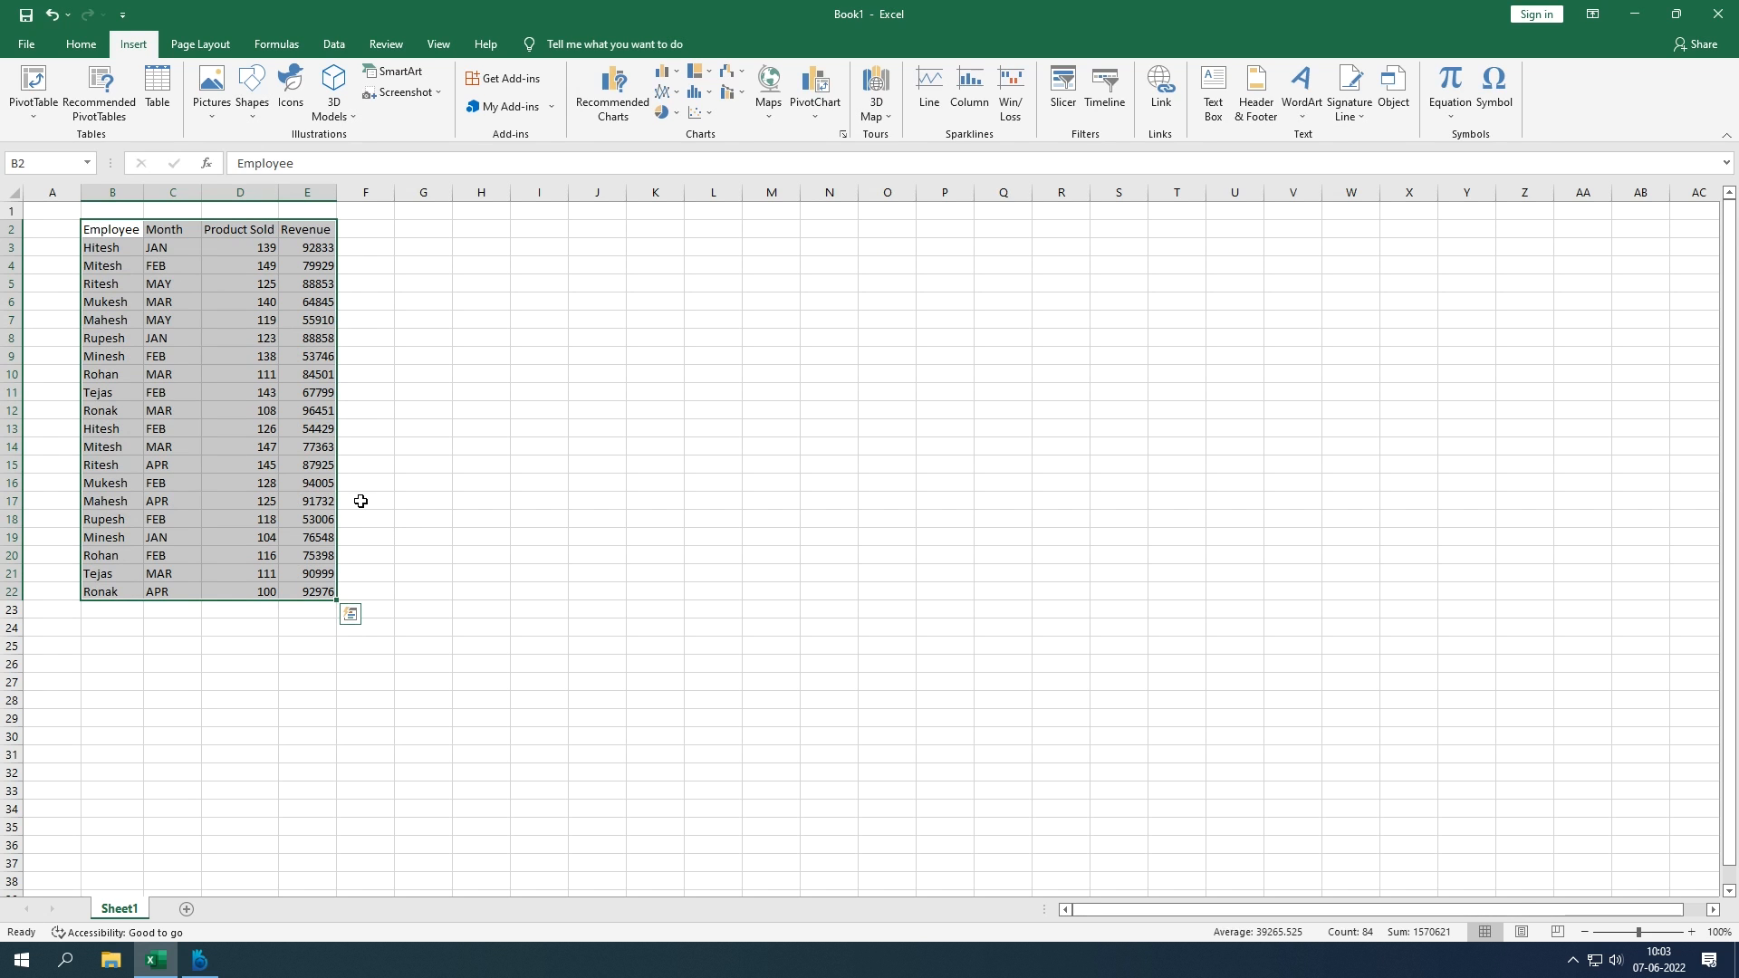
Step: Insert a PivotTable from the B2:E22 range on the existing worksheet at cell H2
{"action": "left_click", "coordinate": [39, 126]}
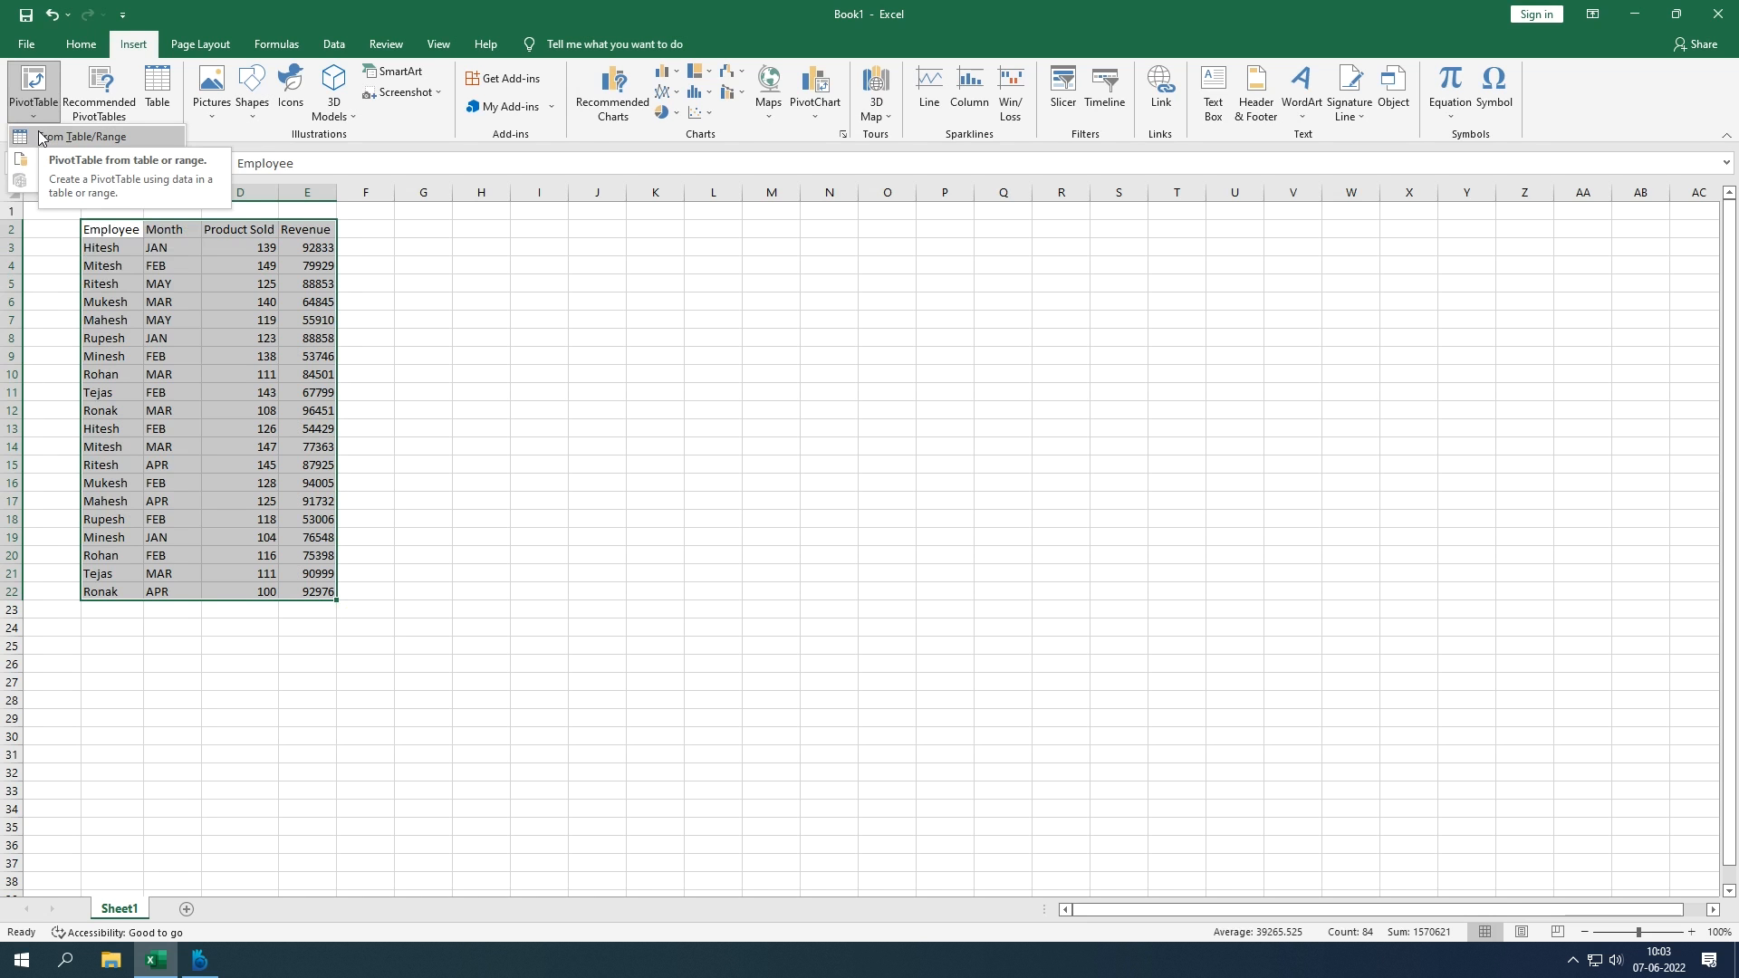
{"action": "left_click", "coordinate": [41, 138]}
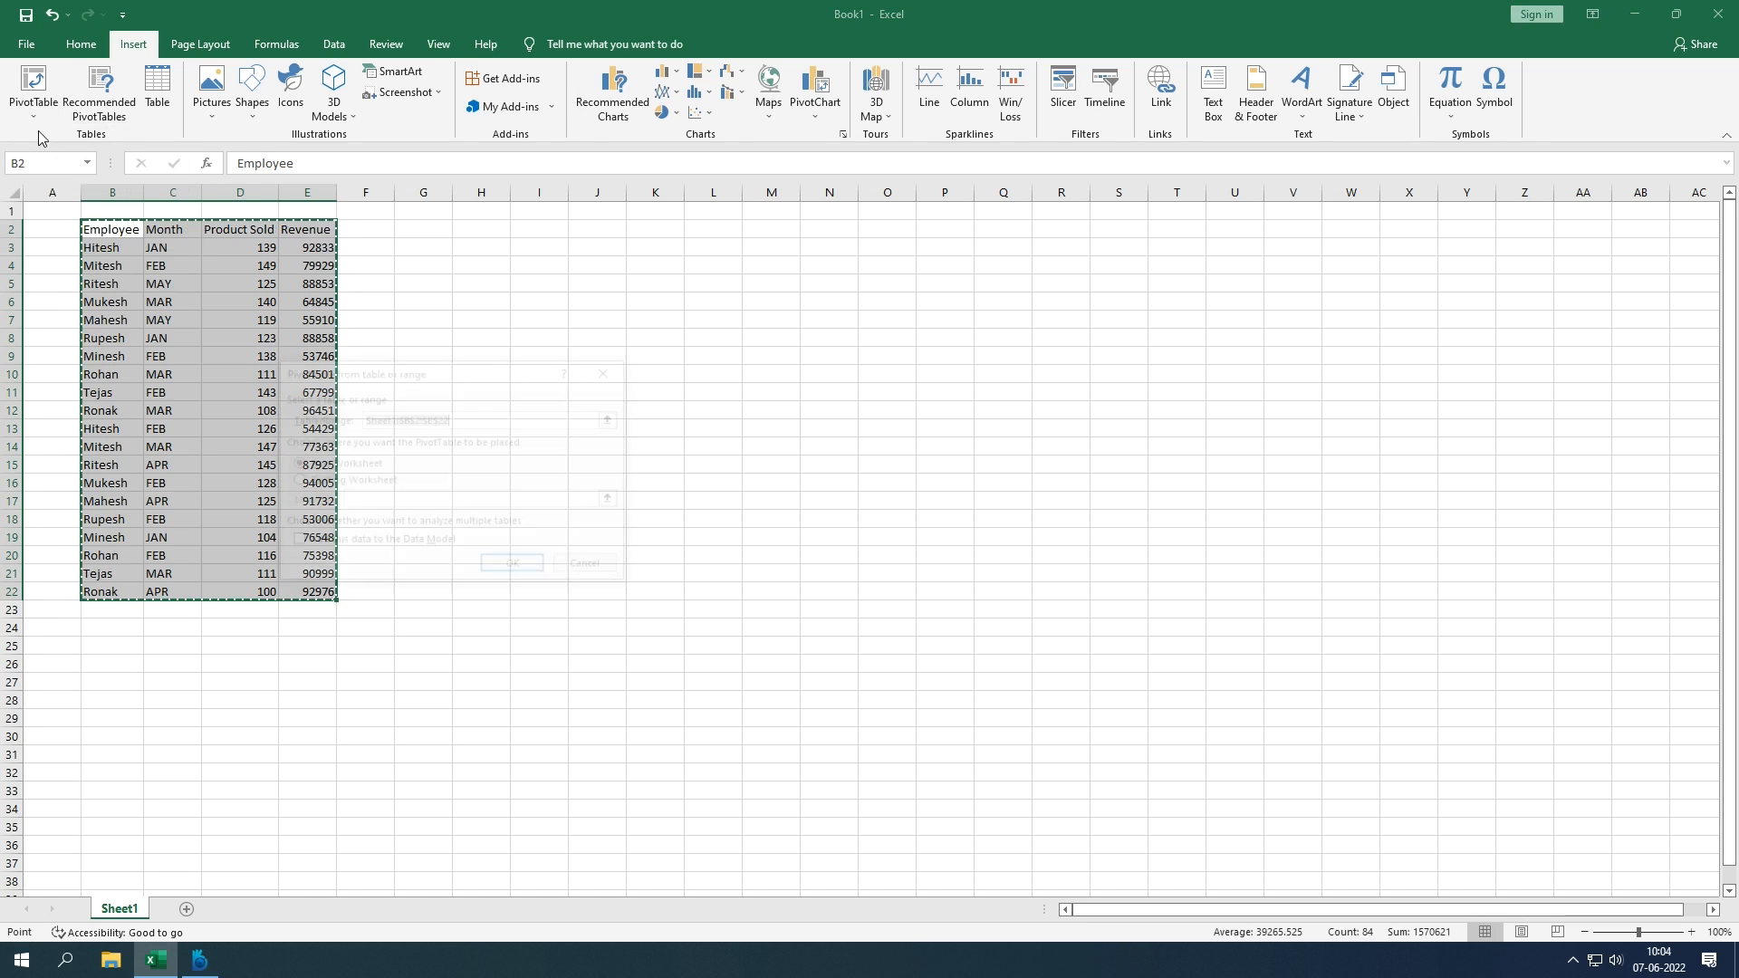
{"action": "left_click_drag", "start_coordinate": [454, 377], "coordinate": [618, 325]}
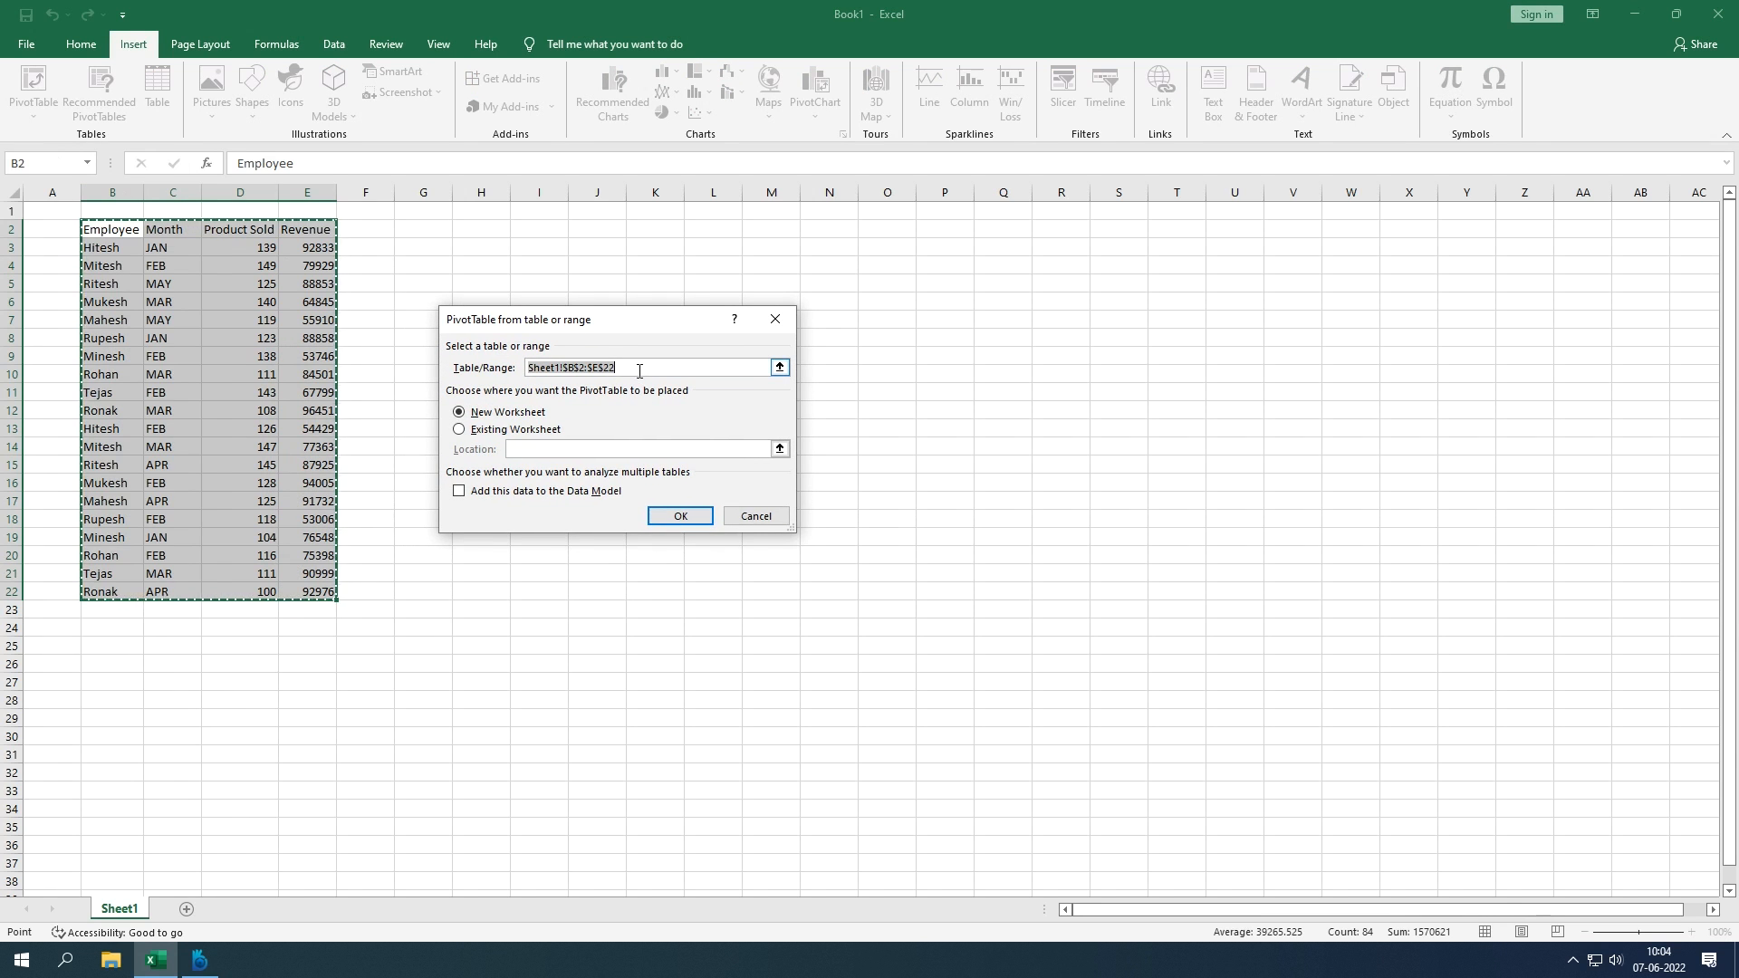
{"action": "left_click", "coordinate": [570, 371]}
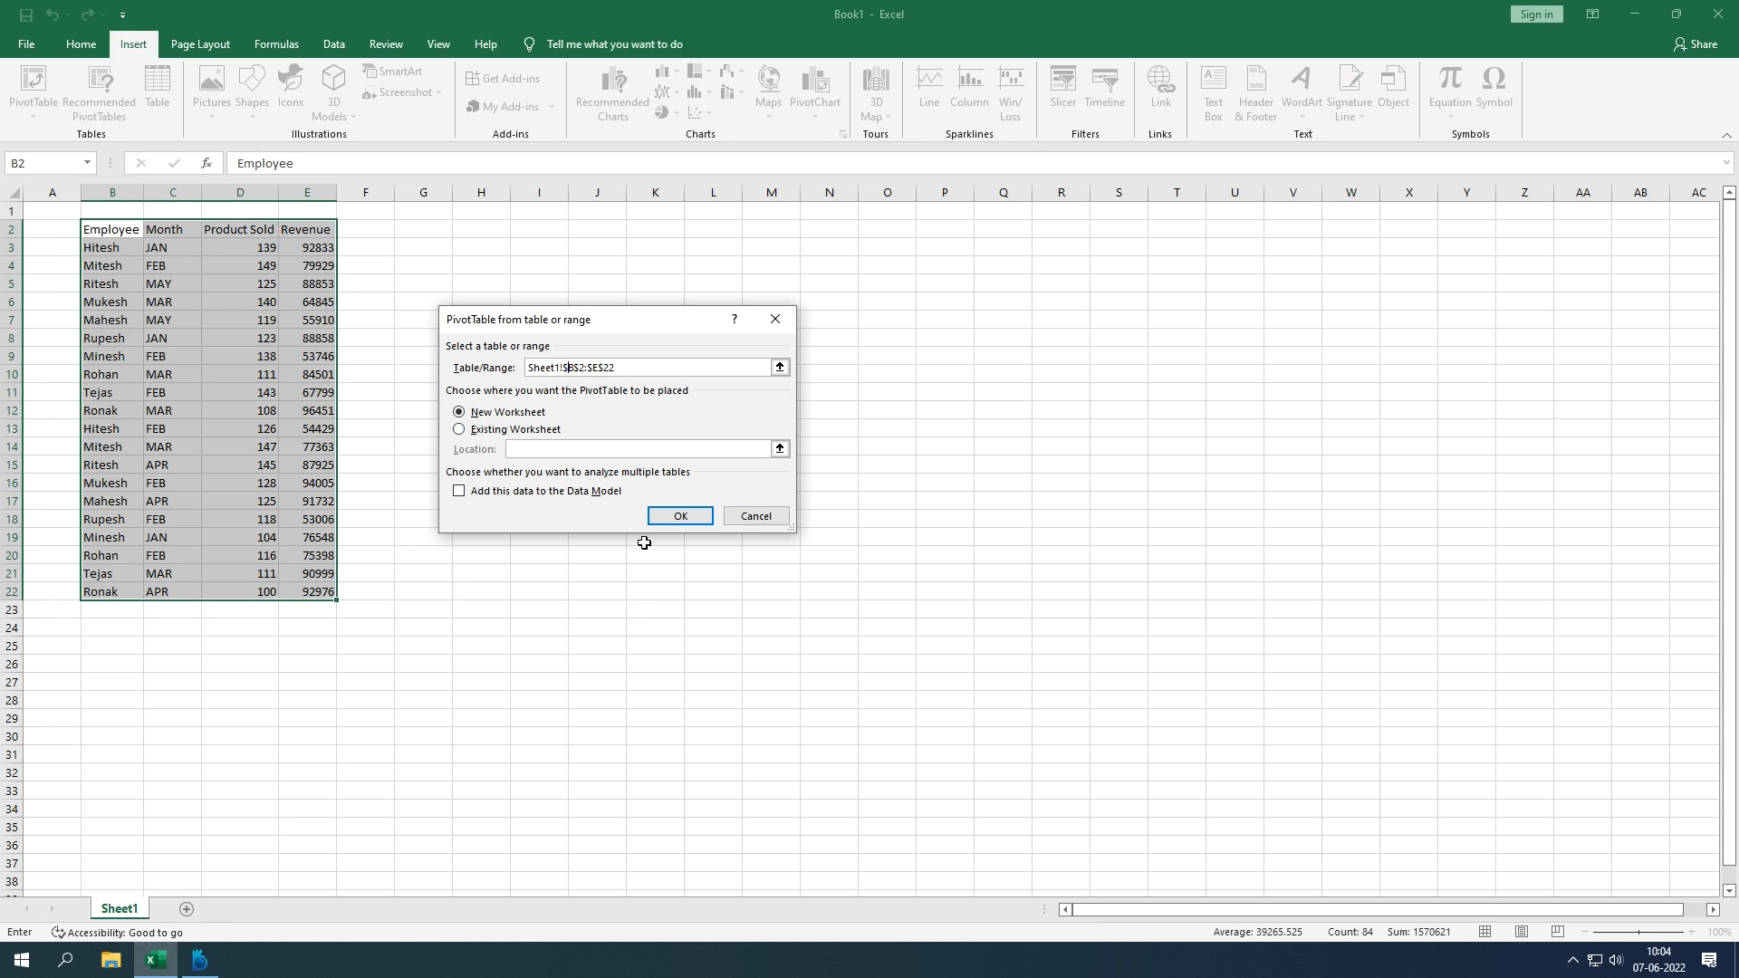
{"action": "left_click", "coordinate": [499, 432]}
{"action": "left_click", "coordinate": [779, 450]}
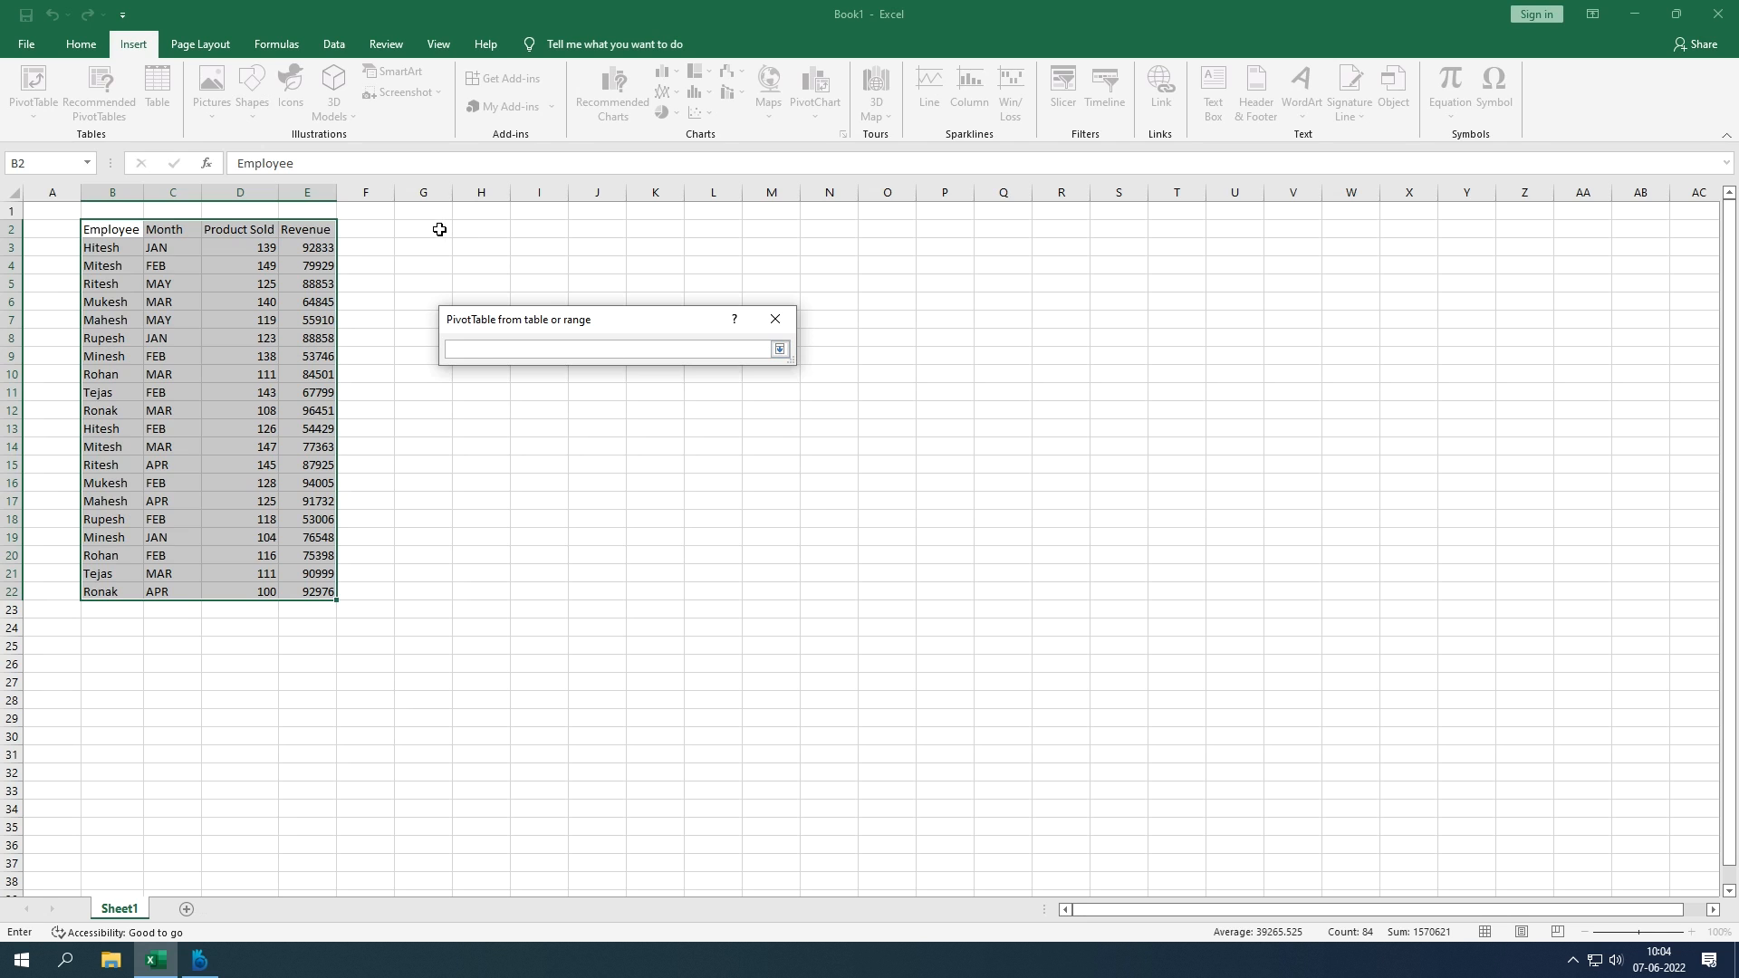
{"action": "left_click", "coordinate": [490, 232]}
{"action": "key", "text": "Return"}
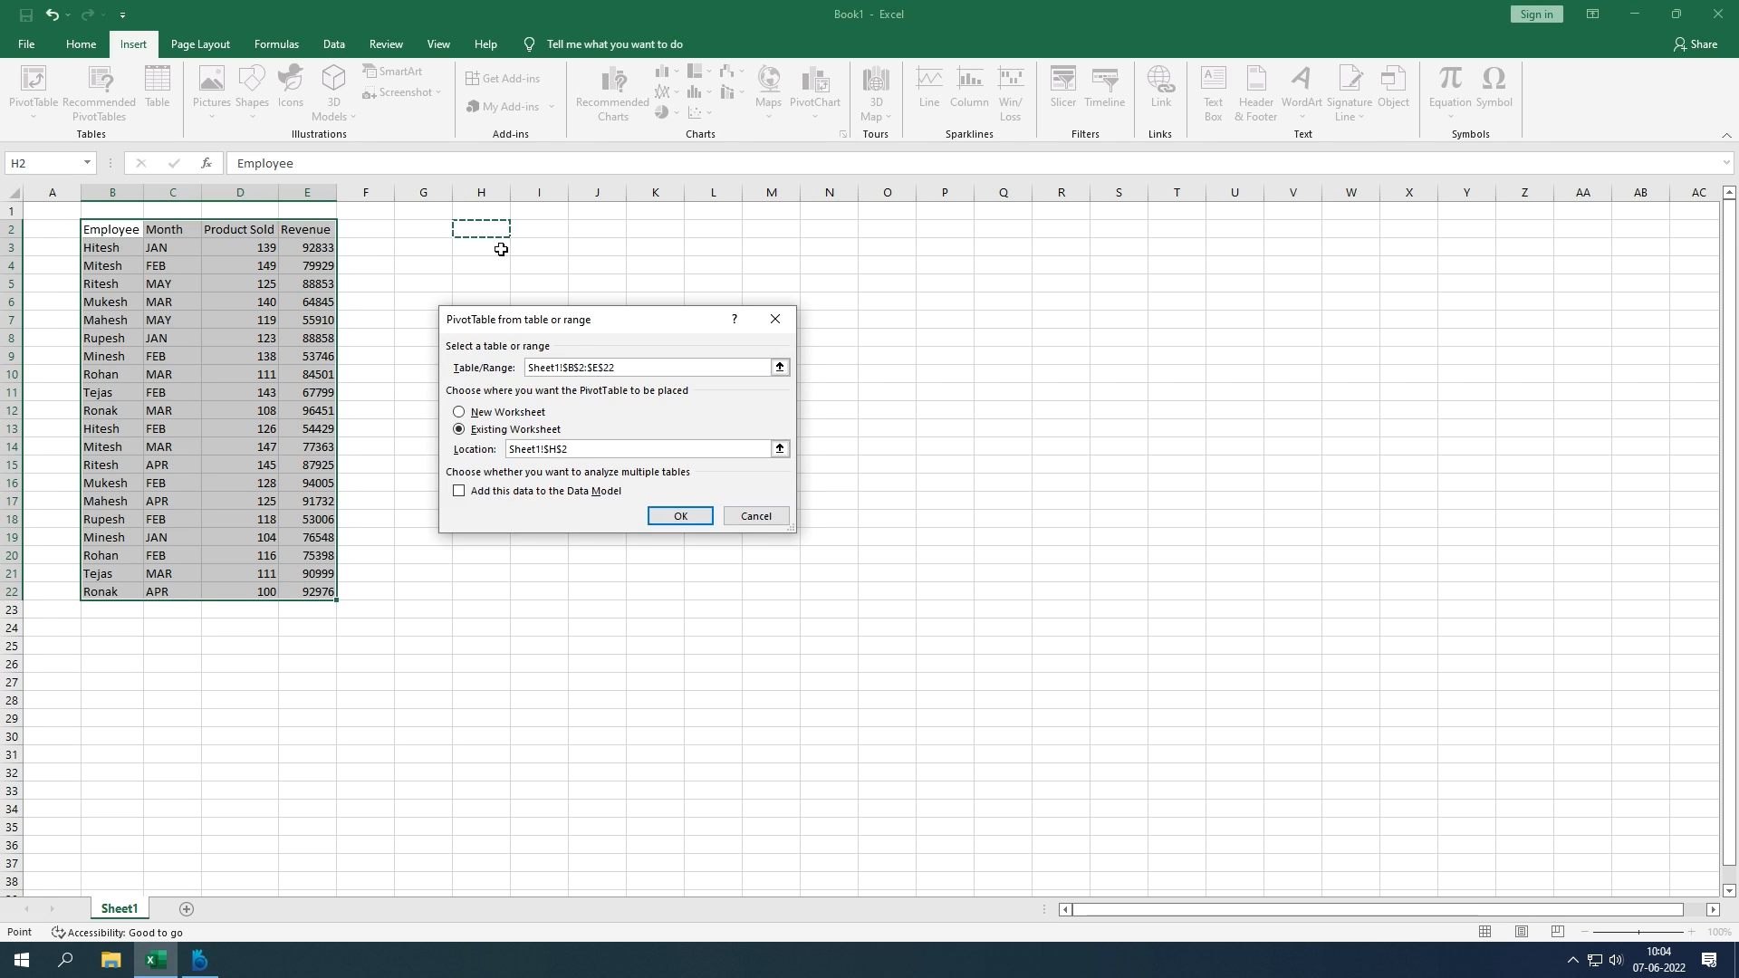
{"action": "left_click", "coordinate": [689, 518]}
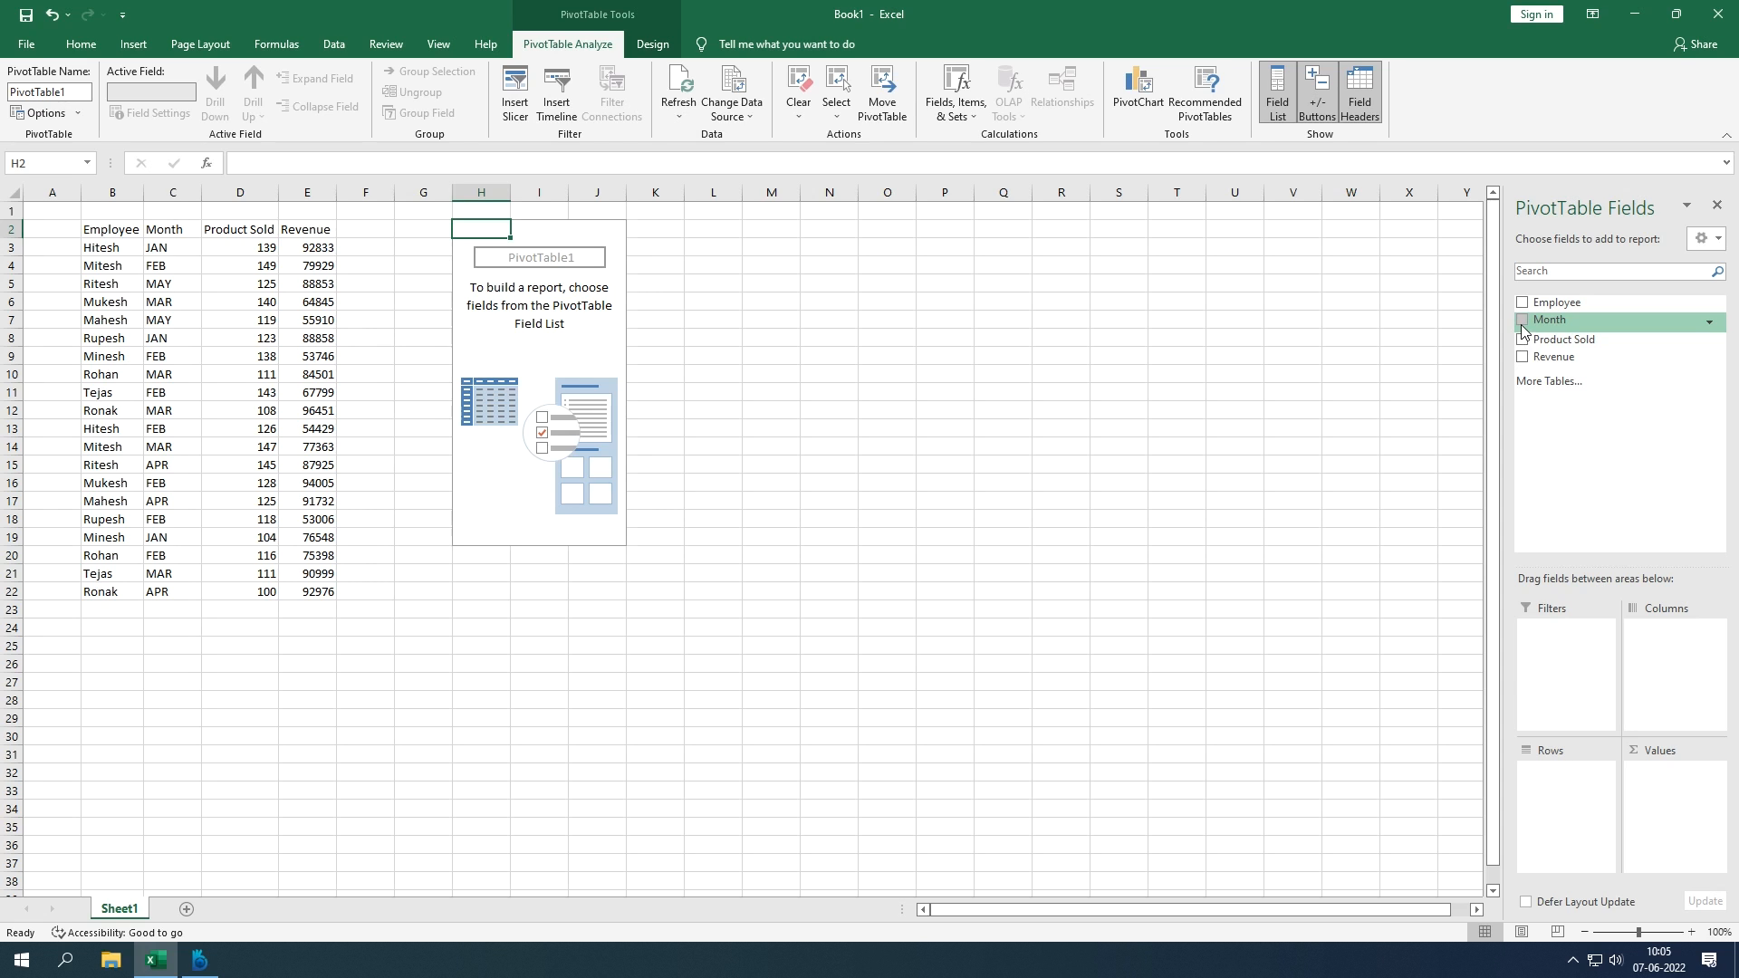
Step: Put Month in Rows and Product Sold in Values, then check the monthly totals and 2515 grand total
{"action": "left_click_drag", "start_coordinate": [1524, 323], "coordinate": [1551, 780]}
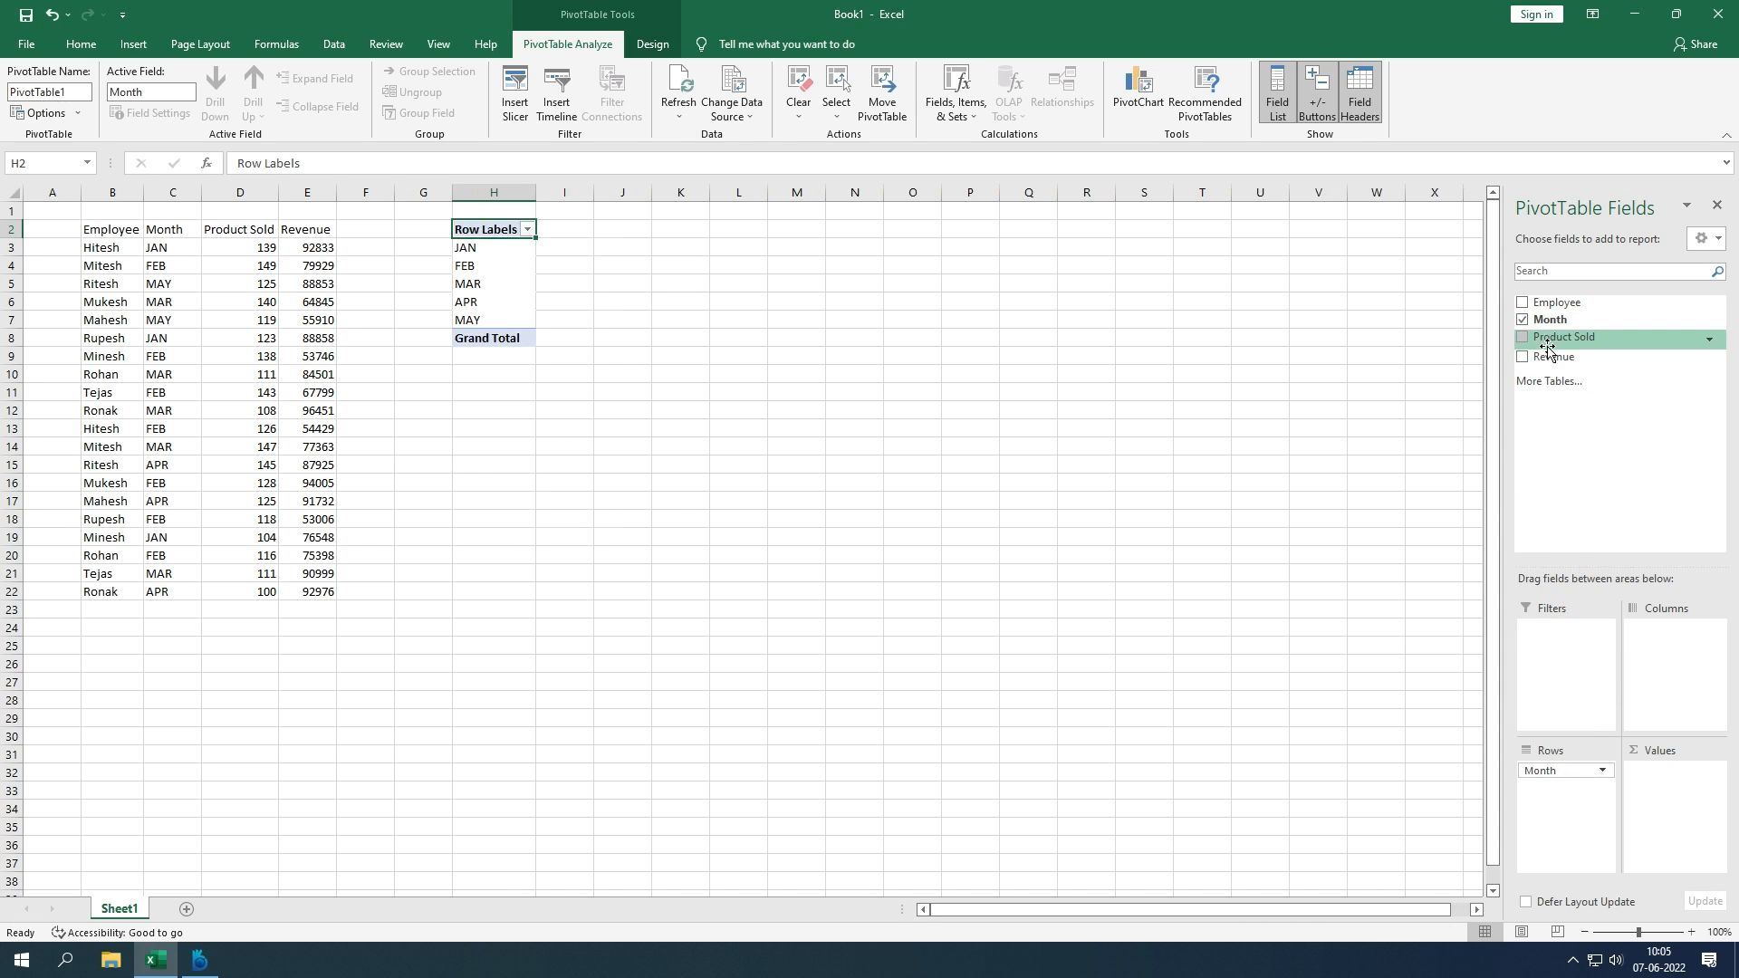
{"action": "left_click_drag", "start_coordinate": [1551, 343], "coordinate": [1665, 784]}
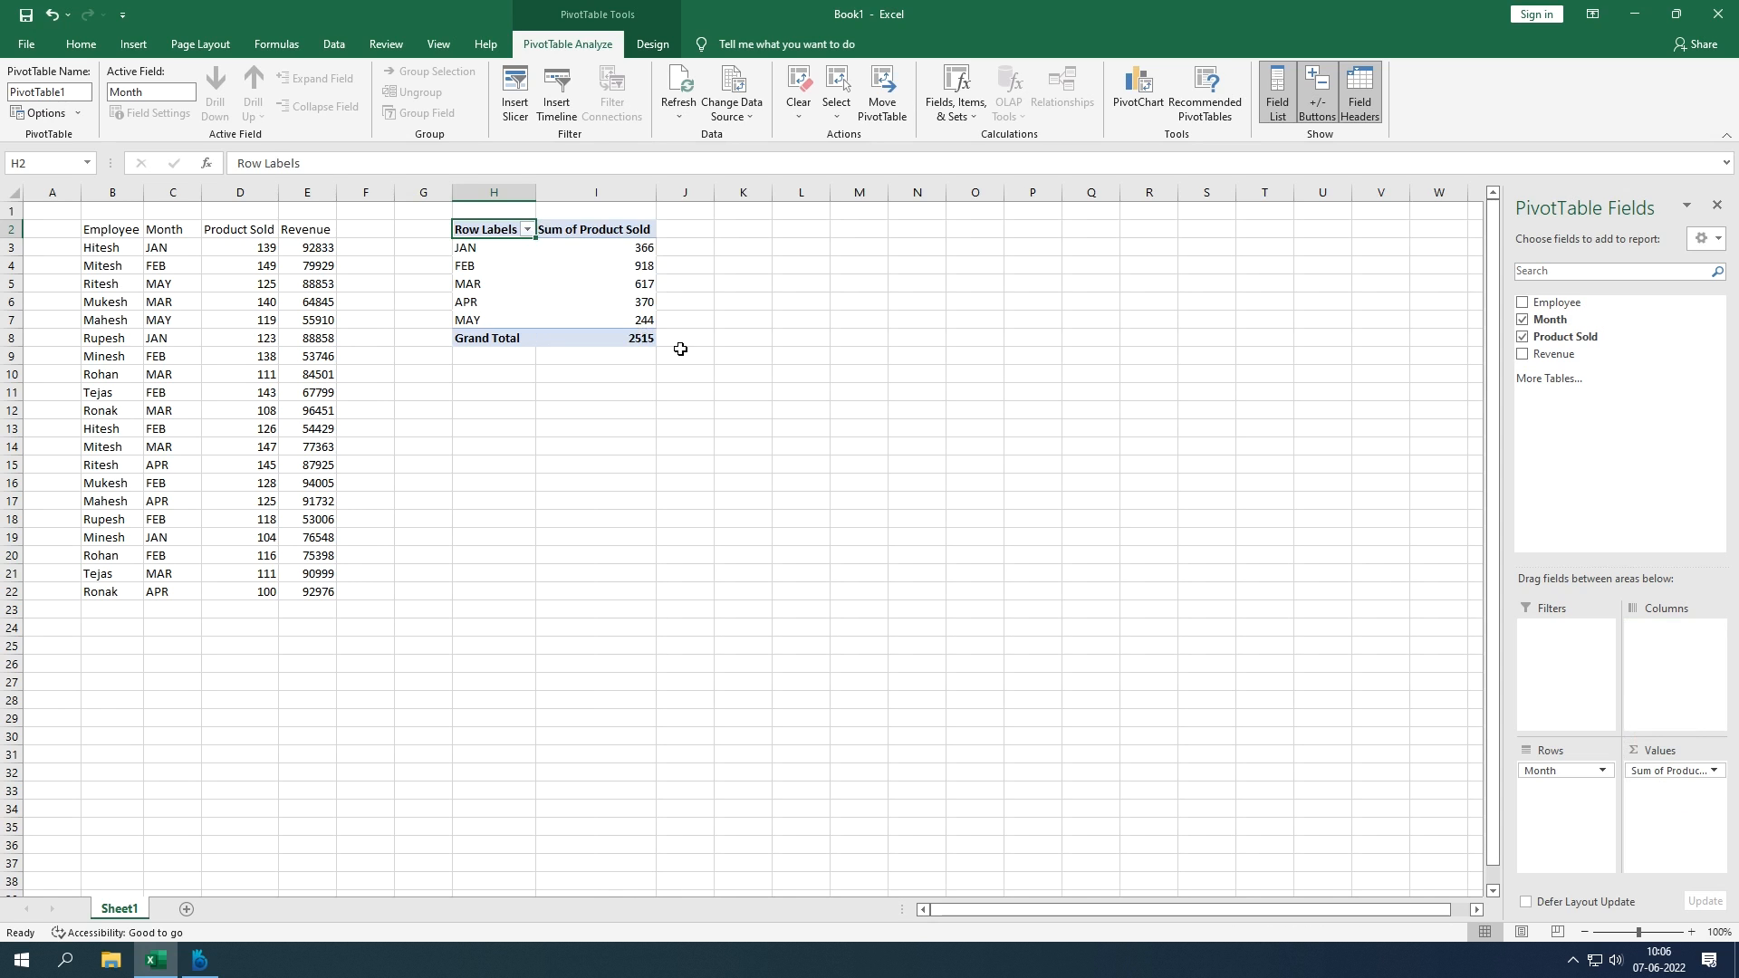
{"action": "left_click_drag", "start_coordinate": [506, 251], "coordinate": [609, 318]}
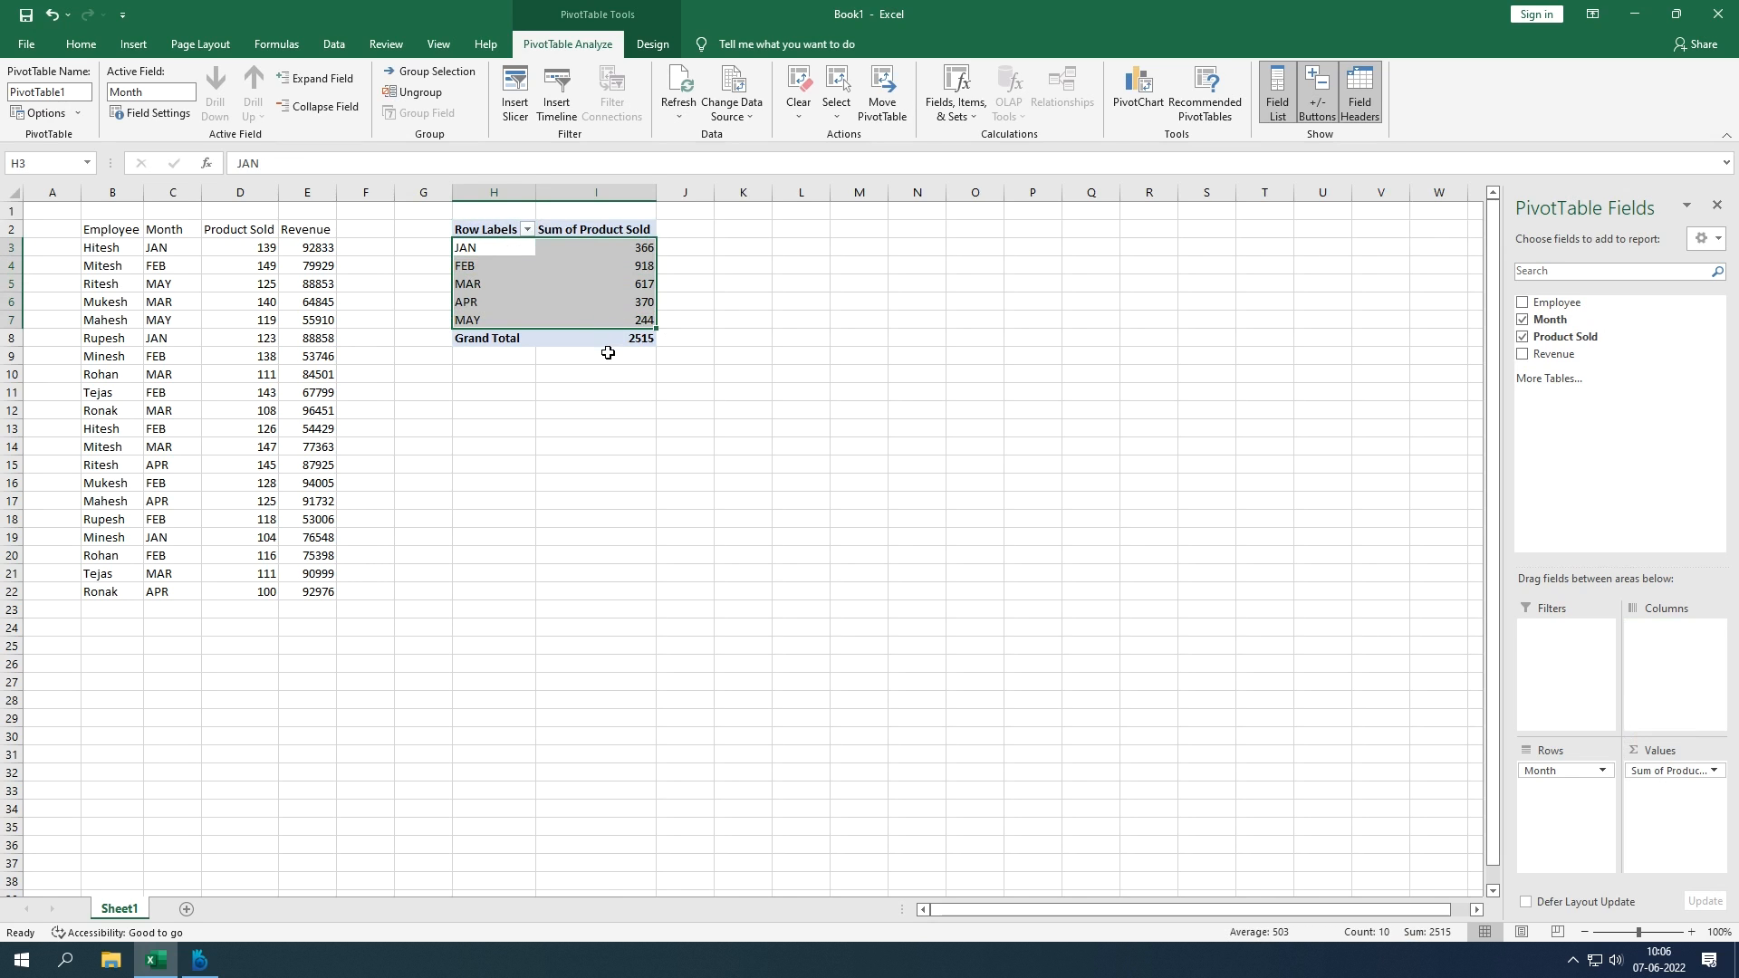
{"action": "left_click", "coordinate": [614, 341]}
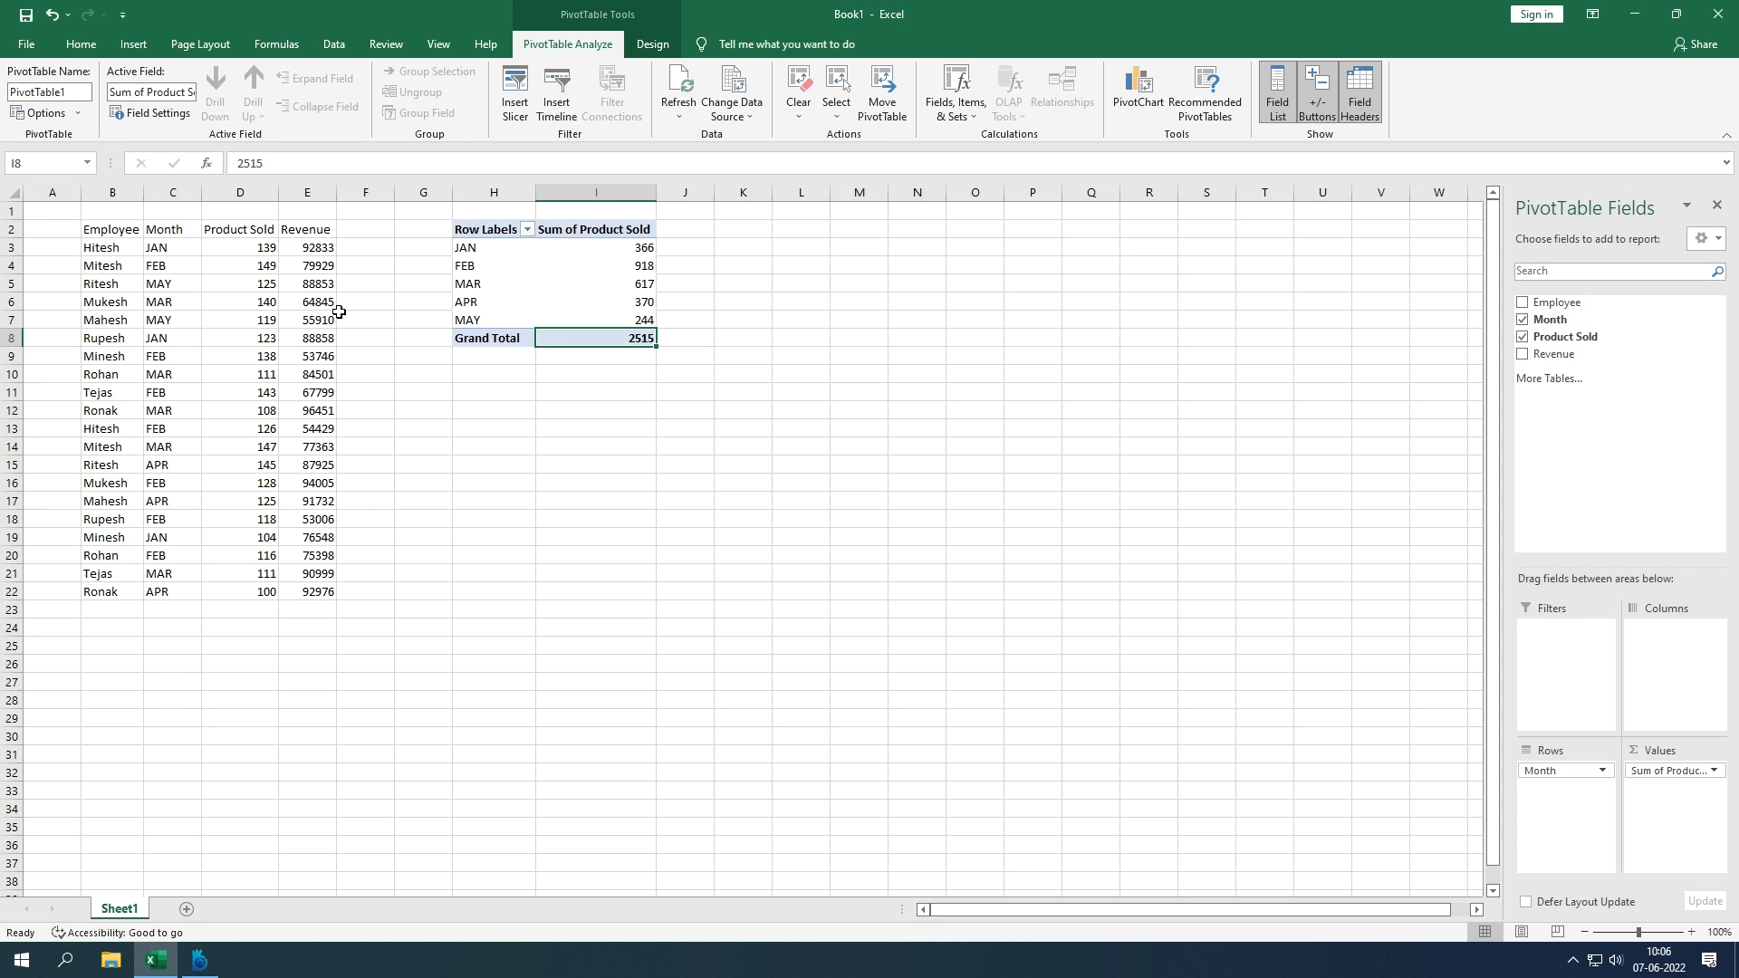
Step: Insert a PivotTable from the reselected B2:E22 data onto a new worksheet
{"action": "left_click", "coordinate": [1225, 489]}
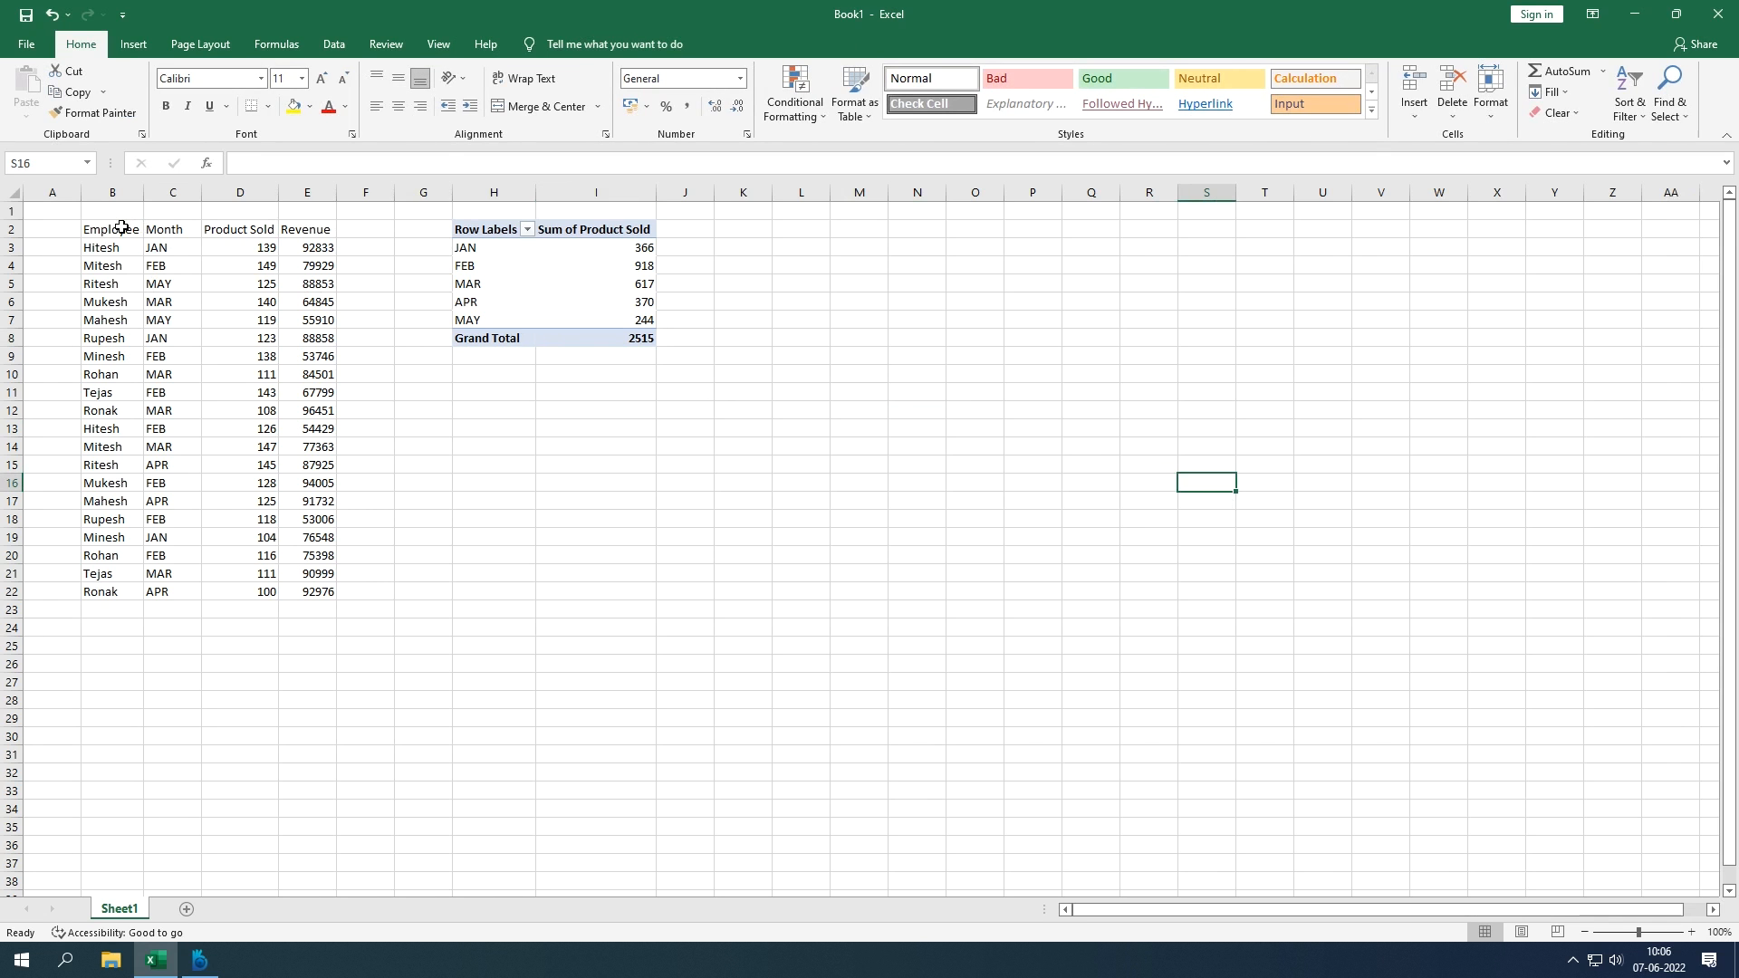
{"action": "left_click_drag", "start_coordinate": [120, 228], "coordinate": [309, 590]}
{"action": "left_click", "coordinate": [133, 43]}
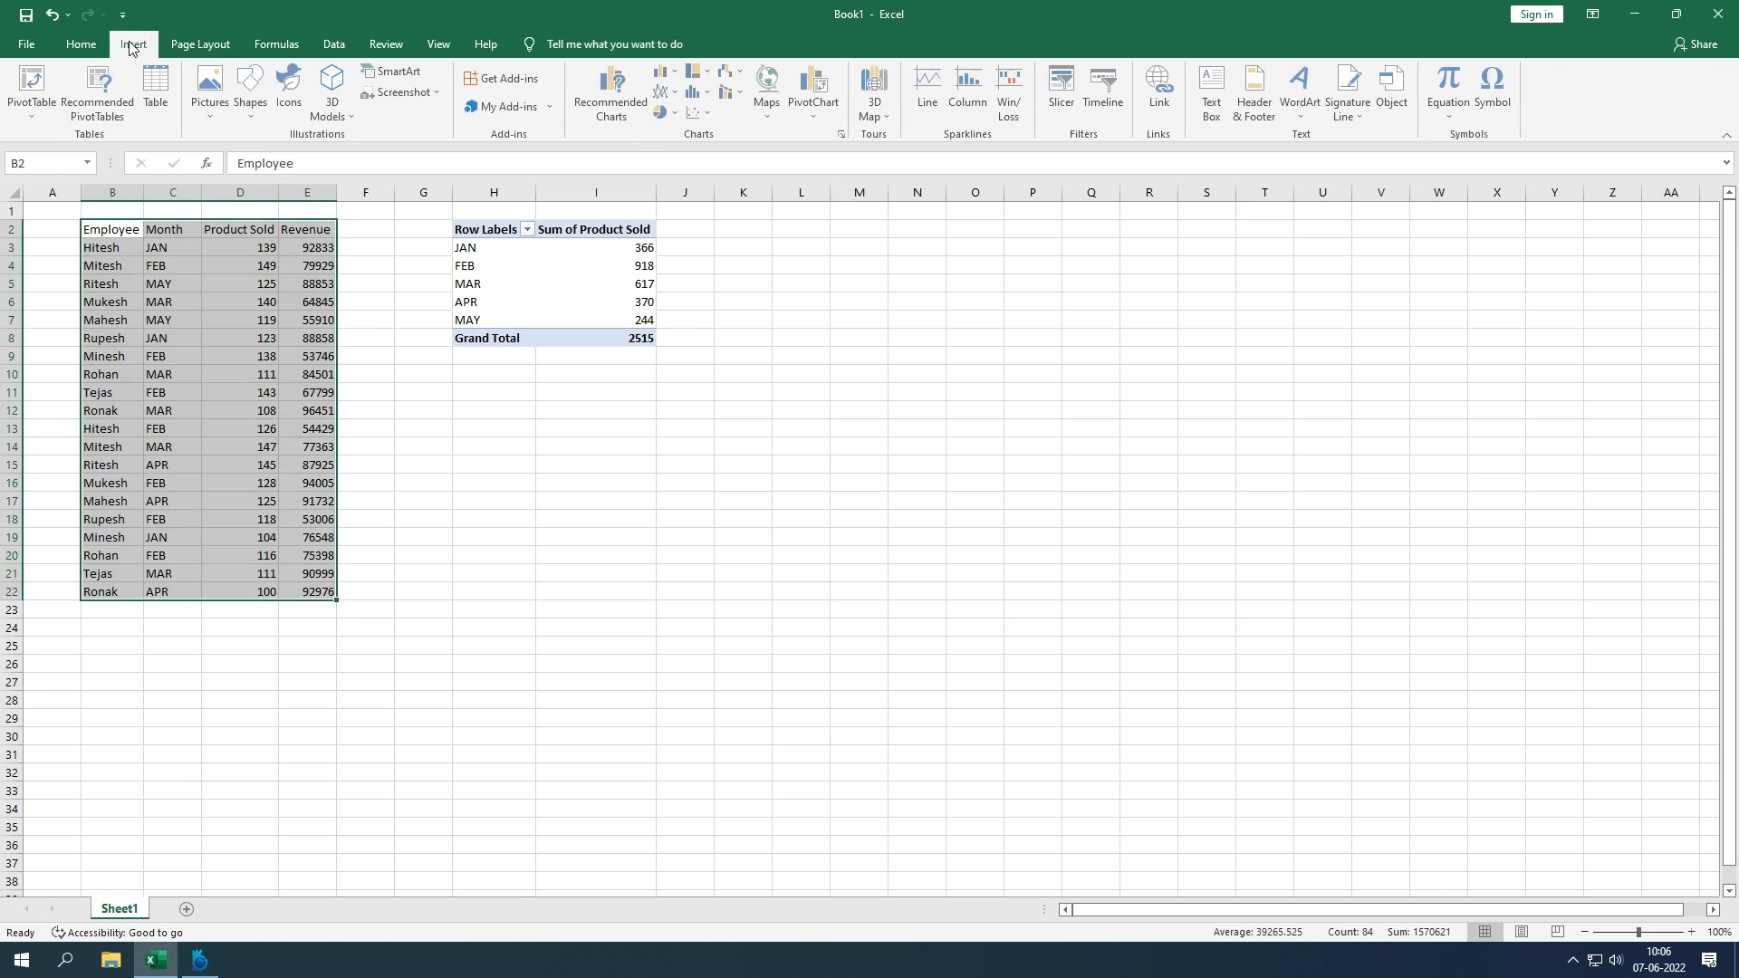
{"action": "left_click", "coordinate": [33, 119]}
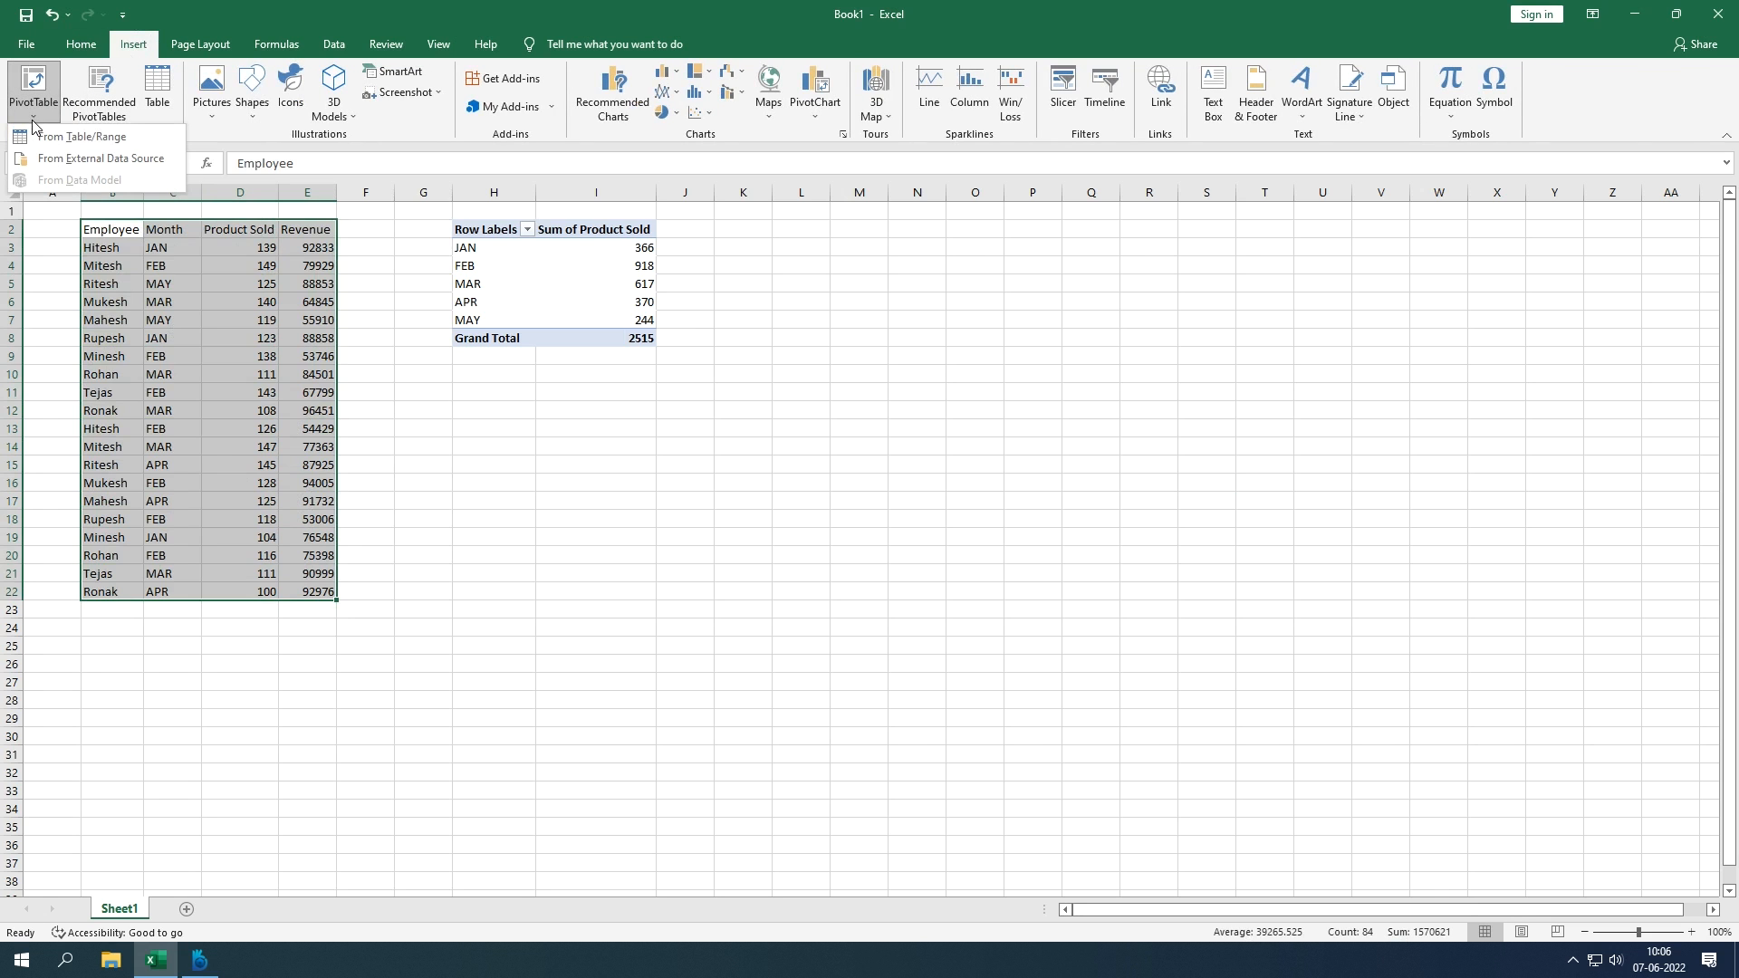
{"action": "left_click", "coordinate": [35, 137]}
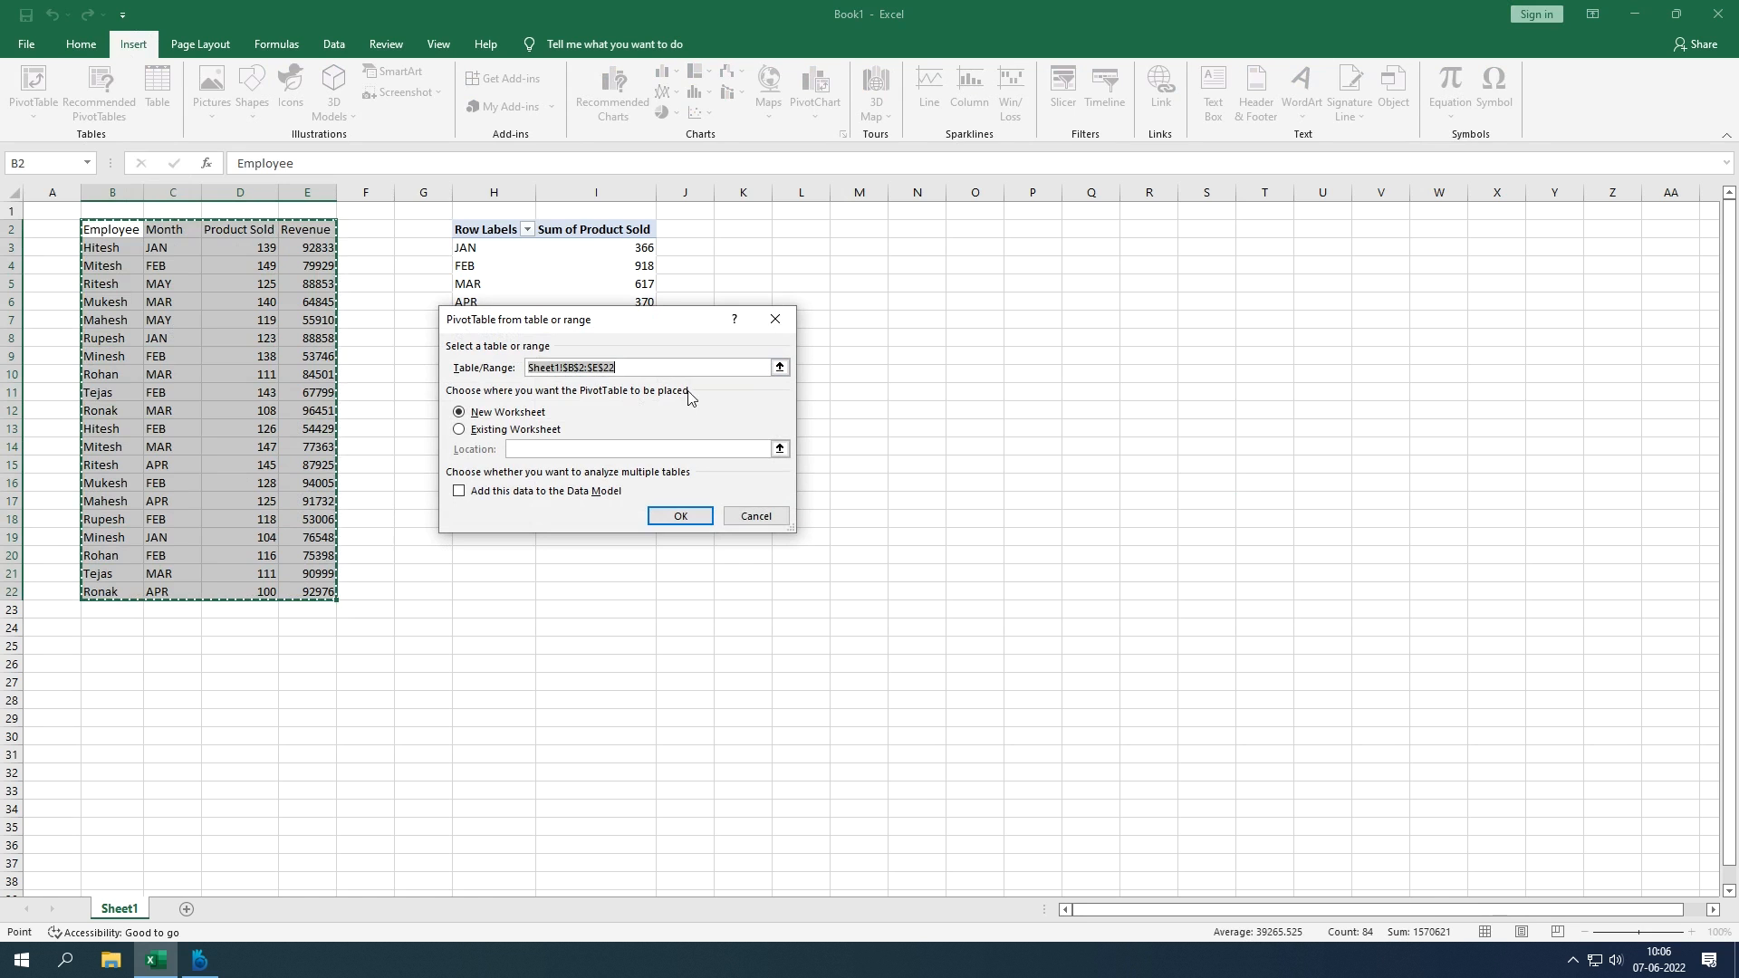
{"action": "left_click_drag", "start_coordinate": [664, 323], "coordinate": [841, 362]}
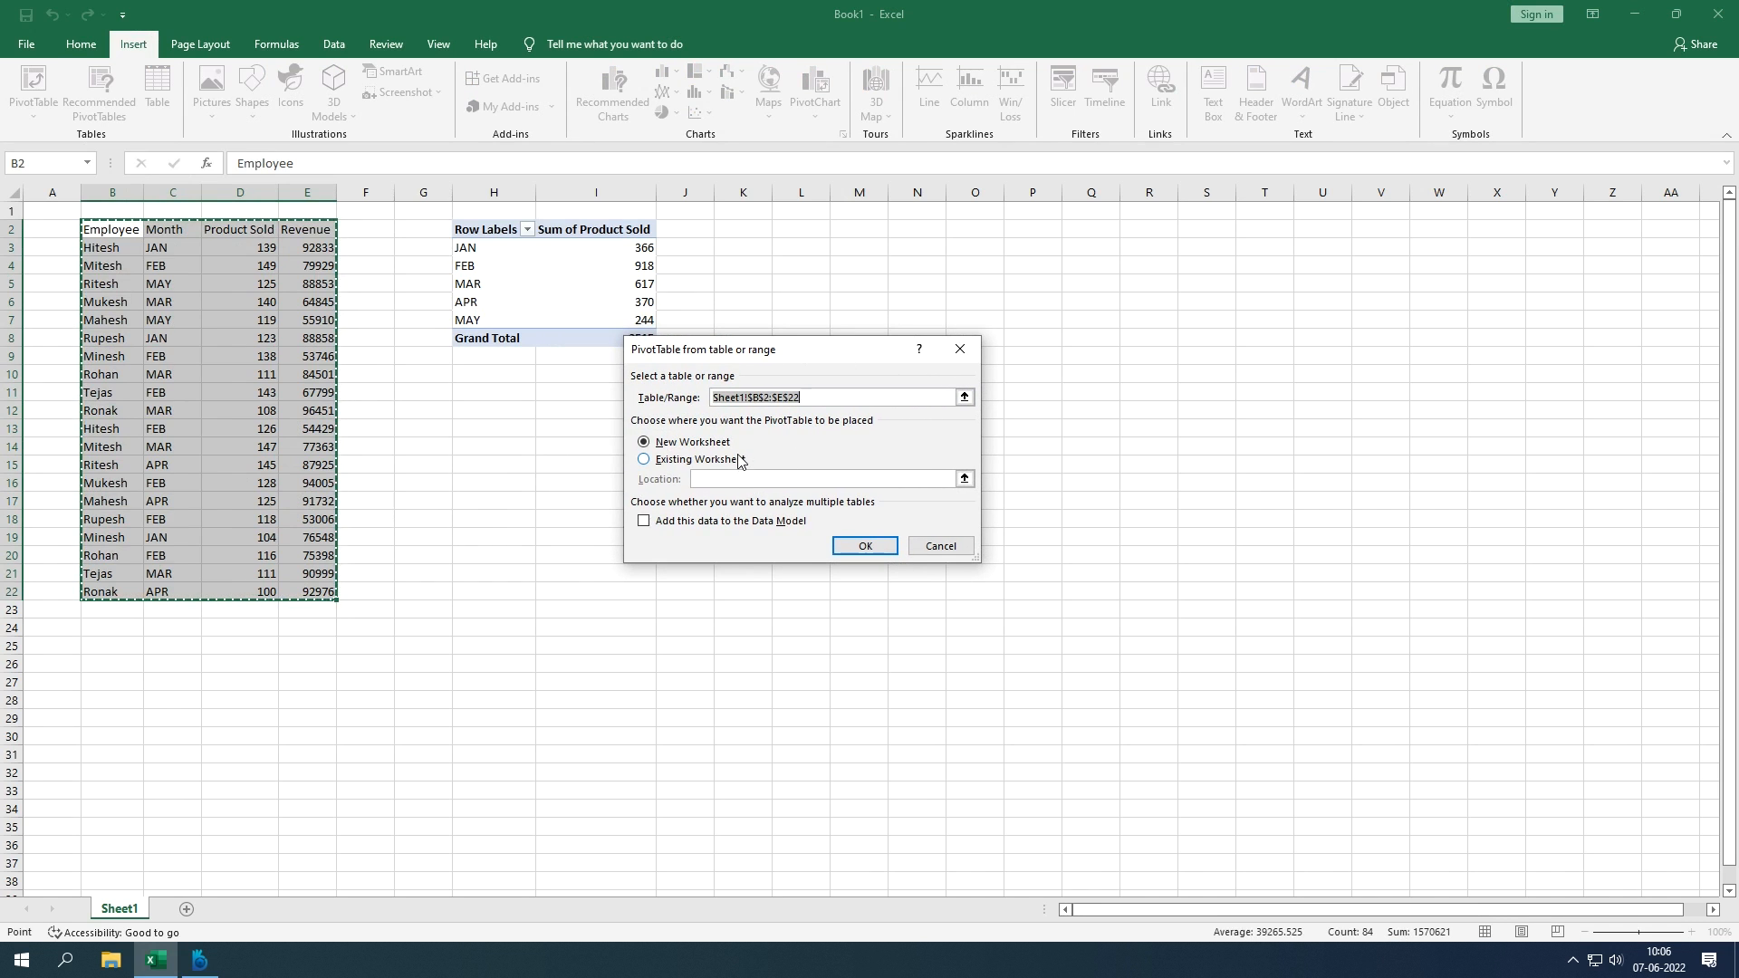
{"action": "left_click", "coordinate": [852, 549]}
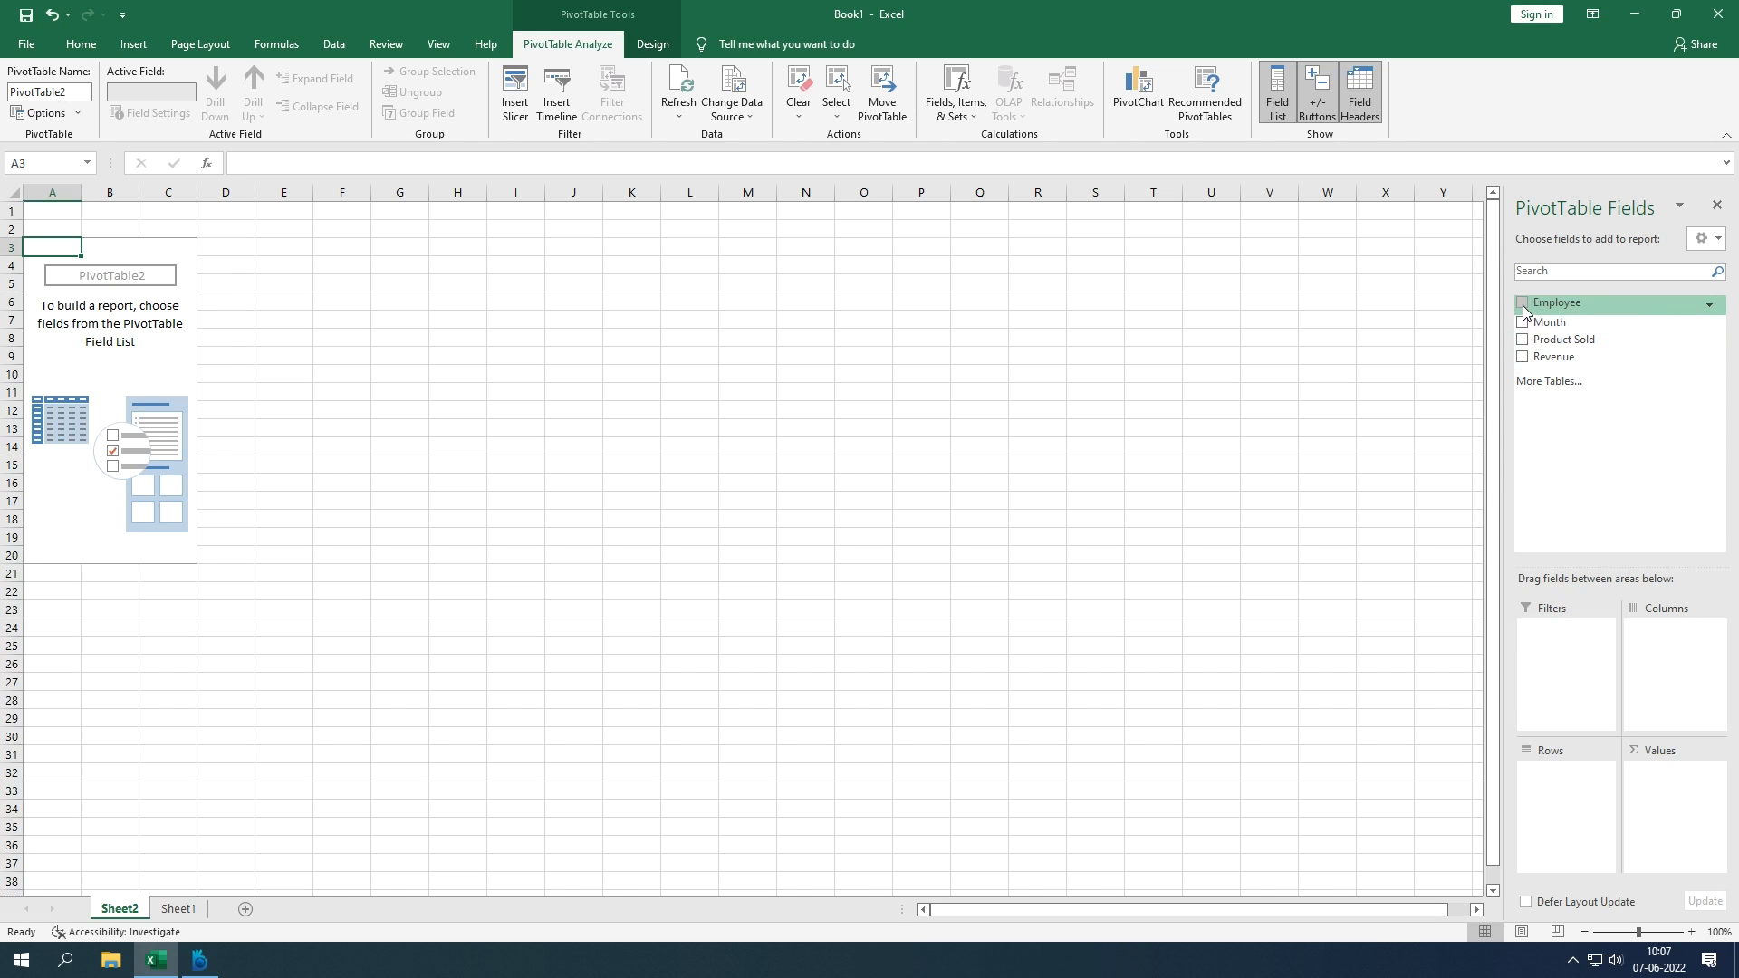
Step: Put Employee in Rows and Revenue in Values, totalling 1568106, then return to Sheet1
{"action": "left_click_drag", "start_coordinate": [1523, 311], "coordinate": [1570, 795]}
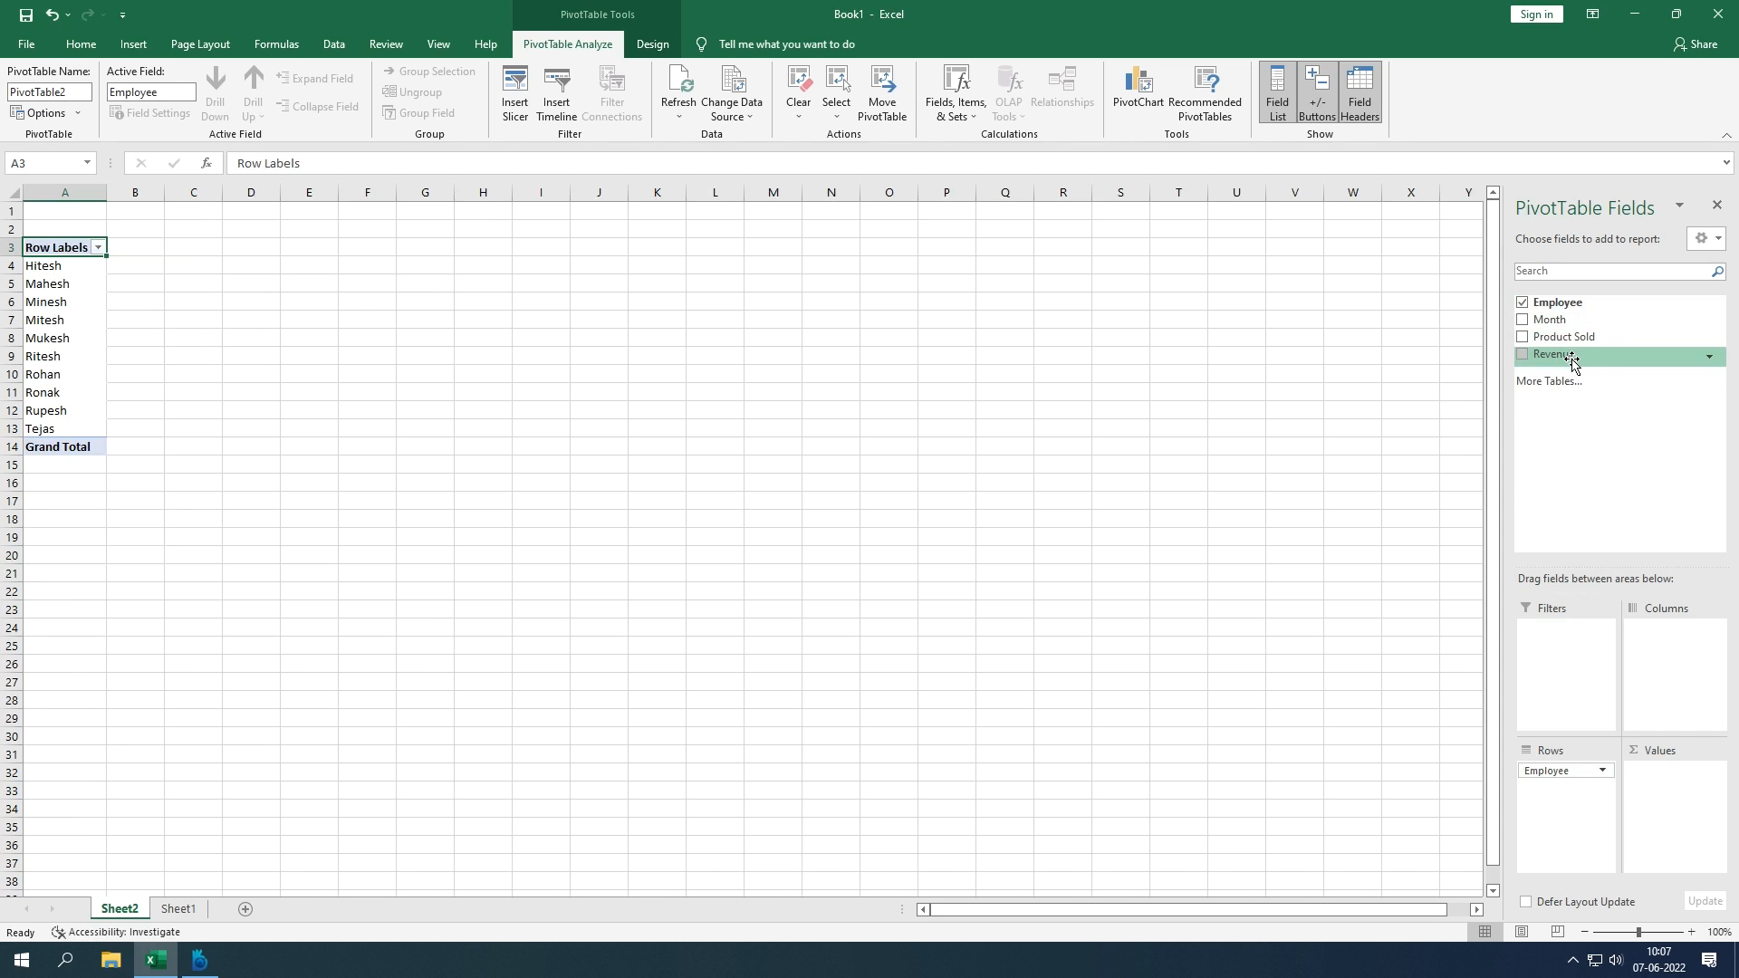
{"action": "left_click_drag", "start_coordinate": [1572, 362], "coordinate": [1663, 793]}
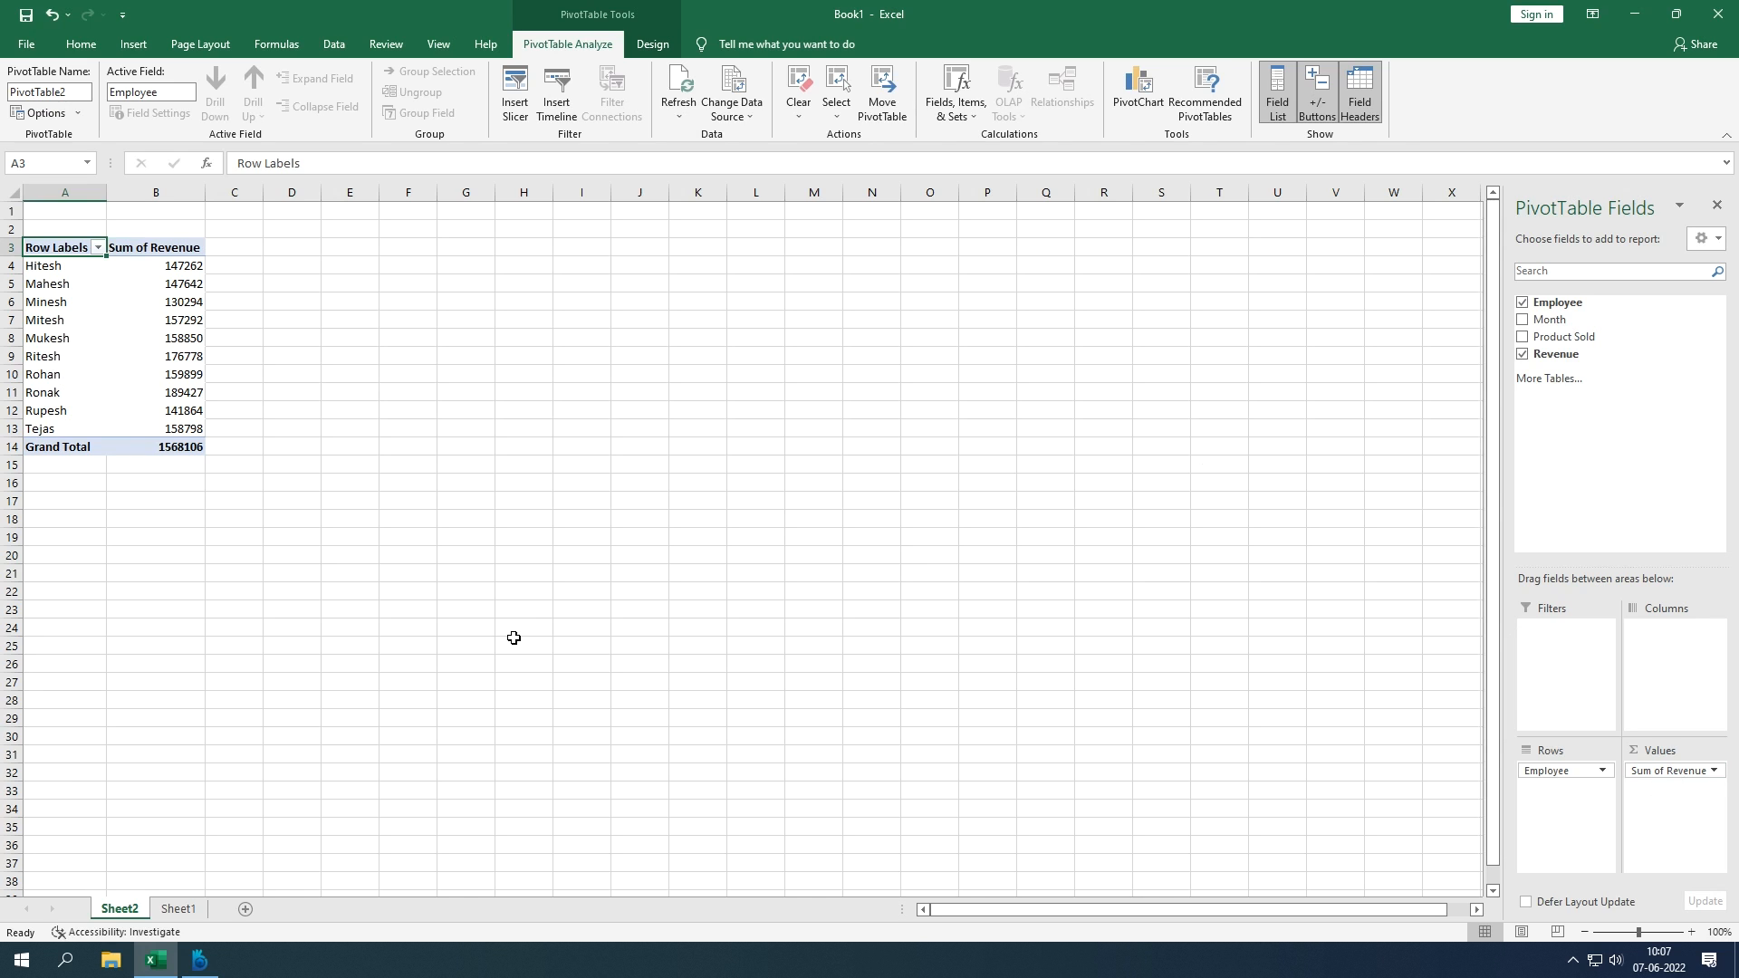
{"action": "left_click", "coordinate": [178, 910]}
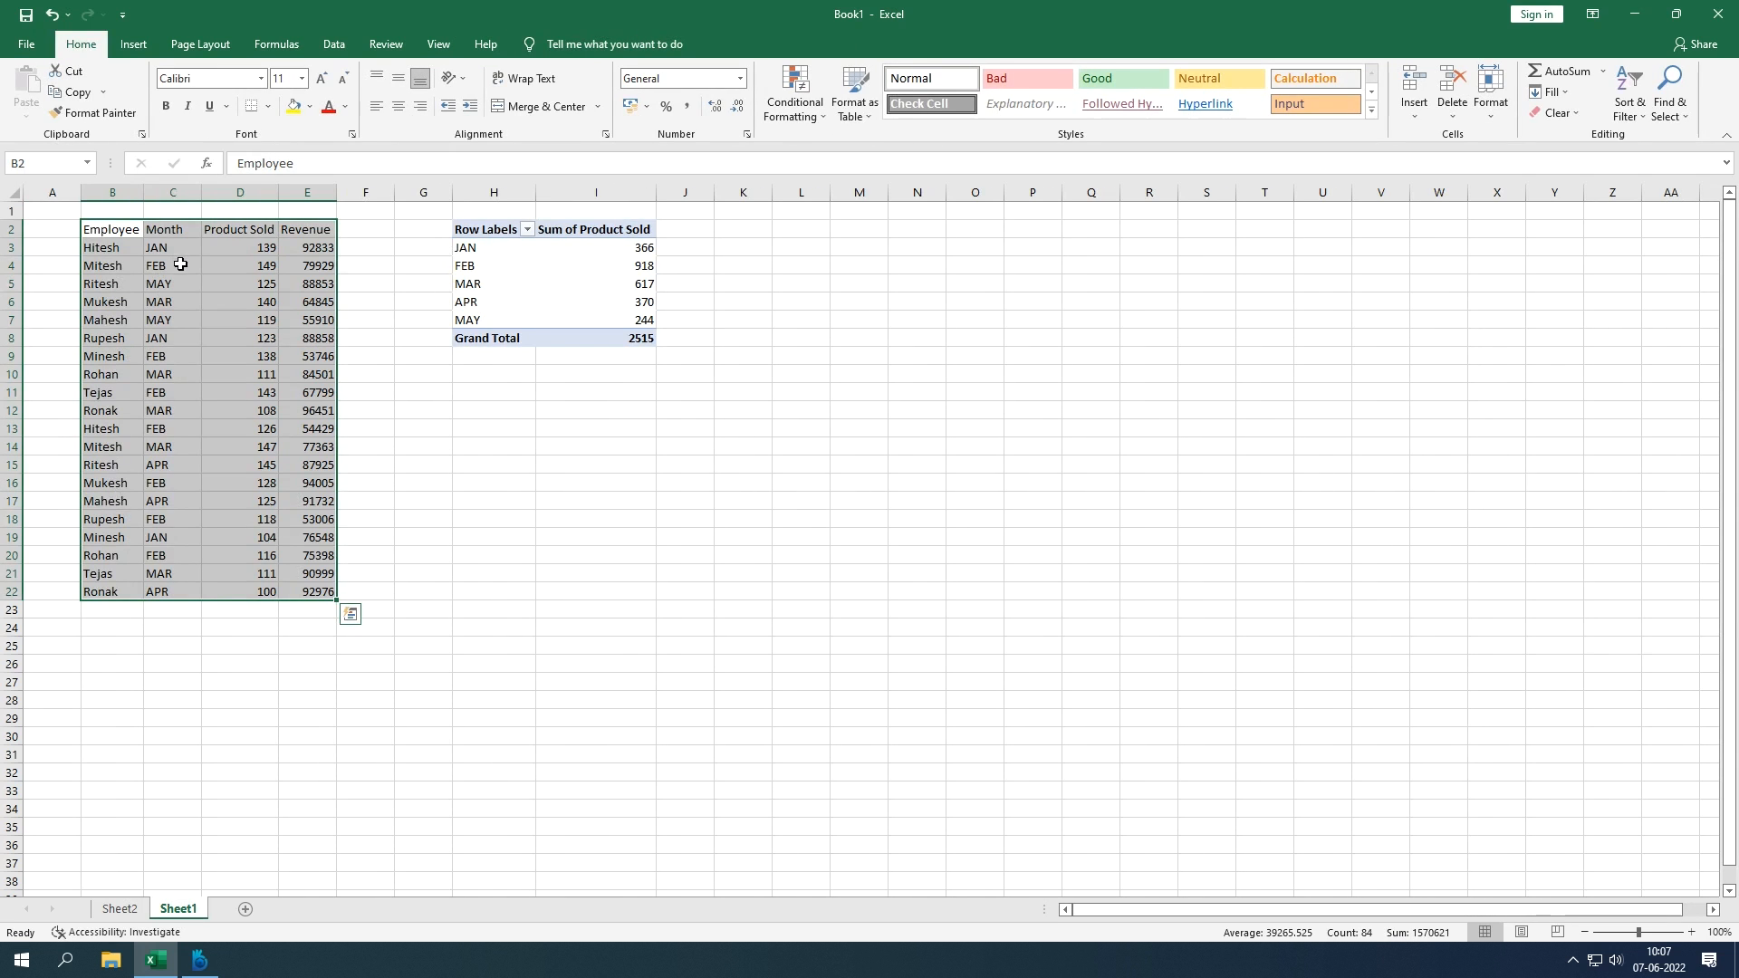
Step: On Sheet2, change the Revenue value field to summarize by Count instead of Sum
{"action": "left_click", "coordinate": [122, 910]}
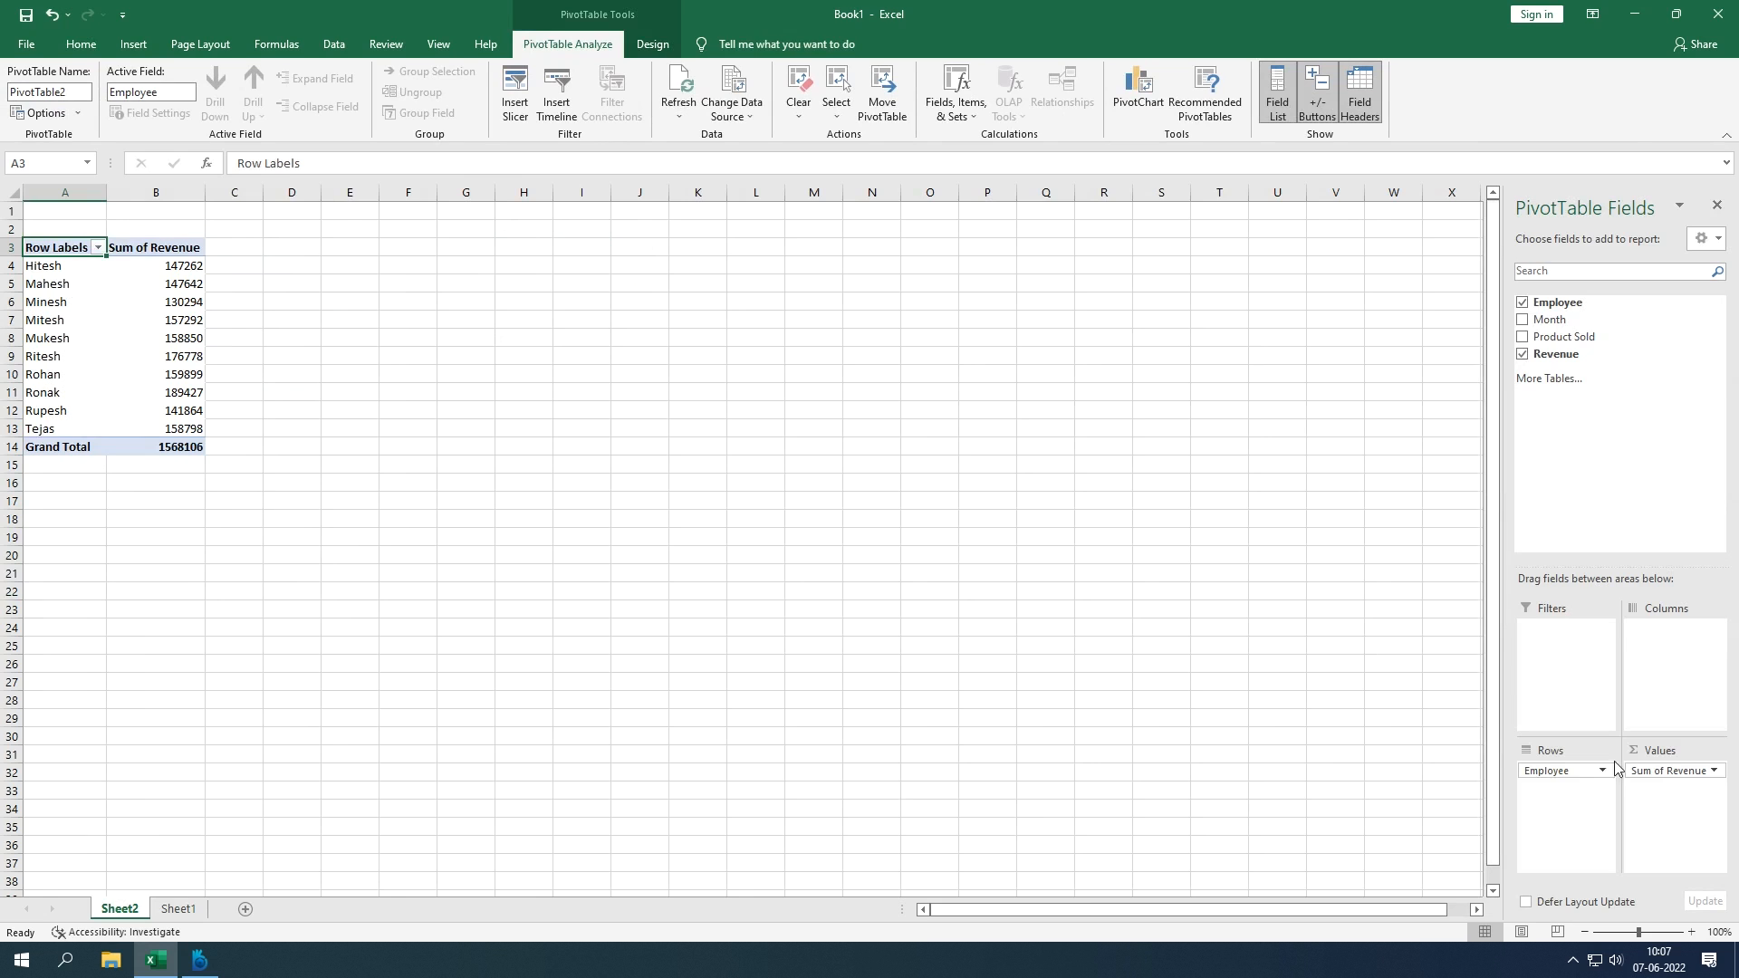
{"action": "left_click", "coordinate": [1713, 772]}
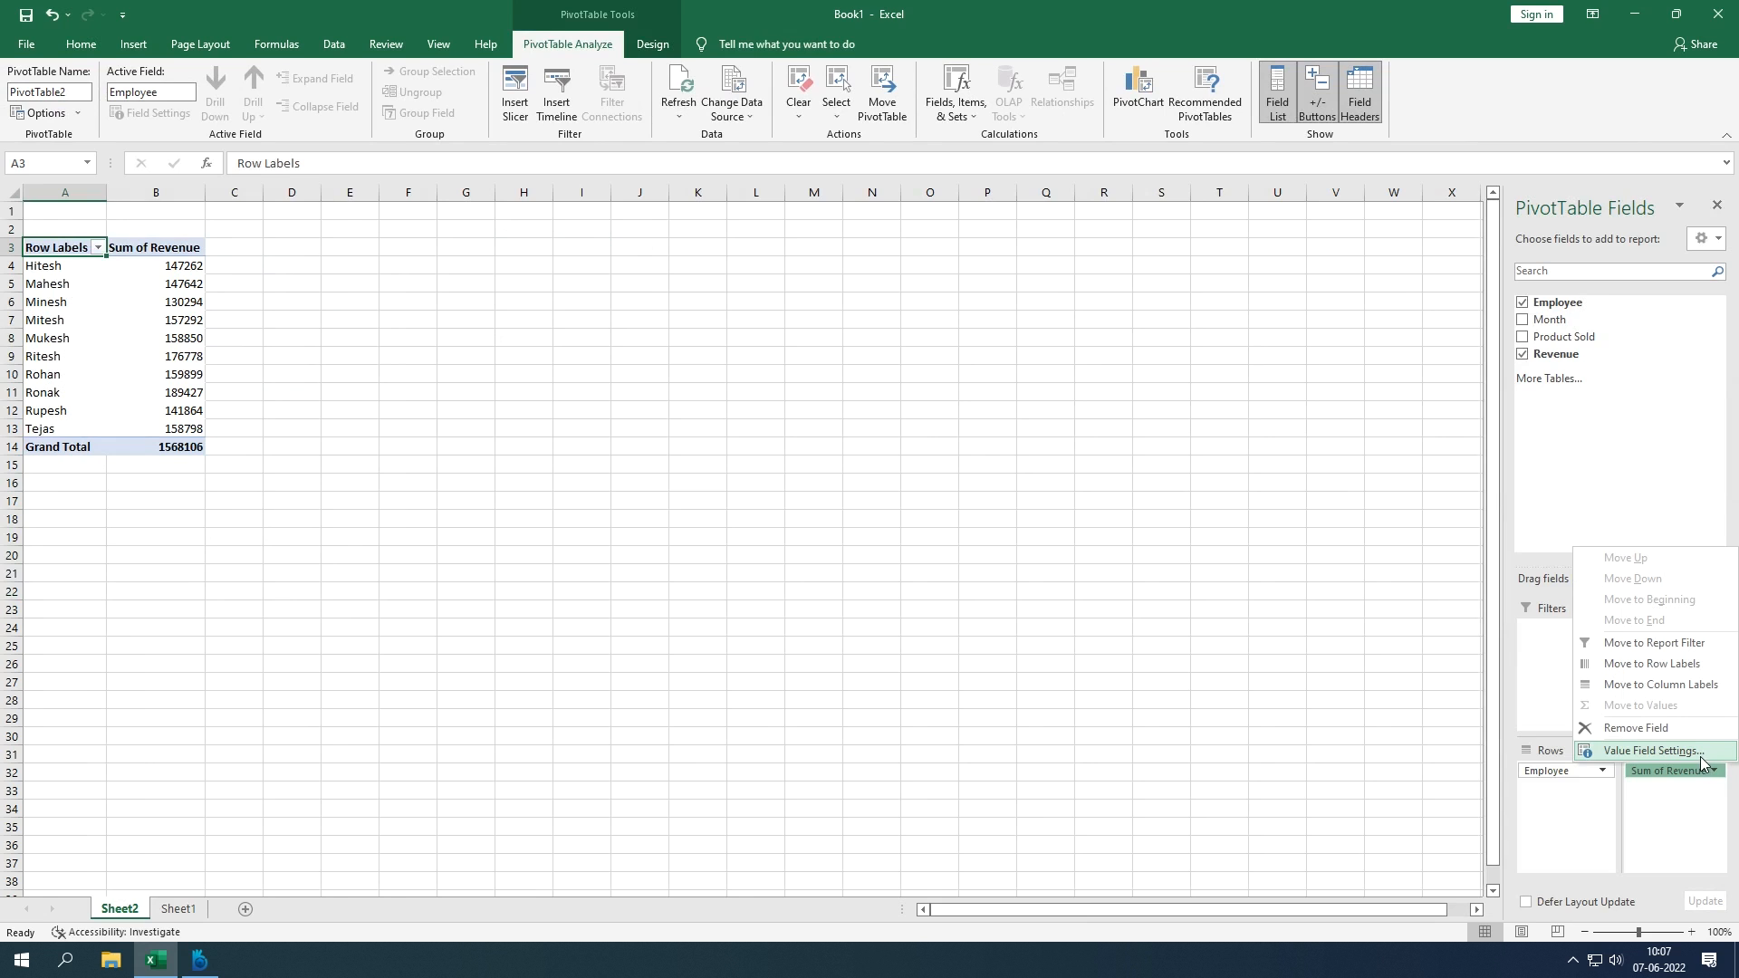
{"action": "left_click", "coordinate": [1651, 750]}
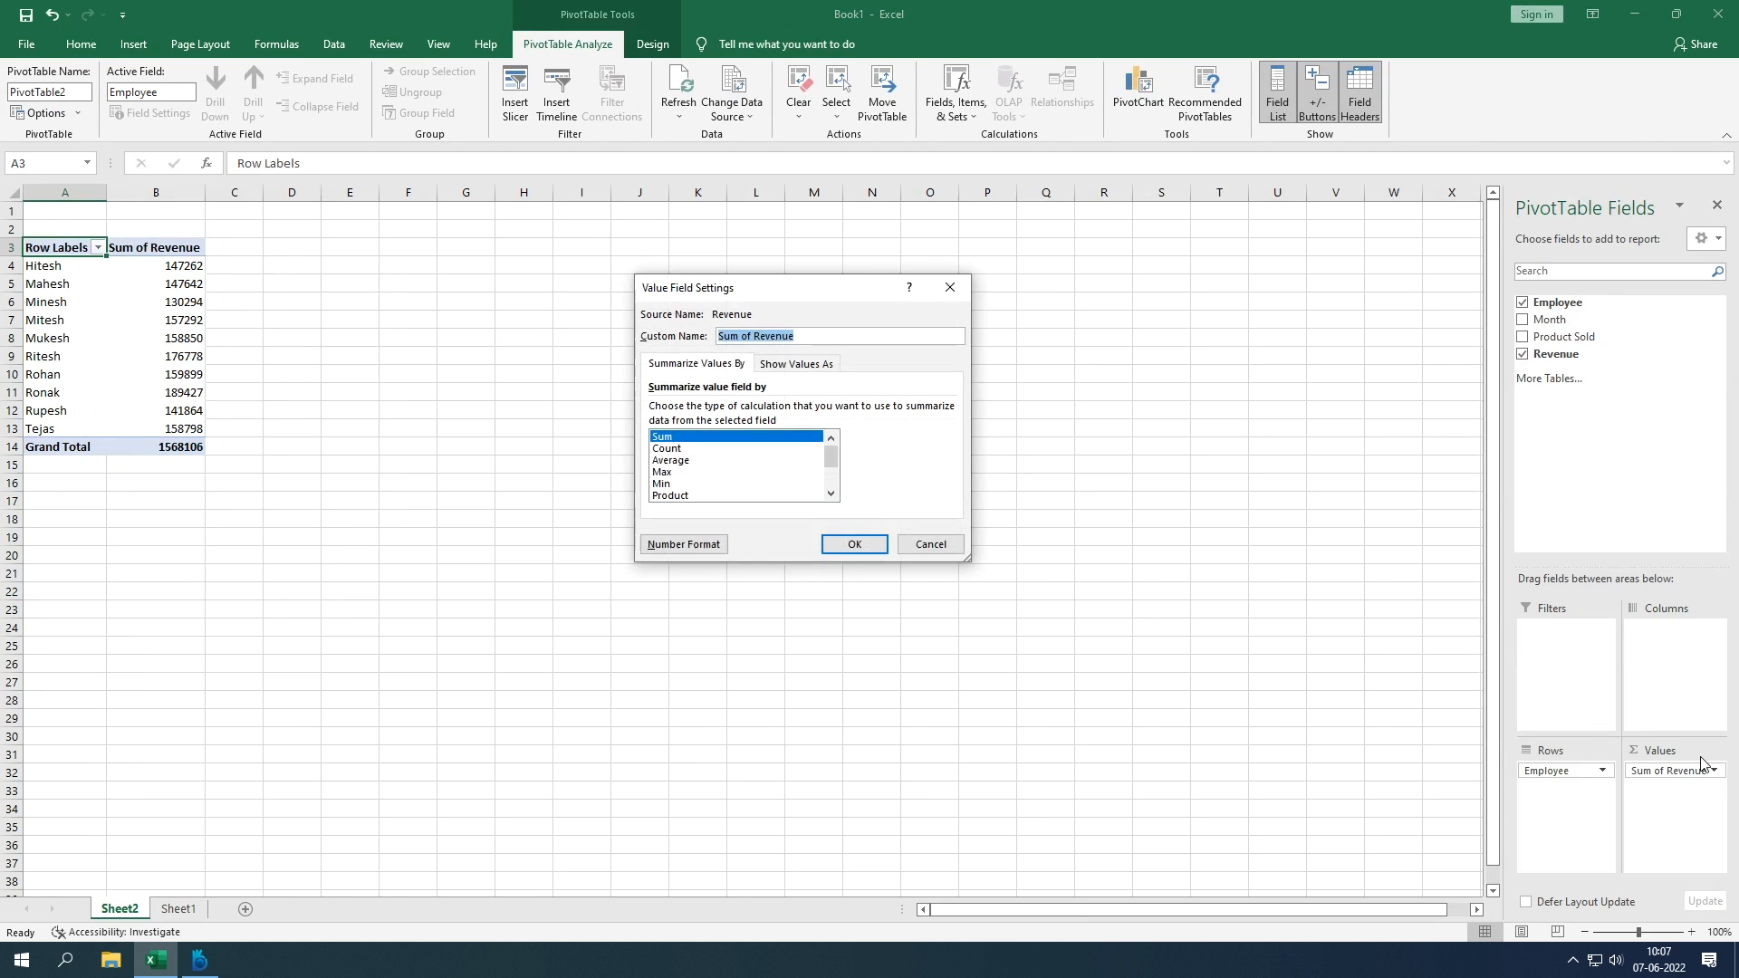
{"action": "left_click", "coordinate": [692, 450]}
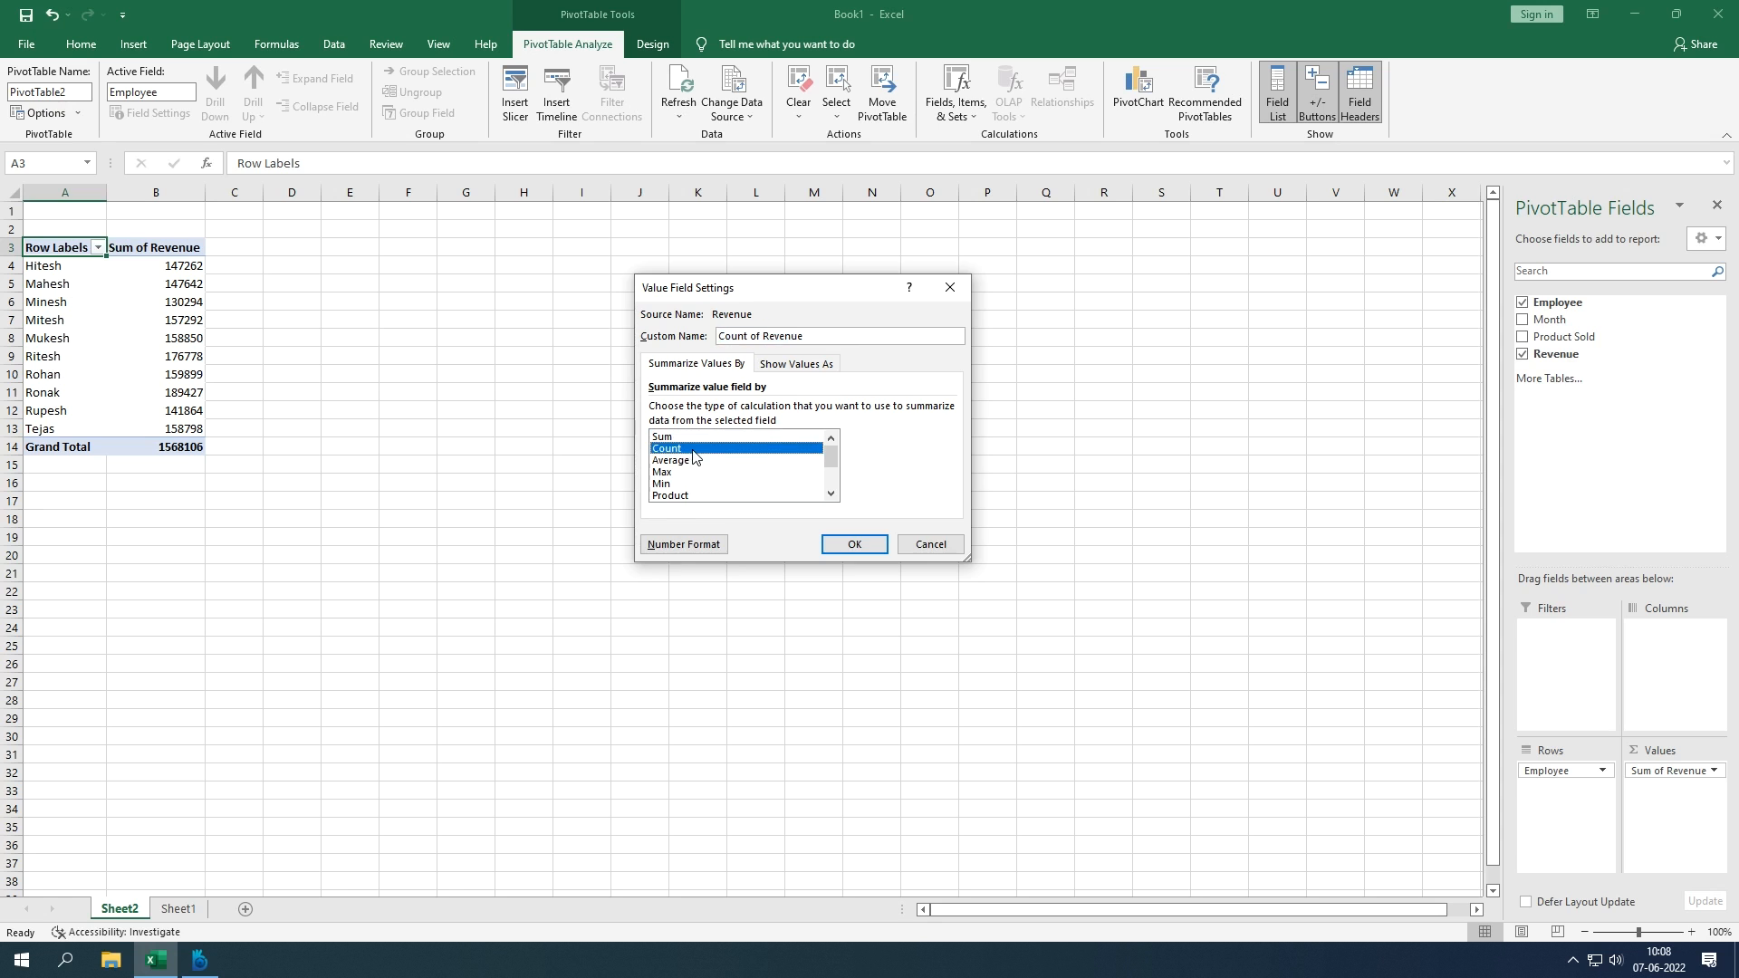
{"action": "left_click", "coordinate": [851, 544]}
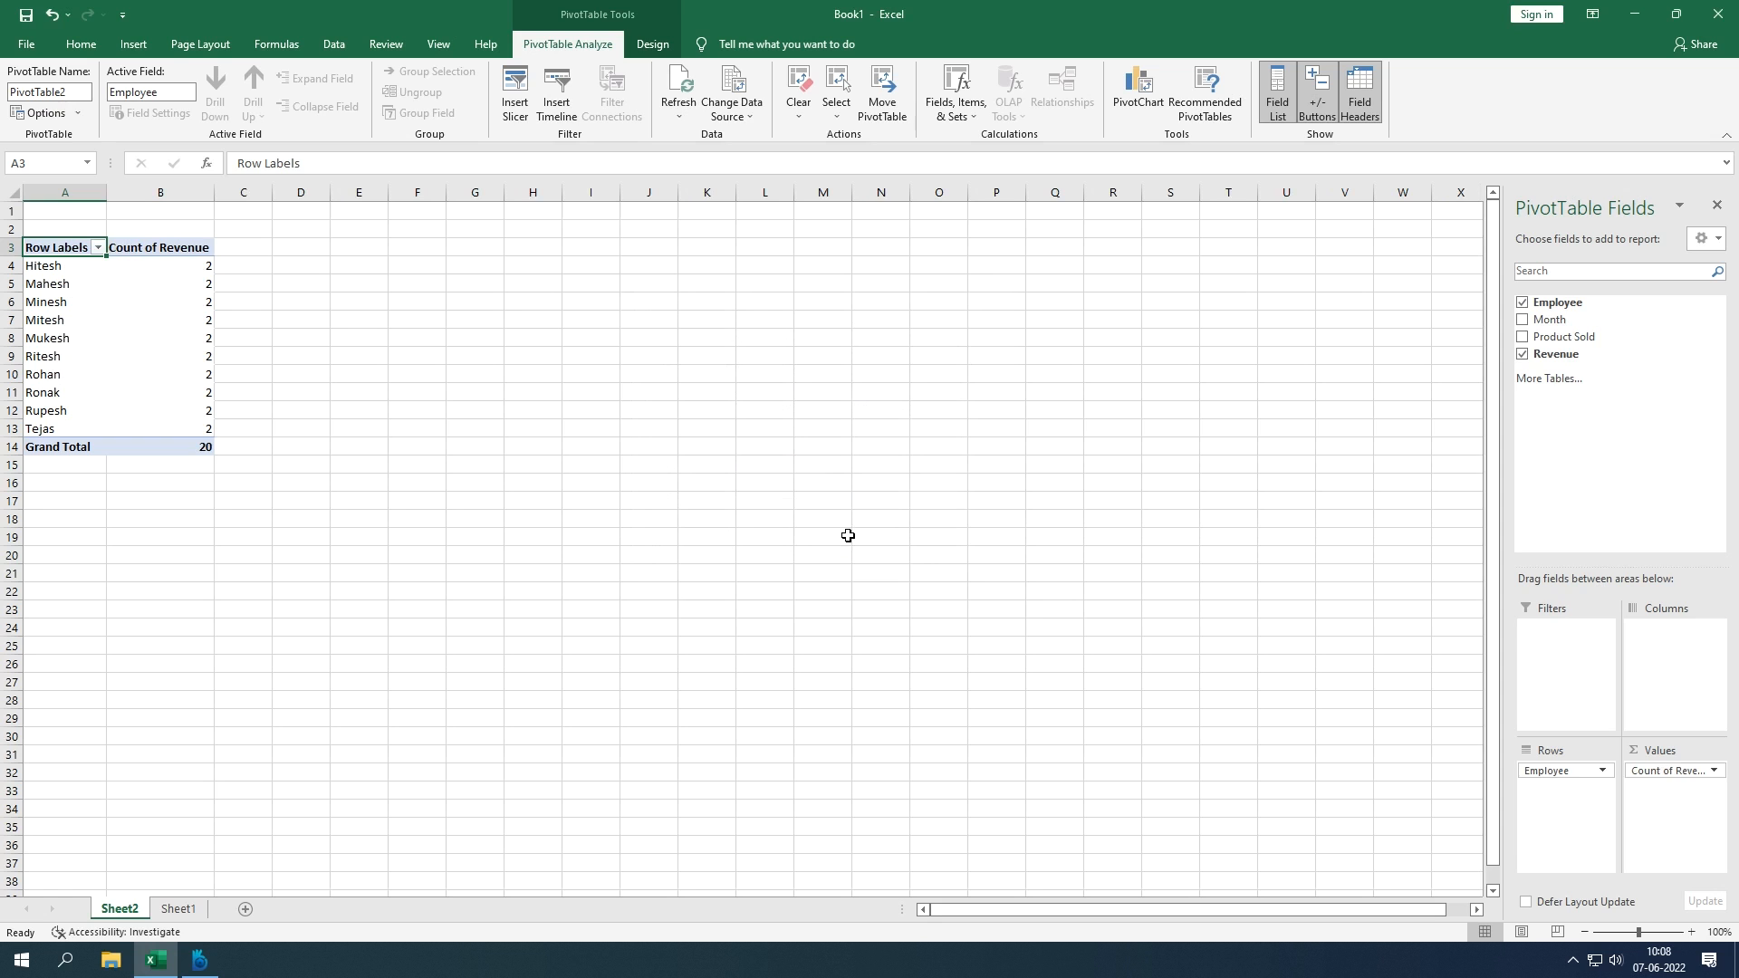
Step: Switch the Revenue summary to Average (grand total 78405.3), then select Hitesh and go to Sheet1
{"action": "left_click", "coordinate": [1715, 773]}
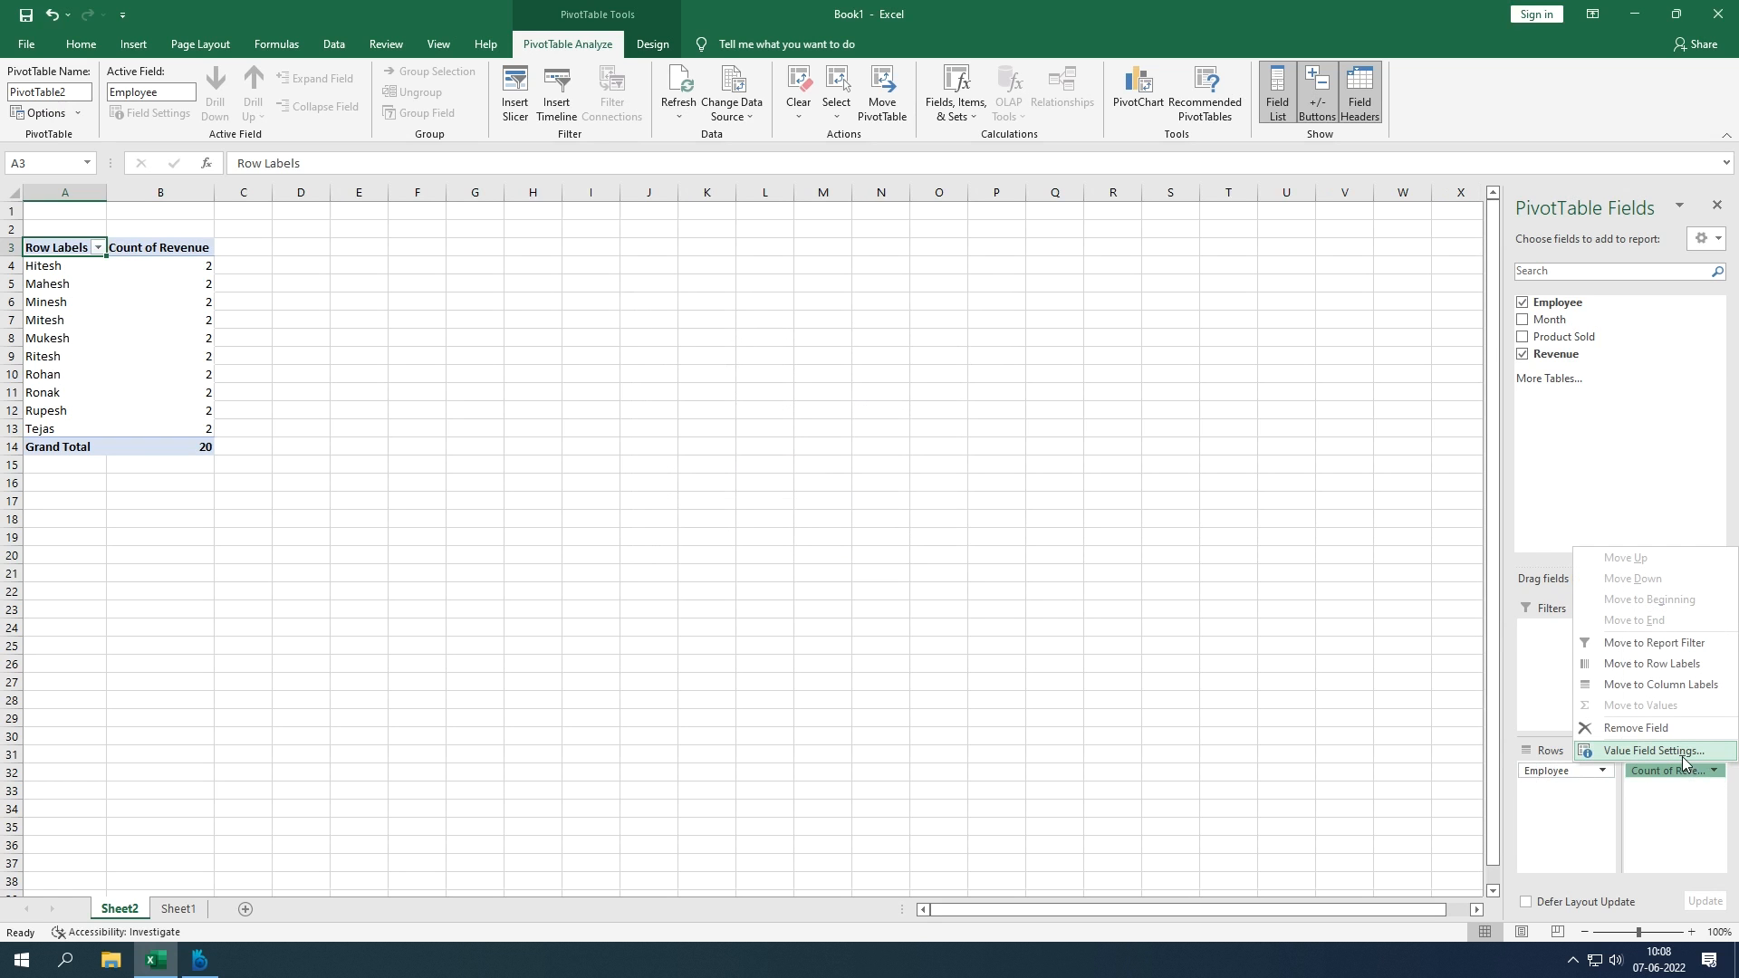
{"action": "left_click", "coordinate": [1683, 751]}
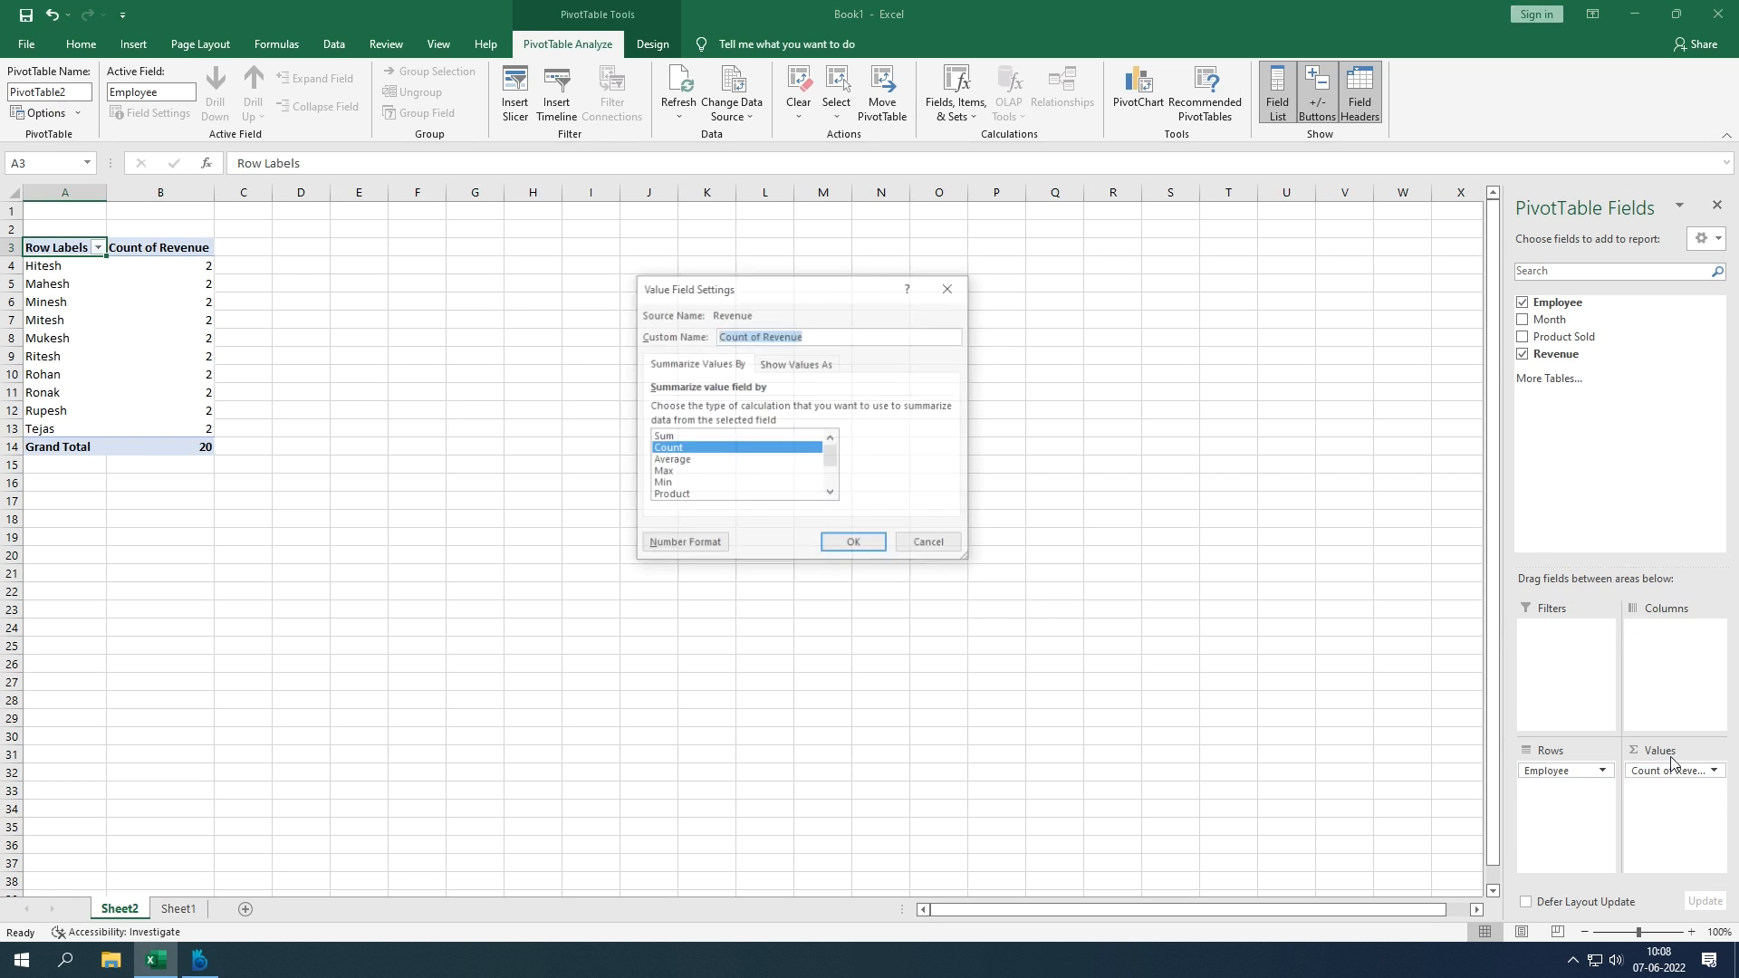
{"action": "left_click", "coordinate": [748, 461]}
{"action": "left_click", "coordinate": [853, 546]}
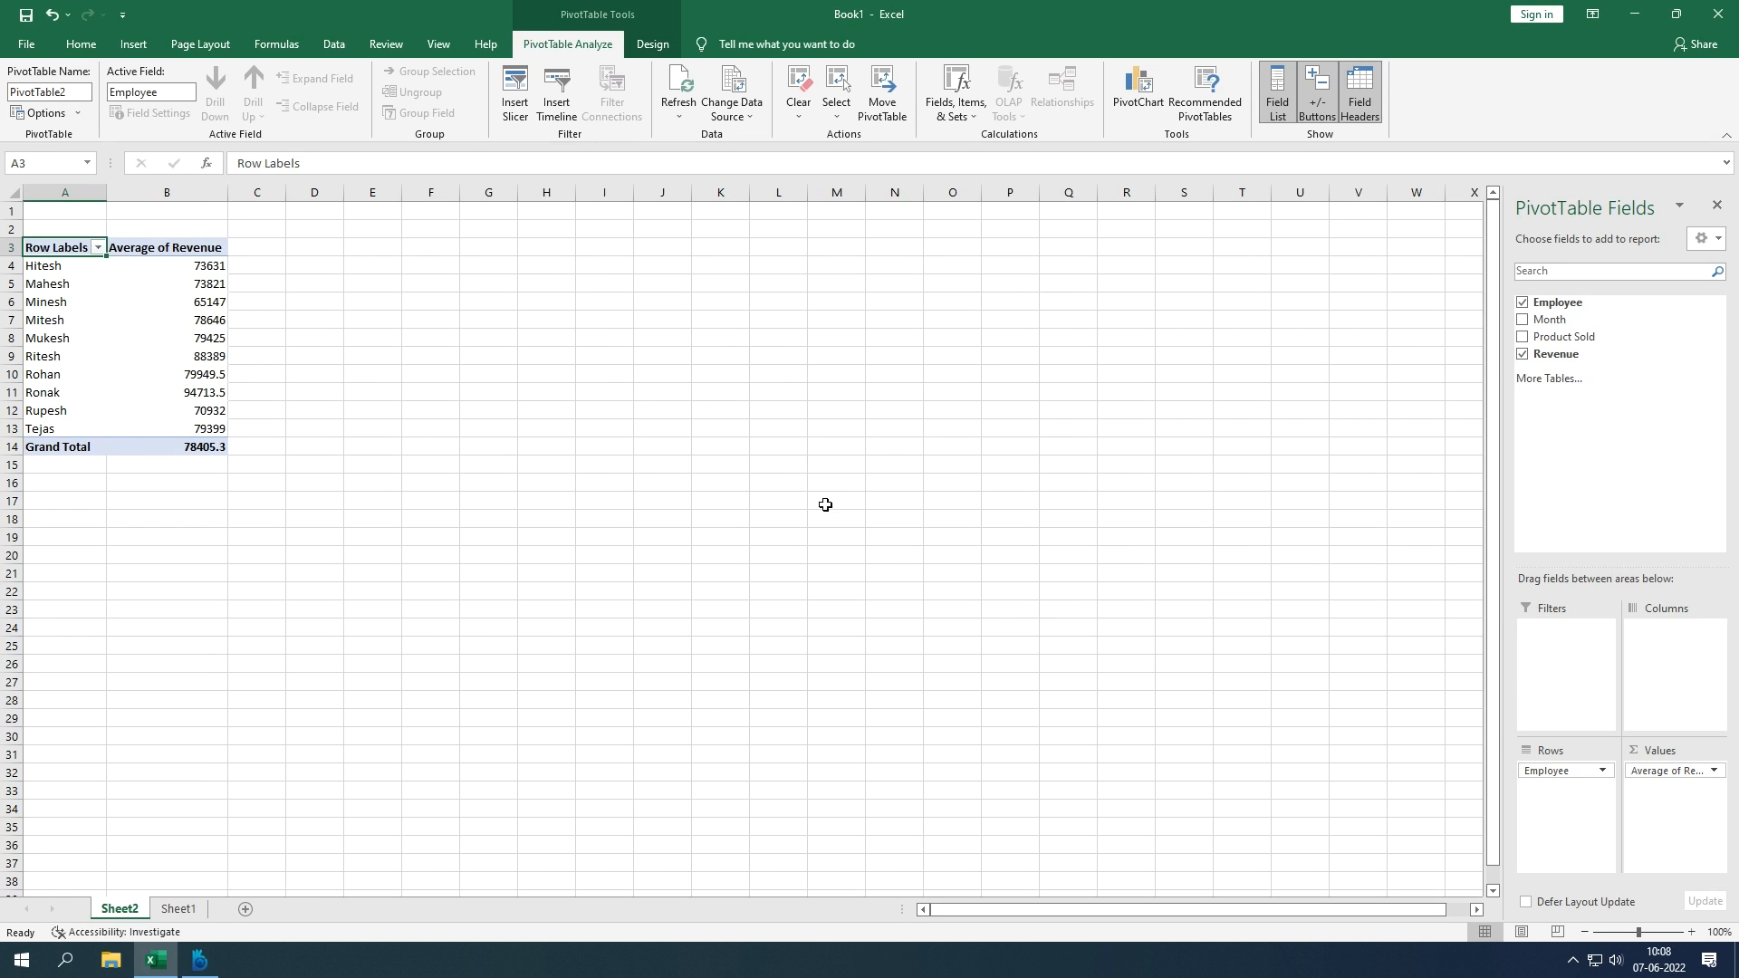
{"action": "left_click", "coordinate": [62, 268]}
{"action": "left_click", "coordinate": [177, 909]}
Step: Copy the header and Hitesh's JAN and FEB rows into B27:E29
{"action": "left_click_drag", "start_coordinate": [101, 249], "coordinate": [306, 234]}
{"action": "key", "text": "ctrl+c"}
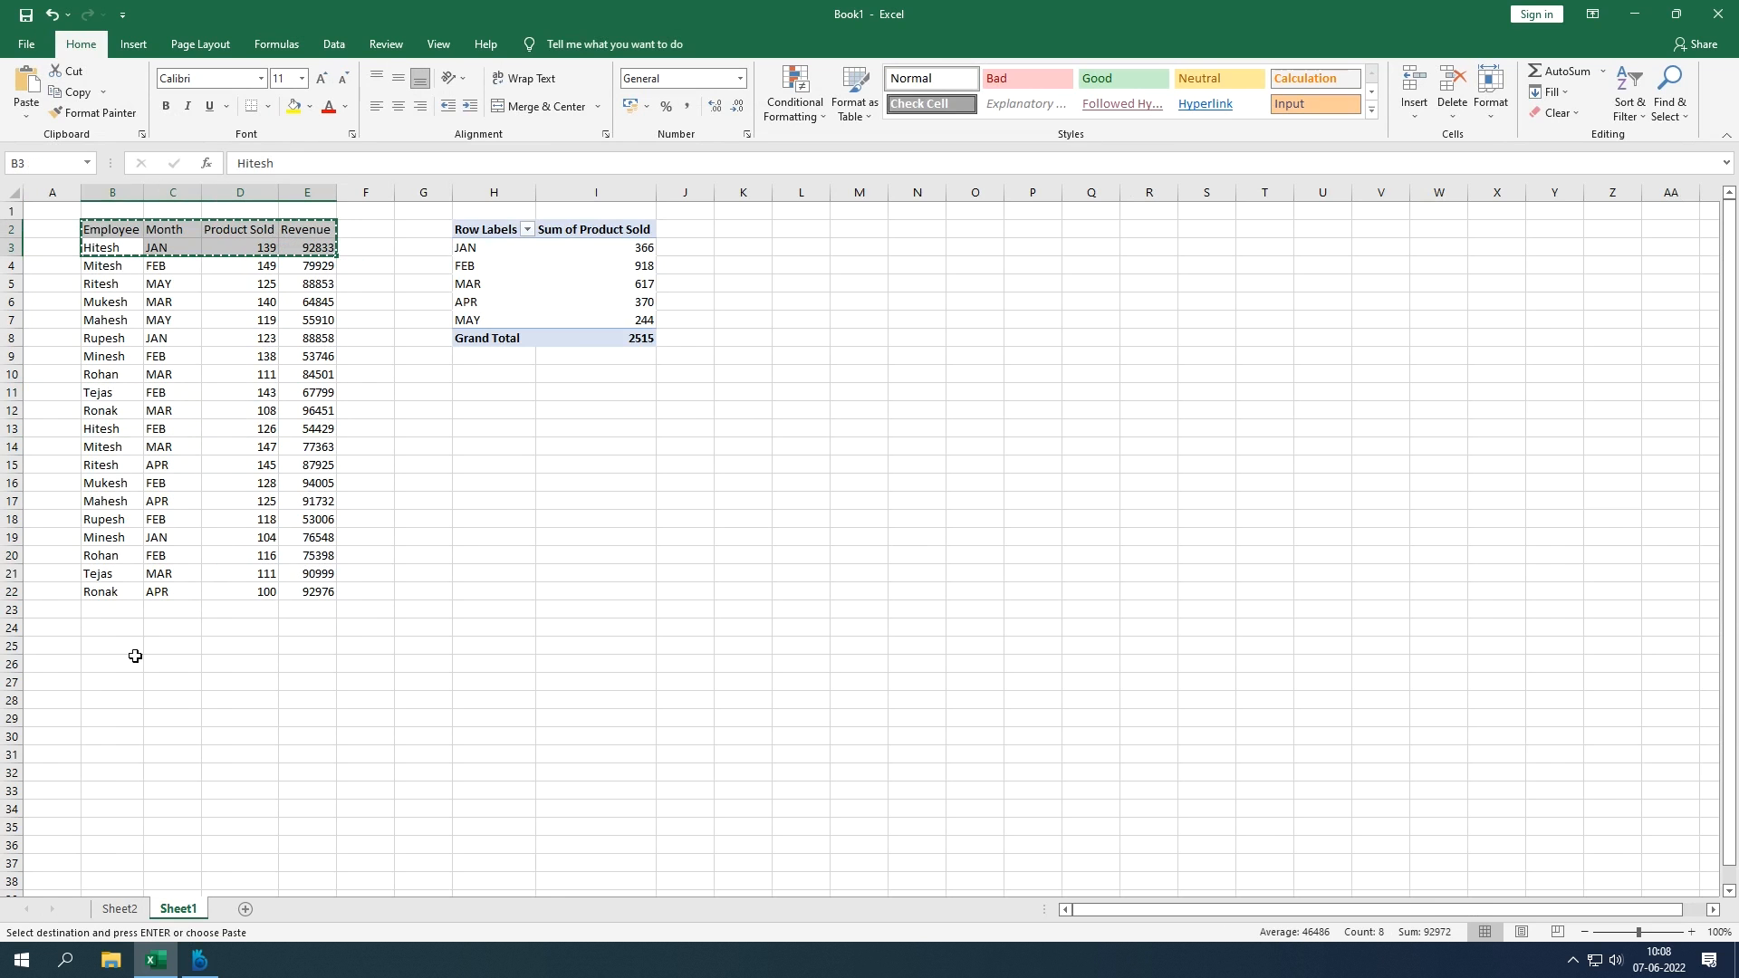
{"action": "left_click", "coordinate": [136, 683]}
{"action": "key", "text": "ctrl+v"}
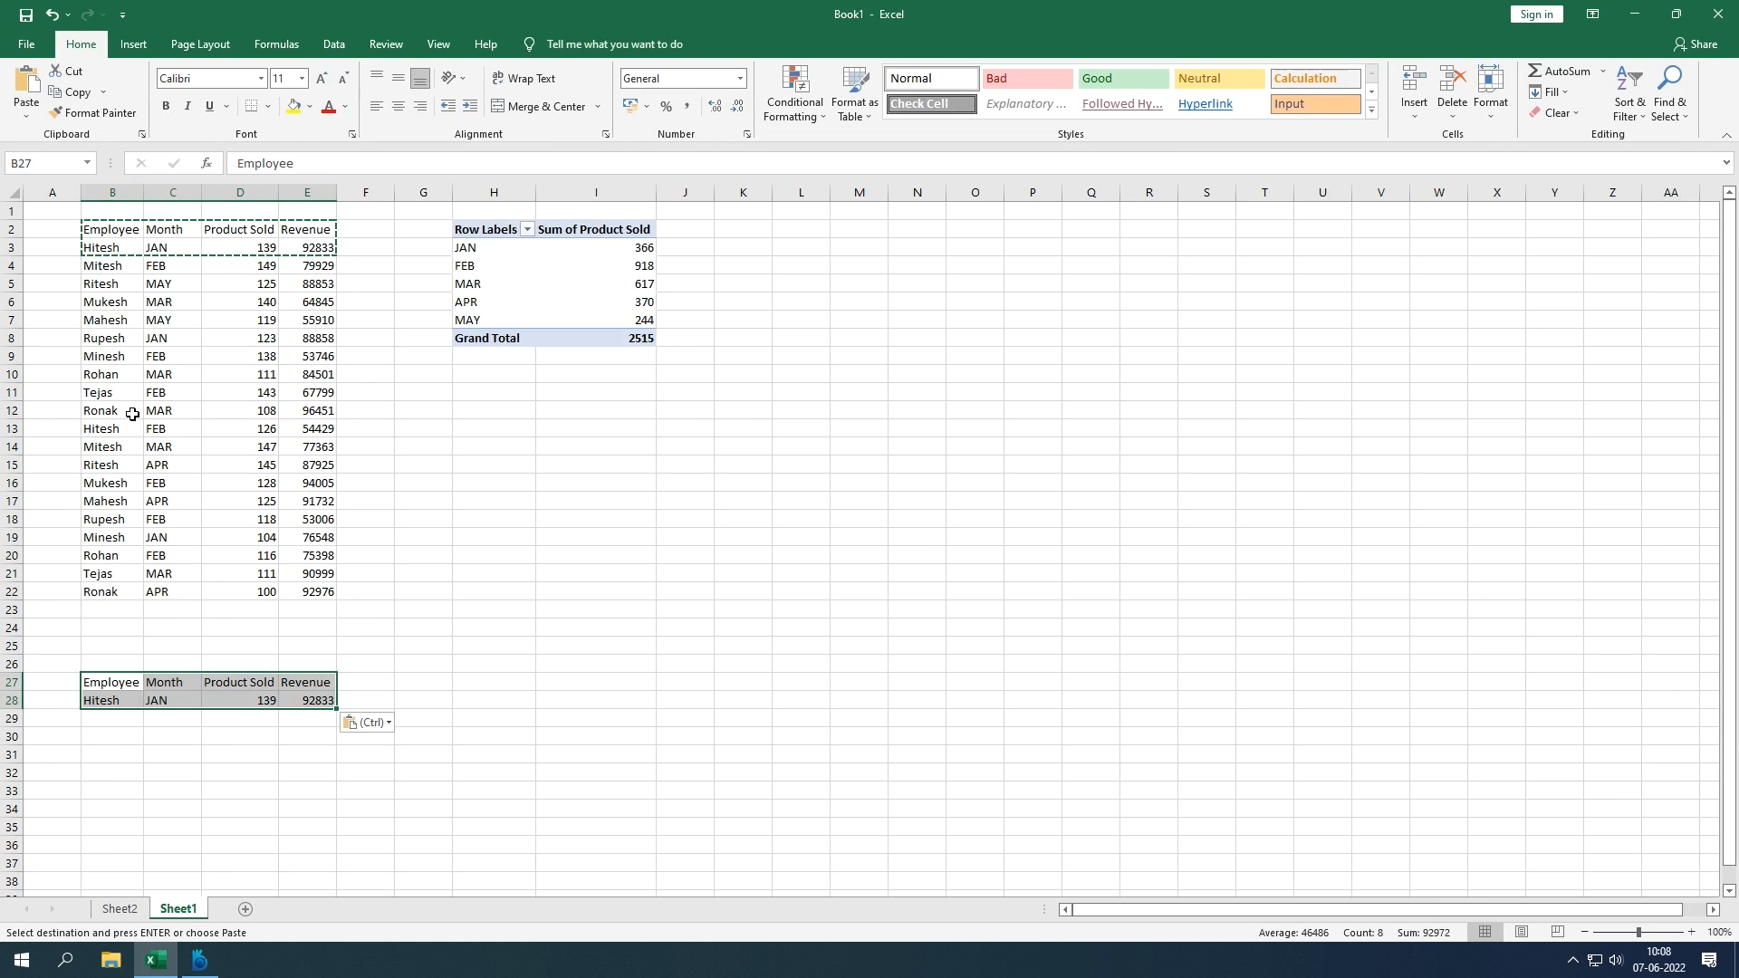
{"action": "left_click_drag", "start_coordinate": [126, 427], "coordinate": [303, 427]}
{"action": "key", "text": "ctrl+c"}
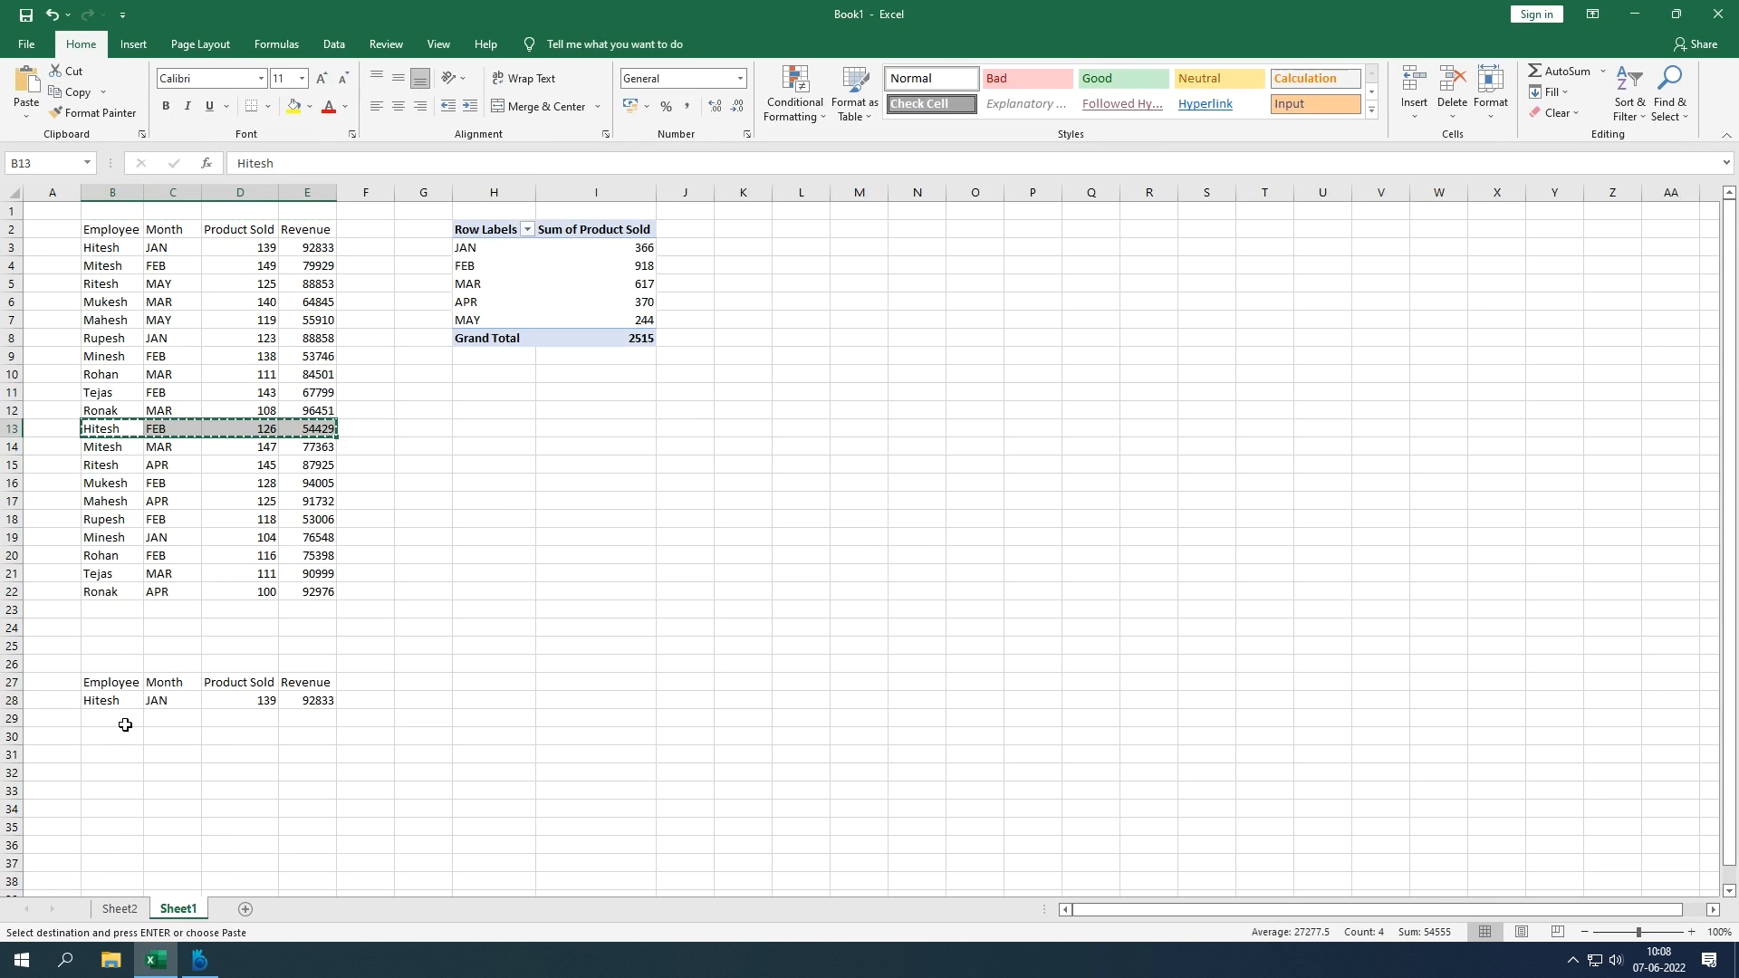
{"action": "left_click", "coordinate": [122, 718]}
{"action": "key", "text": "ctrl+v"}
Step: Enter =E28+E29 in E30 (147262) and =E30/2 in E31 (73631)
{"action": "left_click", "coordinate": [309, 740]}
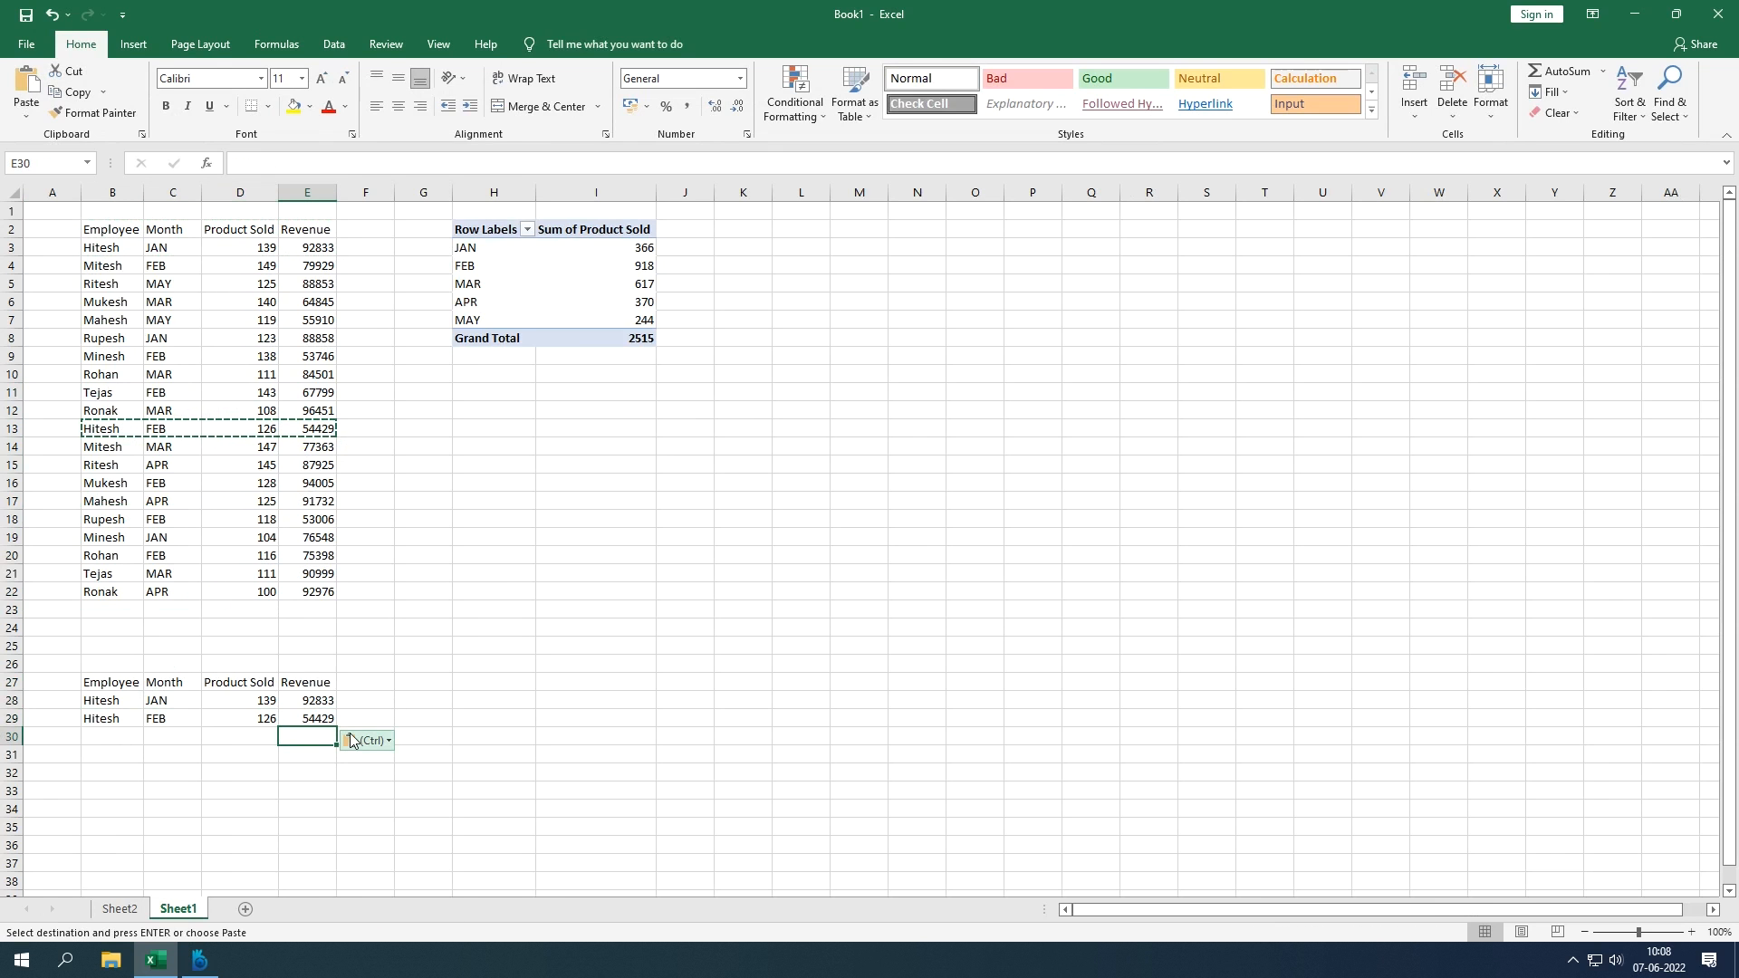
{"action": "type", "text": "="}
{"action": "key", "text": "Up"}
{"action": "key", "text": "Up"}
{"action": "type", "text": "+"}
{"action": "key", "text": "Up"}
{"action": "key", "text": "Return"}
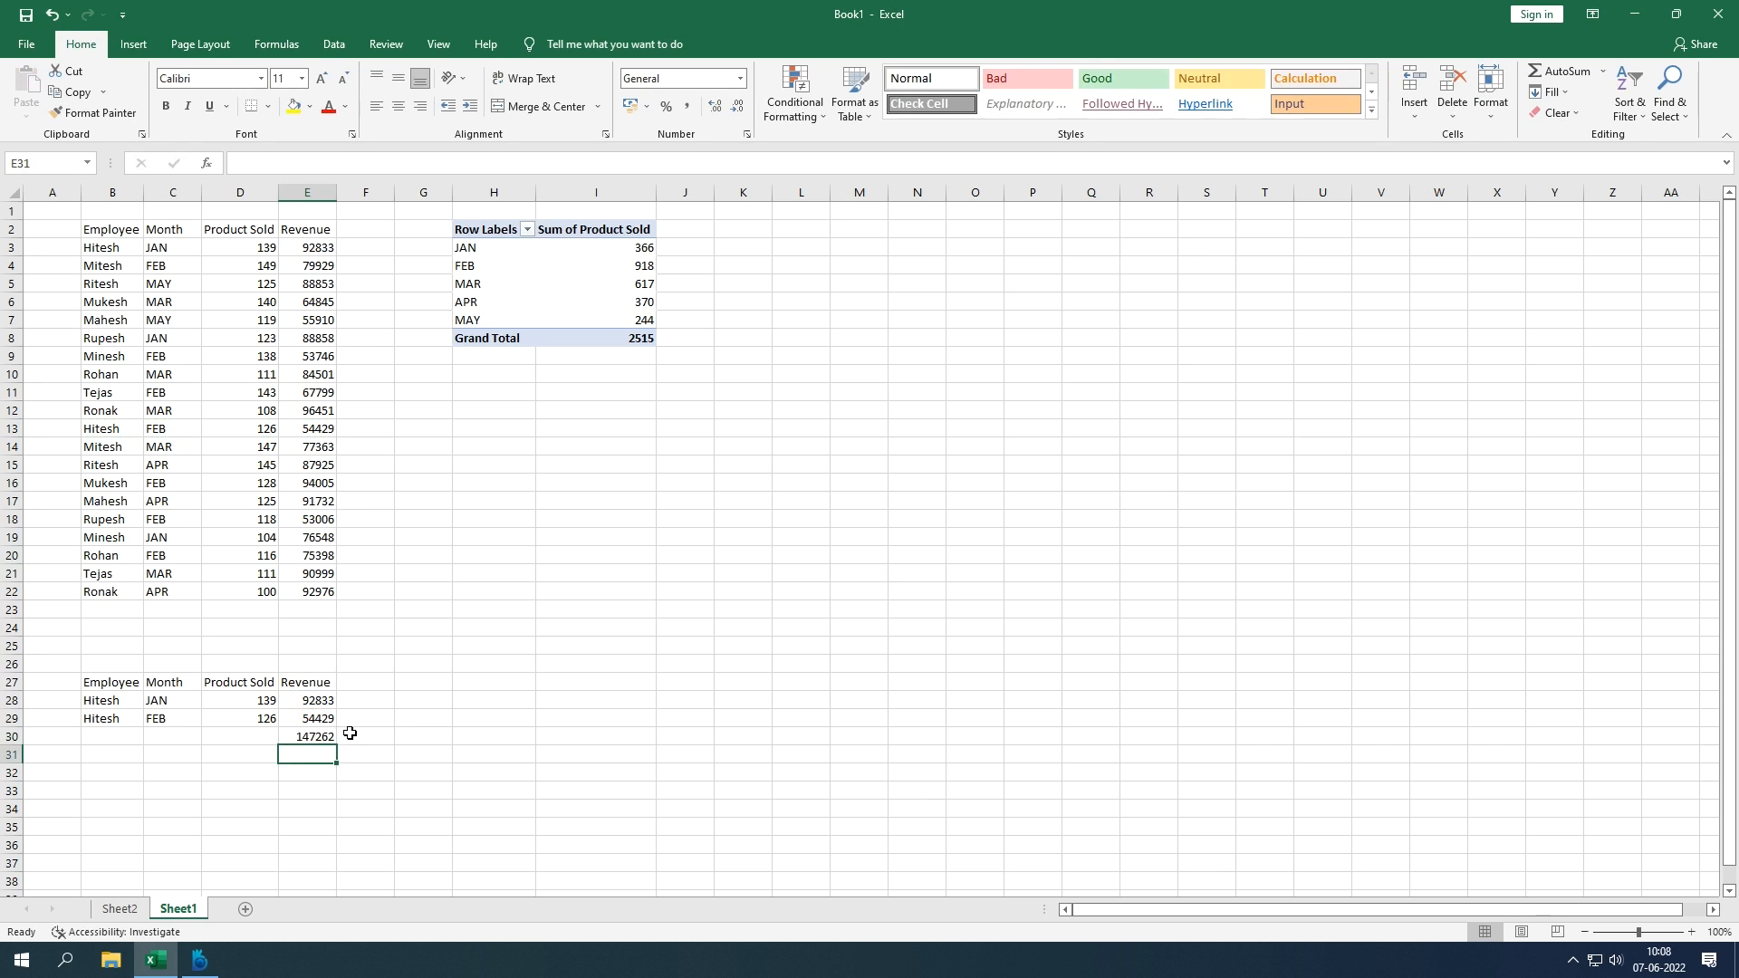
{"action": "type", "text": "="}
{"action": "key", "text": "Up"}
{"action": "type", "text": "/"}
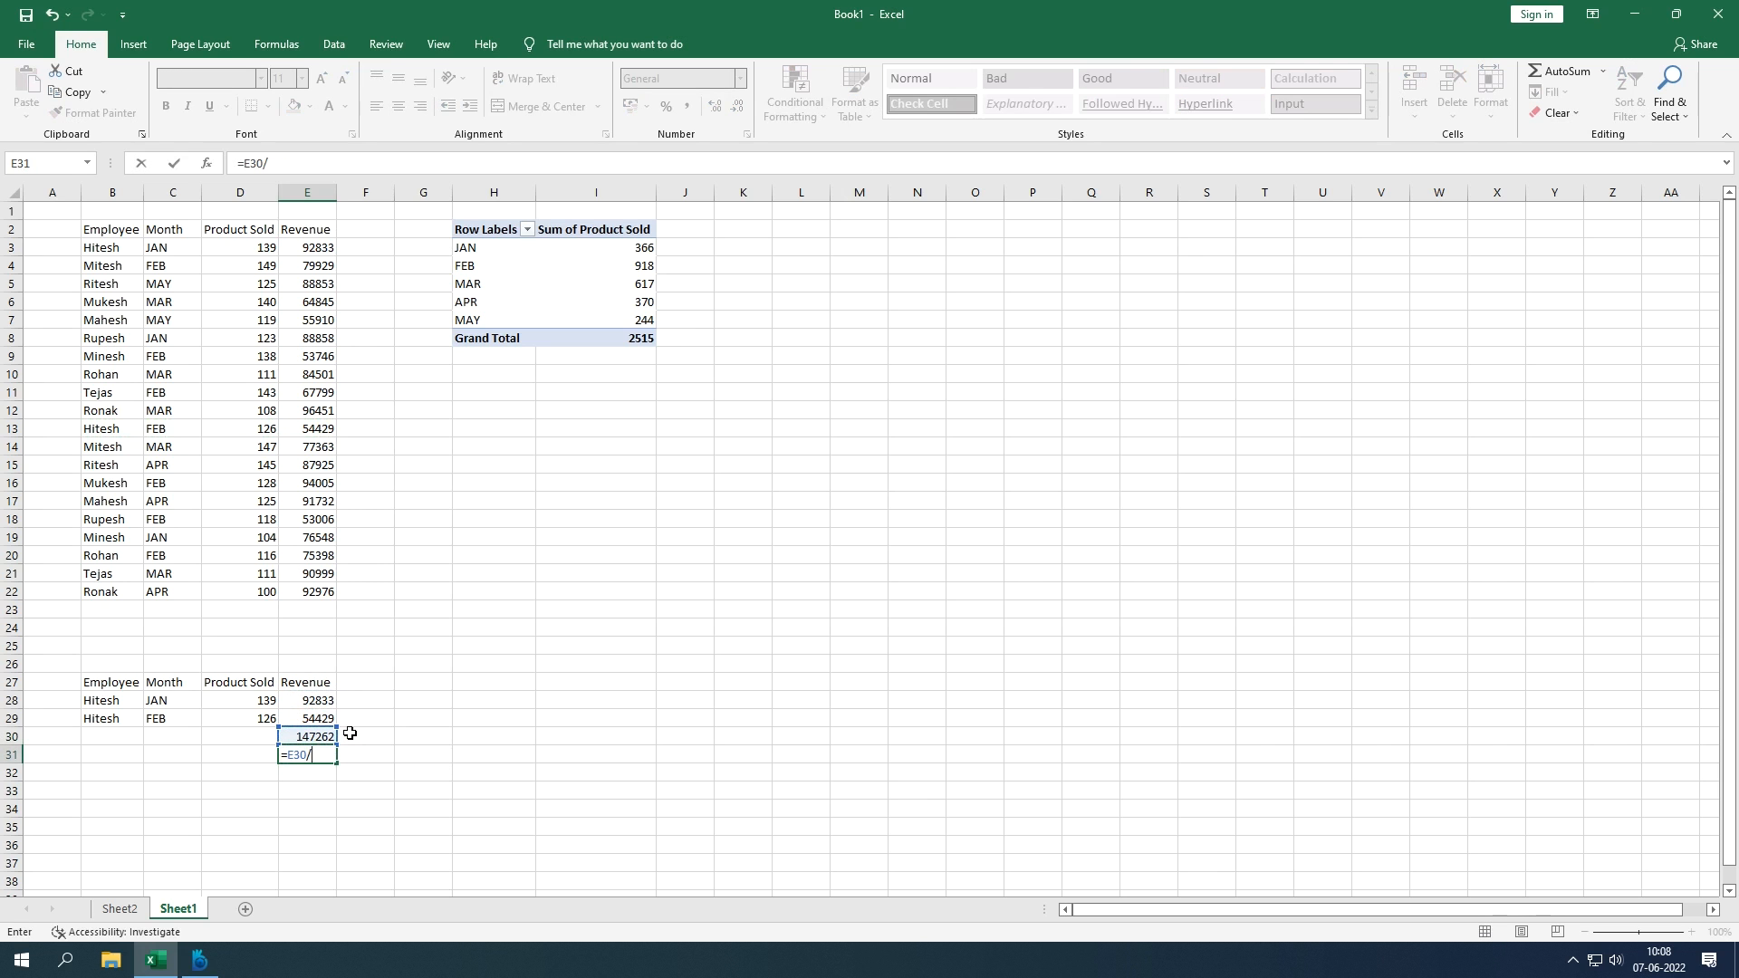
{"action": "key", "text": "Return"}
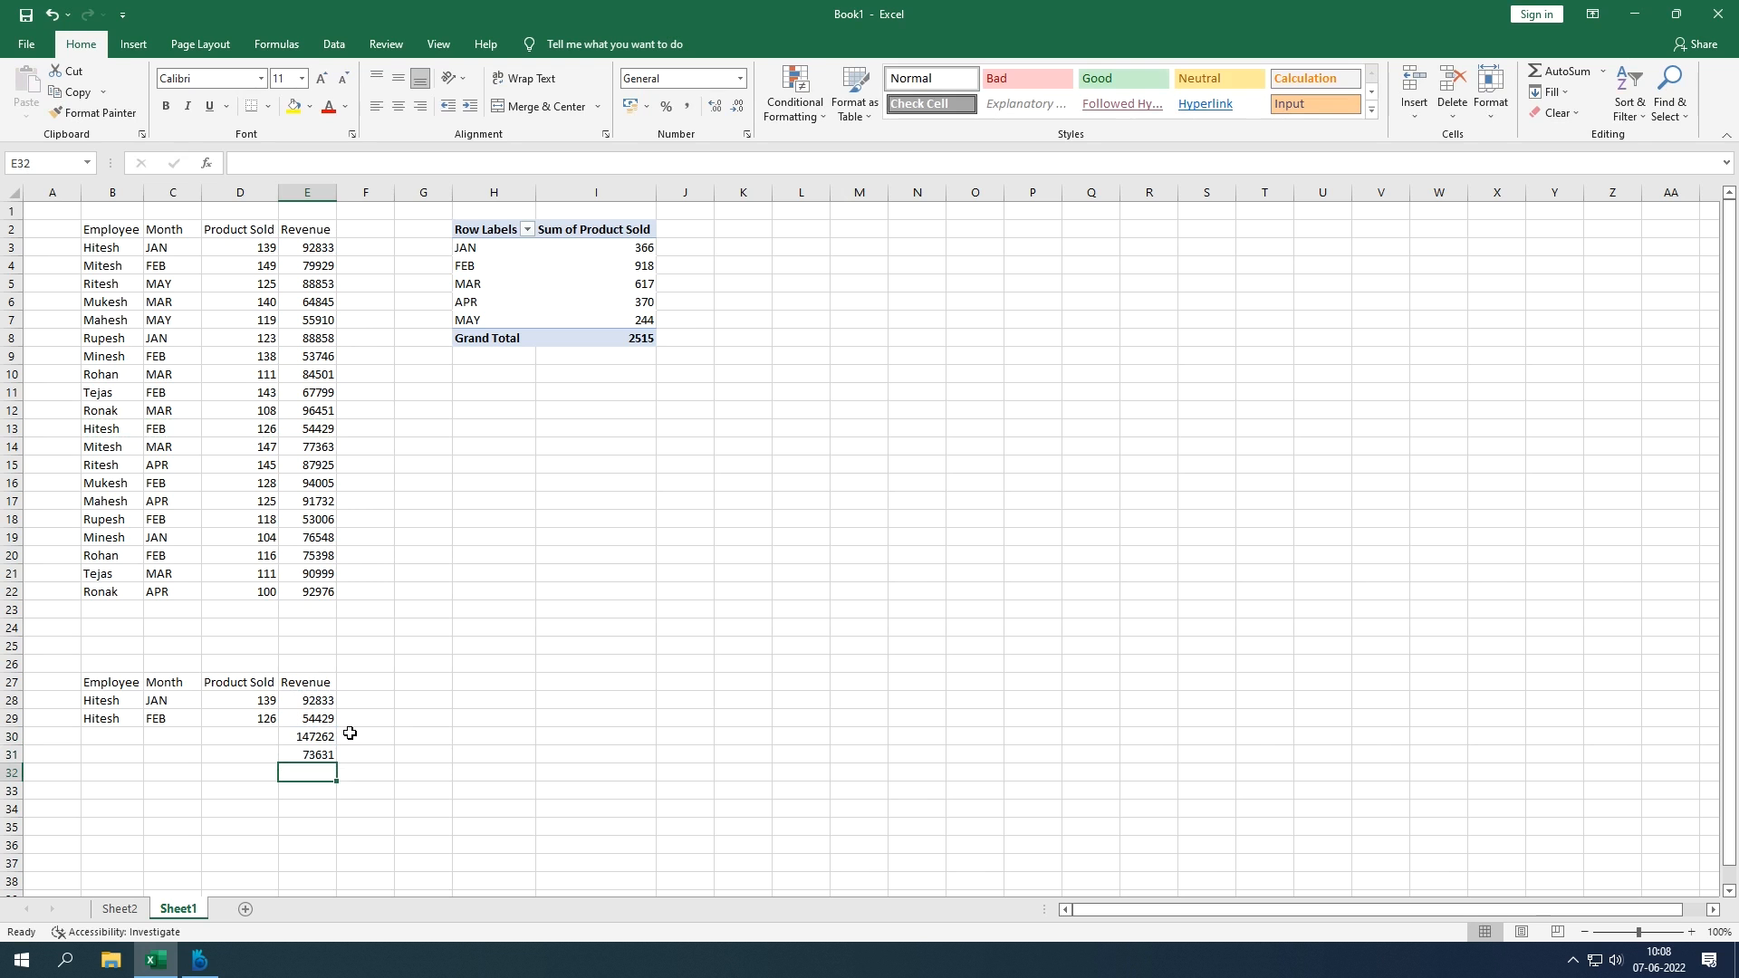
{"action": "key", "text": "Up"}
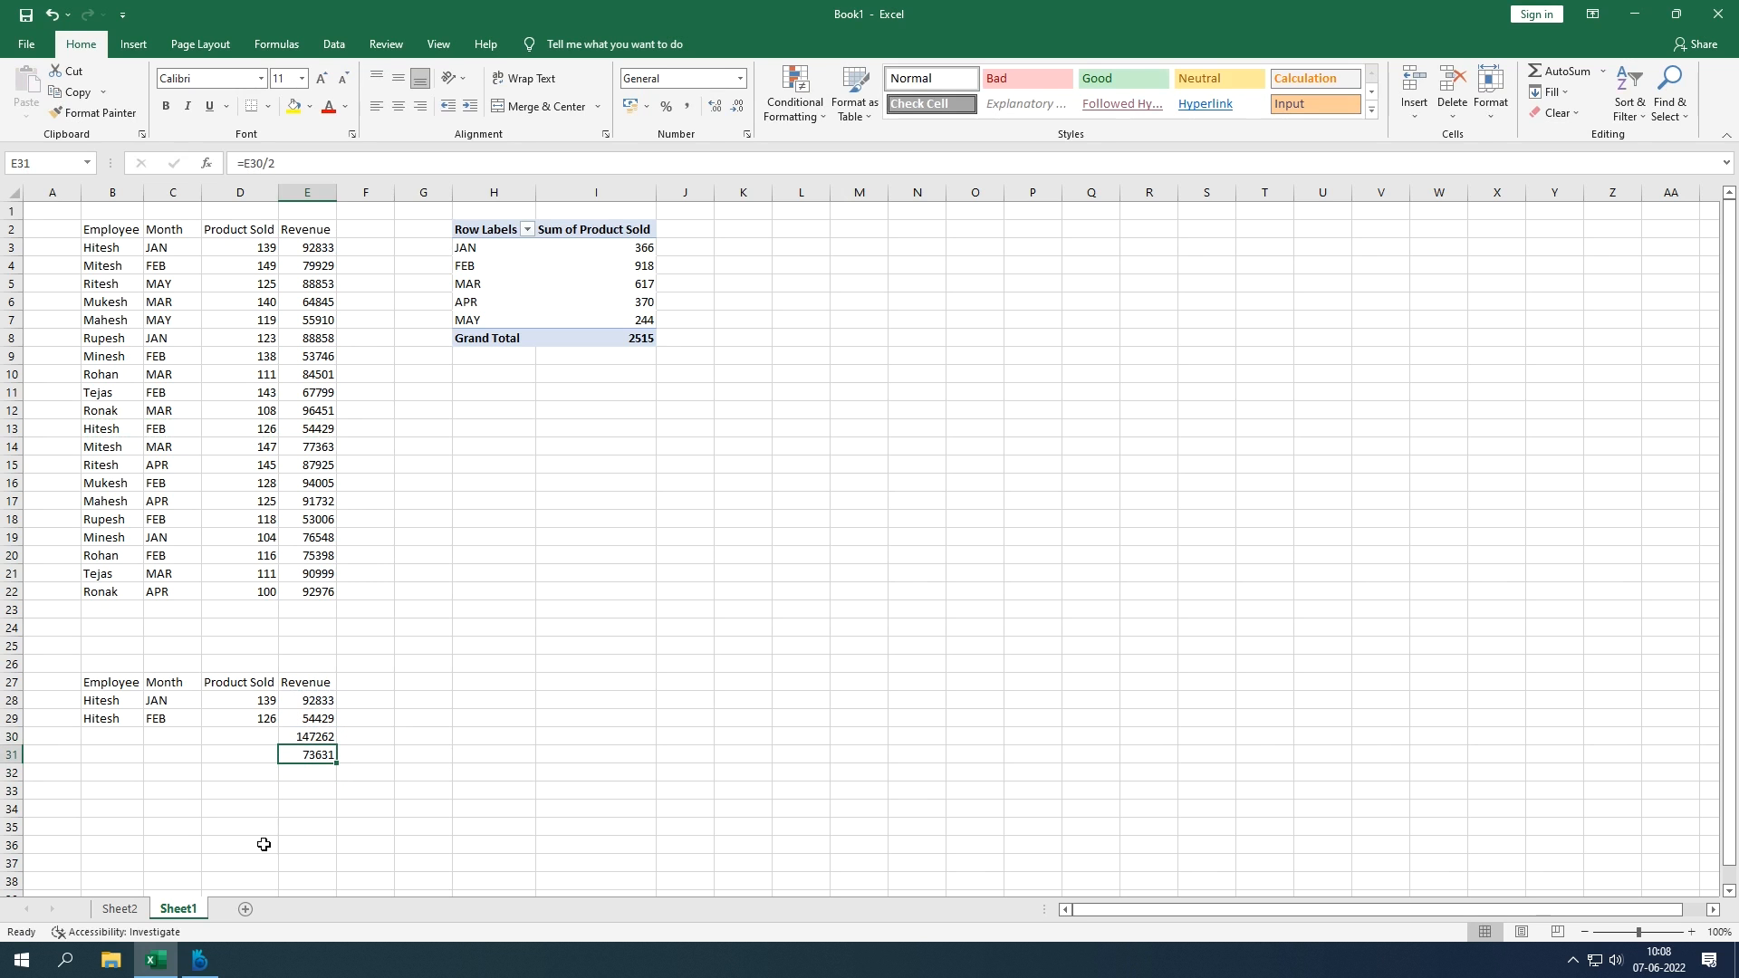
Step: Compare the 73631 result with Hitesh's average revenue in the Sheet2 pivot
{"action": "left_click", "coordinate": [134, 905]}
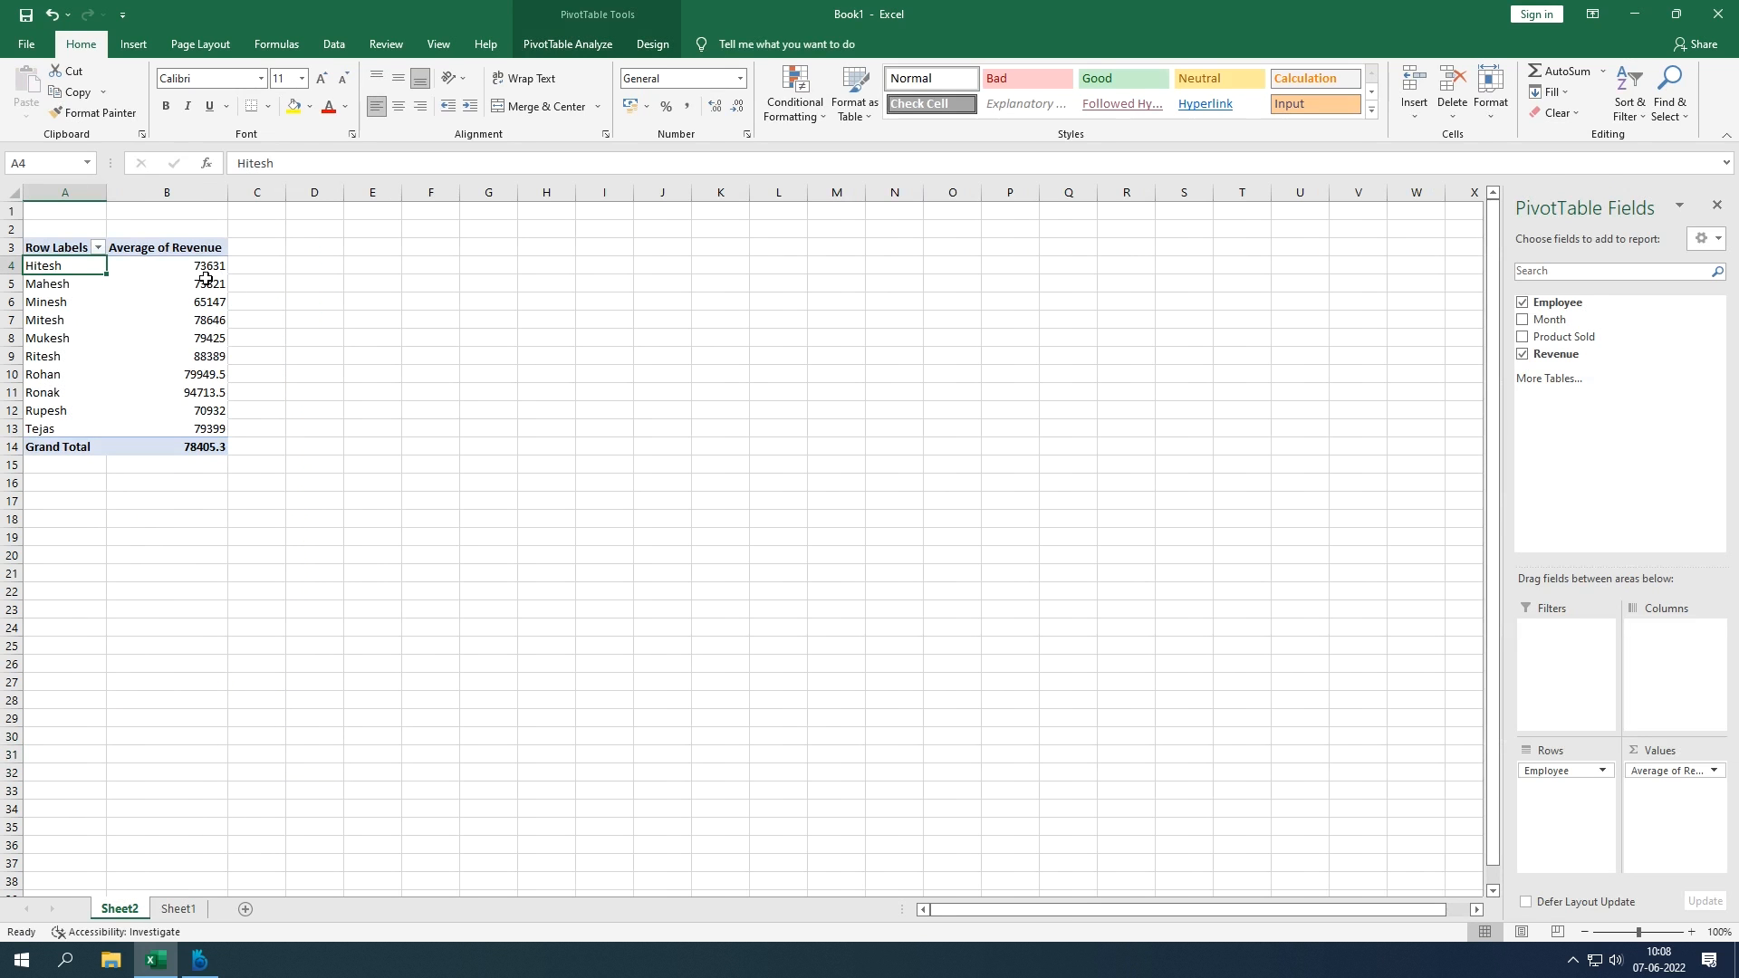
{"action": "left_click", "coordinate": [208, 269]}
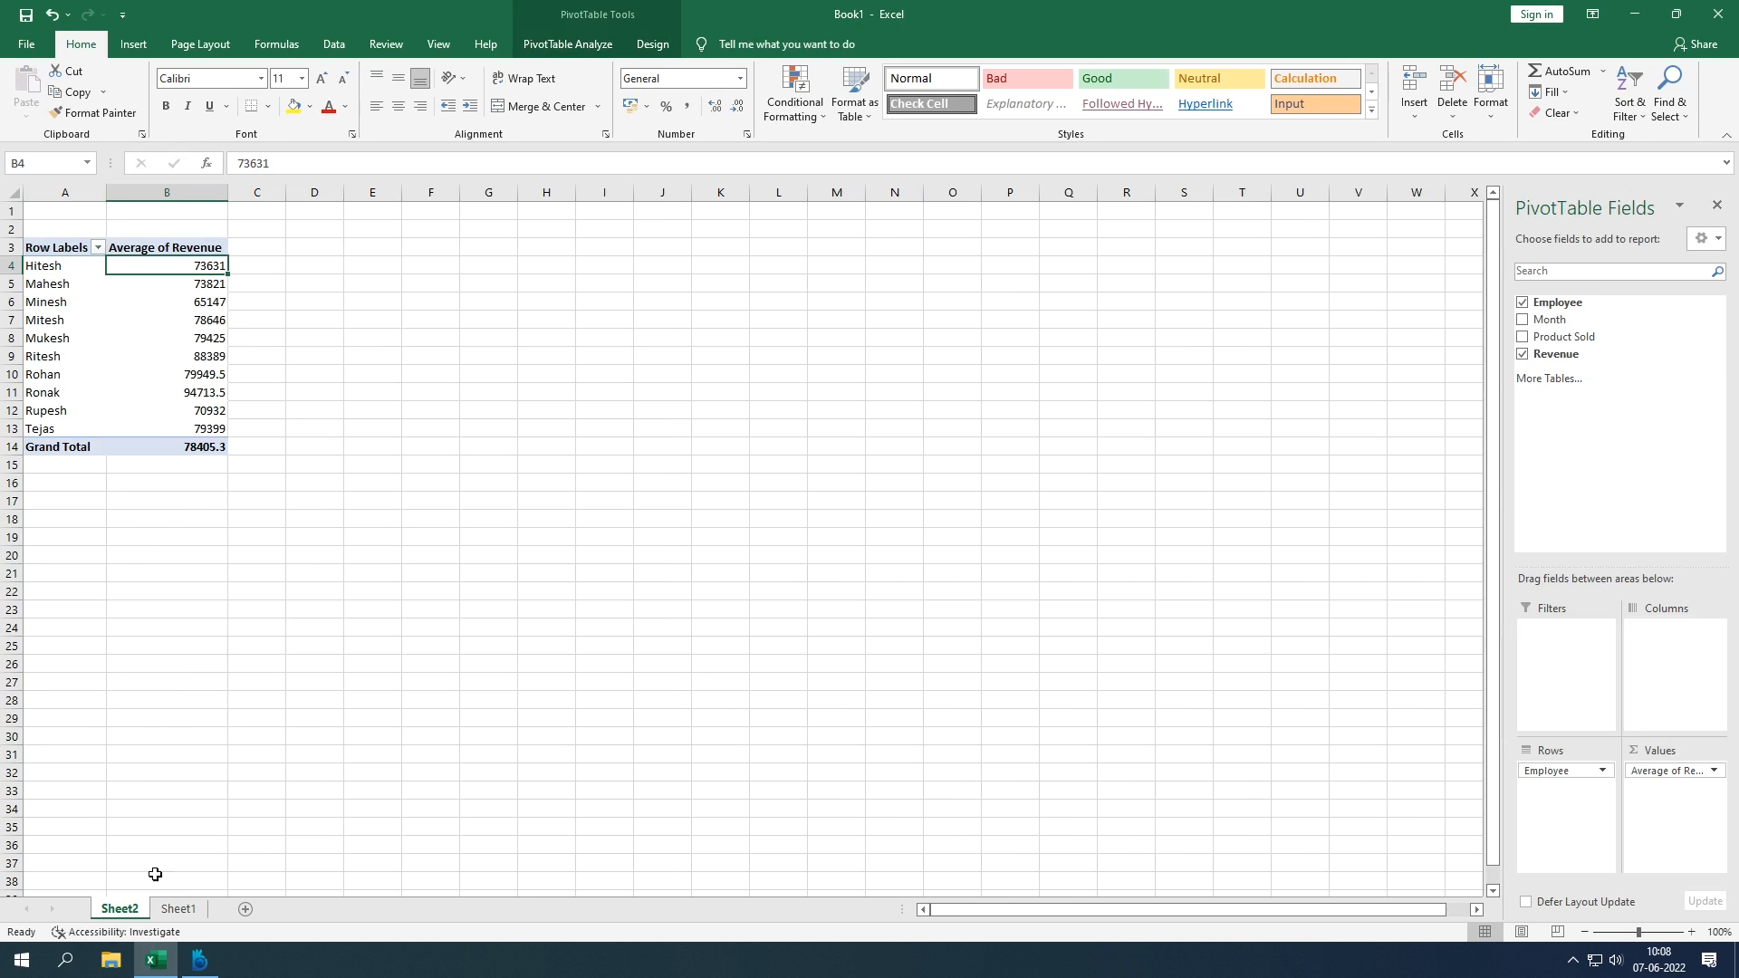
{"action": "left_click", "coordinate": [184, 913]}
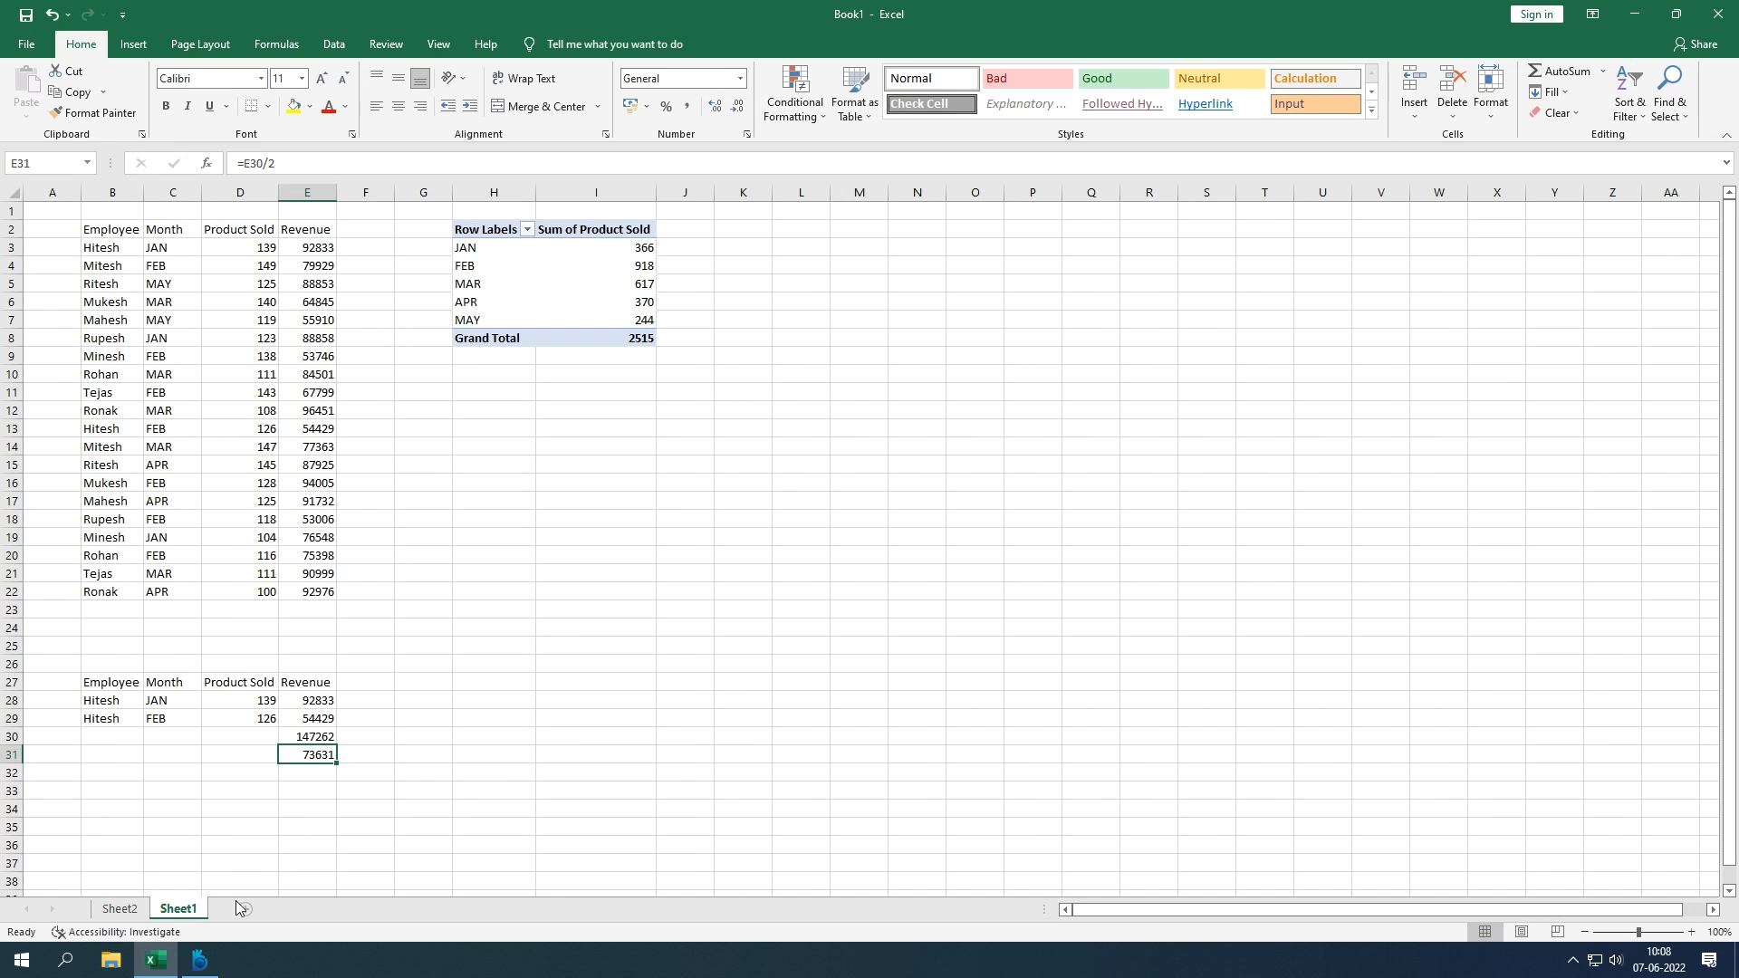
{"action": "left_click", "coordinate": [119, 909]}
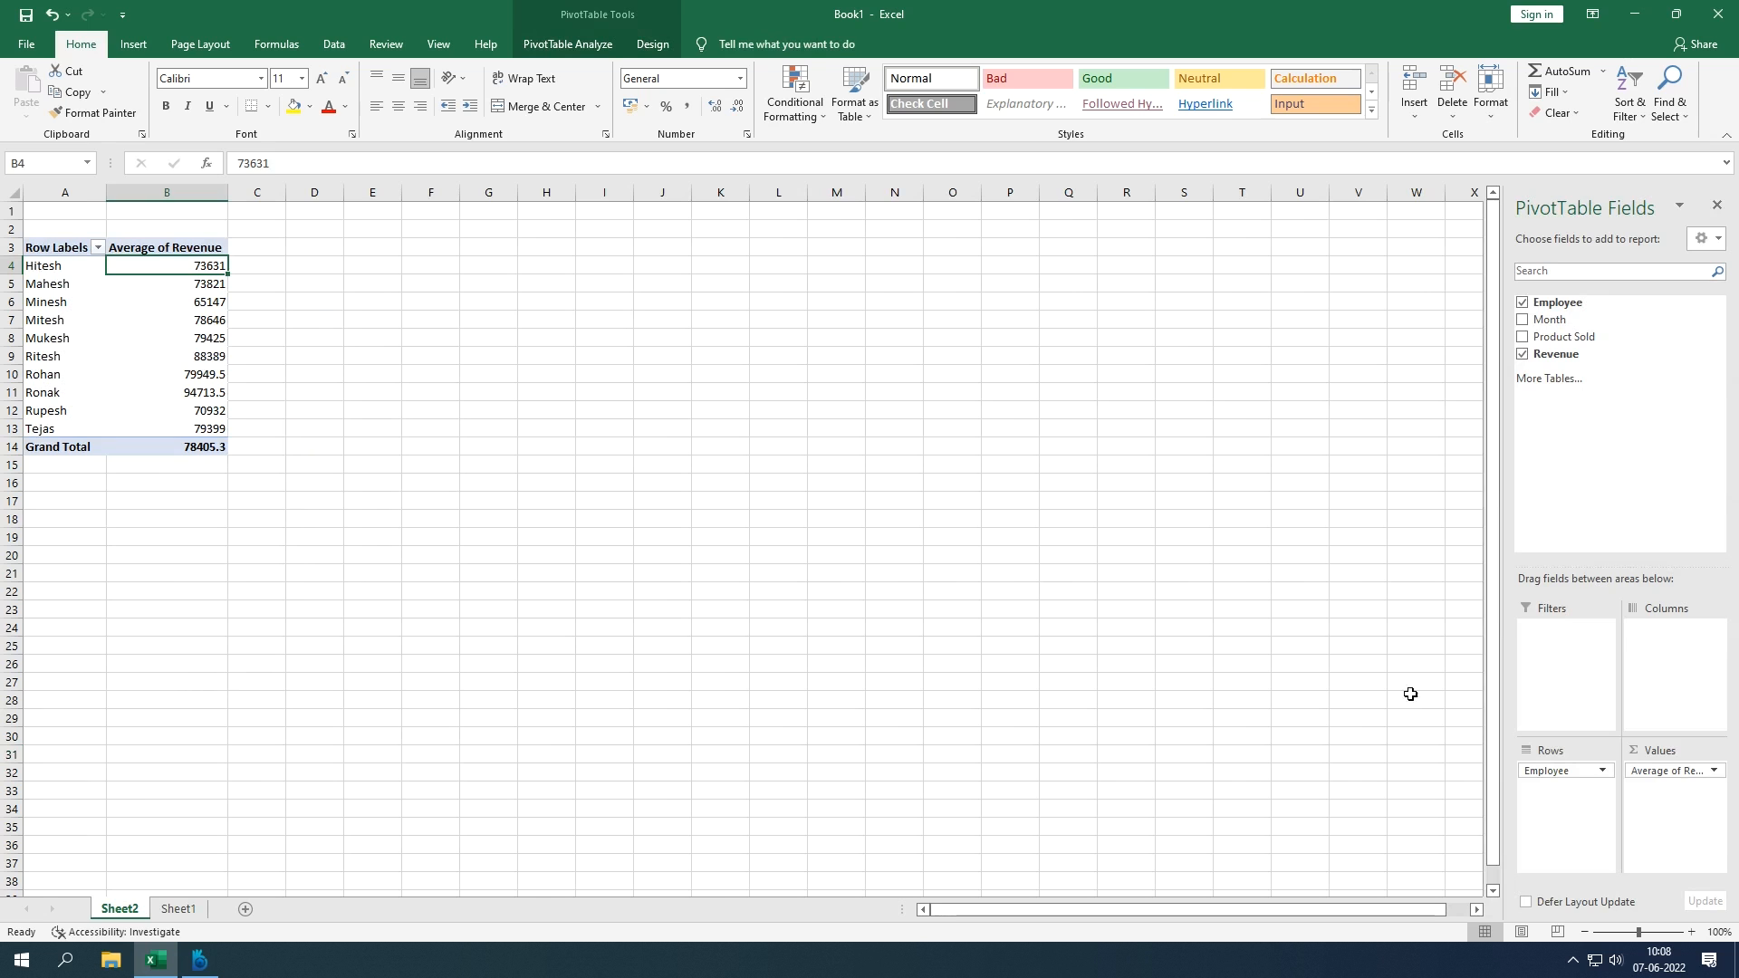
Step: Change the Revenue value field summary from Average to Max
{"action": "left_click", "coordinate": [1674, 770]}
{"action": "left_click", "coordinate": [1667, 752]}
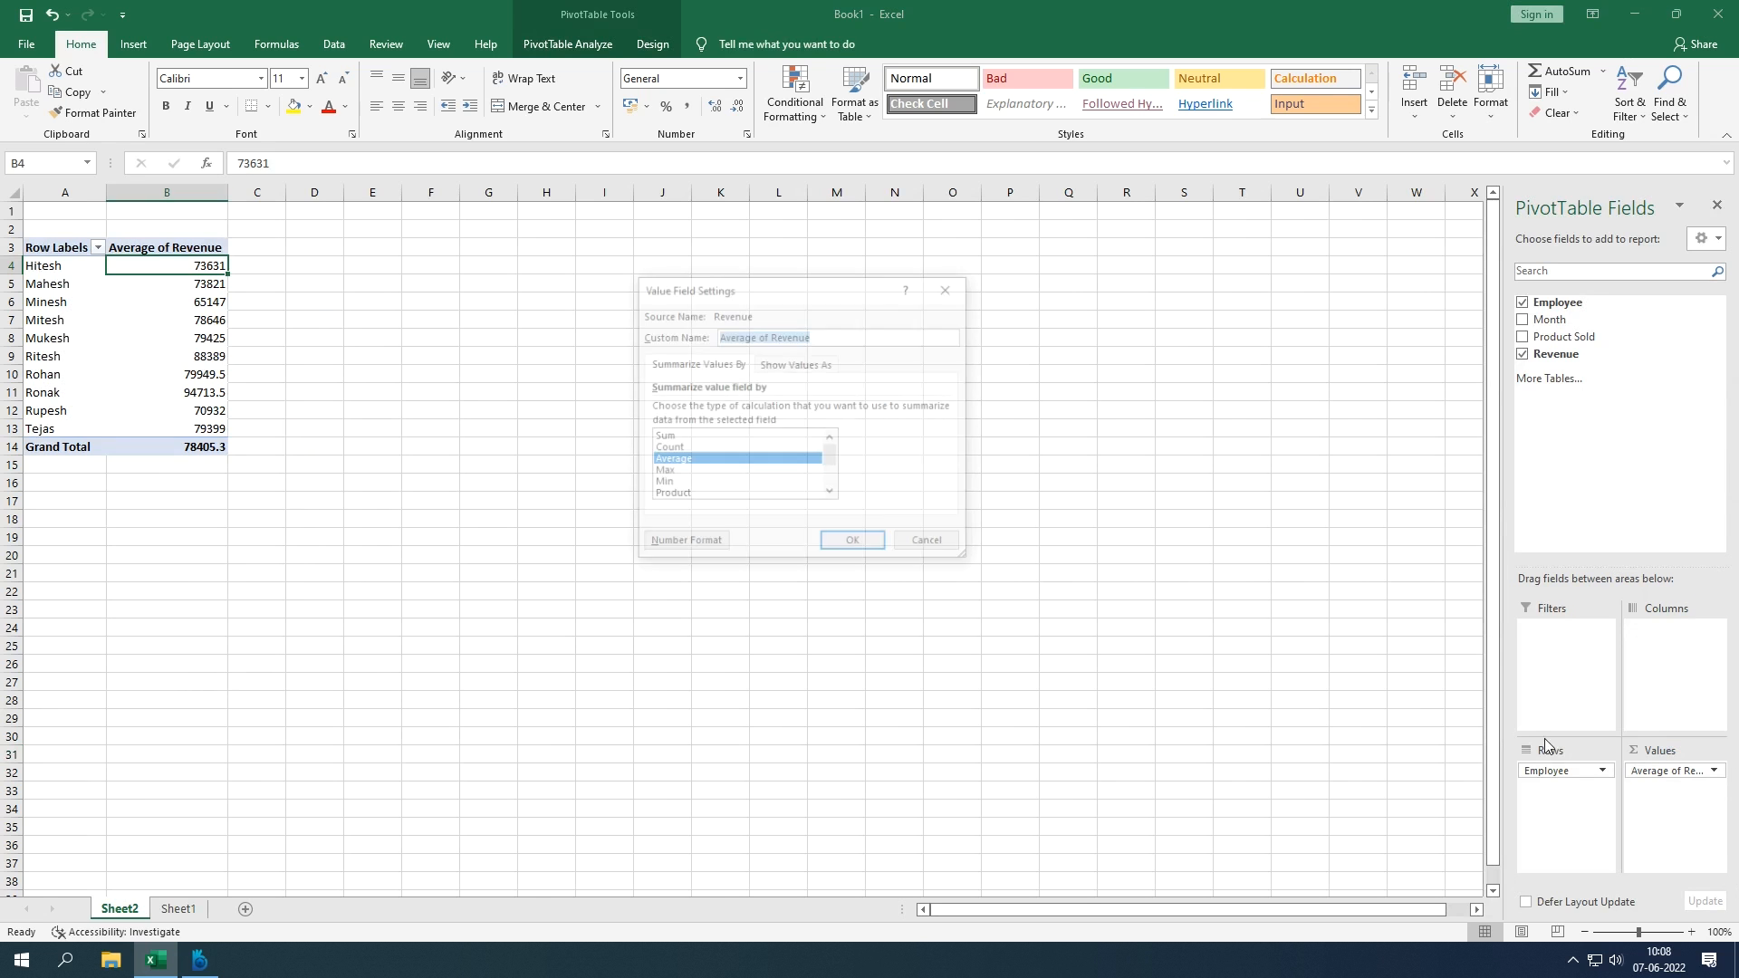
{"action": "left_click", "coordinate": [734, 472]}
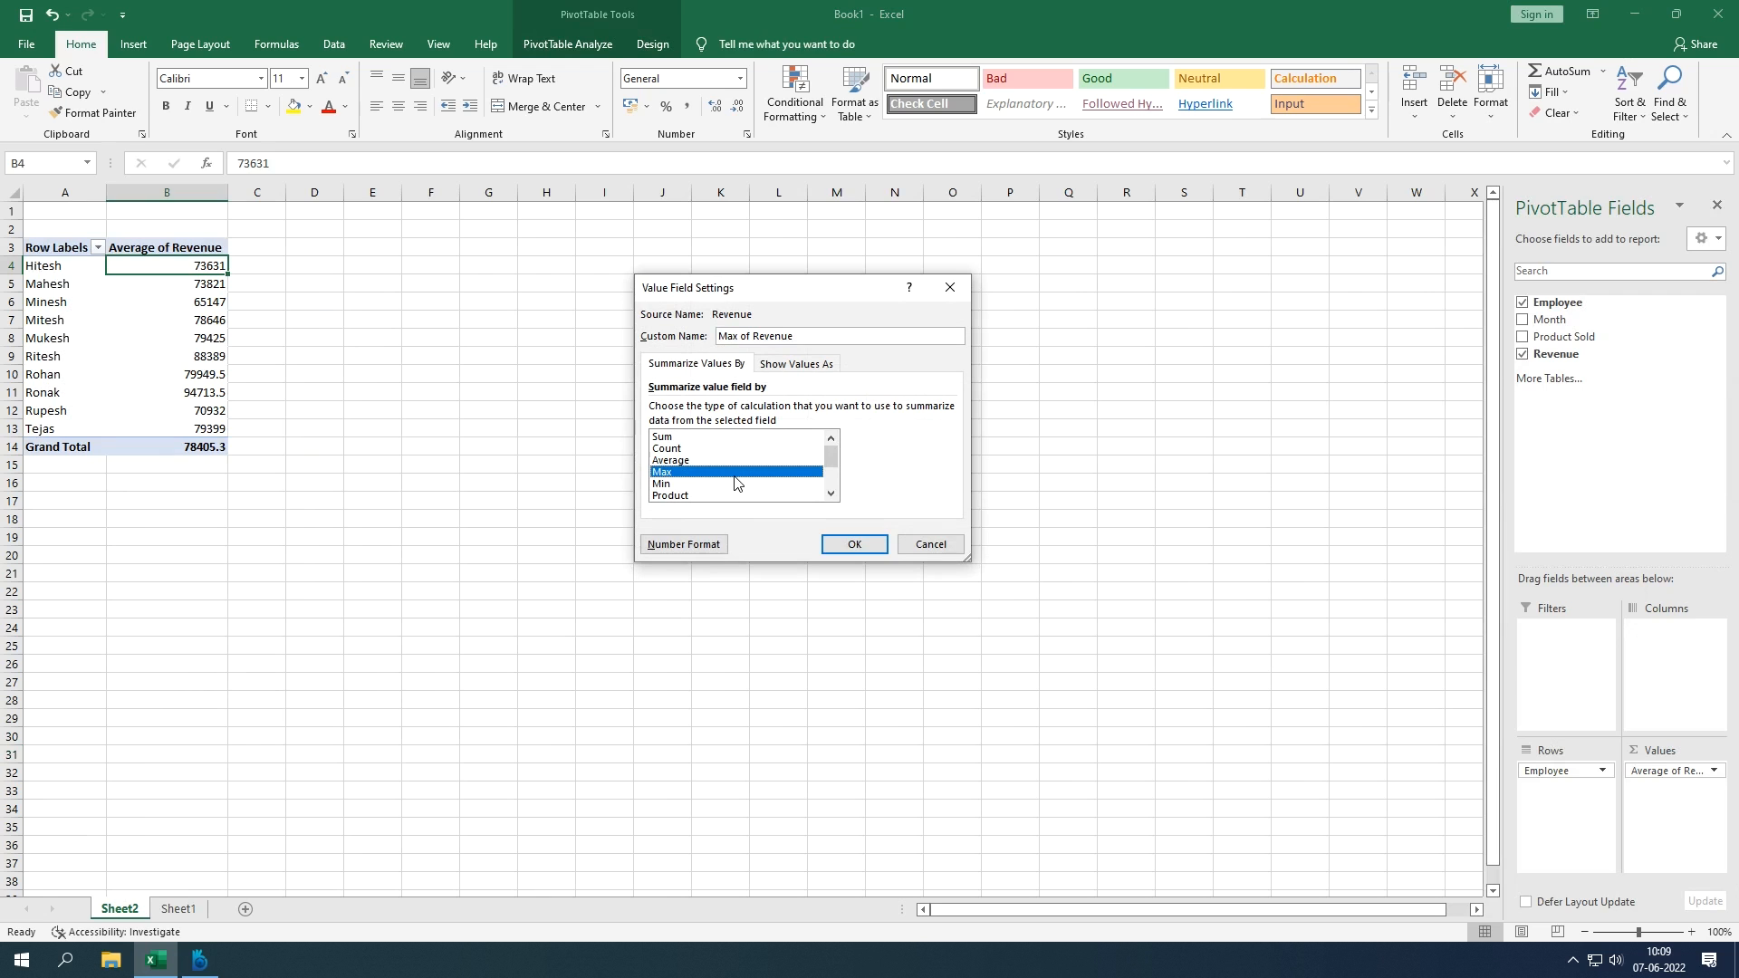
{"action": "left_click", "coordinate": [854, 543]}
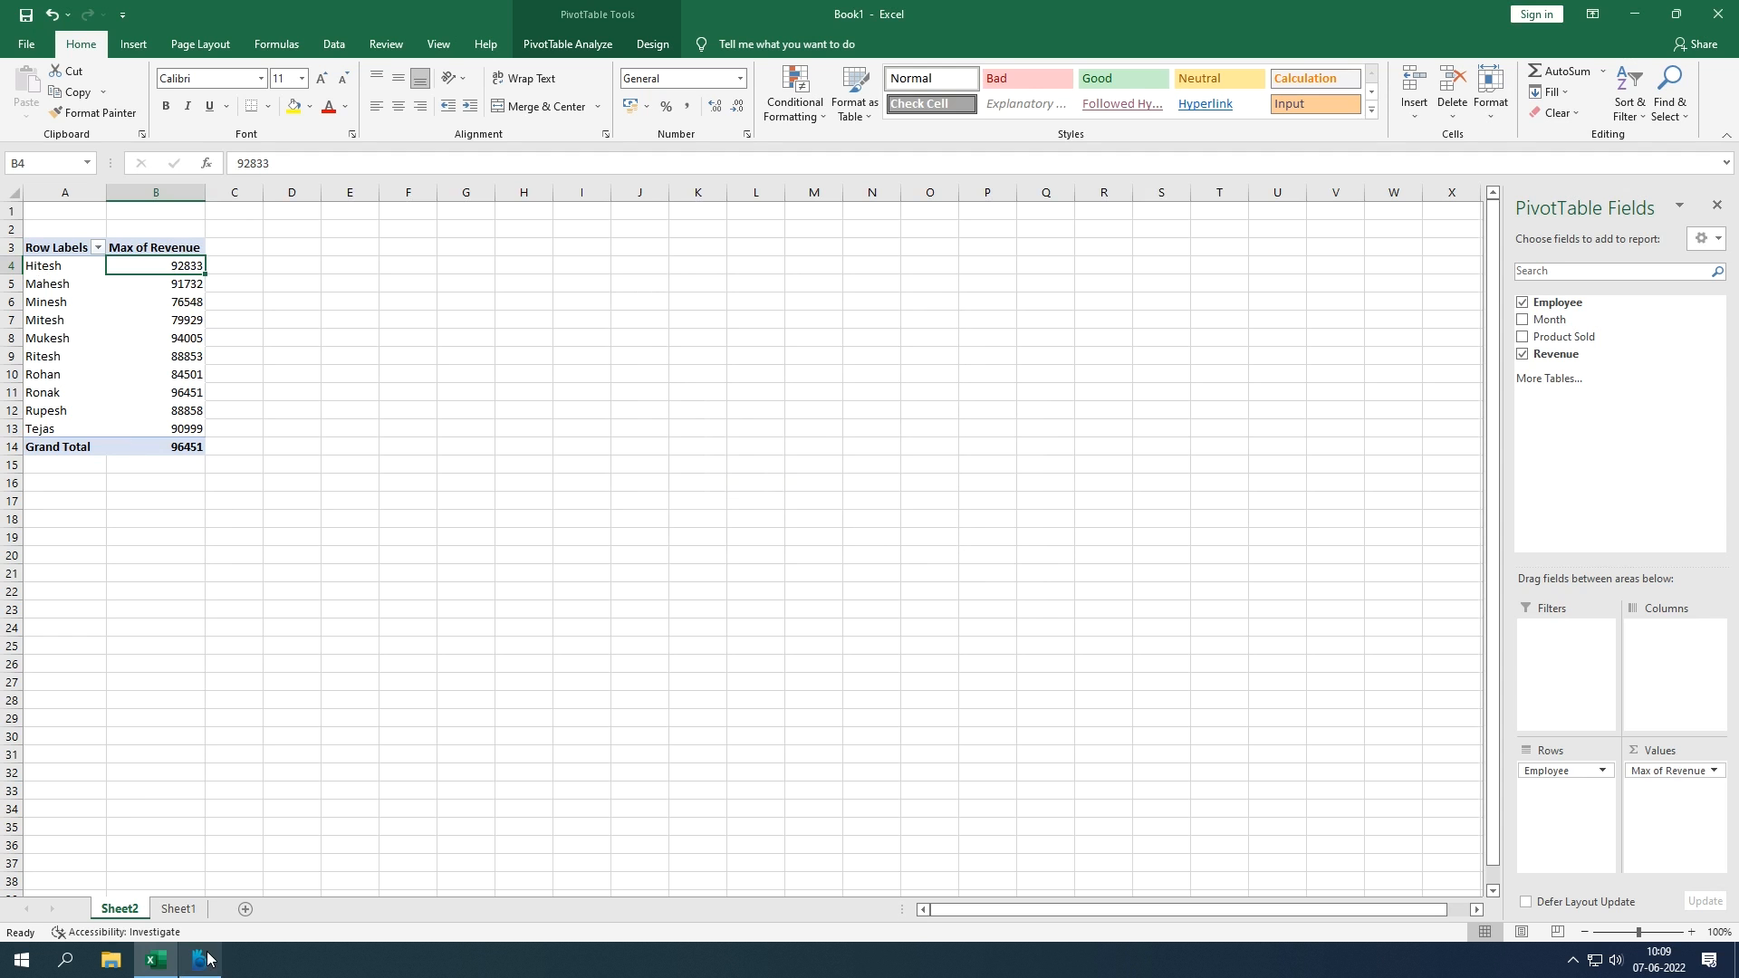
Step: Check Hitesh's JAN and FEB revenues in E28:E29 against the Max of 92833, then return to Sheet2
{"action": "left_click", "coordinate": [186, 917]}
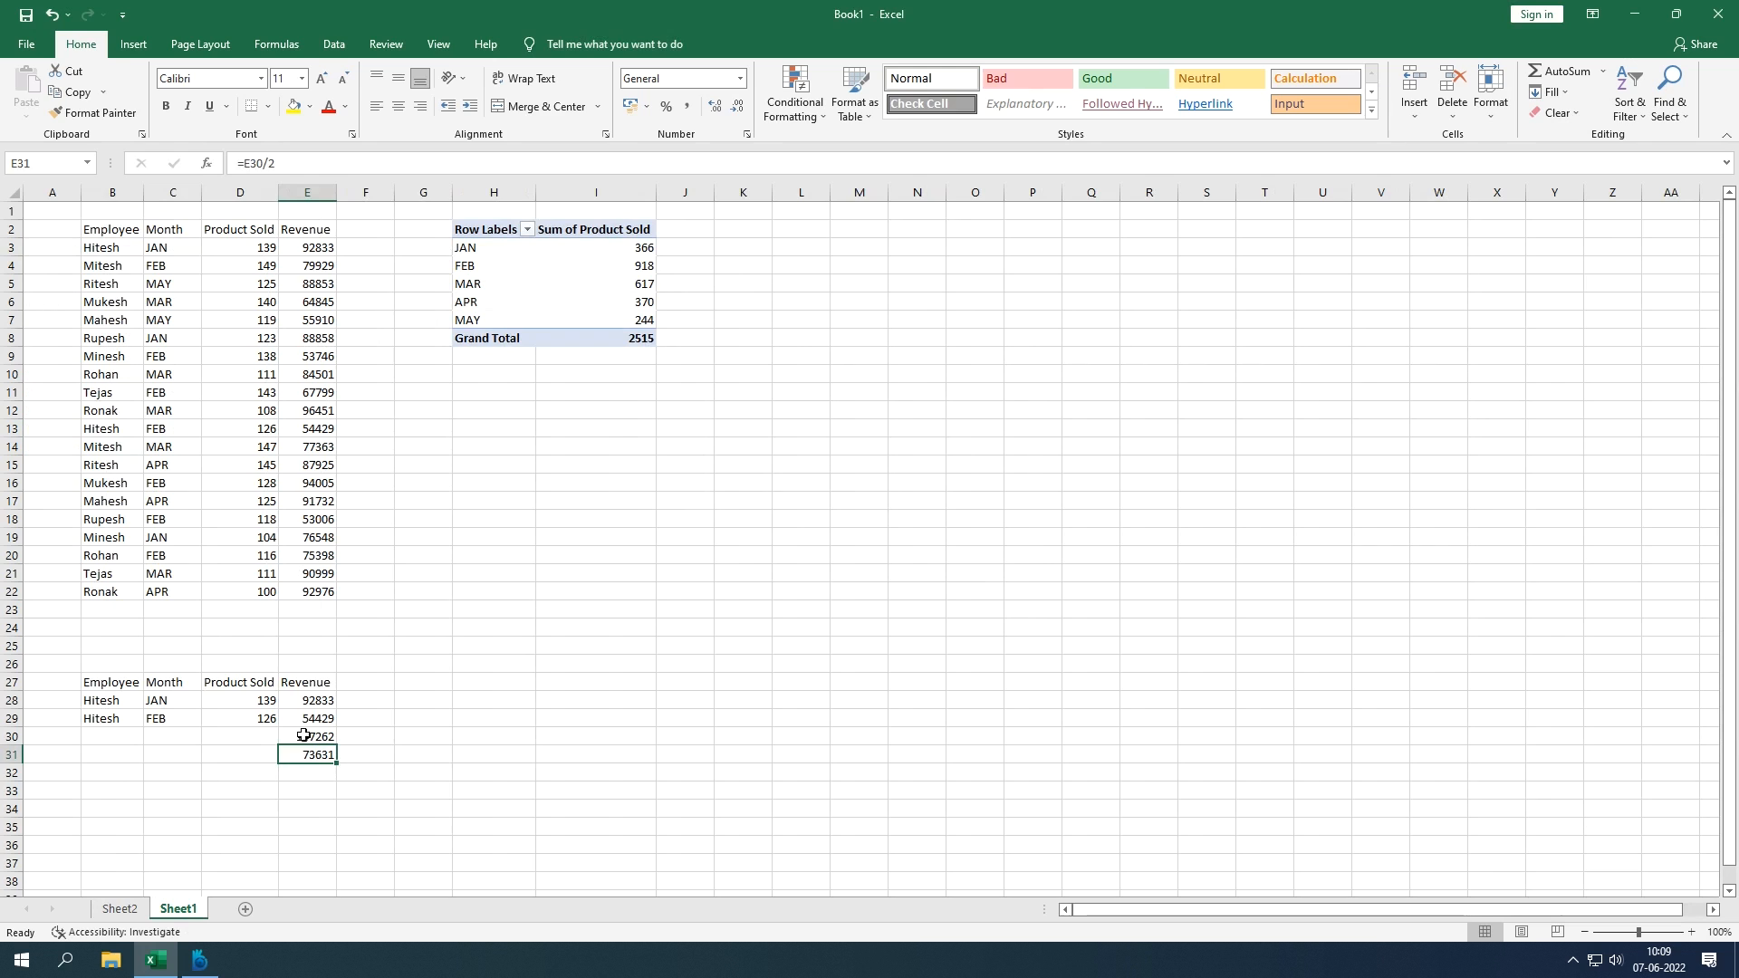
{"action": "left_click", "coordinate": [305, 702]}
{"action": "left_click", "coordinate": [300, 719]}
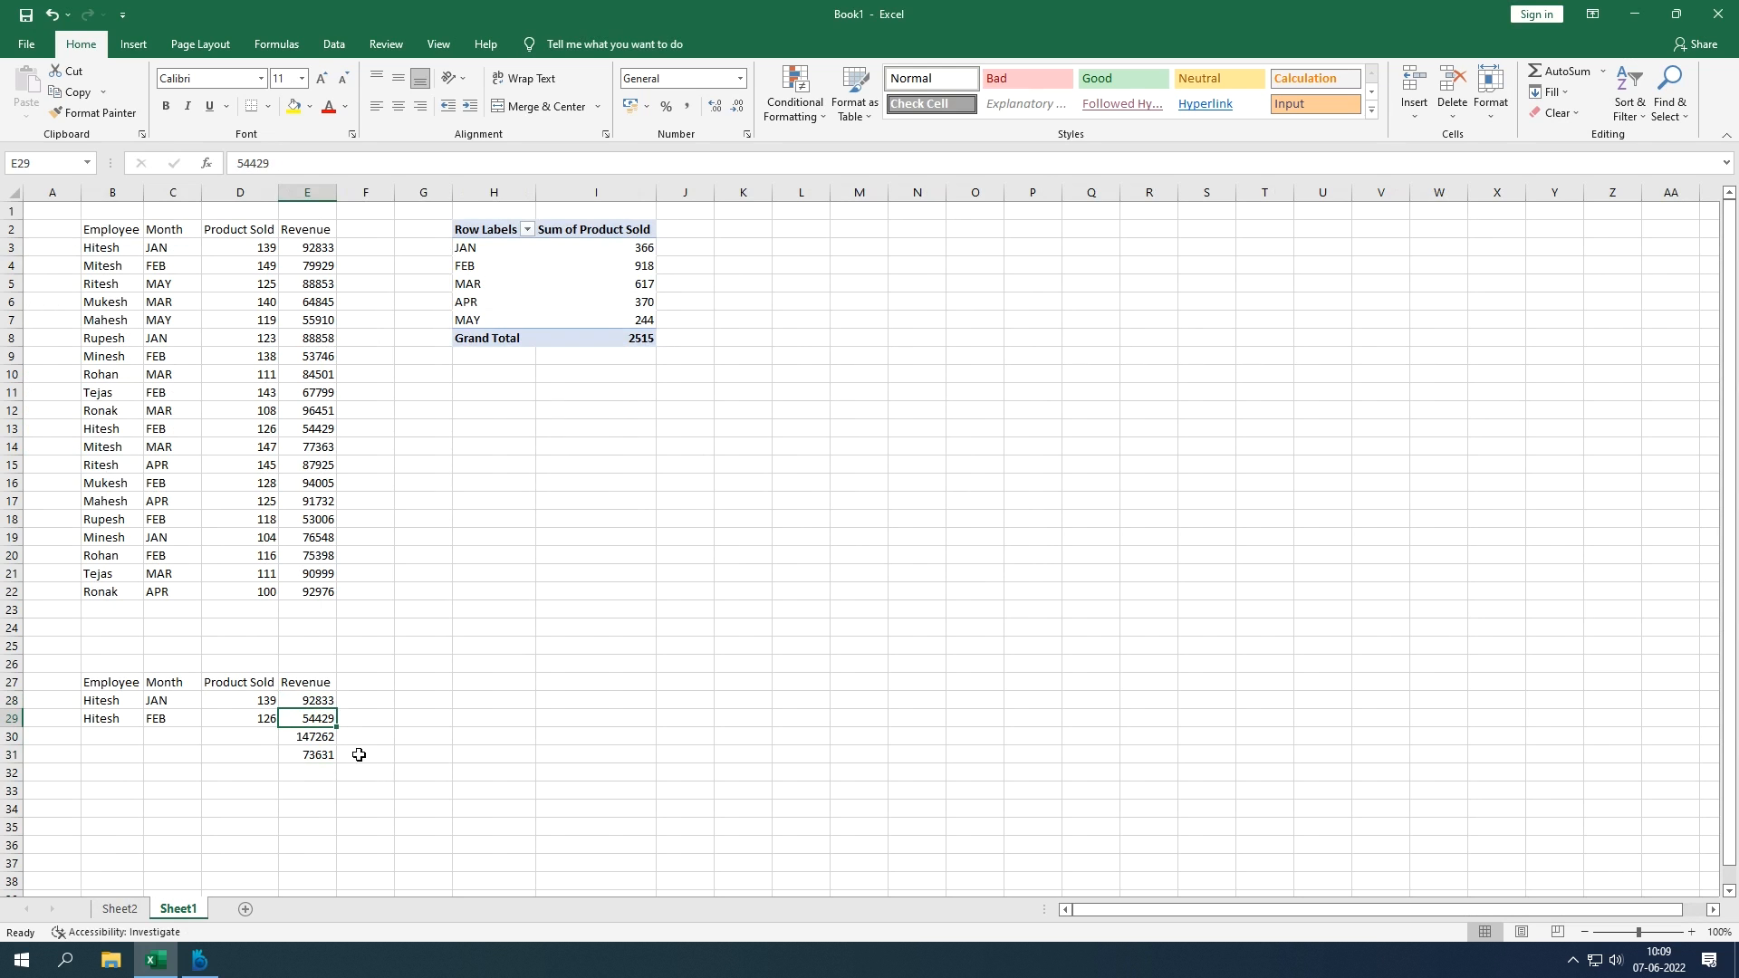
{"action": "left_click", "coordinate": [327, 711]}
{"action": "left_click", "coordinate": [333, 702]}
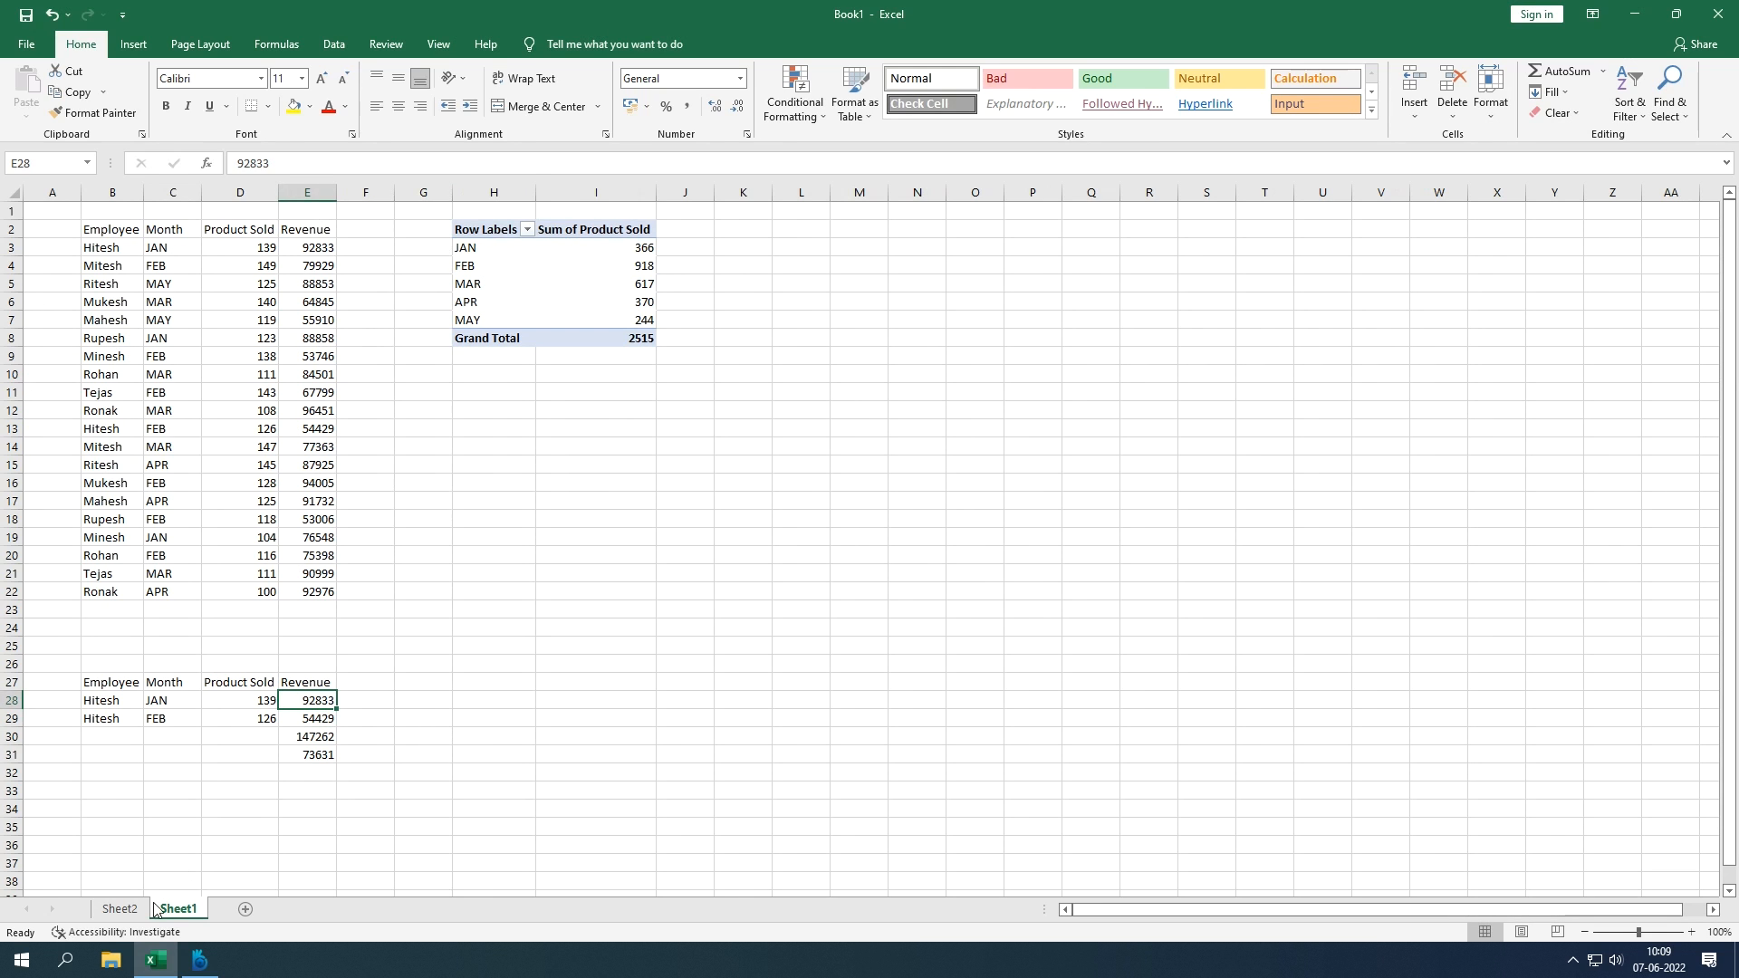
{"action": "left_click", "coordinate": [119, 909]}
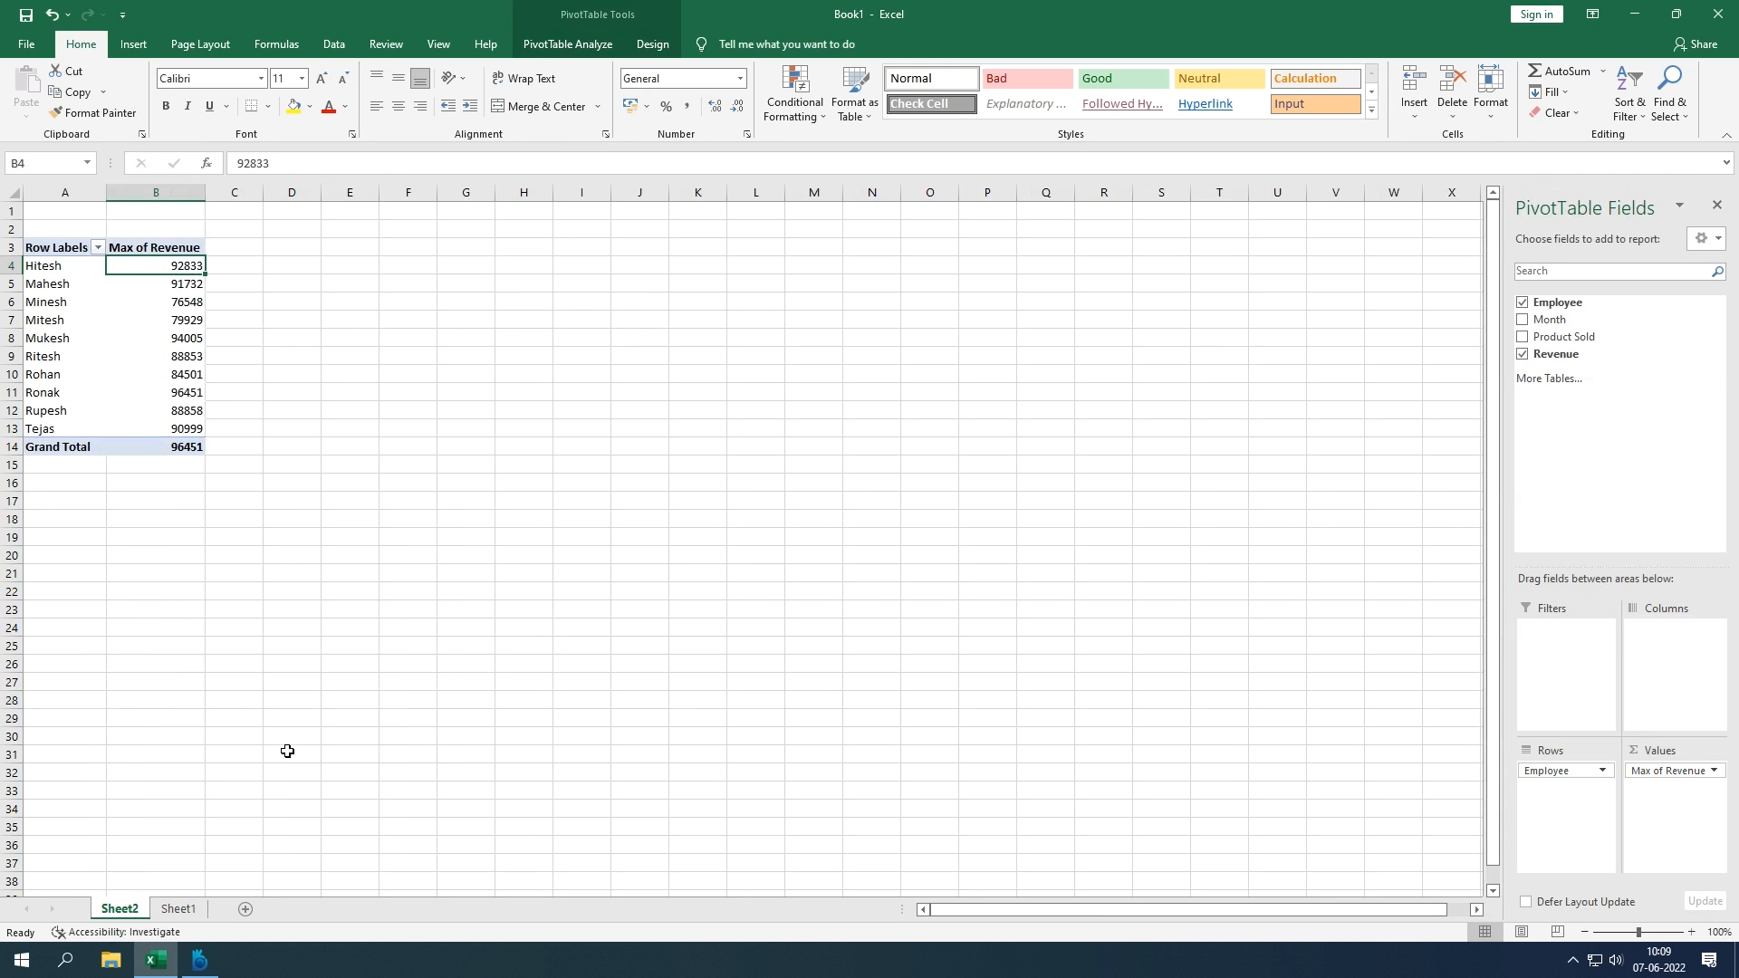
Step: Try Count Numbers for Max of Revenue but cancel to keep Max, then return to Sheet1
{"action": "left_click", "coordinate": [1694, 771]}
{"action": "left_click", "coordinate": [1654, 751]}
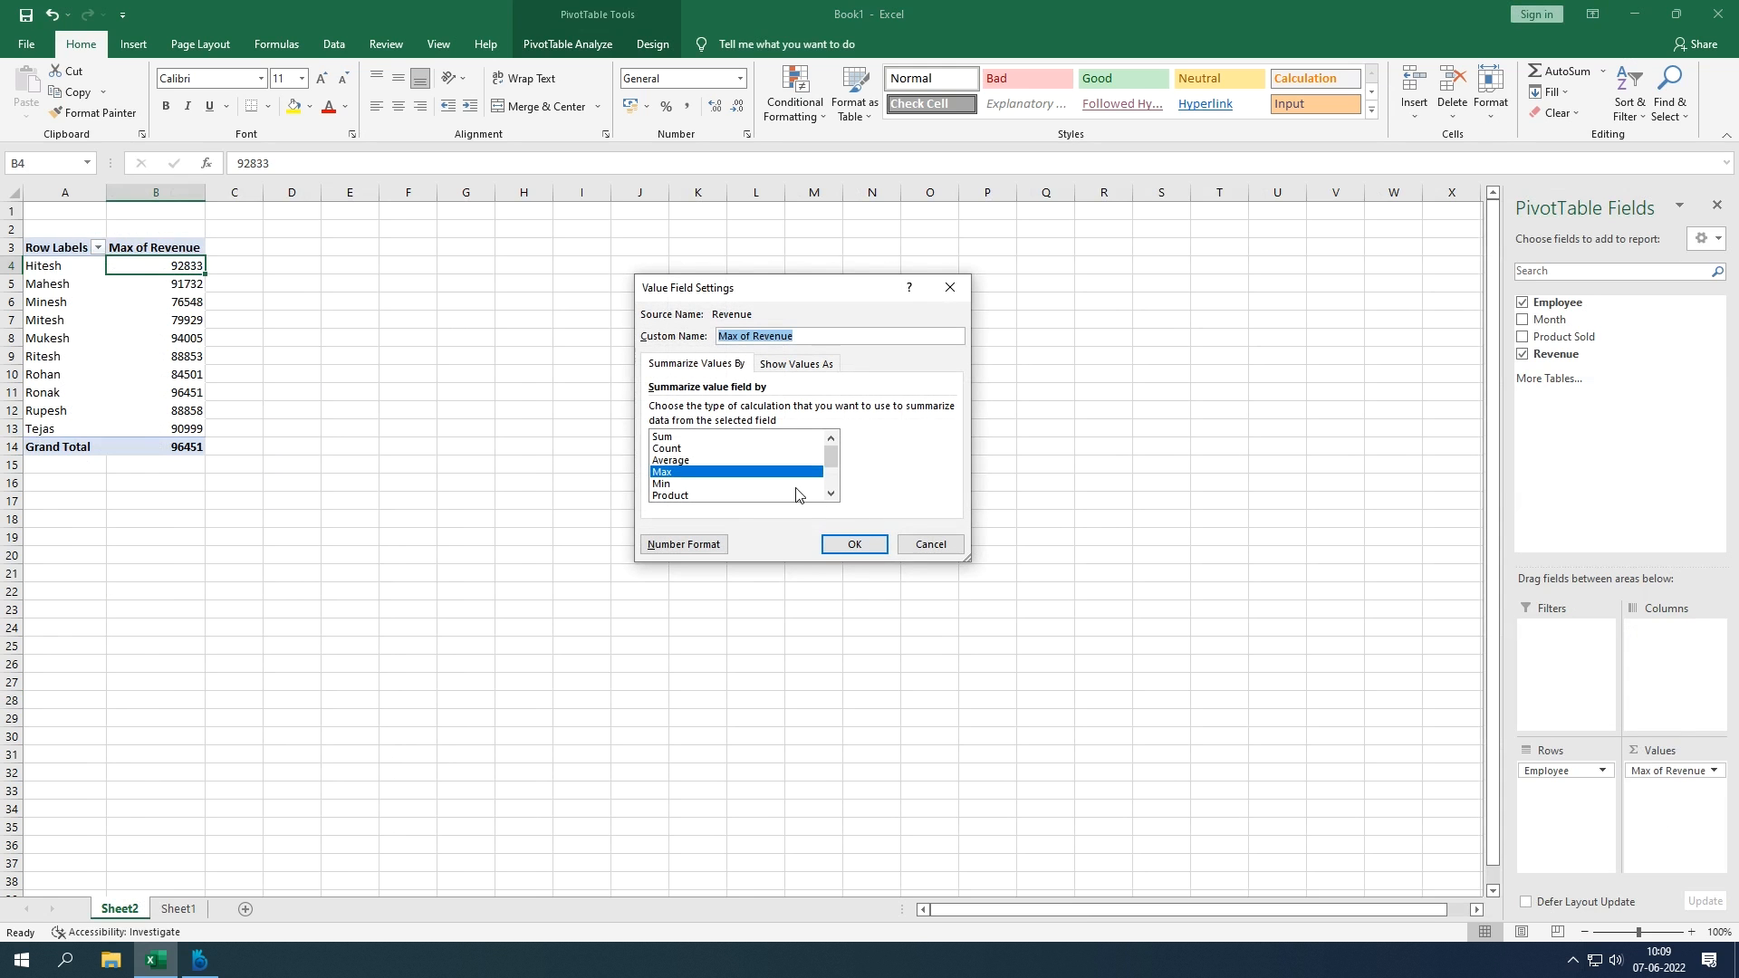
{"action": "scroll", "coordinate": [772, 483], "scroll_direction": "down", "scroll_amount": 1}
{"action": "scroll", "coordinate": [773, 485], "scroll_direction": "up", "scroll_amount": 1}
{"action": "scroll", "coordinate": [709, 490], "scroll_direction": "down", "scroll_amount": 1}
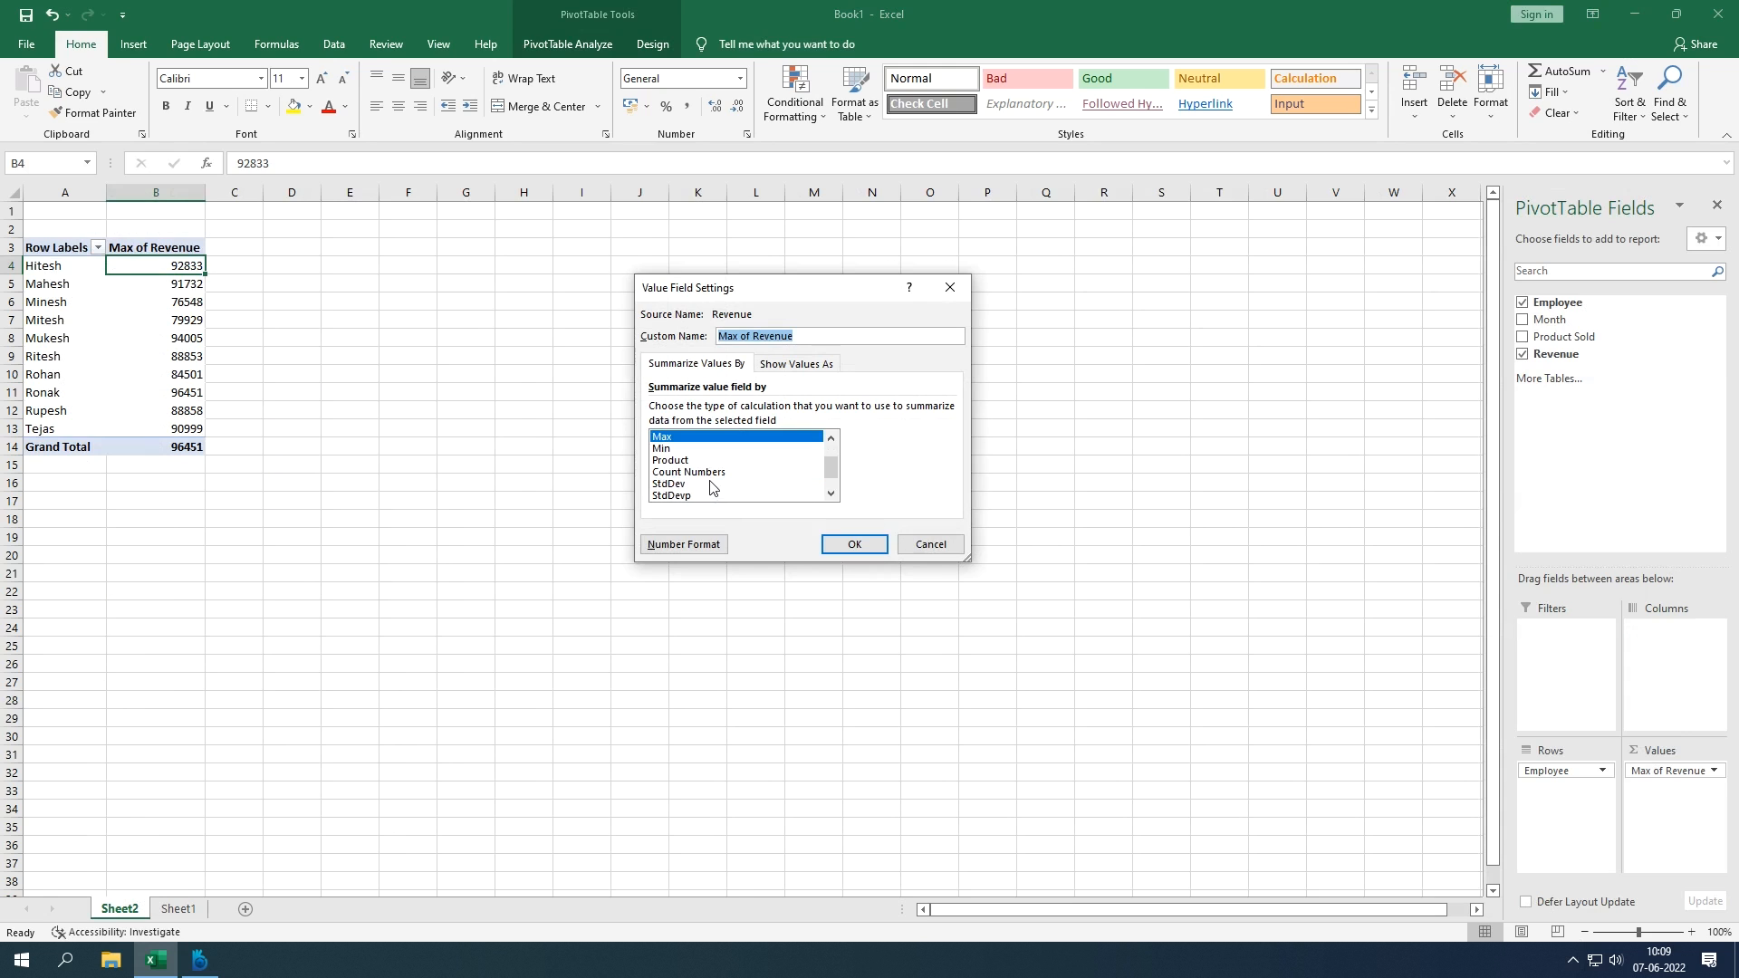
{"action": "left_click", "coordinate": [744, 471]}
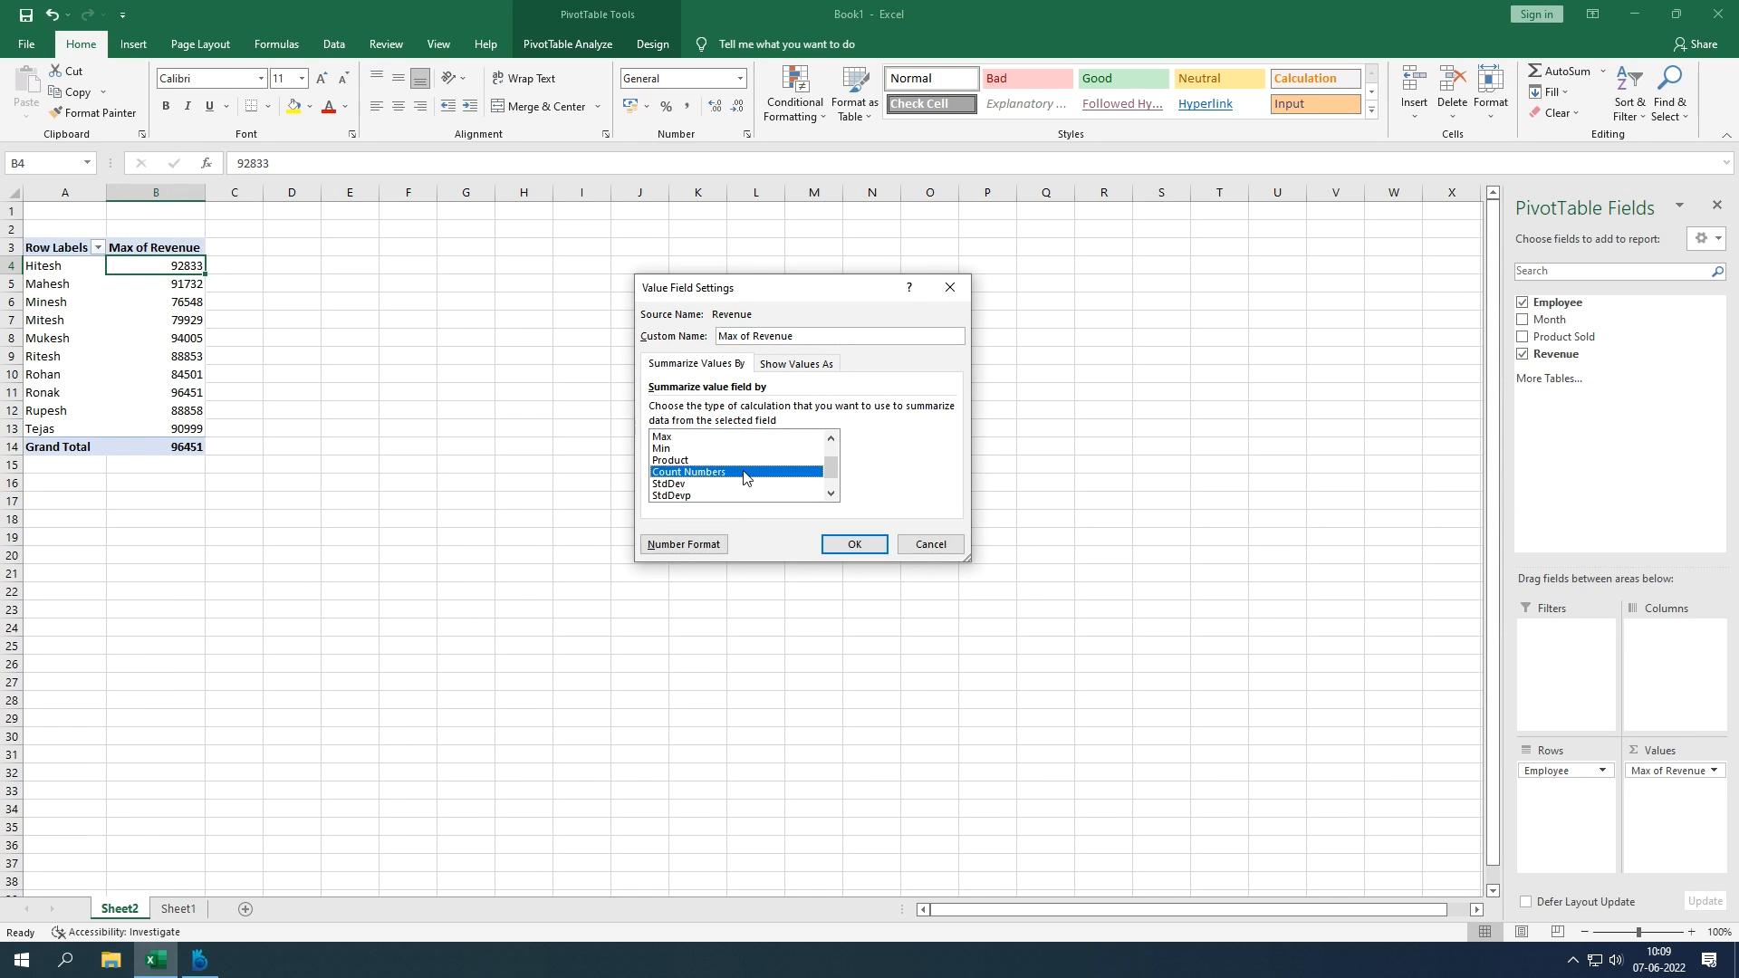
{"action": "scroll", "coordinate": [746, 477], "scroll_direction": "down", "scroll_amount": 1}
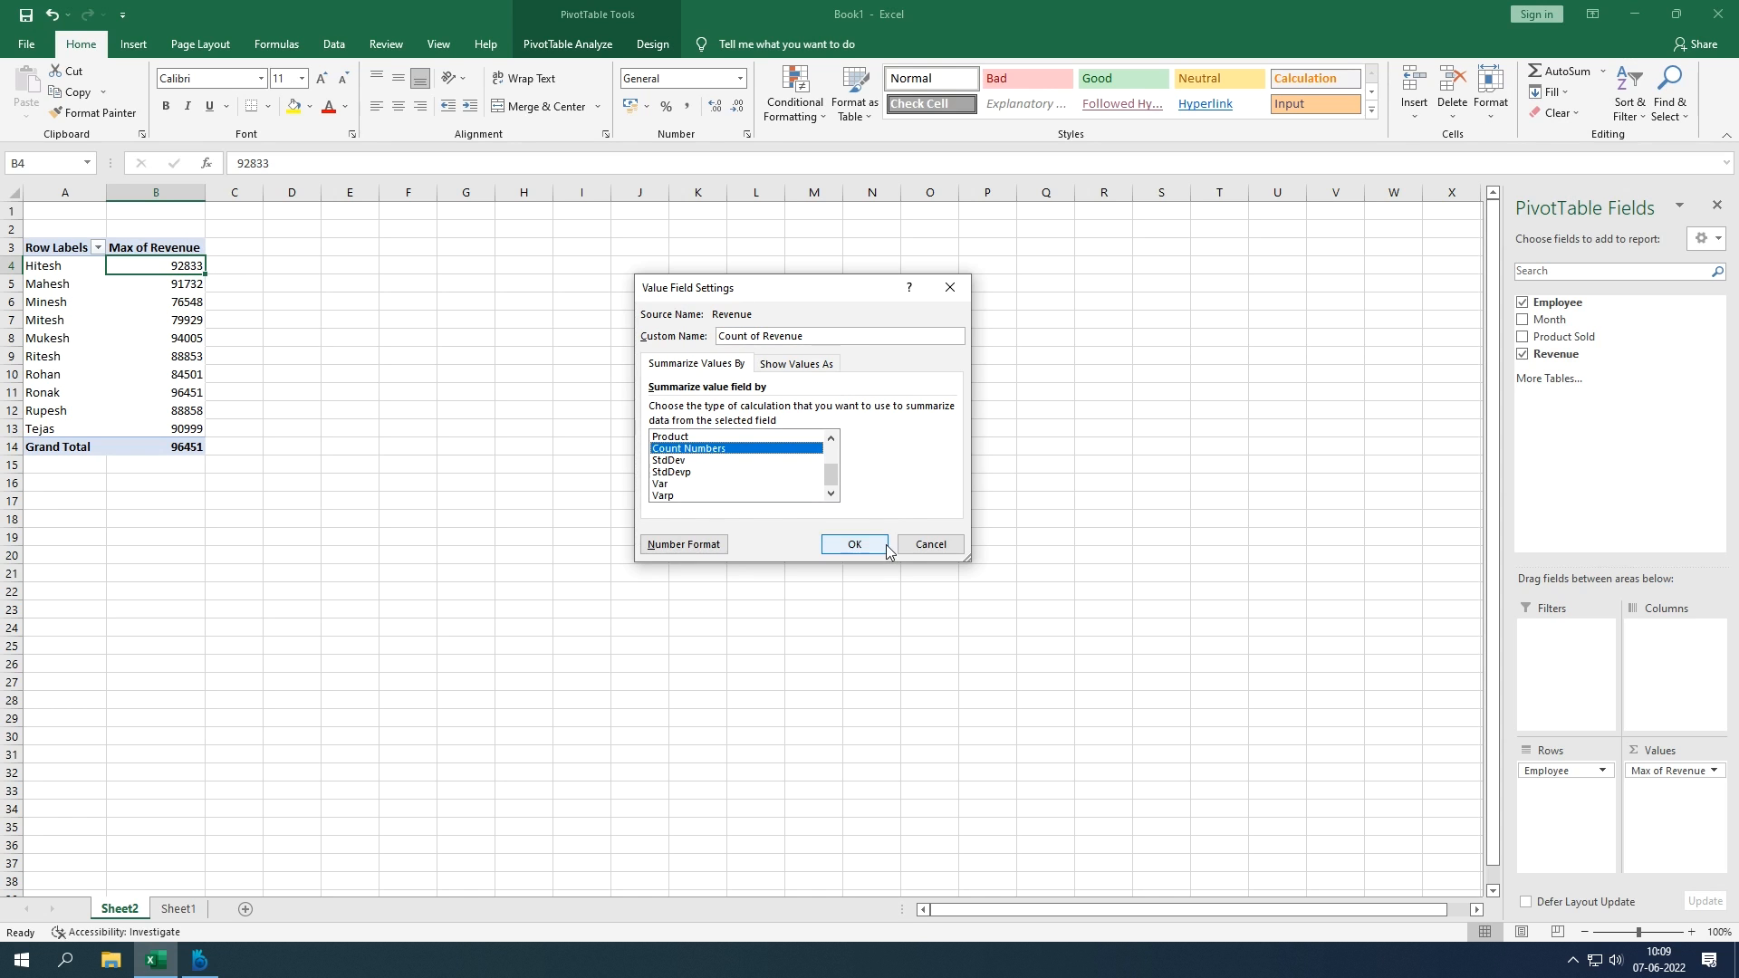
{"action": "left_click", "coordinate": [924, 544]}
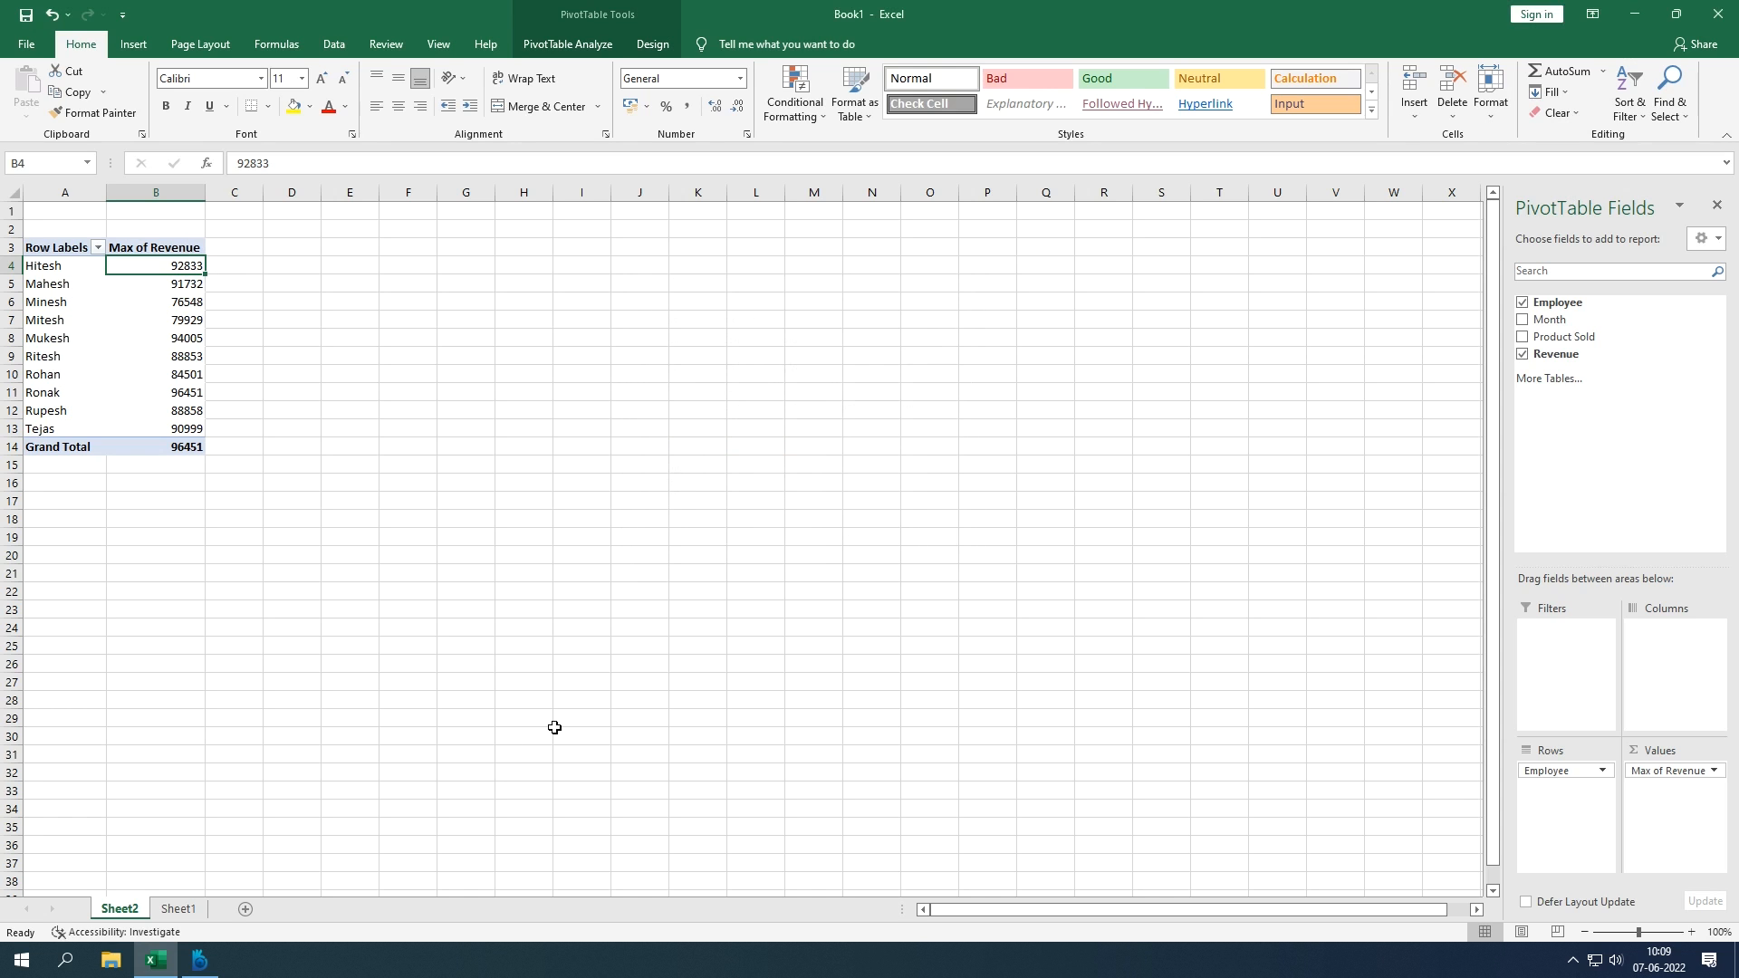
{"action": "left_click", "coordinate": [184, 911]}
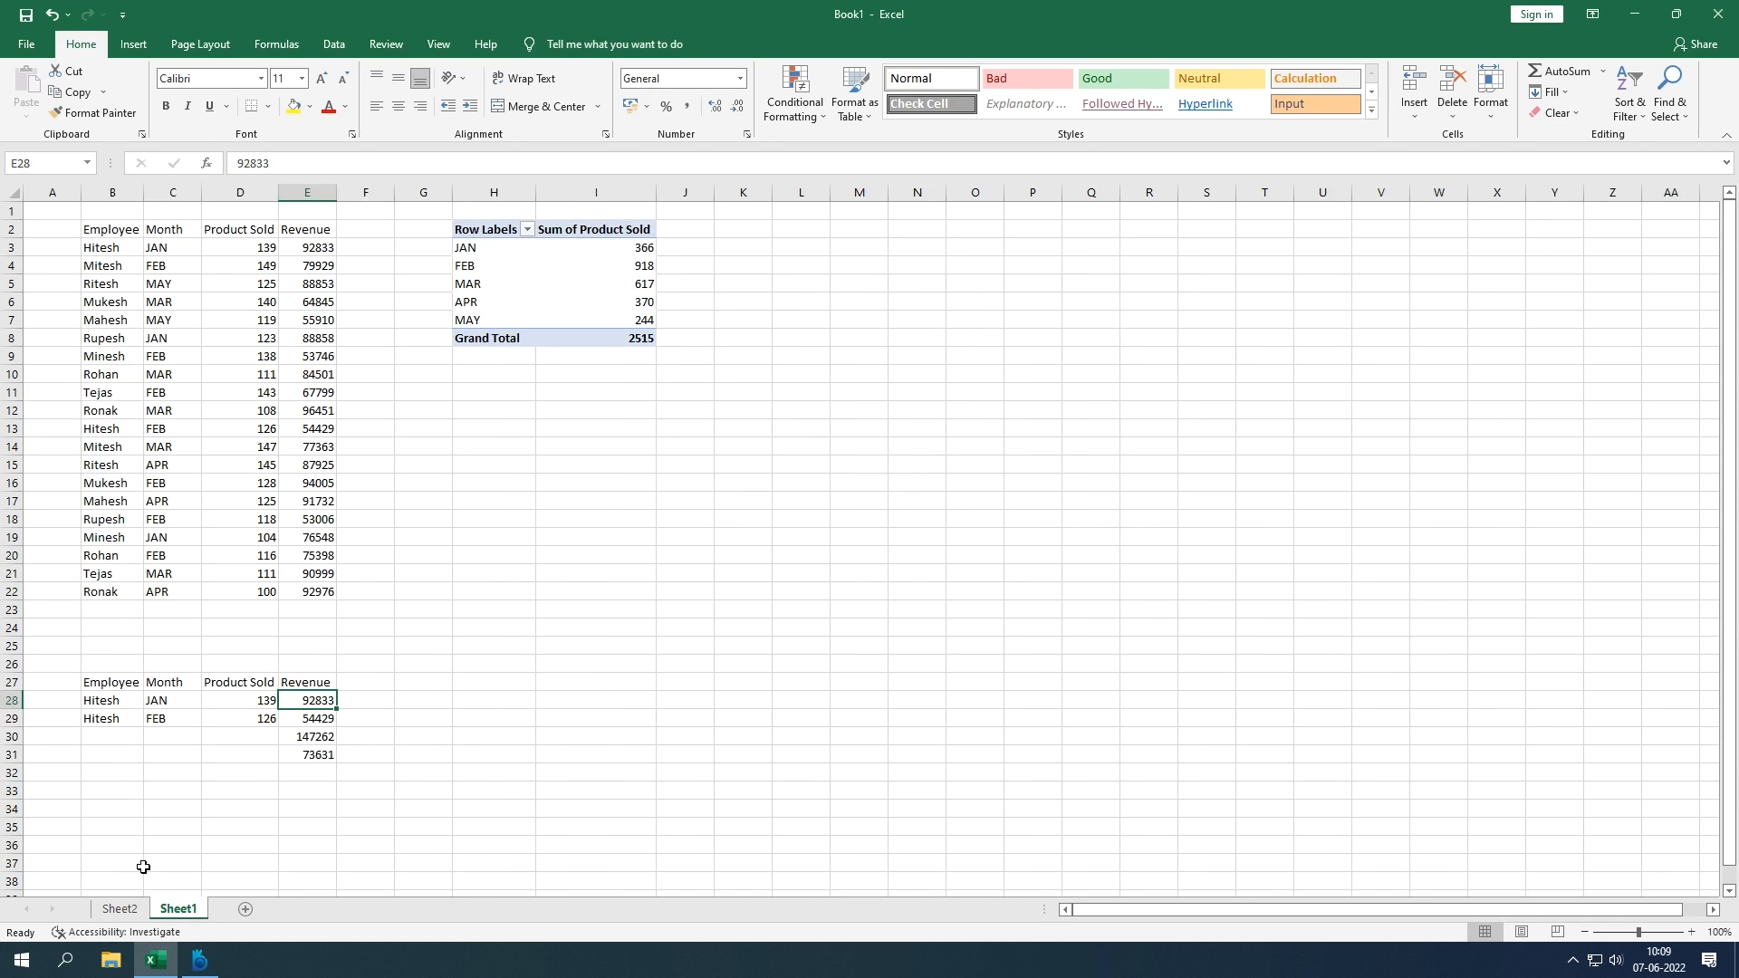
Step: Change Hitesh's FEB revenue in Sheet1 cell E13 from 54429 to 99000, then go back to Sheet2
{"action": "left_click", "coordinate": [125, 911]}
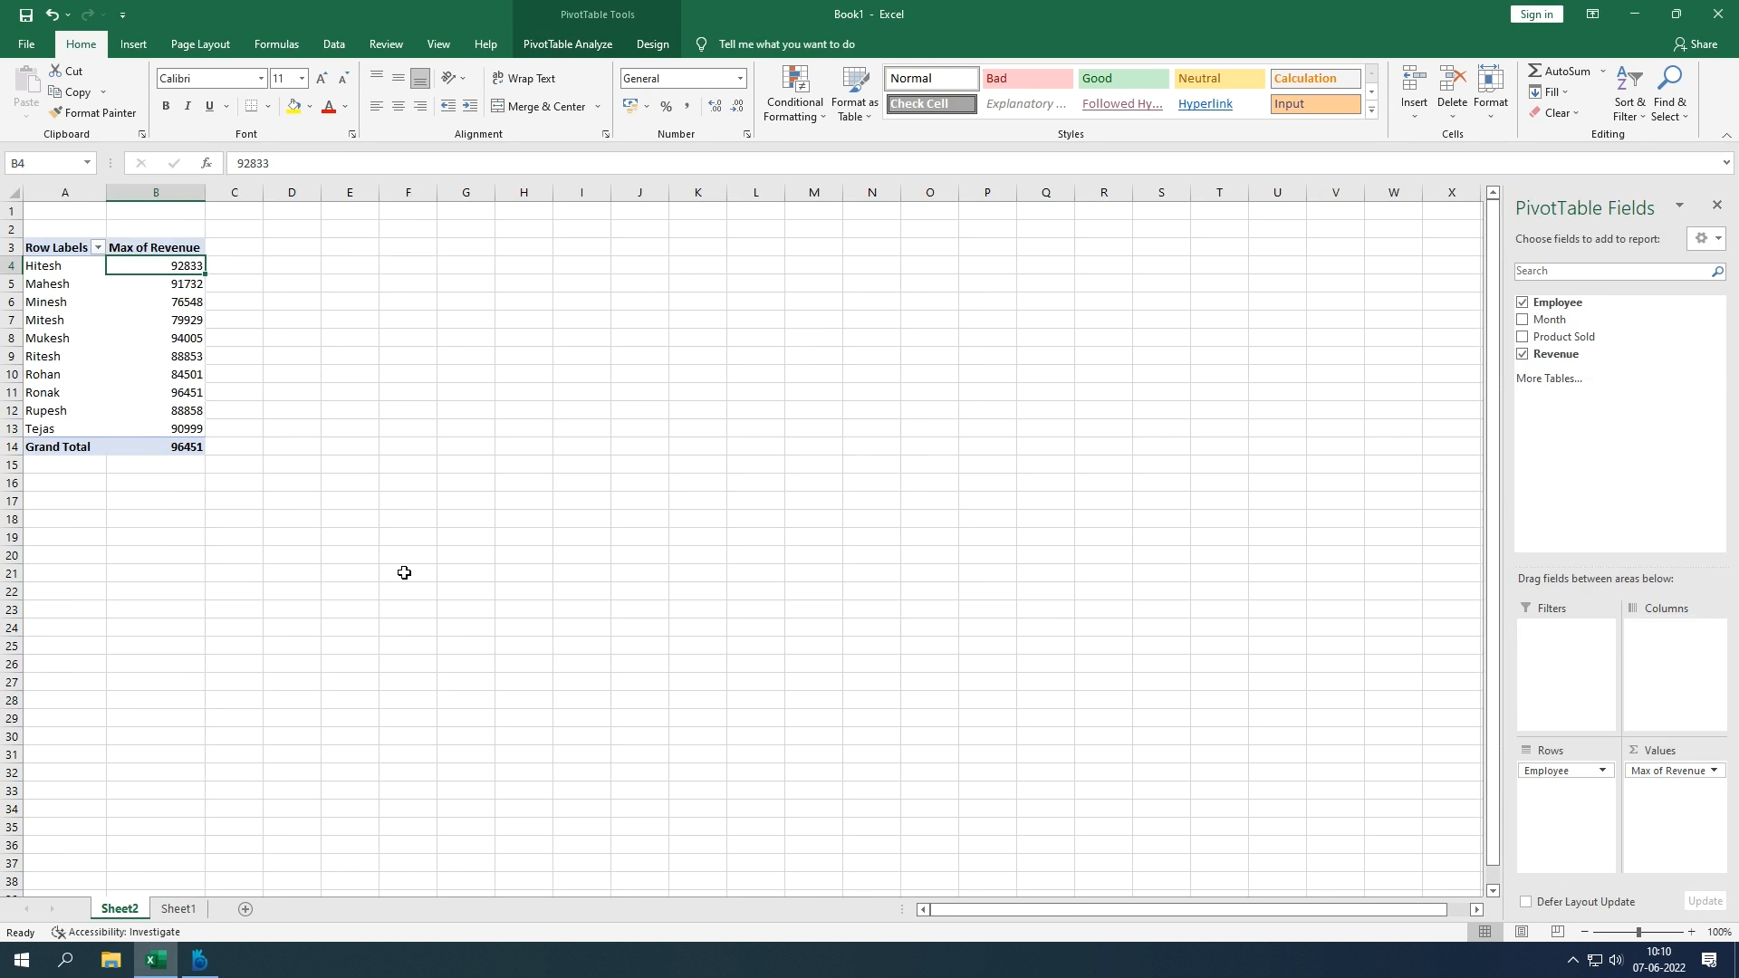
{"action": "left_click", "coordinate": [181, 909]}
{"action": "left_click", "coordinate": [174, 248]}
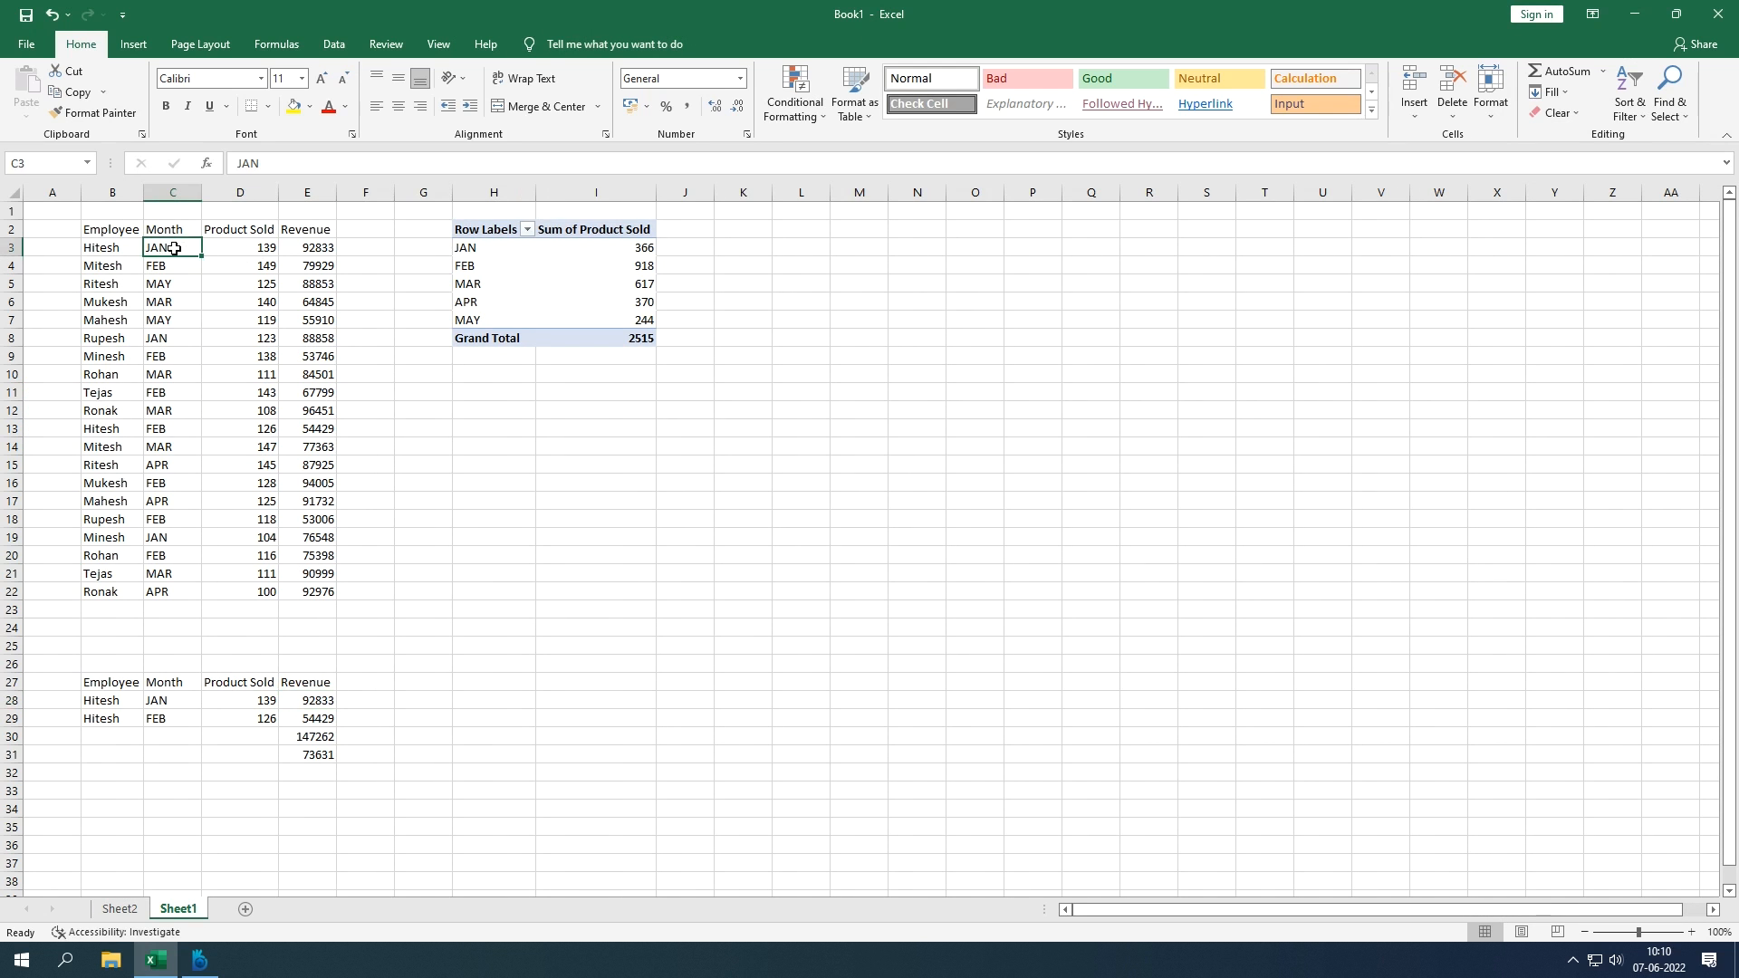
{"action": "left_click", "coordinate": [187, 428]}
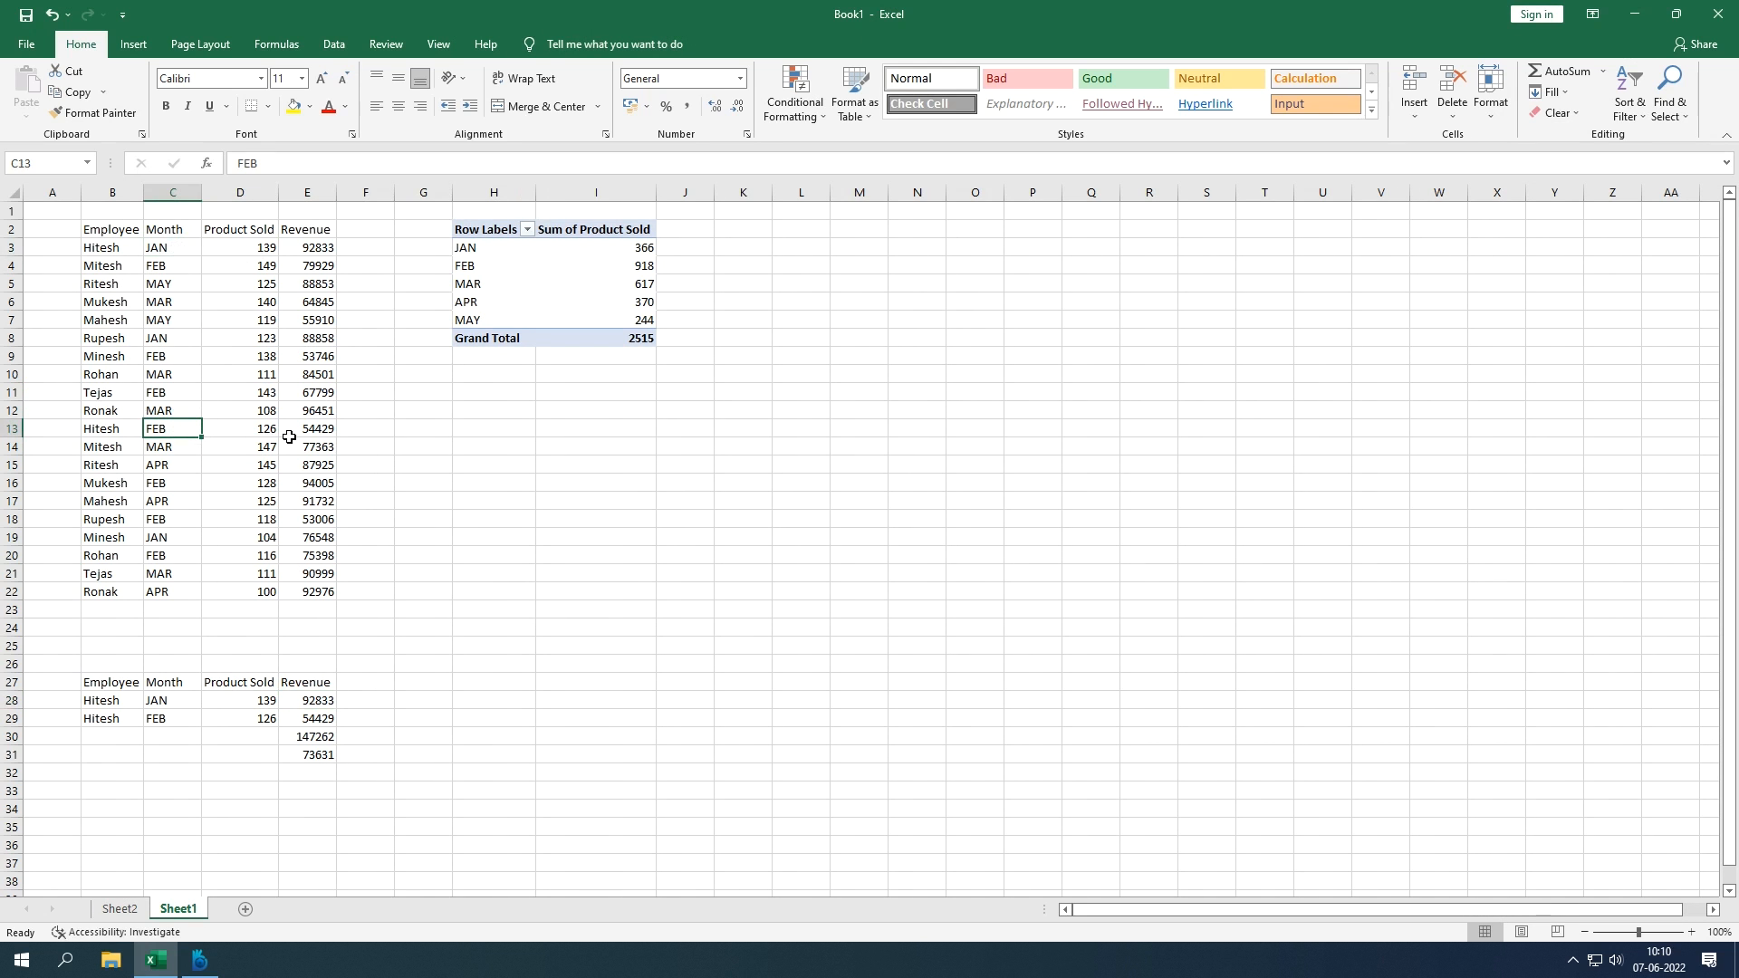
{"action": "left_click", "coordinate": [294, 435]}
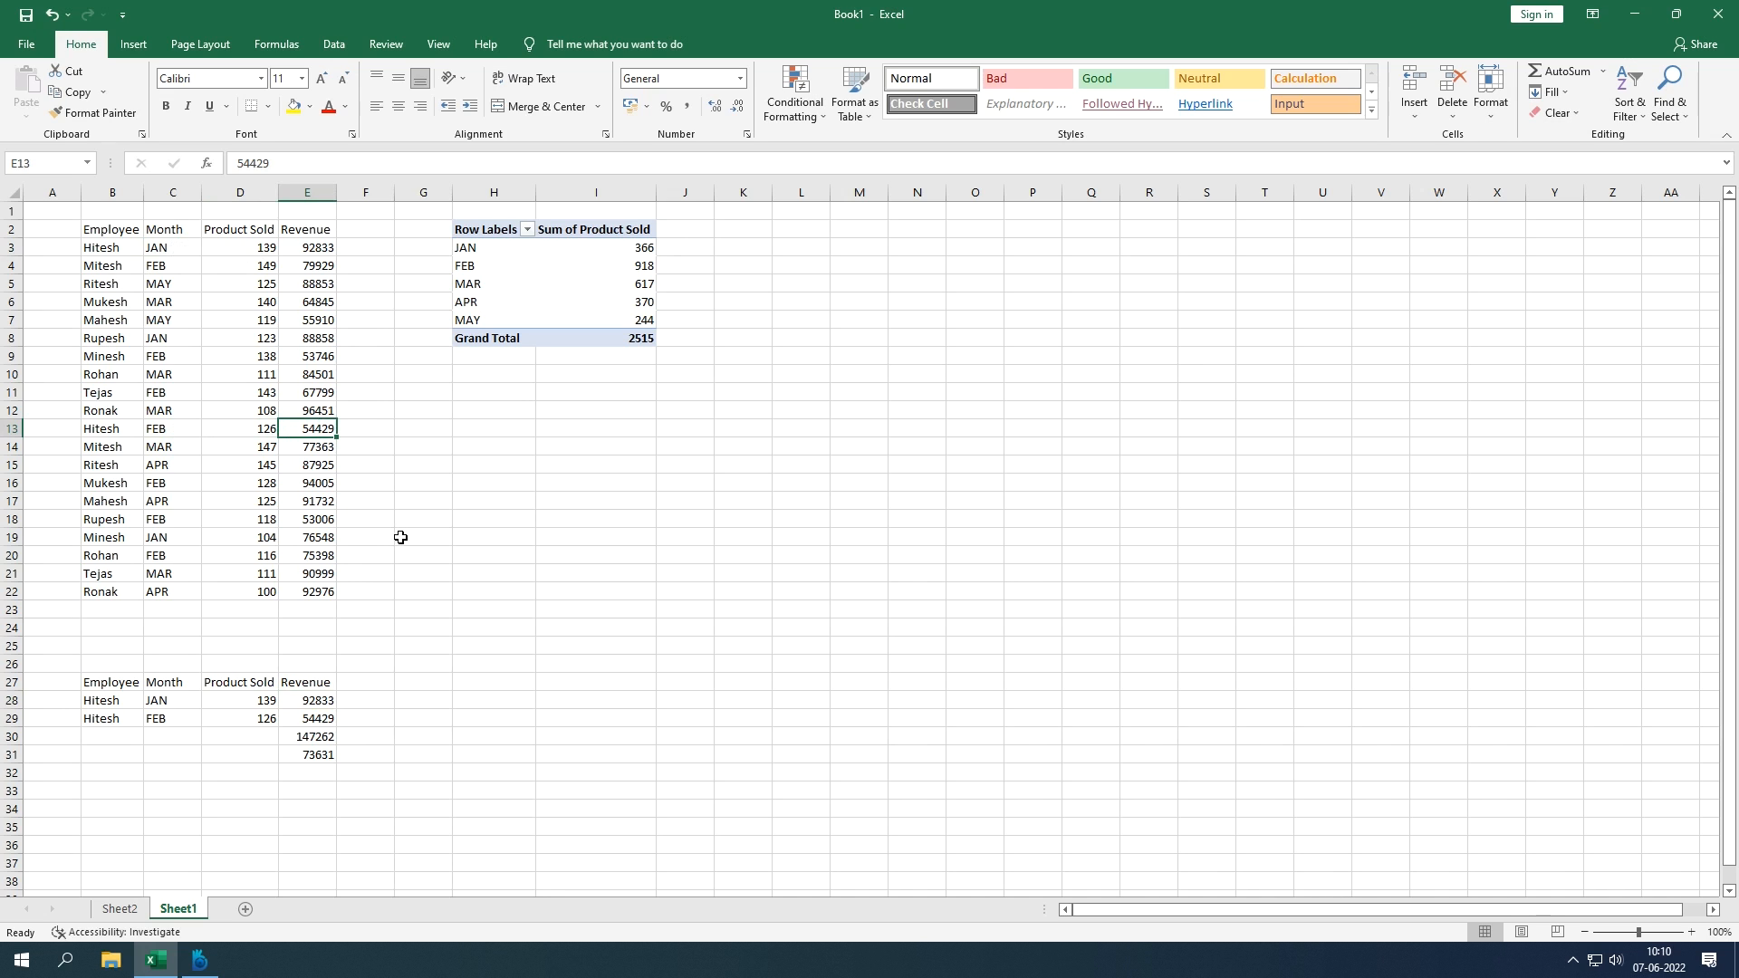
{"action": "type", "text": "99"}
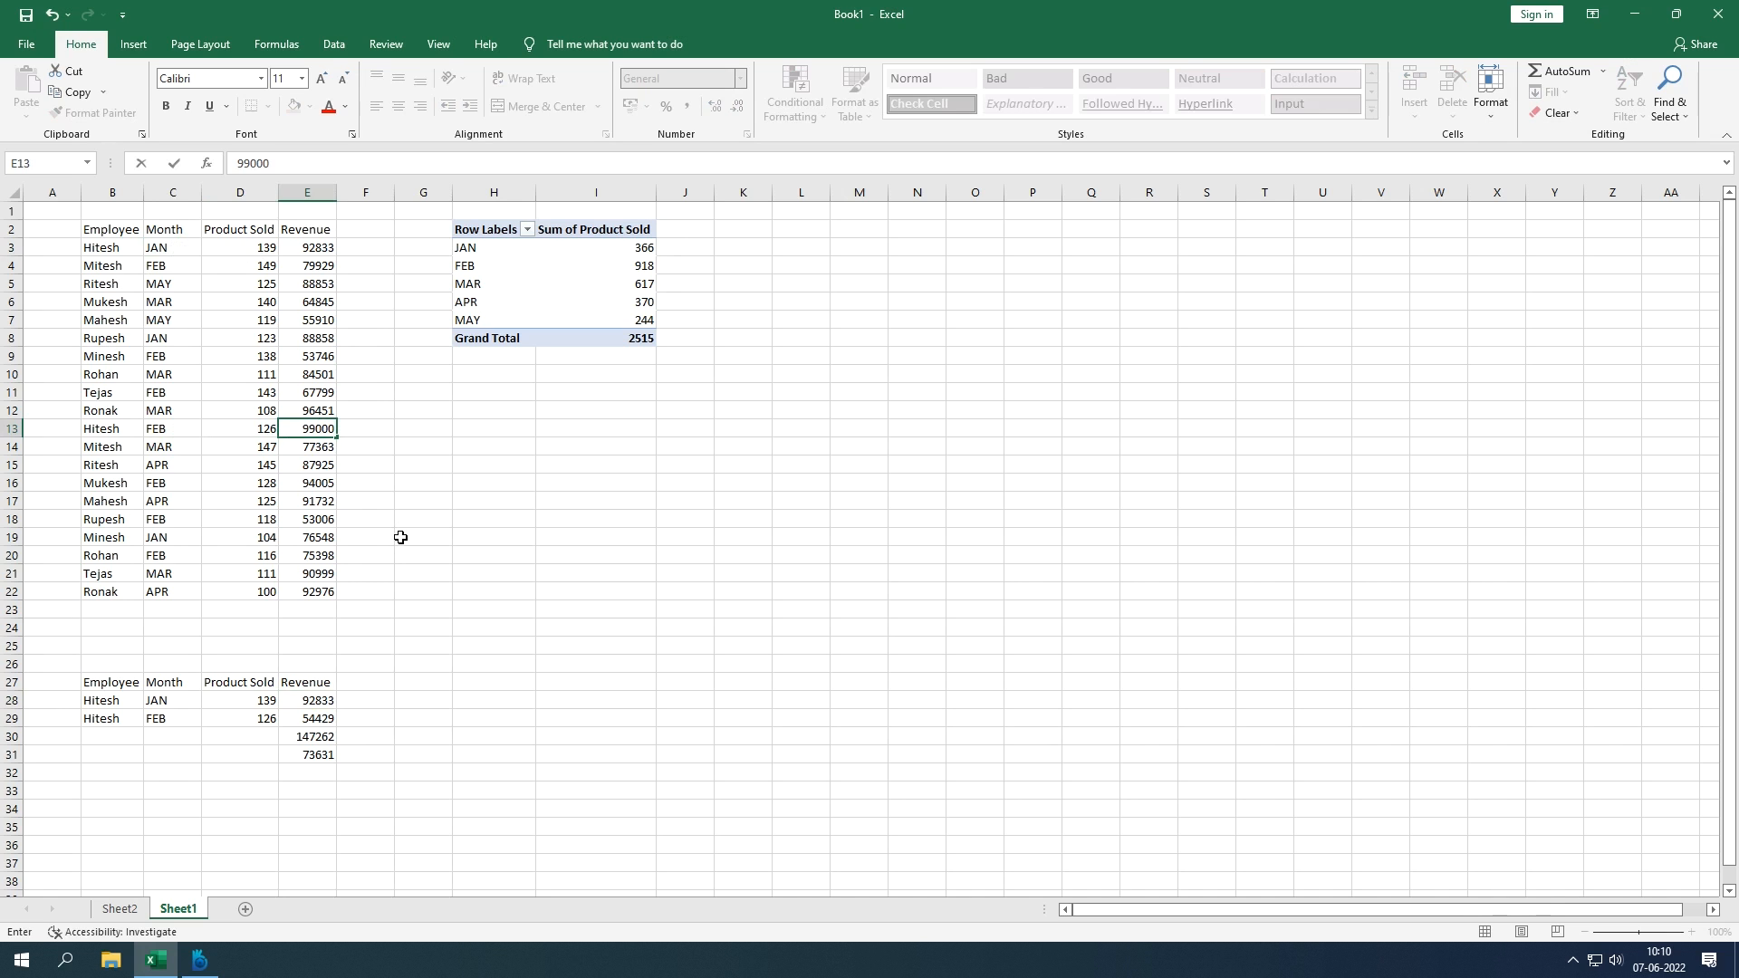
{"action": "type", "text": "000"}
{"action": "key", "text": "Return"}
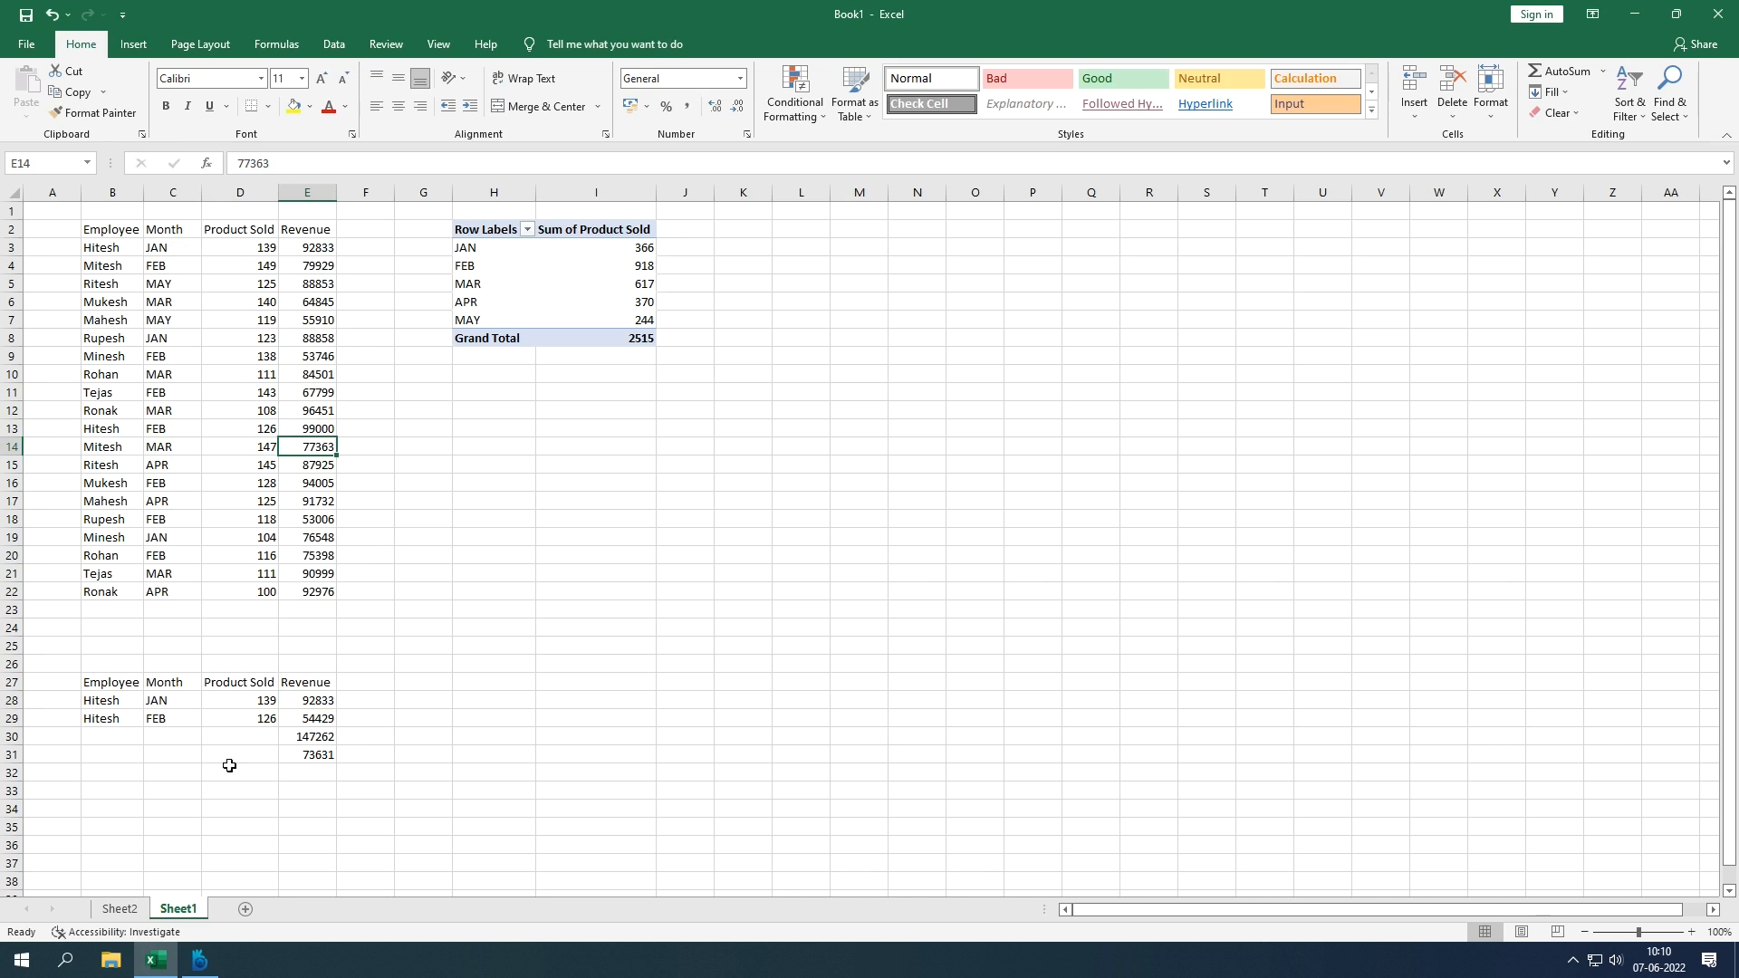
{"action": "left_click", "coordinate": [132, 909]}
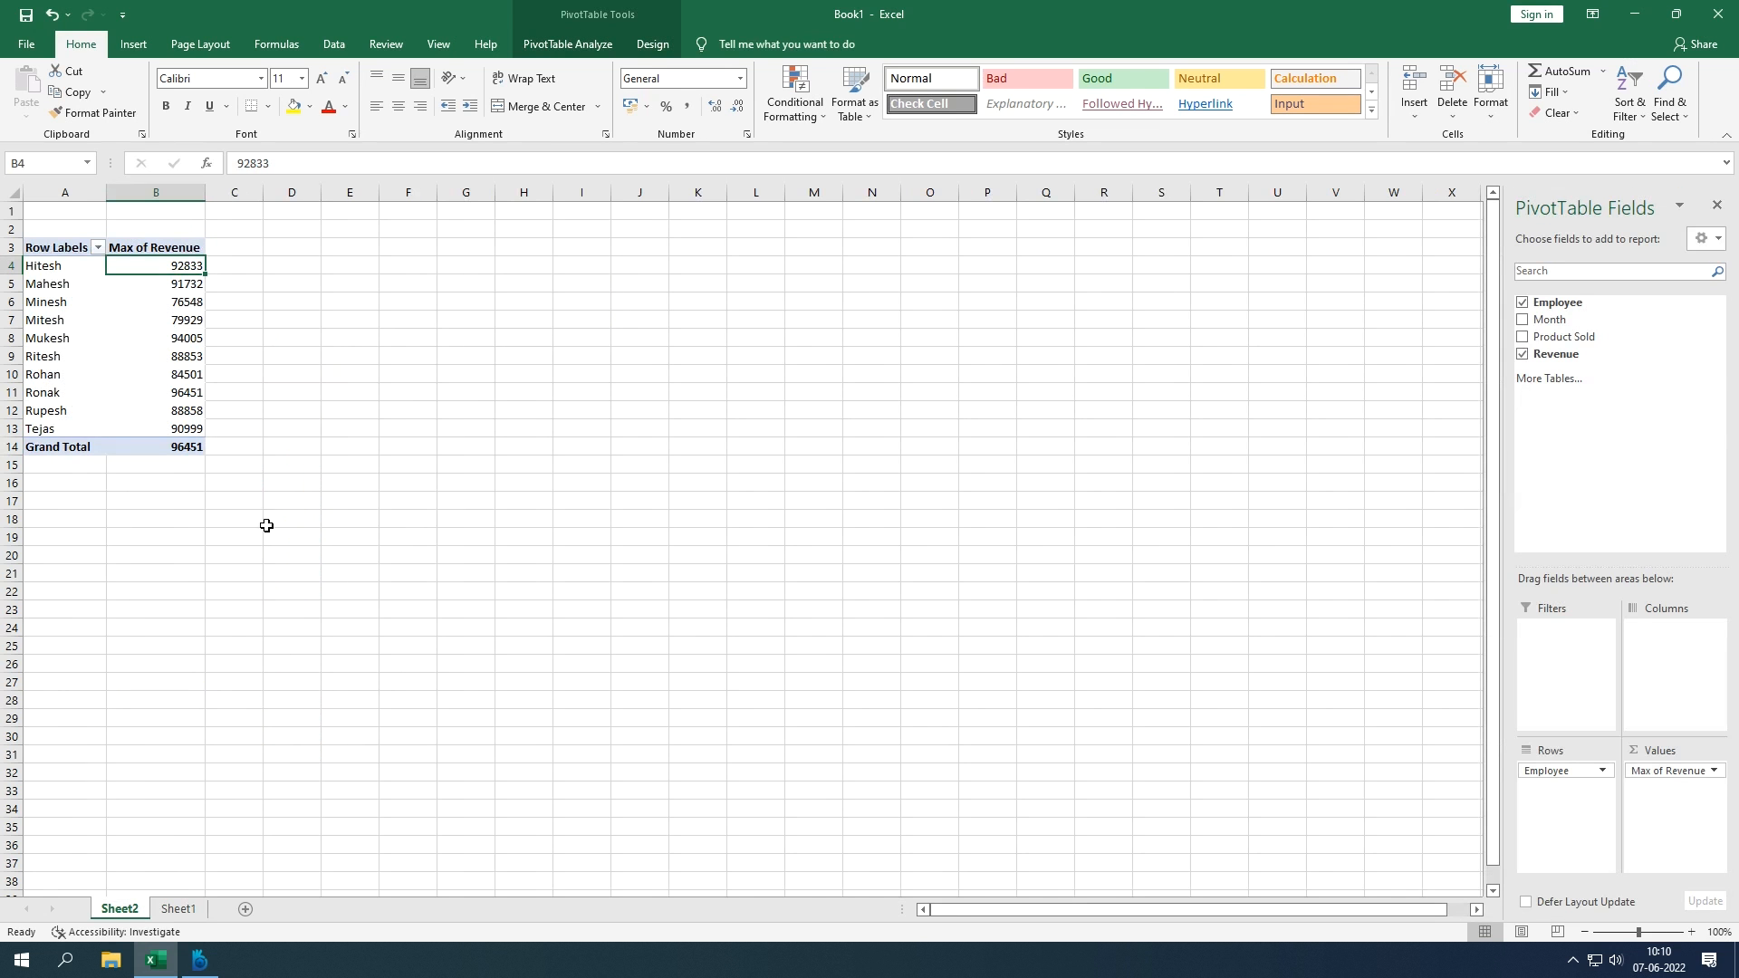
Step: Refresh All data so the Sheet2 pivot picks up Hitesh's new 99000 revenue
{"action": "left_click", "coordinate": [334, 44]}
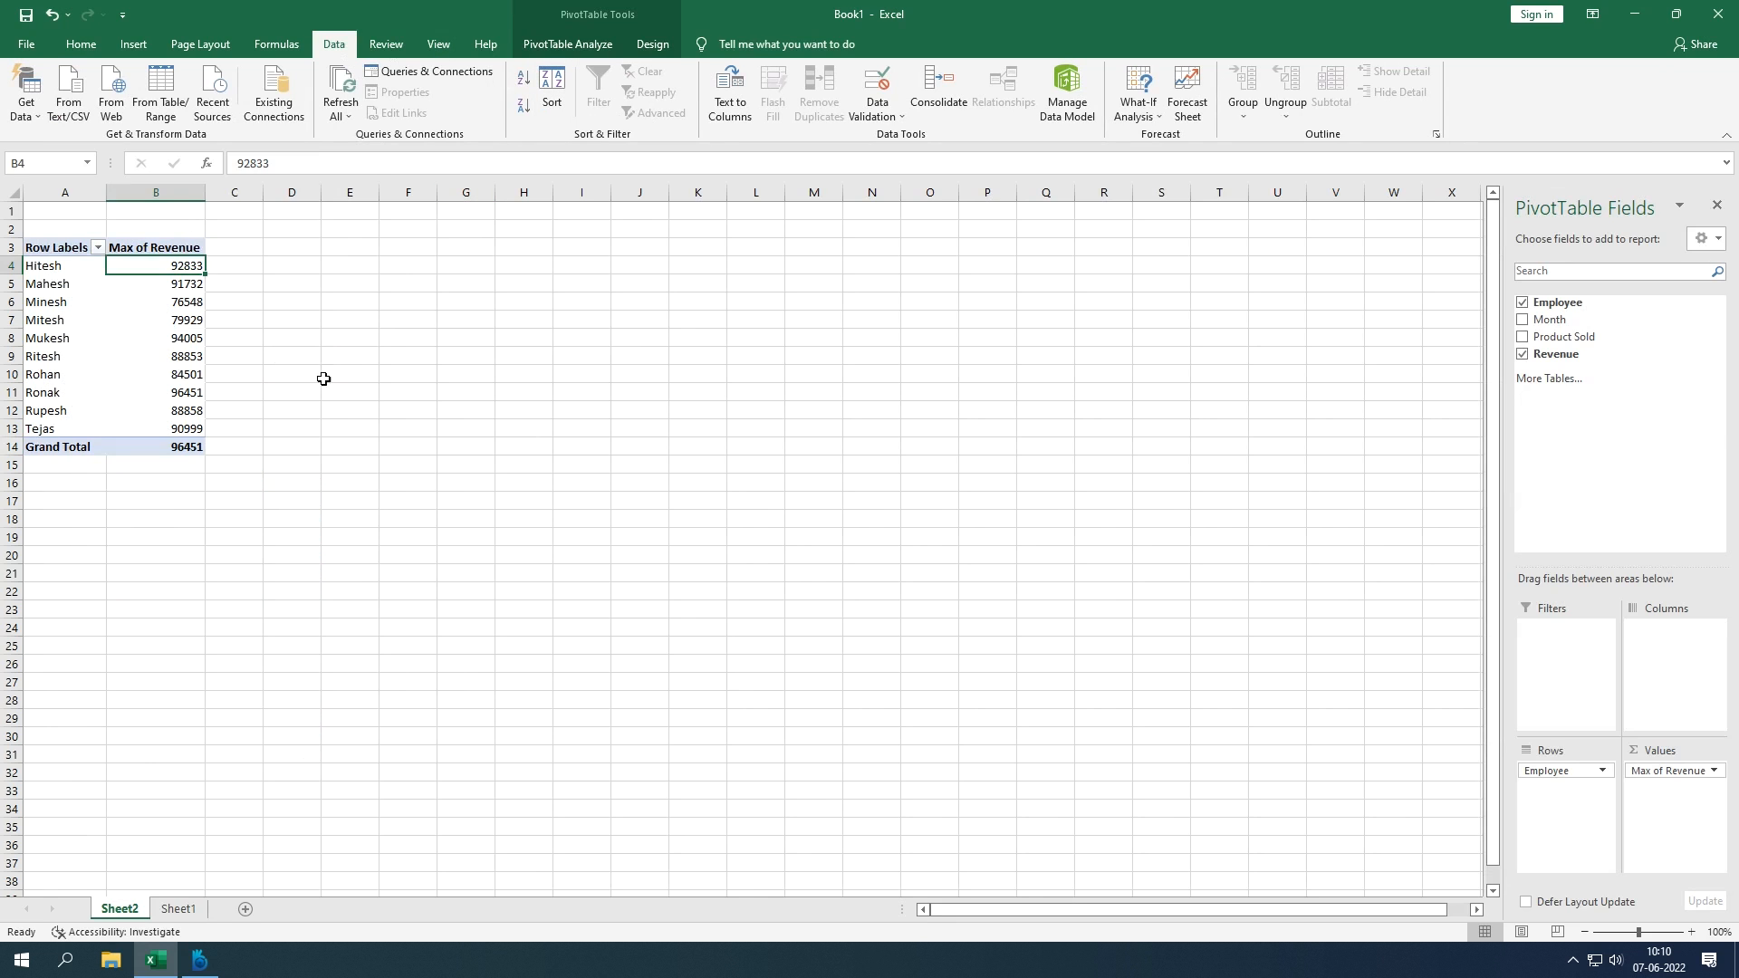
{"action": "left_click", "coordinate": [358, 355]}
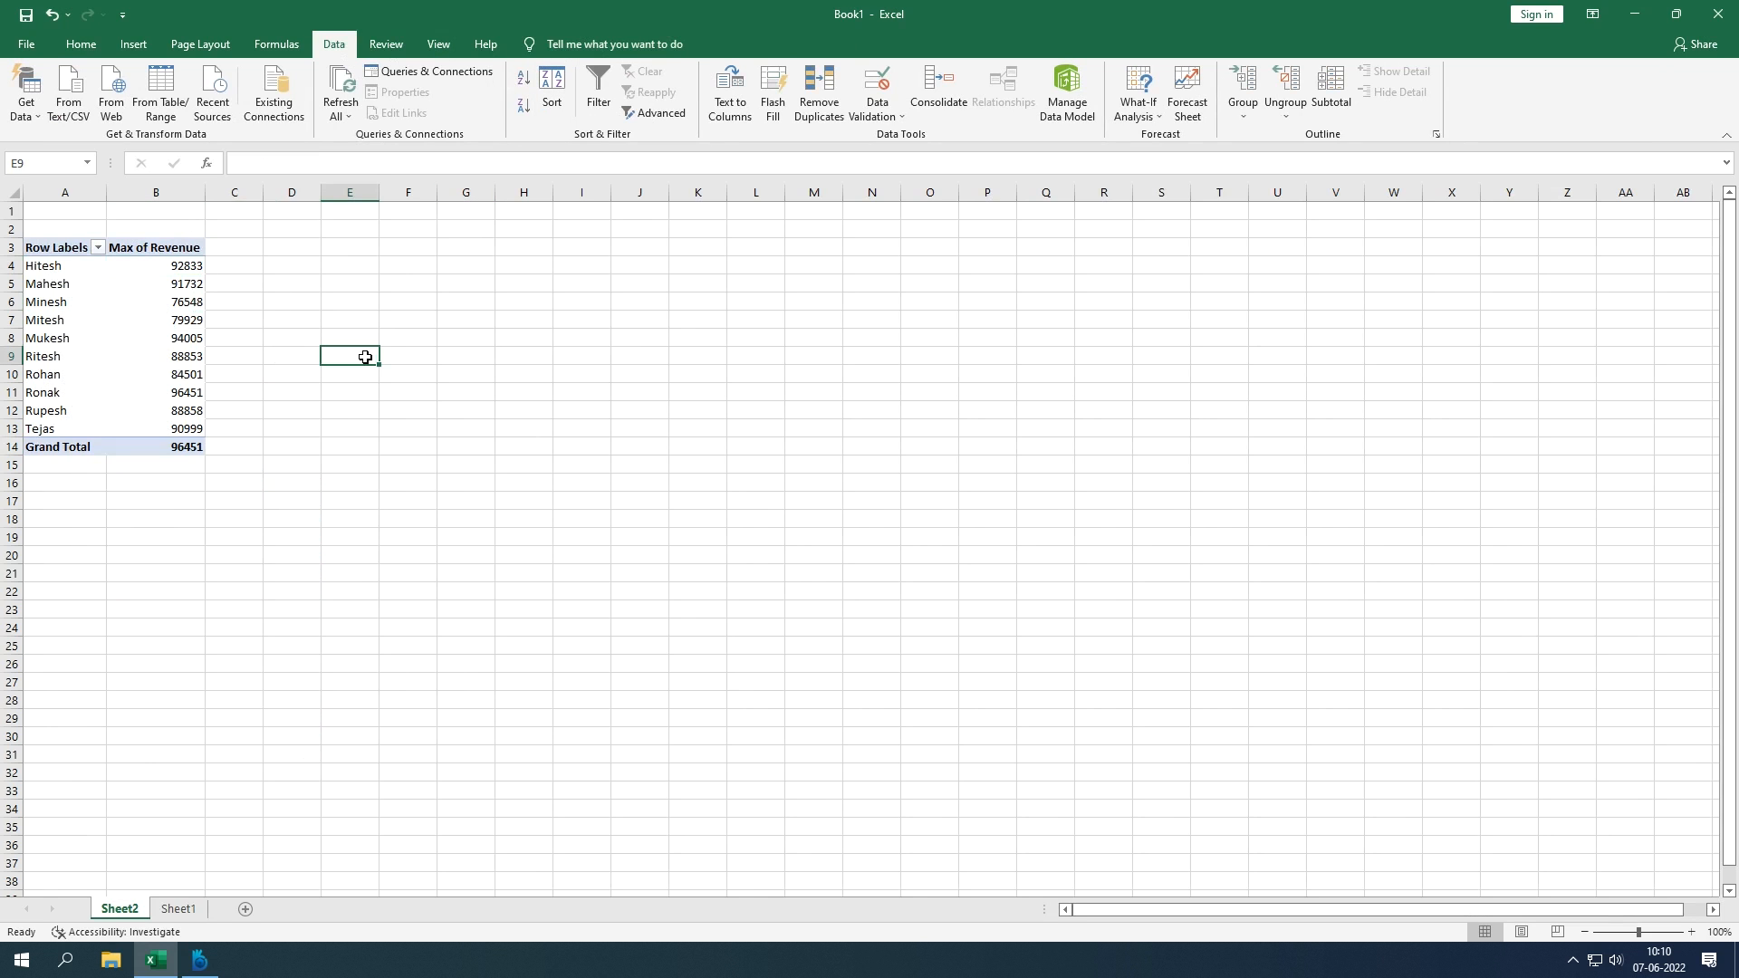
{"action": "left_click", "coordinate": [348, 87]}
{"action": "left_click", "coordinate": [177, 270]}
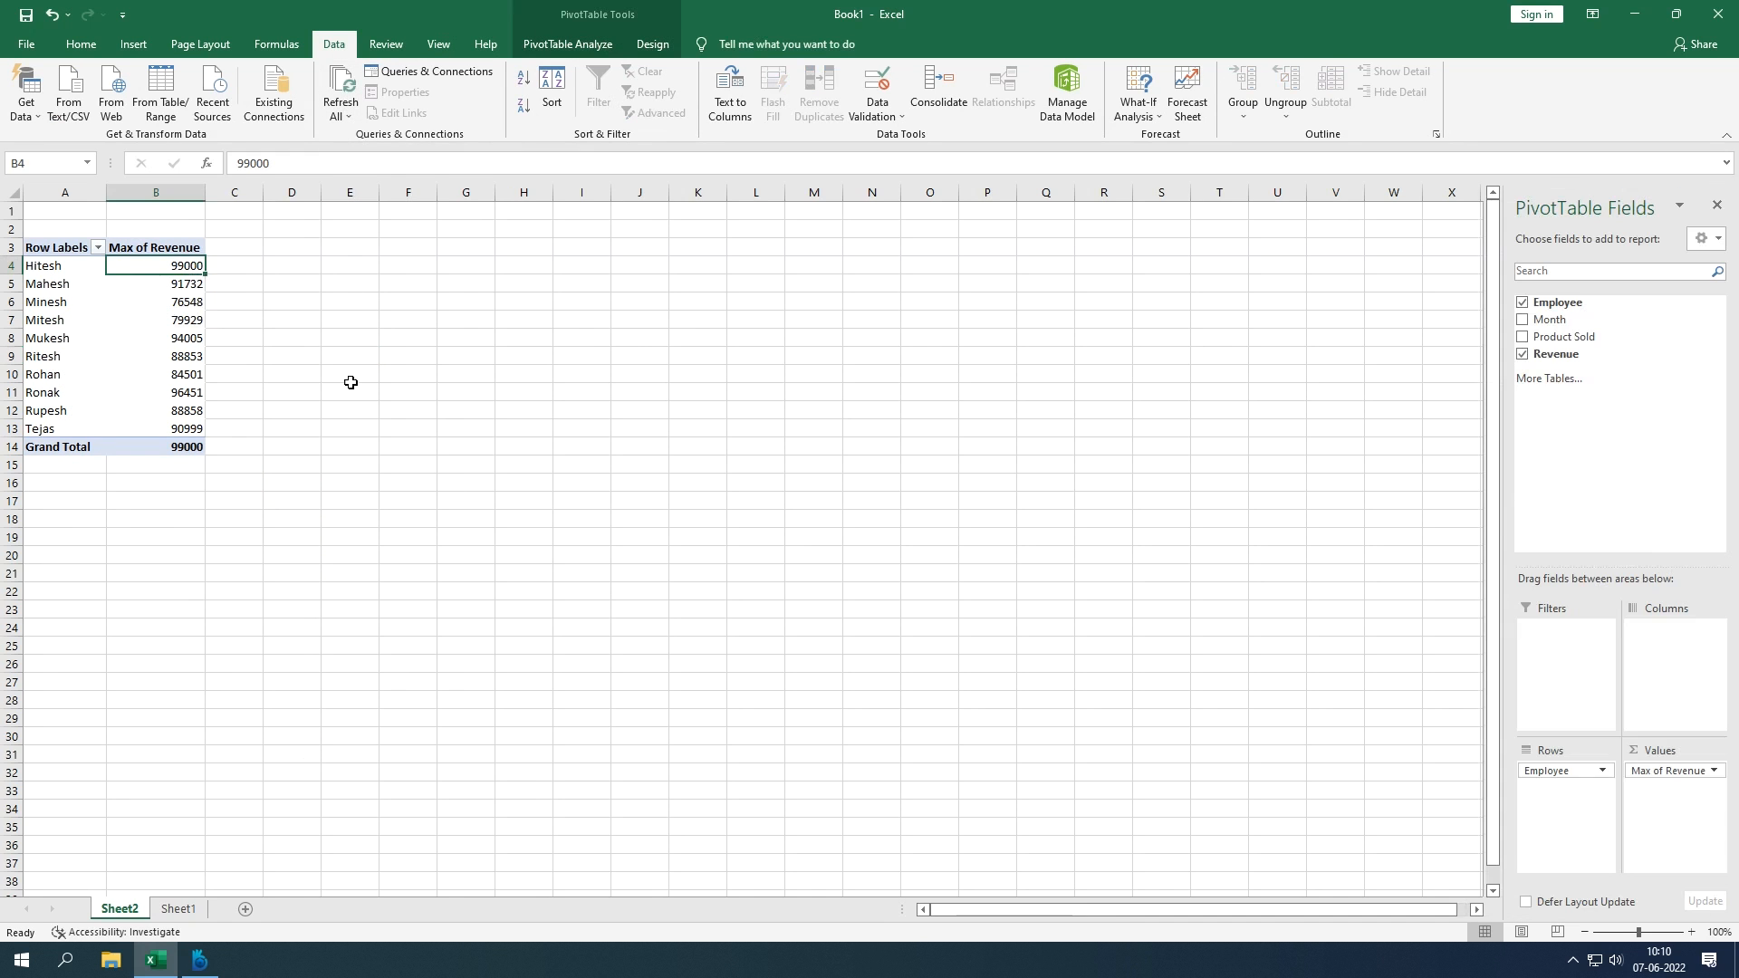
Step: Flip between Sheet1 and Sheet2 to compare the source value with the pivot's 99000
{"action": "left_click", "coordinate": [177, 909]}
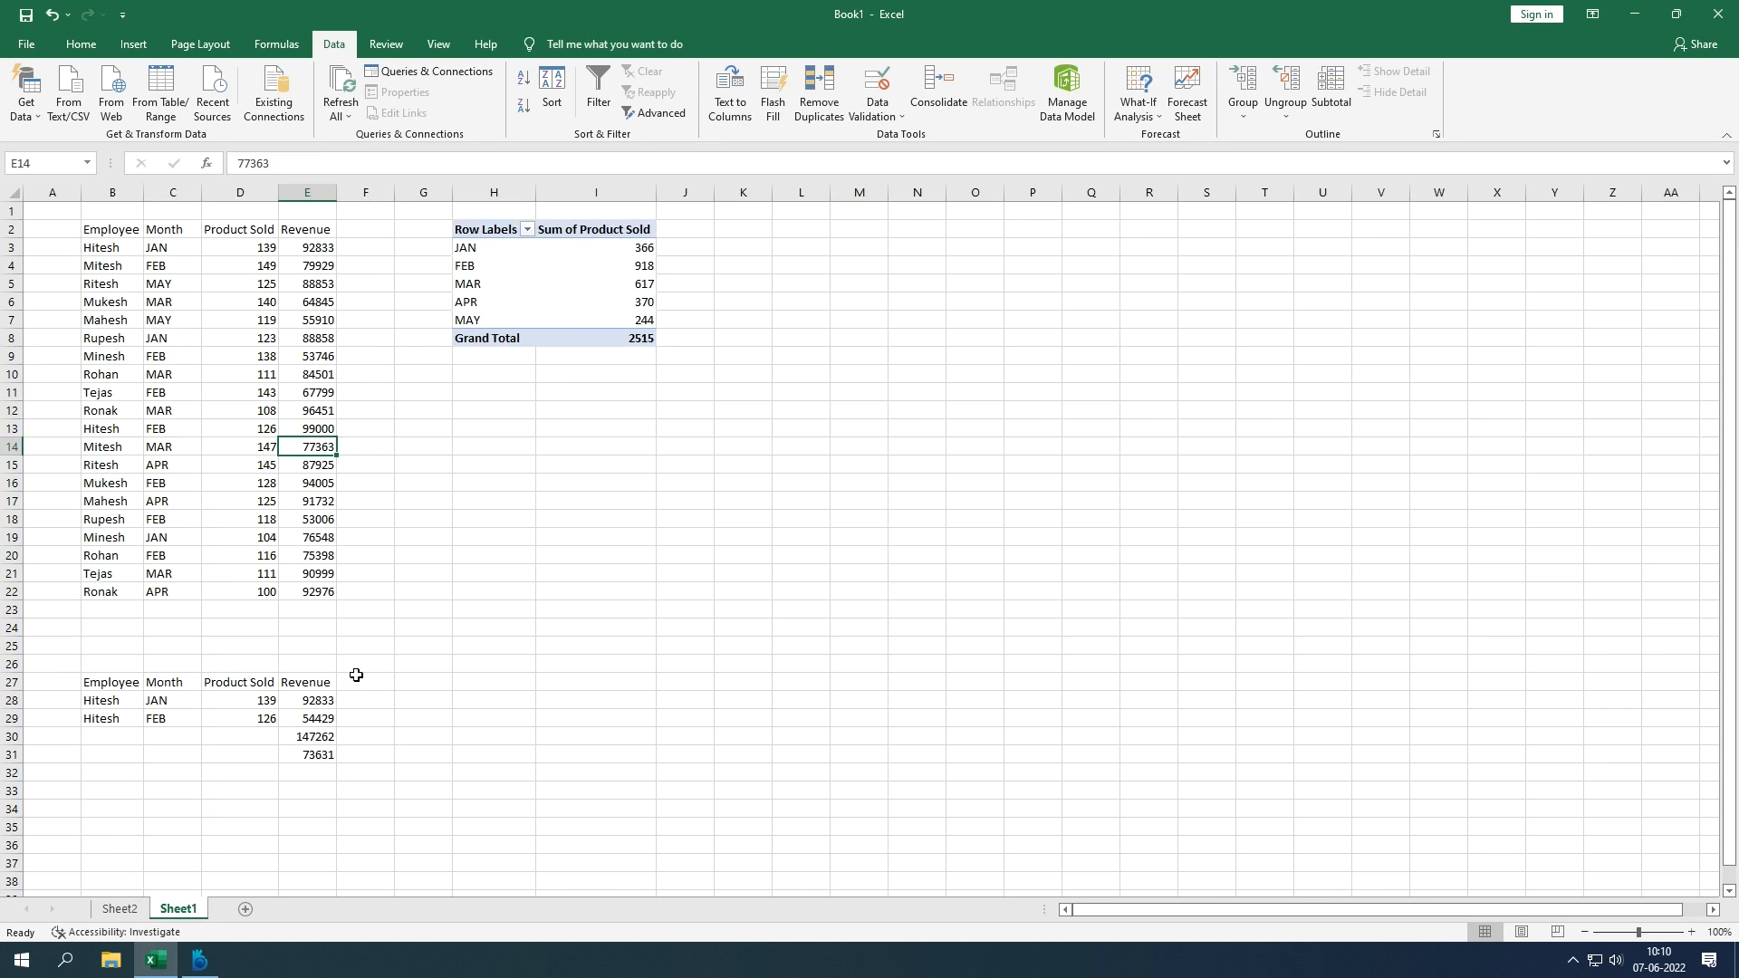
{"action": "left_click", "coordinate": [127, 909]}
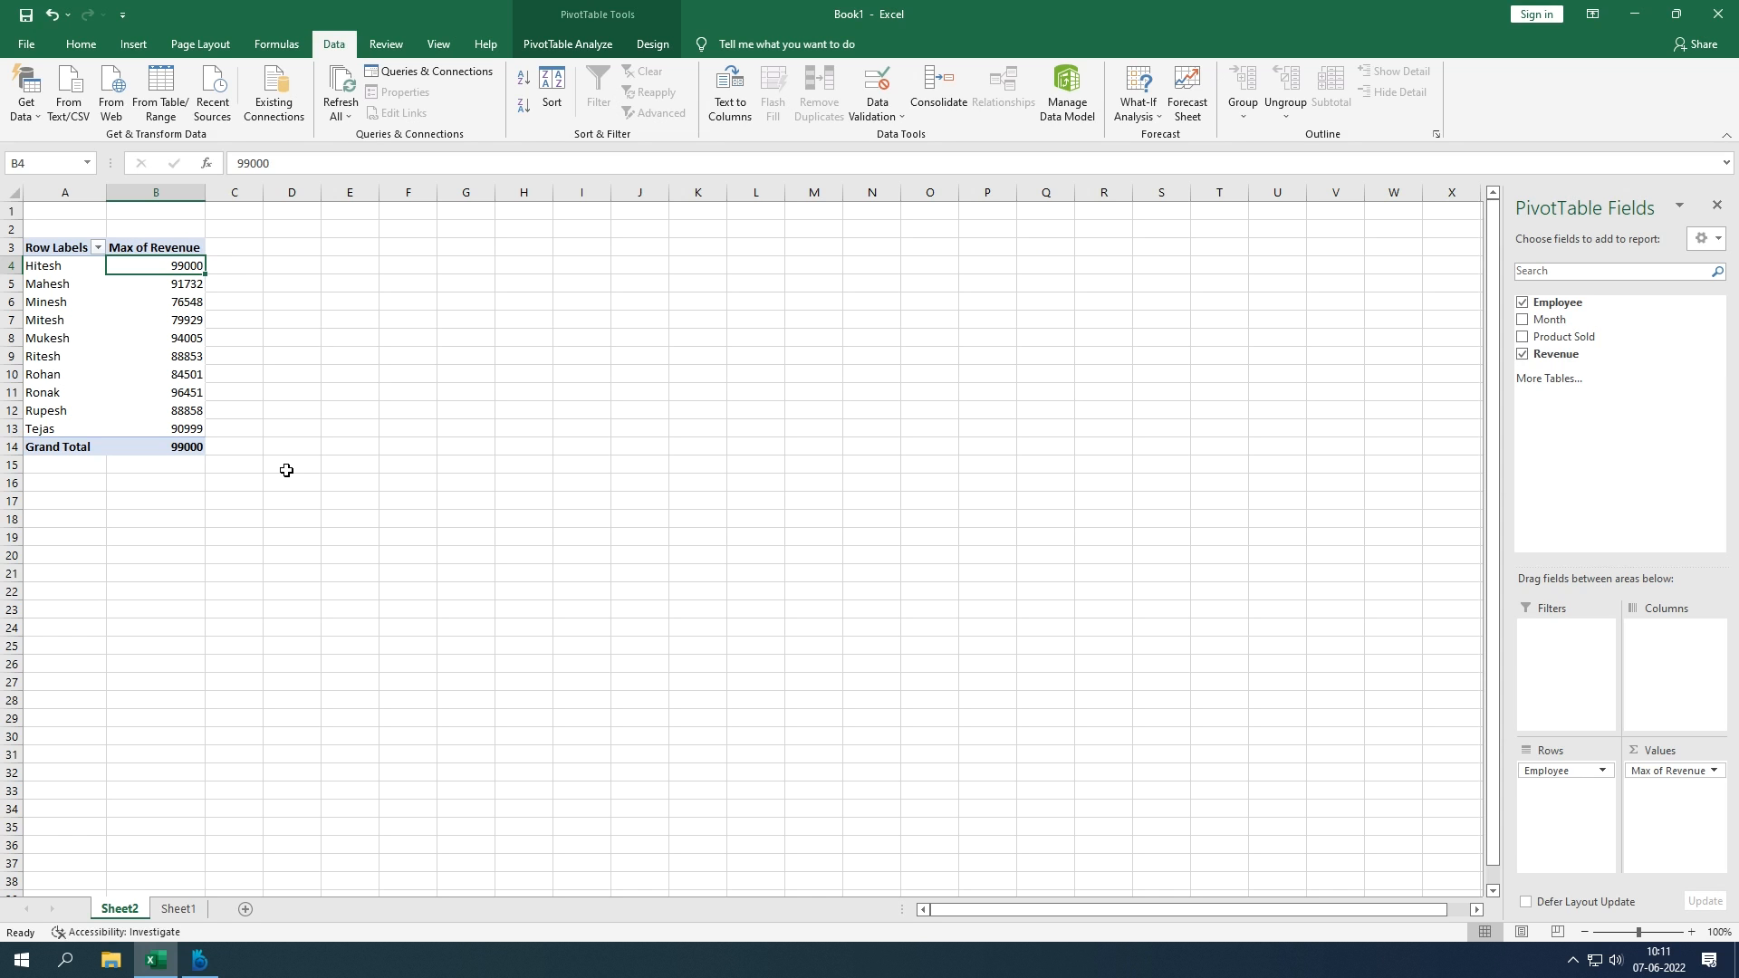
{"action": "left_click", "coordinate": [181, 913]}
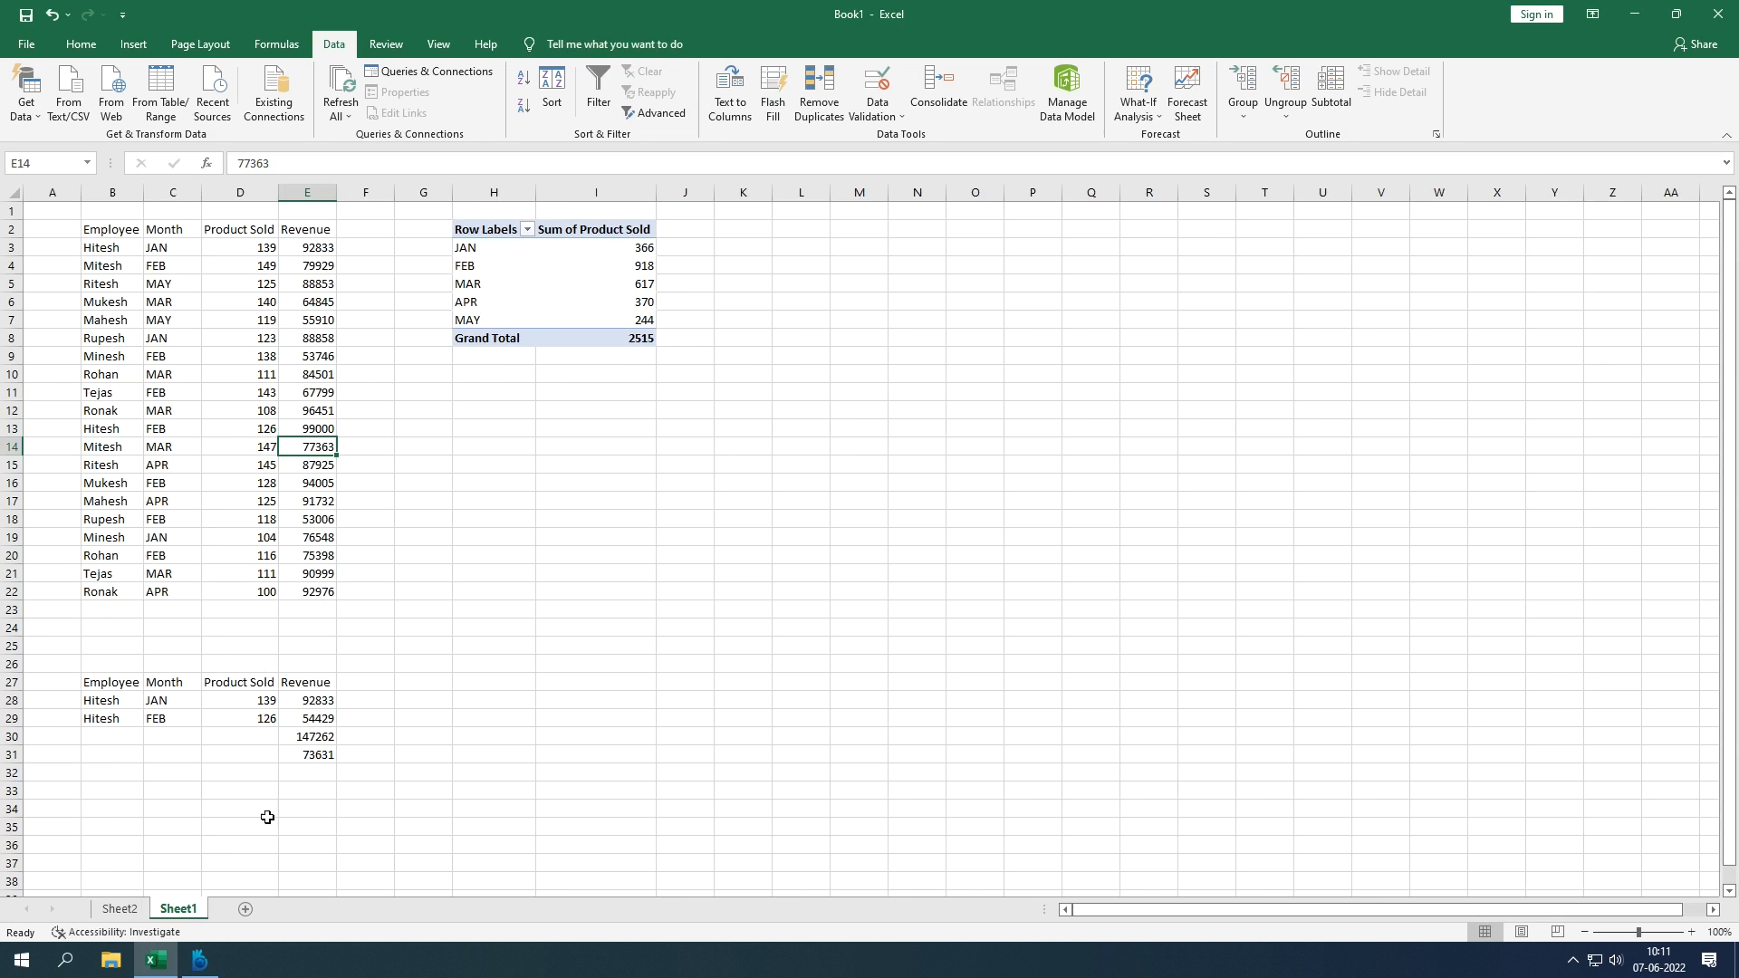
{"action": "left_click", "coordinate": [120, 908]}
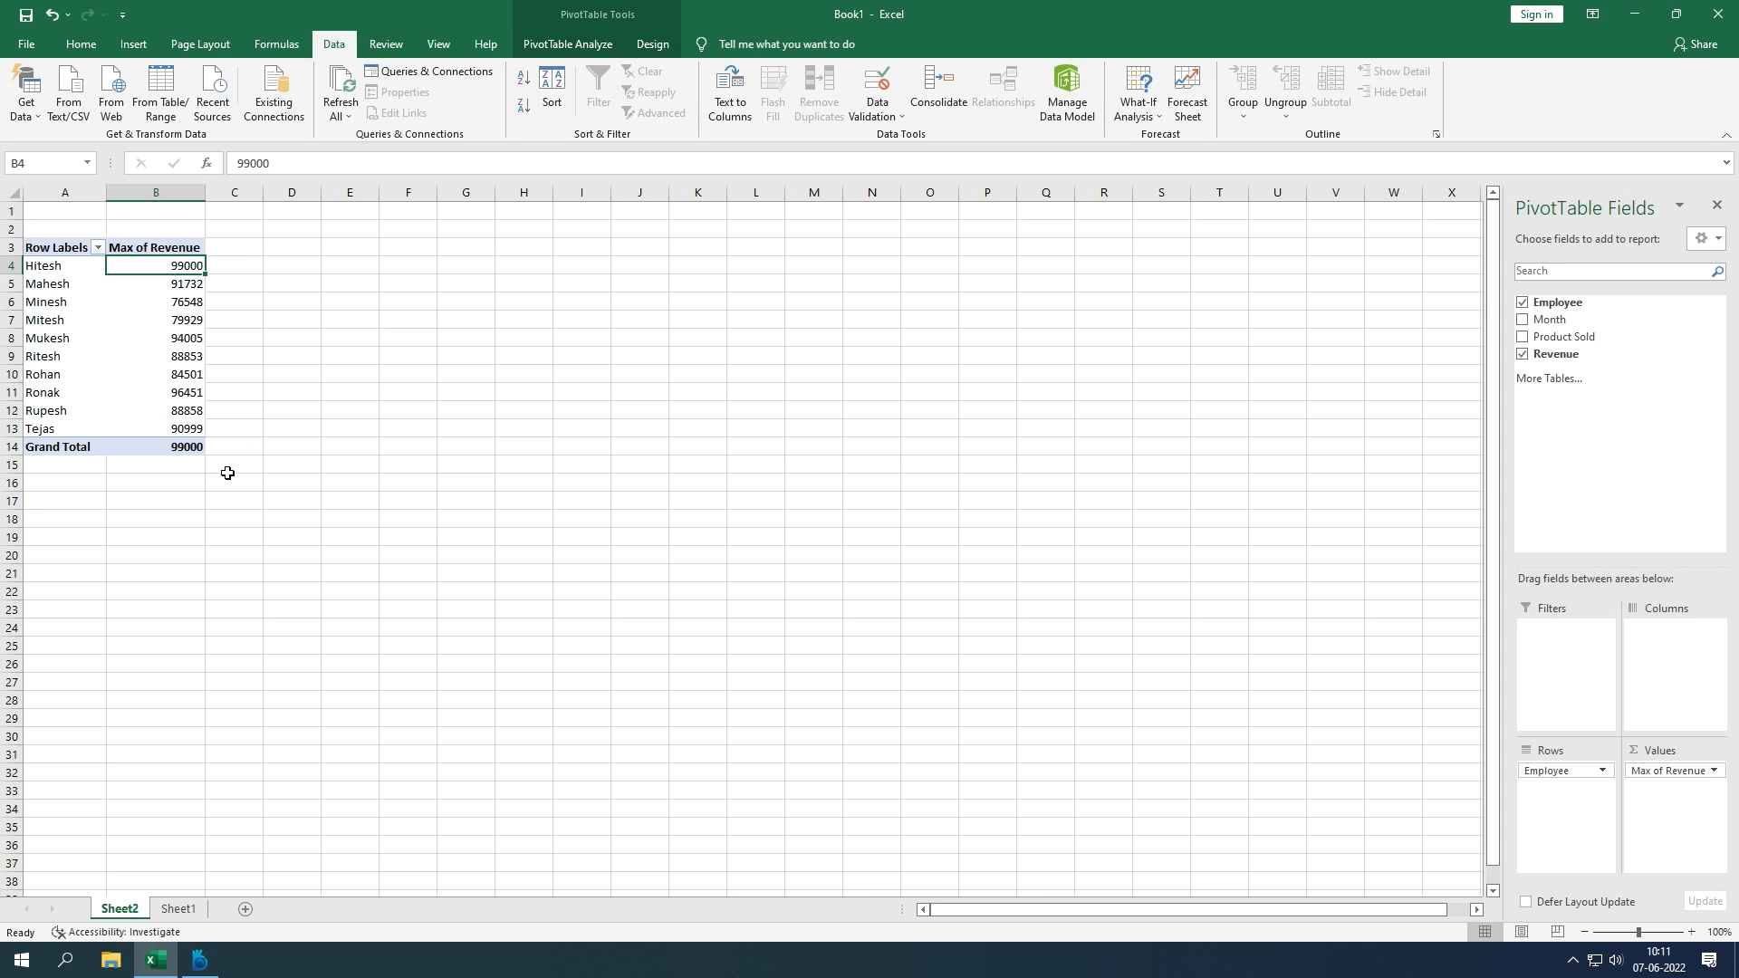
Step: Insert a PivotTable from range B2:E22 on the existing Sheet1 at cell H12
{"action": "left_click", "coordinate": [180, 909]}
{"action": "left_click_drag", "start_coordinate": [114, 226], "coordinate": [306, 598]}
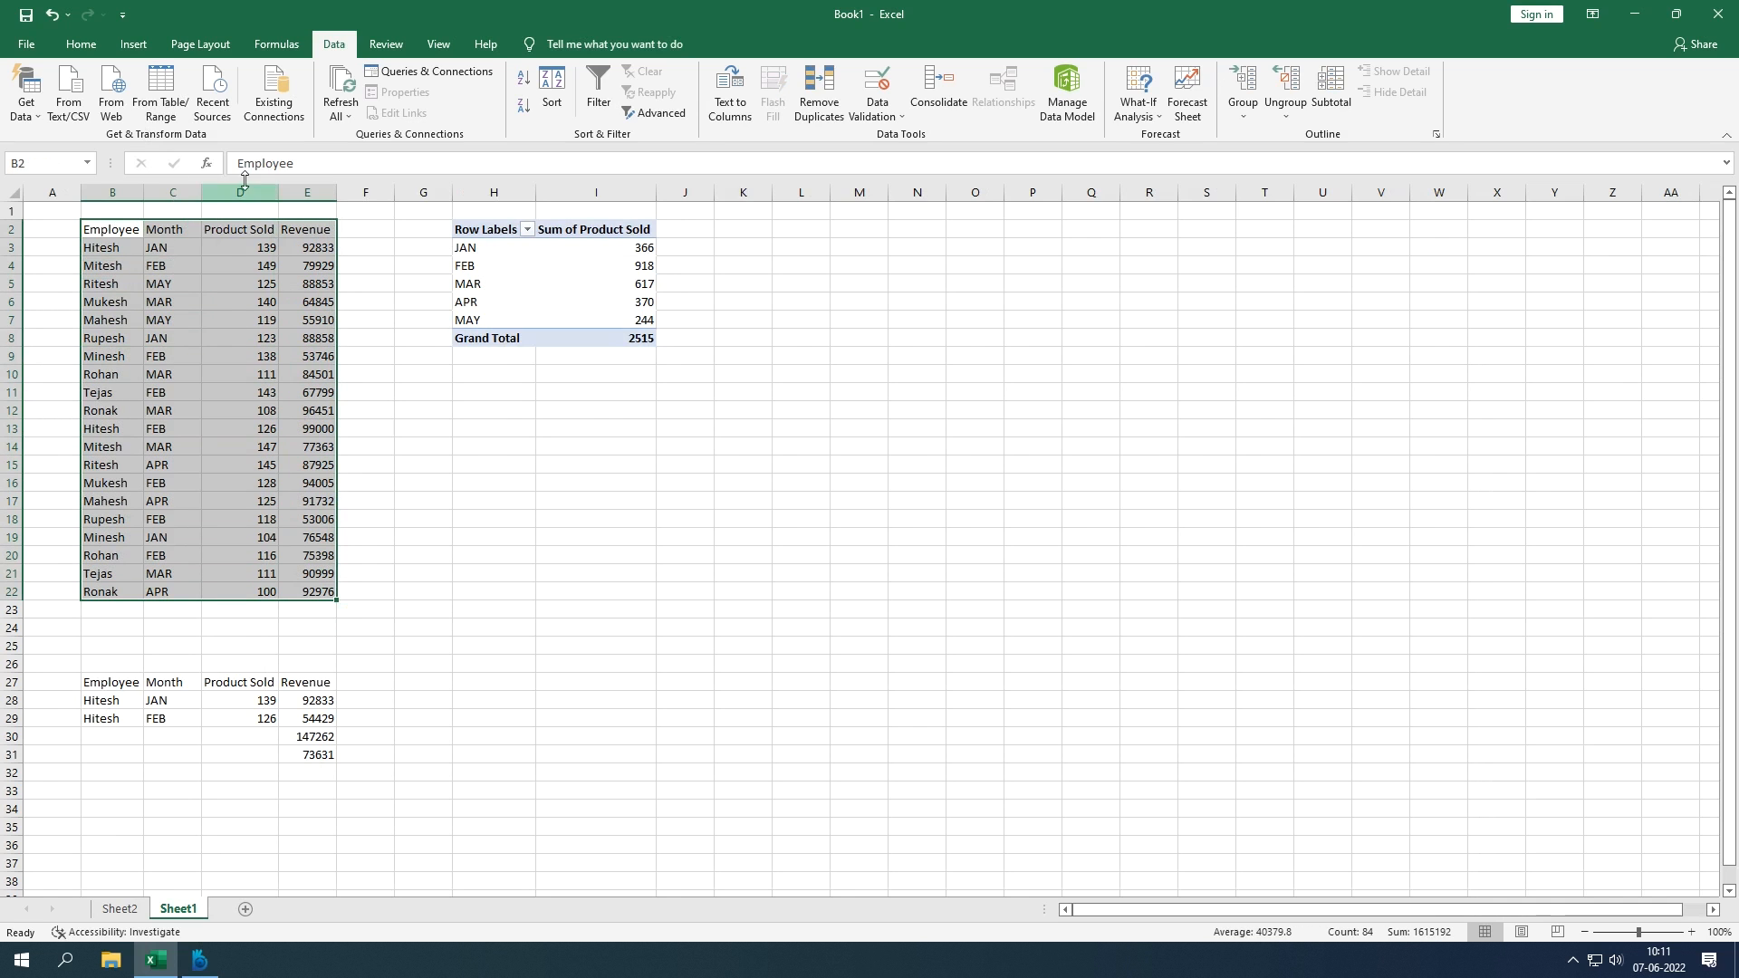
{"action": "left_click", "coordinate": [133, 44]}
{"action": "left_click", "coordinate": [34, 102]}
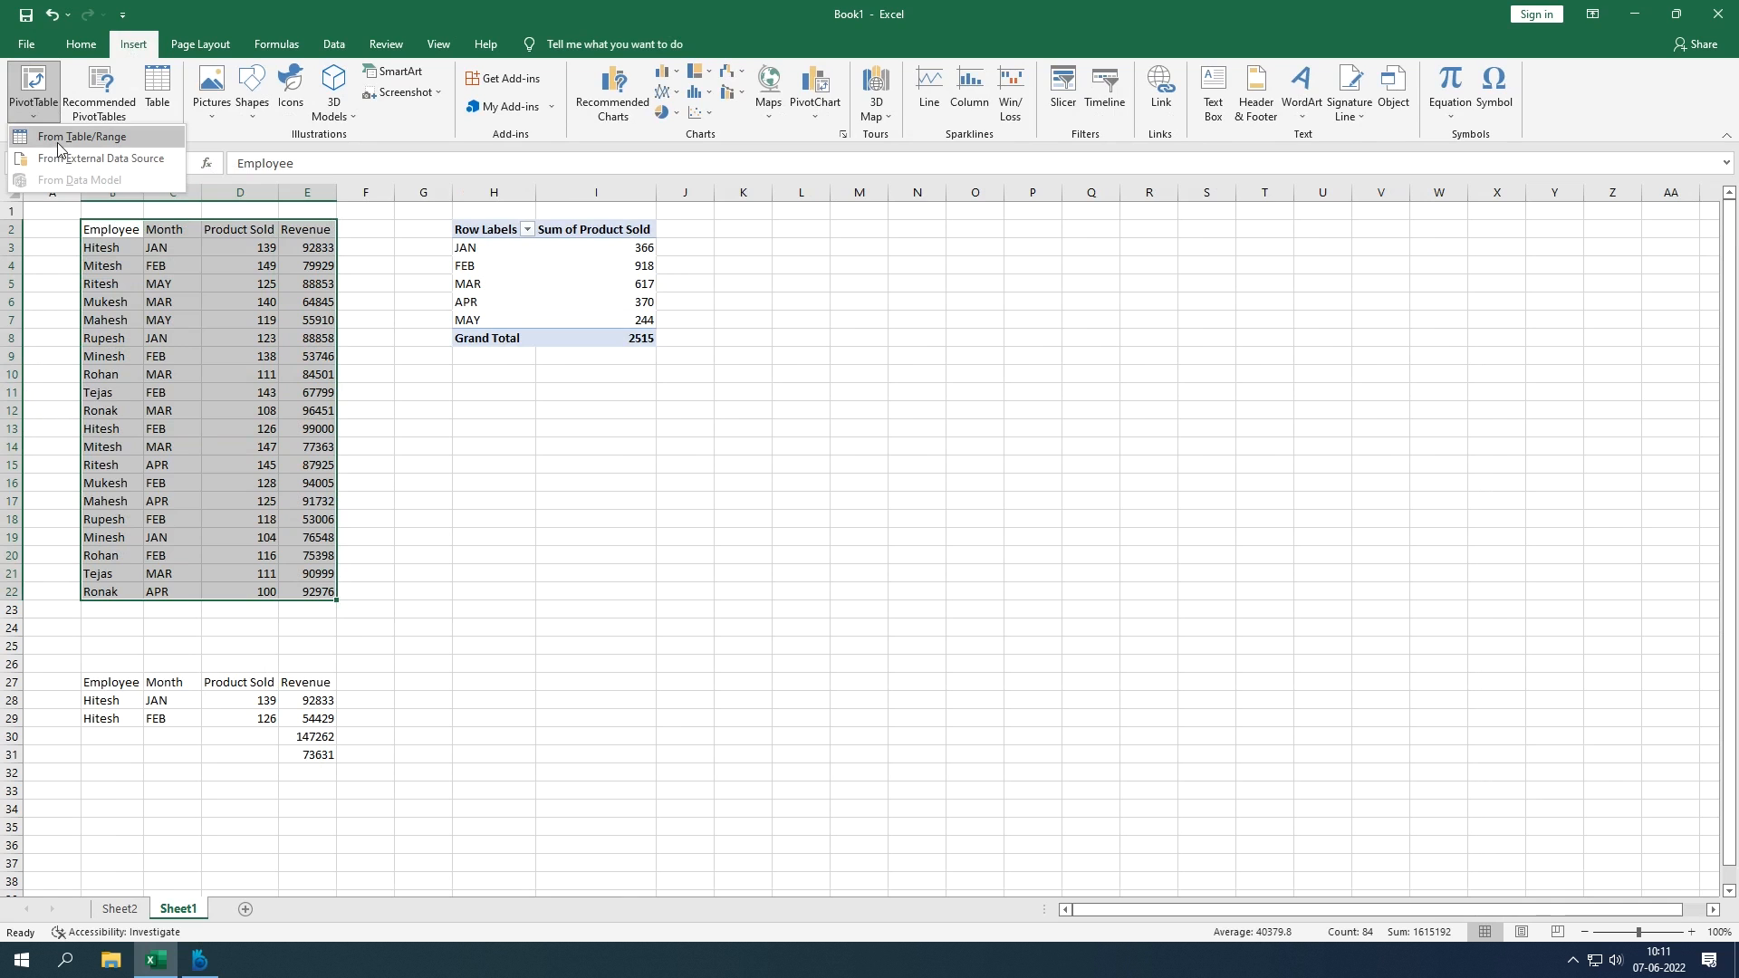
{"action": "left_click", "coordinate": [58, 143]}
{"action": "left_click", "coordinate": [687, 460]}
{"action": "left_click", "coordinate": [963, 478]}
{"action": "left_click", "coordinate": [501, 415]}
{"action": "key", "text": "Return"}
{"action": "key", "text": "Return"}
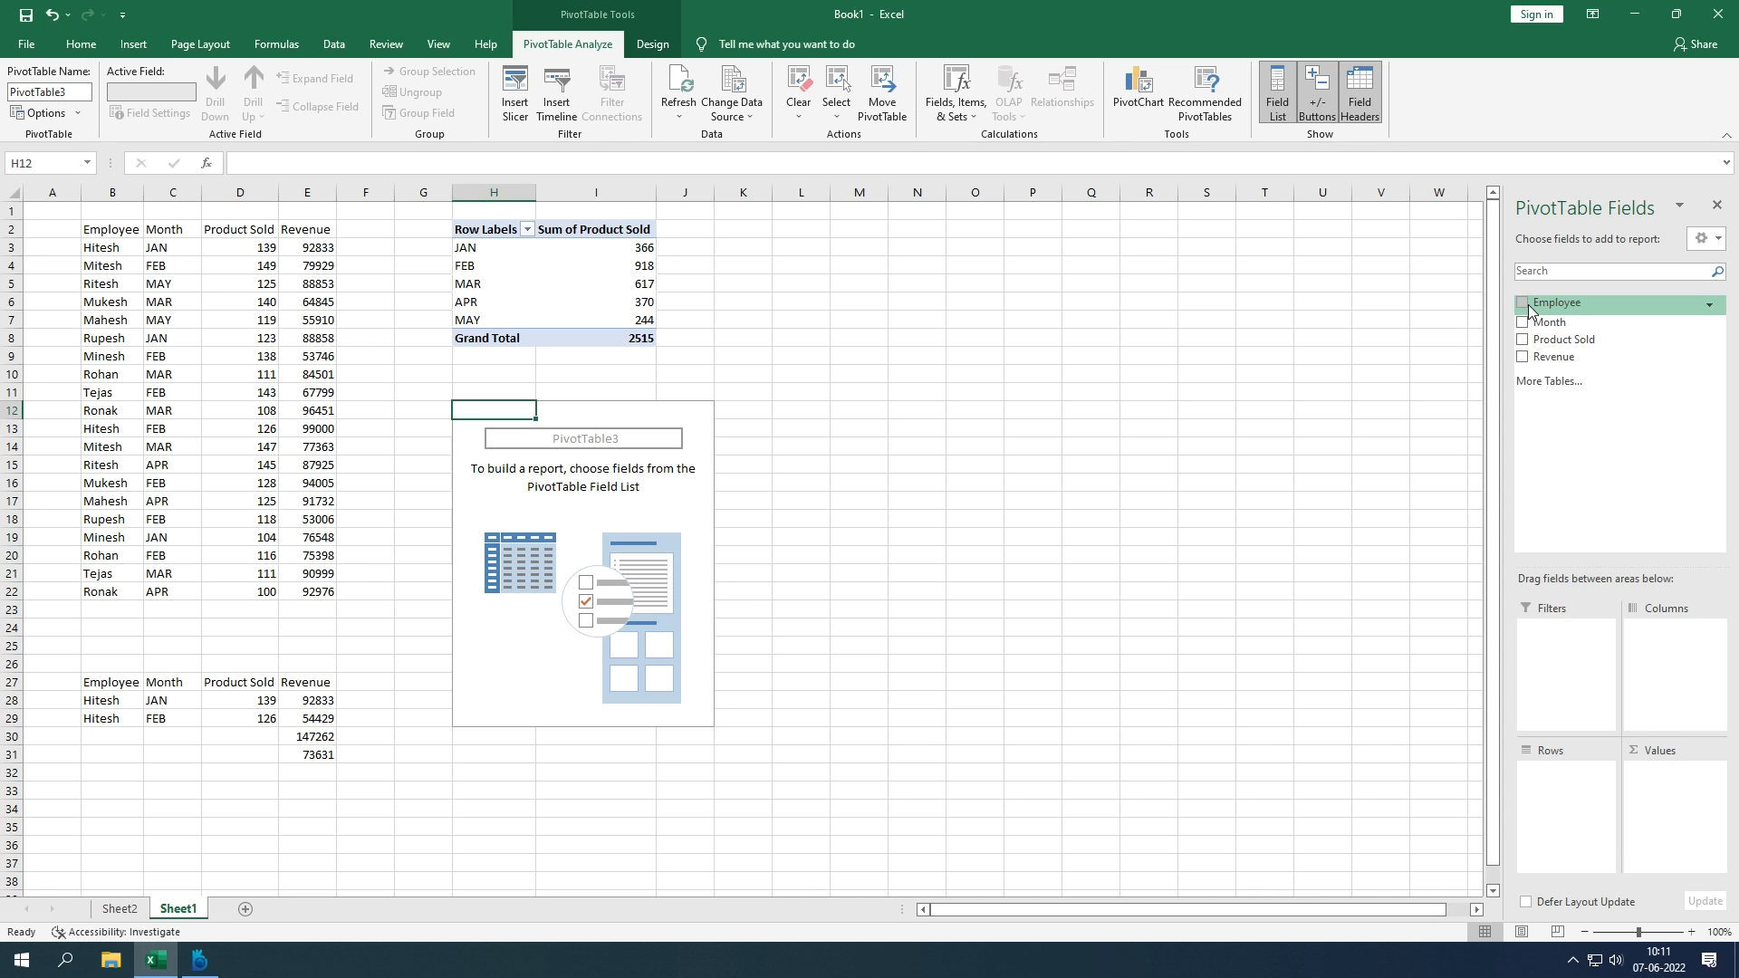
Step: Add Employee to Rows so PivotTable3 lists the ten employees, Hitesh through Tejas
{"action": "left_click_drag", "start_coordinate": [1529, 310], "coordinate": [1552, 795]}
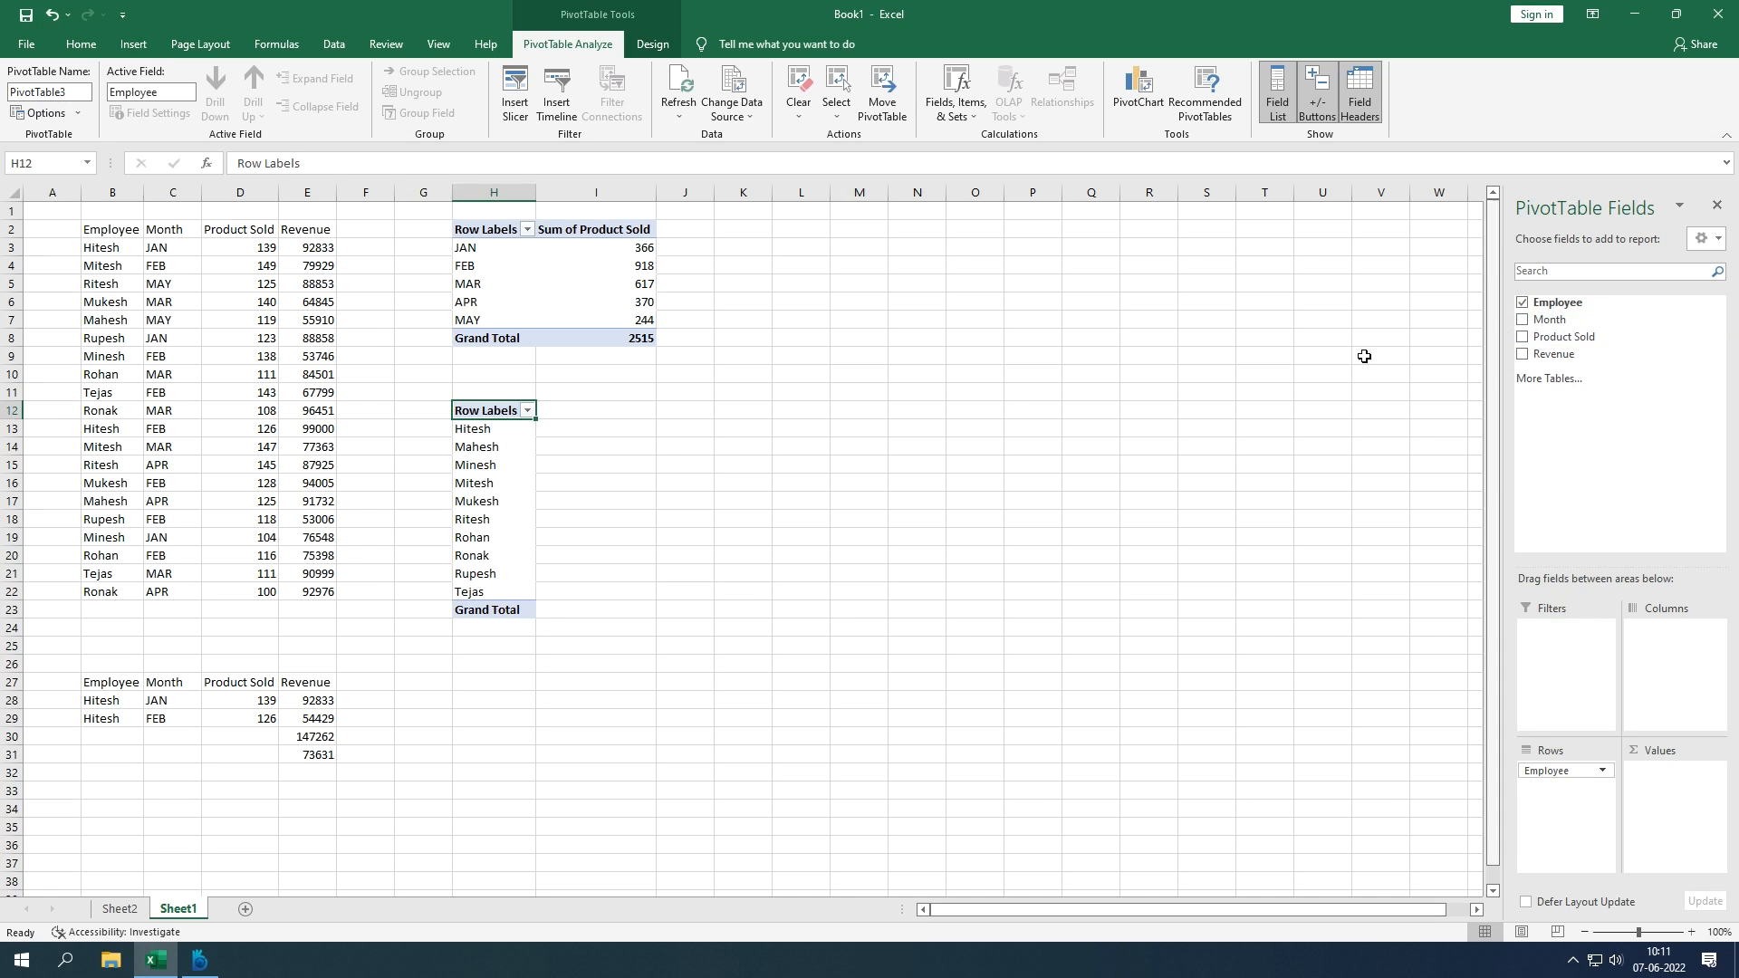
{"action": "left_click", "coordinate": [639, 418]}
{"action": "left_click", "coordinate": [680, 413]}
{"action": "left_click", "coordinate": [738, 413]}
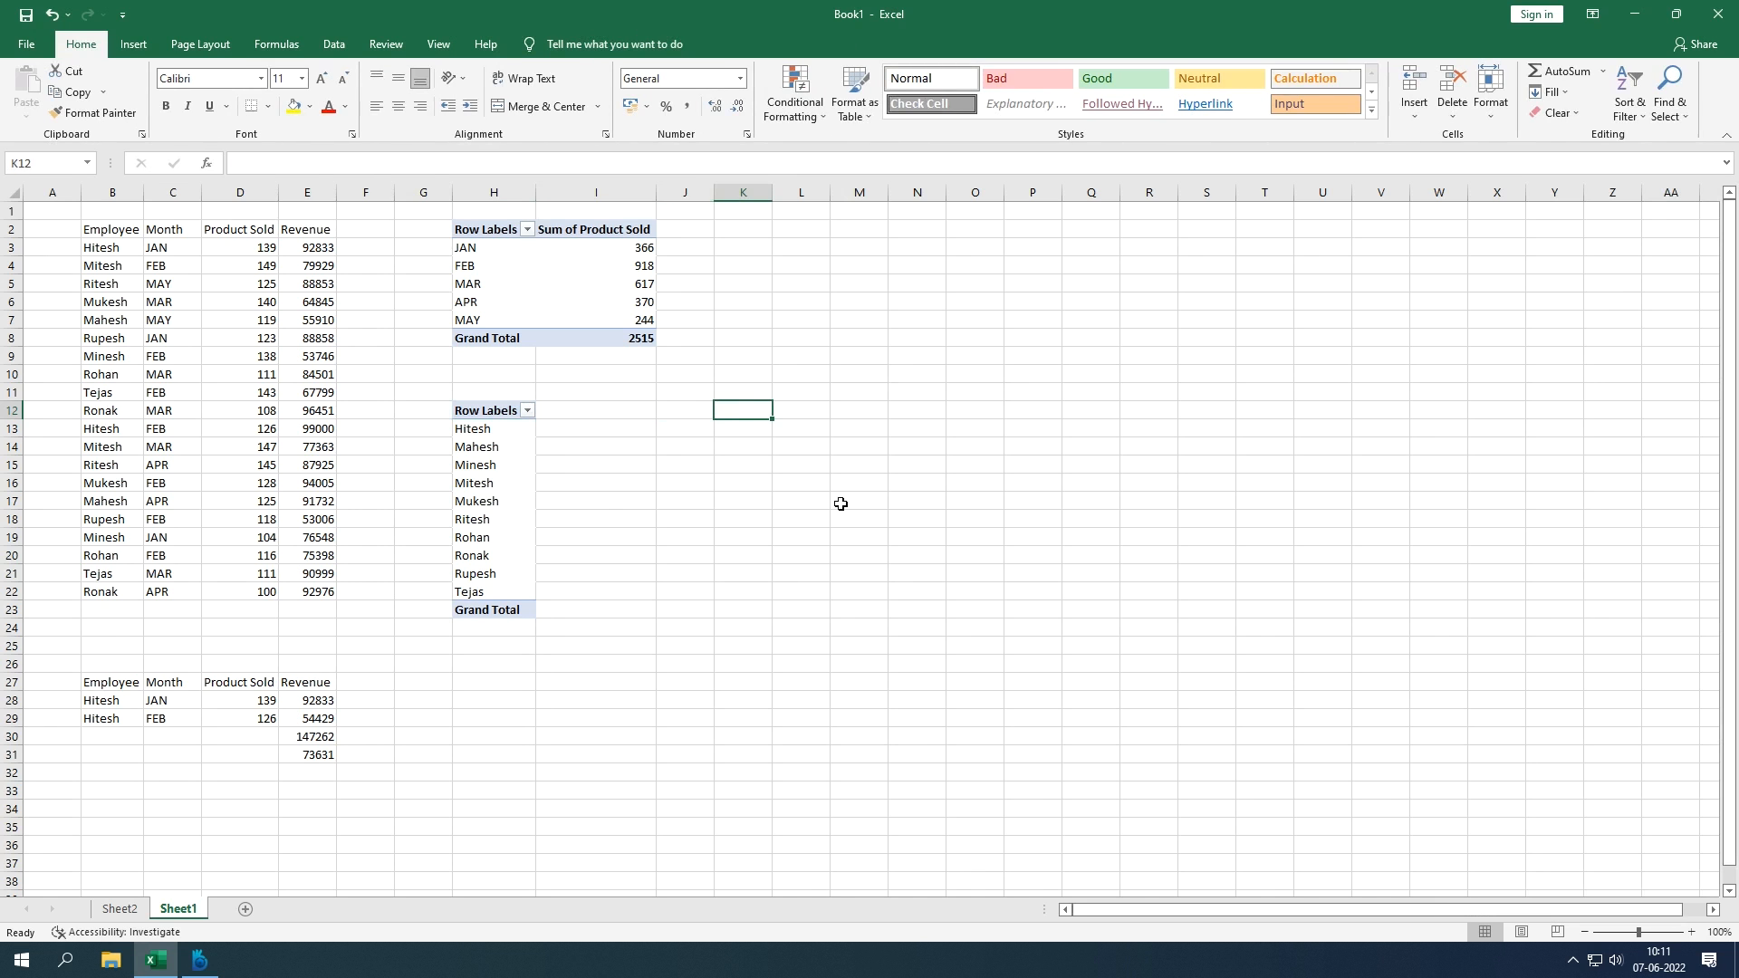
{"action": "left_click", "coordinate": [498, 457]}
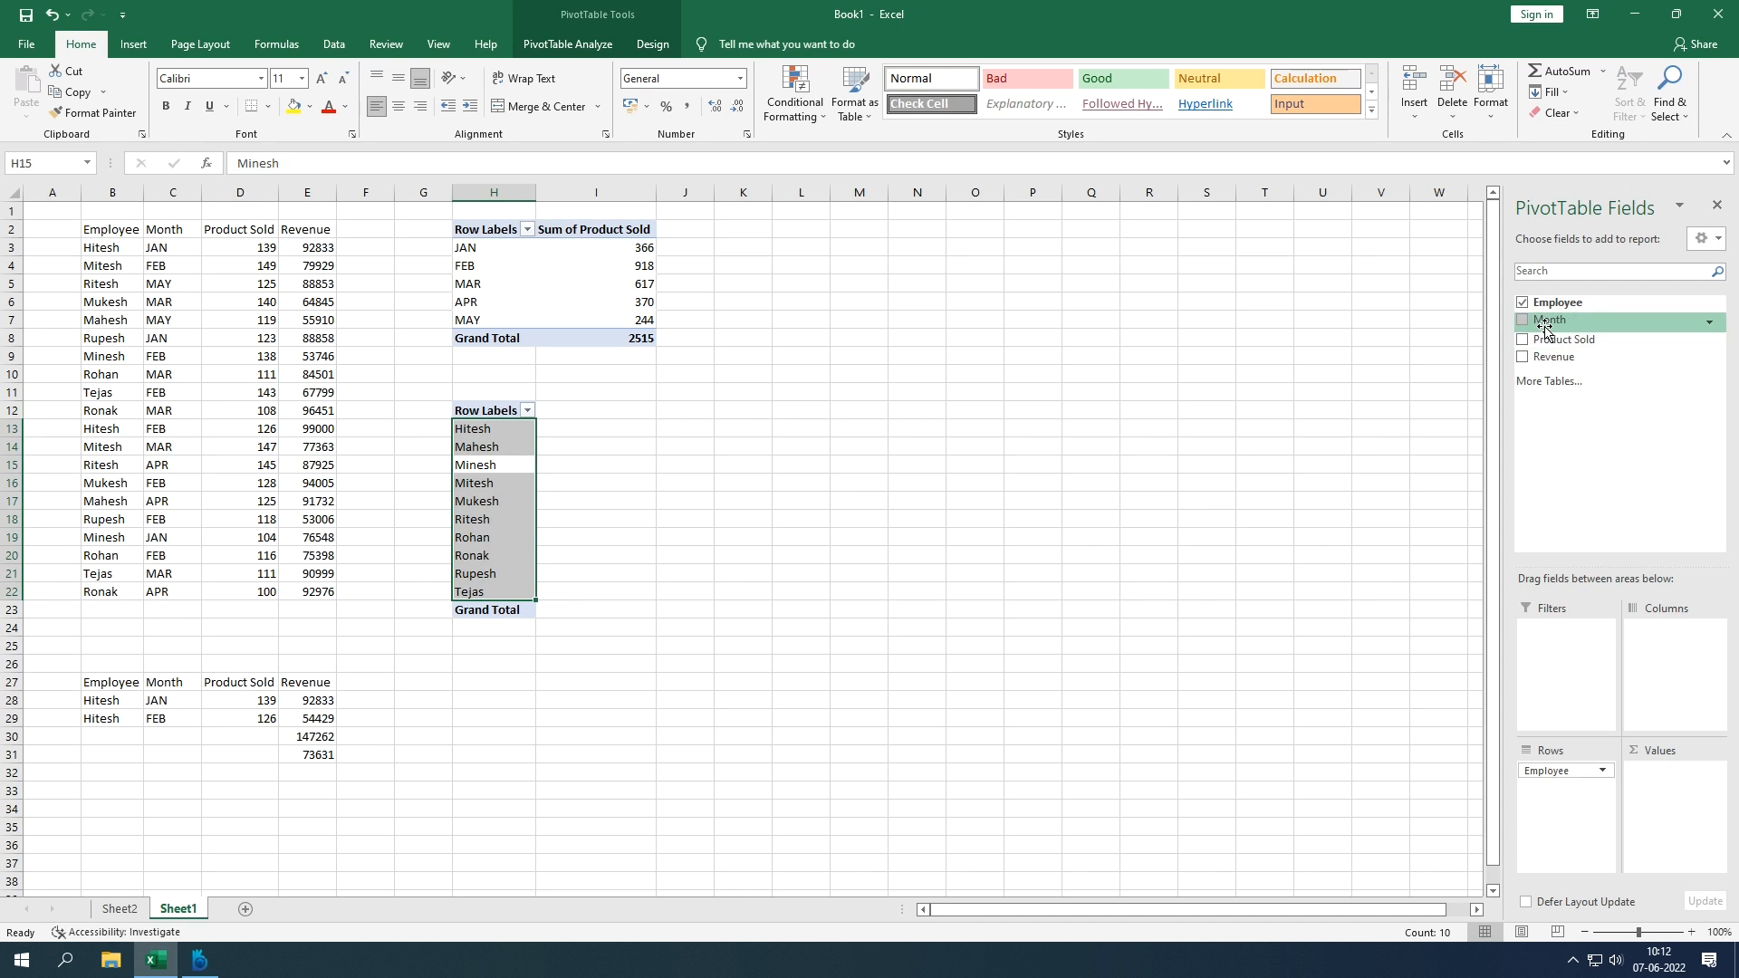
Step: Add Month as column labels, with Product Sold and Revenue as summed values
{"action": "left_click_drag", "start_coordinate": [1545, 331], "coordinate": [1663, 649]}
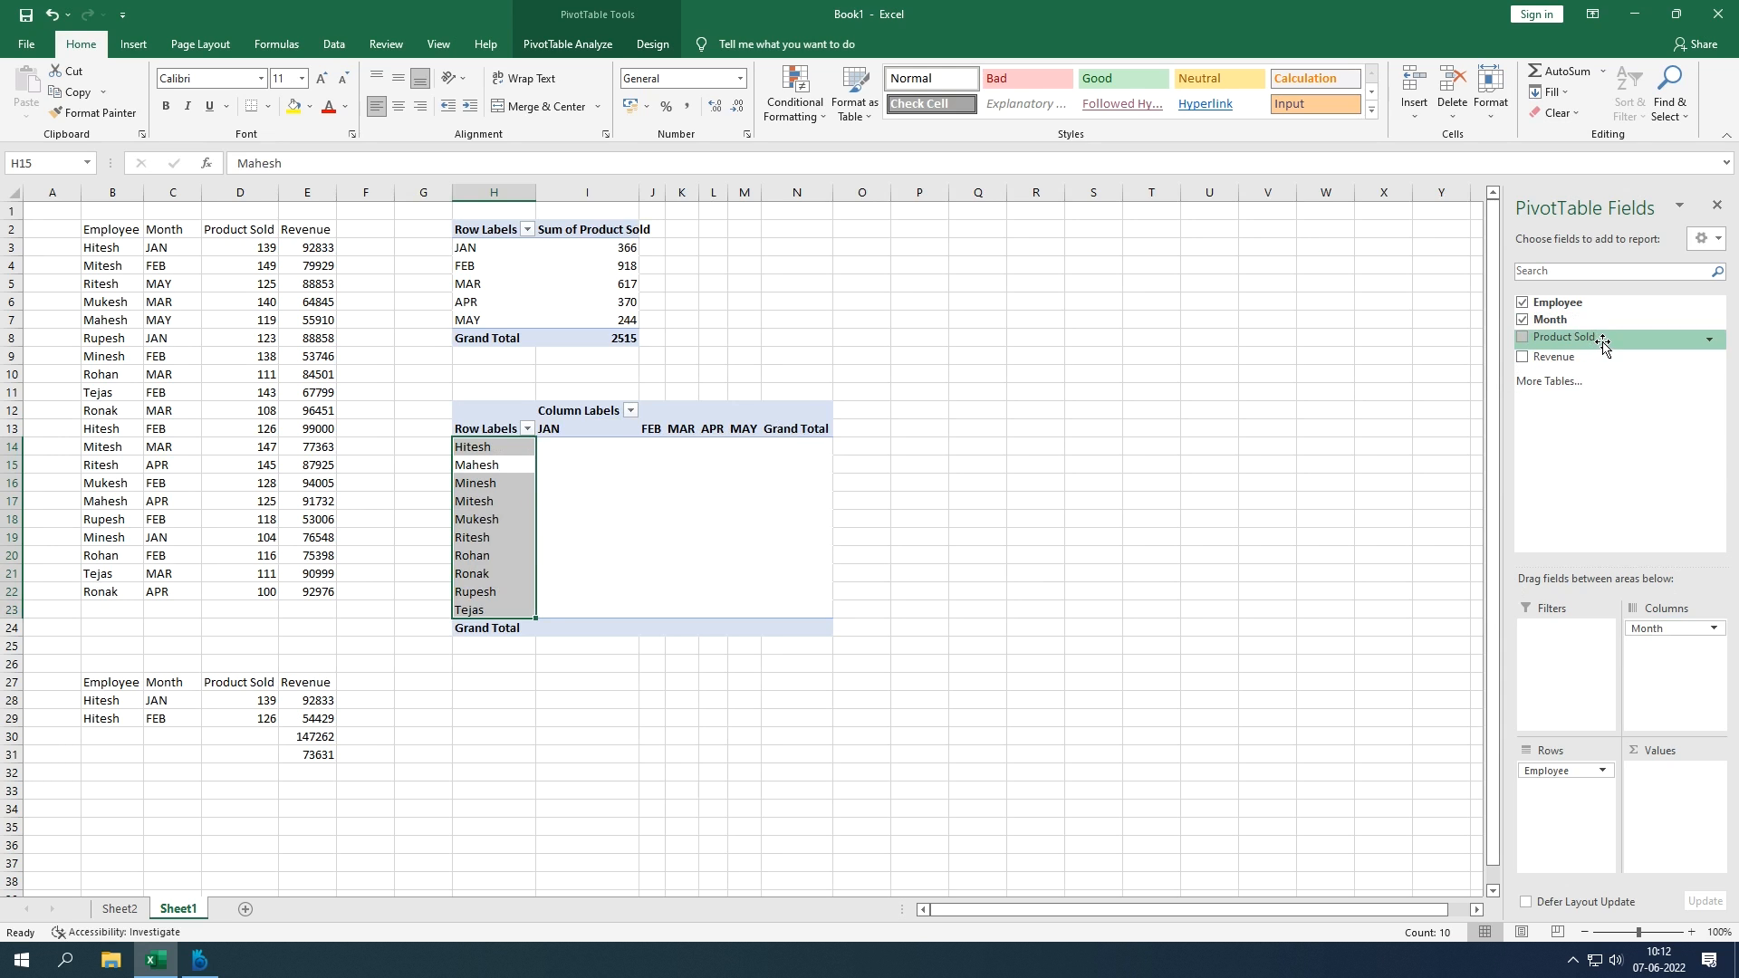
{"action": "left_click_drag", "start_coordinate": [1584, 342], "coordinate": [1666, 786]}
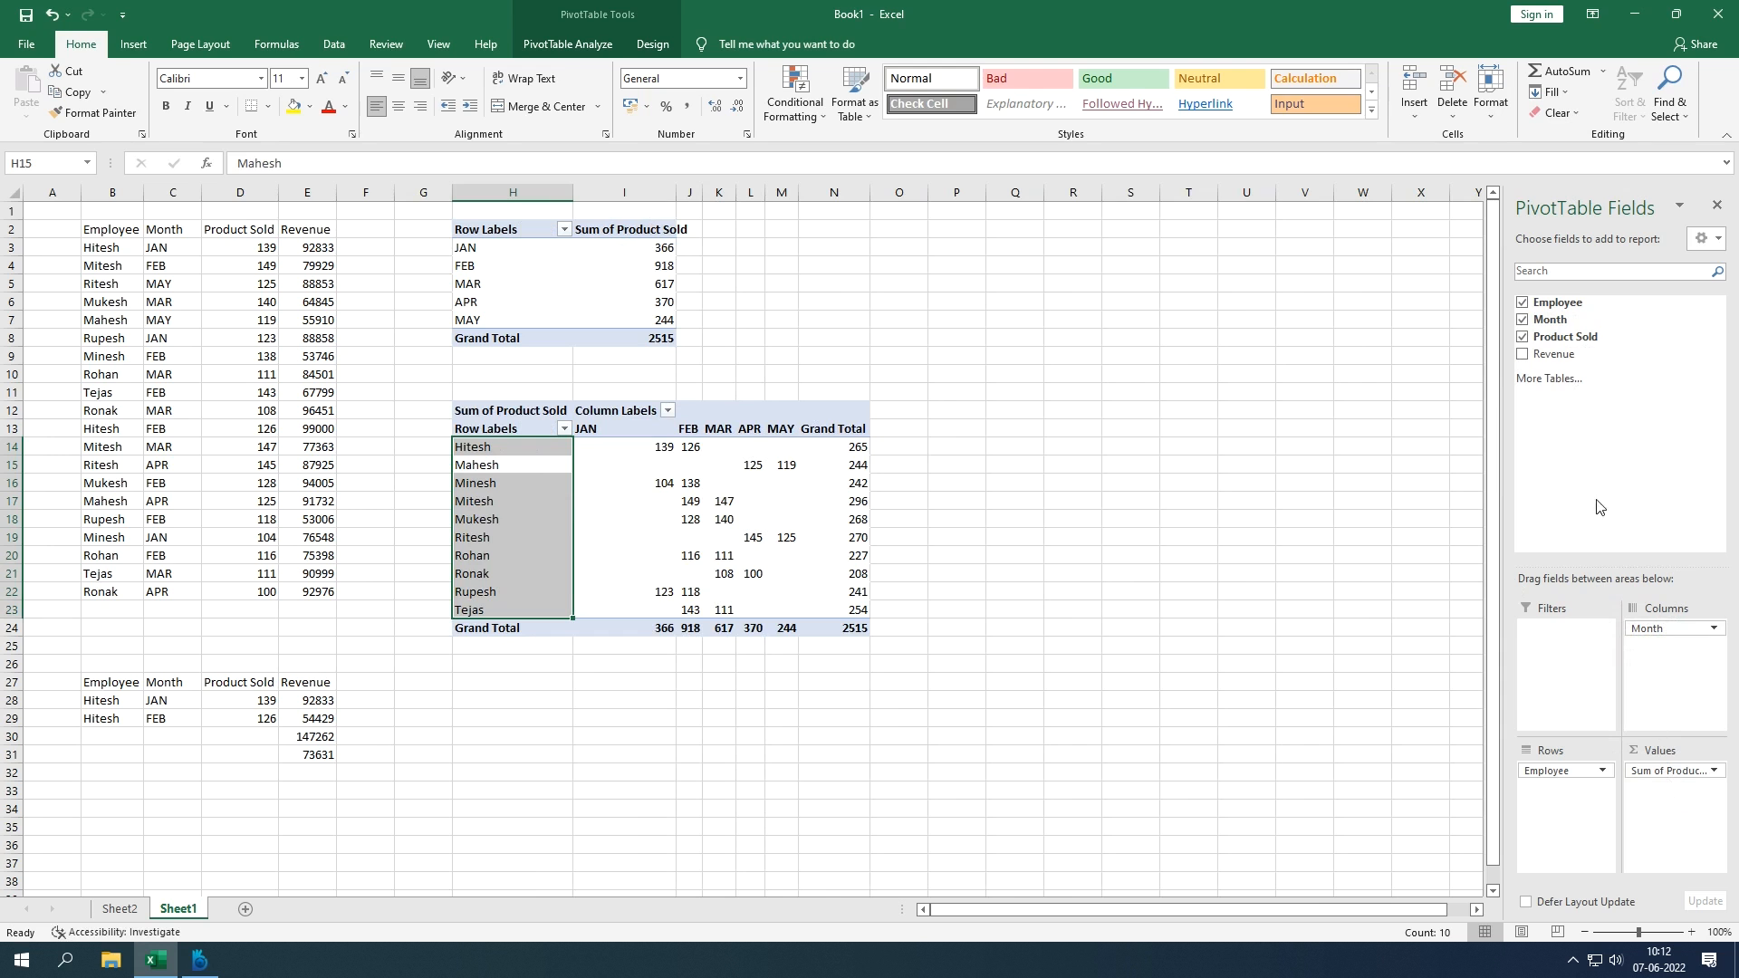
{"action": "left_click_drag", "start_coordinate": [1560, 354], "coordinate": [1665, 805]}
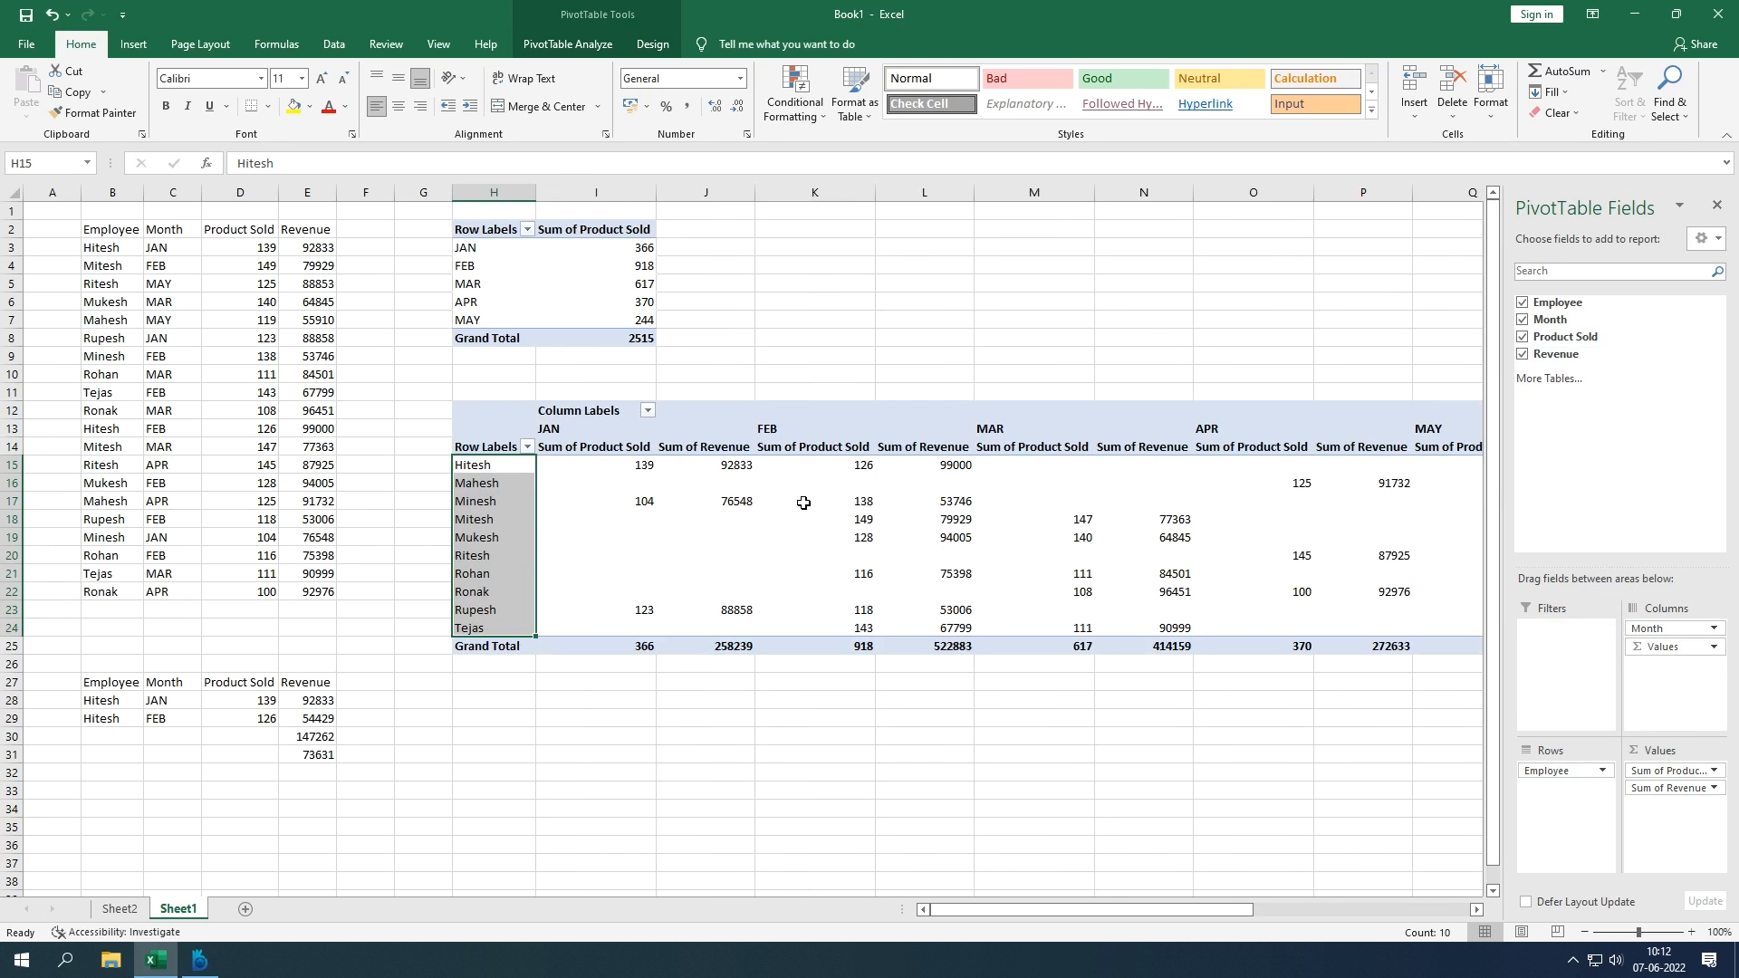
Step: Review the JAN, FEB and MAR Sum of Product Sold and Sum of Revenue headers
{"action": "left_click", "coordinate": [588, 448]}
{"action": "left_click", "coordinate": [683, 450]}
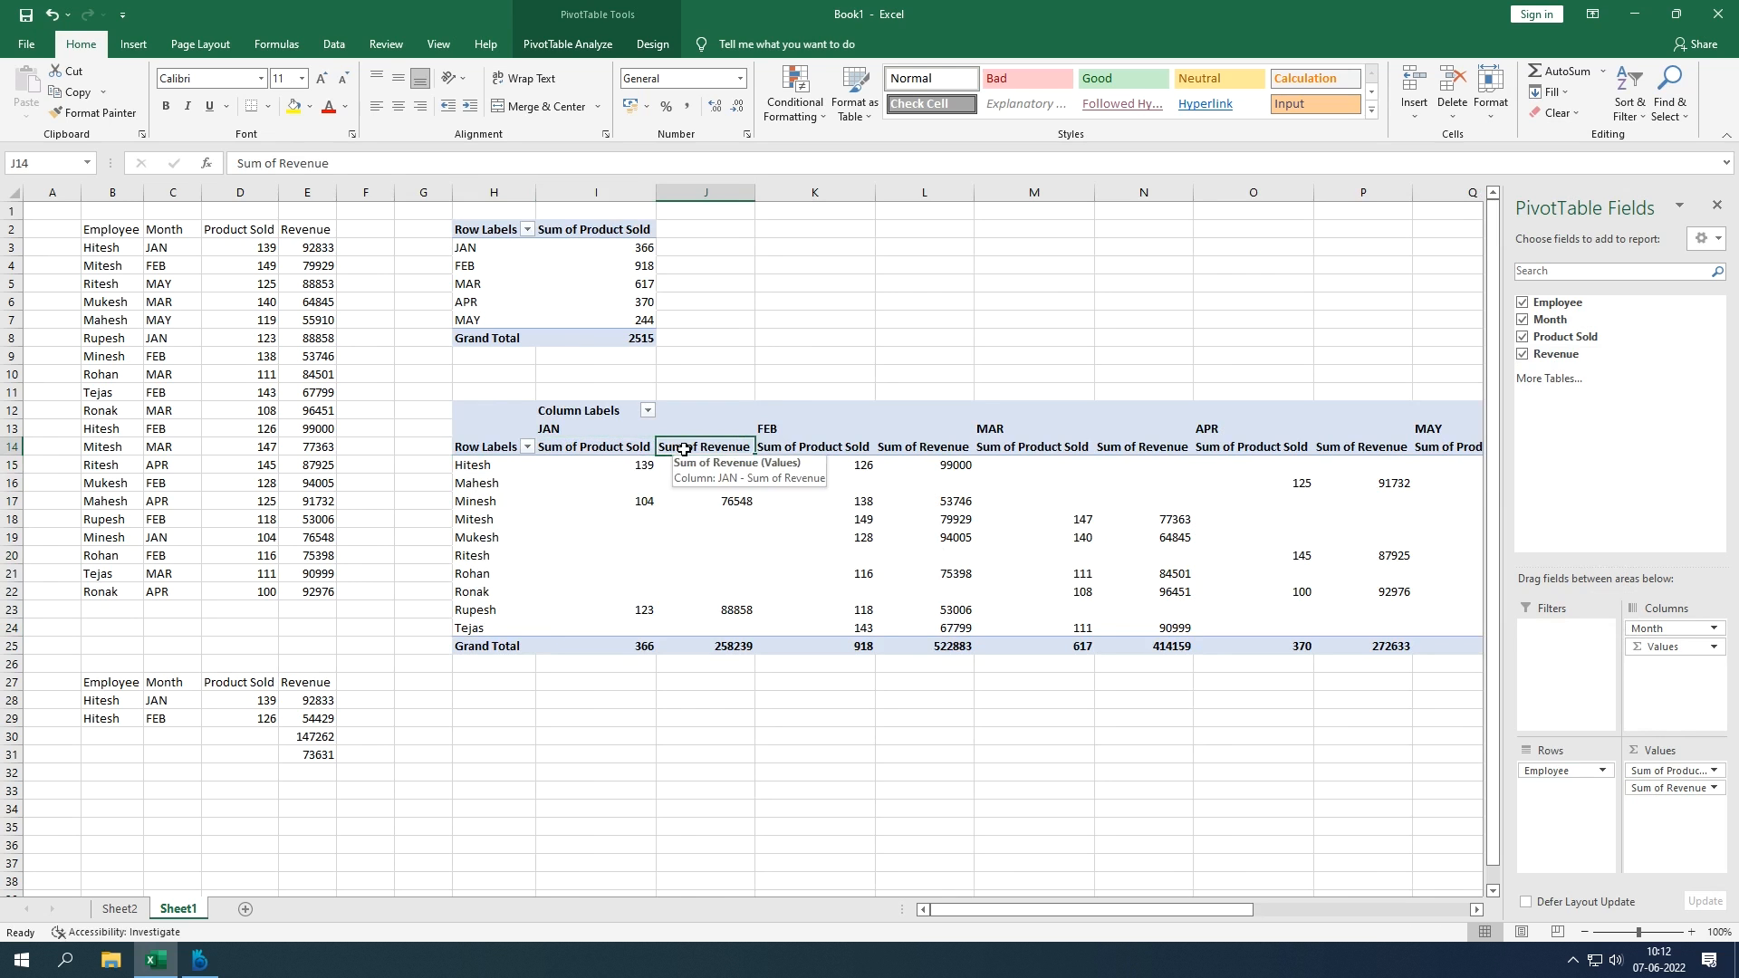
{"action": "left_click", "coordinate": [826, 443]}
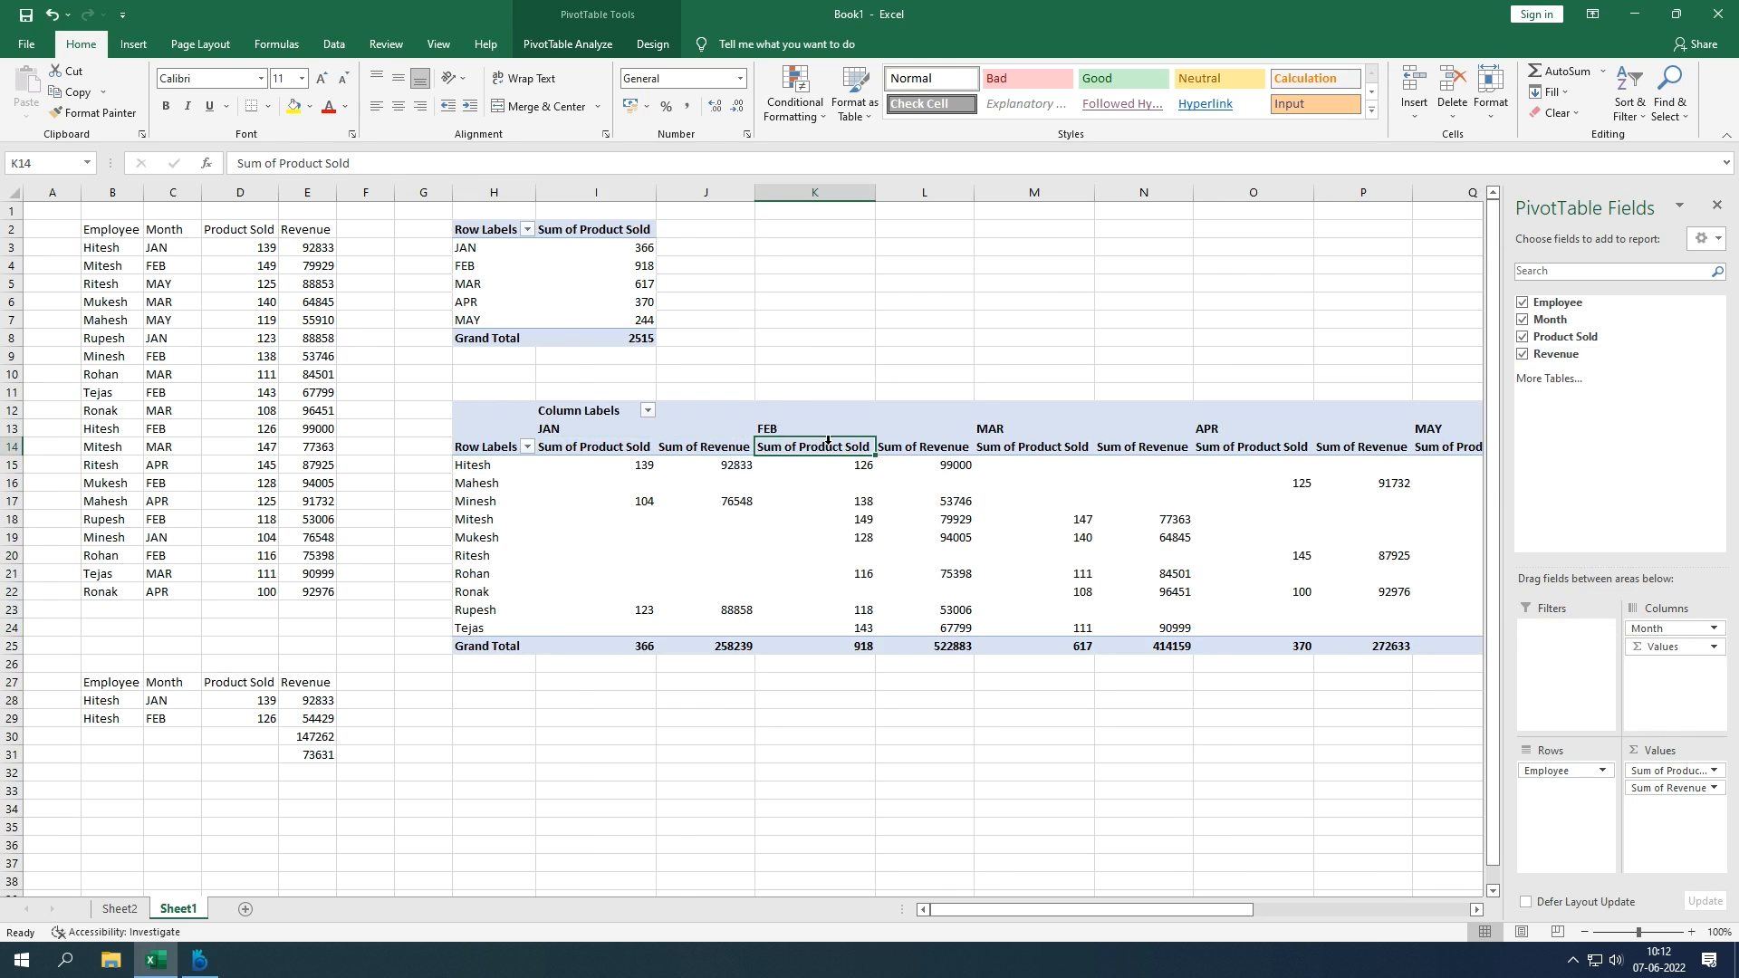
{"action": "left_click", "coordinate": [914, 451]}
{"action": "left_click", "coordinate": [1045, 449]}
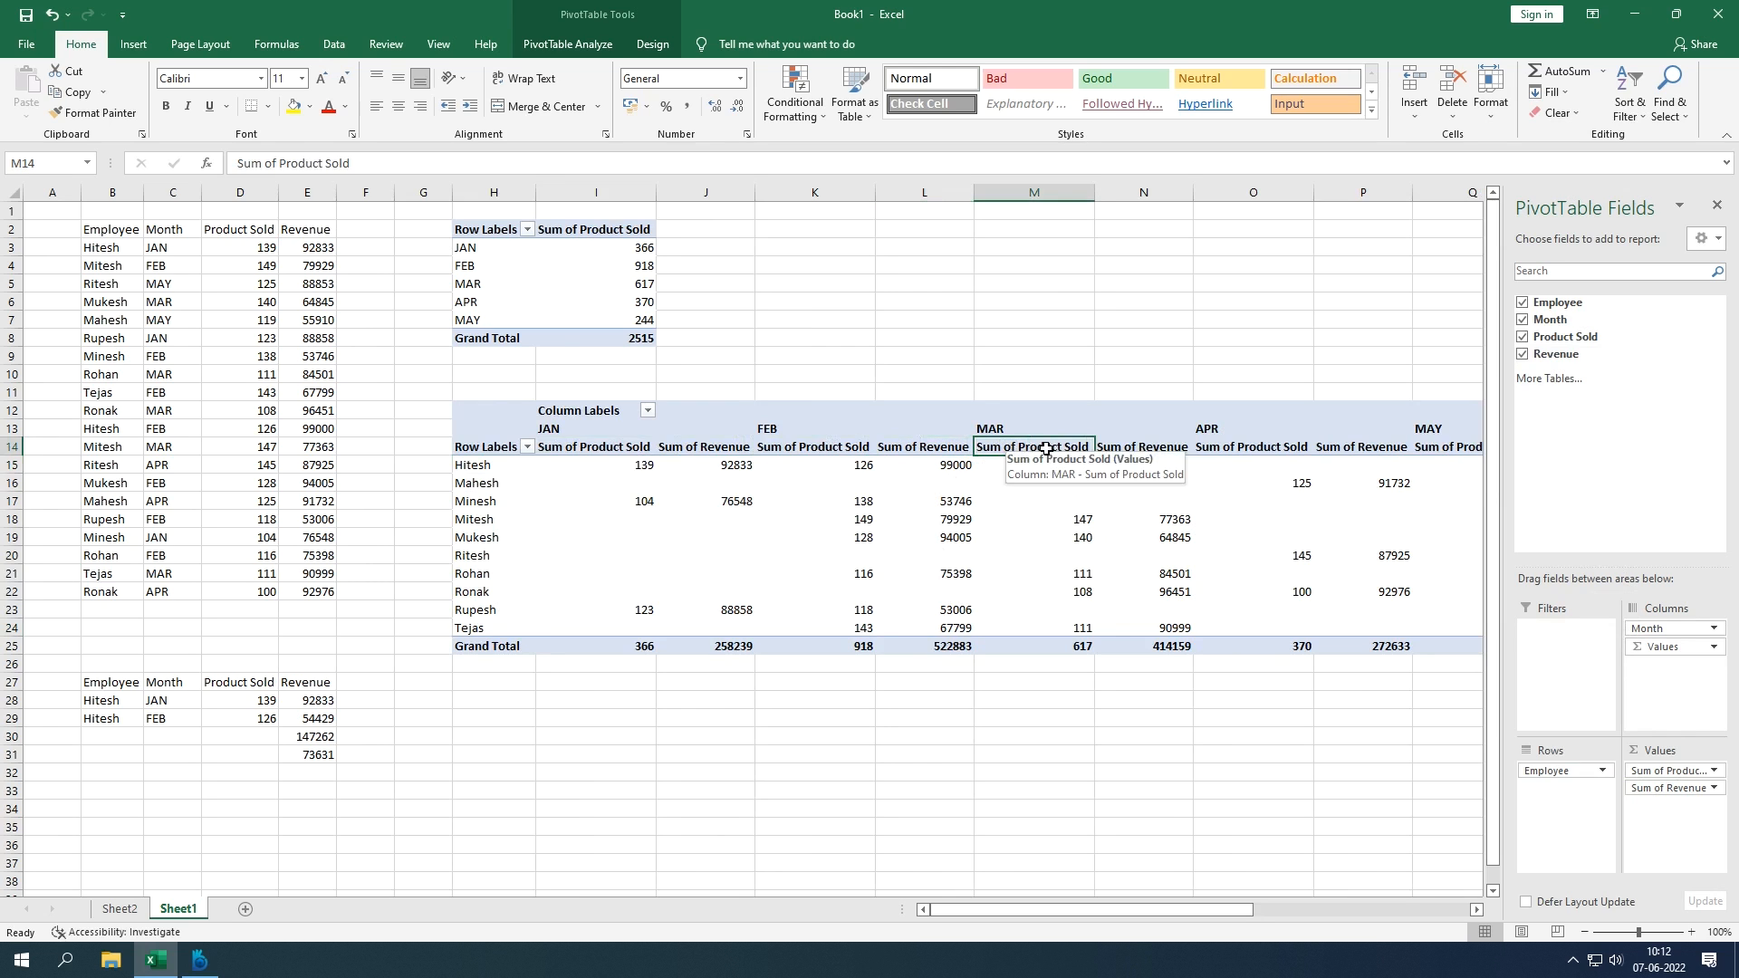
{"action": "left_click", "coordinate": [1121, 449]}
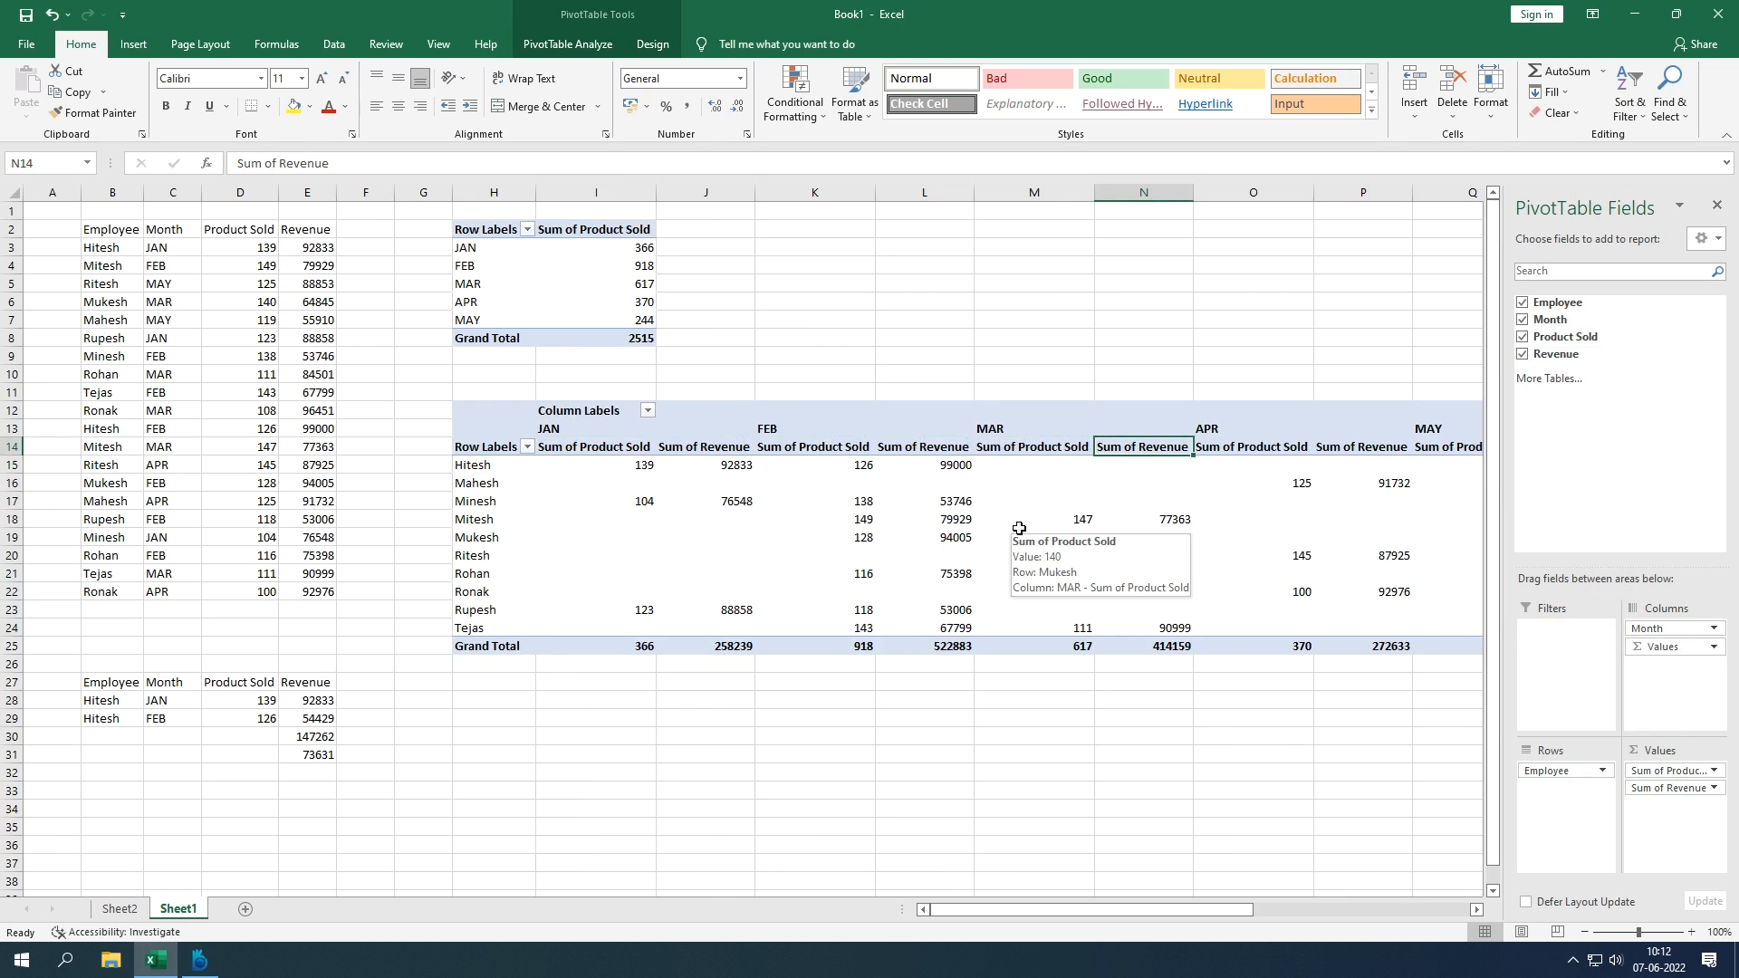
{"action": "left_click", "coordinate": [1714, 788]}
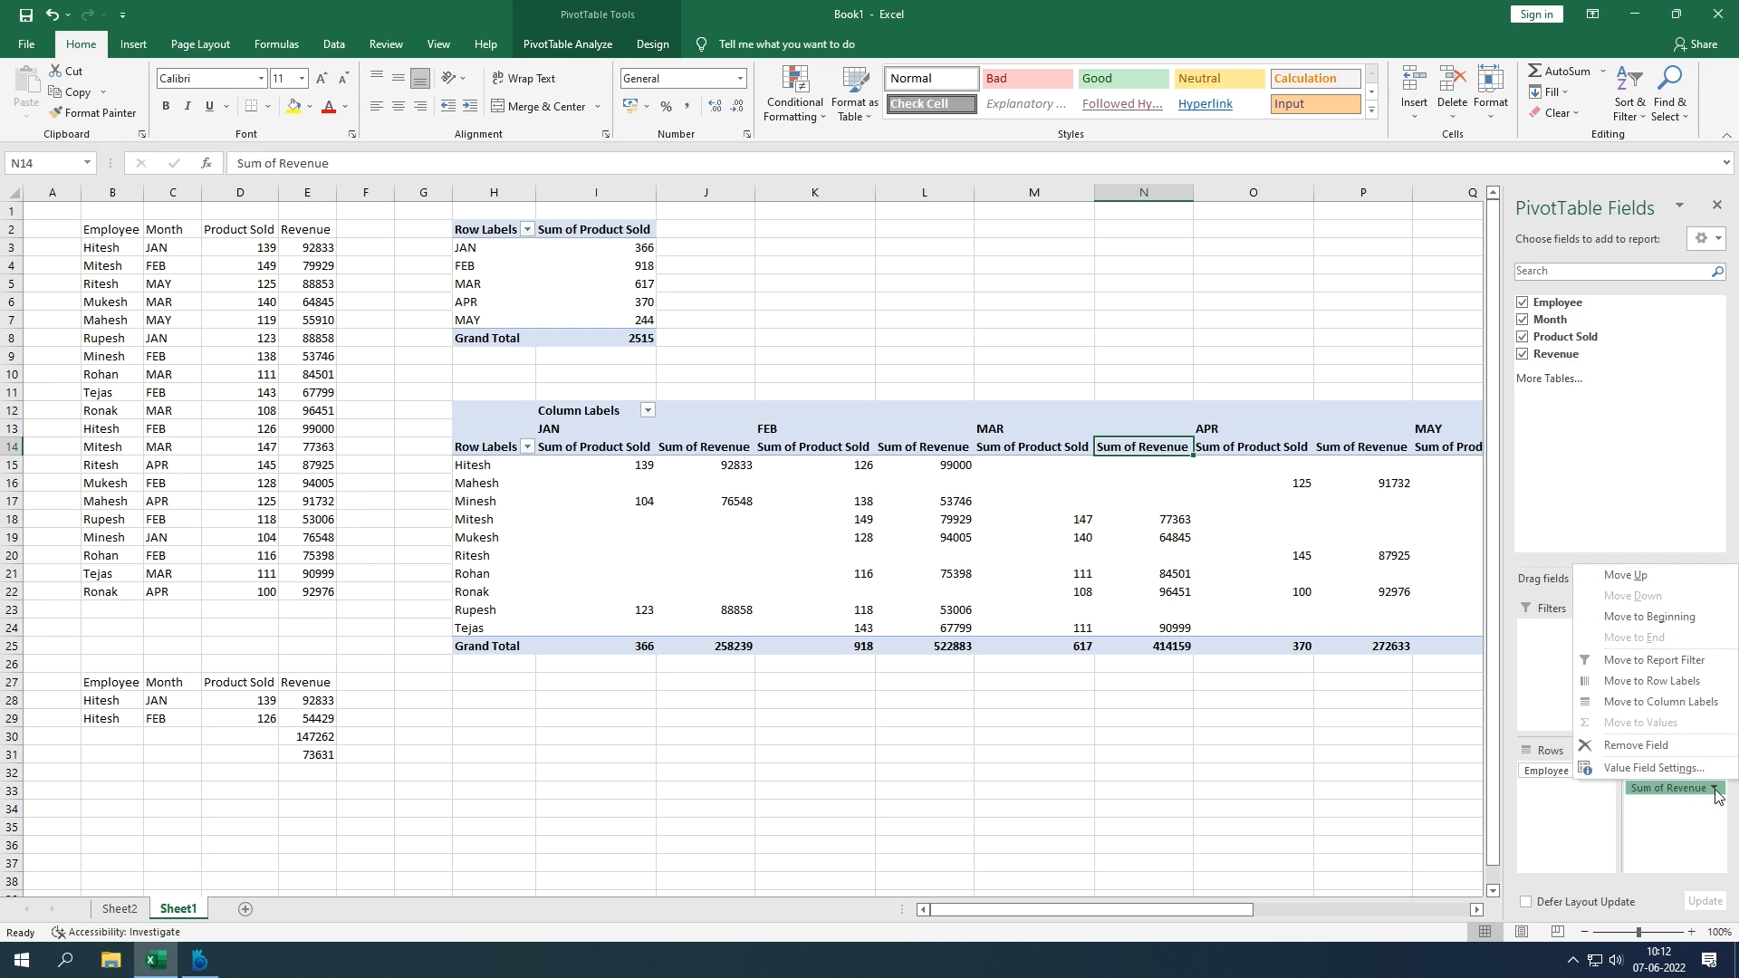
{"action": "left_click", "coordinate": [1674, 768]}
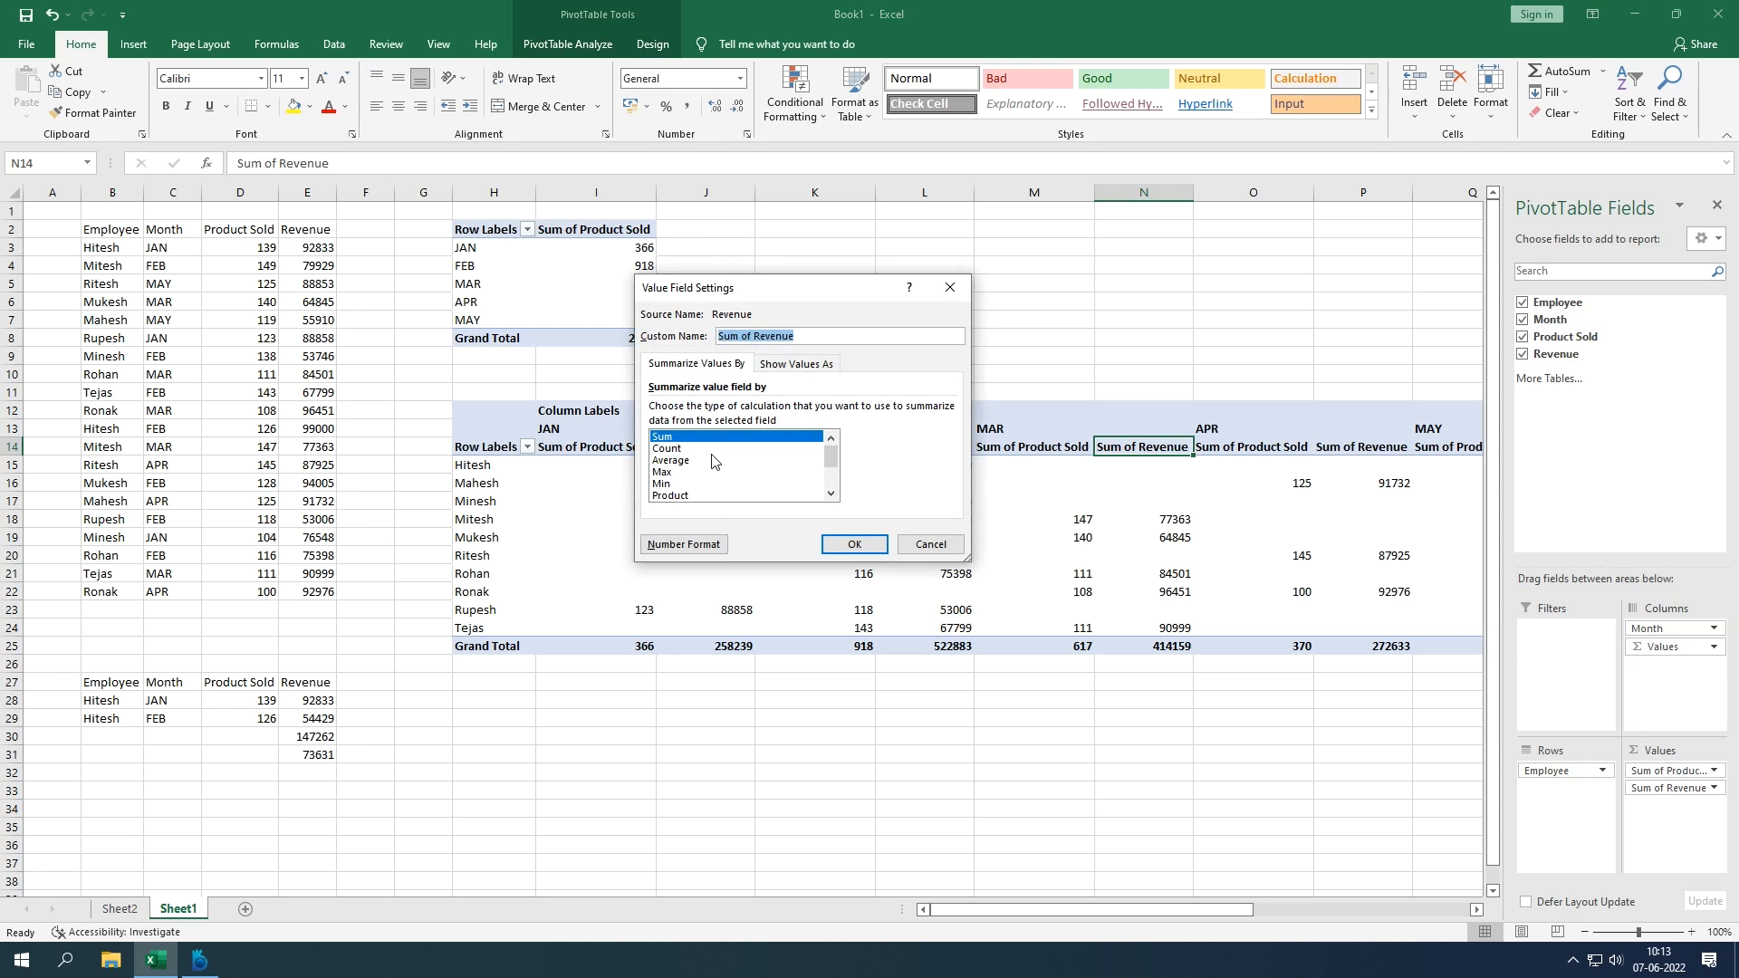
{"action": "left_click", "coordinate": [953, 293]}
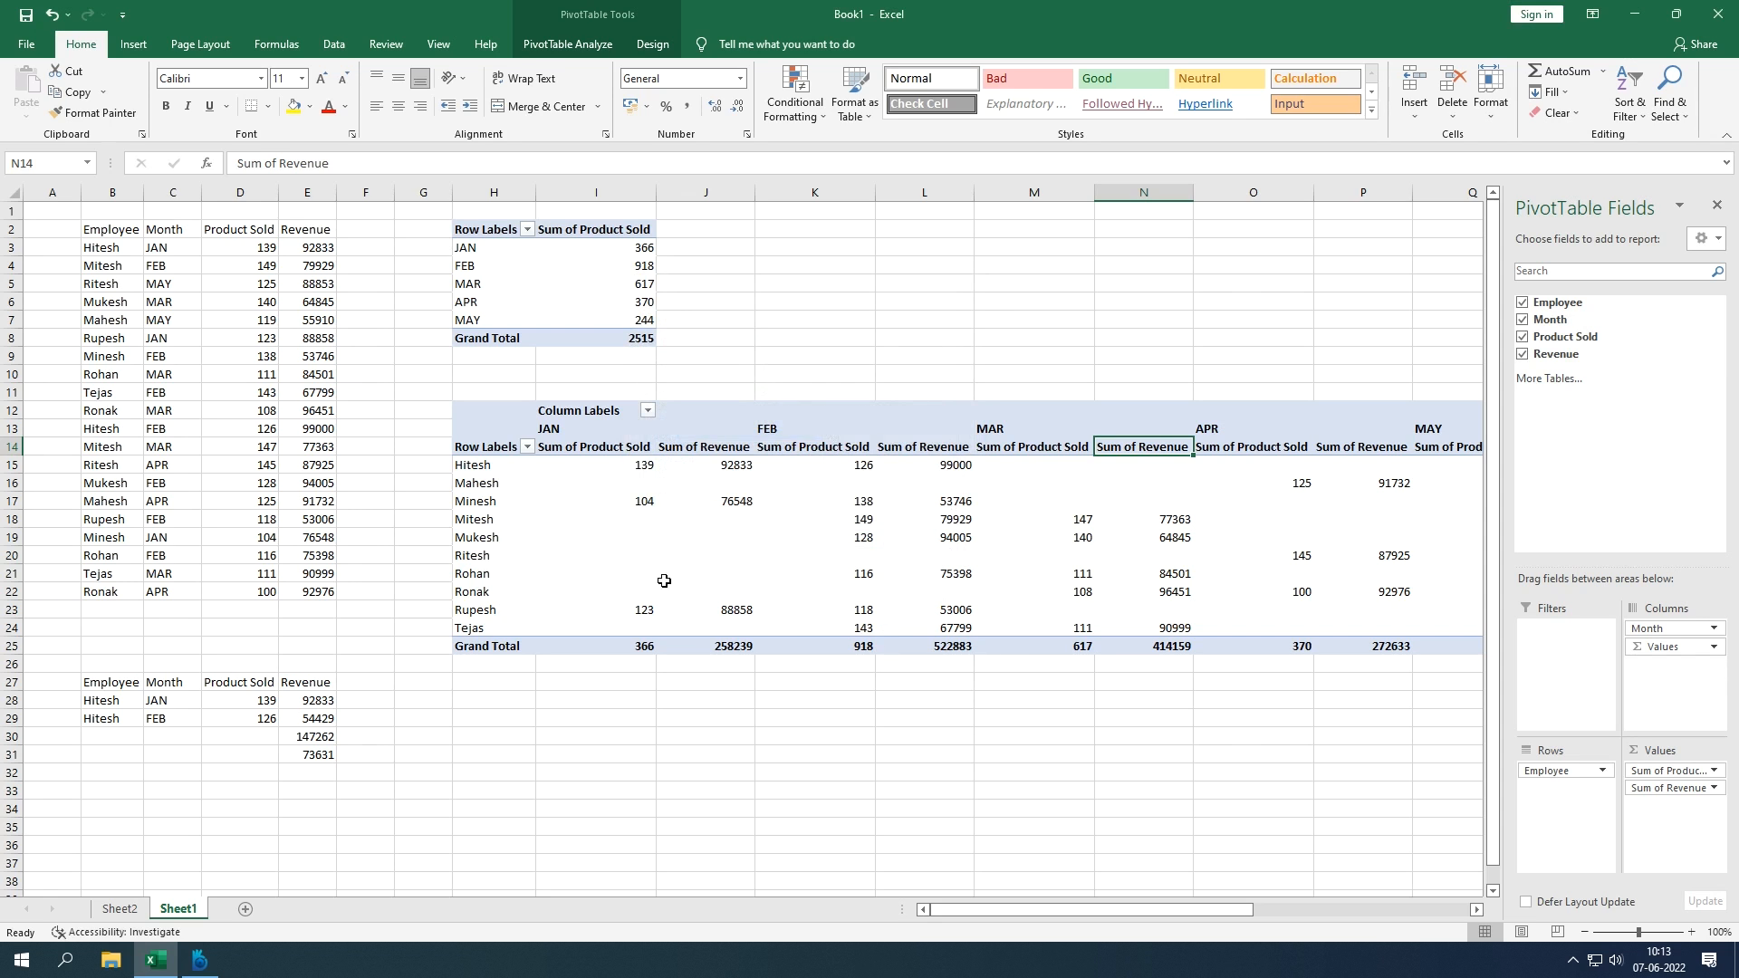
{"action": "left_click", "coordinate": [548, 453]}
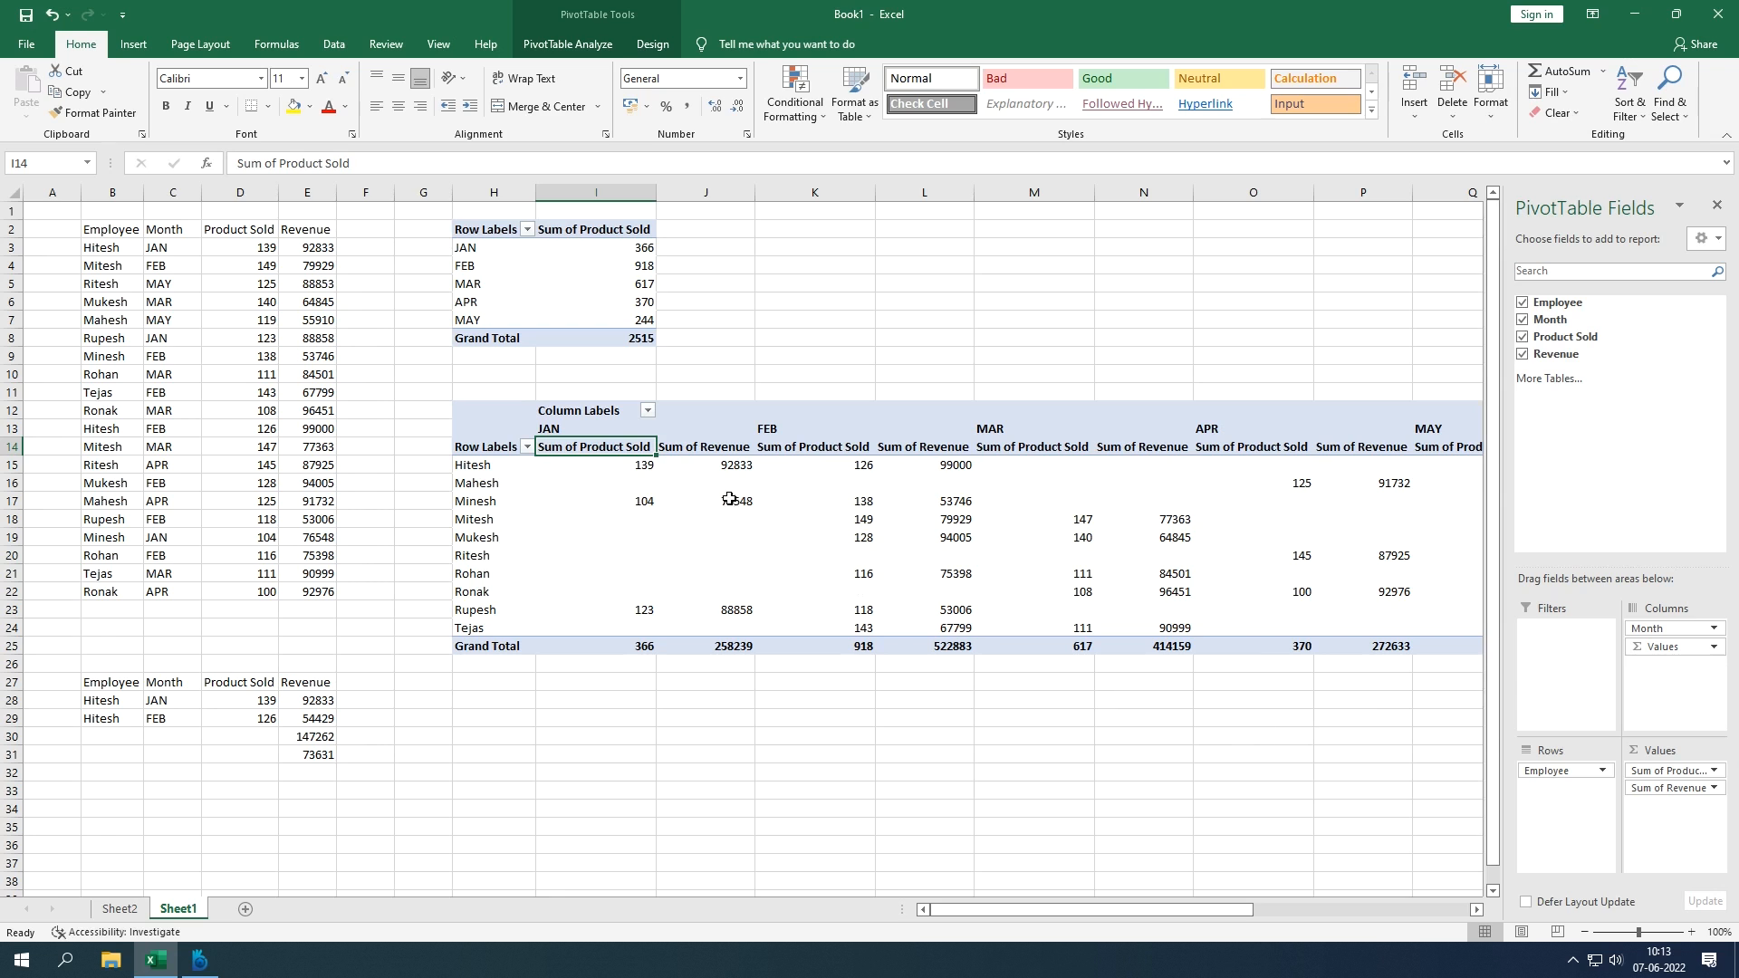
Step: Undo the pivot field additions and remove PivotTable3 from Sheet1
{"action": "left_click_drag", "start_coordinate": [509, 415], "coordinate": [752, 505]}
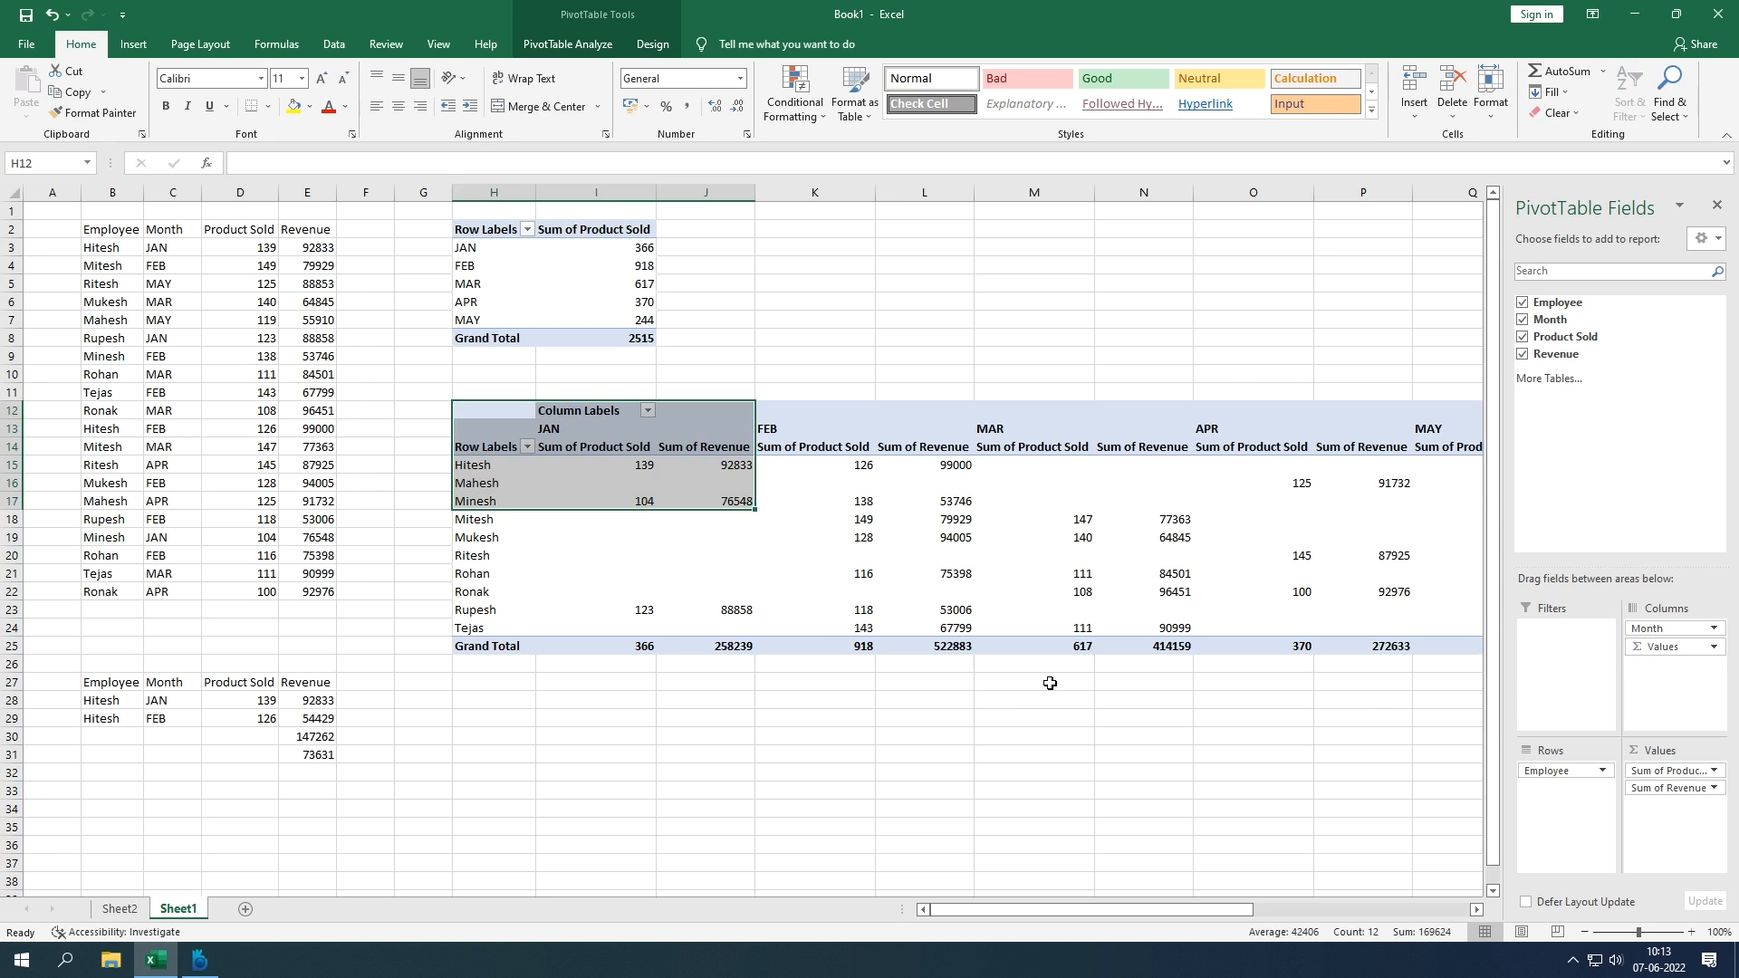
{"action": "key", "text": "ctrl+z"}
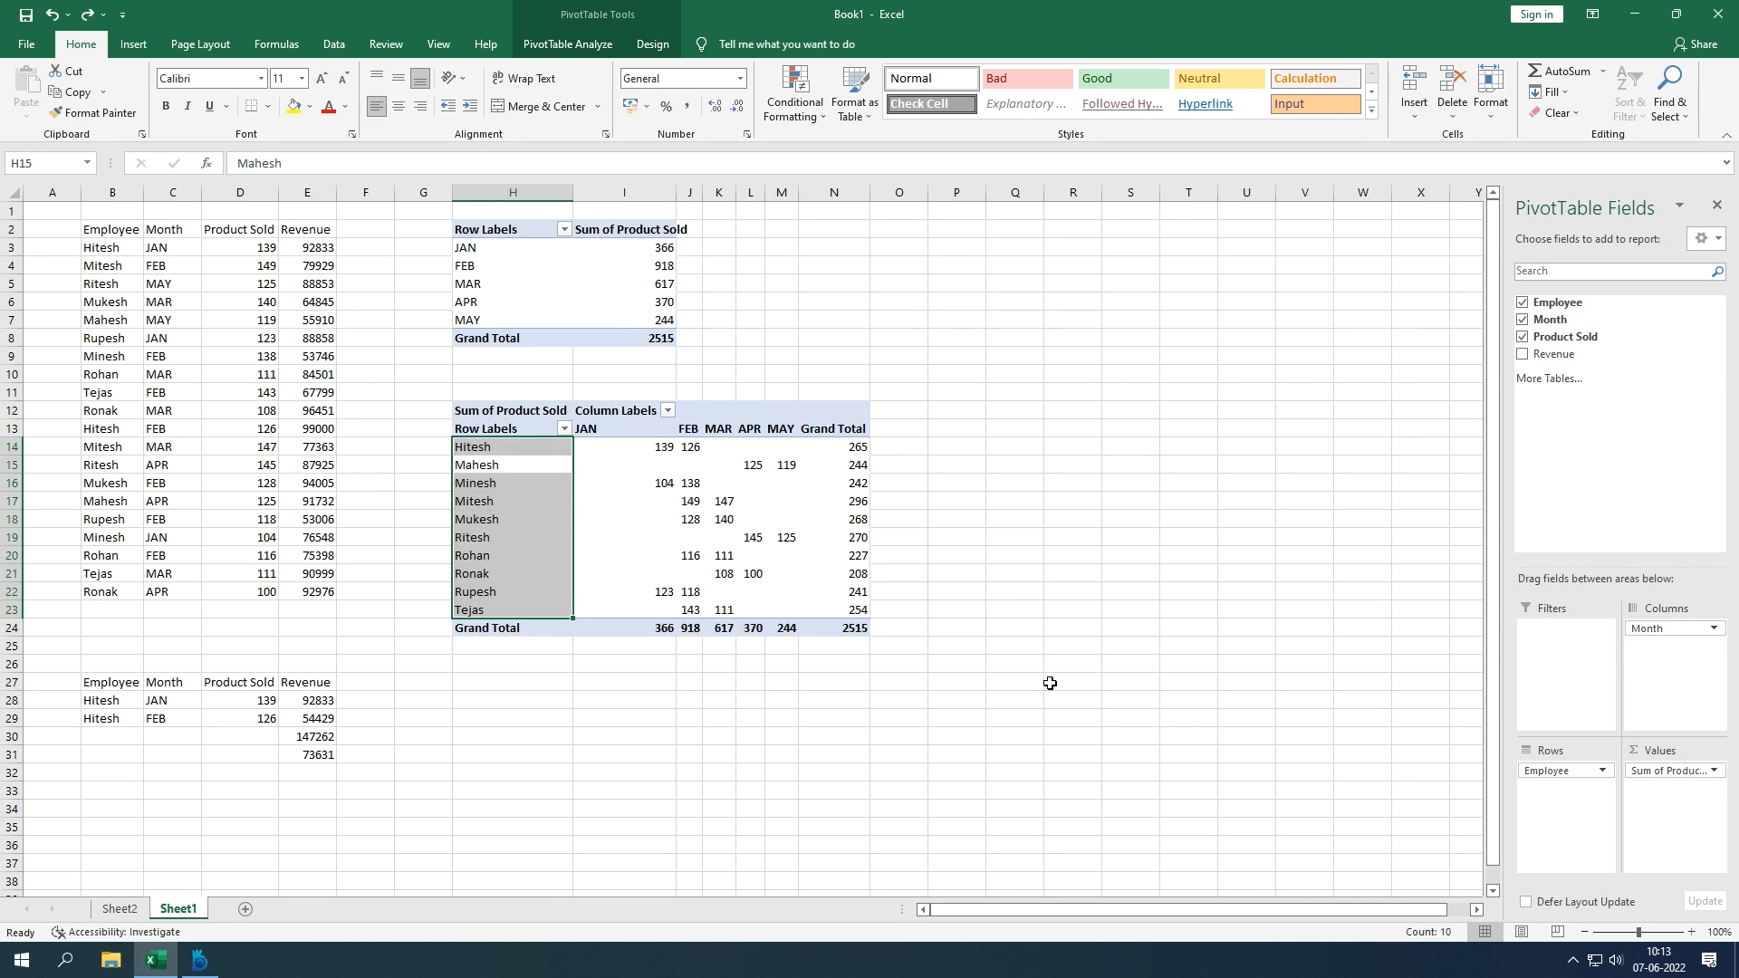
{"action": "key", "text": "ctrl+z"}
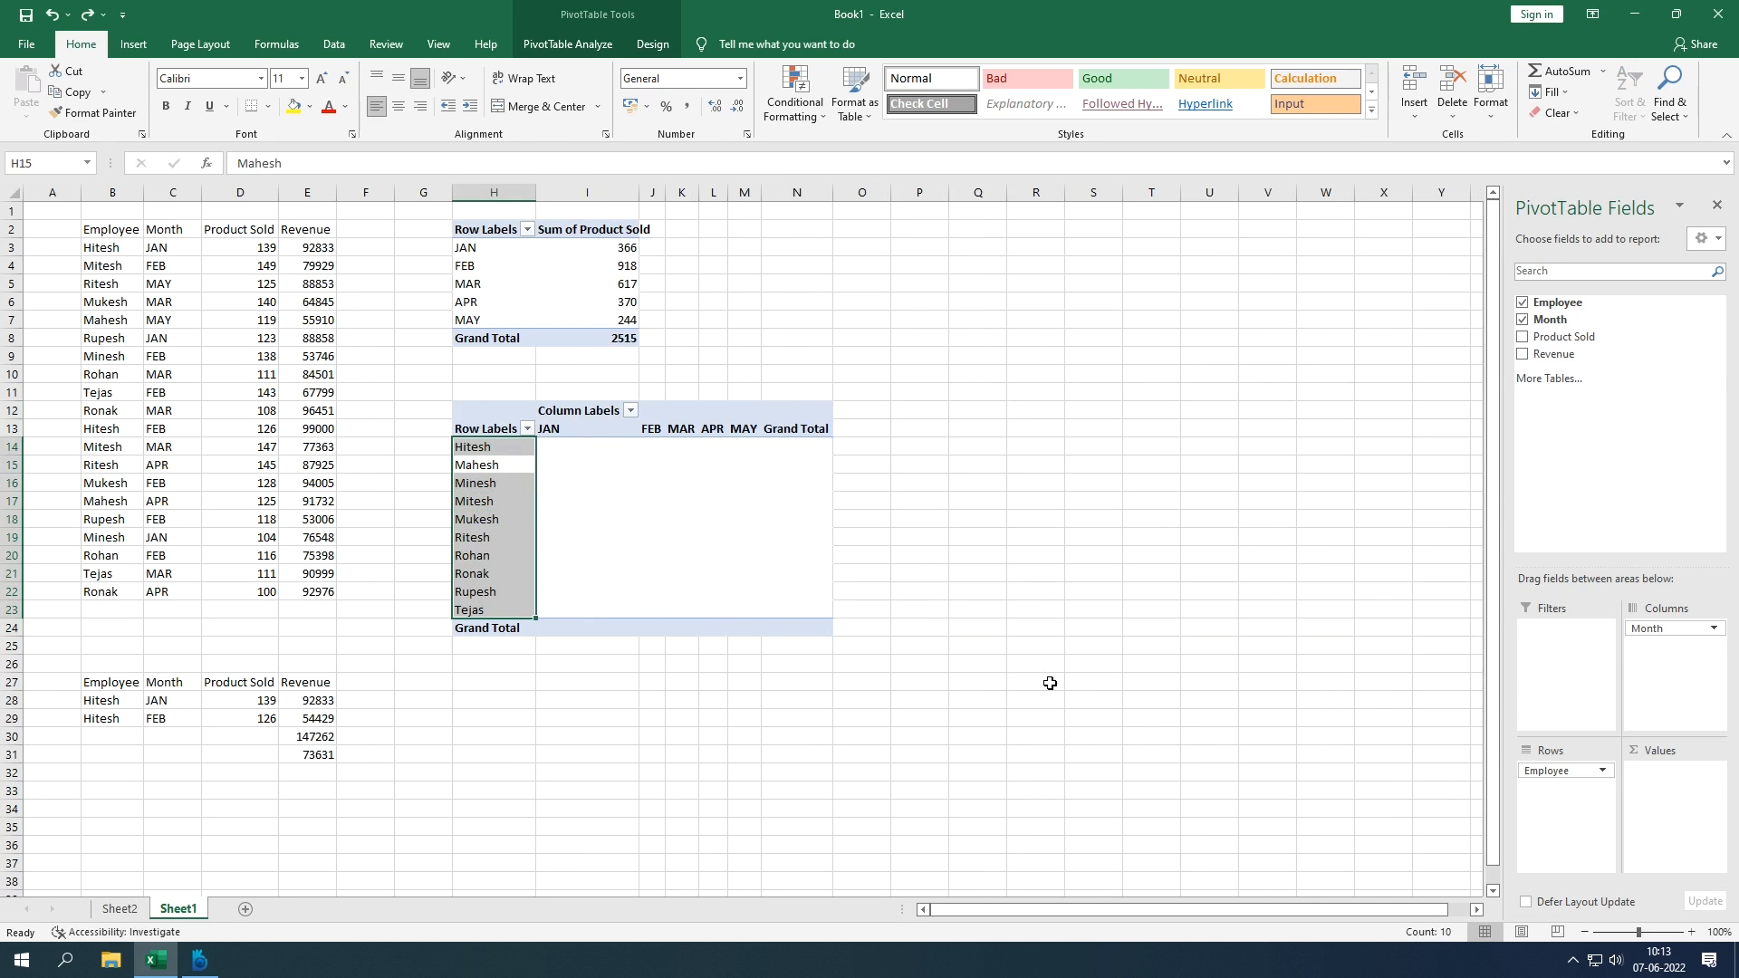
{"action": "key", "text": "ctrl+z"}
{"action": "key", "text": "ctrl+z"}
{"action": "left_click", "coordinate": [999, 660]}
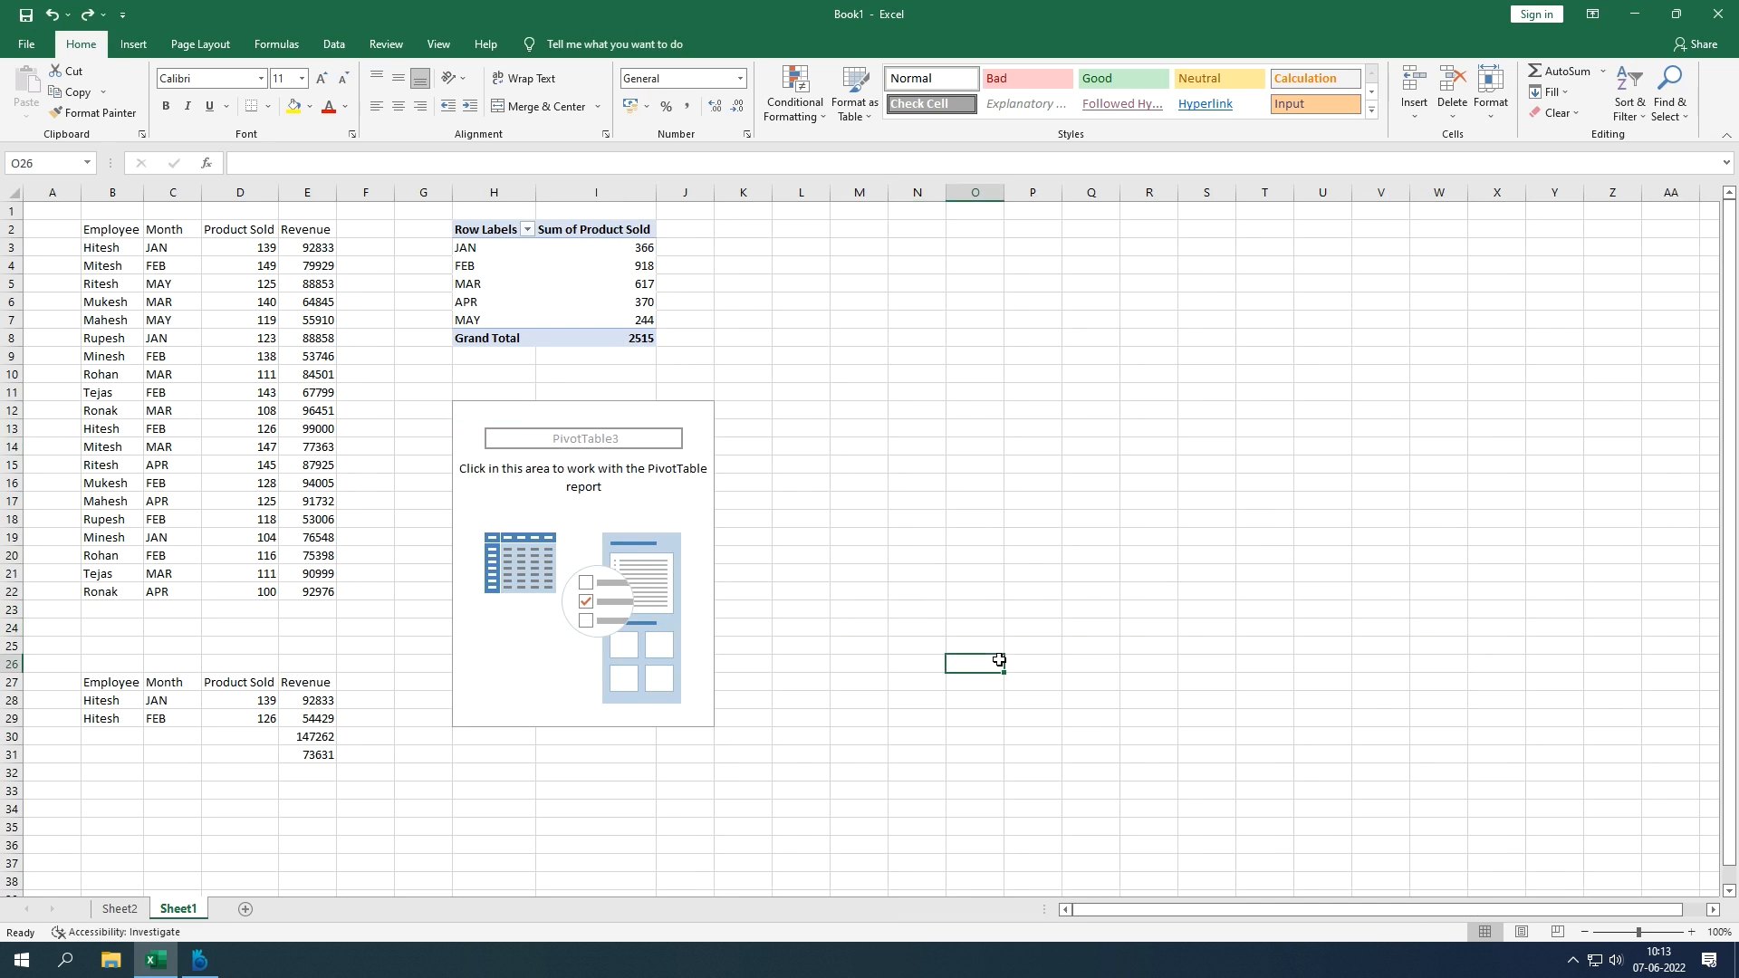
{"action": "left_click", "coordinate": [941, 610]}
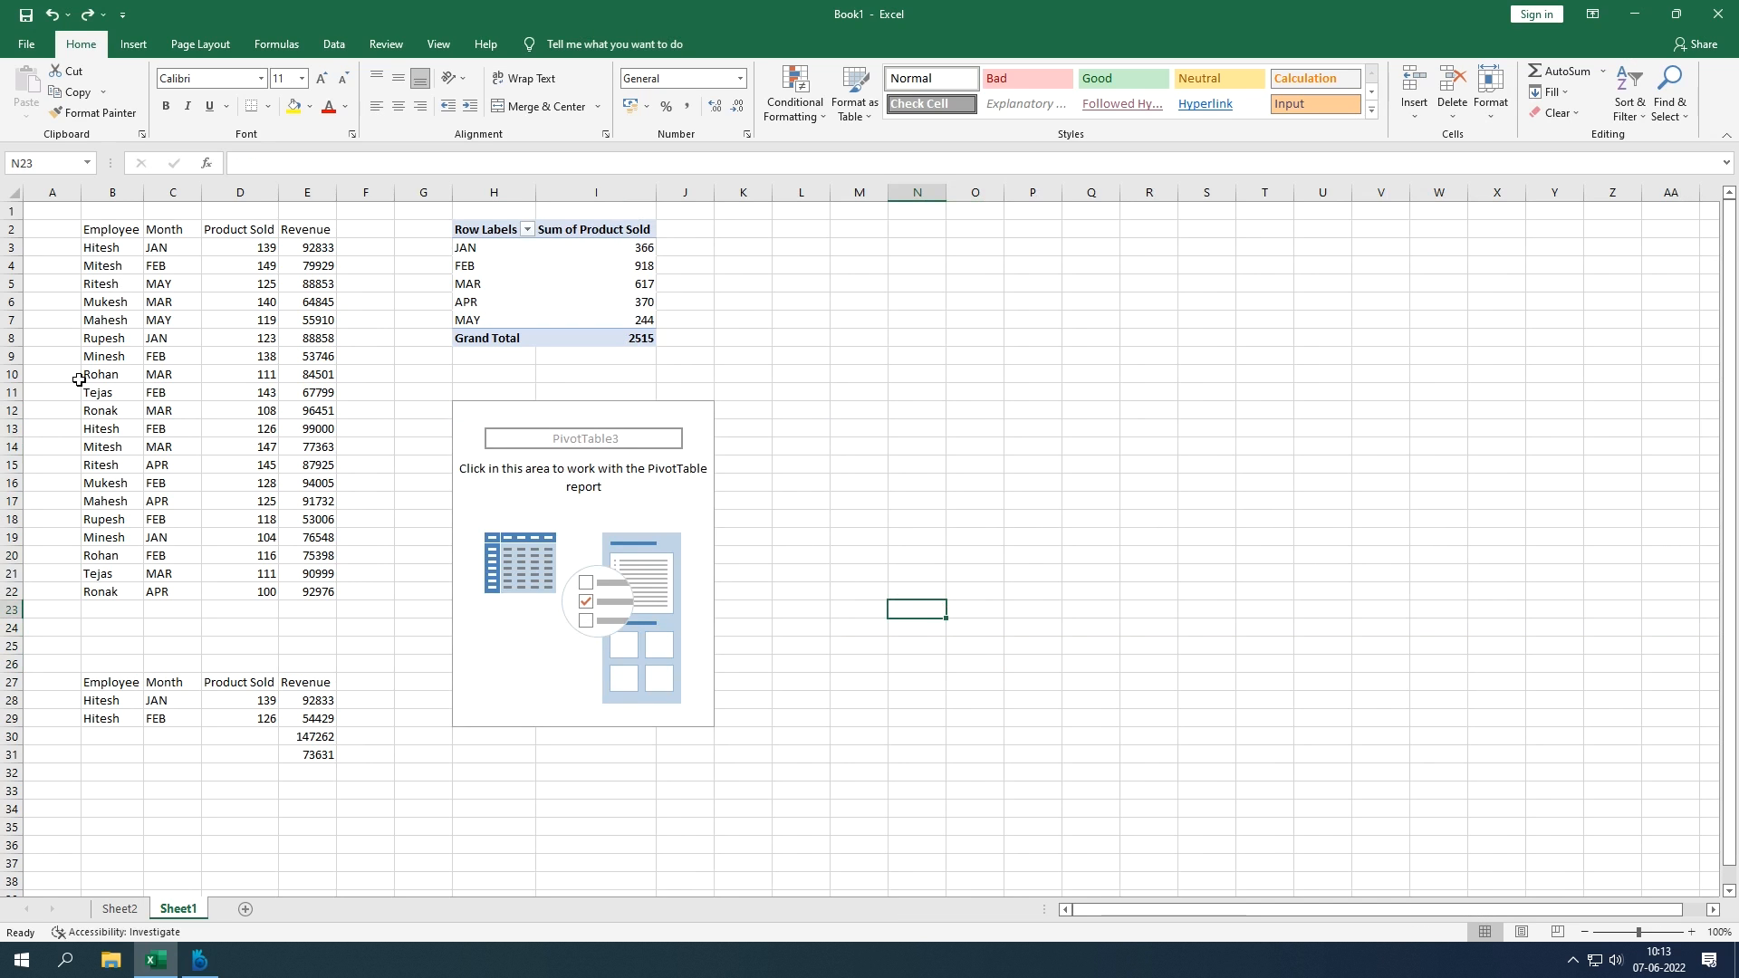
{"action": "left_click_drag", "start_coordinate": [131, 227], "coordinate": [337, 600]}
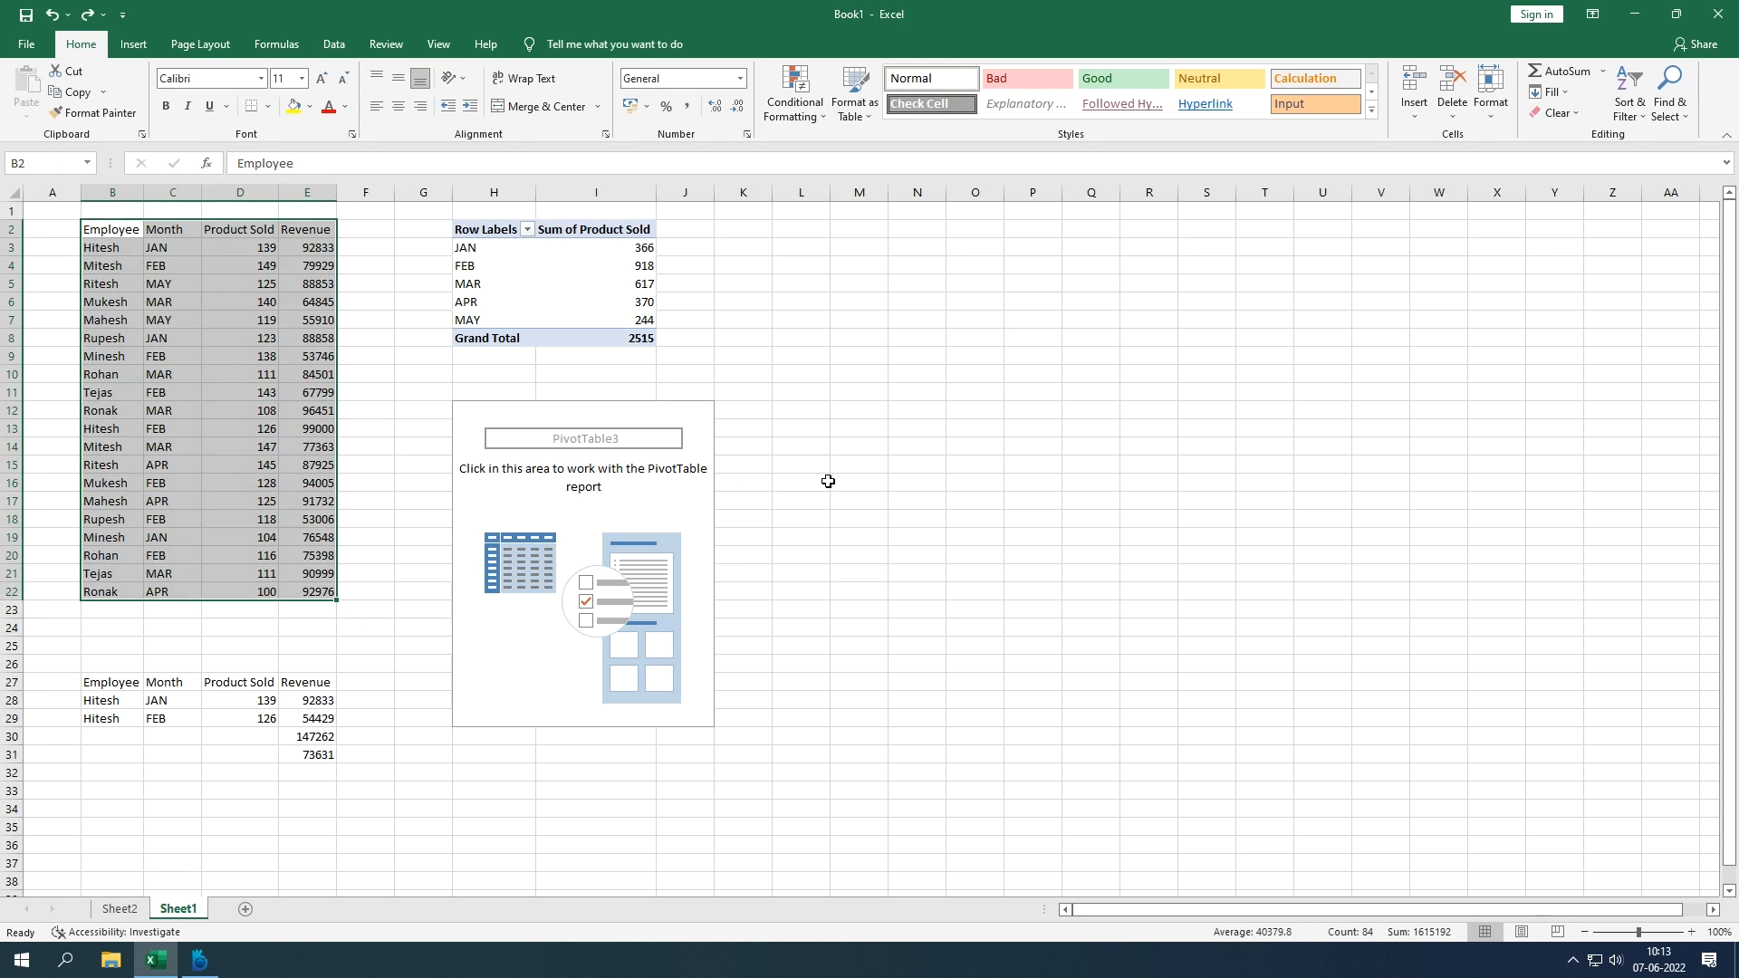
{"action": "left_click", "coordinate": [828, 482]}
{"action": "left_click", "coordinate": [637, 497]}
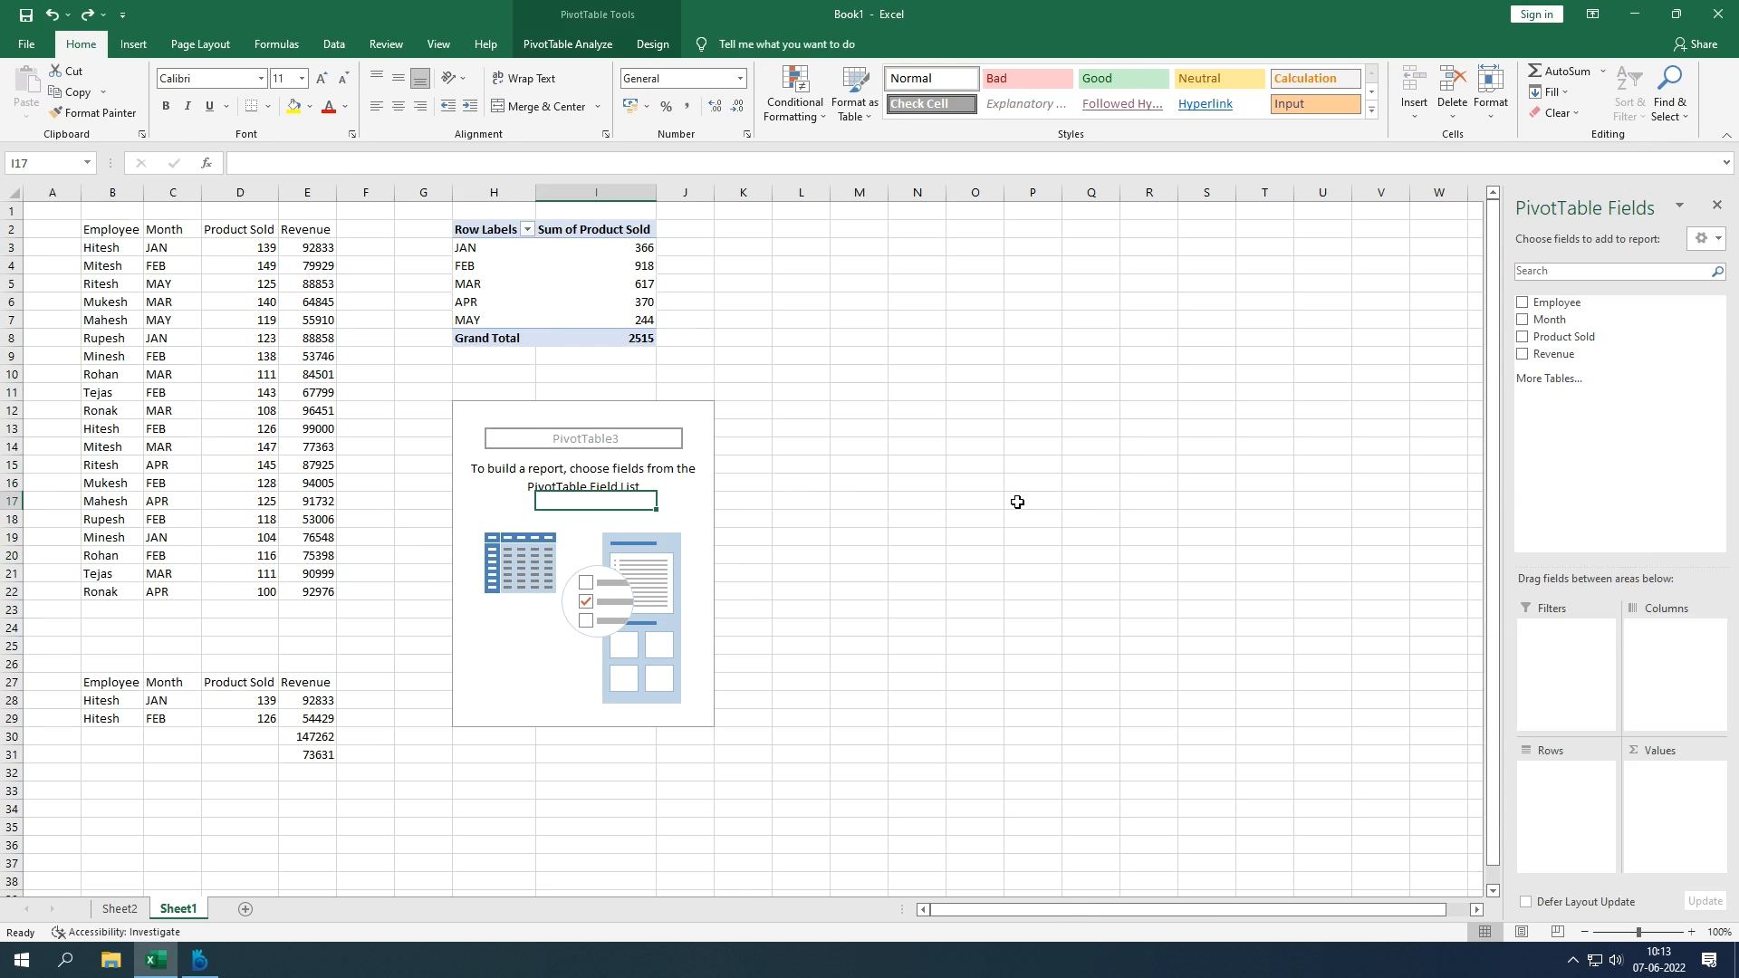
{"action": "key", "text": "ctrl+z"}
{"action": "left_click", "coordinate": [637, 487]}
Step: Create a new PivotTable from B2:E22 on the existing worksheet at cell H12
{"action": "left_click_drag", "start_coordinate": [93, 232], "coordinate": [328, 593]}
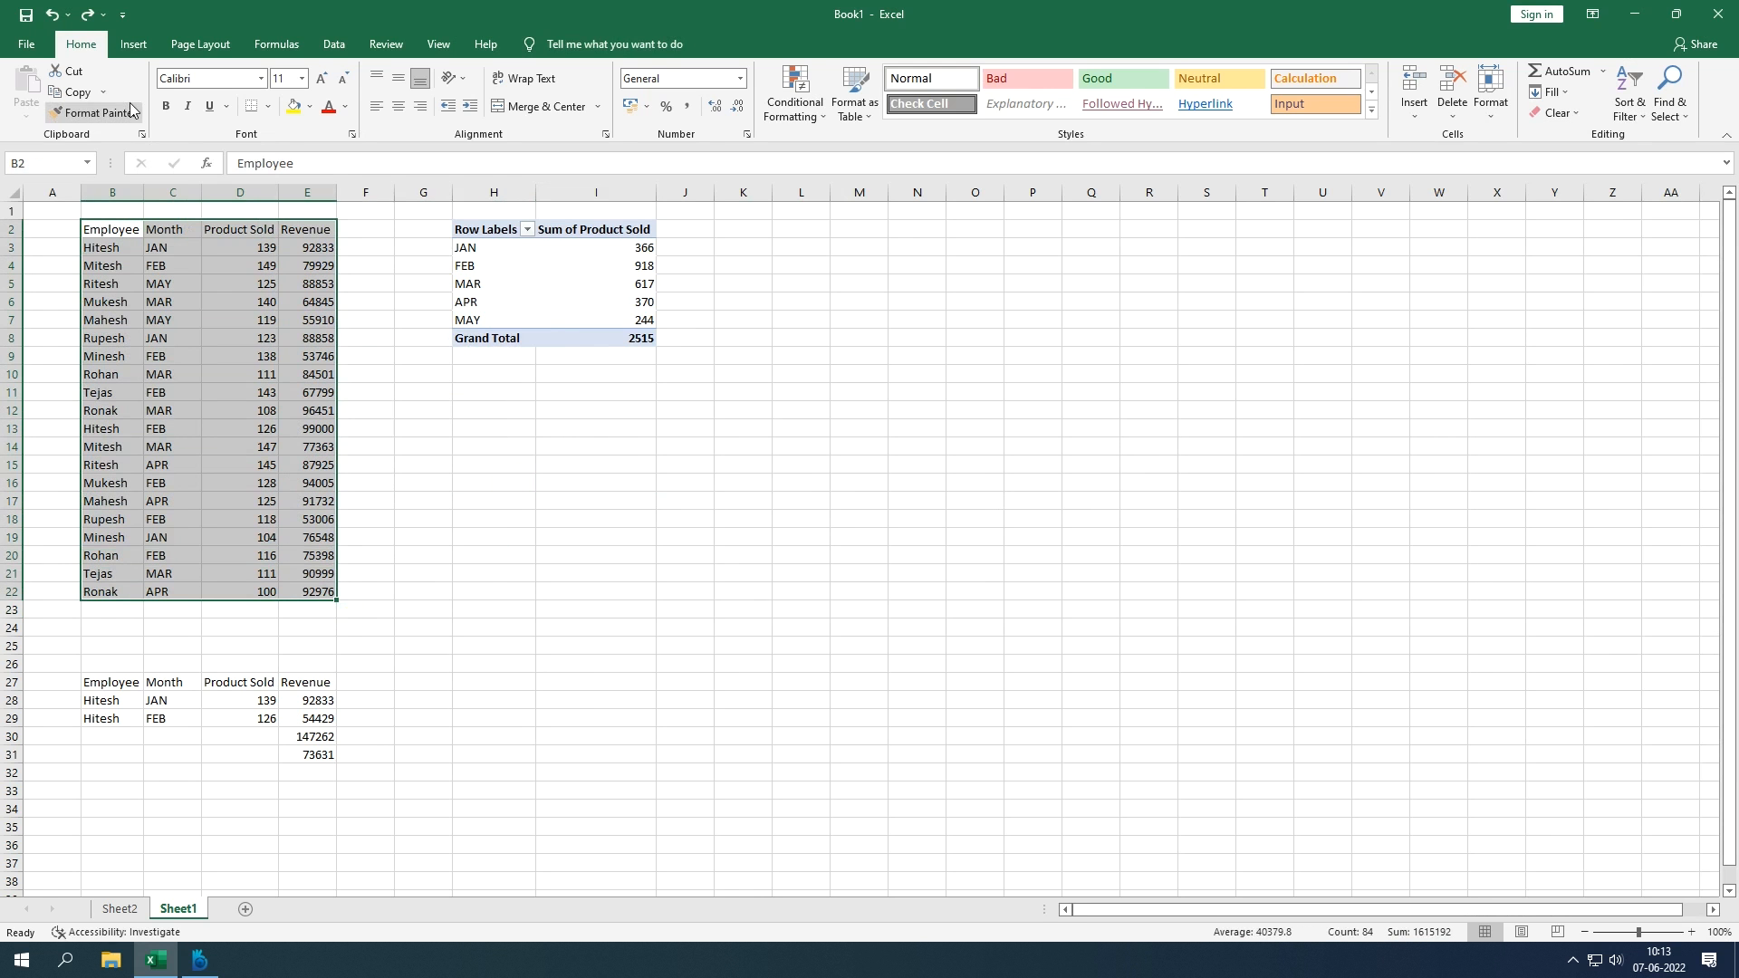
{"action": "left_click", "coordinate": [133, 44]}
{"action": "left_click", "coordinate": [36, 100]}
{"action": "left_click", "coordinate": [54, 136]}
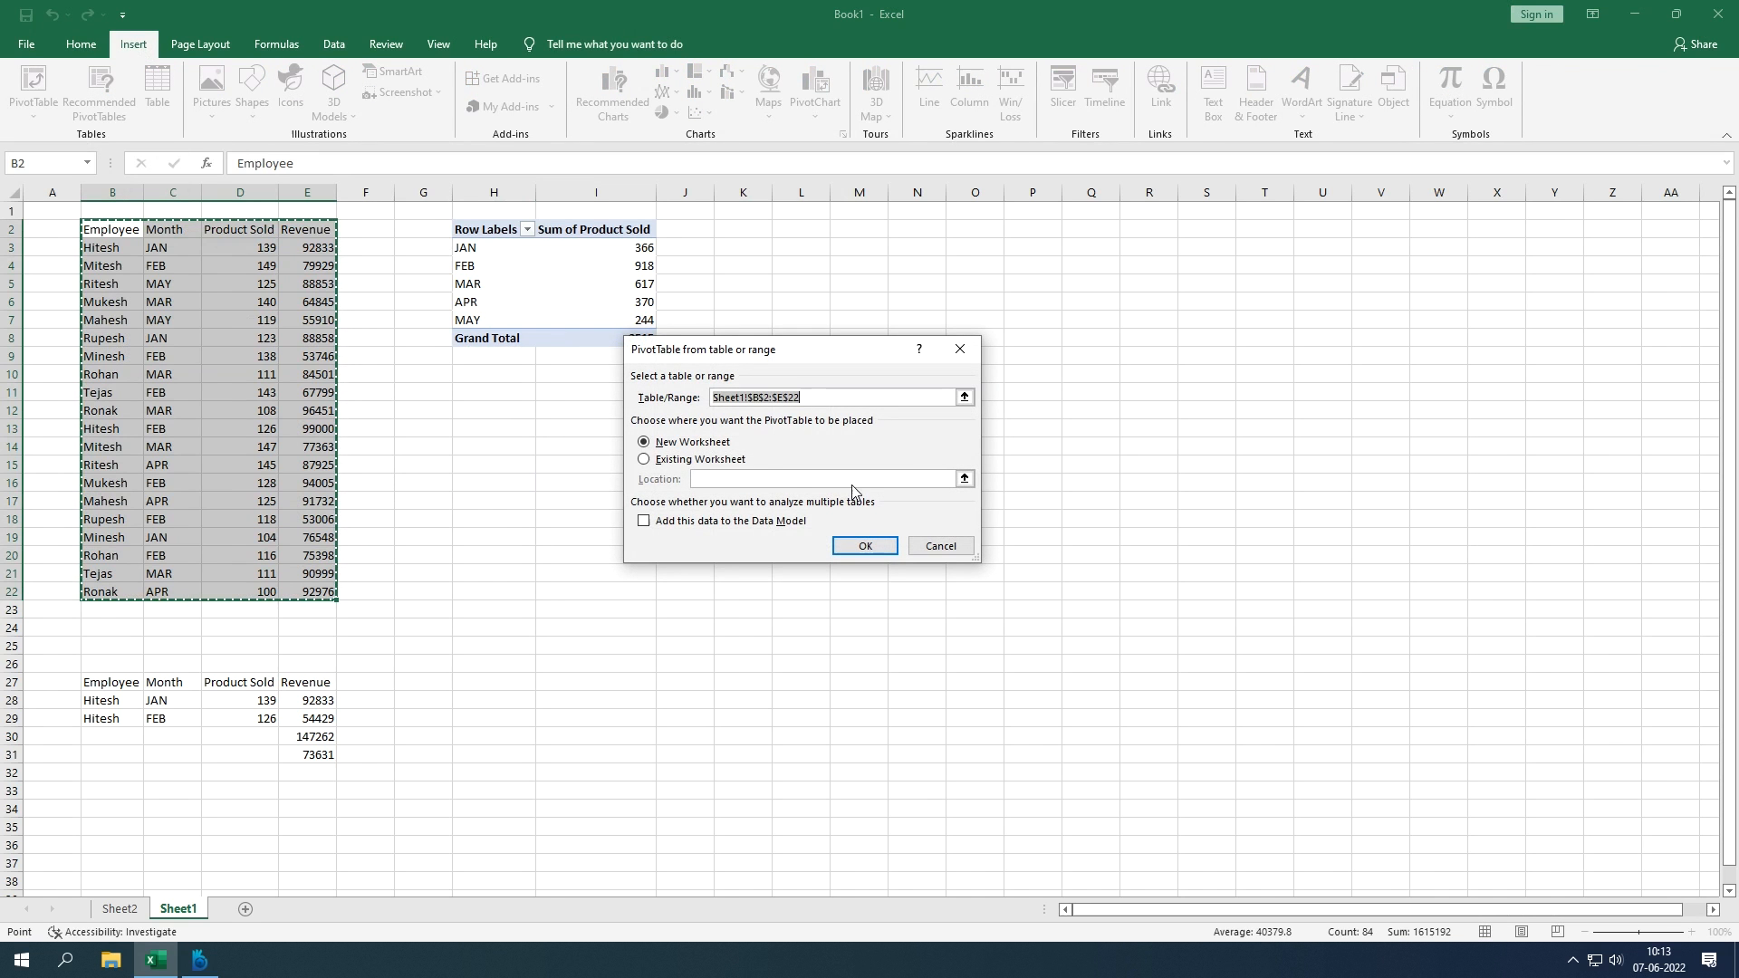
{"action": "left_click", "coordinate": [727, 462]}
{"action": "left_click", "coordinate": [963, 479]}
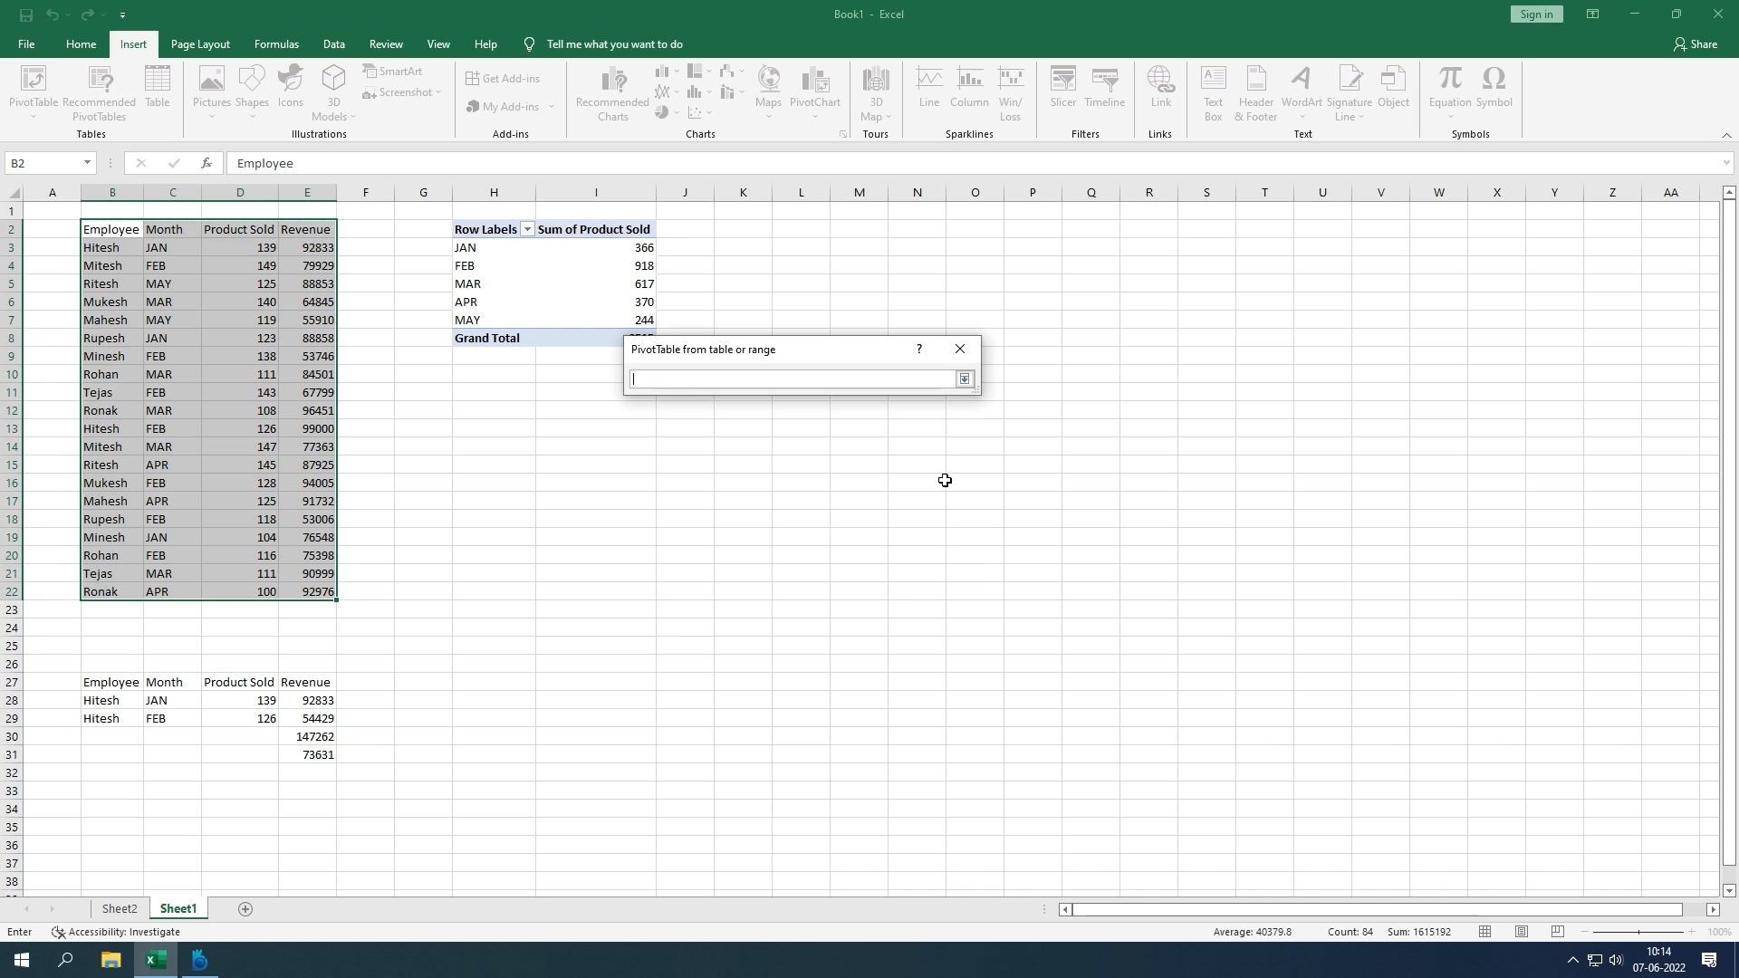
{"action": "left_click", "coordinate": [483, 409]}
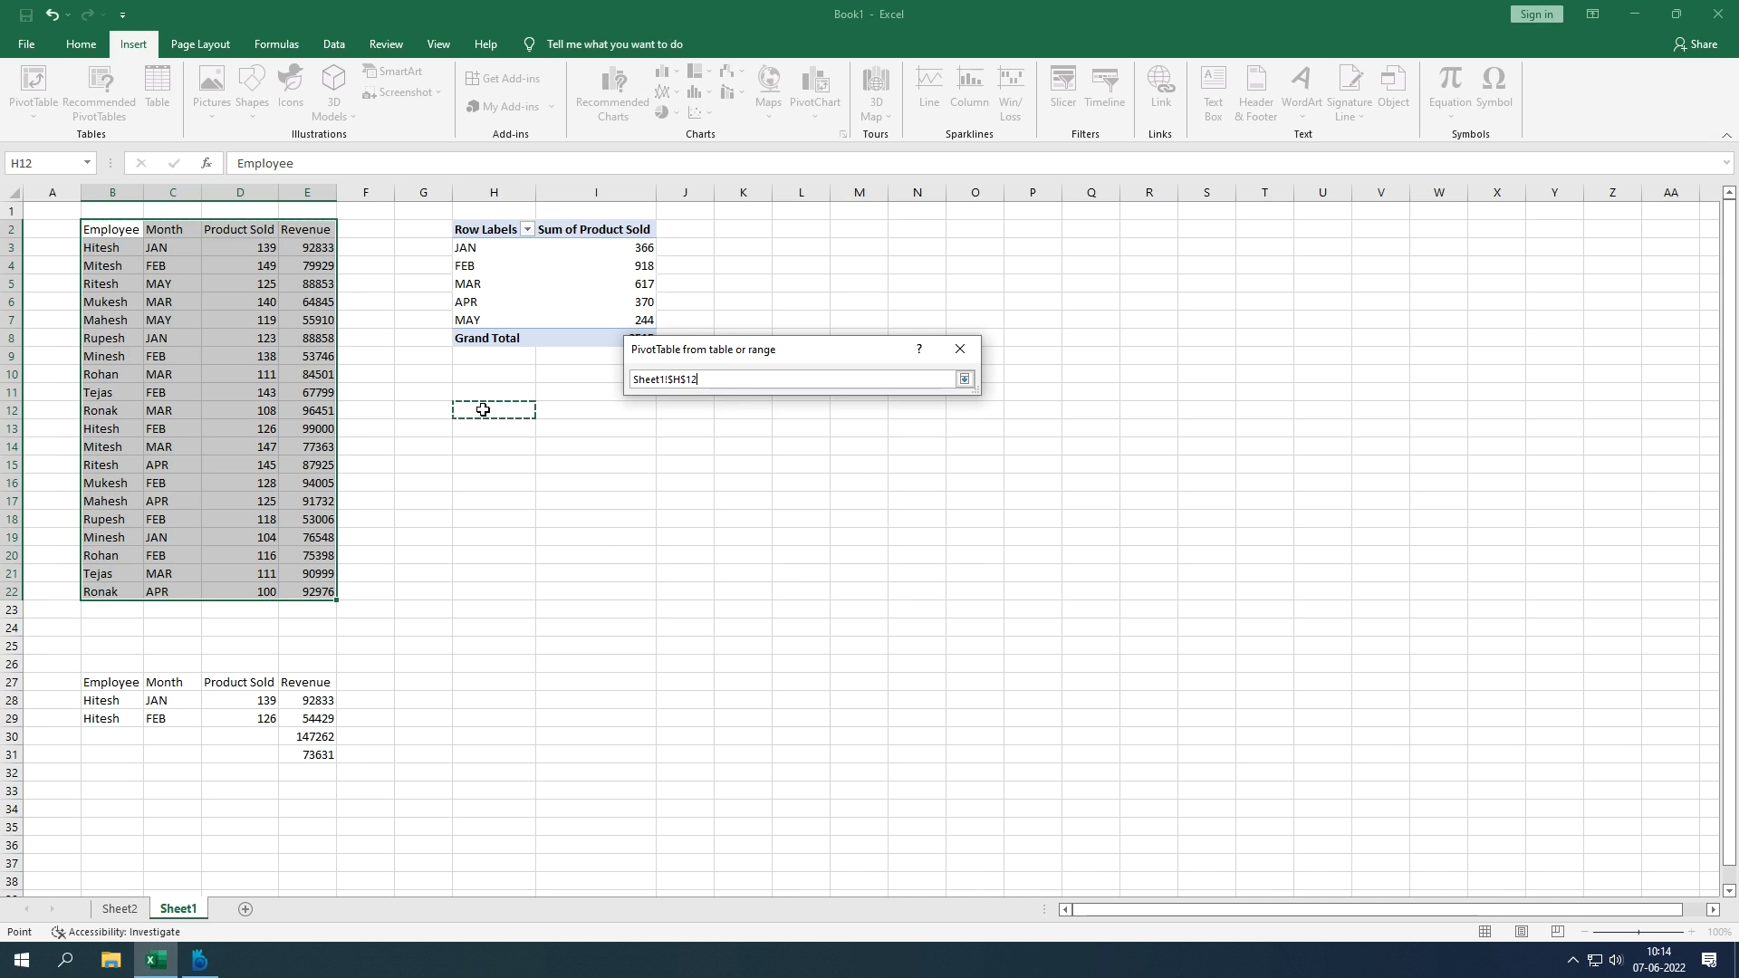
{"action": "key", "text": "Return"}
{"action": "key", "text": "Return"}
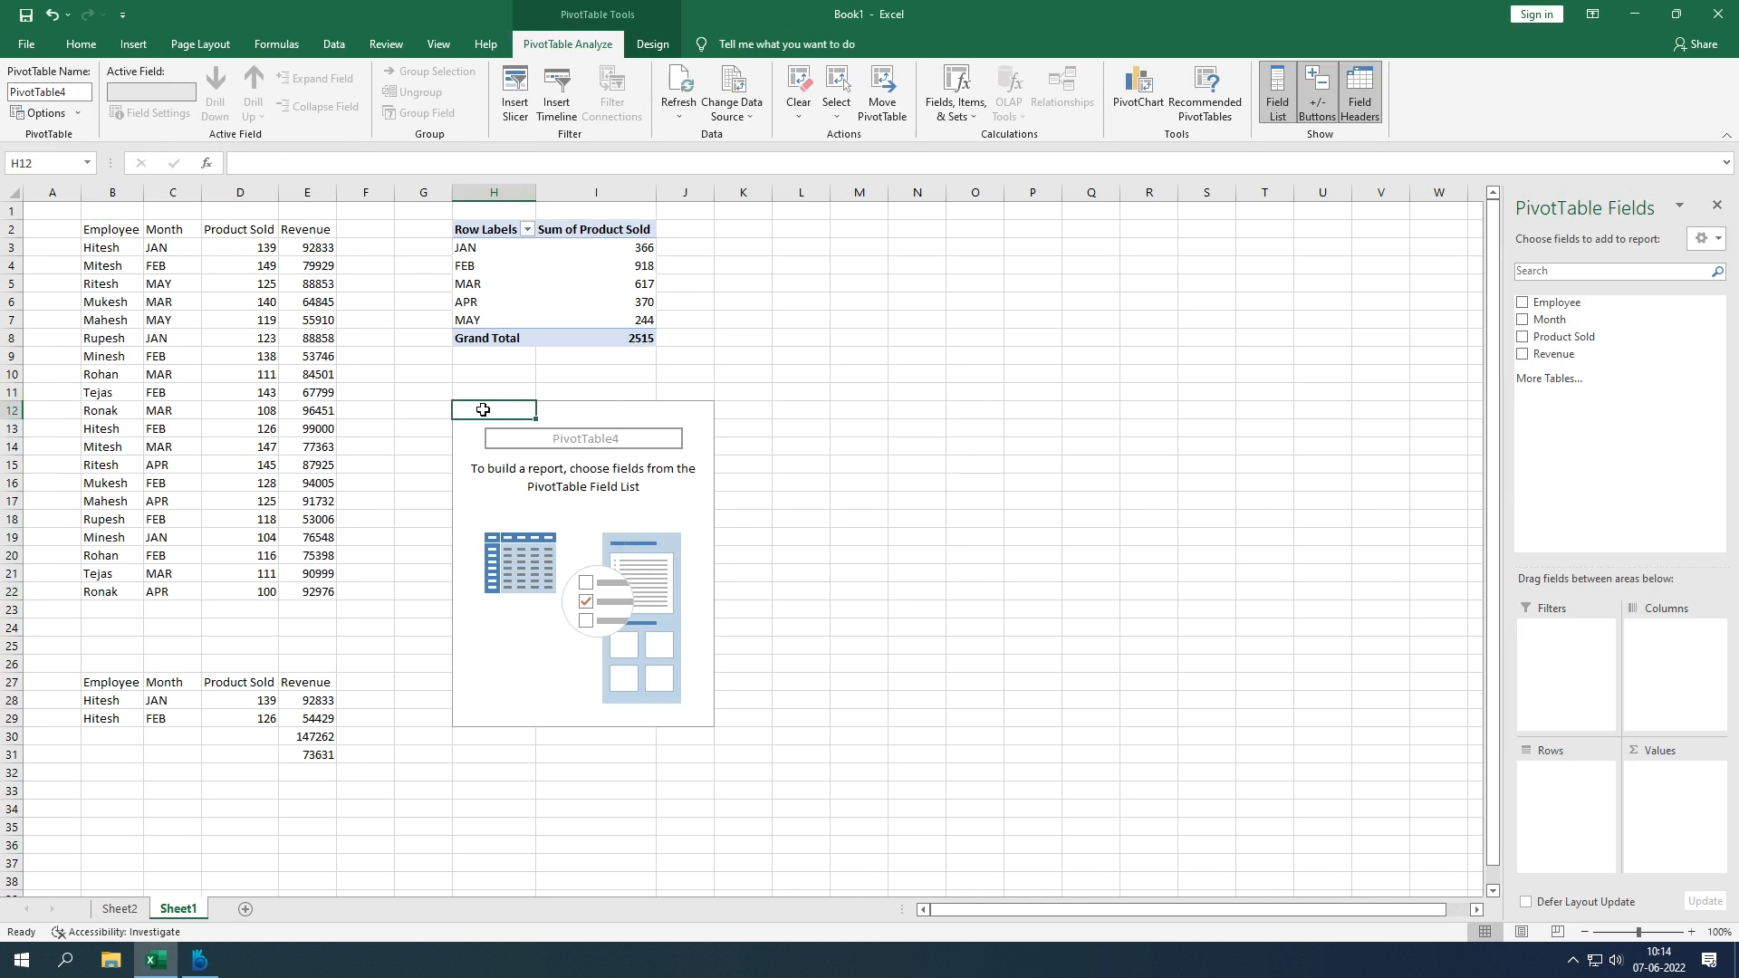
Step: Put Employee then Month in Rows, and Product Sold and Revenue in Values
{"action": "left_click_drag", "start_coordinate": [1567, 301], "coordinate": [1574, 766]}
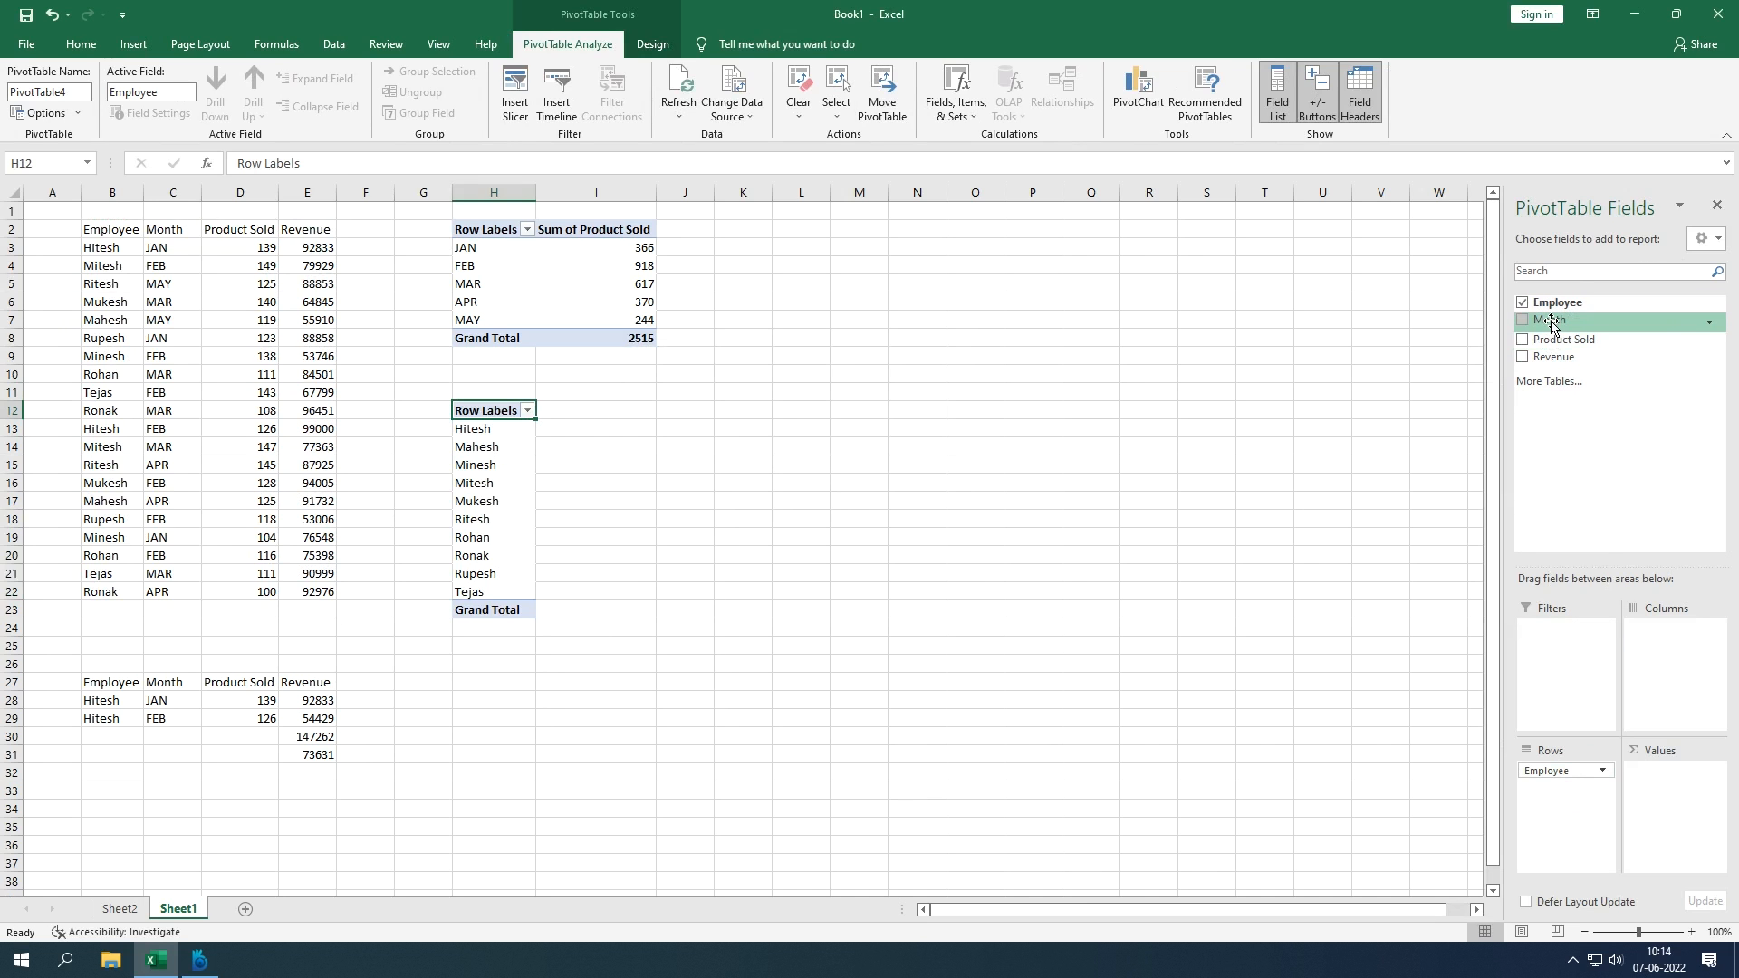
{"action": "left_click_drag", "start_coordinate": [1551, 321], "coordinate": [1560, 832]}
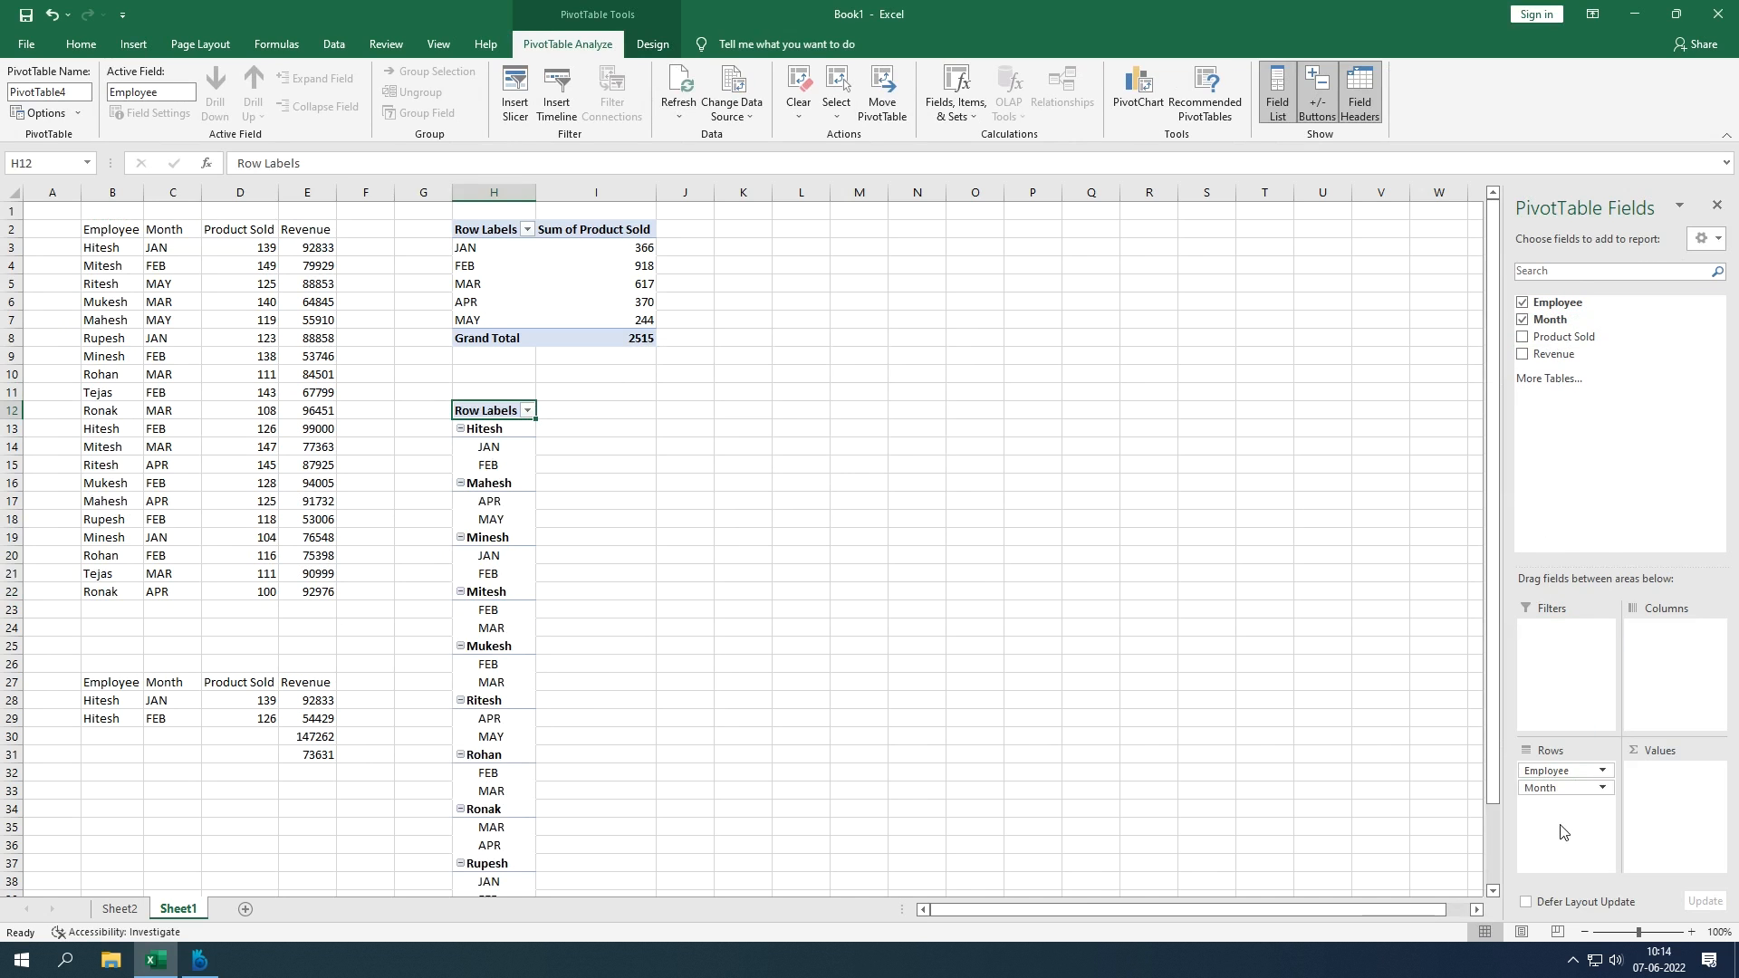
{"action": "left_click_drag", "start_coordinate": [1562, 337], "coordinate": [1639, 811]}
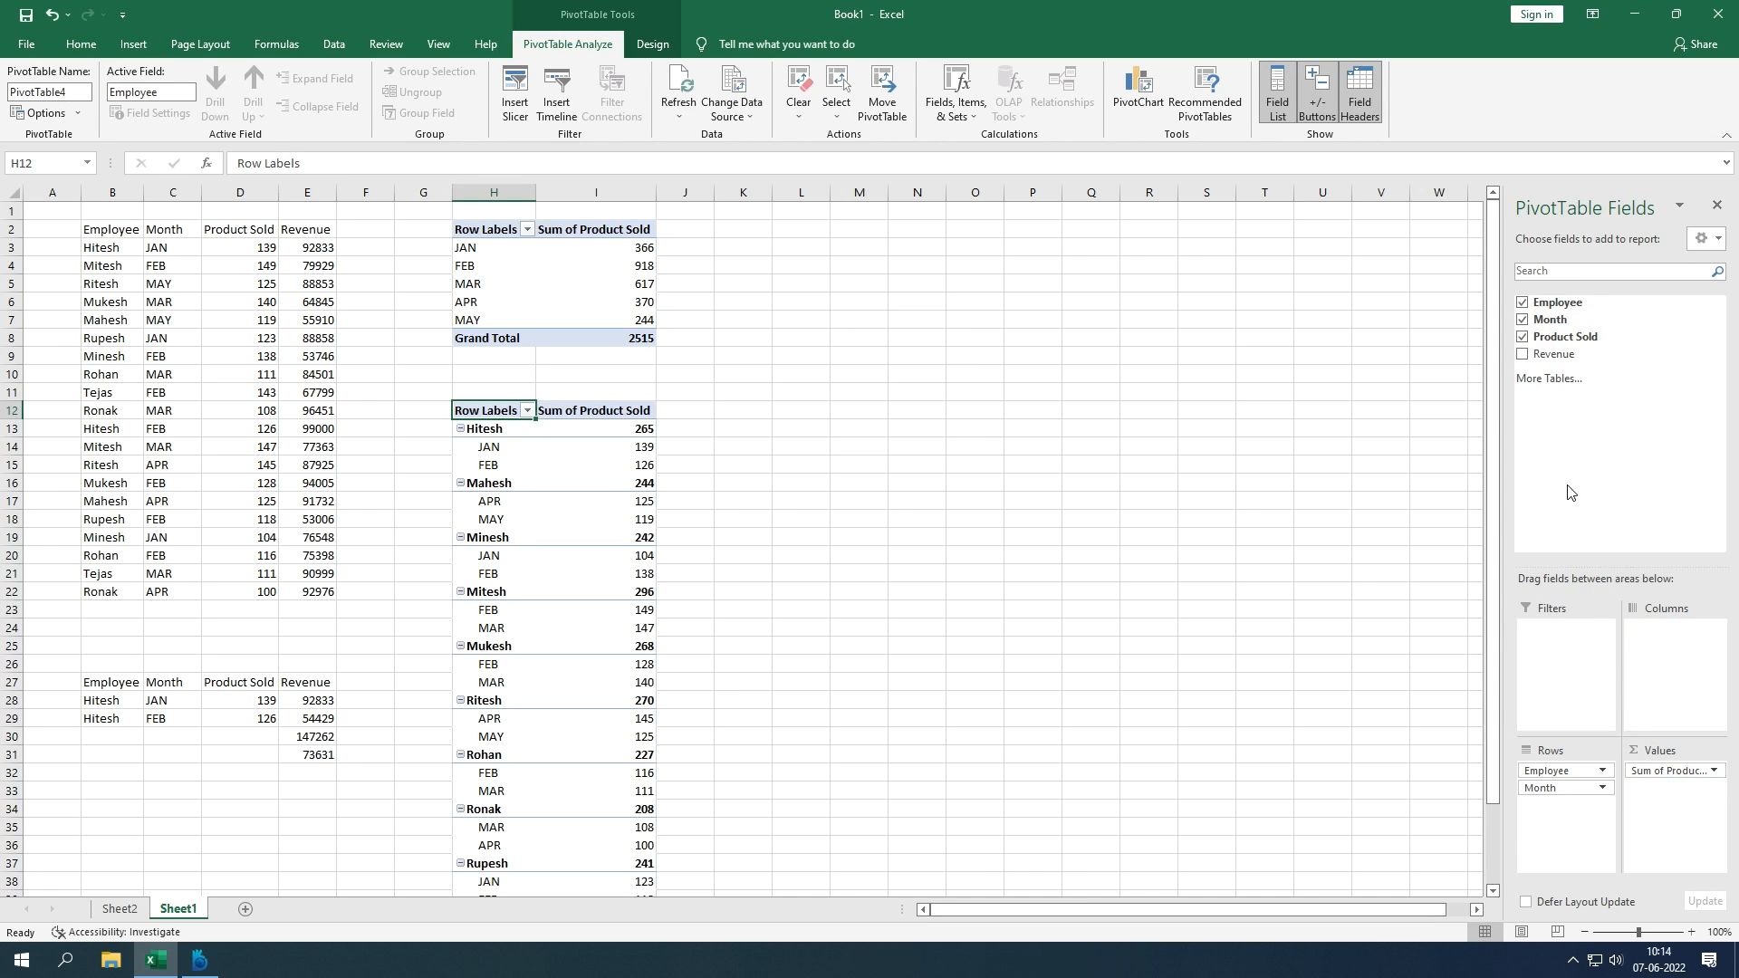
{"action": "left_click_drag", "start_coordinate": [1554, 361], "coordinate": [1681, 803]}
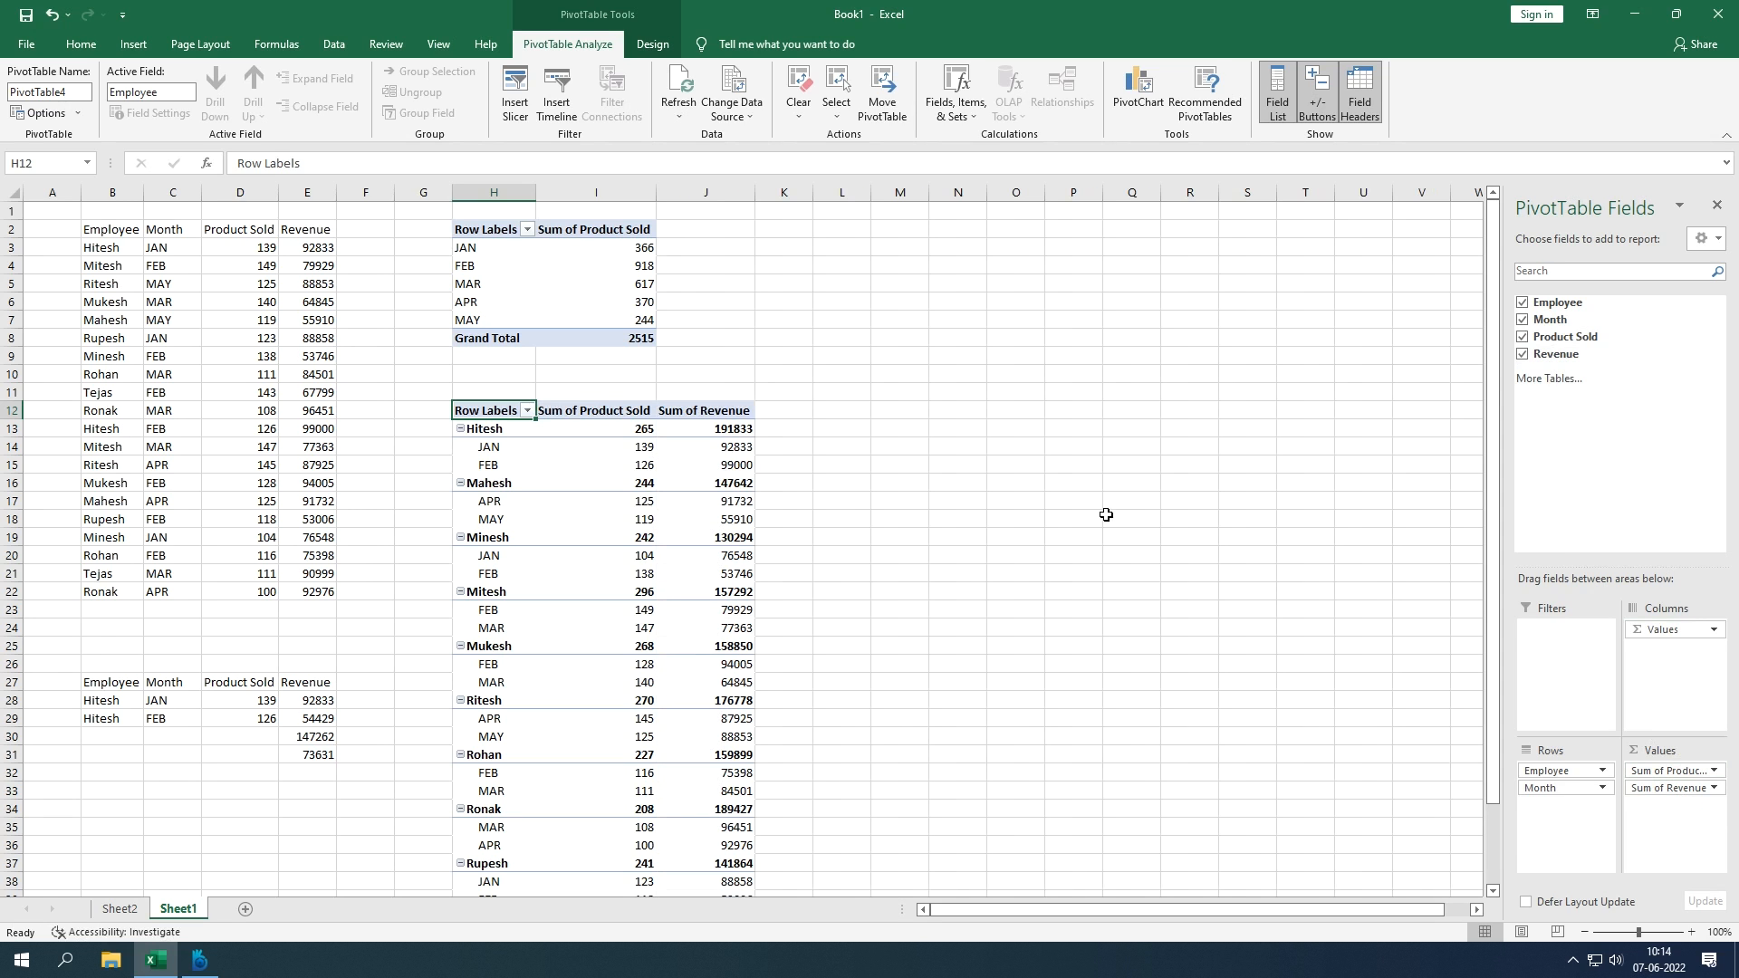
{"action": "mouse_move", "coordinate": [699, 452]}
Step: On PivotTable Design, verify Hitesh's 265 subtotal against his summed source values and open Subtotals
{"action": "left_click", "coordinate": [643, 41]}
{"action": "left_click", "coordinate": [599, 45]}
{"action": "left_click", "coordinate": [645, 45]}
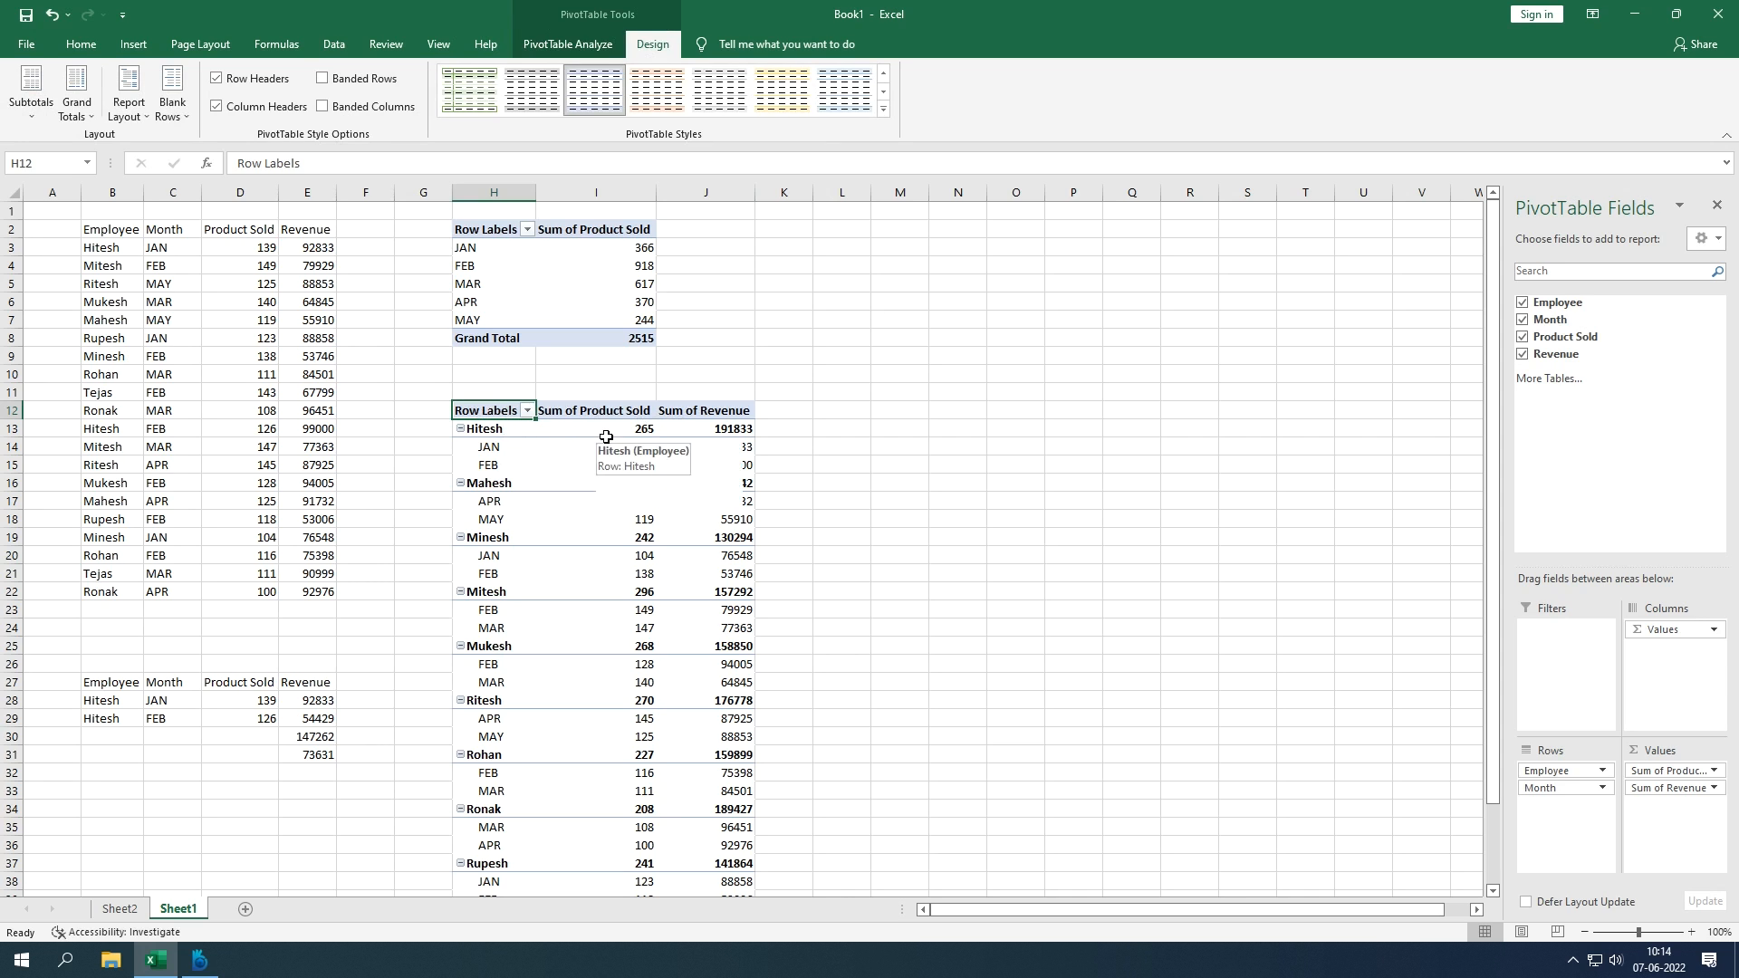
{"action": "left_click", "coordinate": [269, 704]}
{"action": "left_click_drag", "start_coordinate": [269, 703], "coordinate": [268, 720]}
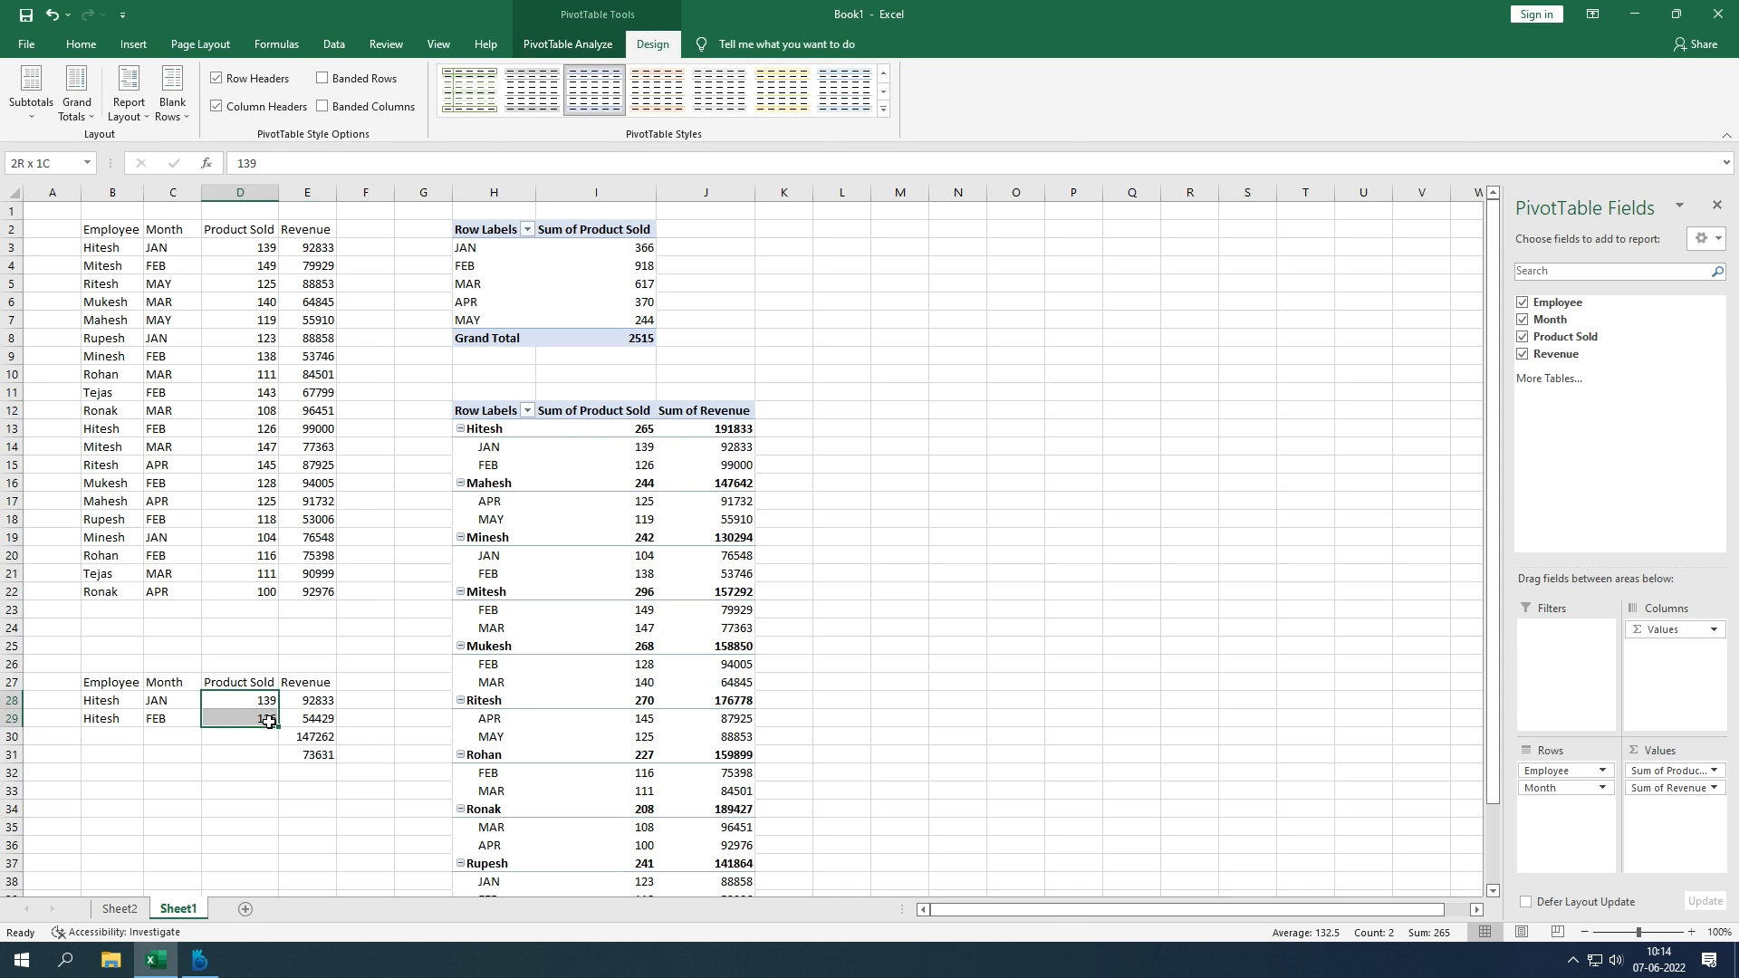
{"action": "left_click", "coordinate": [616, 431]}
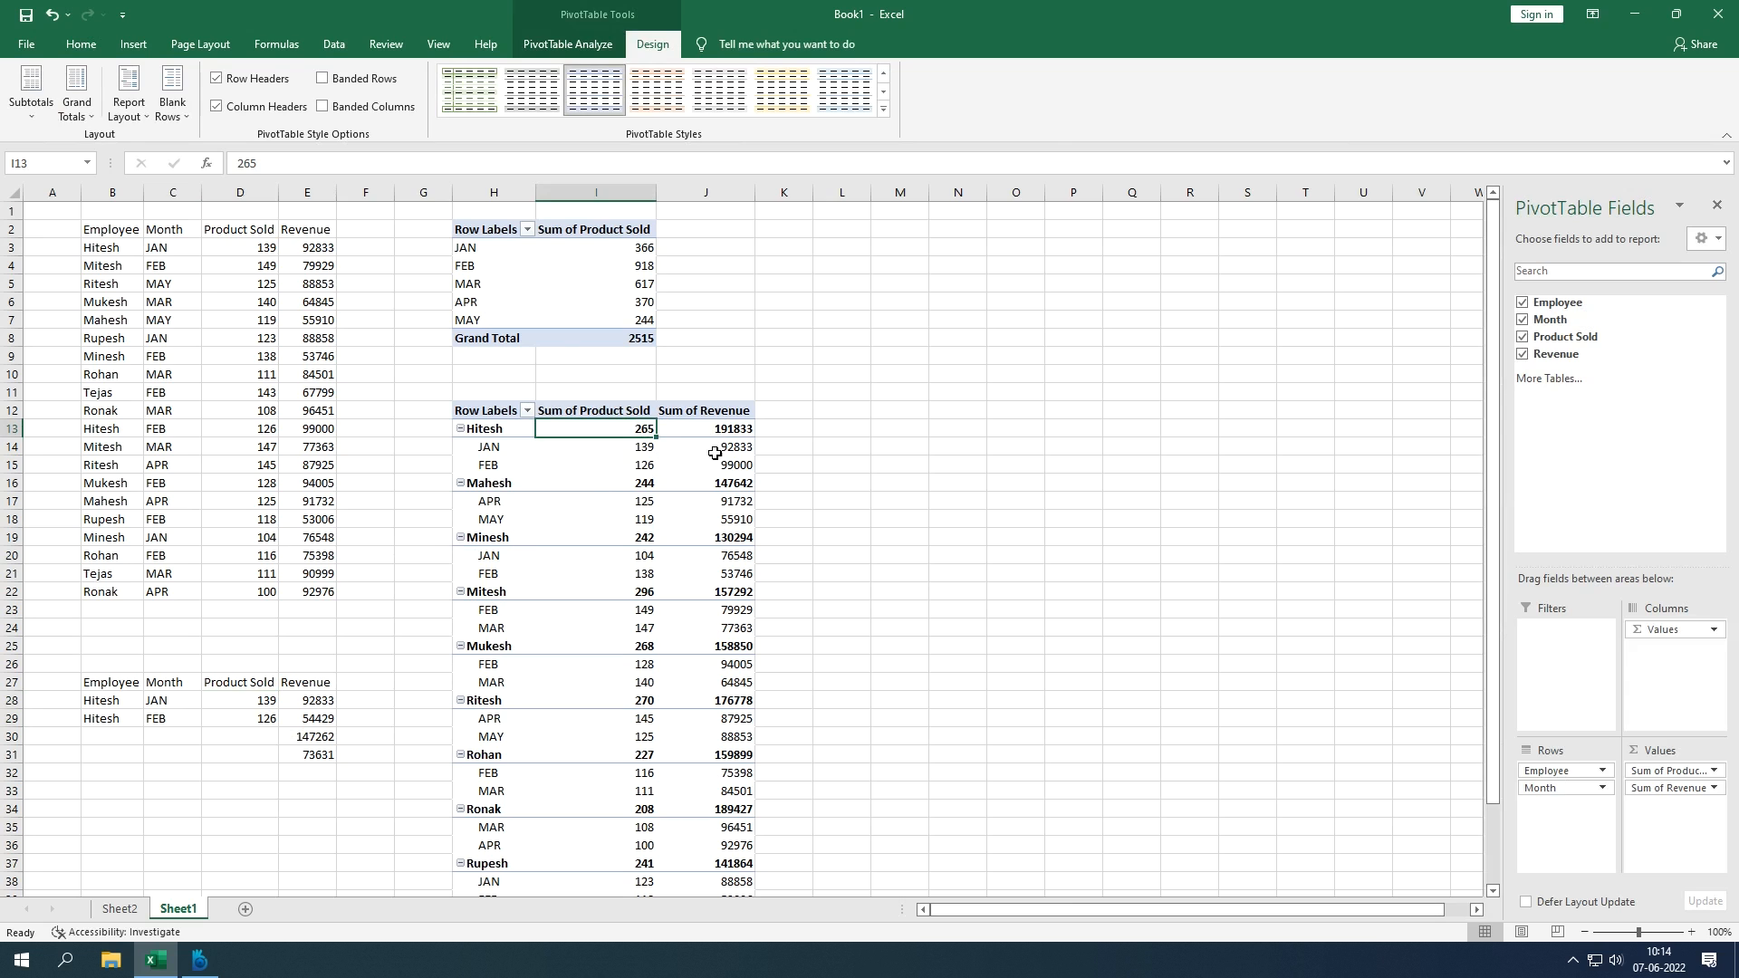
{"action": "mouse_move", "coordinate": [590, 462]}
{"action": "left_click", "coordinate": [30, 112]}
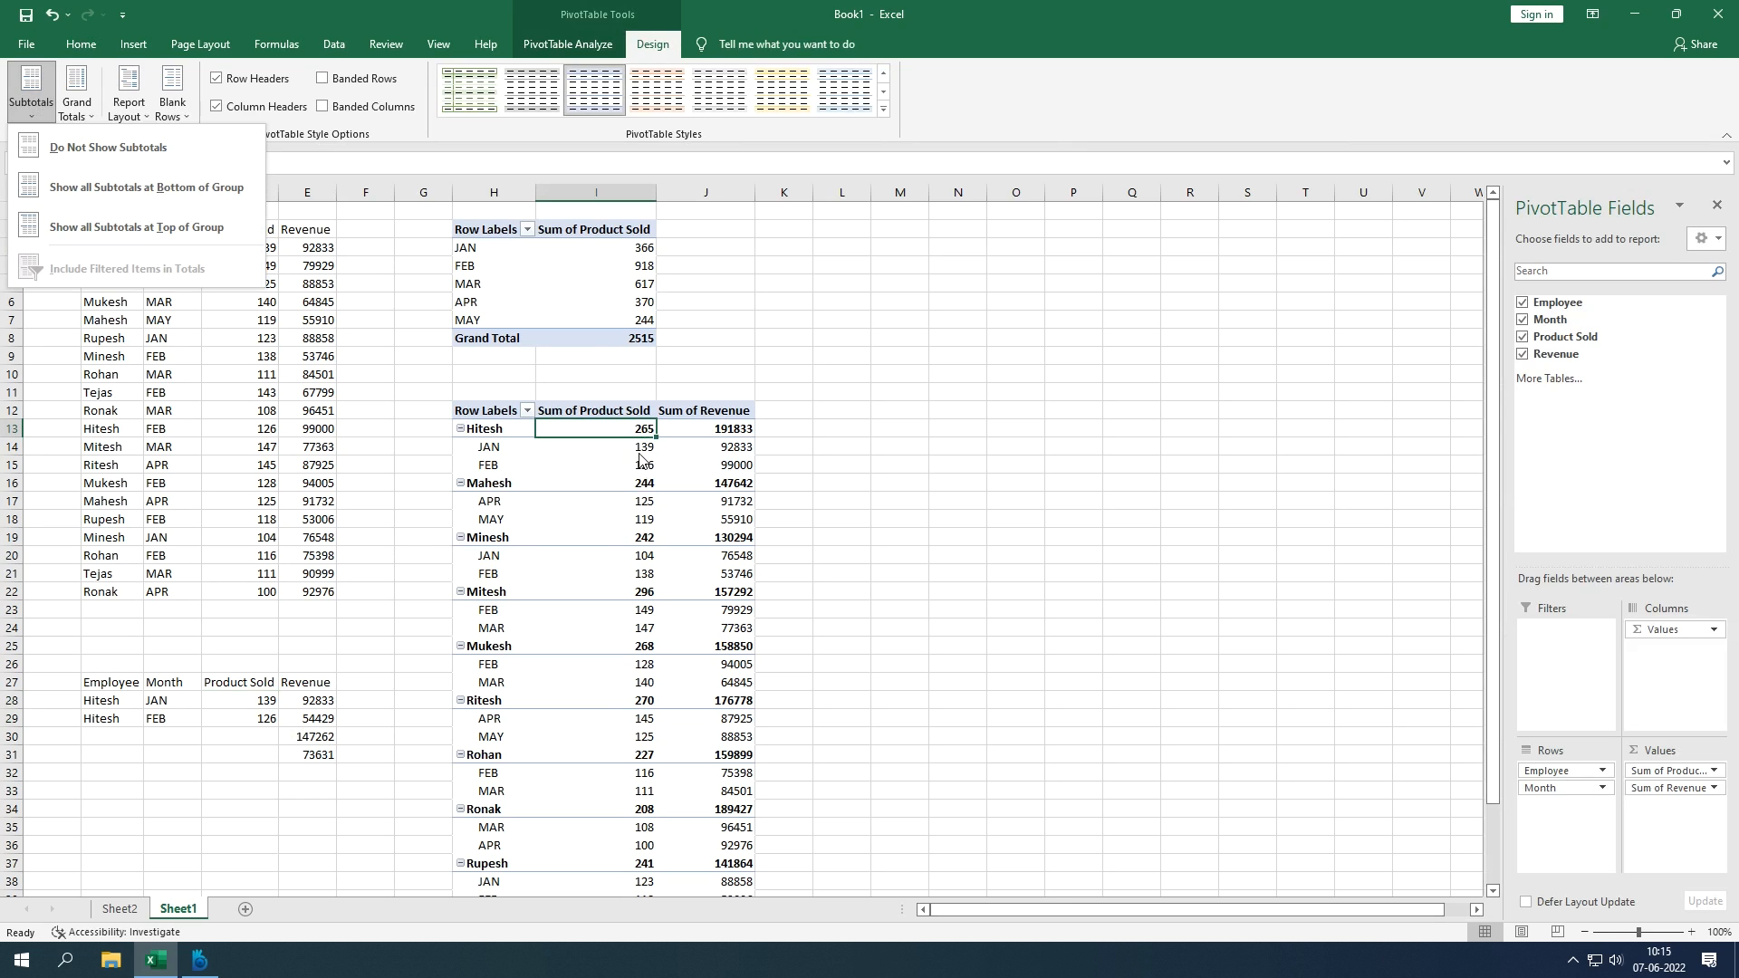
Step: Try no subtotals, top and bottom placement, settling on subtotals shown at the top of each group
{"action": "left_click", "coordinate": [80, 151]}
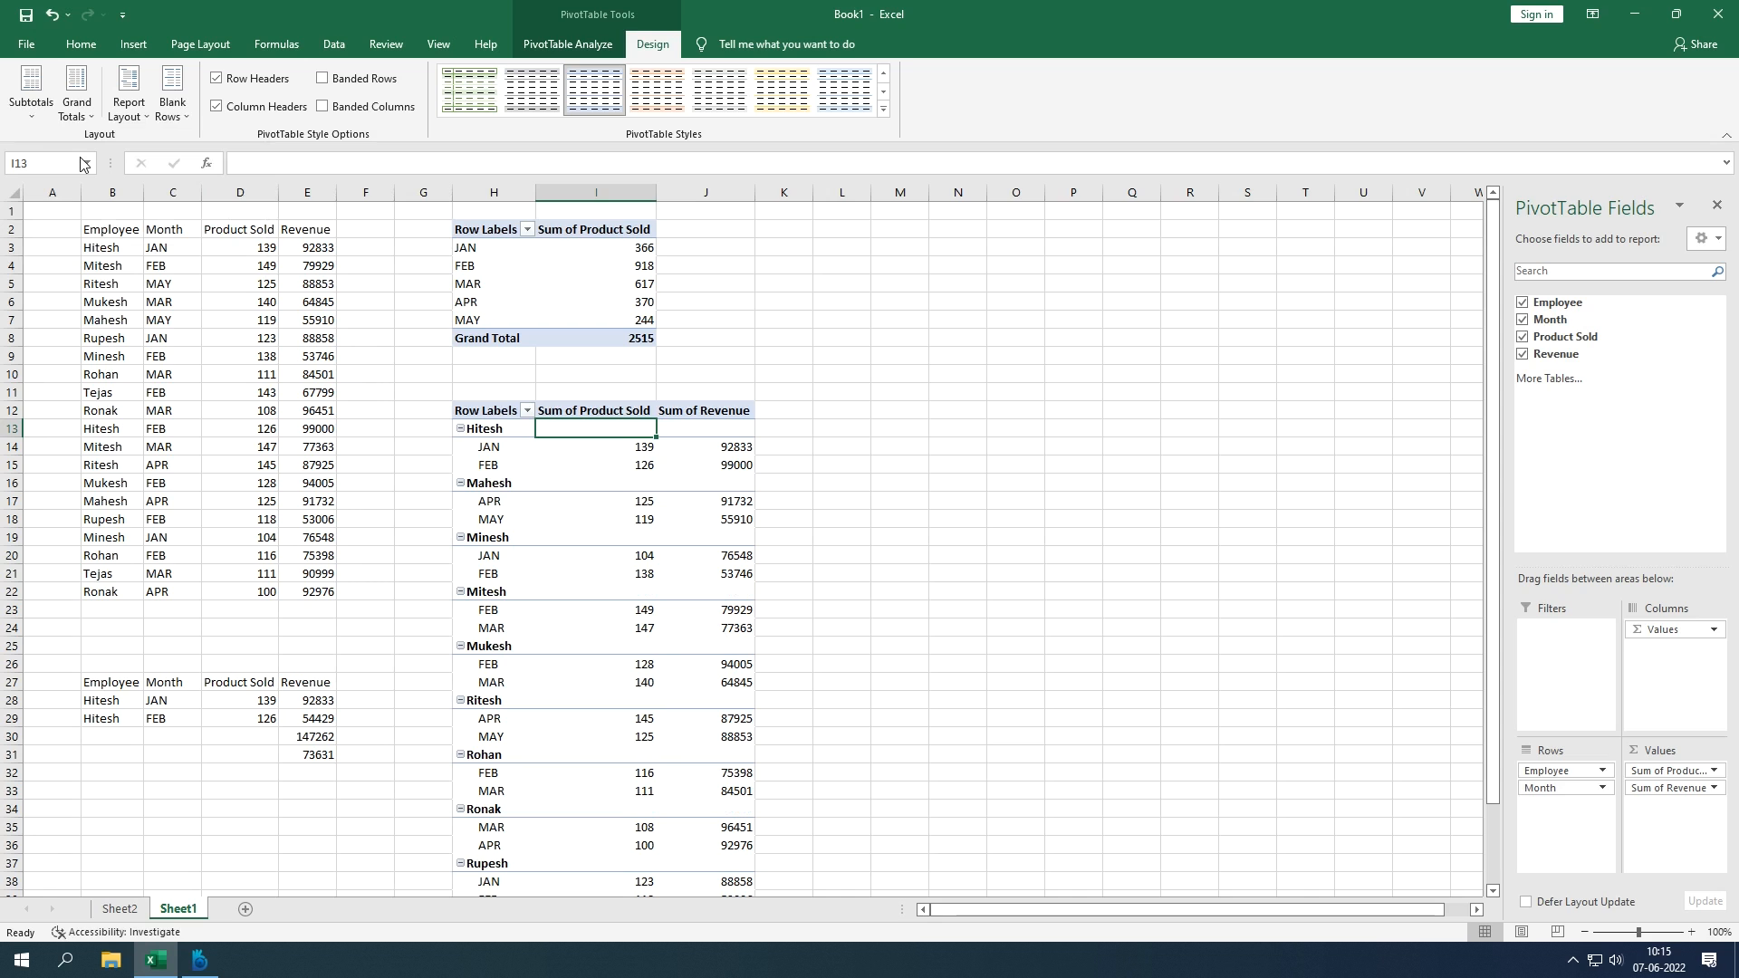
{"action": "left_click", "coordinate": [37, 120]}
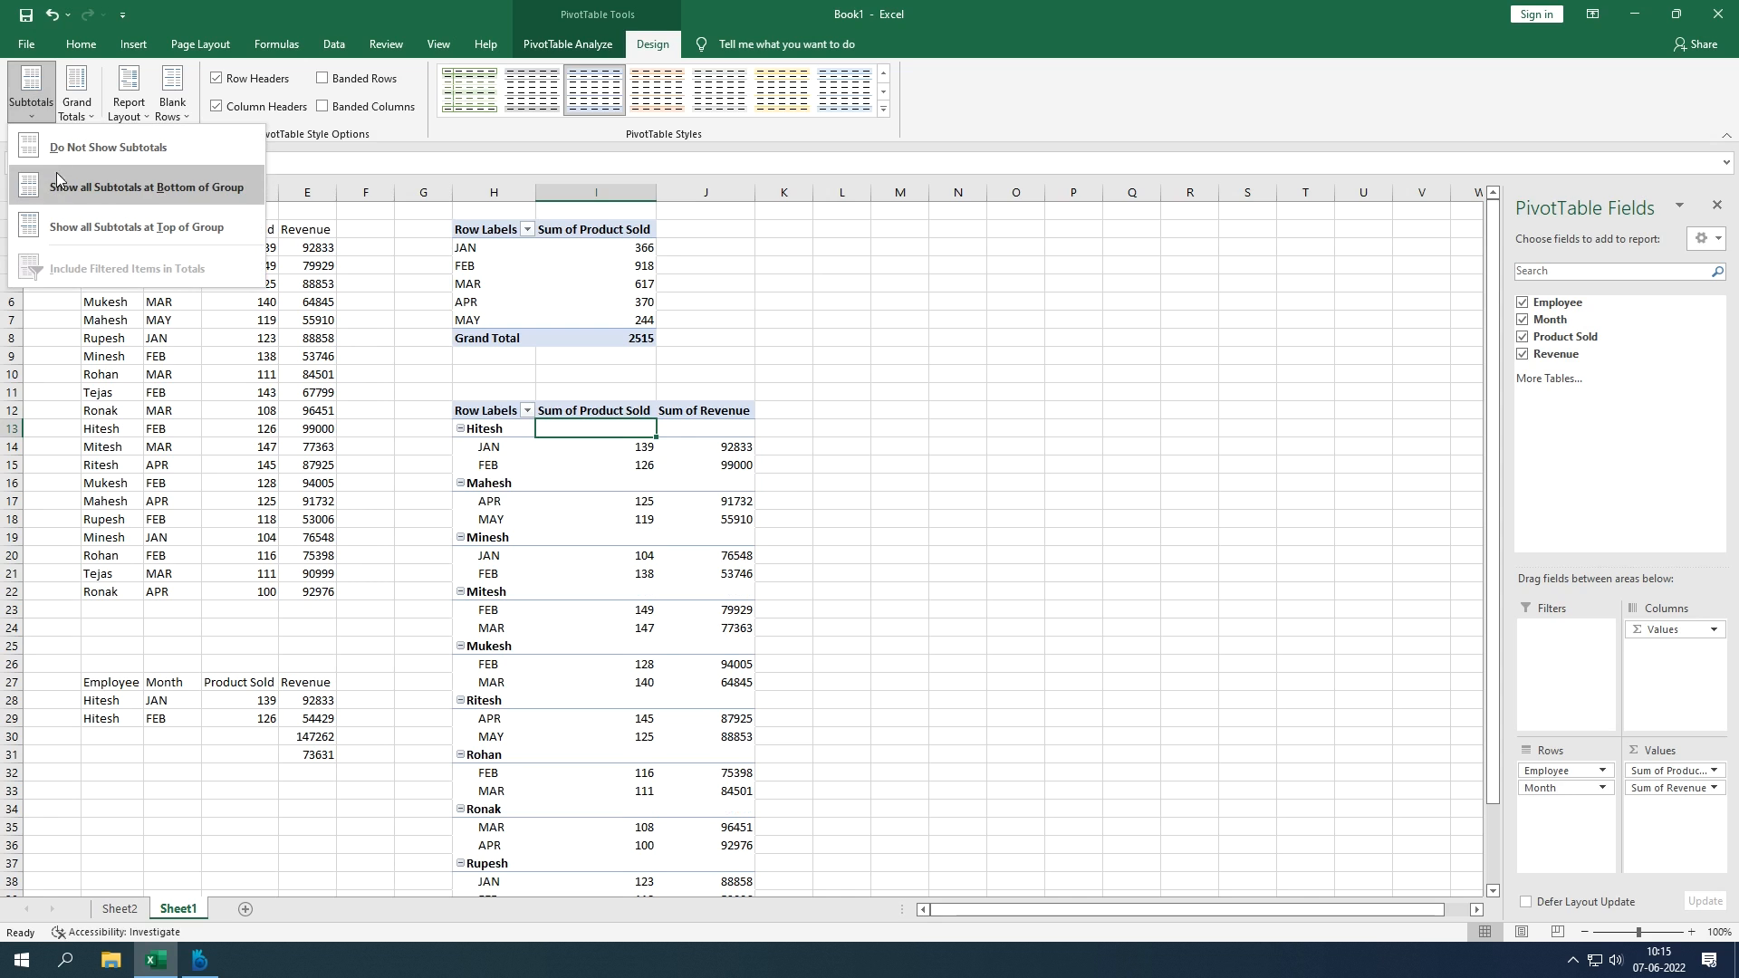
{"action": "left_click", "coordinate": [57, 226]}
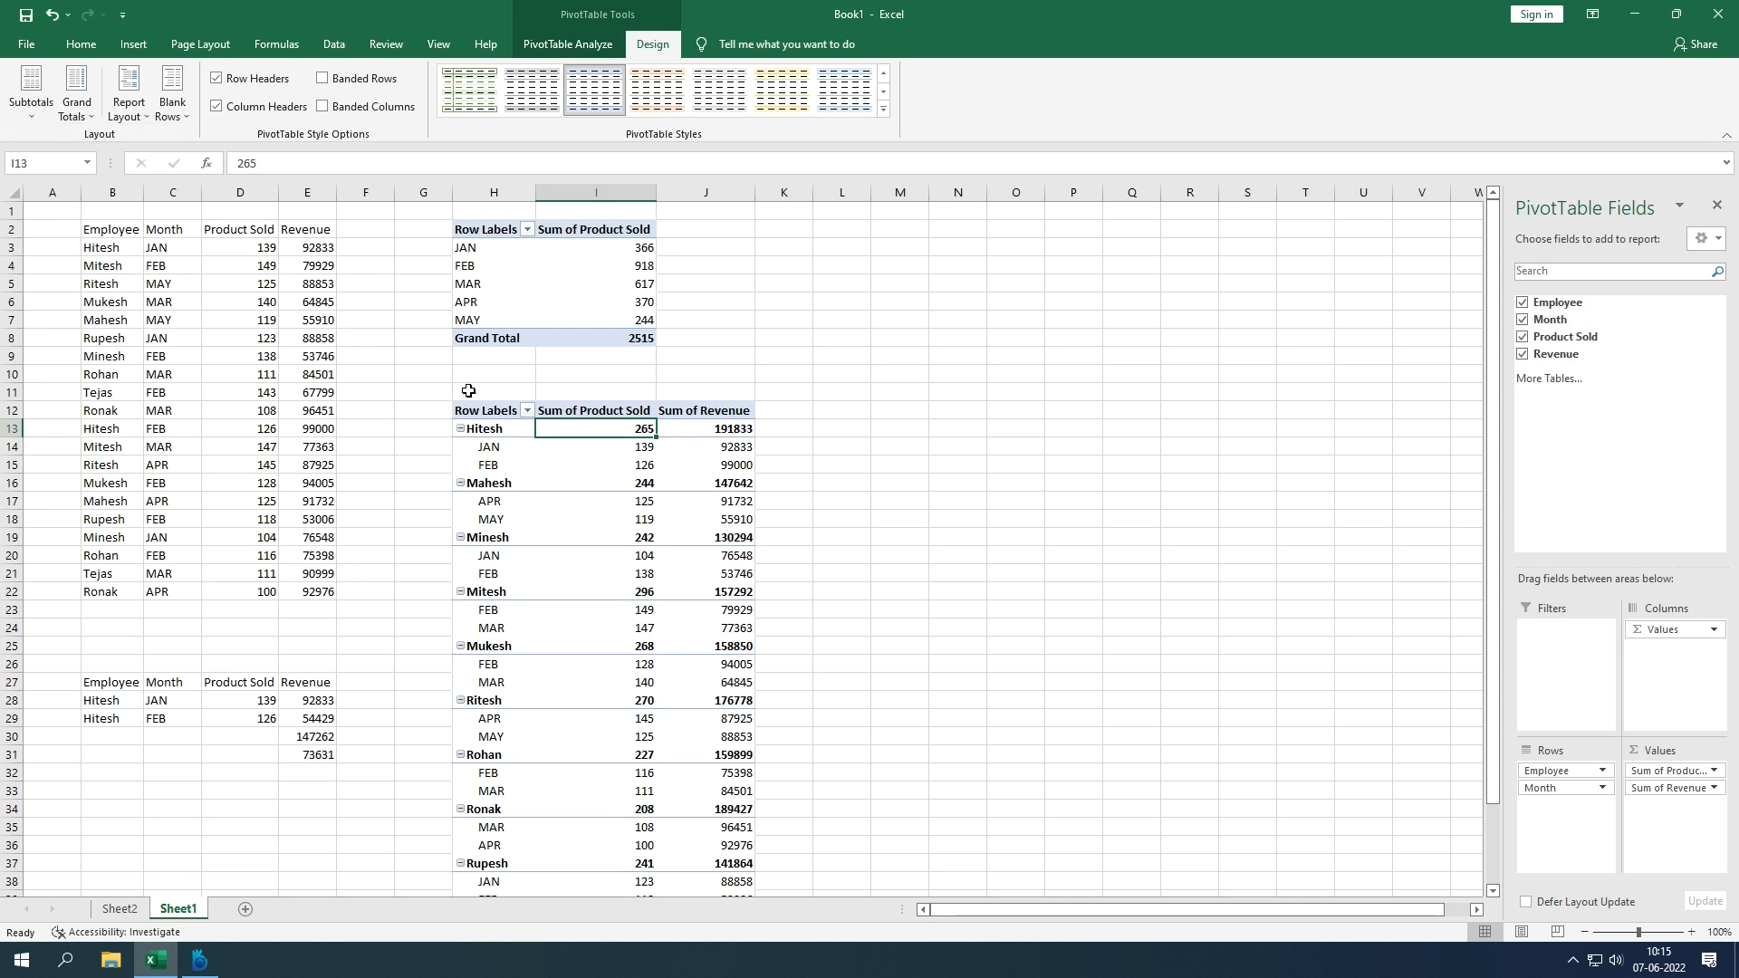
{"action": "left_click", "coordinate": [32, 116]}
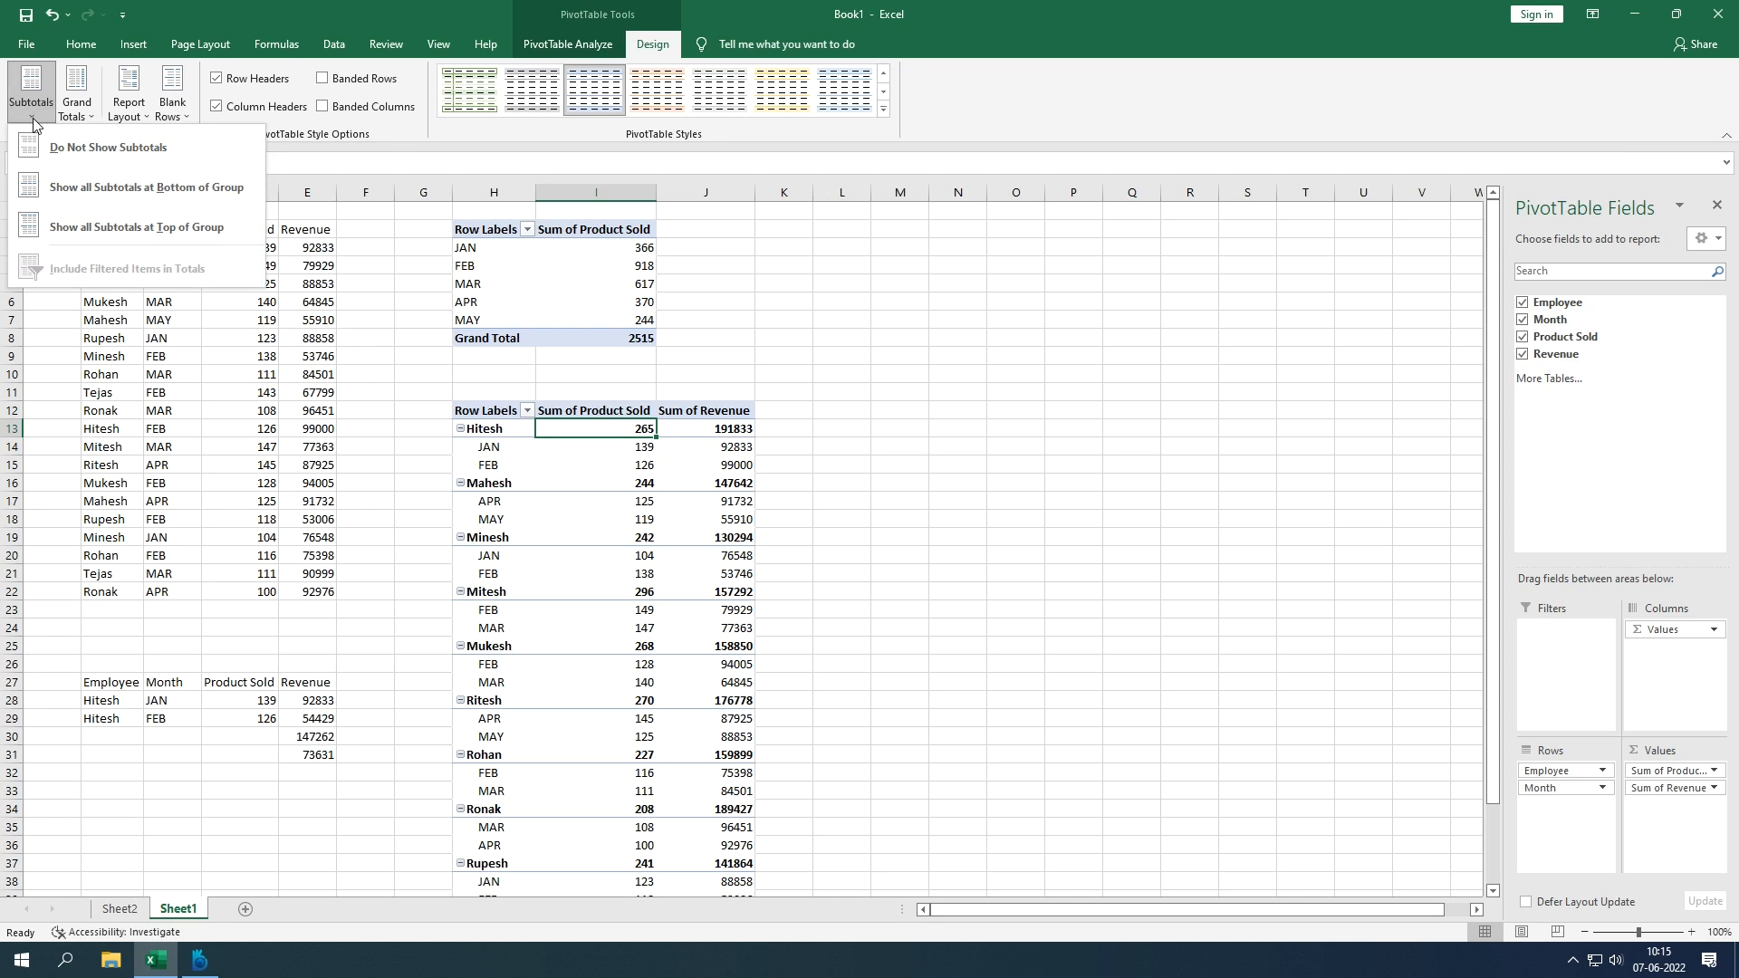
{"action": "left_click", "coordinate": [55, 147]}
{"action": "left_click", "coordinate": [31, 95]}
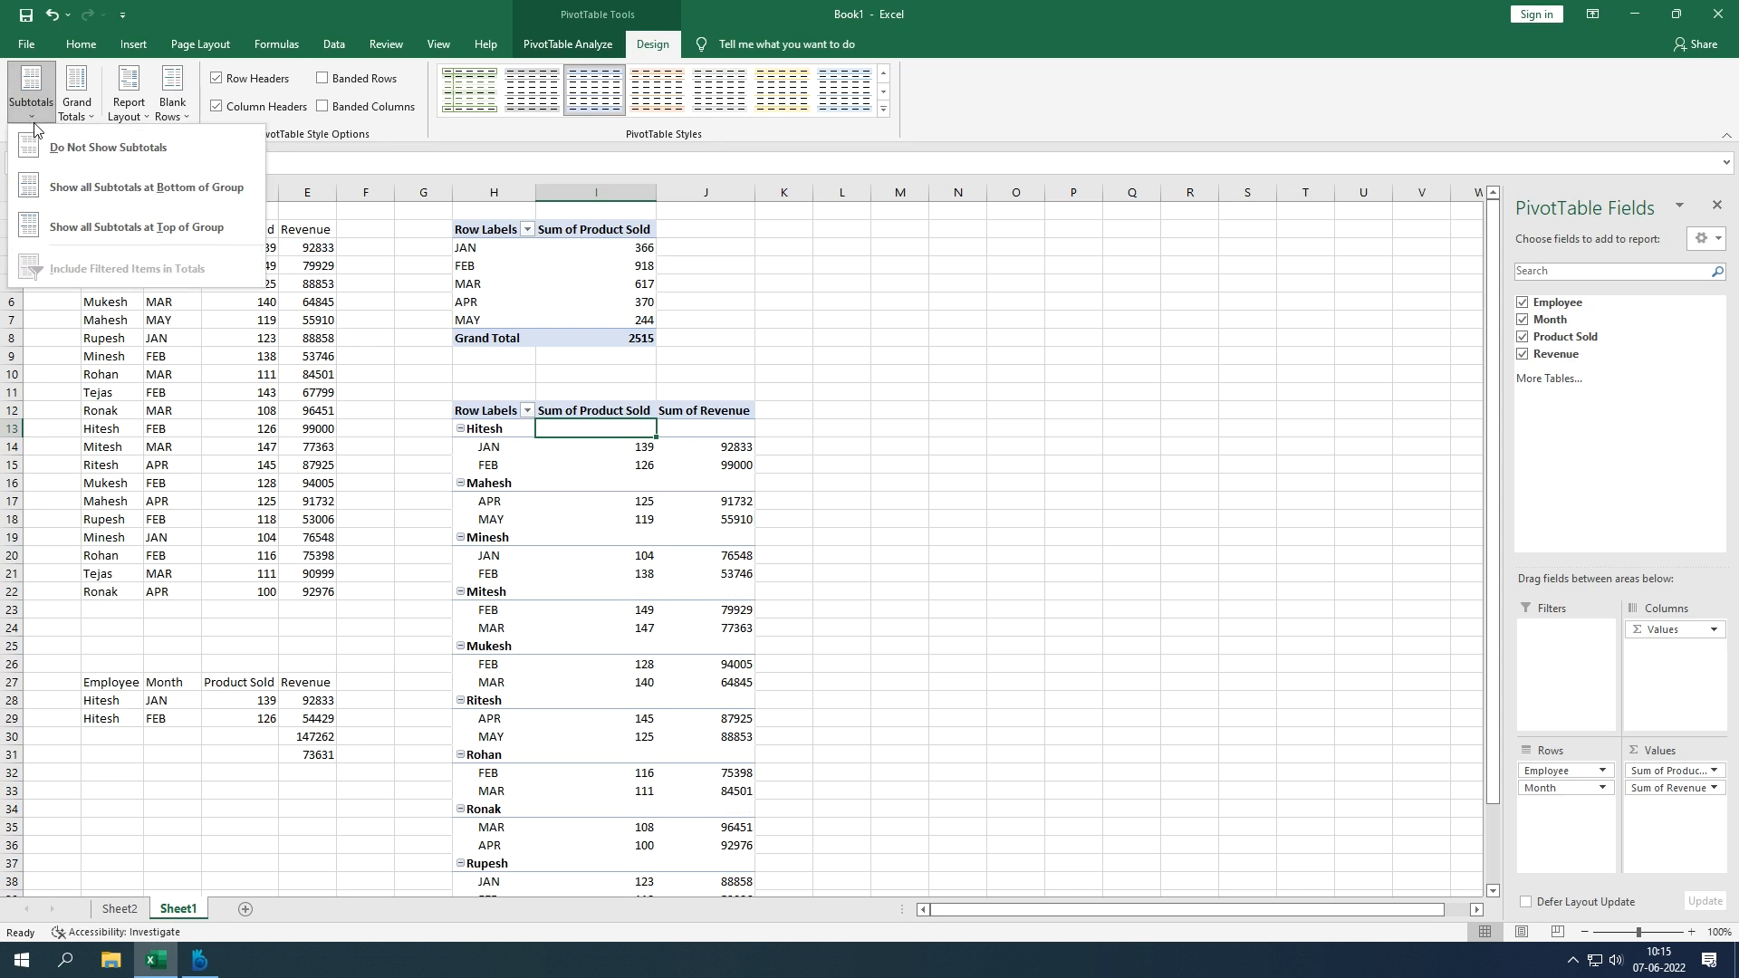
{"action": "left_click", "coordinate": [61, 191]}
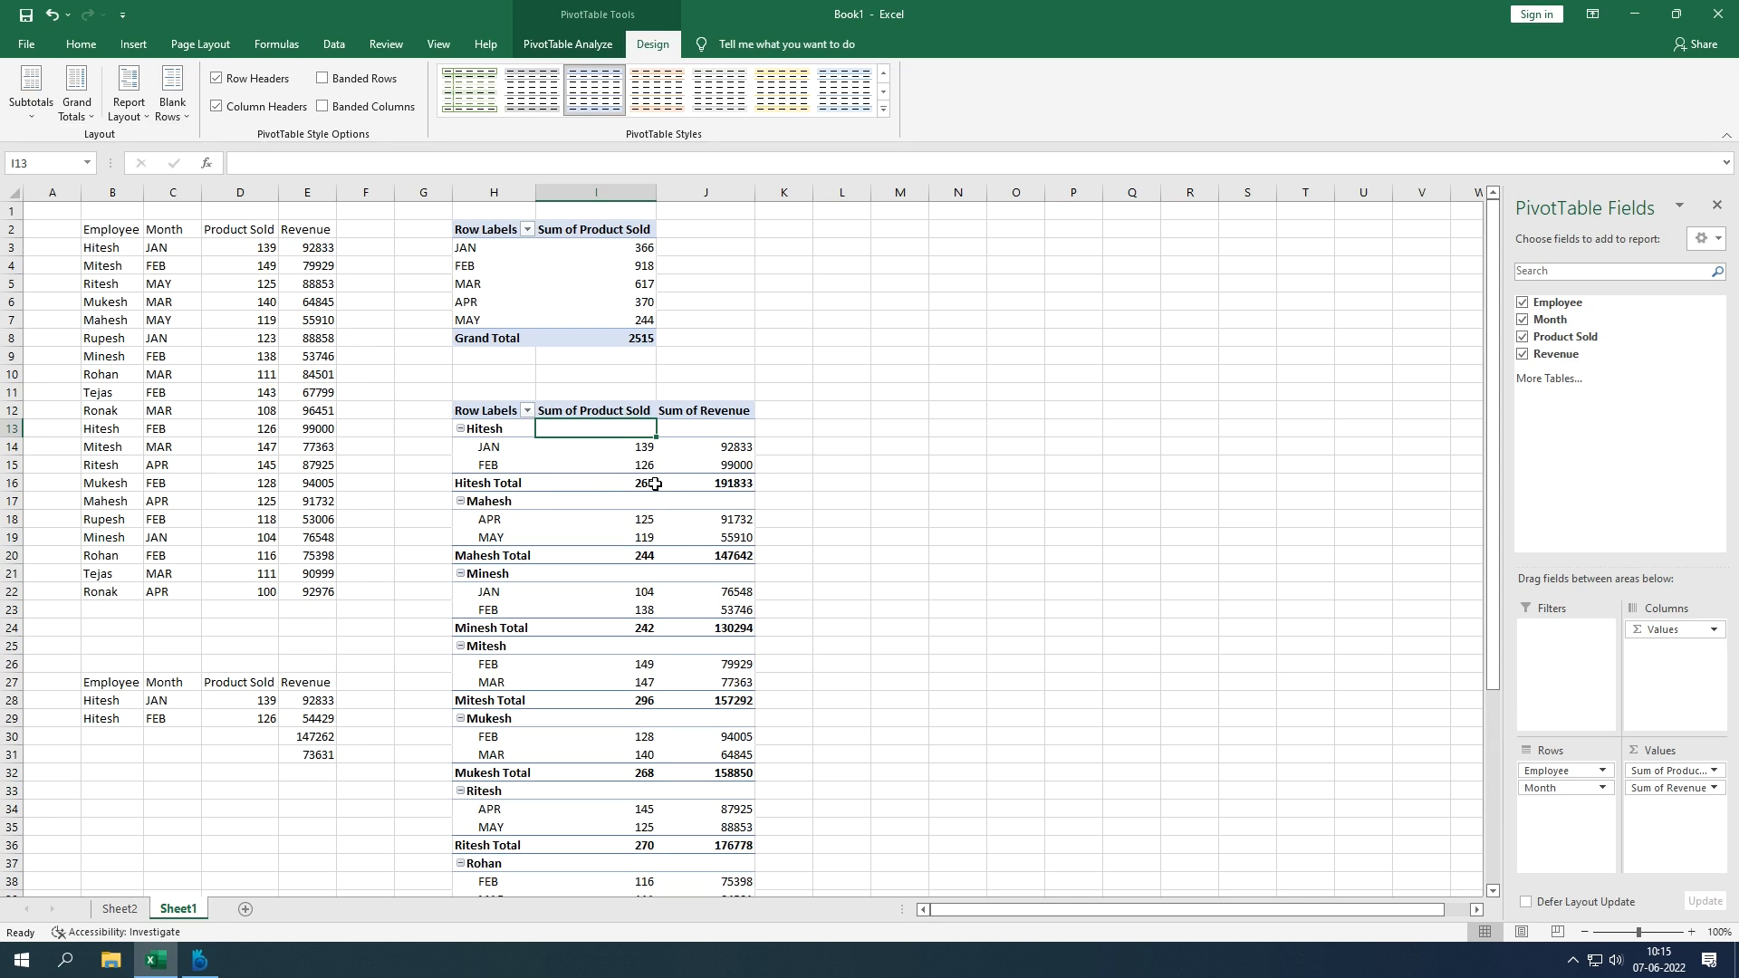
{"action": "left_click", "coordinate": [43, 112]}
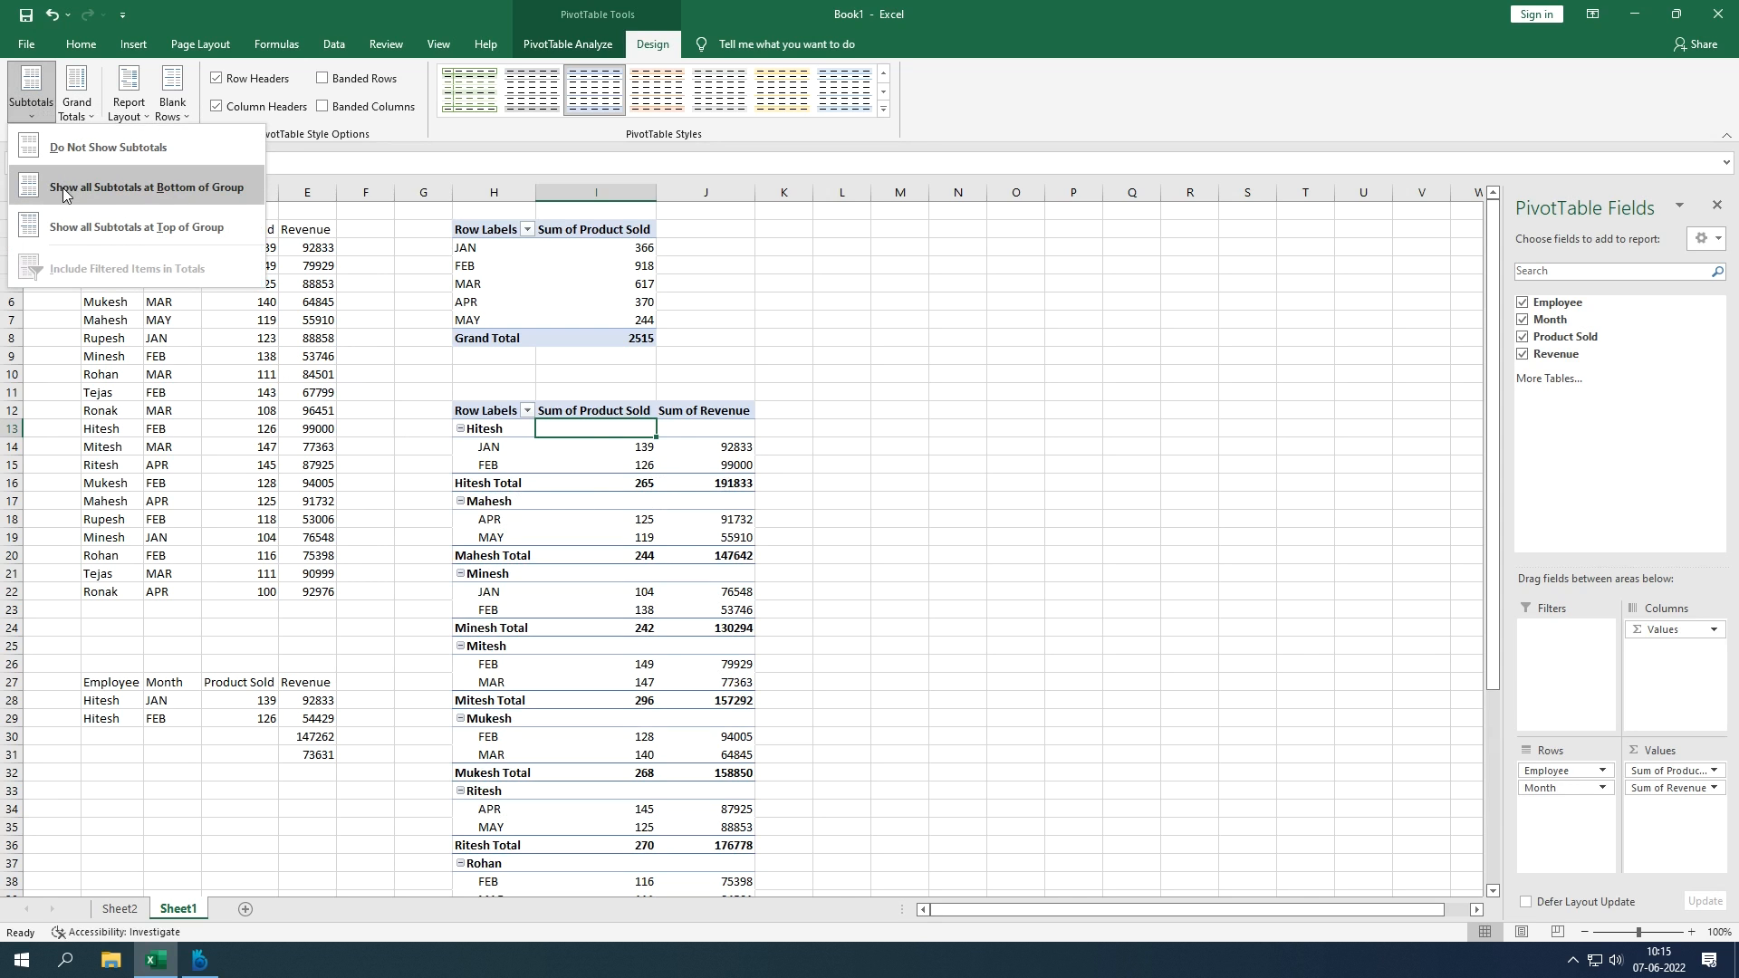
{"action": "left_click", "coordinate": [75, 228]}
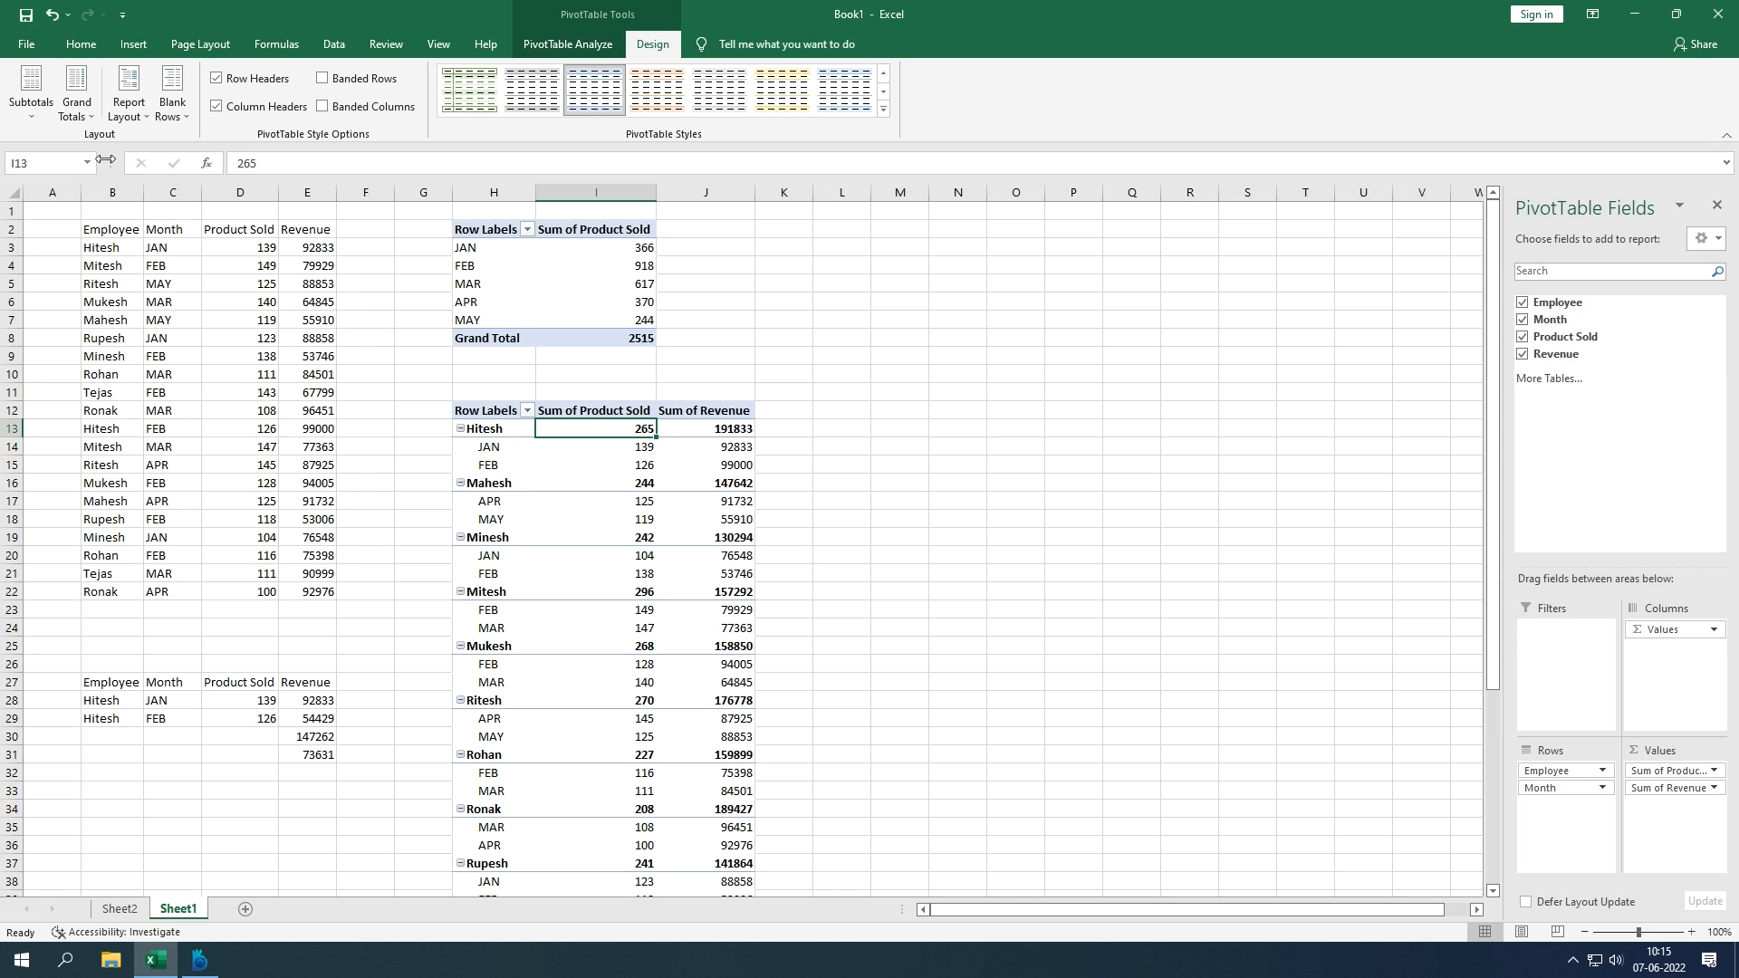
{"action": "left_click", "coordinate": [79, 120]}
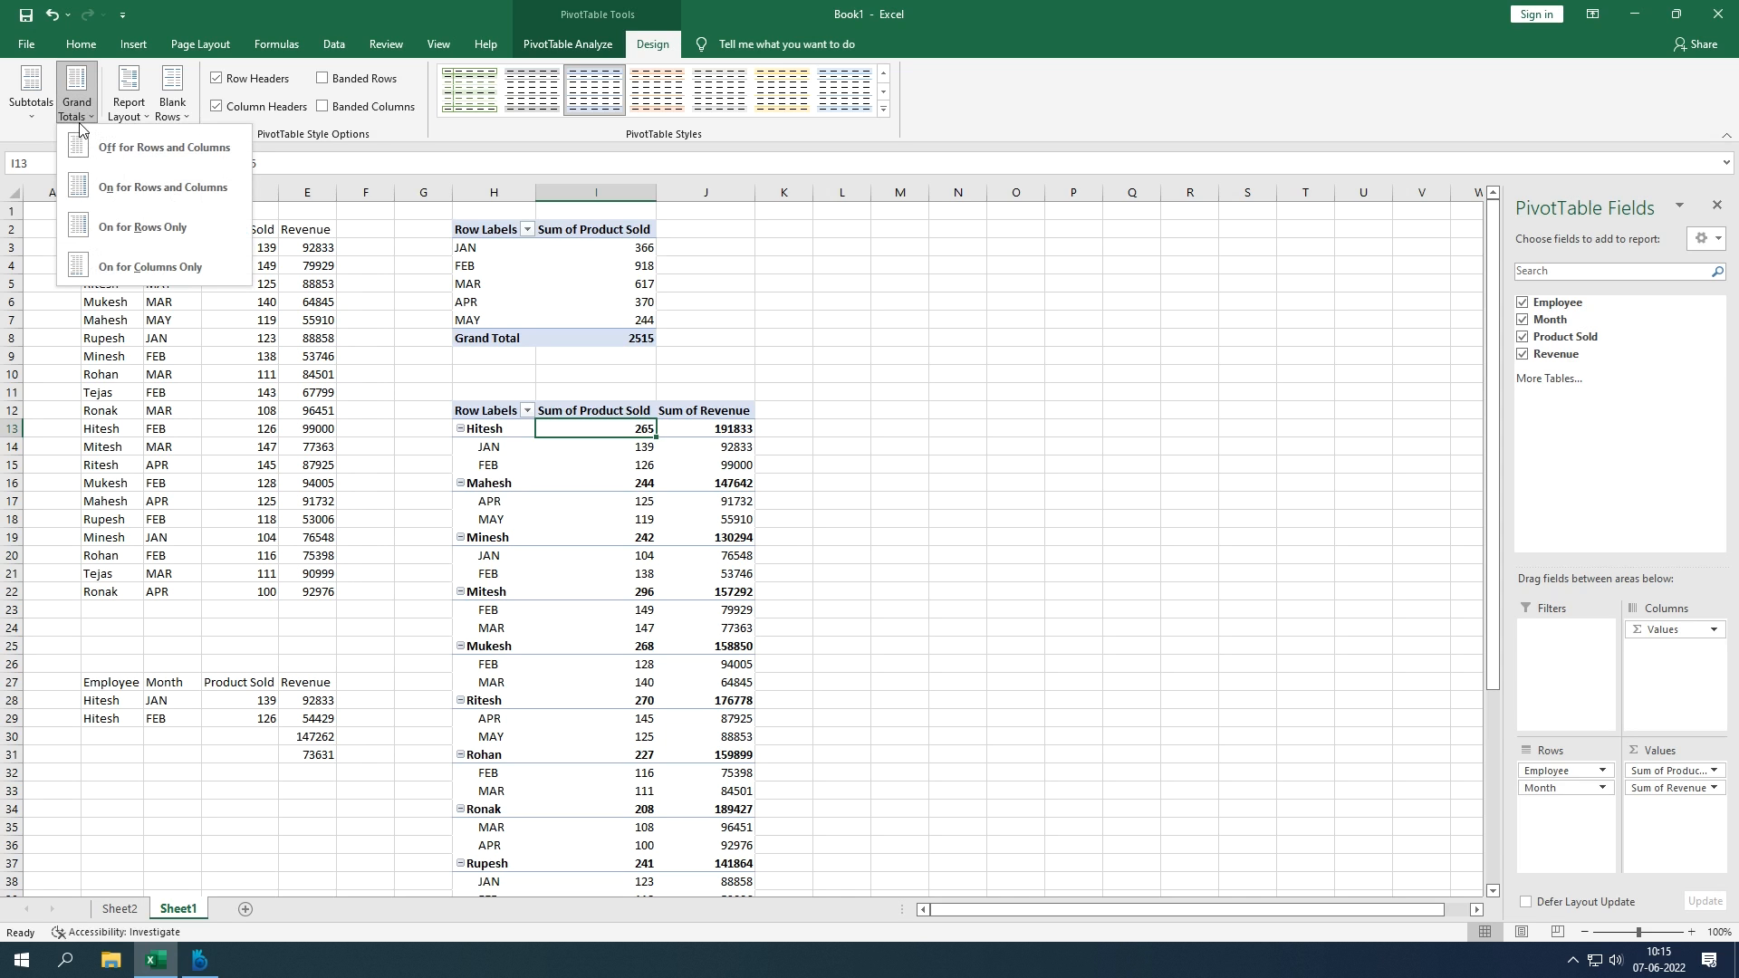
Step: Confirm the pivot's 2515 Grand Total against the sum of Product Sold in D3:D22
{"action": "left_click", "coordinate": [757, 486]}
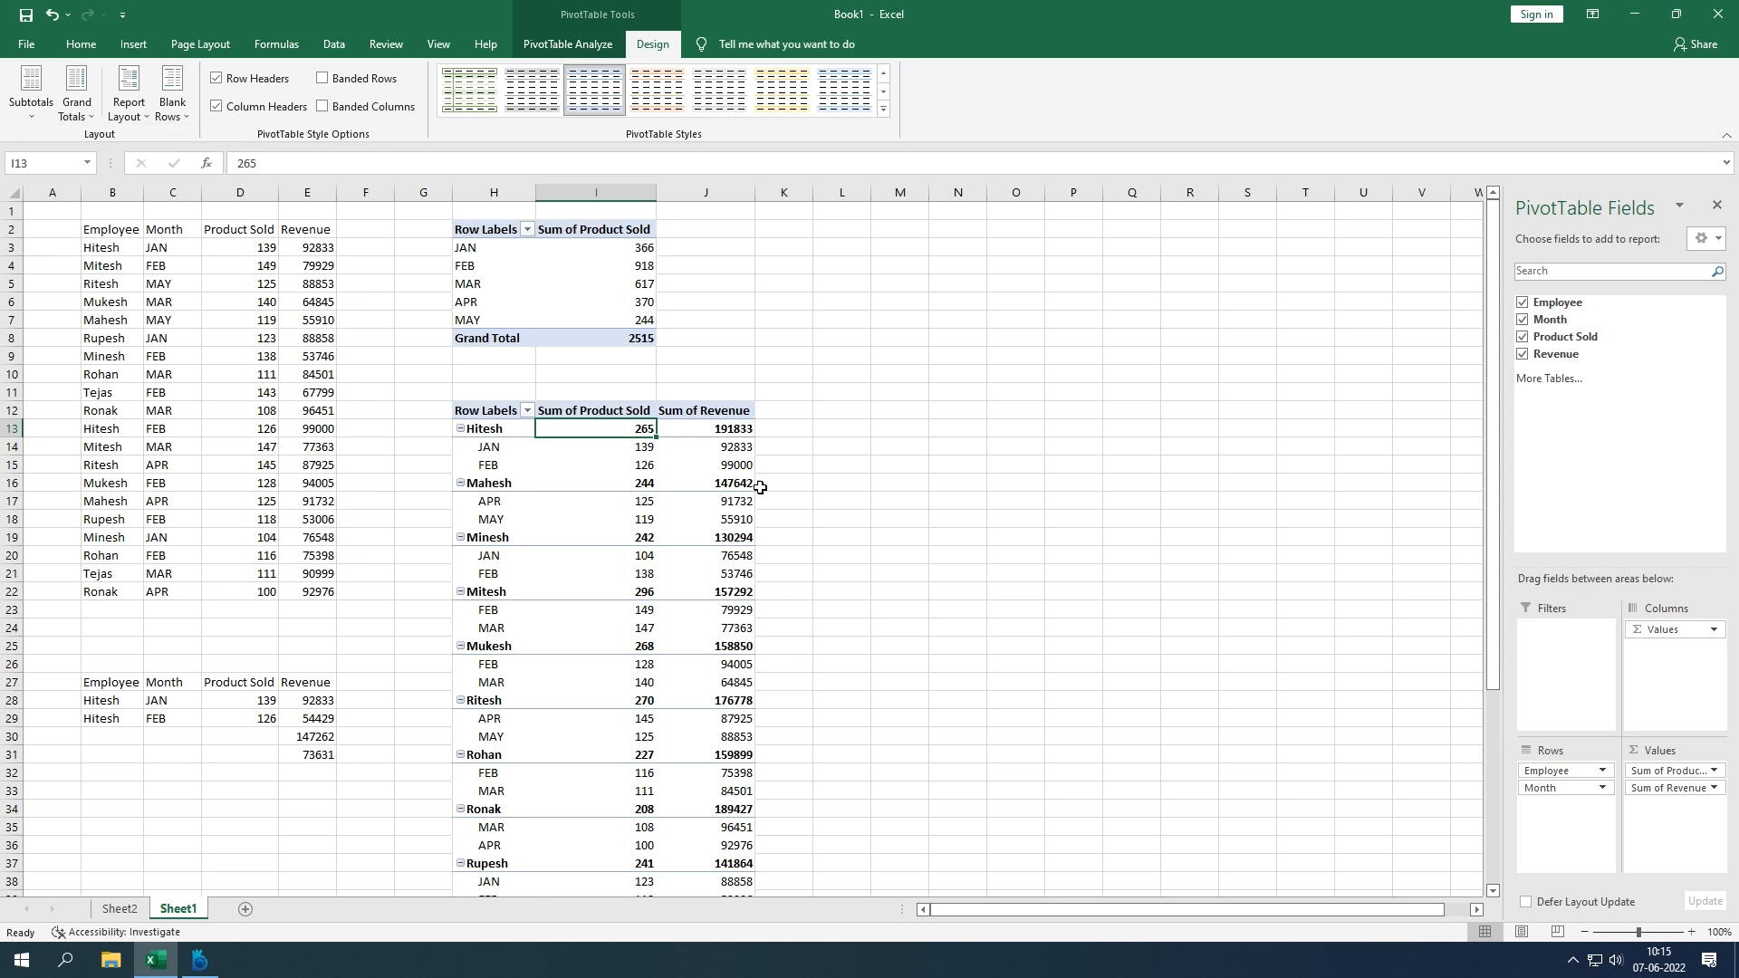
{"action": "scroll", "coordinate": [734, 489], "scroll_direction": "down", "scroll_amount": 1}
{"action": "scroll", "coordinate": [734, 489], "scroll_direction": "down", "scroll_amount": 13}
{"action": "scroll", "coordinate": [722, 493], "scroll_direction": "up", "scroll_amount": 5}
{"action": "left_click_drag", "start_coordinate": [522, 540], "coordinate": [713, 549]}
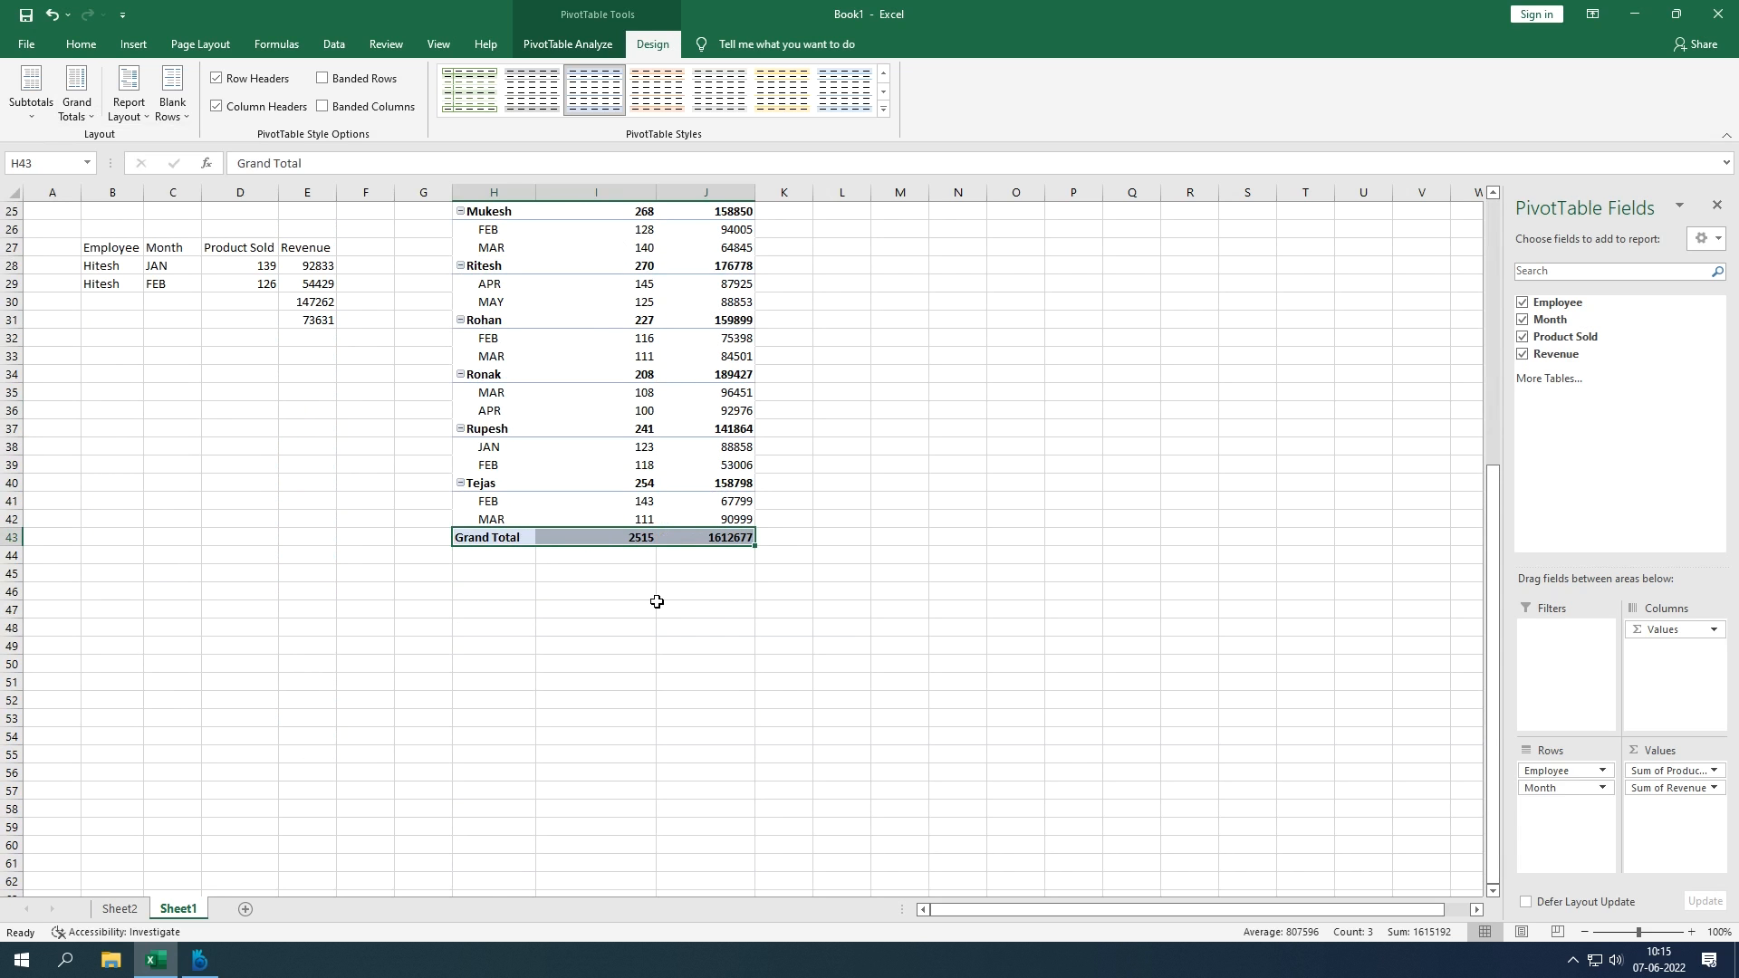
{"action": "scroll", "coordinate": [657, 601], "scroll_direction": "up", "scroll_amount": 8}
{"action": "left_click_drag", "start_coordinate": [254, 252], "coordinate": [265, 591]}
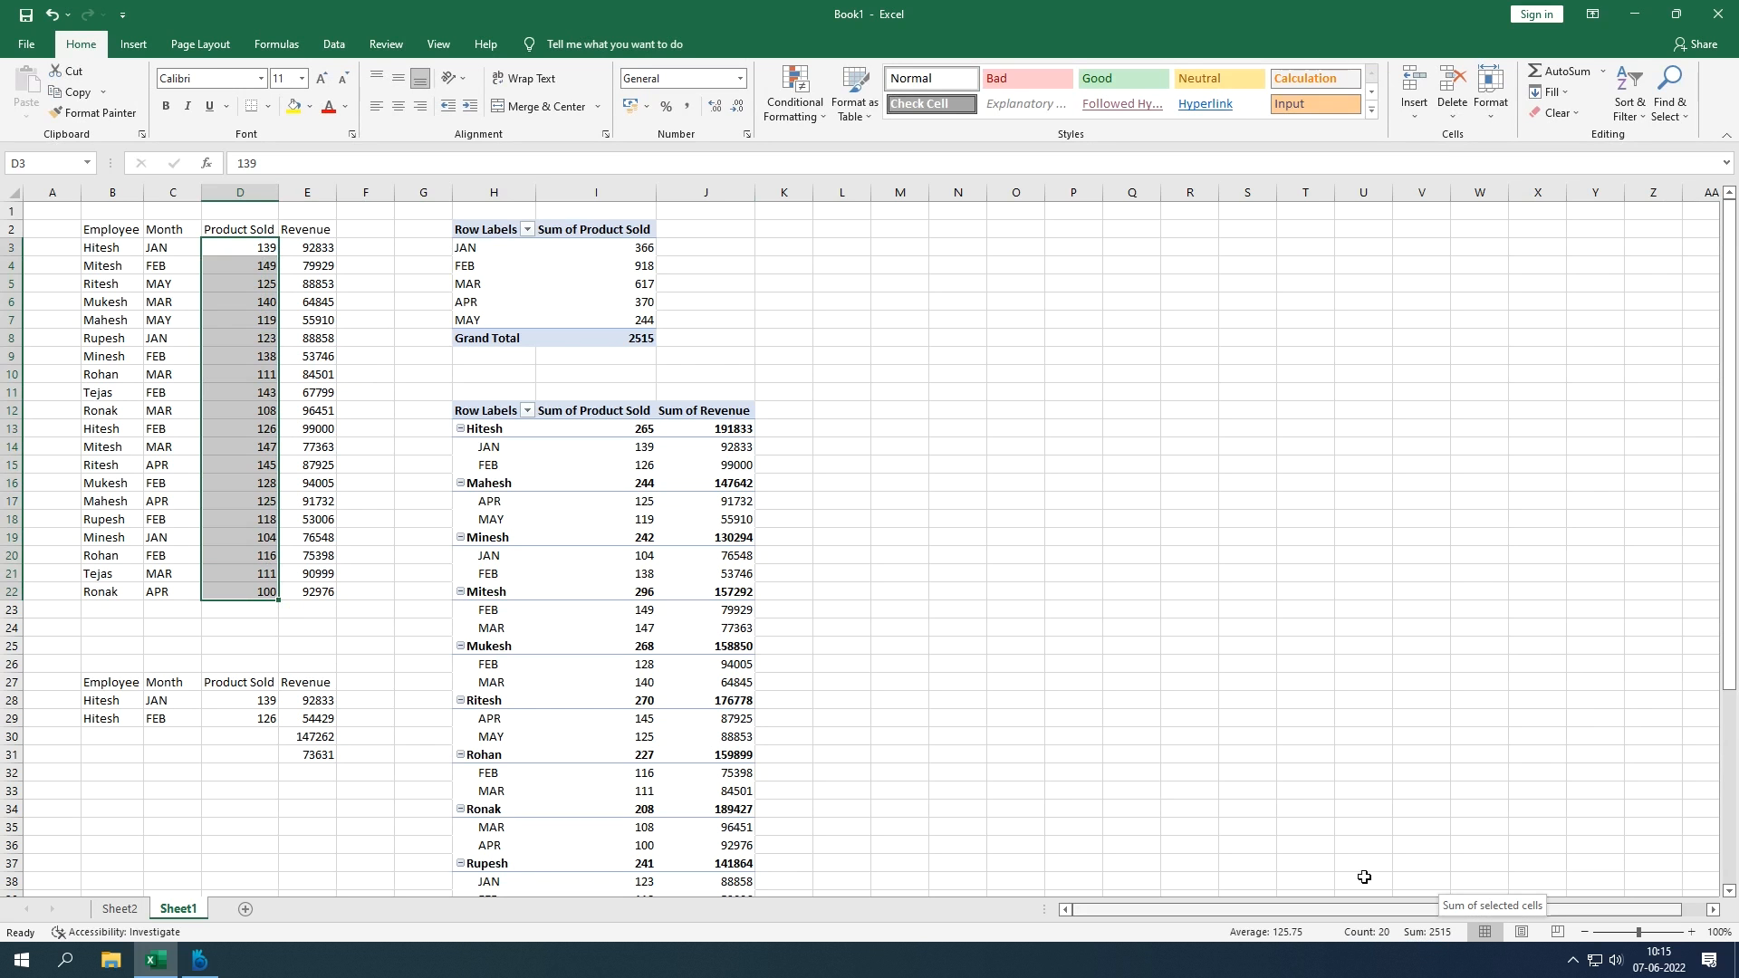
{"action": "scroll", "coordinate": [885, 650], "scroll_direction": "down", "scroll_amount": 5}
{"action": "left_click", "coordinate": [678, 643]}
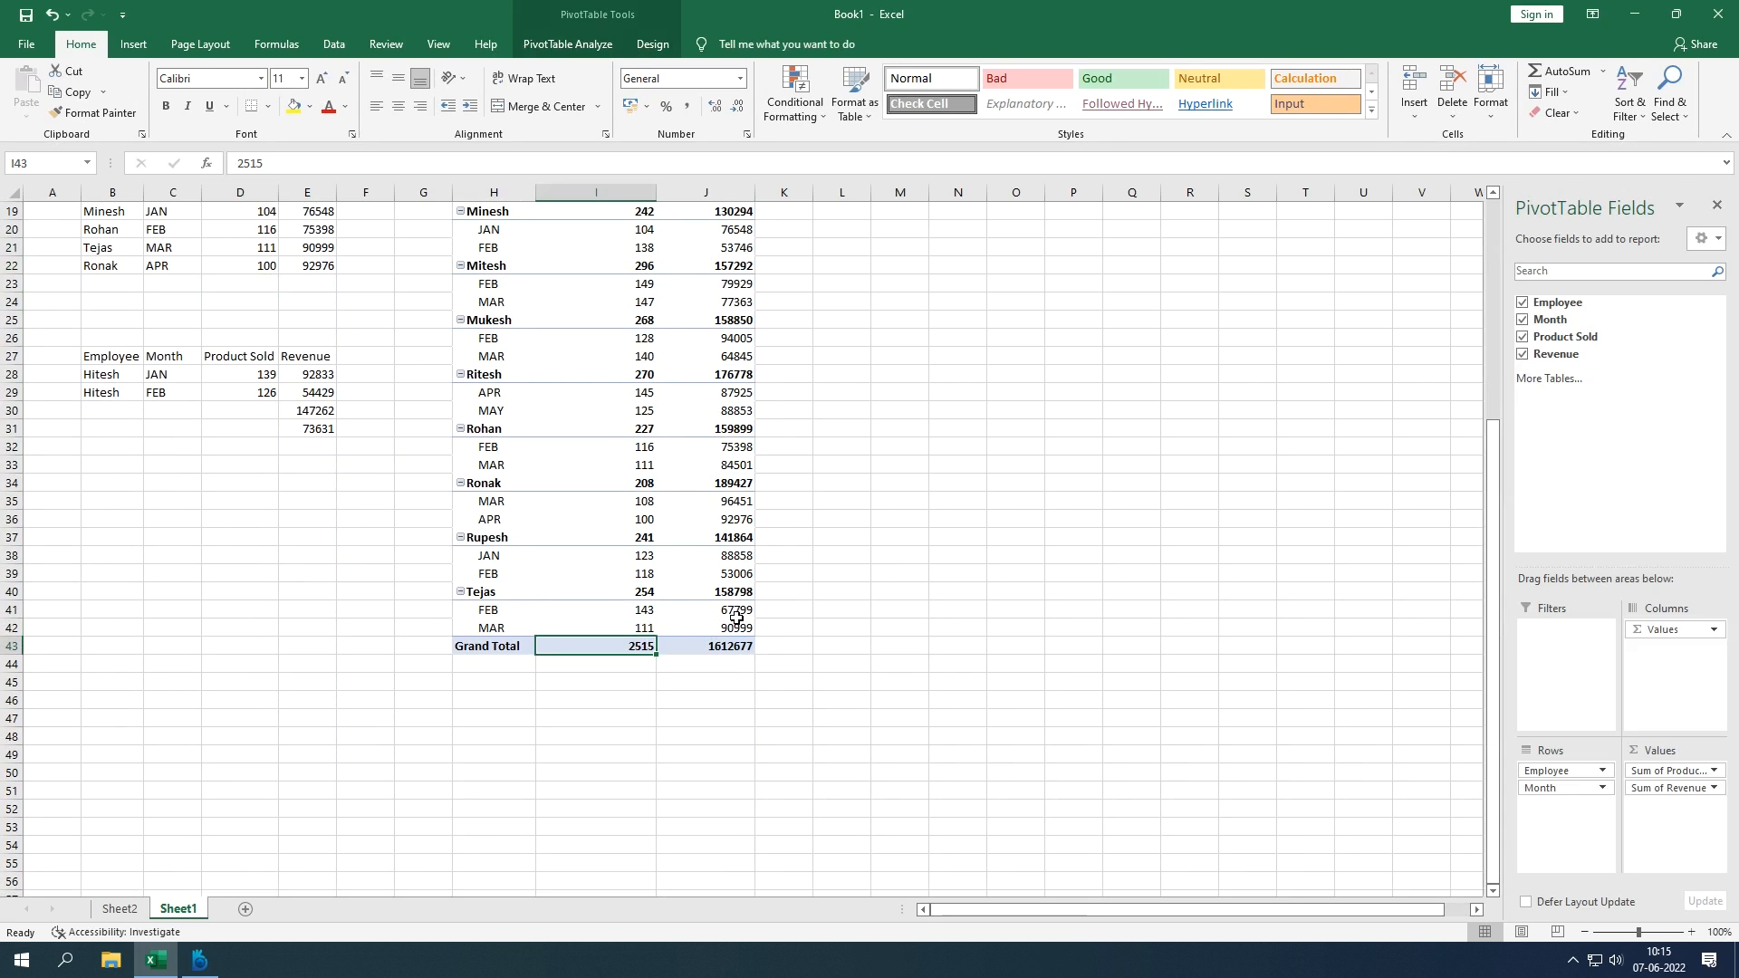
{"action": "scroll", "coordinate": [825, 580], "scroll_direction": "up", "scroll_amount": 4}
{"action": "scroll", "coordinate": [825, 580], "scroll_direction": "up", "scroll_amount": 2}
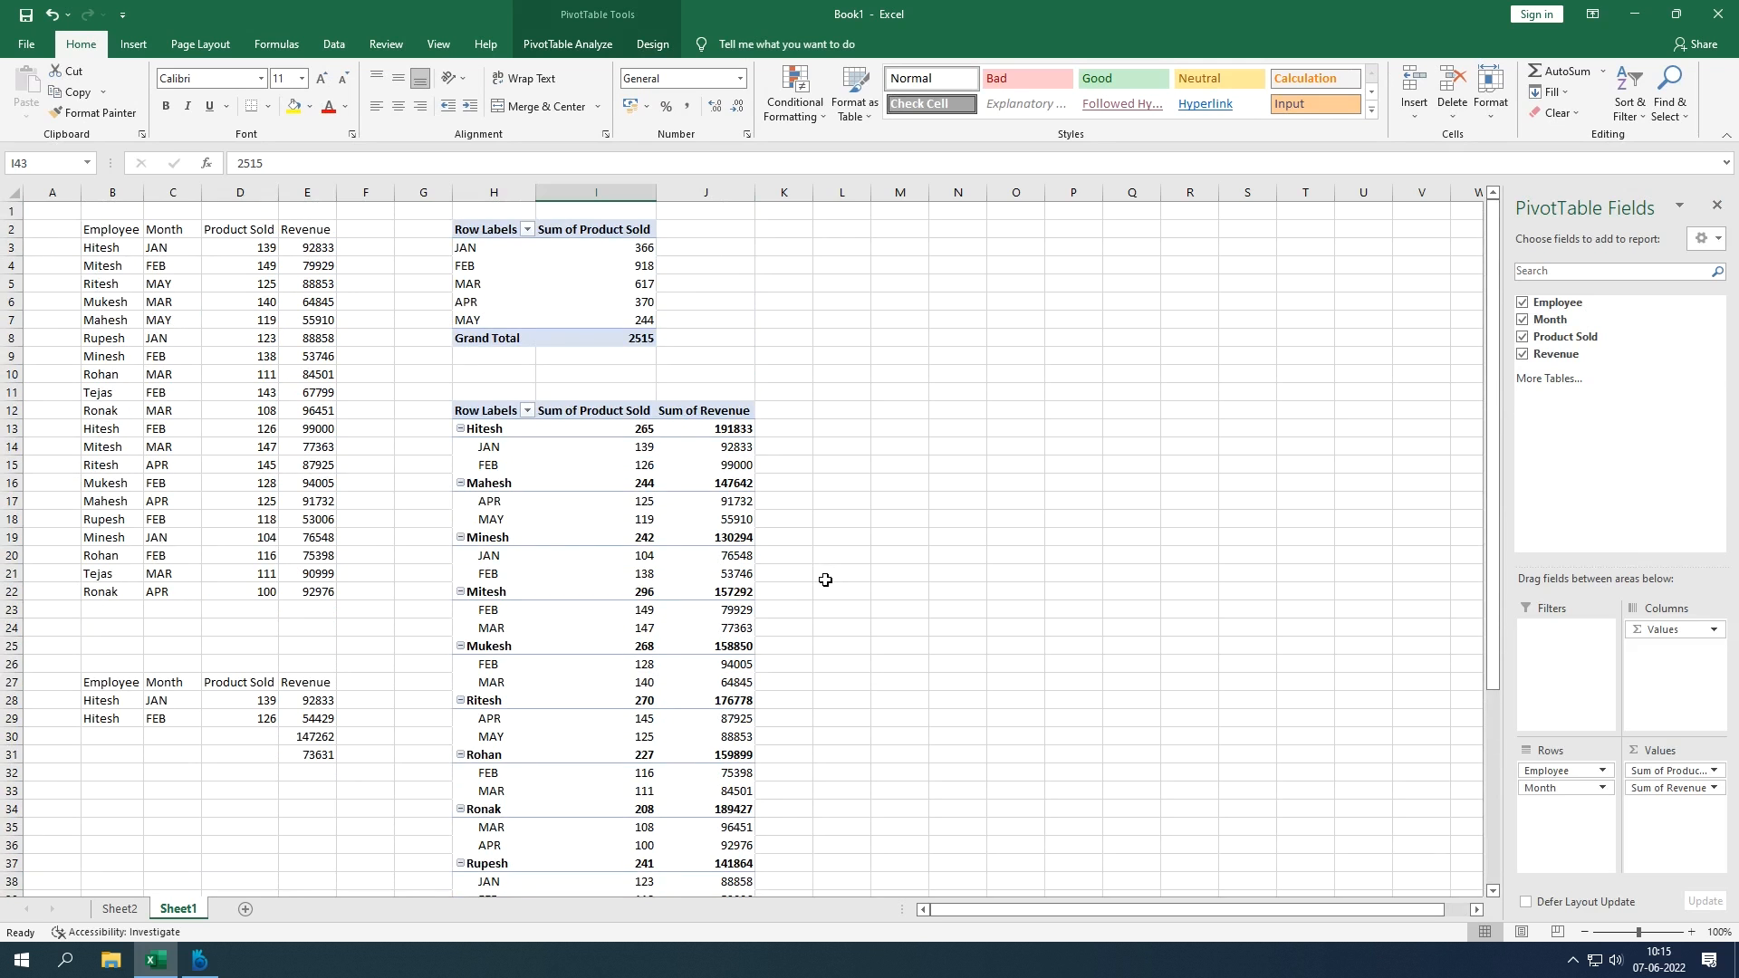
Step: Turn Grand Totals off for rows and columns so the pivot ends with Tejas's months
{"action": "left_click", "coordinate": [652, 45]}
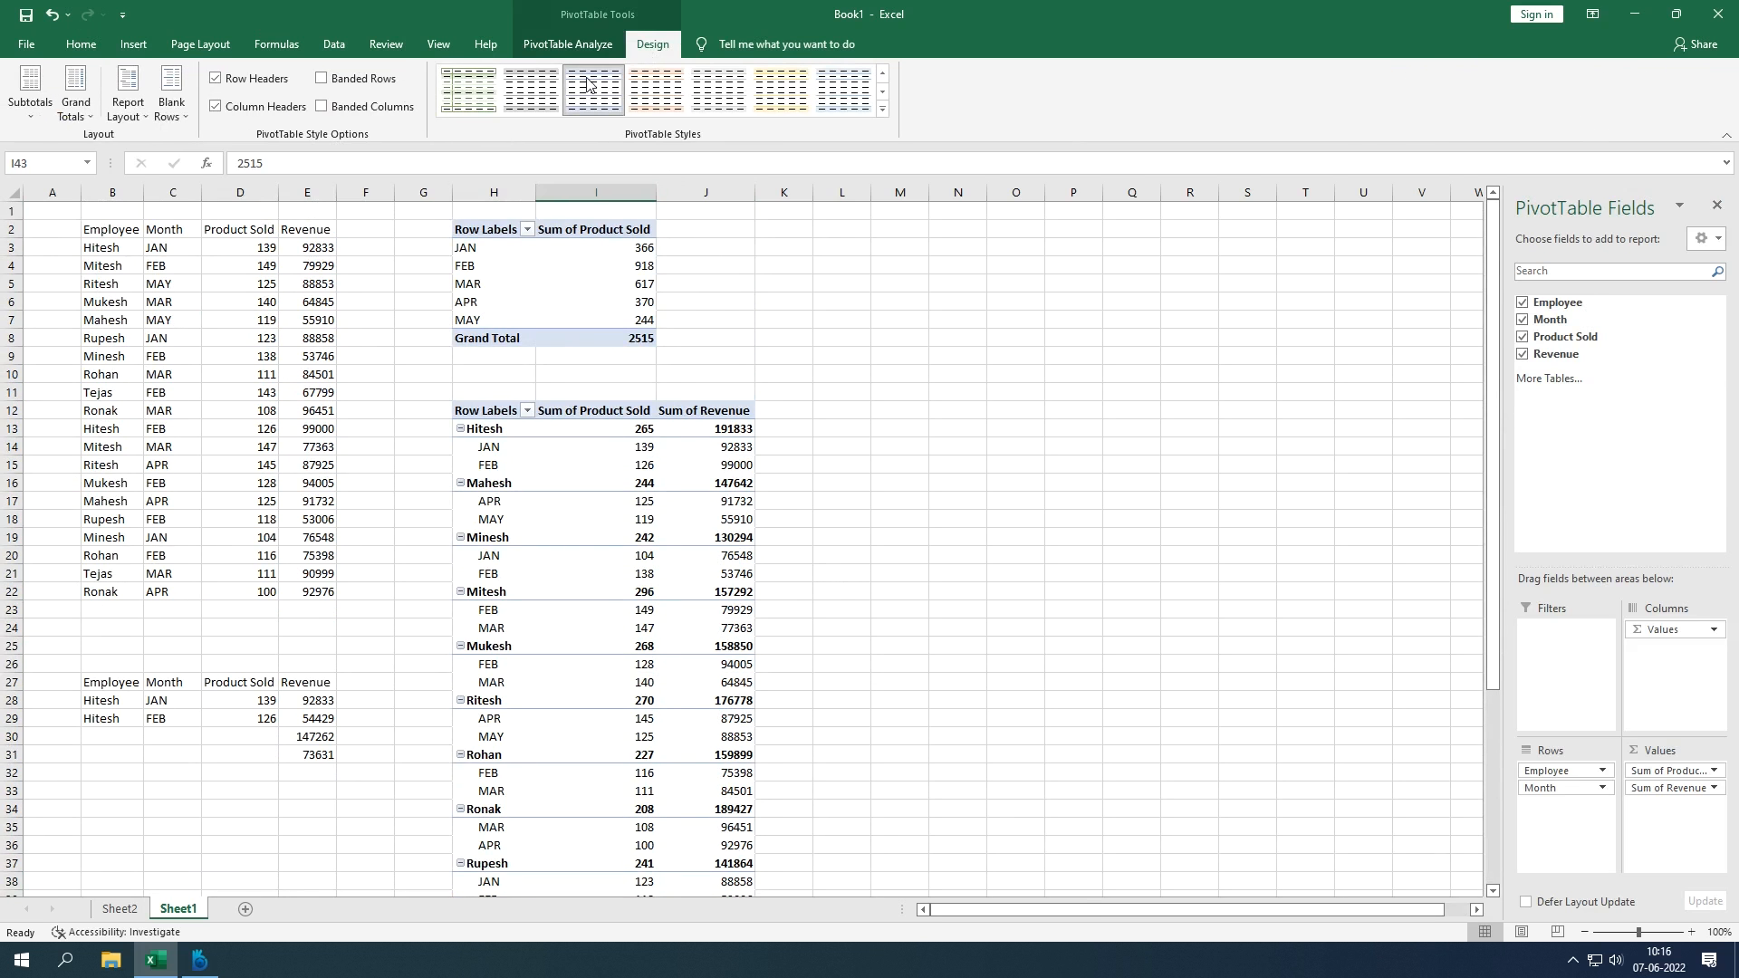
{"action": "left_click", "coordinate": [76, 116]}
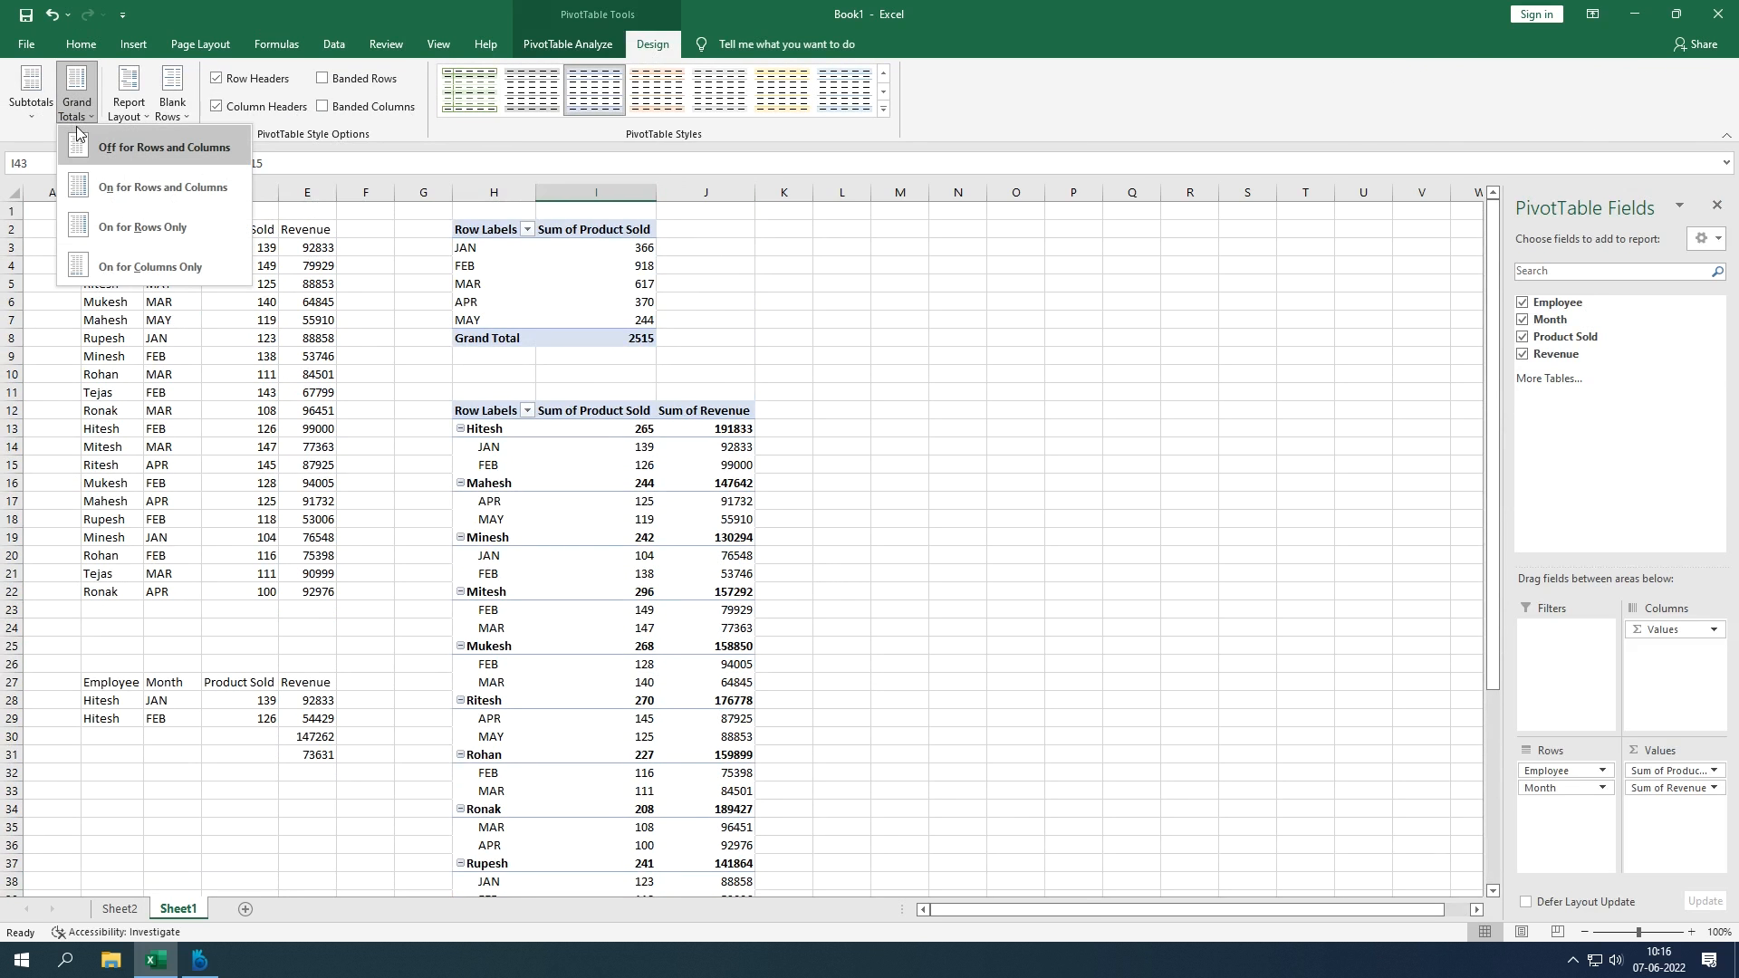
{"action": "left_click", "coordinate": [78, 138]}
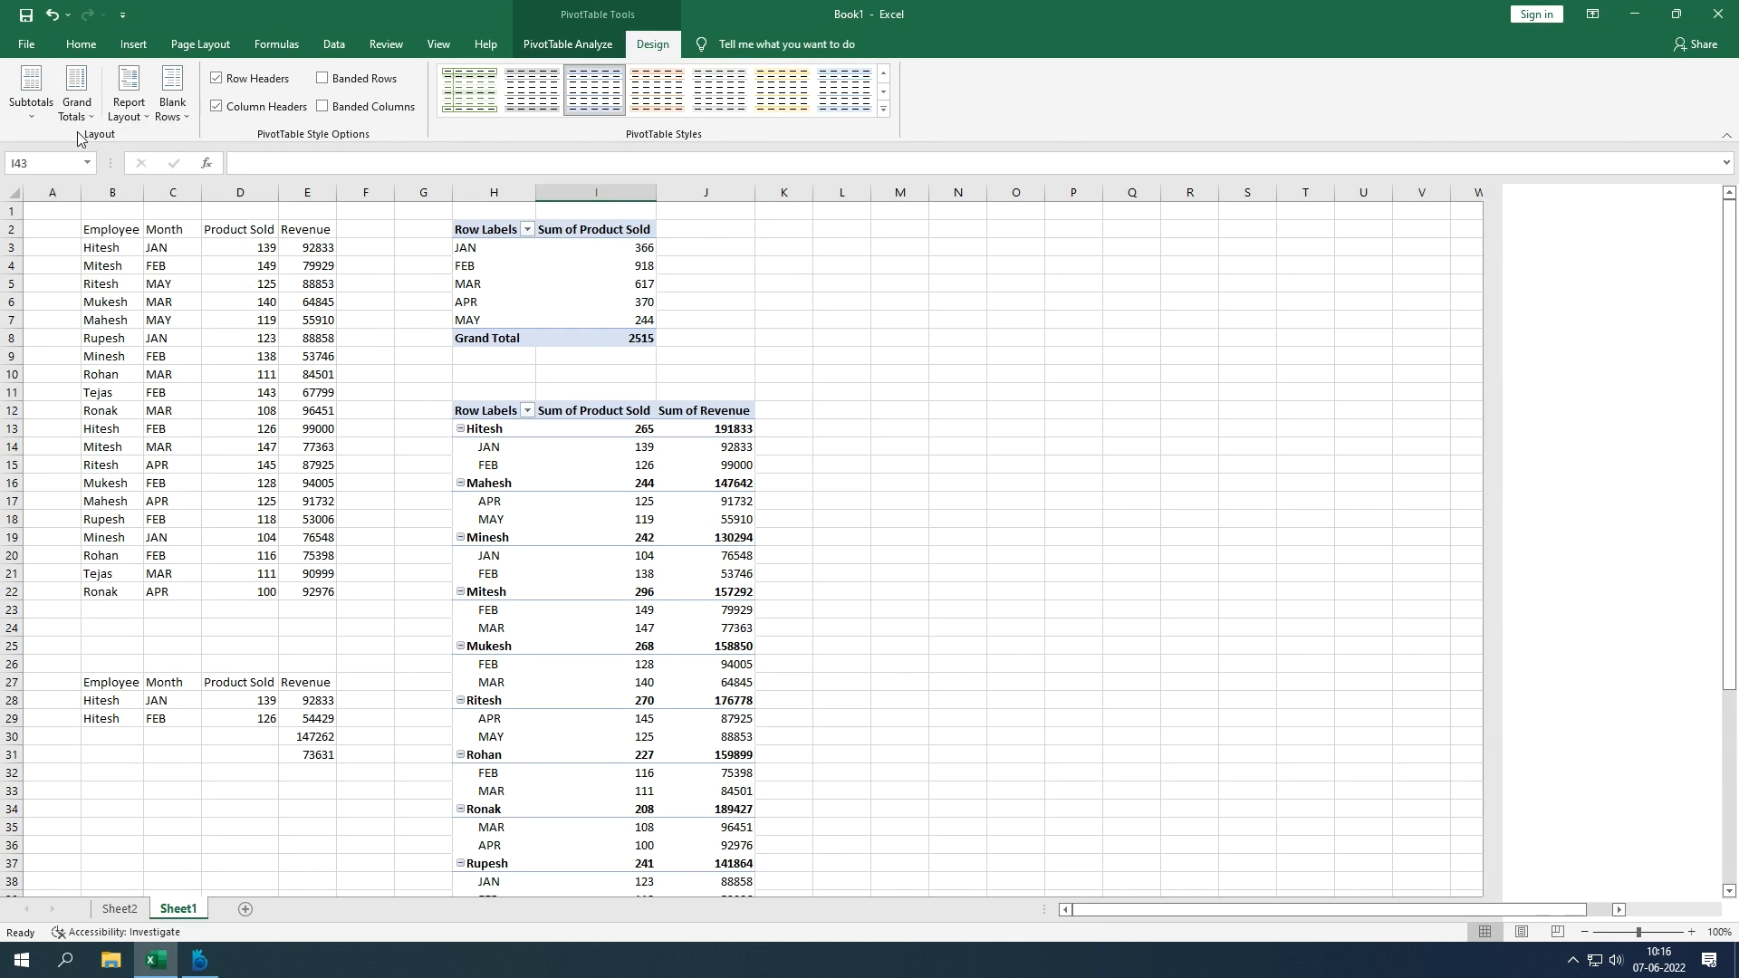
{"action": "scroll", "coordinate": [607, 371], "scroll_direction": "down", "scroll_amount": 4}
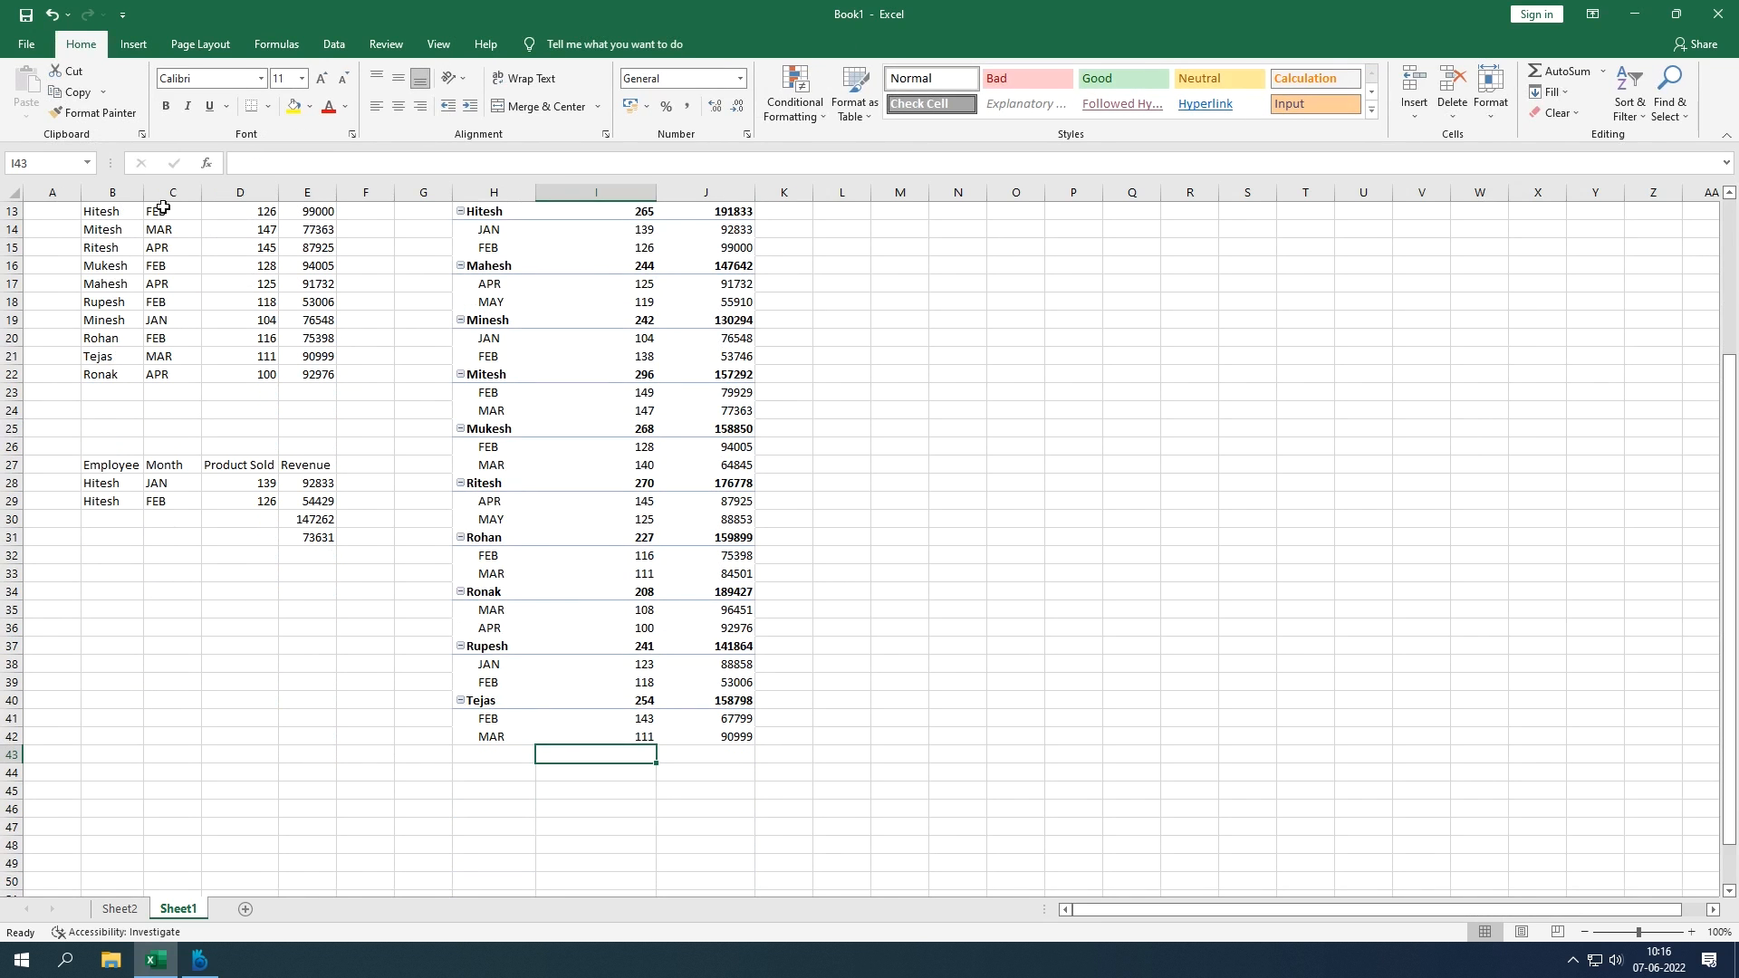
{"action": "left_click", "coordinate": [591, 374]}
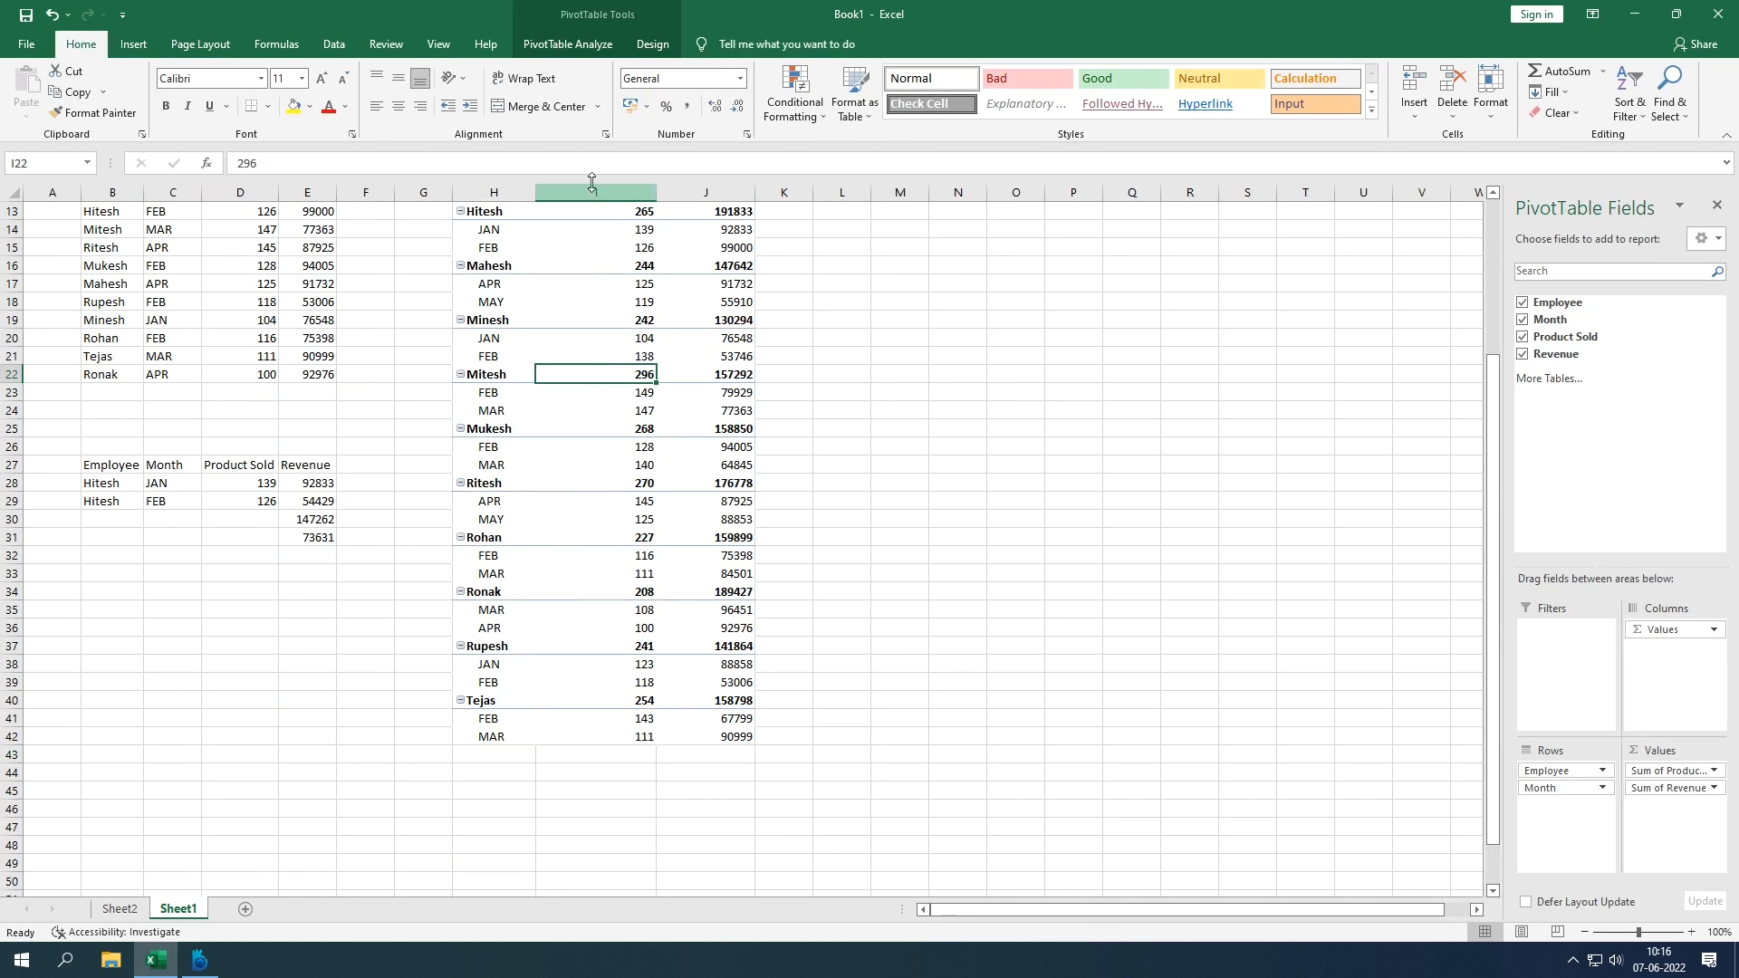
{"action": "left_click", "coordinate": [652, 43]}
{"action": "left_click", "coordinate": [77, 104]}
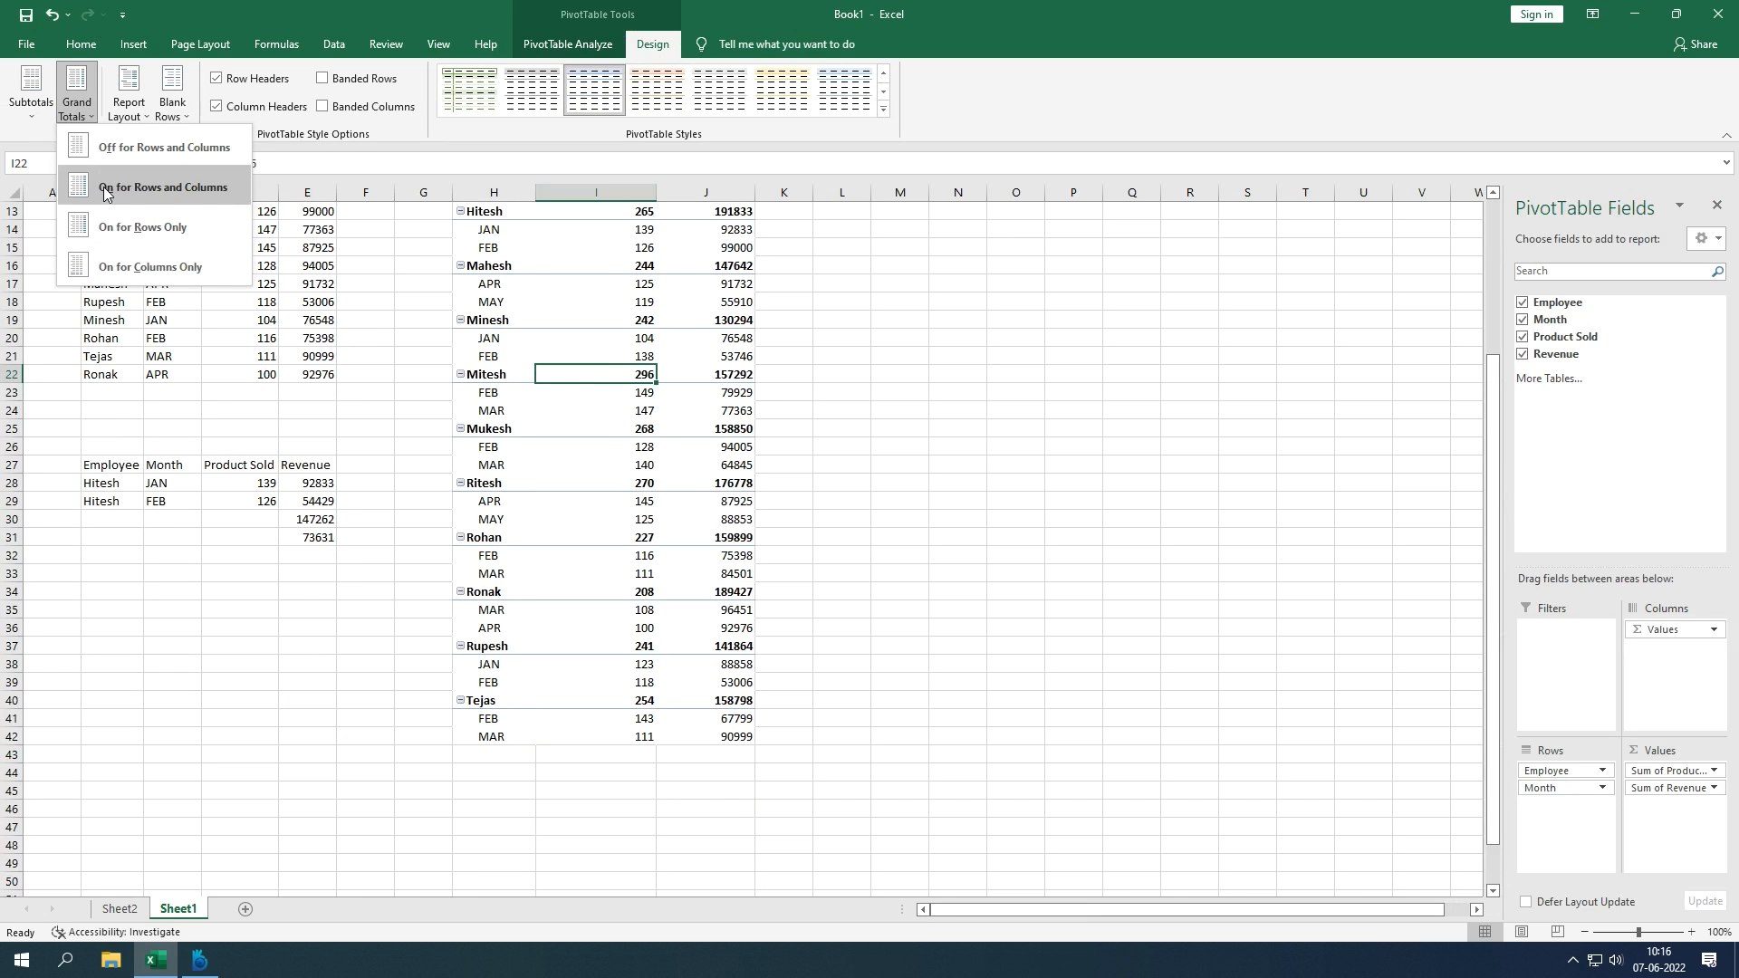
{"action": "left_click", "coordinate": [103, 187]}
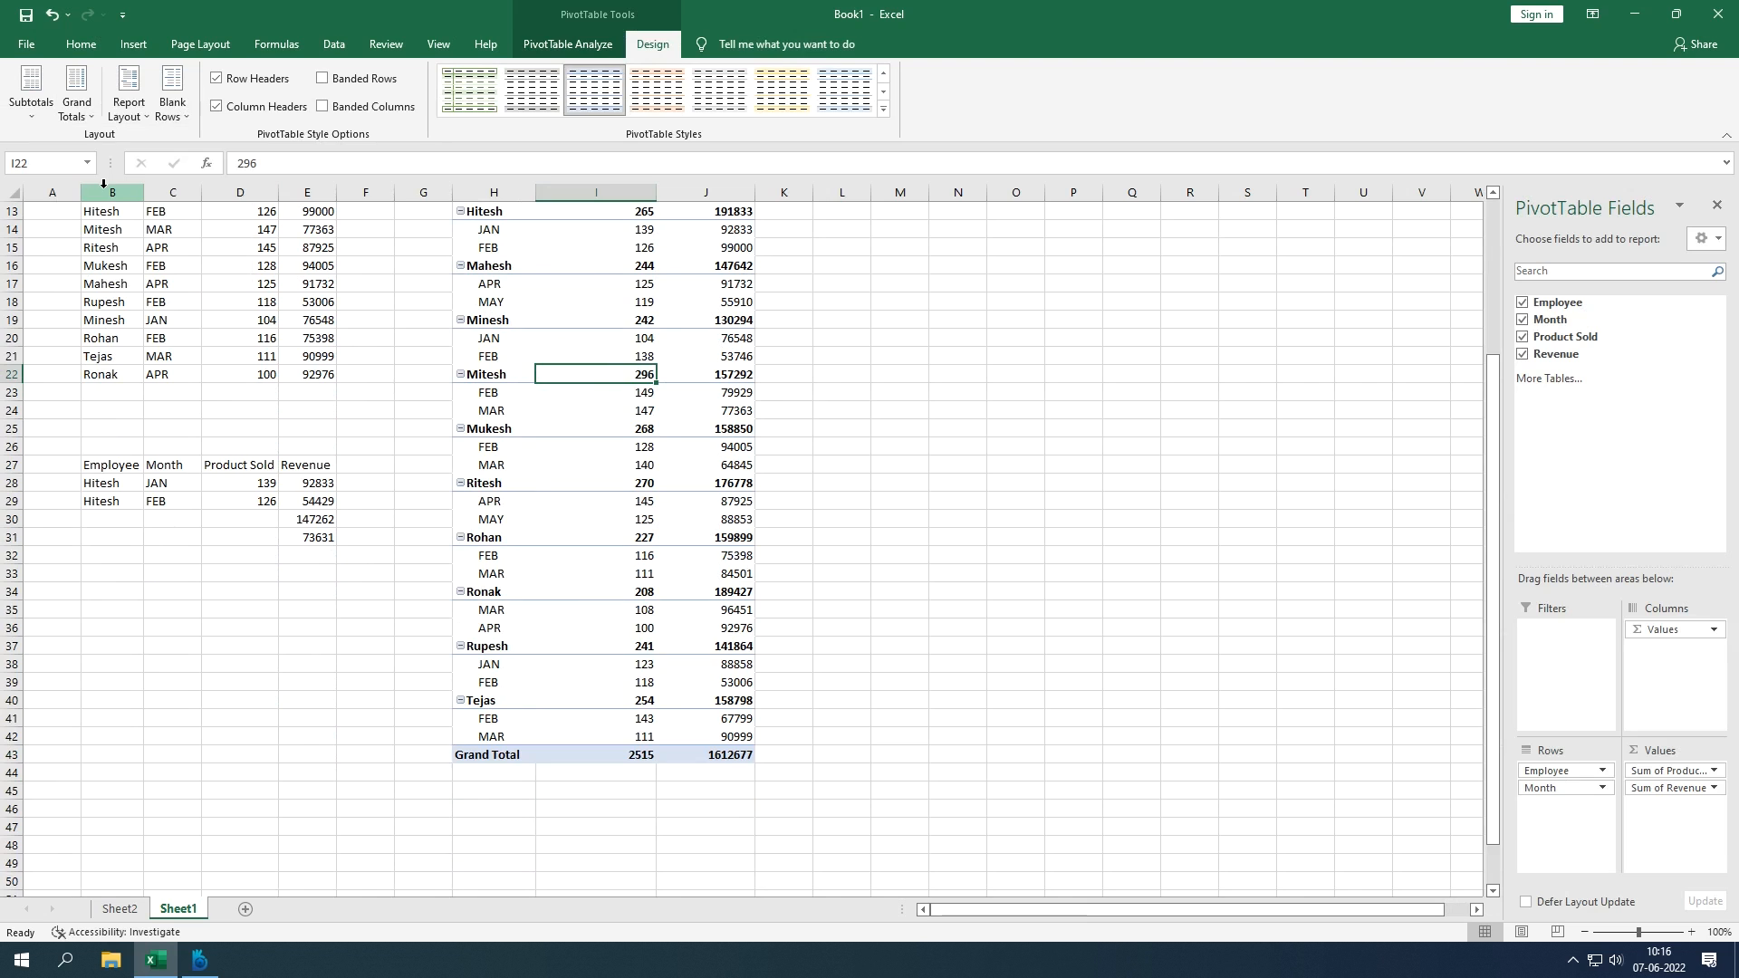
{"action": "left_click", "coordinate": [78, 105]}
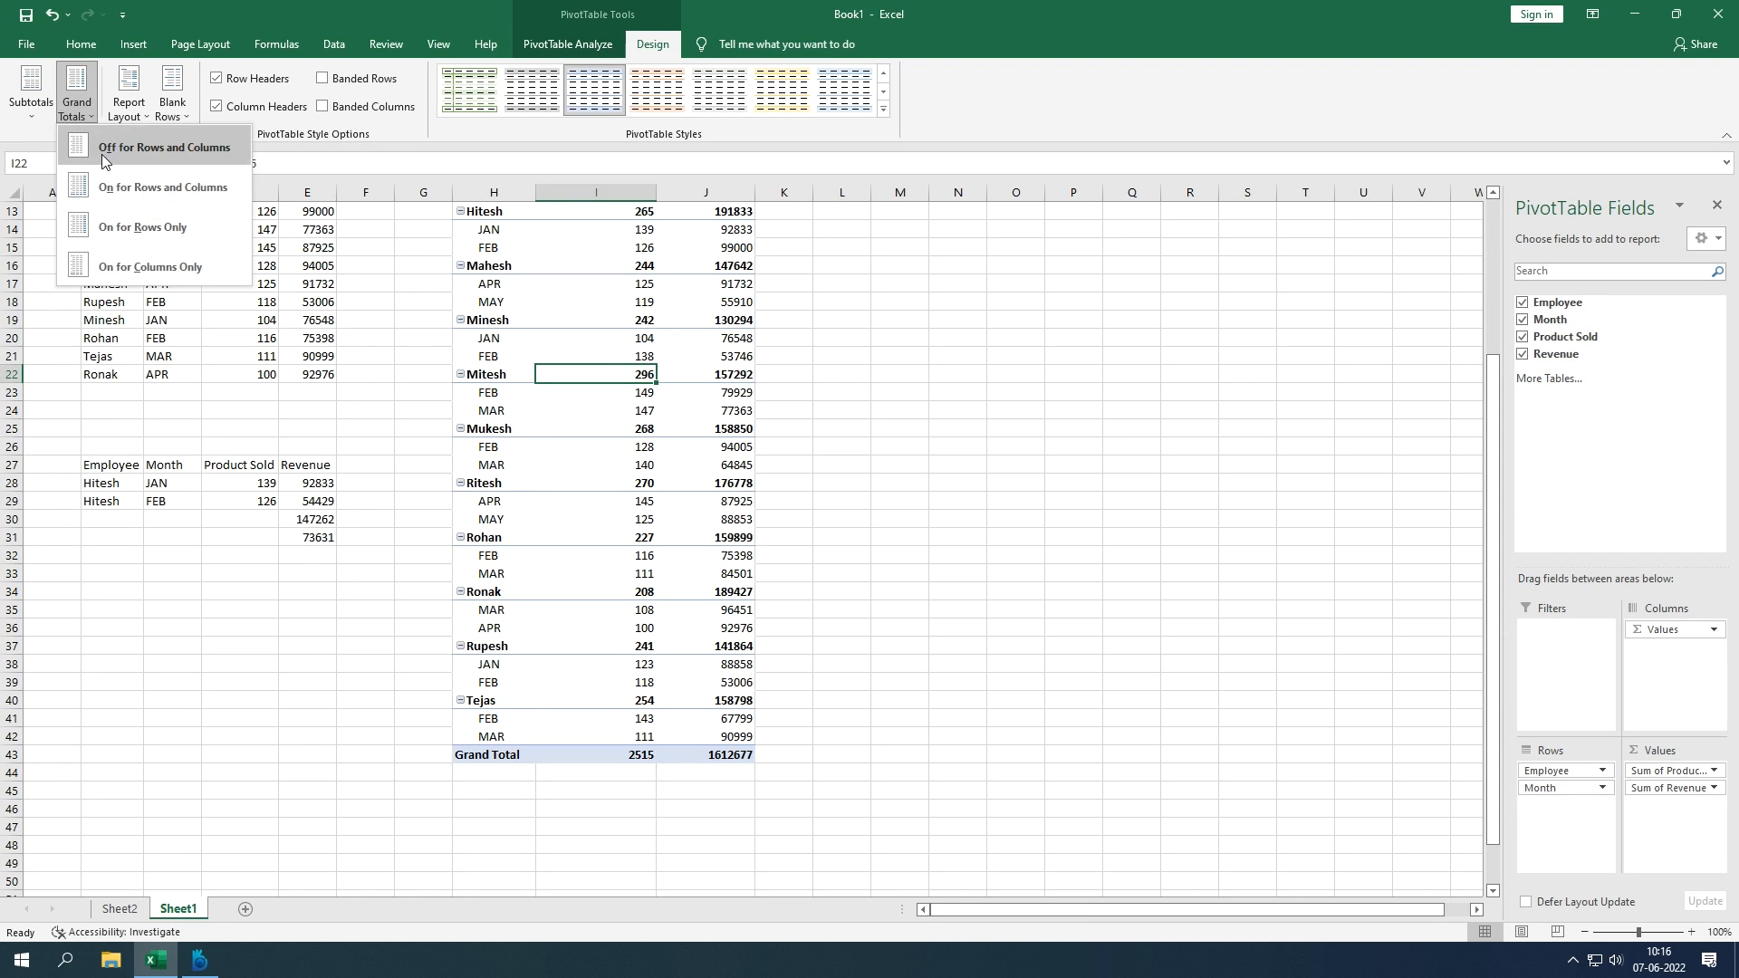
{"action": "left_click", "coordinate": [102, 154]}
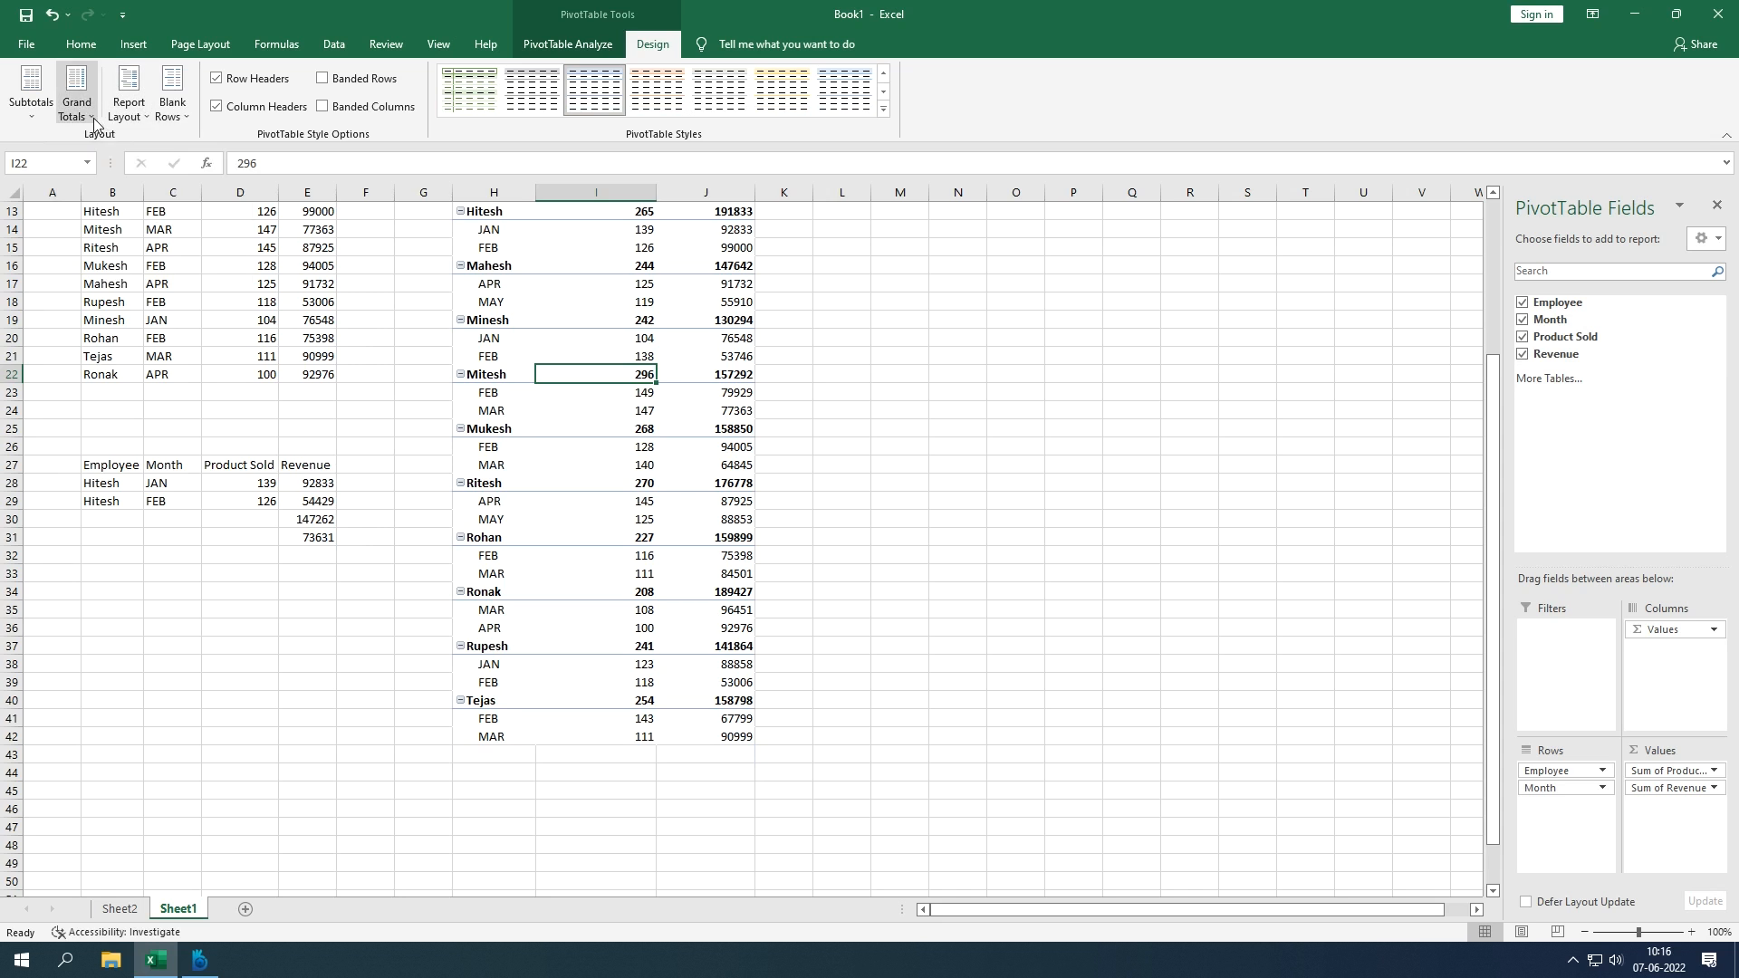
{"action": "left_click", "coordinate": [87, 116]}
{"action": "left_click", "coordinate": [133, 117]}
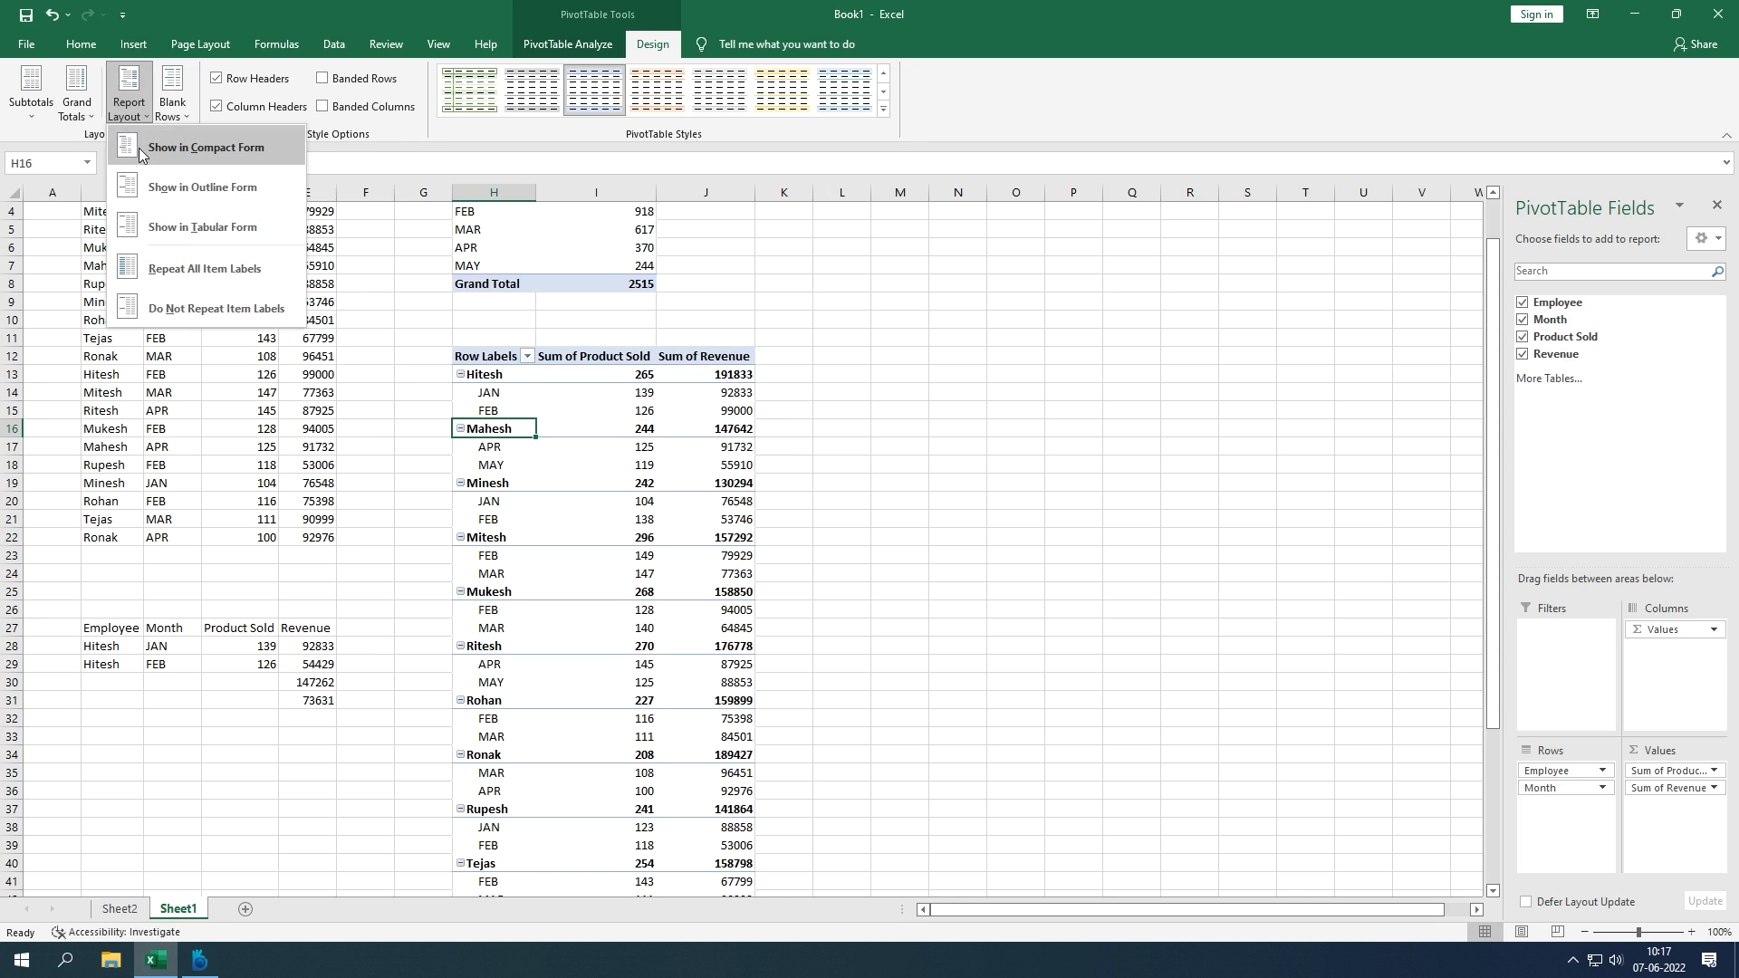
Step: Switch the pivot table's report layout to tabular form with separate columns
{"action": "left_click", "coordinate": [138, 148]}
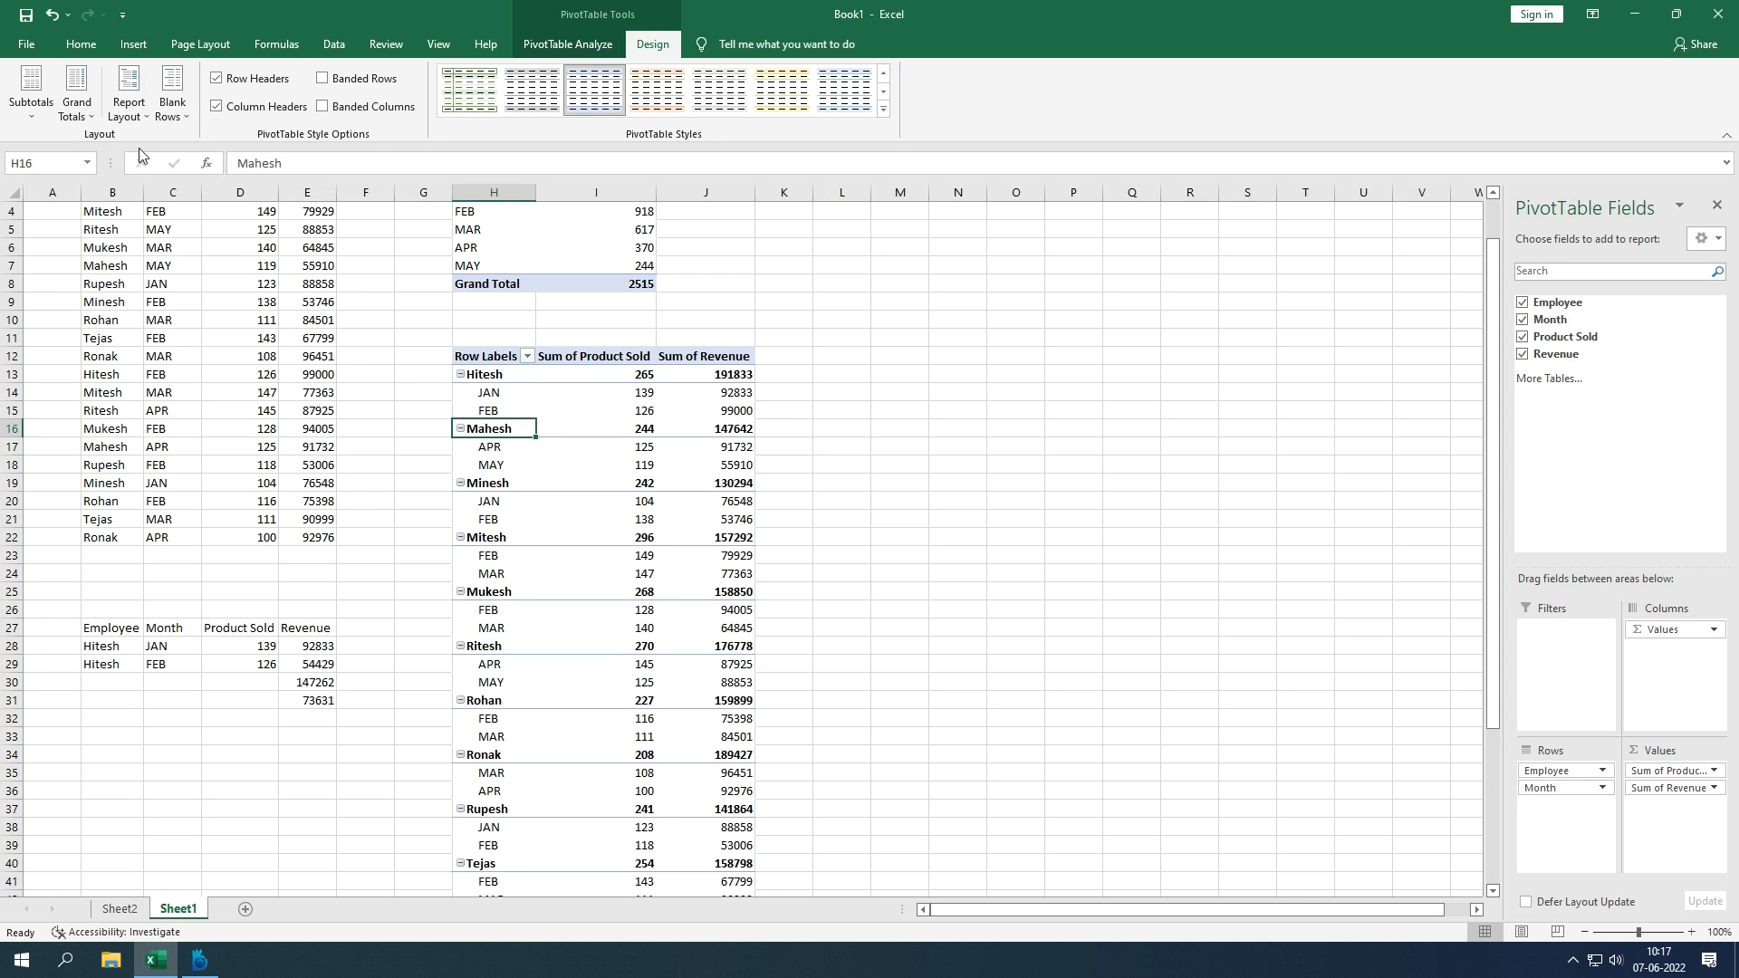
{"action": "left_click", "coordinate": [475, 374]}
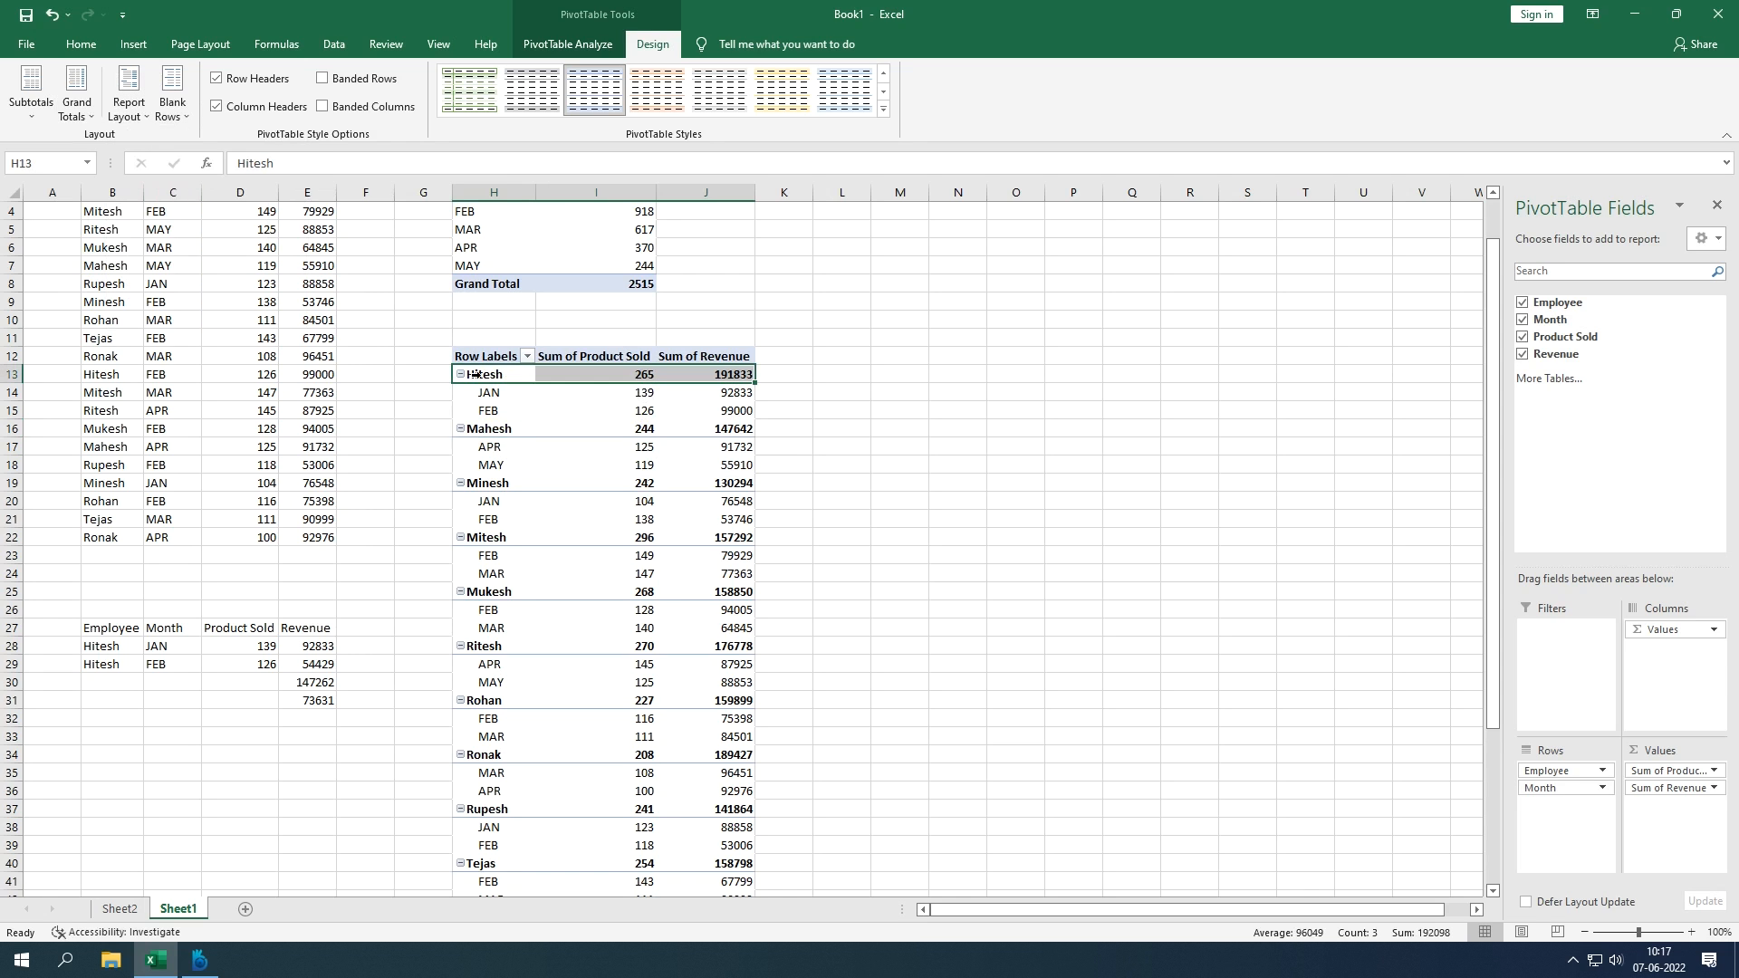
{"action": "left_click", "coordinate": [143, 116]}
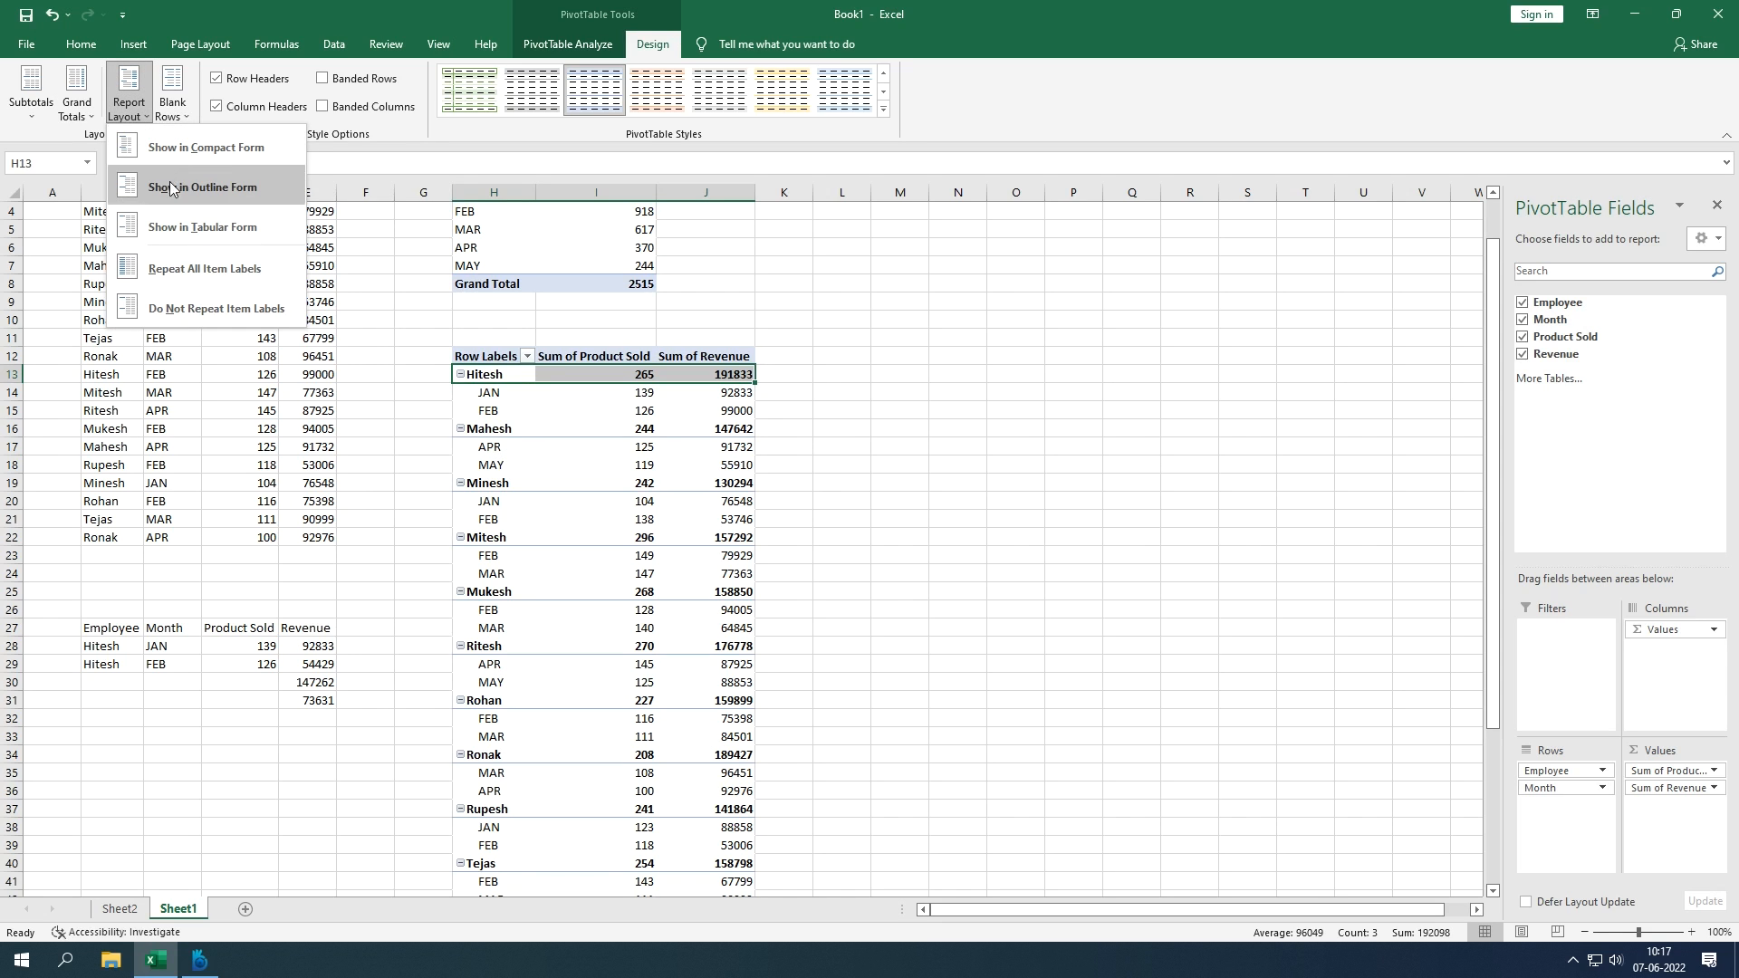
{"action": "left_click", "coordinate": [208, 226]}
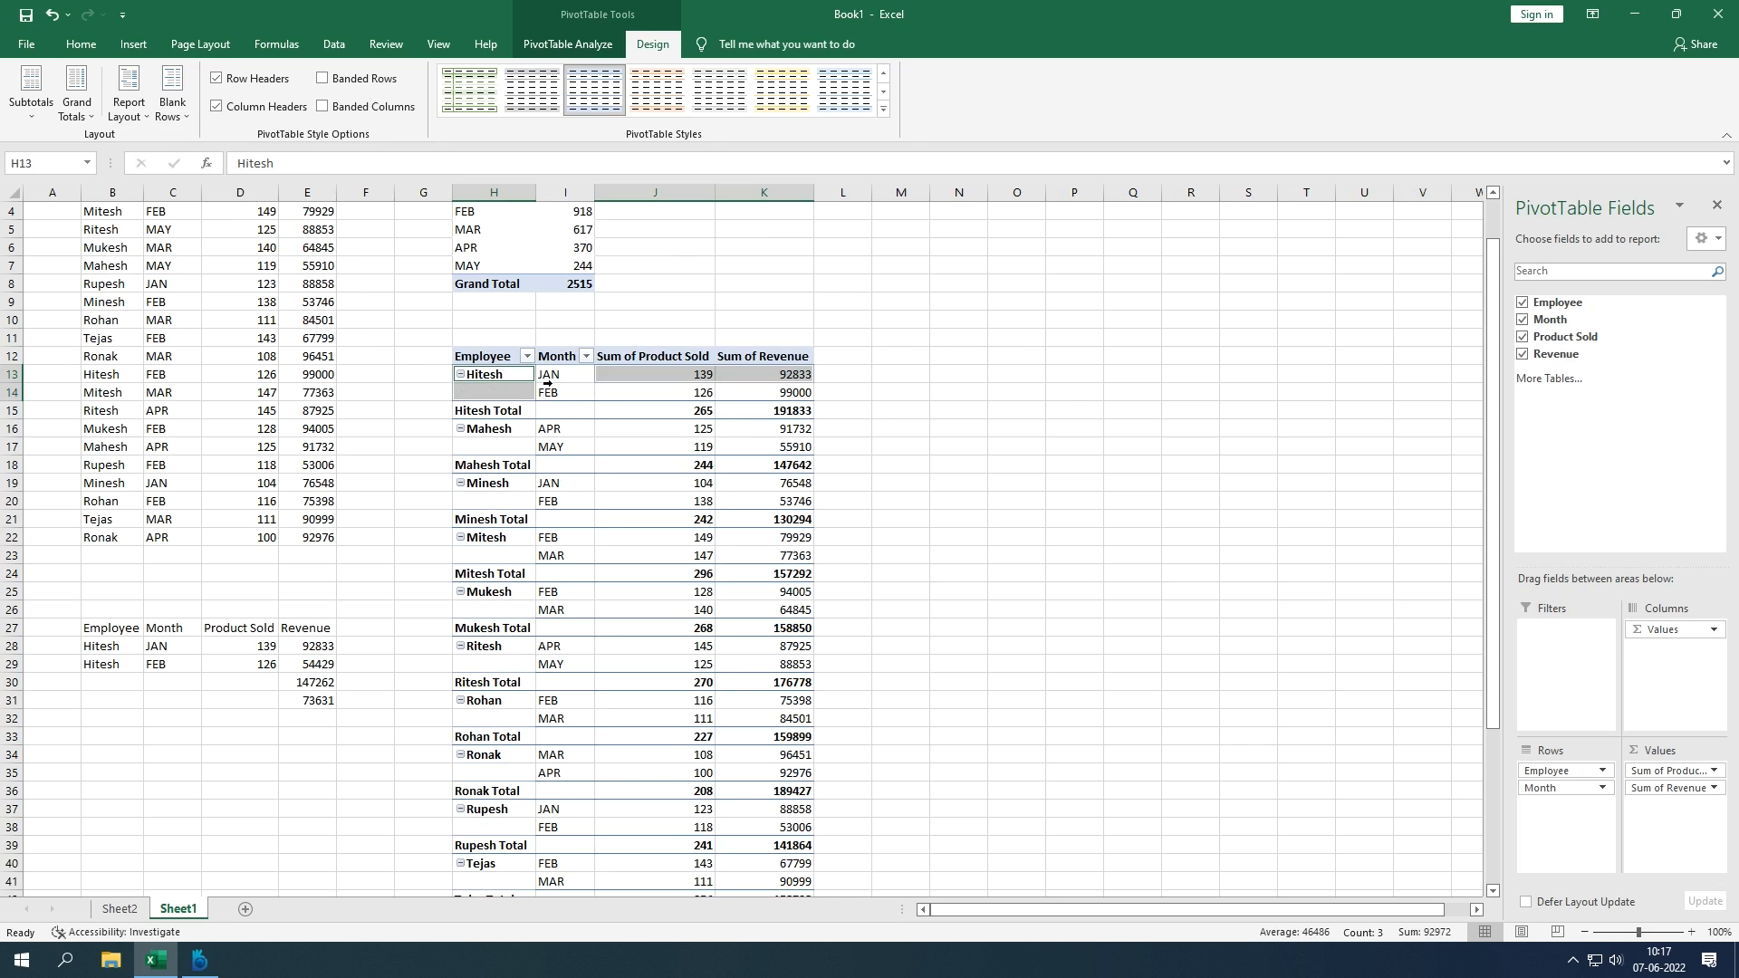
Step: Hide the per-employee subtotal rows, such as the Hitesh Total of 265
{"action": "left_click", "coordinate": [684, 404]}
{"action": "left_click_drag", "start_coordinate": [509, 414], "coordinate": [735, 410]}
{"action": "mouse_move", "coordinate": [604, 482]}
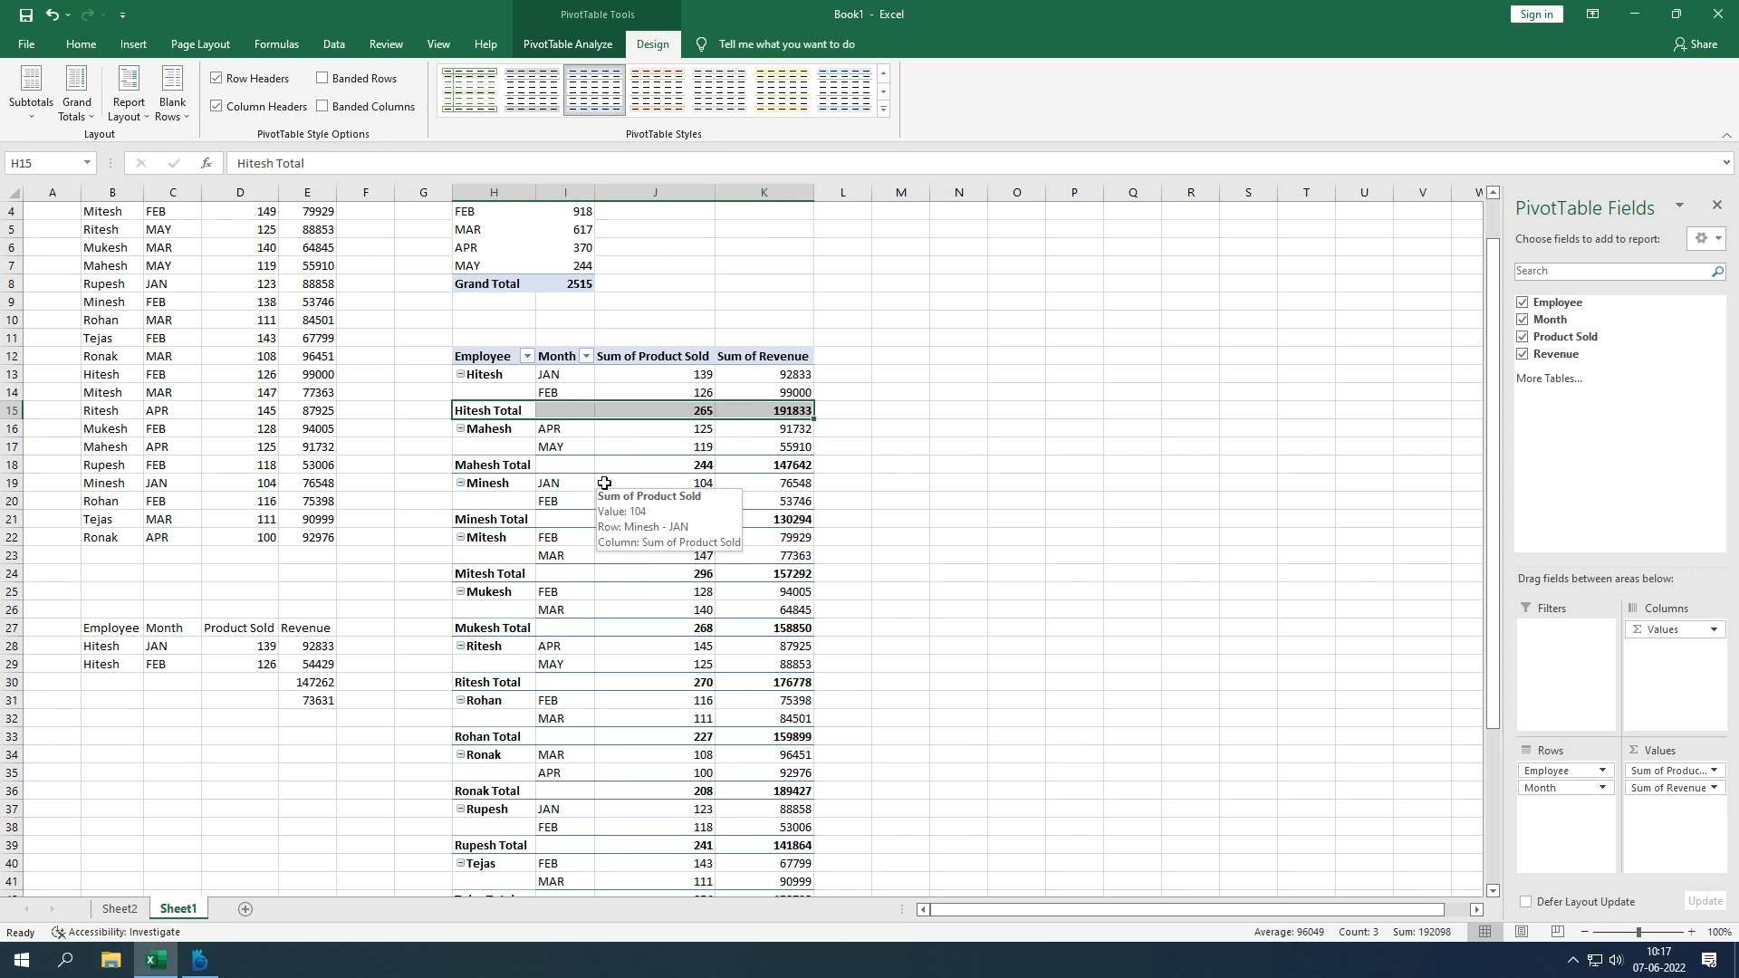
{"action": "left_click", "coordinate": [504, 393]}
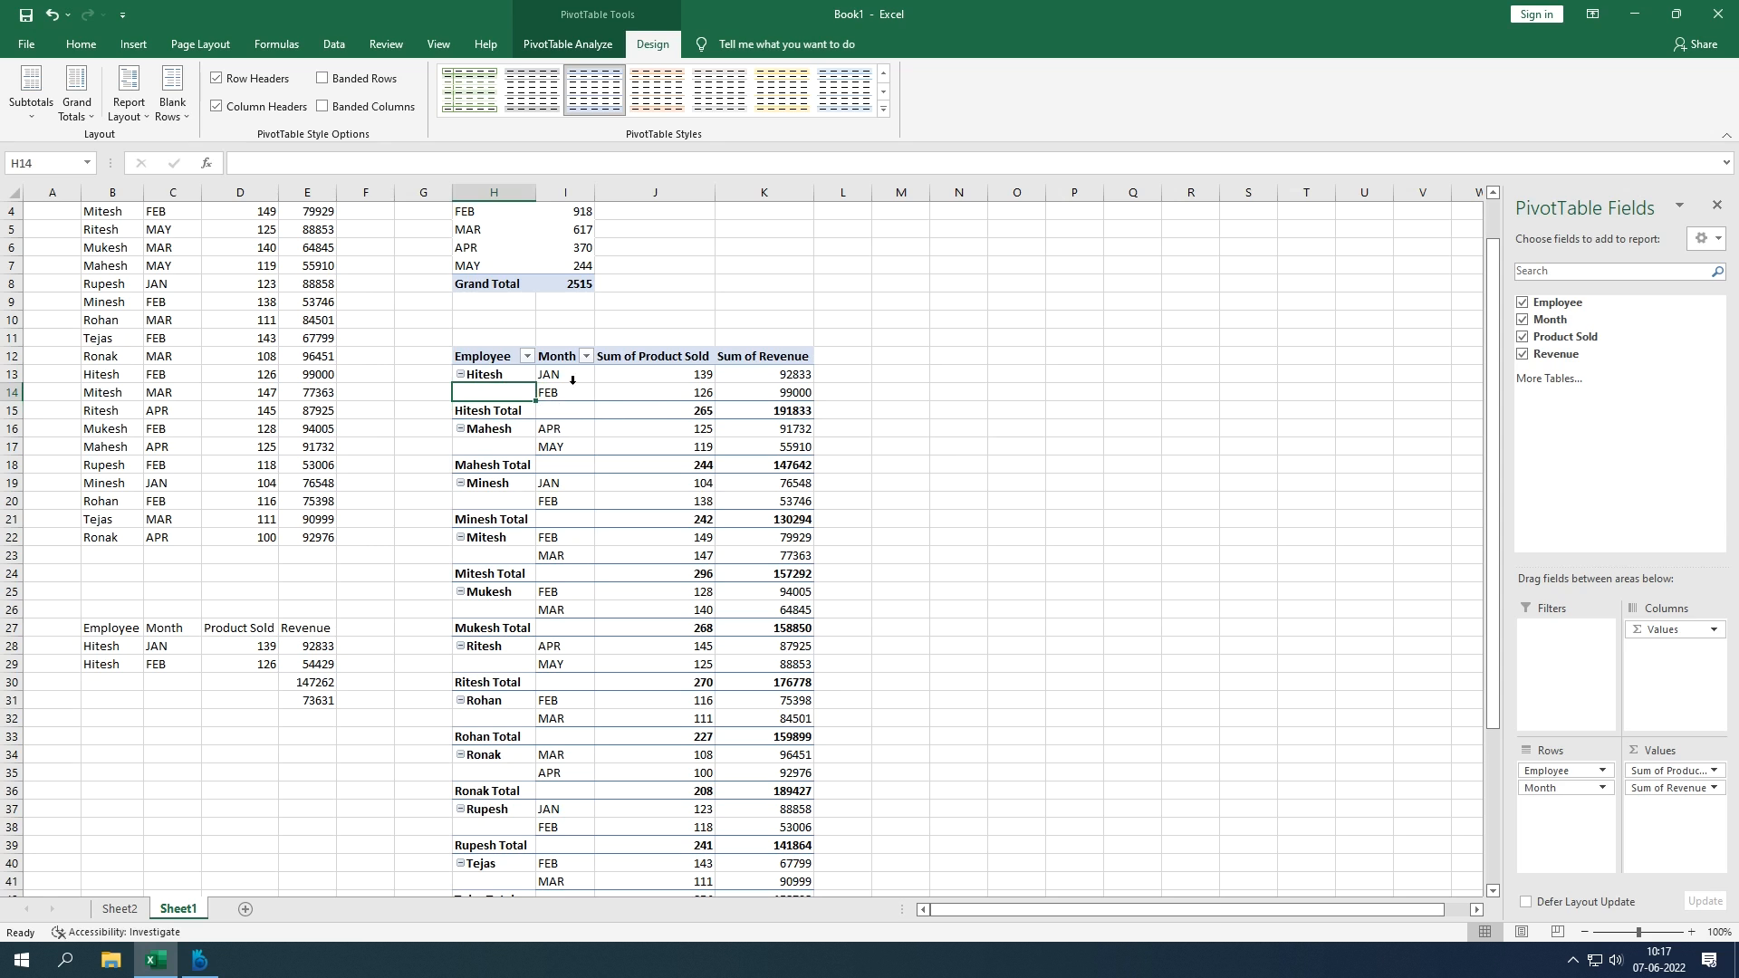
{"action": "left_click", "coordinate": [496, 375]}
{"action": "left_click", "coordinate": [507, 393]}
{"action": "left_click", "coordinate": [467, 392]}
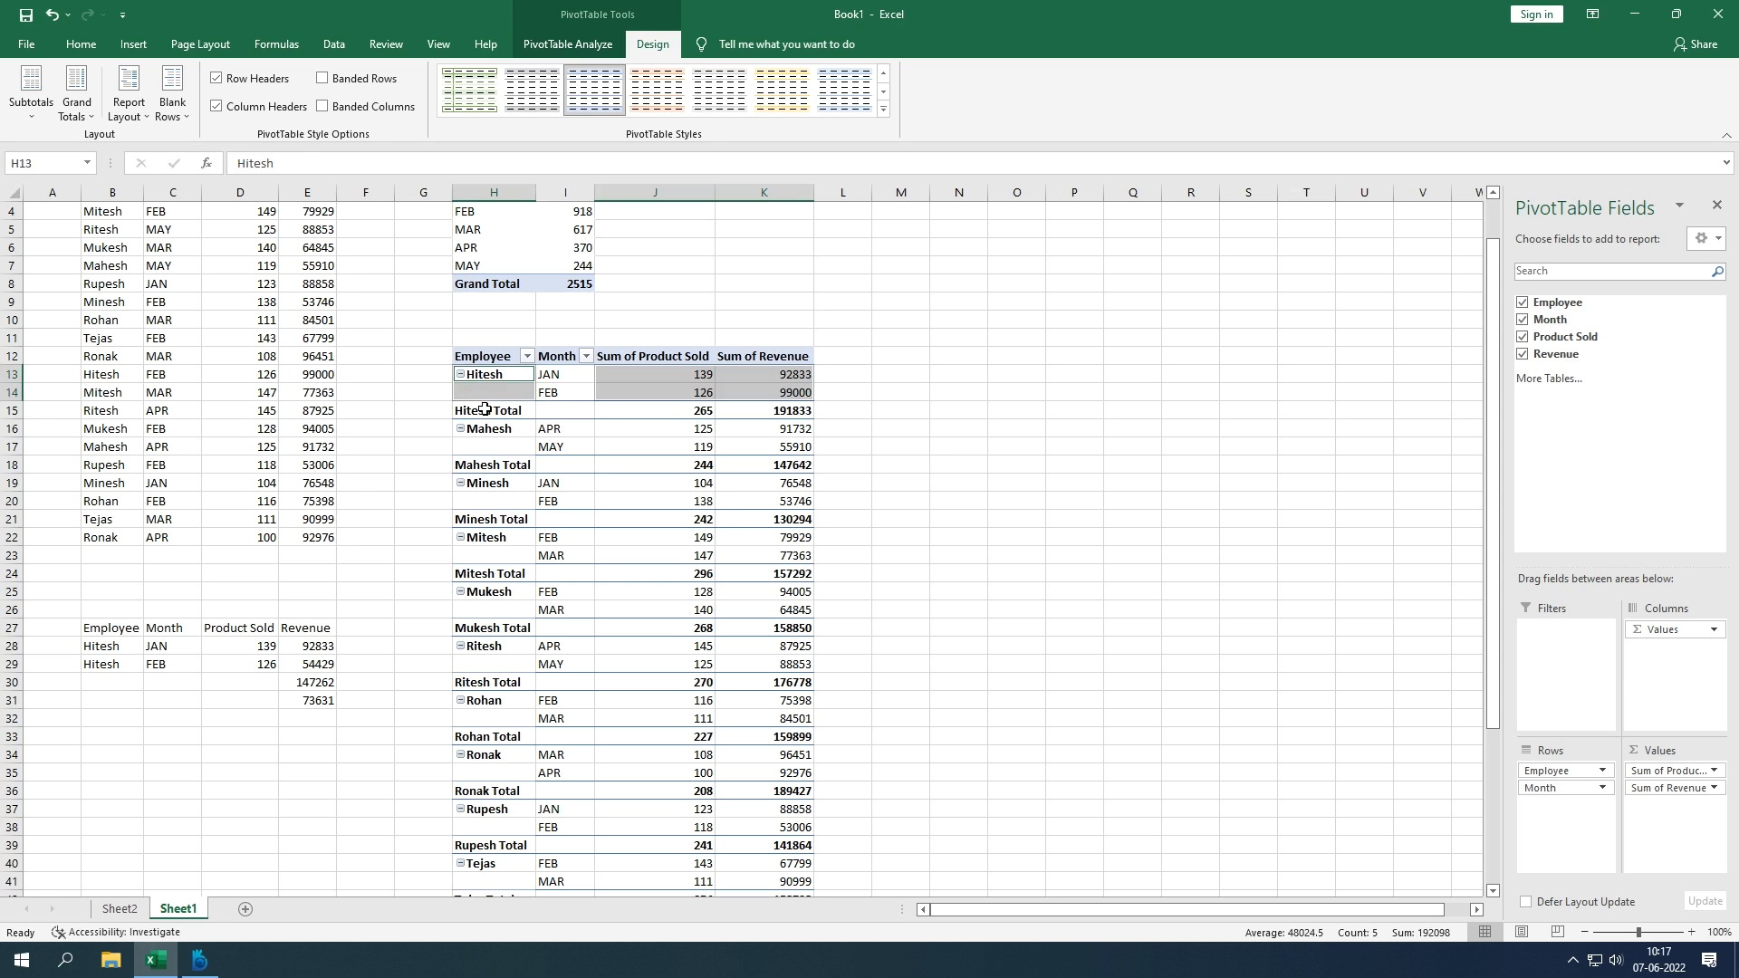
{"action": "left_click", "coordinate": [484, 409]}
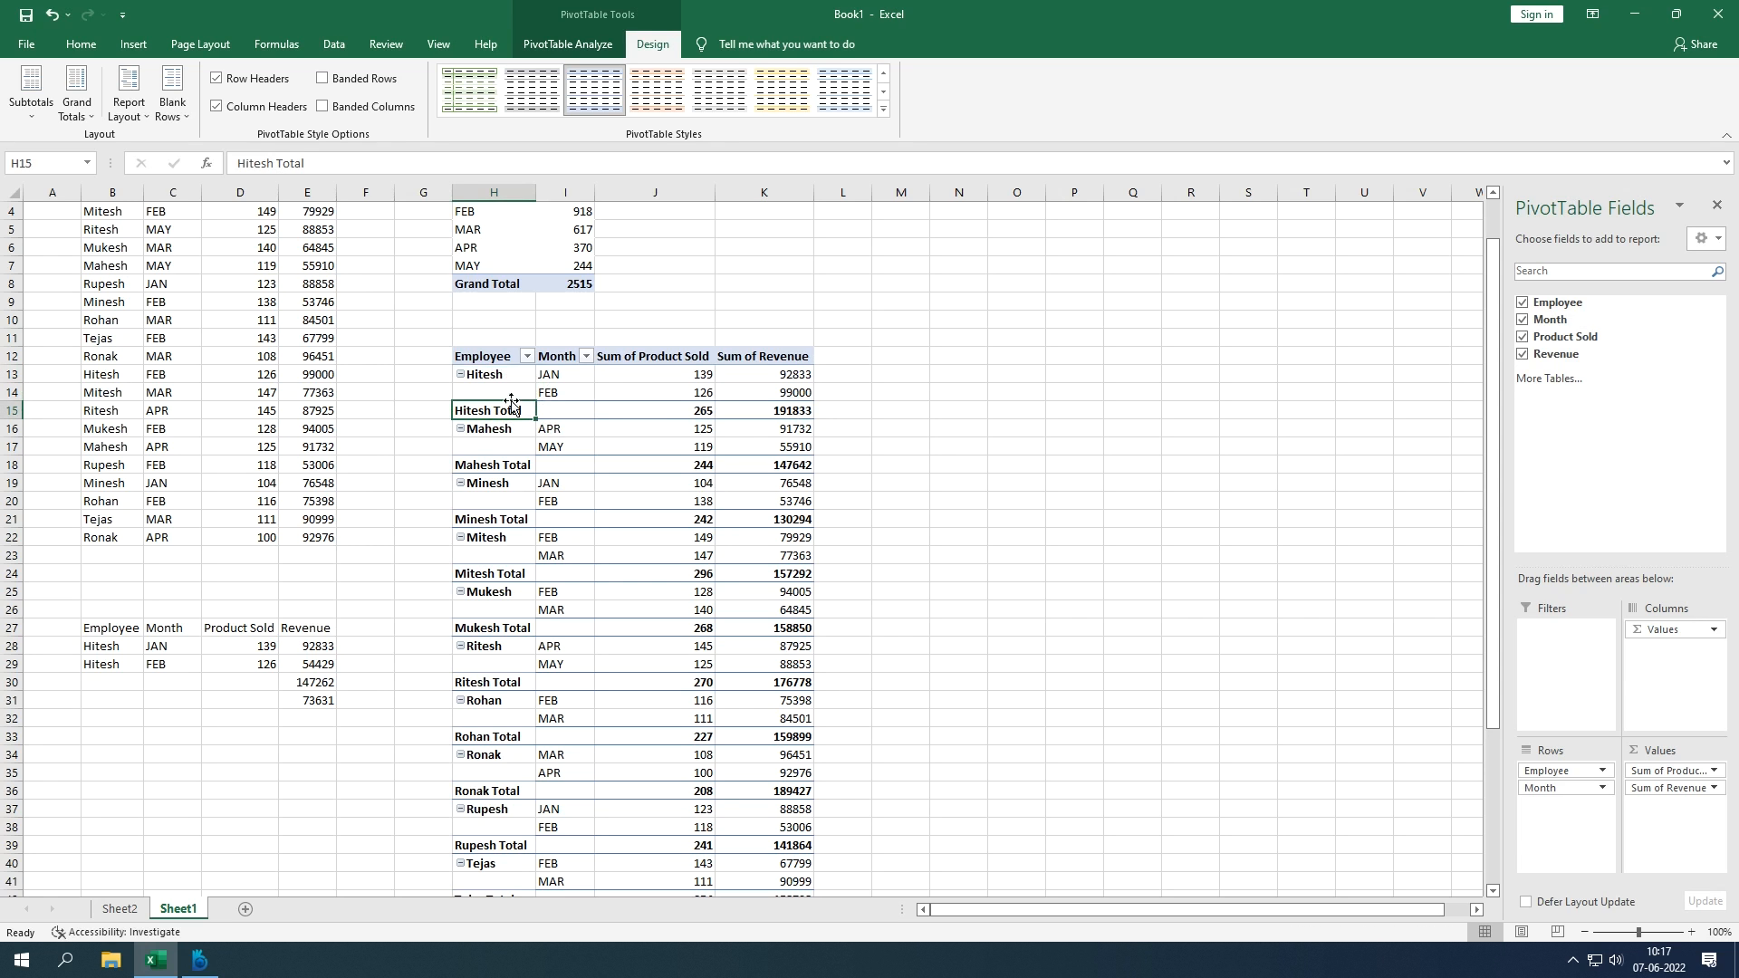
{"action": "left_click", "coordinate": [43, 116]}
{"action": "left_click", "coordinate": [65, 148]}
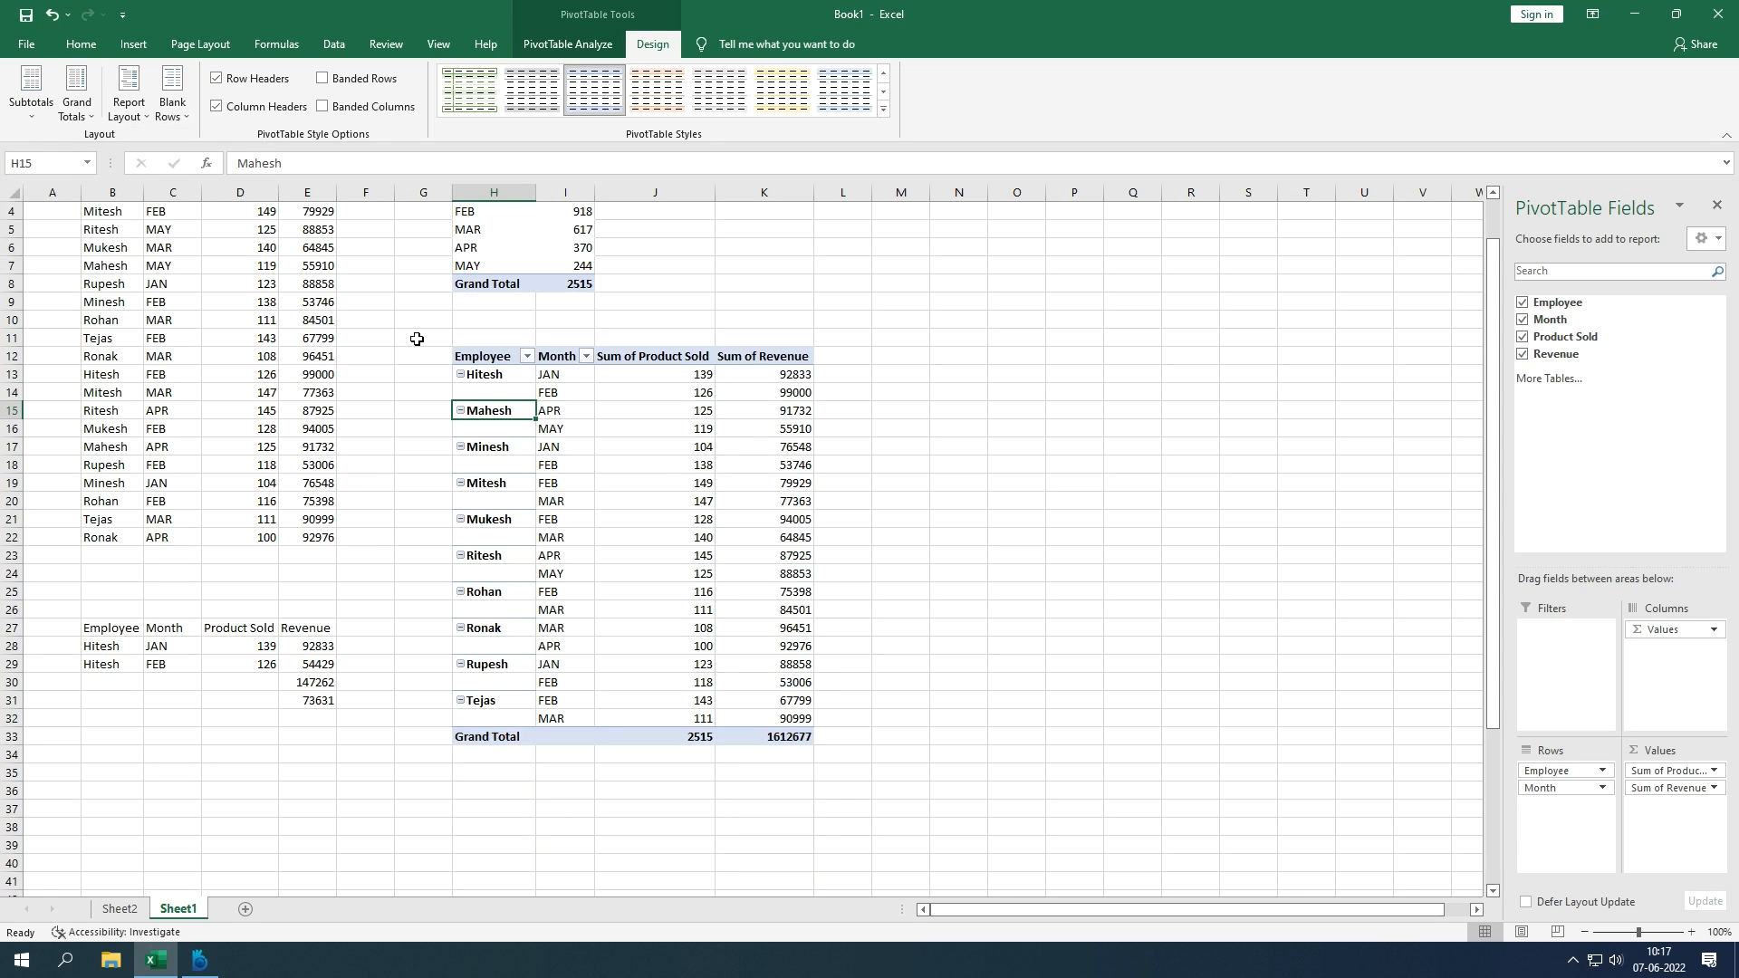
Step: Repeat the employee name on every month row of the pivot
{"action": "left_click_drag", "start_coordinate": [488, 392], "coordinate": [503, 699]}
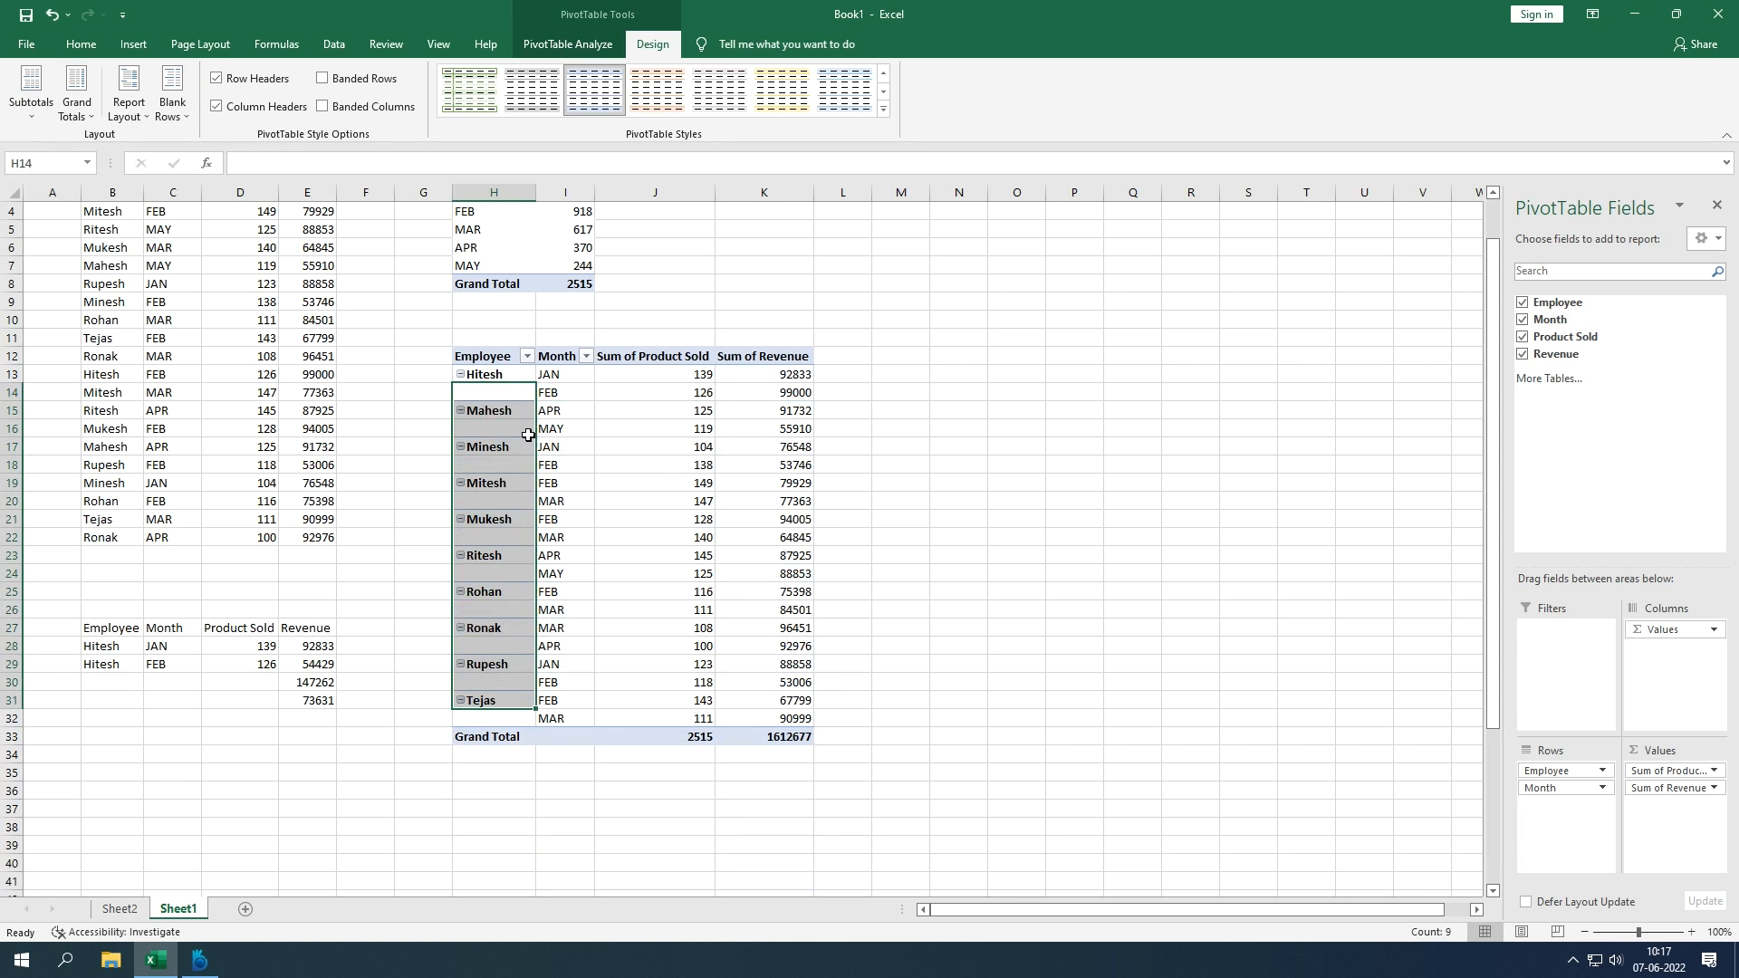
{"action": "left_click", "coordinate": [560, 393]}
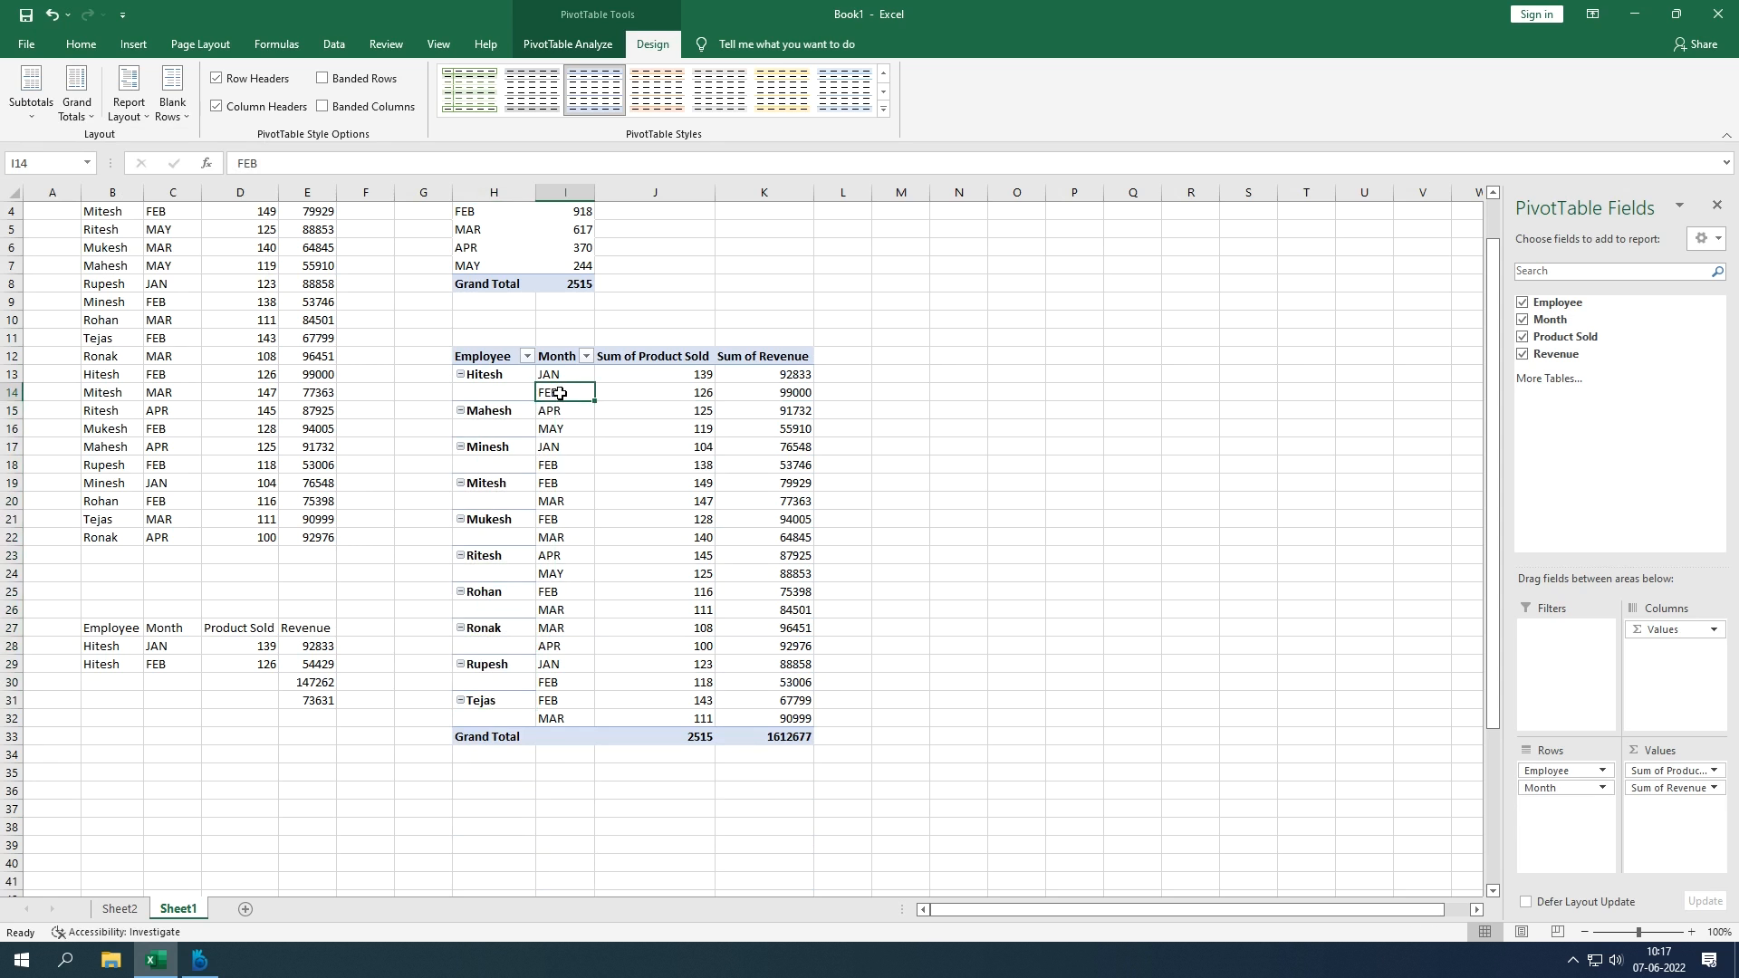
{"action": "left_click", "coordinate": [133, 127]}
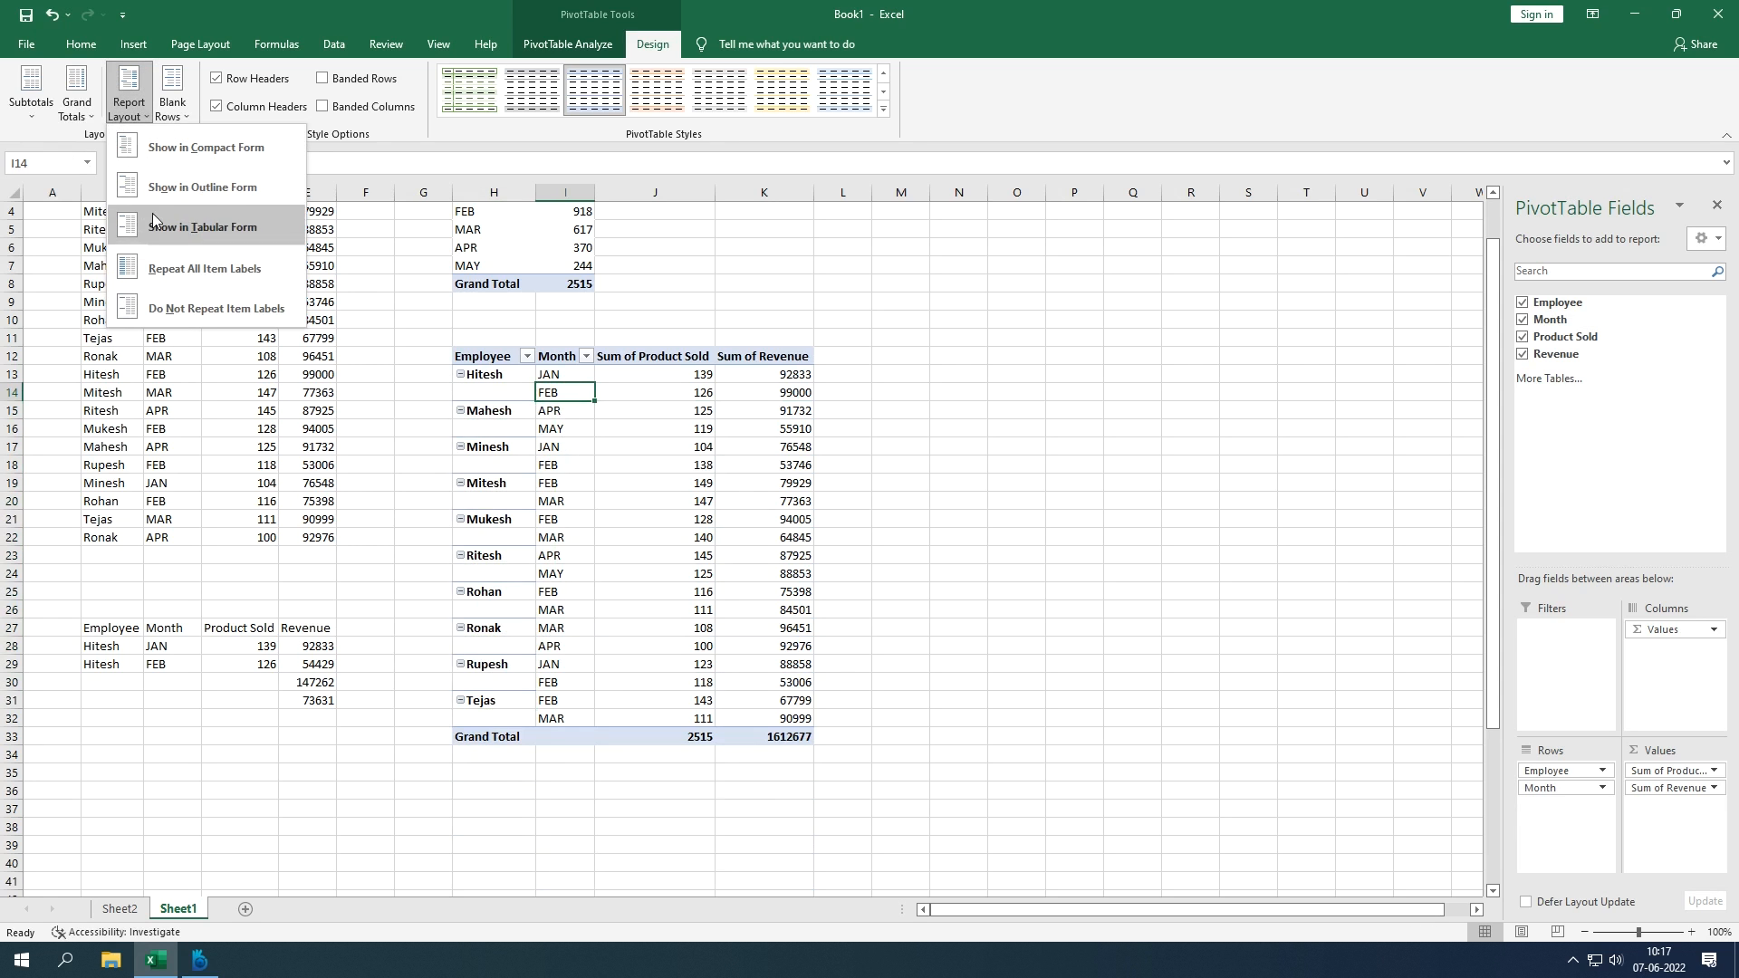
{"action": "left_click", "coordinate": [159, 269]}
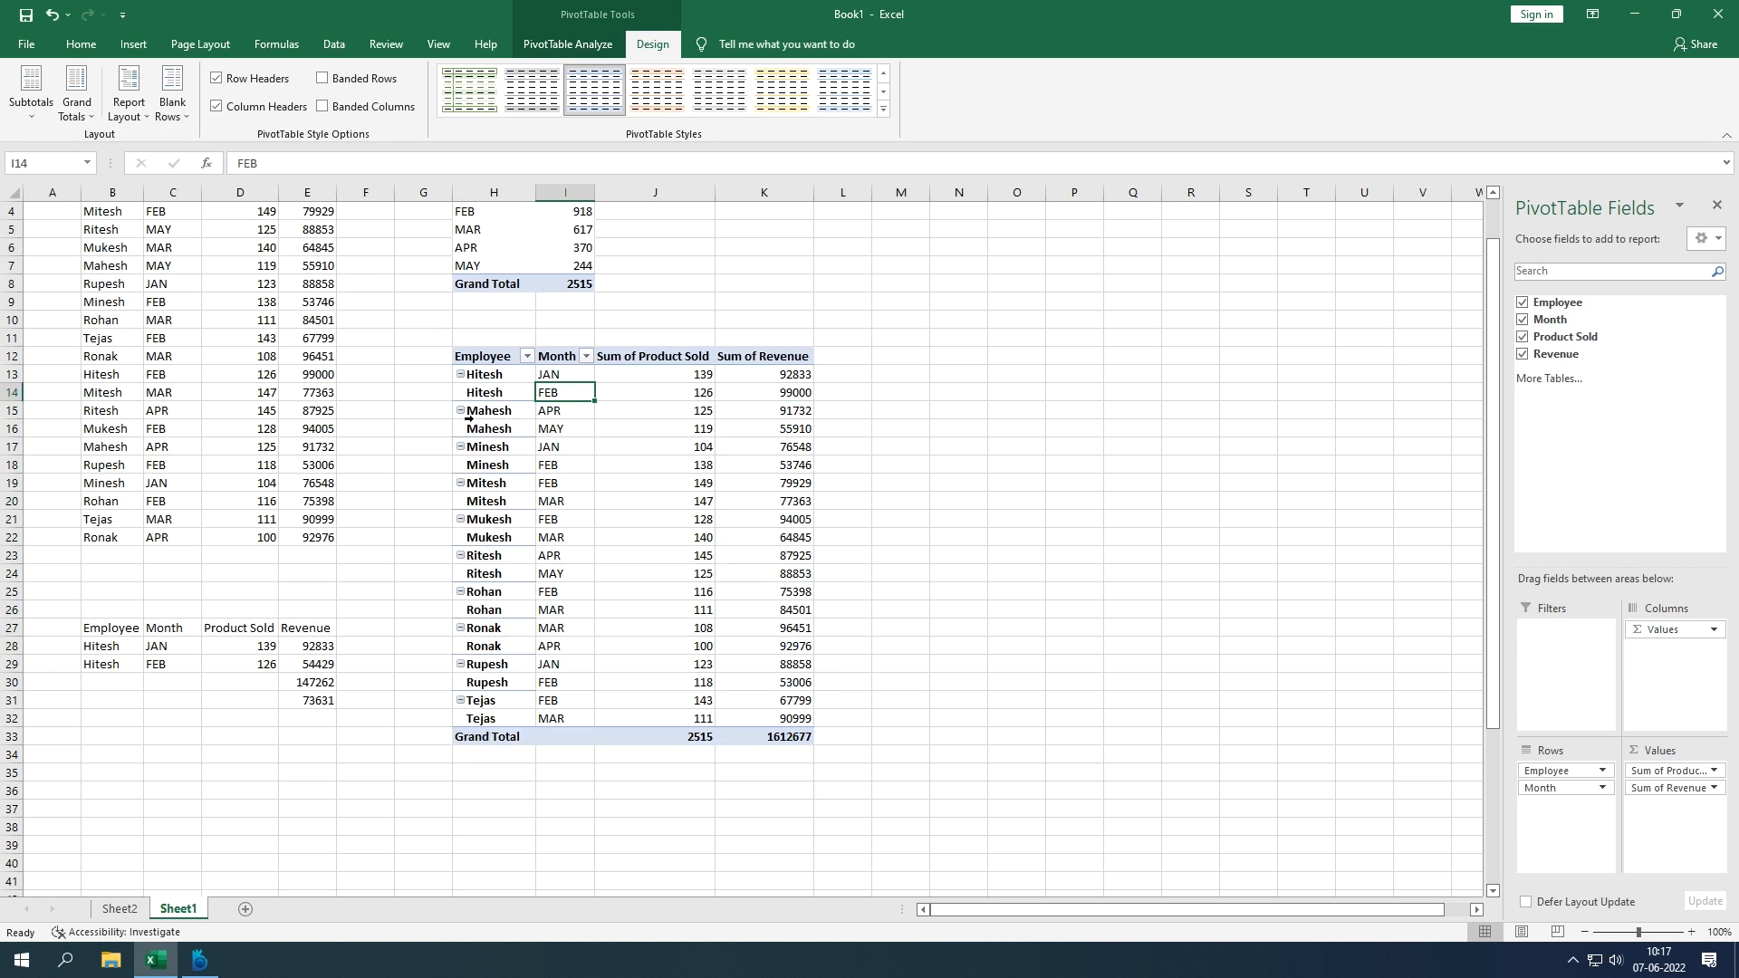
{"action": "left_click_drag", "start_coordinate": [490, 377], "coordinate": [774, 398]}
{"action": "left_click", "coordinate": [883, 423]}
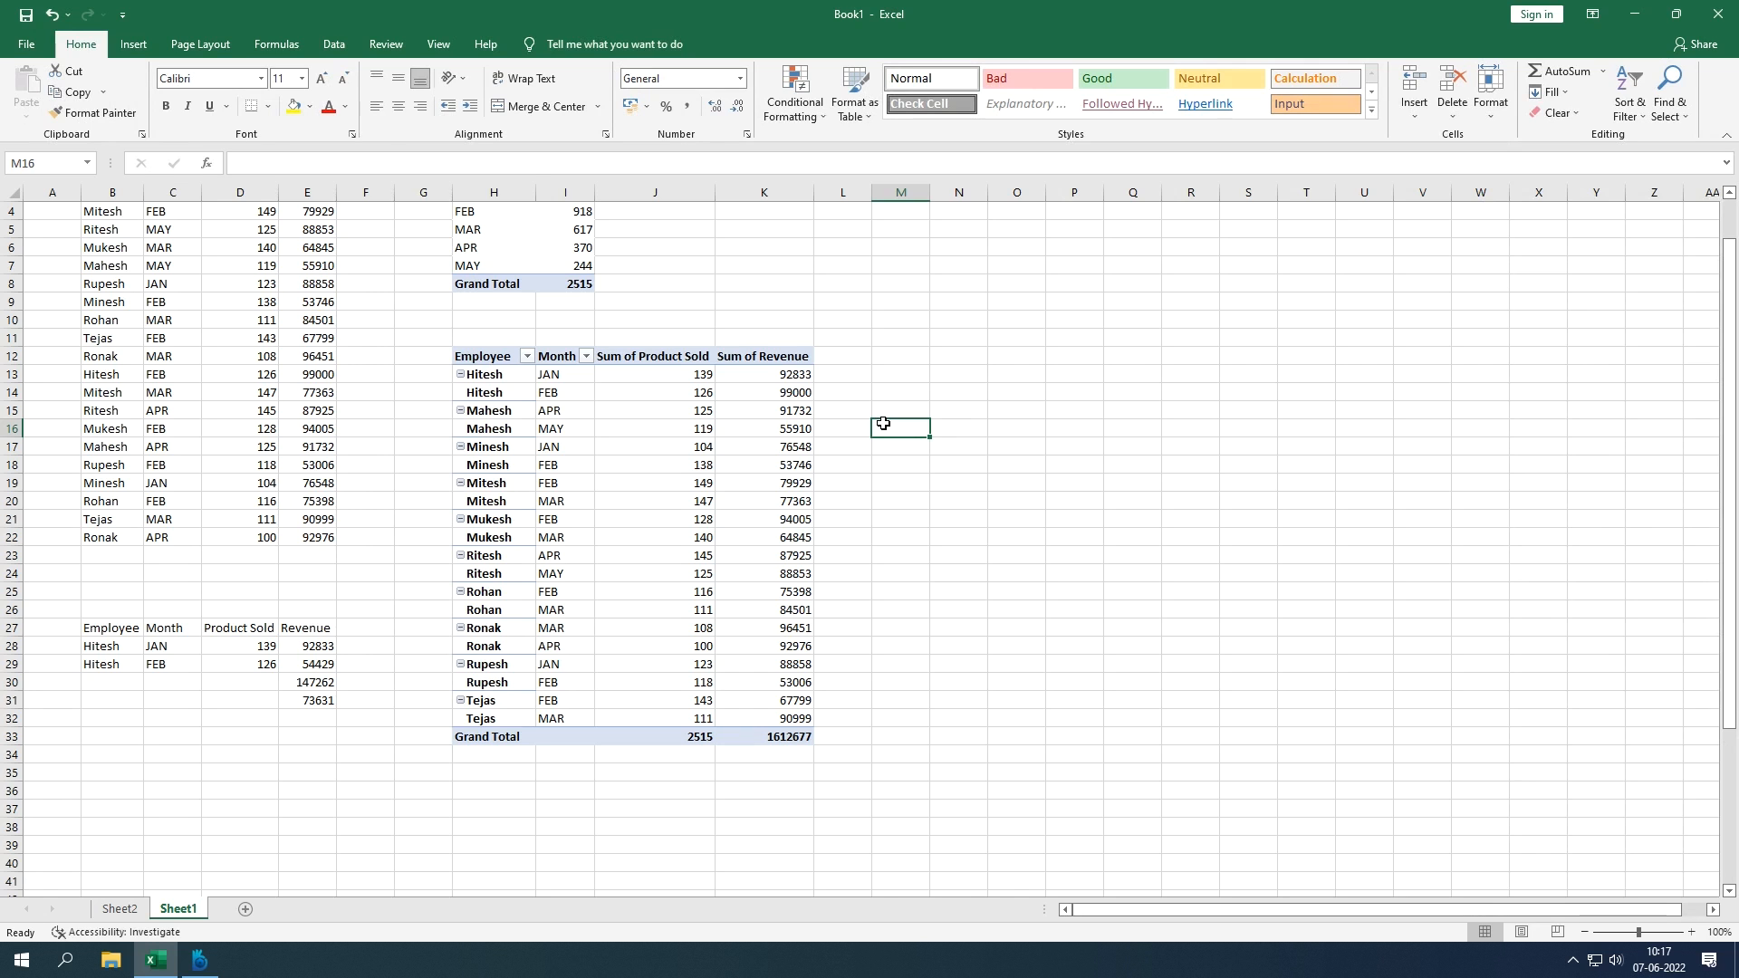
{"action": "left_click", "coordinate": [726, 443]}
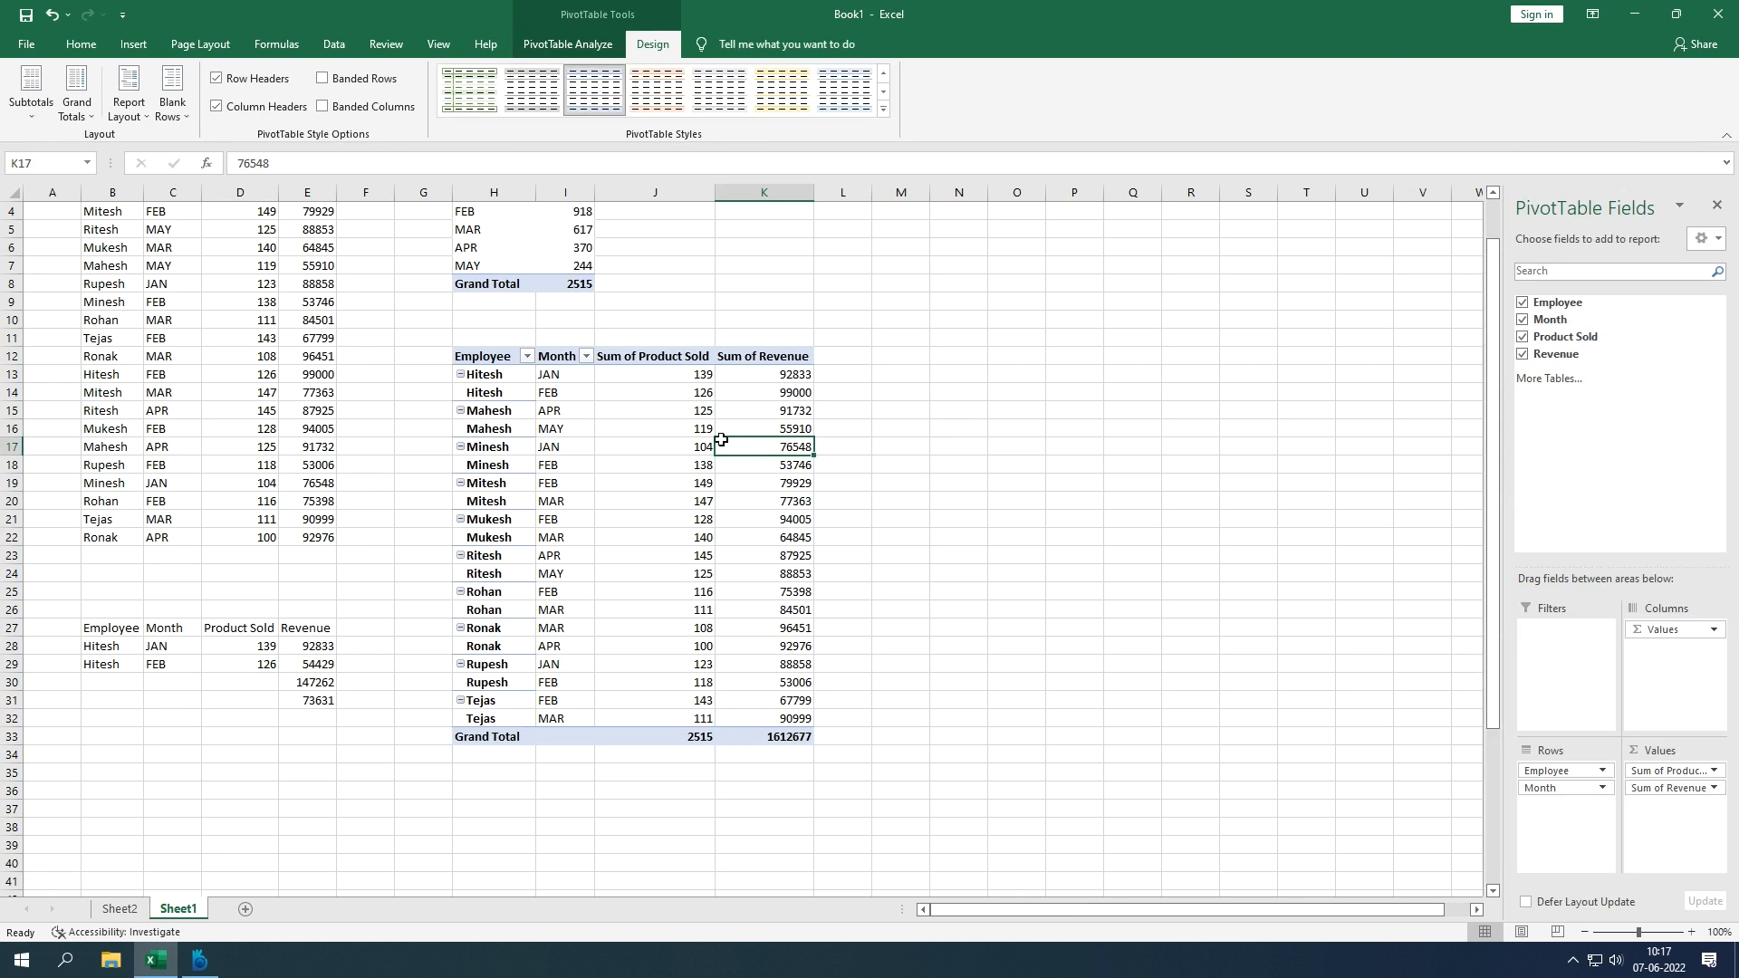
Step: Insert a blank line after each employee group and turn off bold Row Headers
{"action": "left_click", "coordinate": [142, 114]}
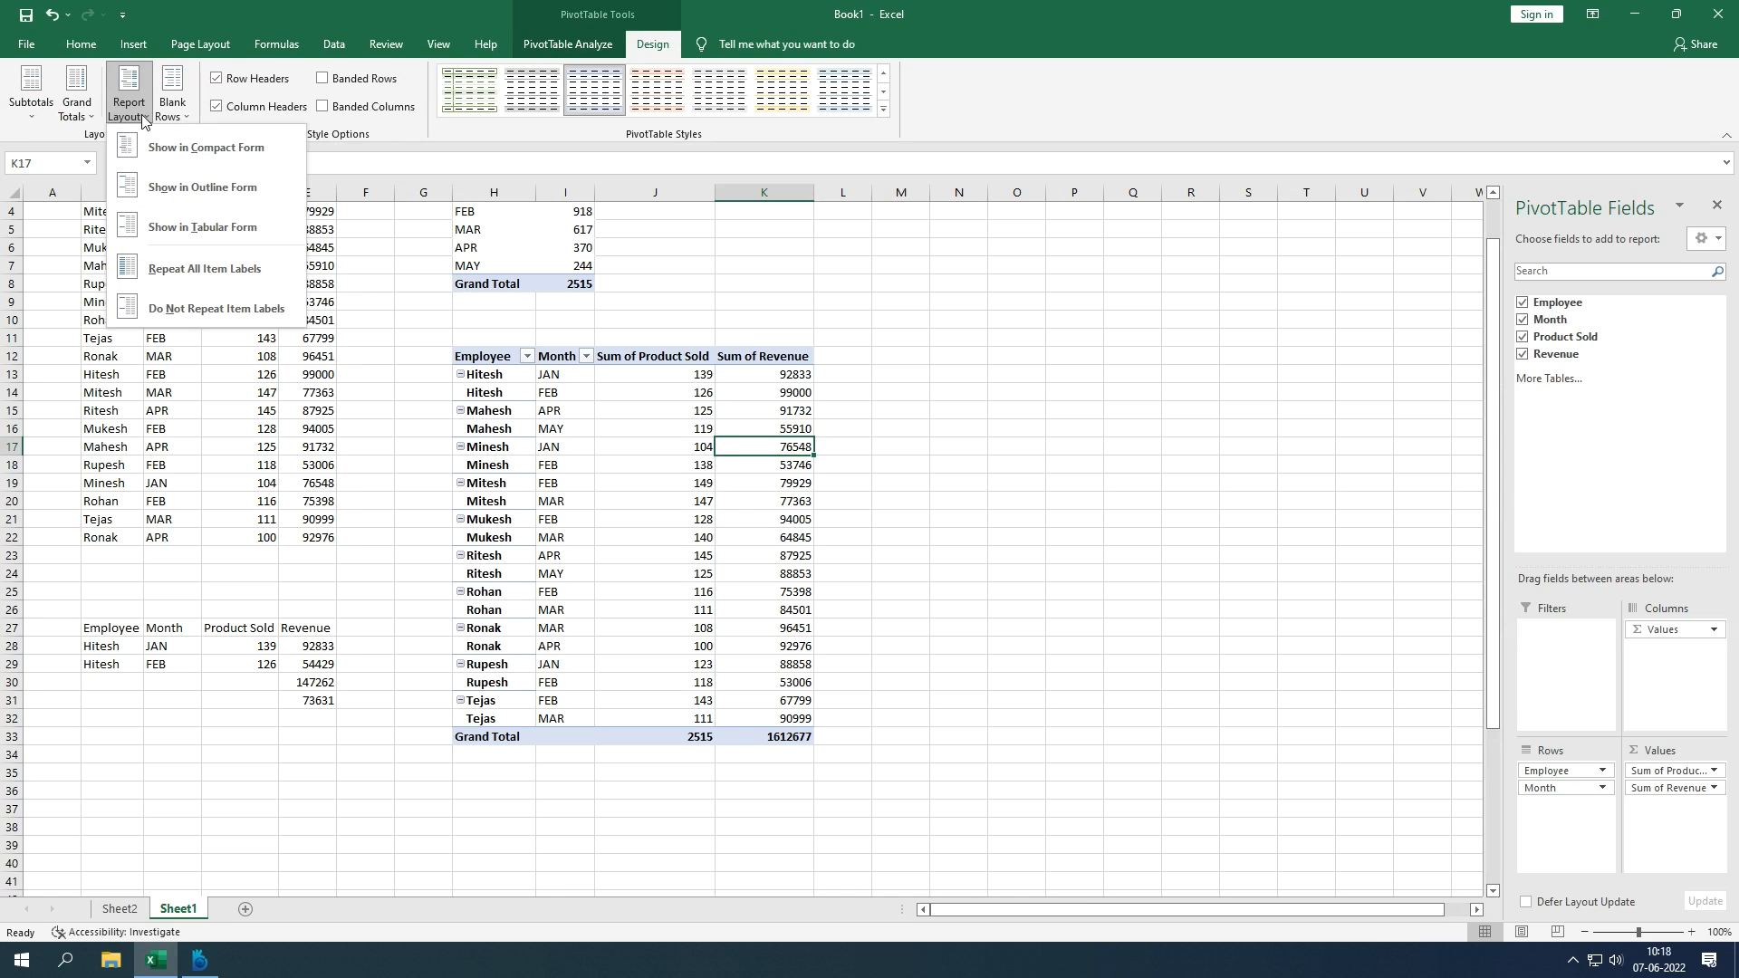
{"action": "left_click", "coordinate": [170, 116]}
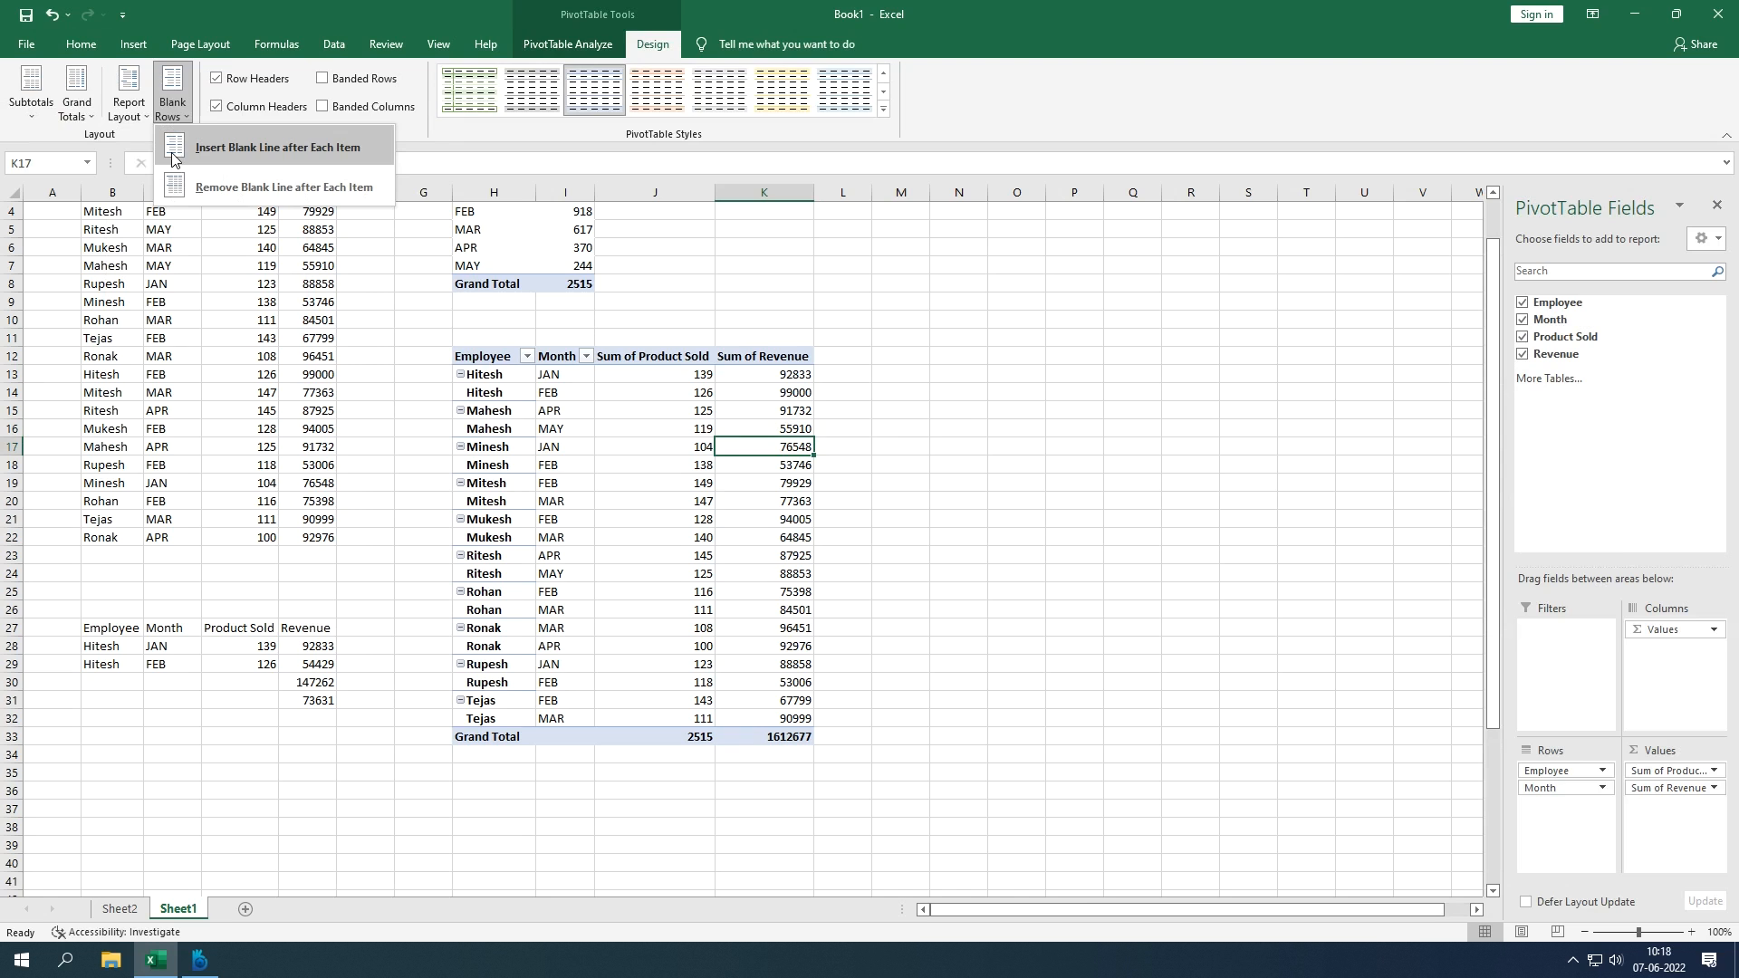
{"action": "left_click", "coordinate": [175, 149]}
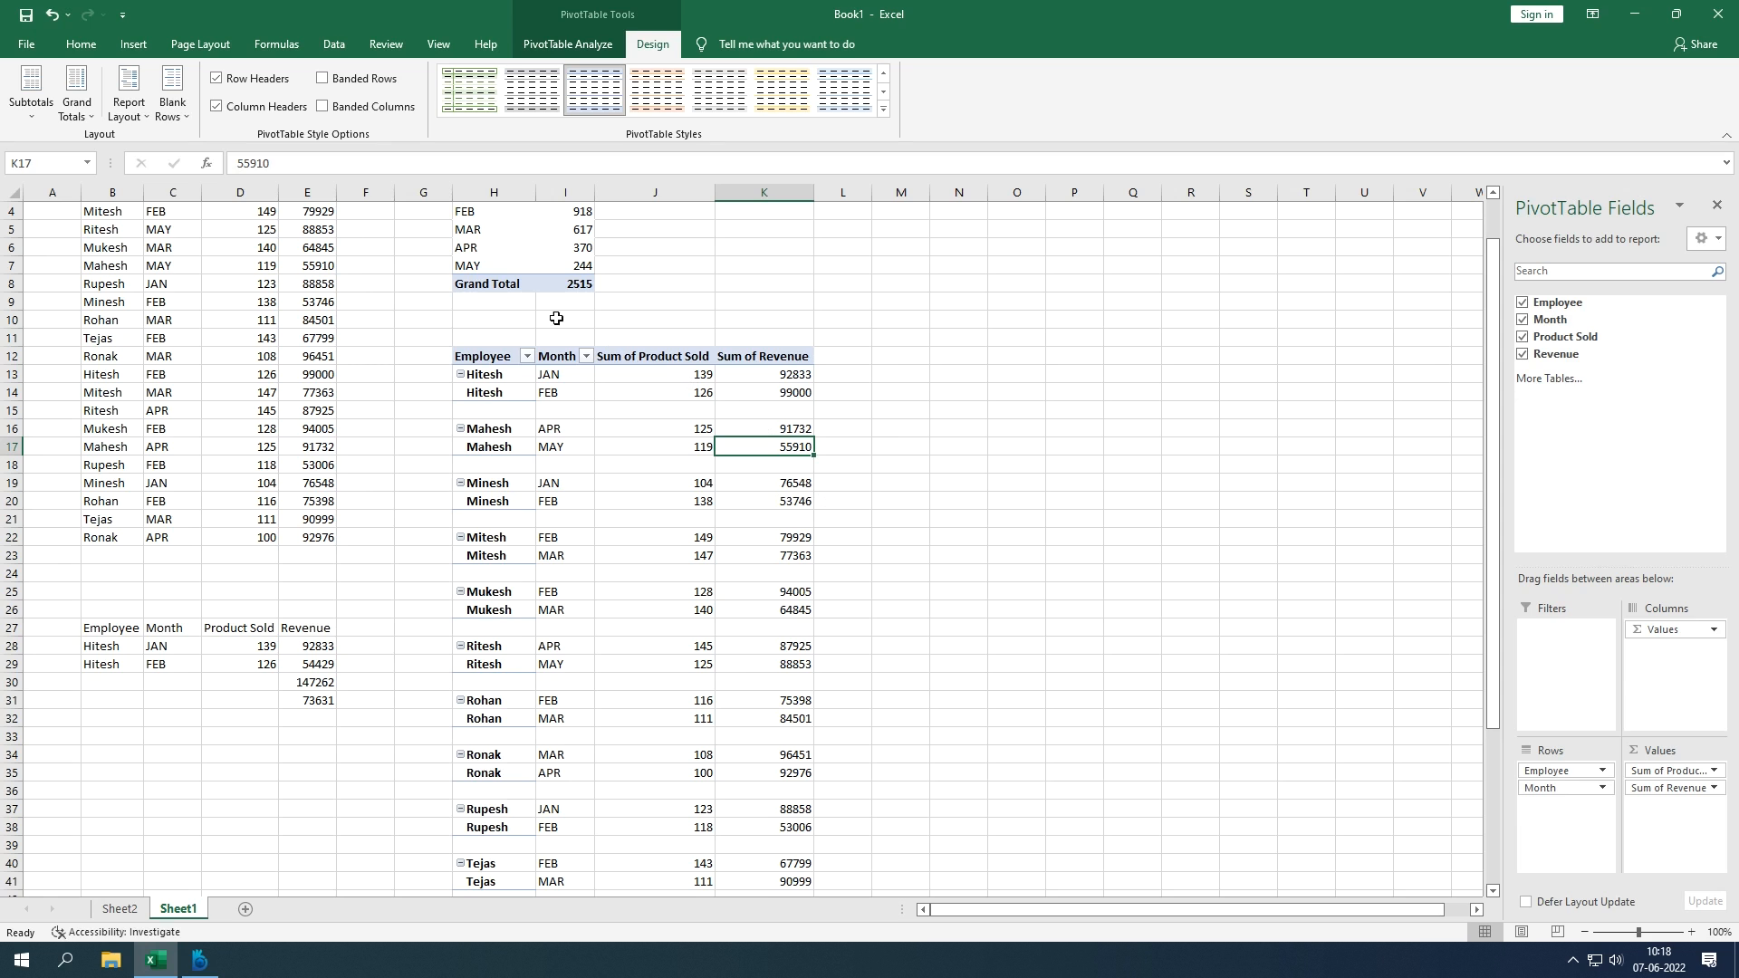
{"action": "left_click", "coordinate": [218, 78]}
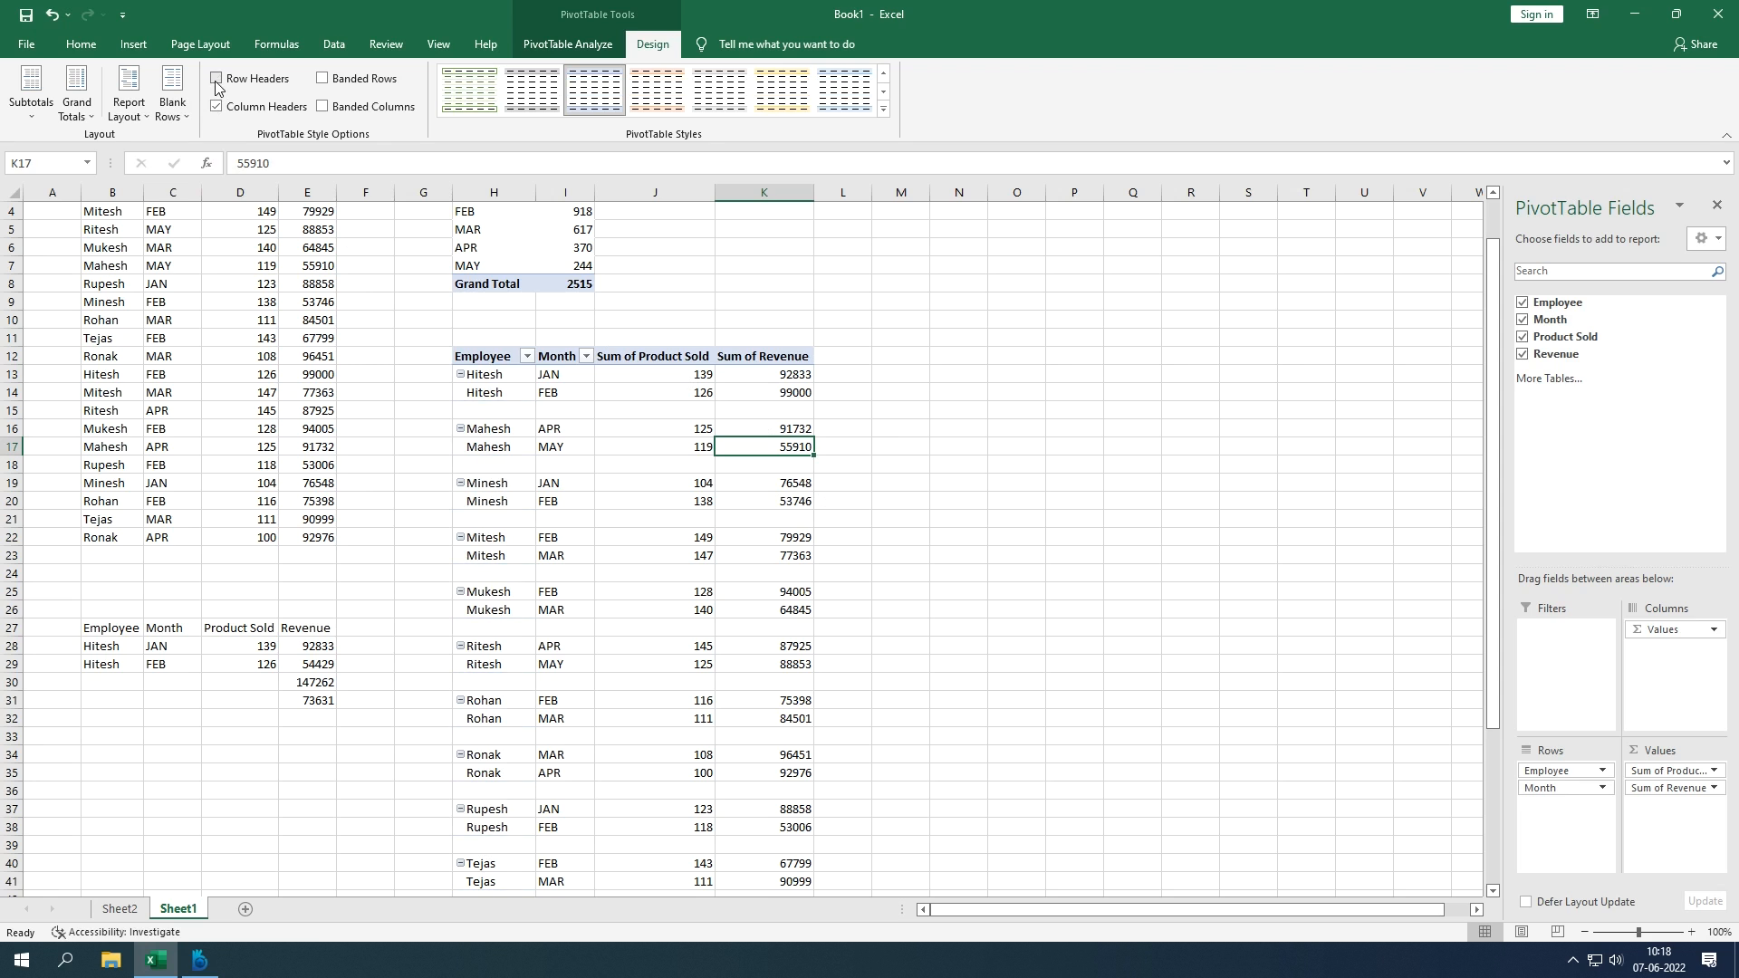
Step: Restore bold Row Headers, apply a yellow PivotTable style, and keep the styled header row
{"action": "left_click", "coordinate": [218, 79]}
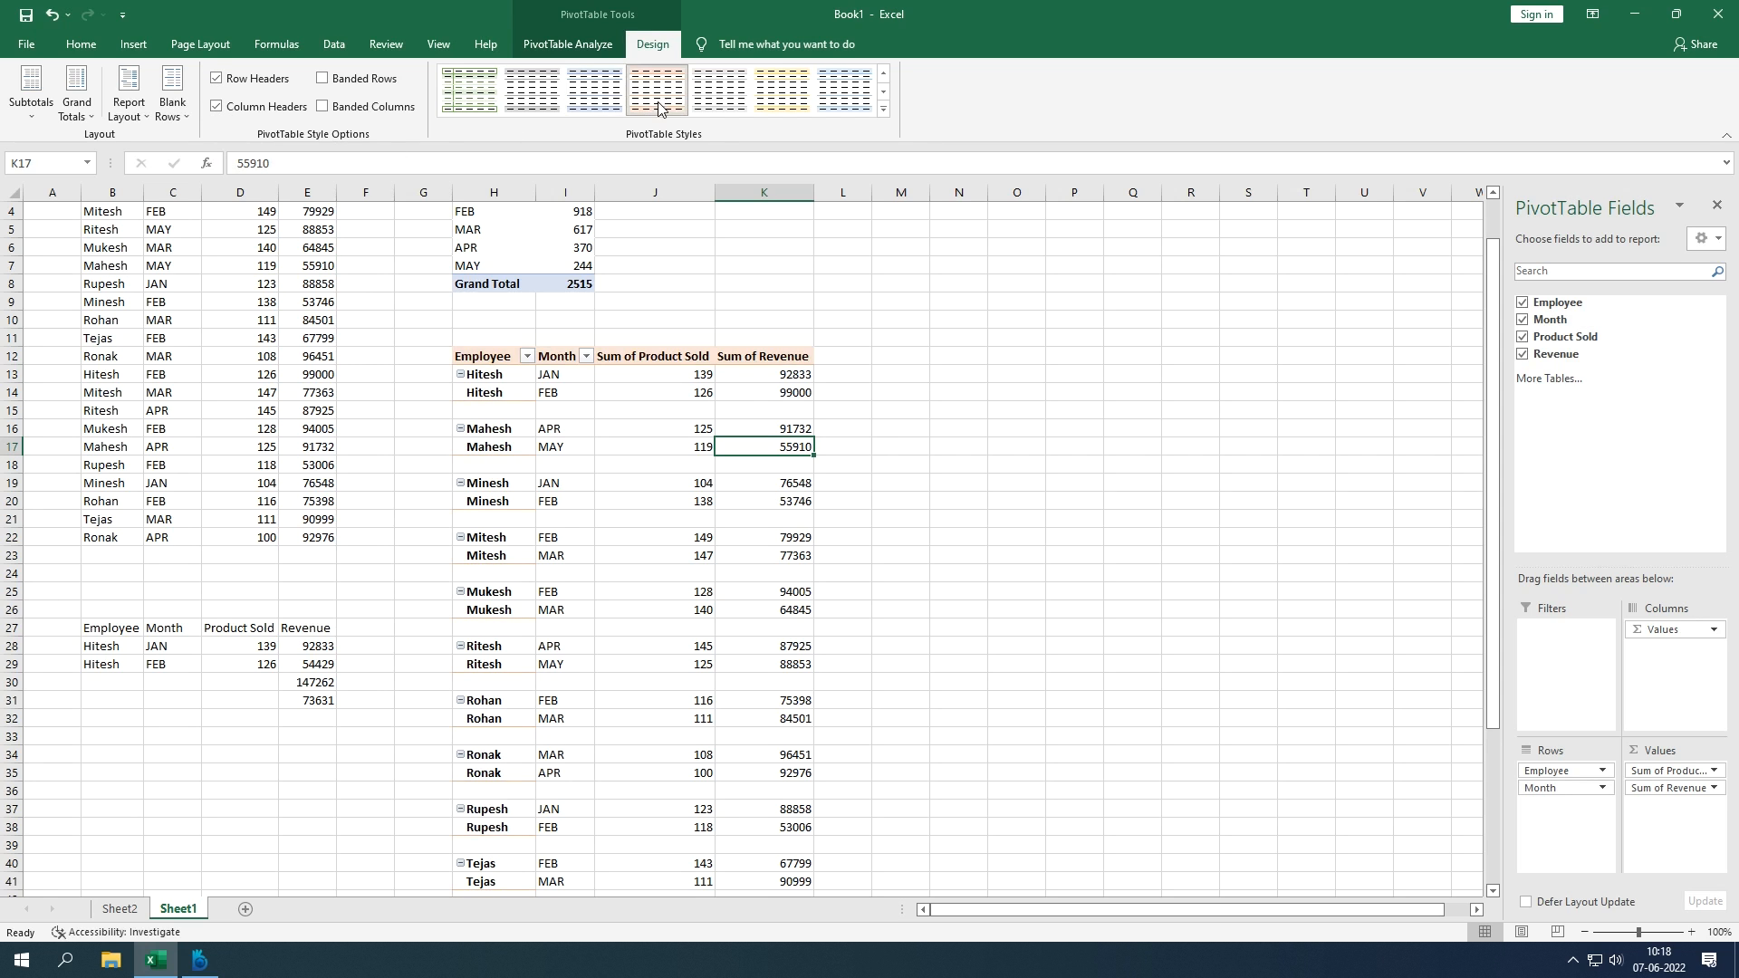
{"action": "left_click", "coordinate": [789, 102]}
{"action": "left_click", "coordinate": [217, 107]}
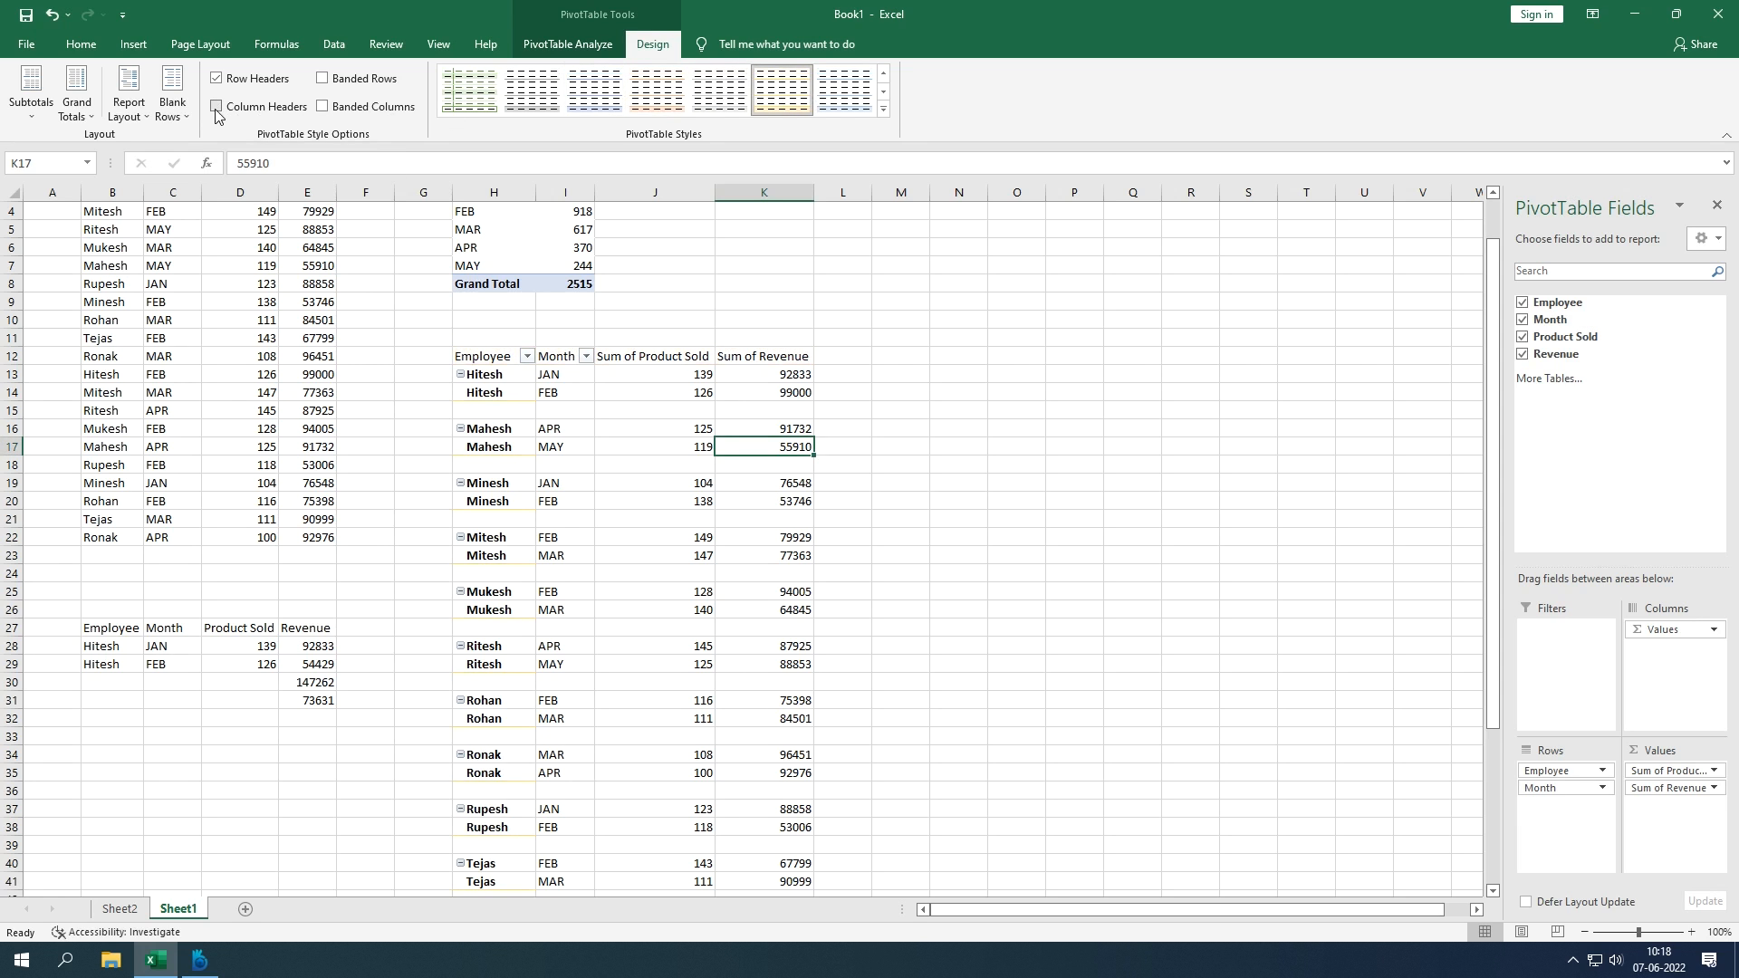
{"action": "left_click", "coordinate": [217, 110]}
{"action": "left_click", "coordinate": [216, 107]}
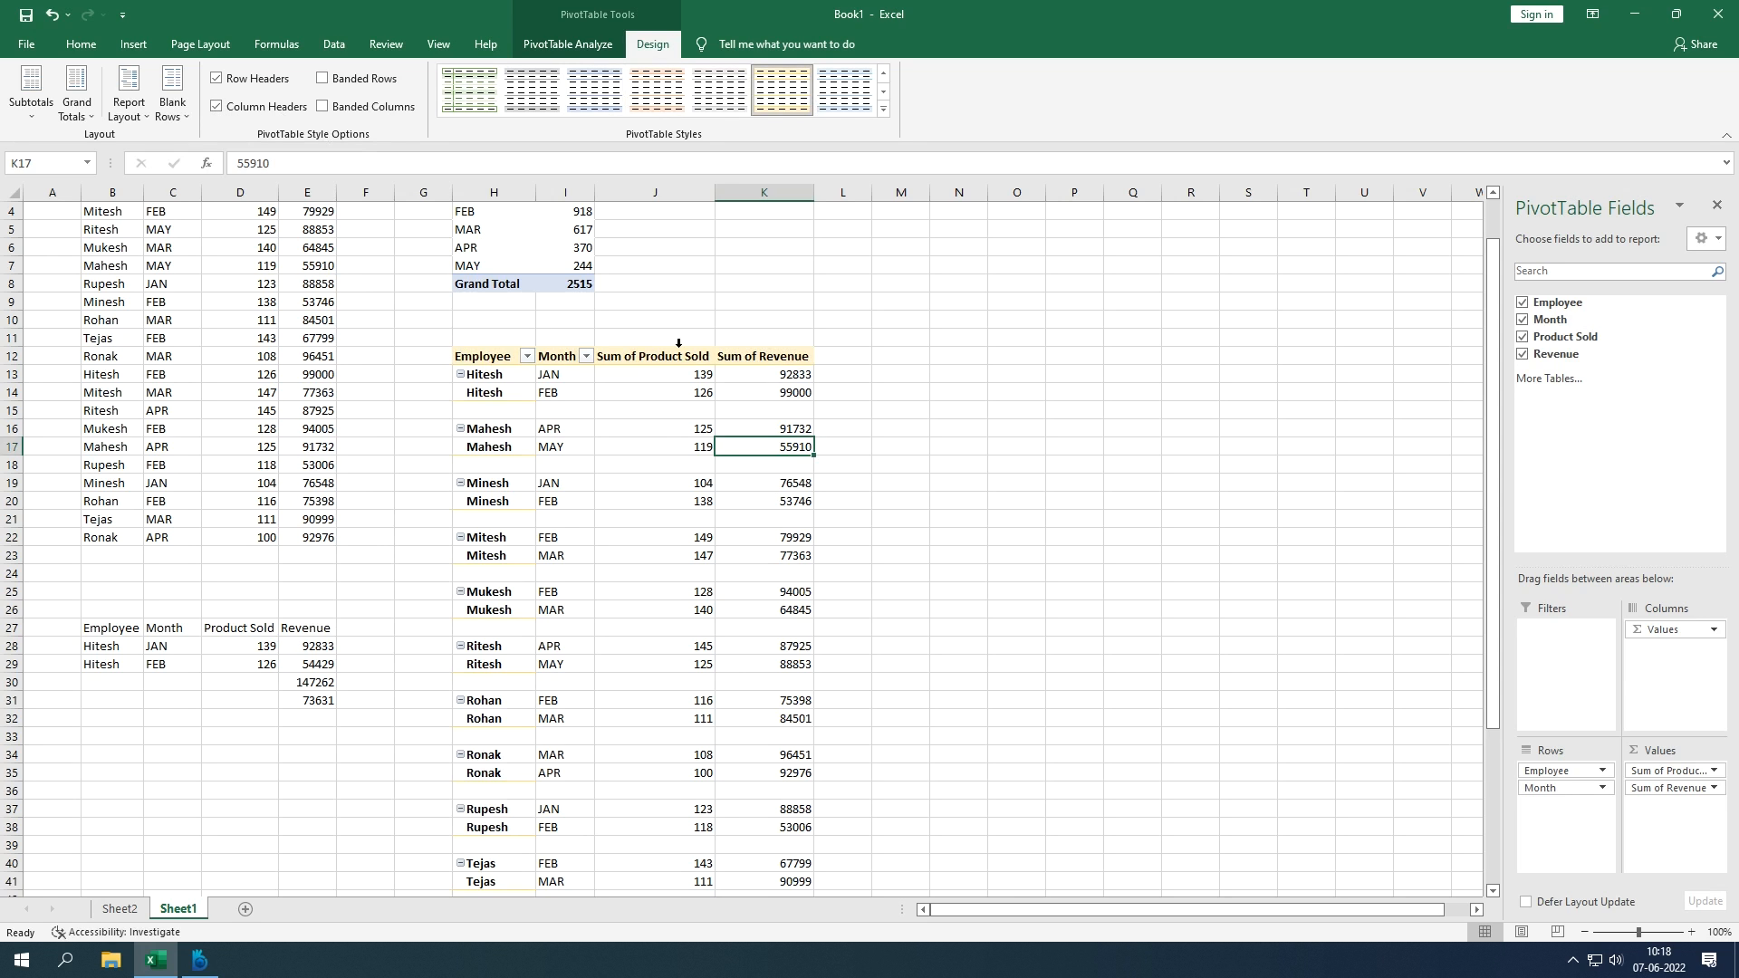
{"action": "left_click", "coordinate": [681, 460]}
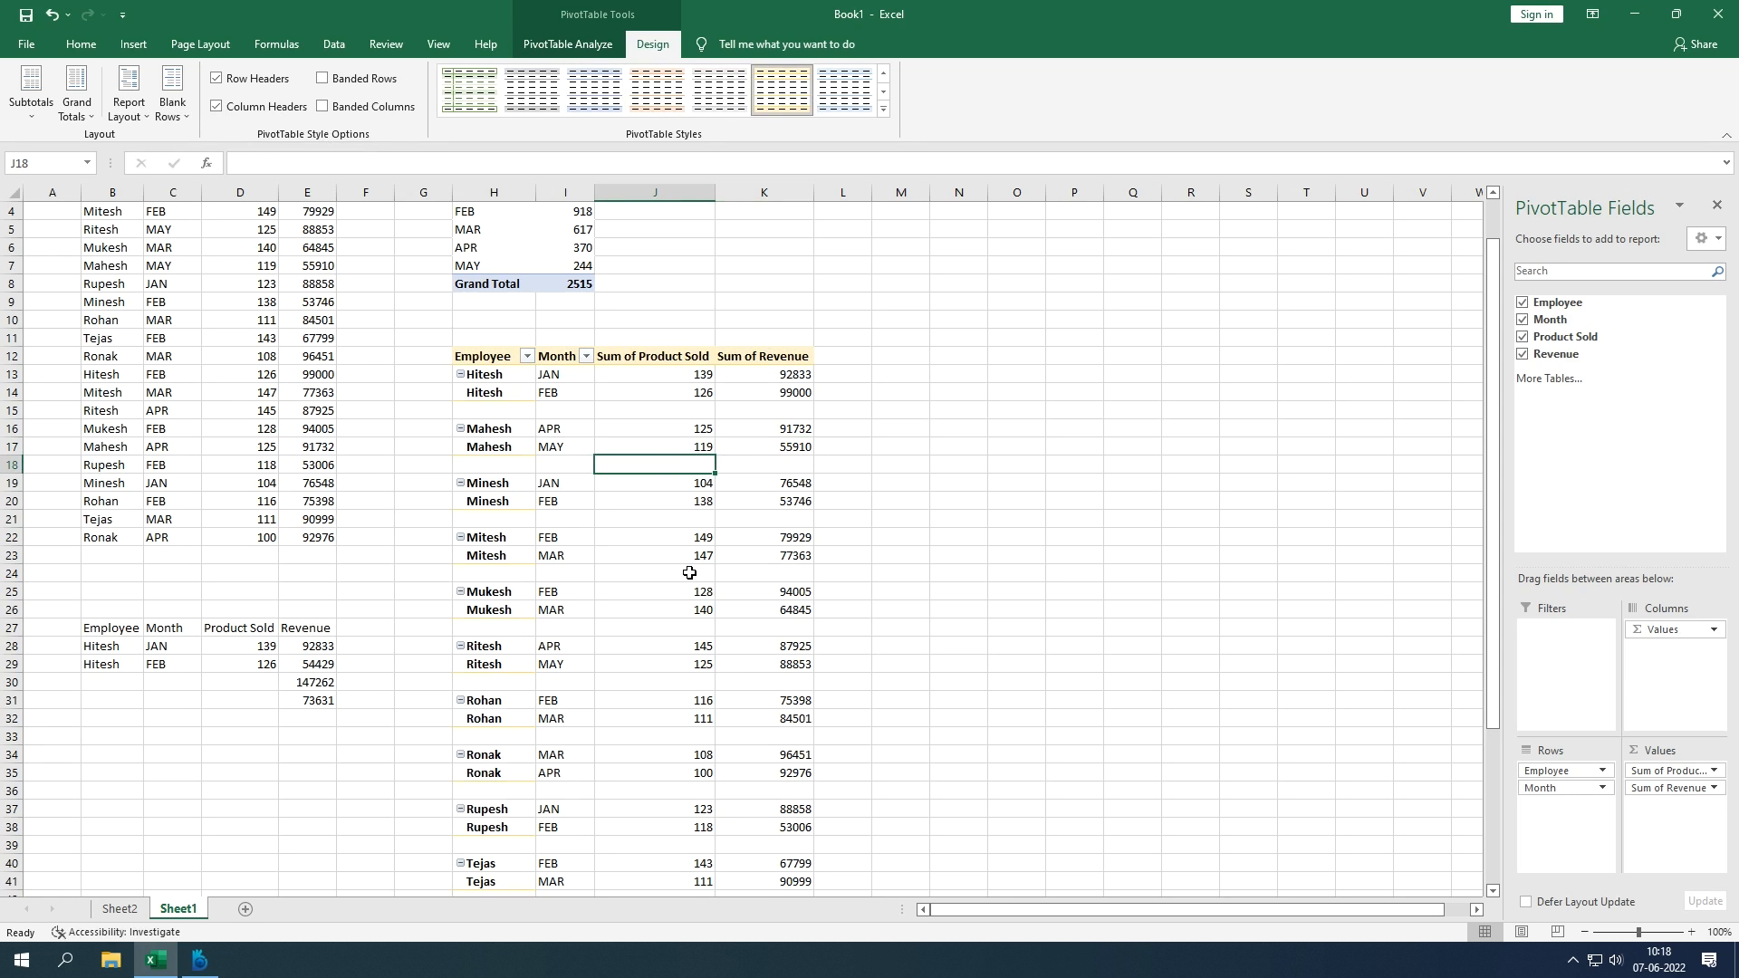
{"action": "scroll", "coordinate": [690, 572], "scroll_direction": "up", "scroll_amount": 1}
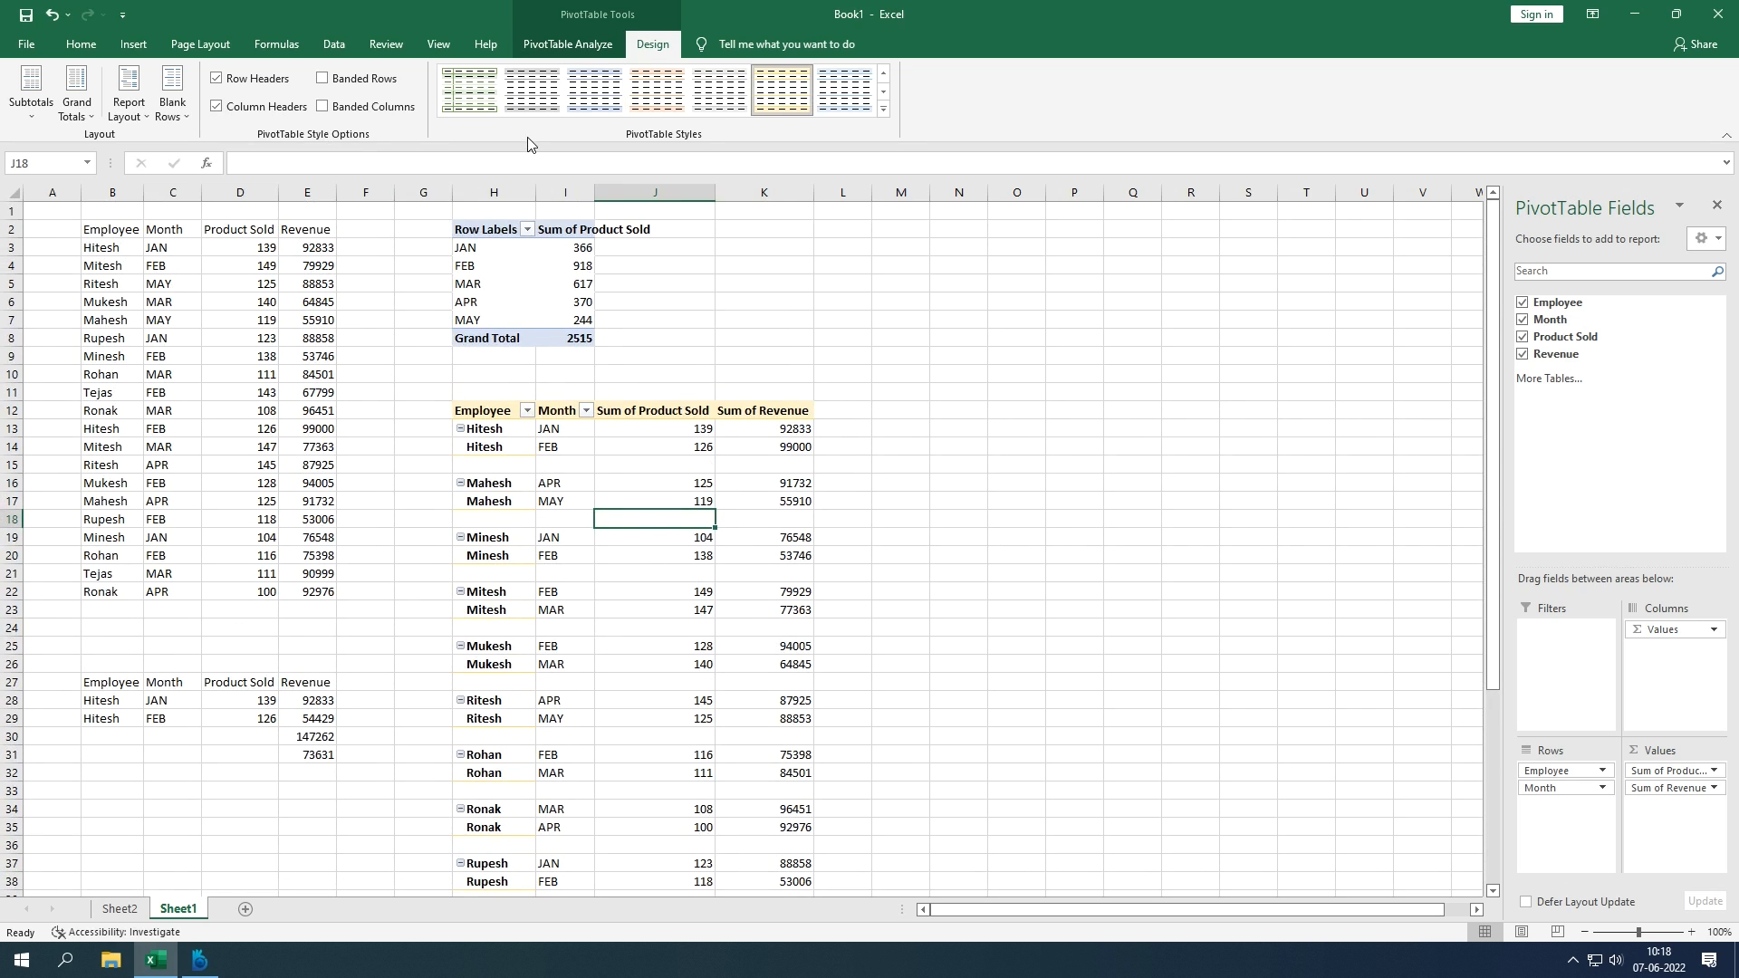
{"action": "left_click", "coordinate": [568, 476]}
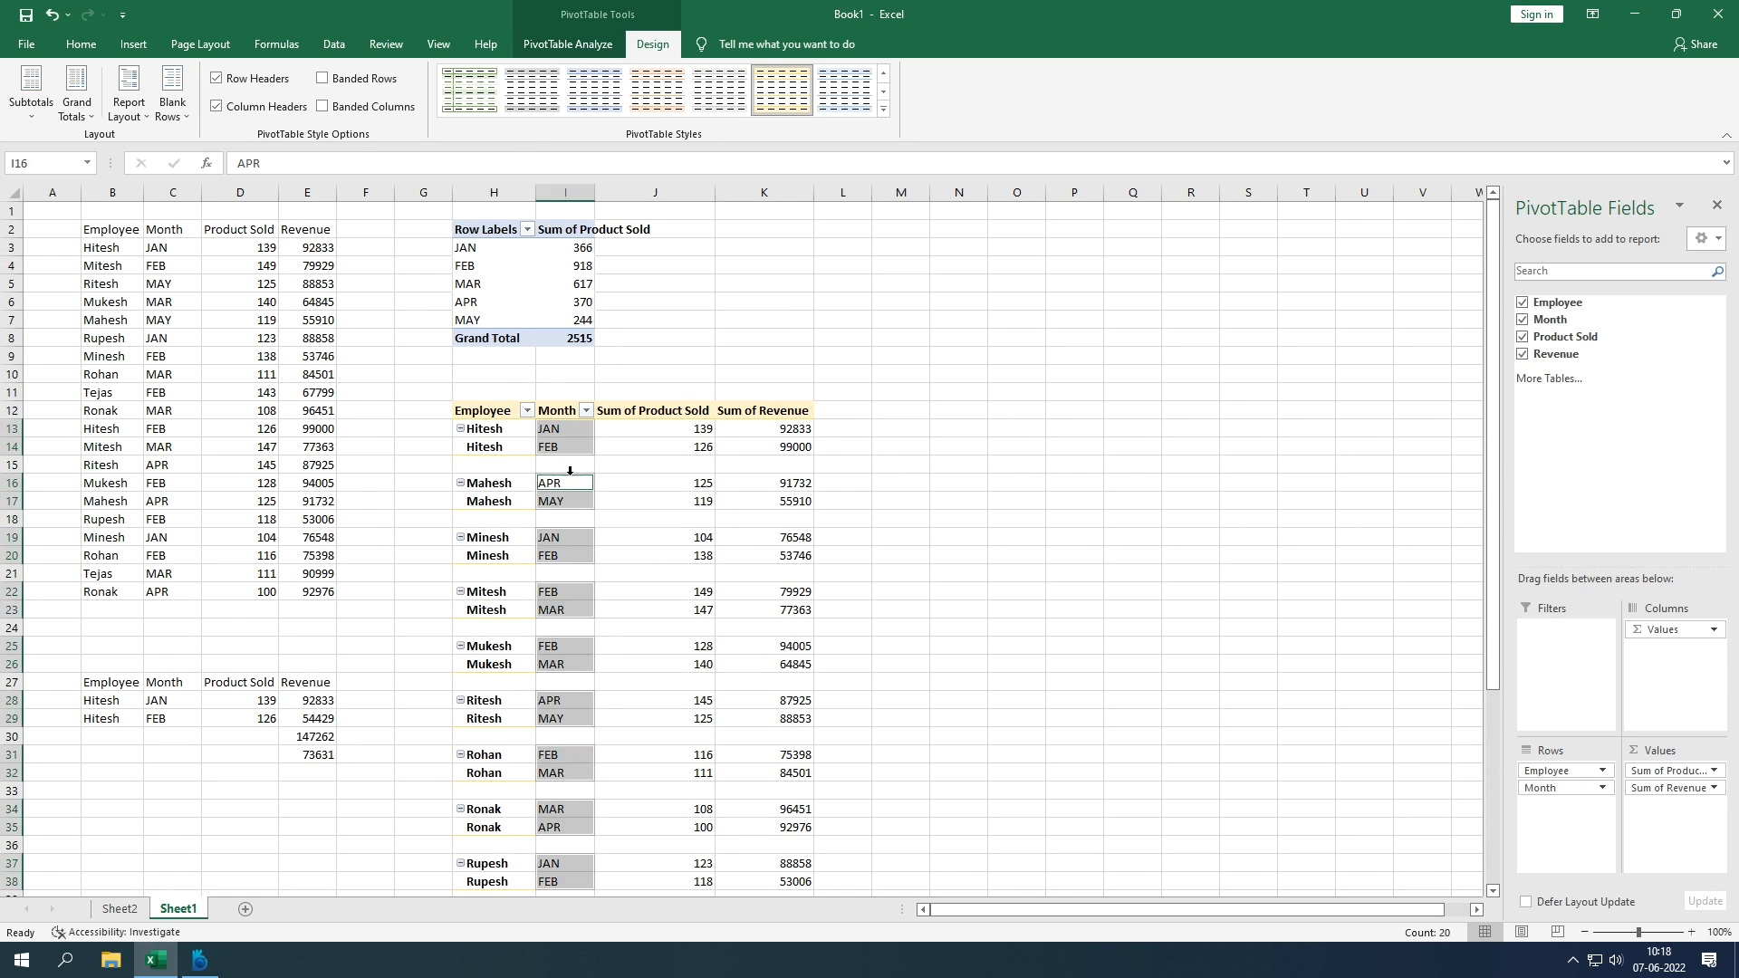
{"action": "left_click", "coordinate": [746, 460]}
{"action": "left_click", "coordinate": [900, 419]}
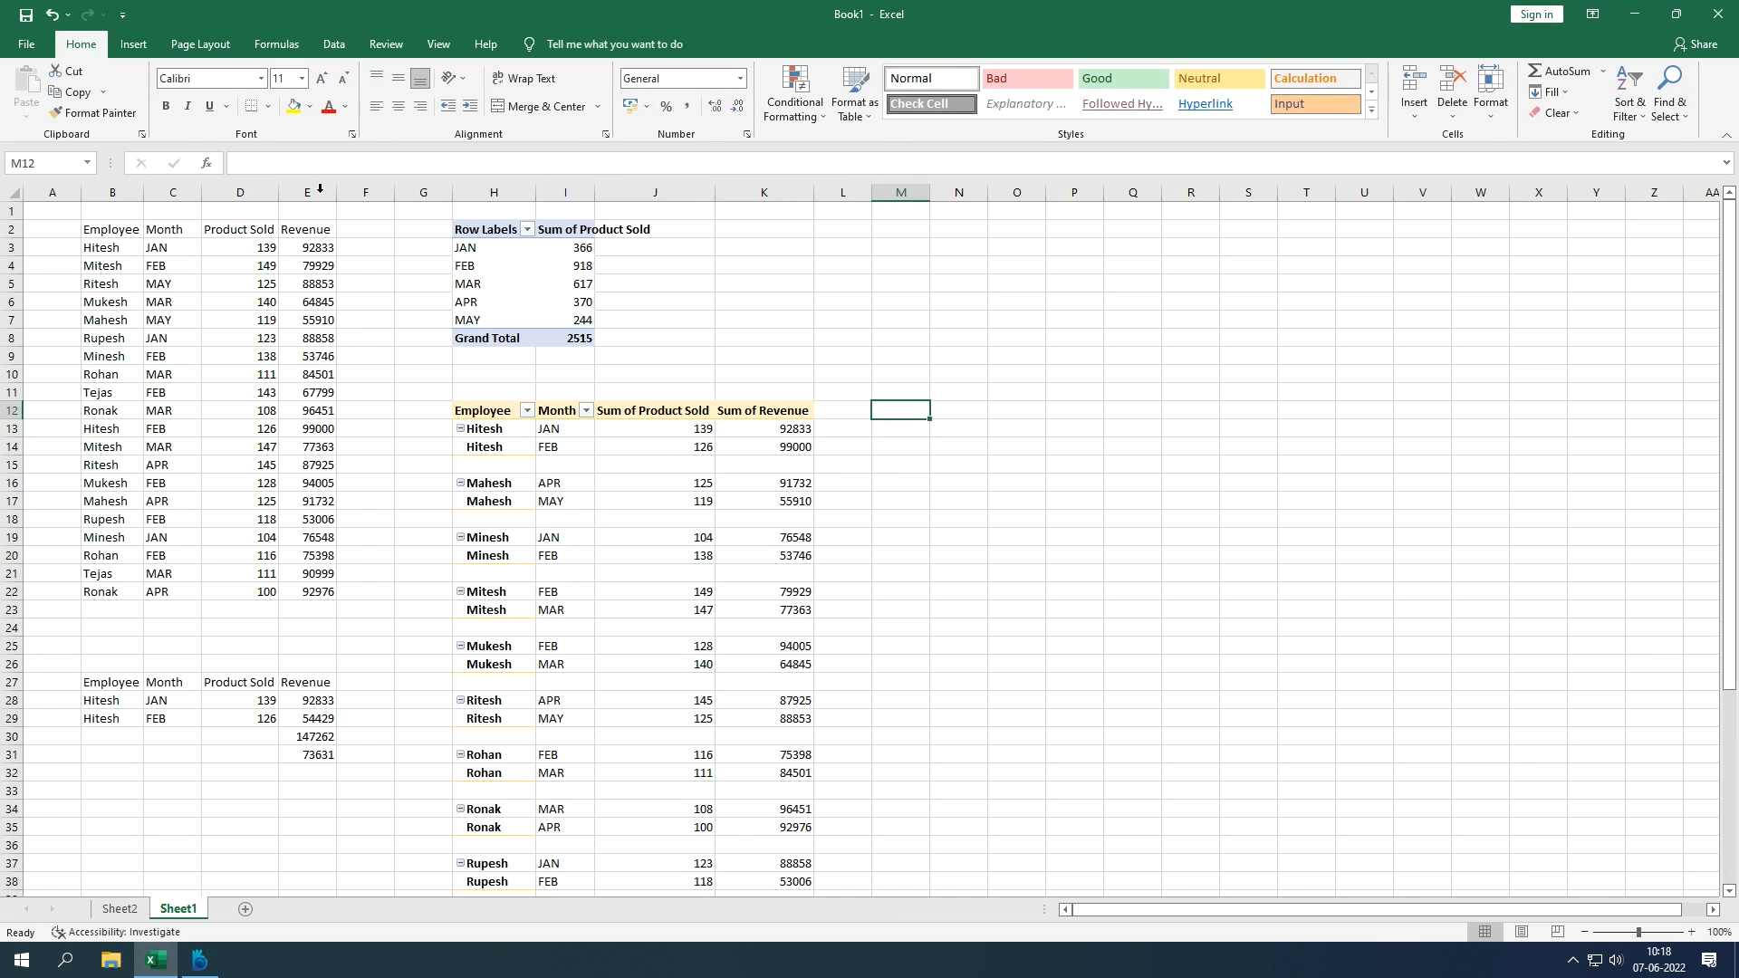
Step: Clear both pivot tables from columns H:K and select the source range B2:E22
{"action": "left_click_drag", "start_coordinate": [458, 192], "coordinate": [730, 218]}
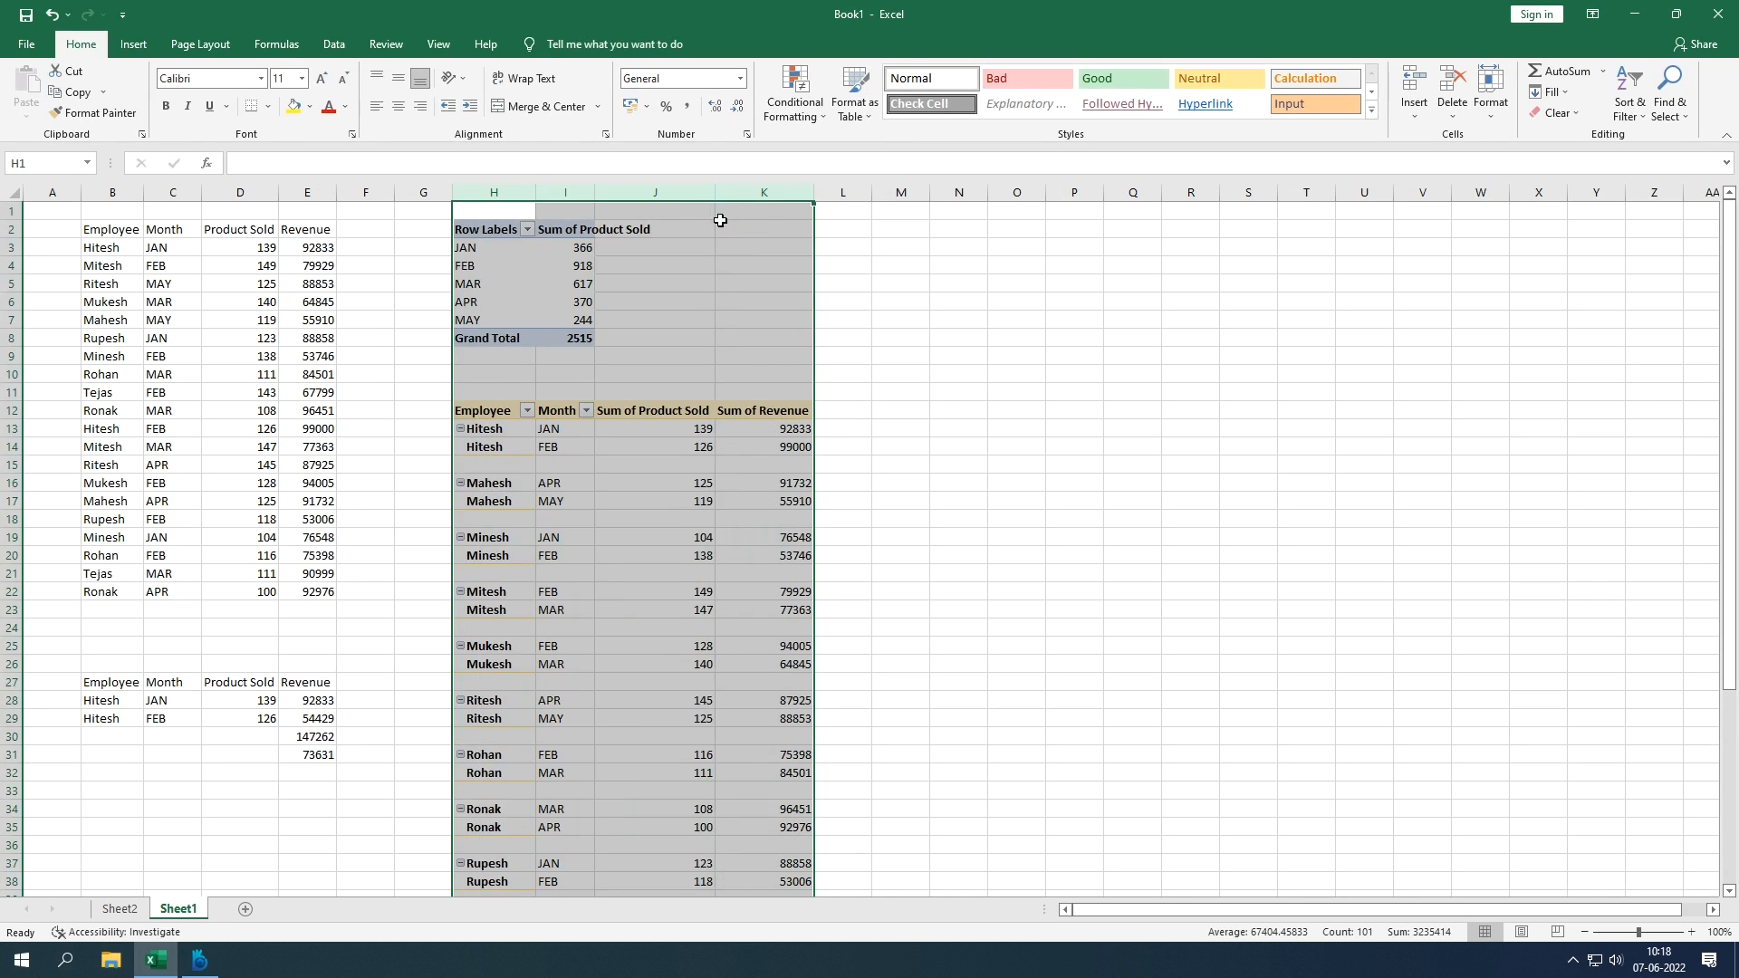
{"action": "key", "text": "Delete"}
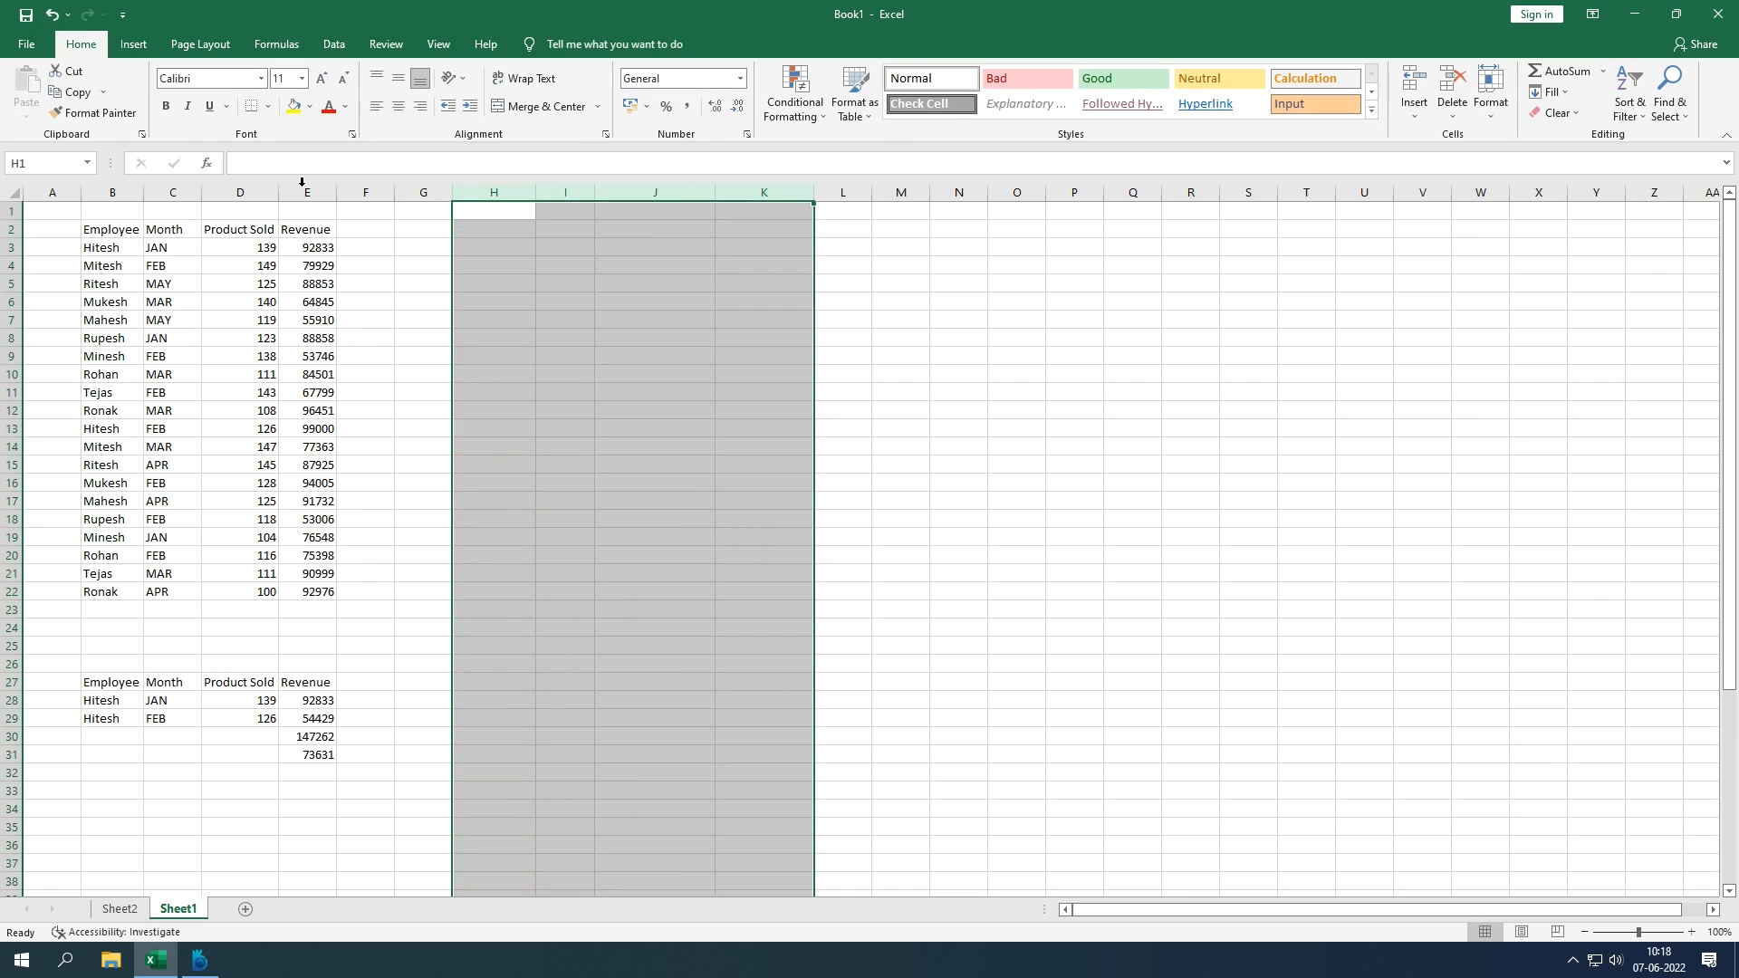
{"action": "left_click_drag", "start_coordinate": [127, 233], "coordinate": [319, 592]}
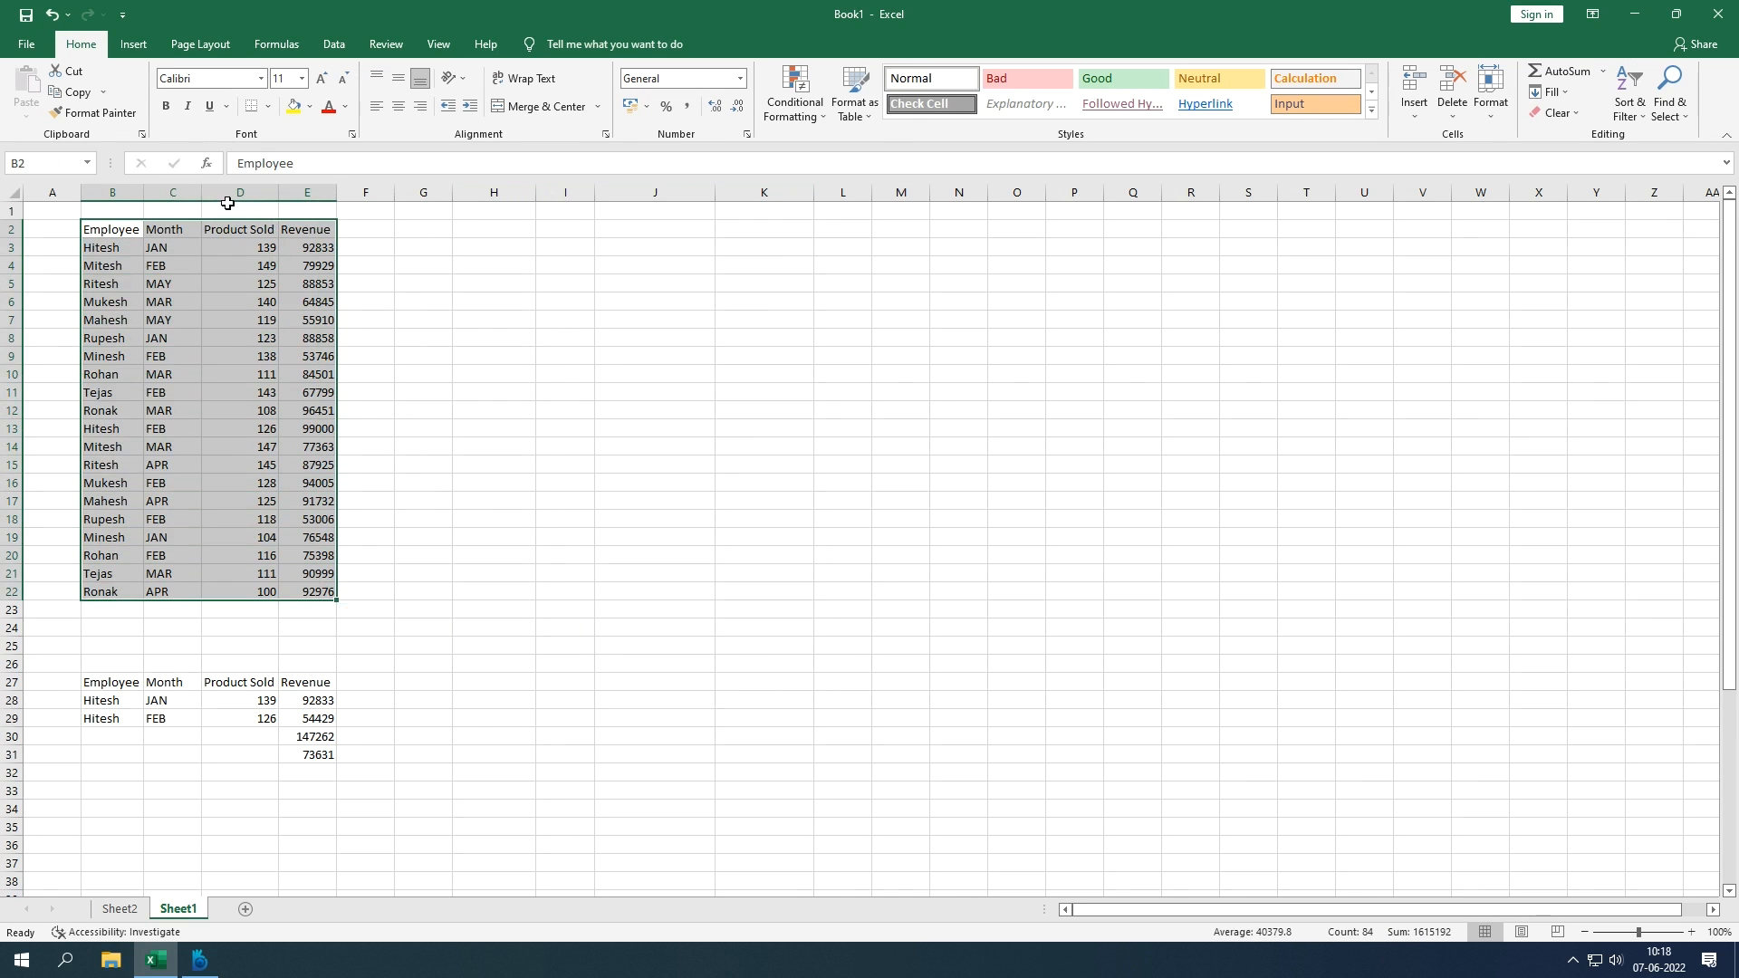
{"action": "left_click", "coordinate": [133, 44]}
Step: Create a pivot at H2 with Employee in Rows and Sum of Product Sold in Values
{"action": "left_click", "coordinate": [34, 107]}
{"action": "left_click", "coordinate": [59, 135]}
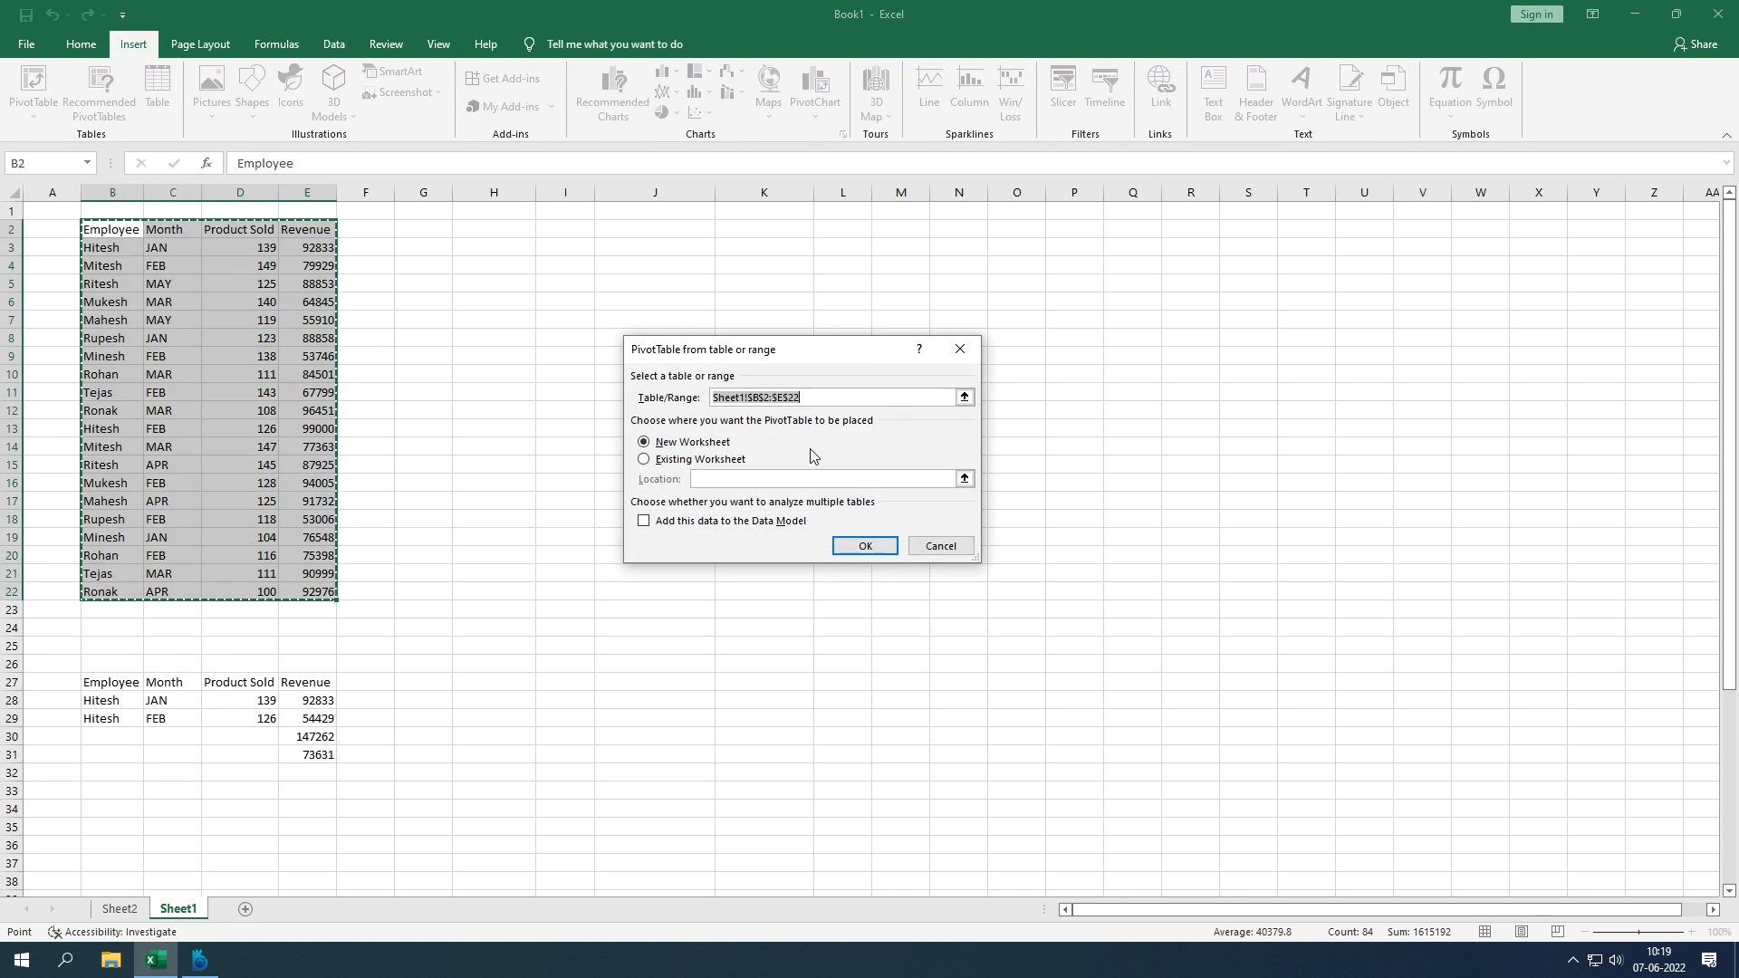
{"action": "left_click", "coordinate": [685, 460]}
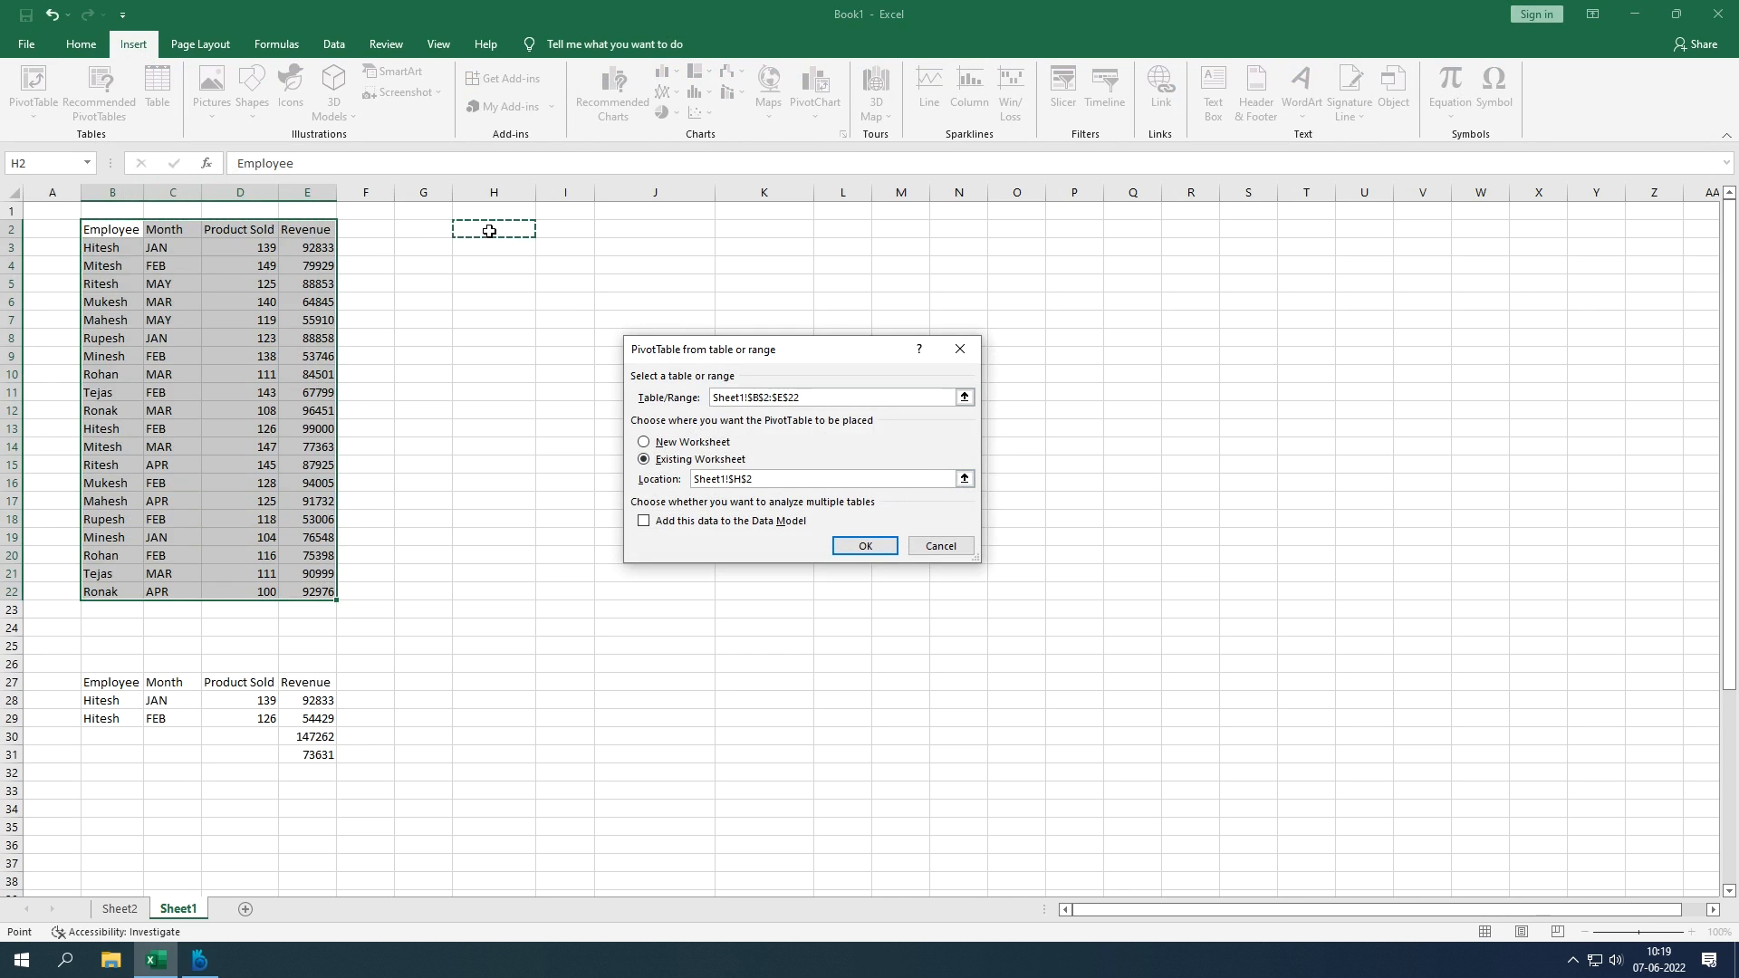
{"action": "key", "text": "Return"}
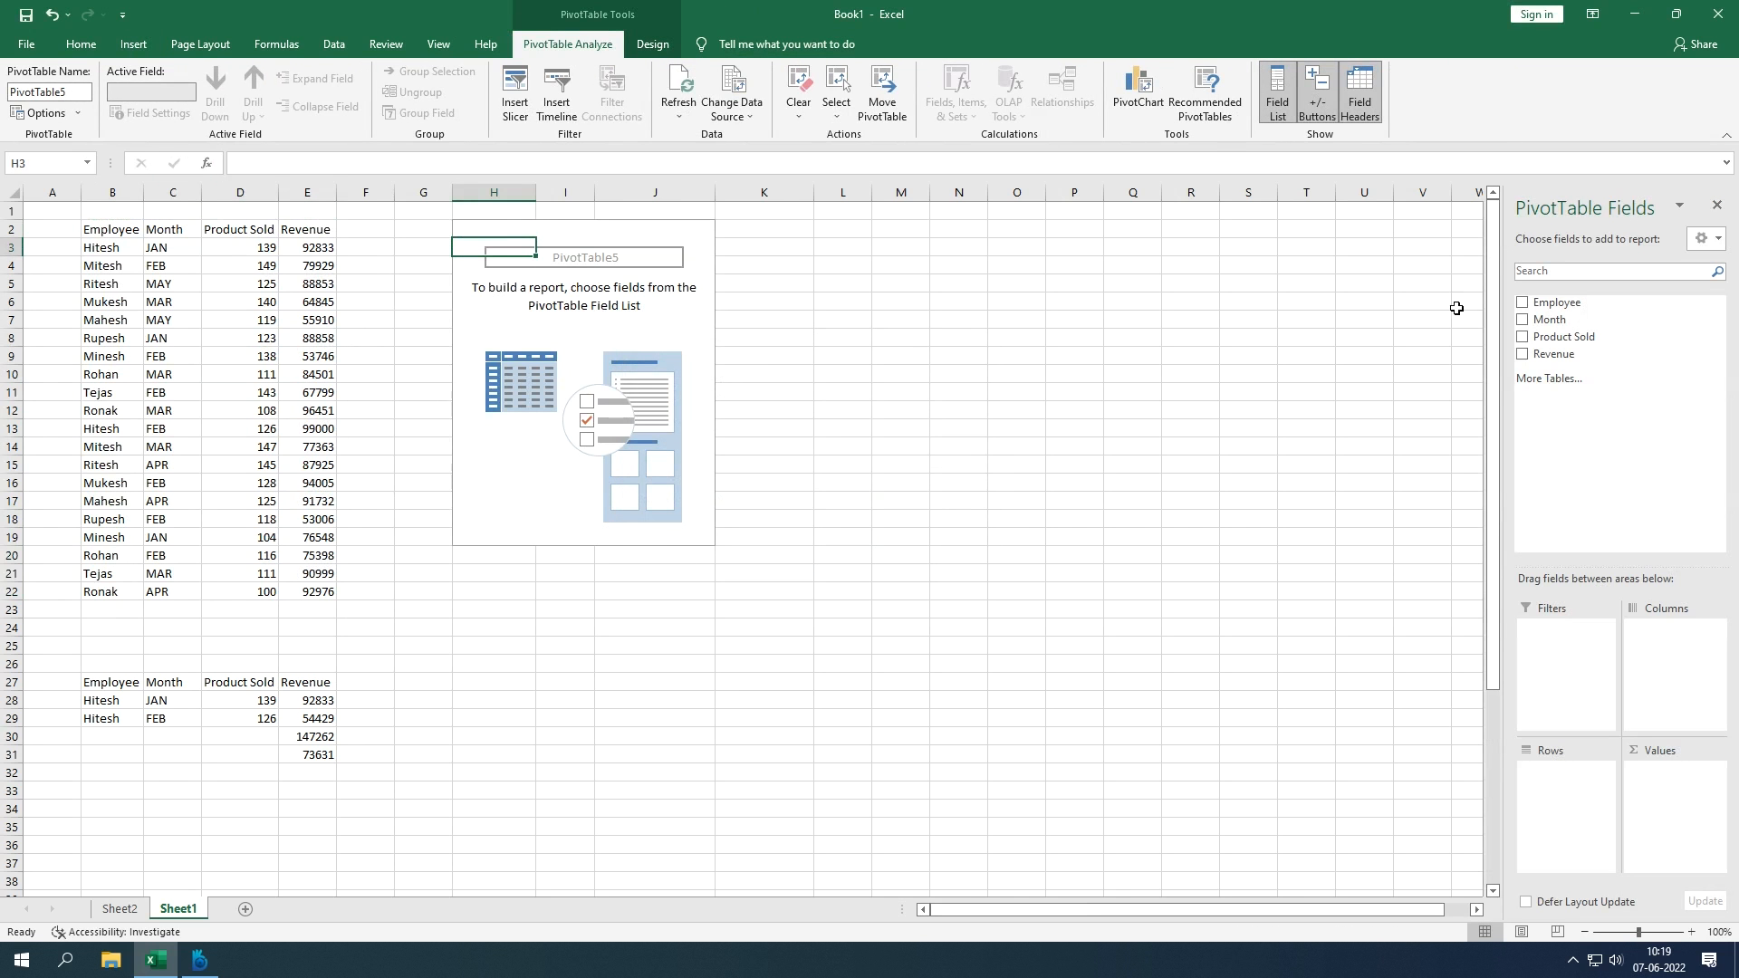
{"action": "left_click_drag", "start_coordinate": [1540, 304], "coordinate": [1565, 802]}
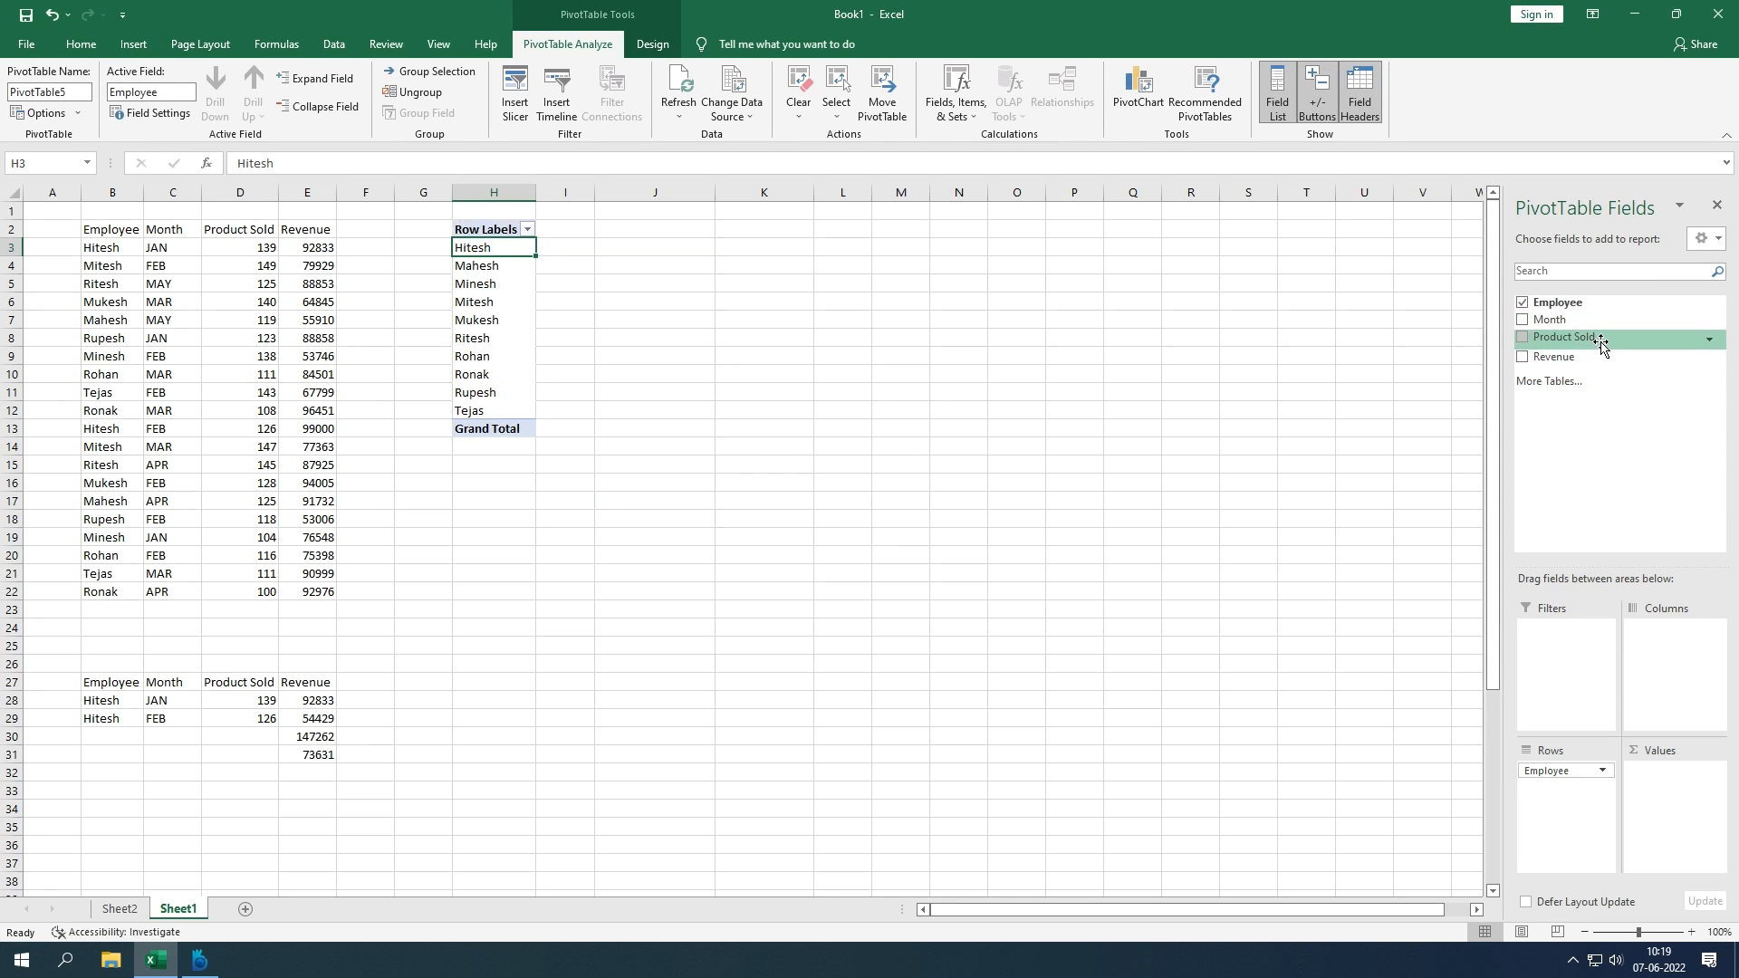
{"action": "left_click_drag", "start_coordinate": [1599, 340], "coordinate": [1658, 786]}
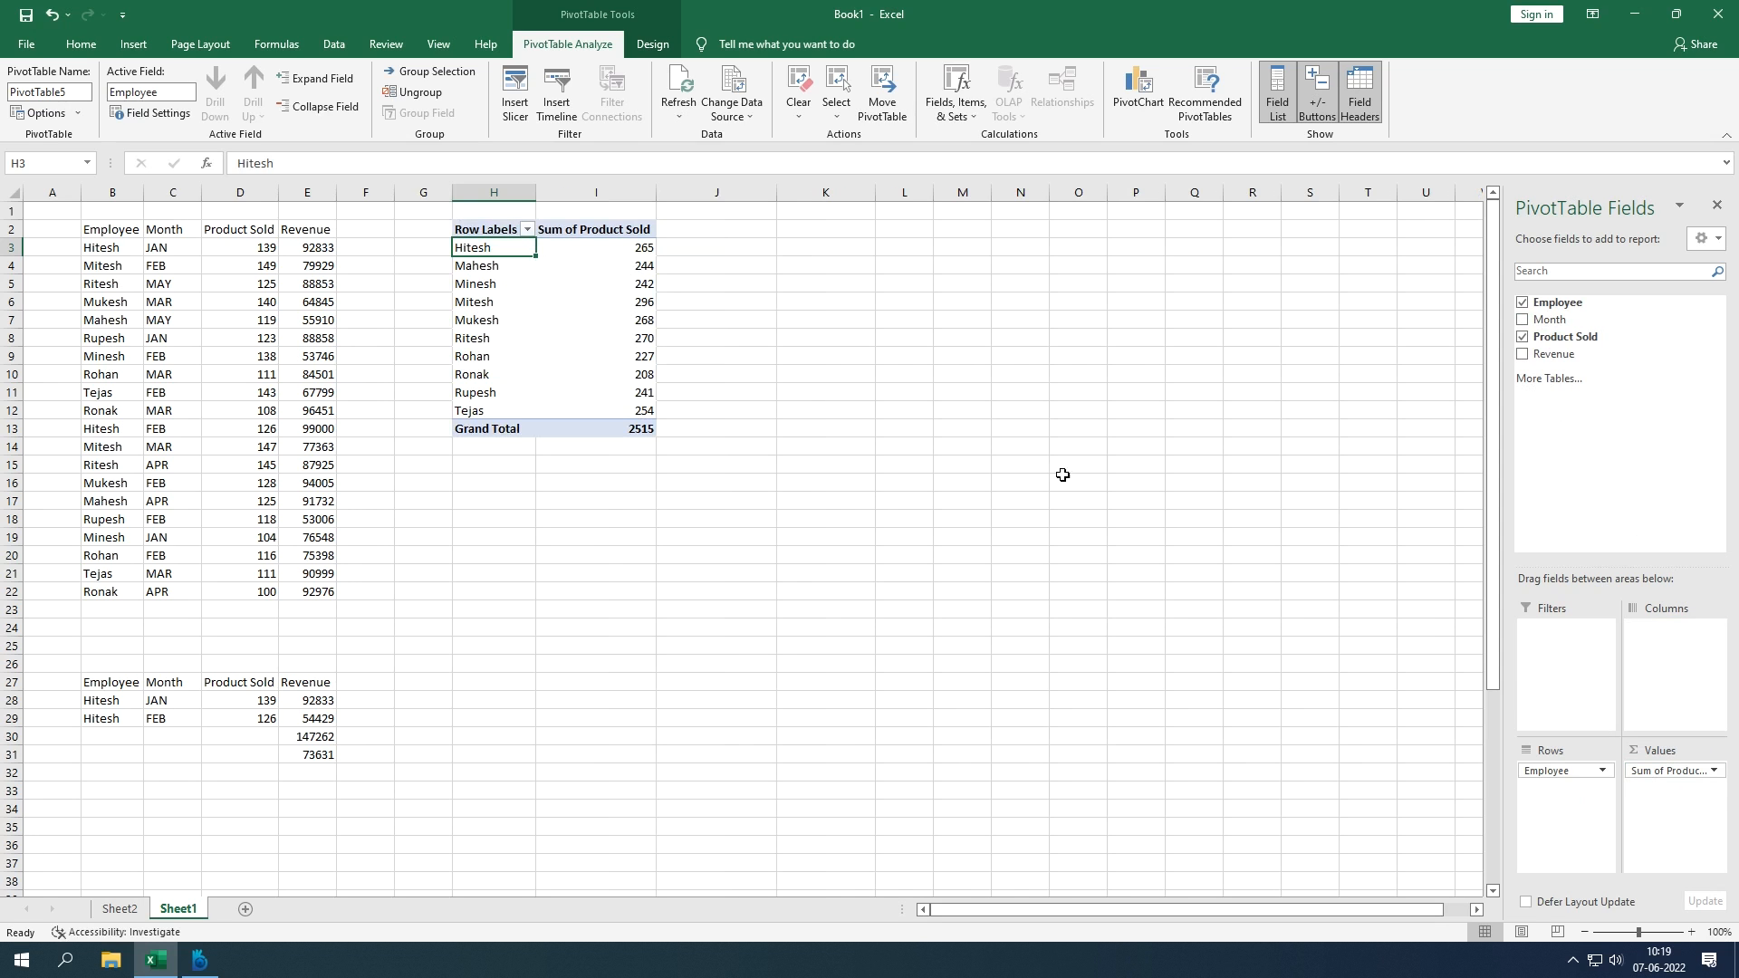
{"action": "left_click", "coordinate": [1713, 771]}
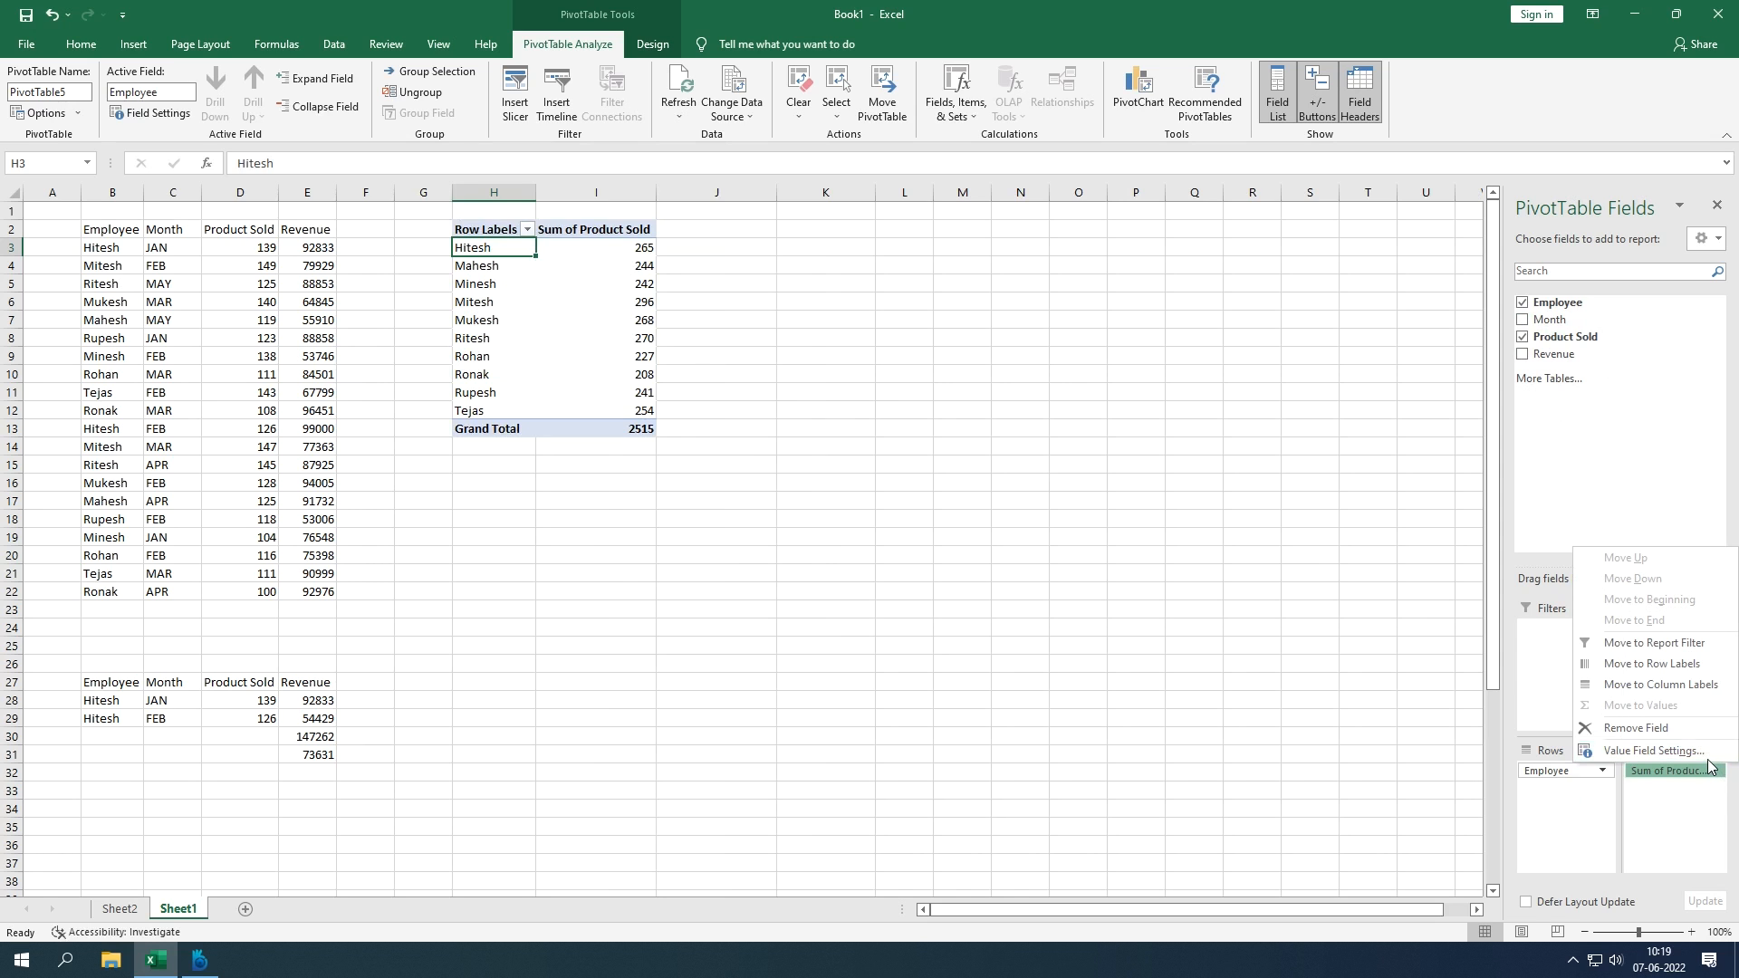
Step: Show Sum of Product Sold as % of Grand Total
{"action": "left_click", "coordinate": [1707, 752]}
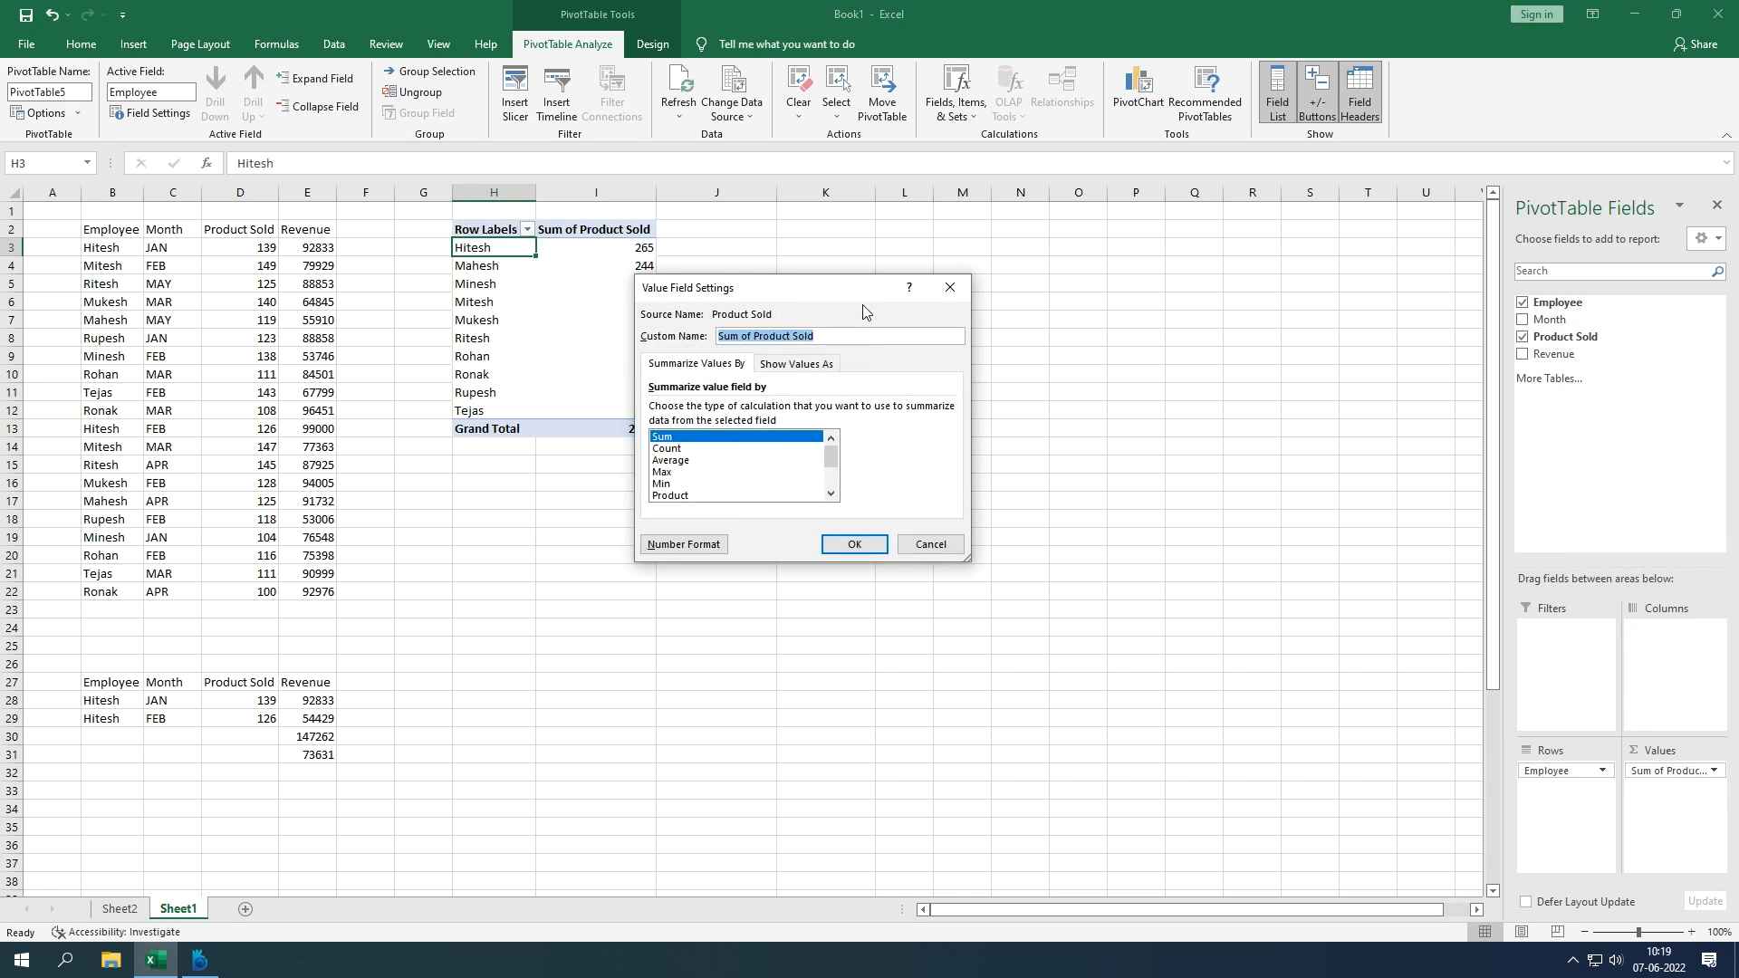
{"action": "left_click_drag", "start_coordinate": [839, 290], "coordinate": [1137, 300]}
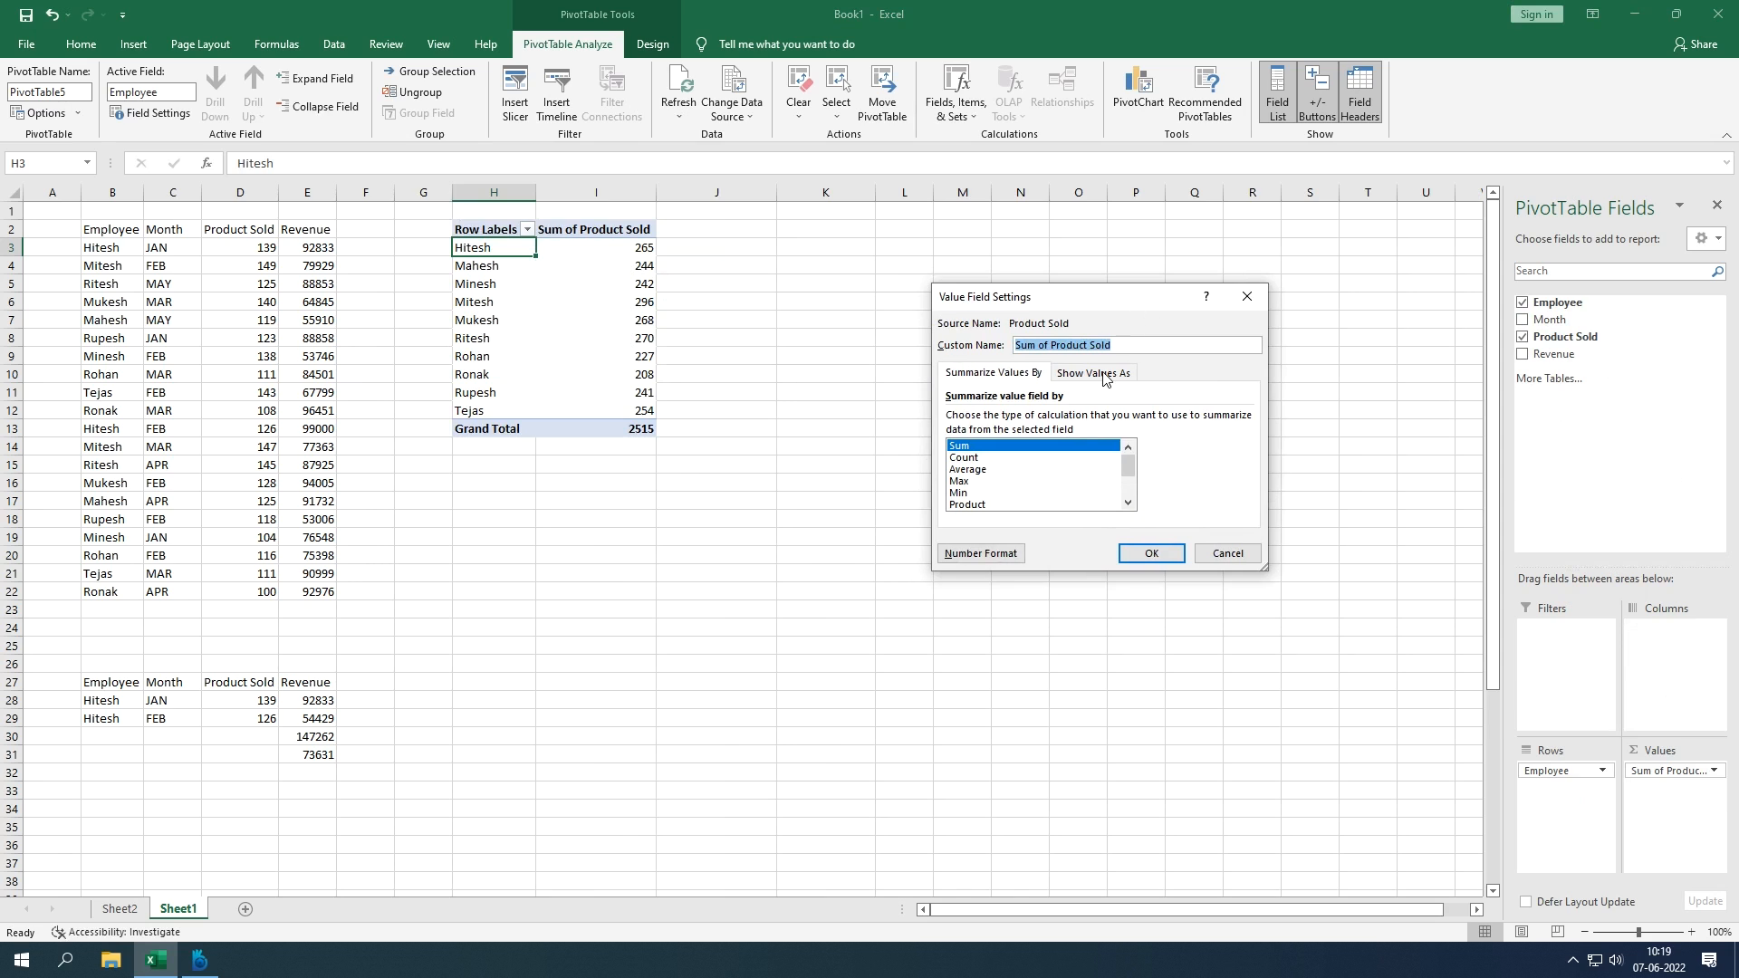
{"action": "left_click", "coordinate": [1105, 377]}
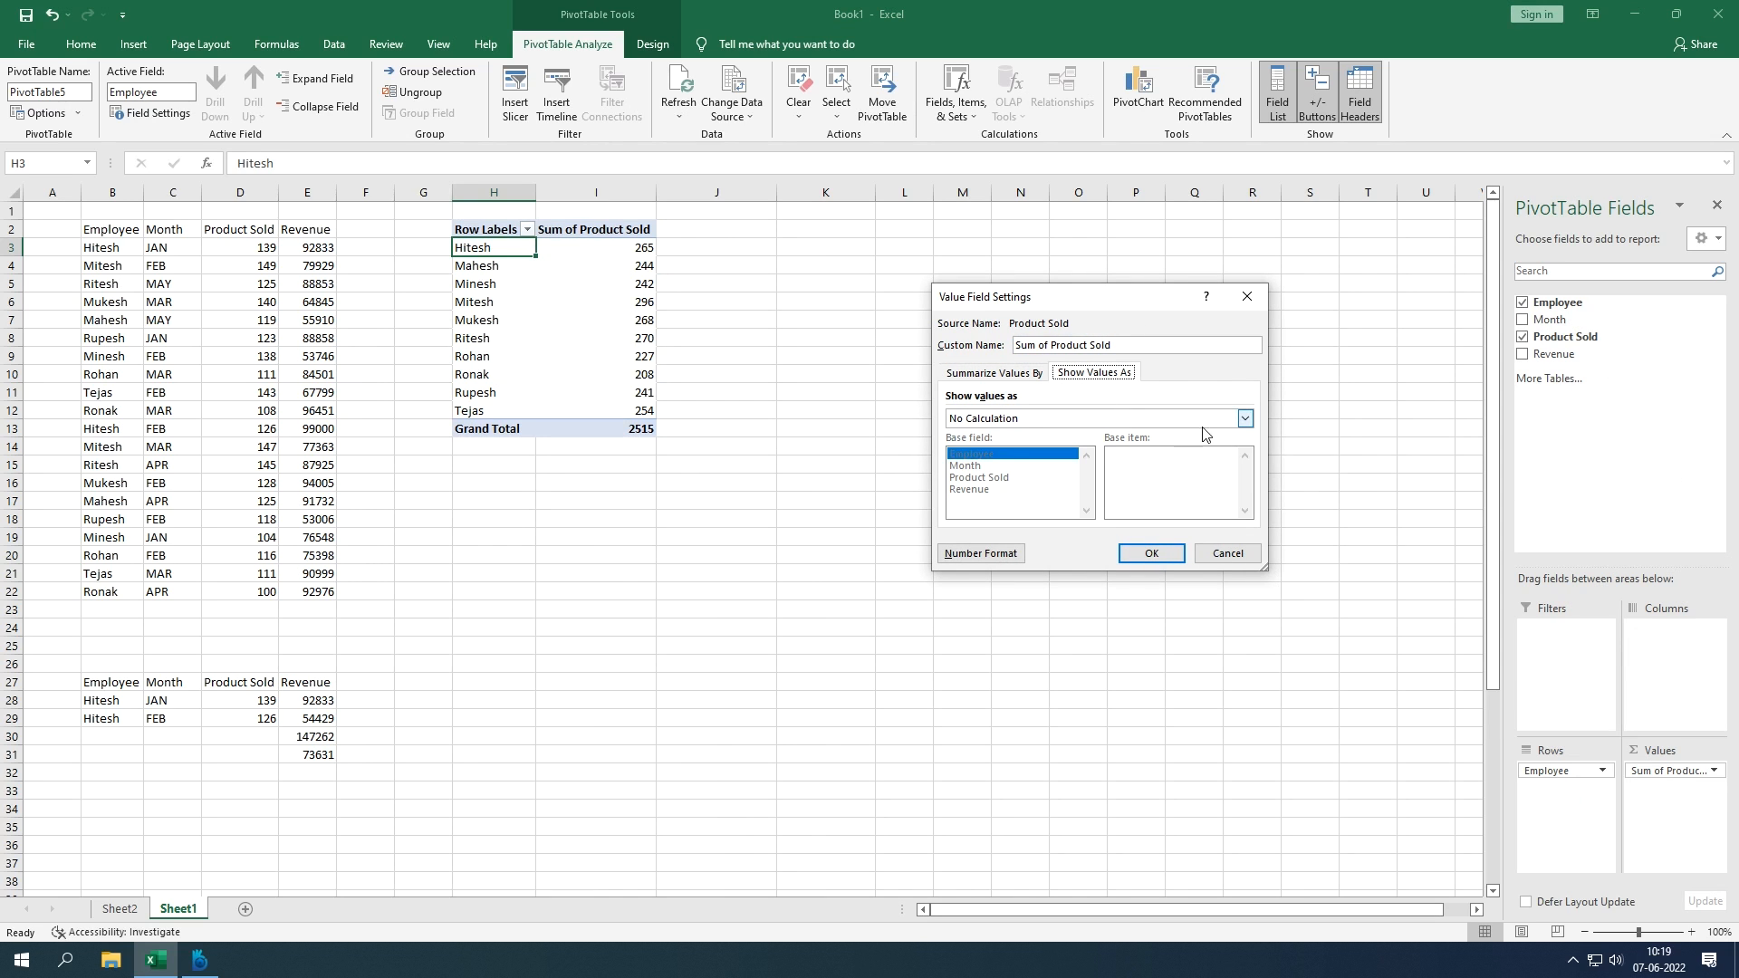
{"action": "left_click", "coordinate": [1244, 419]}
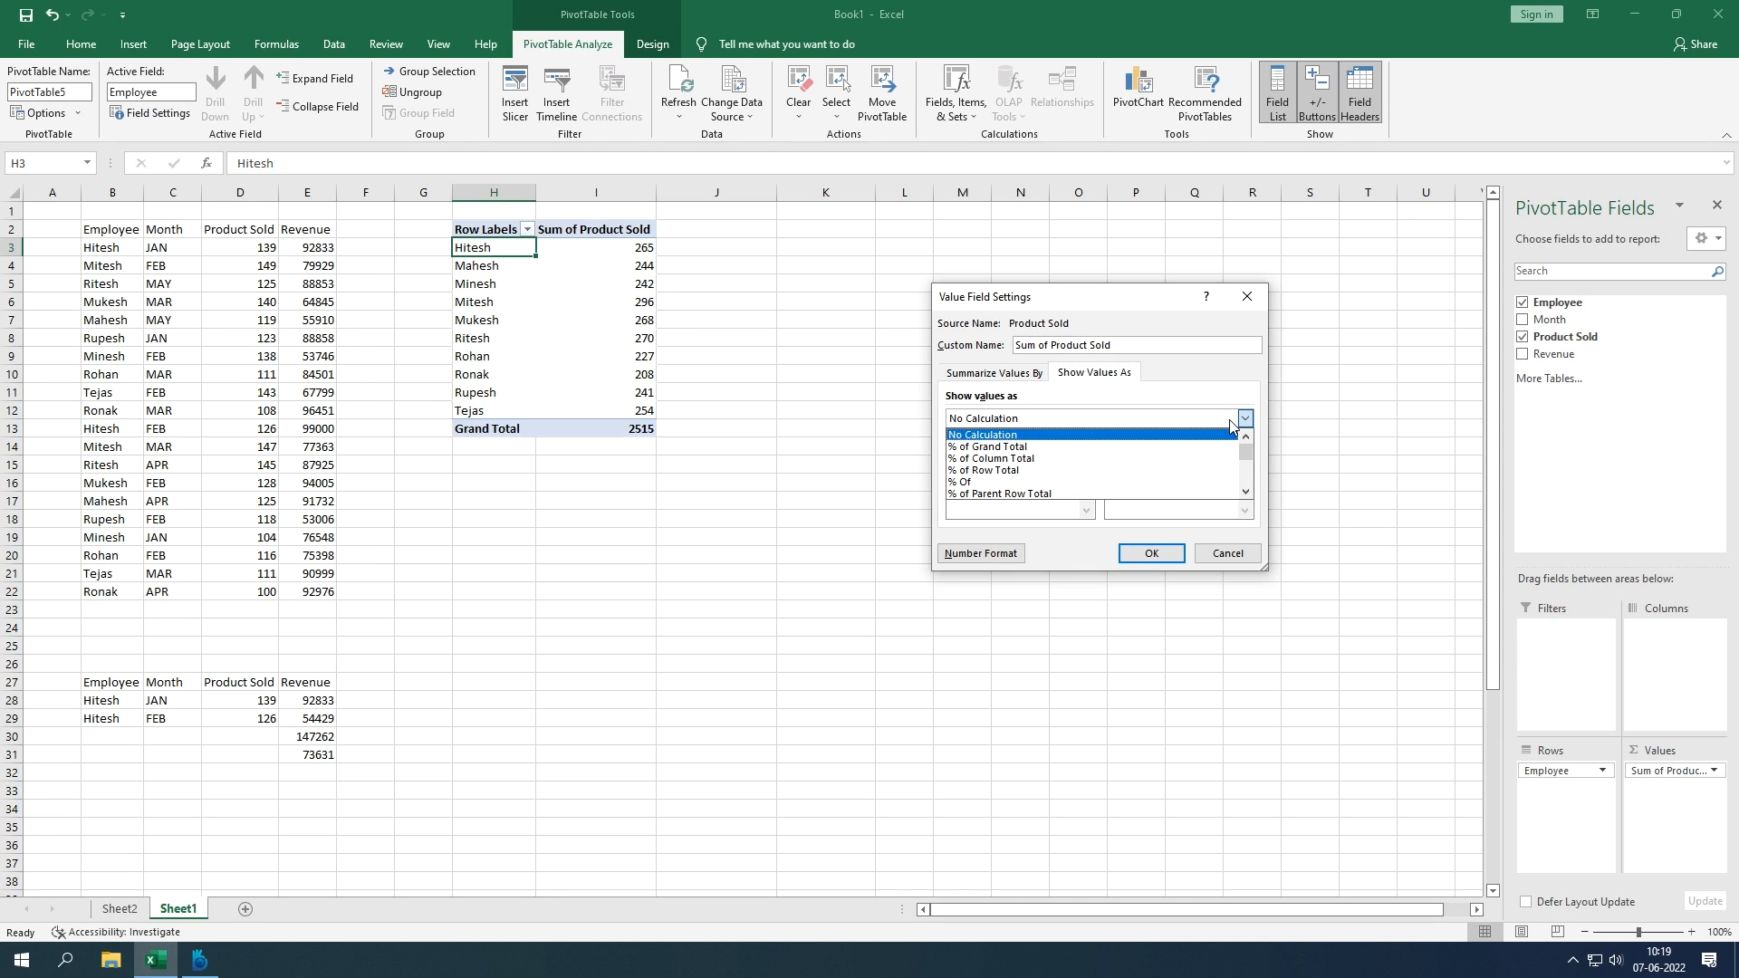
{"action": "left_click", "coordinate": [1162, 446]}
{"action": "left_click", "coordinate": [1160, 553]}
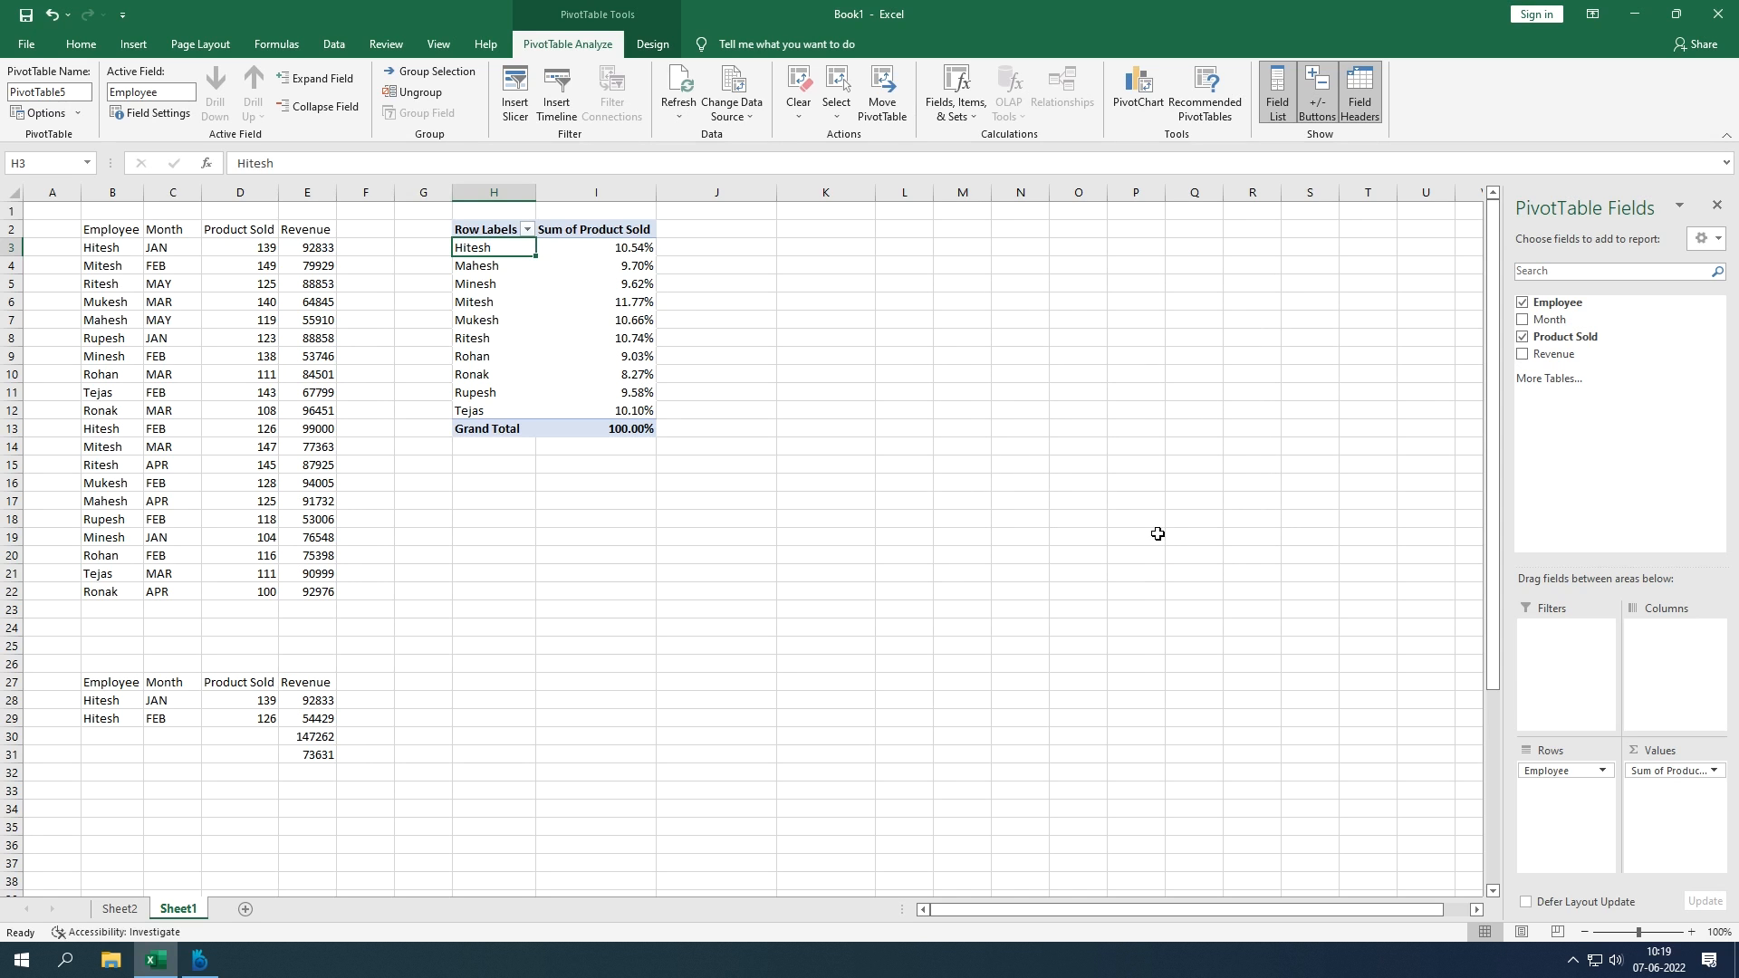
Step: Change the Product Sold display to % of Column Total
{"action": "left_click", "coordinate": [1708, 770]}
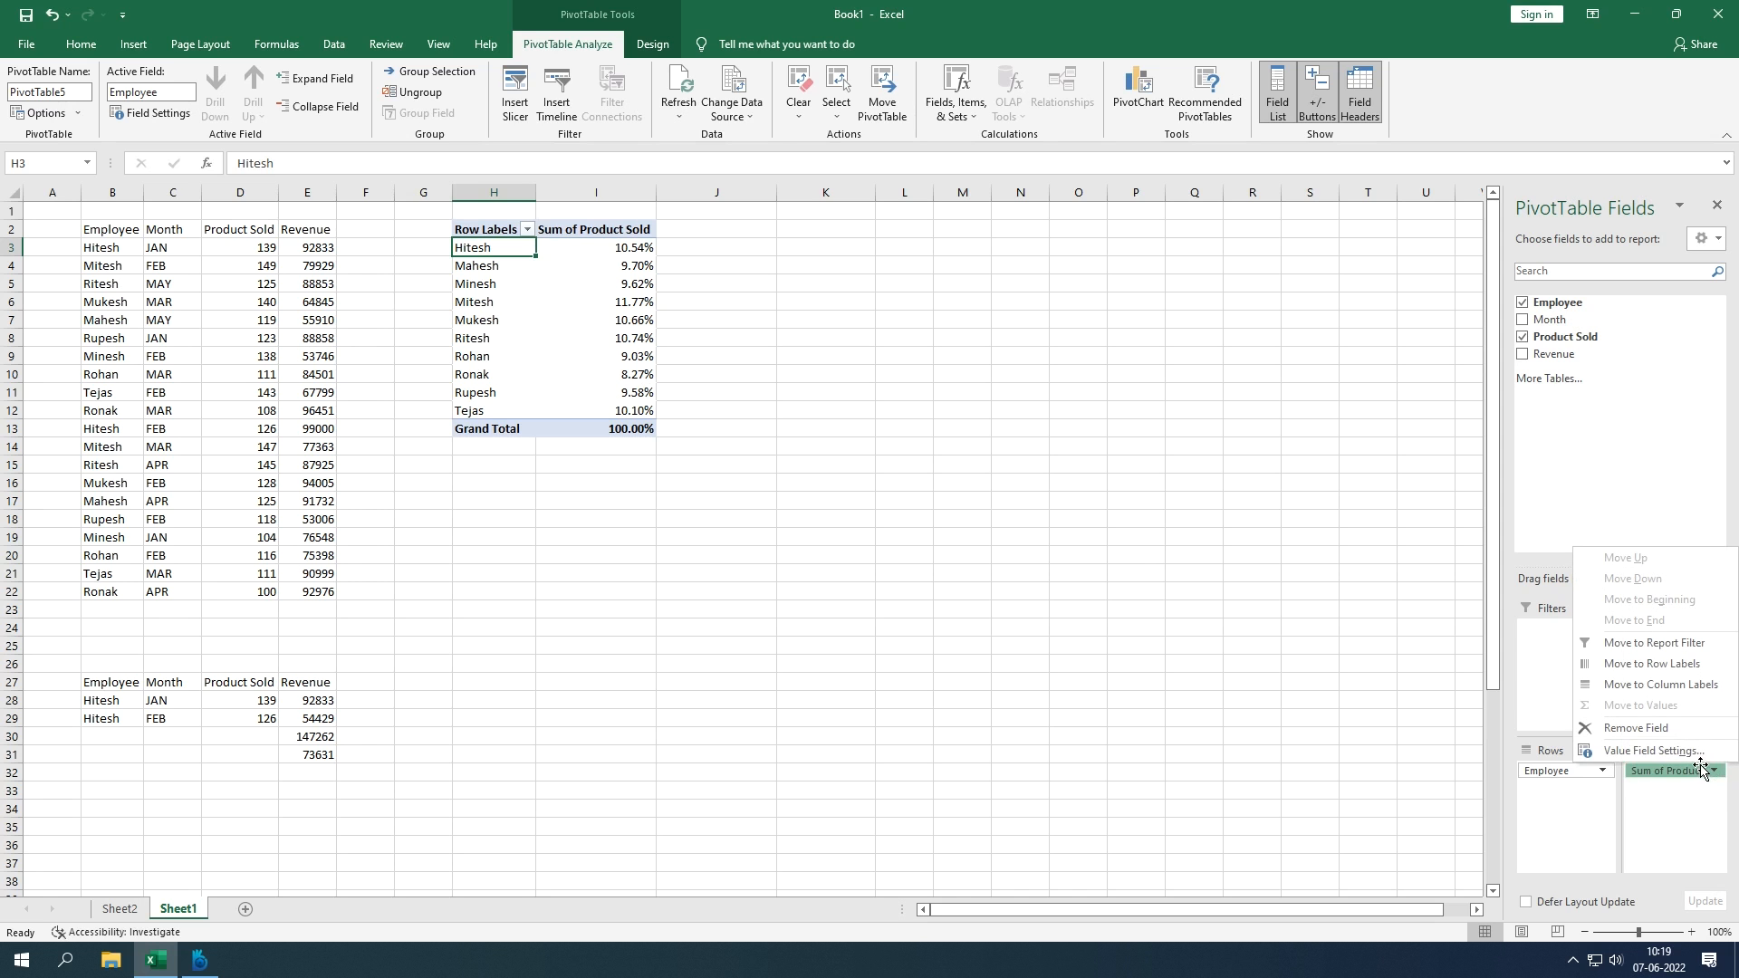
{"action": "left_click", "coordinate": [1688, 751]}
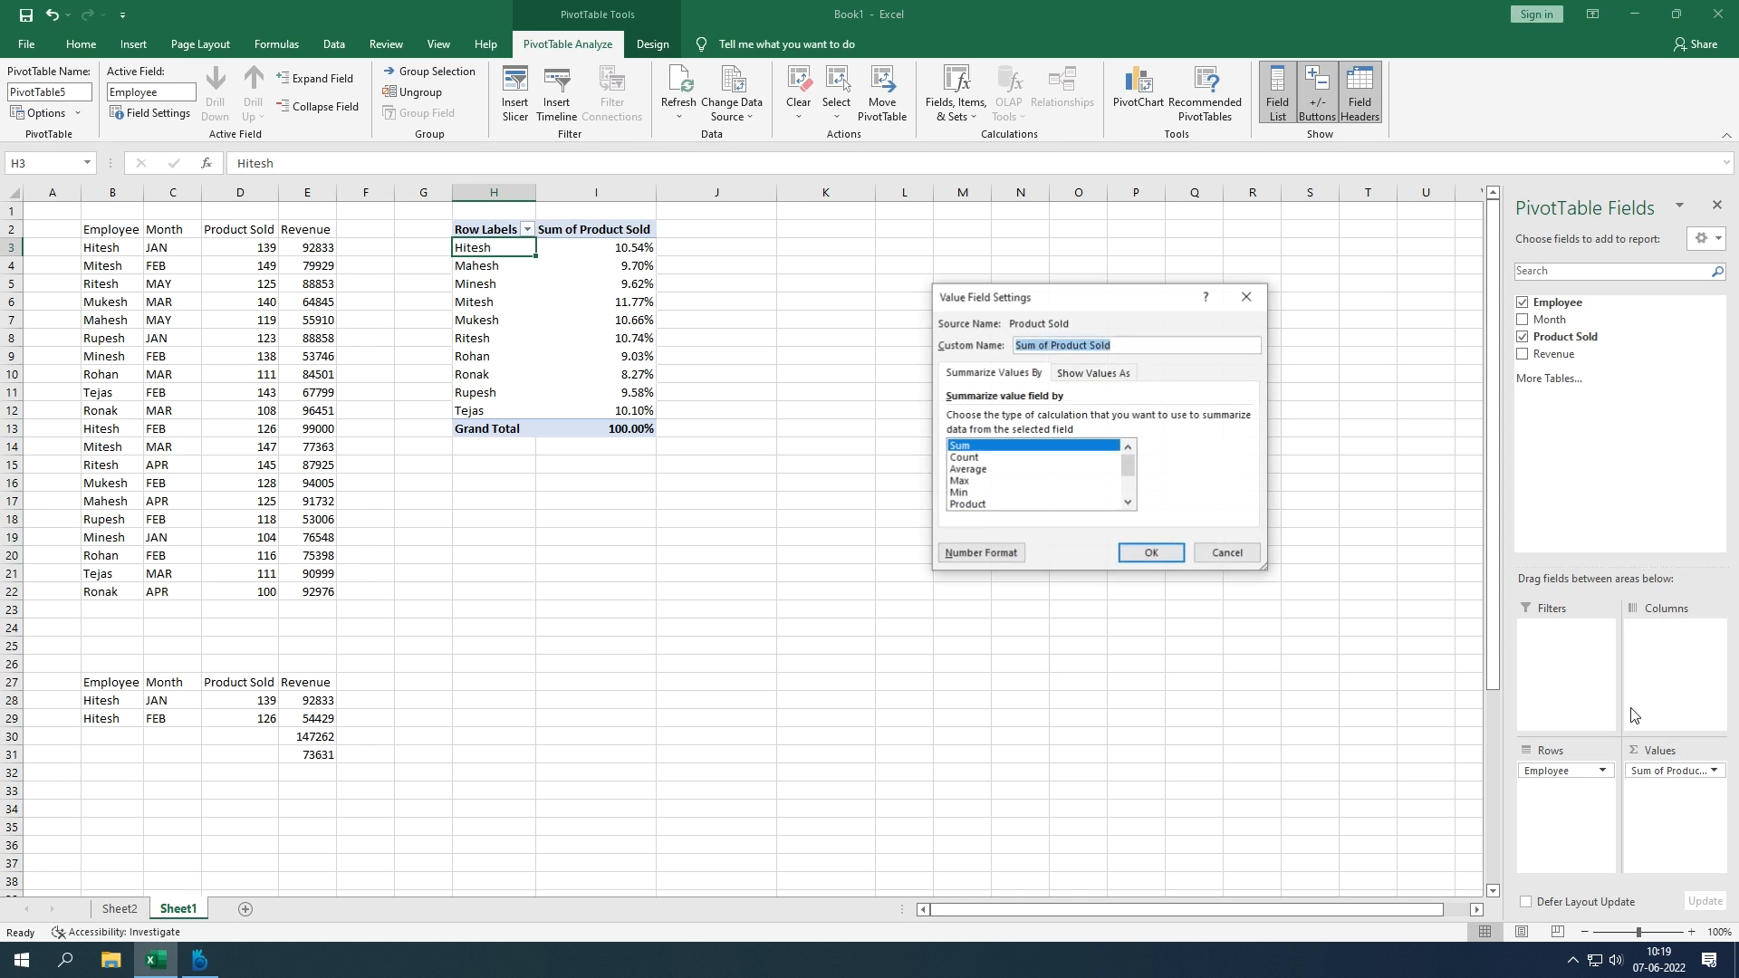
{"action": "left_click", "coordinate": [1111, 374]}
{"action": "left_click", "coordinate": [1127, 419]}
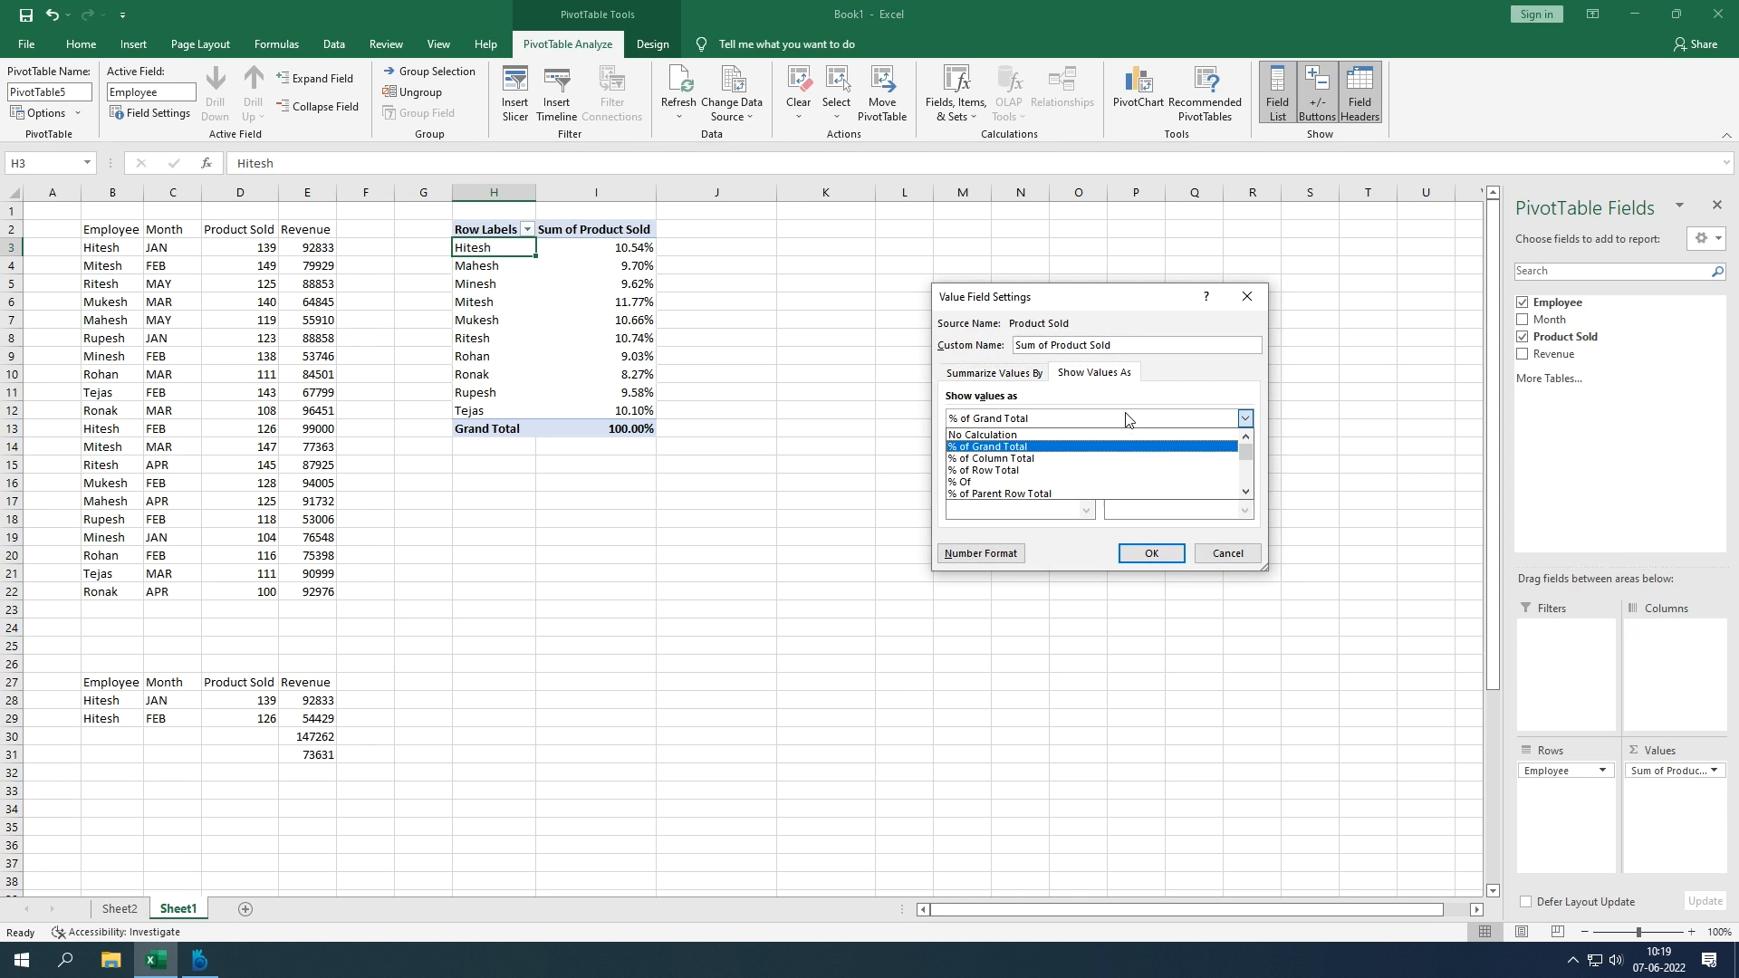
{"action": "left_click", "coordinate": [1100, 460]}
{"action": "left_click", "coordinate": [1164, 551]}
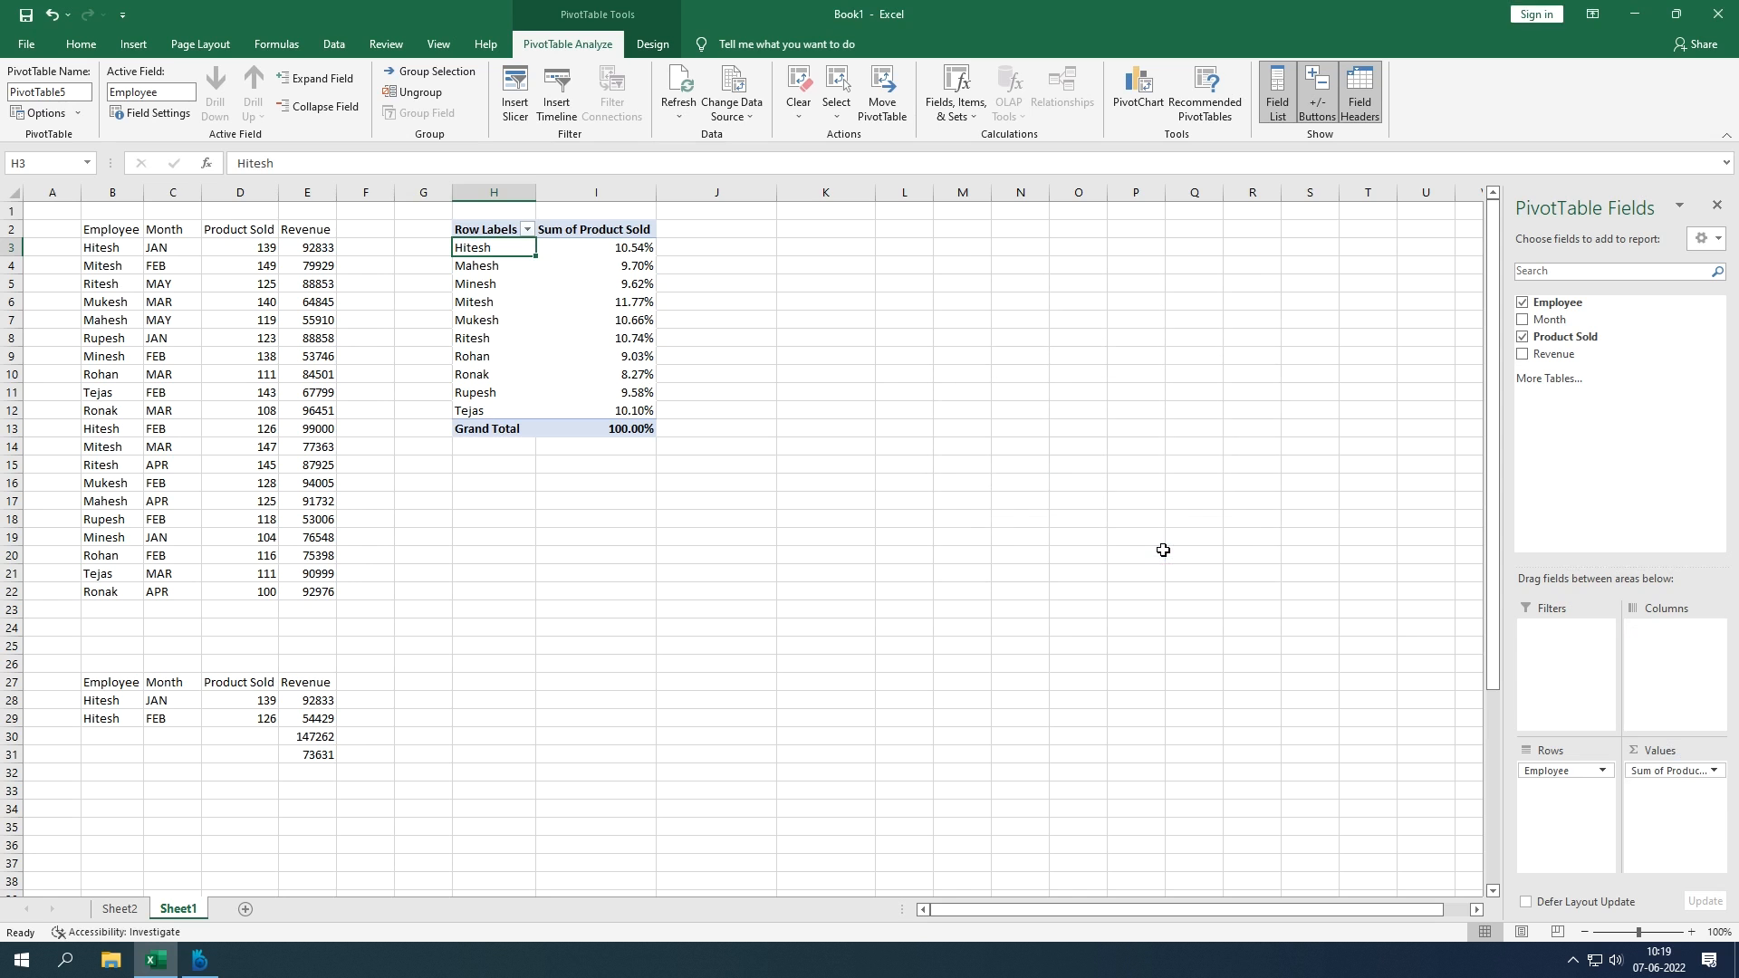
Step: Show Sum of Product Sold using the Index calculation
{"action": "left_click", "coordinate": [1683, 770]}
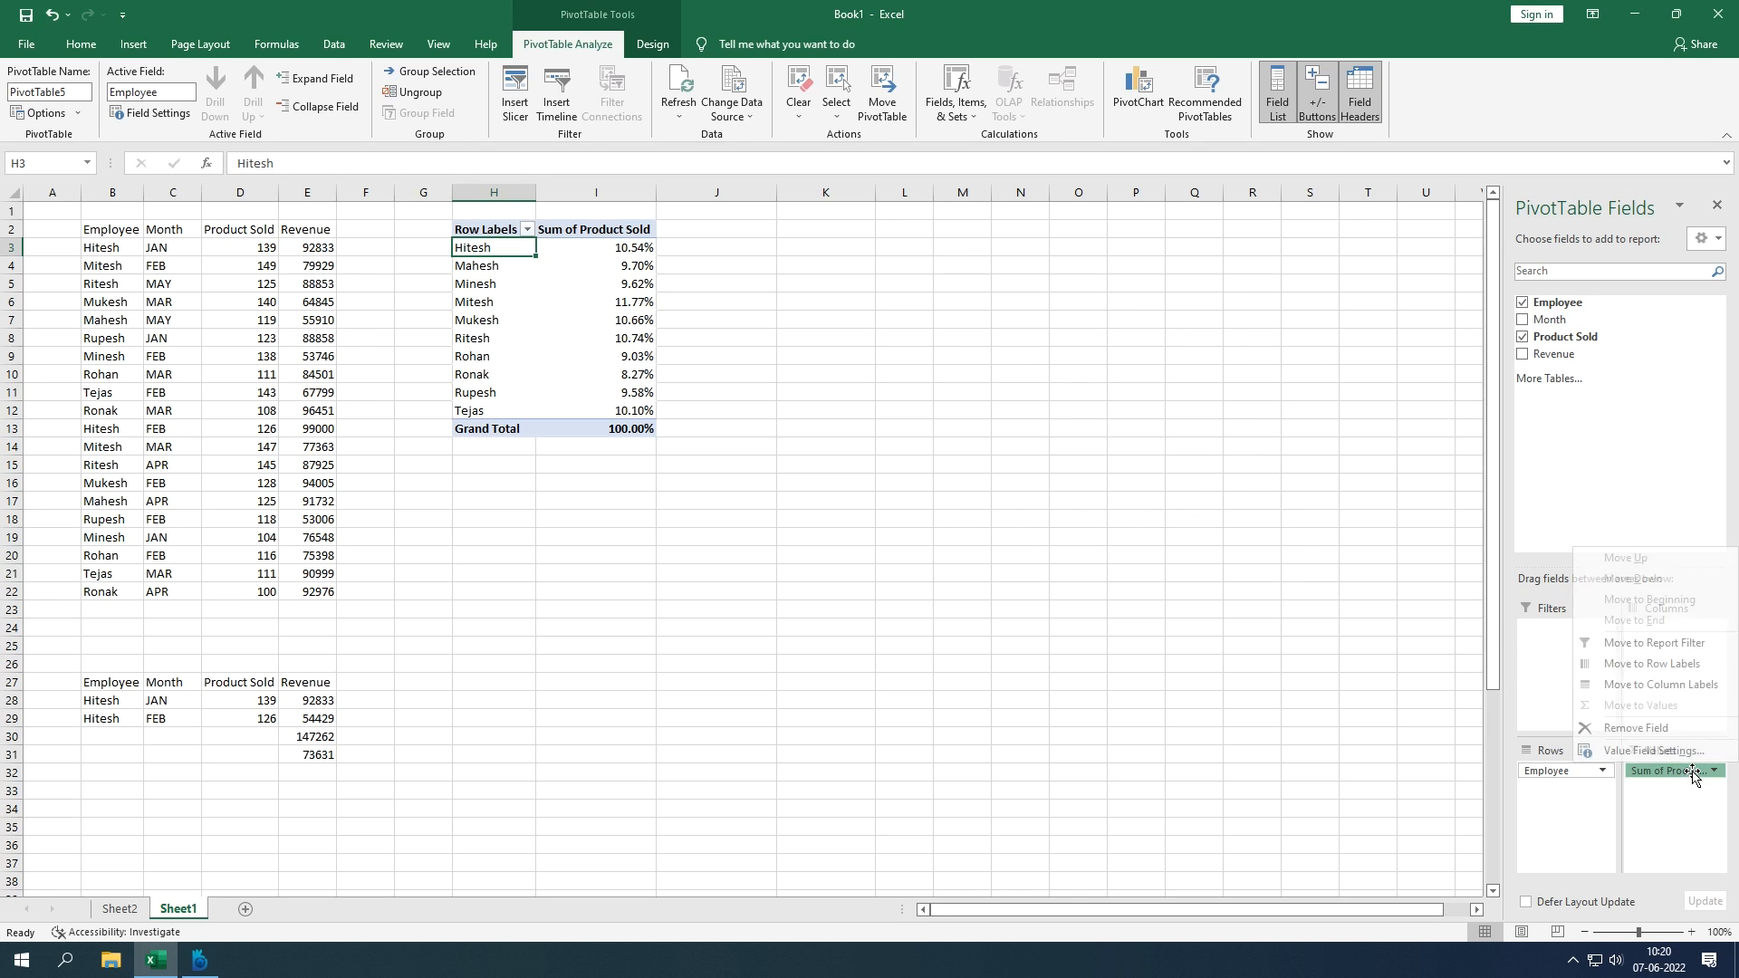
{"action": "left_click", "coordinate": [1677, 759]}
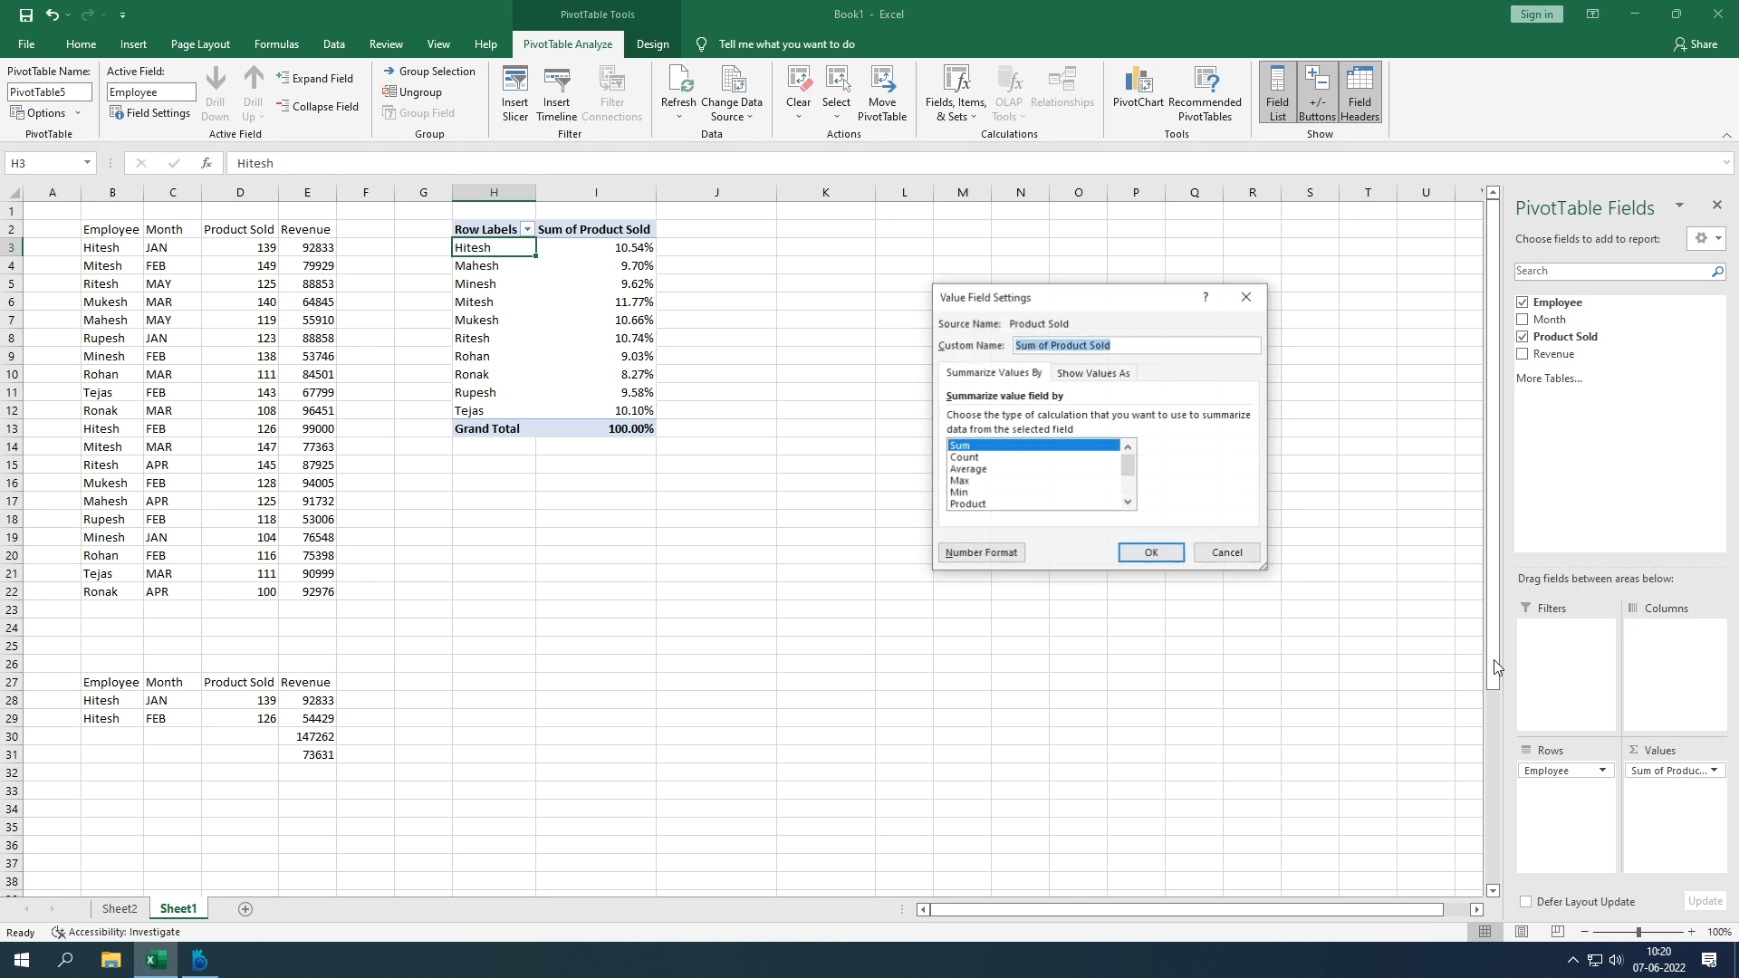
{"action": "left_click", "coordinate": [1098, 374]}
{"action": "left_click", "coordinate": [1106, 419]}
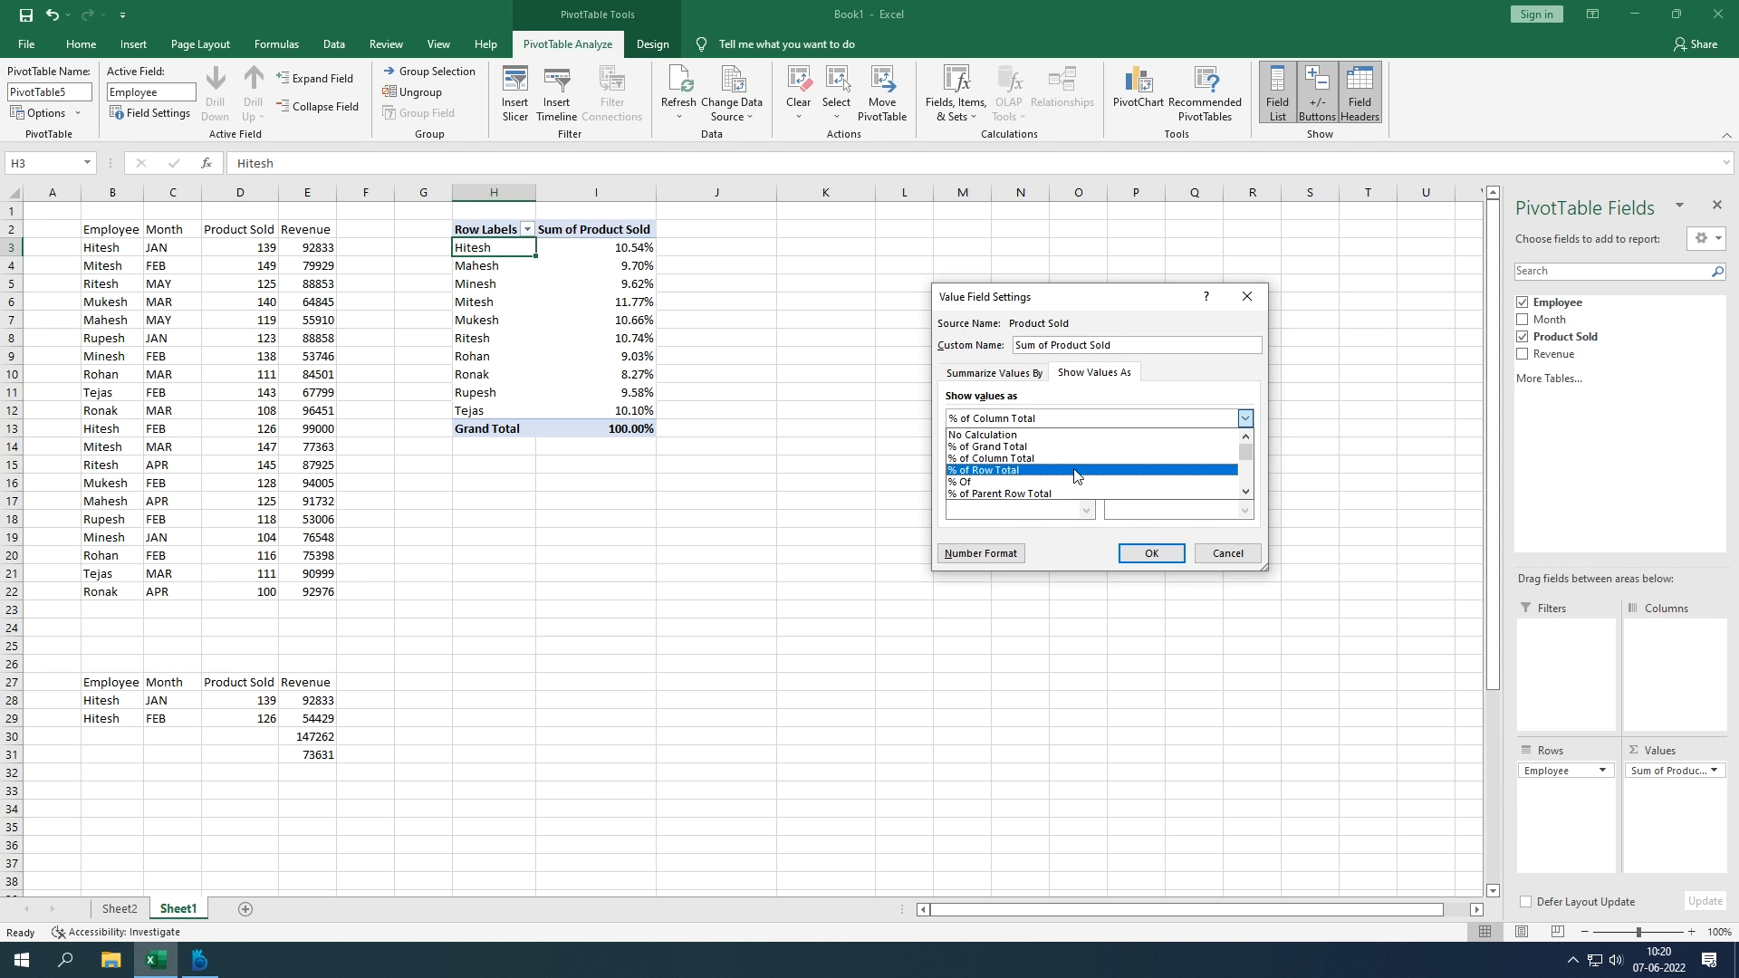
{"action": "scroll", "coordinate": [1105, 476], "scroll_direction": "down", "scroll_amount": 2}
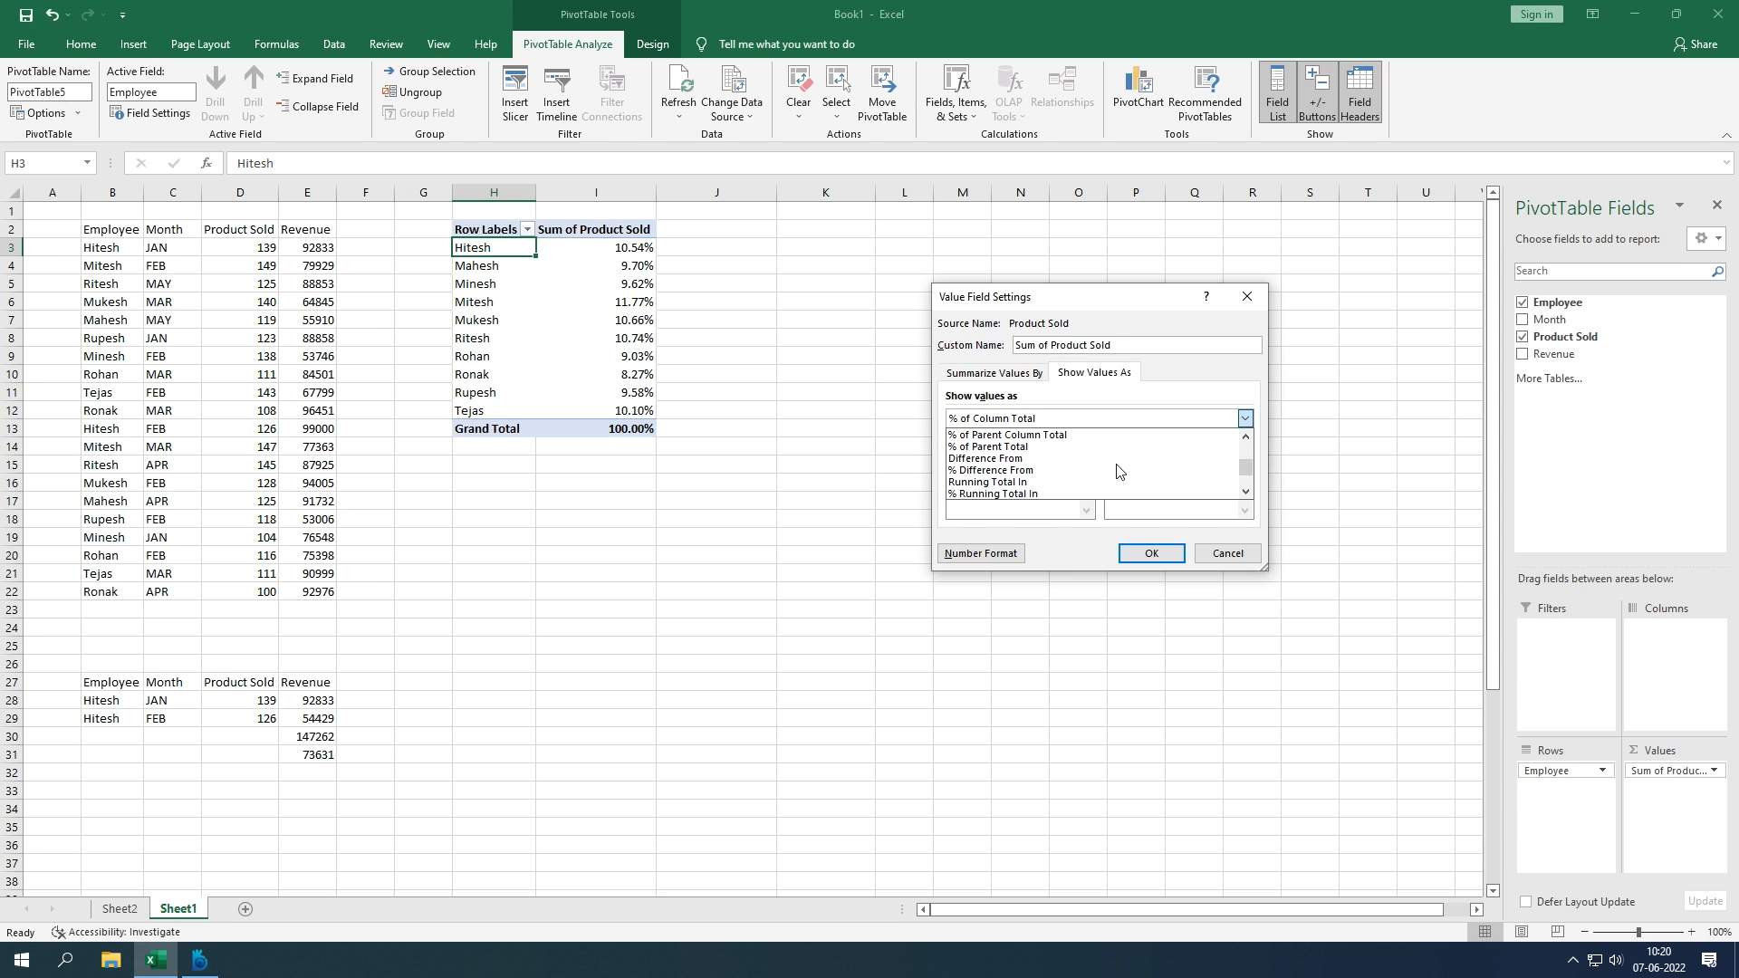
{"action": "scroll", "coordinate": [1117, 471], "scroll_direction": "down", "scroll_amount": 2}
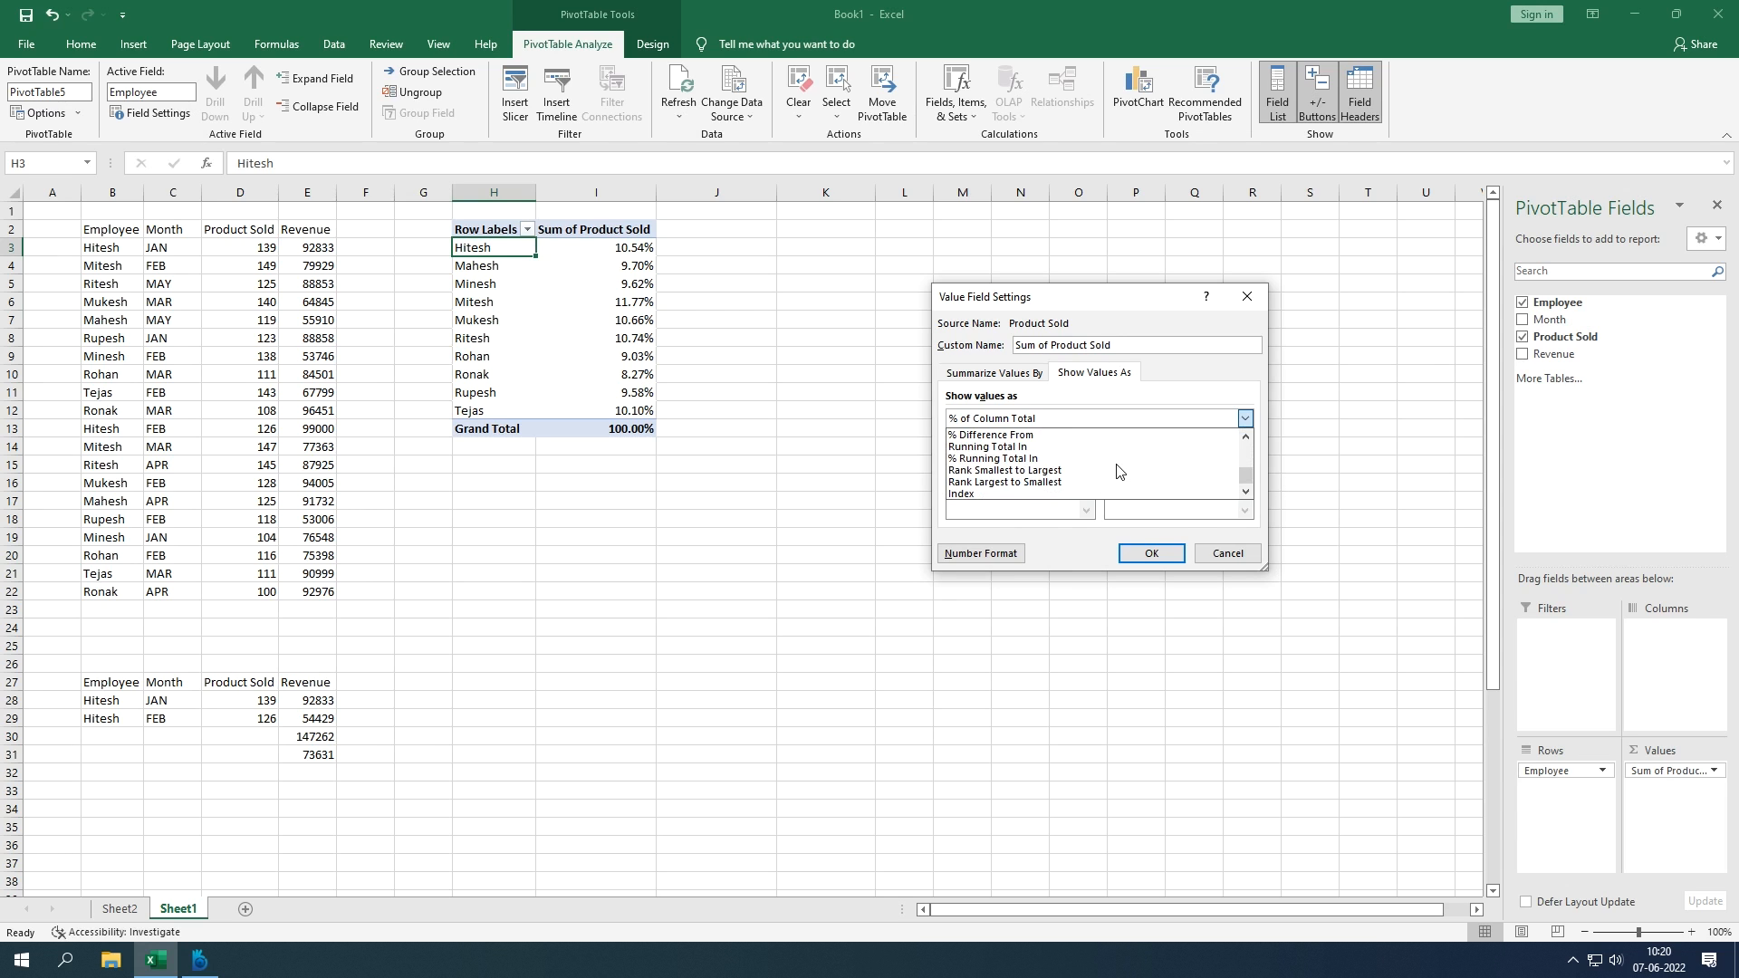
{"action": "left_click", "coordinate": [1057, 495]}
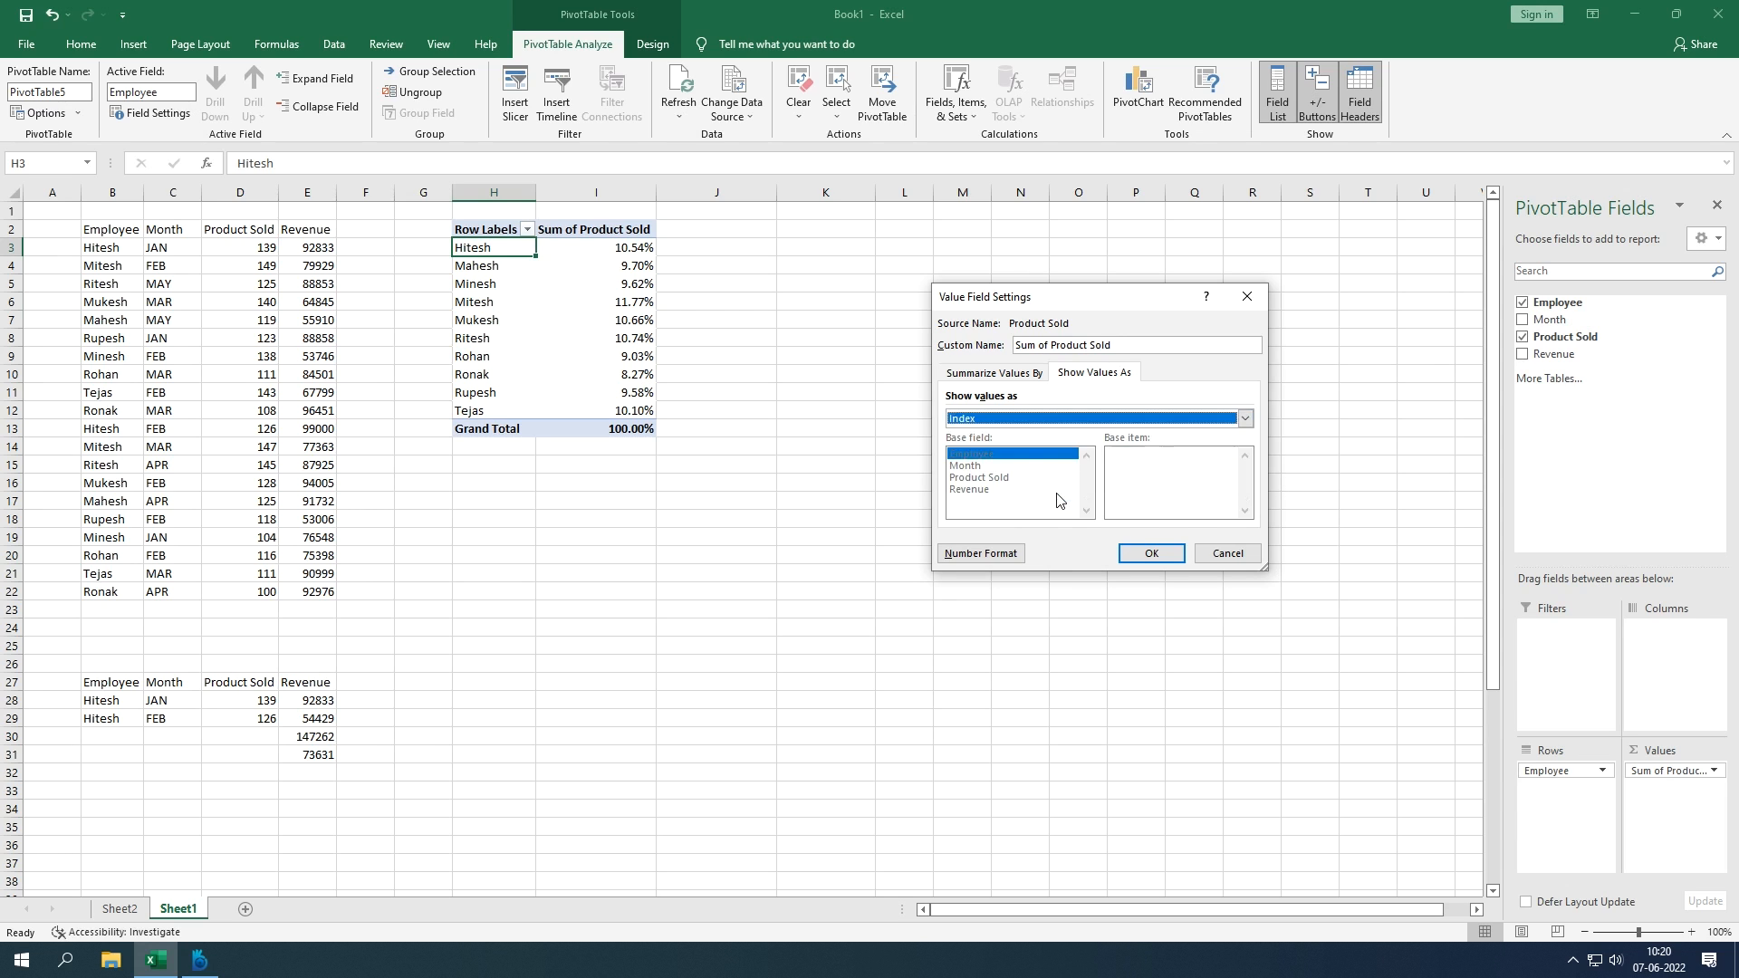
{"action": "left_click", "coordinate": [1151, 552]}
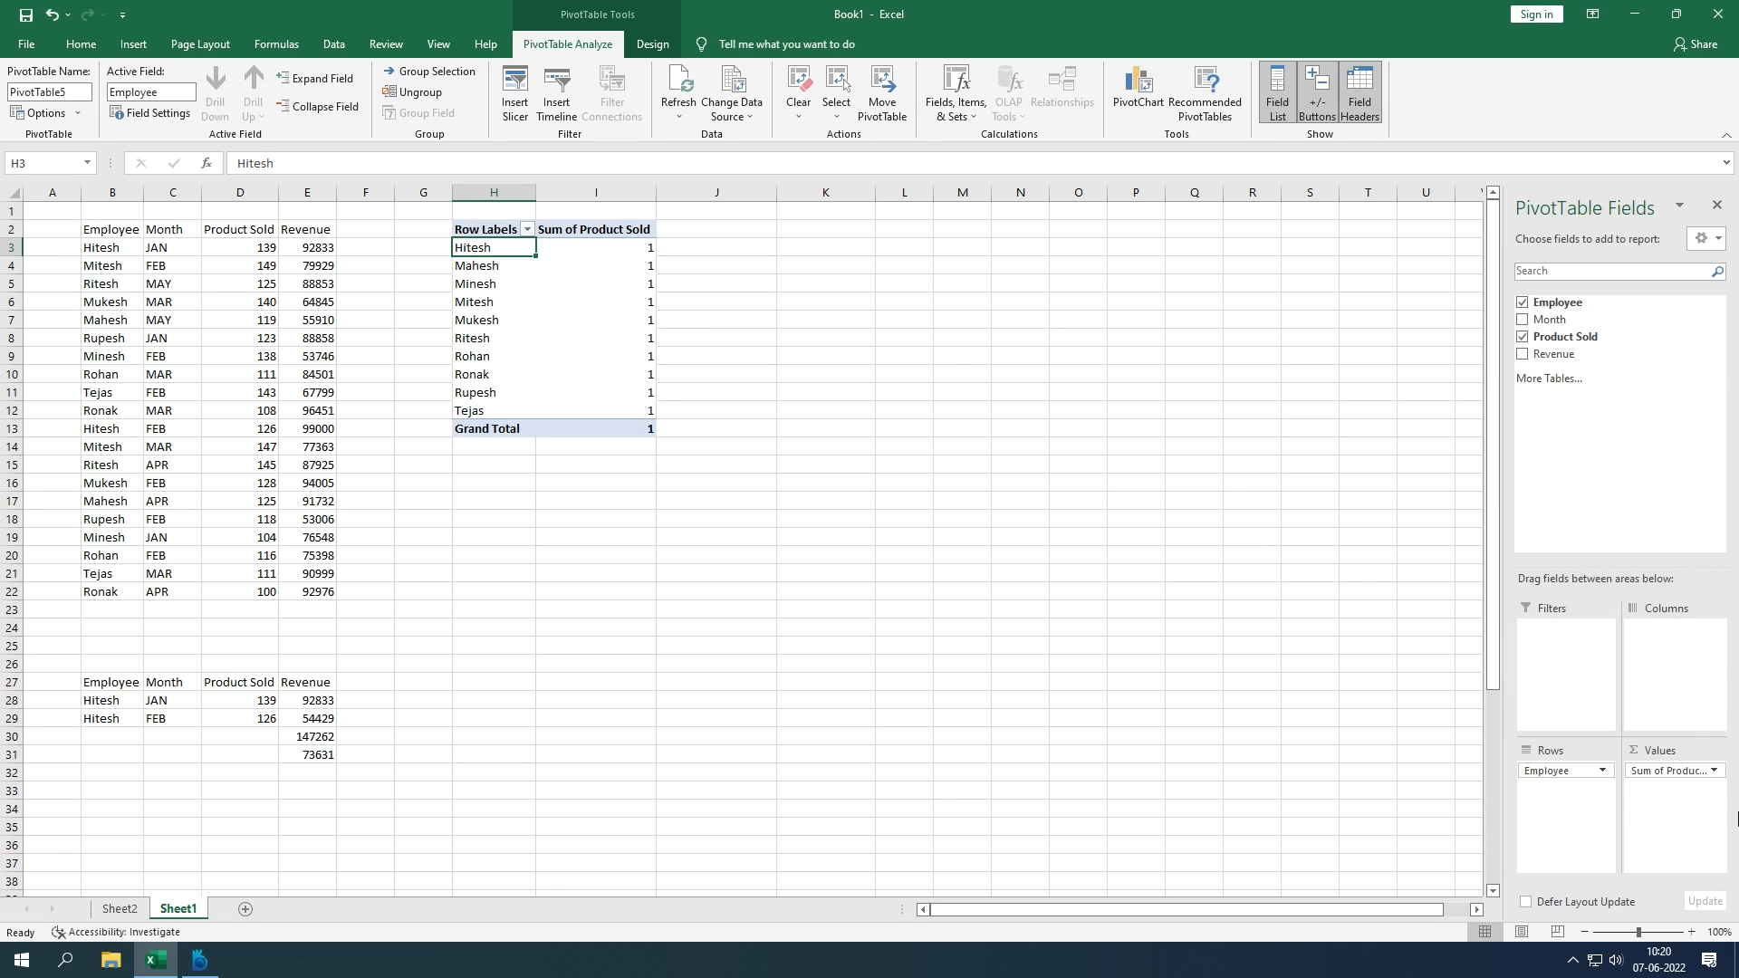
Step: Change the Product Sold display to Rank Smallest to Largest
{"action": "left_click", "coordinate": [1711, 771]}
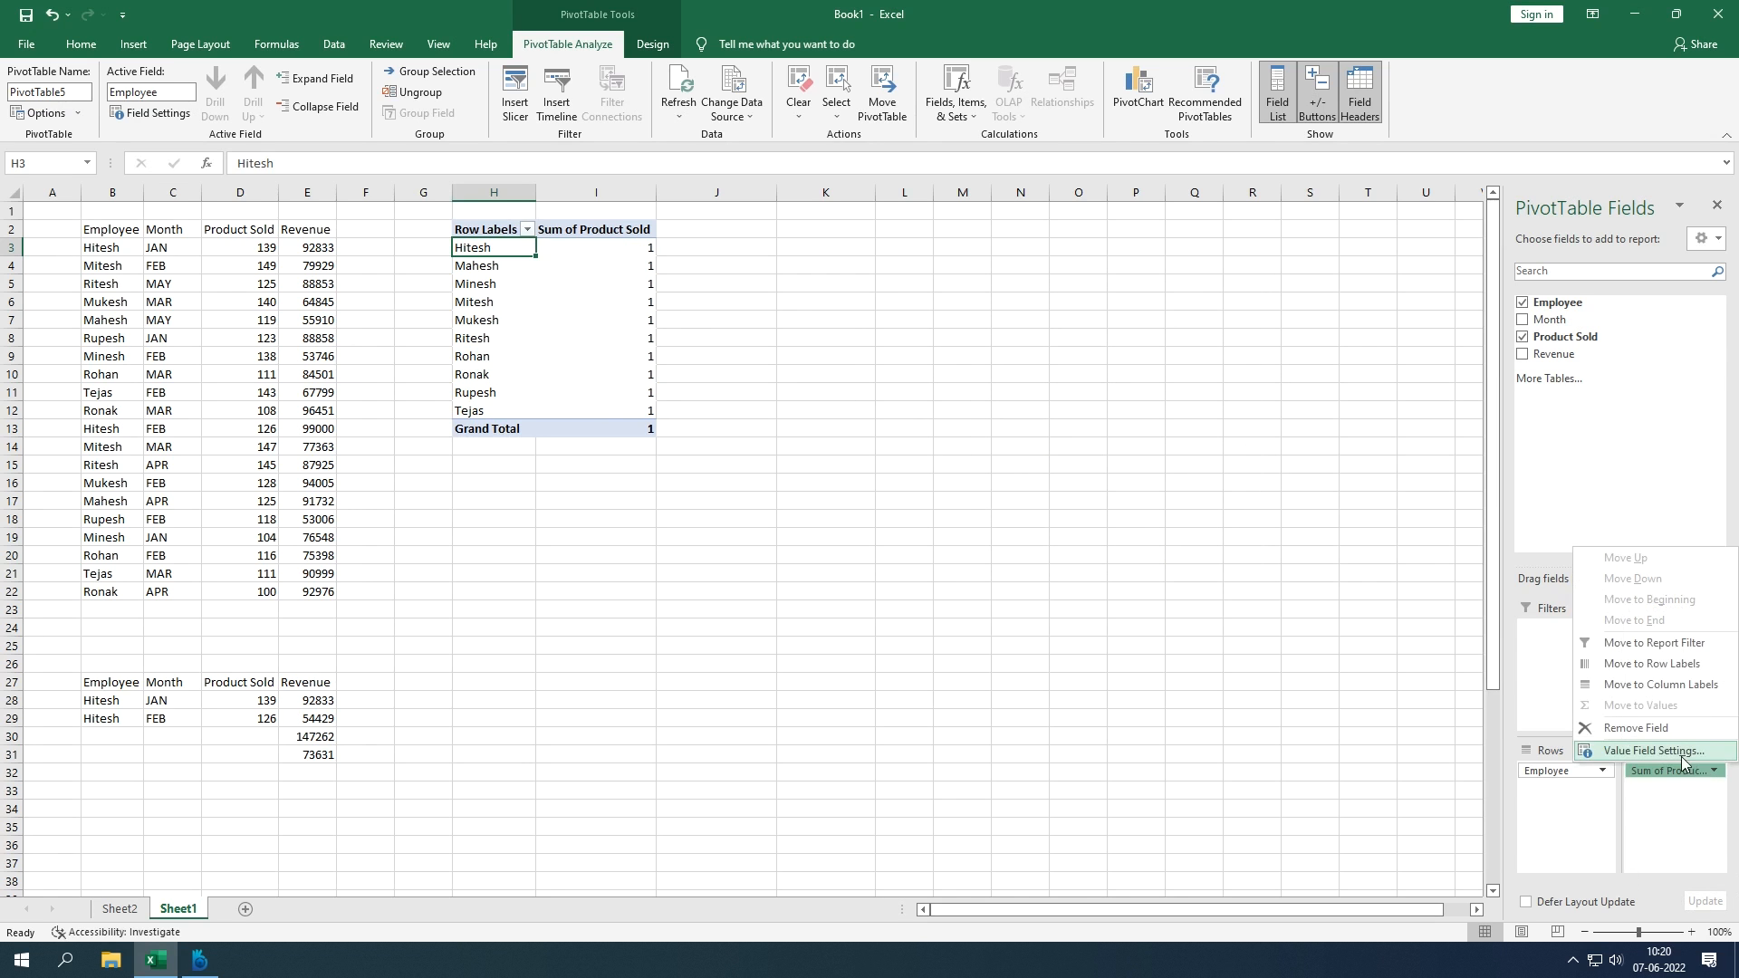
{"action": "left_click", "coordinate": [1682, 757]}
{"action": "left_click", "coordinate": [1107, 374]}
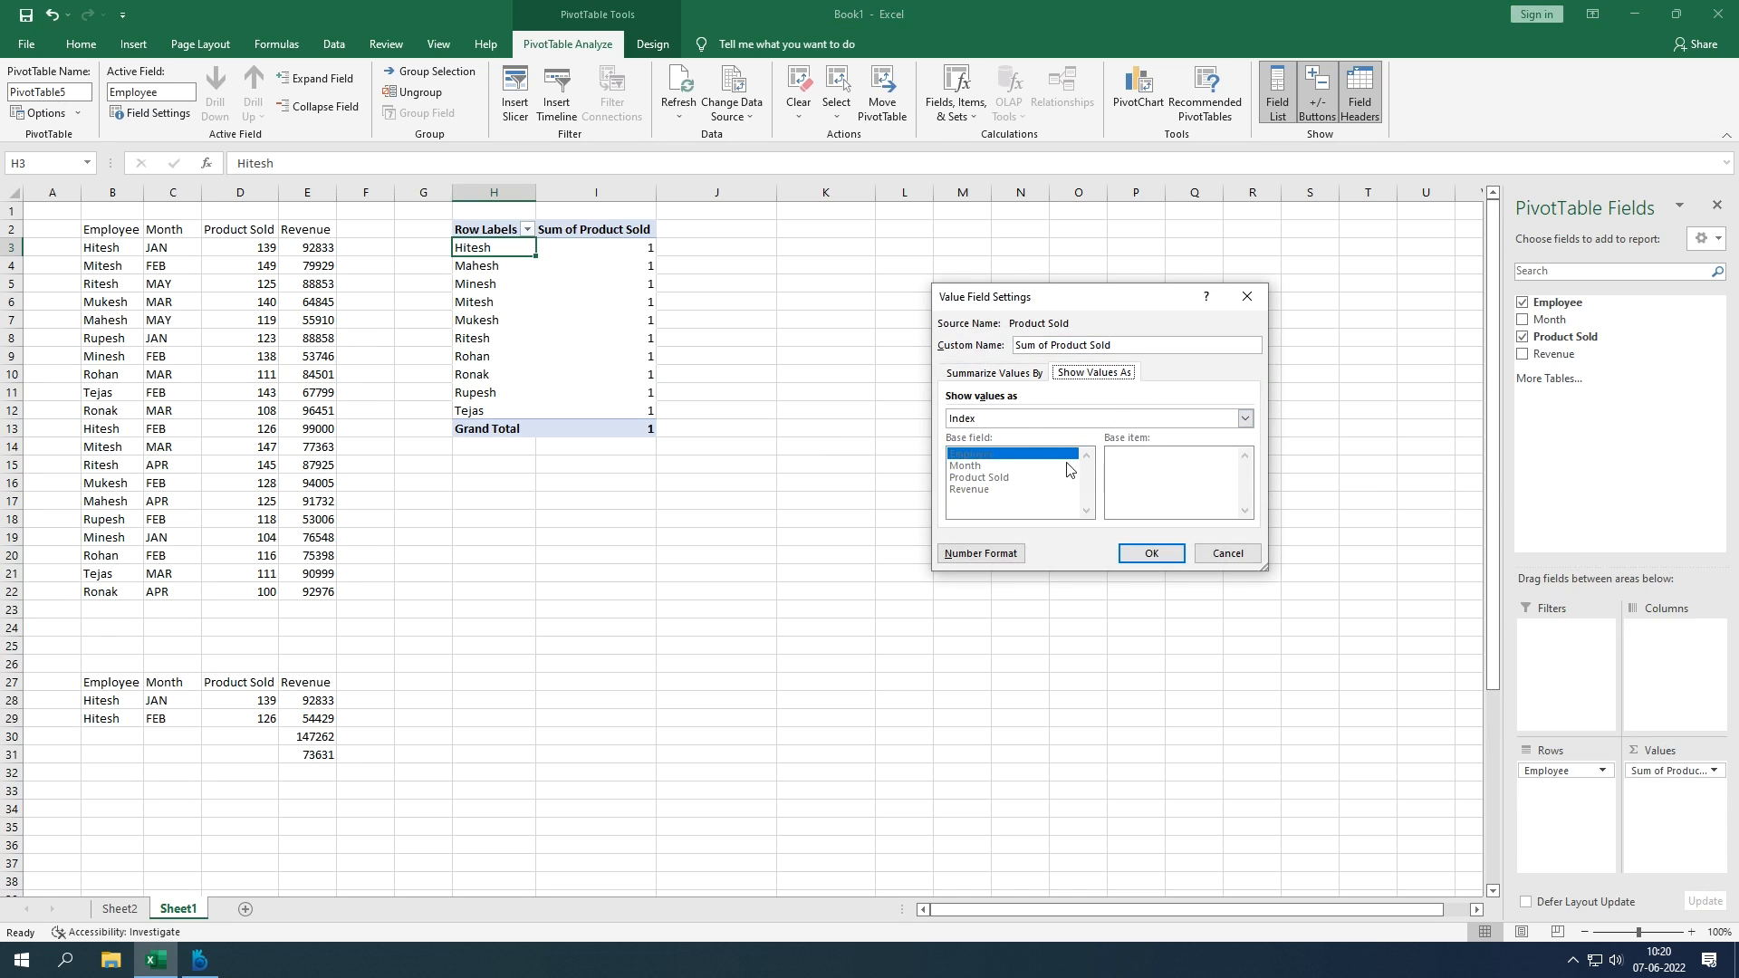
{"action": "left_click", "coordinate": [1120, 420]}
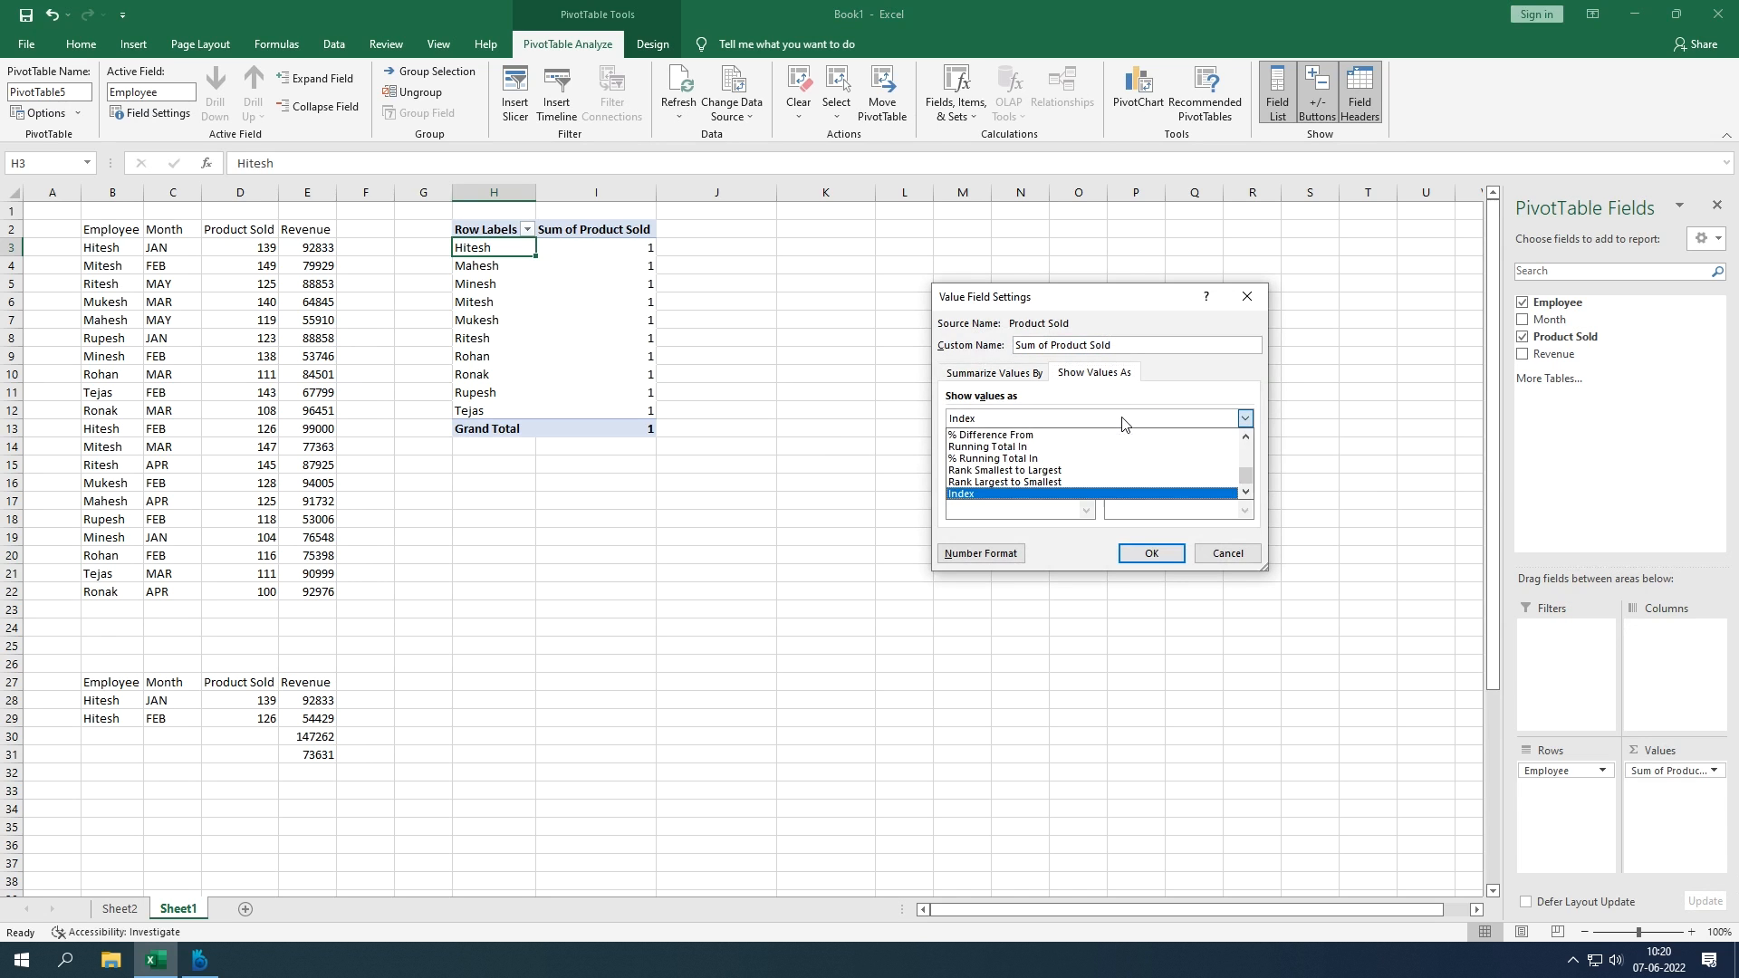
{"action": "left_click", "coordinate": [1046, 473]}
{"action": "left_click", "coordinate": [1151, 553]}
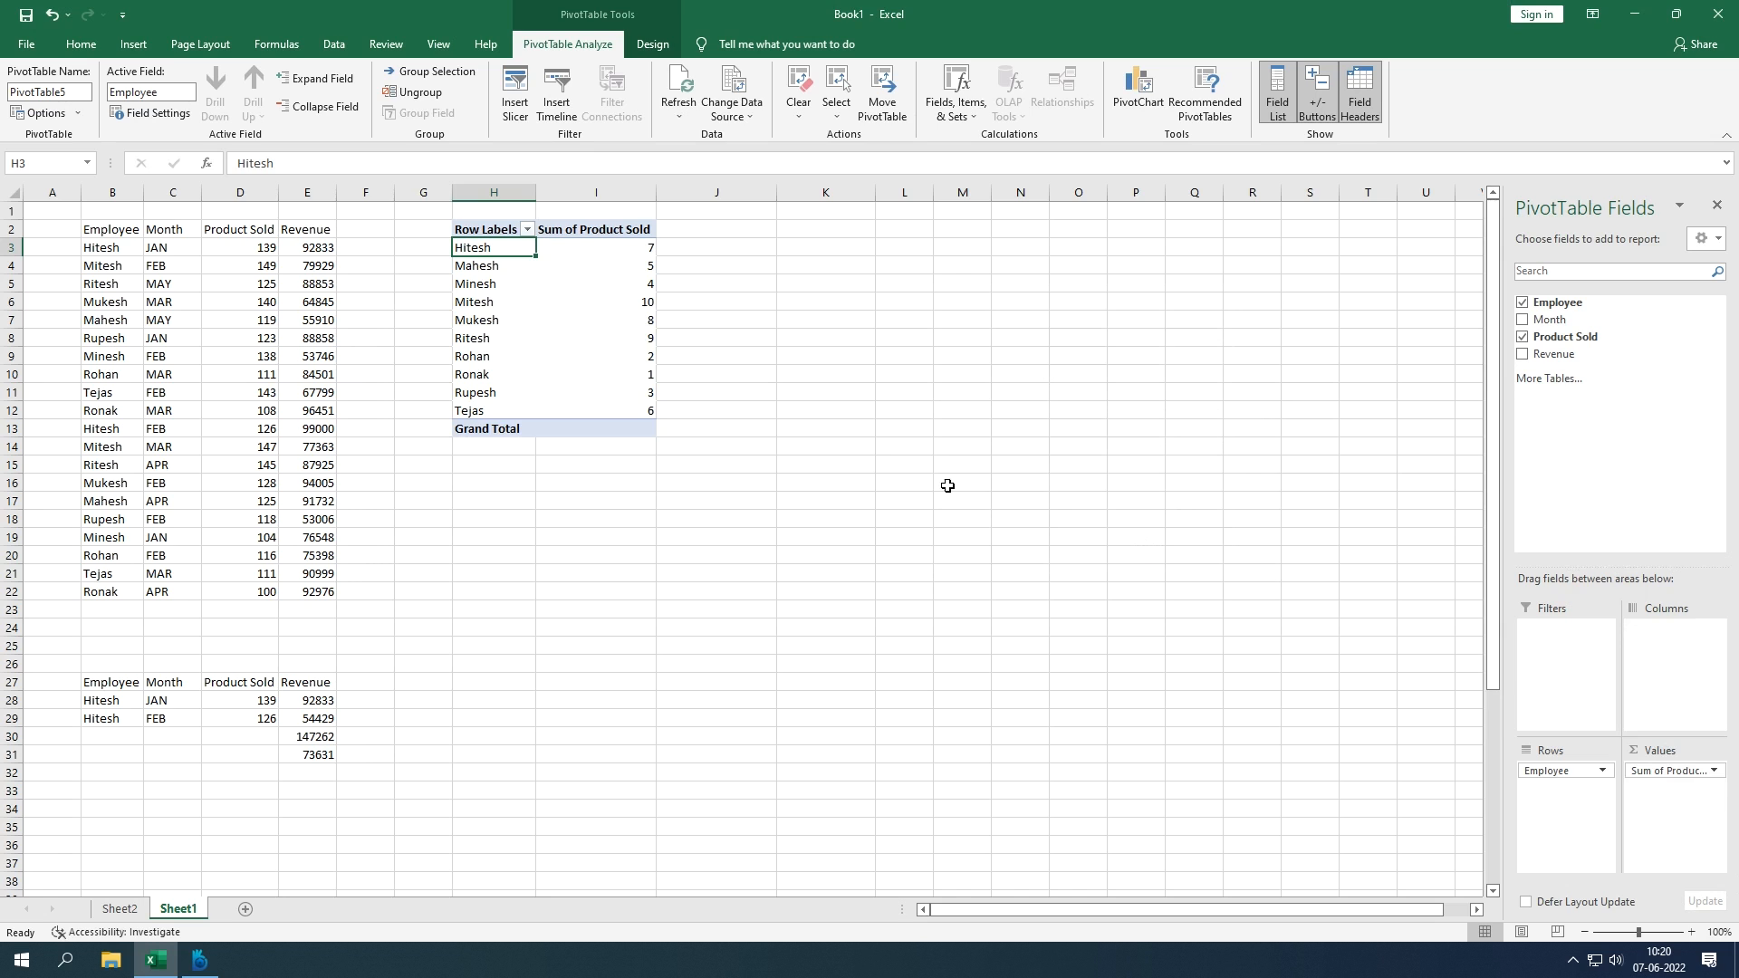
Step: Cross-check Ronak's and Mitesh's ranks against their source revenues (96451, 92976, 79929, 77363)
{"action": "left_click", "coordinate": [470, 299]}
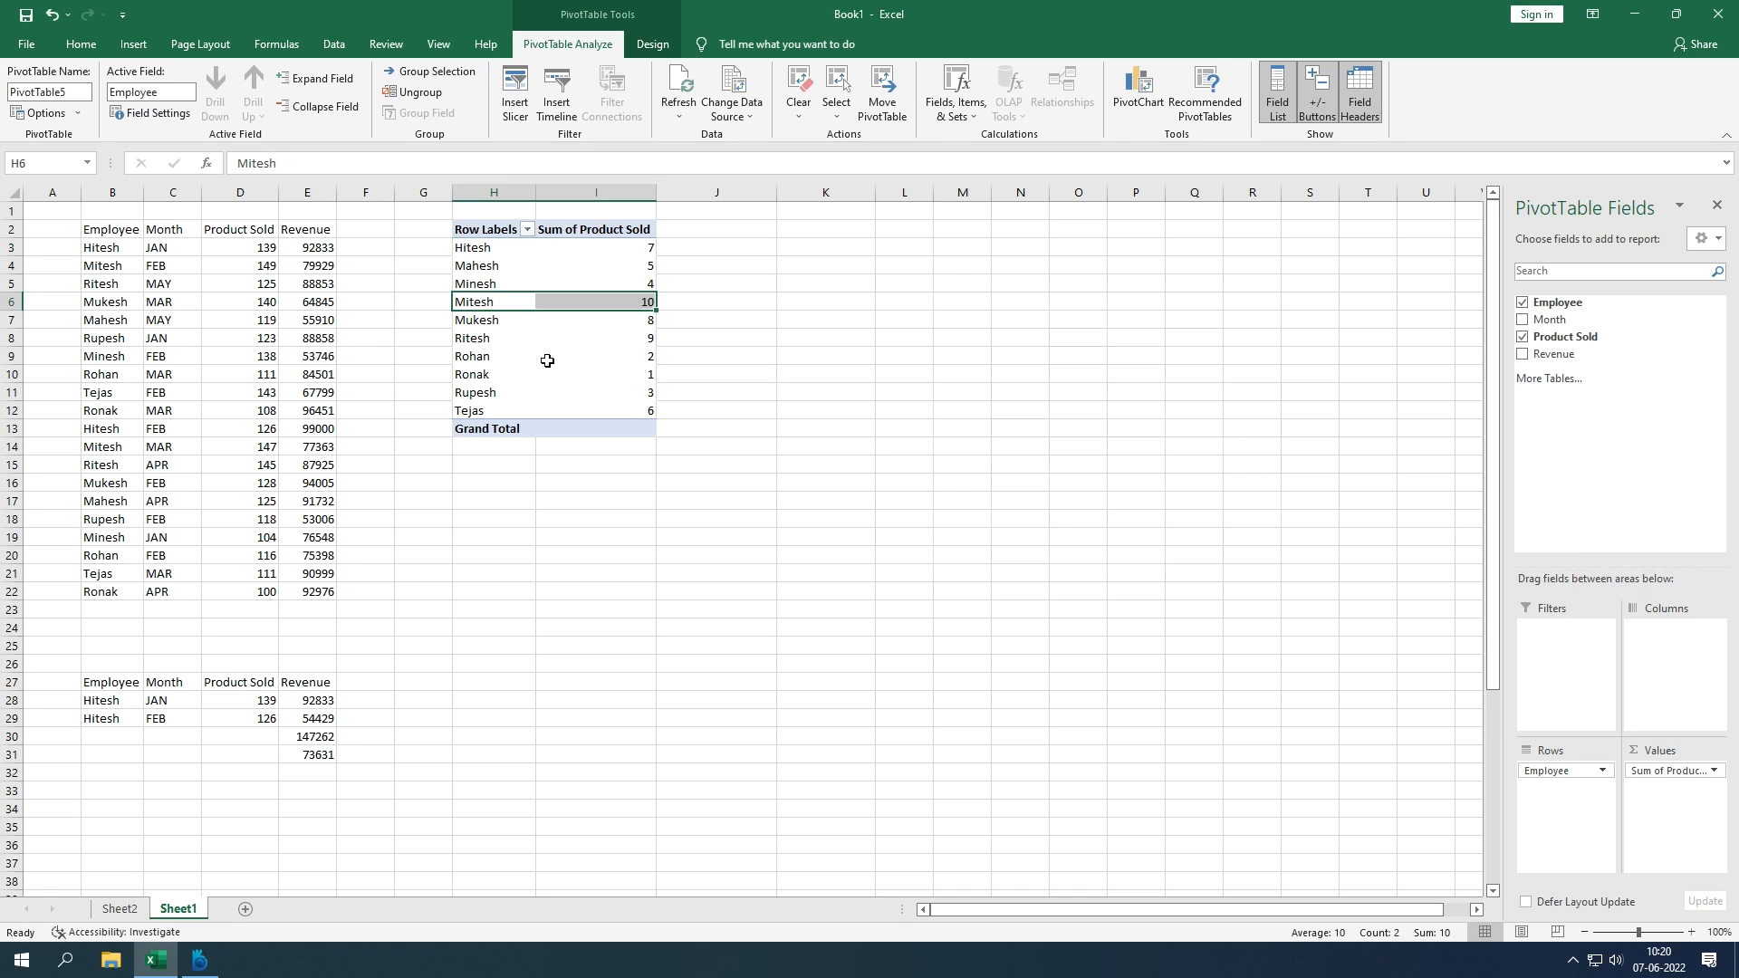
{"action": "left_click", "coordinate": [470, 377]}
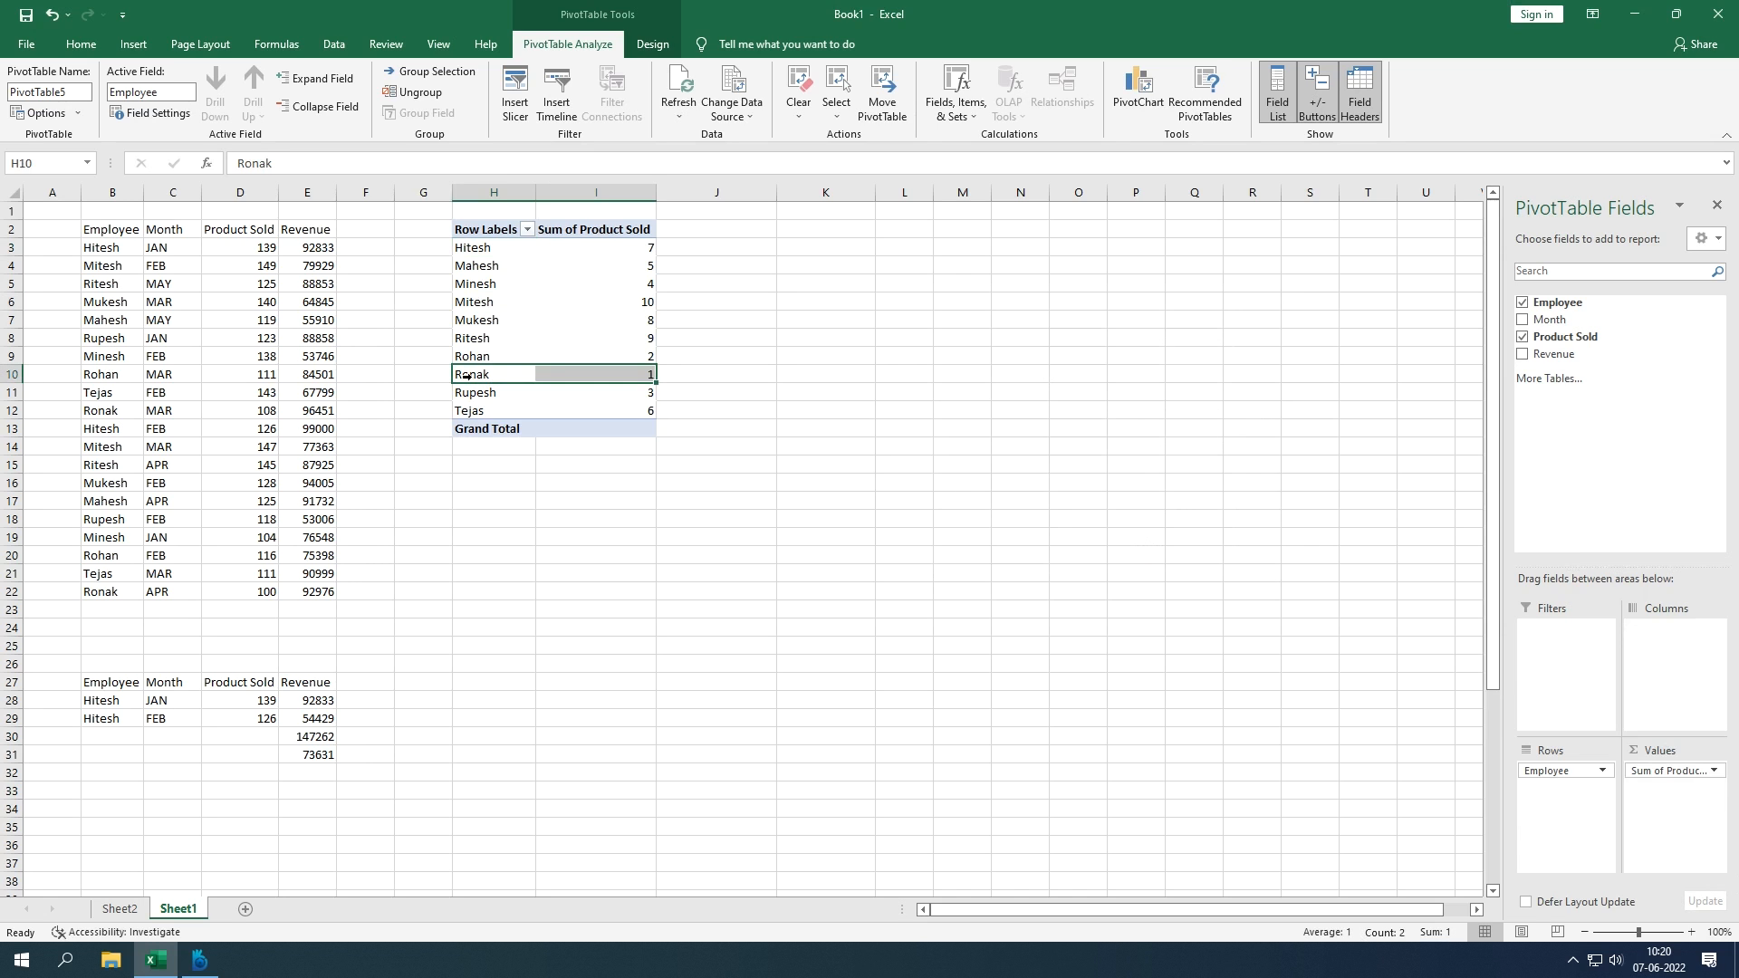
{"action": "left_click", "coordinate": [135, 408]}
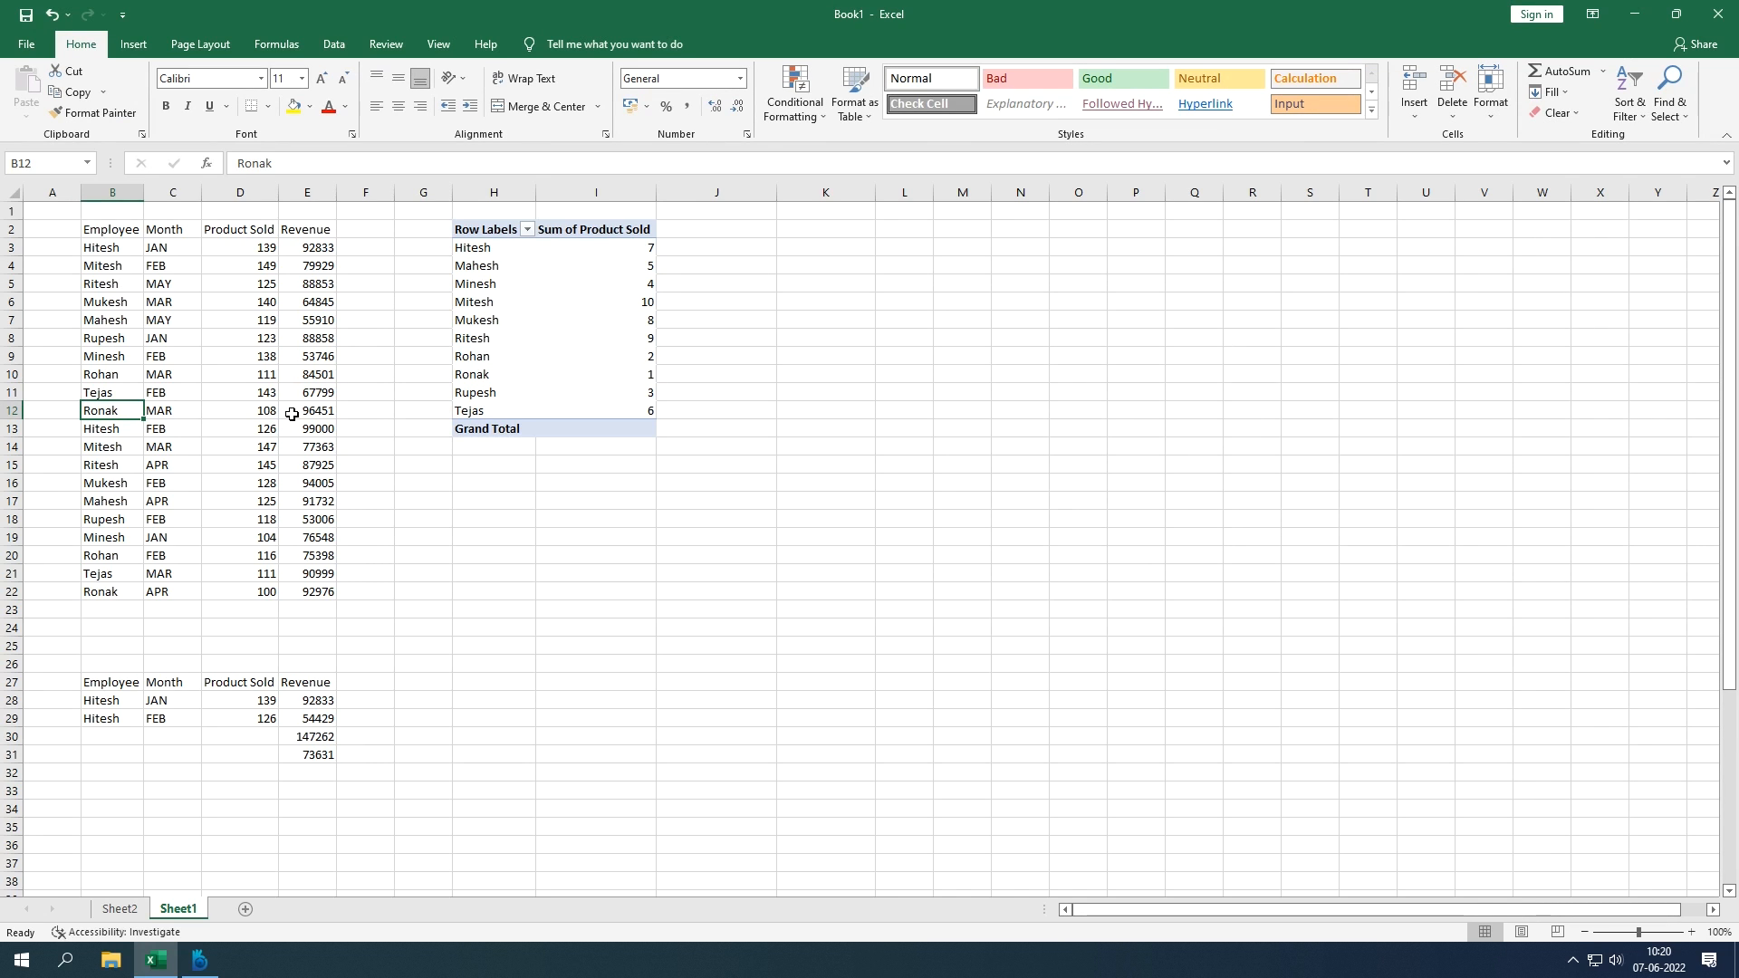
{"action": "left_click", "coordinate": [291, 414]}
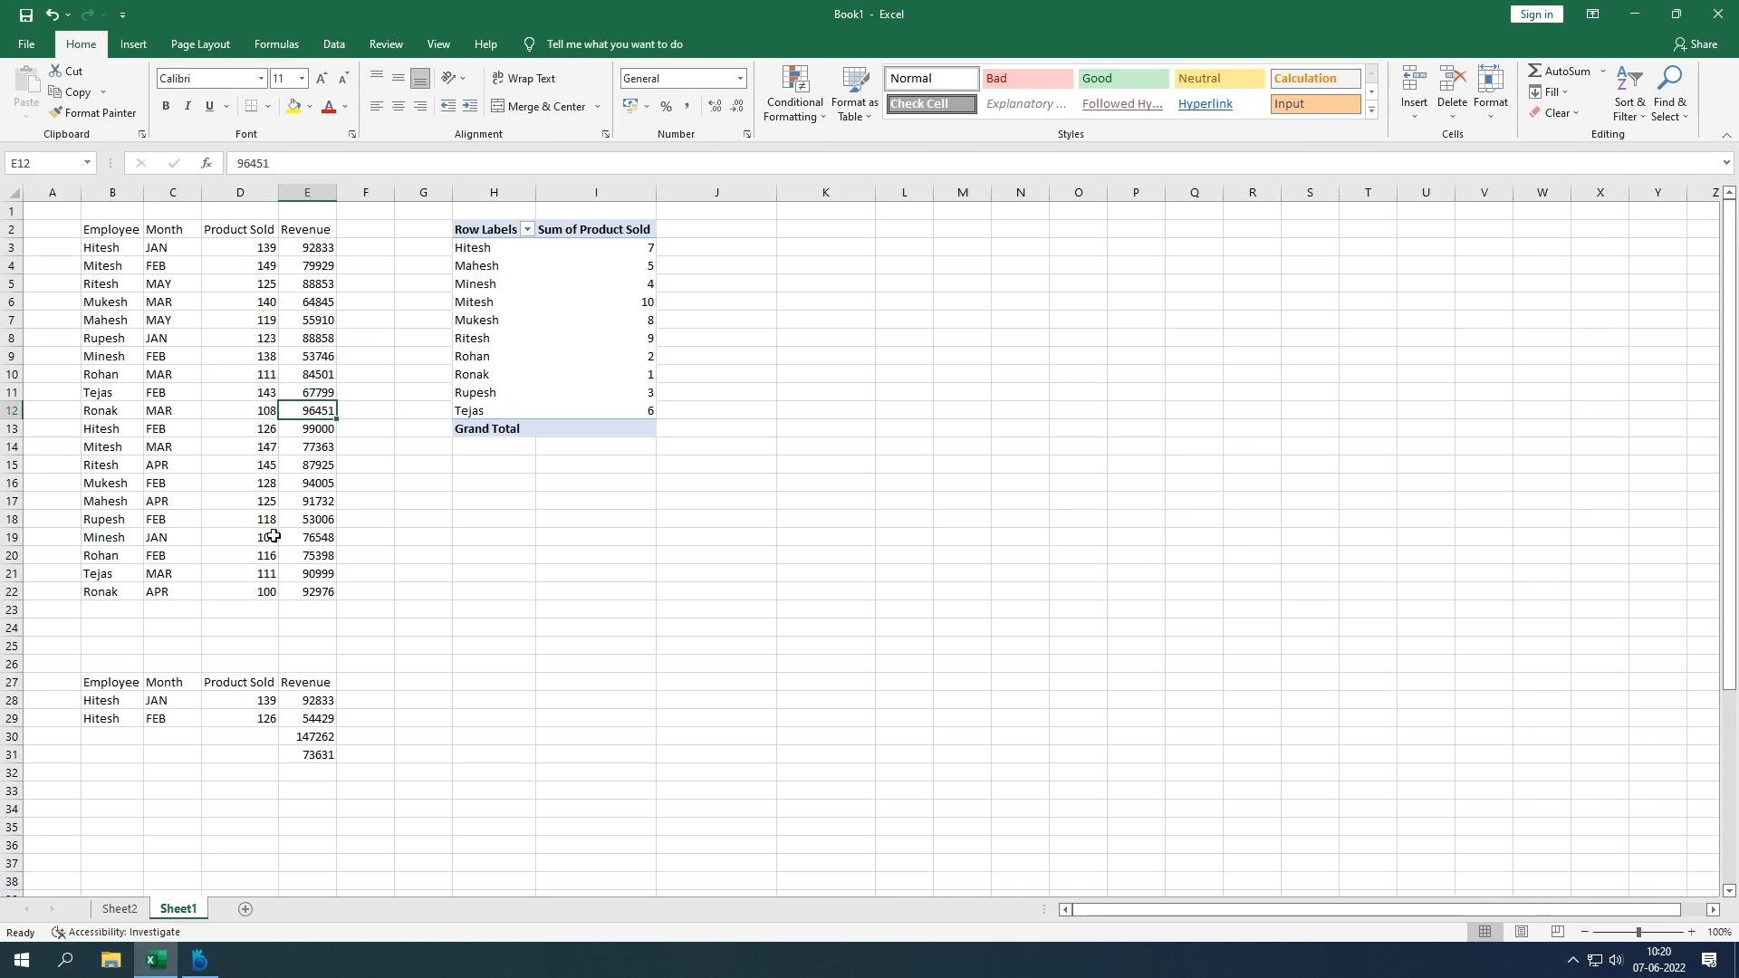
{"action": "left_click", "coordinate": [301, 591], "text": "ctrl"}
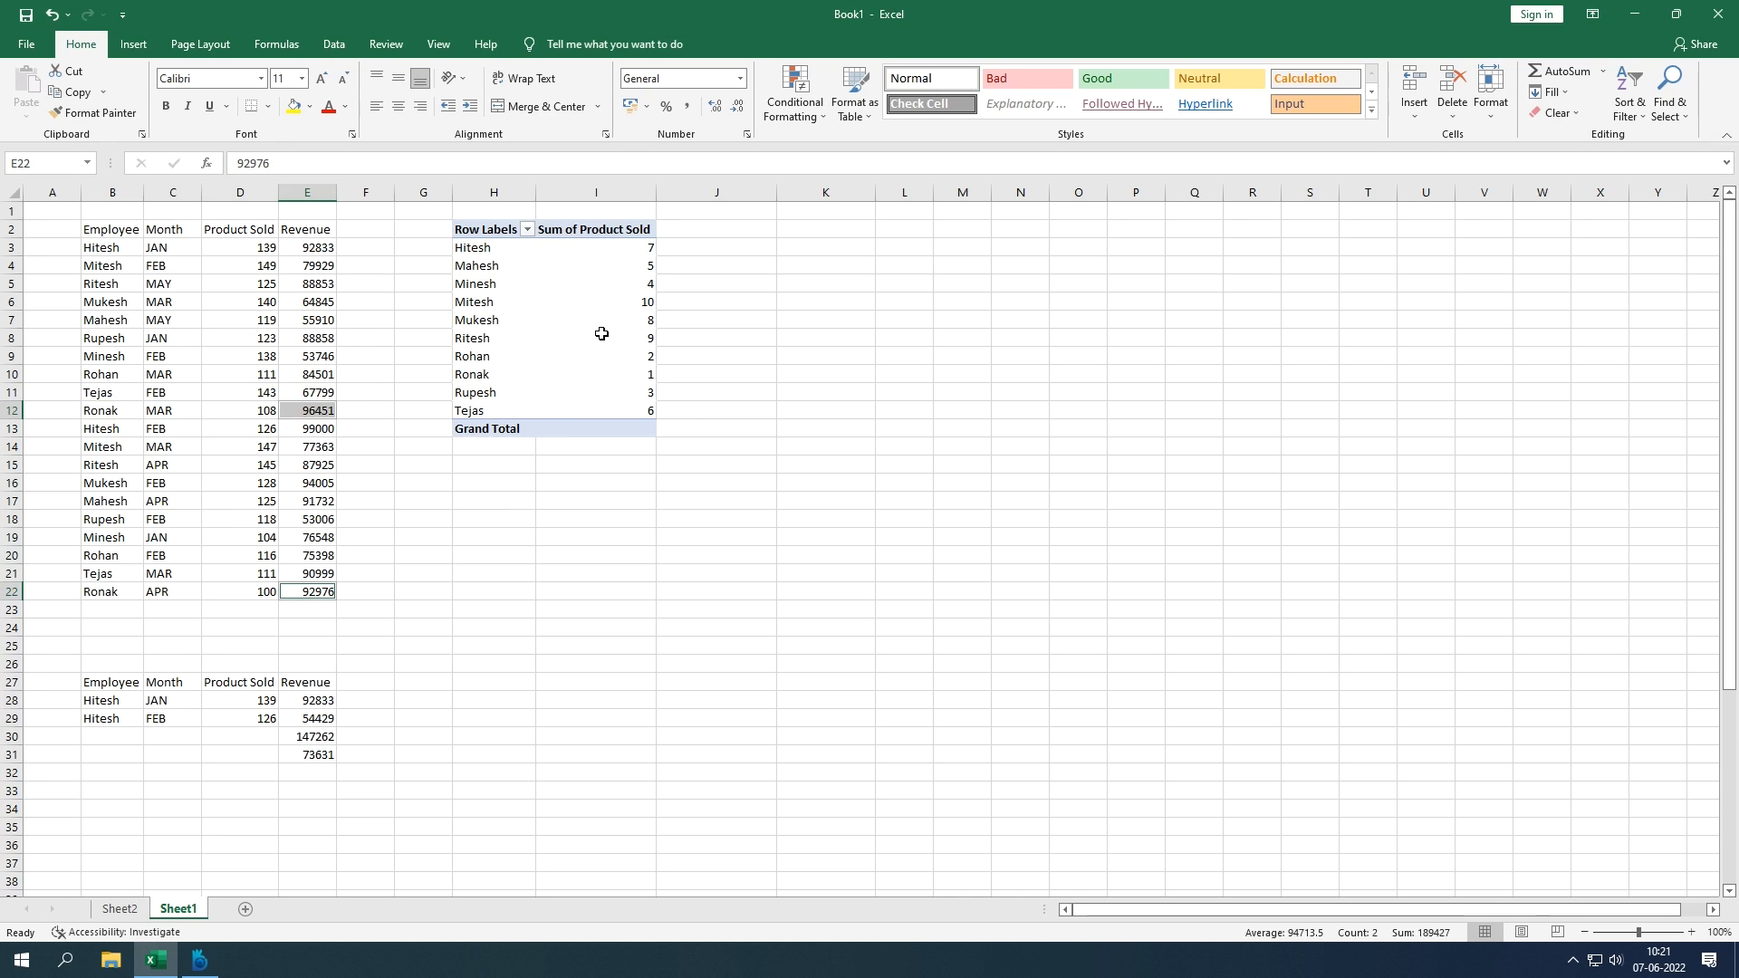
{"action": "left_click", "coordinate": [493, 305]}
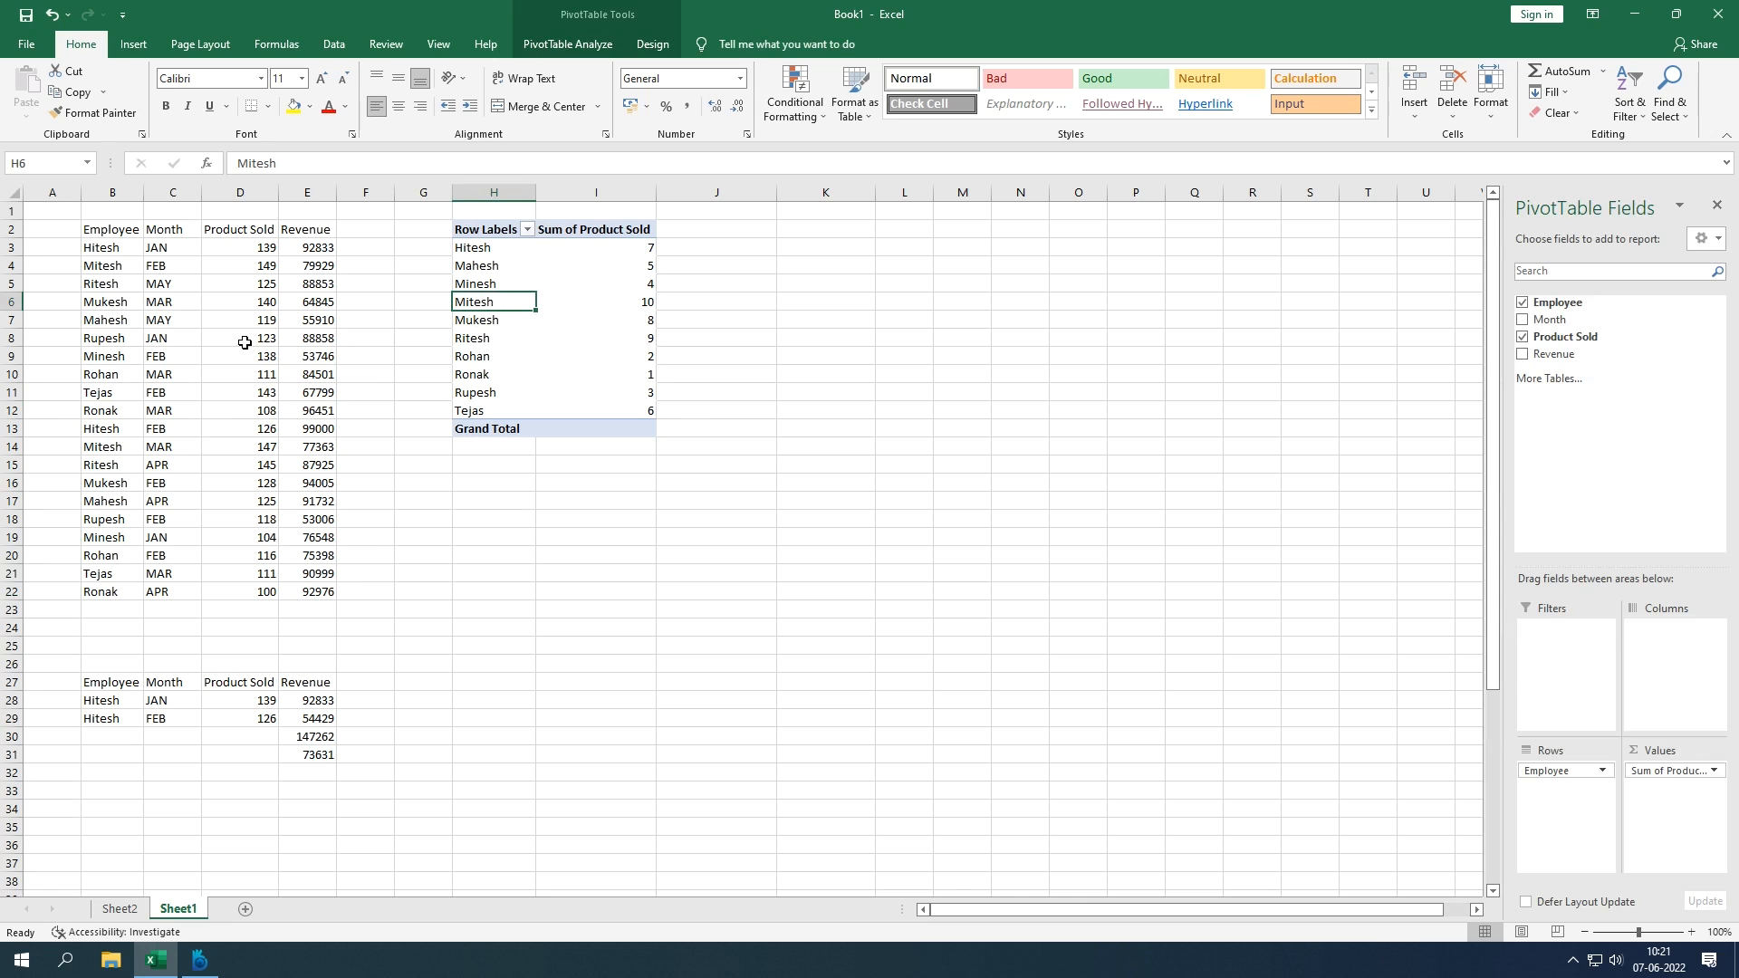
{"action": "left_click", "coordinate": [308, 270]}
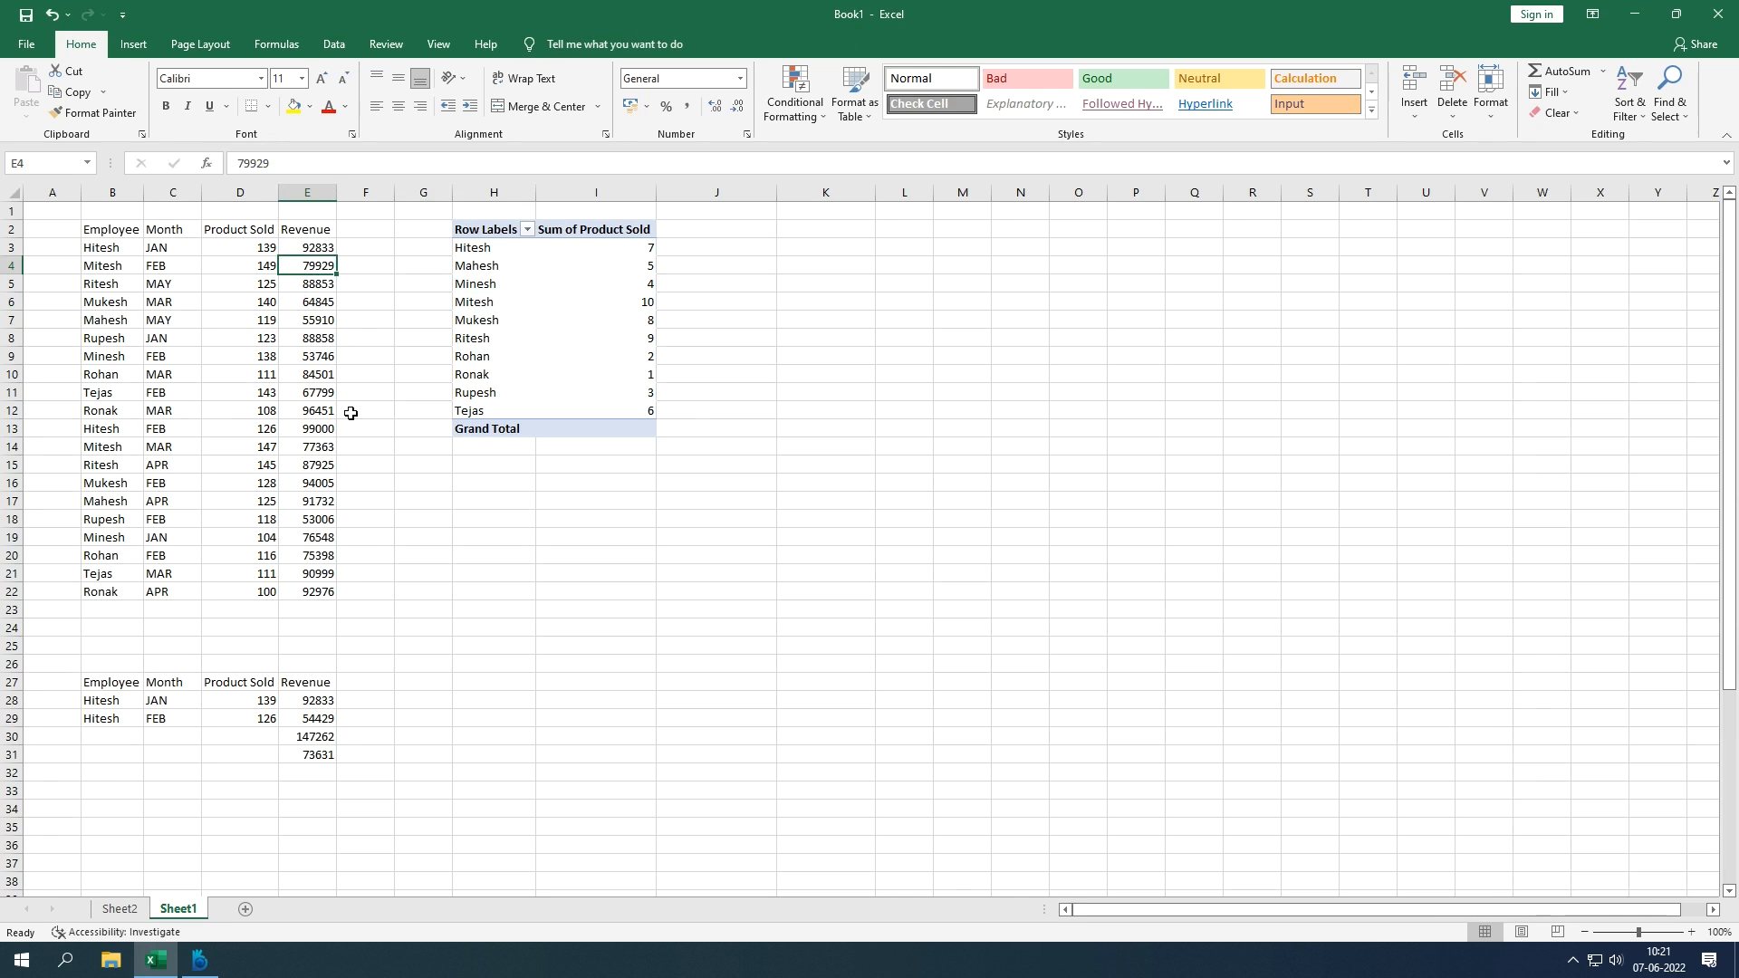
{"action": "left_click", "coordinate": [315, 449], "text": "ctrl"}
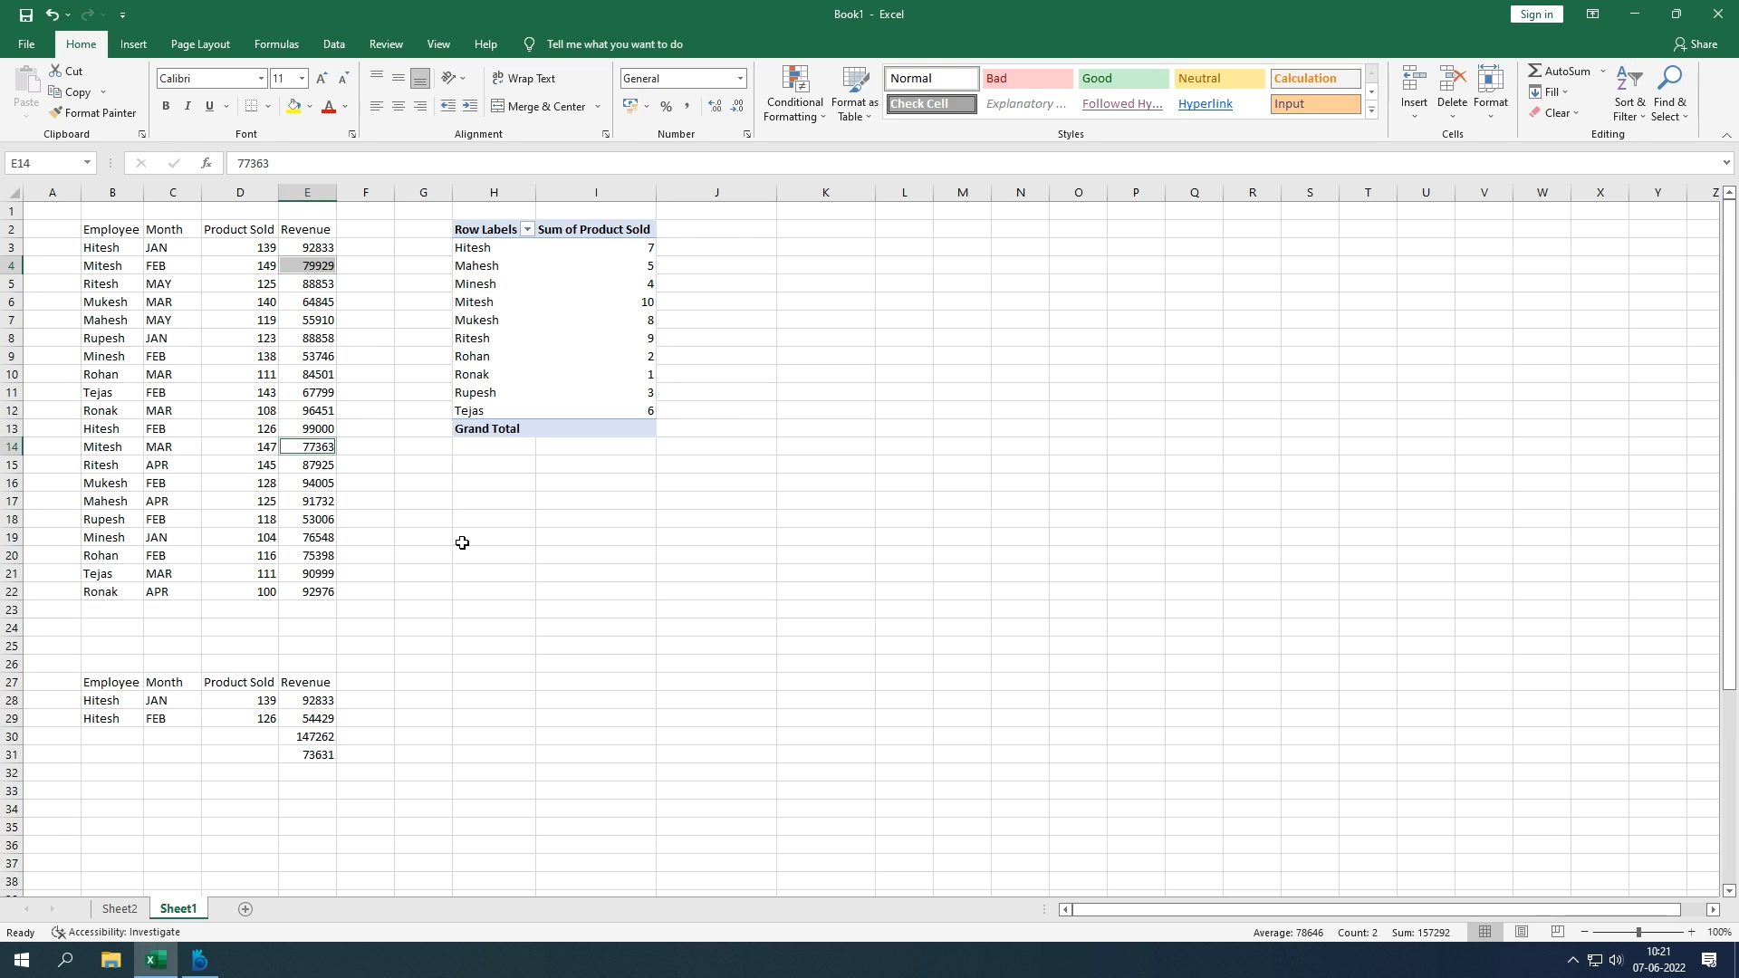
{"action": "left_click", "coordinate": [527, 322]}
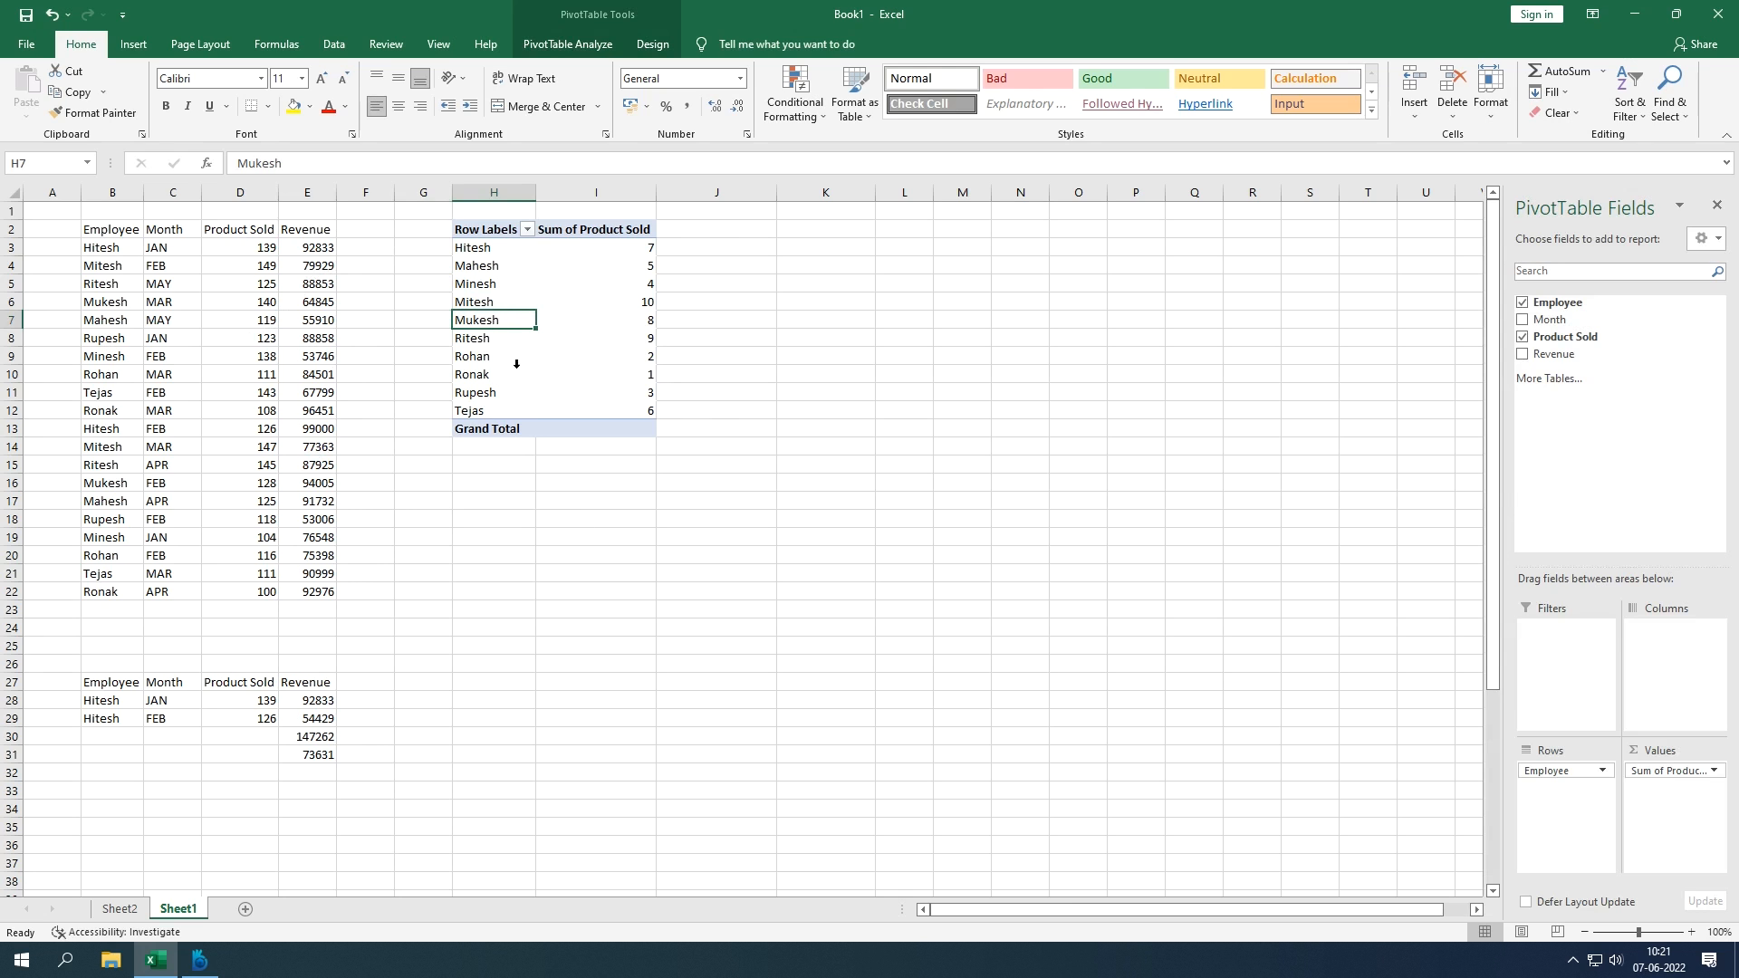
Step: Select the pivot table H2:I12 and bring up the Data commands without changing it
{"action": "left_click", "coordinate": [492, 230]}
{"action": "left_click_drag", "start_coordinate": [538, 268], "coordinate": [609, 405]}
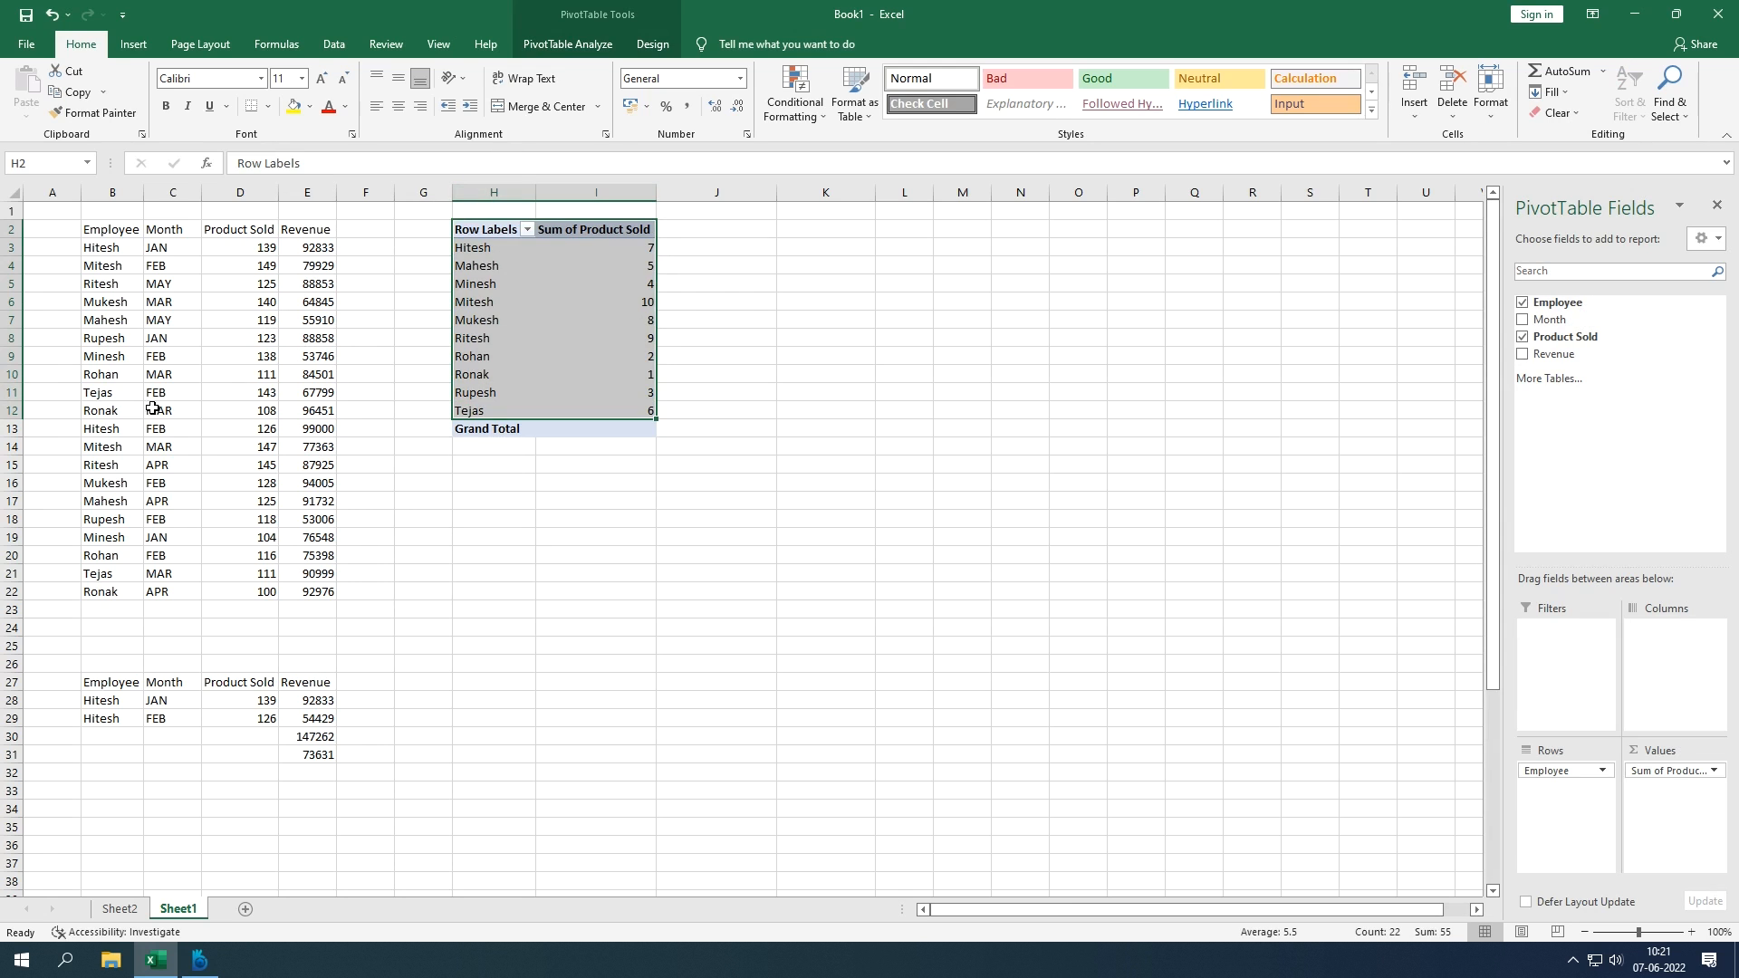
{"action": "left_click", "coordinate": [342, 50]}
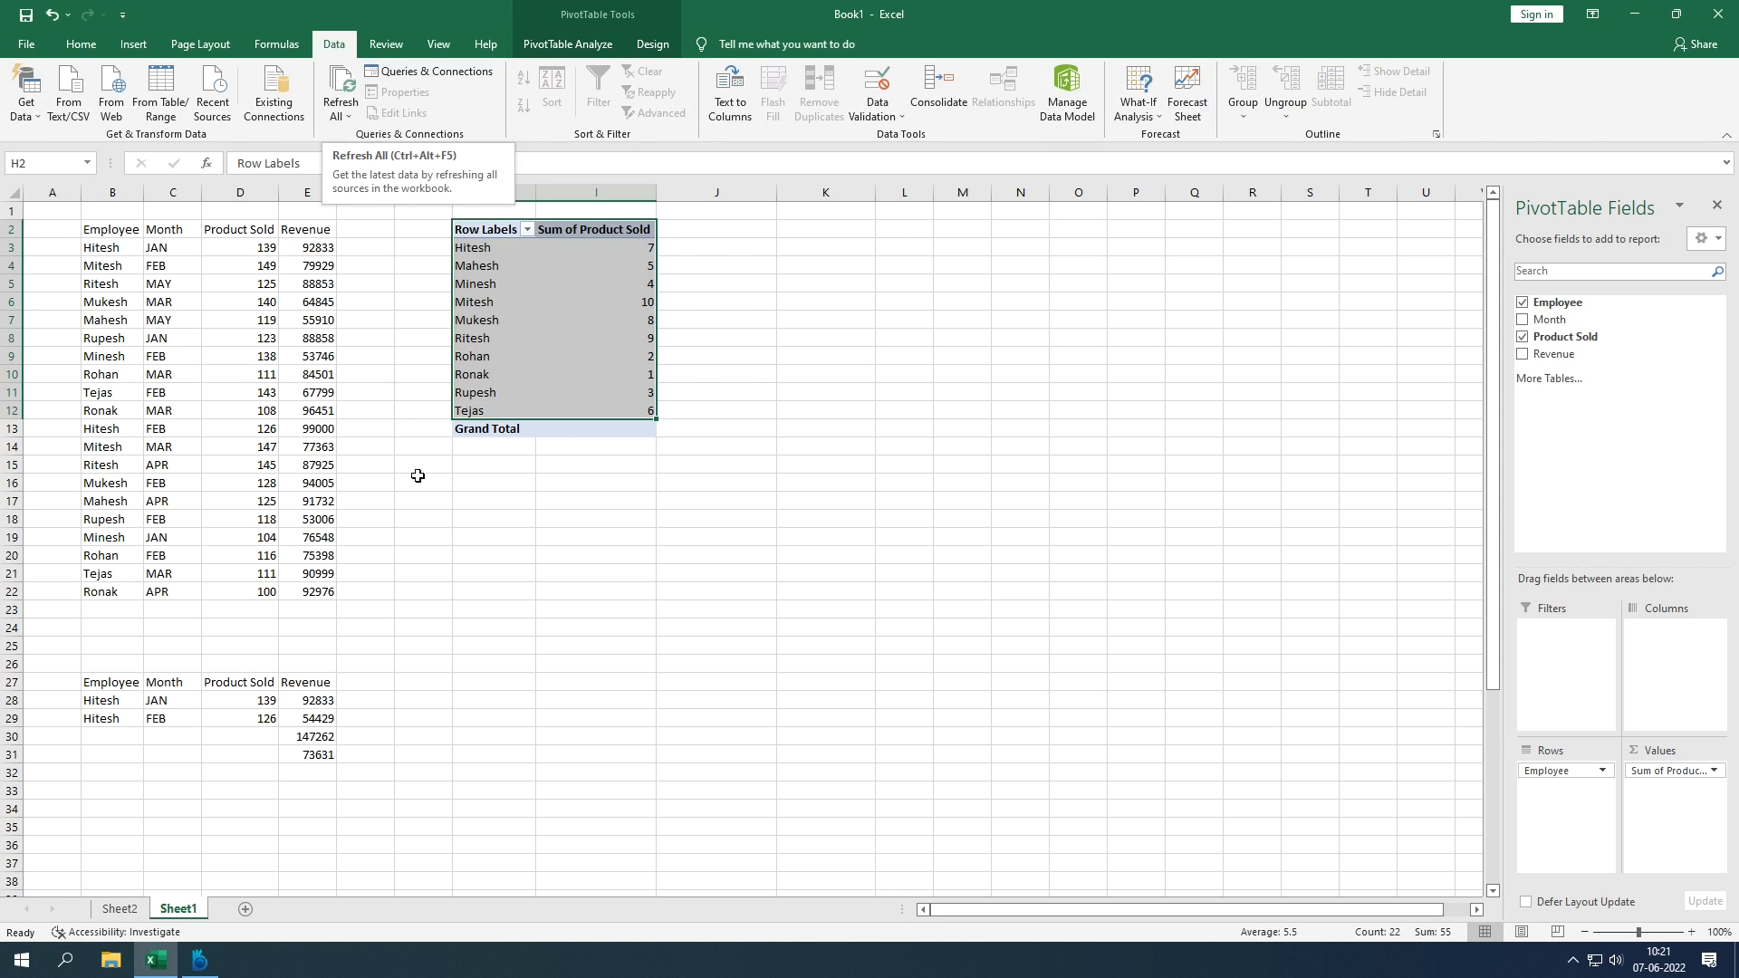
{"action": "left_click", "coordinate": [442, 501]}
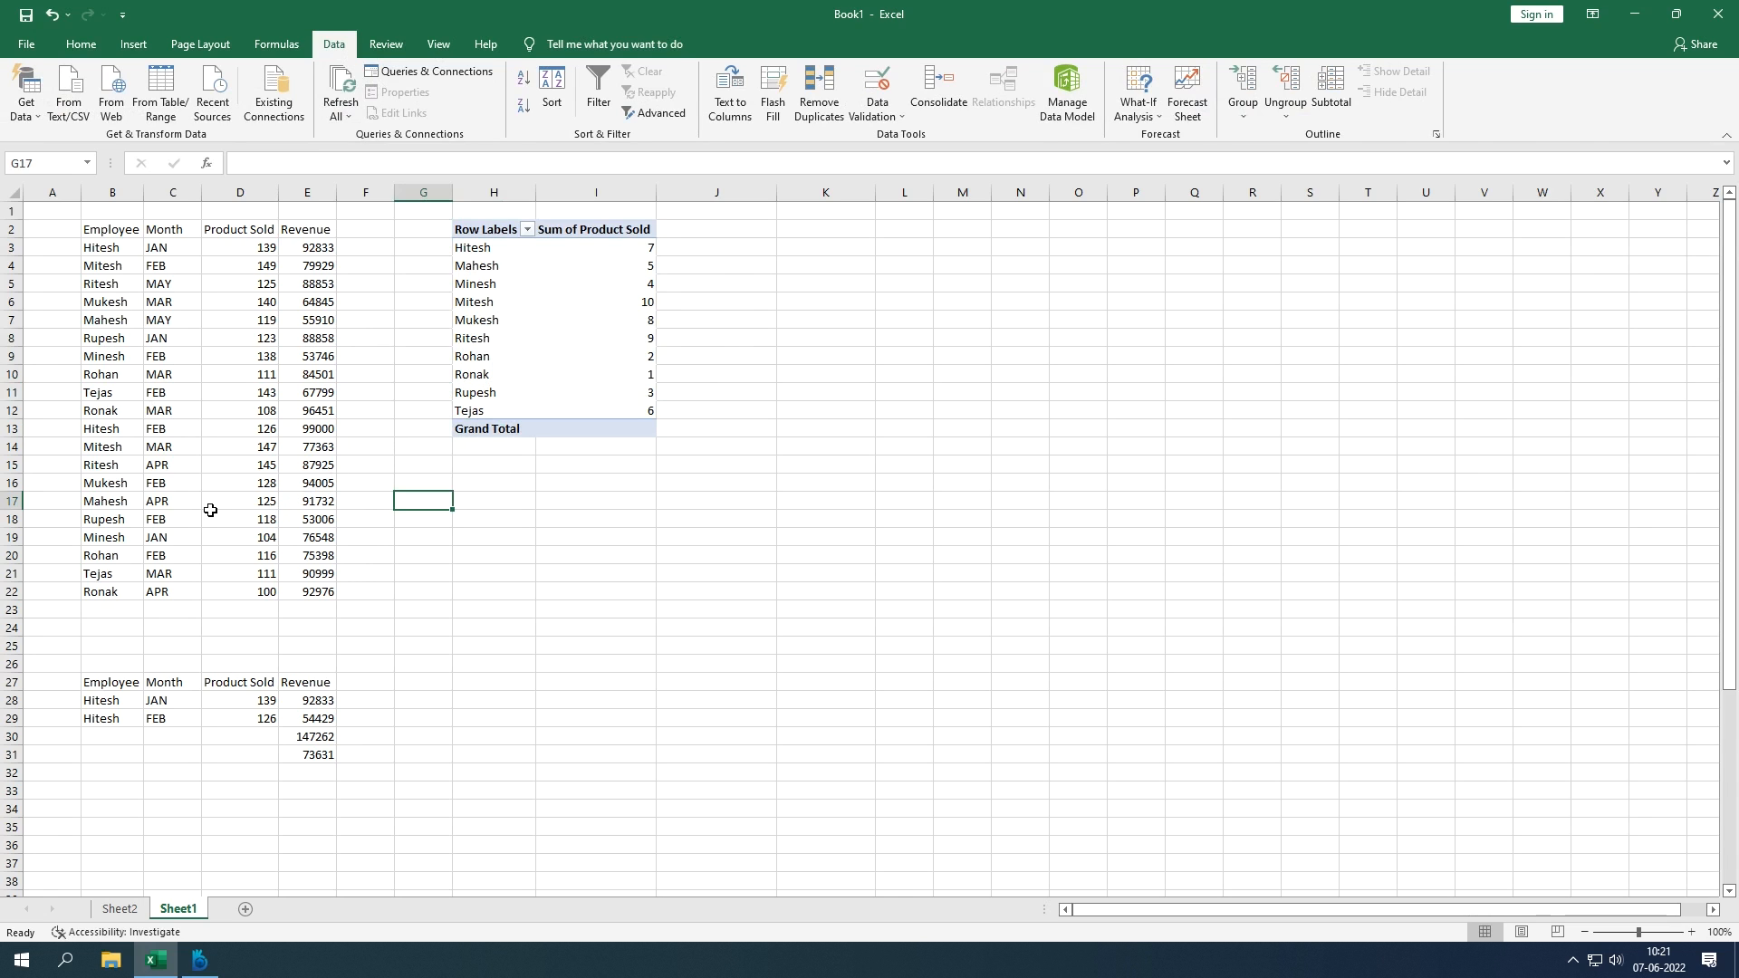
Step: Change Ronak's revenue in E22 from 92976 to 10000
{"action": "left_click", "coordinate": [108, 468]}
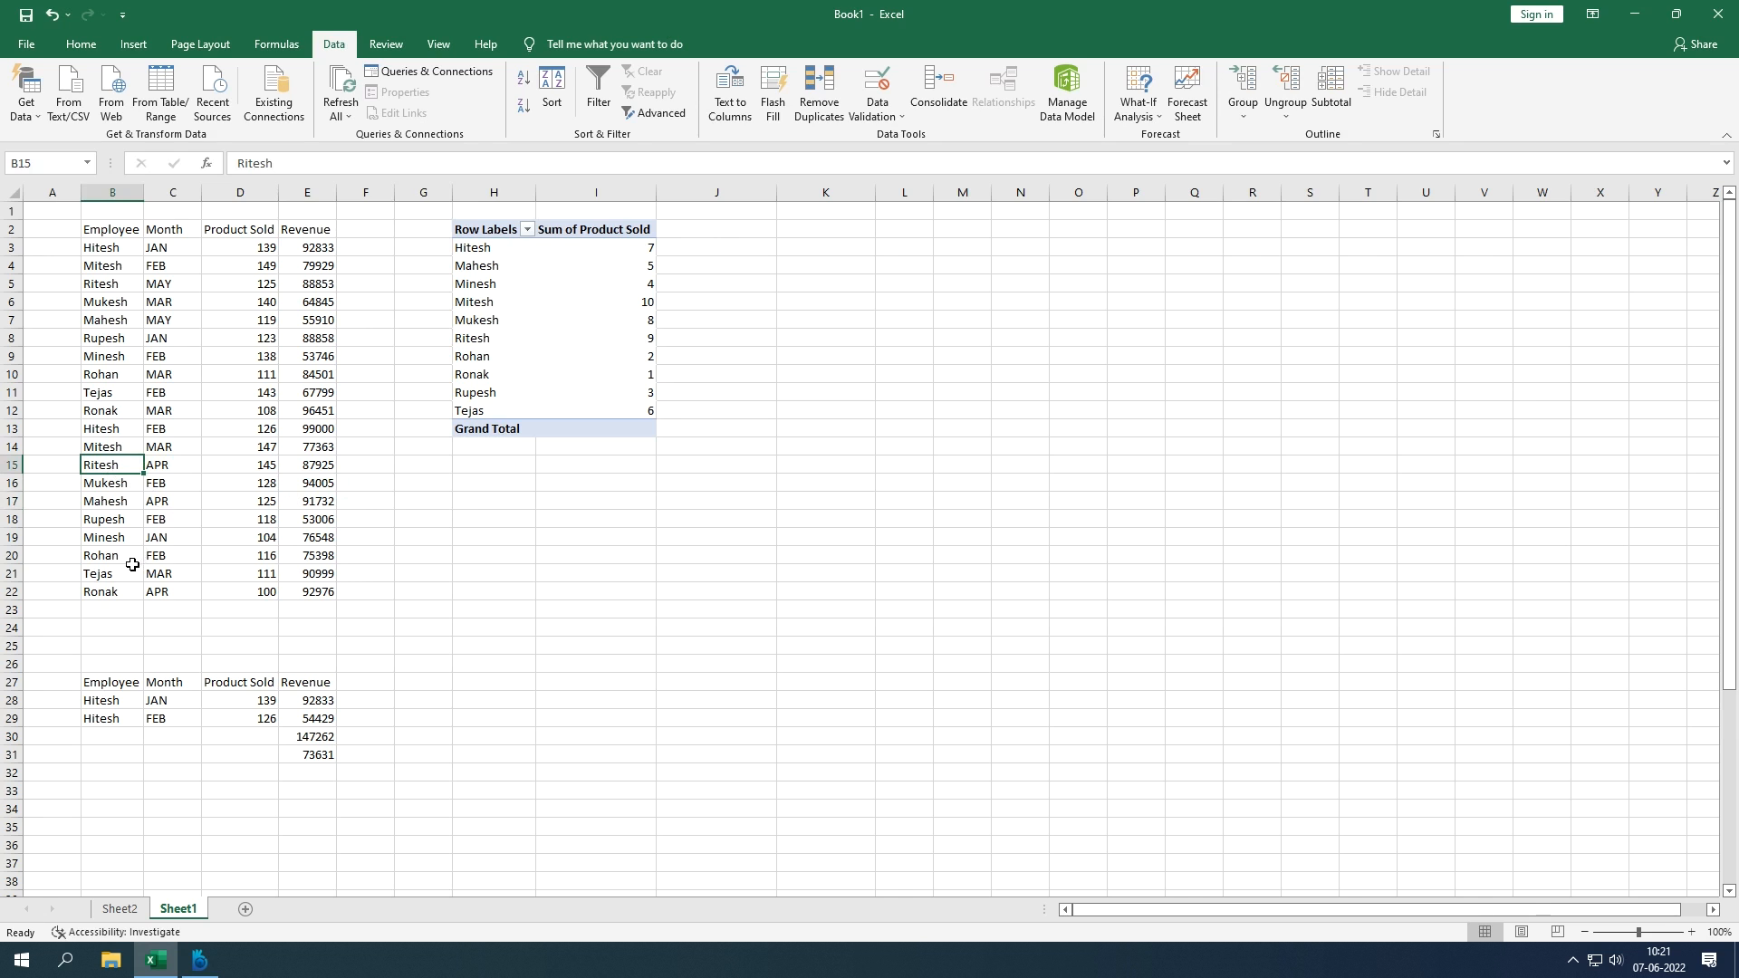
{"action": "left_click", "coordinate": [179, 593]}
{"action": "left_click", "coordinate": [312, 594]}
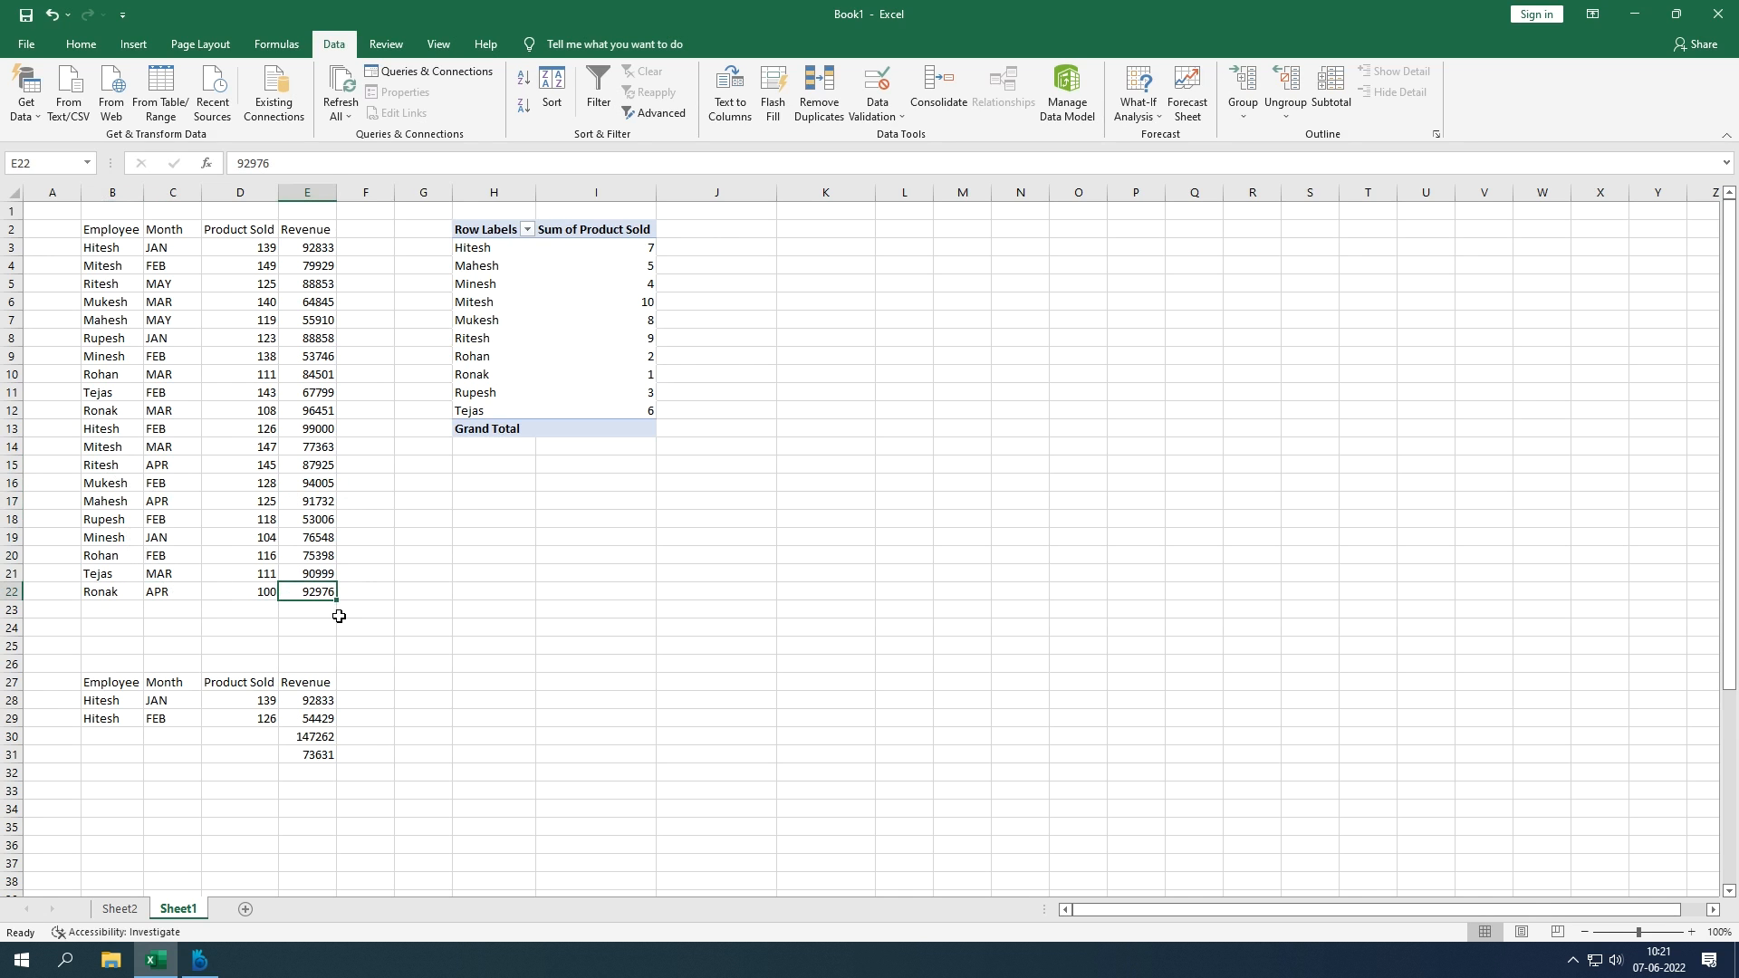
{"action": "type", "text": "10000"}
{"action": "key", "text": "Return"}
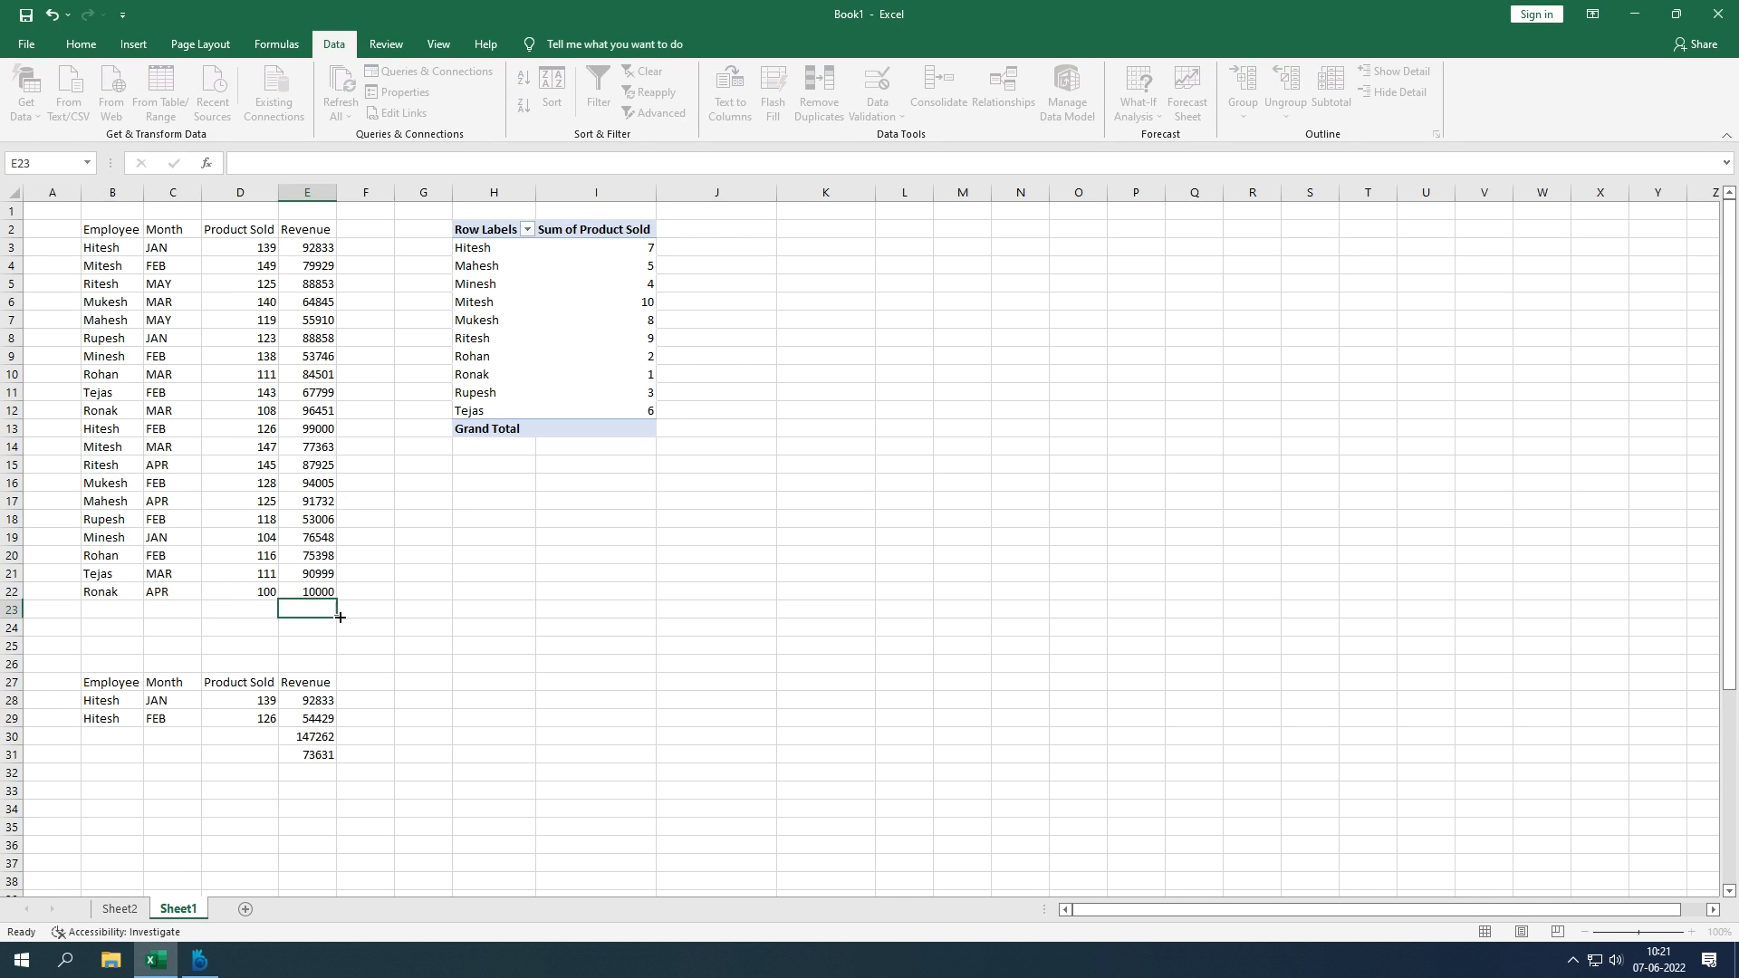
Step: Refresh All the data and check the pivot's Sum of Product Sold field options
{"action": "left_click", "coordinate": [343, 91]}
{"action": "left_click", "coordinate": [348, 93]}
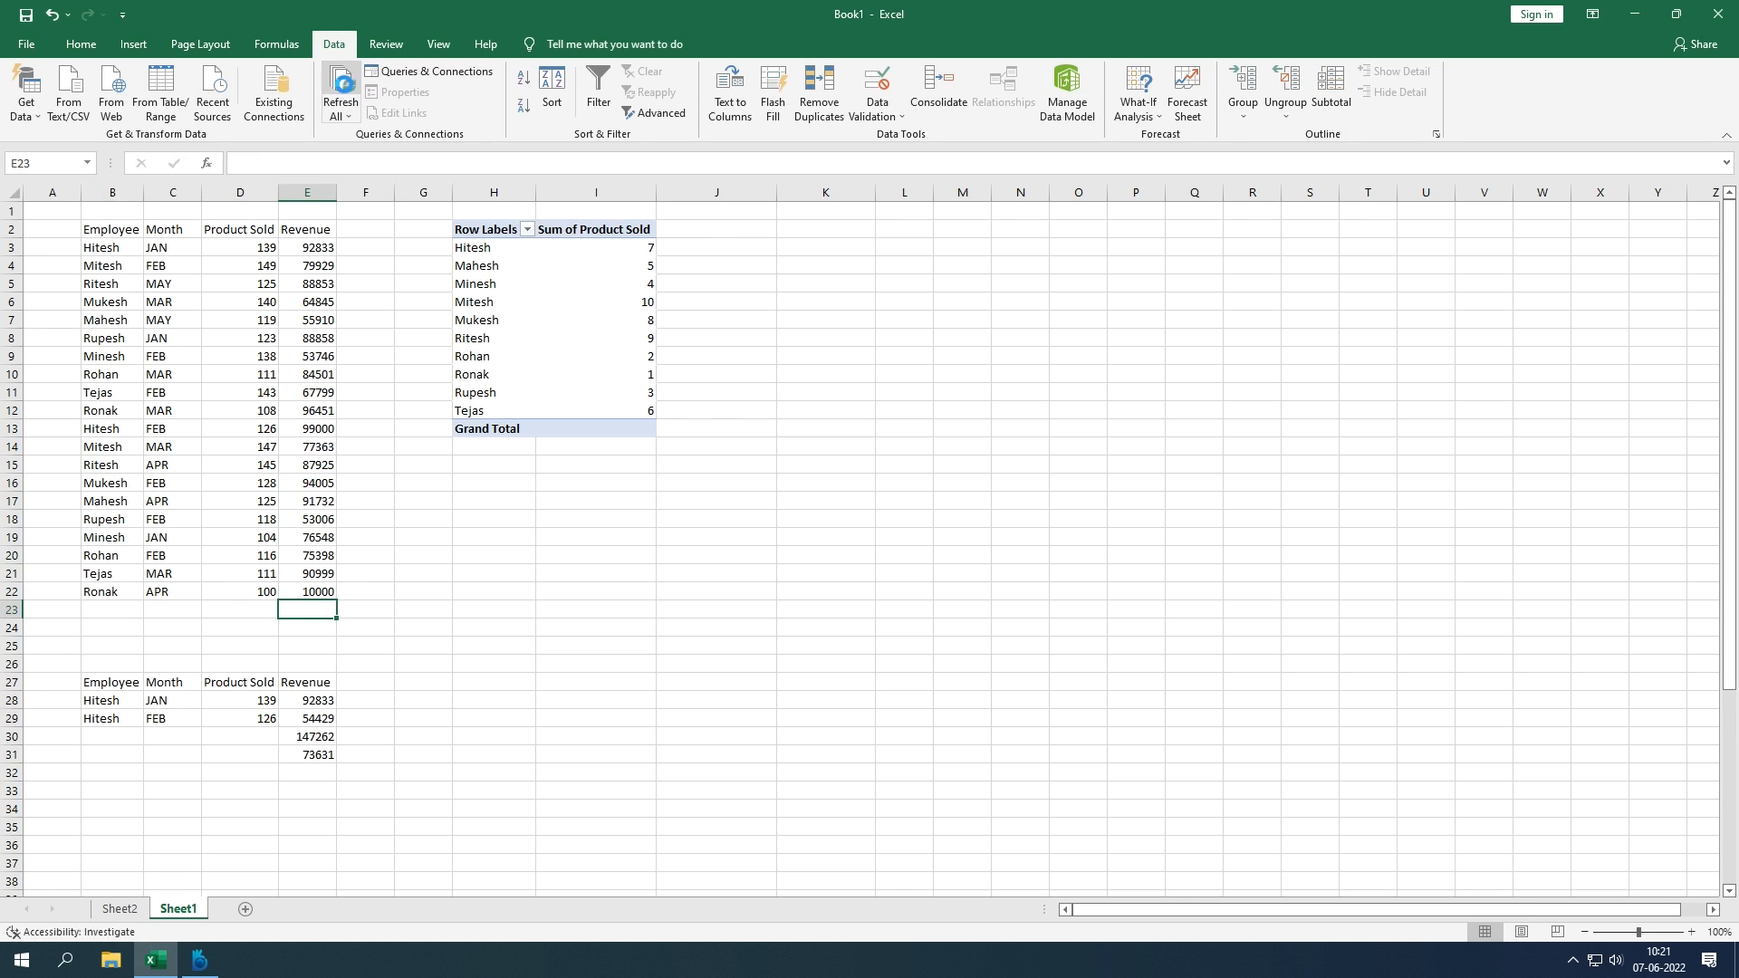
{"action": "left_click", "coordinate": [489, 259]}
{"action": "left_click", "coordinate": [339, 91]}
{"action": "left_click", "coordinate": [338, 92]}
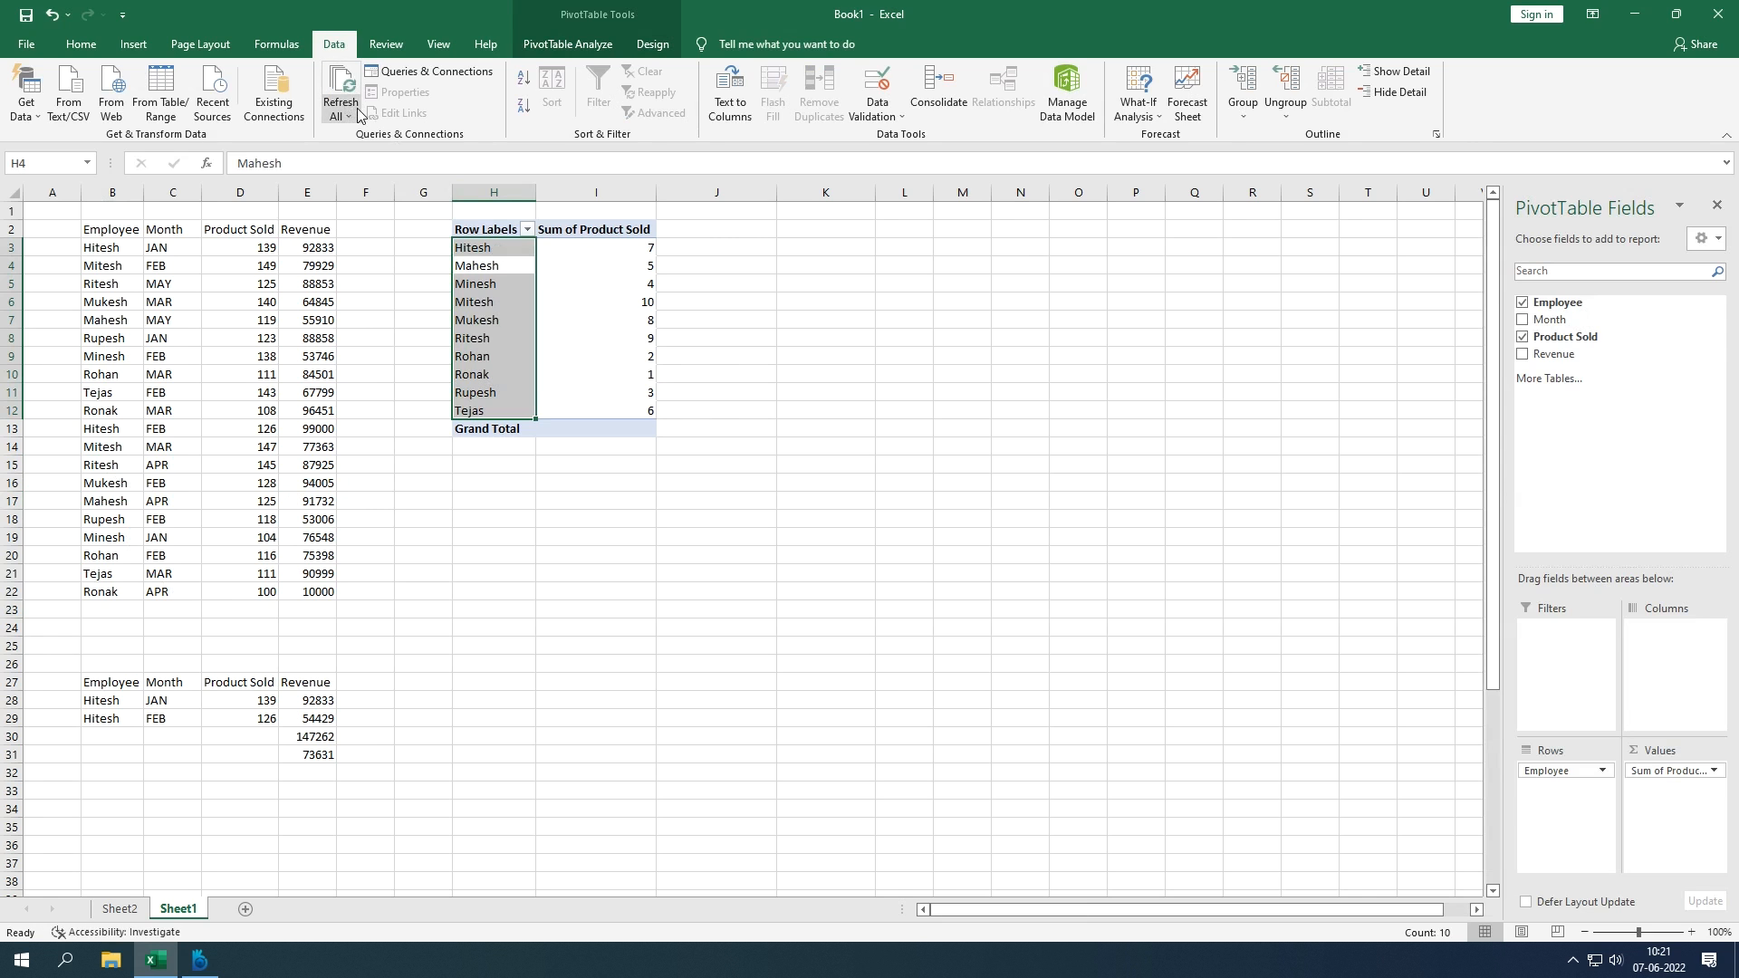
{"action": "left_click", "coordinate": [348, 116]}
{"action": "left_click", "coordinate": [671, 456]}
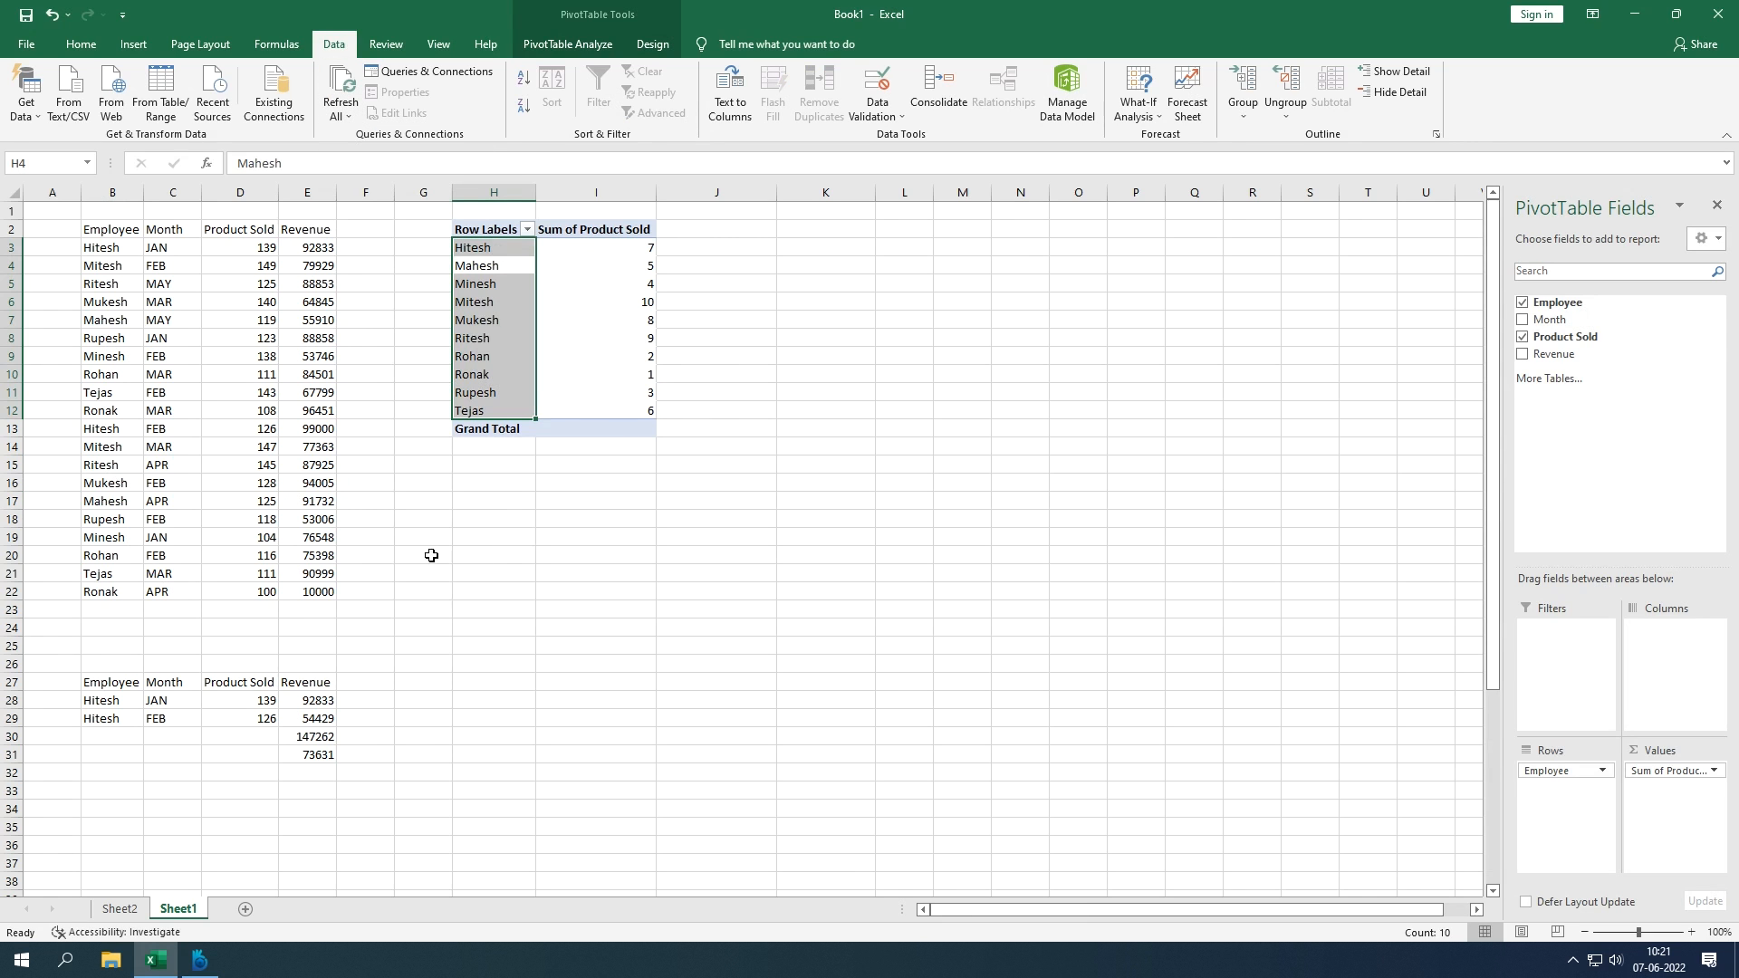
{"action": "left_click", "coordinate": [333, 590]}
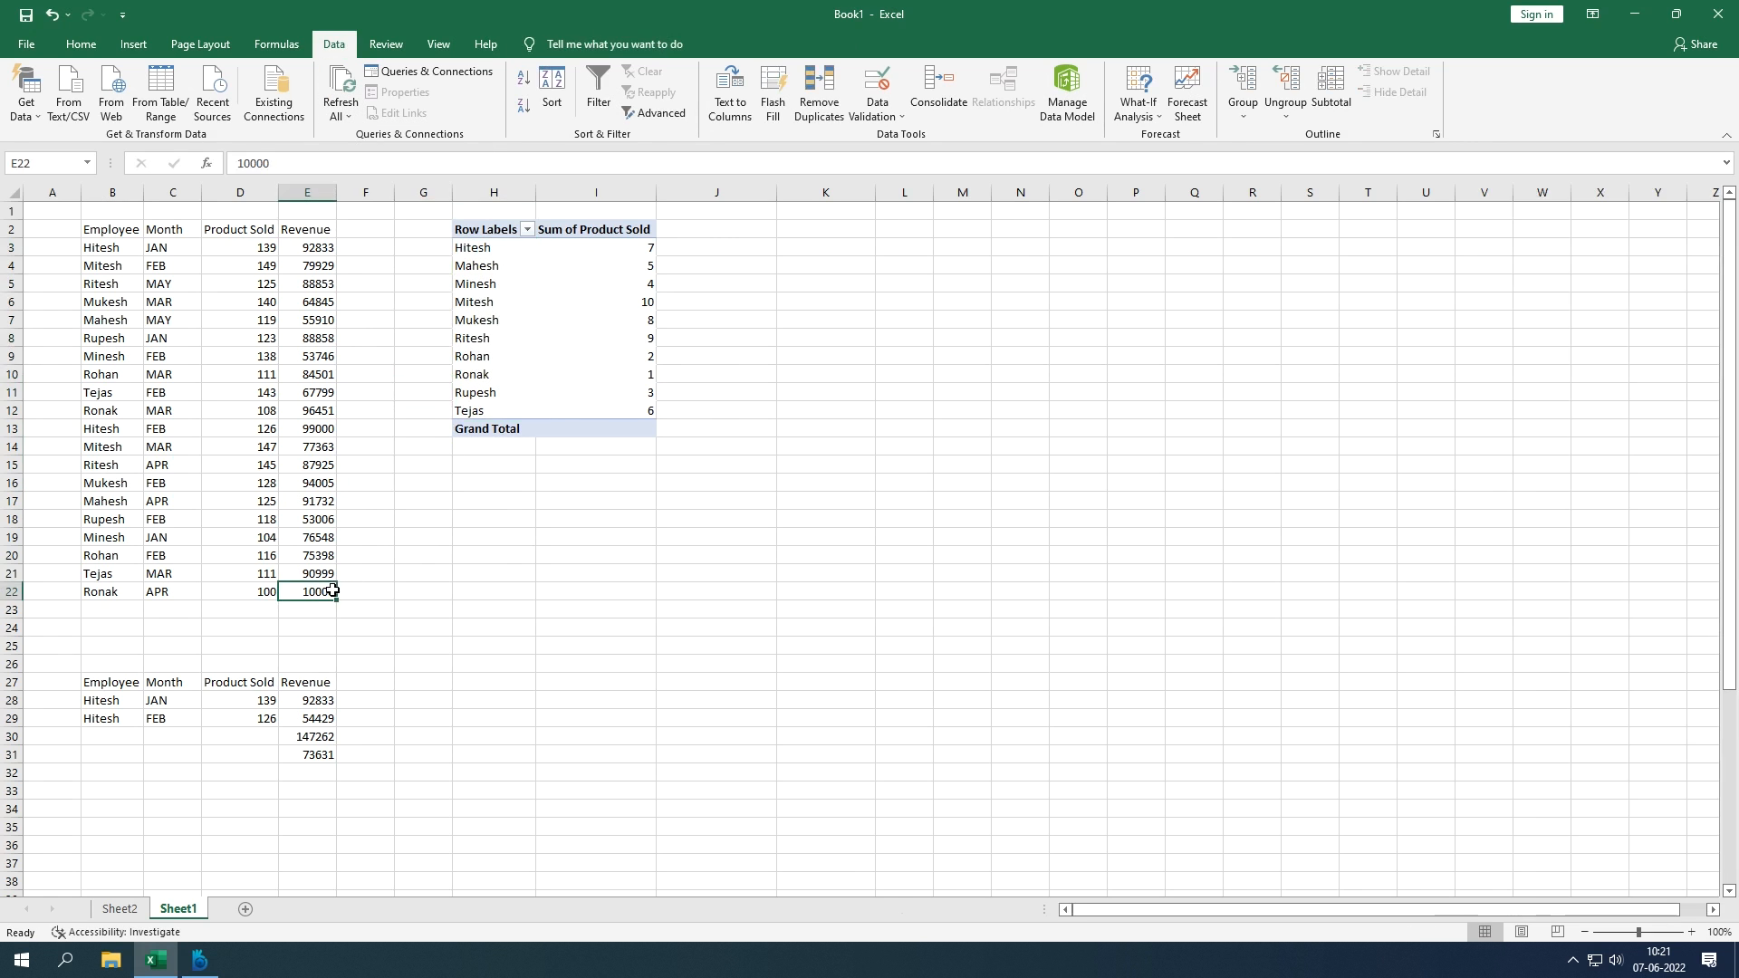
{"action": "left_click", "coordinate": [534, 400]}
{"action": "left_click", "coordinate": [583, 374]}
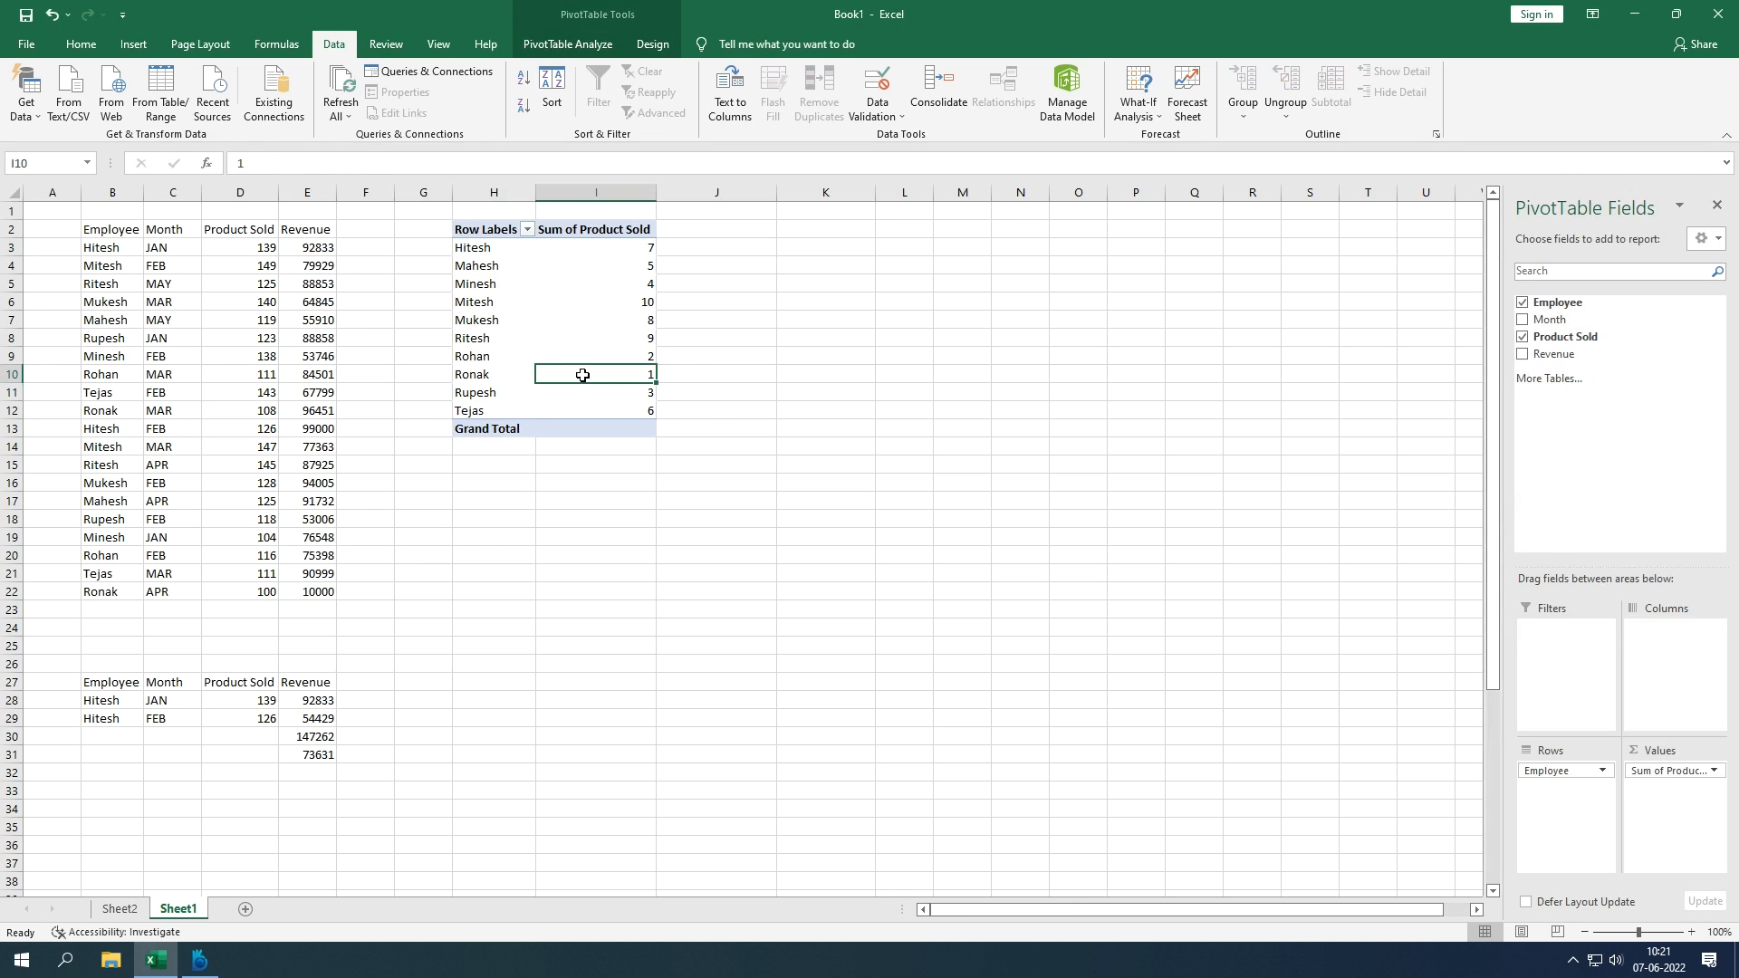
{"action": "left_click", "coordinate": [1687, 772]}
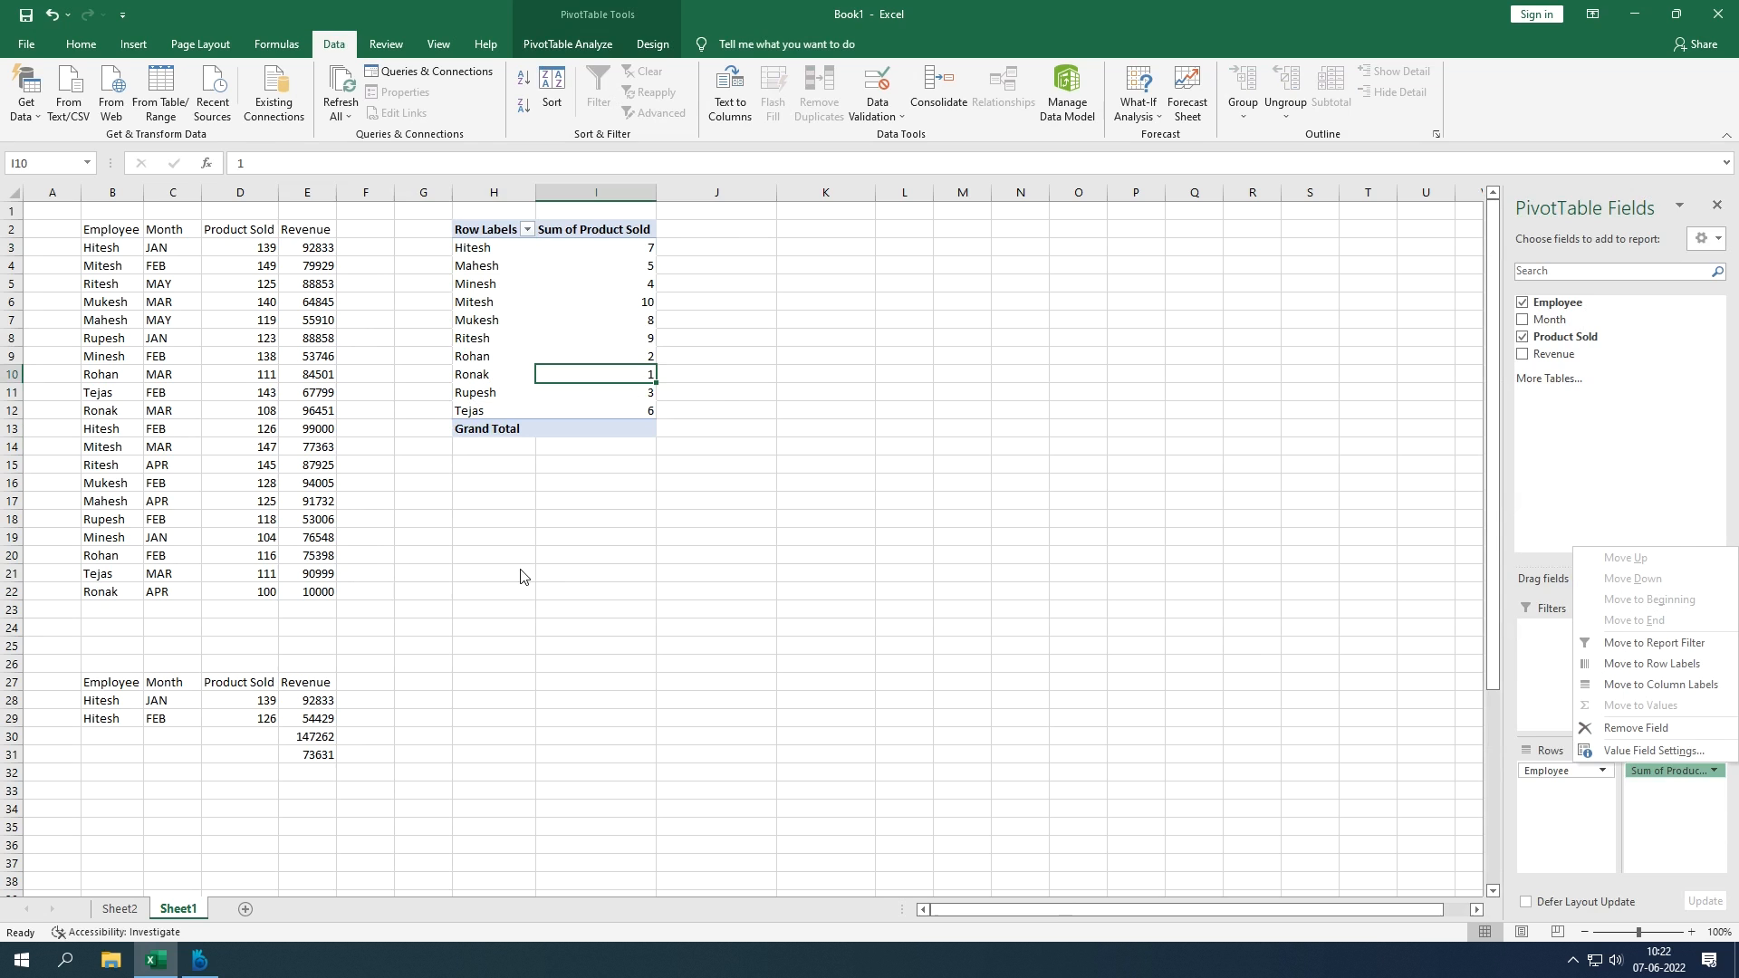
{"action": "left_click", "coordinate": [313, 595]}
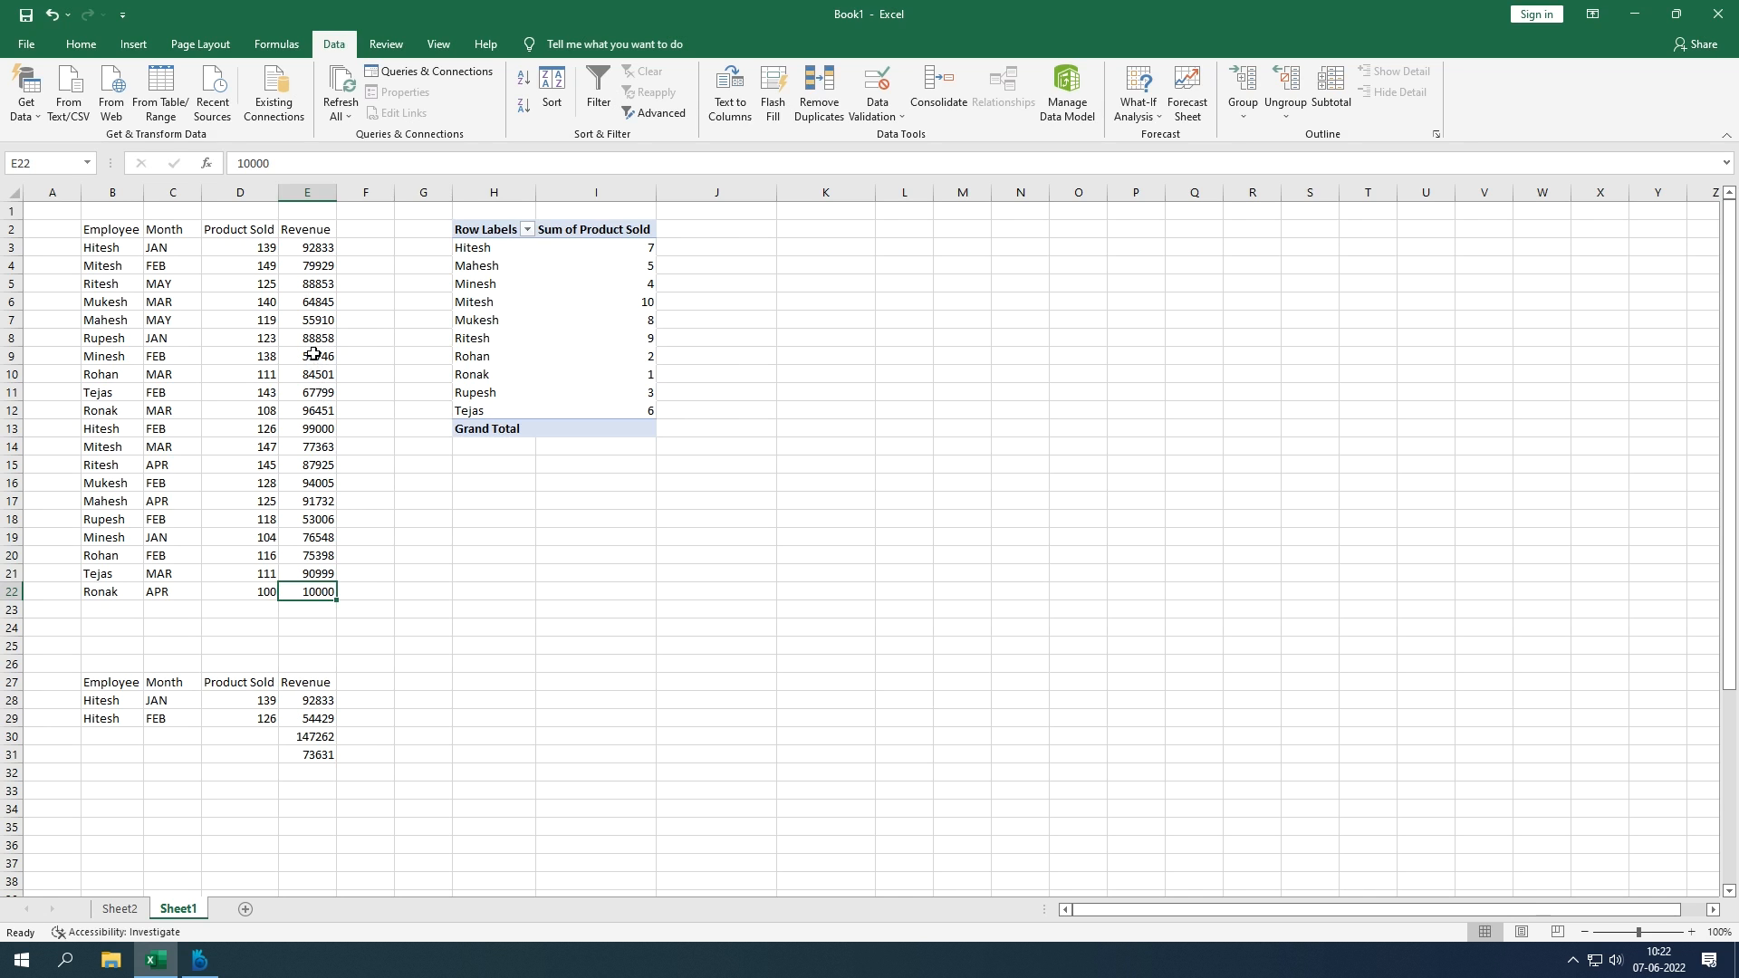
Step: Set Sum of Product Sold to show as Rank Largest to Smallest
{"action": "left_click", "coordinate": [561, 329]}
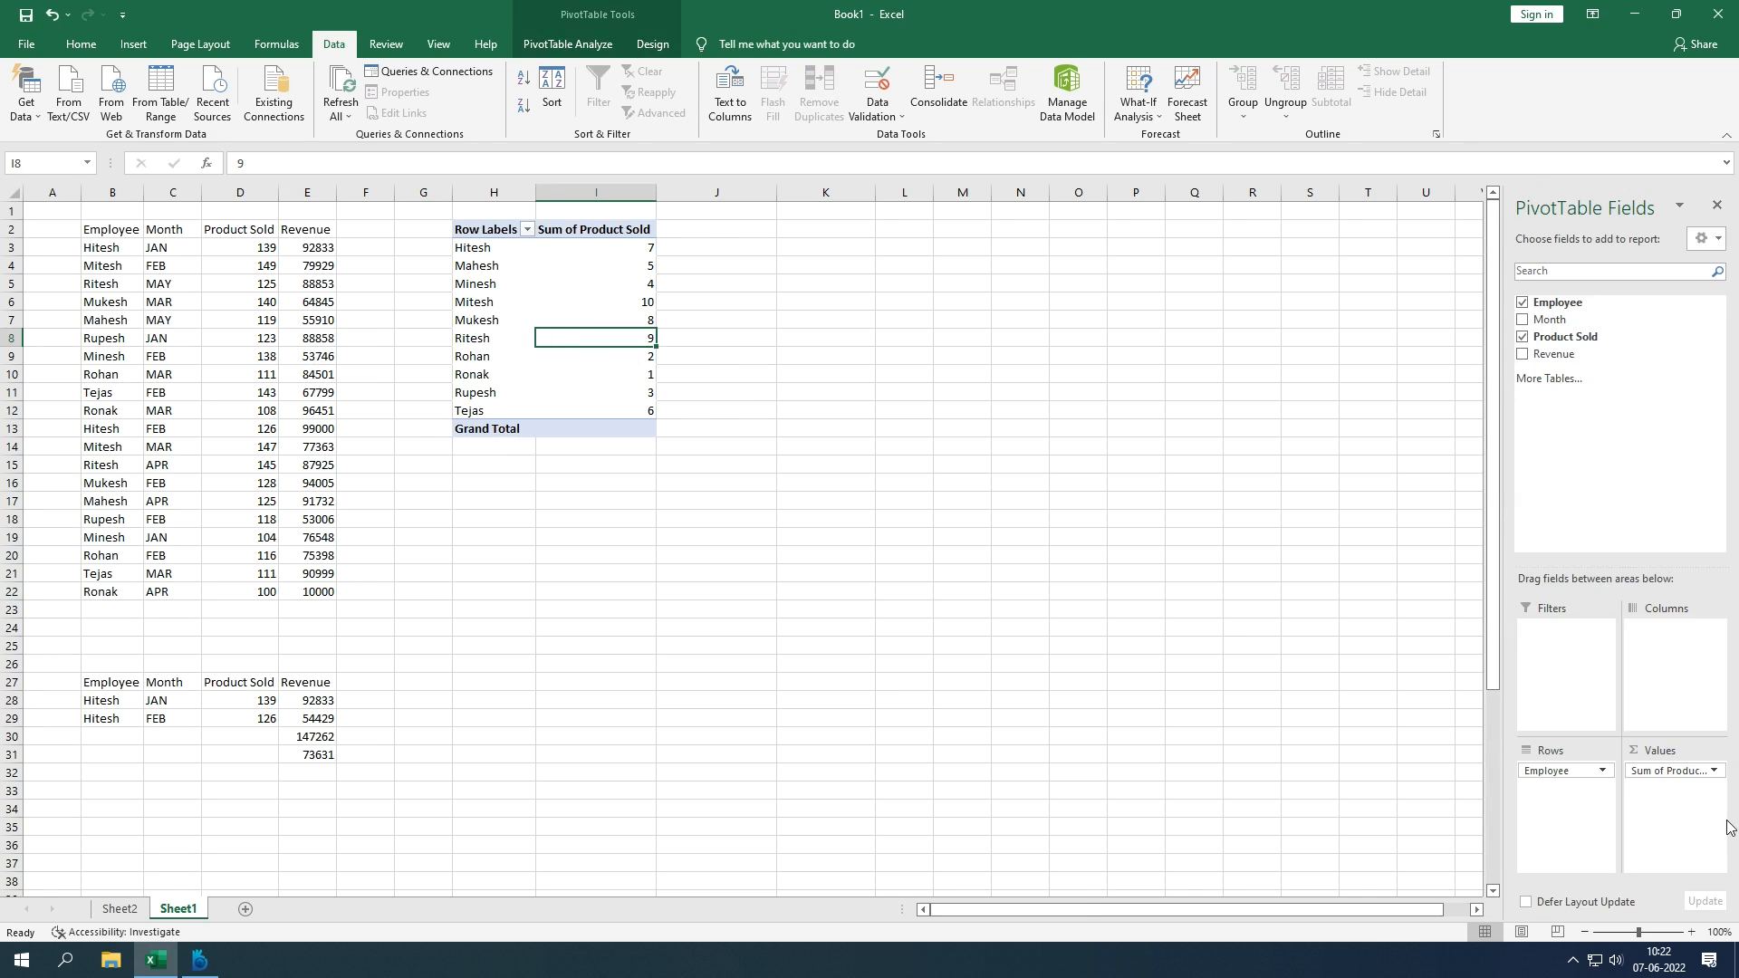
{"action": "left_click", "coordinate": [1710, 775]}
{"action": "left_click", "coordinate": [1676, 750]}
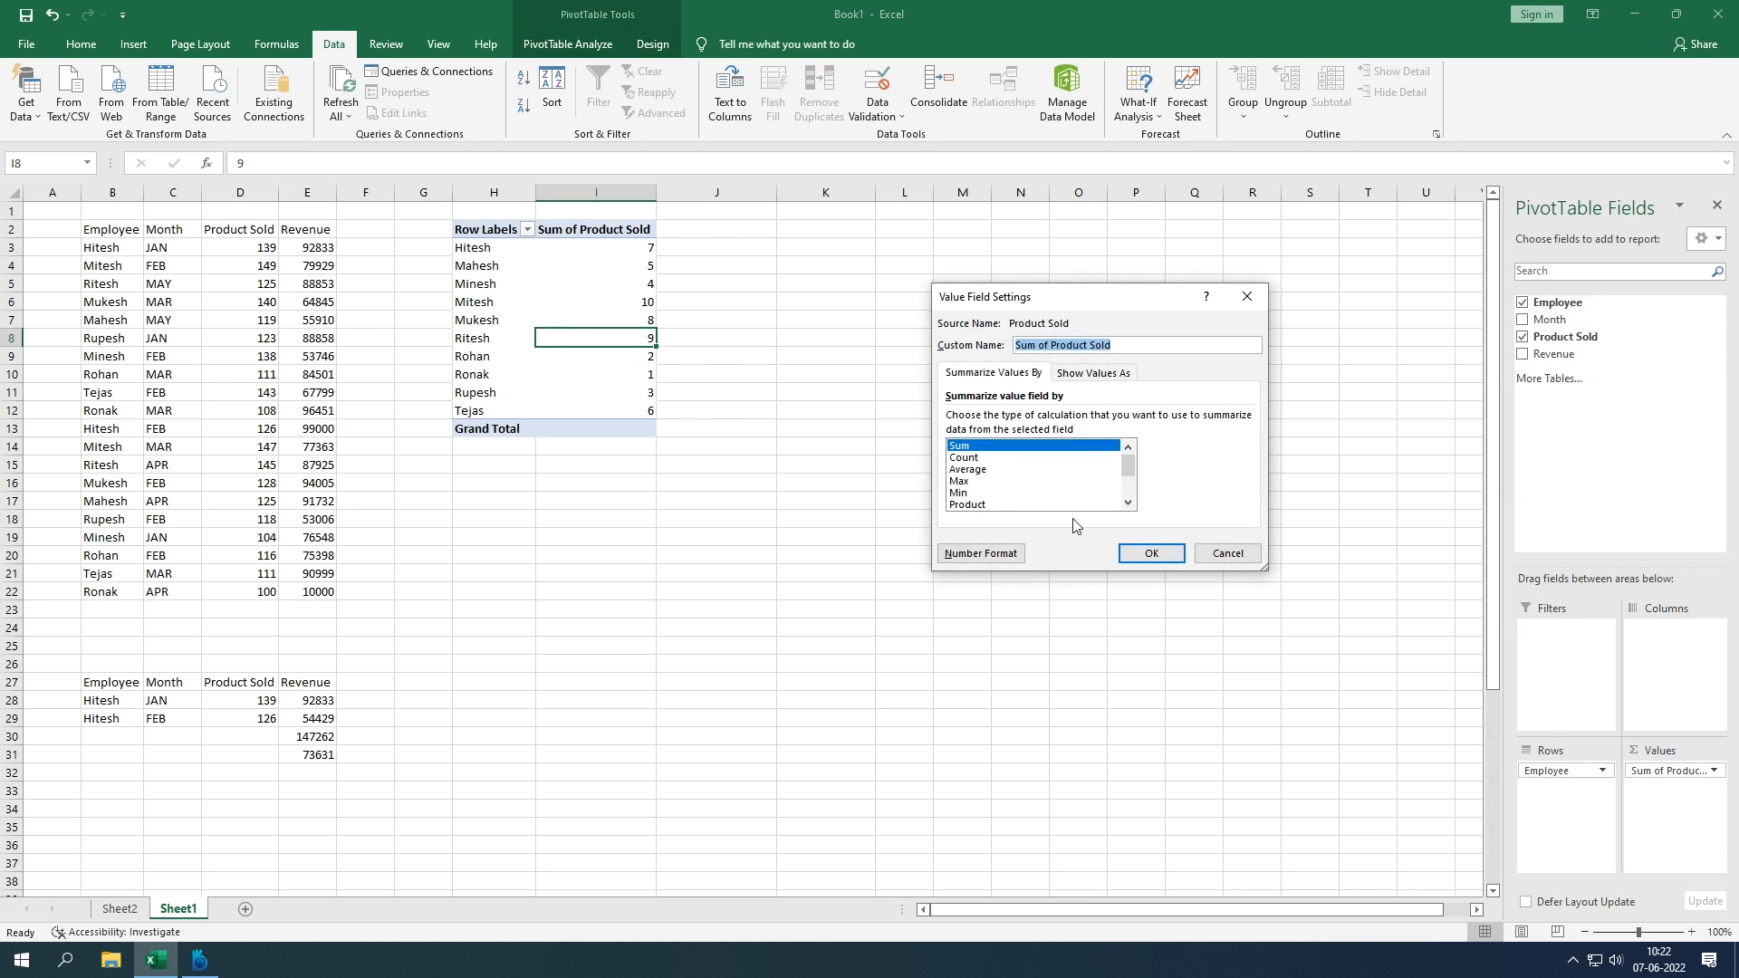
{"action": "left_click", "coordinate": [1110, 382]}
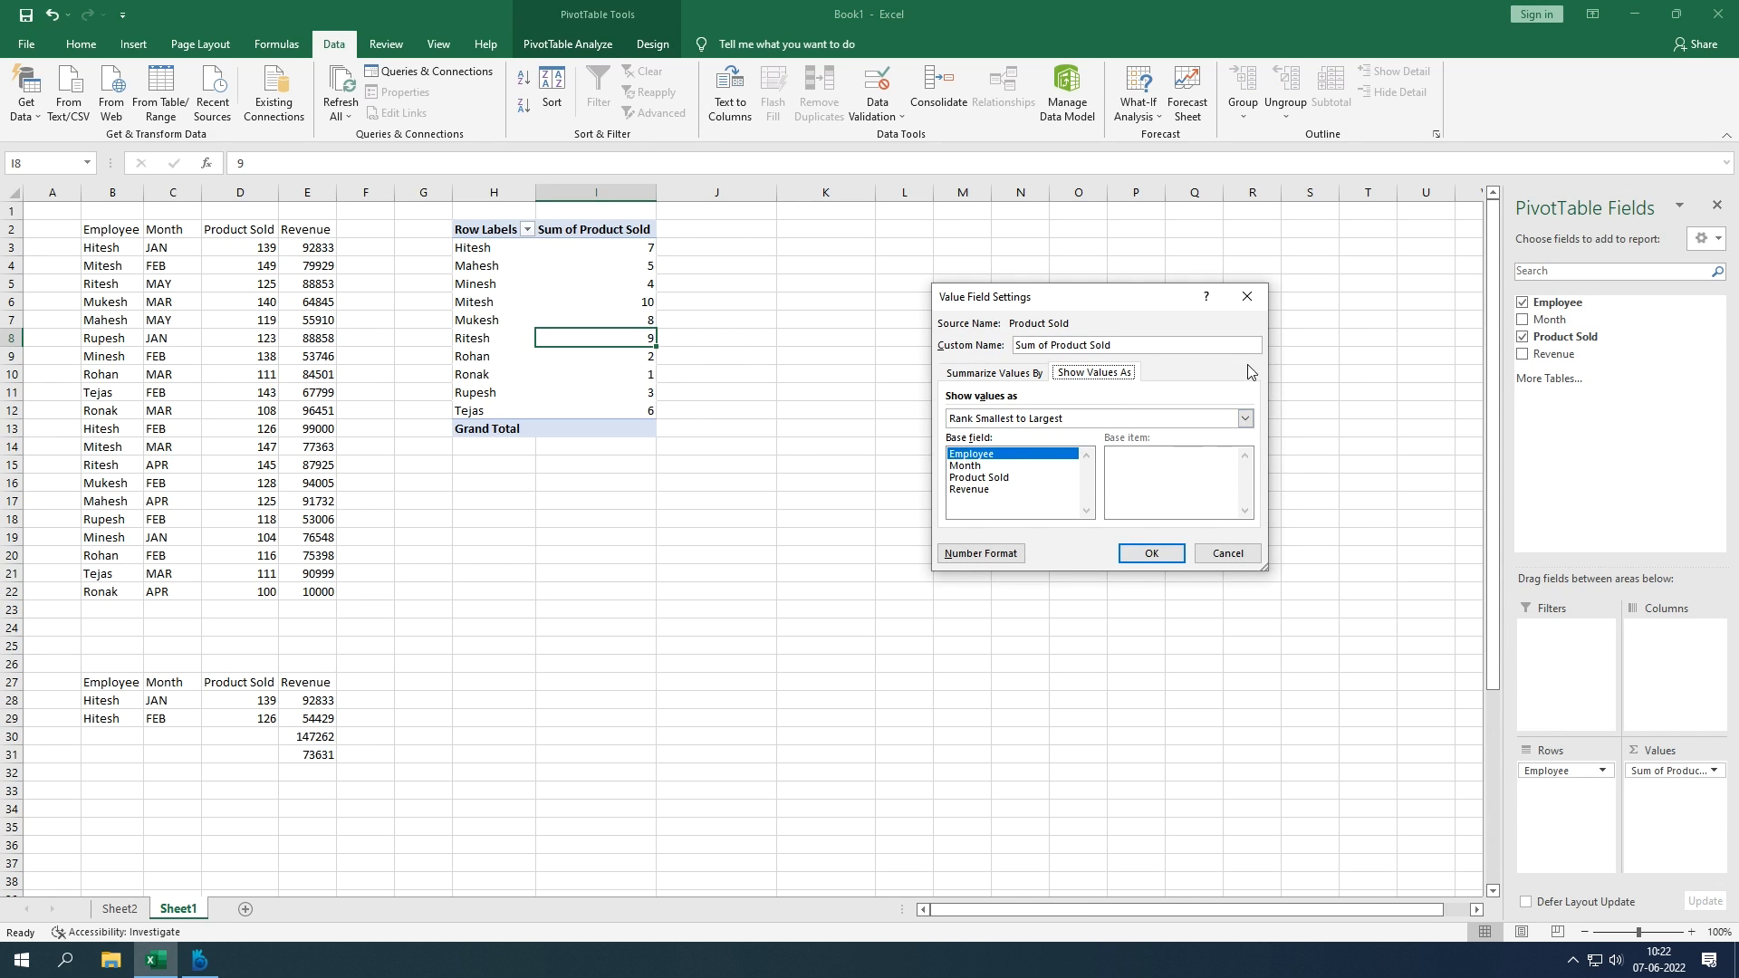
{"action": "left_click", "coordinate": [1245, 418]}
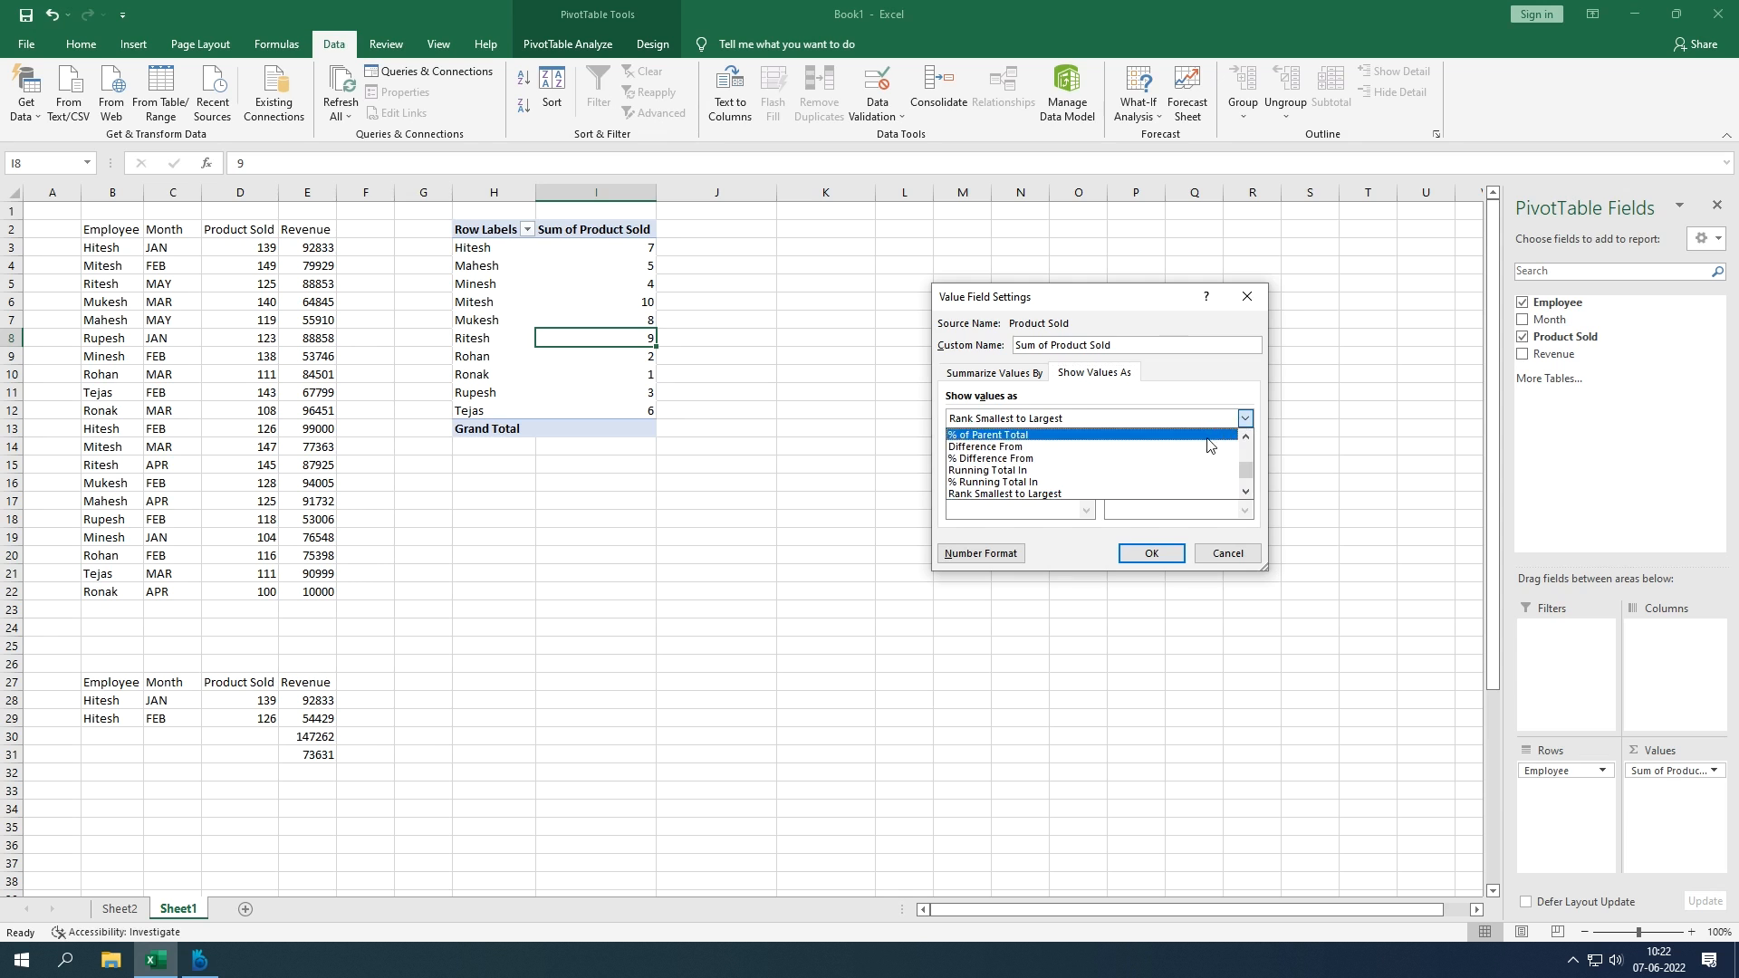
{"action": "scroll", "coordinate": [1178, 462], "scroll_direction": "down", "scroll_amount": 1}
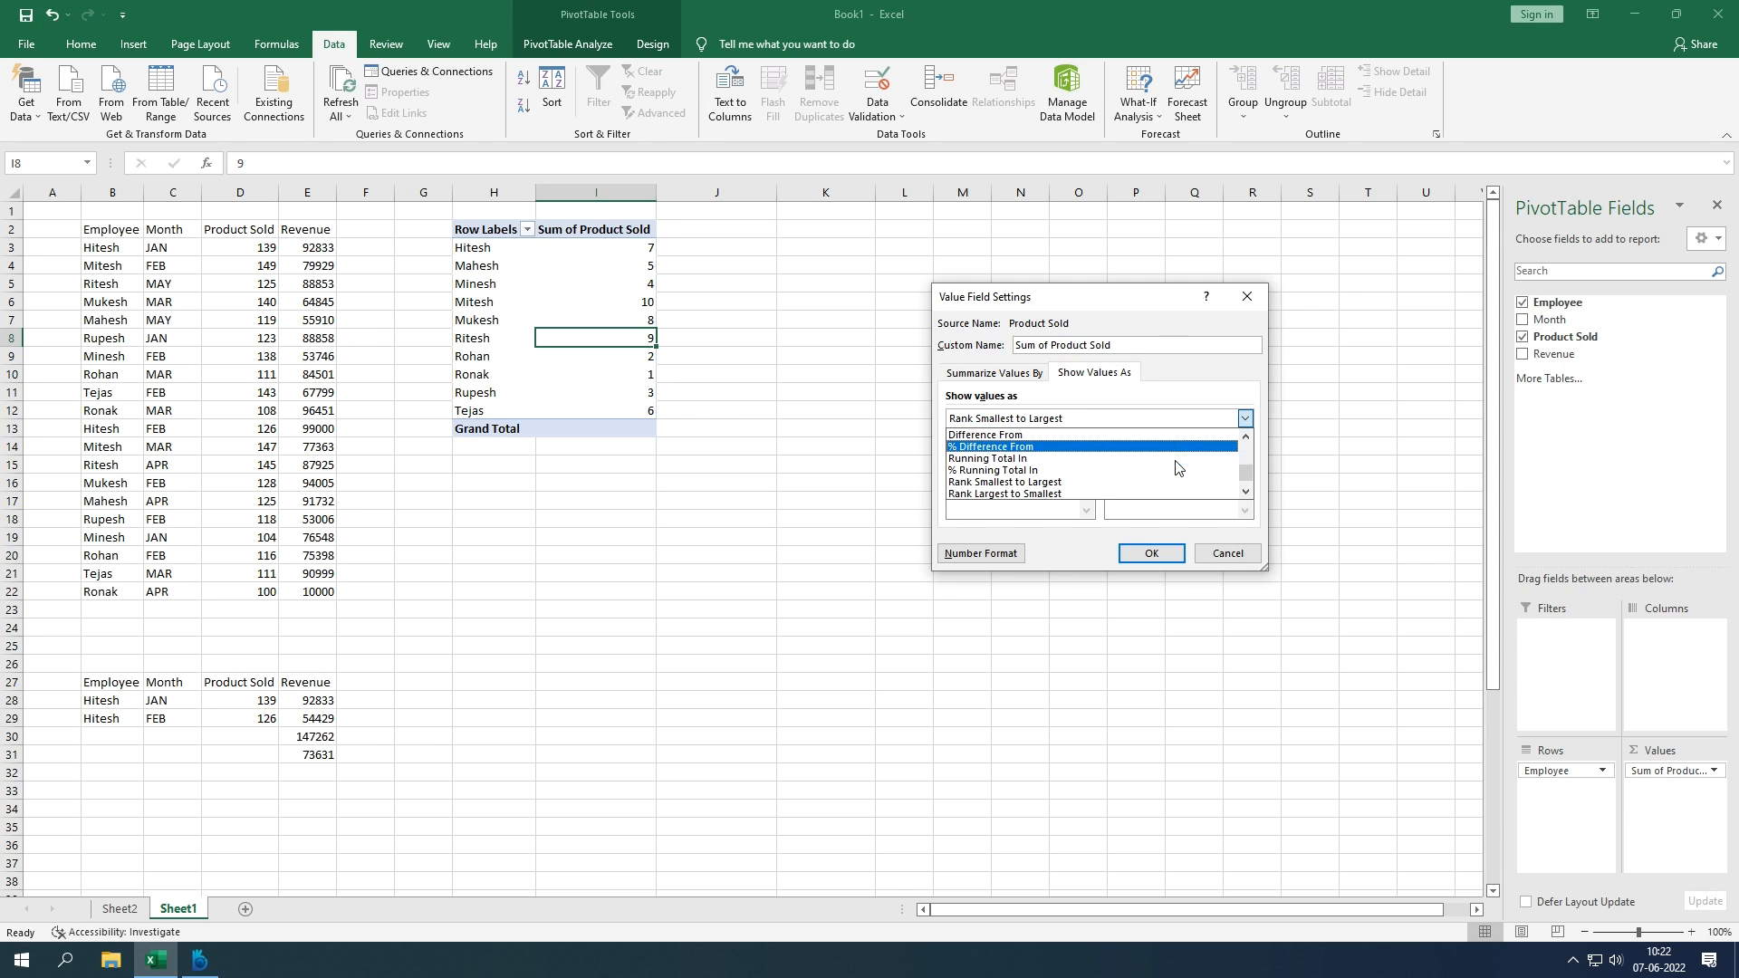
{"action": "left_click", "coordinate": [1127, 495]}
{"action": "left_click", "coordinate": [1161, 553]}
Step: Review the new ranks in the pivot, including cells I6 and I10
{"action": "left_click", "coordinate": [849, 444]}
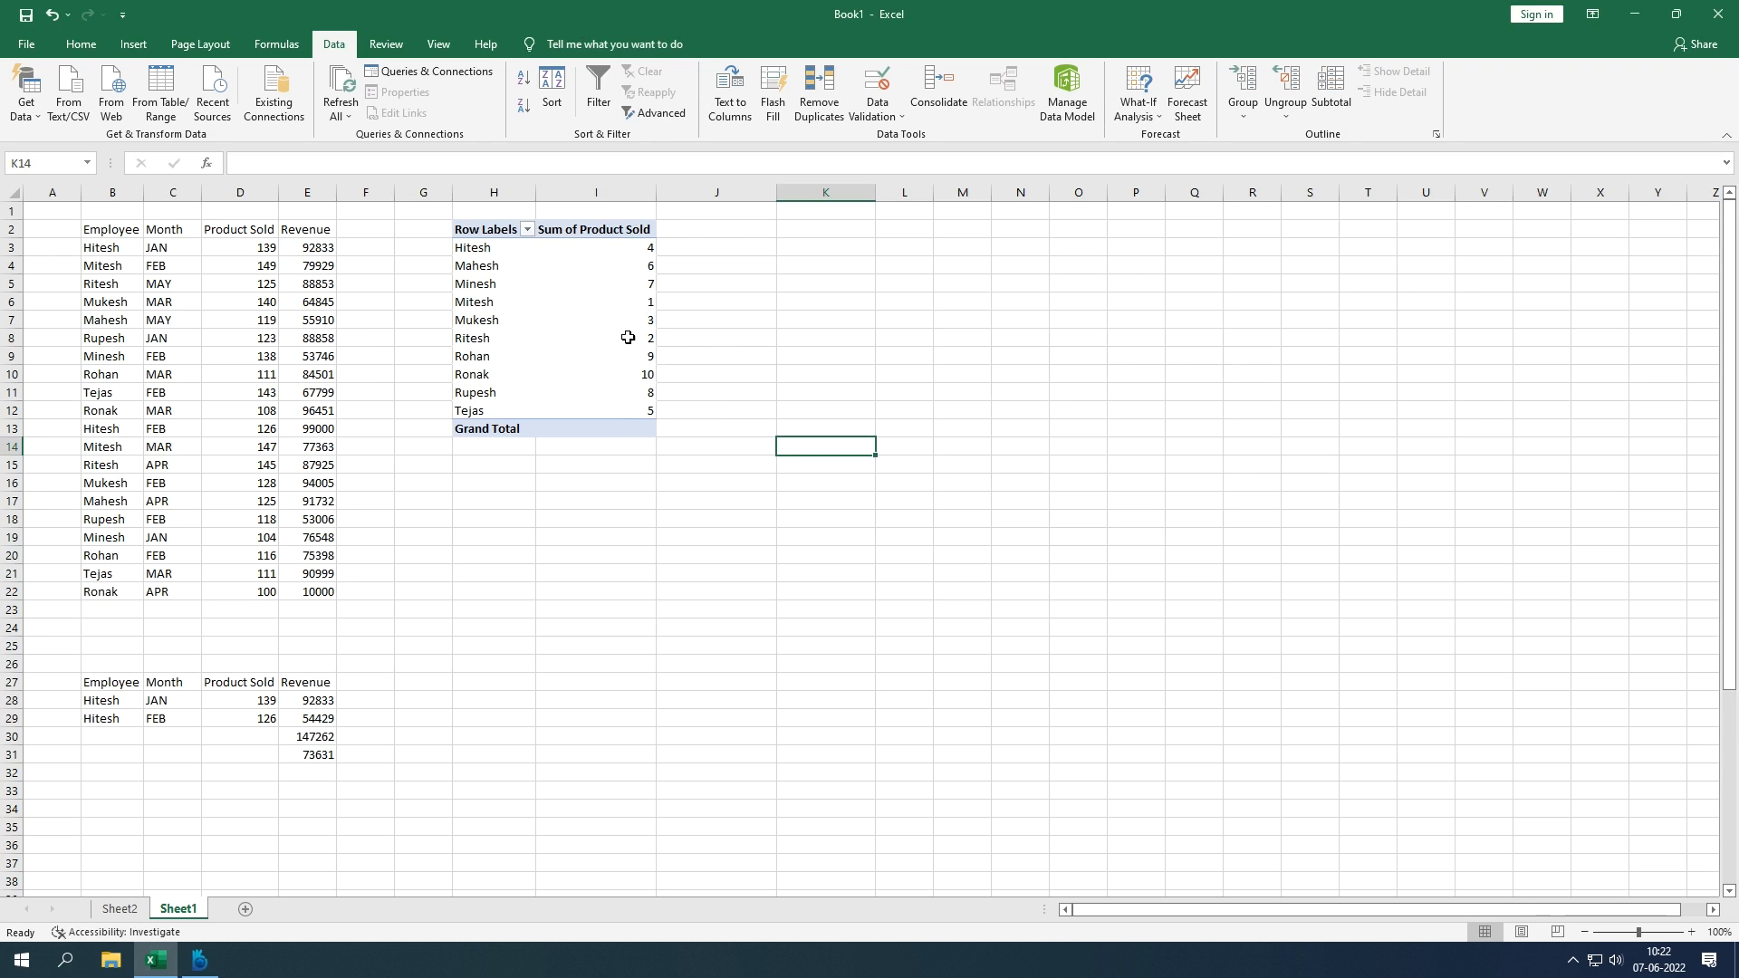
{"action": "left_click", "coordinate": [601, 317]}
{"action": "left_click", "coordinate": [609, 302]}
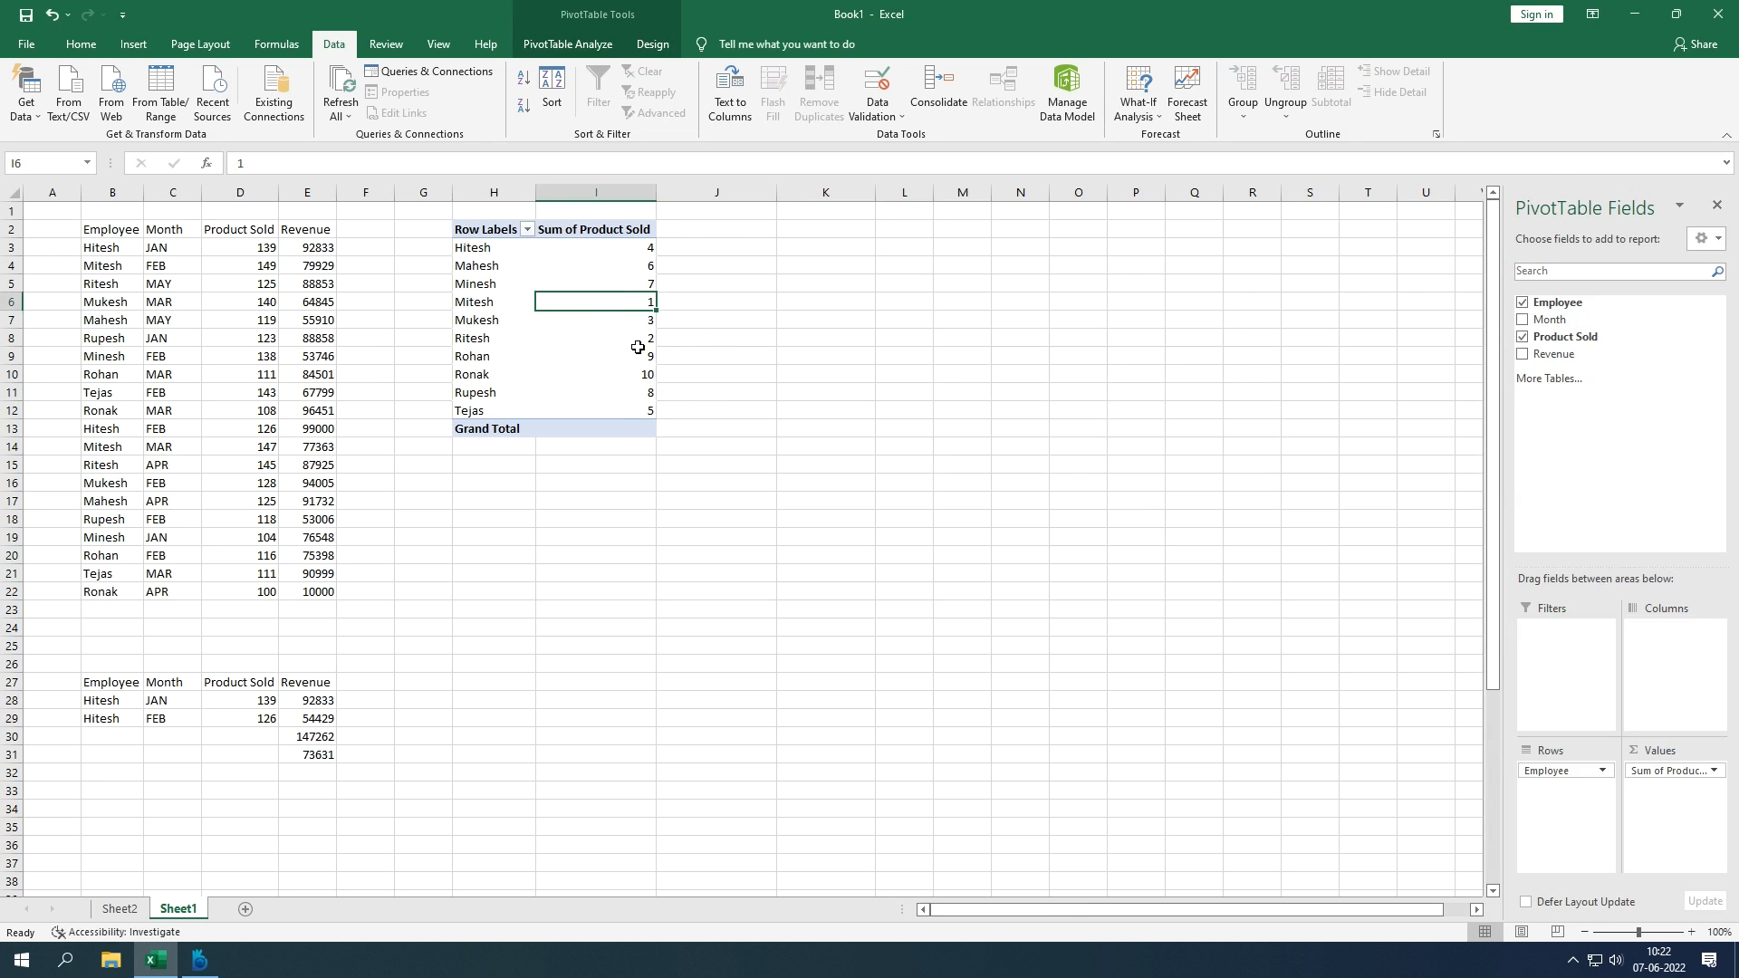
{"action": "left_click", "coordinate": [627, 377]}
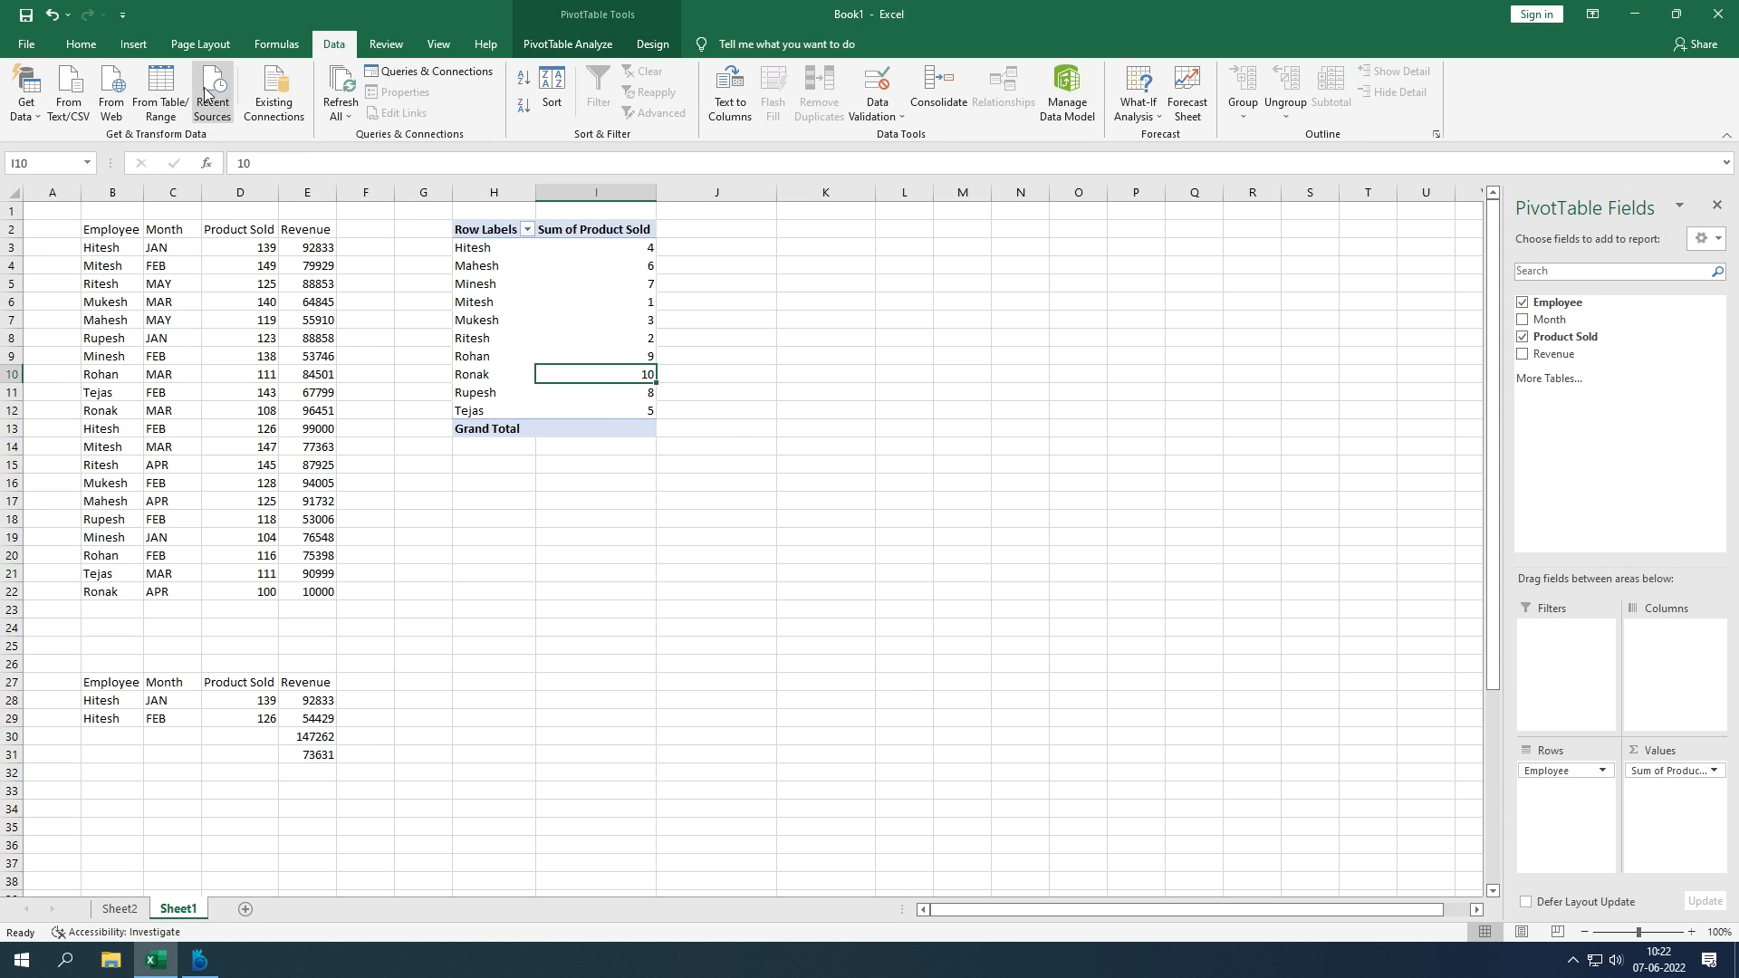
Step: Select the pivot table range H2:I12 and copy it
{"action": "left_click", "coordinate": [133, 44]}
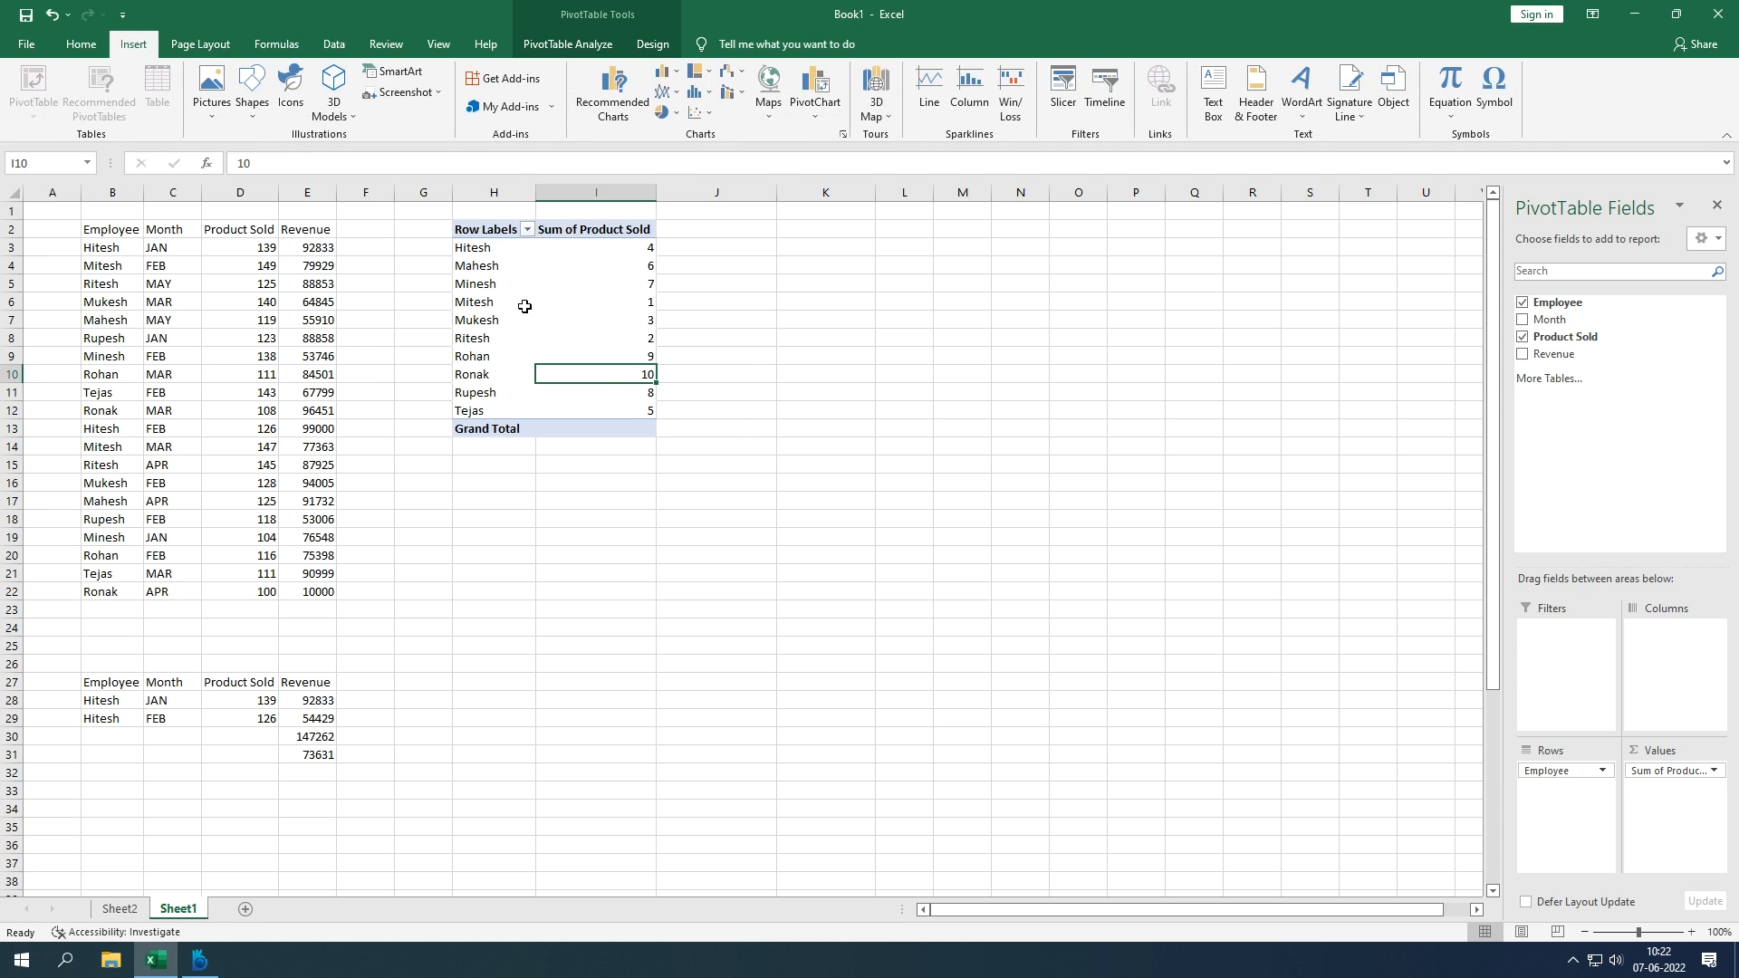
{"action": "left_click", "coordinate": [803, 386]}
{"action": "left_click", "coordinate": [598, 407]}
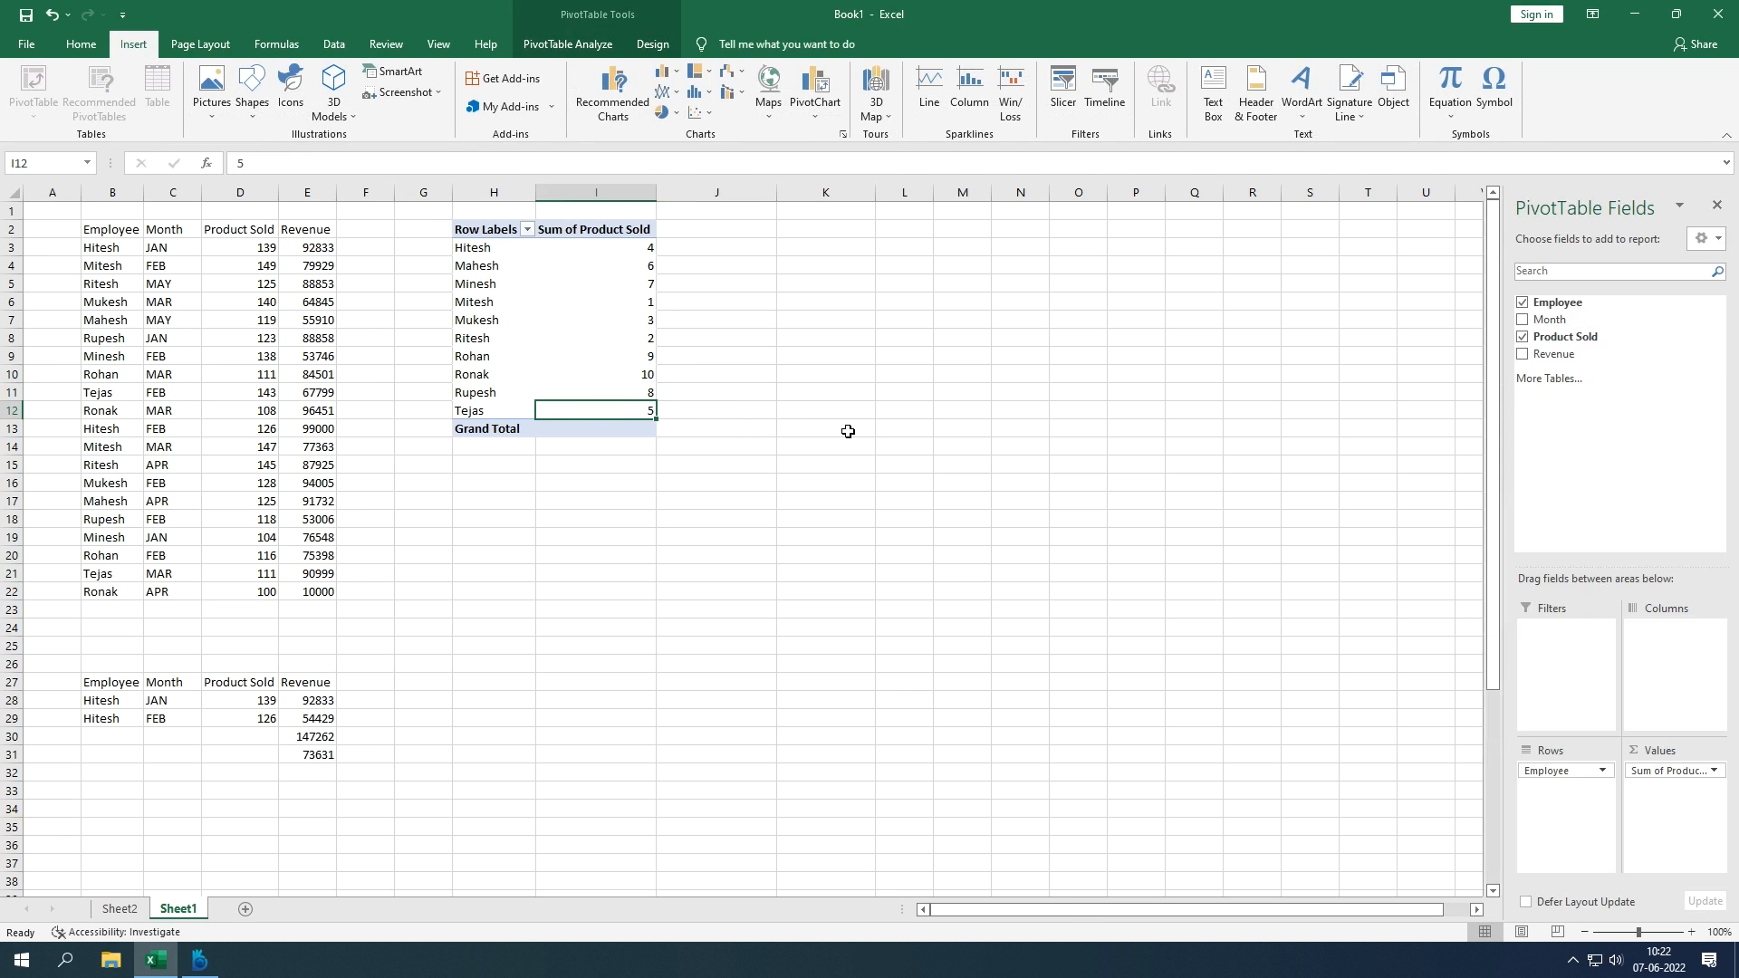
{"action": "left_click_drag", "start_coordinate": [748, 466], "coordinate": [617, 430]}
{"action": "left_click", "coordinate": [572, 353]}
{"action": "key", "text": "ctrl+c"}
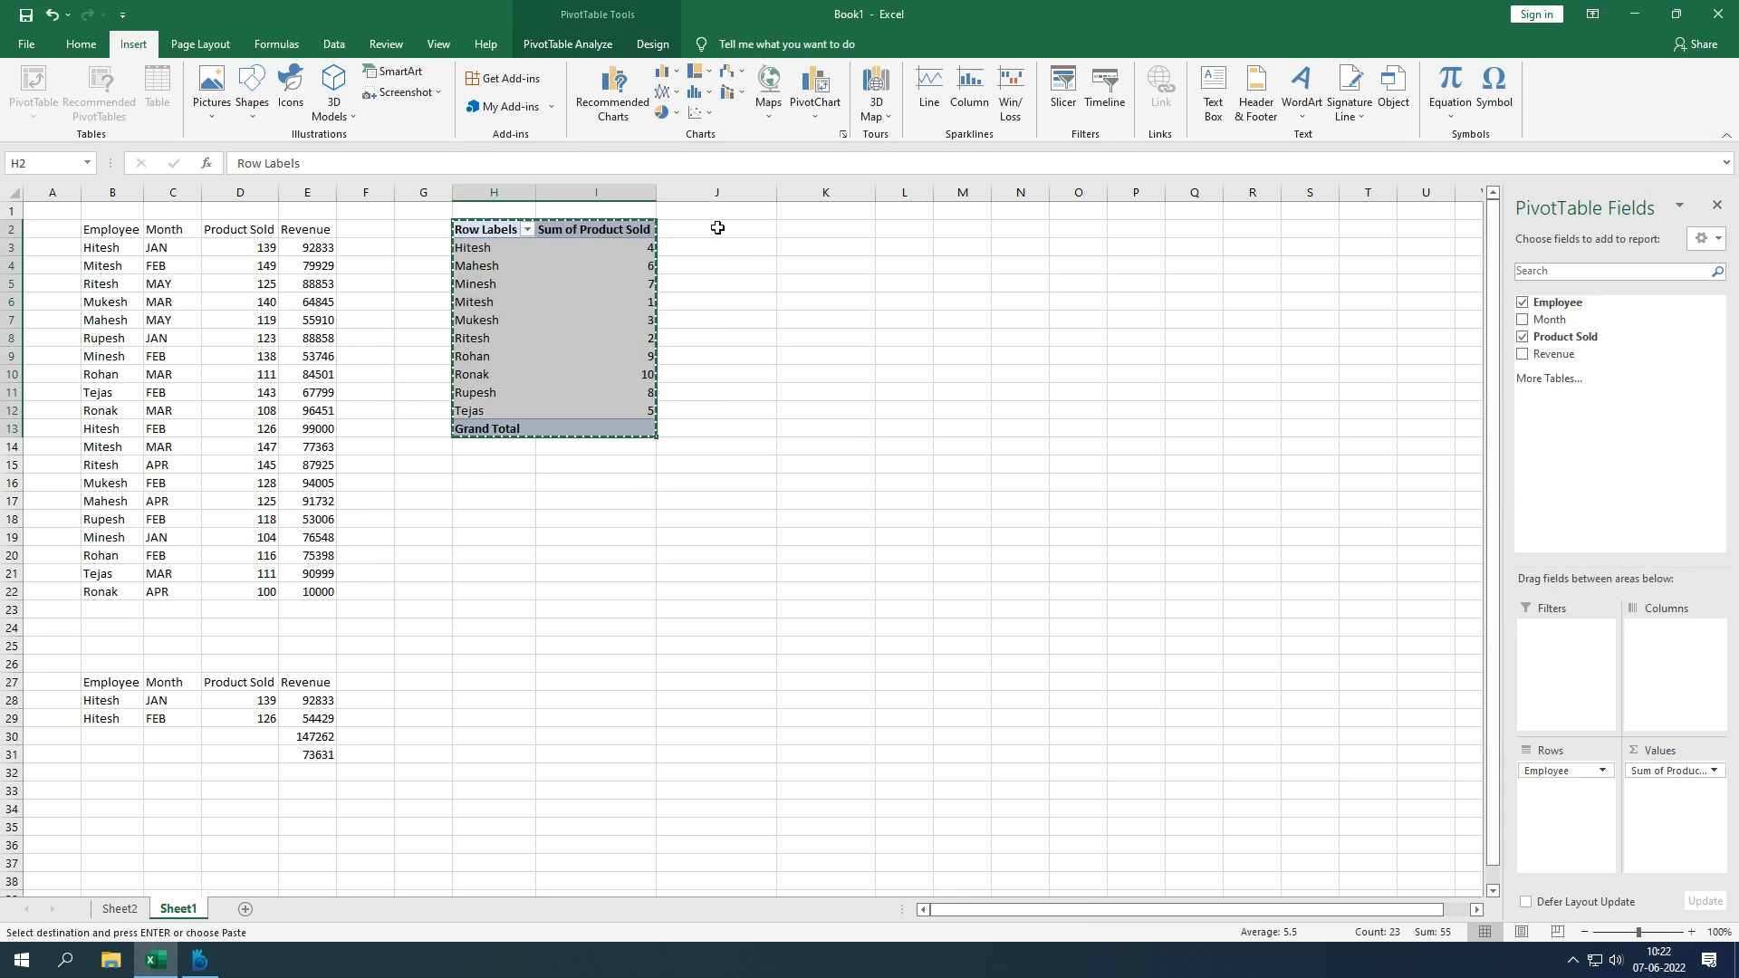
Step: Try the right-click paste options on the pivot, then reselect it as H2:I13
{"action": "right_click", "coordinate": [494, 228]}
{"action": "left_click", "coordinate": [701, 266]}
{"action": "right_click", "coordinate": [495, 228]}
{"action": "left_click", "coordinate": [703, 267]}
{"action": "left_click_drag", "start_coordinate": [503, 228], "coordinate": [638, 428]}
{"action": "right_click", "coordinate": [531, 230]}
{"action": "key", "text": "Escape"}
{"action": "key", "text": "Escape"}
Step: Copy columns H:I and paste them back over themselves as values
{"action": "left_click_drag", "start_coordinate": [496, 193], "coordinate": [559, 193]}
{"action": "key", "text": "ctrl+c"}
{"action": "right_click", "coordinate": [520, 207]}
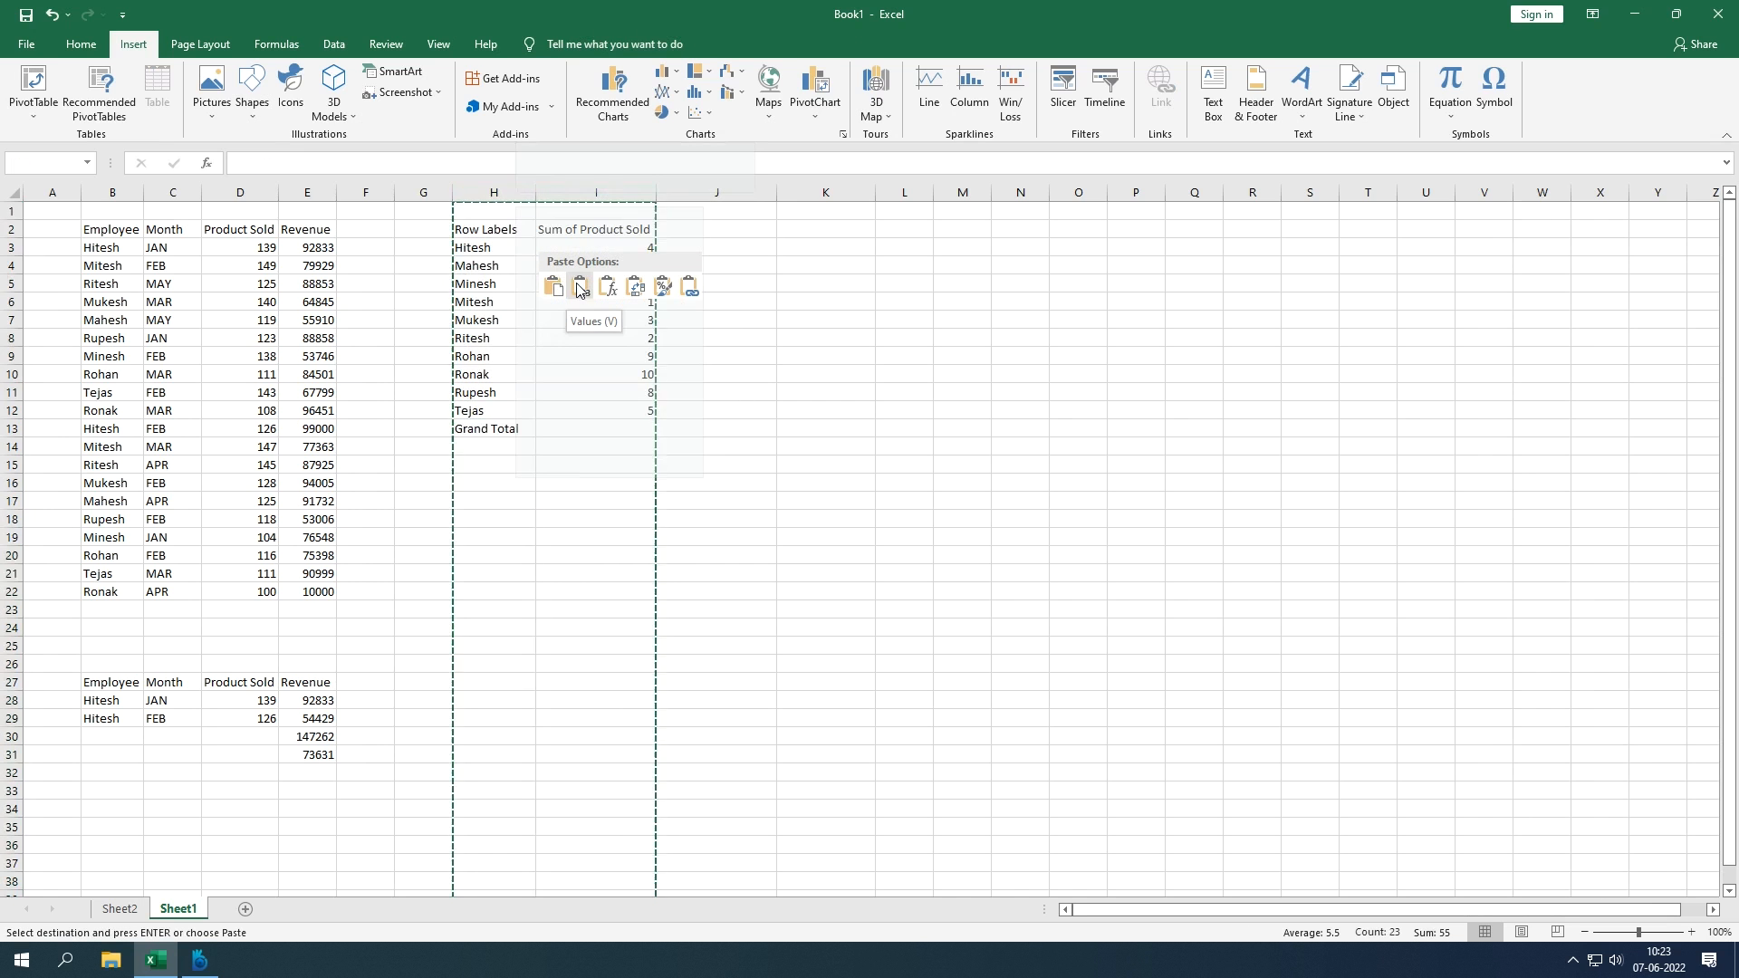
{"action": "left_click", "coordinate": [580, 288]}
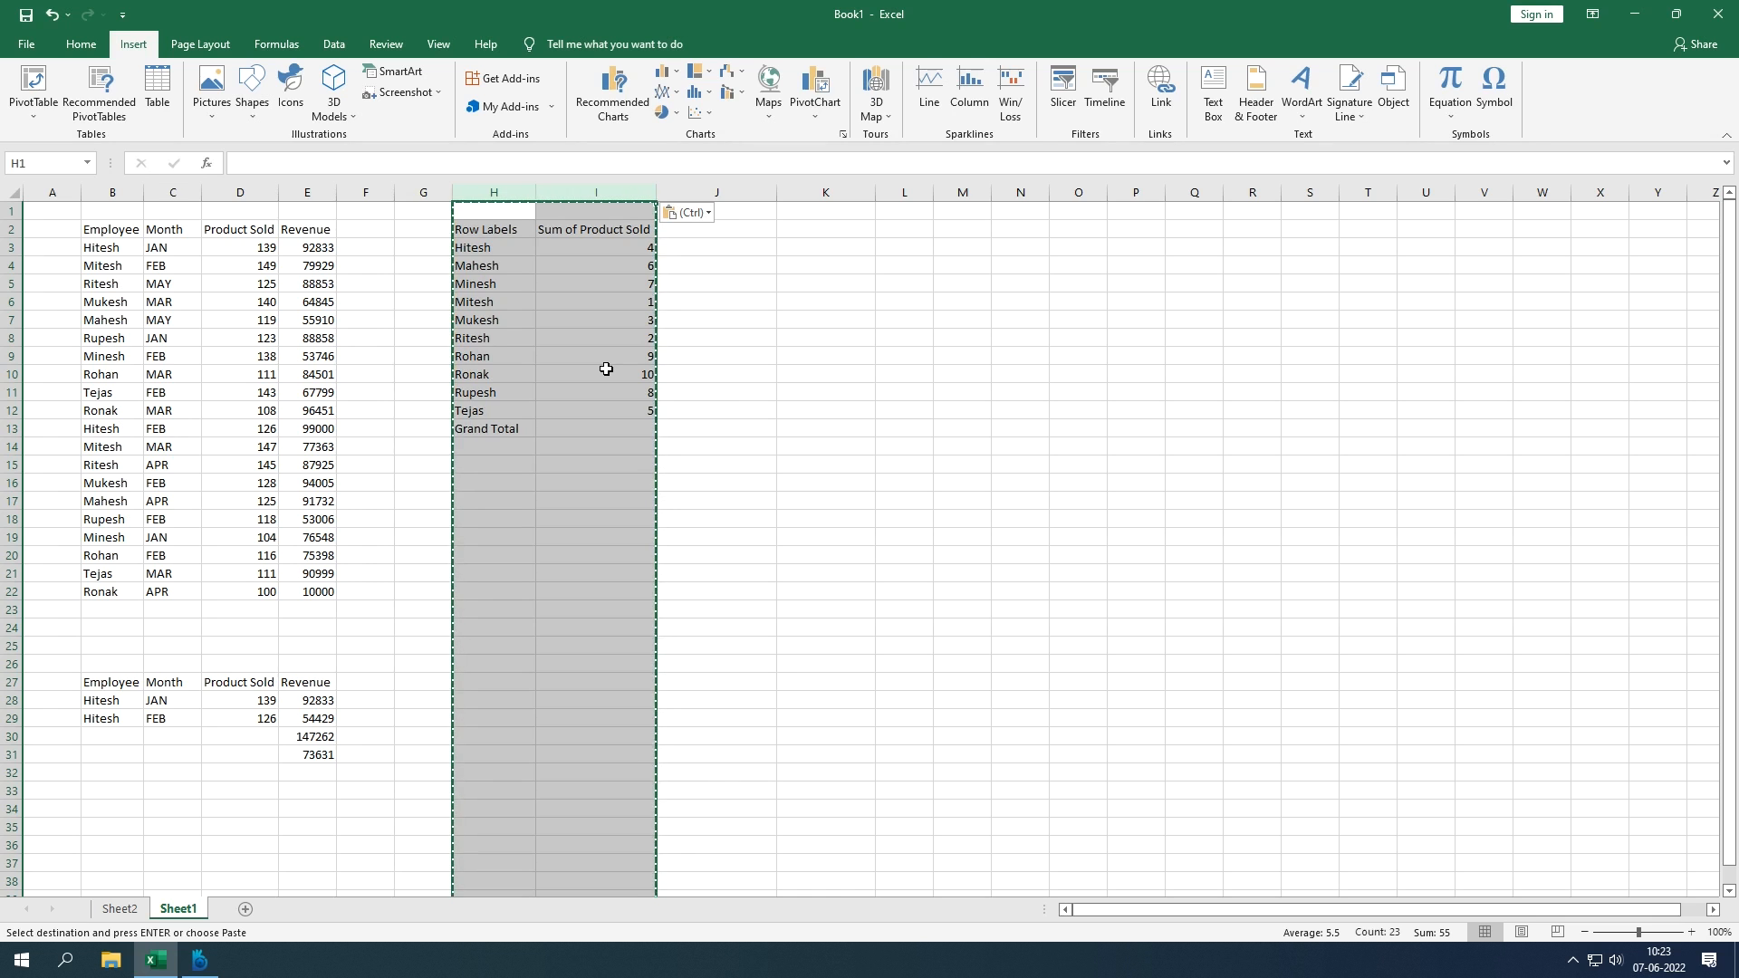
Step: Clear the copy marquee around columns H:I and move to the pivot summary's first row label
{"action": "key", "text": "Left"}
{"action": "key", "text": "Left"}
{"action": "key", "text": "Left"}
{"action": "key", "text": "Down"}
{"action": "key", "text": "Down"}
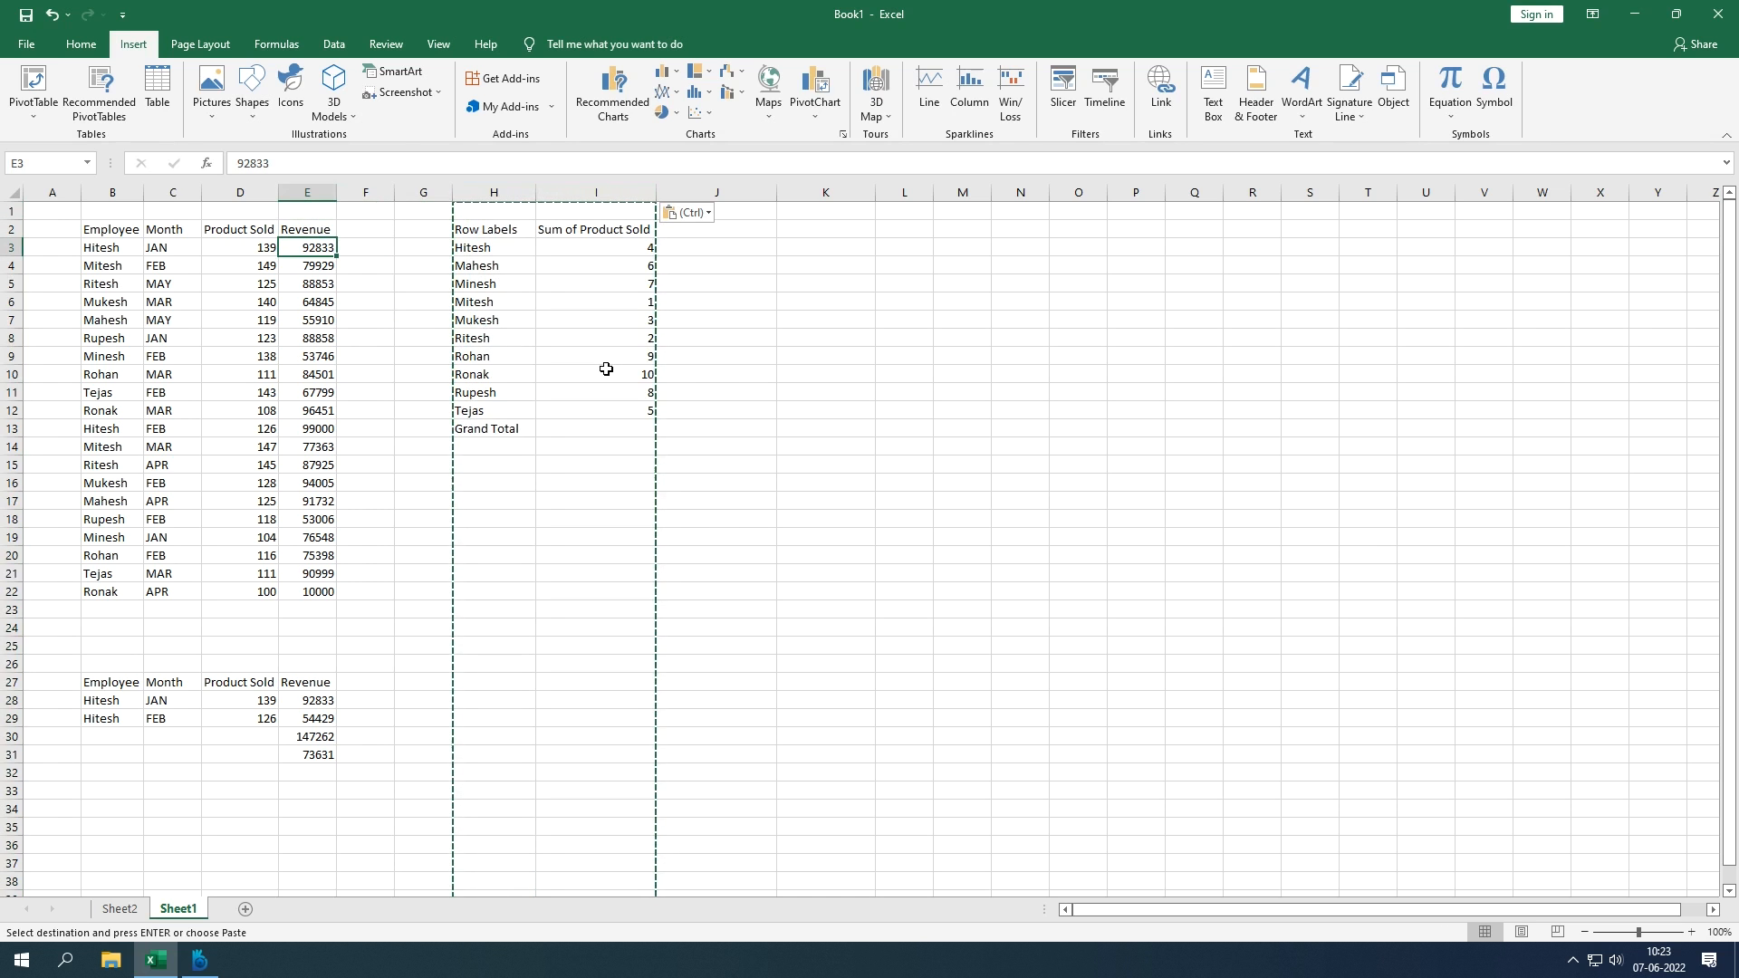
{"action": "key", "text": "Escape"}
{"action": "key", "text": "Right"}
{"action": "key", "text": "Right"}
{"action": "key", "text": "Right"}
{"action": "key", "text": "Right"}
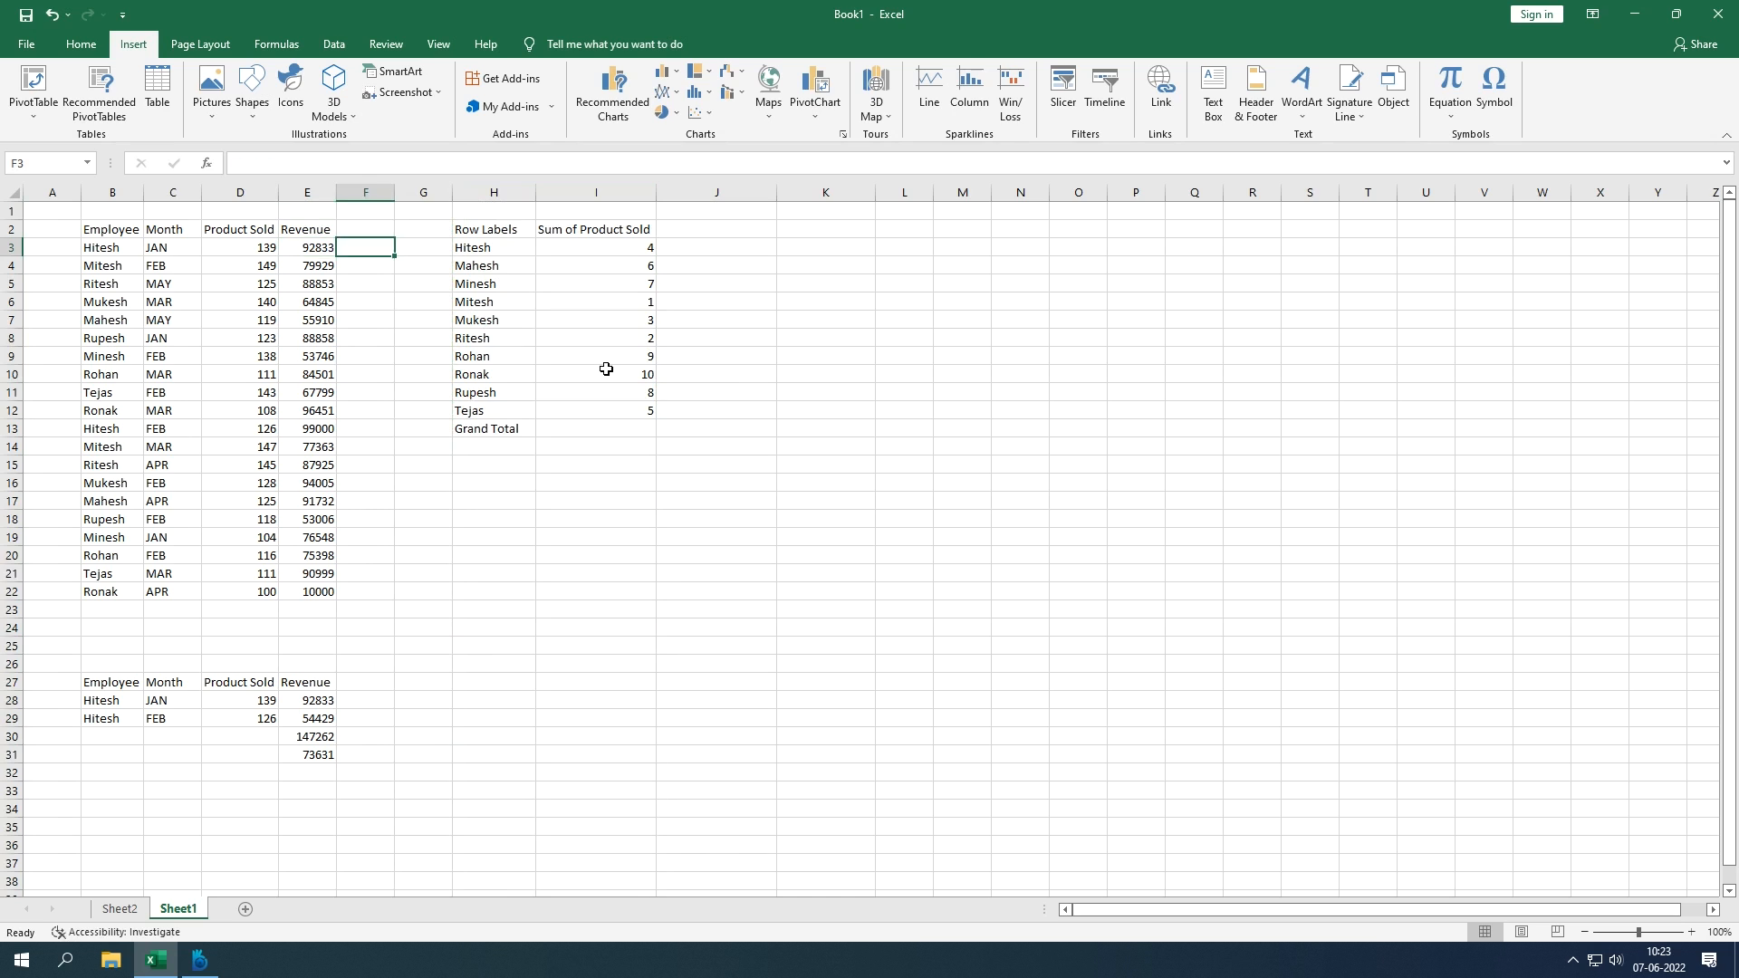
{"action": "key", "text": "Left"}
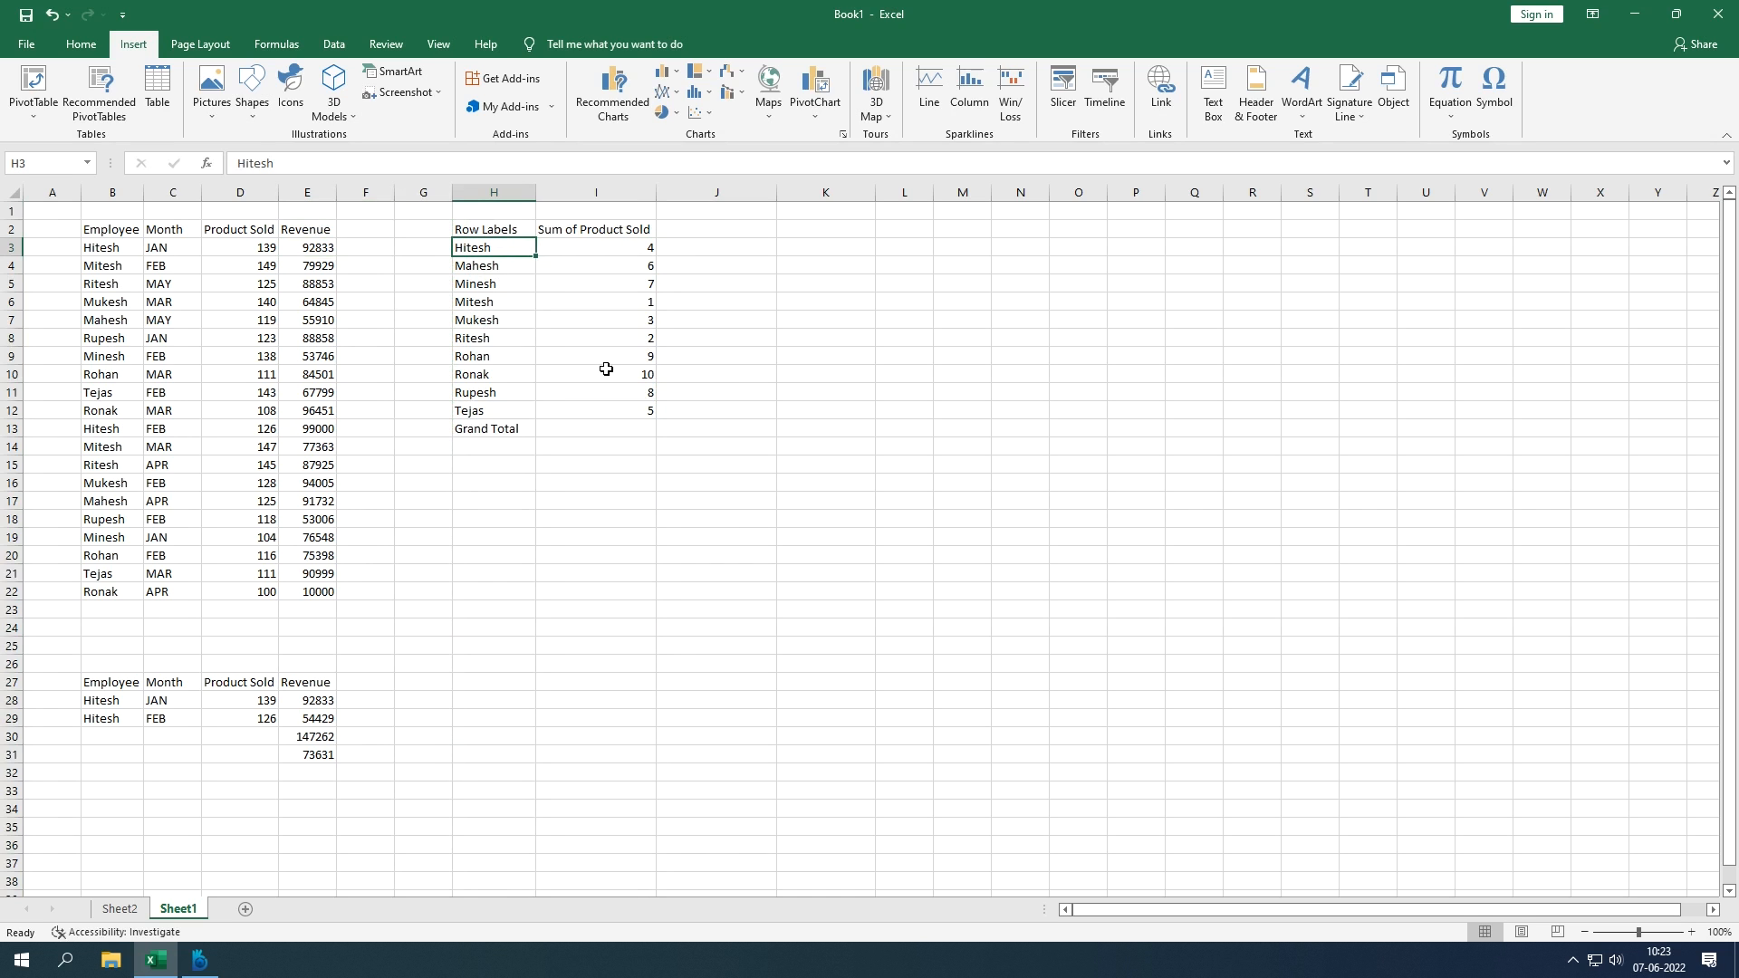
Step: Delete the pivot summary in columns H and I
{"action": "key", "text": "shift+Right"}
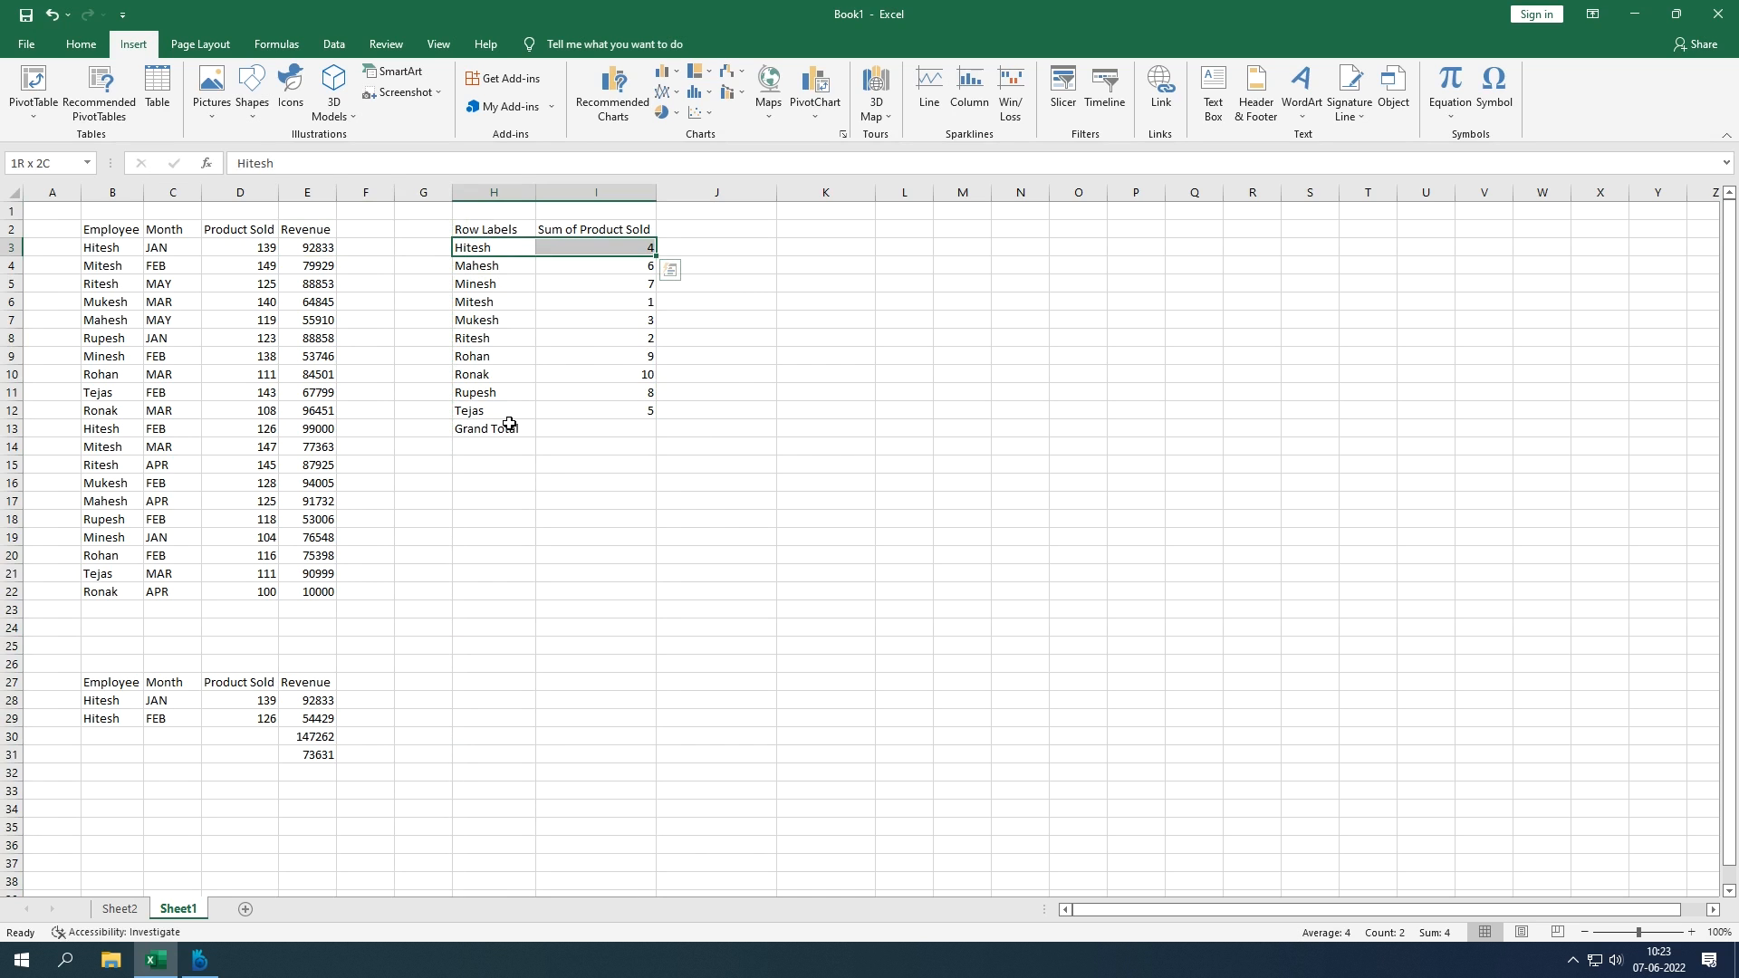
{"action": "left_click_drag", "start_coordinate": [486, 193], "coordinate": [610, 192]}
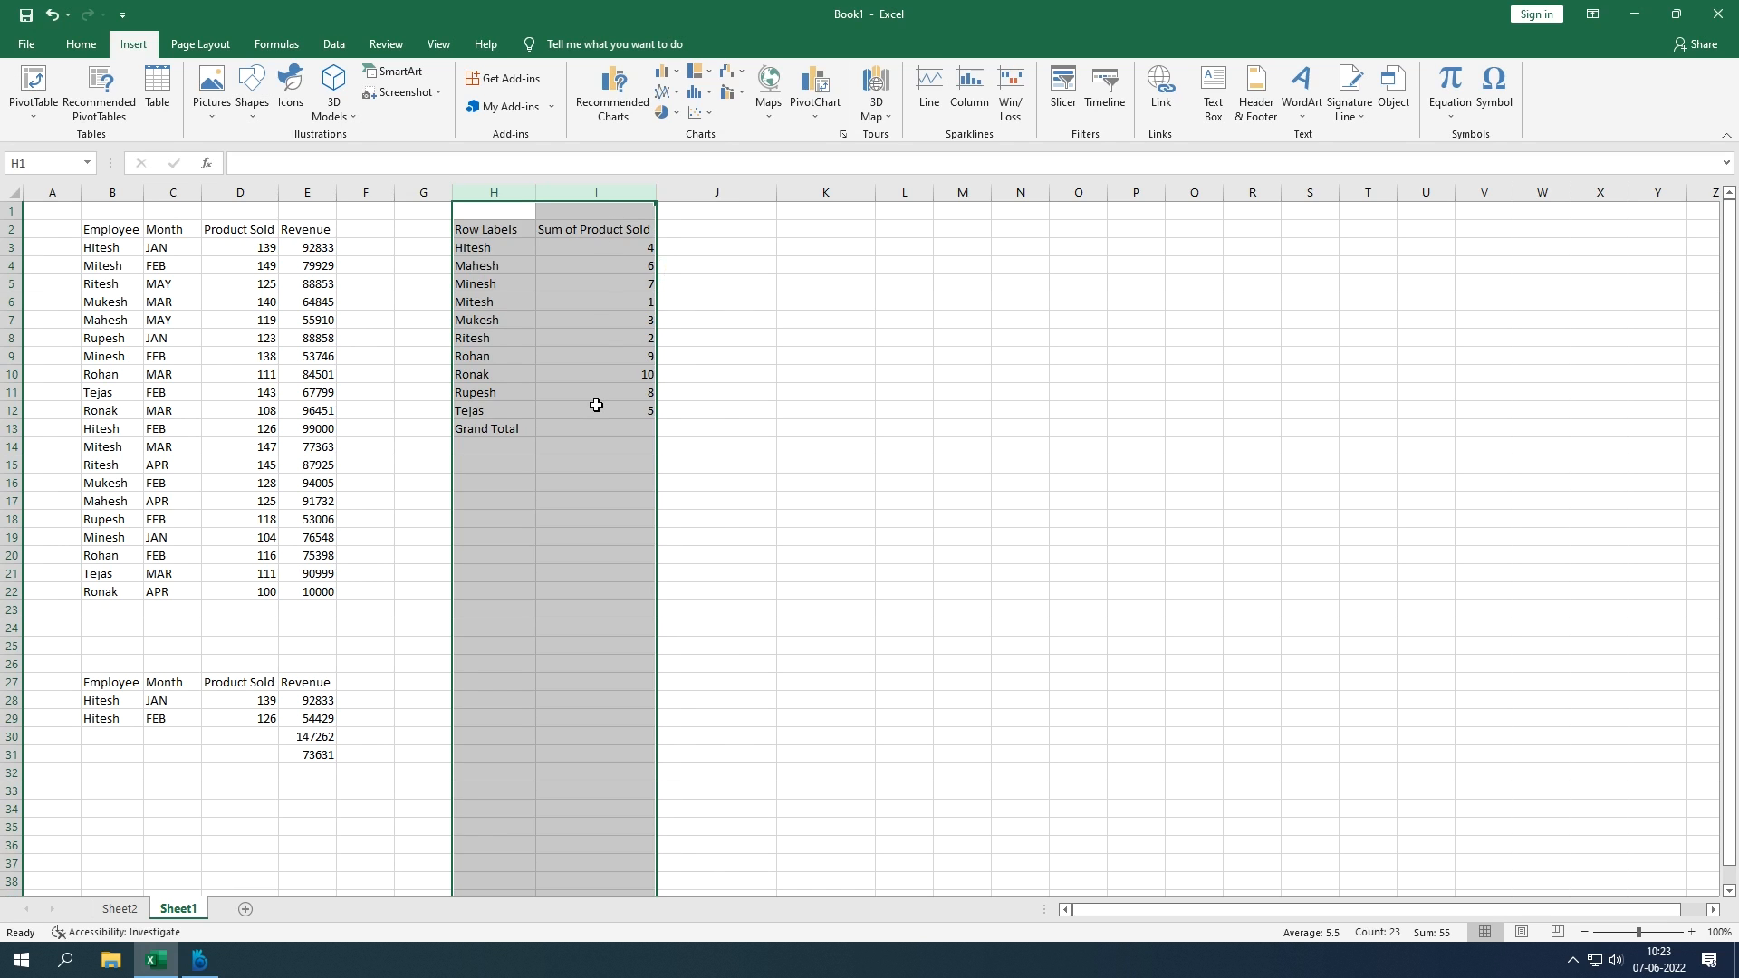
{"action": "key", "text": "Delete"}
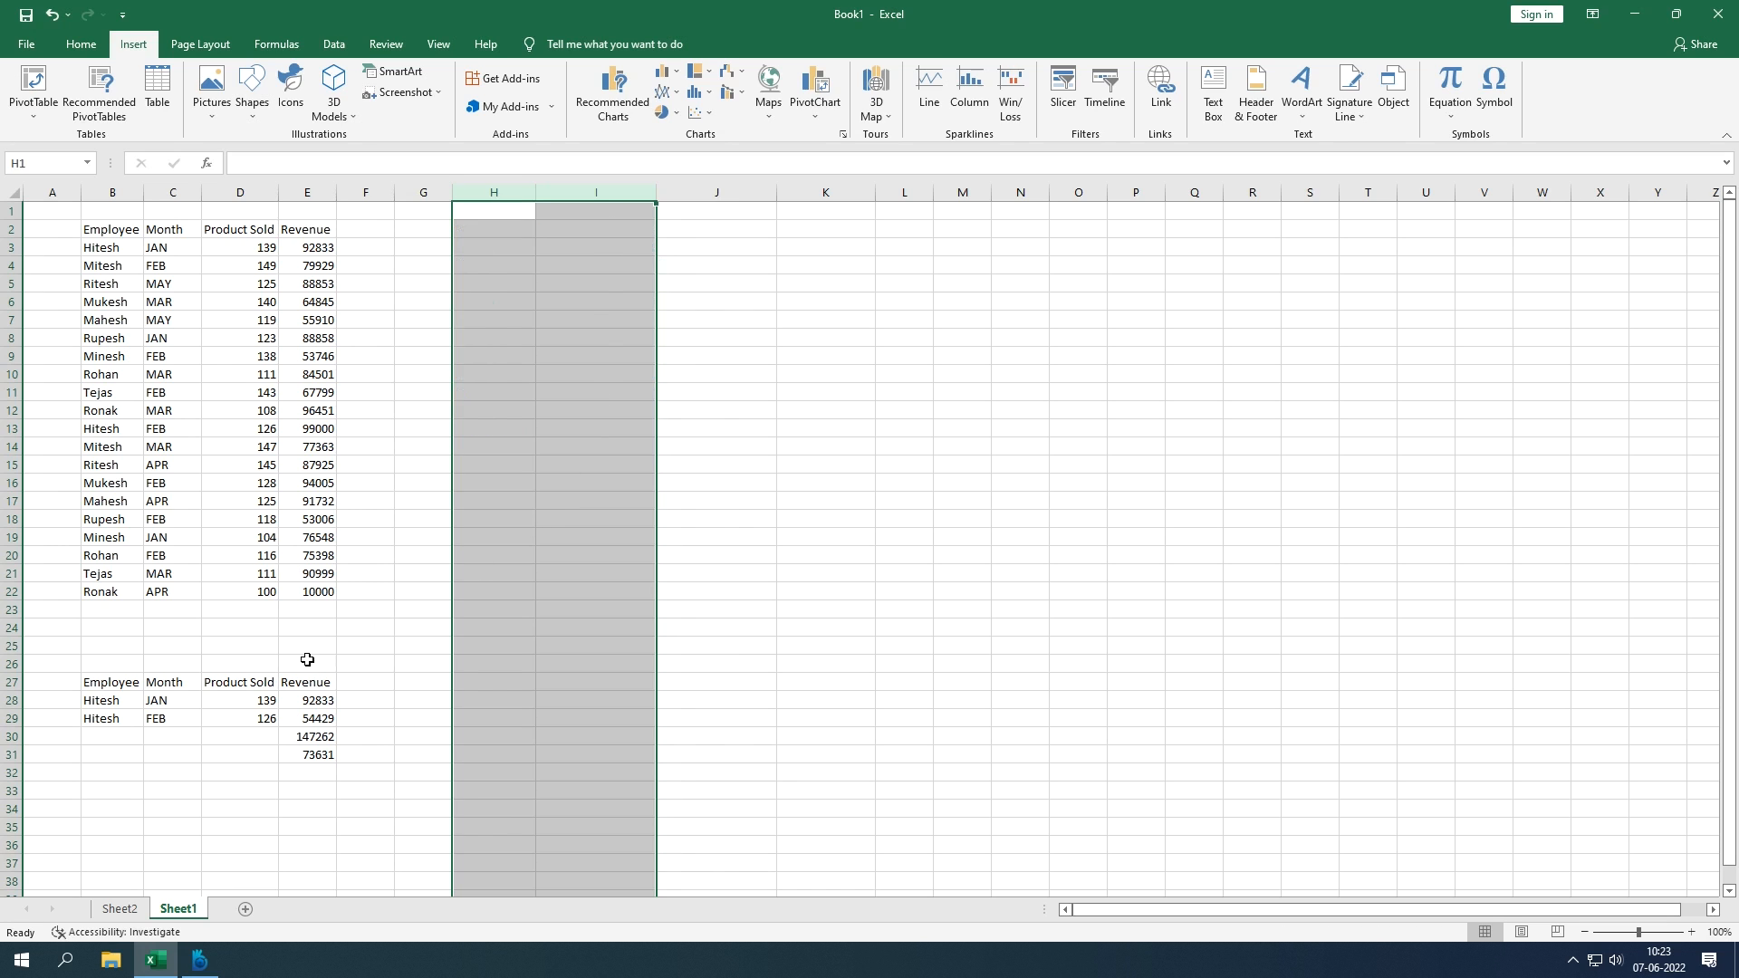
Step: Clear the small second table in B27:G31
{"action": "left_click", "coordinate": [137, 684]}
{"action": "left_click_drag", "start_coordinate": [137, 684], "coordinate": [404, 761]}
{"action": "key", "text": "Delete"}
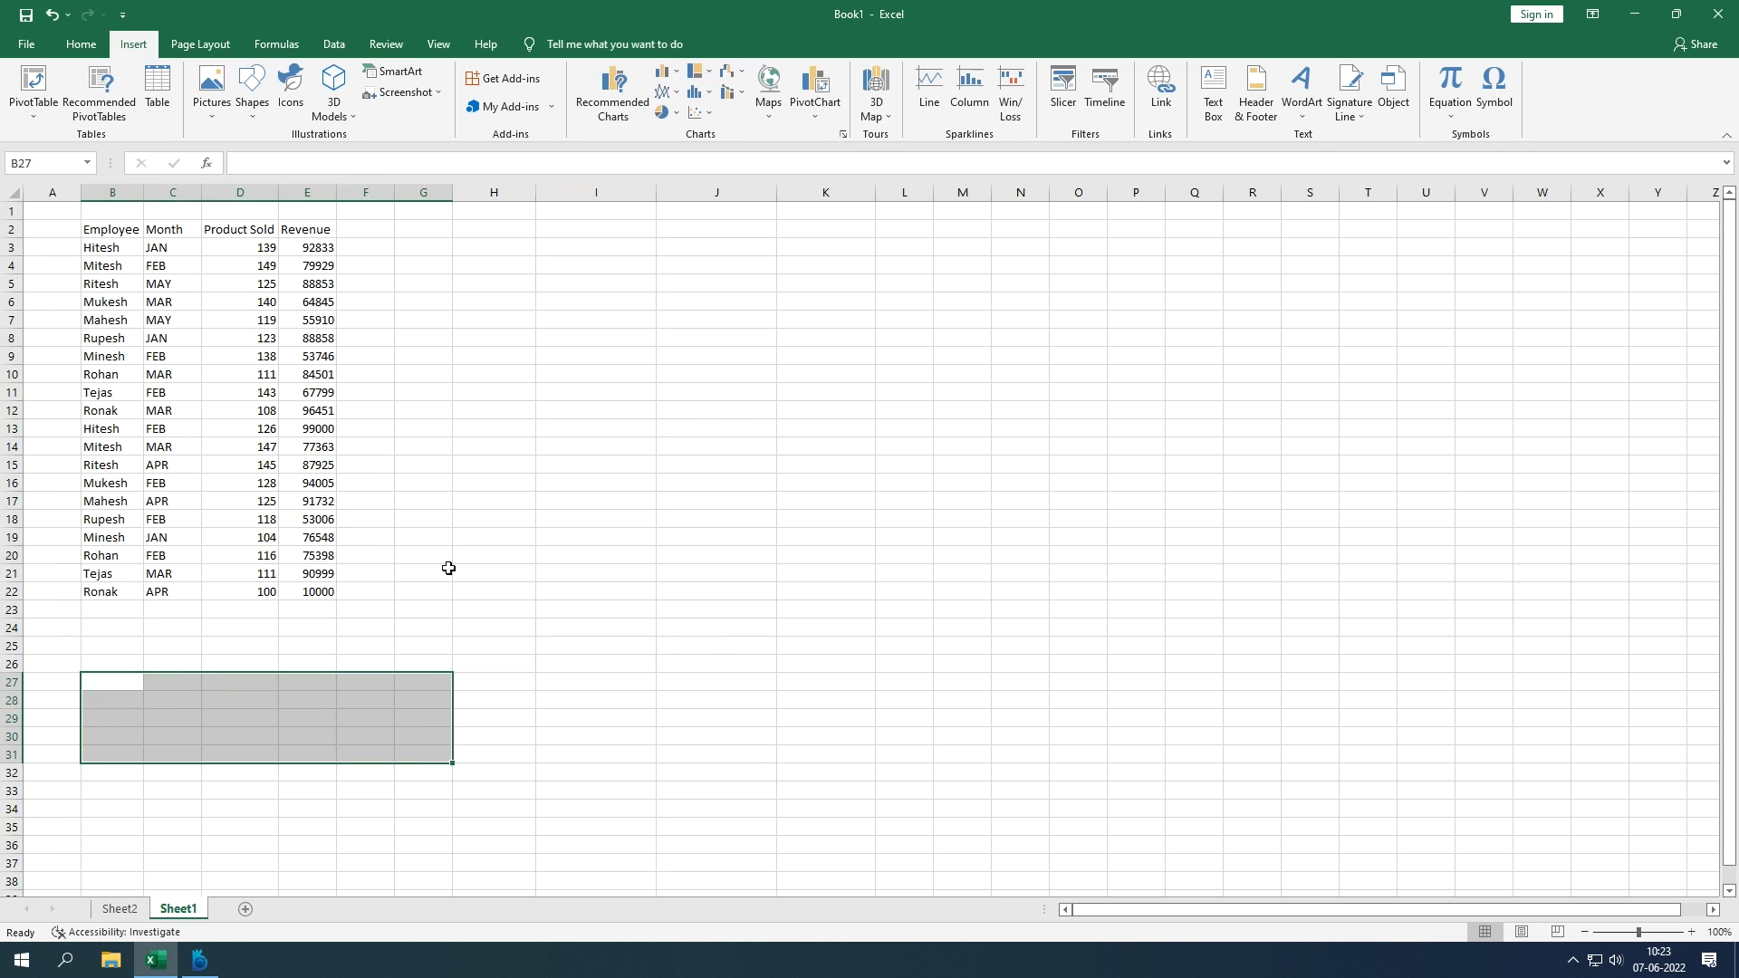
{"action": "left_click", "coordinate": [466, 539]}
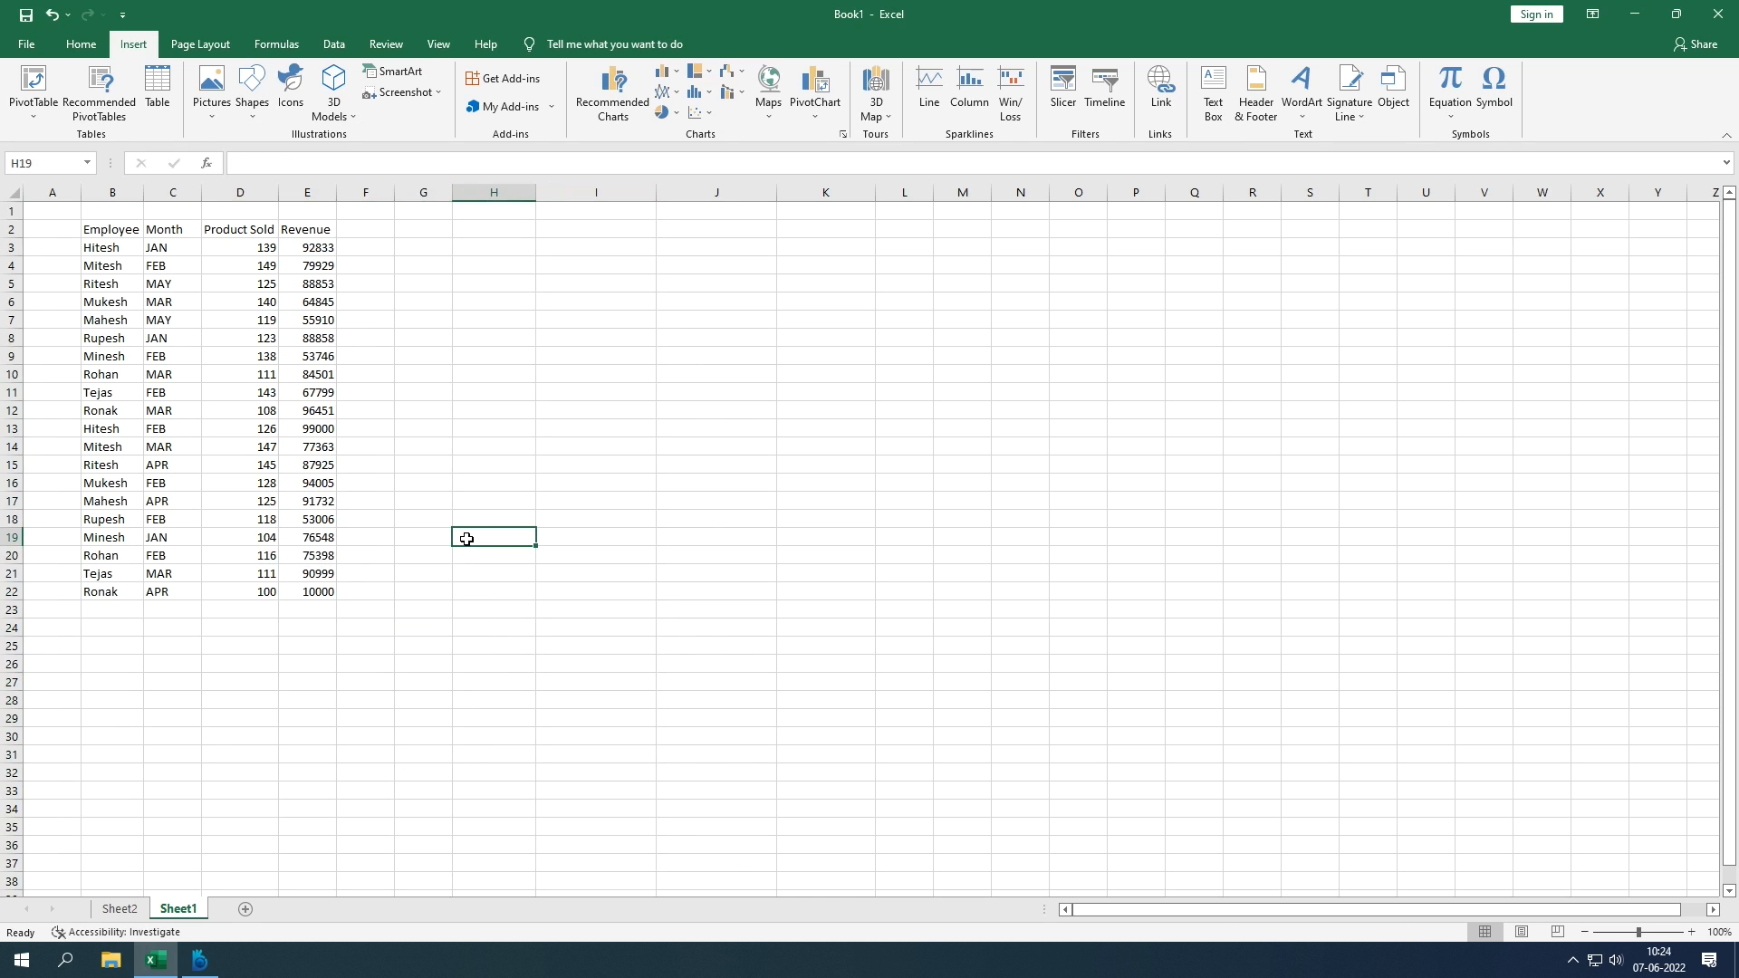
{"action": "left_click", "coordinate": [300, 506]}
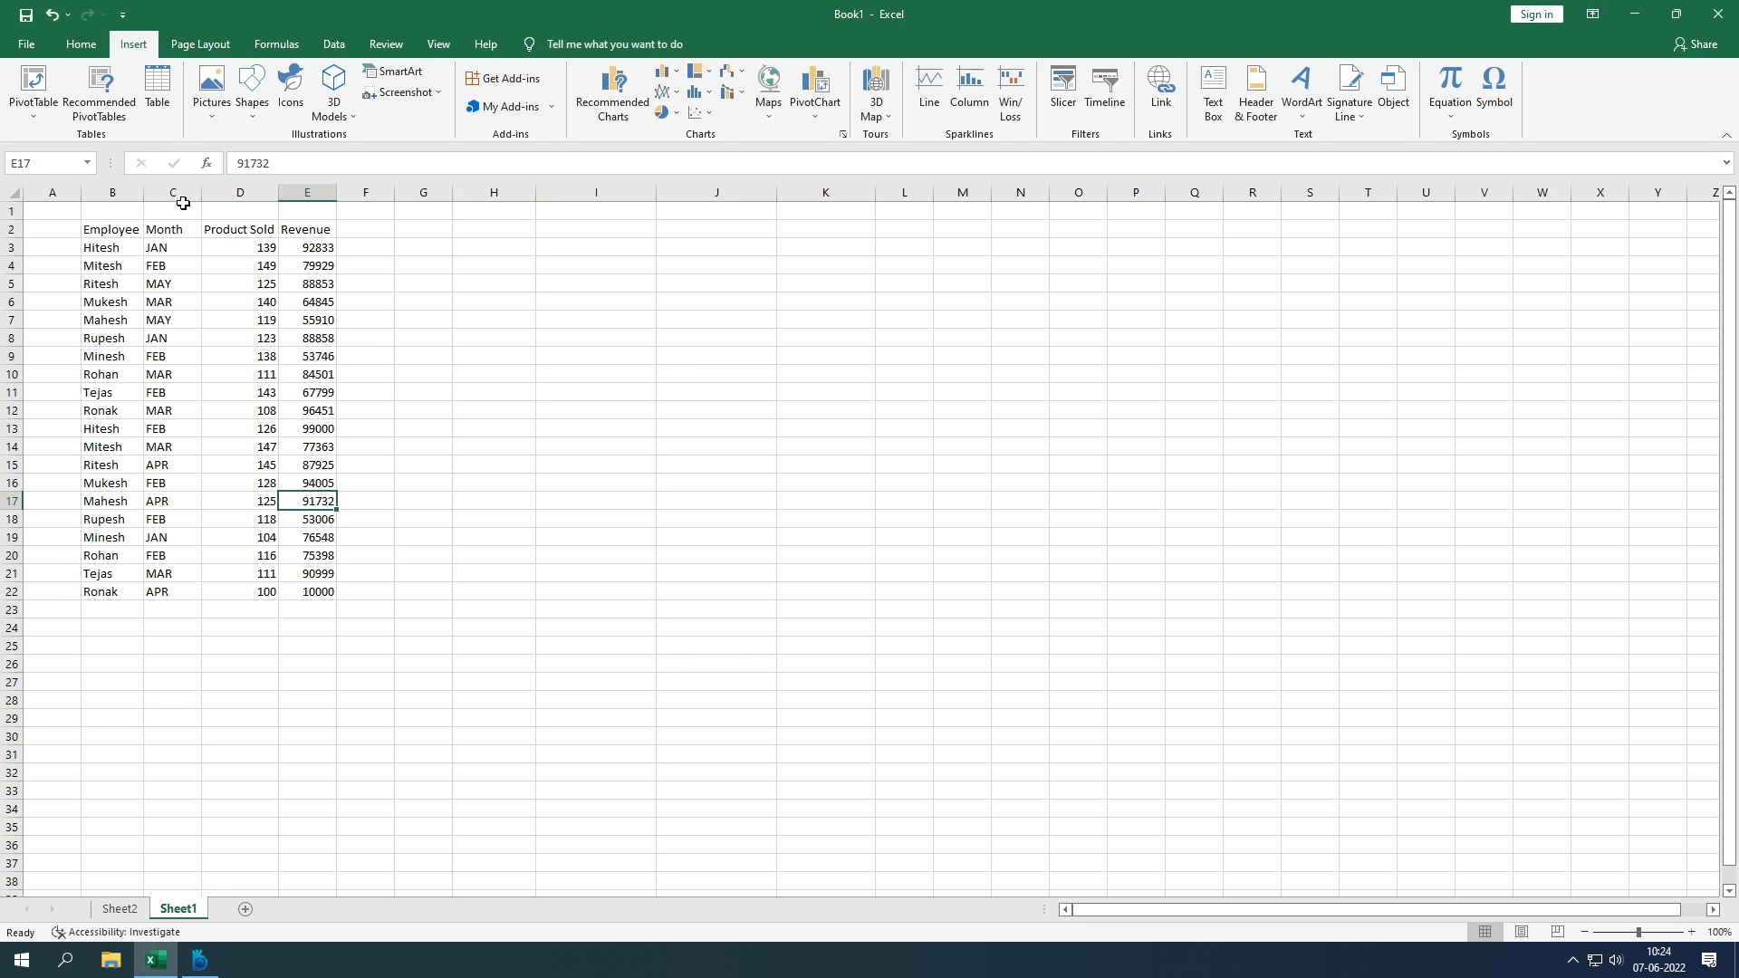
{"action": "left_click_drag", "start_coordinate": [112, 230], "coordinate": [316, 591]}
{"action": "left_click", "coordinate": [162, 104]}
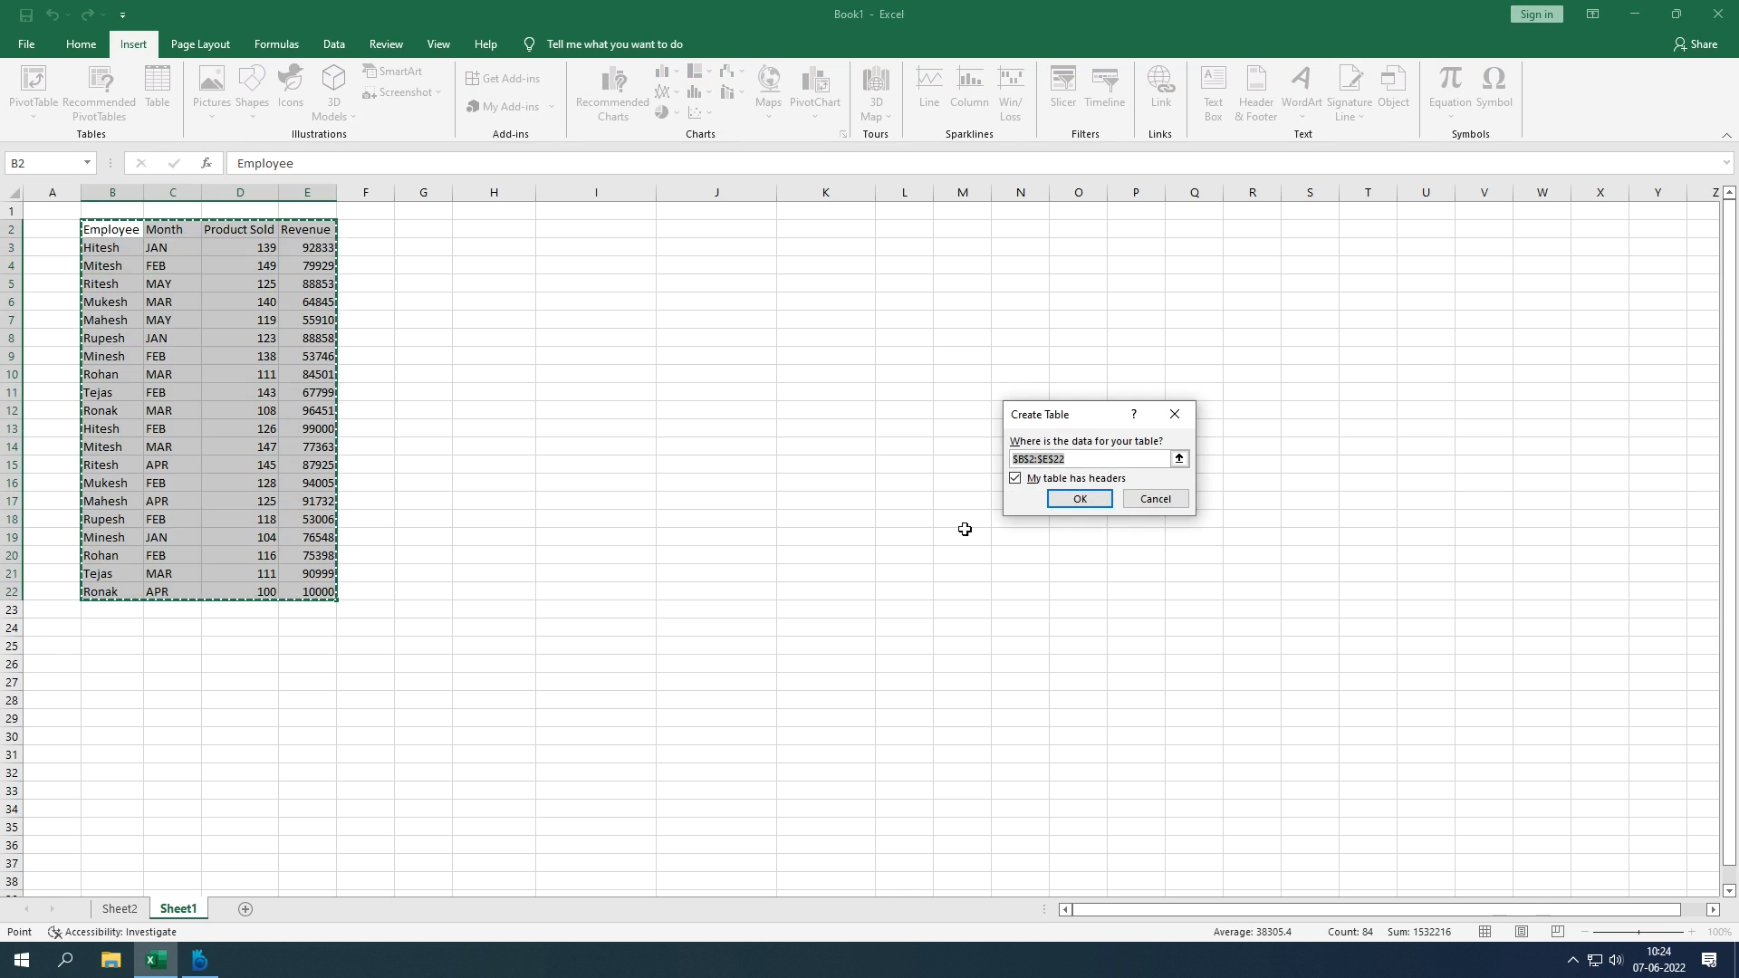
{"action": "key", "text": "Escape"}
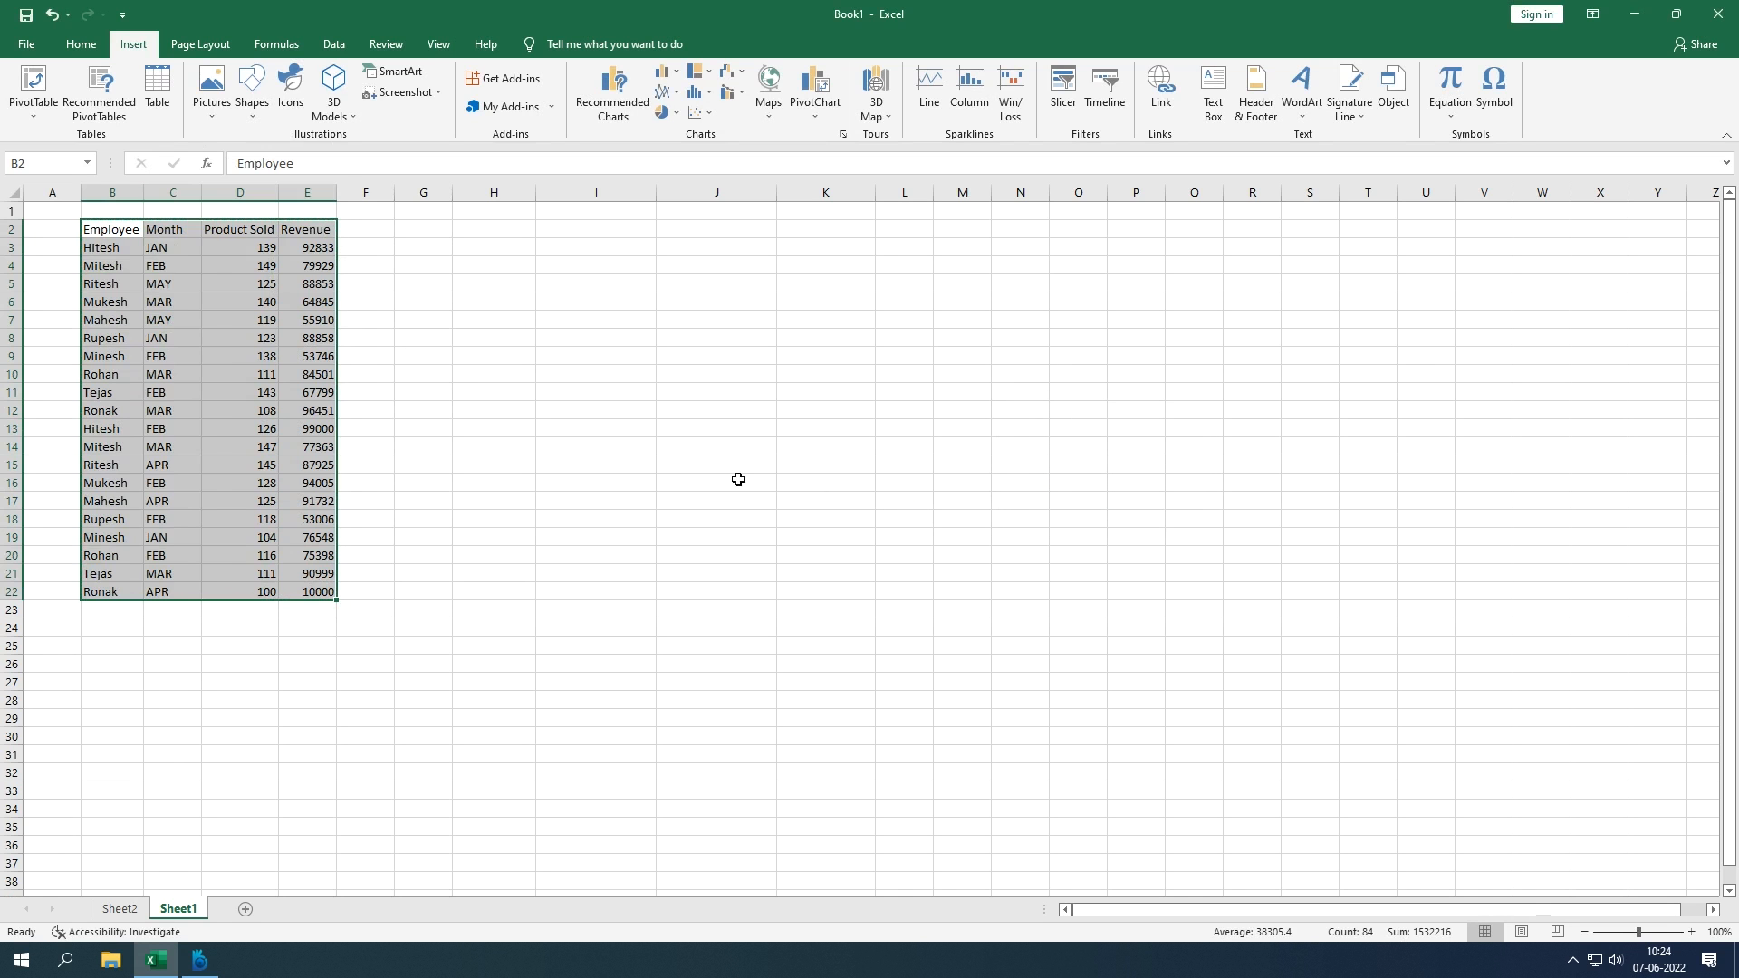
{"action": "left_click", "coordinate": [707, 484]}
{"action": "left_click_drag", "start_coordinate": [114, 232], "coordinate": [328, 591]}
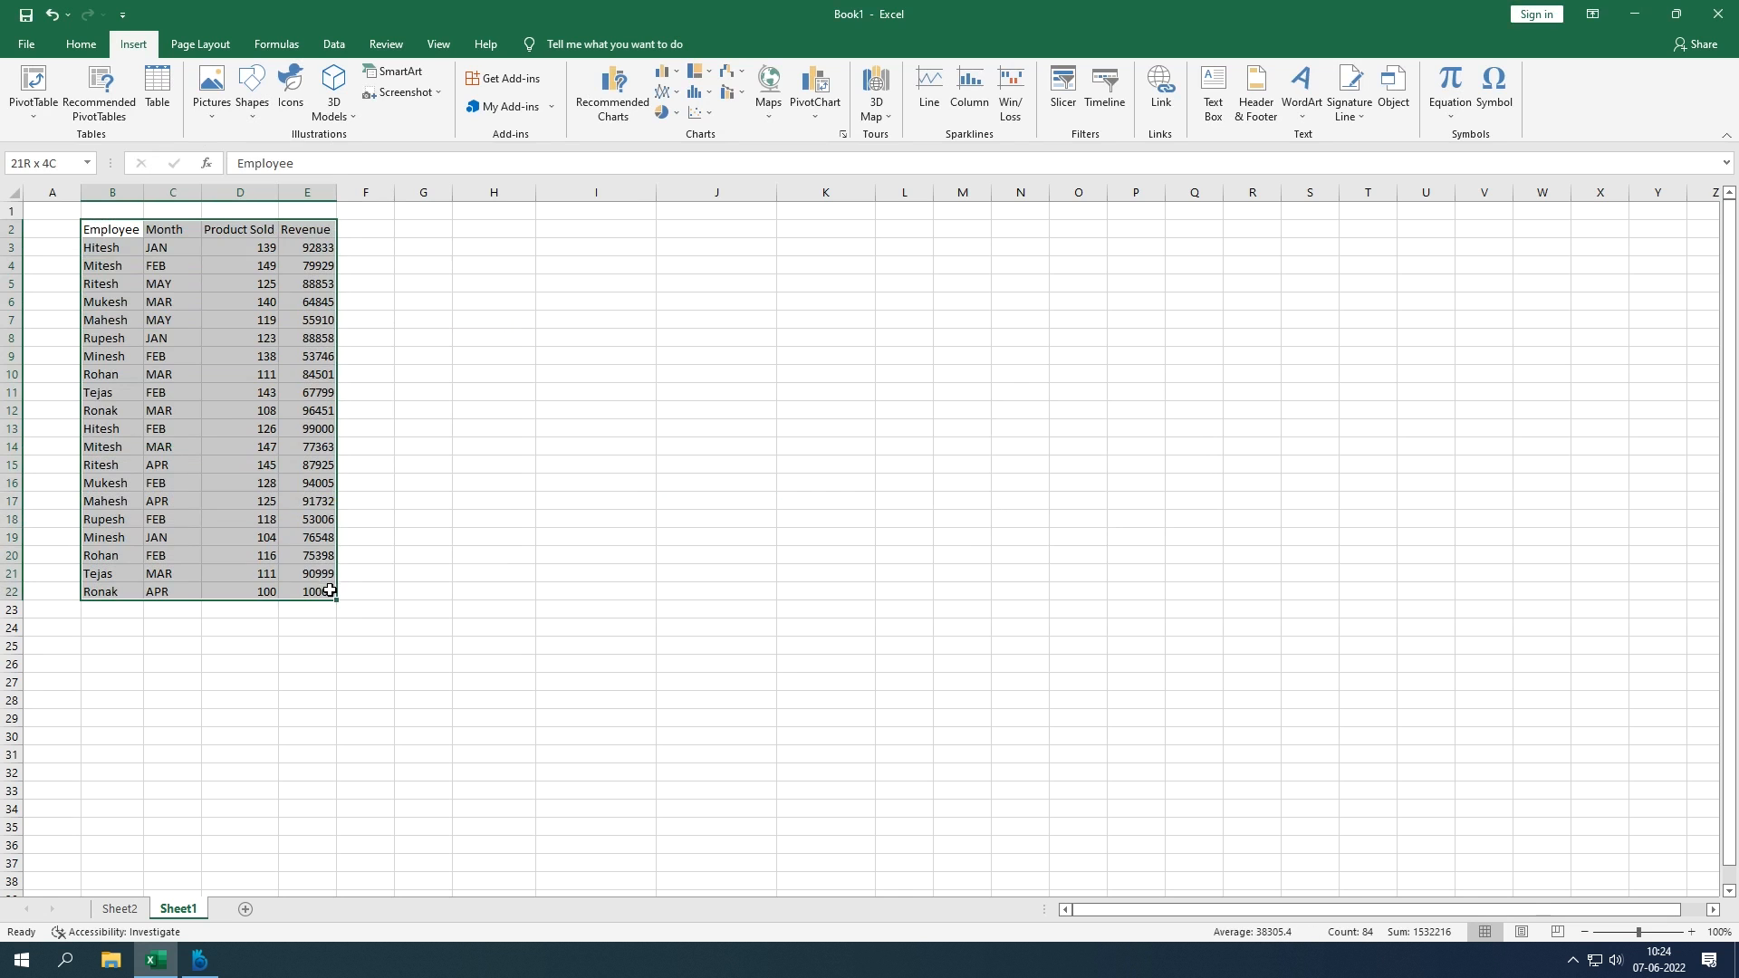
{"action": "left_click", "coordinate": [493, 481]}
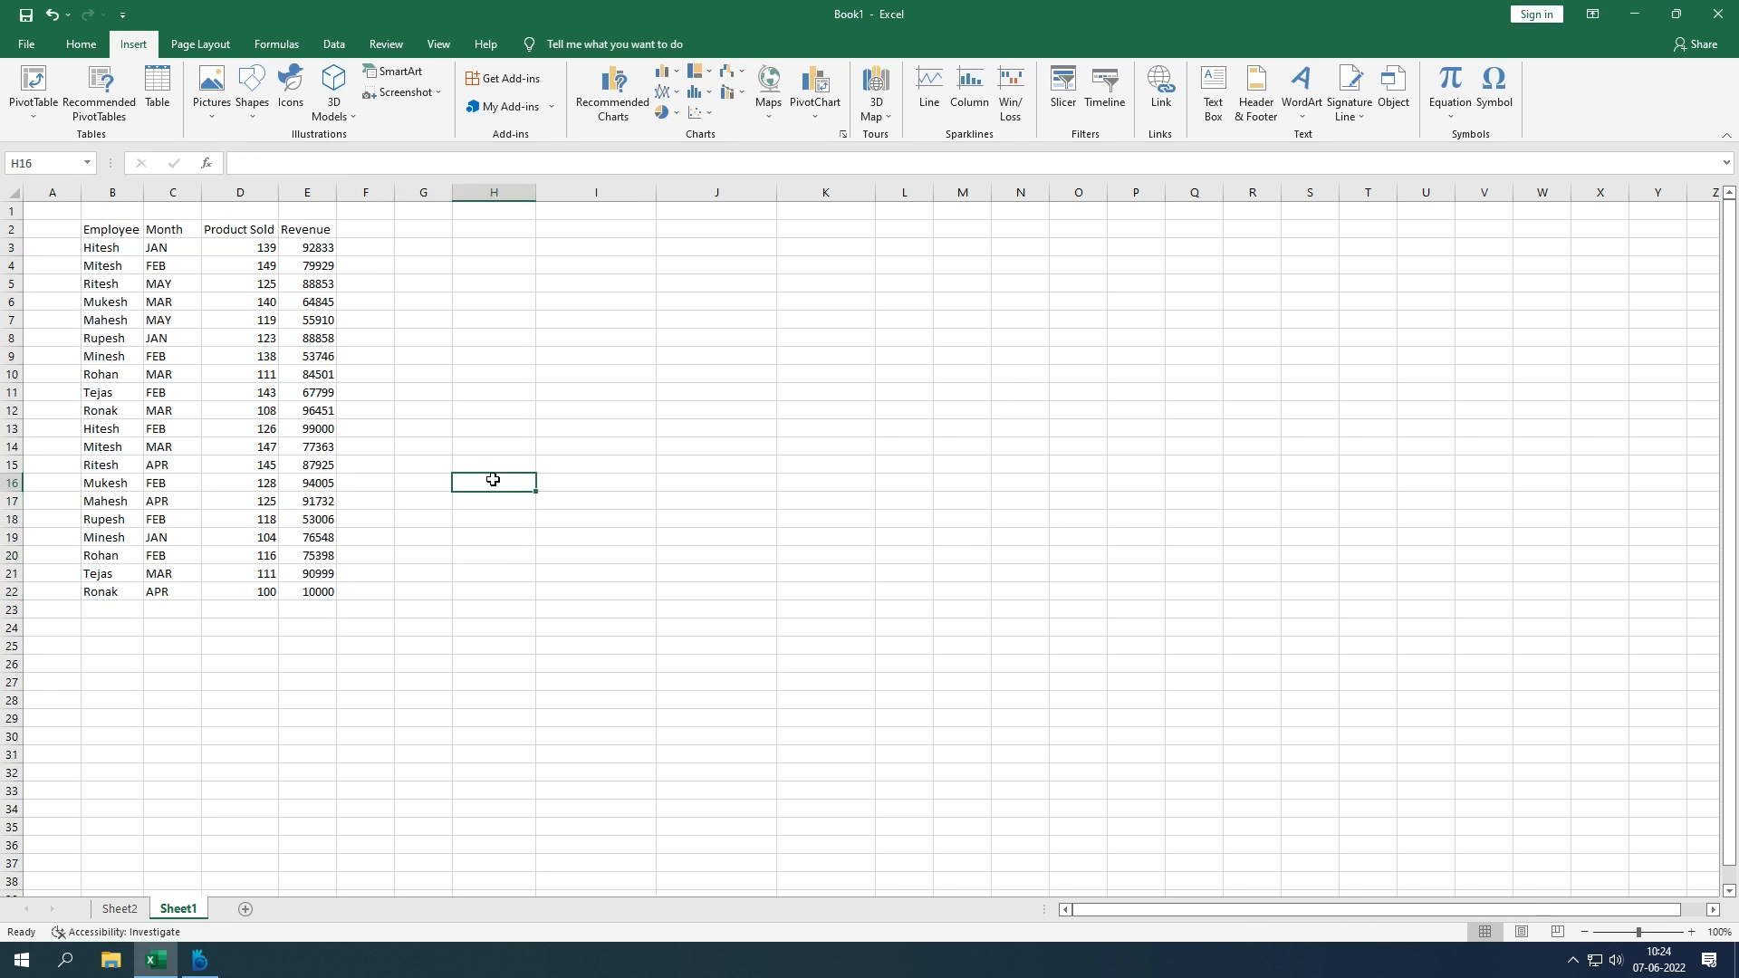
Step: Start inserting a picture from this device and set the file filter to All Files
{"action": "left_click", "coordinate": [215, 121]}
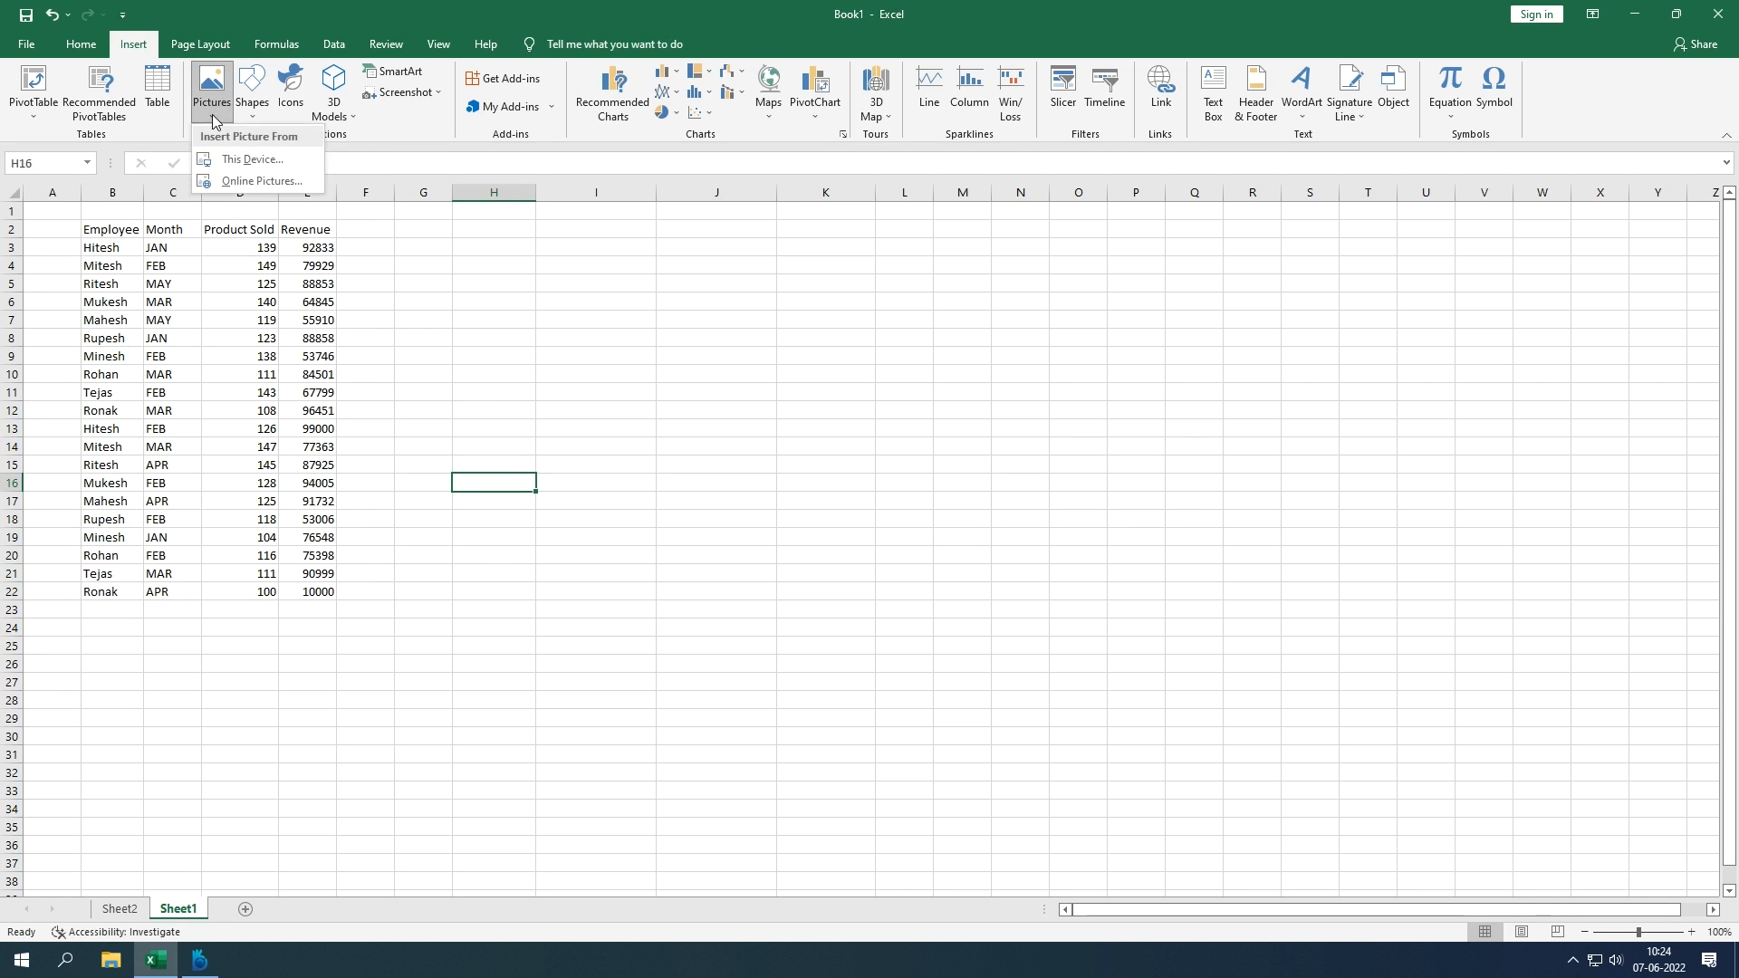
{"action": "left_click", "coordinate": [254, 170]}
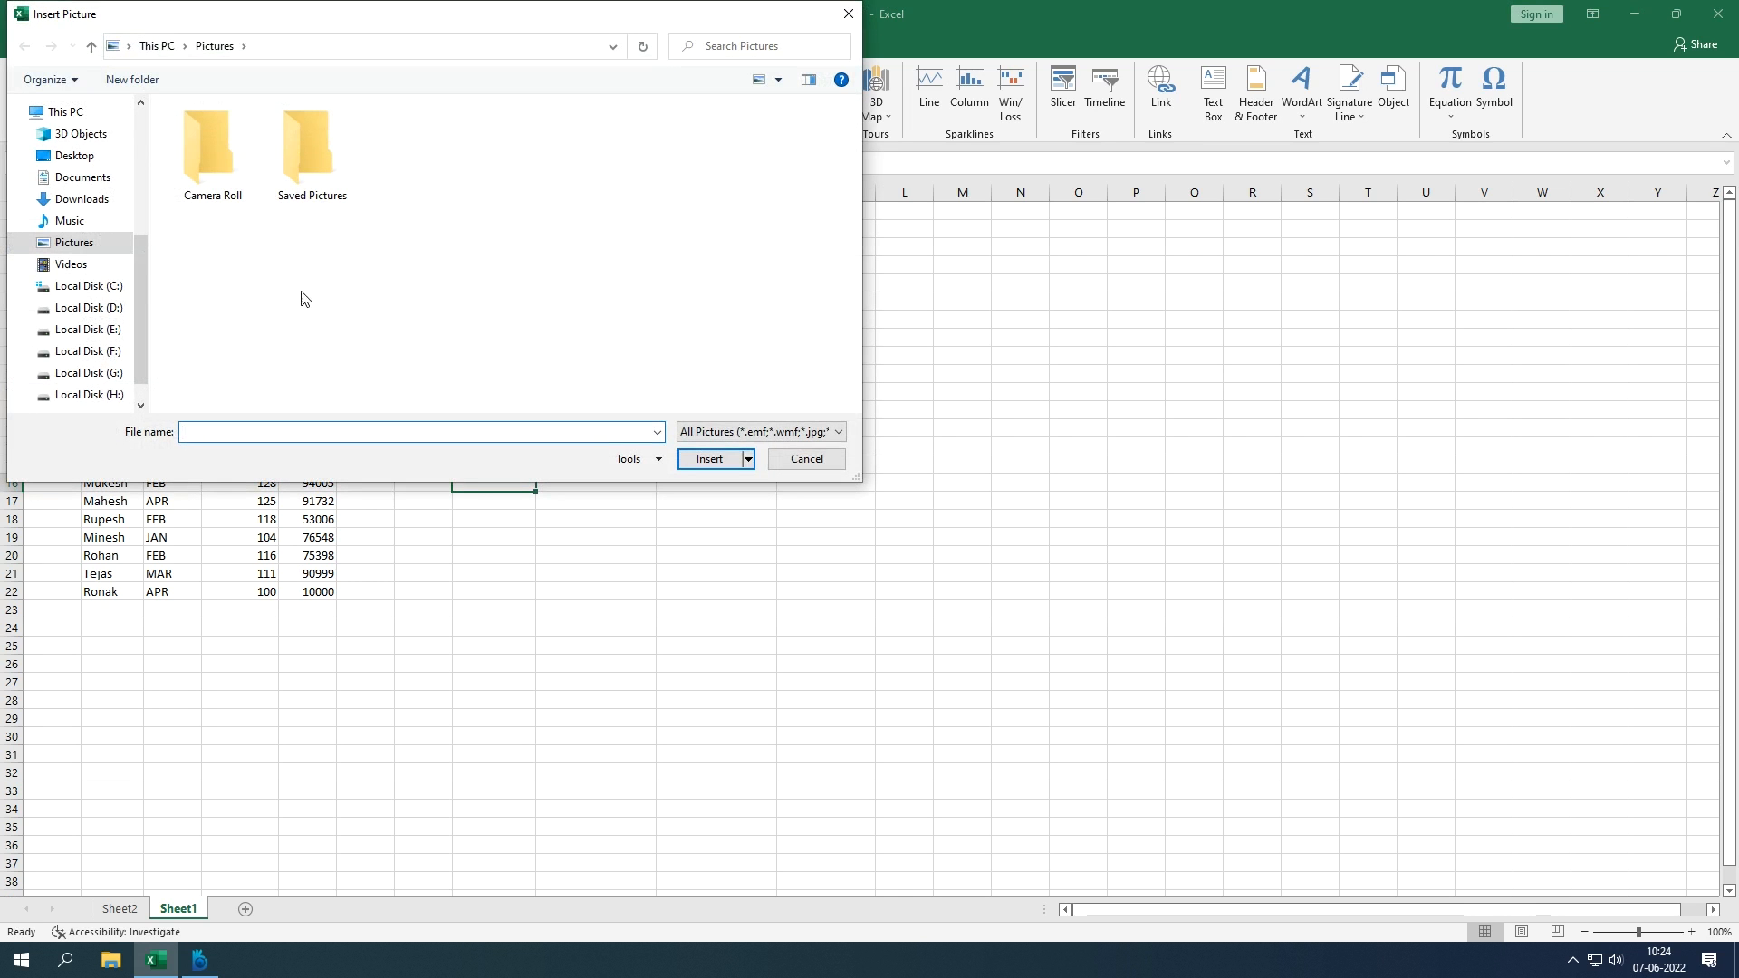
{"action": "double_click", "coordinate": [89, 250]}
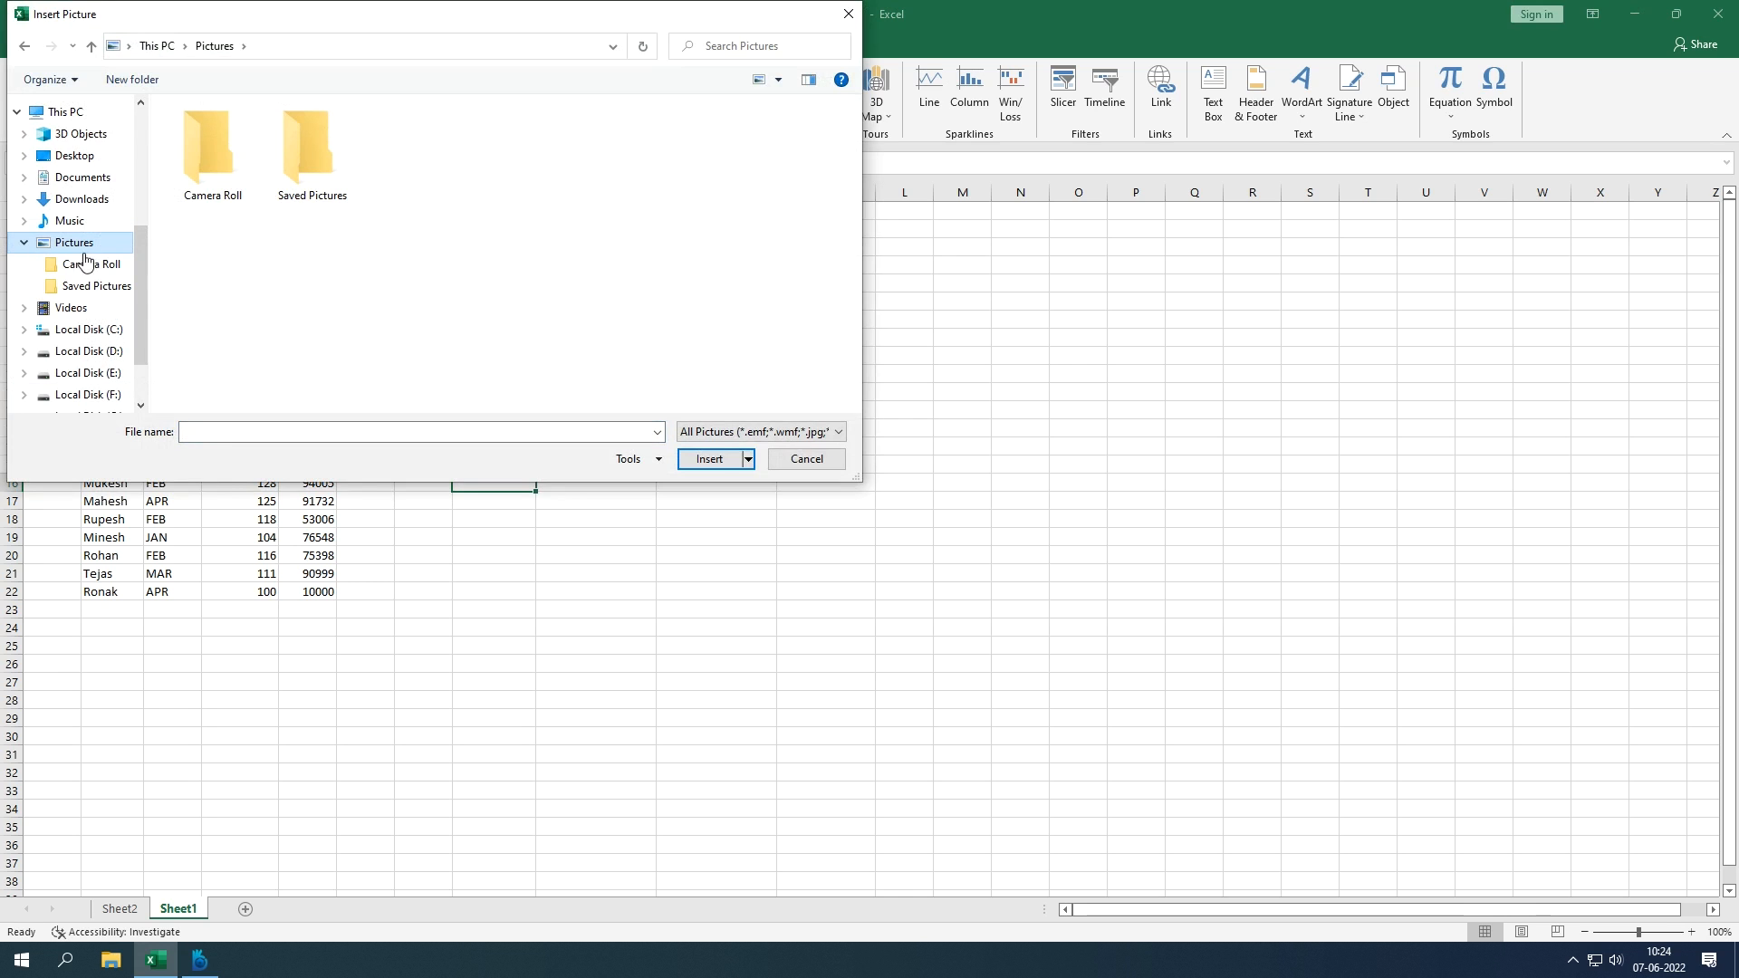
{"action": "left_click", "coordinate": [80, 288]}
{"action": "left_click", "coordinate": [78, 244]}
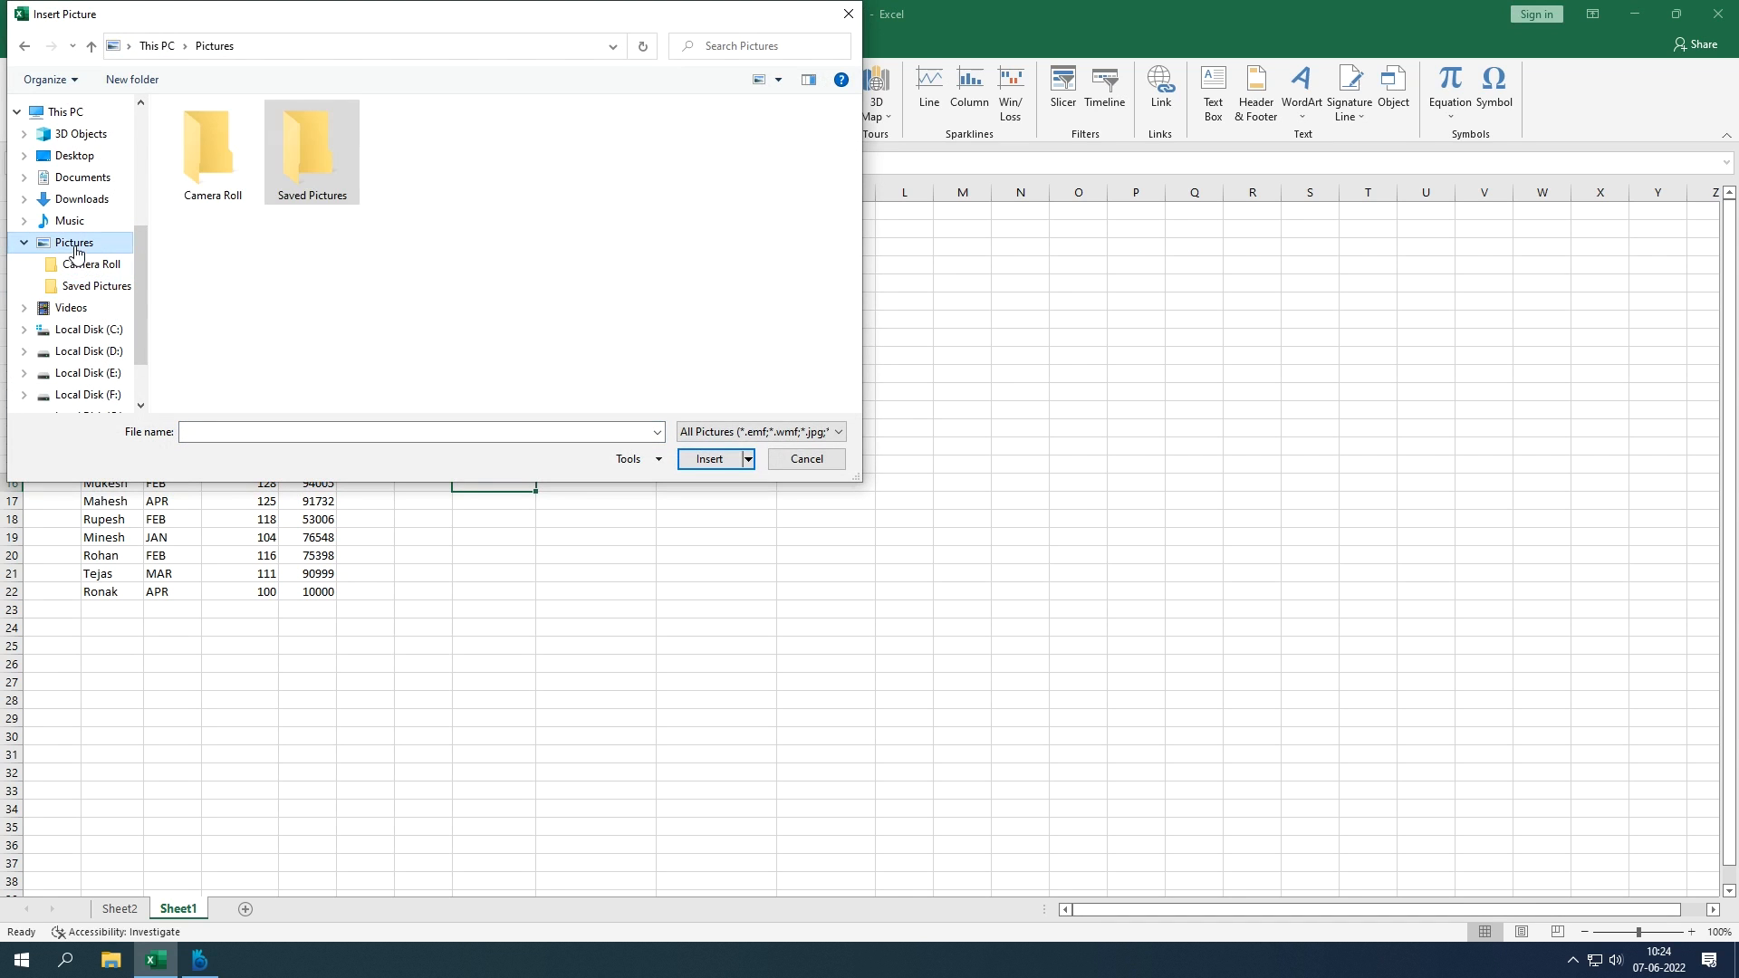
{"action": "left_click", "coordinate": [97, 290]}
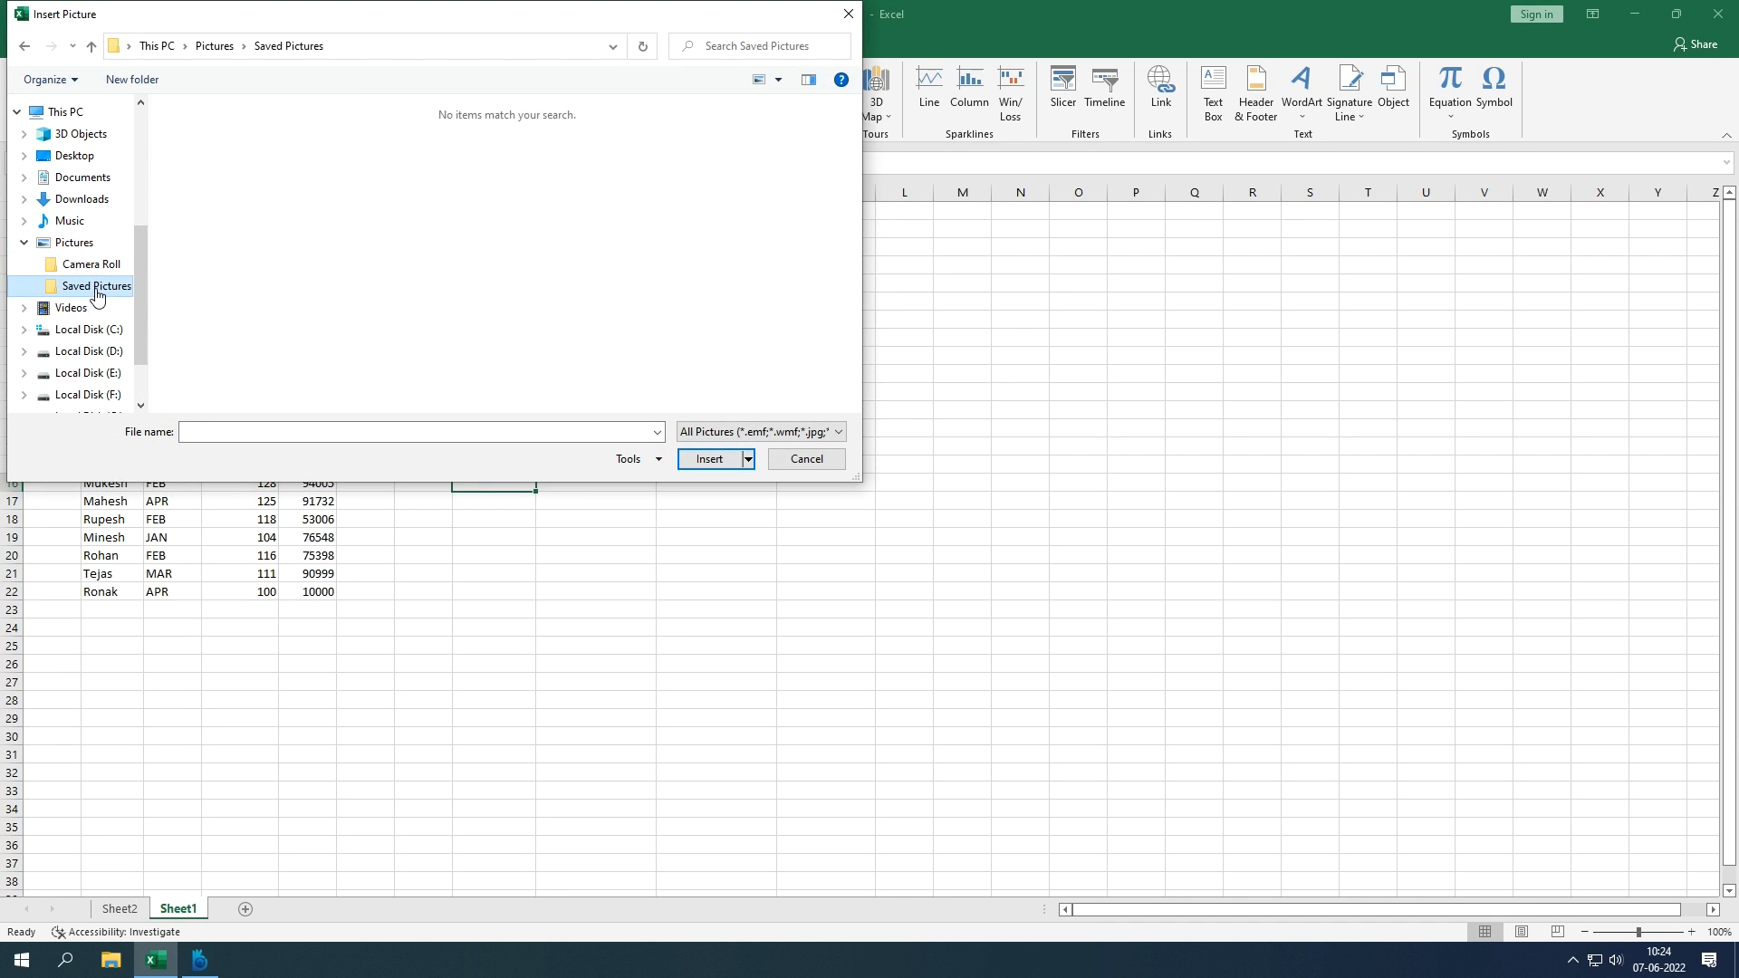
{"action": "left_click", "coordinate": [684, 431]}
{"action": "left_click", "coordinate": [697, 449]}
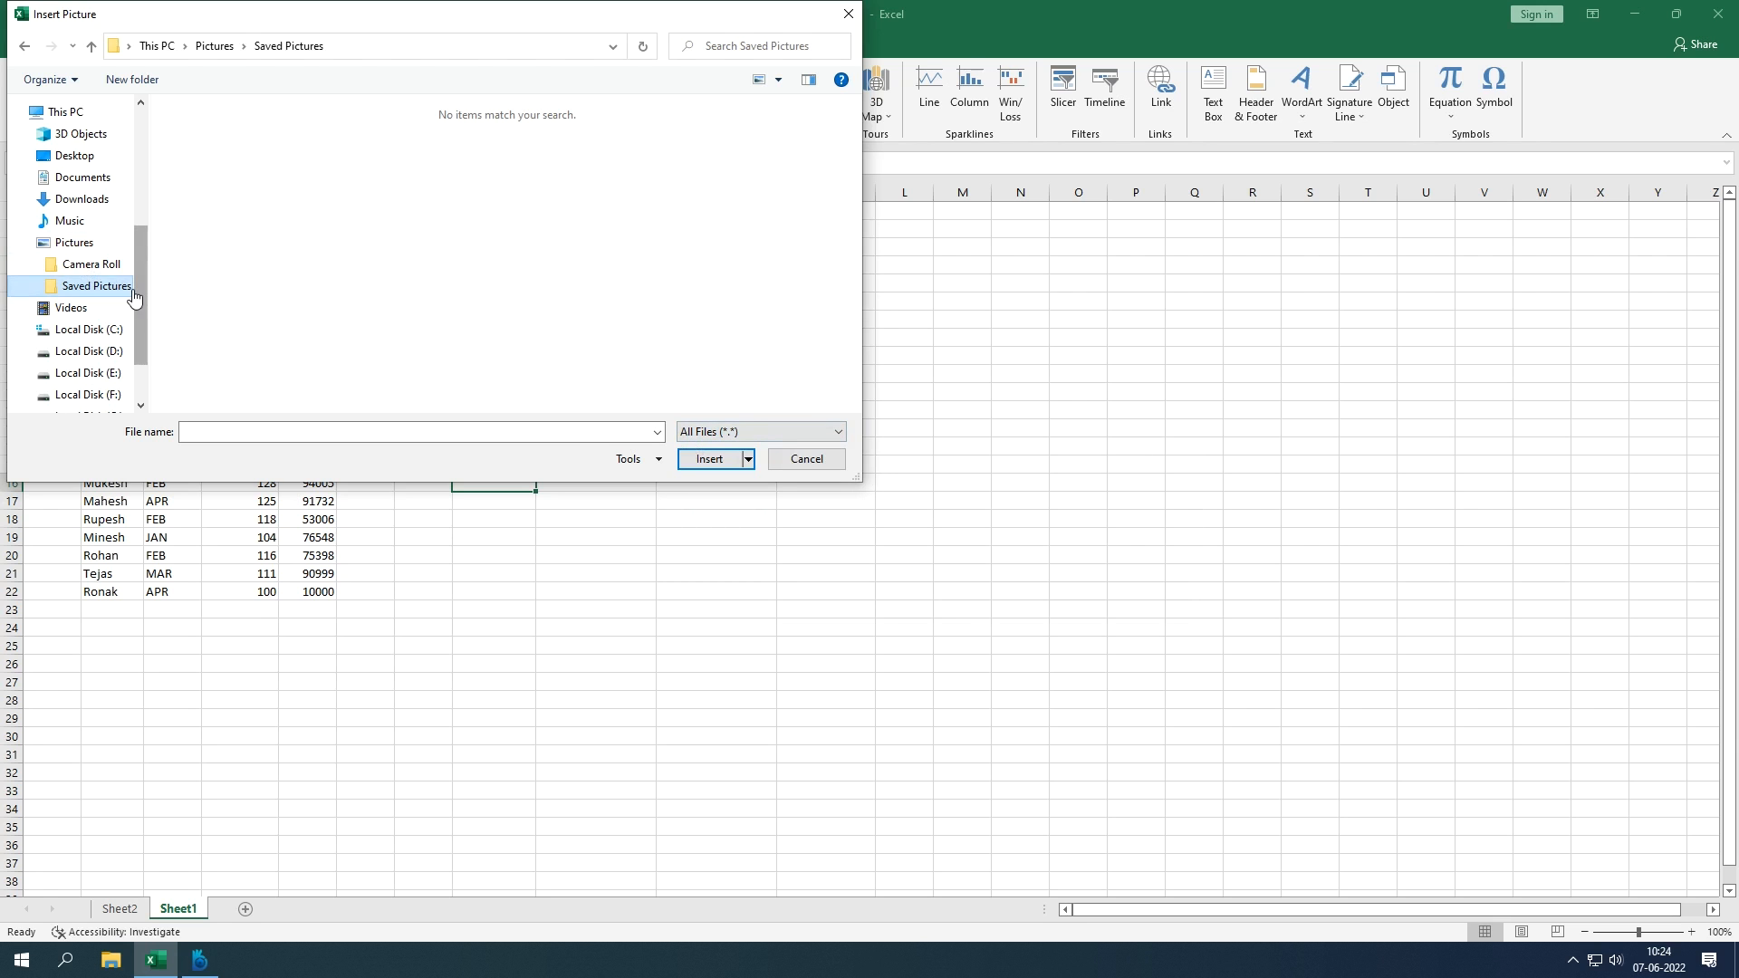
Step: Browse to the logo folder on the D: drive and insert the logo PNG
{"action": "left_click", "coordinate": [90, 263]}
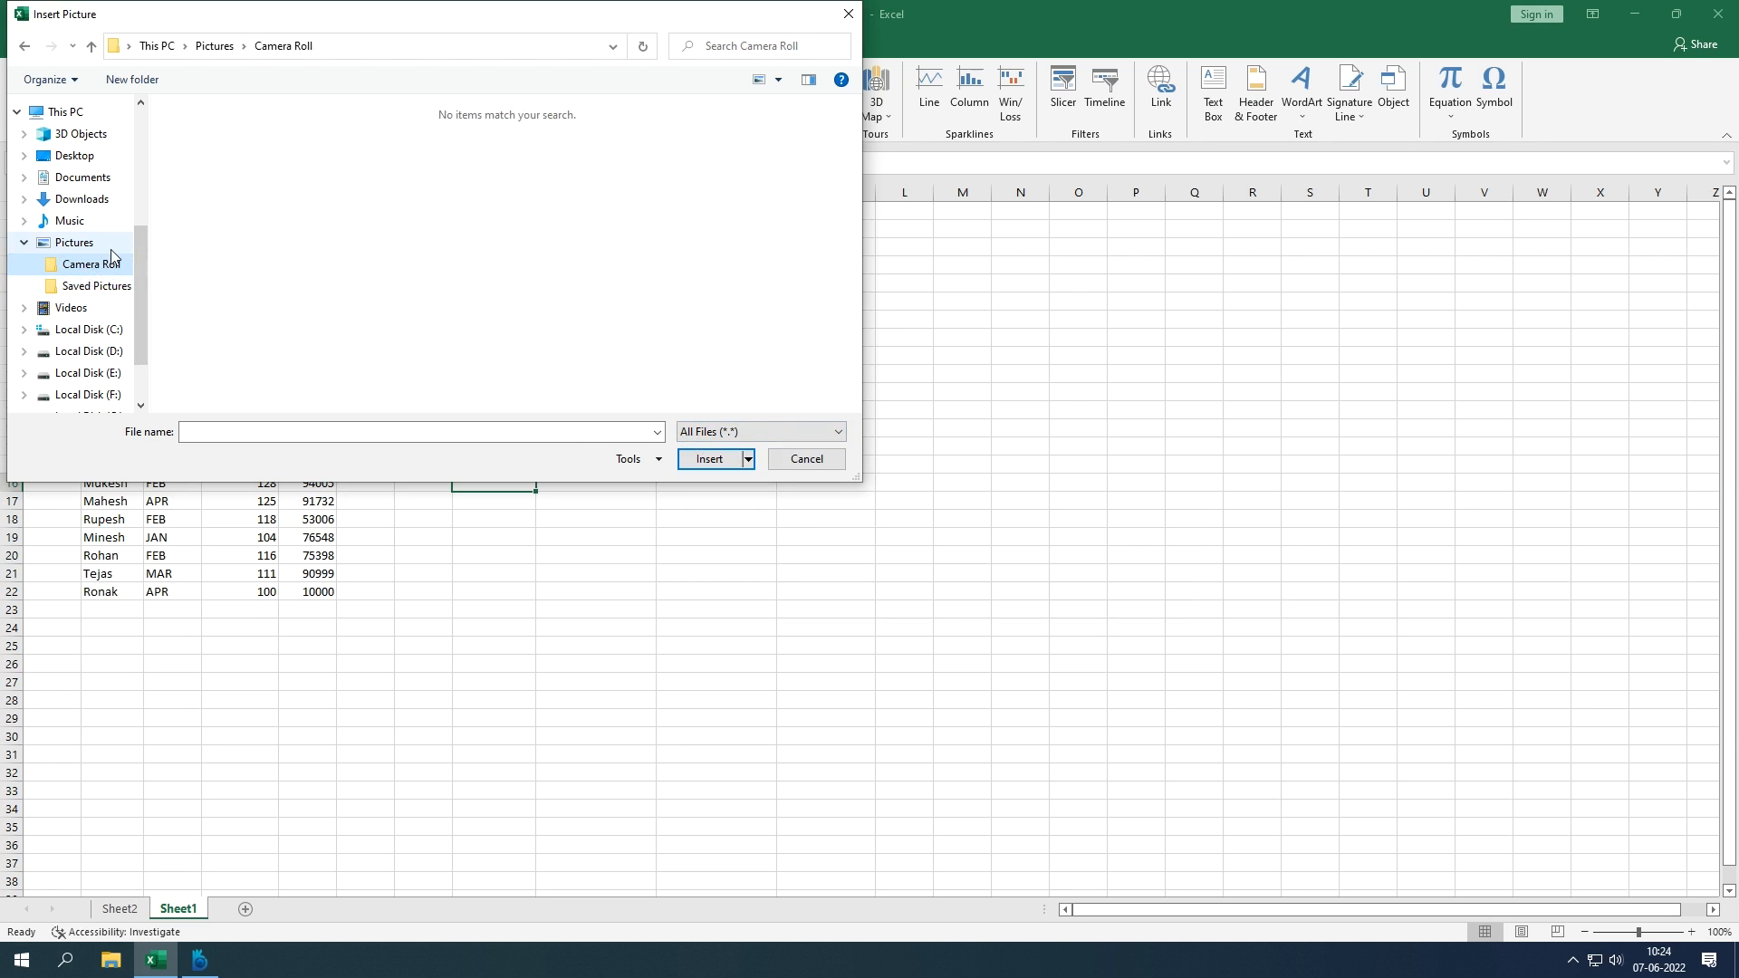
{"action": "left_click", "coordinate": [91, 351]}
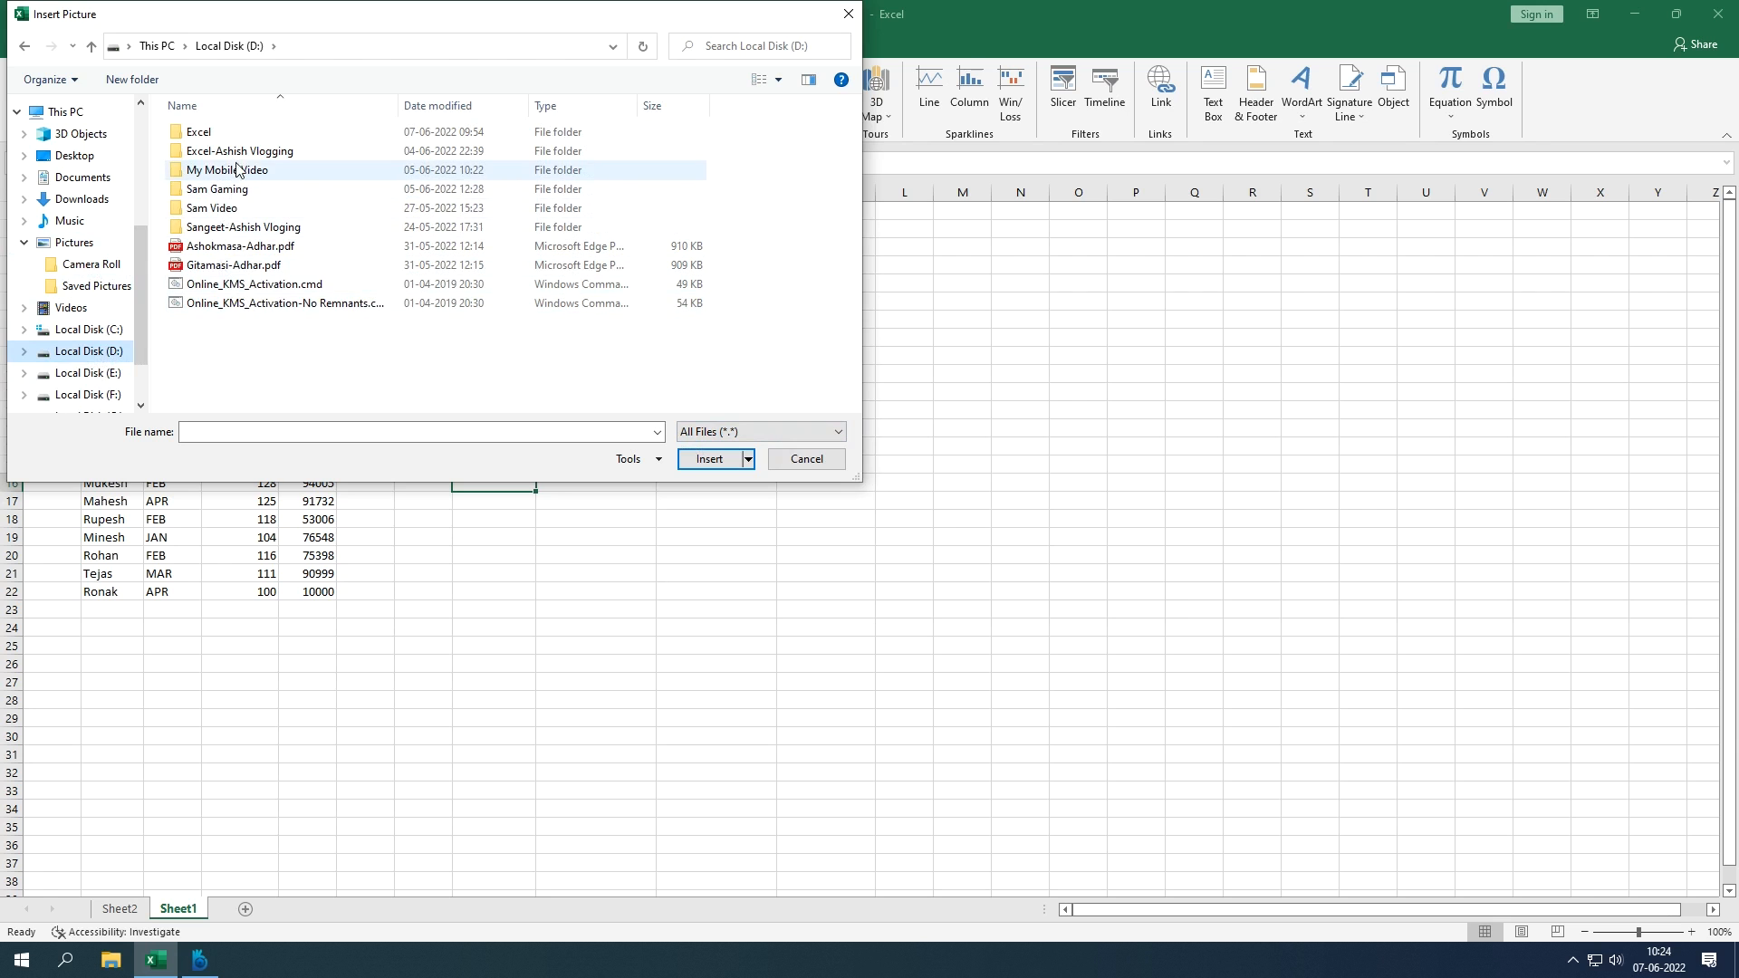
{"action": "left_click", "coordinate": [215, 133]}
{"action": "double_click", "coordinate": [215, 133]}
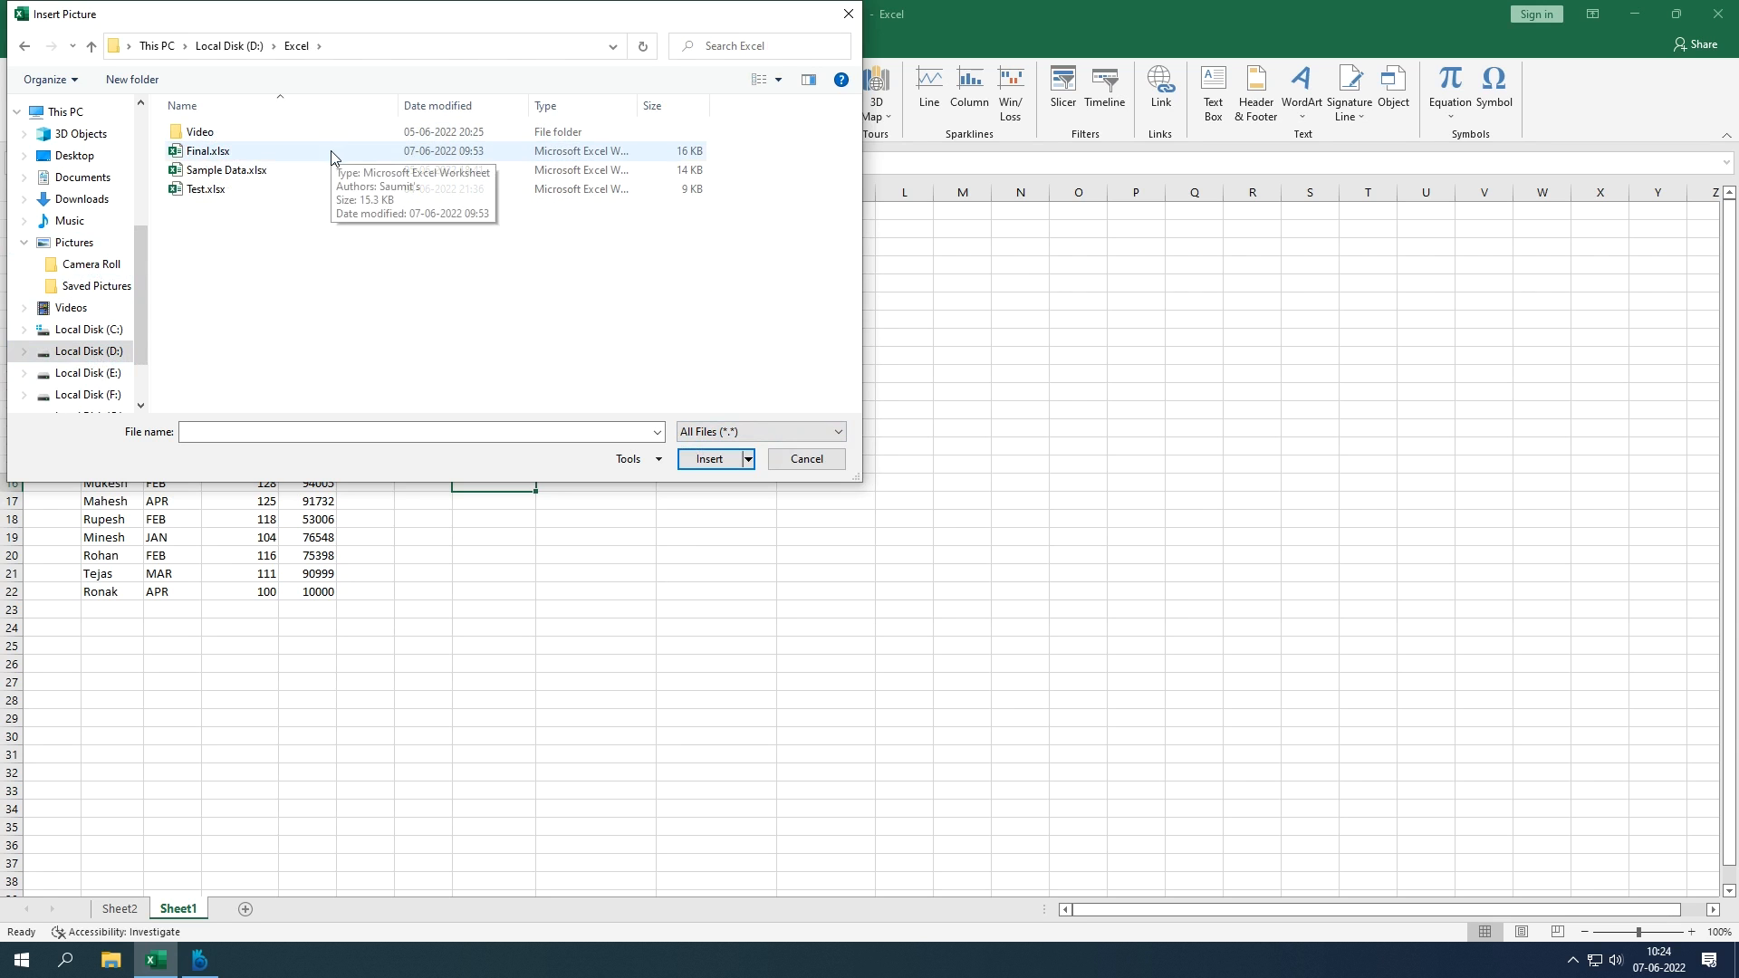
{"action": "left_click", "coordinate": [249, 50]}
{"action": "double_click", "coordinate": [233, 148]}
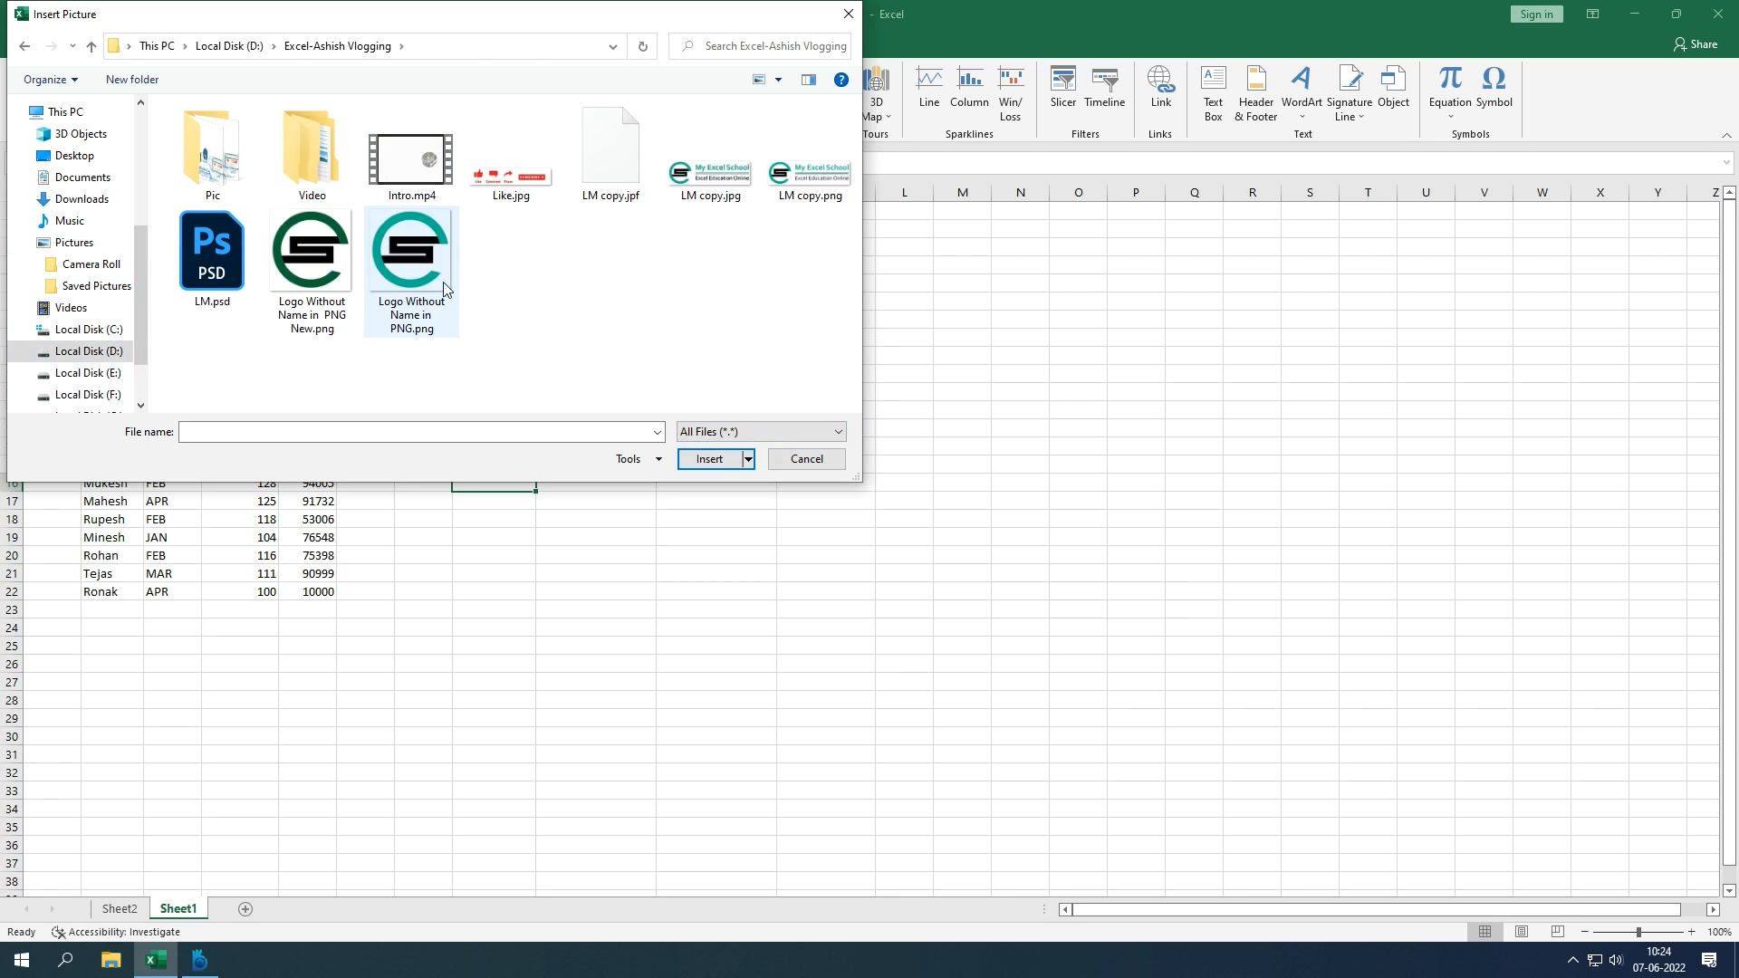
{"action": "double_click", "coordinate": [430, 285]}
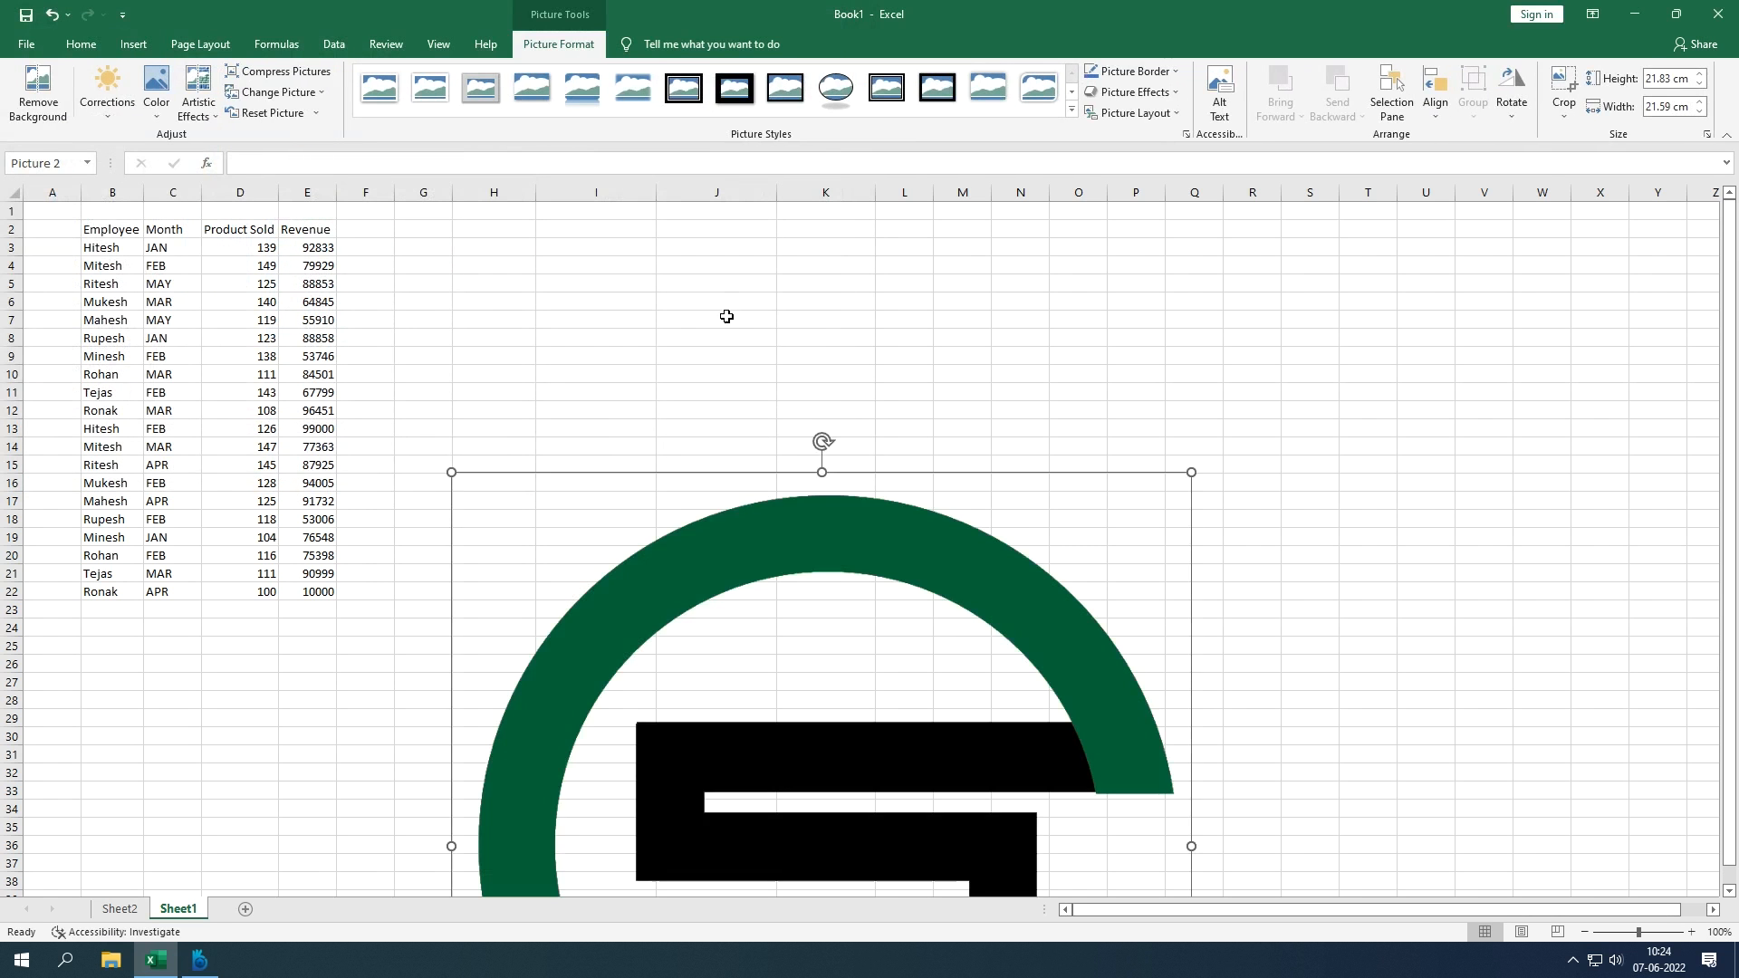
Step: Move the logo up-right, shrink it, then try a brightening correction and undo it
{"action": "left_click_drag", "start_coordinate": [758, 504], "coordinate": [797, 249]}
{"action": "left_click_drag", "start_coordinate": [1236, 207], "coordinate": [782, 460]}
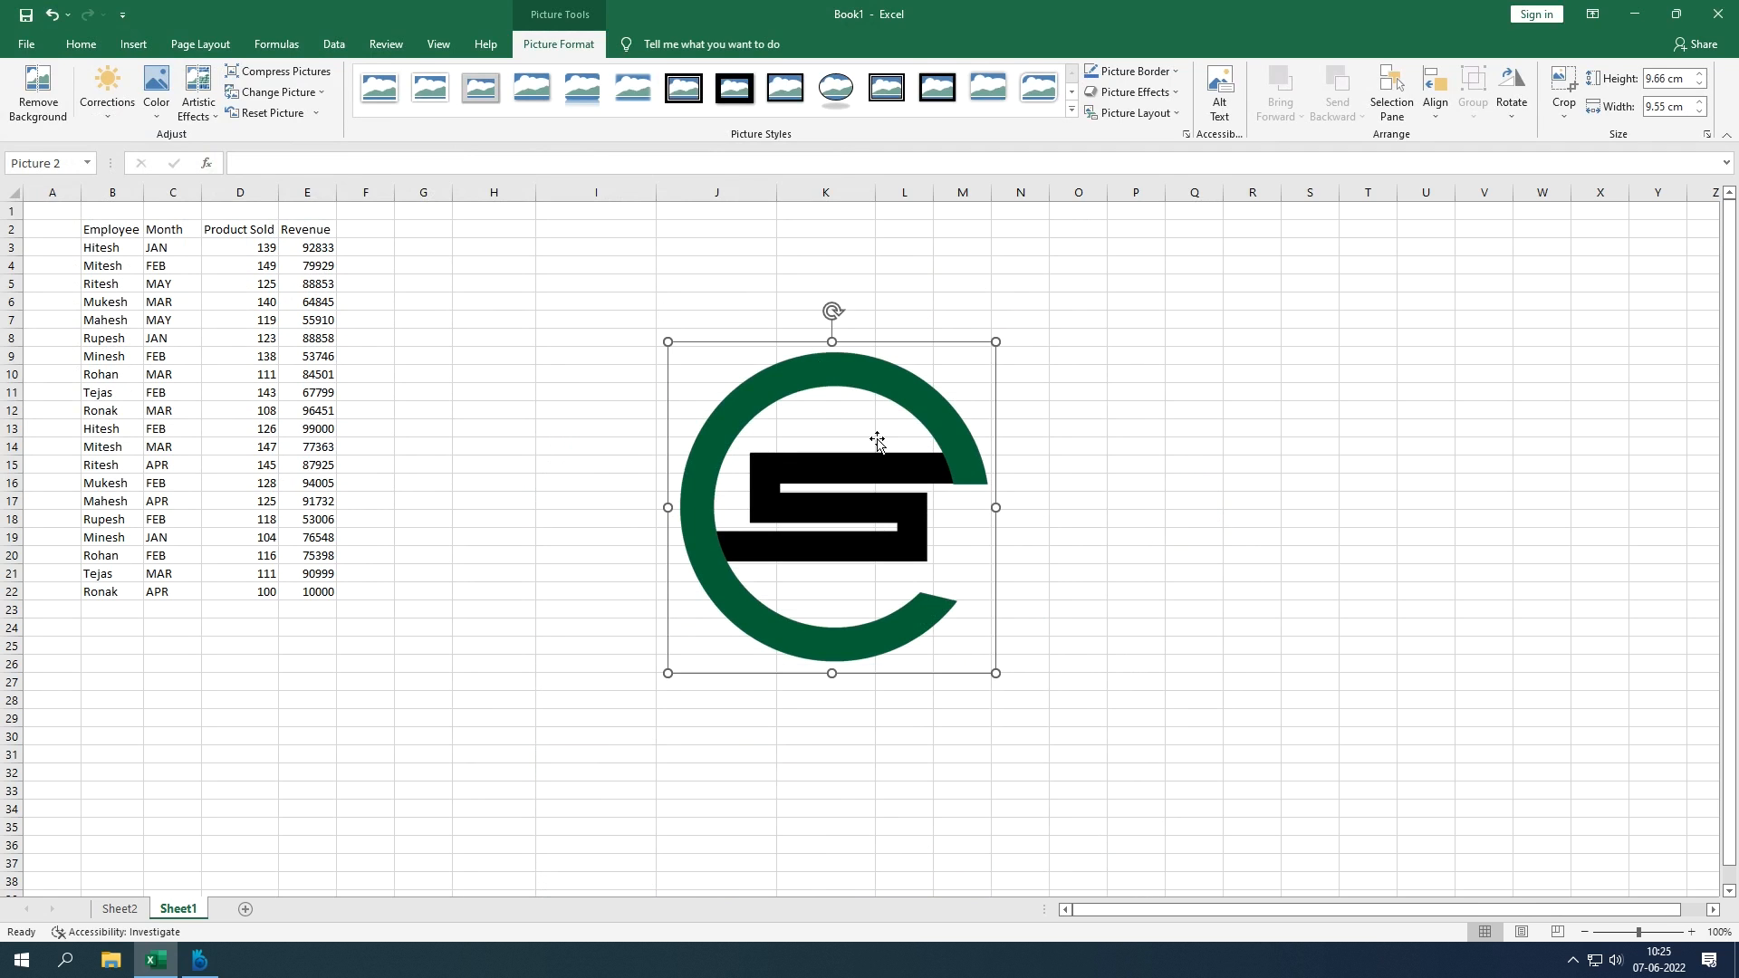
{"action": "left_click", "coordinate": [96, 112]}
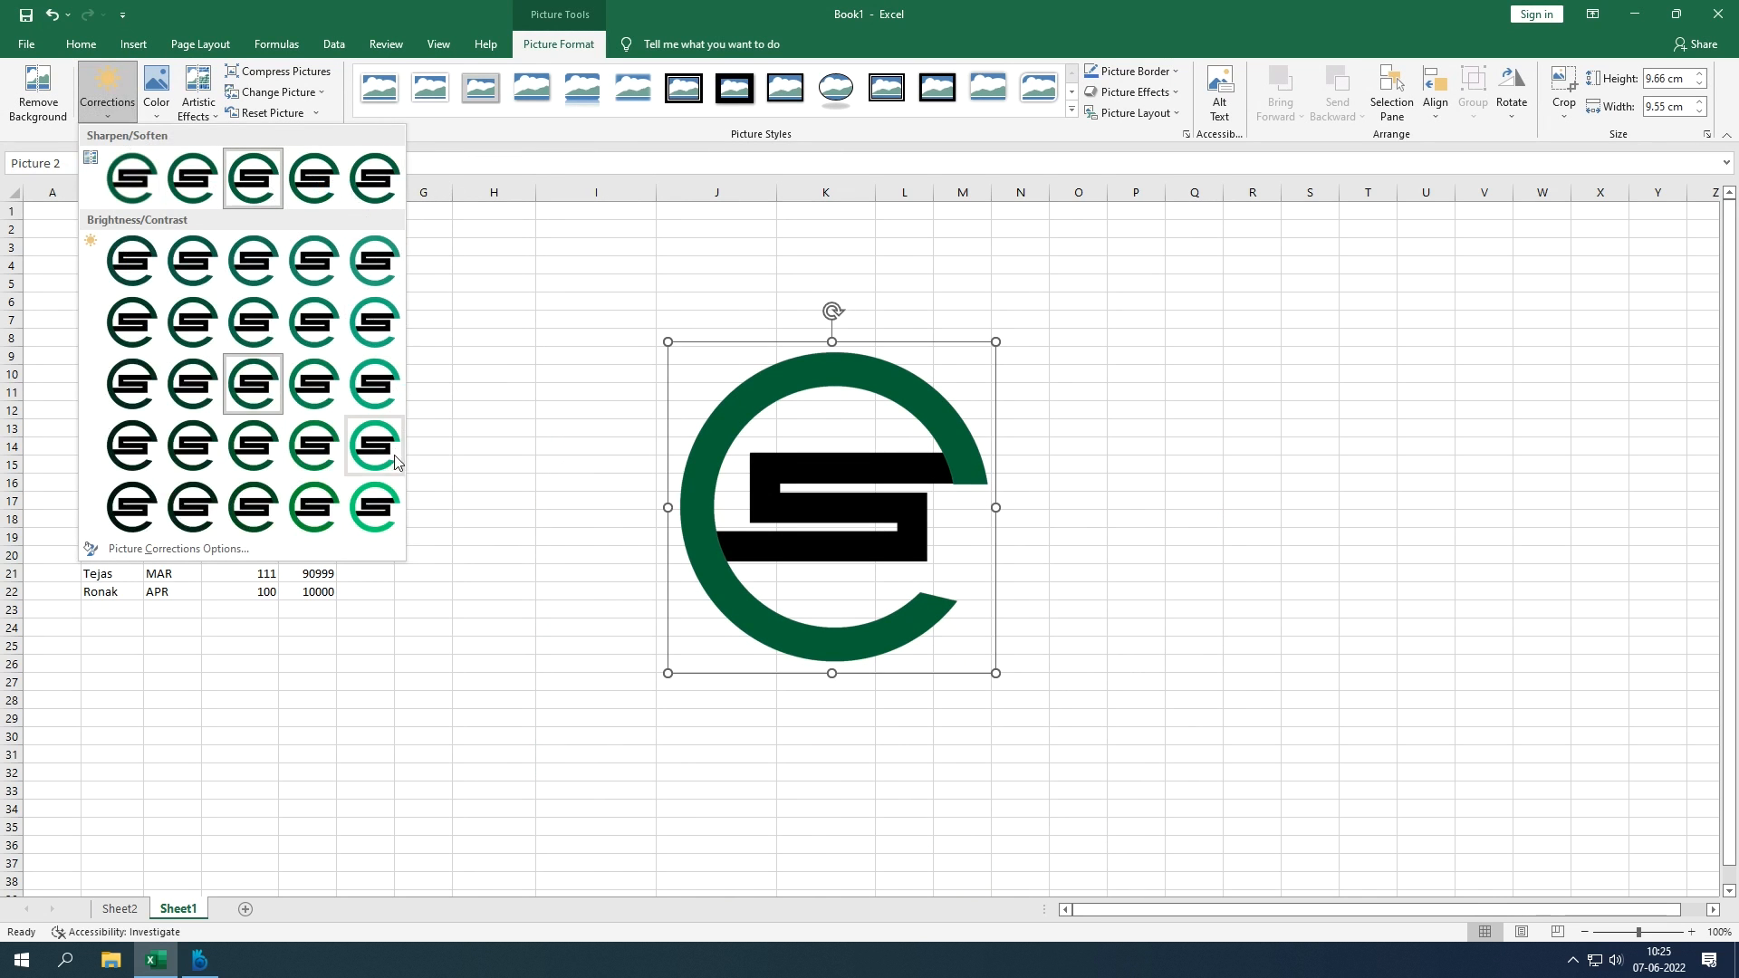
{"action": "left_click", "coordinate": [385, 481]}
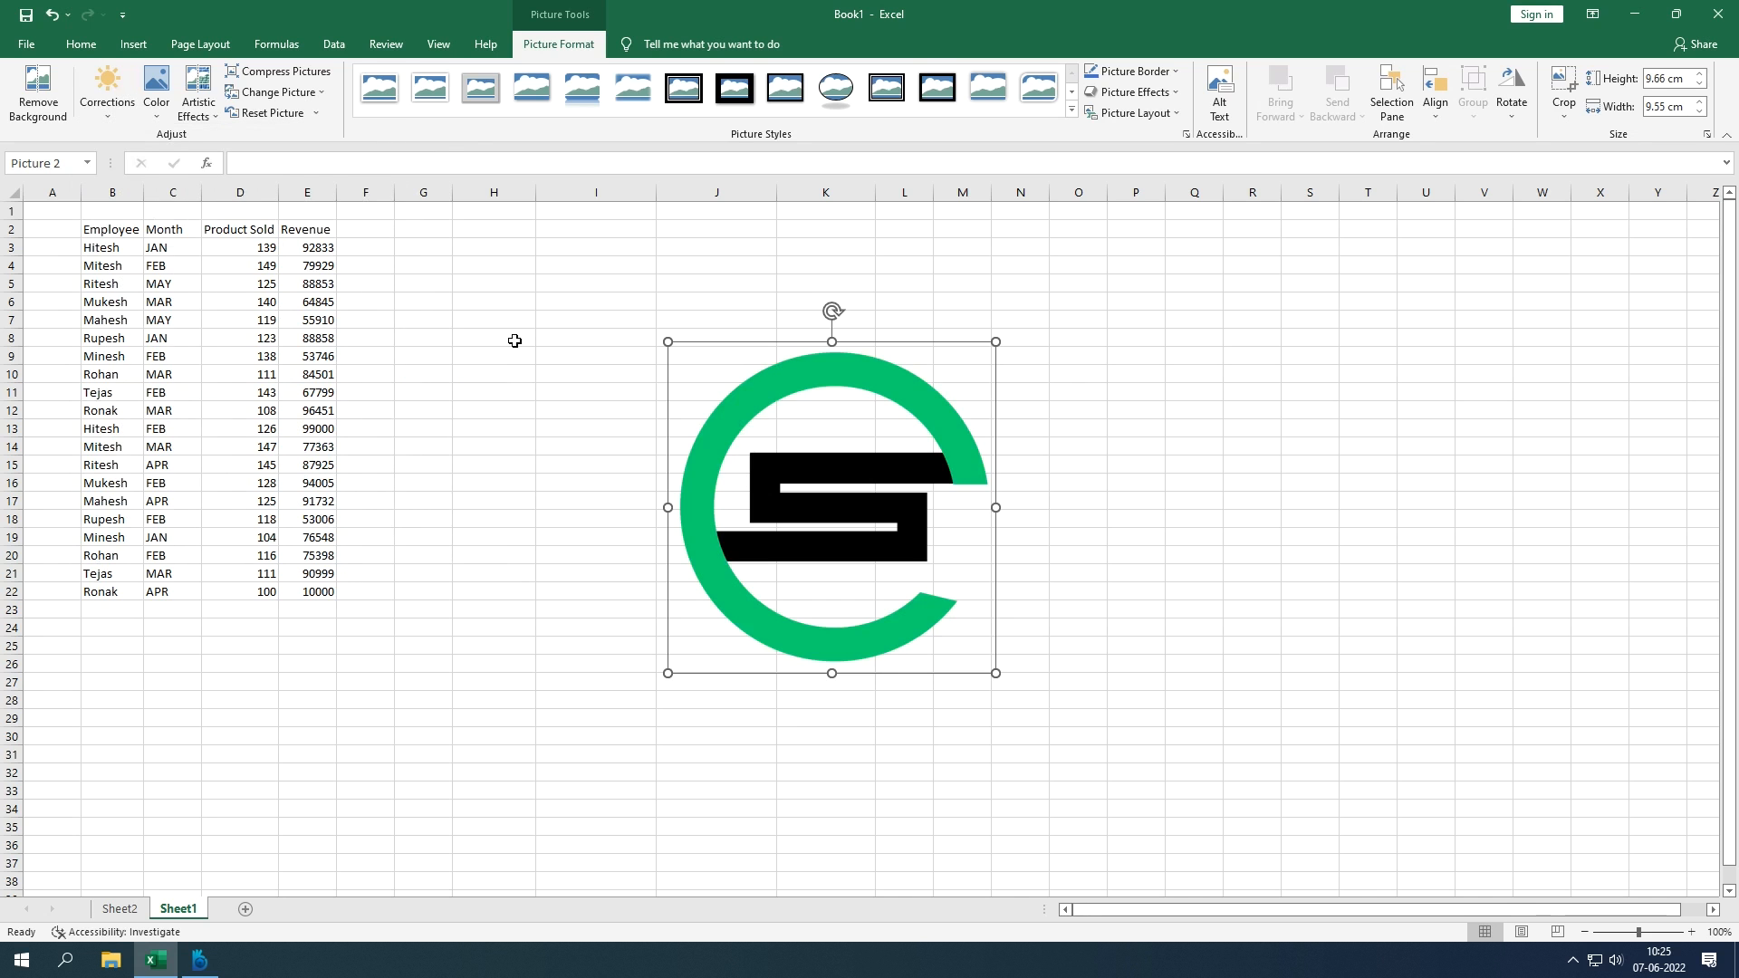
{"action": "key", "text": "ctrl+z"}
Step: Browse the brightness and recolour presets, then show the Change Picture from-file options
{"action": "left_click", "coordinate": [108, 116]}
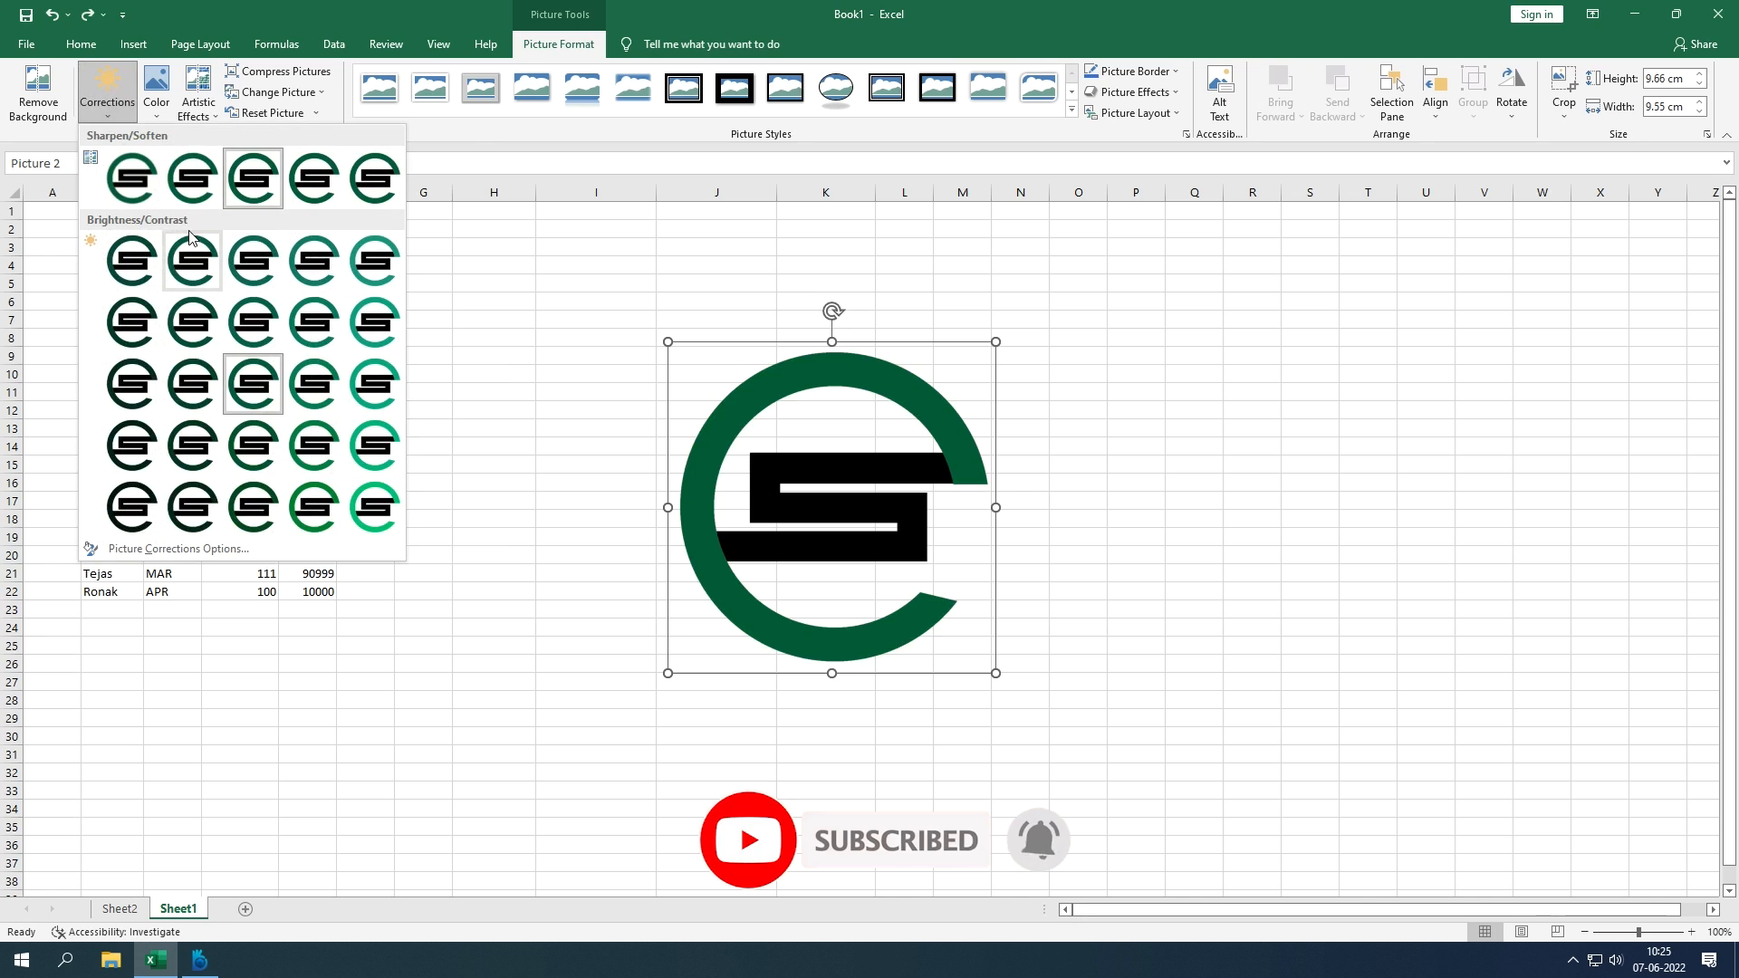
{"action": "left_click", "coordinate": [156, 107]}
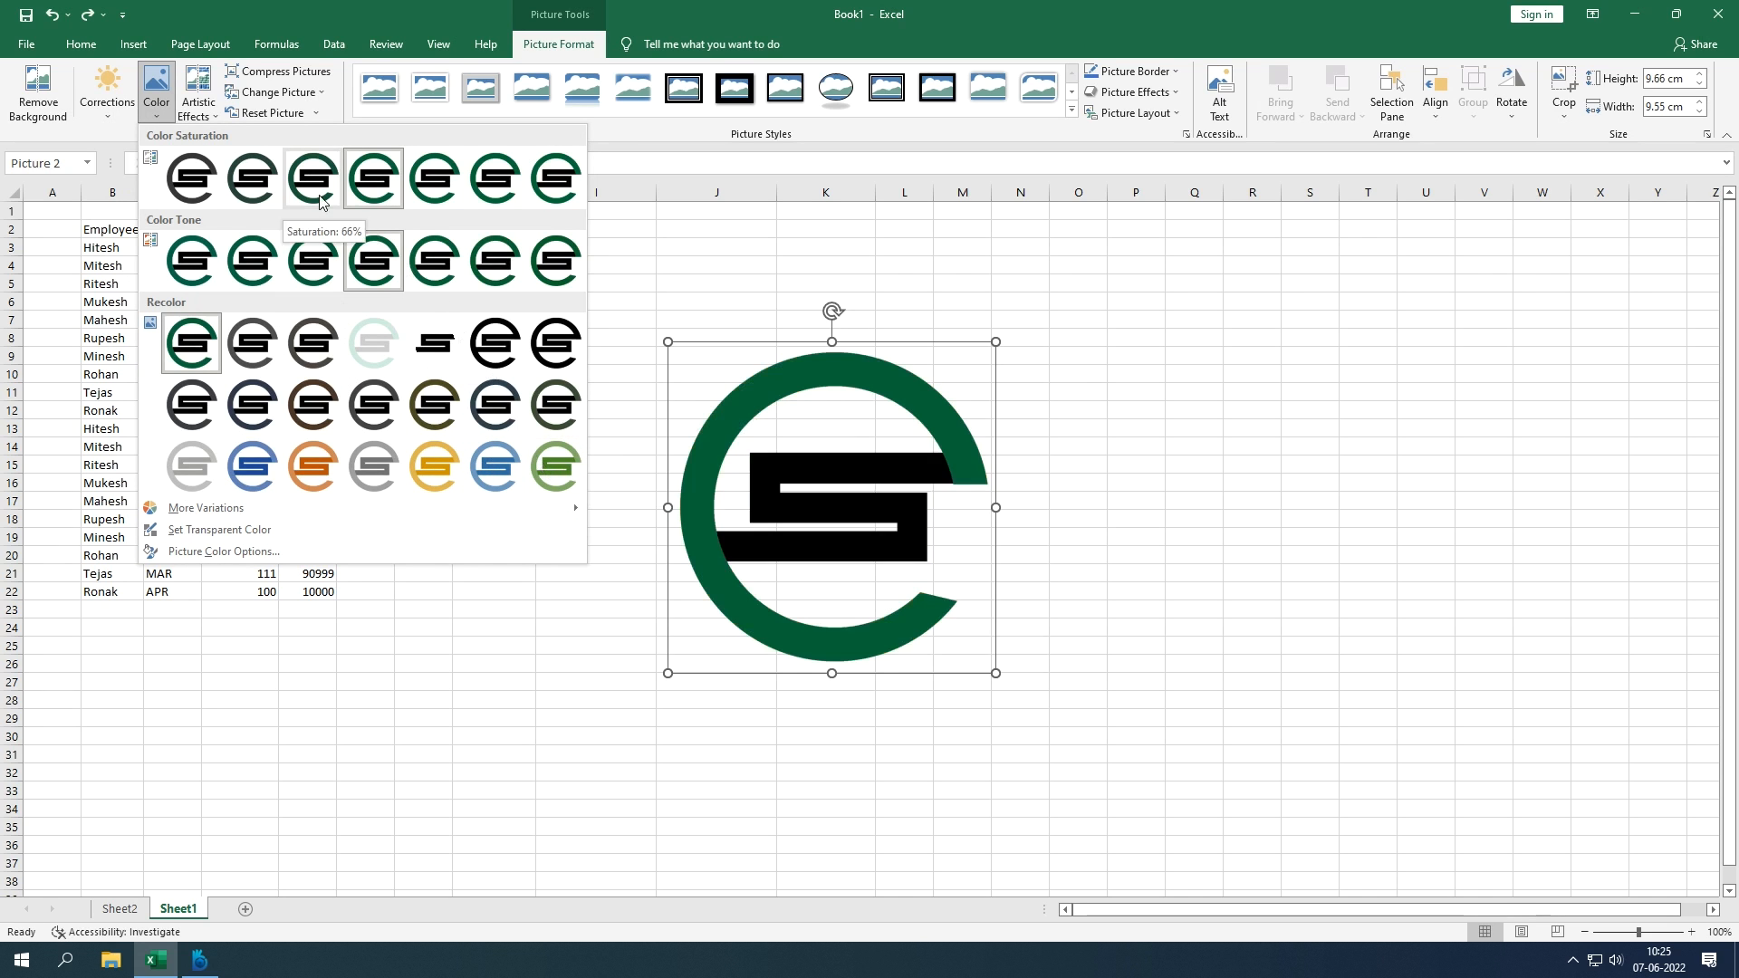
{"action": "left_click", "coordinate": [321, 94]}
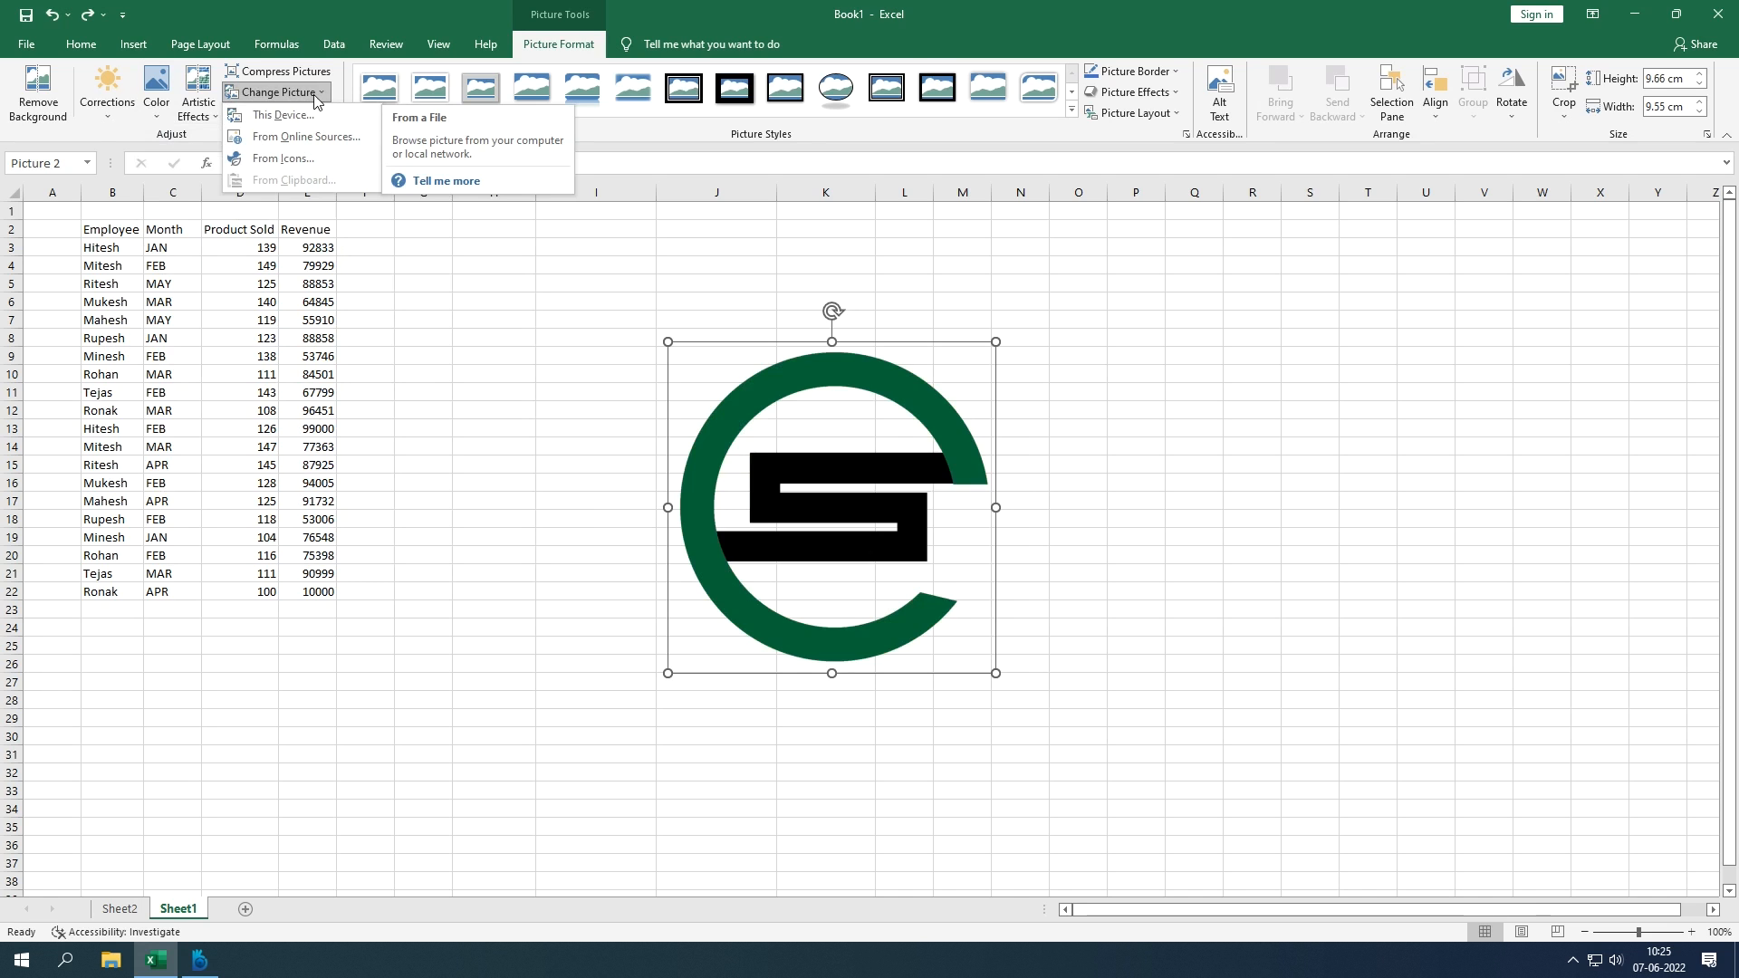
{"action": "left_click", "coordinate": [316, 94]}
{"action": "left_click", "coordinate": [317, 94]}
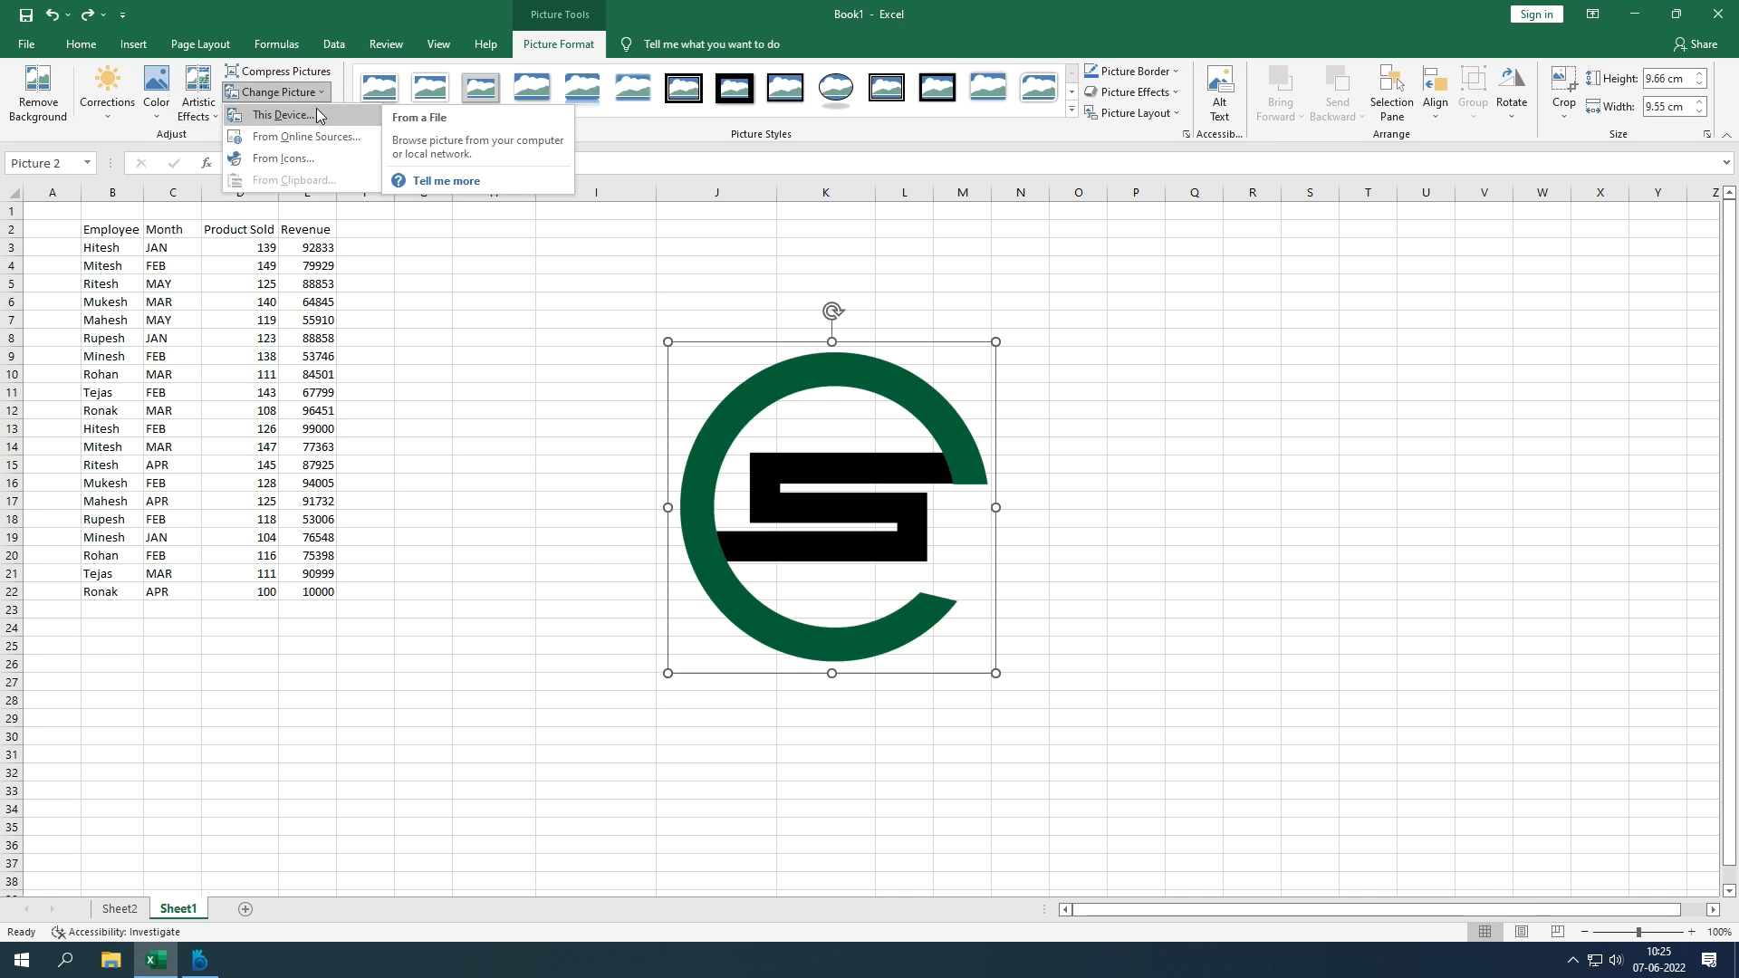
Step: Replace the logo with LM copy.png and apply the thick black frame picture style
{"action": "left_click", "coordinate": [337, 113]}
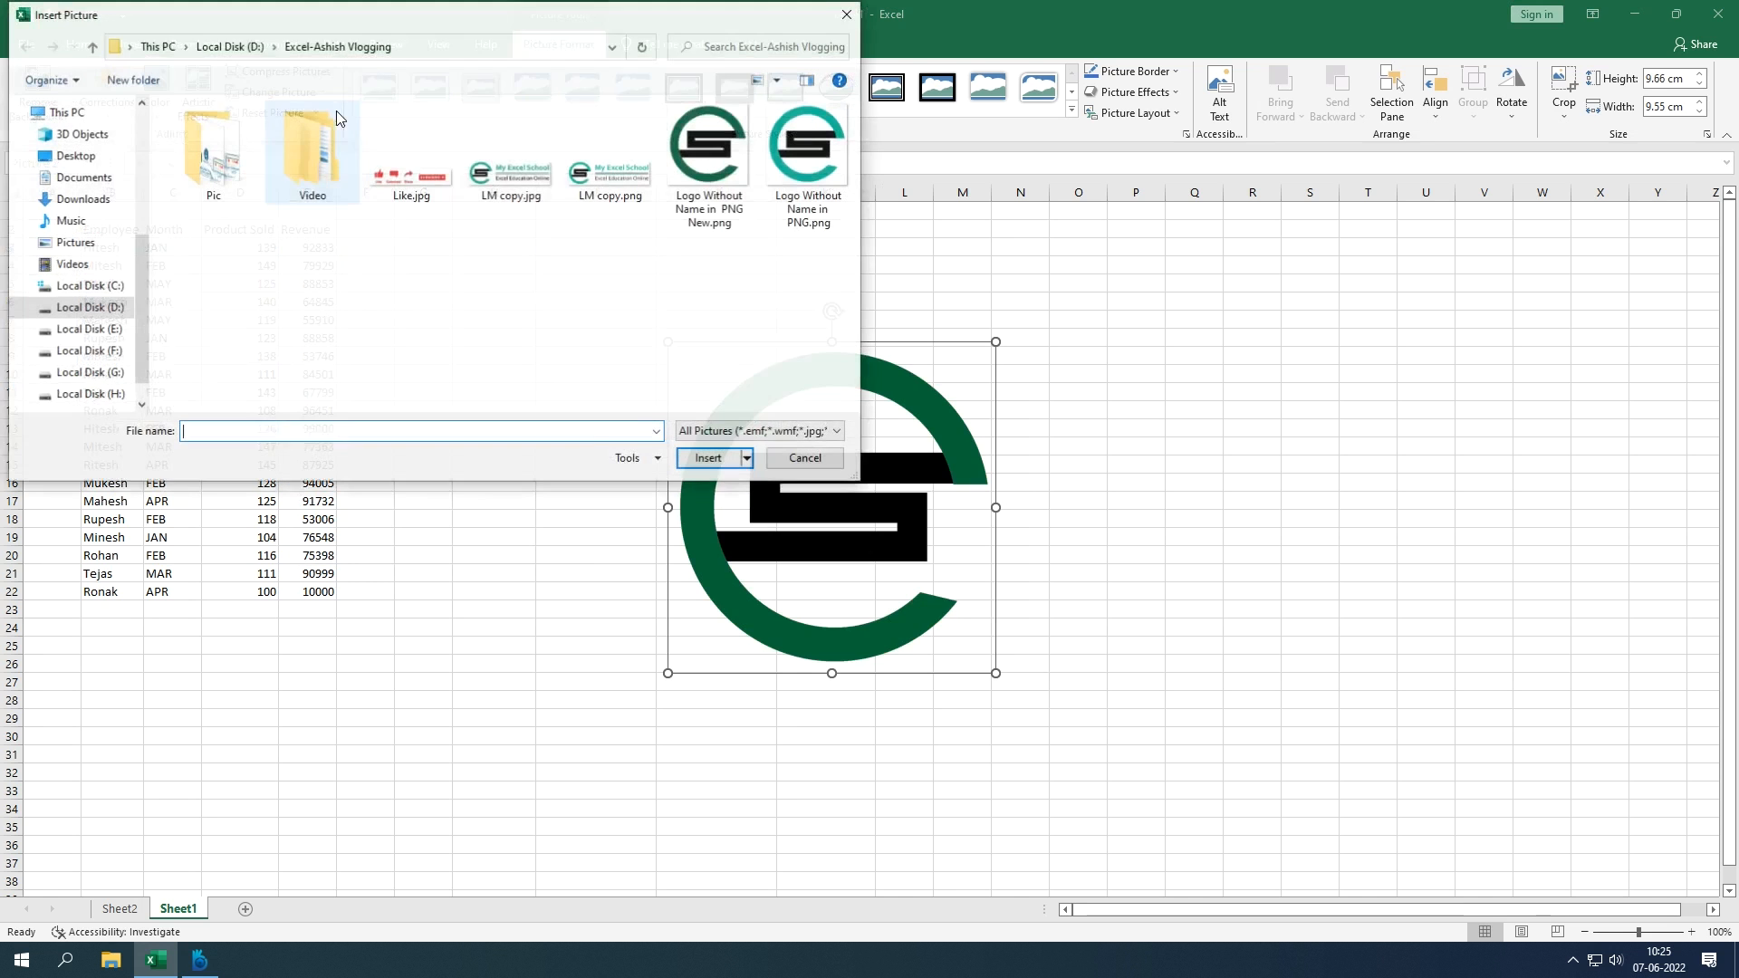
{"action": "double_click", "coordinate": [625, 176]}
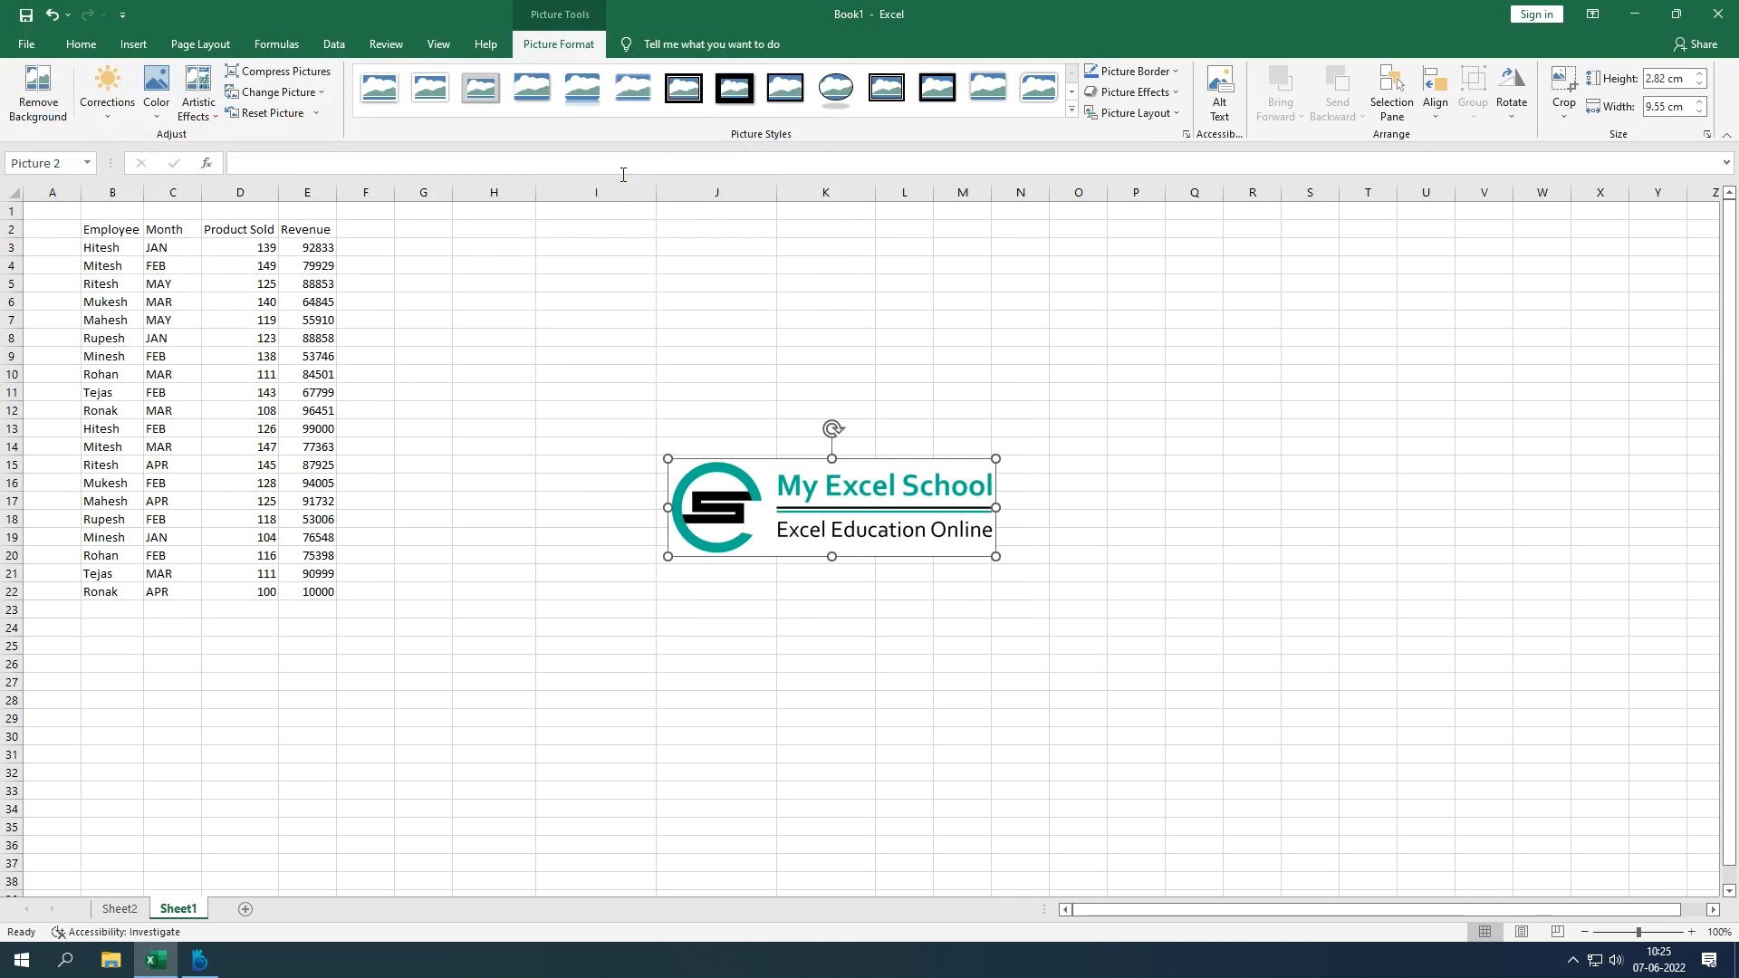
{"action": "left_click", "coordinate": [610, 292]}
{"action": "left_click", "coordinate": [775, 503]}
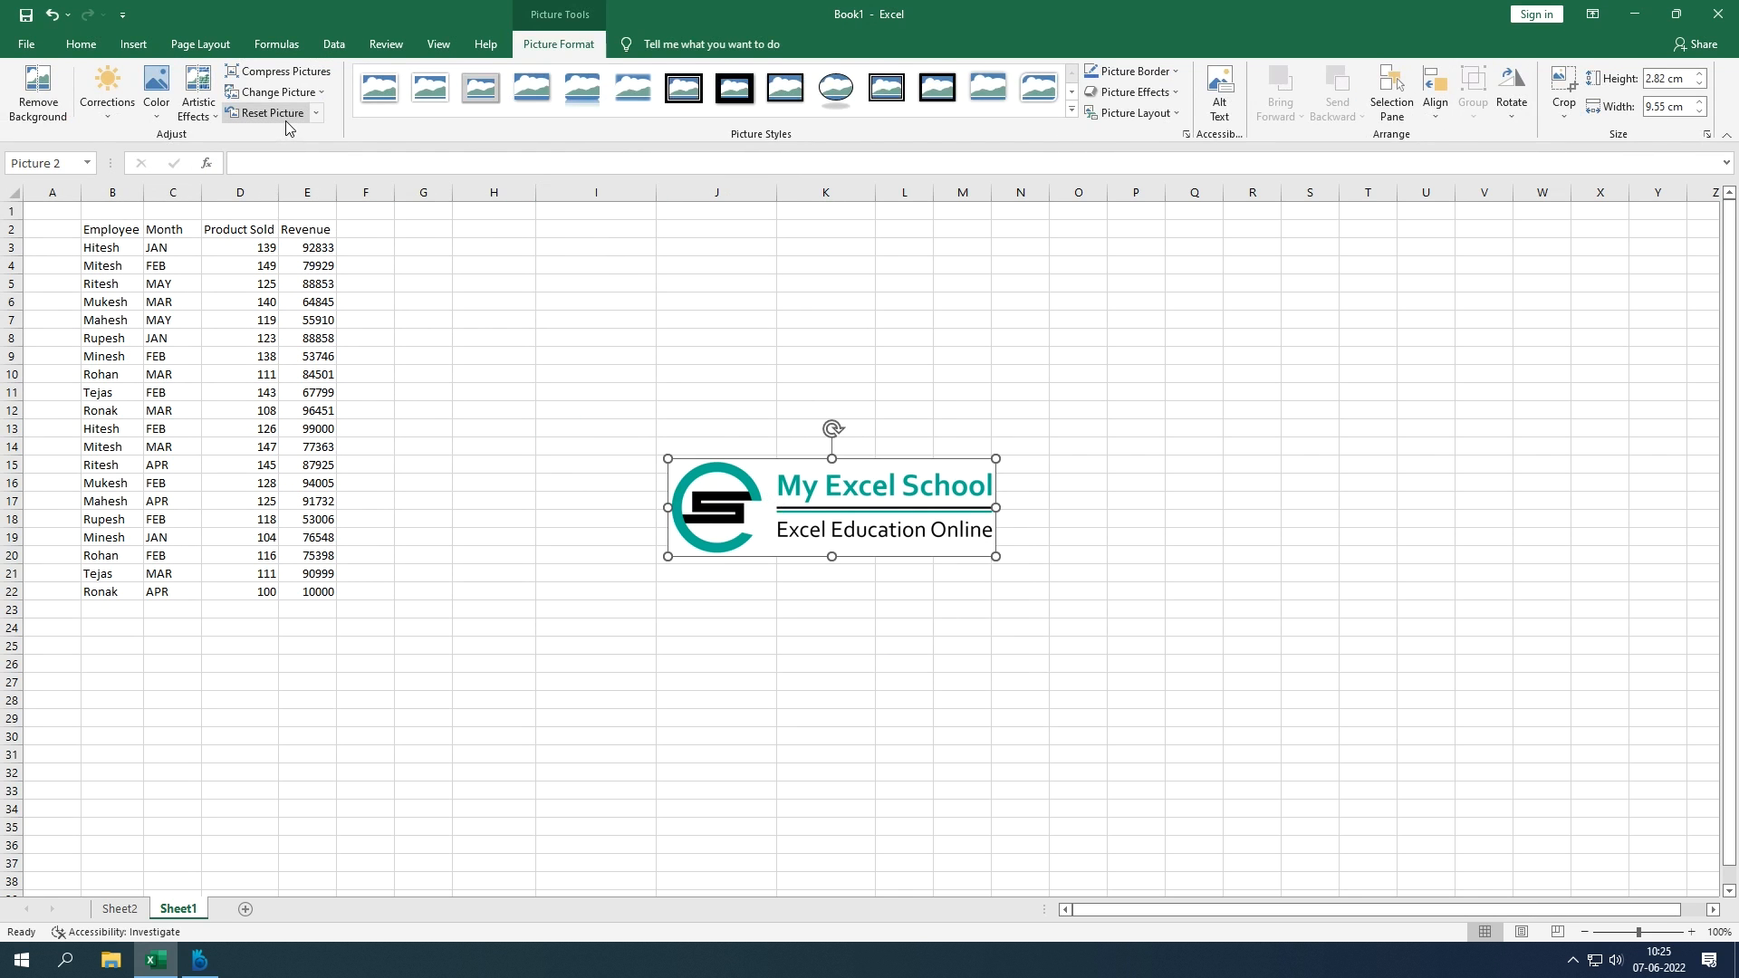
{"action": "left_click", "coordinate": [697, 98]}
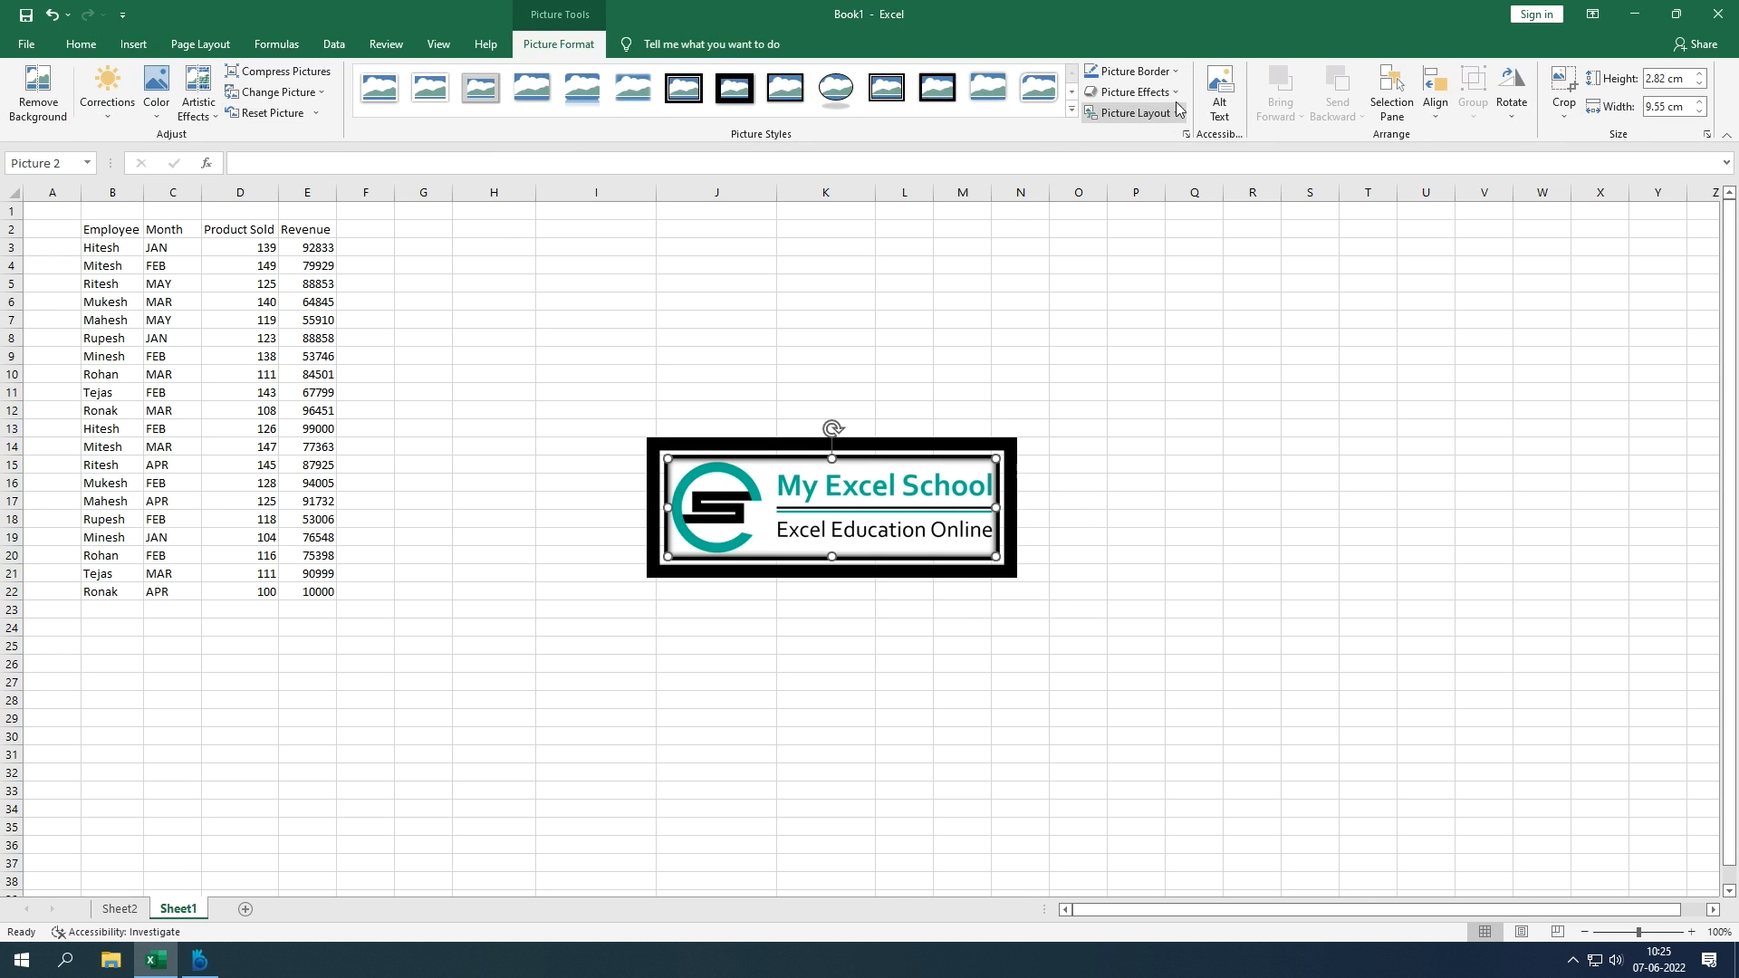
{"action": "left_click", "coordinate": [1175, 73]}
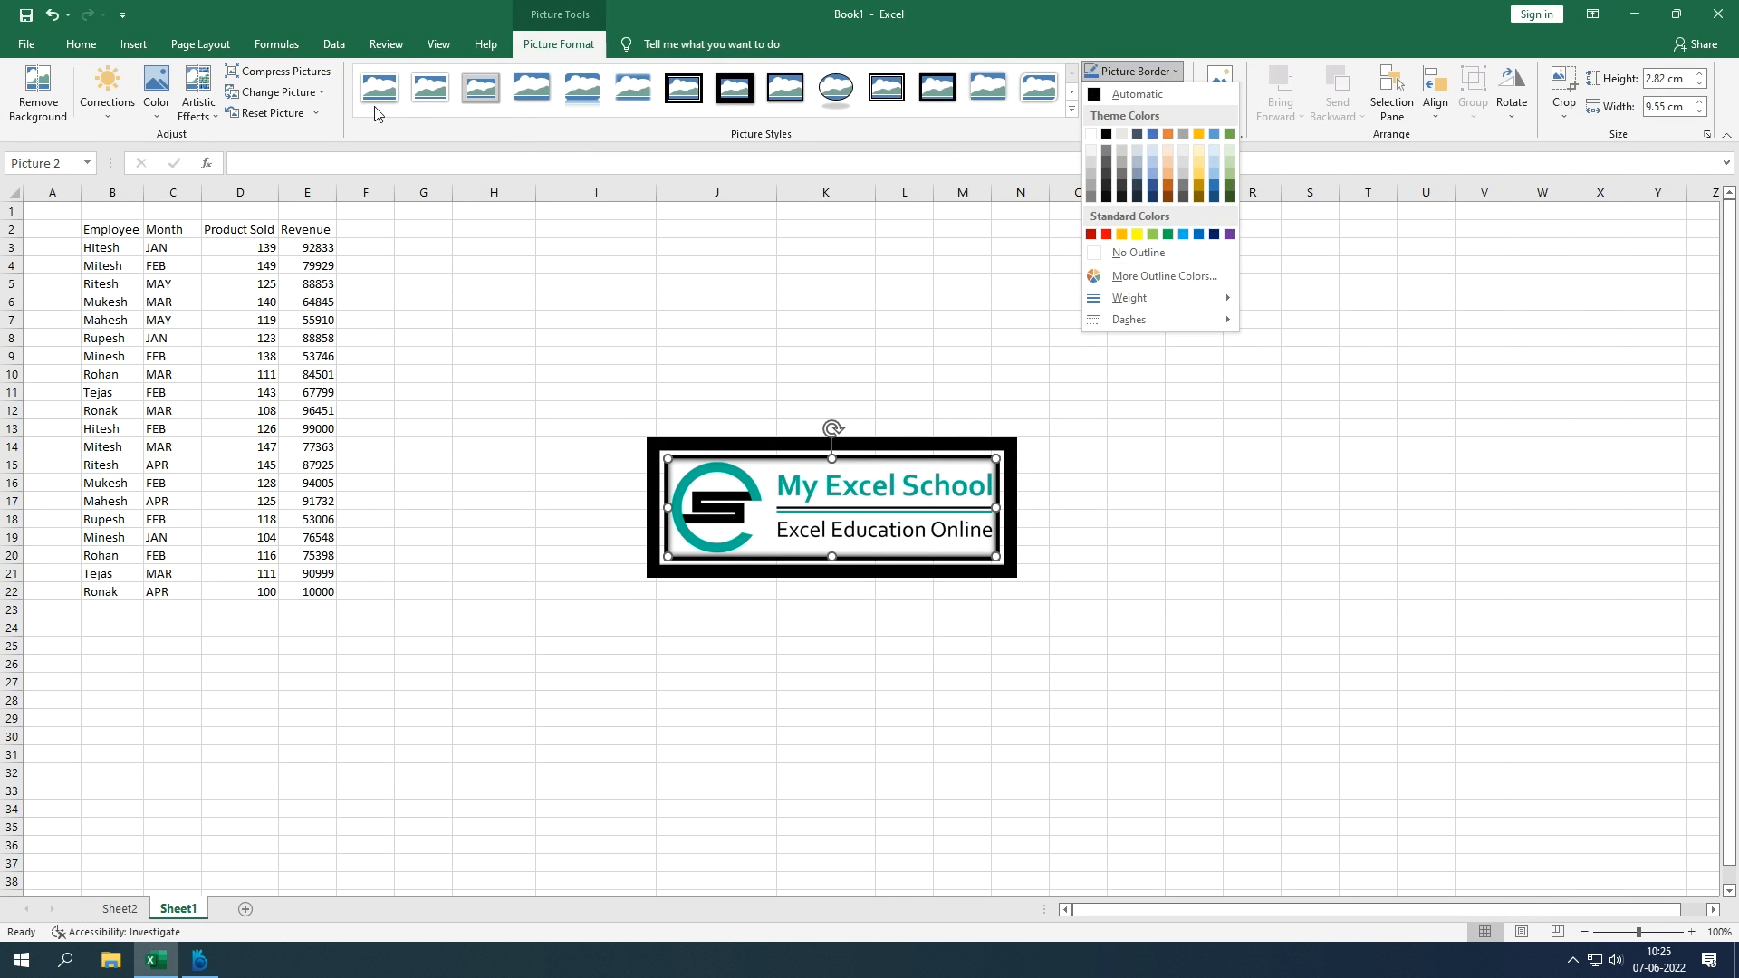
Step: Switch the banner to the first, plain picture style and give it a purple border
{"action": "left_click", "coordinate": [379, 90]}
{"action": "left_click", "coordinate": [1019, 499]}
{"action": "left_click", "coordinate": [990, 503]}
{"action": "left_click", "coordinate": [1164, 72]}
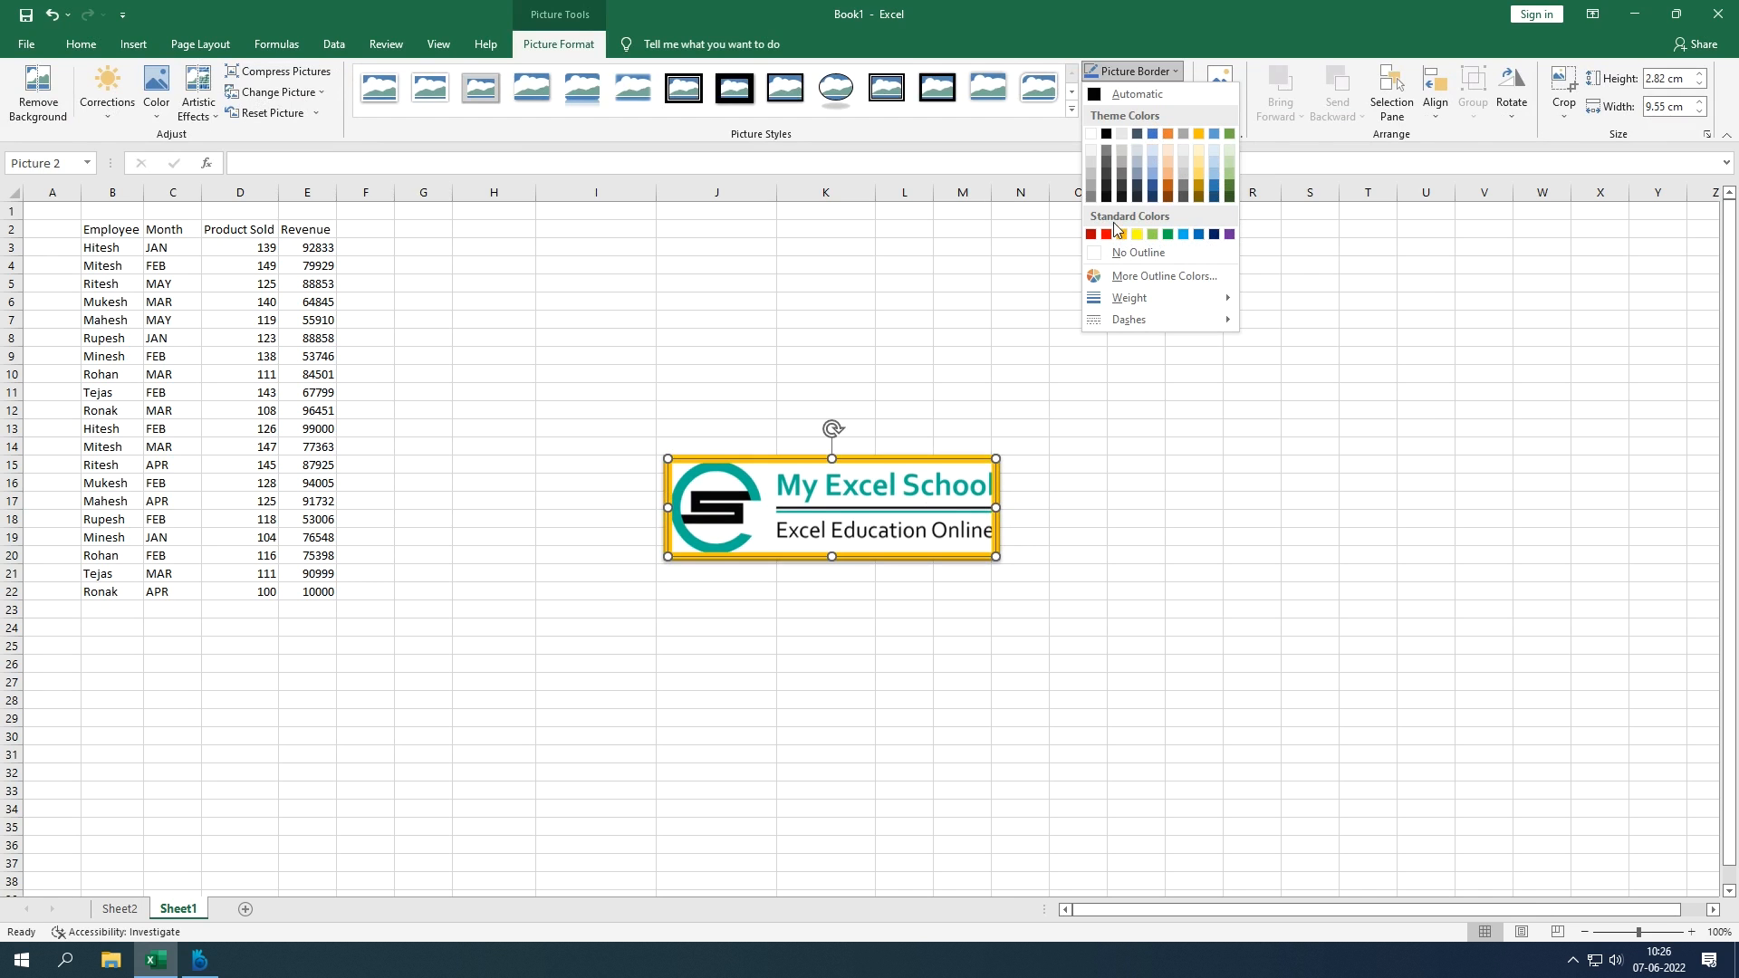
{"action": "left_click", "coordinate": [1166, 277]}
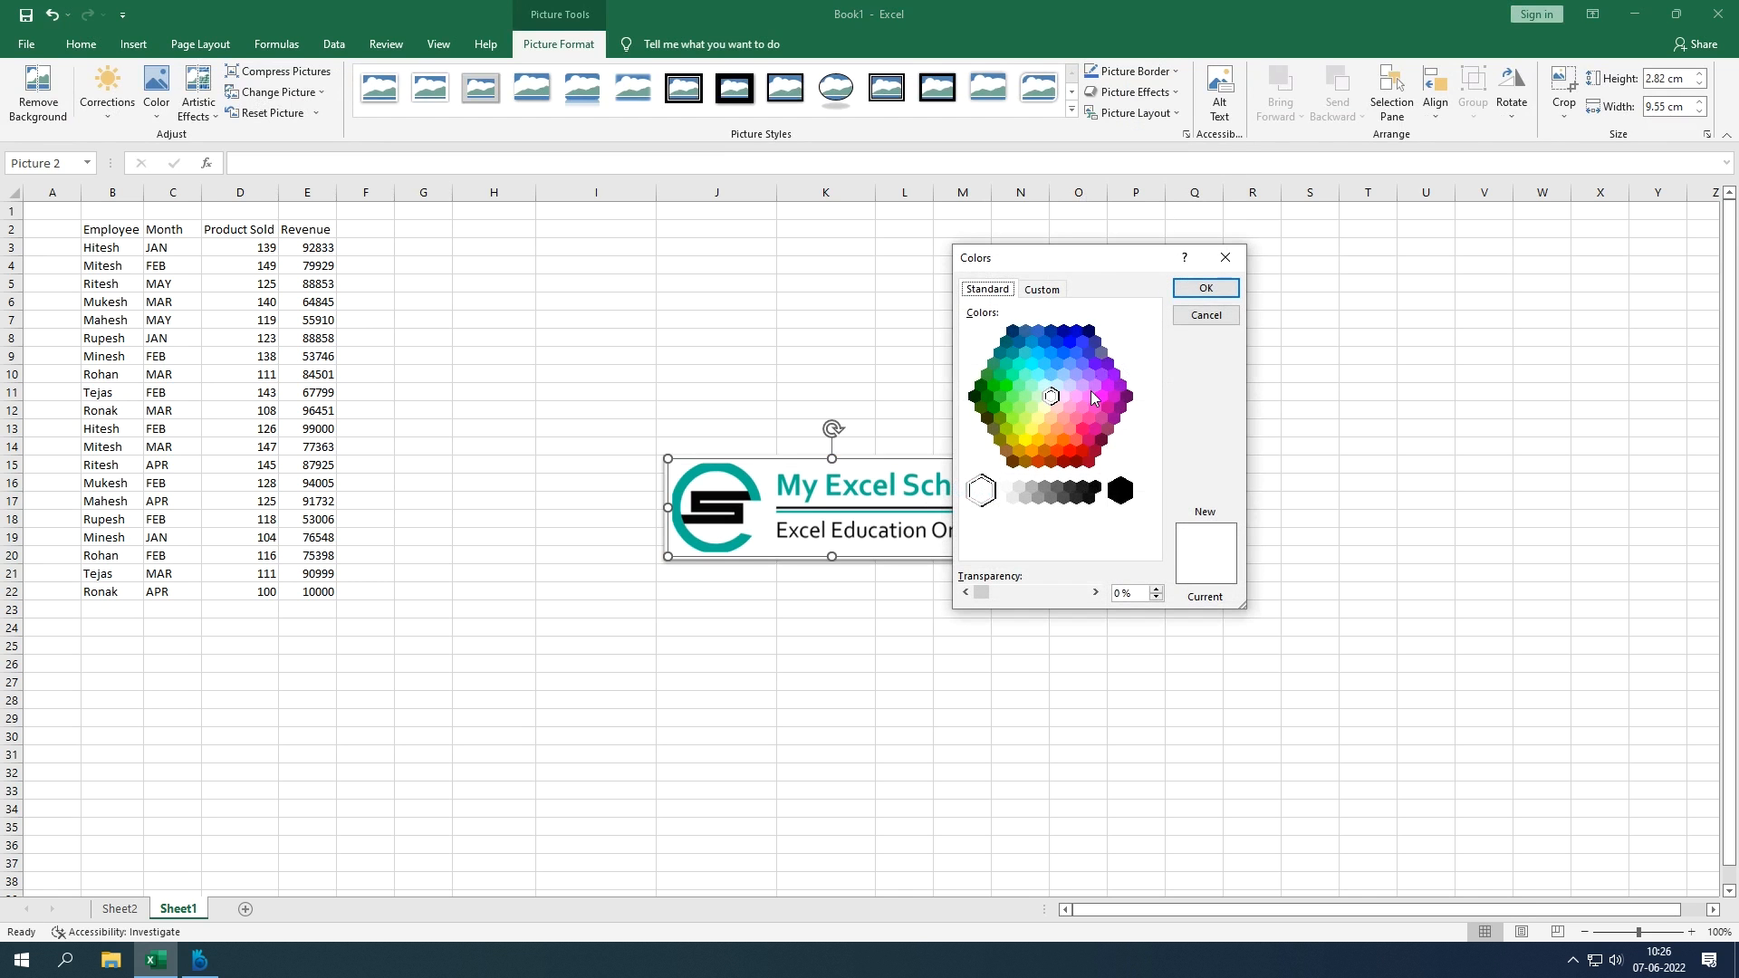
{"action": "left_click", "coordinate": [1123, 388]}
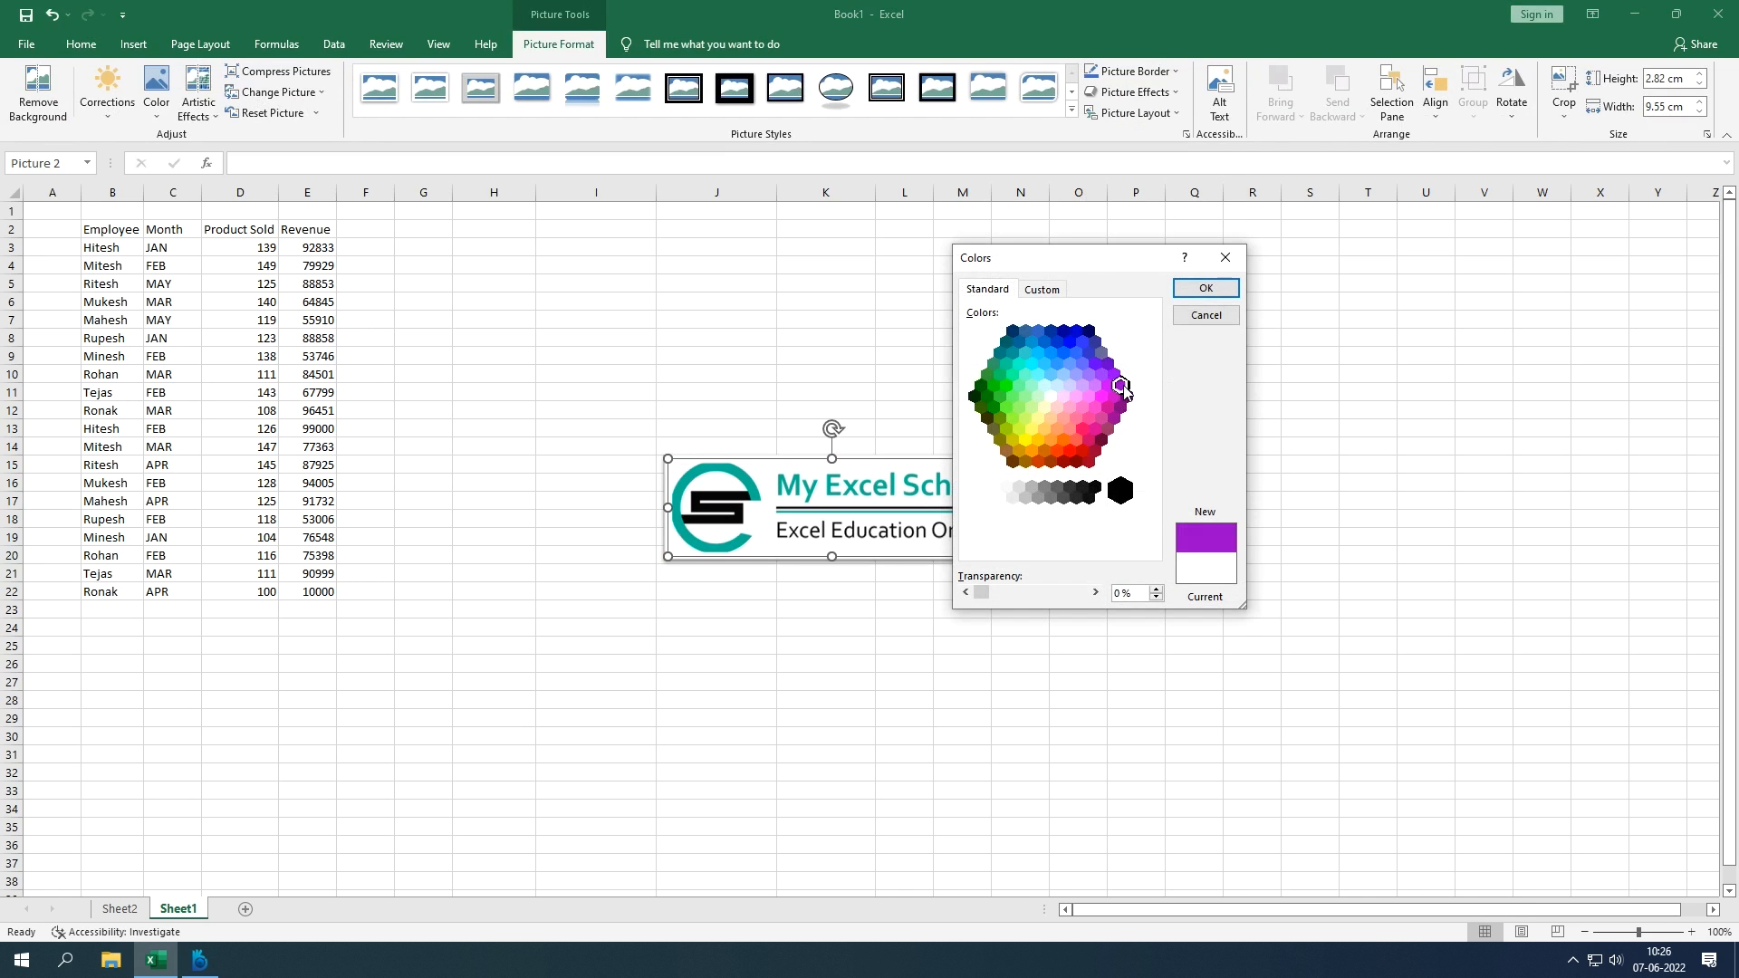
{"action": "left_click", "coordinate": [1201, 290]}
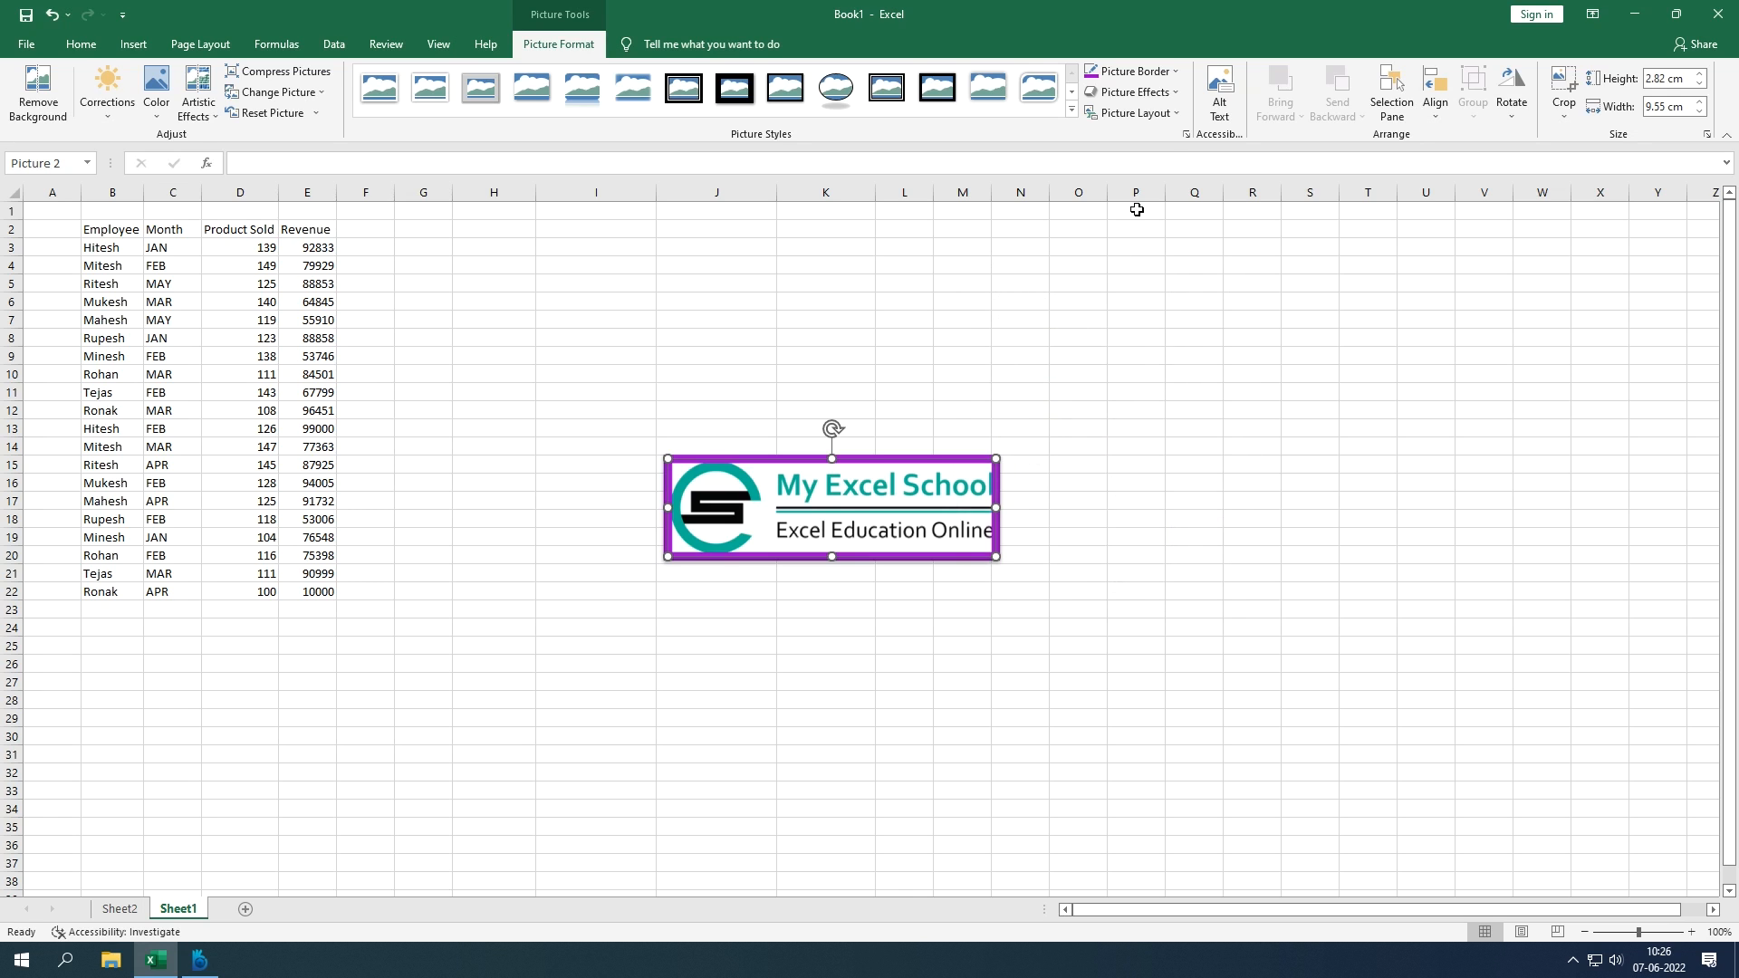
Step: Browse the picture effects, border weight and picture layout options without changing anything
{"action": "left_click", "coordinate": [1172, 100]}
{"action": "left_click", "coordinate": [1134, 70]}
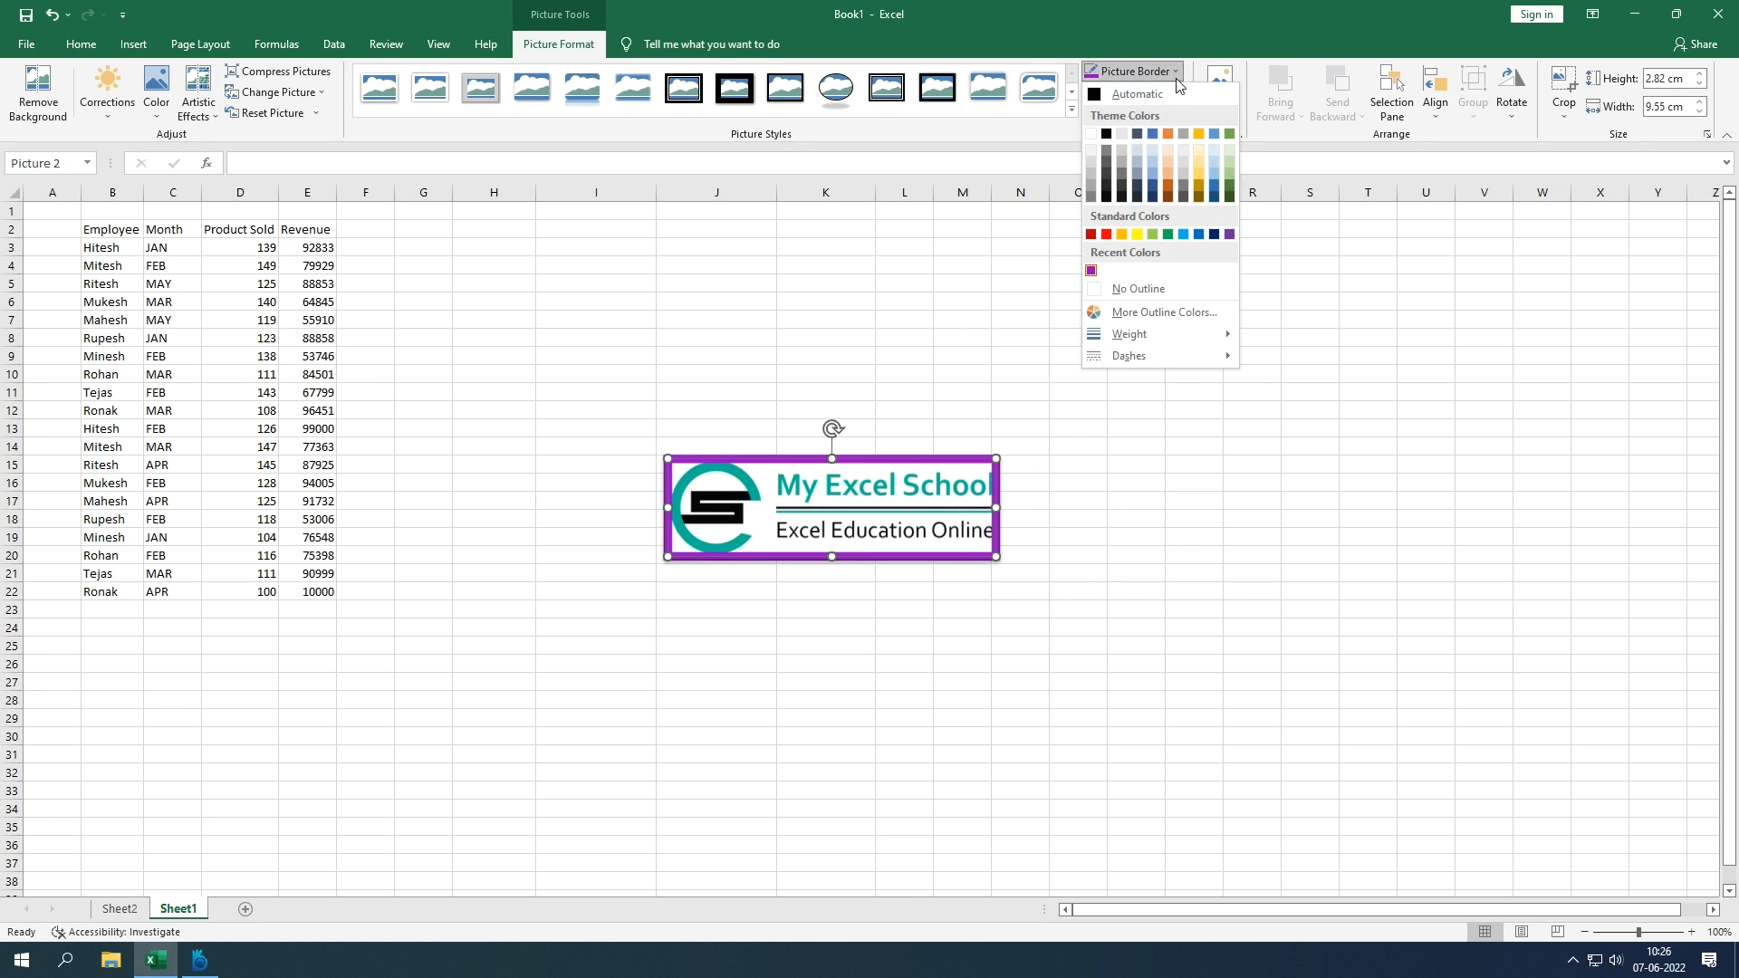
{"action": "mouse_move", "coordinate": [1167, 324]}
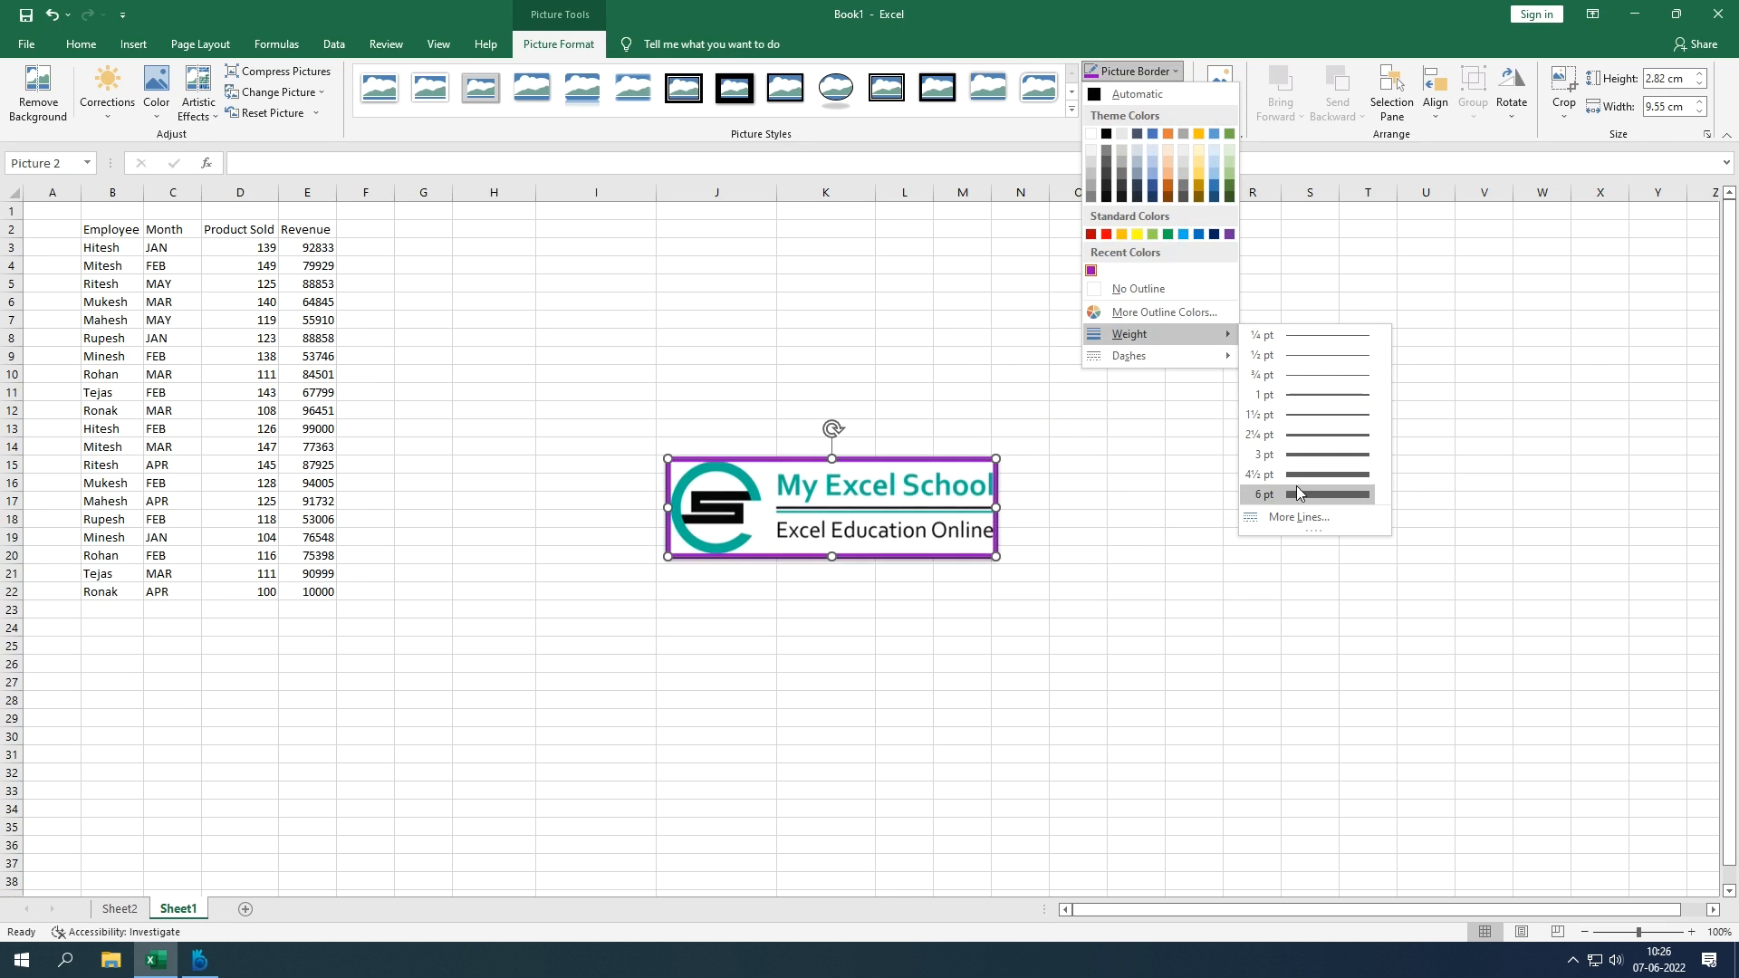
{"action": "left_click", "coordinate": [1166, 415]}
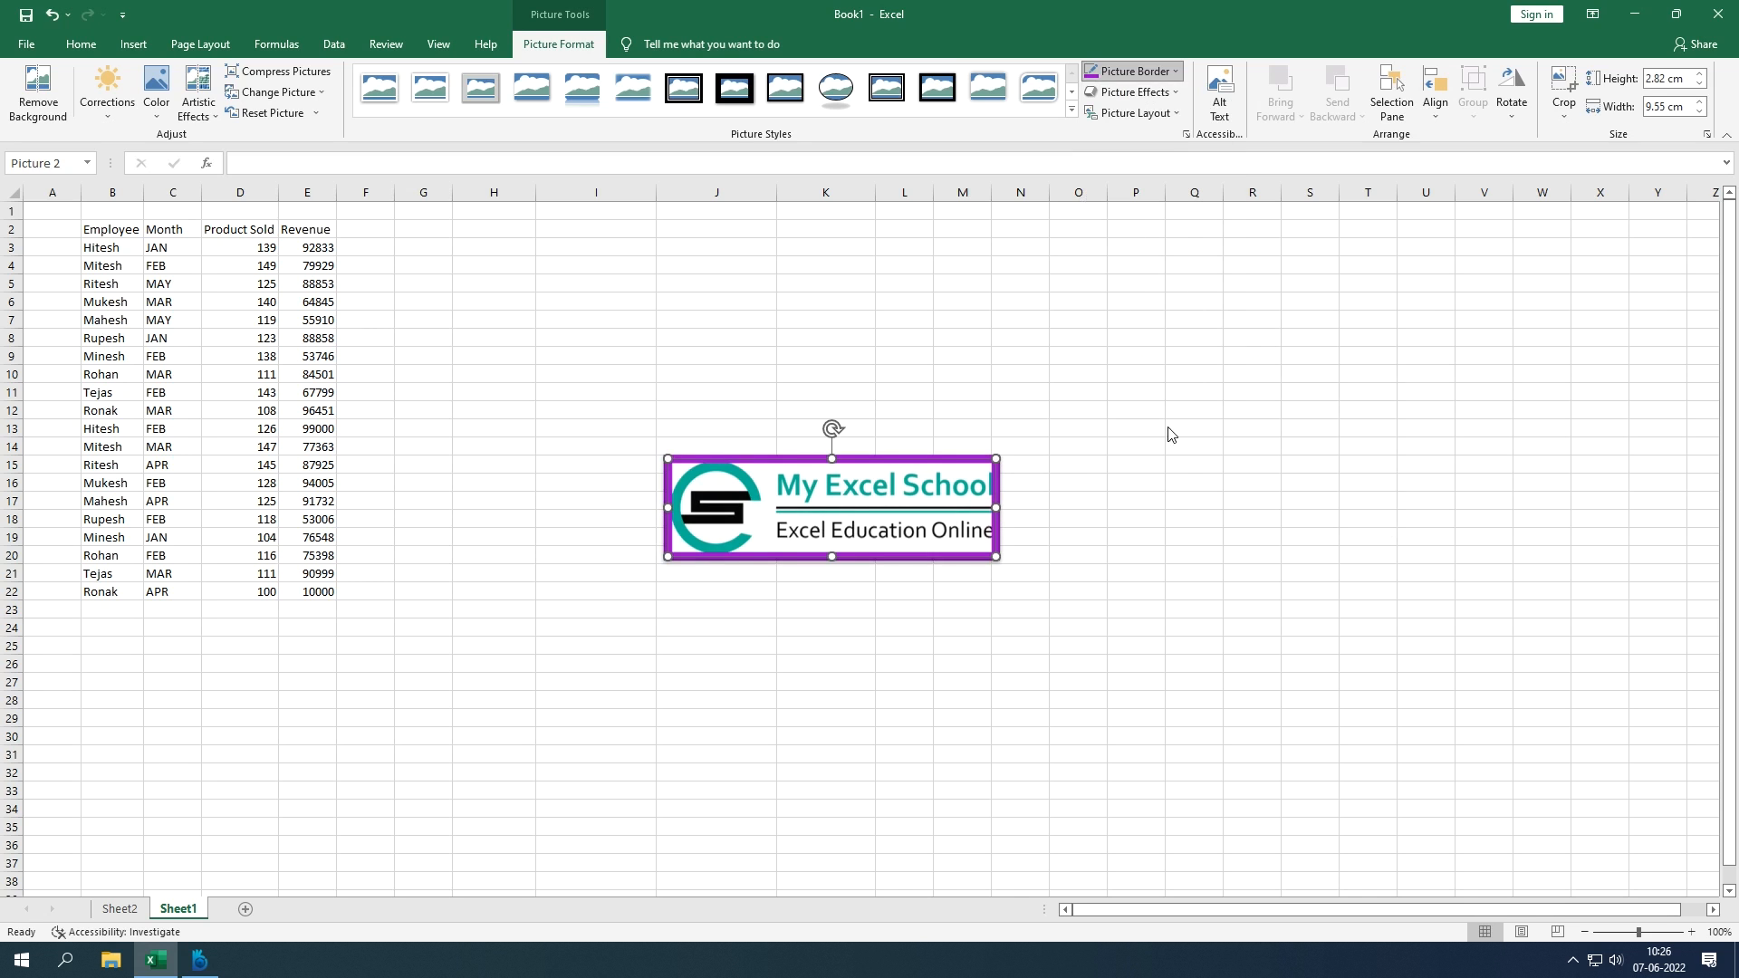
{"action": "left_click", "coordinate": [1177, 114]}
Step: Apply a Perspective shadow preset under the purple-bordered banner and deselect it
{"action": "left_click", "coordinate": [1178, 117]}
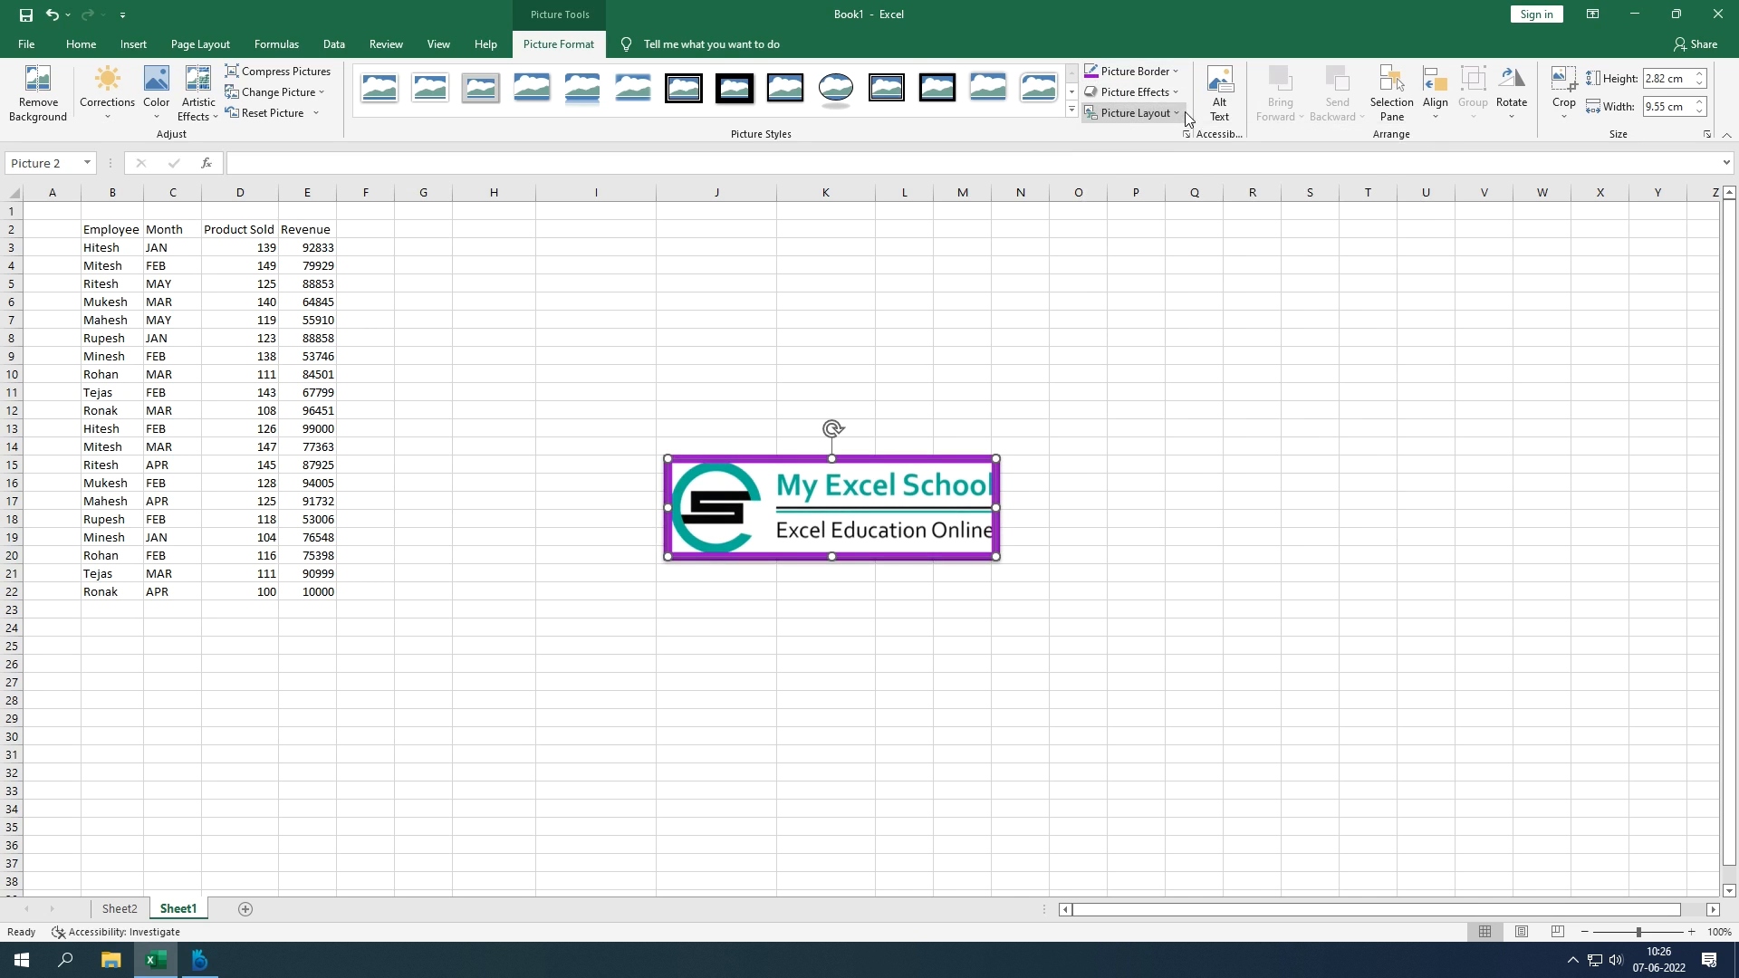
{"action": "left_click", "coordinate": [1166, 95]}
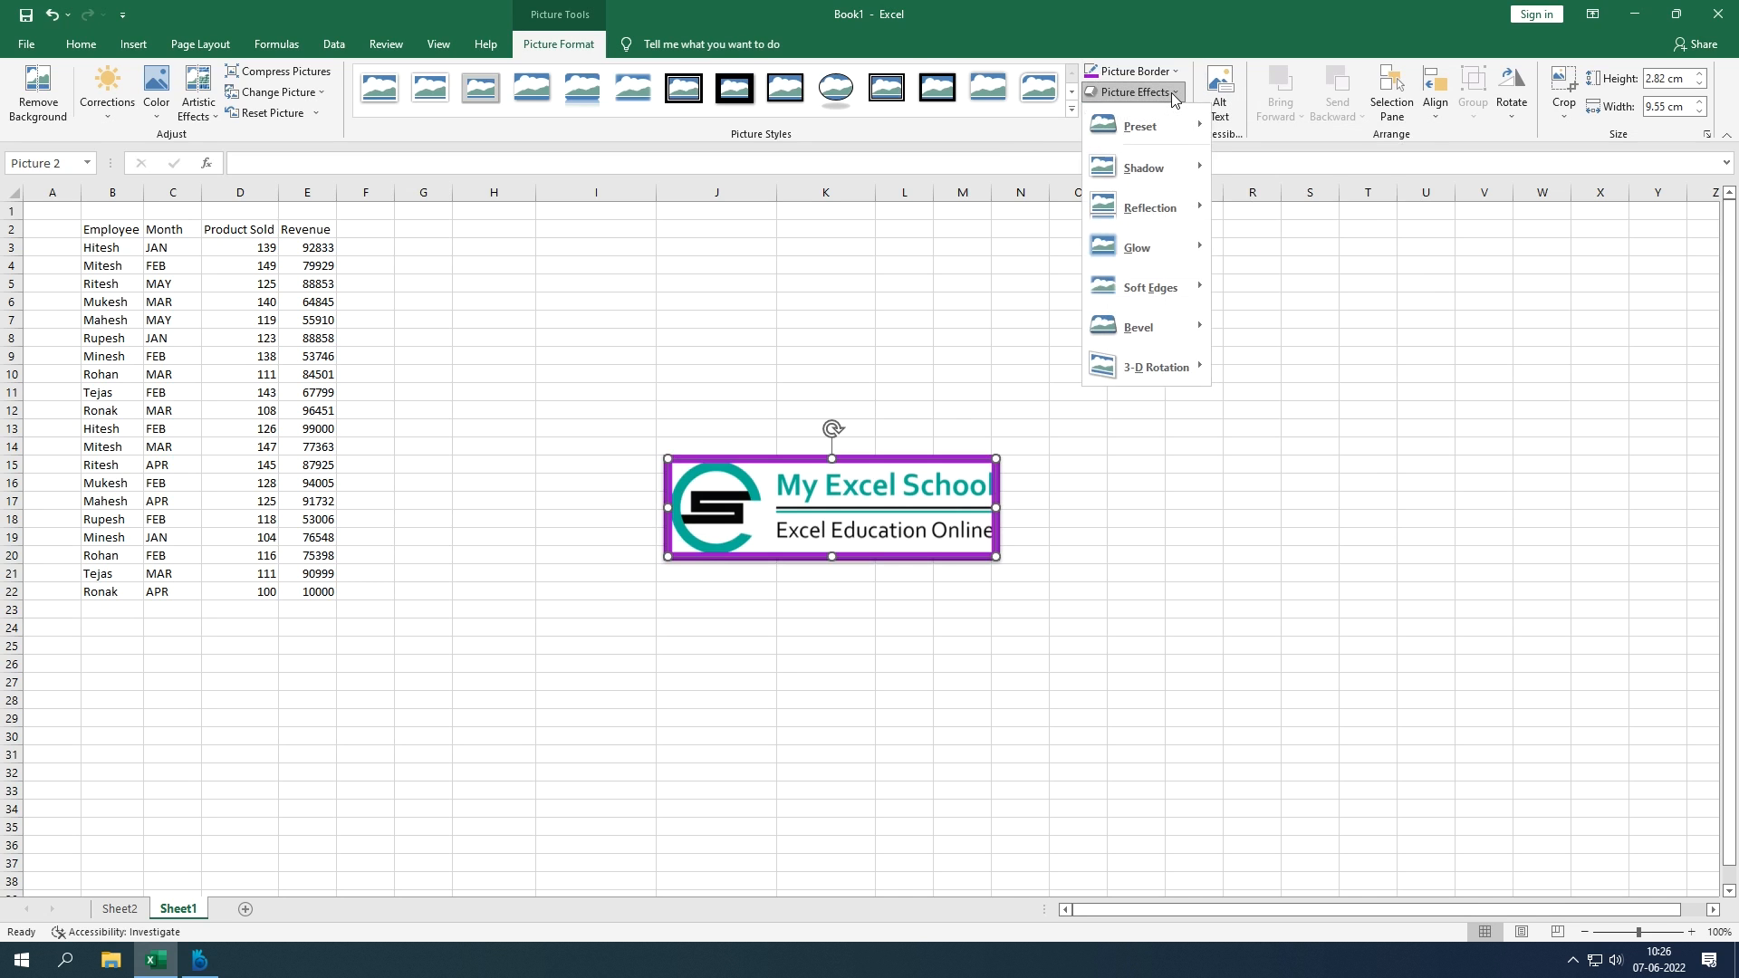
{"action": "mouse_move", "coordinate": [1165, 125]}
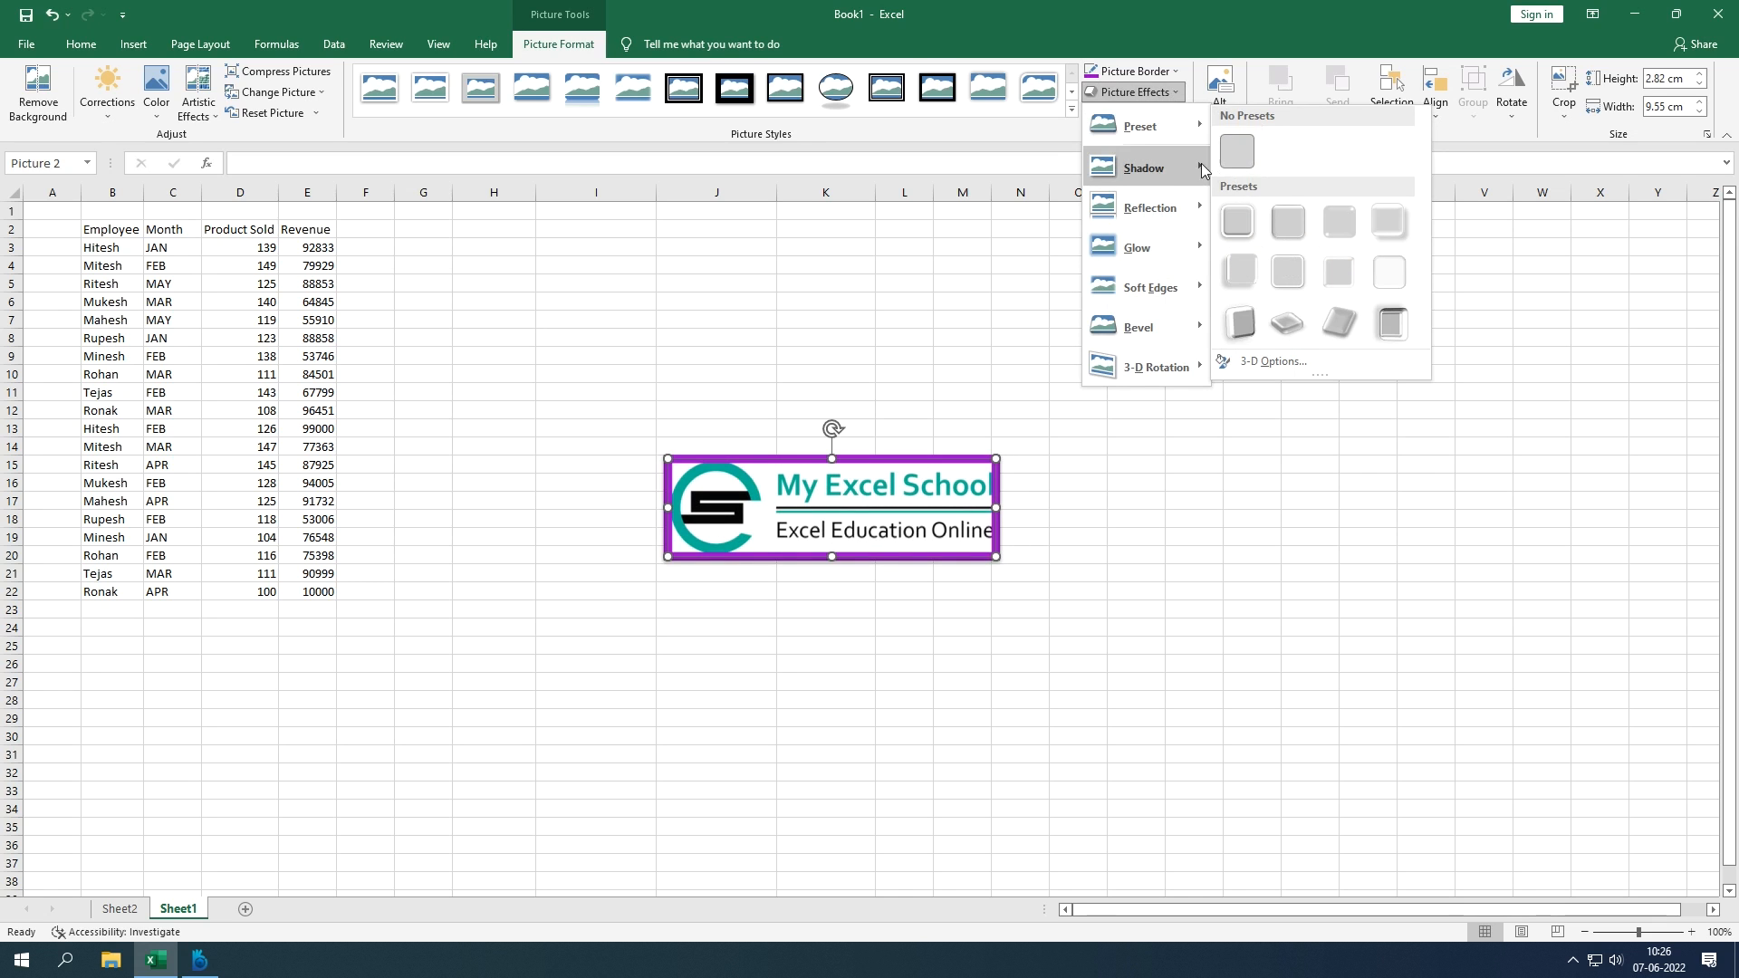
{"action": "mouse_move", "coordinate": [1185, 172]}
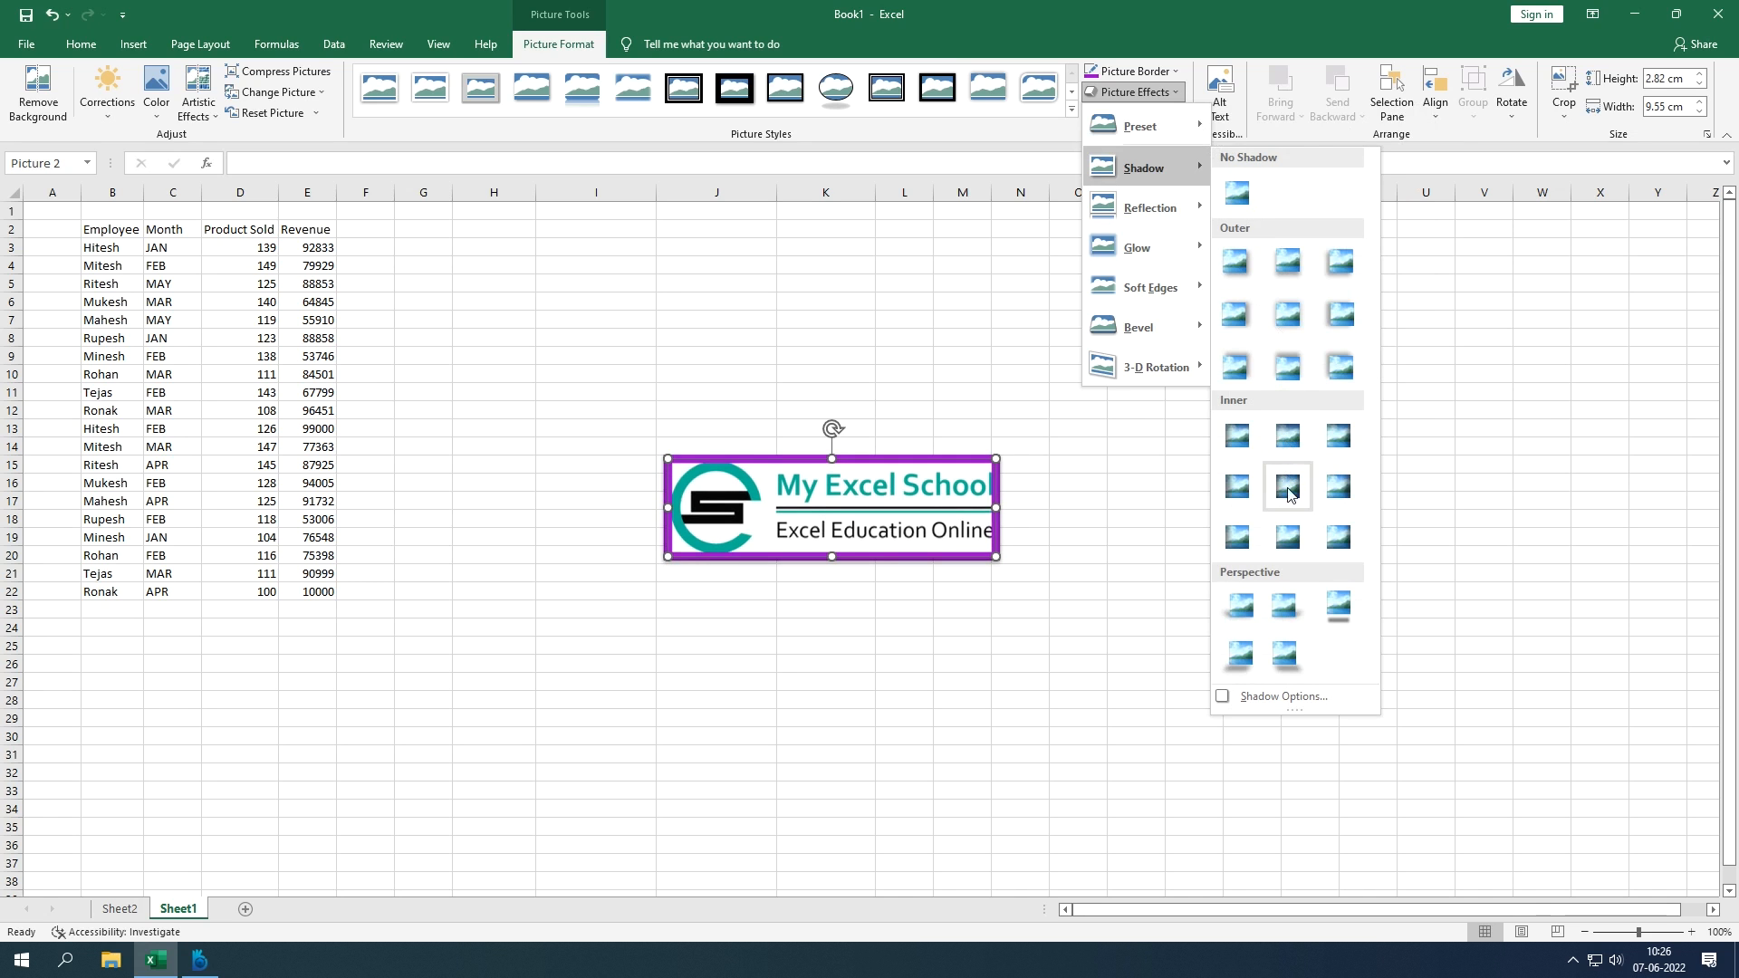
{"action": "left_click", "coordinate": [1285, 656]}
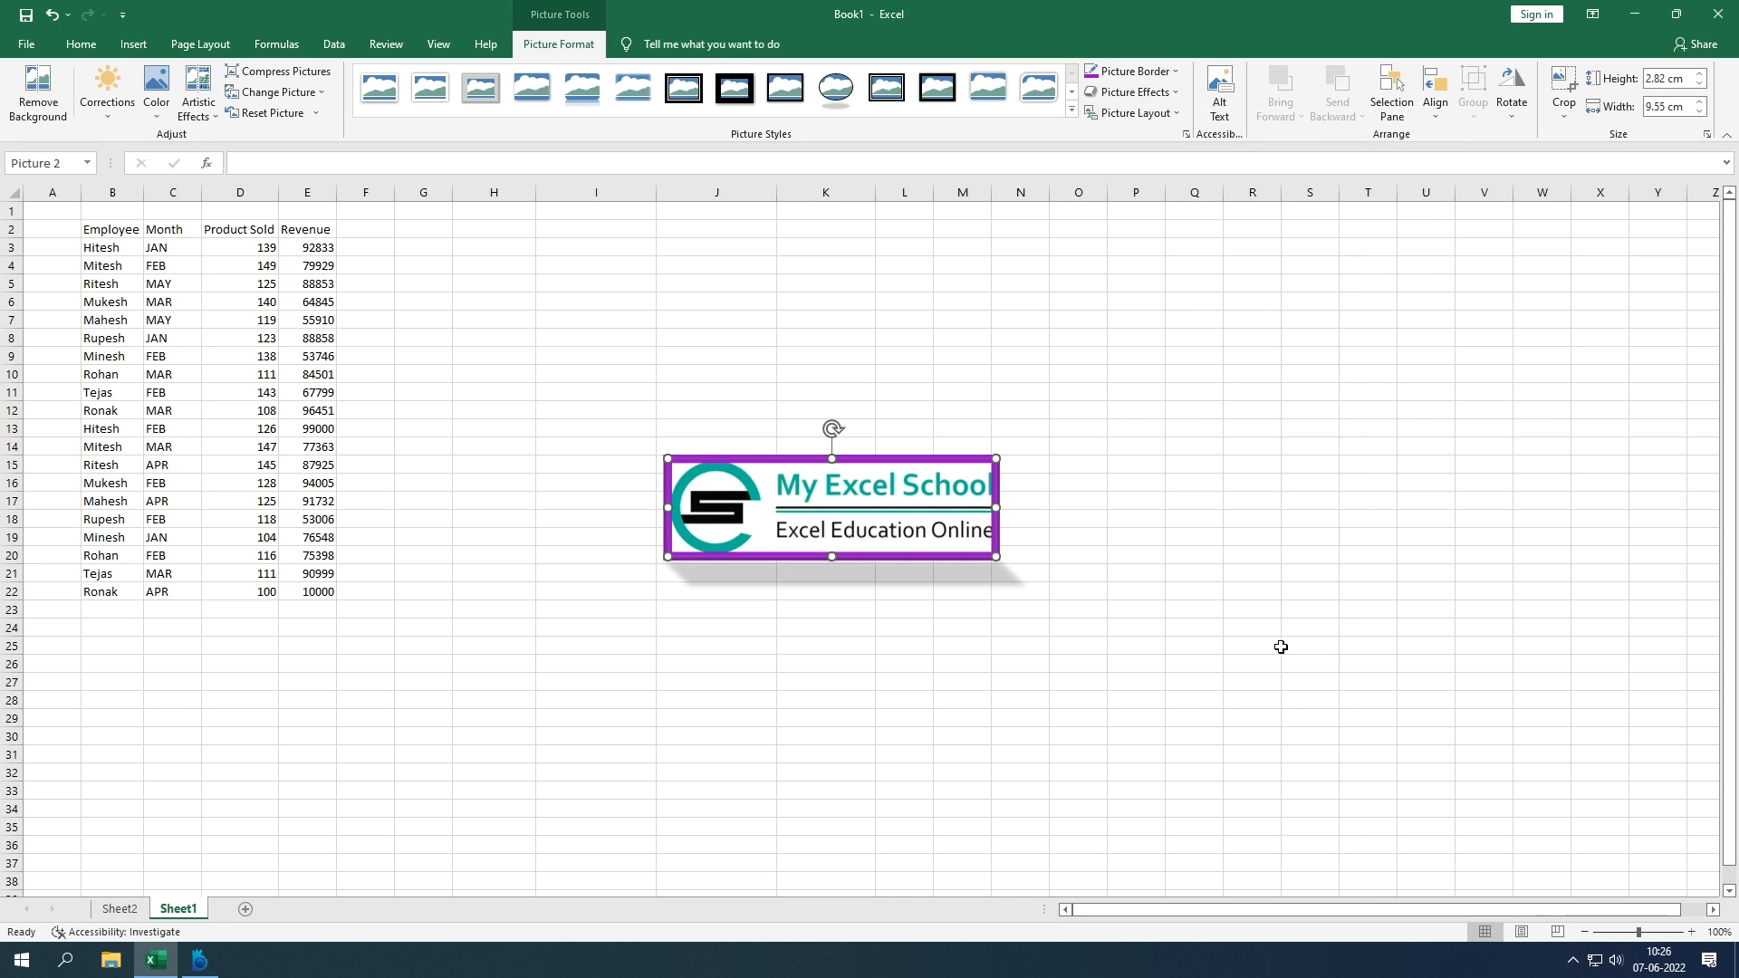
{"action": "left_click", "coordinate": [1171, 422]}
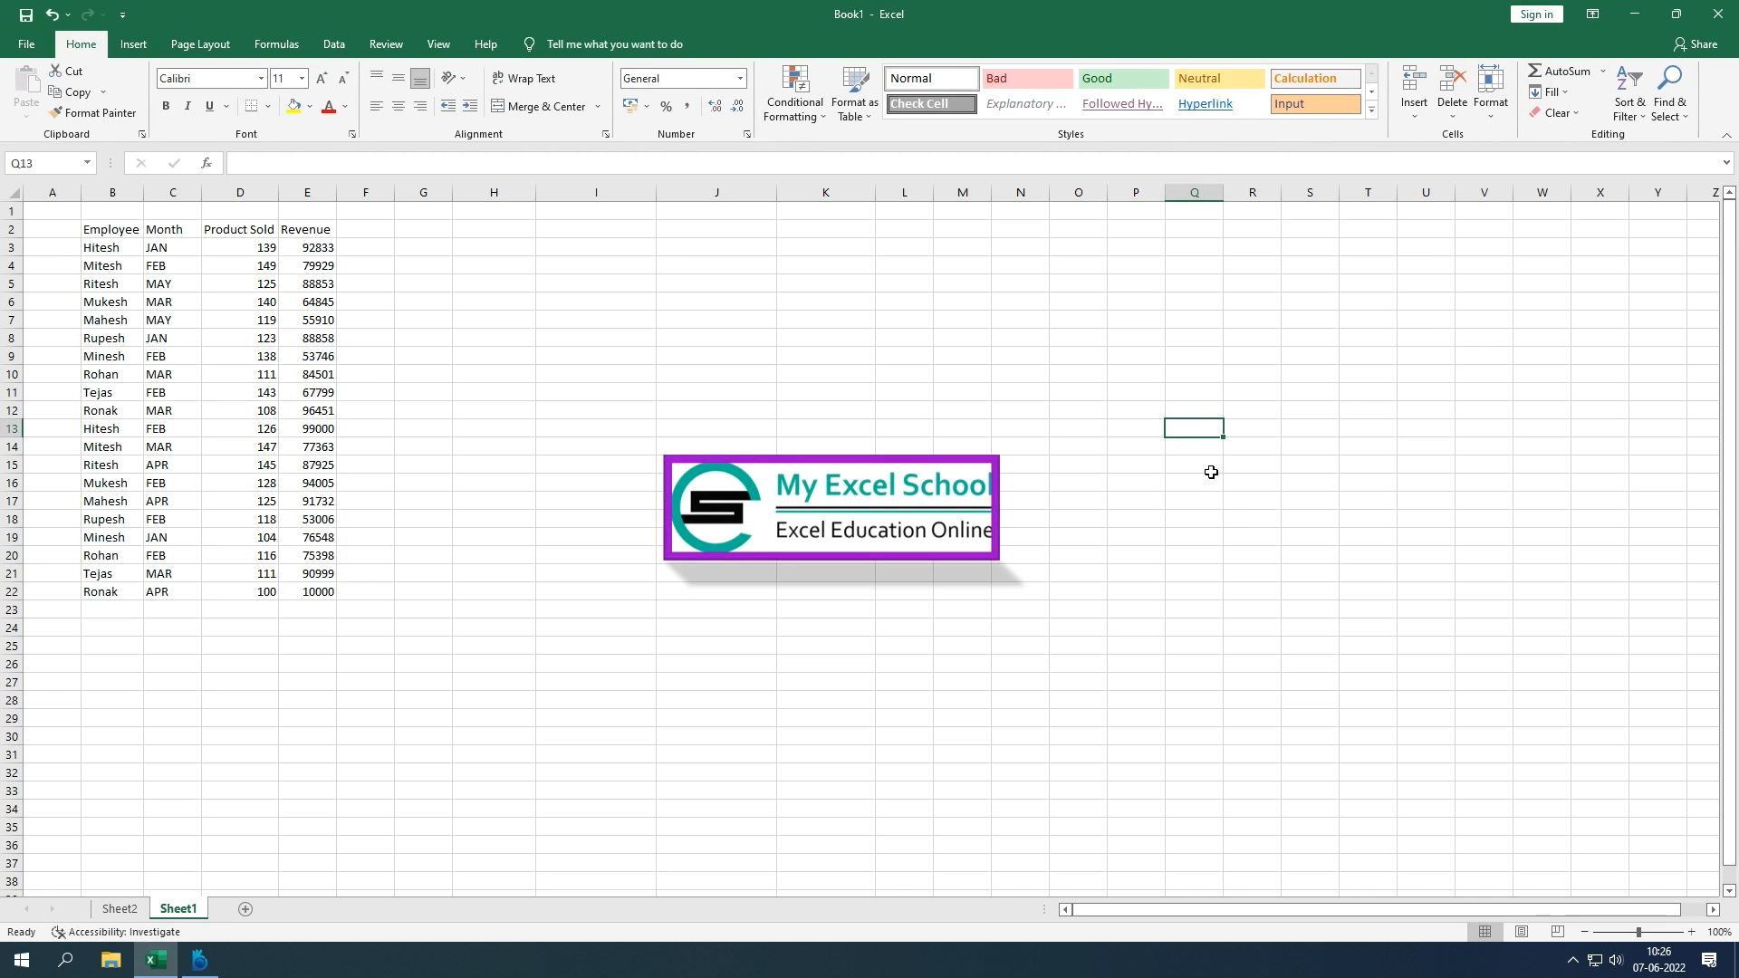
Step: Undo the perspective shadow and the purple border, then reselect the banner
{"action": "key", "text": "ctrl+z"}
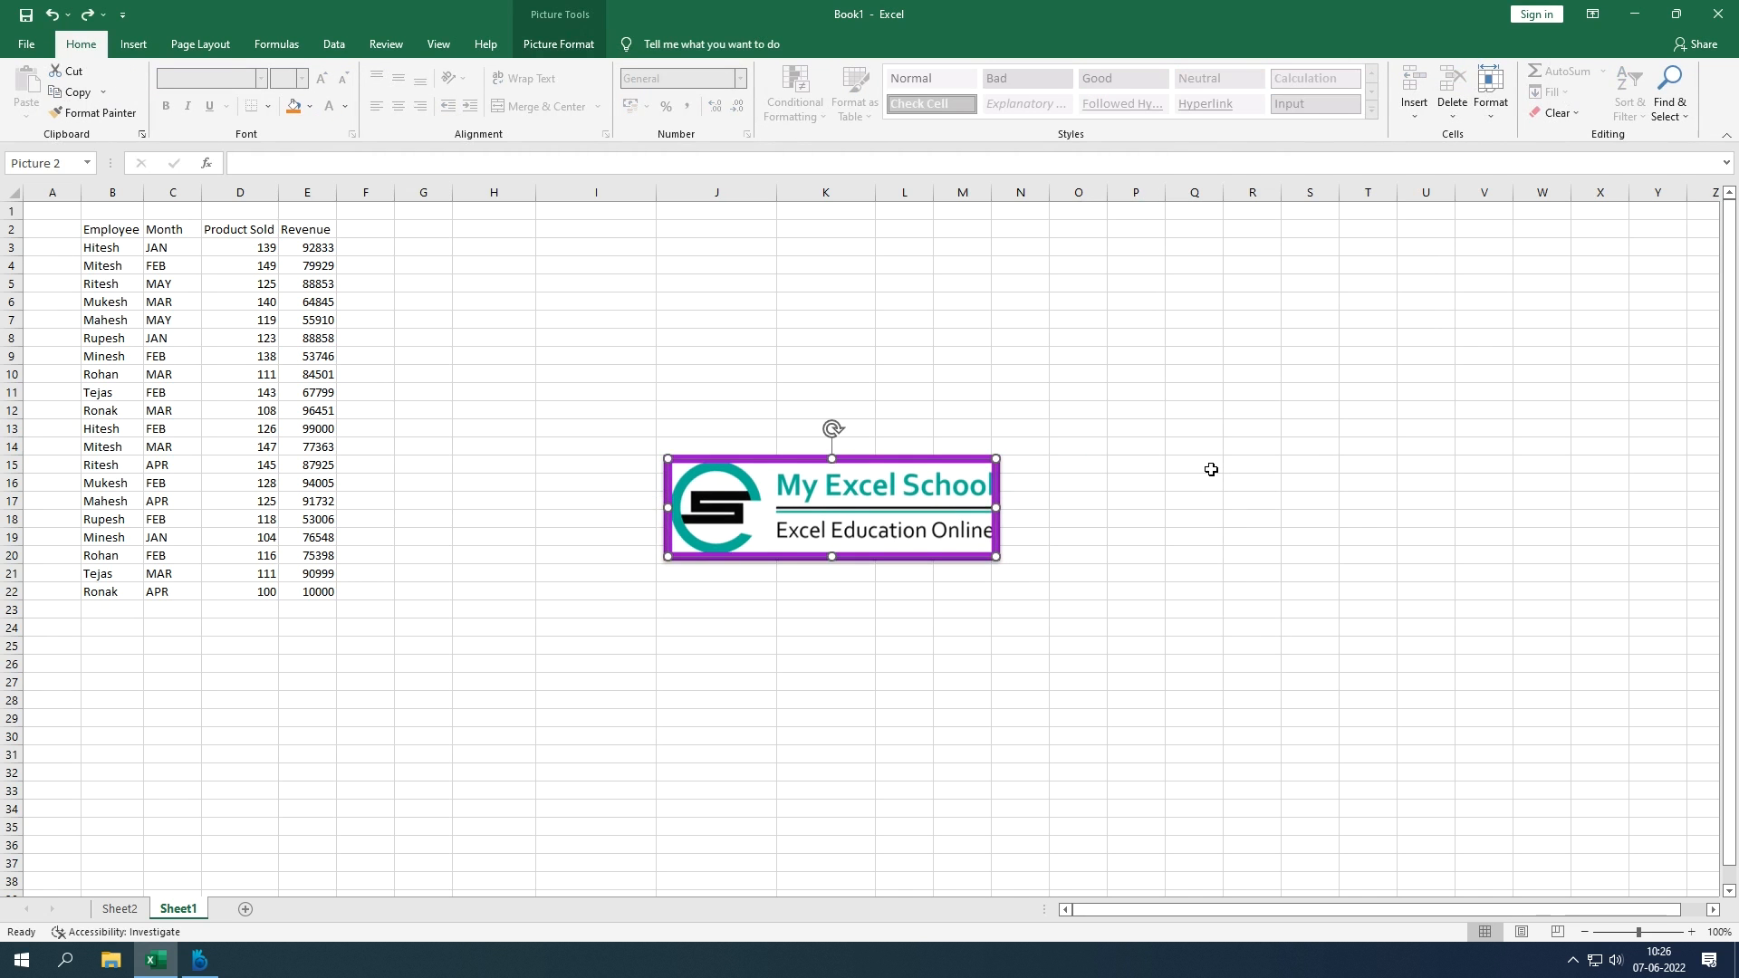
{"action": "key", "text": "ctrl+z"}
{"action": "key", "text": "ctrl+z"}
{"action": "key", "text": "ctrl+z"}
{"action": "left_click", "coordinate": [1157, 462]}
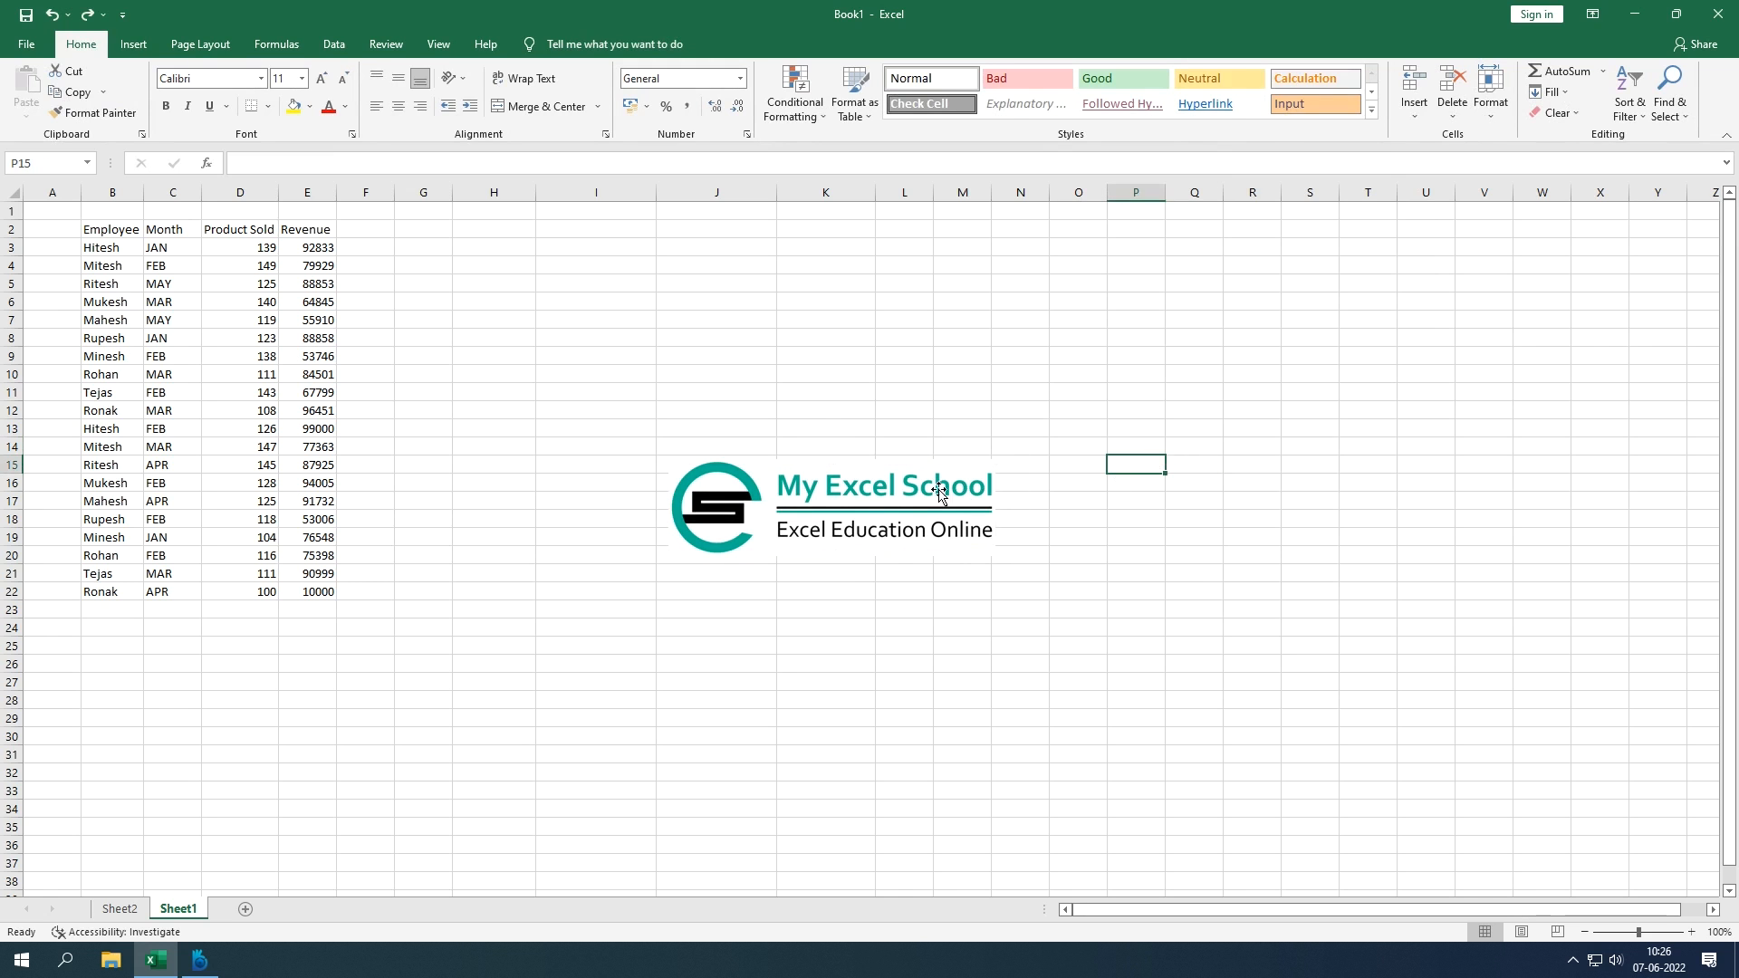
{"action": "left_click", "coordinate": [901, 489]}
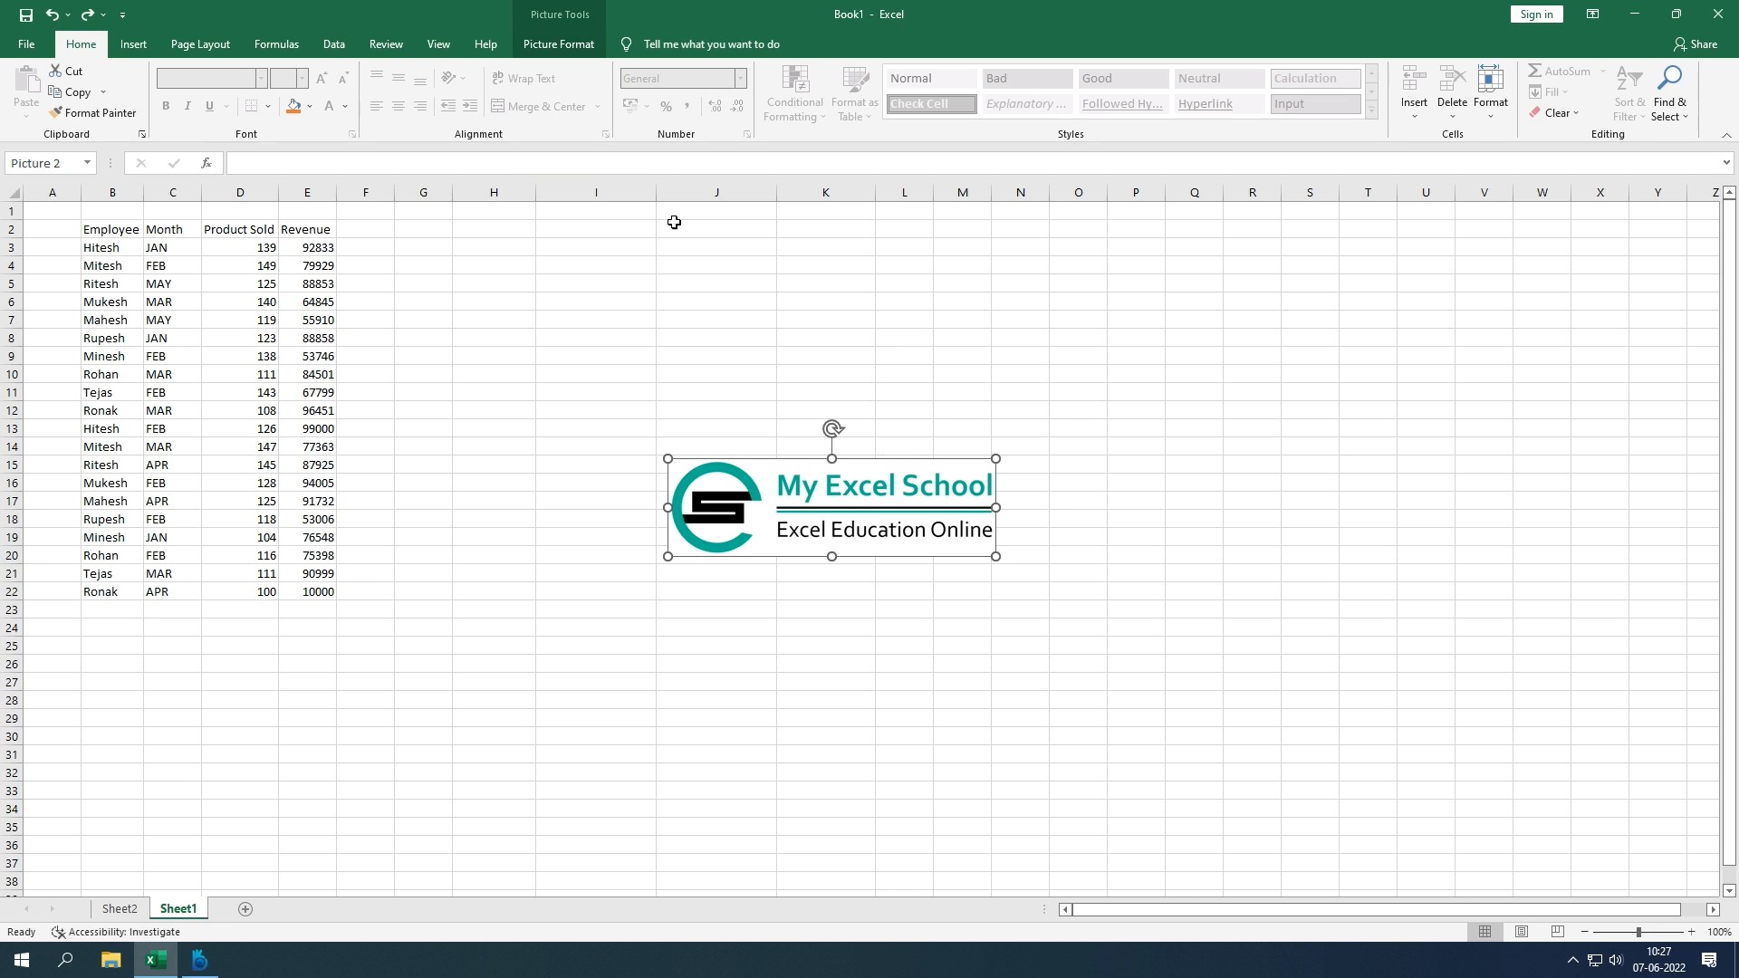
Step: Inspect the picture's Align options and height/width boxes, then delete the banner picture
{"action": "left_click", "coordinate": [584, 45]}
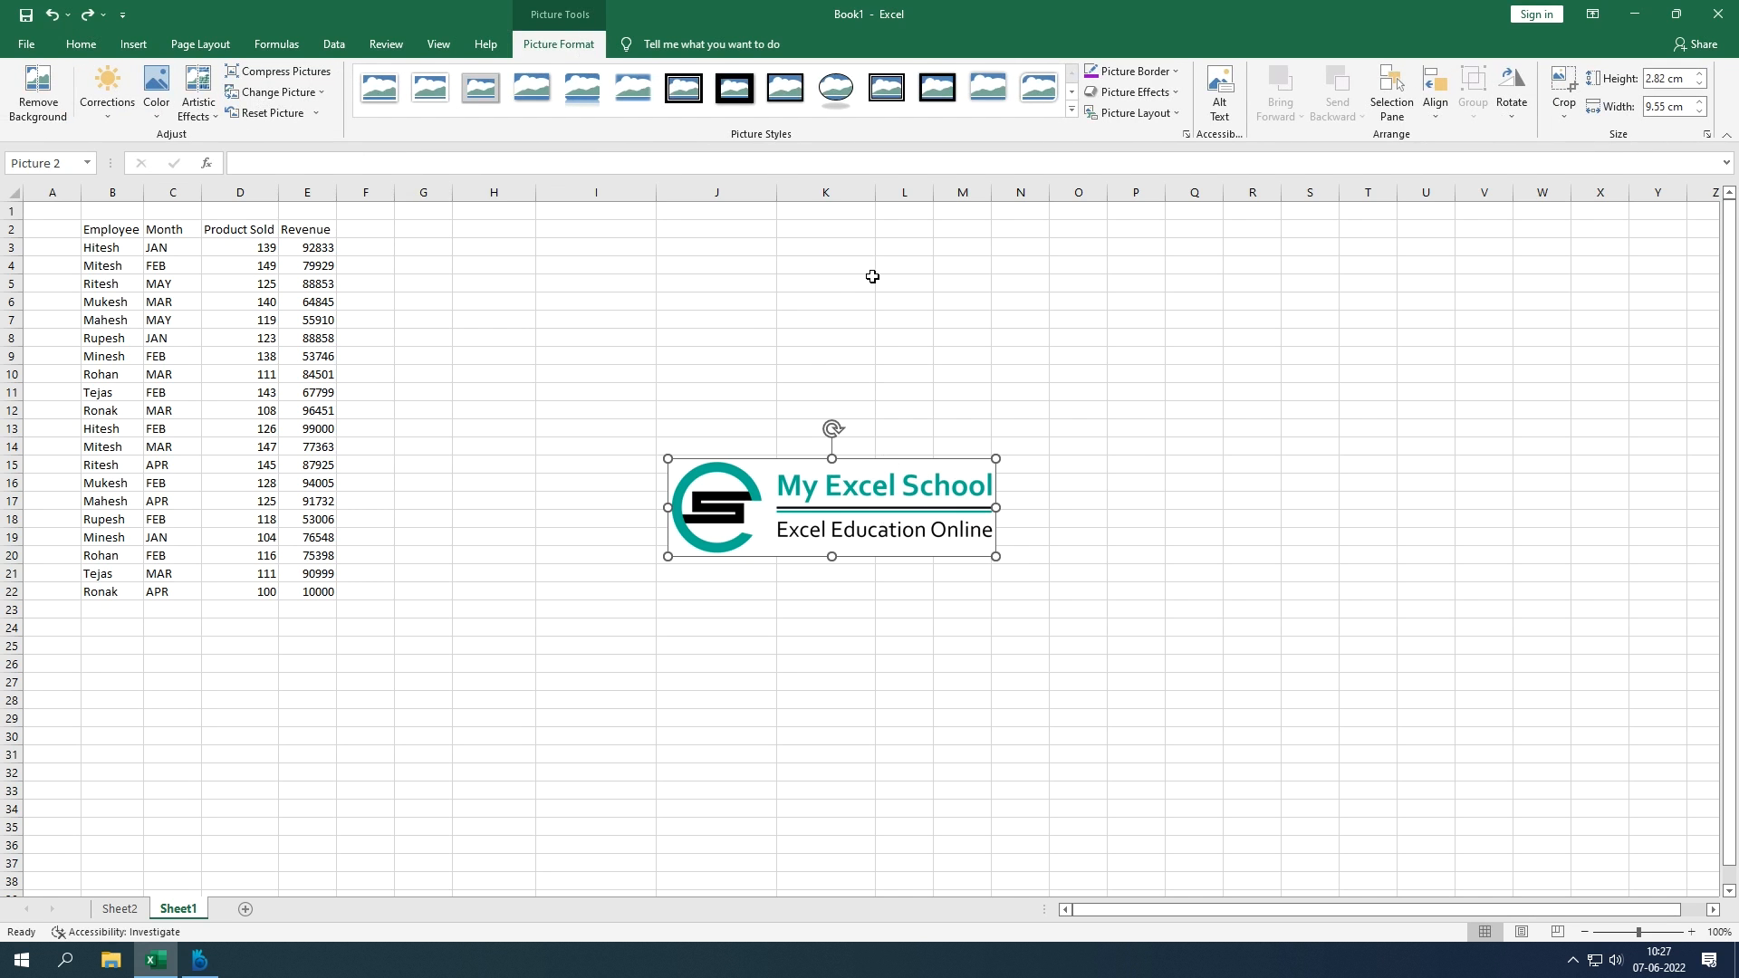
{"action": "left_click", "coordinate": [1441, 118]}
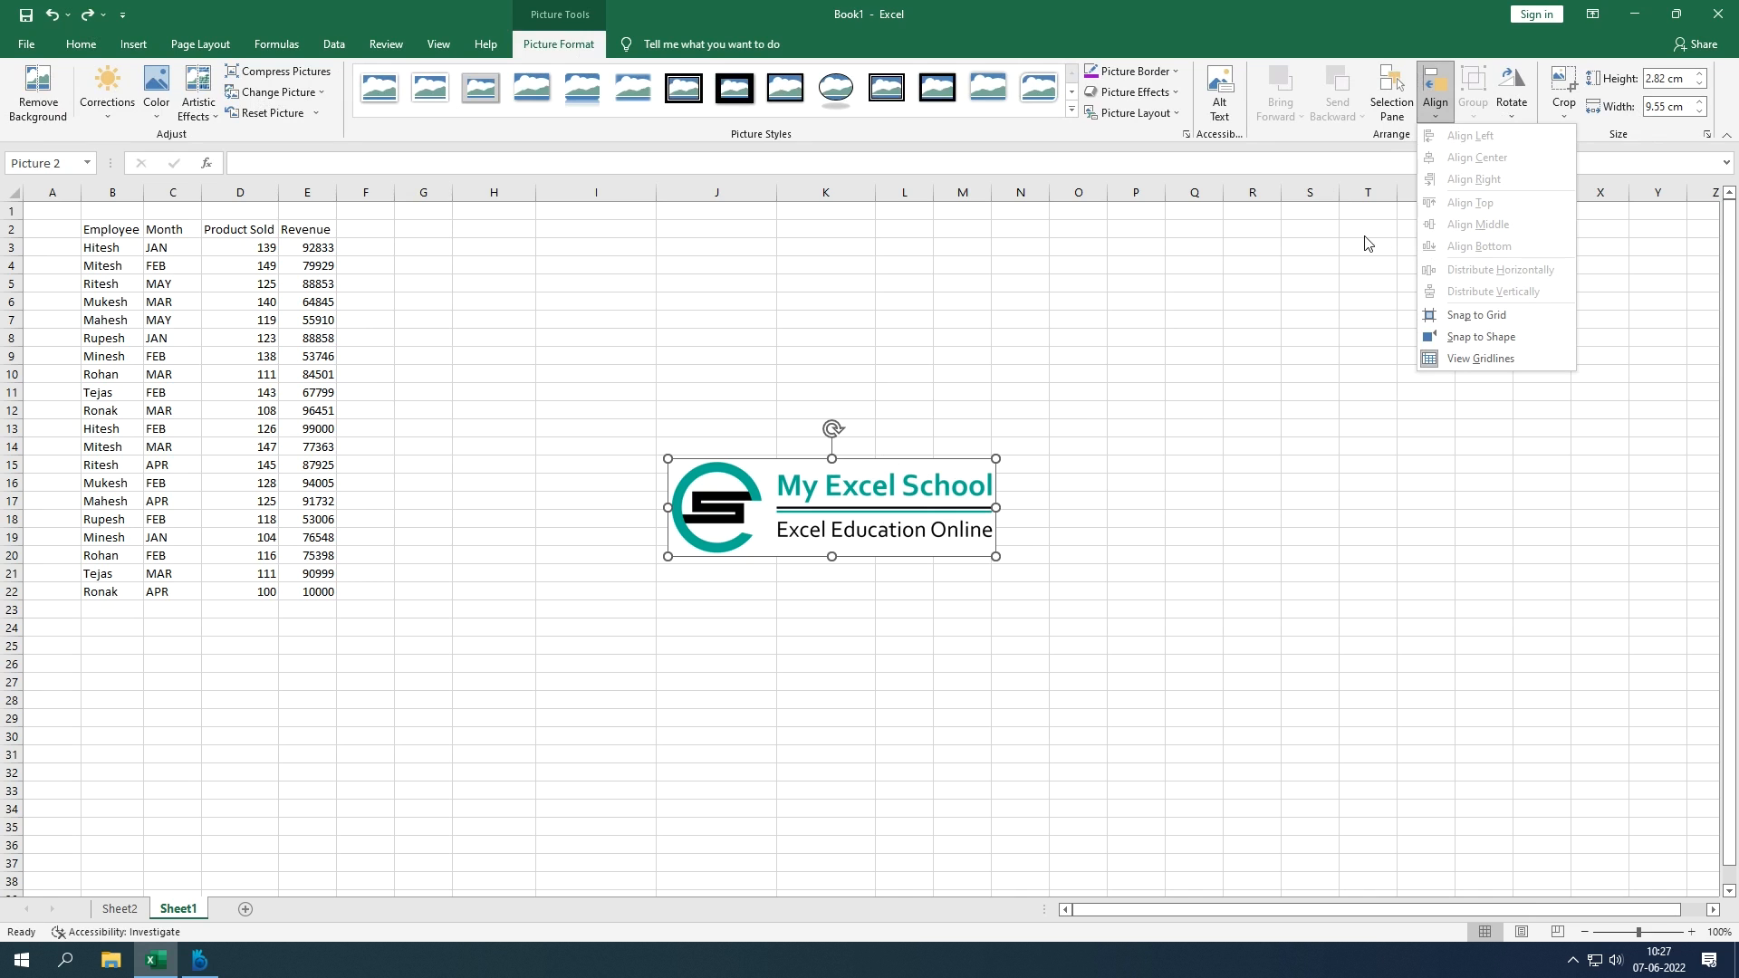
{"action": "key", "text": "Escape"}
{"action": "left_click", "coordinate": [1665, 79]}
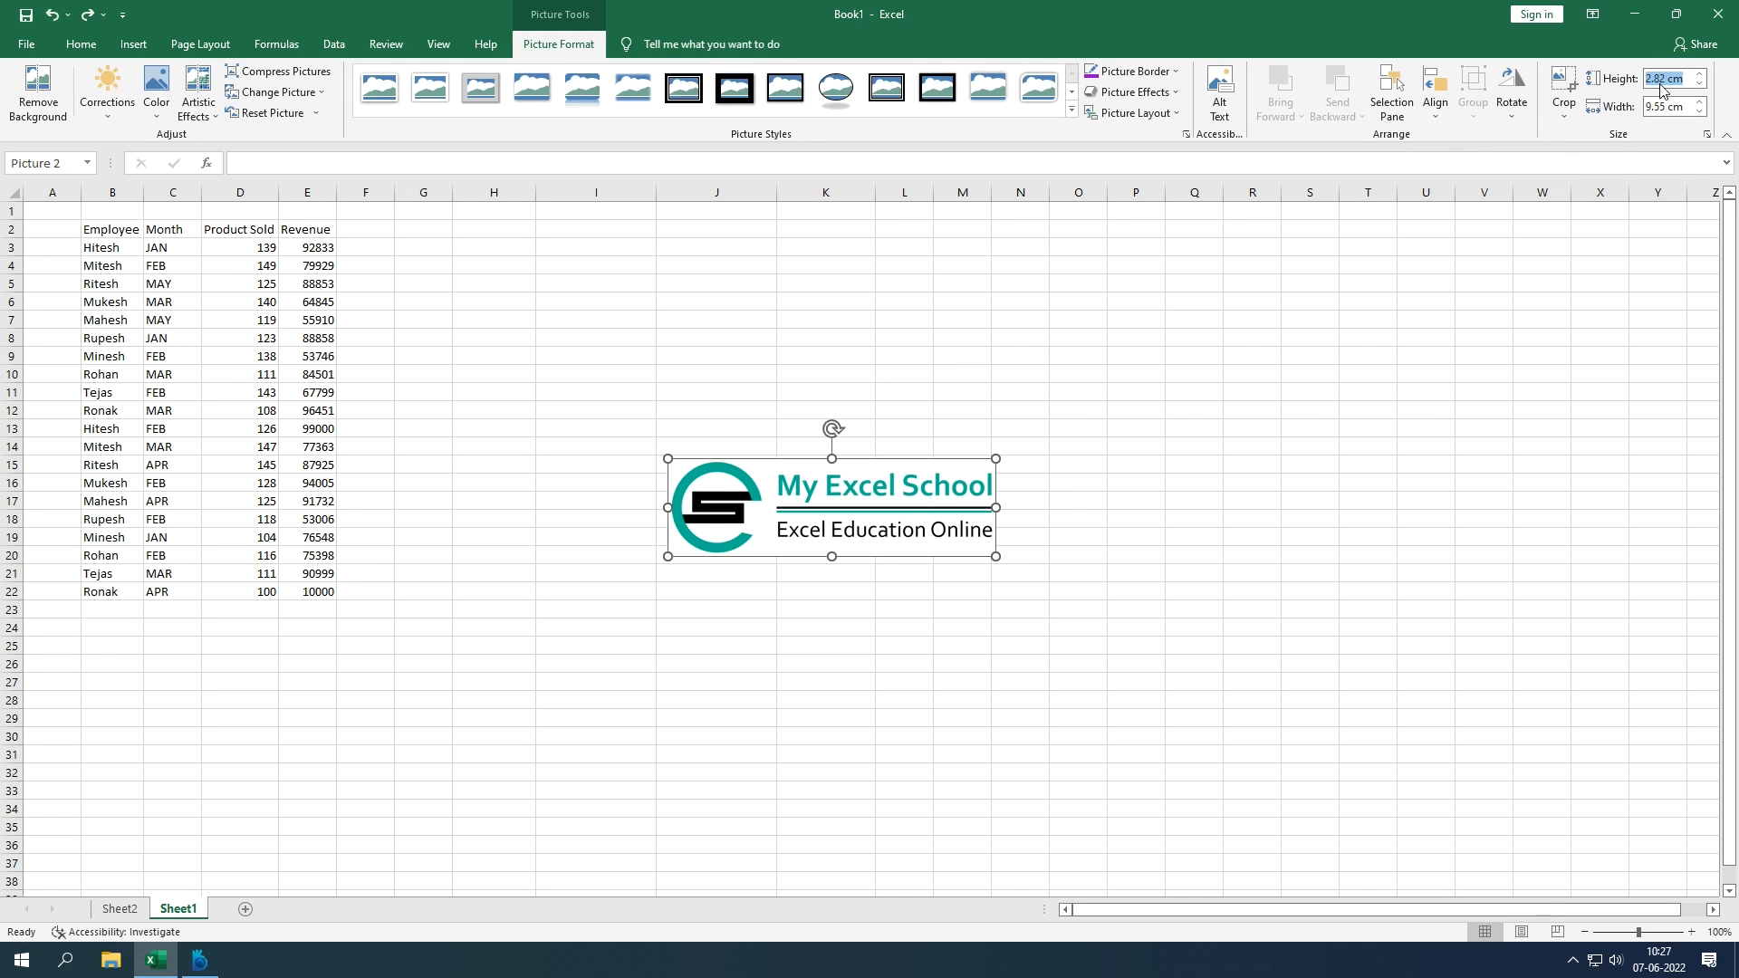
{"action": "left_click", "coordinate": [1670, 107]}
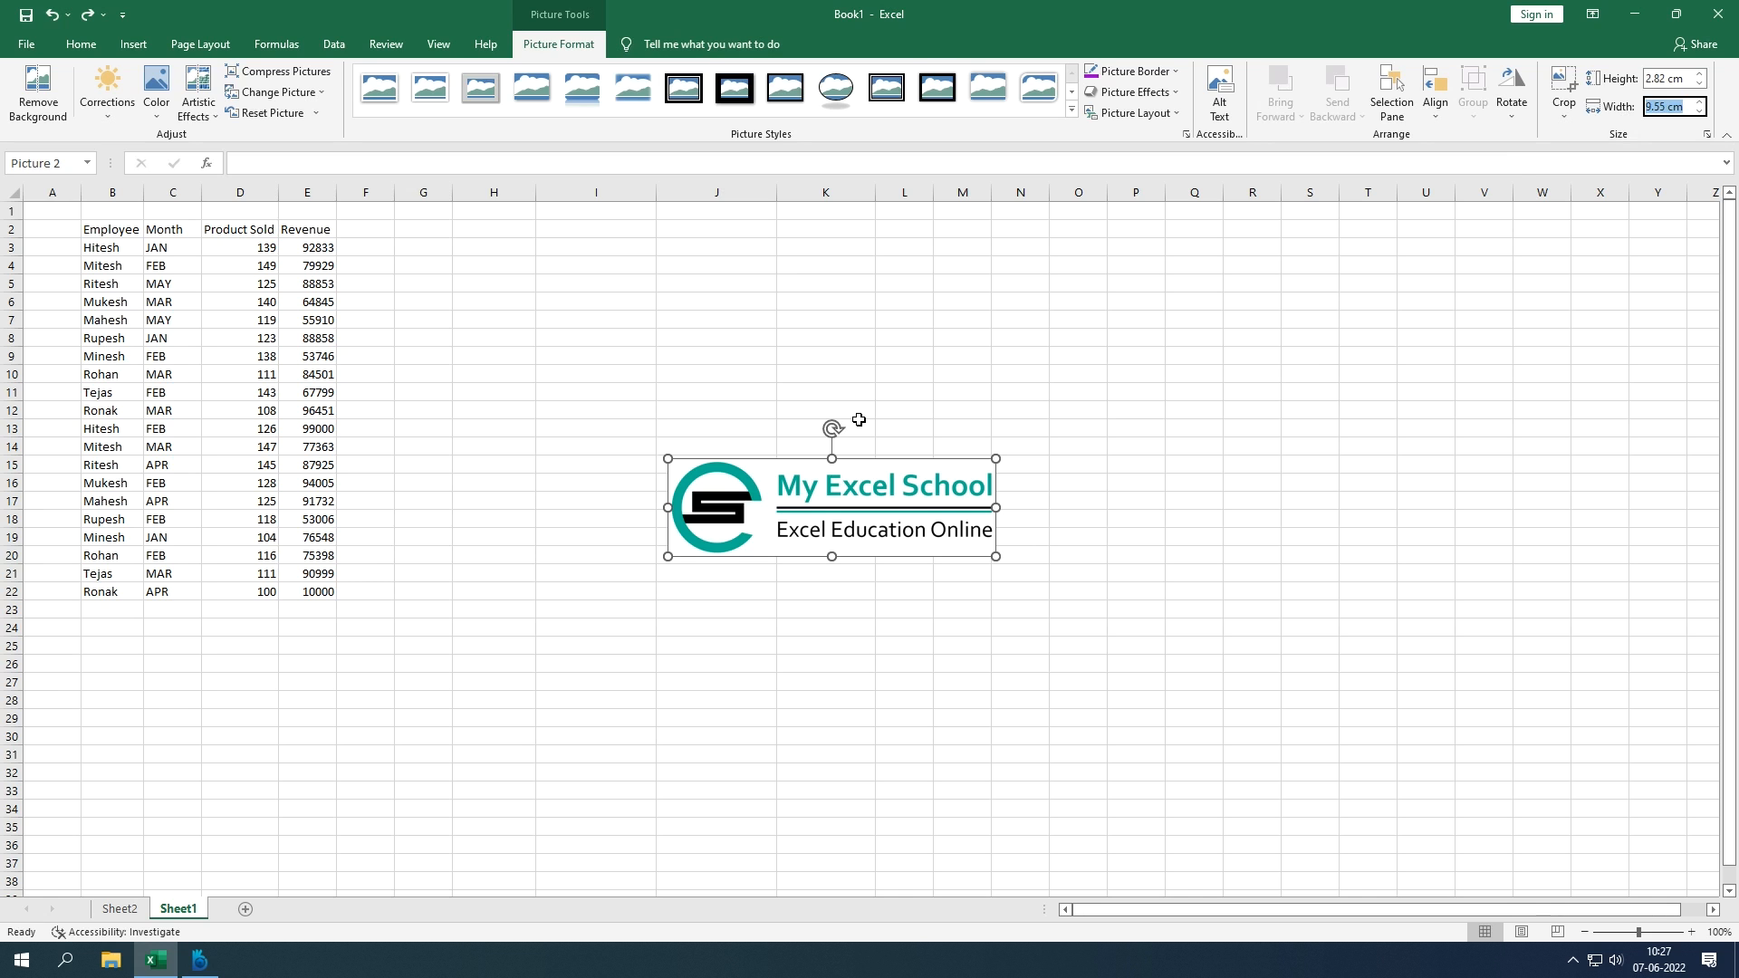
{"action": "key", "text": "BackSpace"}
{"action": "key", "text": "Escape"}
{"action": "key", "text": "Delete"}
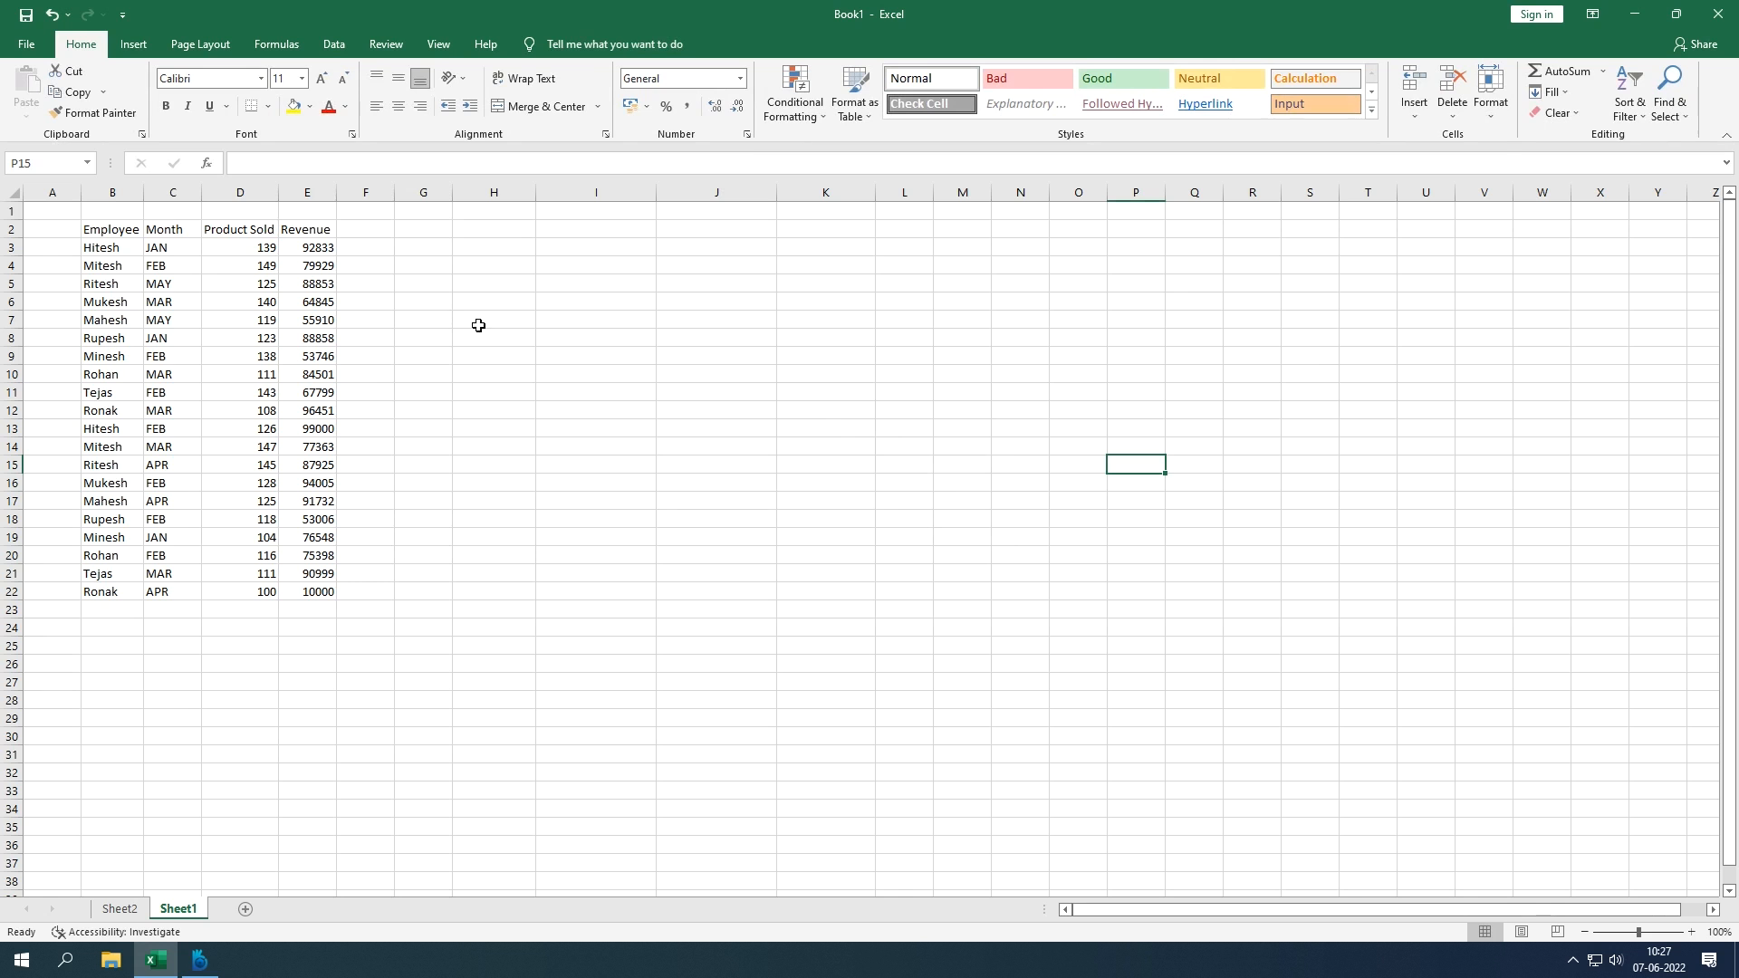
Step: Draw a rectangle beside the data around columns I to L
{"action": "left_click", "coordinate": [144, 48]}
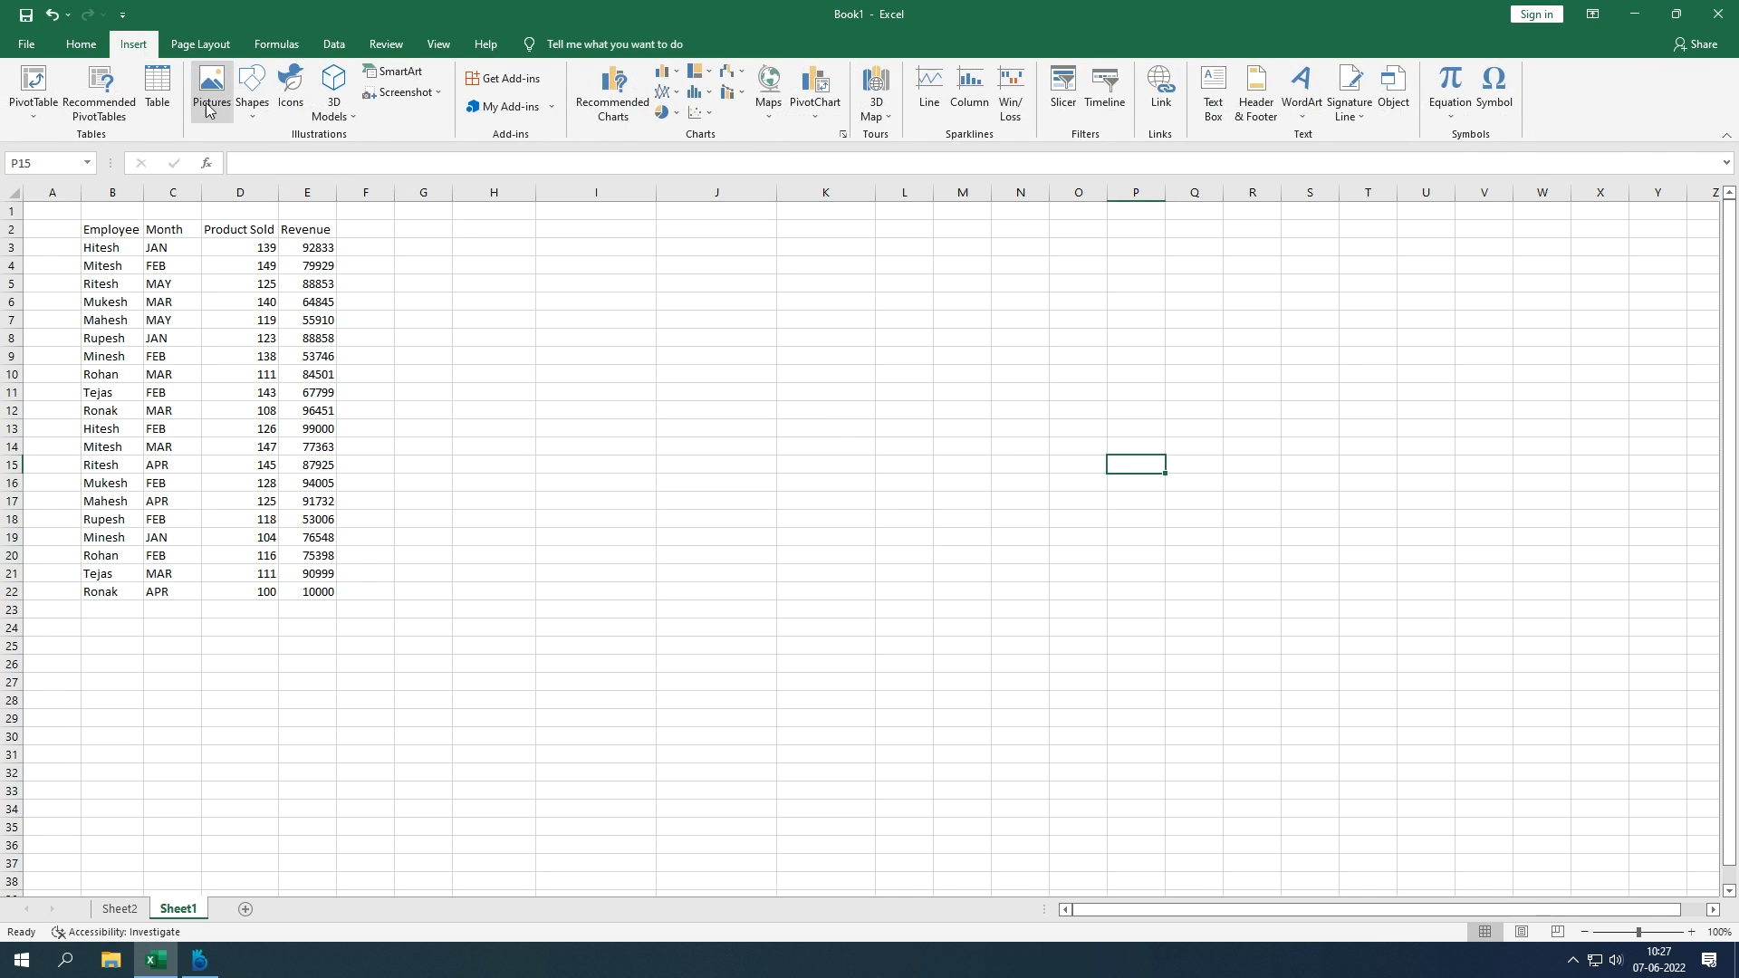
{"action": "left_click", "coordinate": [246, 116]}
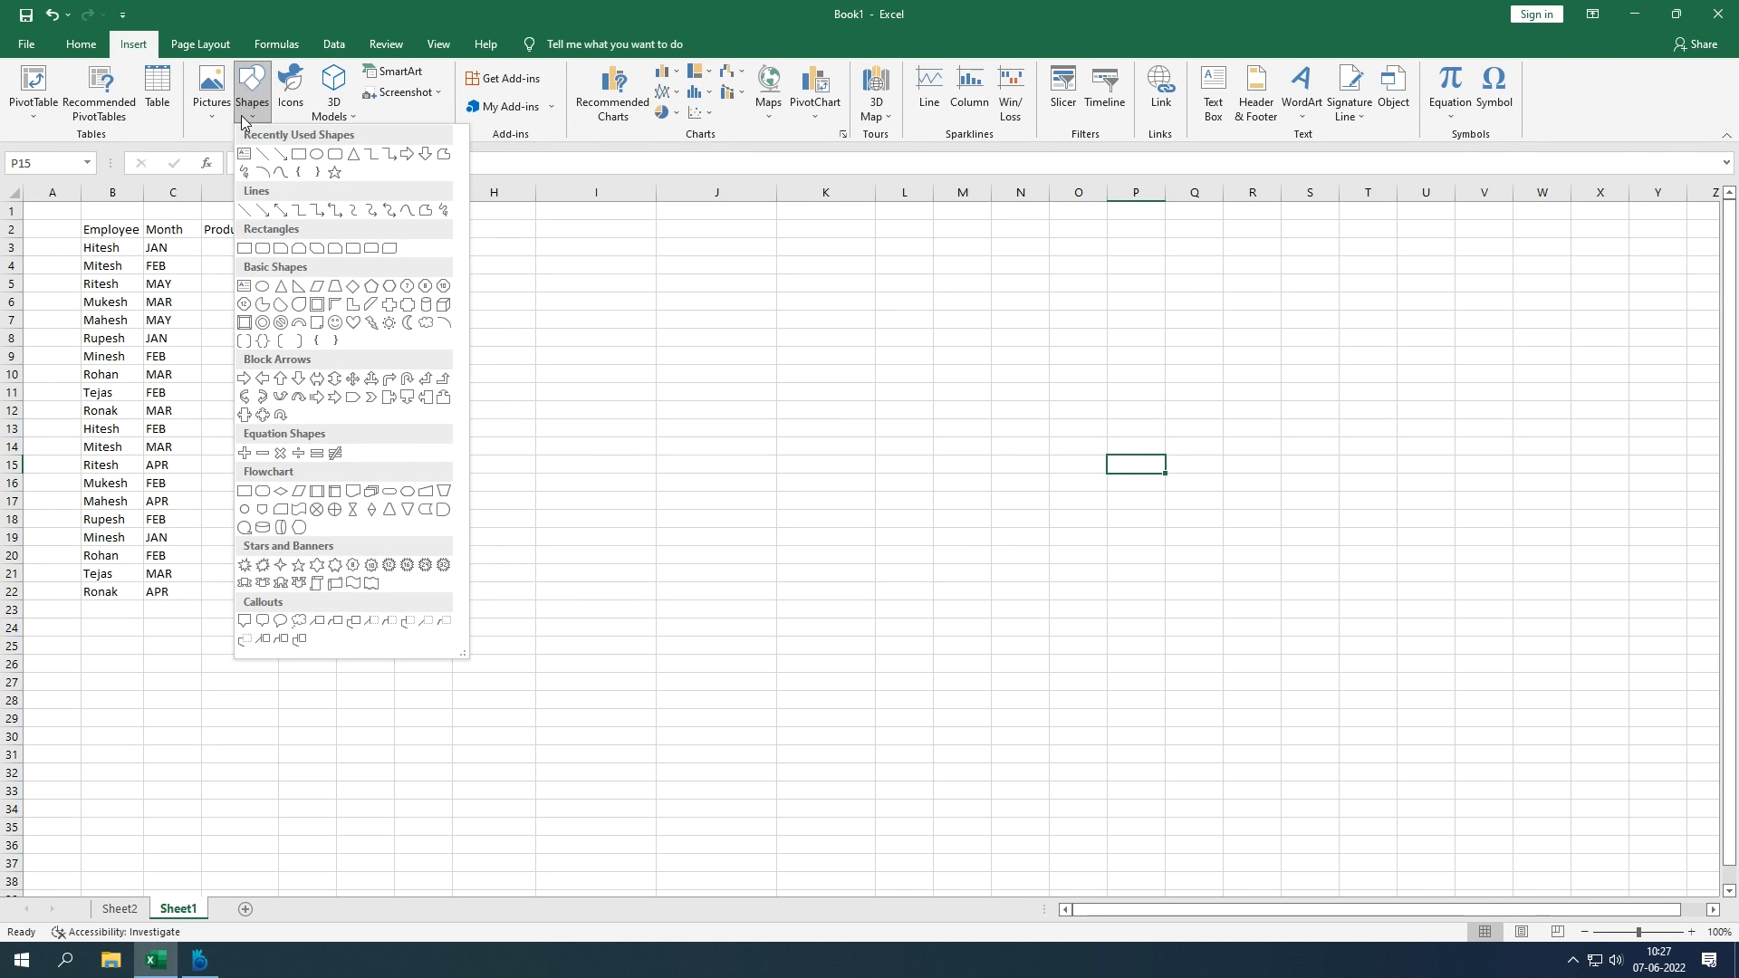
{"action": "left_click", "coordinate": [299, 159]}
{"action": "left_click_drag", "start_coordinate": [618, 296], "coordinate": [909, 489]}
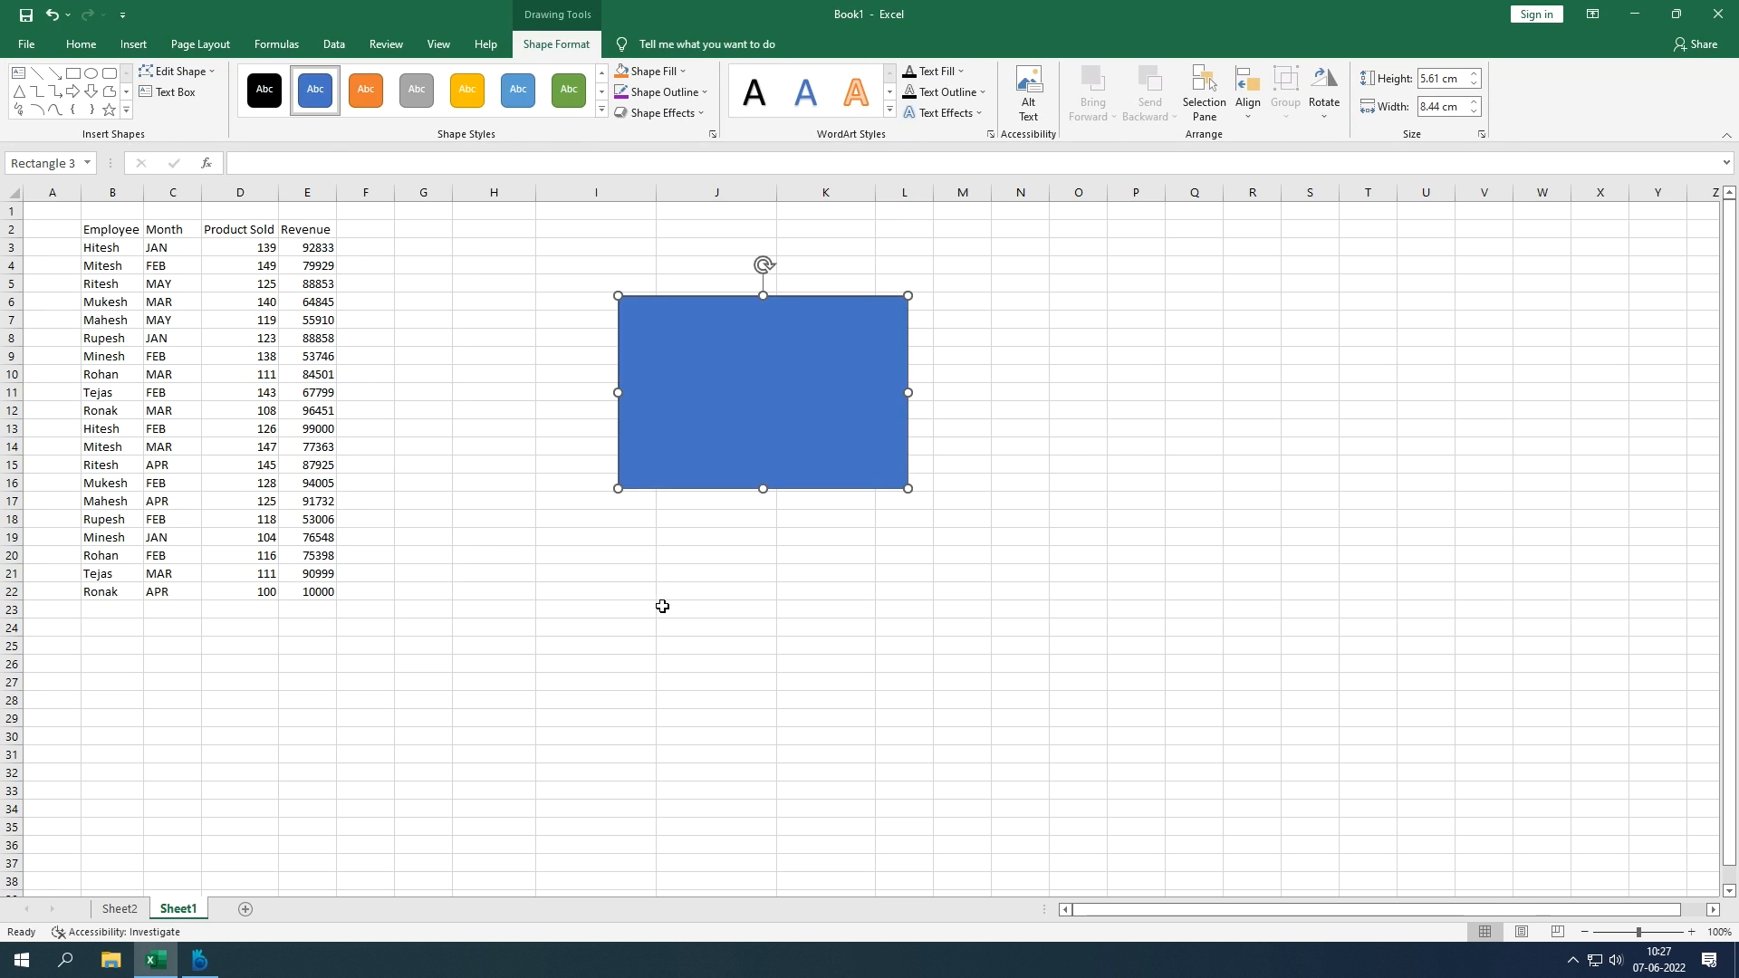
Step: Fill the rectangle with the LM copy.png picture and shorten it to fit the logo
{"action": "left_click", "coordinate": [680, 78]}
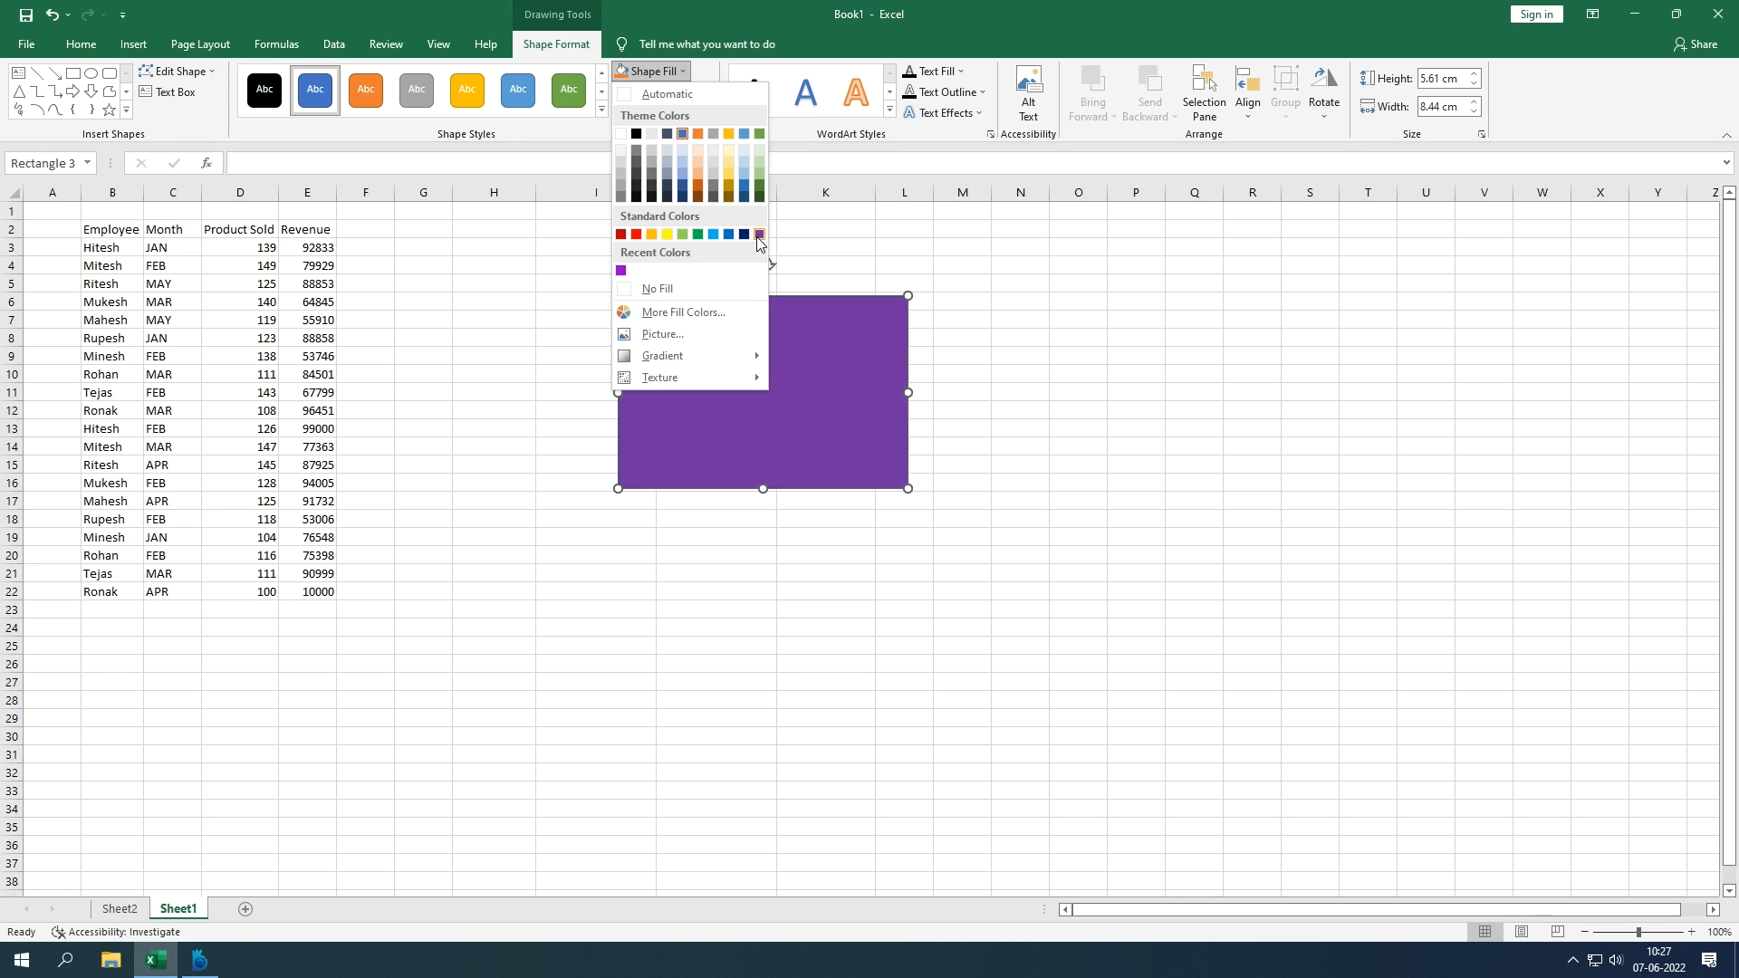
{"action": "left_click", "coordinate": [677, 334]}
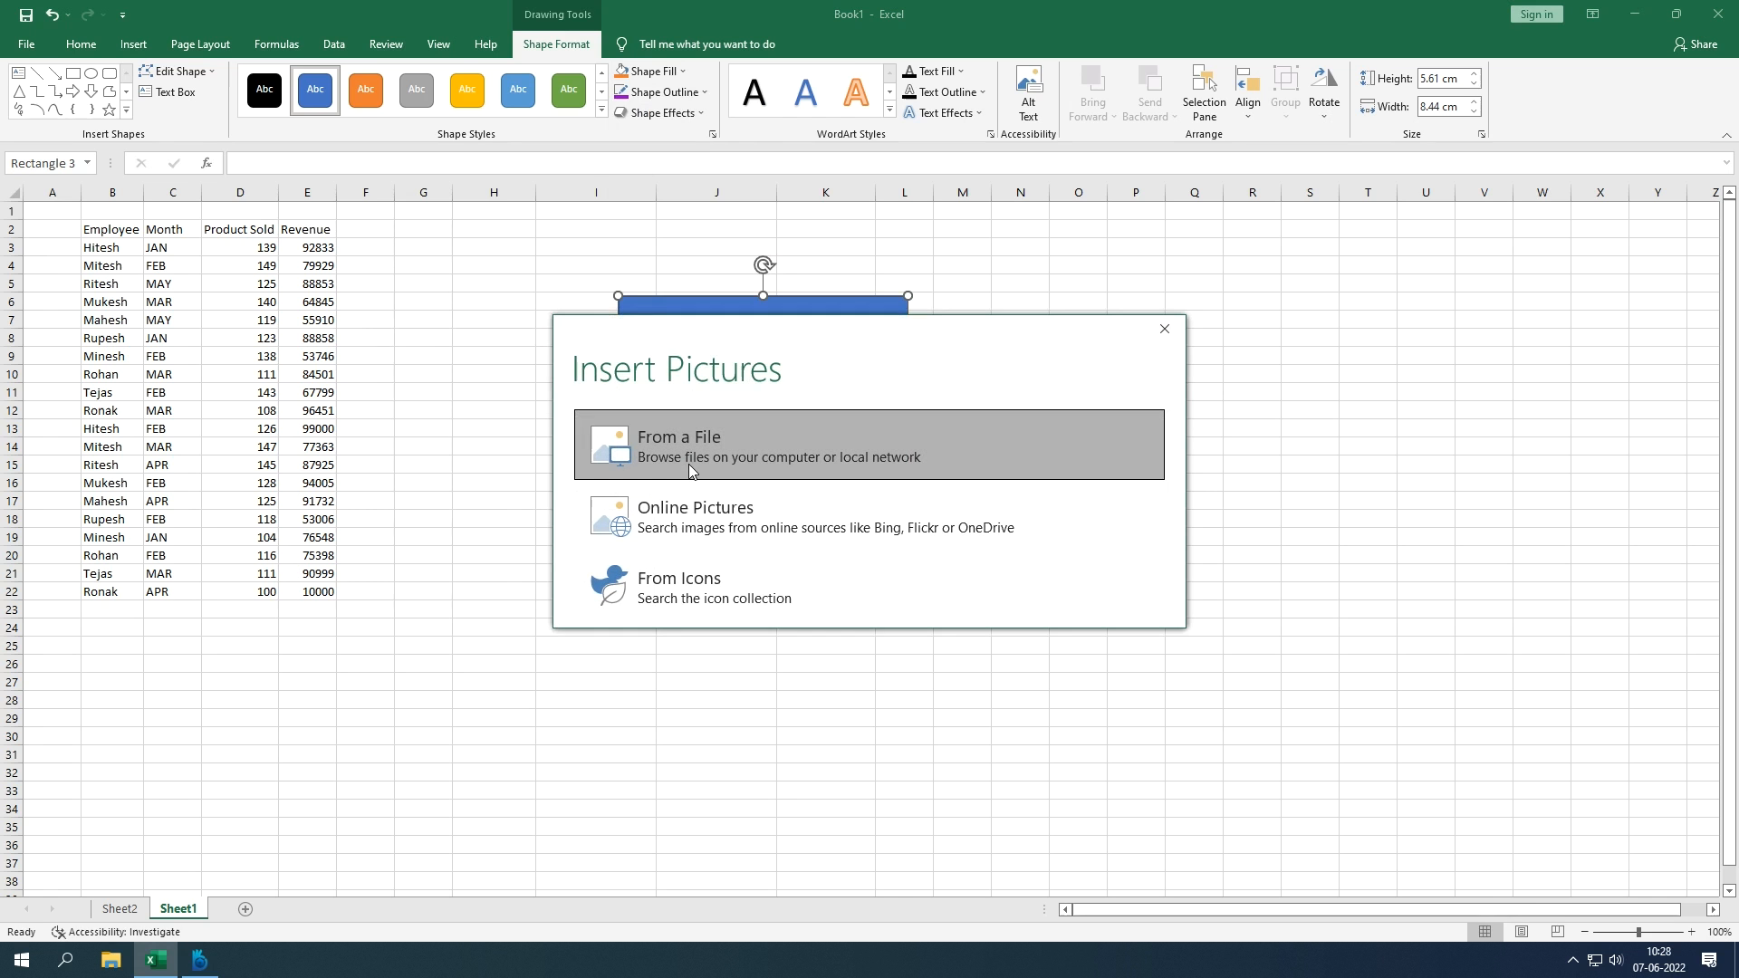
{"action": "left_click", "coordinate": [690, 467]}
{"action": "double_click", "coordinate": [611, 149]}
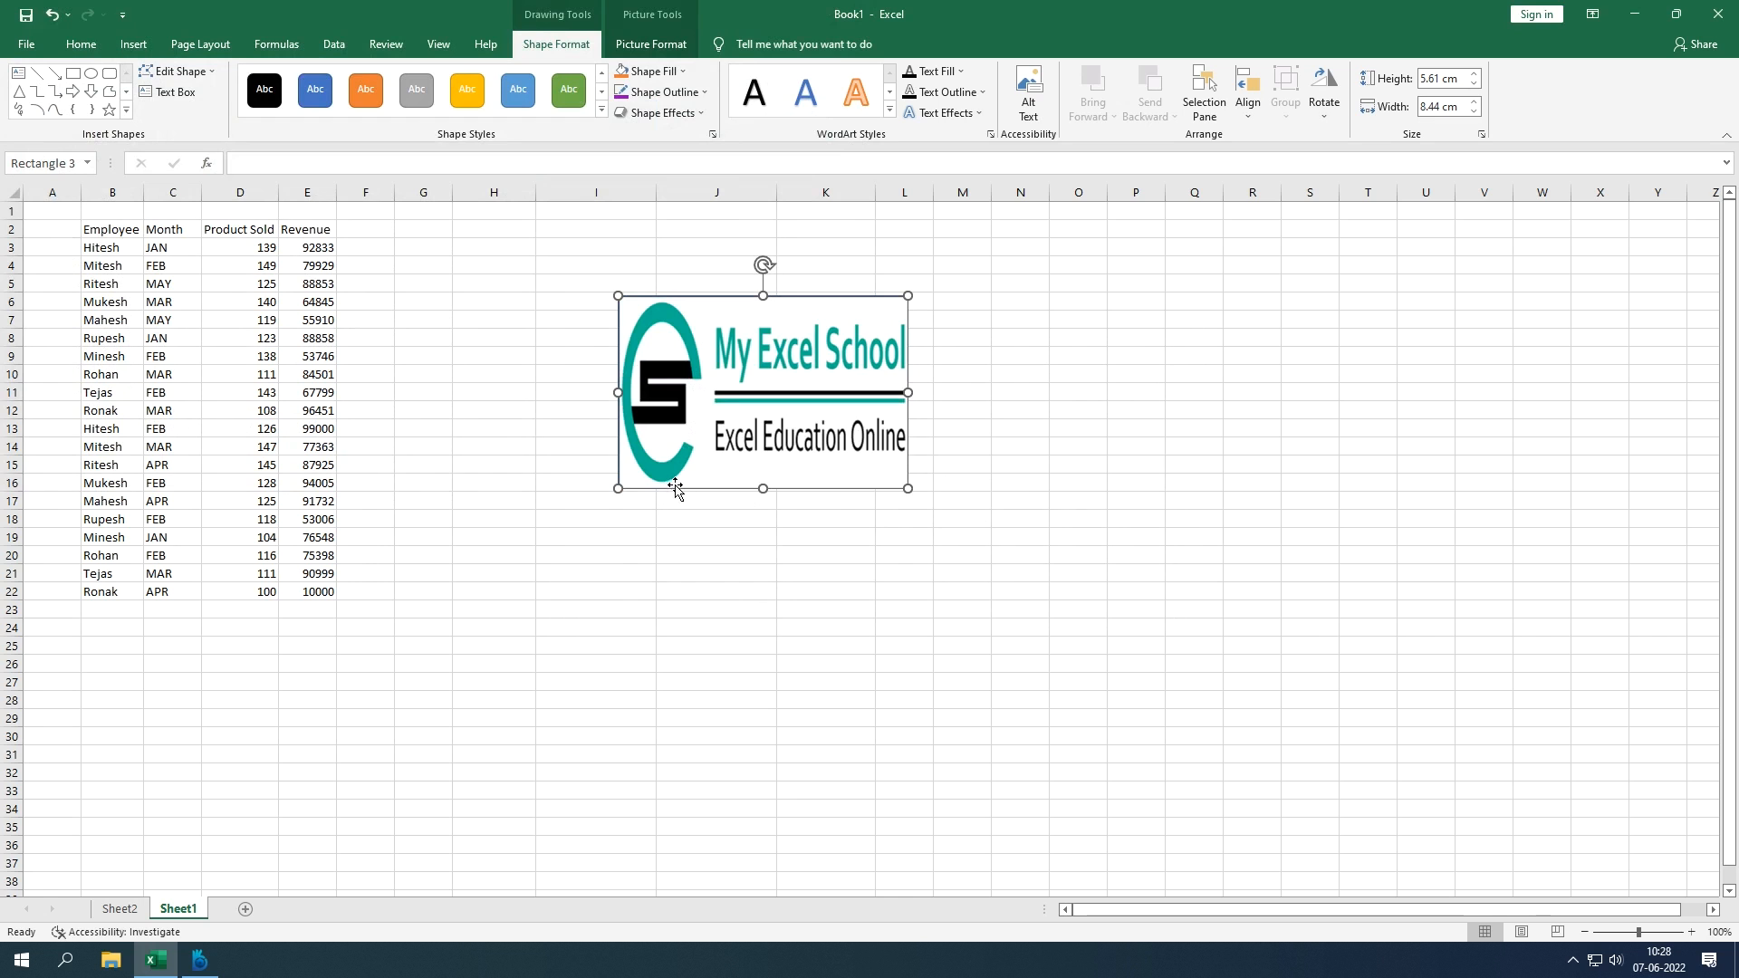
{"action": "left_click_drag", "start_coordinate": [763, 489], "coordinate": [761, 400]}
{"action": "left_click", "coordinate": [781, 480]}
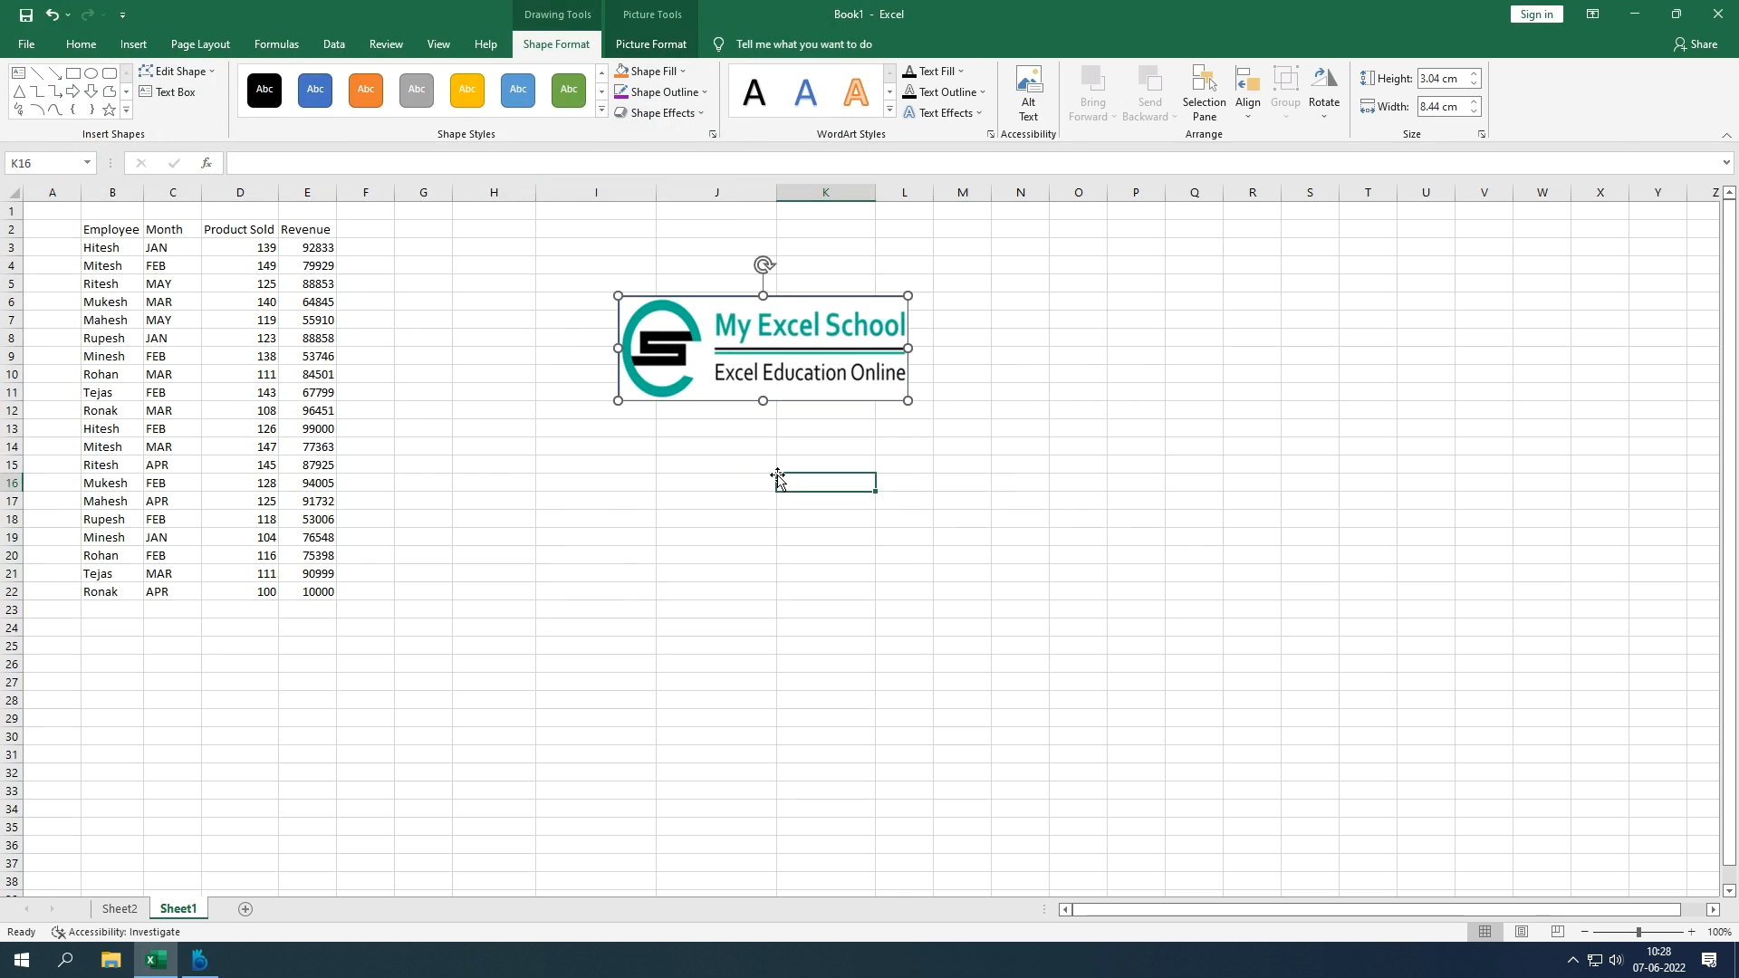
Step: Undo the LM copy.png fill and resize, restoring a plain blue 5.61 × 8.44 cm rectangle
{"action": "left_click", "coordinate": [701, 372]}
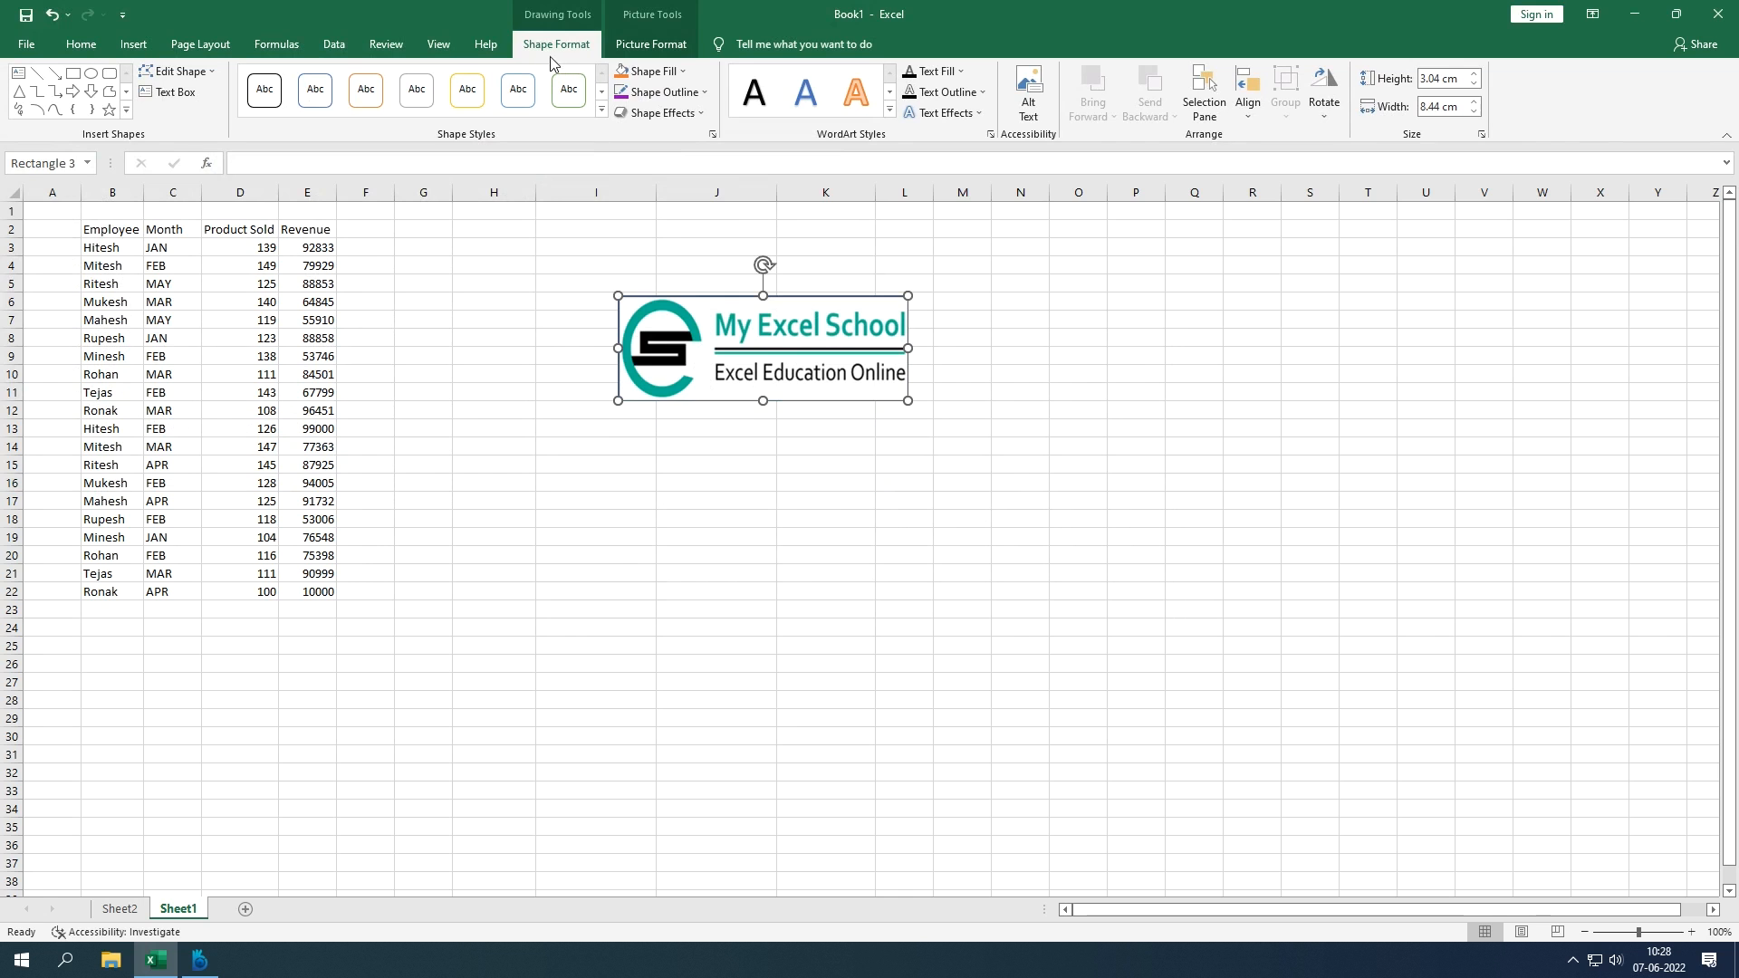
{"action": "left_click", "coordinate": [637, 52]}
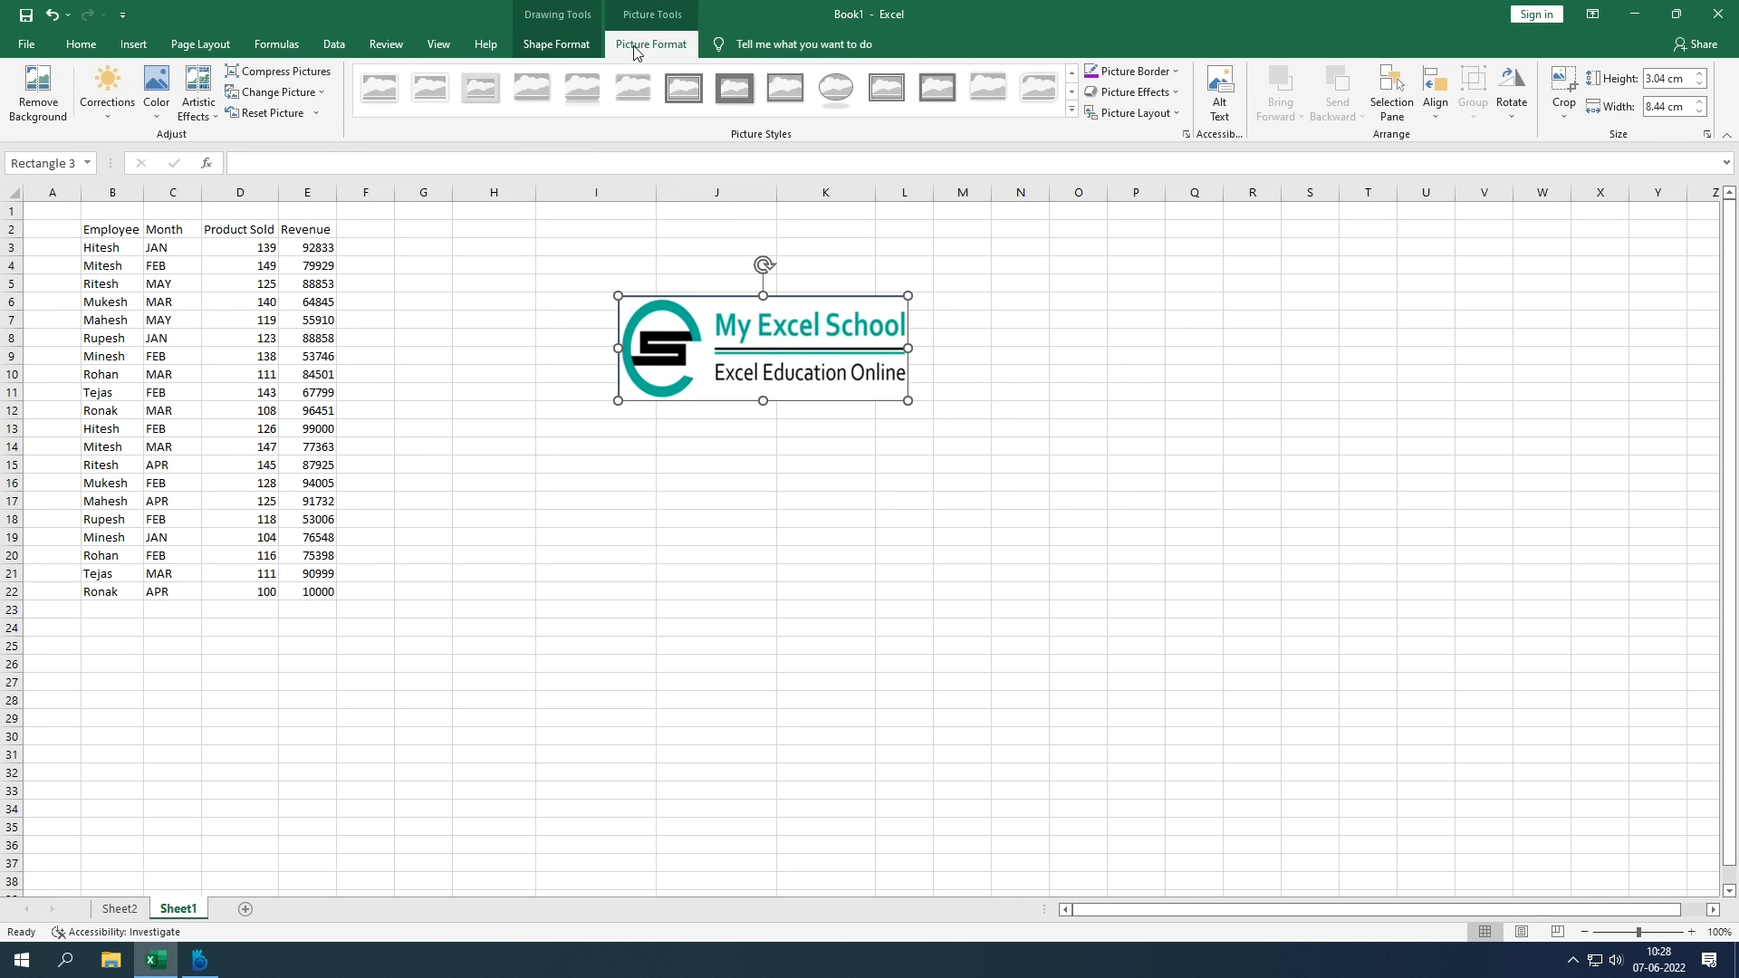
{"action": "left_click", "coordinate": [539, 46]}
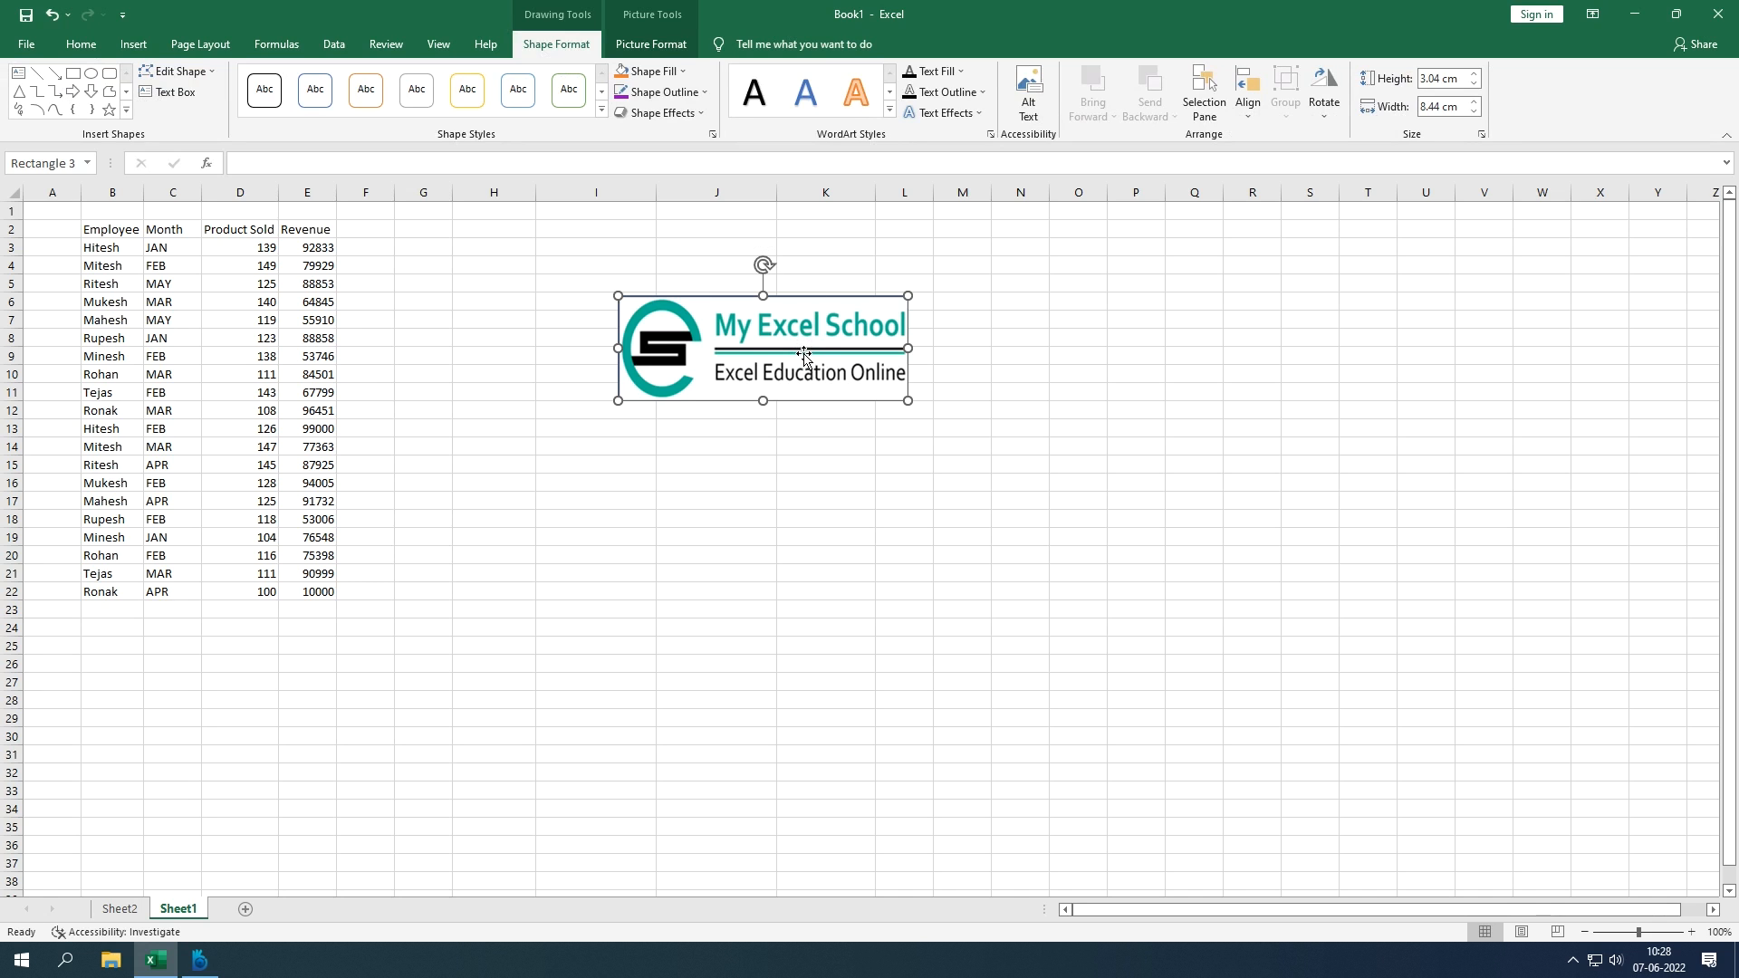
{"action": "key", "text": "ctrl+z"}
{"action": "key", "text": "ctrl+z"}
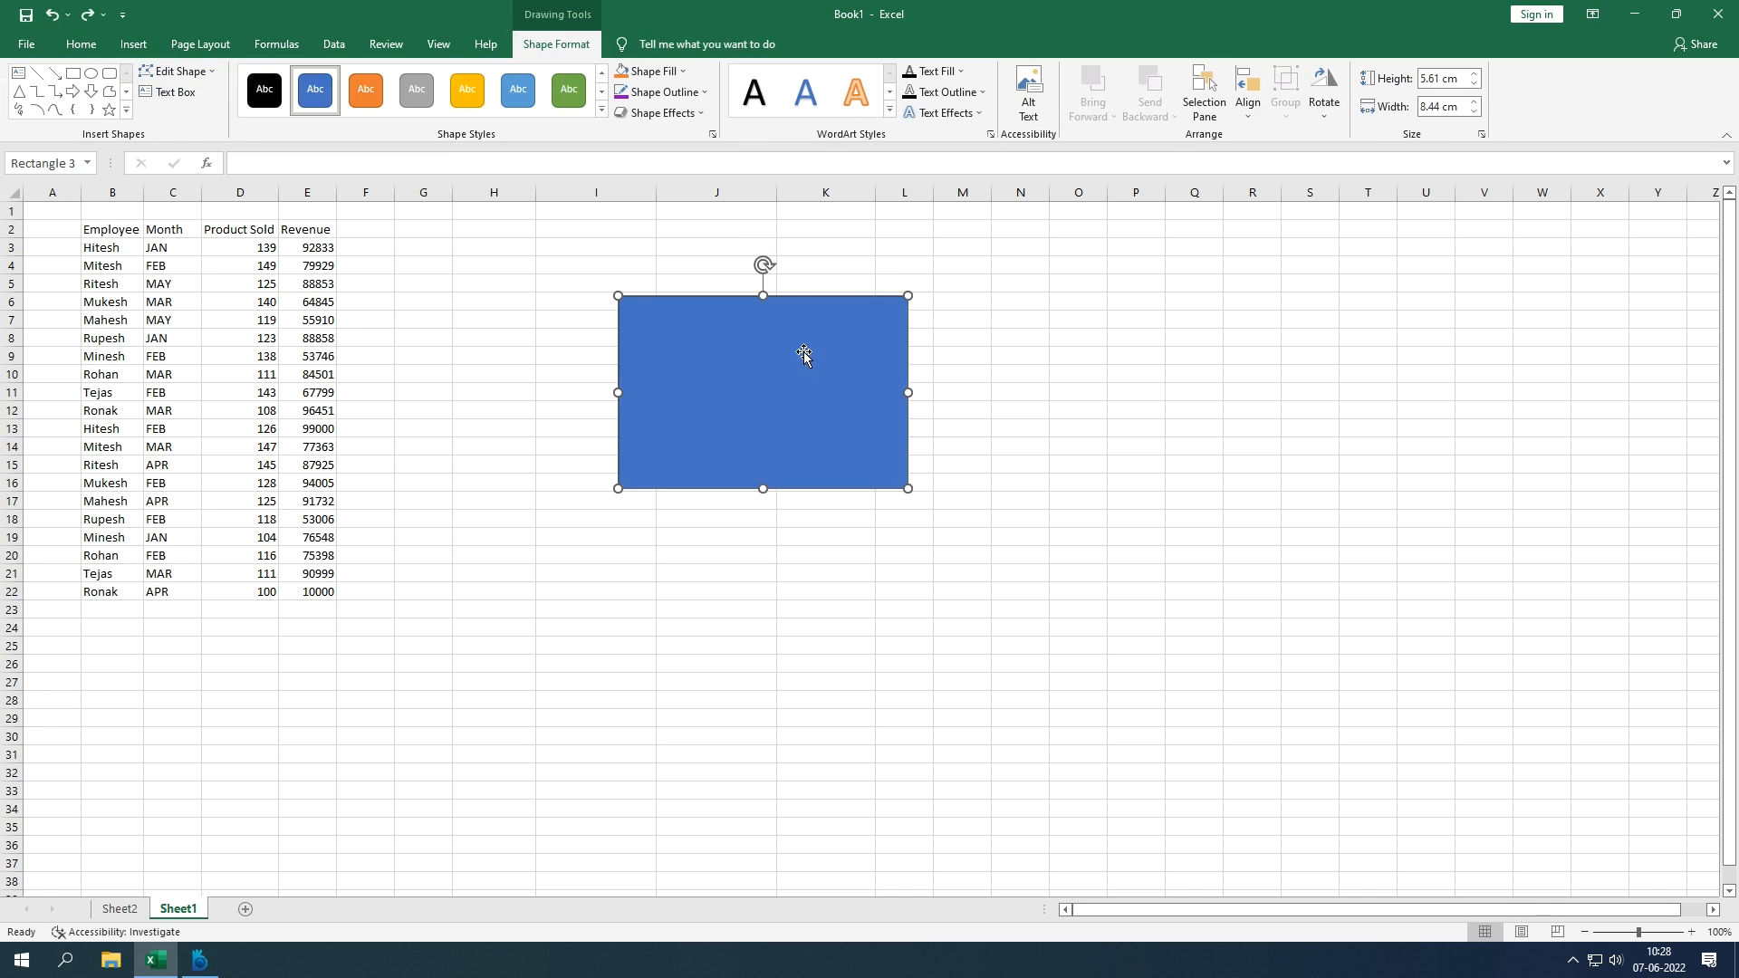
Step: Type HEADER inside the blue rectangle and select the word
{"action": "right_click", "coordinate": [731, 403]}
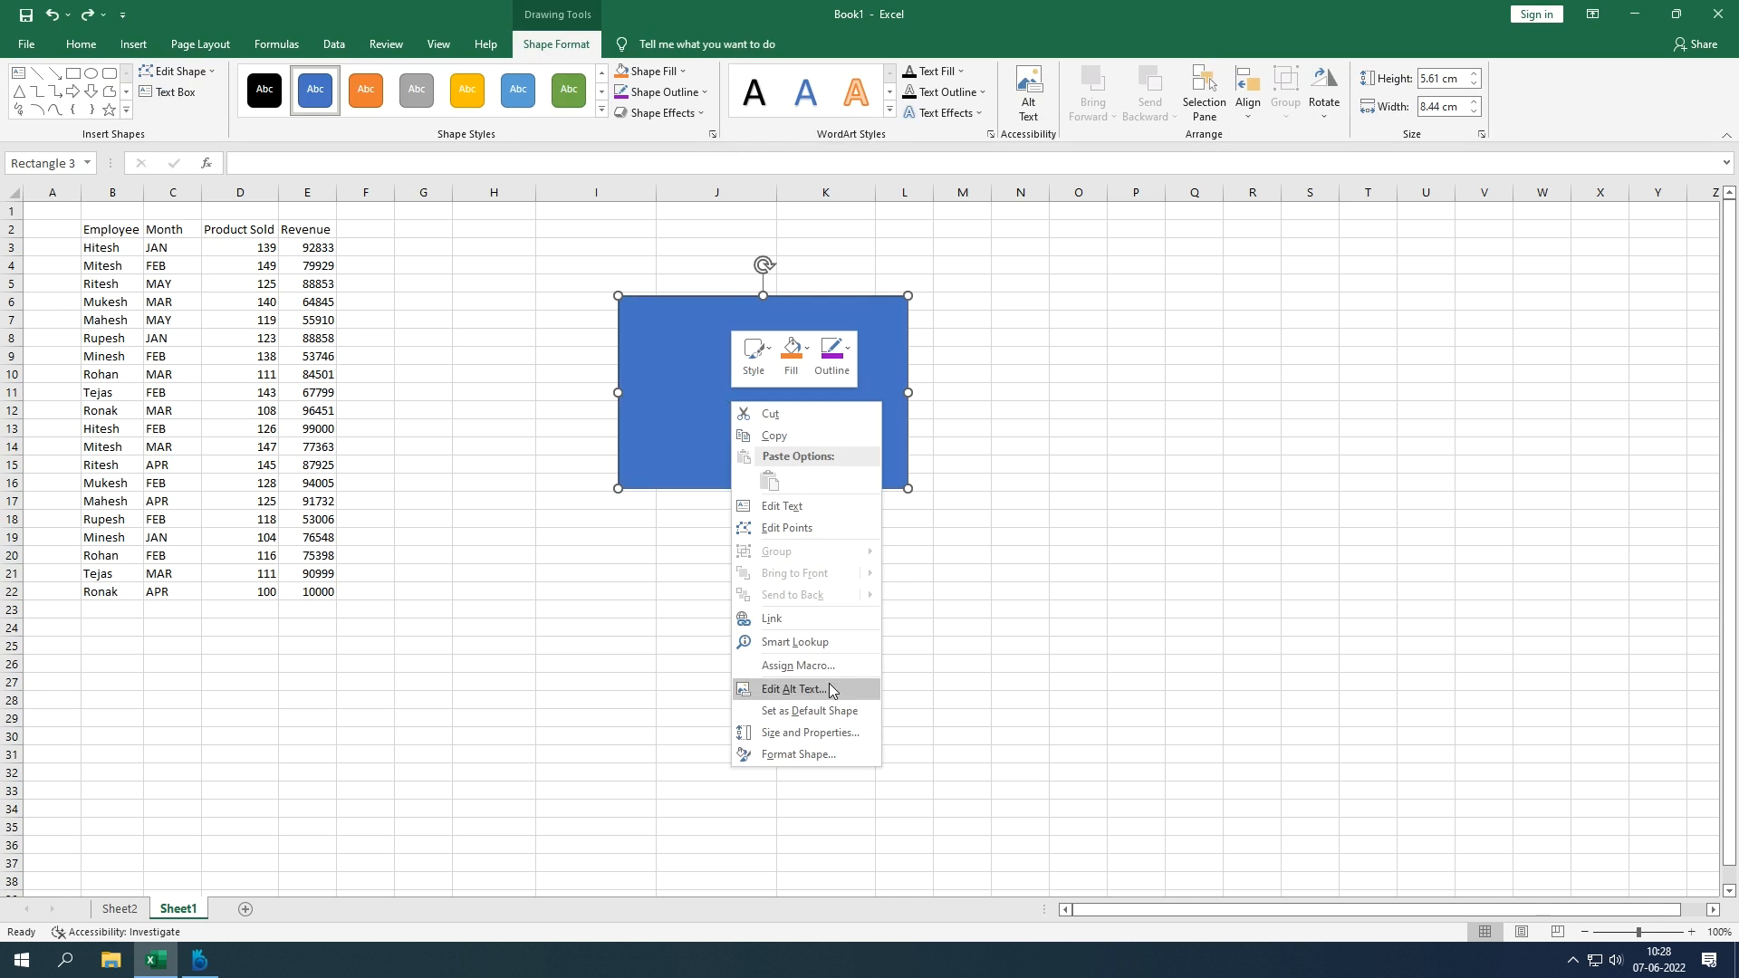
{"action": "right_click", "coordinate": [679, 416]}
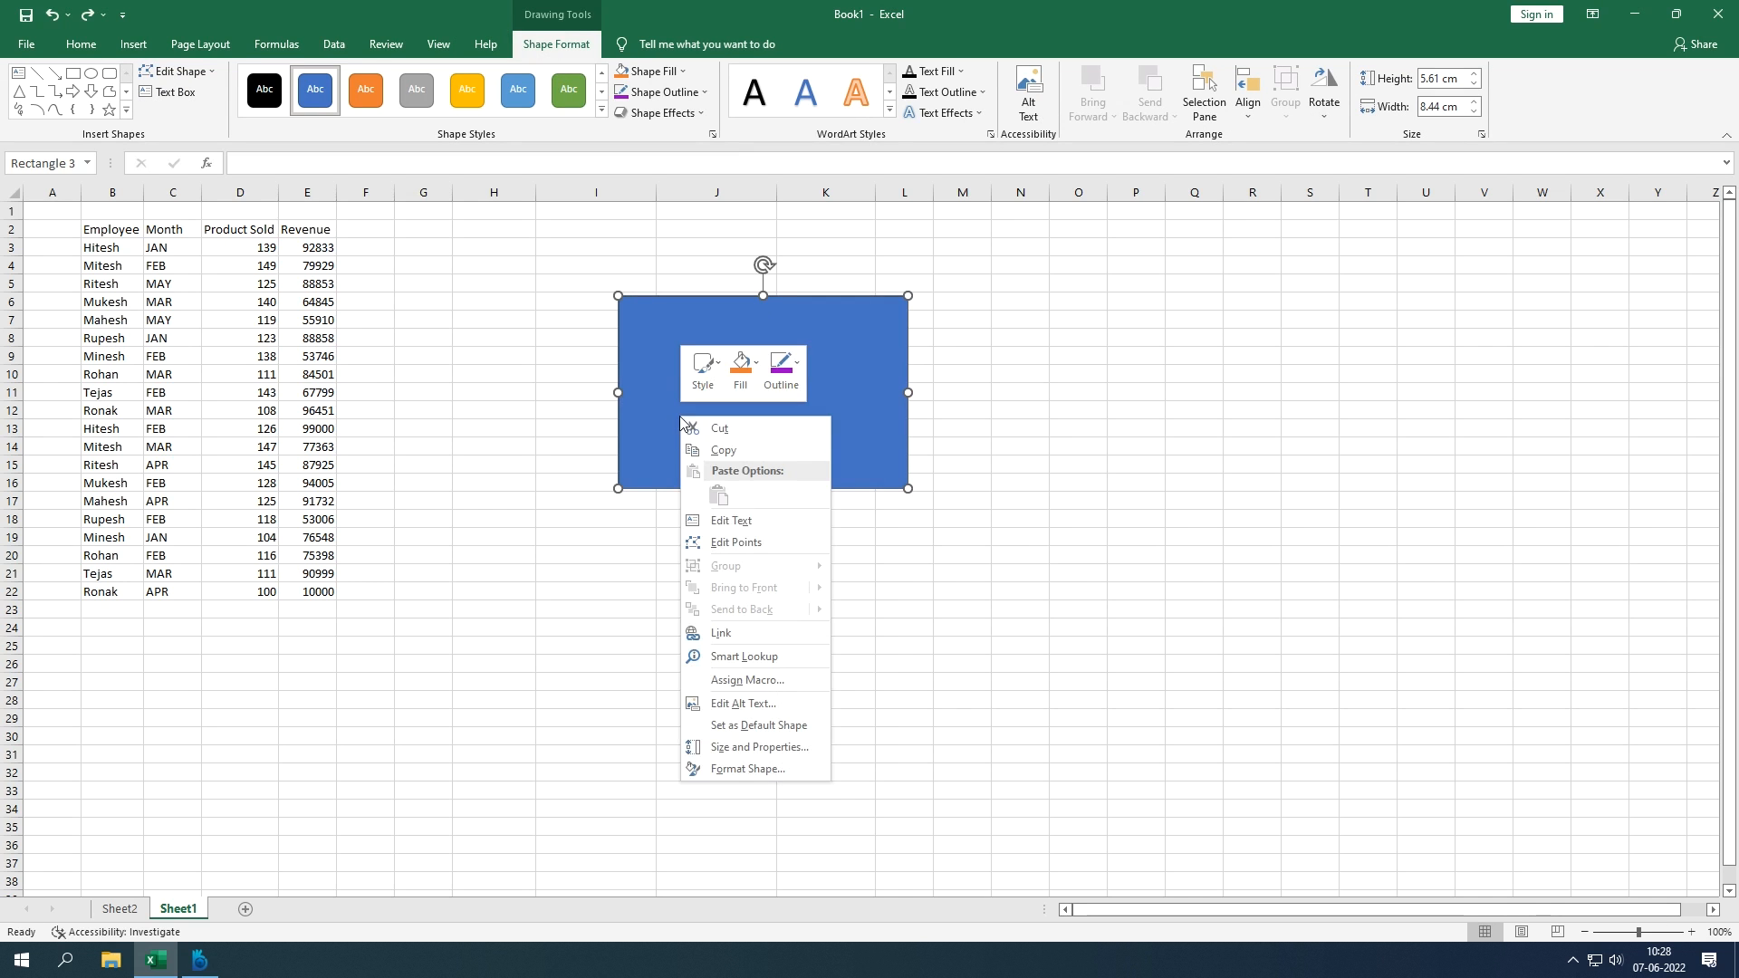
{"action": "left_click", "coordinate": [736, 520]}
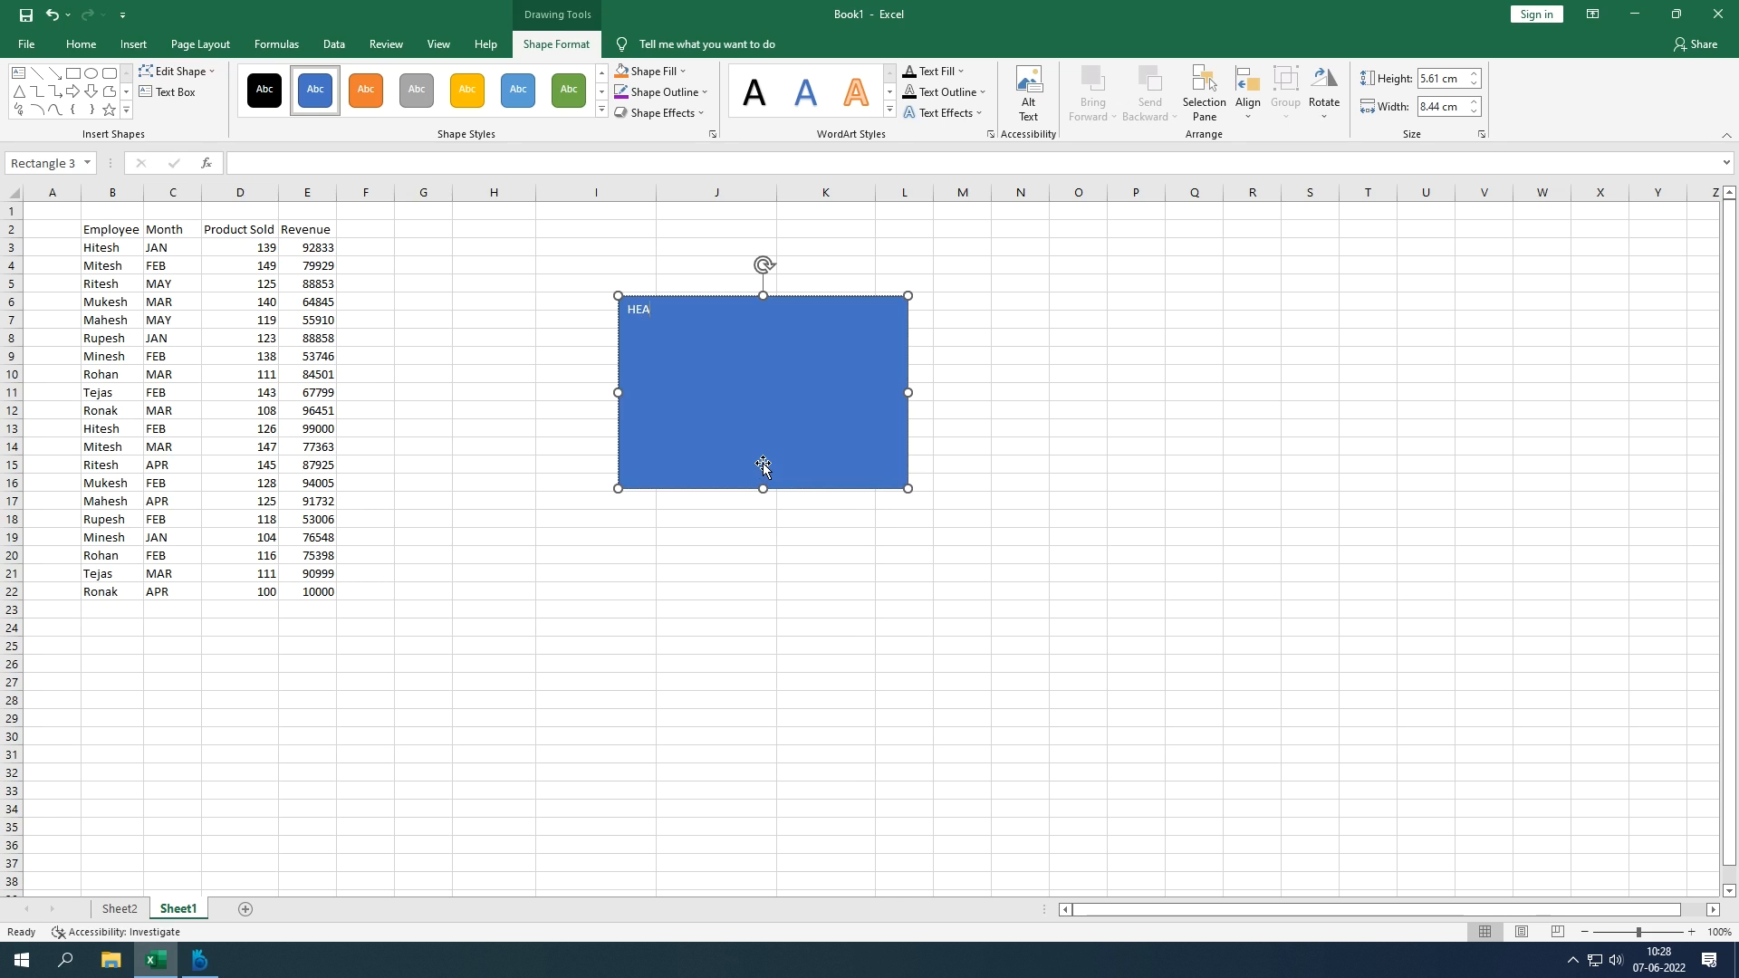
{"action": "key", "text": "ctrl+a"}
{"action": "left_click", "coordinate": [676, 311]}
{"action": "double_click", "coordinate": [676, 311]}
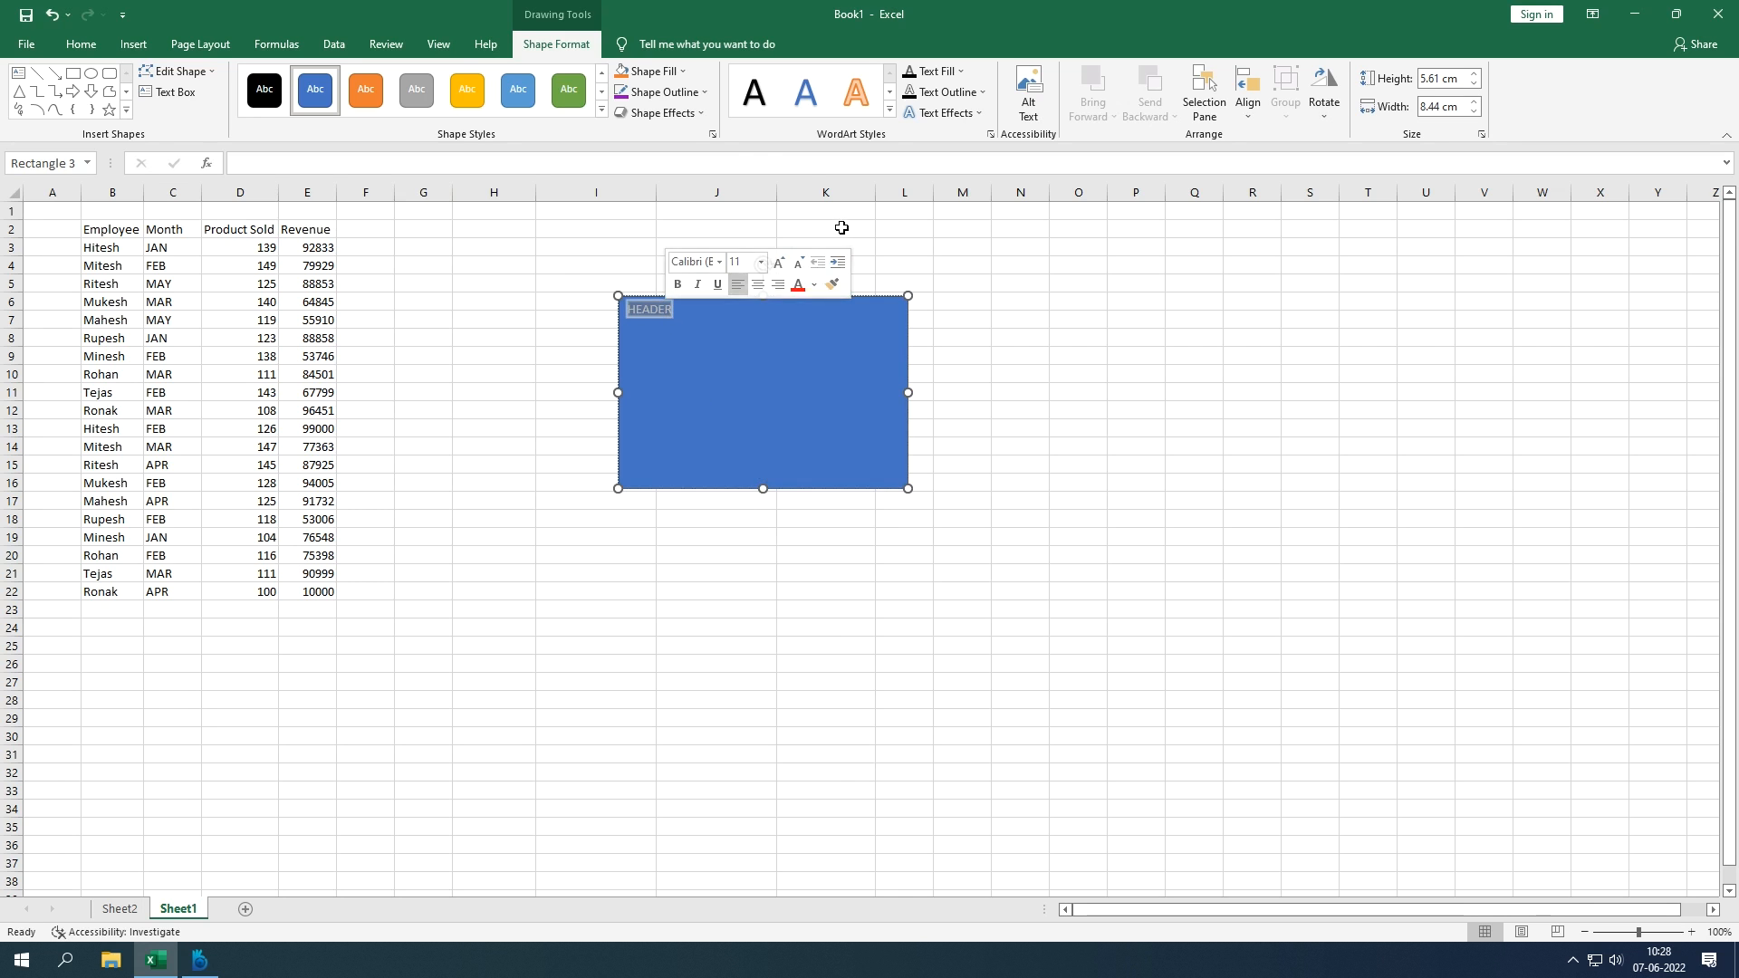
Step: Make HEADER bold, centred and 32-point, and shrink the rectangle to a slim banner
{"action": "left_click", "coordinate": [82, 45]}
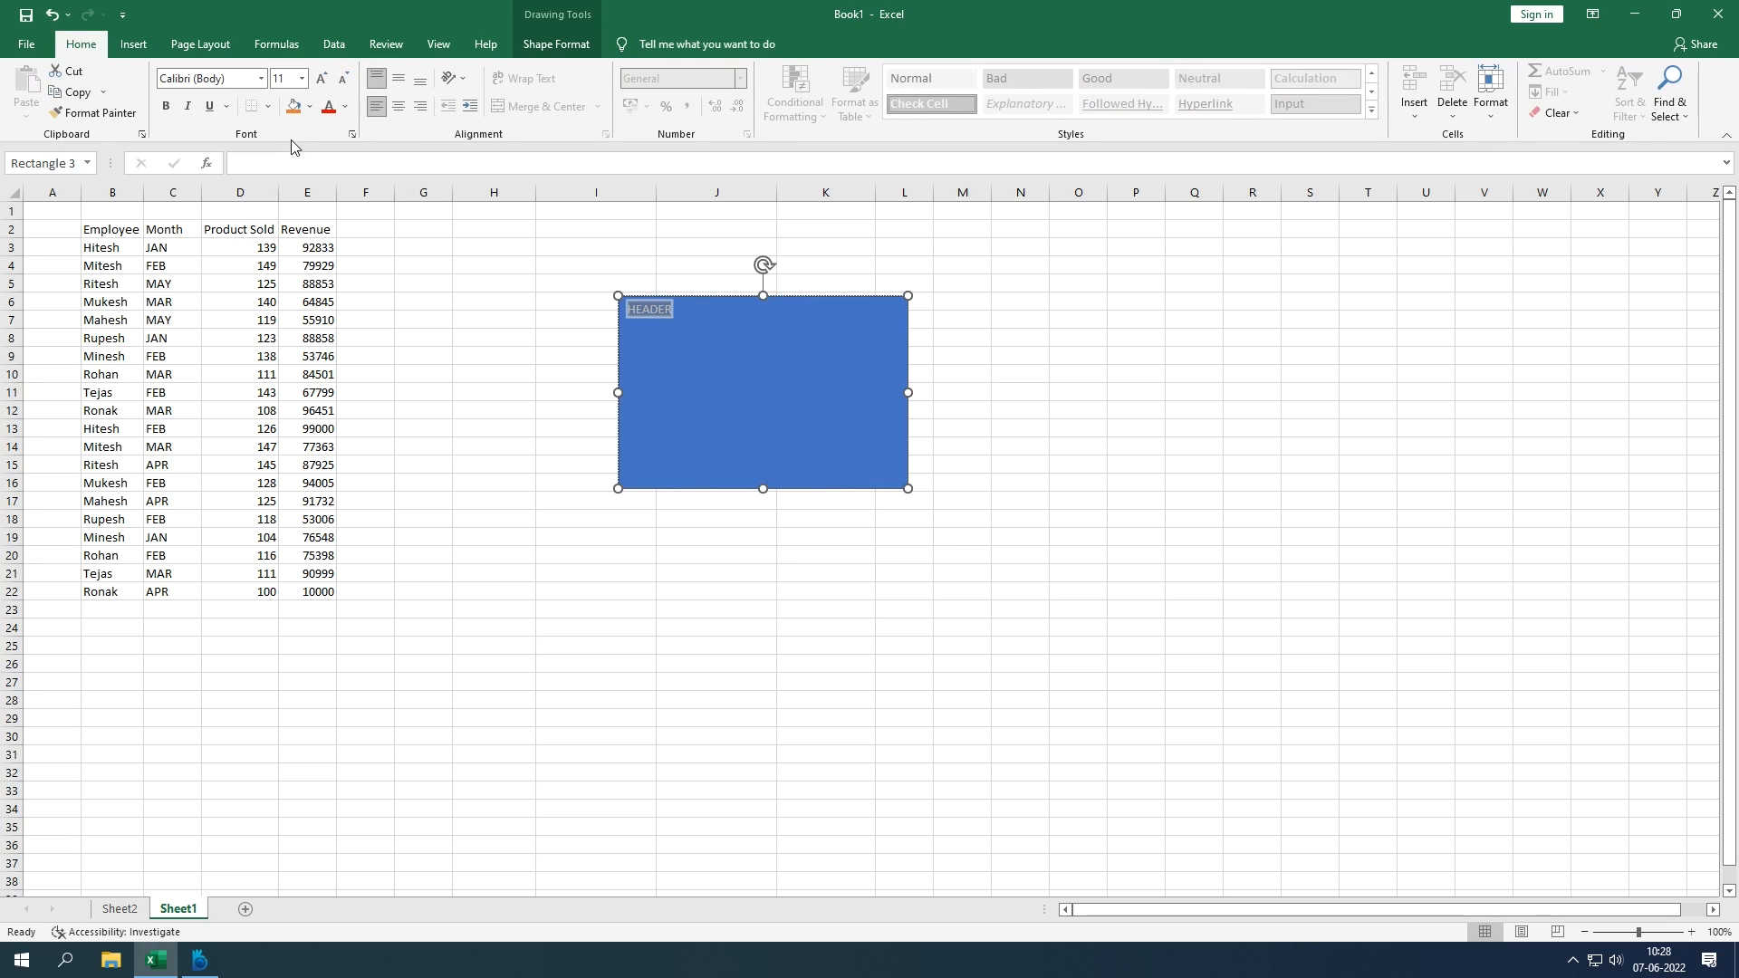
{"action": "left_click", "coordinate": [300, 83]}
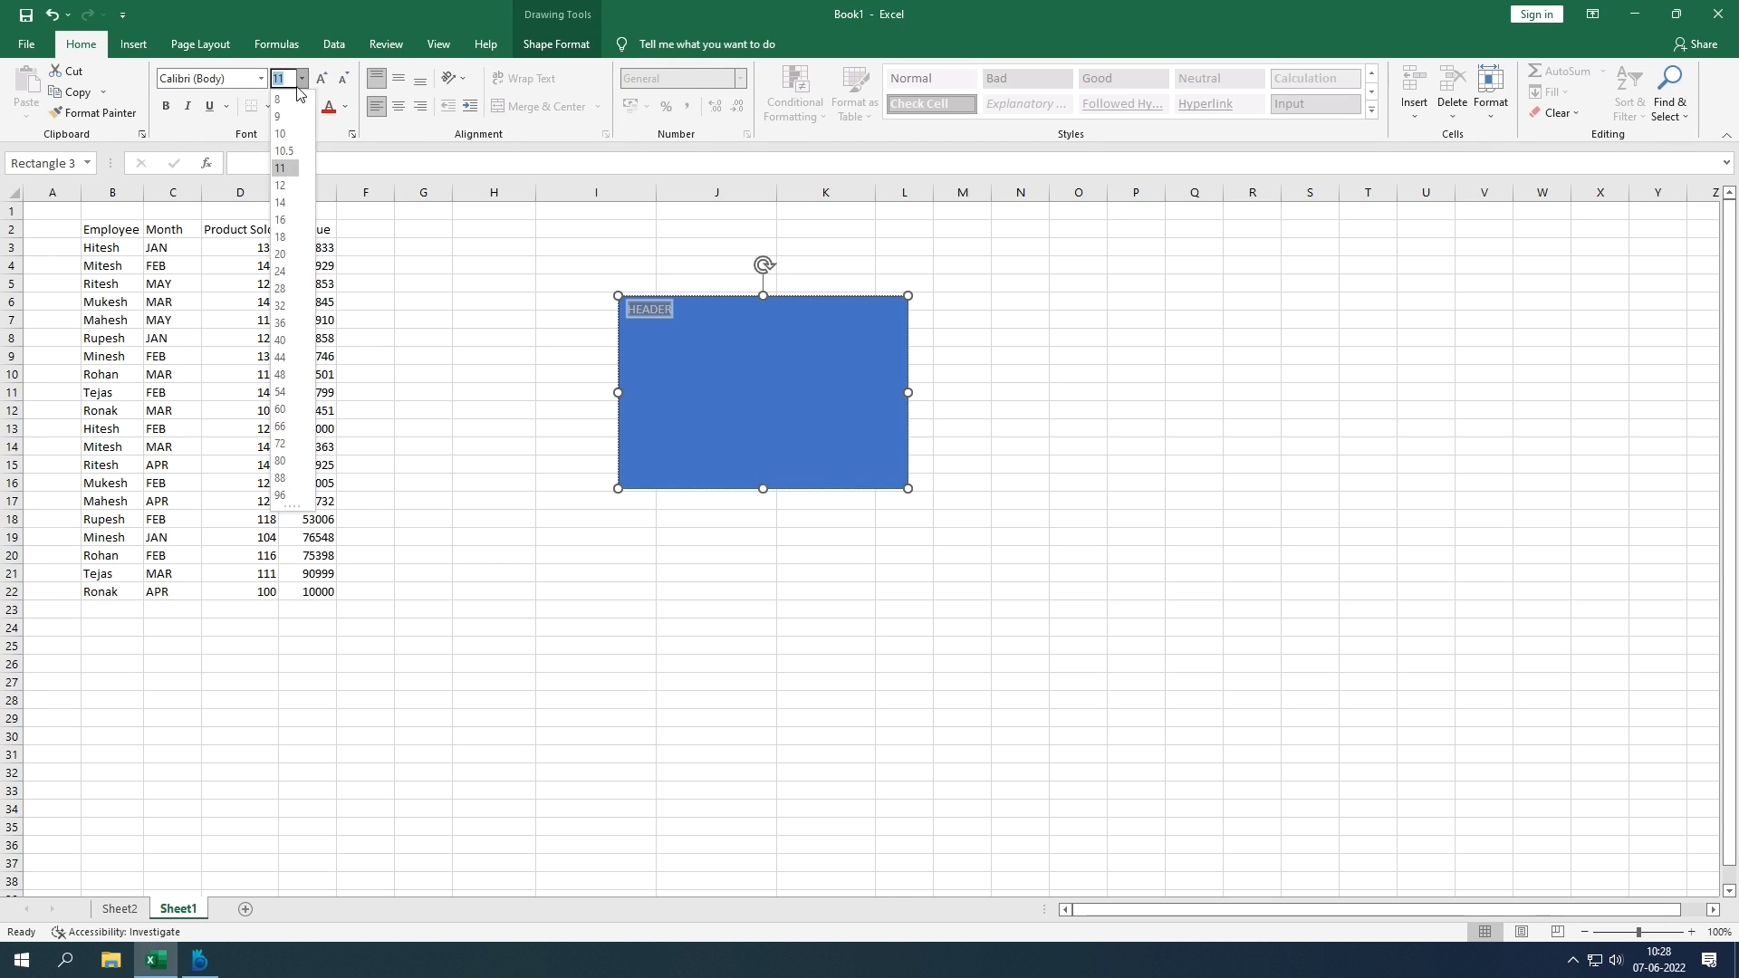
{"action": "left_click", "coordinate": [284, 306]}
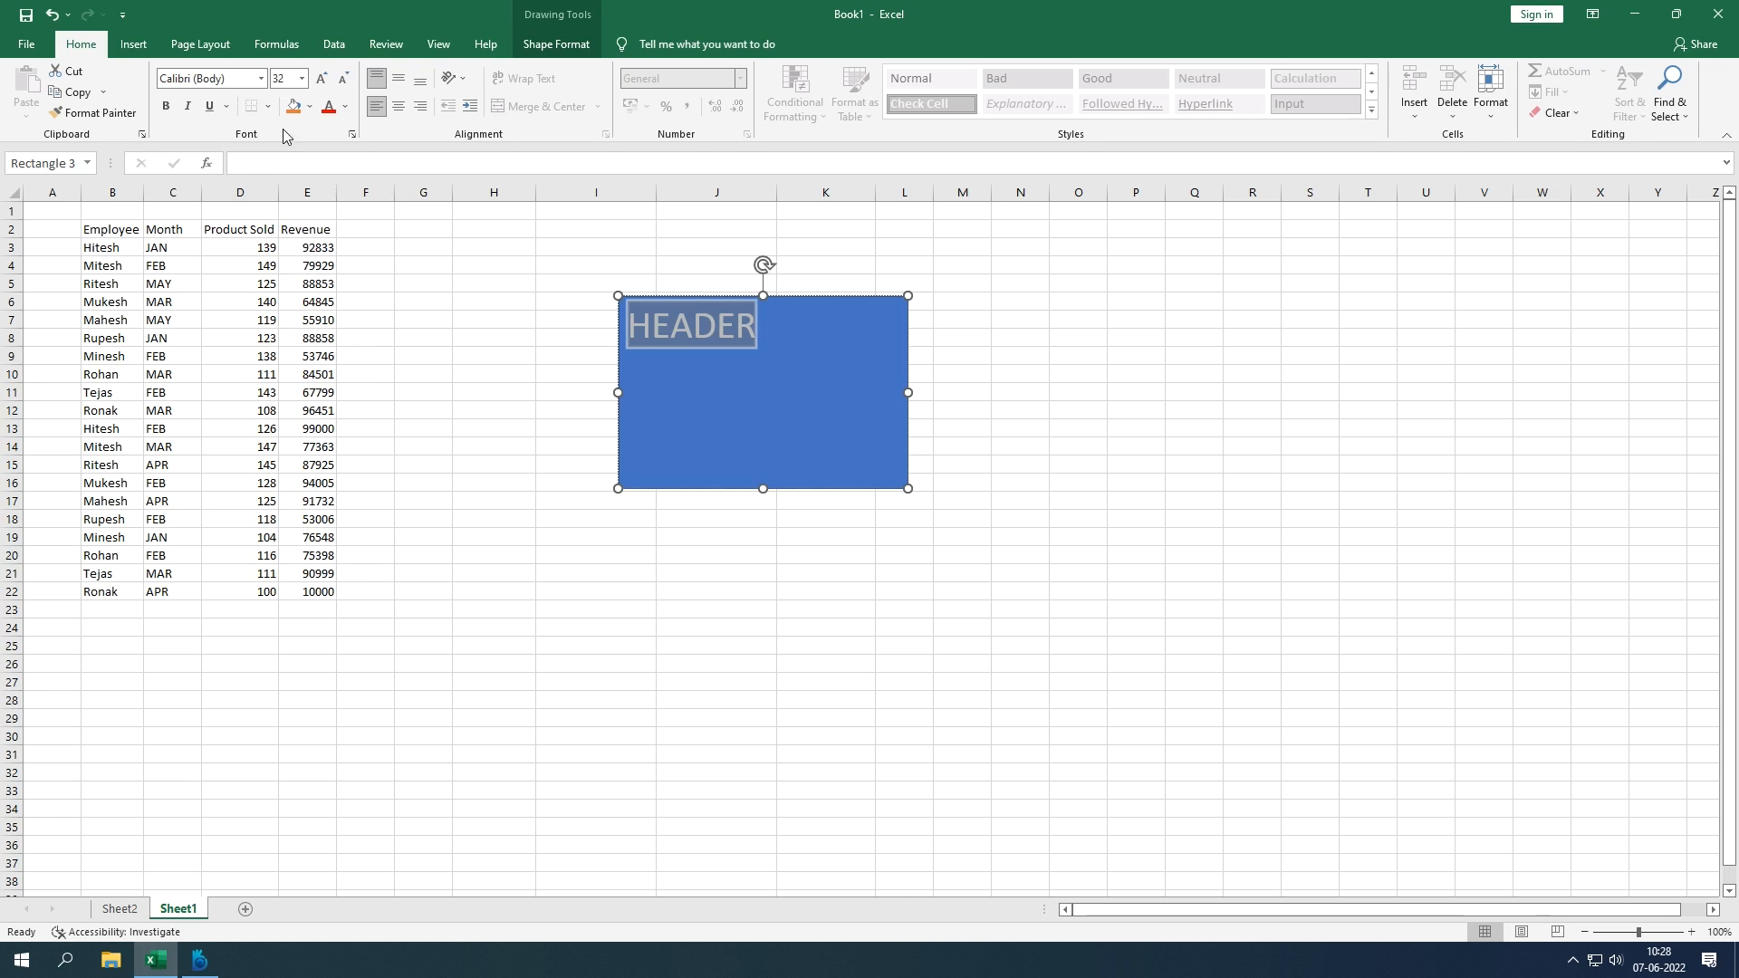
{"action": "left_click", "coordinate": [398, 107]}
{"action": "left_click", "coordinate": [166, 106]}
{"action": "left_click_drag", "start_coordinate": [768, 490], "coordinate": [791, 355]}
{"action": "left_click", "coordinate": [856, 423]}
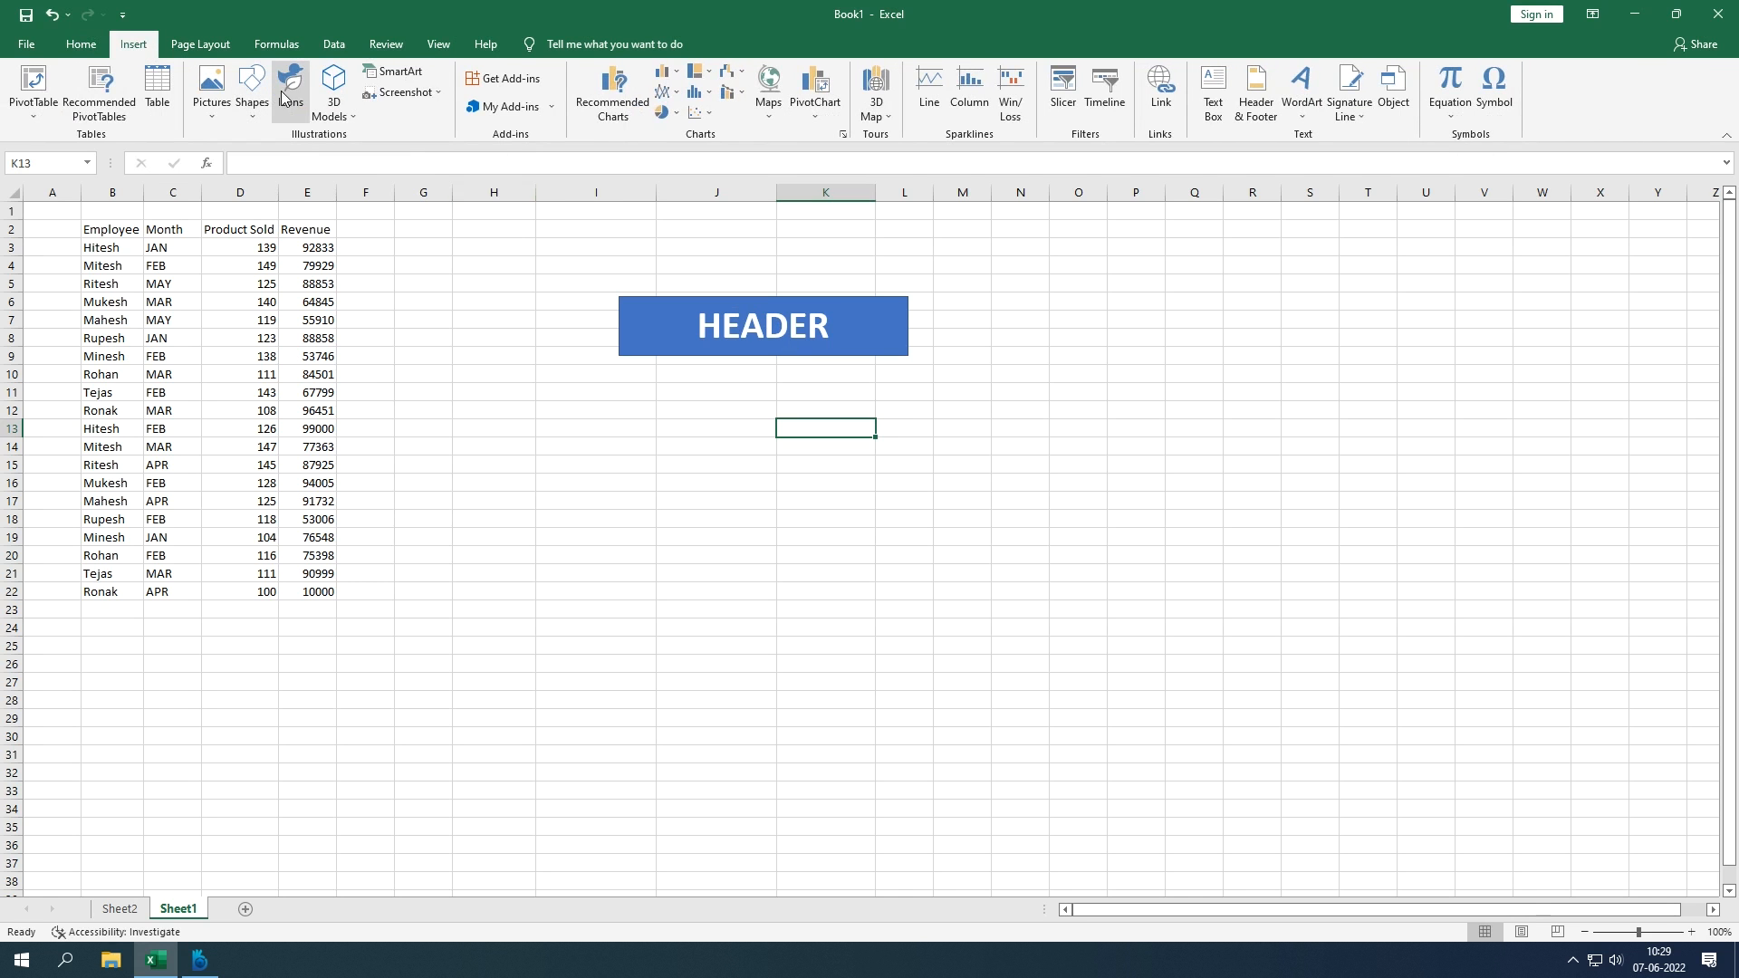
{"action": "left_click", "coordinate": [252, 104]}
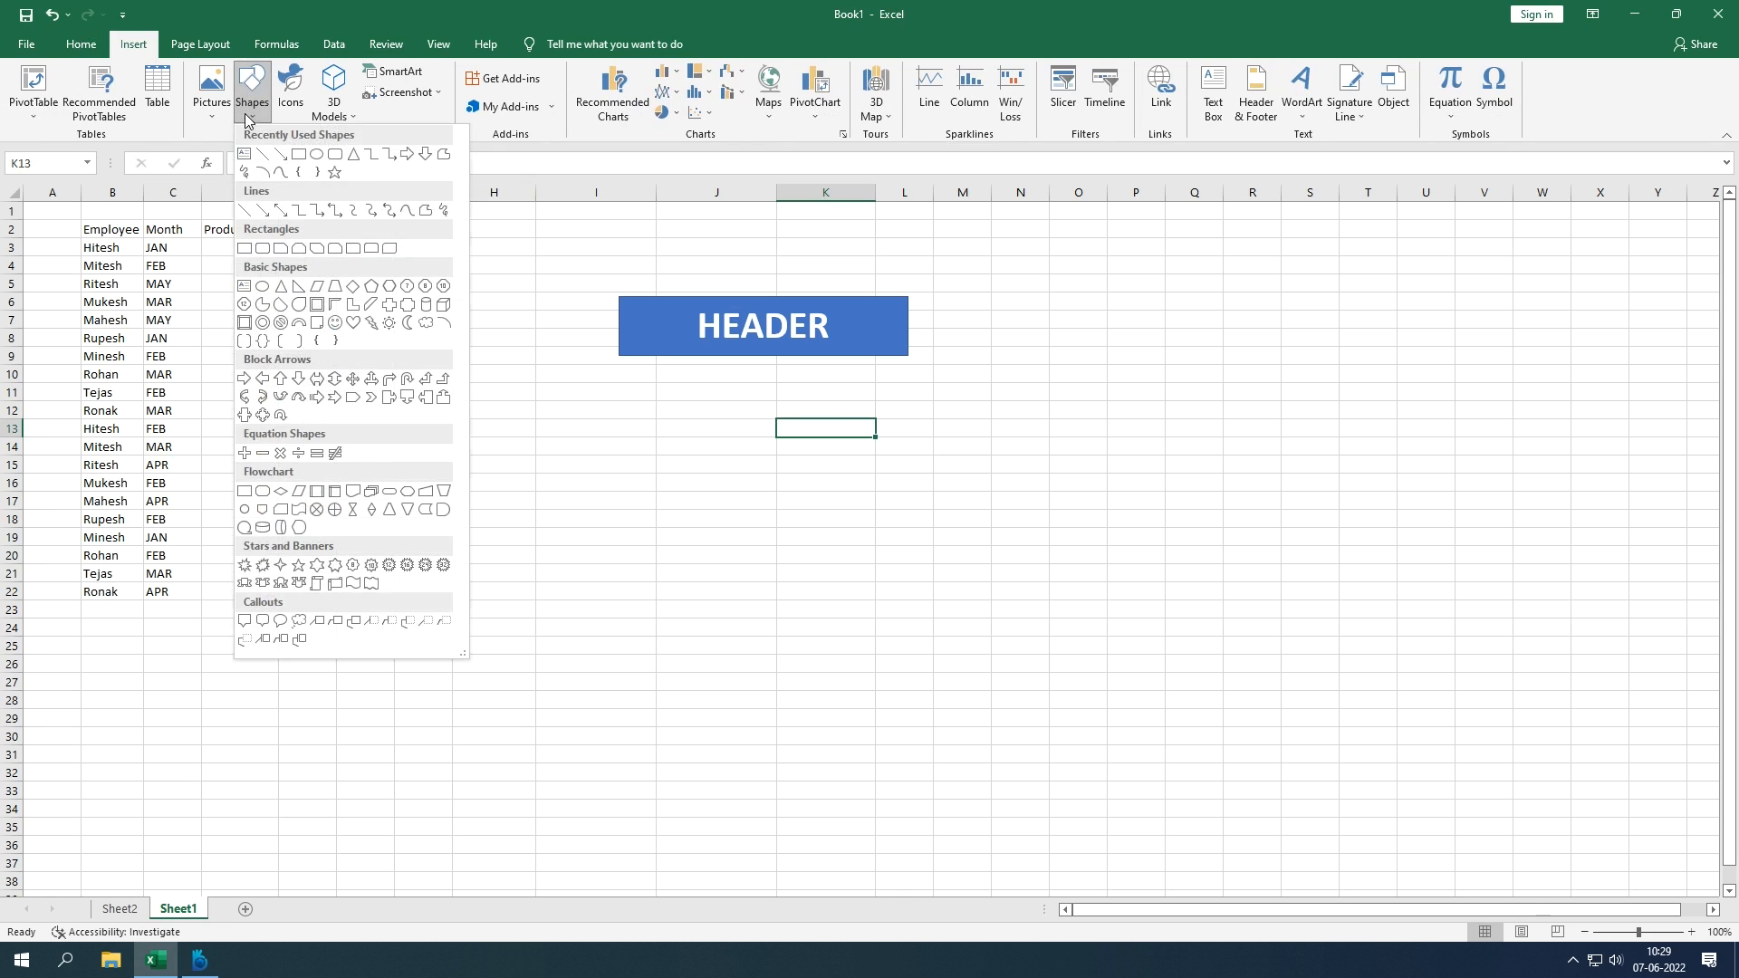
{"action": "left_click", "coordinate": [443, 305]}
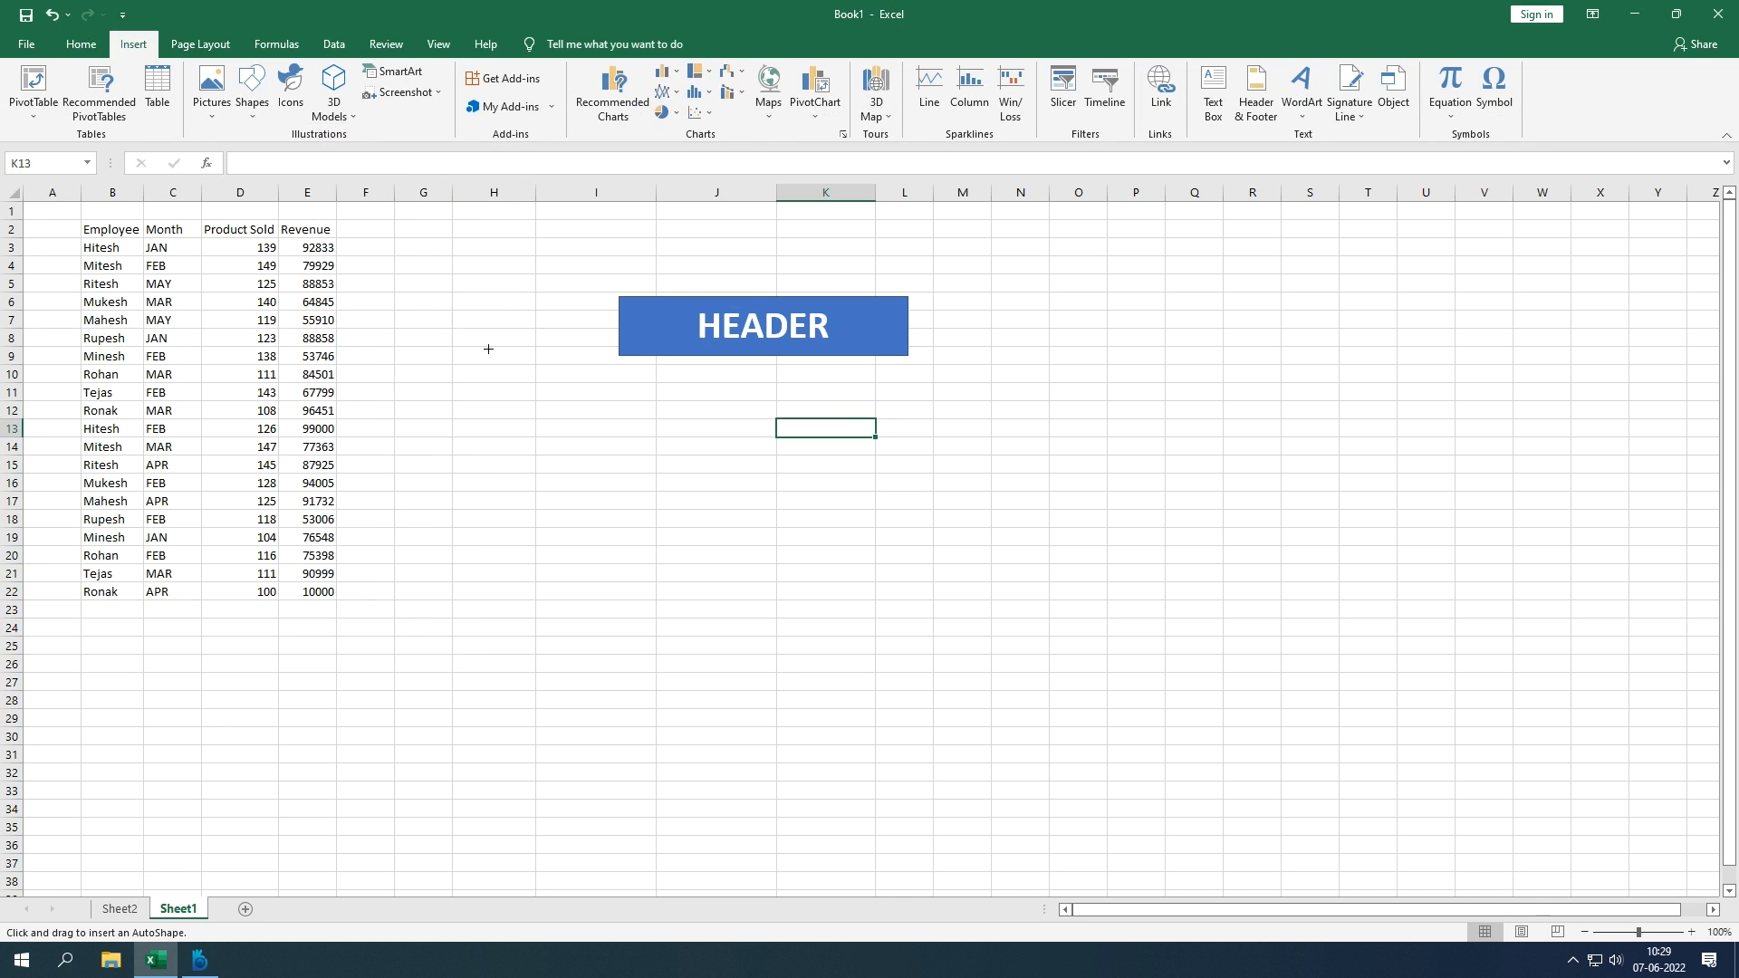
{"action": "left_click_drag", "start_coordinate": [650, 448], "coordinate": [768, 564]}
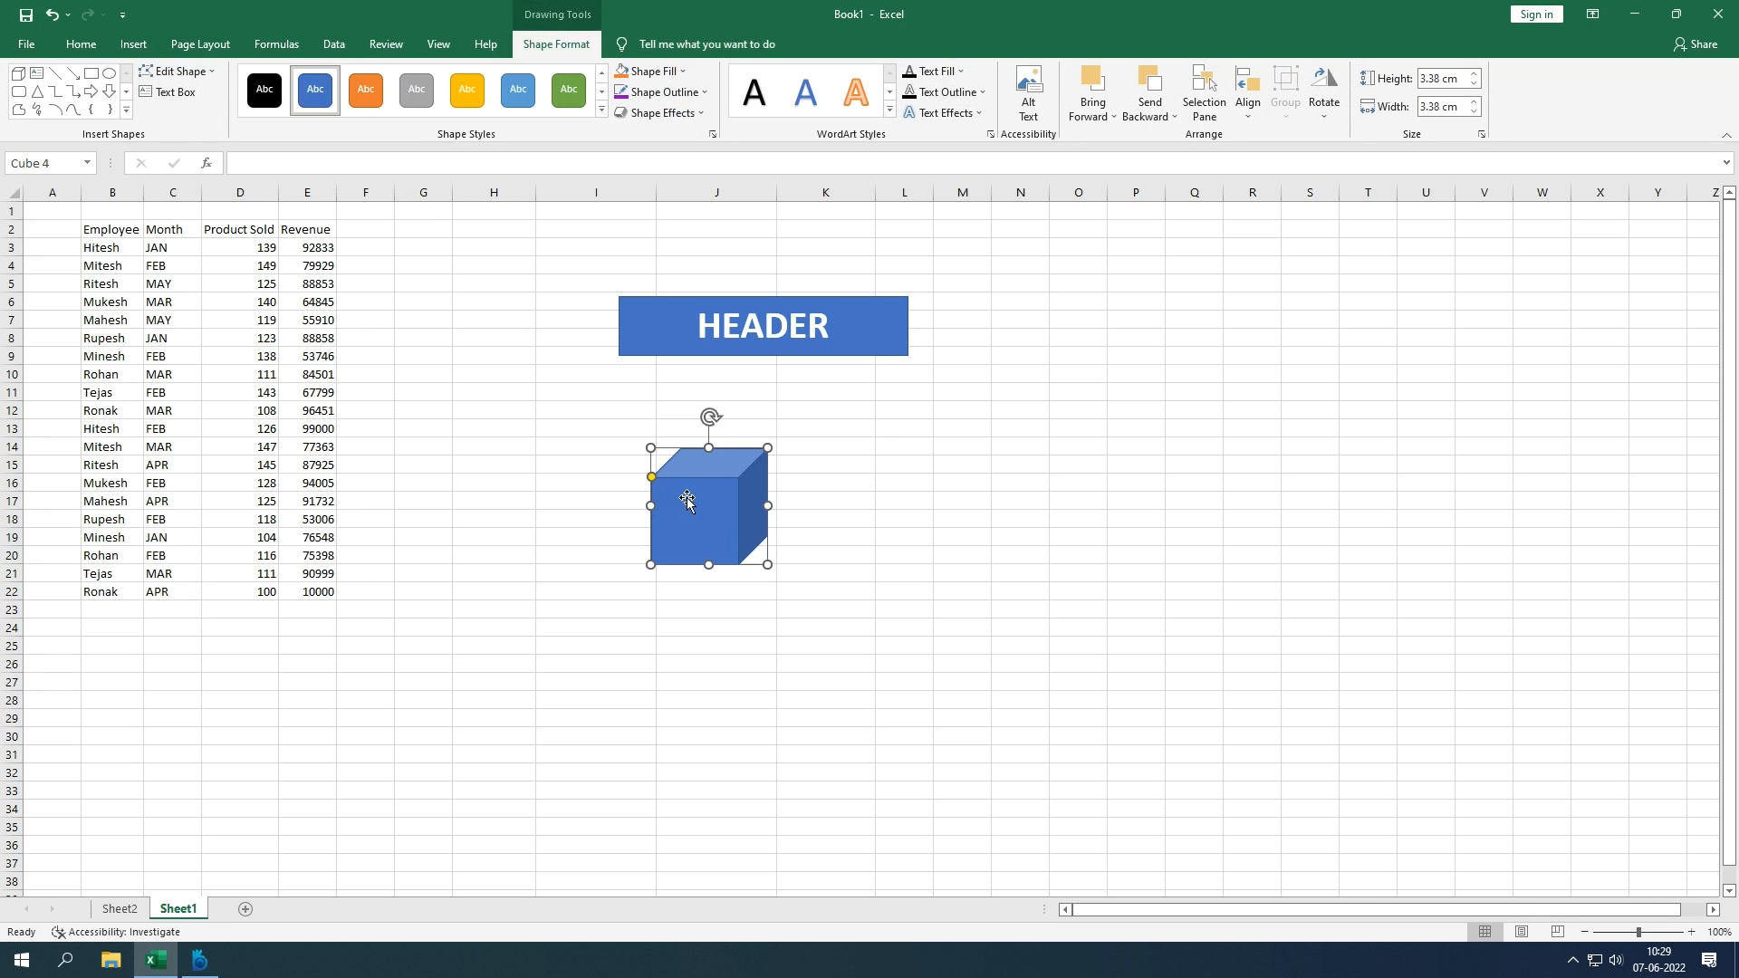
{"action": "mouse_move", "coordinate": [652, 477]}
{"action": "left_mouse_down"}
{"action": "mouse_move", "coordinate": [656, 464]}
{"action": "mouse_move", "coordinate": [622, 520]}
{"action": "mouse_move", "coordinate": [665, 481]}
{"action": "left_mouse_up"}
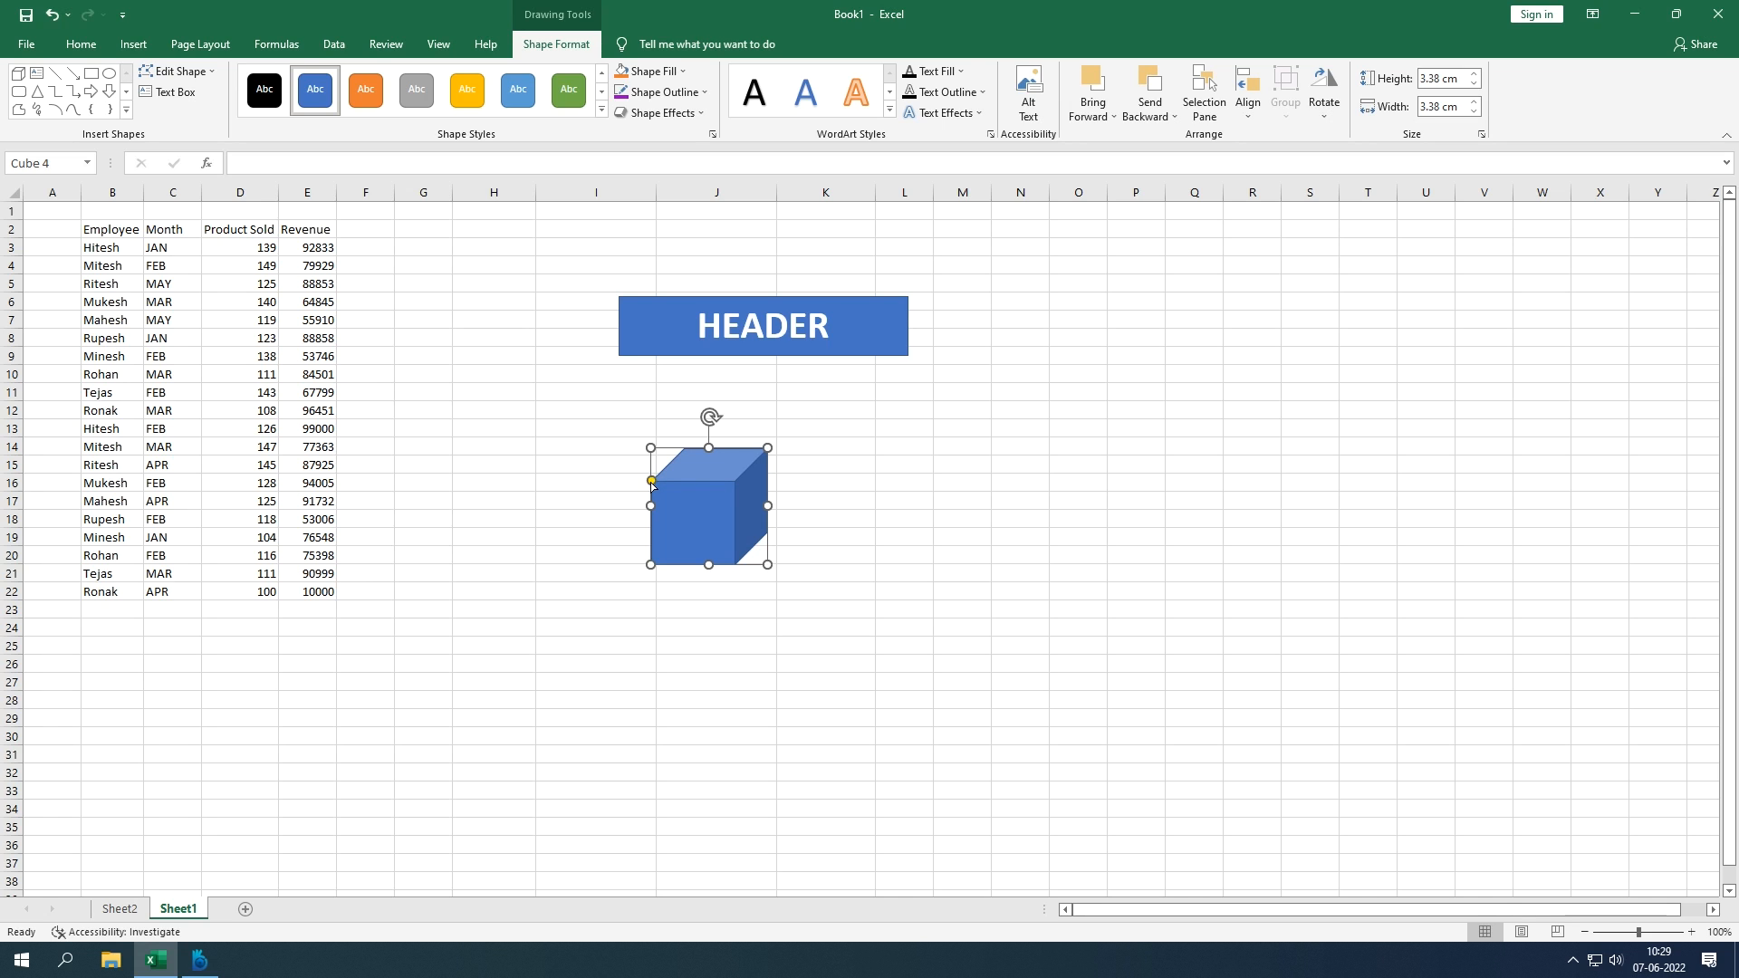
{"action": "left_click_drag", "start_coordinate": [652, 480], "coordinate": [736, 488]}
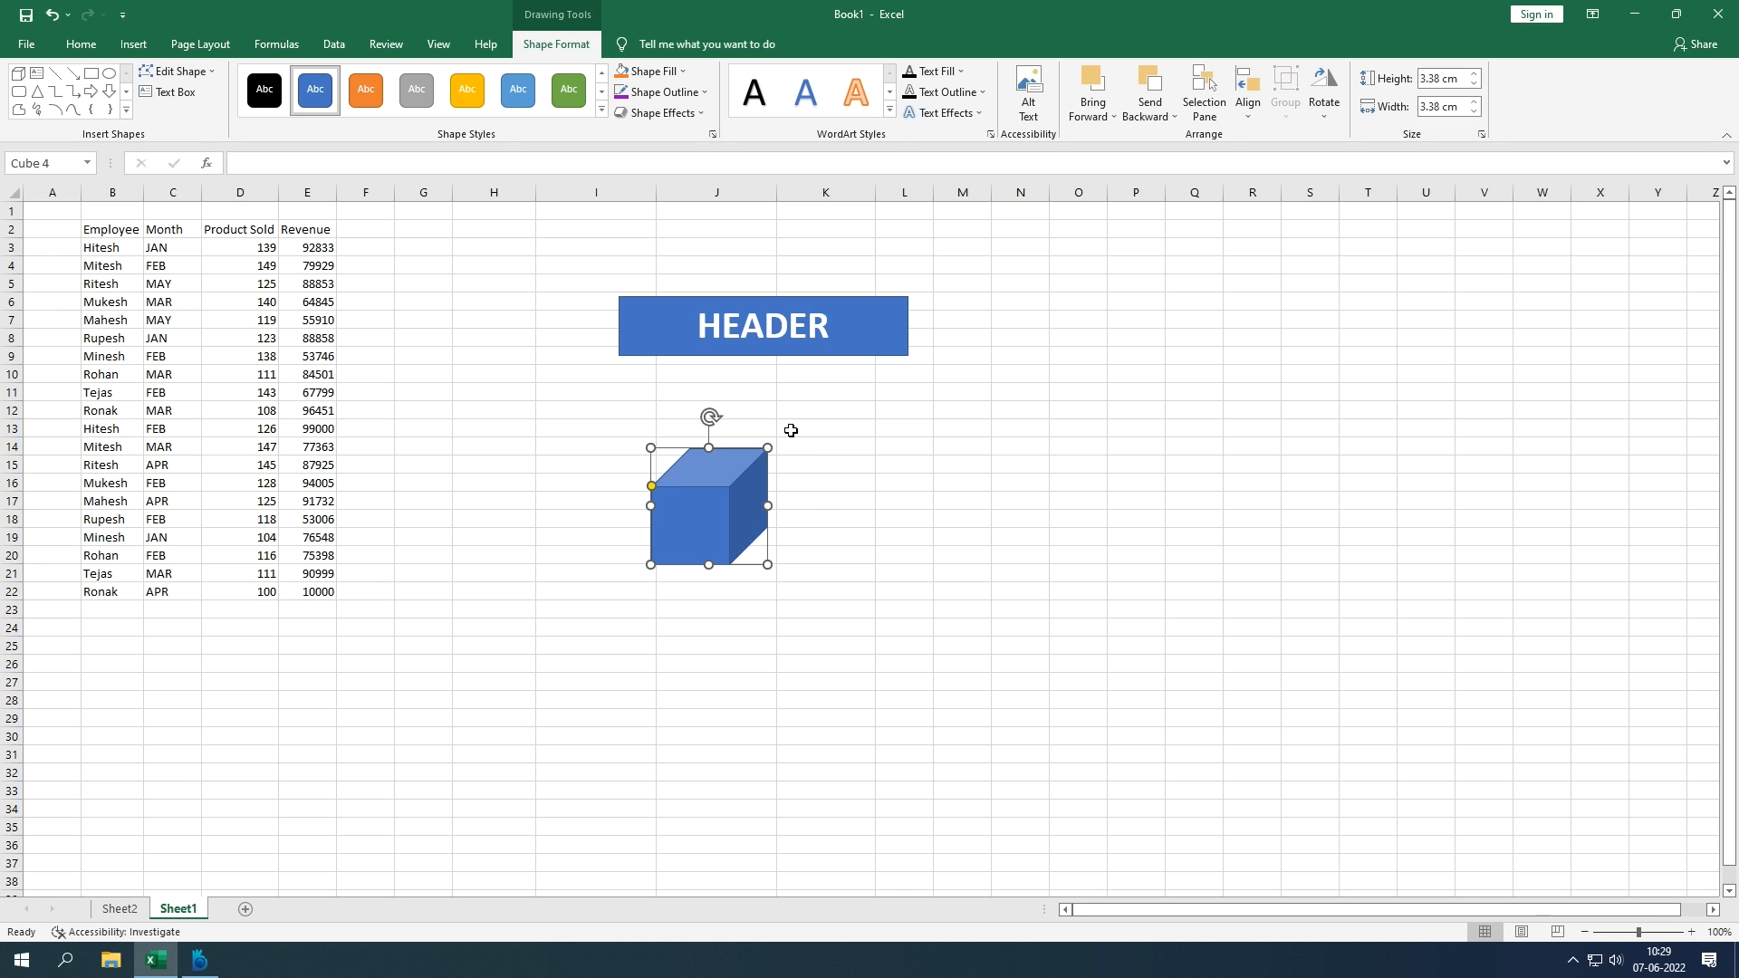
{"action": "key", "text": "ctrl+z"}
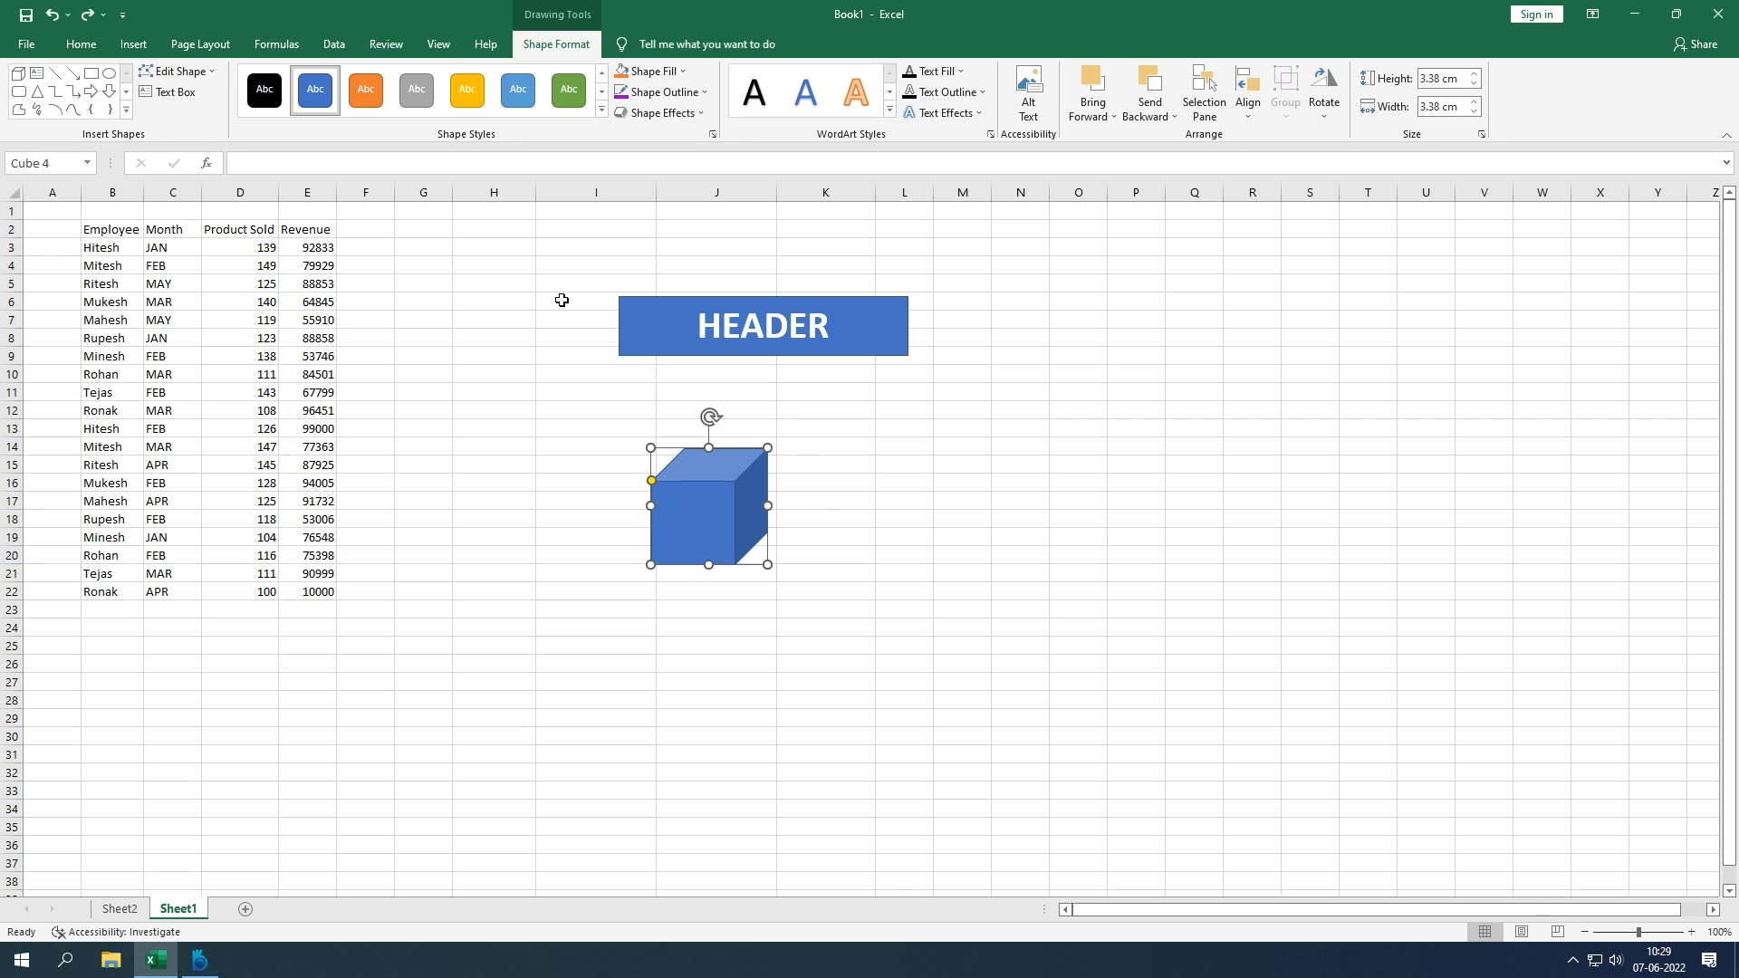
{"action": "left_click", "coordinate": [141, 45]}
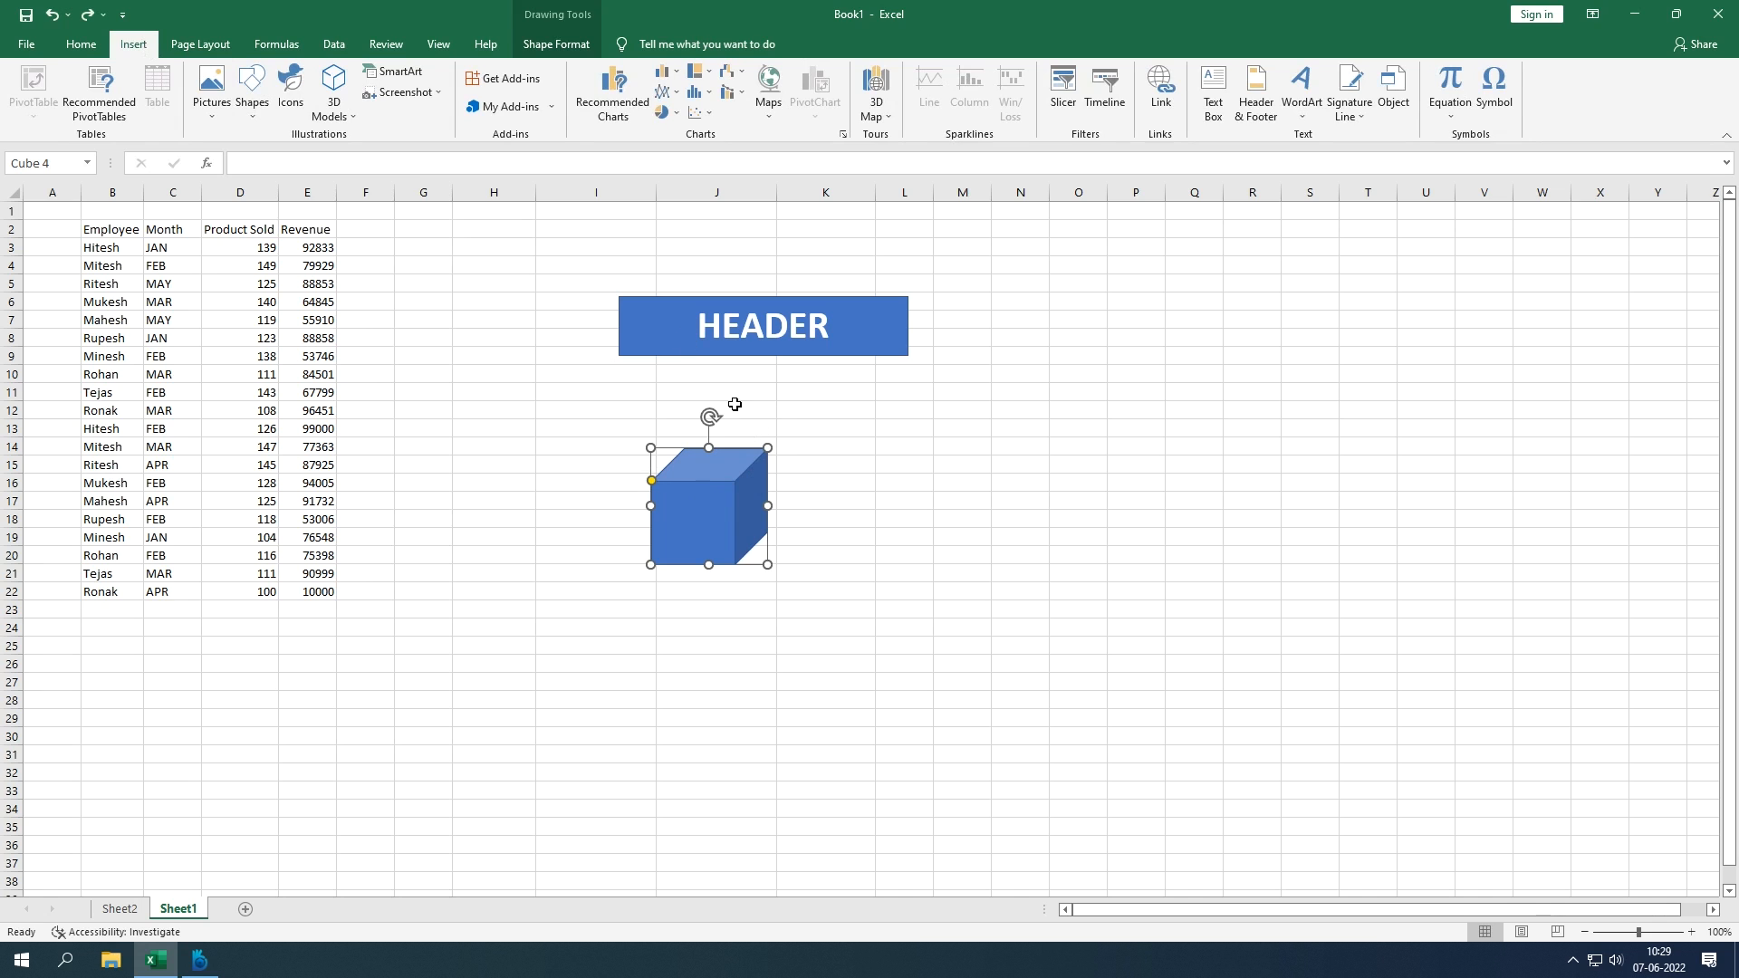
{"action": "key", "text": "Delete"}
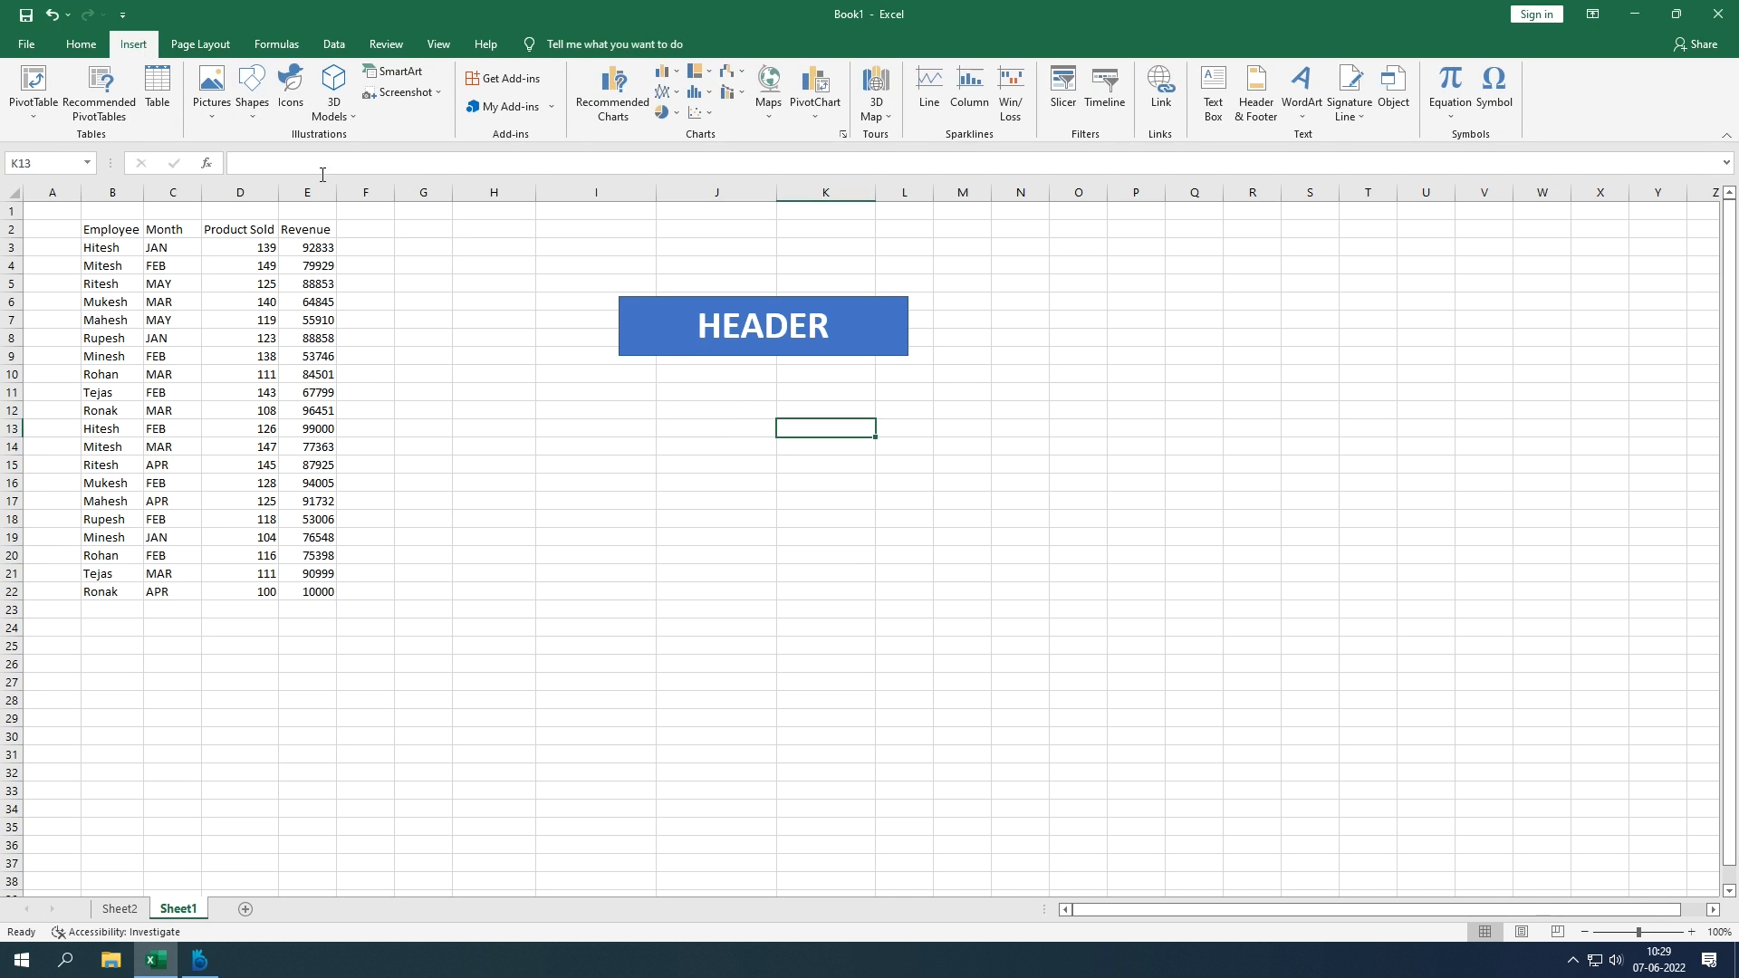
Step: Delete the HEADER banner from the sheet
{"action": "left_click", "coordinate": [340, 121]}
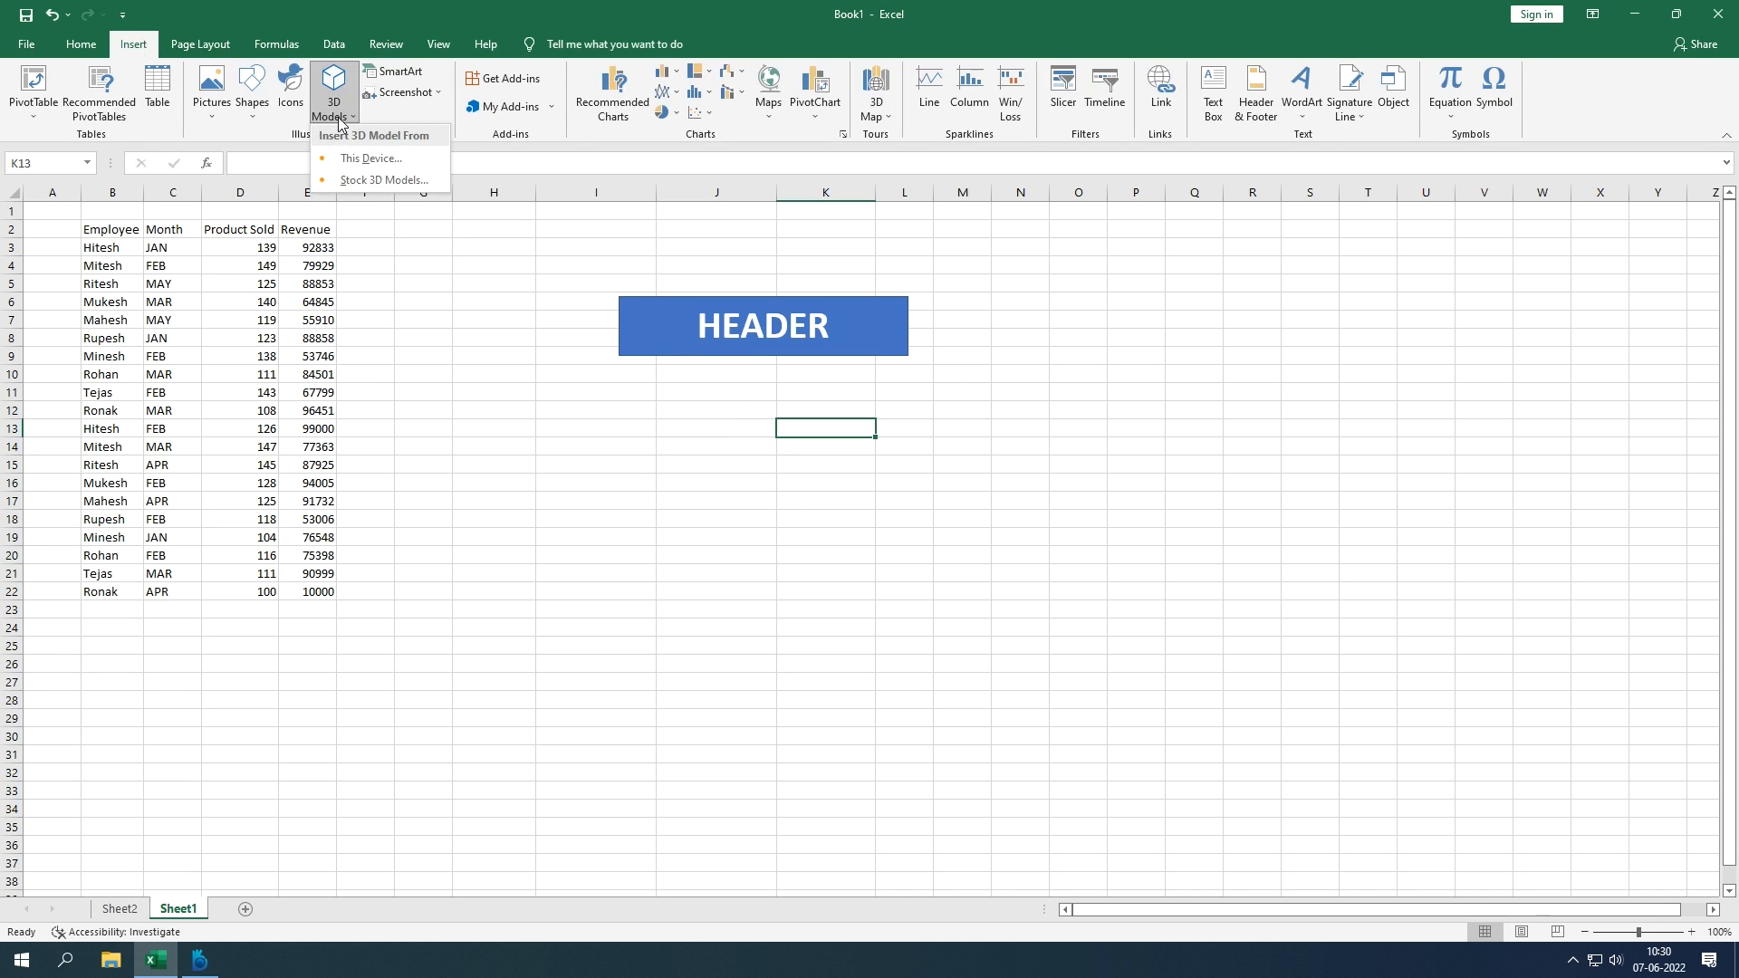
{"action": "left_click", "coordinate": [428, 118]}
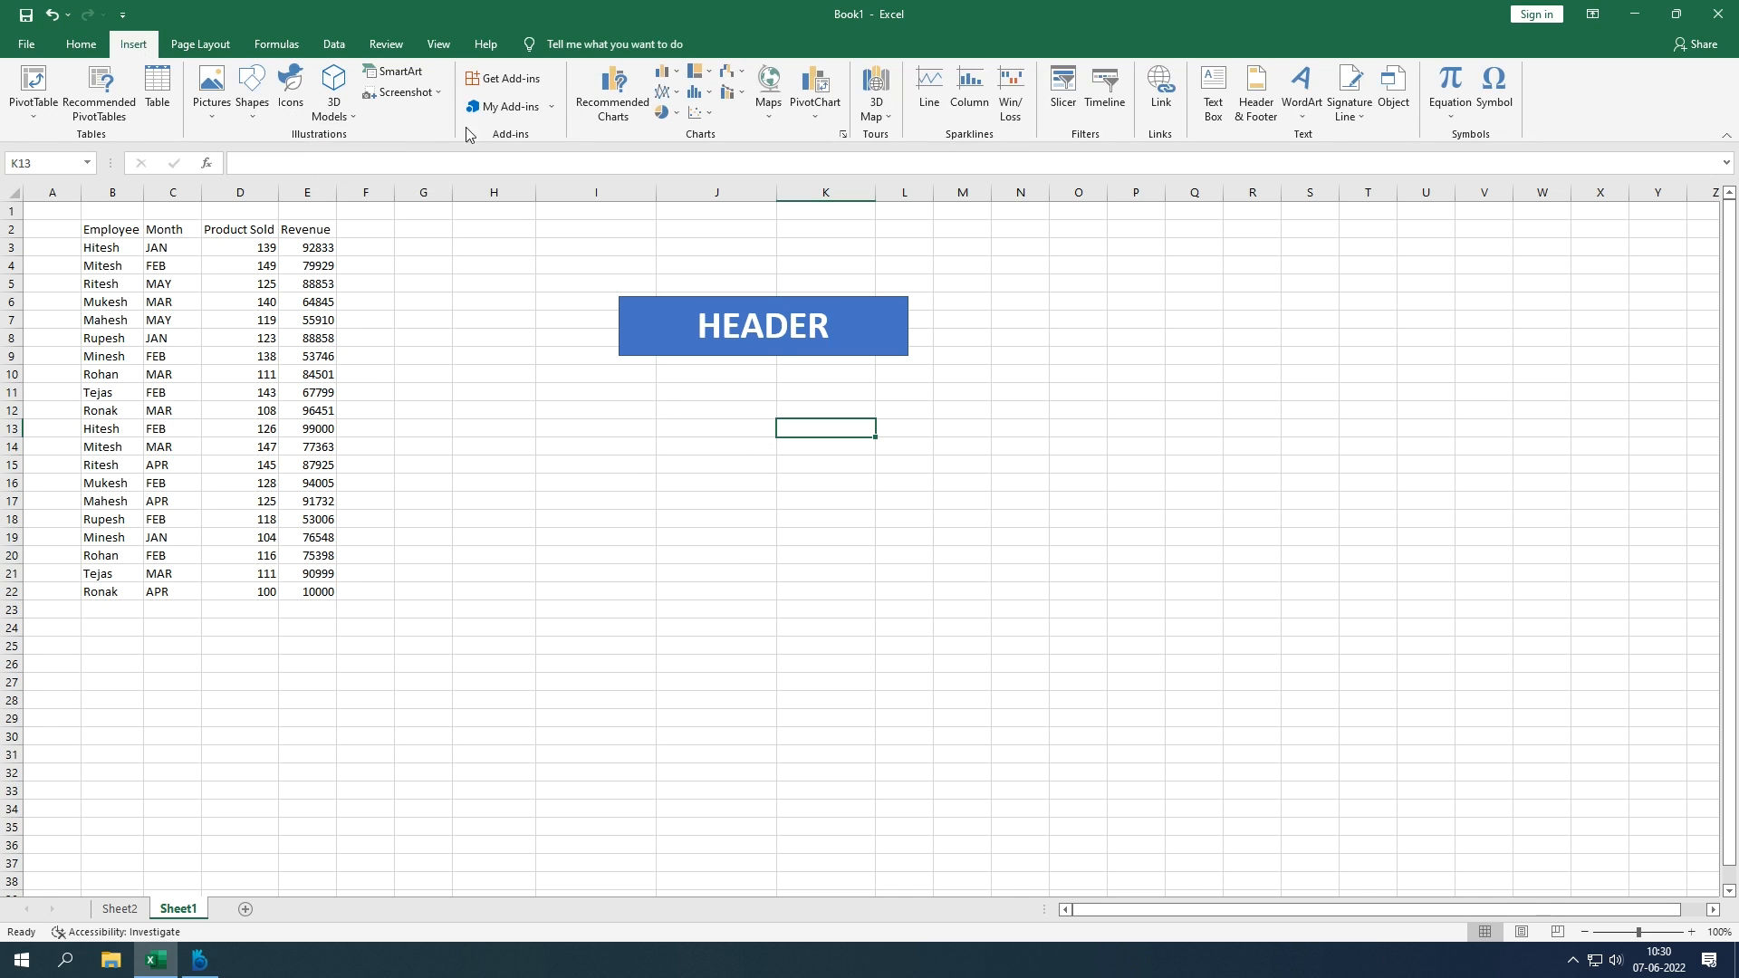
{"action": "left_click", "coordinate": [694, 321]}
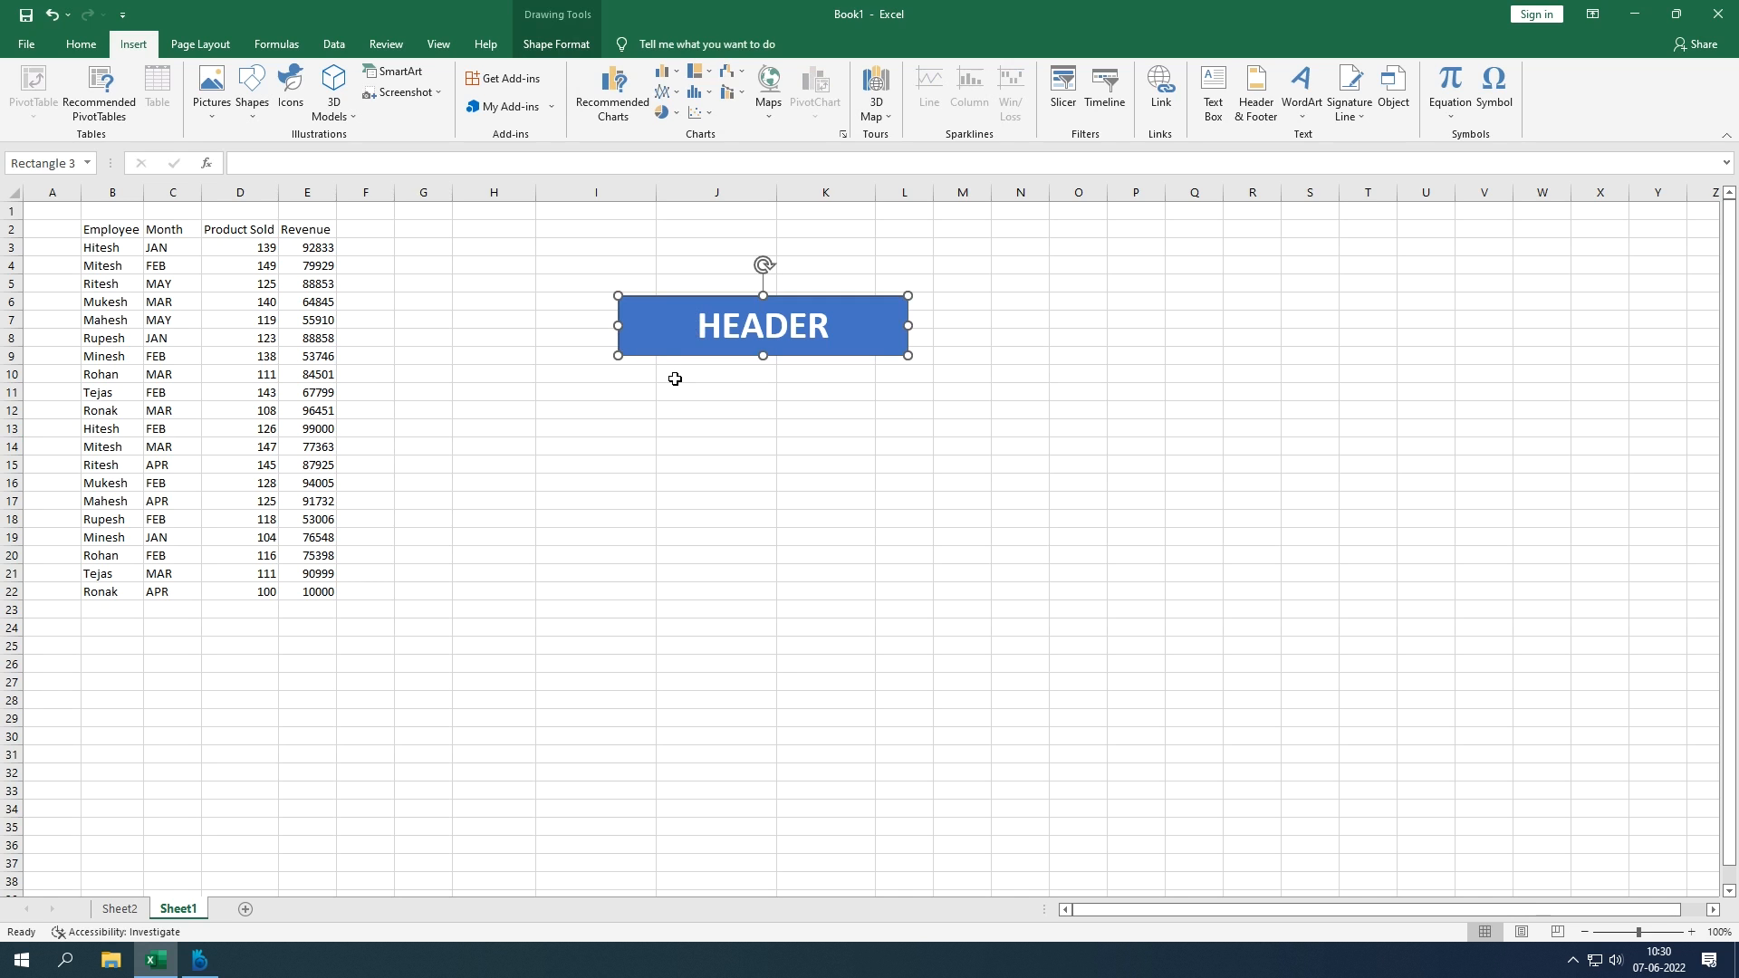
{"action": "key", "text": "Delete"}
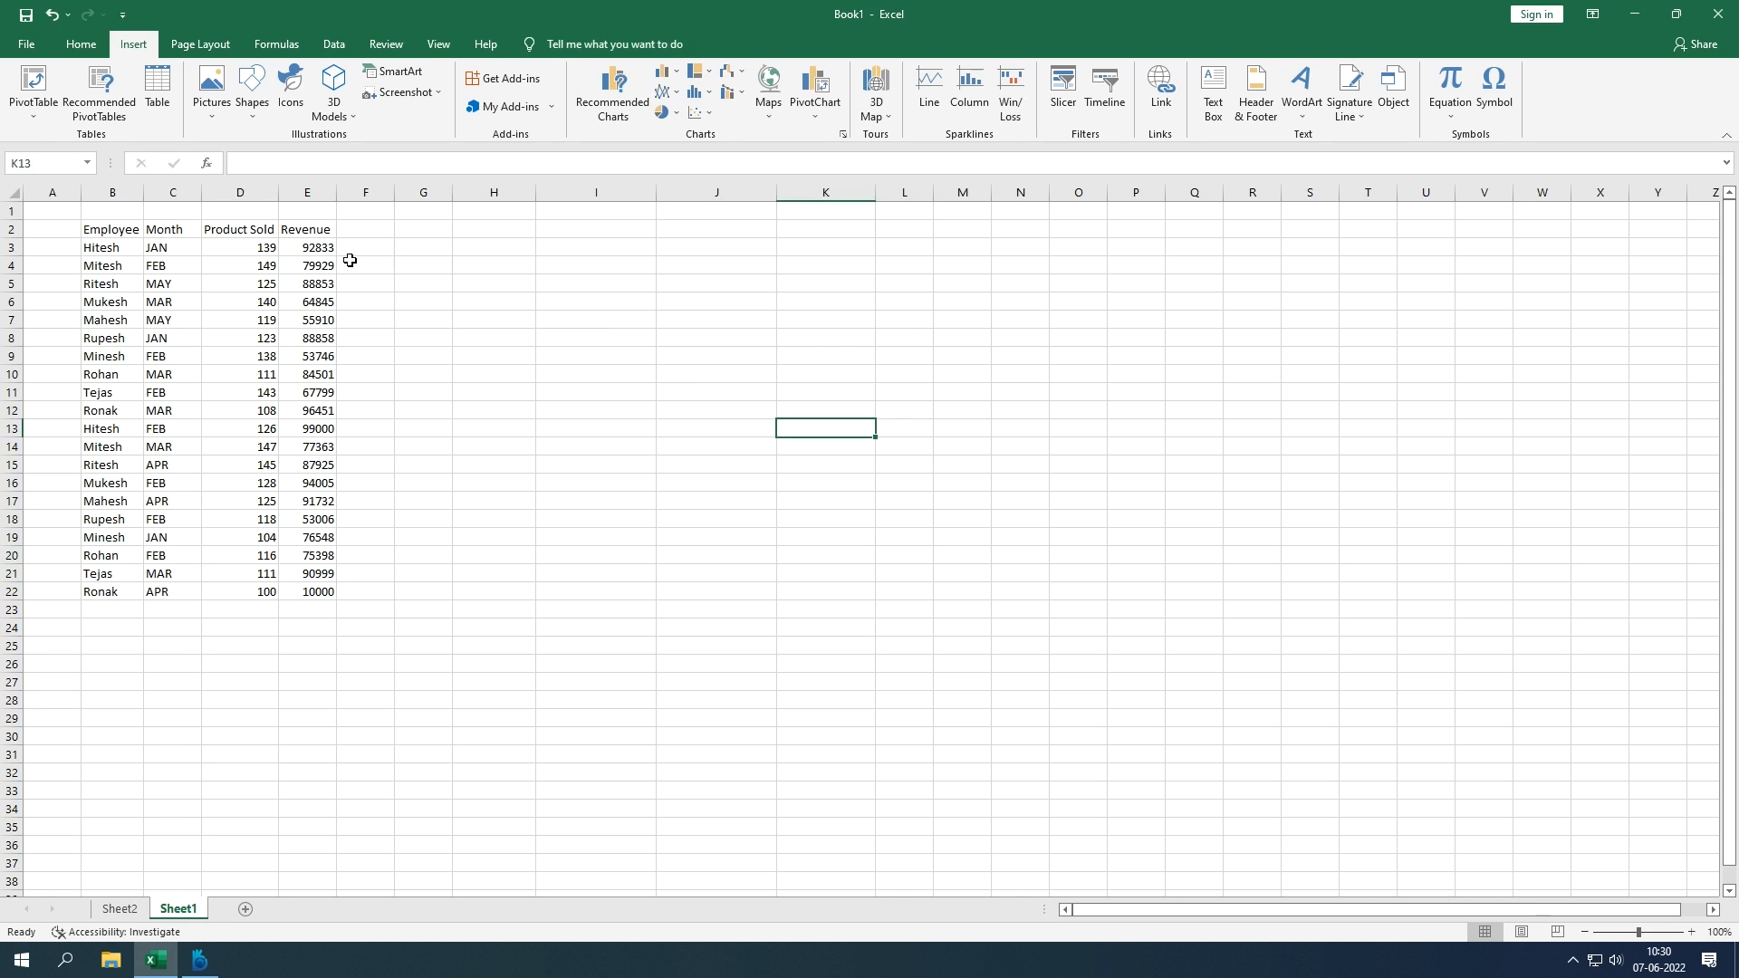
Step: Start a PivotTable from B2:E22, placed on the existing worksheet at cell H2
{"action": "left_click", "coordinate": [128, 230]}
{"action": "left_click_drag", "start_coordinate": [128, 230], "coordinate": [326, 594]}
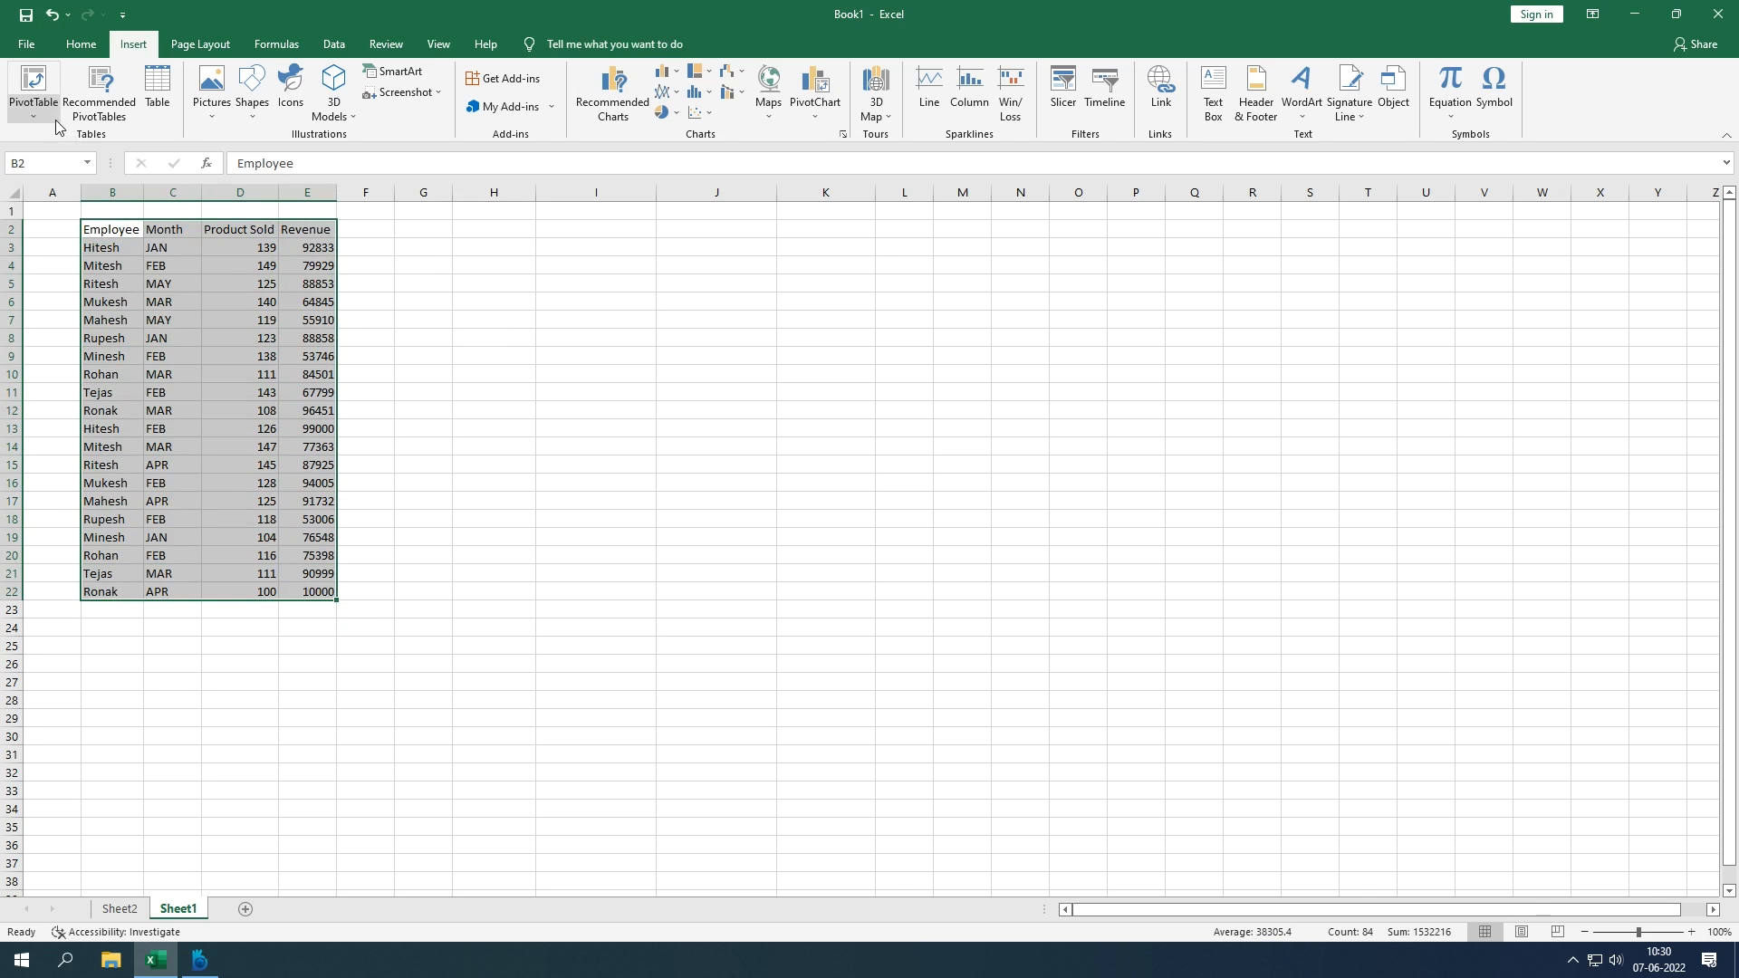
{"action": "left_click", "coordinate": [34, 104]}
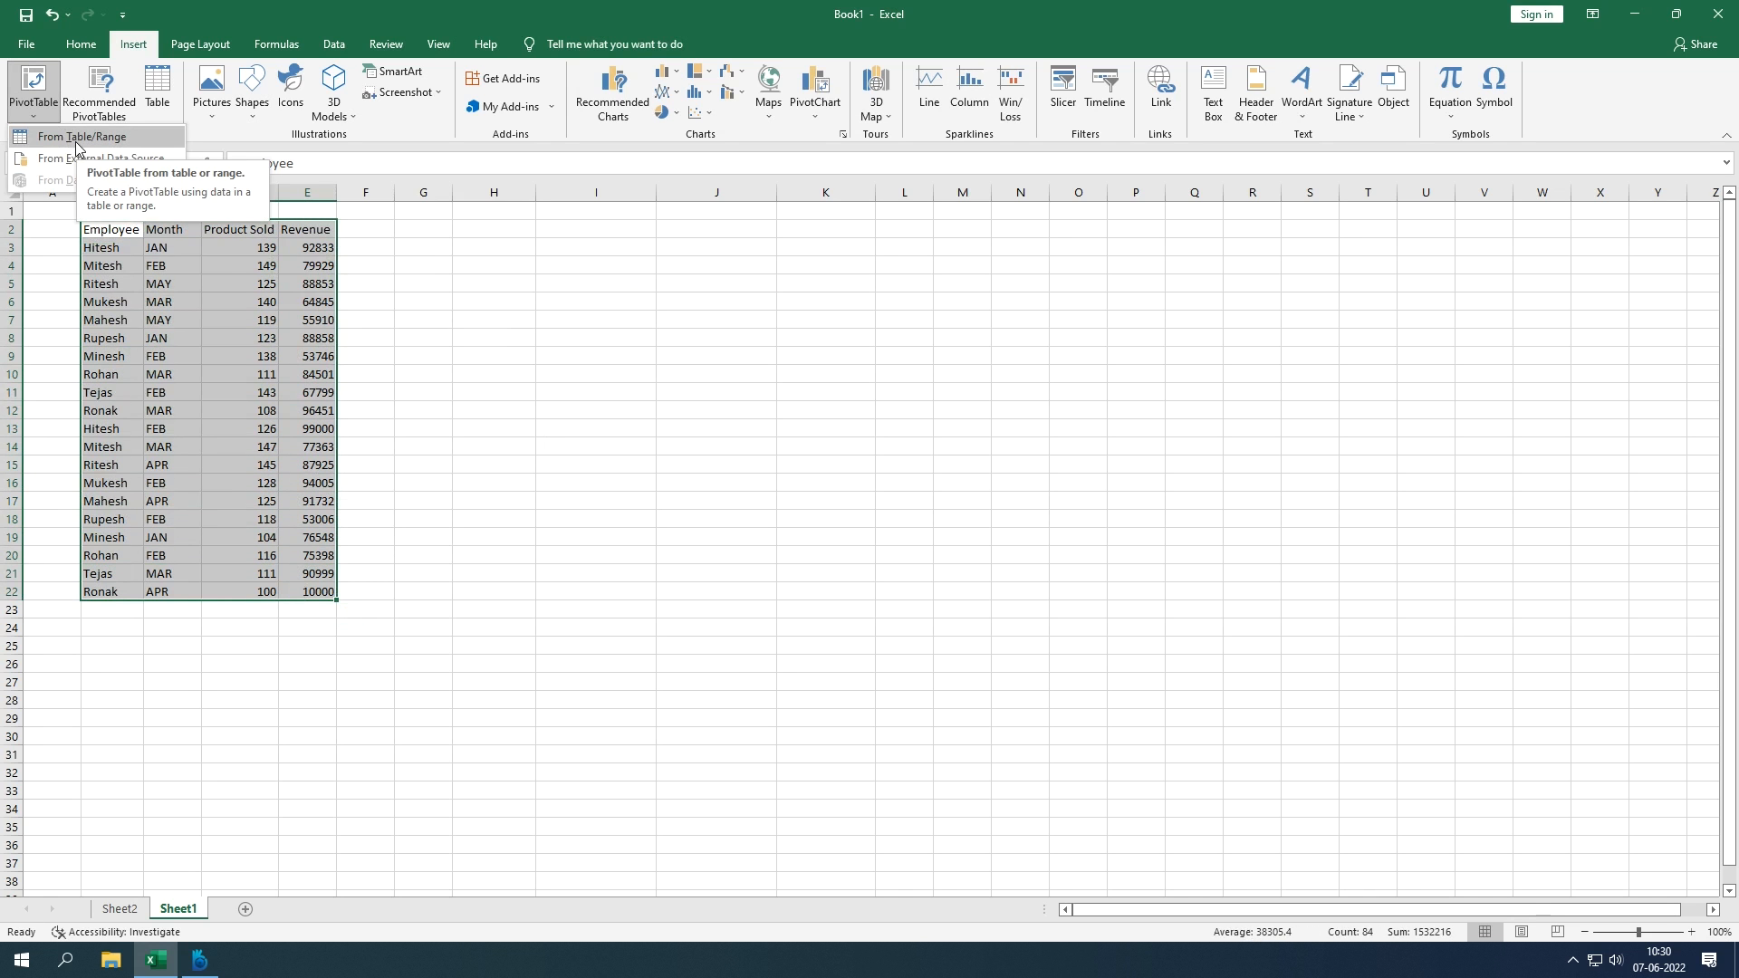
{"action": "left_click", "coordinate": [78, 140]}
{"action": "left_click", "coordinate": [1048, 487]}
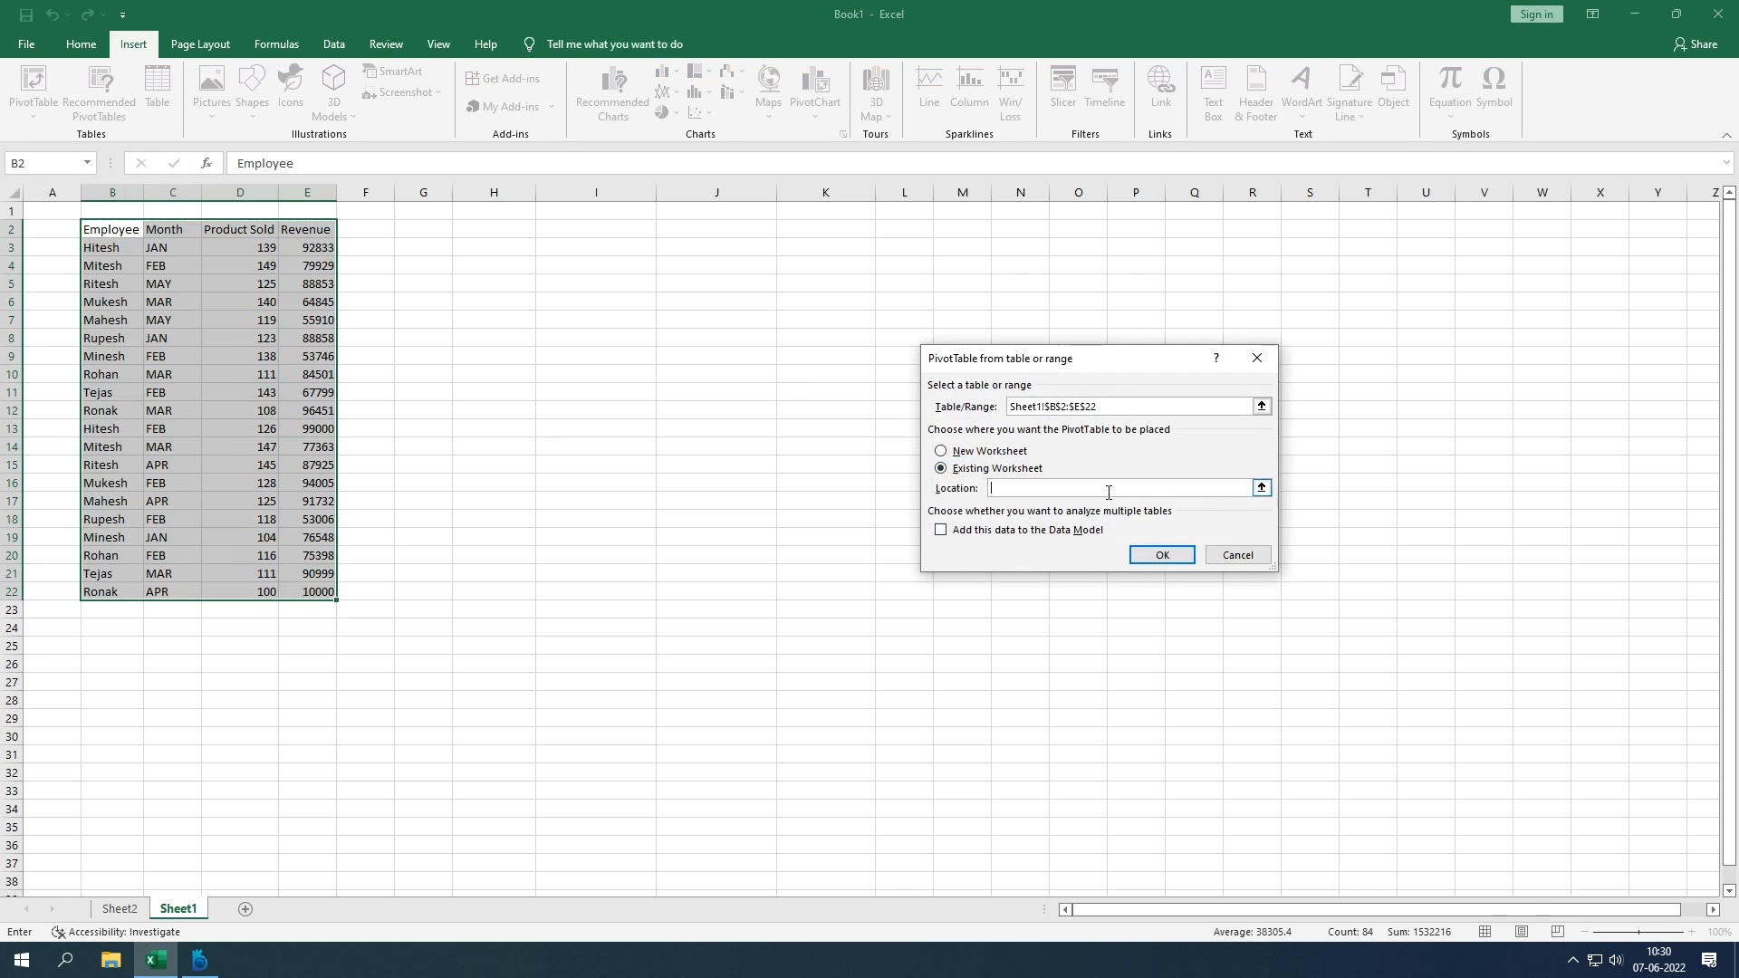
{"action": "left_click", "coordinate": [1260, 487]}
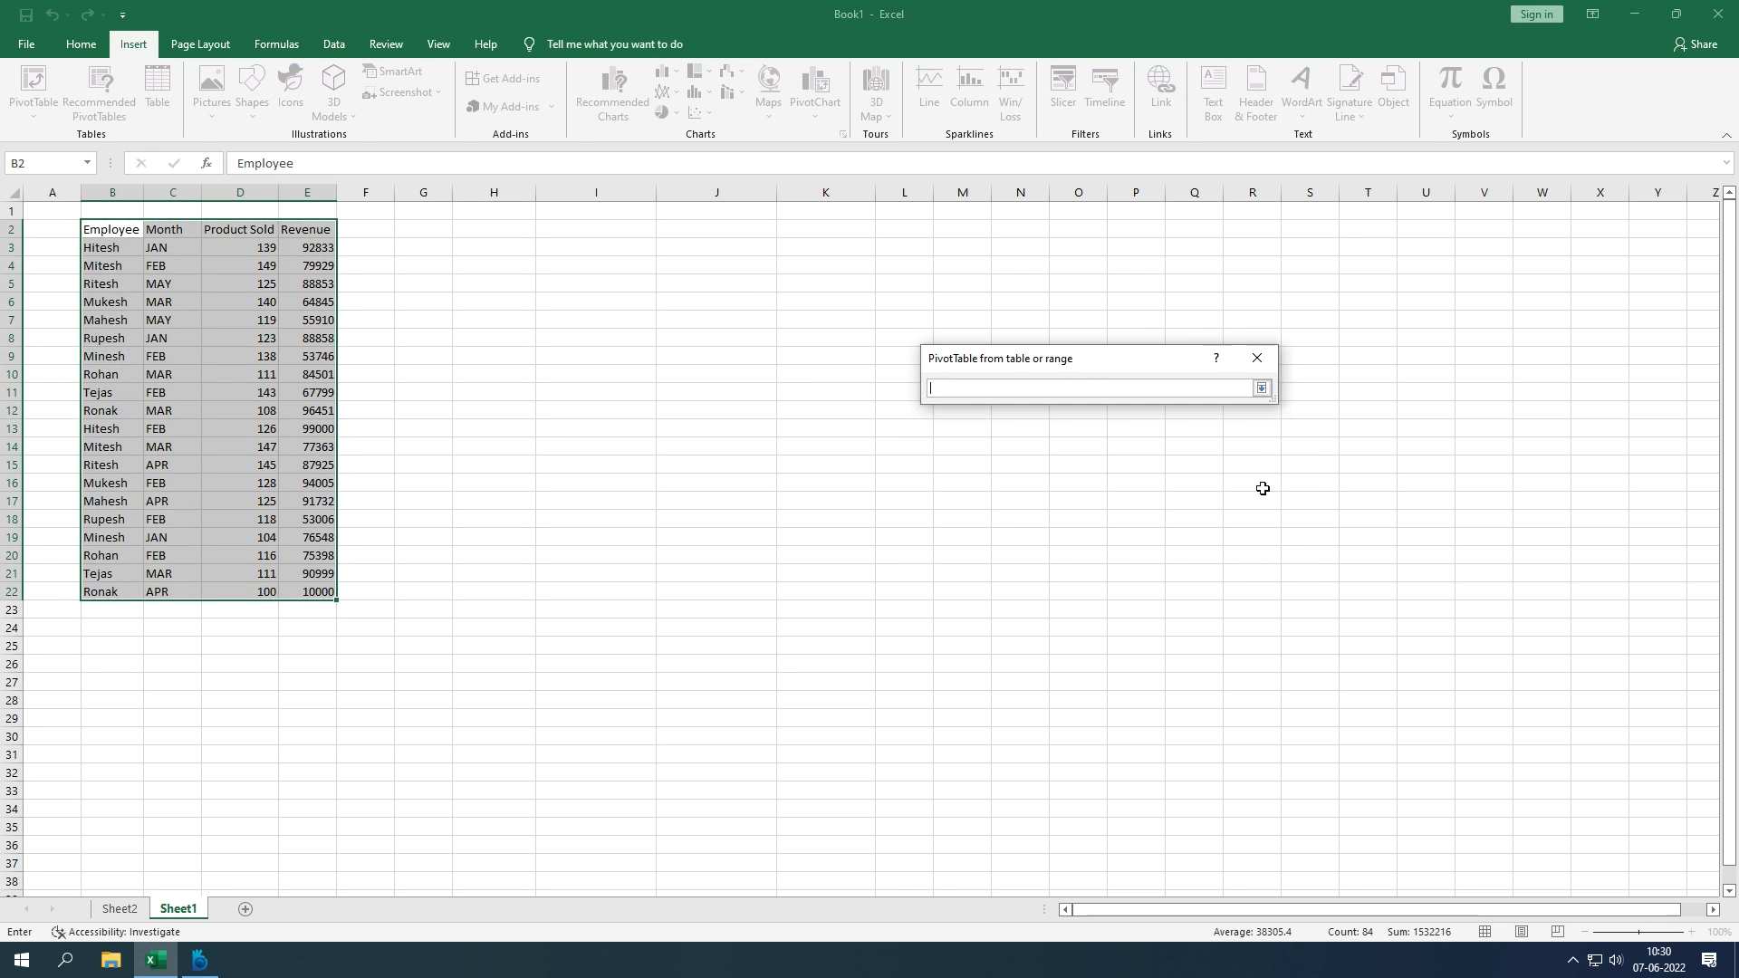
{"action": "left_click", "coordinate": [1260, 388]}
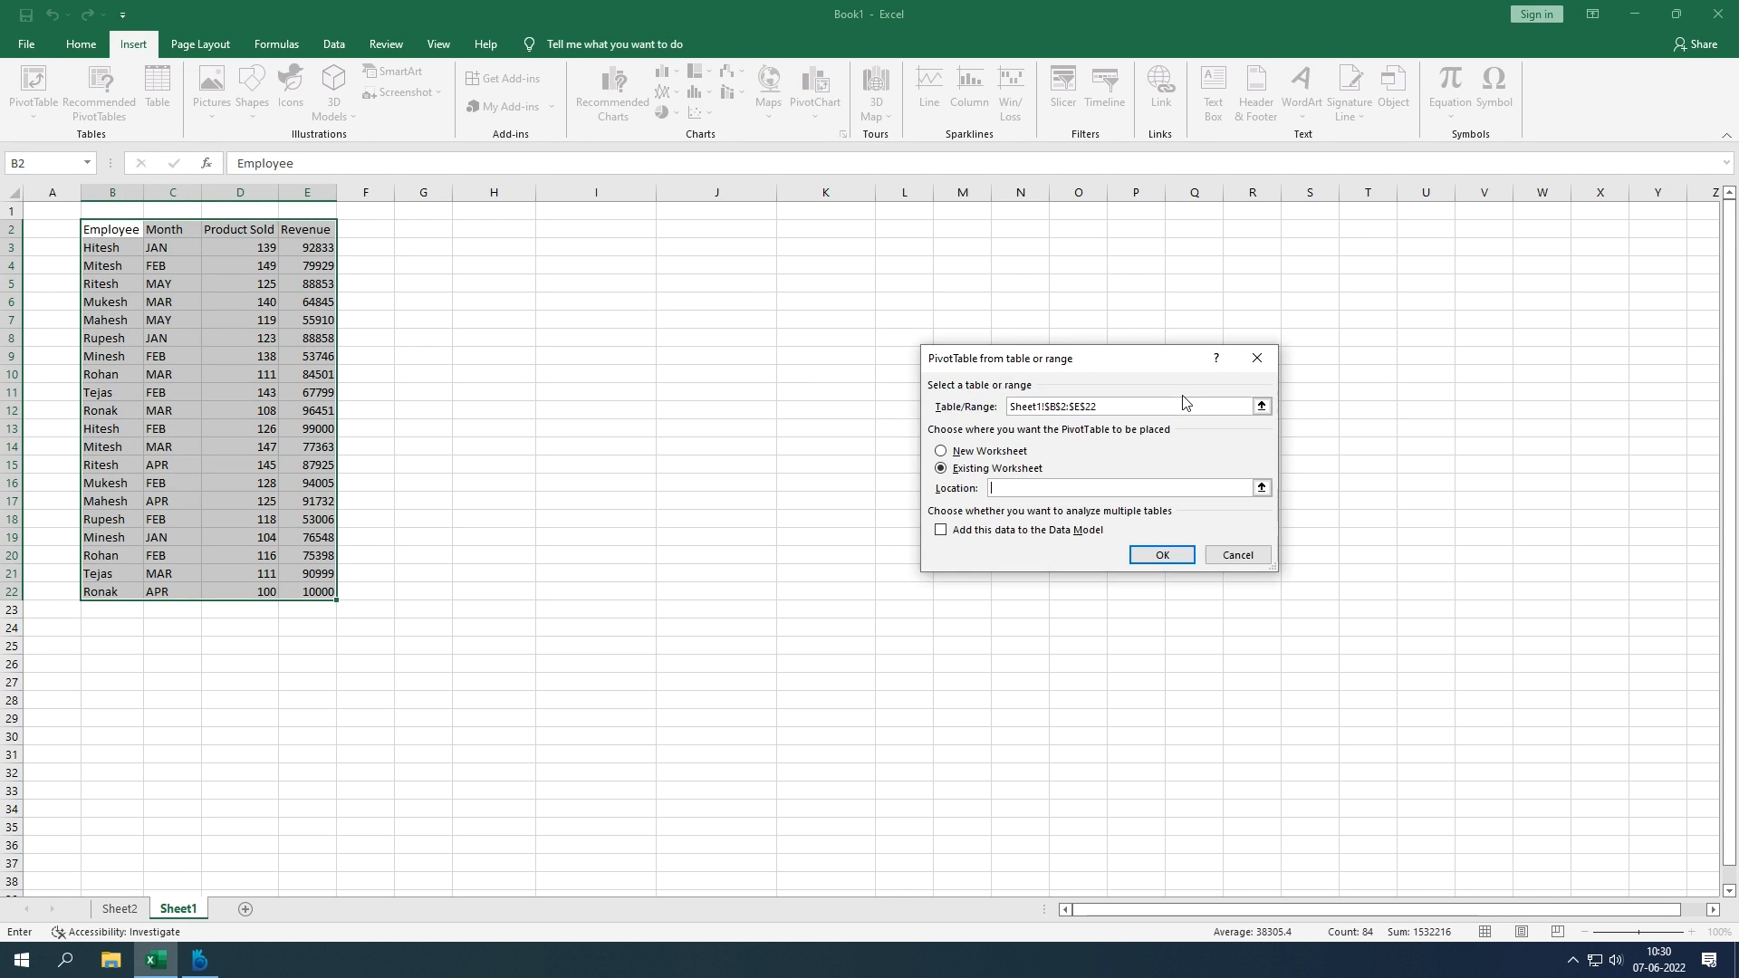
{"action": "left_click", "coordinate": [1261, 487]}
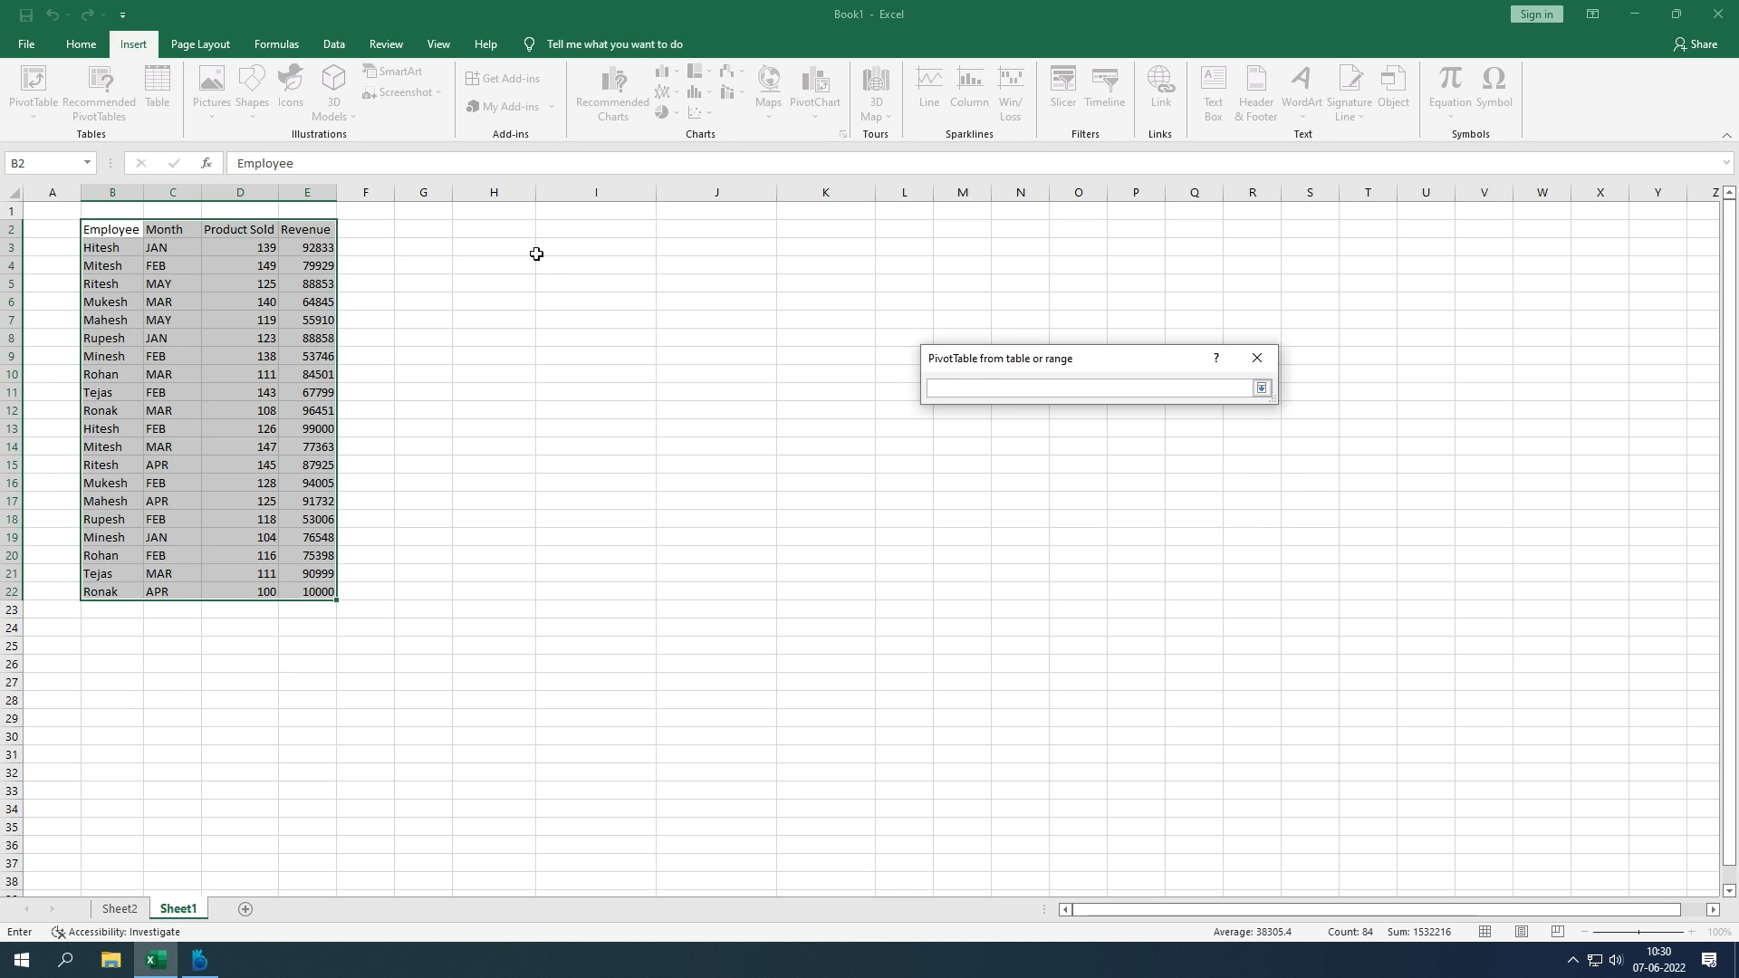
{"action": "left_click", "coordinate": [499, 231]}
Step: Create the PivotTable with Employee as rows and Sum of Product Sold as values
{"action": "key", "text": "Return"}
{"action": "key", "text": "Return"}
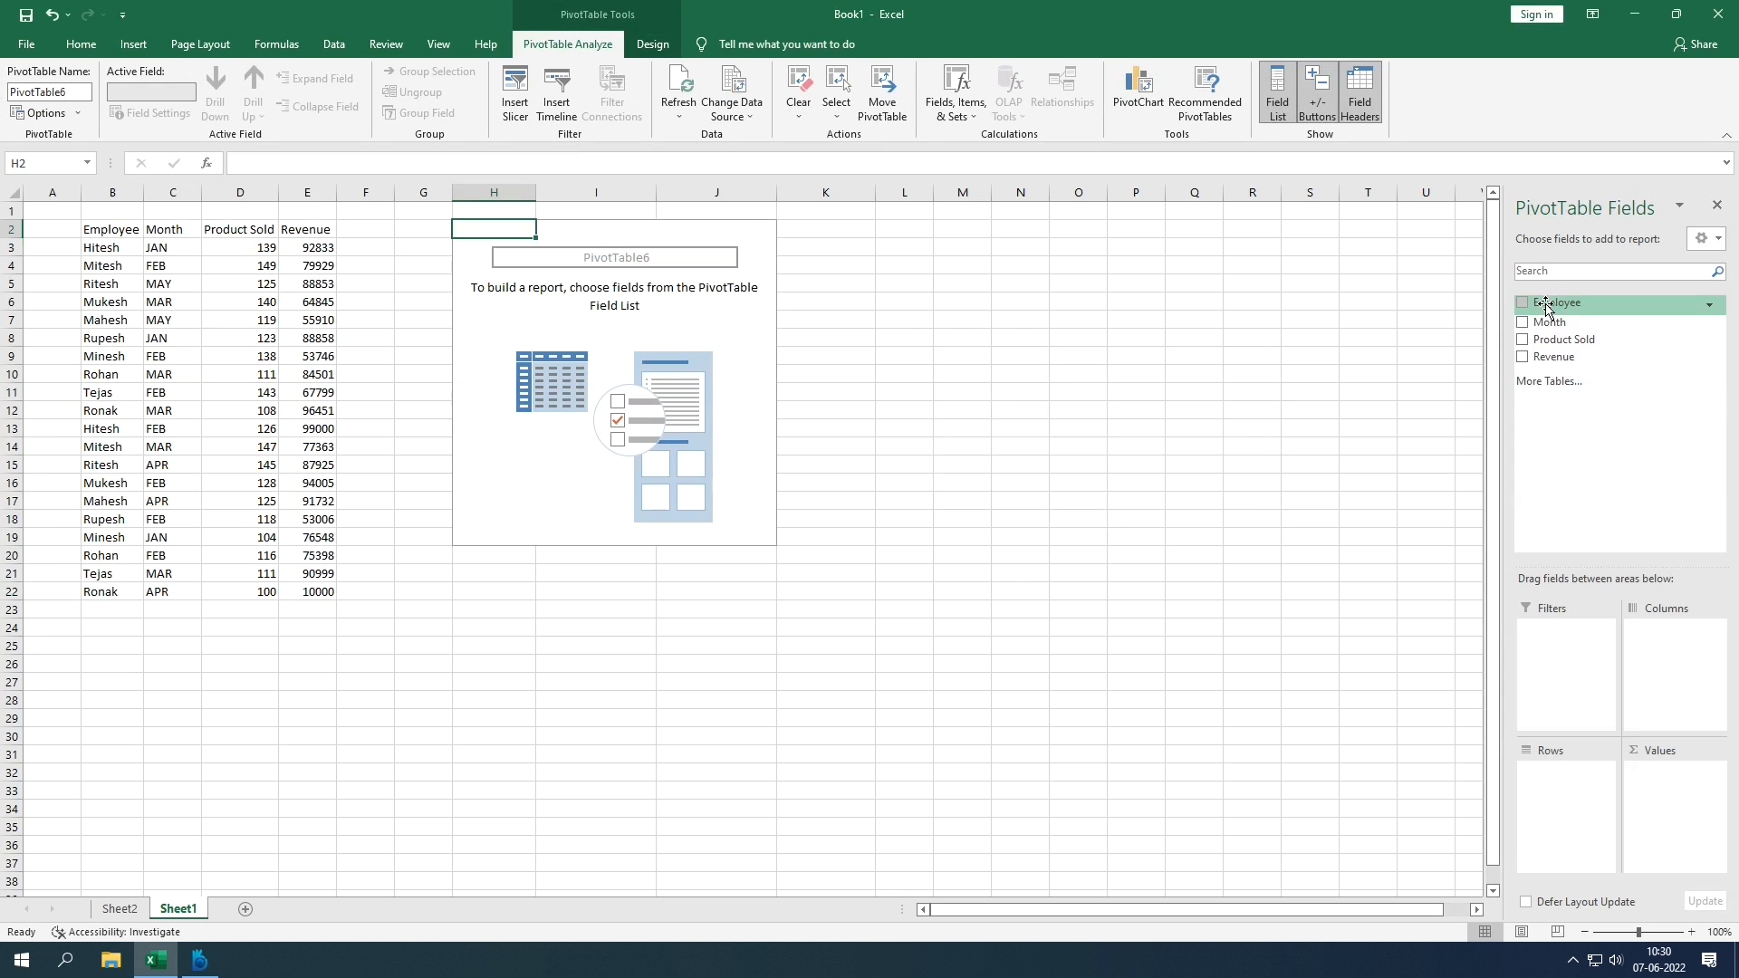
{"action": "left_click_drag", "start_coordinate": [1545, 304], "coordinate": [1551, 788]}
{"action": "left_click_drag", "start_coordinate": [1555, 339], "coordinate": [1676, 802]}
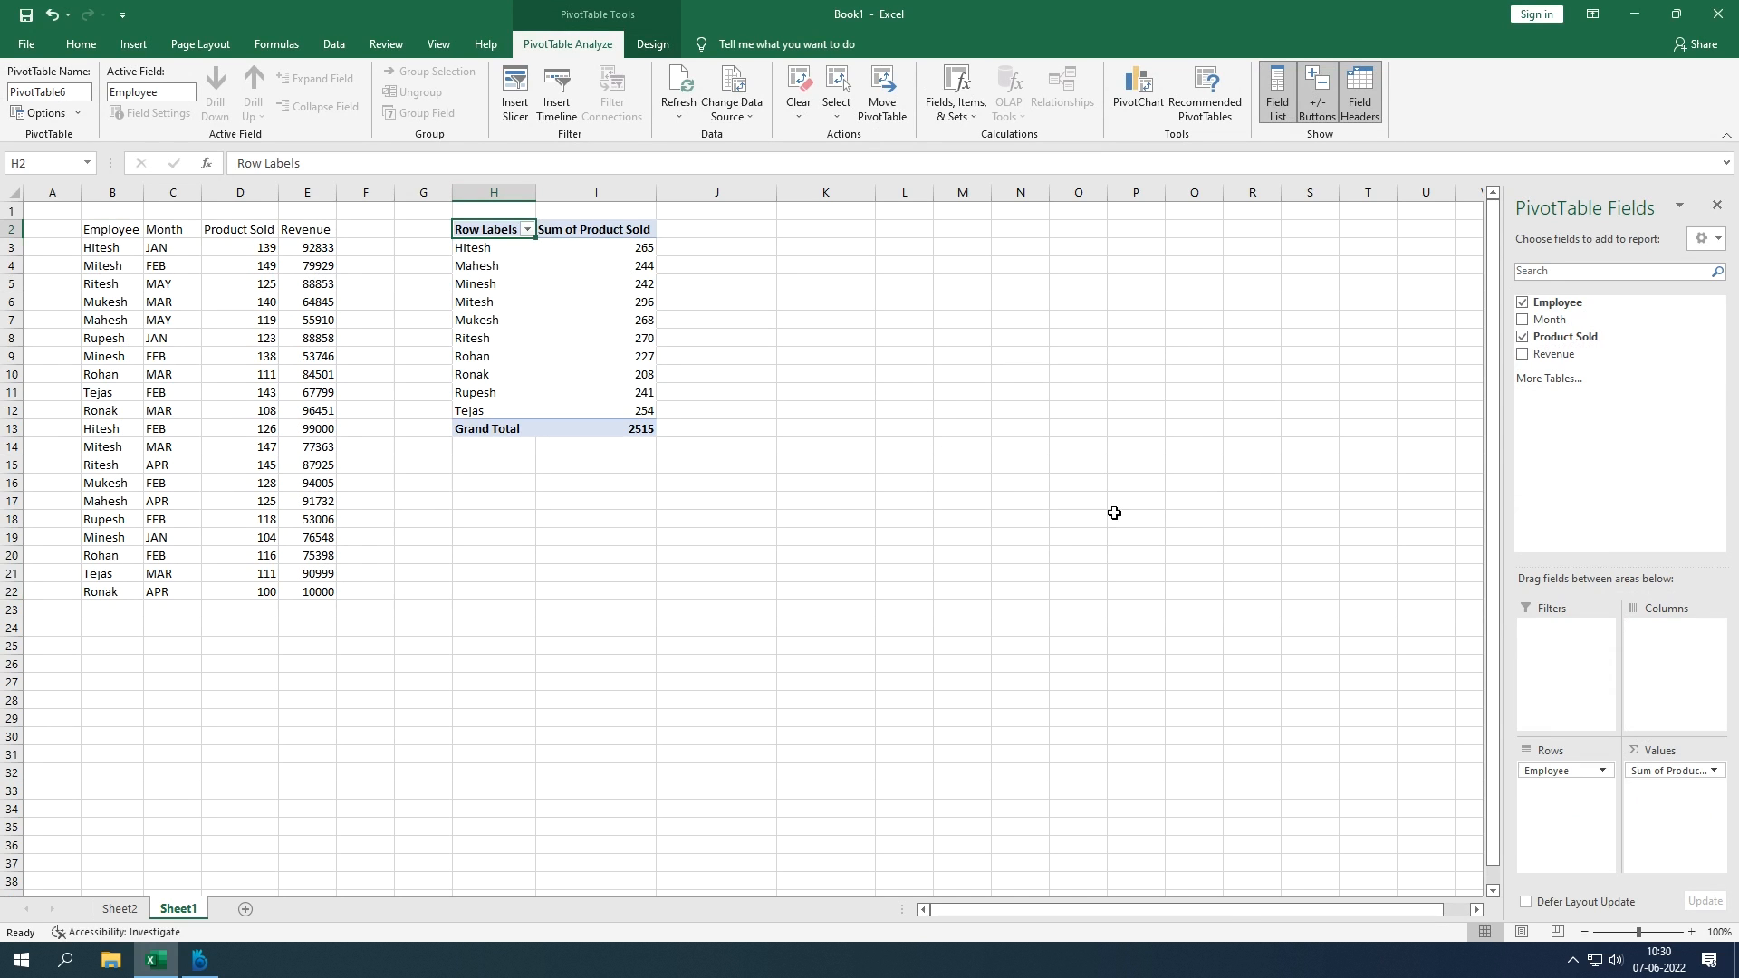
{"action": "left_click_drag", "start_coordinate": [490, 193], "coordinate": [583, 208]}
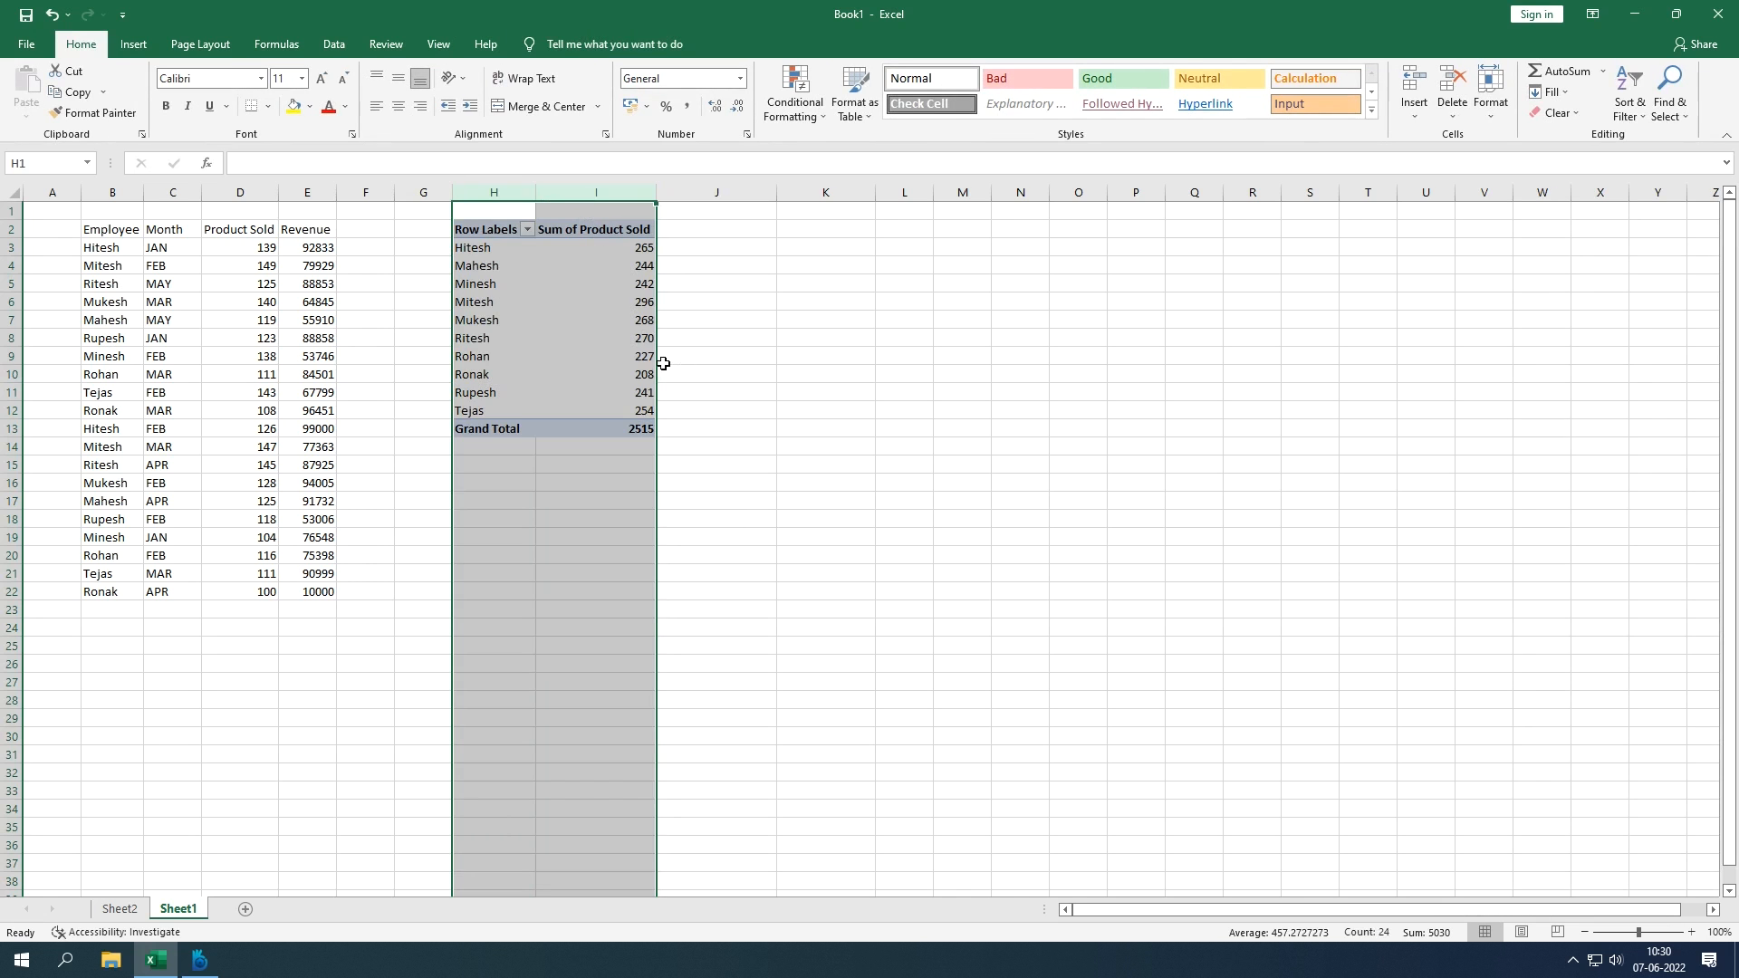
Step: Paste columns H:I back as plain values and clear the Grand Total row
{"action": "key", "text": "ctrl+c"}
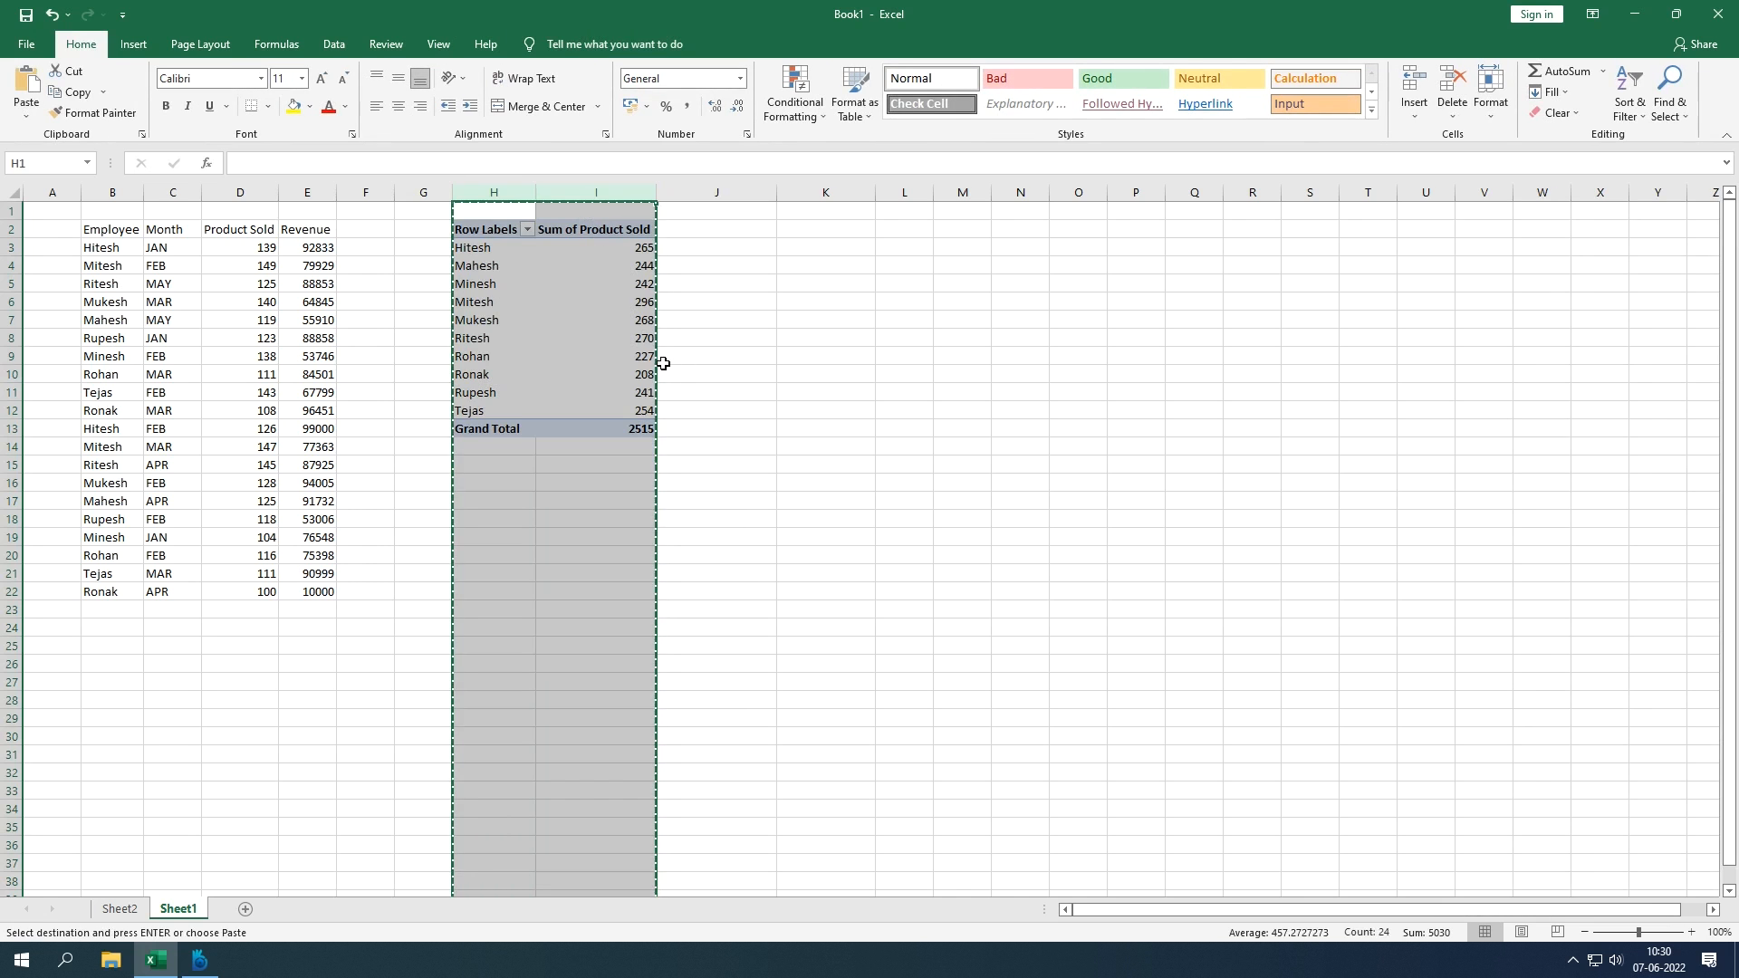
{"action": "right_click", "coordinate": [466, 211]}
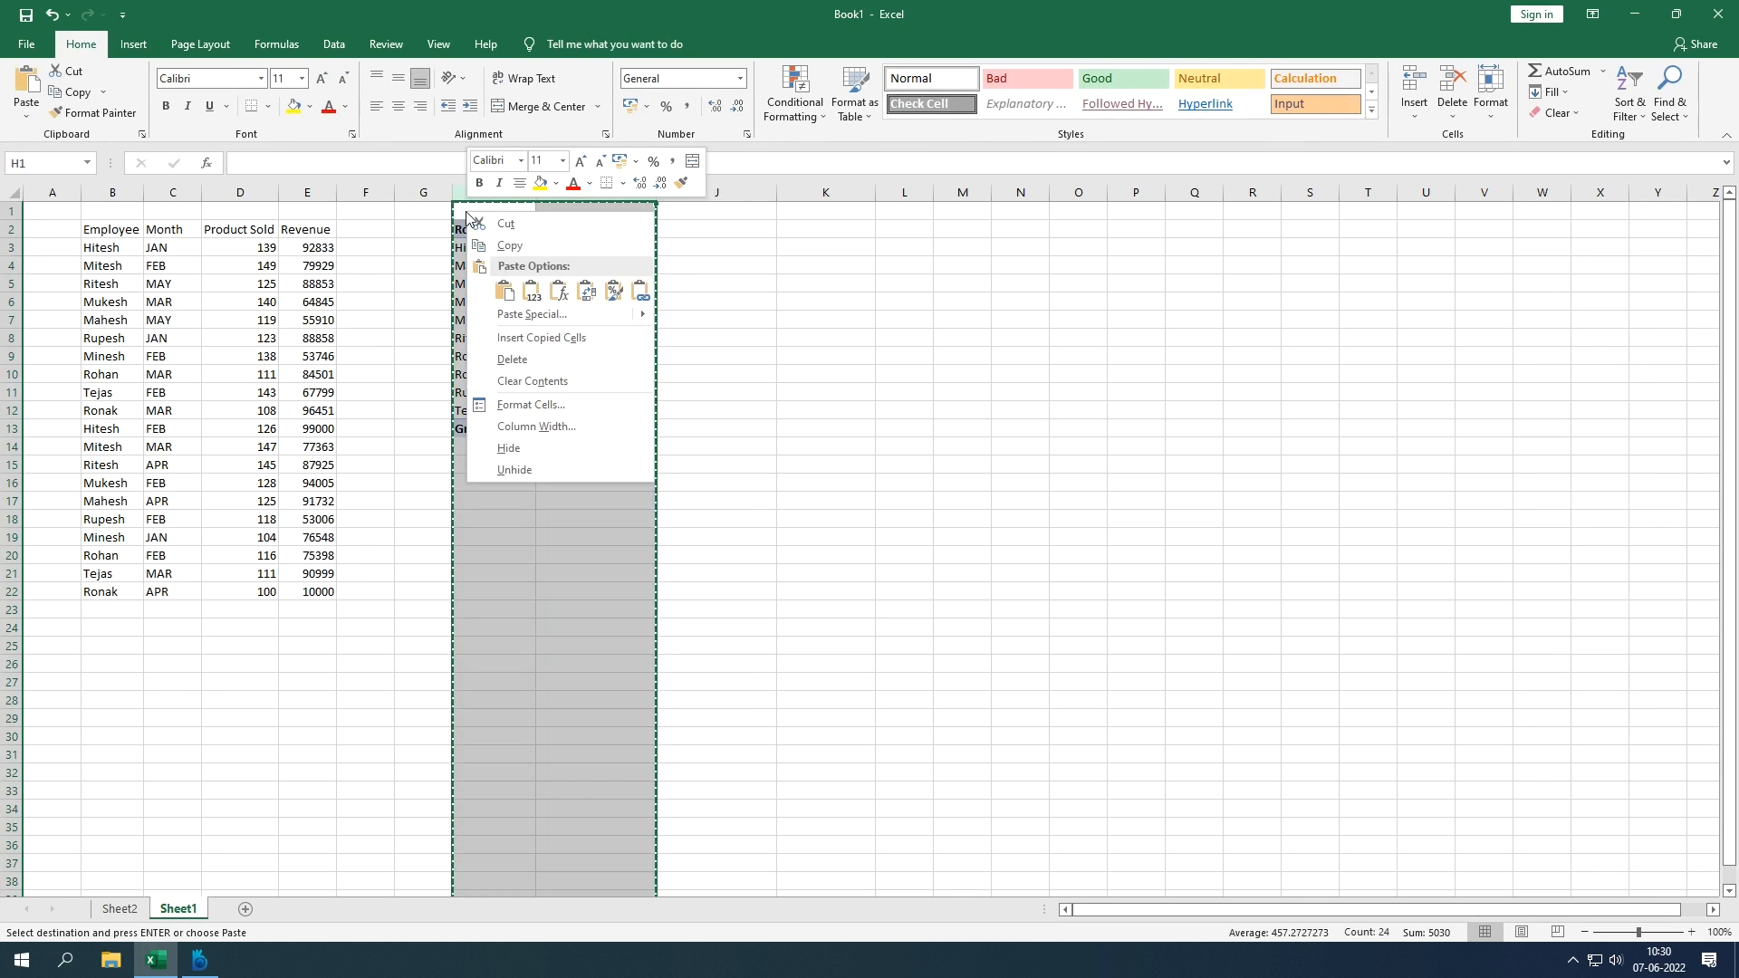
{"action": "left_click", "coordinate": [534, 290]}
{"action": "key", "text": "Escape"}
{"action": "left_click_drag", "start_coordinate": [497, 430], "coordinate": [607, 436]}
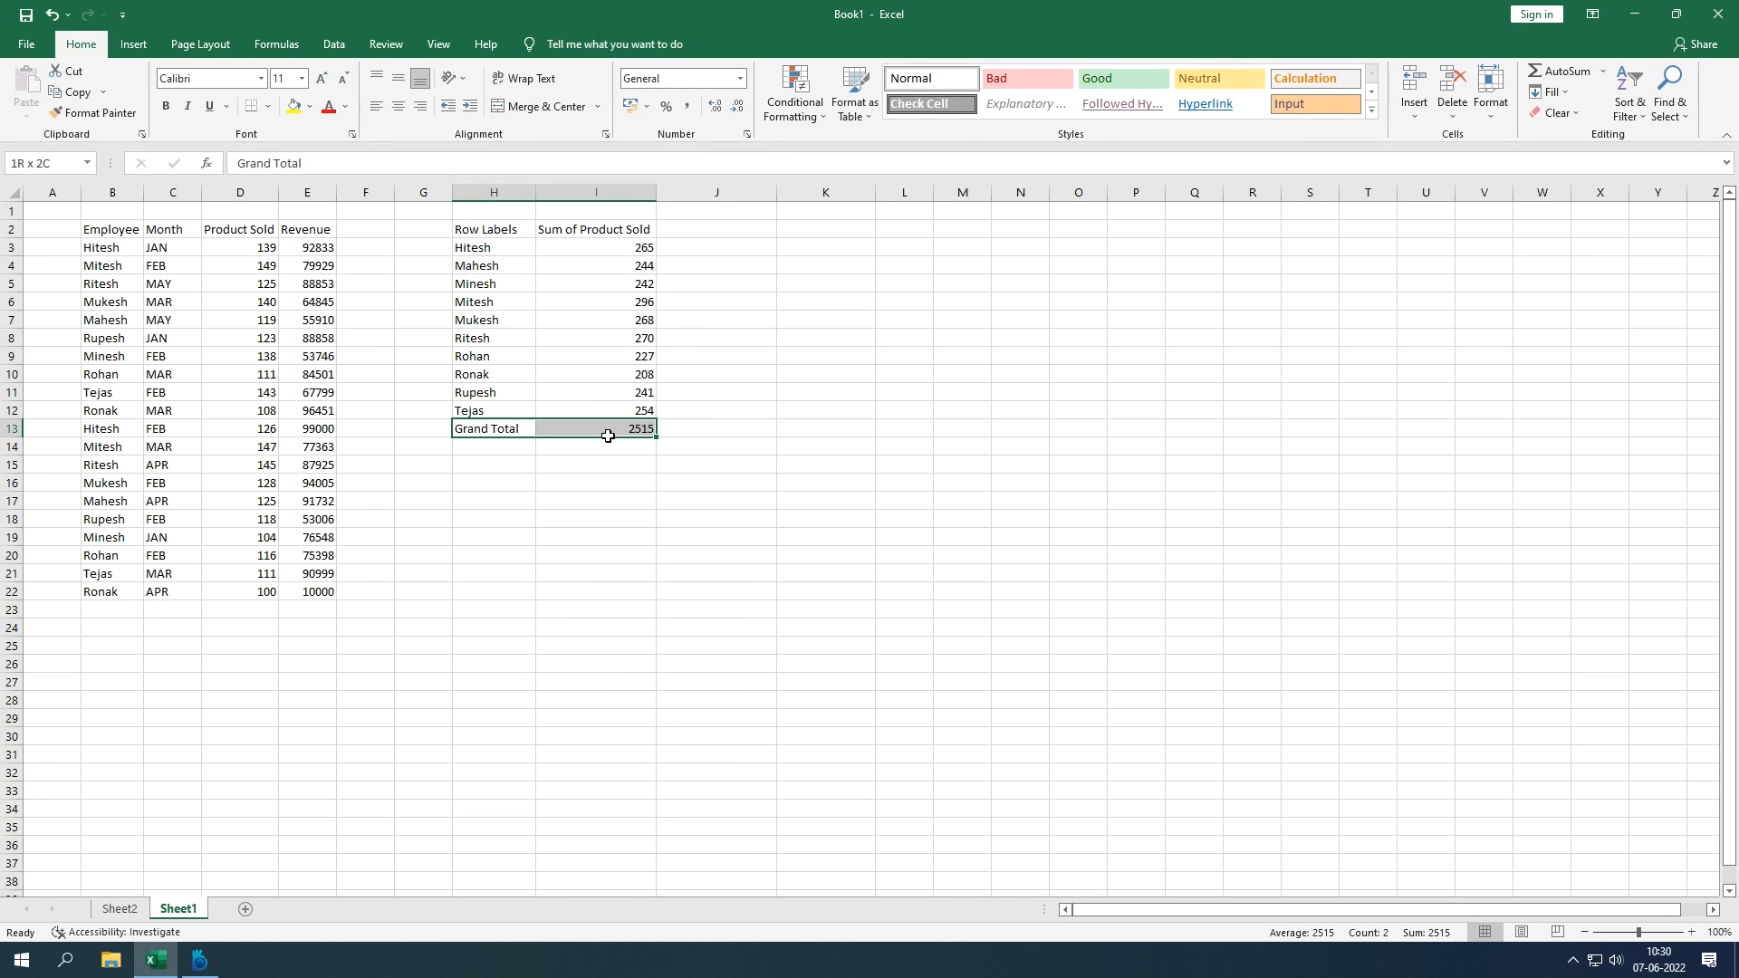
{"action": "left_click_drag", "start_coordinate": [621, 437], "coordinate": [631, 441]}
{"action": "key", "text": "Delete"}
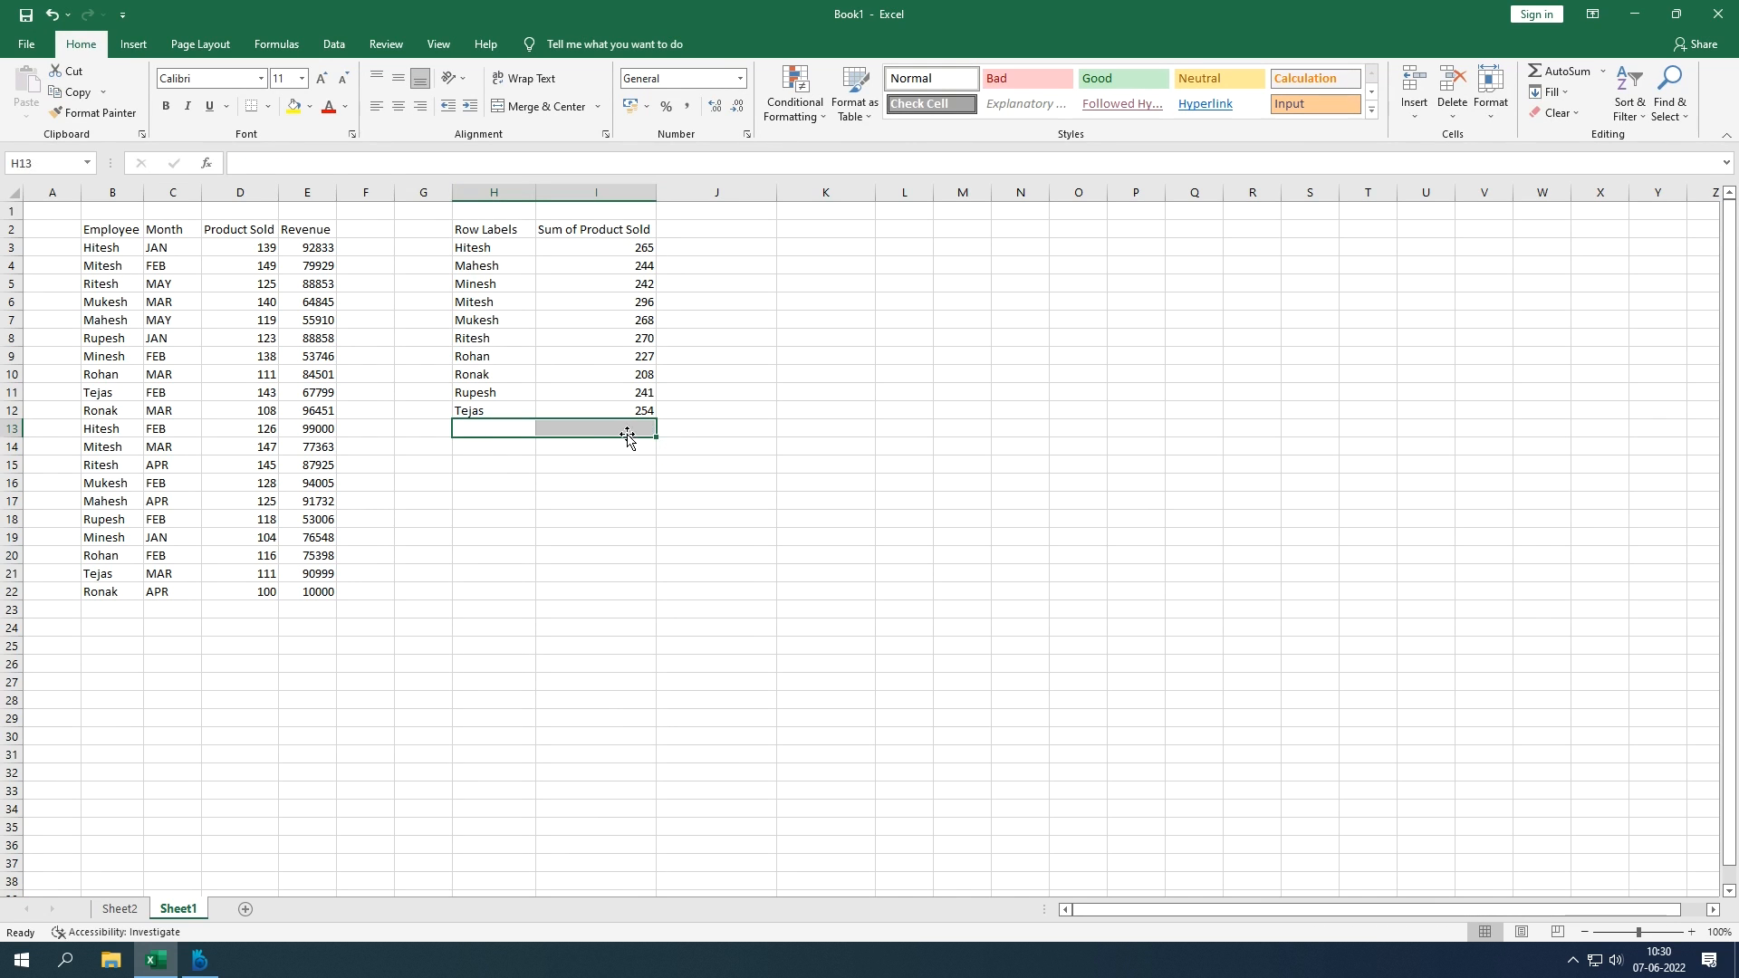
Step: Rename the headers to Employee and Sales and autofit column I
{"action": "left_click", "coordinate": [490, 231]}
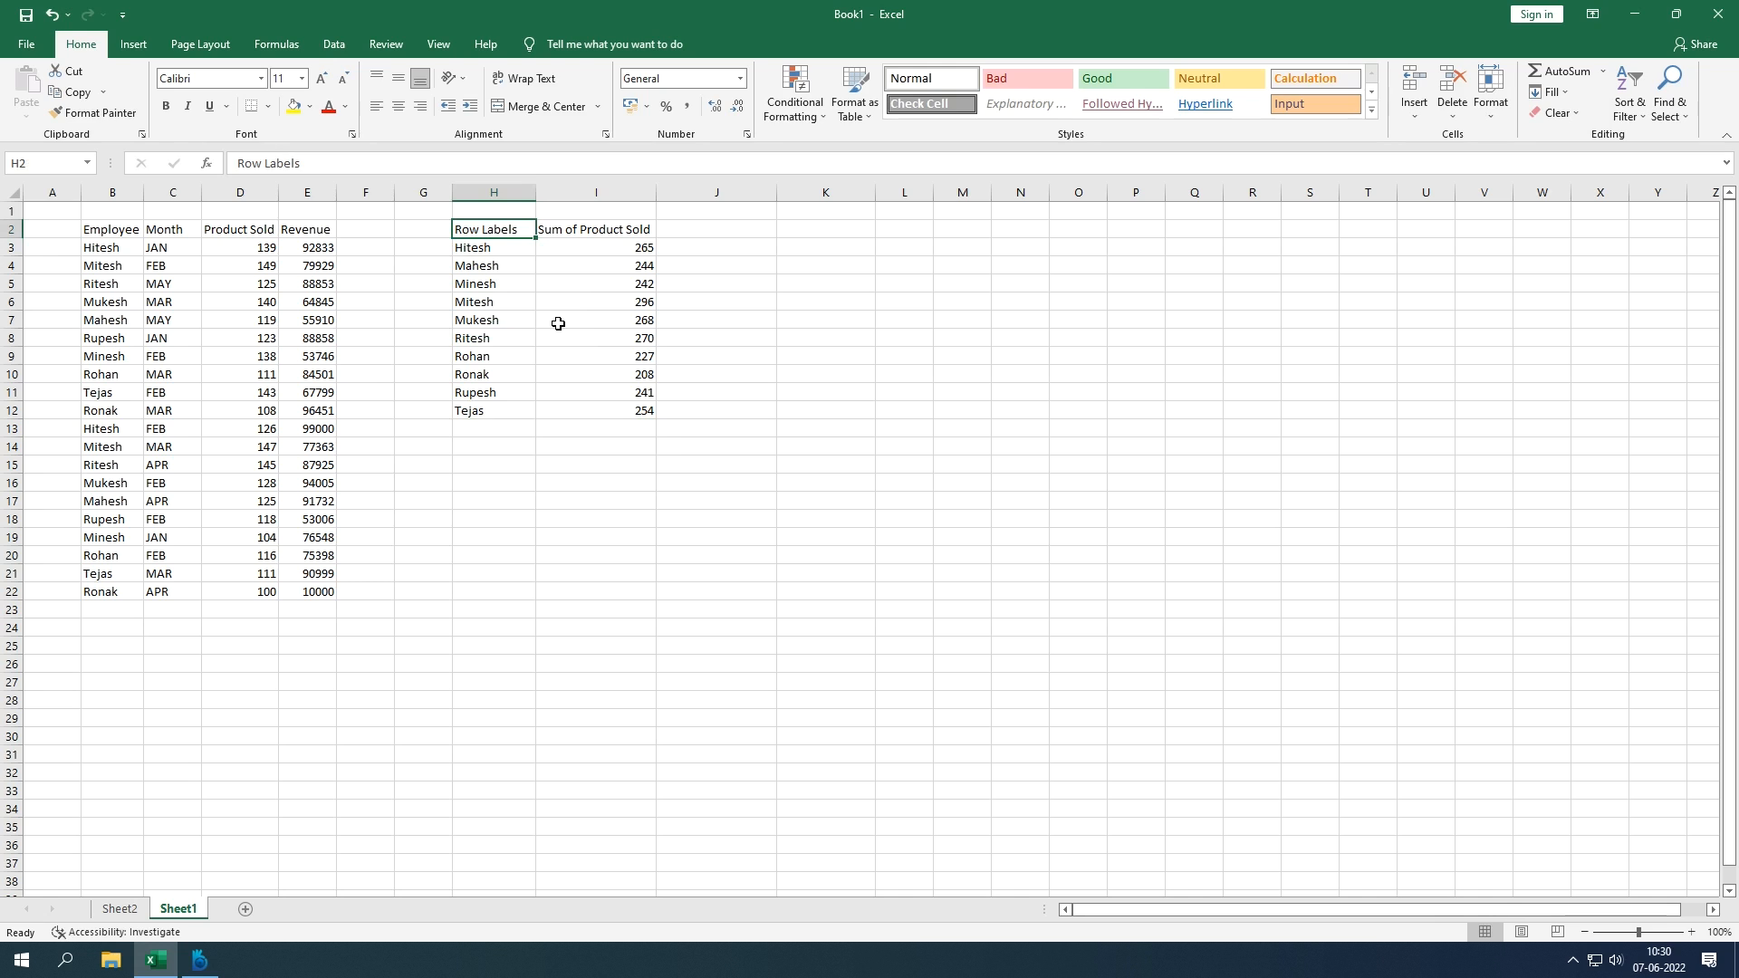
{"action": "type", "text": "E"}
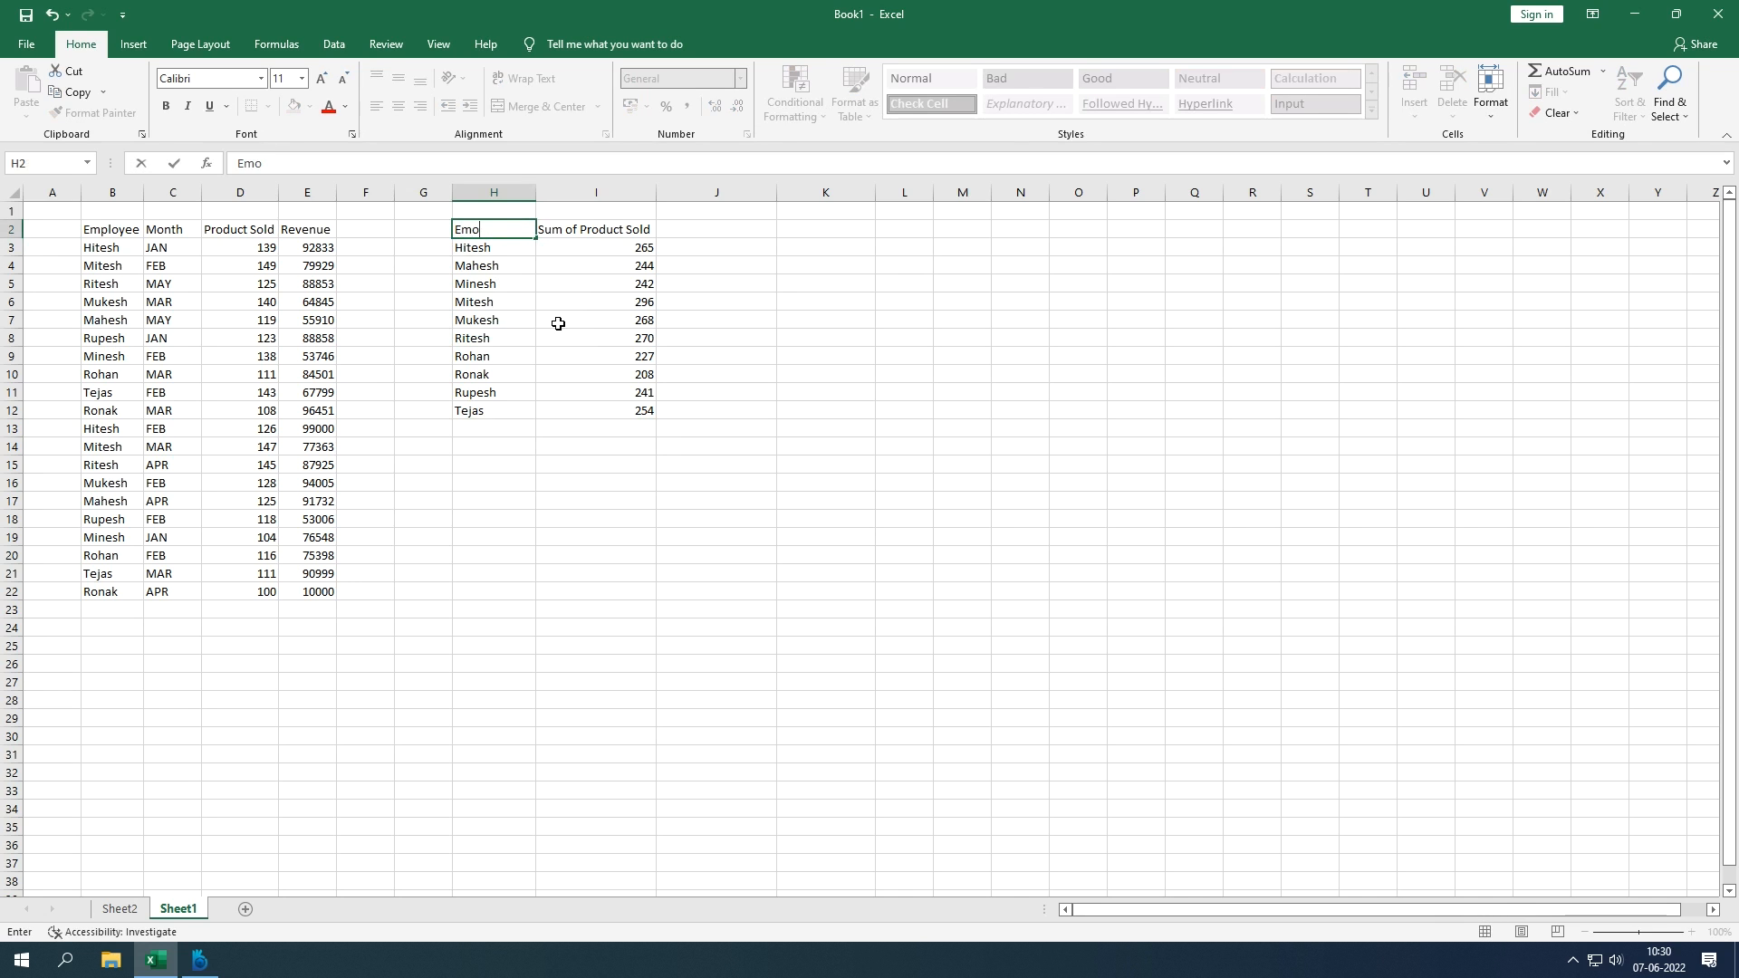
{"action": "type", "text": "mployee"}
{"action": "key", "text": "Tab"}
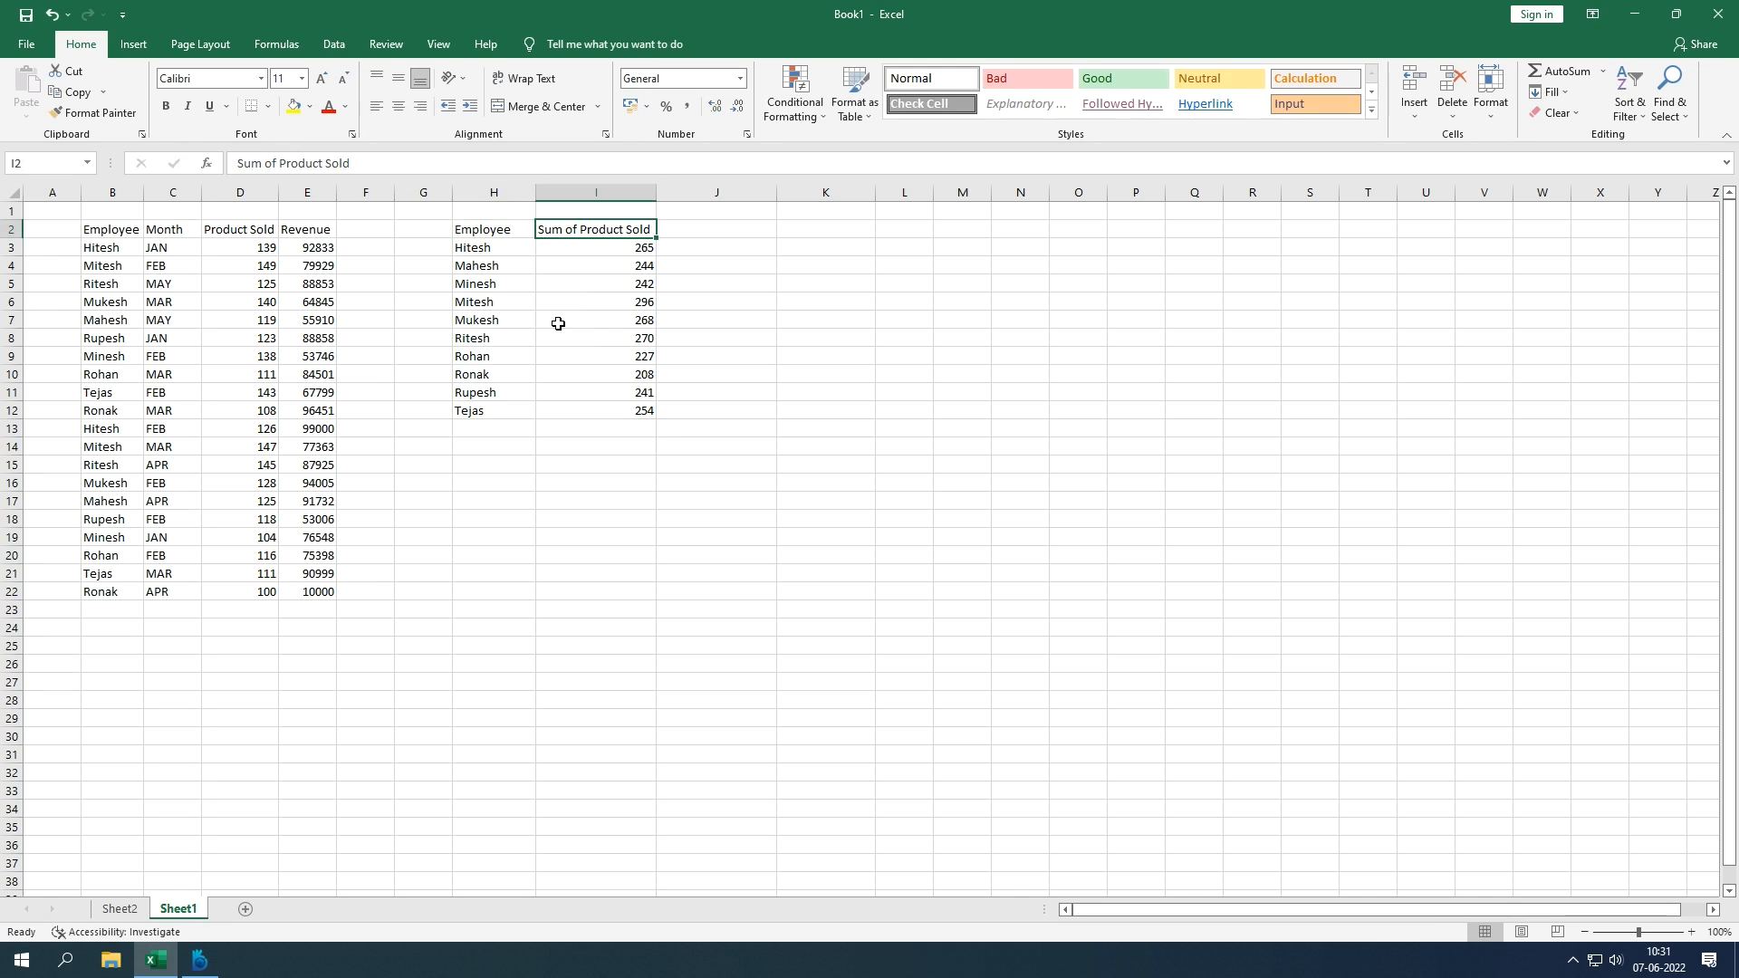
{"action": "type", "text": "Sales"}
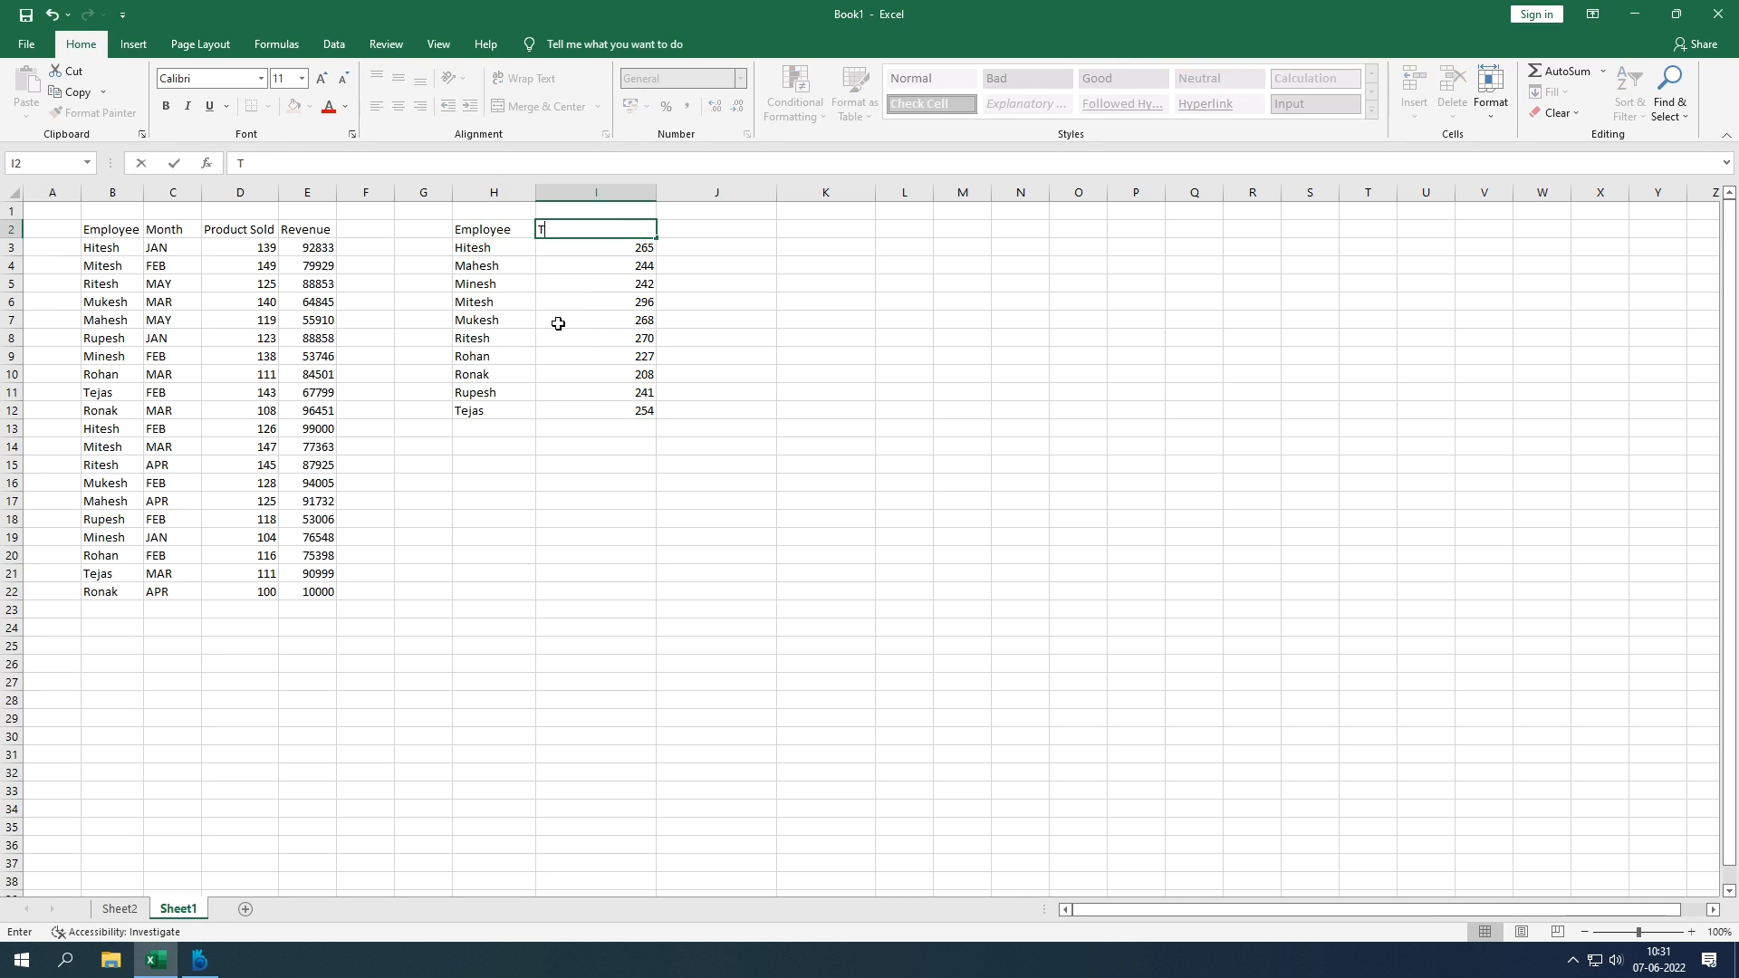
{"action": "key", "text": "Return"}
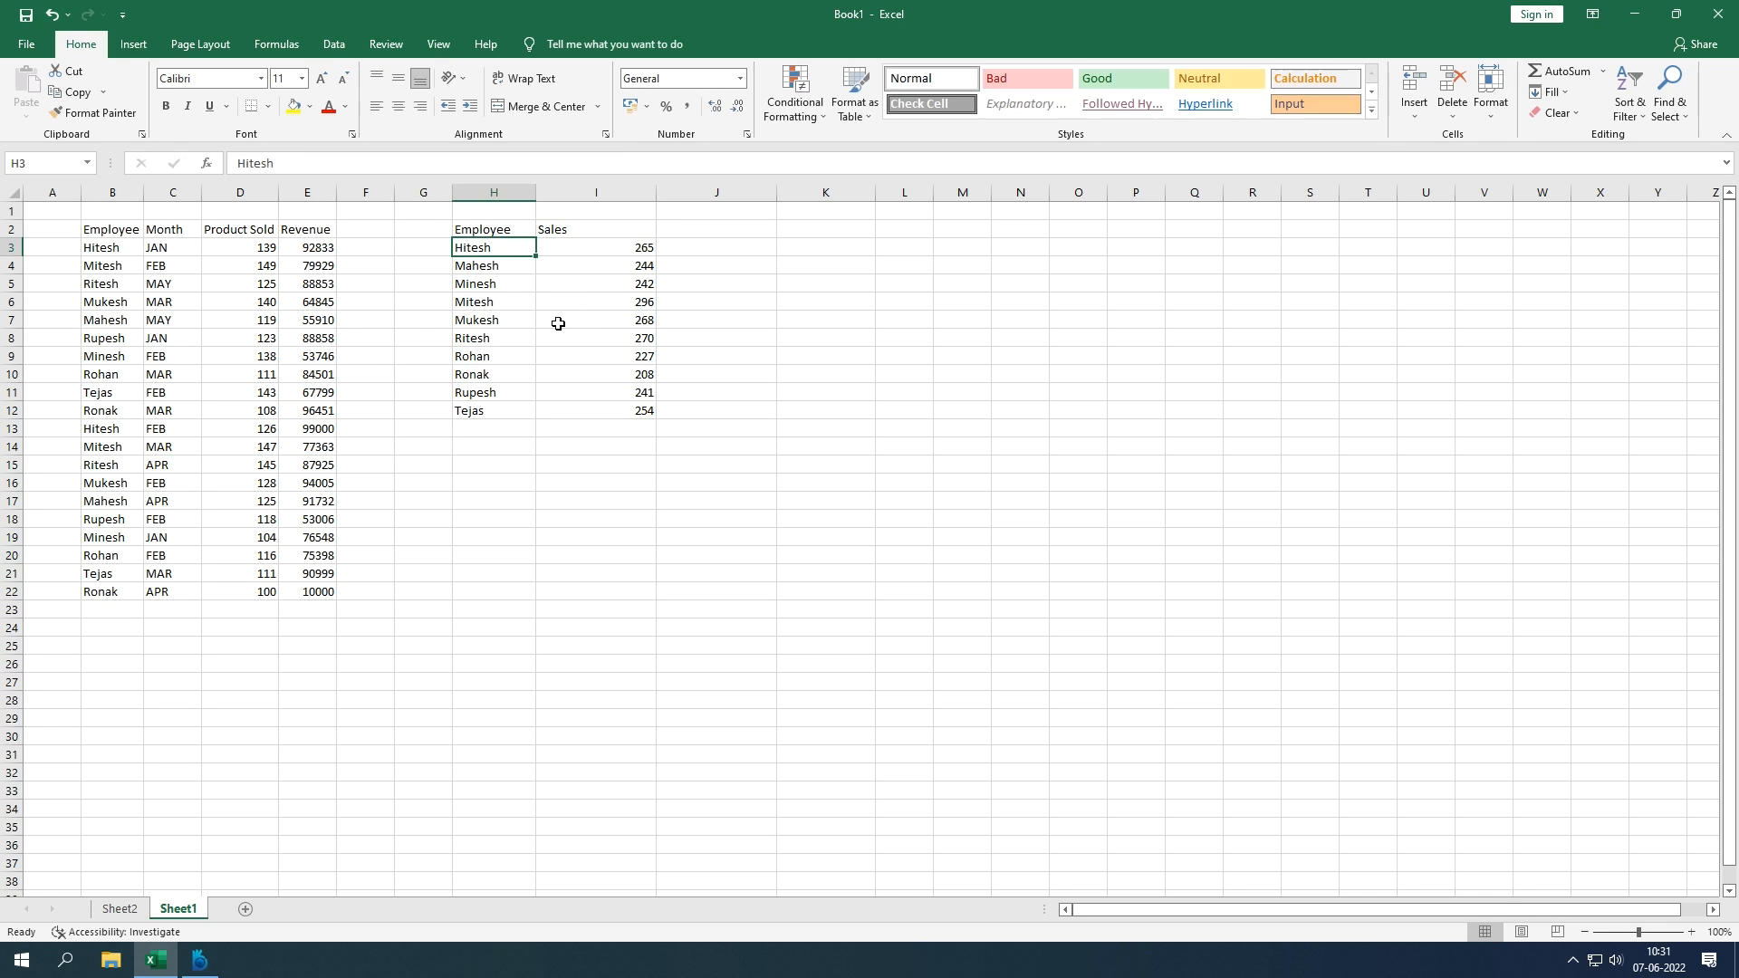
{"action": "double_click", "coordinate": [656, 193]}
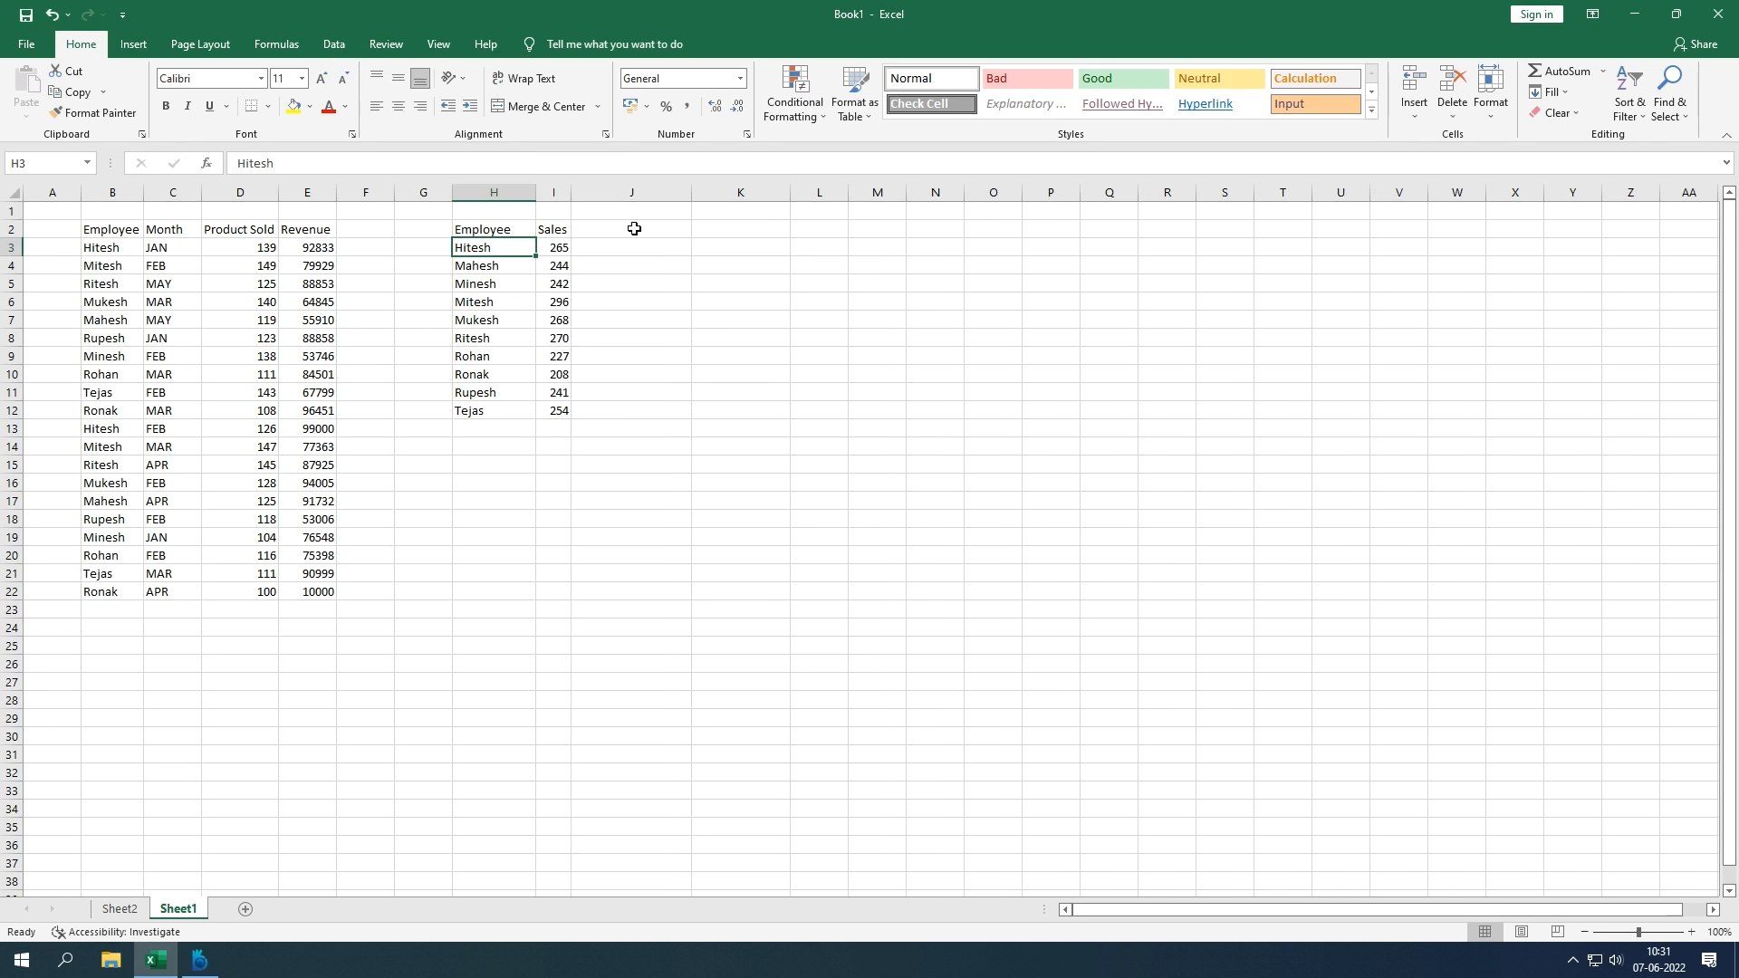
{"action": "left_click", "coordinate": [611, 321]}
{"action": "left_click_drag", "start_coordinate": [492, 238], "coordinate": [563, 413]}
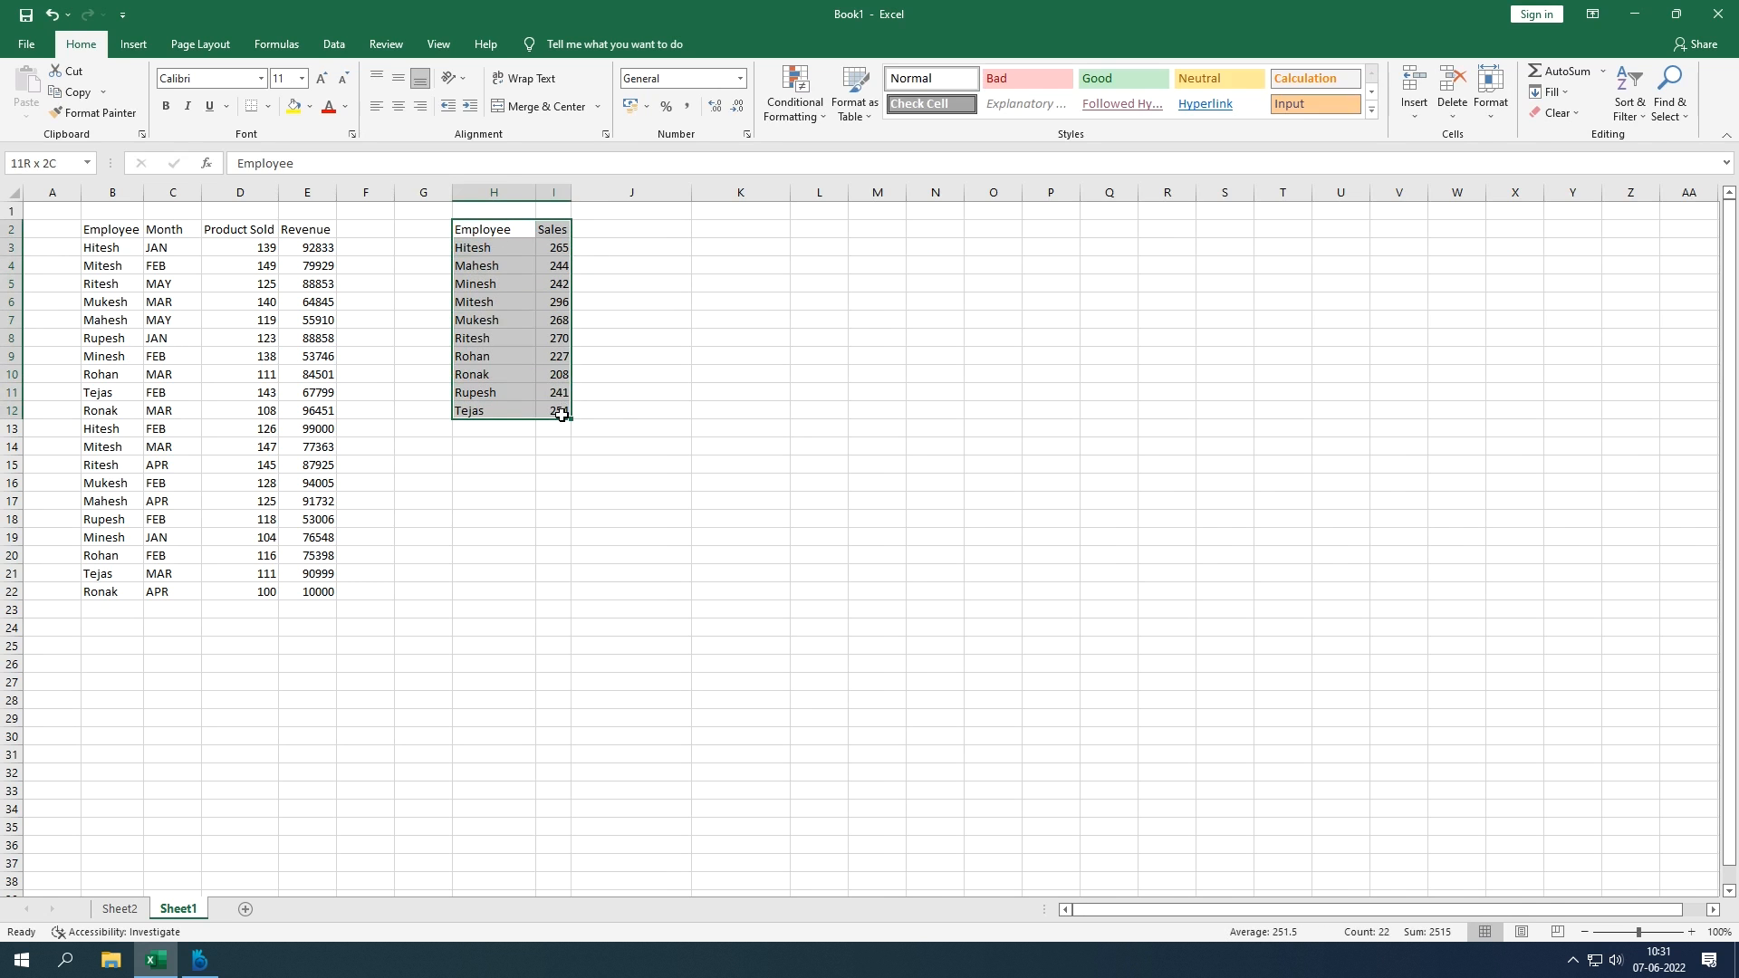
Step: Insert a clustered column chart titled Sales from H2:I12 via Recommended Charts
{"action": "left_click", "coordinate": [136, 45]}
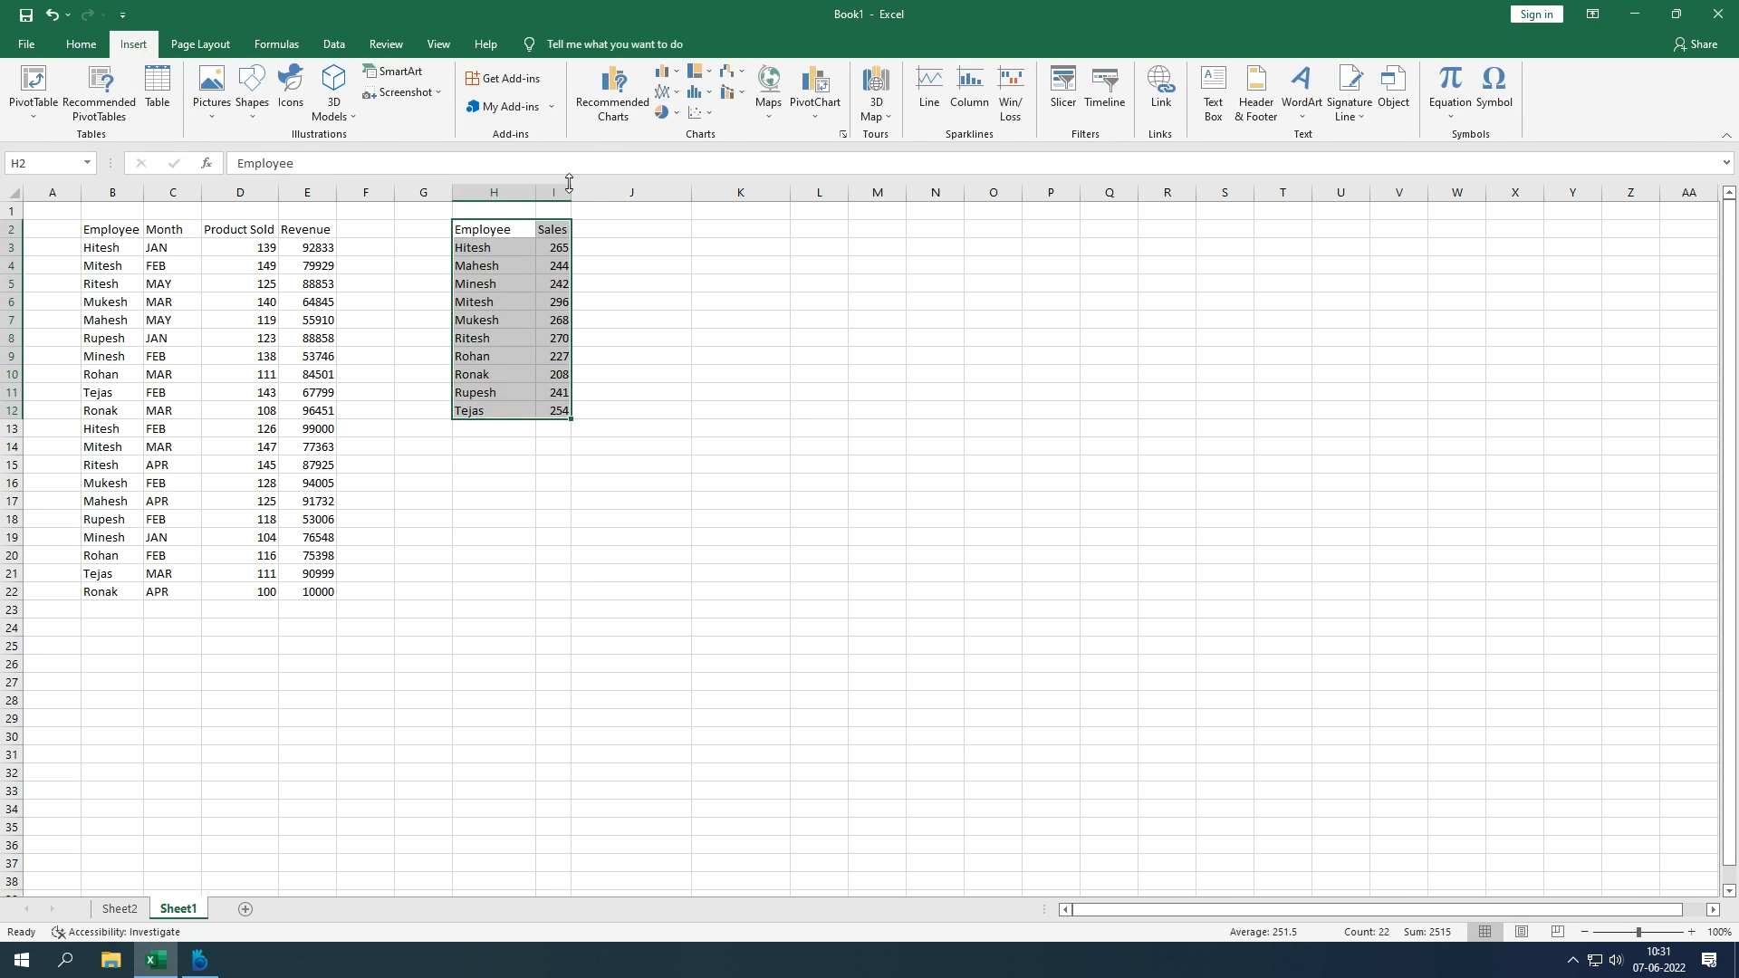
{"action": "left_click", "coordinate": [606, 116]}
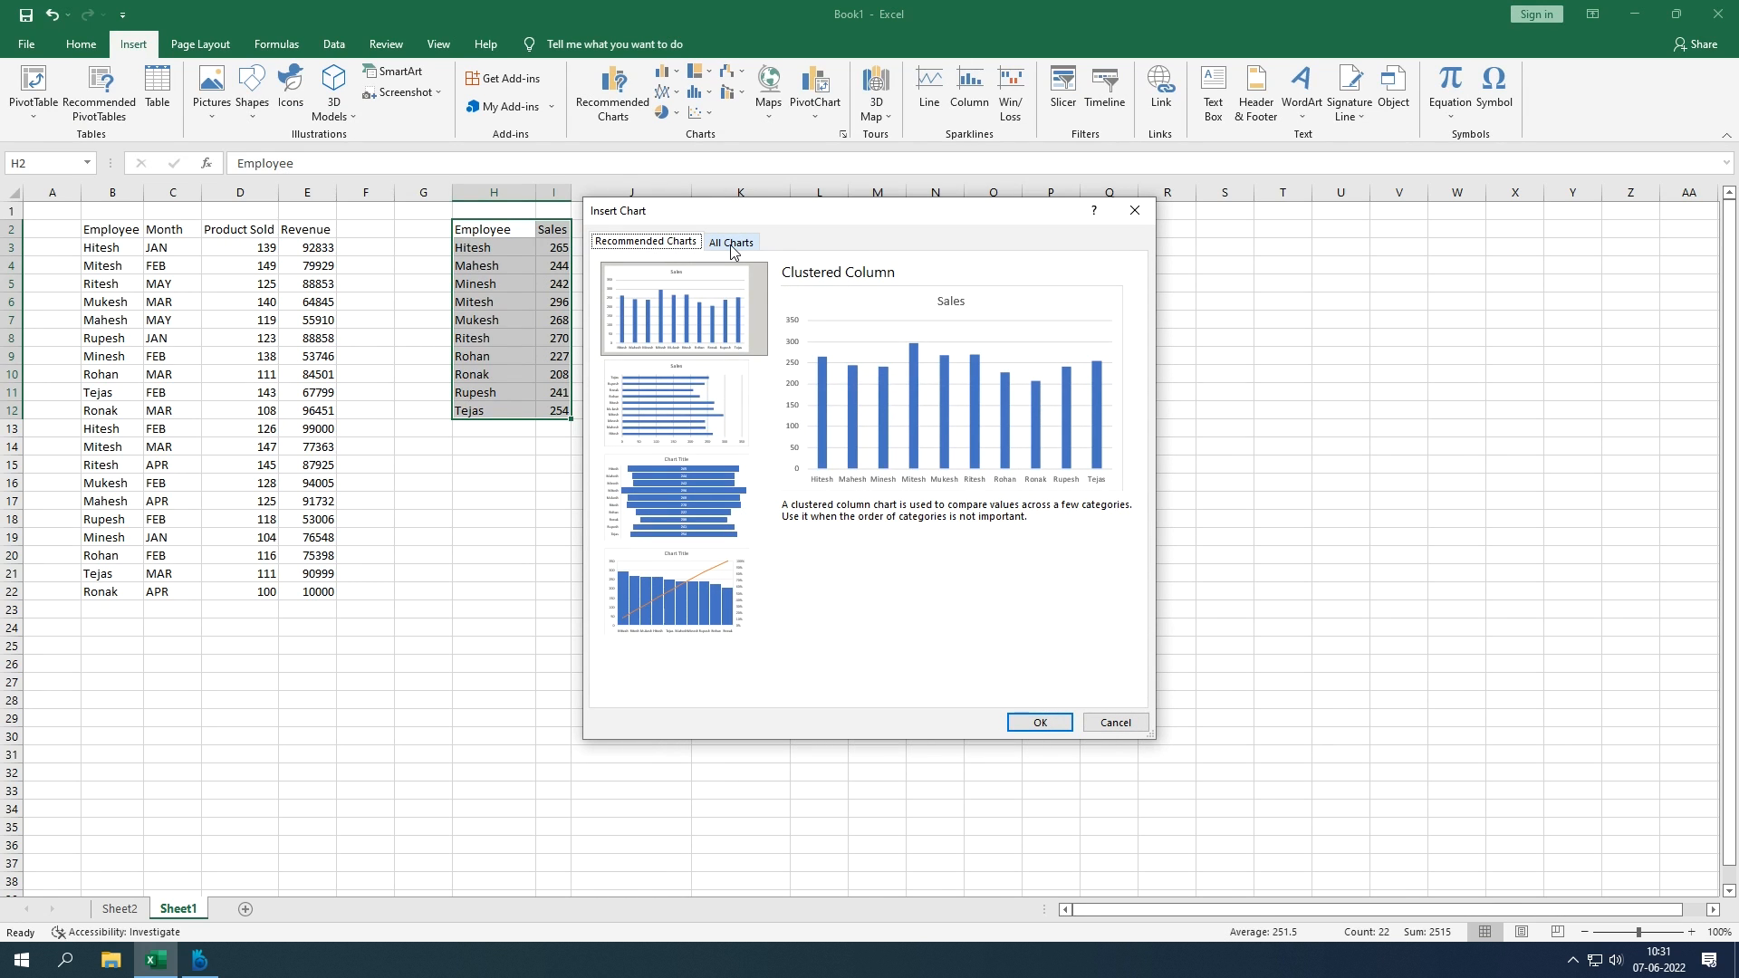
{"action": "left_click", "coordinate": [733, 247]}
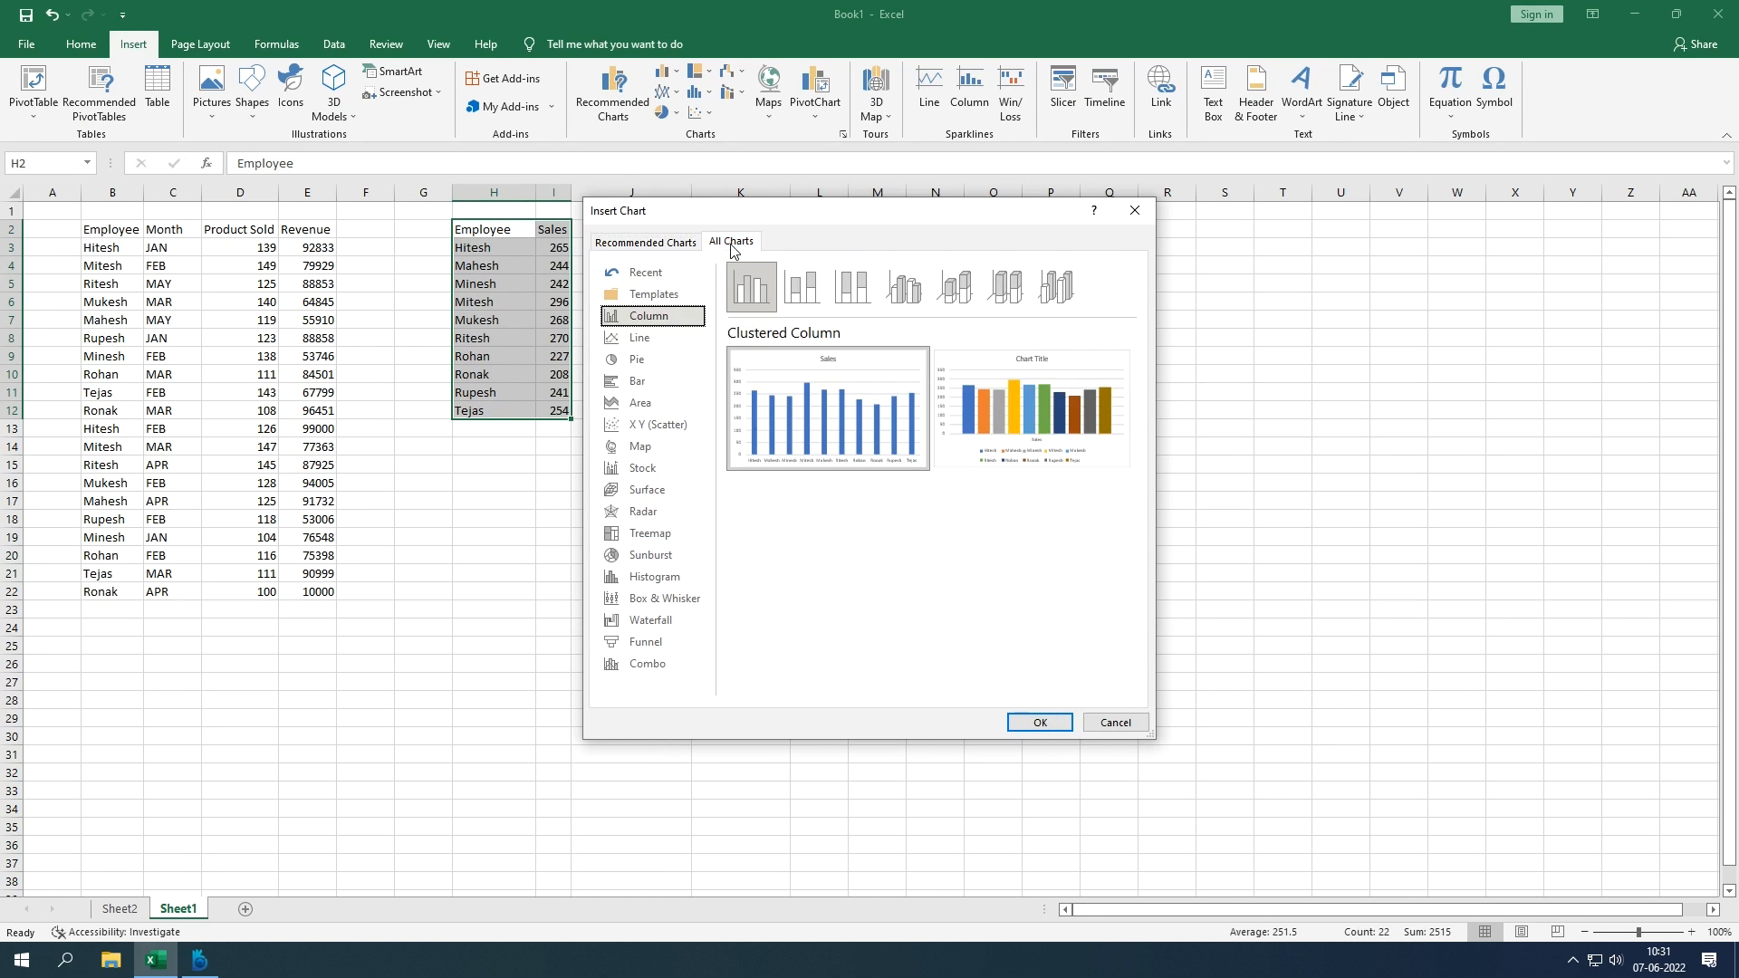
{"action": "left_click_drag", "start_coordinate": [814, 219], "coordinate": [1040, 239]}
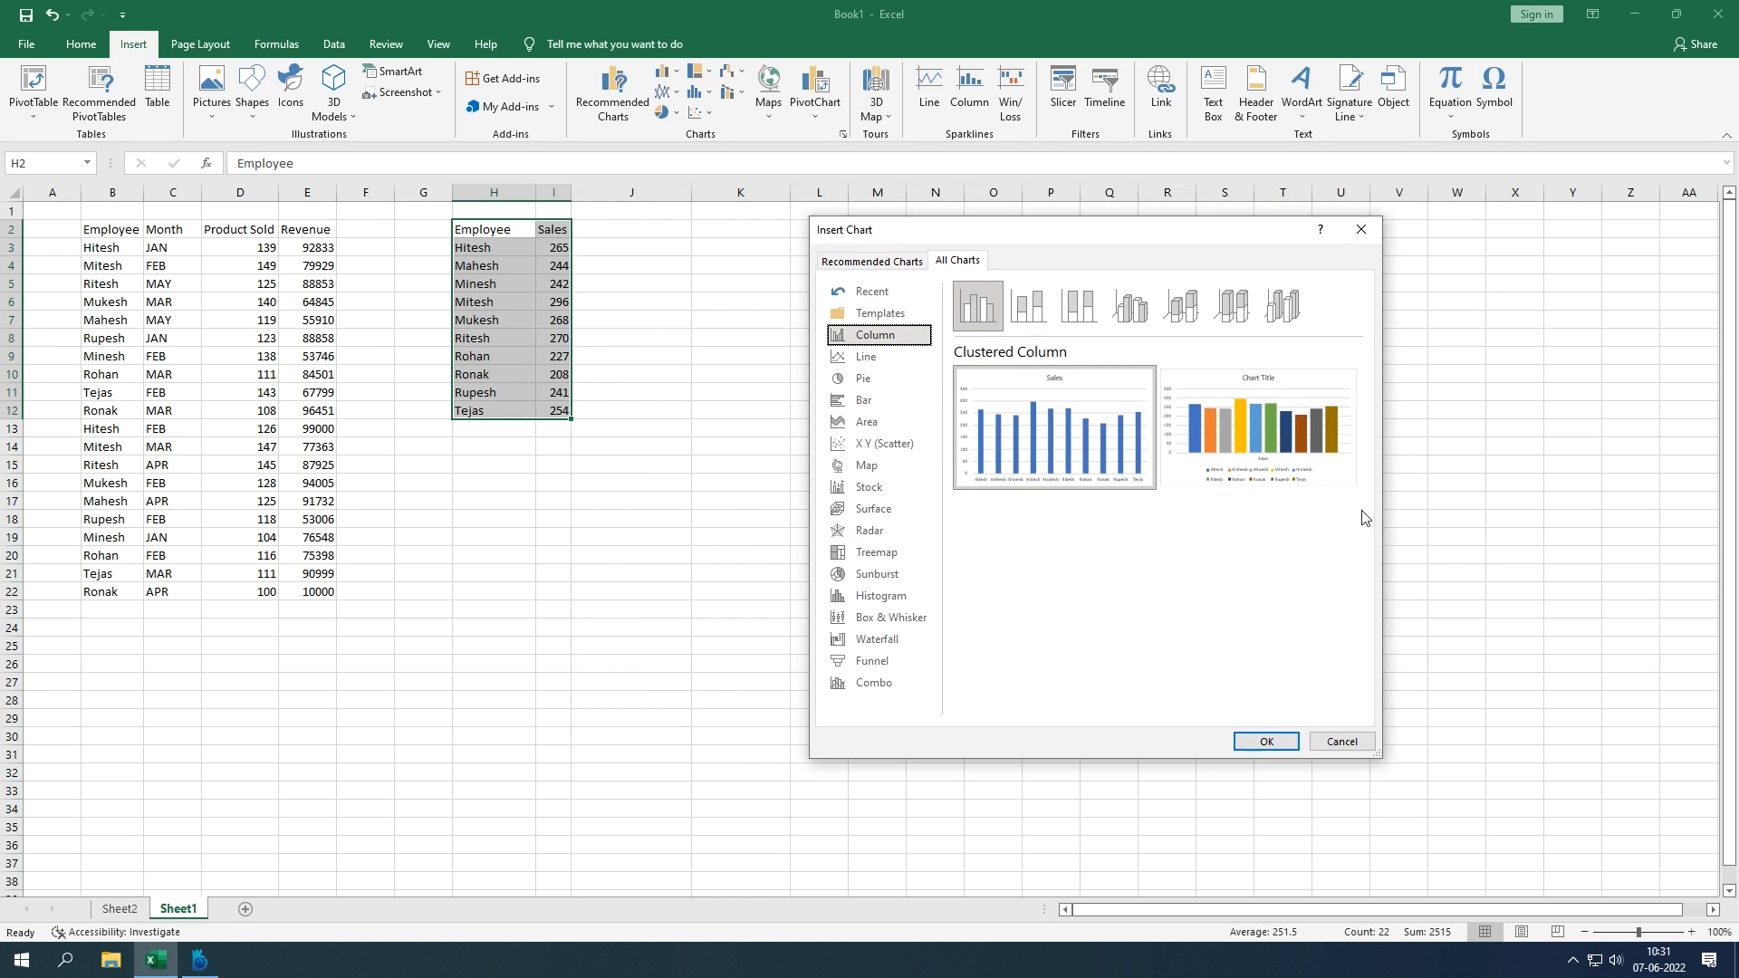
{"action": "left_click", "coordinate": [897, 357]}
{"action": "left_click", "coordinate": [893, 341]}
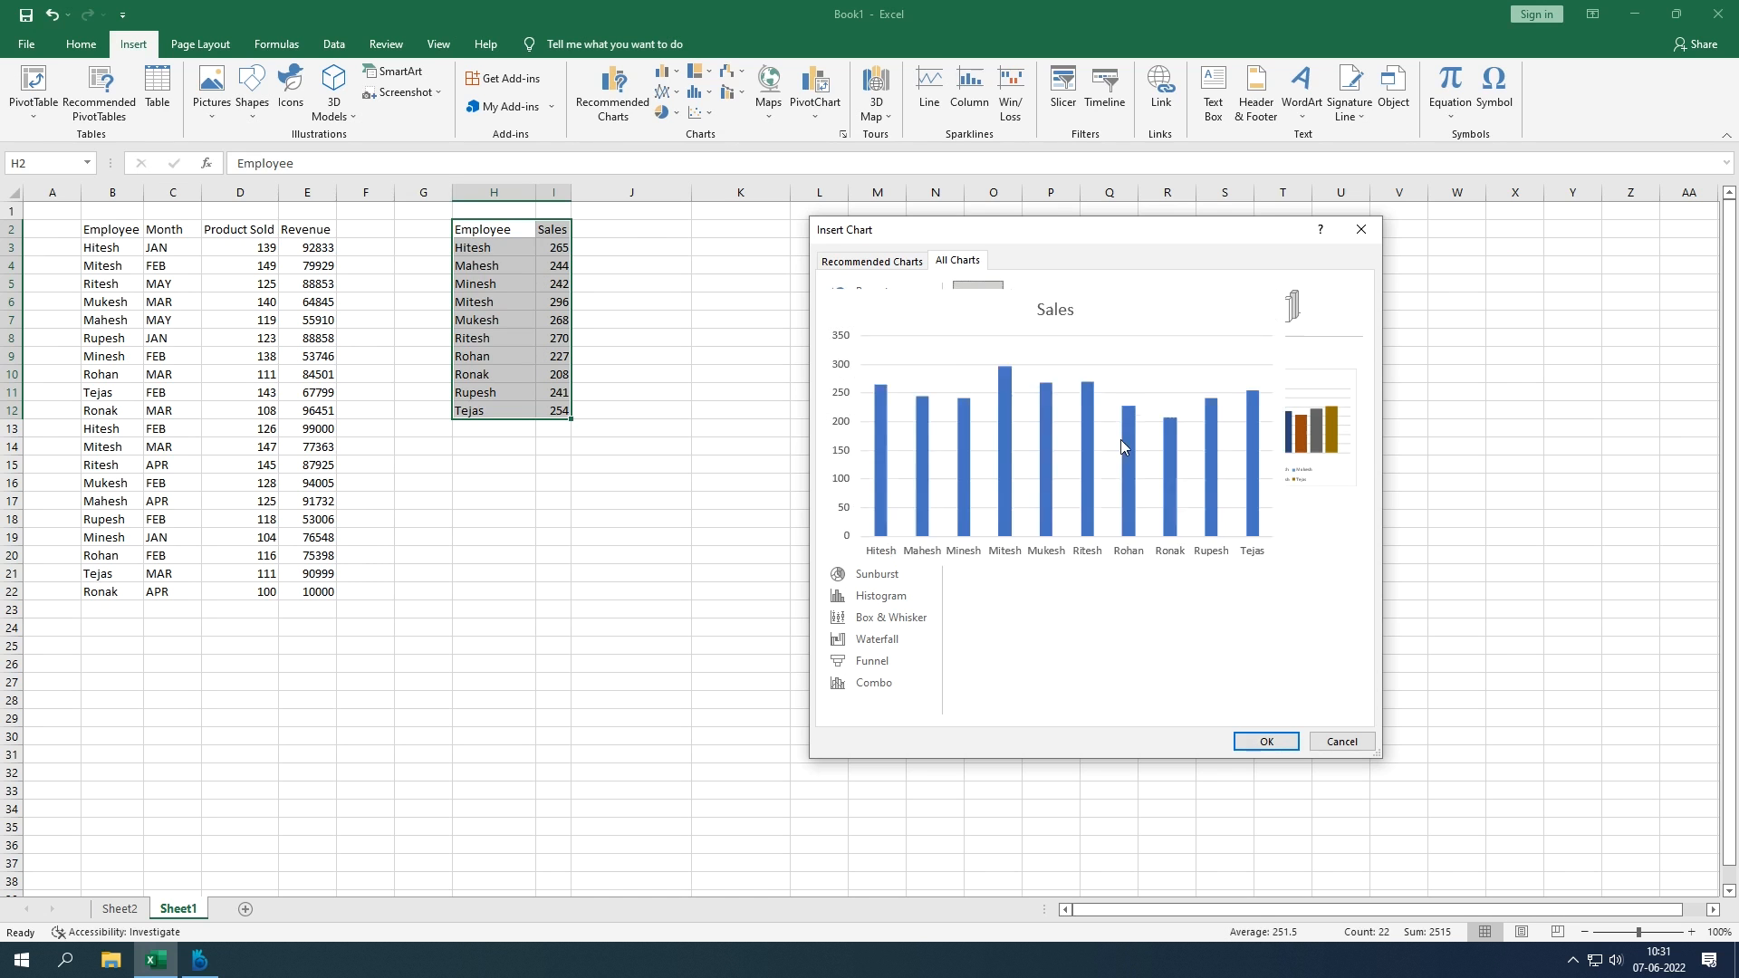
{"action": "left_click", "coordinate": [1267, 742]}
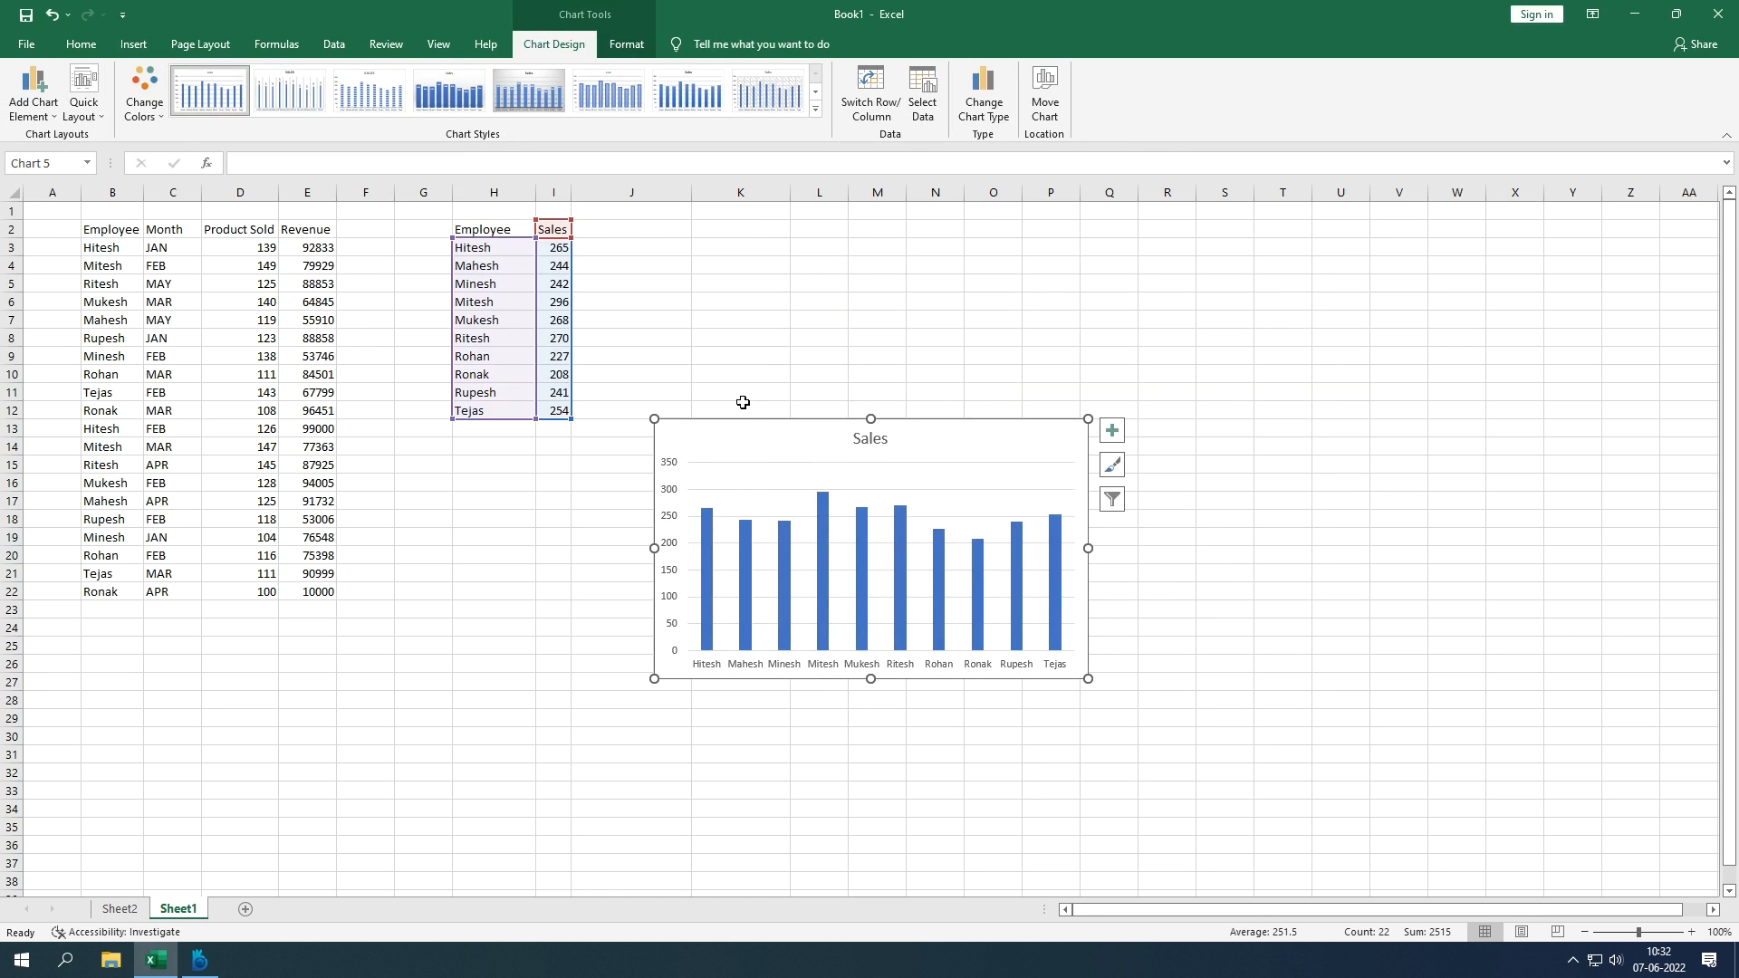
Step: Add data labels to the Sales bars, showing each employee's figure from 208 to 296
{"action": "left_click", "coordinate": [756, 375]}
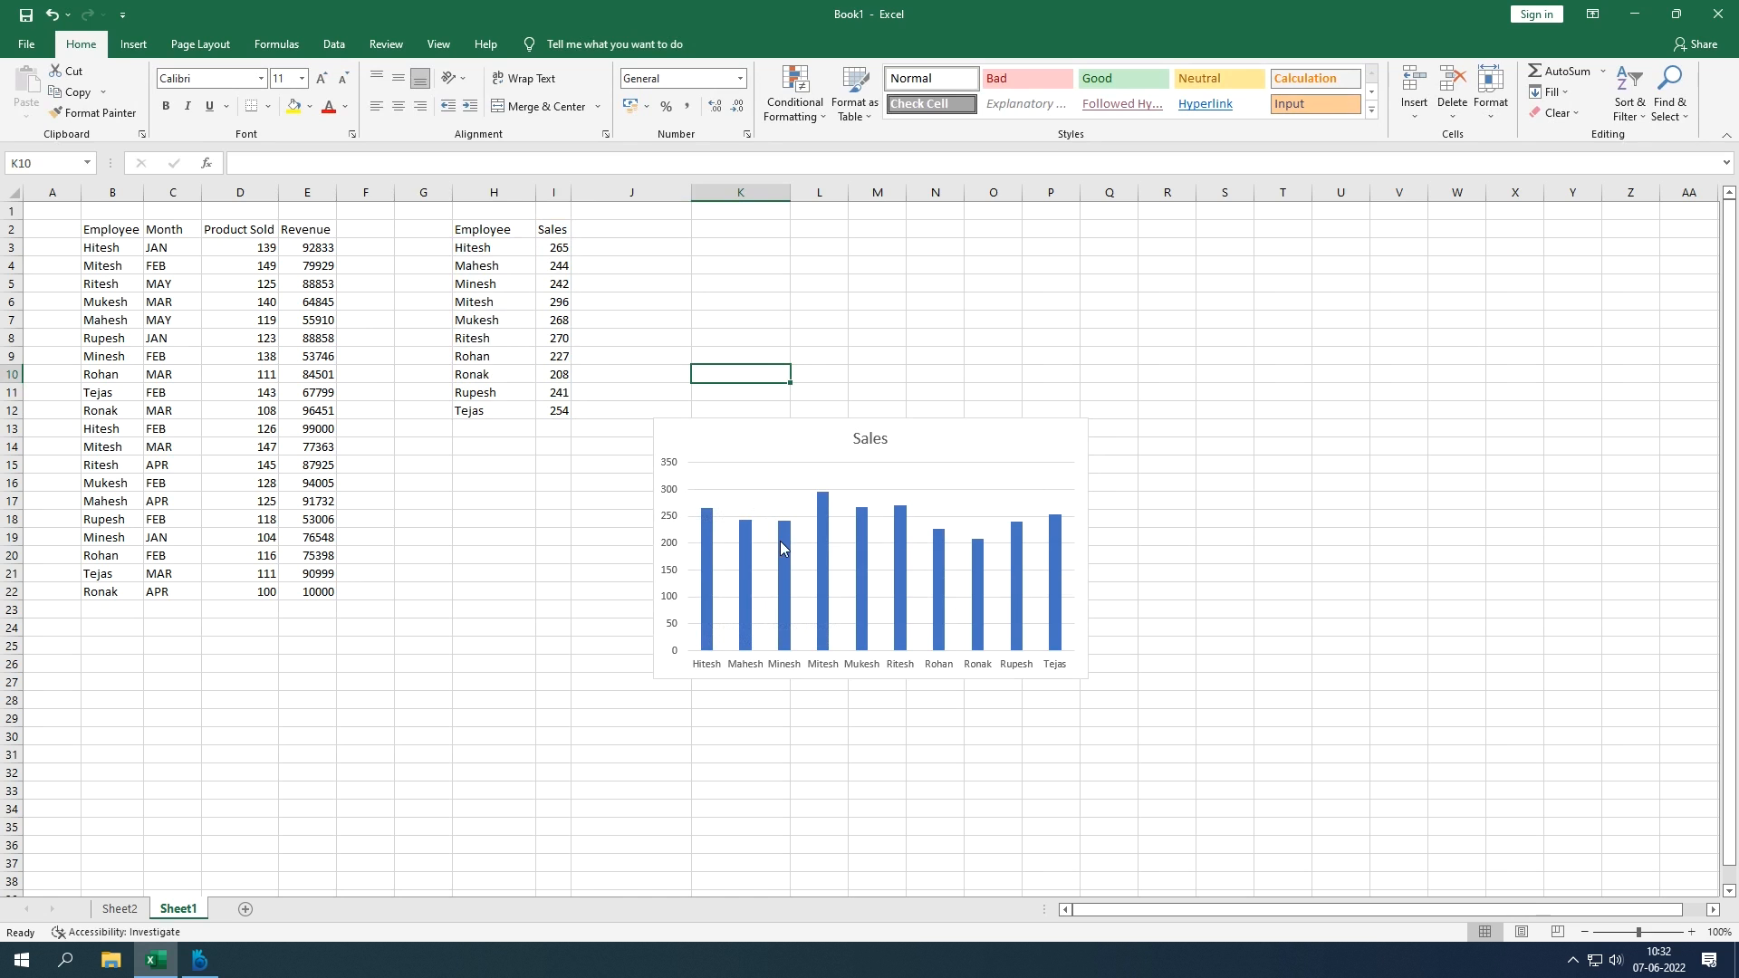
{"action": "mouse_move", "coordinate": [781, 542]}
{"action": "mouse_move", "coordinate": [709, 527]}
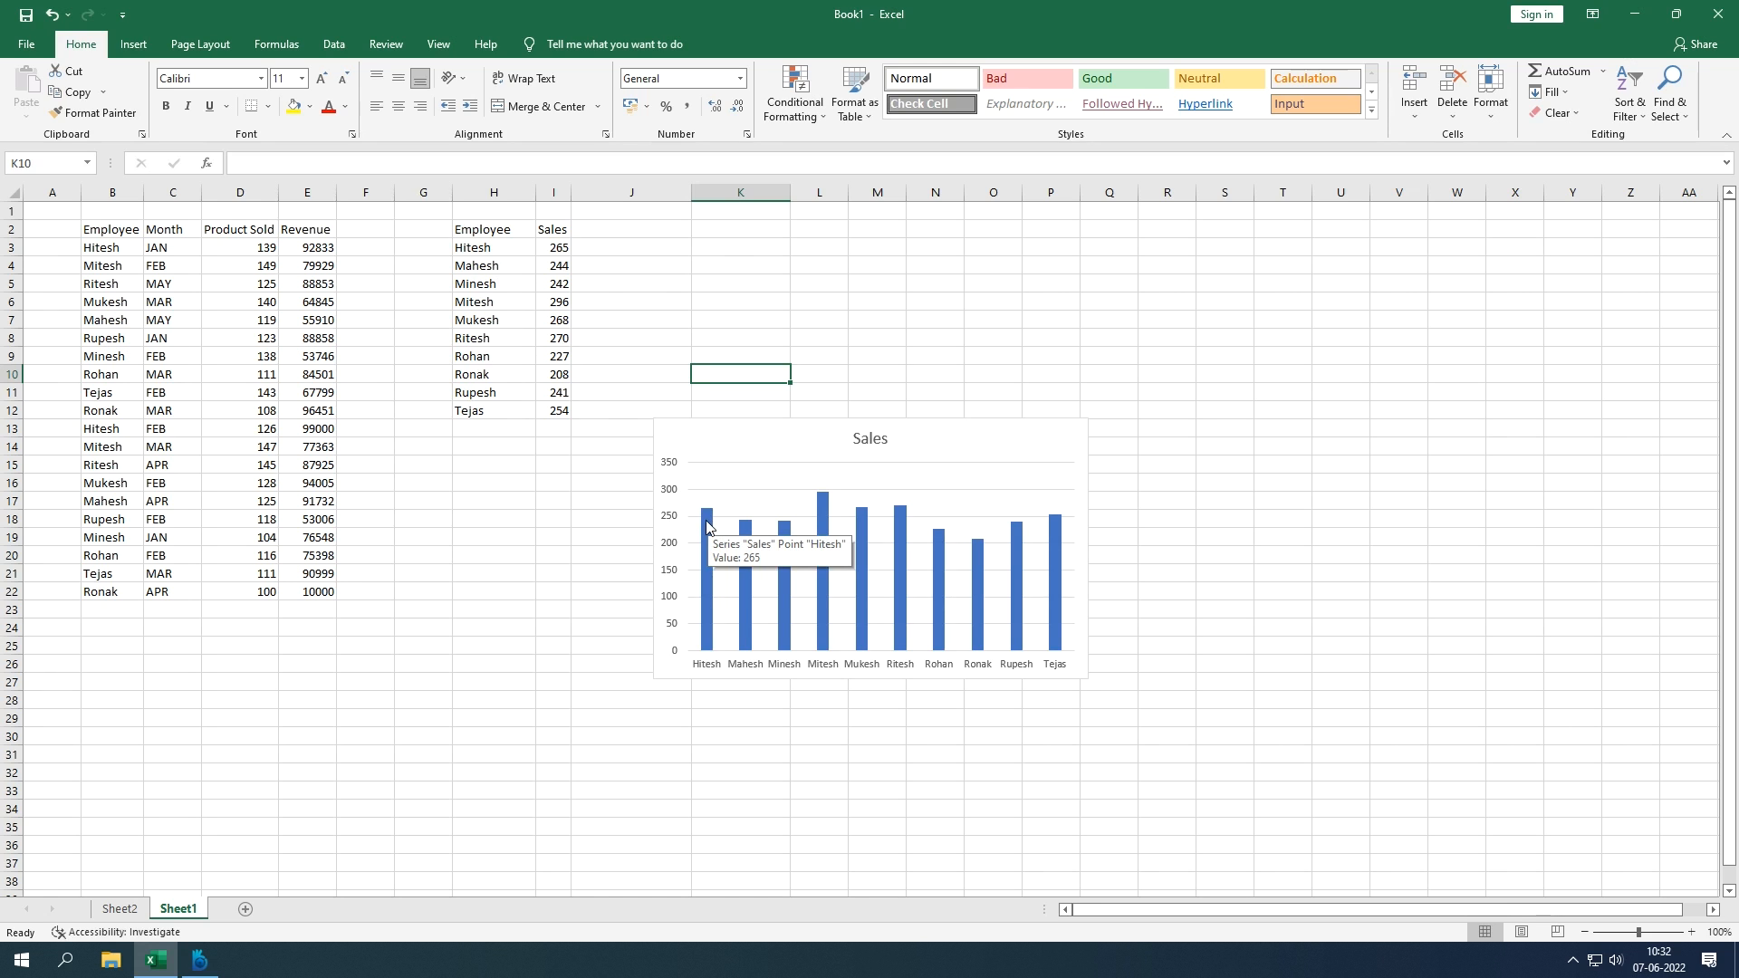
{"action": "left_click", "coordinate": [708, 526]}
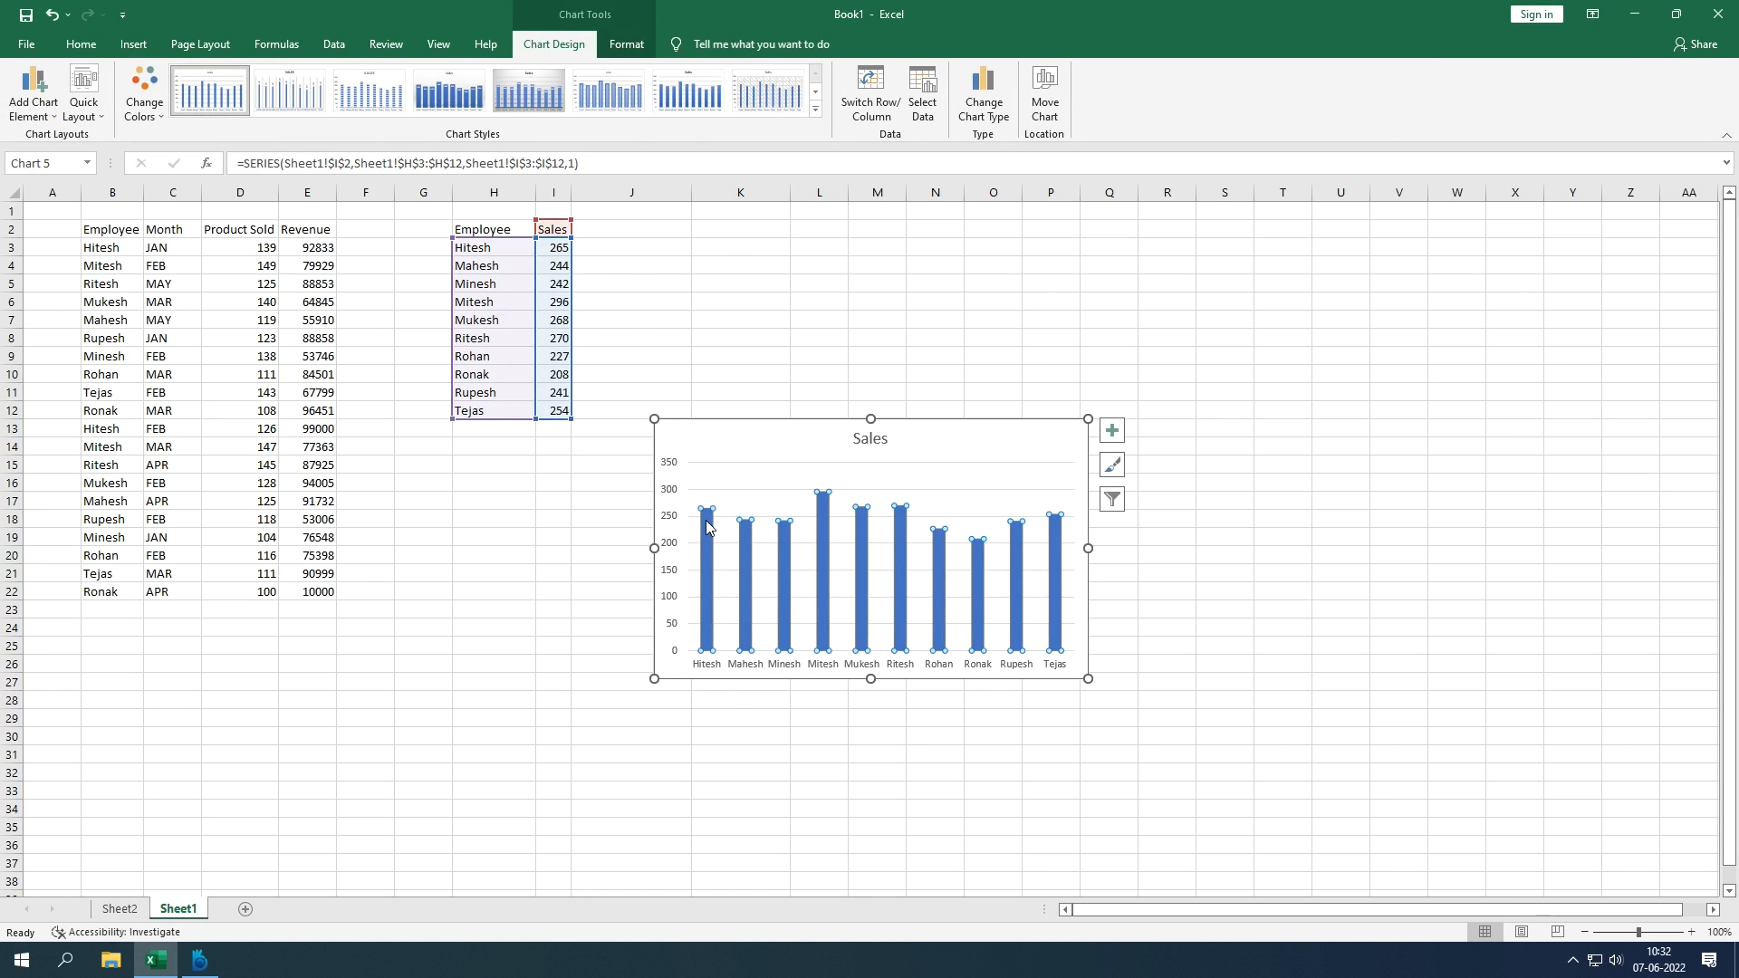
{"action": "right_click", "coordinate": [707, 527]}
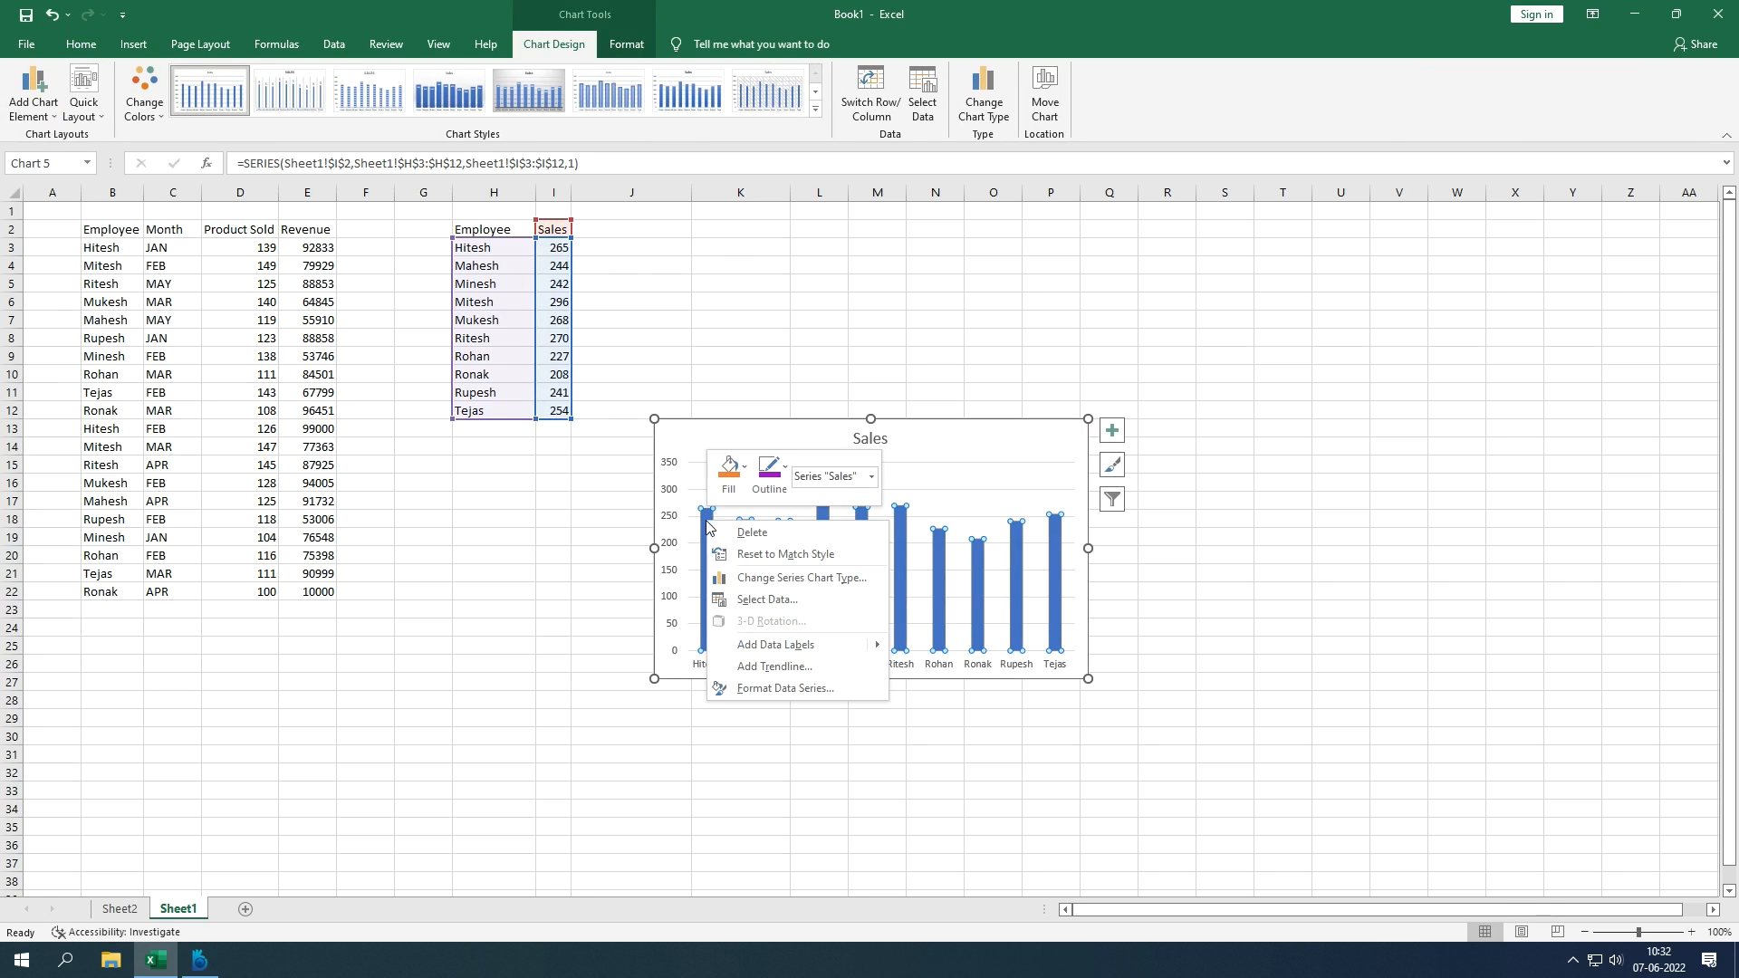
{"action": "left_click", "coordinate": [775, 639]}
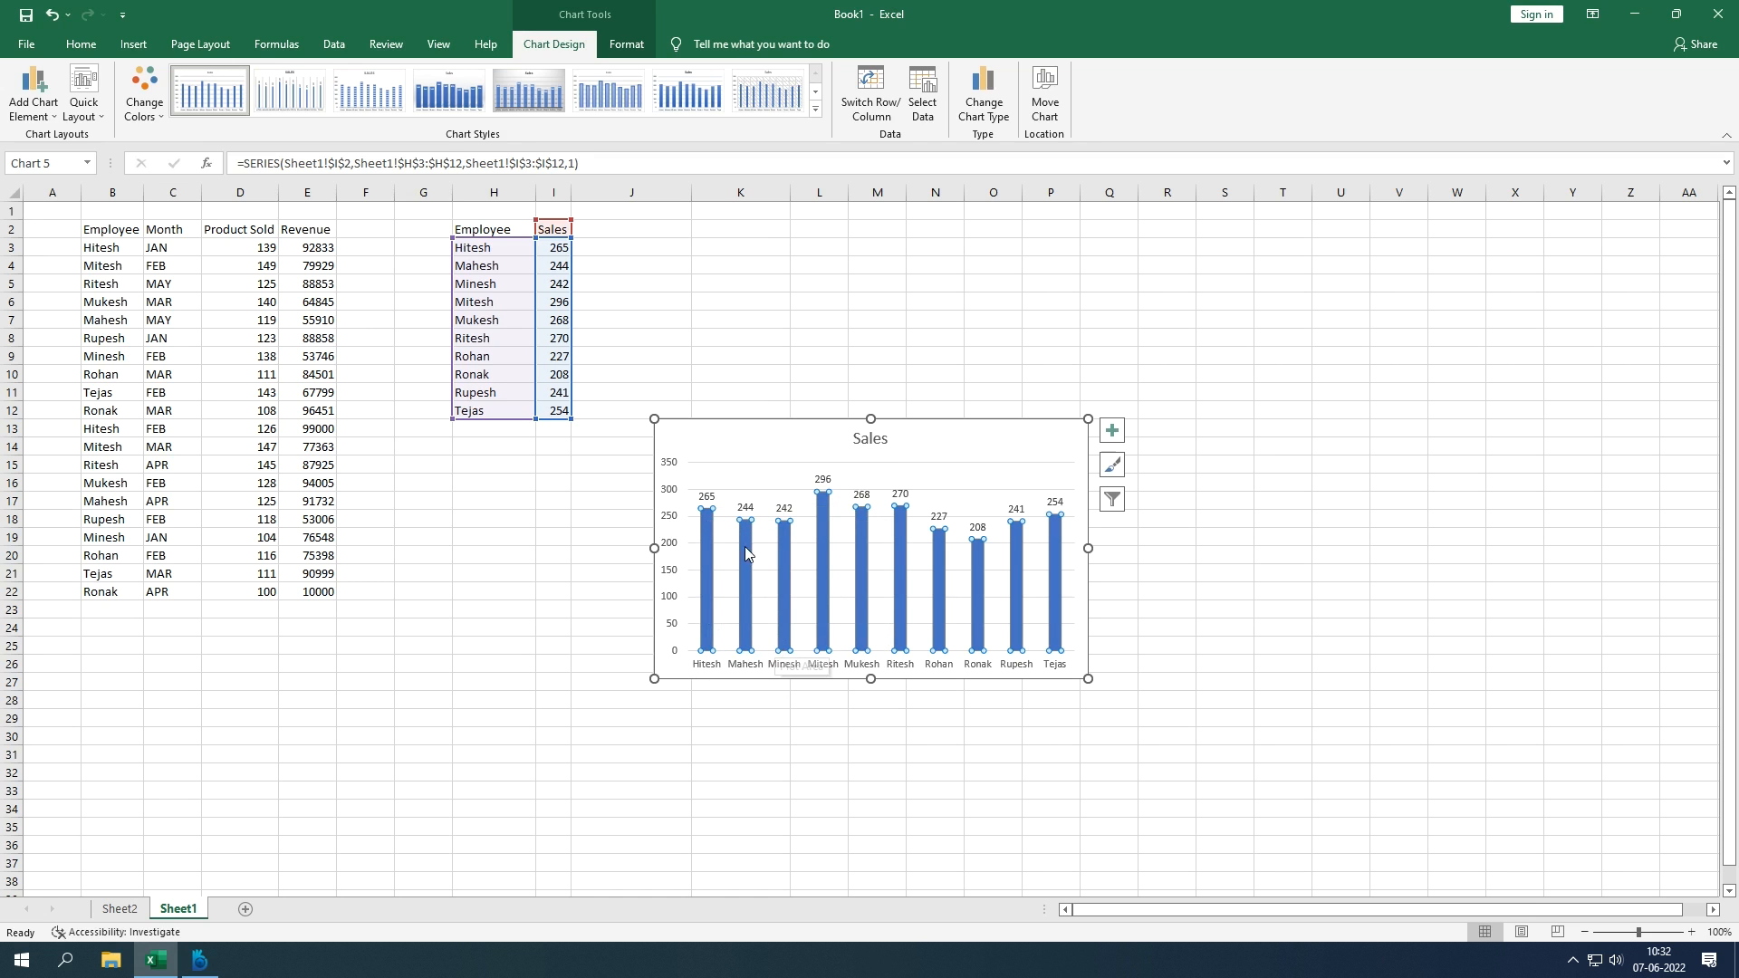
{"action": "left_click", "coordinate": [1236, 613]}
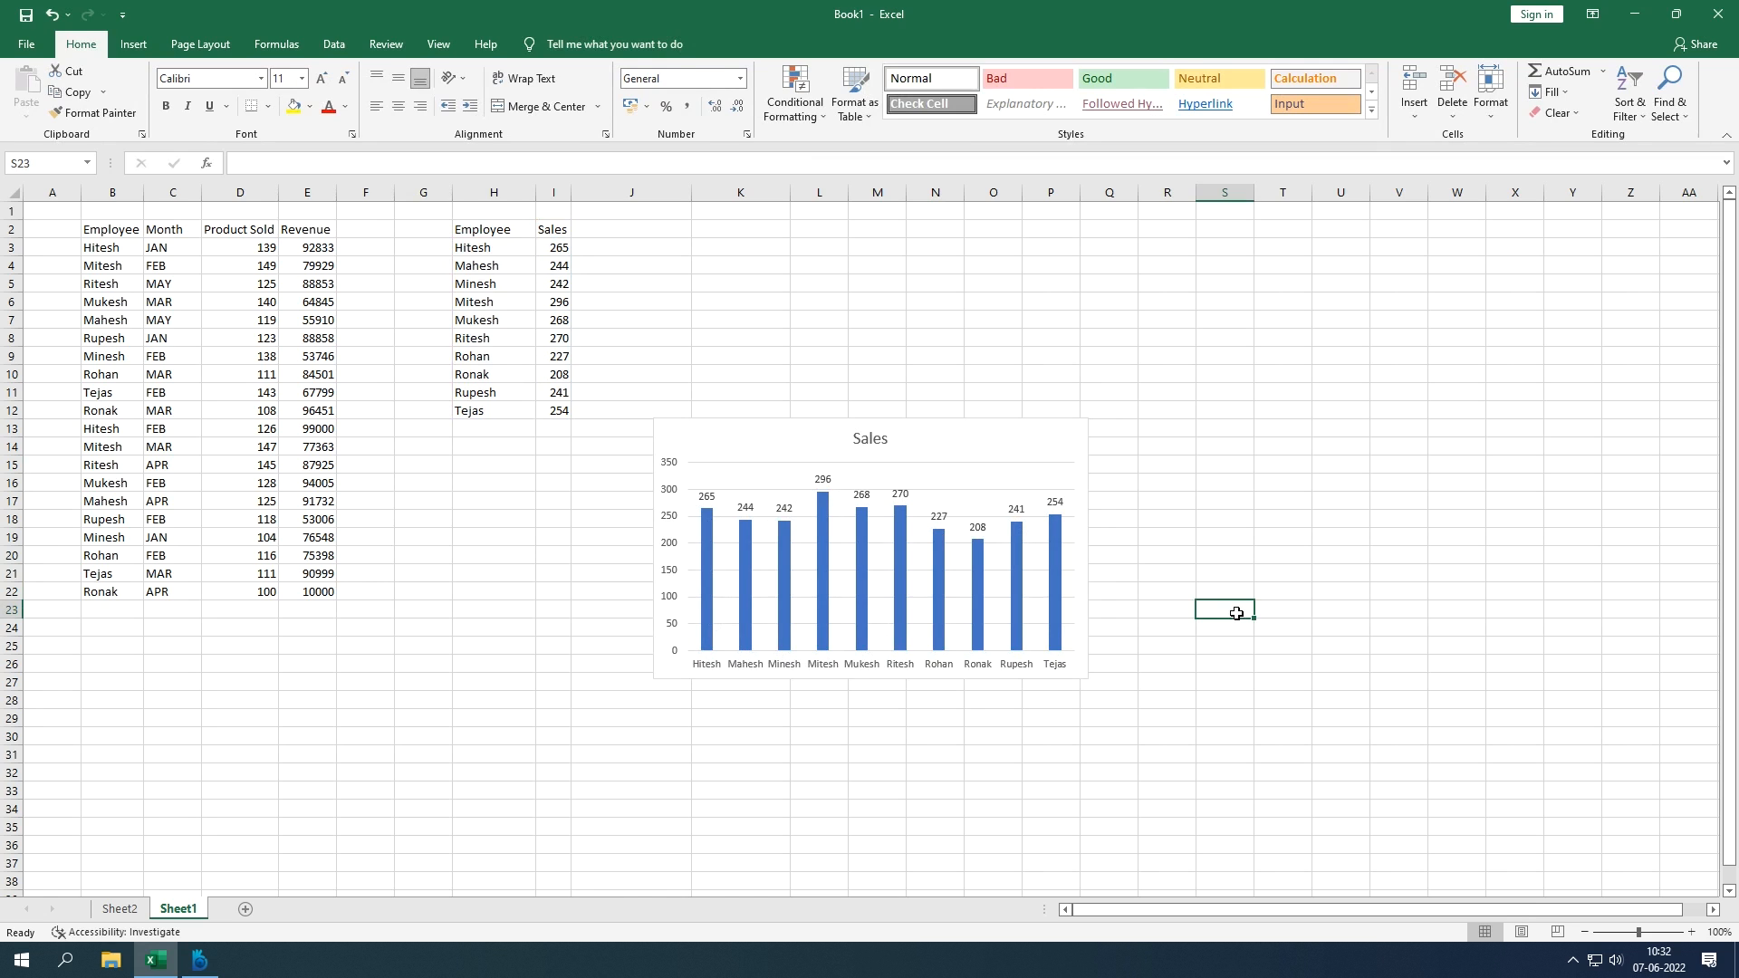
Step: Change the chart title from Sales to 'Employeewise Selling Data'
{"action": "mouse_move", "coordinate": [791, 566]}
{"action": "left_click", "coordinate": [867, 439]}
{"action": "double_click", "coordinate": [866, 441]}
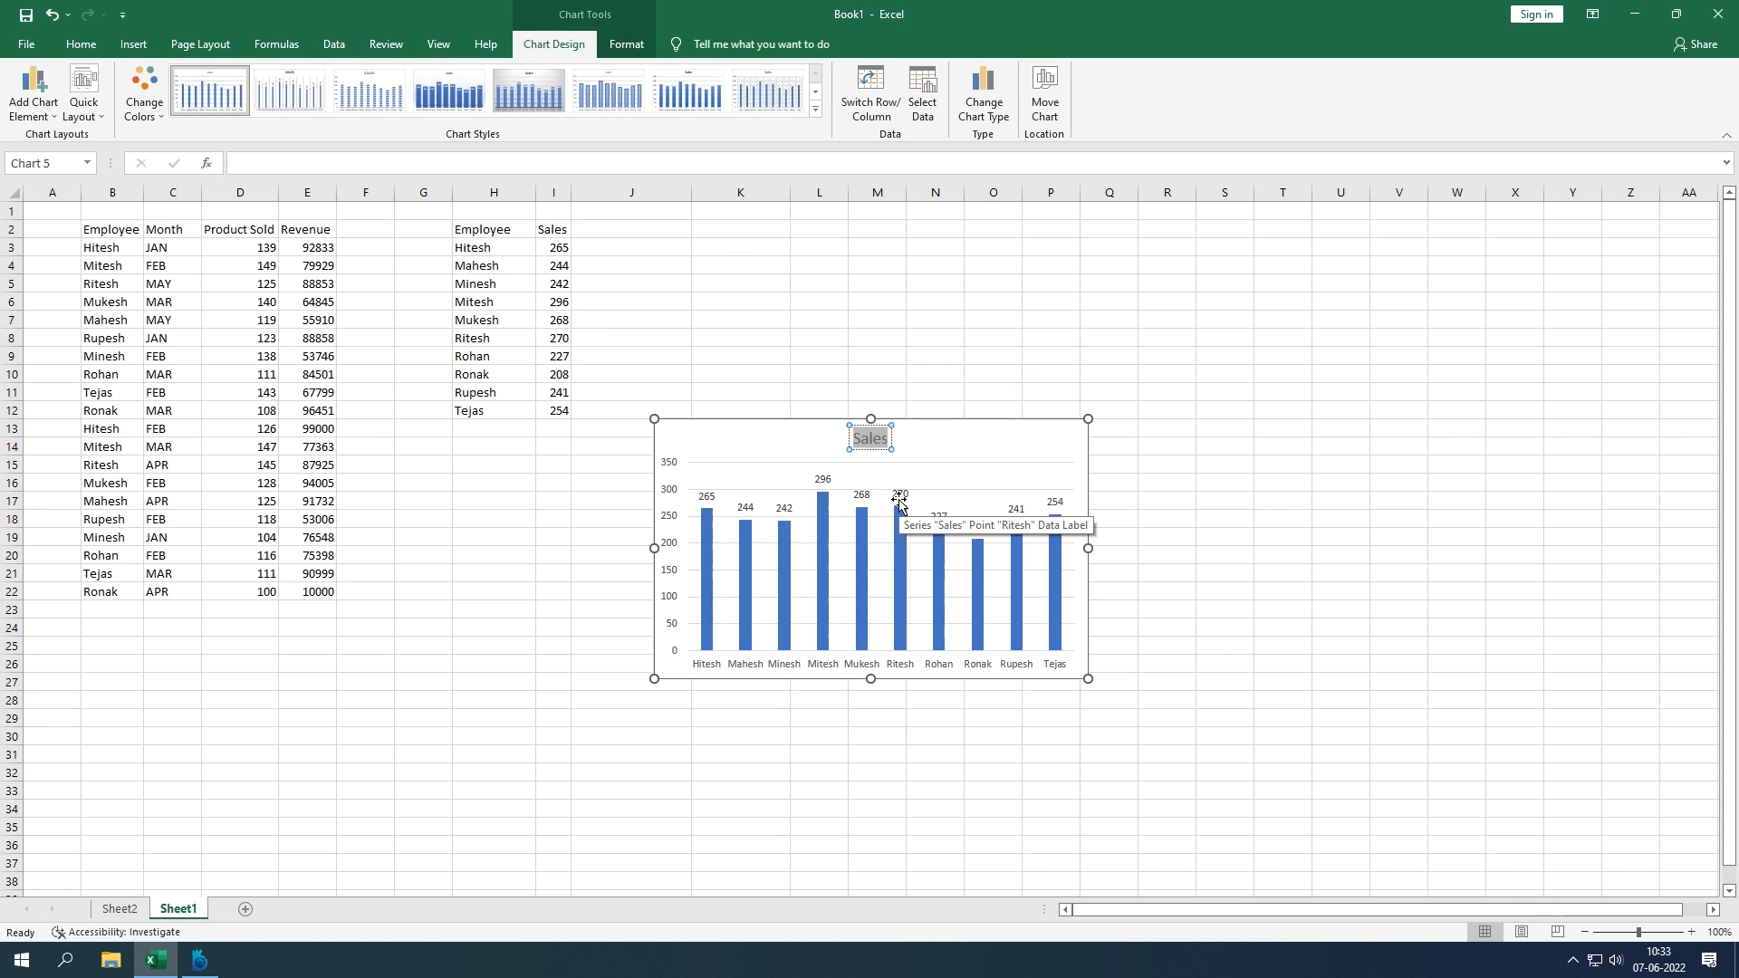
{"action": "type", "text": "Empl"}
{"action": "key", "text": "BackSpace"}
{"action": "key", "text": "BackSpace"}
{"action": "type", "text": "ploy"}
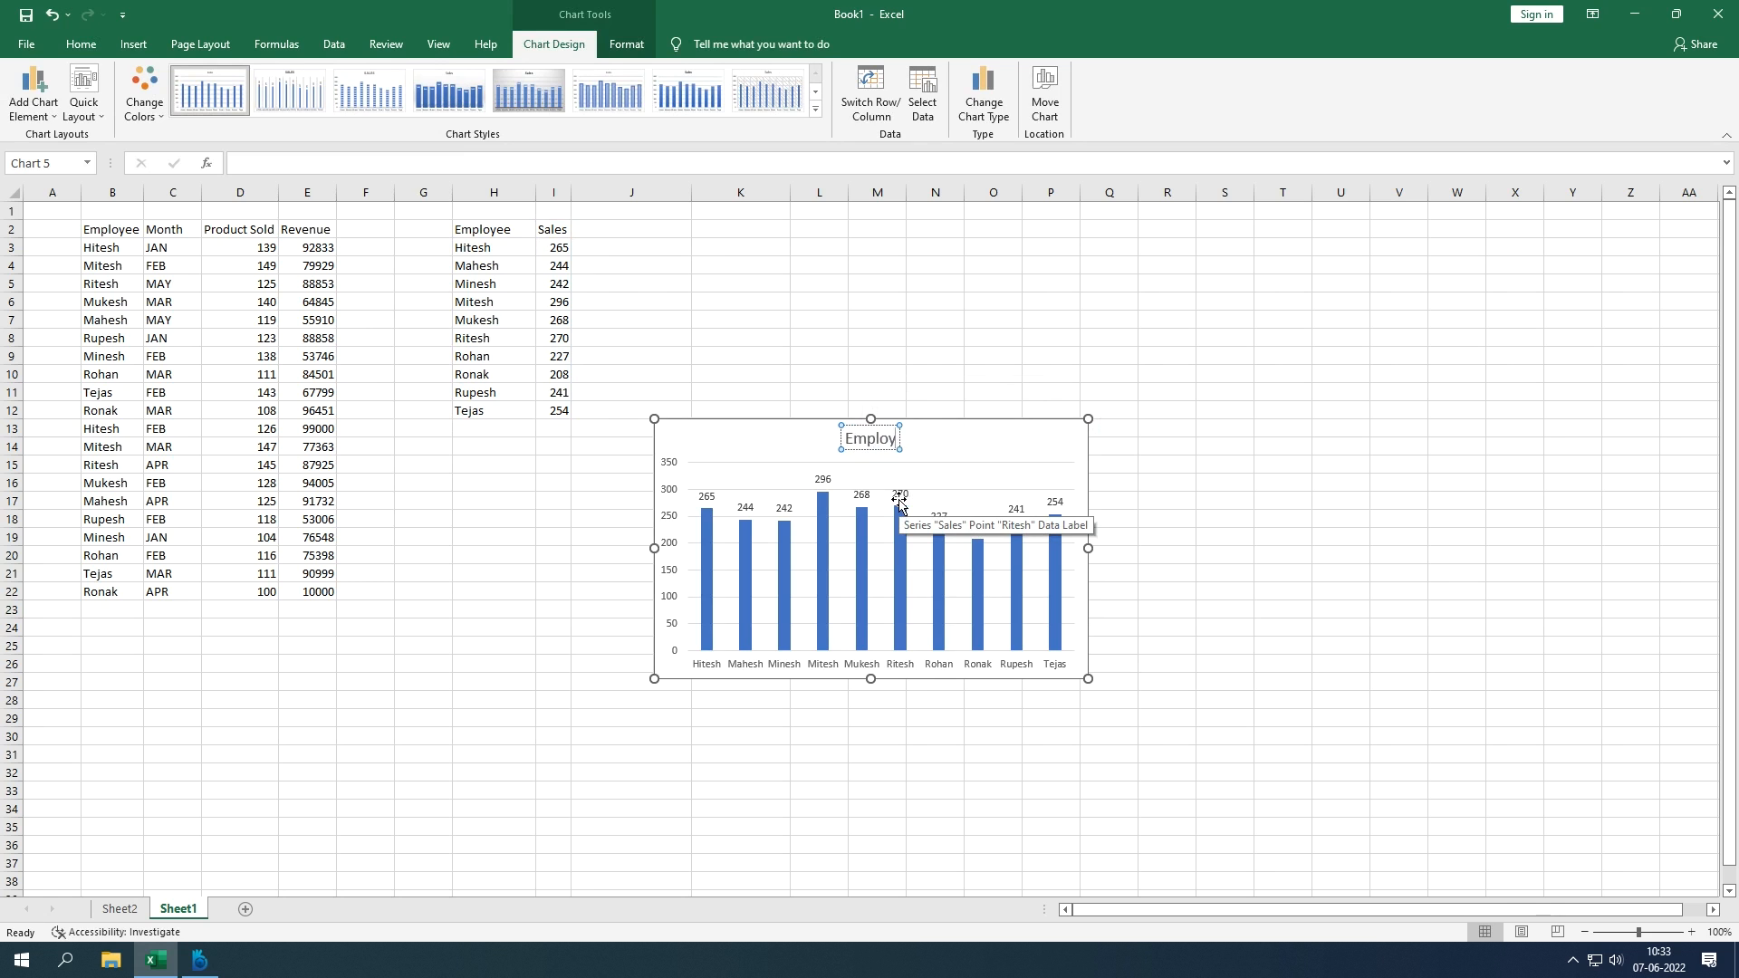
{"action": "type", "text": "eewise"}
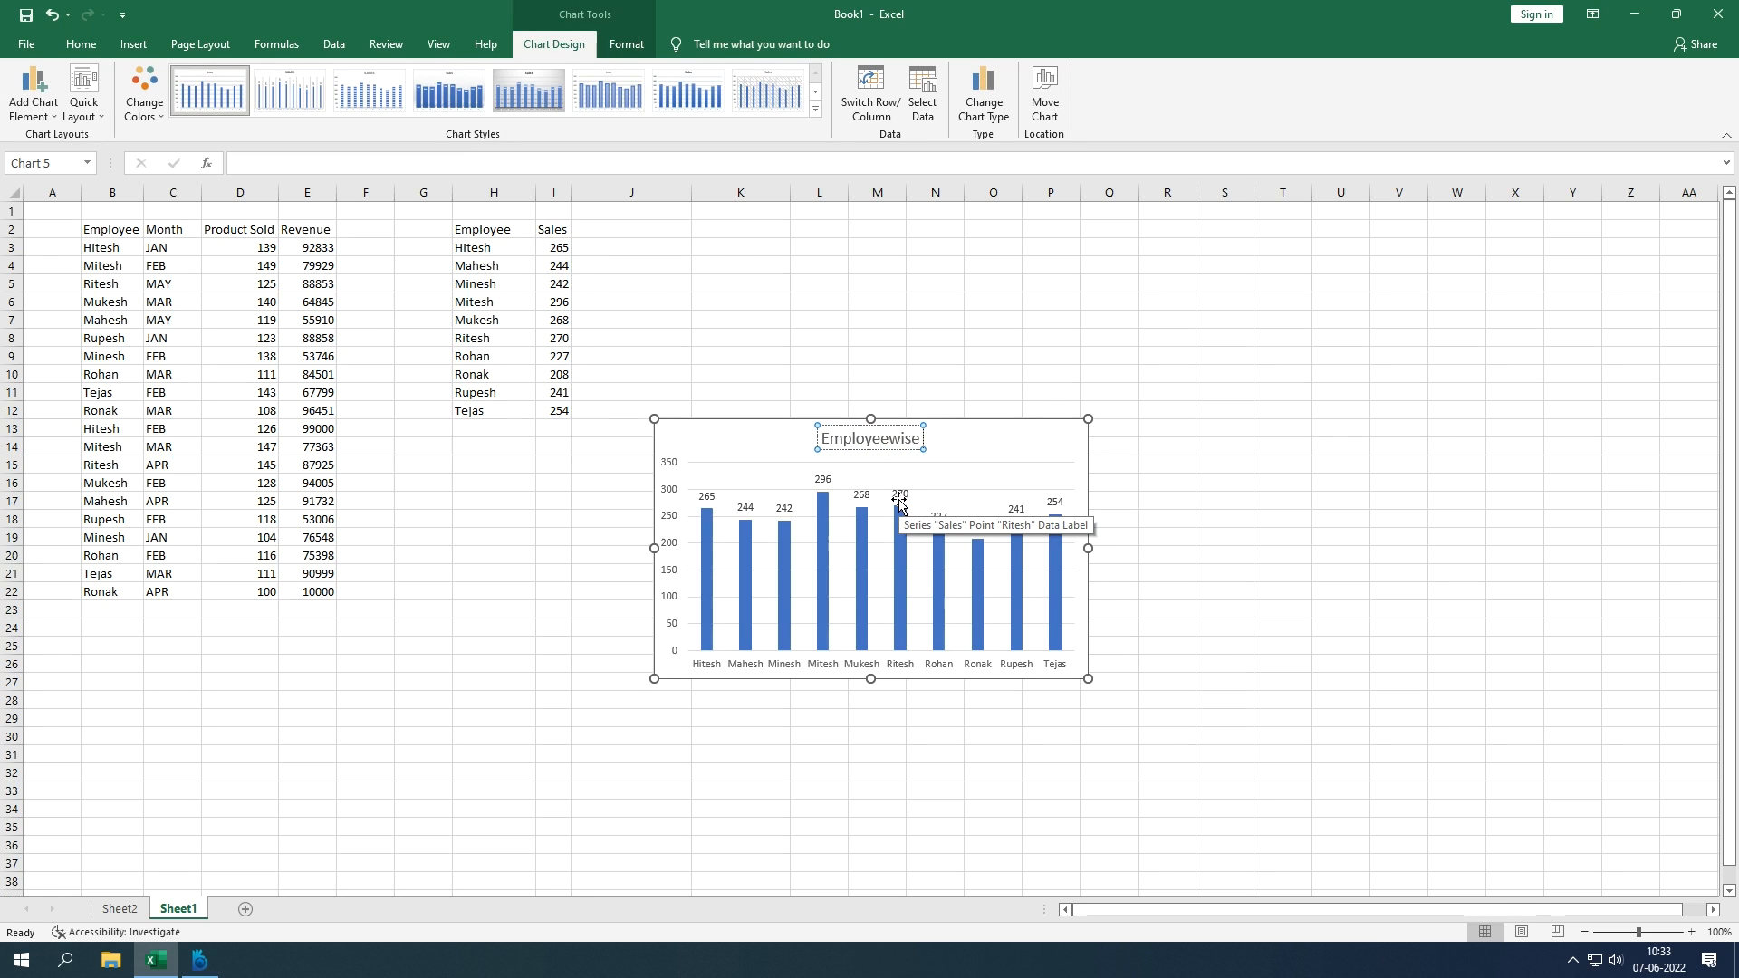
{"action": "type", "text": " Selling Data"}
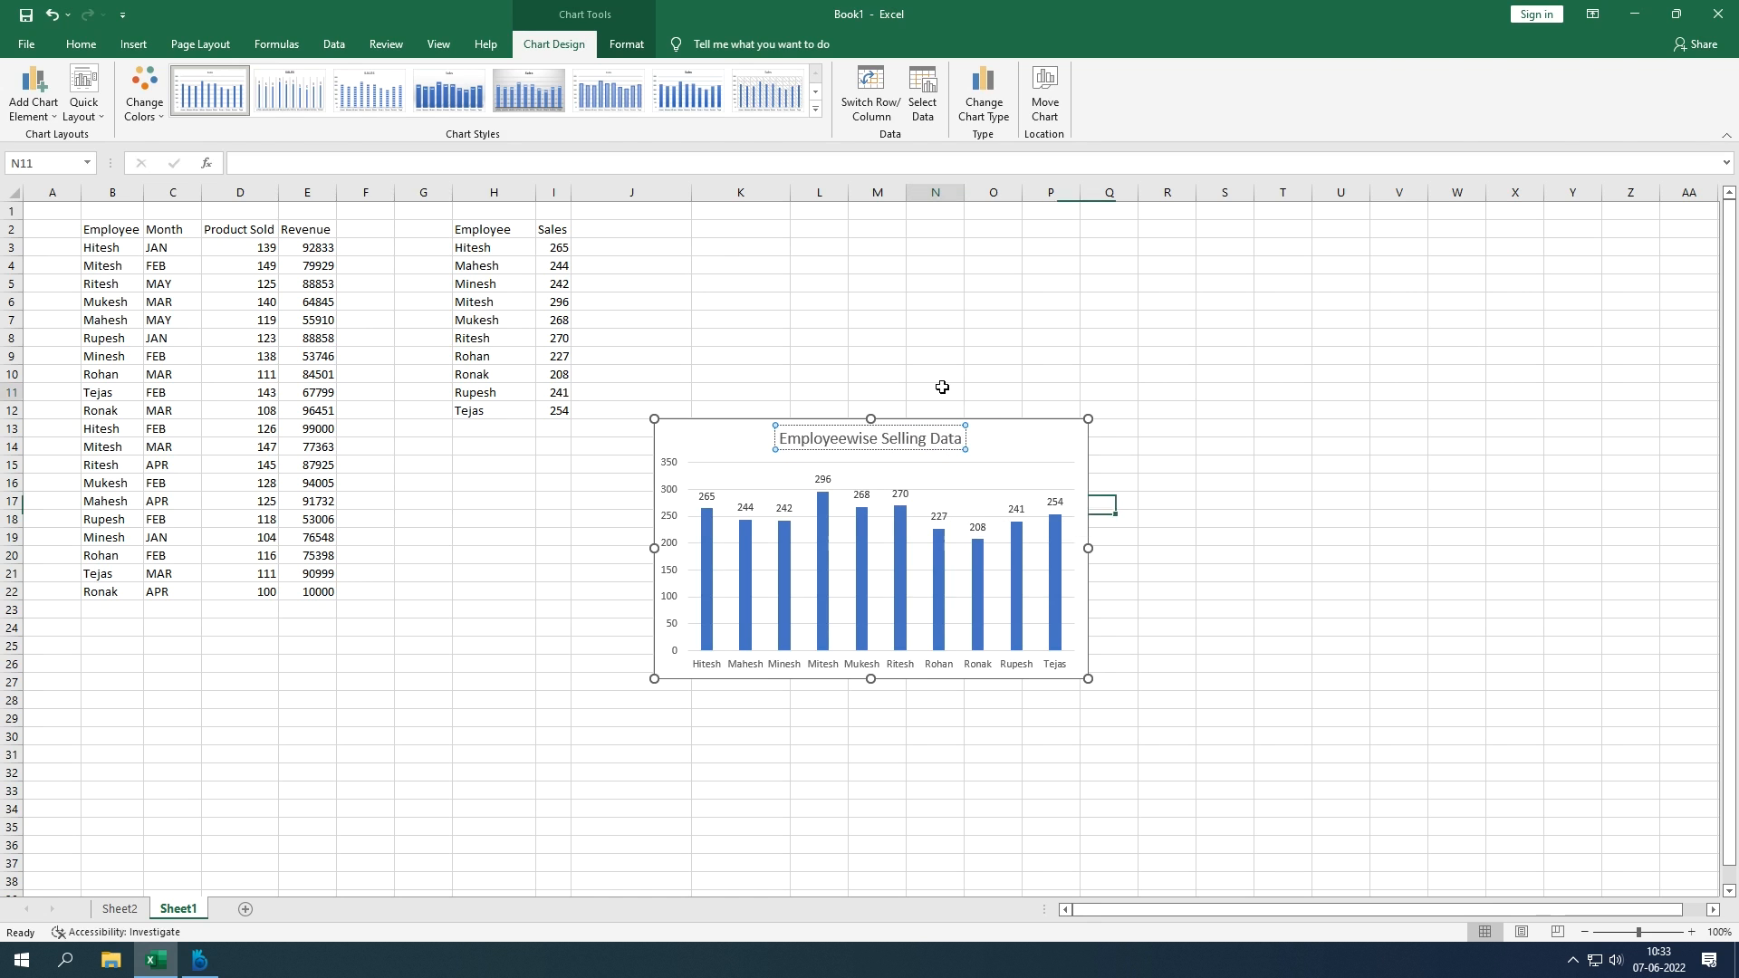
{"action": "left_click", "coordinate": [942, 387]}
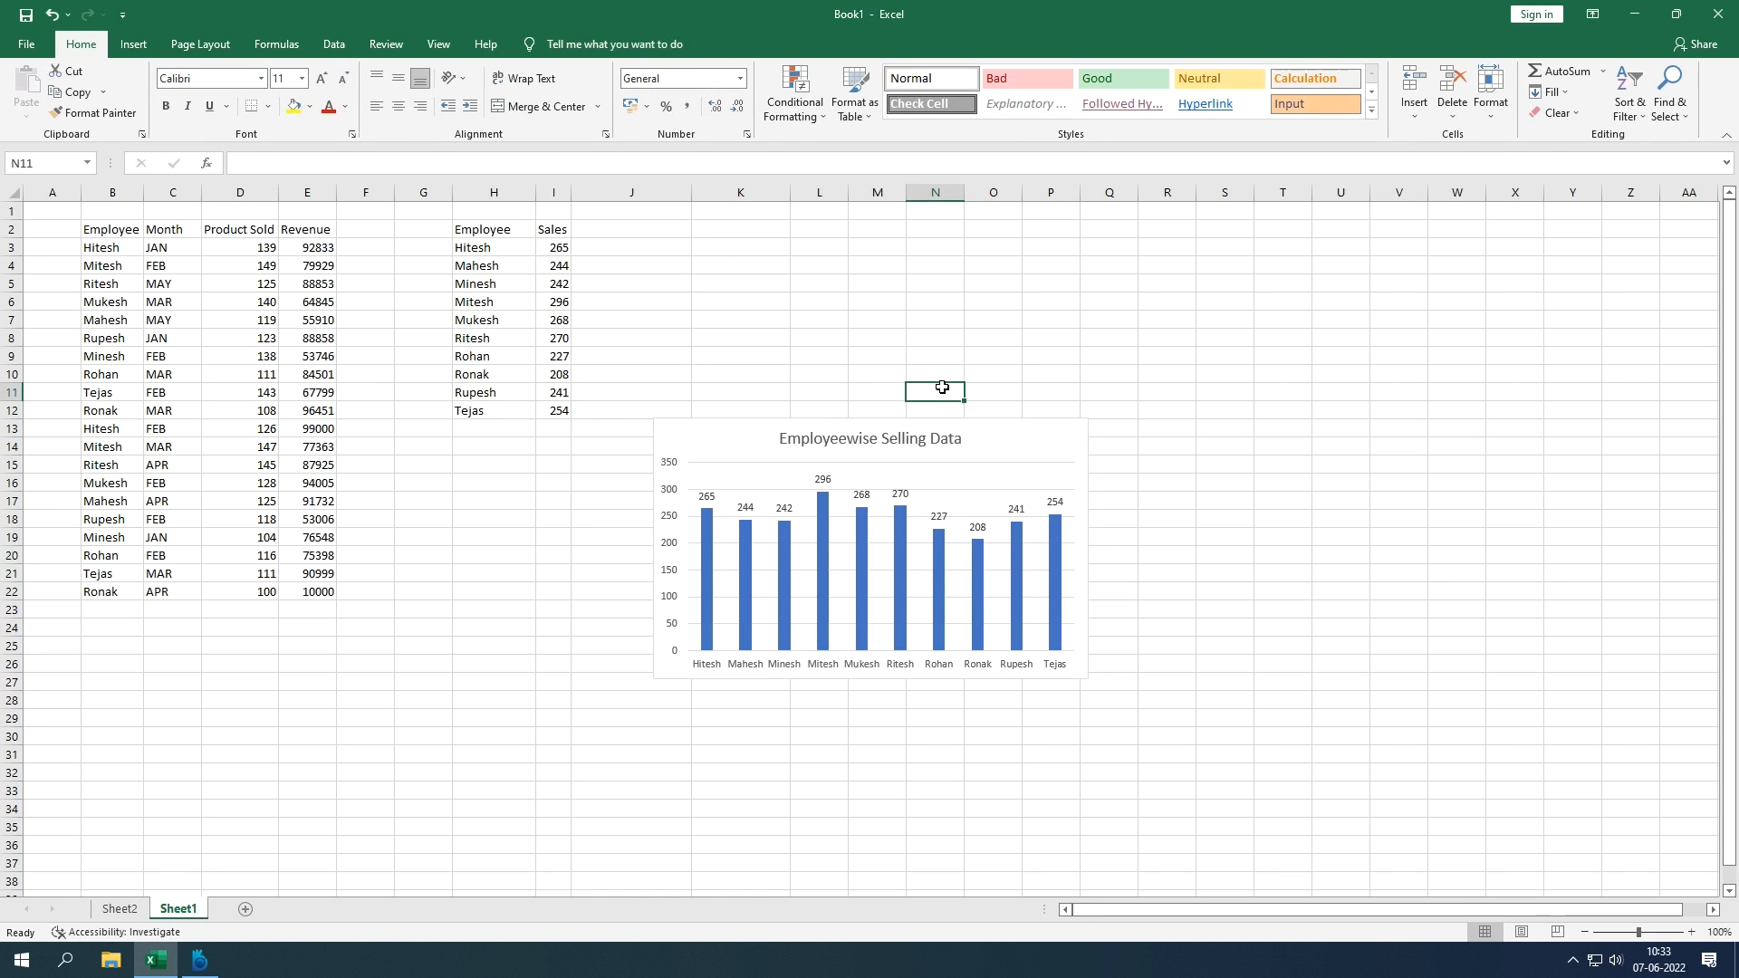
Step: Make the employee name axis labels bold at size 10 and the vertical axis bold
{"action": "left_click", "coordinate": [822, 668]}
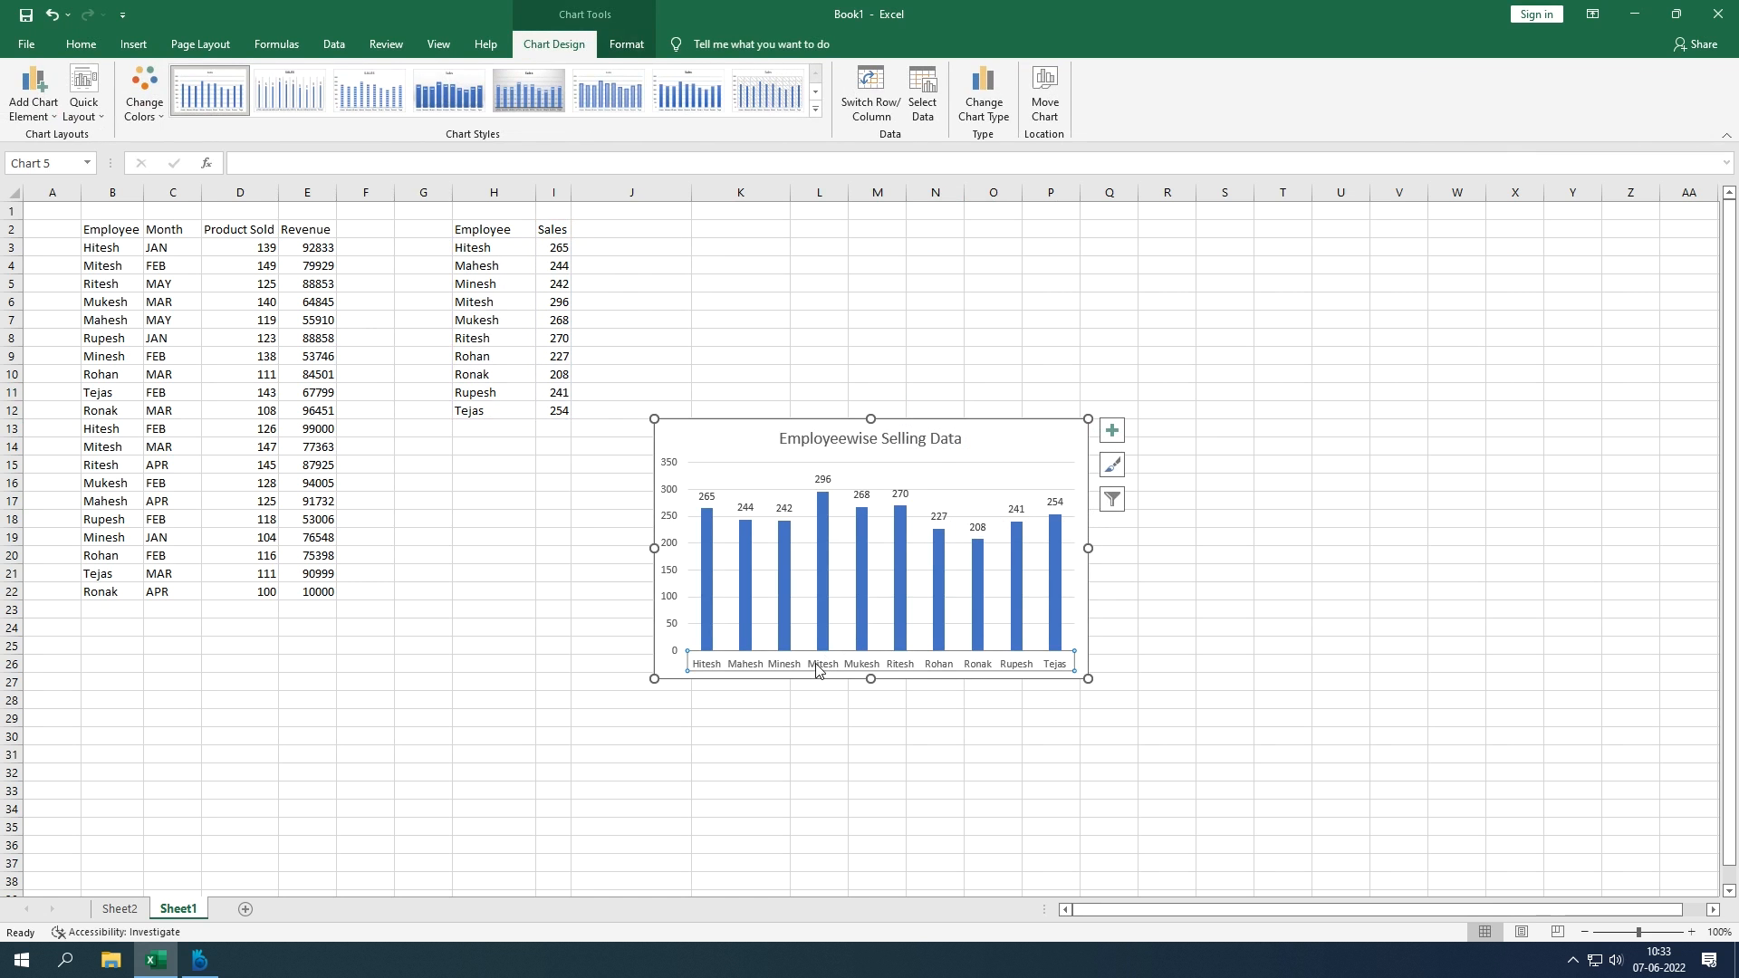
{"action": "left_click", "coordinate": [802, 715]}
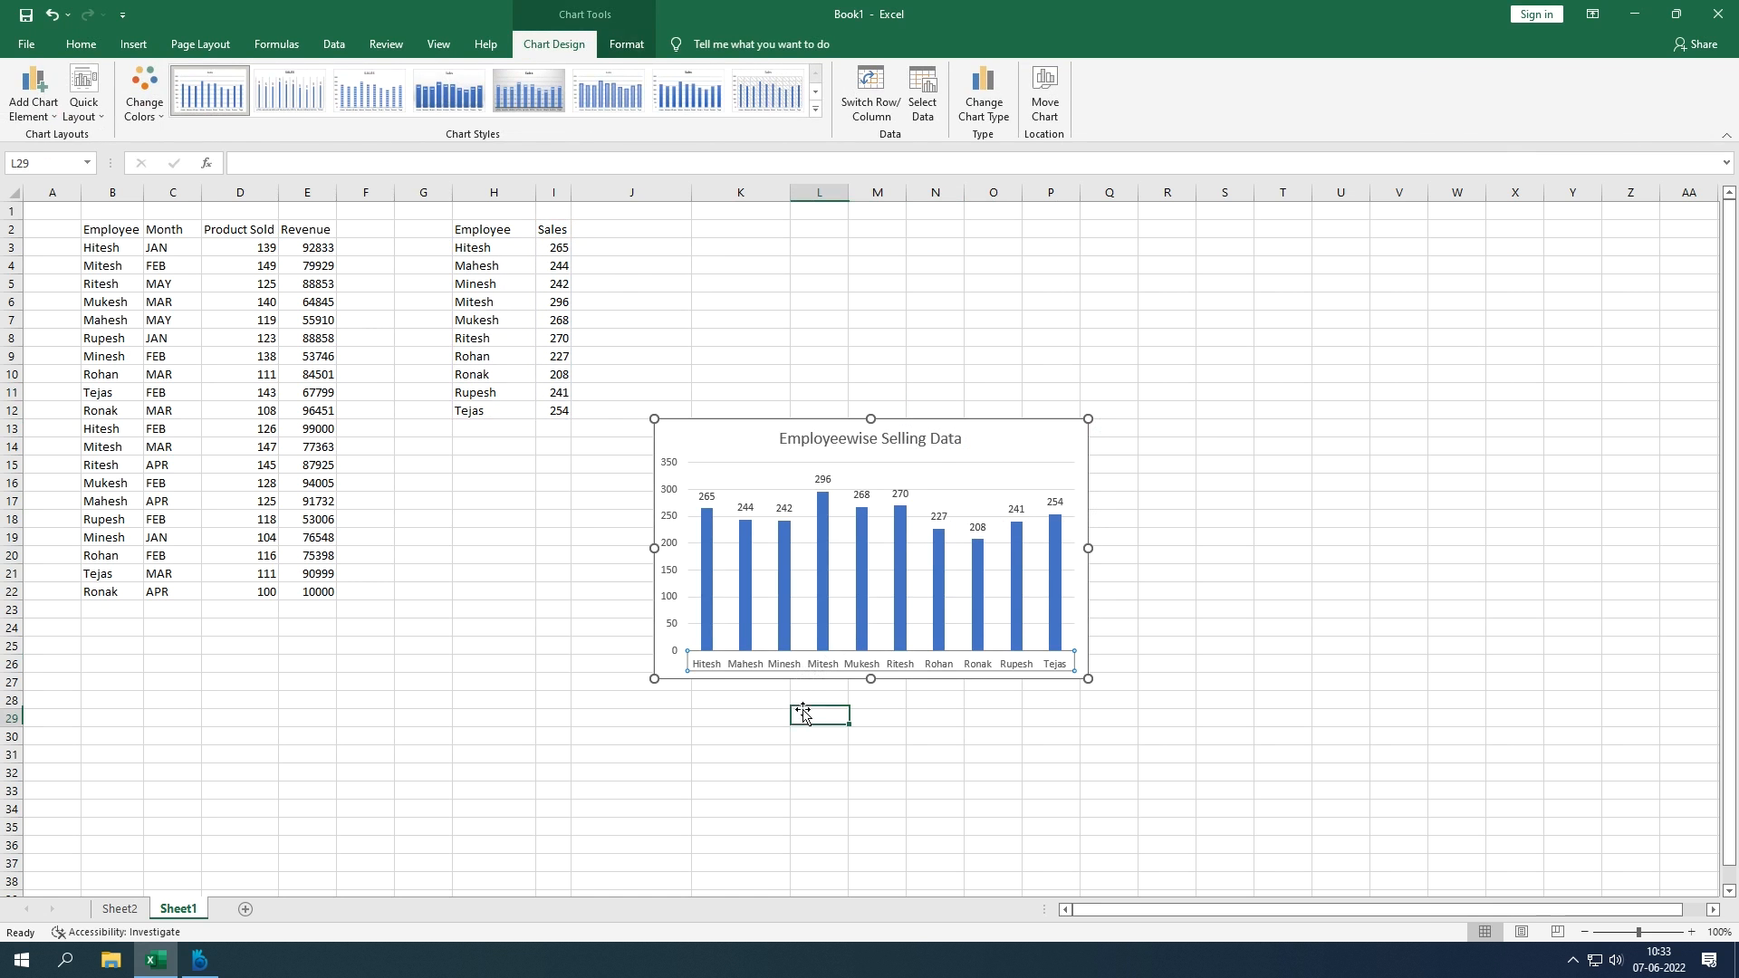
{"action": "left_click", "coordinate": [767, 673]}
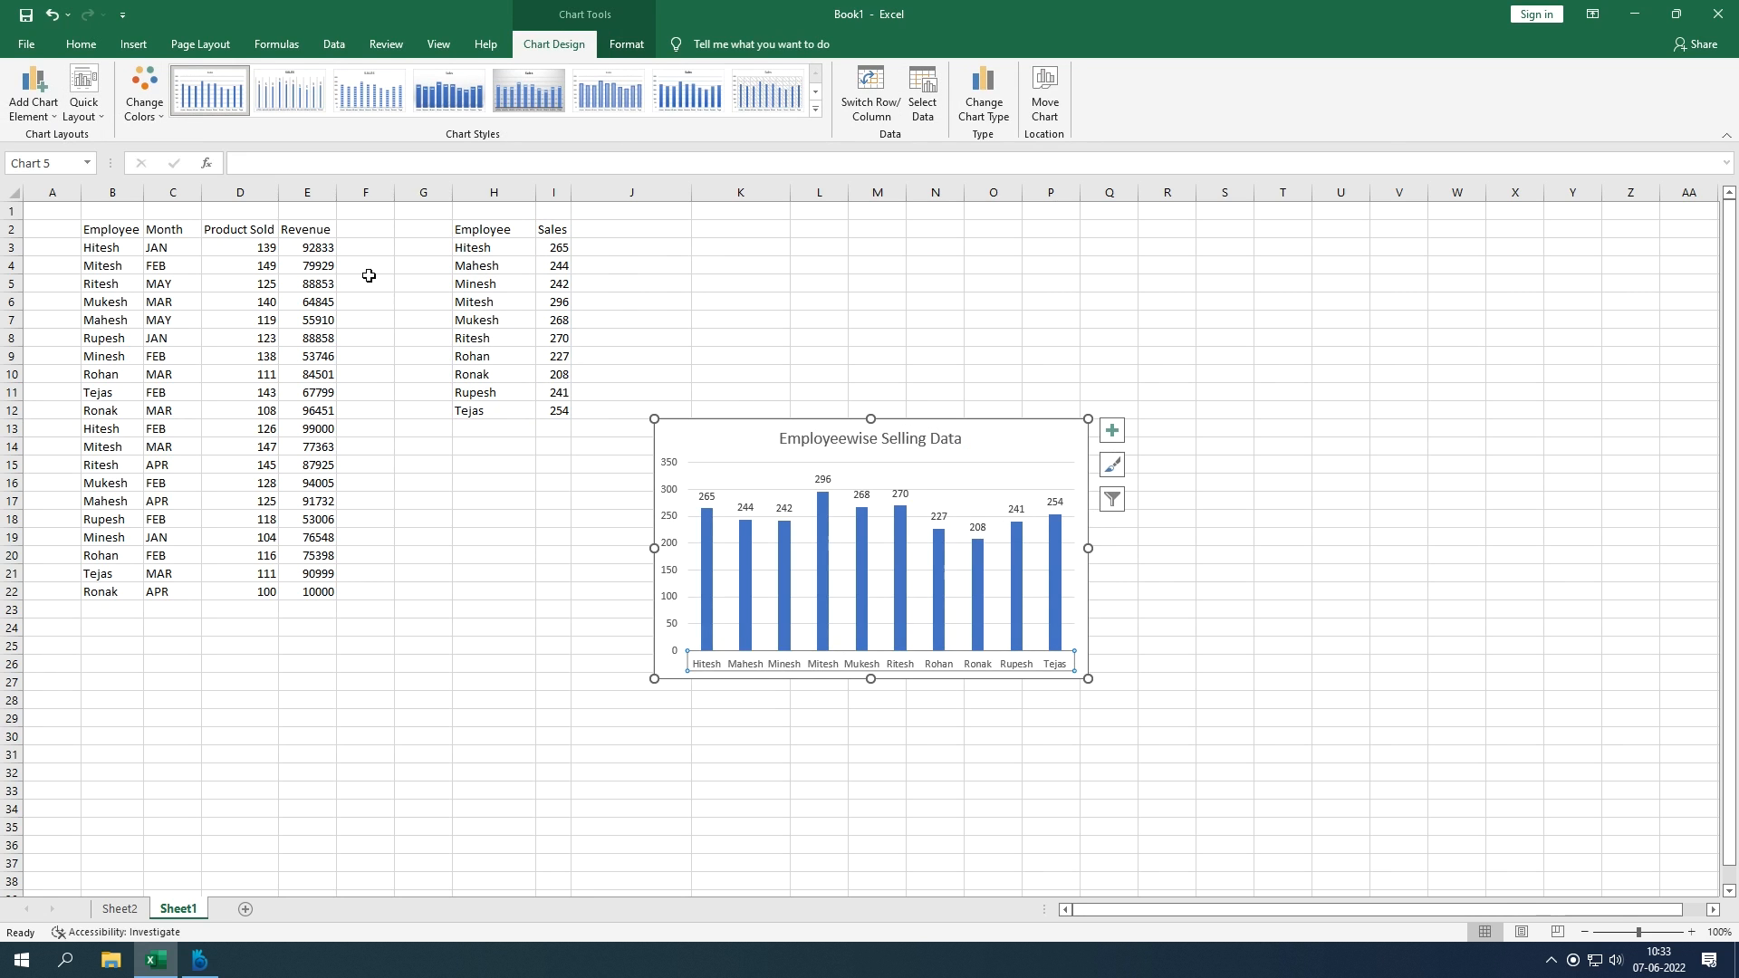
{"action": "key", "text": "ctrl+b"}
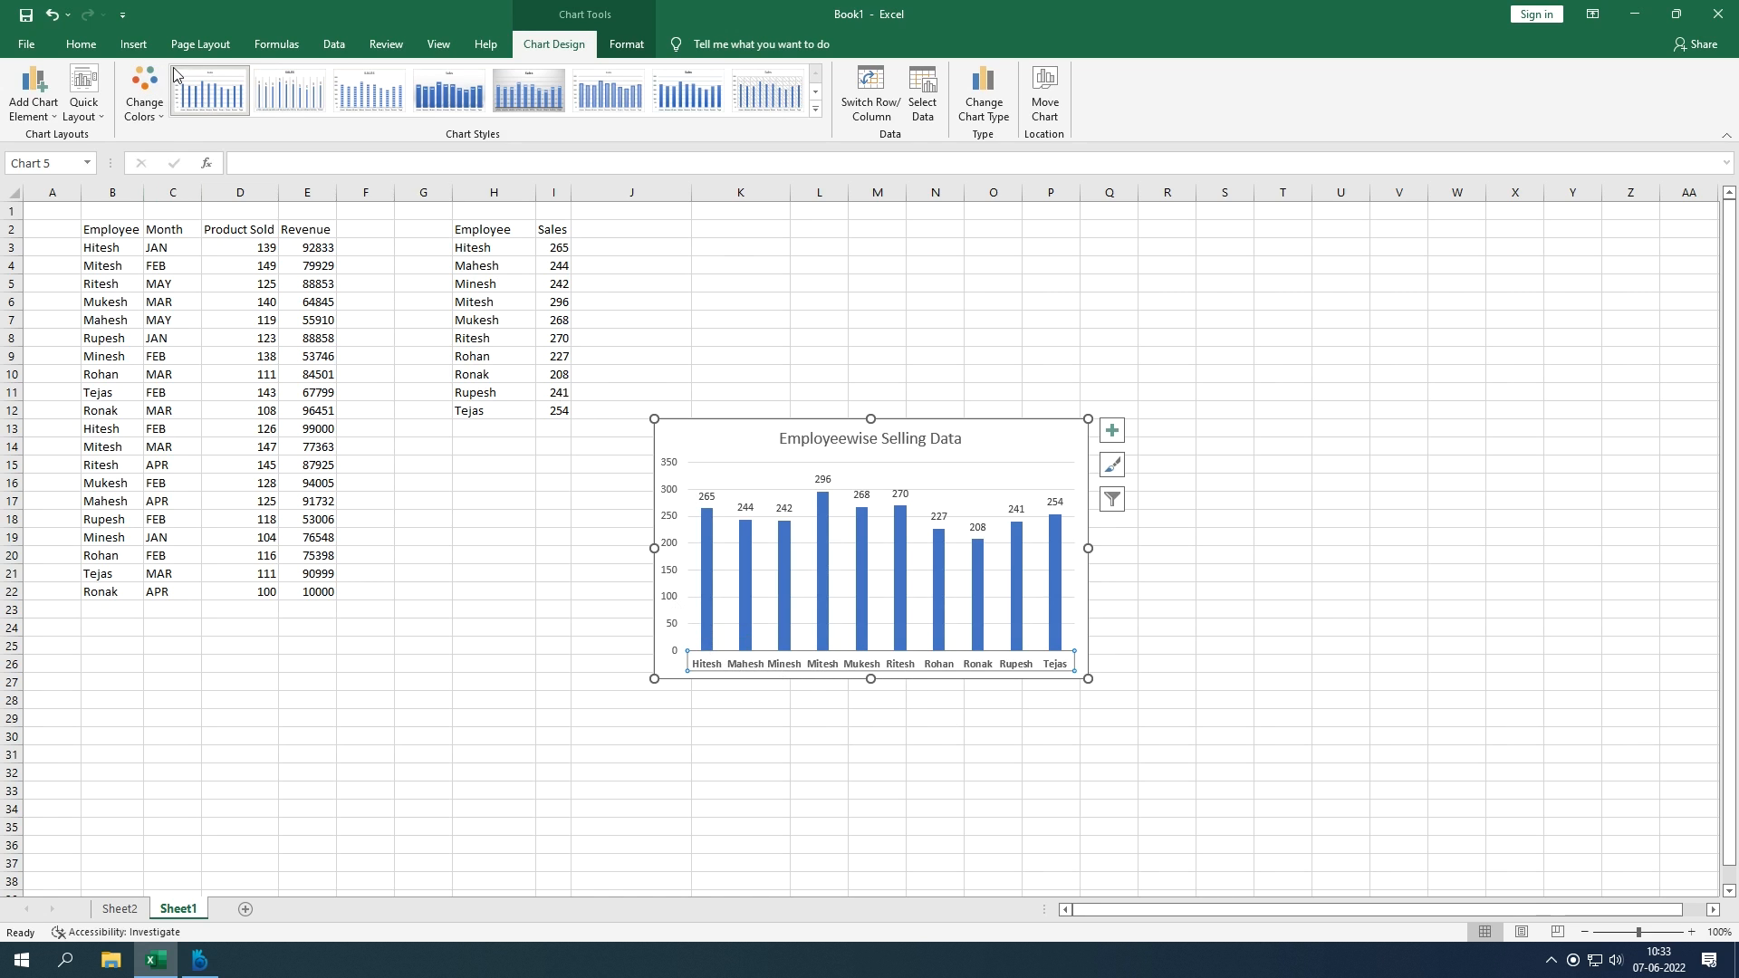
{"action": "left_click", "coordinate": [81, 45]}
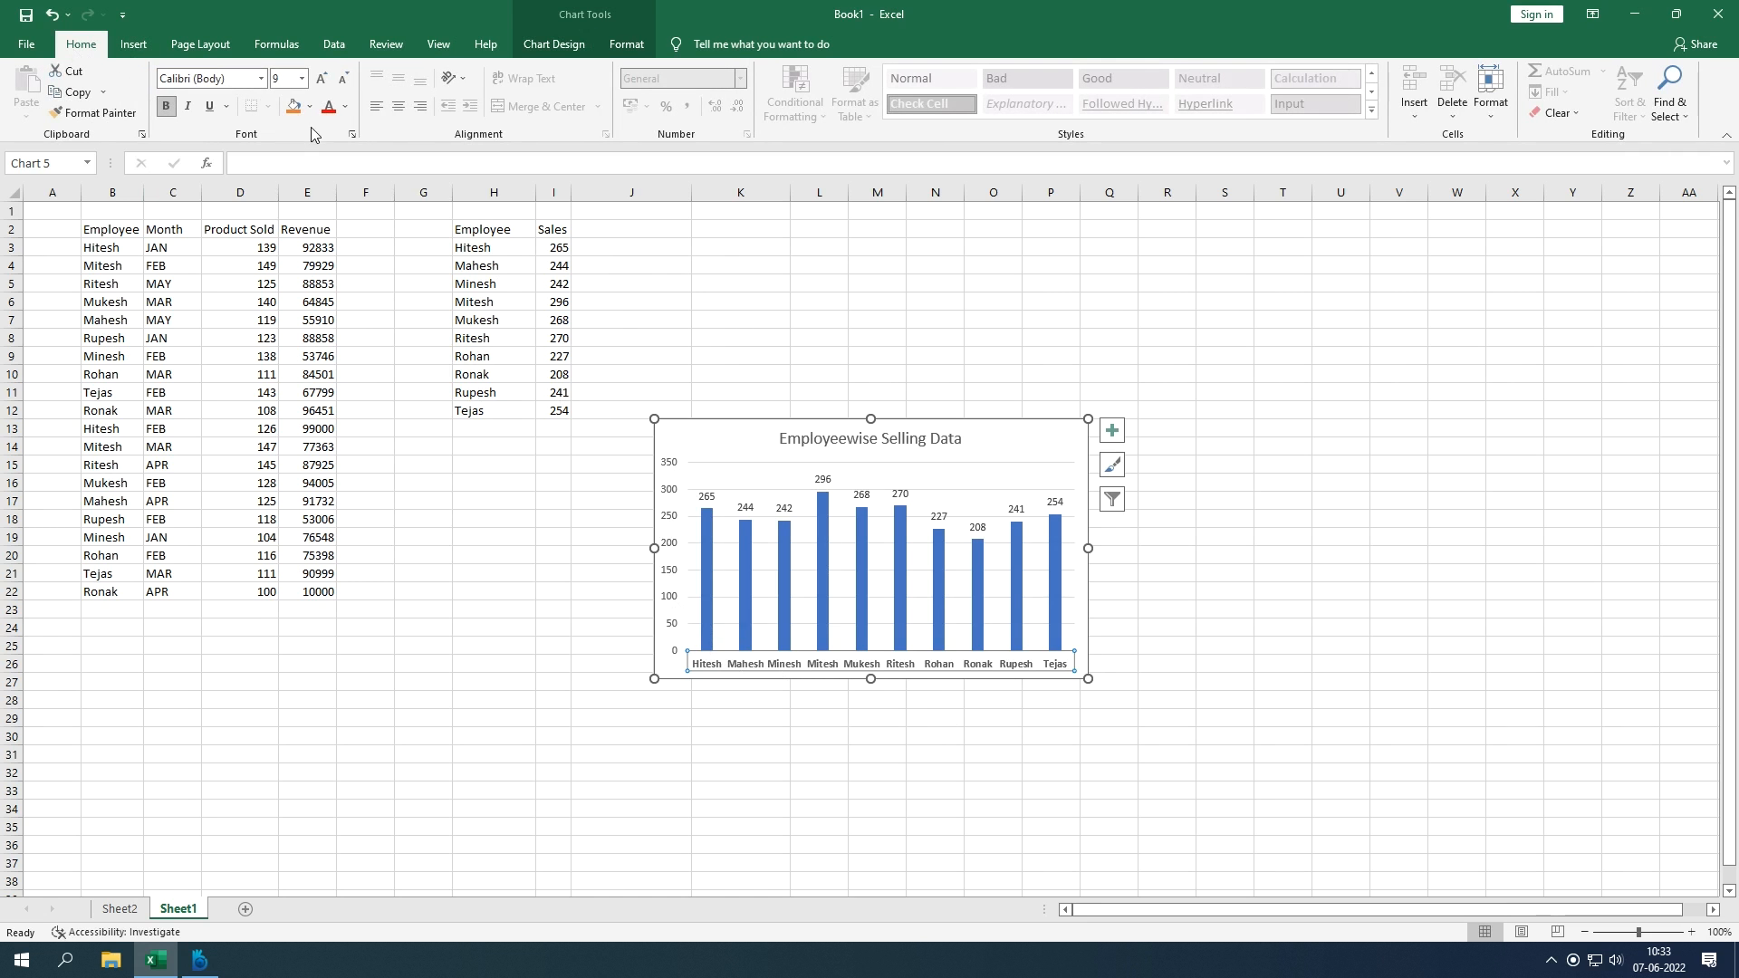
{"action": "left_click", "coordinate": [300, 81]}
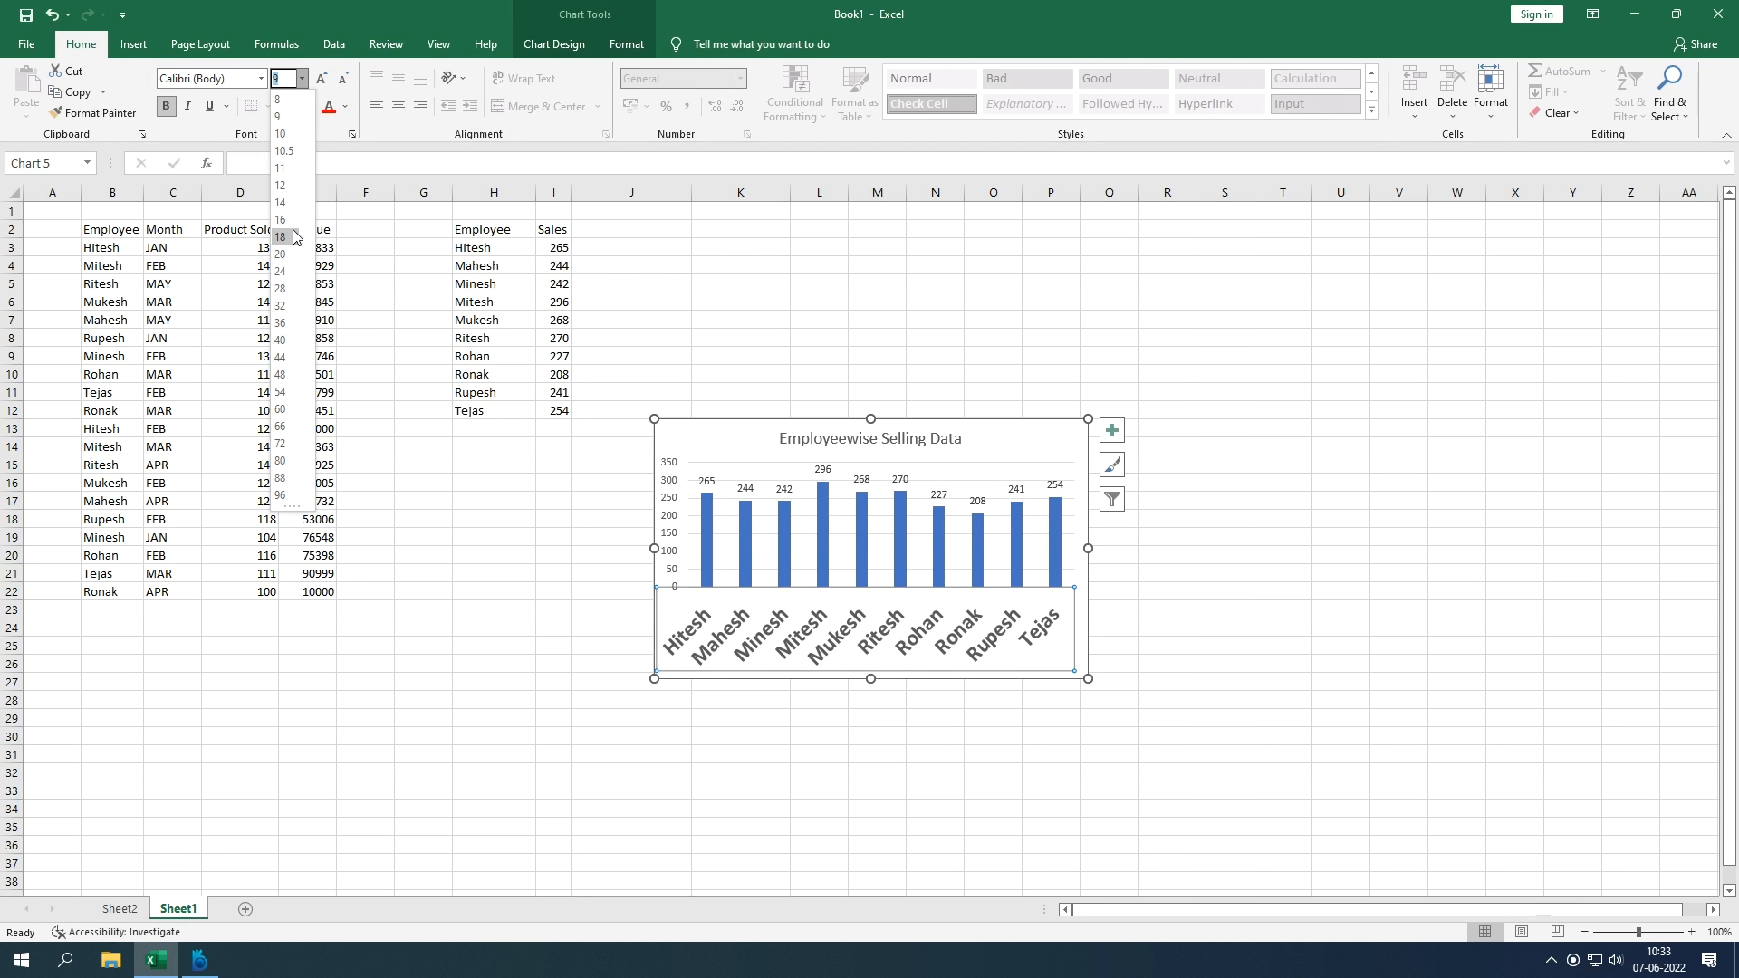
{"action": "left_click", "coordinate": [290, 134]}
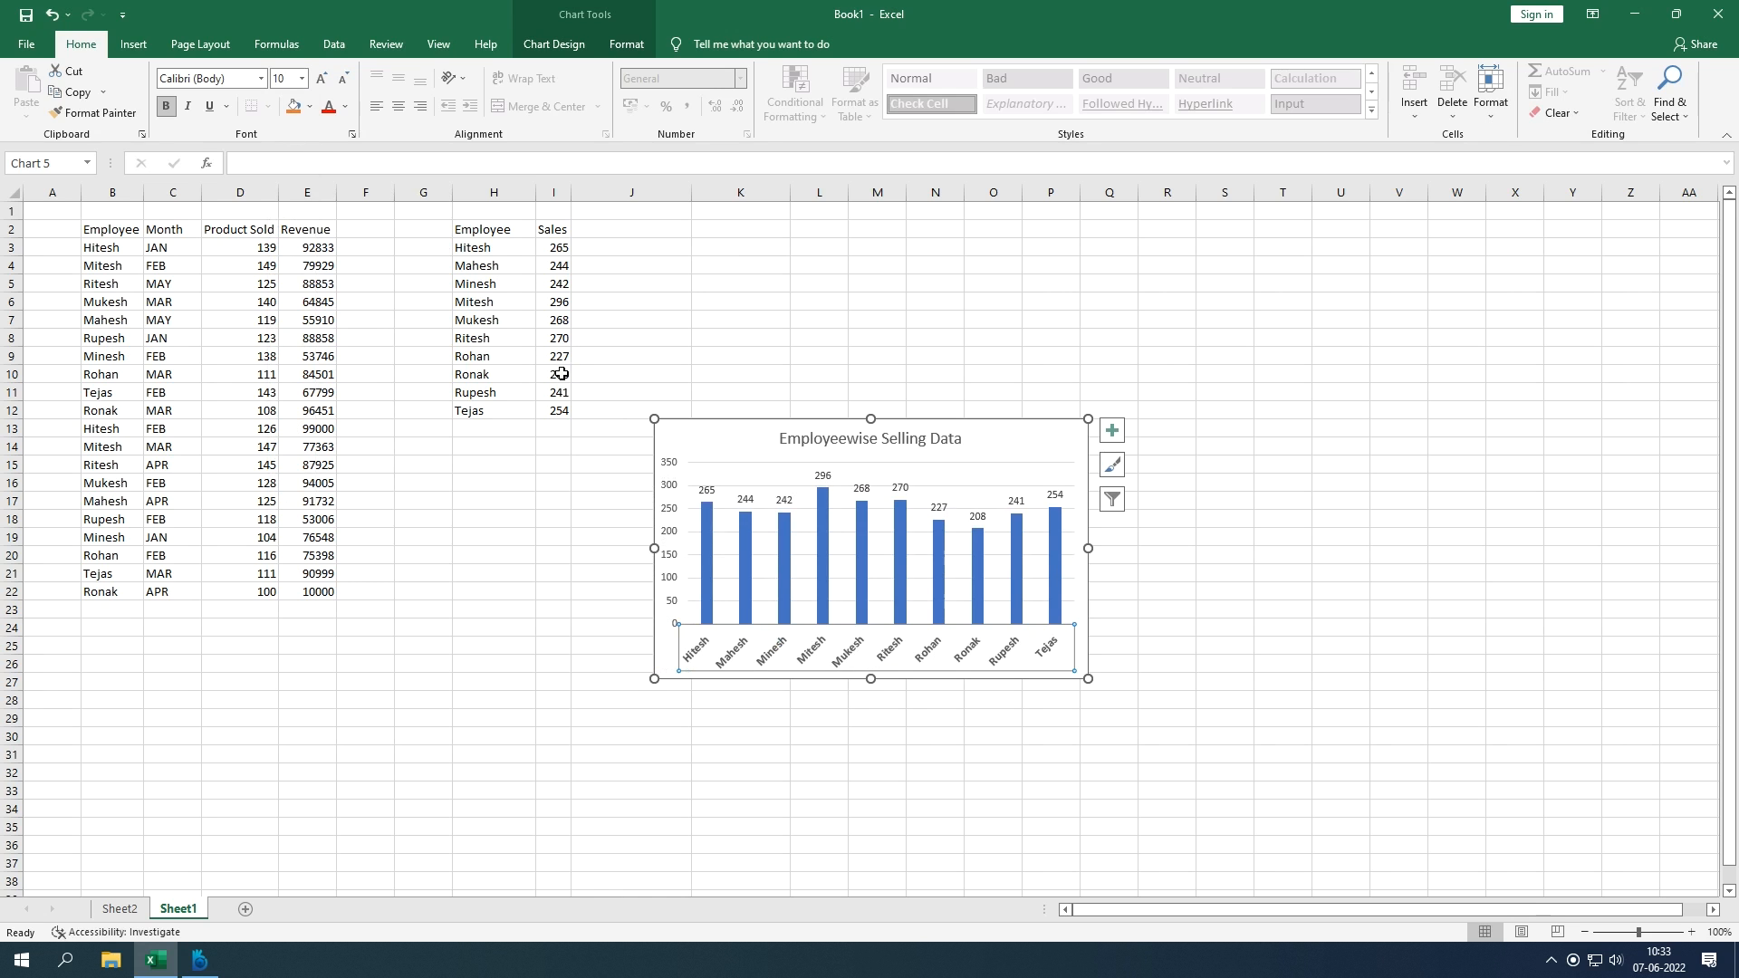
{"action": "left_click", "coordinate": [671, 517]}
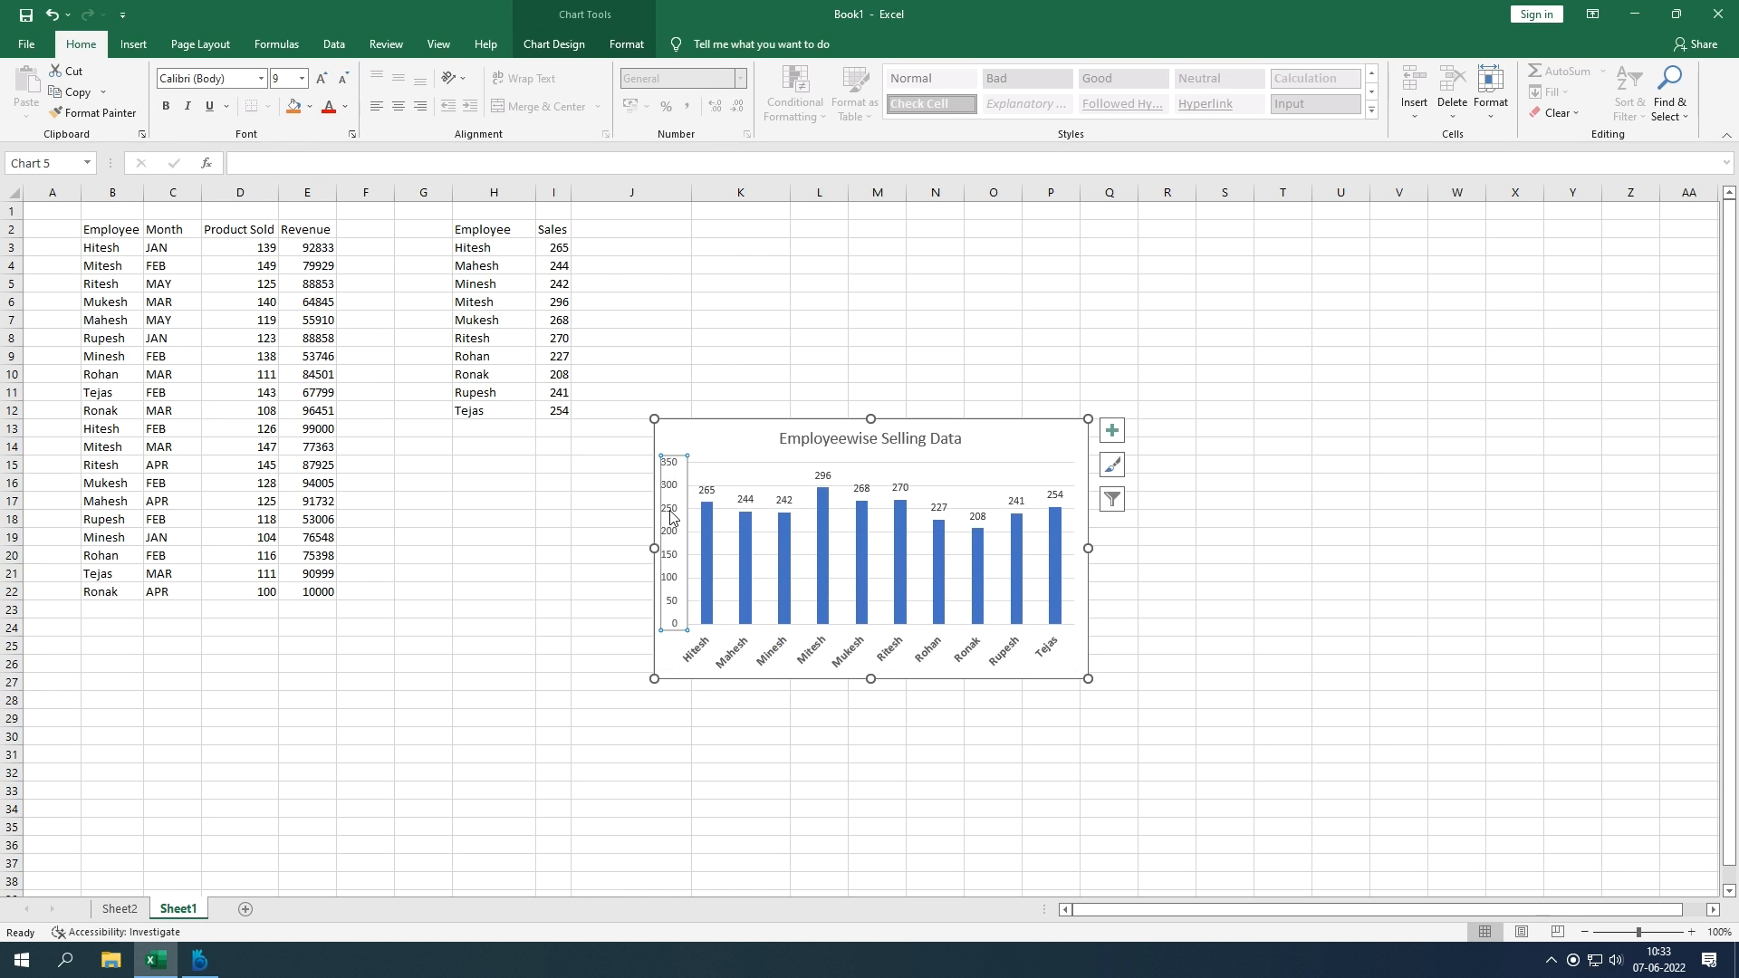
{"action": "key", "text": "ctrl+b"}
{"action": "left_click", "coordinate": [302, 76]}
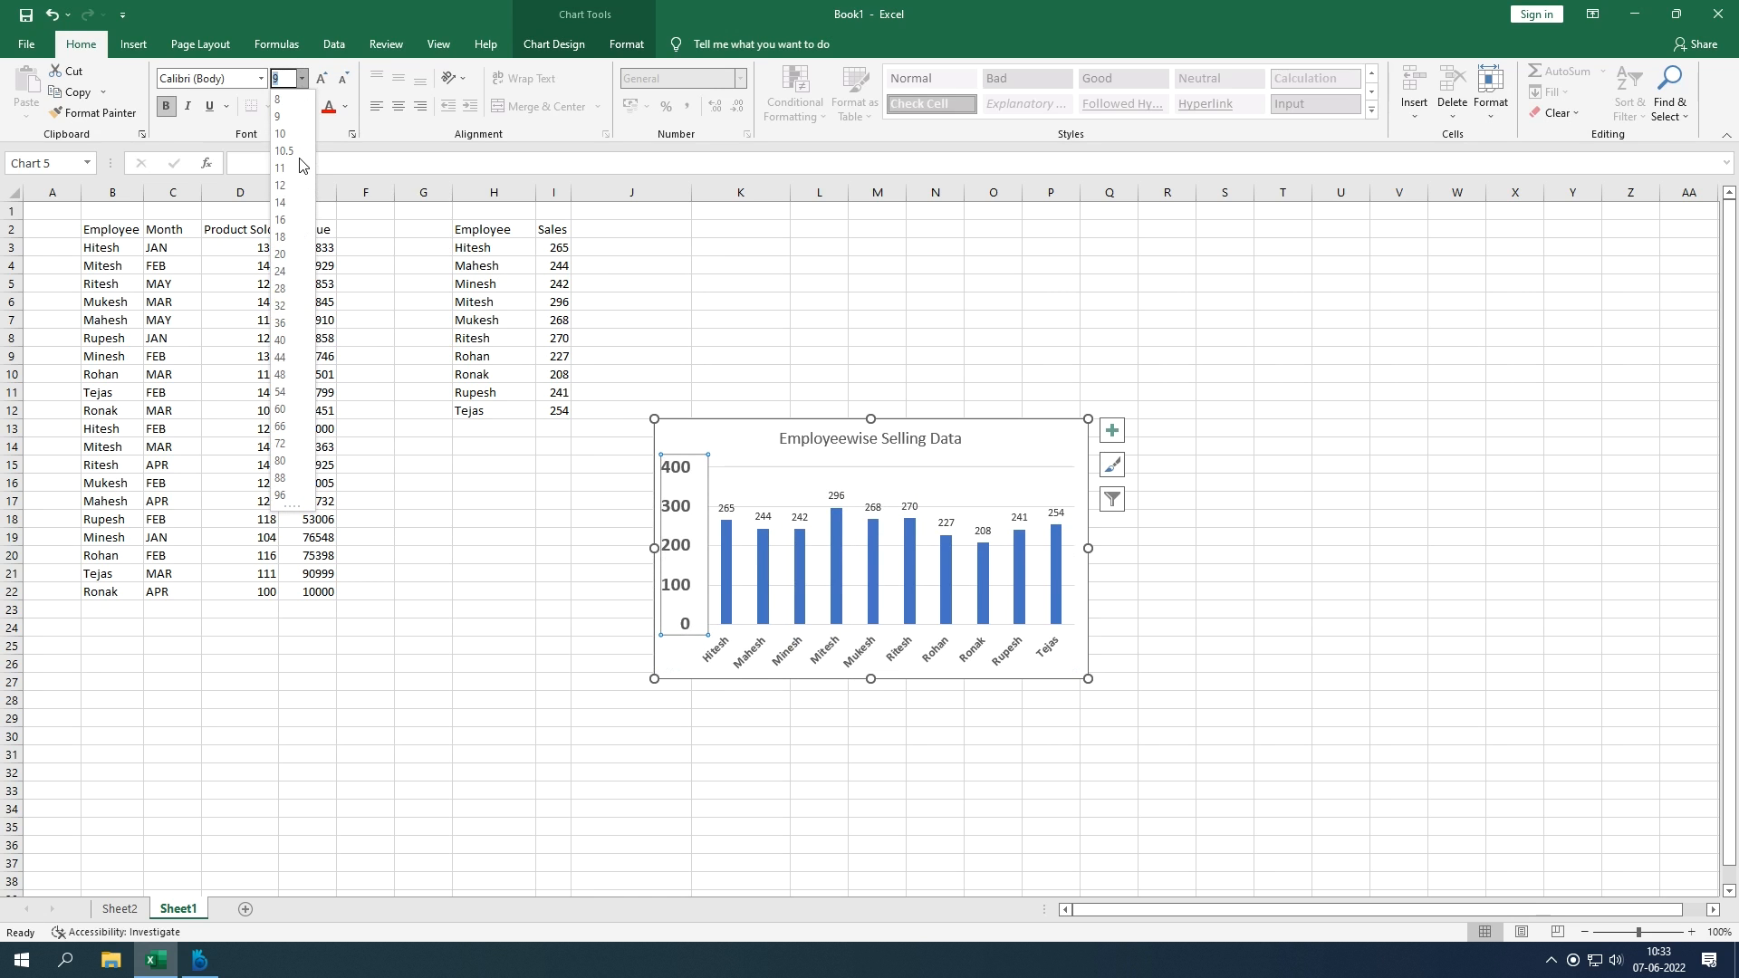
{"action": "left_click", "coordinate": [722, 230]}
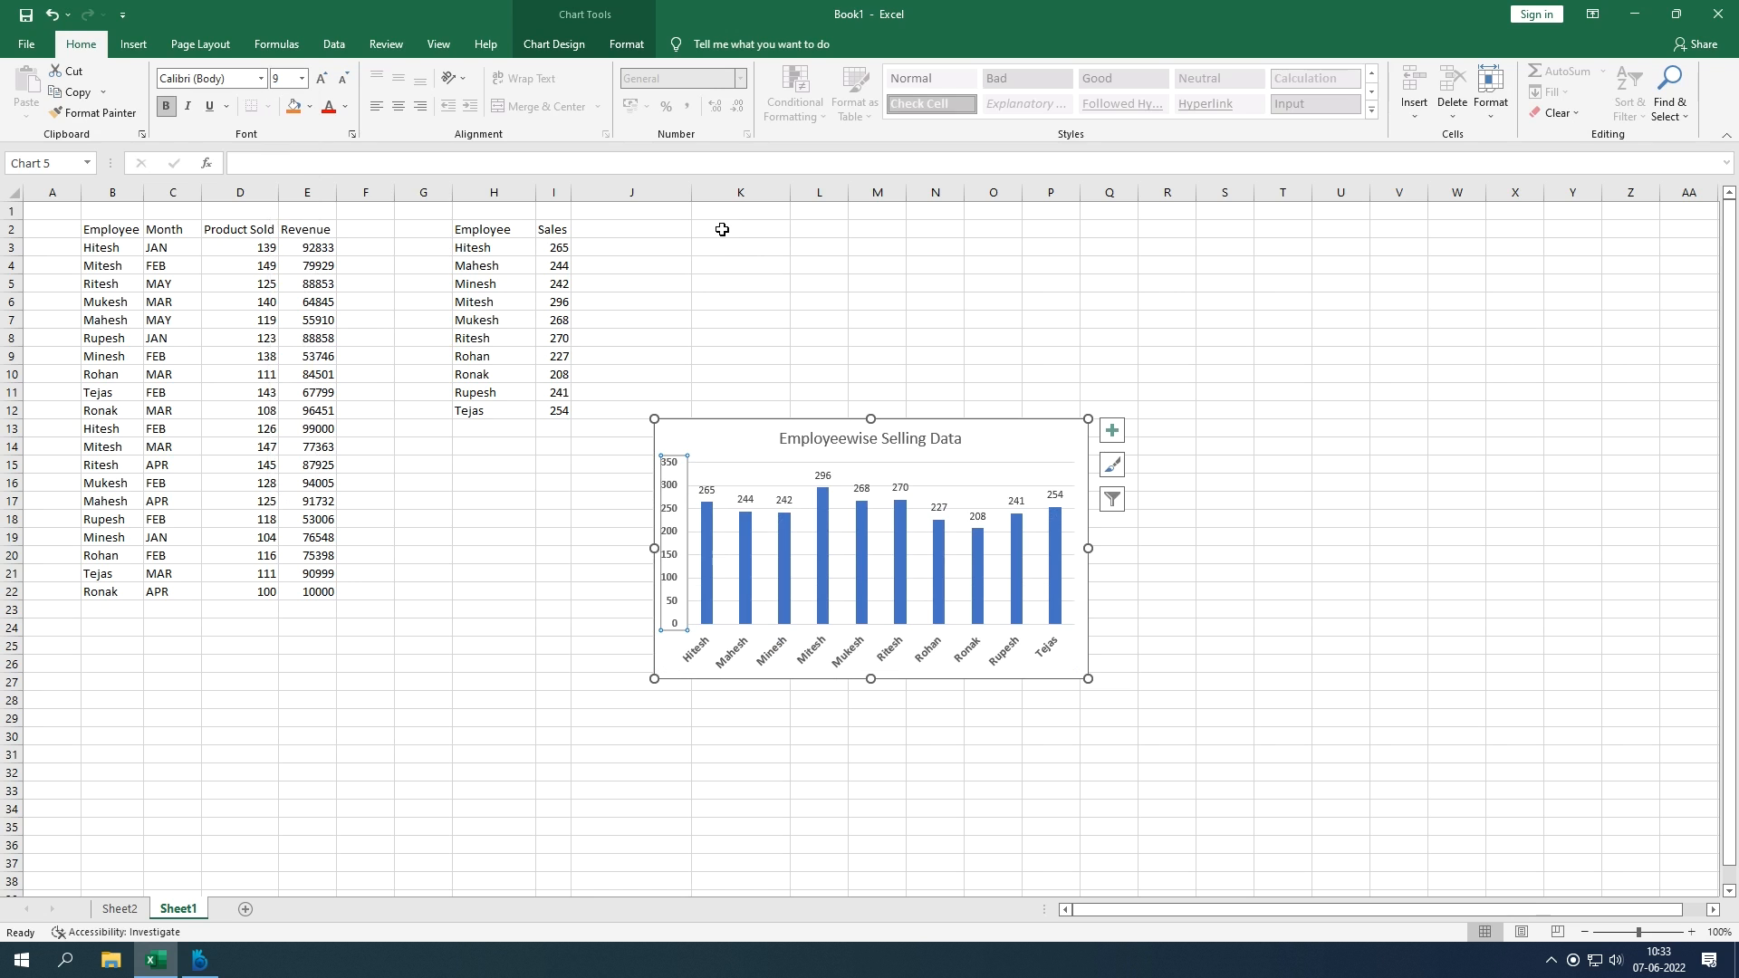
Step: Set the data value labels to bold, 15-point text
{"action": "left_click", "coordinate": [746, 502]}
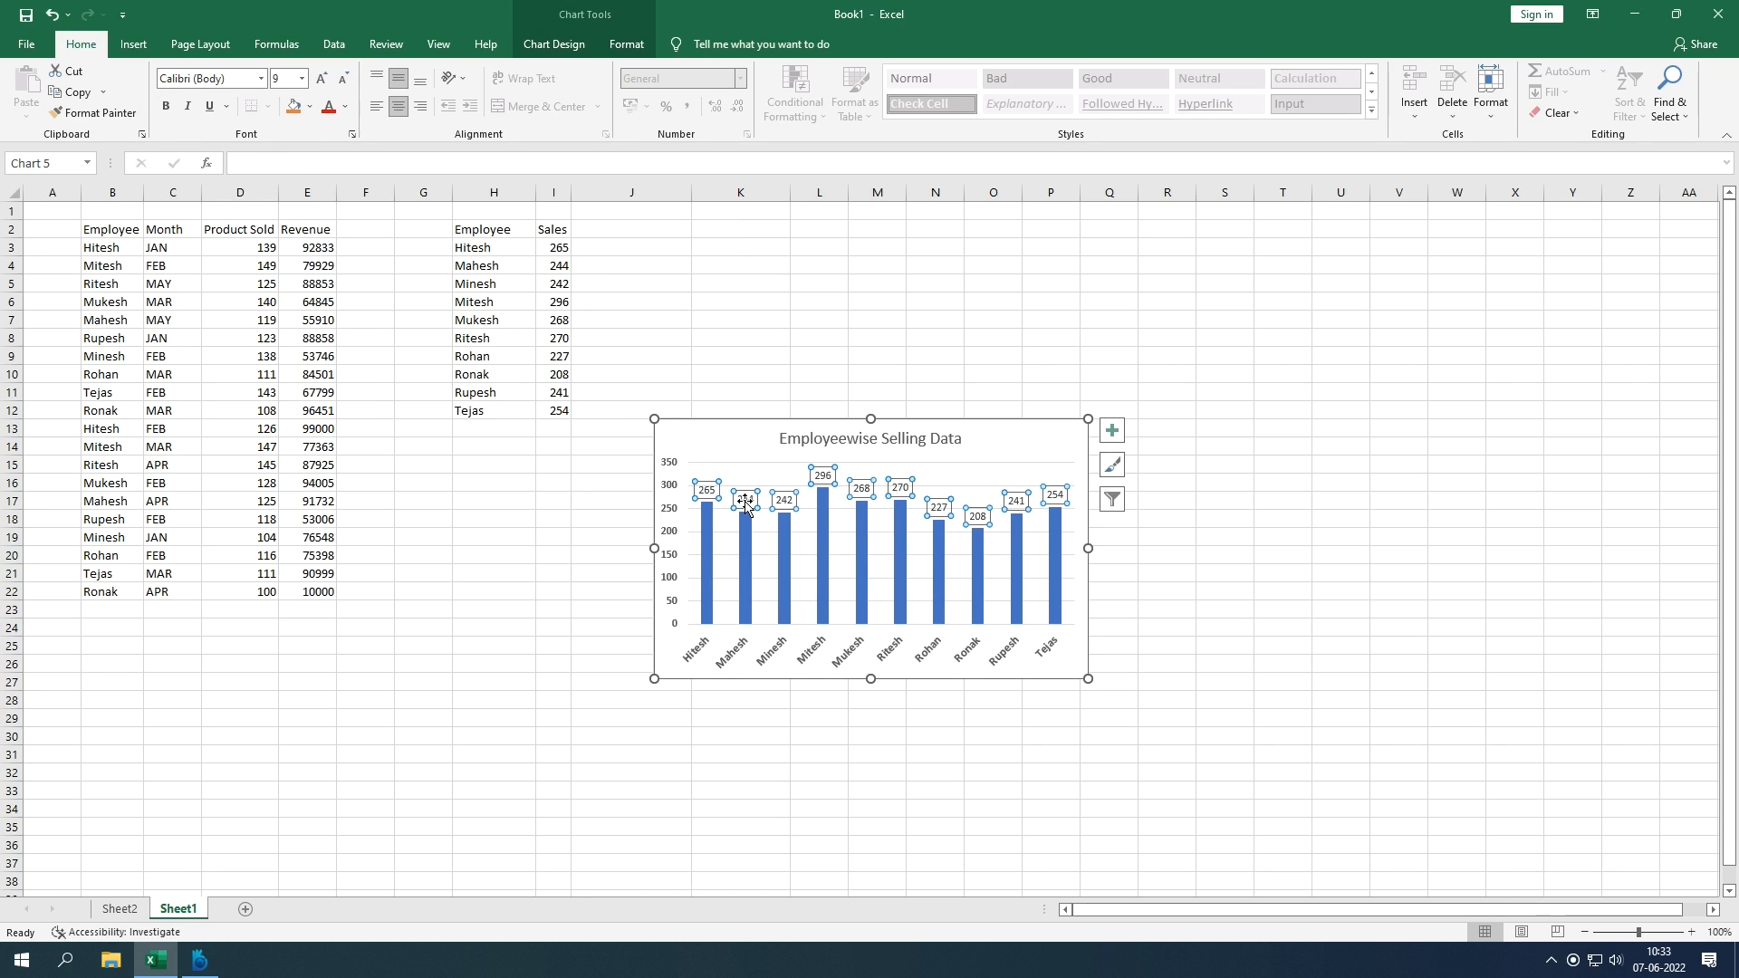
{"action": "left_click", "coordinate": [282, 81]}
{"action": "type", "text": "15"}
{"action": "key", "text": "Return"}
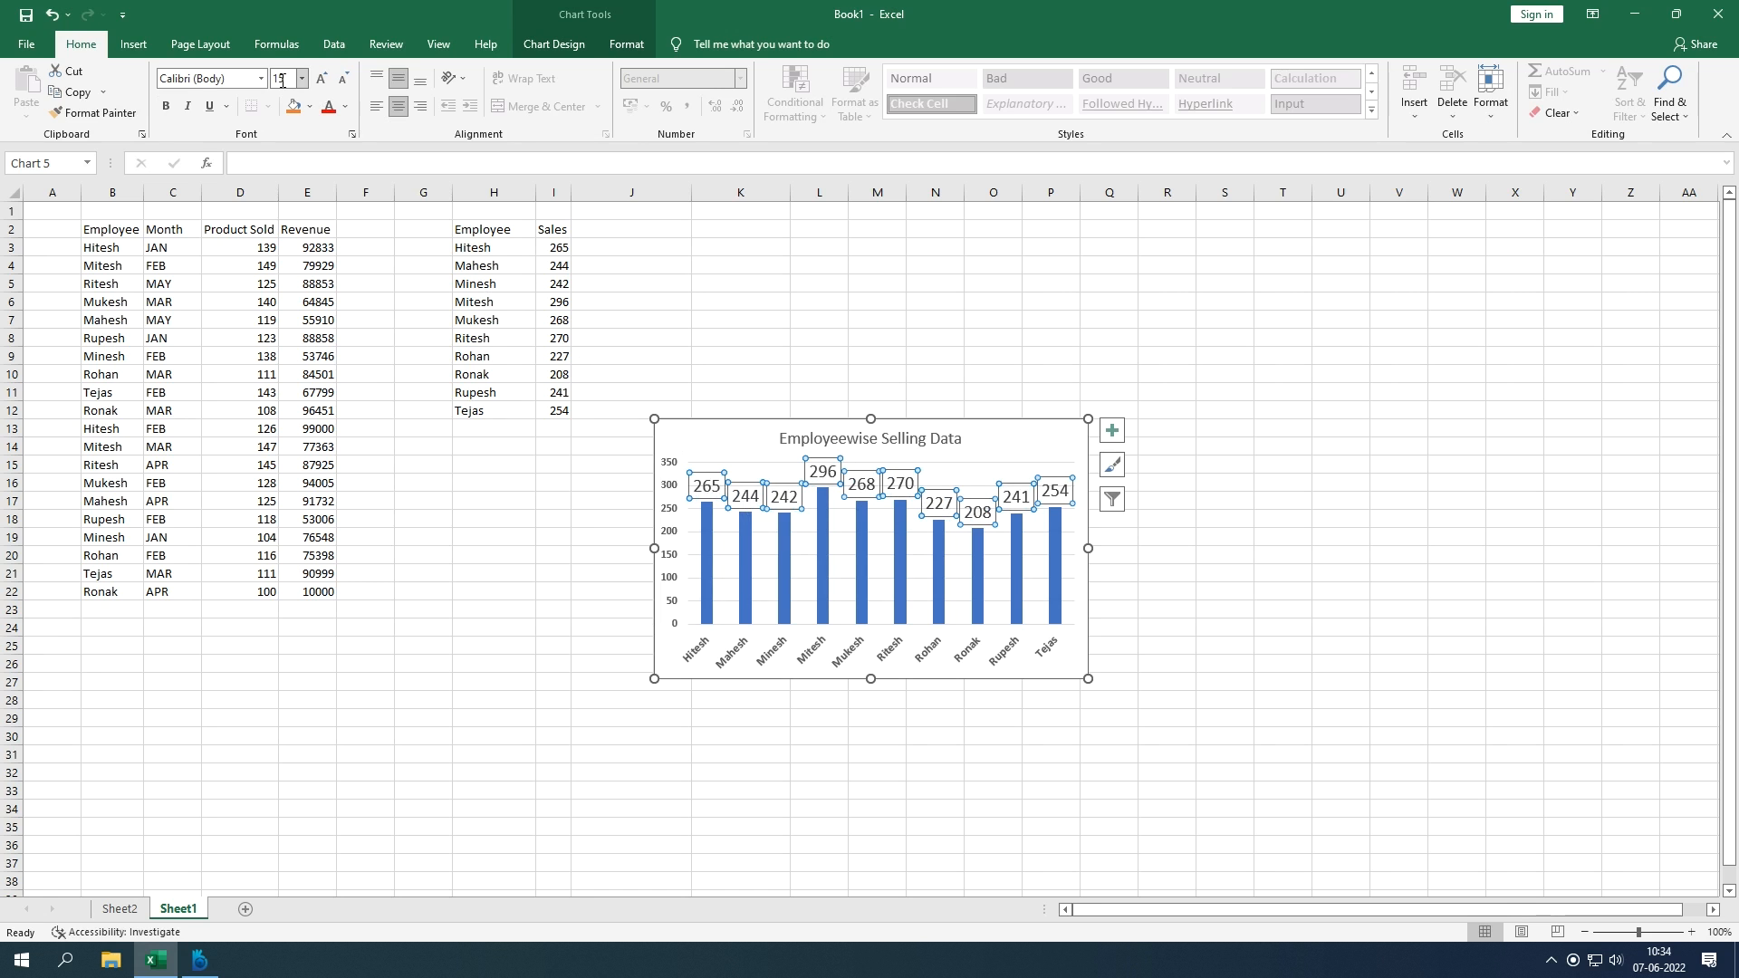
{"action": "left_click", "coordinate": [165, 106]}
{"action": "left_click", "coordinate": [1169, 515]}
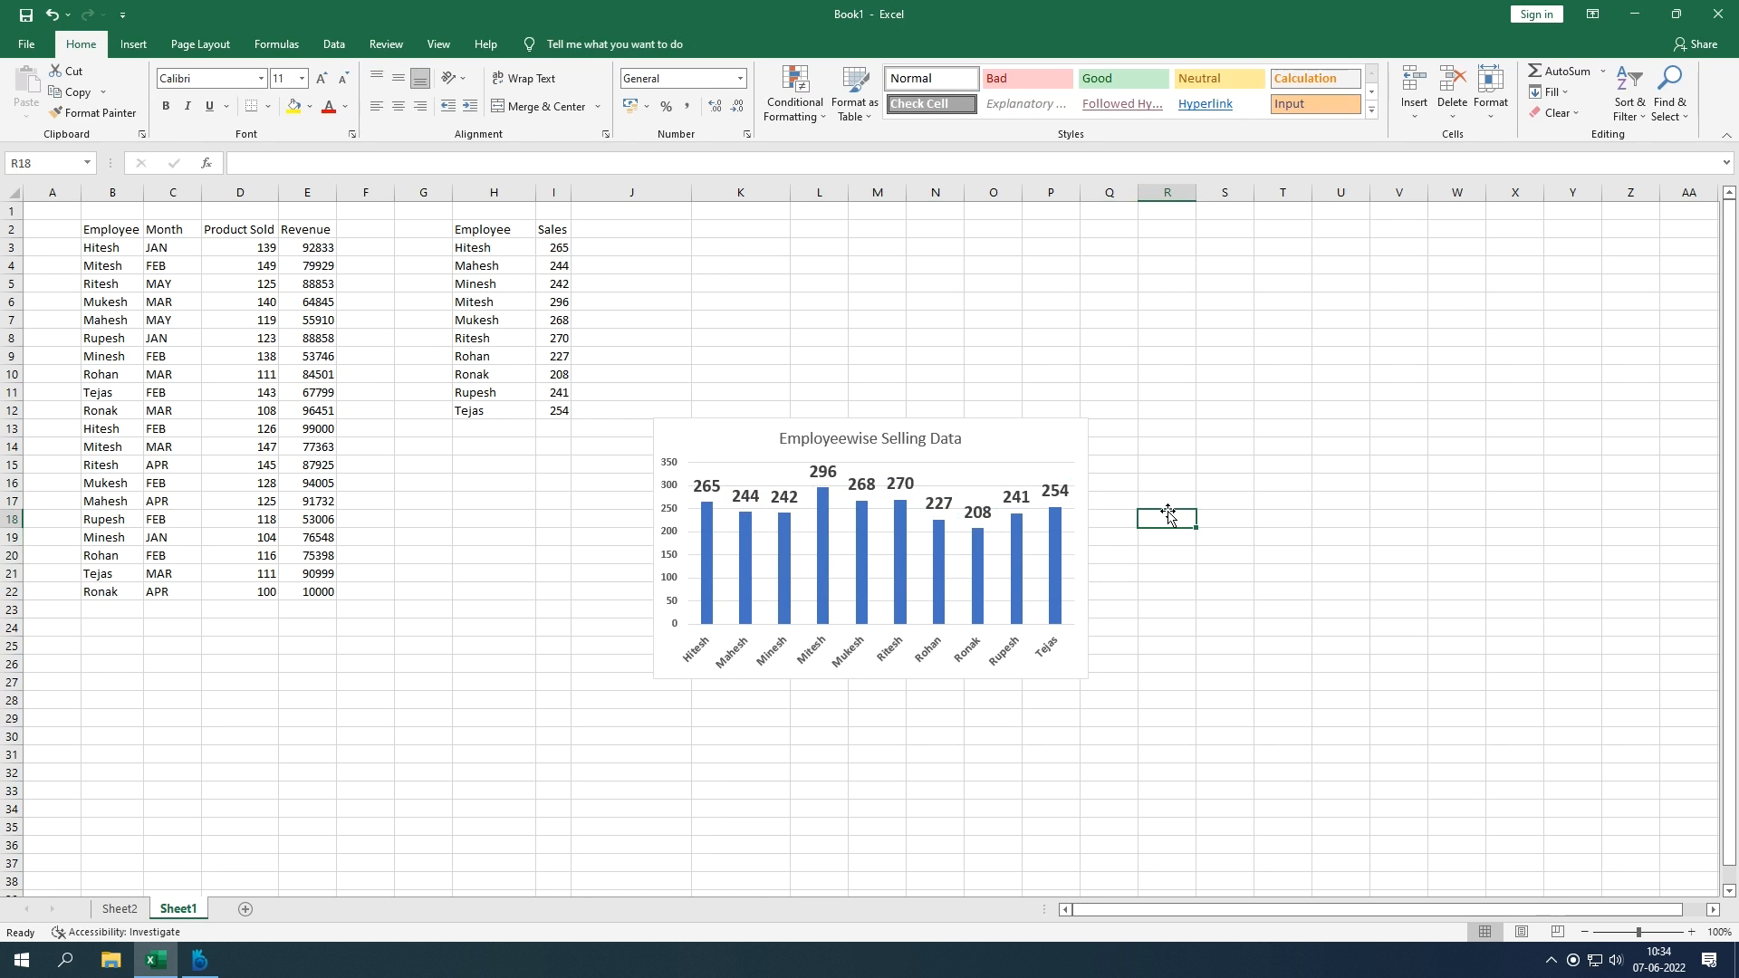
{"action": "left_click", "coordinate": [1077, 561]}
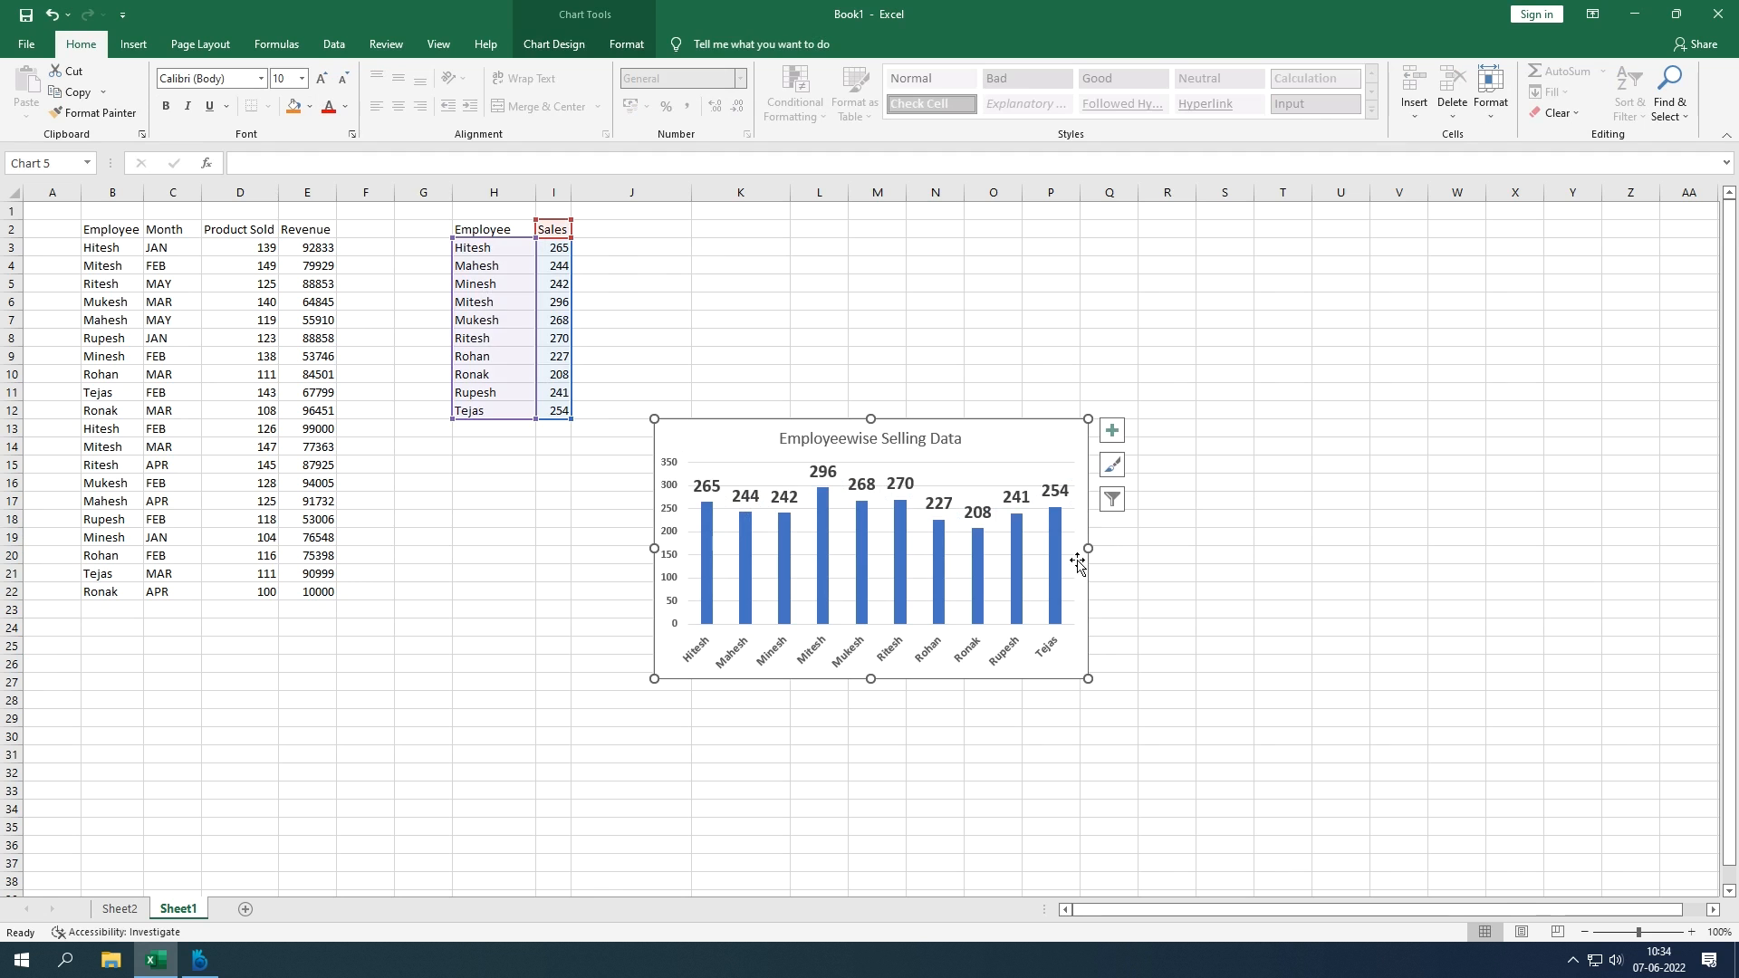
Step: Delete the Sales chart from the sheet
{"action": "key", "text": "Delete"}
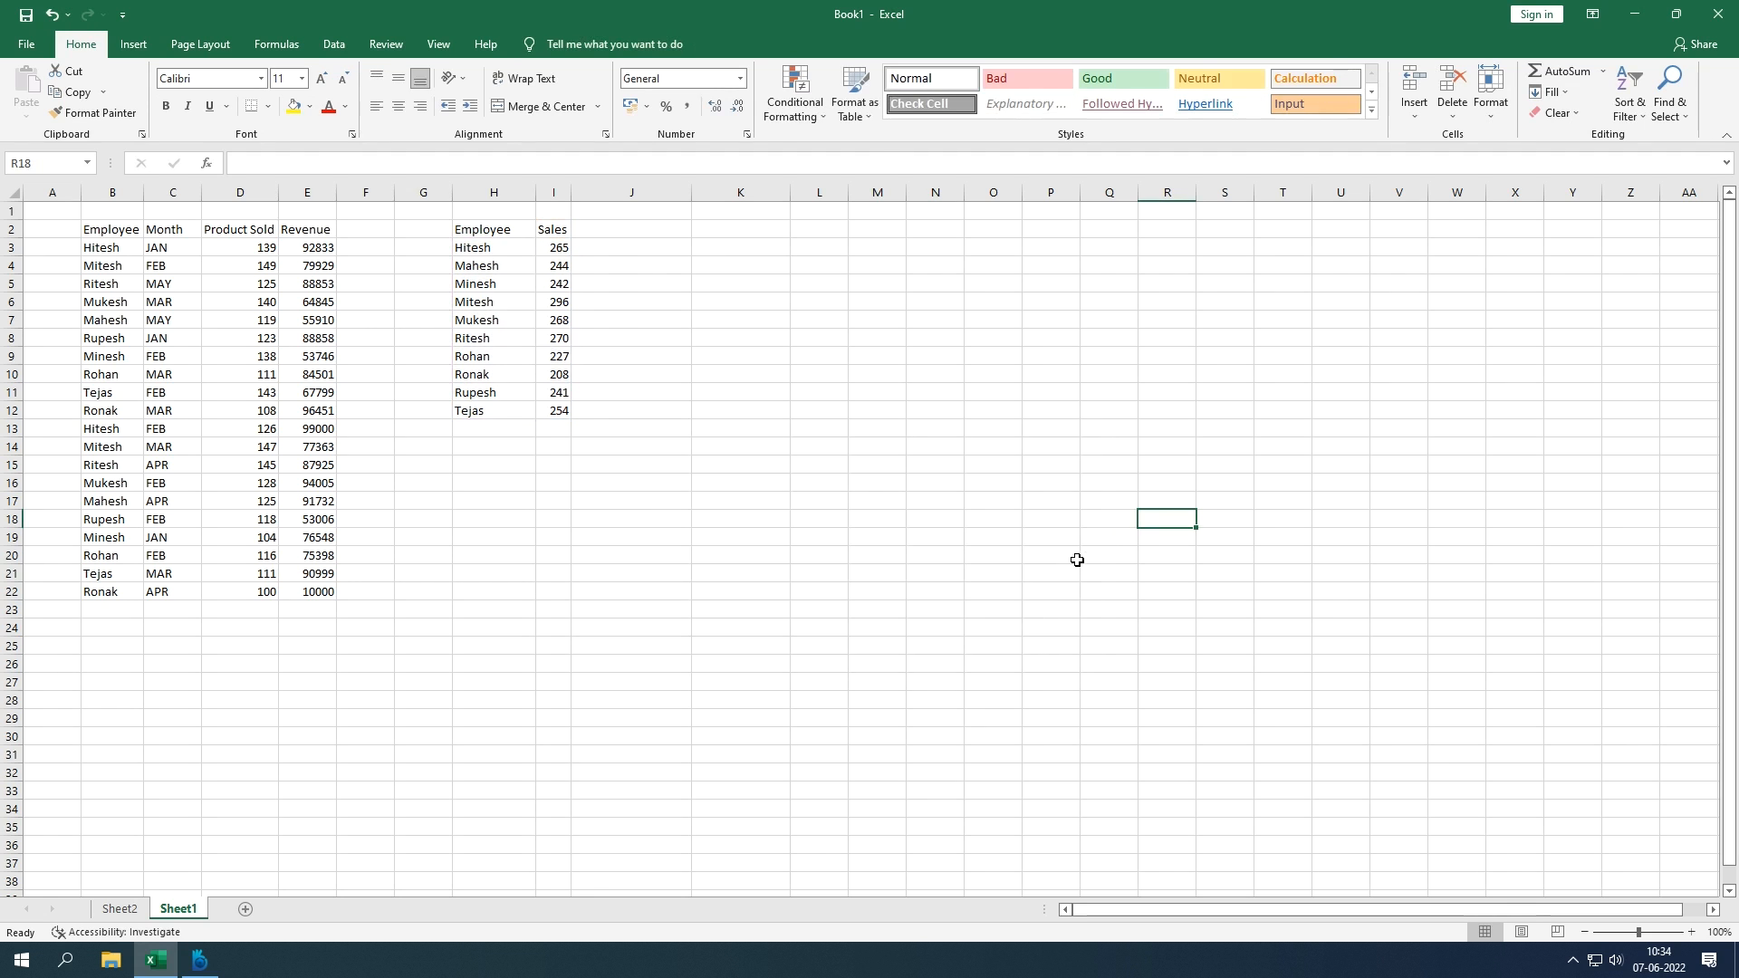
{"action": "left_click", "coordinate": [136, 45]}
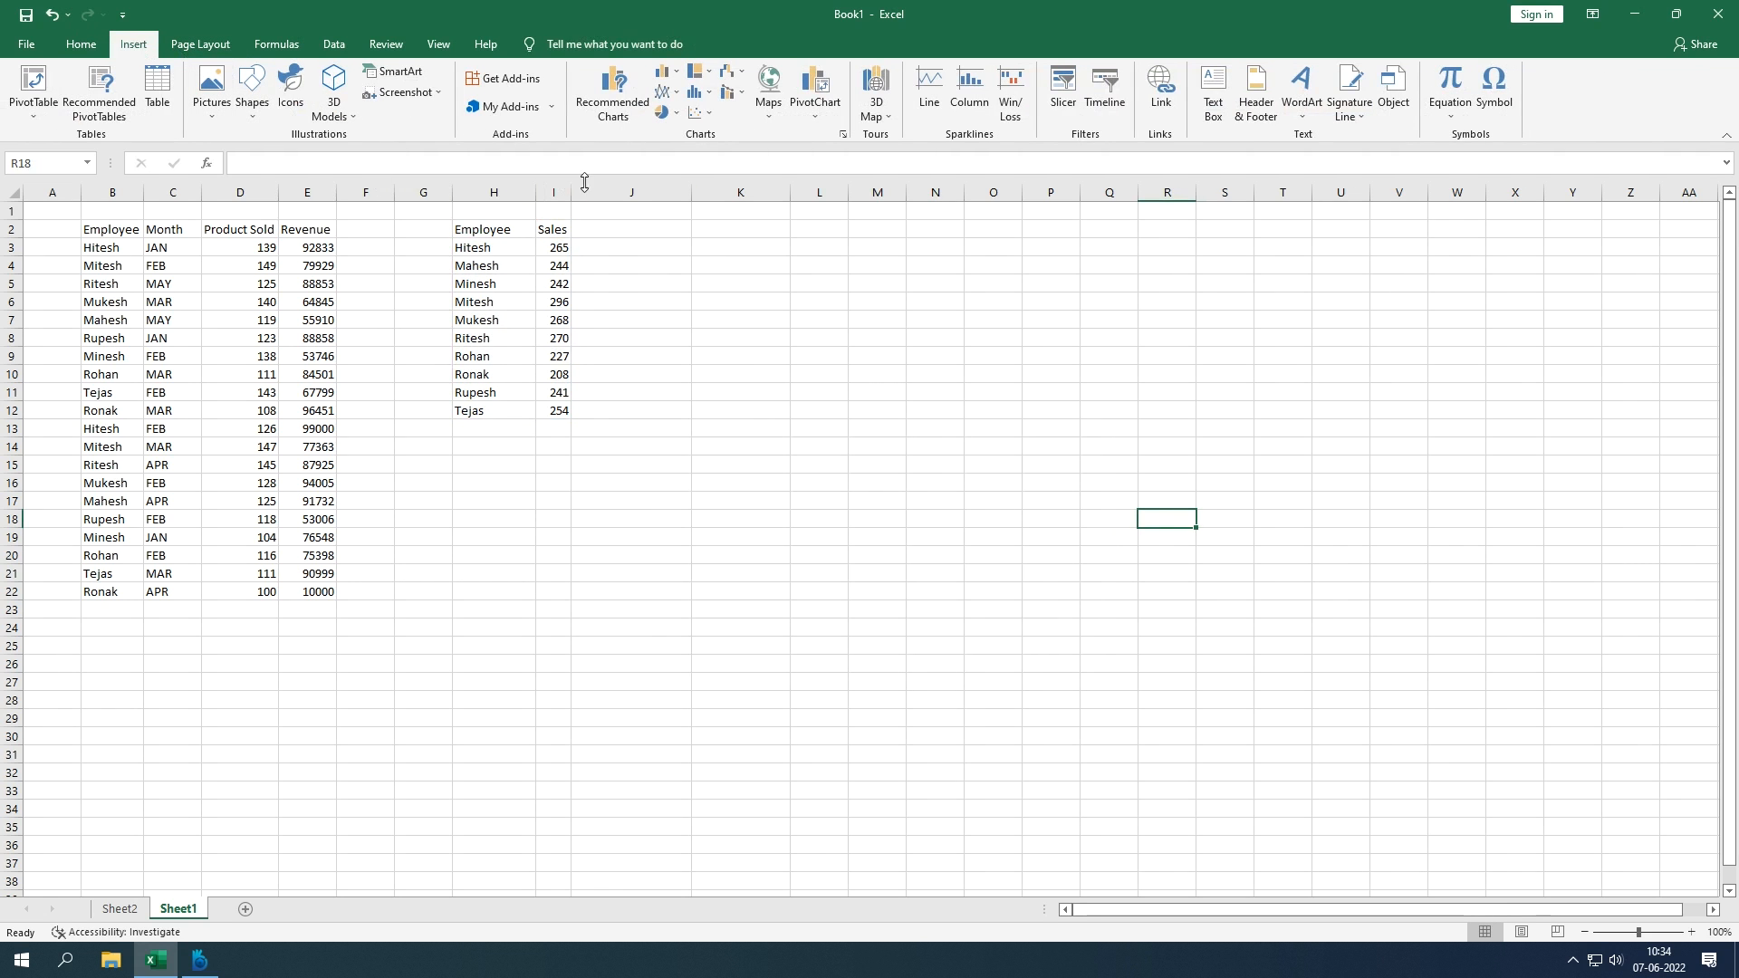
{"action": "left_click", "coordinate": [613, 95]}
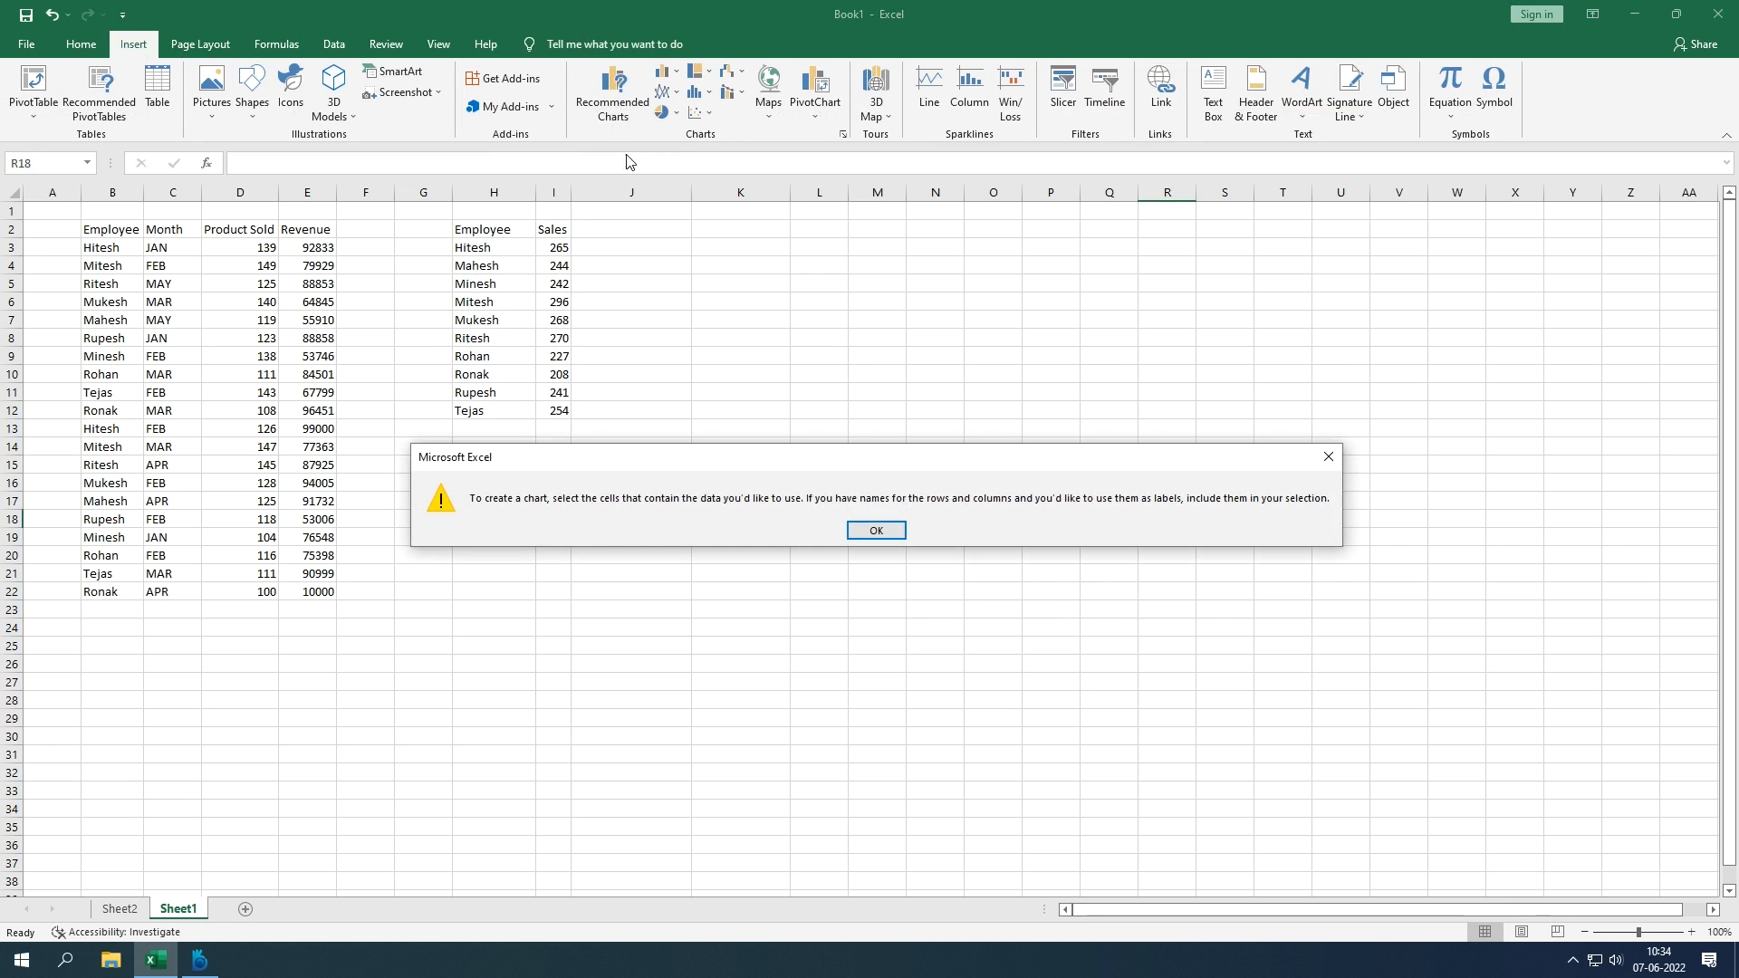
{"action": "left_click", "coordinate": [849, 531]}
Step: Clear the Employee/Sales summary table in H2:I12
{"action": "left_click_drag", "start_coordinate": [498, 233], "coordinate": [563, 409]}
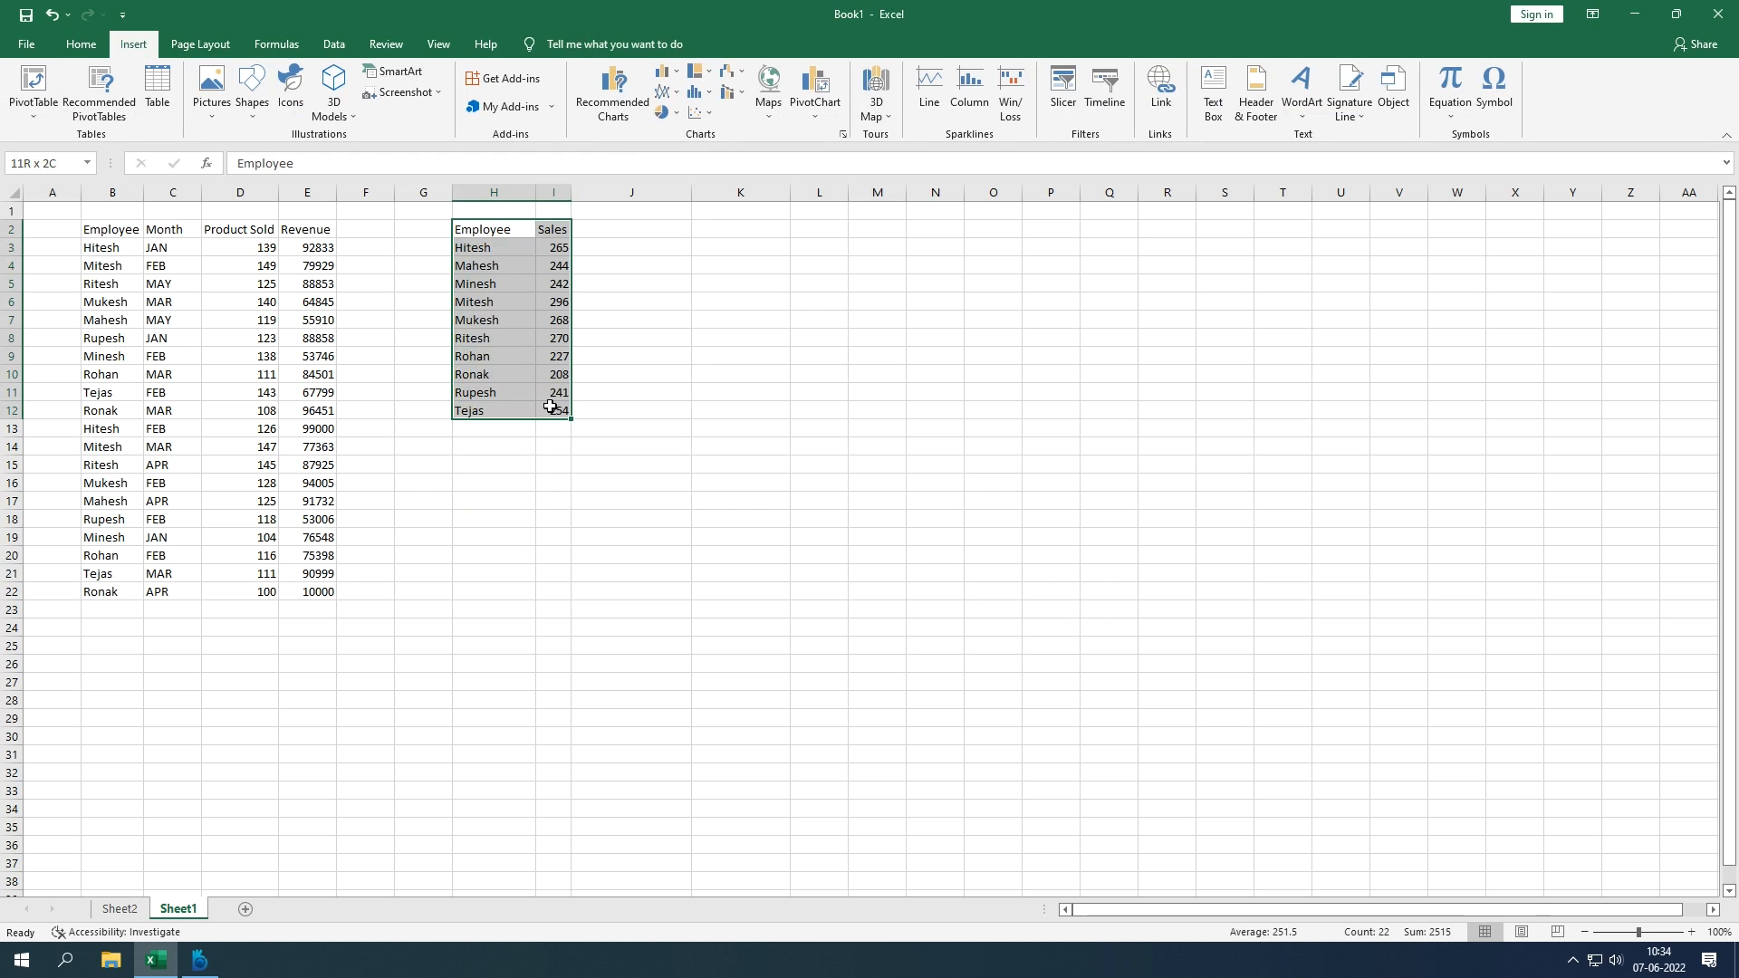
{"action": "left_click", "coordinate": [613, 109]}
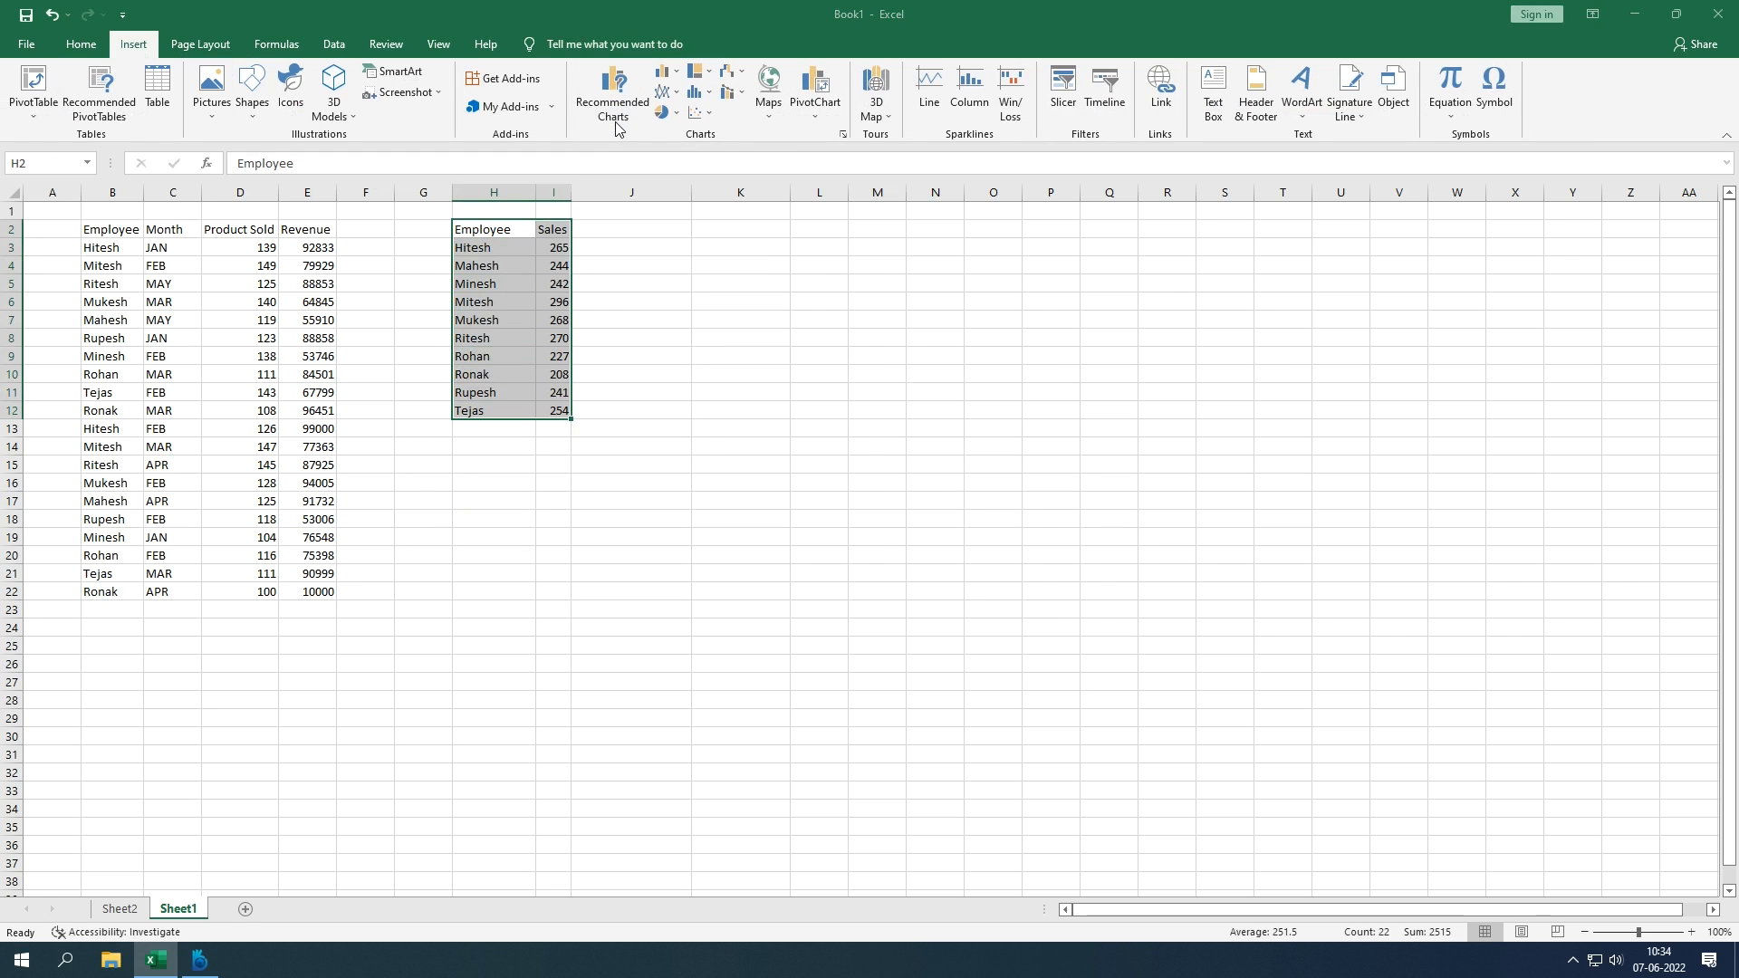
{"action": "left_click", "coordinate": [726, 241]}
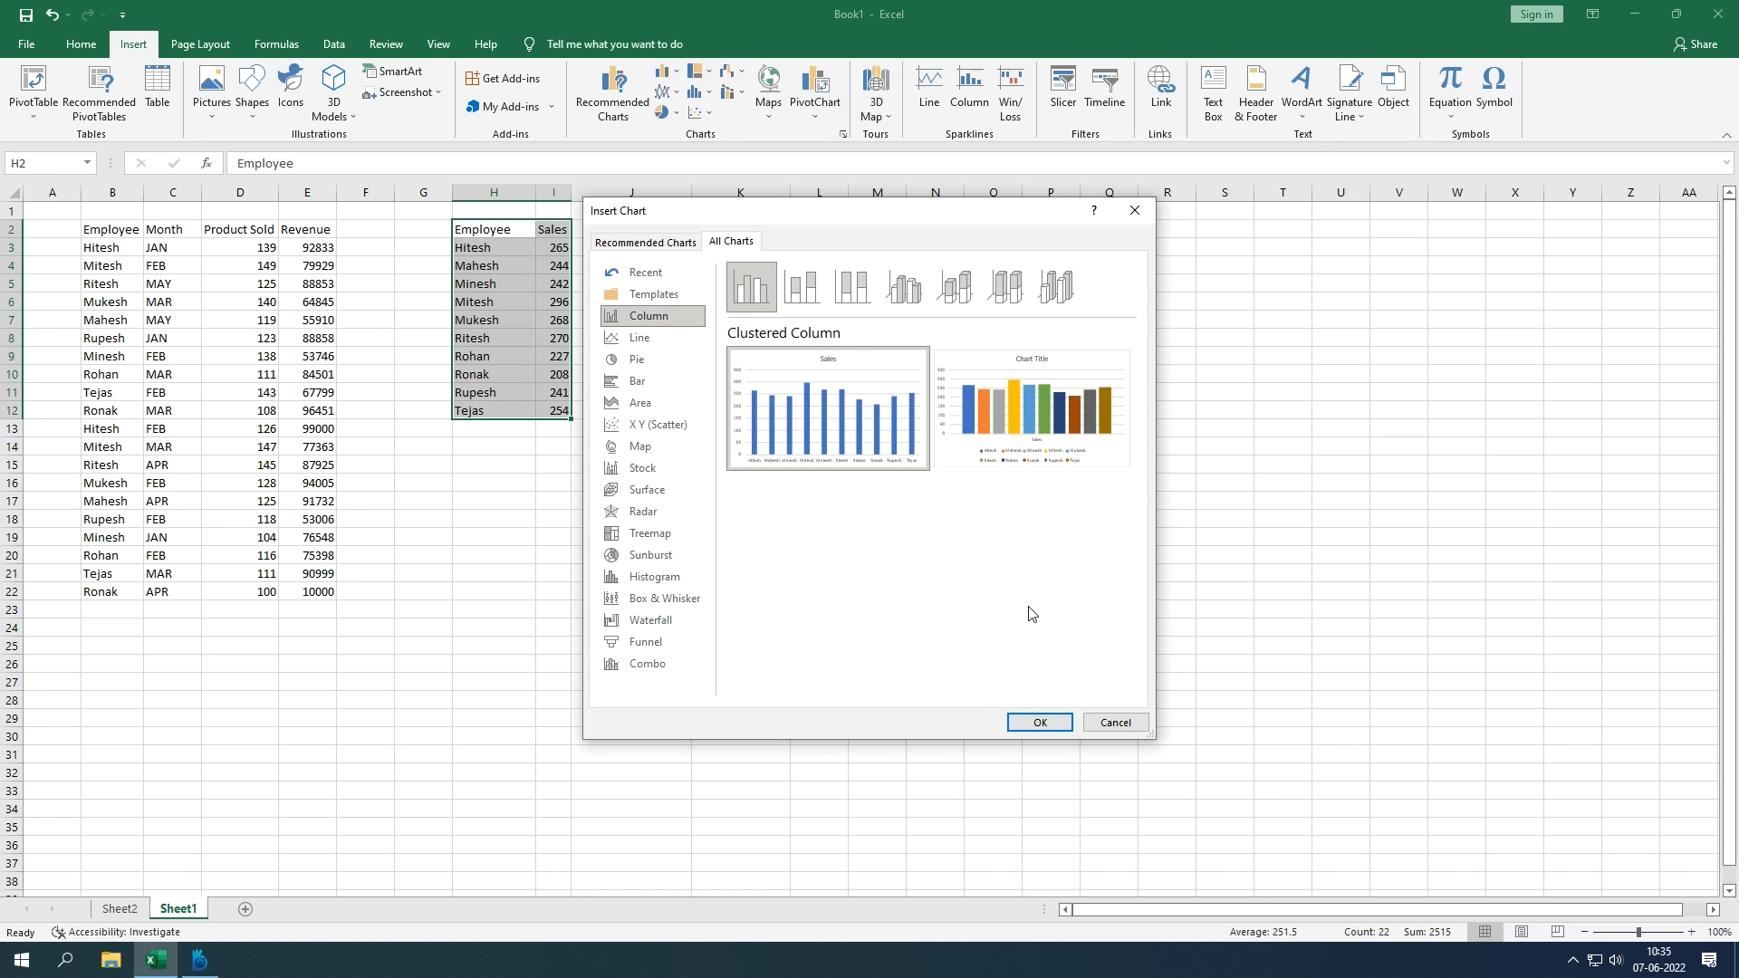
{"action": "left_click", "coordinate": [1113, 724]}
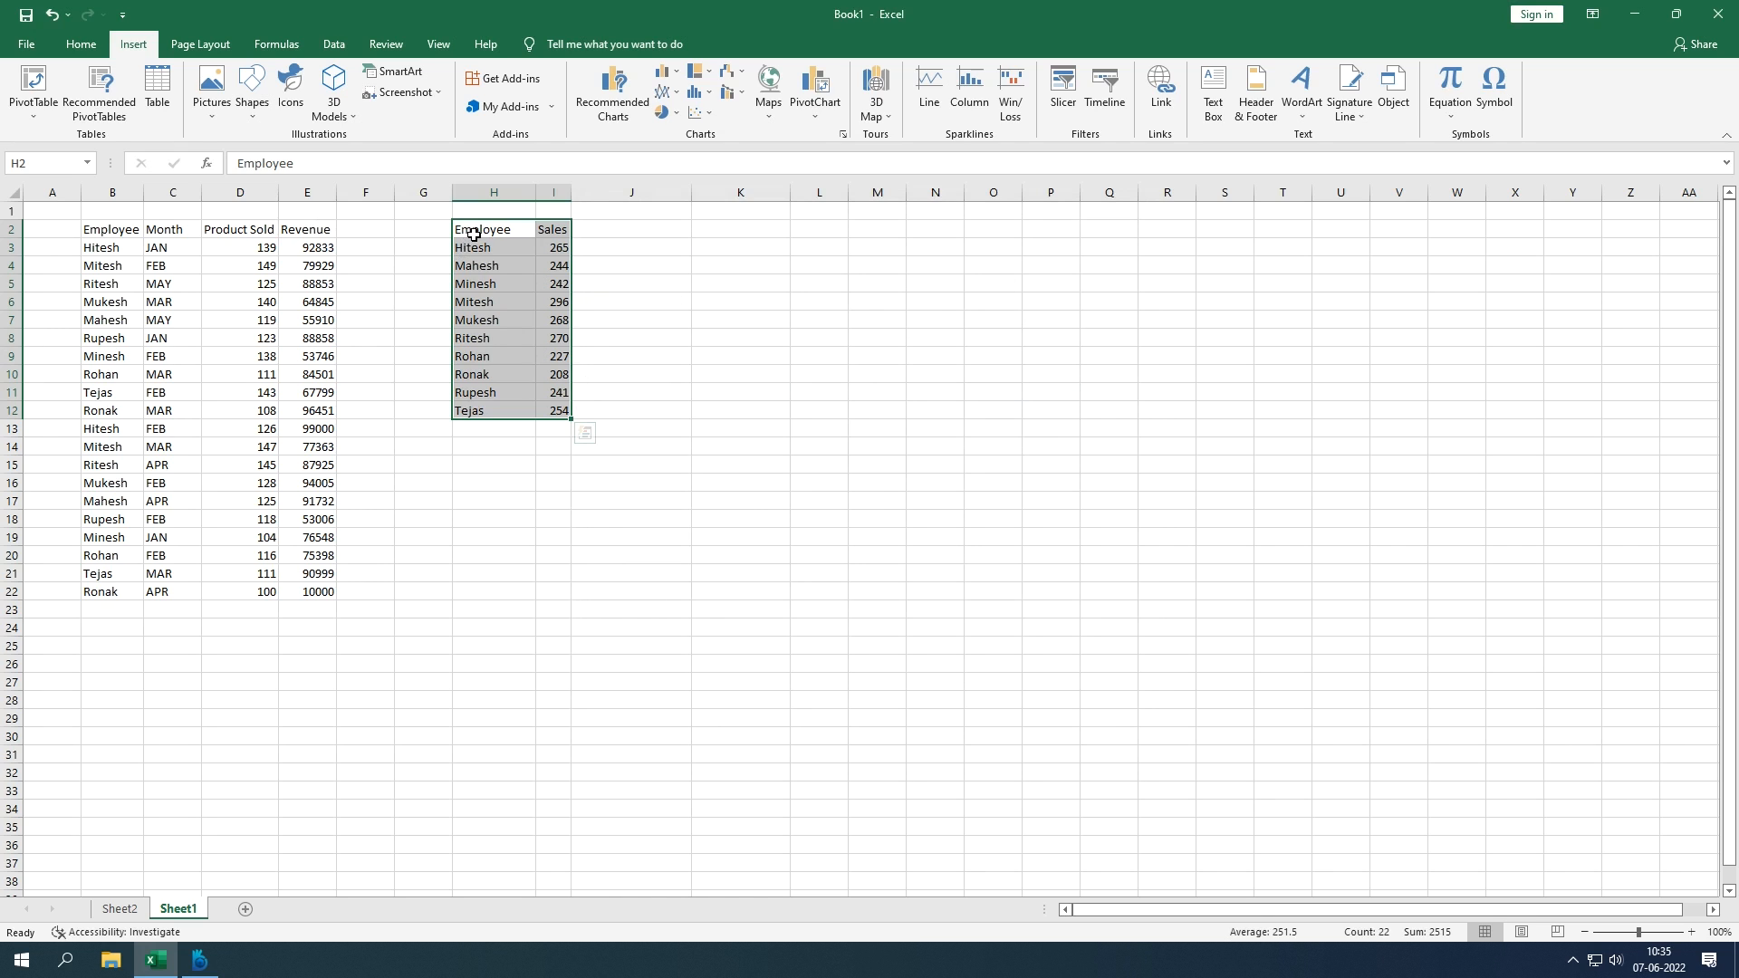
{"action": "key", "text": "Delete"}
Step: Select the B2:E22 sales data and bring up the PivotTable creation choices
{"action": "left_click", "coordinate": [553, 427]}
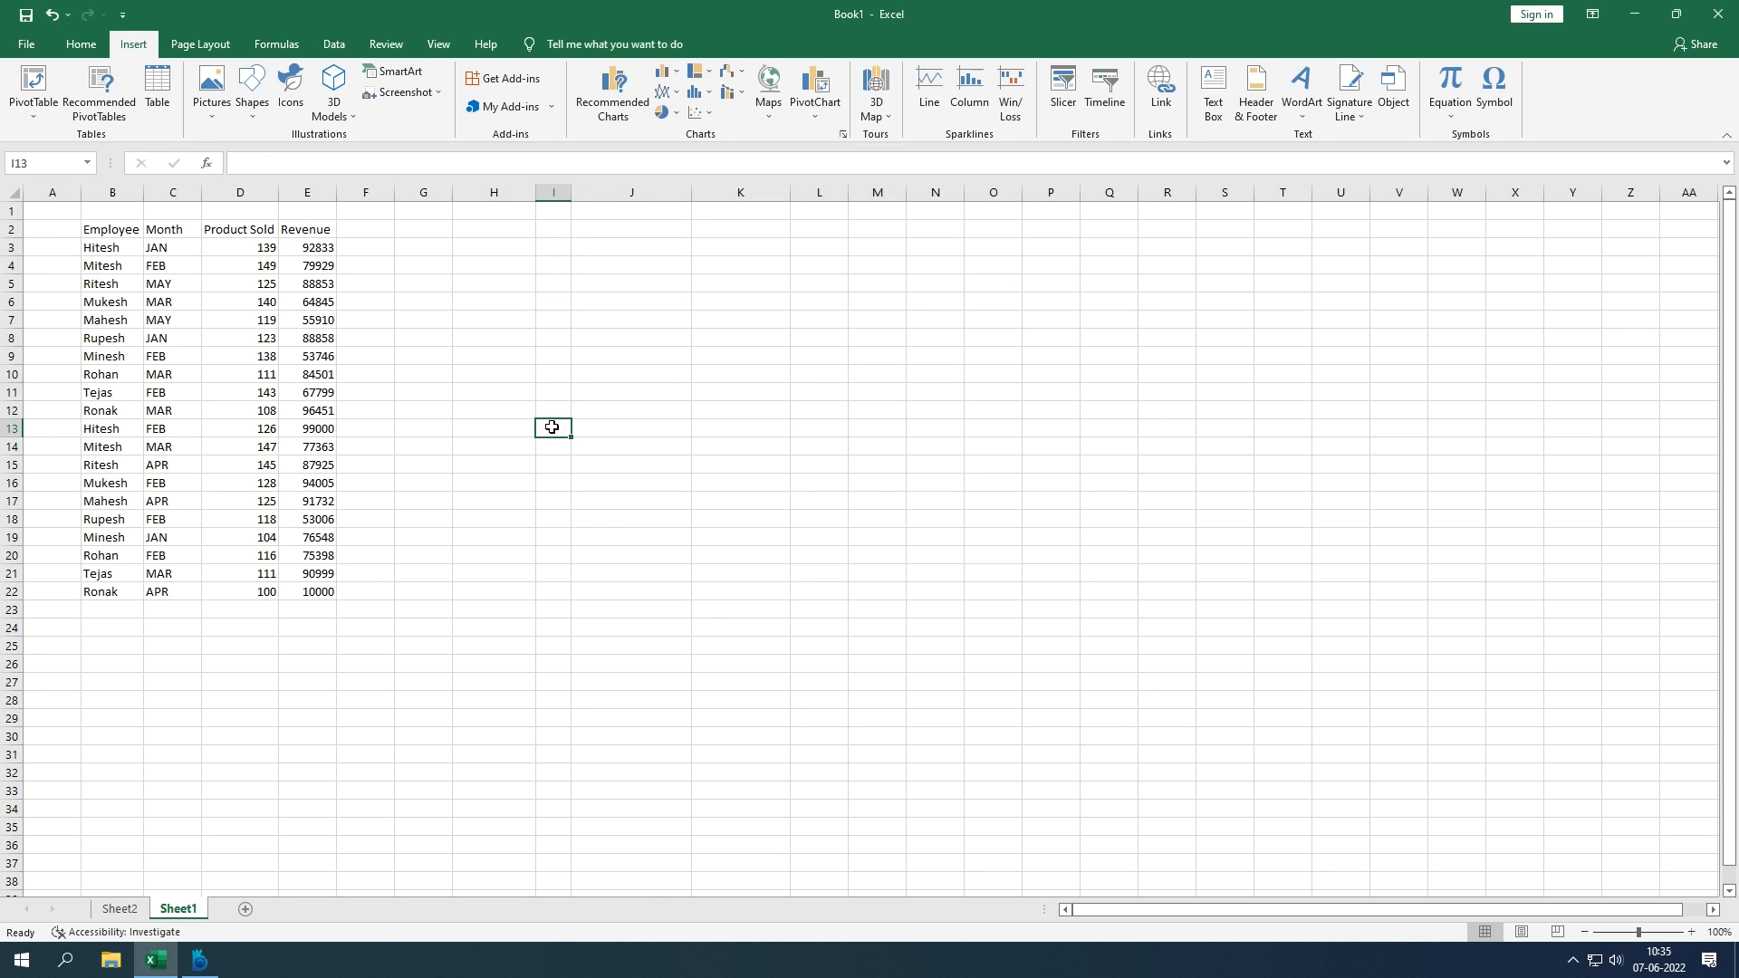
{"action": "left_click_drag", "start_coordinate": [127, 233], "coordinate": [315, 591]}
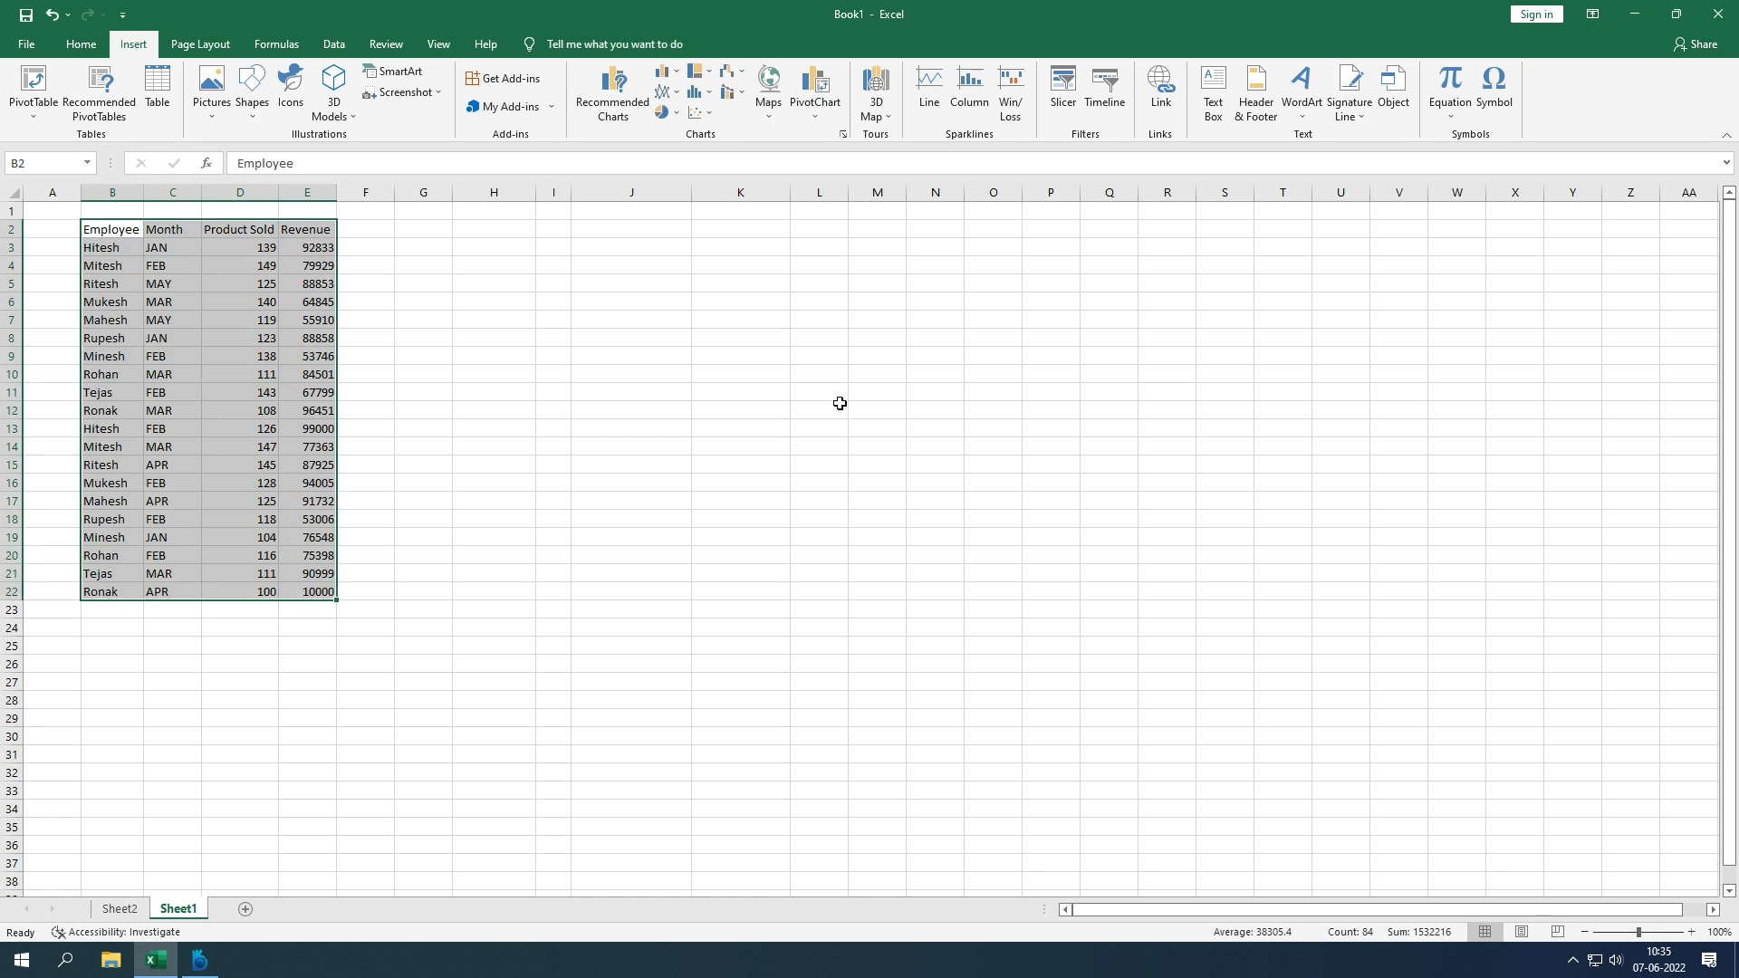
{"action": "left_click", "coordinate": [1062, 100]}
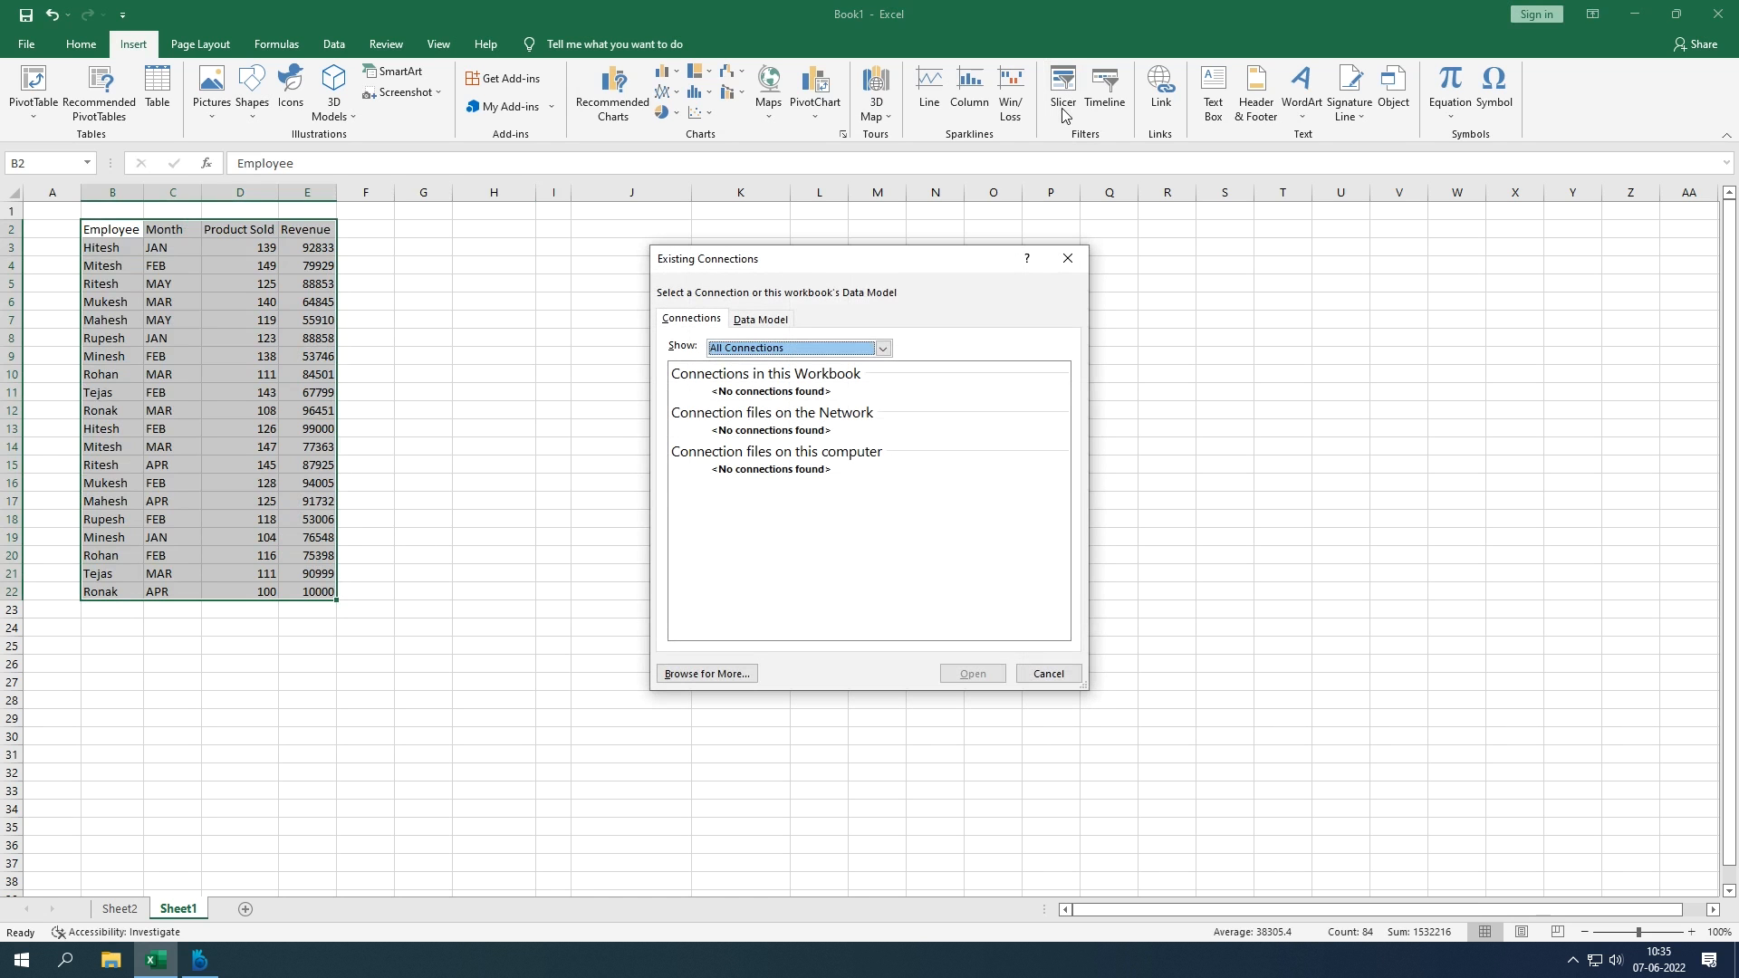
{"action": "left_click", "coordinate": [1068, 258]}
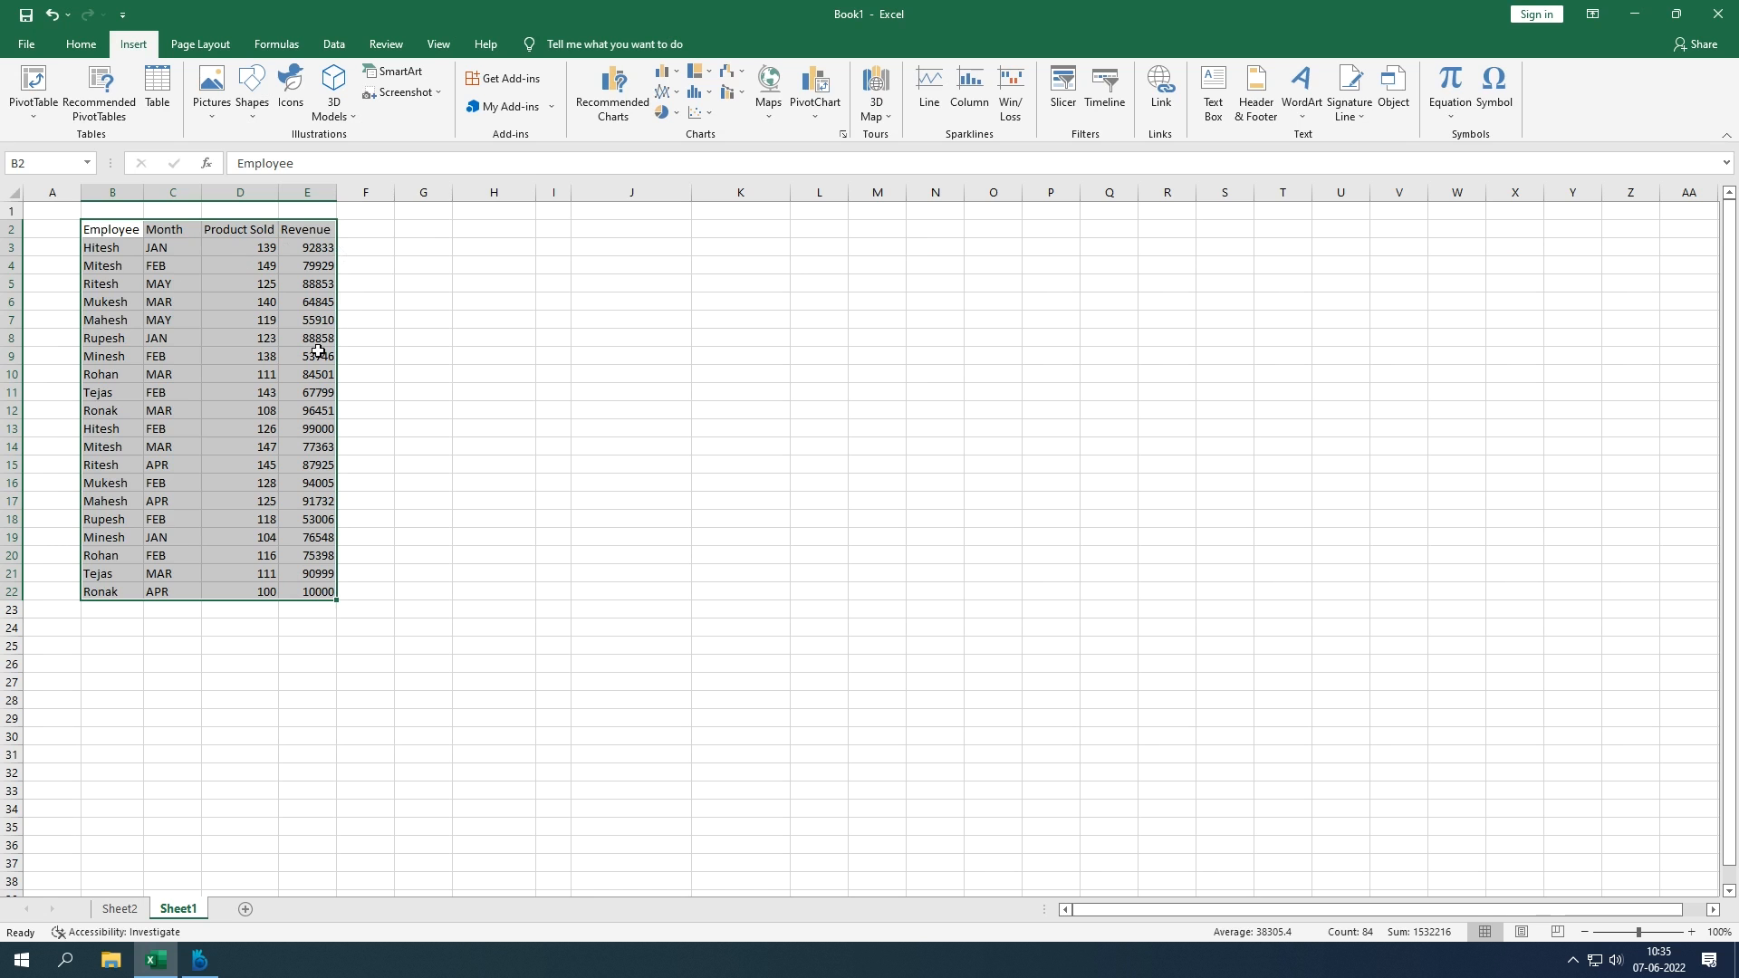
{"action": "left_click", "coordinate": [34, 110]}
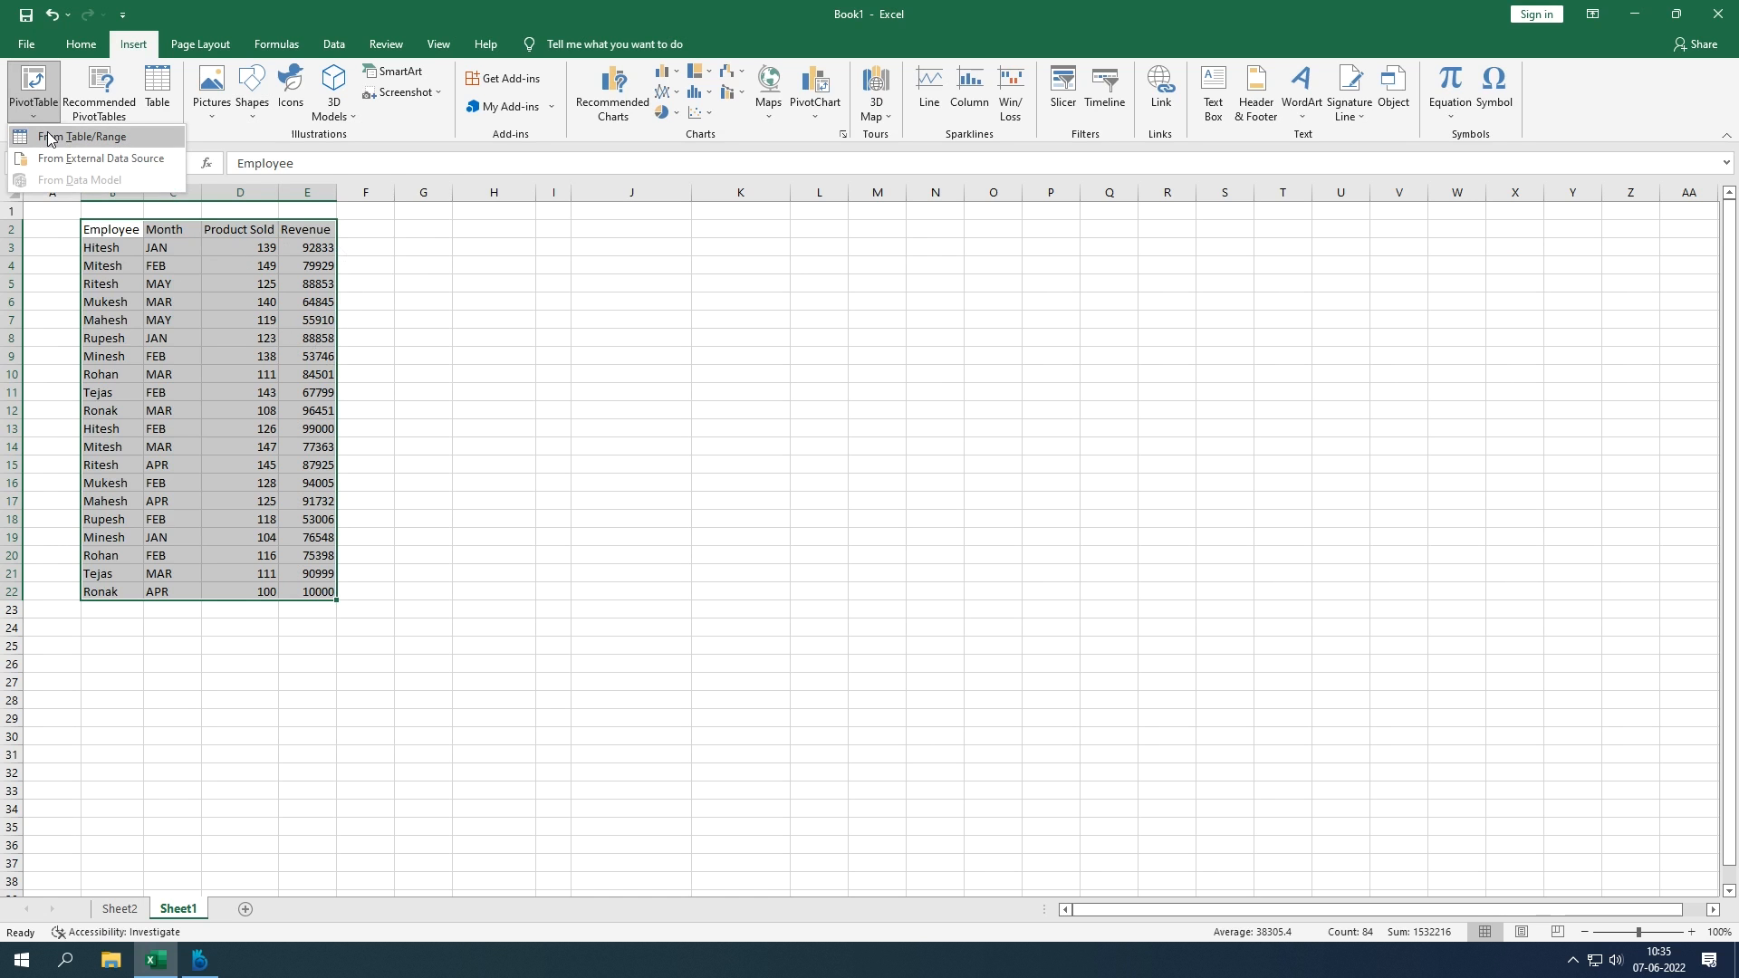
Step: Create a PivotTable from the table range at H2 on this sheet, with Revenue as Sum of Revenue (1529701)
{"action": "left_click", "coordinate": [49, 138]}
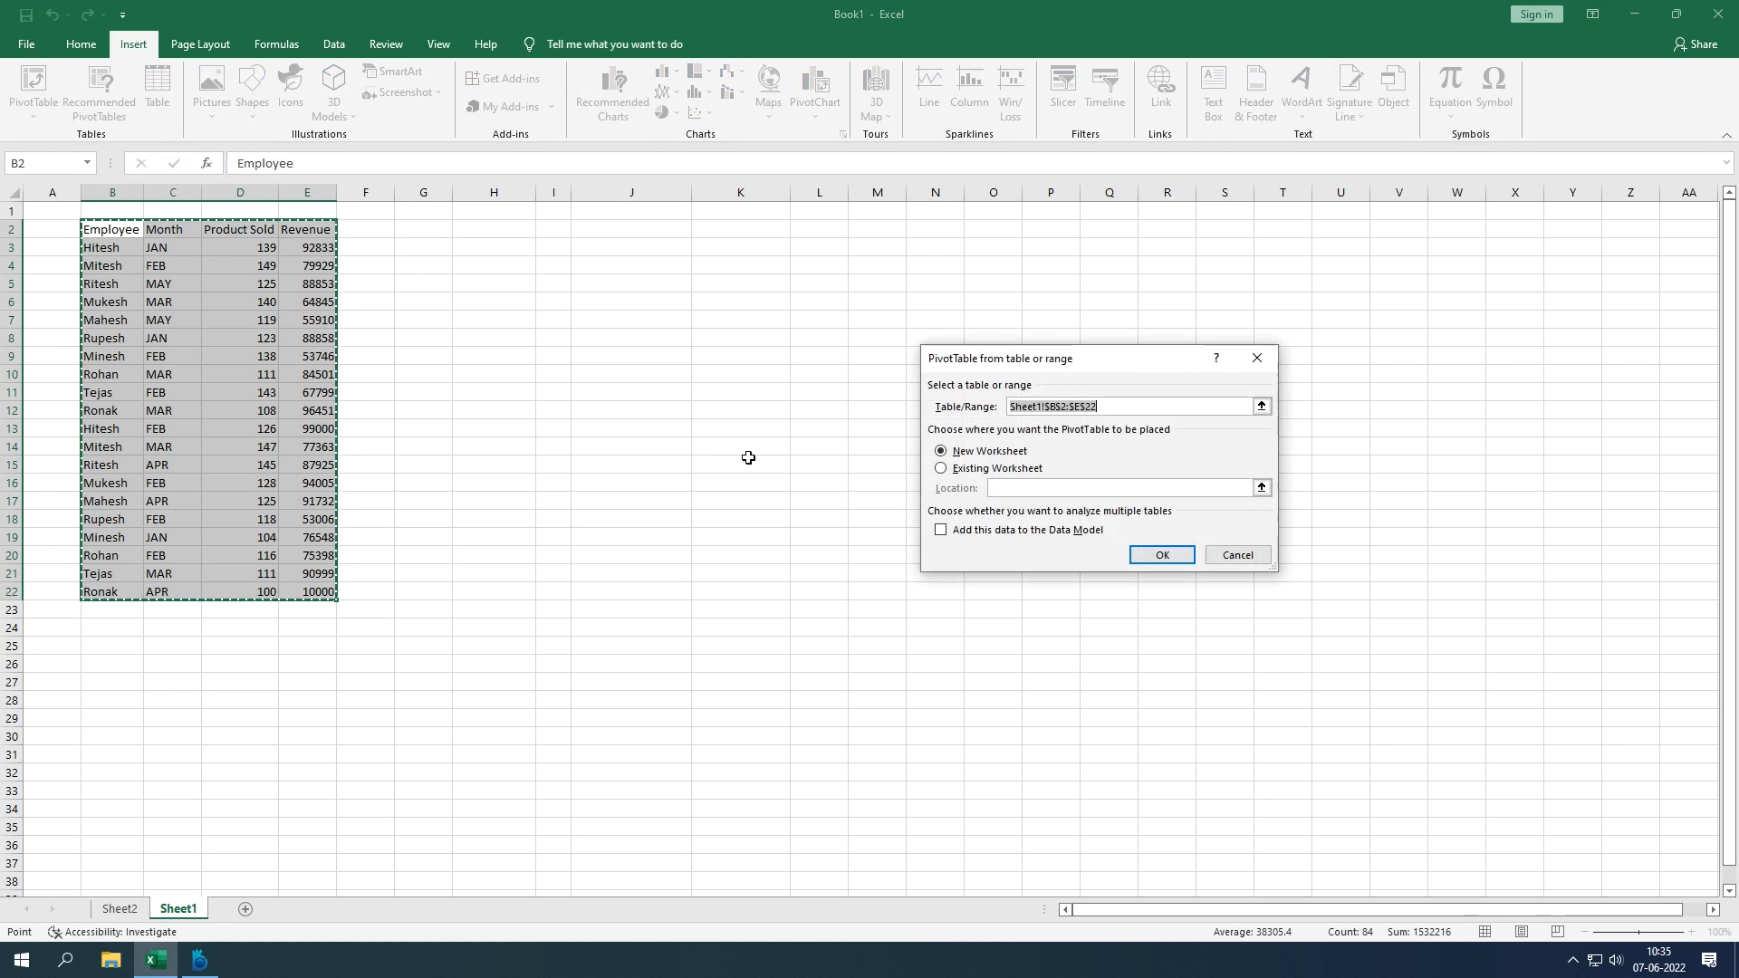
{"action": "left_click", "coordinate": [1005, 470]}
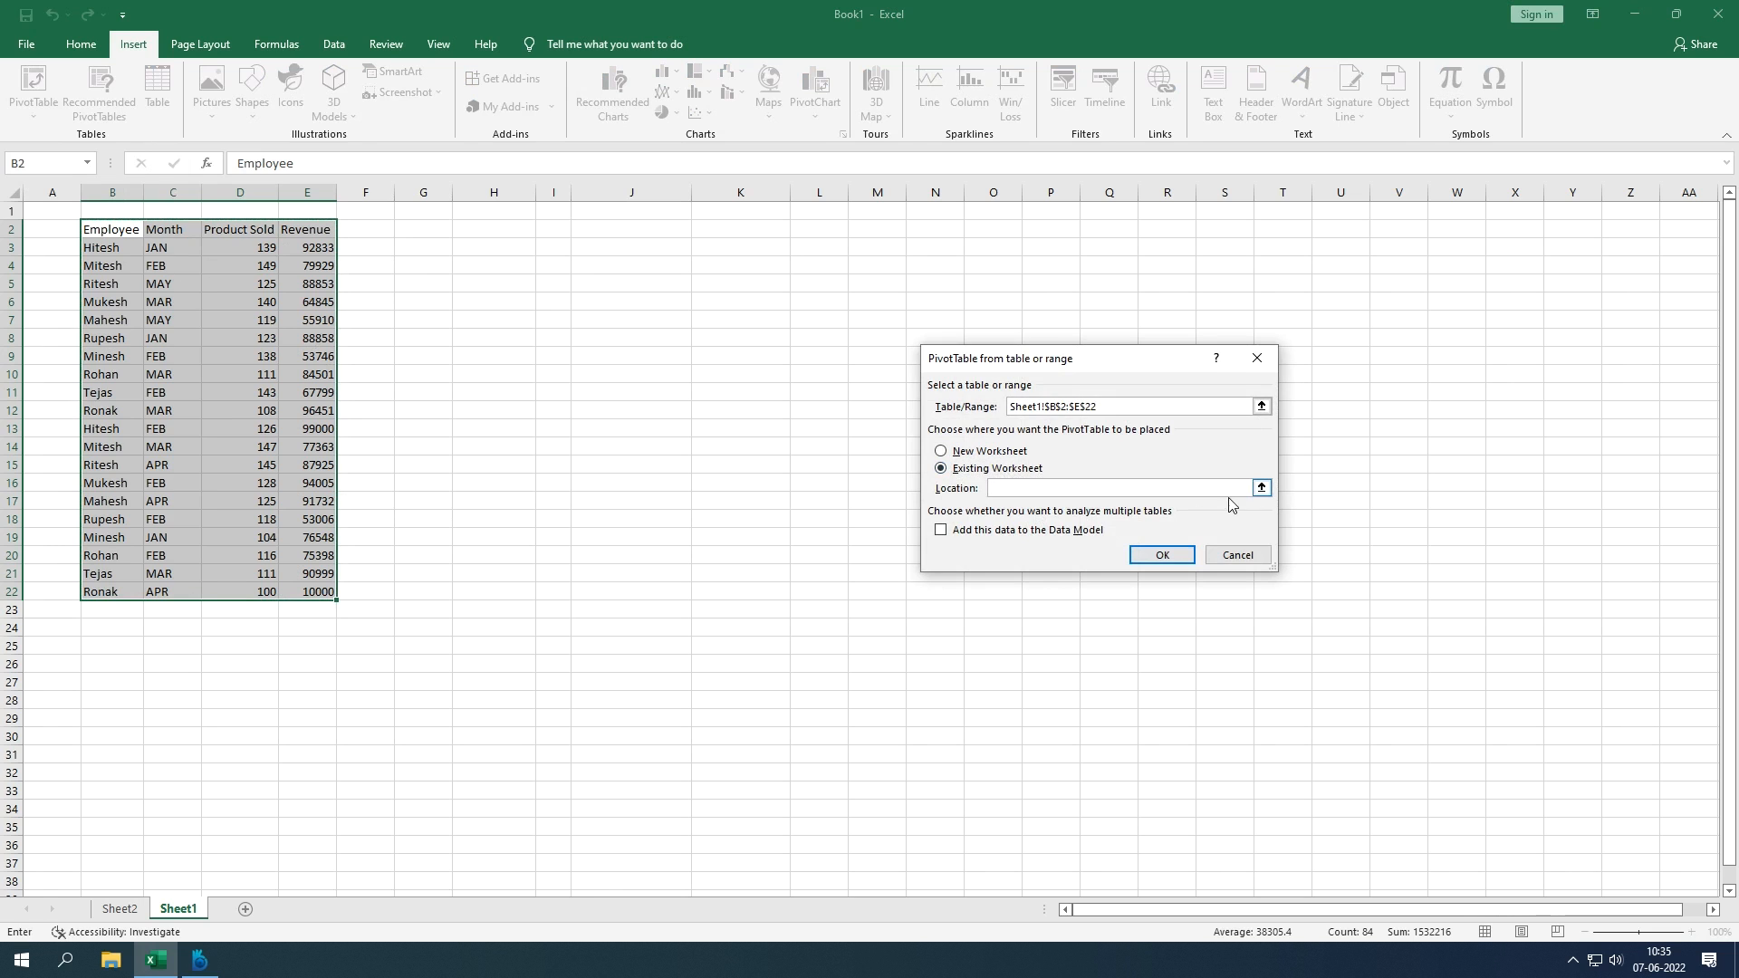
{"action": "left_click", "coordinate": [1261, 488]}
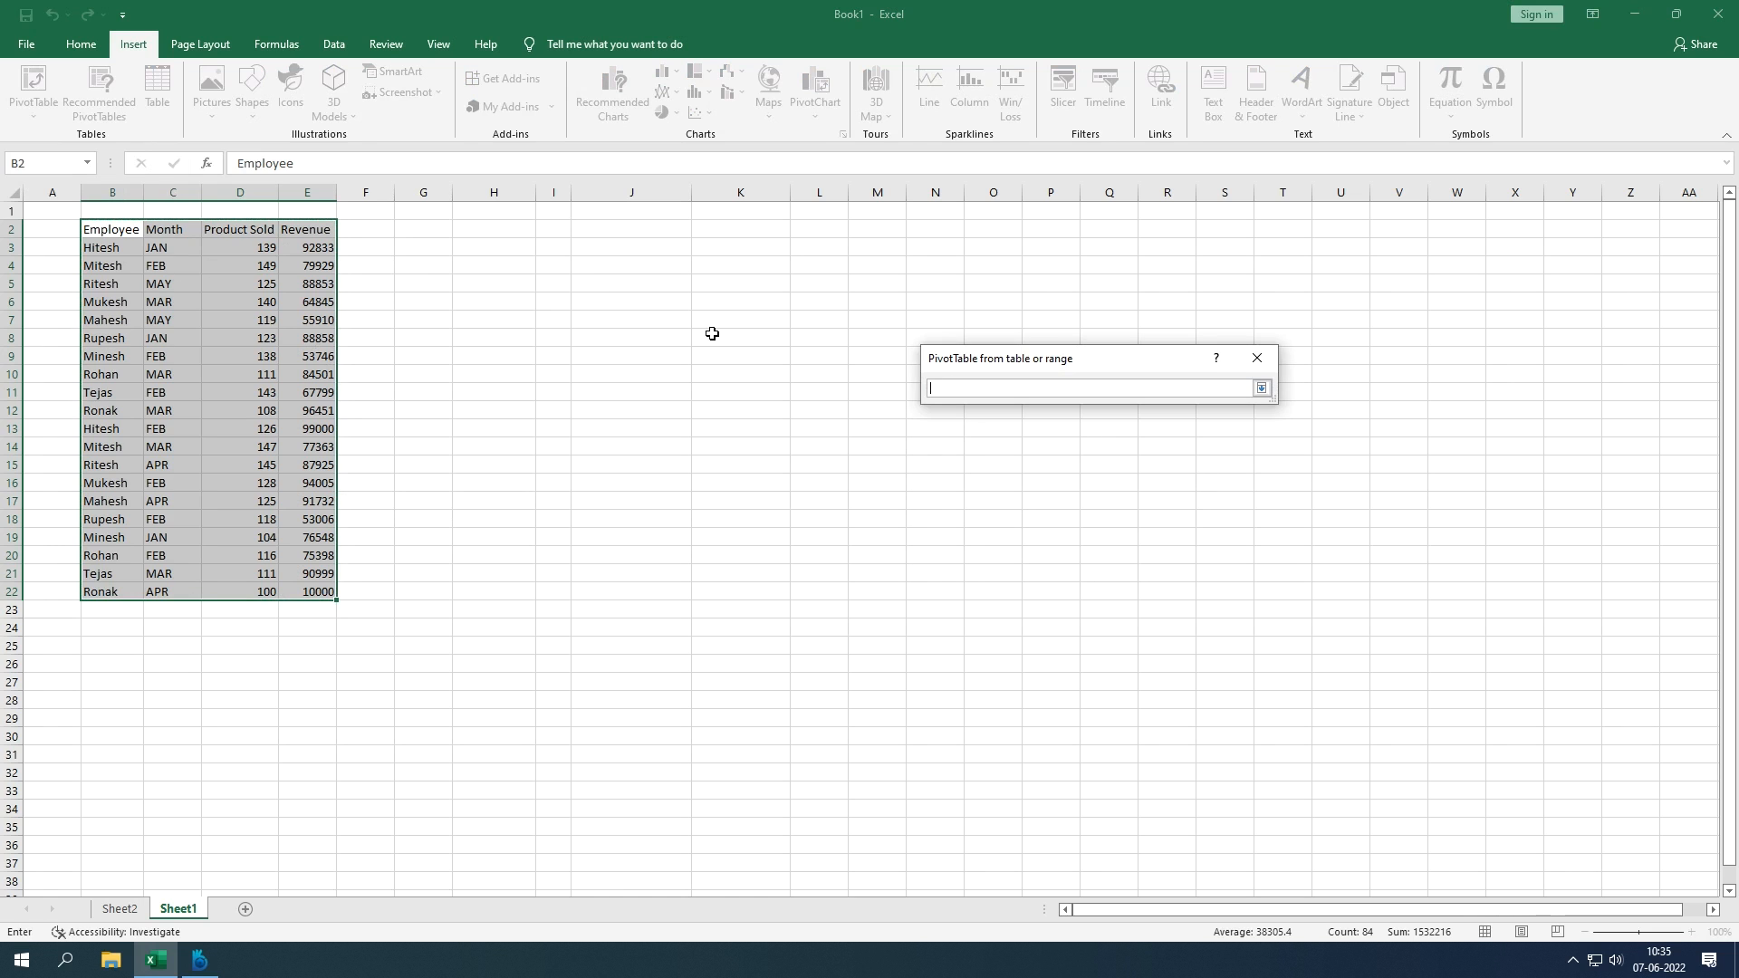
{"action": "left_click", "coordinate": [520, 234]}
{"action": "key", "text": "Return"}
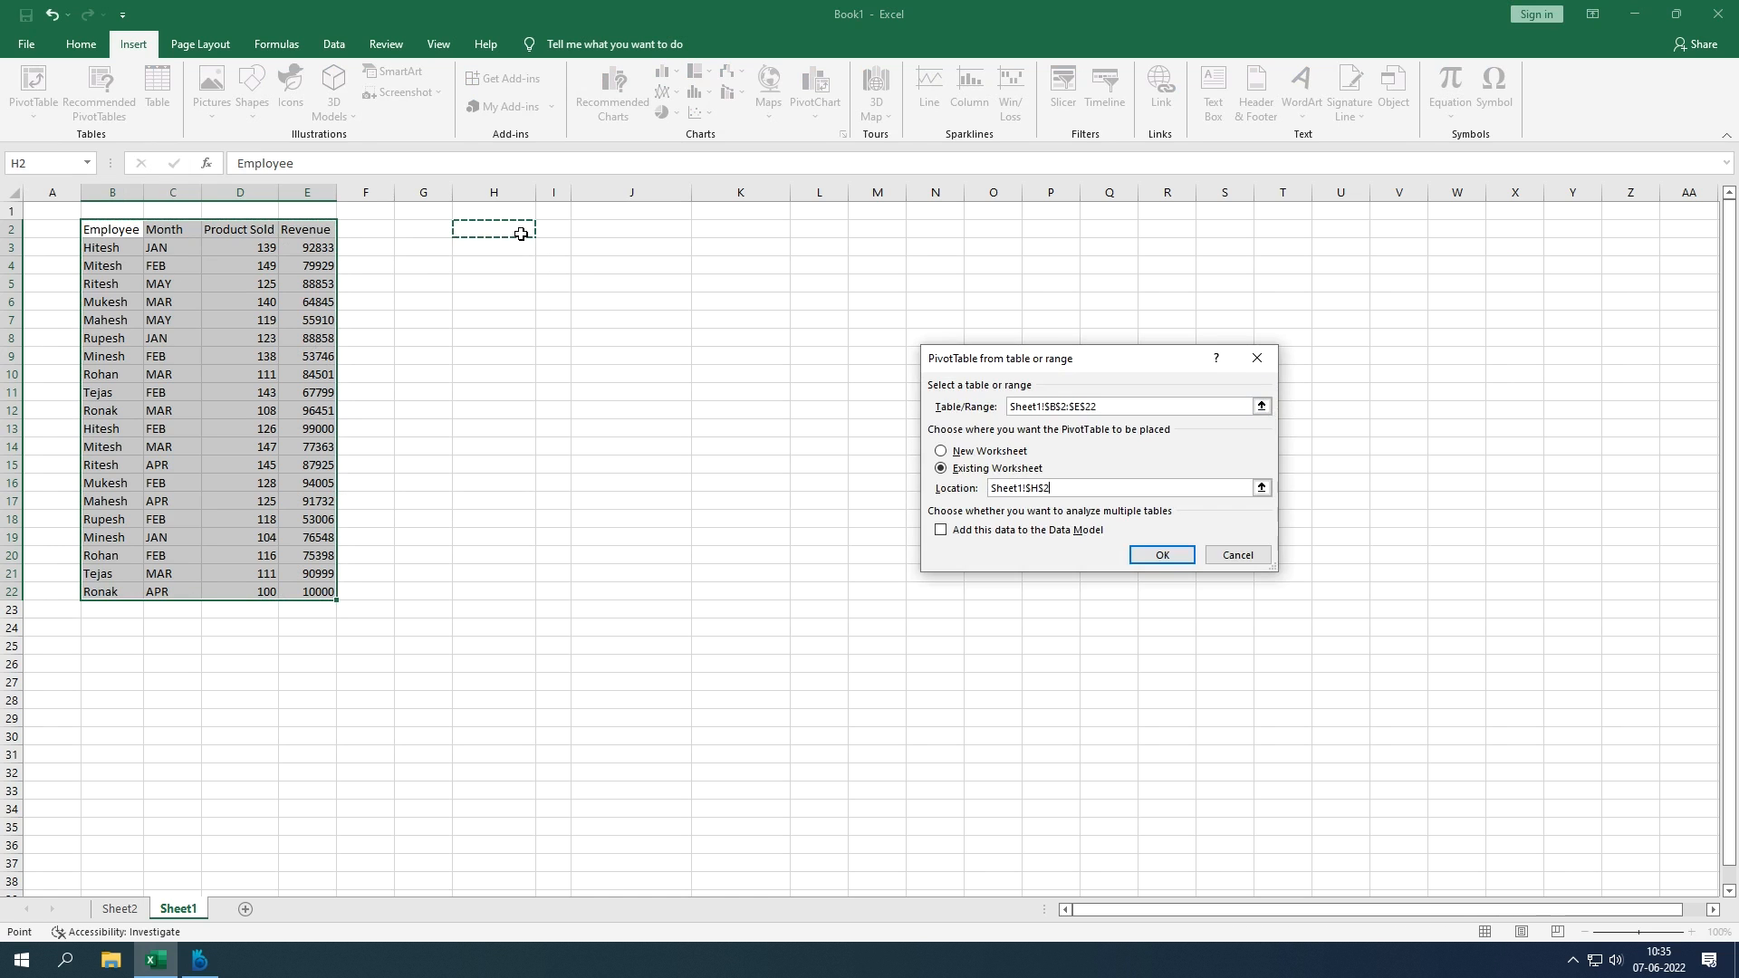
{"action": "key", "text": "Return"}
{"action": "left_click_drag", "start_coordinate": [1554, 354], "coordinate": [1647, 735]}
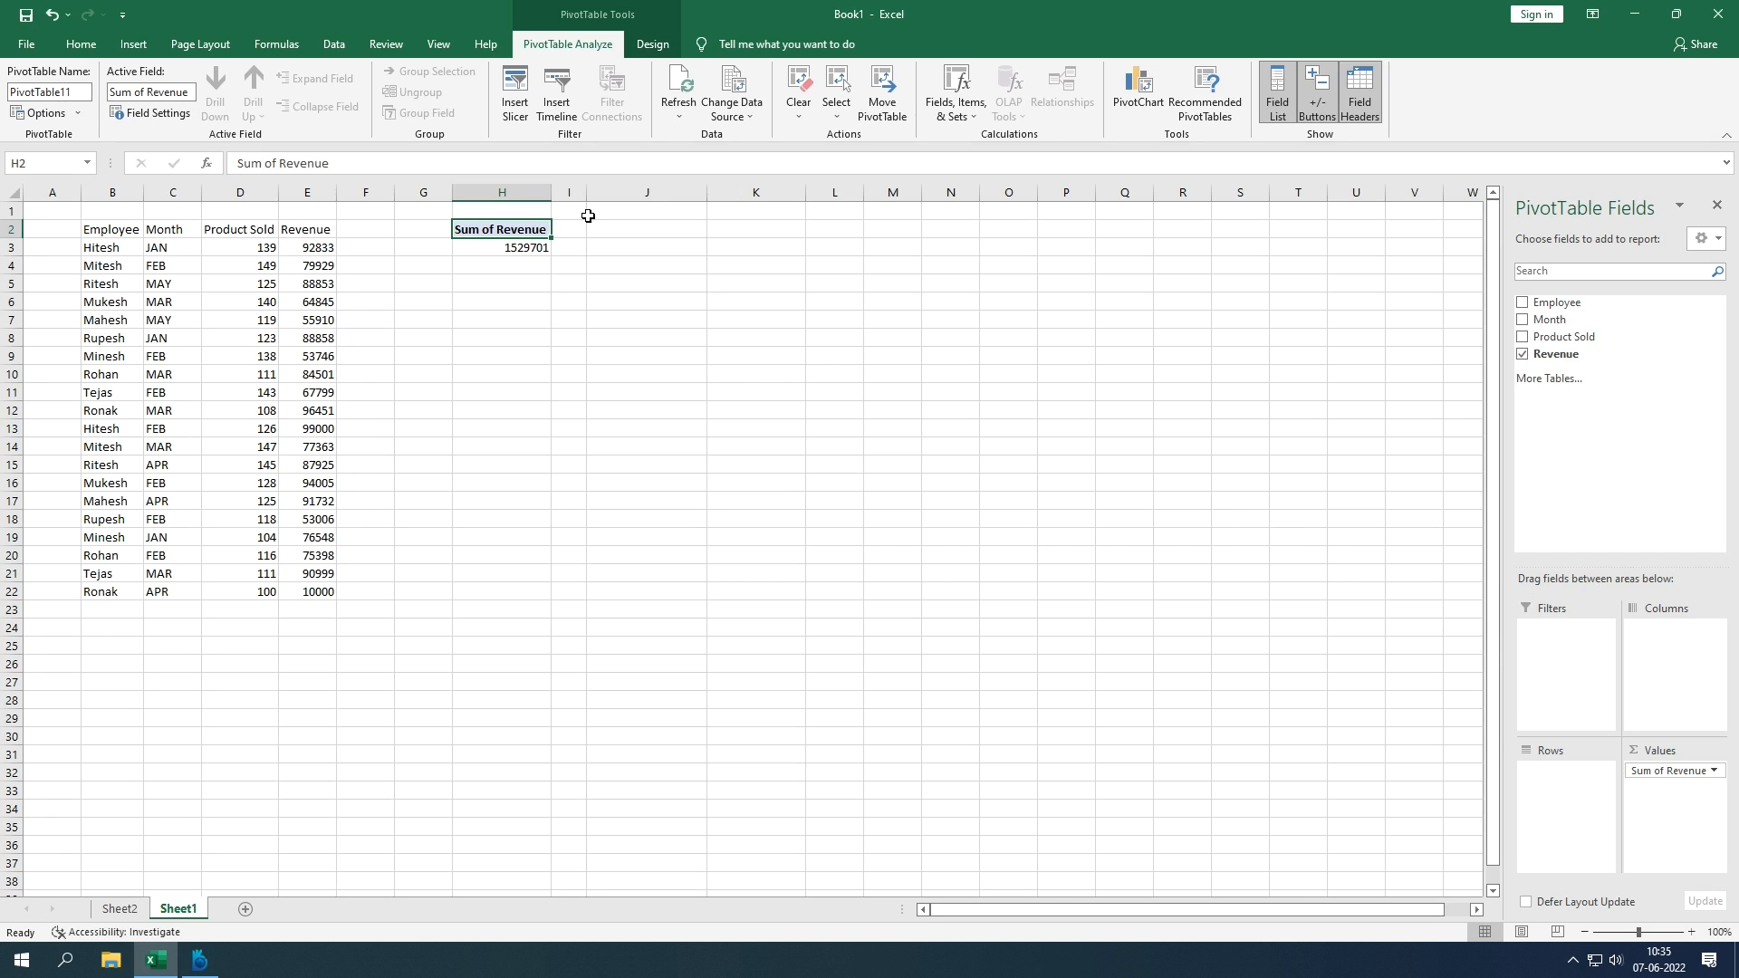
Step: Insert Month and Employee slicers and place the Month slicer to the right of Employee
{"action": "left_click", "coordinate": [520, 114]}
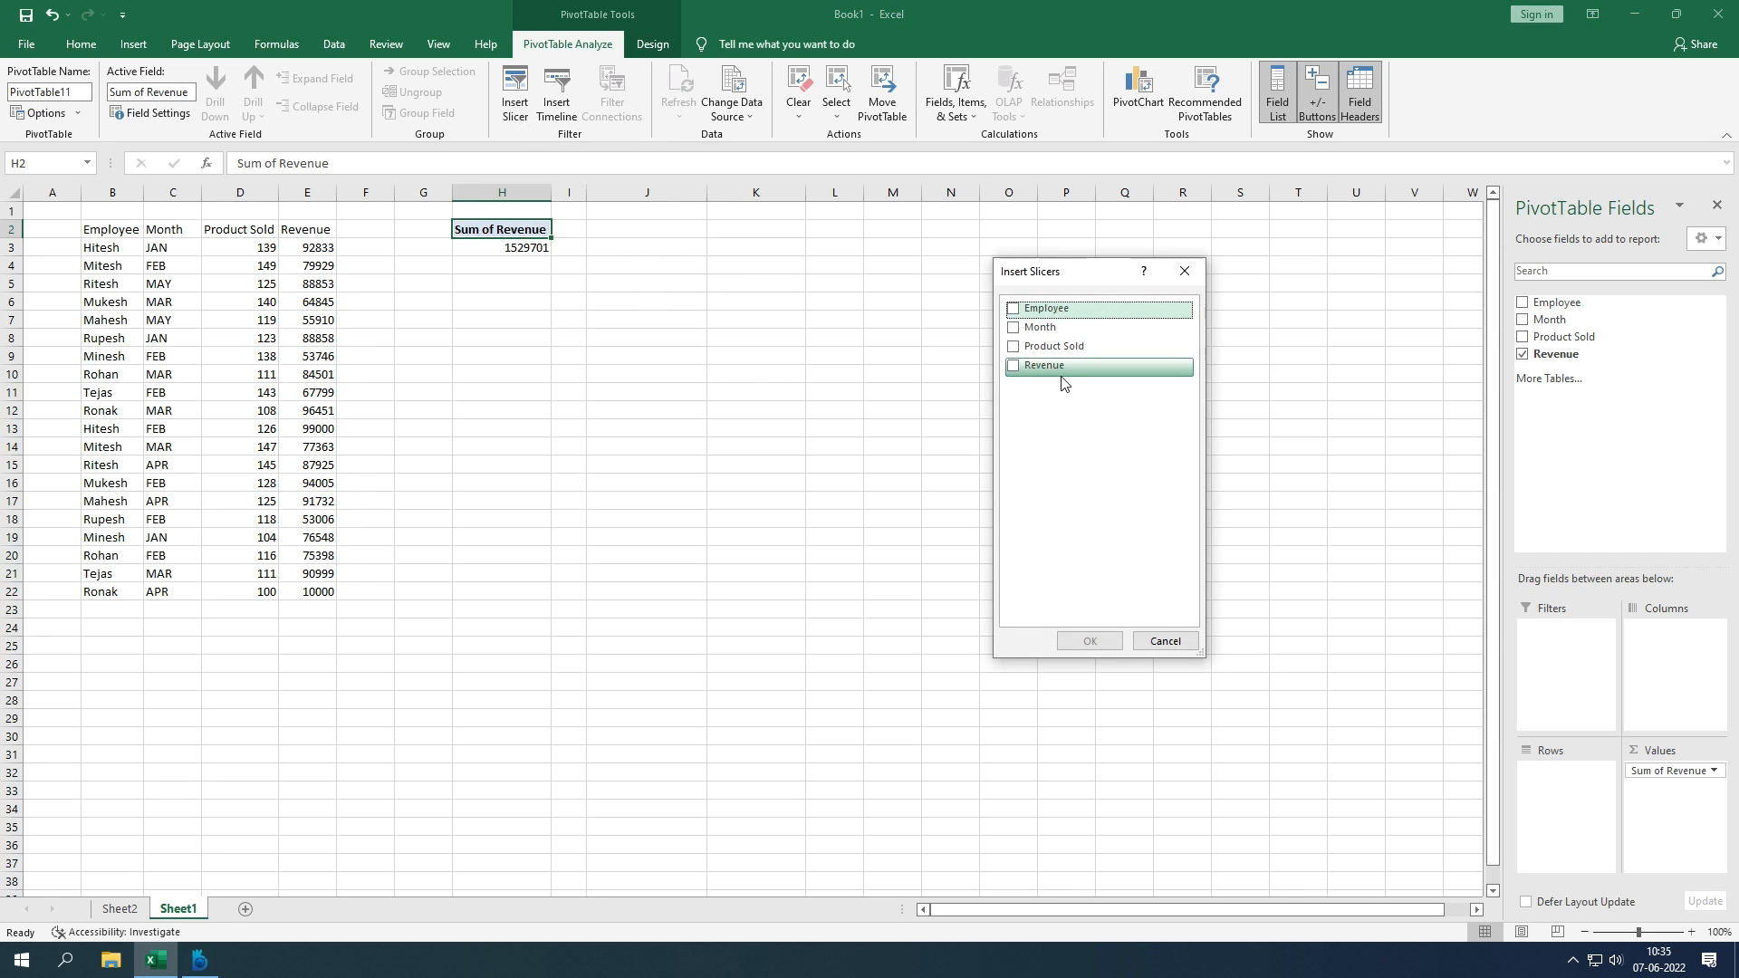
{"action": "left_click", "coordinate": [1016, 330]}
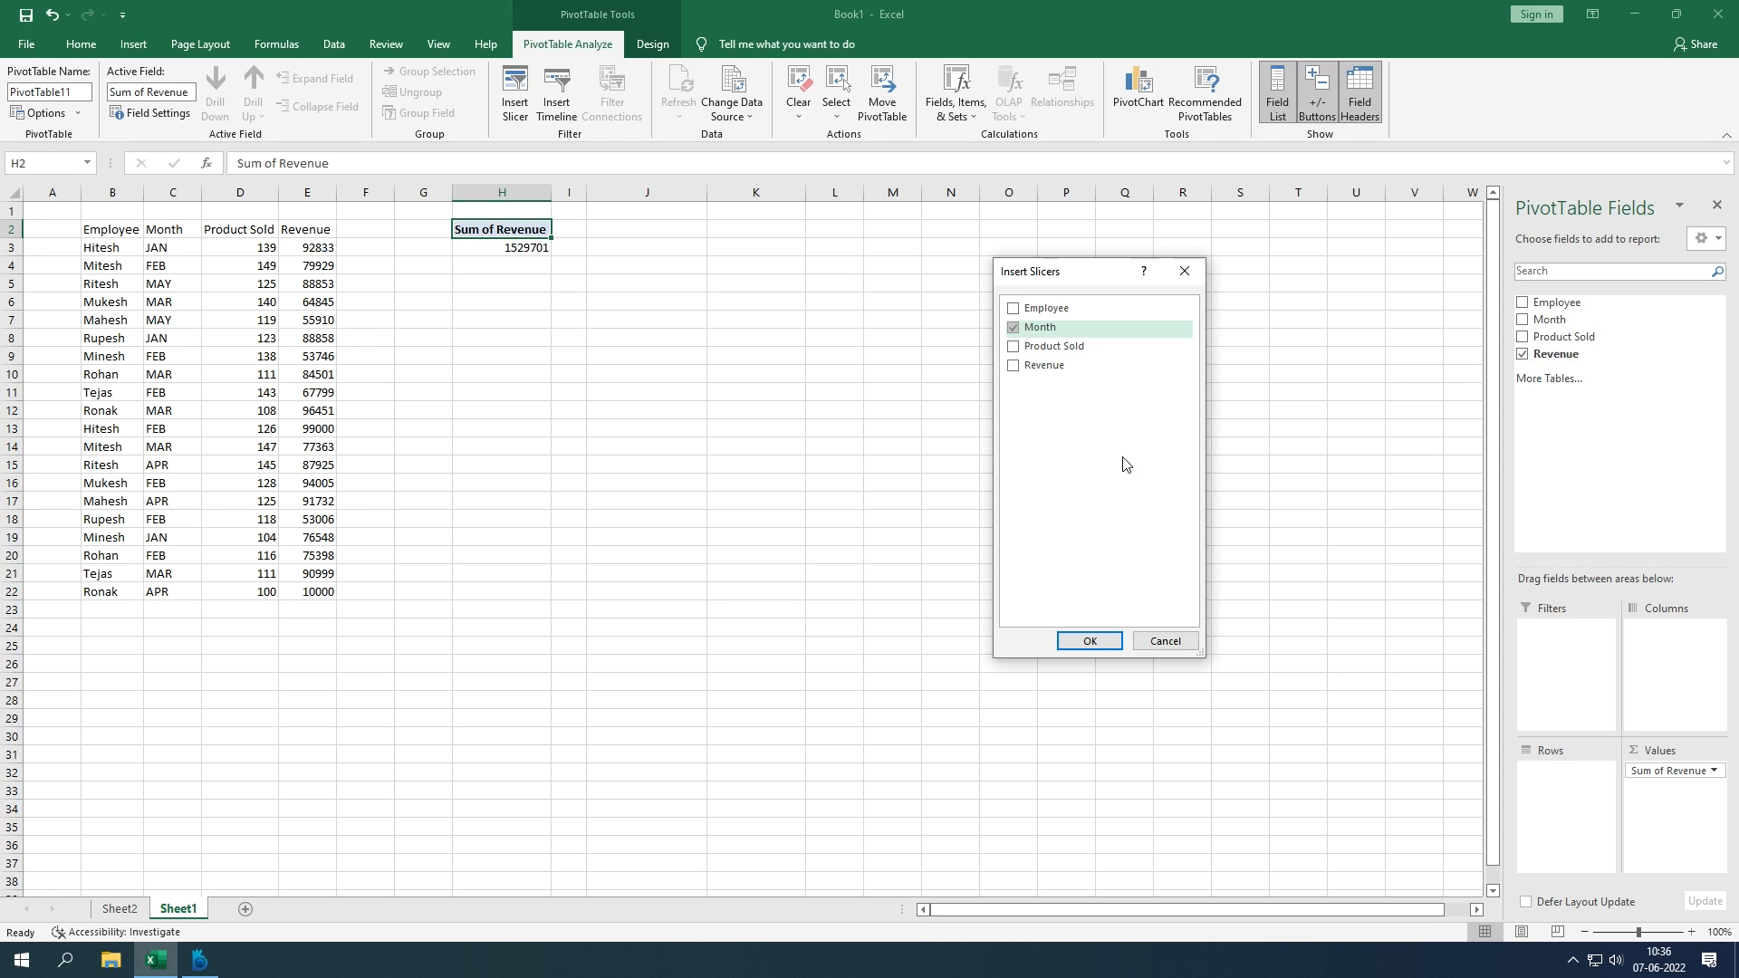
{"action": "left_click", "coordinate": [1012, 311]}
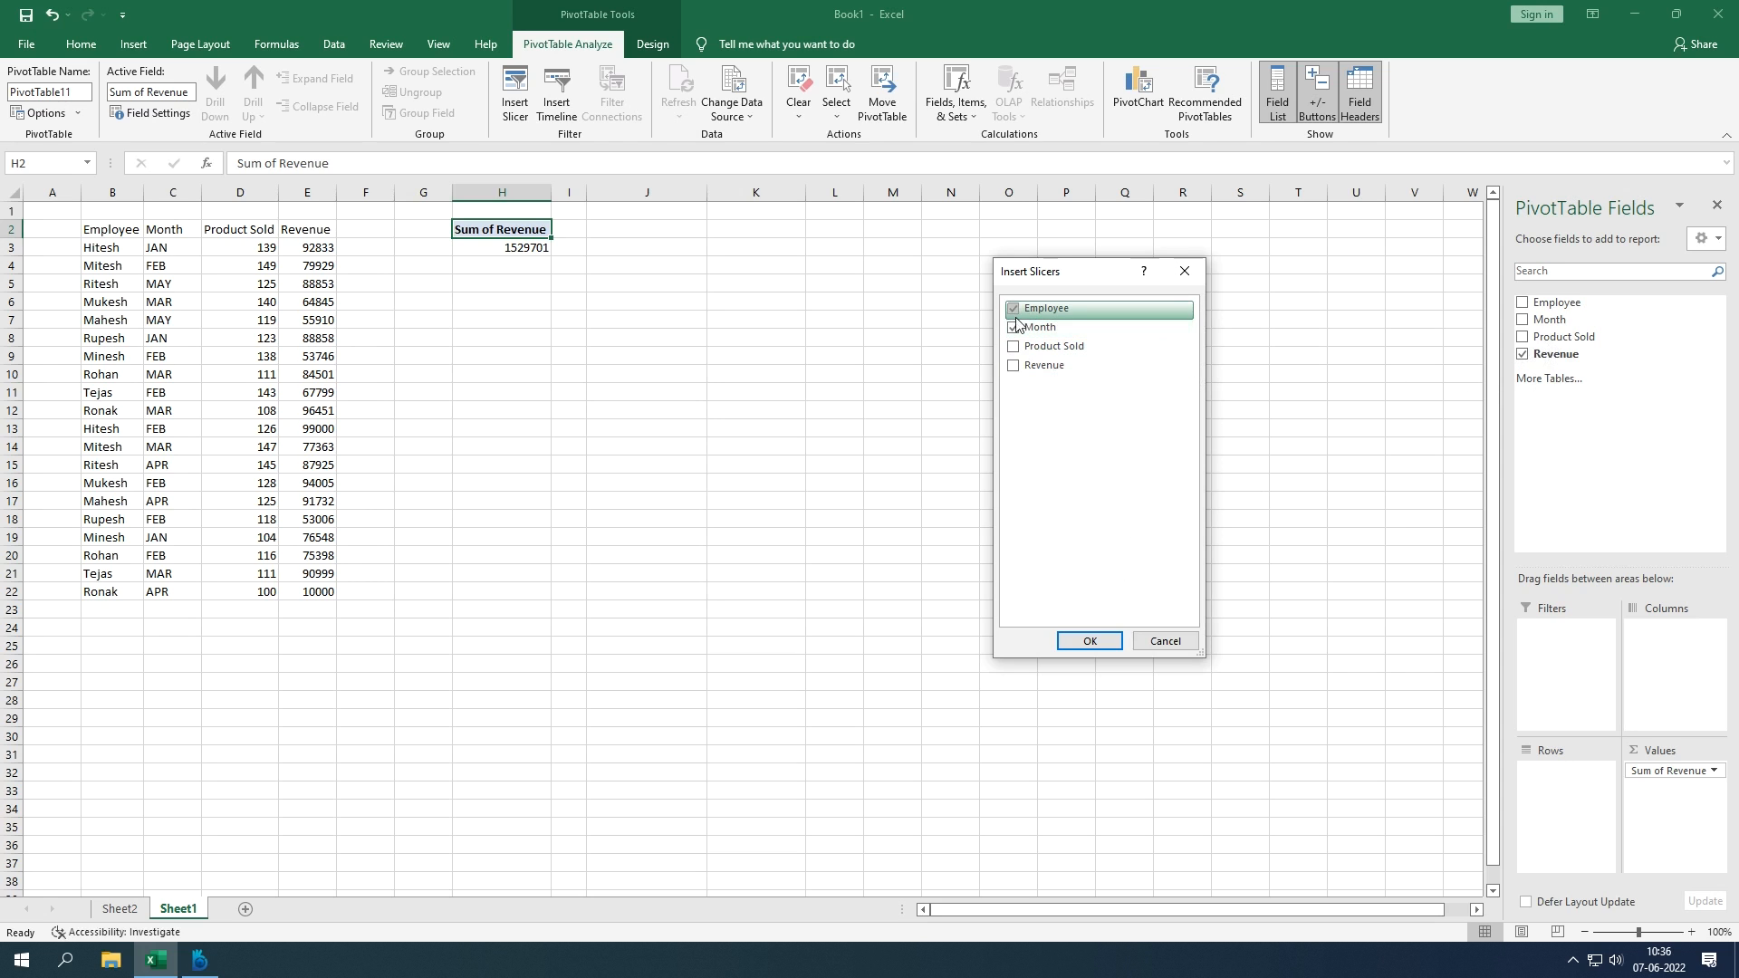
{"action": "left_click", "coordinate": [1091, 642]}
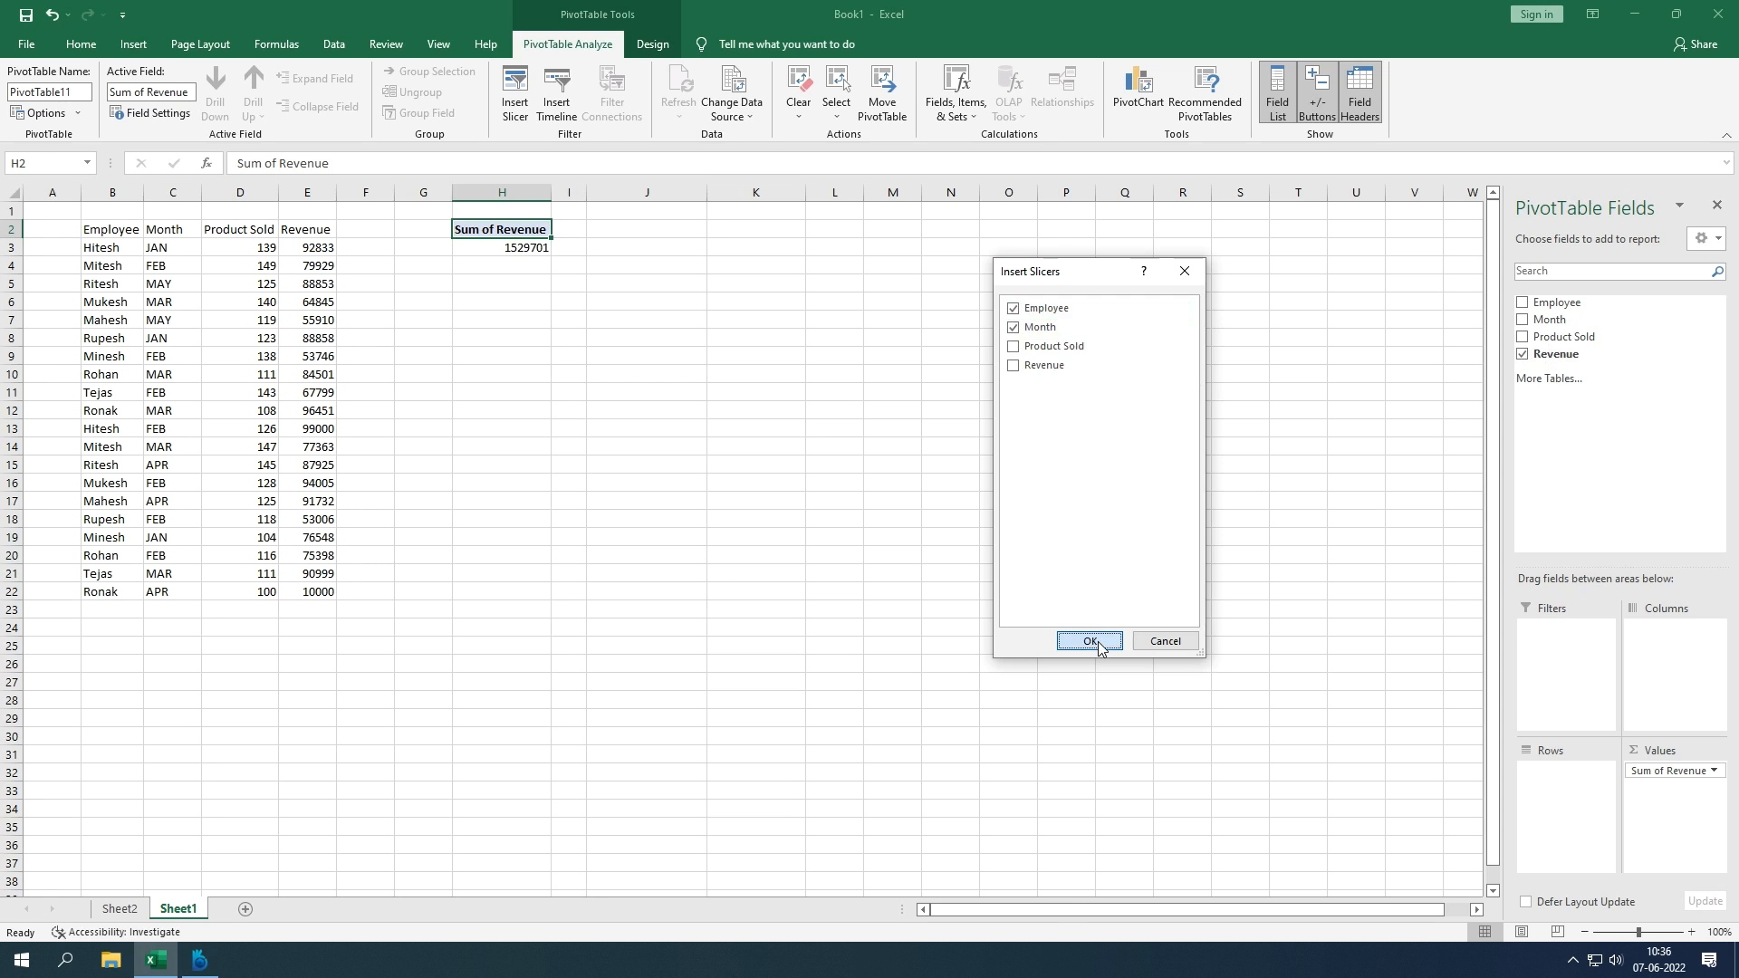
{"action": "left_click_drag", "start_coordinate": [781, 468], "coordinate": [905, 422]}
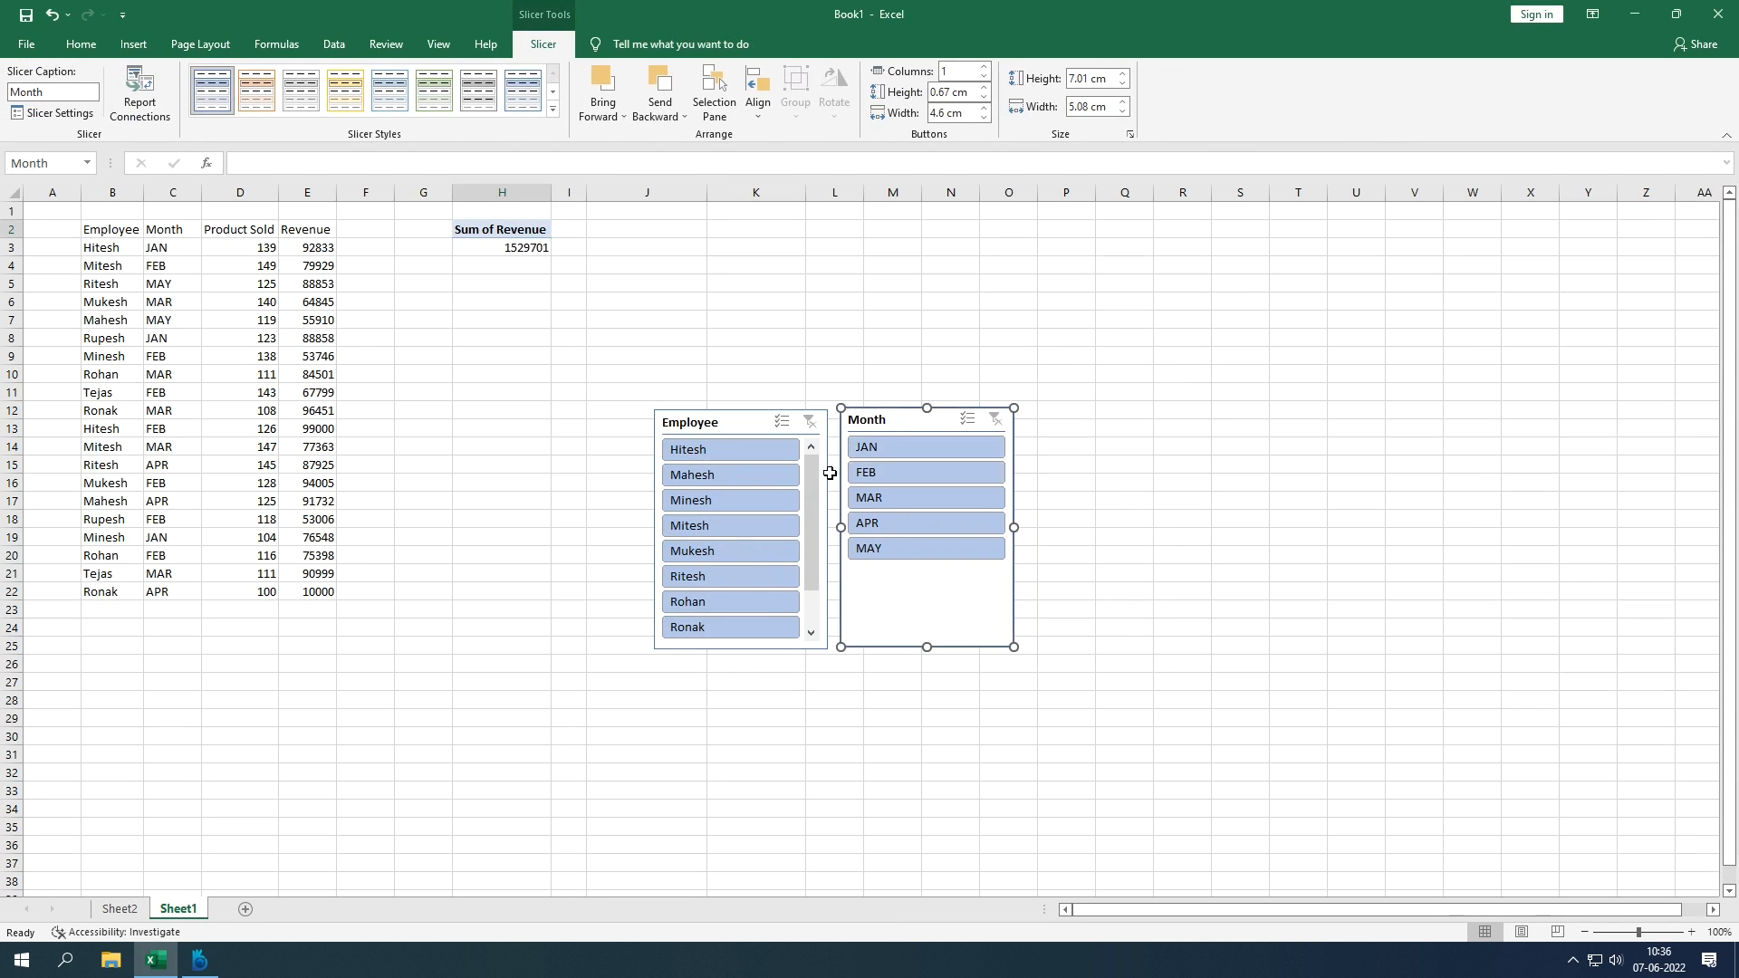
Step: Use the slicers to filter to one employee and MAR so Sum of Revenue reads 84501
{"action": "left_click", "coordinate": [748, 453]}
{"action": "left_click", "coordinate": [857, 453]}
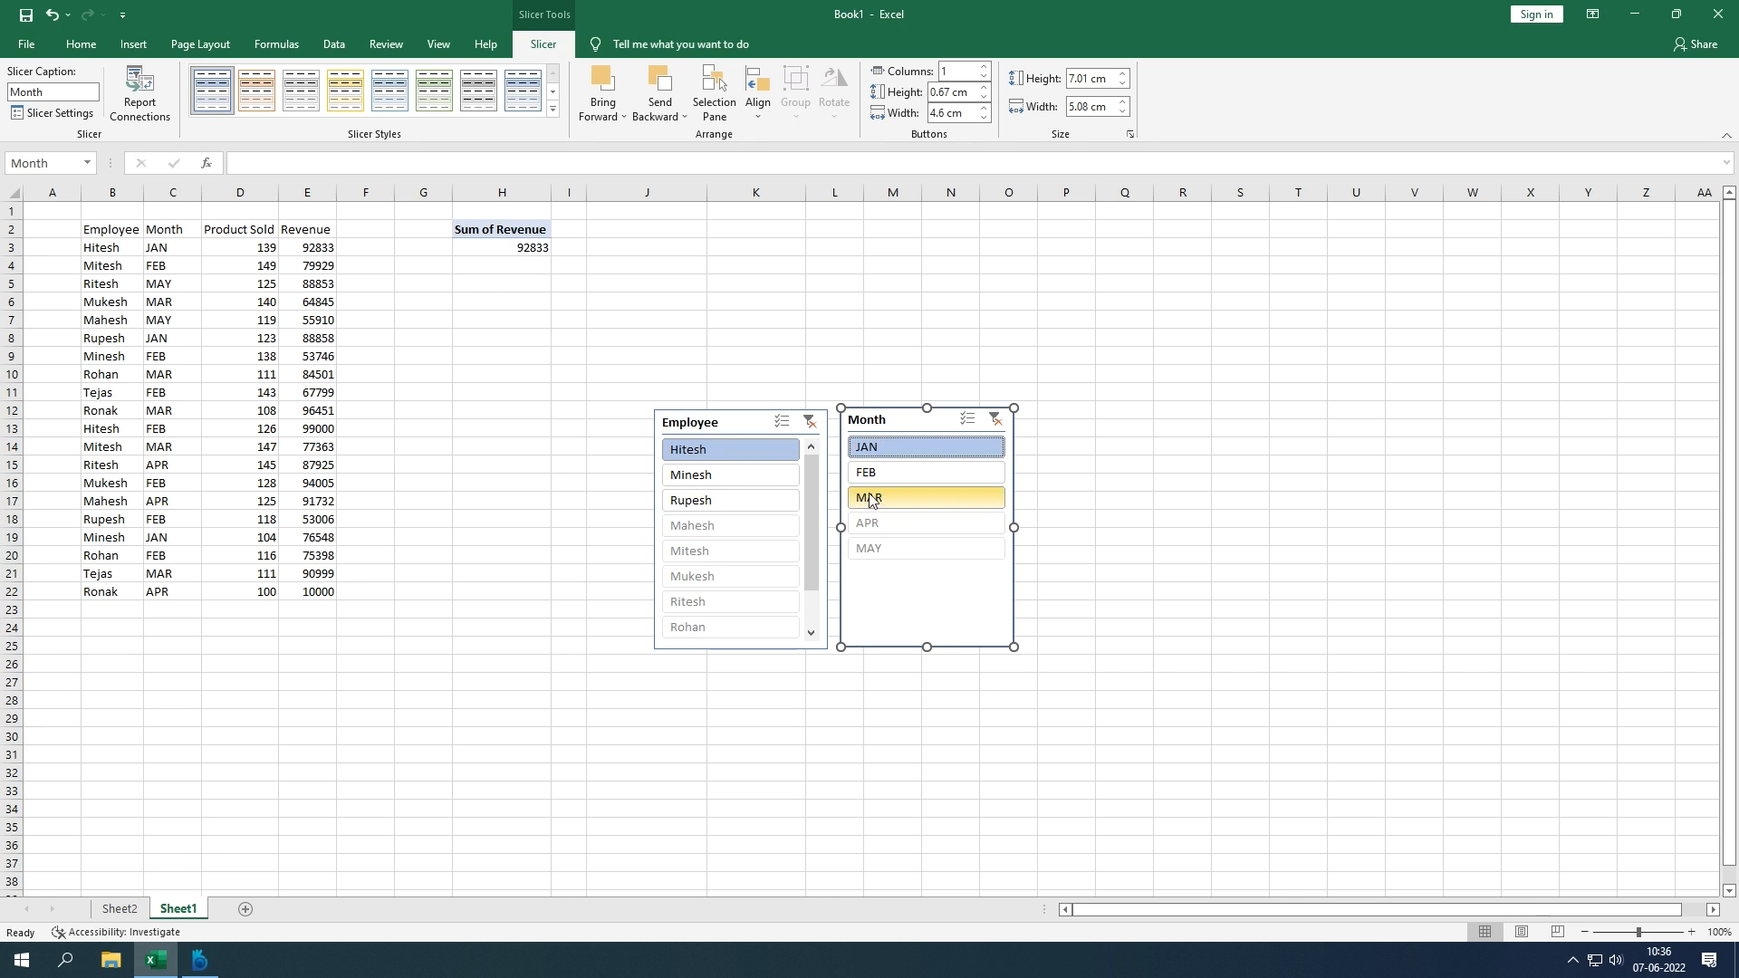
{"action": "scroll", "coordinate": [808, 490], "scroll_direction": "down", "scroll_amount": 1}
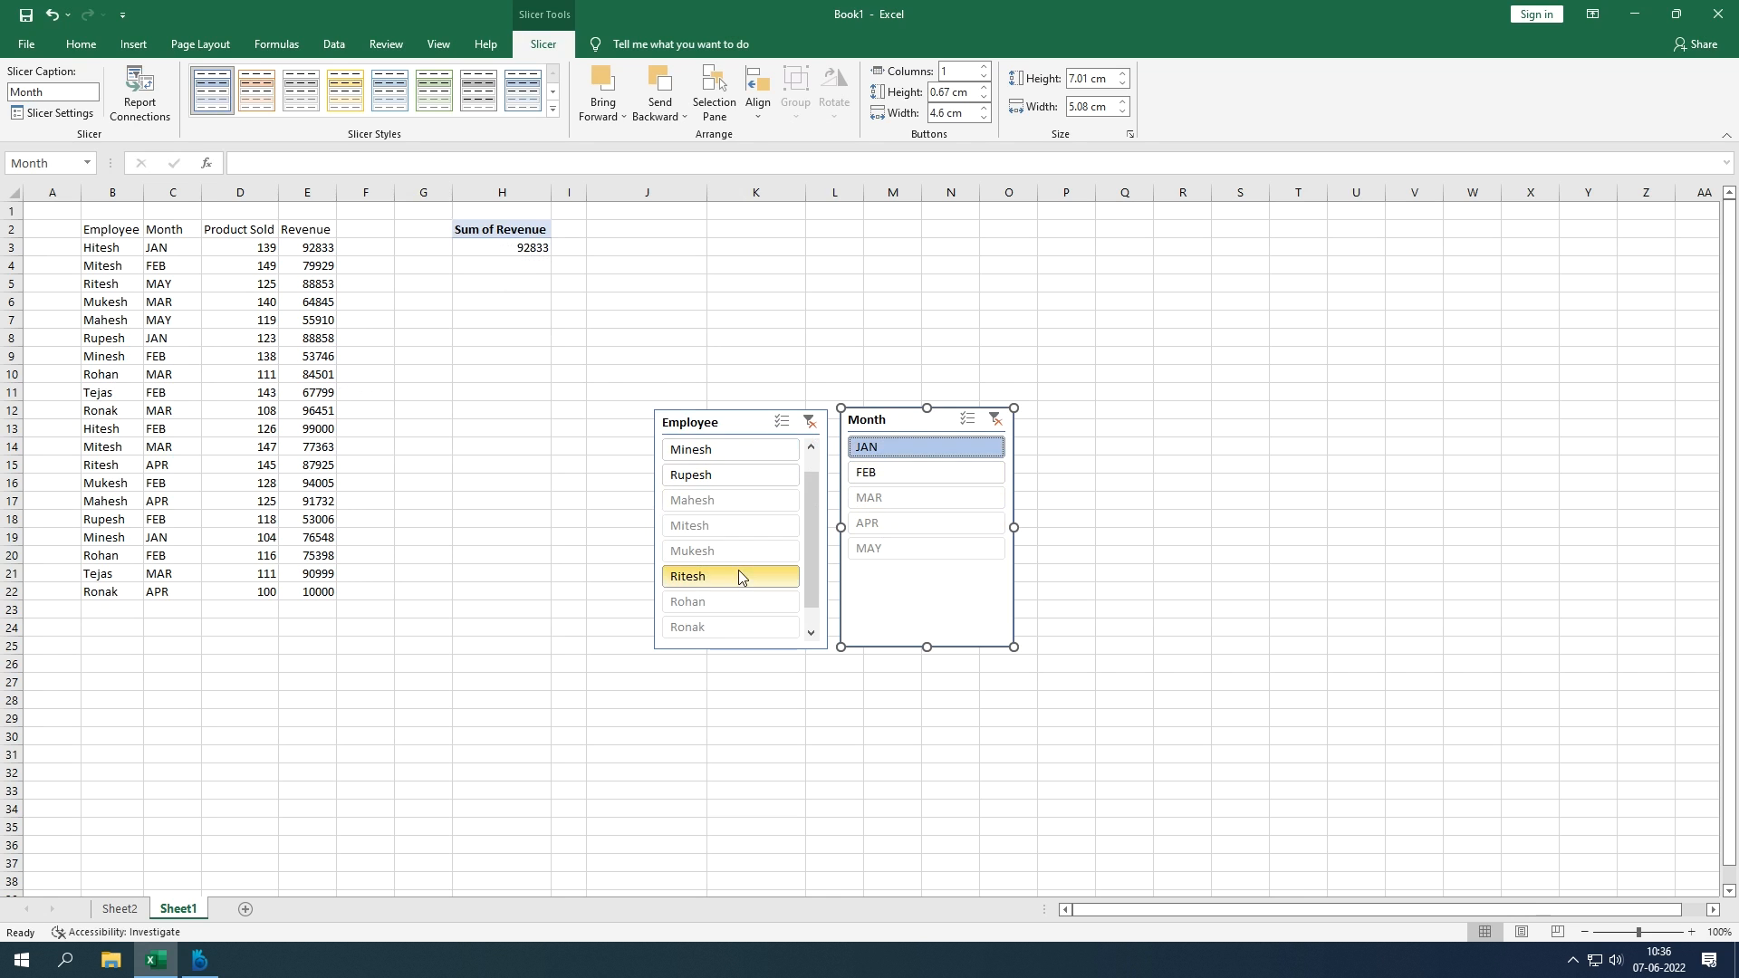
{"action": "left_click", "coordinate": [710, 597]}
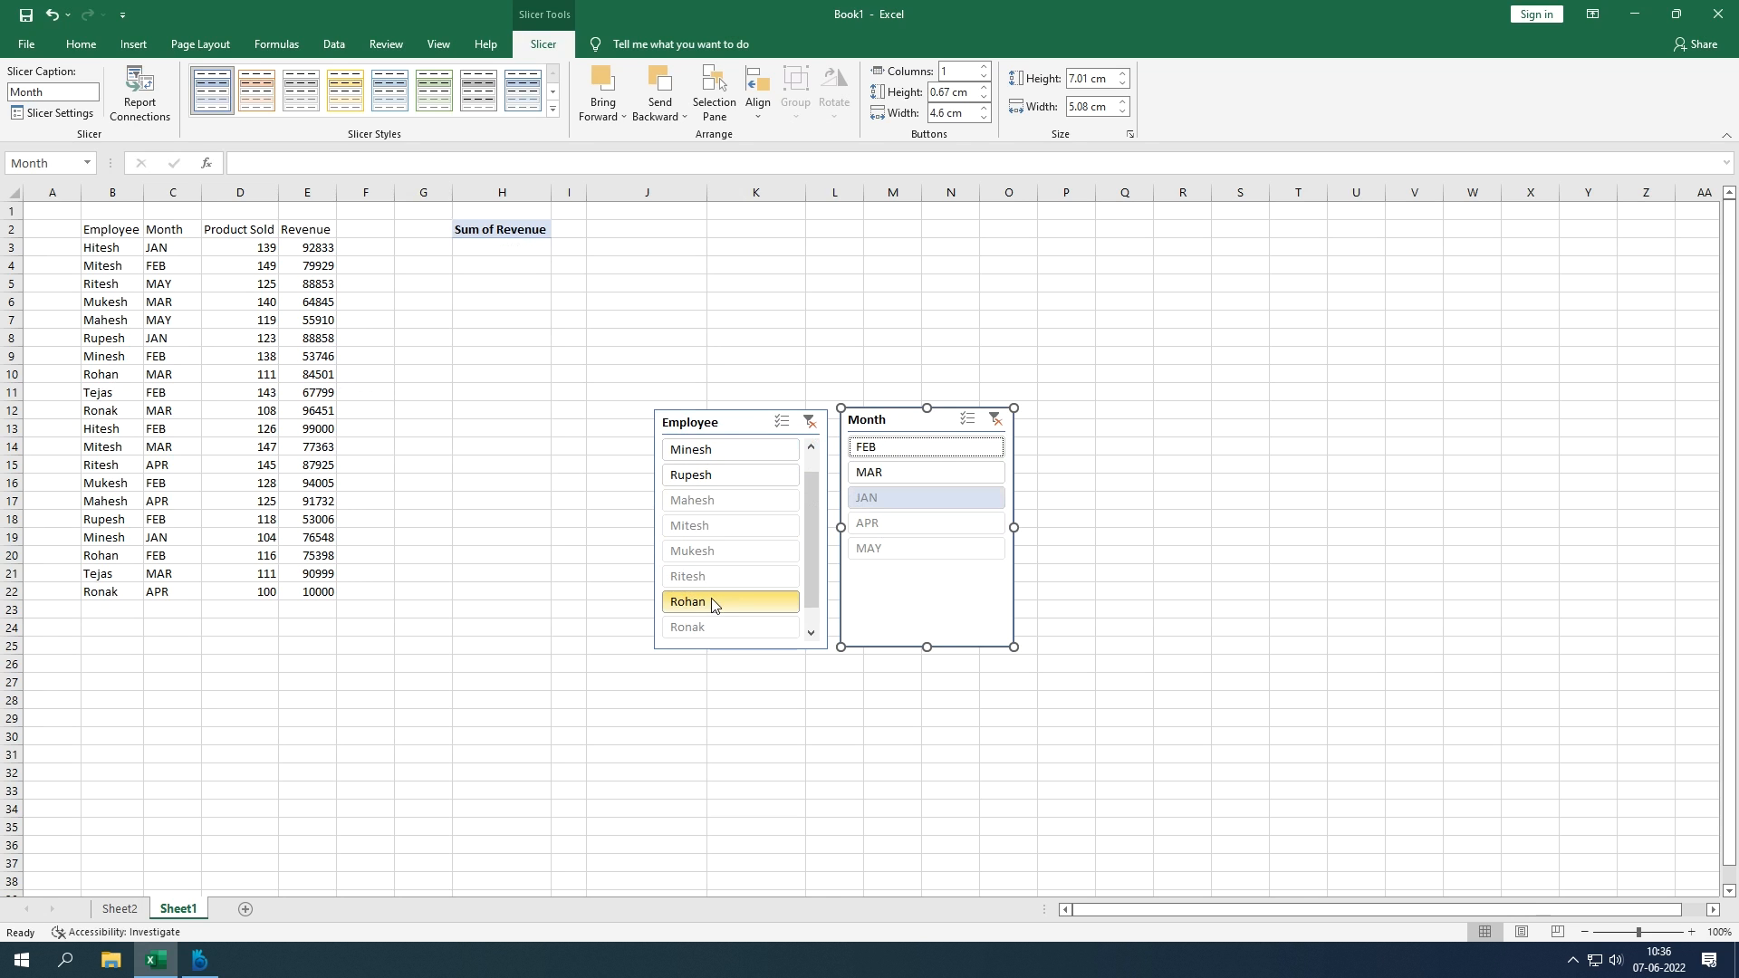
{"action": "left_click", "coordinate": [883, 475]}
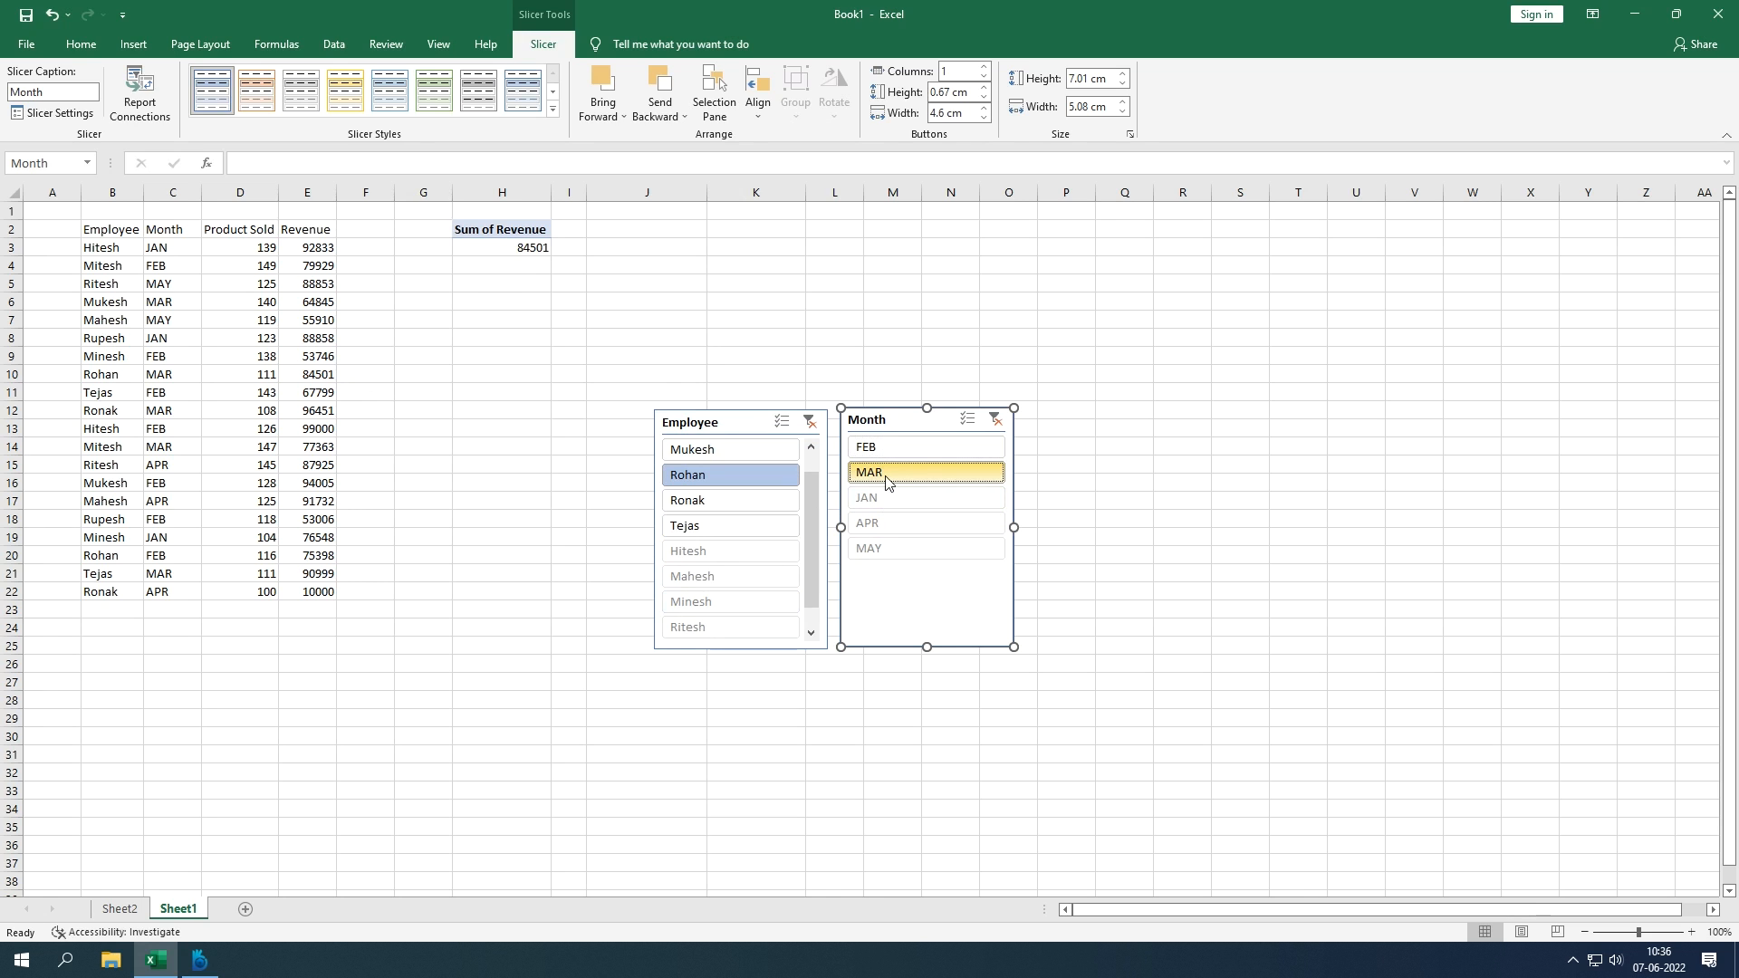
{"action": "left_click_drag", "start_coordinate": [131, 374], "coordinate": [330, 375]}
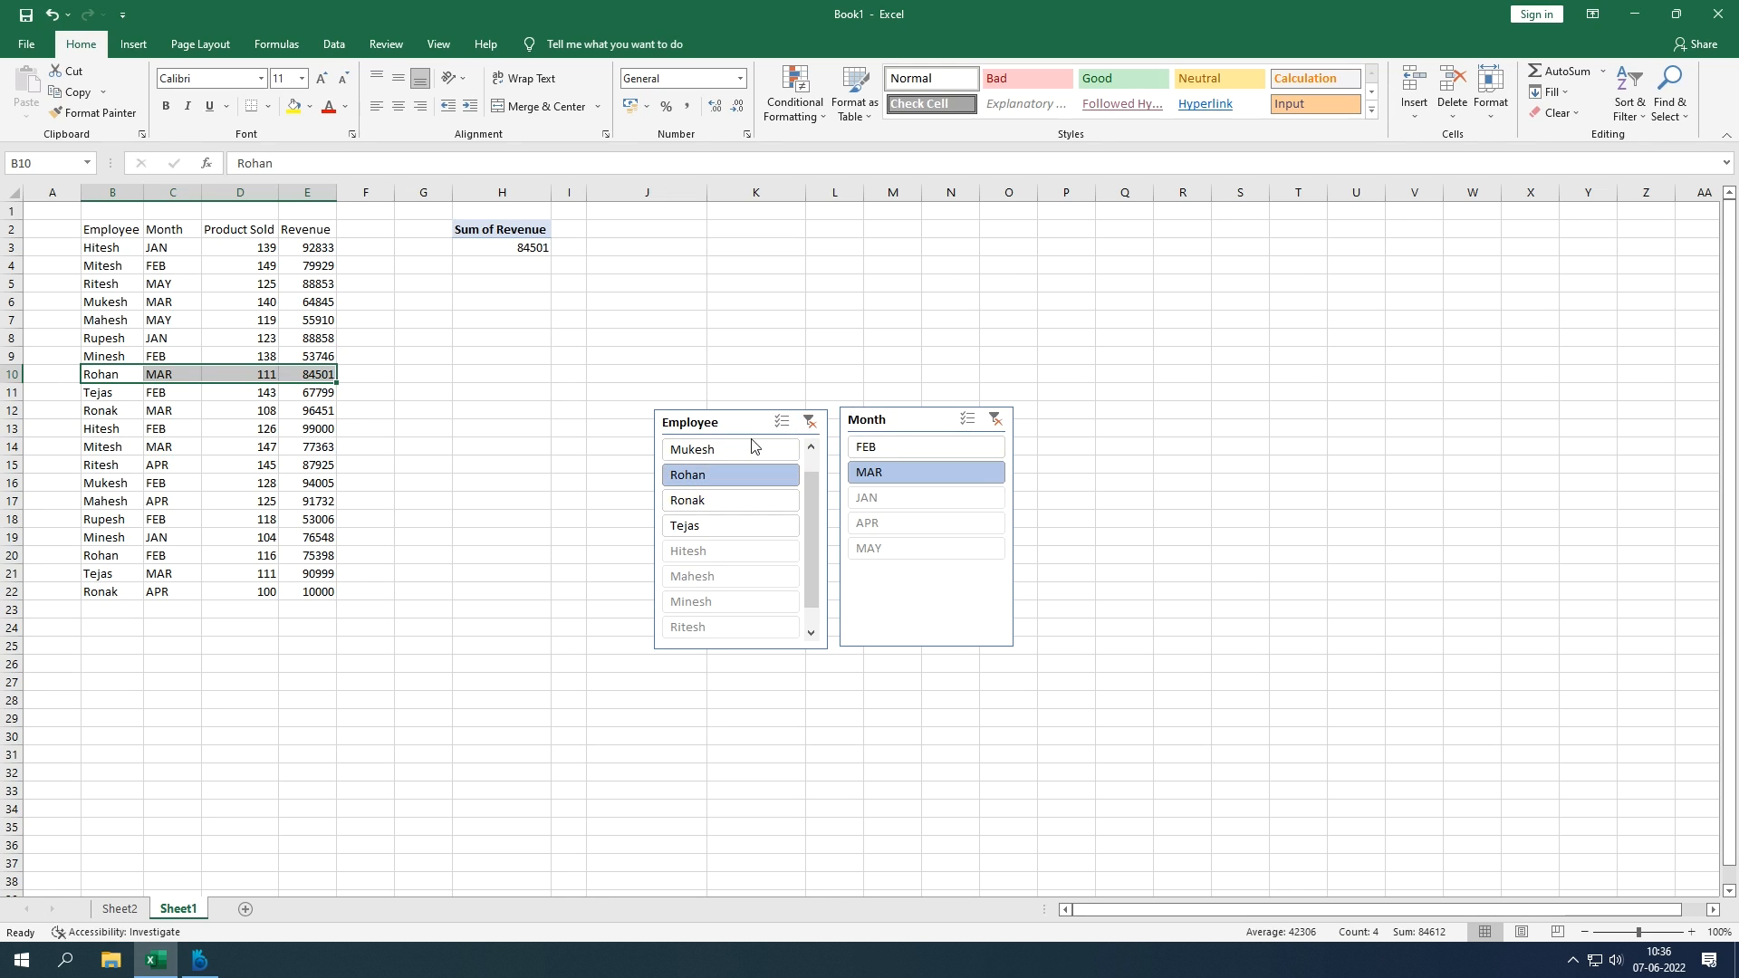
{"action": "left_click", "coordinate": [913, 577]}
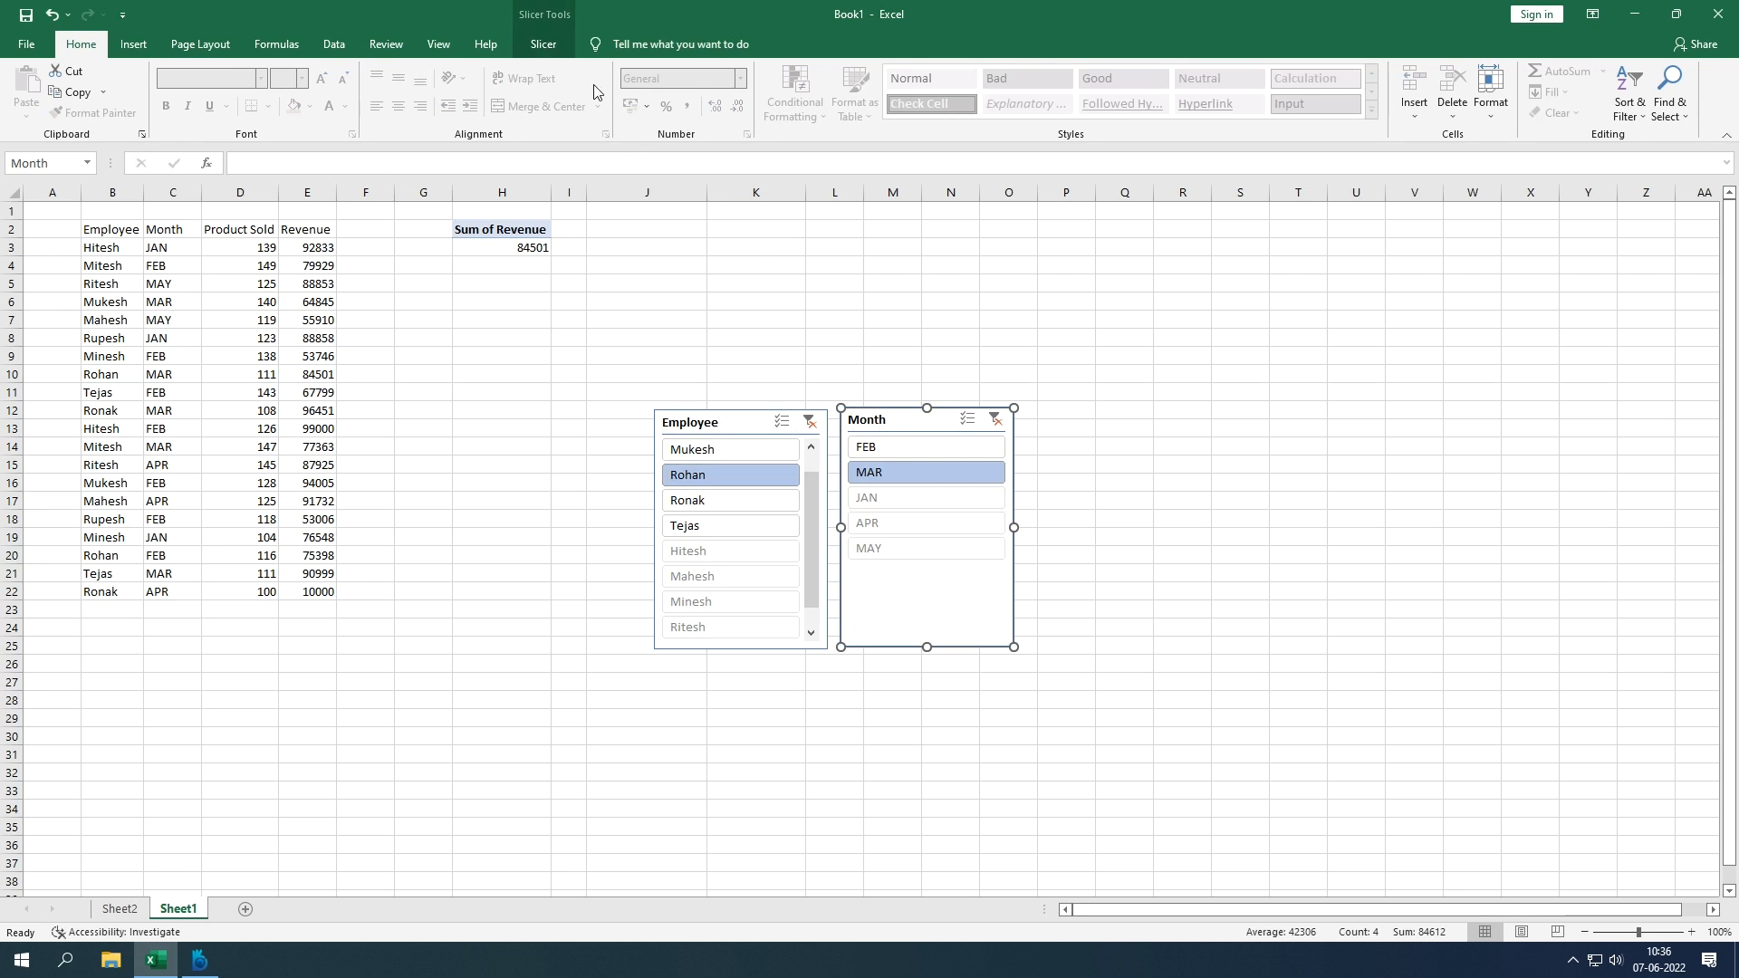
{"action": "left_click", "coordinate": [554, 51]}
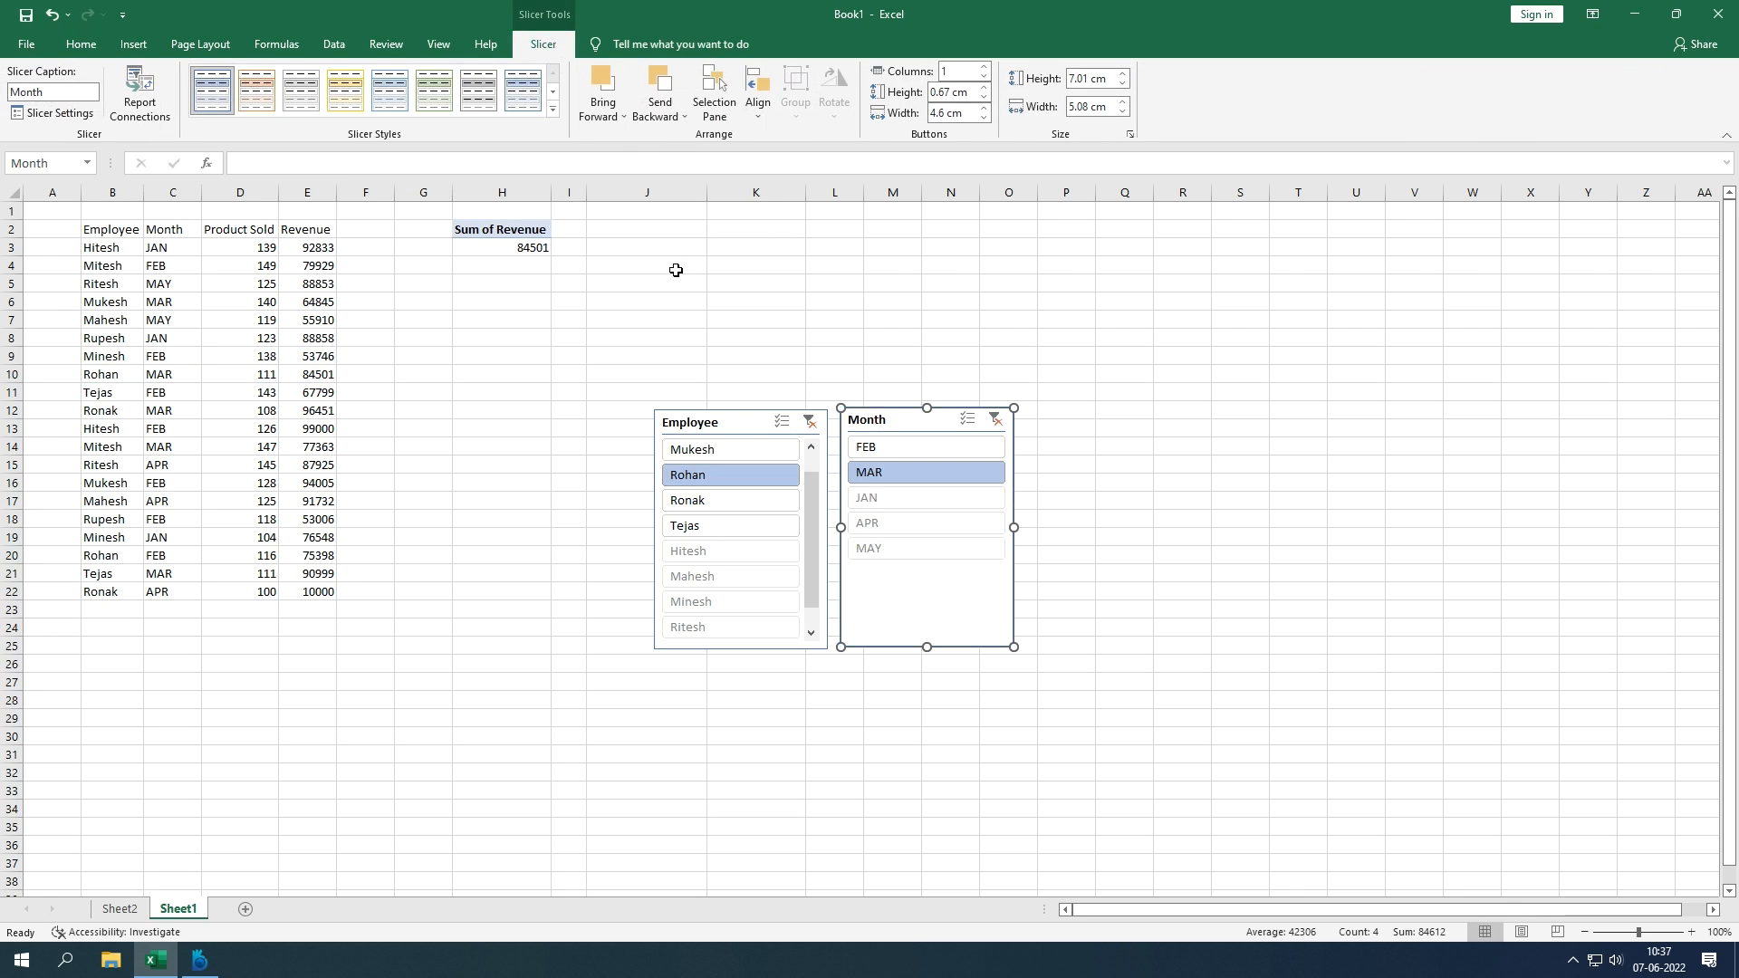
Step: Move the Month slicer onto the Employee slicer, give it an orange style, and bring Employee forward
{"action": "left_click_drag", "start_coordinate": [874, 414], "coordinate": [750, 419]}
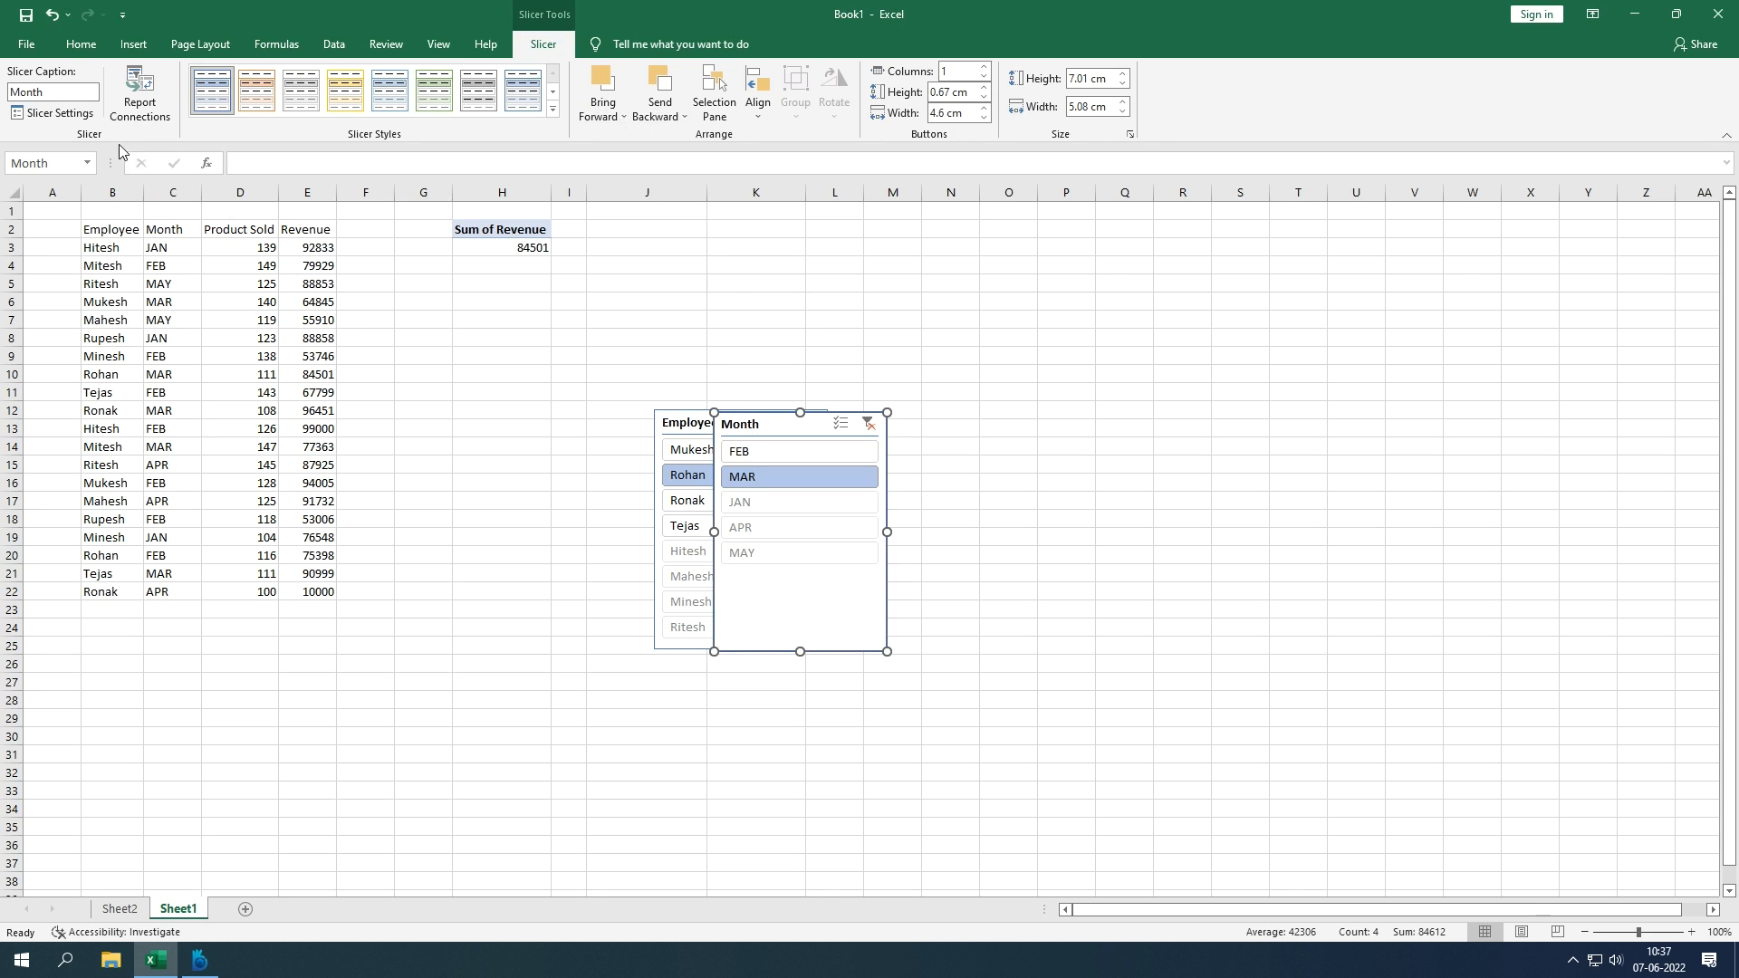
{"action": "left_click", "coordinate": [244, 102]}
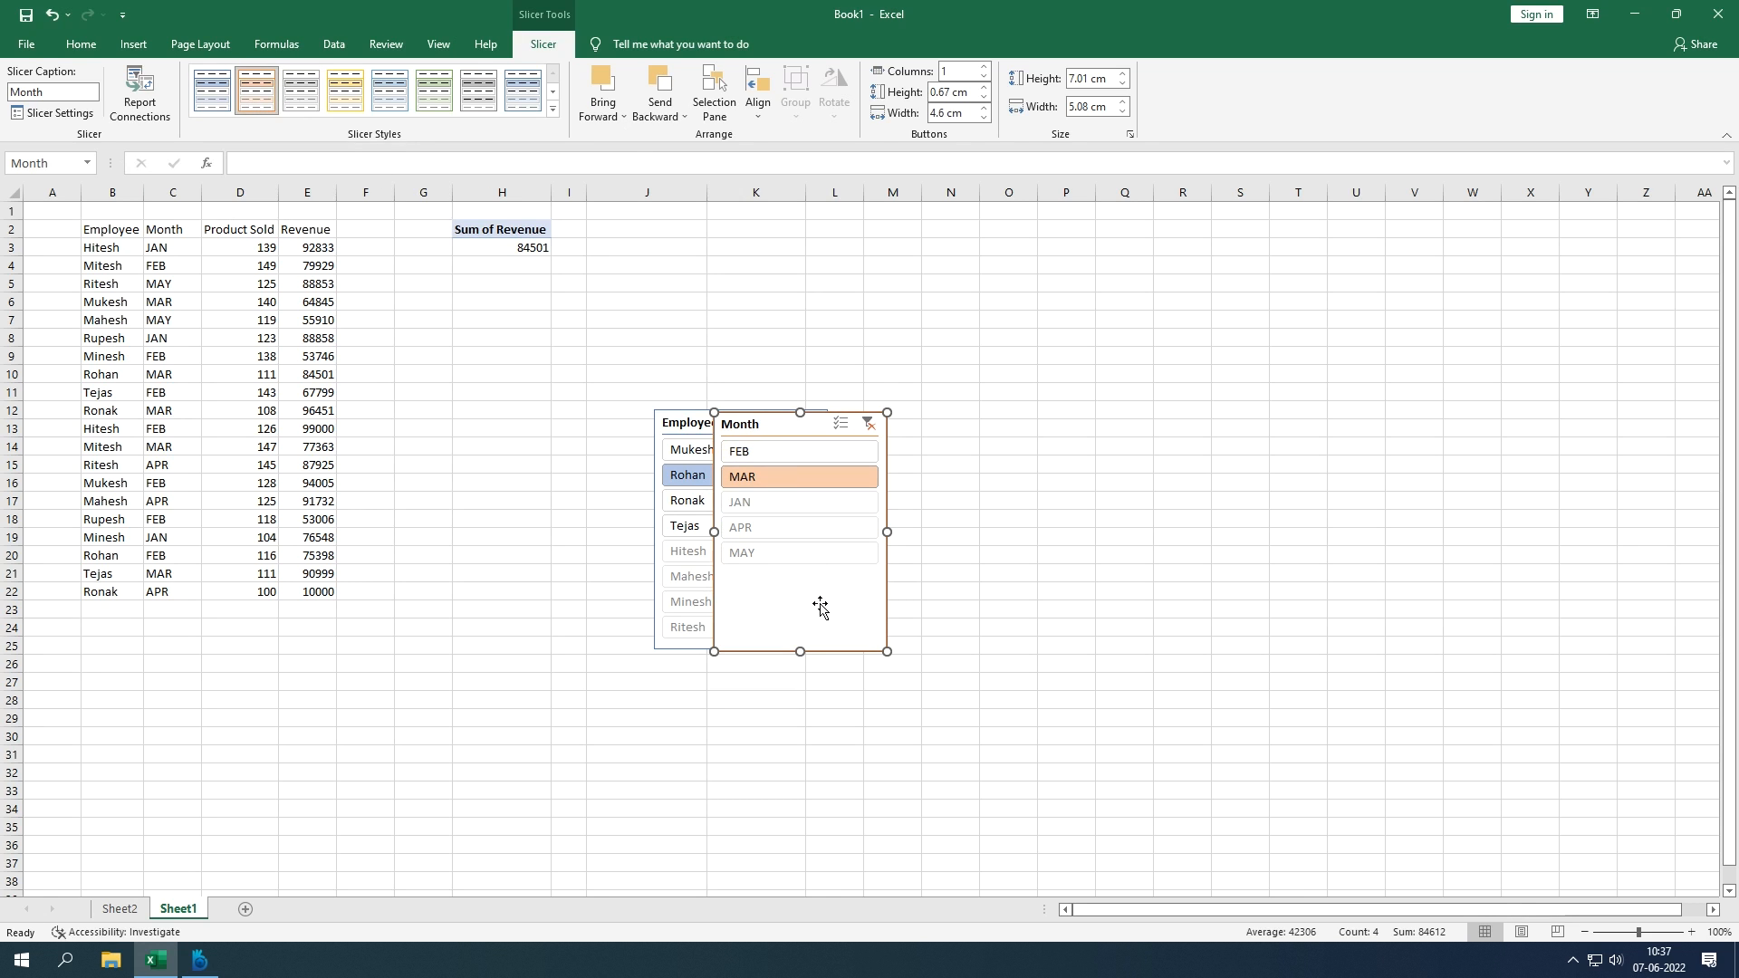
{"action": "left_click", "coordinate": [694, 433]}
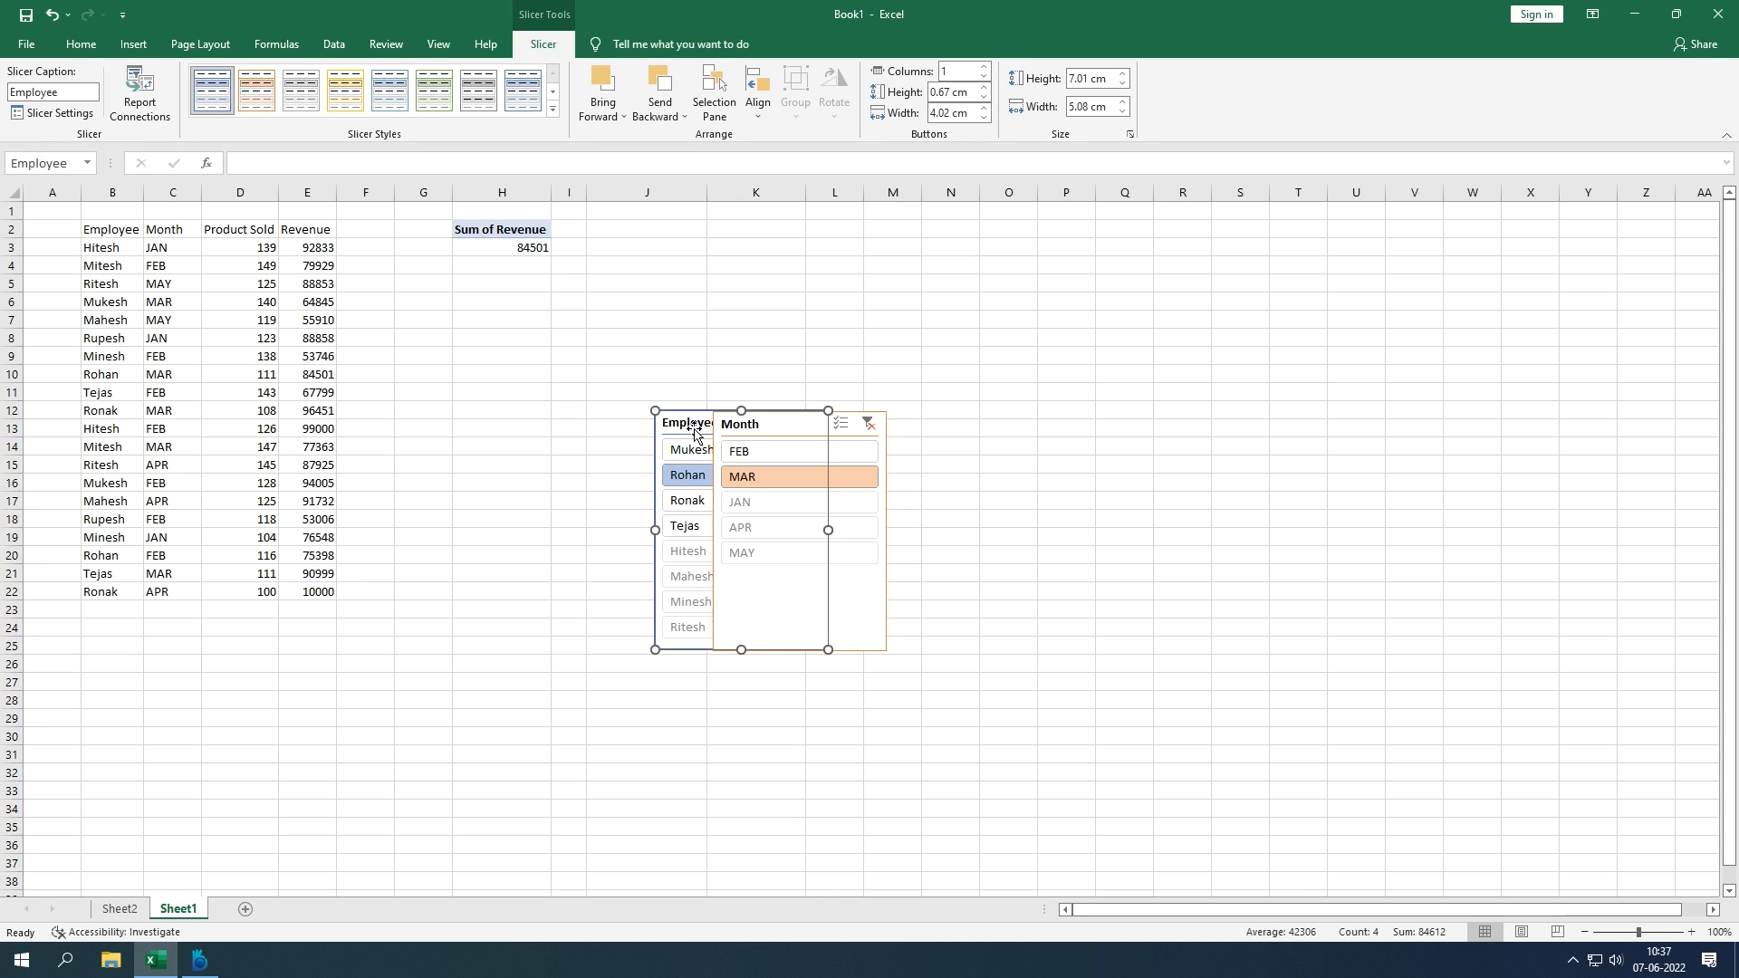
{"action": "left_click", "coordinate": [612, 132]}
{"action": "left_click", "coordinate": [609, 134]}
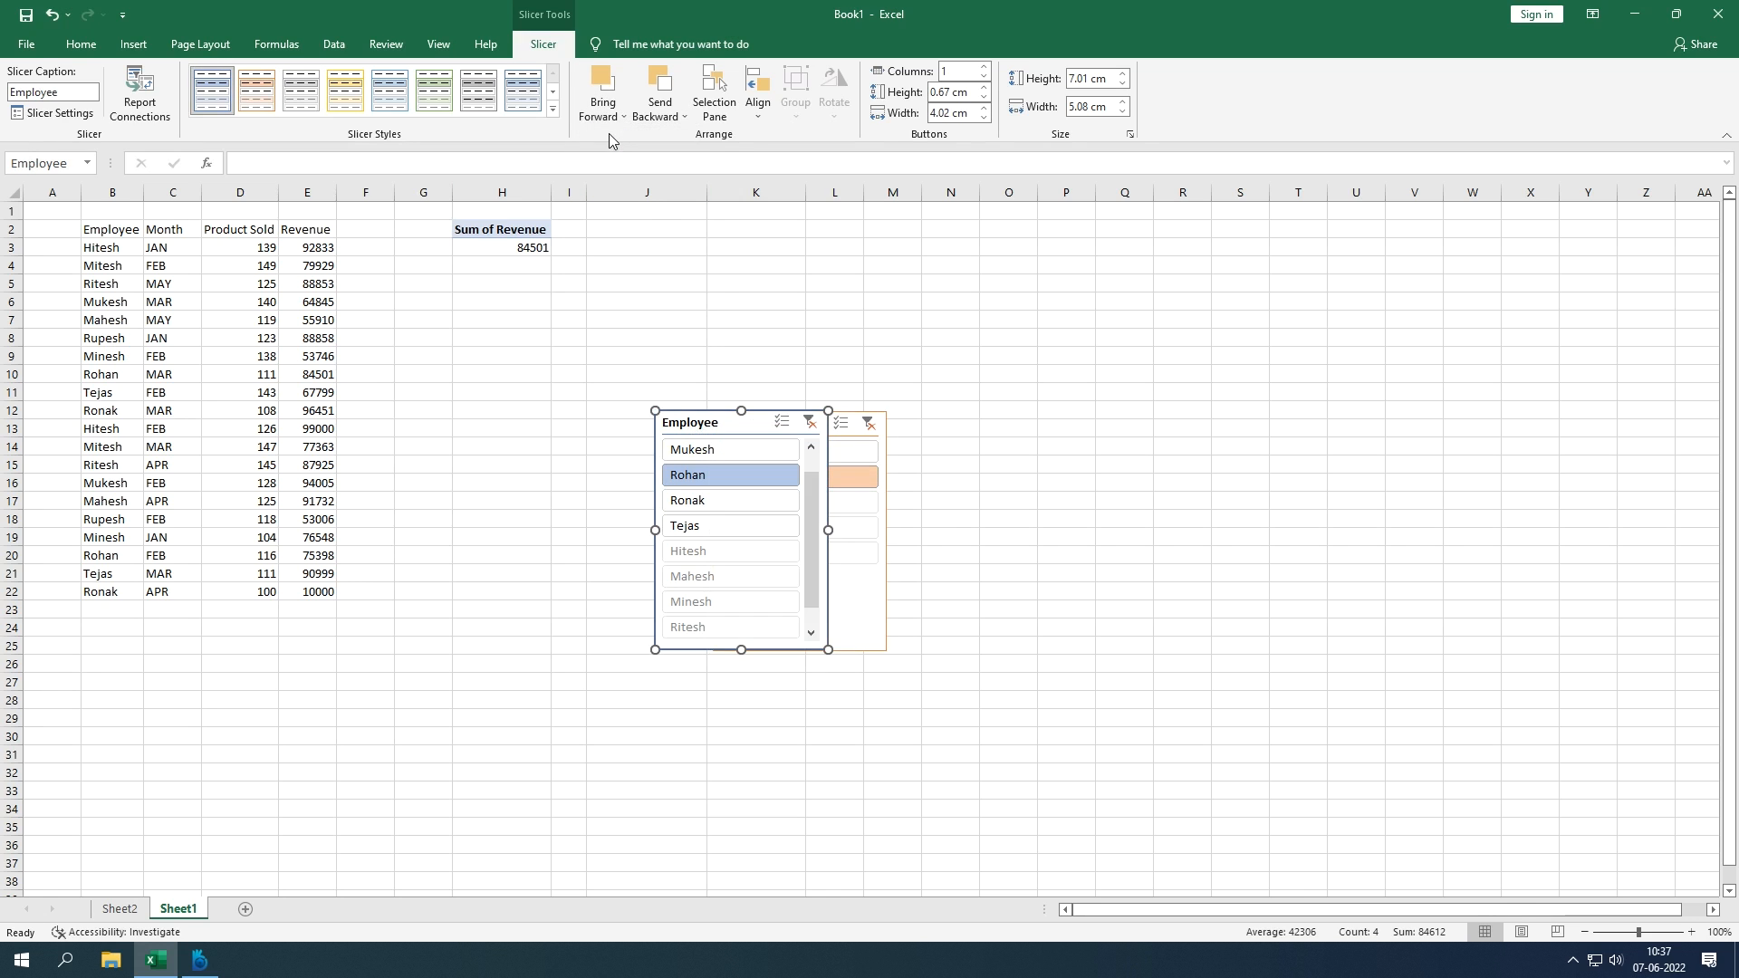
Step: Adjust the stacking order so the Month slicer ends up behind the Employee slicer
{"action": "left_click", "coordinate": [873, 605]}
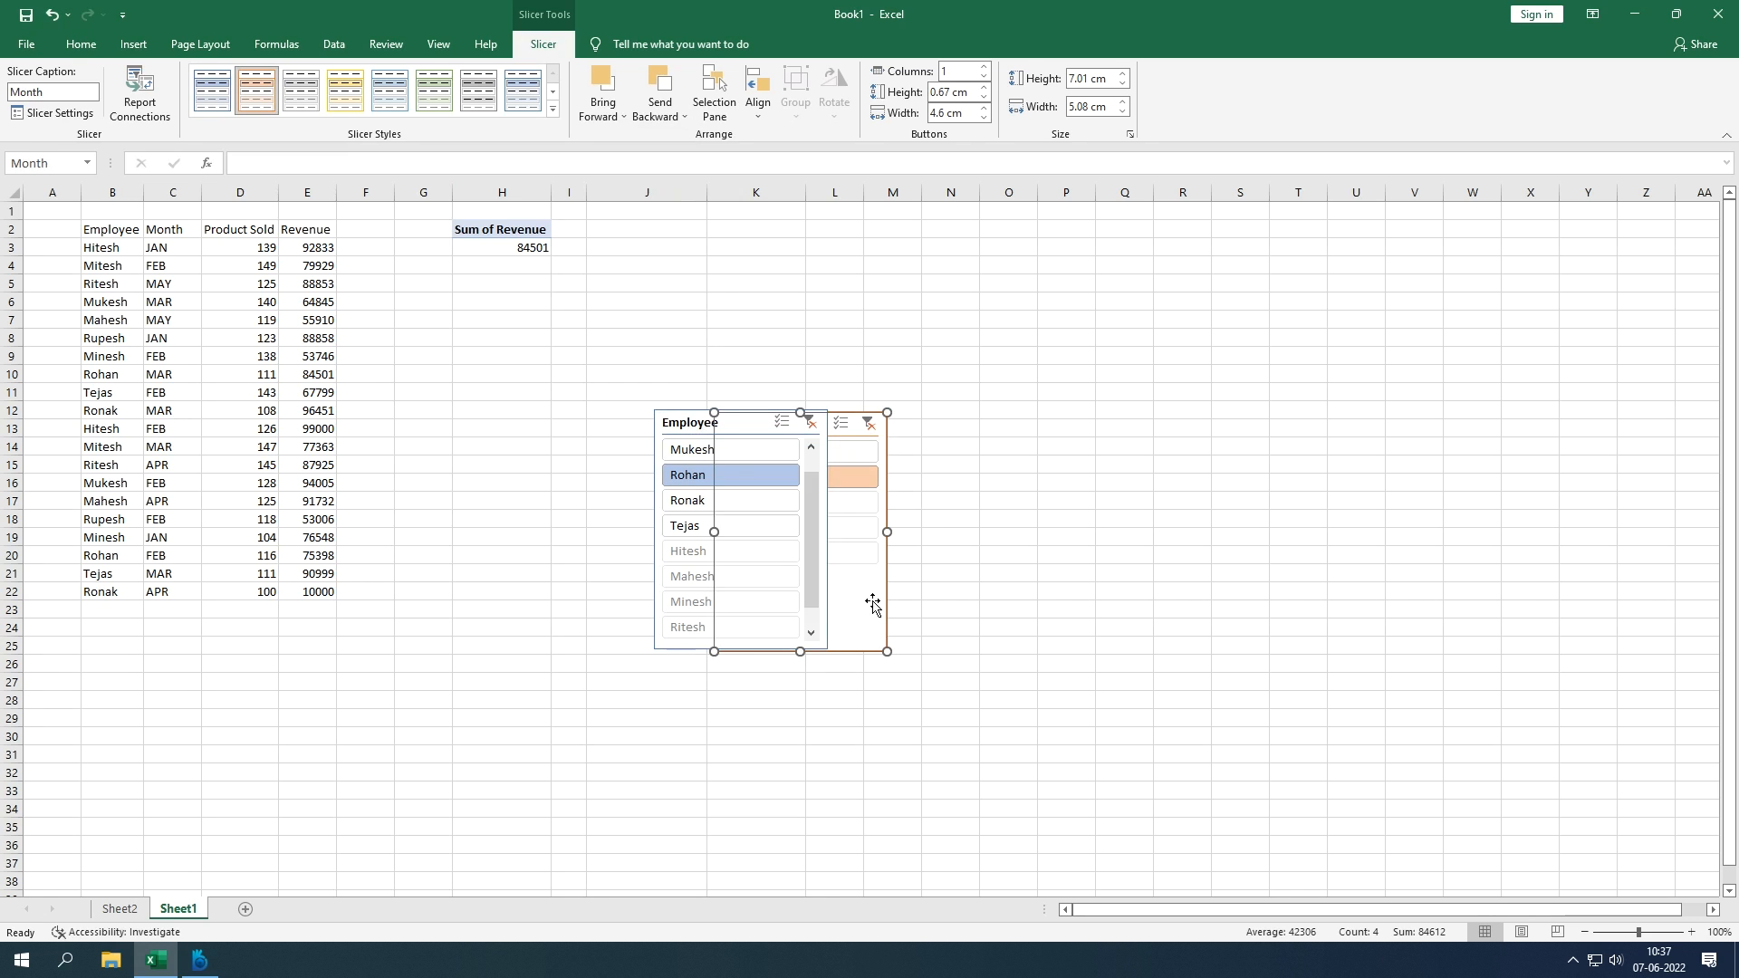
{"action": "left_click", "coordinate": [705, 424]}
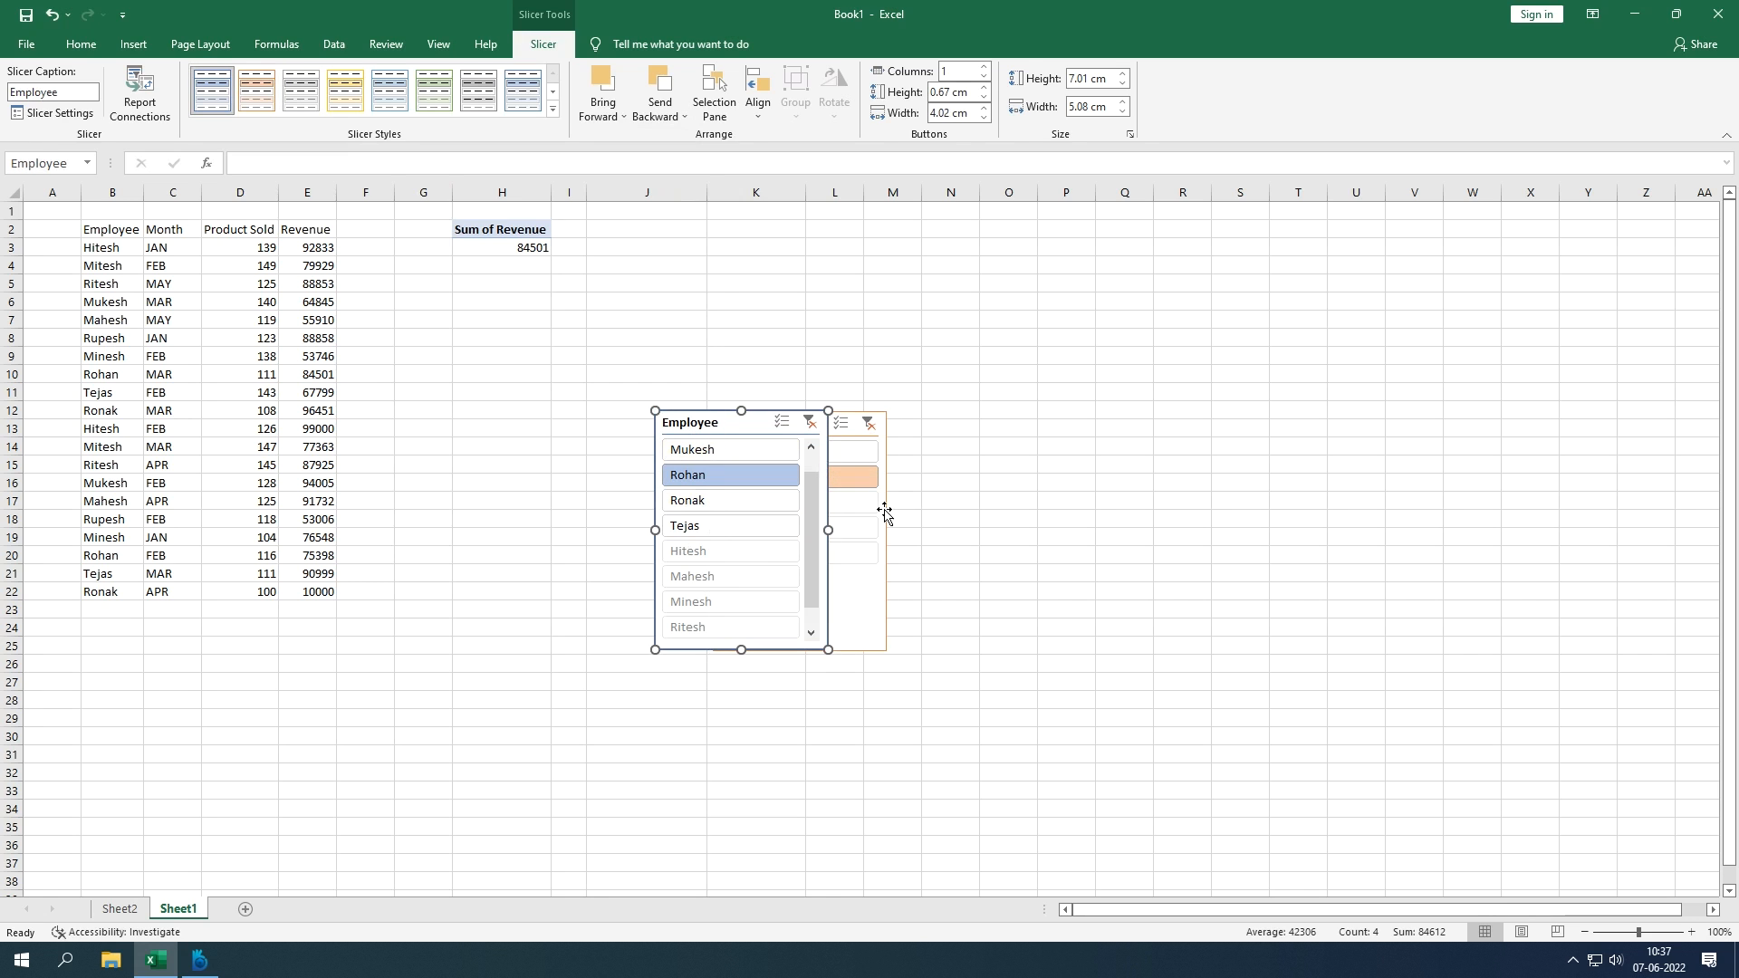
{"action": "left_click", "coordinate": [865, 575]}
{"action": "left_click", "coordinate": [608, 120]}
{"action": "left_click", "coordinate": [627, 134]}
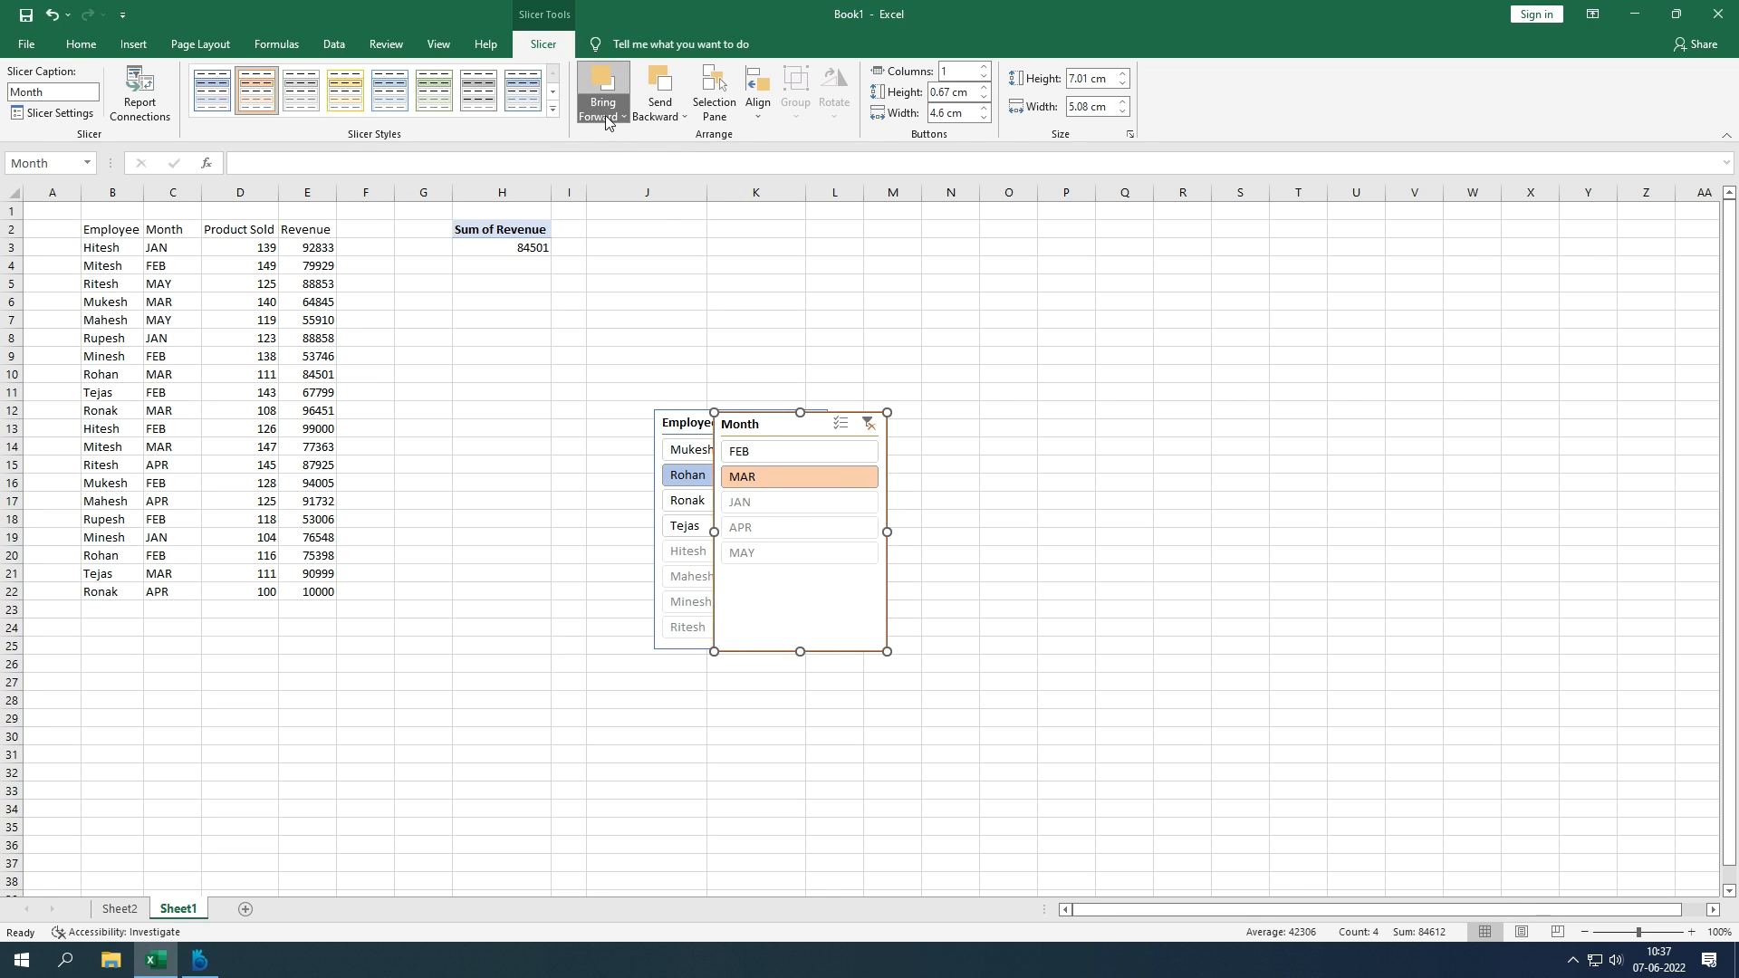
{"action": "left_click", "coordinate": [608, 119]}
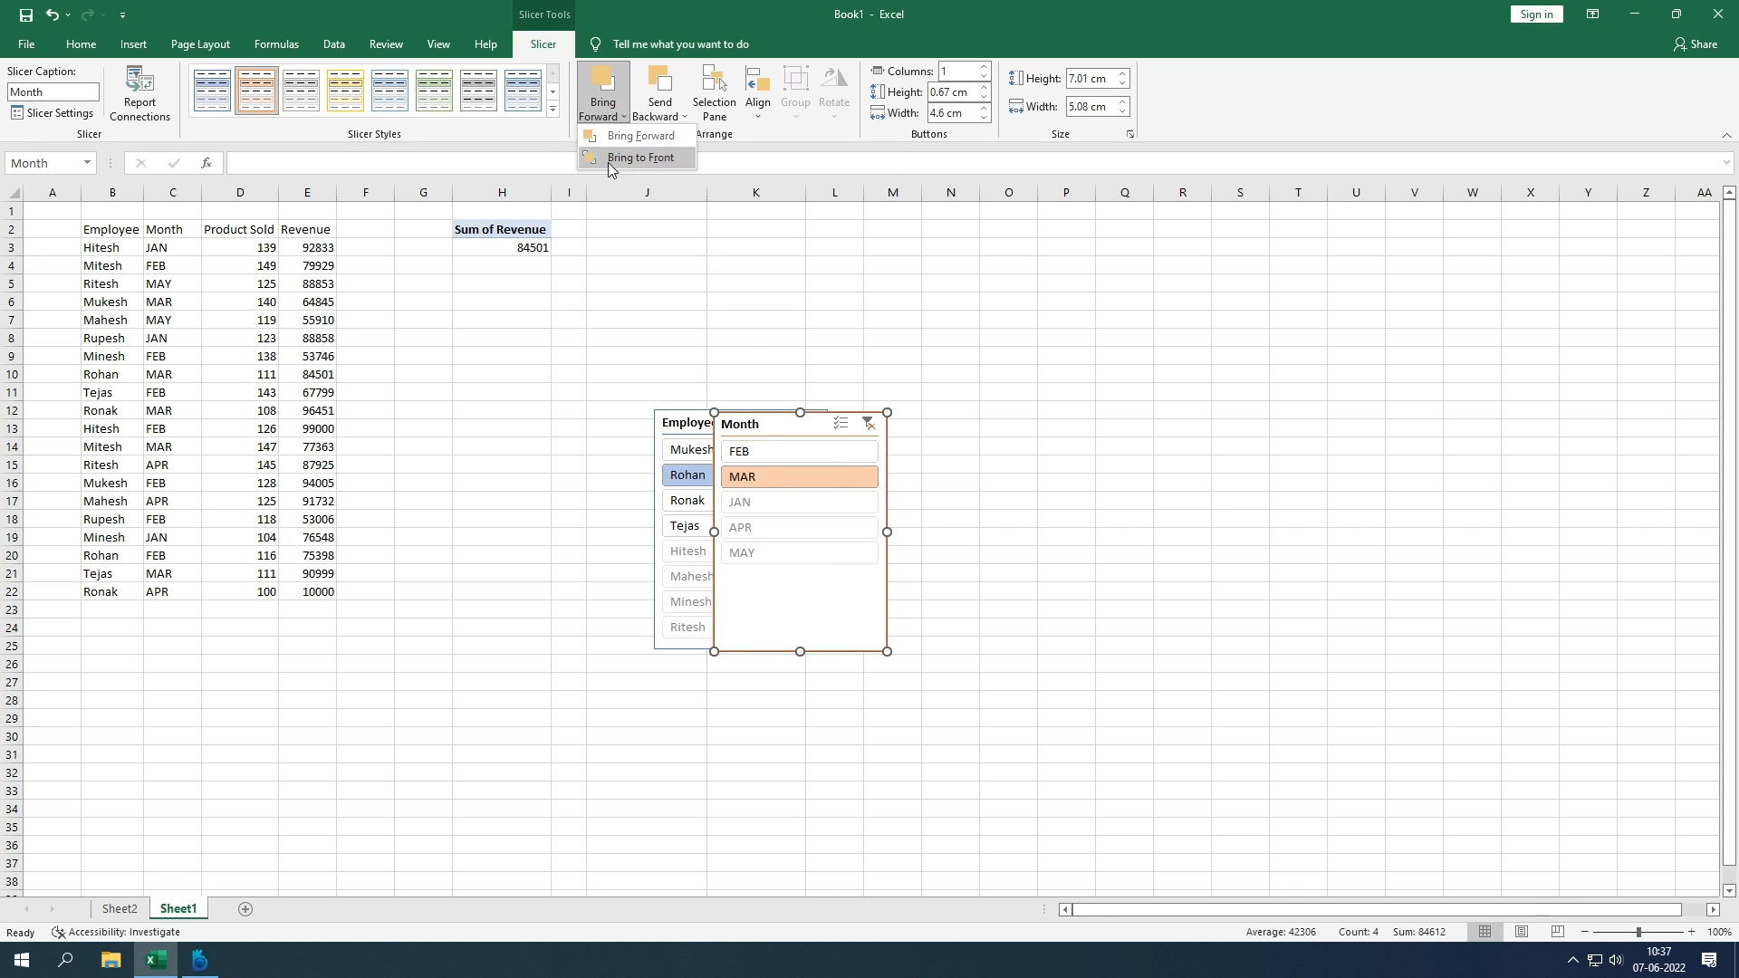
{"action": "left_click", "coordinate": [608, 159]}
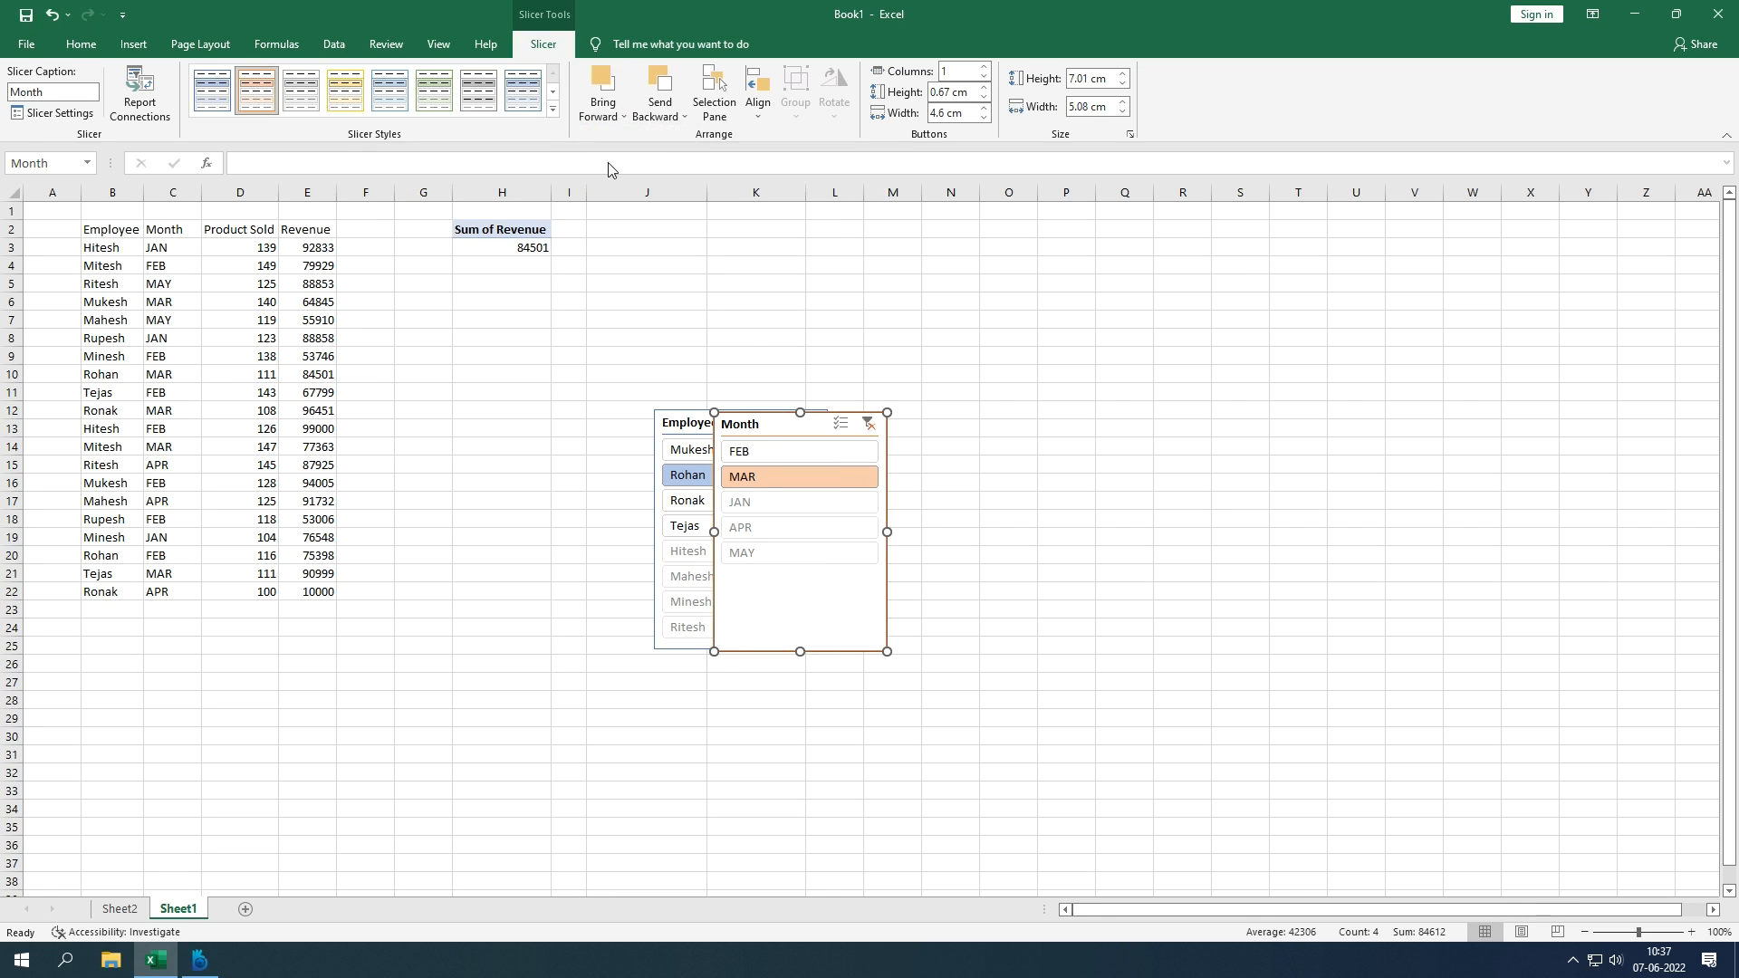
{"action": "left_click", "coordinate": [660, 120]}
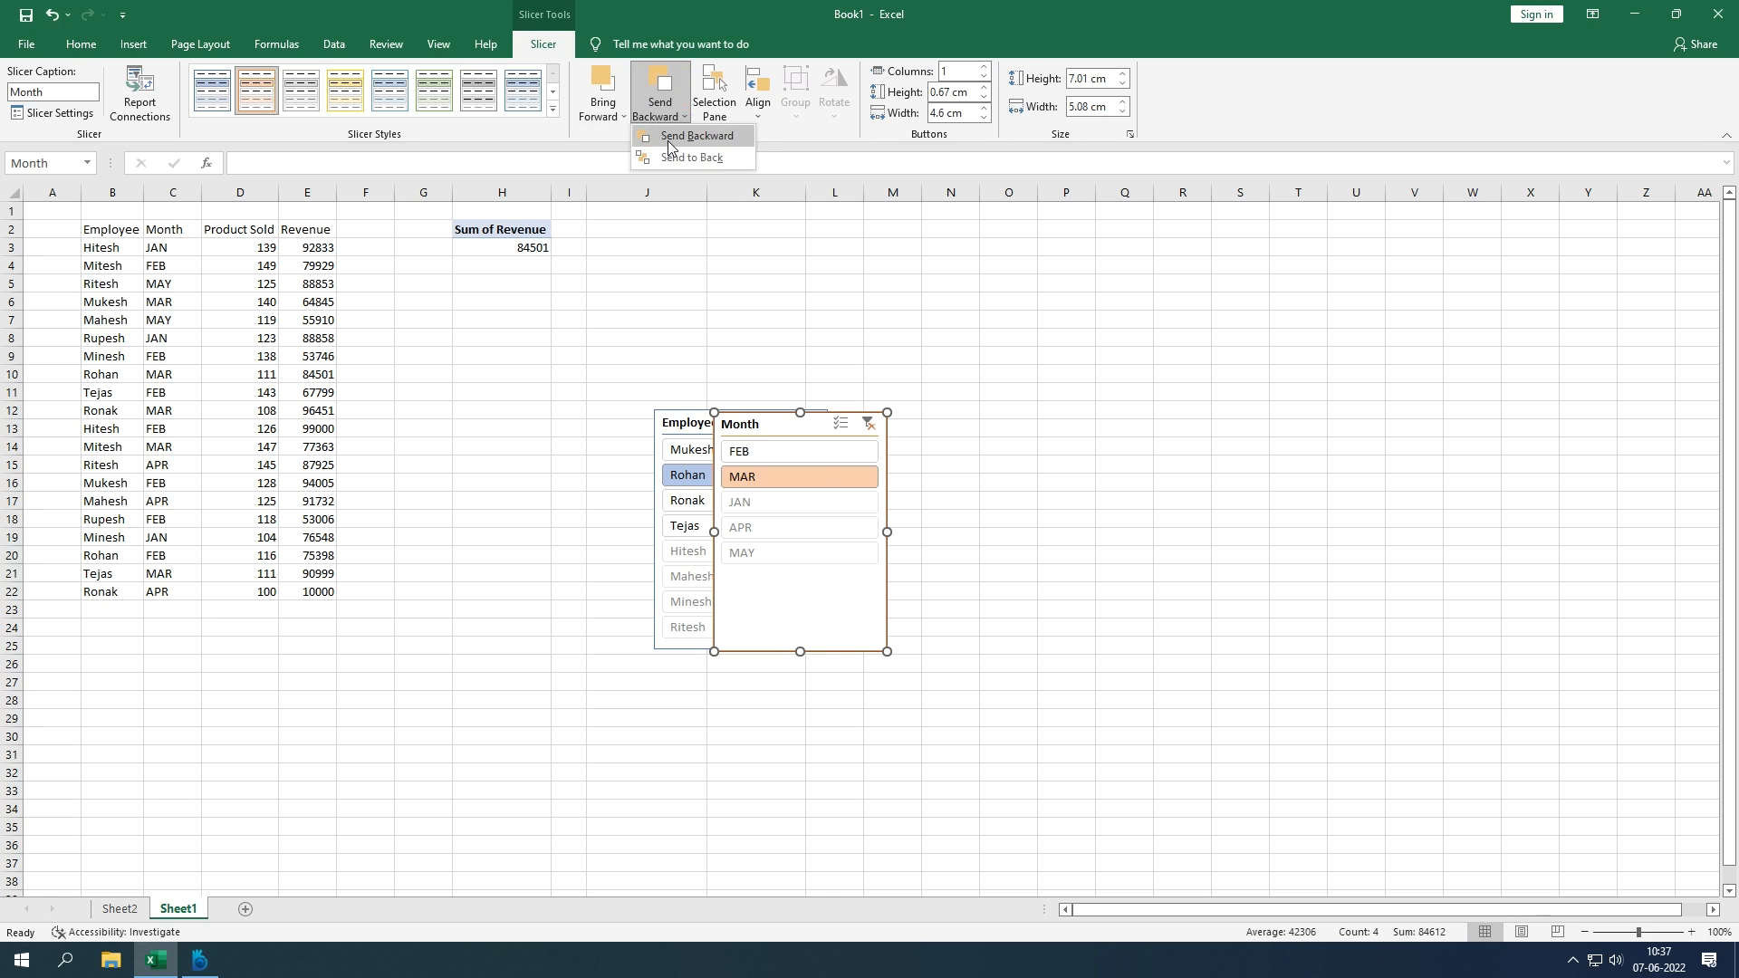
{"action": "left_click", "coordinate": [671, 137]}
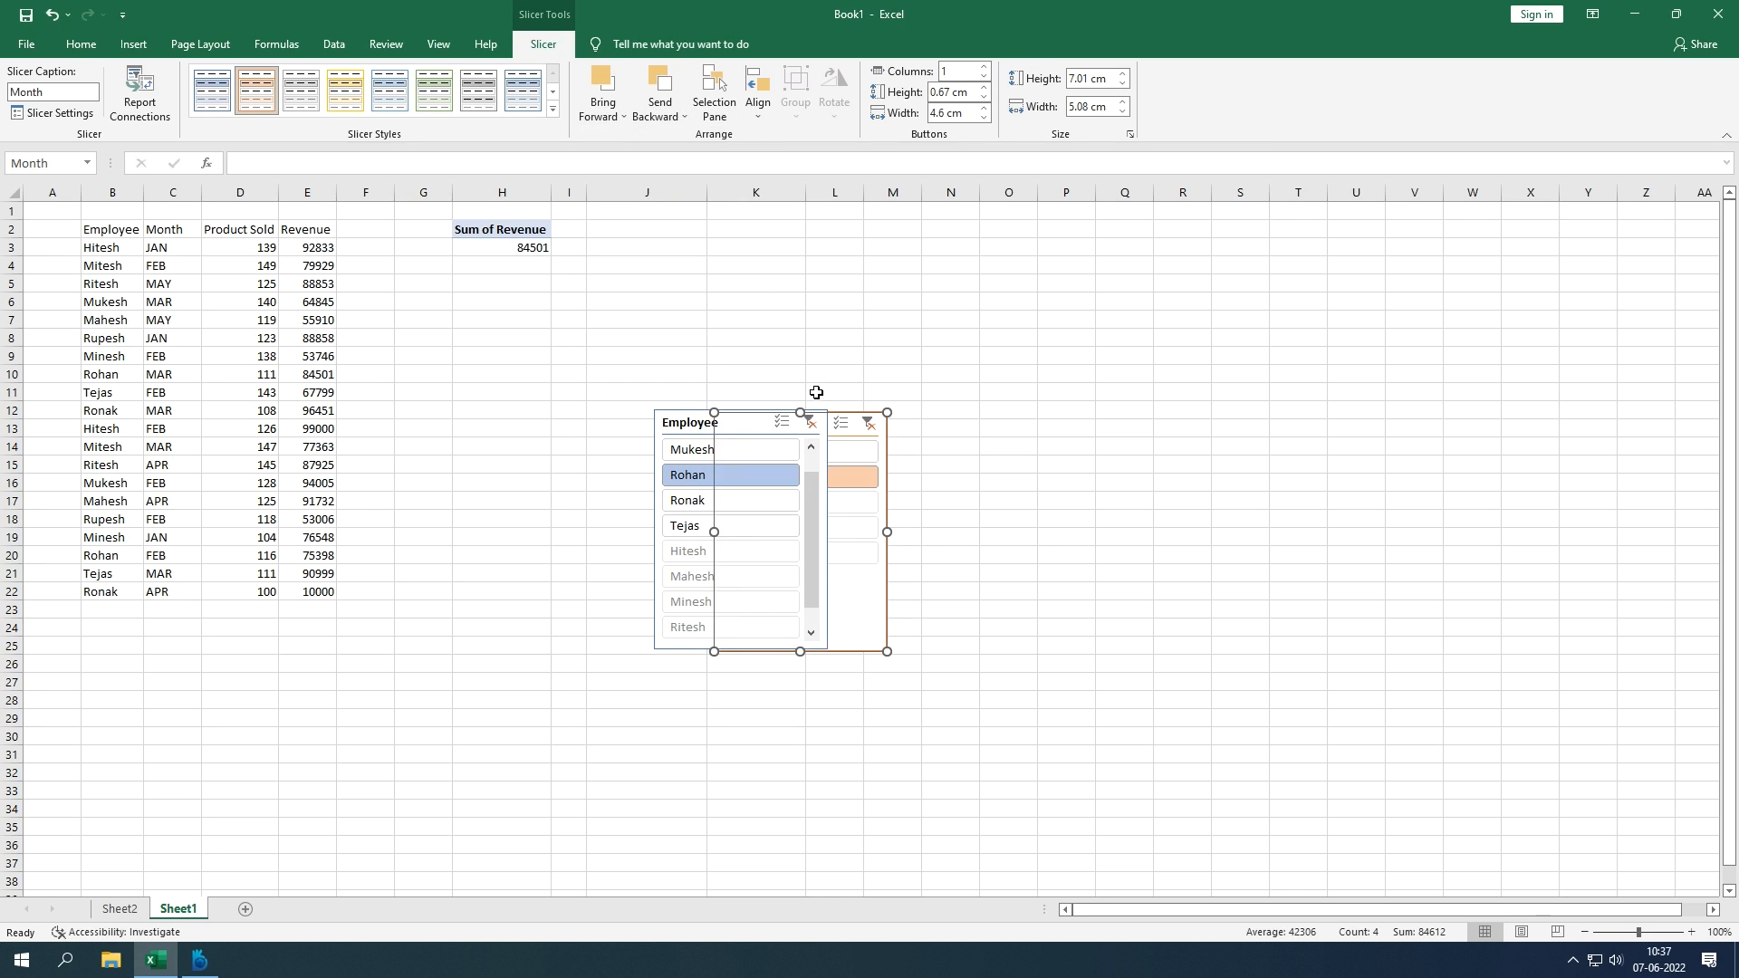
Step: Filter the PivotTable to another employee so Sum of Revenue reads 64845
{"action": "left_click", "coordinate": [763, 265]}
{"action": "left_click", "coordinate": [793, 450]}
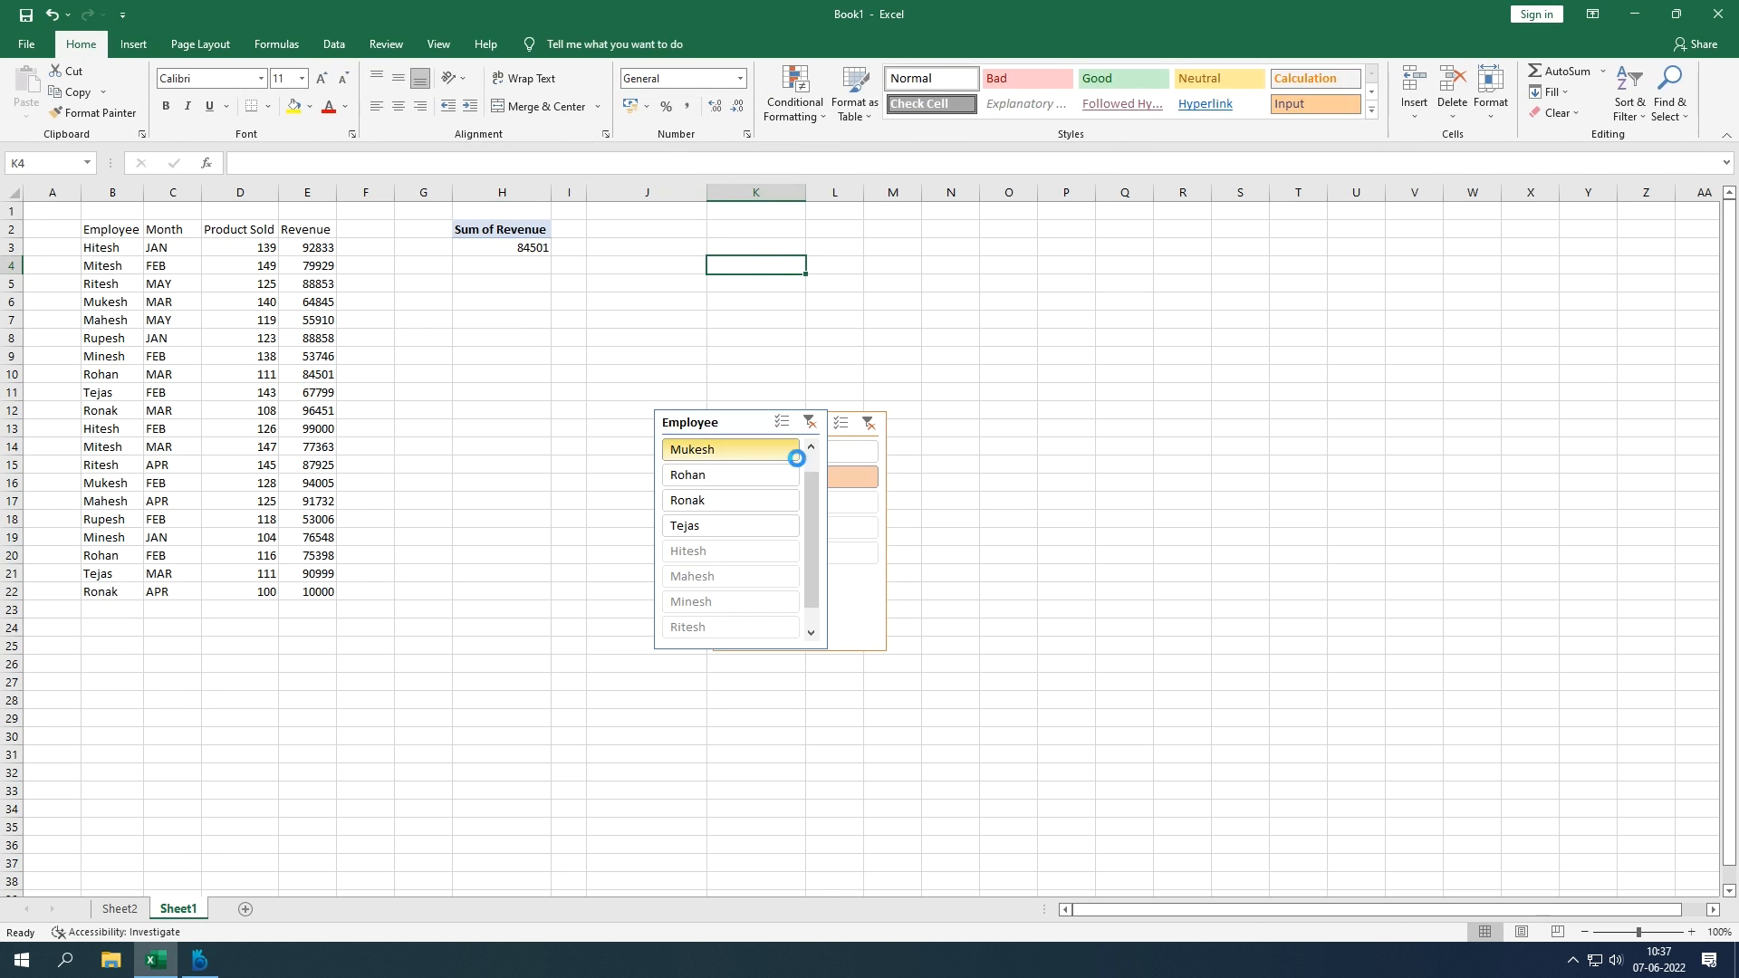
{"action": "left_click", "coordinate": [871, 606]}
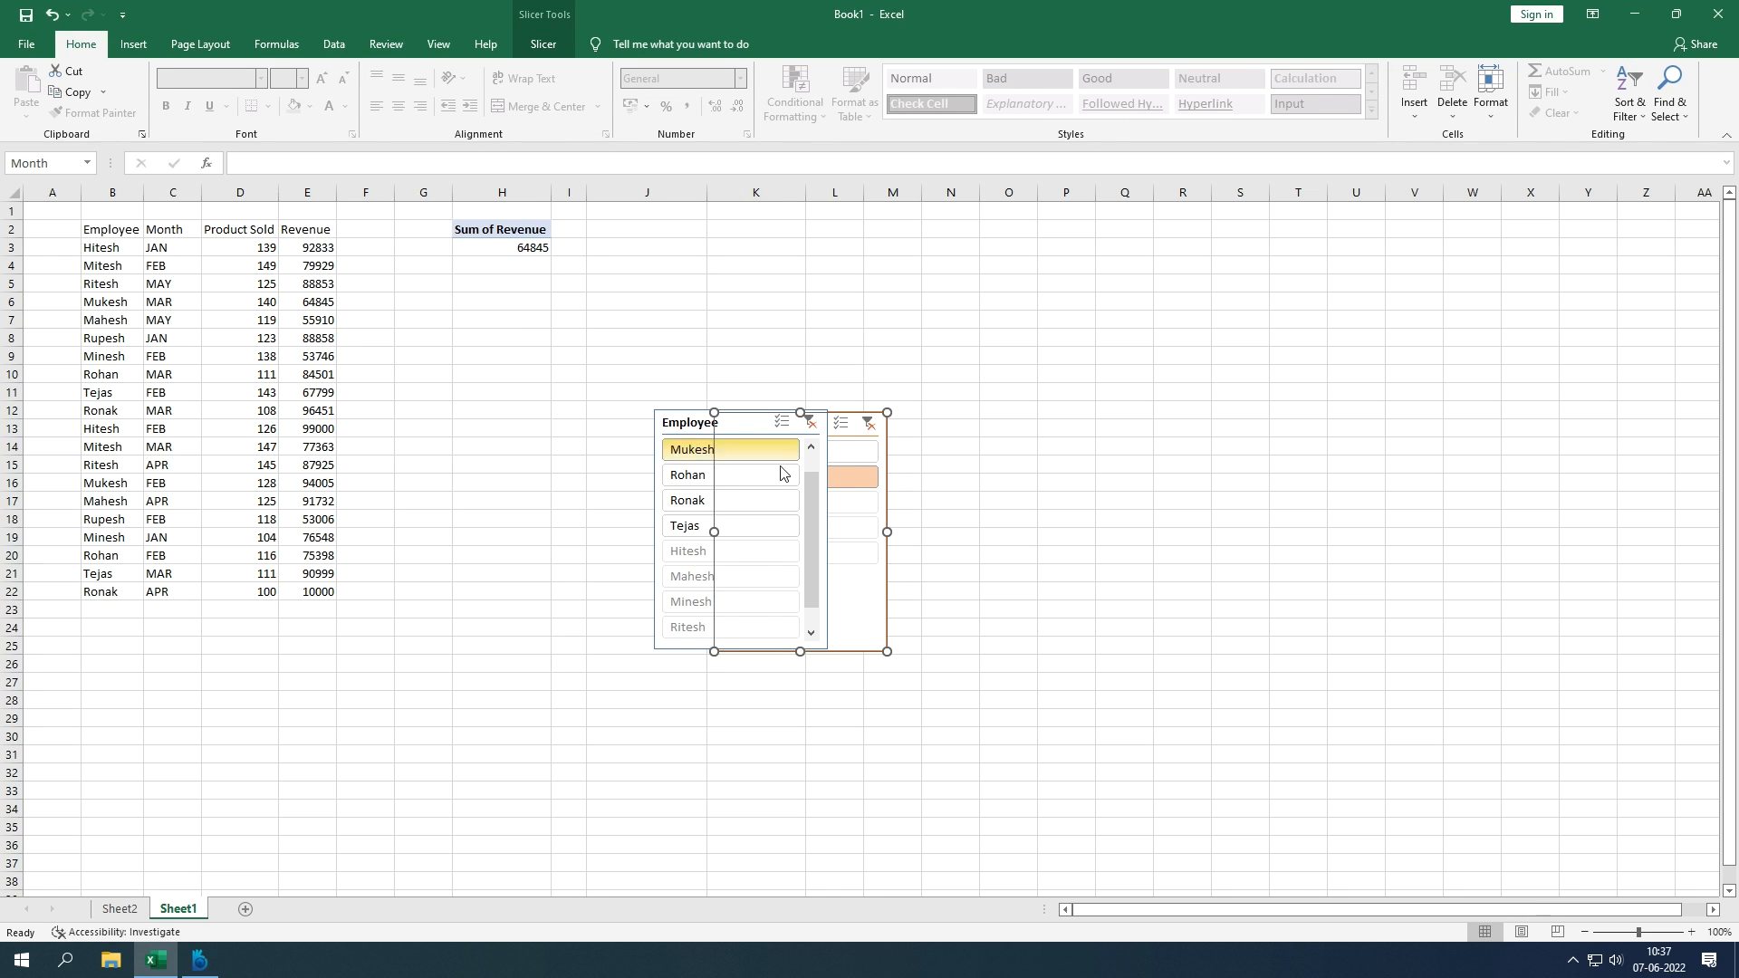
Step: Delete the Employee and Month slicers
{"action": "left_click", "coordinate": [665, 422]}
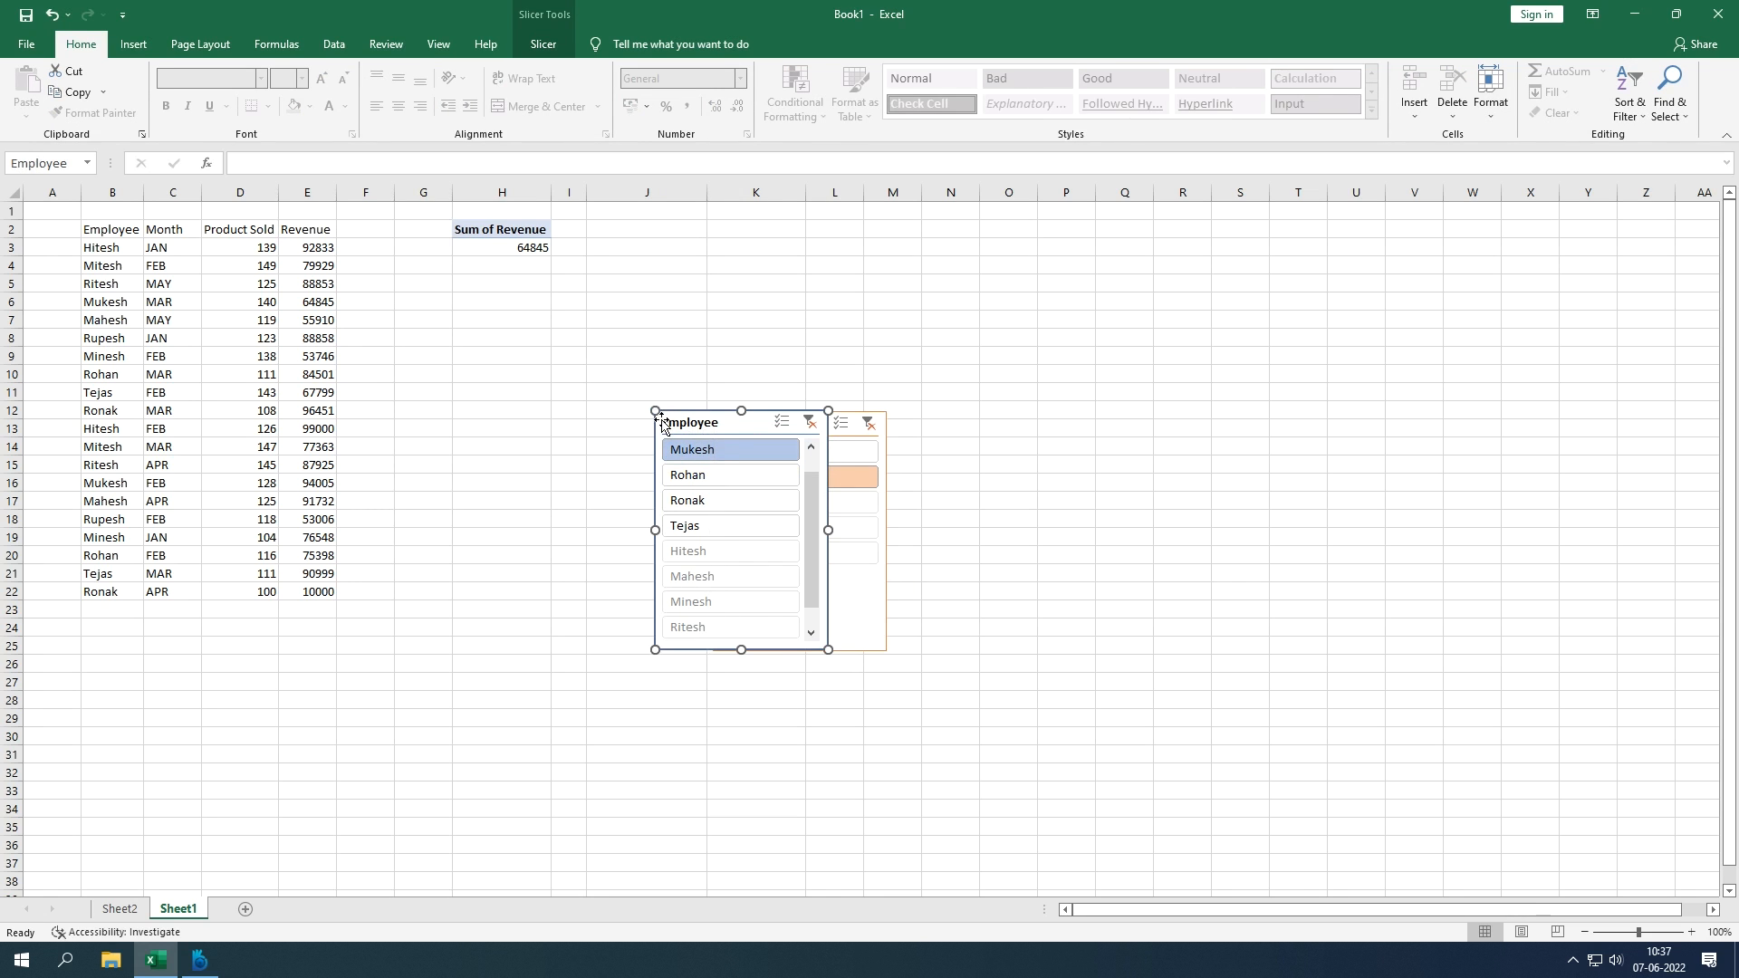
{"action": "key", "text": "Delete"}
{"action": "left_click", "coordinate": [889, 645]}
{"action": "key", "text": "Delete"}
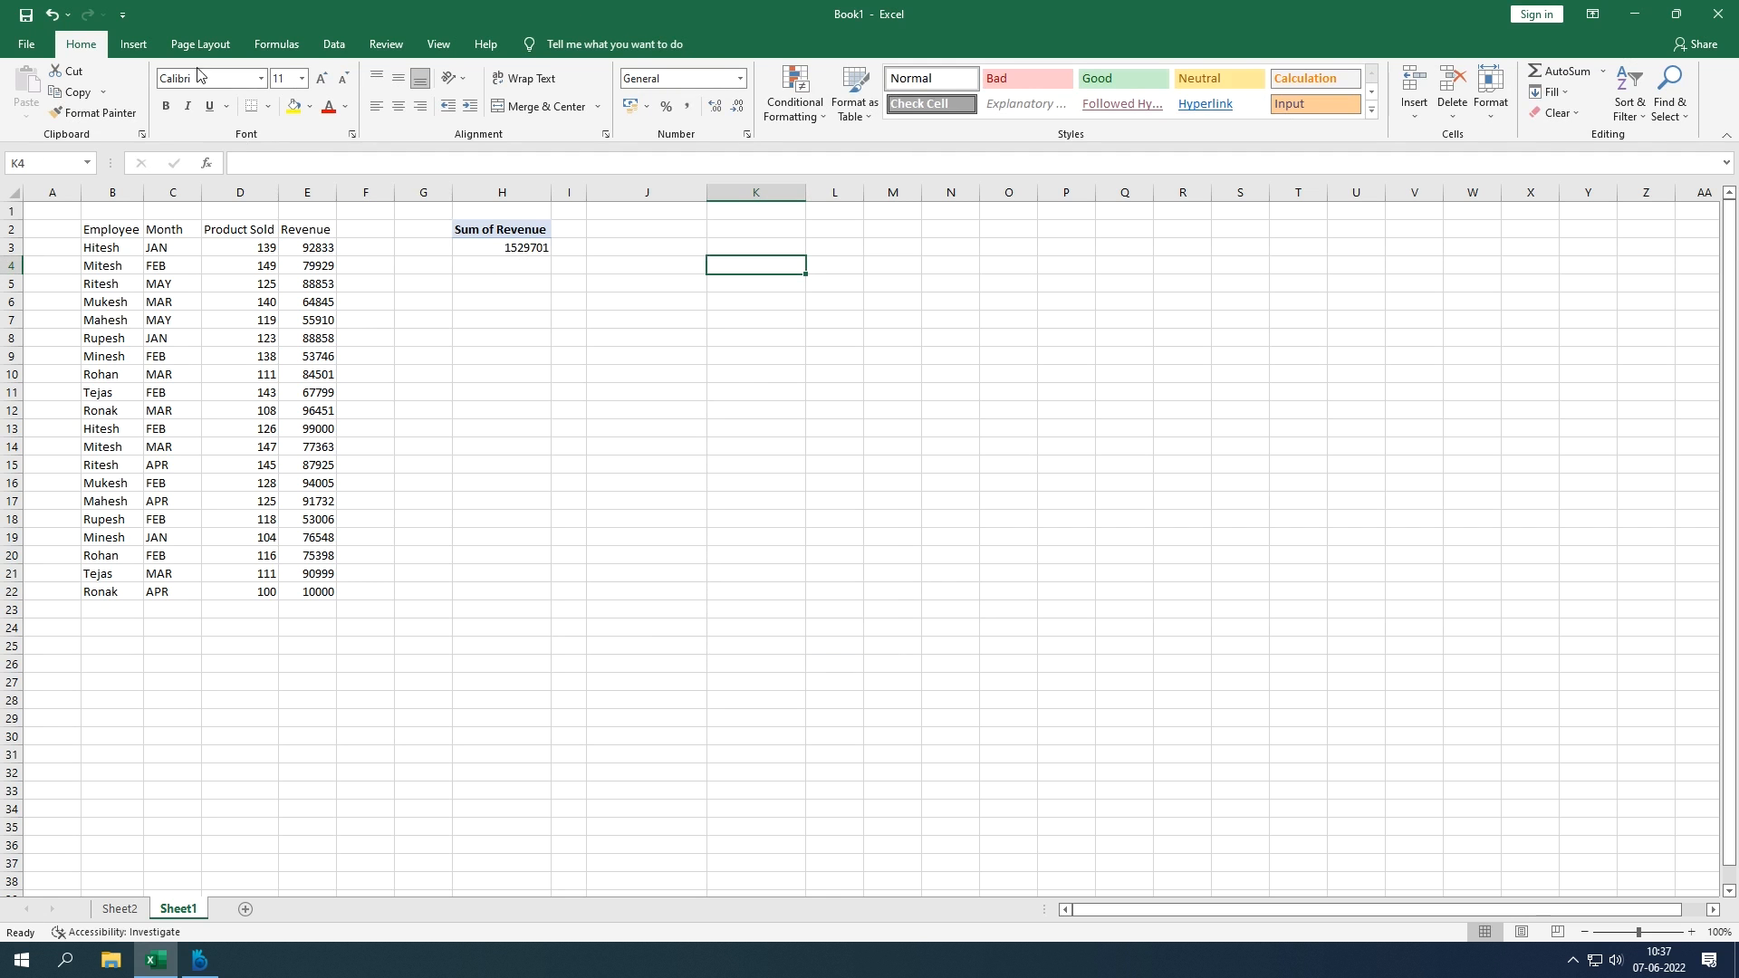
Step: Hide column H, which holds the Sum of Revenue PivotTable
{"action": "left_click", "coordinate": [133, 44]}
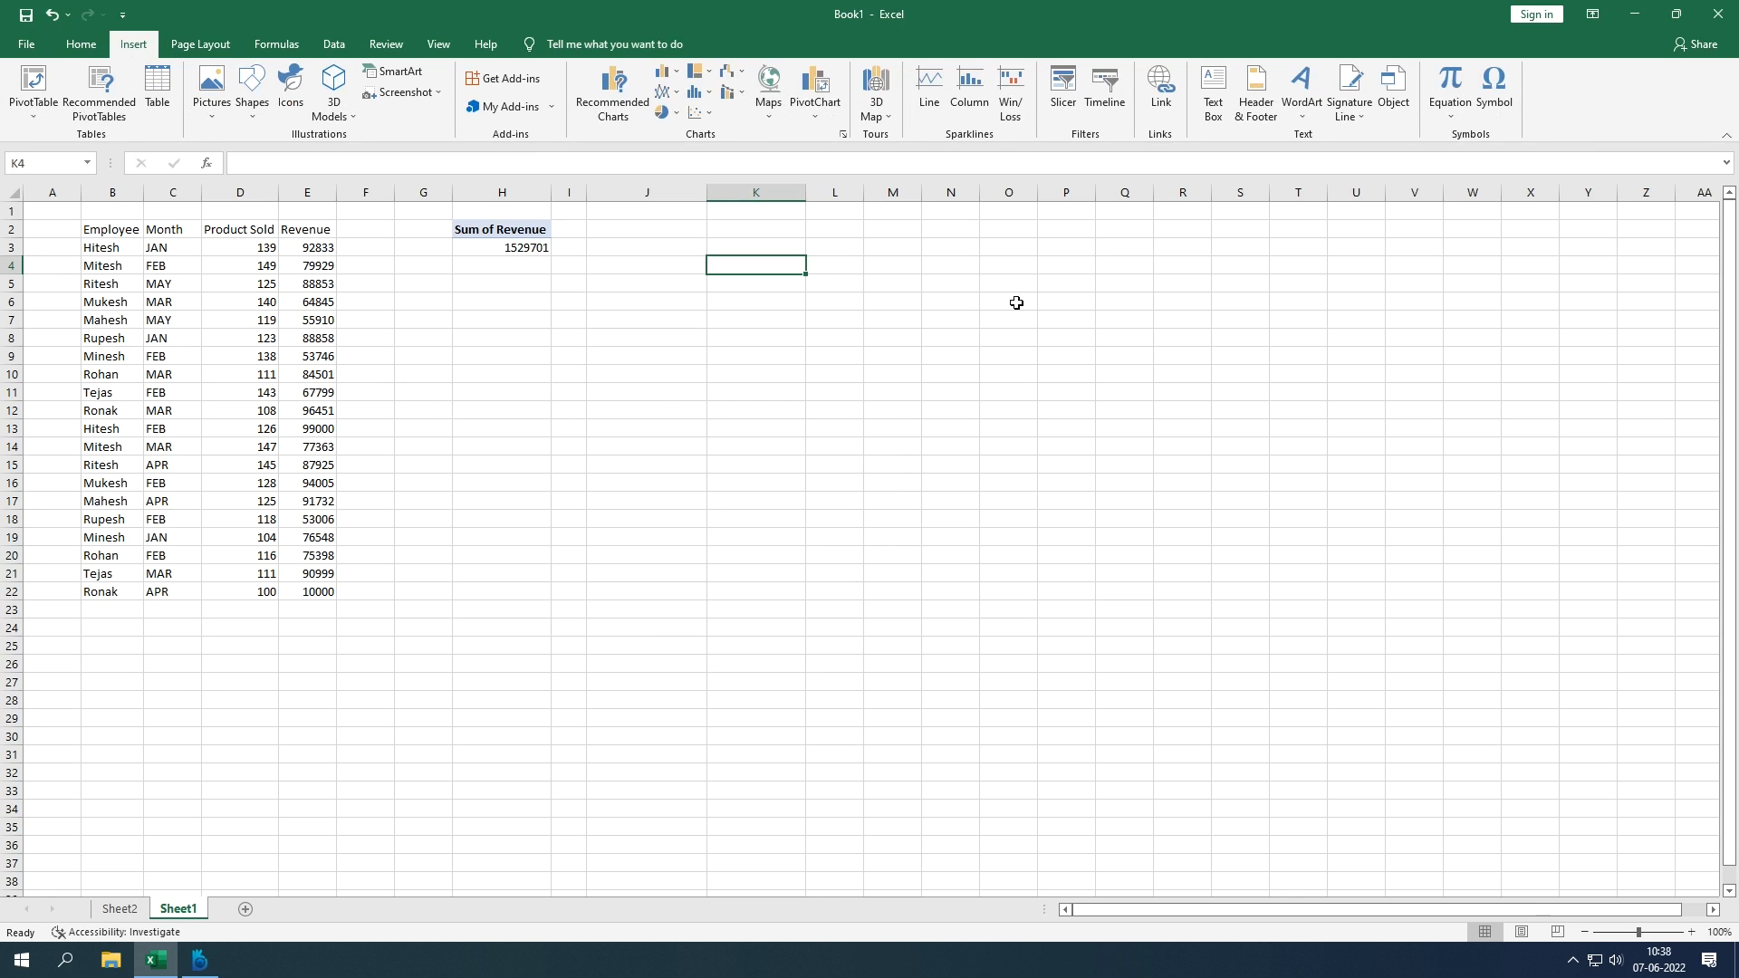
{"action": "left_click_drag", "start_coordinate": [521, 288], "coordinate": [513, 194]}
{"action": "left_click", "coordinate": [512, 193]}
{"action": "right_click", "coordinate": [513, 196]}
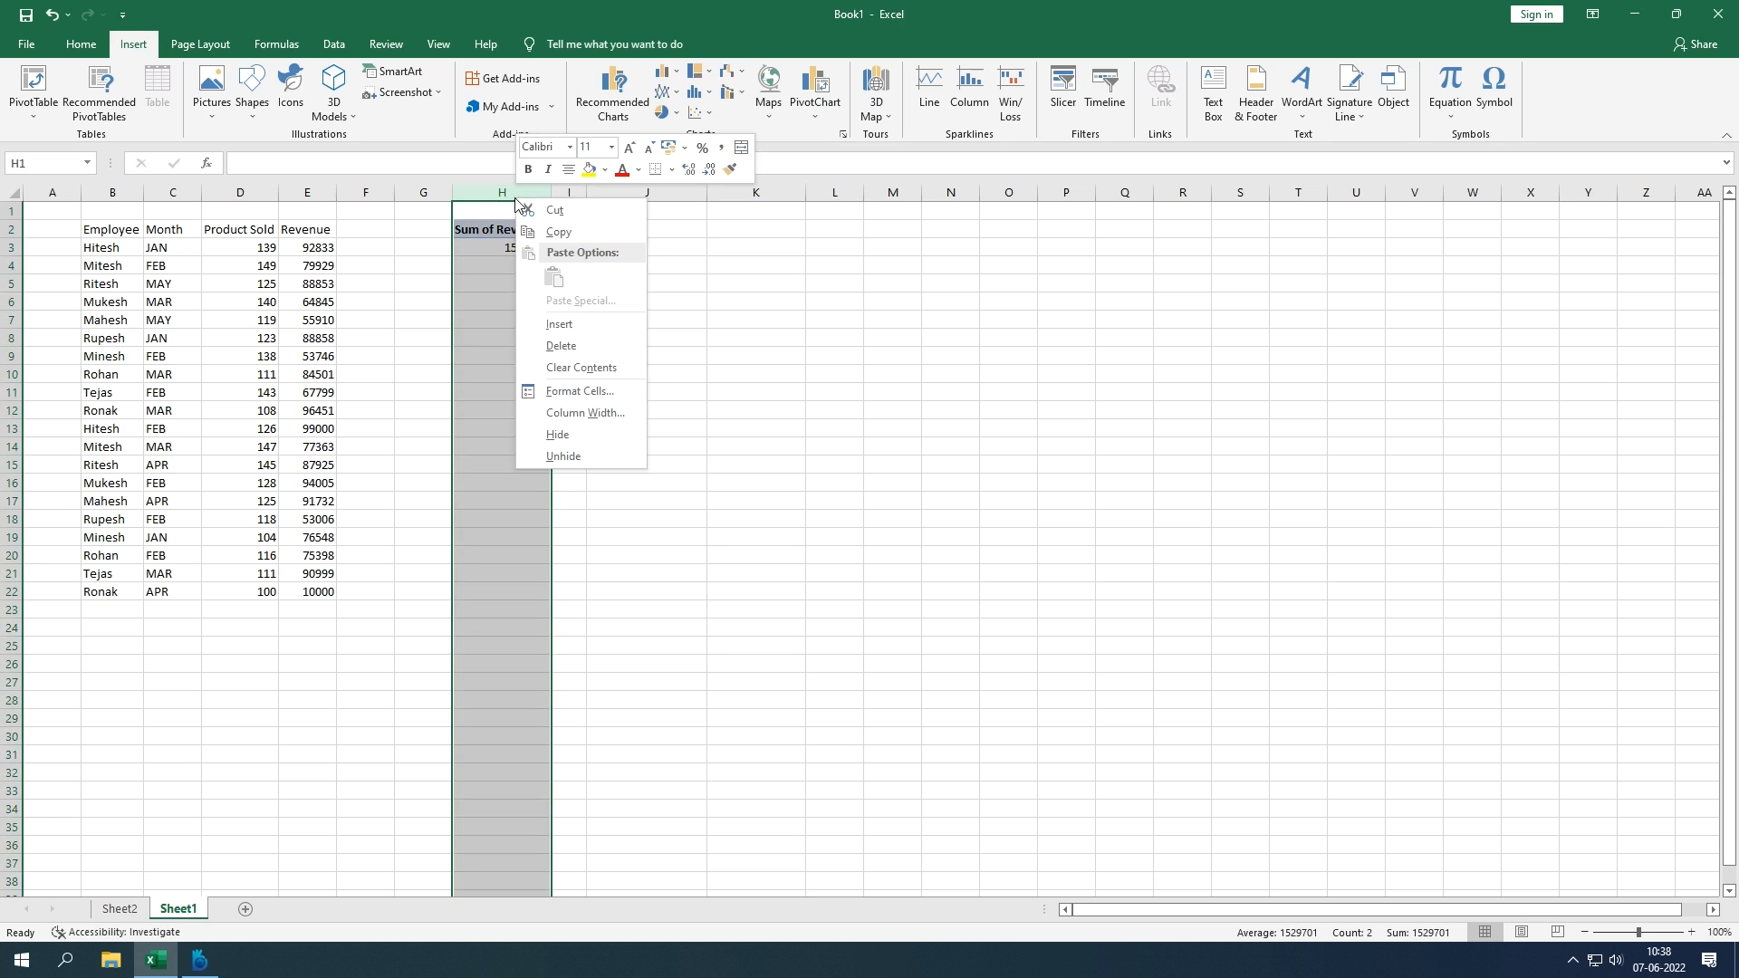
{"action": "left_click", "coordinate": [569, 432]}
{"action": "left_click", "coordinate": [770, 428]}
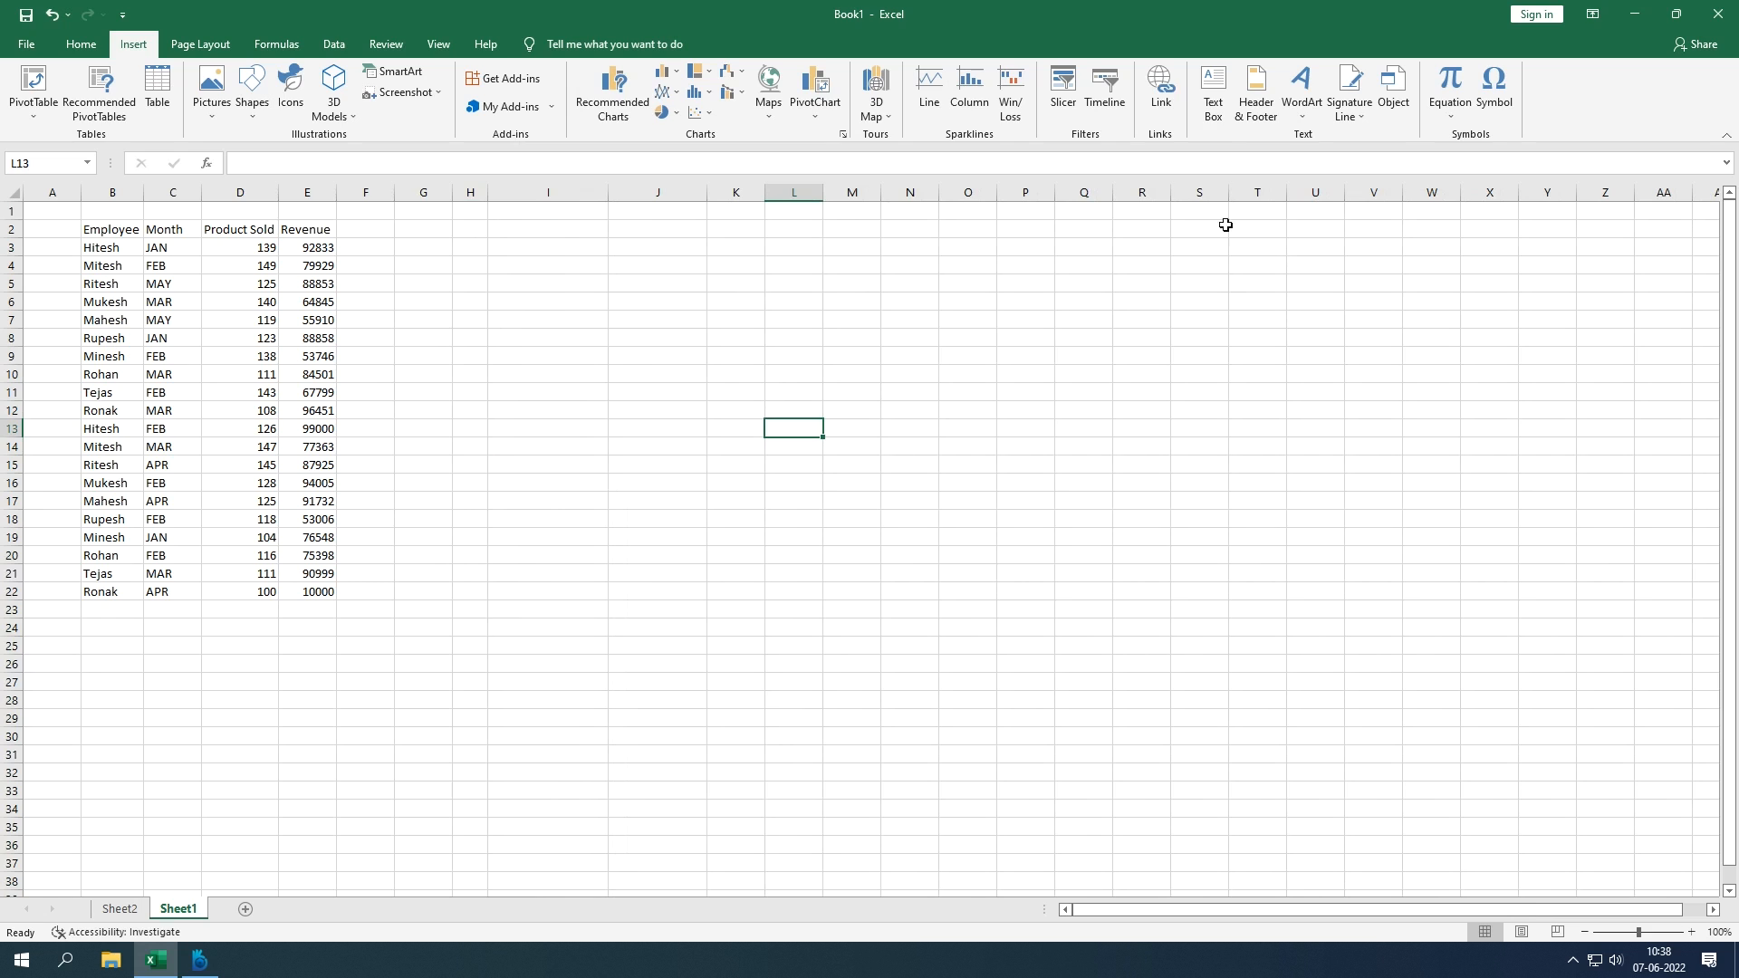
Step: Draw a text box near columns I–J reading 'Employee has good knowledge to sell their products'
{"action": "left_click", "coordinate": [1214, 107]}
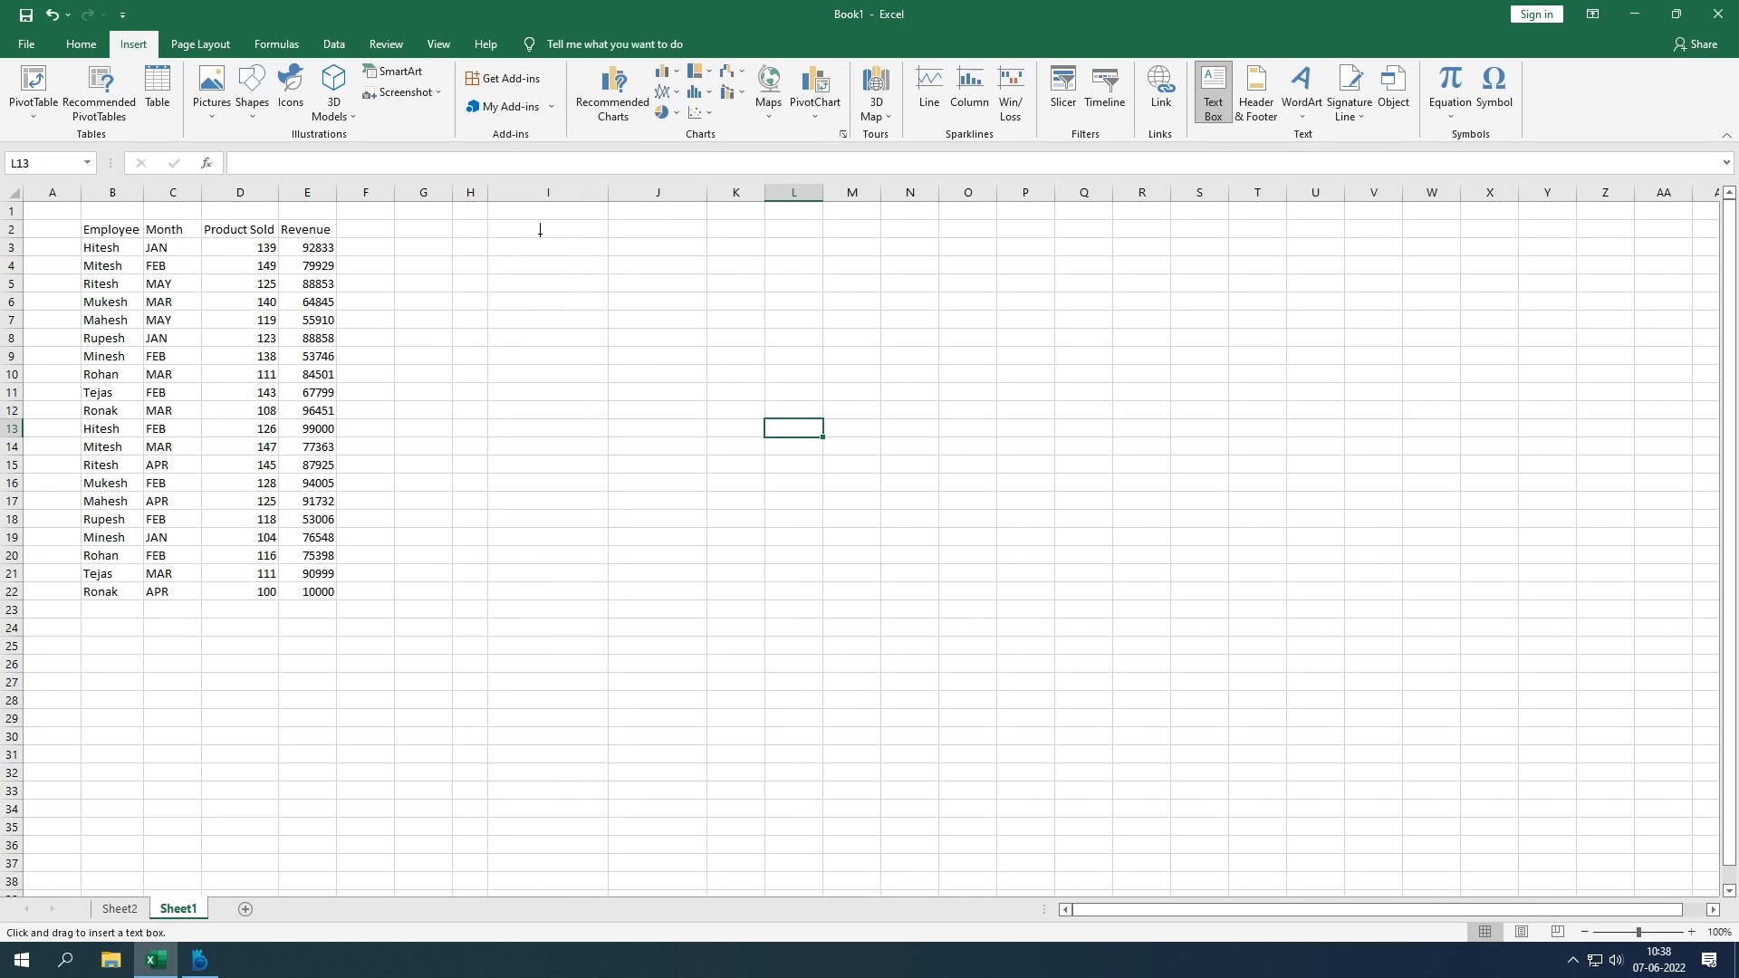
{"action": "mouse_move", "coordinate": [487, 229]}
{"action": "left_mouse_down"}
{"action": "mouse_move", "coordinate": [508, 256]}
{"action": "mouse_move", "coordinate": [633, 272]}
{"action": "mouse_move", "coordinate": [722, 308]}
{"action": "mouse_move", "coordinate": [751, 295]}
{"action": "left_mouse_up"}
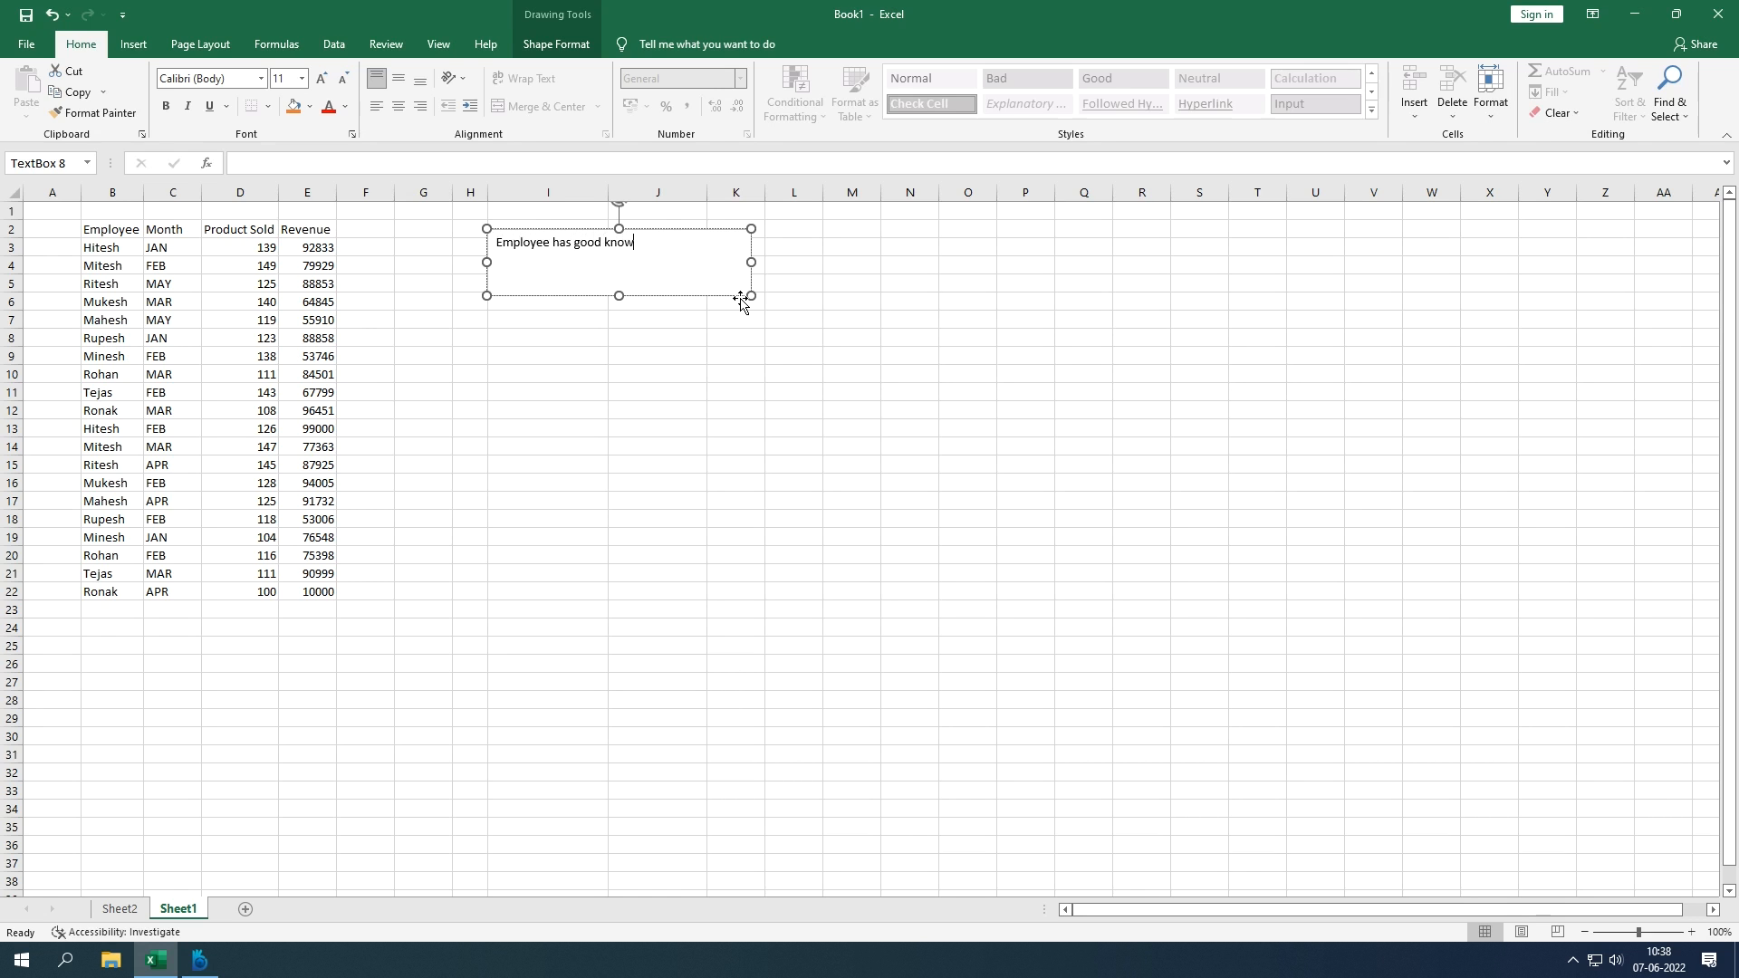
{"action": "type", "text": "edge to sell their products"}
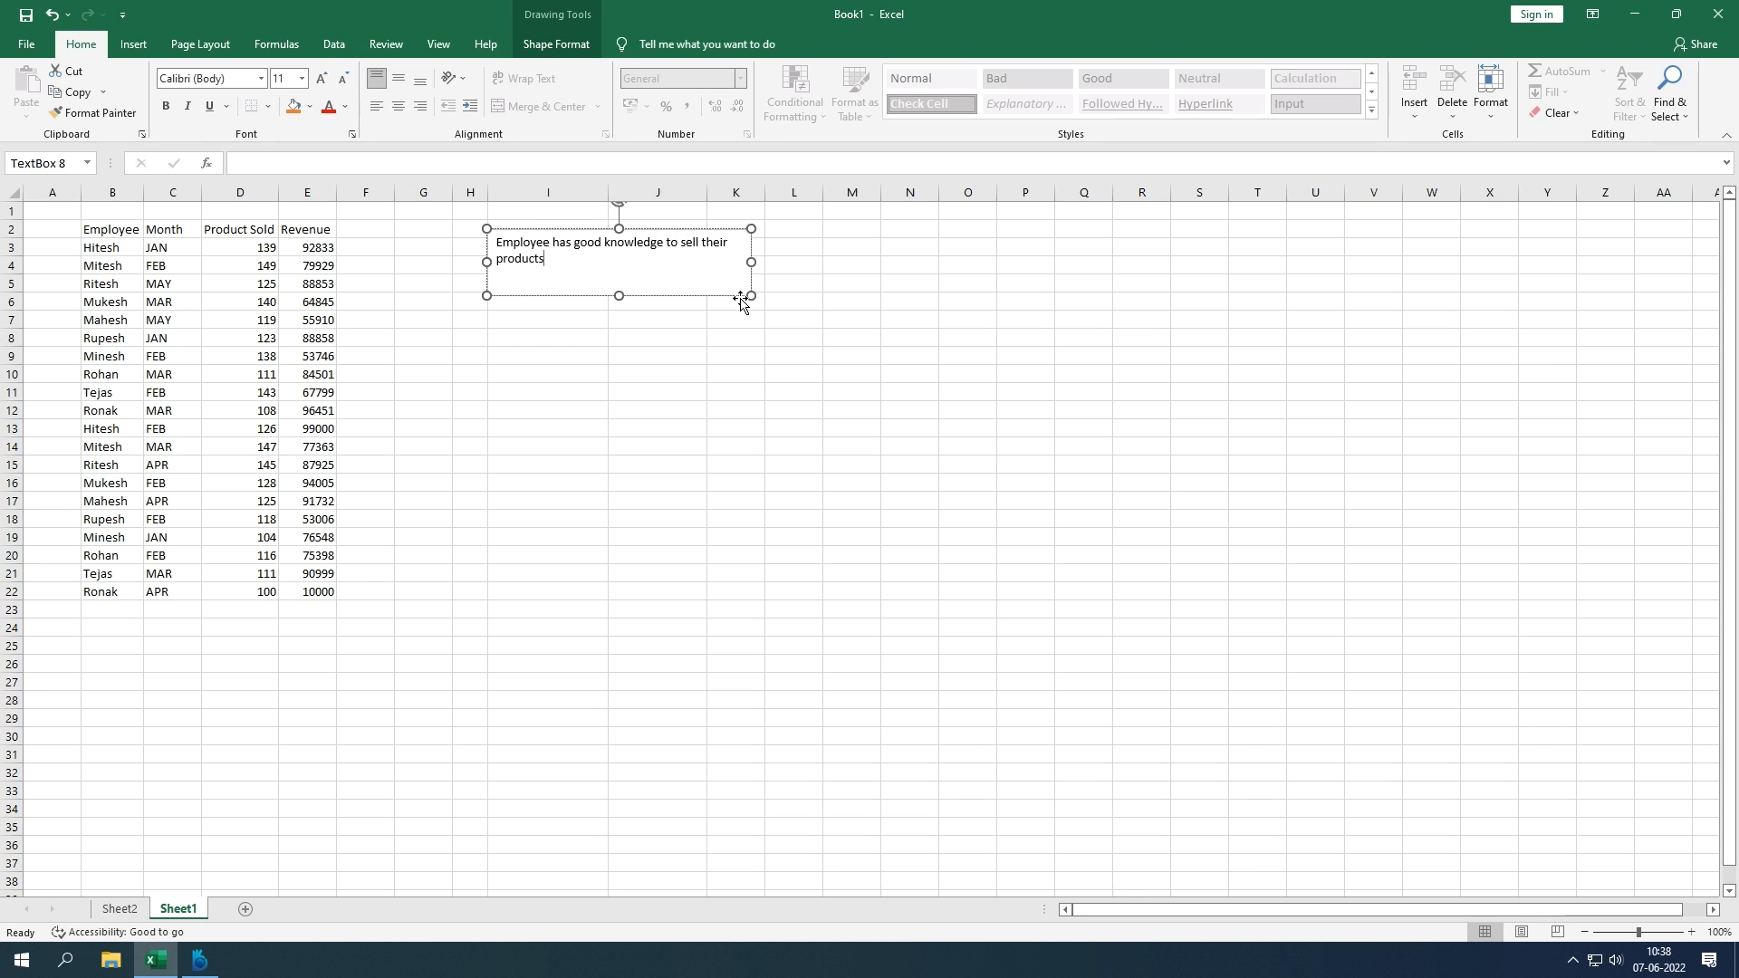
{"action": "left_click", "coordinate": [691, 462]}
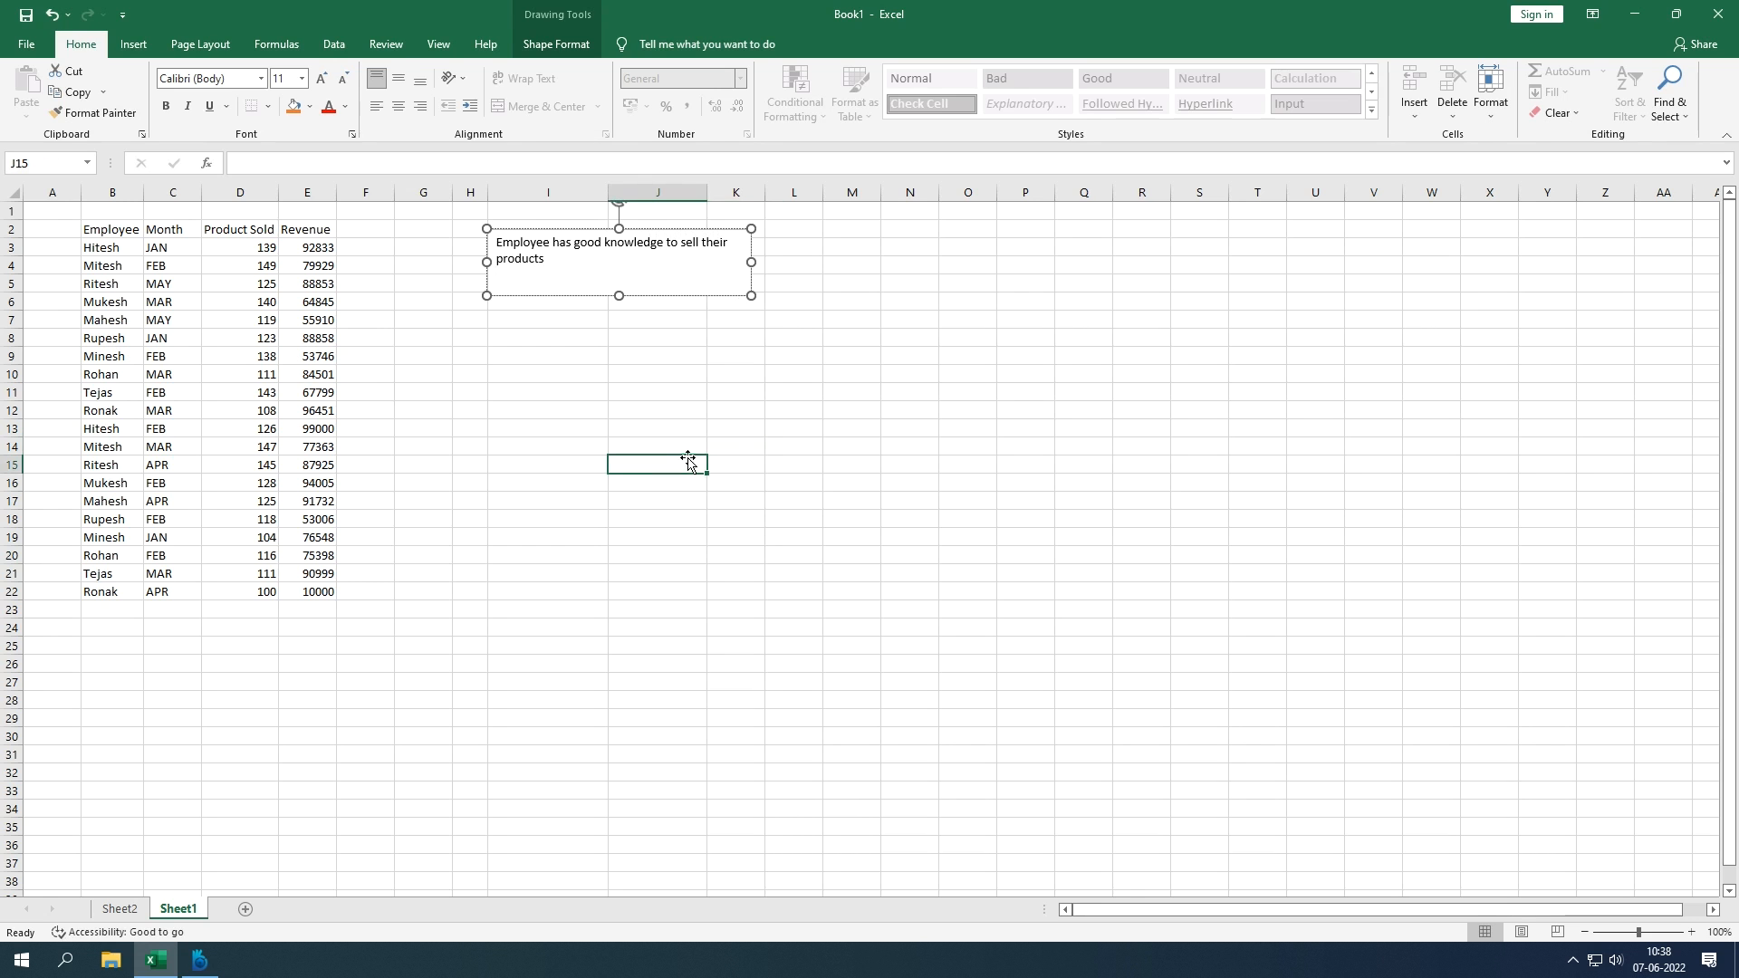
Step: Nudge the text box slightly left toward column H and reselect it
{"action": "left_click", "coordinate": [625, 269]}
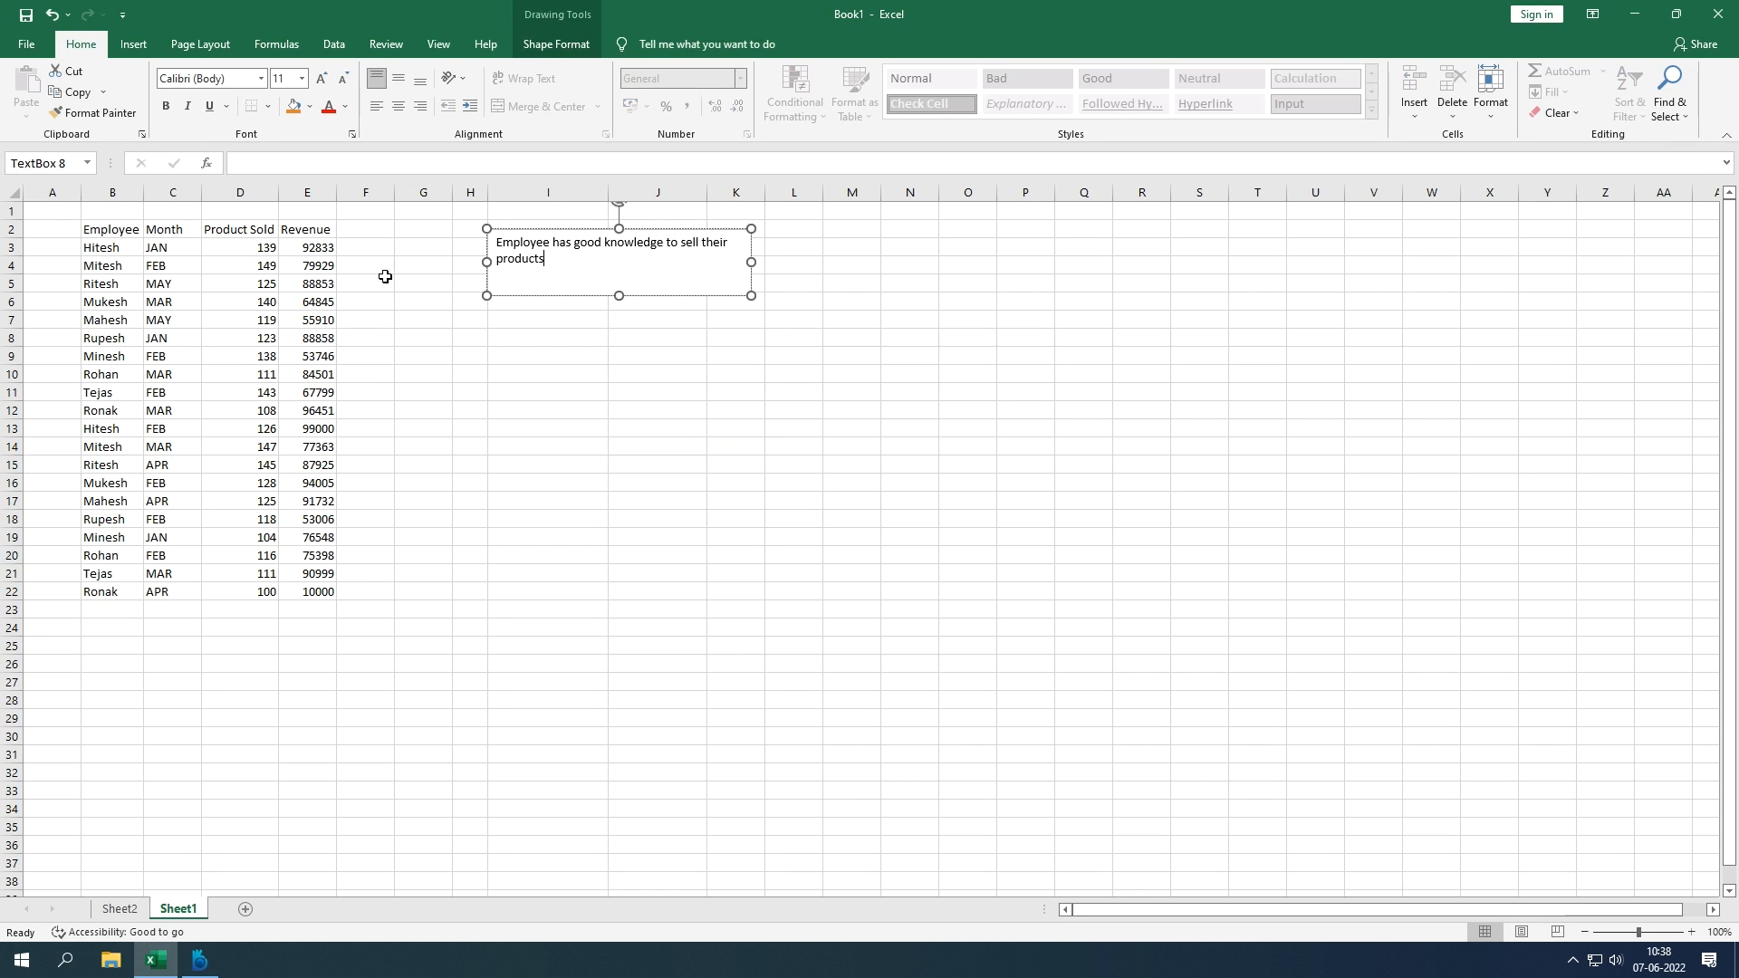
{"action": "mouse_move", "coordinate": [545, 229]}
{"action": "left_mouse_down"}
{"action": "mouse_move", "coordinate": [465, 256]}
{"action": "mouse_move", "coordinate": [431, 342]}
{"action": "mouse_move", "coordinate": [523, 227]}
{"action": "mouse_move", "coordinate": [567, 227]}
{"action": "left_mouse_up"}
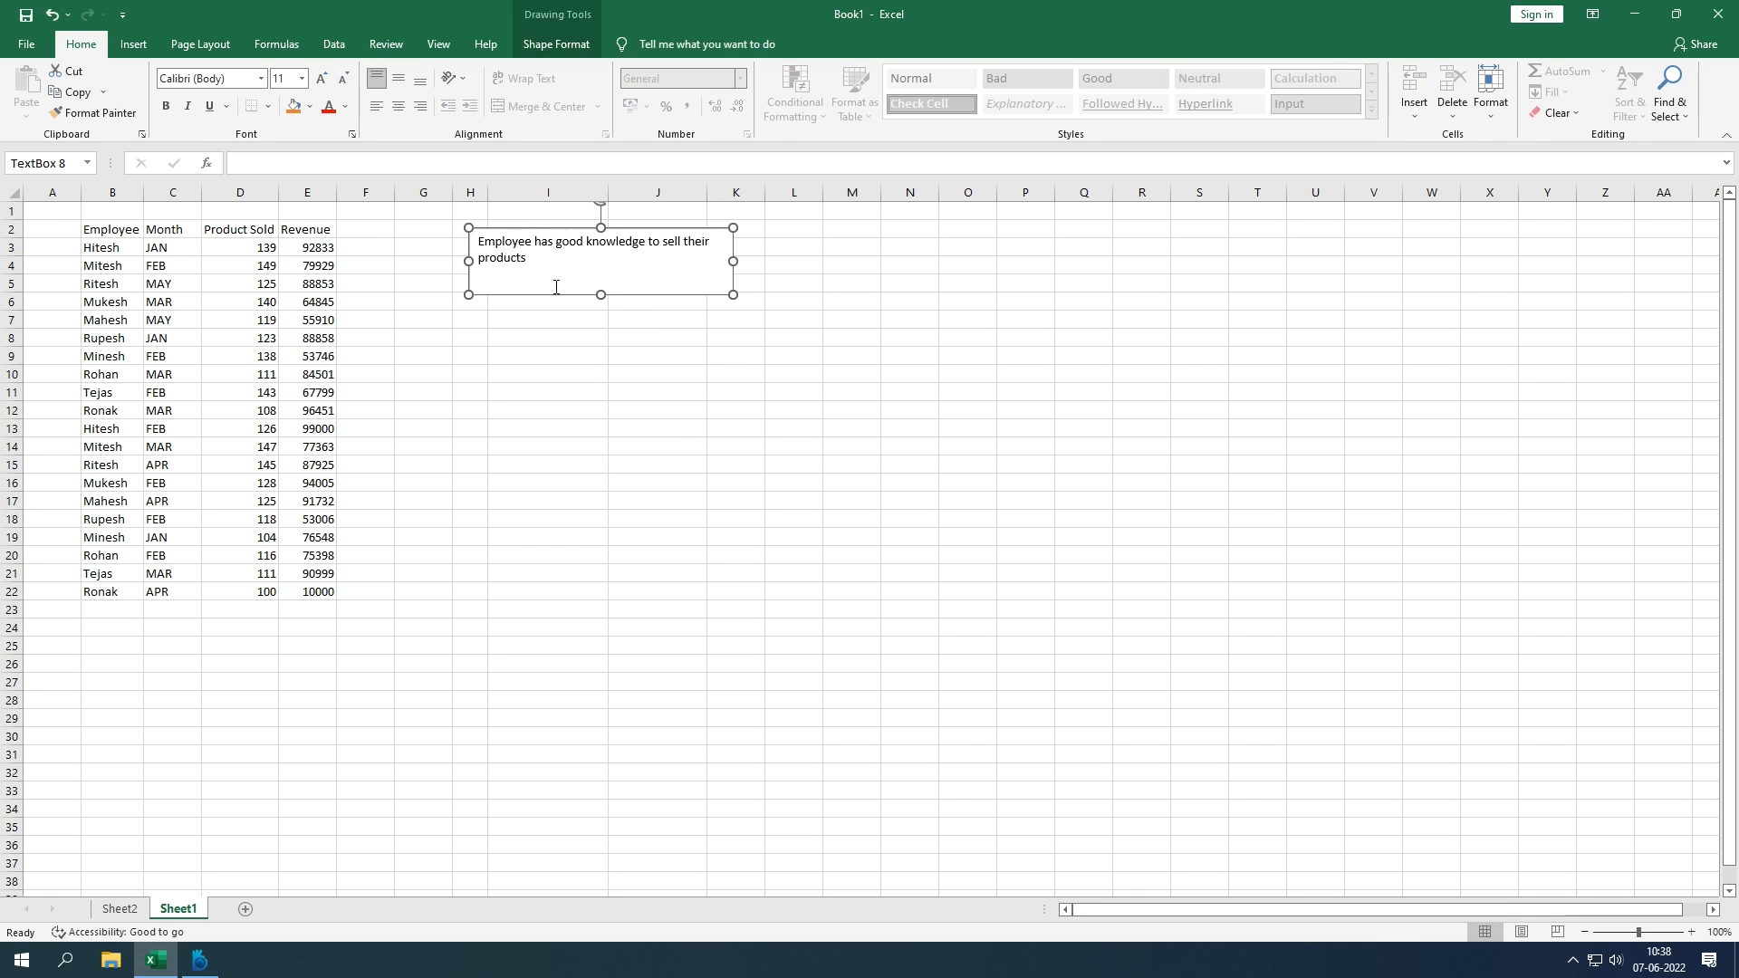
{"action": "left_click", "coordinate": [561, 269]}
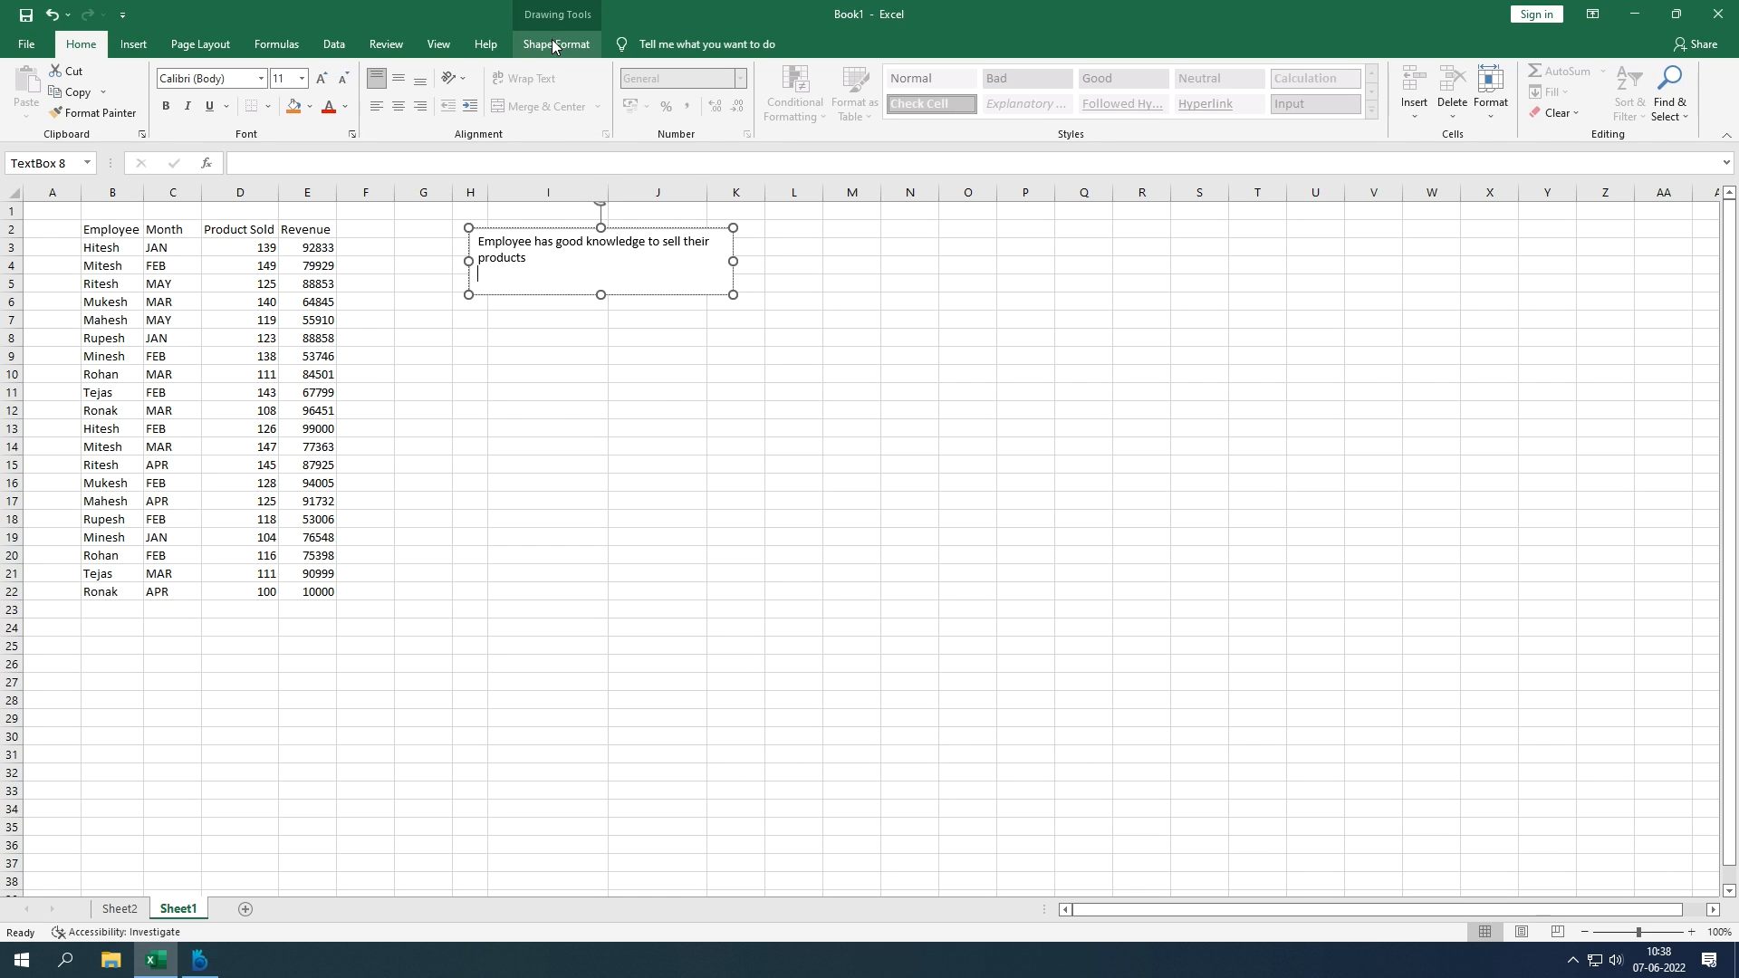
{"action": "left_click", "coordinate": [133, 44]}
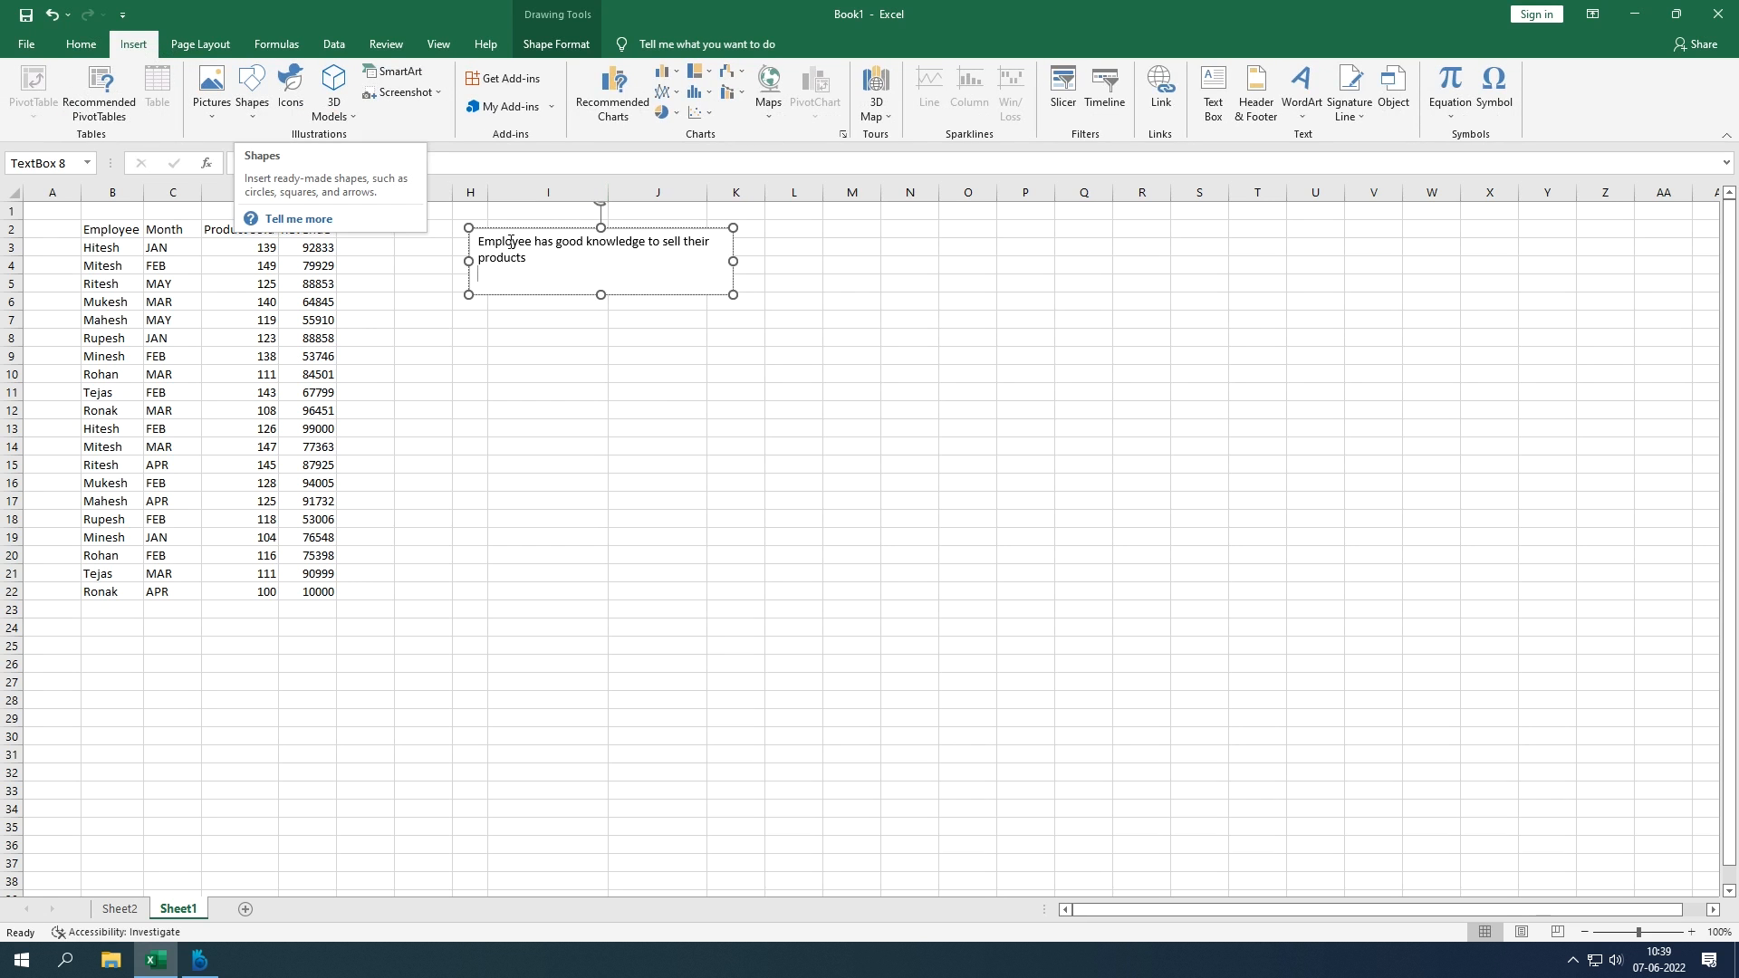
{"action": "left_click", "coordinate": [520, 52]}
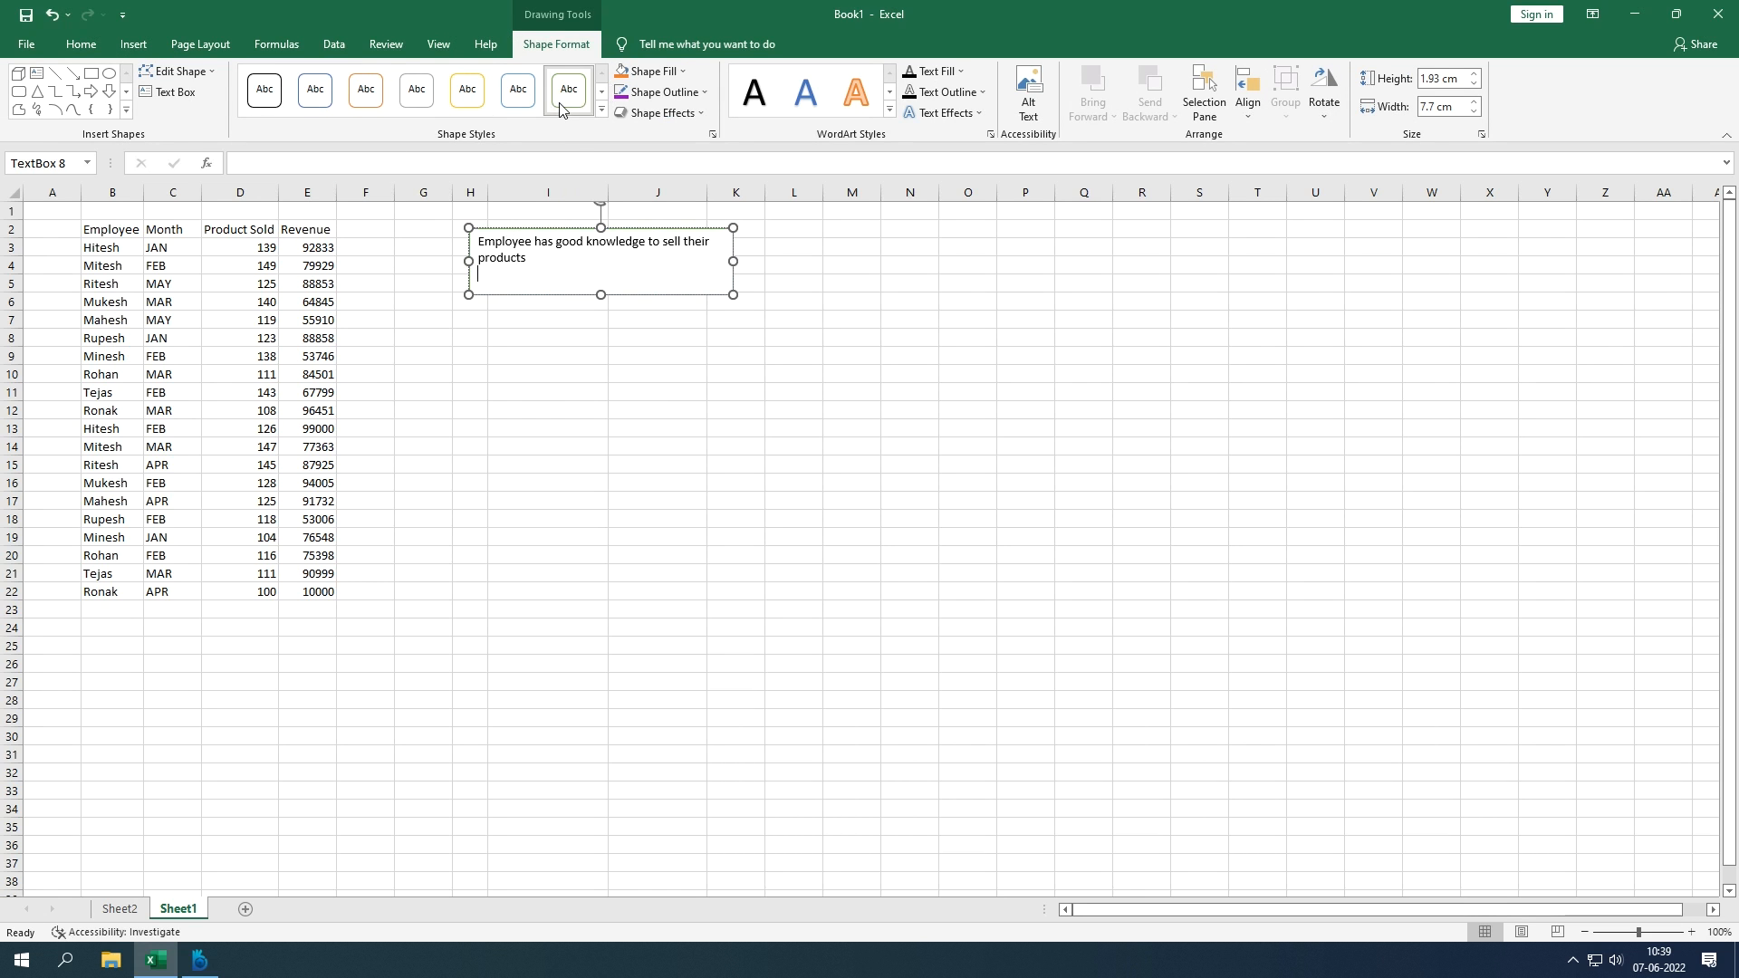
{"action": "left_click", "coordinate": [732, 378]}
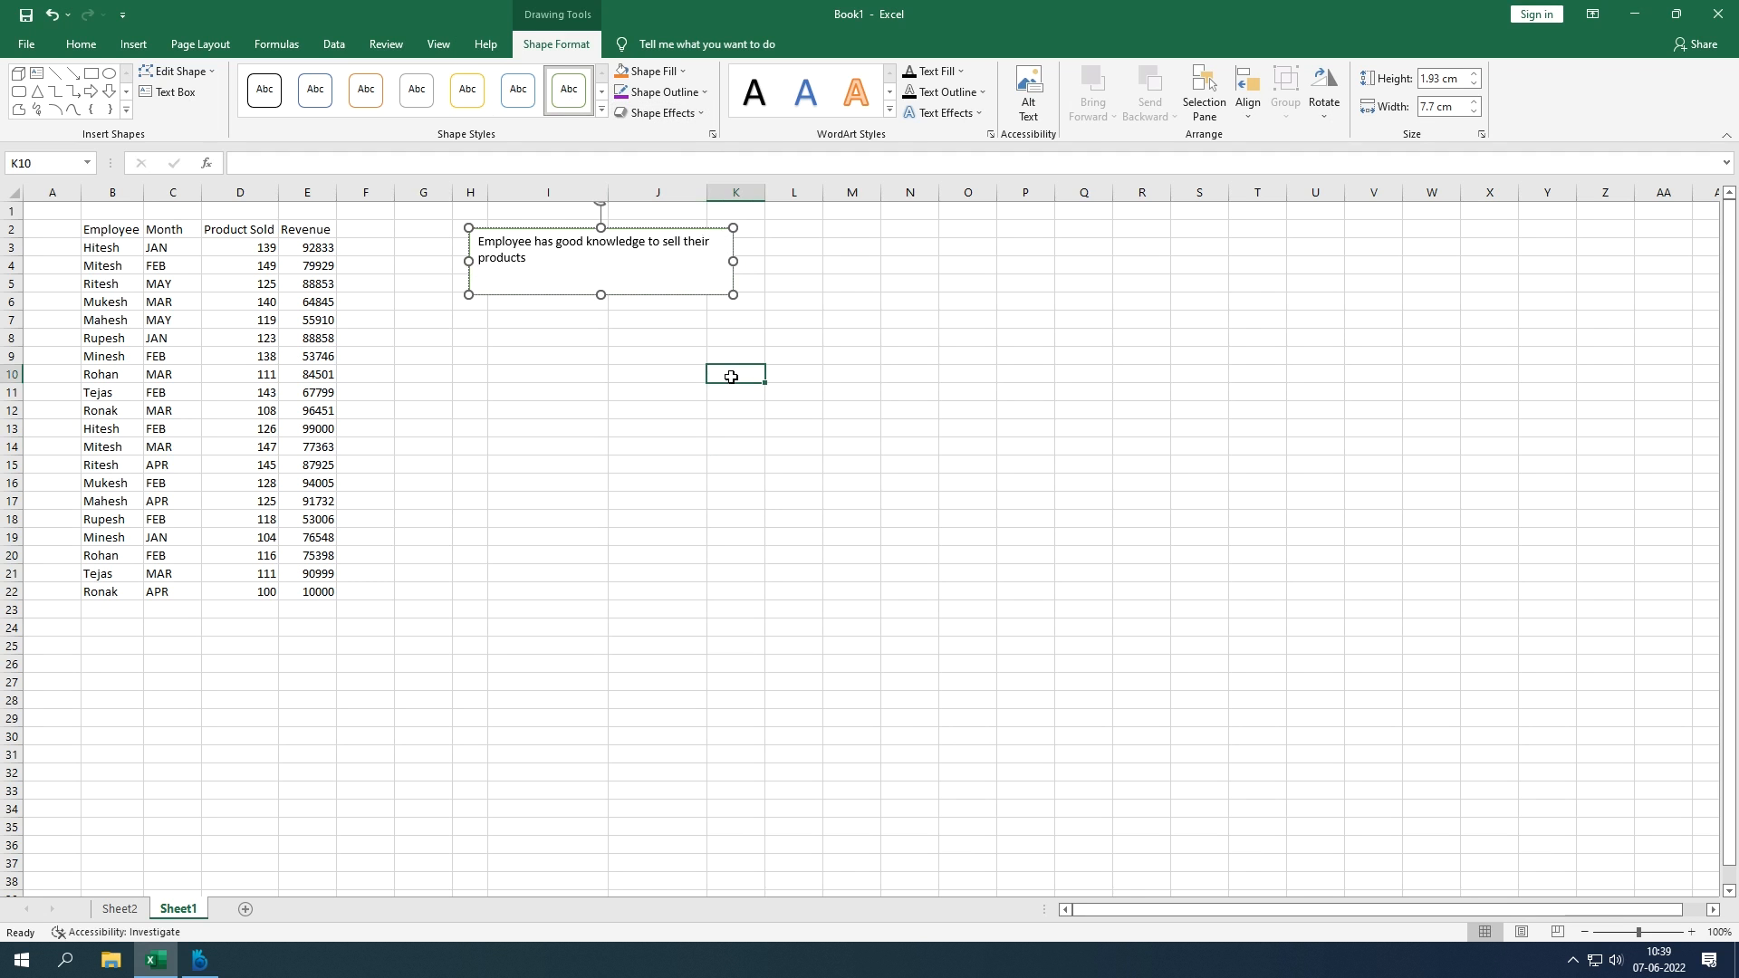
{"action": "left_click", "coordinate": [670, 294]}
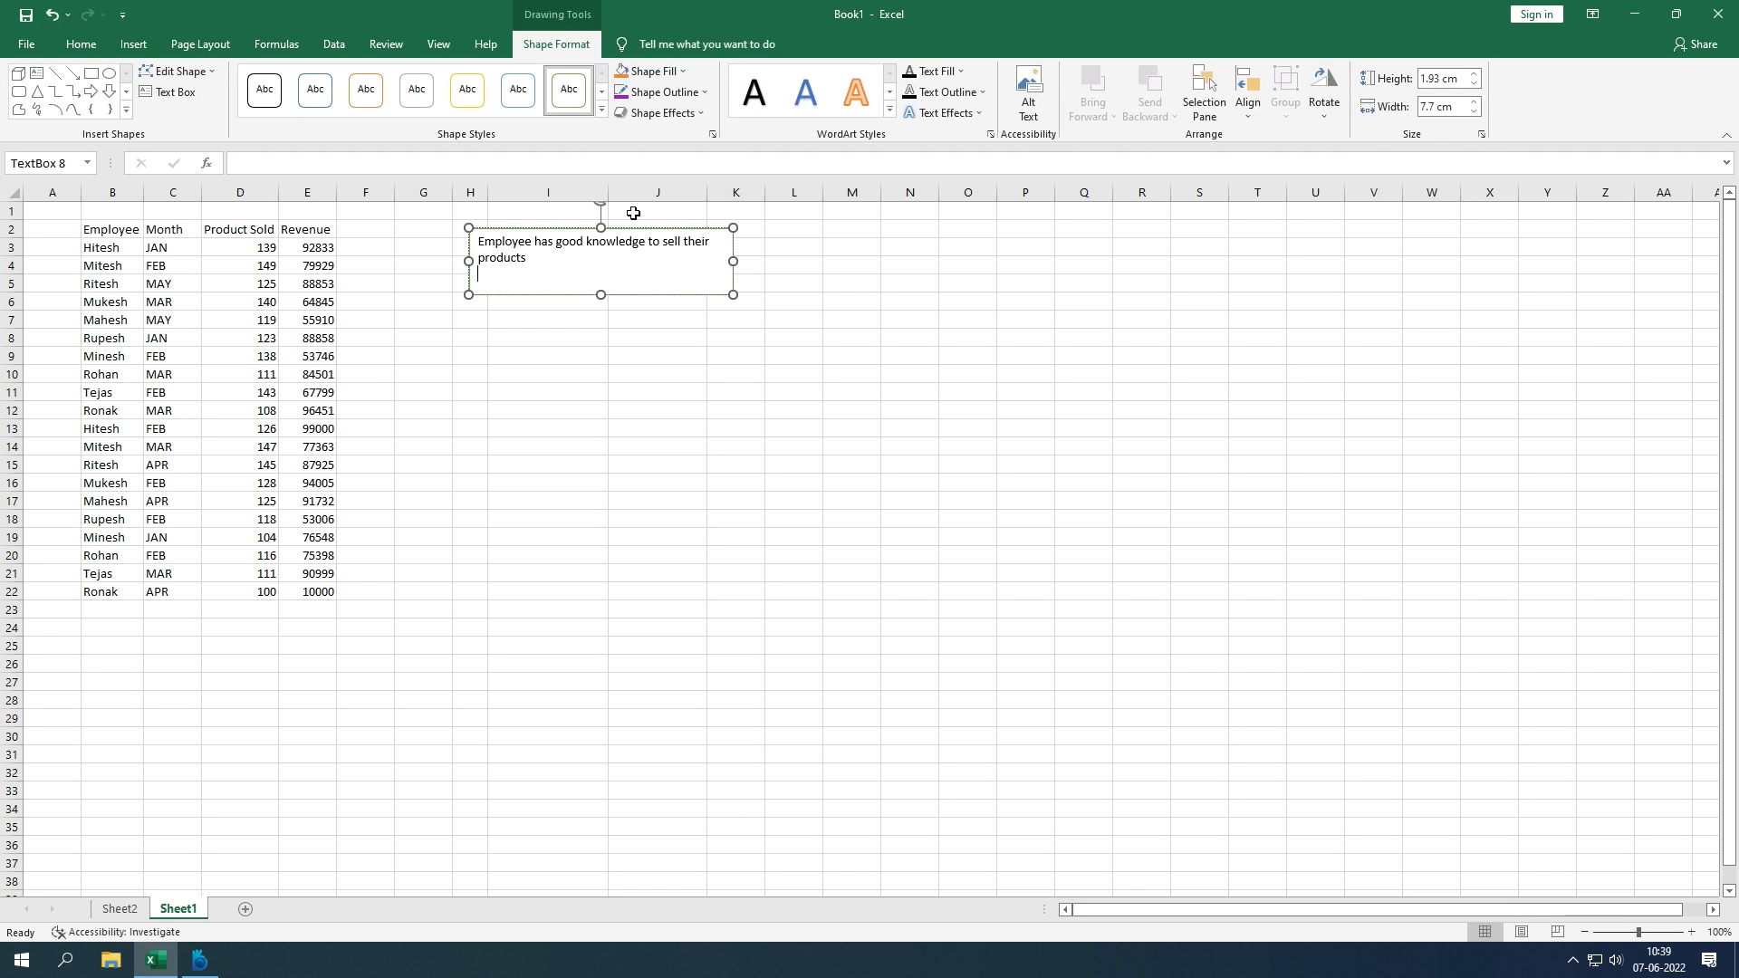
Step: Fill the text box with green
{"action": "left_click", "coordinate": [665, 74]}
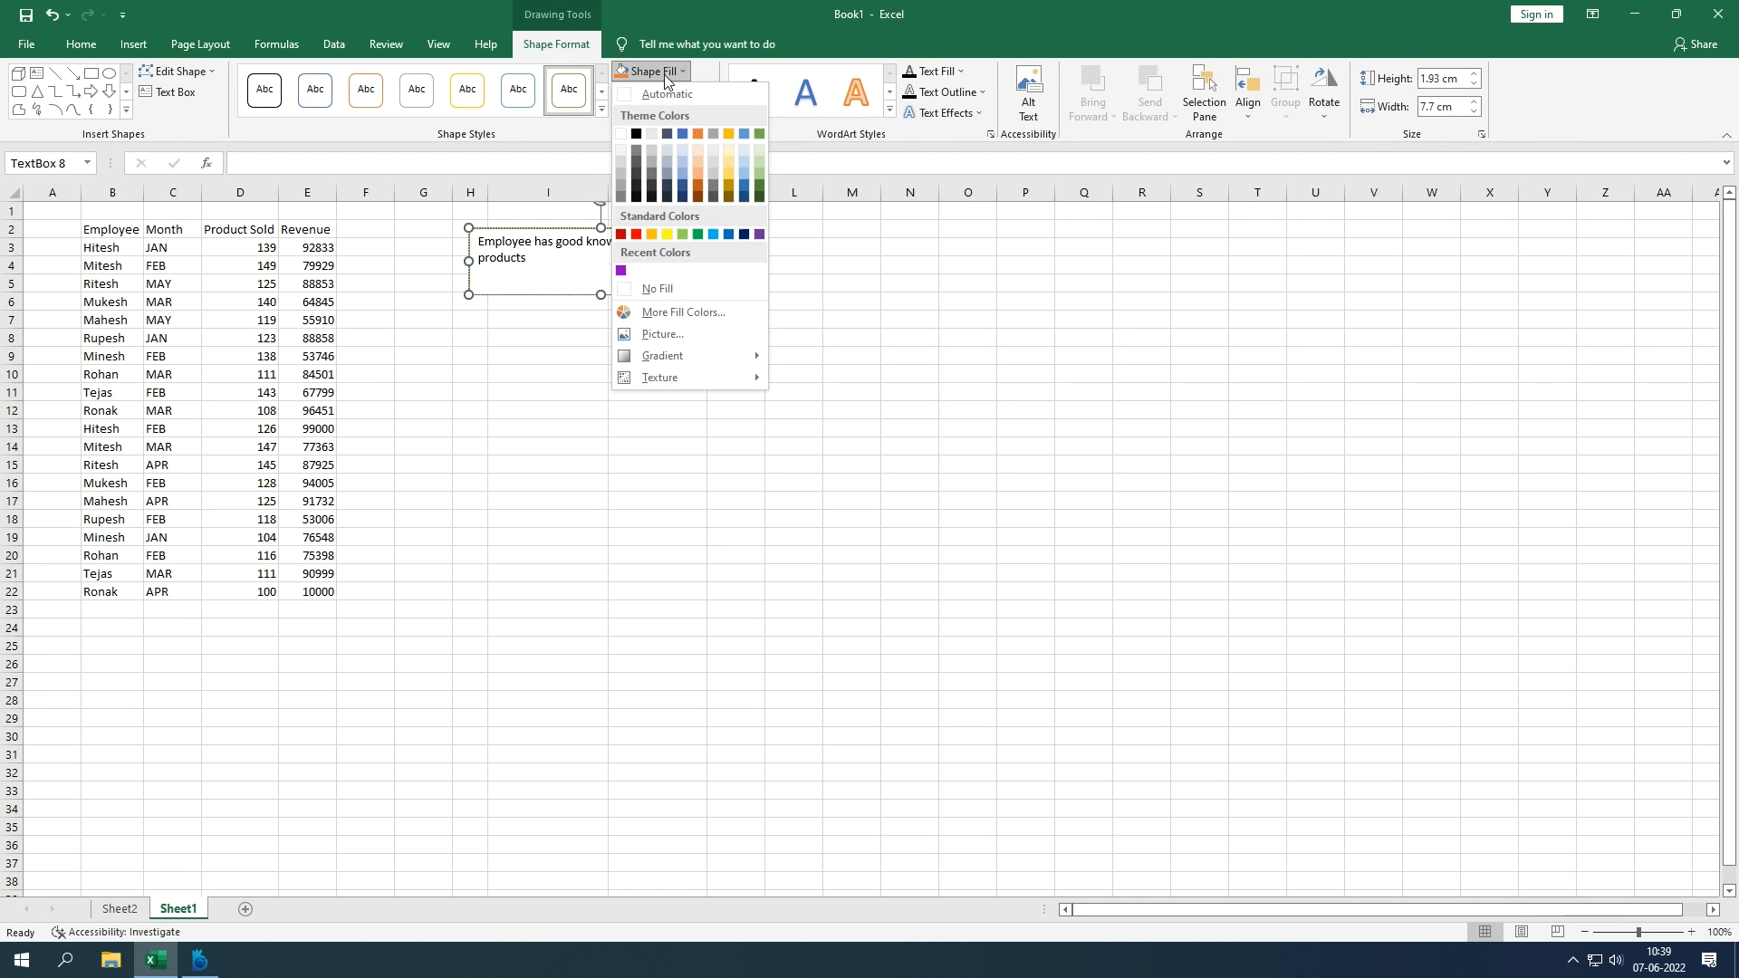
{"action": "left_click", "coordinate": [684, 235]}
{"action": "left_click", "coordinate": [714, 393]}
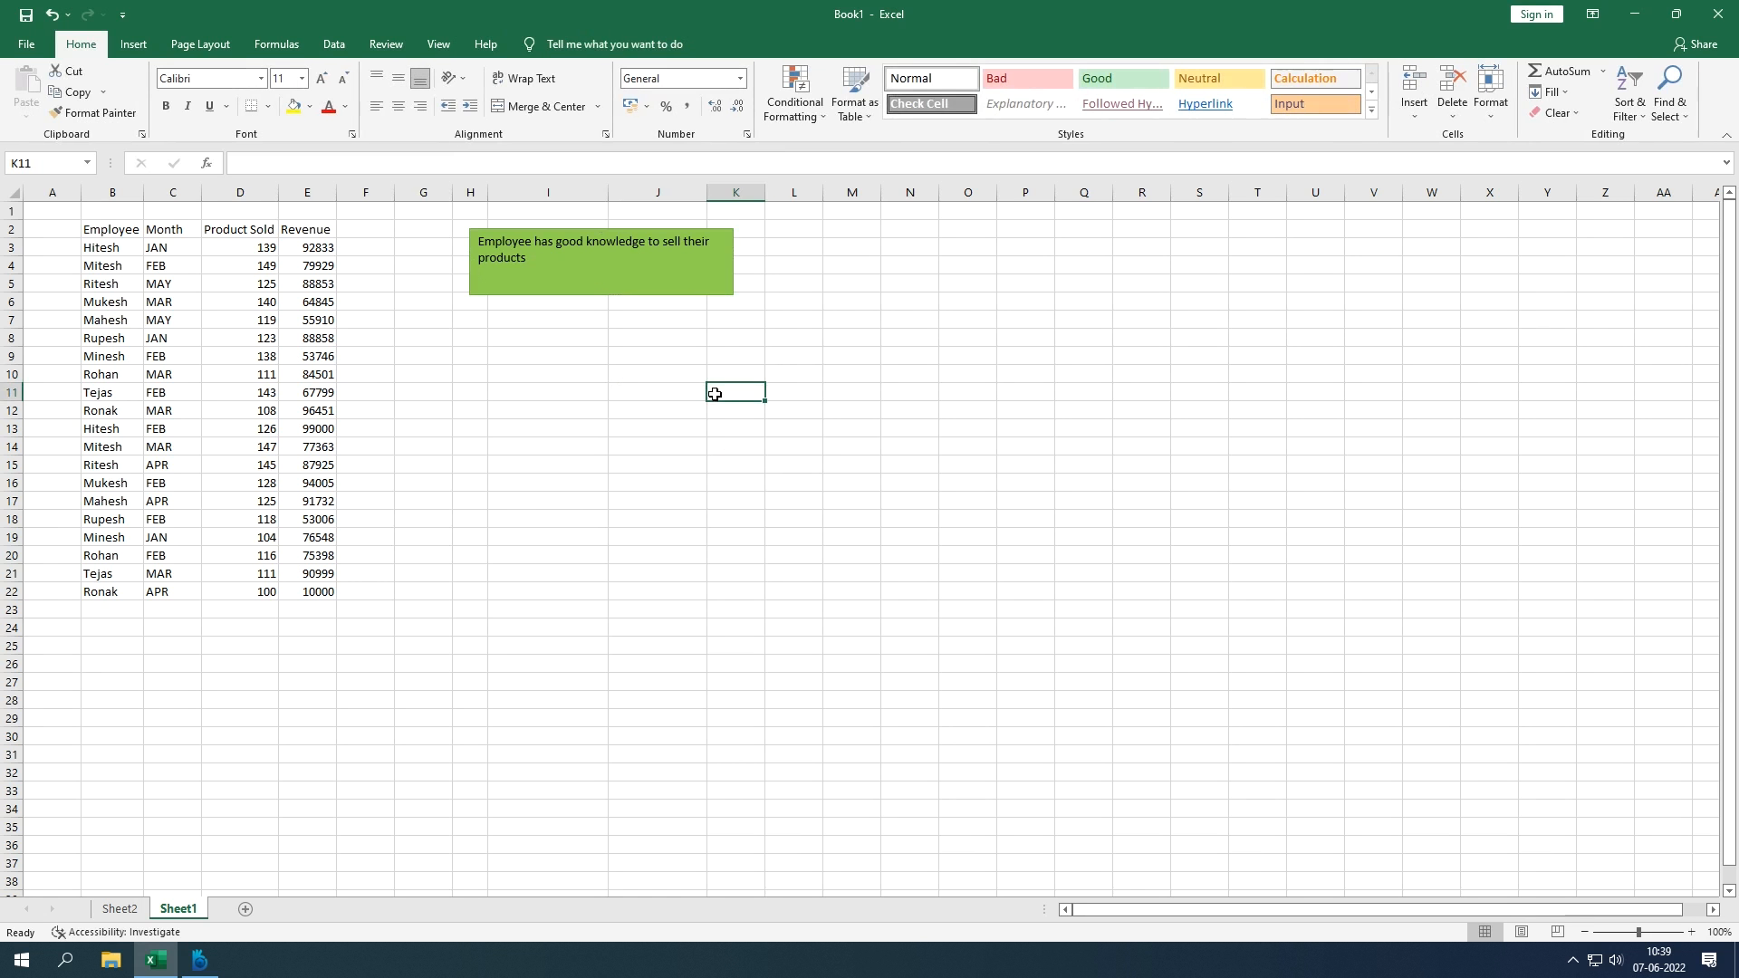
{"action": "left_click", "coordinate": [661, 253]}
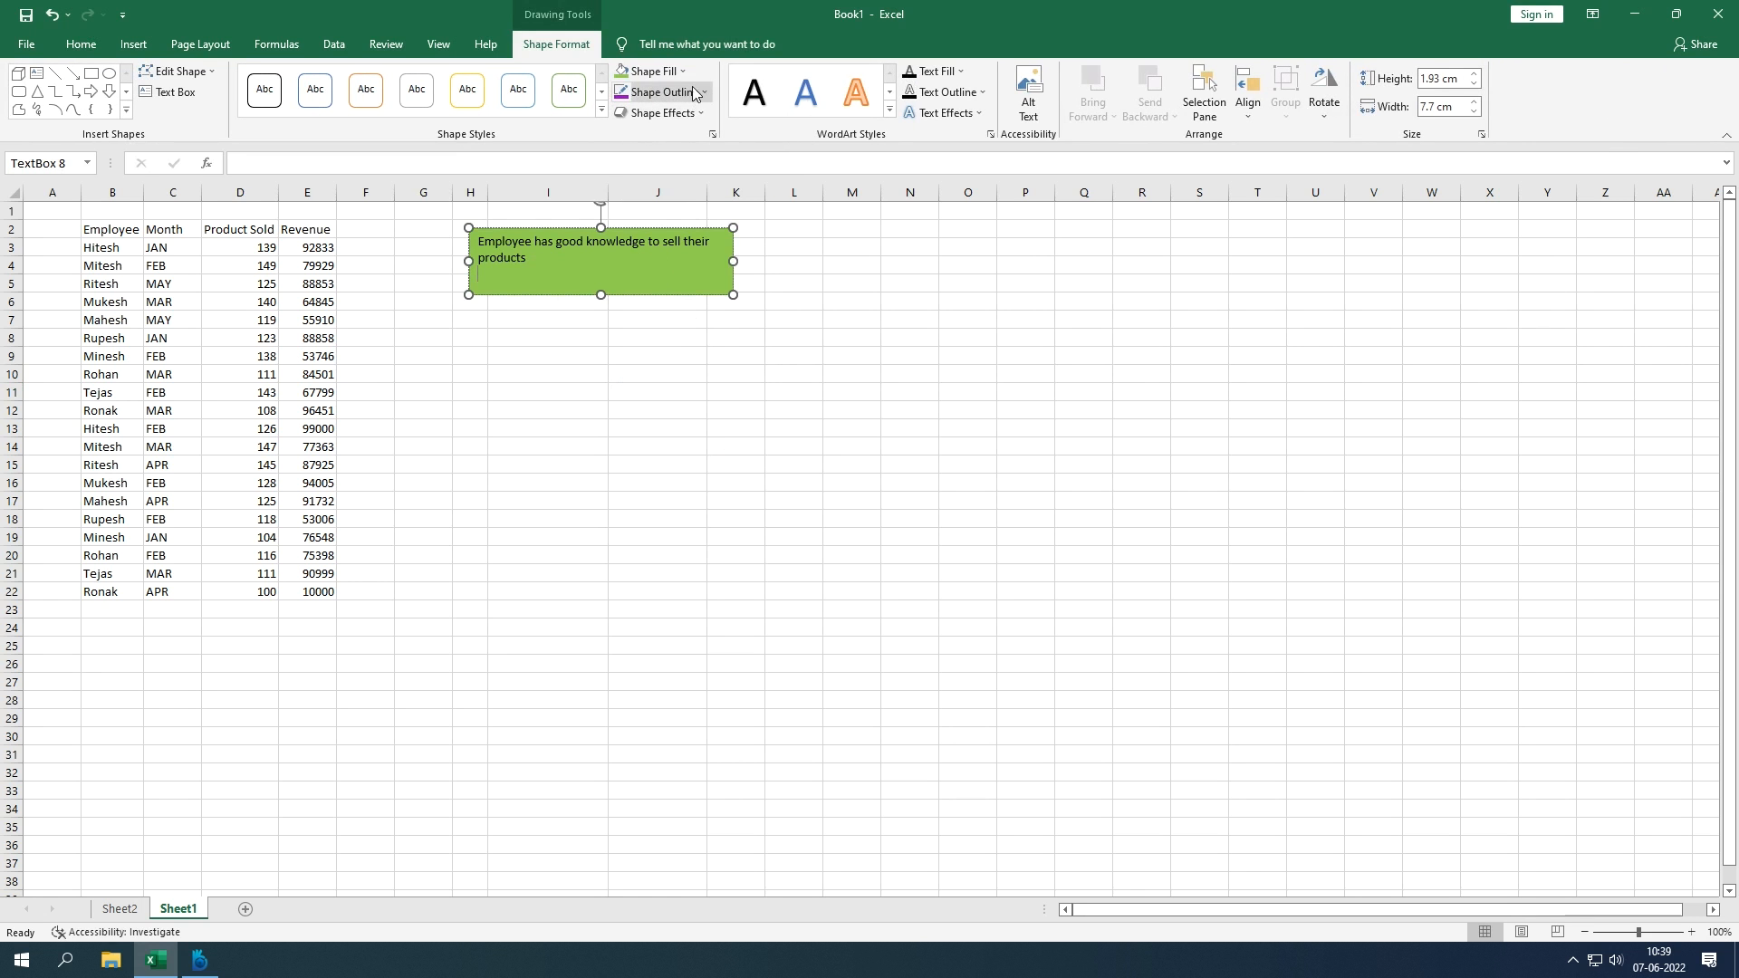
{"action": "left_click", "coordinate": [680, 72]}
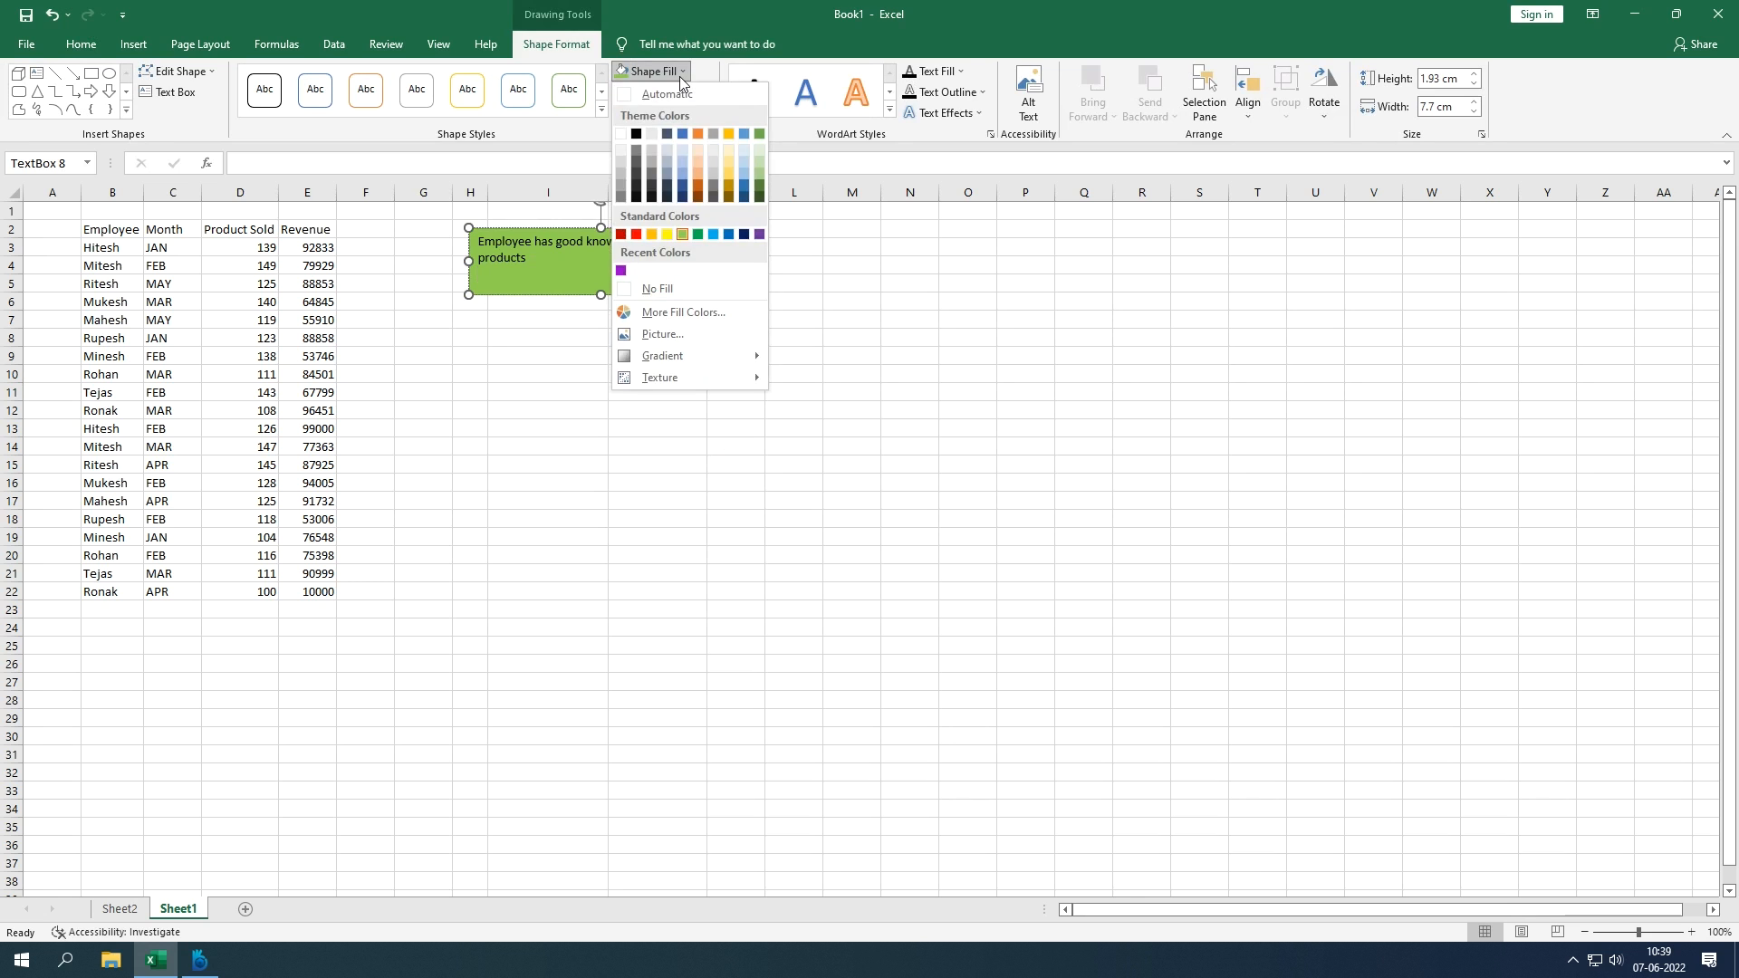
{"action": "left_click", "coordinate": [681, 77]}
Step: Give the text box a dark blue, 2¼ pt dashed outline
{"action": "left_click", "coordinate": [692, 94]}
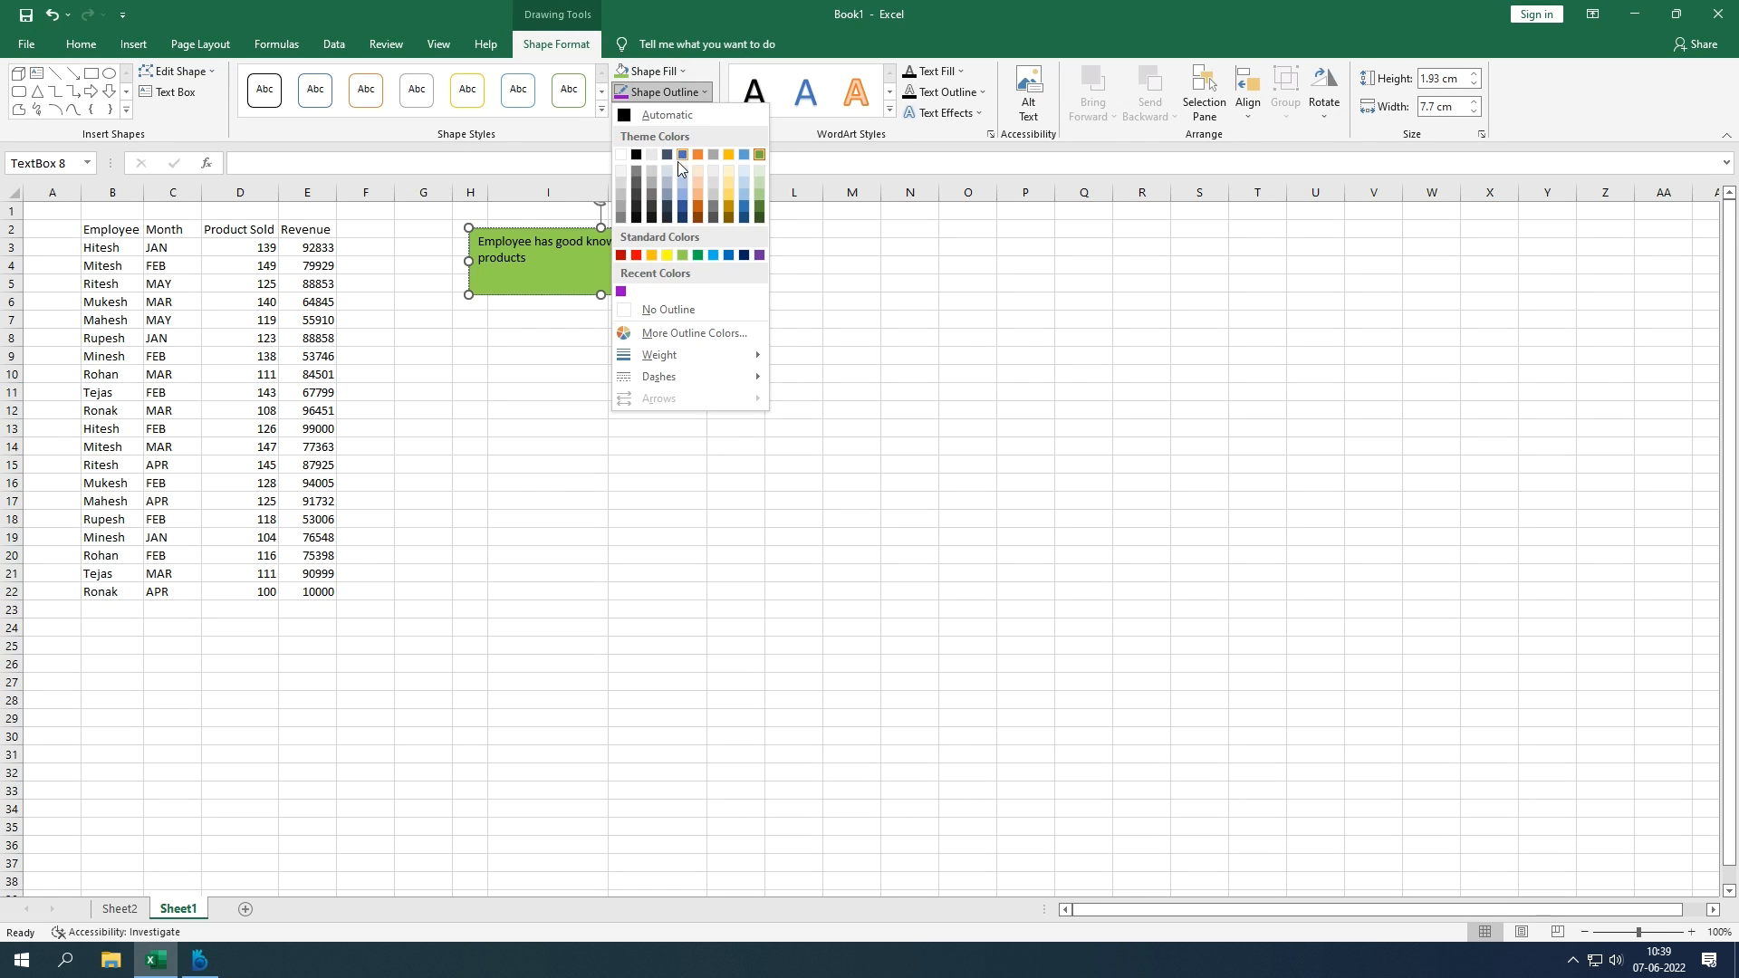
{"action": "left_click", "coordinate": [744, 256]}
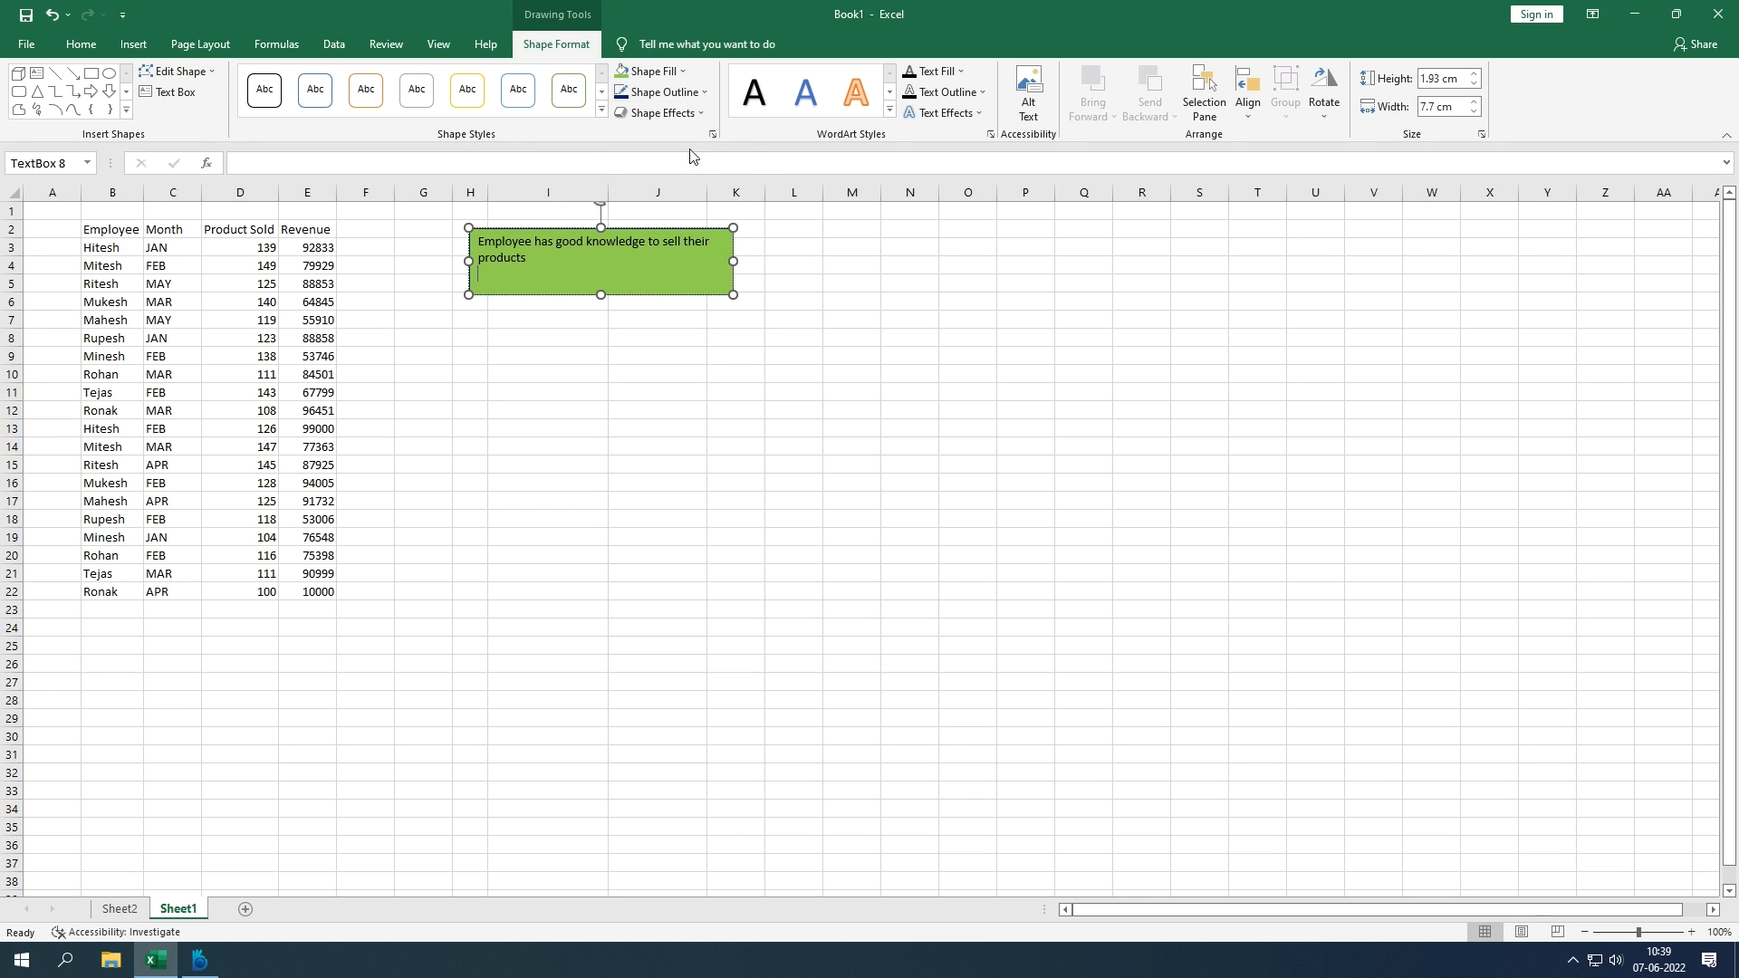
{"action": "left_click", "coordinate": [686, 100]}
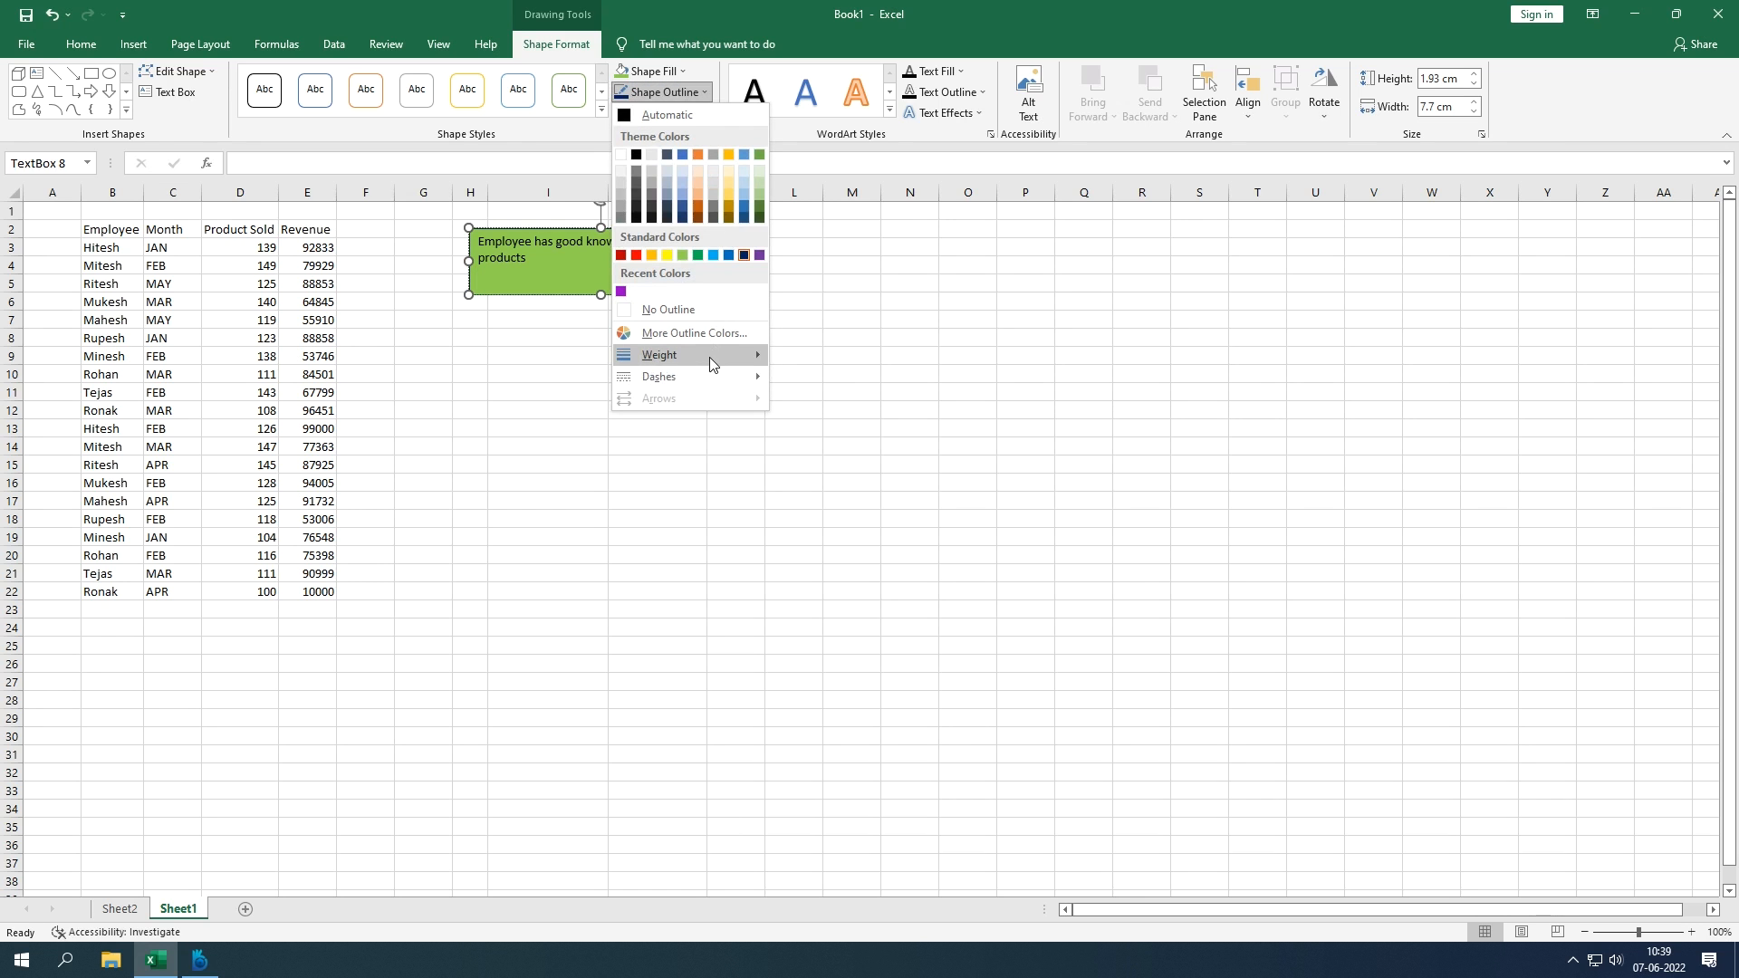
{"action": "mouse_move", "coordinate": [710, 356]}
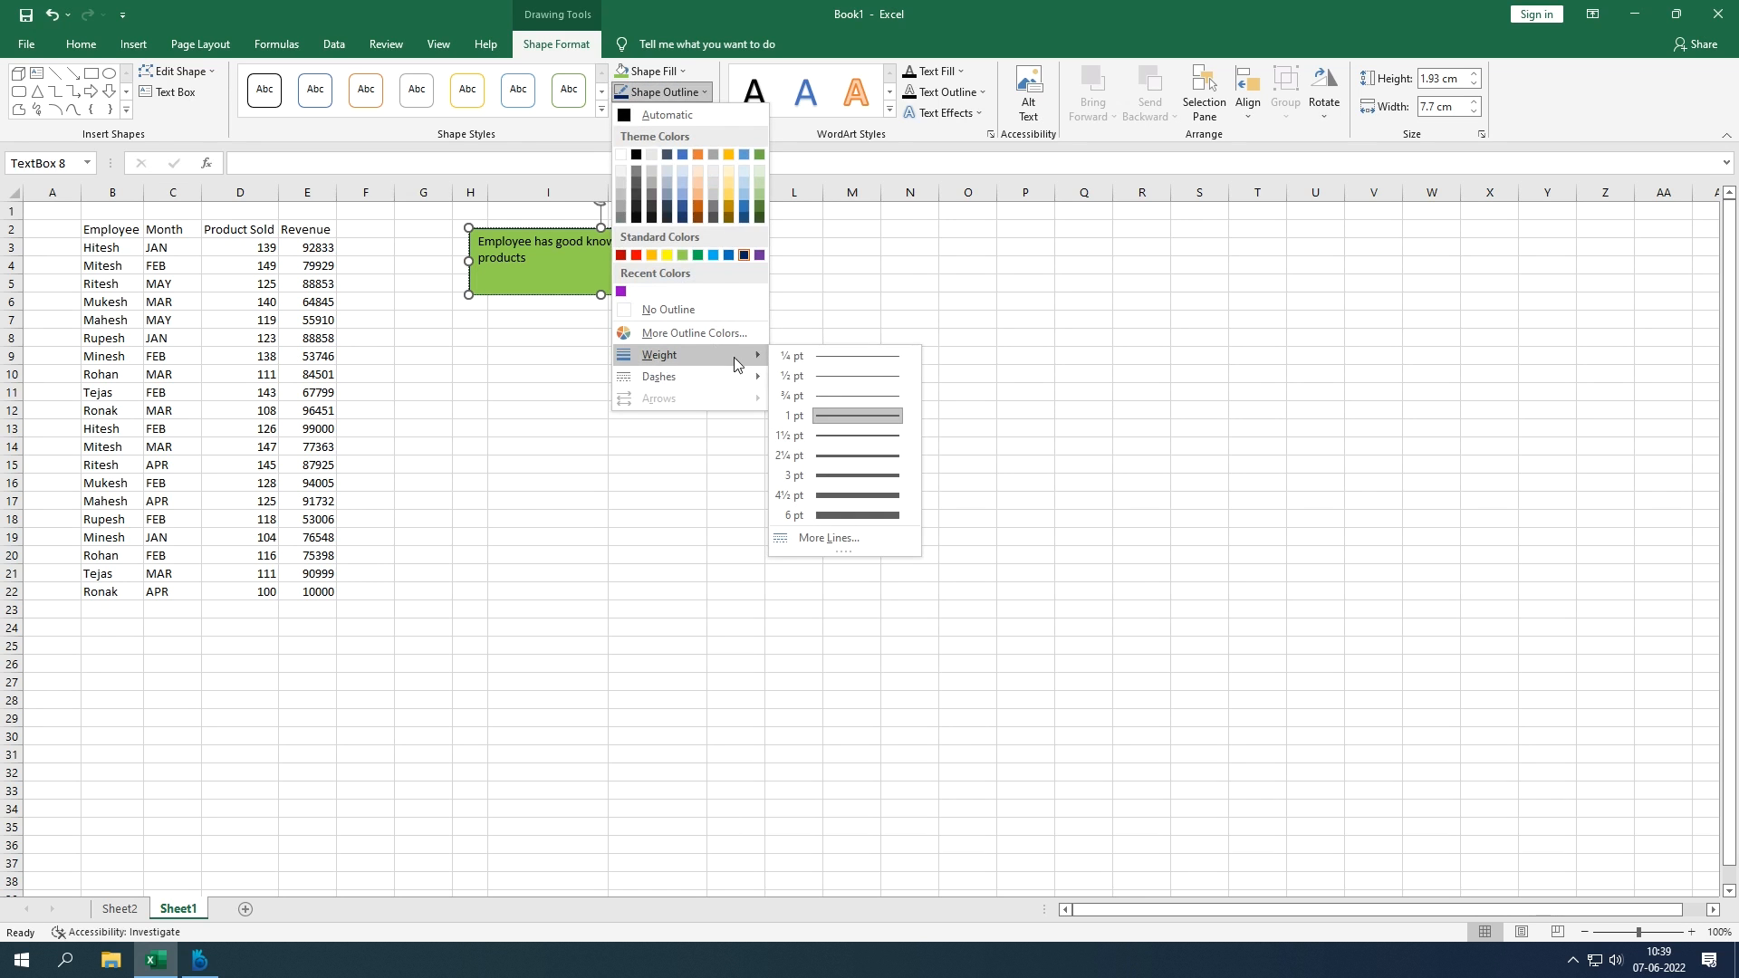
{"action": "left_click", "coordinate": [840, 455]}
{"action": "left_click", "coordinate": [674, 90]}
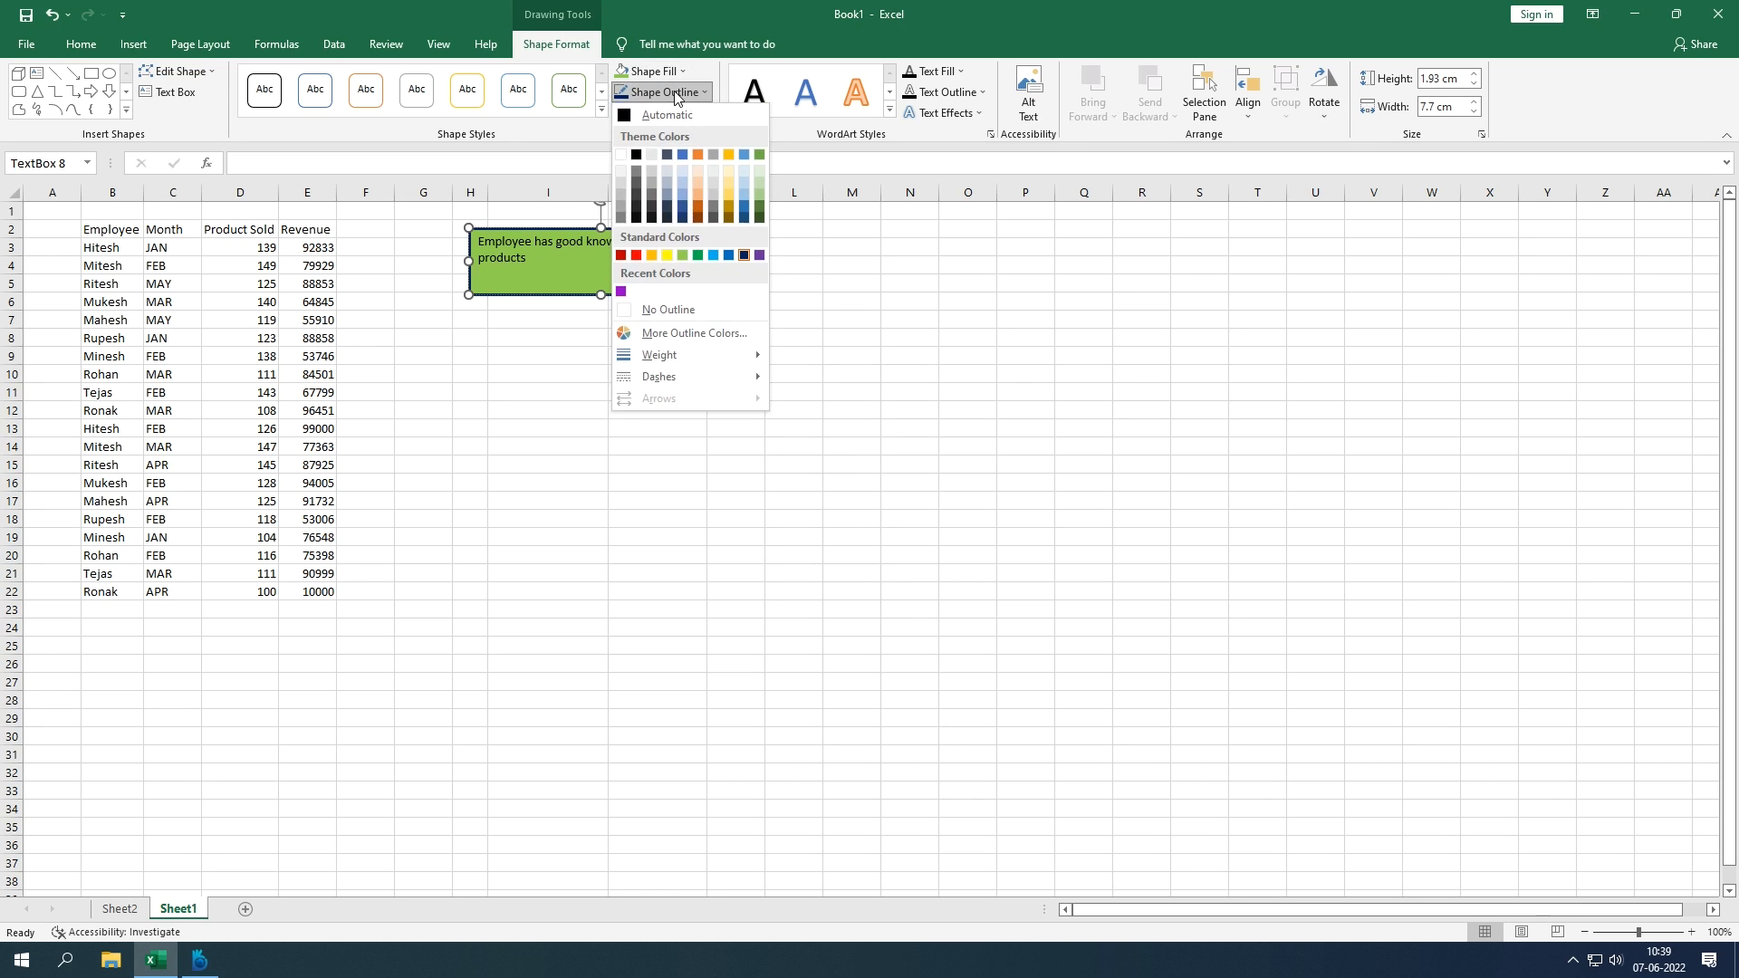
{"action": "mouse_move", "coordinate": [703, 359]}
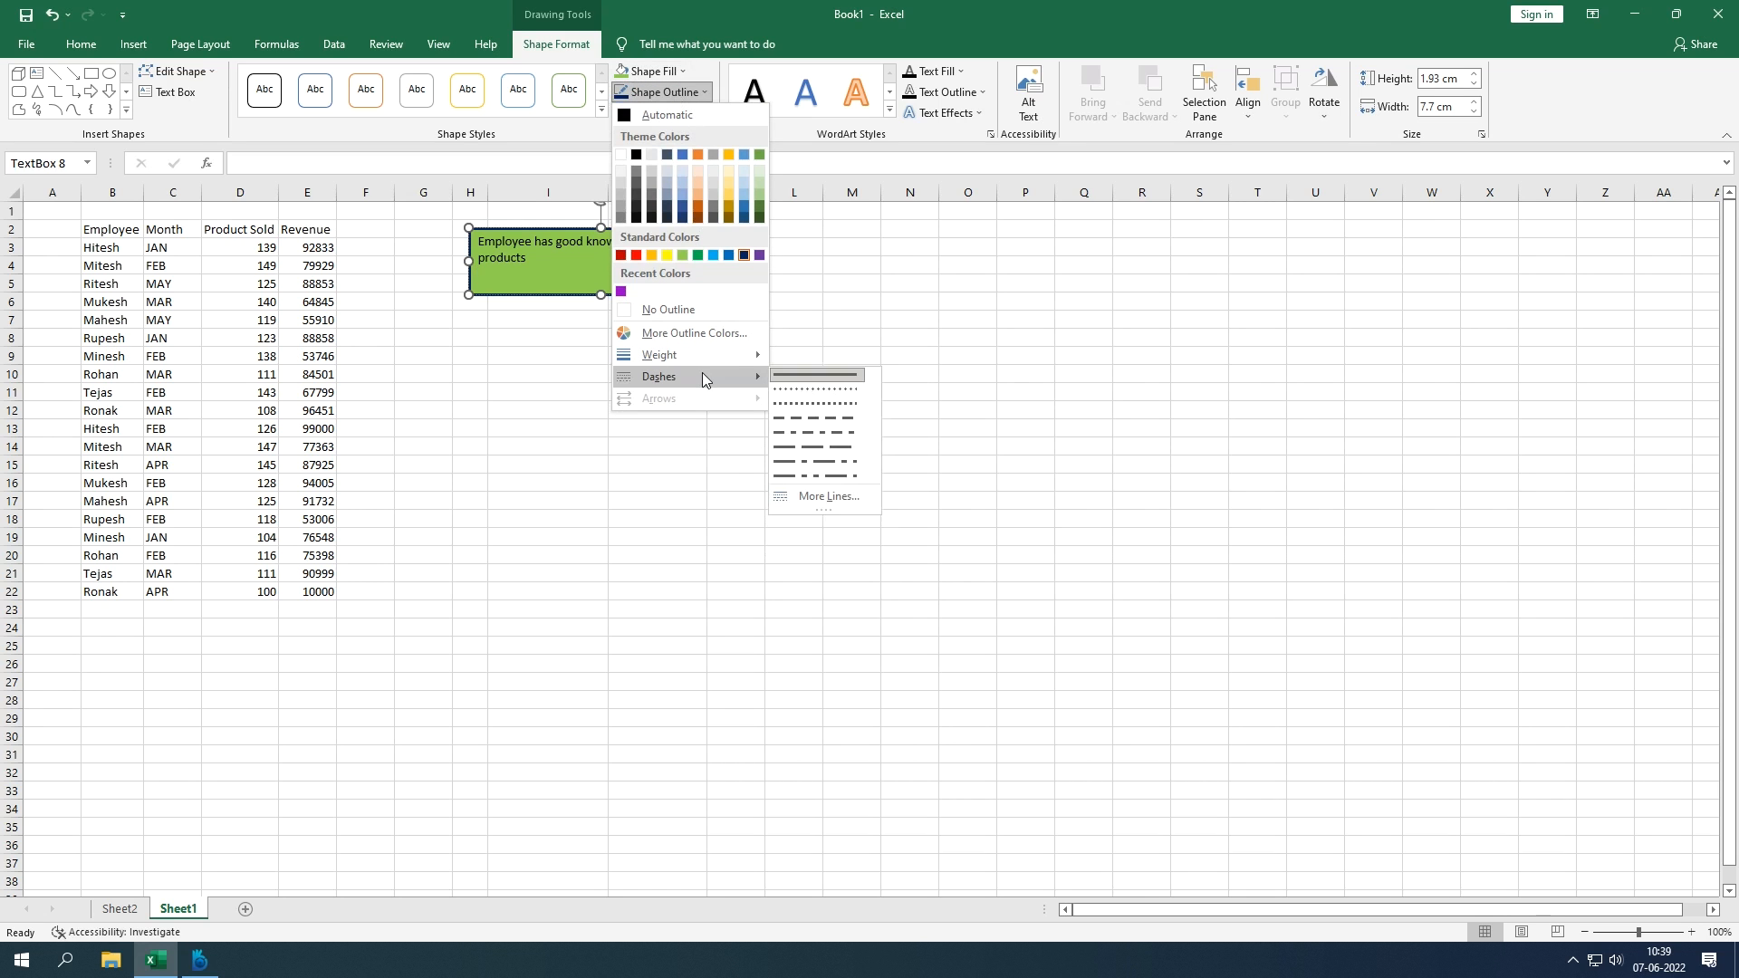
{"action": "left_click", "coordinate": [784, 407]}
{"action": "left_click", "coordinate": [694, 440]}
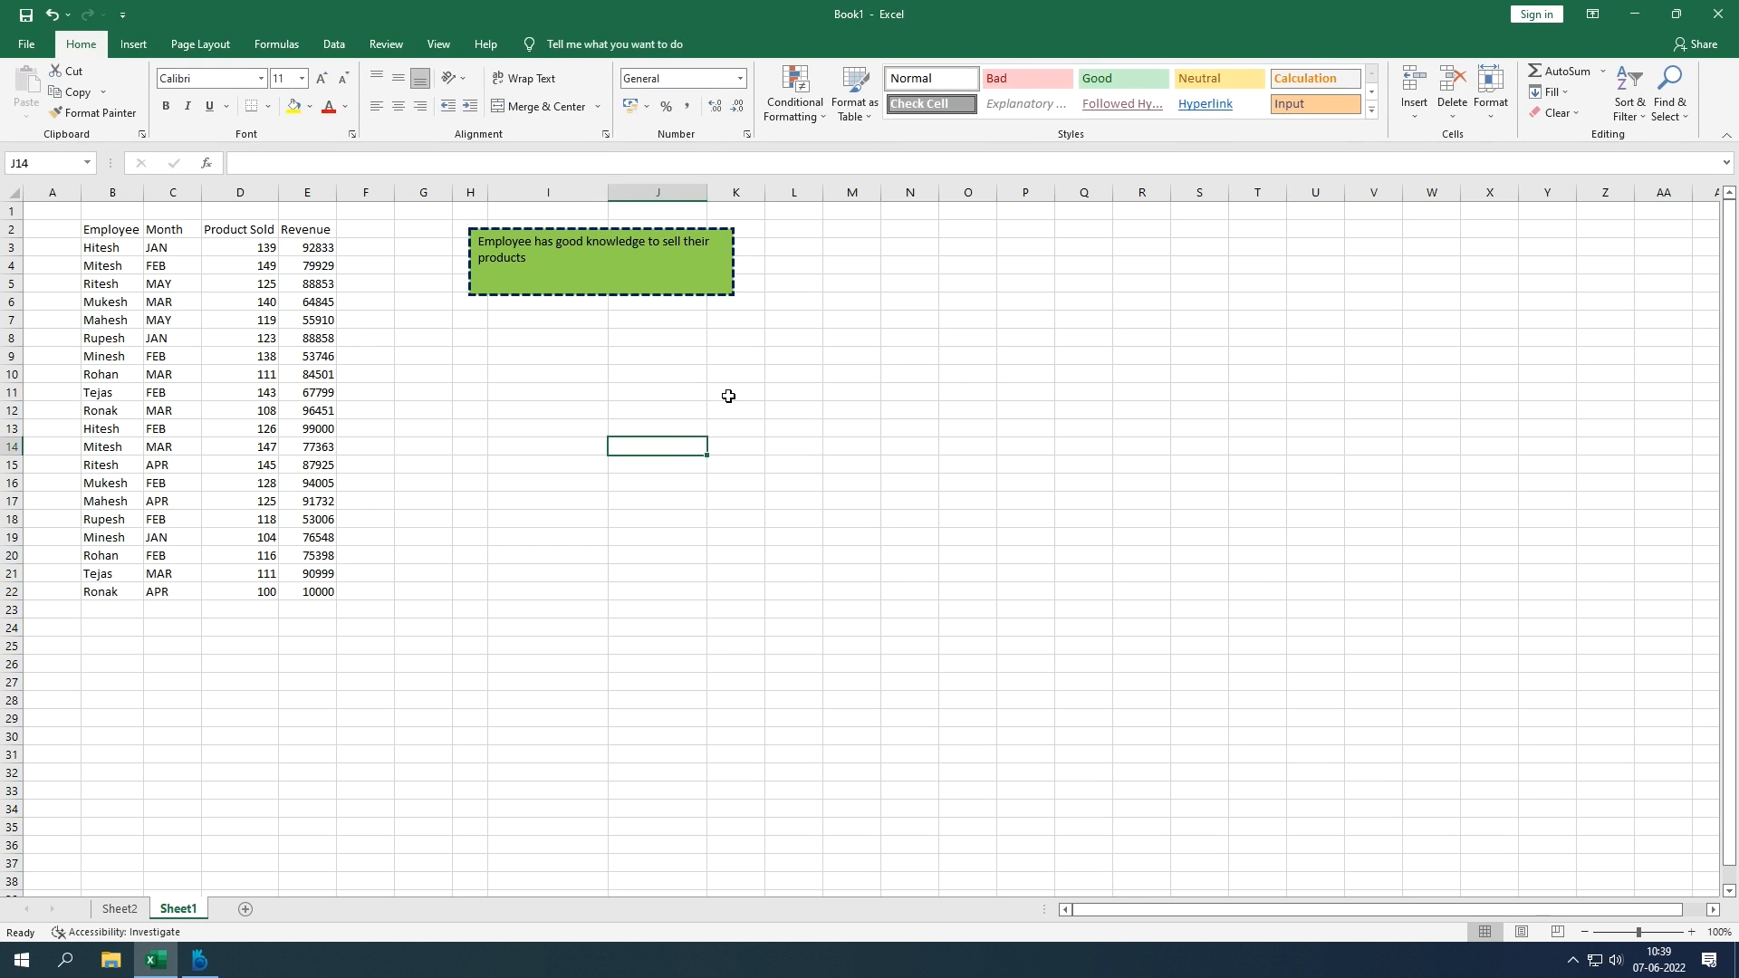
Step: Apply a Perspective shadow from Shape Effects to the green text box
{"action": "left_click", "coordinate": [634, 229]}
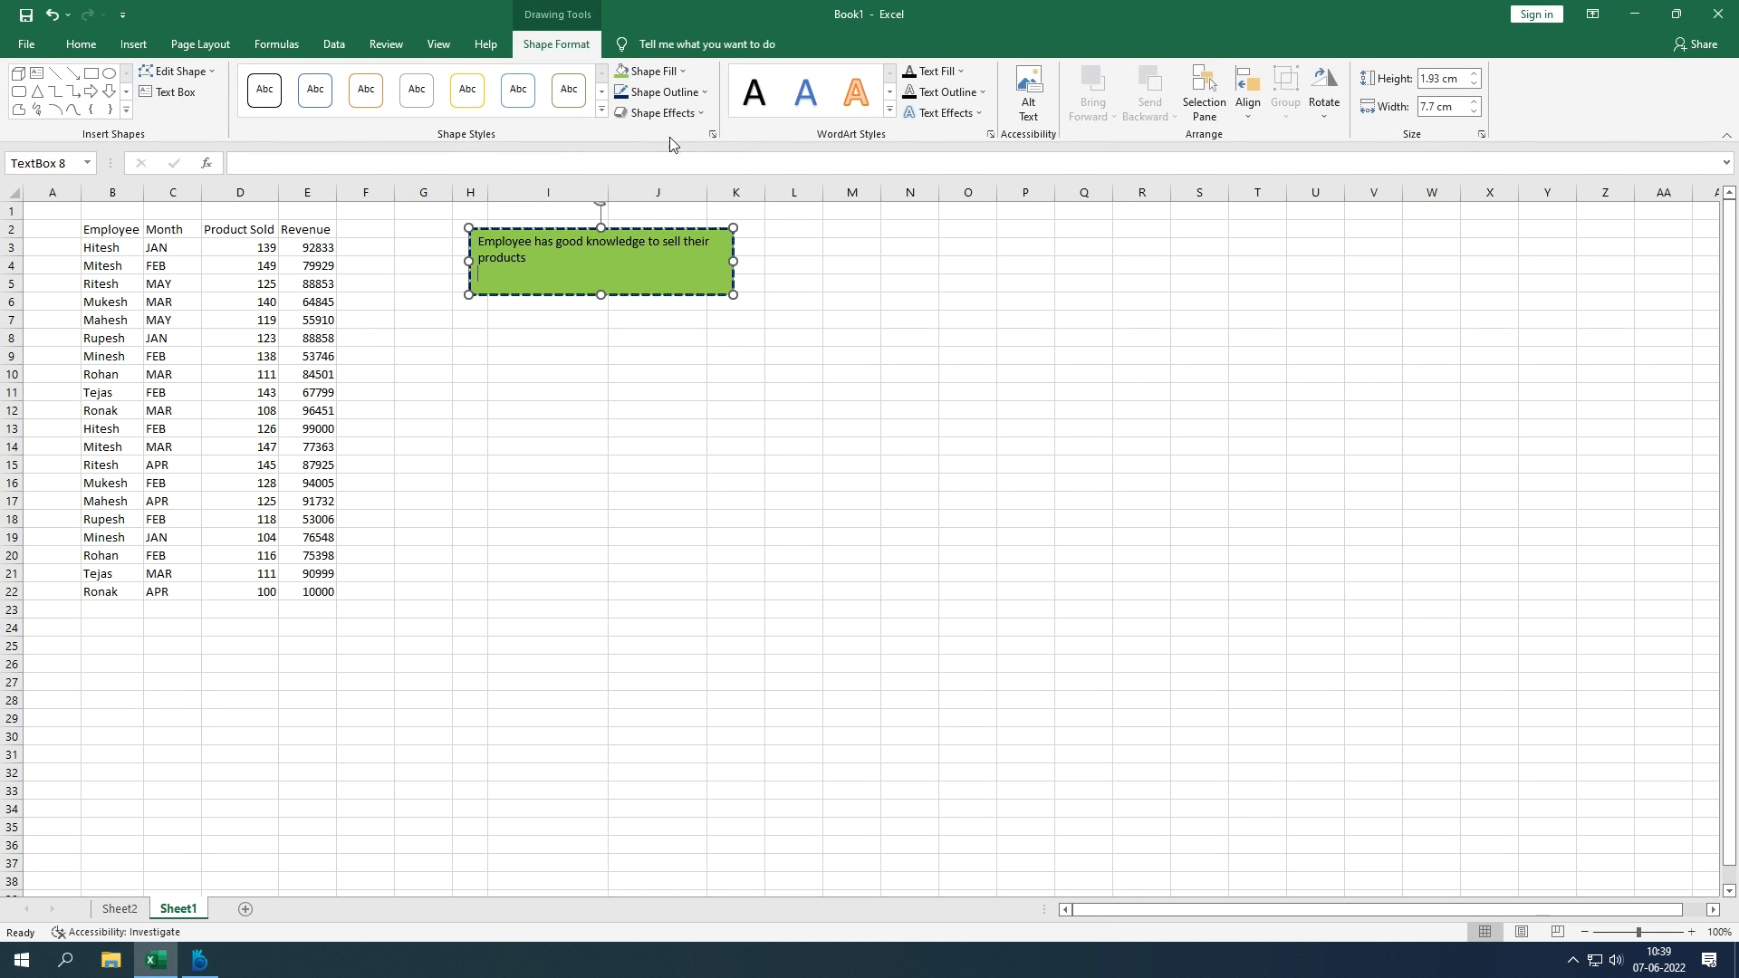
{"action": "left_click", "coordinate": [705, 93]}
{"action": "left_click", "coordinate": [704, 93]}
{"action": "left_click", "coordinate": [705, 94]}
{"action": "left_click", "coordinate": [1003, 323]}
{"action": "left_click", "coordinate": [700, 114]}
{"action": "mouse_move", "coordinate": [705, 187]}
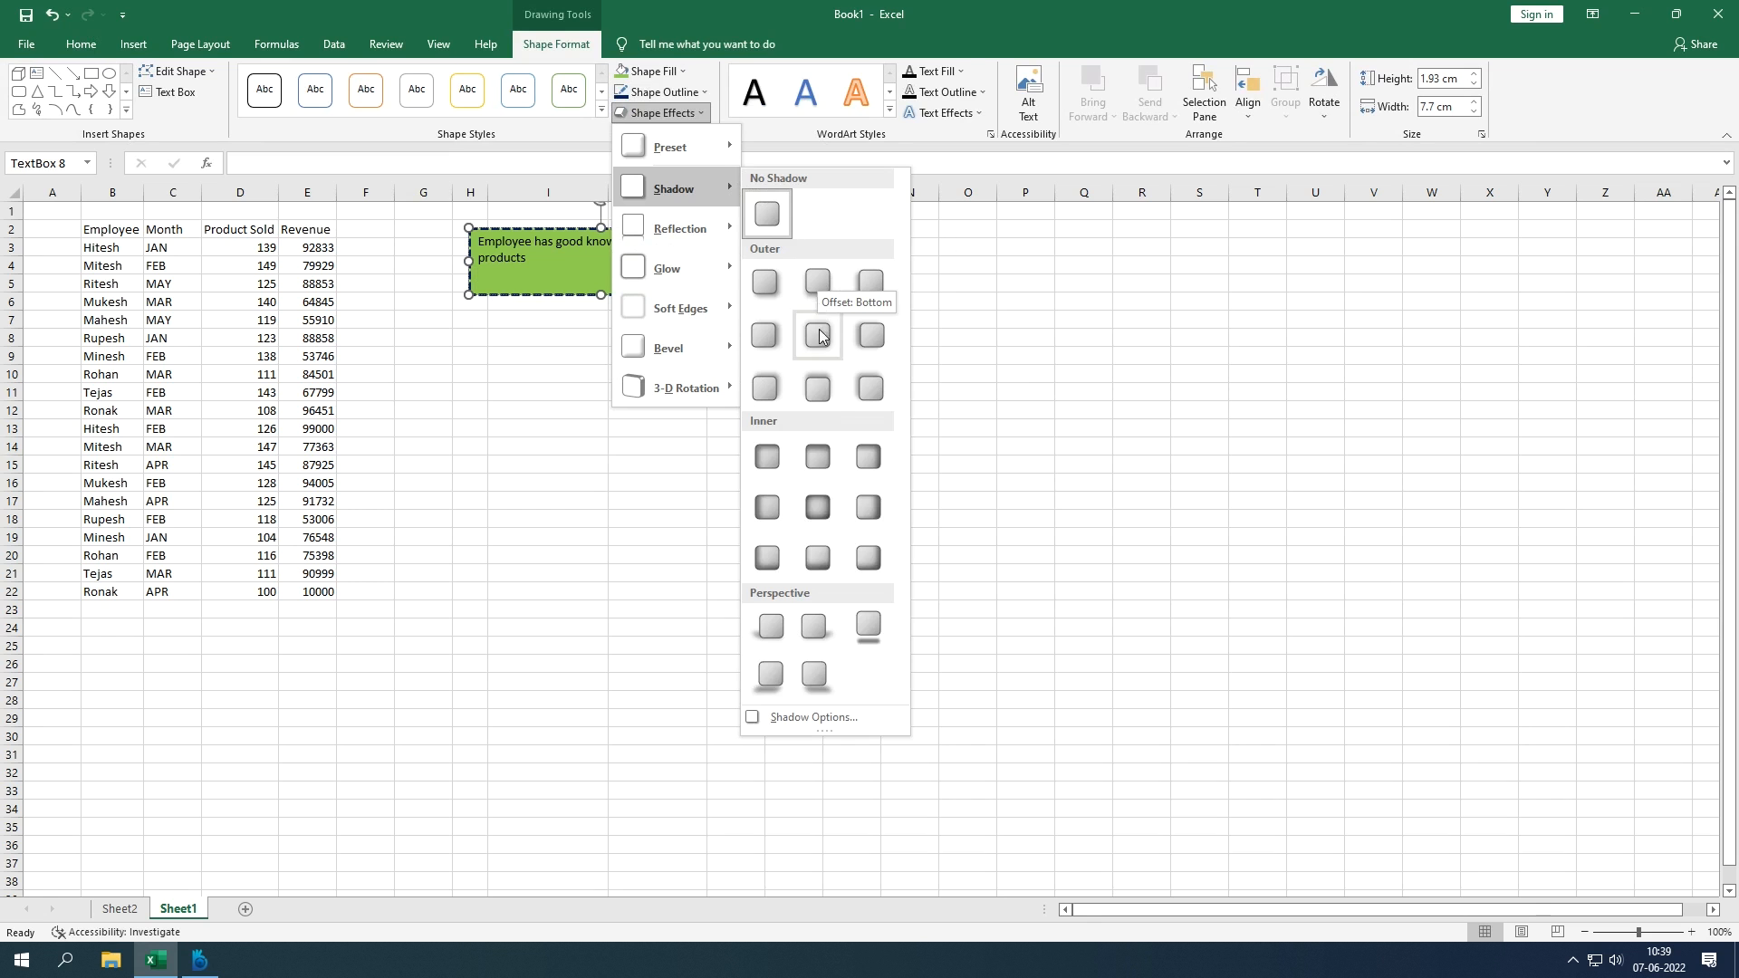
{"action": "left_click", "coordinate": [771, 674]}
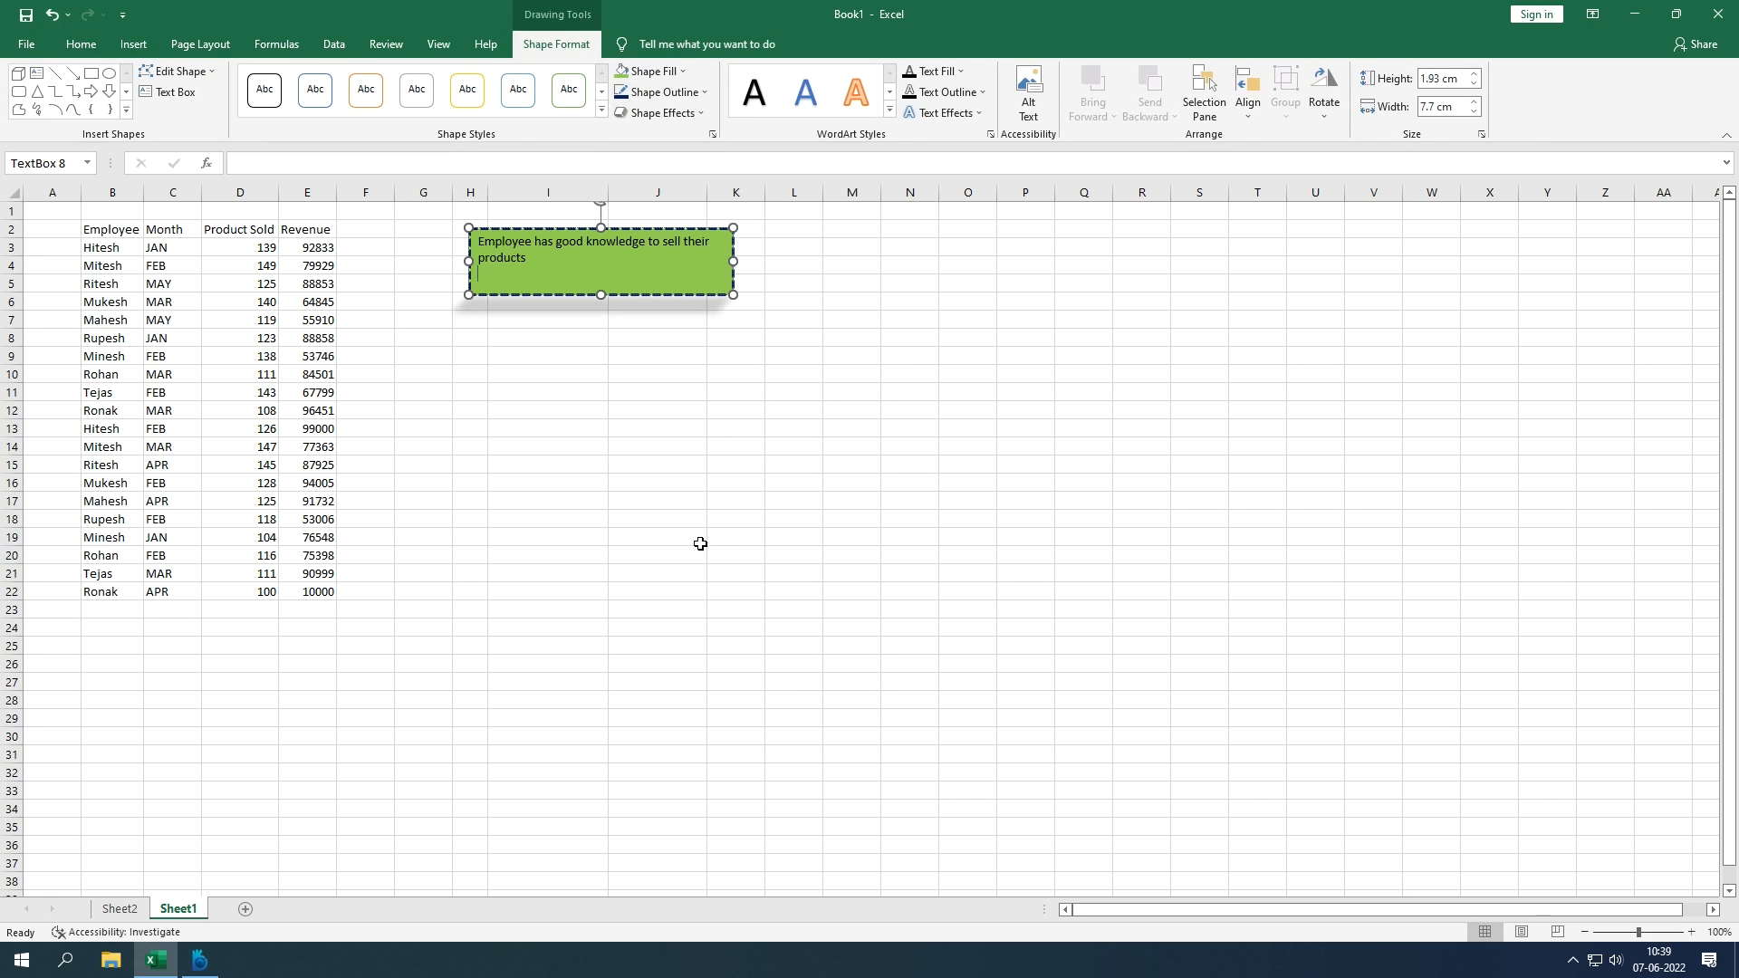
{"action": "left_click", "coordinate": [638, 482]}
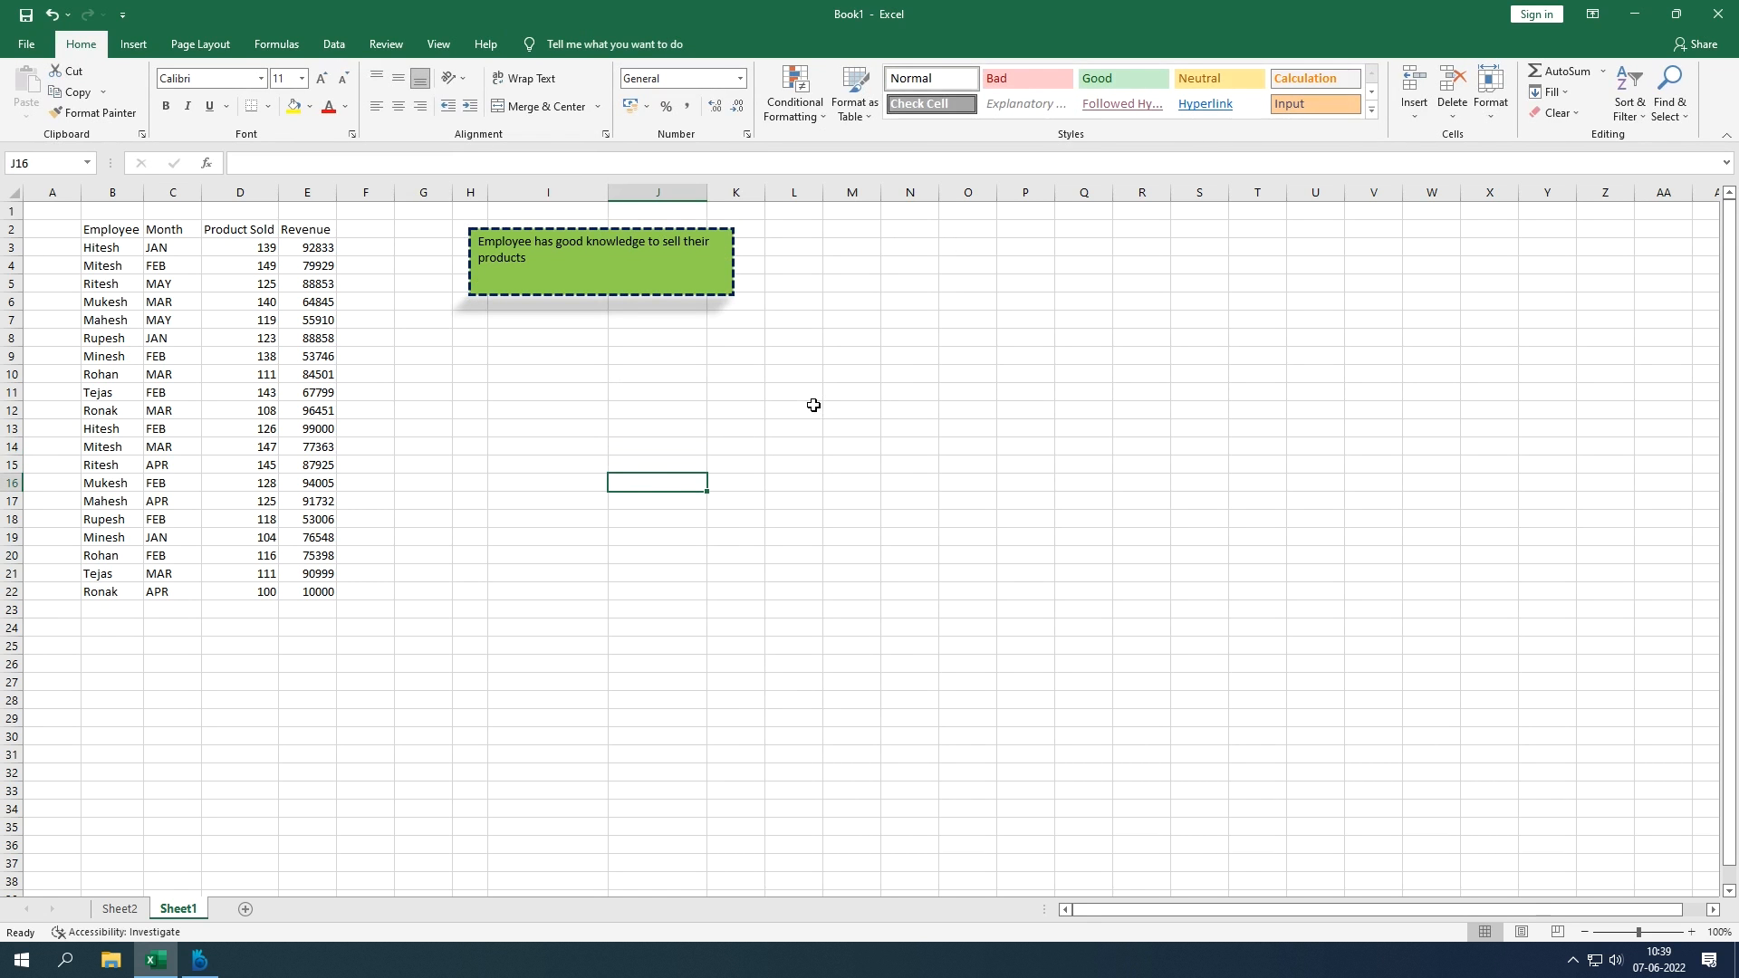
{"action": "left_click", "coordinate": [707, 279]}
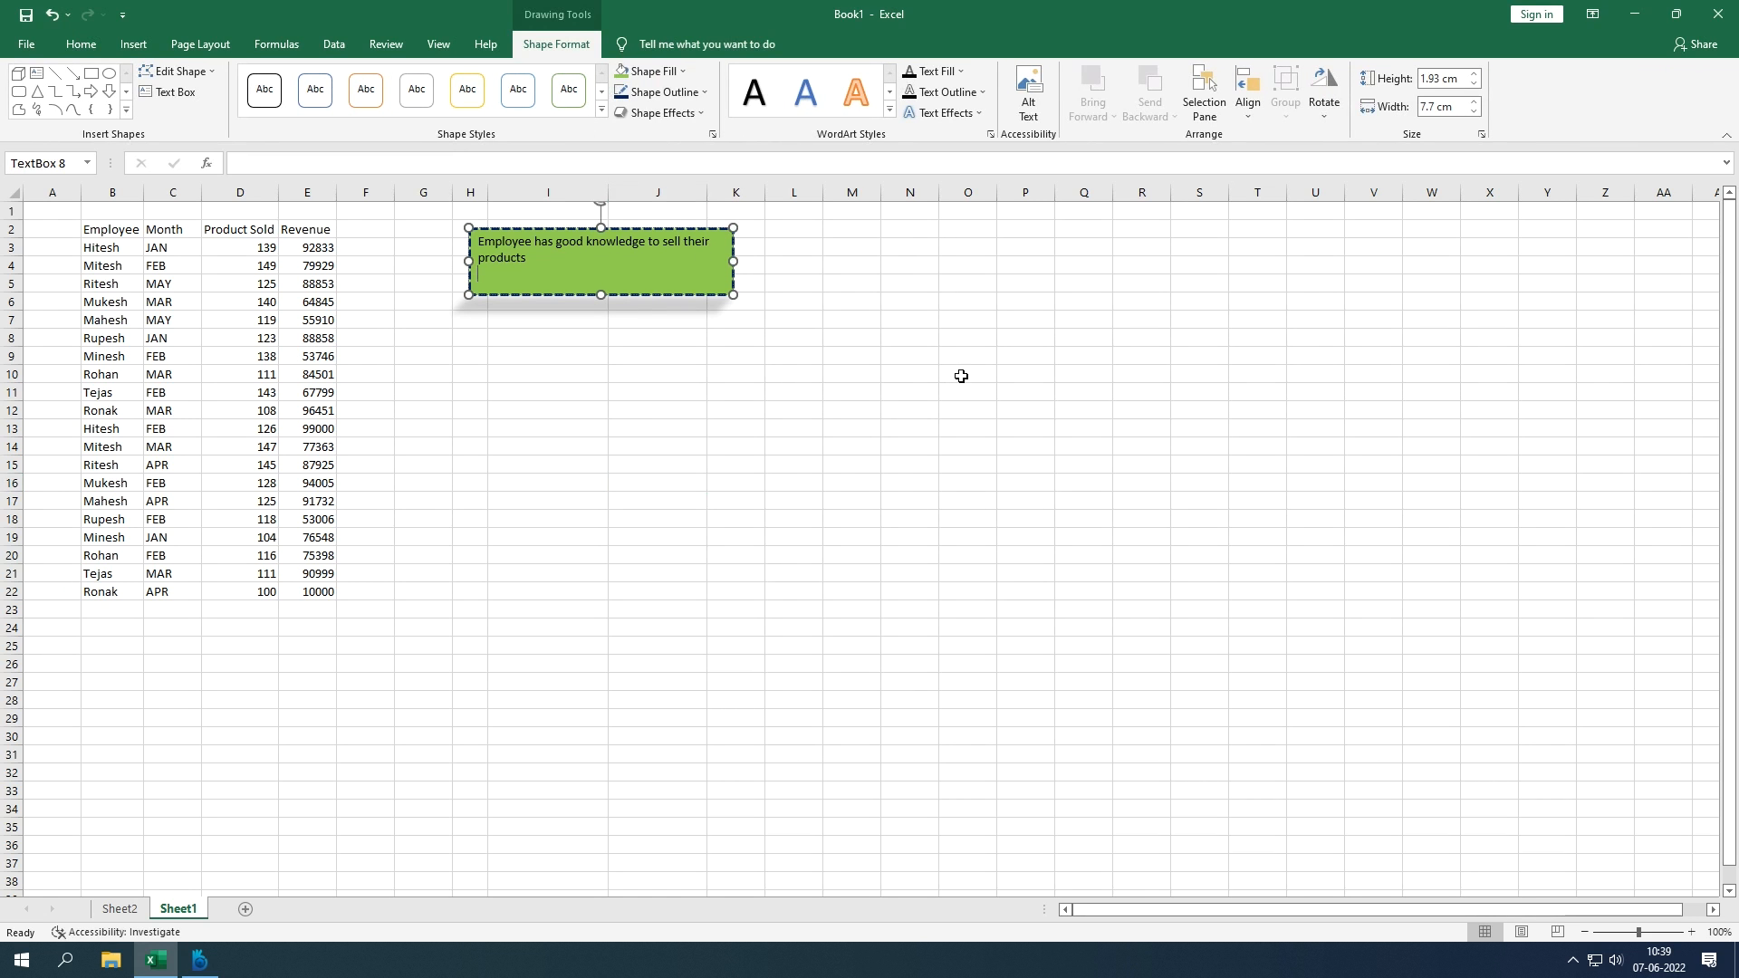
Step: Colour all the text in the box blue
{"action": "triple_click", "coordinate": [509, 244]}
{"action": "left_click", "coordinate": [958, 72]}
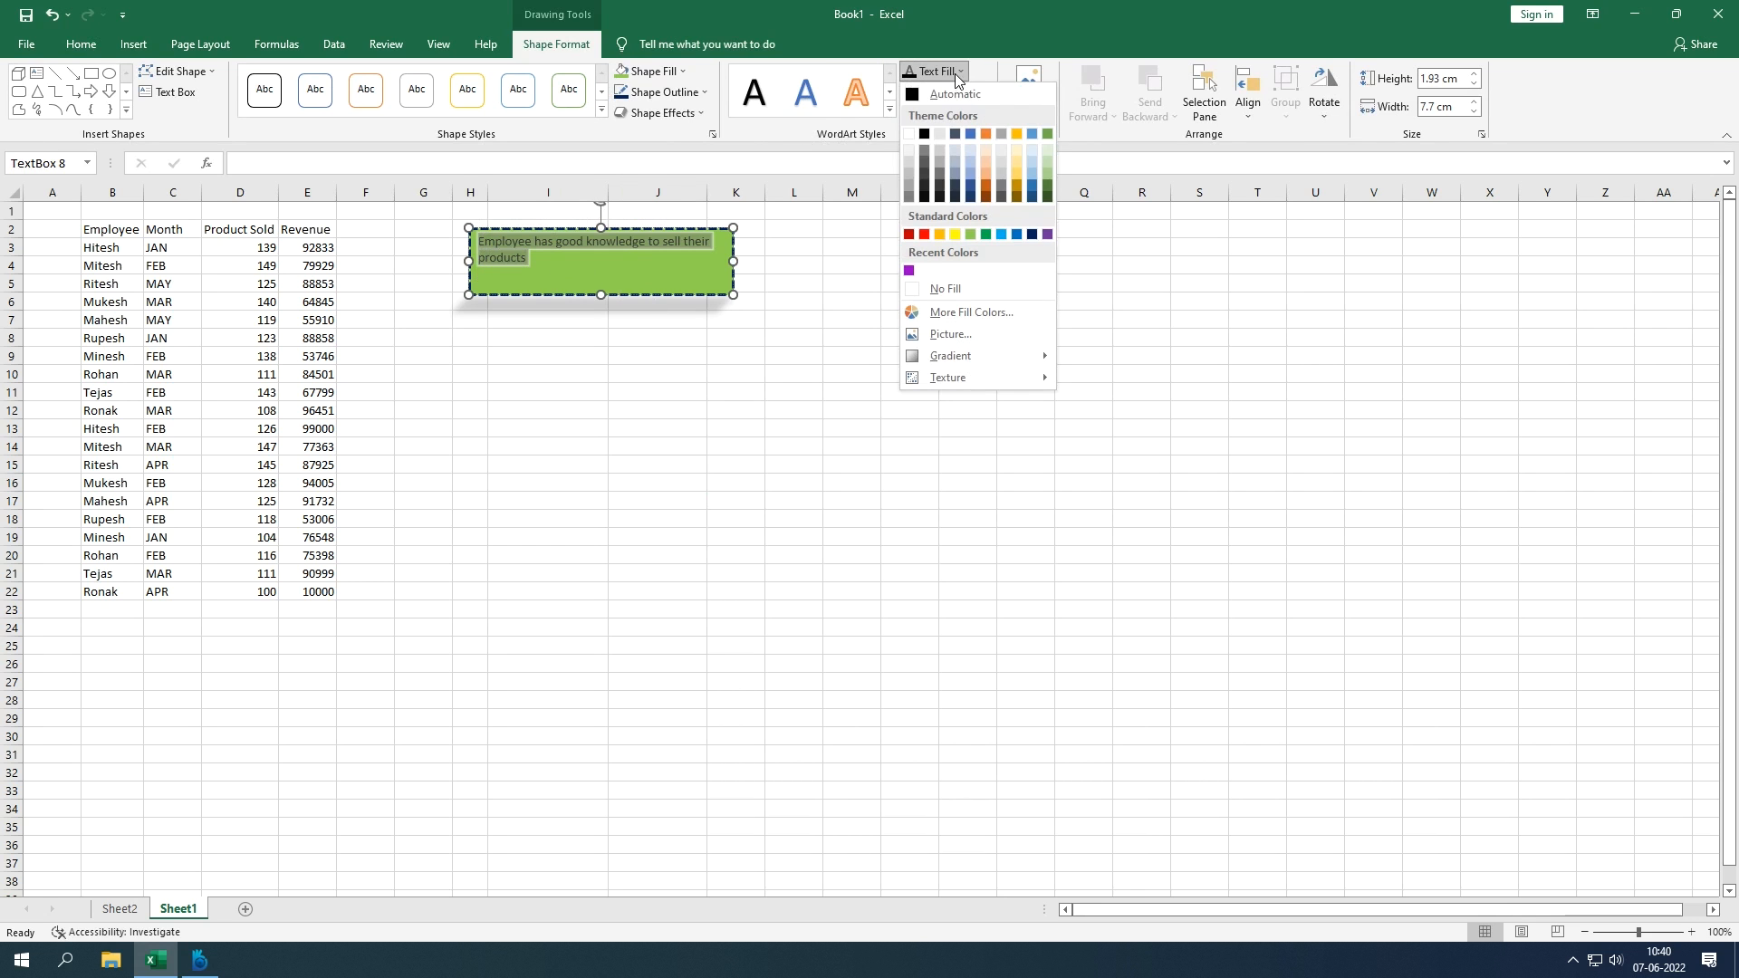
{"action": "left_click", "coordinate": [1015, 235]}
{"action": "left_click", "coordinate": [584, 337]}
{"action": "left_click", "coordinate": [563, 277]}
{"action": "left_click", "coordinate": [81, 44]}
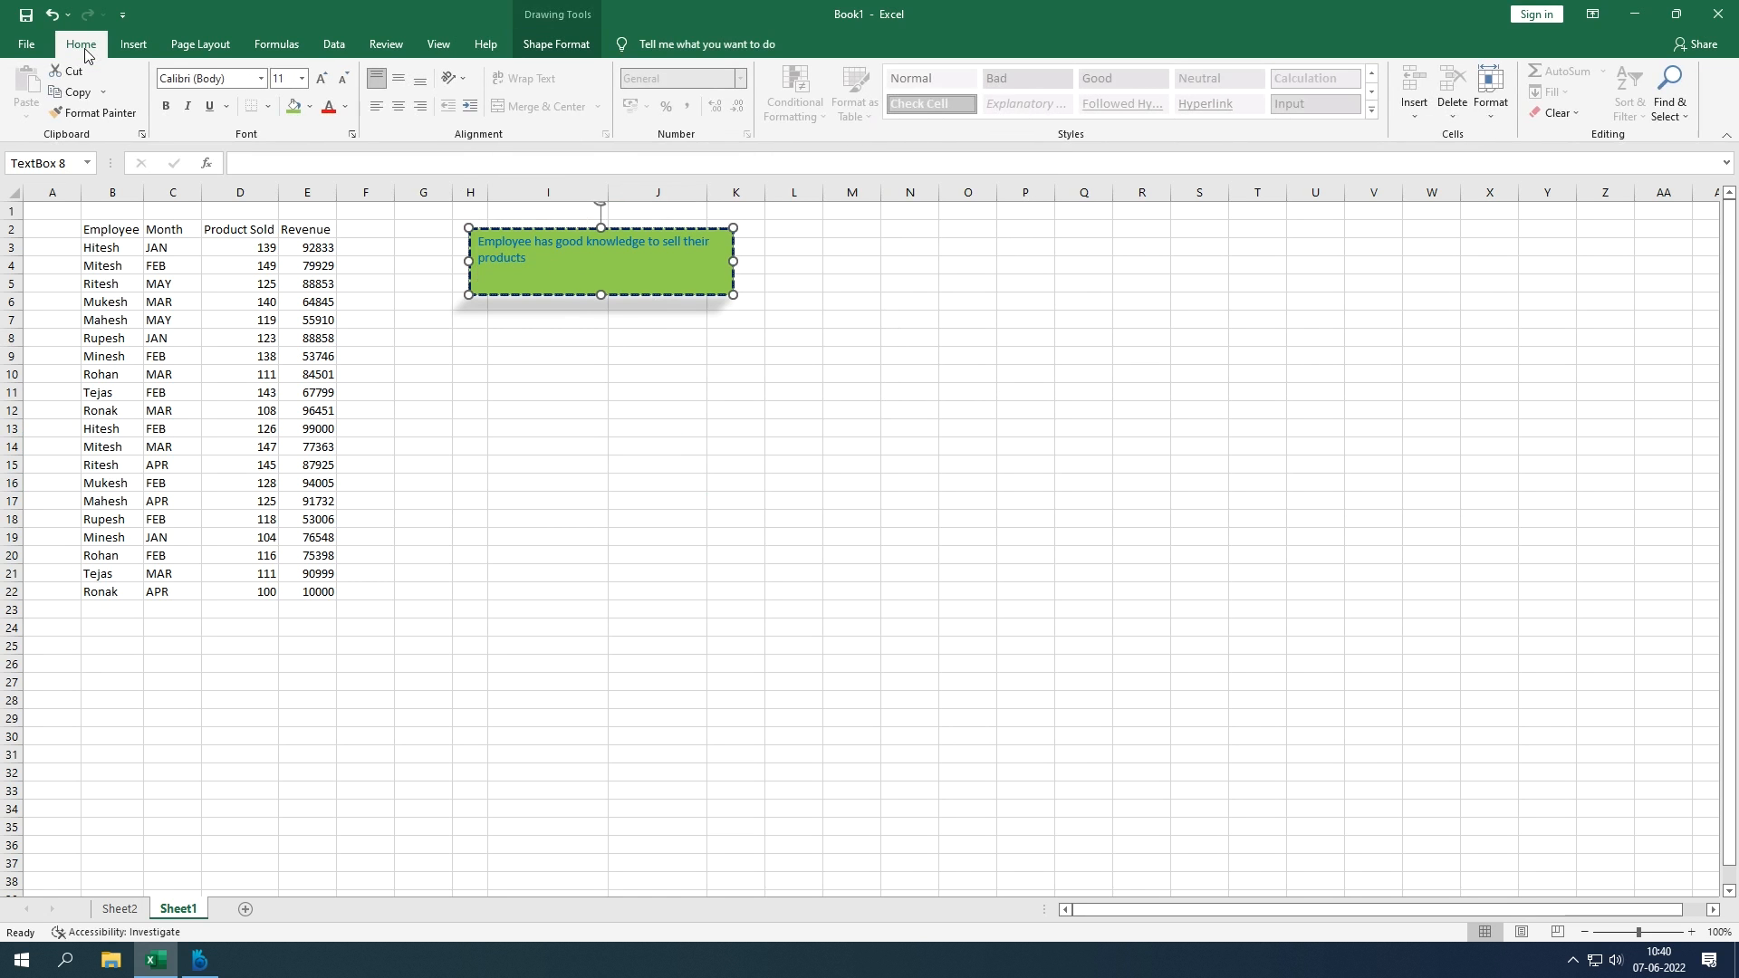
{"action": "left_click", "coordinate": [345, 110]}
{"action": "left_click", "coordinate": [345, 110]}
{"action": "left_click", "coordinate": [563, 47]}
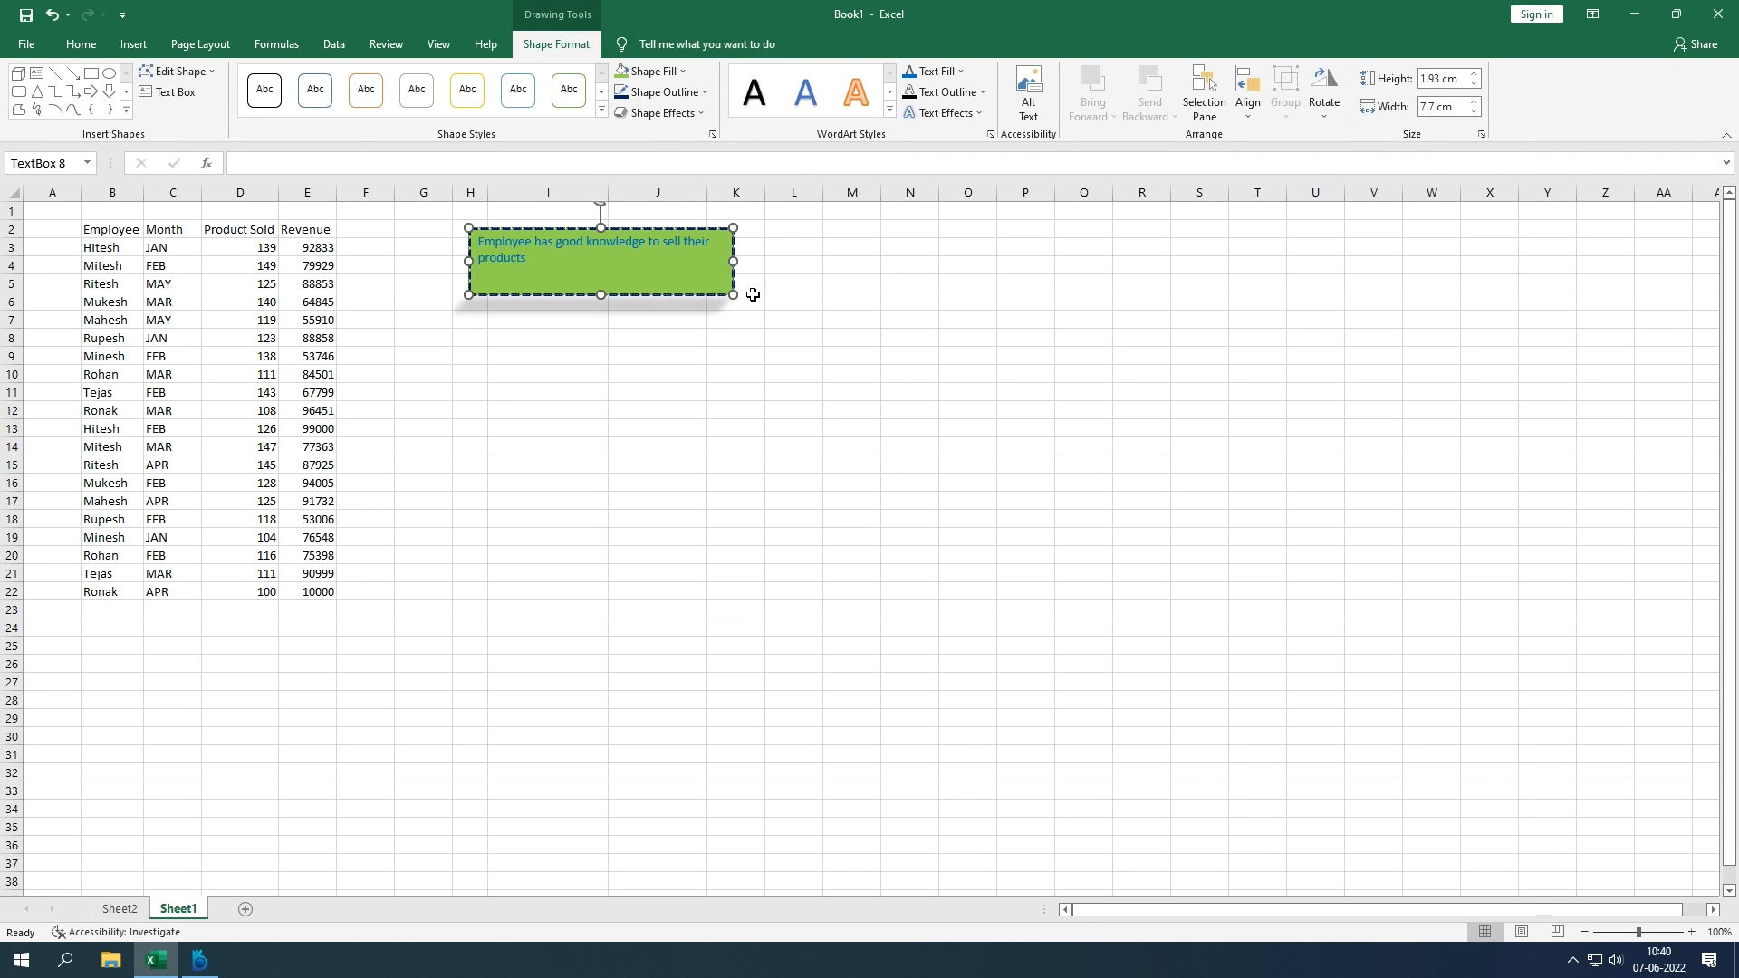
Step: Widen the text box to fit one line and set its height to 1.83 cm
{"action": "left_click_drag", "start_coordinate": [734, 296], "coordinate": [776, 325]}
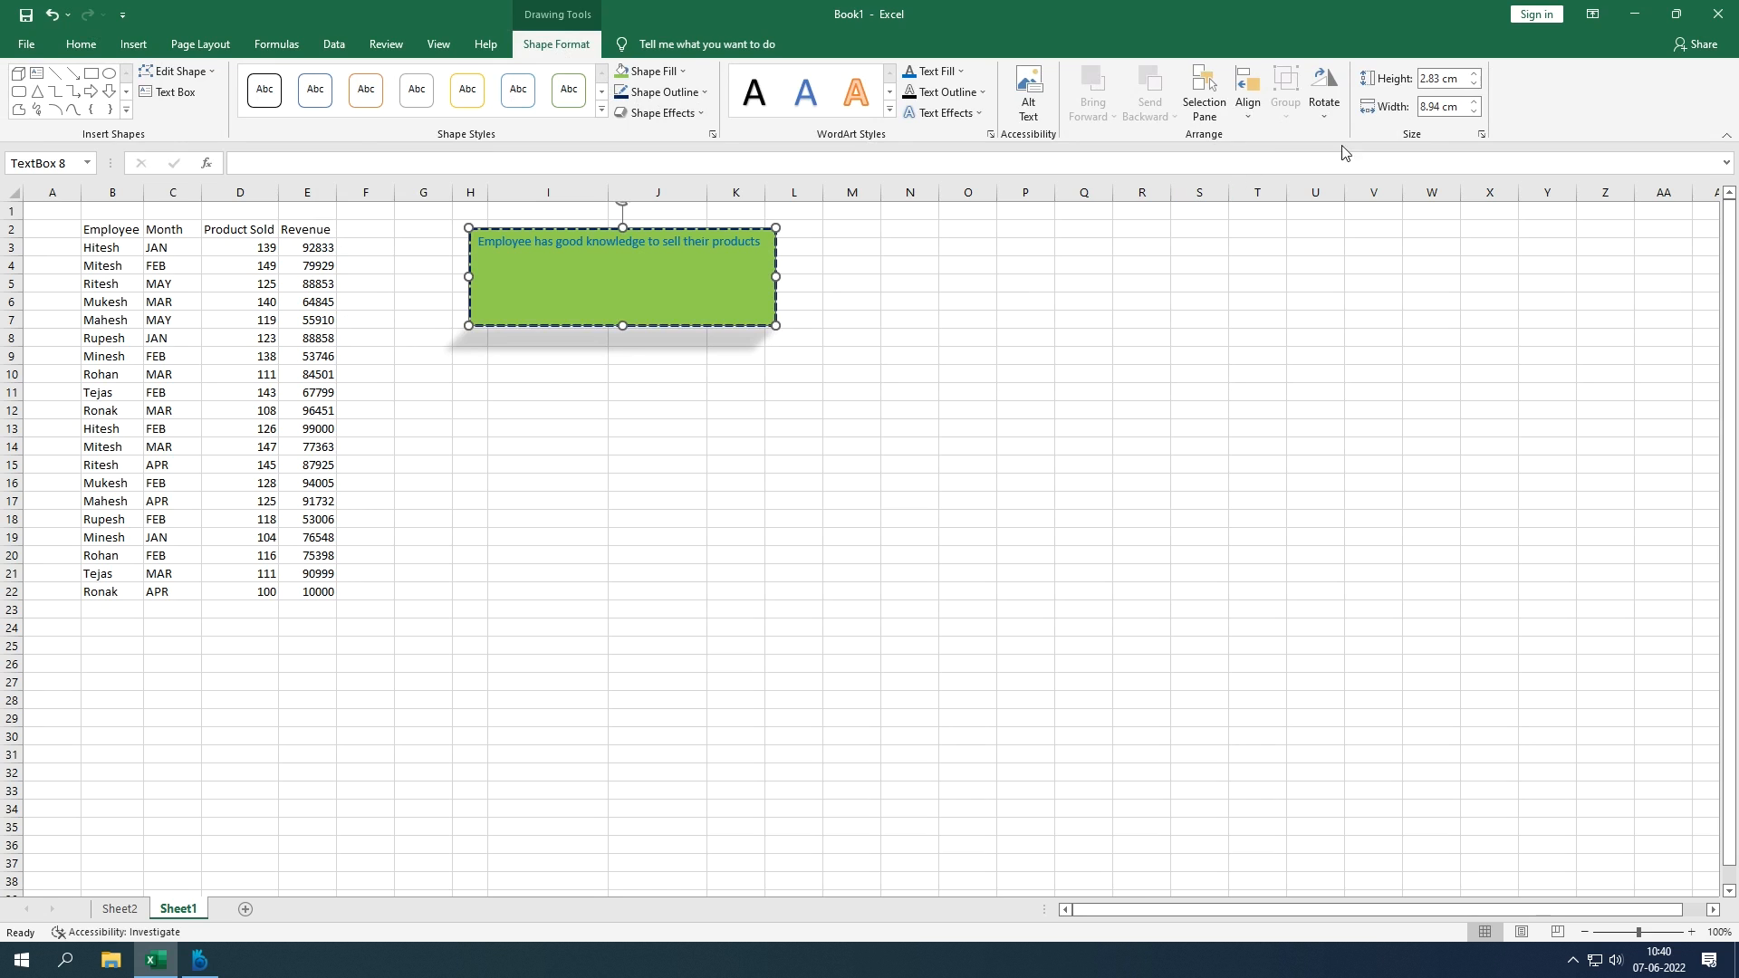
{"action": "left_click", "coordinate": [1428, 107]}
{"action": "left_click", "coordinate": [1425, 82]}
{"action": "type", "text": "1"}
{"action": "key", "text": "Return"}
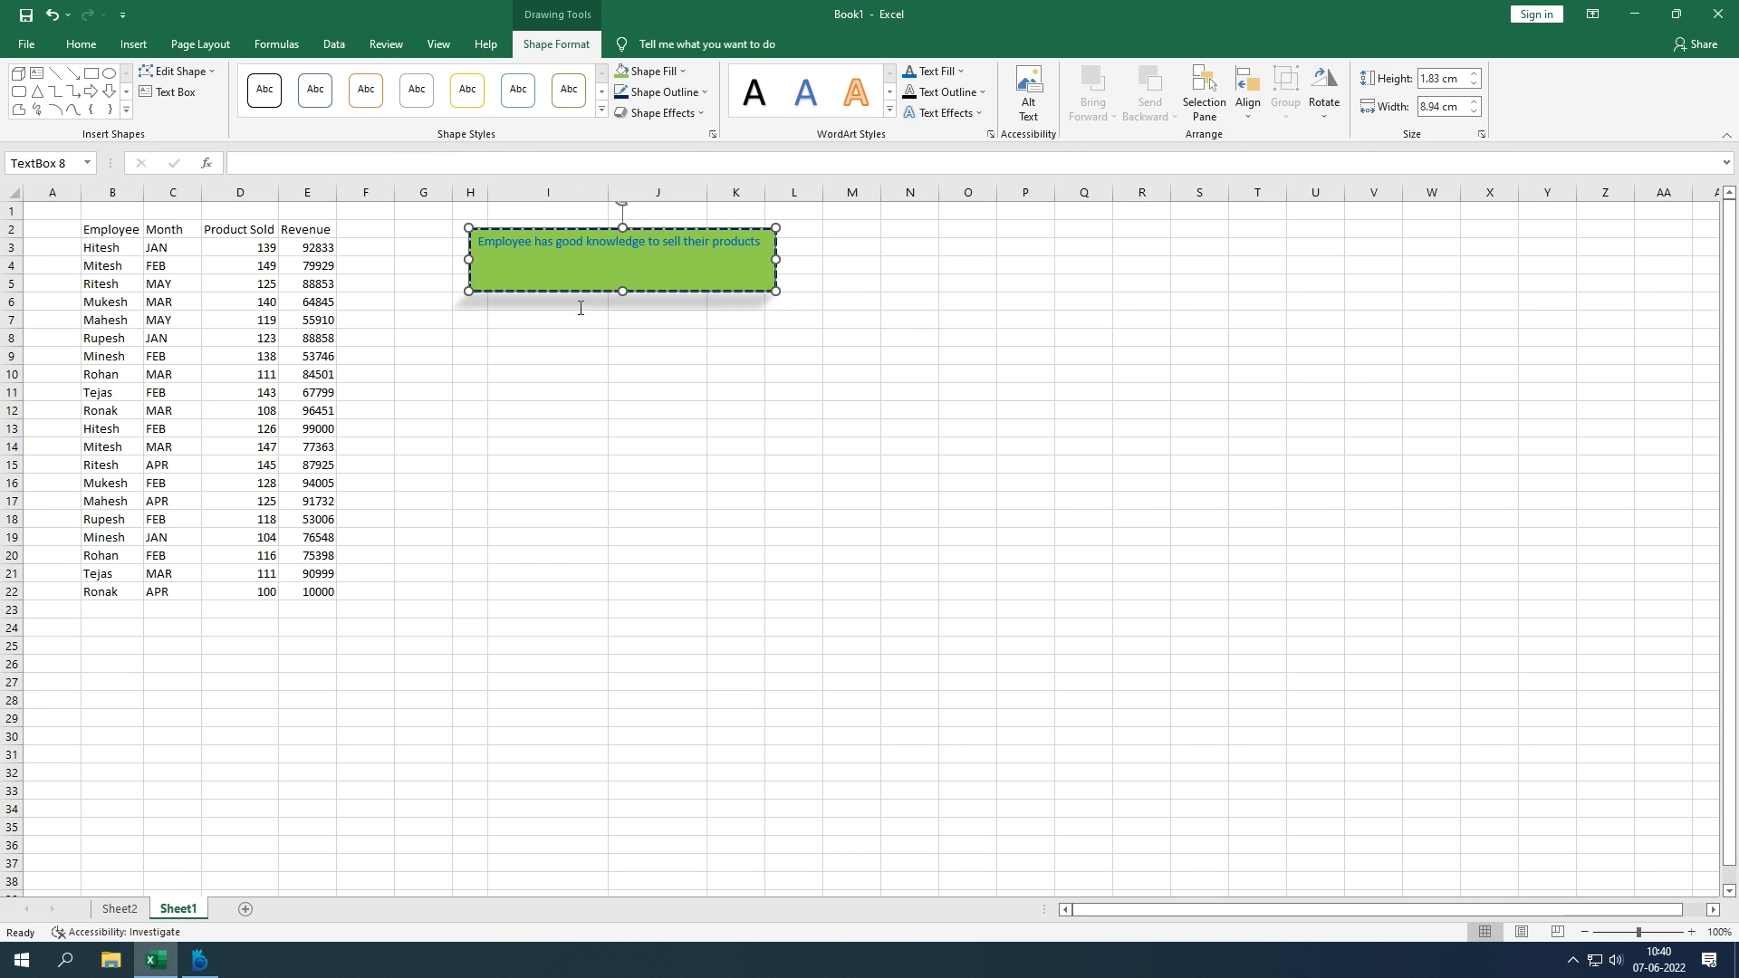
{"action": "left_click", "coordinate": [589, 337]}
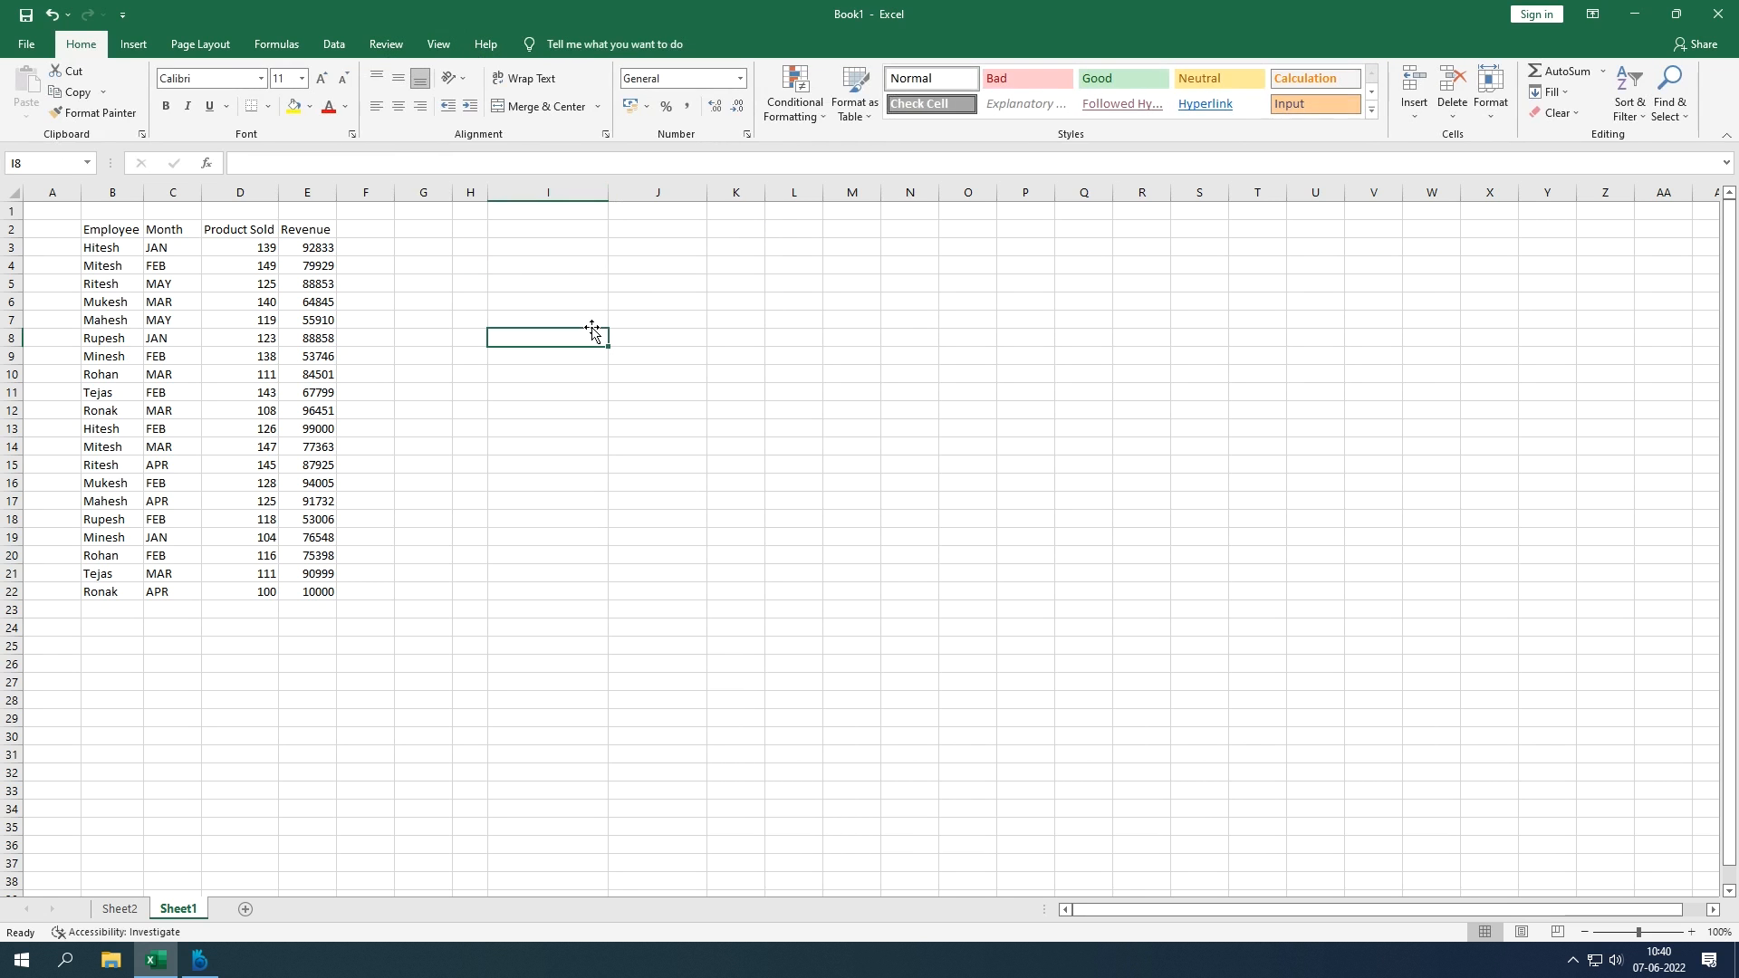
Step: Add a page header reading 'Sales', then leave header editing
{"action": "left_click", "coordinate": [133, 47]}
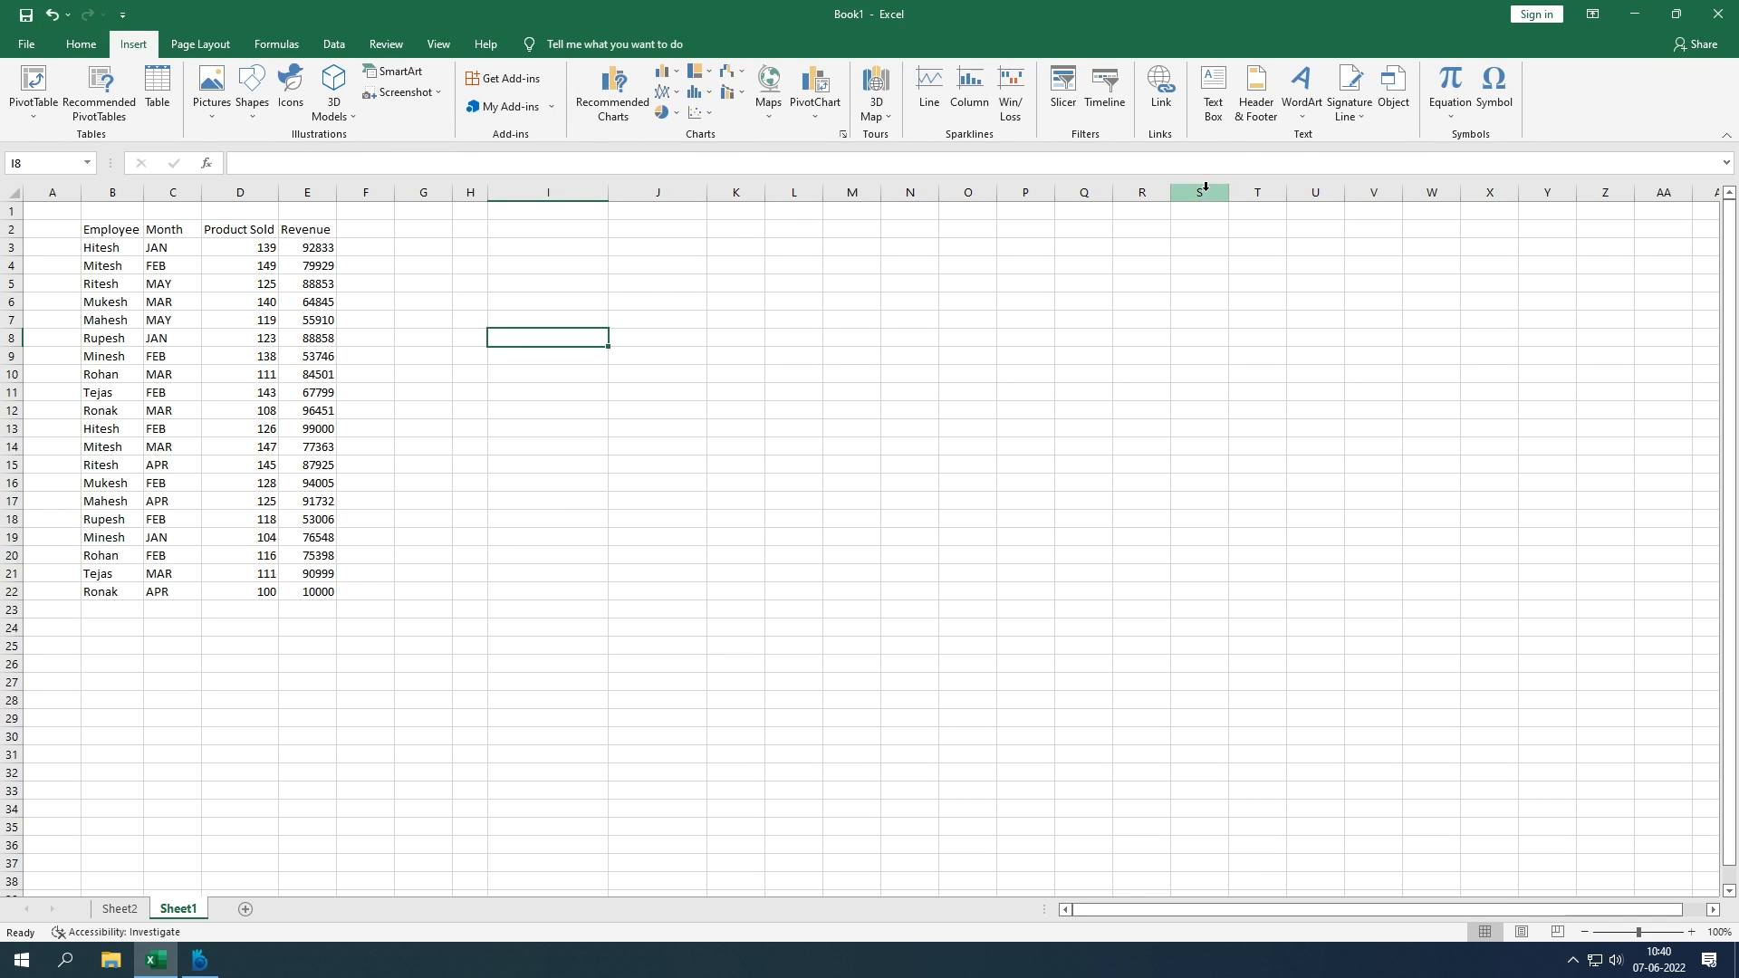
{"action": "left_click", "coordinate": [1265, 121]}
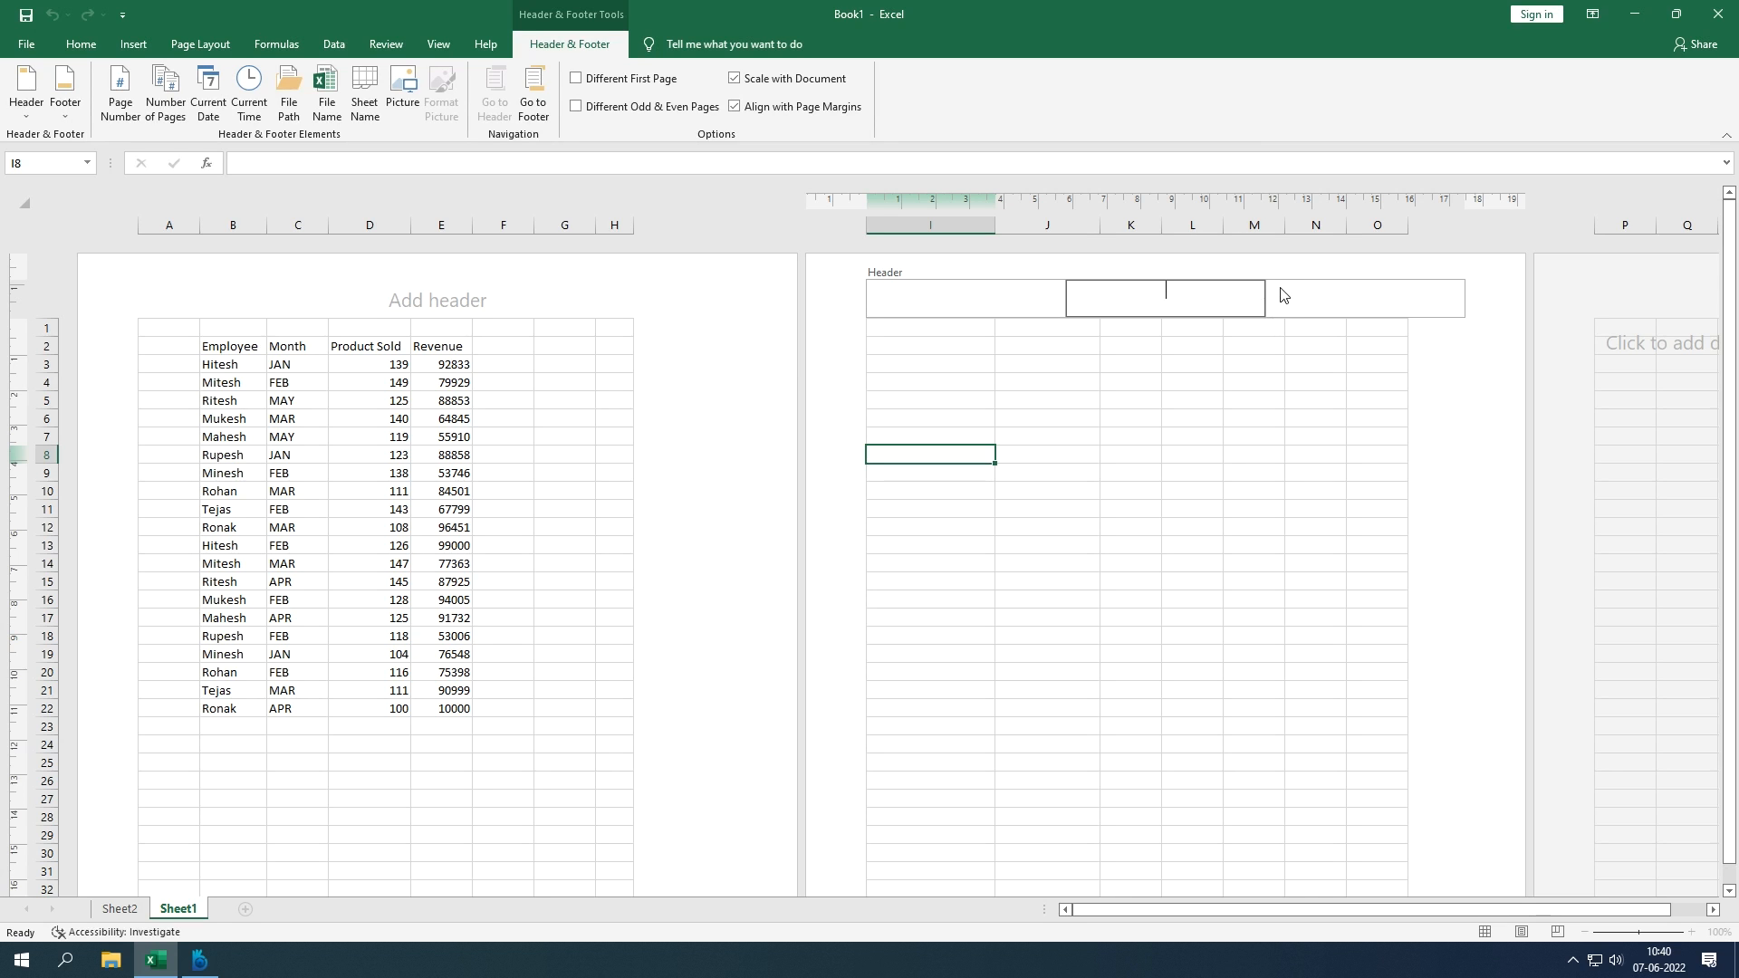
{"action": "type", "text": "Sales"}
{"action": "key", "text": "Return"}
{"action": "left_click", "coordinate": [1264, 403]}
{"action": "scroll", "coordinate": [1264, 403], "scroll_direction": "down", "scroll_amount": 15}
{"action": "scroll", "coordinate": [1262, 405], "scroll_direction": "up", "scroll_amount": 5}
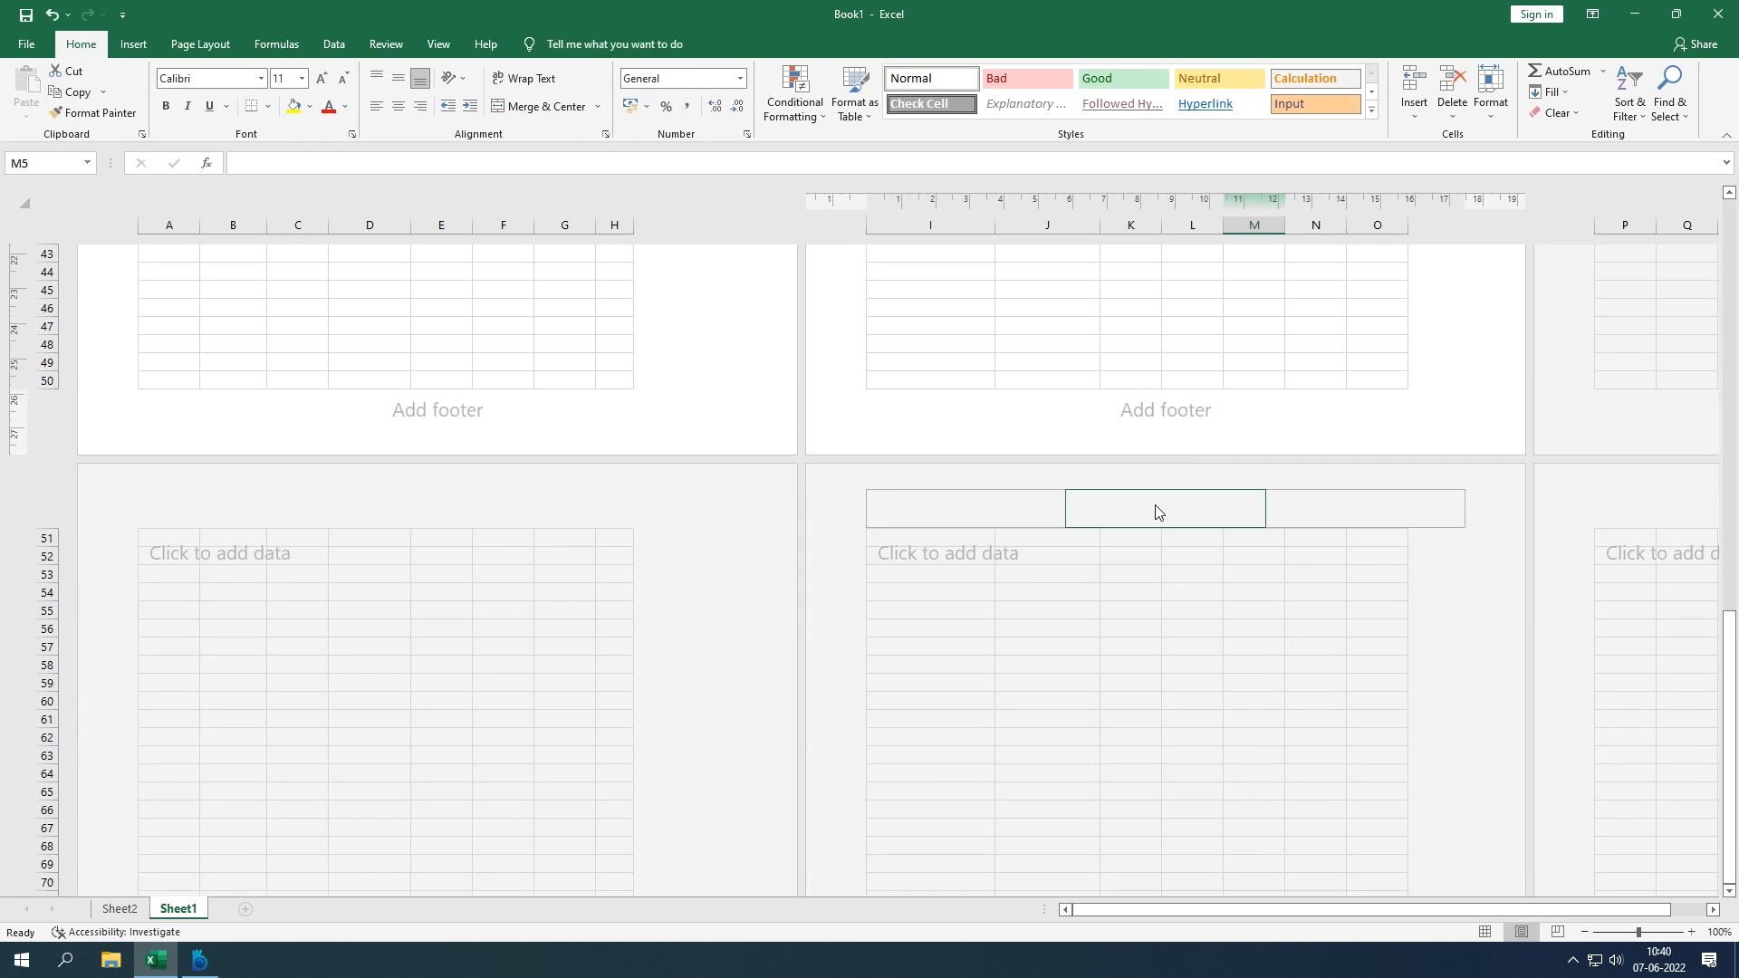
{"action": "left_click", "coordinate": [1157, 506]}
{"action": "key", "text": "Escape"}
{"action": "scroll", "coordinate": [1227, 556], "scroll_direction": "up", "scroll_amount": 10}
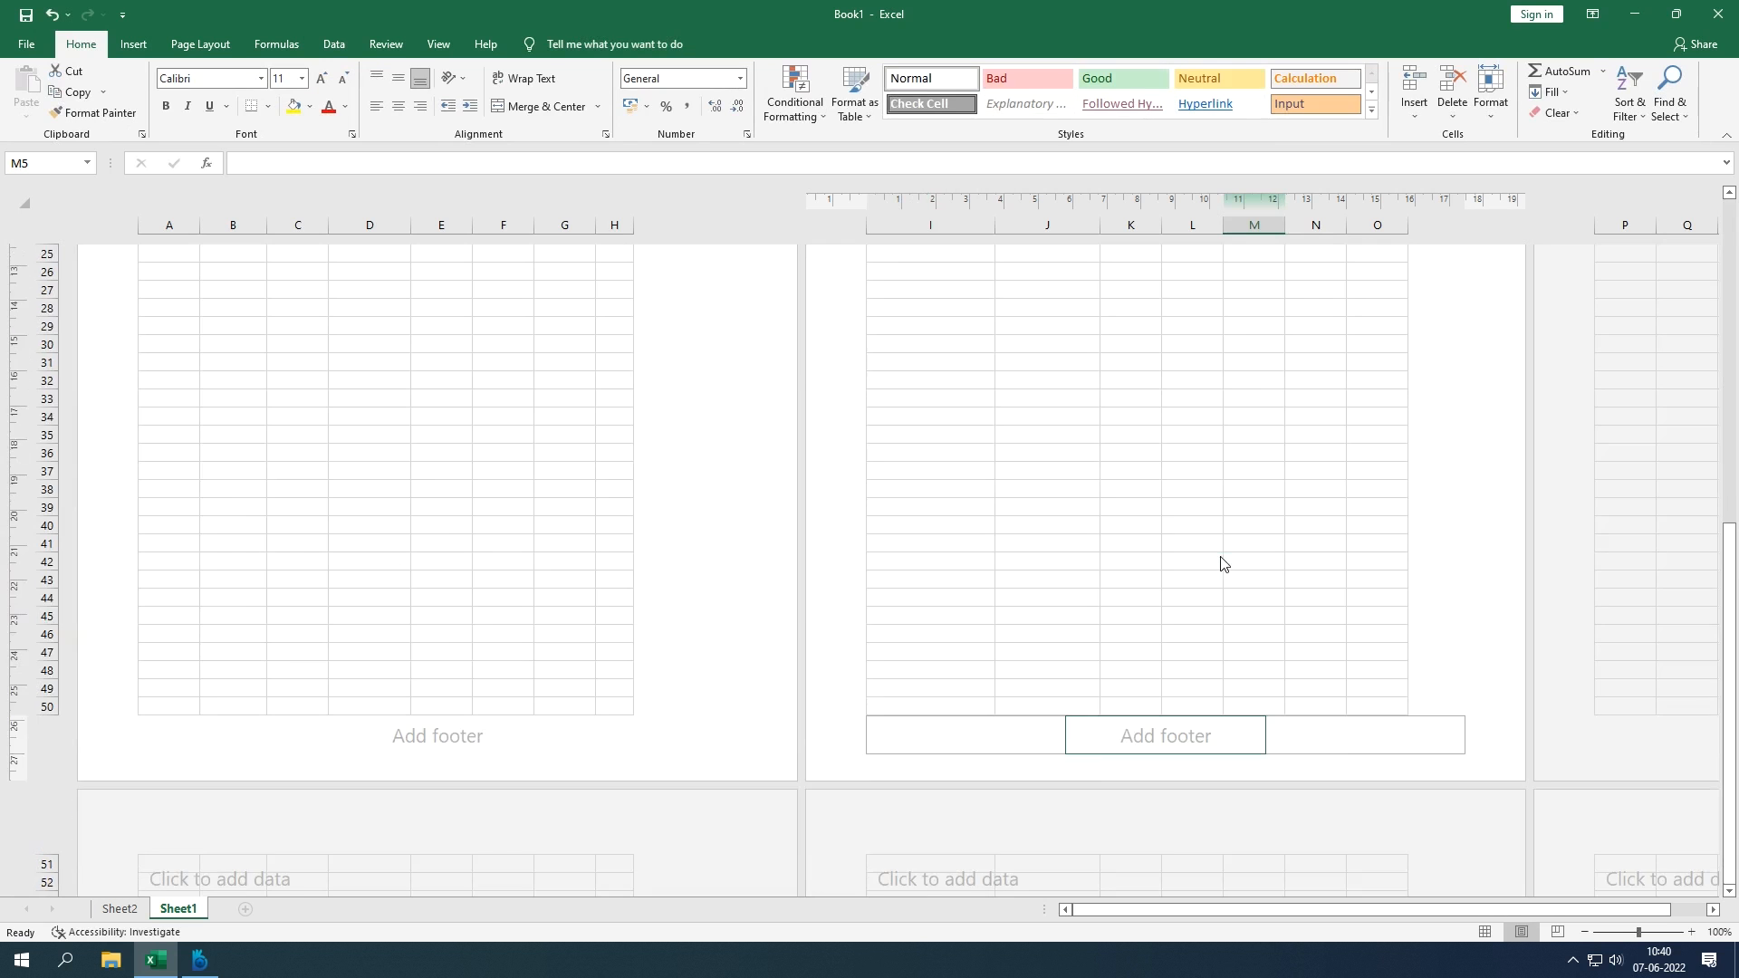
Step: Undo back to Normal view and restore the green text box beside the data
{"action": "key", "text": "ctrl+z"}
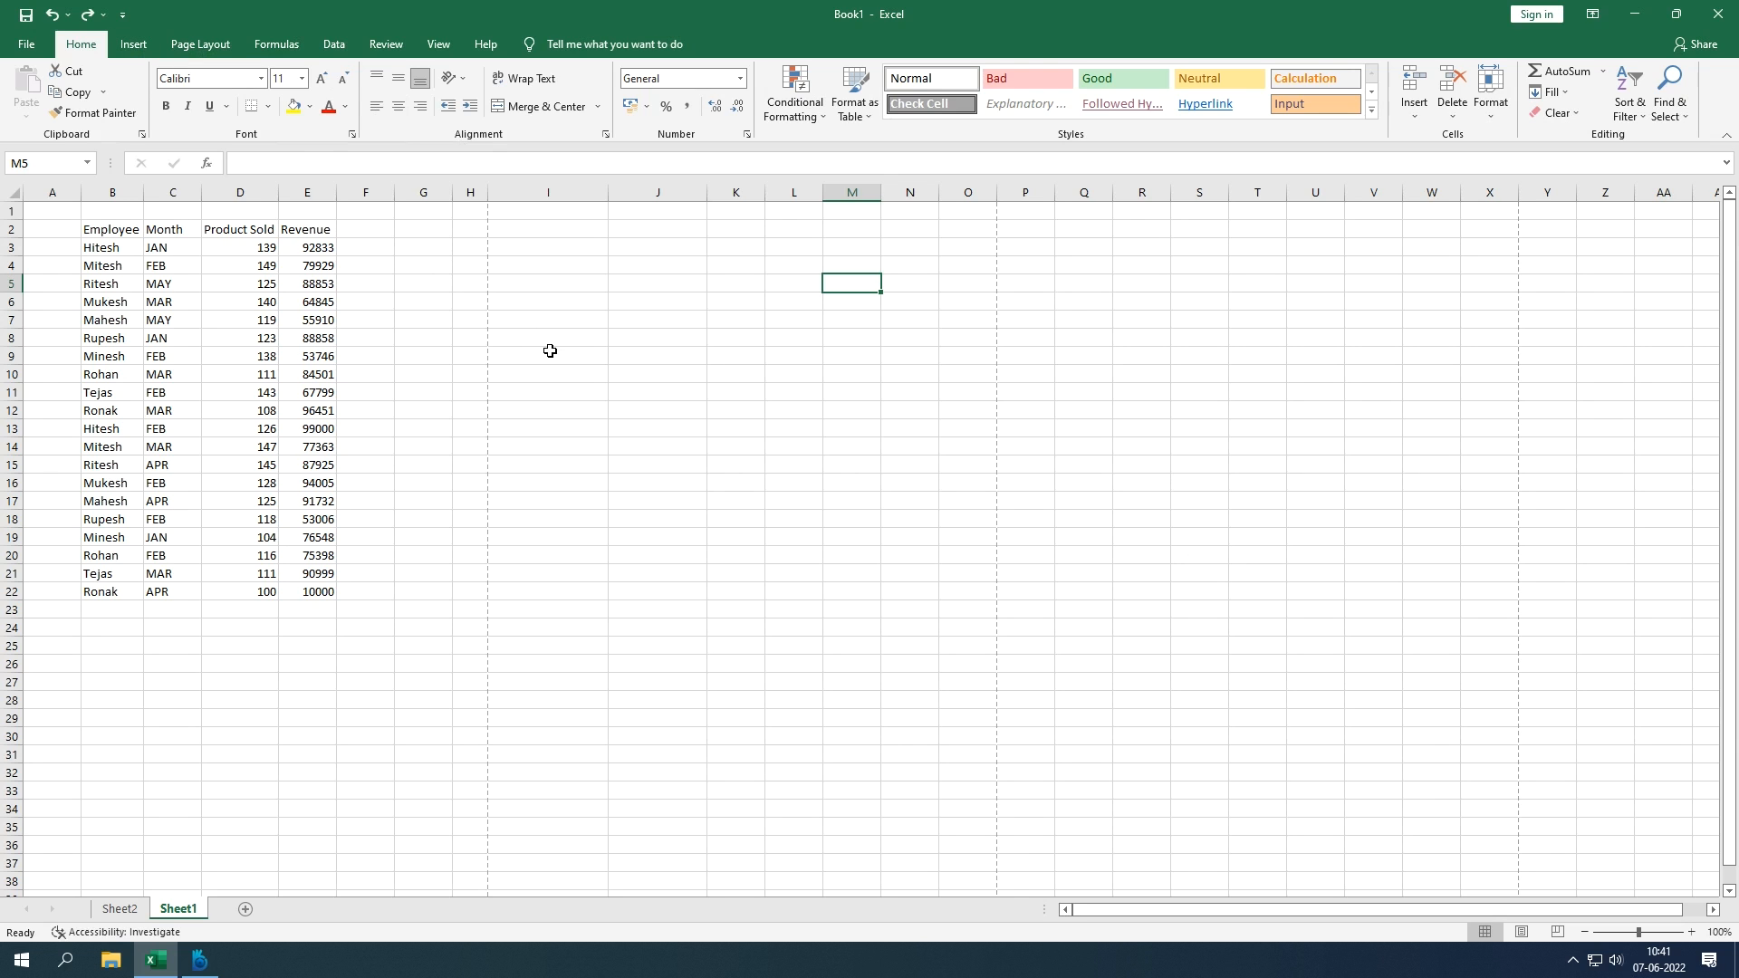
{"action": "key", "text": "ctrl+v"}
{"action": "key", "text": "Escape"}
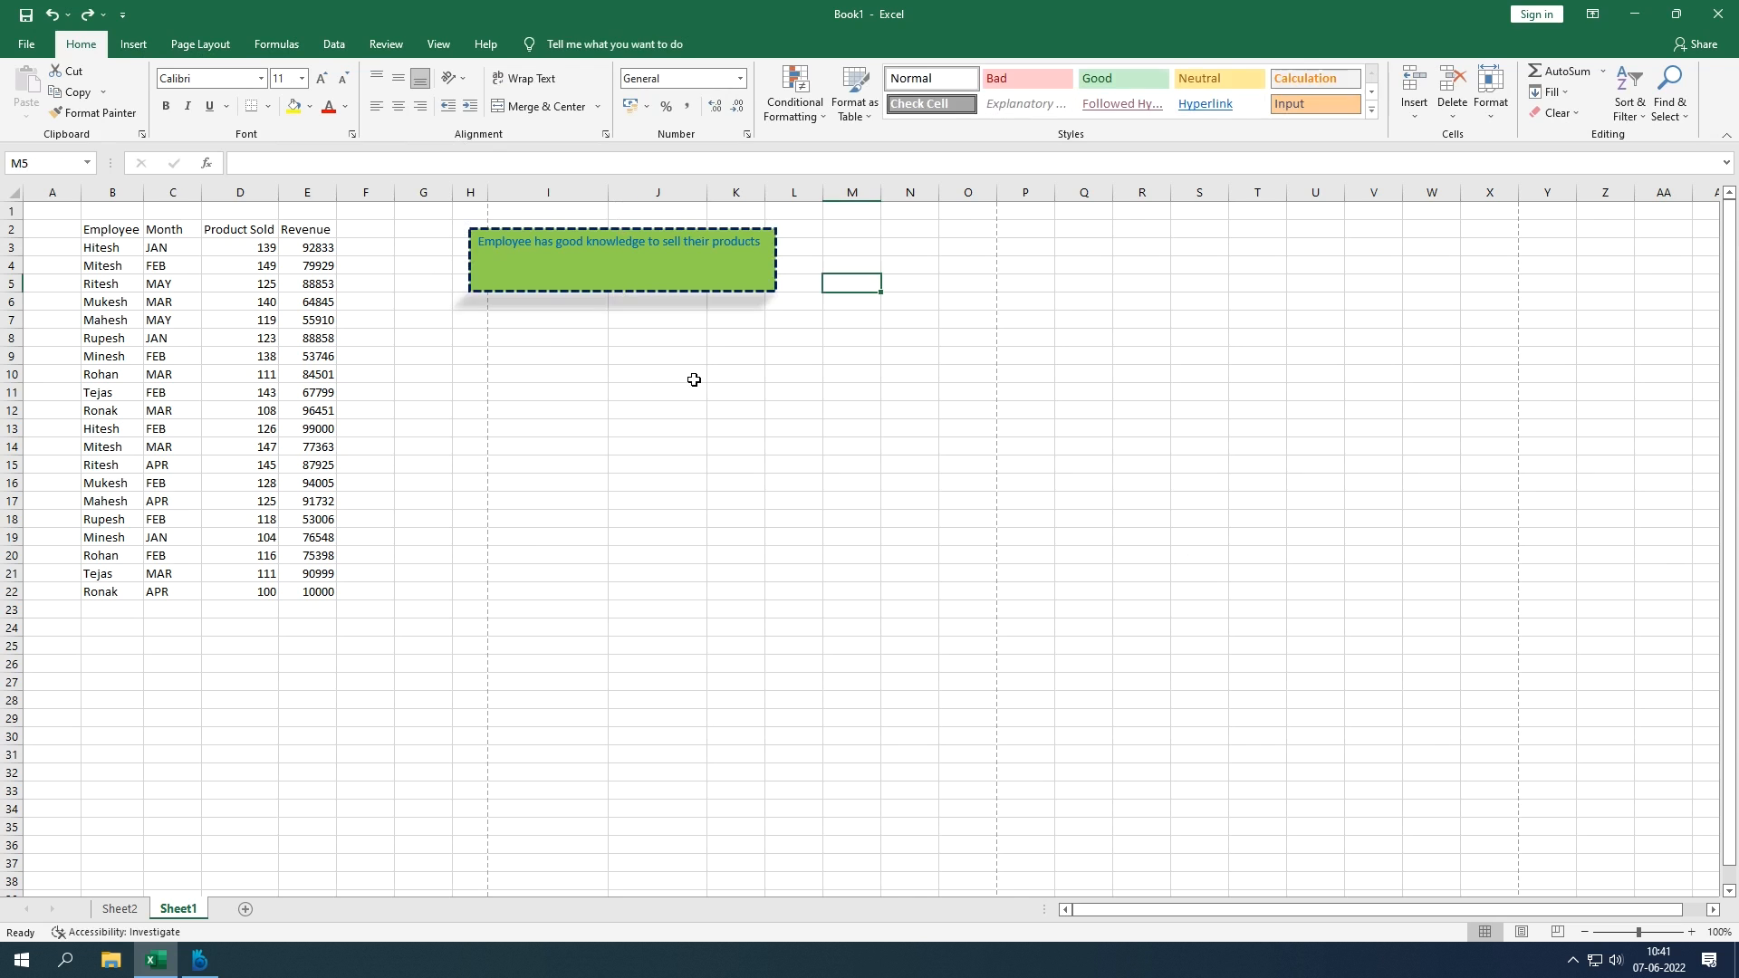
{"action": "left_click", "coordinate": [624, 285]}
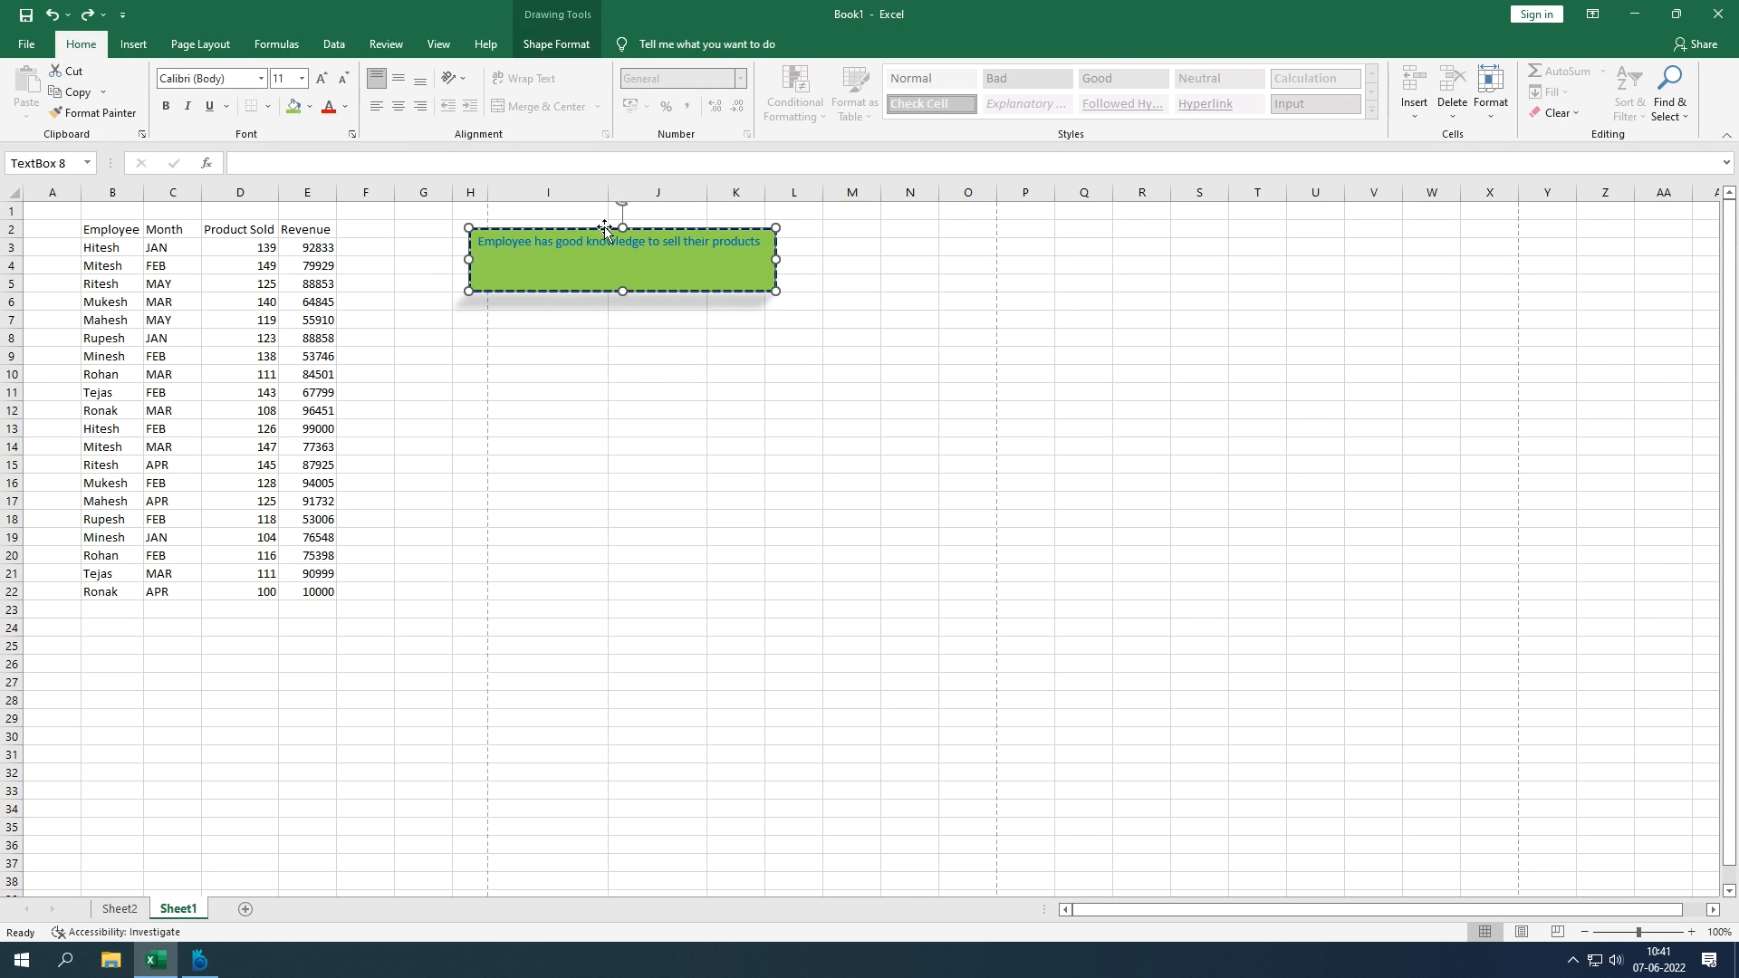
Step: Delete the green text box, widen column H, and scroll through the sales data to row 22
{"action": "key", "text": "Delete"}
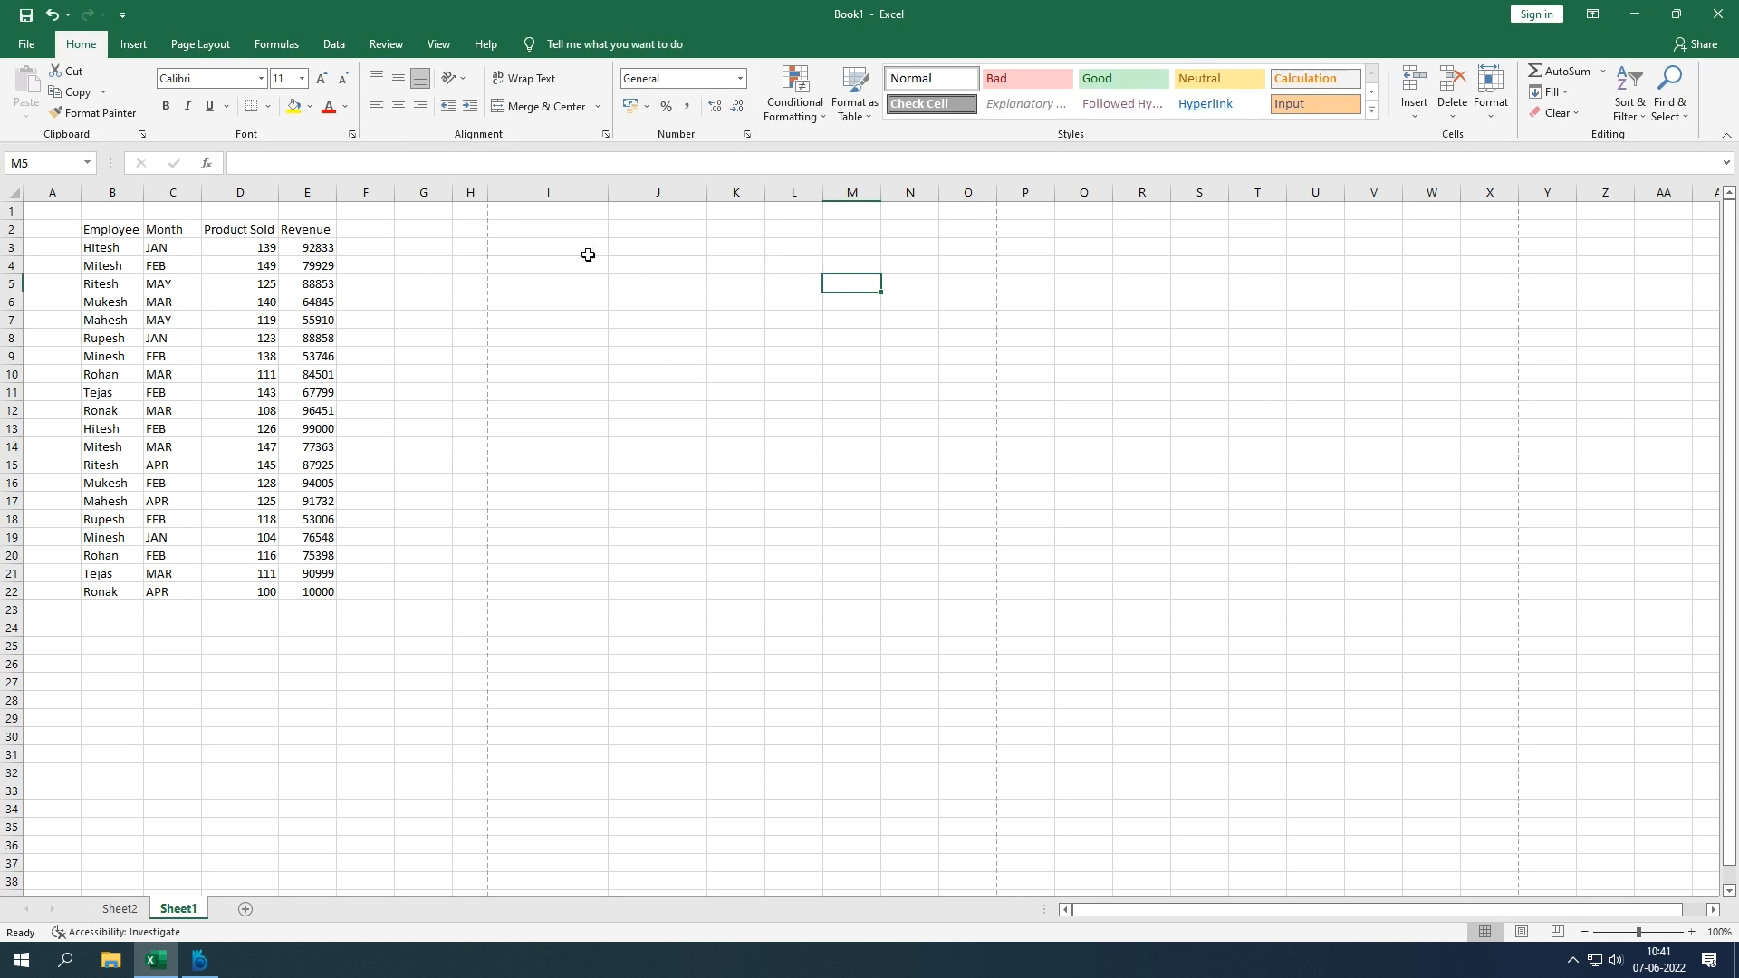
{"action": "left_click", "coordinate": [134, 43]}
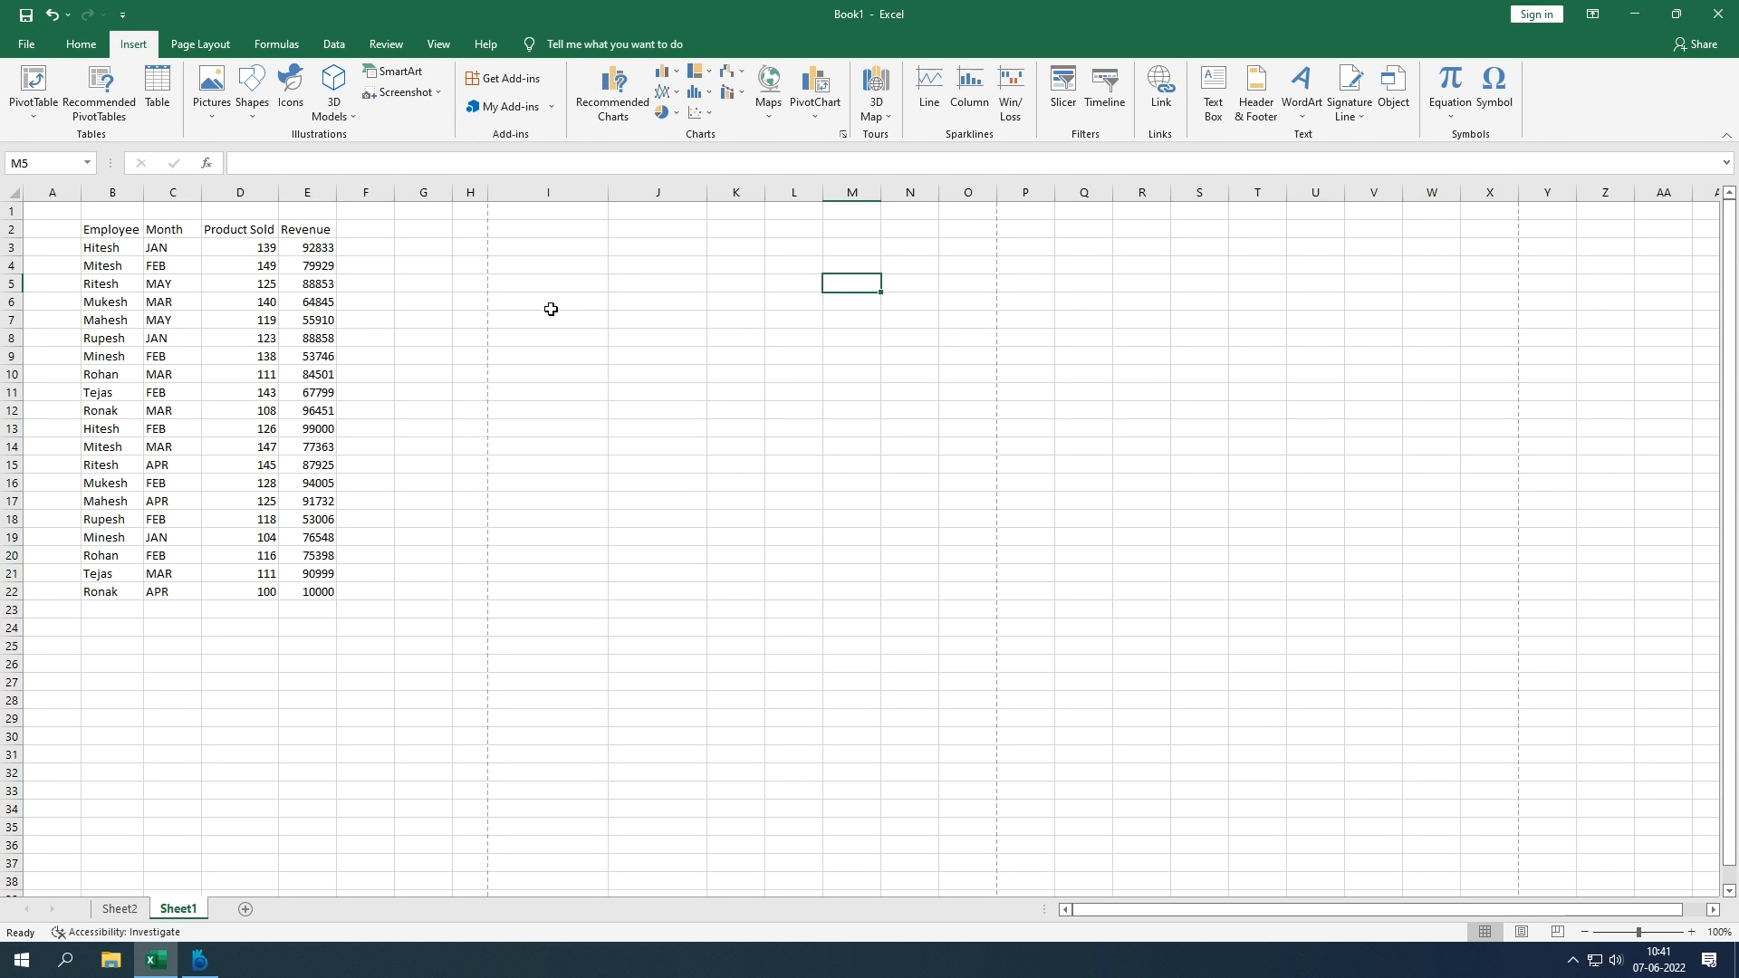
{"action": "left_click_drag", "start_coordinate": [485, 195], "coordinate": [537, 192]}
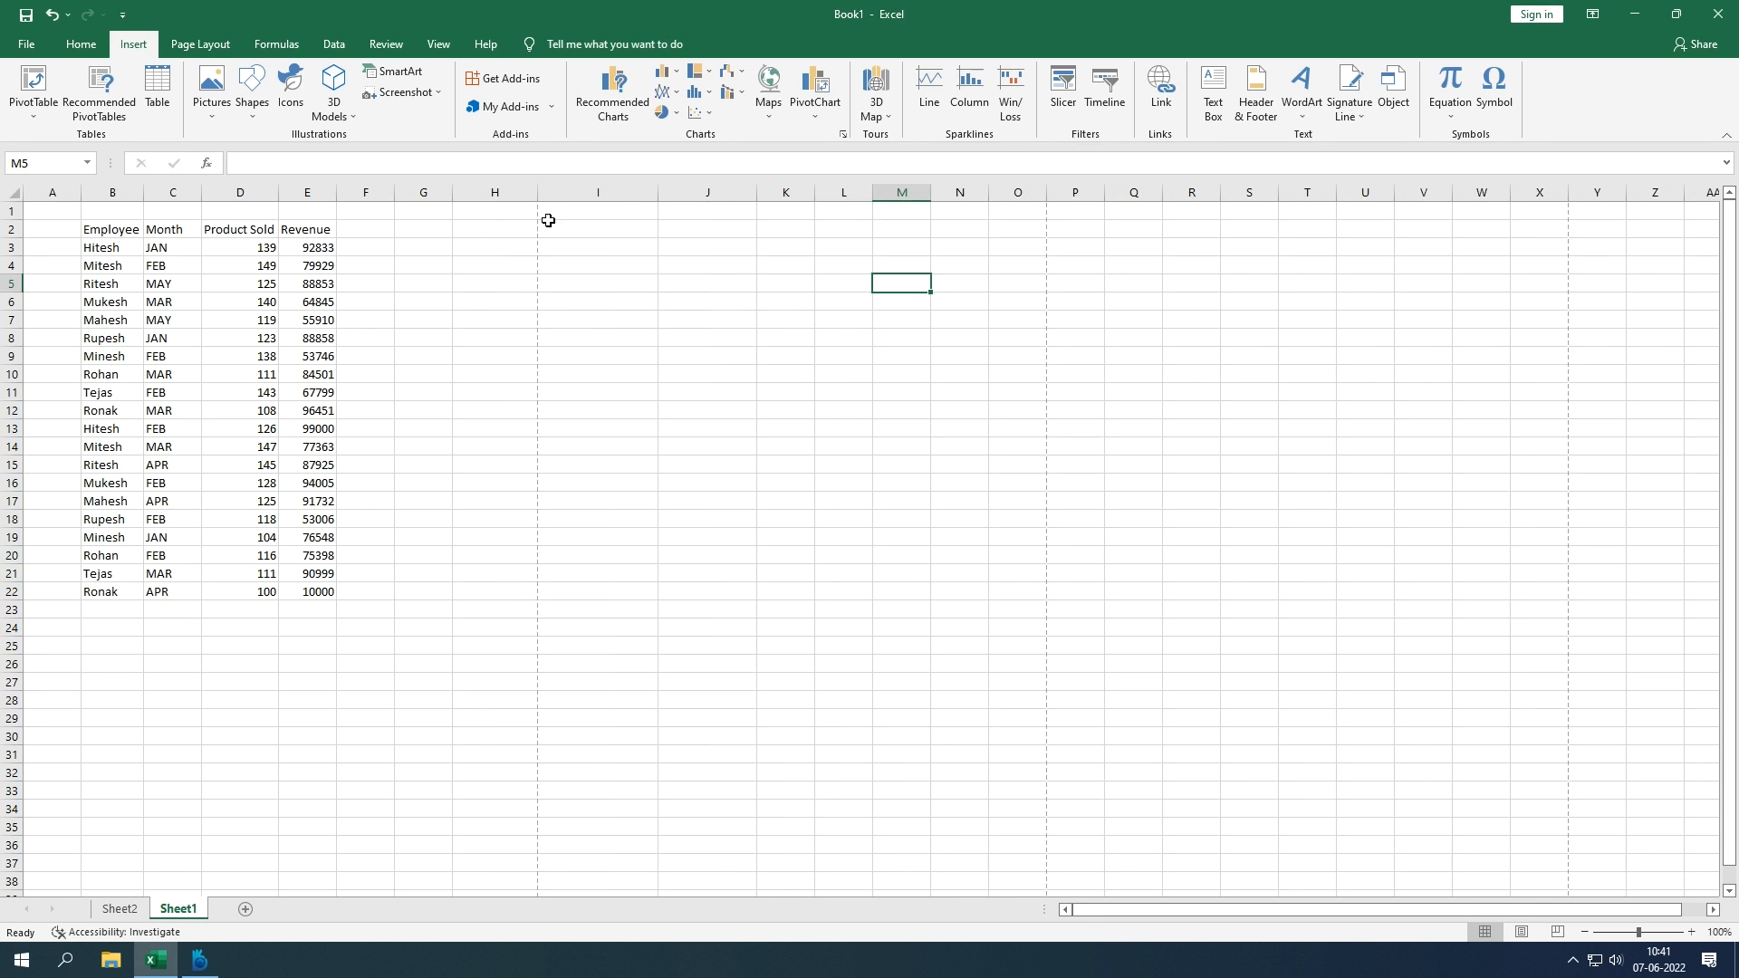
{"action": "scroll", "coordinate": [571, 412], "scroll_direction": "down", "scroll_amount": 3}
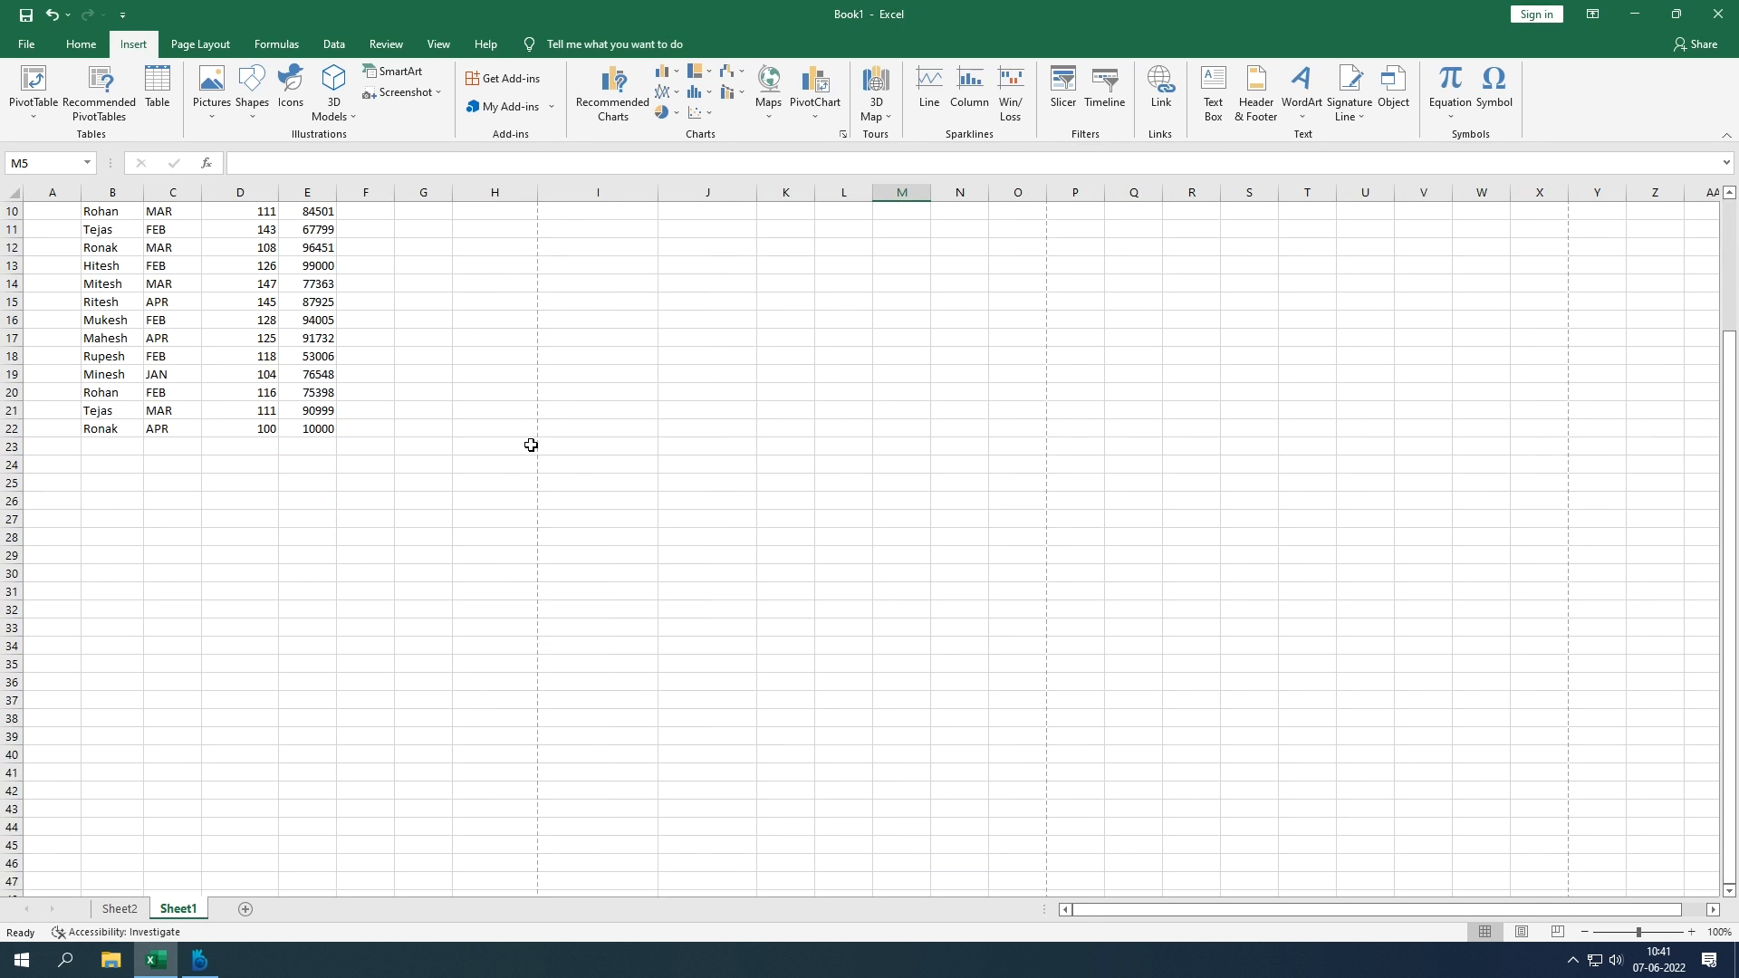
{"action": "scroll", "coordinate": [492, 467], "scroll_direction": "down", "scroll_amount": 3}
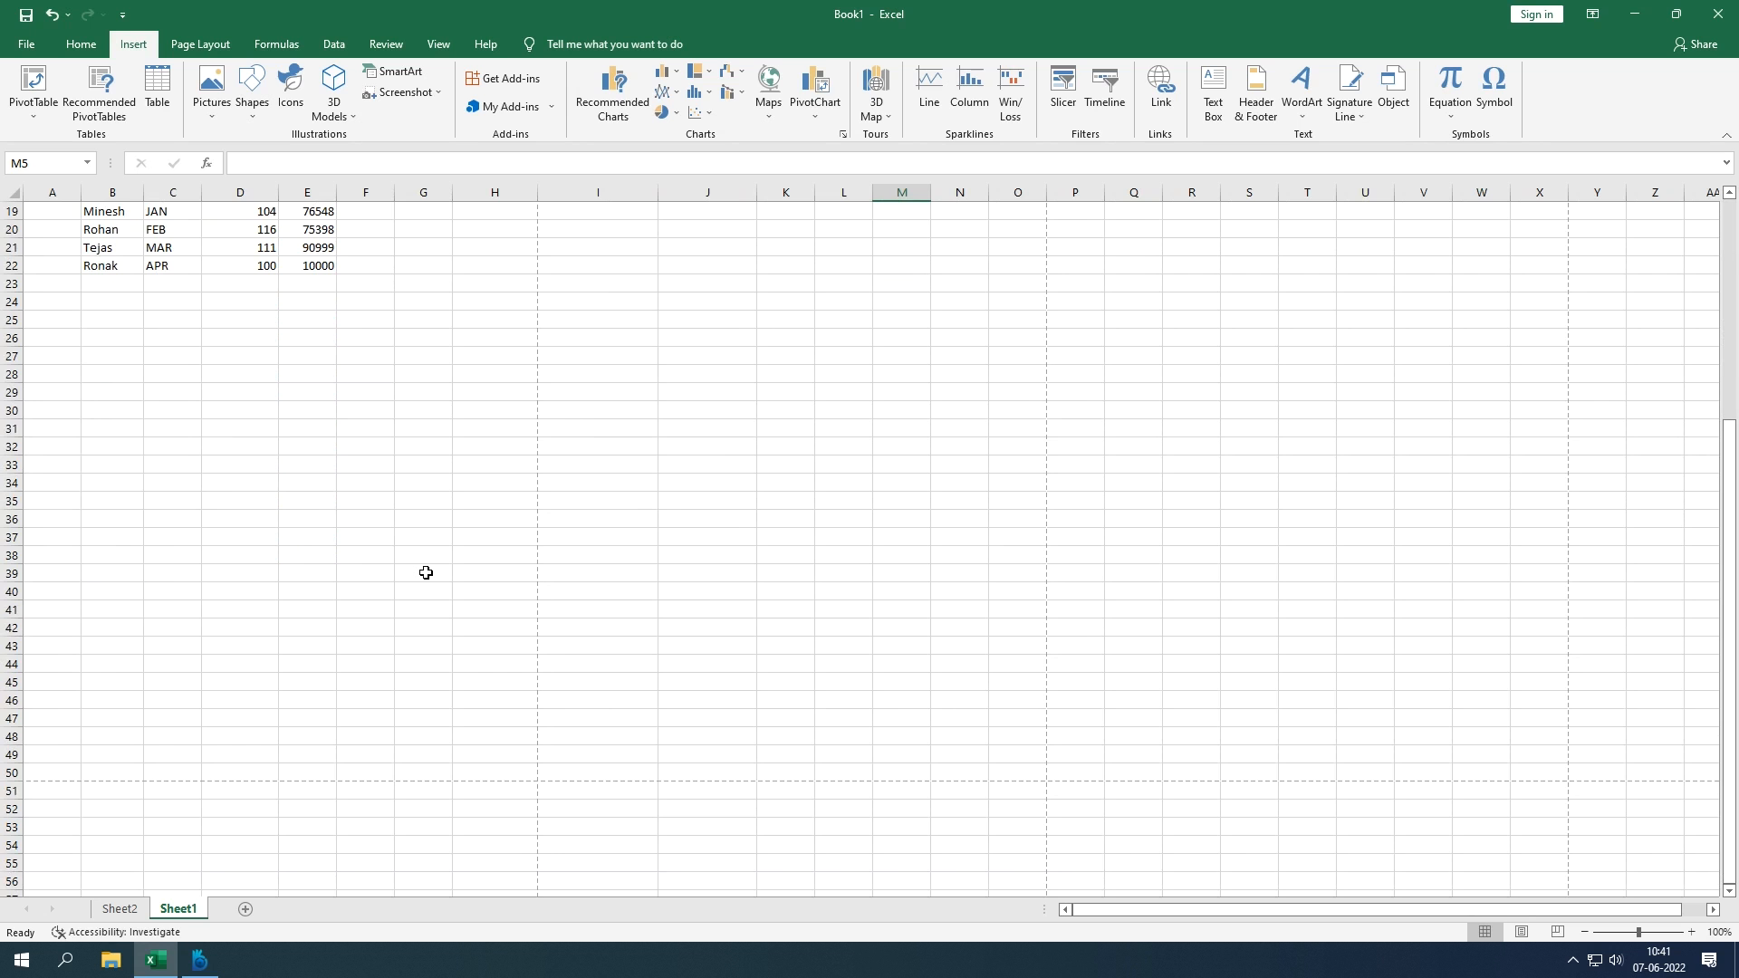
{"action": "scroll", "coordinate": [426, 572], "scroll_direction": "up", "scroll_amount": 5}
{"action": "scroll", "coordinate": [425, 573], "scroll_direction": "down", "scroll_amount": 3}
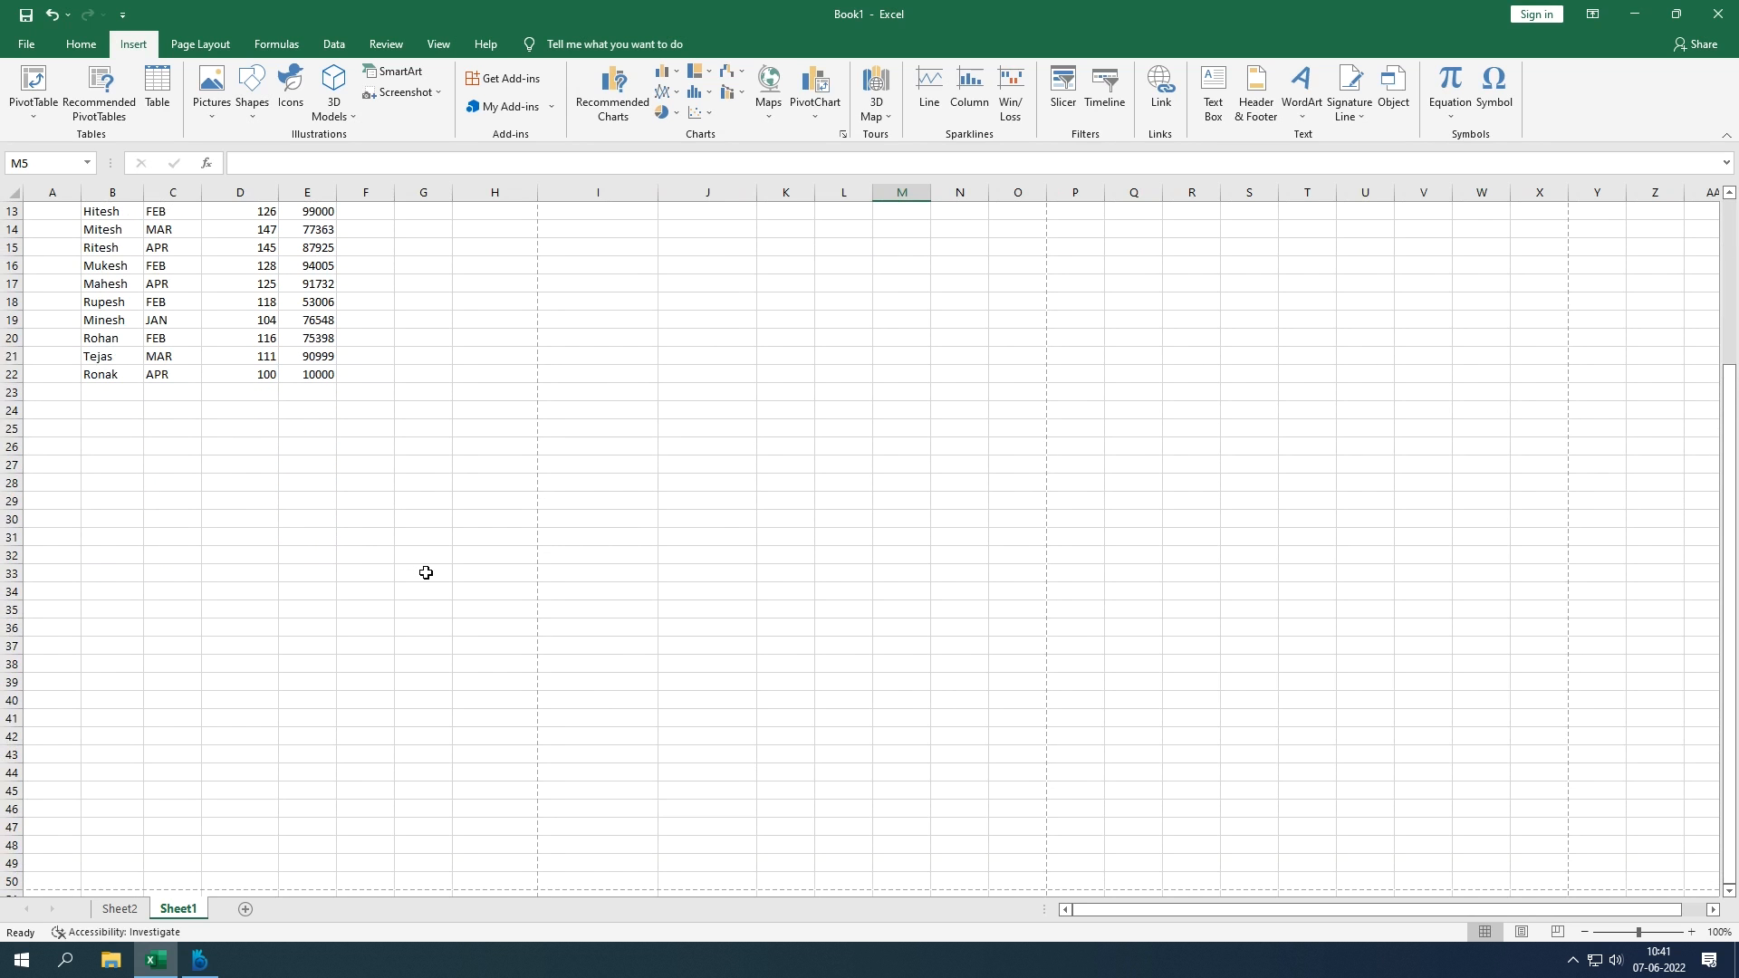
{"action": "scroll", "coordinate": [426, 571], "scroll_direction": "down", "scroll_amount": 3}
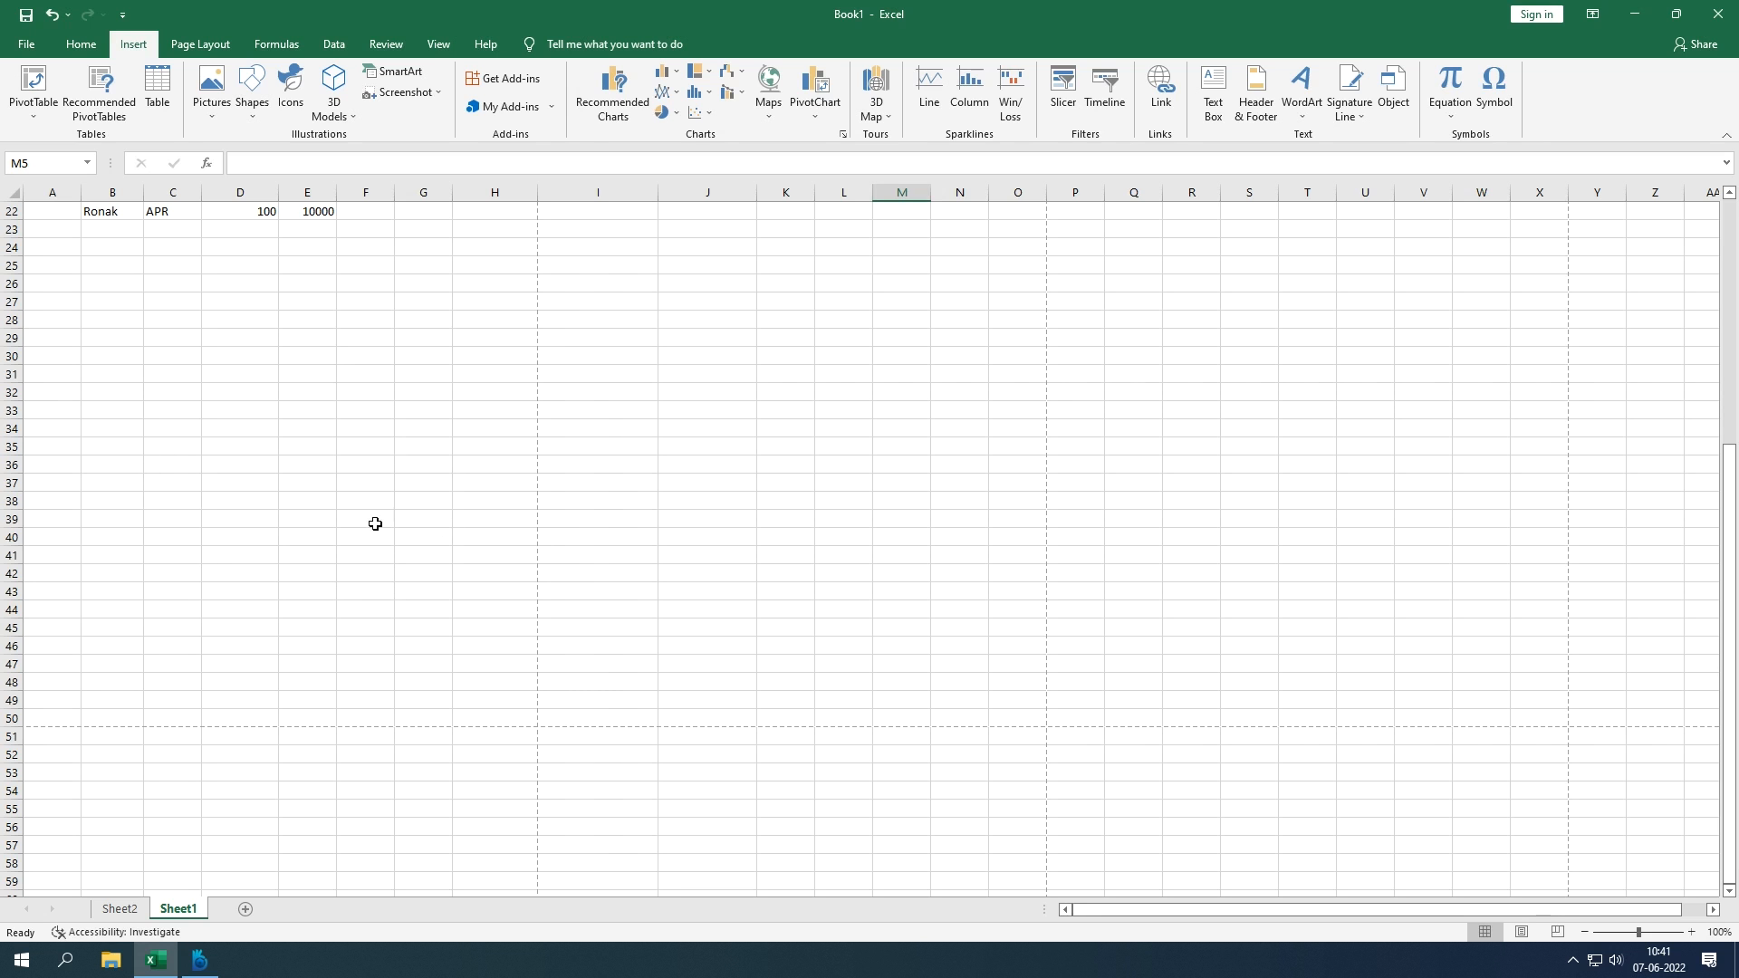
{"action": "scroll", "coordinate": [385, 486], "scroll_direction": "up", "scroll_amount": 7}
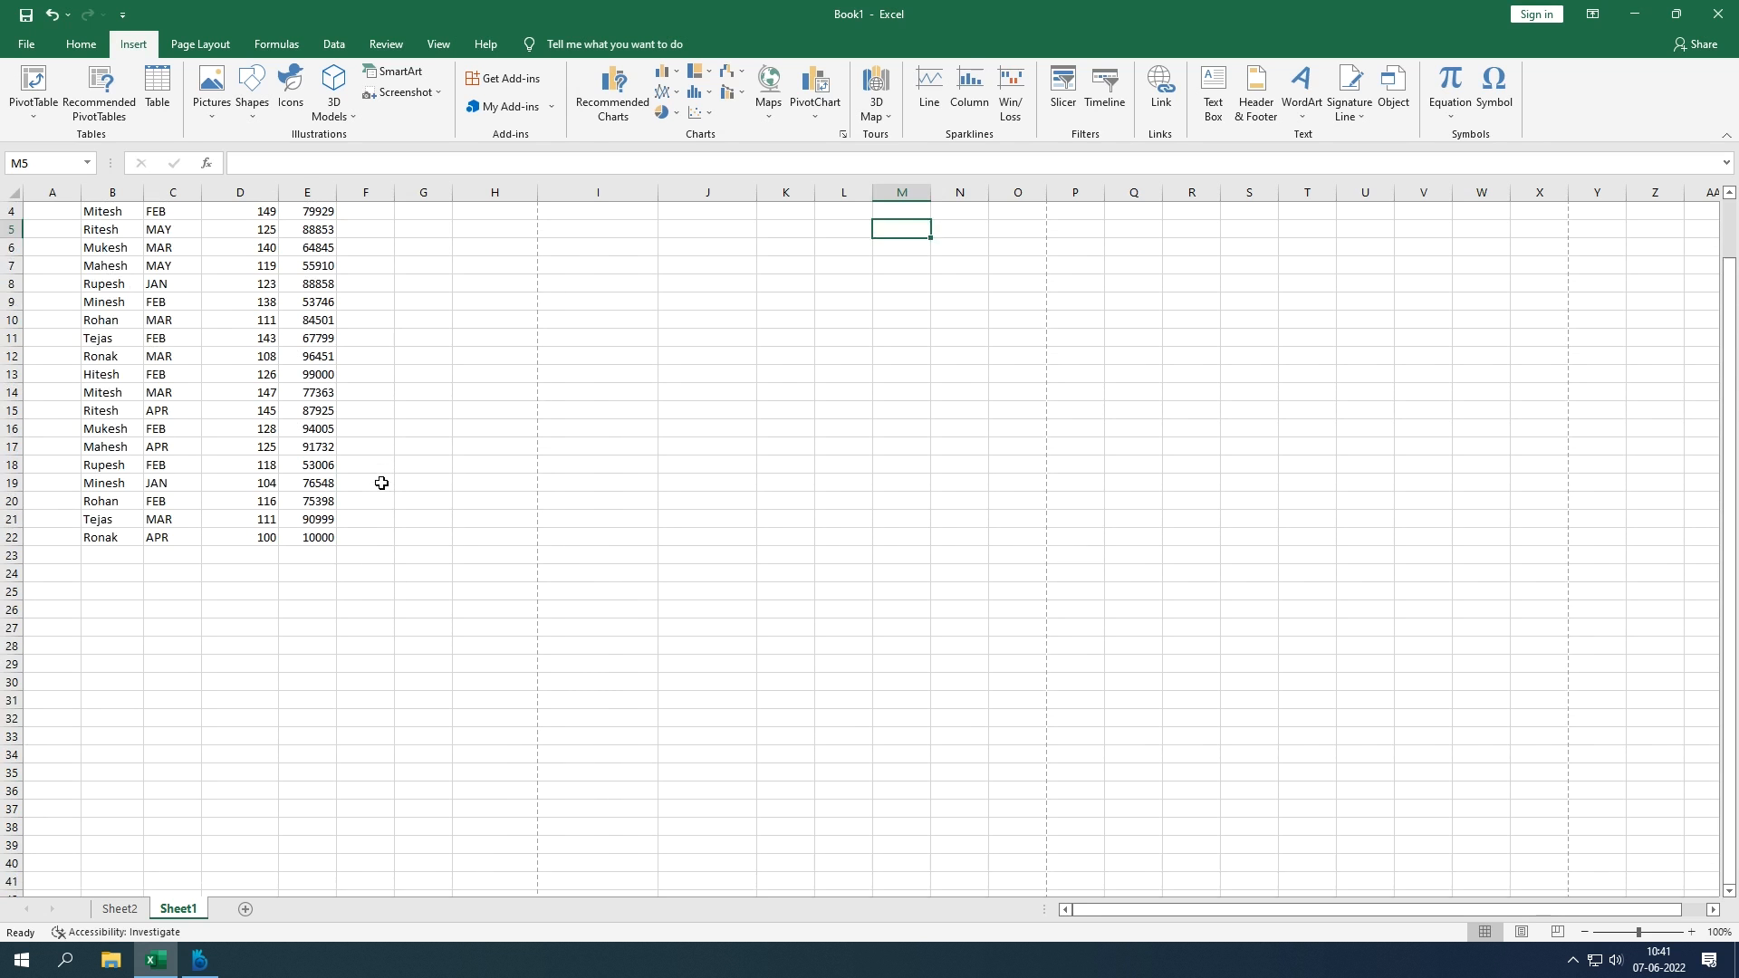
{"action": "scroll", "coordinate": [382, 483], "scroll_direction": "down", "scroll_amount": 5}
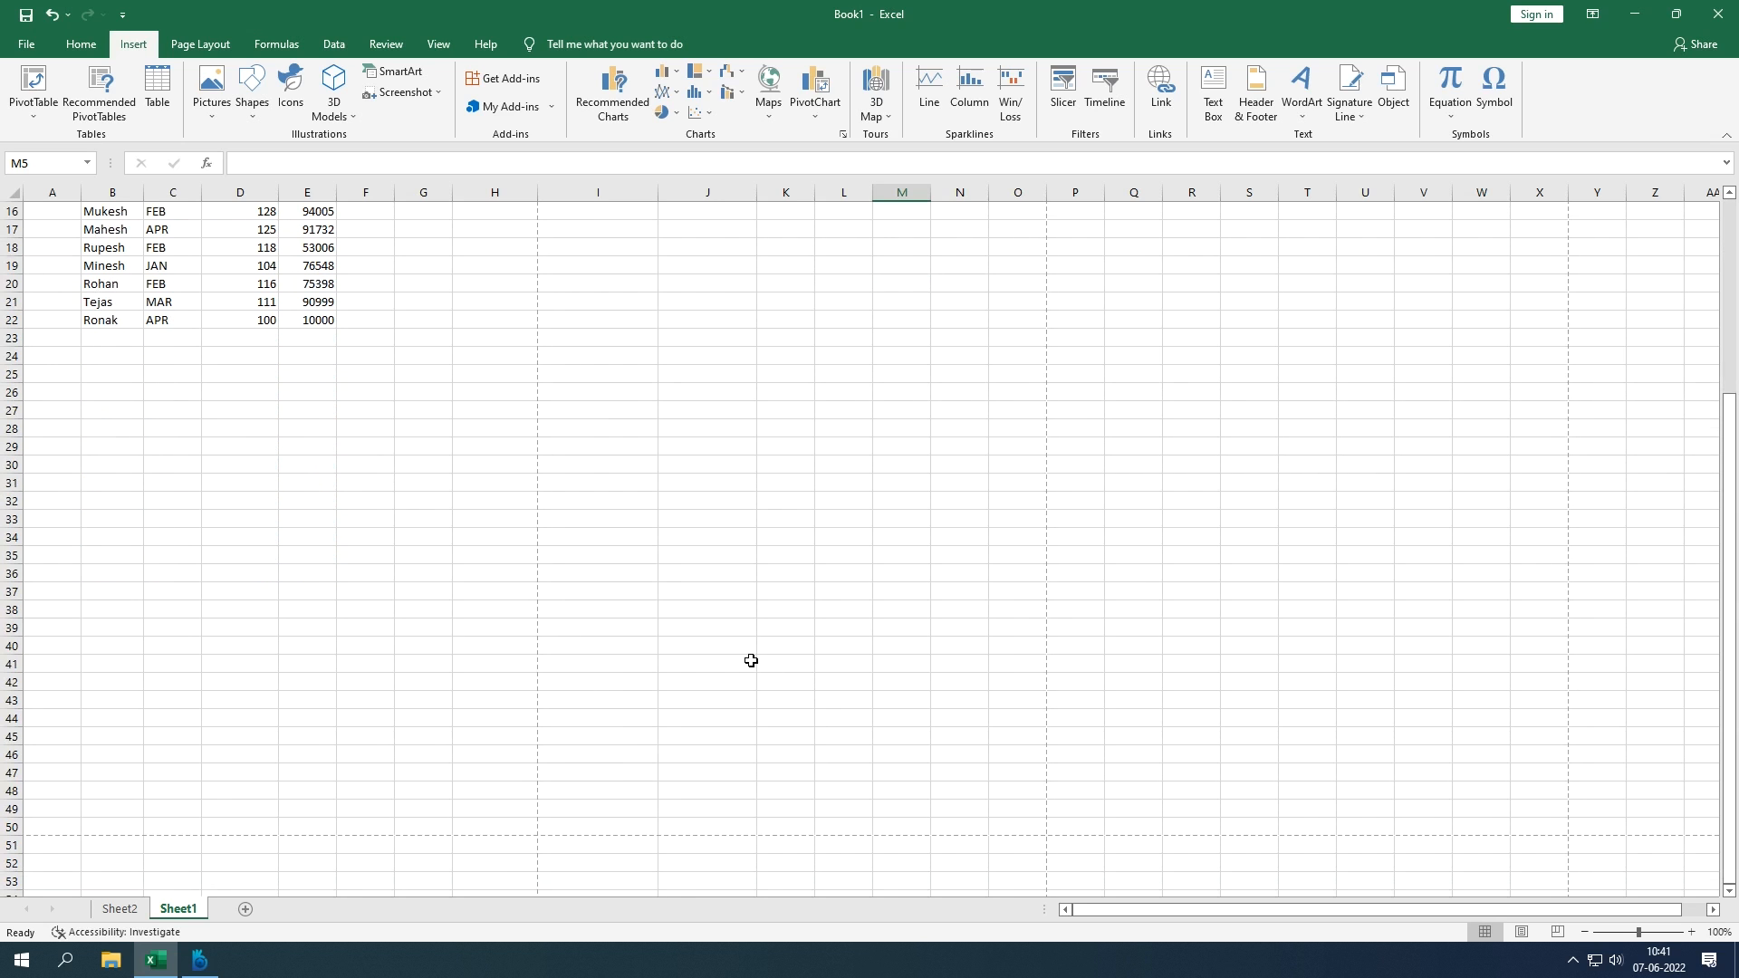
Step: Open Excel Options from the File area and go to the Advanced settings page
{"action": "left_click", "coordinate": [27, 46]}
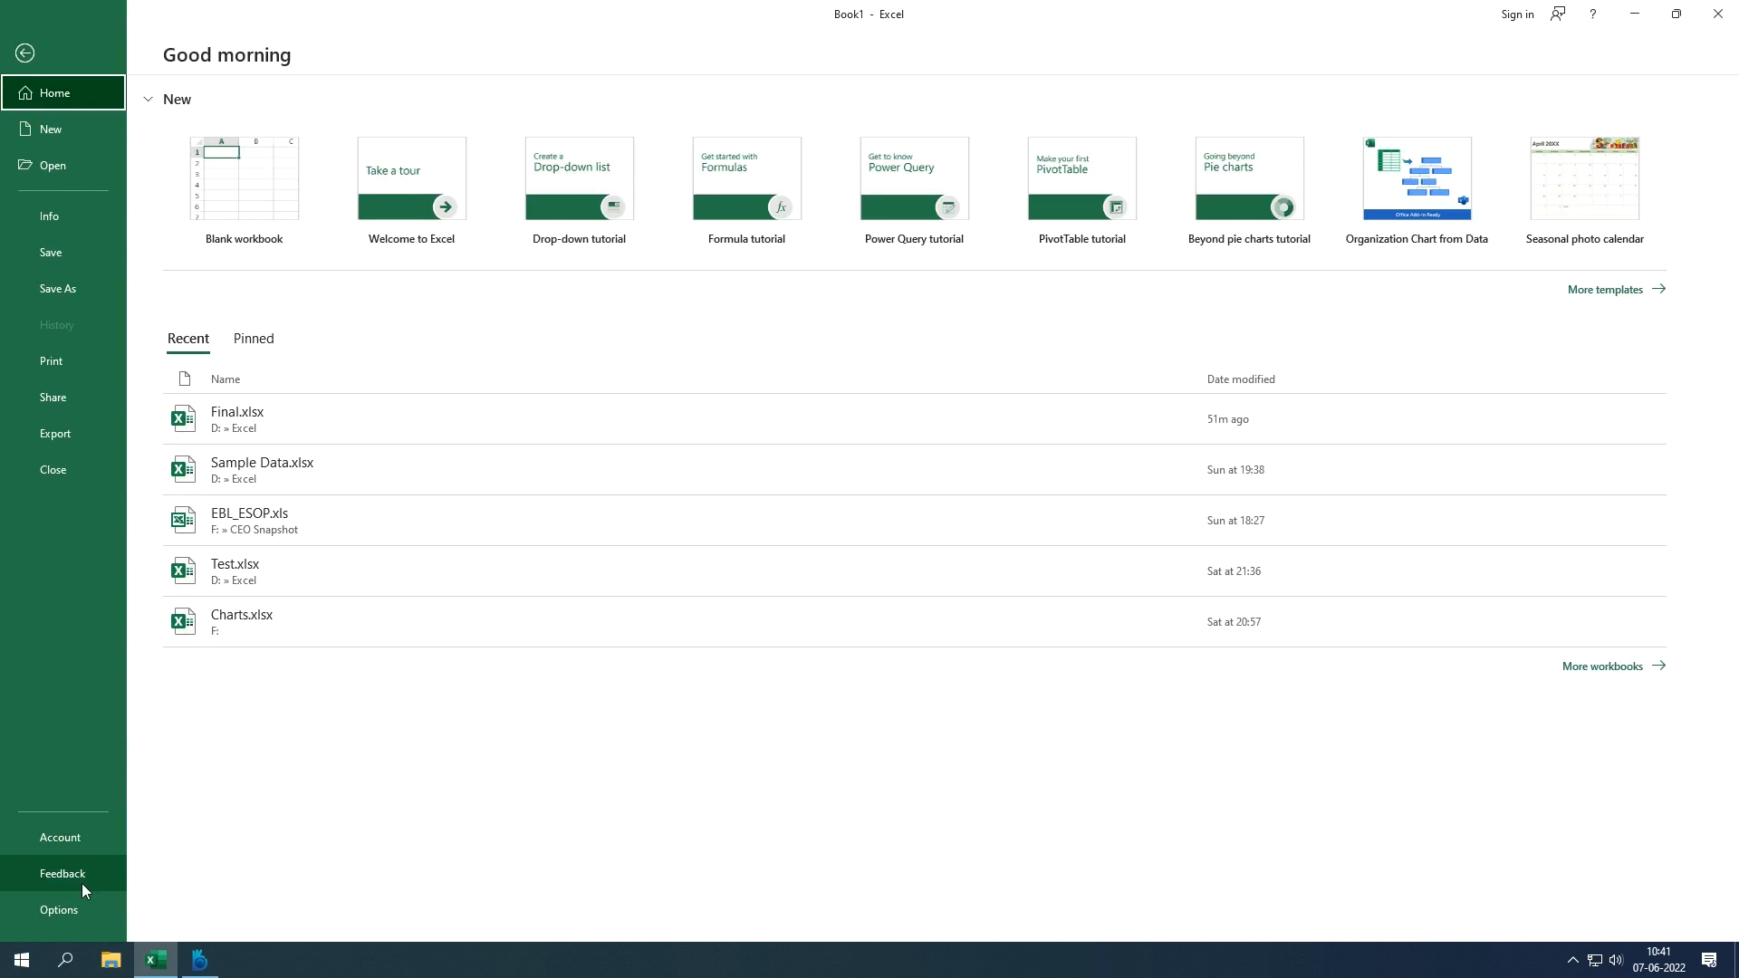
{"action": "left_click", "coordinate": [27, 52]}
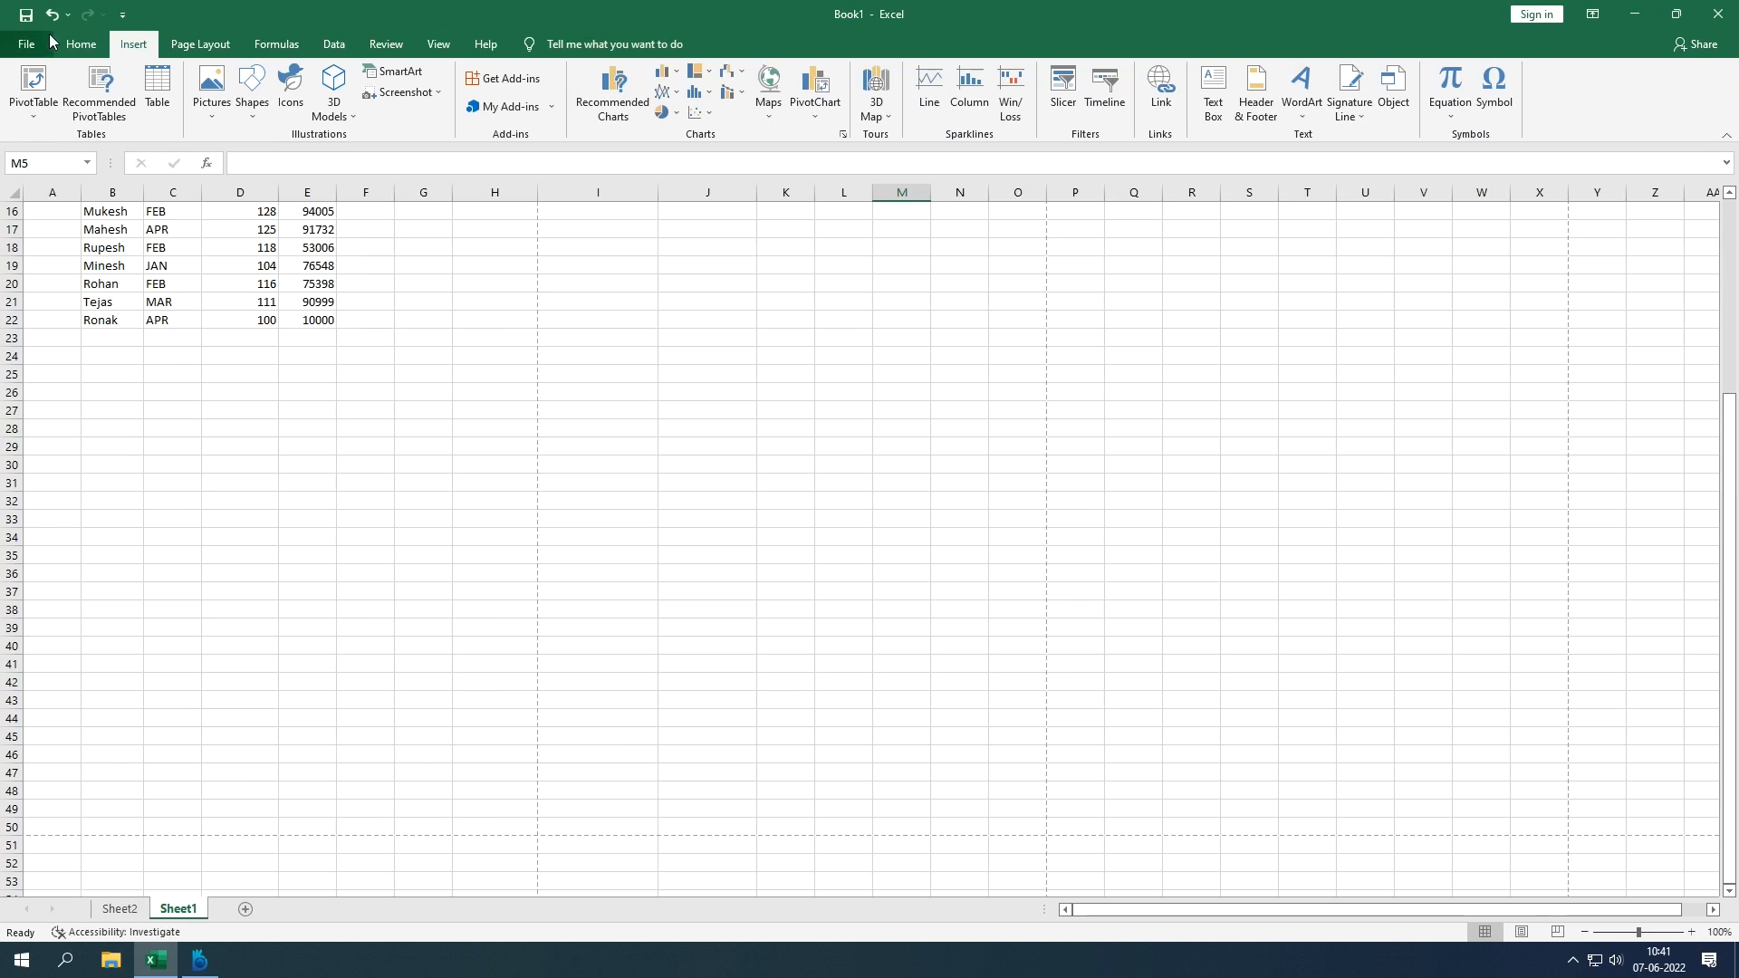
{"action": "left_click", "coordinate": [29, 48]}
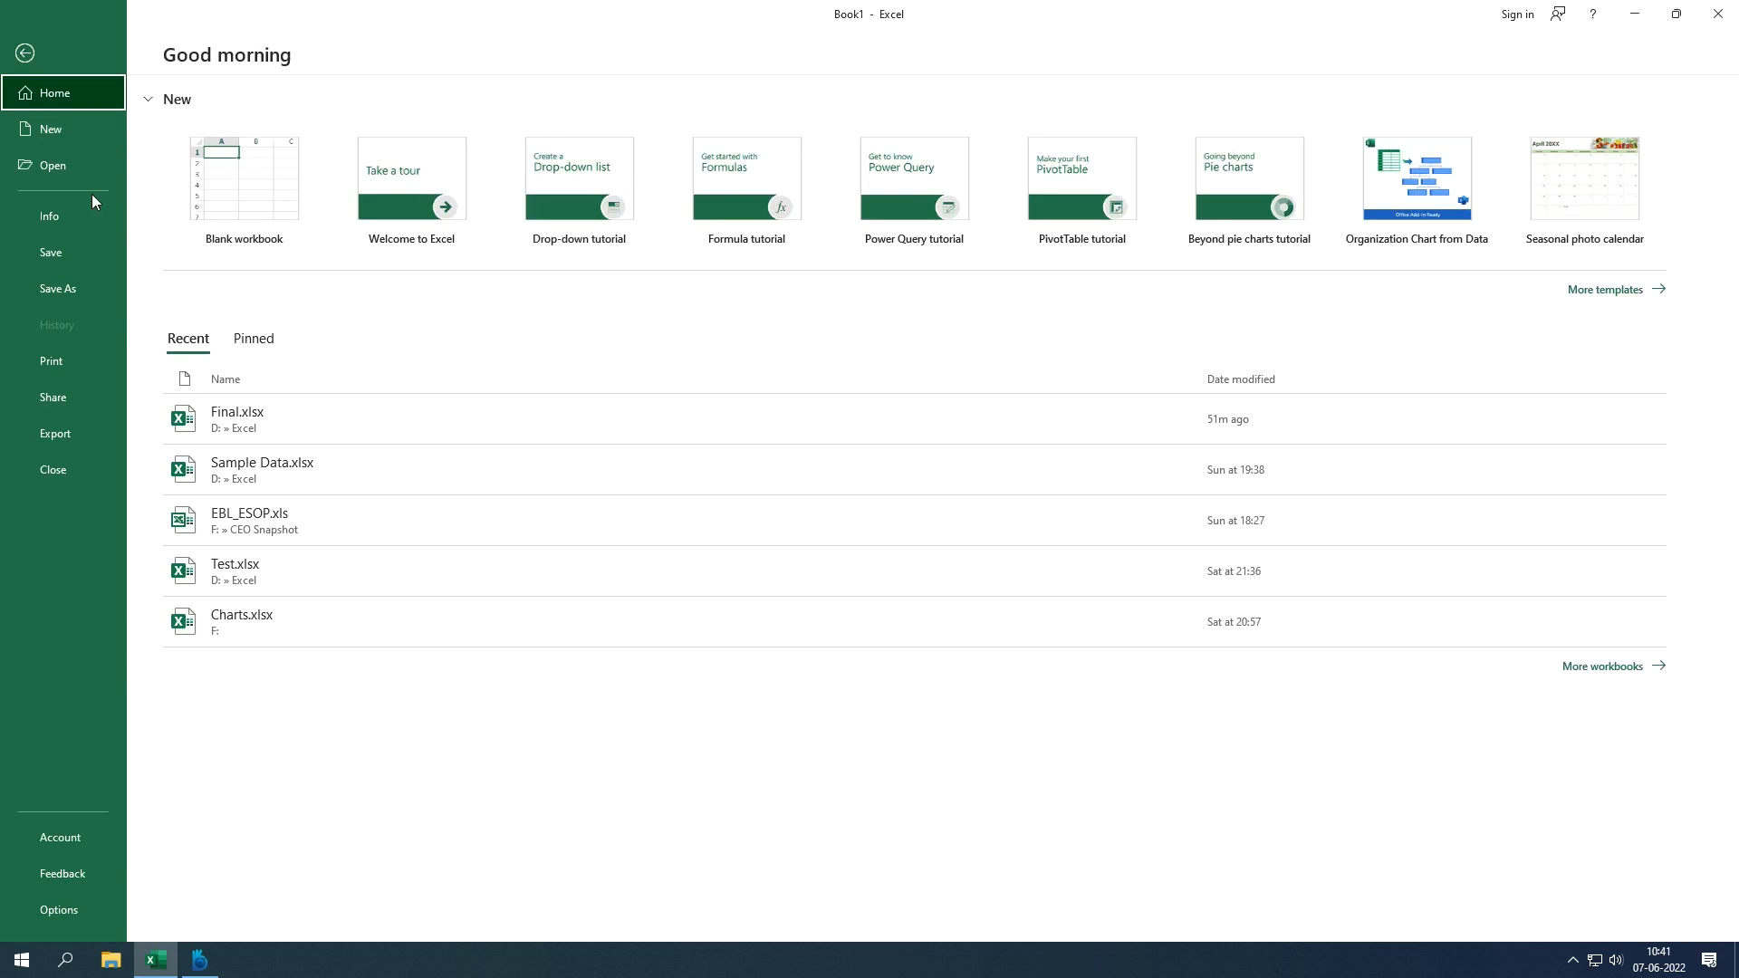
{"action": "left_click", "coordinate": [58, 914]}
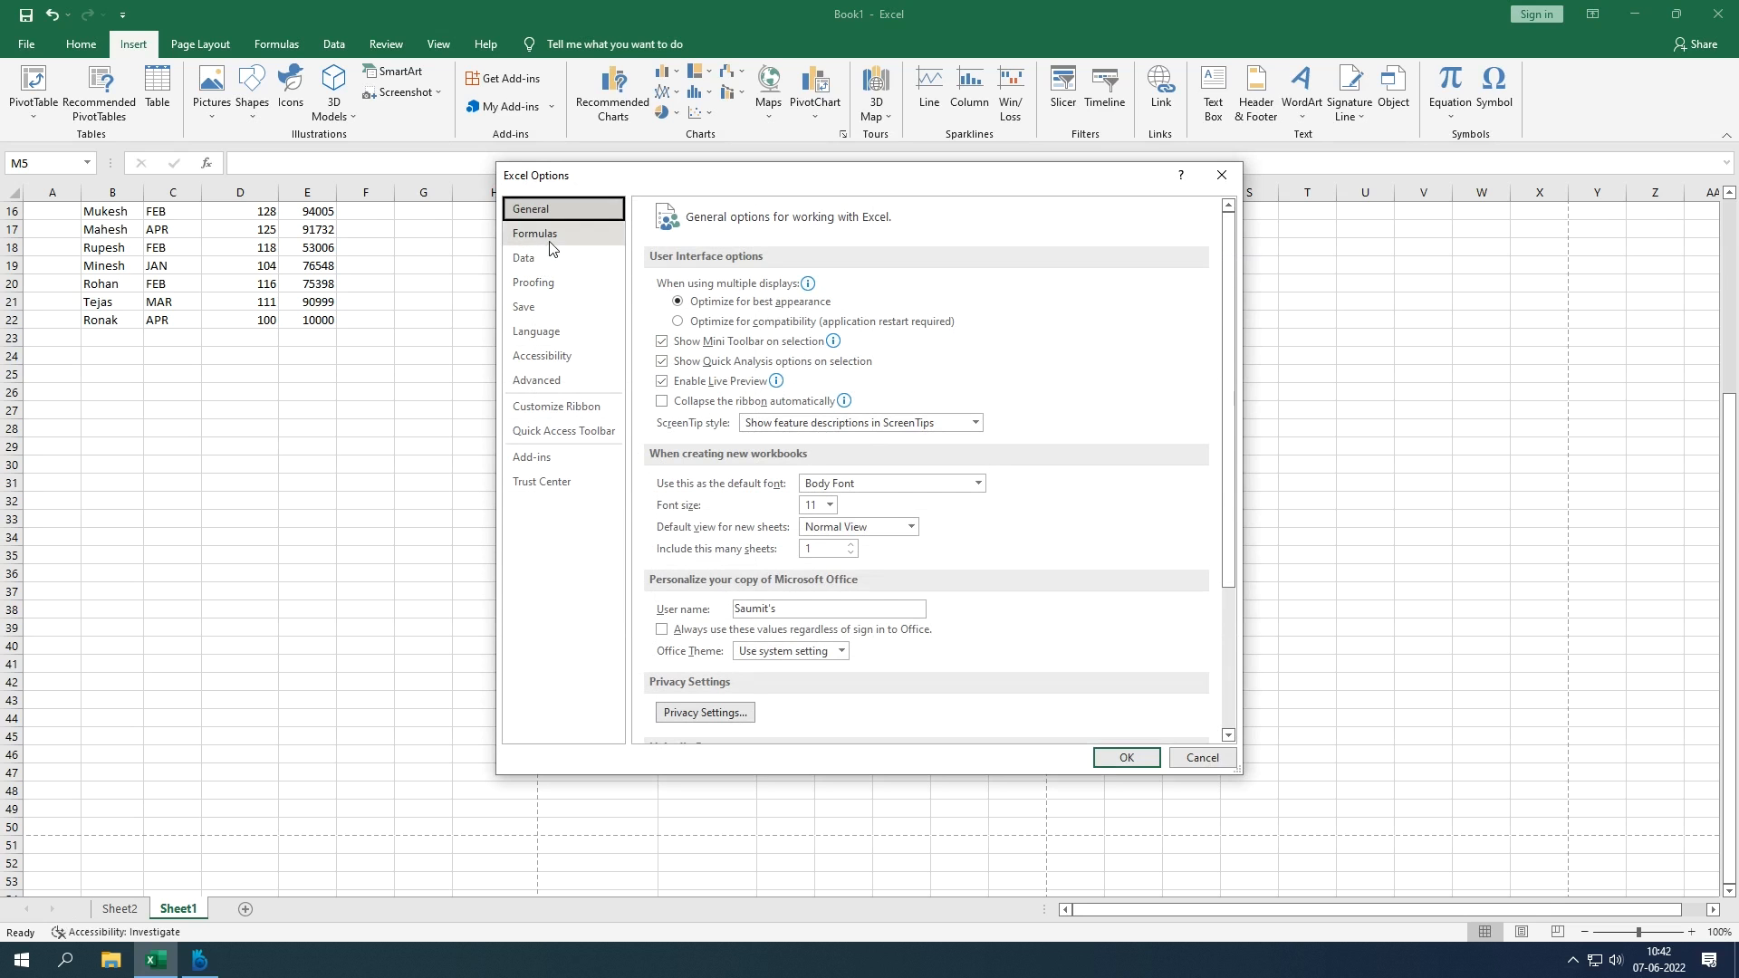
{"action": "scroll", "coordinate": [773, 337], "scroll_direction": "down", "scroll_amount": 5}
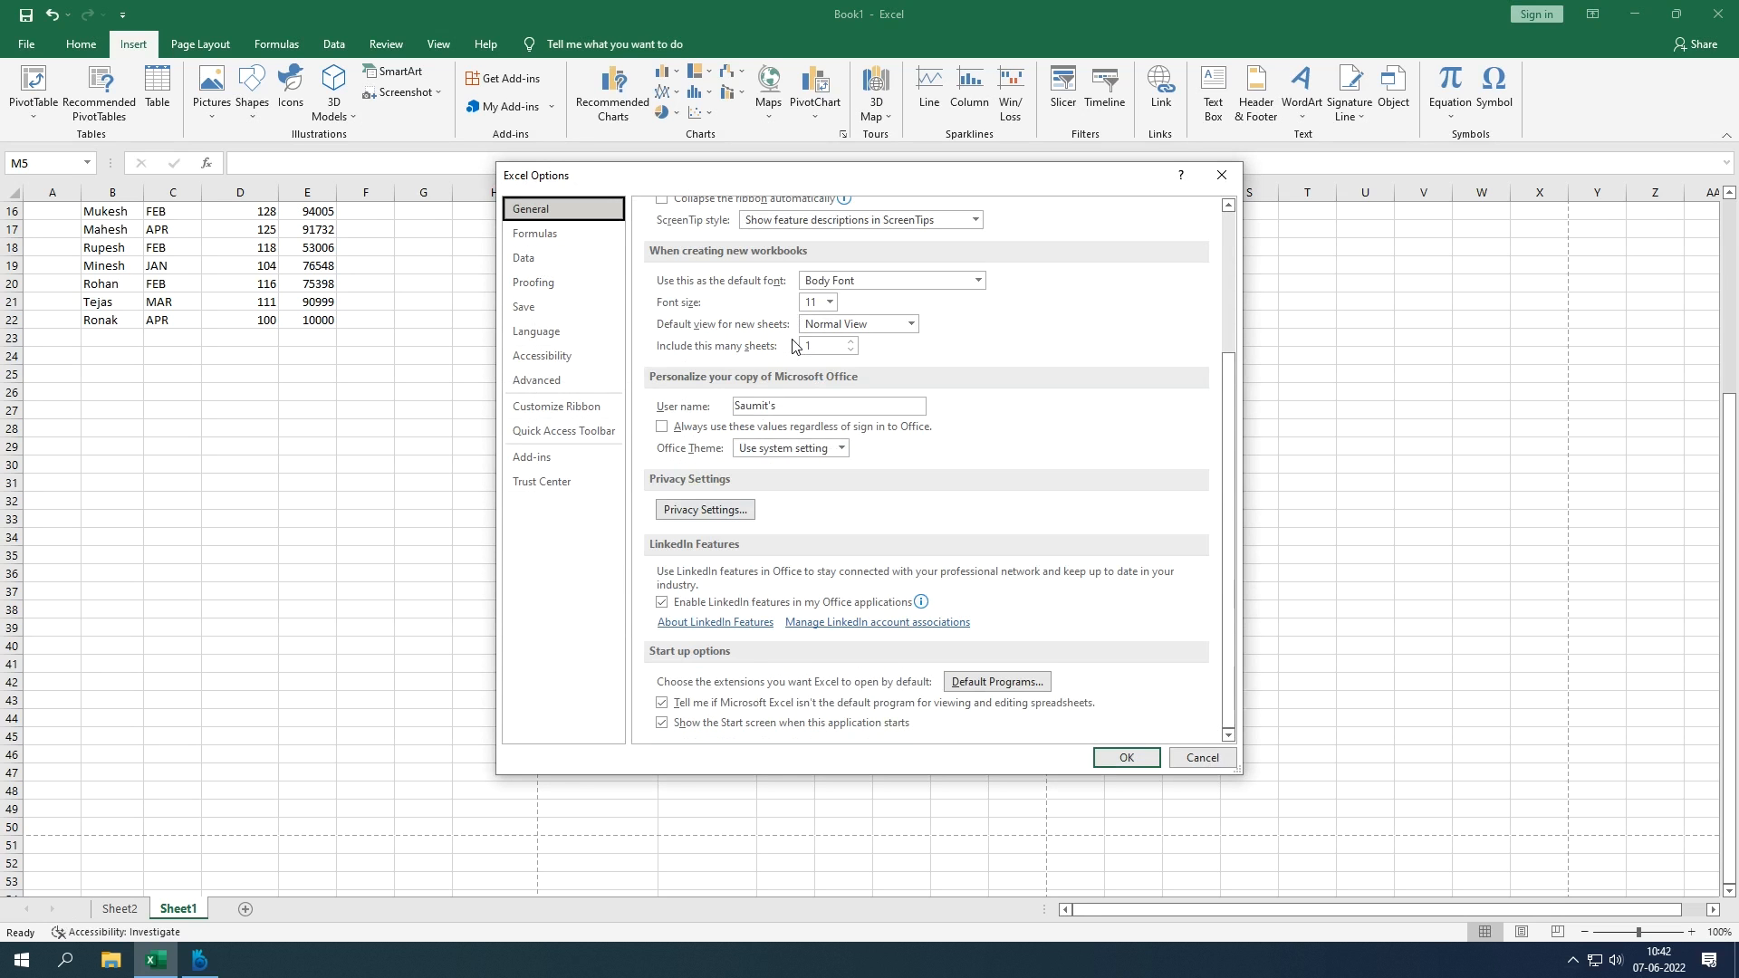
{"action": "left_click", "coordinate": [562, 381]}
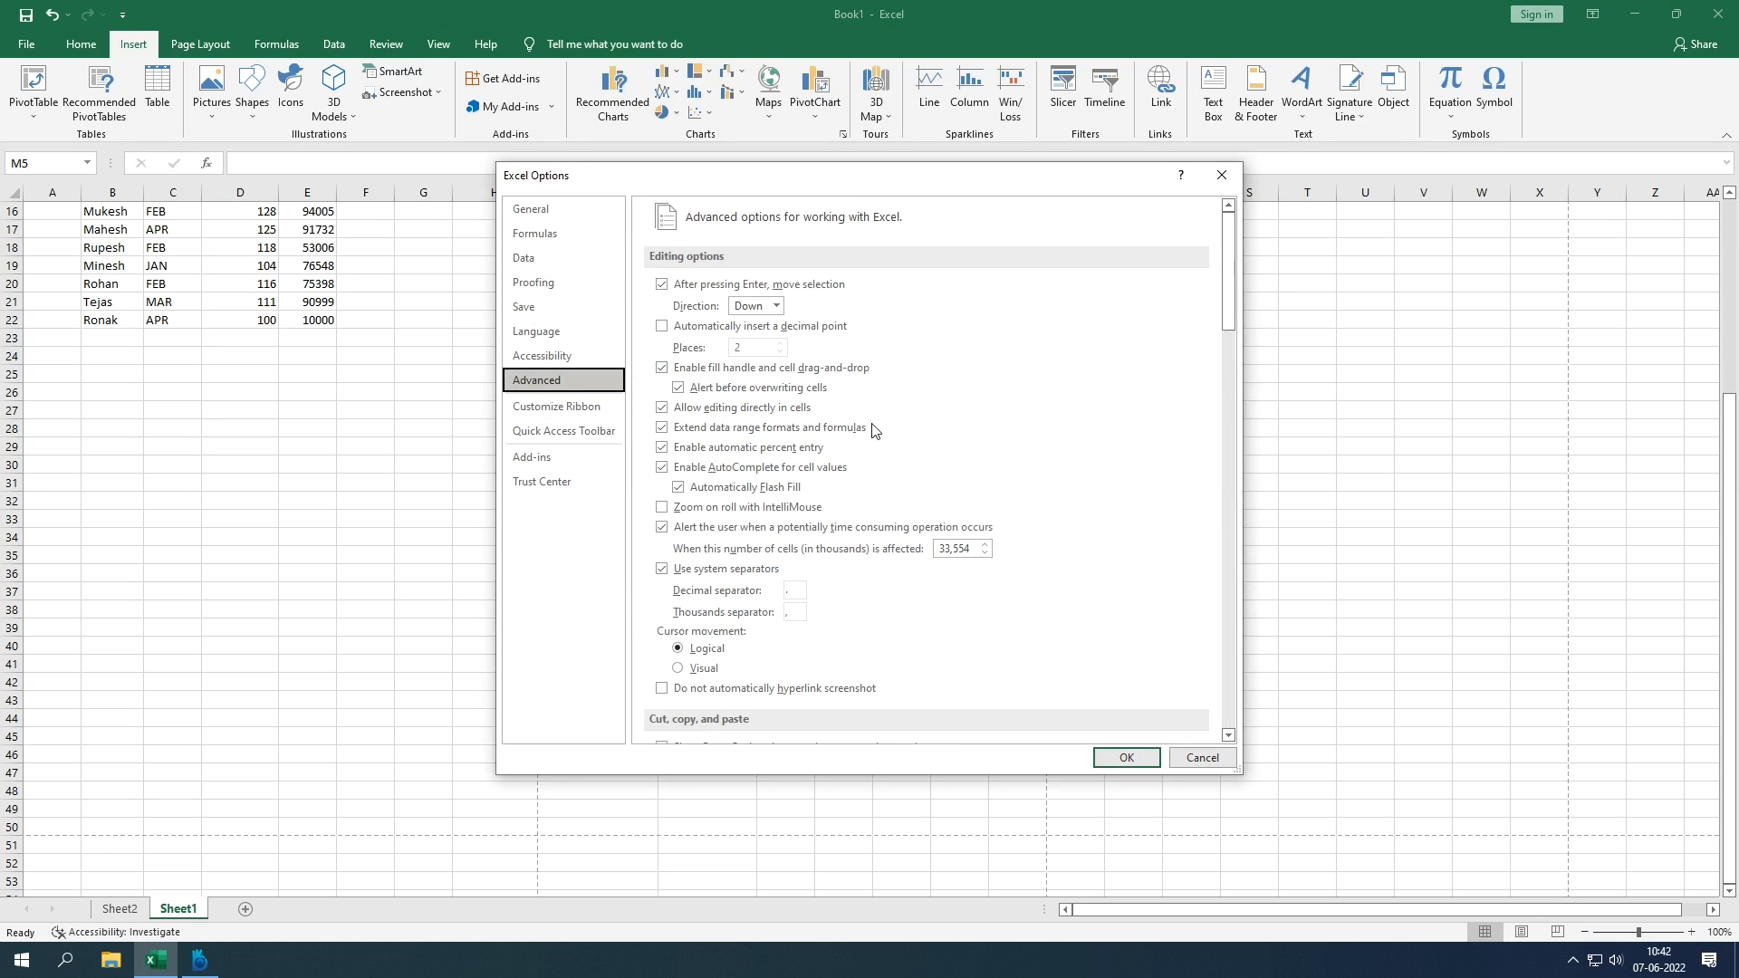
Step: Uncheck 'Show page breaks' in the worksheet display options, confirm with OK, and return to the top
{"action": "scroll", "coordinate": [935, 505], "scroll_direction": "down", "scroll_amount": 6}
{"action": "scroll", "coordinate": [935, 504], "scroll_direction": "down", "scroll_amount": 15}
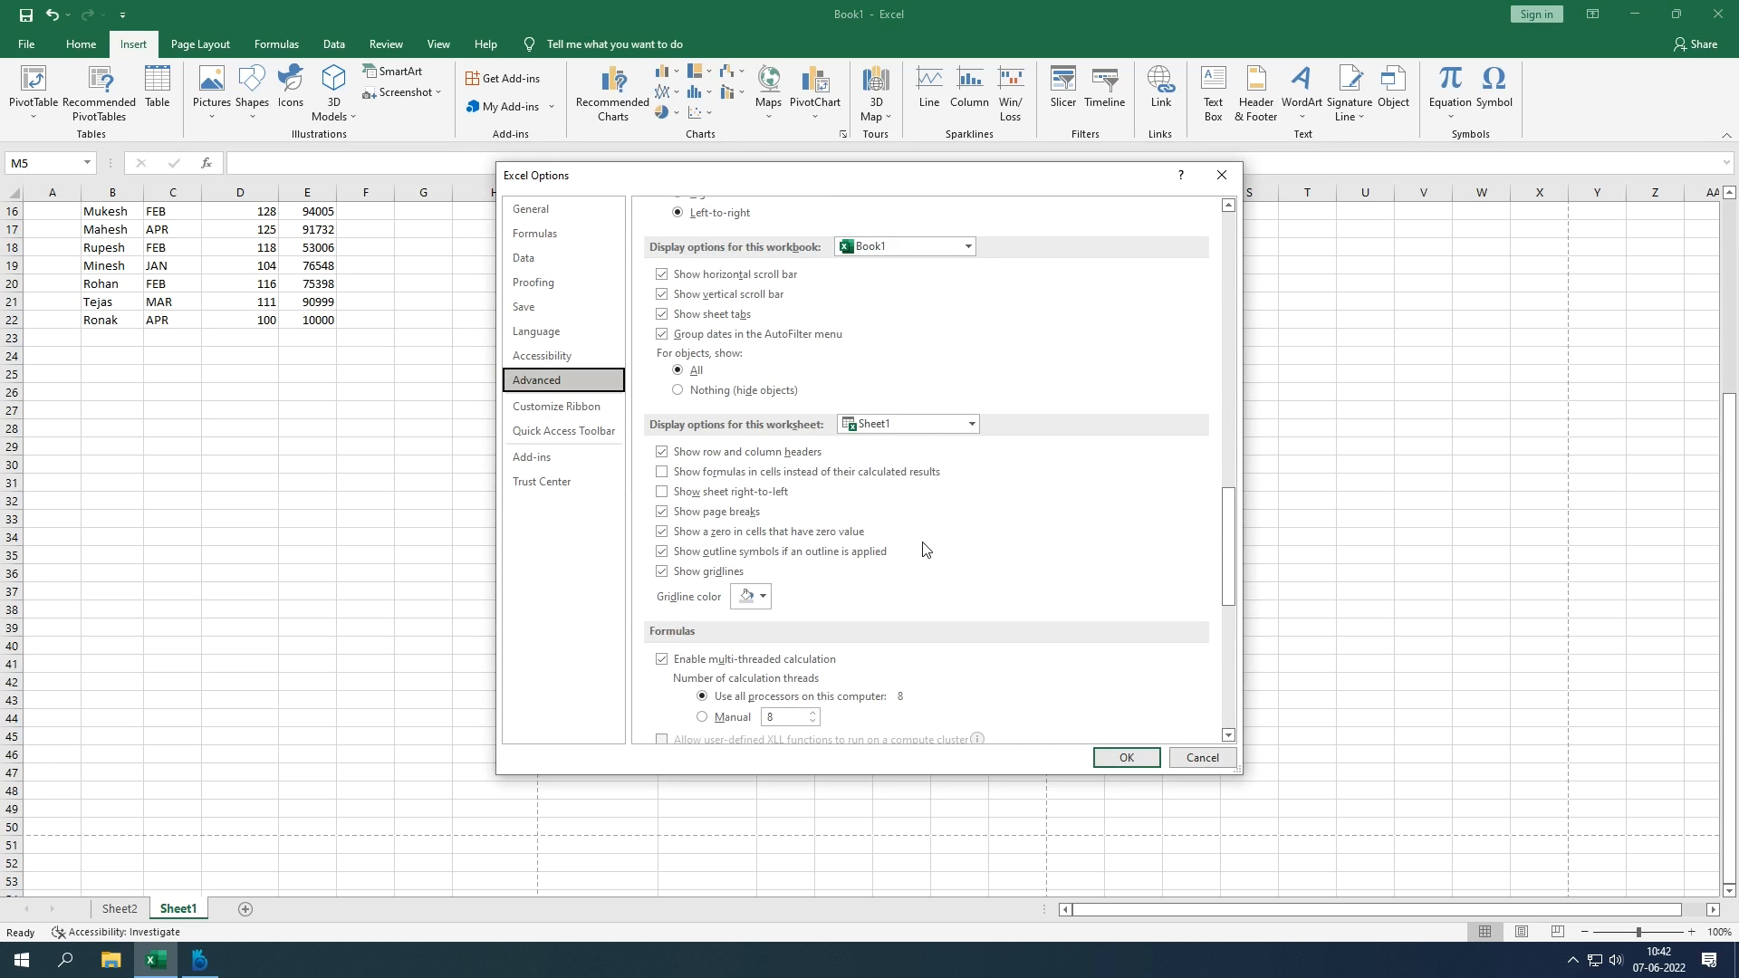
{"action": "scroll", "coordinate": [923, 549], "scroll_direction": "down", "scroll_amount": 8}
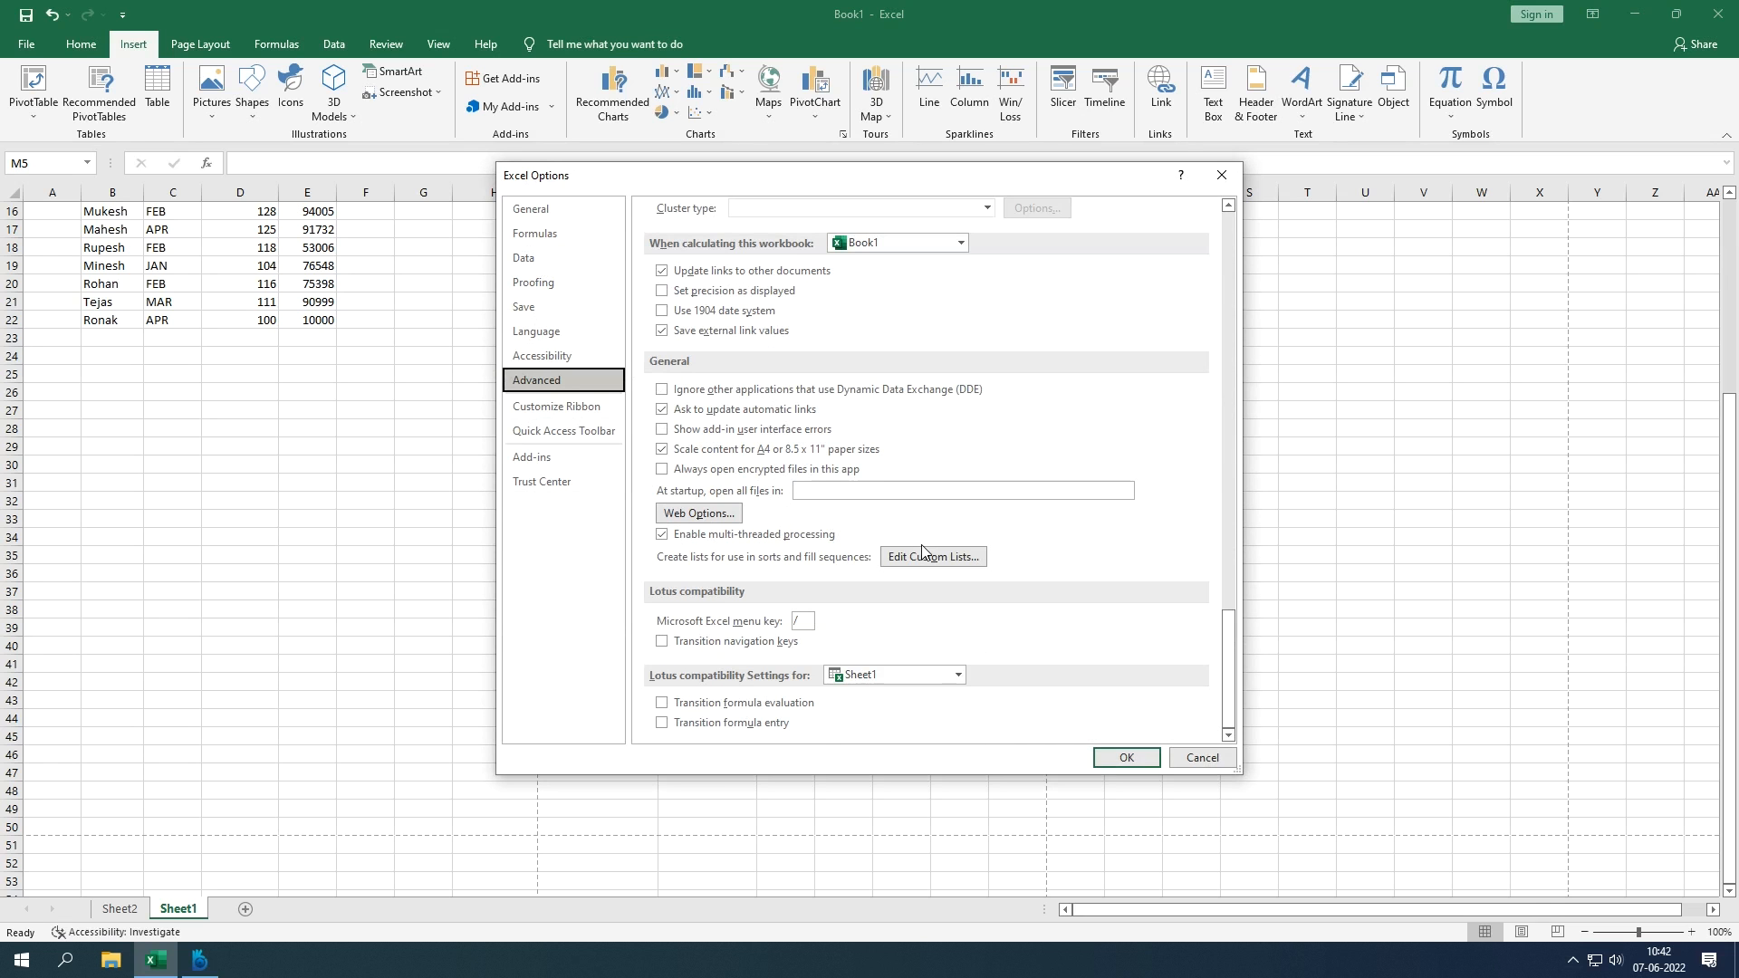
{"action": "scroll", "coordinate": [922, 549], "scroll_direction": "up", "scroll_amount": 8}
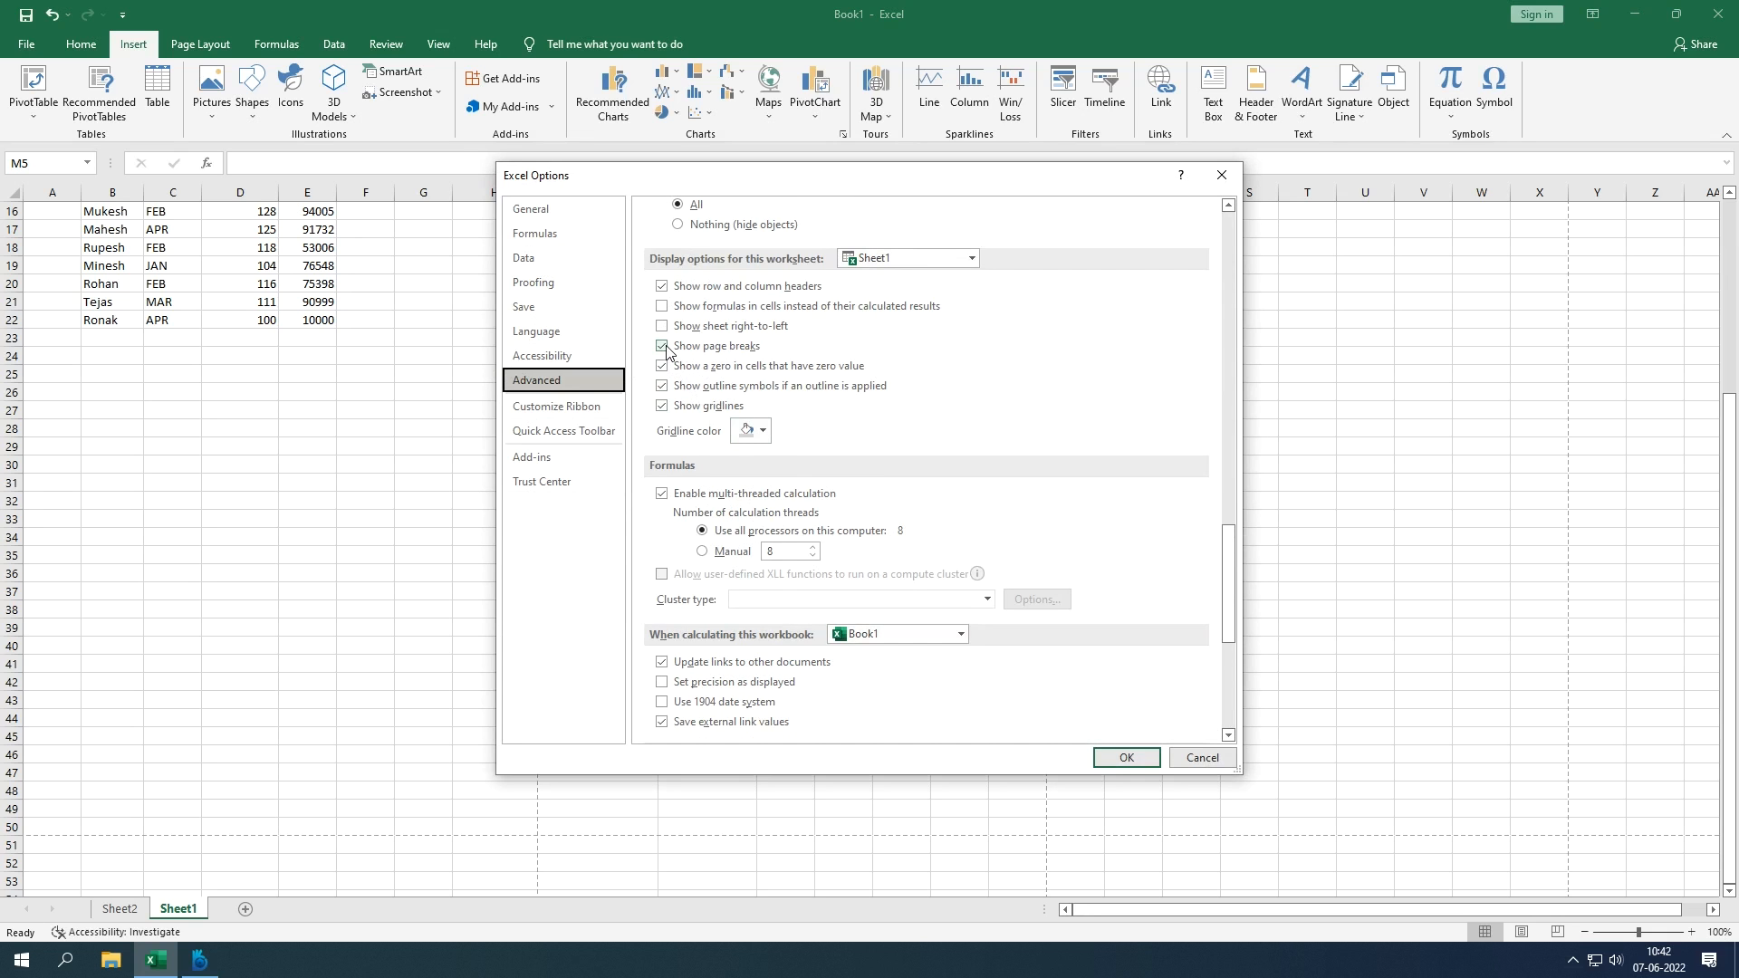
{"action": "left_click", "coordinate": [662, 347]}
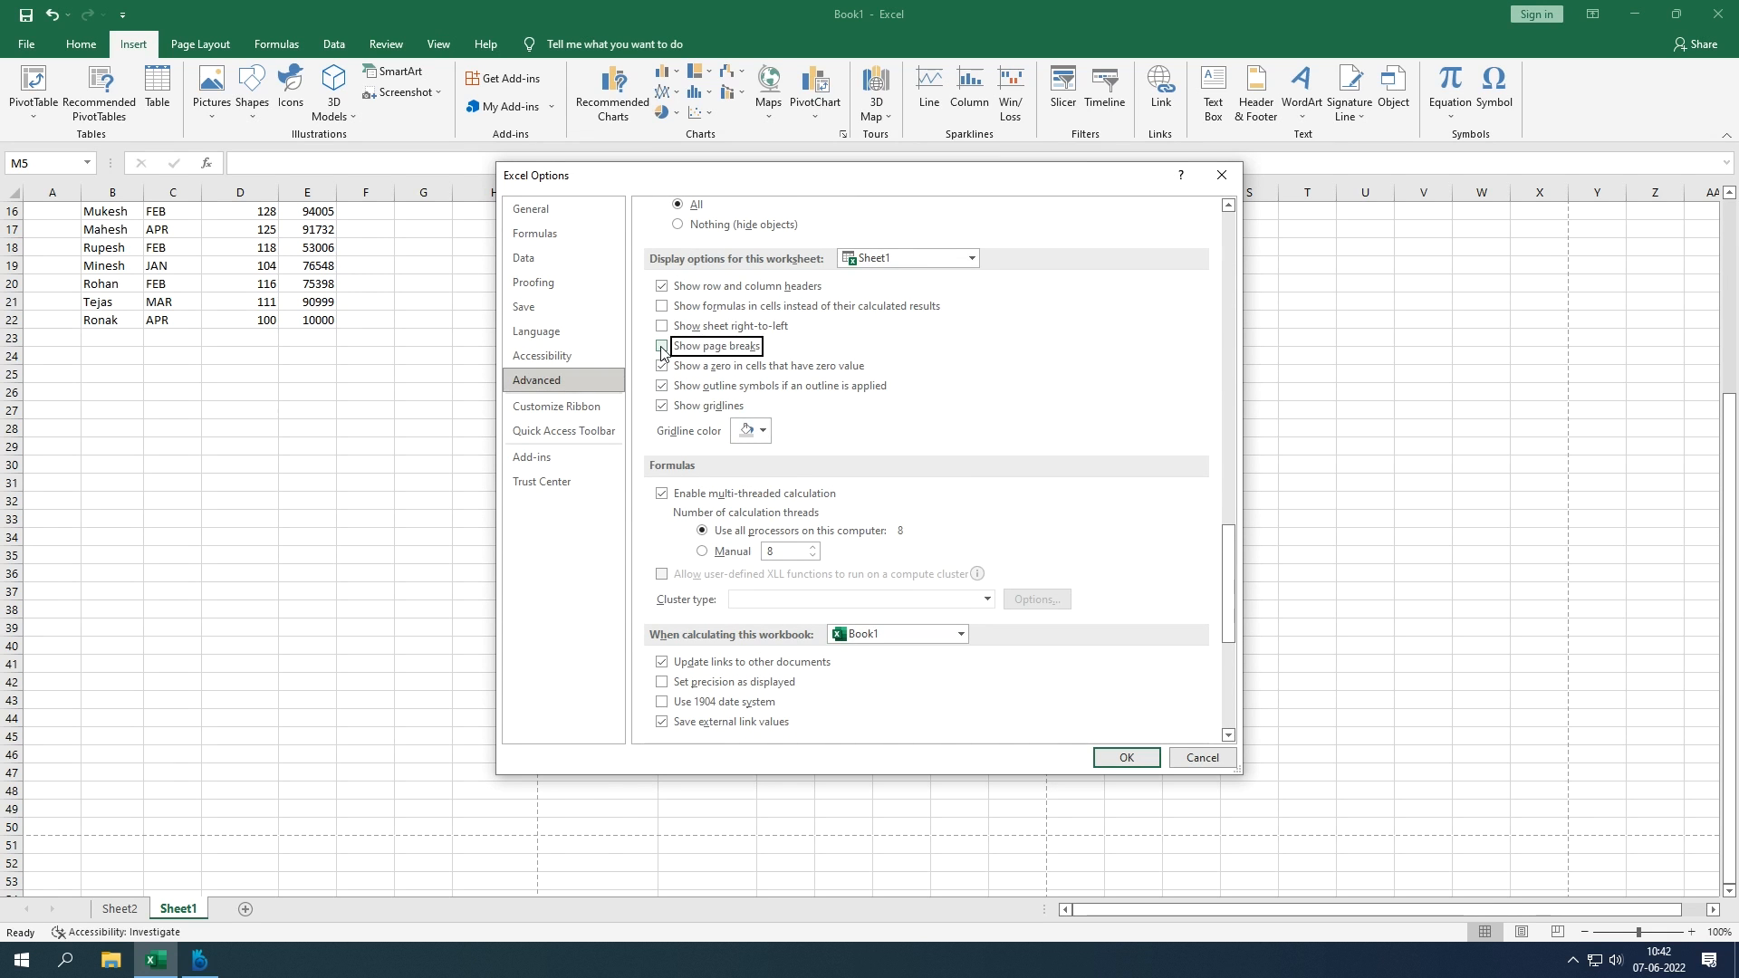
{"action": "left_click", "coordinate": [1100, 757]}
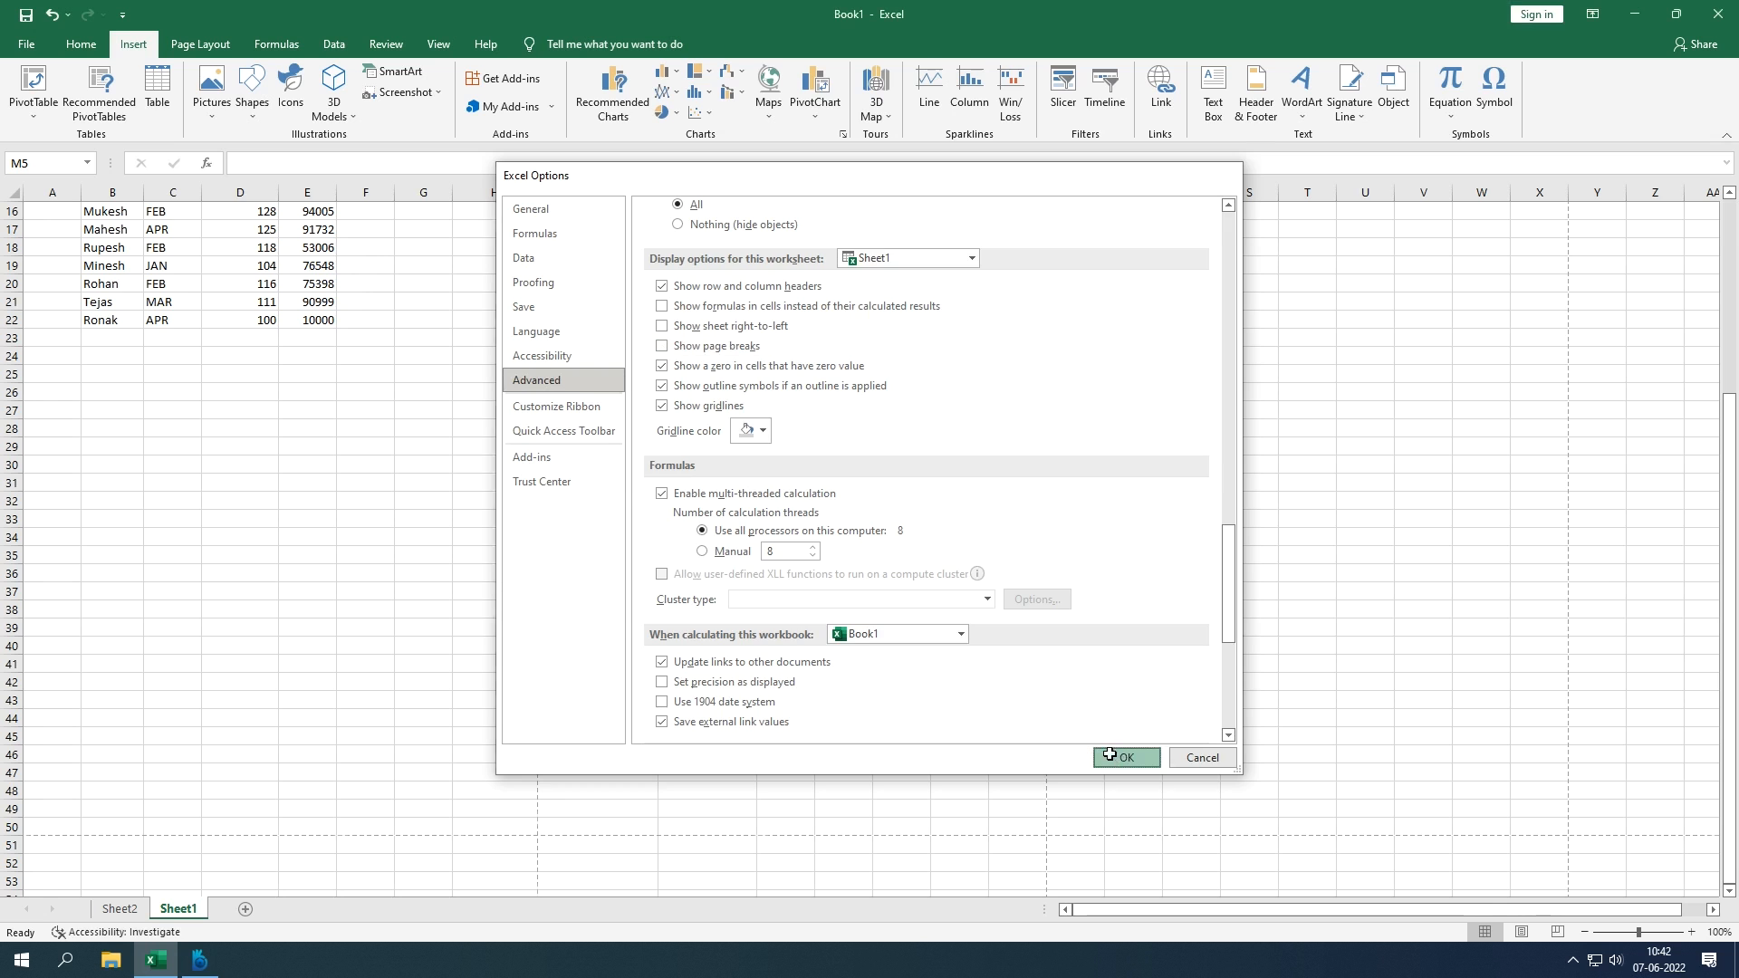
{"action": "scroll", "coordinate": [421, 462], "scroll_direction": "up", "scroll_amount": 5}
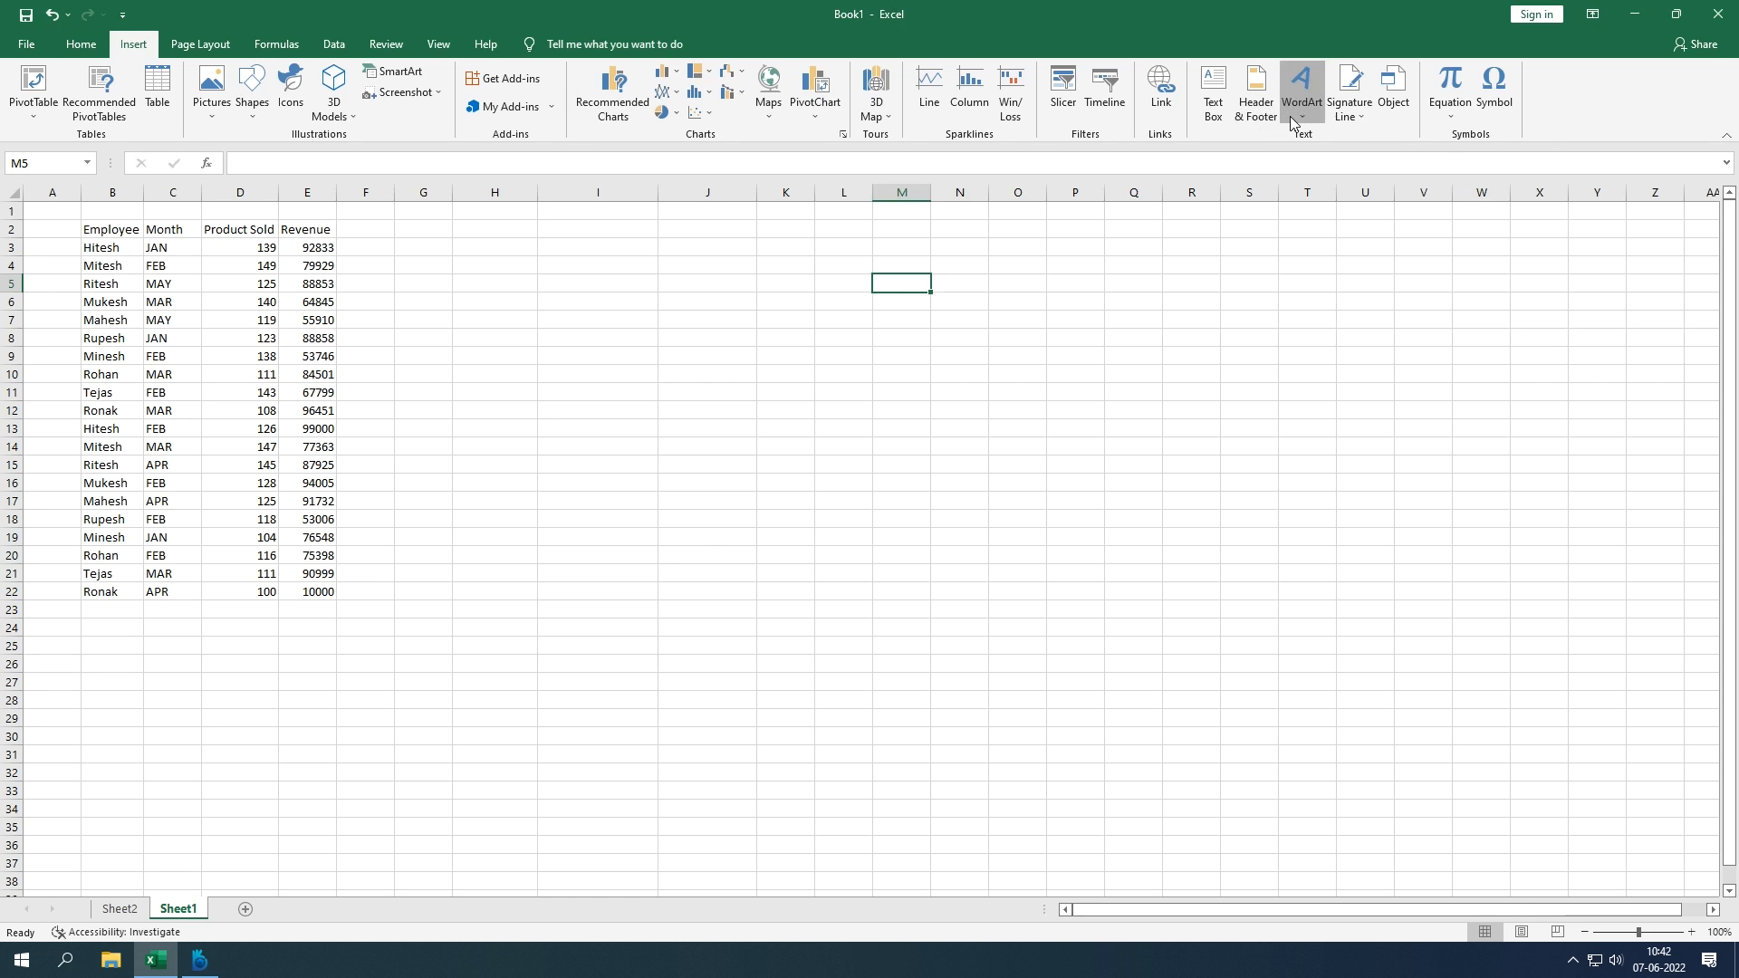
Step: Insert an orange outlined WordArt title reading 'Sales Dashboard' and select all its text
{"action": "left_click", "coordinate": [1292, 118]}
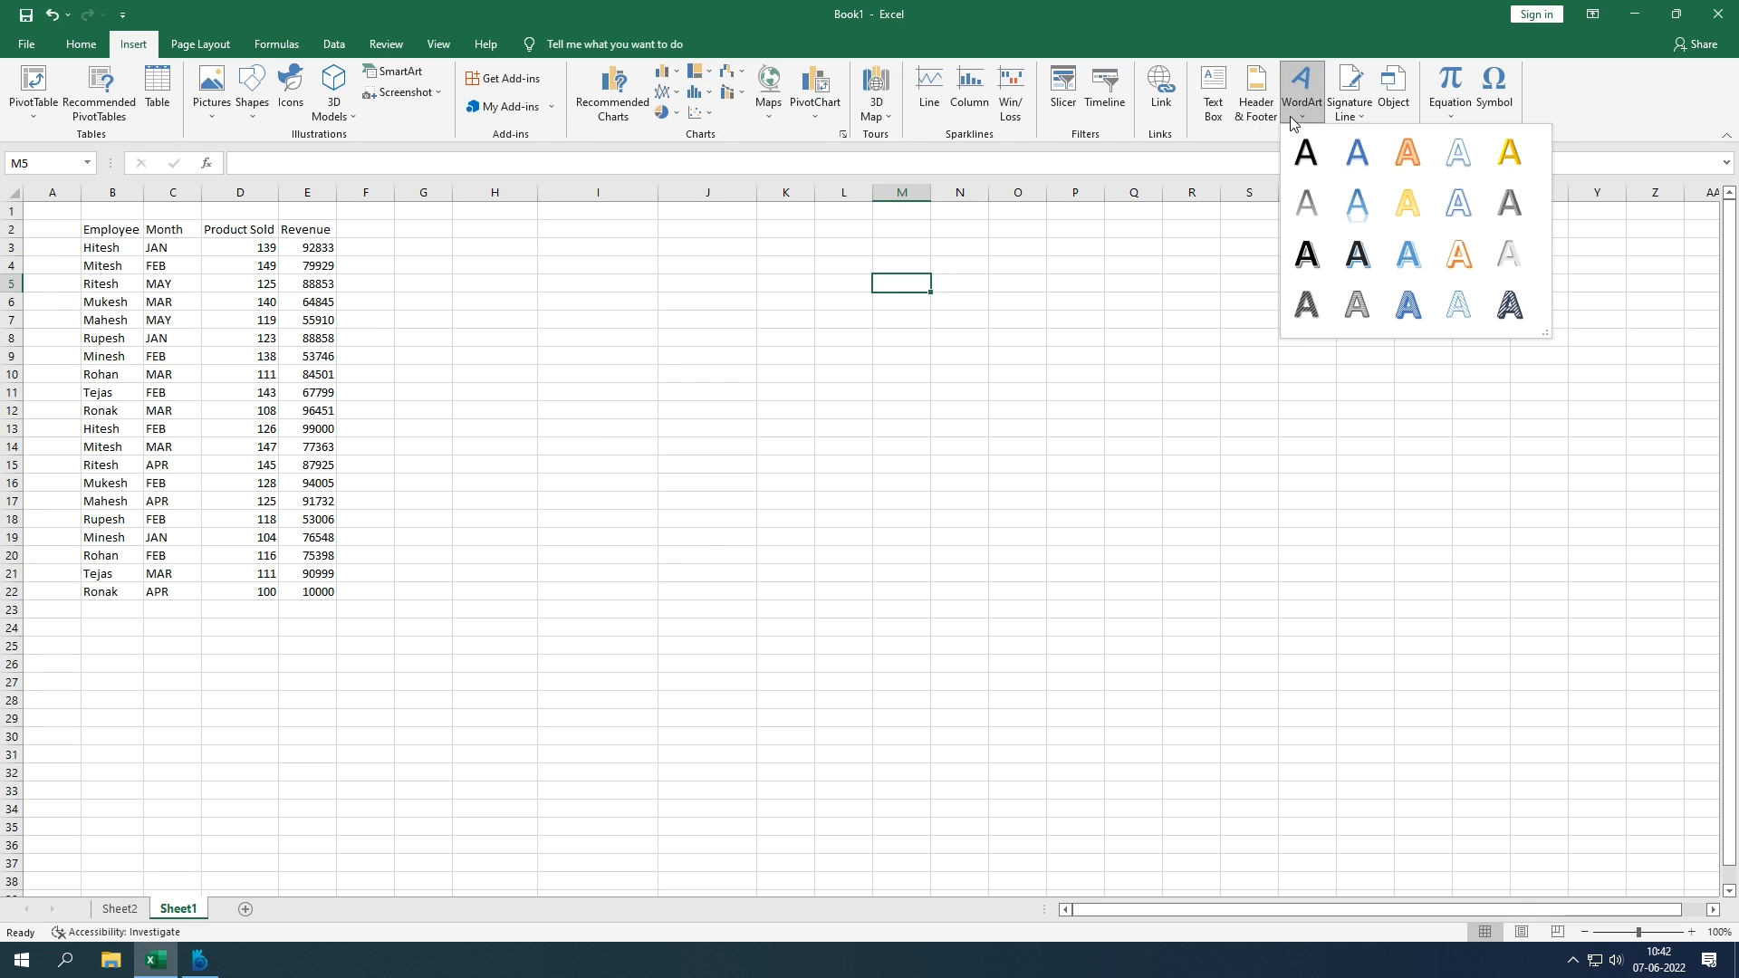
{"action": "left_click", "coordinate": [1407, 152]}
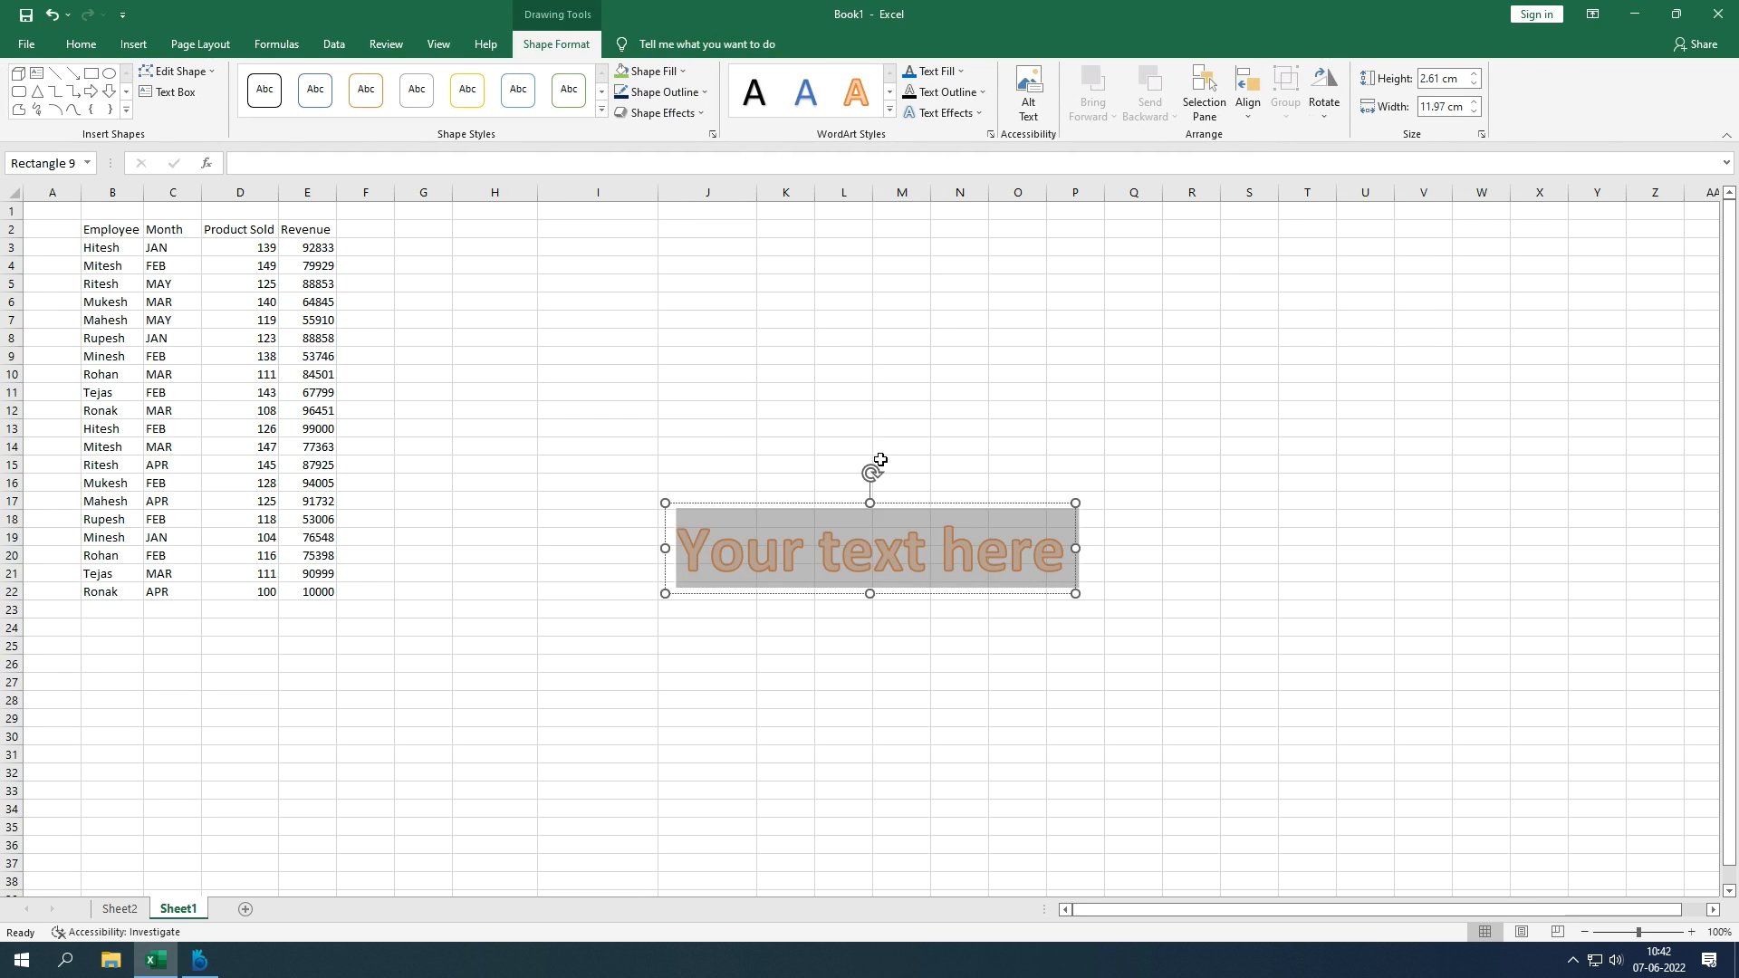
{"action": "type", "text": "Dash"}
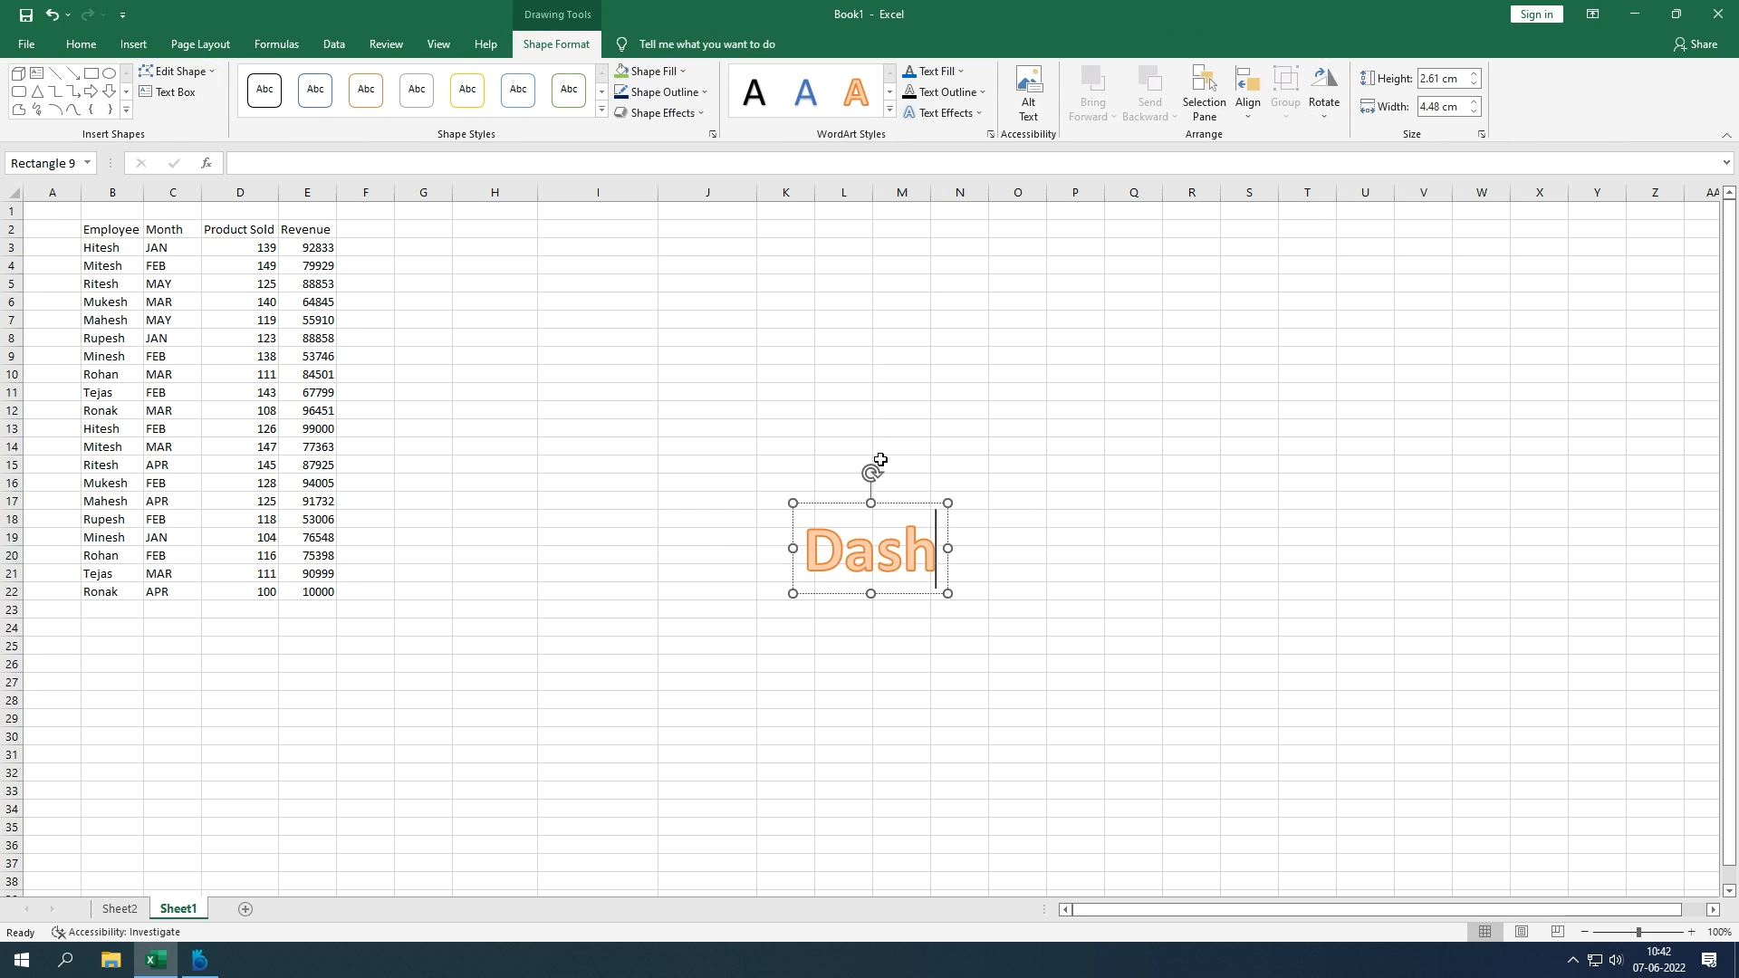
{"action": "type", "text": "board"}
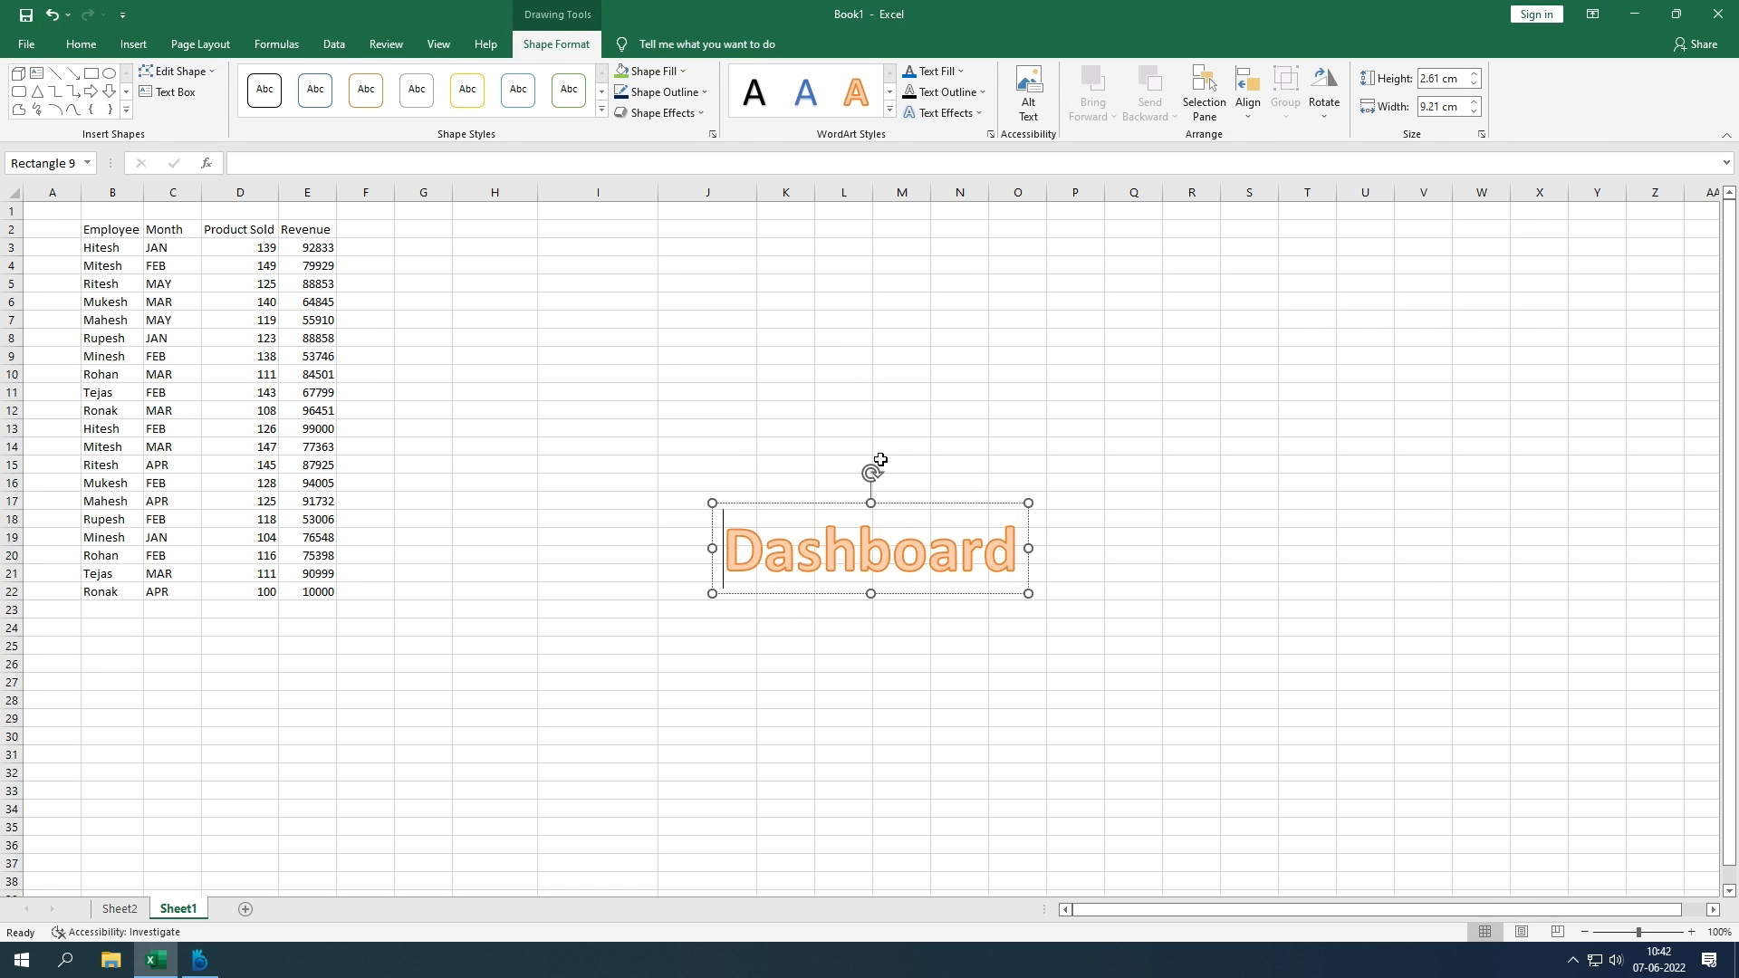
{"action": "type", "text": "Sales"}
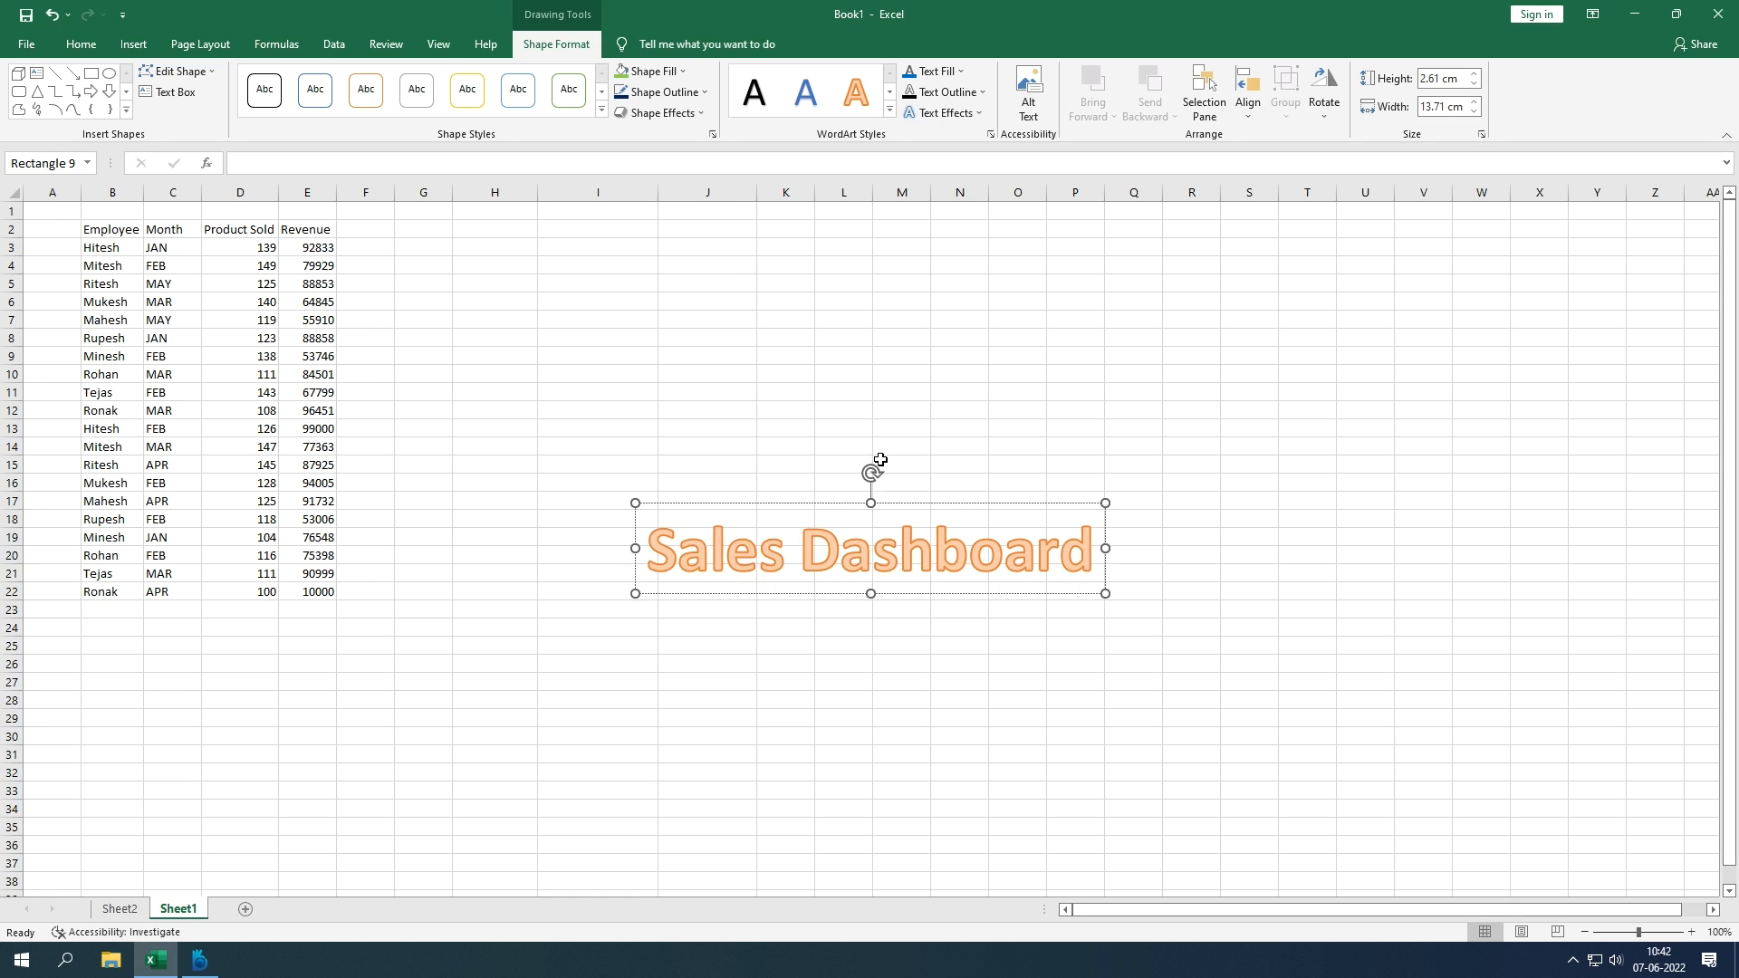
{"action": "key", "text": "ctrl+a"}
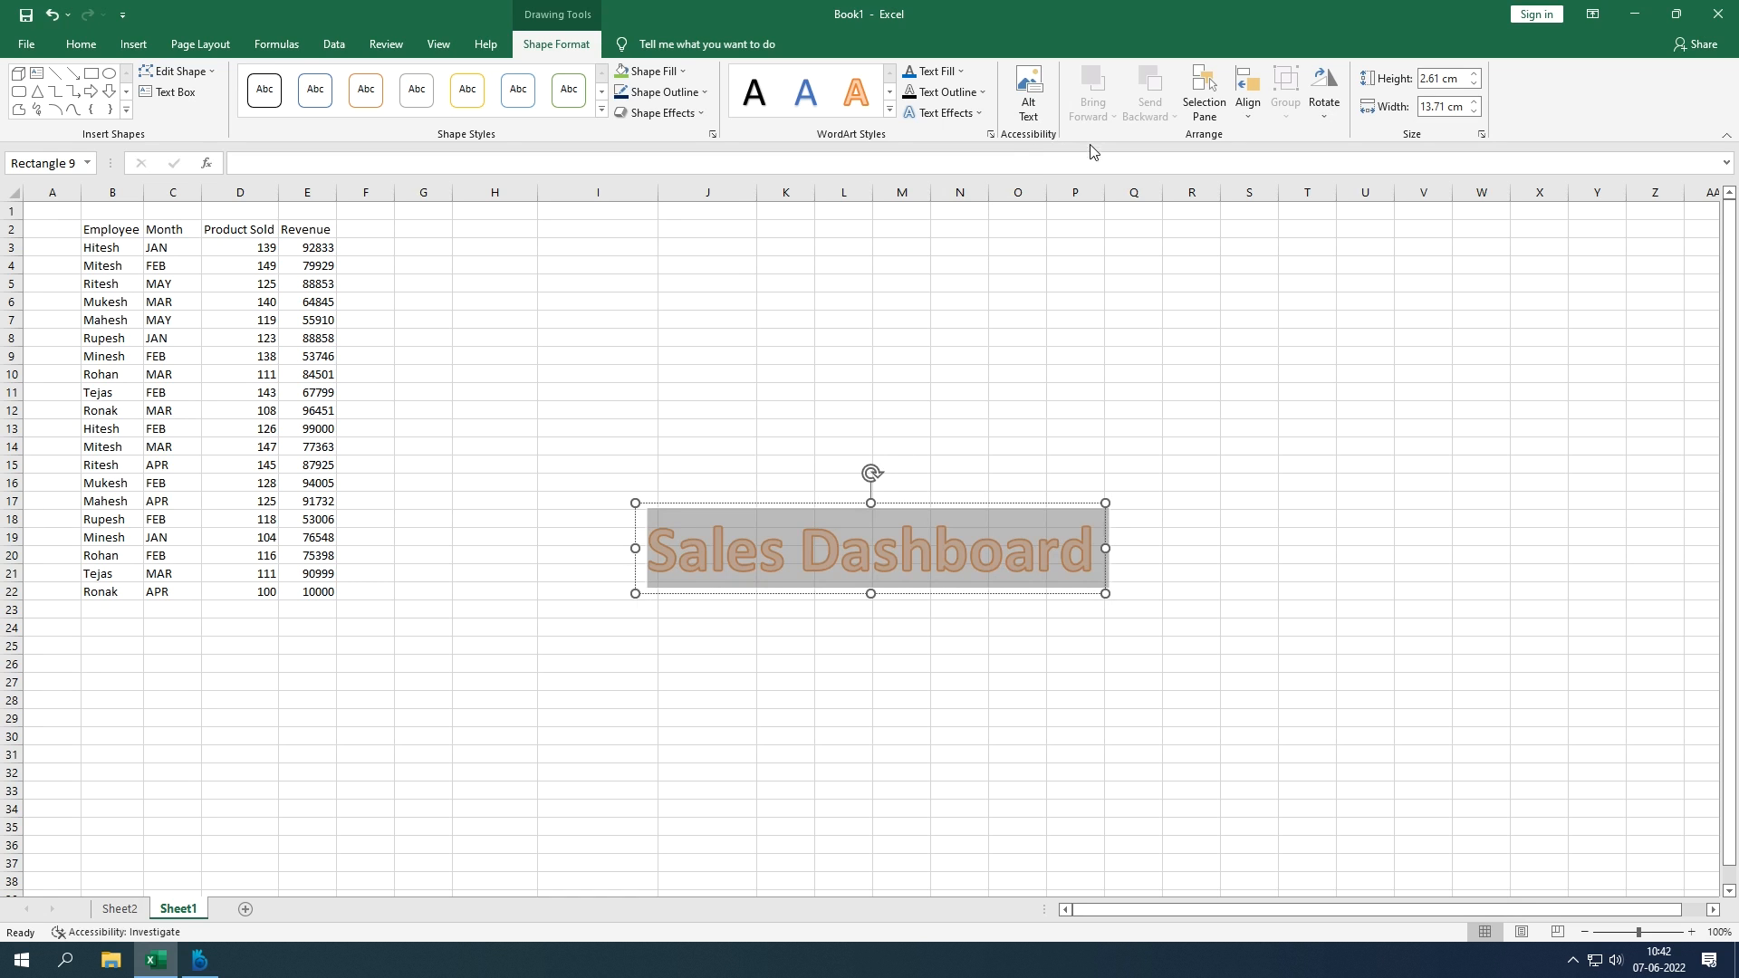
{"action": "left_click", "coordinate": [889, 111]}
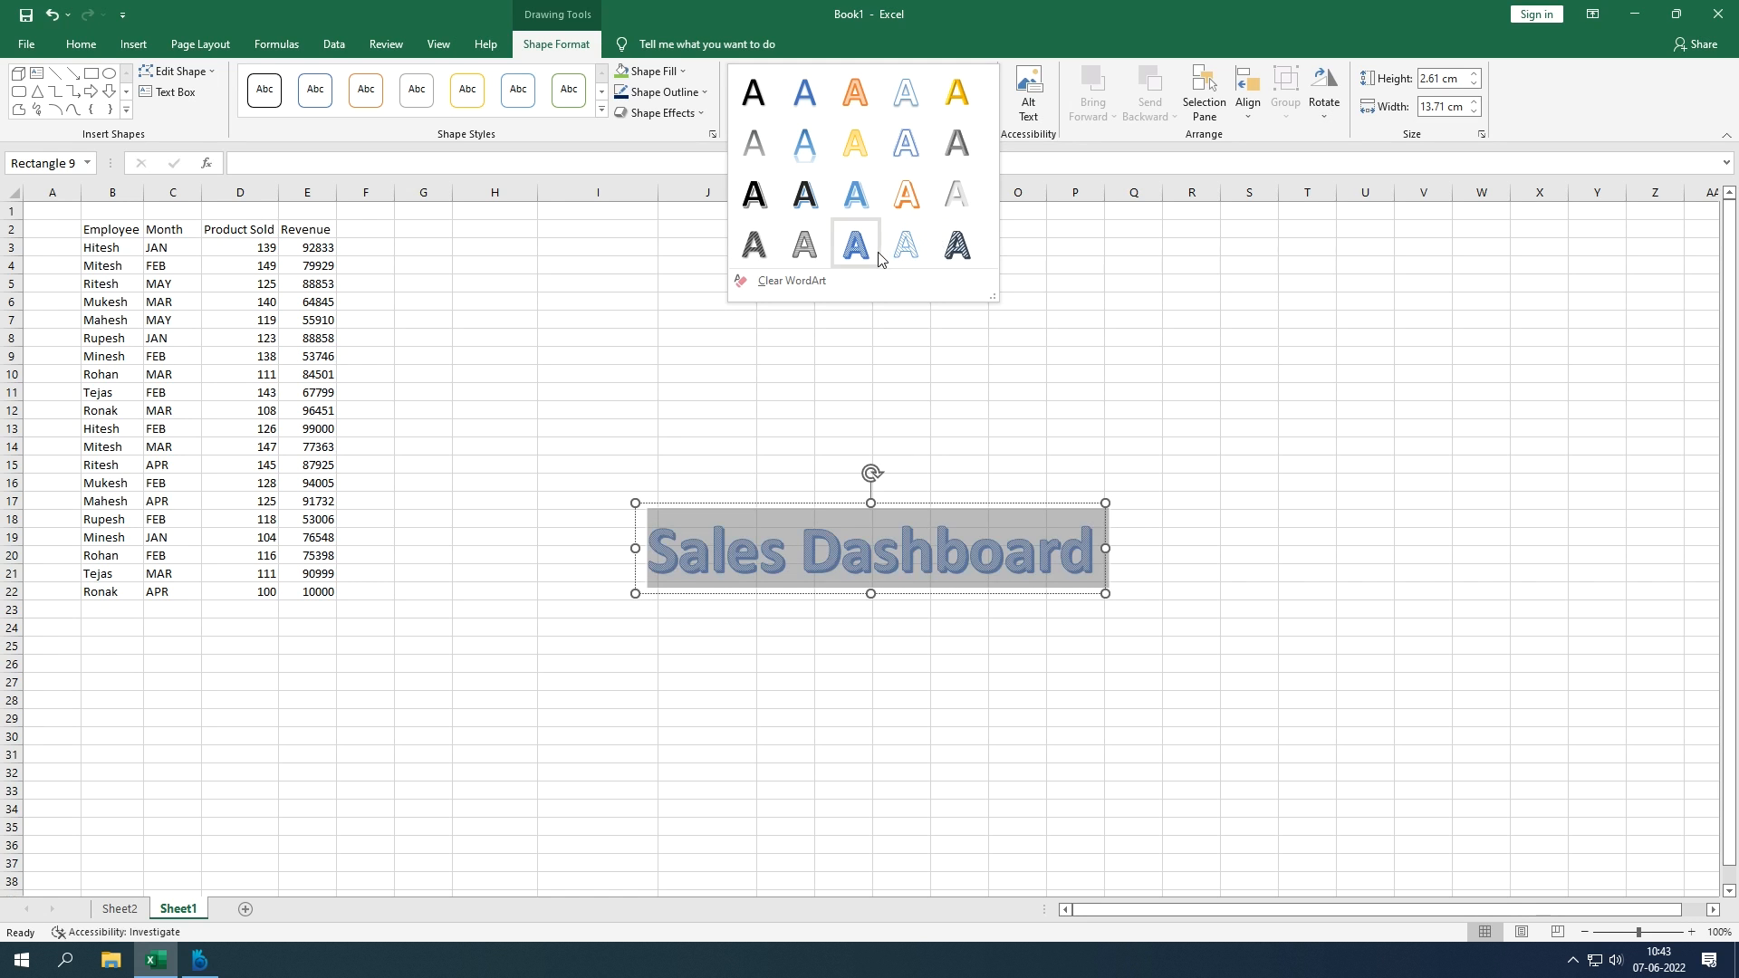
Step: Apply the dark shadowed WordArt style to the title and reselect its text
{"action": "left_click", "coordinate": [812, 209]}
{"action": "left_click", "coordinate": [1229, 542]}
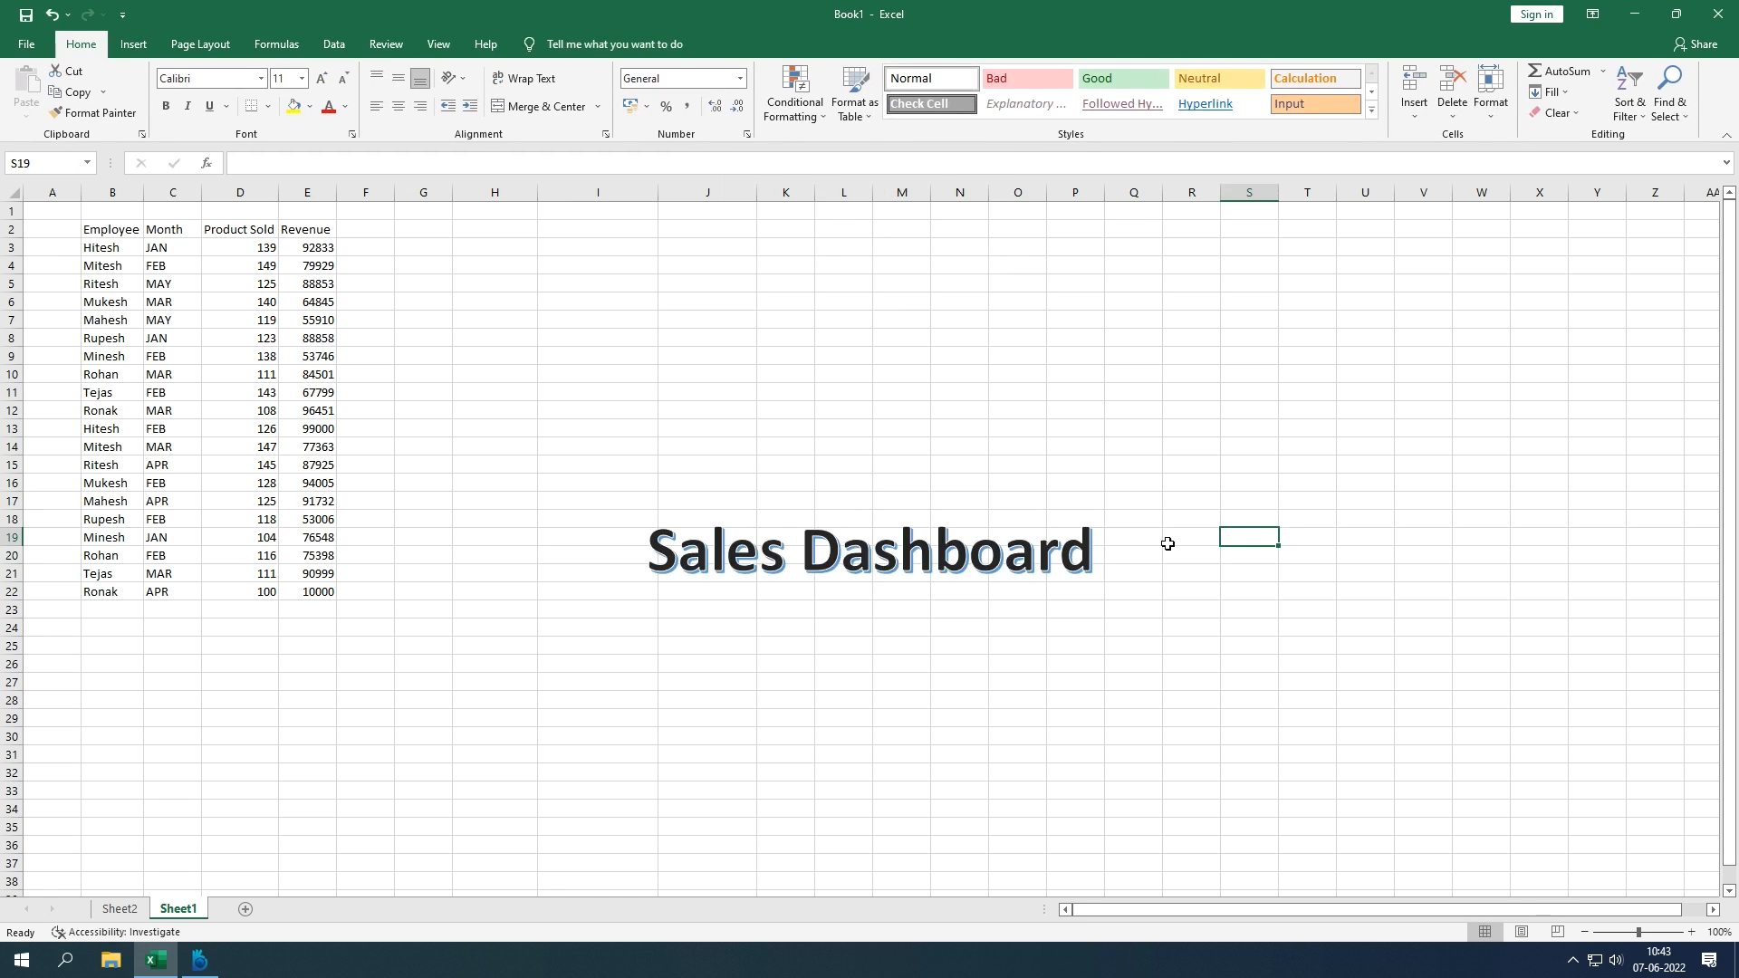
{"action": "left_click", "coordinate": [1020, 574]}
{"action": "triple_click", "coordinate": [1010, 564]}
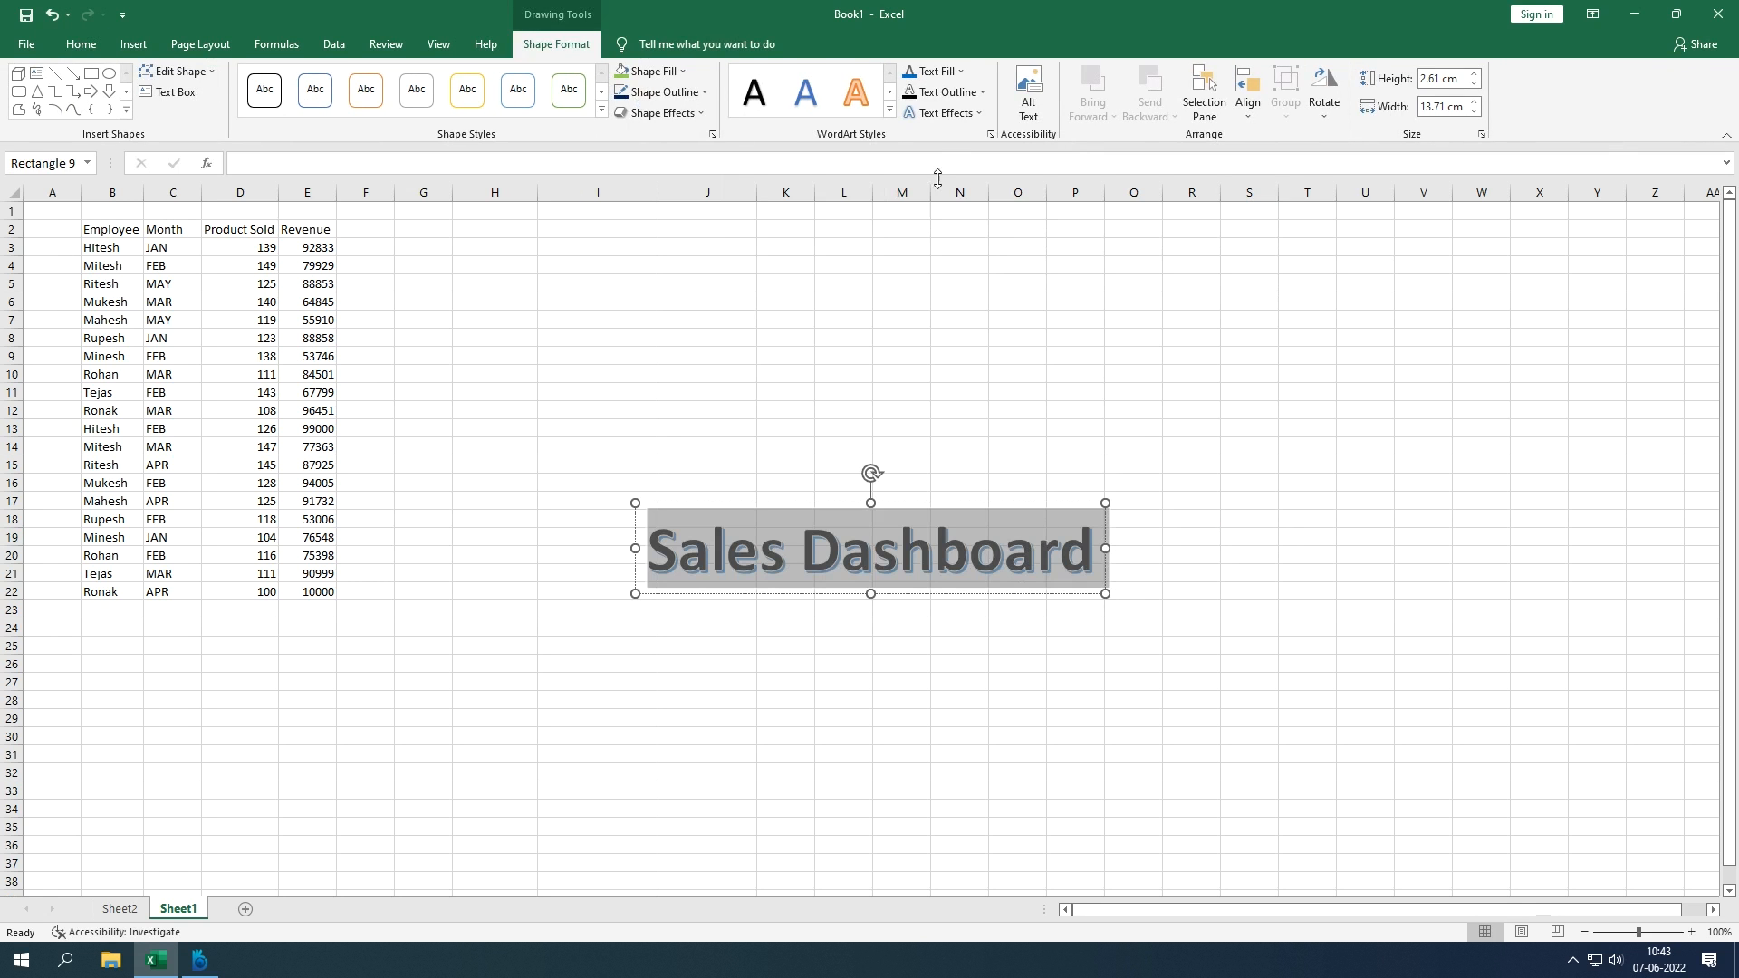
Step: Set the Sales Dashboard text fill to green, leaving the shape unfilled
{"action": "left_click", "coordinate": [661, 71]}
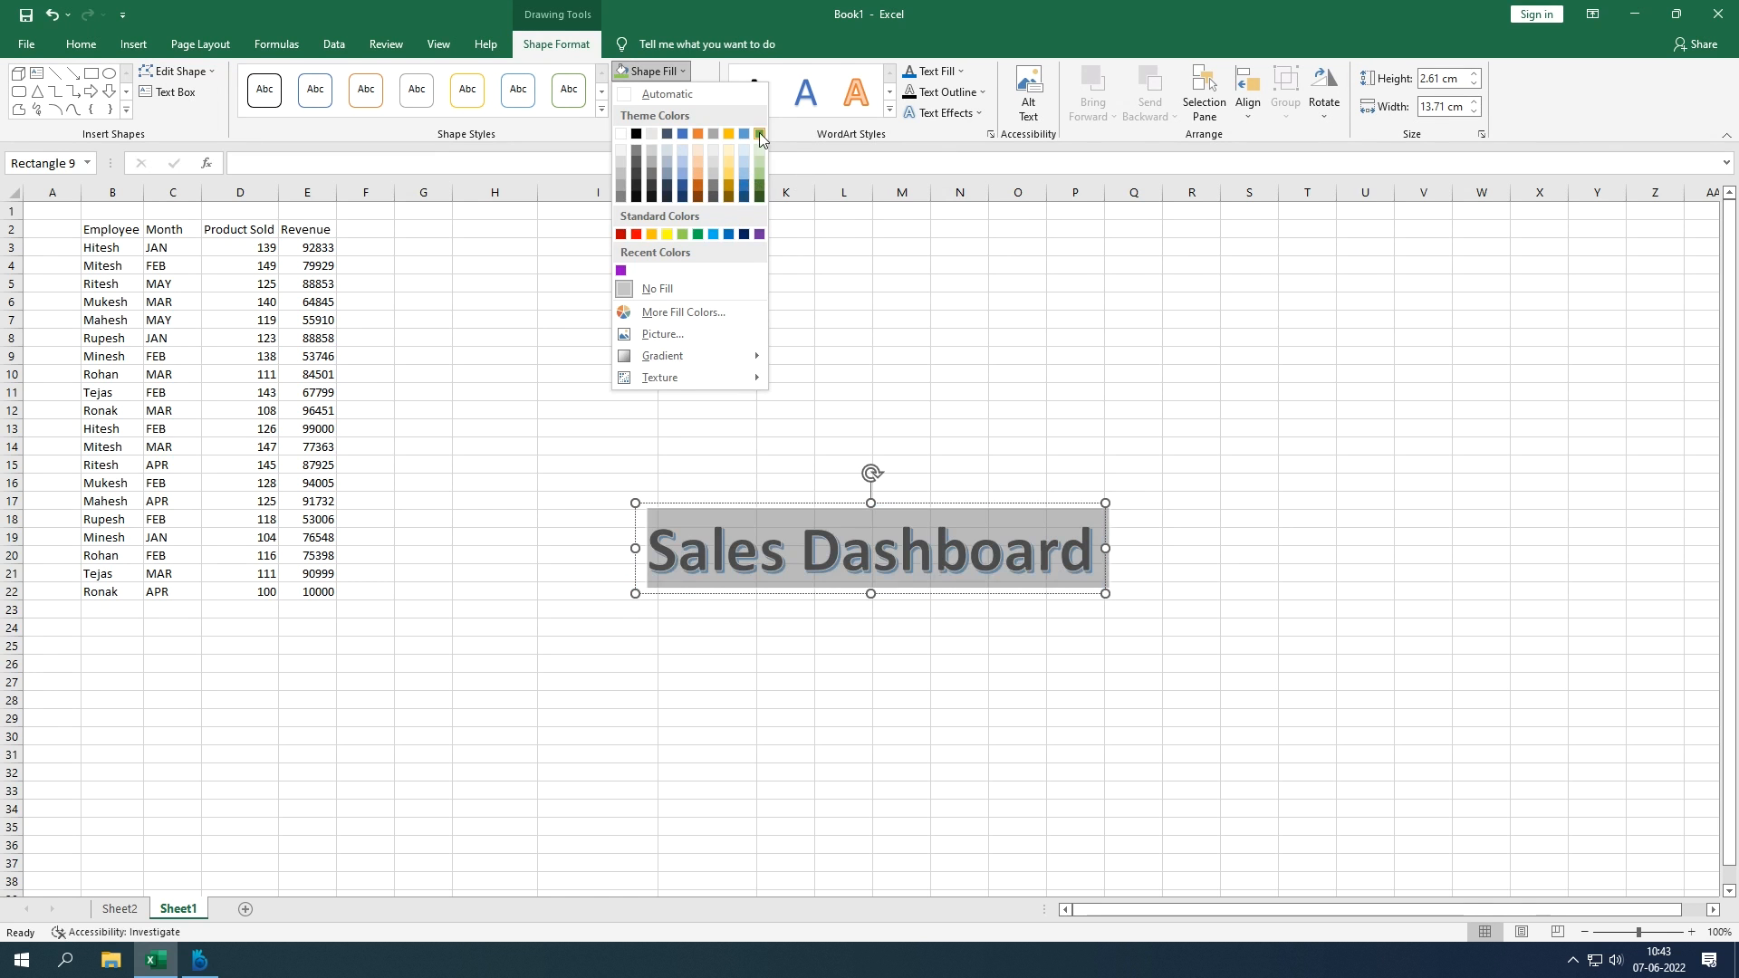
{"action": "left_click", "coordinate": [741, 97]}
{"action": "left_click", "coordinate": [980, 94]}
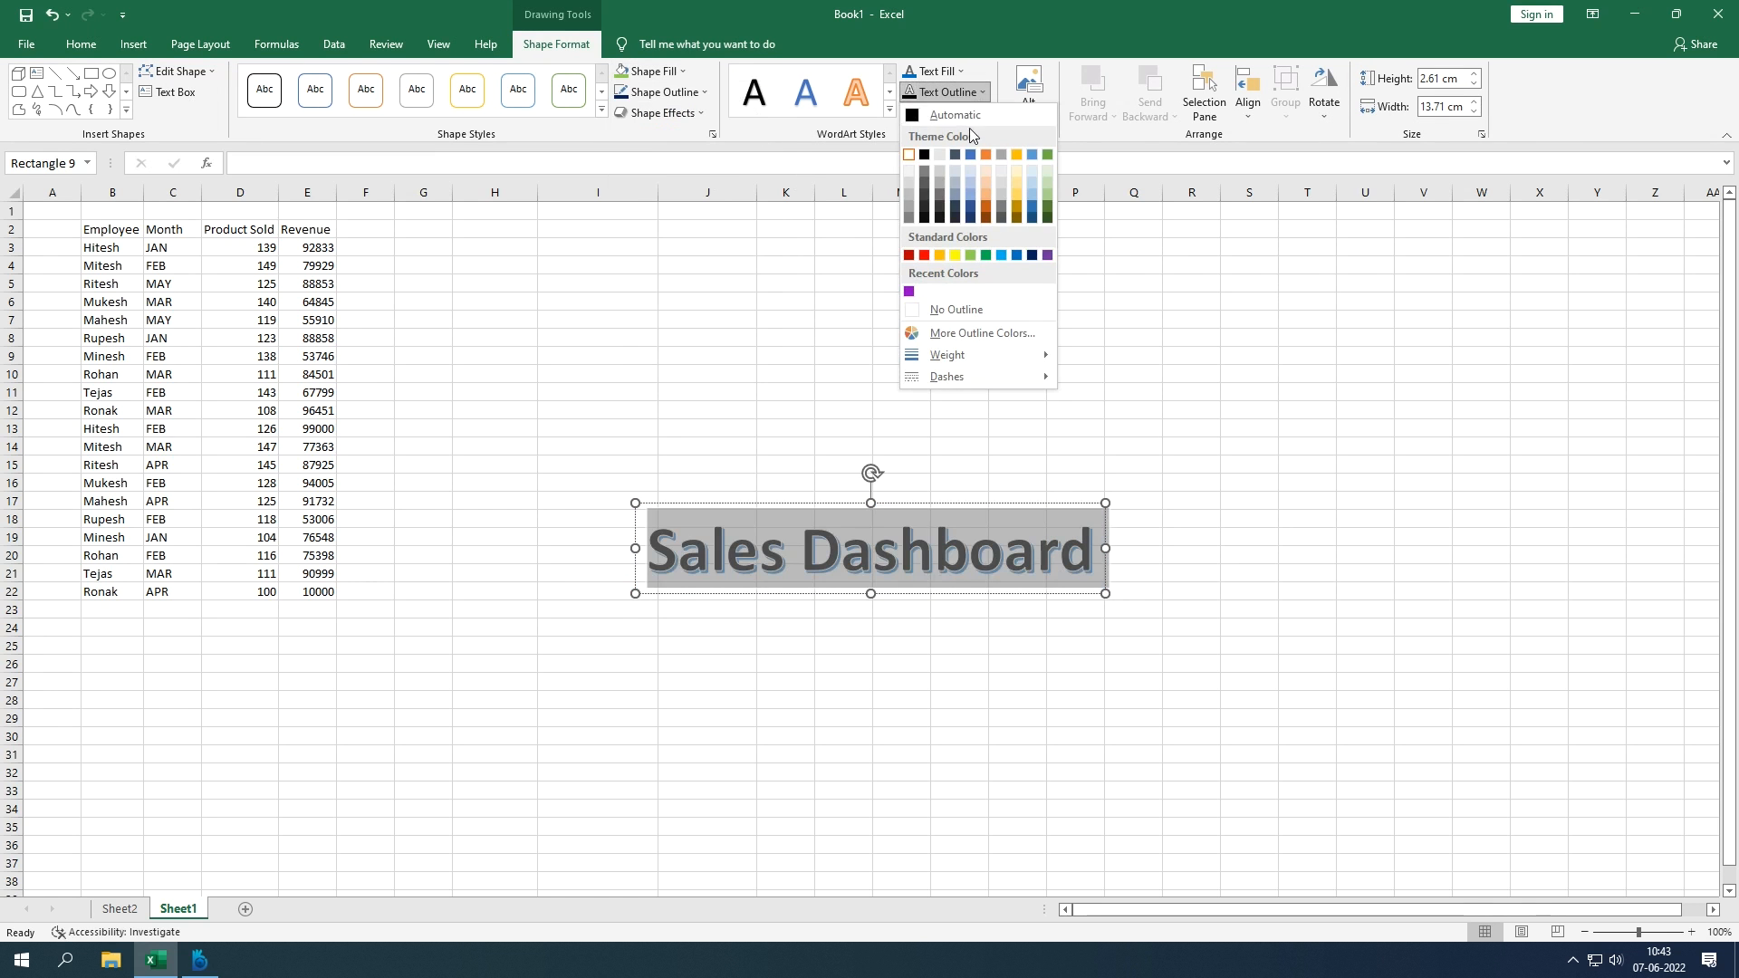
{"action": "left_click", "coordinate": [947, 72]}
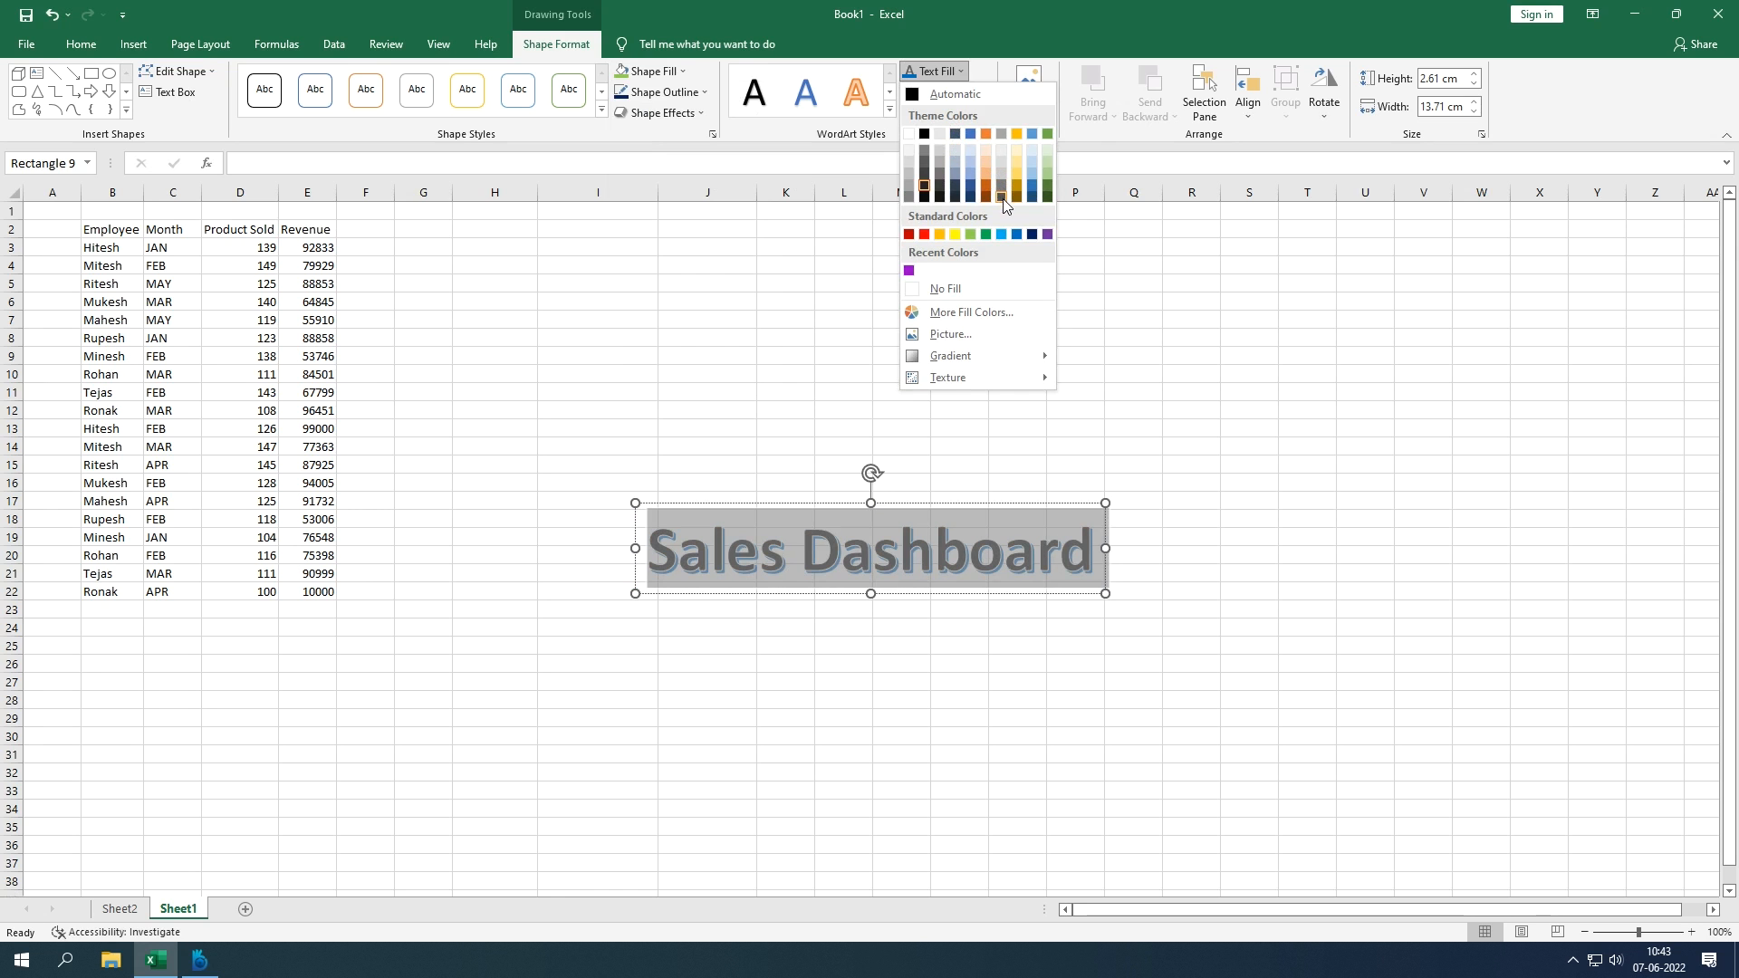
{"action": "left_click", "coordinate": [1048, 191]}
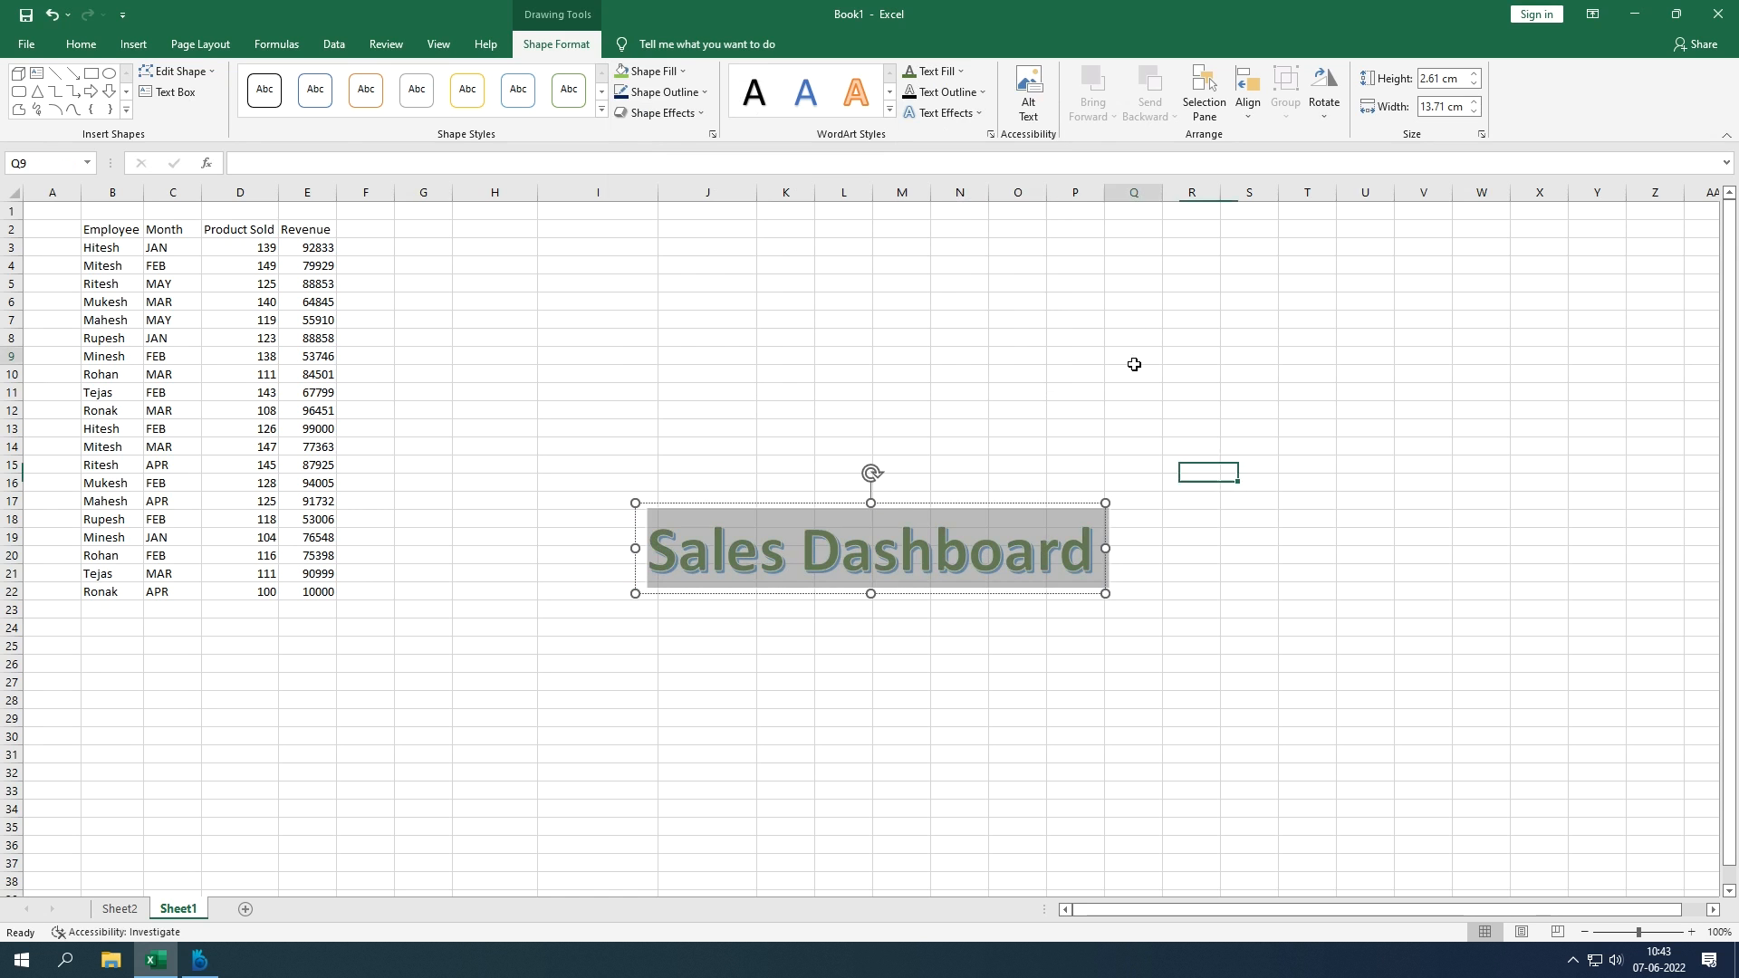
{"action": "left_click", "coordinate": [1120, 357]}
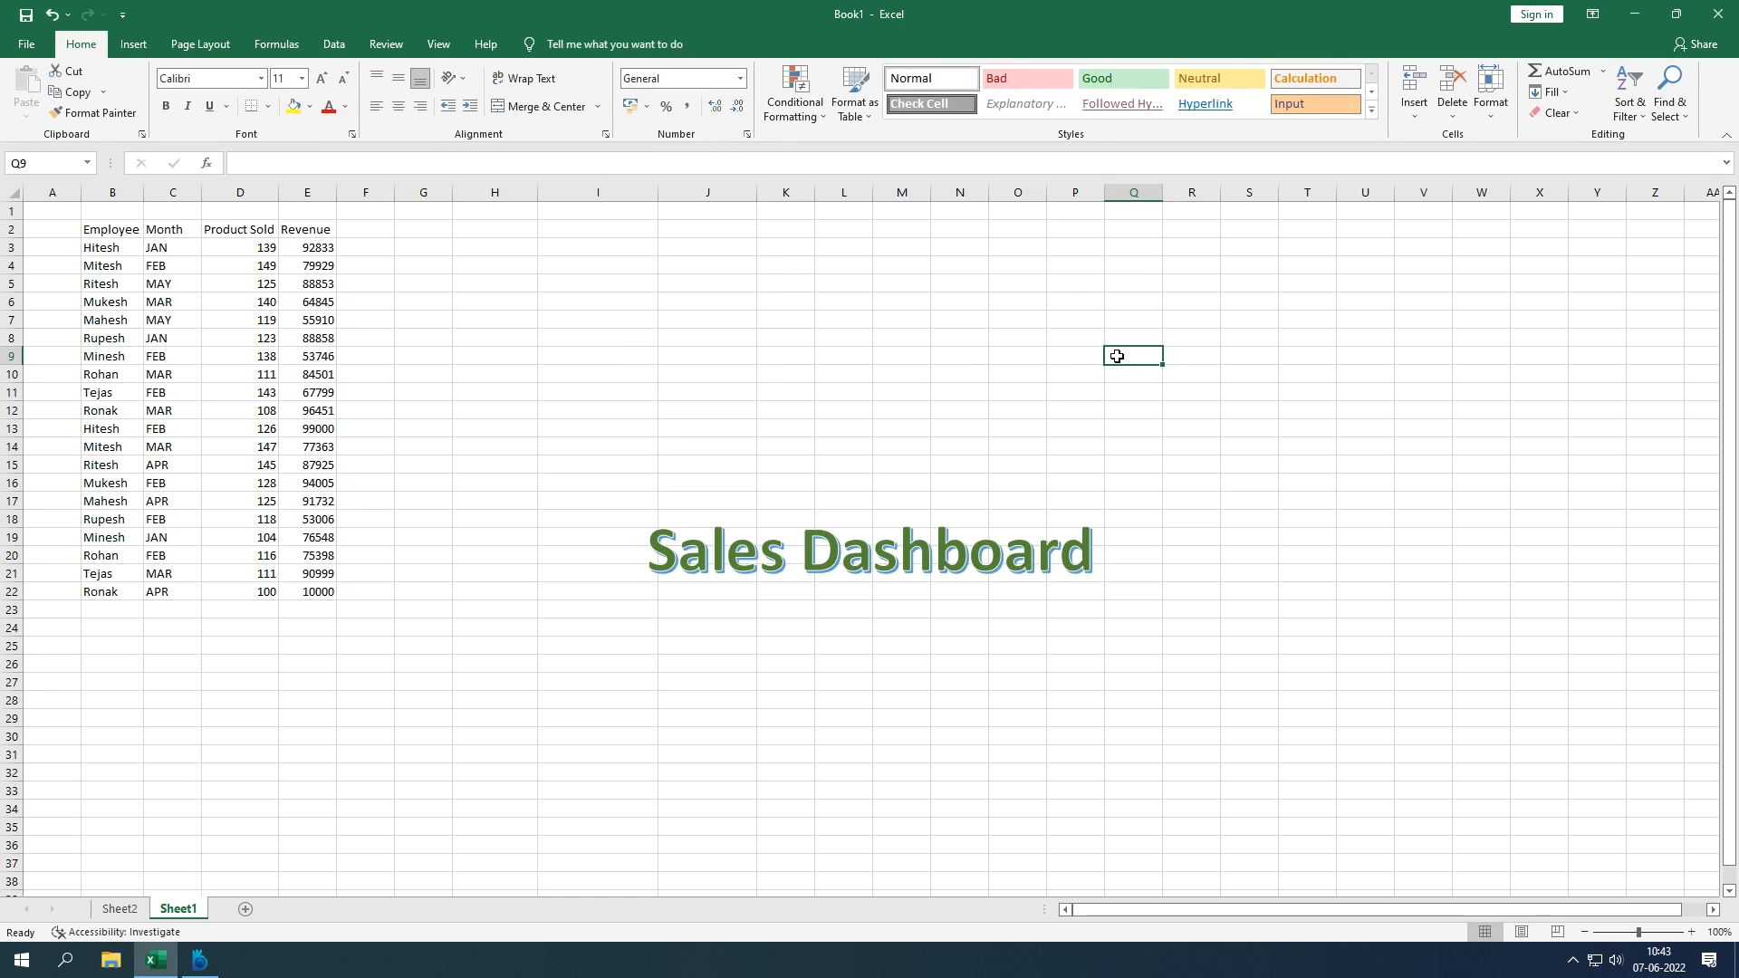
Step: Undo the last styling change, delete the Sales Dashboard text, and discard the empty WordArt box
{"action": "key", "text": "ctrl+z"}
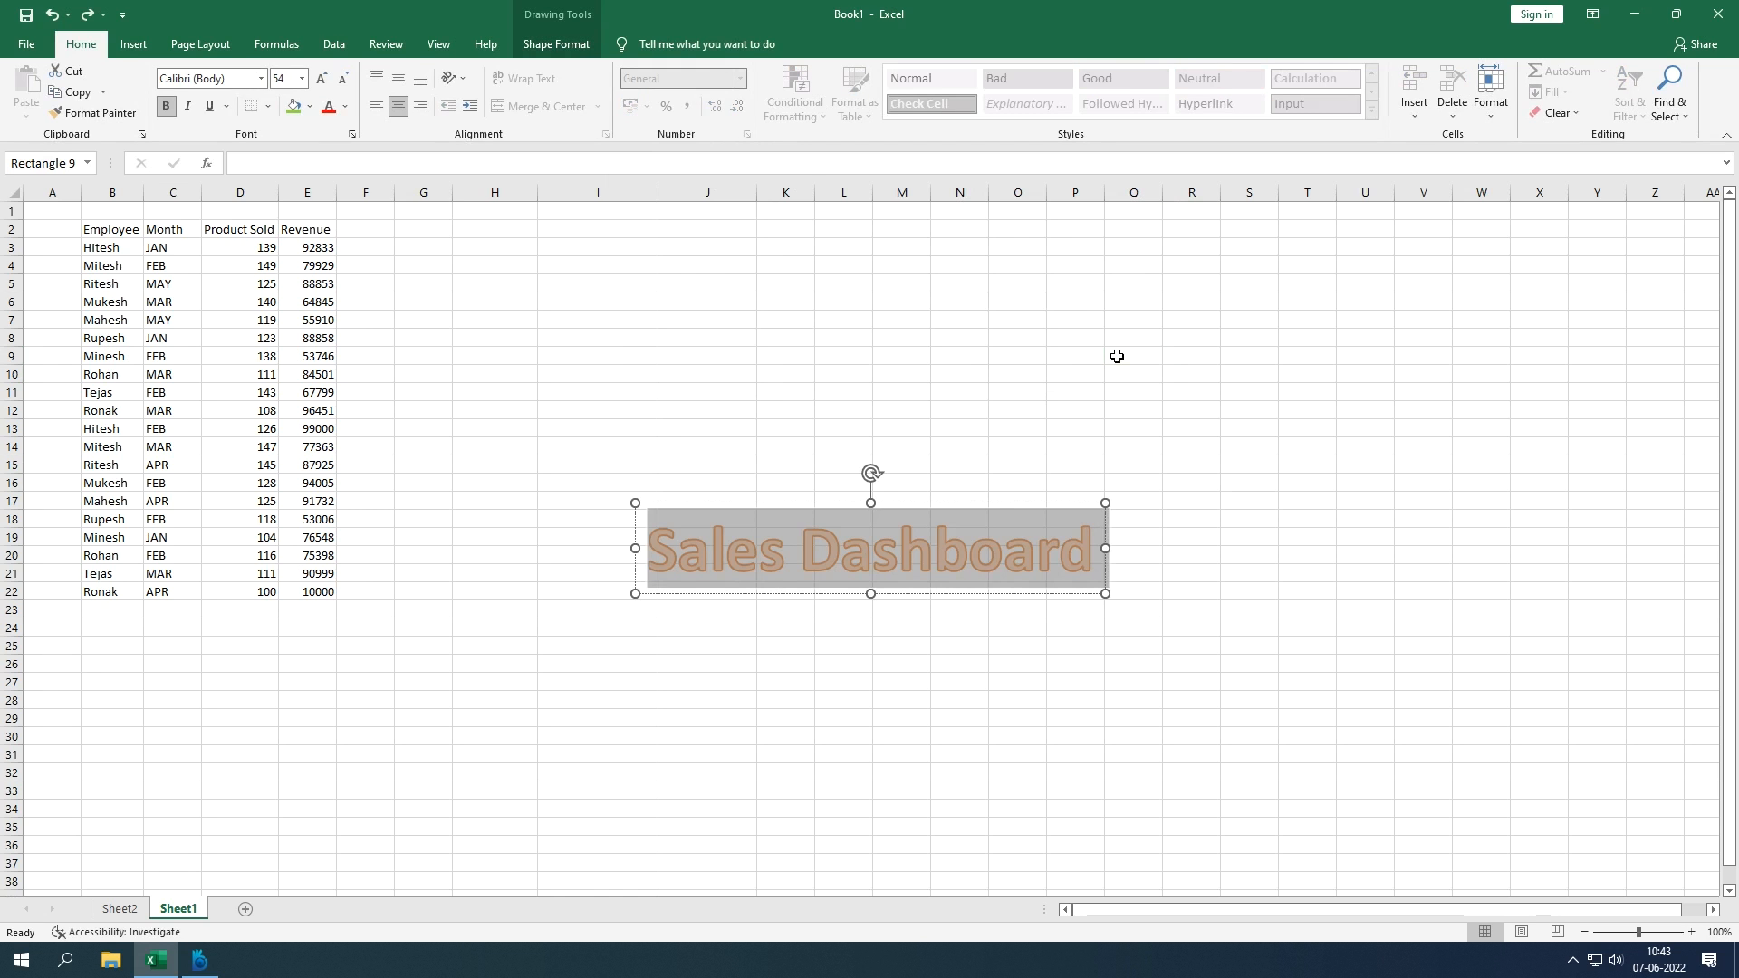
{"action": "left_click", "coordinate": [133, 43]}
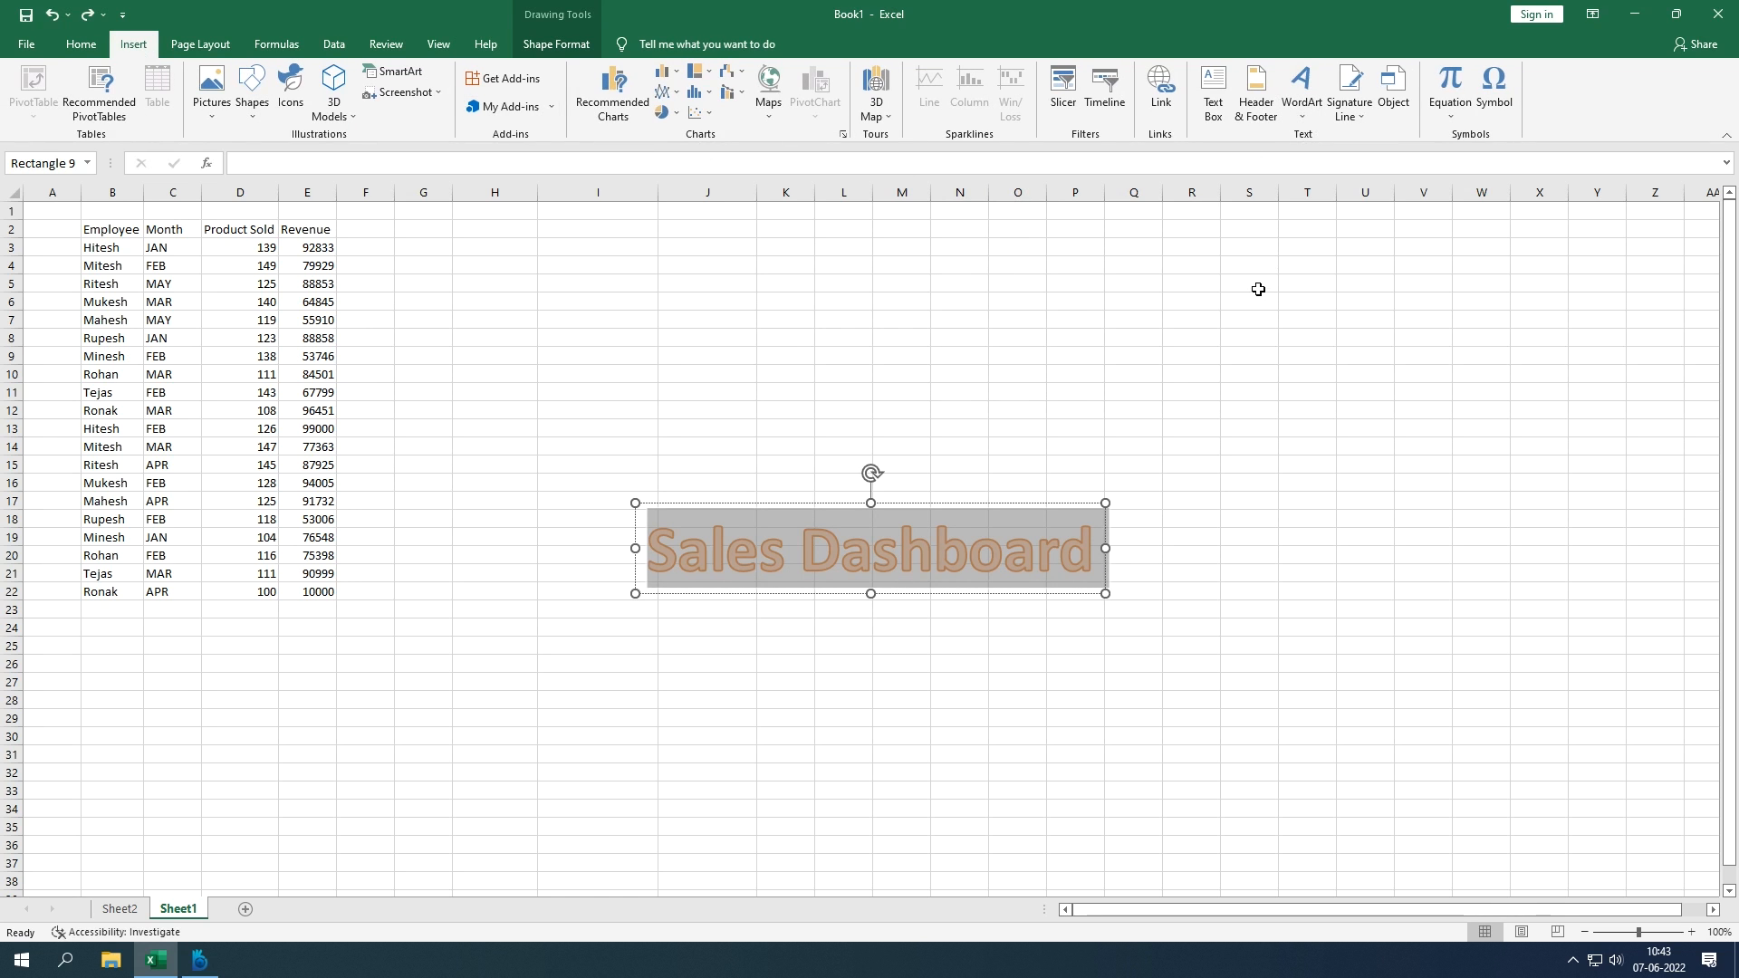
{"action": "key", "text": "Delete"}
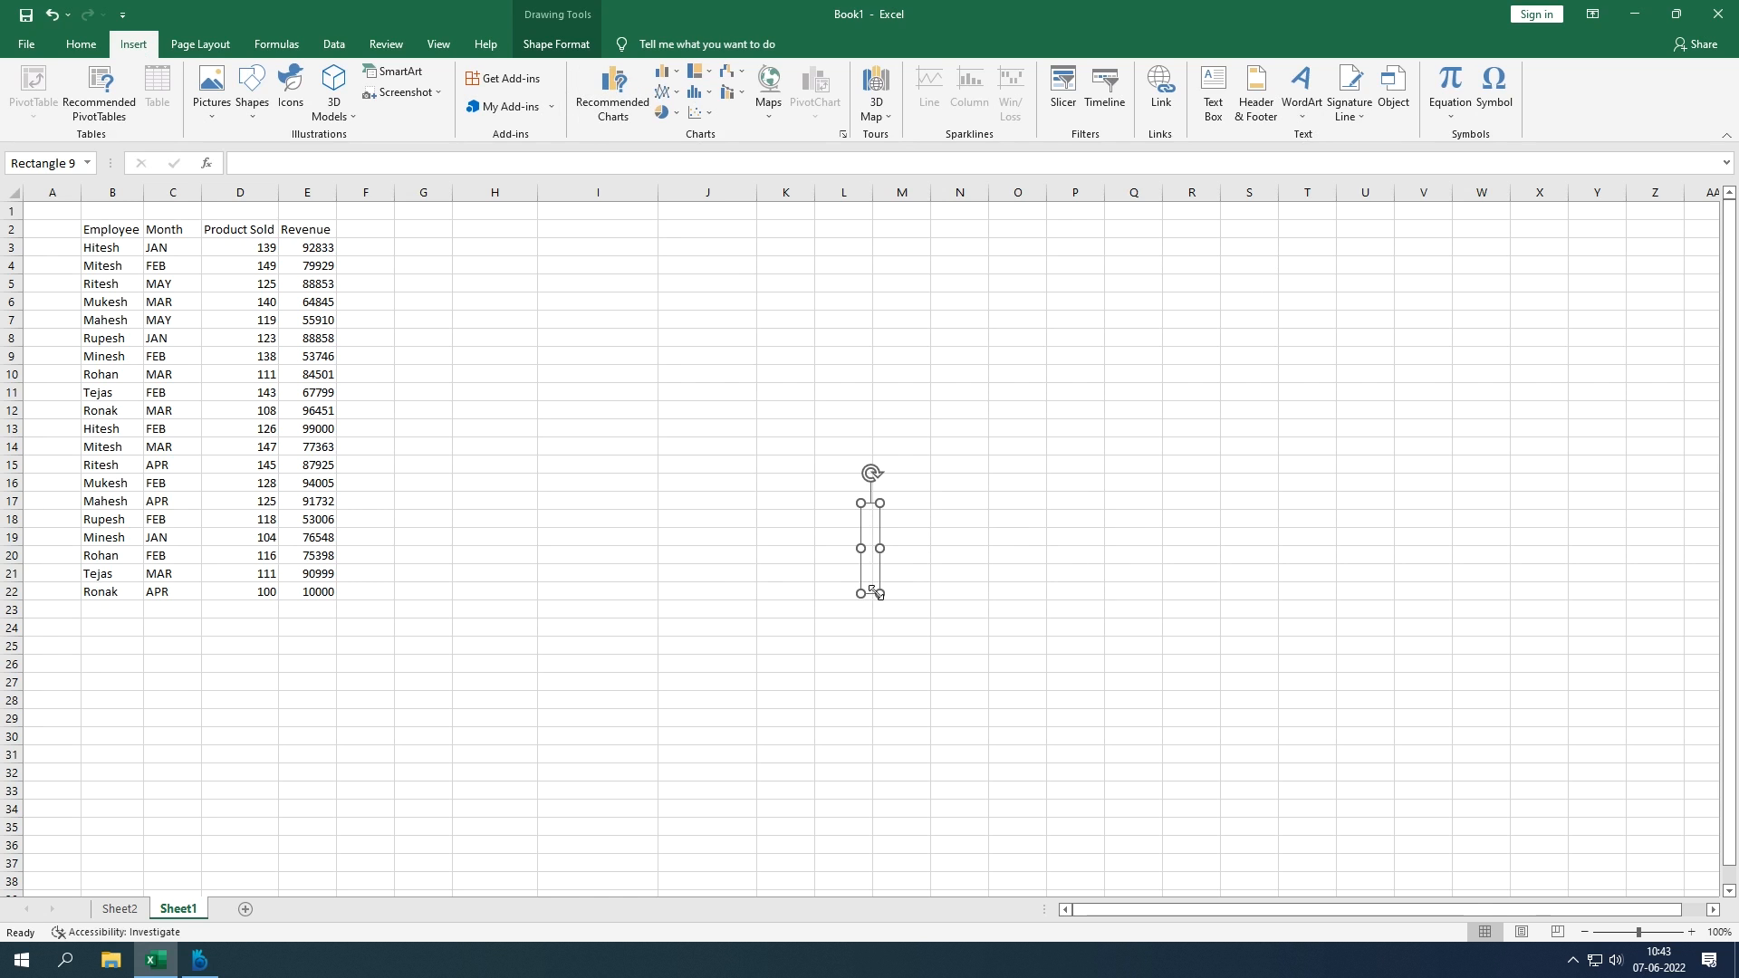
{"action": "left_click_drag", "start_coordinate": [879, 592], "coordinate": [1031, 591]}
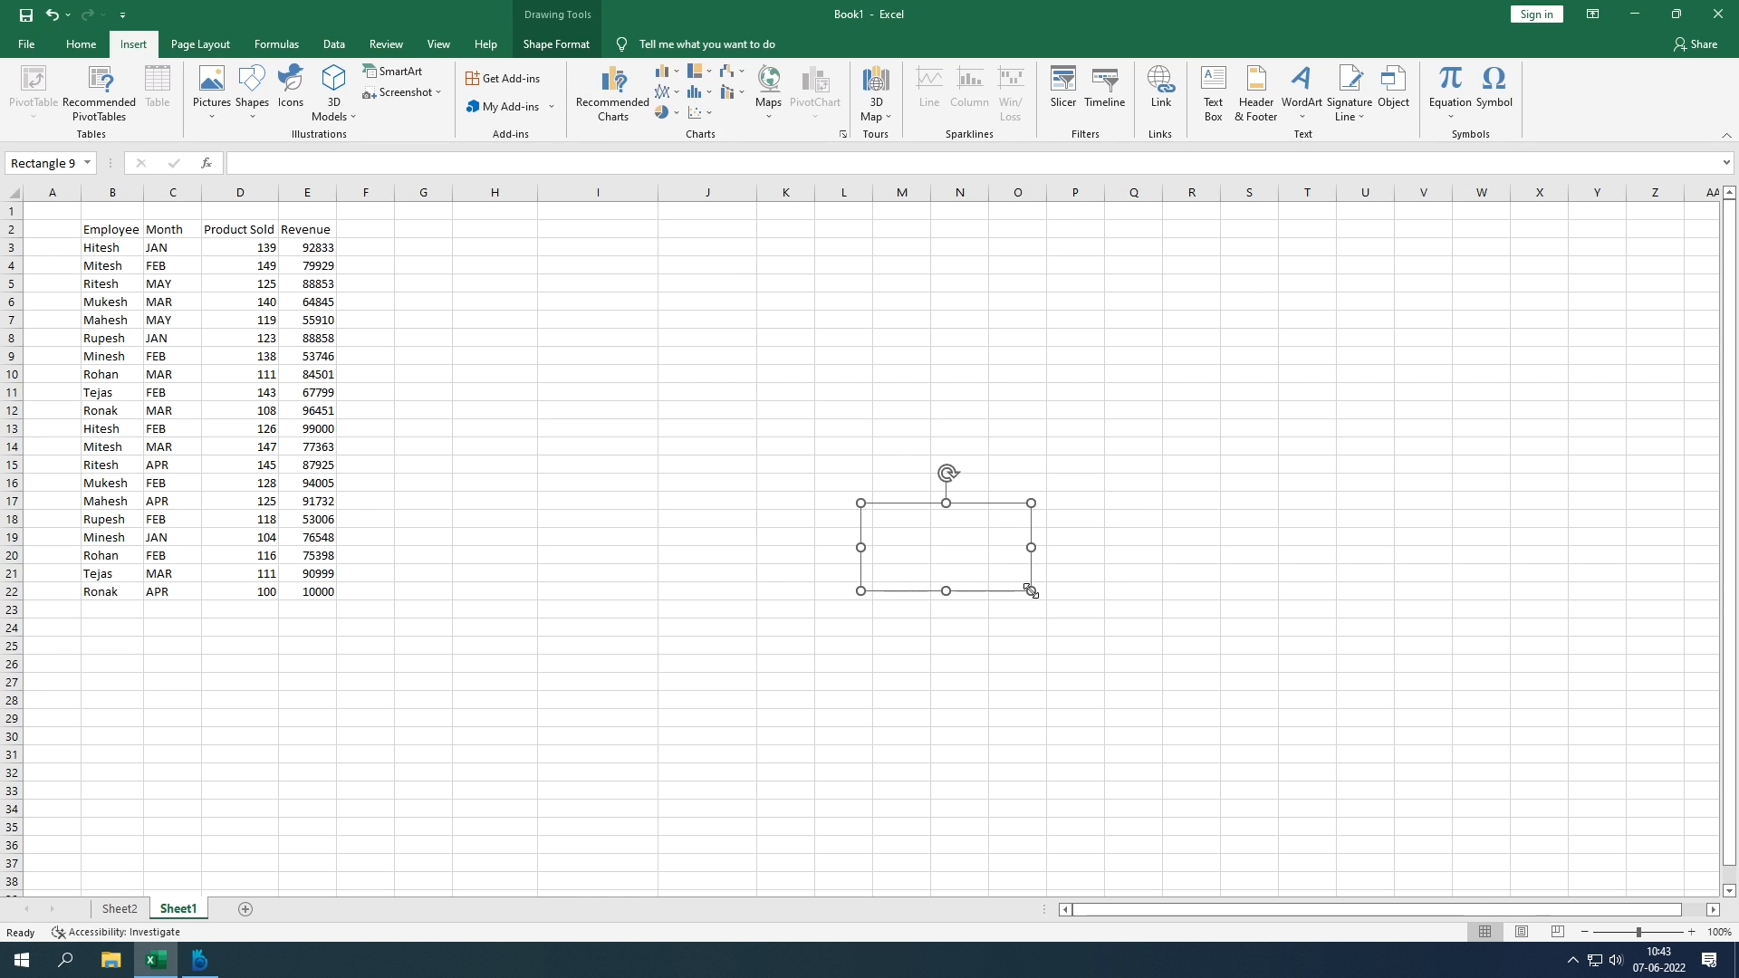
{"action": "key", "text": "Escape"}
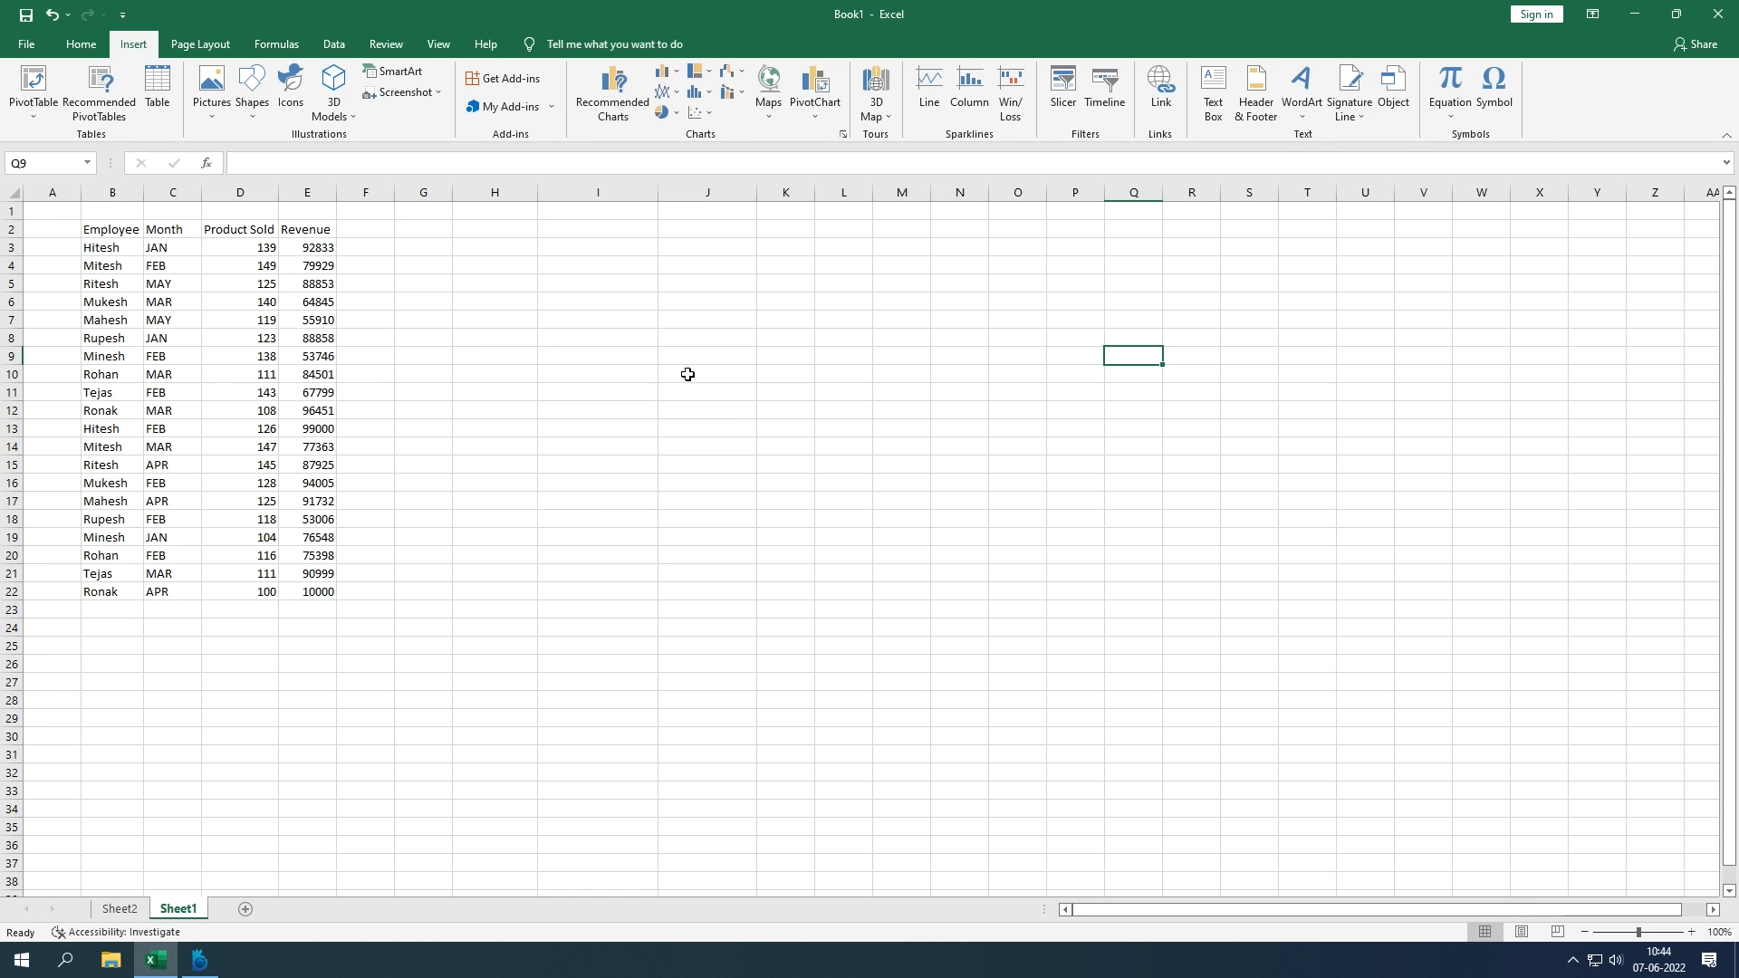
Step: Toggle the Page Layout Gridlines View option off and on, ending with gridlines shown
{"action": "left_click", "coordinate": [199, 45]}
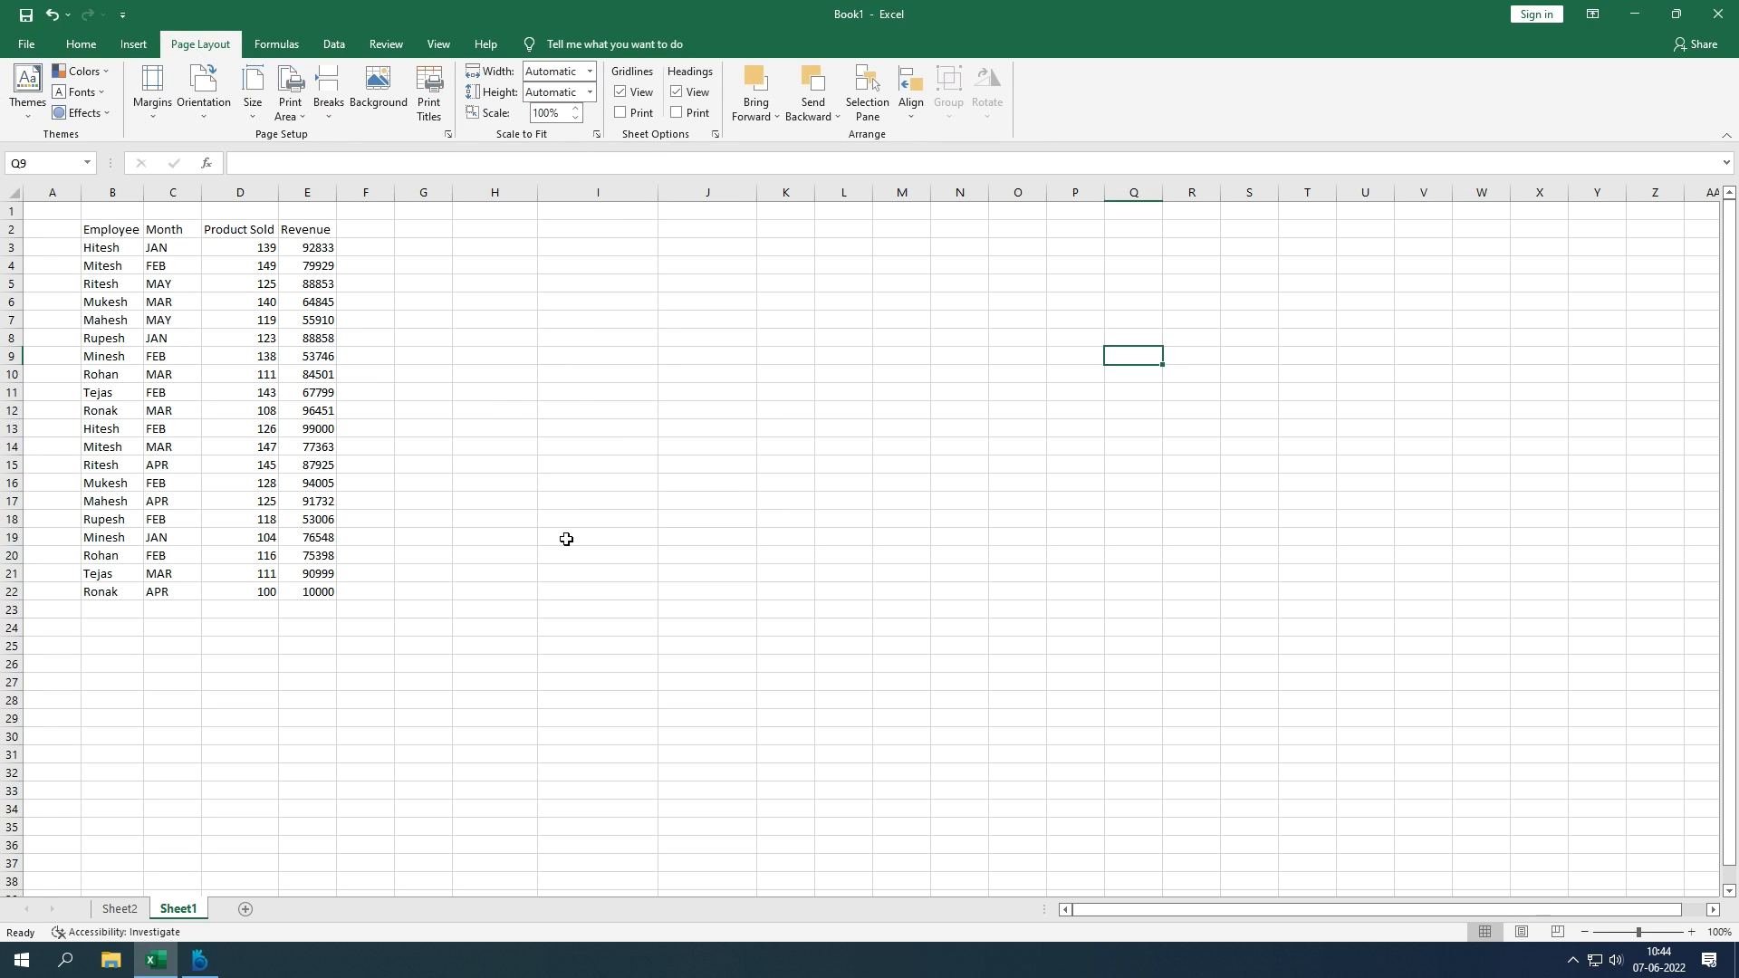
{"action": "left_click", "coordinate": [620, 95]}
{"action": "left_click", "coordinate": [620, 94]}
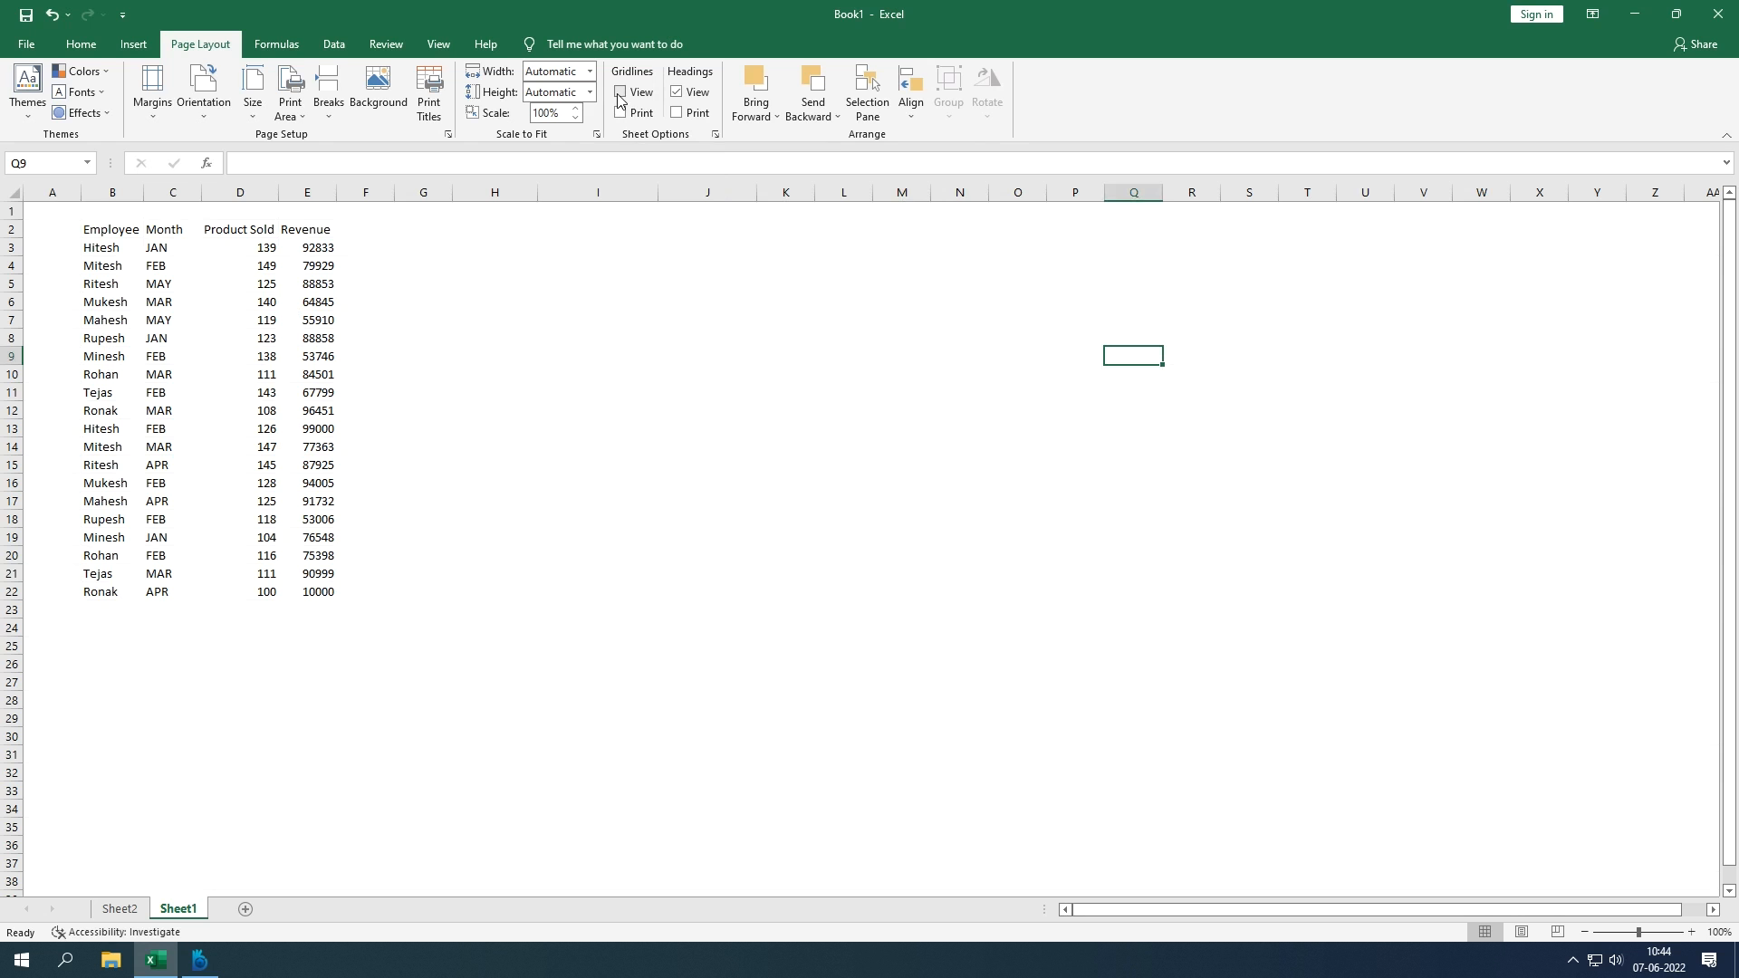
{"action": "left_click", "coordinate": [619, 94]}
{"action": "left_click", "coordinate": [620, 94]}
{"action": "left_click", "coordinate": [620, 94]}
{"action": "left_click", "coordinate": [619, 94]}
{"action": "left_click", "coordinate": [619, 95]}
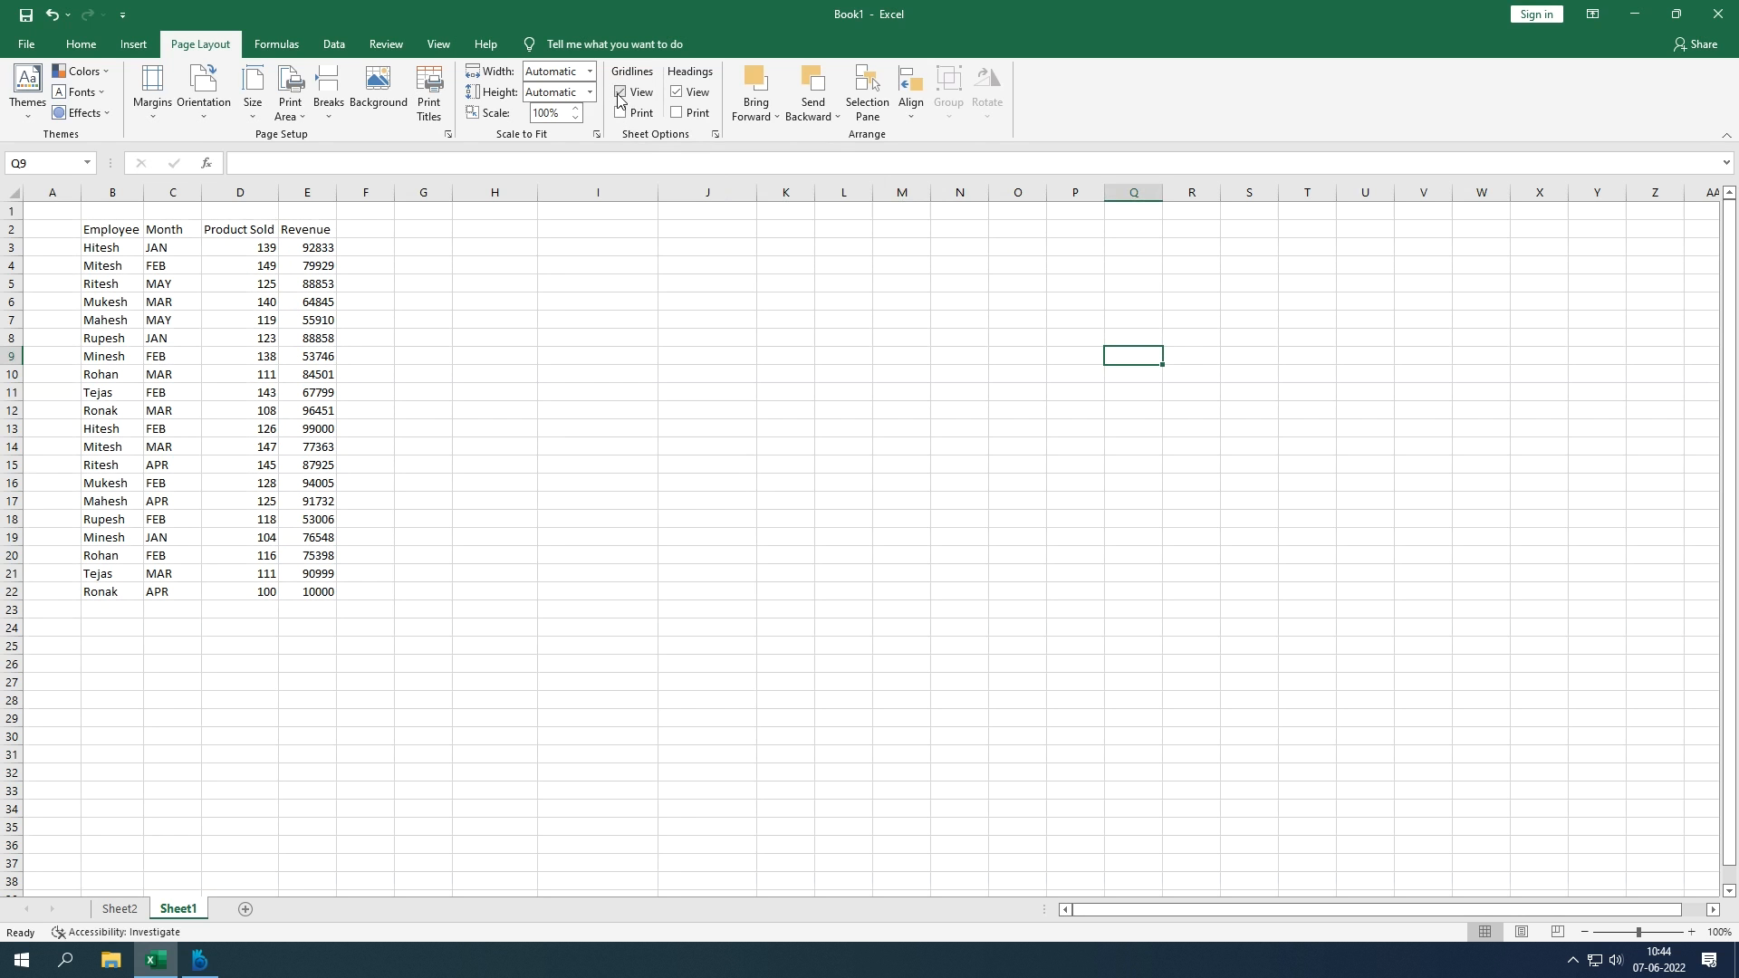
{"action": "left_click", "coordinate": [590, 341]}
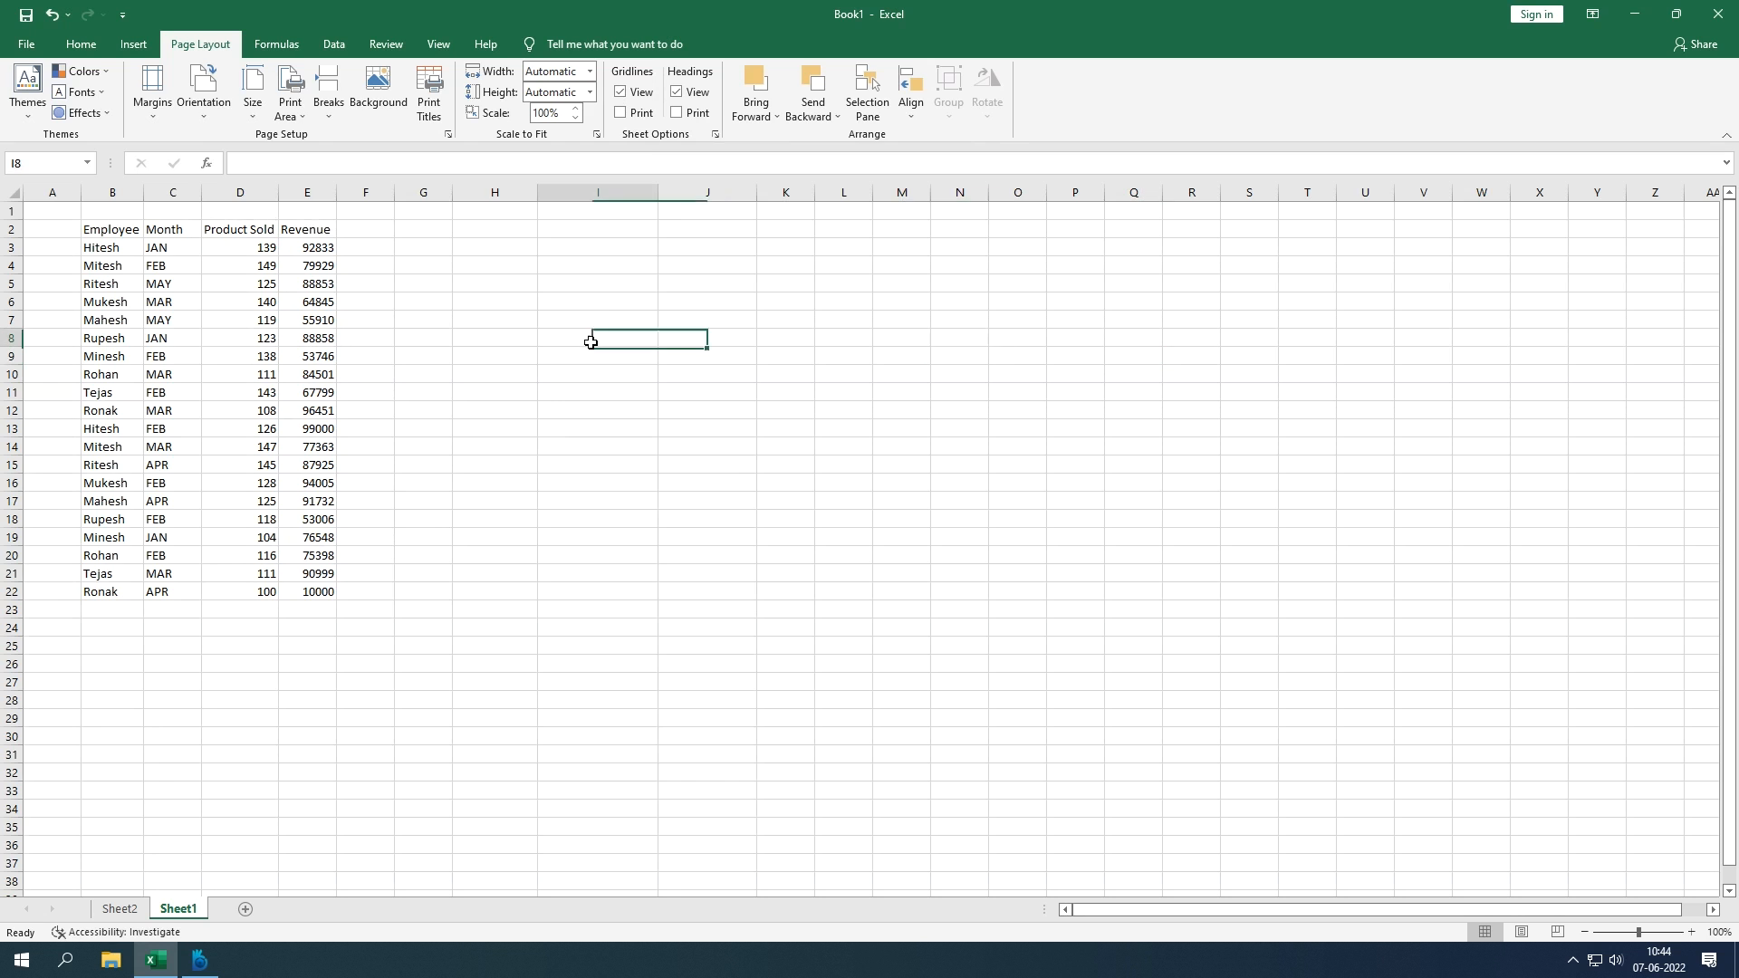
Step: Hide the worksheet gridlines with the View tab's Gridlines checkbox
{"action": "left_click", "coordinate": [437, 46]}
{"action": "left_click", "coordinate": [210, 107]}
{"action": "left_click", "coordinate": [210, 107]}
{"action": "left_click", "coordinate": [210, 107]}
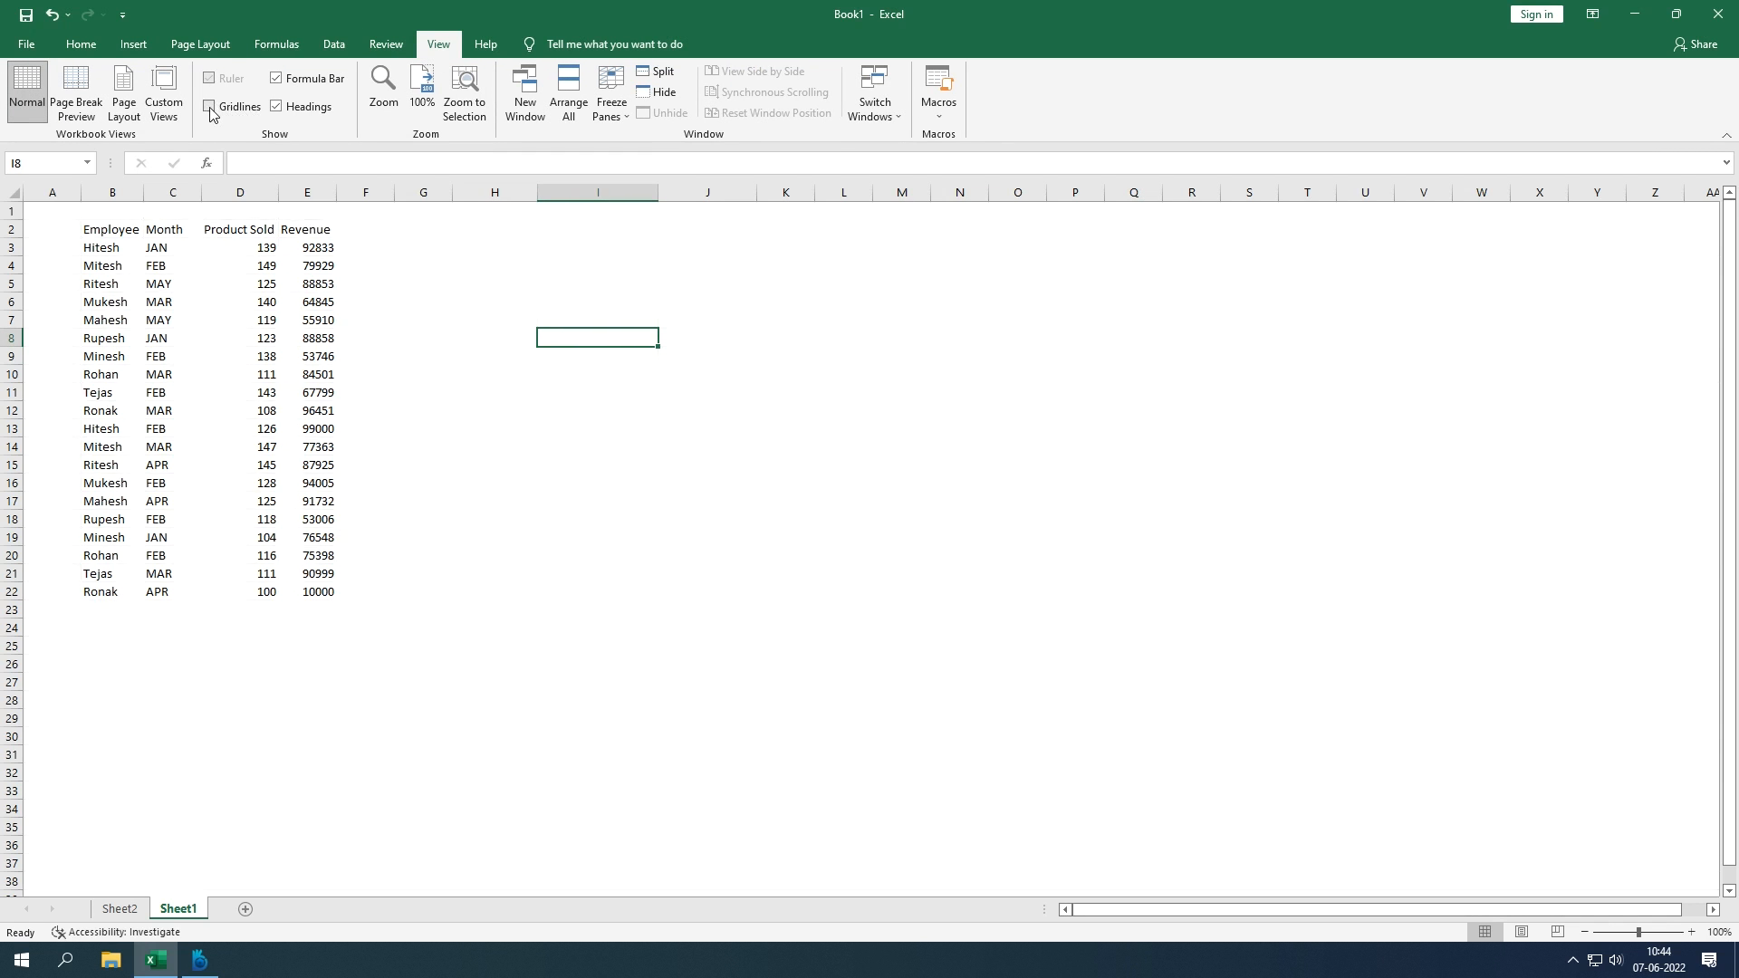
{"action": "left_click", "coordinate": [133, 45]}
{"action": "left_click", "coordinate": [172, 45]}
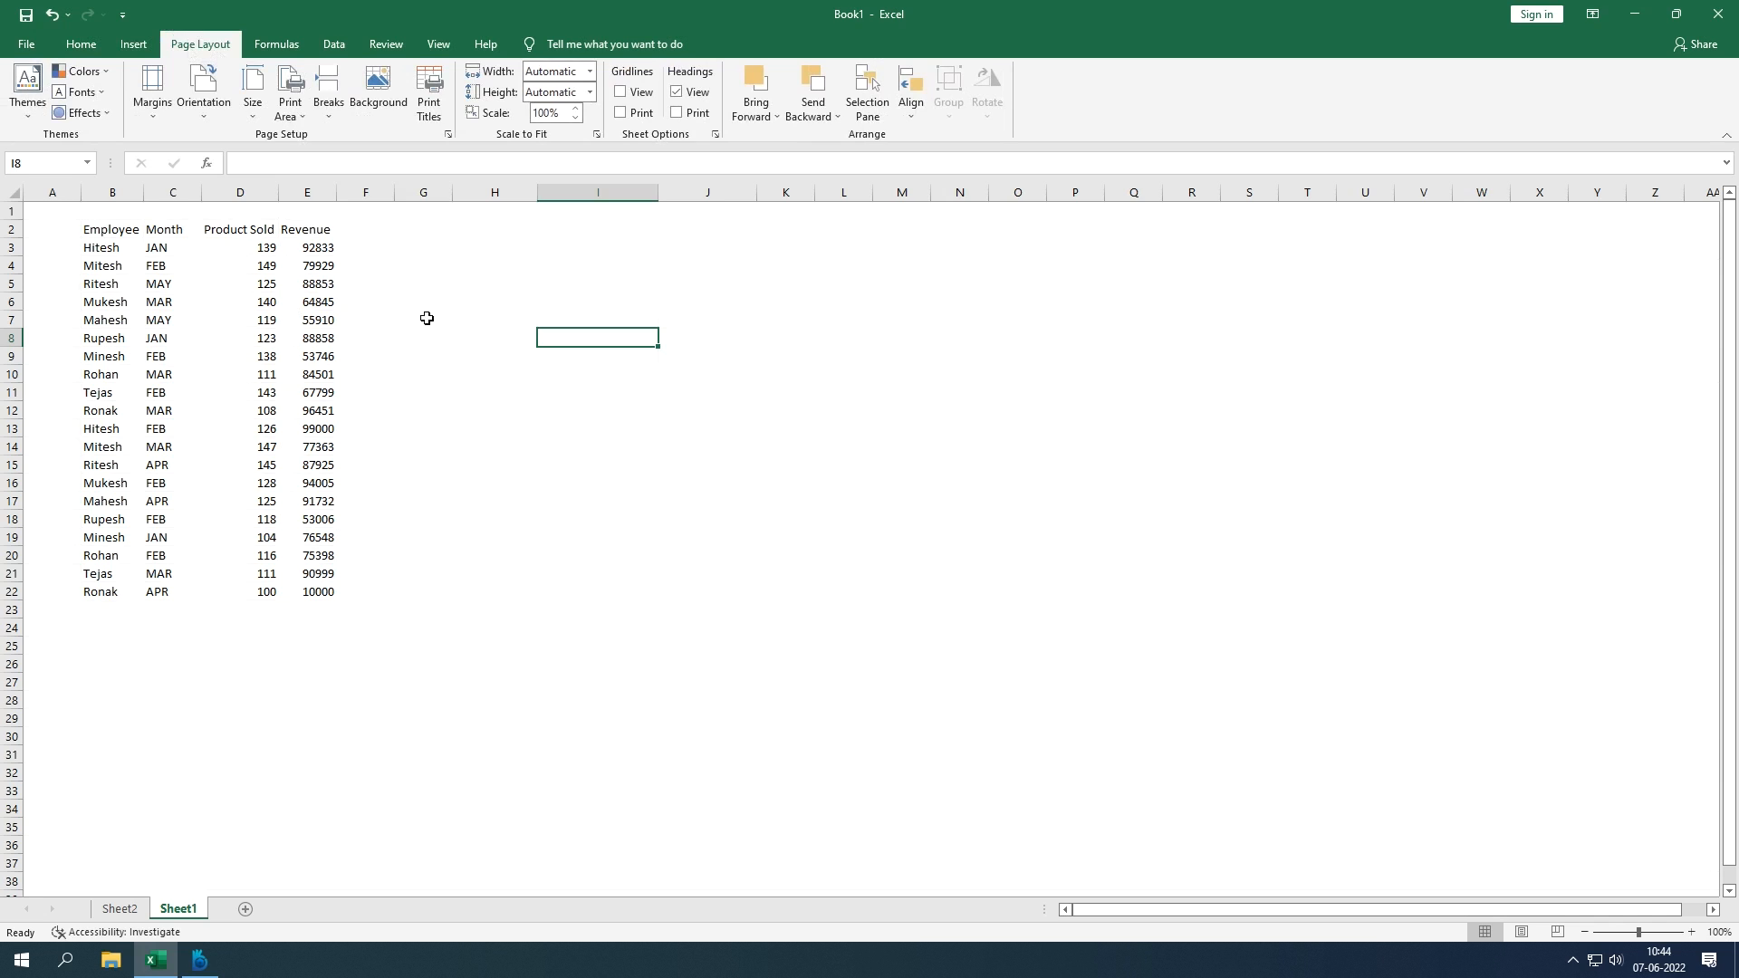
Step: Set the page to Landscape orientation on A4 210 x 297 mm paper in Page Setup
{"action": "left_click", "coordinate": [449, 136]}
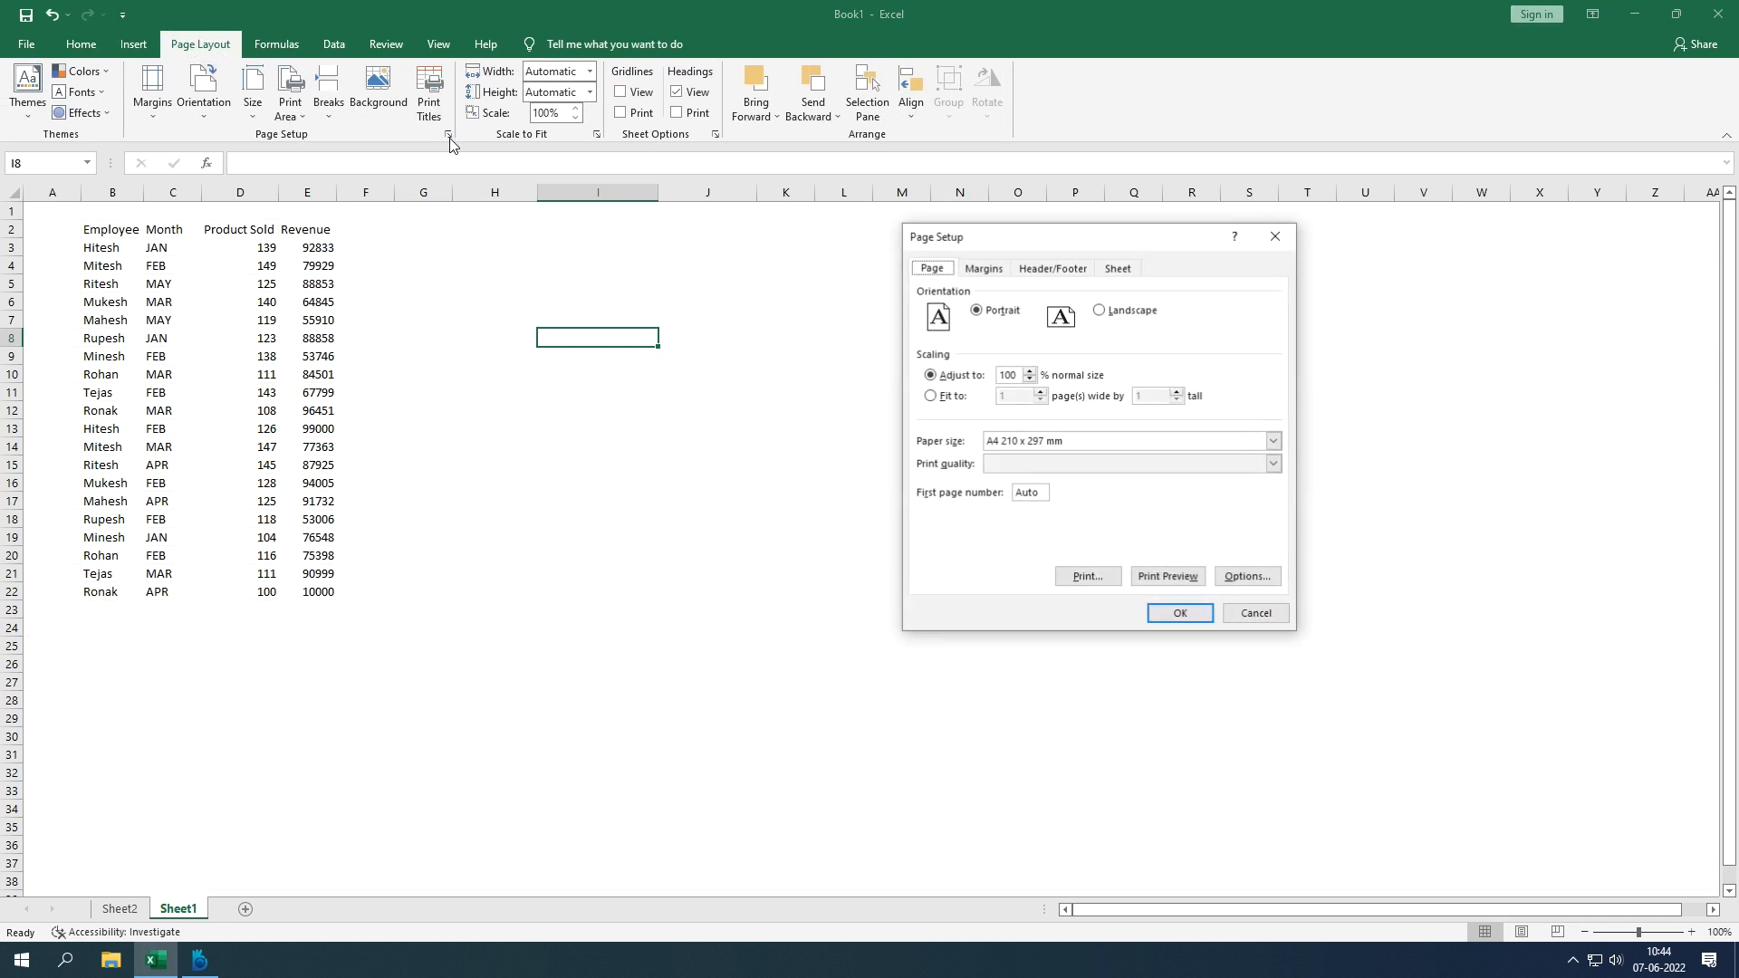
{"action": "left_click", "coordinate": [1279, 240]}
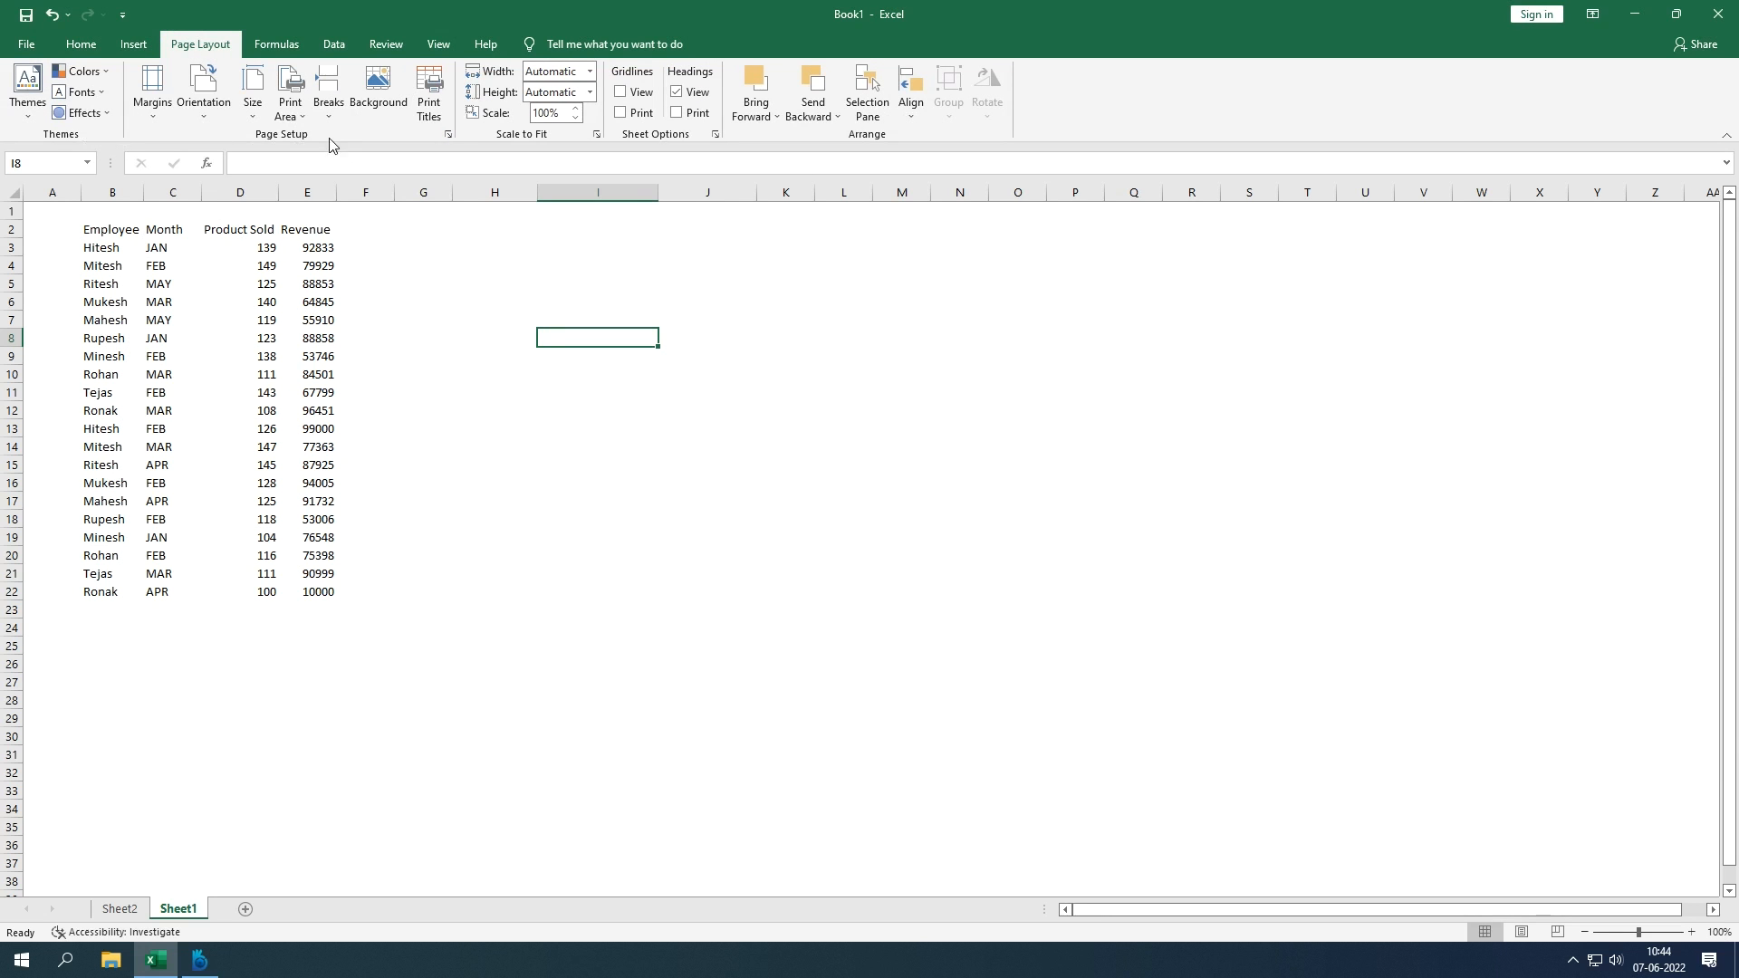
{"action": "left_click", "coordinate": [448, 136]}
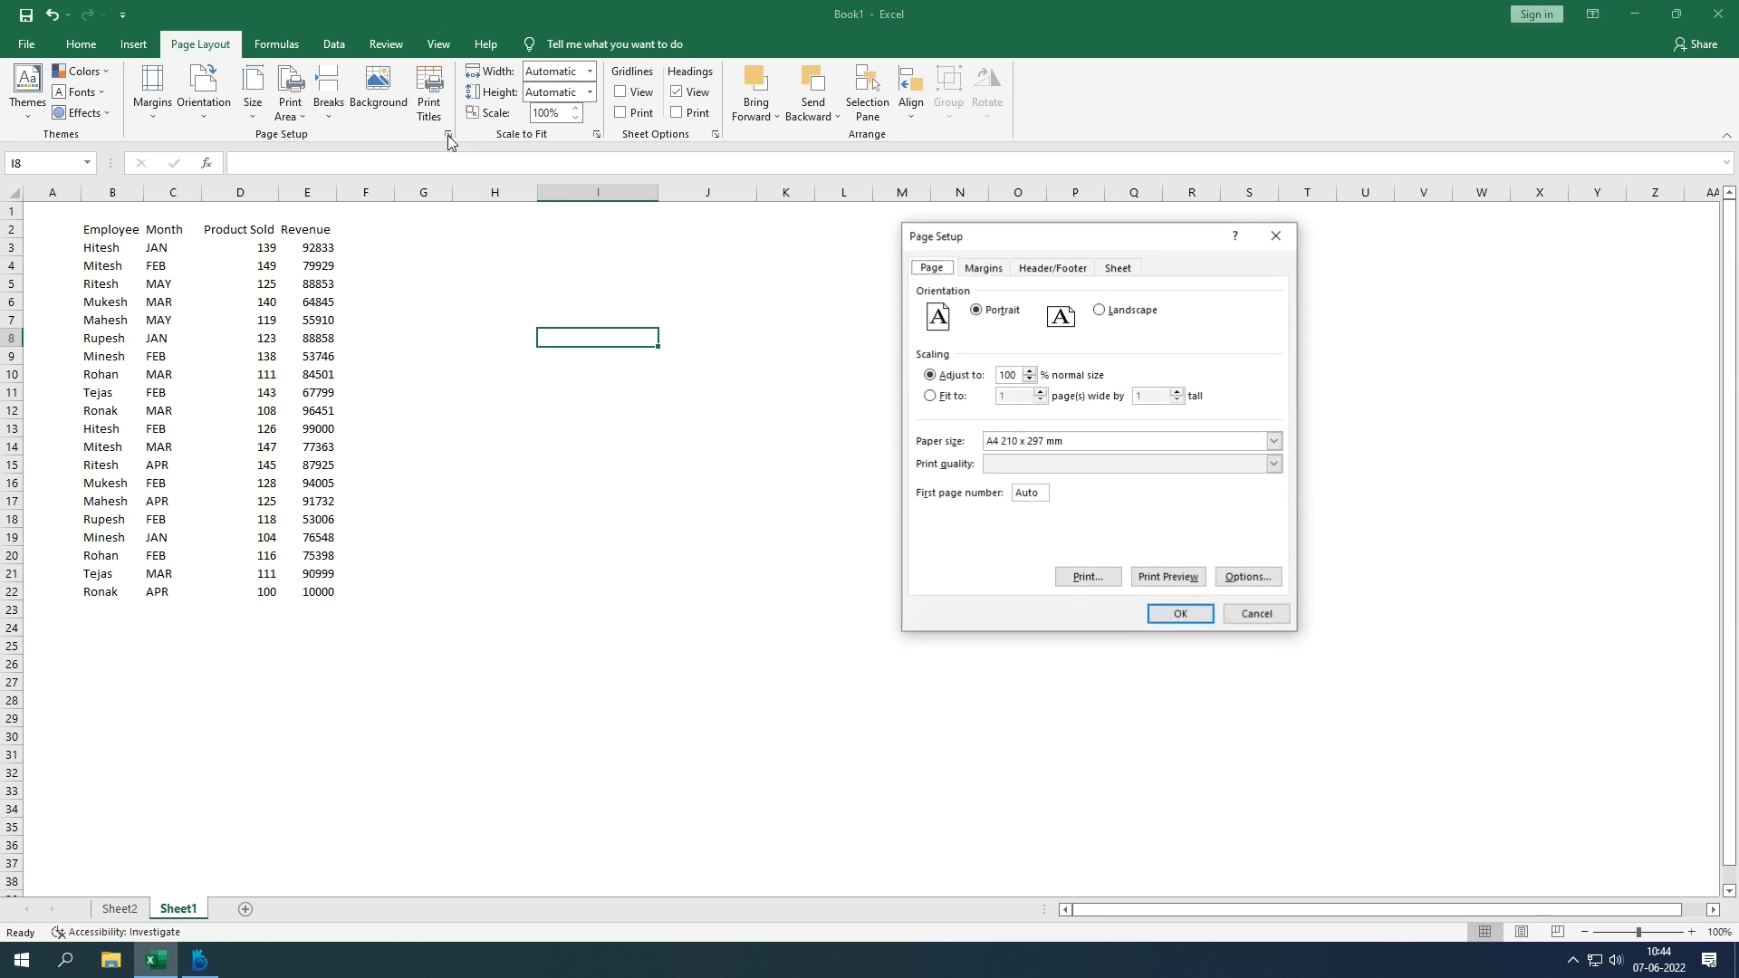
{"action": "left_click", "coordinate": [985, 272]}
{"action": "left_click", "coordinate": [1047, 272]}
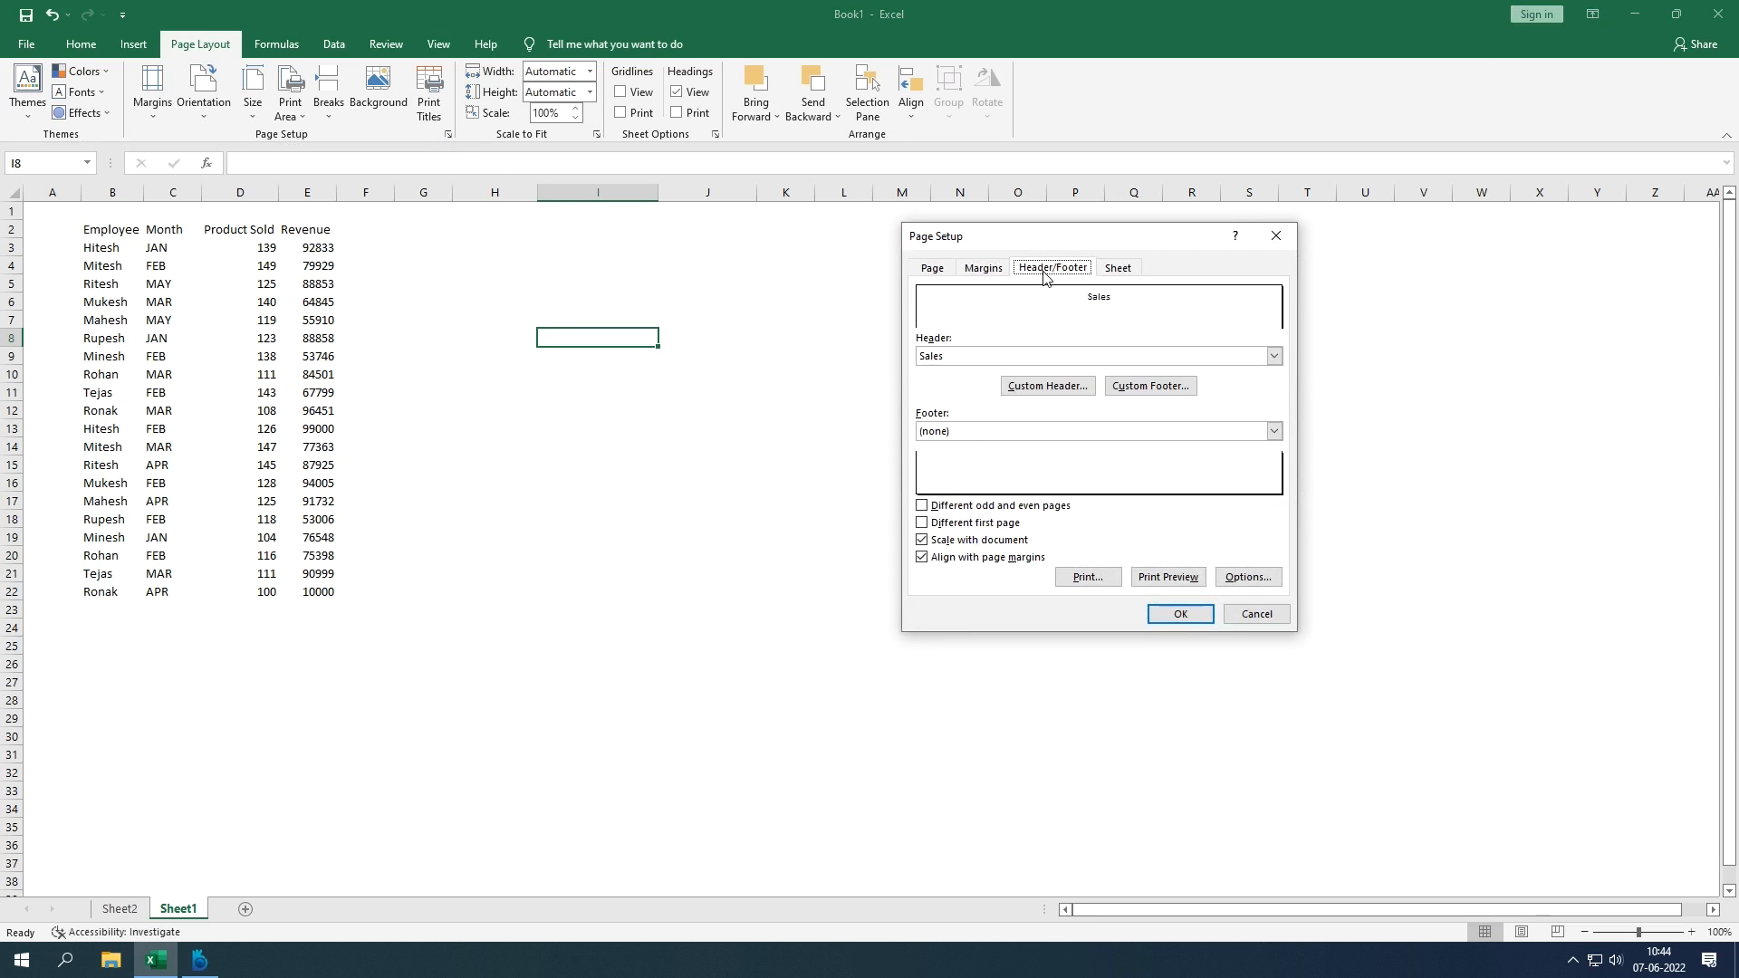
{"action": "left_click", "coordinate": [1114, 270]}
{"action": "left_click", "coordinate": [947, 269]}
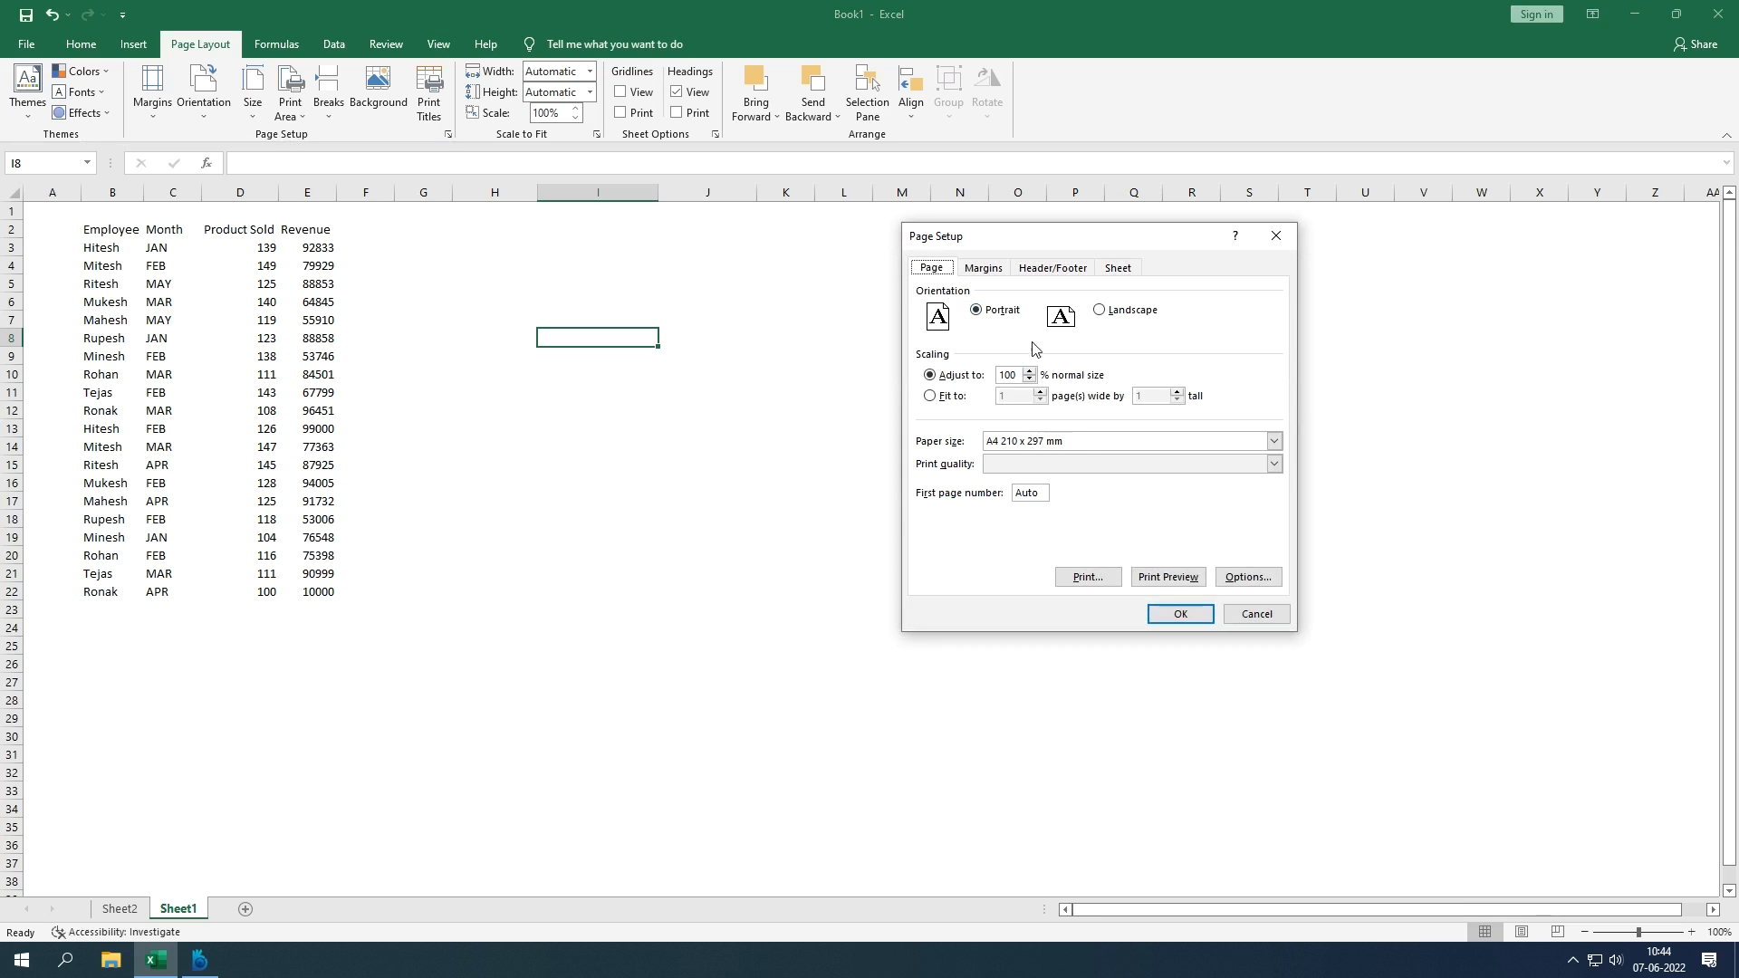
{"action": "left_click", "coordinate": [1090, 444]}
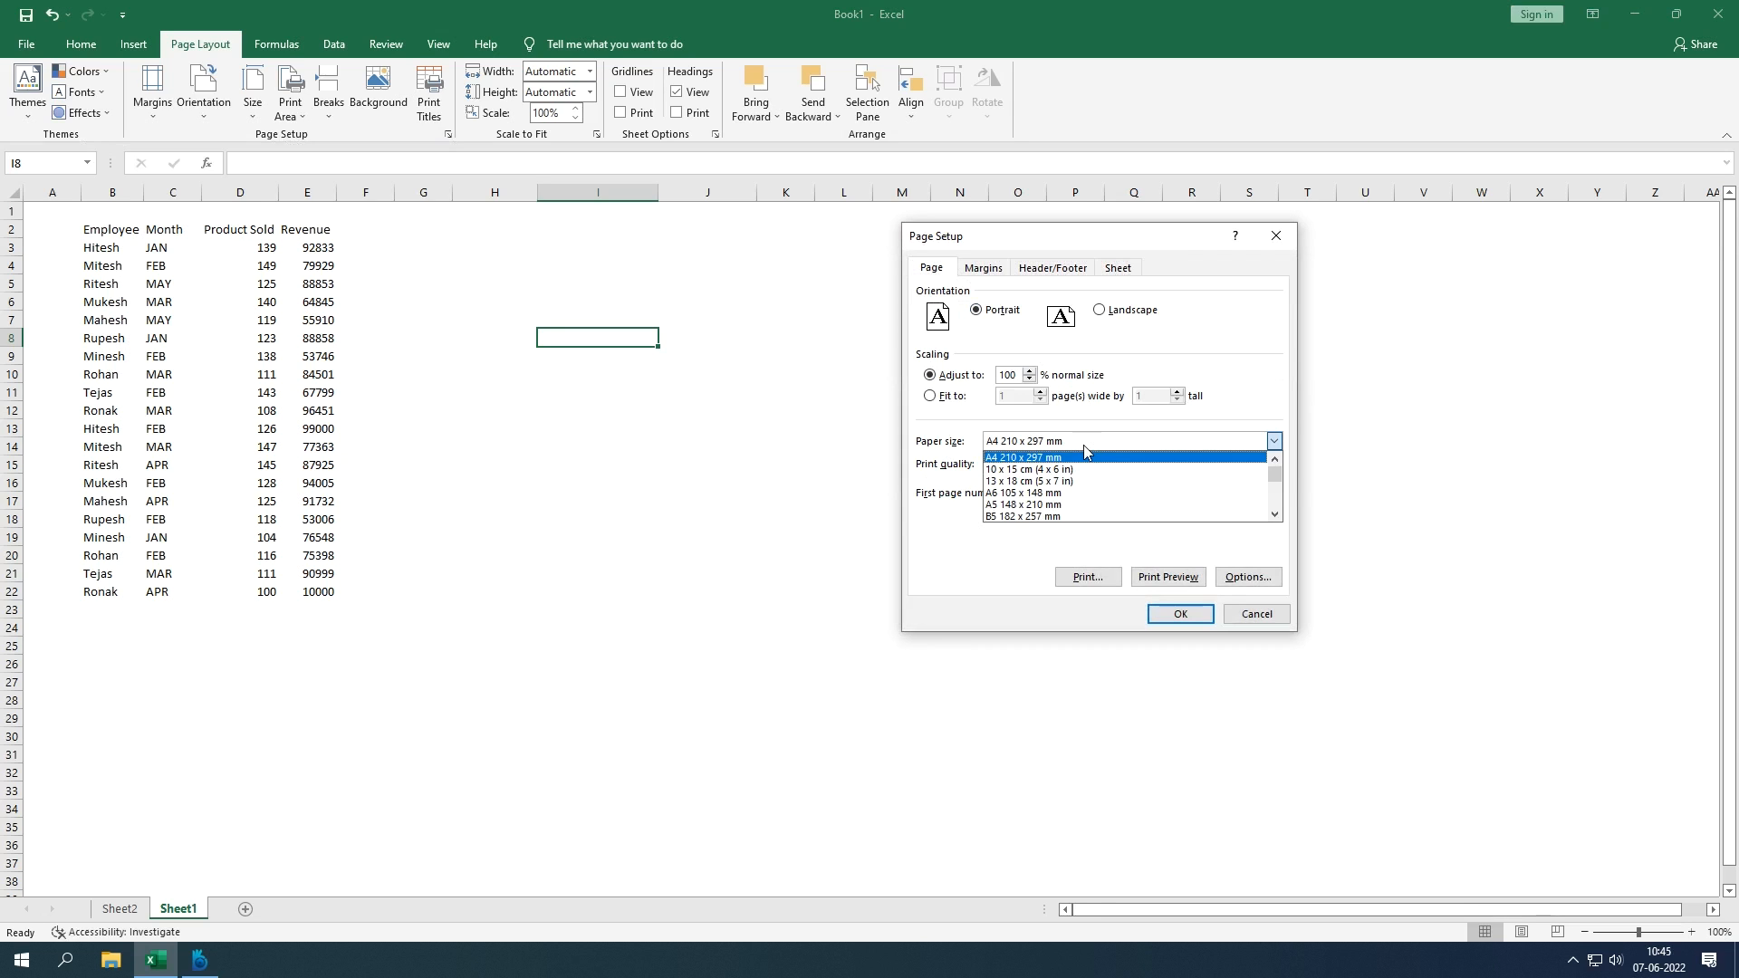
{"action": "left_click", "coordinate": [1083, 457]}
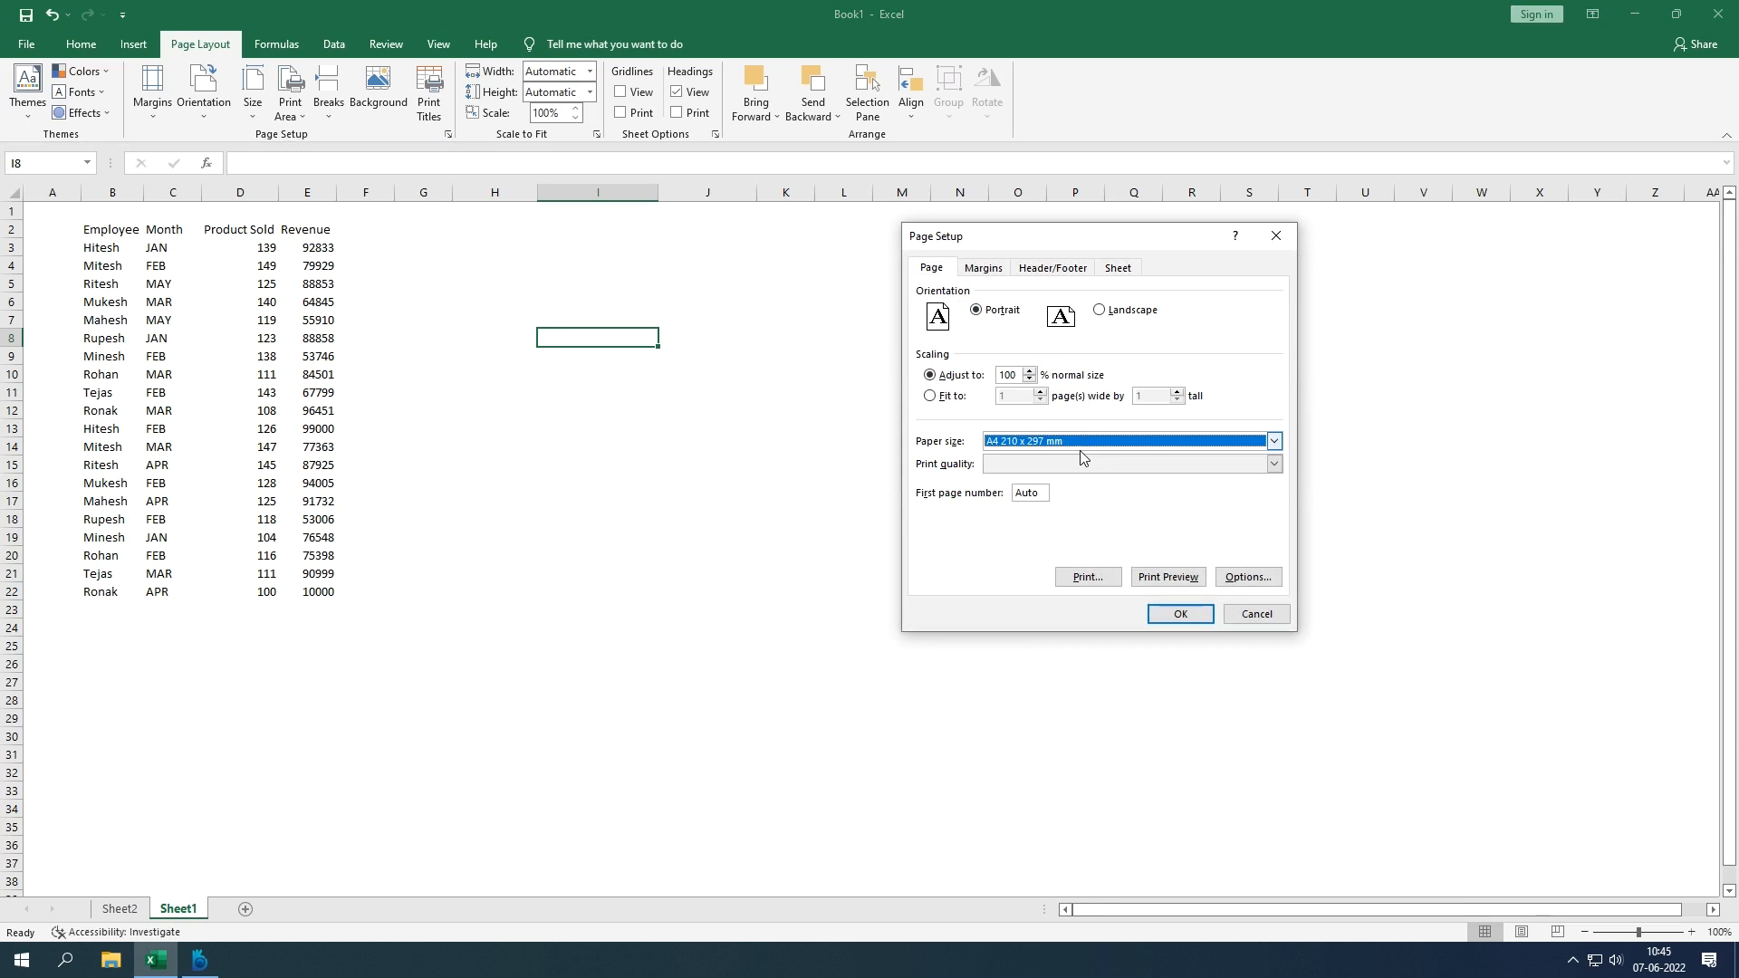
{"action": "left_click", "coordinate": [1098, 310]}
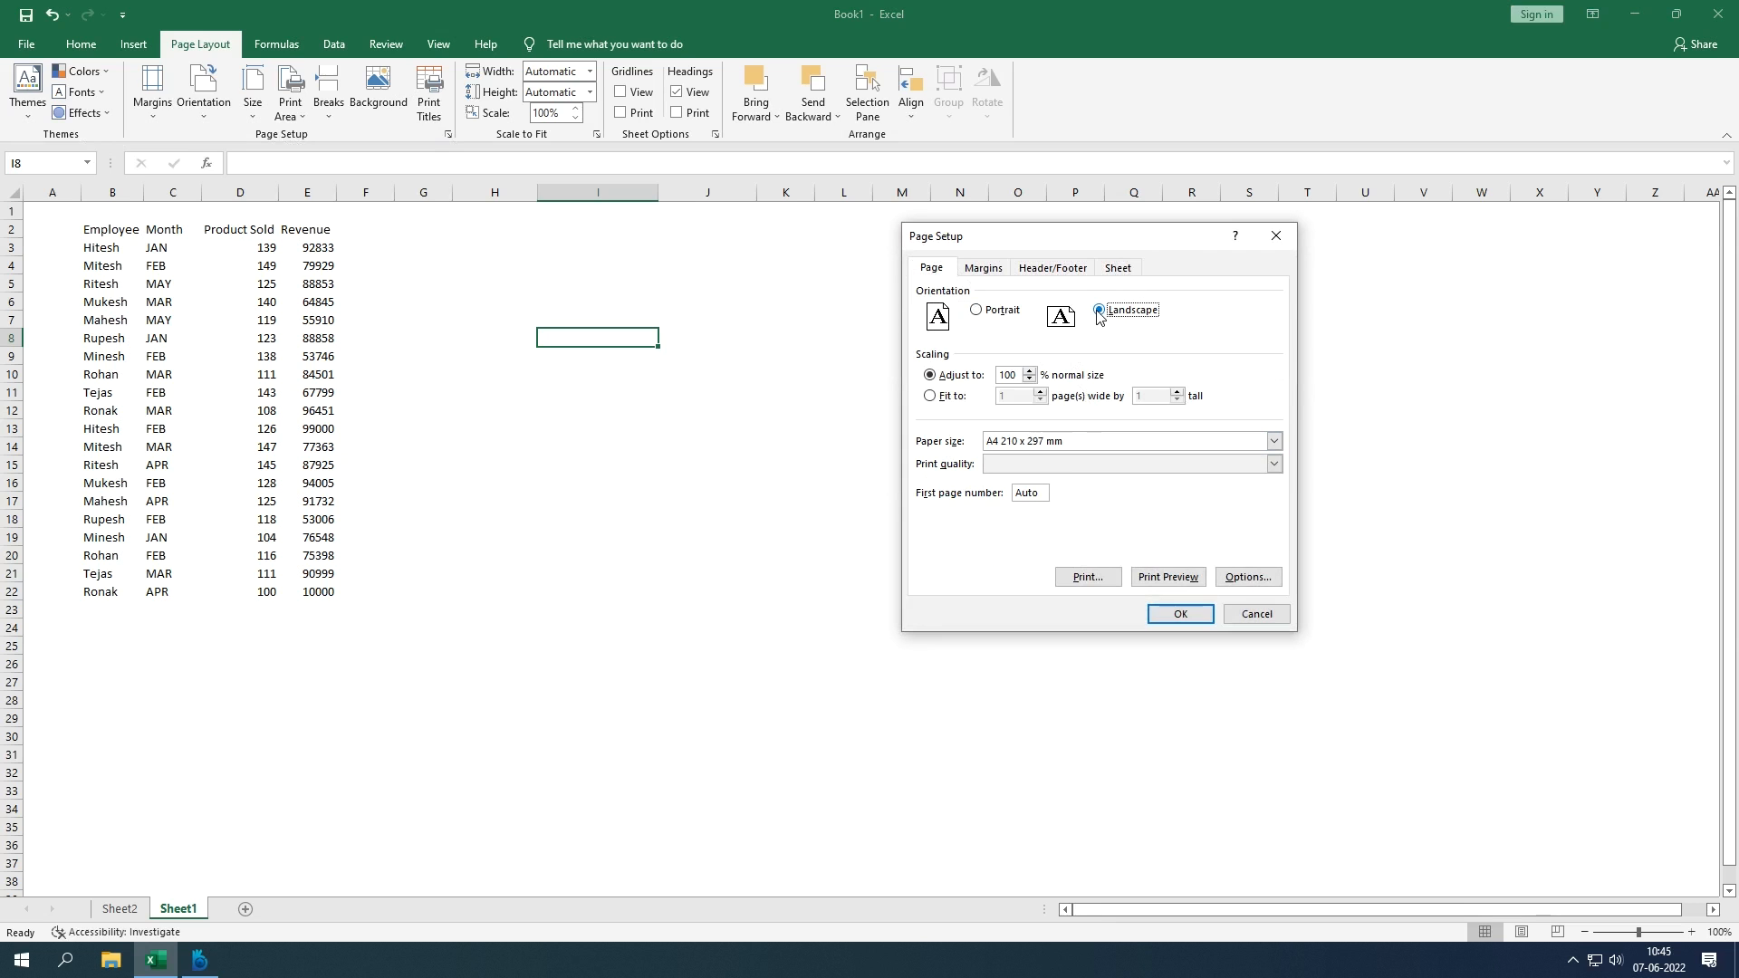
{"action": "left_click", "coordinate": [1181, 614]}
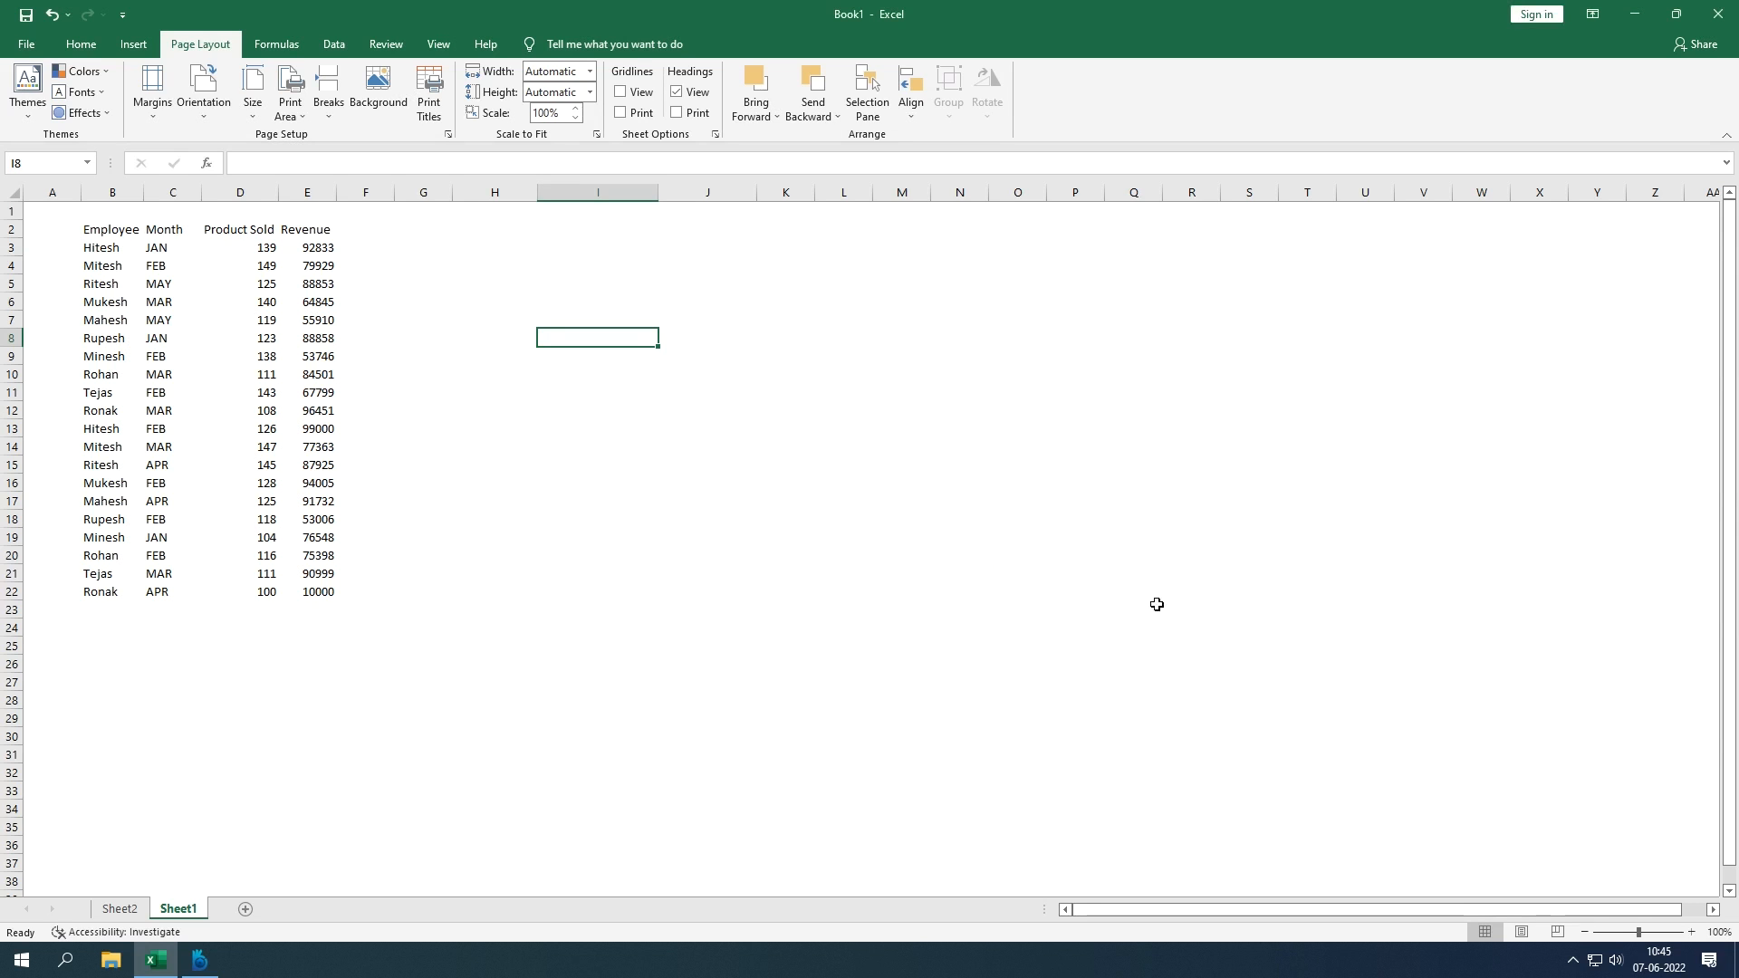
Step: Recheck Page Setup's A4 paper, margins and centered 'Sales' header, then confirm
{"action": "left_click", "coordinate": [448, 134]}
{"action": "left_click", "coordinate": [1106, 444]}
{"action": "scroll", "coordinate": [1089, 487], "scroll_direction": "down", "scroll_amount": 6}
{"action": "scroll", "coordinate": [1084, 500], "scroll_direction": "up", "scroll_amount": 6}
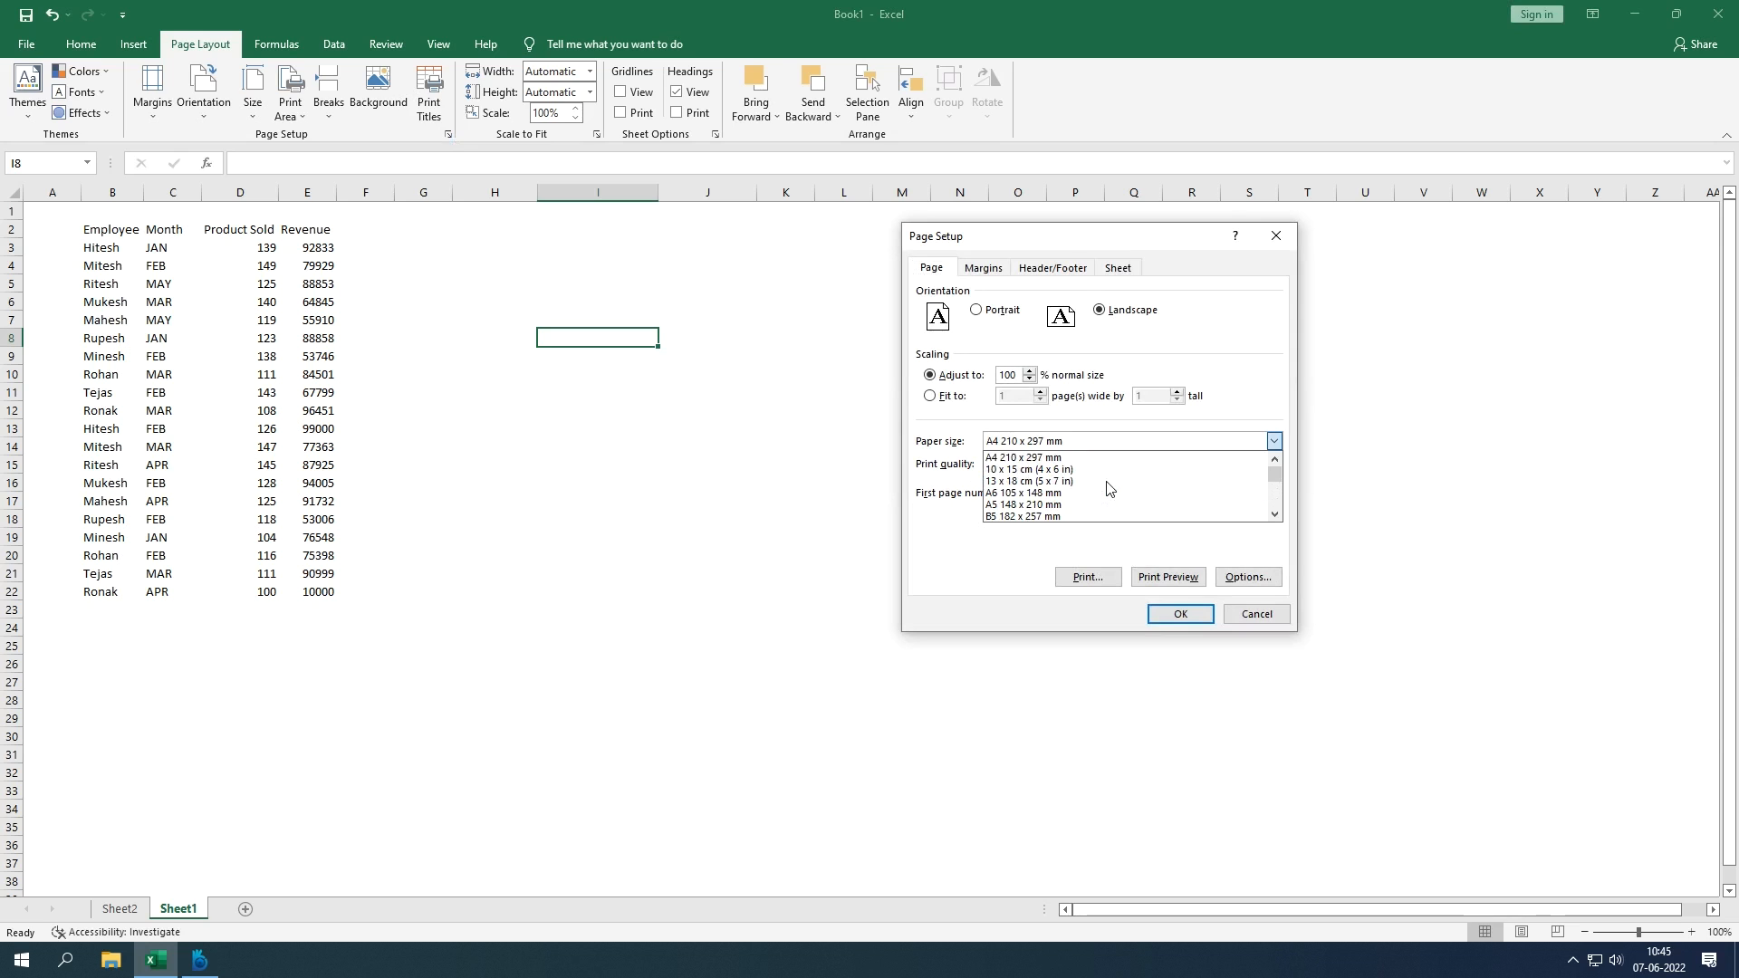
{"action": "mouse_move", "coordinate": [1274, 472]}
{"action": "left_mouse_down"}
{"action": "mouse_move", "coordinate": [1272, 505]}
{"action": "mouse_move", "coordinate": [1270, 463]}
{"action": "left_mouse_up"}
{"action": "left_click", "coordinate": [1276, 391]}
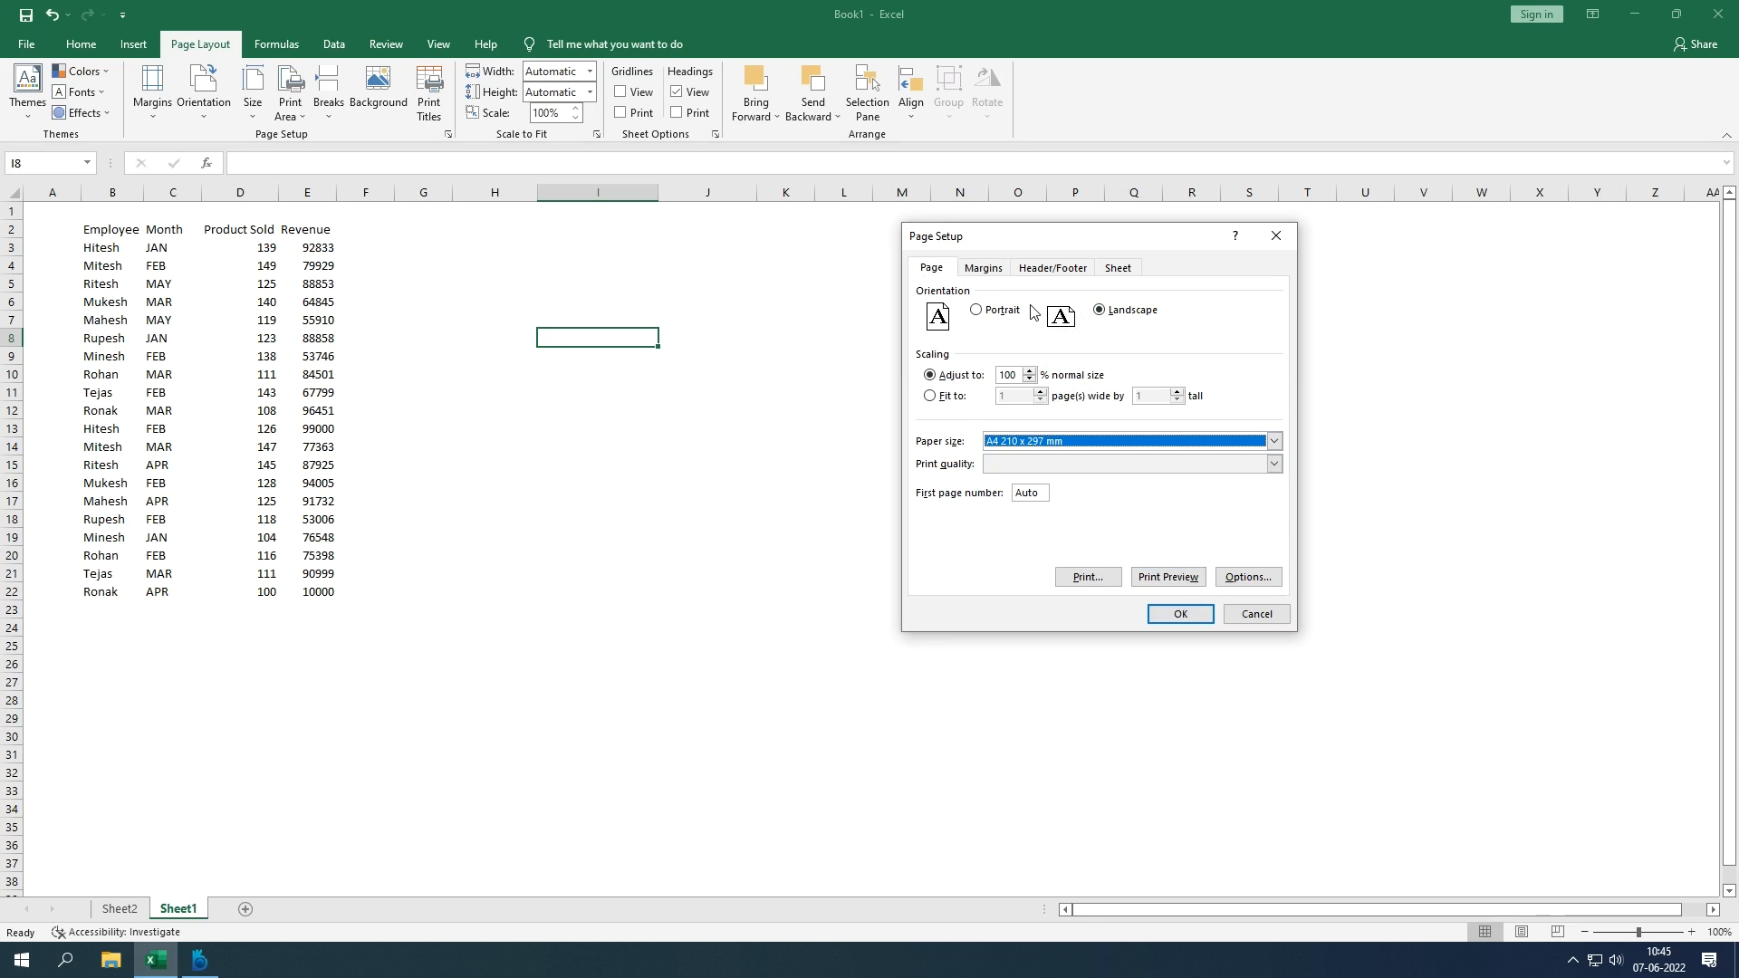
{"action": "left_click", "coordinate": [997, 274]}
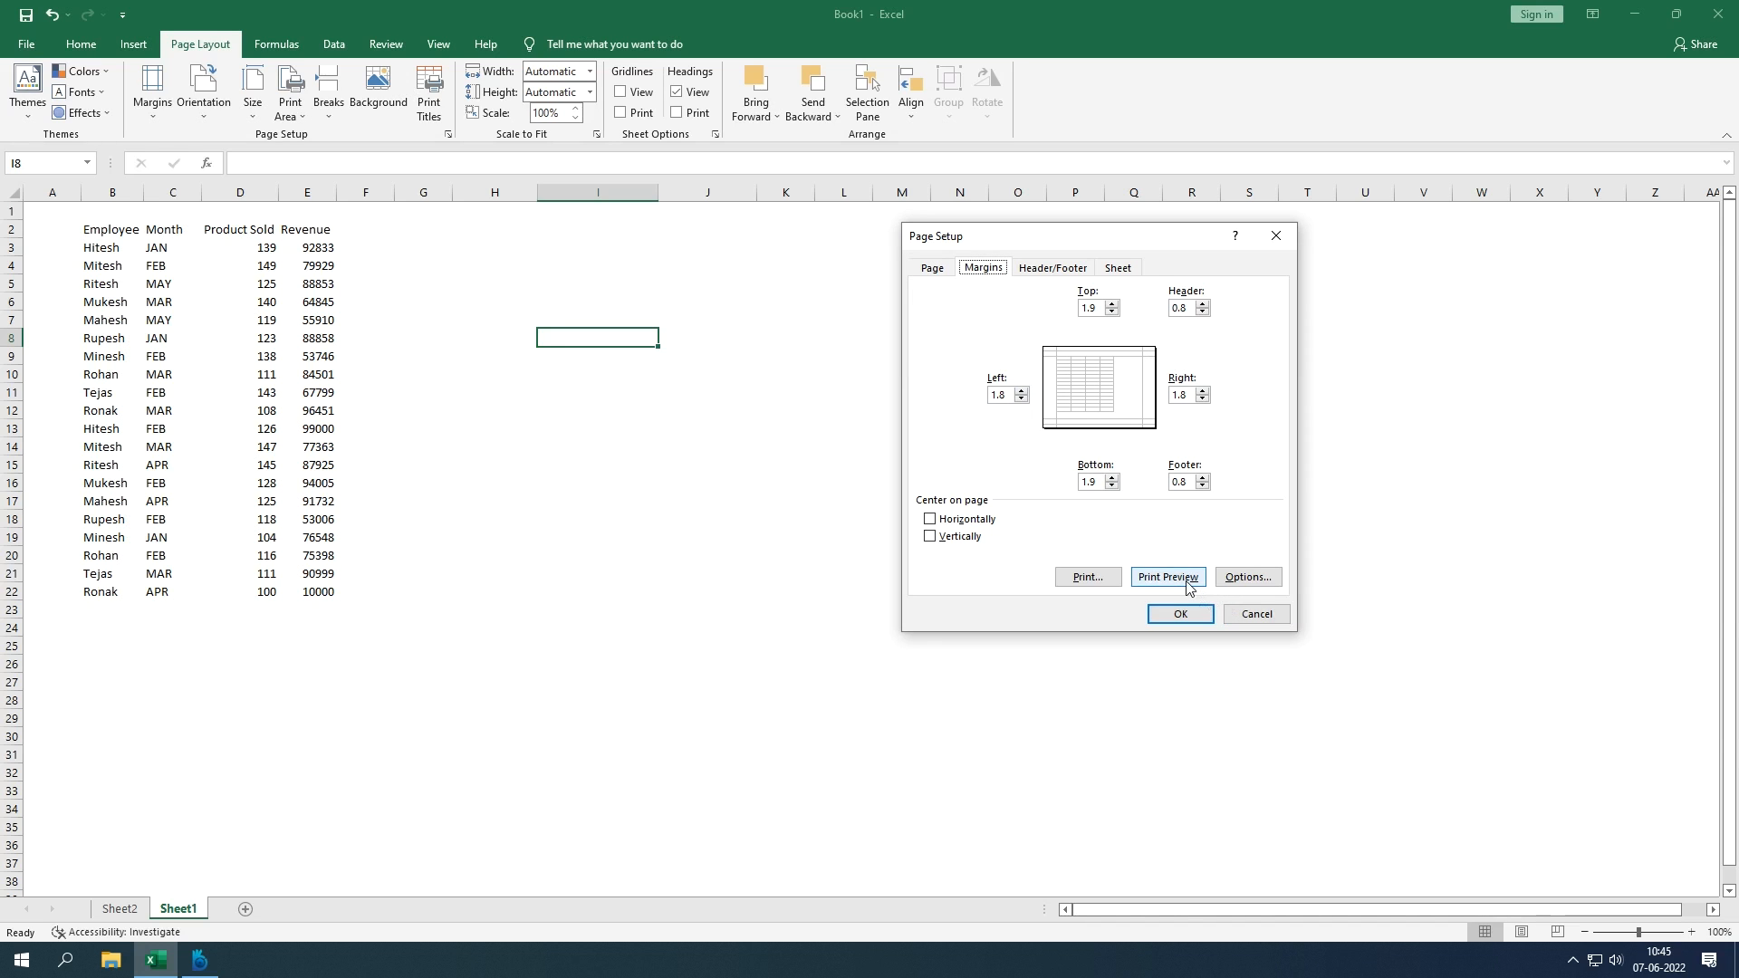
{"action": "left_click", "coordinate": [1037, 269]}
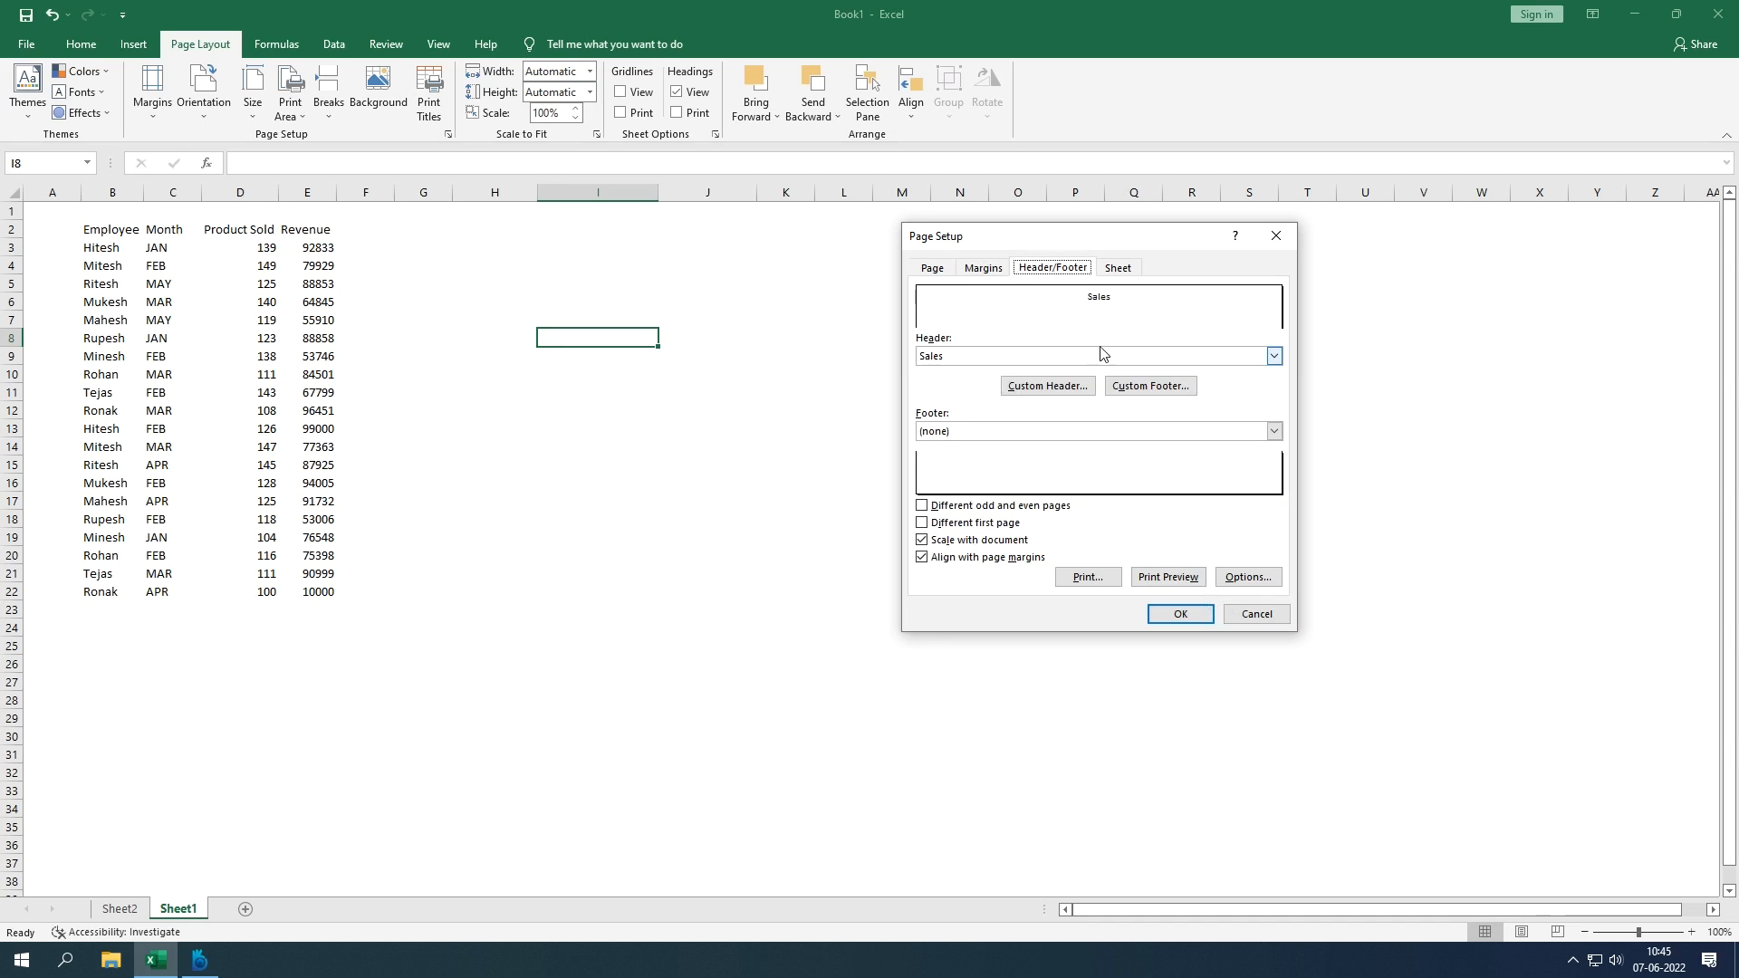
{"action": "left_click", "coordinate": [1200, 618]}
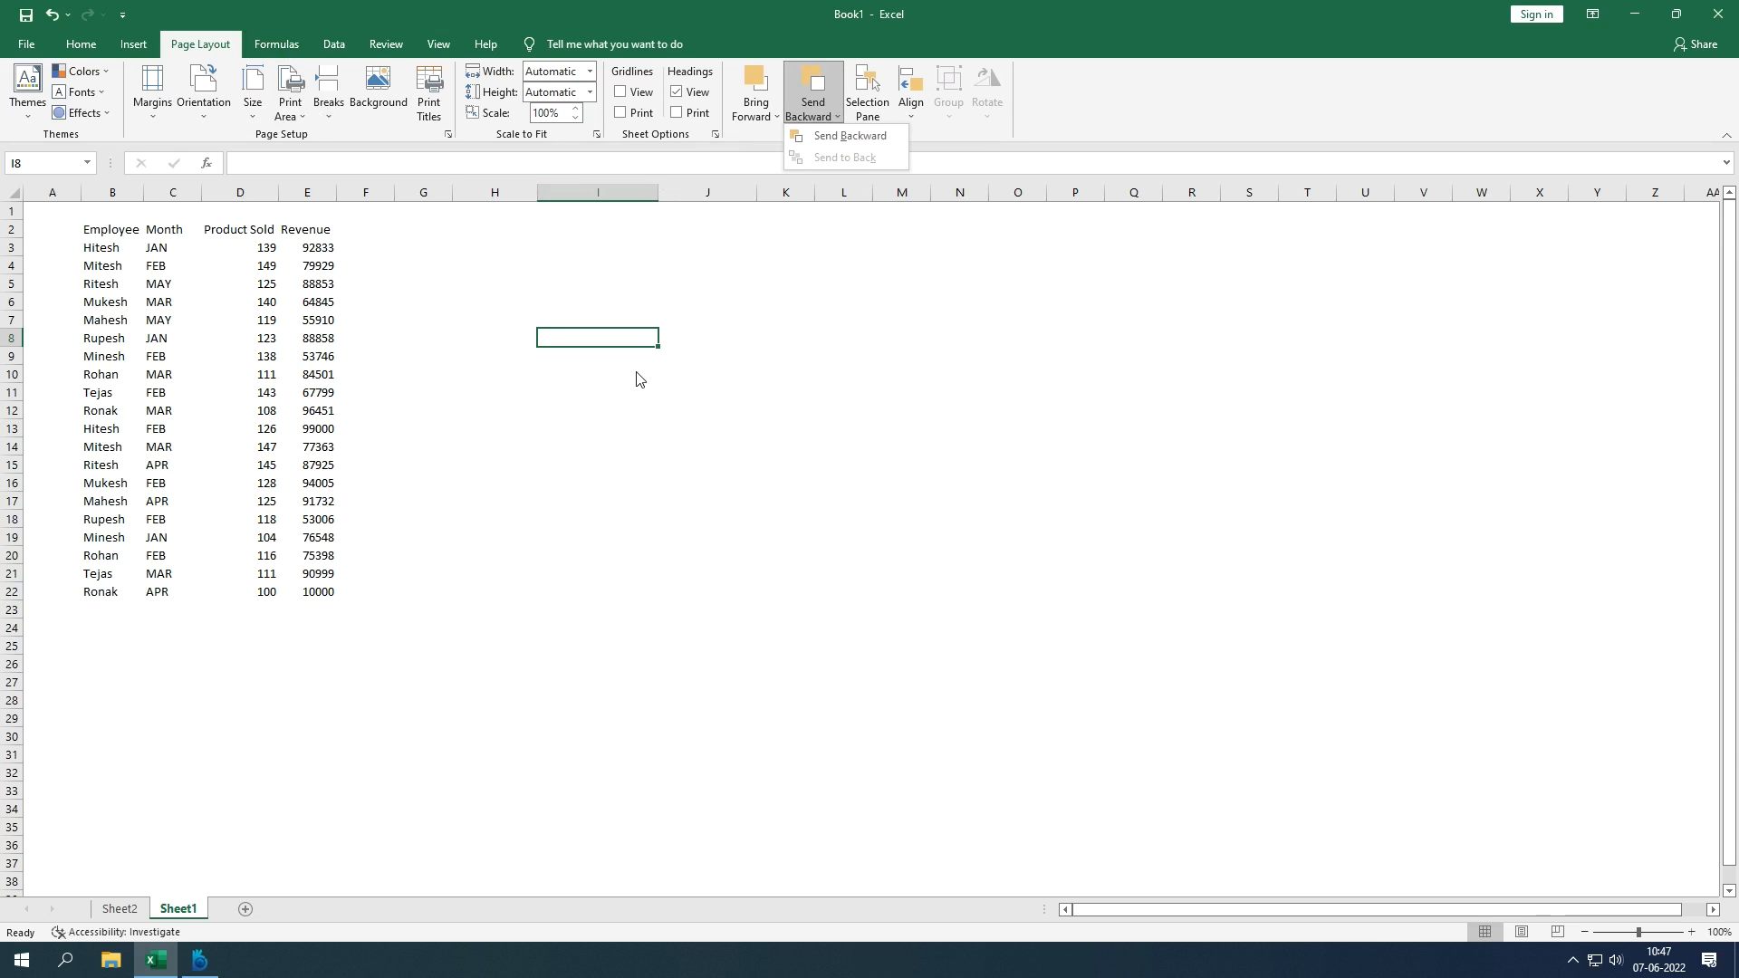
Step: Look through the Bring Forward and Send Backward lists, then show the Formulas tools
{"action": "left_click", "coordinate": [764, 115]}
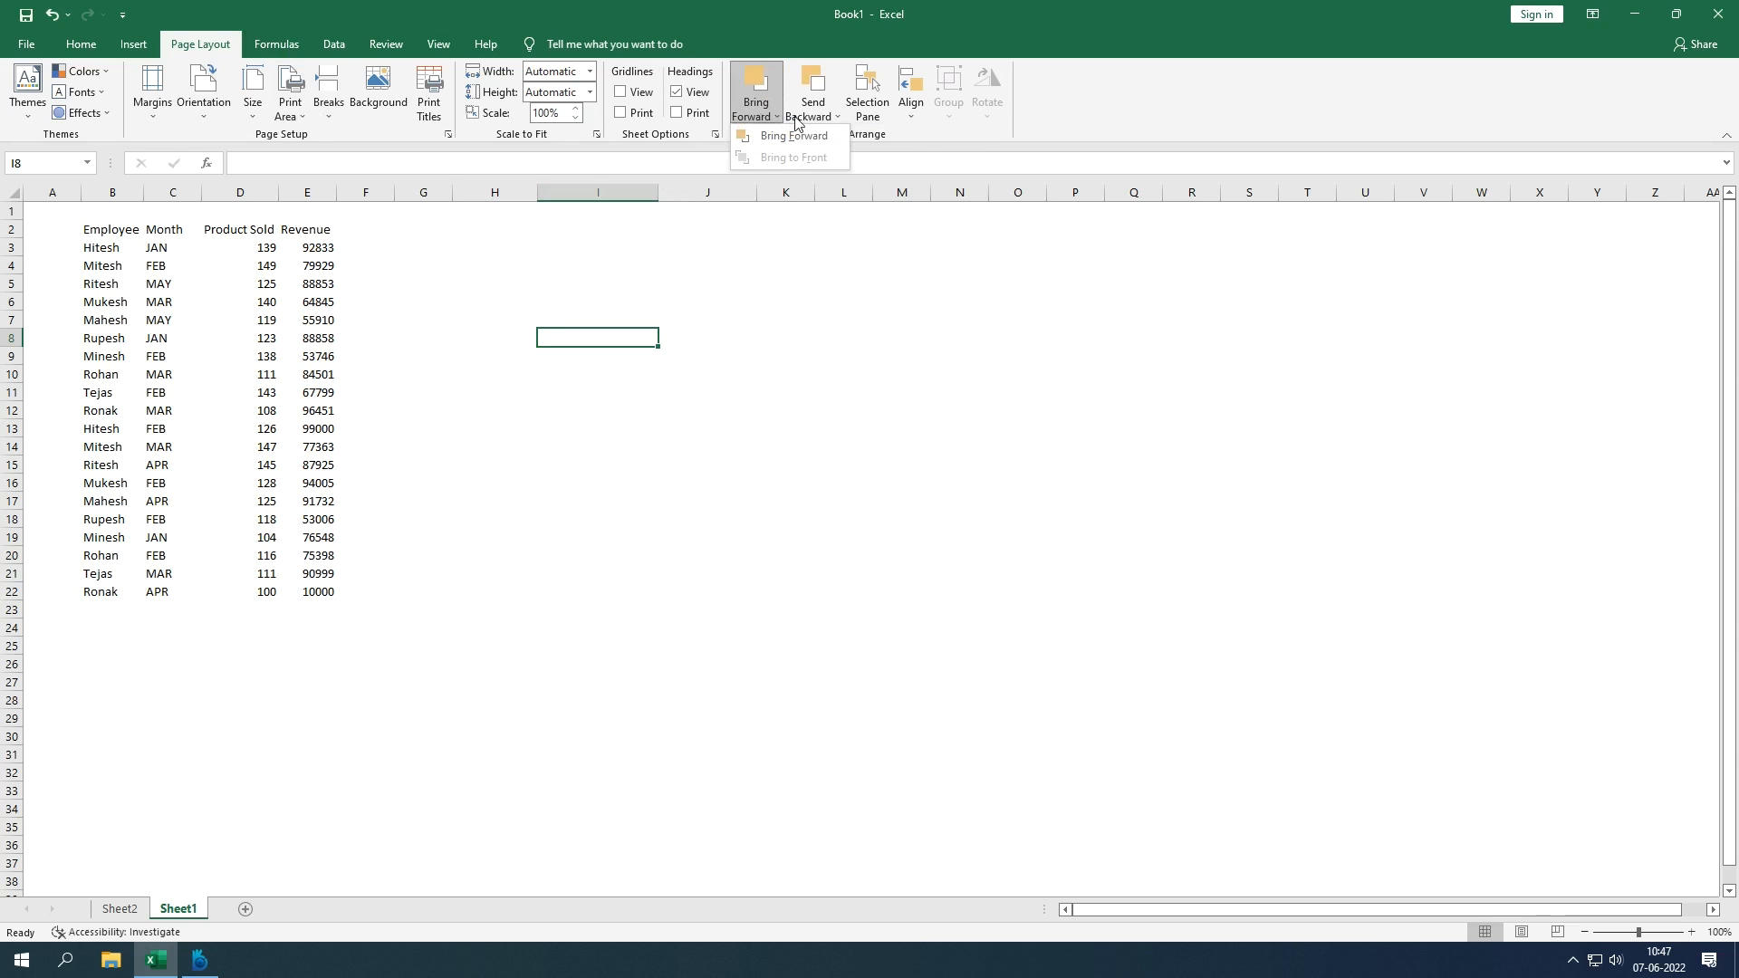
{"action": "left_click", "coordinate": [809, 118]}
{"action": "left_click", "coordinate": [759, 111]}
{"action": "left_click", "coordinate": [447, 262]}
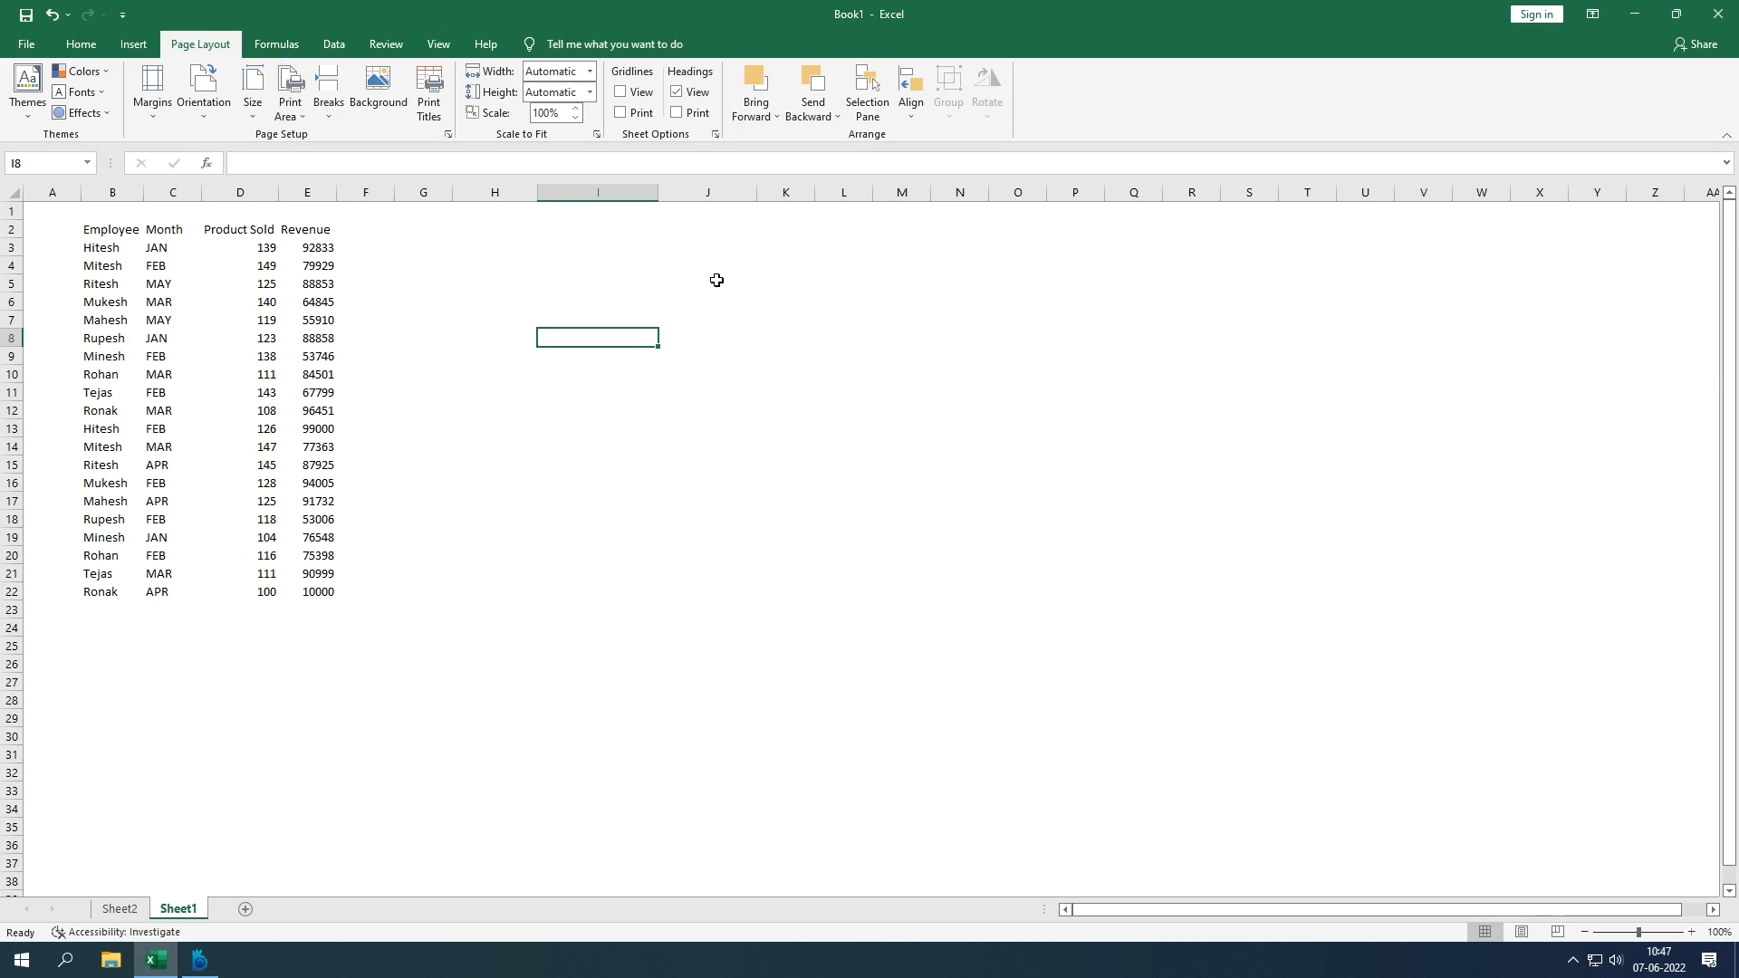
{"action": "left_click", "coordinate": [273, 44]}
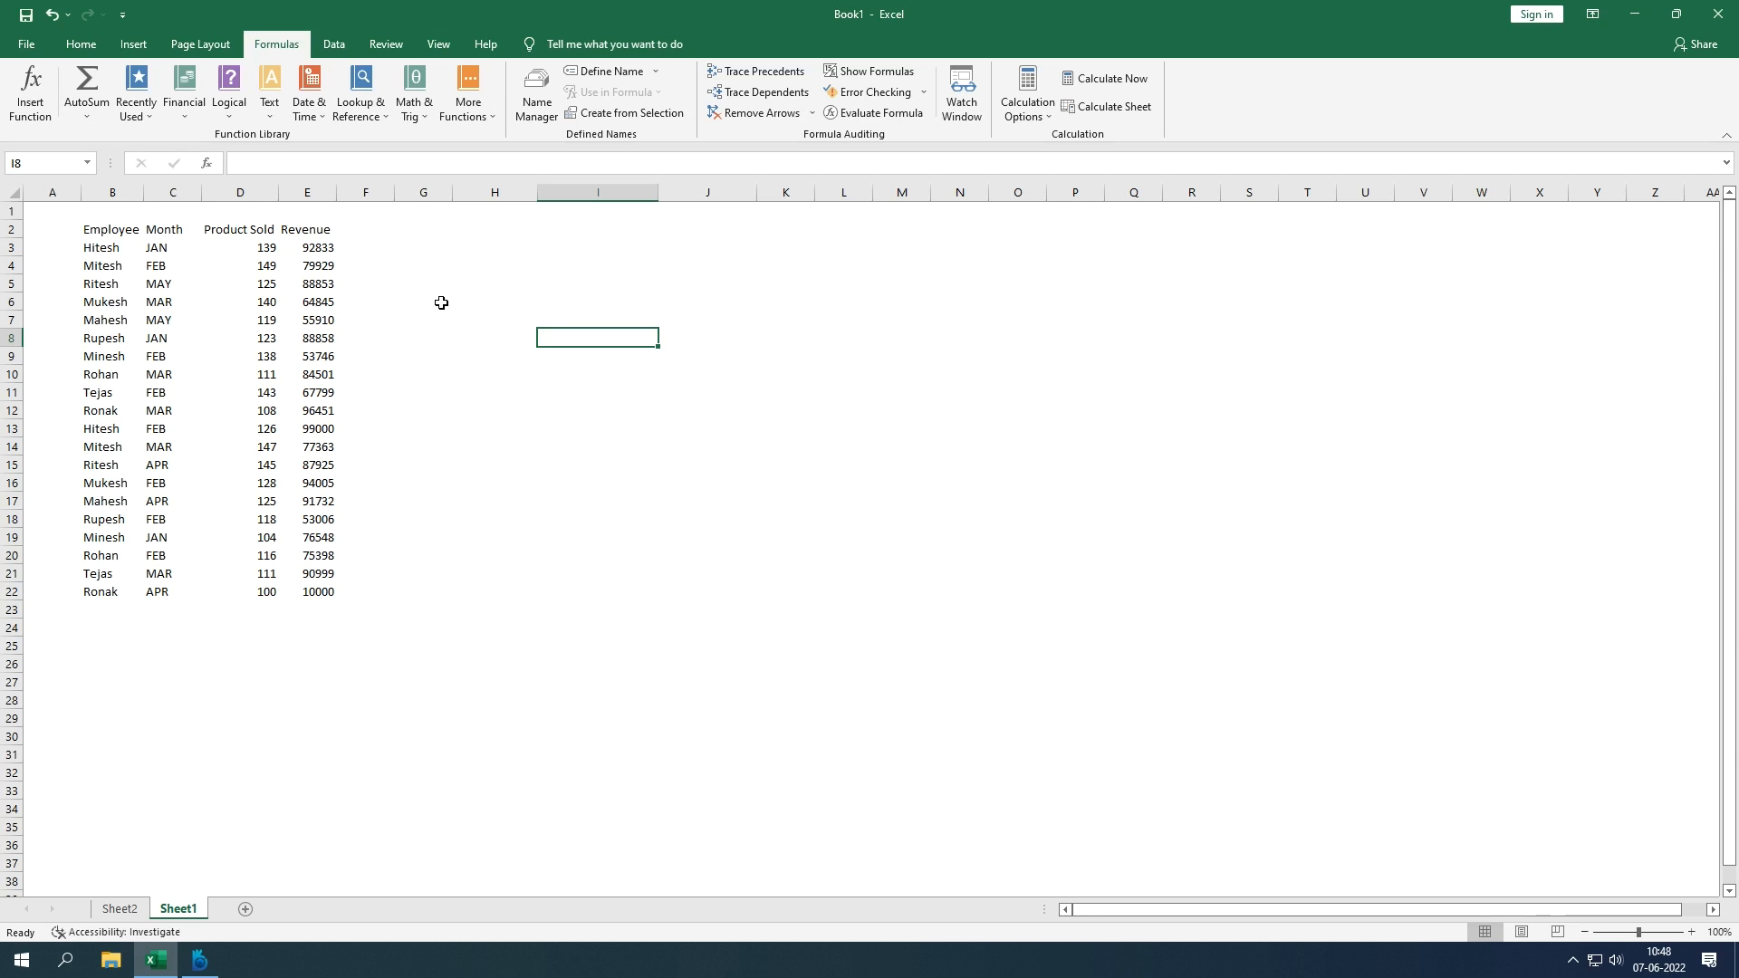
Step: Browse Get Data's From File, From Database and From Azure sources without importing anything
{"action": "left_click", "coordinate": [339, 51]}
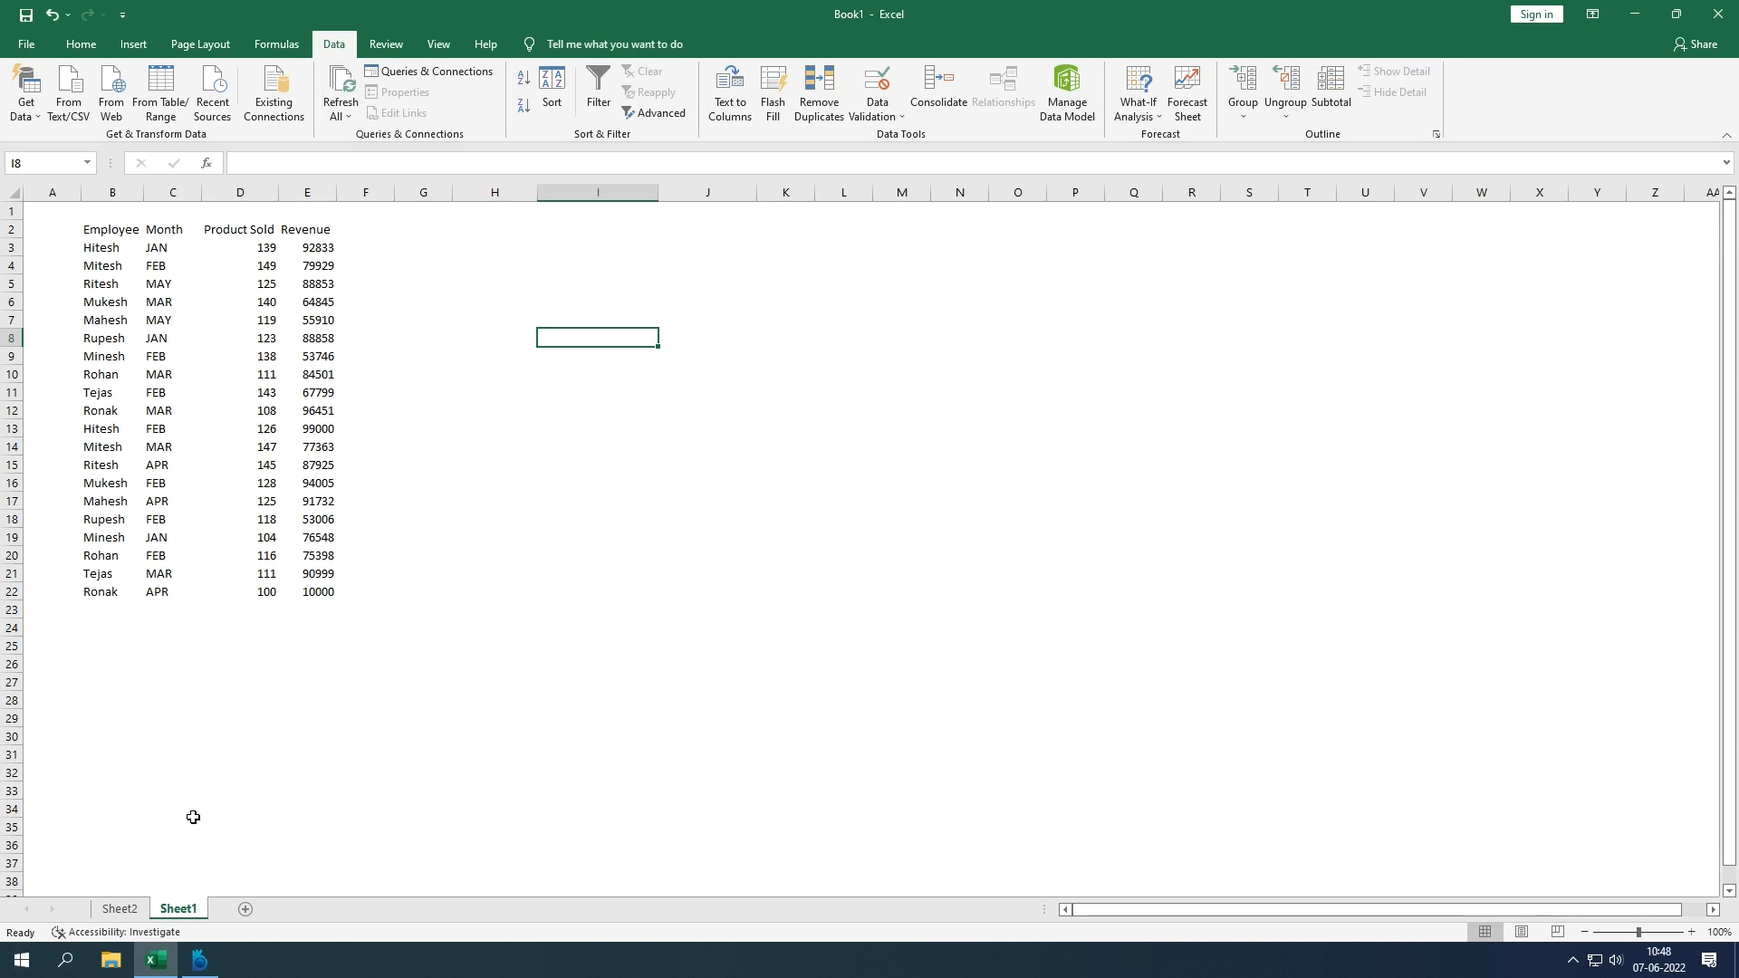
{"action": "left_click", "coordinate": [34, 120]}
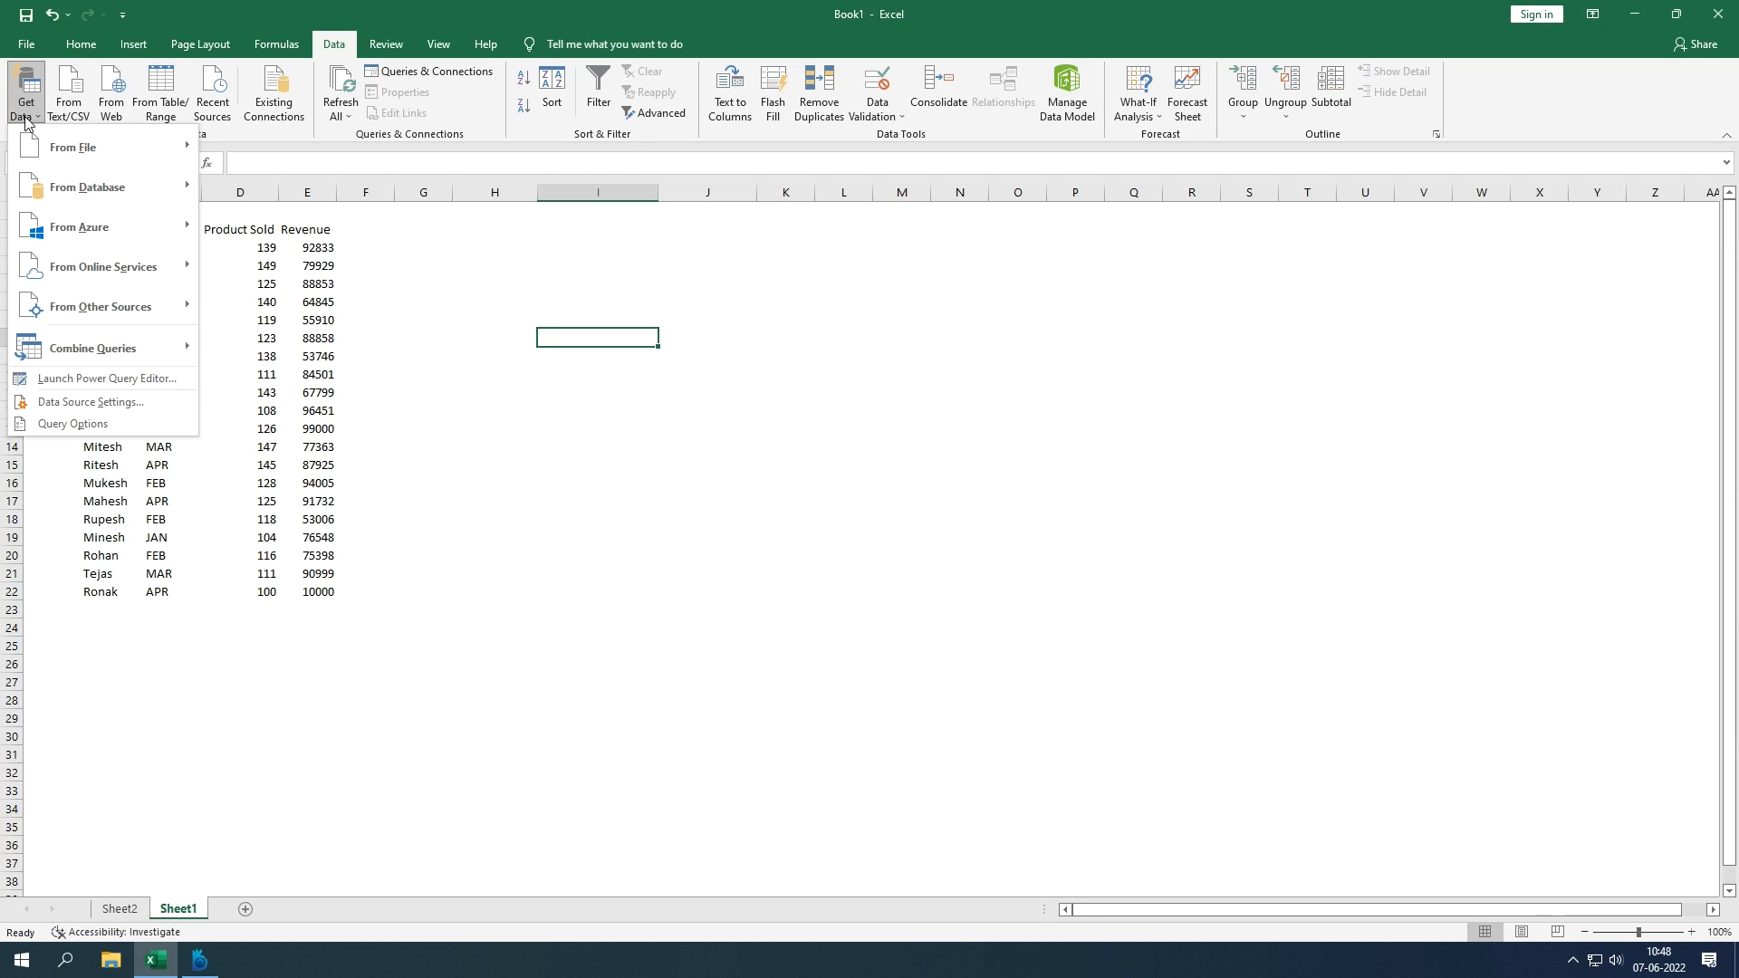
{"action": "mouse_move", "coordinate": [82, 164]}
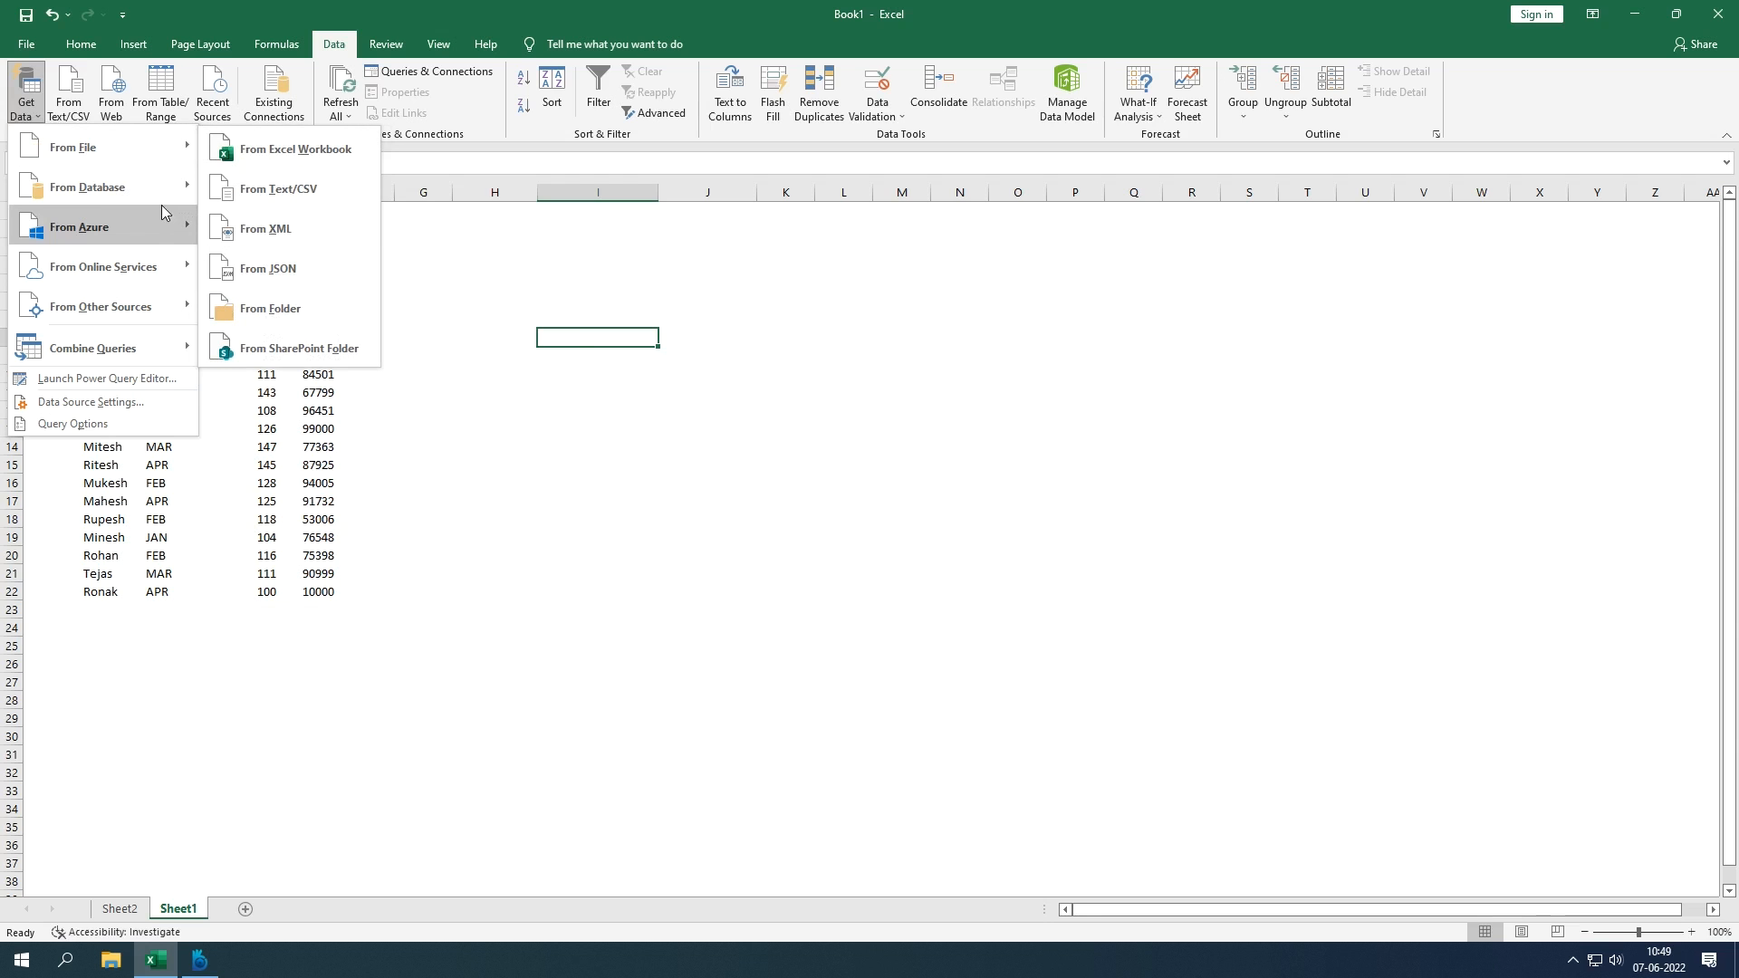
{"action": "mouse_move", "coordinate": [158, 204]}
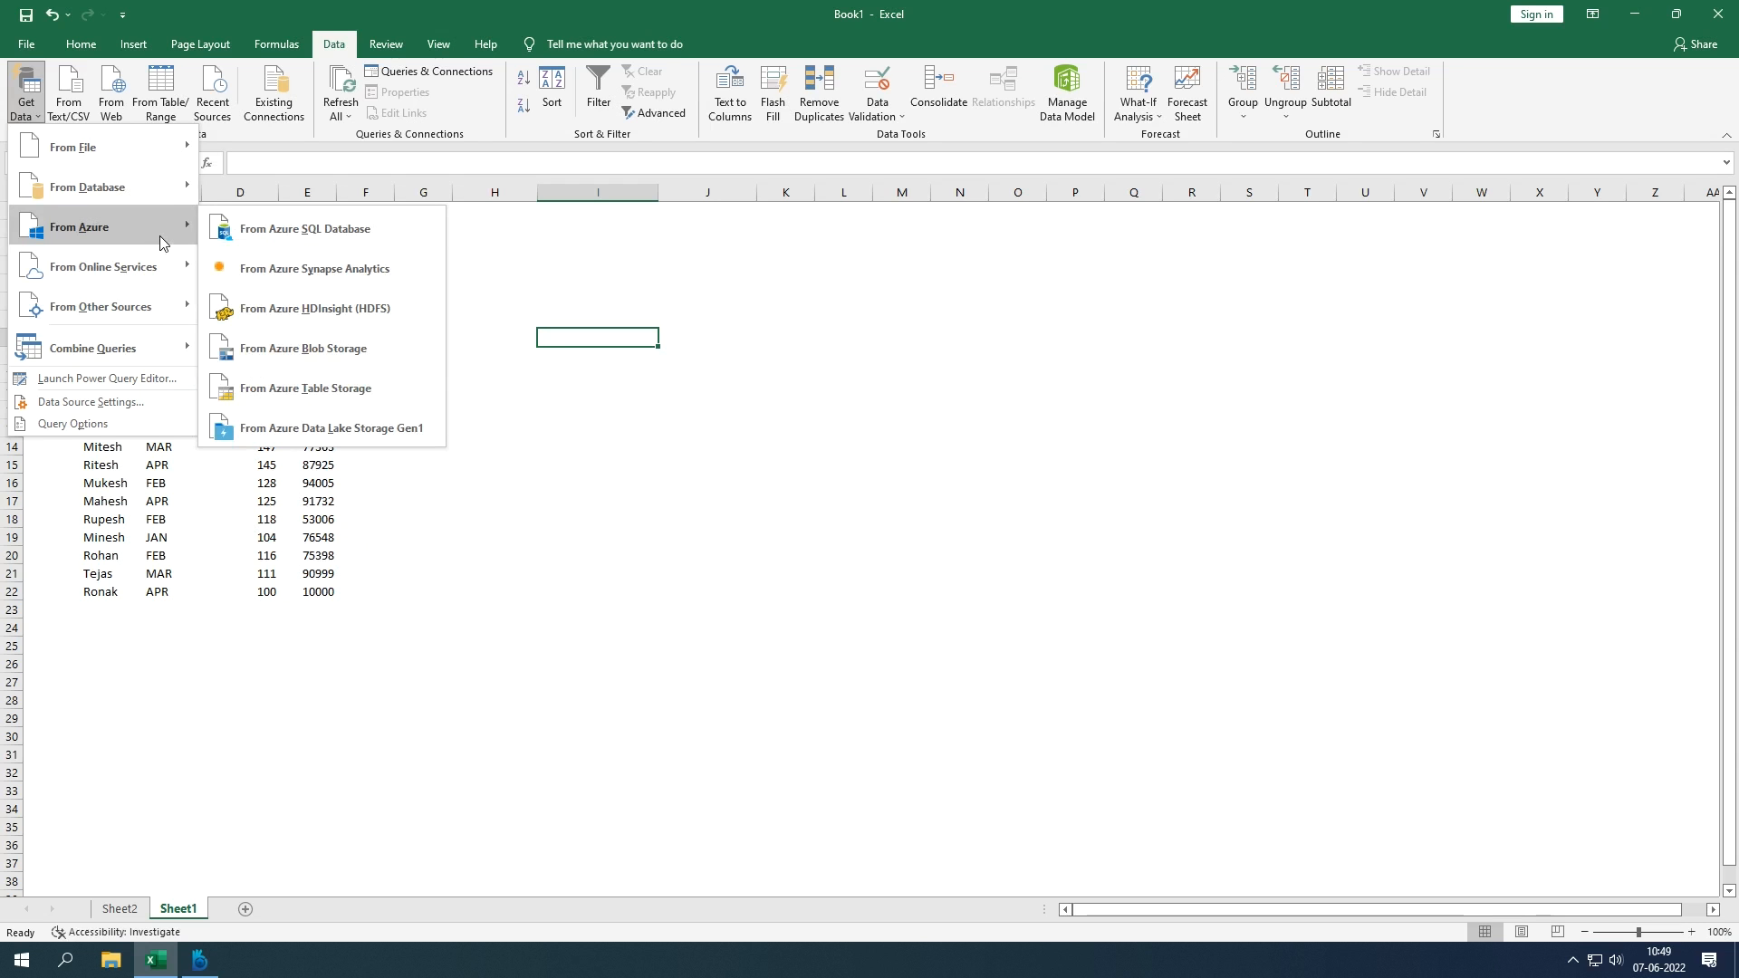
{"action": "mouse_move", "coordinate": [156, 283]}
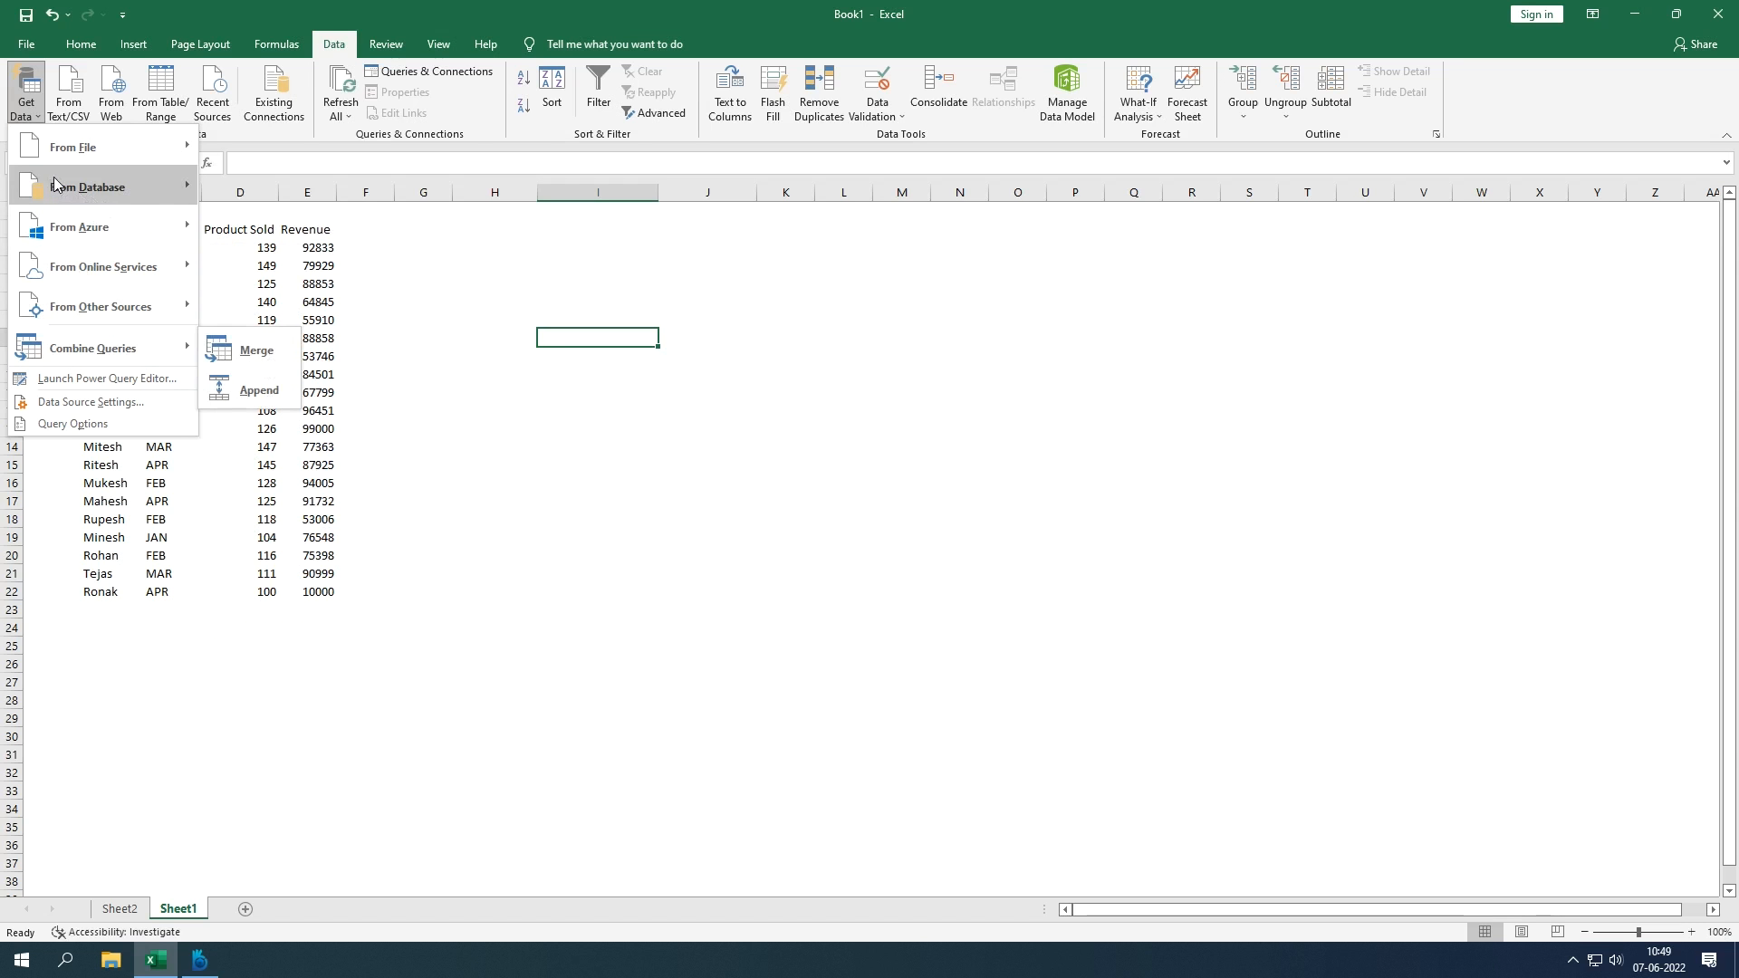
{"action": "mouse_move", "coordinate": [36, 133]}
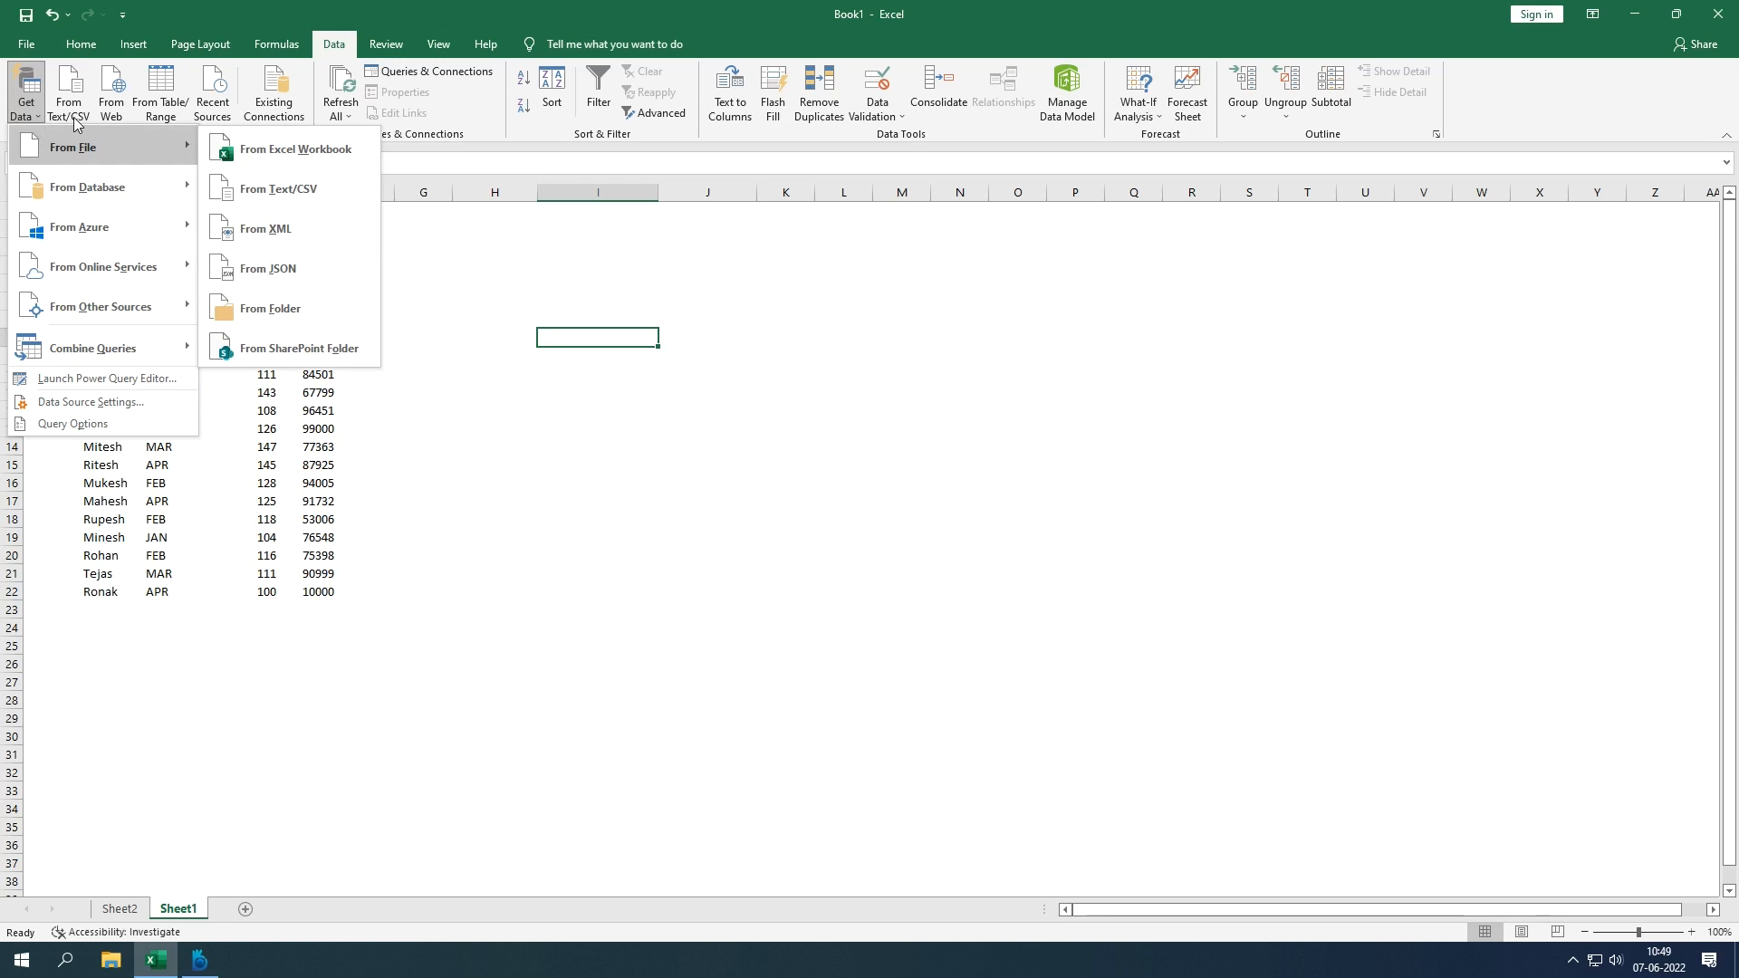
{"action": "left_click", "coordinate": [557, 462]}
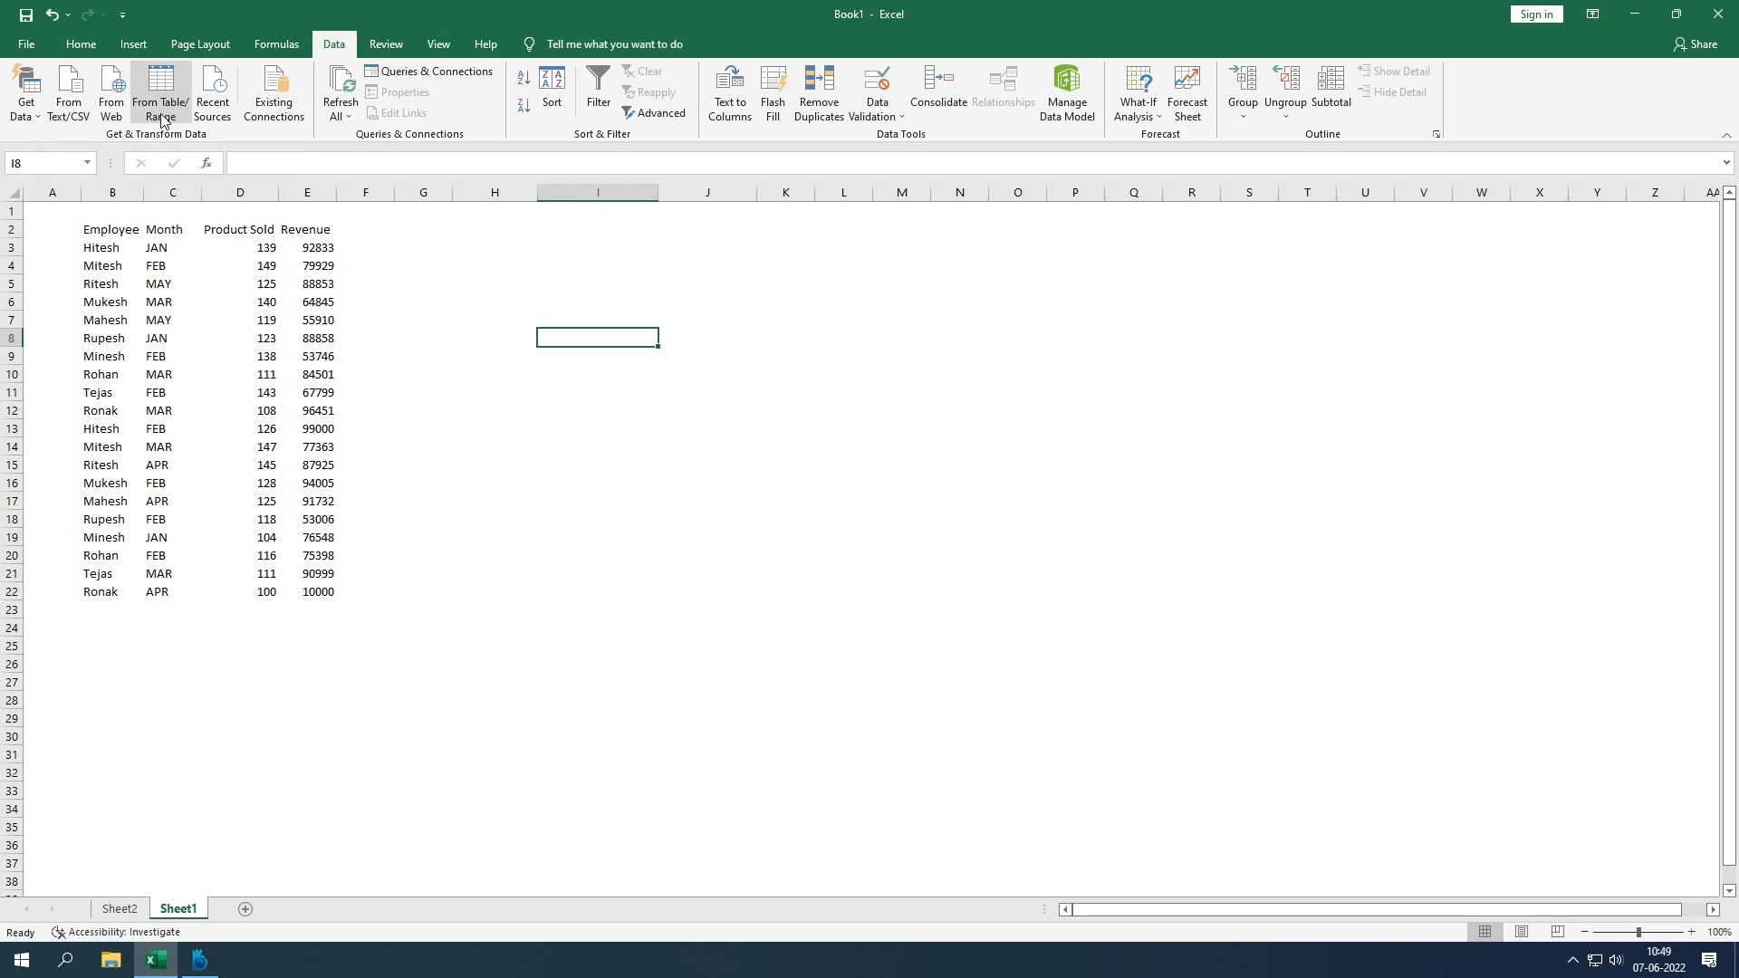
{"action": "mouse_move", "coordinate": [114, 224]}
{"action": "left_mouse_down"}
{"action": "mouse_move", "coordinate": [263, 342]}
{"action": "mouse_move", "coordinate": [335, 597]}
{"action": "left_mouse_up"}
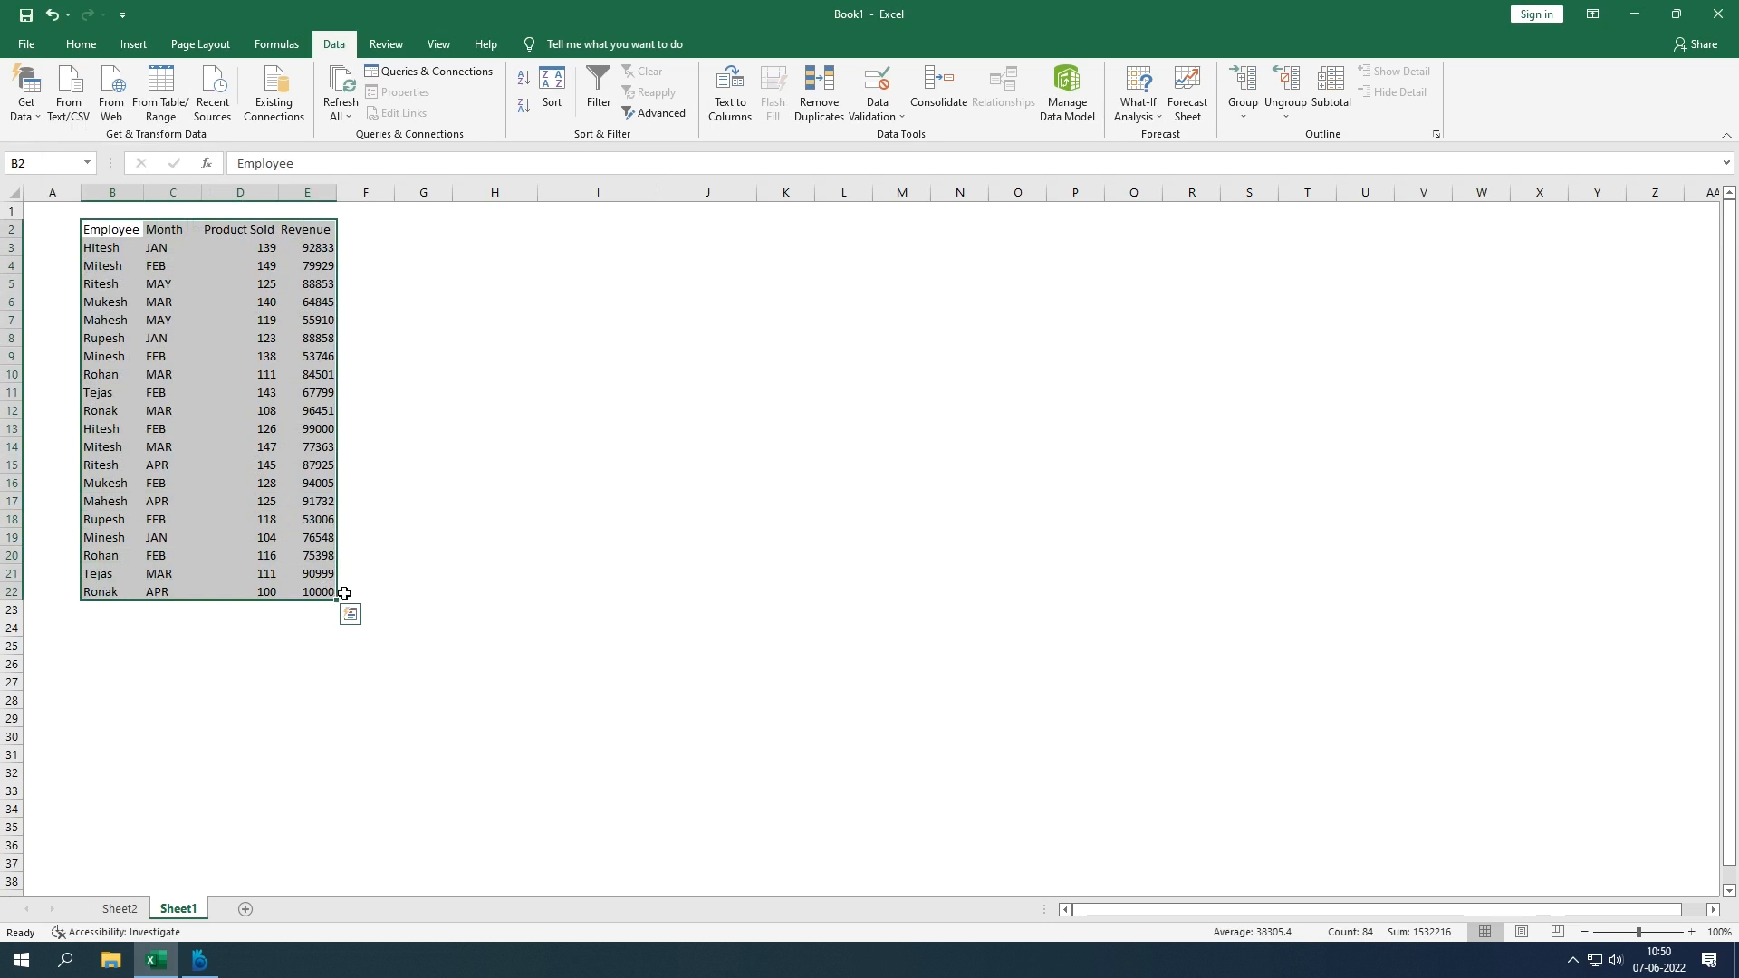
{"action": "left_click", "coordinate": [471, 480]}
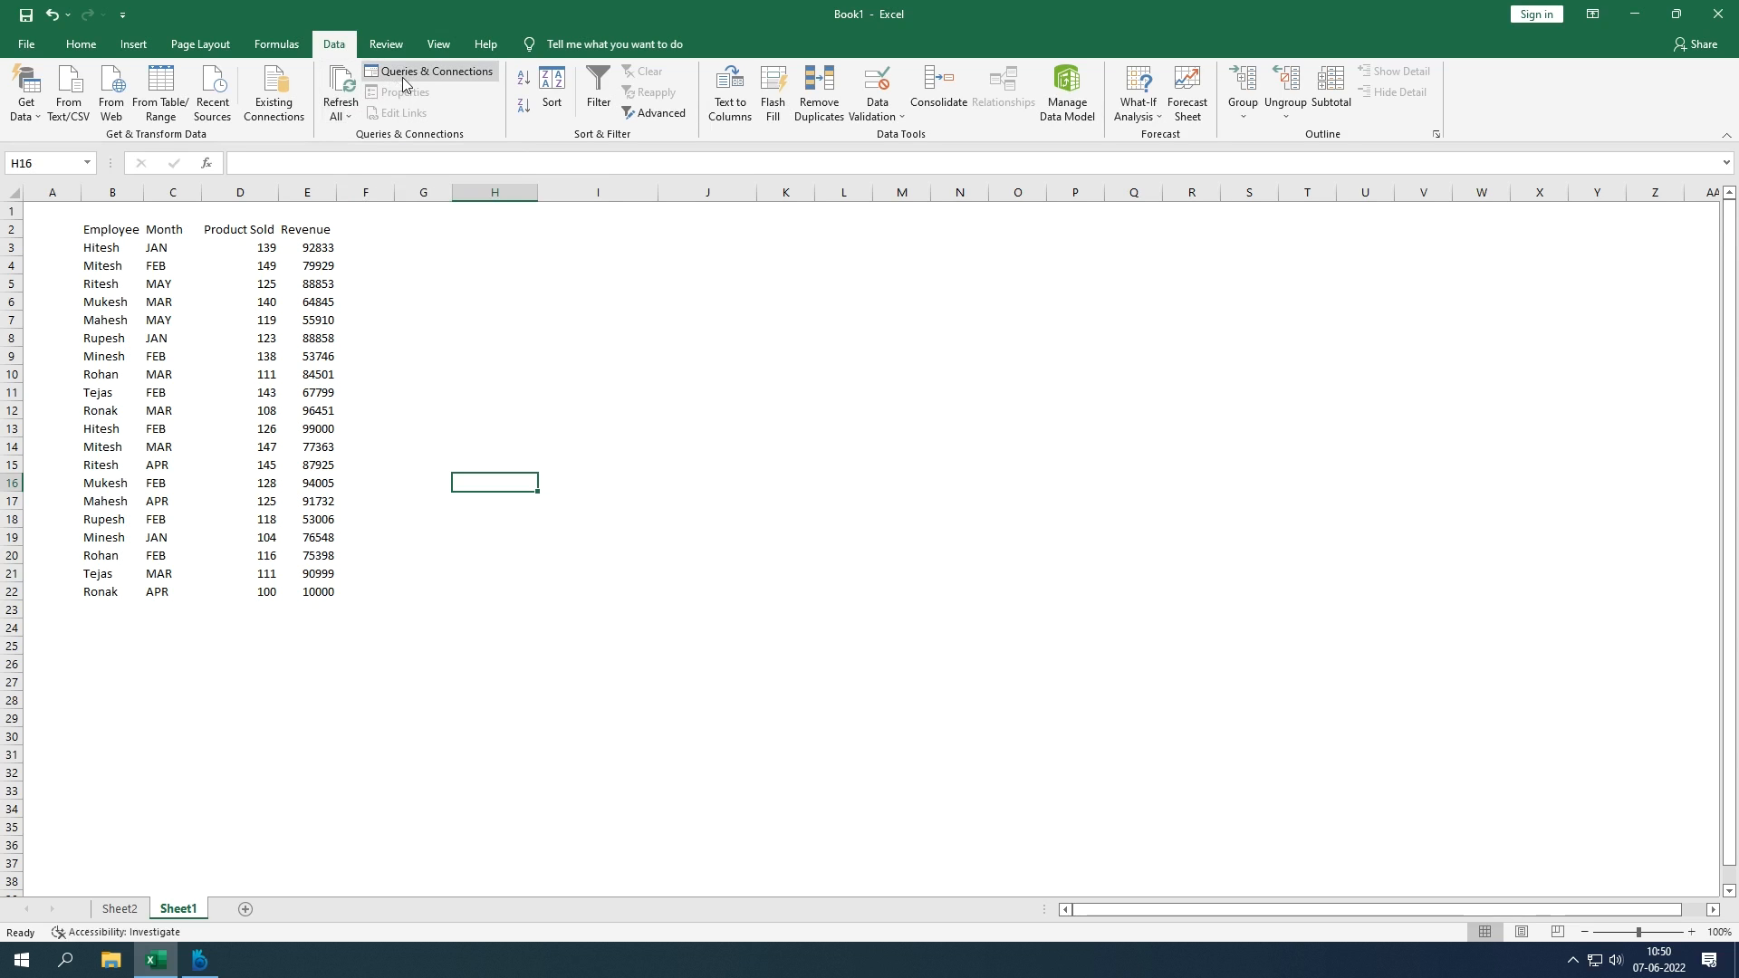
{"action": "left_click", "coordinate": [348, 113]}
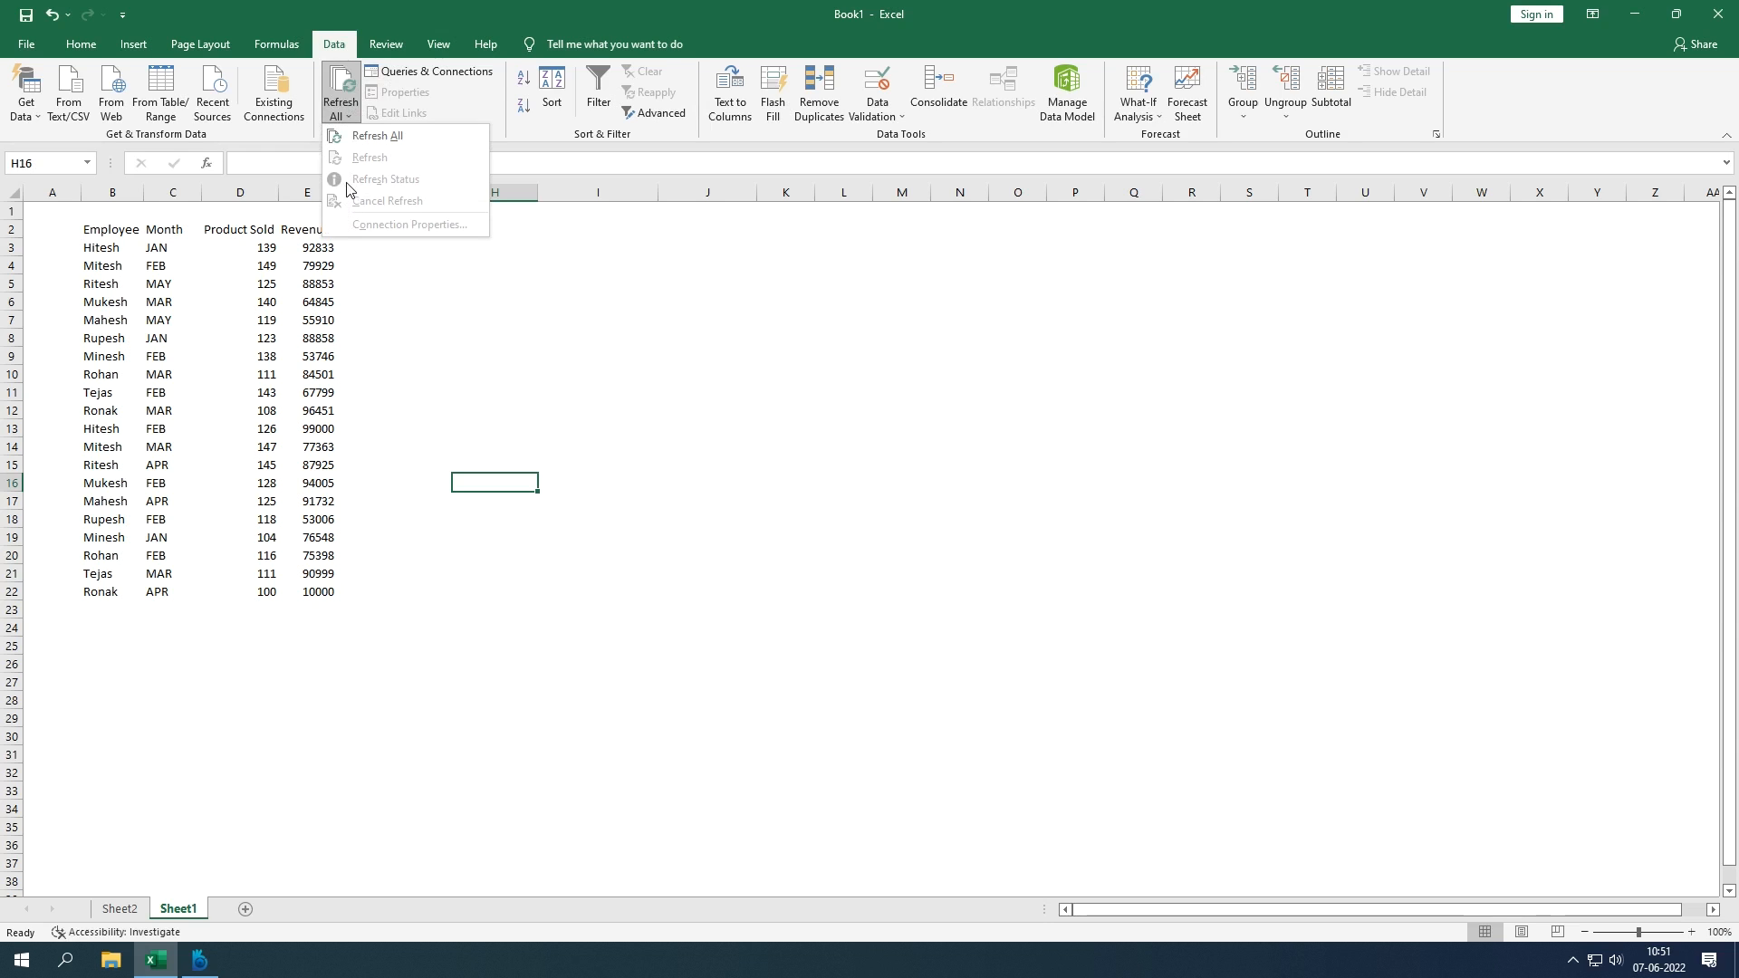
{"action": "left_click", "coordinate": [499, 380]}
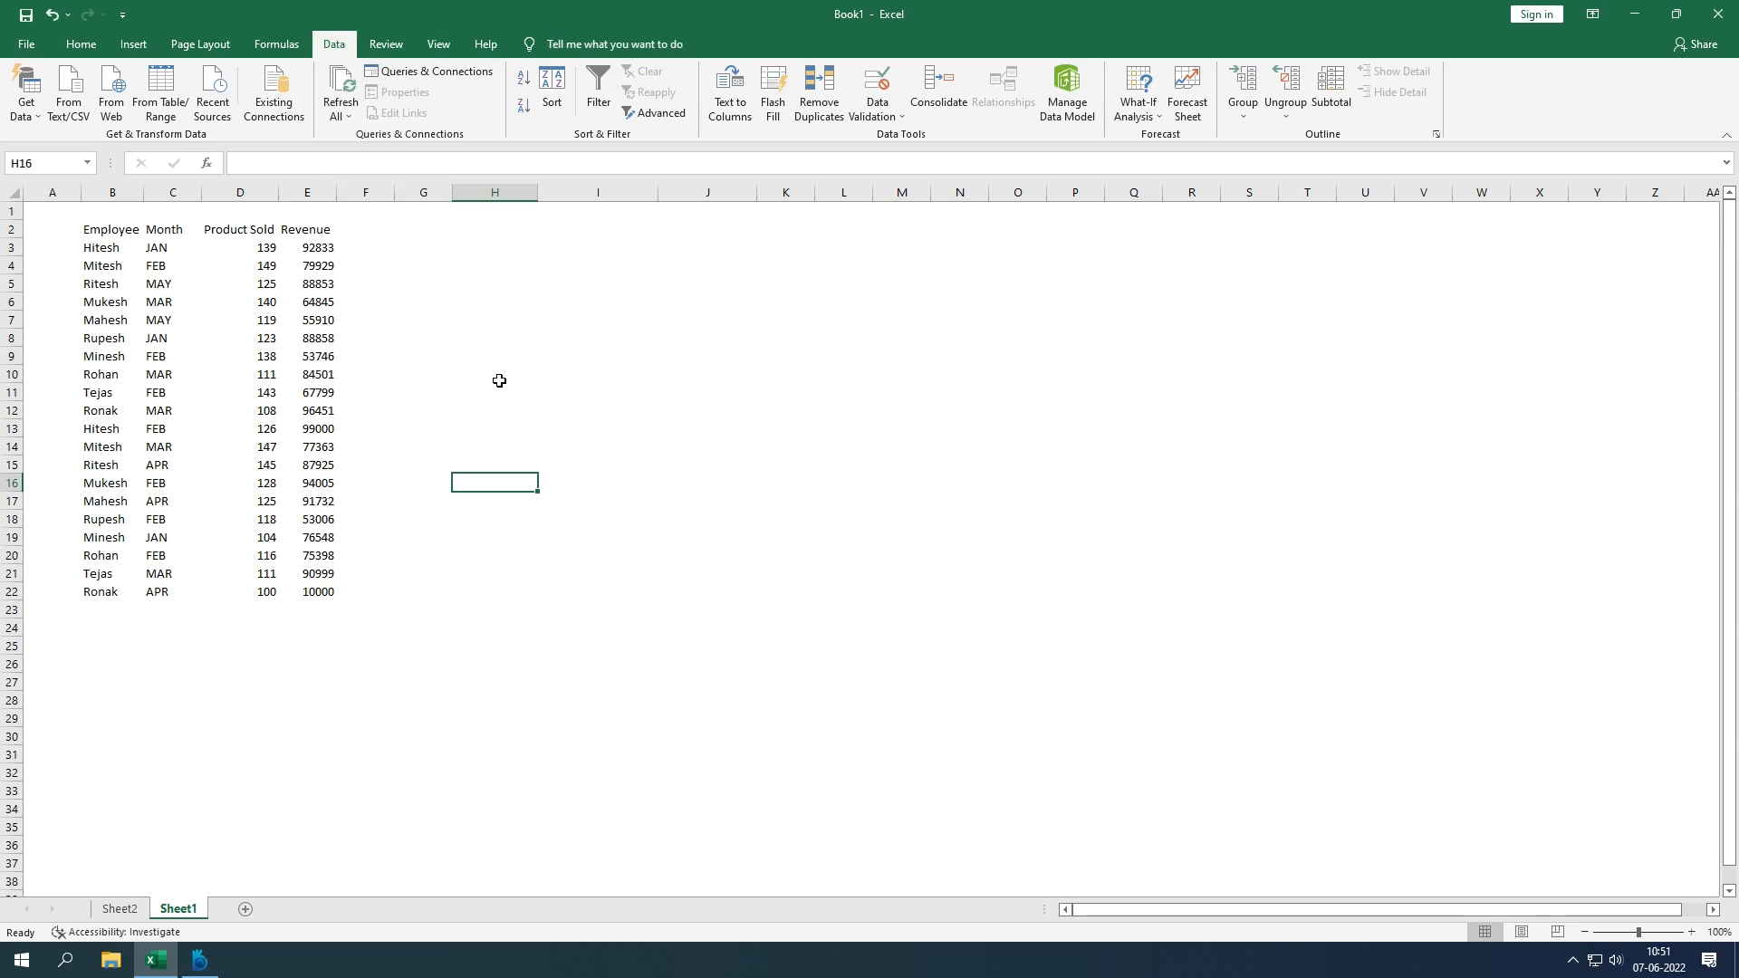
{"action": "left_click", "coordinate": [420, 75]}
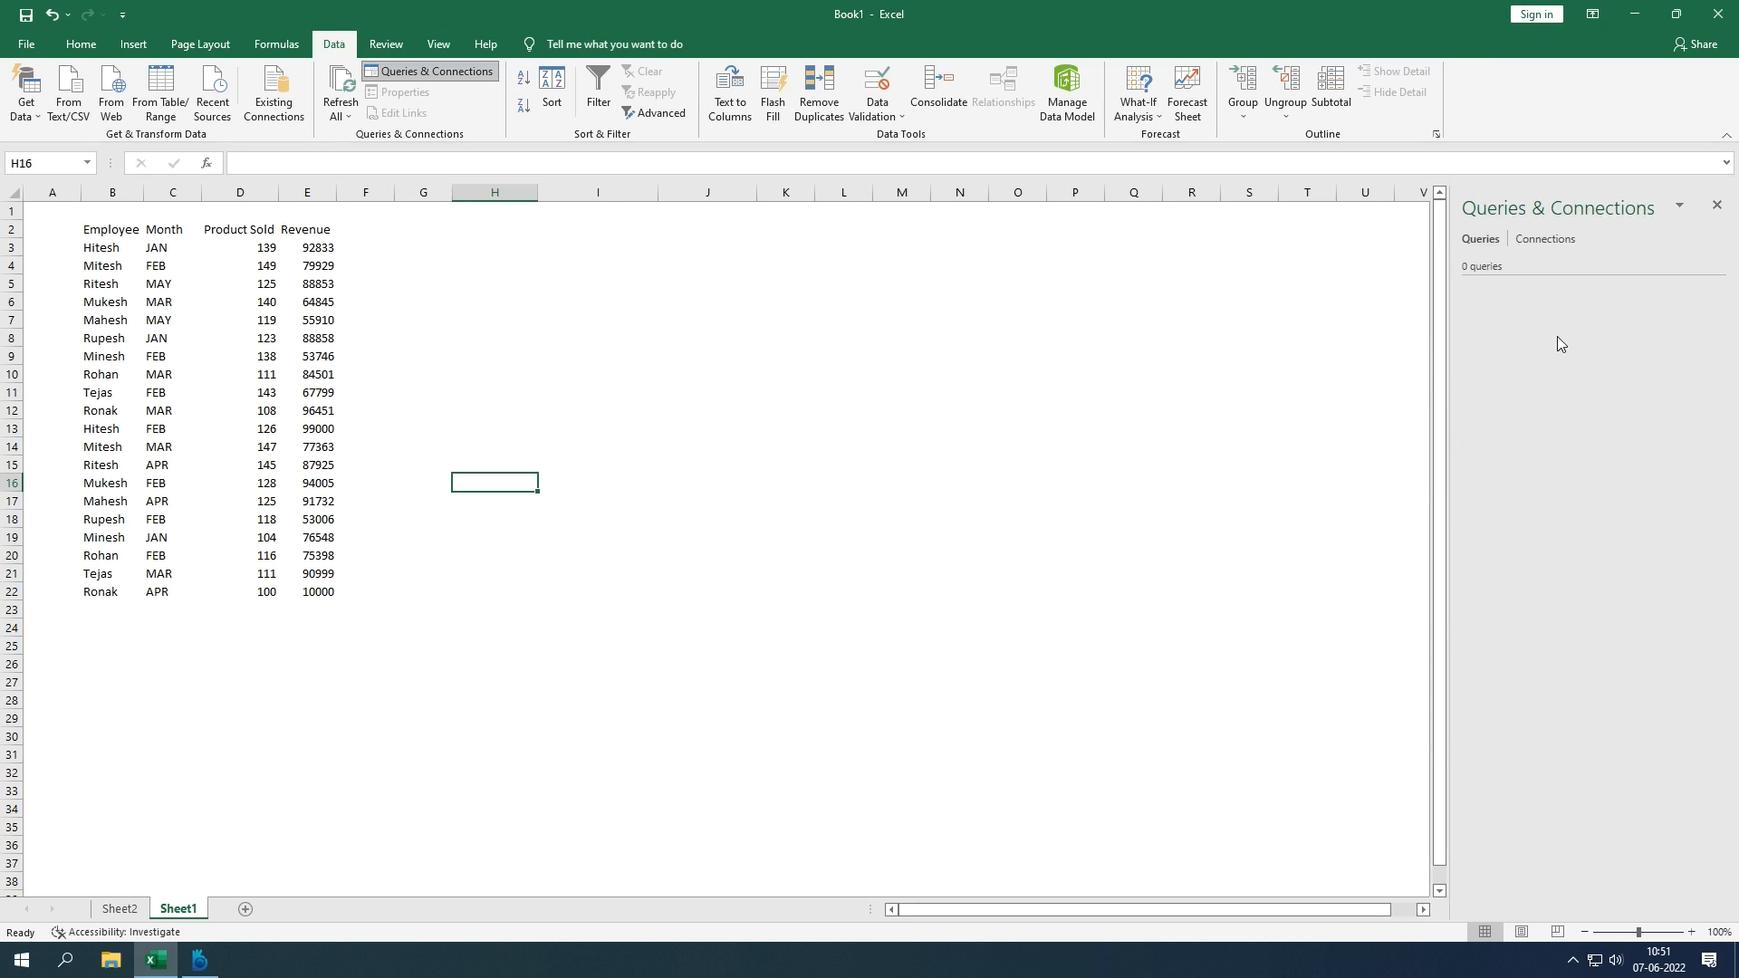
{"action": "left_click", "coordinate": [1717, 208]}
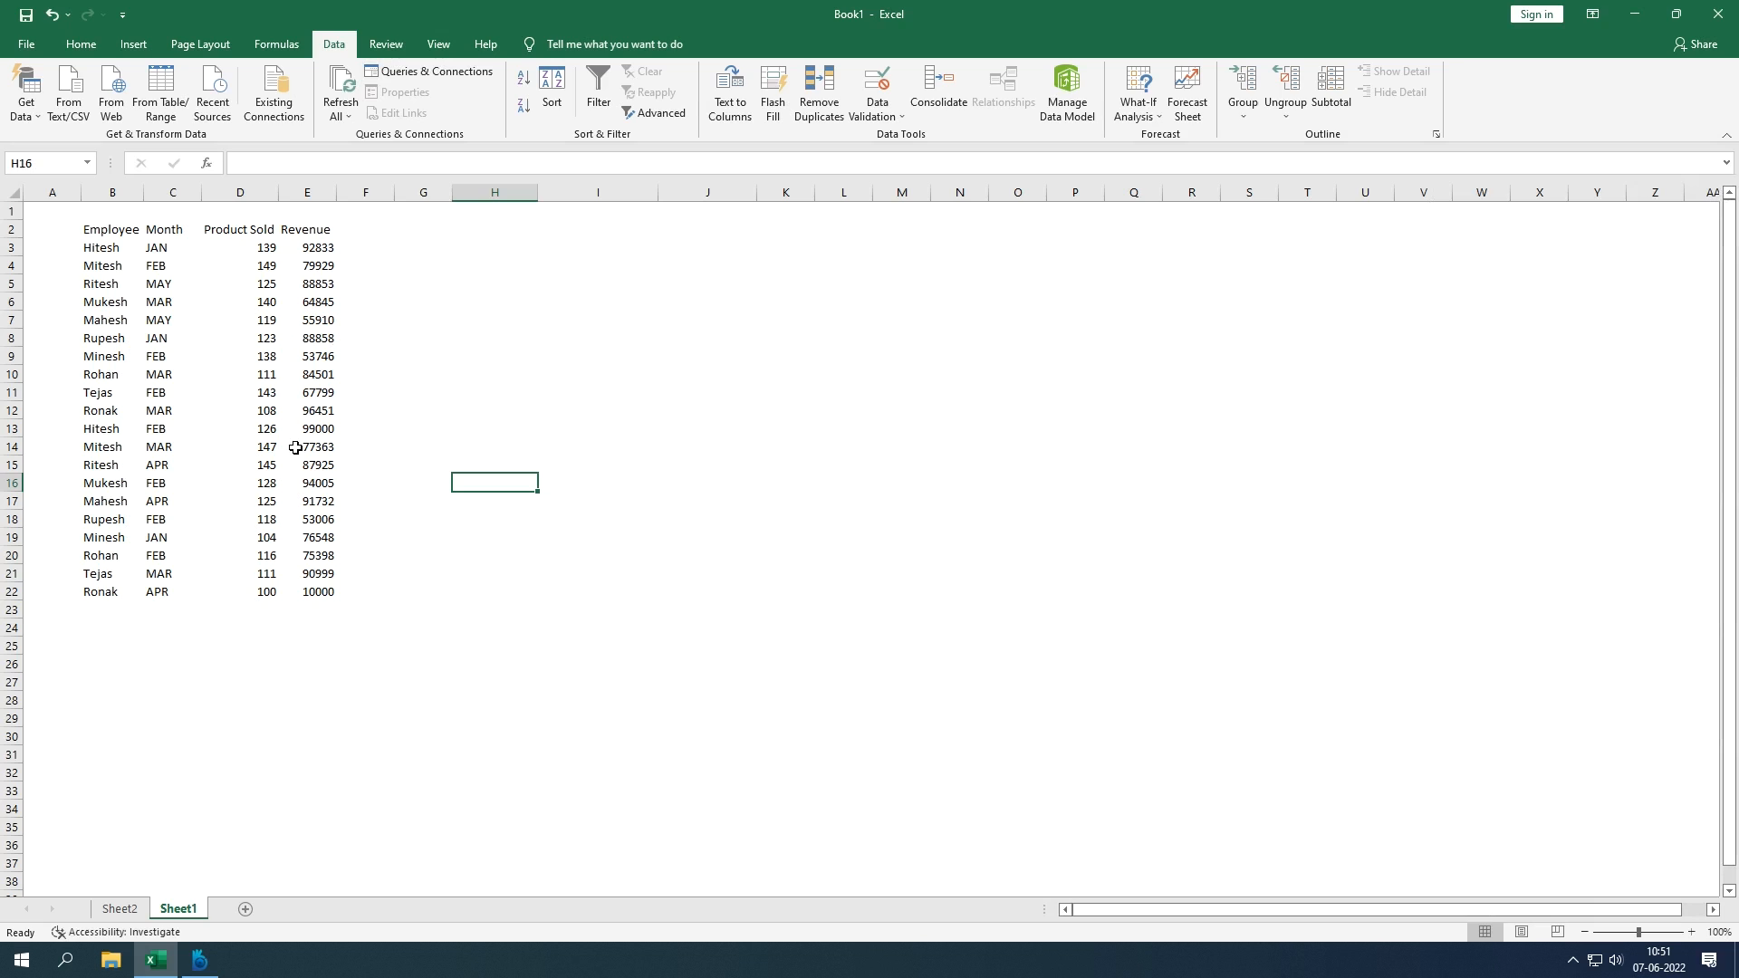
{"action": "left_click", "coordinate": [118, 232]}
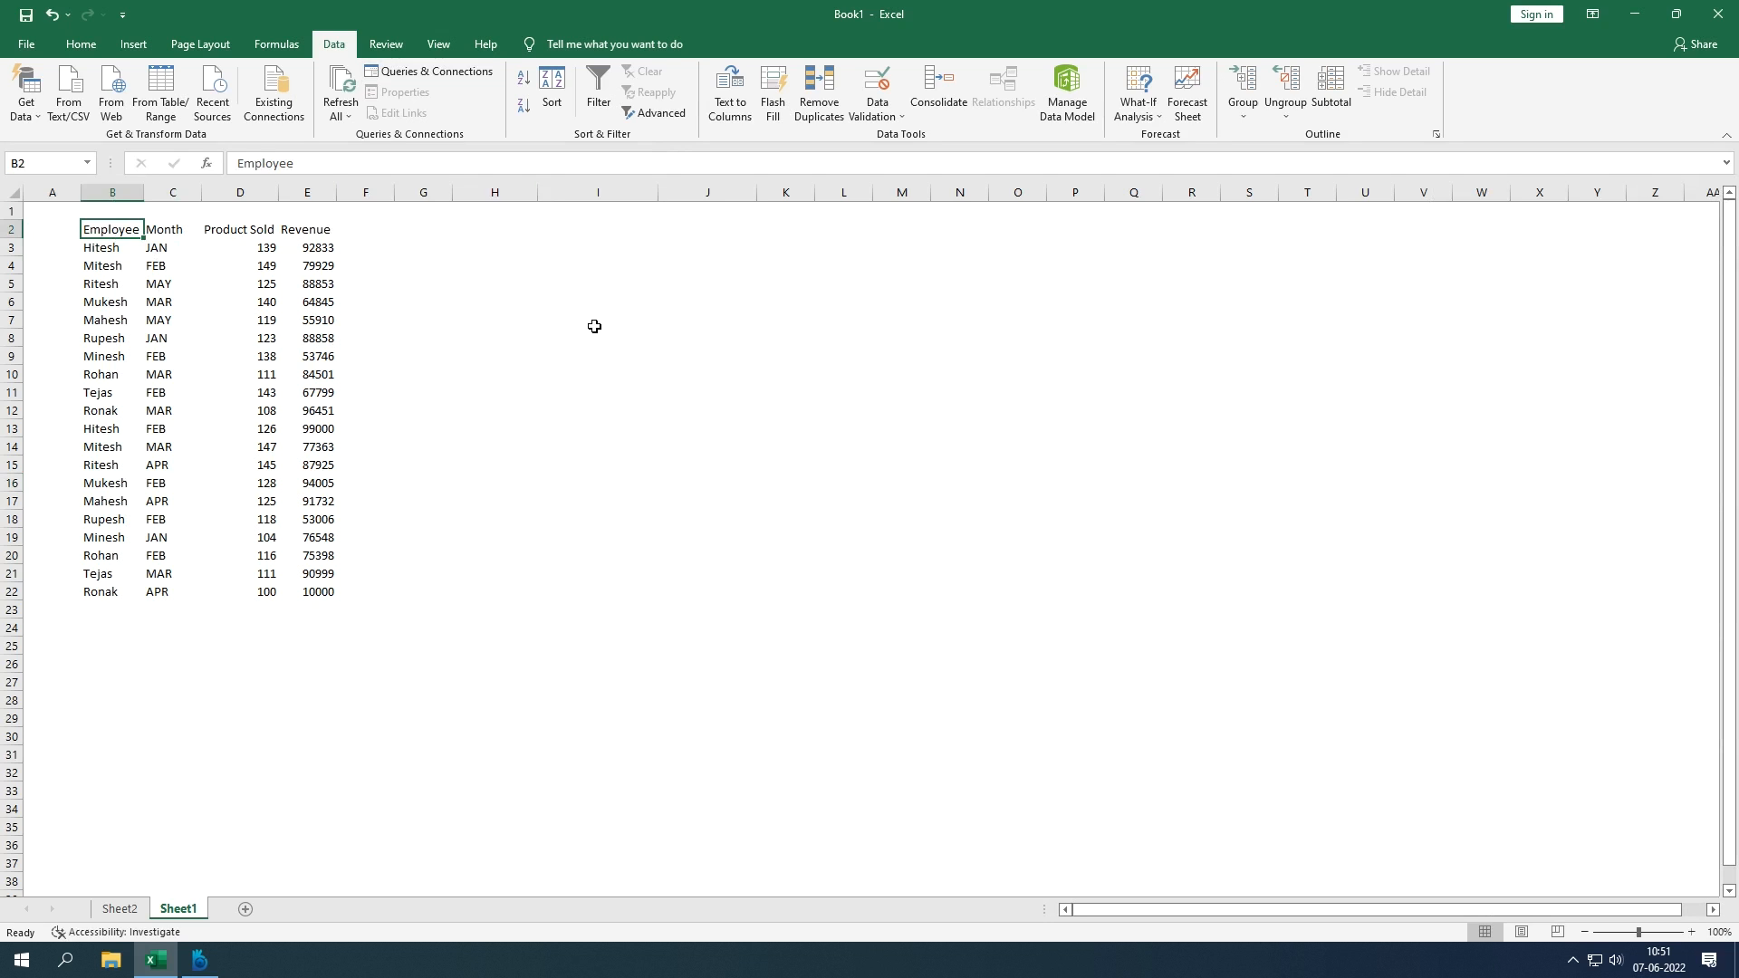
Step: Select the whole table and set the first sort level to Month, A to Z
{"action": "key", "text": "ctrl+a"}
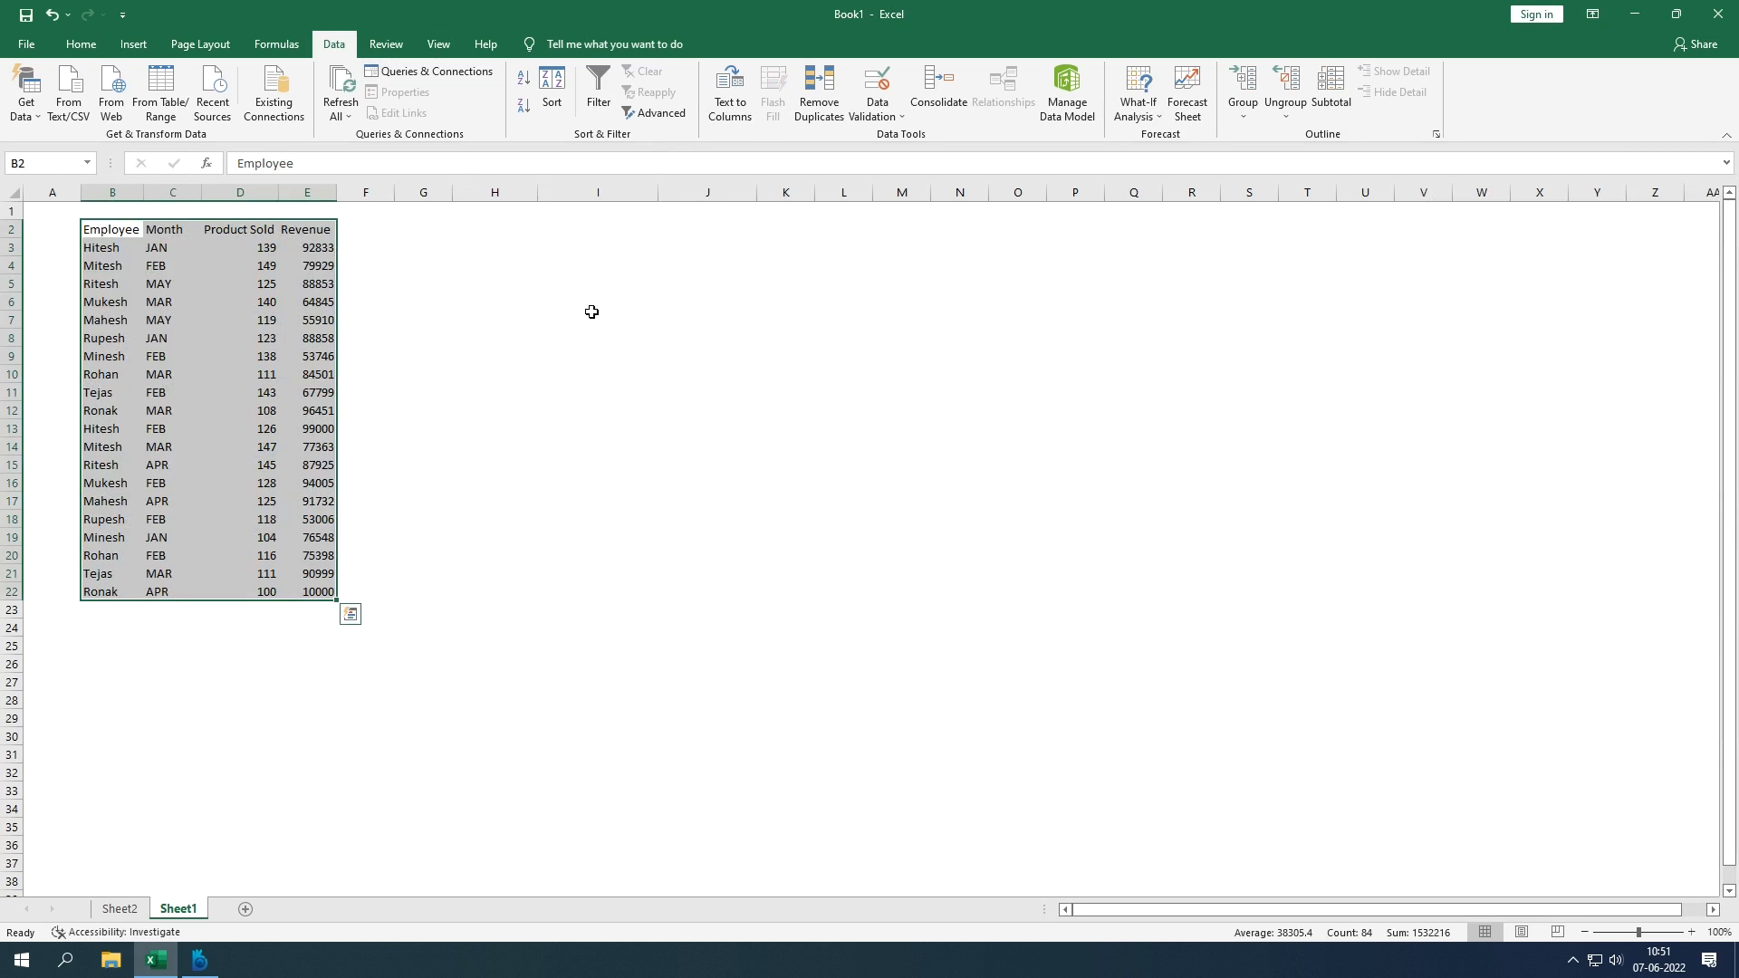
{"action": "left_click", "coordinate": [535, 106]}
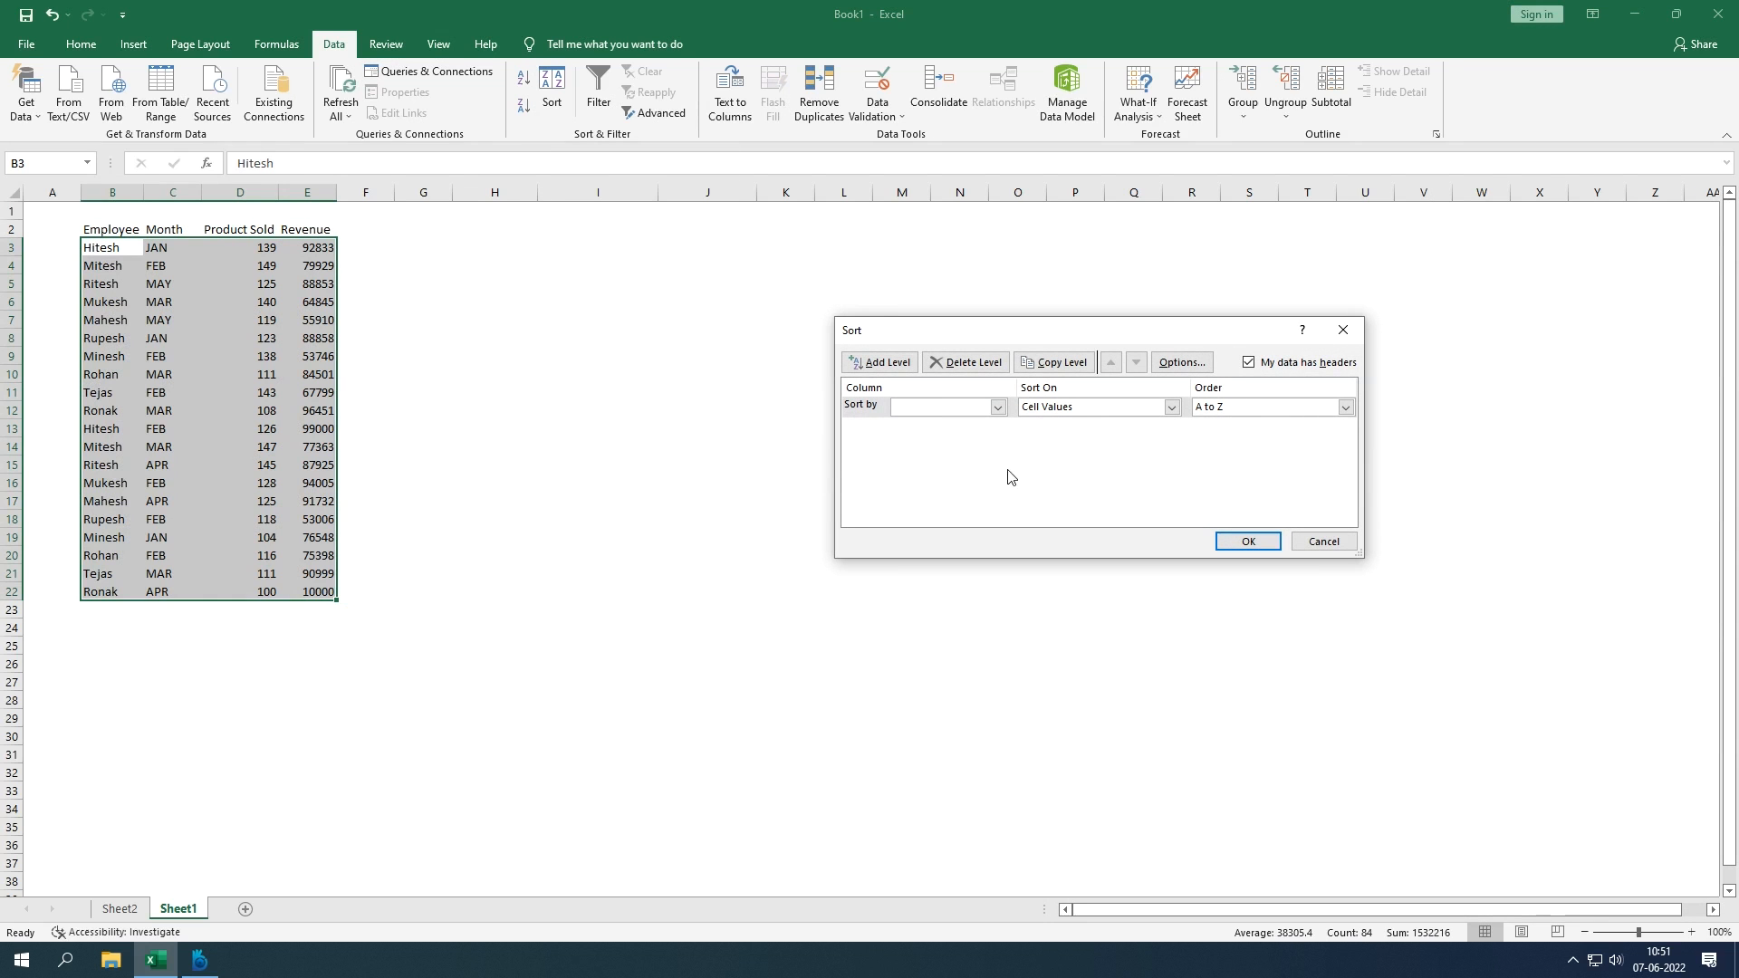
{"action": "left_click", "coordinate": [975, 410]}
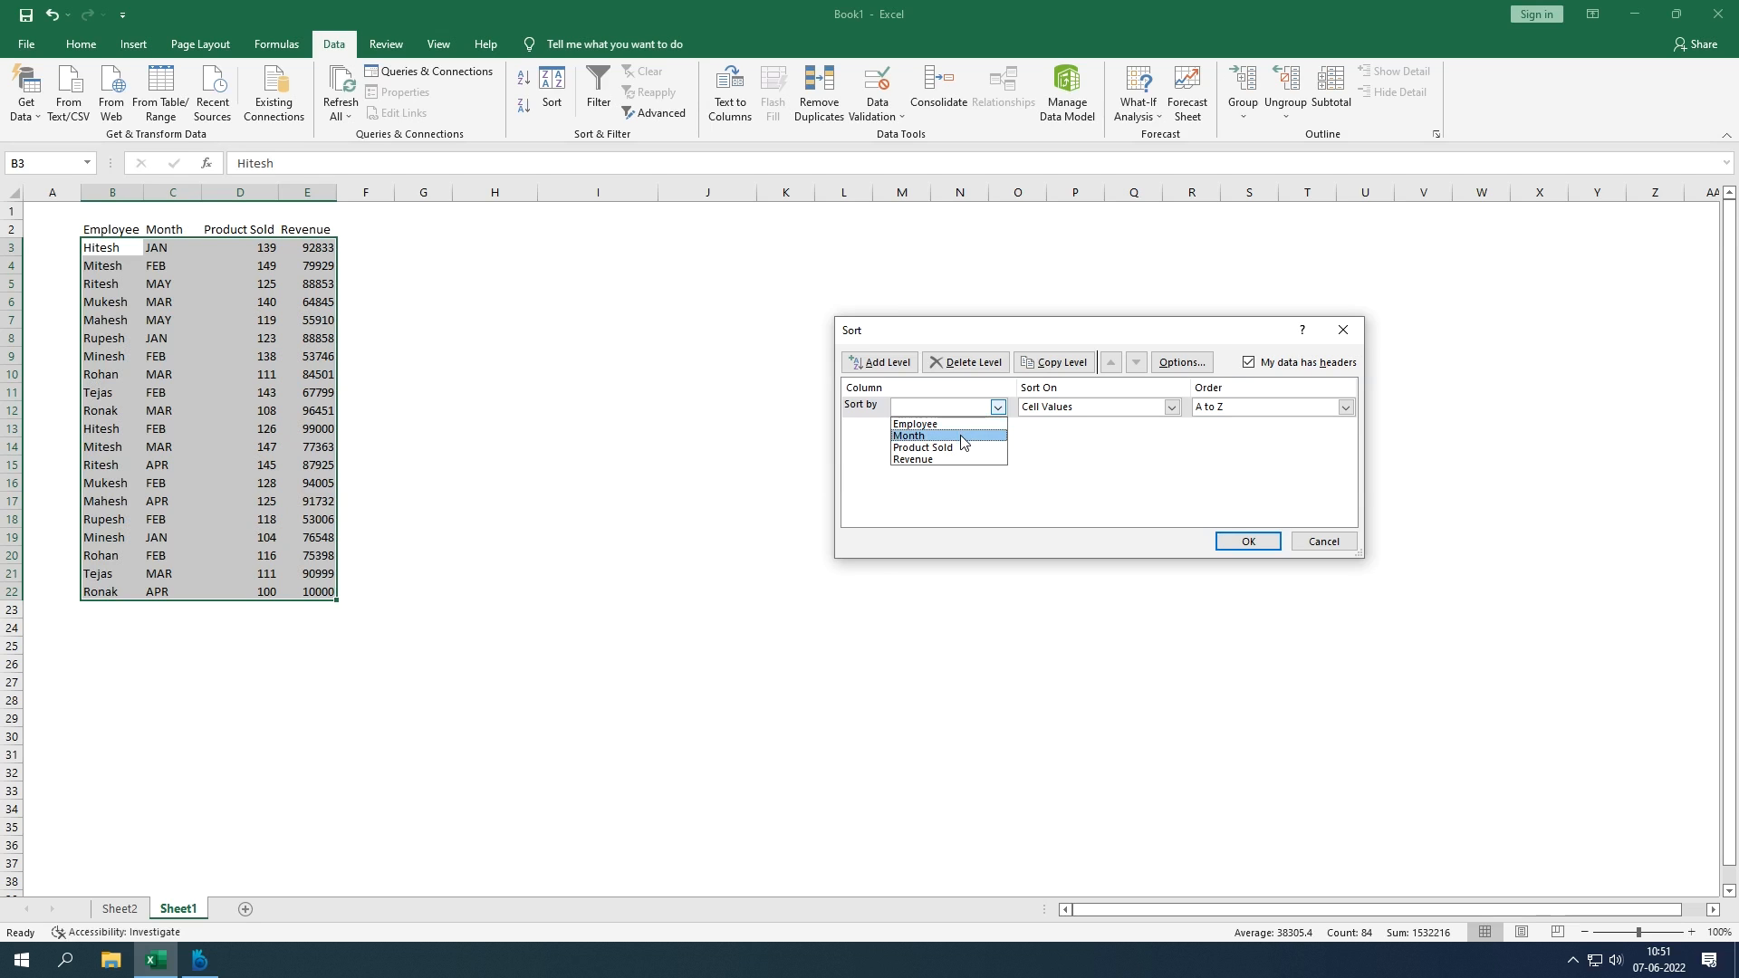
{"action": "left_click", "coordinate": [962, 437]}
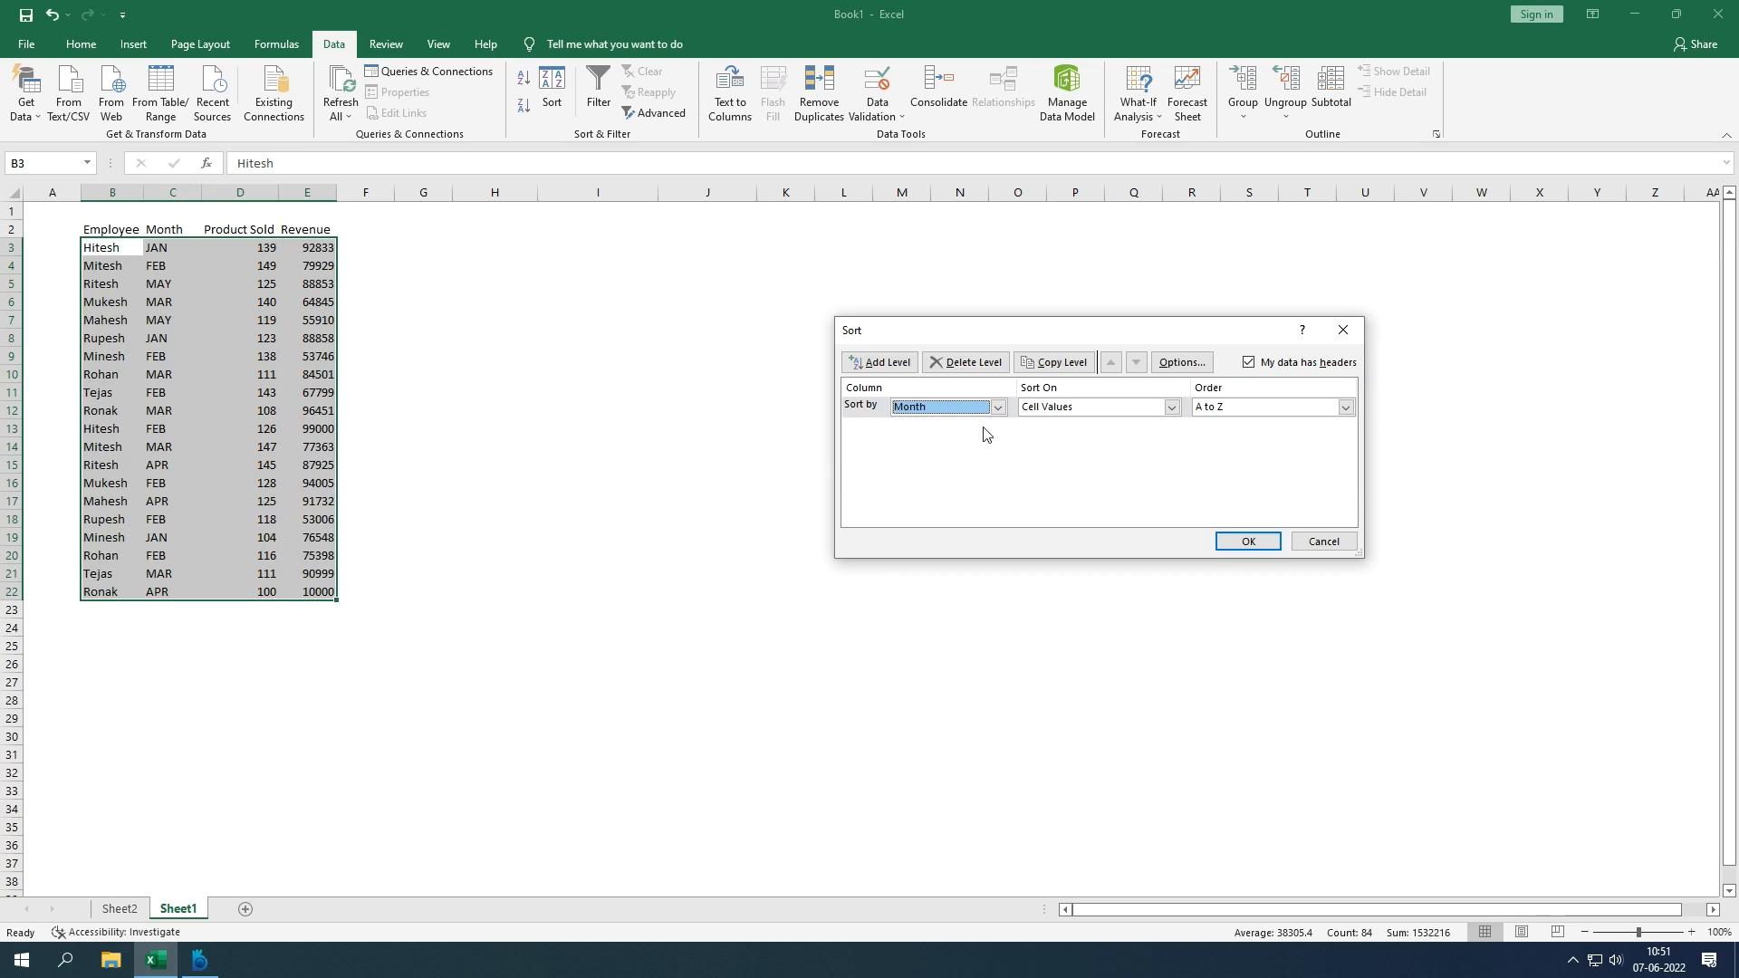
{"action": "left_click", "coordinate": [1250, 407]}
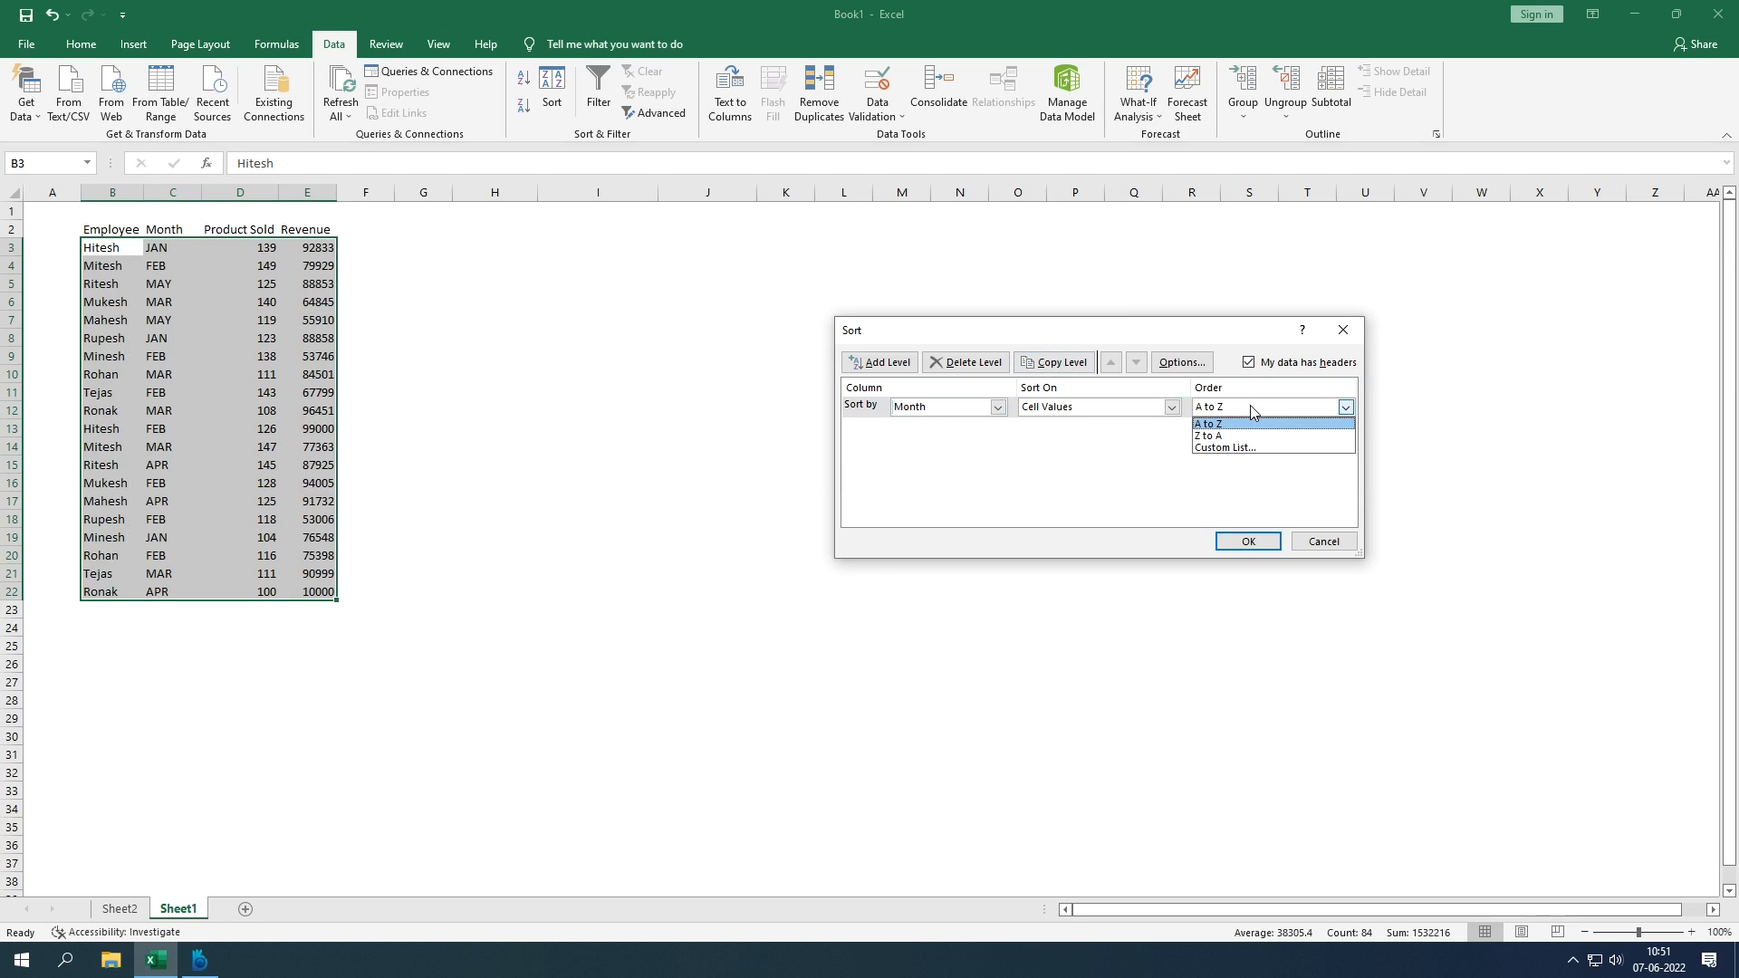
{"action": "left_click", "coordinate": [1250, 405]}
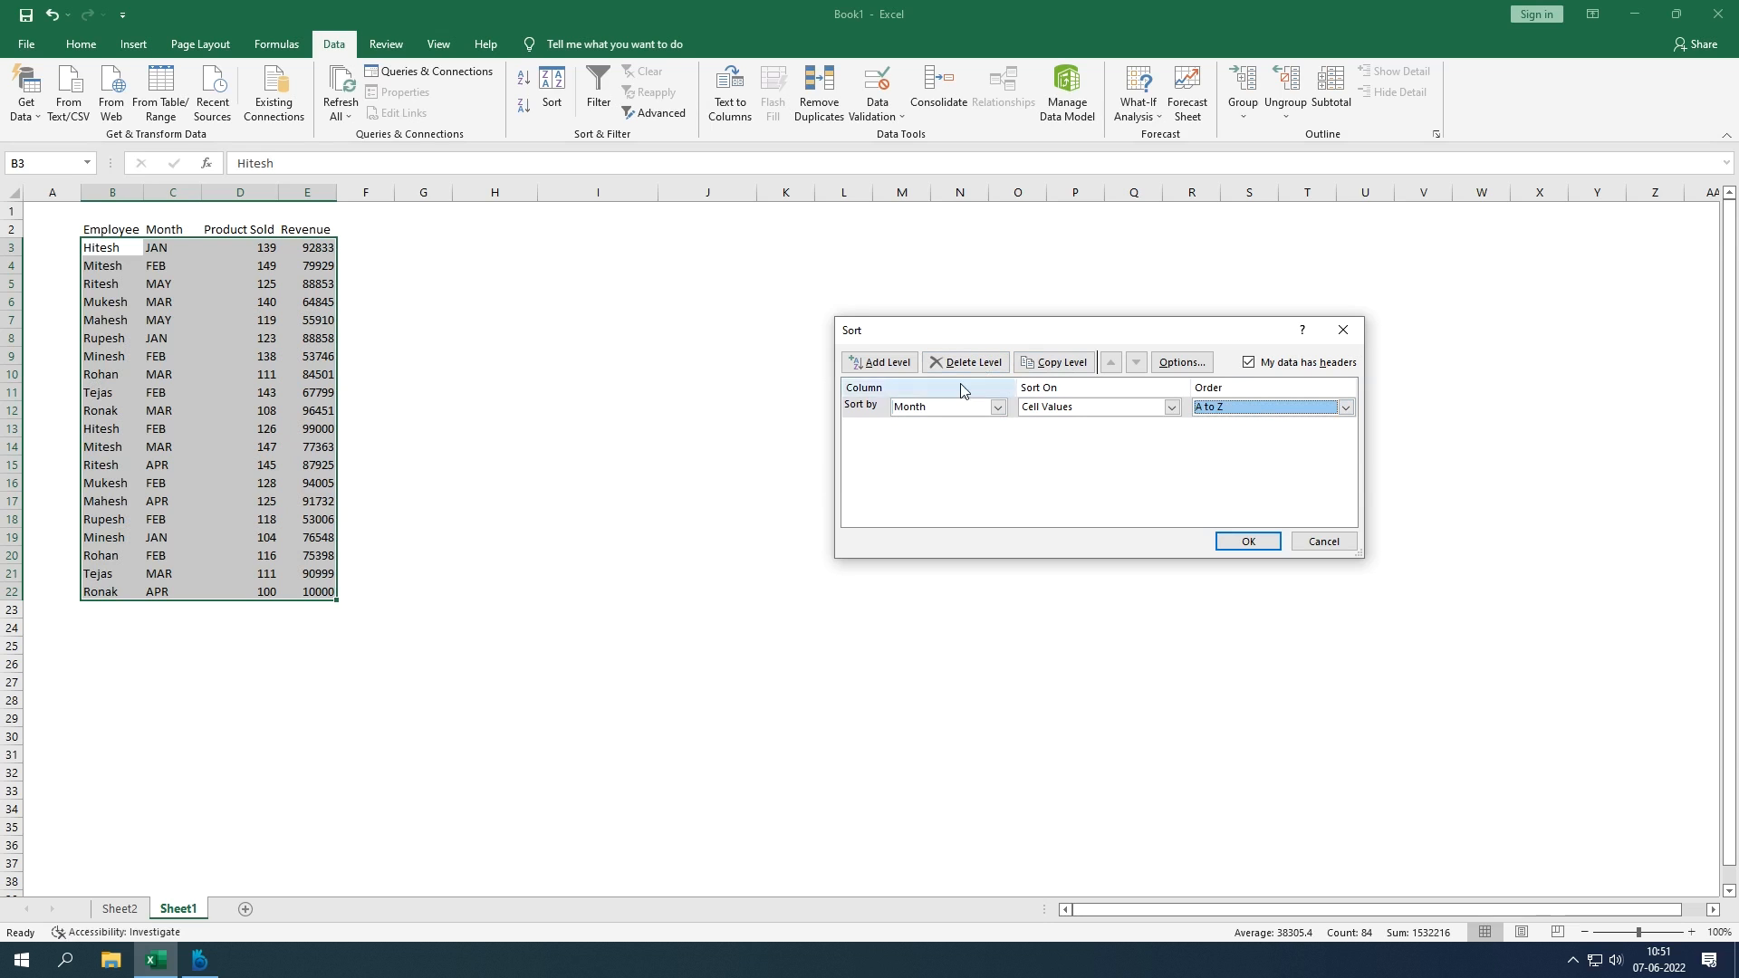
Step: Add a second sort level on Product Sold, Largest to Smallest
{"action": "left_click", "coordinate": [905, 368]}
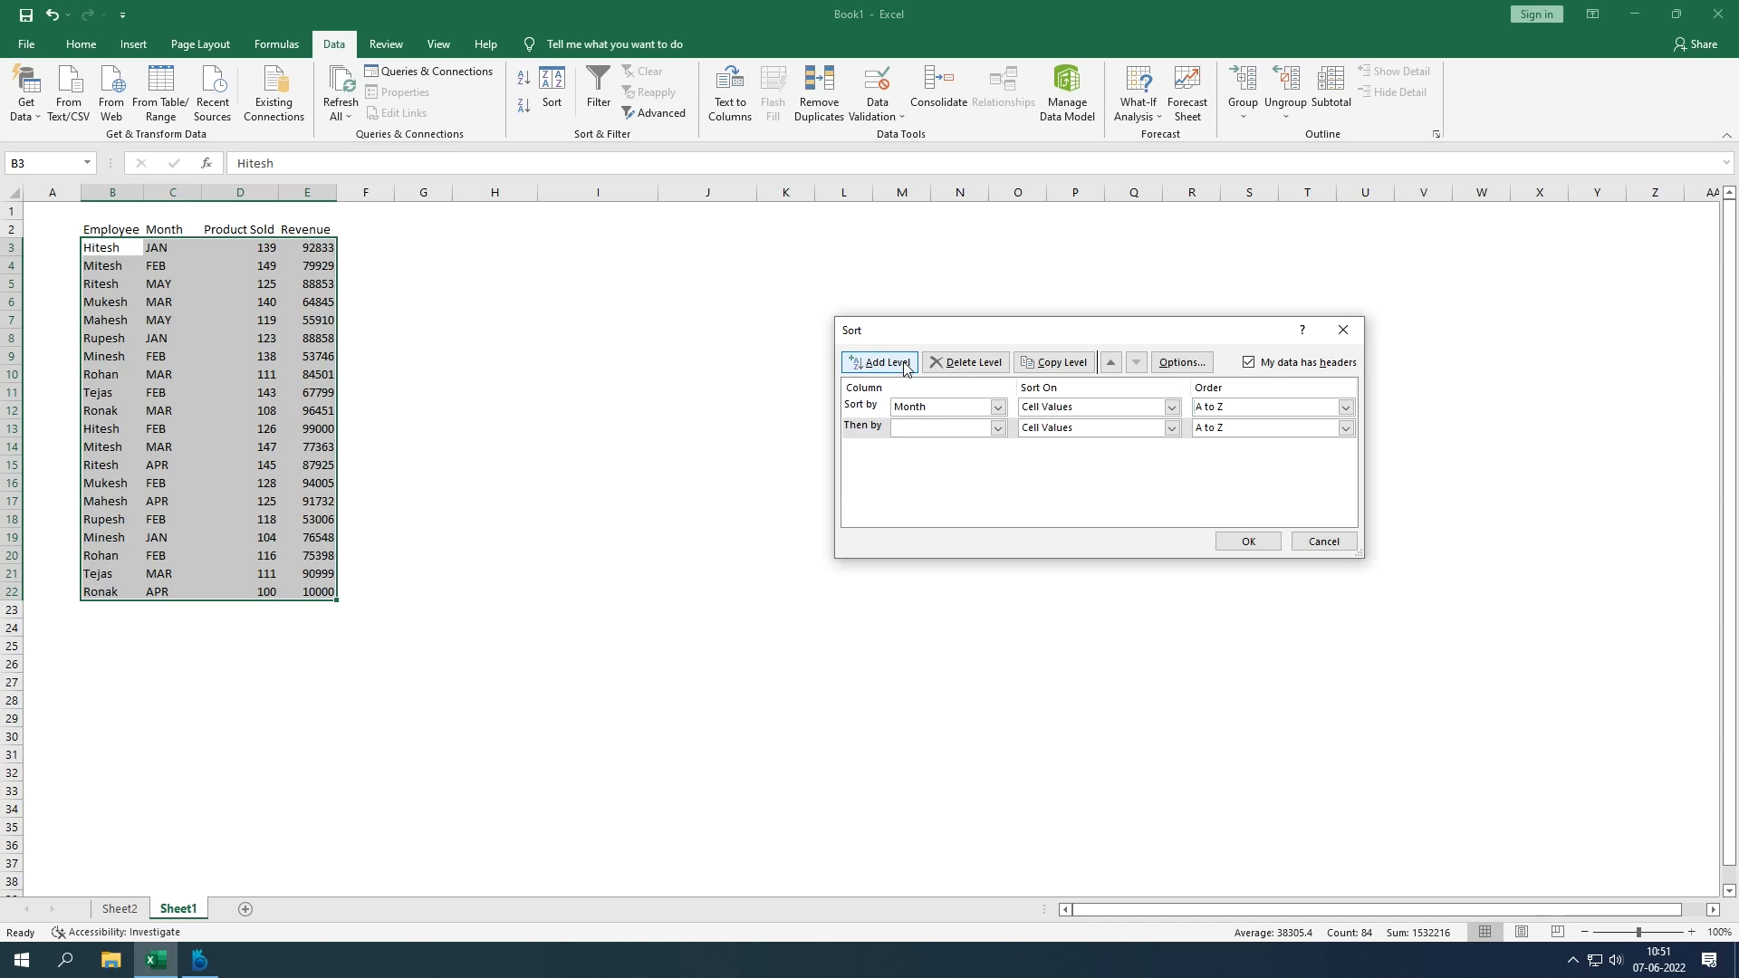
{"action": "left_click", "coordinate": [934, 431]}
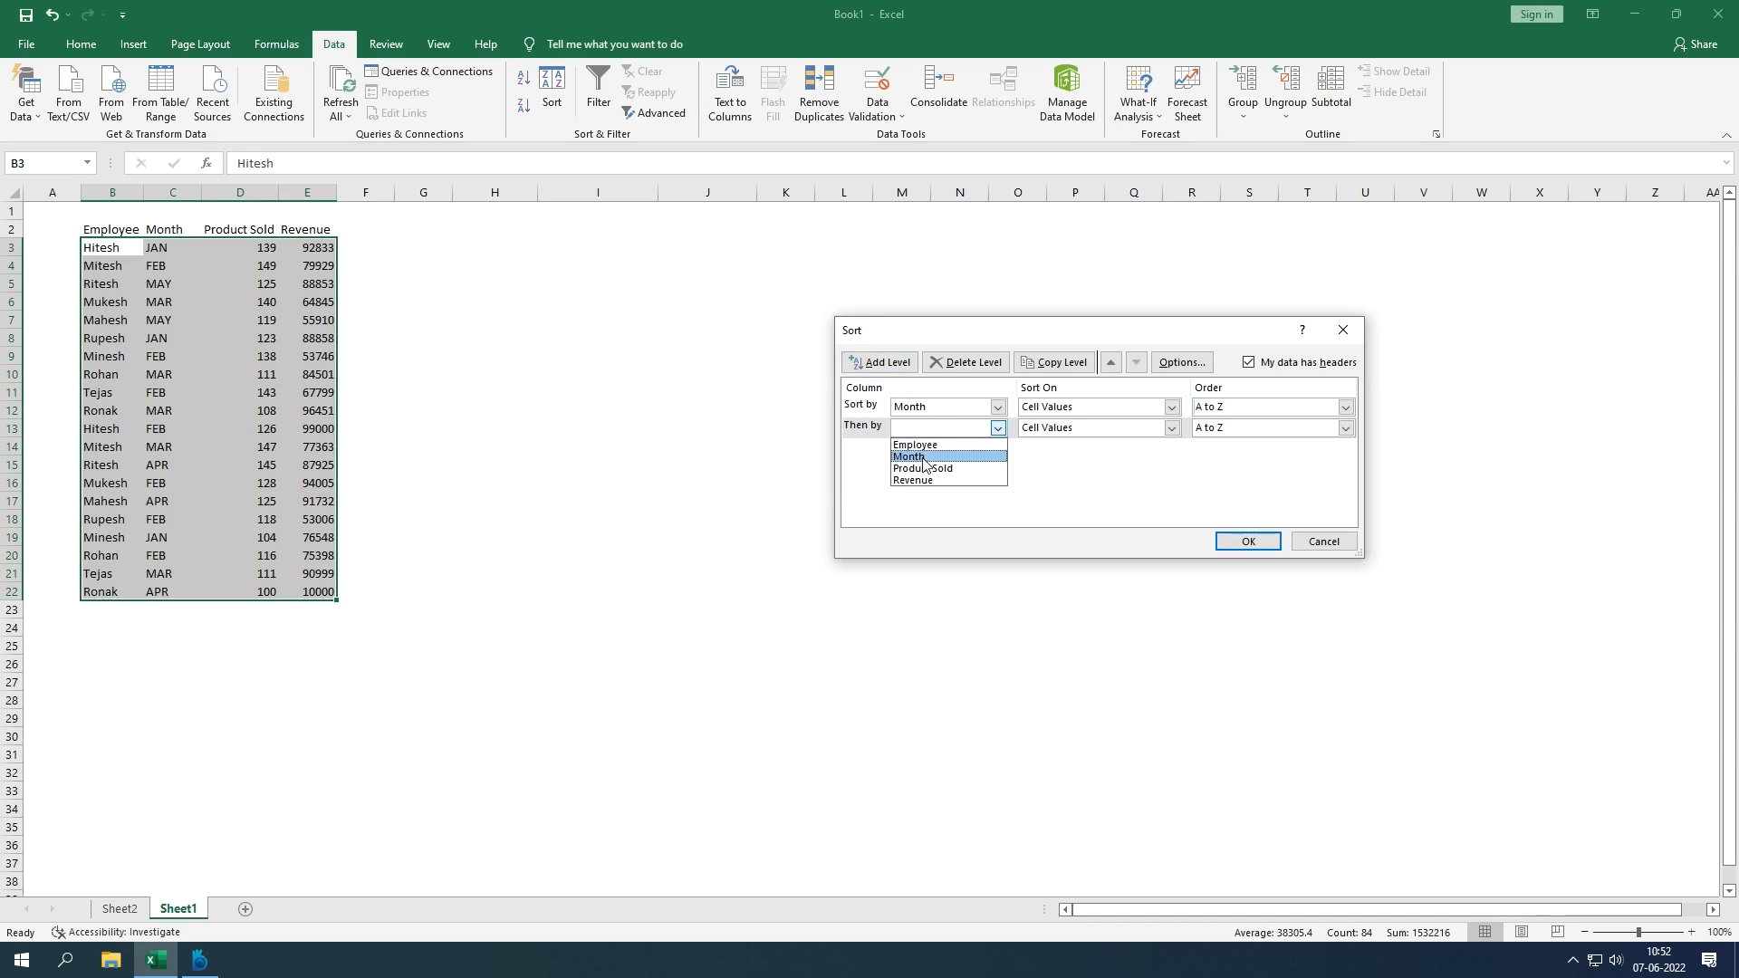
{"action": "left_click", "coordinate": [933, 470]}
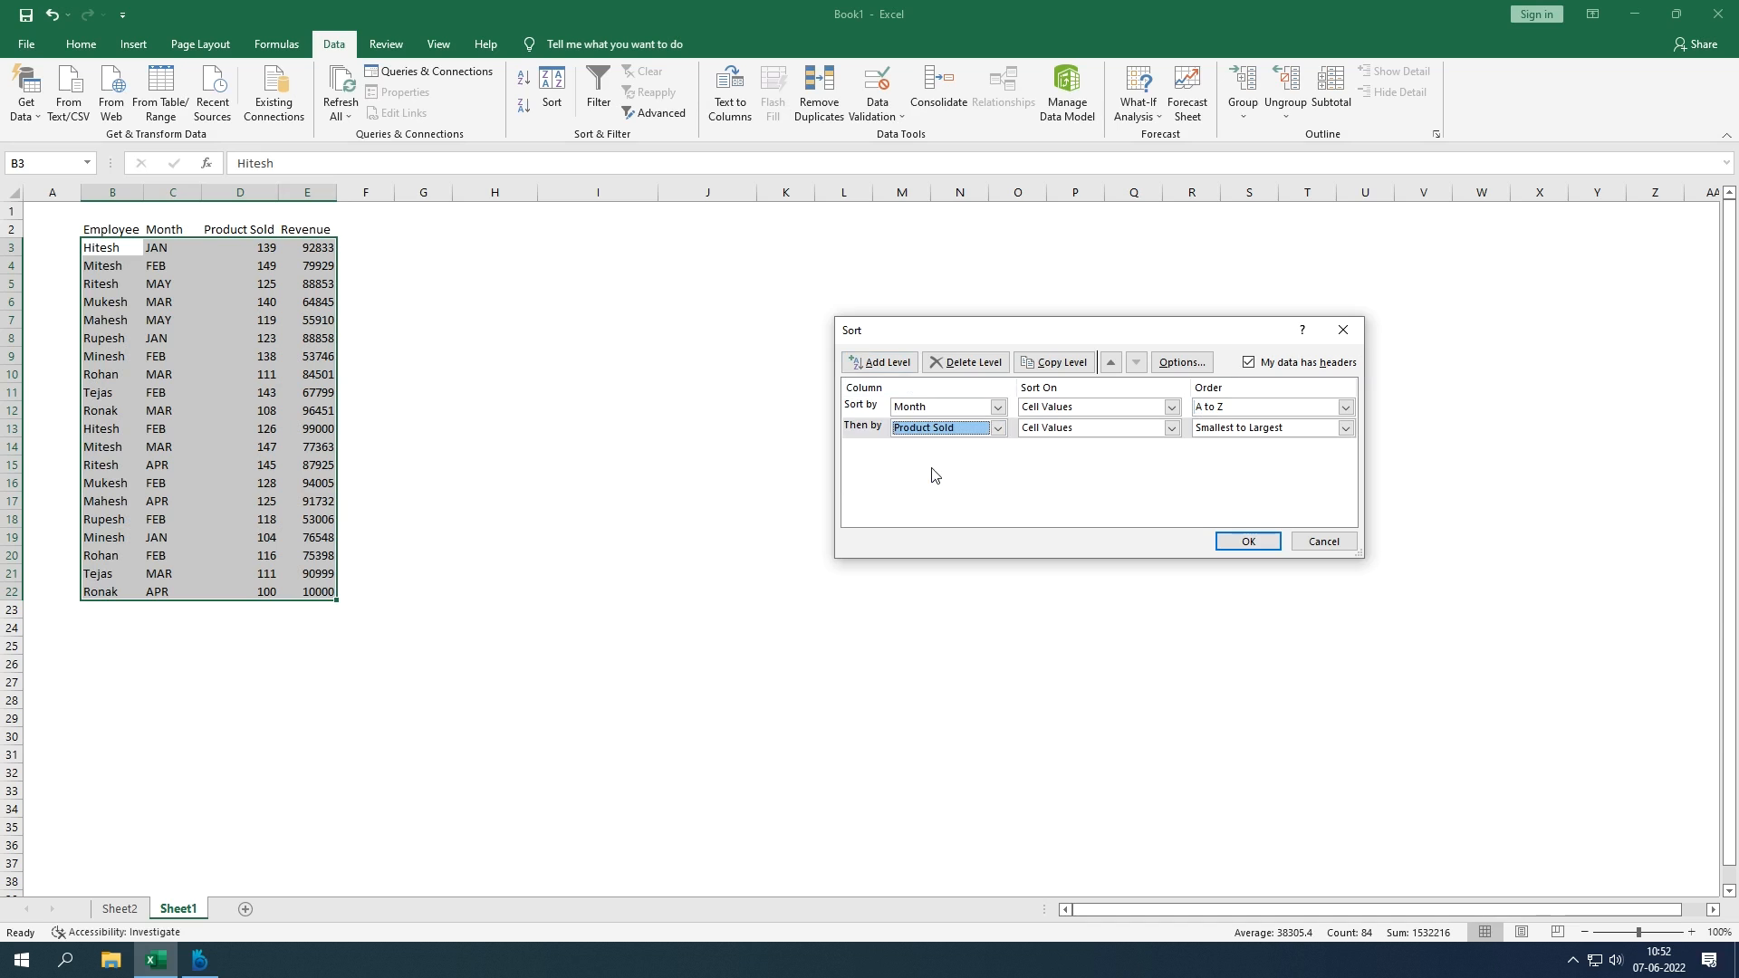
{"action": "left_click", "coordinate": [1198, 429]}
{"action": "left_click", "coordinate": [1211, 459]}
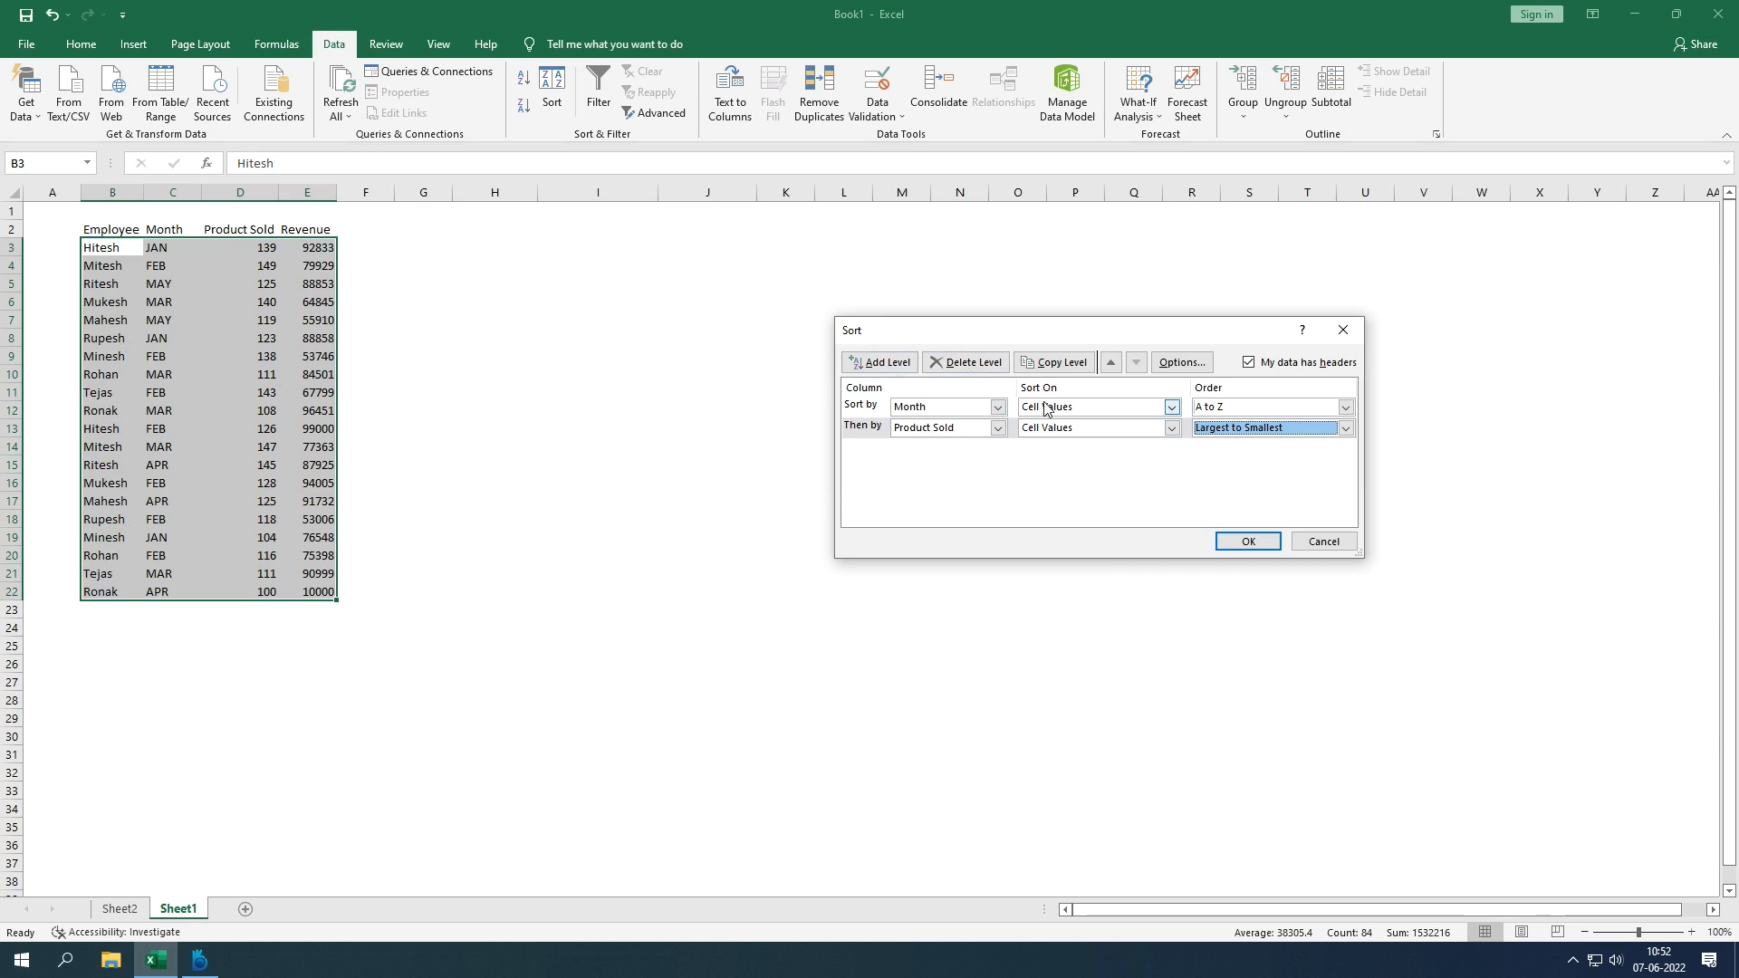
{"action": "left_click", "coordinate": [948, 413]}
{"action": "left_click", "coordinate": [971, 423]}
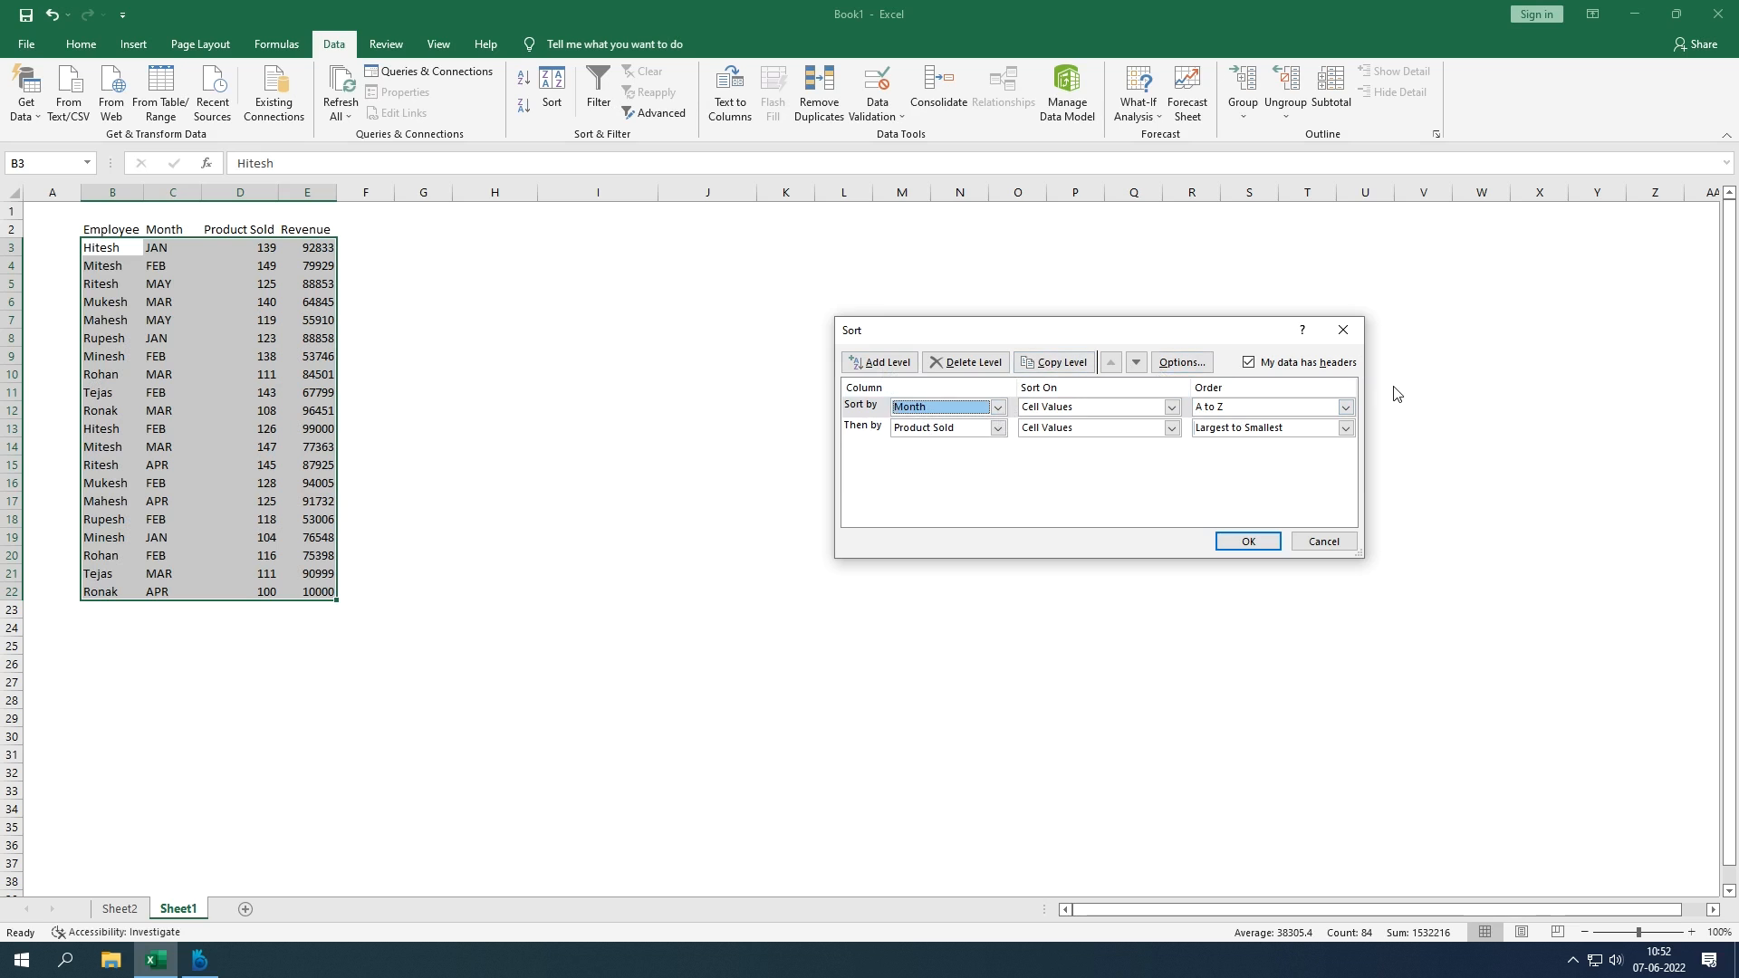
{"action": "left_click", "coordinate": [951, 431]}
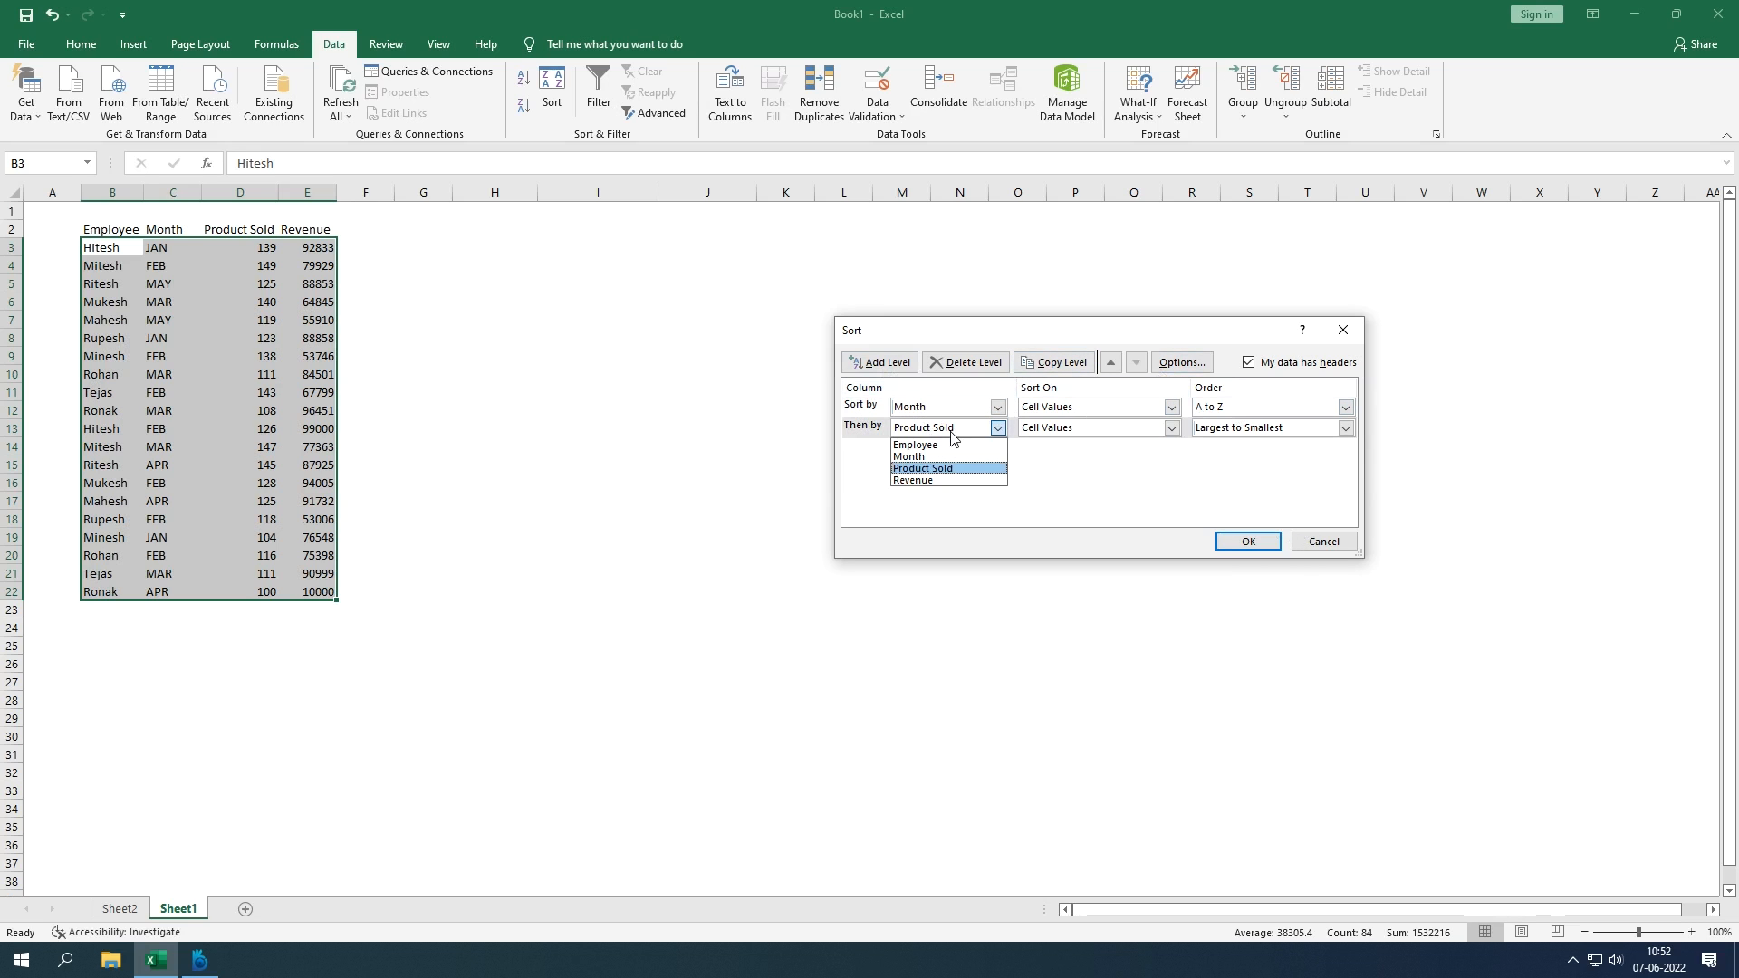
Step: Delete the Product Sold level and copy the Month level as a new second level
{"action": "left_click", "coordinate": [963, 429]}
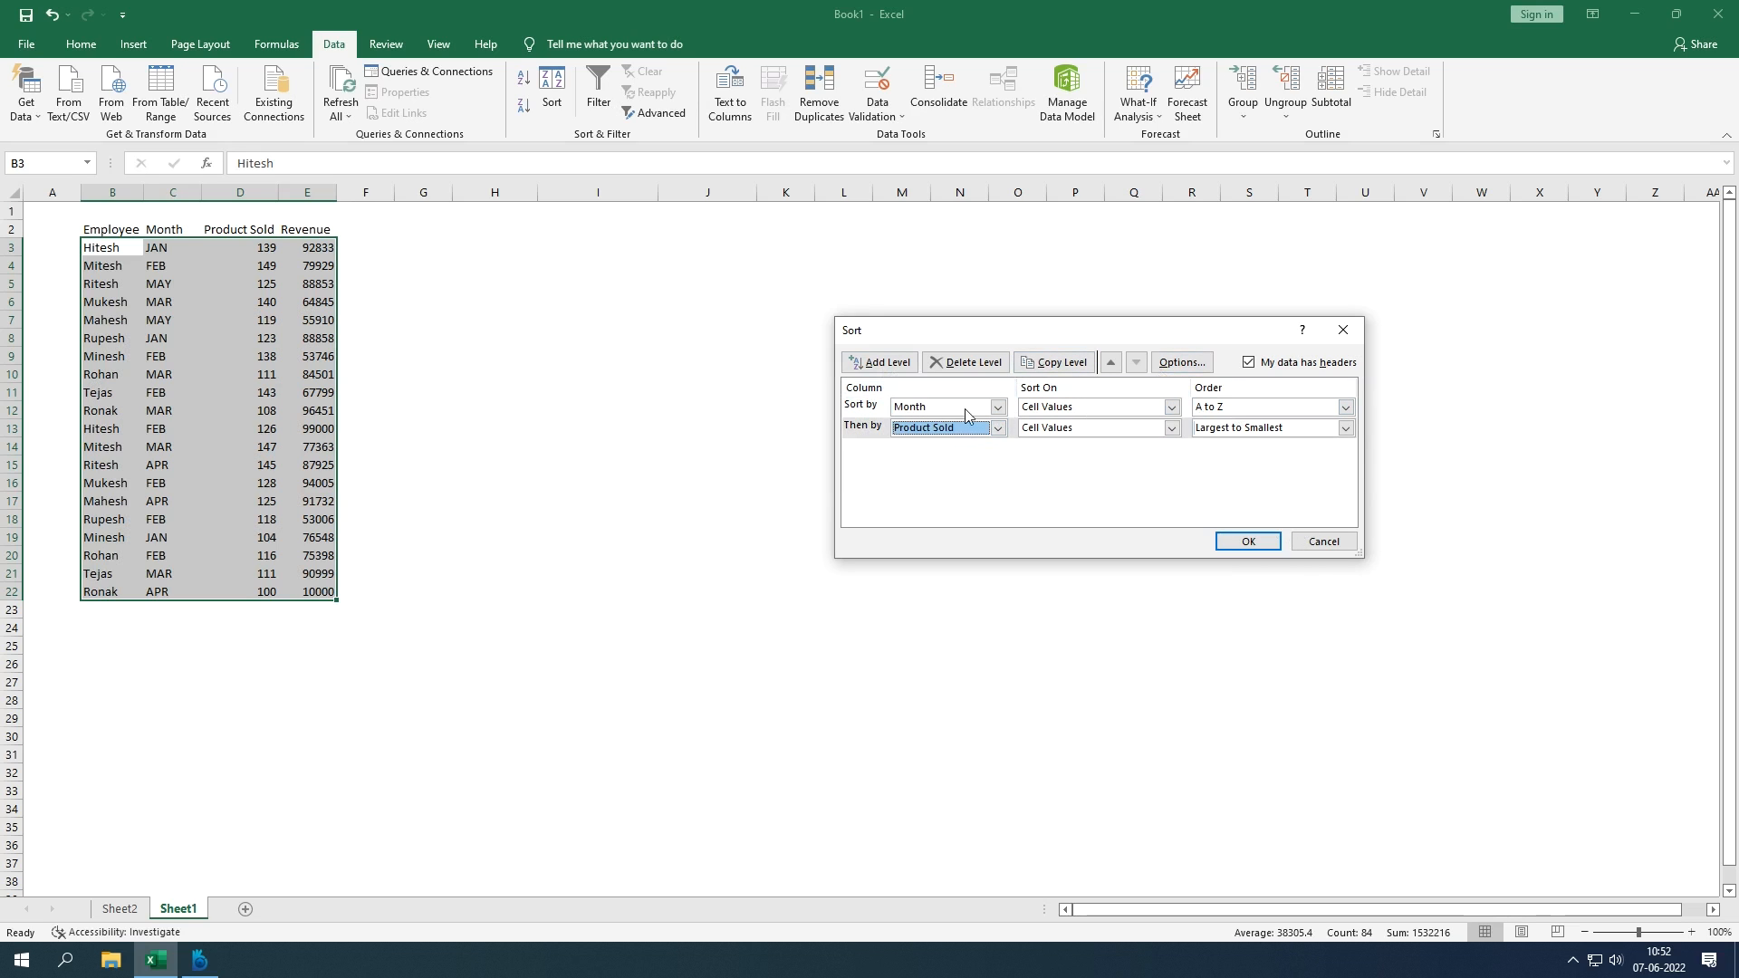
{"action": "left_click", "coordinate": [973, 364]}
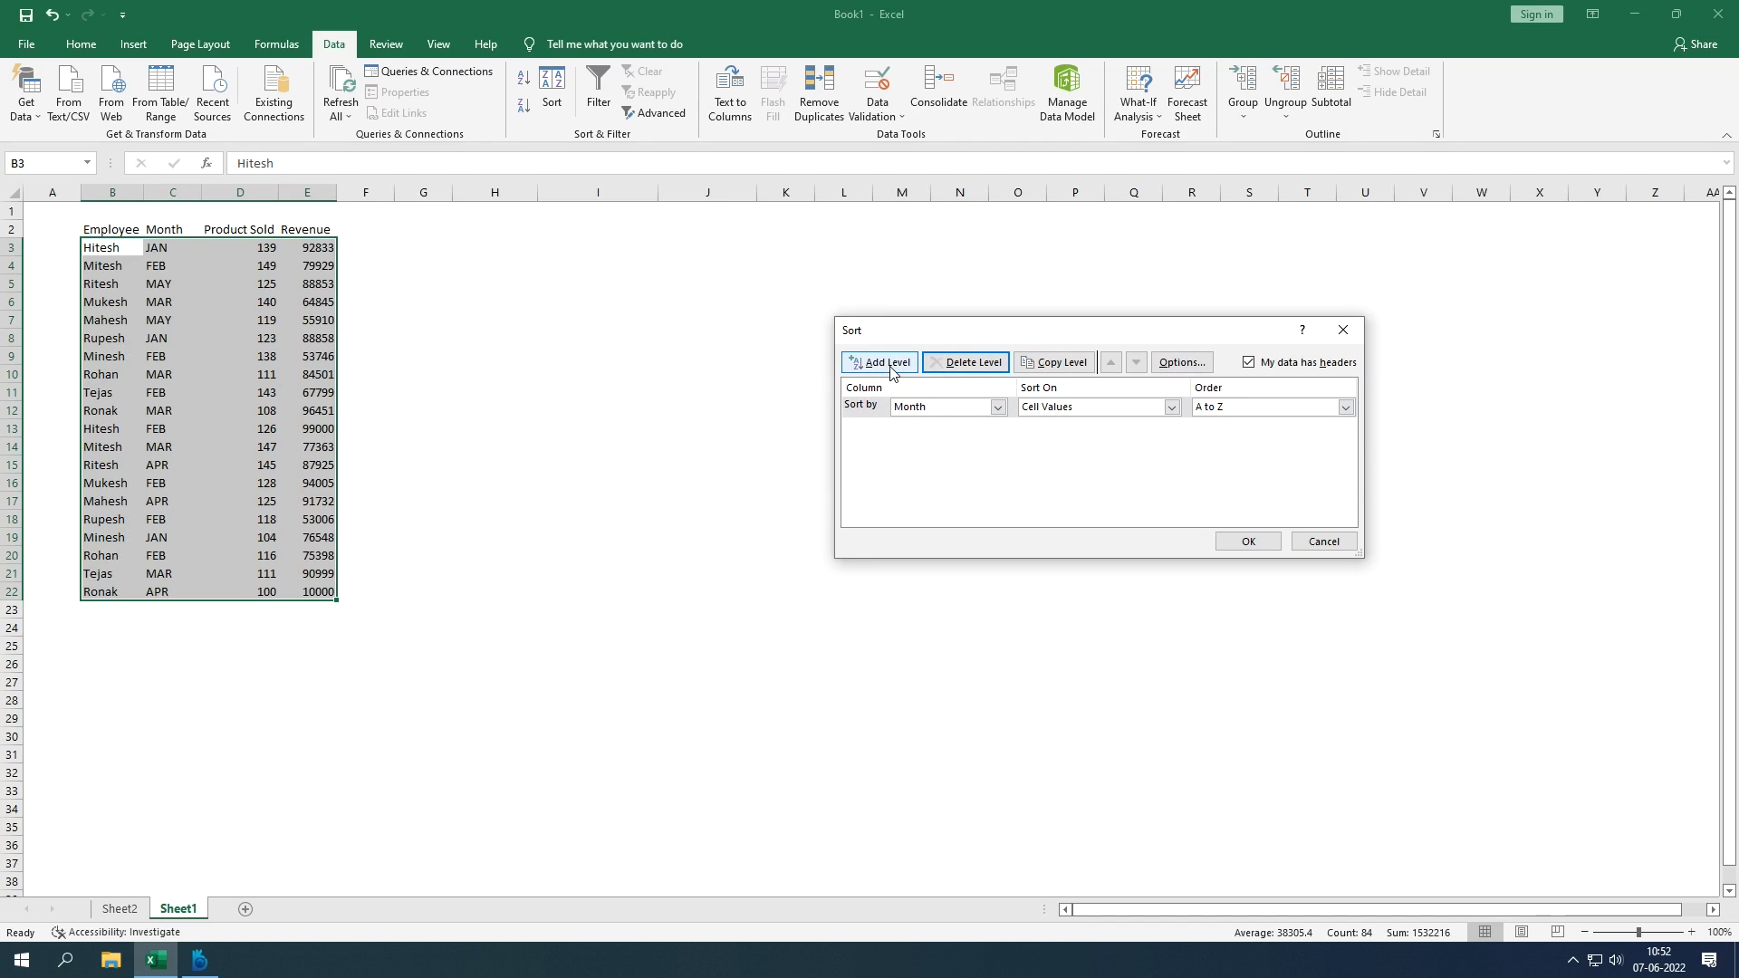
{"action": "left_click", "coordinate": [969, 412]}
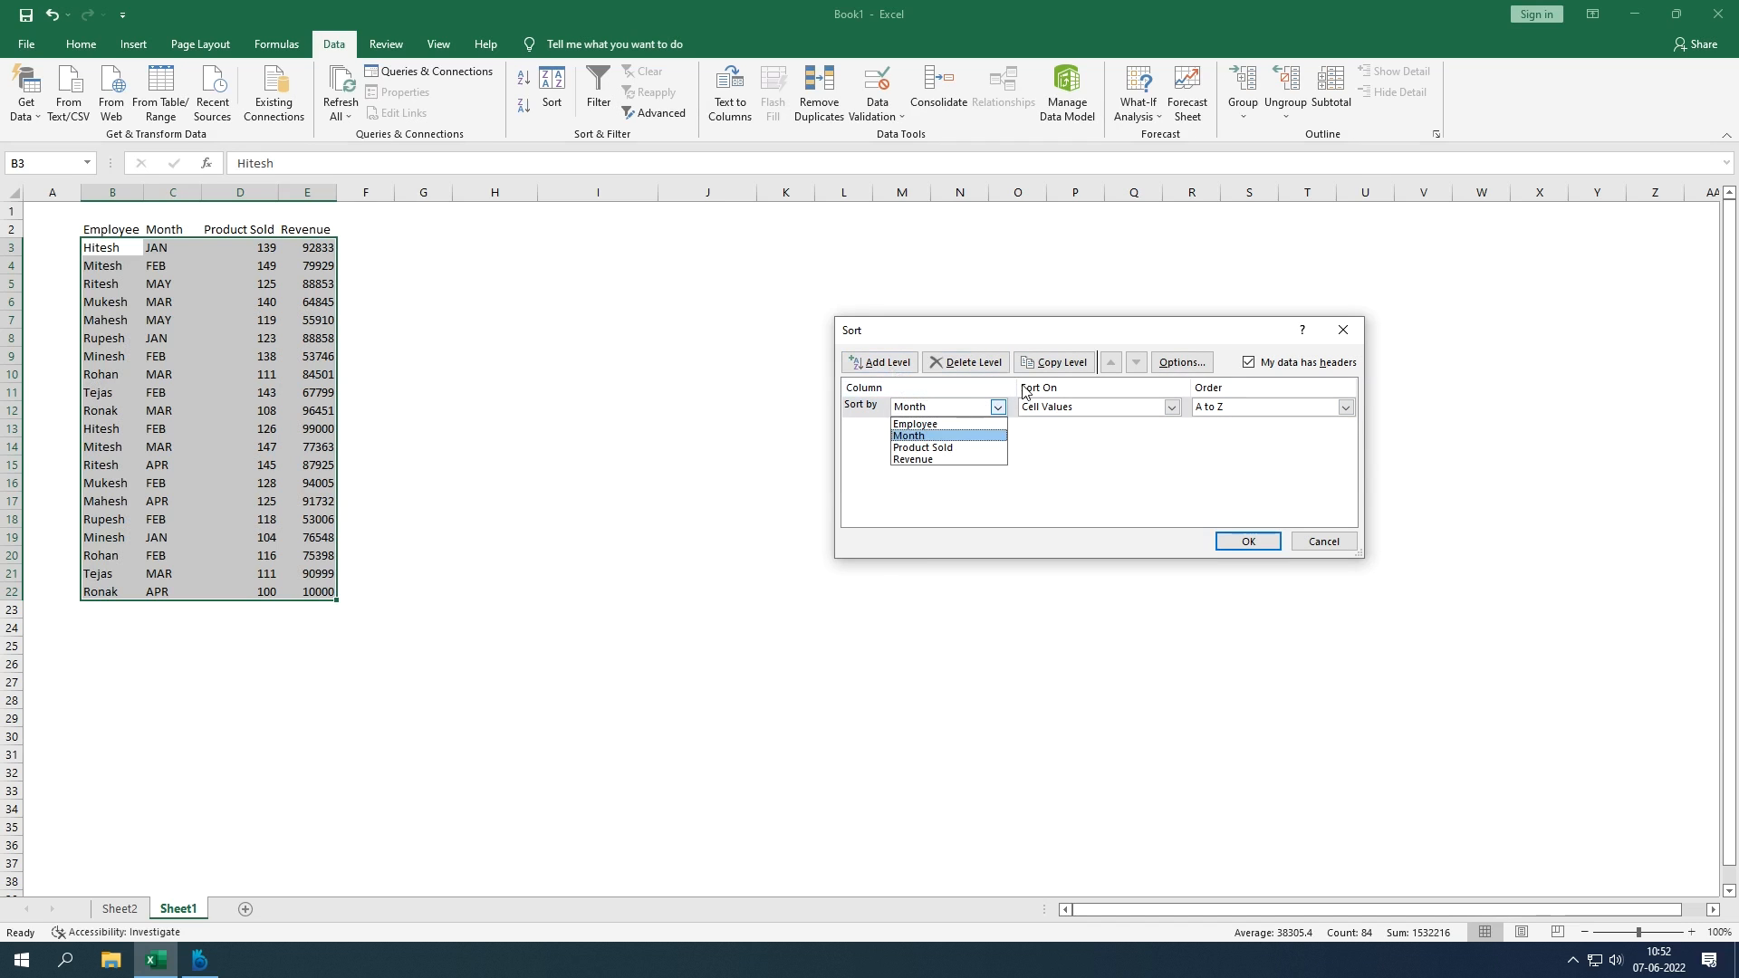
{"action": "left_click", "coordinate": [1050, 372]}
{"action": "left_click", "coordinate": [1051, 371]}
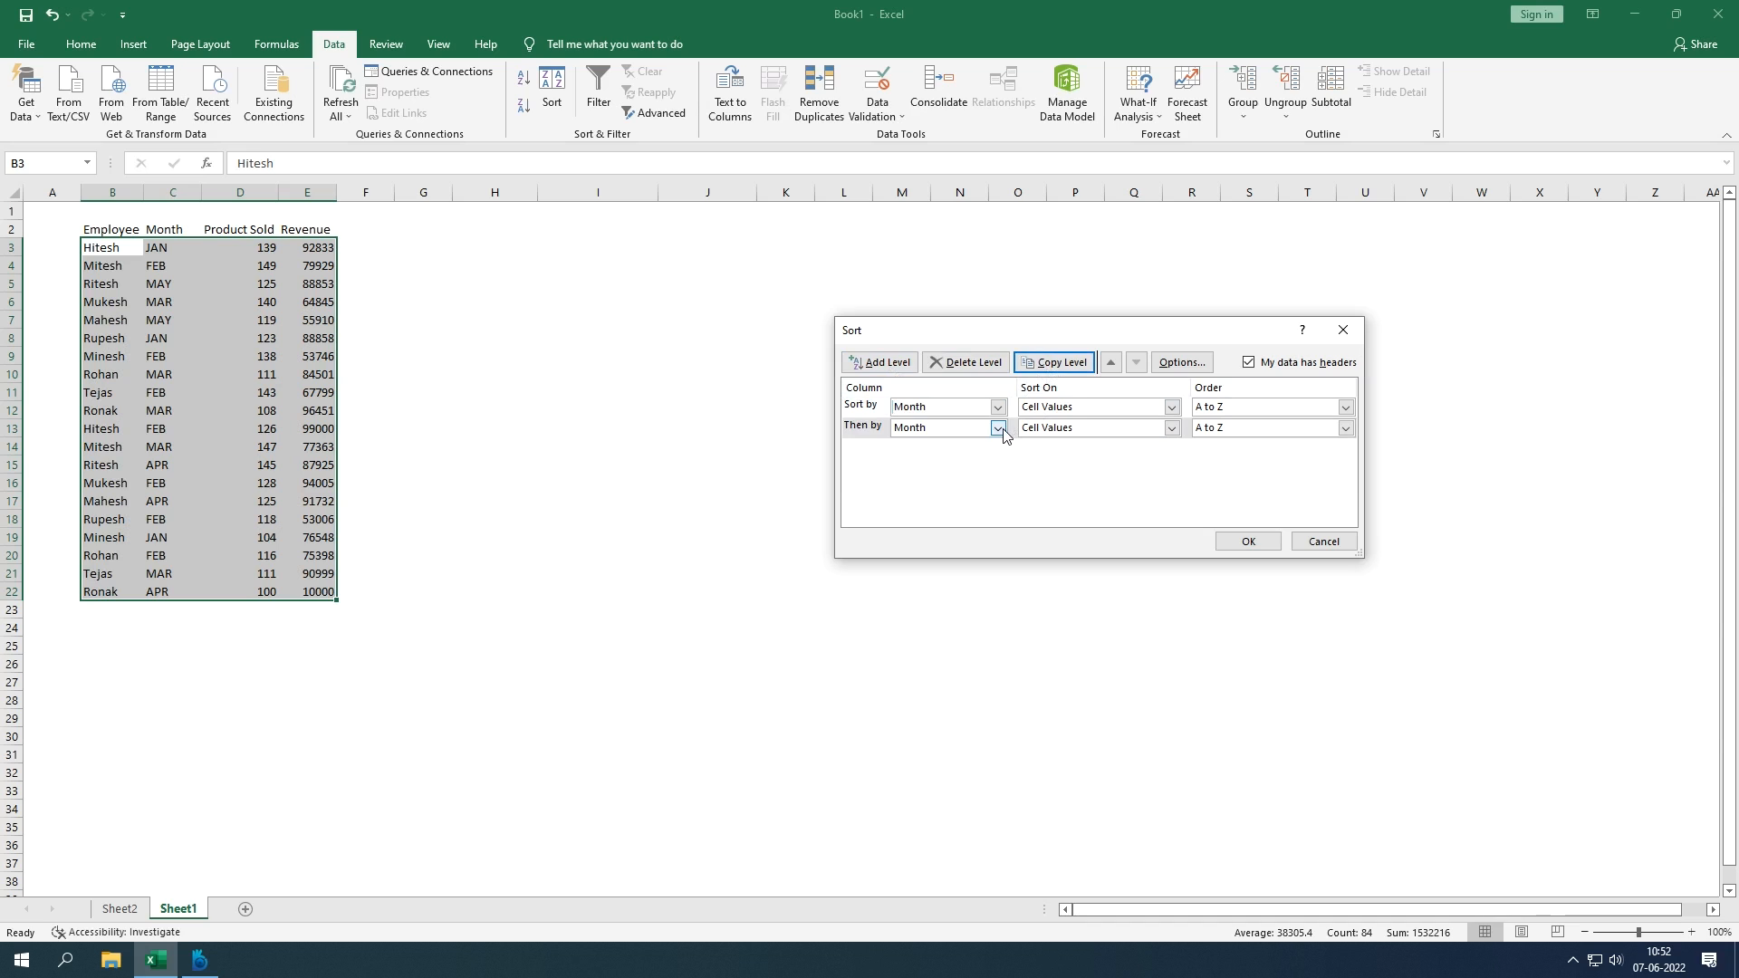
Step: Change the copied level to Product Sold, Largest to Smallest, and apply the sort
{"action": "left_click", "coordinate": [966, 433]}
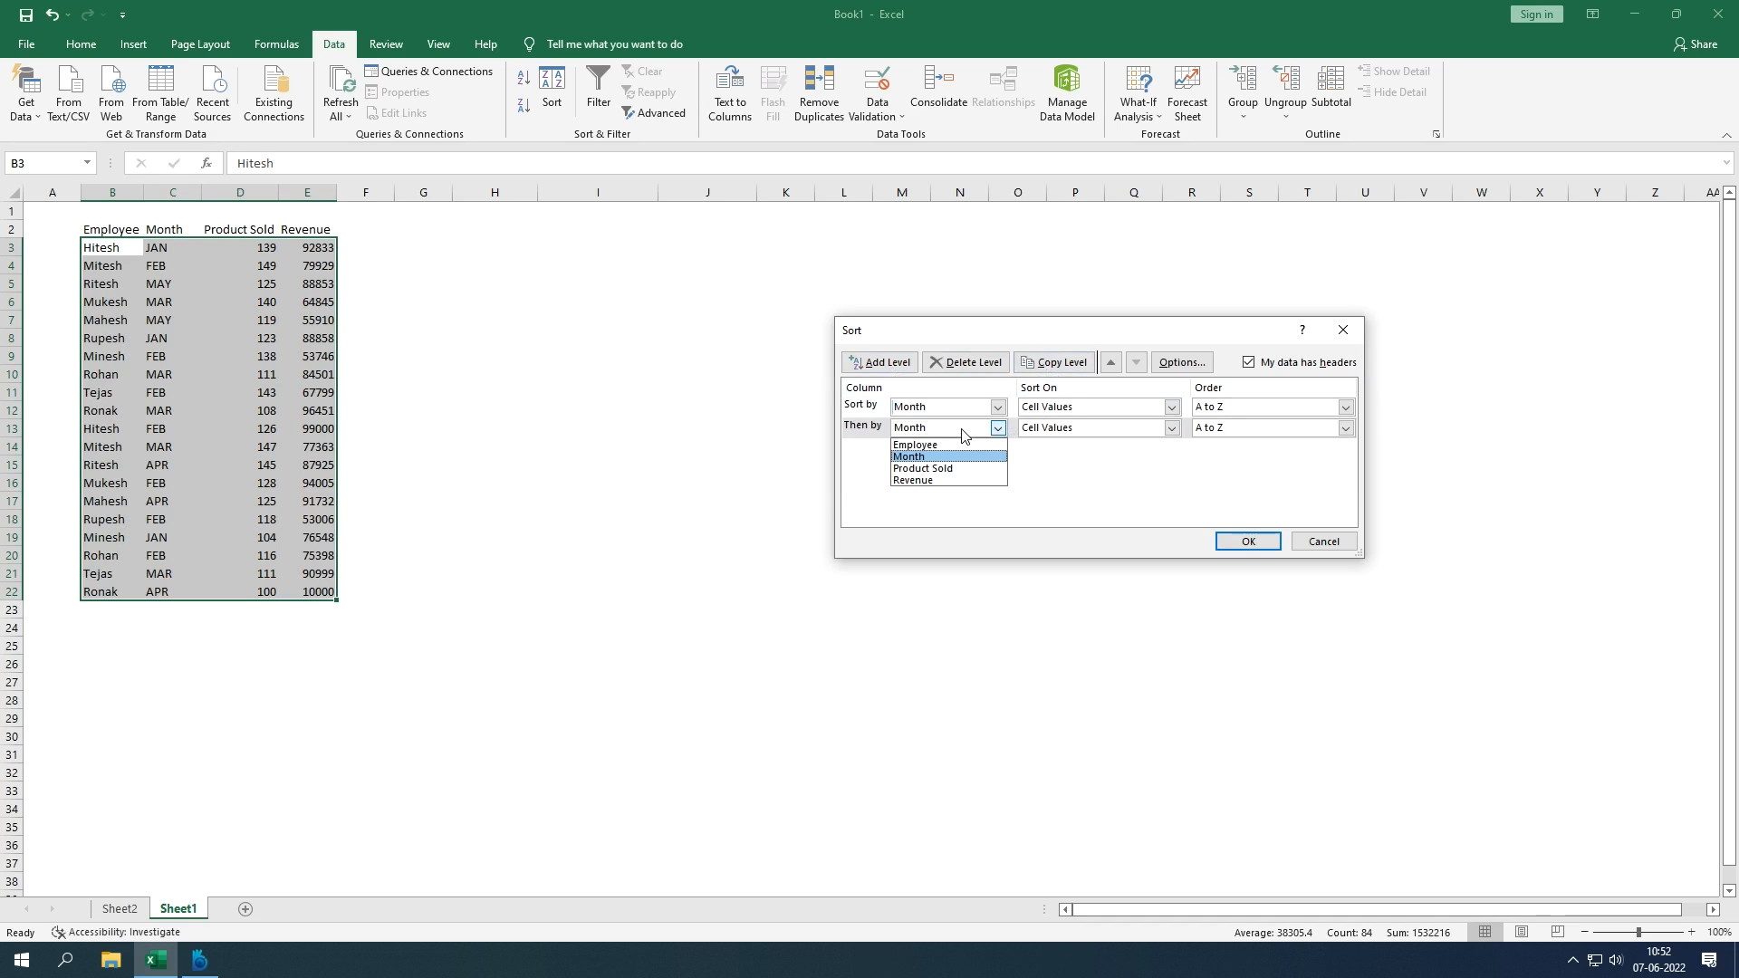
{"action": "left_click", "coordinate": [900, 426]}
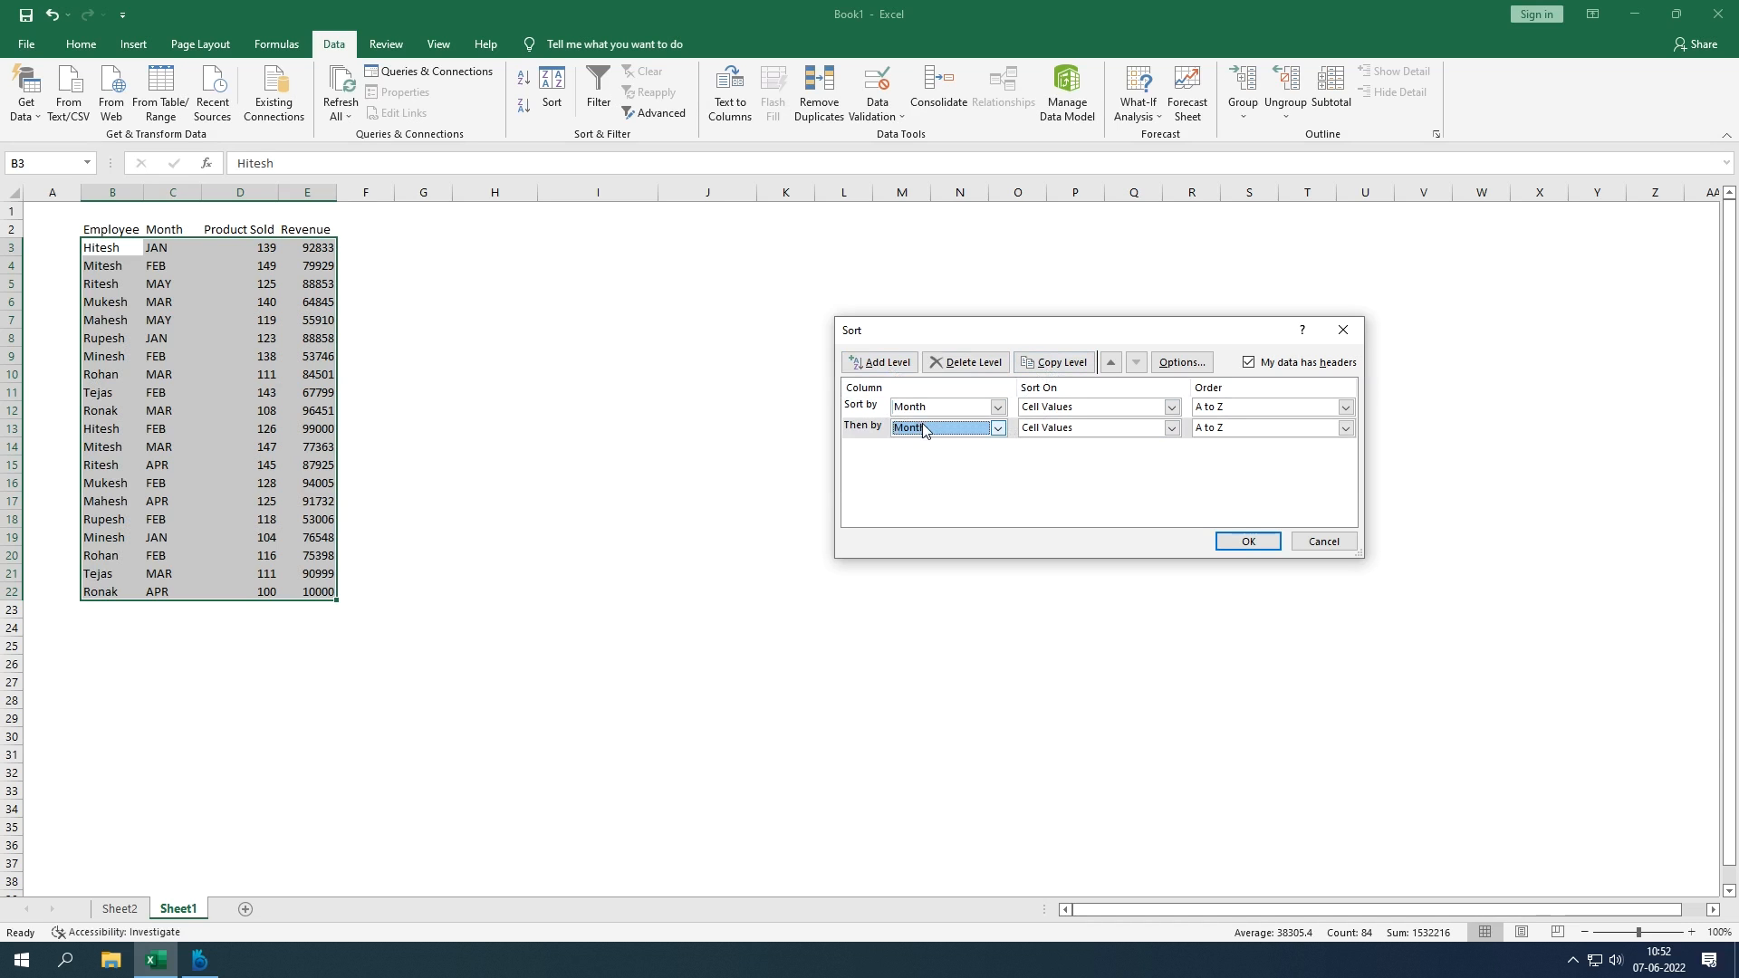
{"action": "left_click", "coordinate": [922, 429]}
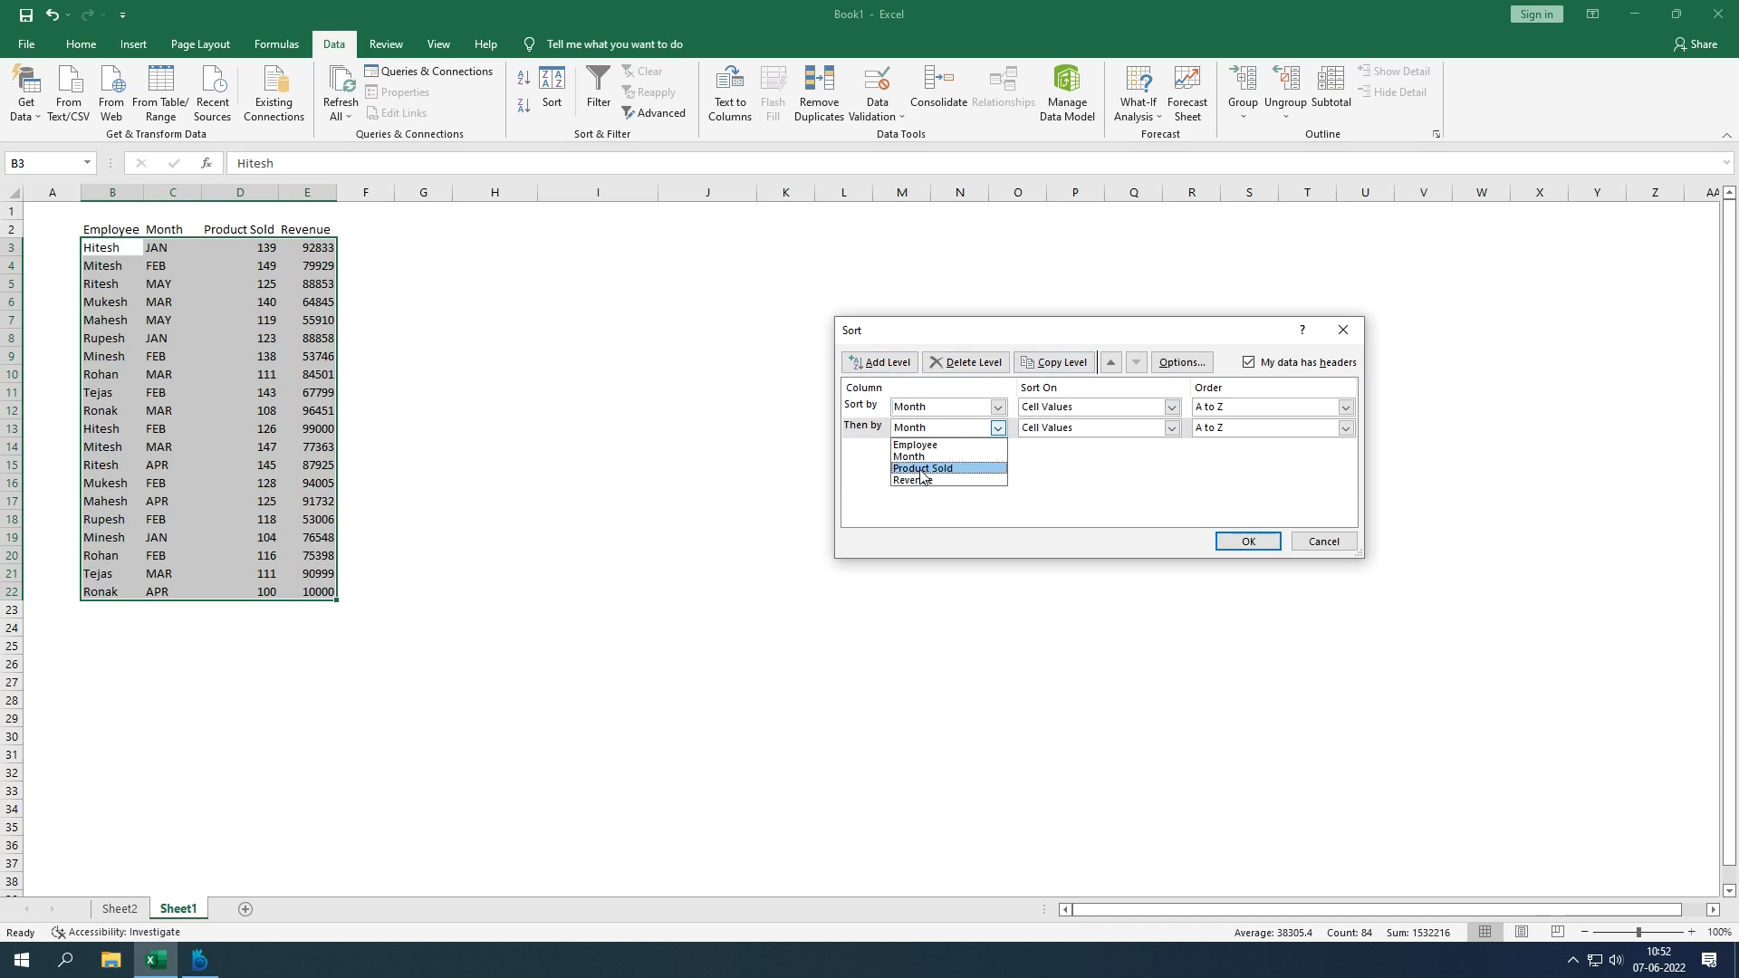
{"action": "left_click", "coordinate": [922, 469]}
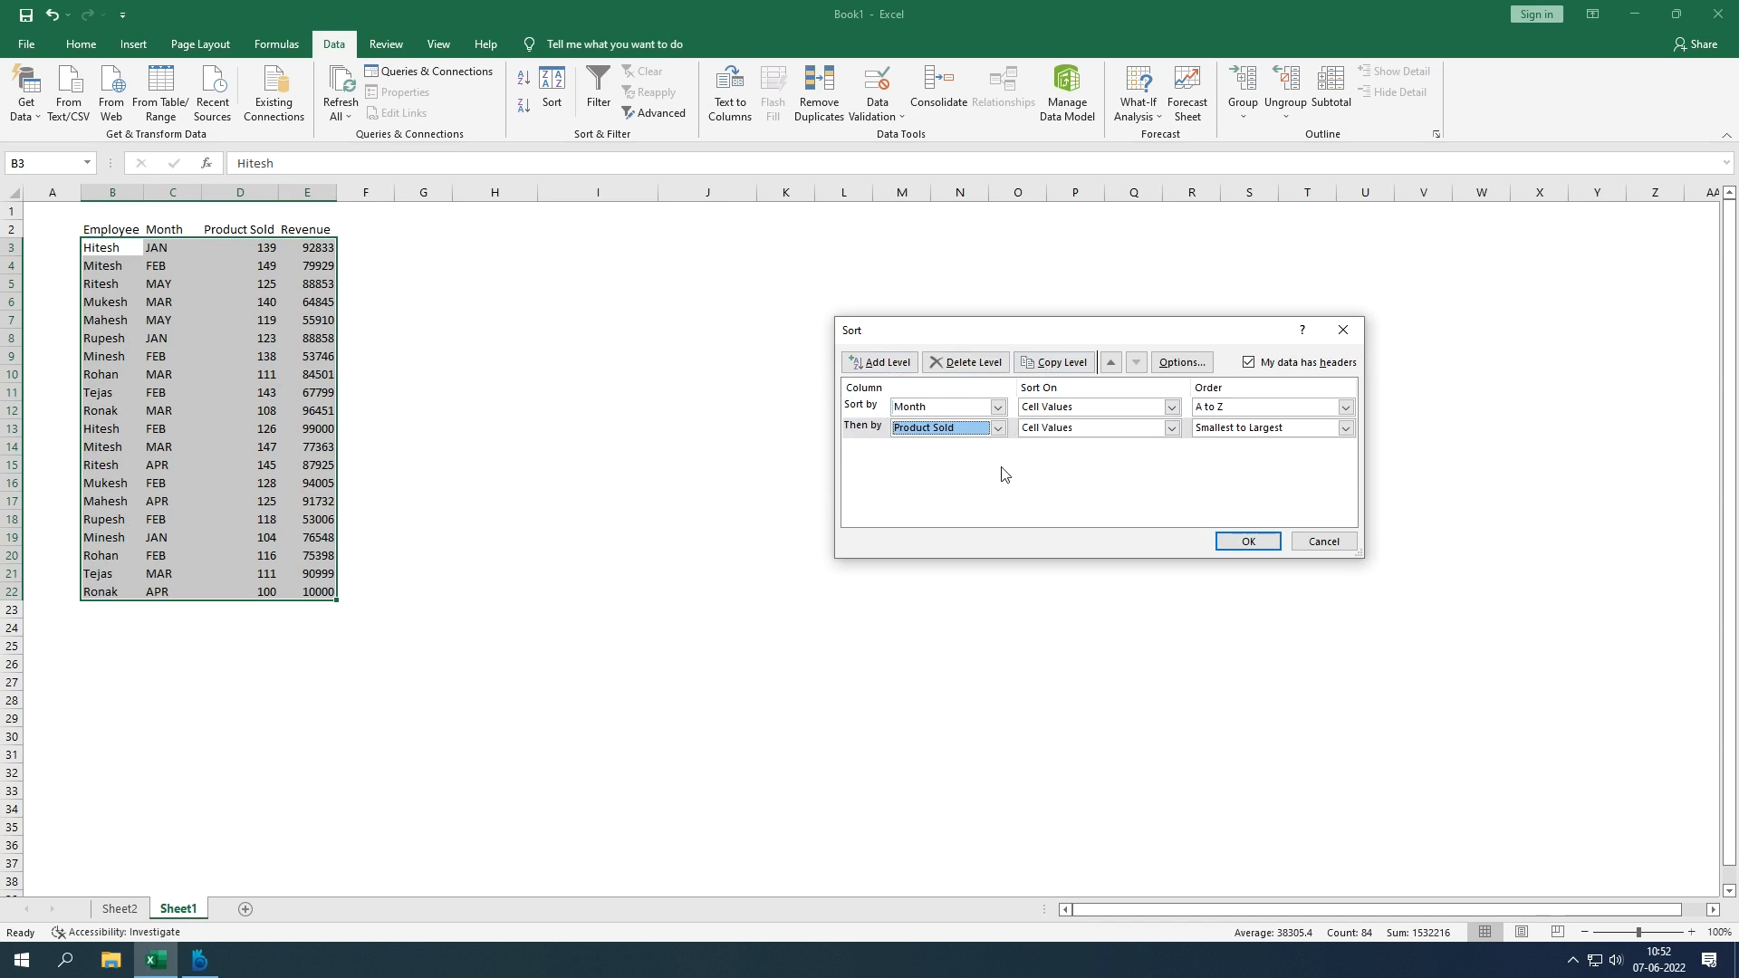
{"action": "left_click", "coordinate": [1204, 430]}
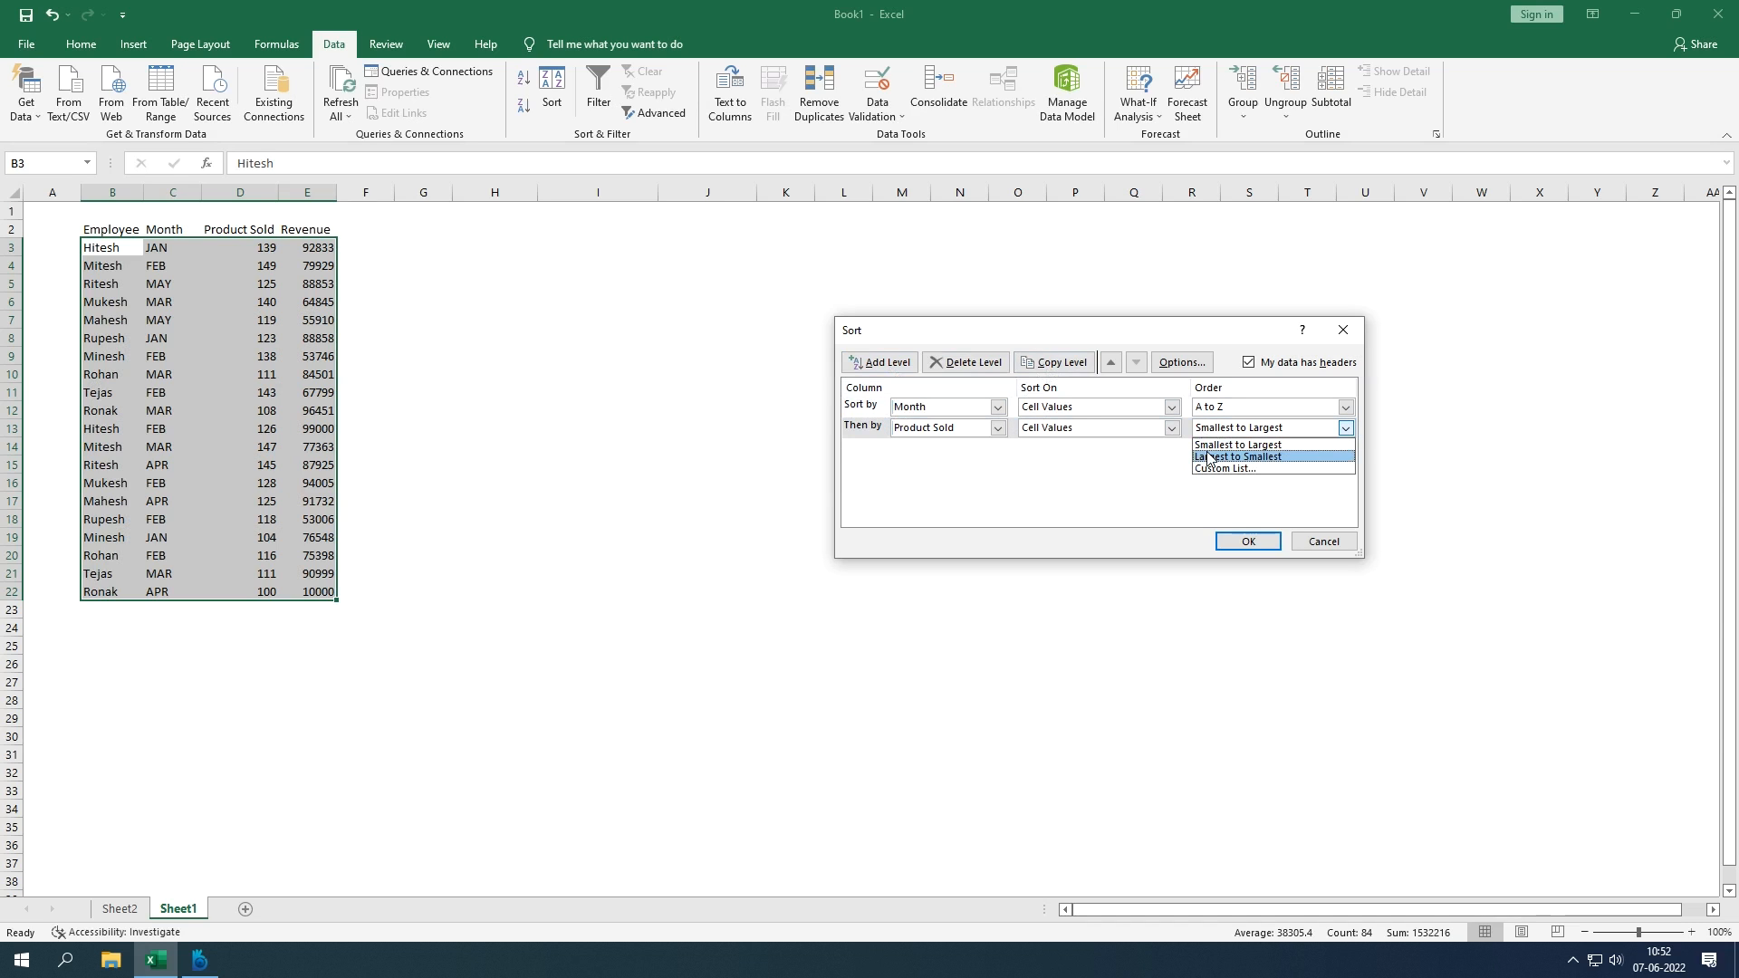
{"action": "left_click", "coordinate": [1208, 456]}
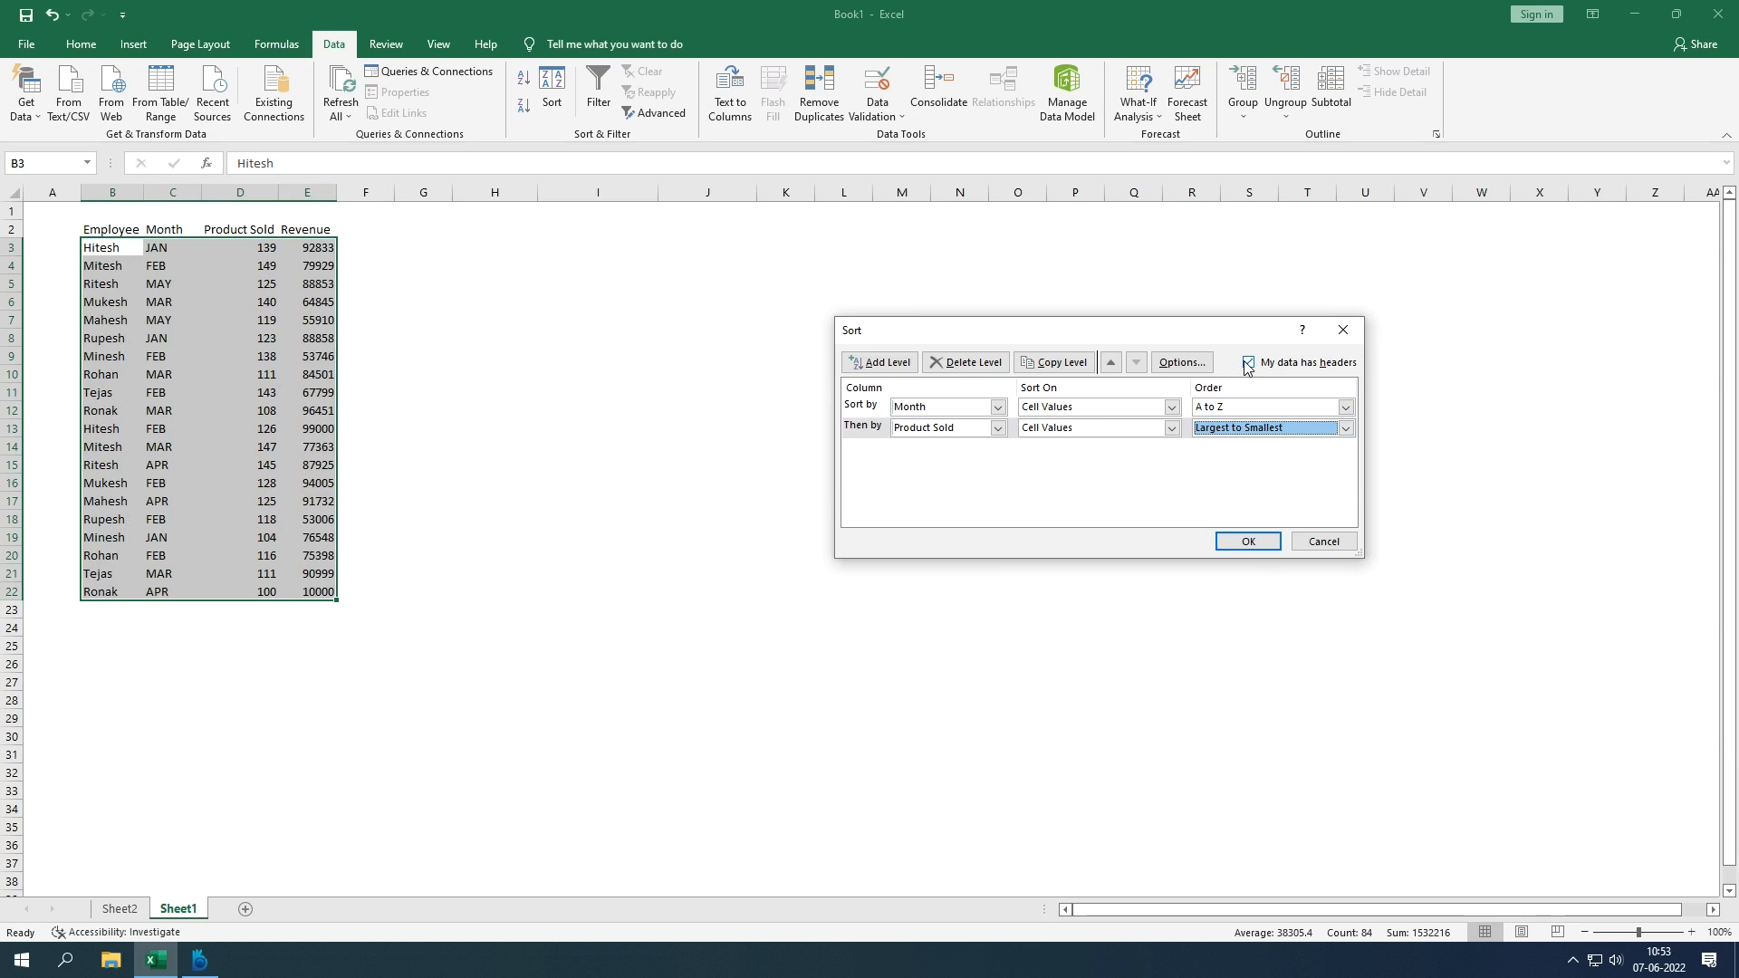
{"action": "left_click", "coordinate": [1251, 542]}
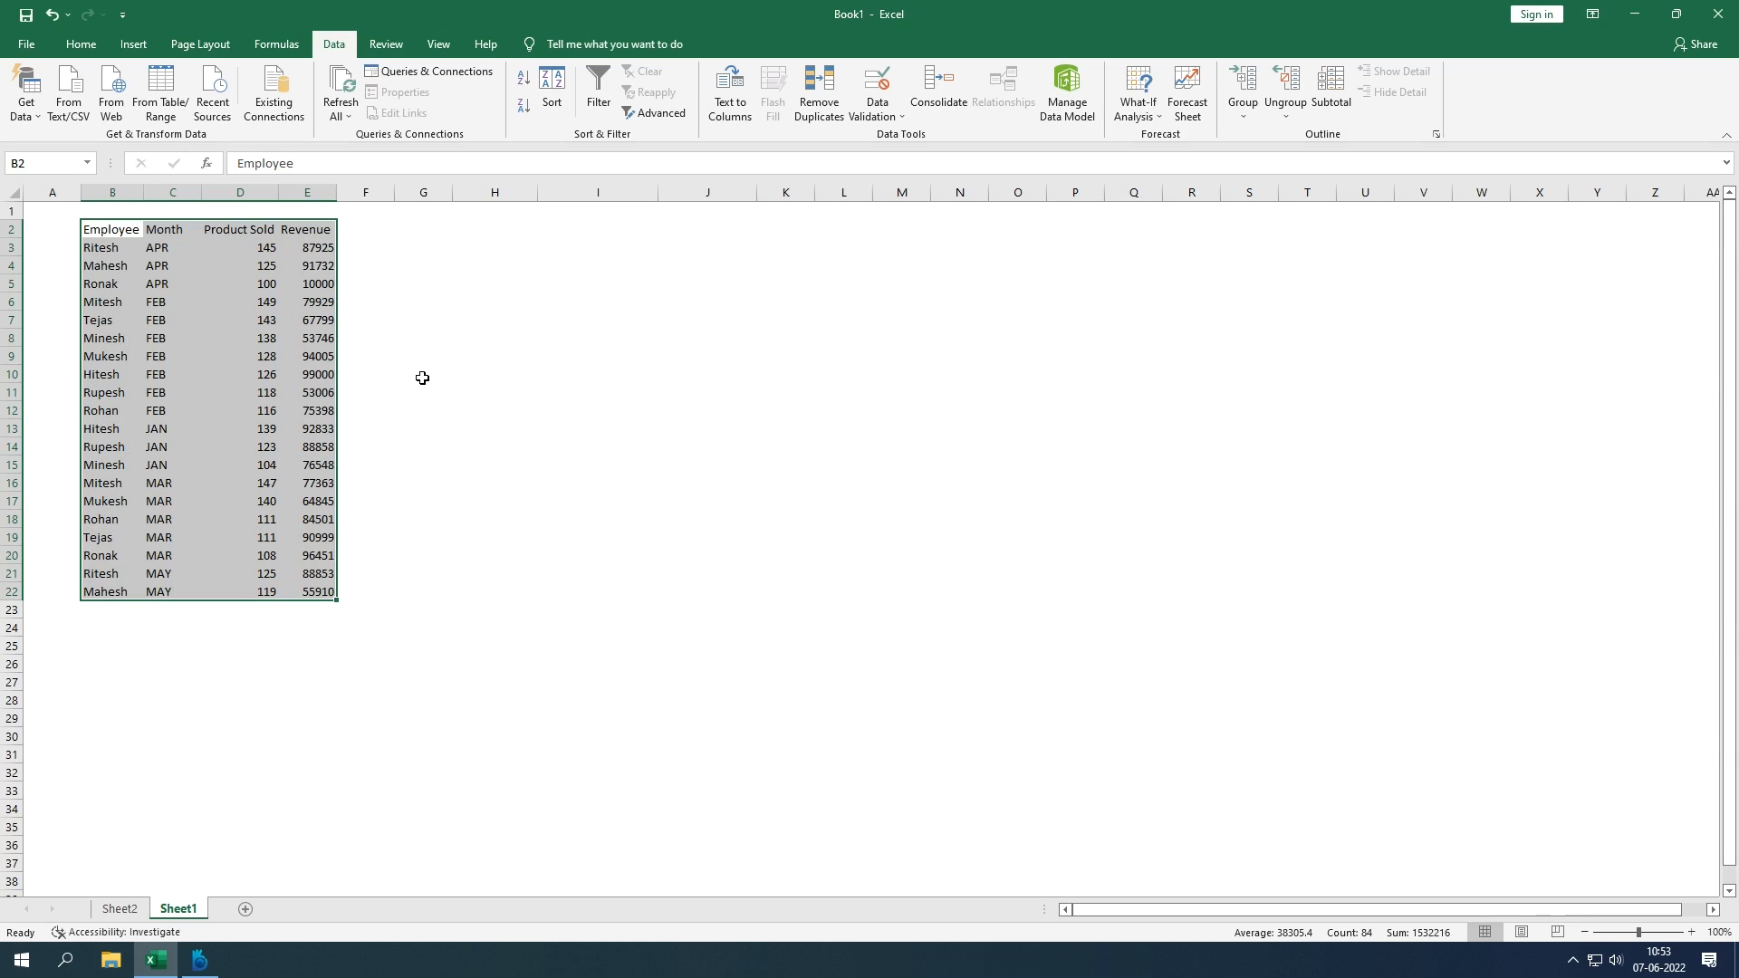
{"action": "left_click", "coordinate": [179, 249]}
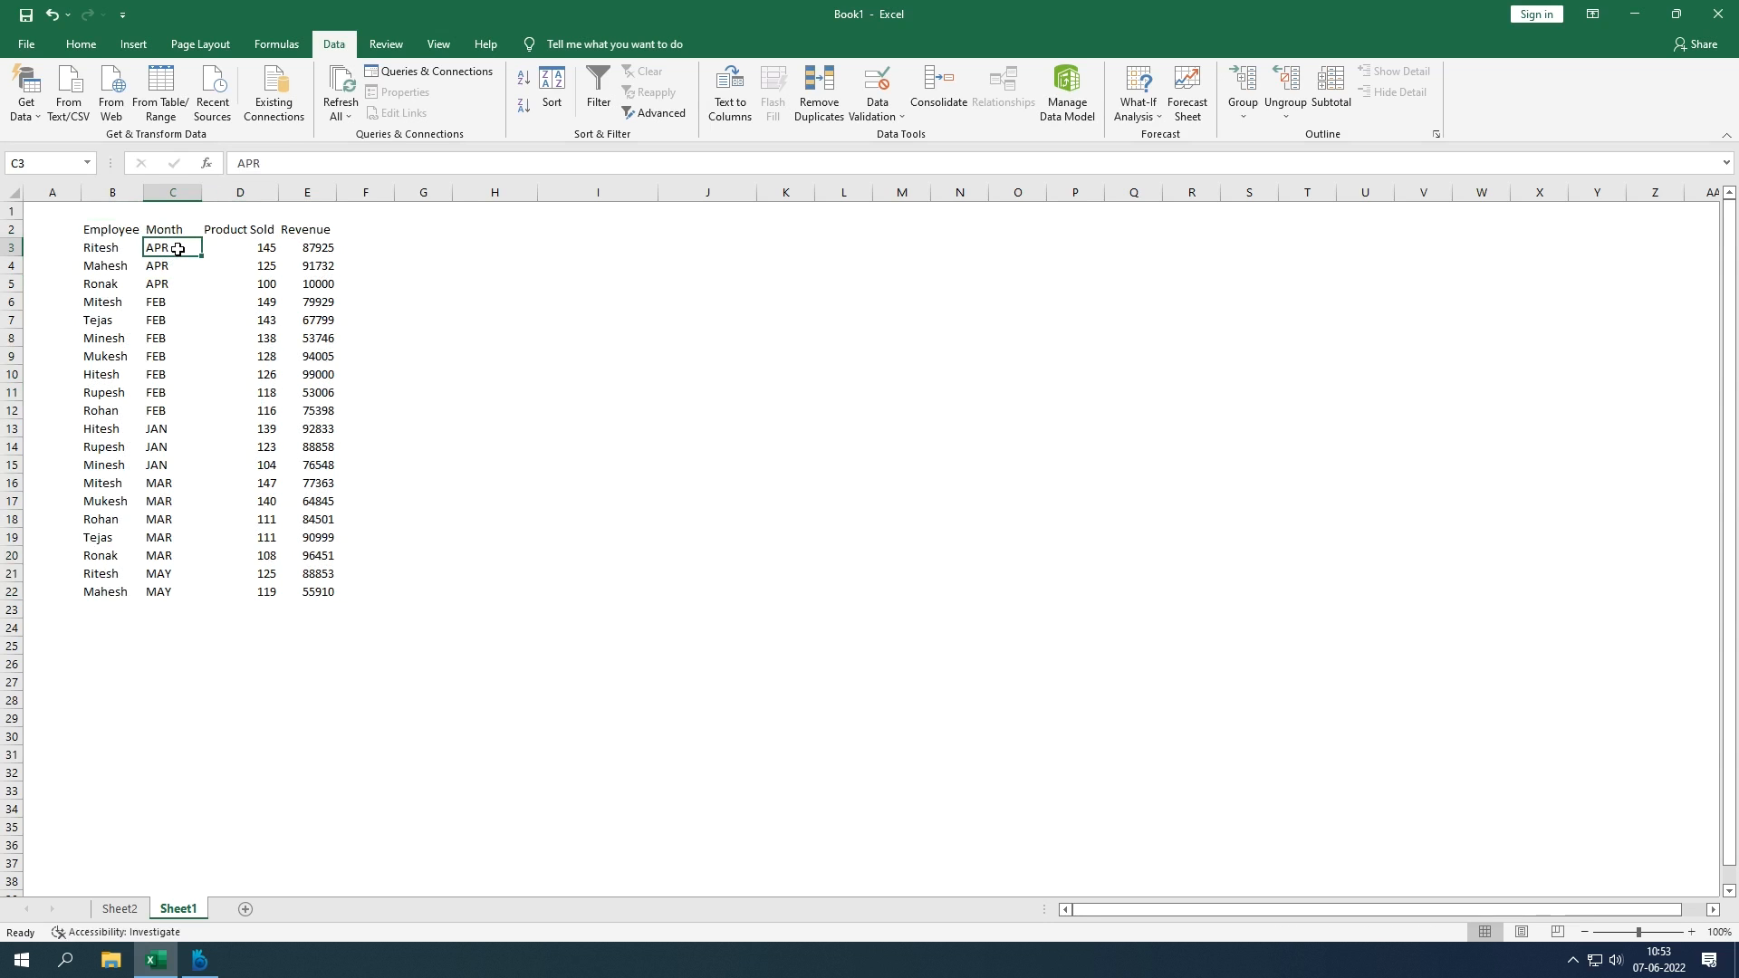
{"action": "left_click_drag", "start_coordinate": [178, 249], "coordinate": [231, 269]}
{"action": "left_click", "coordinate": [249, 250]}
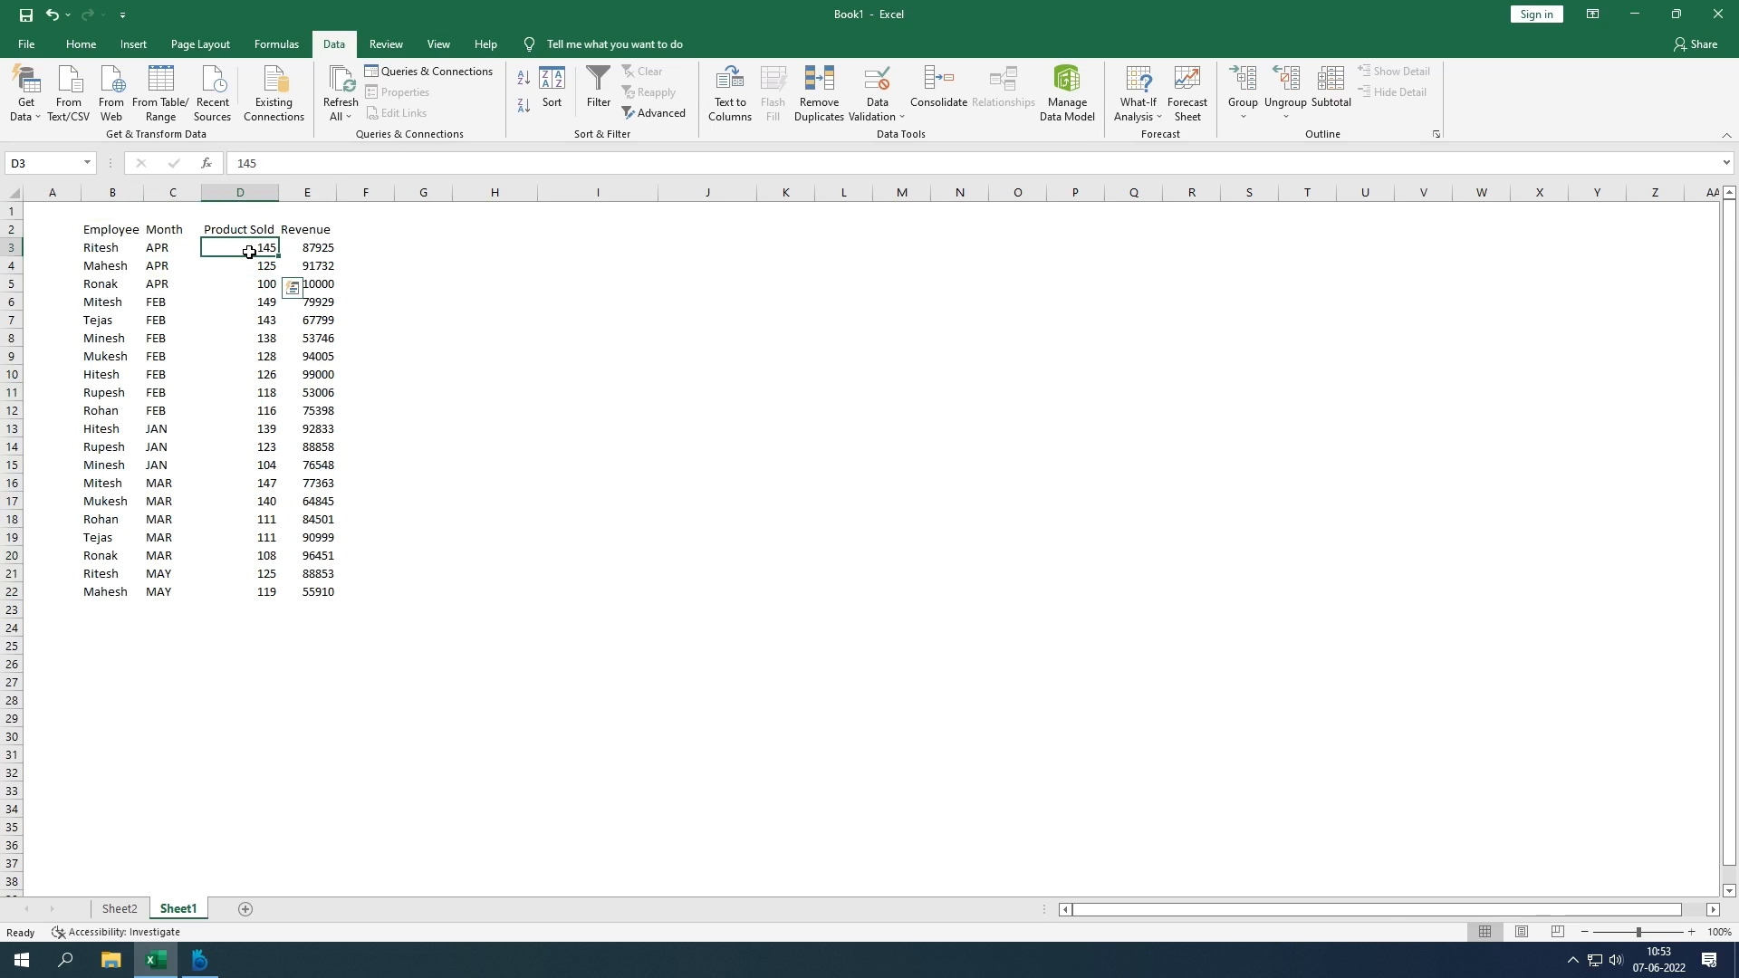
{"action": "left_click", "coordinate": [107, 248]}
{"action": "left_click", "coordinate": [282, 253]}
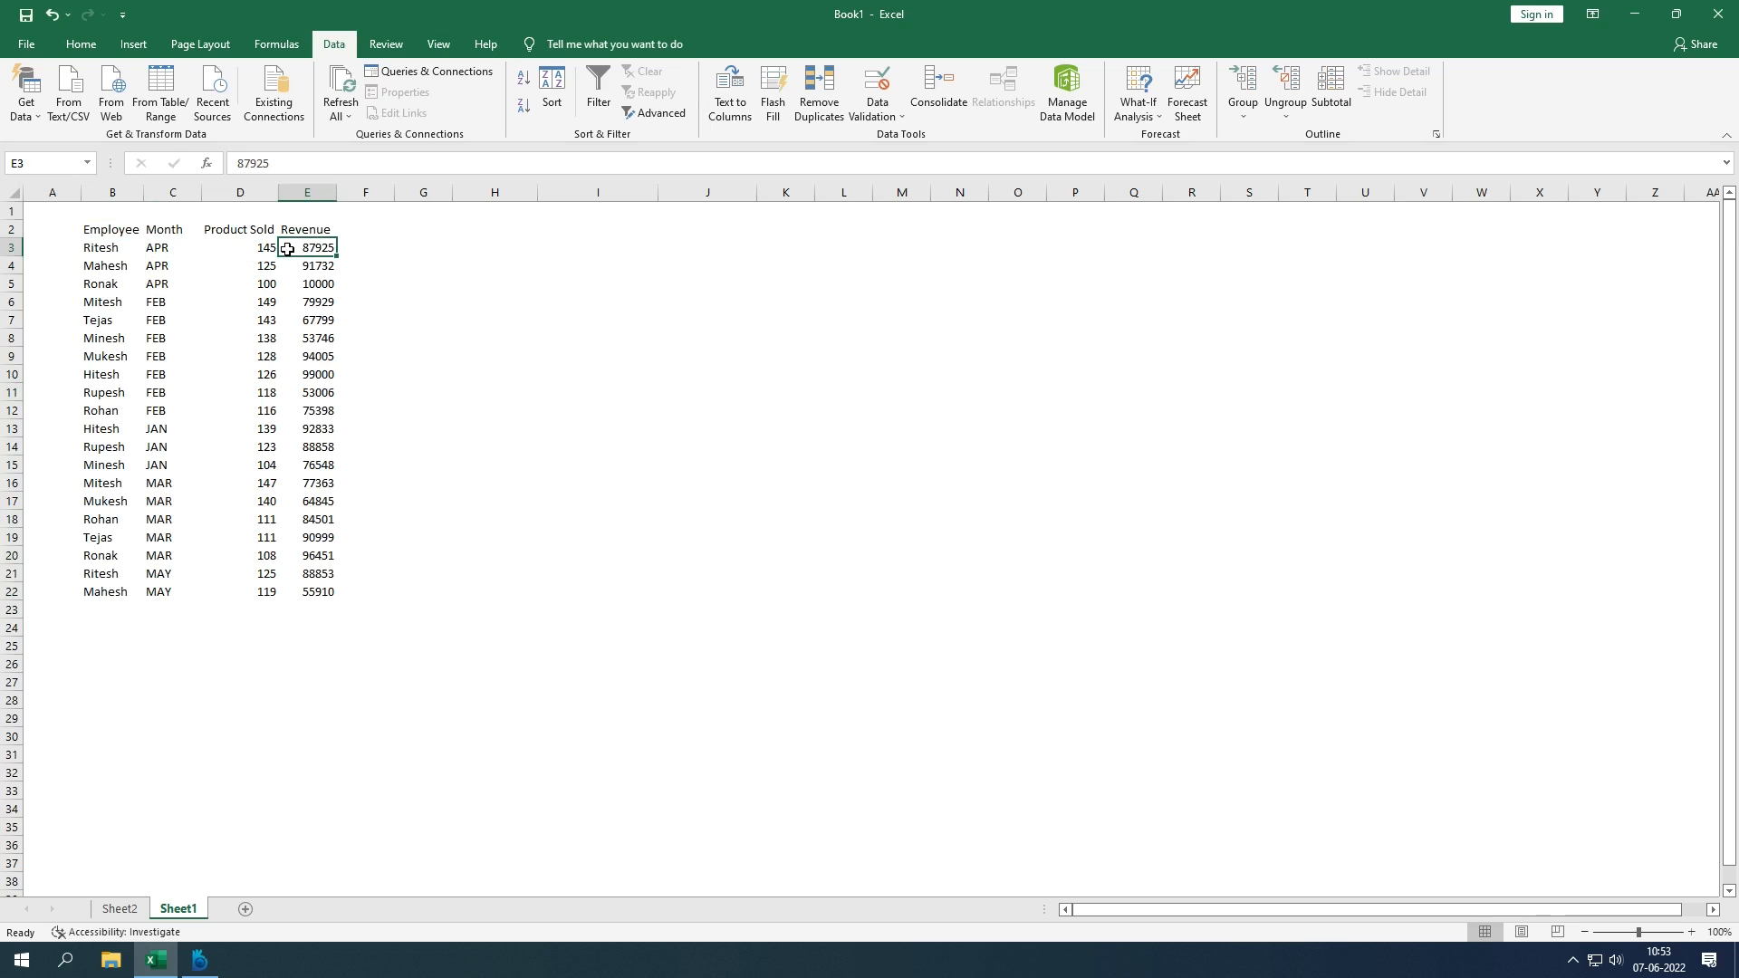
{"action": "left_click", "coordinate": [264, 253]}
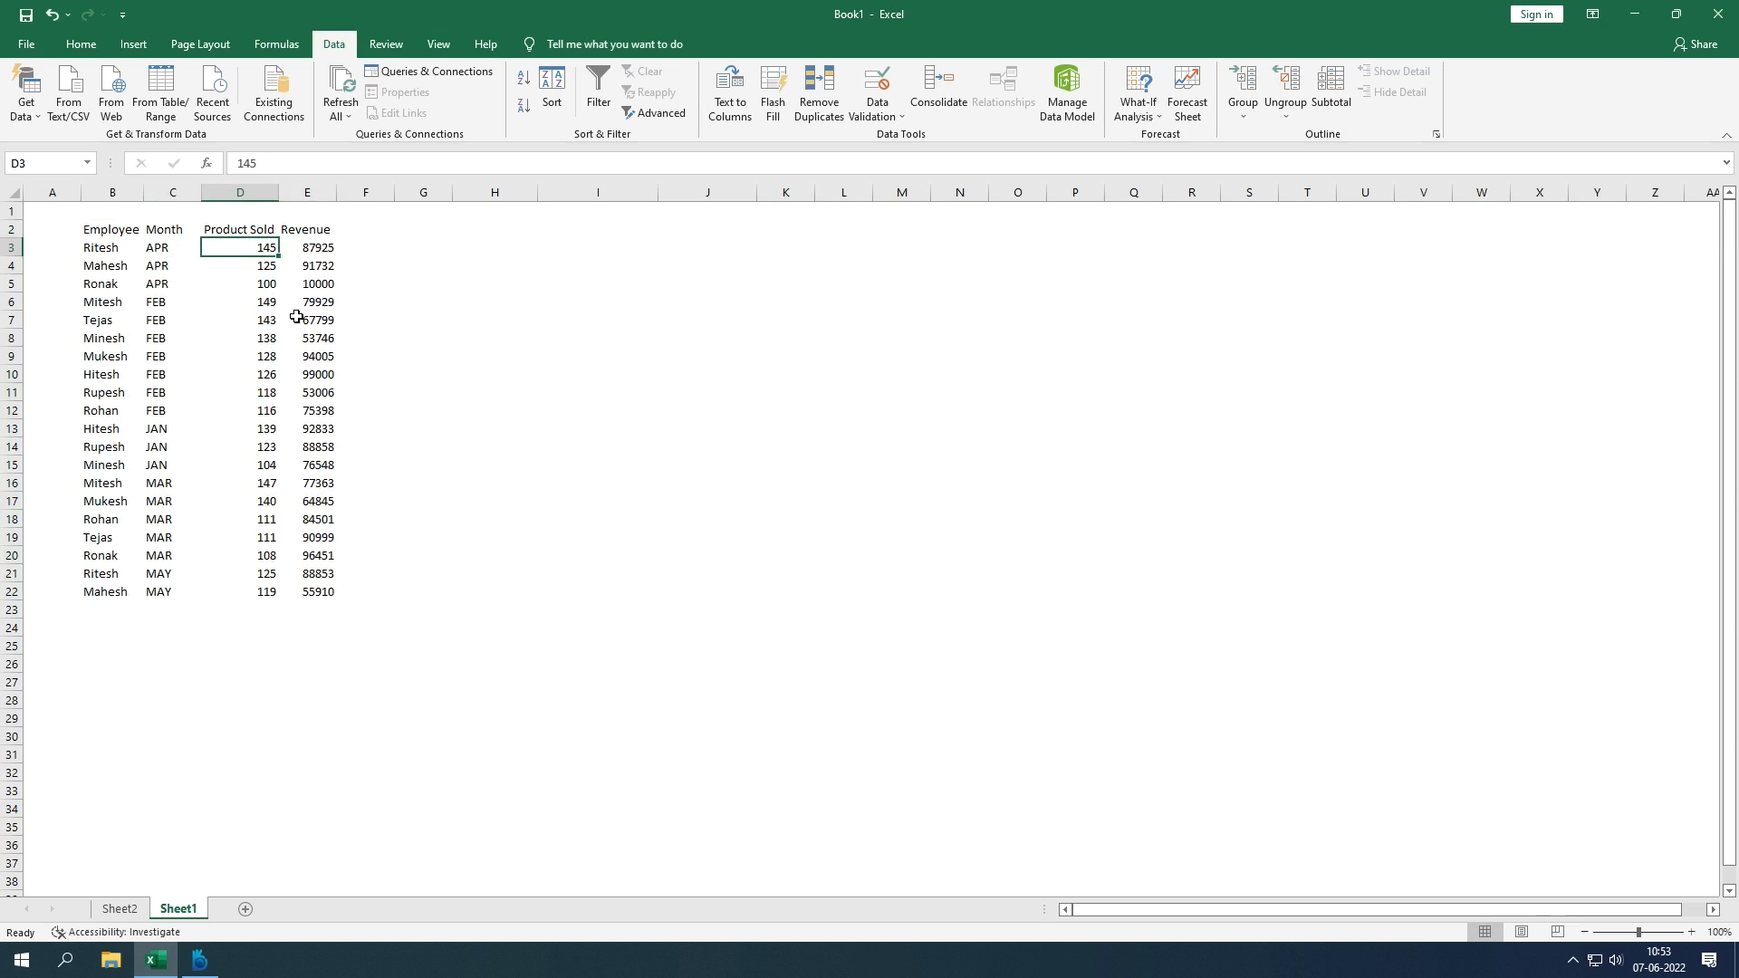
{"action": "left_click", "coordinate": [252, 268]}
{"action": "left_click", "coordinate": [244, 281]}
{"action": "left_click", "coordinate": [243, 304]}
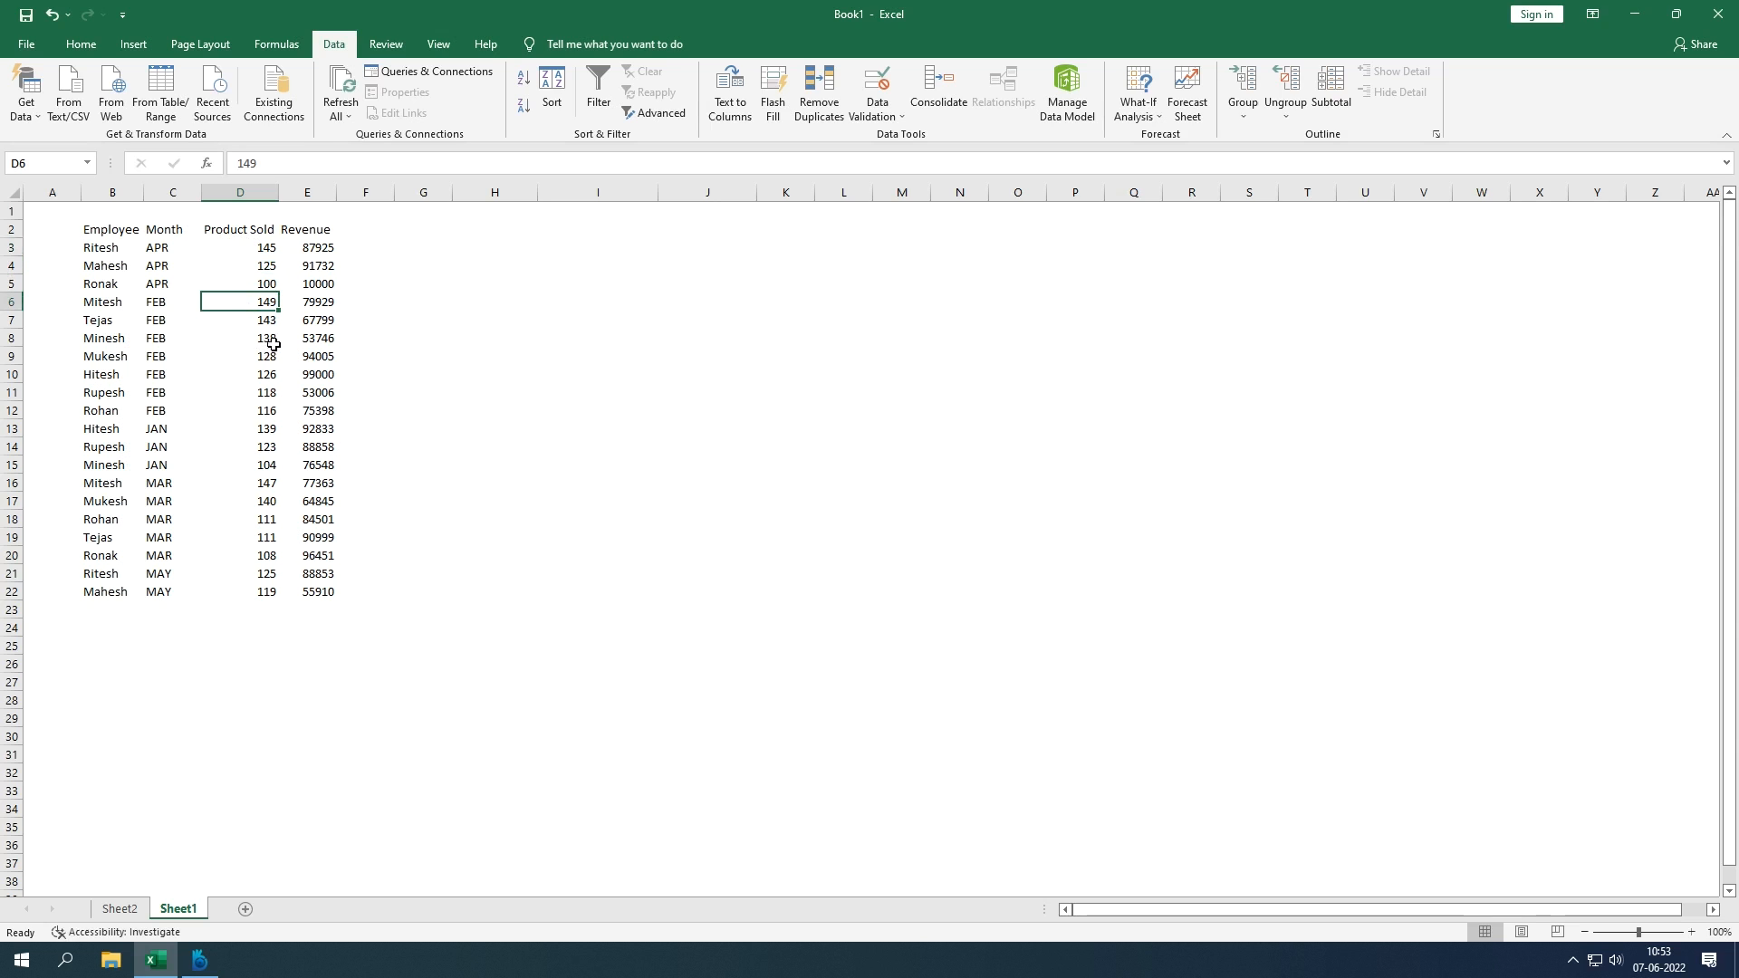
{"action": "left_click", "coordinate": [267, 328]}
{"action": "left_click", "coordinate": [259, 339]}
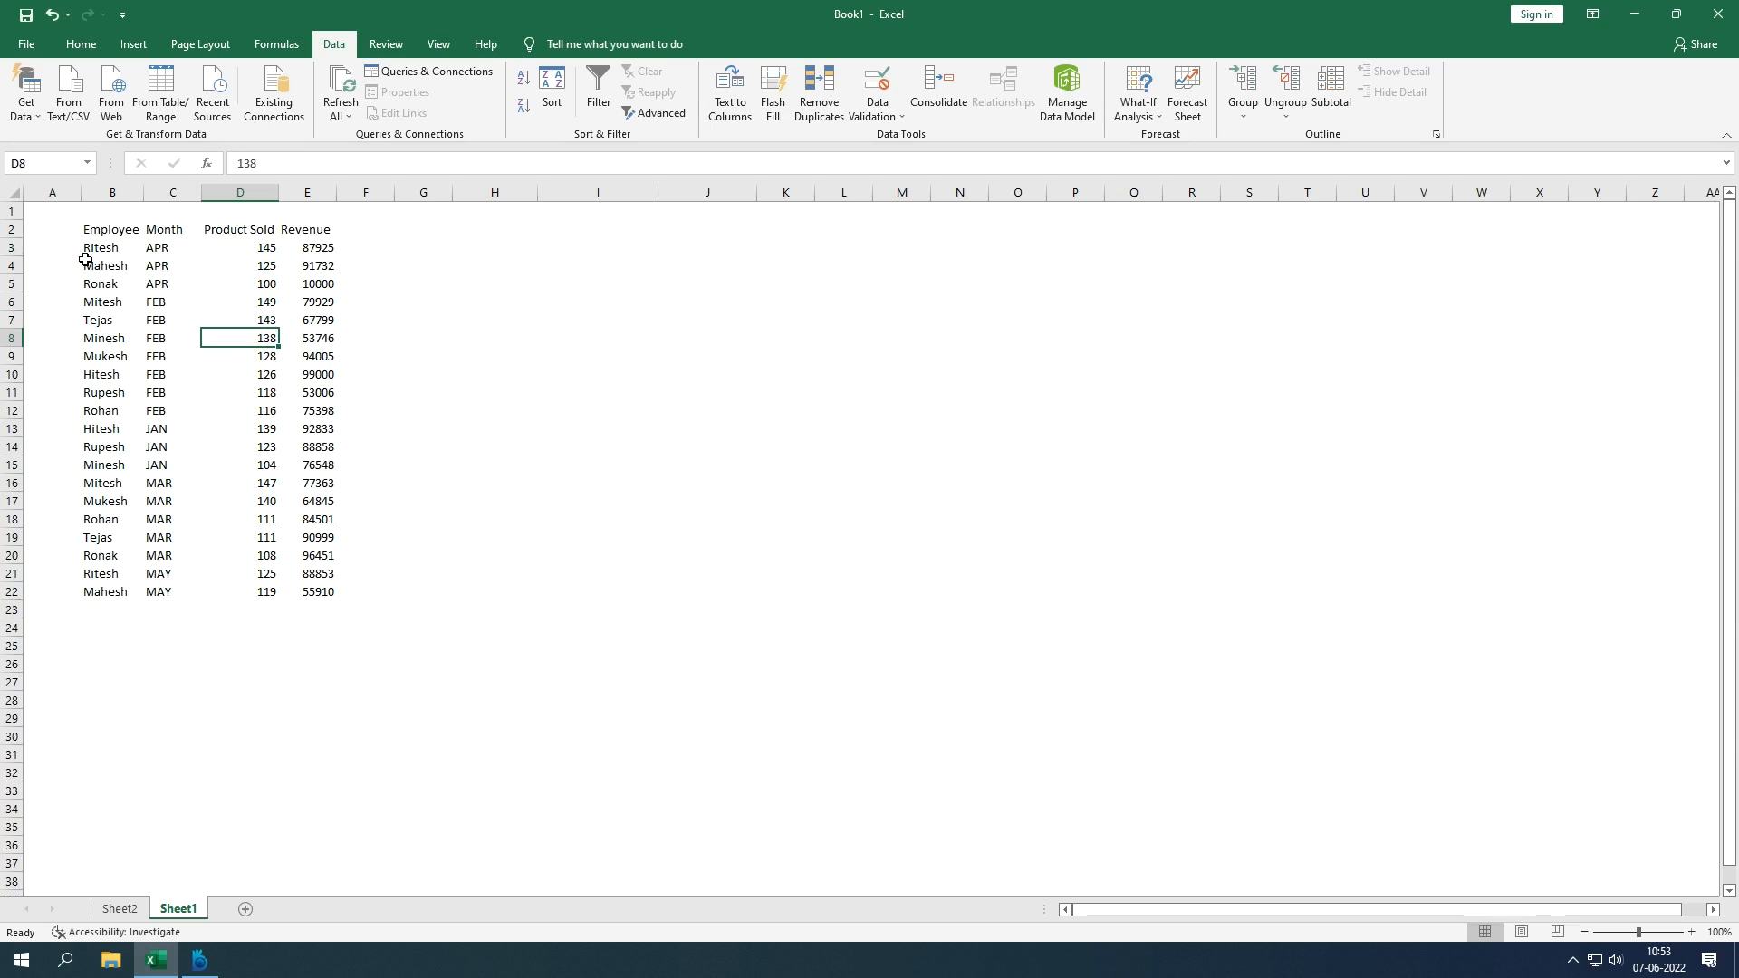
{"action": "left_click", "coordinate": [38, 227]}
{"action": "left_click_drag", "start_coordinate": [98, 227], "coordinate": [138, 233]}
{"action": "left_click", "coordinate": [326, 226]}
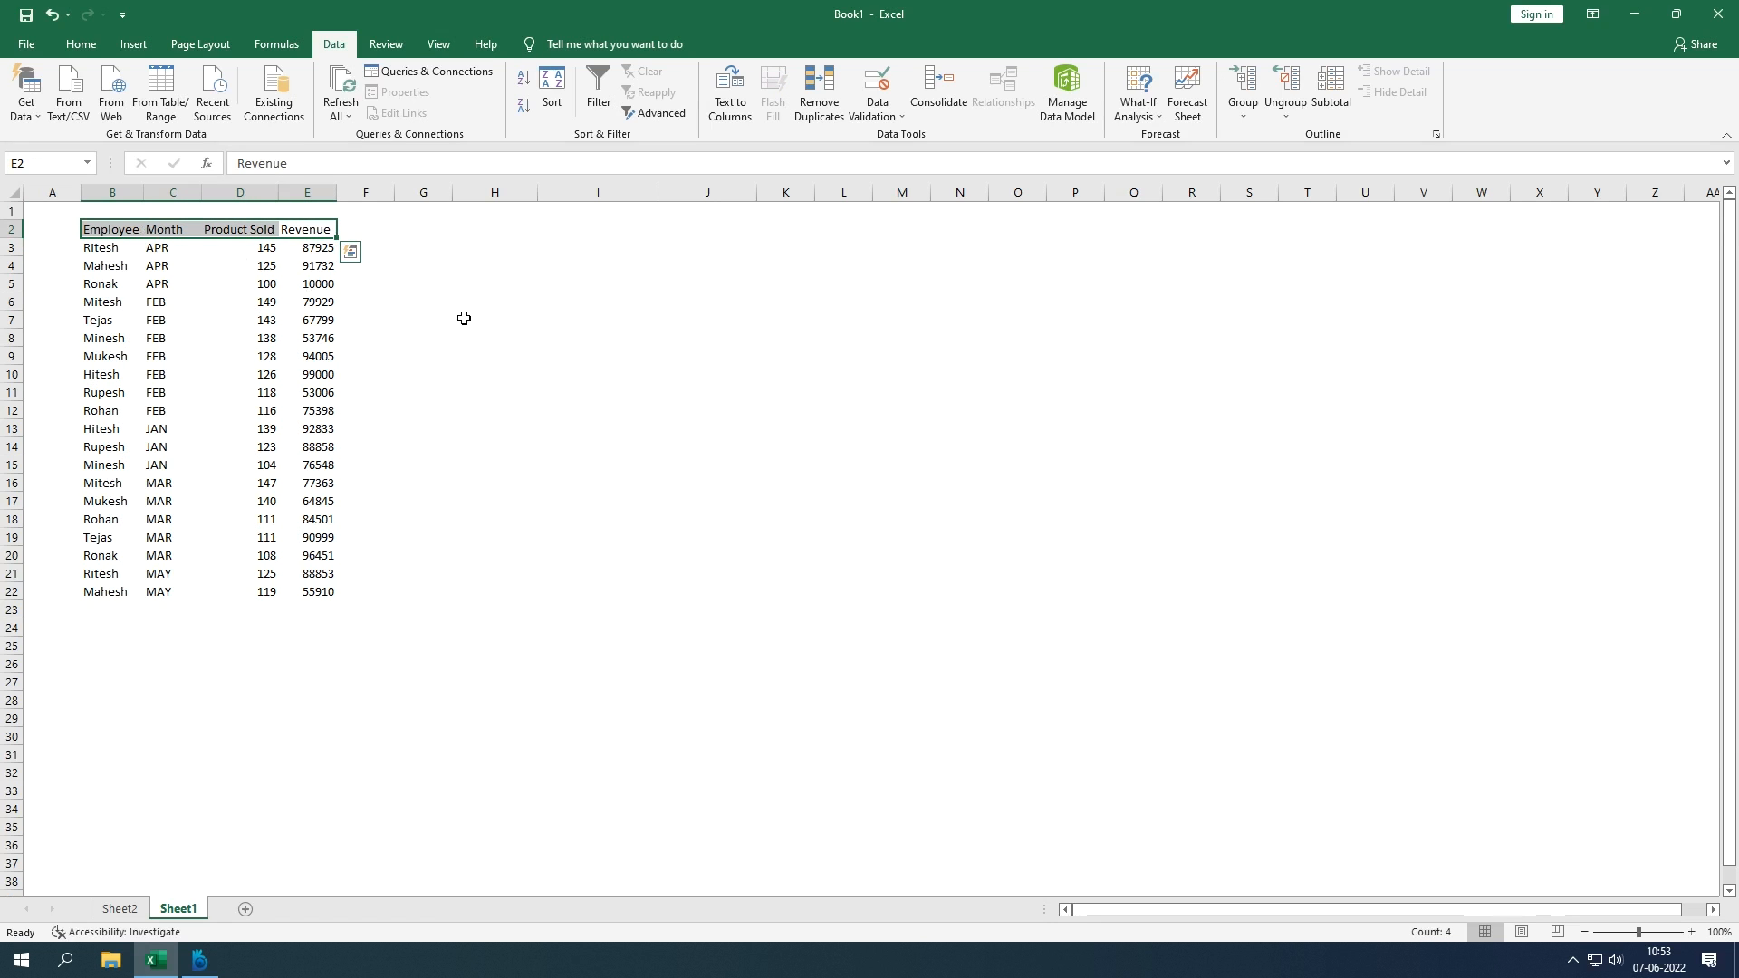
Step: Select header cells B2:E2 and turn on AutoFilter dropdowns with Ctrl+Shift+L
{"action": "key", "text": "ctrl+shift+l"}
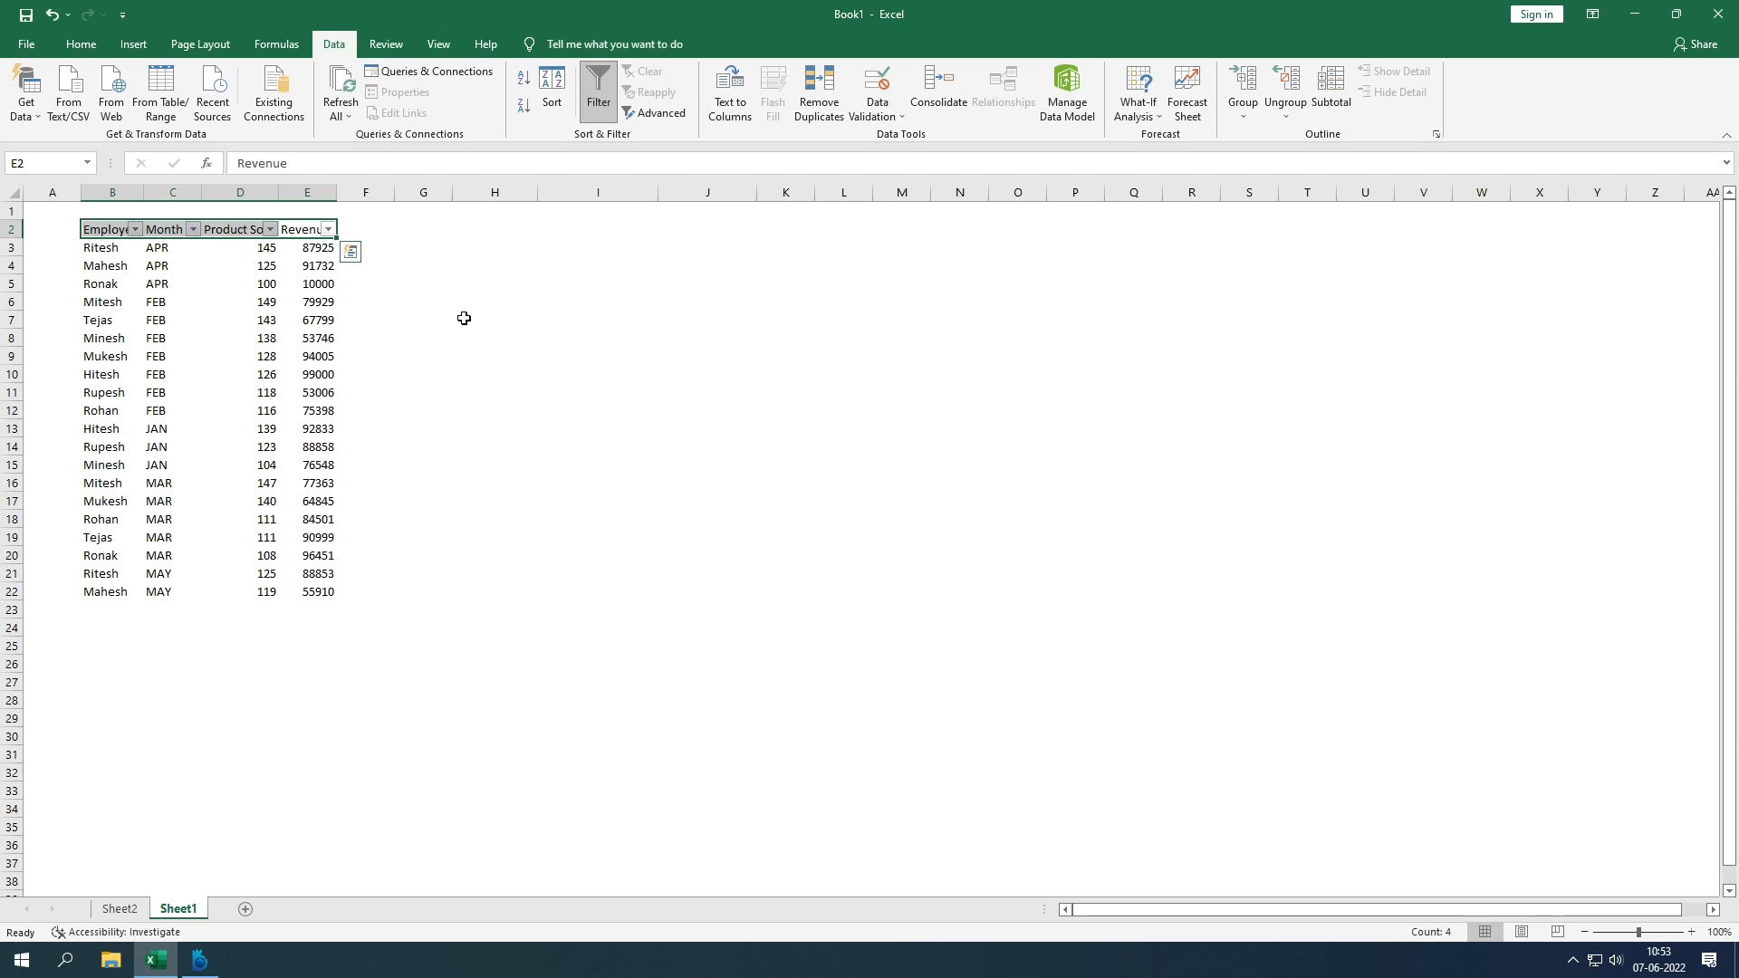
{"action": "key", "text": "ctrl+shift+l"}
{"action": "key", "text": "Left"}
{"action": "key", "text": "Left"}
{"action": "key", "text": "Left"}
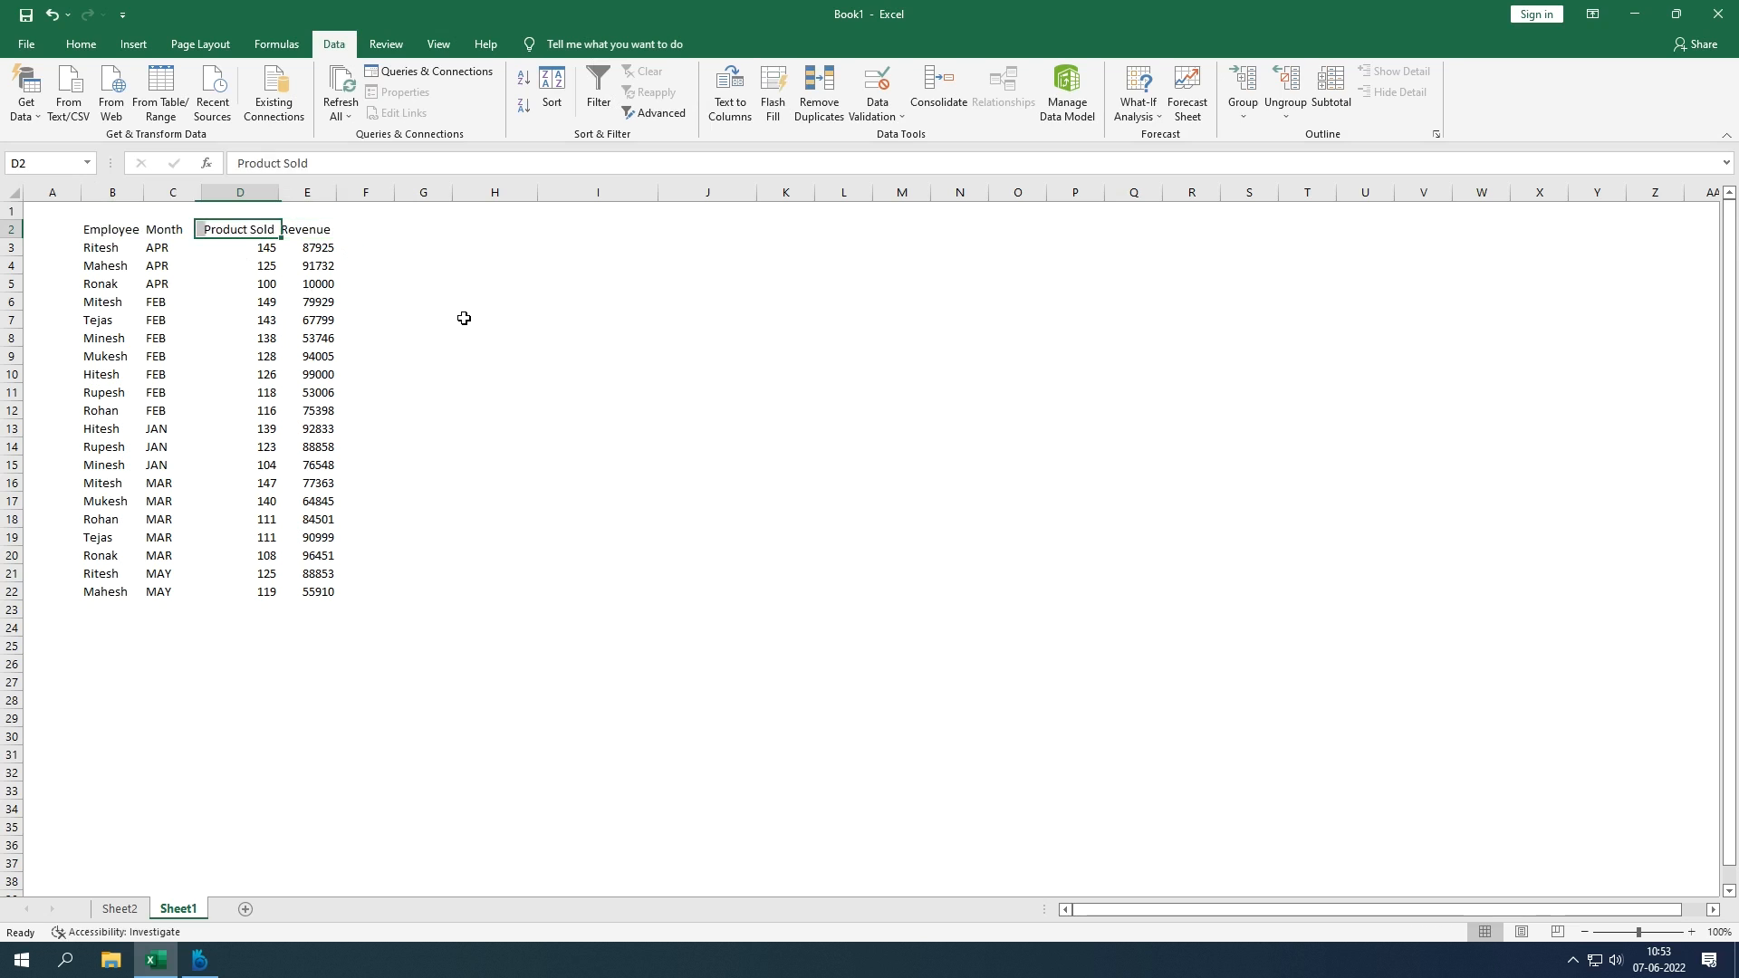
{"action": "key", "text": "shift+Right"}
{"action": "key", "text": "shift+Right"}
{"action": "key", "text": "shift+Right"}
{"action": "key", "text": "shift+Right"}
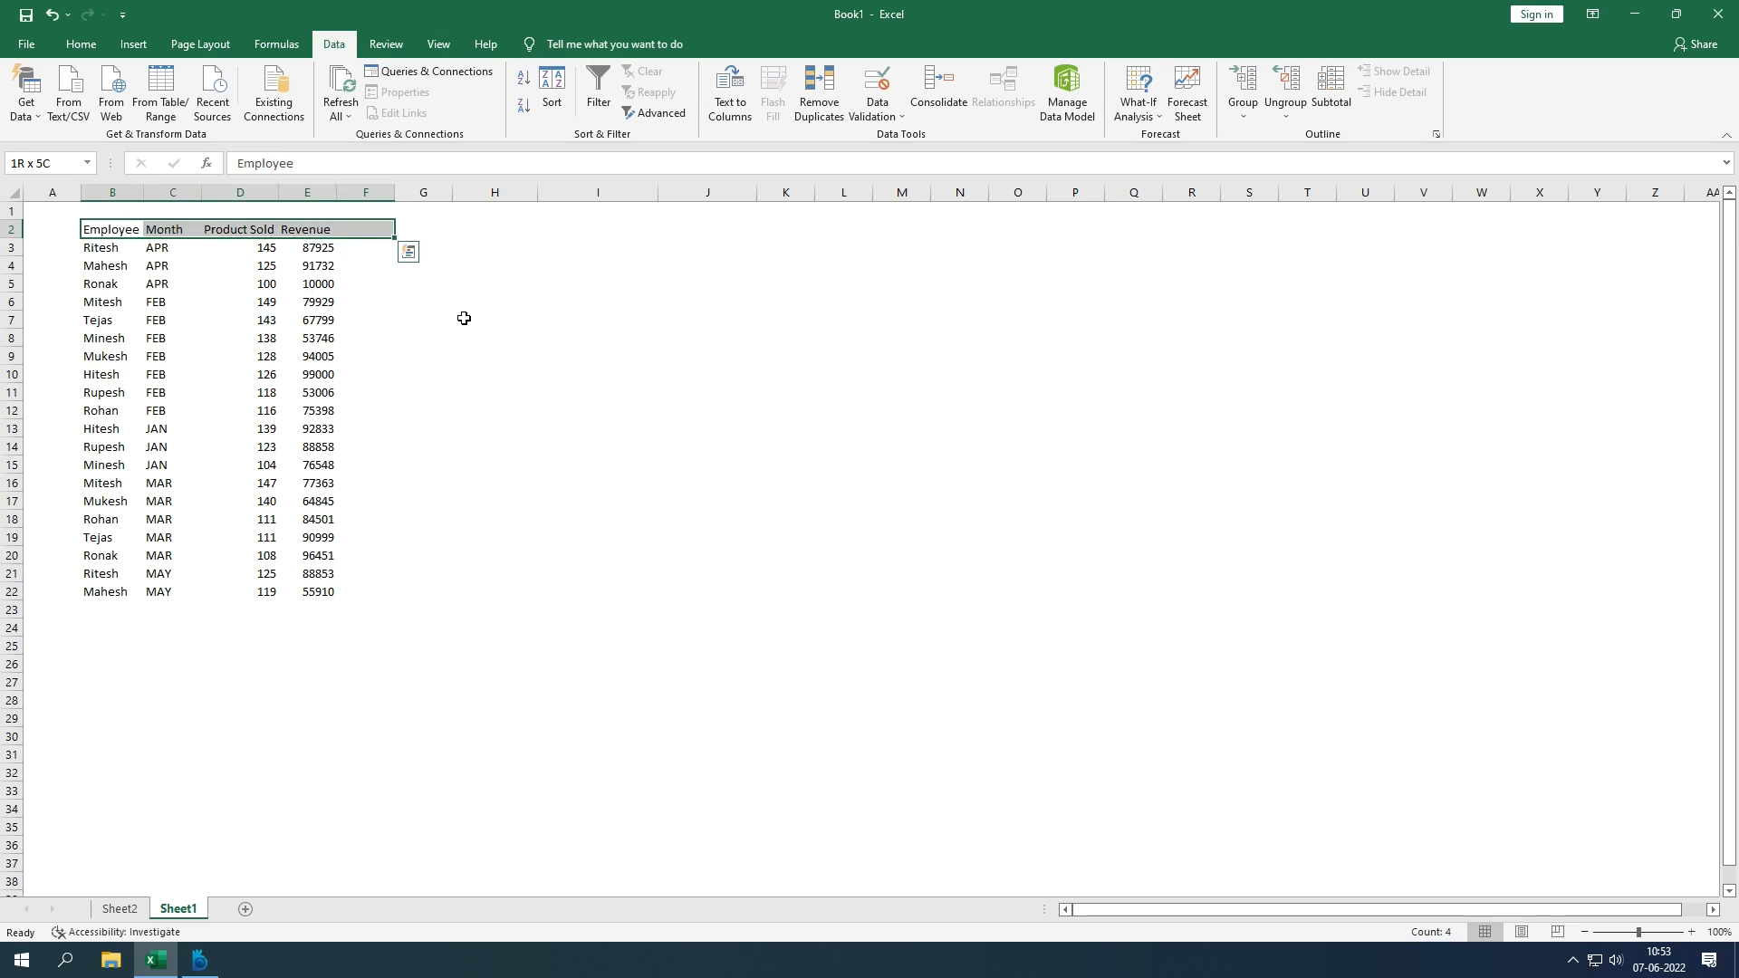
{"action": "key", "text": "shift+Left"}
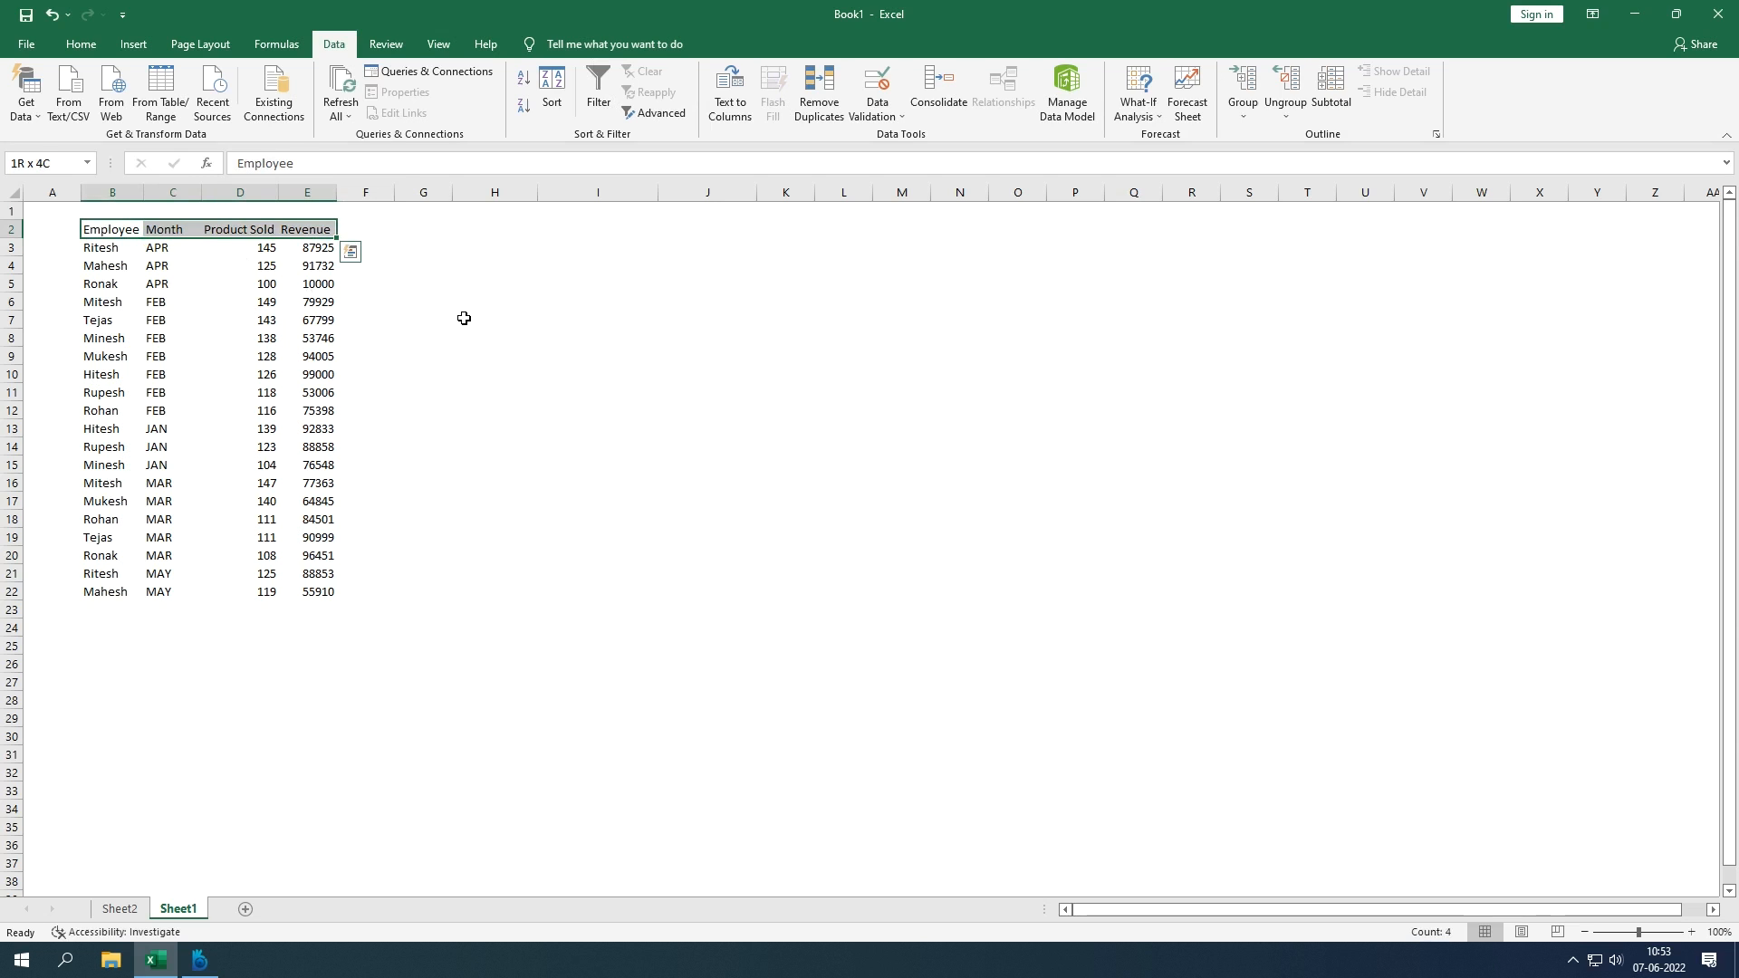
{"action": "left_click", "coordinate": [601, 109]}
{"action": "key", "text": "ctrl+shift+l"}
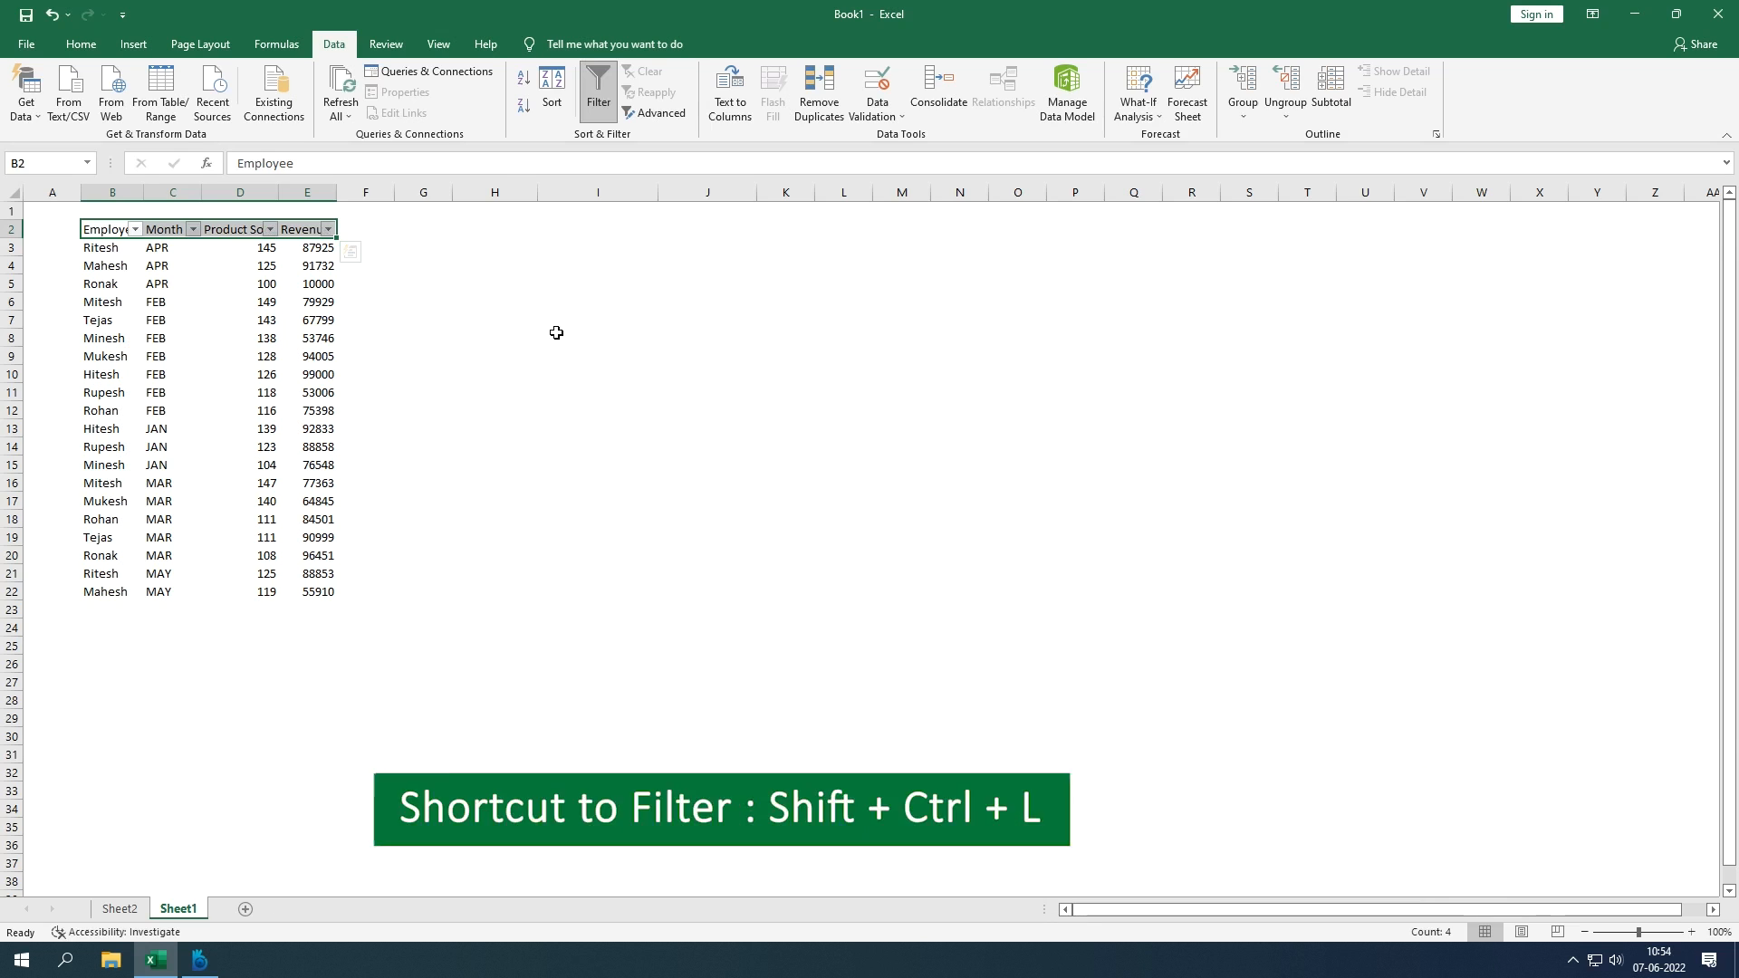
Step: Filter the Month column to show only the MAR rows
{"action": "left_click", "coordinate": [194, 230]}
{"action": "left_click", "coordinate": [90, 429]}
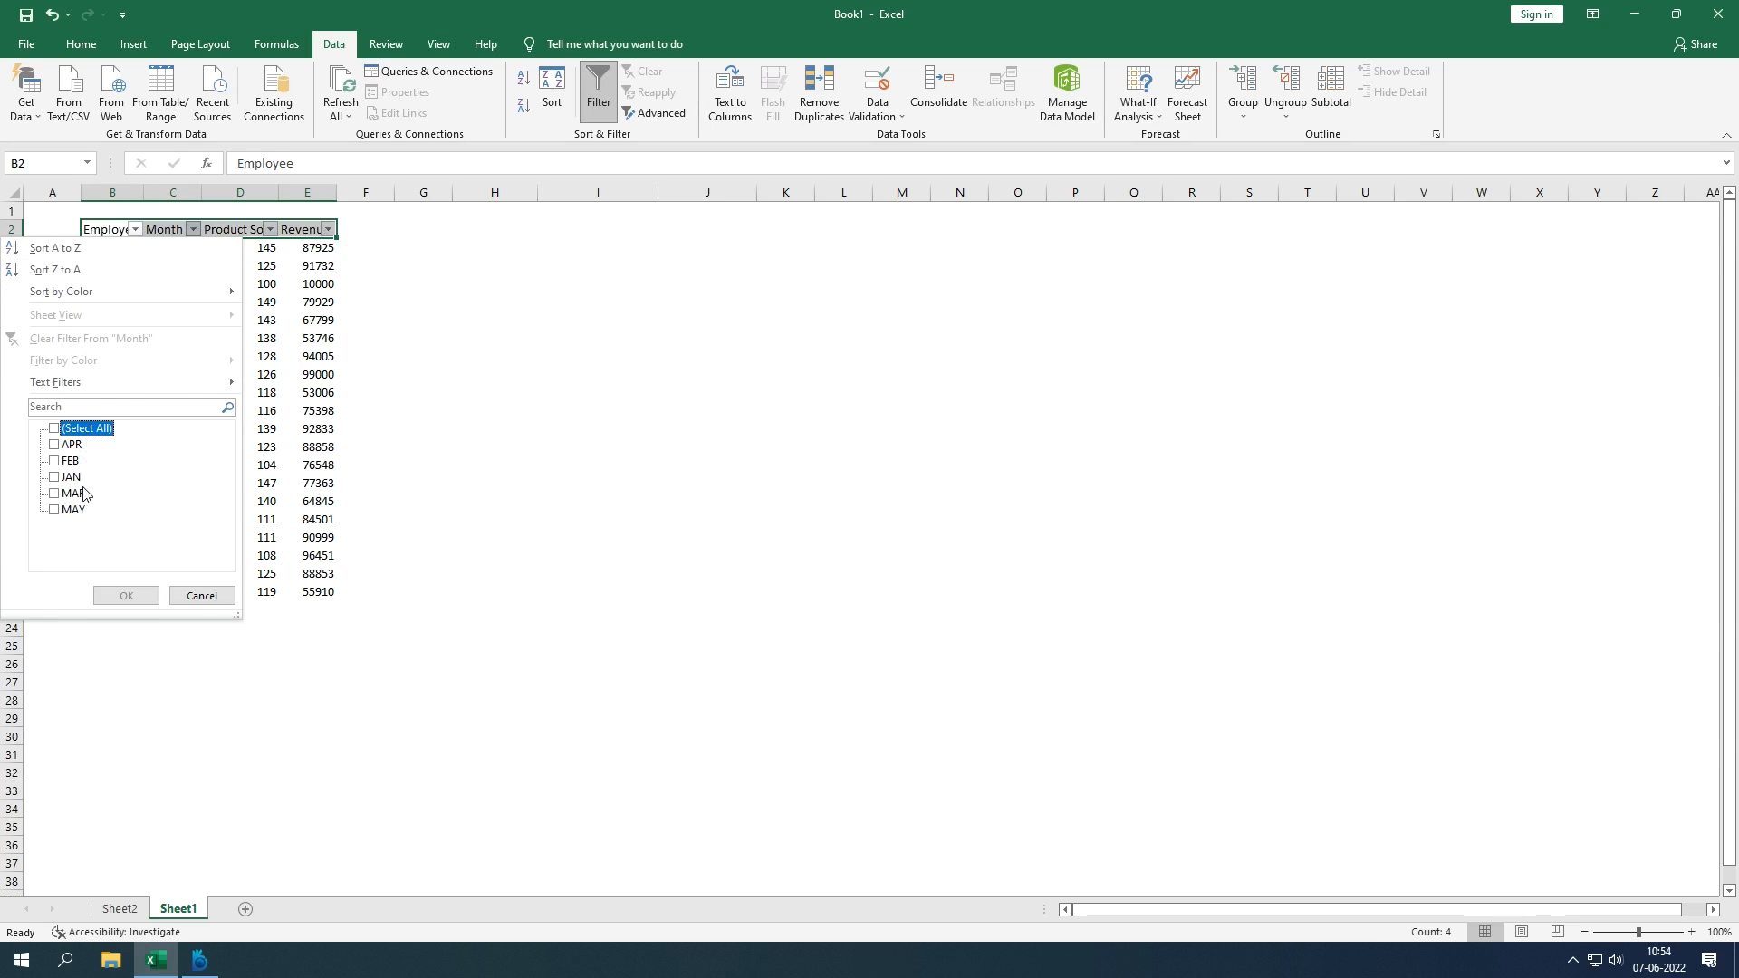
{"action": "left_click", "coordinate": [86, 493]}
{"action": "left_click", "coordinate": [126, 596]}
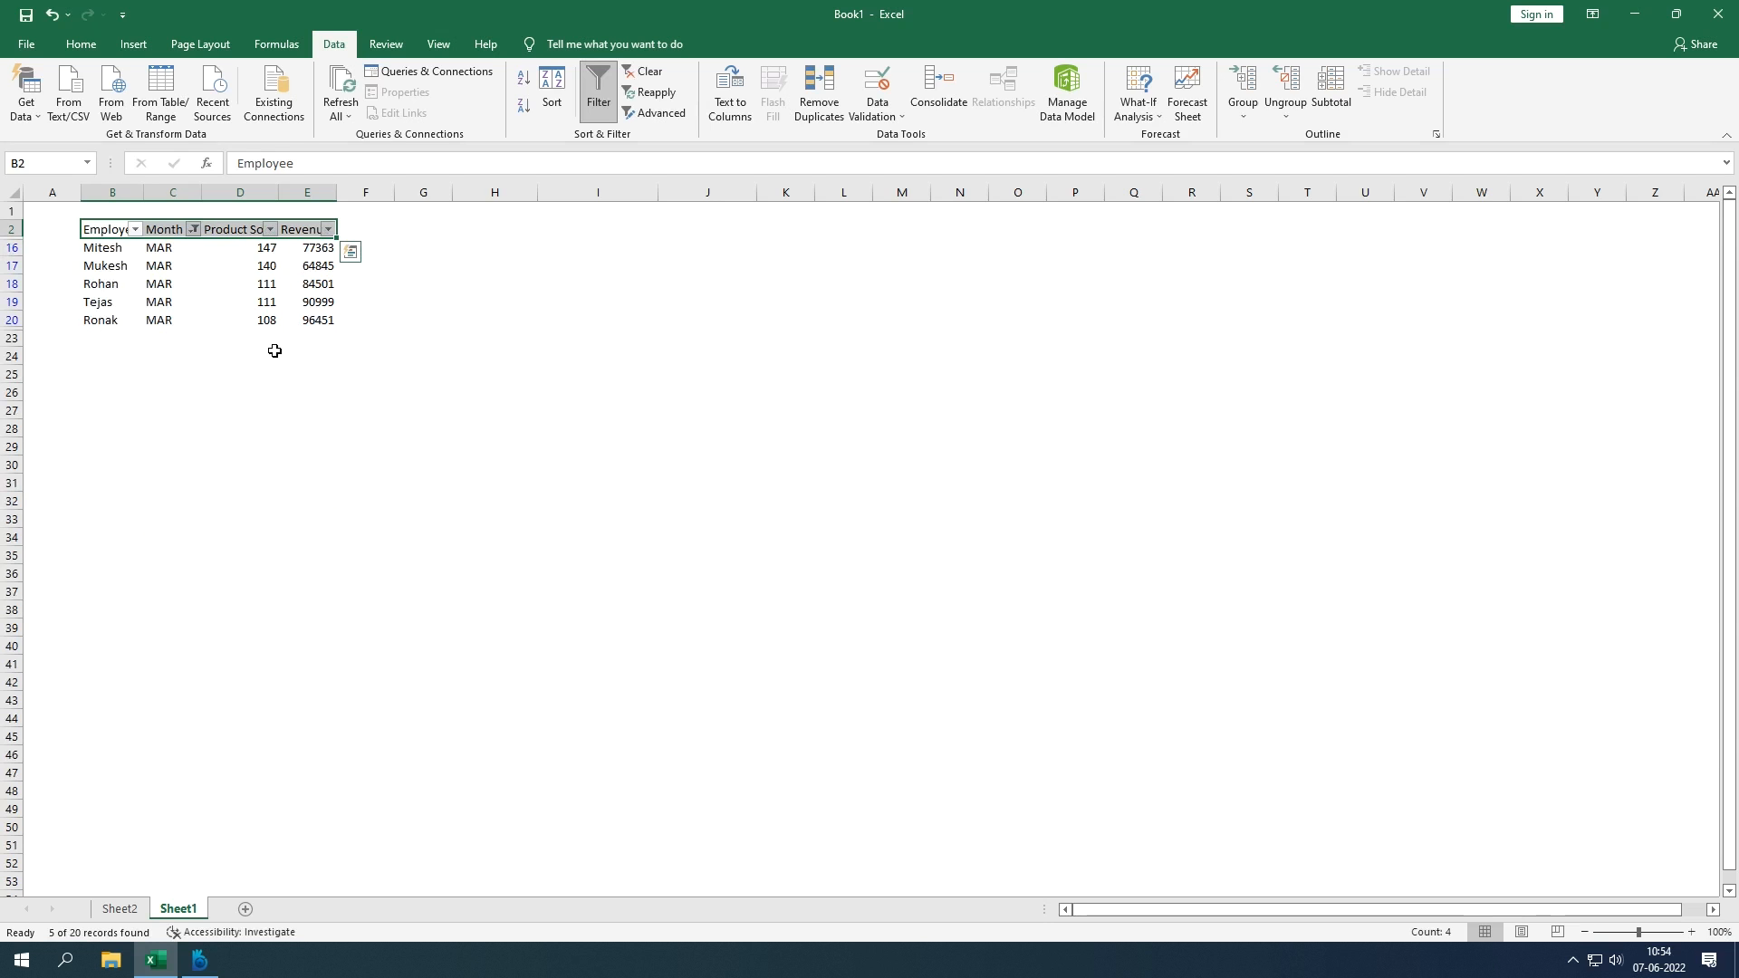
Step: Check the March Product Sold and Revenue values, remove the filter, and select the whole table
{"action": "left_click", "coordinate": [105, 247]}
{"action": "left_click_drag", "start_coordinate": [106, 248], "coordinate": [309, 322]}
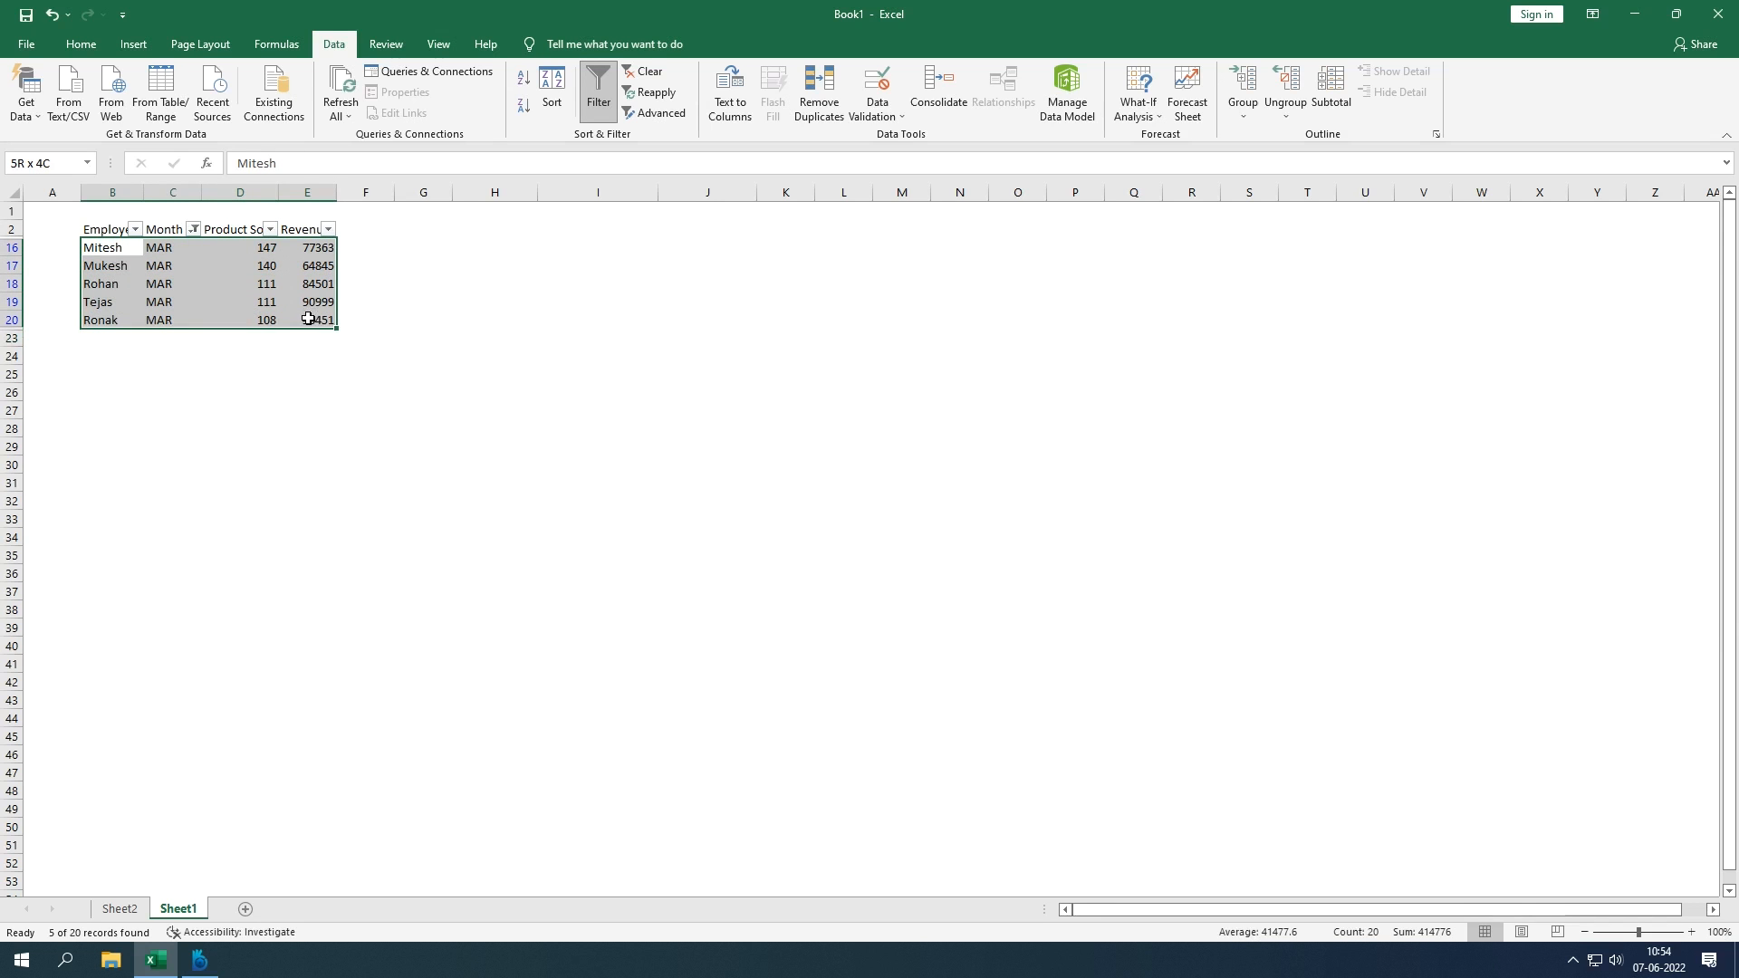
{"action": "left_click", "coordinate": [261, 247]}
{"action": "left_click_drag", "start_coordinate": [261, 246], "coordinate": [261, 320]}
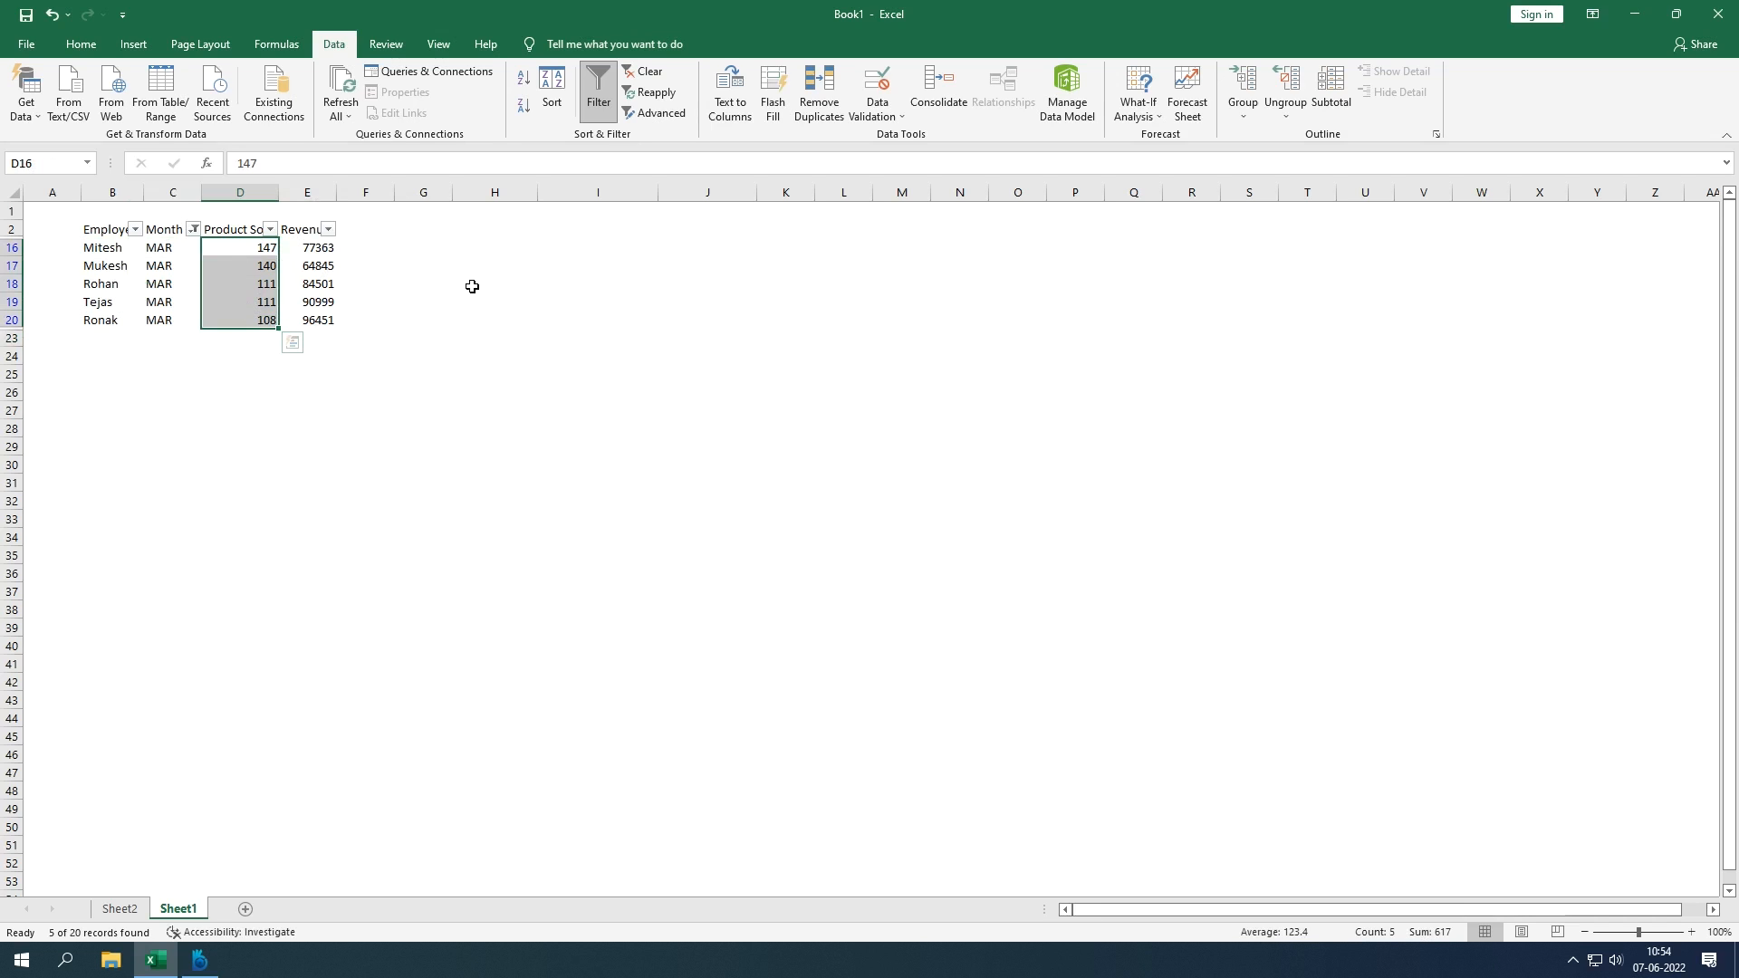
{"action": "left_click", "coordinate": [550, 299]}
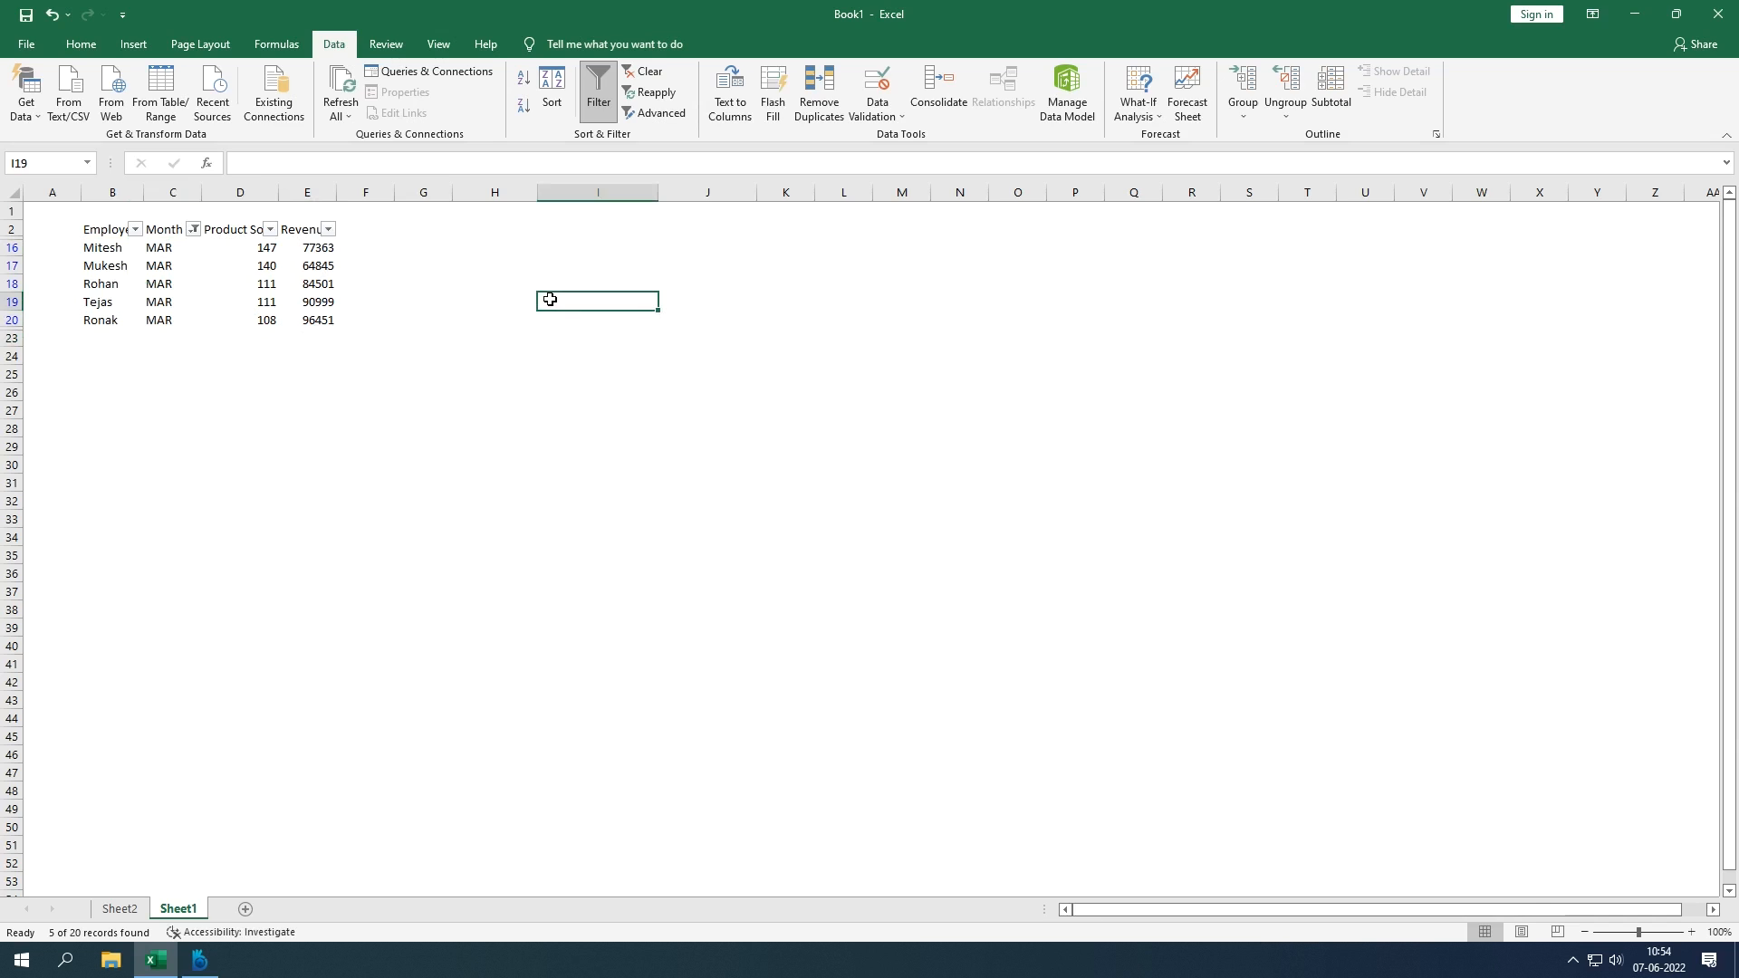
{"action": "left_click", "coordinate": [398, 286]}
{"action": "left_click", "coordinate": [288, 280]}
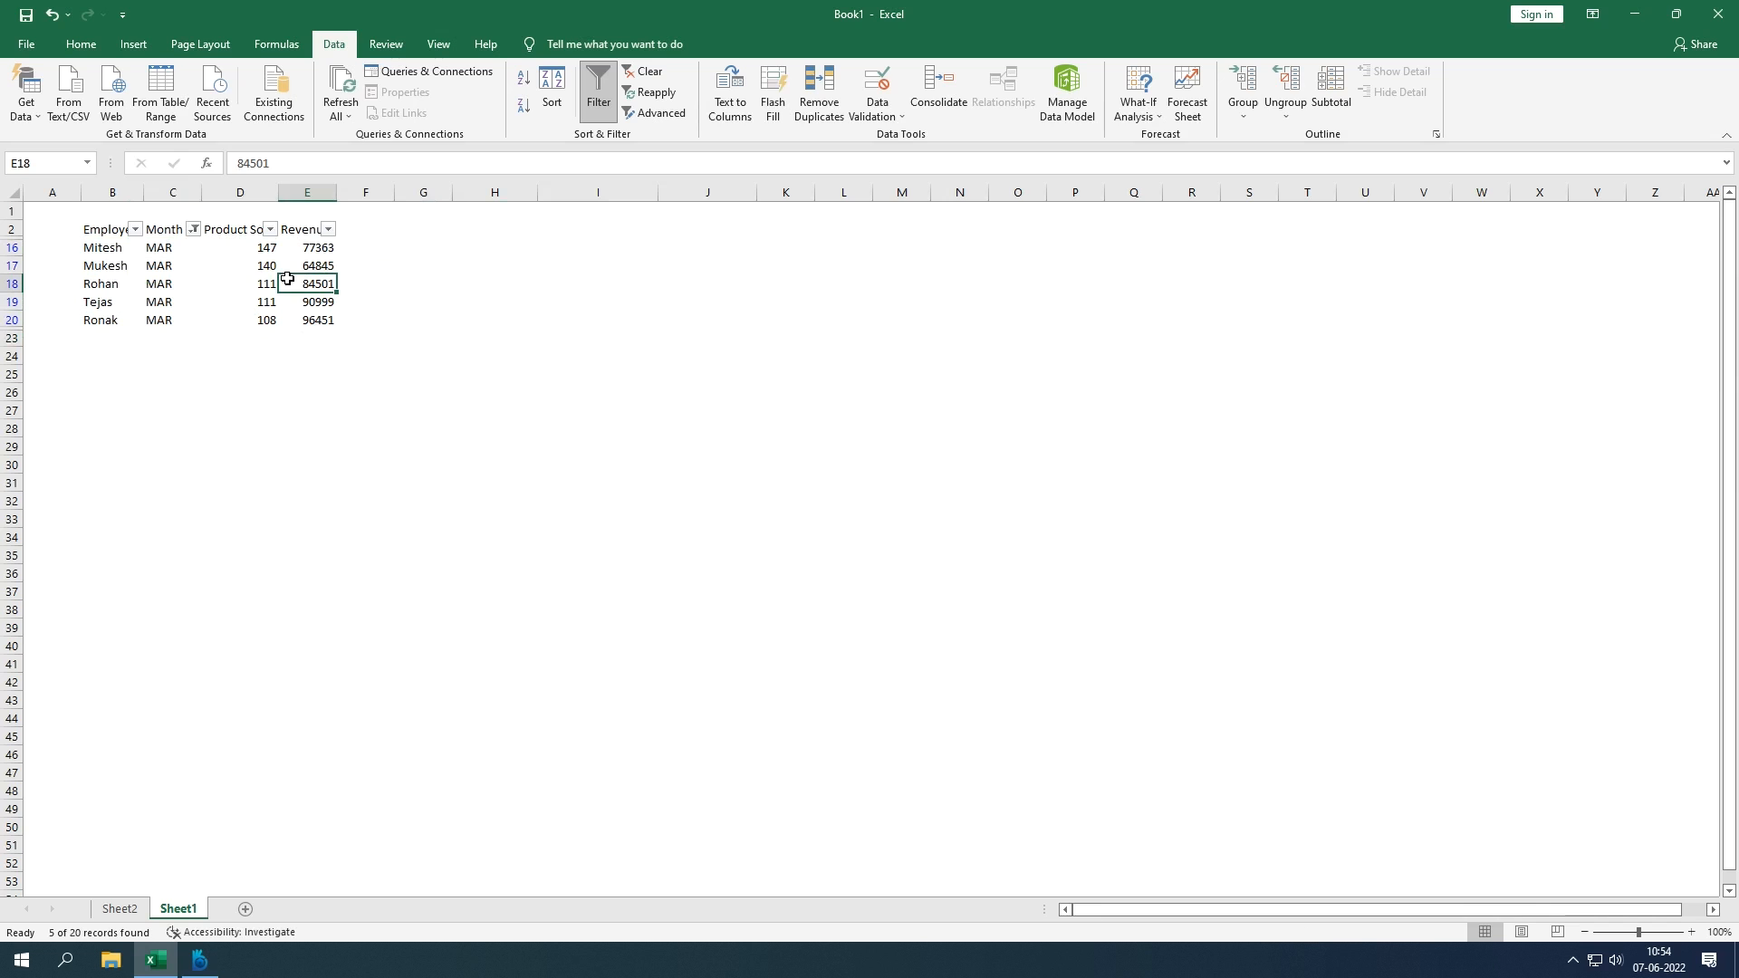
{"action": "key", "text": "ctrl+shift+l"}
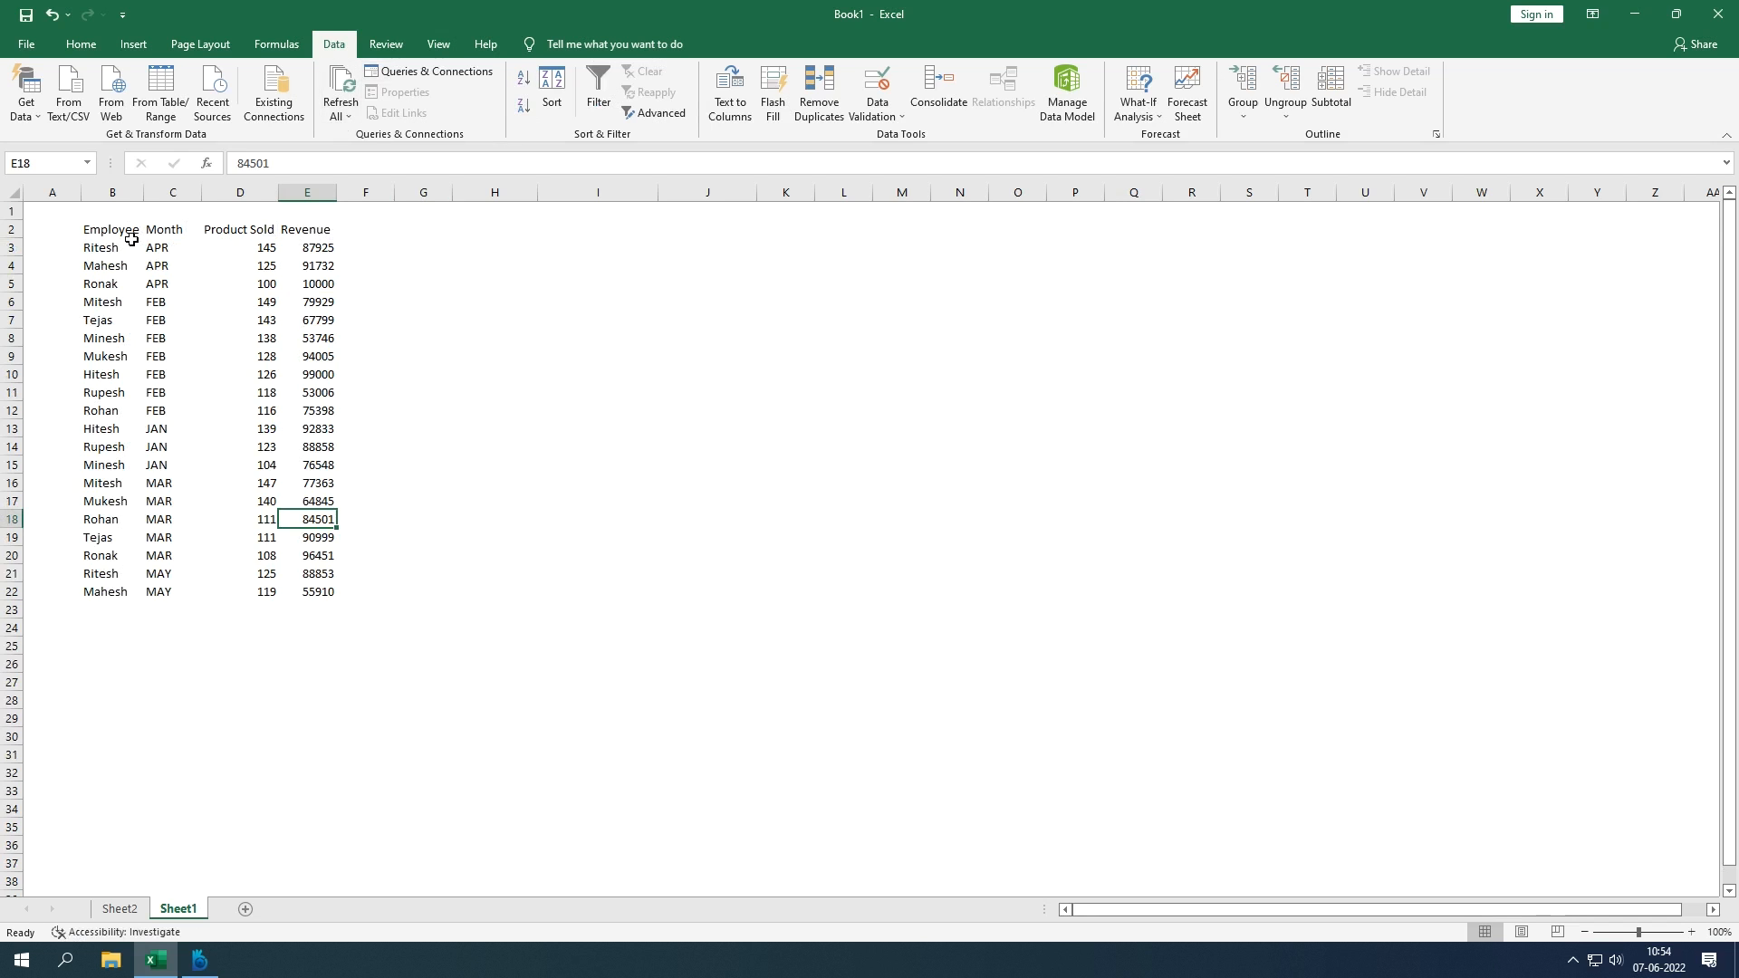
{"action": "left_click_drag", "start_coordinate": [120, 233], "coordinate": [326, 594]}
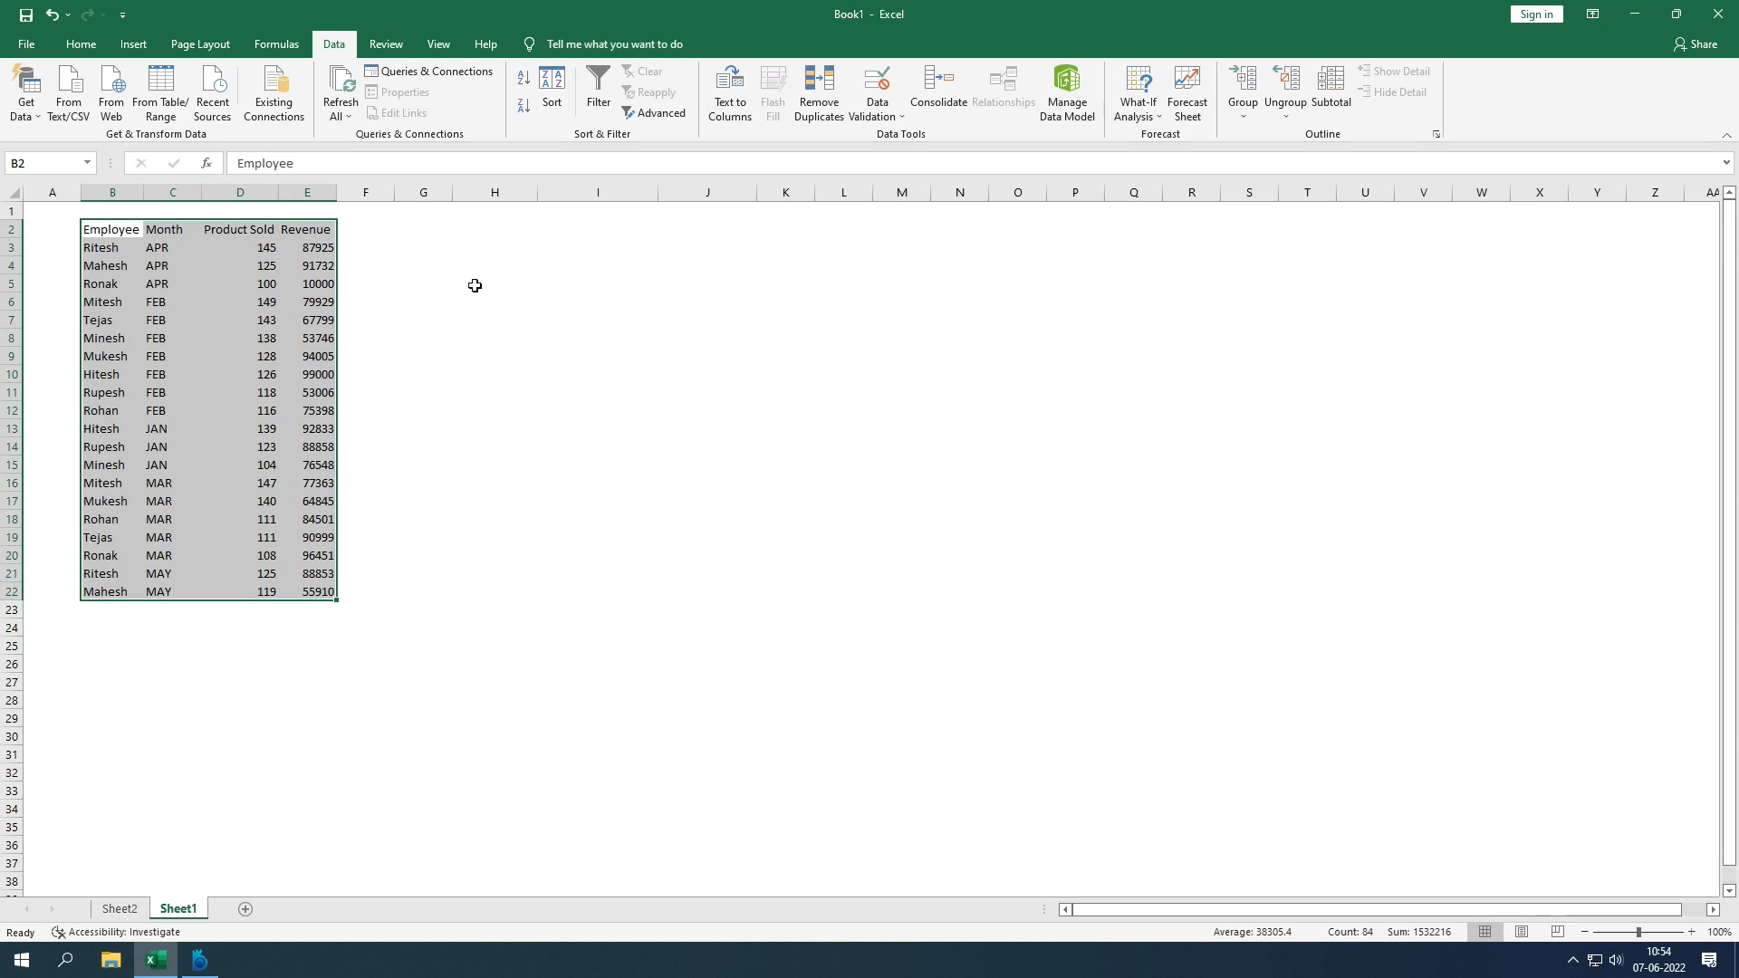
Step: Sort the rows by Employee A to Z, Z to A, then A to Z again
{"action": "left_click", "coordinate": [523, 90]}
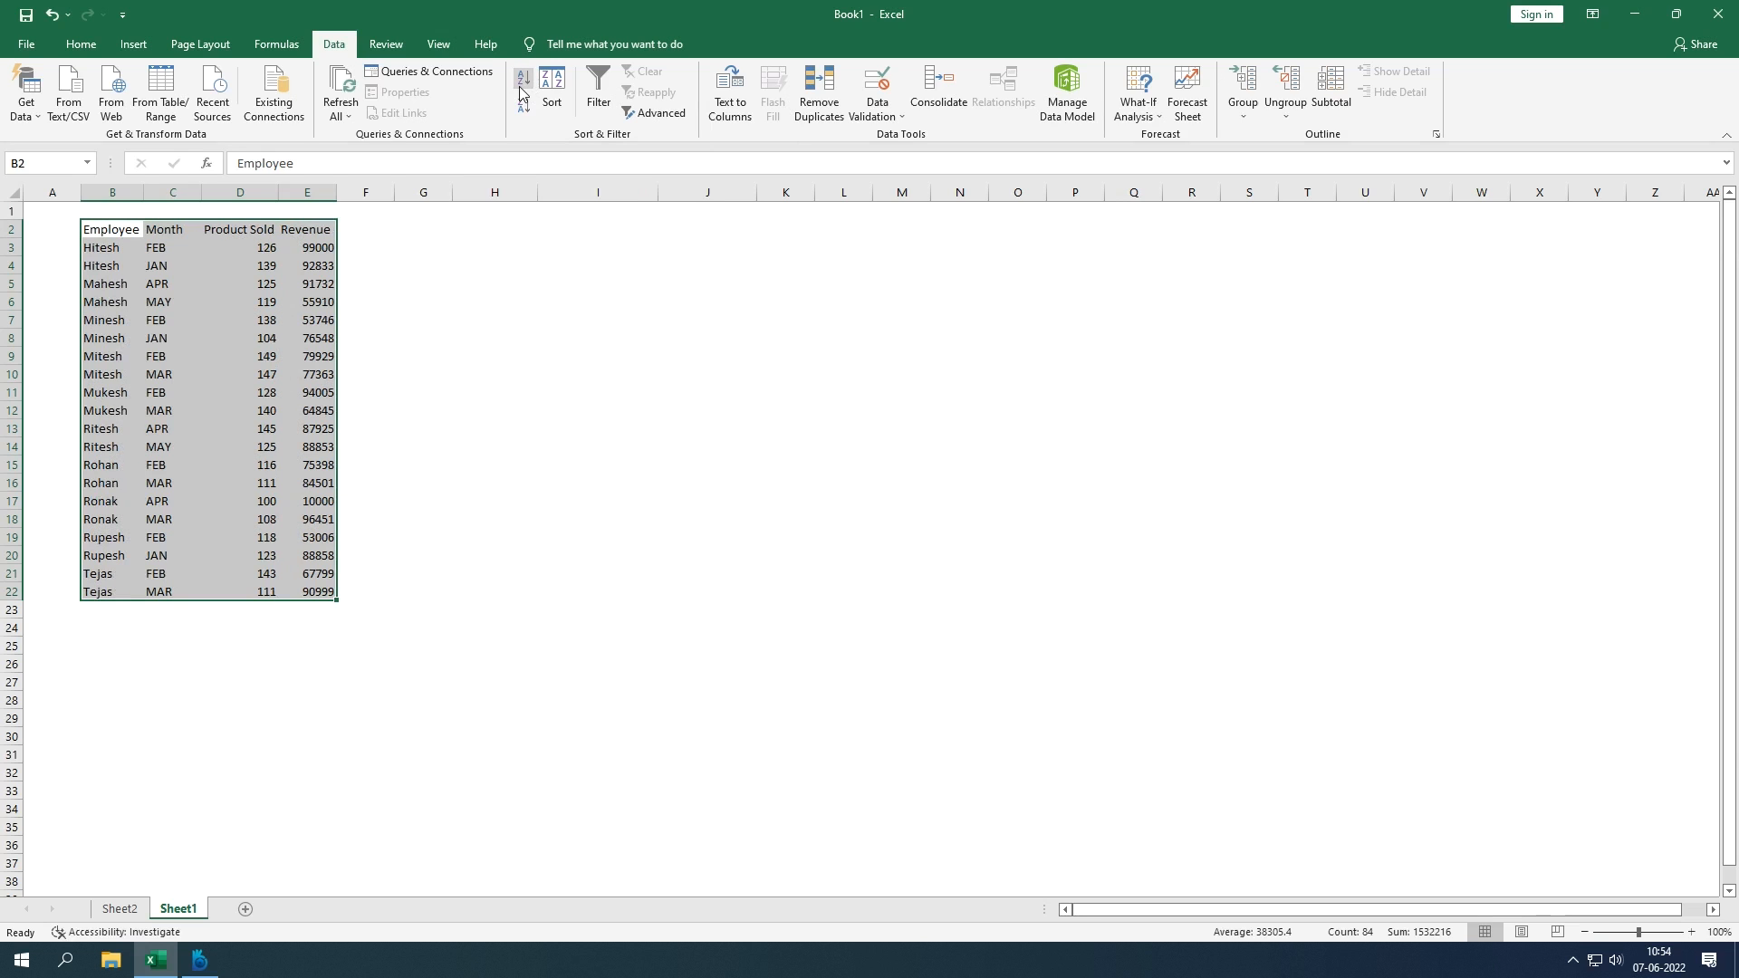
{"action": "left_click", "coordinate": [529, 110]}
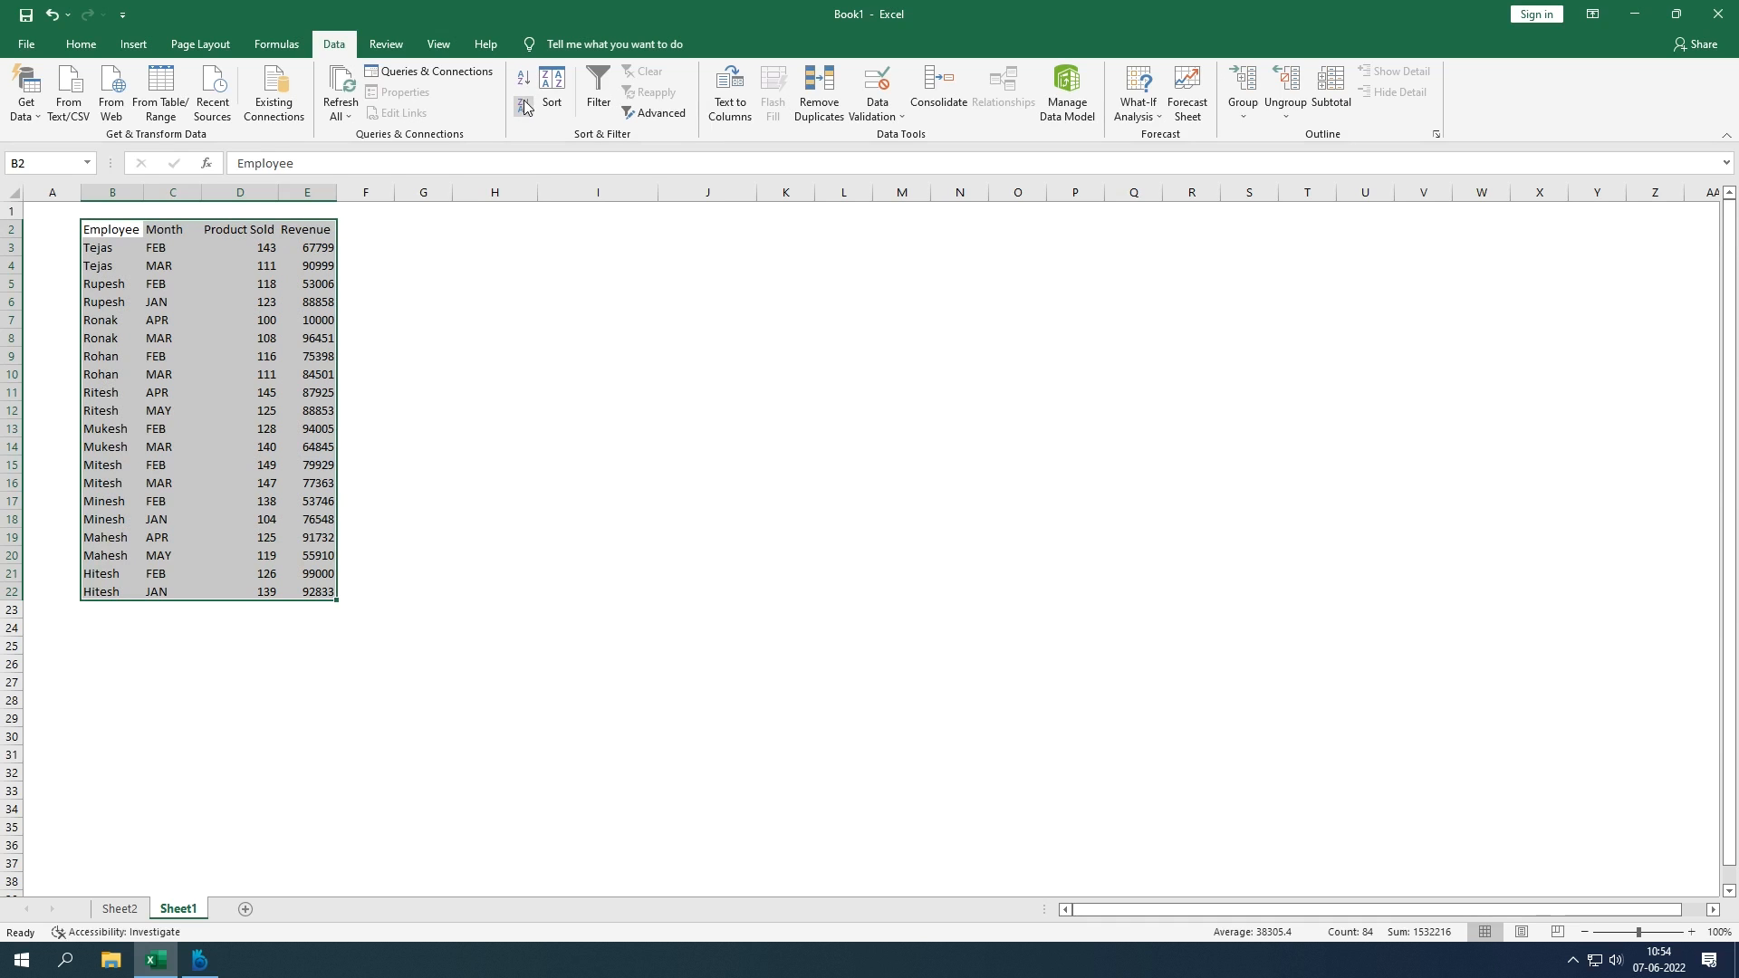
{"action": "left_click", "coordinate": [523, 88]}
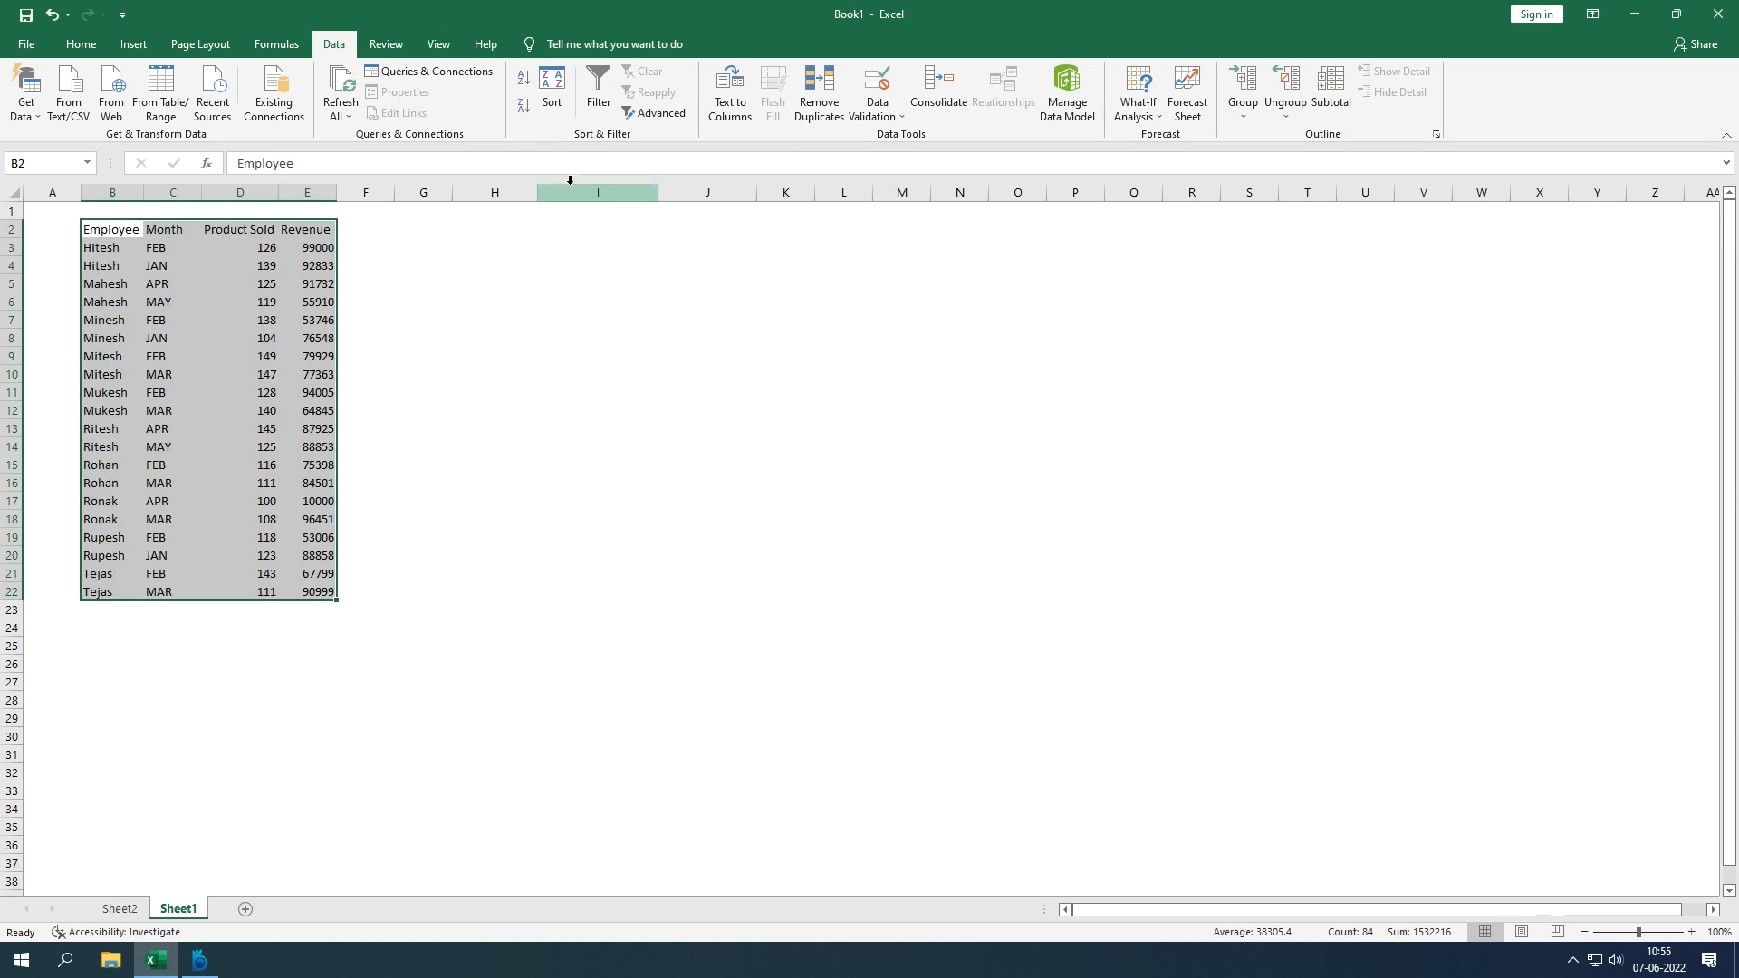
{"action": "left_click", "coordinate": [553, 107]}
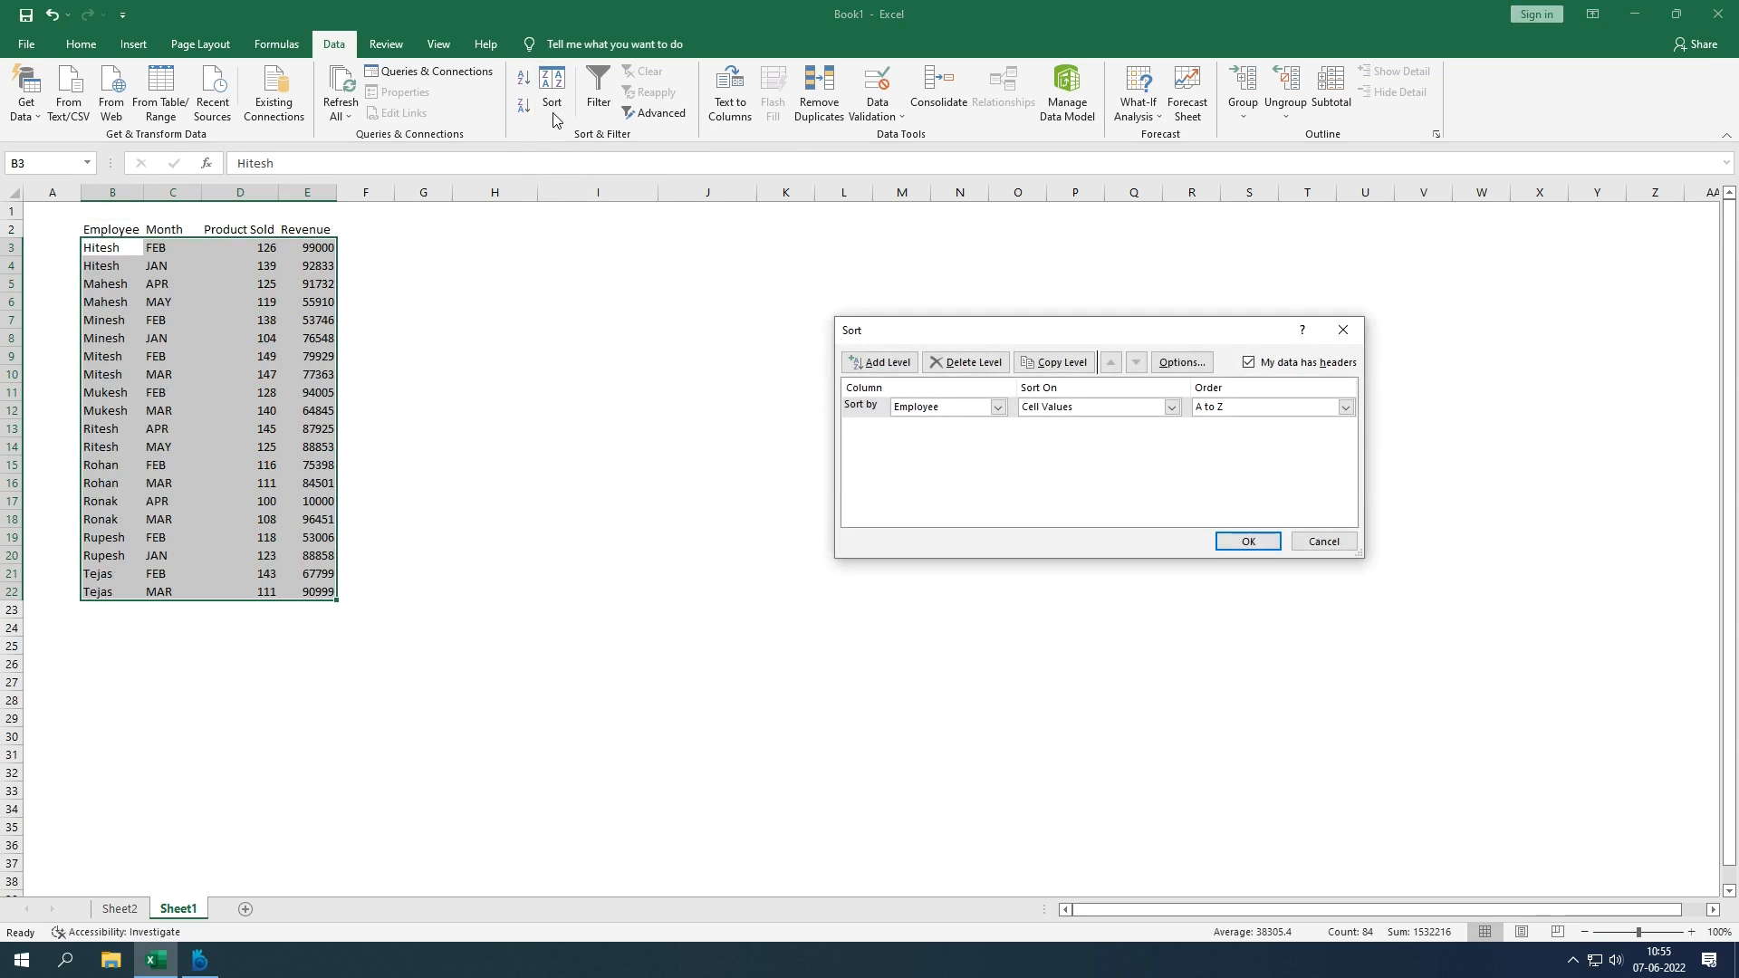
{"action": "left_click", "coordinate": [991, 413]}
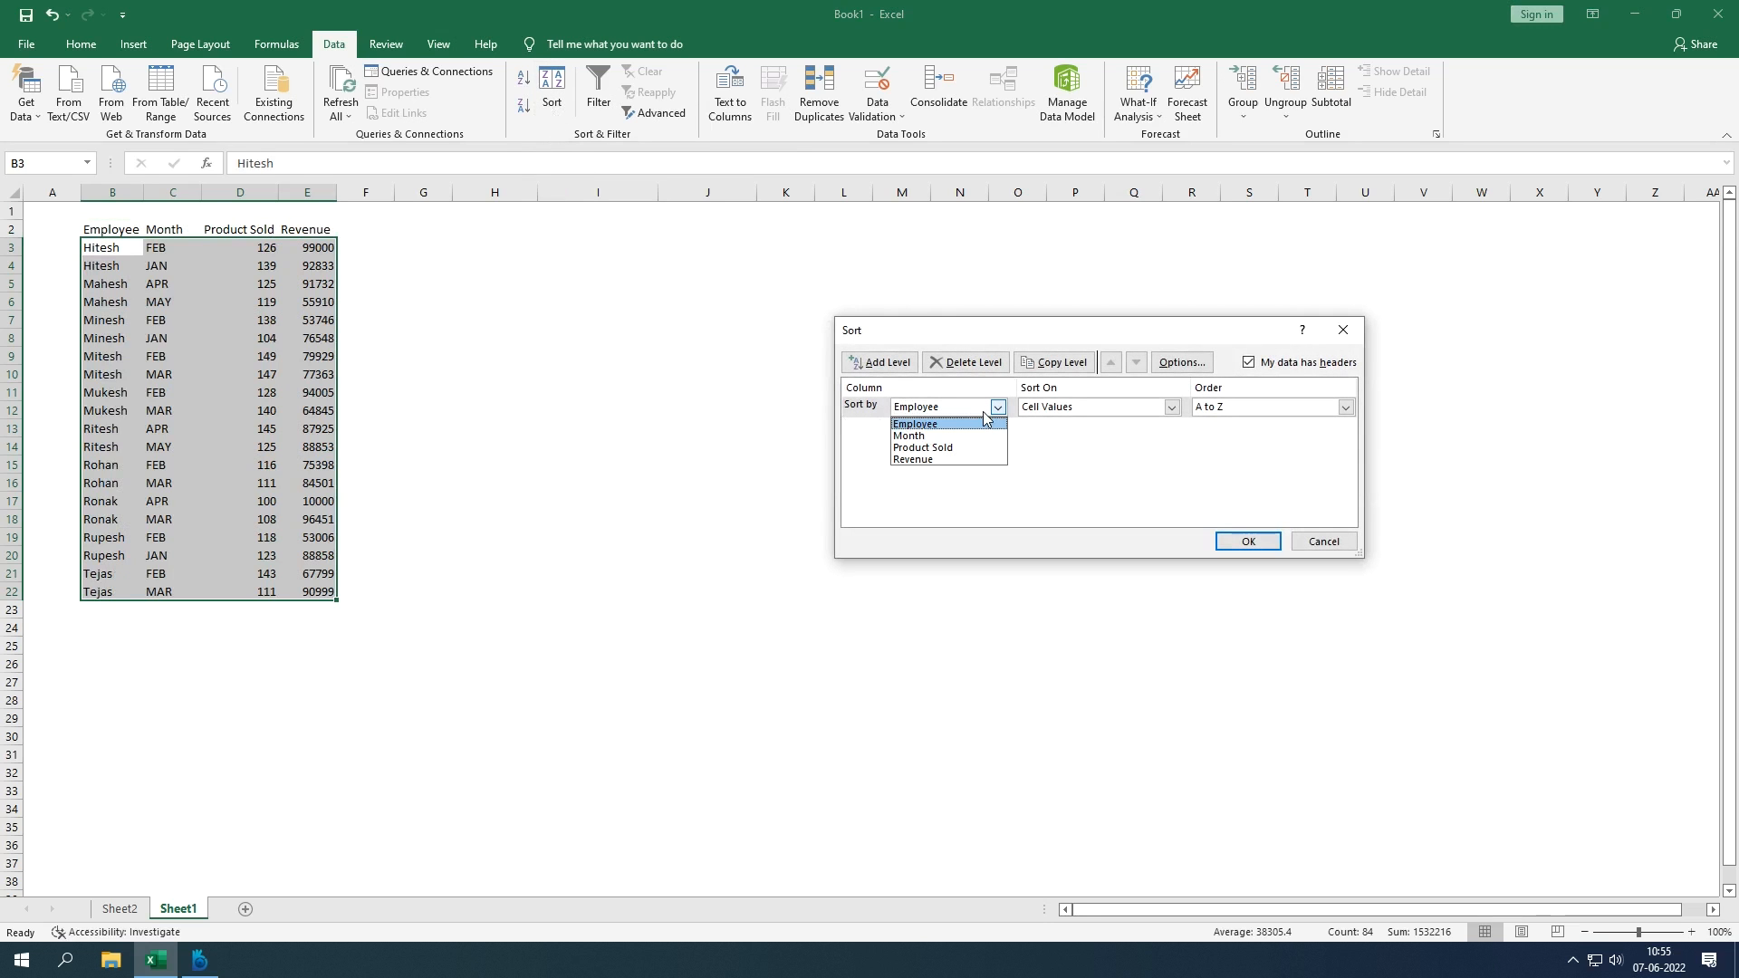
{"action": "left_click", "coordinate": [960, 448]}
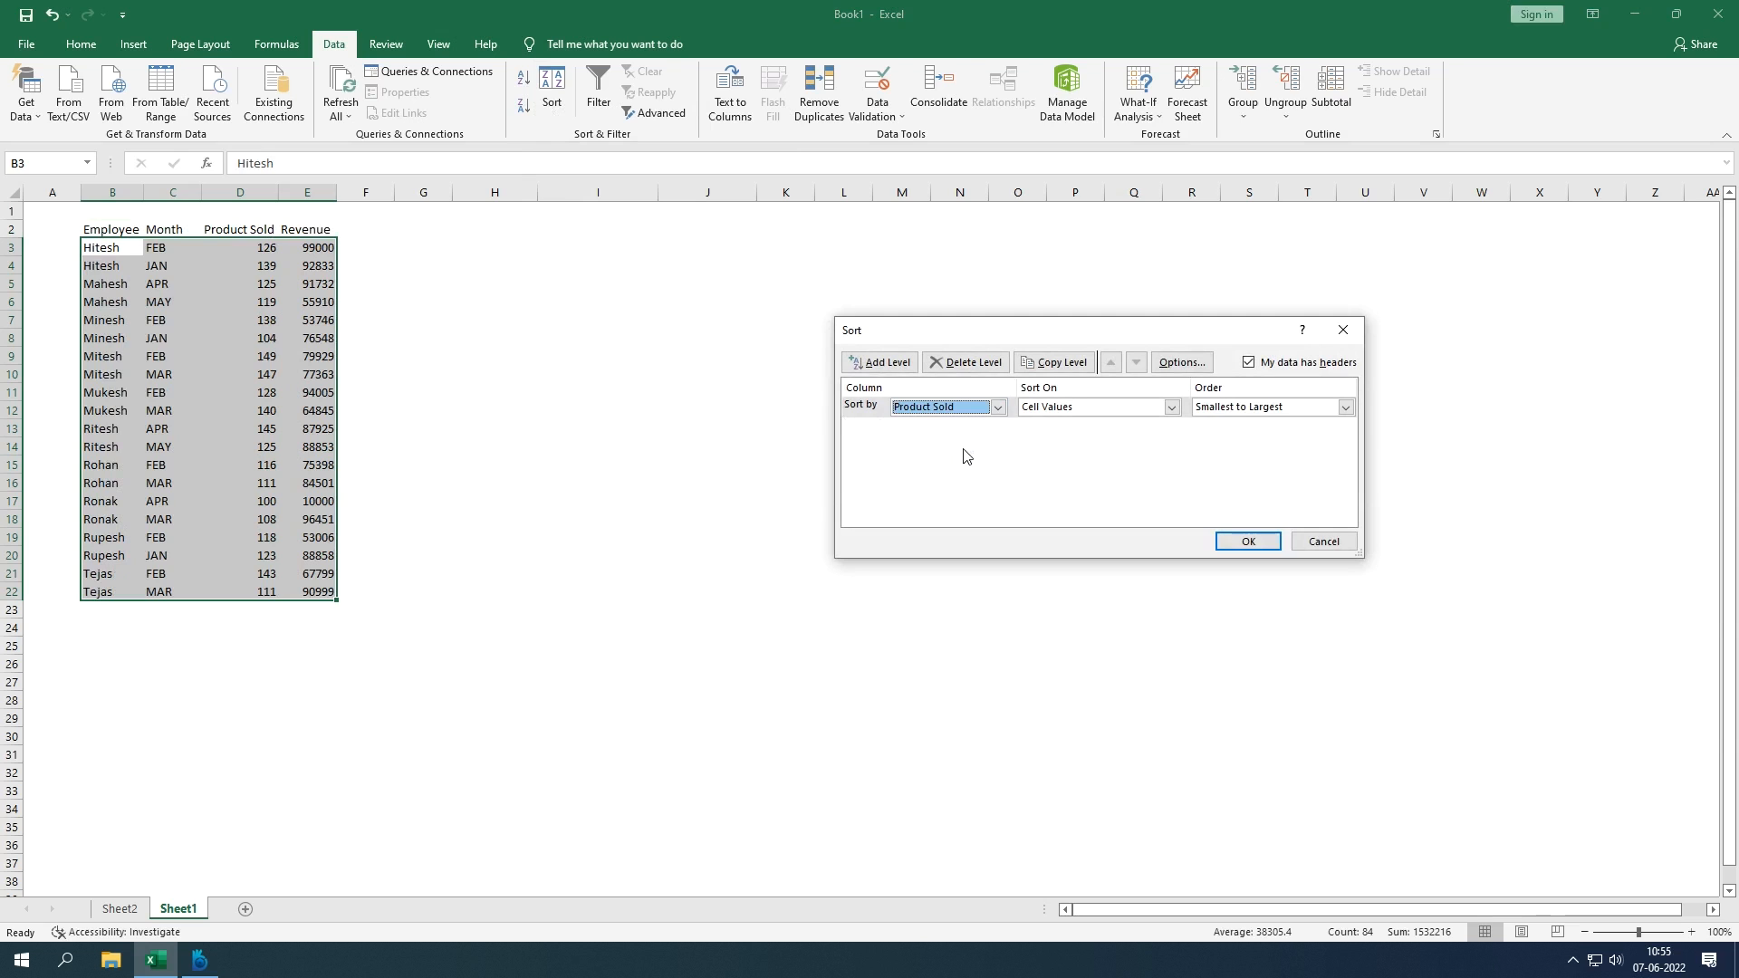
{"action": "left_click", "coordinate": [1241, 541]}
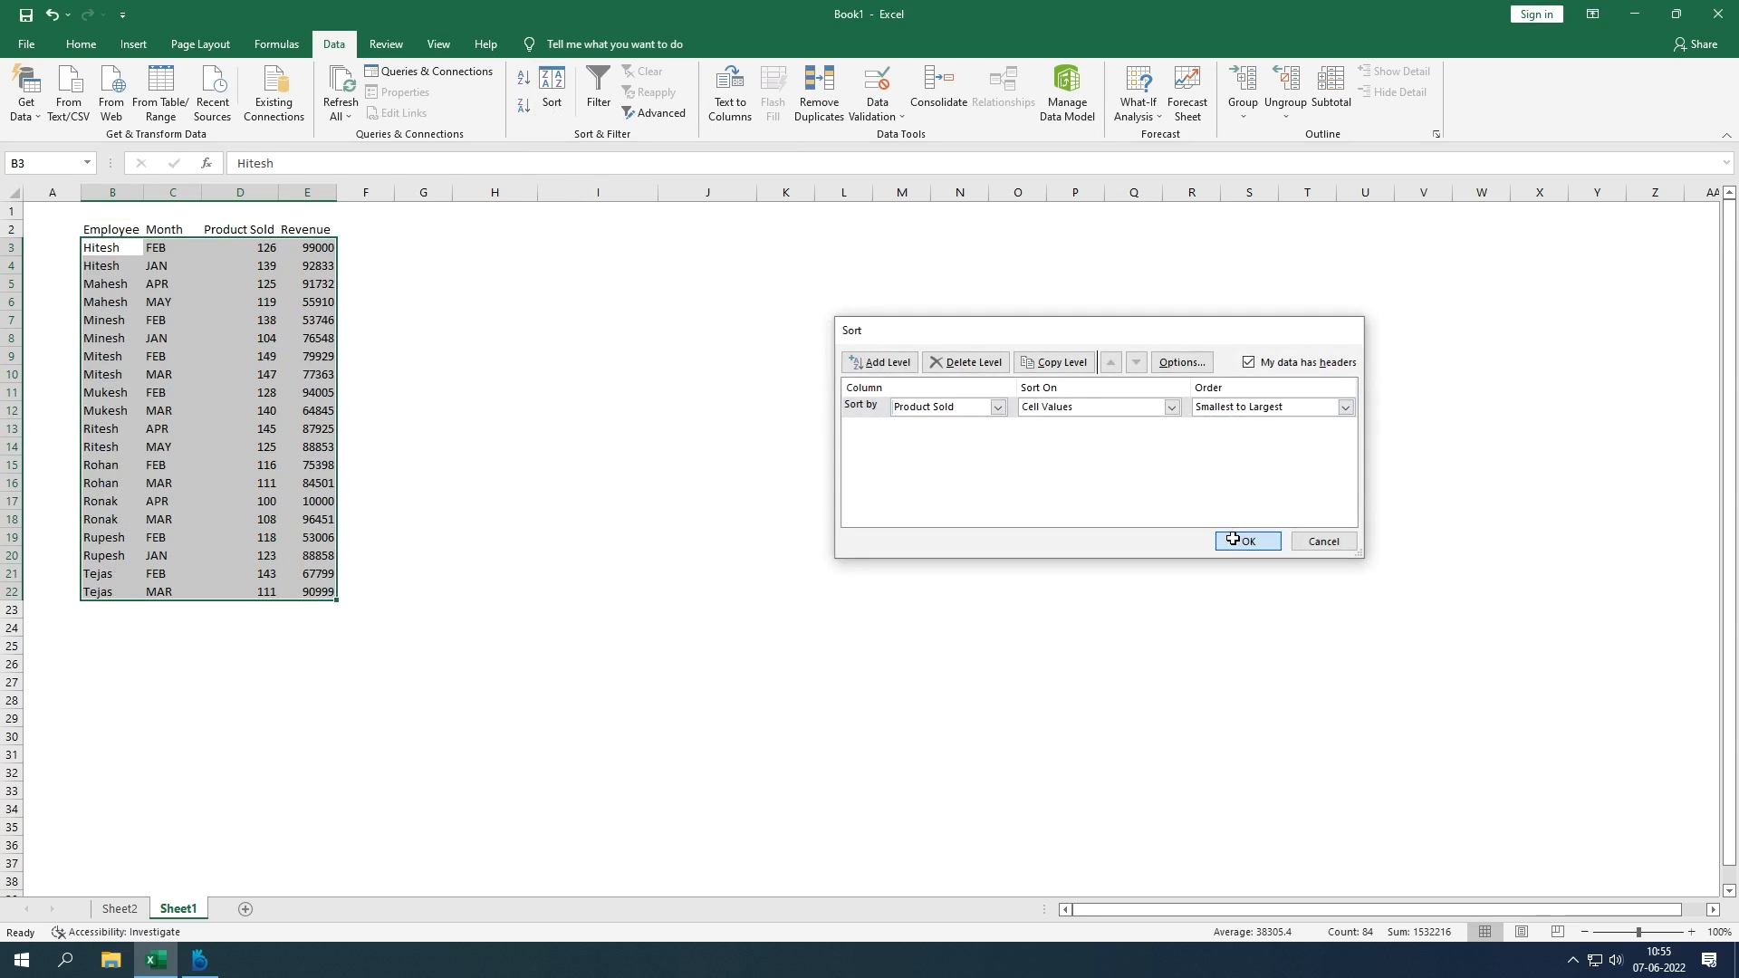
{"action": "left_click", "coordinate": [165, 253]}
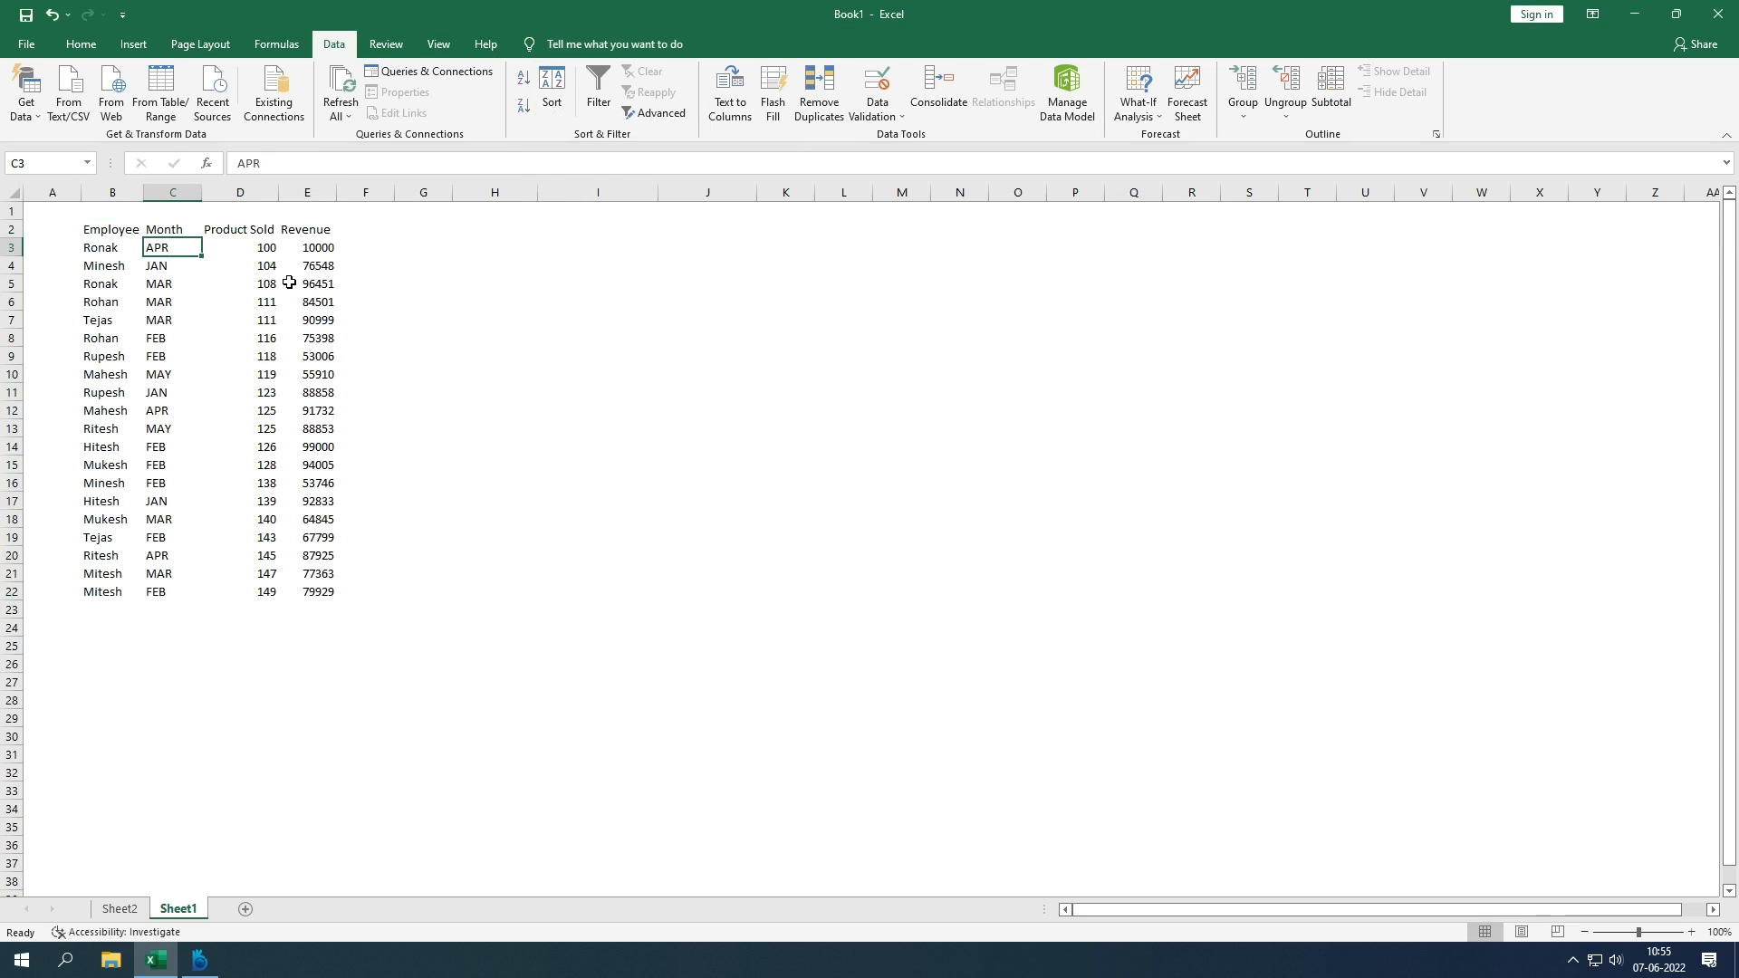
{"action": "left_click", "coordinate": [156, 266]}
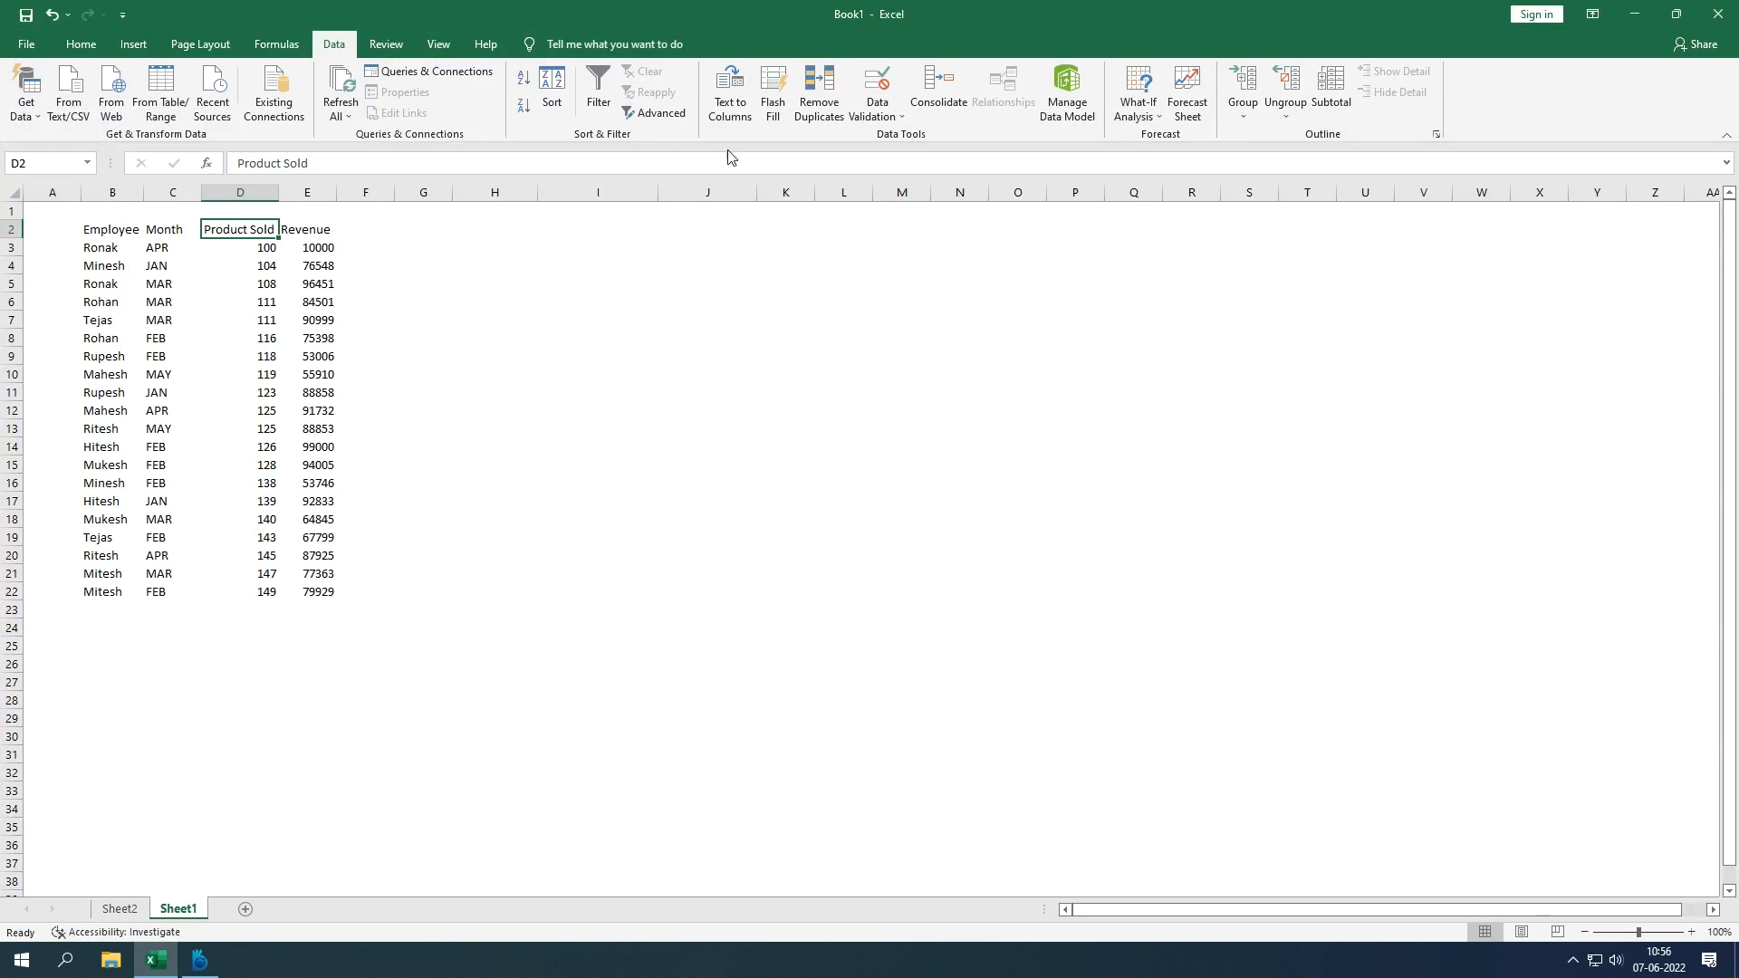
{"action": "left_click", "coordinate": [595, 423]}
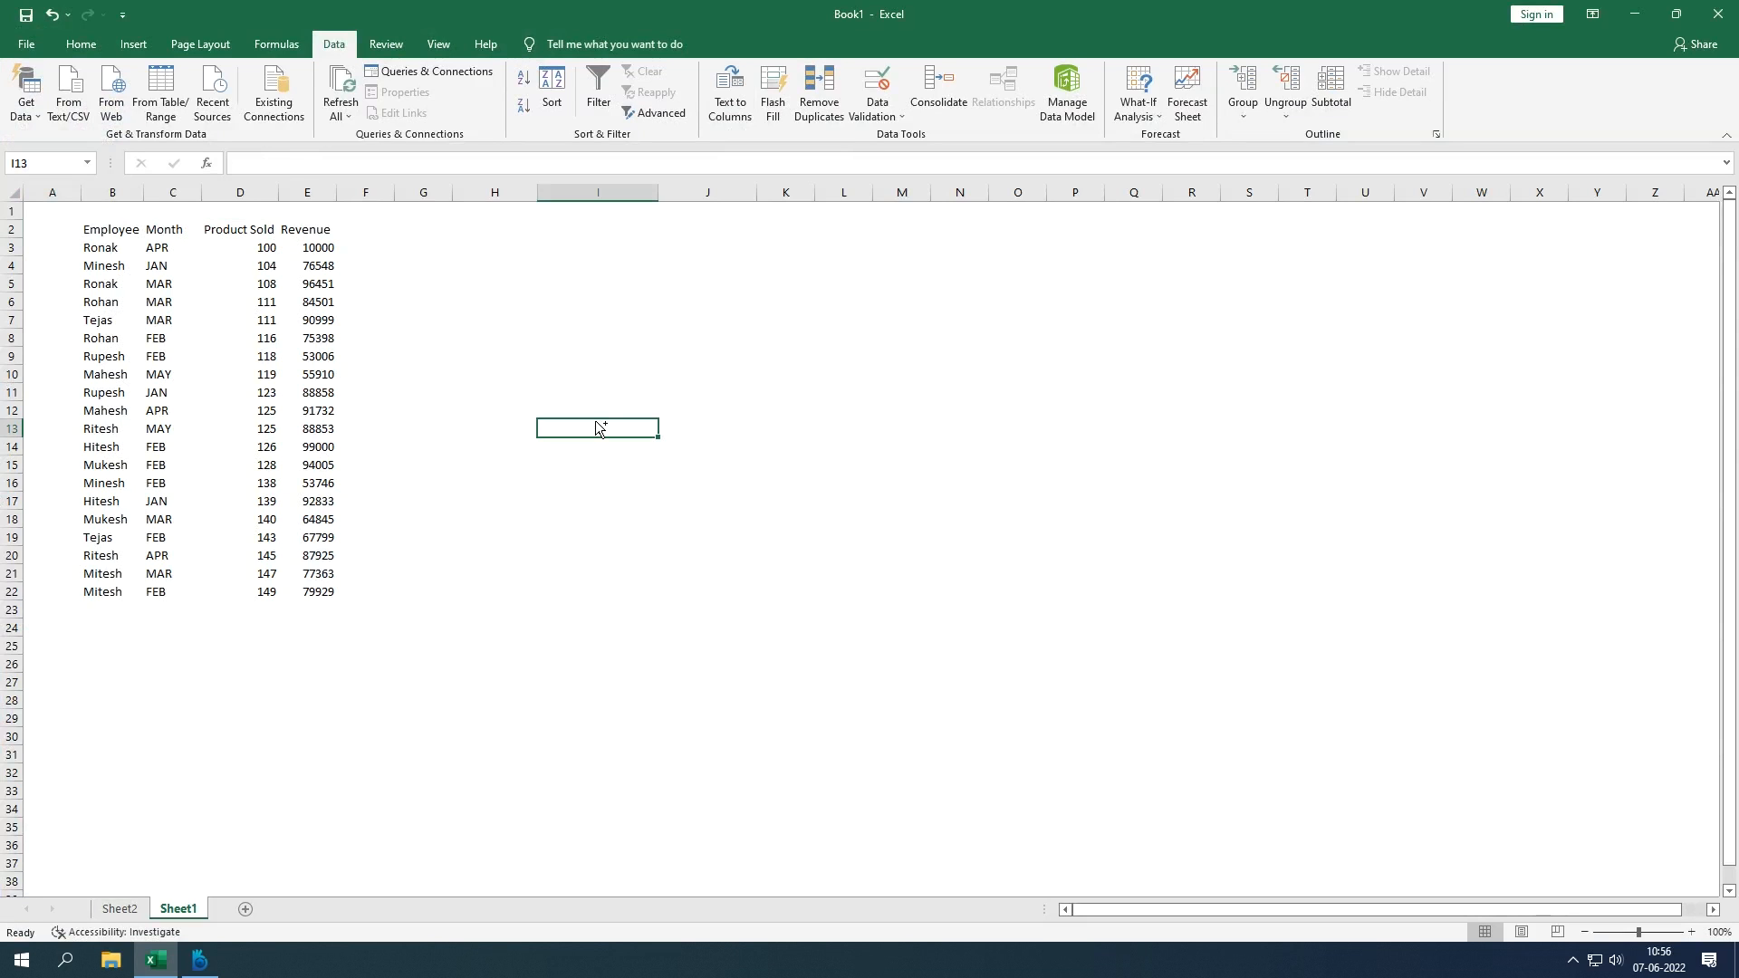
Step: Open SCRIP_060622.TXT from Local Disk (D:) using the All Files type filter
{"action": "key", "text": "ctrl+o"}
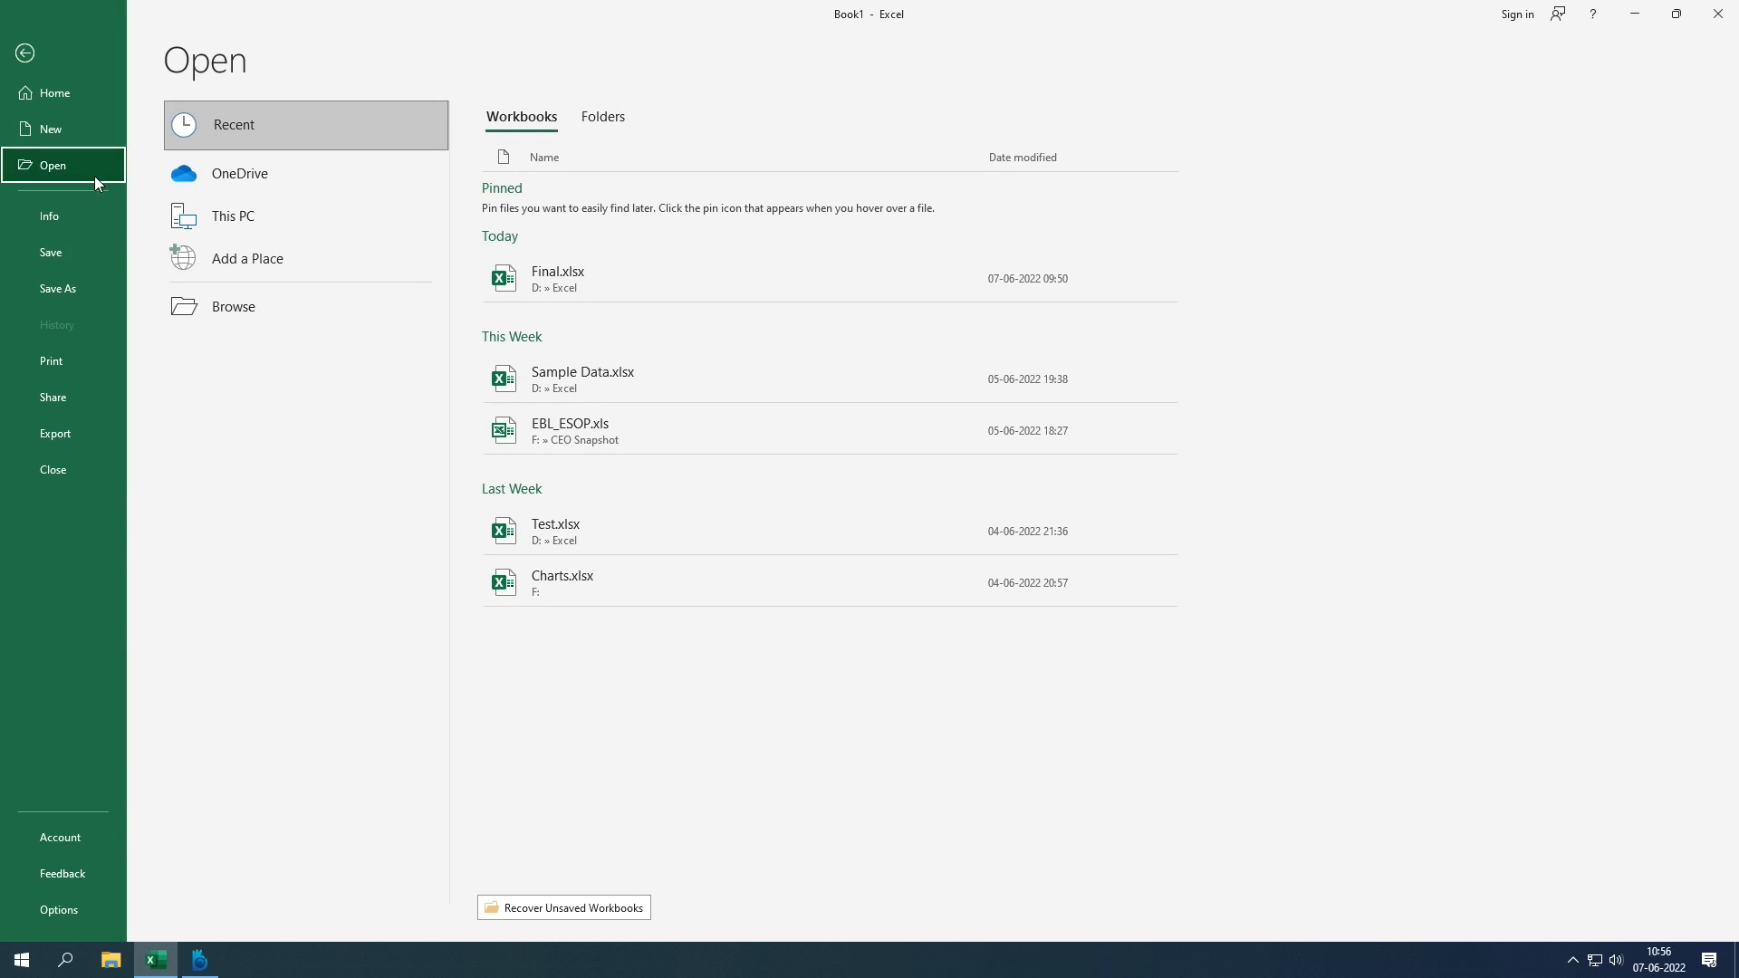
{"action": "left_click", "coordinate": [221, 307]}
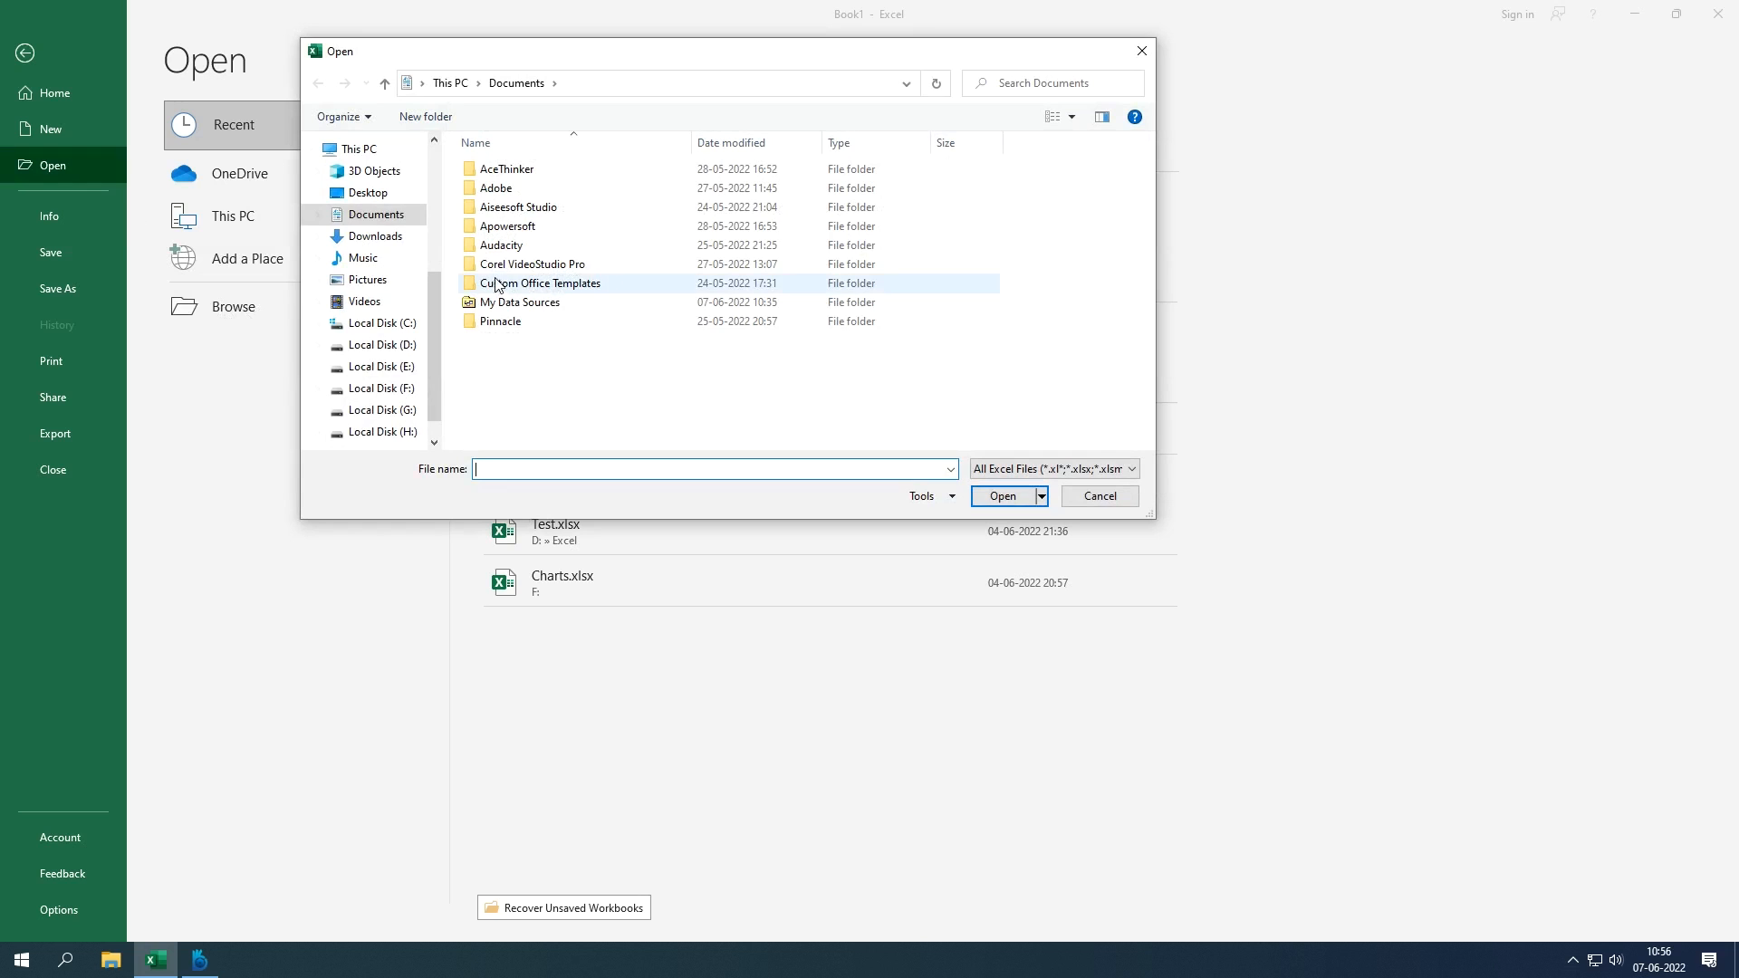
{"action": "left_click", "coordinate": [380, 345]}
{"action": "left_click", "coordinate": [1037, 468]}
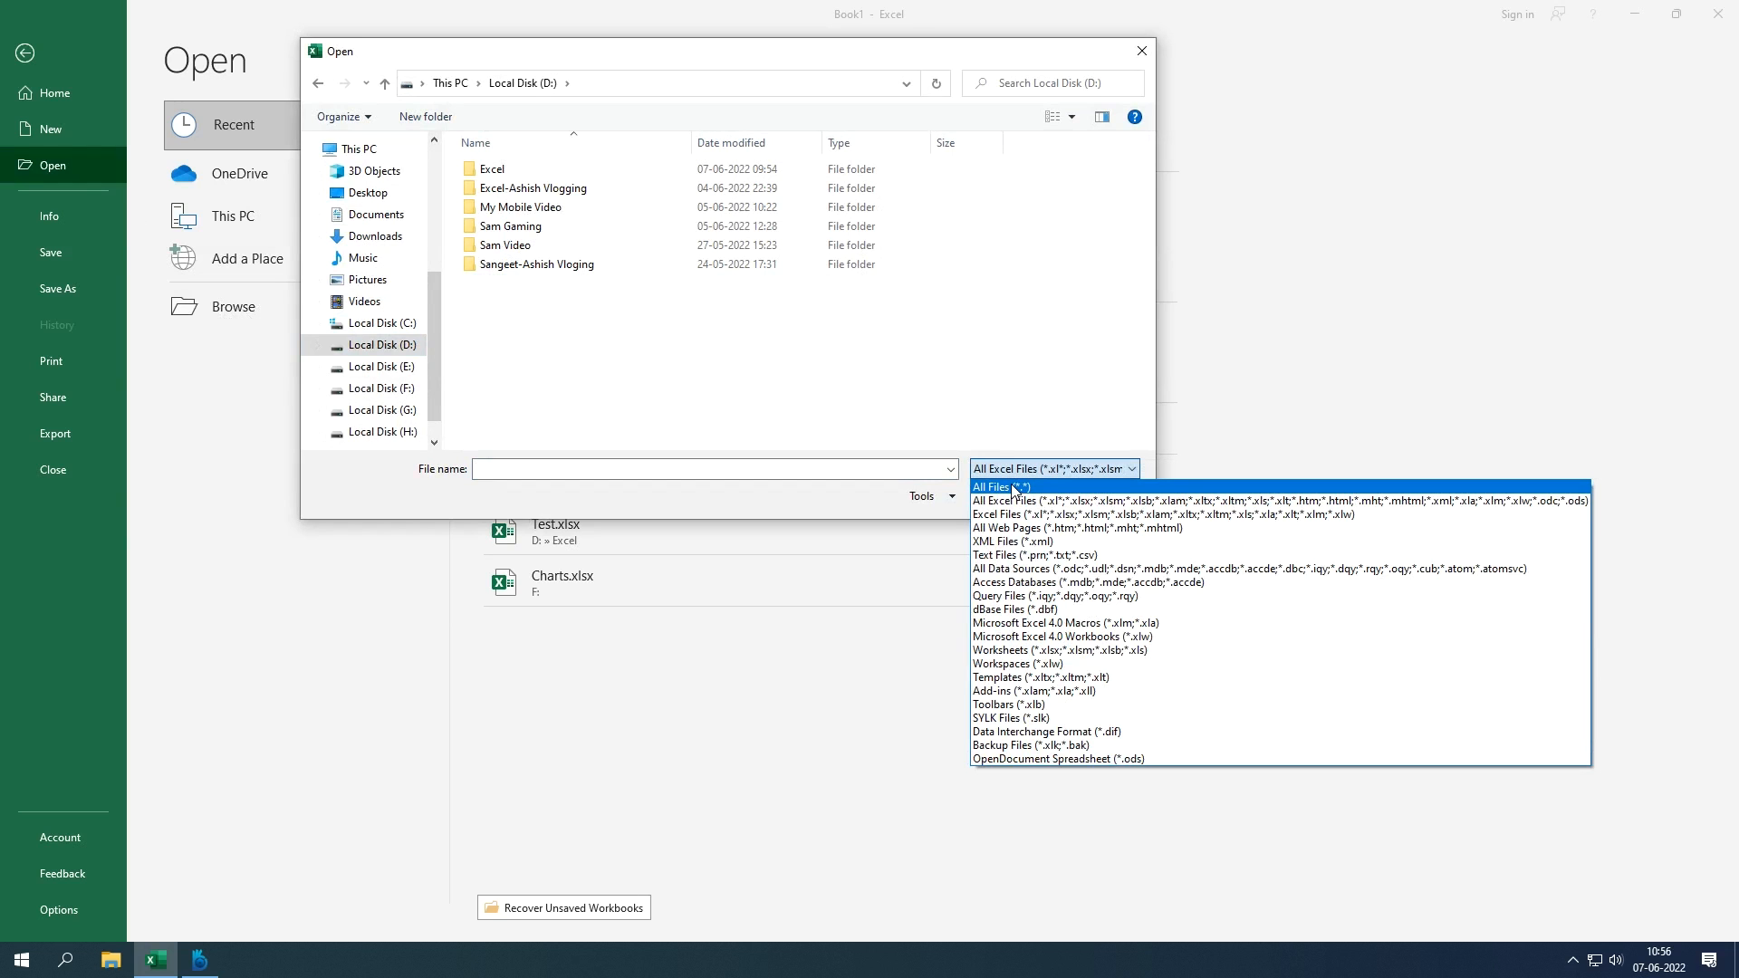
{"action": "left_click", "coordinate": [1012, 486]}
{"action": "double_click", "coordinate": [524, 358]}
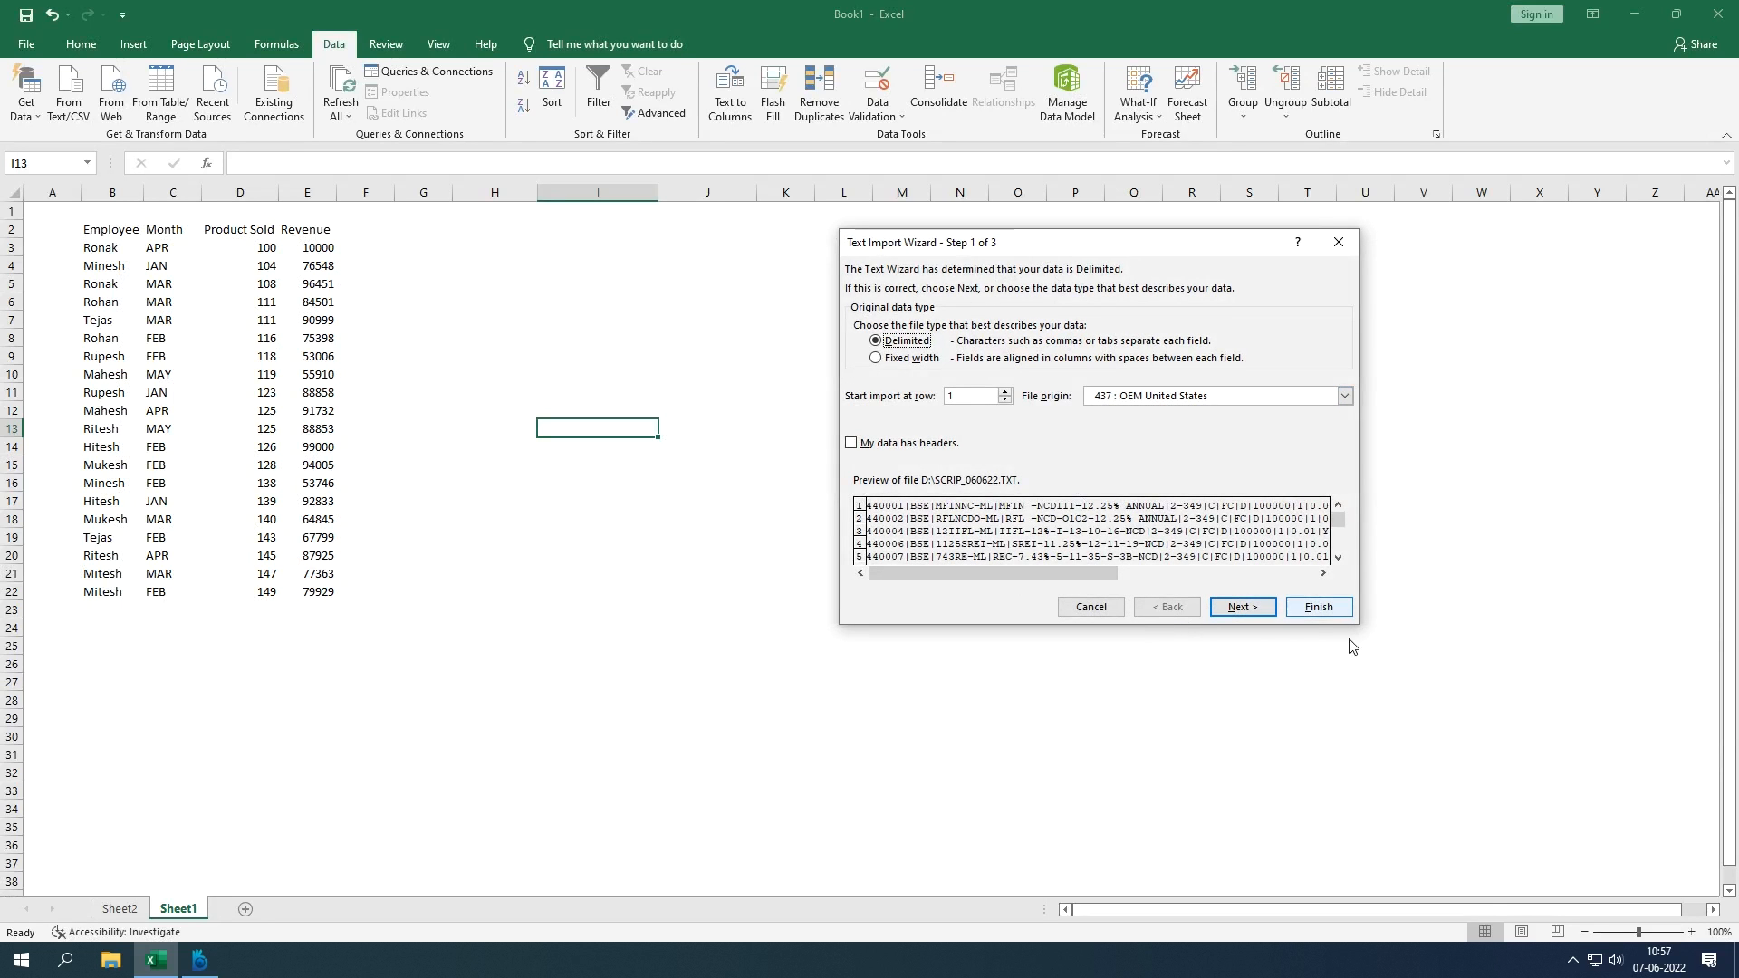
{"action": "left_click", "coordinate": [110, 960]}
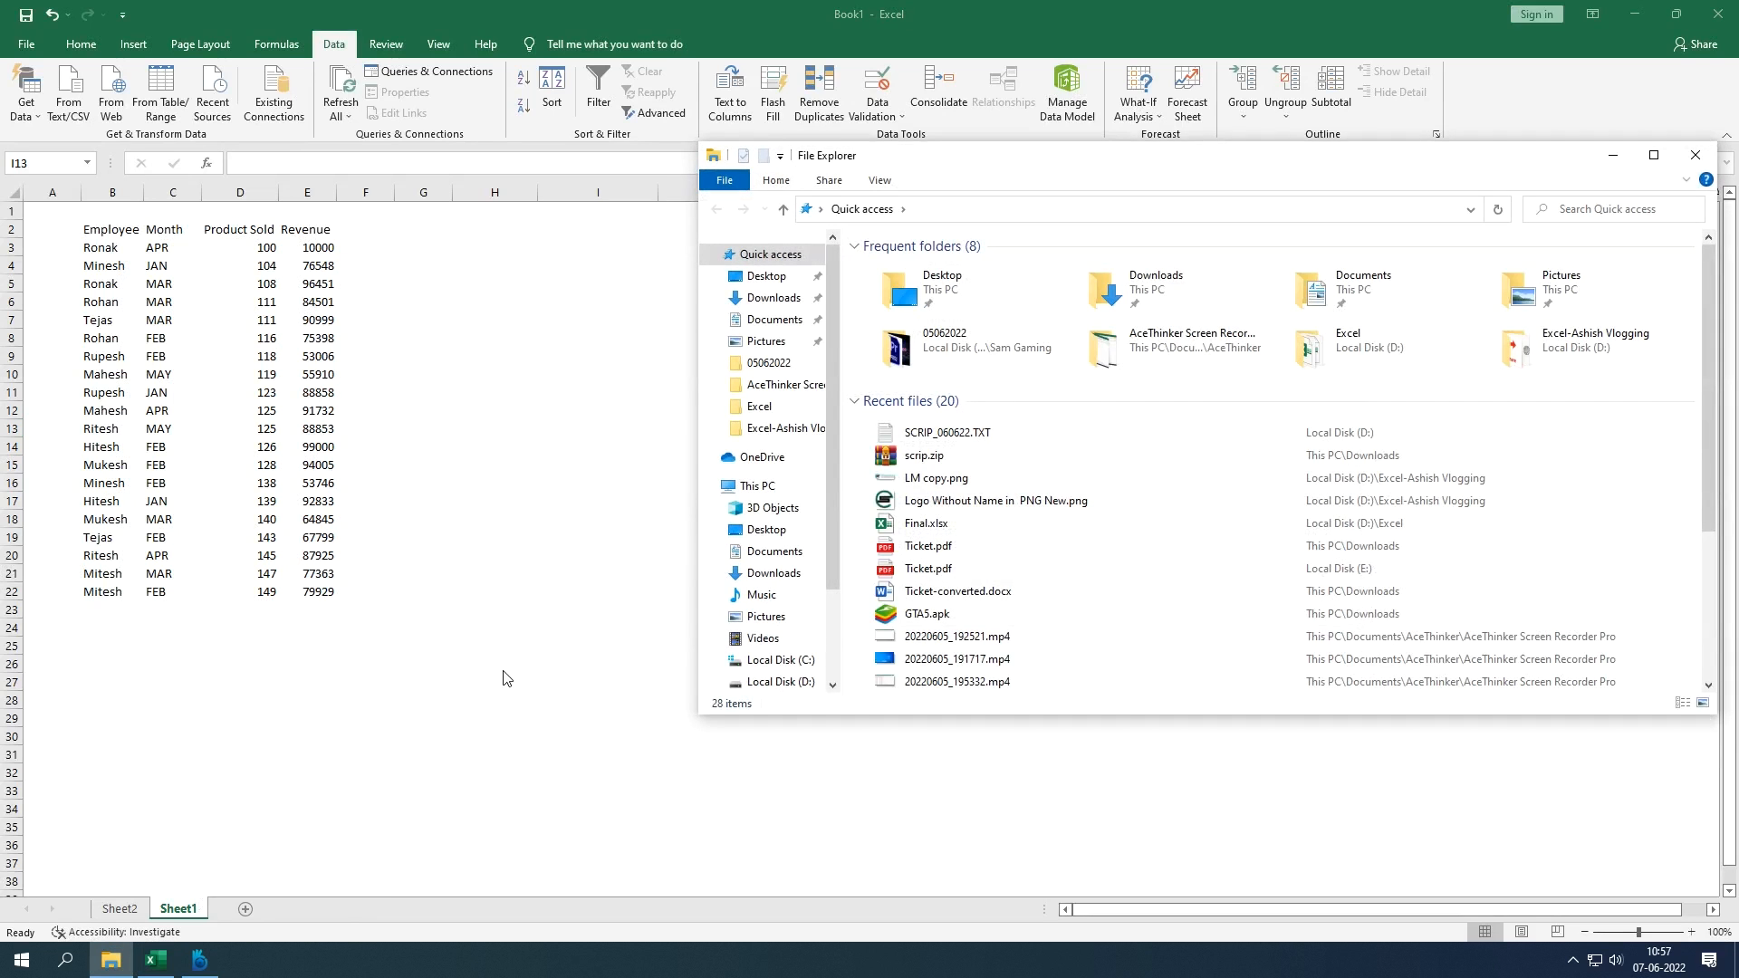
Step: Open SCRIP_060622.TXT from drive D: in Notepad to view its records
{"action": "left_click", "coordinate": [786, 682]}
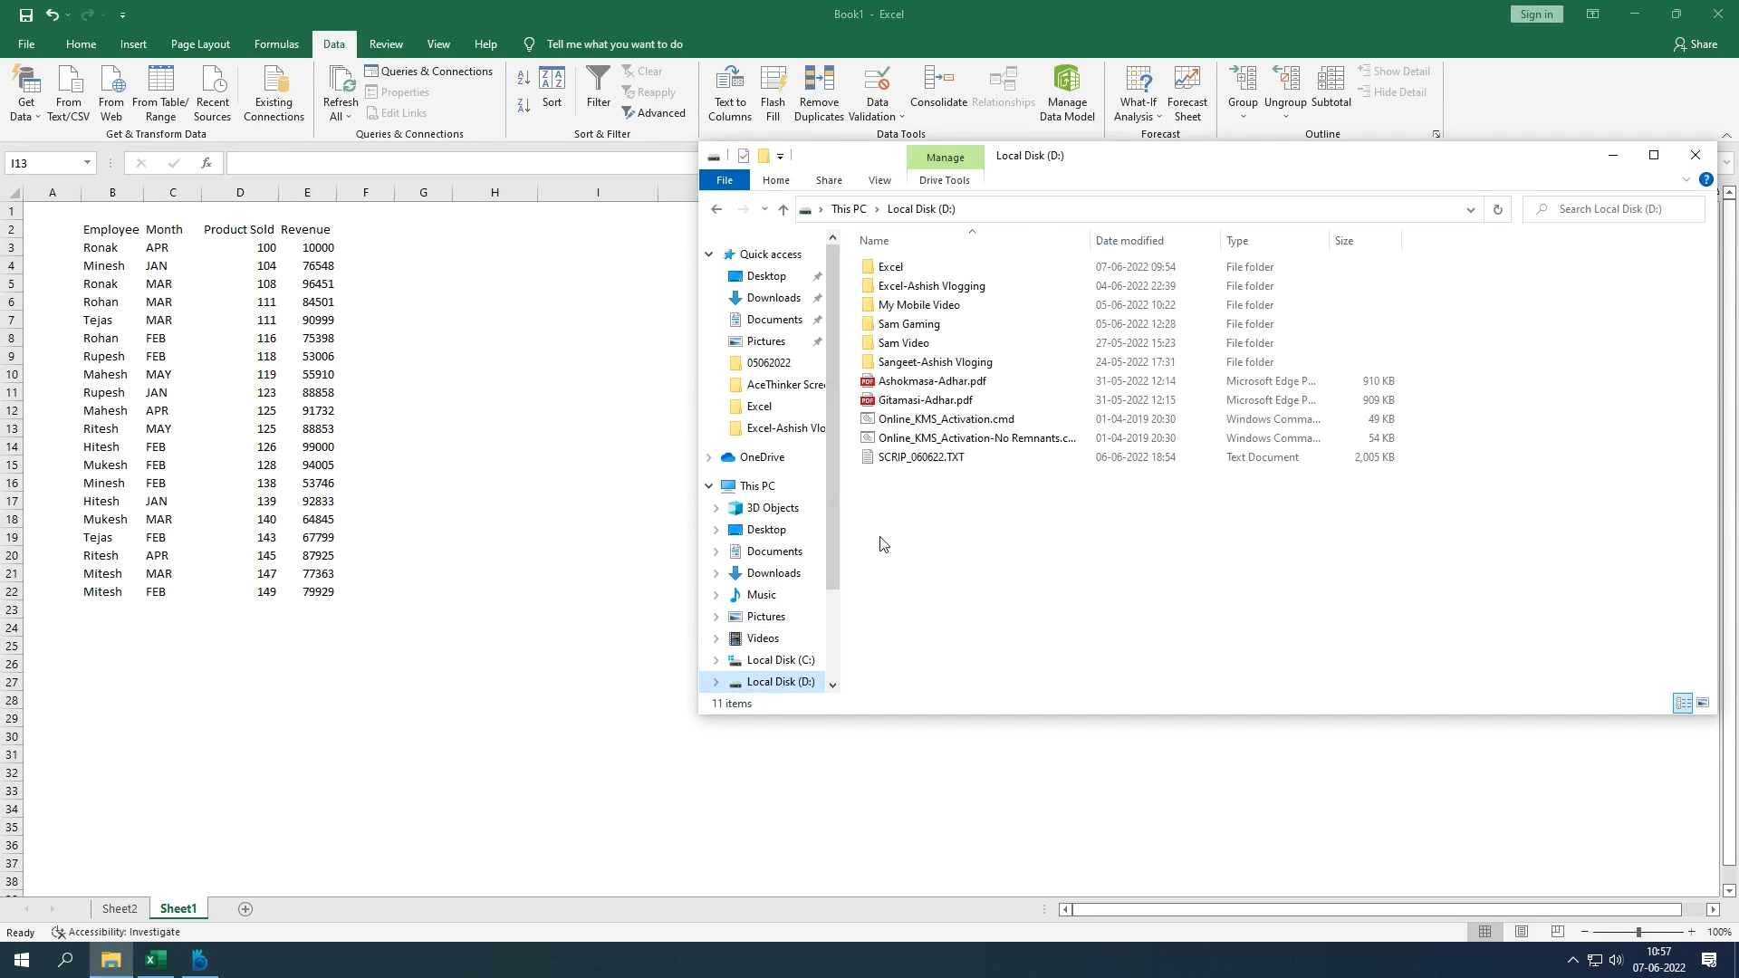
{"action": "right_click", "coordinate": [892, 459]}
{"action": "left_click", "coordinate": [946, 511]}
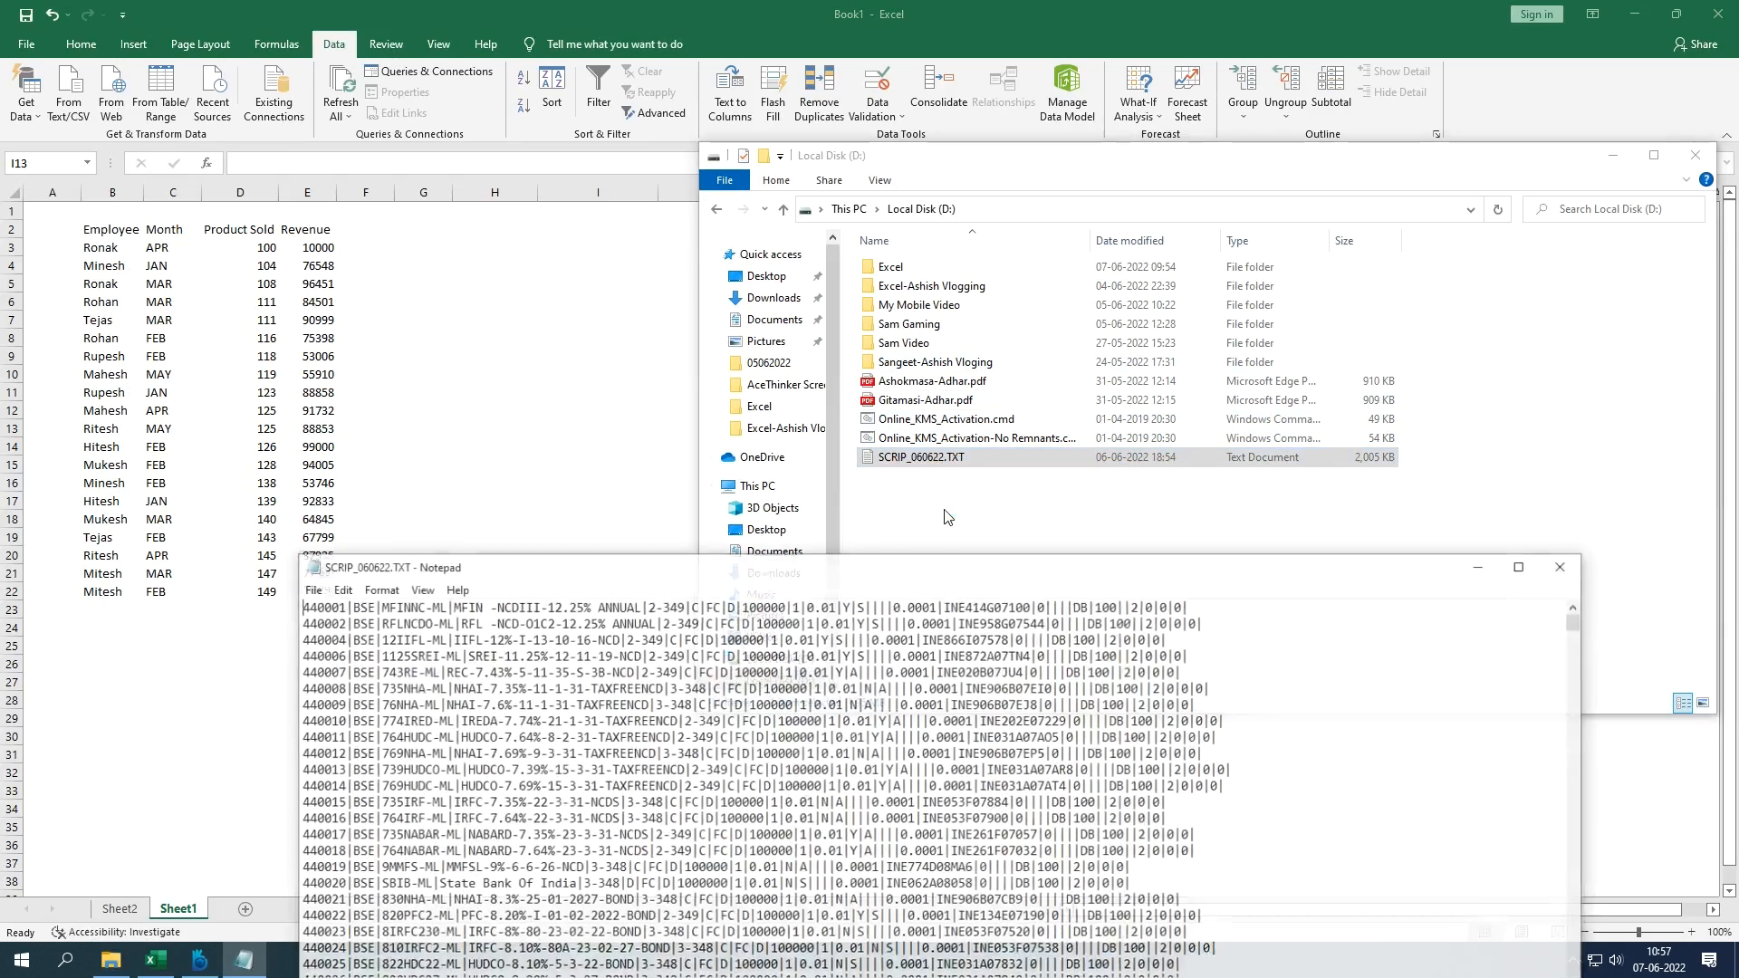
{"action": "left_click_drag", "start_coordinate": [857, 571], "coordinate": [970, 164]}
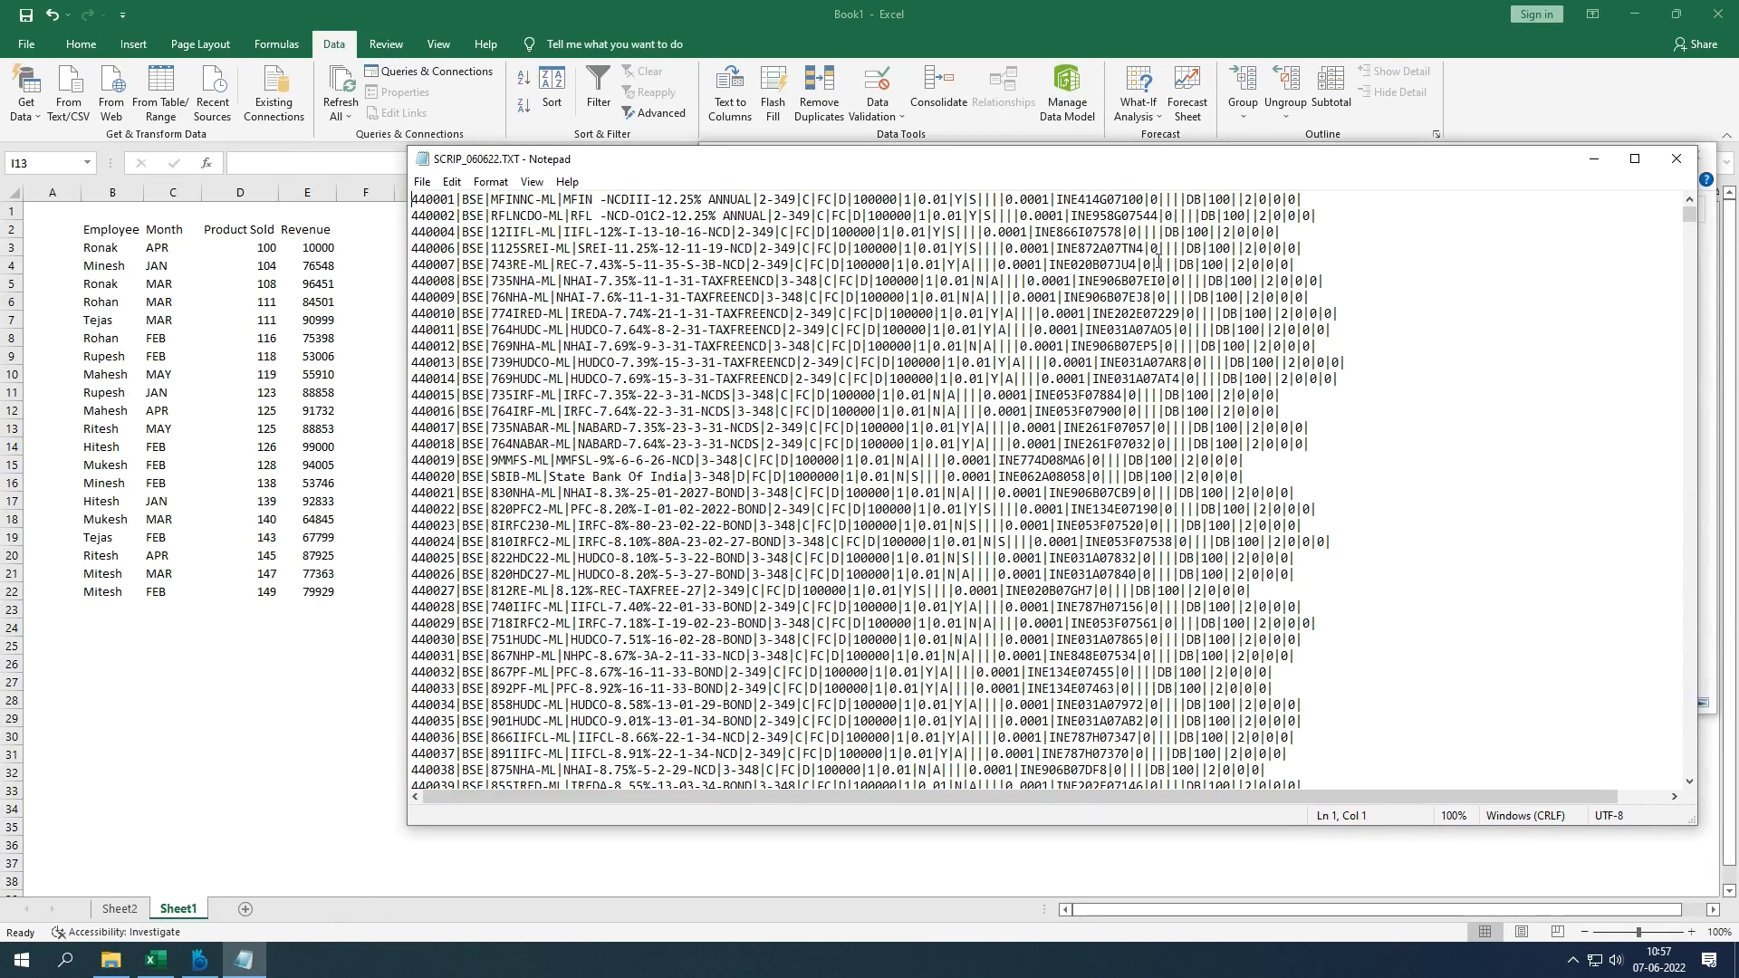
Step: Inspect the pipe-separated text, then finish Excel's text import with default settings
{"action": "double_click", "coordinate": [458, 200]}
{"action": "left_click", "coordinate": [488, 200]}
{"action": "key", "text": "ctrl+a"}
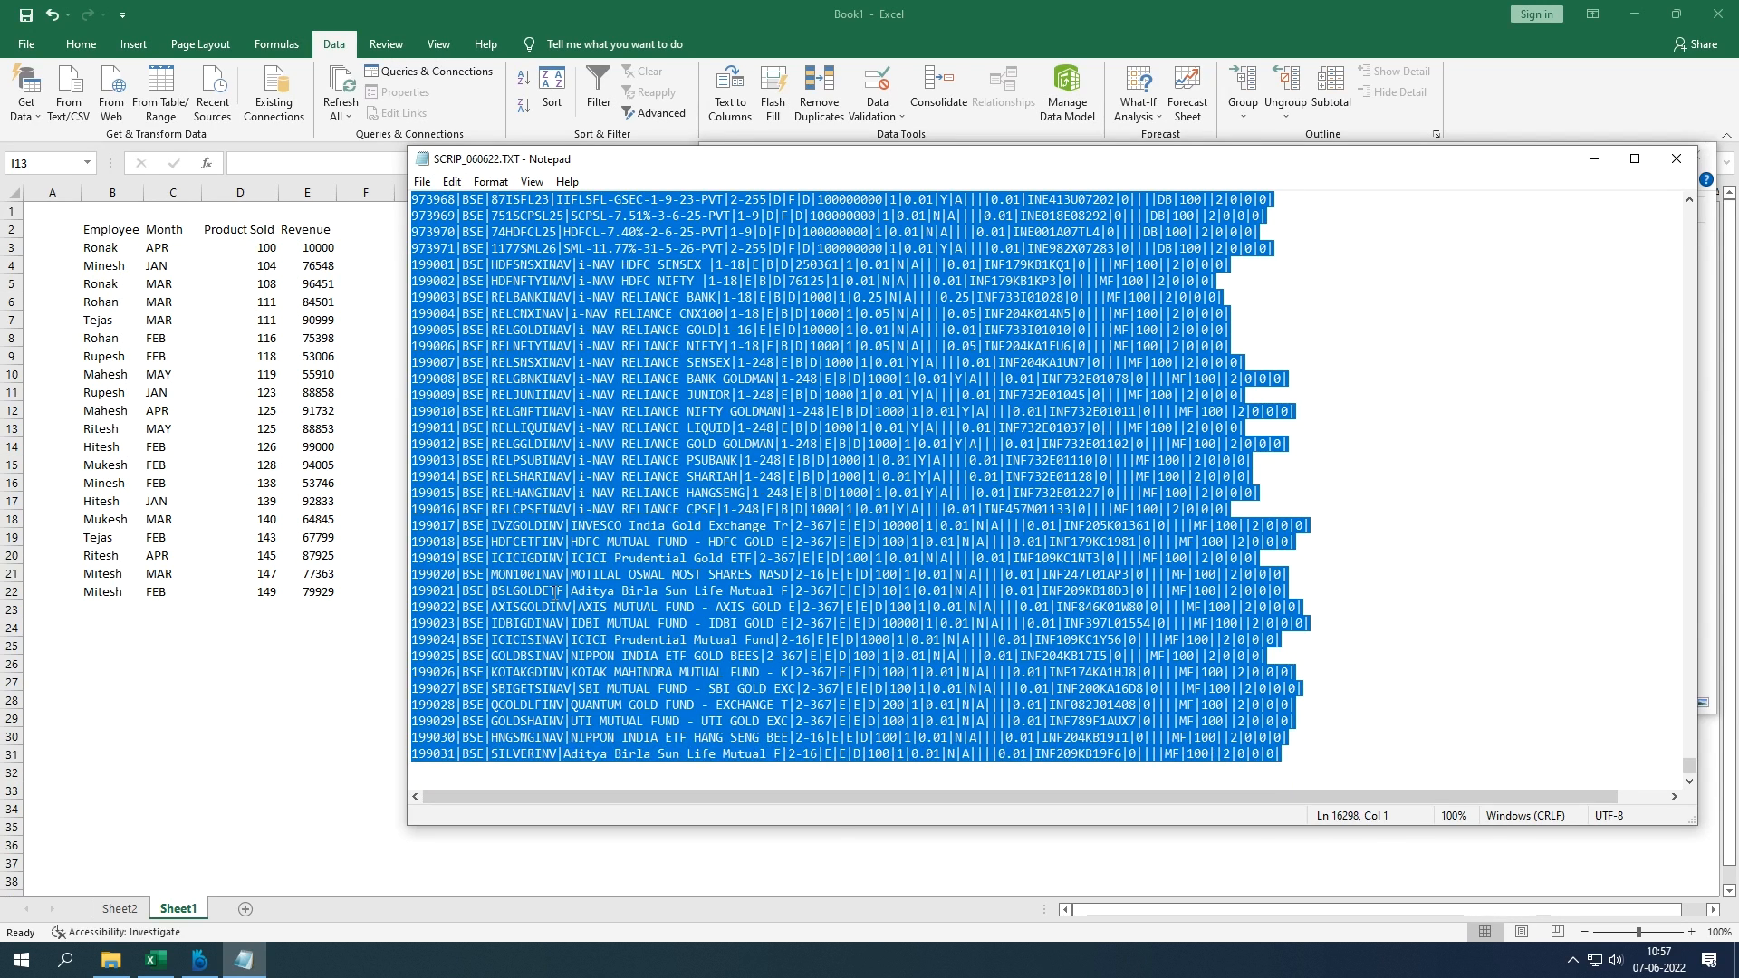
{"action": "left_click", "coordinate": [313, 700]}
{"action": "left_click", "coordinate": [1318, 607]}
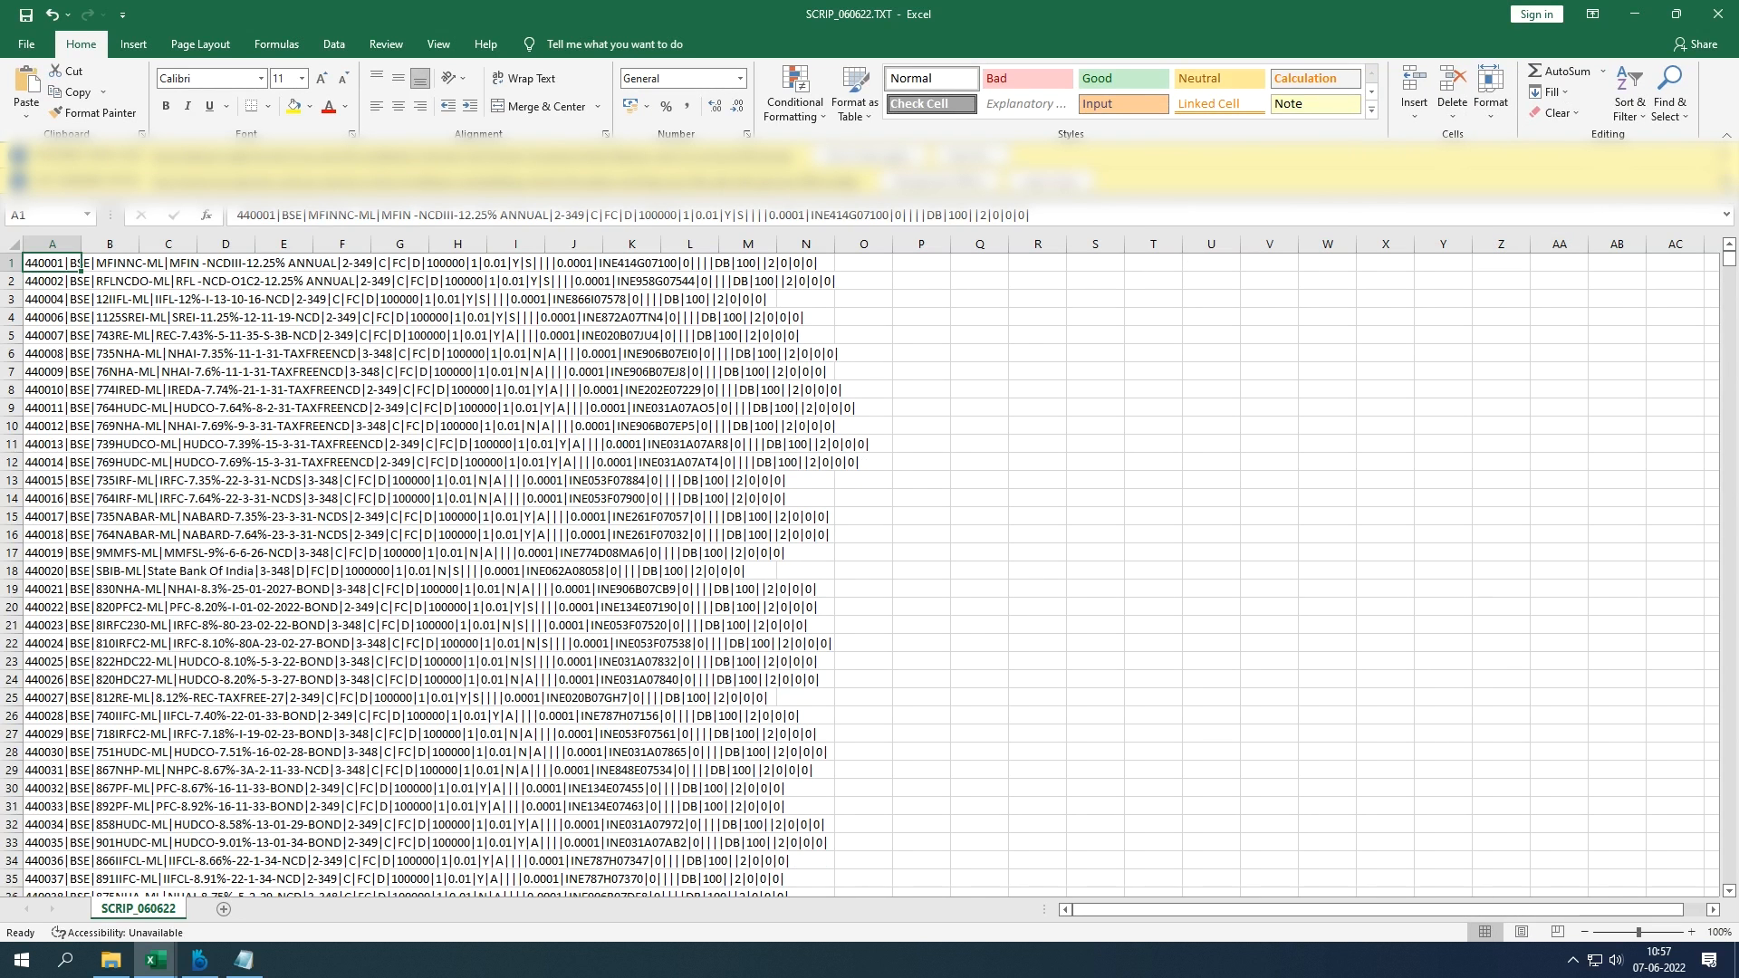
Step: Dismiss both message bars, select column A and launch Text to Columns from Data
{"action": "left_click", "coordinate": [1725, 181]}
{"action": "left_click", "coordinate": [1725, 156]}
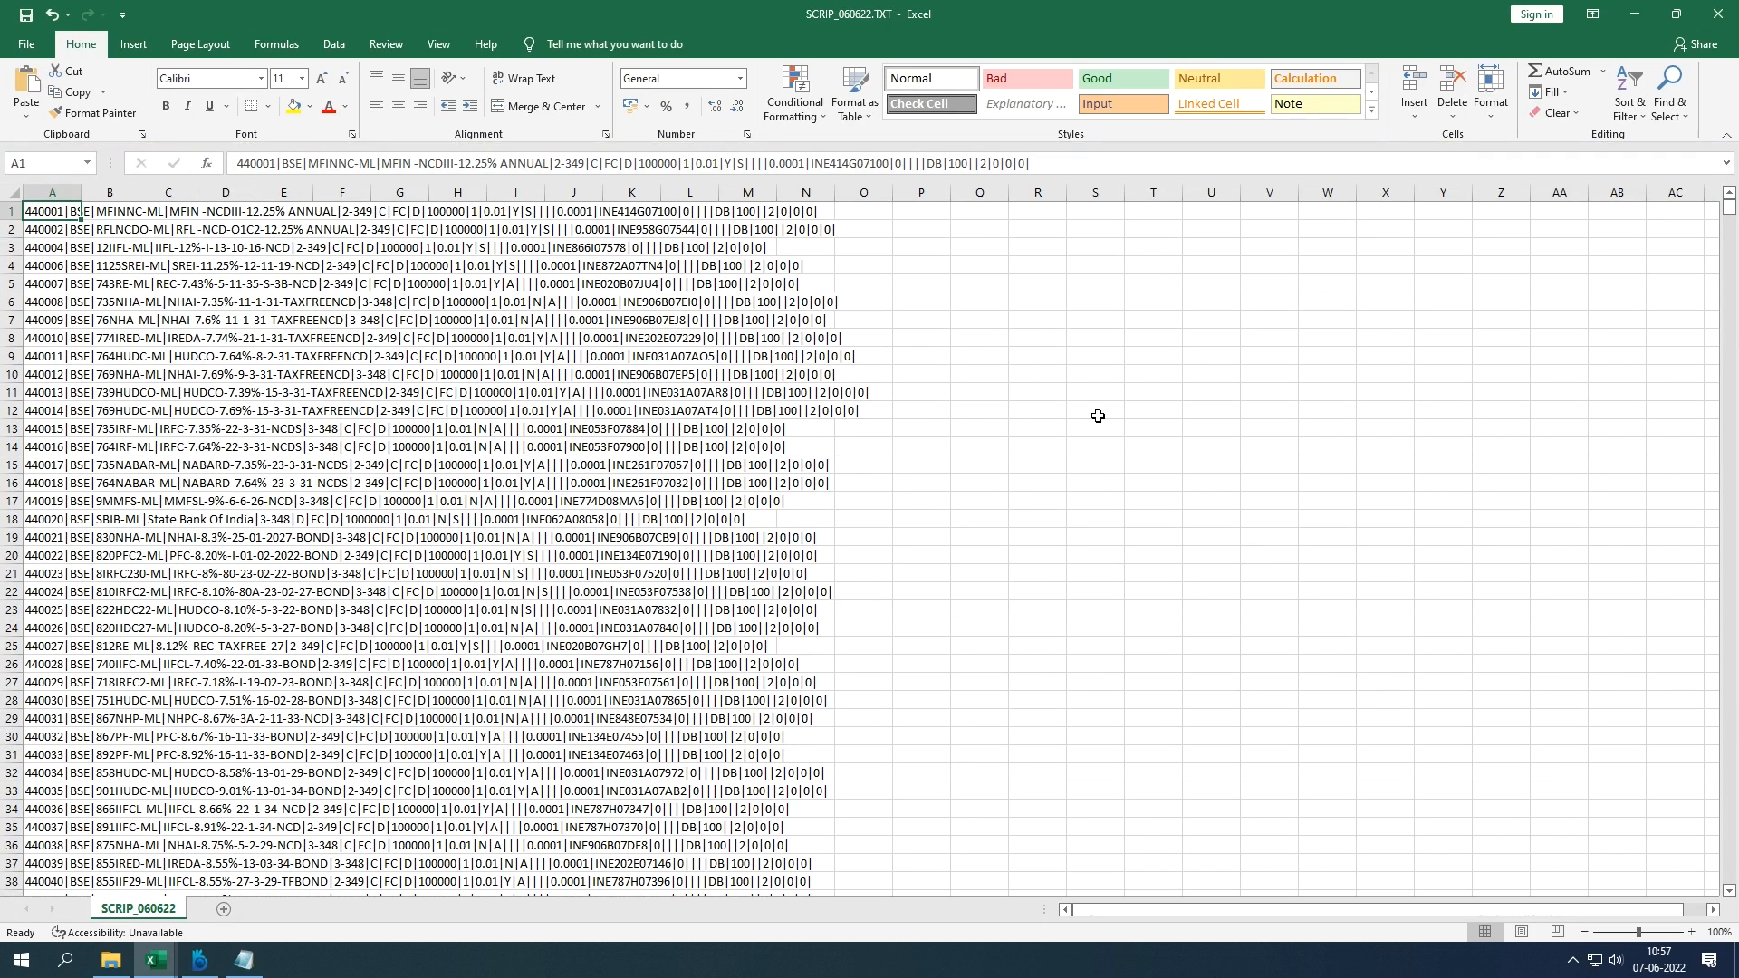
{"action": "left_click", "coordinate": [66, 195]}
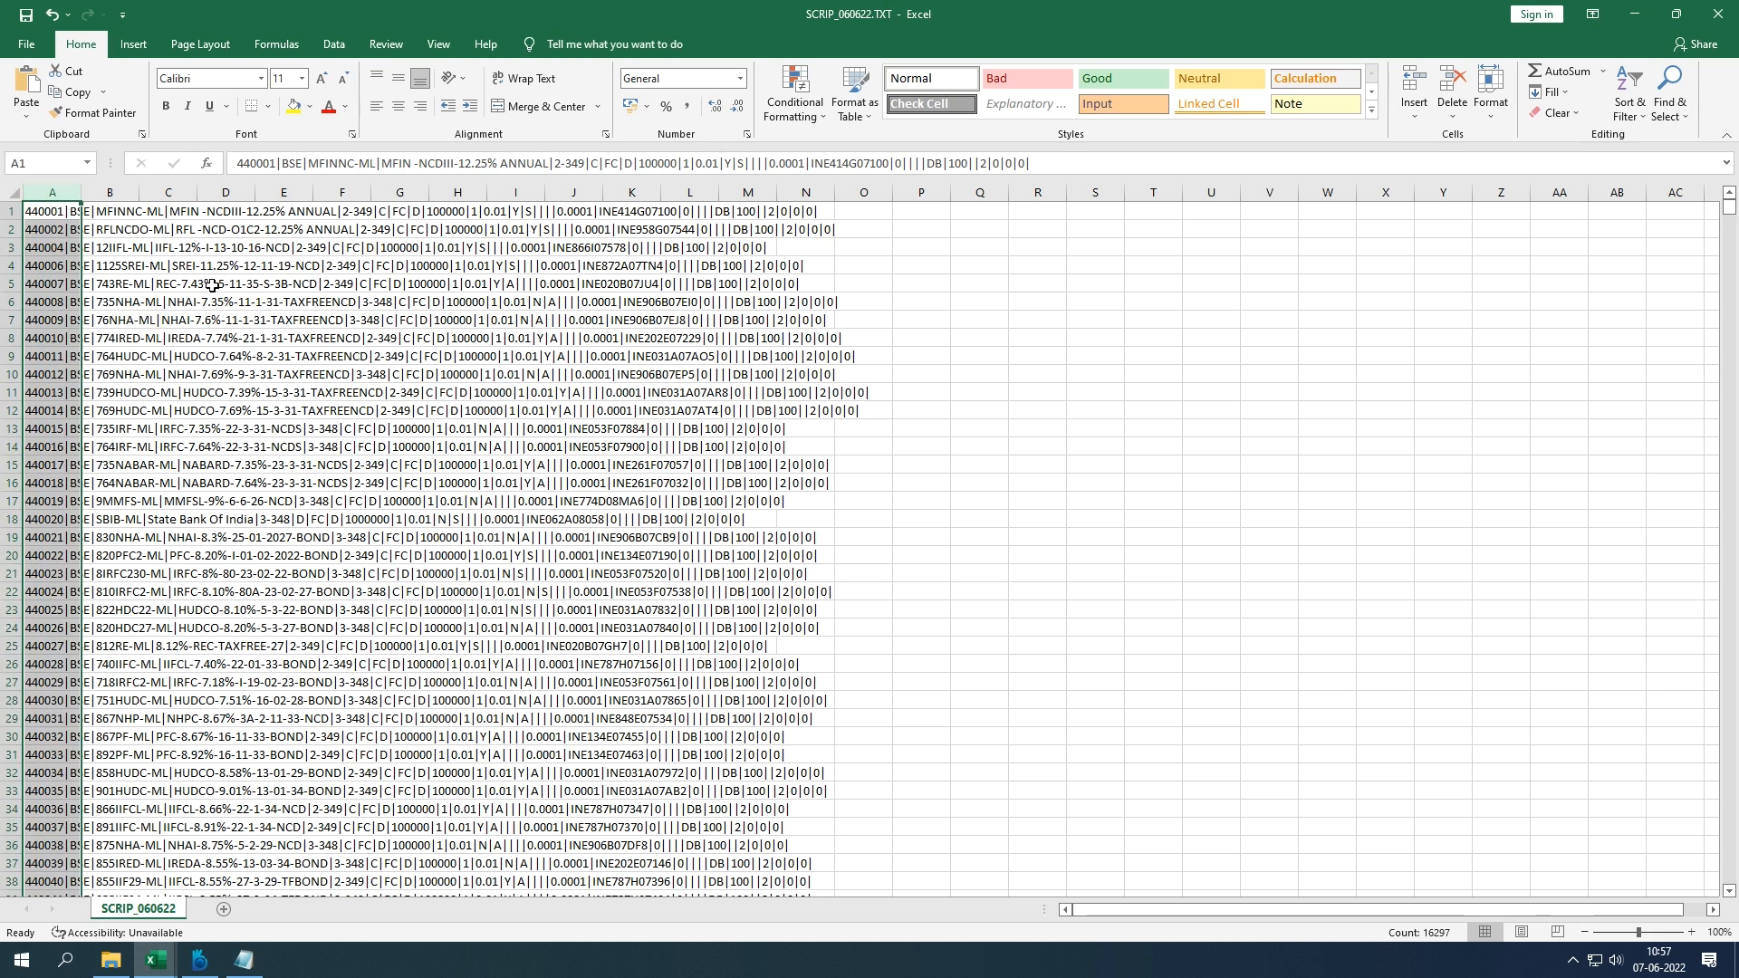
{"action": "left_click", "coordinate": [334, 44]}
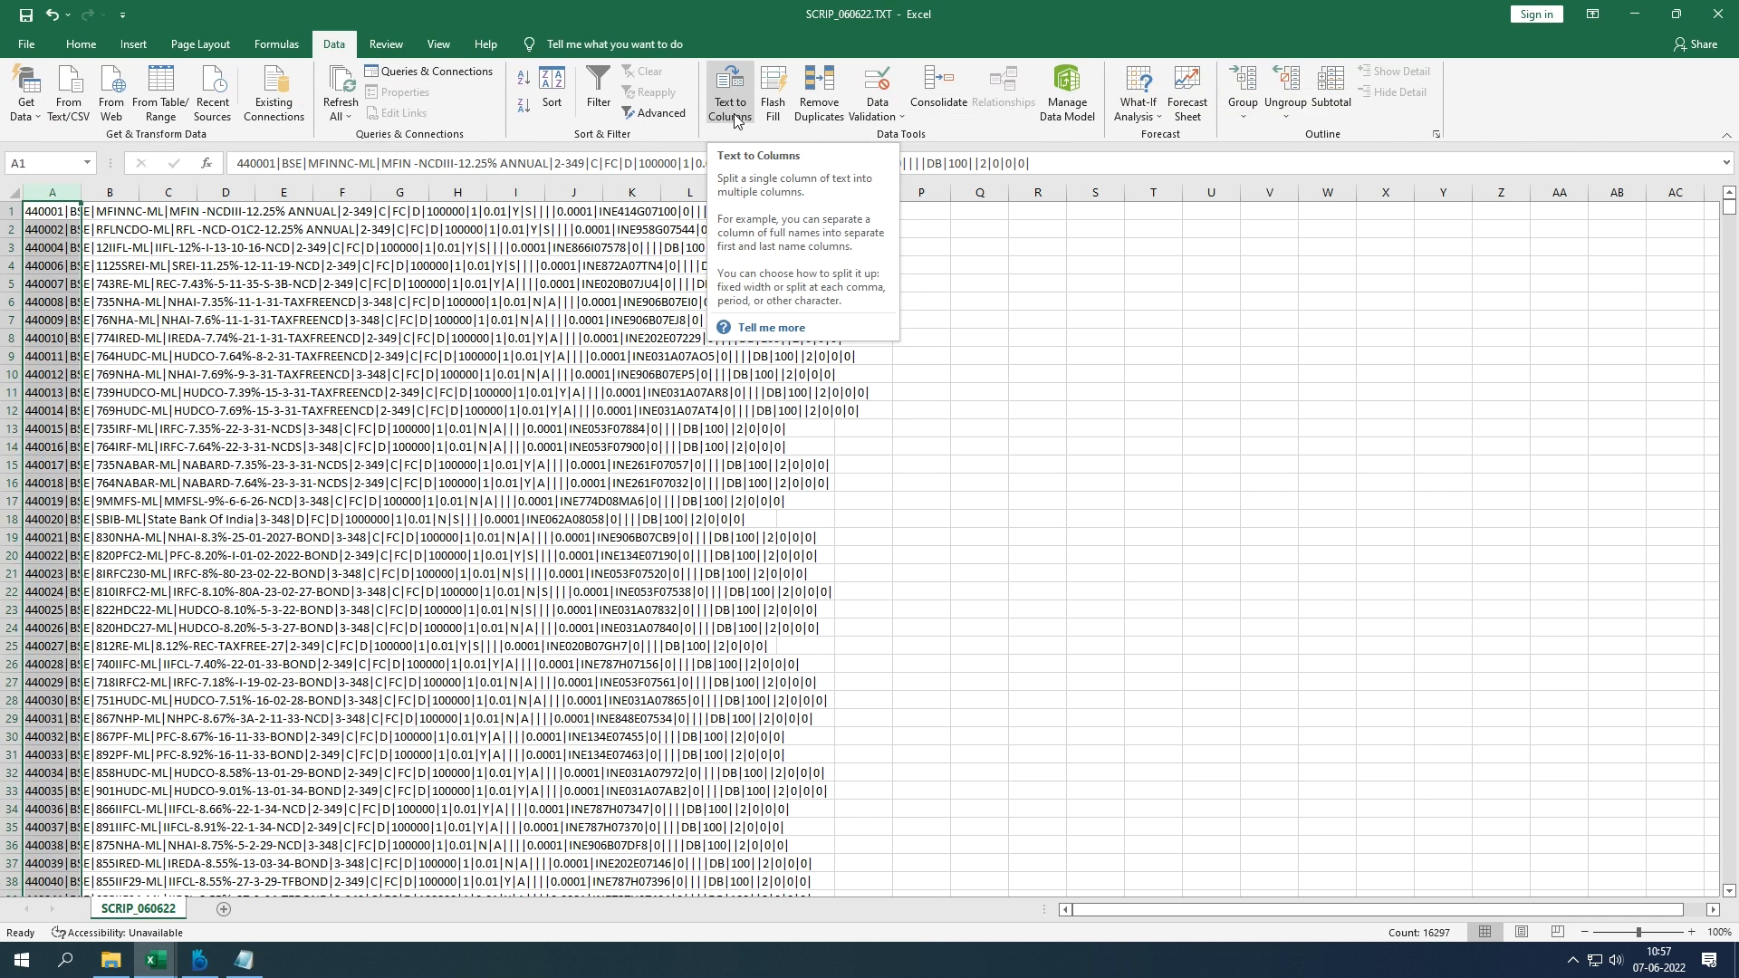
{"action": "left_click", "coordinate": [47, 211]}
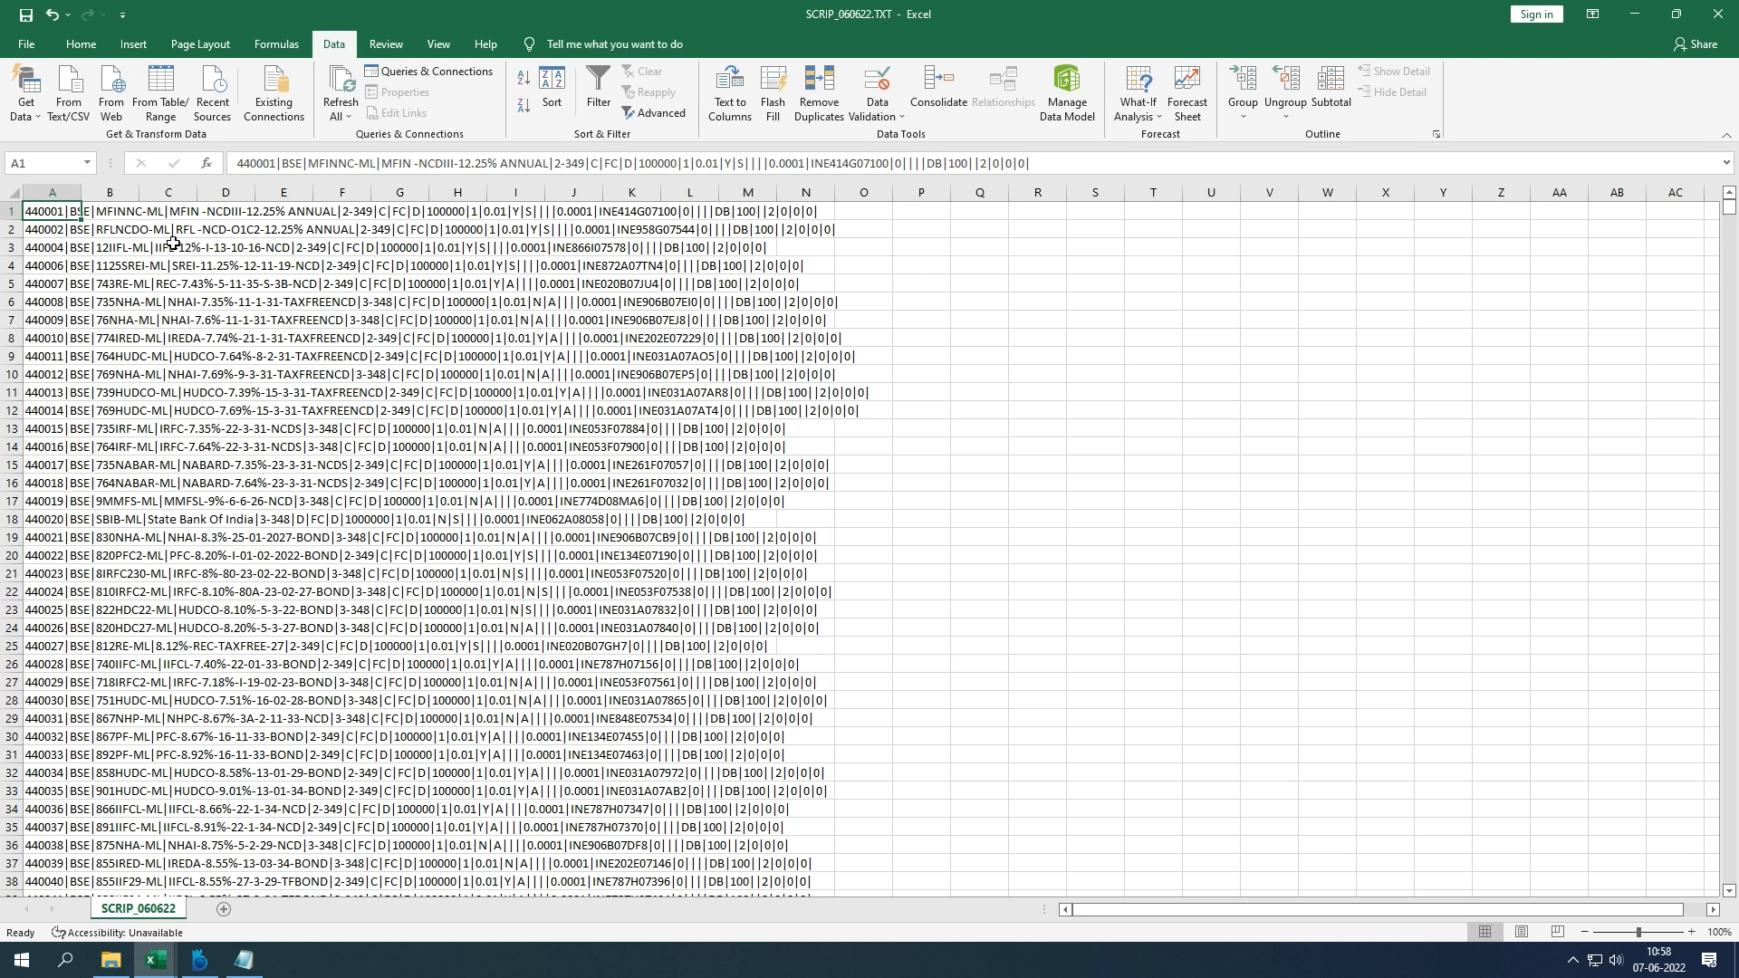
{"action": "left_click", "coordinate": [60, 196]}
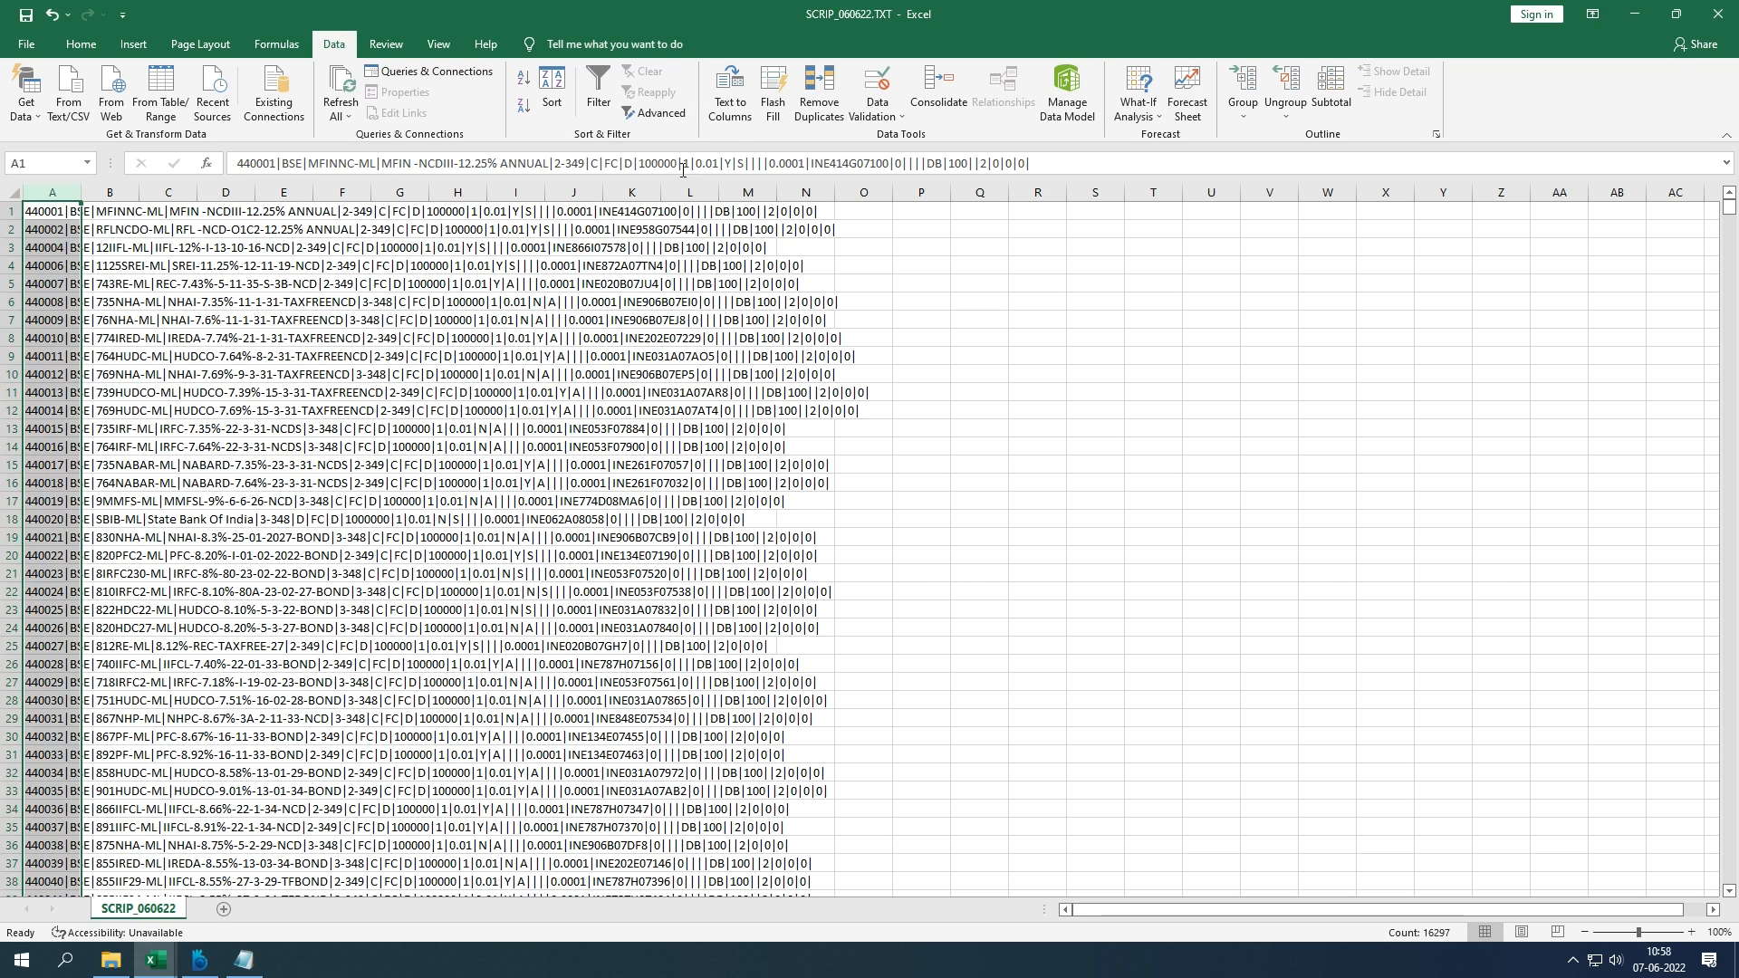
{"action": "left_click", "coordinate": [738, 124]}
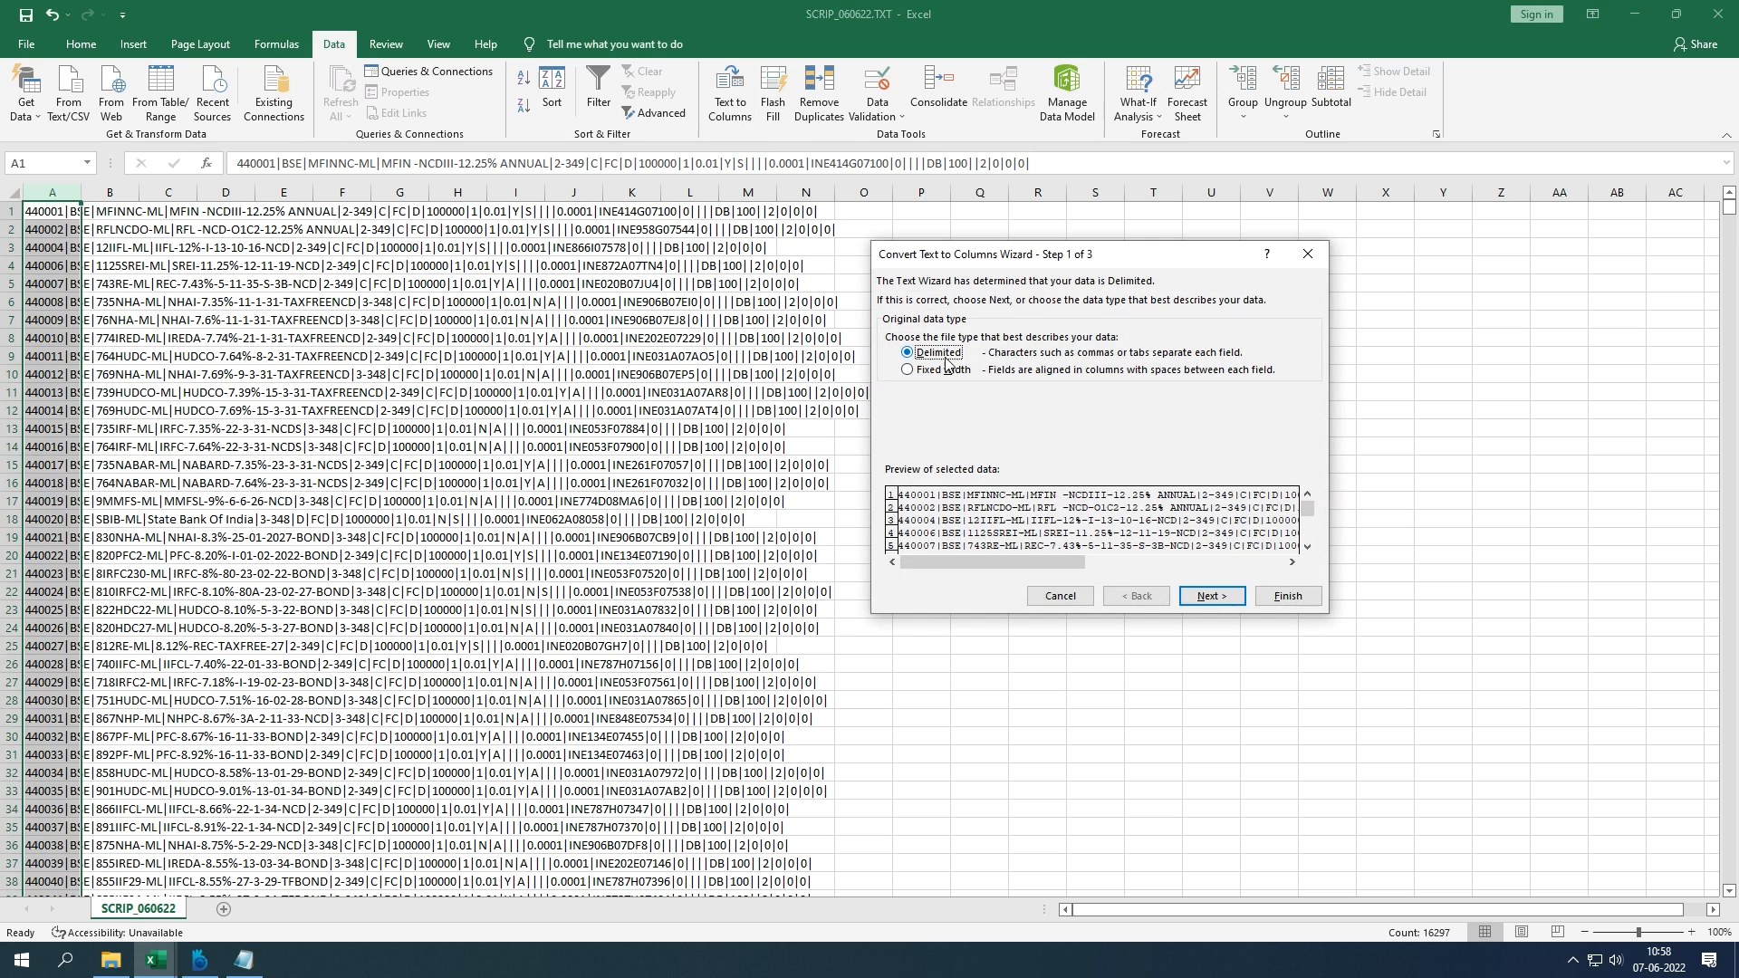
Step: Split the records using | as the only delimiter instead of Tab, keeping default column formats
{"action": "left_click", "coordinate": [1192, 597]}
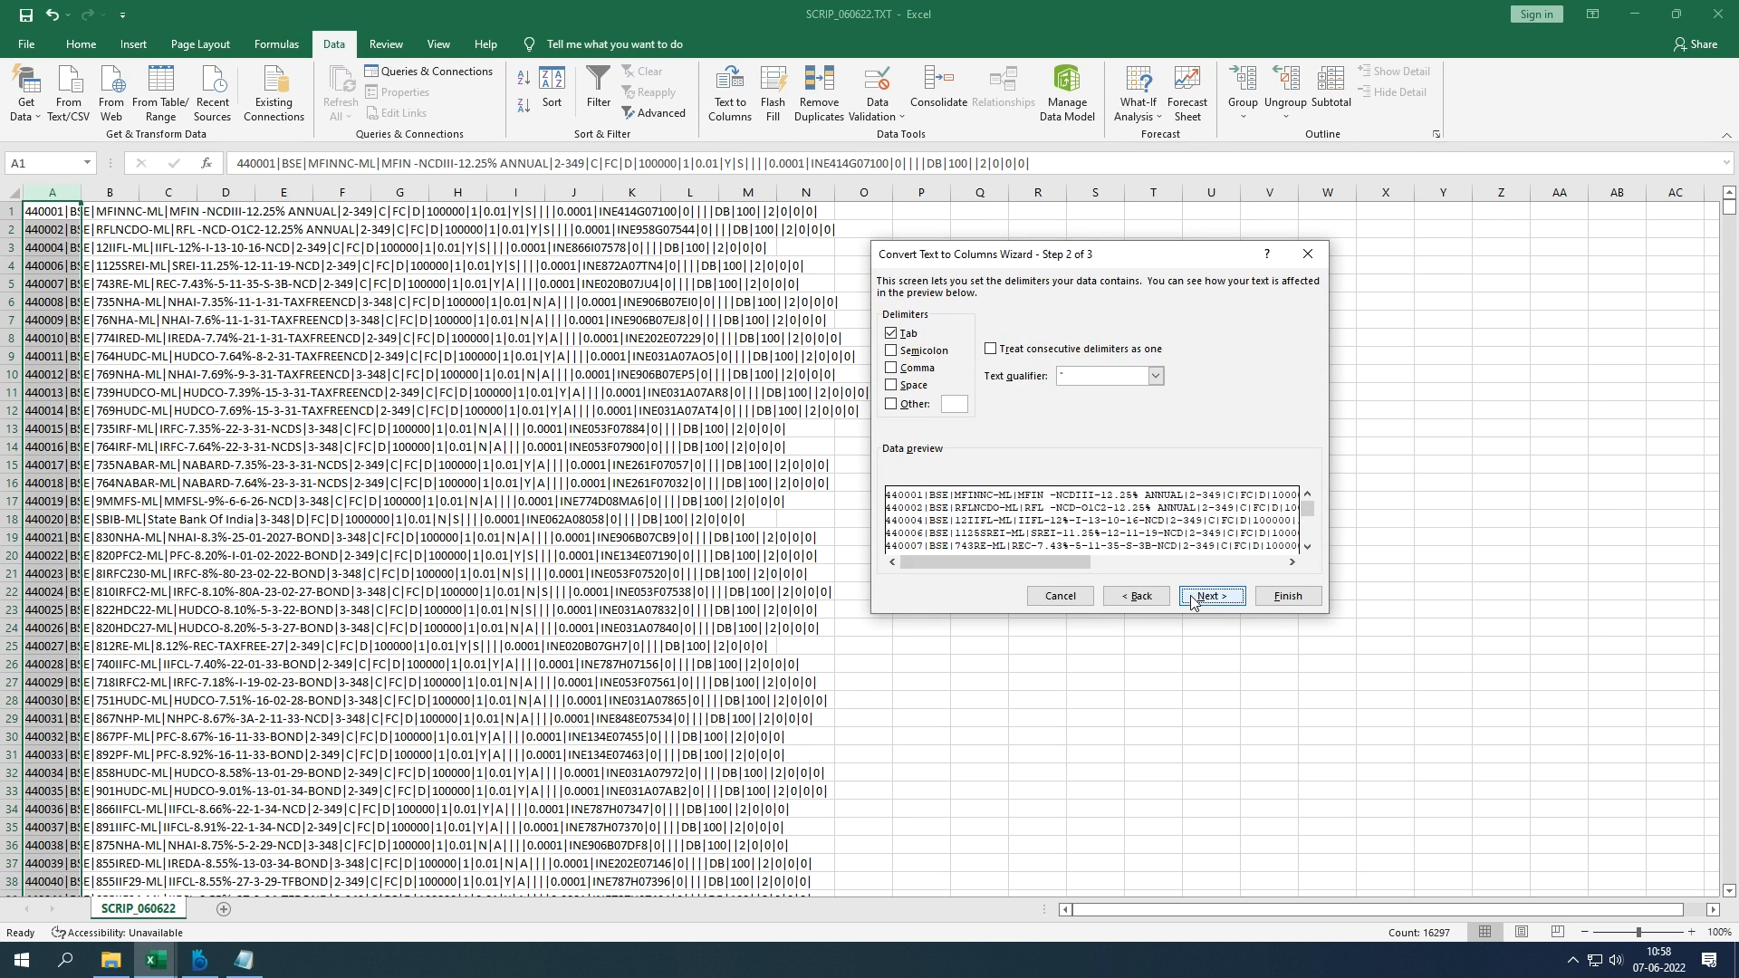
{"action": "left_click", "coordinate": [893, 333]}
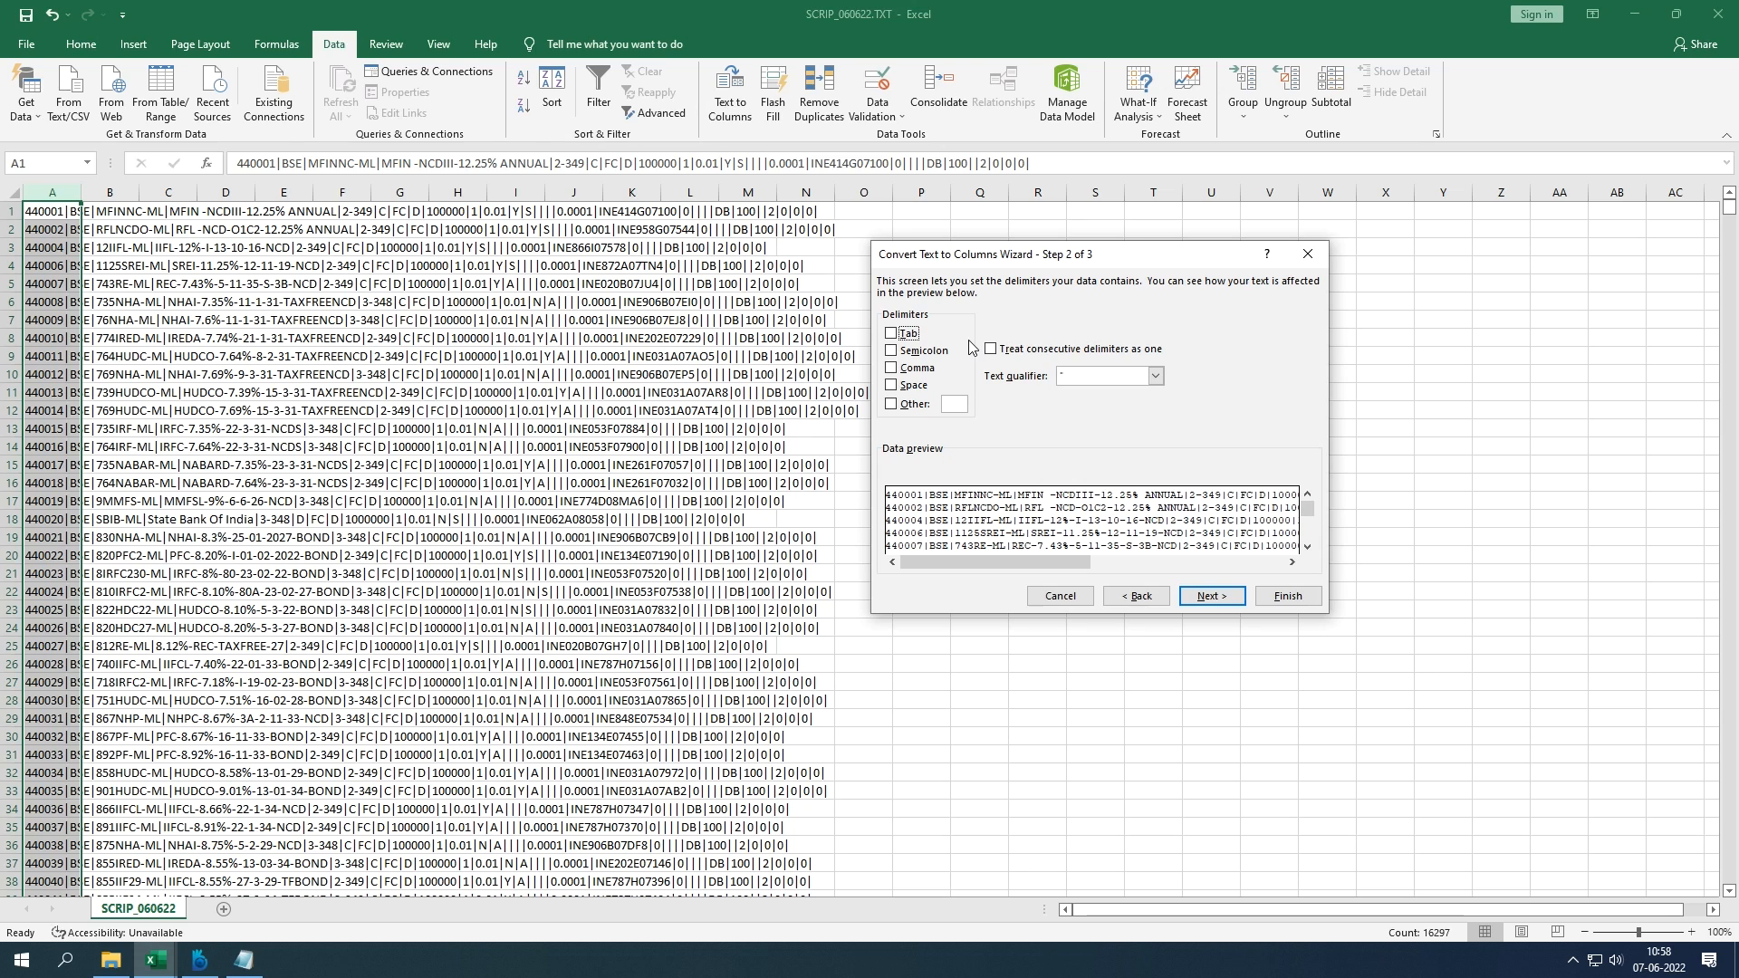
{"action": "left_click", "coordinate": [955, 407]}
{"action": "type", "text": "|"}
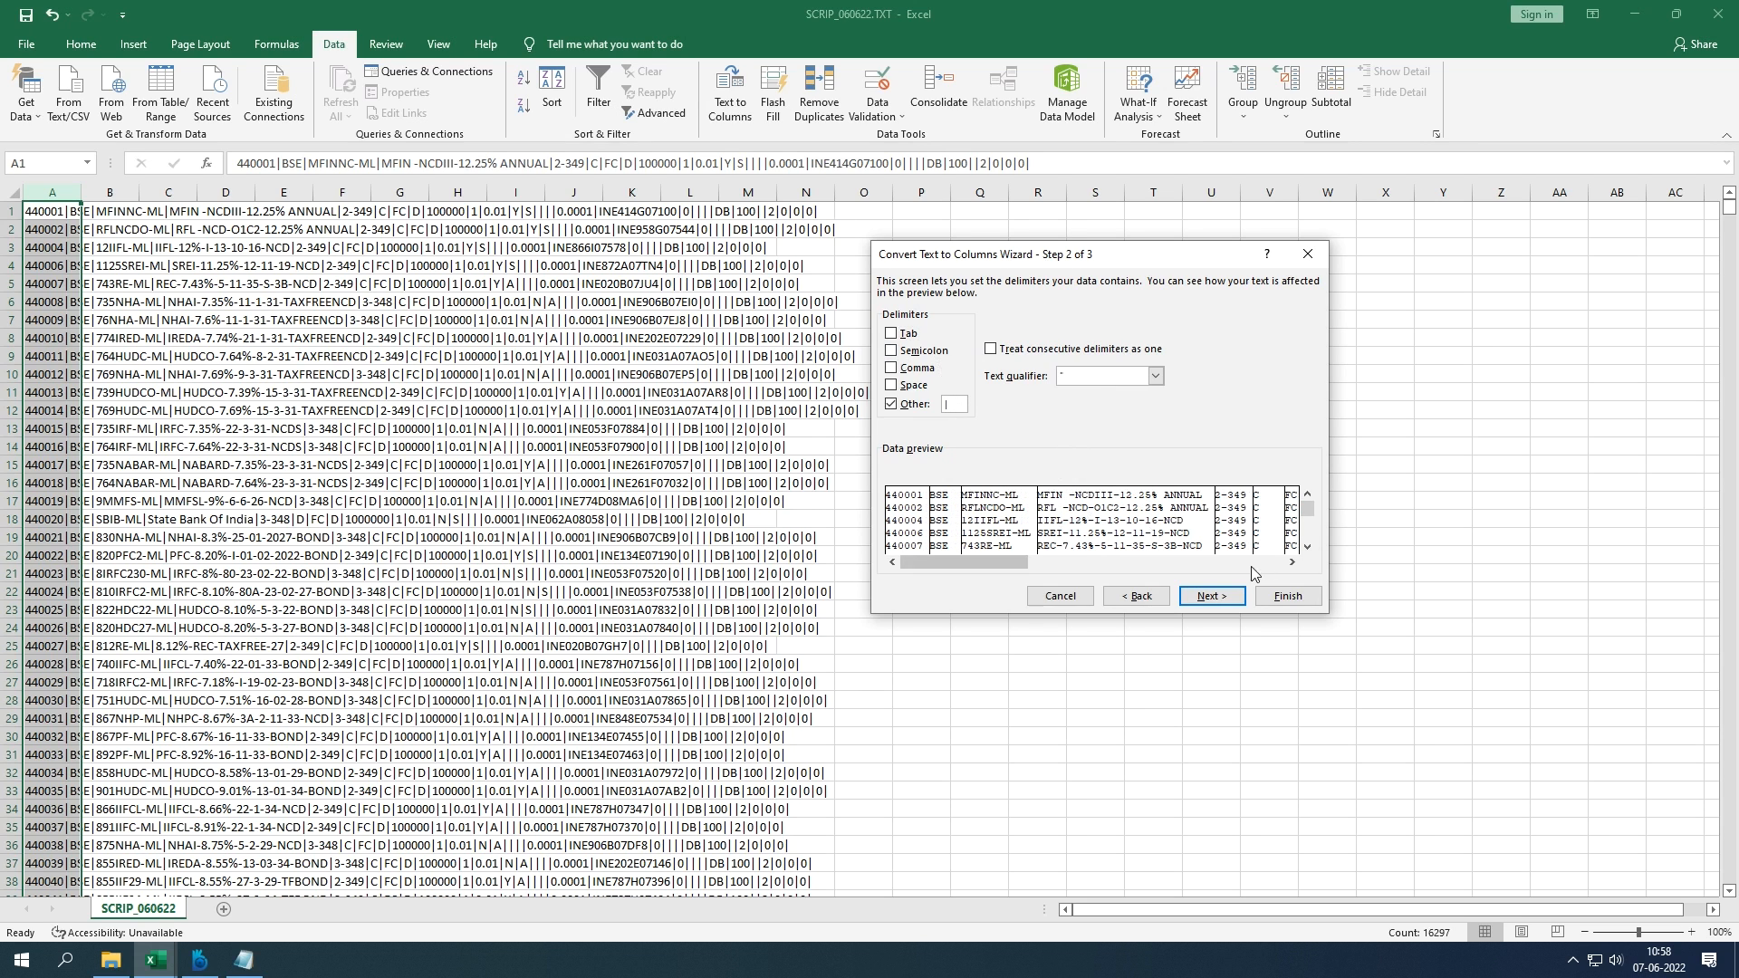
{"action": "left_click", "coordinate": [1225, 598]}
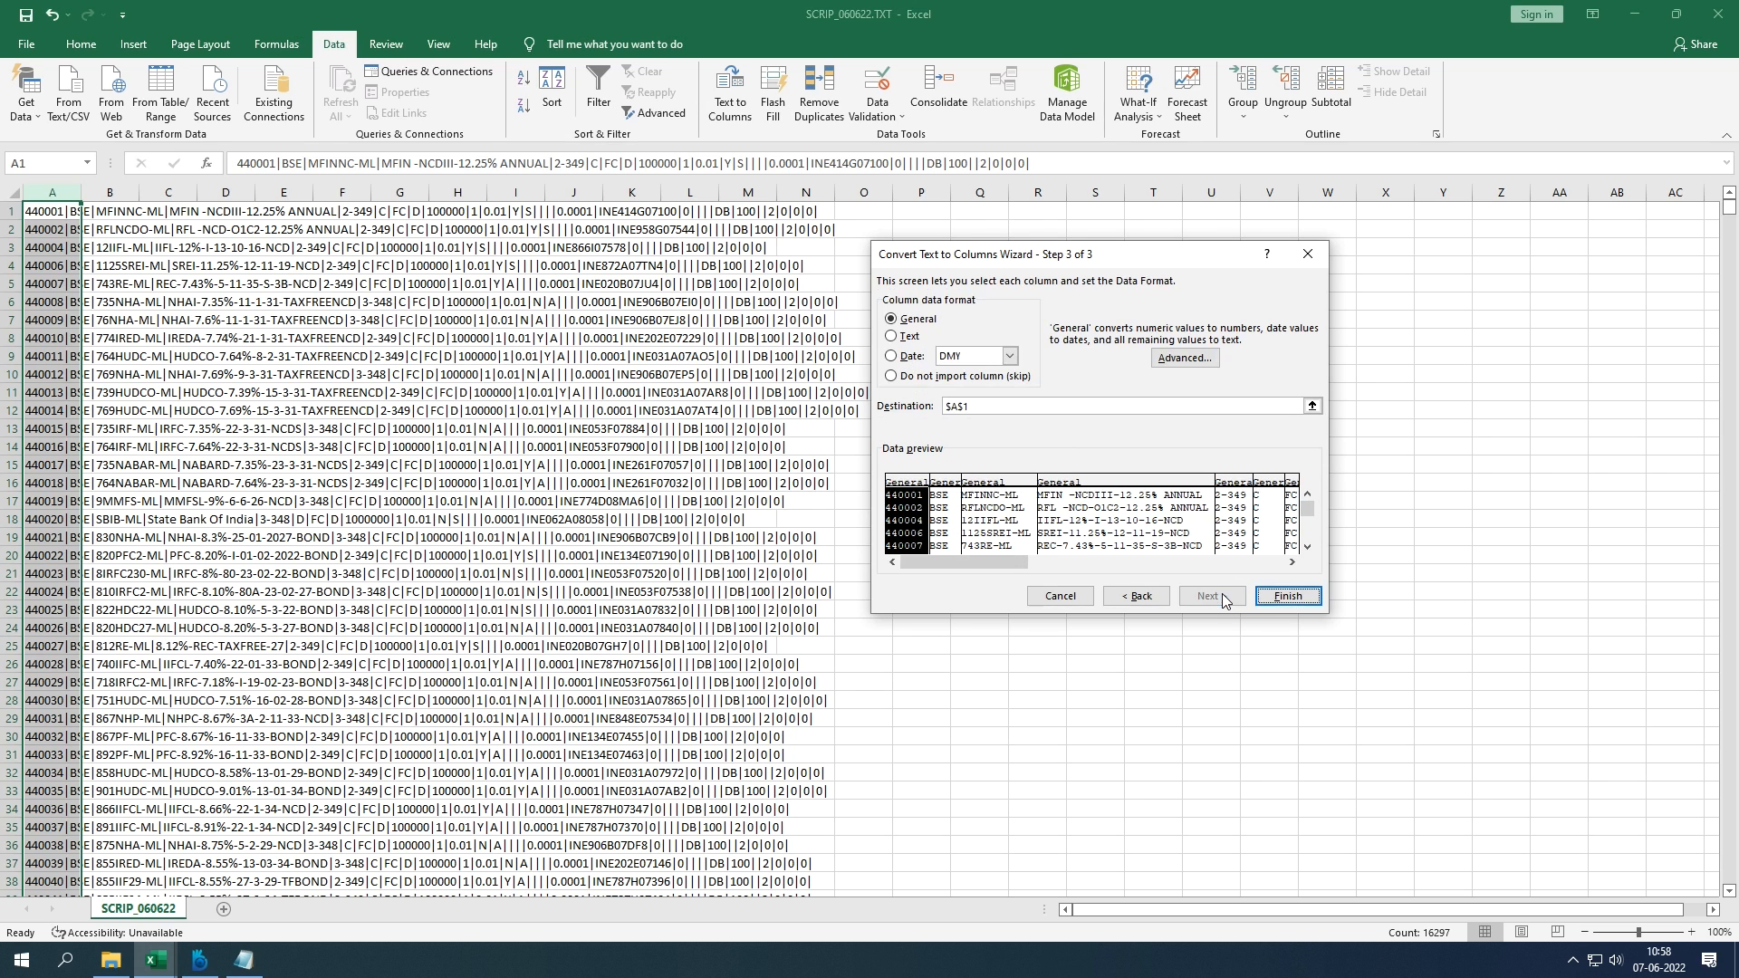
{"action": "left_click", "coordinate": [1263, 590]}
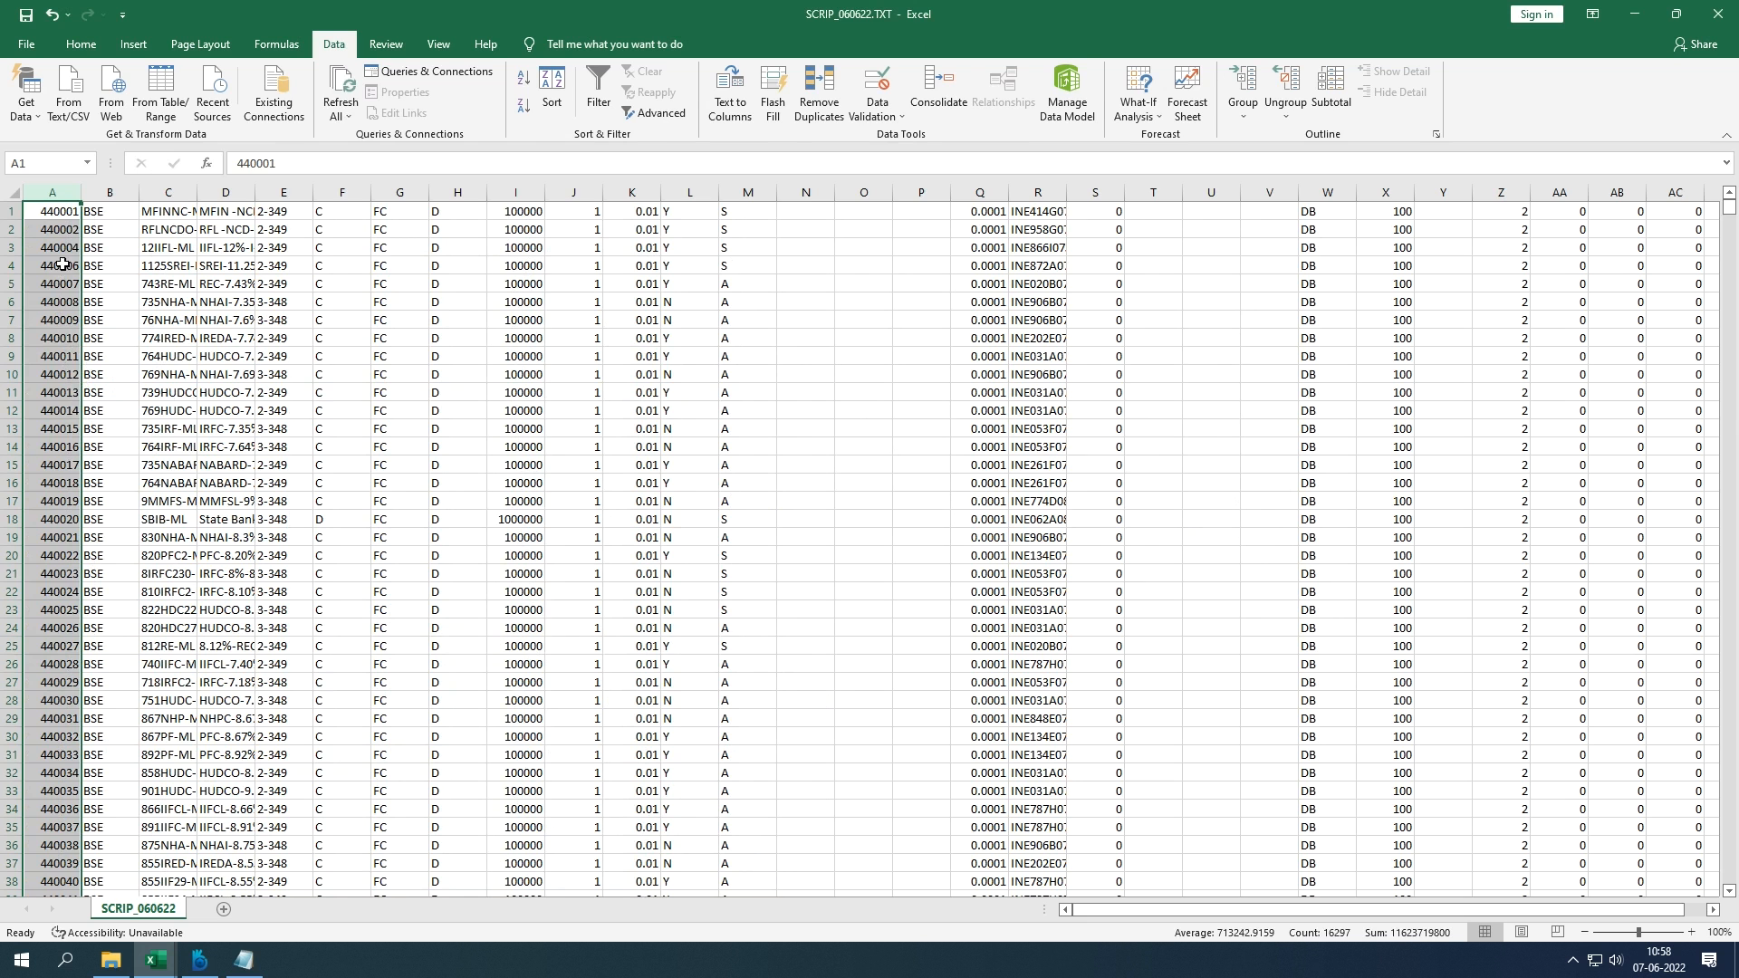
Step: Try filling column B with the continuing 440002 series, then undo it
{"action": "left_click", "coordinate": [80, 206]}
{"action": "left_click_drag", "start_coordinate": [127, 201], "coordinate": [127, 201]}
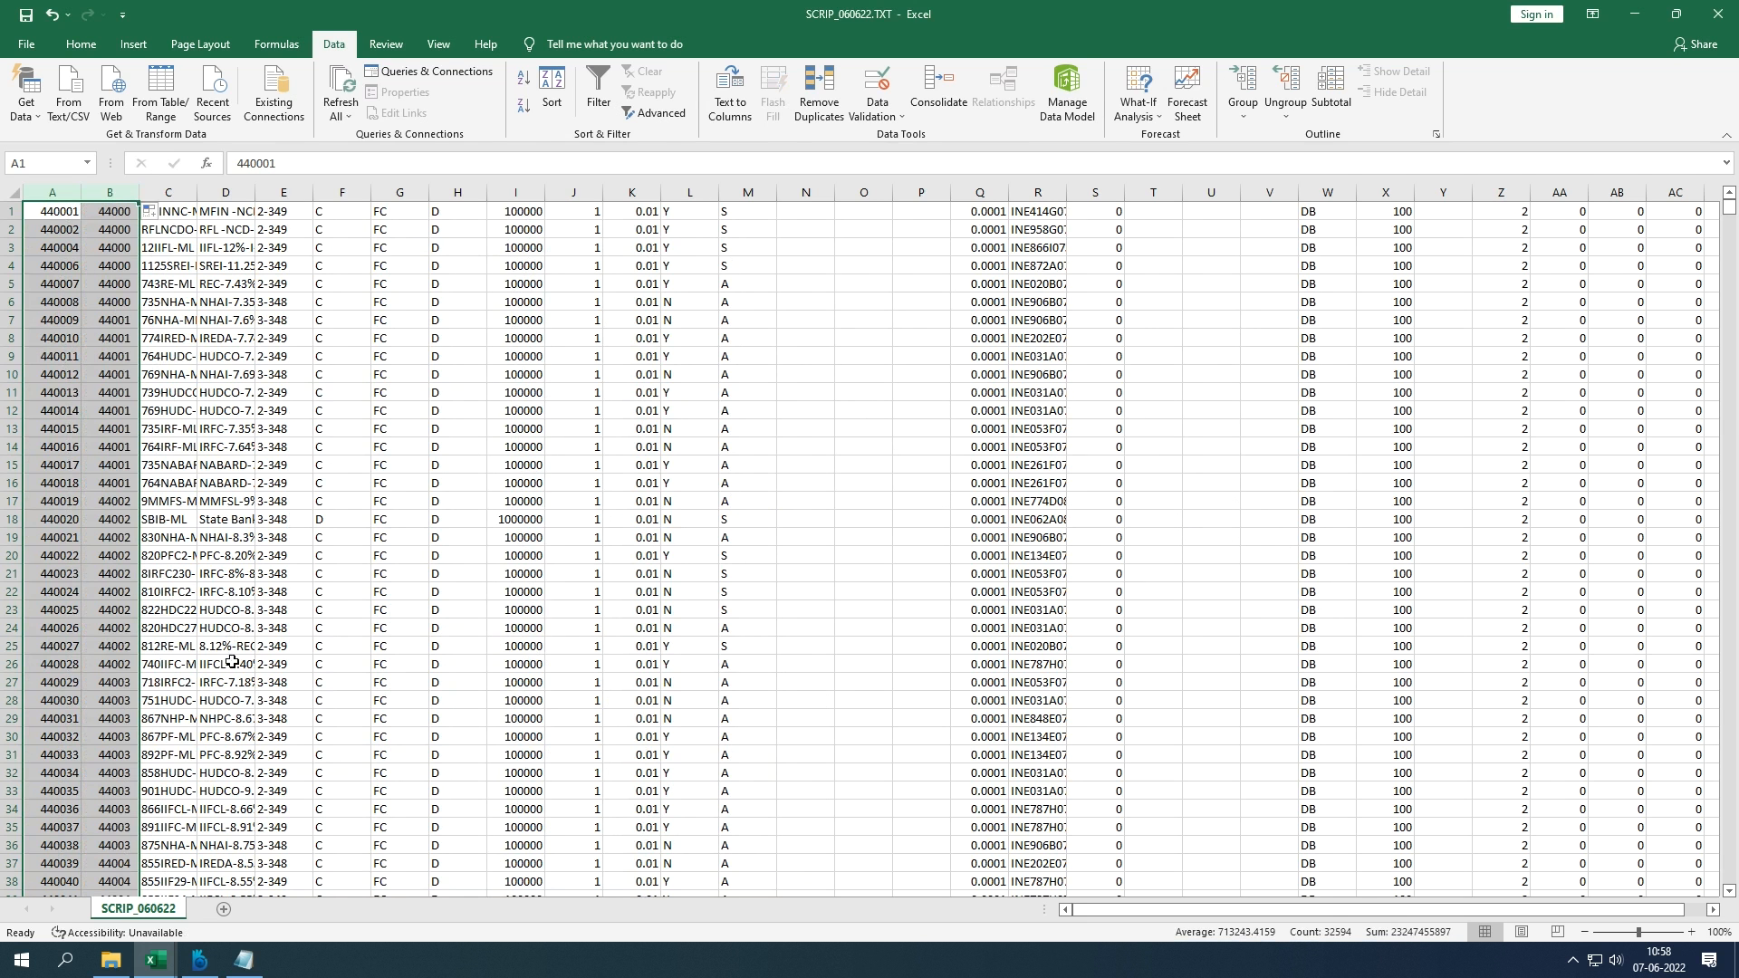
{"action": "left_click", "coordinate": [244, 960]}
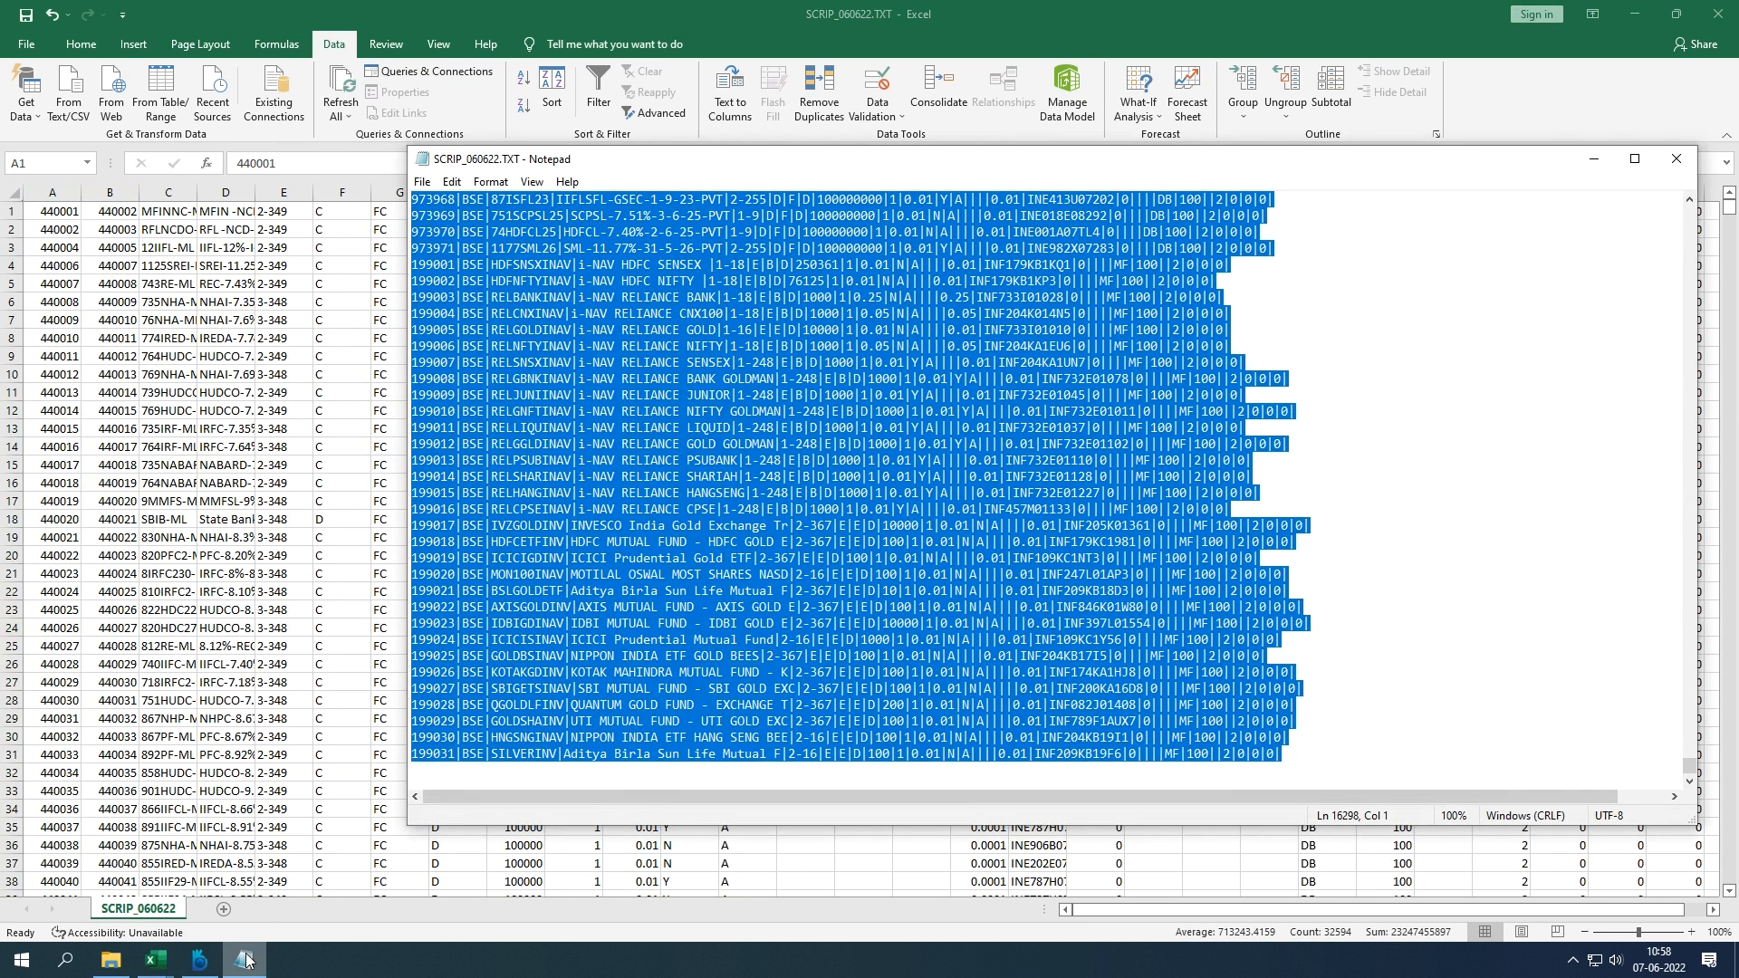
{"action": "left_click", "coordinate": [244, 960]}
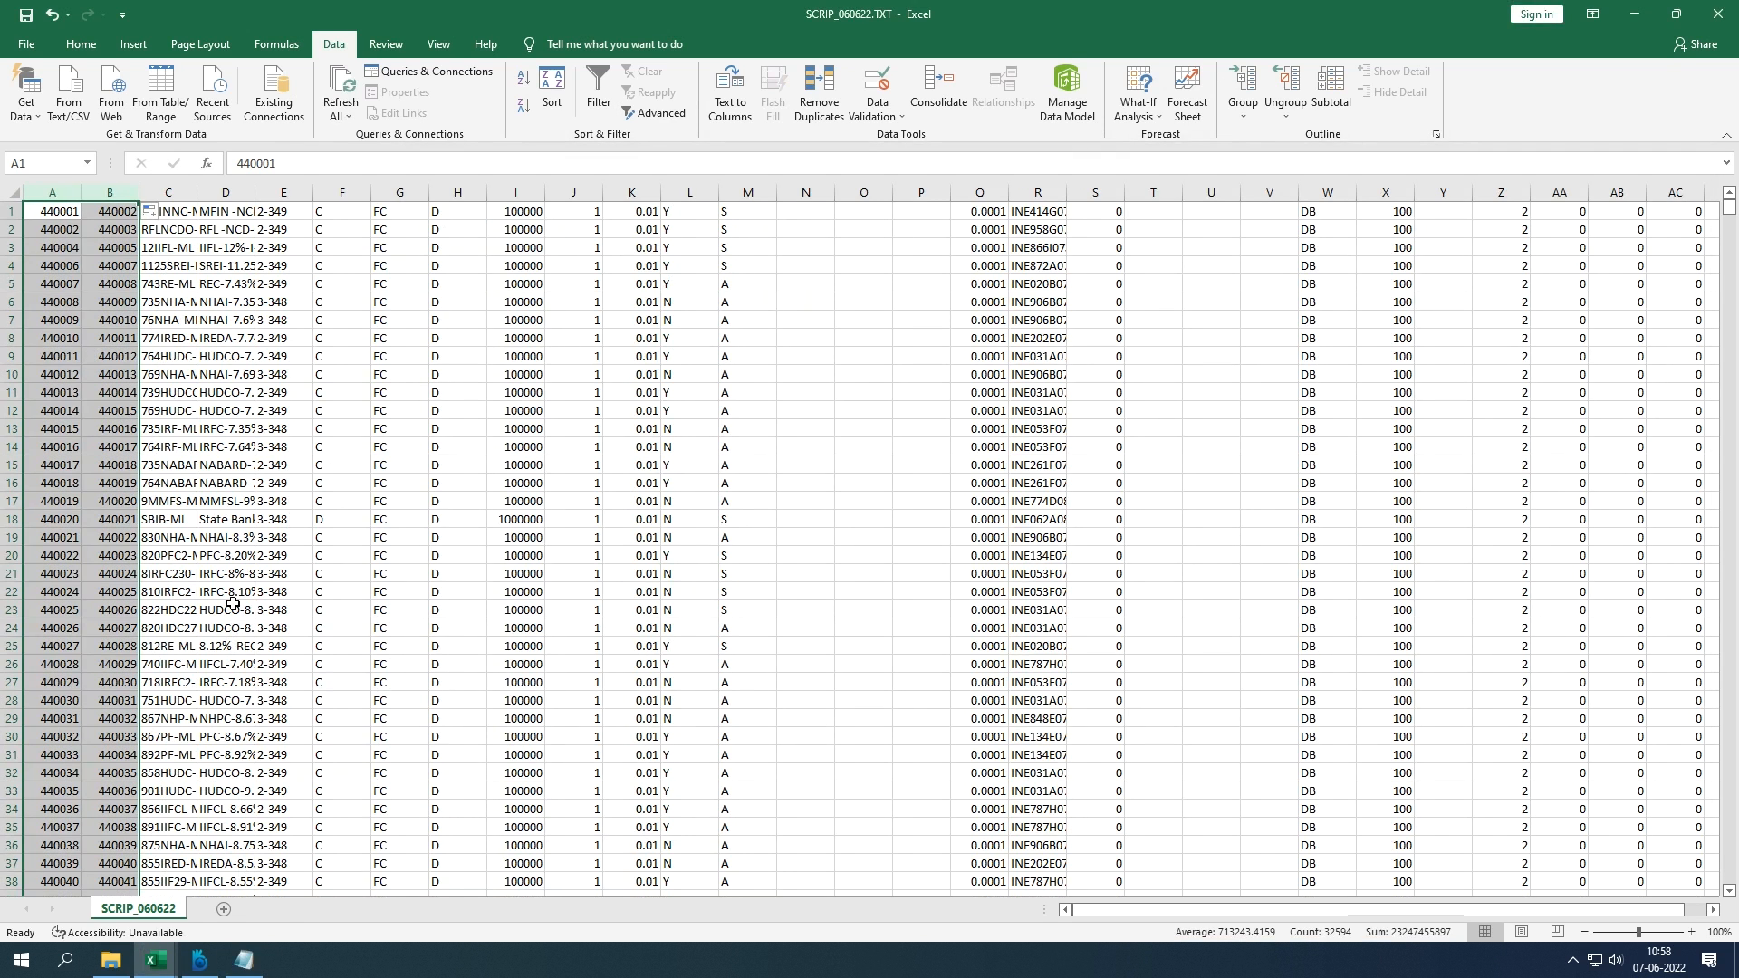
{"action": "key", "text": "ctrl+z"}
Step: Cancel a Text to Columns attempt on E20 and close SCRIP_060622.TXT without saving
{"action": "left_click", "coordinate": [276, 554]}
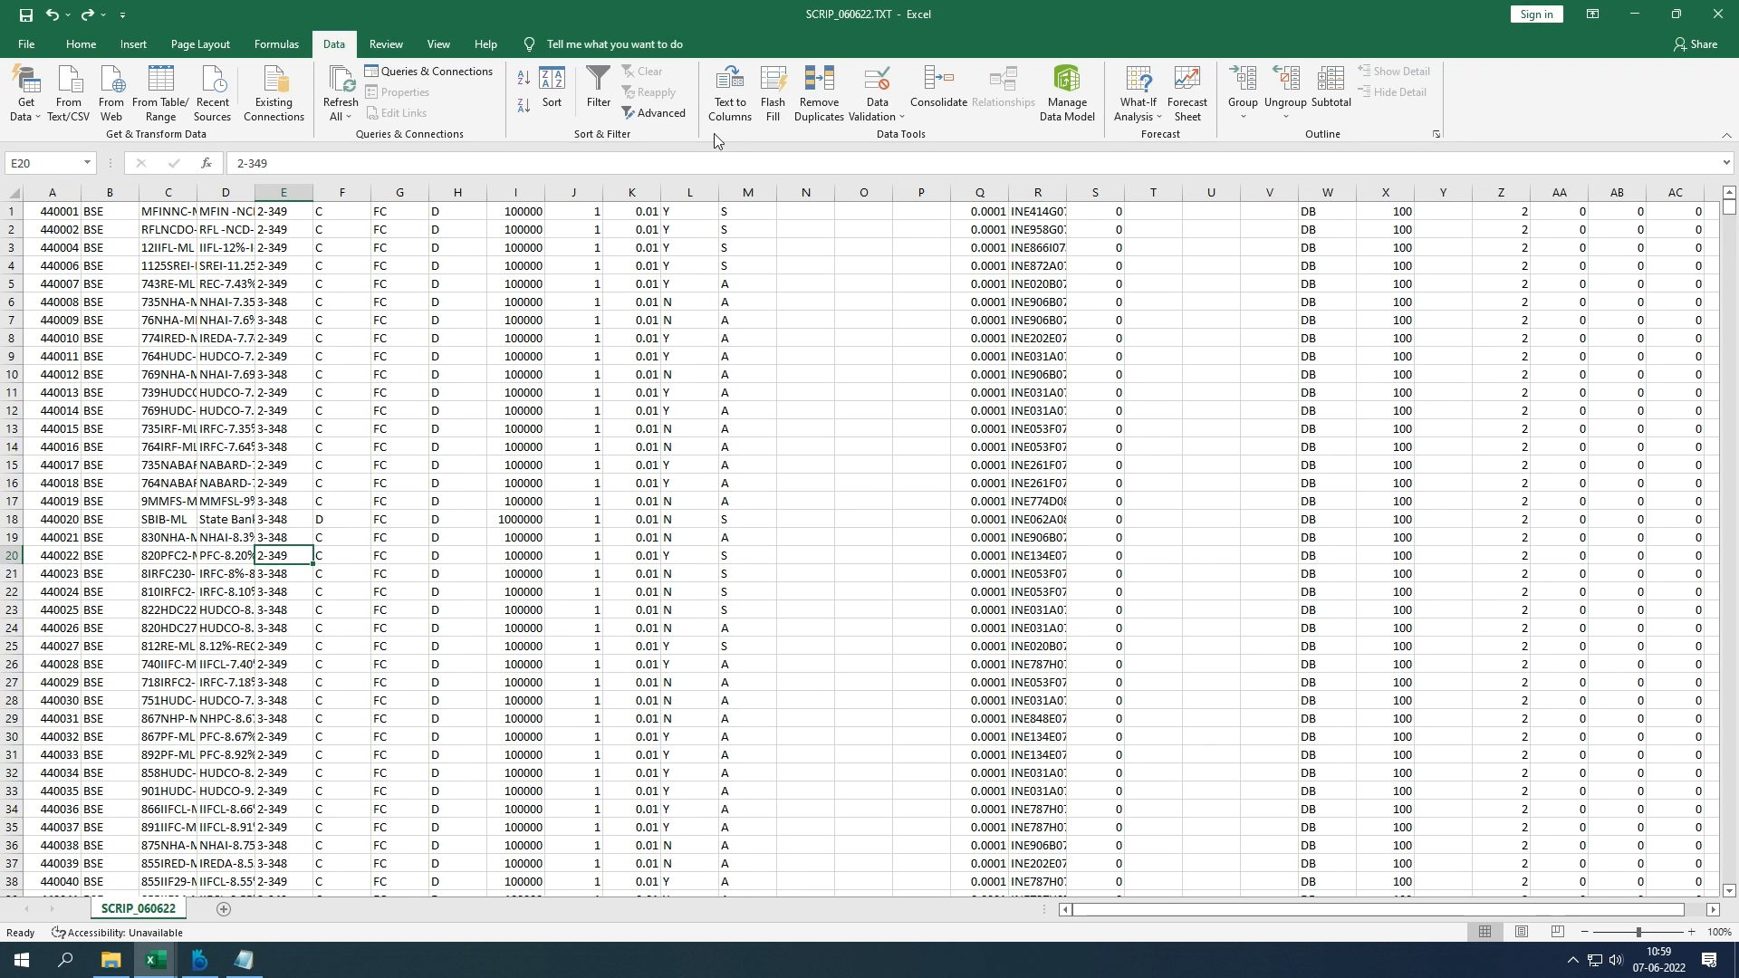
{"action": "left_click", "coordinate": [730, 107]}
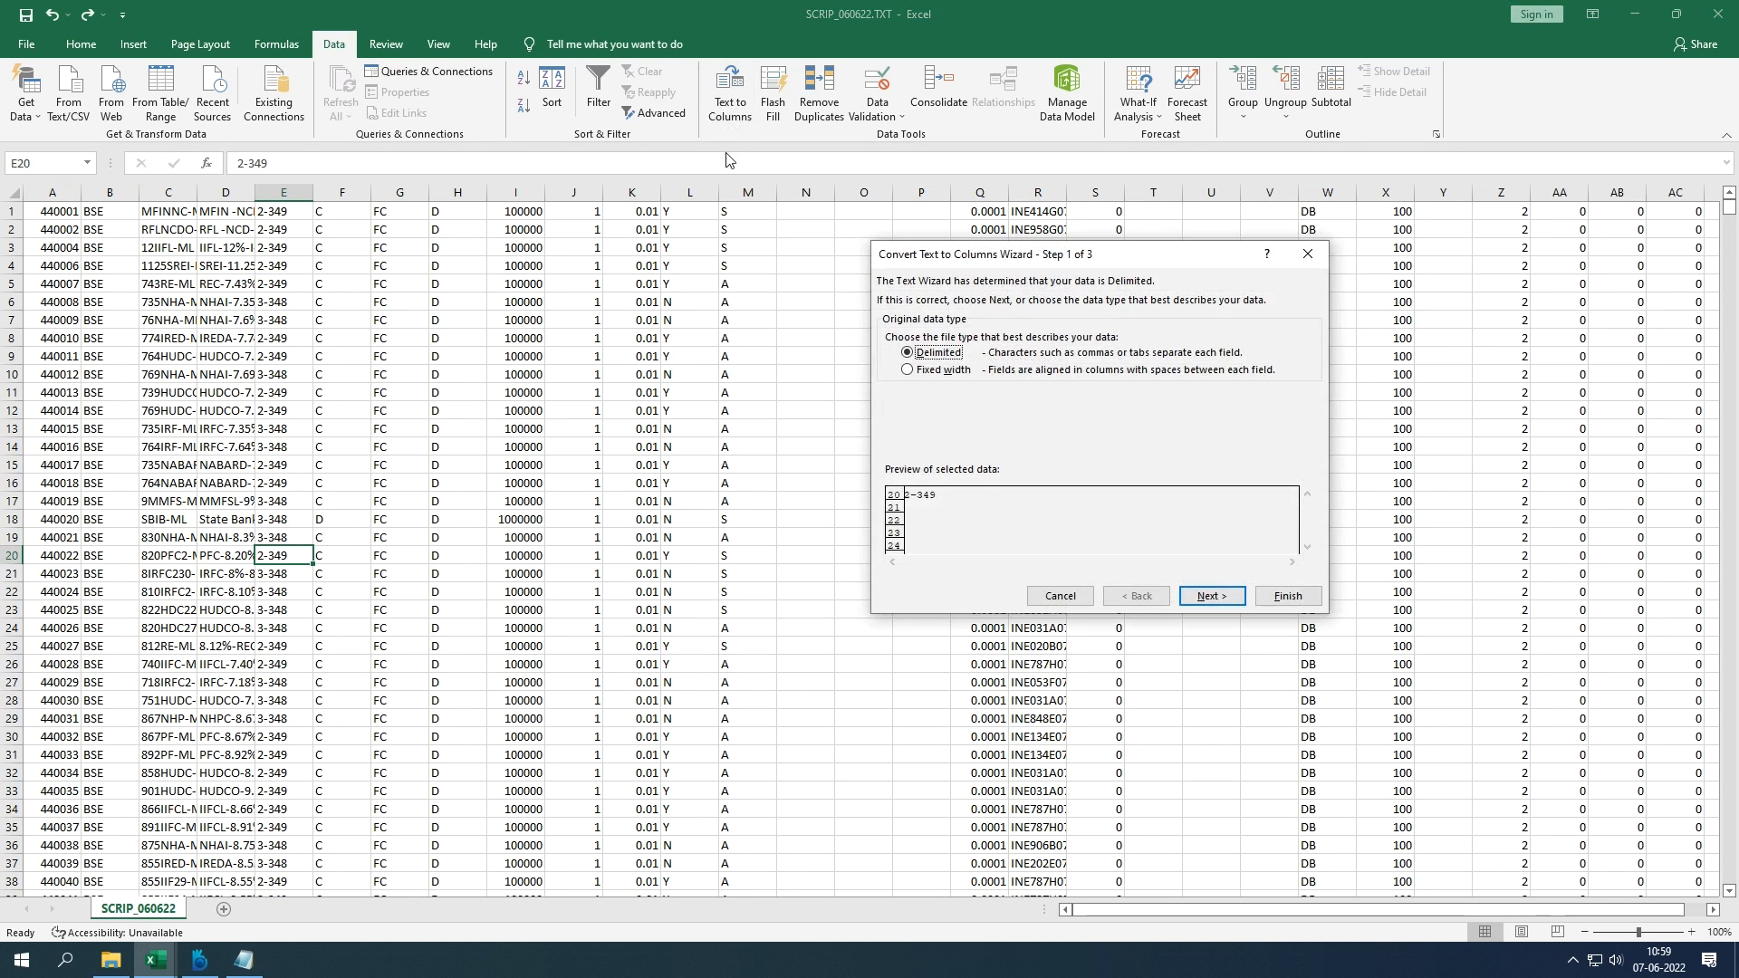
{"action": "key", "text": "Escape"}
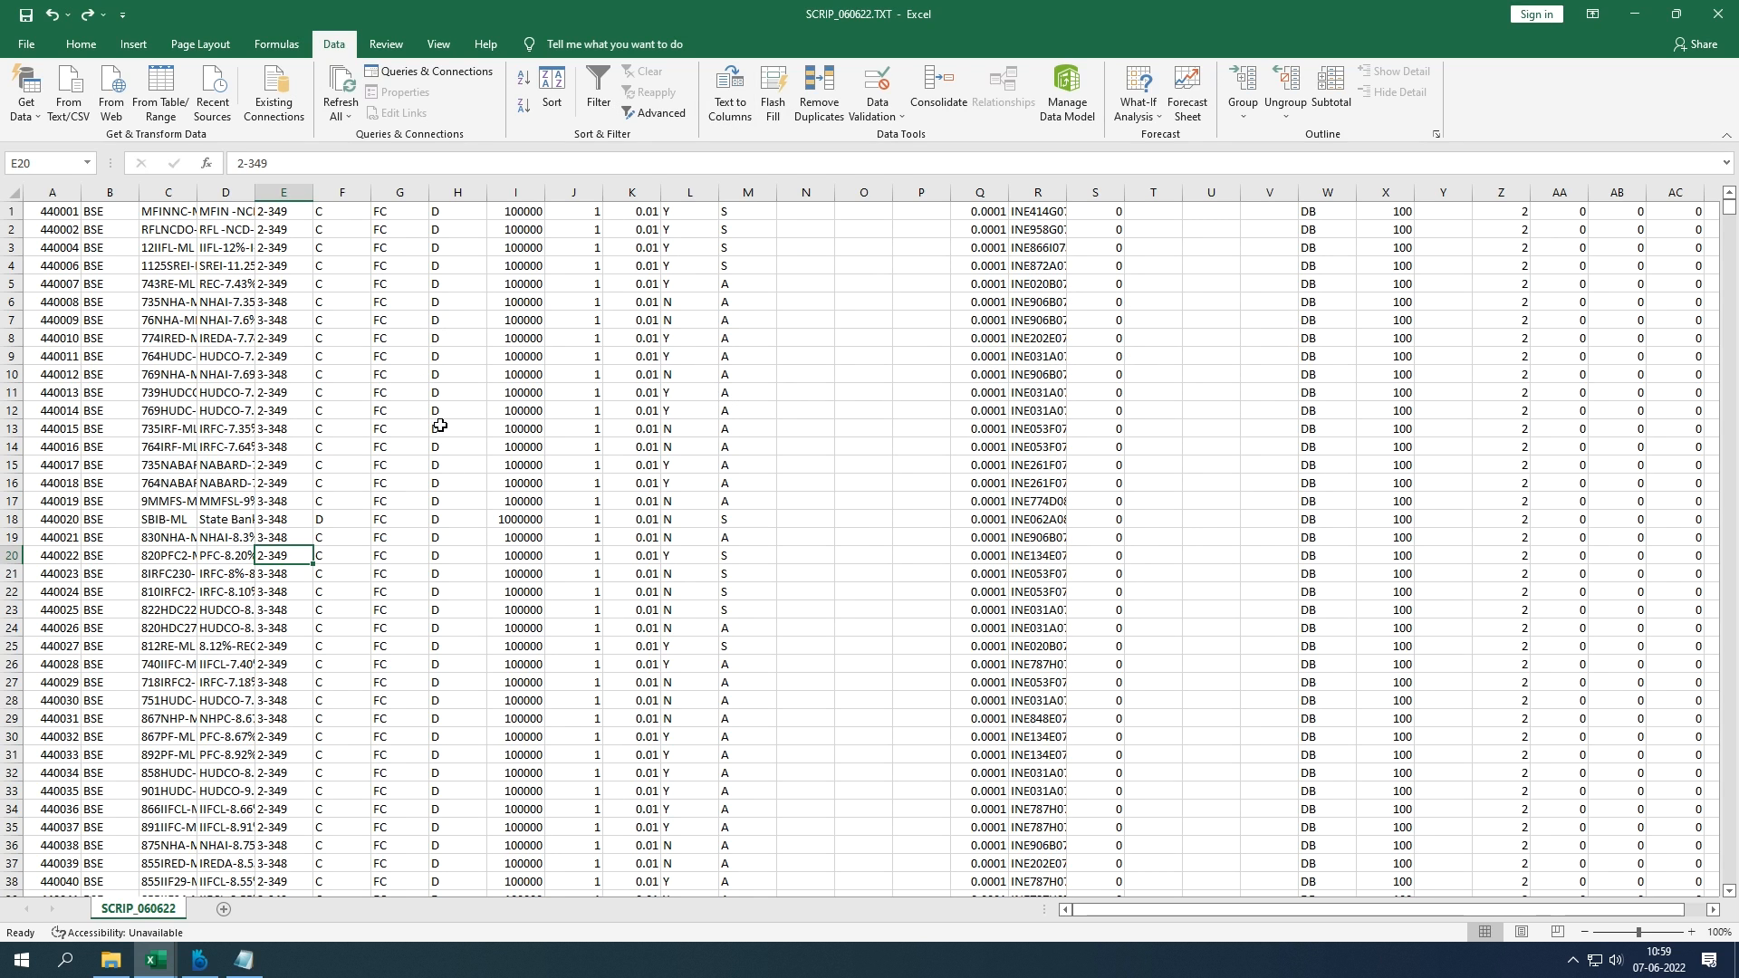
{"action": "key", "text": "alt+F4"}
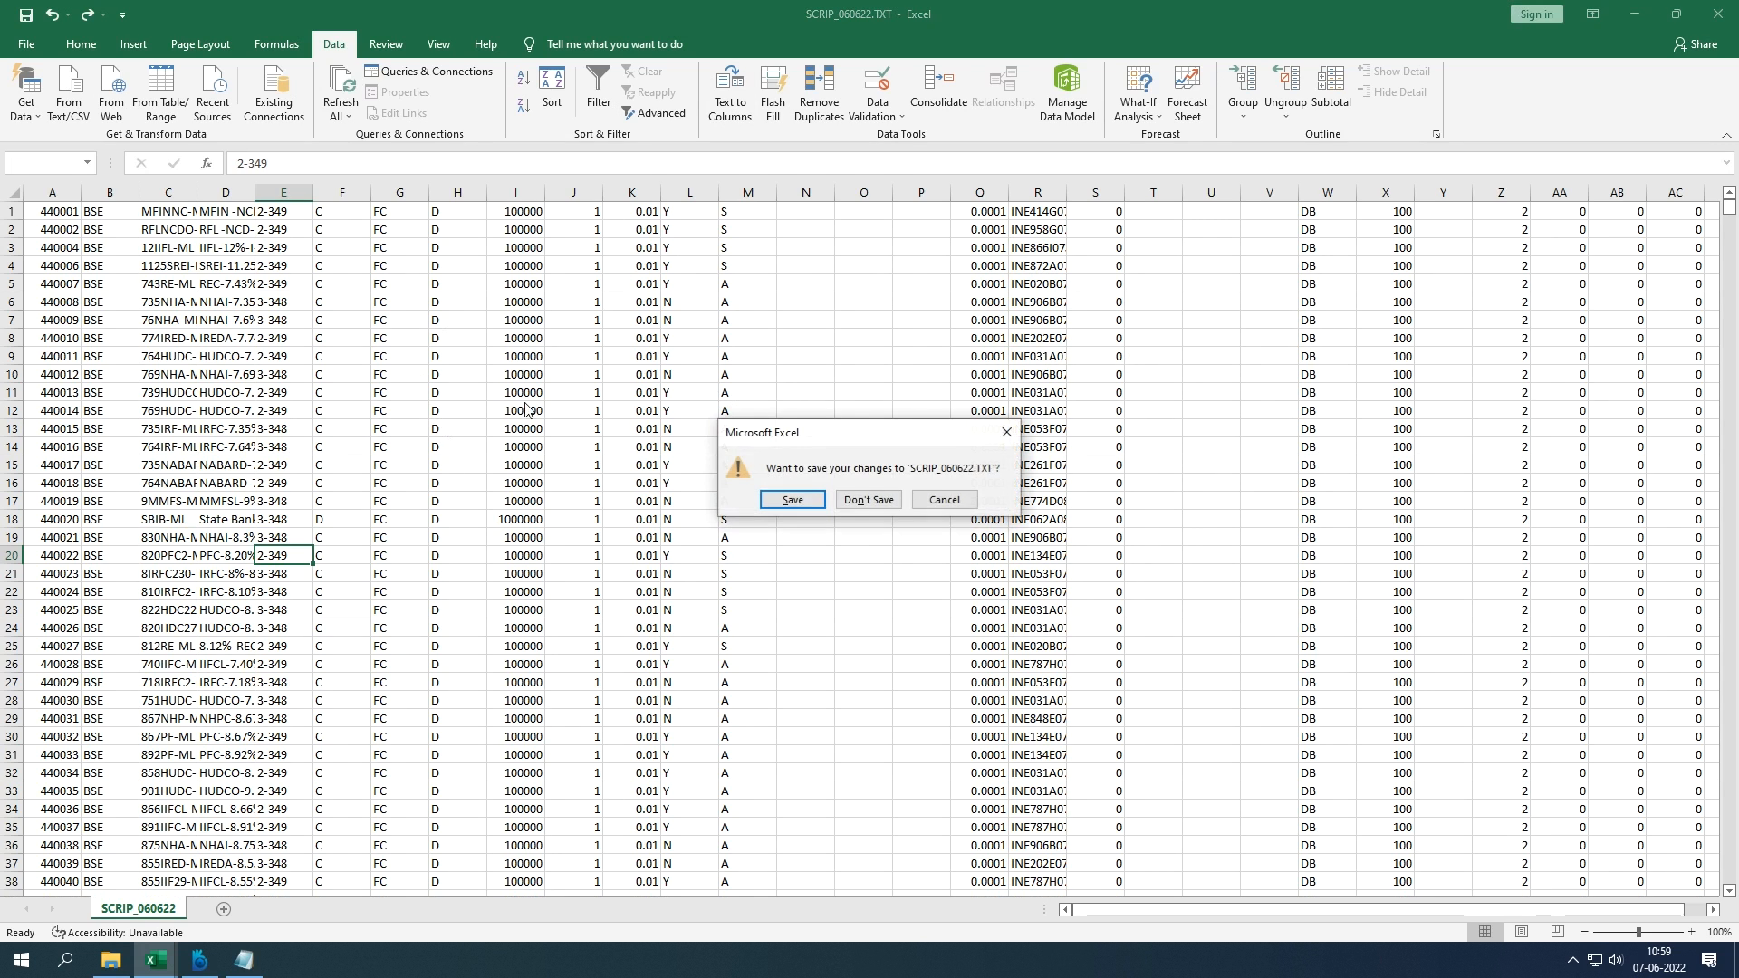
{"action": "left_click", "coordinate": [867, 499]}
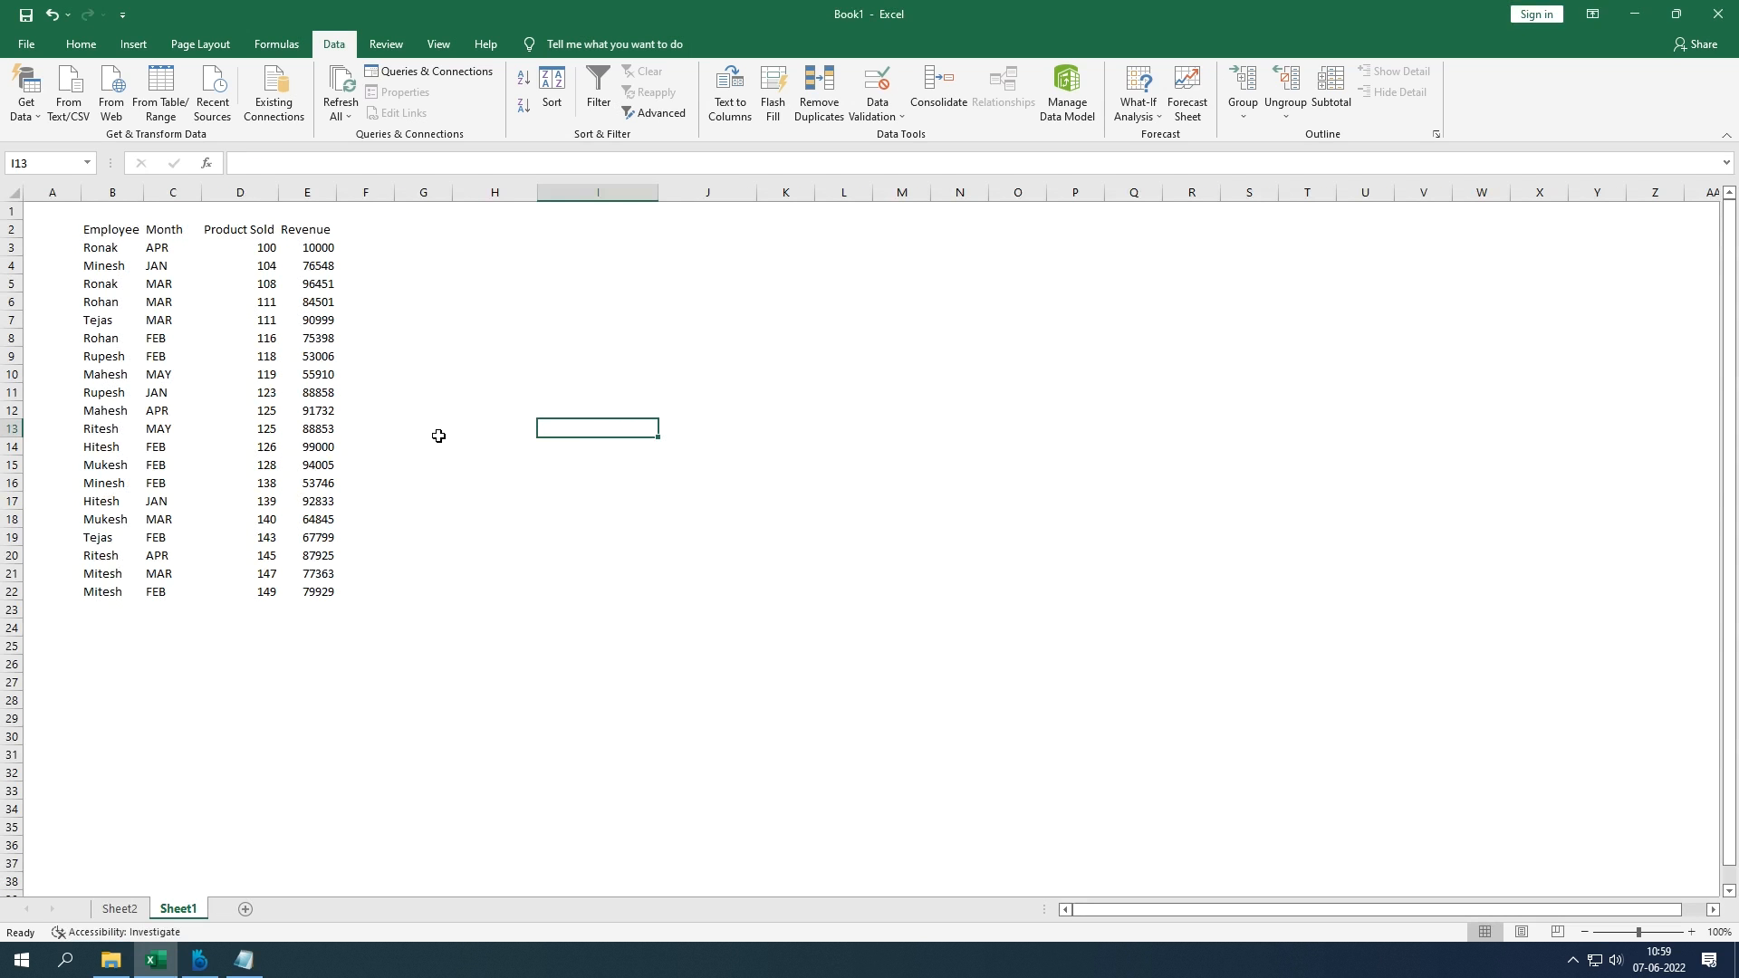
Step: Copy the whole Month column C into column J starting at J1, then select column J
{"action": "left_click", "coordinate": [170, 232]}
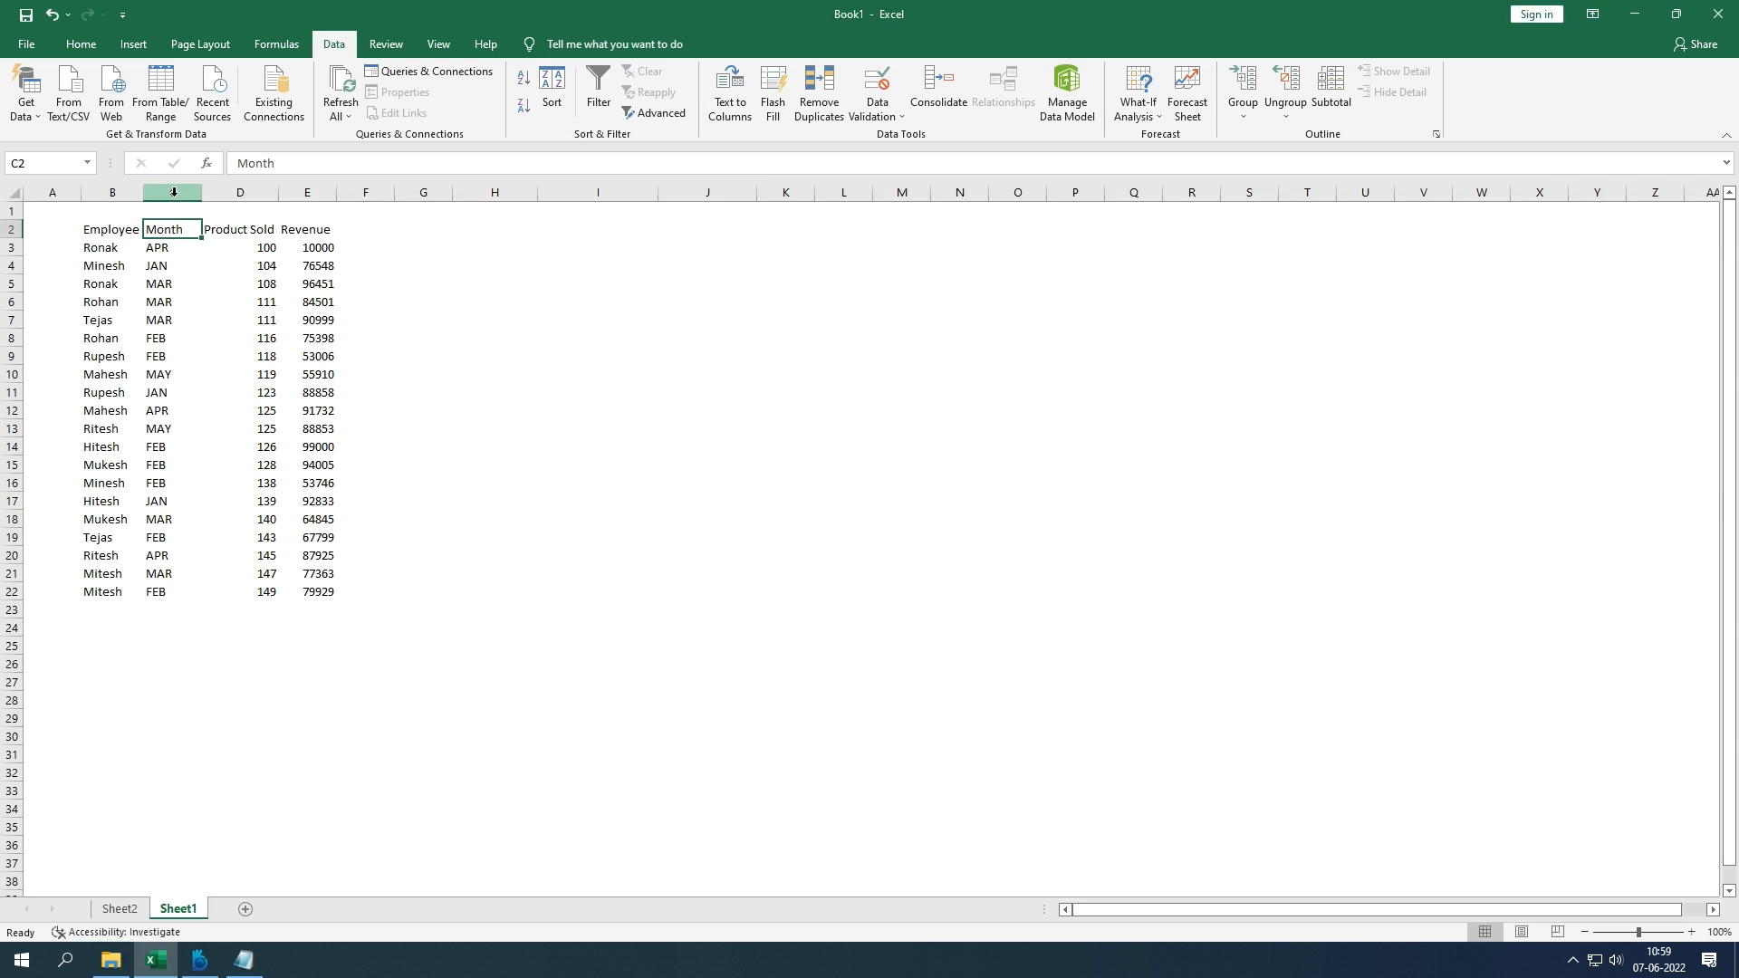
{"action": "left_click", "coordinate": [174, 192]}
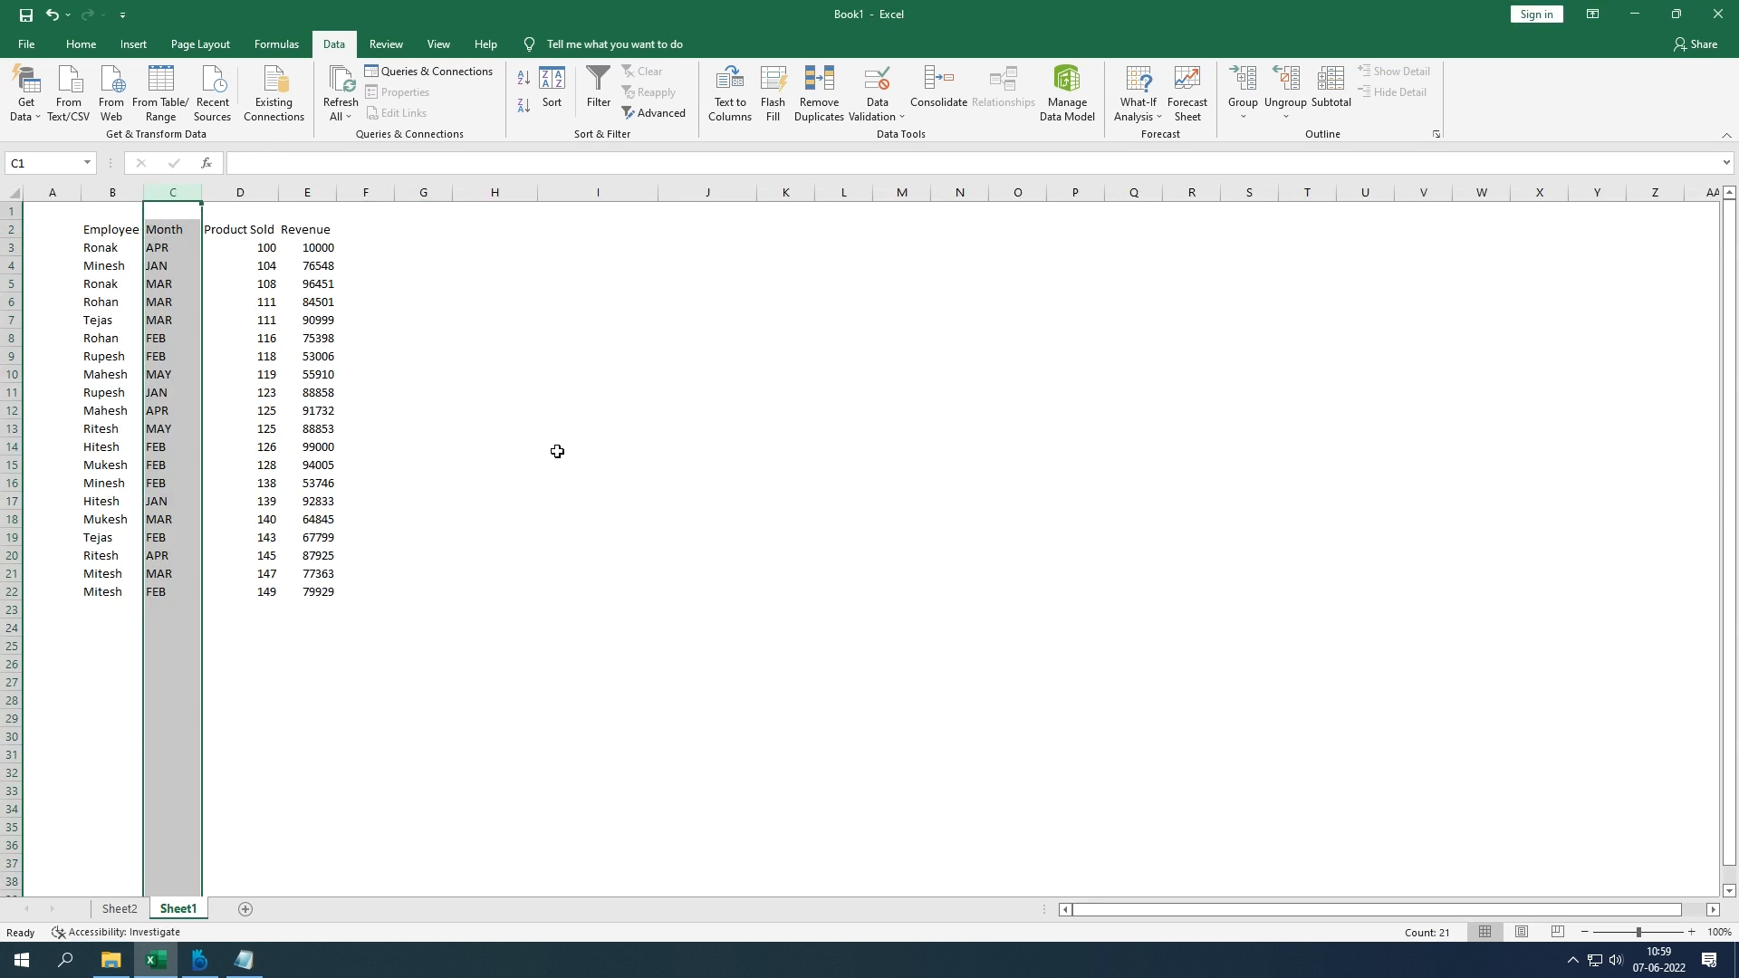
{"action": "key", "text": "ctrl+c"}
{"action": "left_click", "coordinate": [704, 222]}
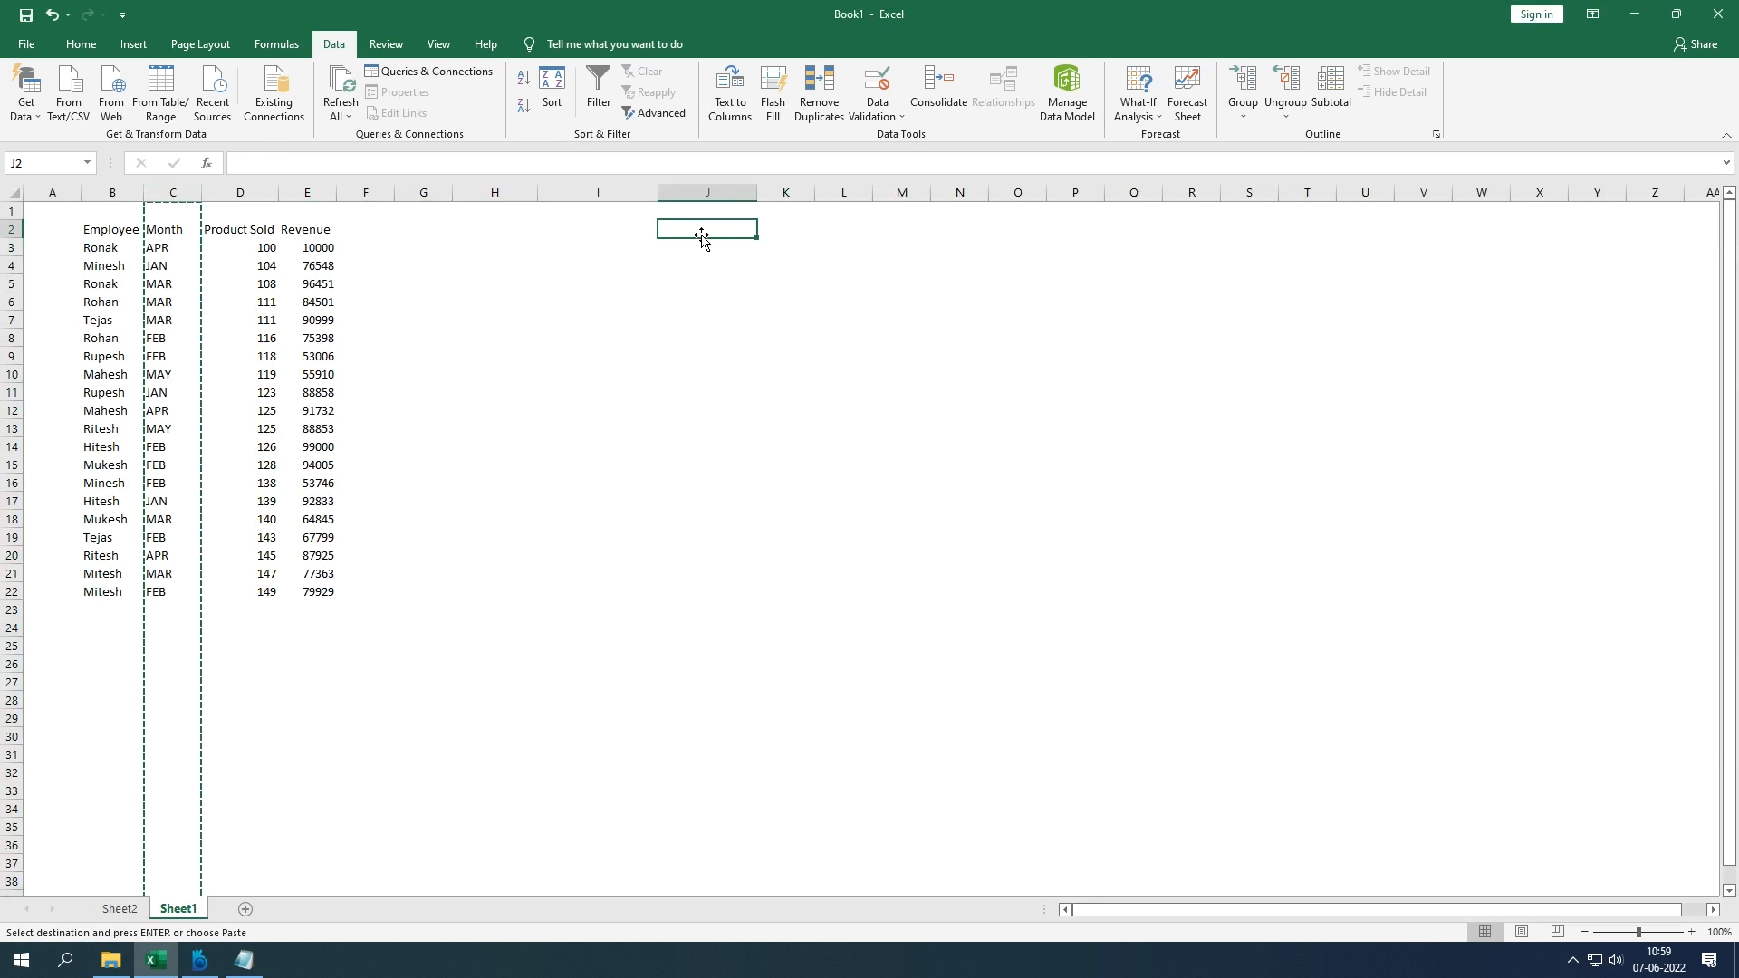
{"action": "left_click", "coordinate": [704, 213]}
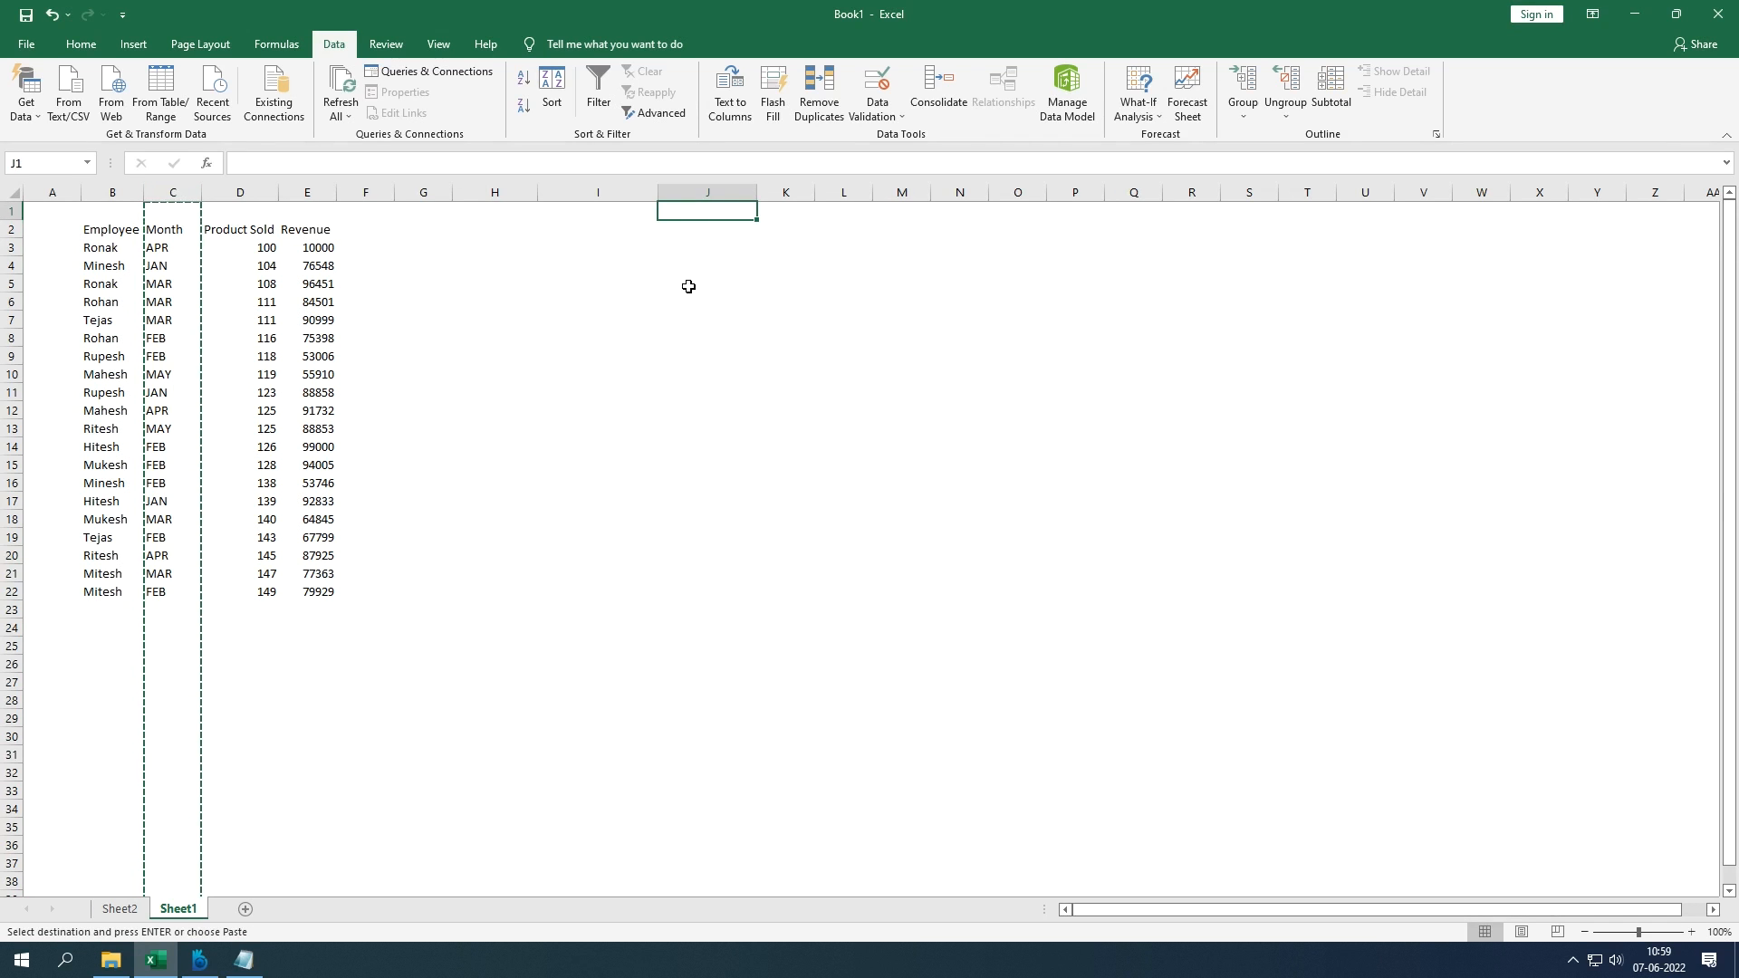
{"action": "left_click", "coordinate": [173, 192]}
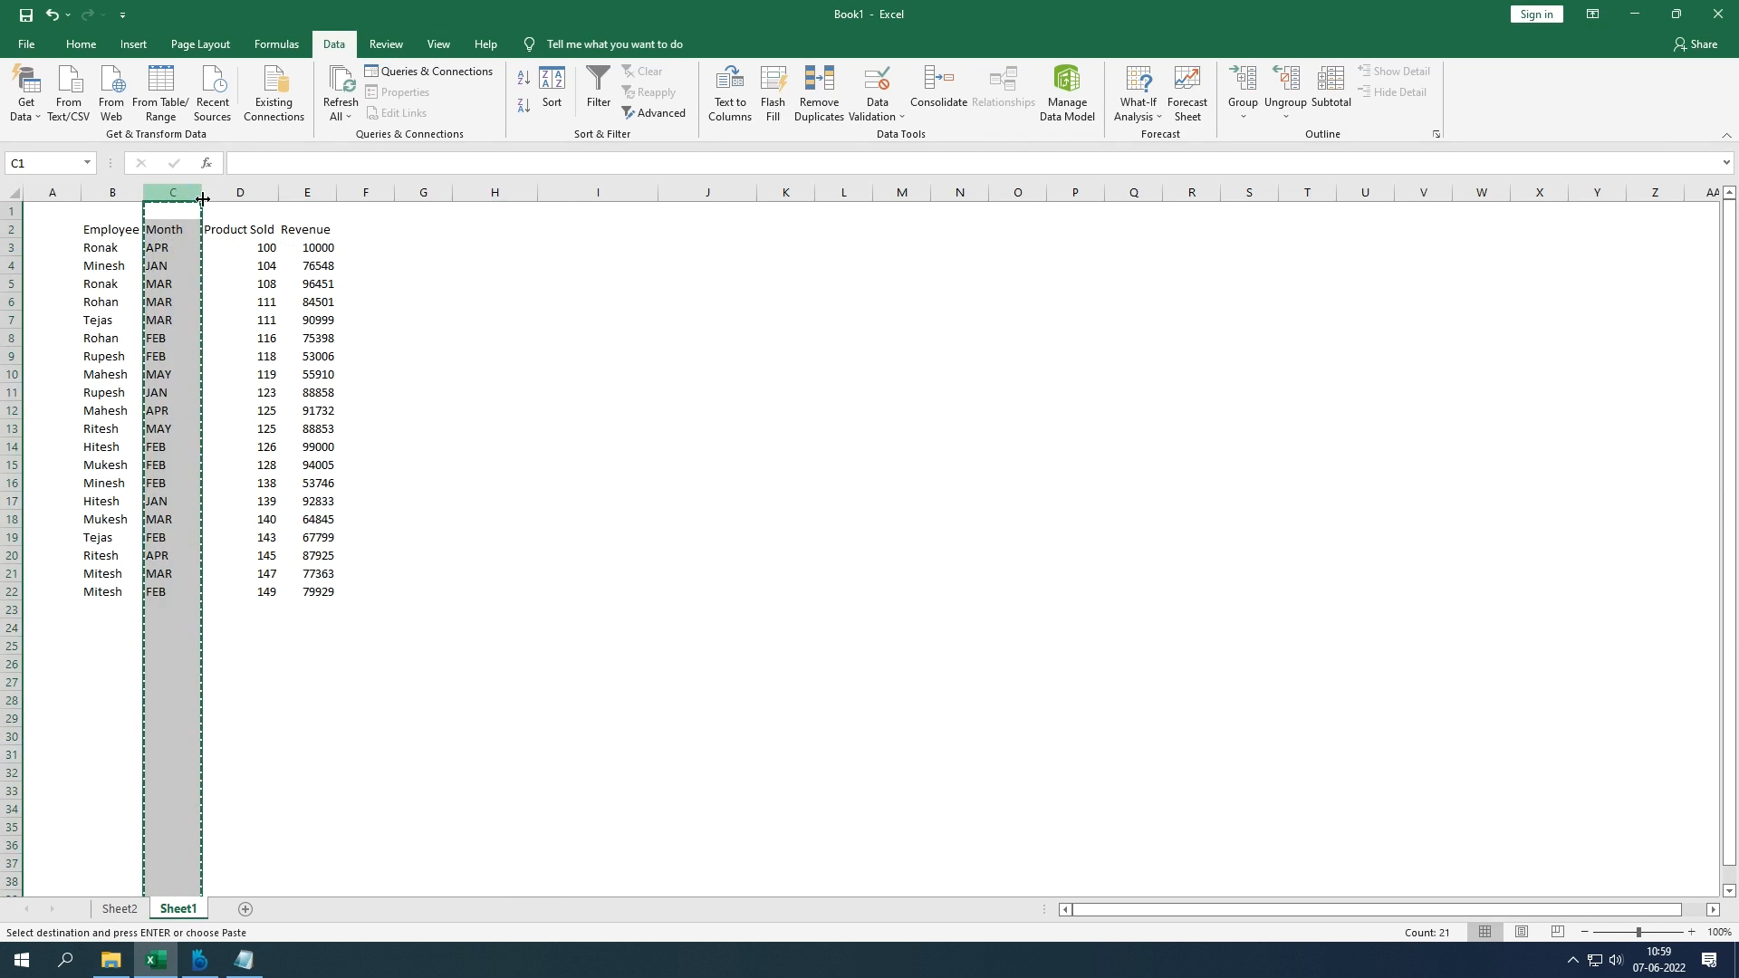
{"action": "left_click", "coordinate": [717, 209]}
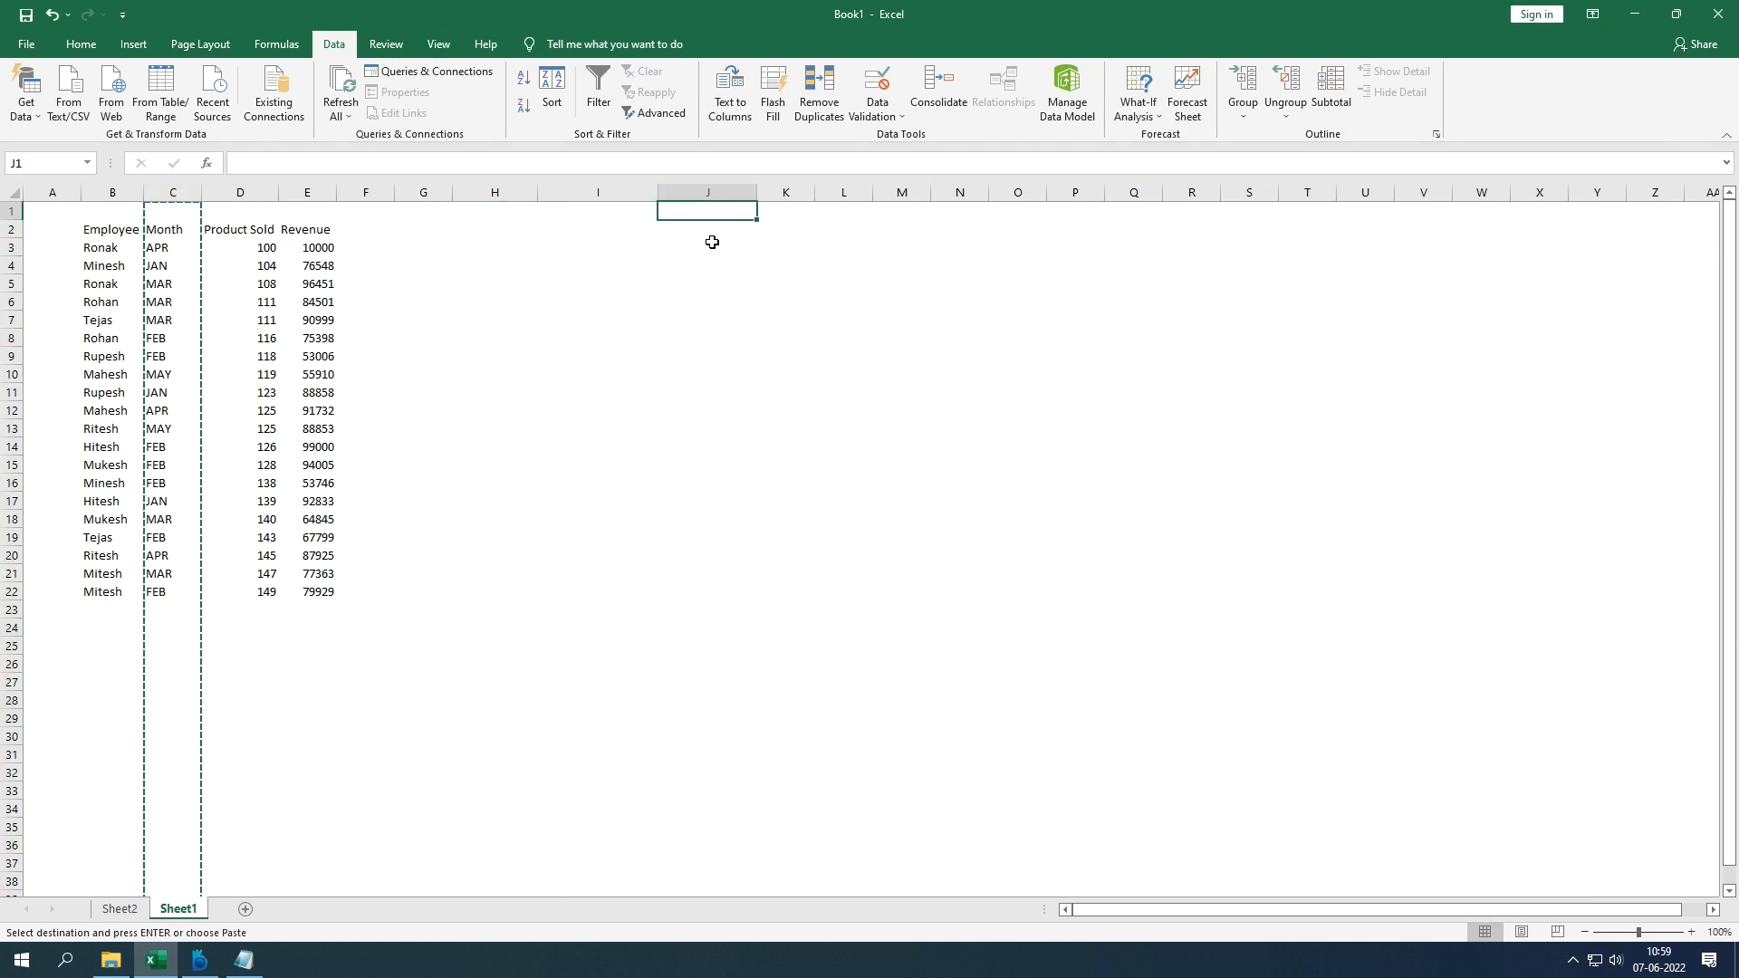
{"action": "key", "text": "ctrl+v"}
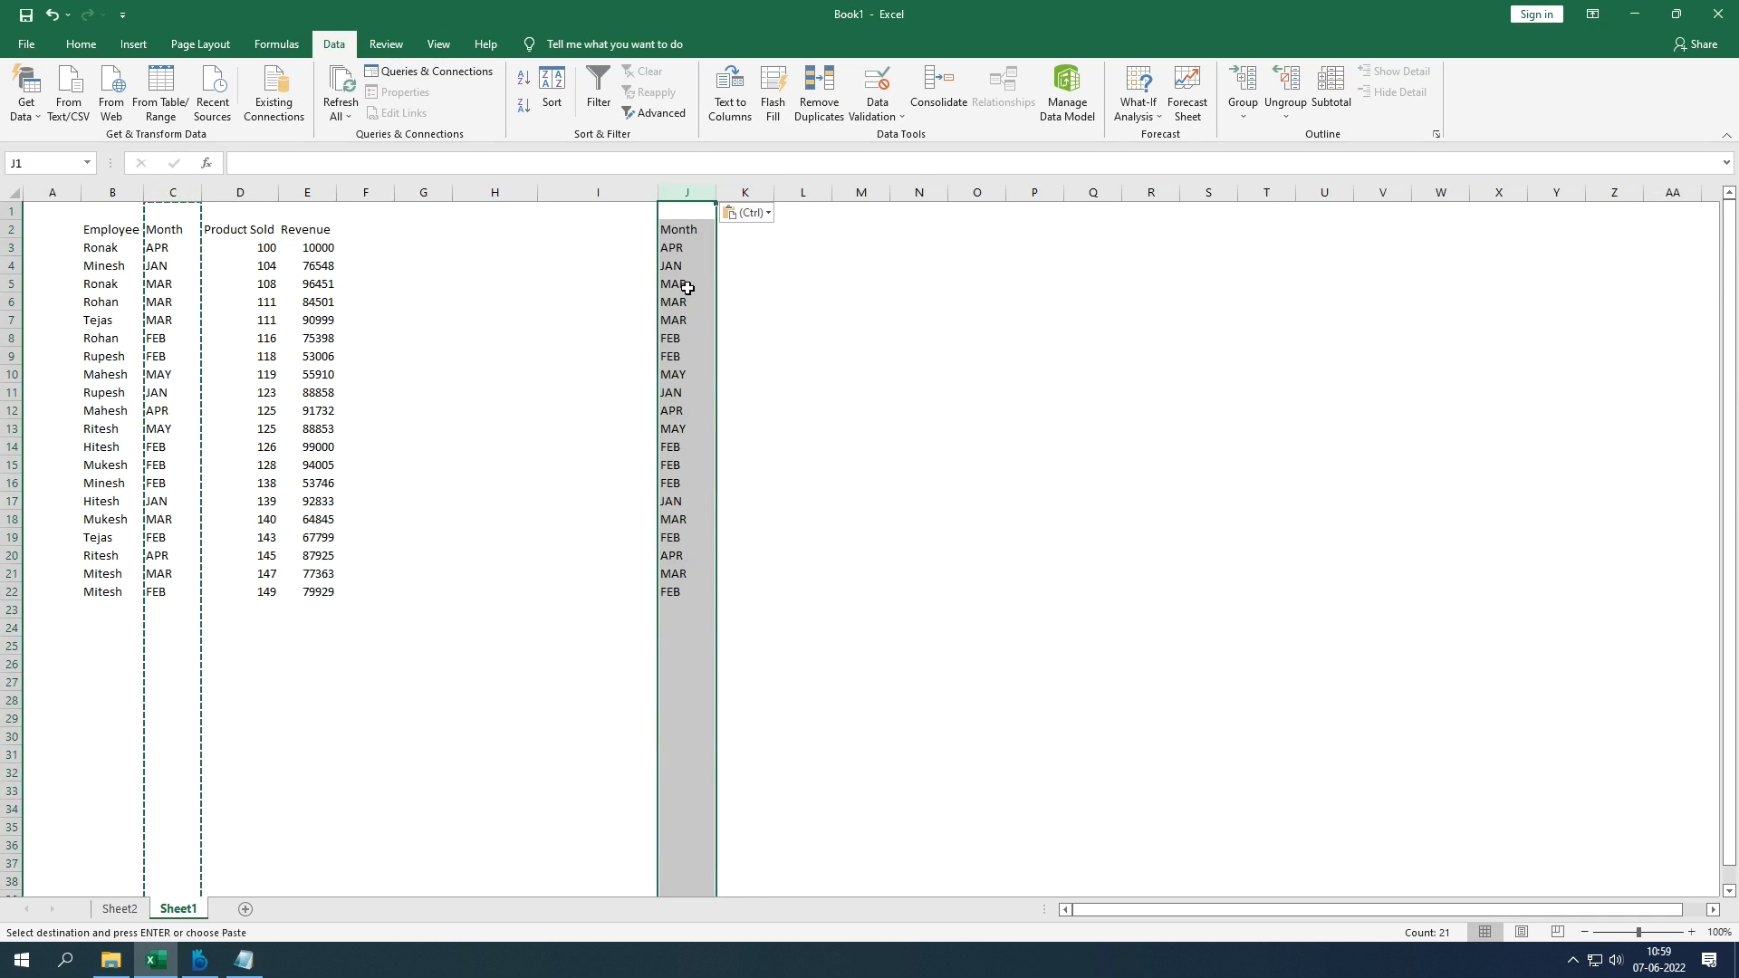
{"action": "key", "text": "Escape"}
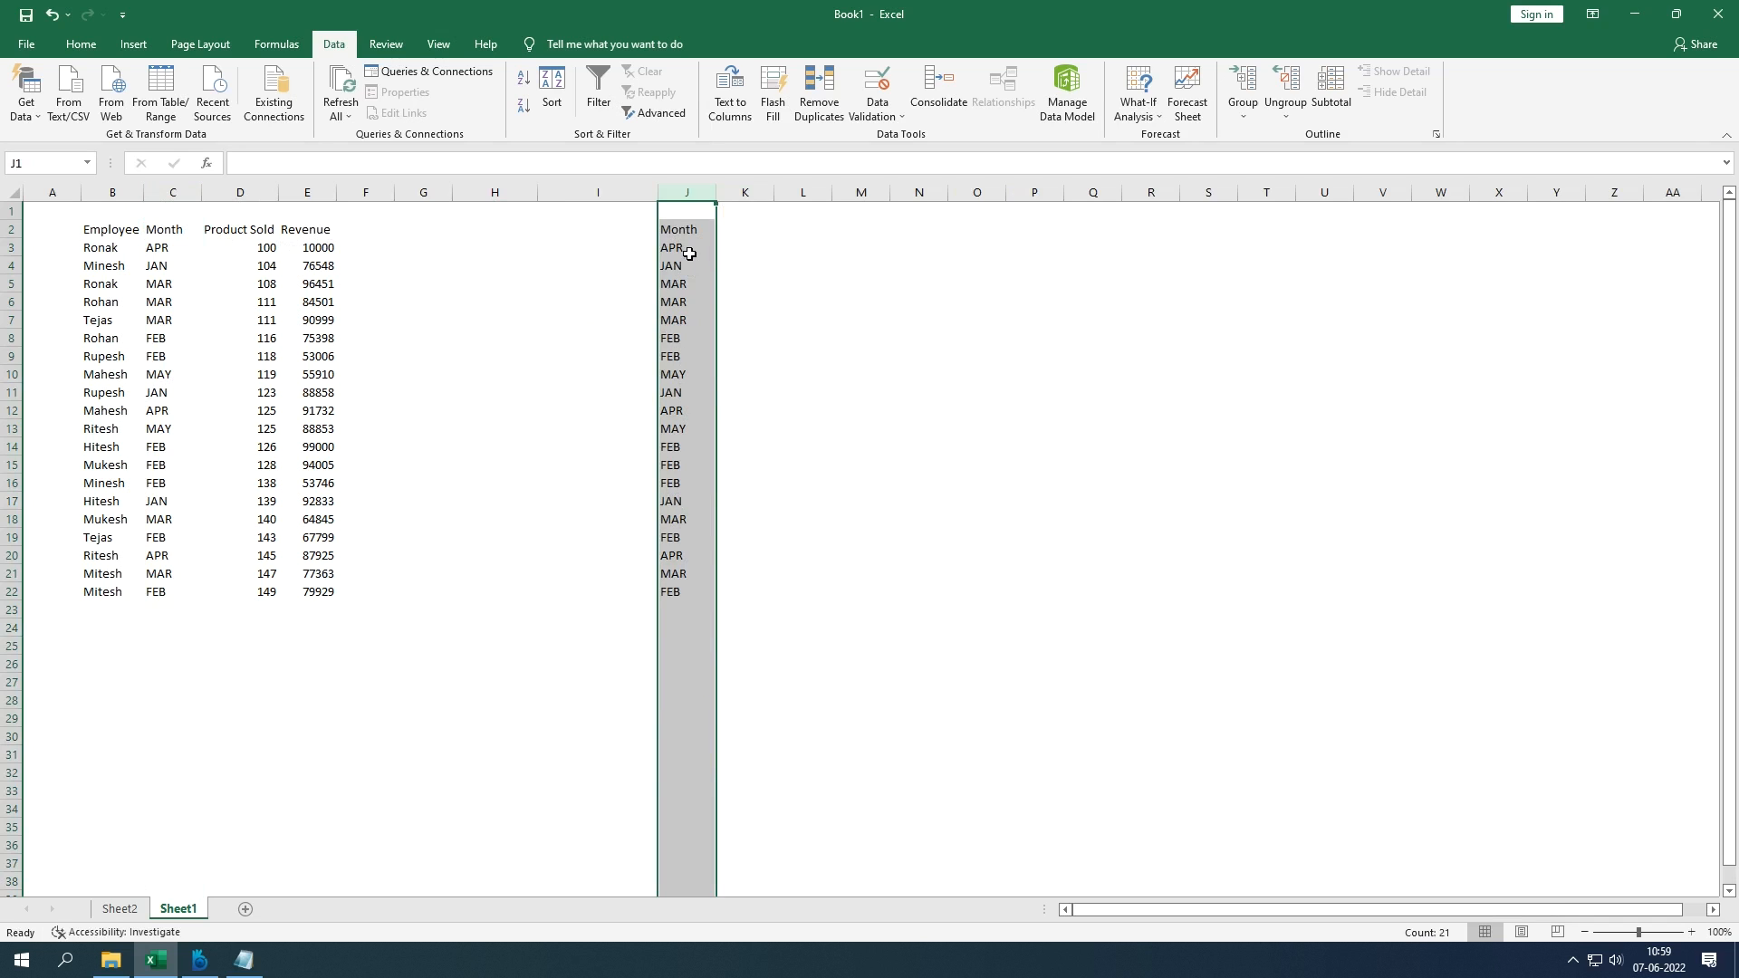
{"action": "left_click_drag", "start_coordinate": [689, 249], "coordinate": [666, 590]}
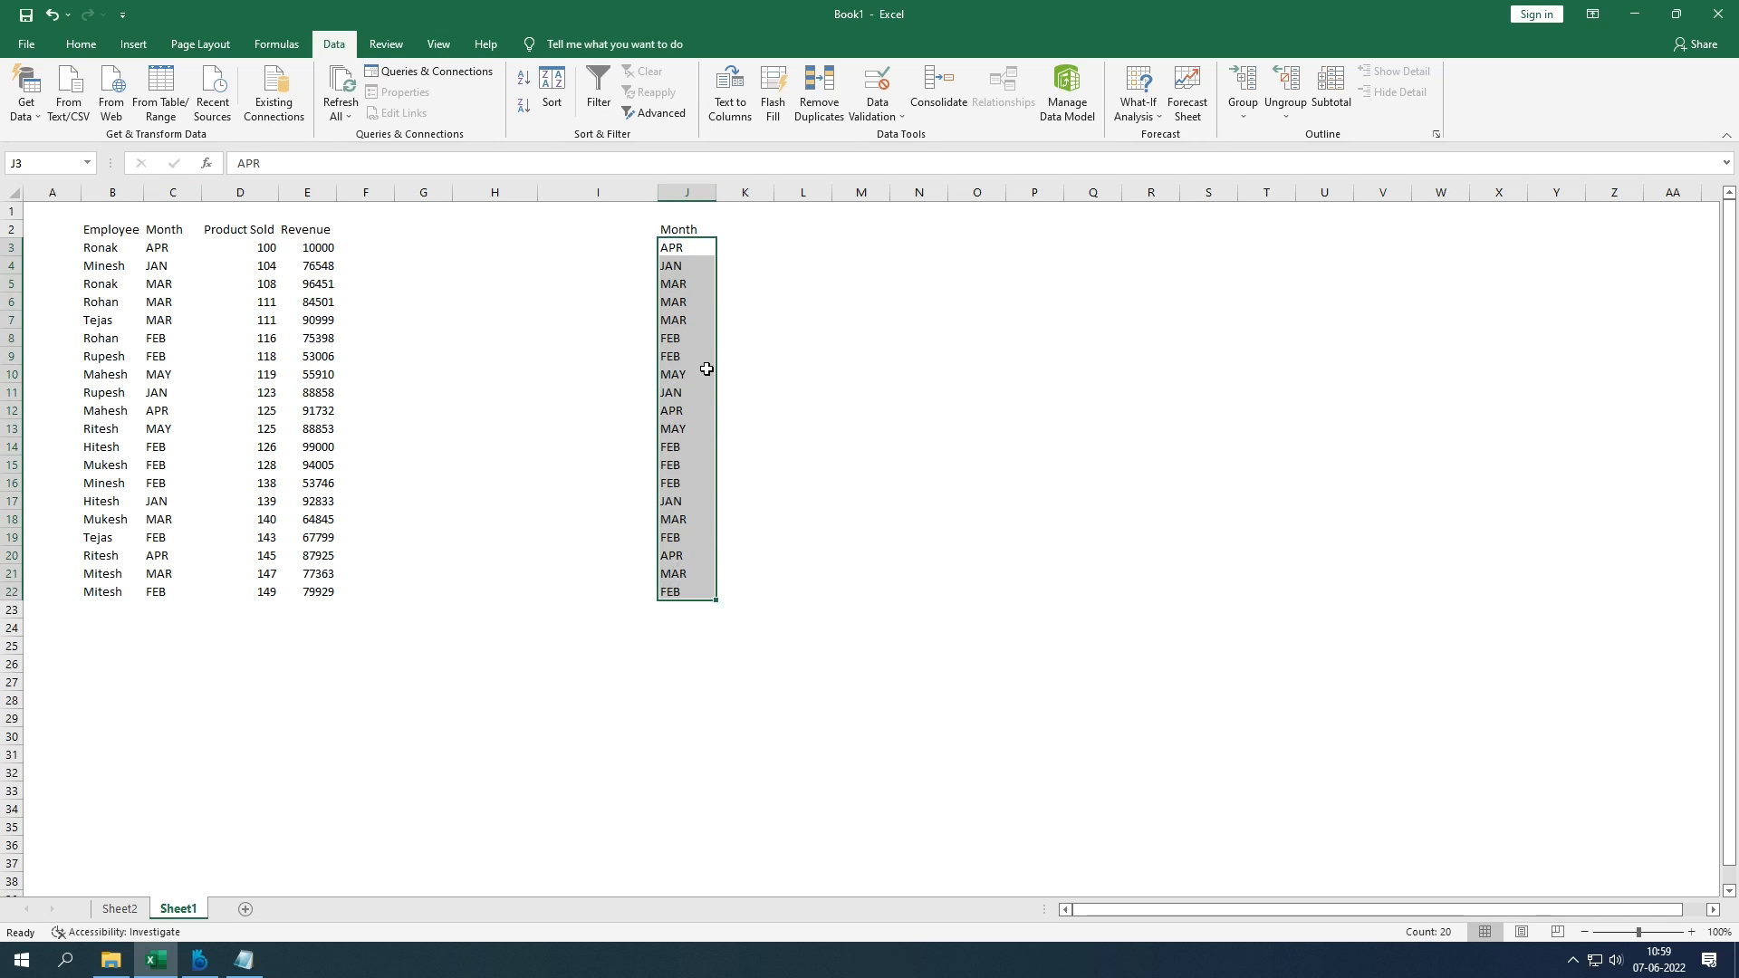
{"action": "left_click", "coordinate": [691, 192]}
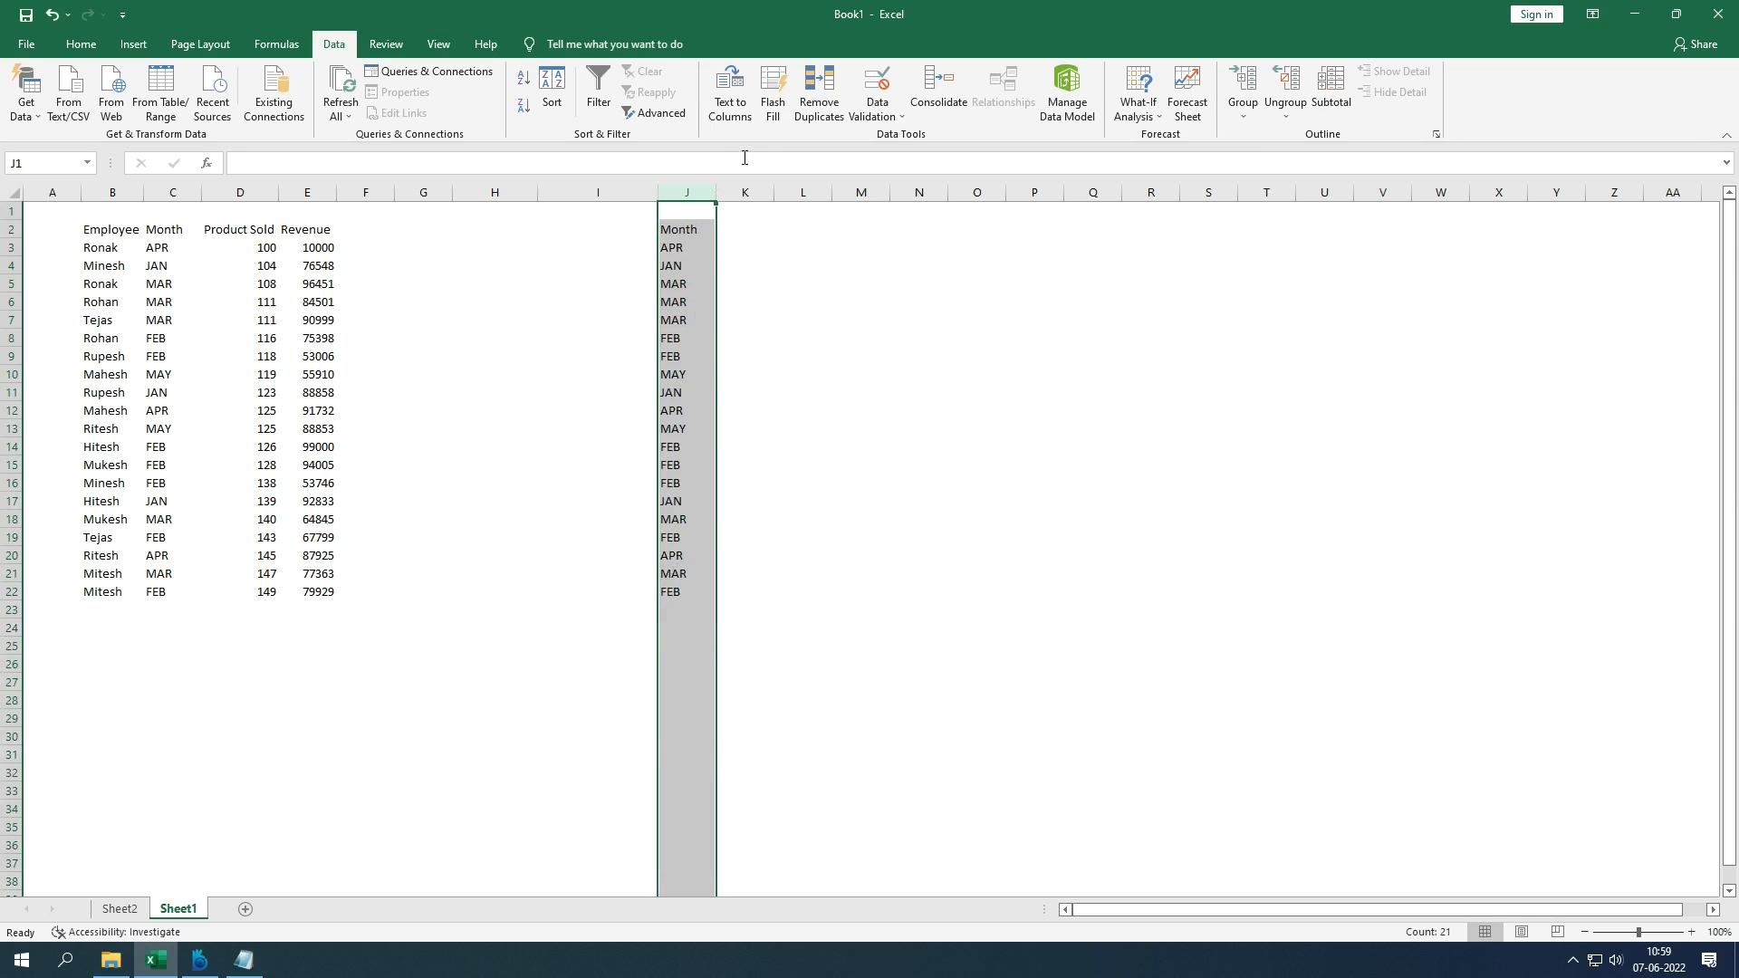
Step: Remove duplicates from column J with headers, leaving Month plus APR, JAN, MAR, FEB, MAY
{"action": "left_click", "coordinate": [812, 122]}
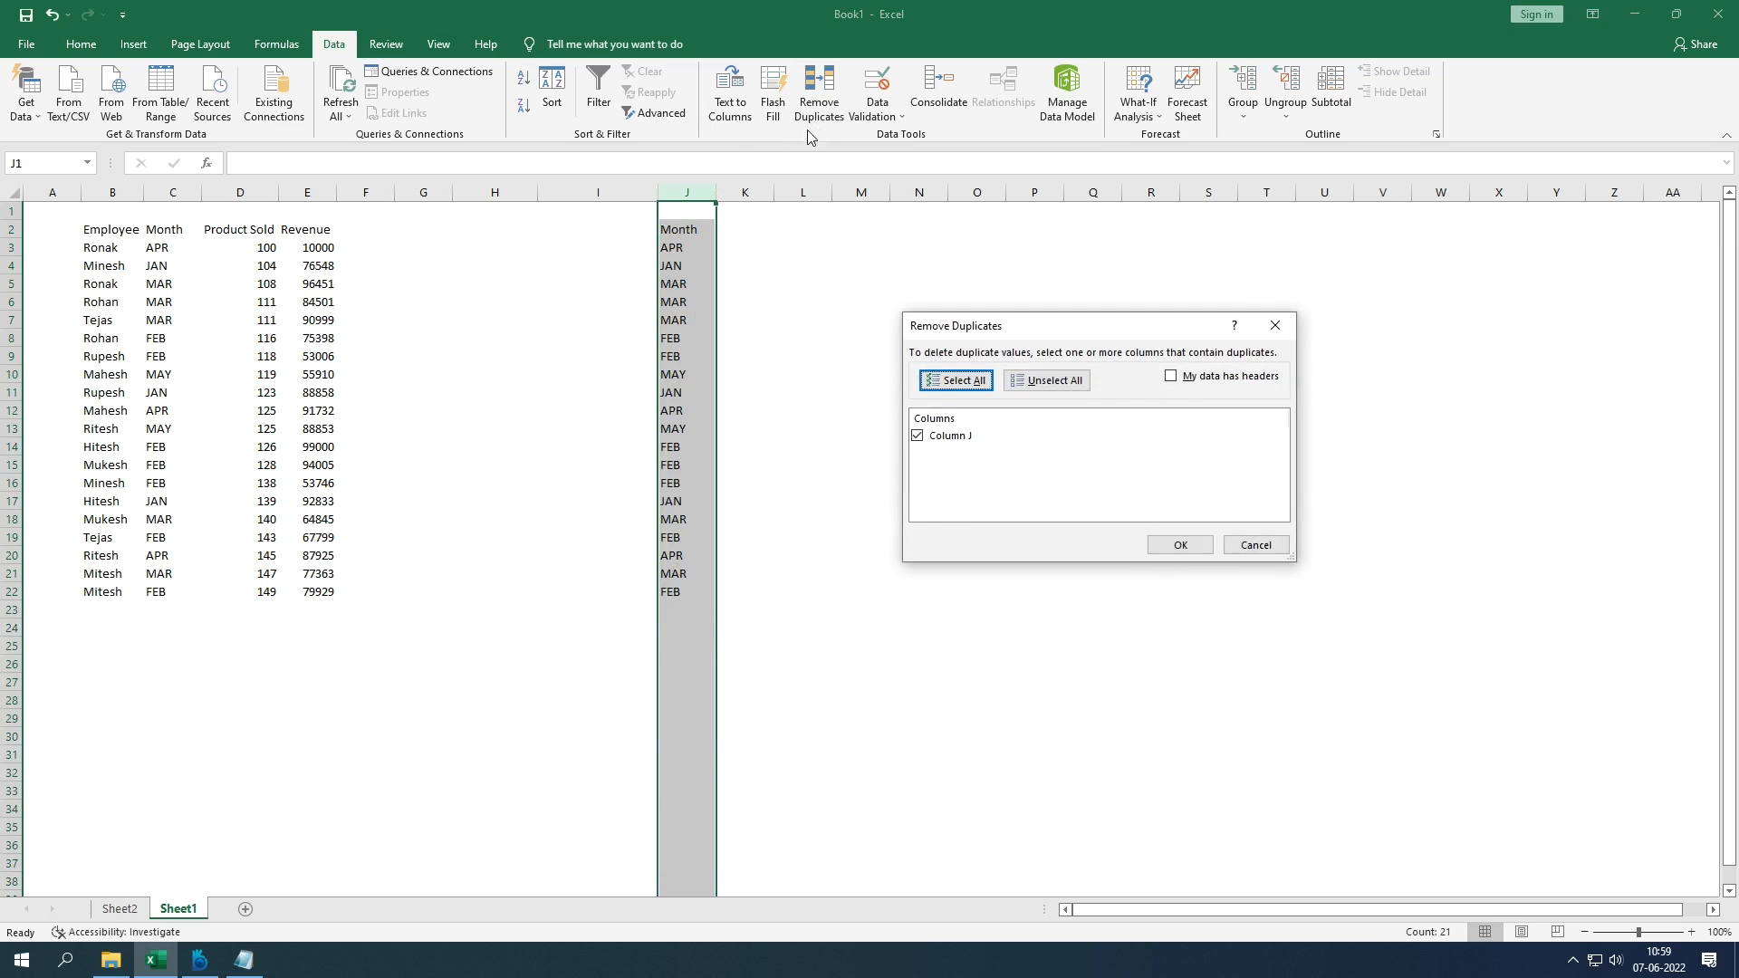
{"action": "left_click", "coordinate": [1170, 381]}
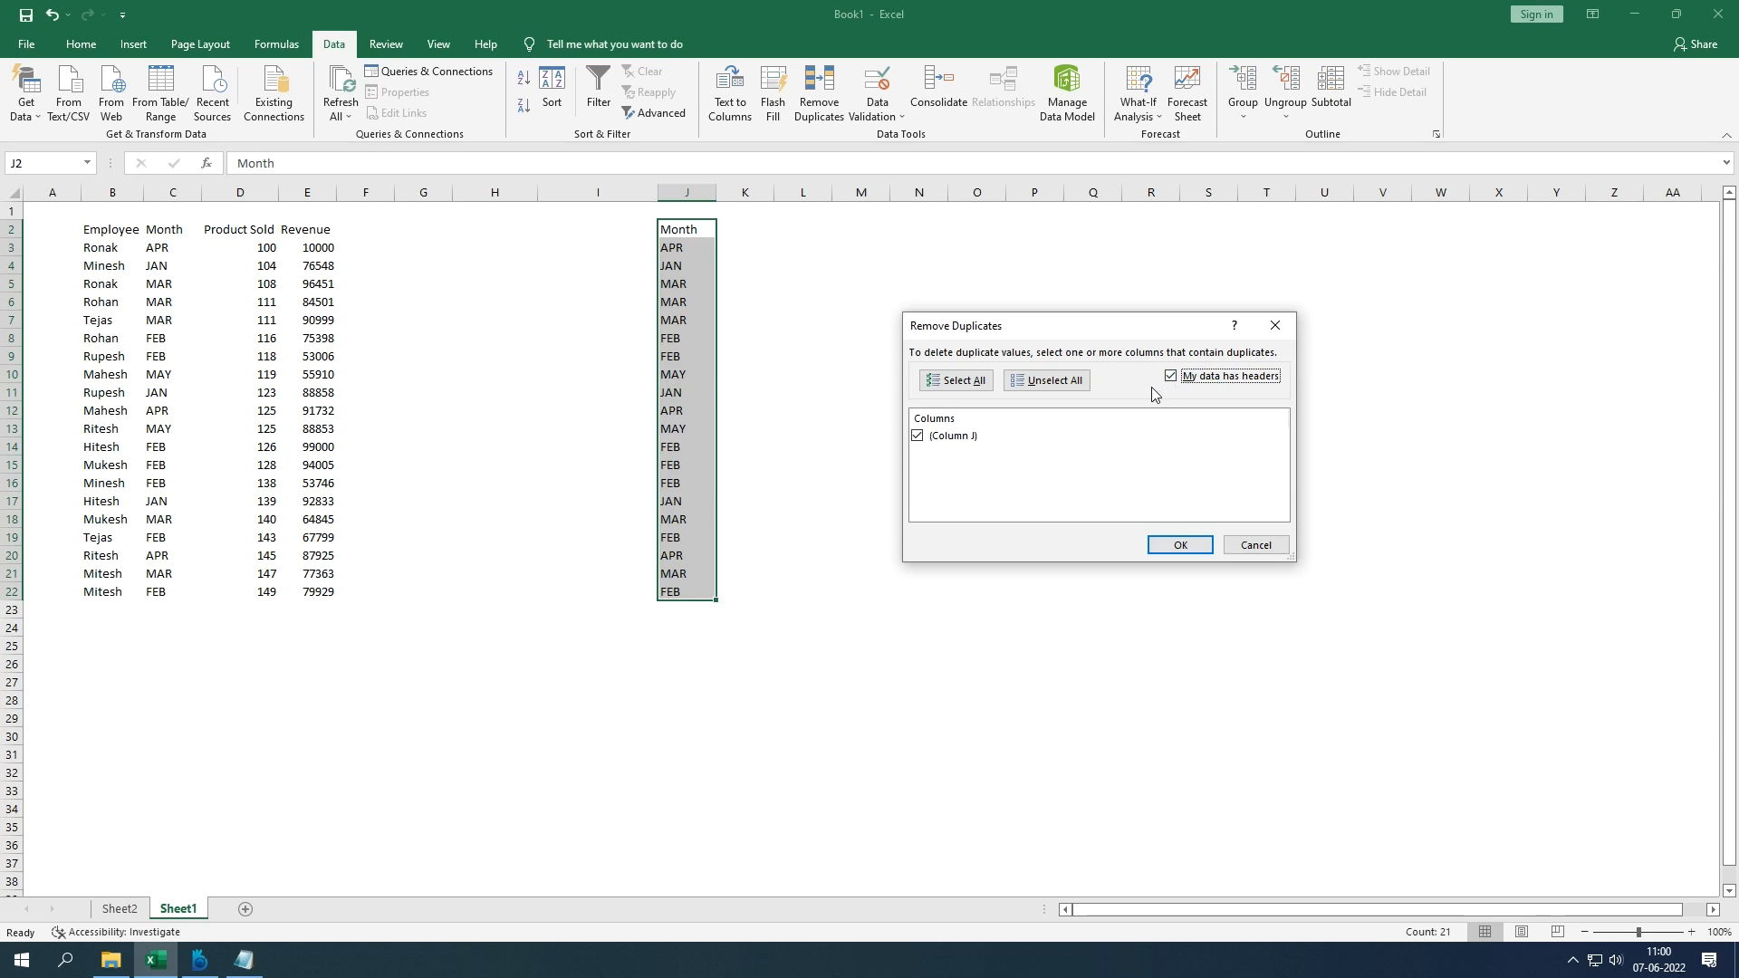
{"action": "left_click", "coordinate": [1180, 546]}
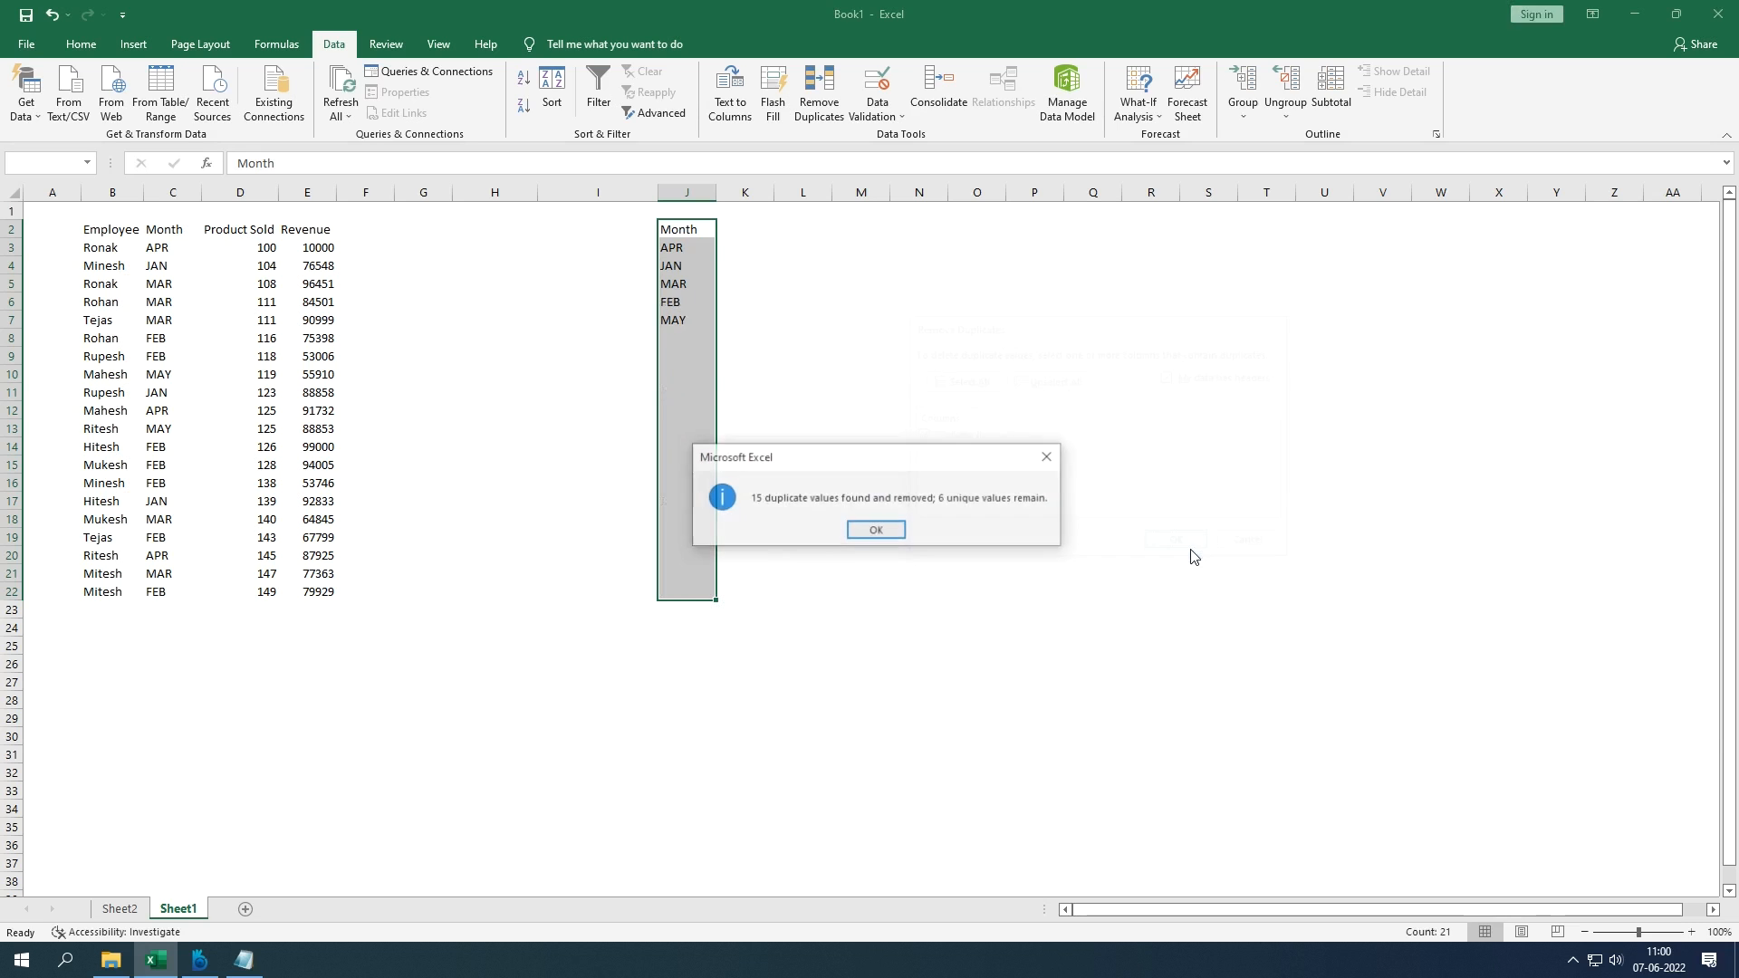
{"action": "left_click", "coordinate": [883, 531]}
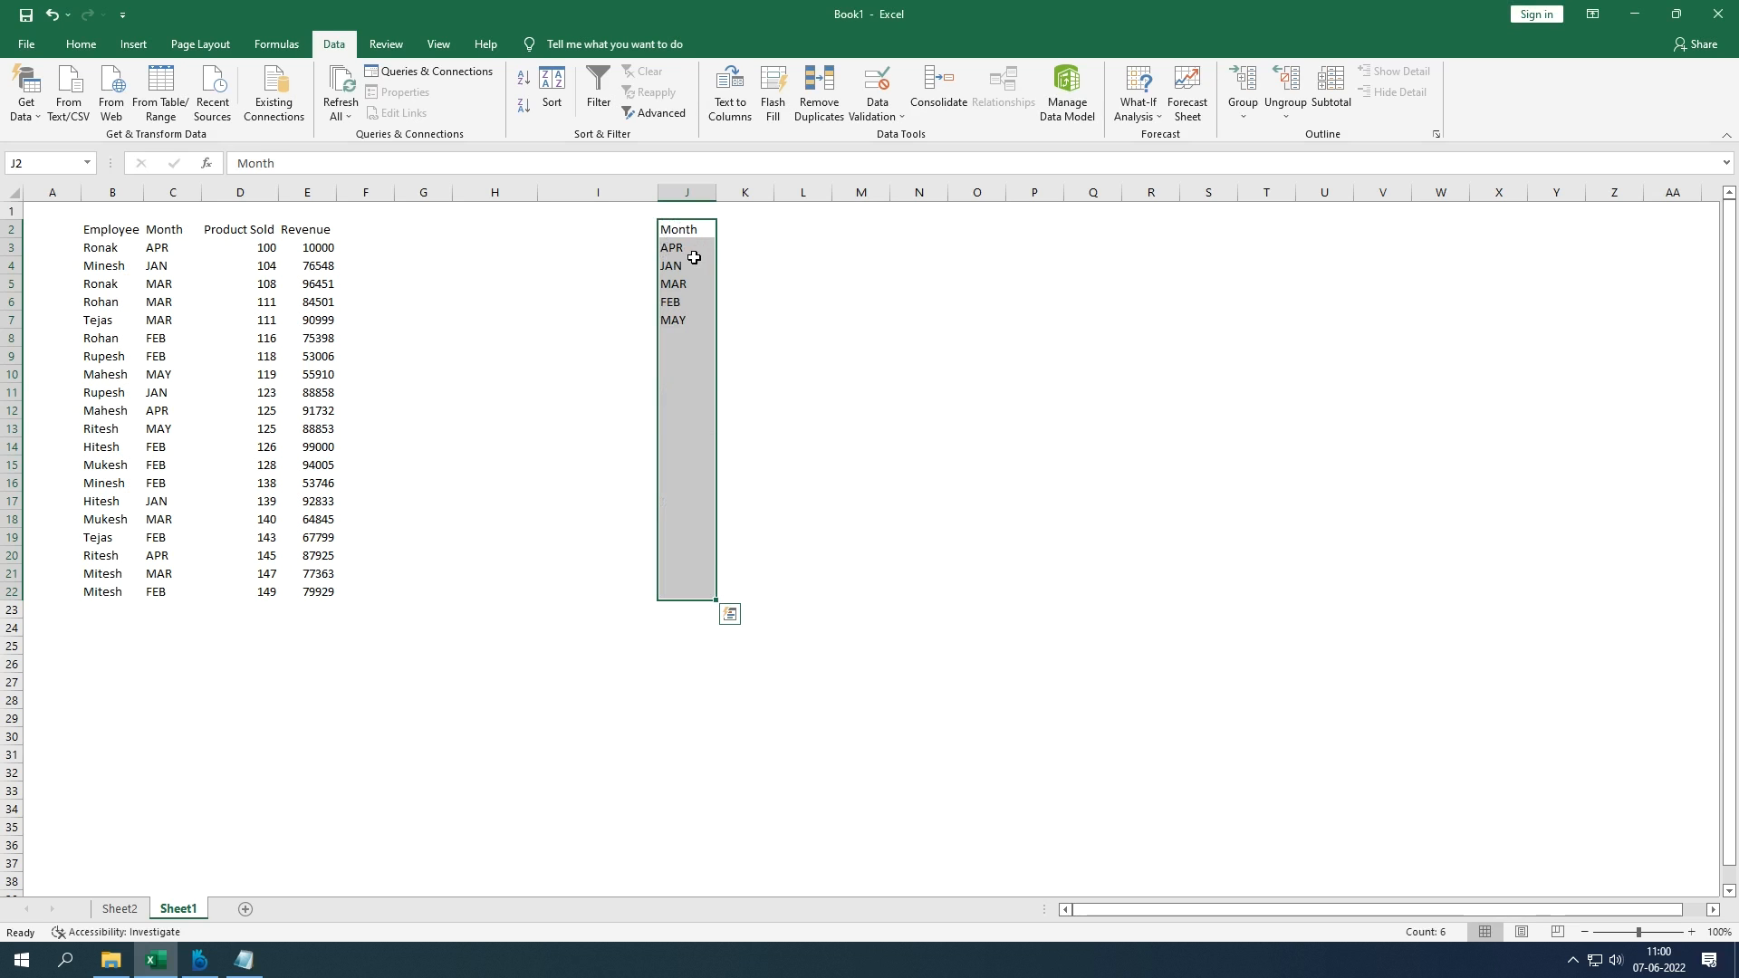
{"action": "left_click", "coordinate": [691, 247]}
{"action": "left_click_drag", "start_coordinate": [691, 248], "coordinate": [688, 321]}
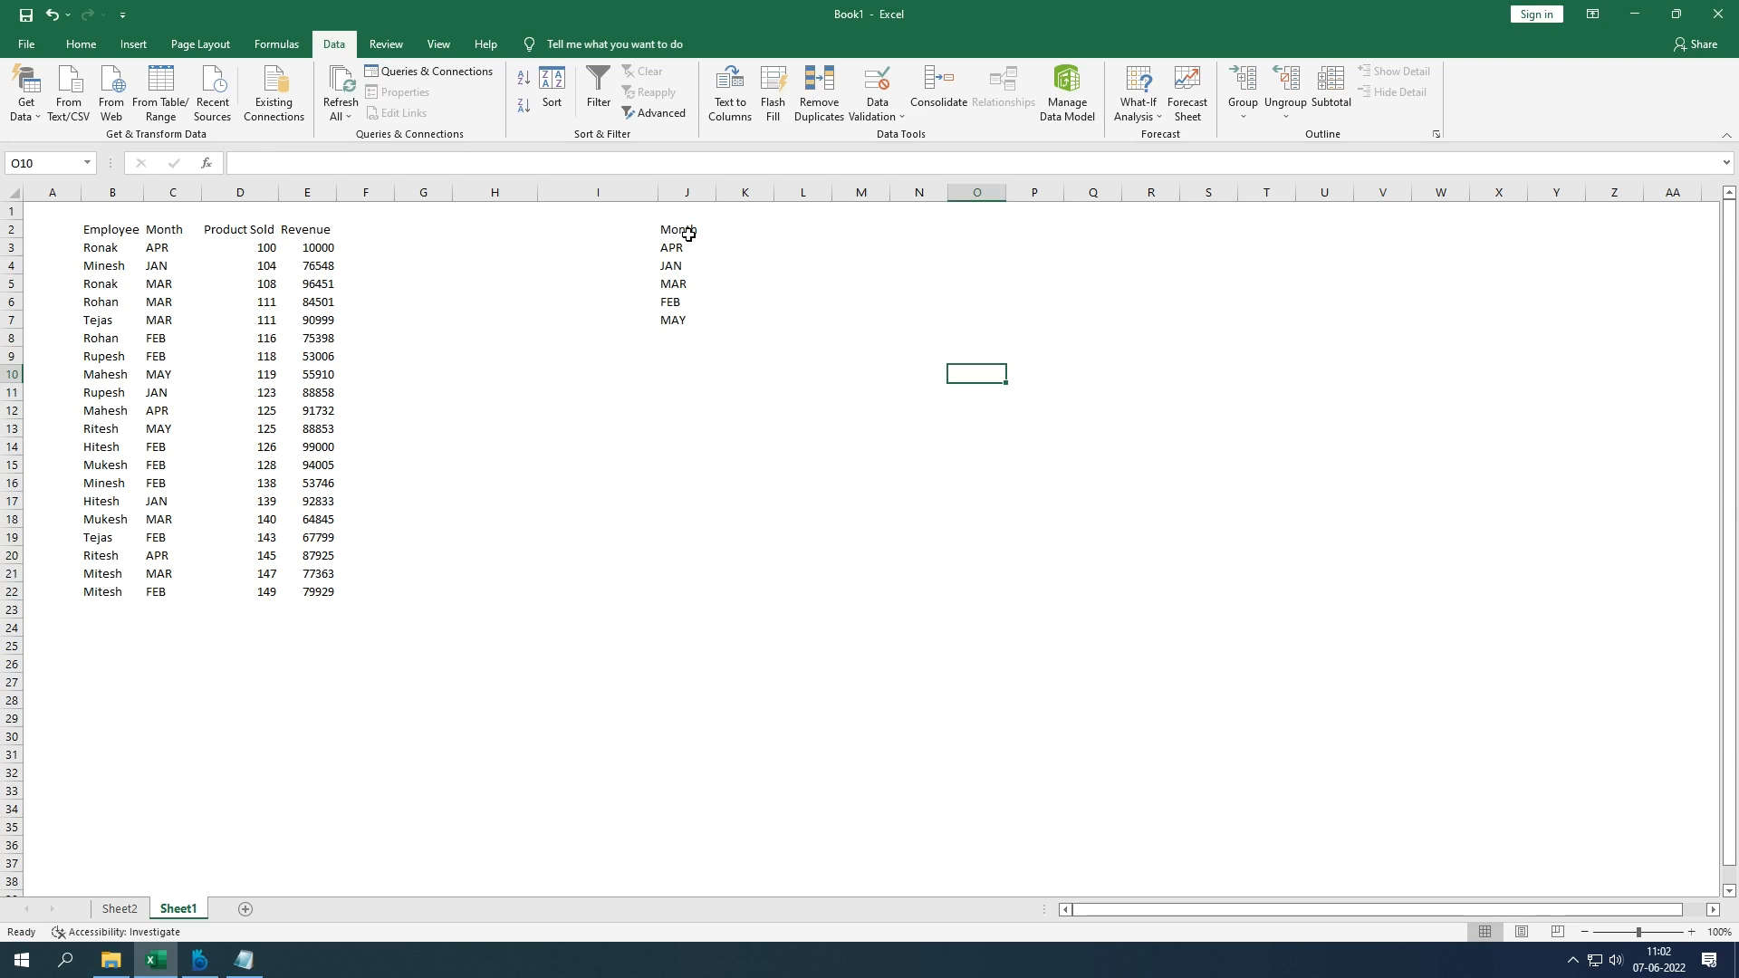
{"action": "left_click_drag", "start_coordinate": [689, 234], "coordinate": [686, 322]}
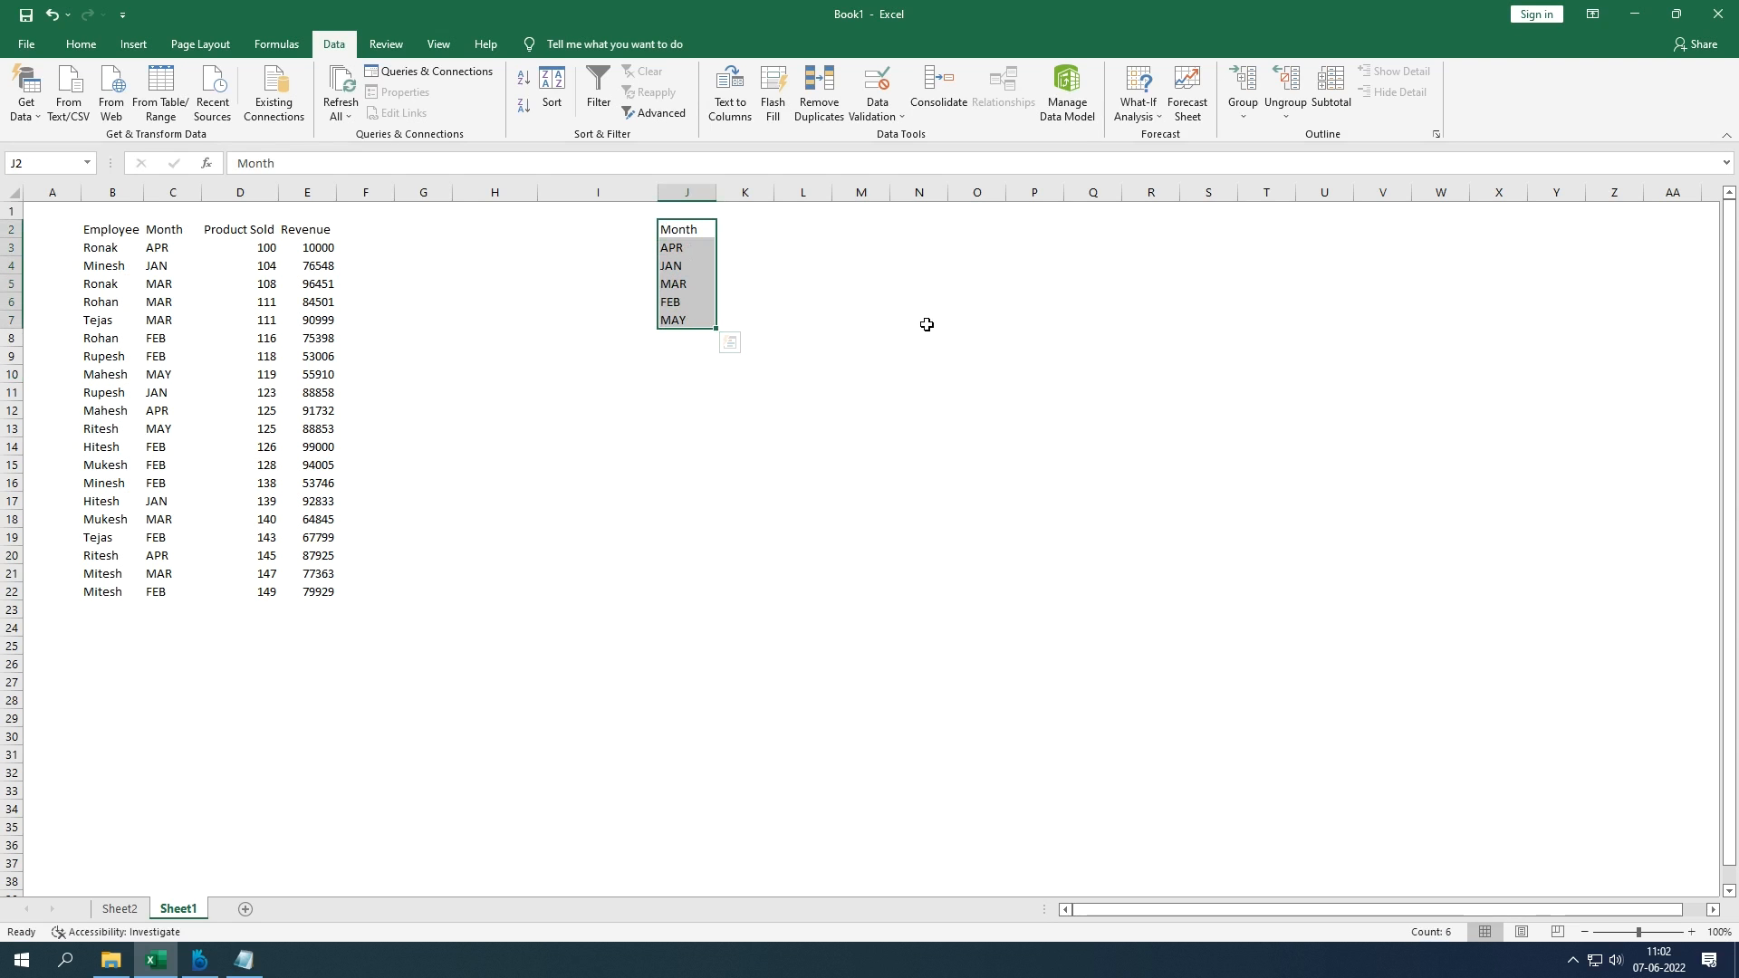
Step: Enter the 'Month' label in M2 and select M2:N2
{"action": "left_click", "coordinate": [849, 232]}
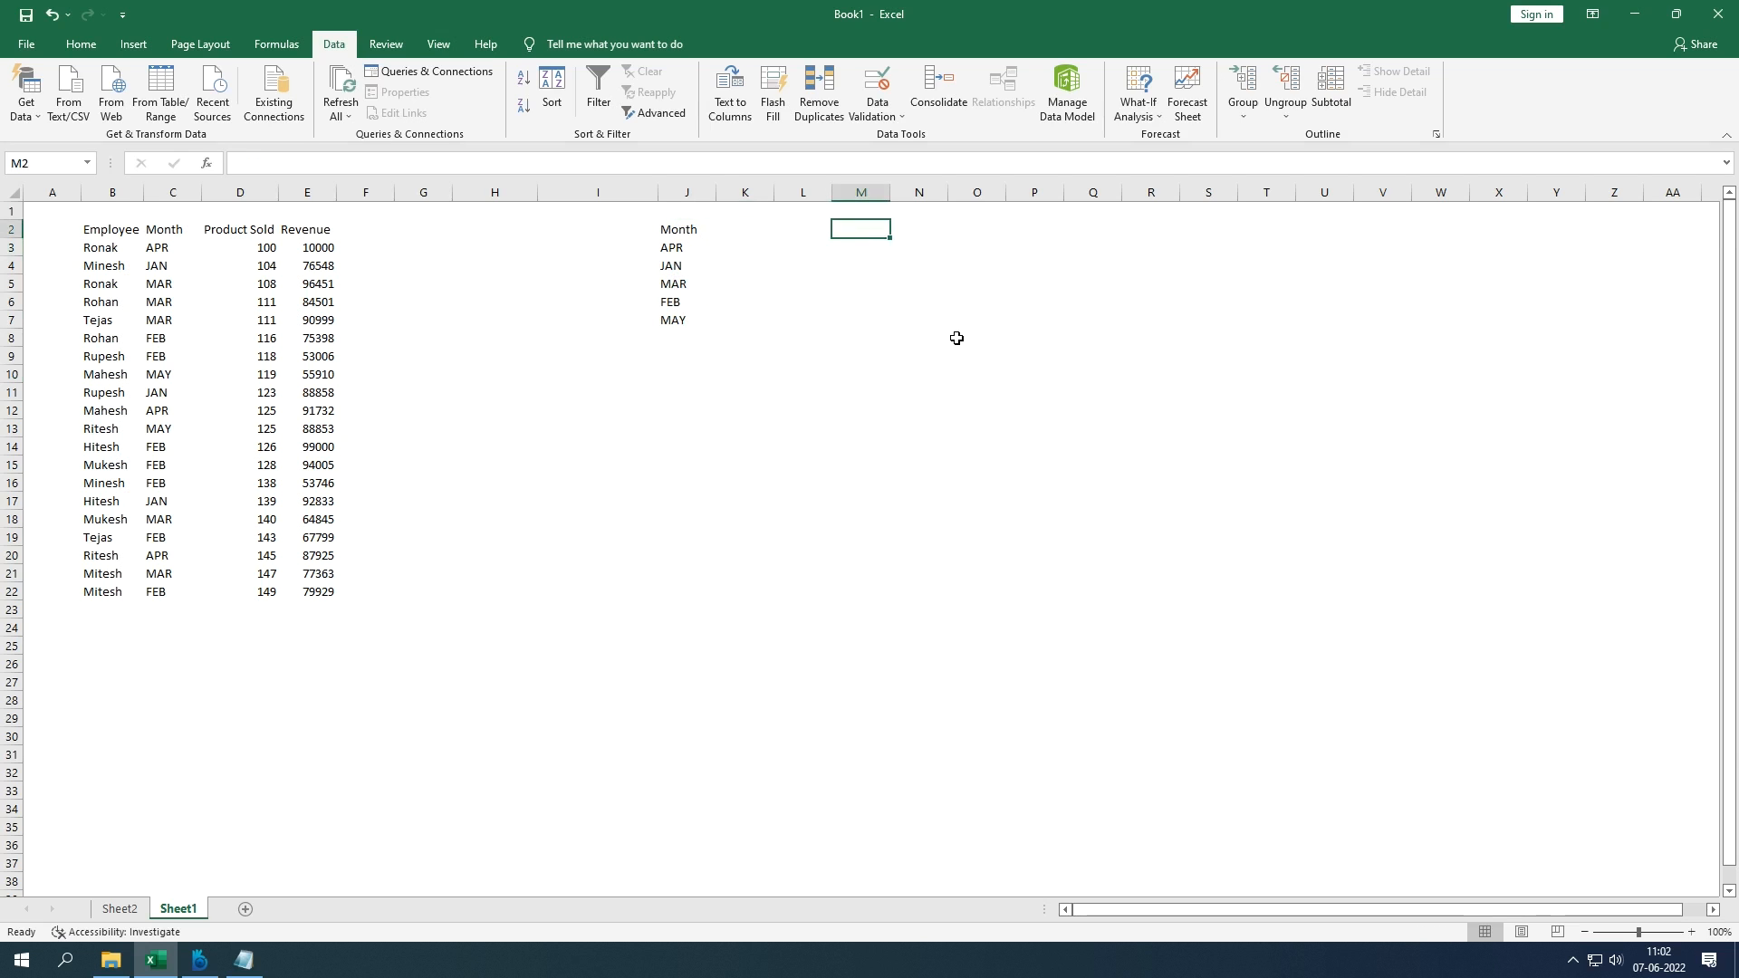
{"action": "type", "text": "Mont"}
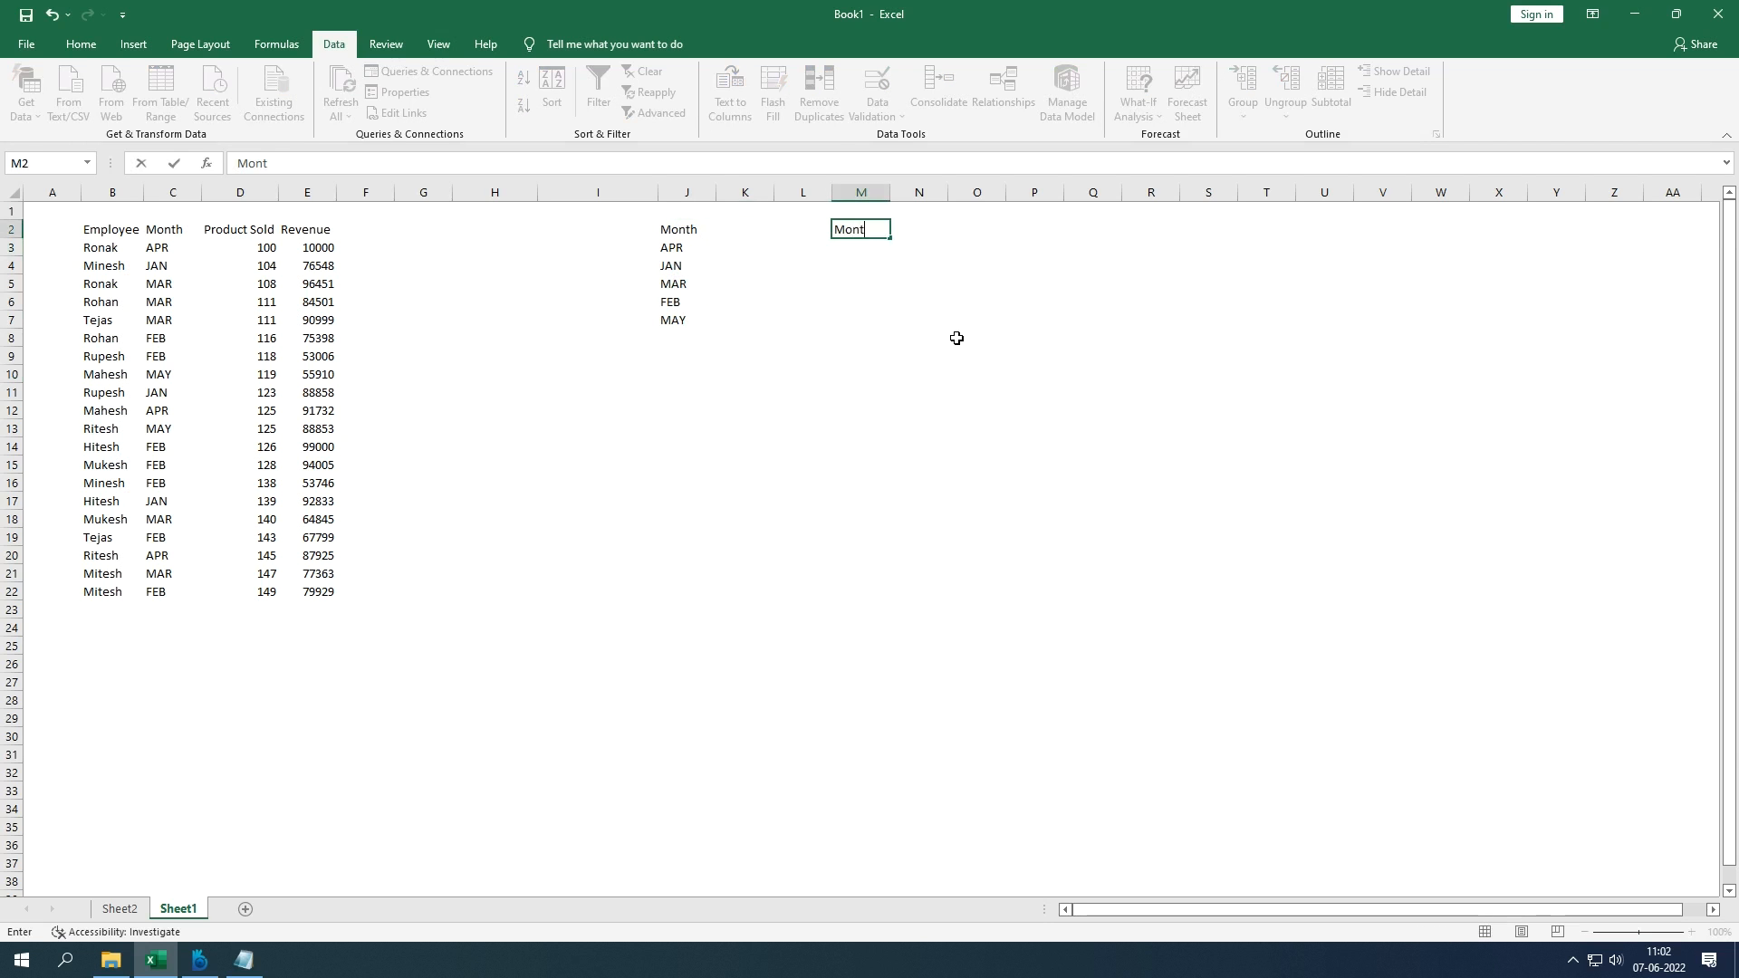
{"action": "key", "text": "Tab"}
{"action": "left_click_drag", "start_coordinate": [849, 230], "coordinate": [907, 231]}
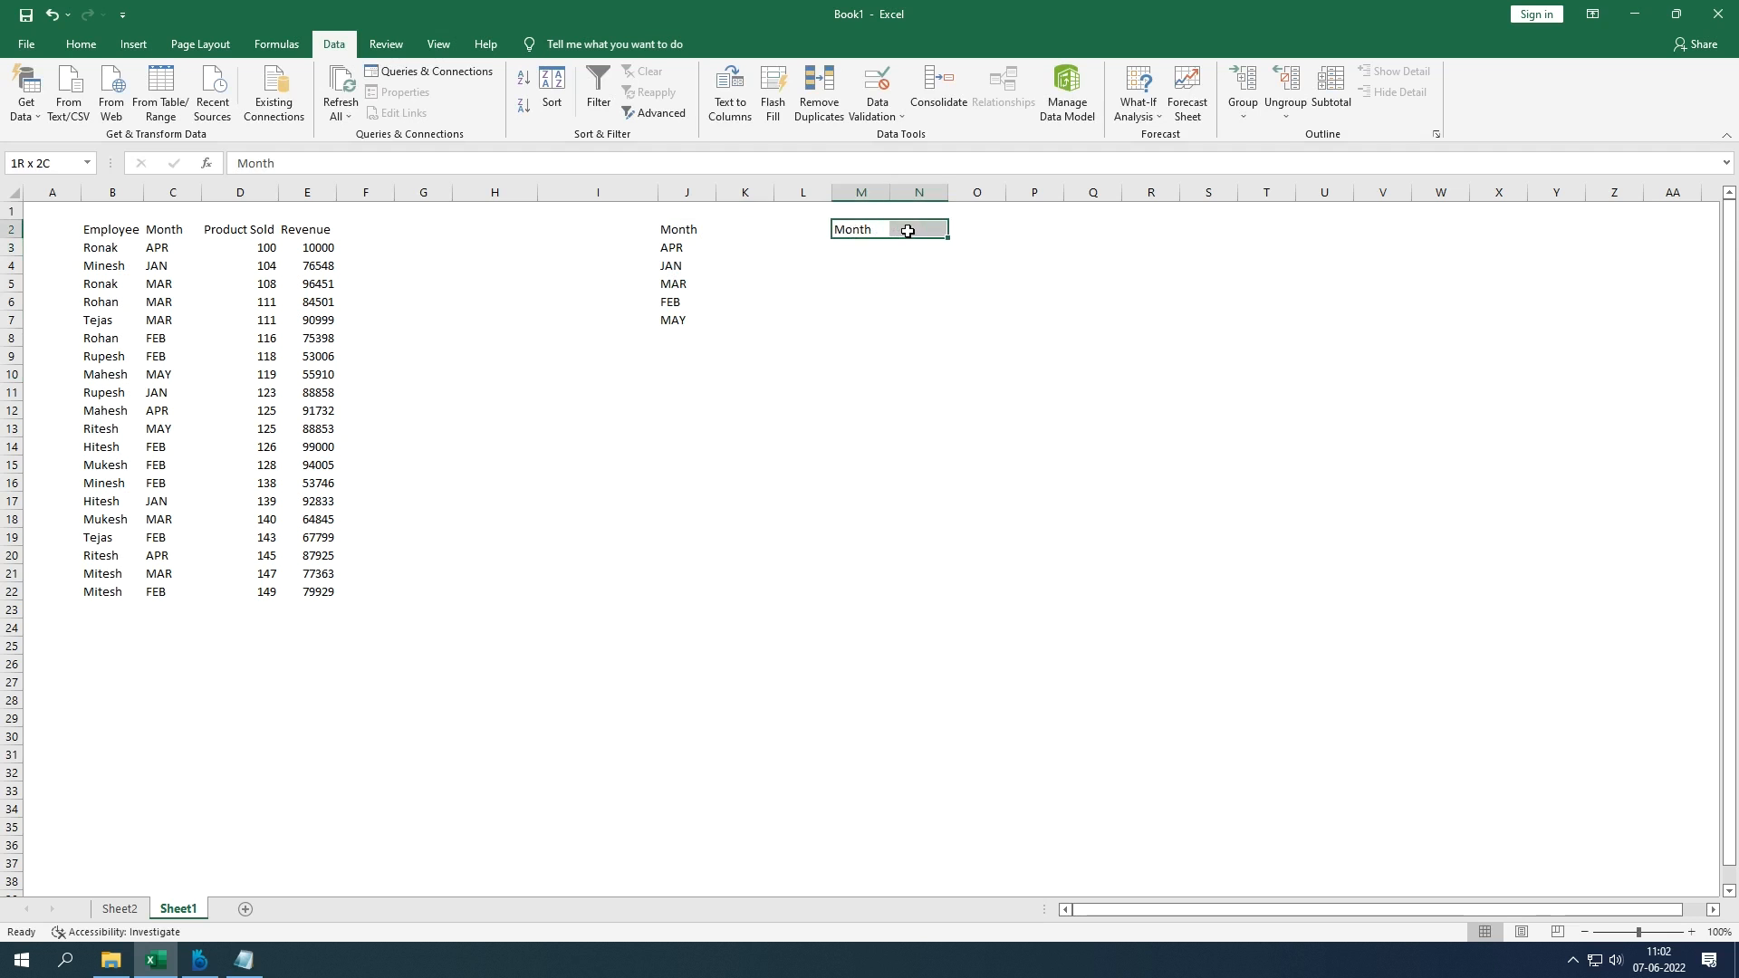
Step: Apply All Borders to M2:N2 and widen column N to fit month names
{"action": "left_click", "coordinate": [81, 43]}
{"action": "left_click", "coordinate": [268, 107]}
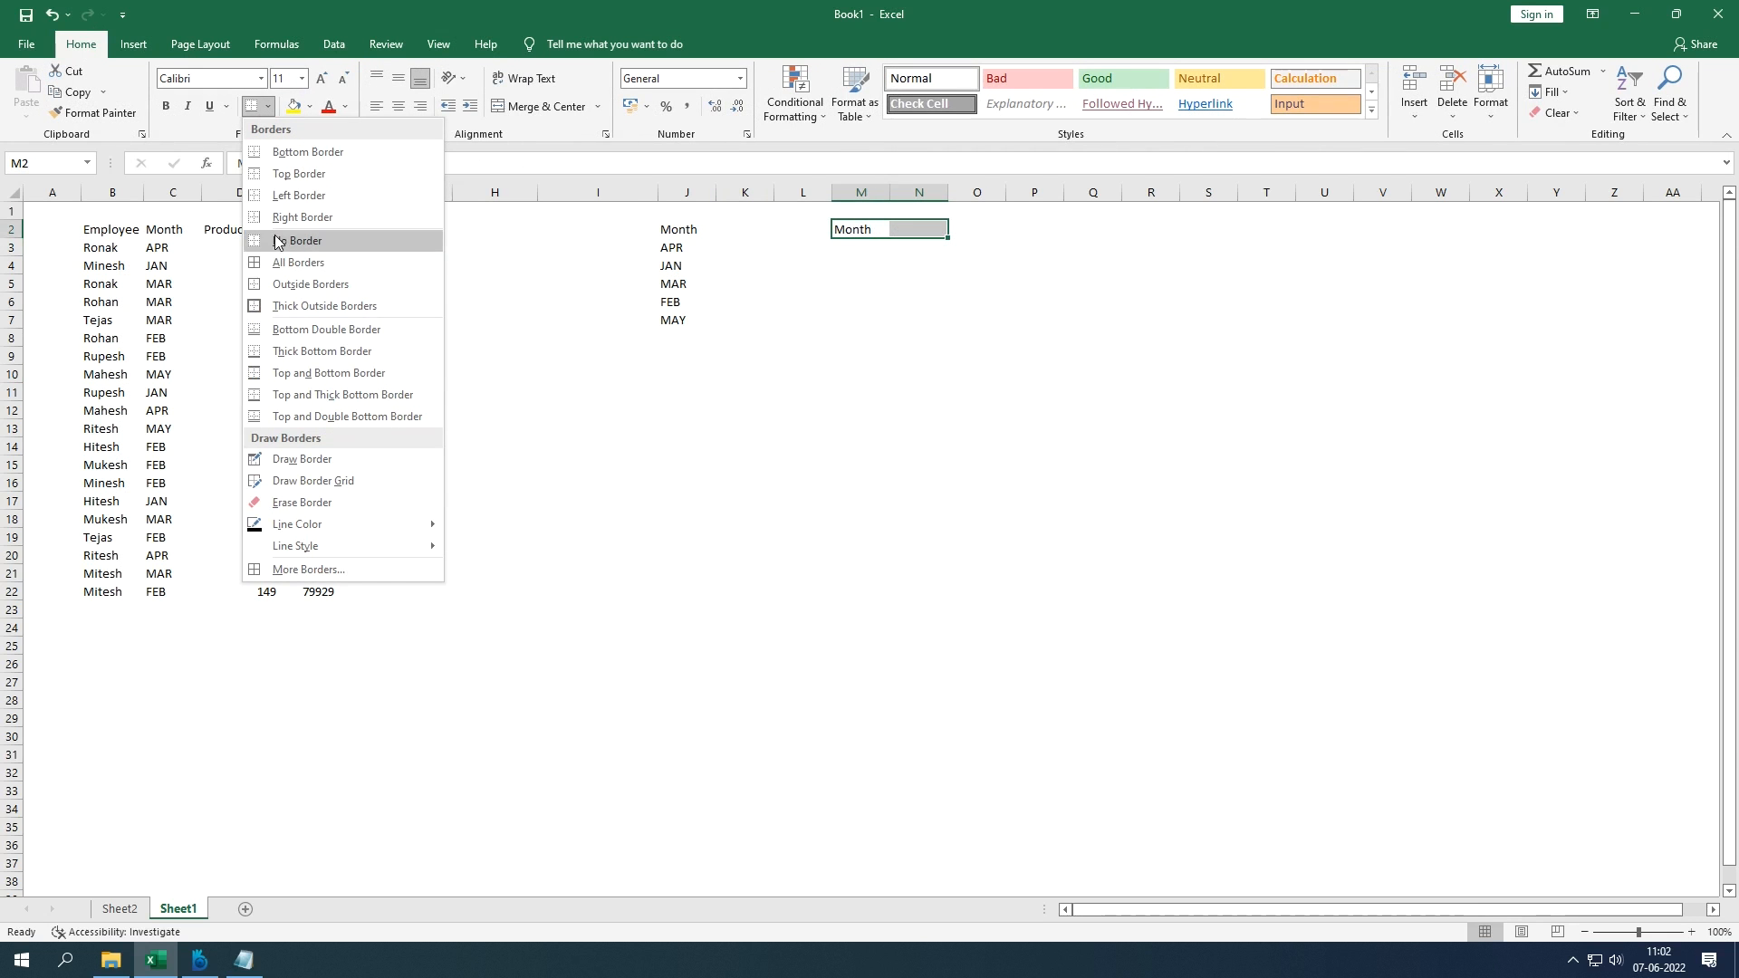
{"action": "left_click", "coordinate": [299, 262]}
{"action": "left_click", "coordinate": [1017, 322]}
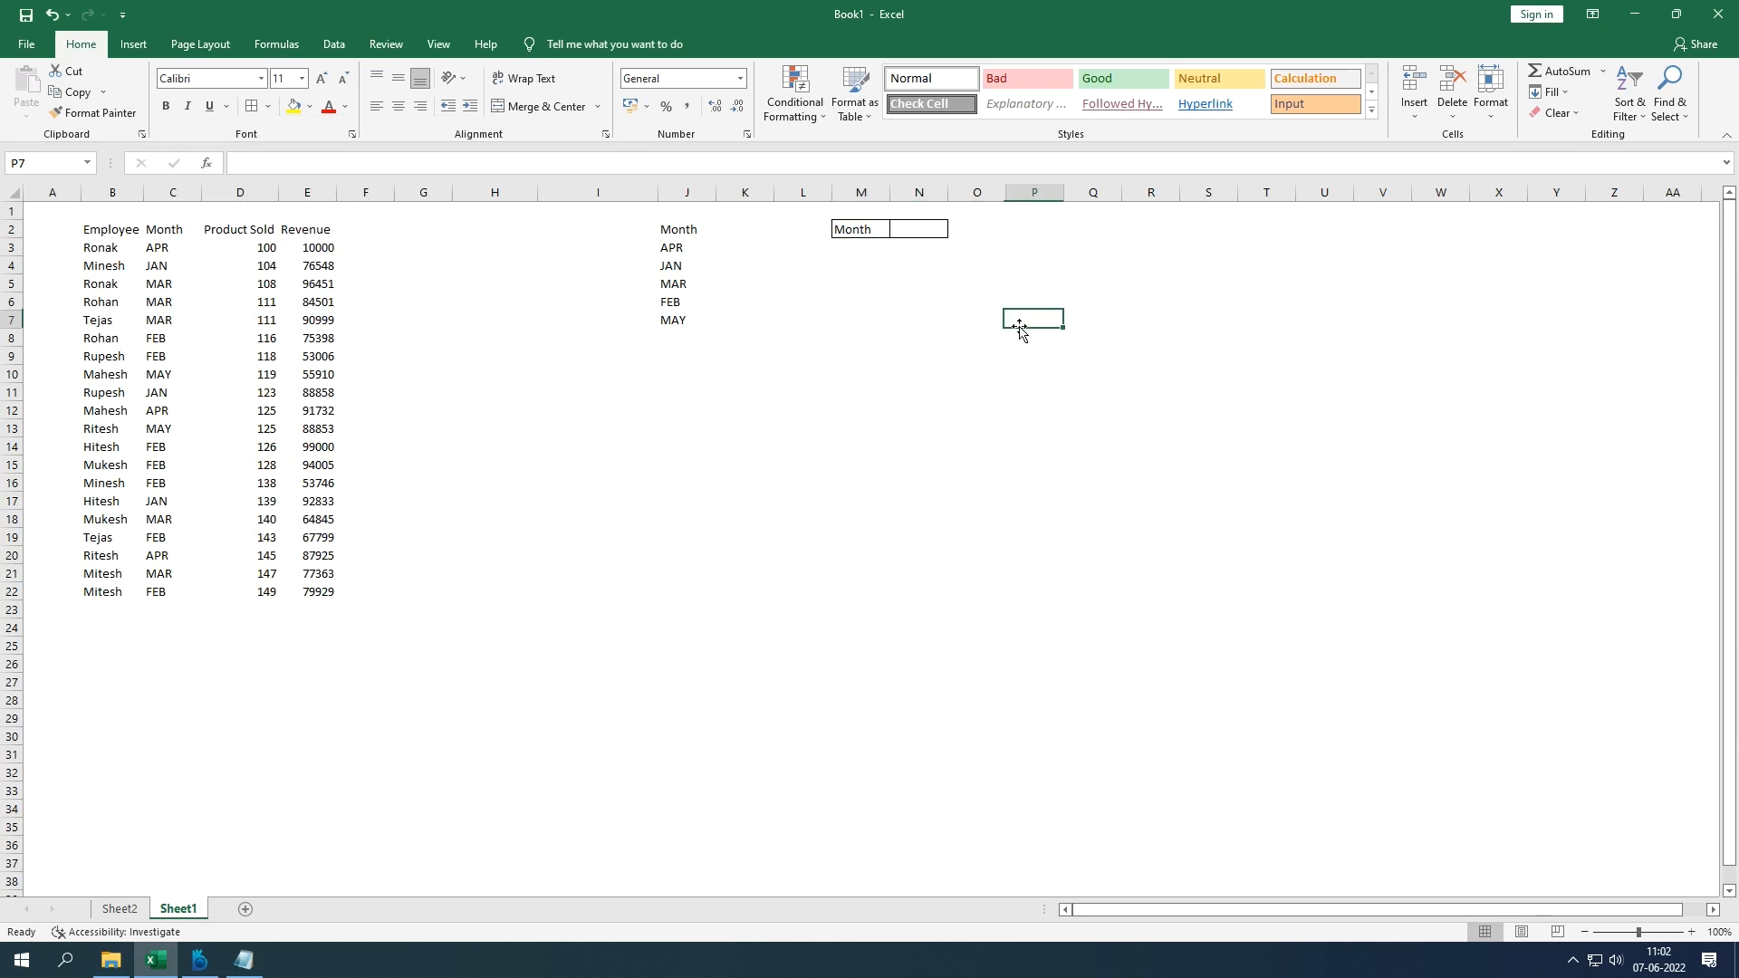
{"action": "left_click", "coordinate": [942, 231]}
{"action": "left_click_drag", "start_coordinate": [948, 192], "coordinate": [1000, 192]}
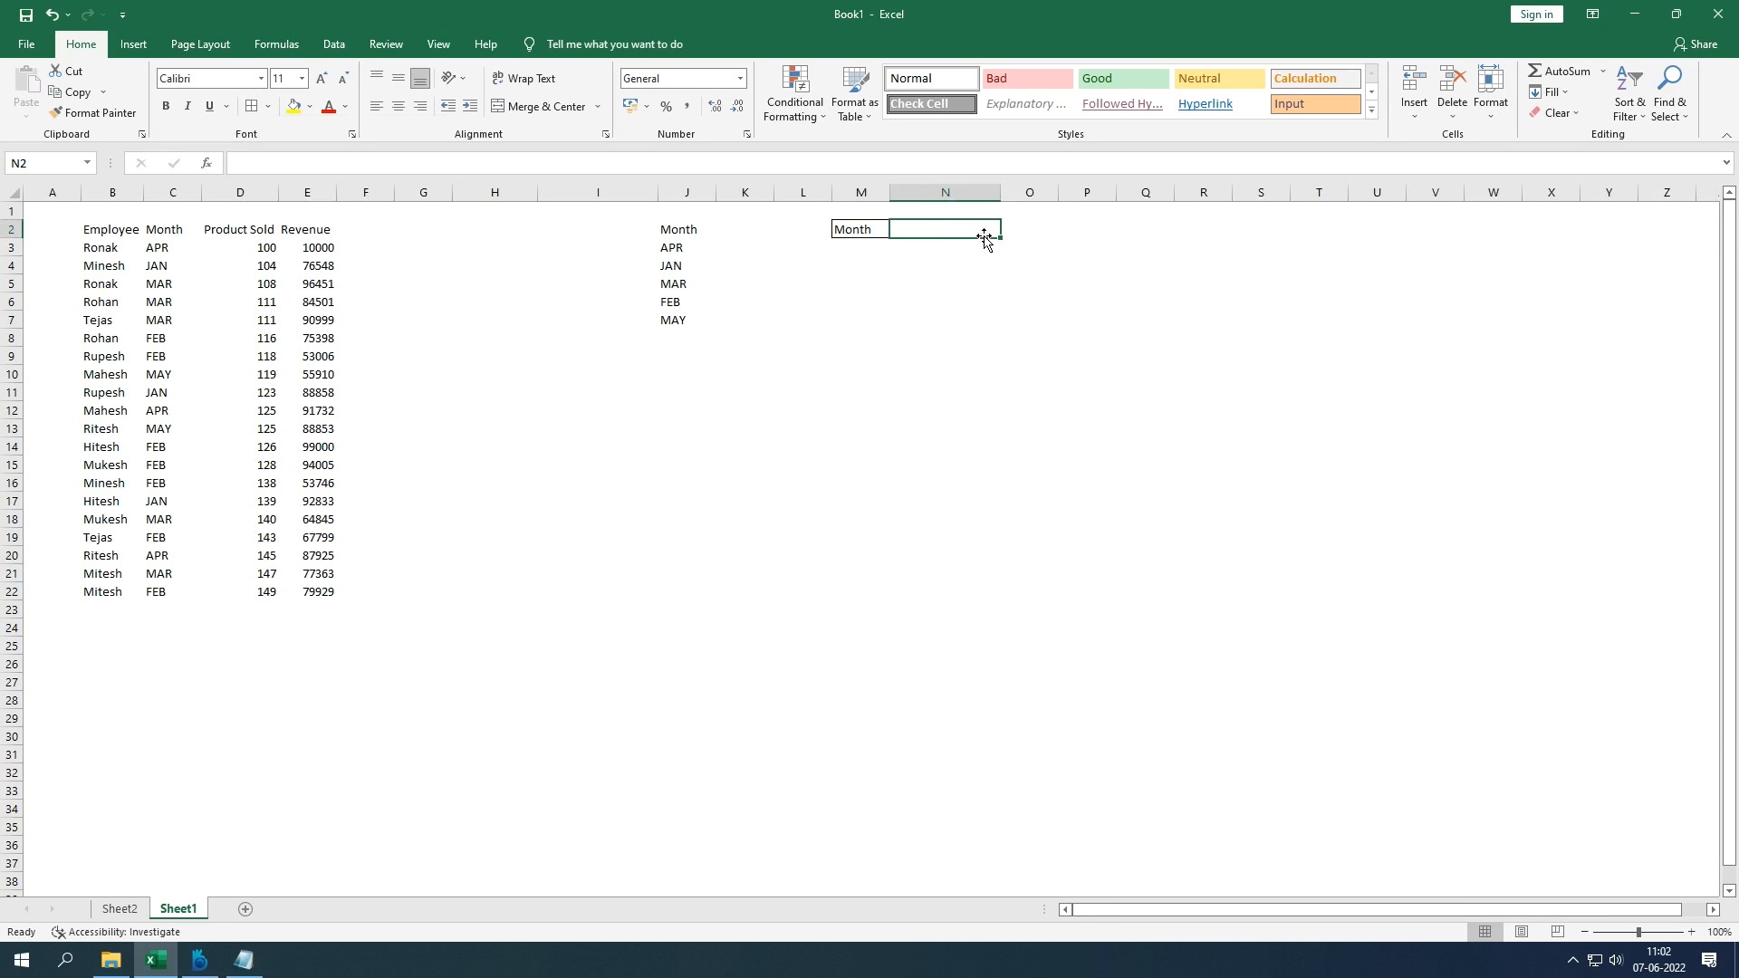
{"action": "left_click", "coordinate": [334, 44]}
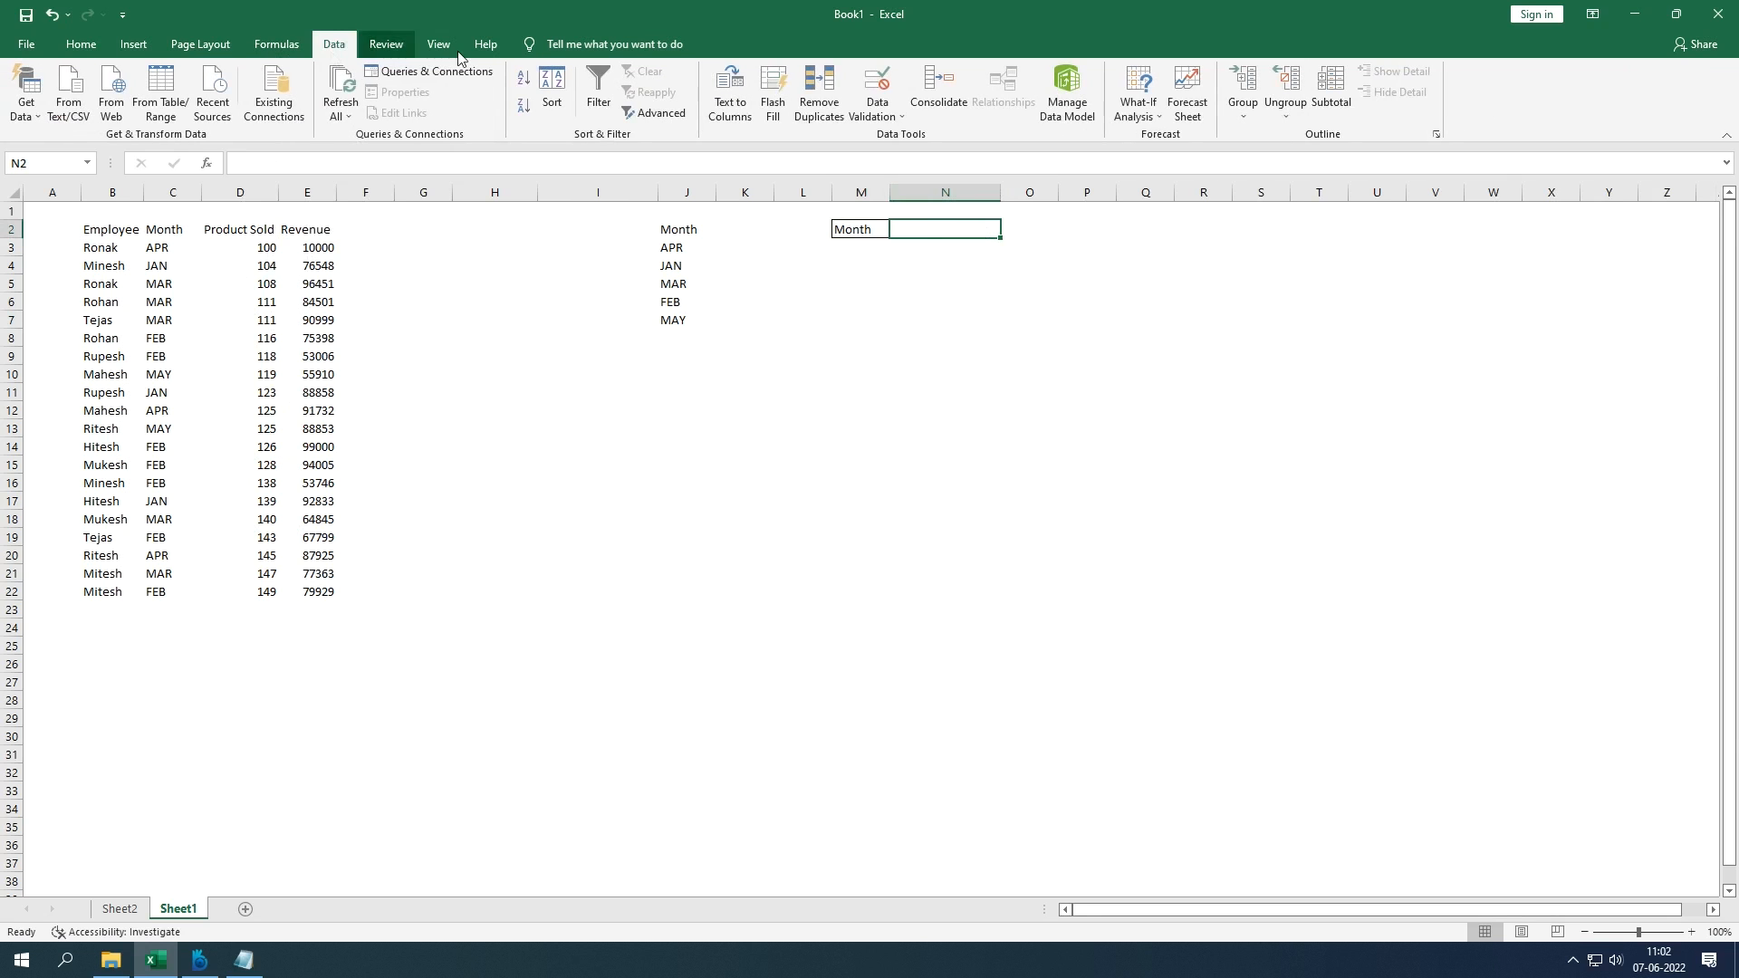
Step: Give N2 a Data Validation dropdown list sourced from column J's unique months, then pick MAY
{"action": "left_click", "coordinate": [861, 110]}
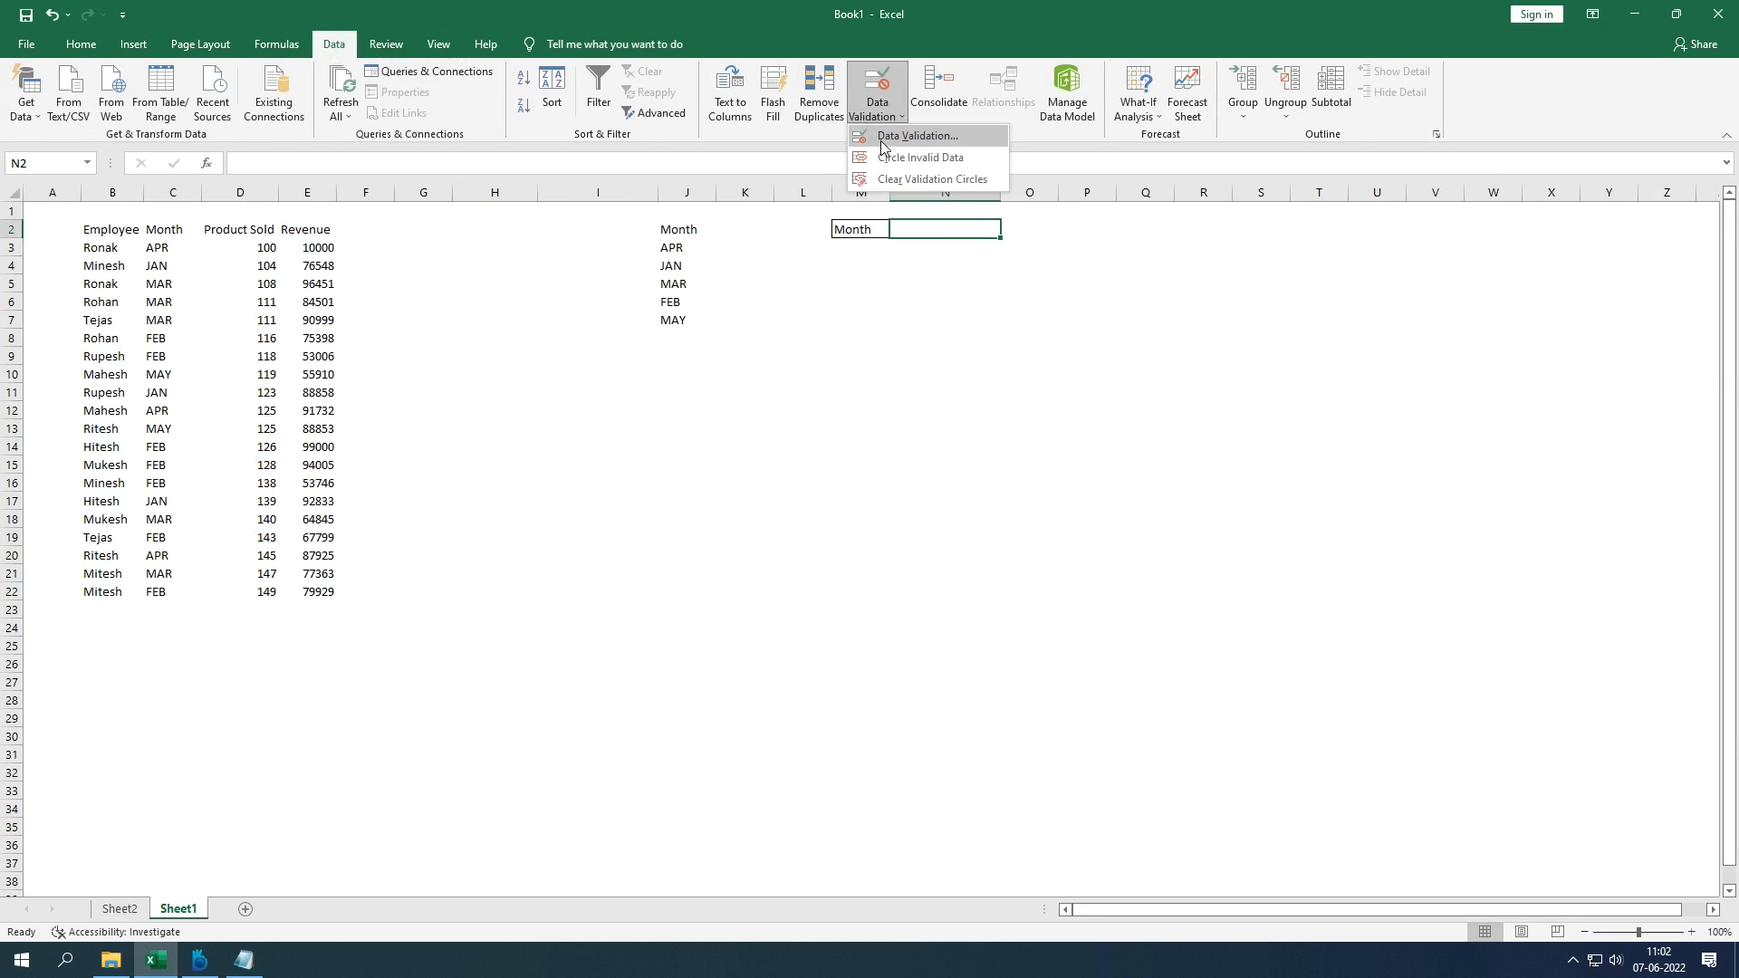
{"action": "left_click", "coordinate": [882, 140]}
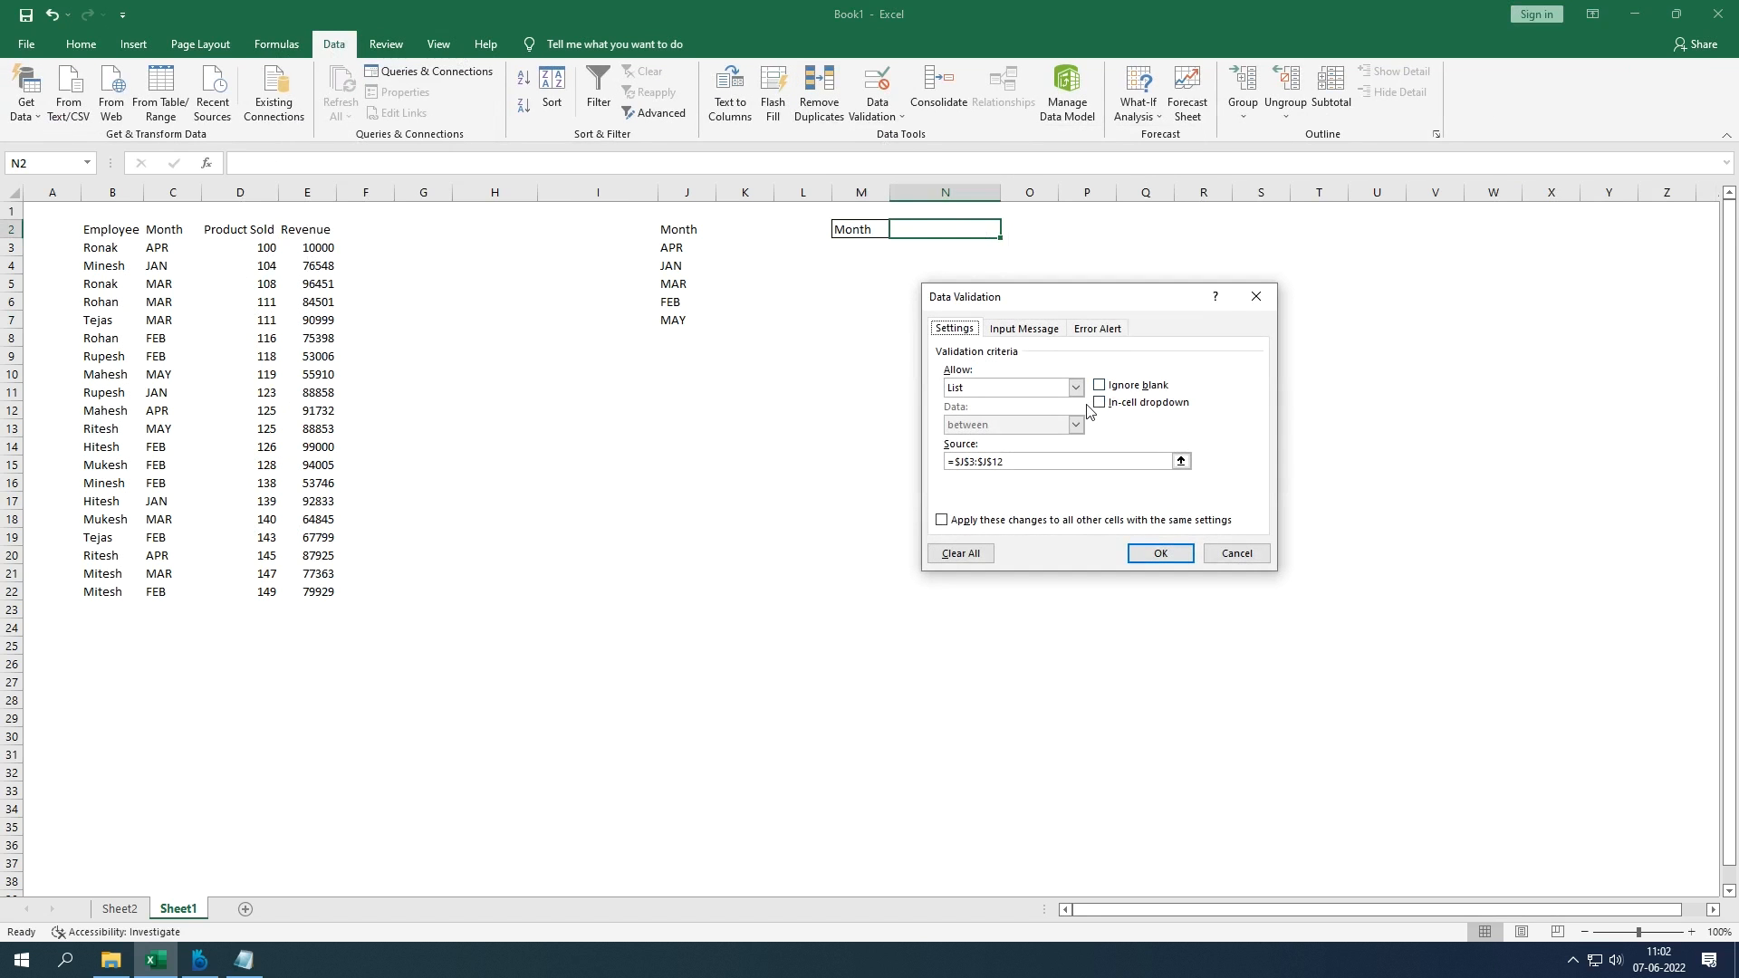
{"action": "left_click", "coordinate": [1046, 394]}
{"action": "left_click", "coordinate": [1046, 394]}
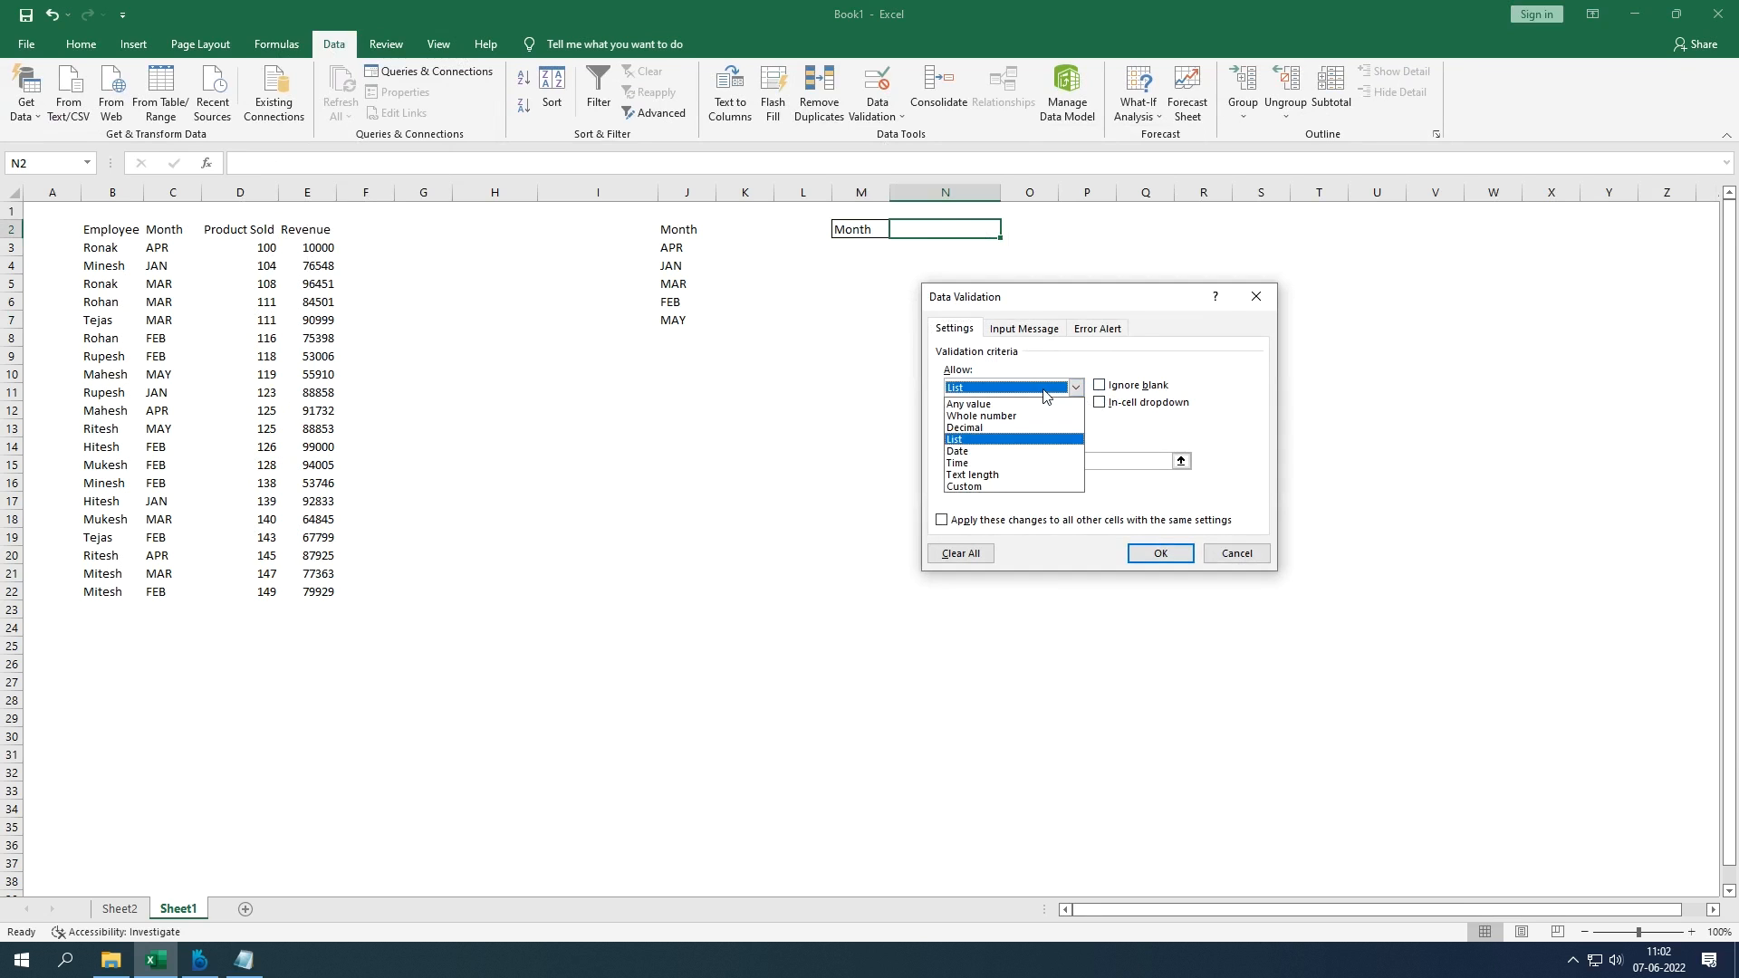
{"action": "left_click", "coordinate": [1098, 387]}
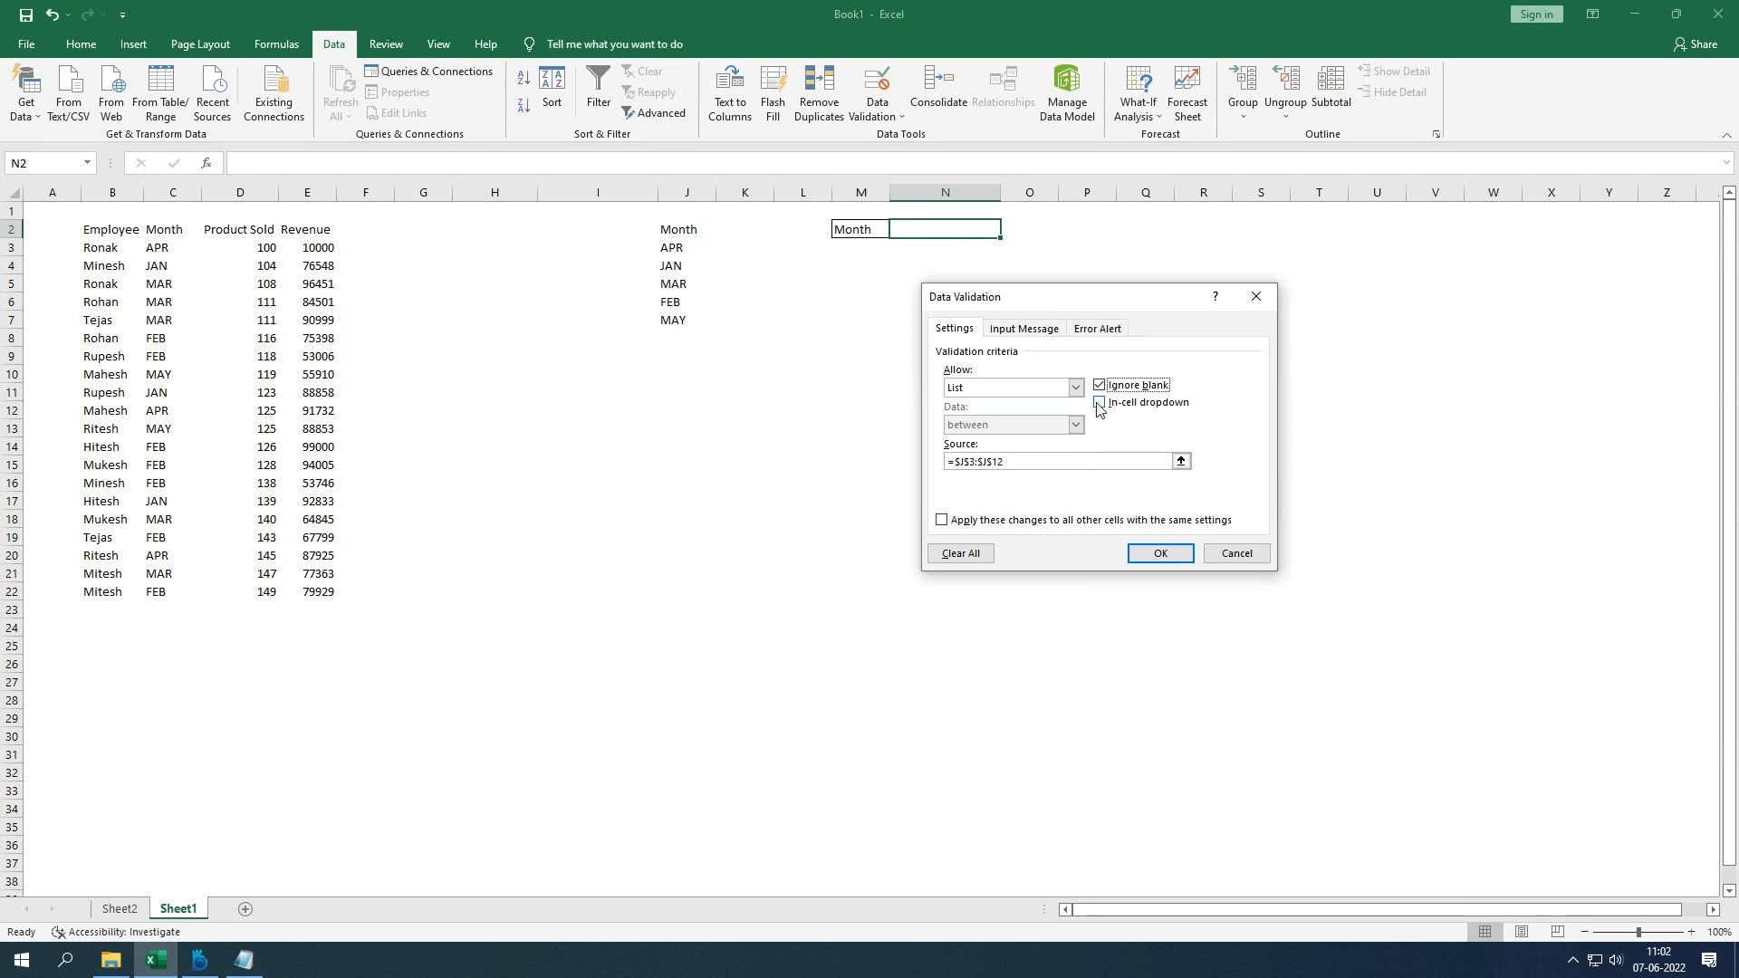
{"action": "left_click", "coordinate": [1098, 404]}
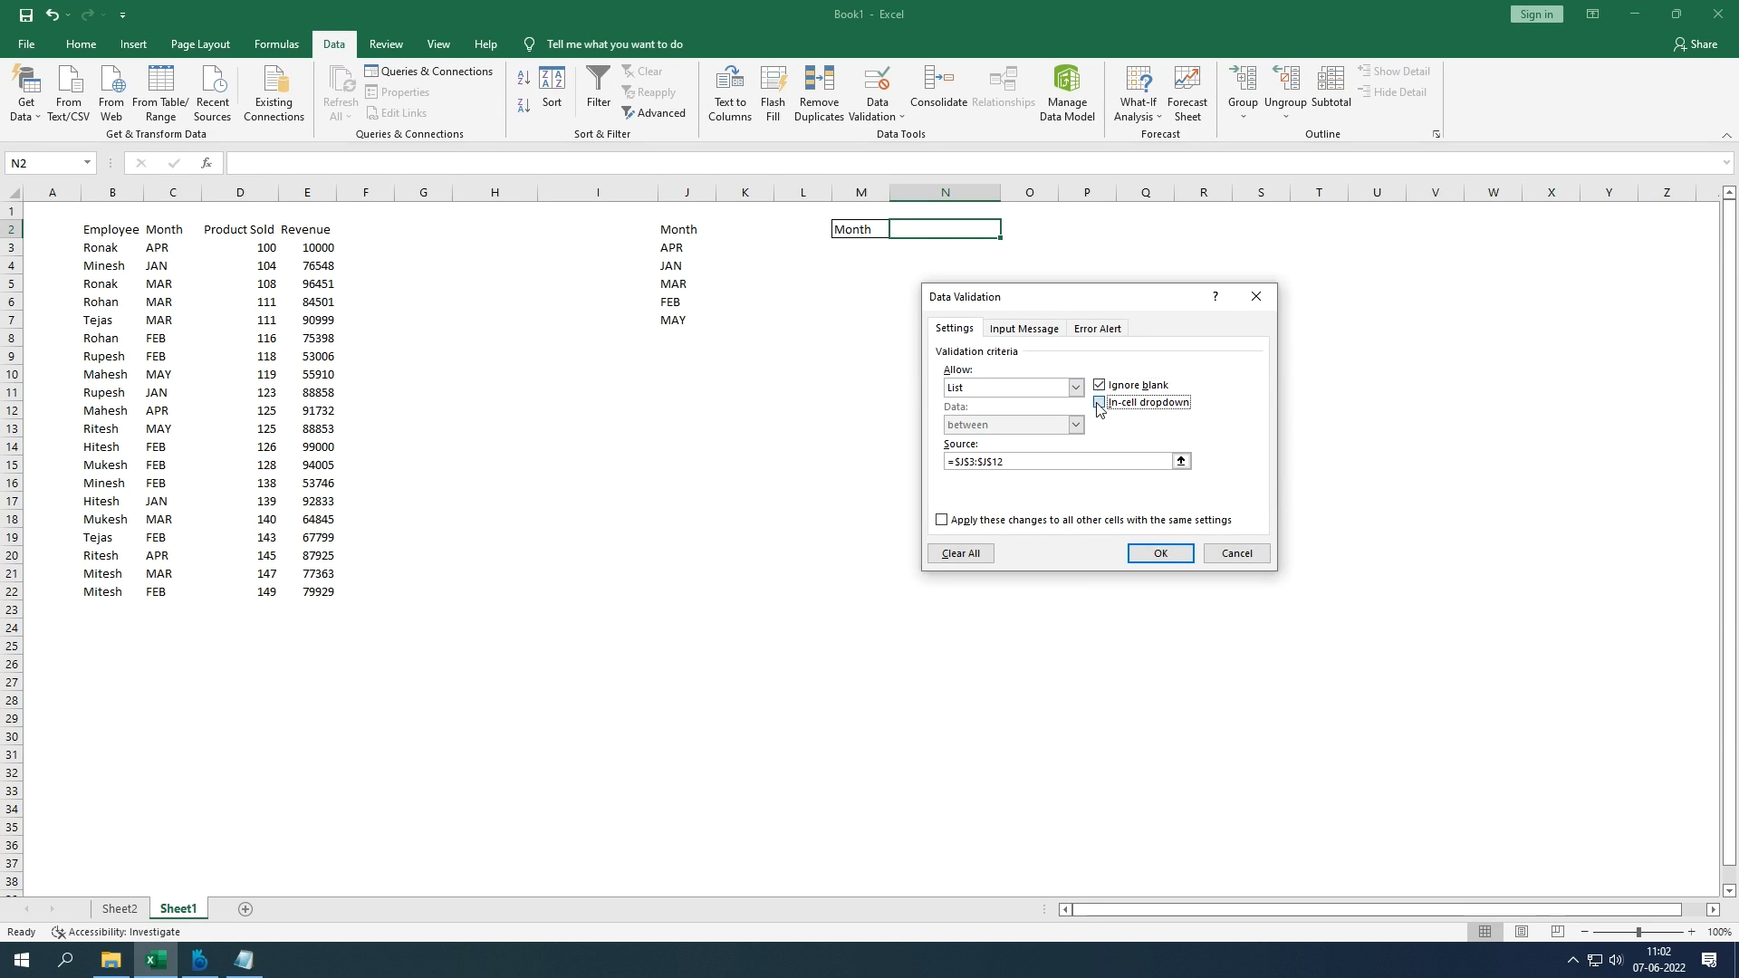
{"action": "left_click", "coordinate": [1180, 461]}
{"action": "left_click_drag", "start_coordinate": [708, 246], "coordinate": [699, 351]}
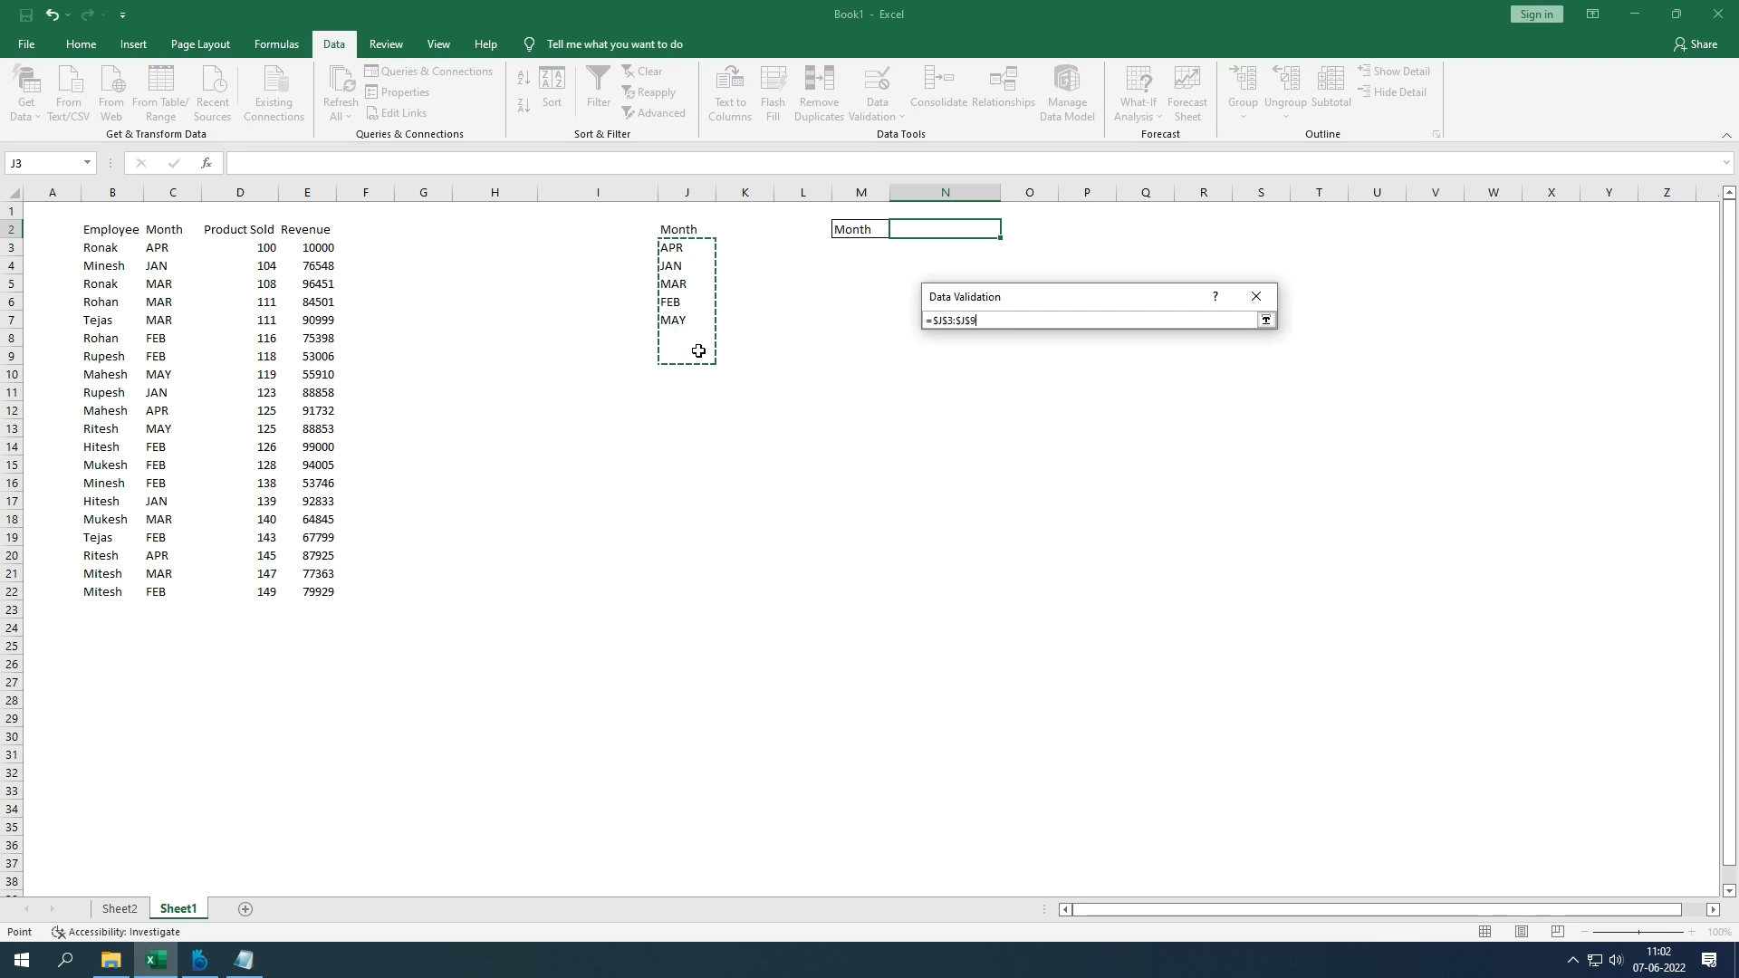
{"action": "key", "text": "Return"}
{"action": "key", "text": "Return"}
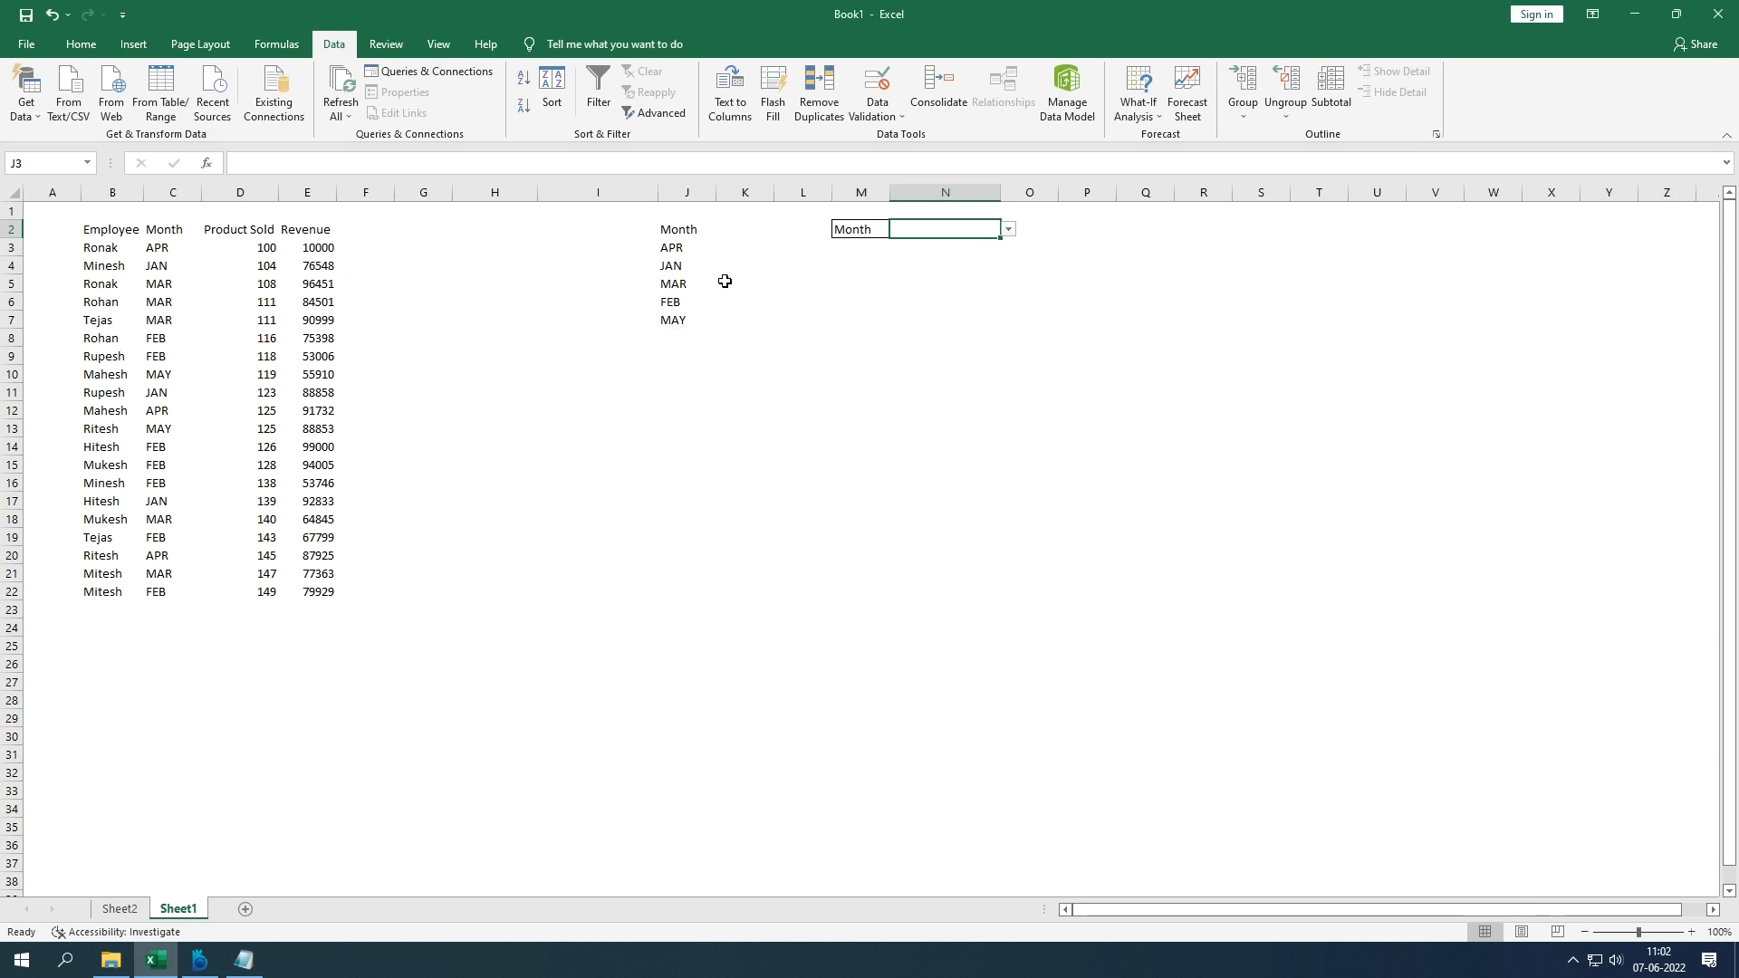
{"action": "left_click", "coordinate": [1008, 229]}
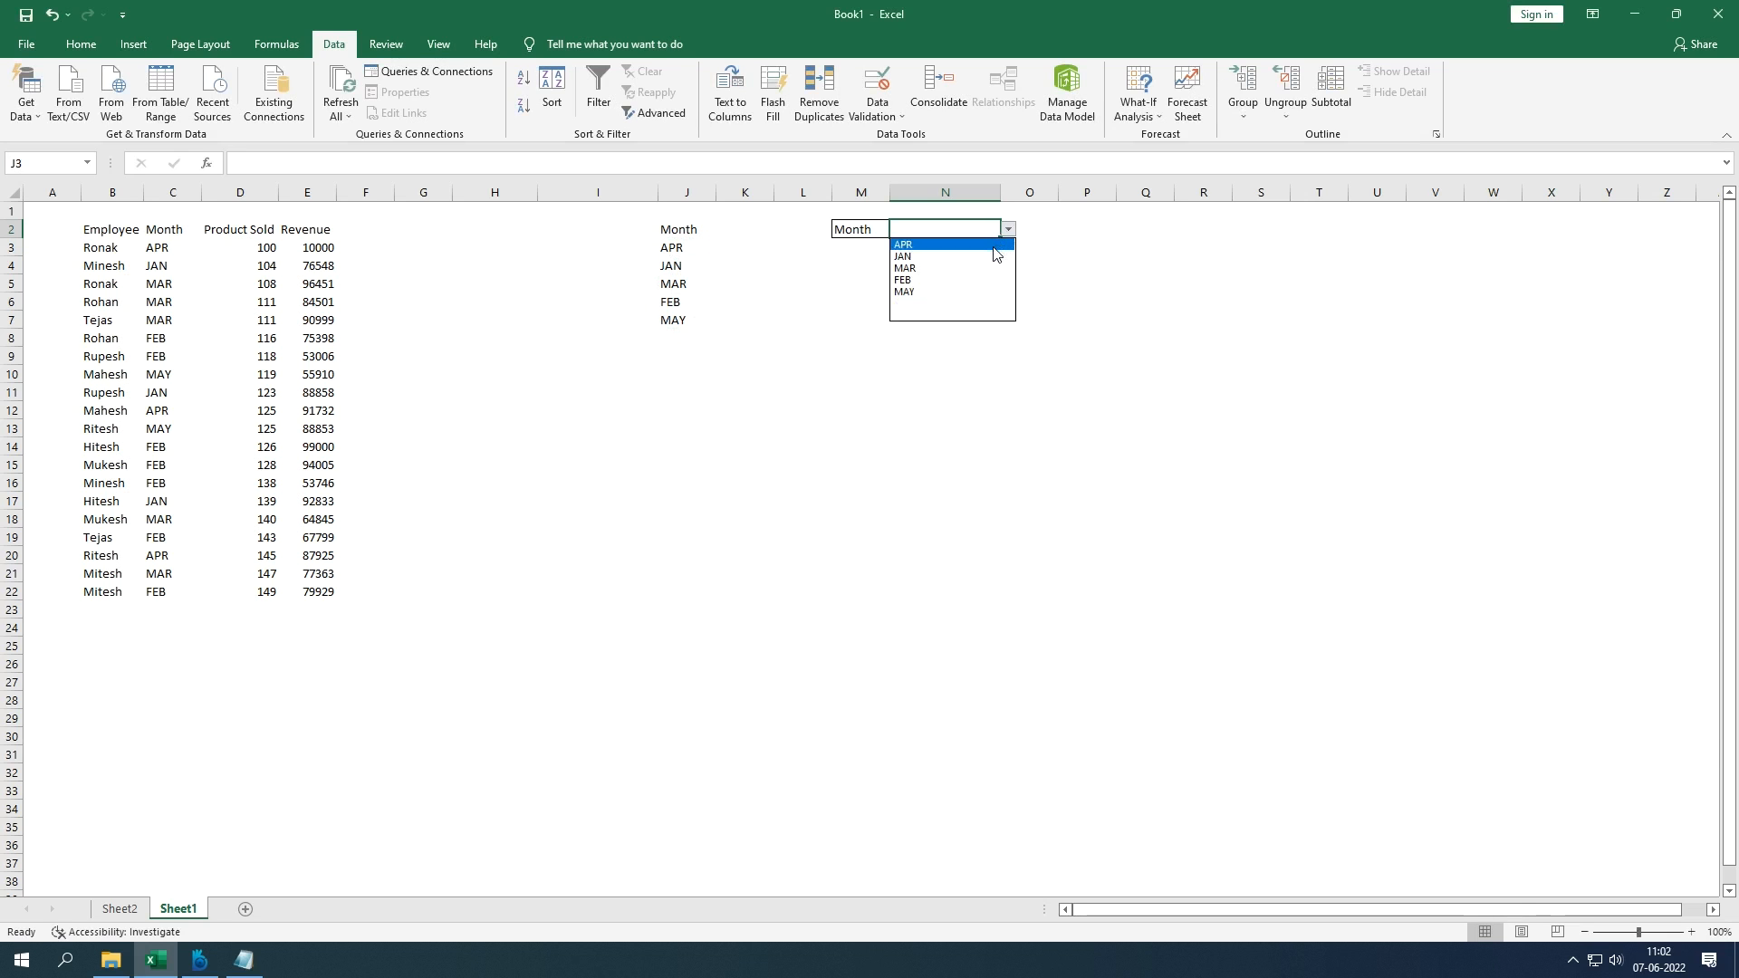
{"action": "left_click", "coordinate": [944, 294]}
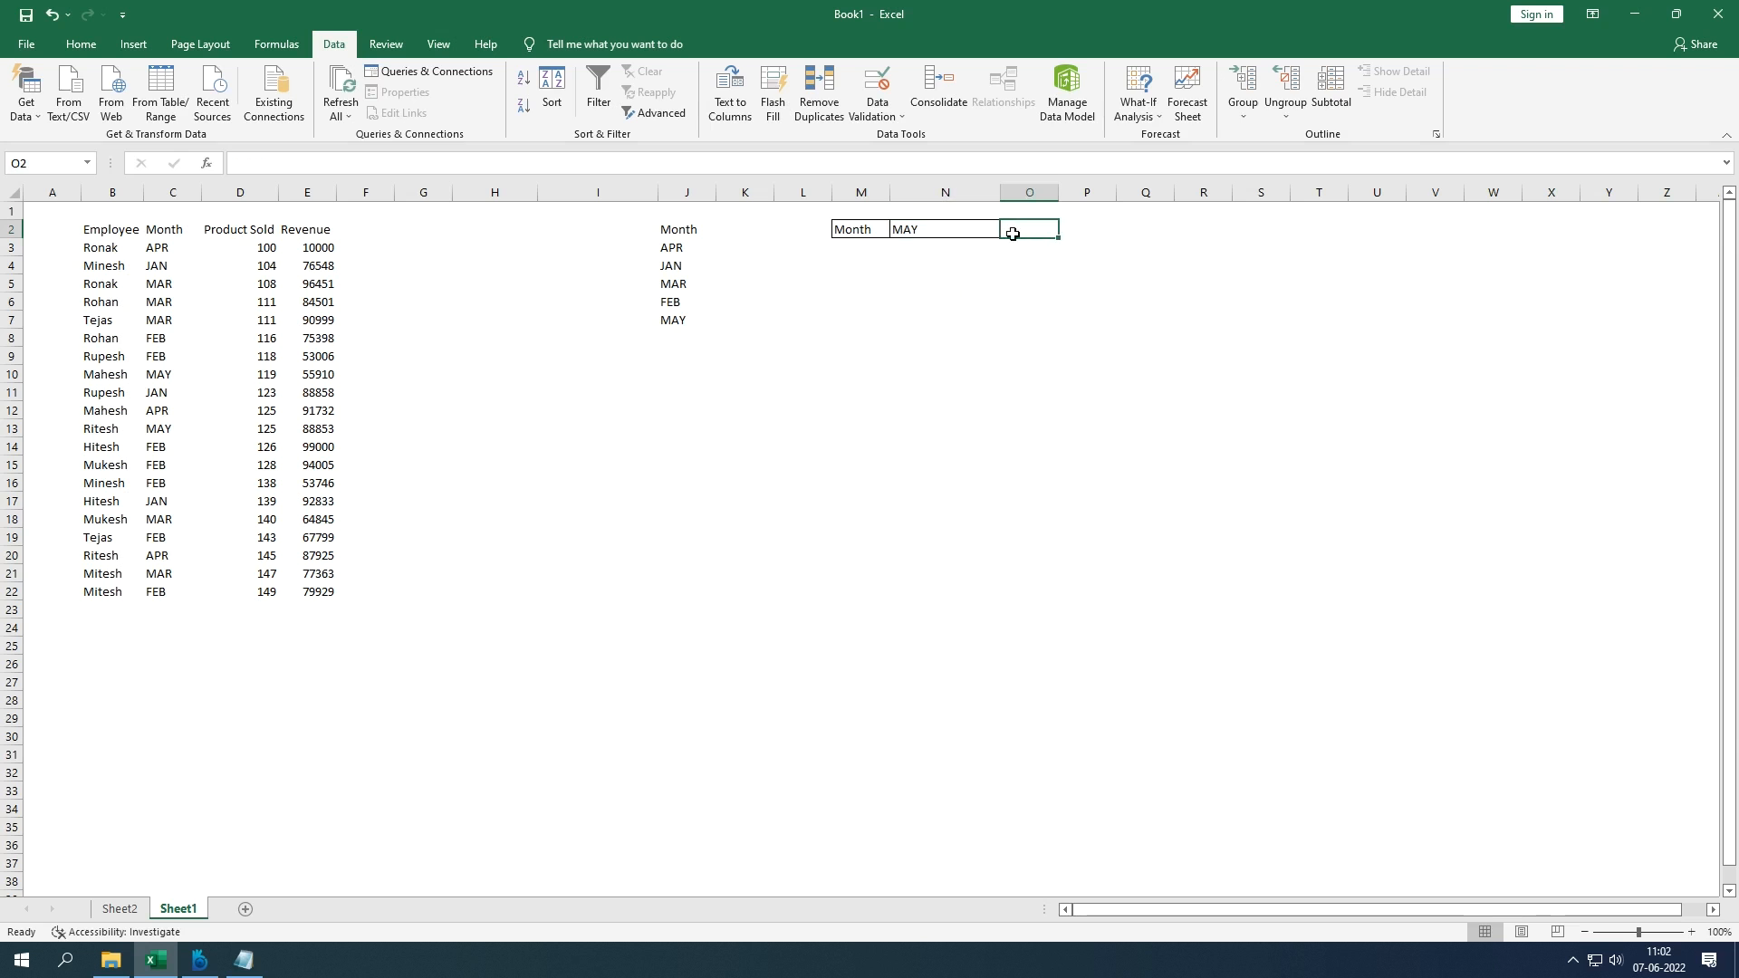
{"action": "left_click", "coordinate": [894, 116]}
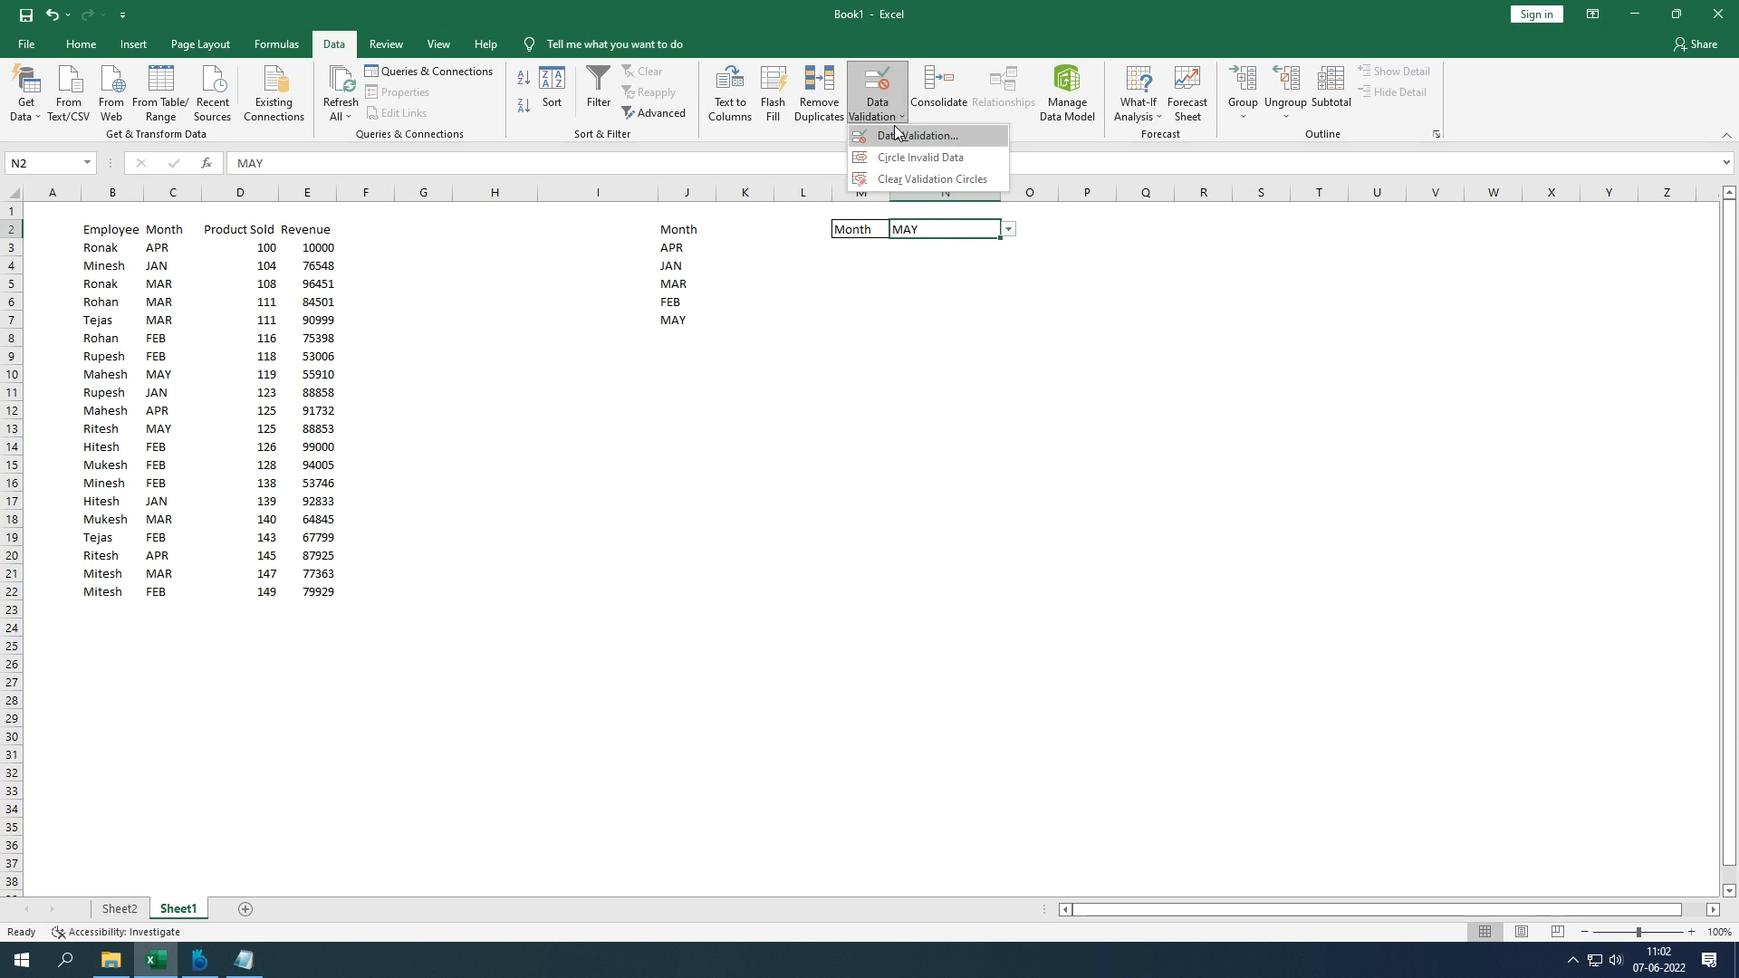
{"action": "left_click", "coordinate": [915, 136]}
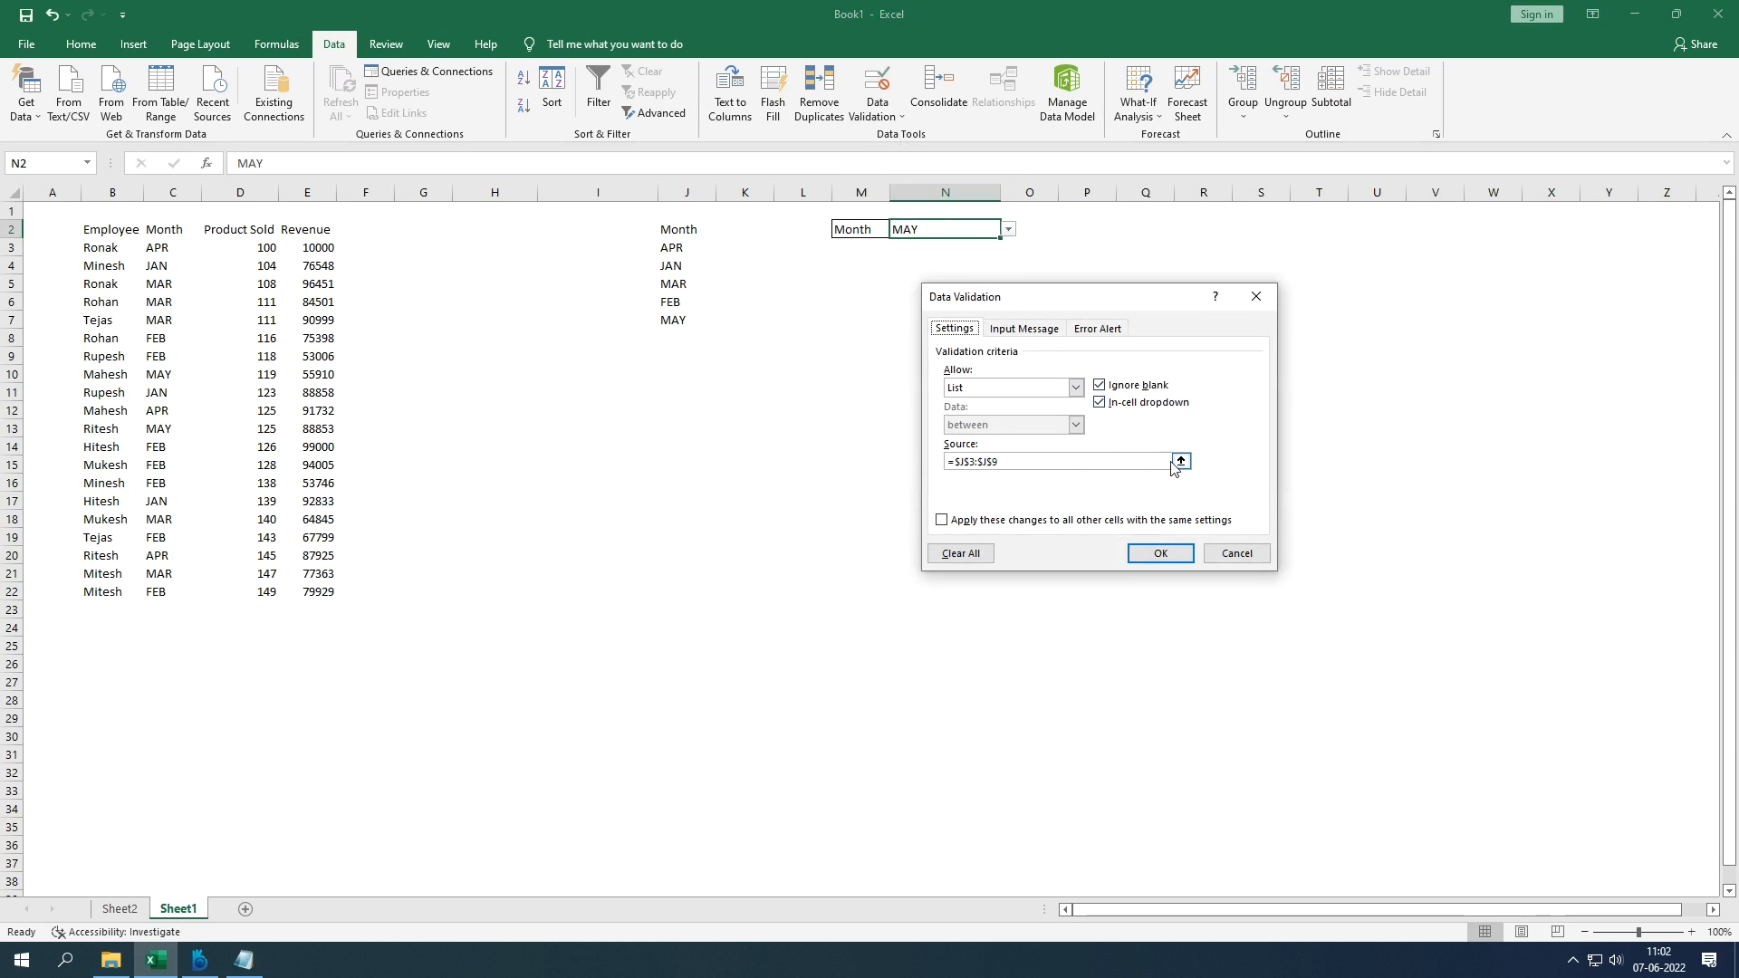
{"action": "left_click", "coordinate": [1075, 460]}
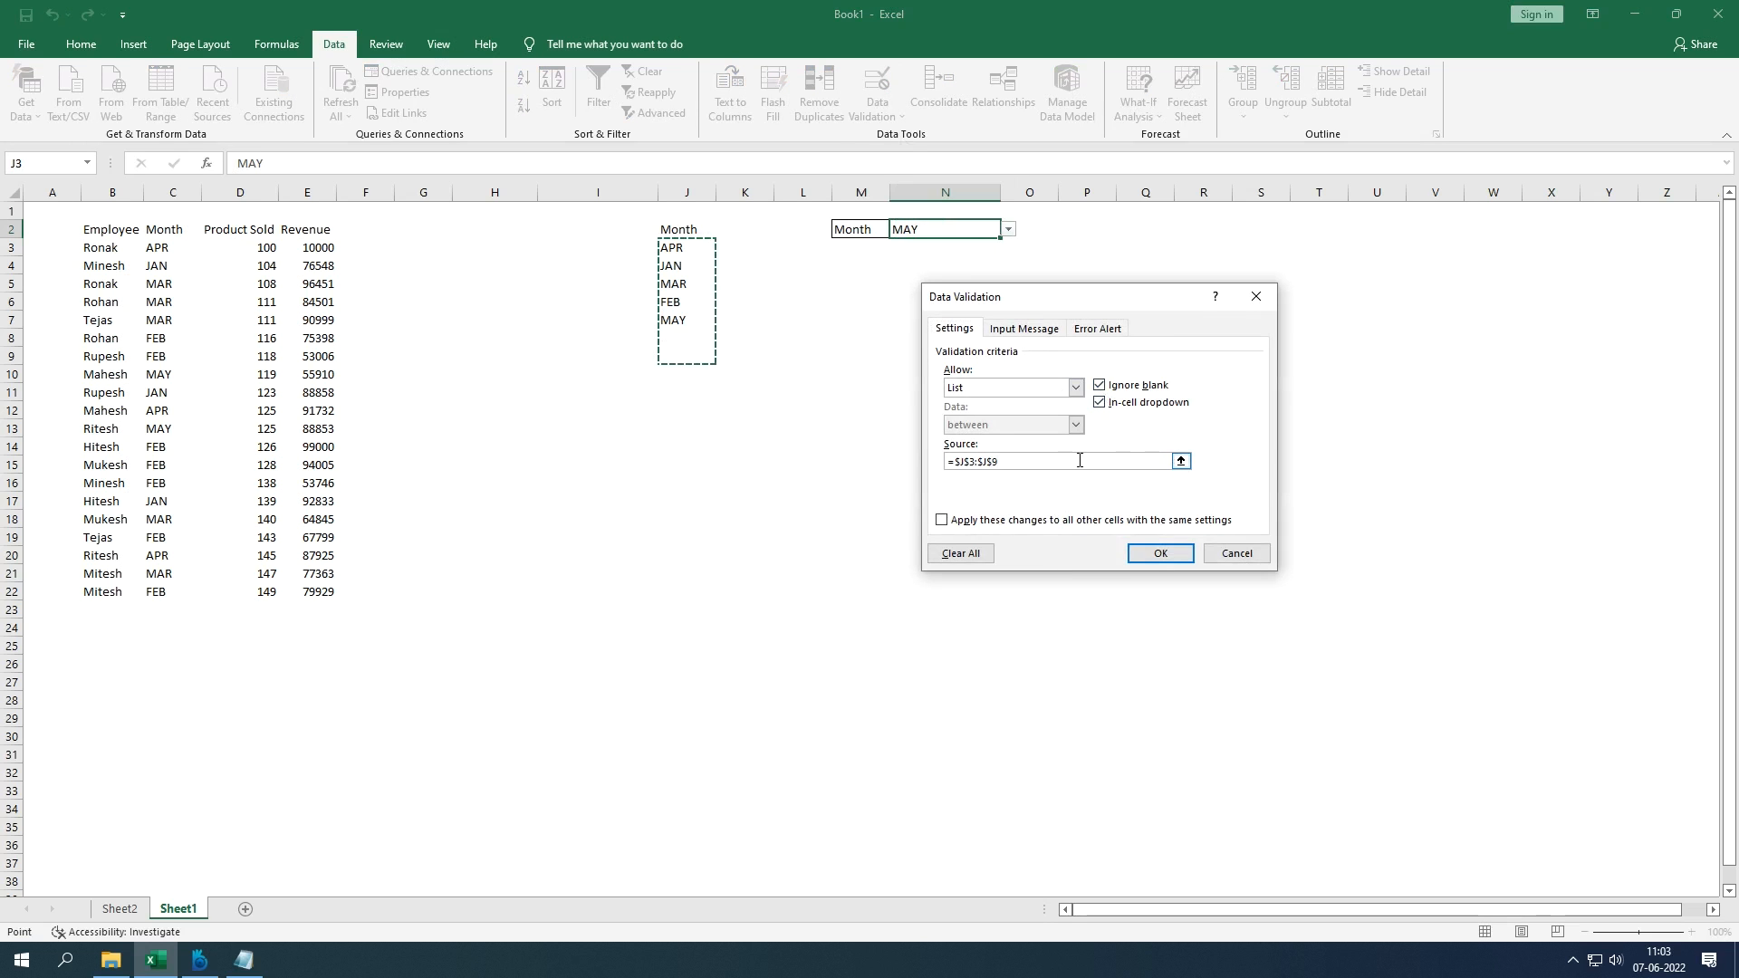
{"action": "key", "text": "BackSpace"}
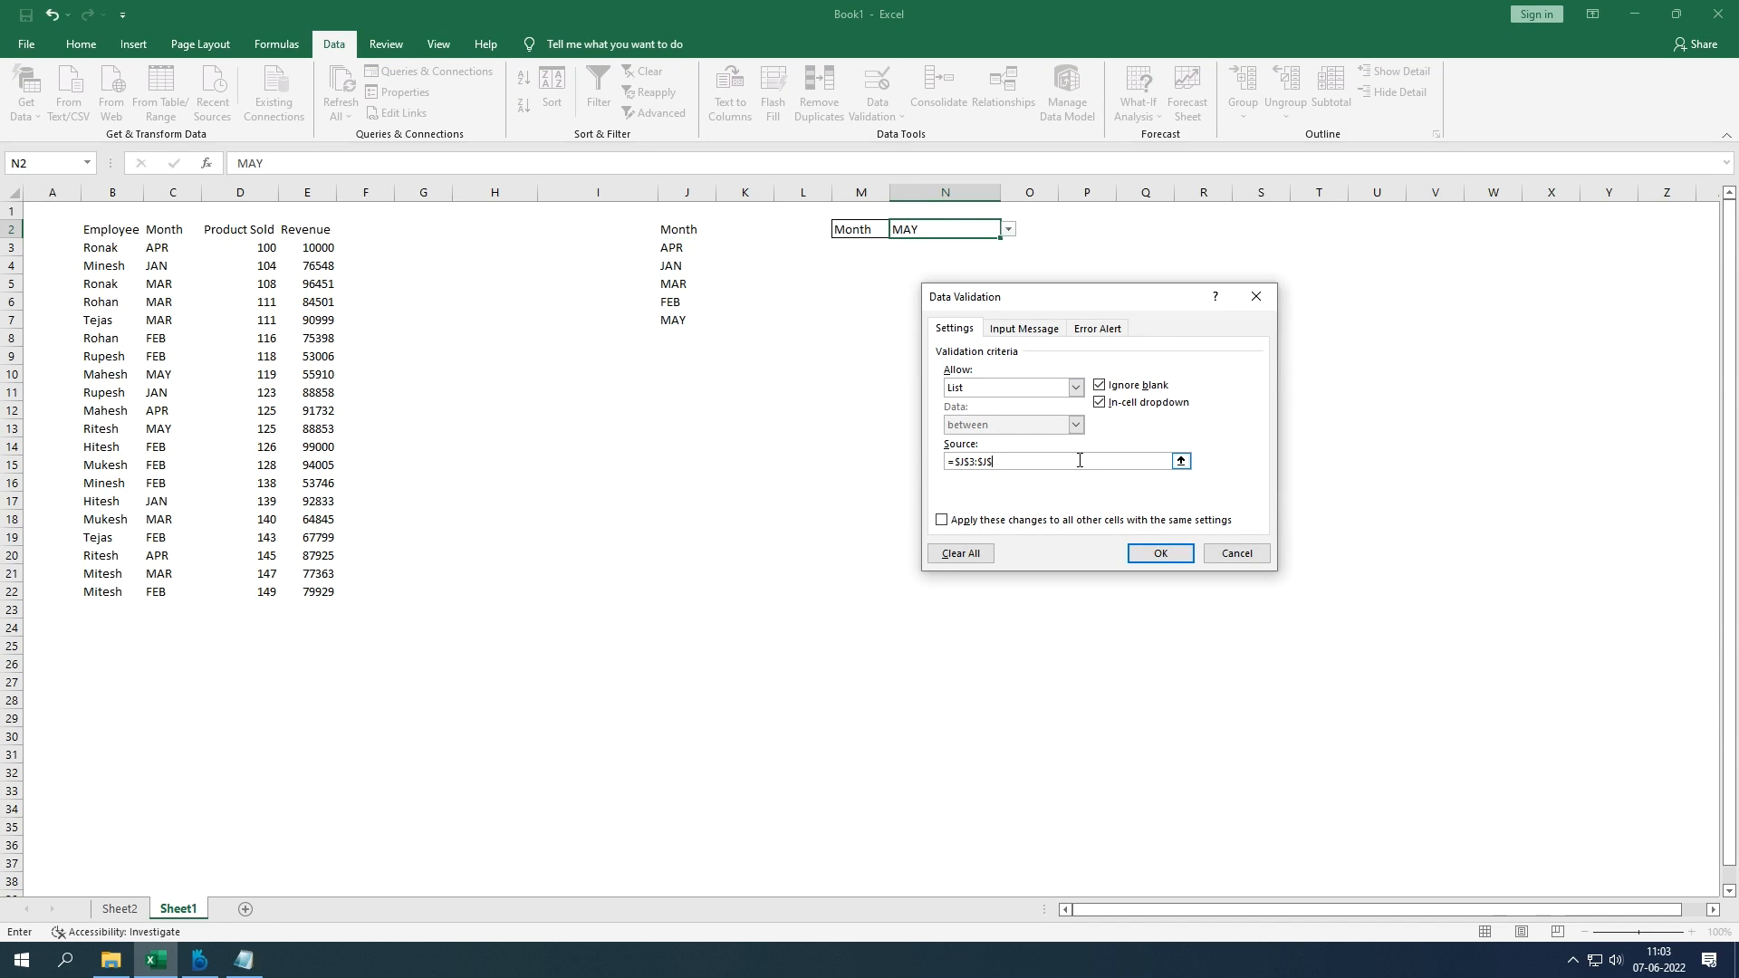
{"action": "key", "text": "Return"}
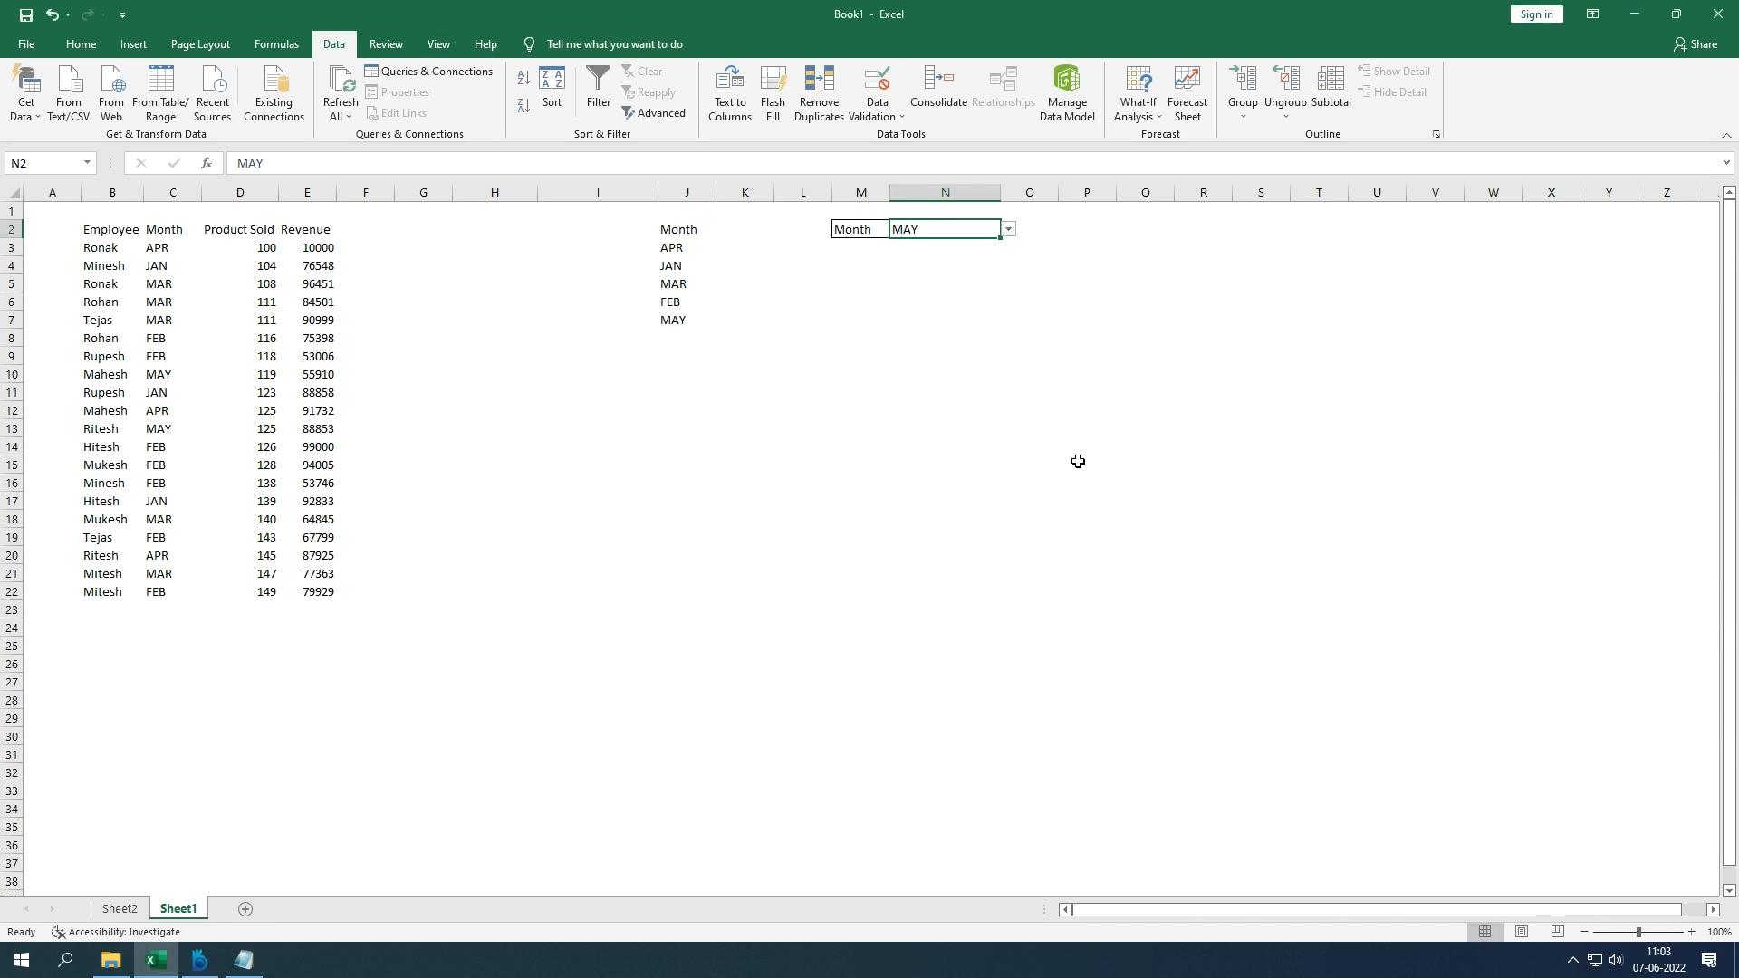
{"action": "left_click", "coordinate": [1008, 229]}
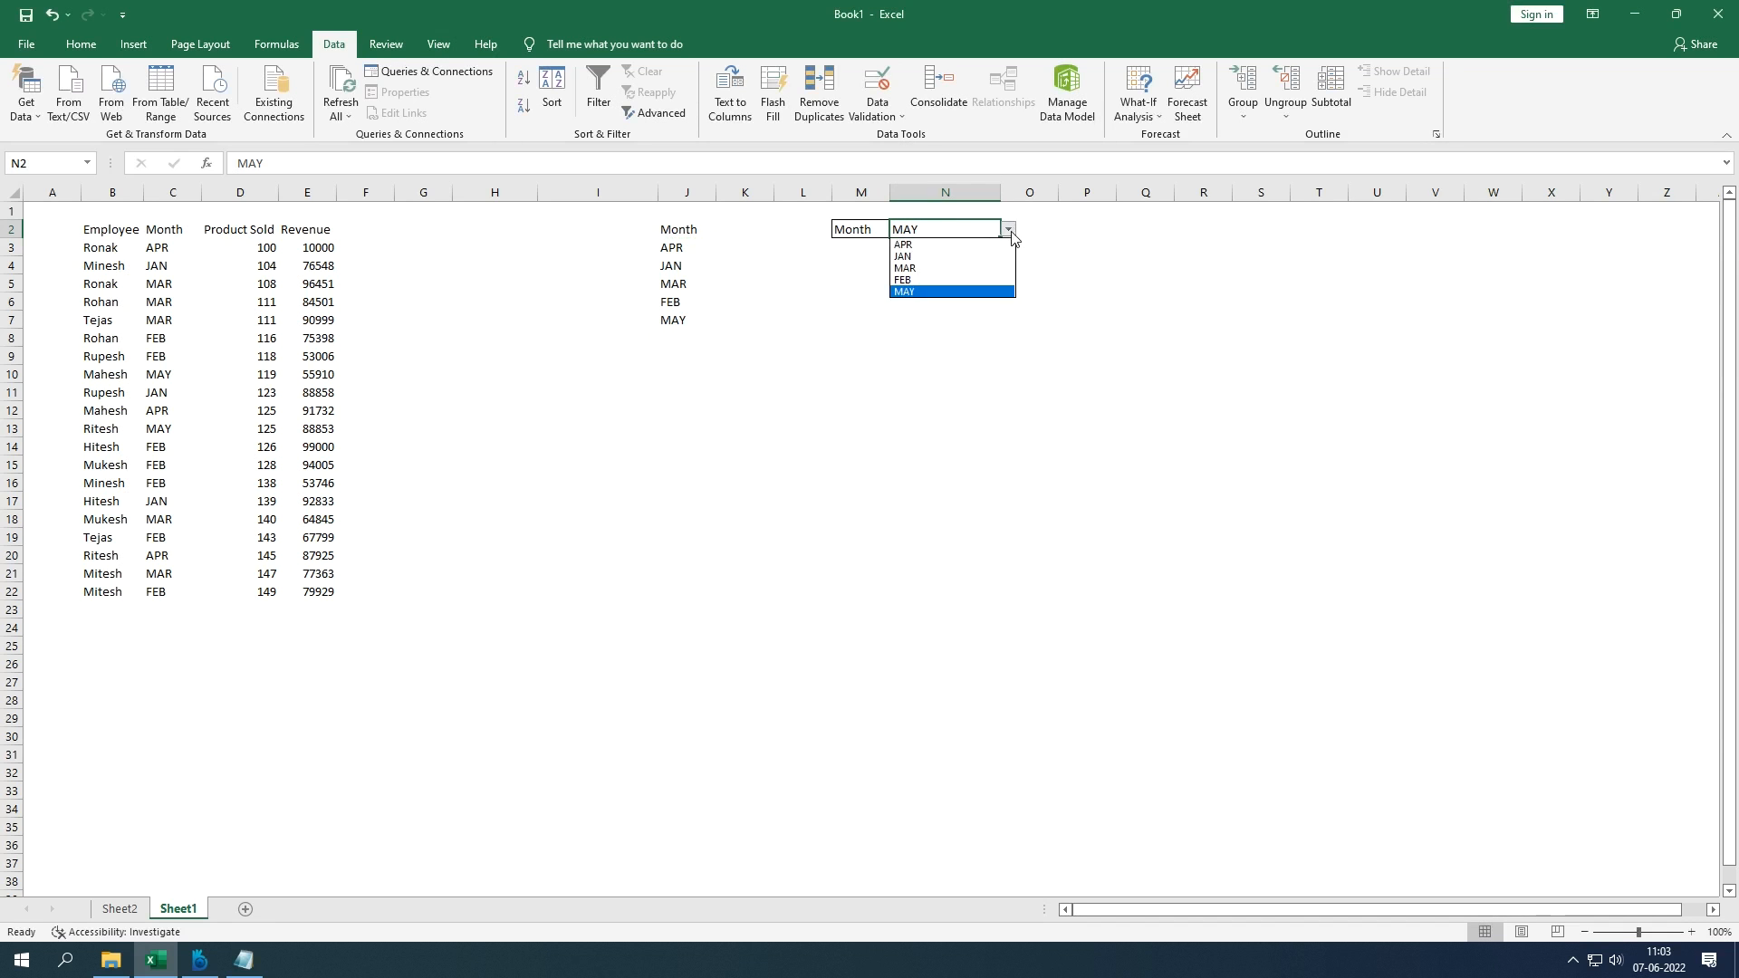
{"action": "left_click", "coordinate": [961, 293]}
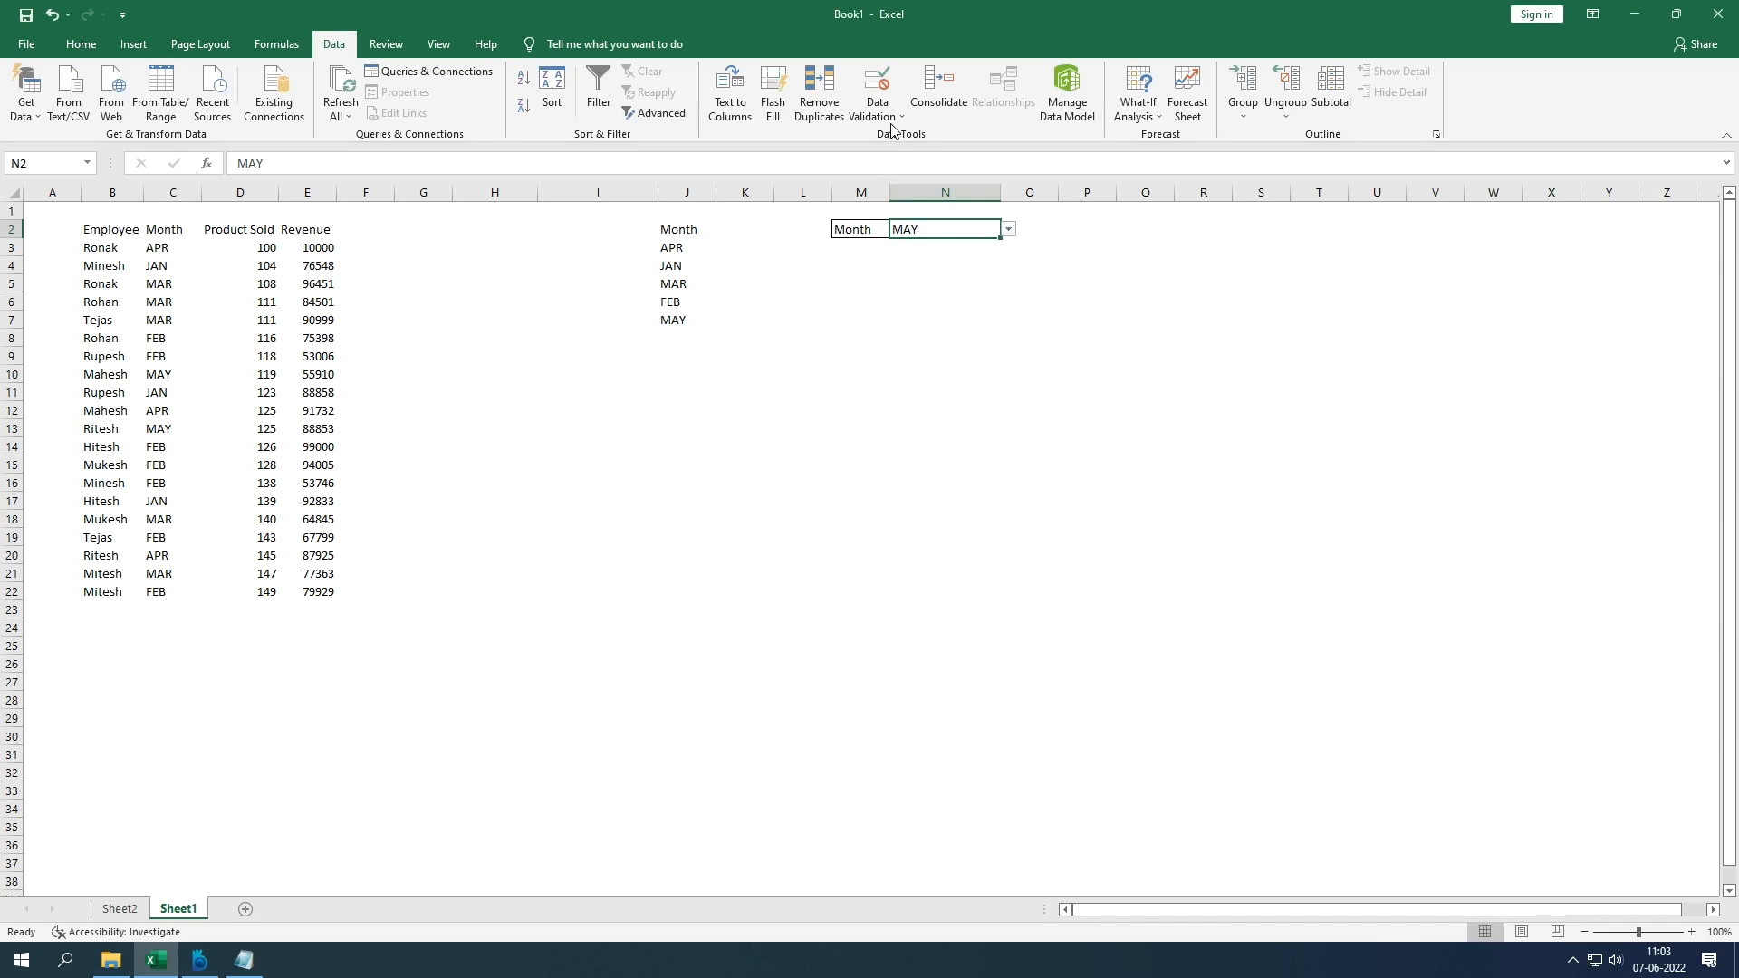
Step: Select the sales table B2:E22, from the Employee header to the last Revenue value, and show KeyTips
{"action": "left_click", "coordinate": [902, 283]}
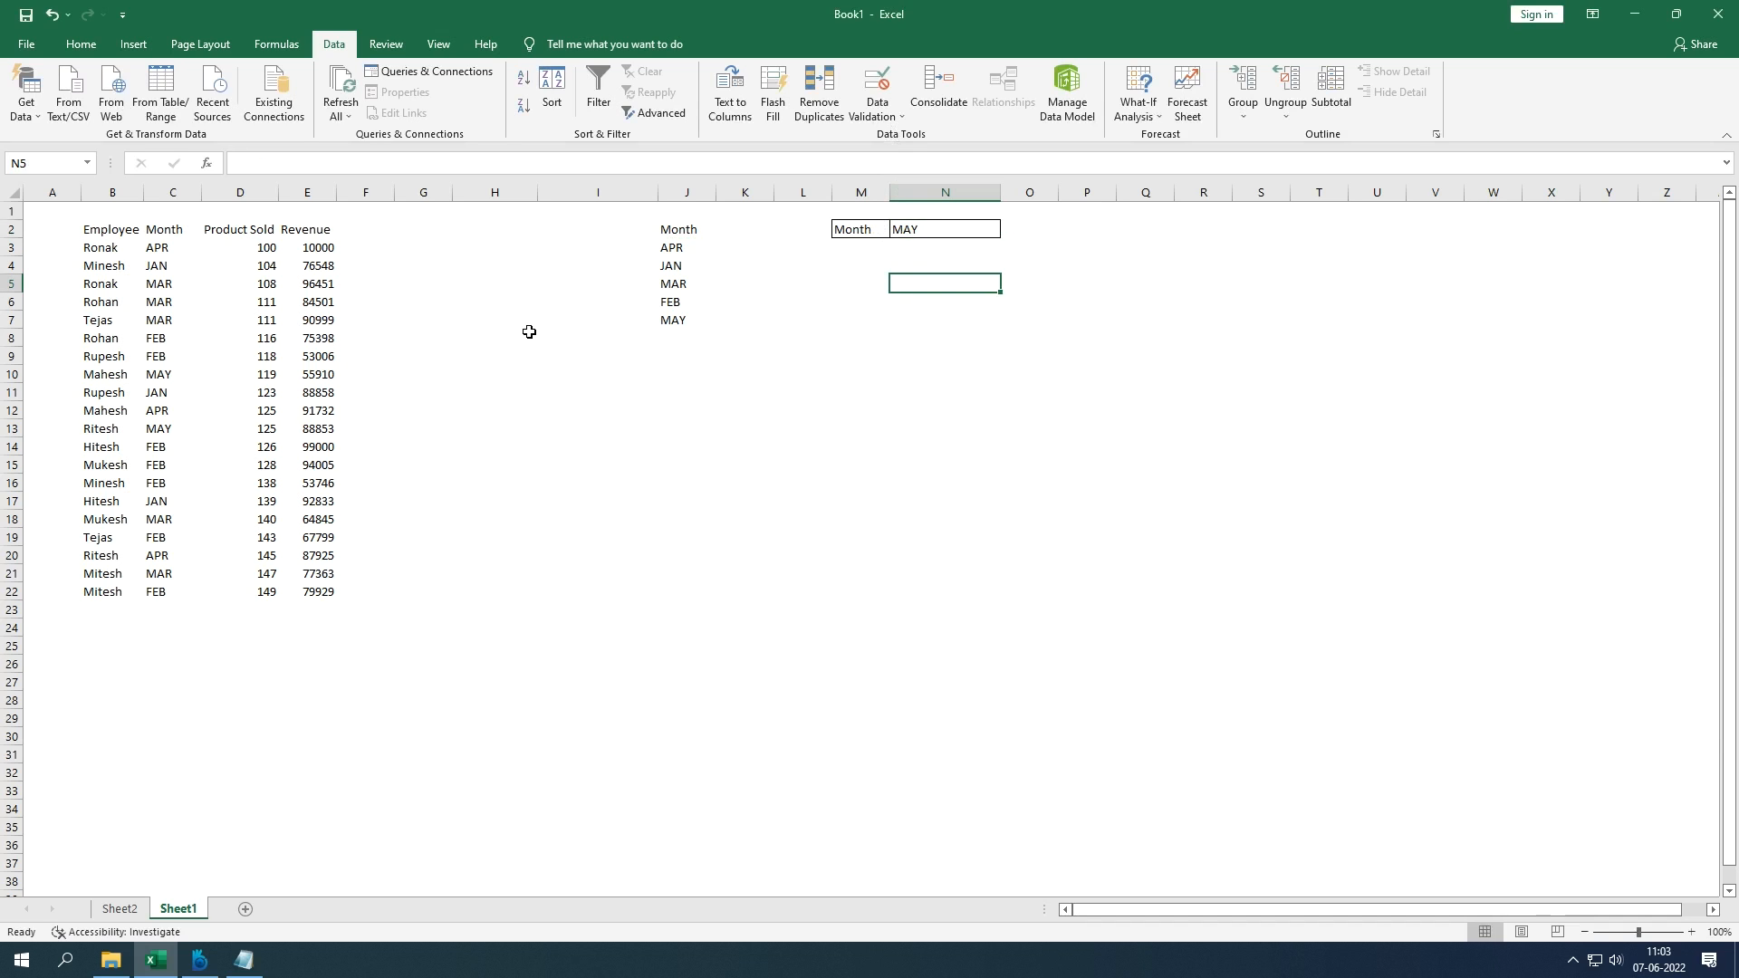
{"action": "left_click", "coordinate": [117, 236]}
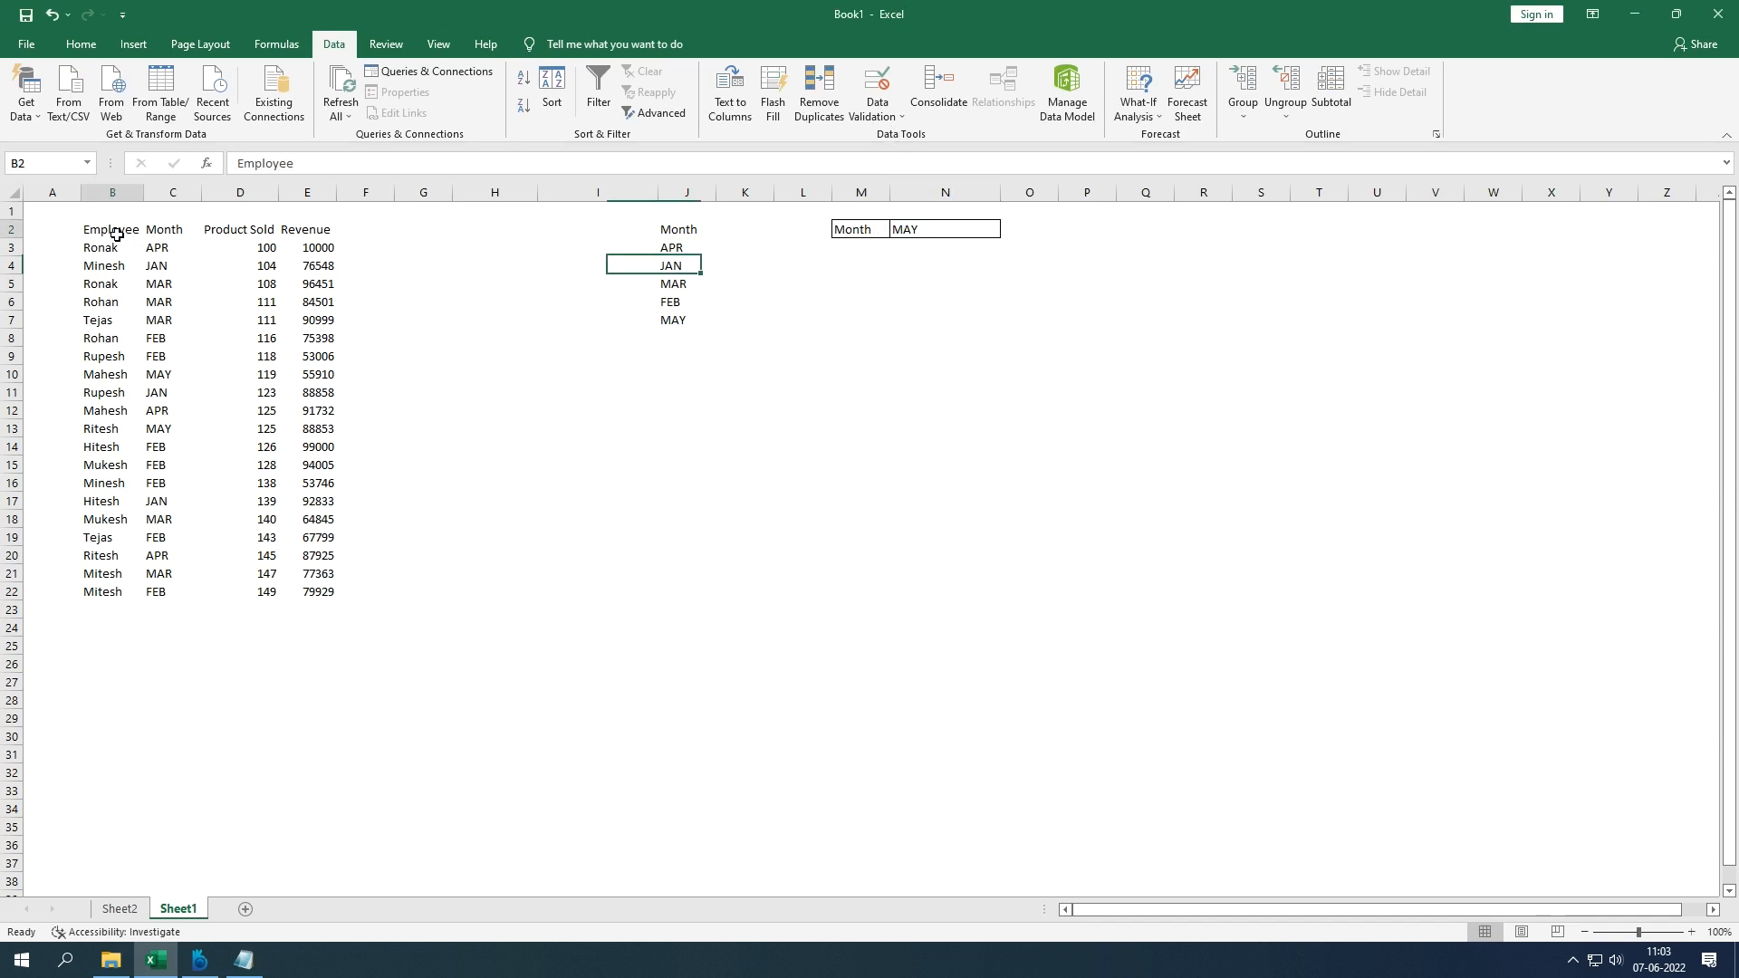
{"action": "left_click", "coordinate": [489, 554]}
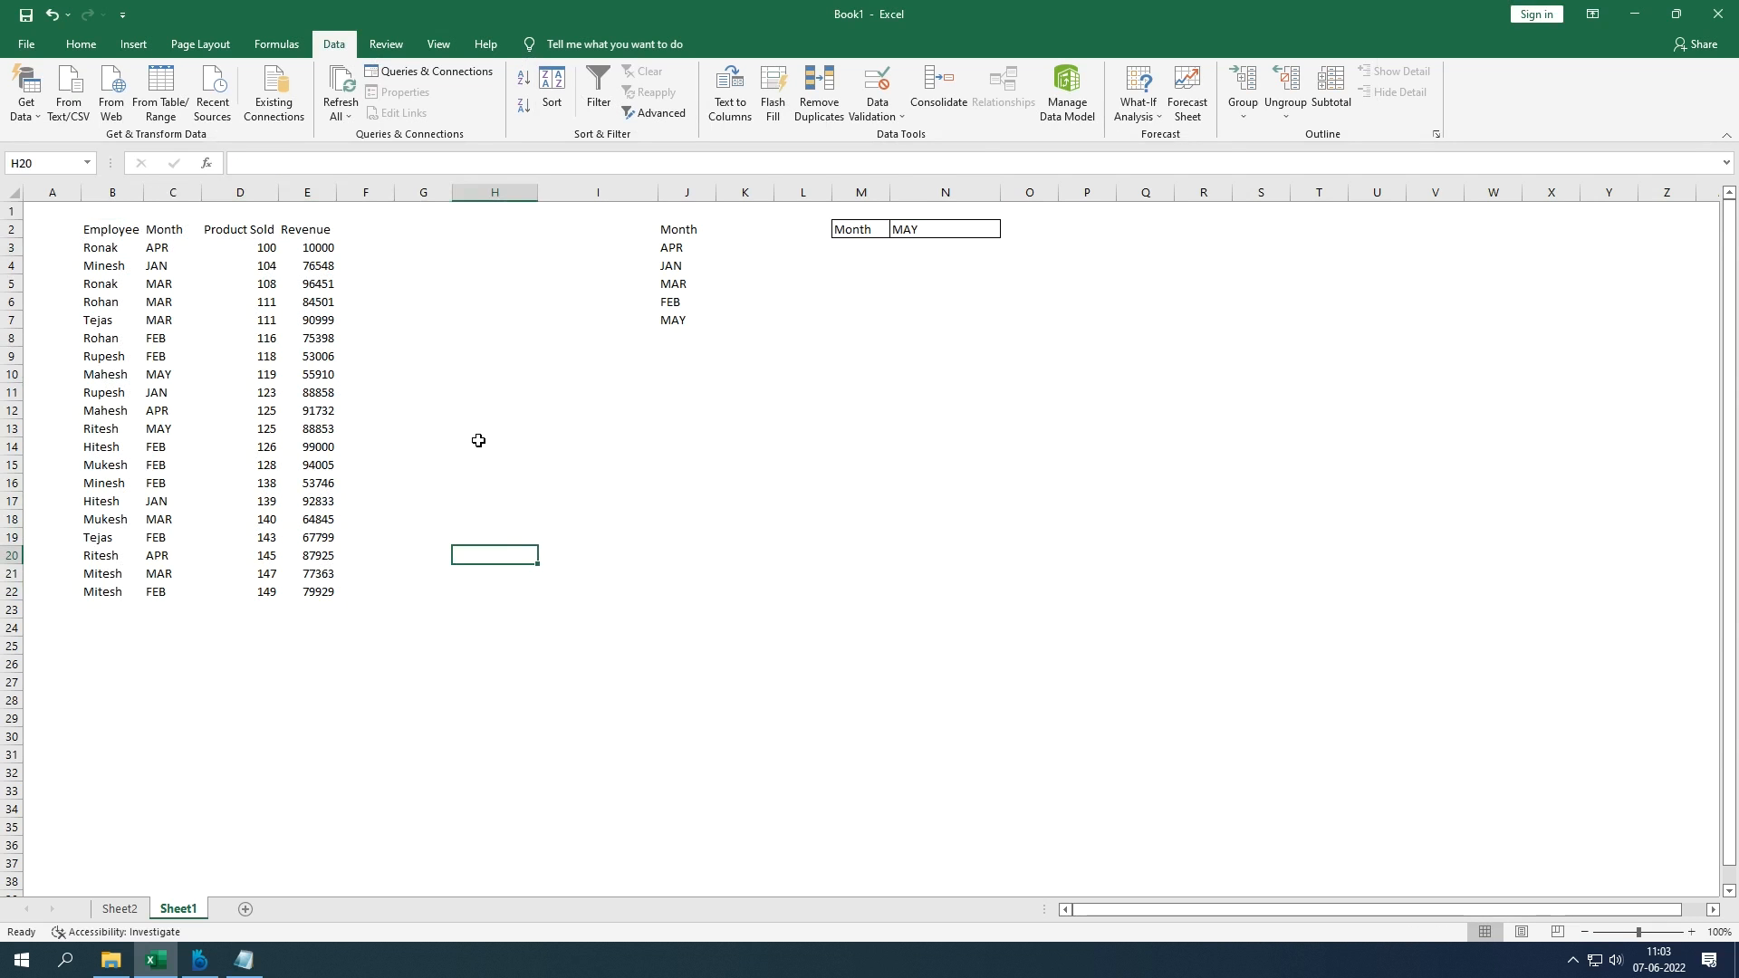
{"action": "left_click_drag", "start_coordinate": [111, 233], "coordinate": [321, 589]}
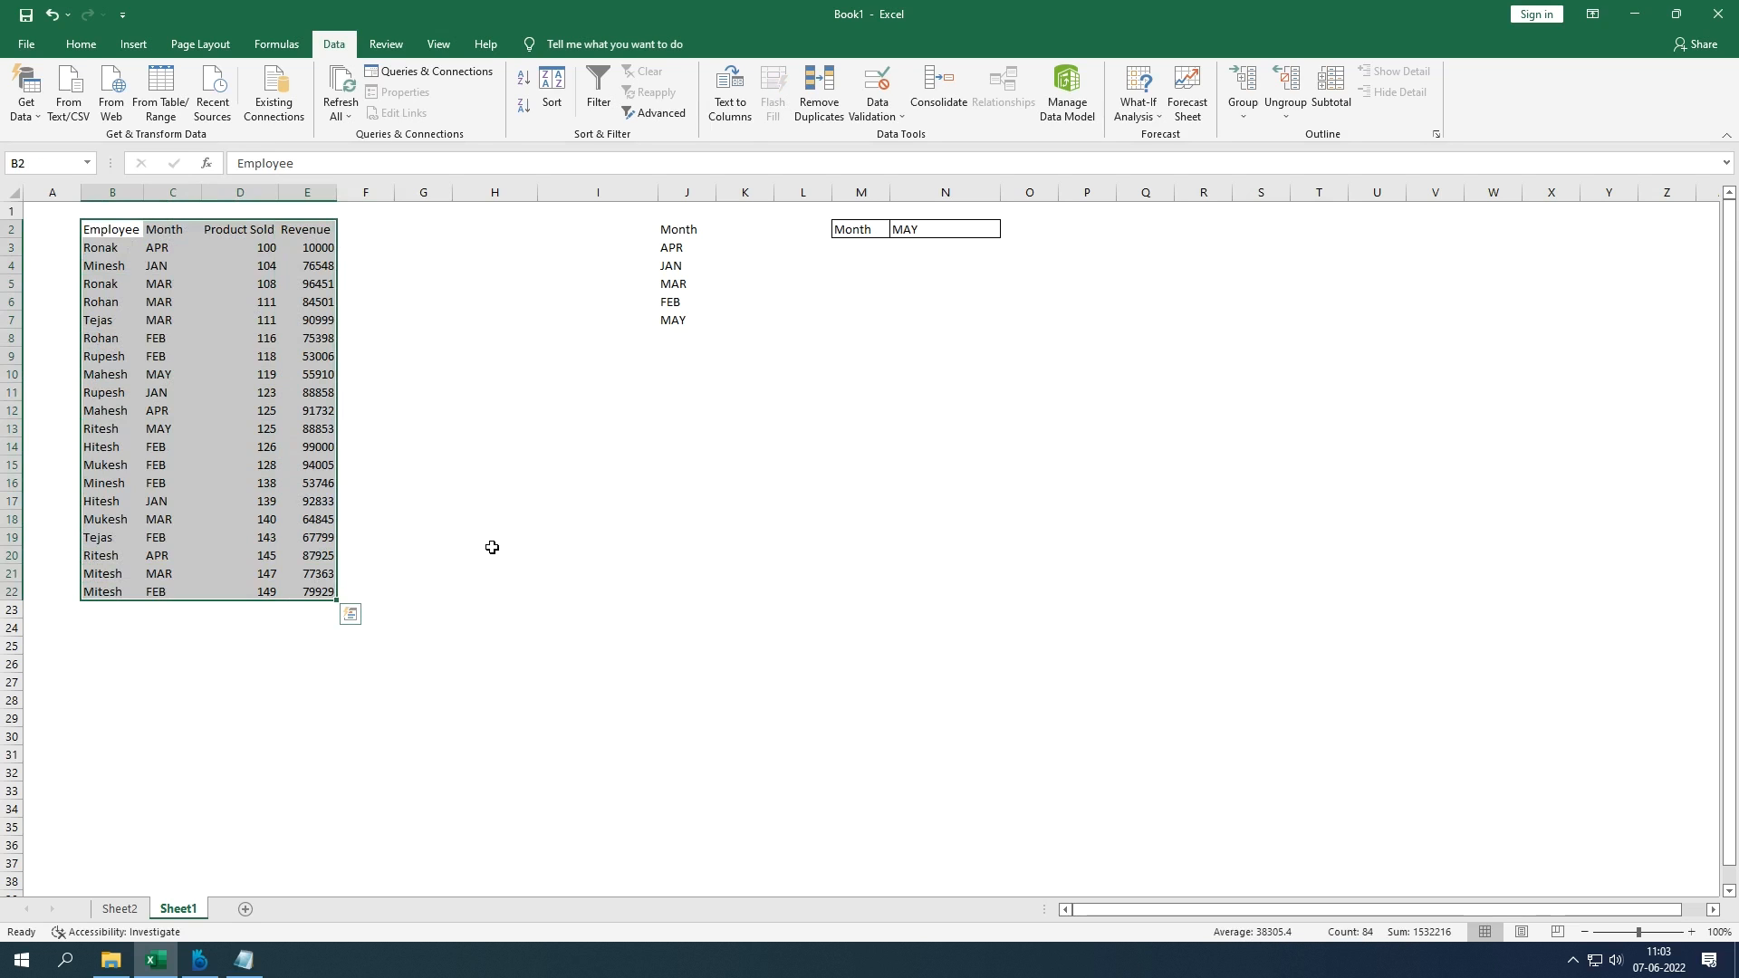
{"action": "key", "text": "alt"}
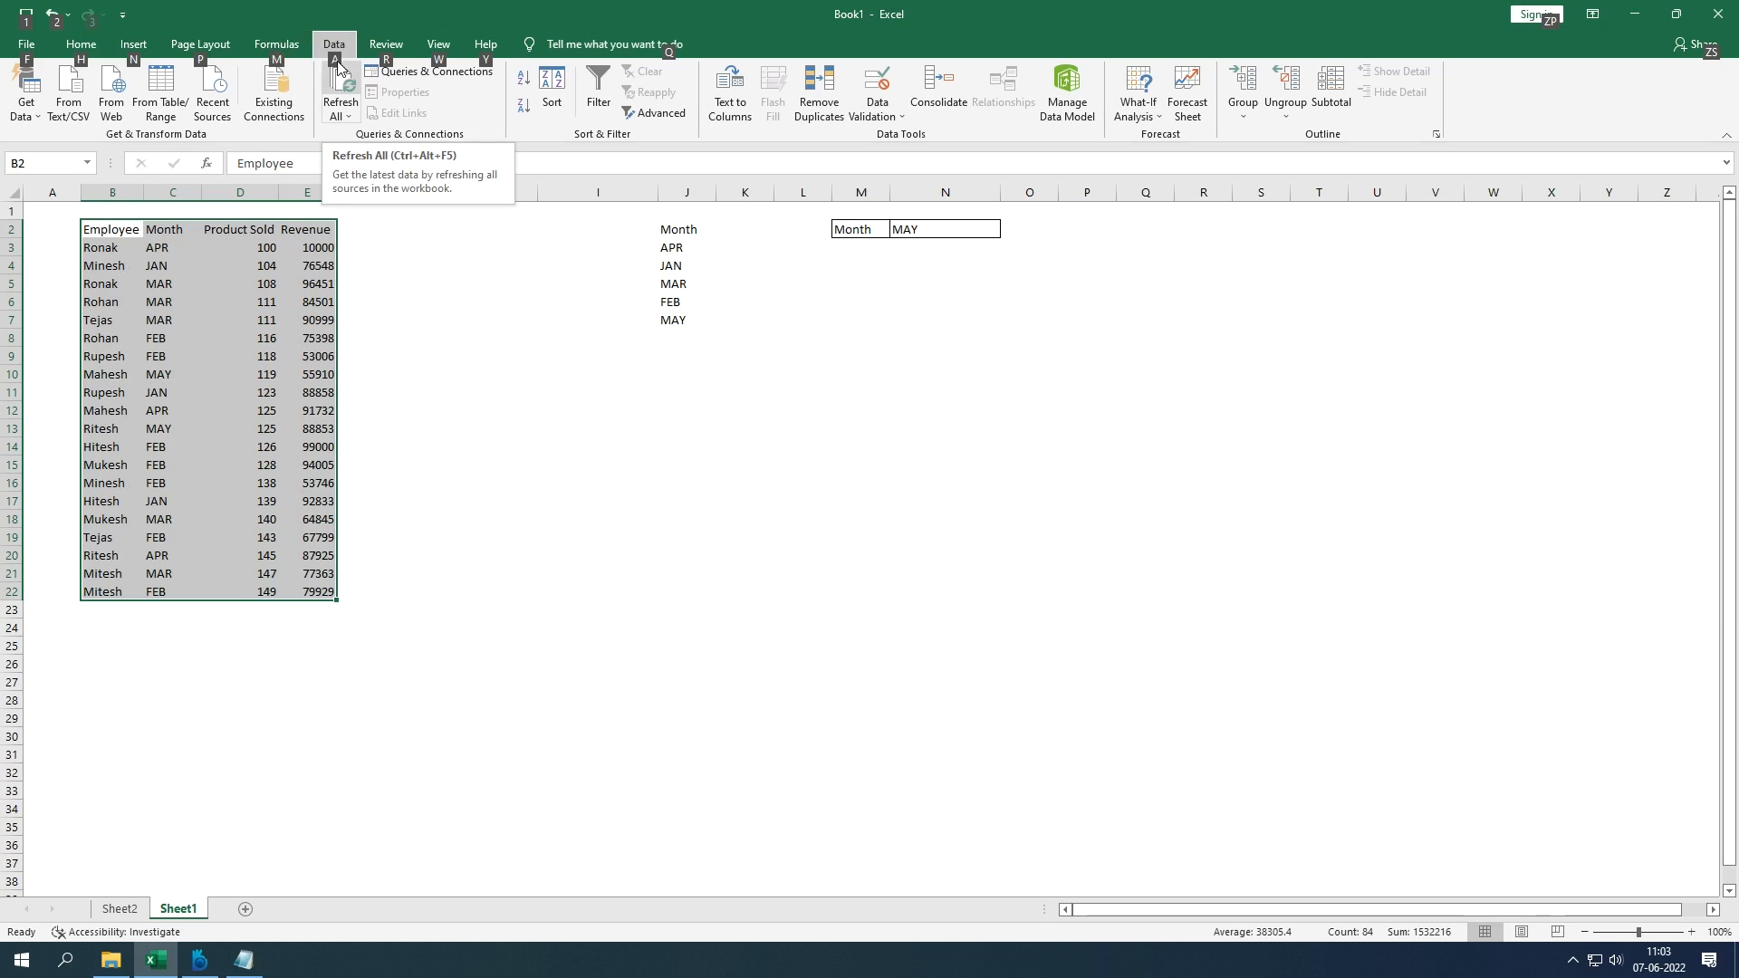
{"action": "key", "text": "a"}
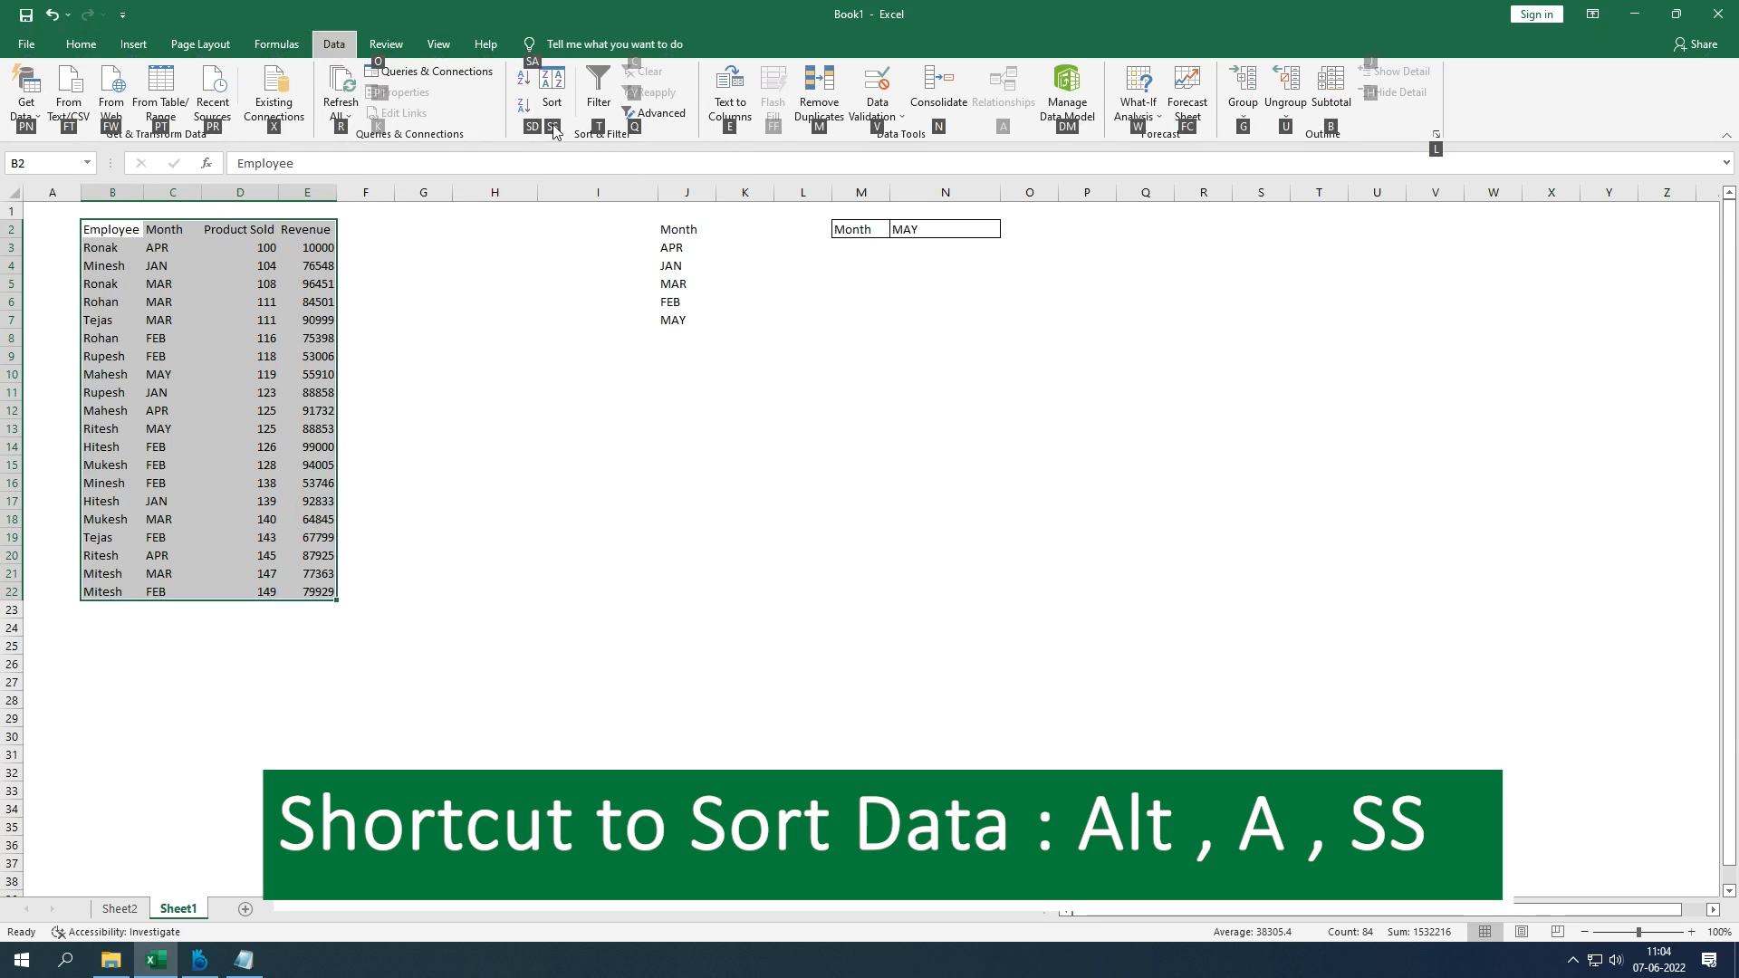
{"action": "key", "text": "s"}
{"action": "key", "text": "s"}
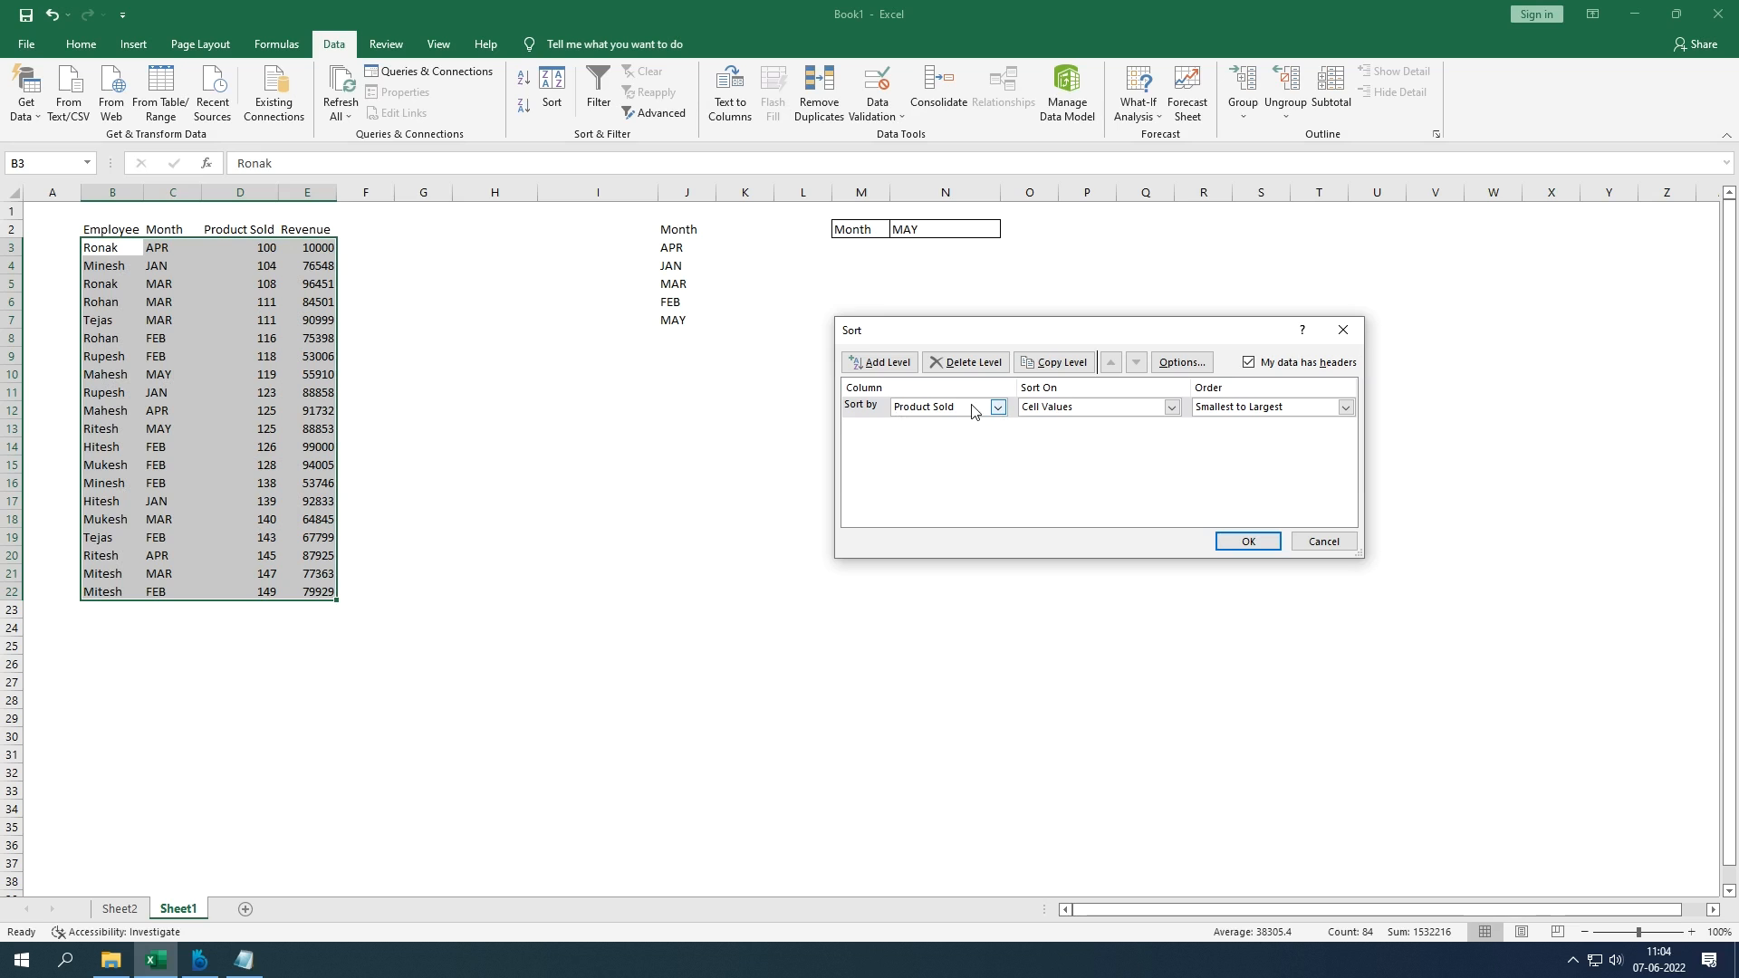
{"action": "left_click", "coordinate": [1343, 329]}
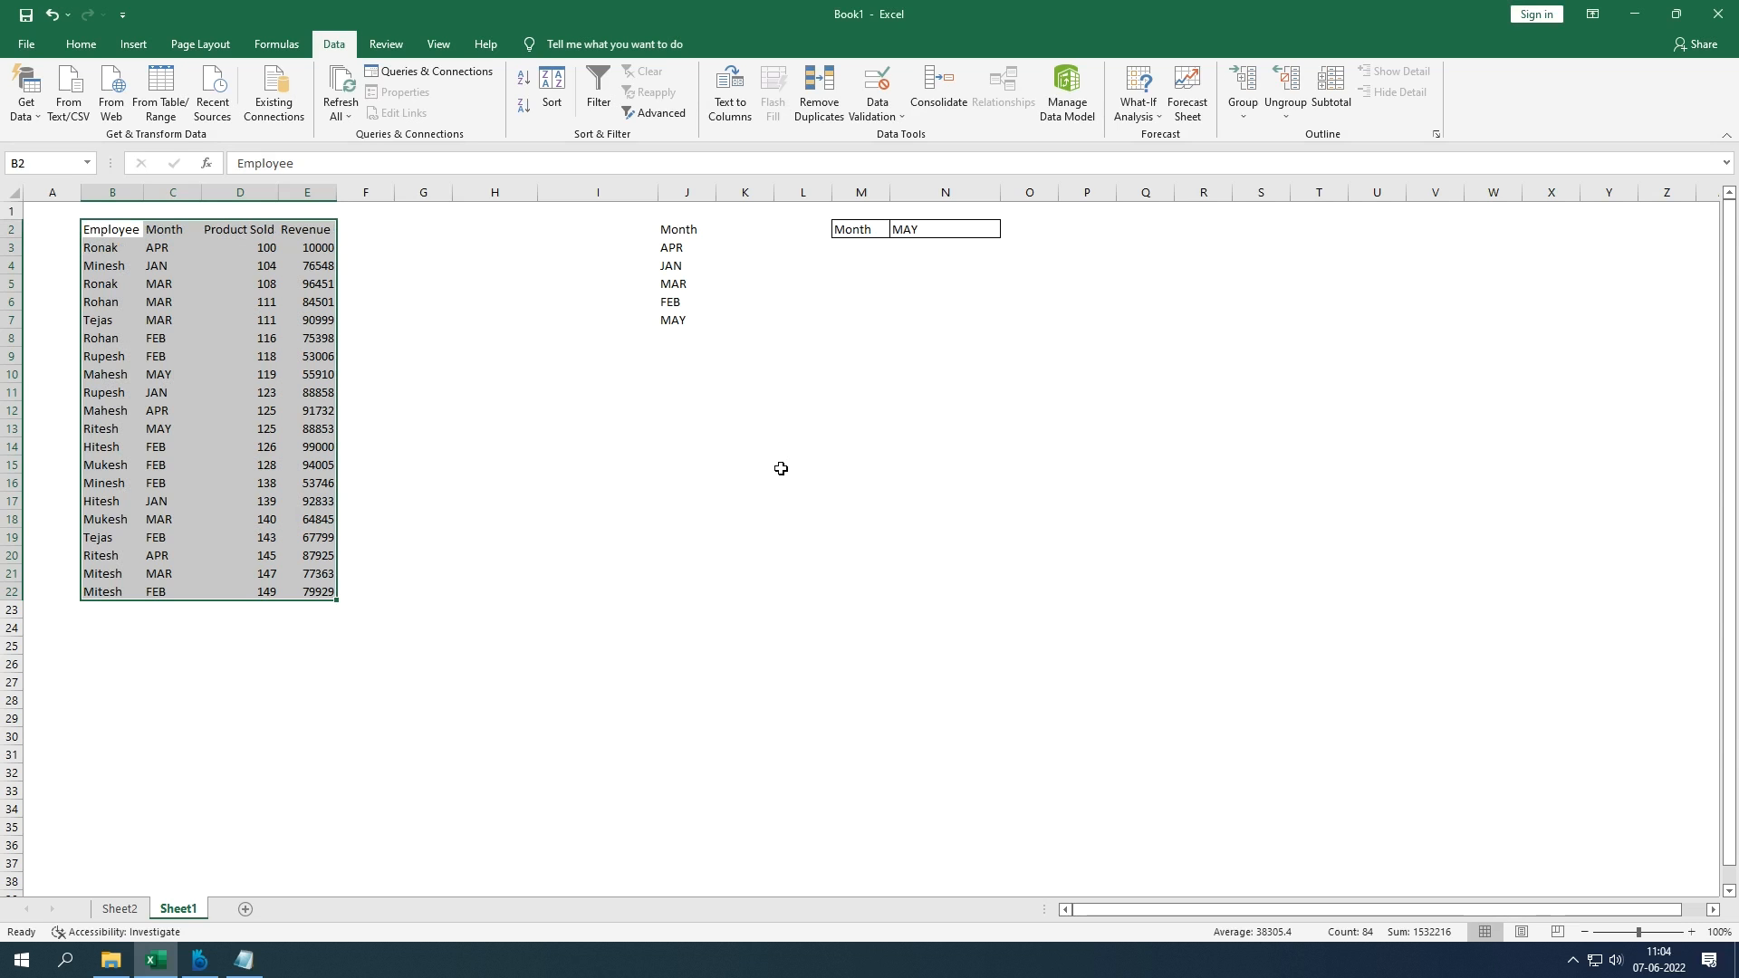
{"action": "key", "text": "alt"}
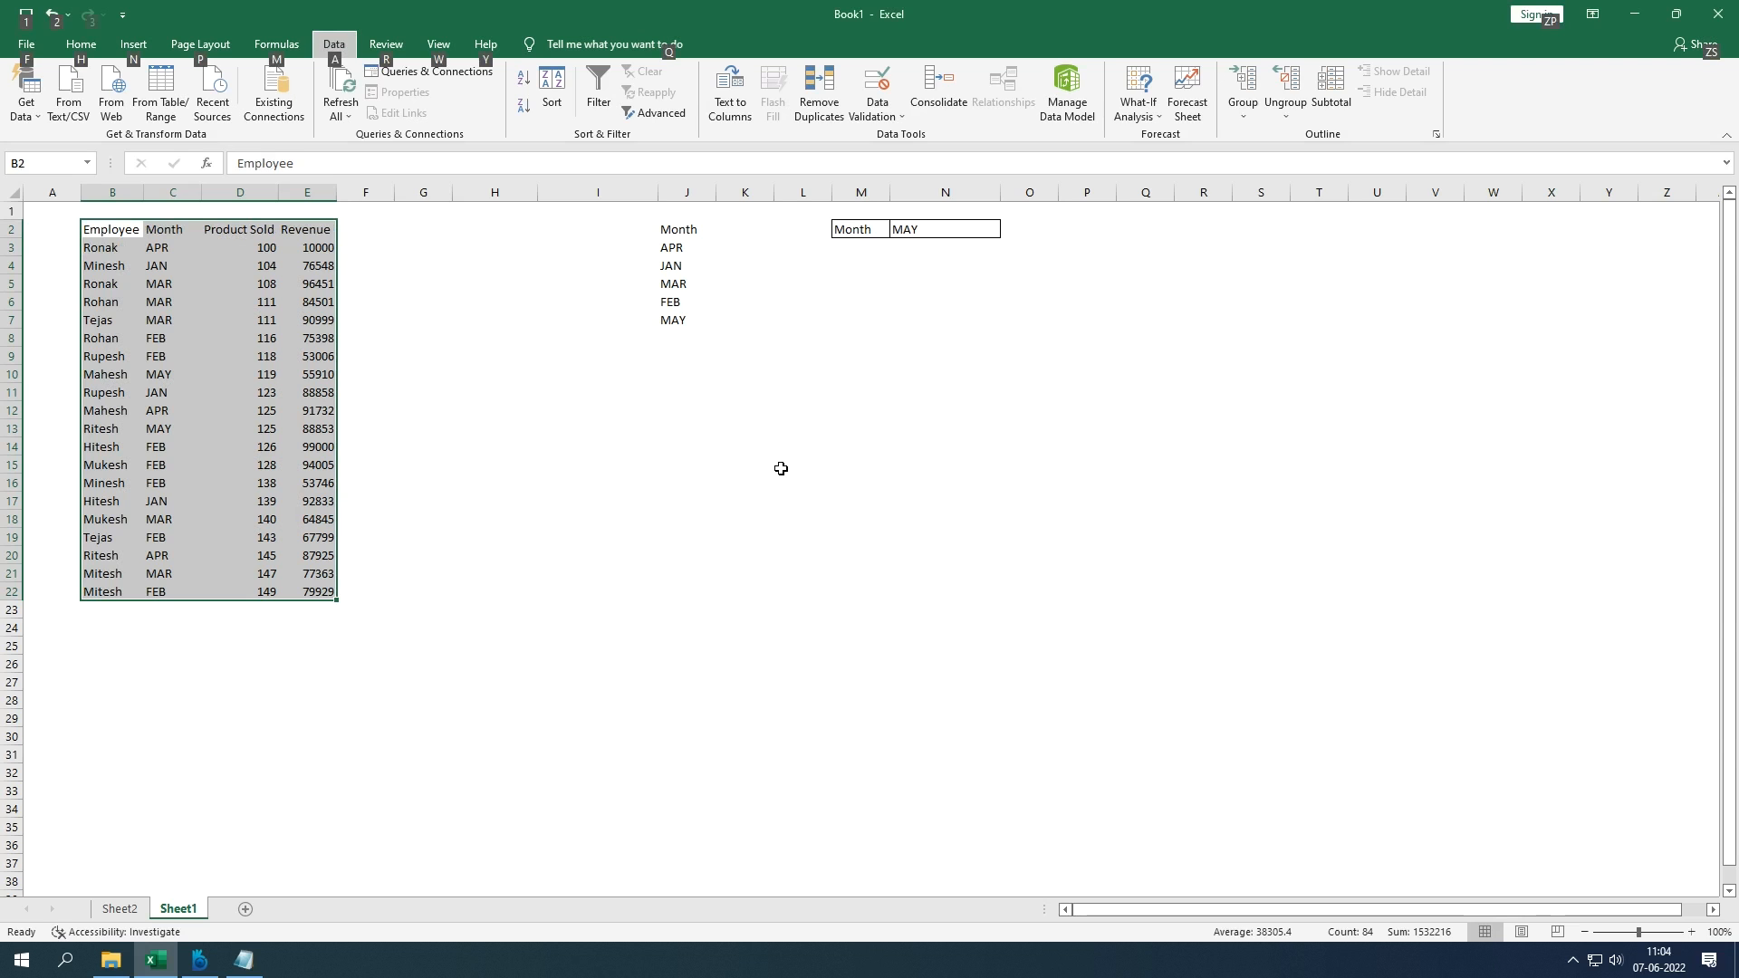
{"action": "key", "text": "n"}
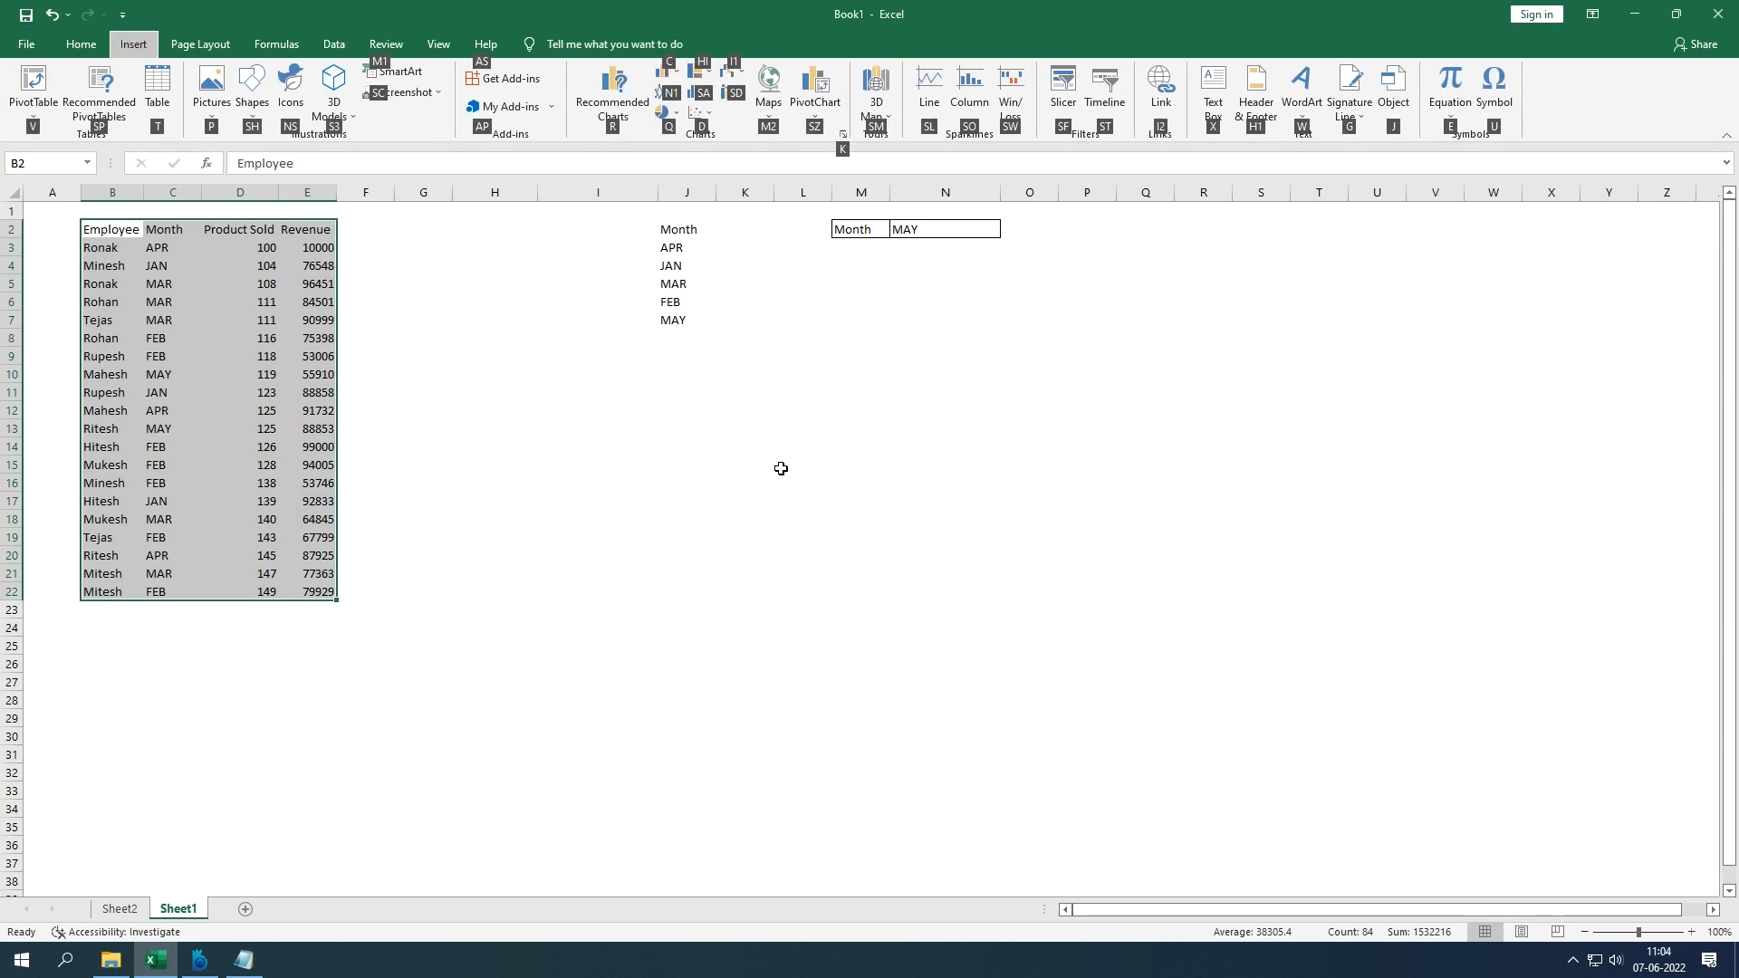
{"action": "key", "text": "Escape"}
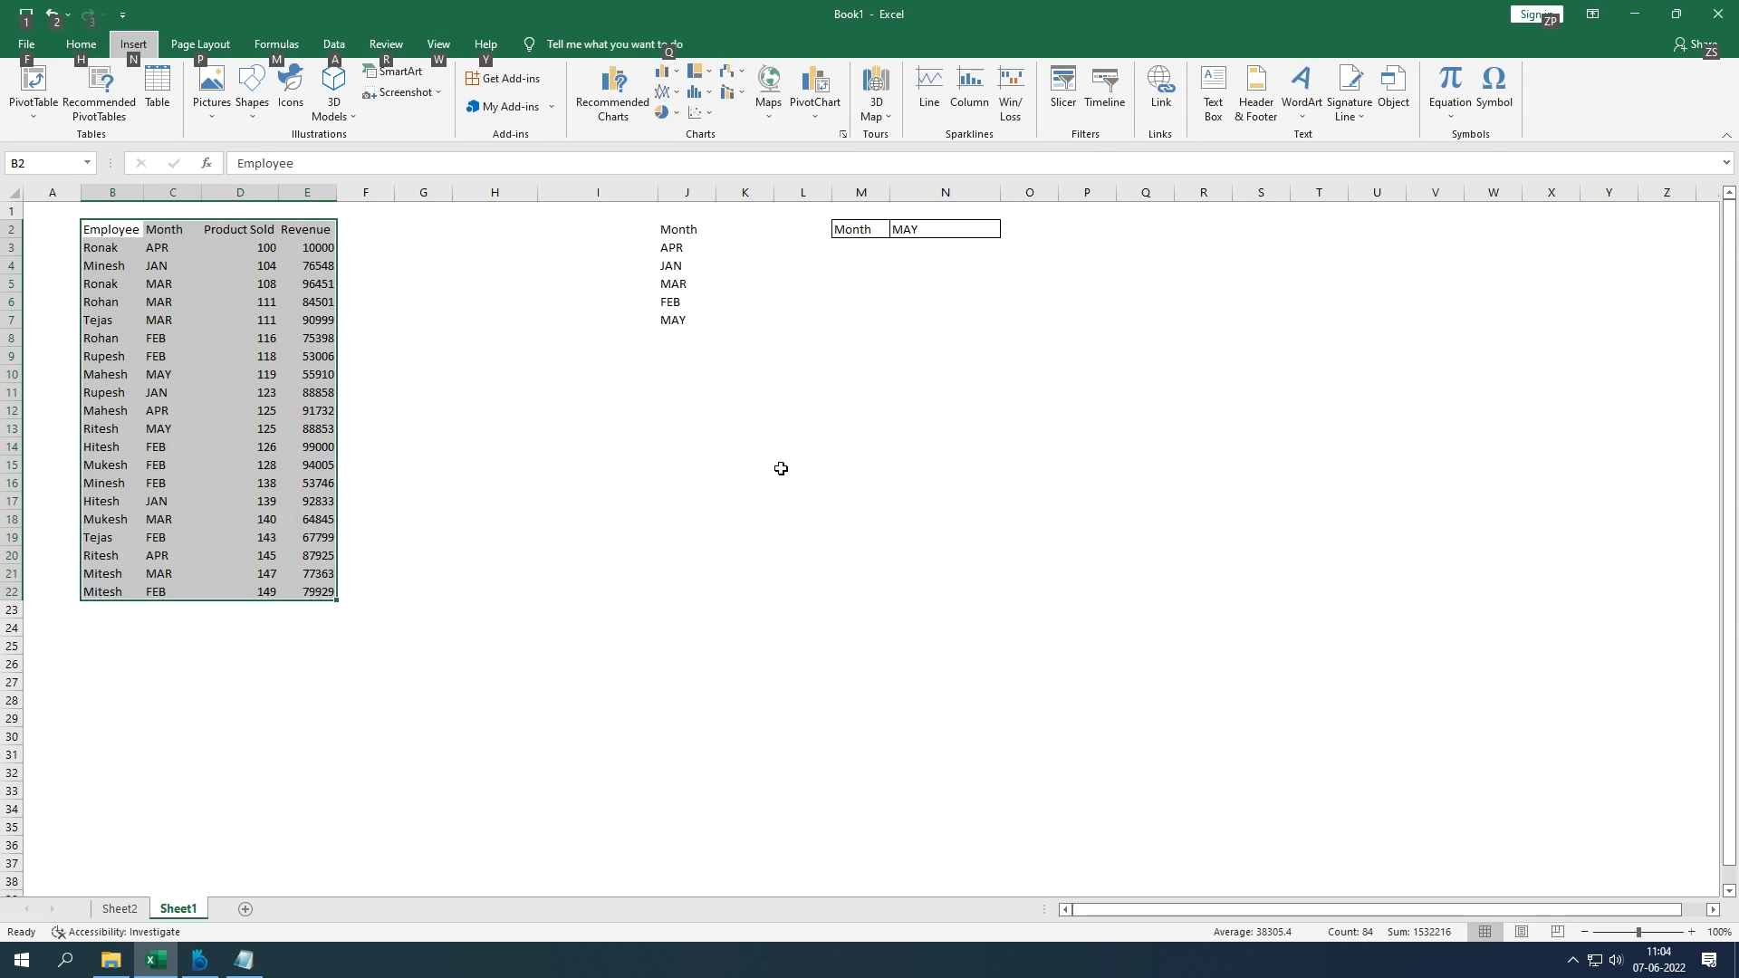
{"action": "key", "text": "a"}
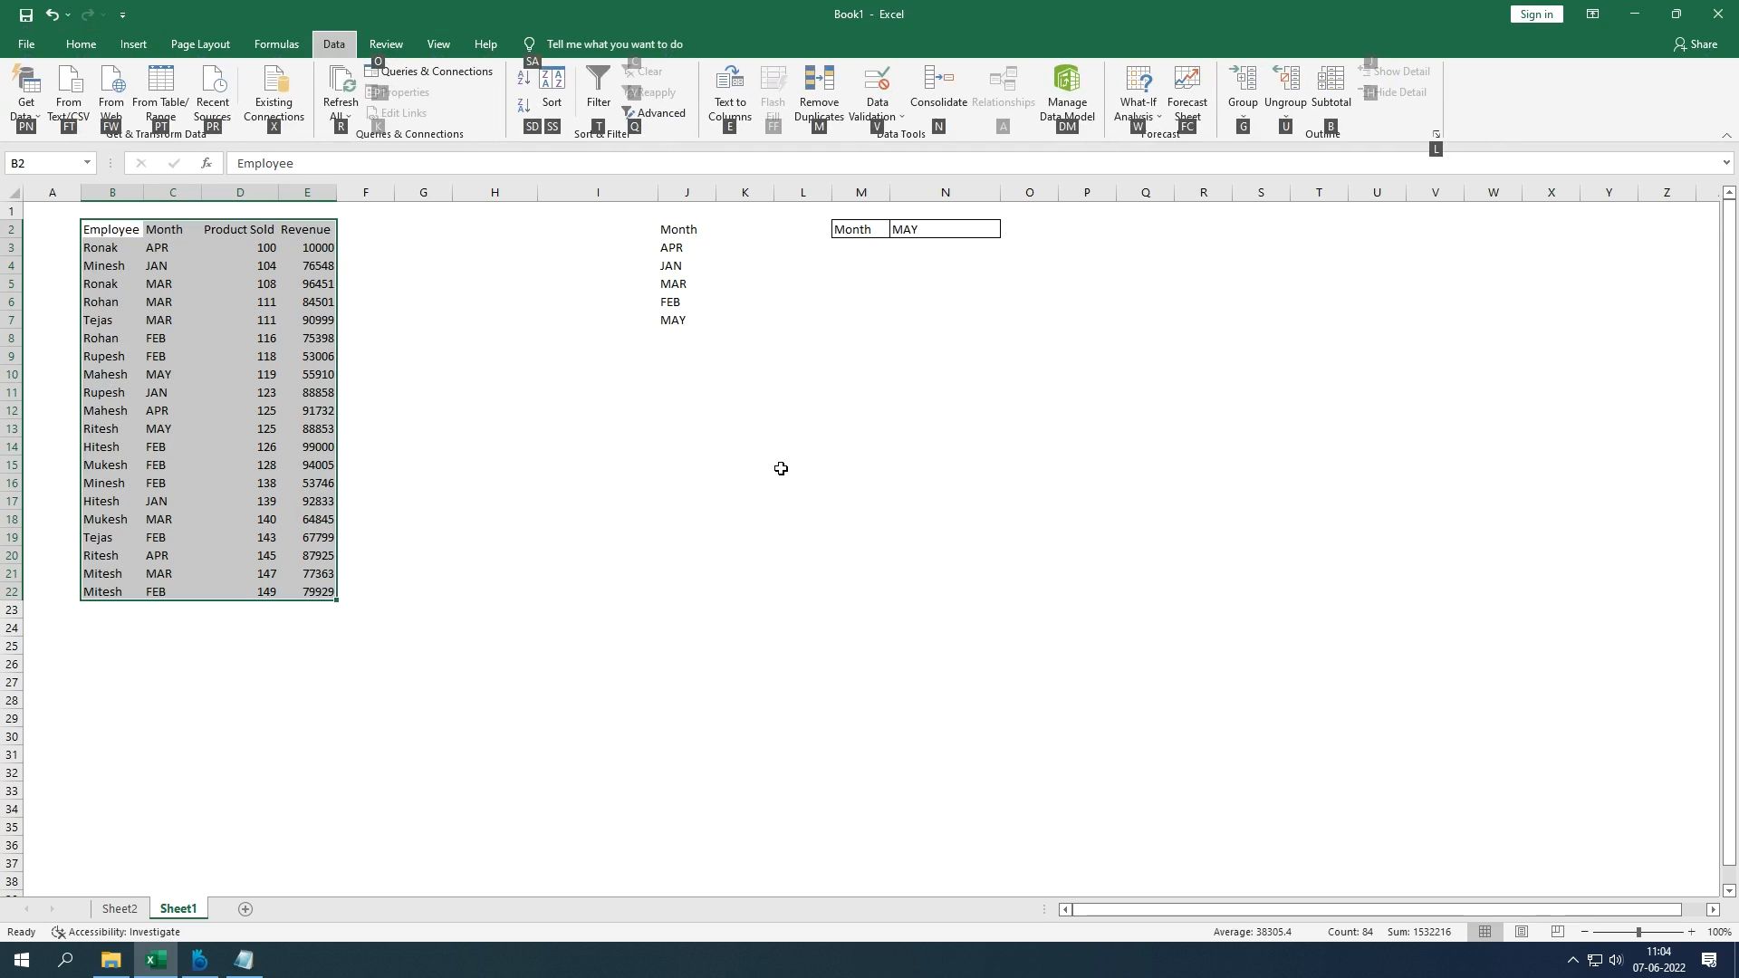
{"action": "key", "text": "Escape"}
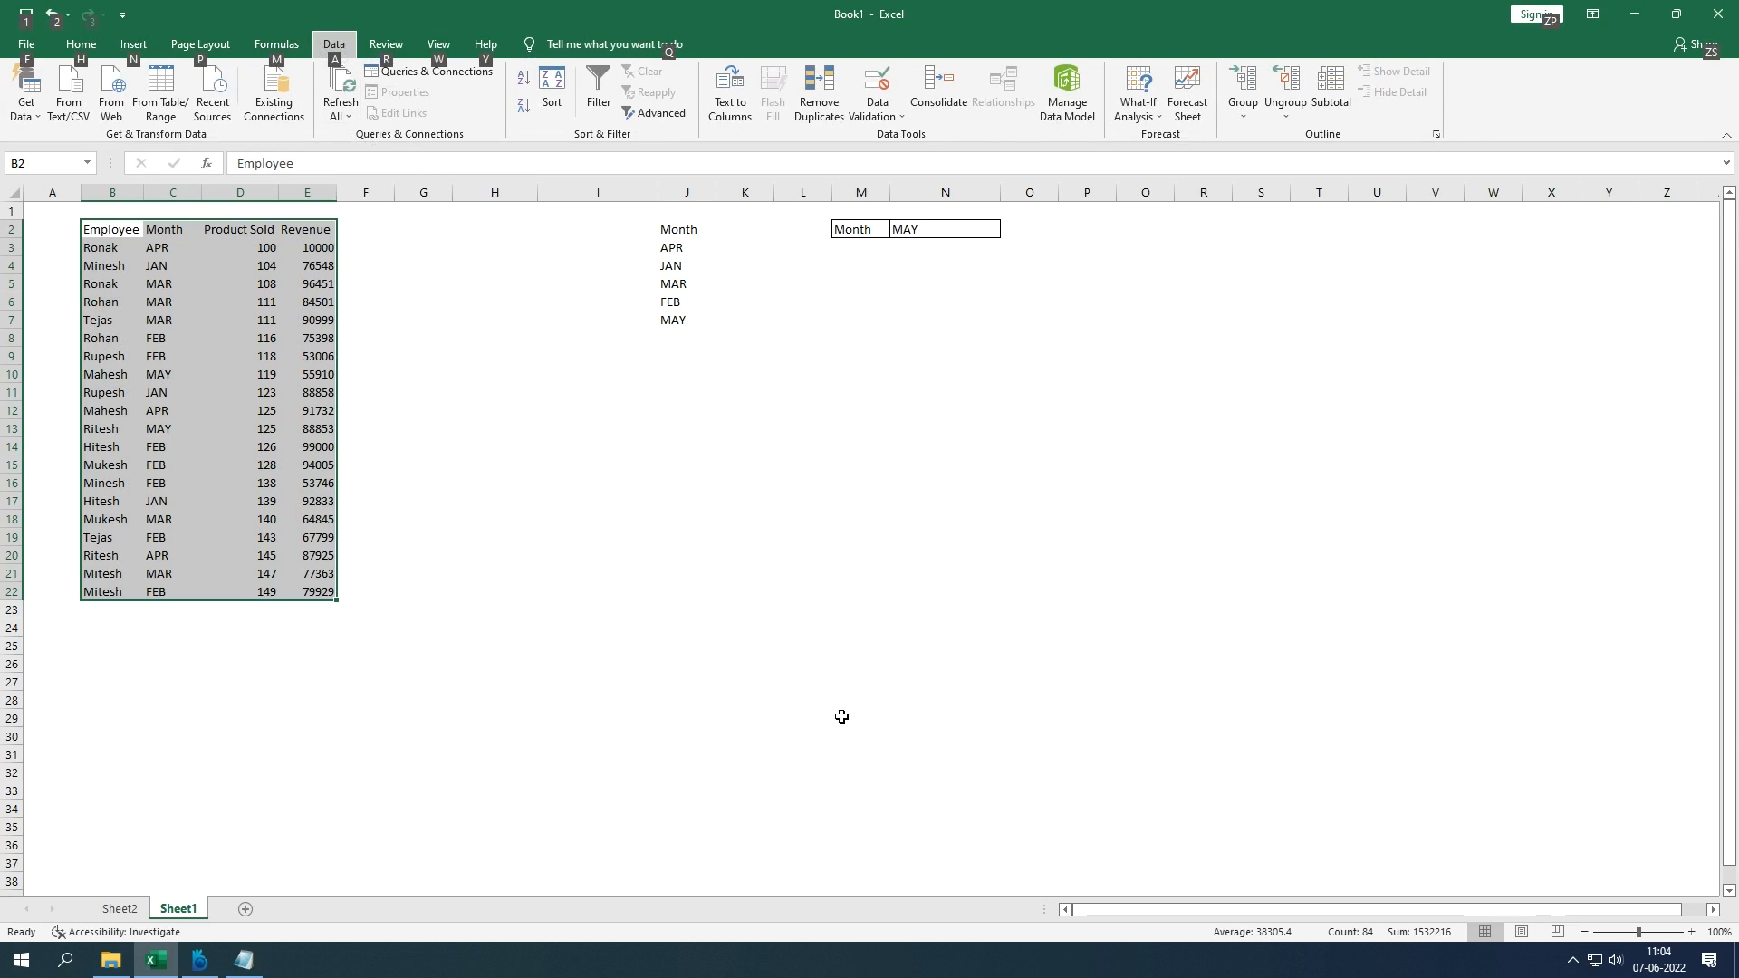
{"action": "left_click", "coordinate": [192, 971]}
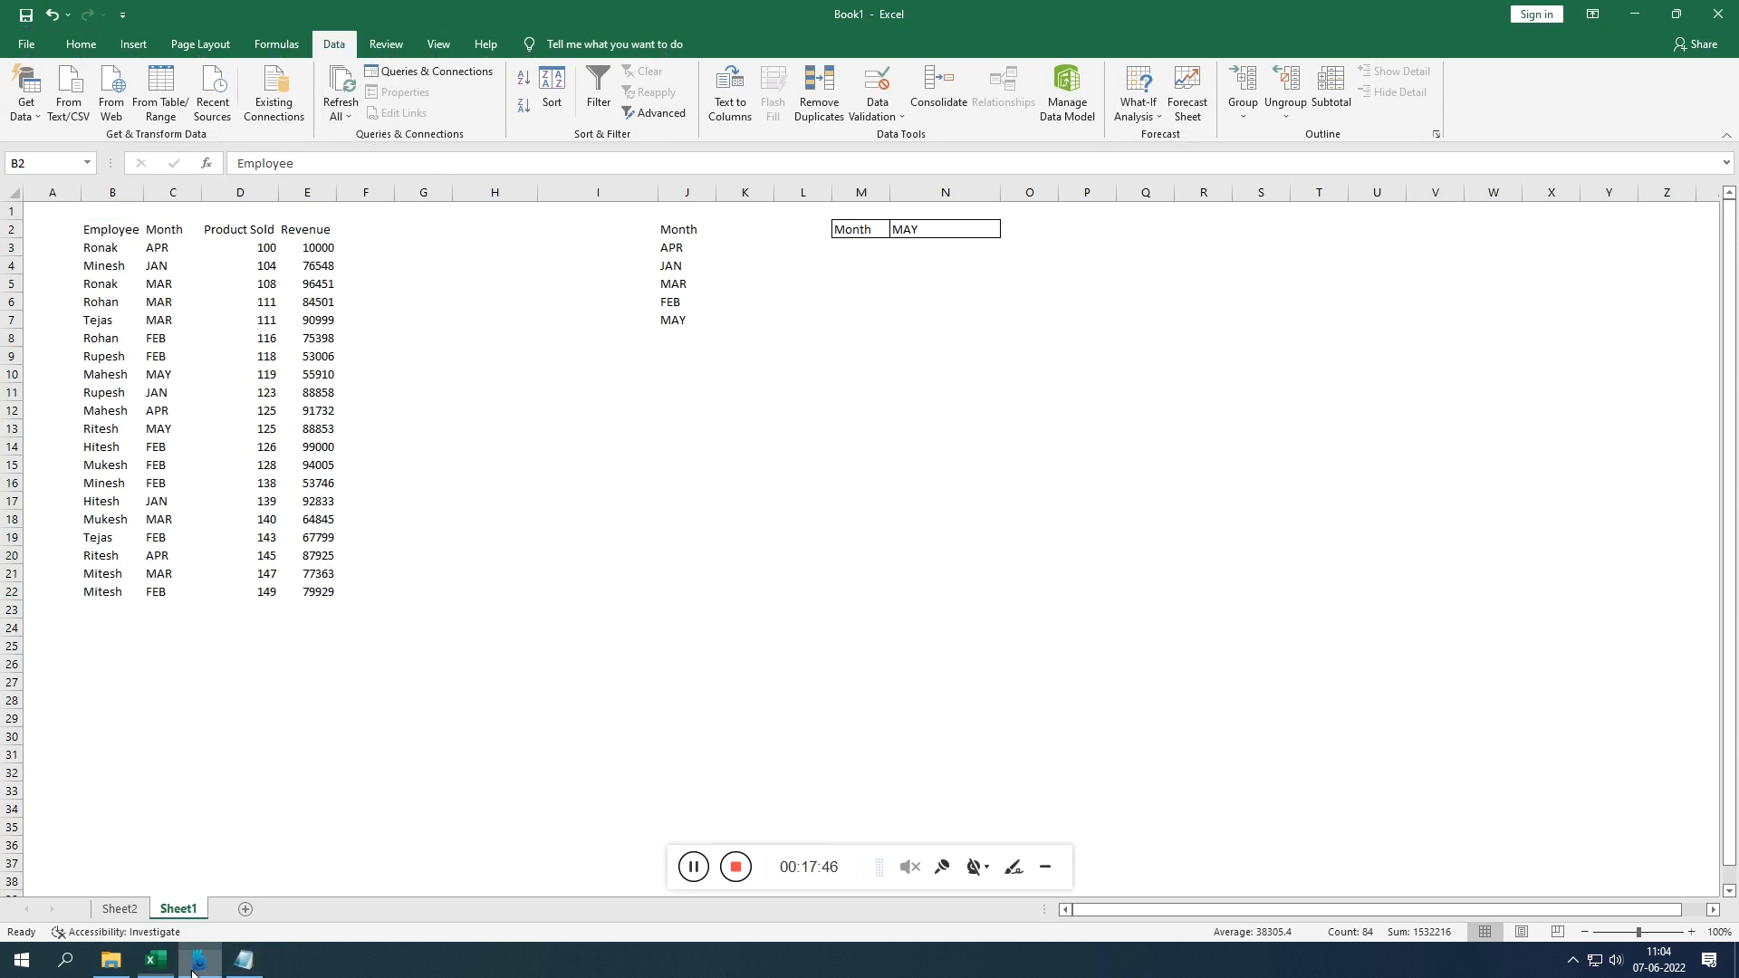
{"action": "left_click", "coordinate": [1012, 874]}
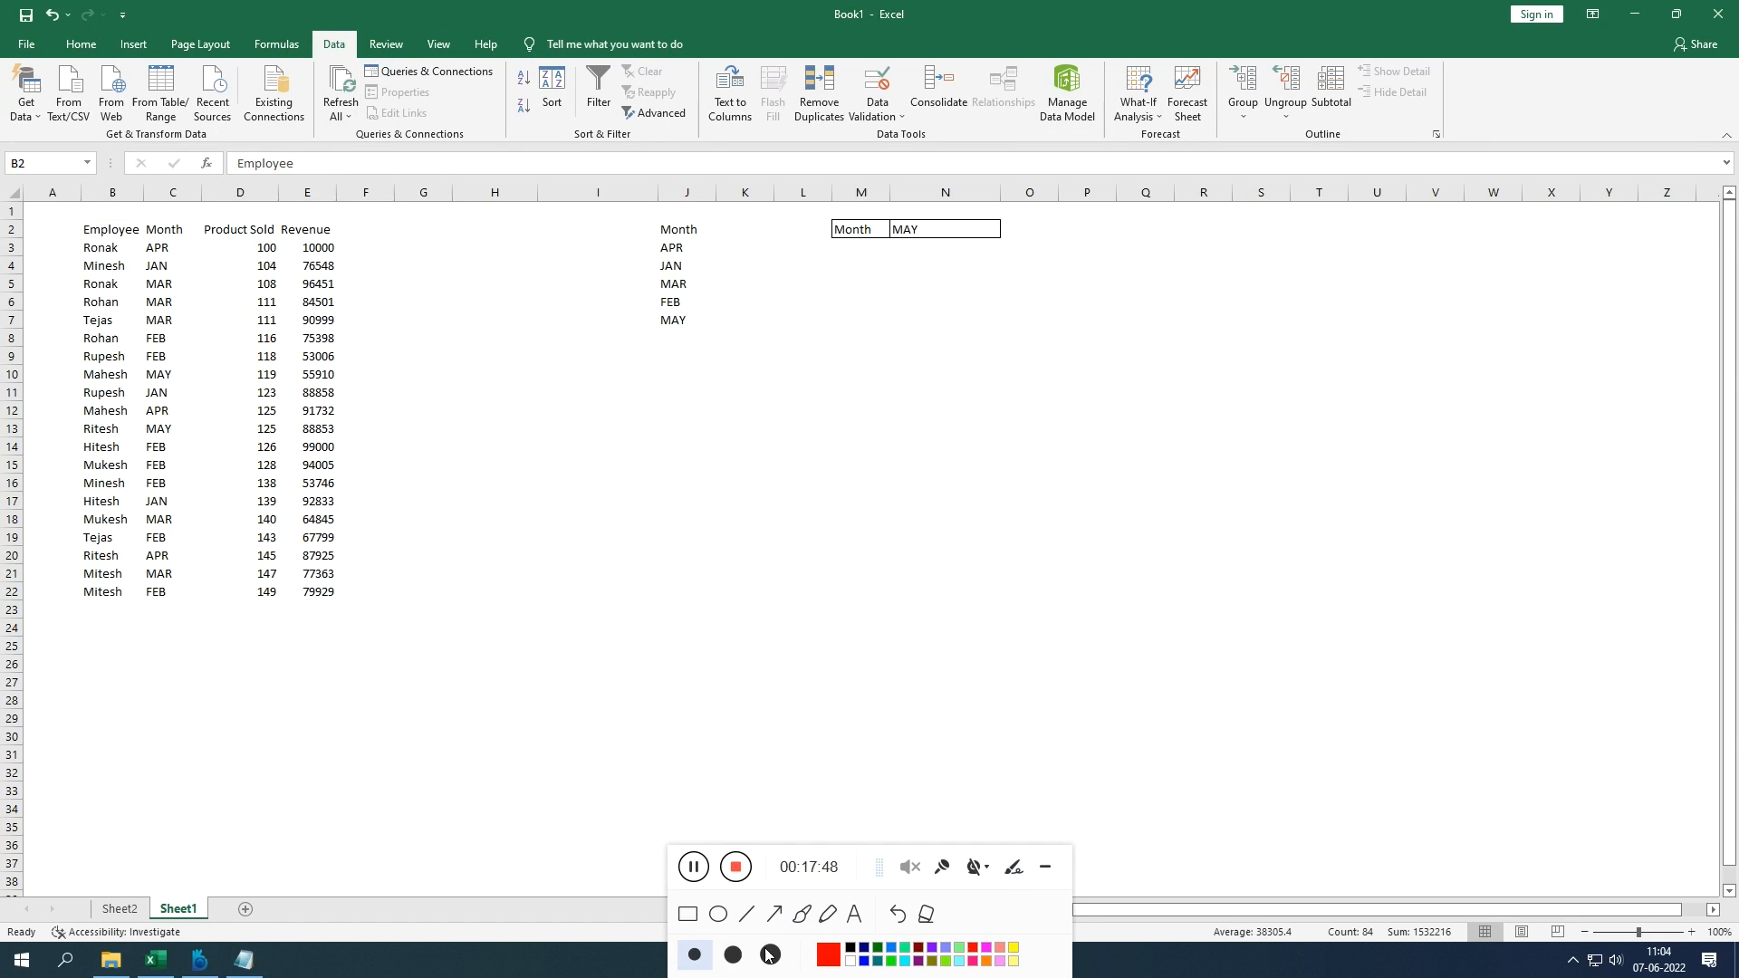
{"action": "left_click", "coordinate": [687, 914]}
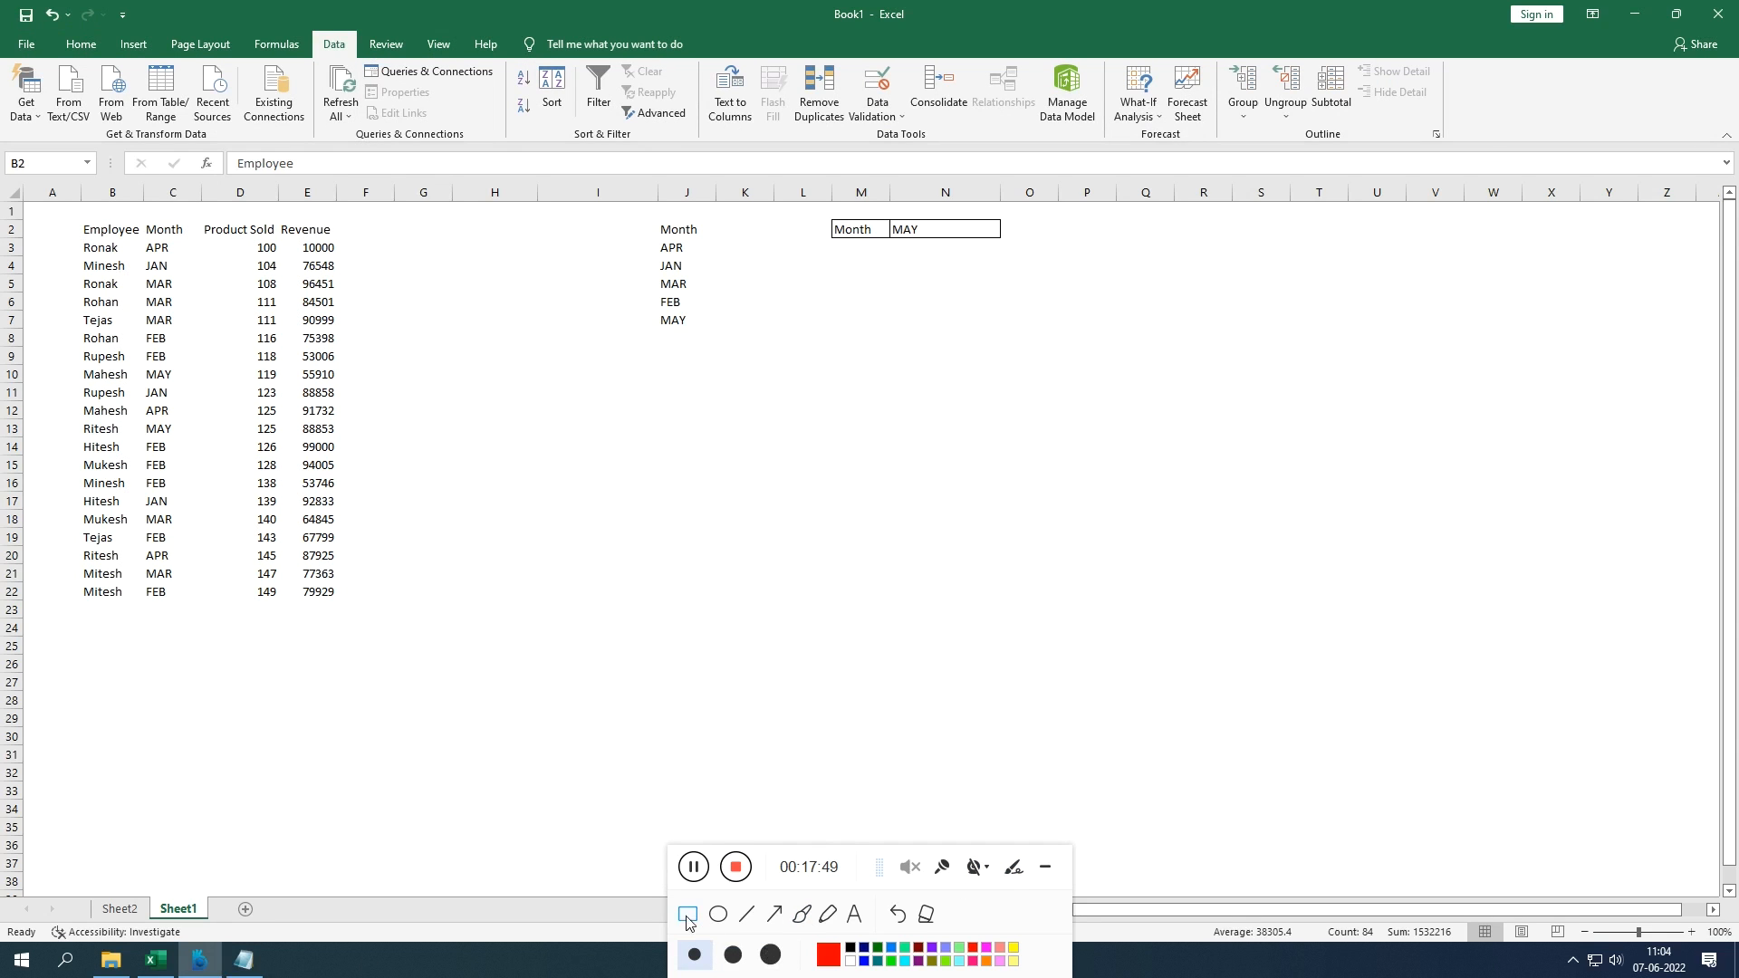
{"action": "left_click", "coordinate": [830, 956]}
{"action": "left_click", "coordinate": [804, 487]}
{"action": "left_click_drag", "start_coordinate": [306, 30], "coordinate": [380, 86]}
{"action": "left_click", "coordinate": [1050, 878]}
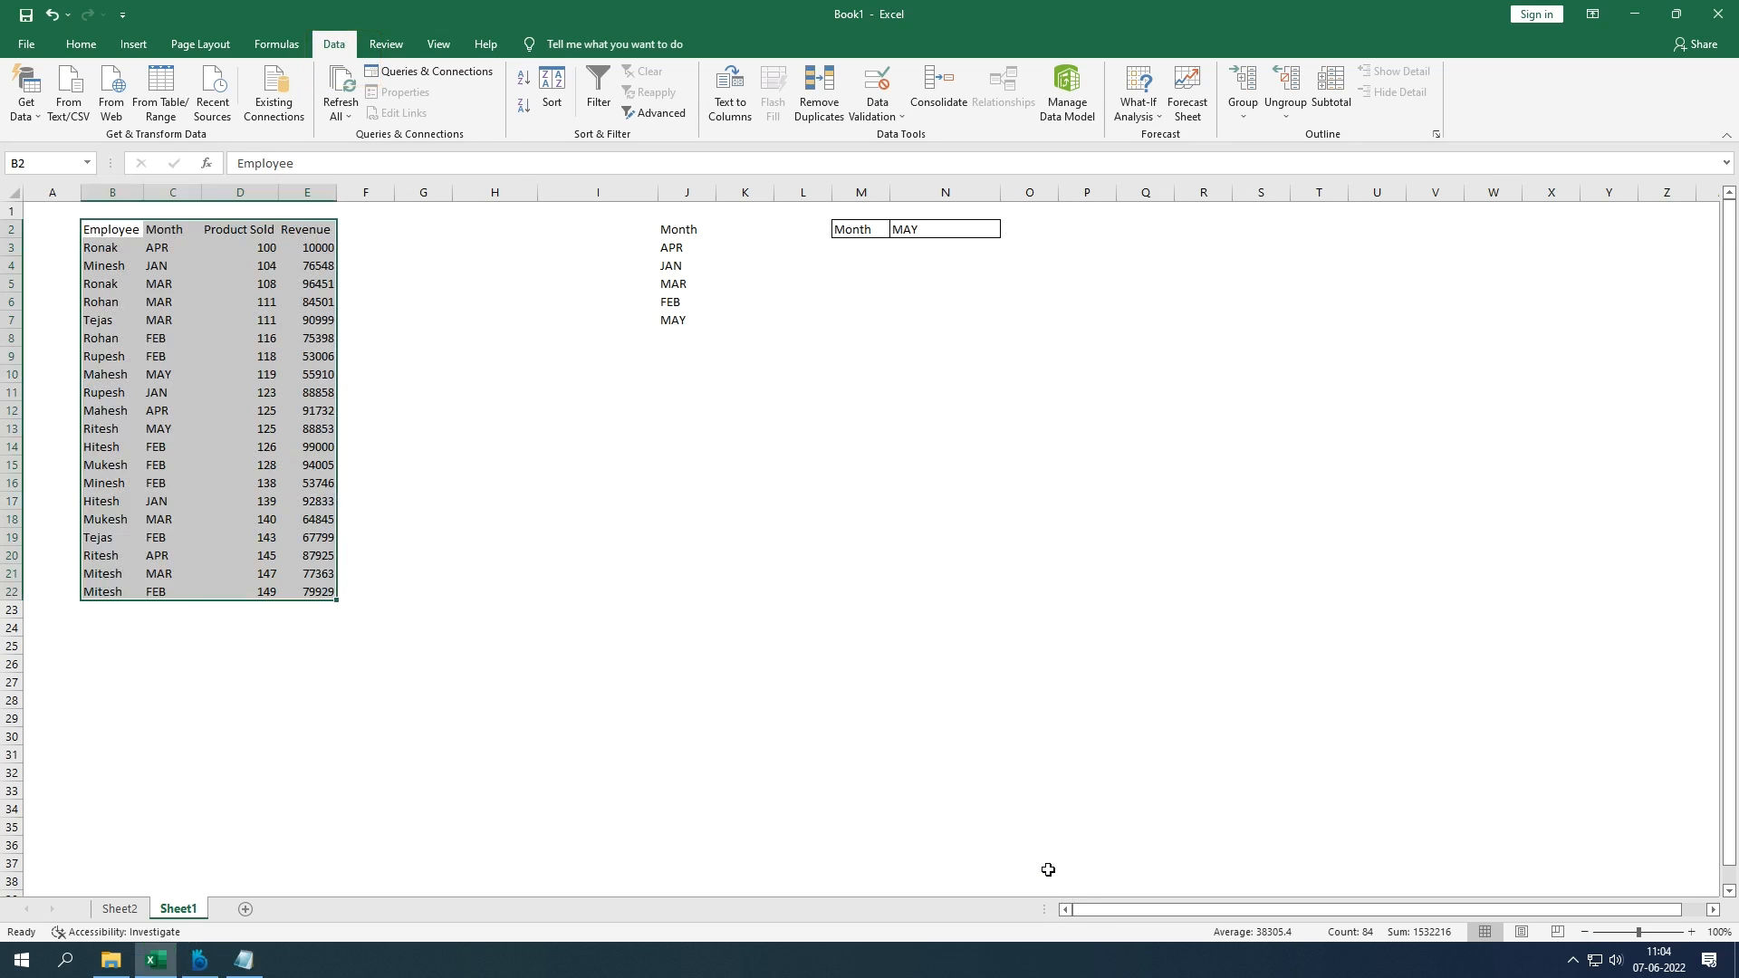
Step: Bring up the Sort dialog using the Alt, A, S, S shortcut
{"action": "key", "text": "alt"}
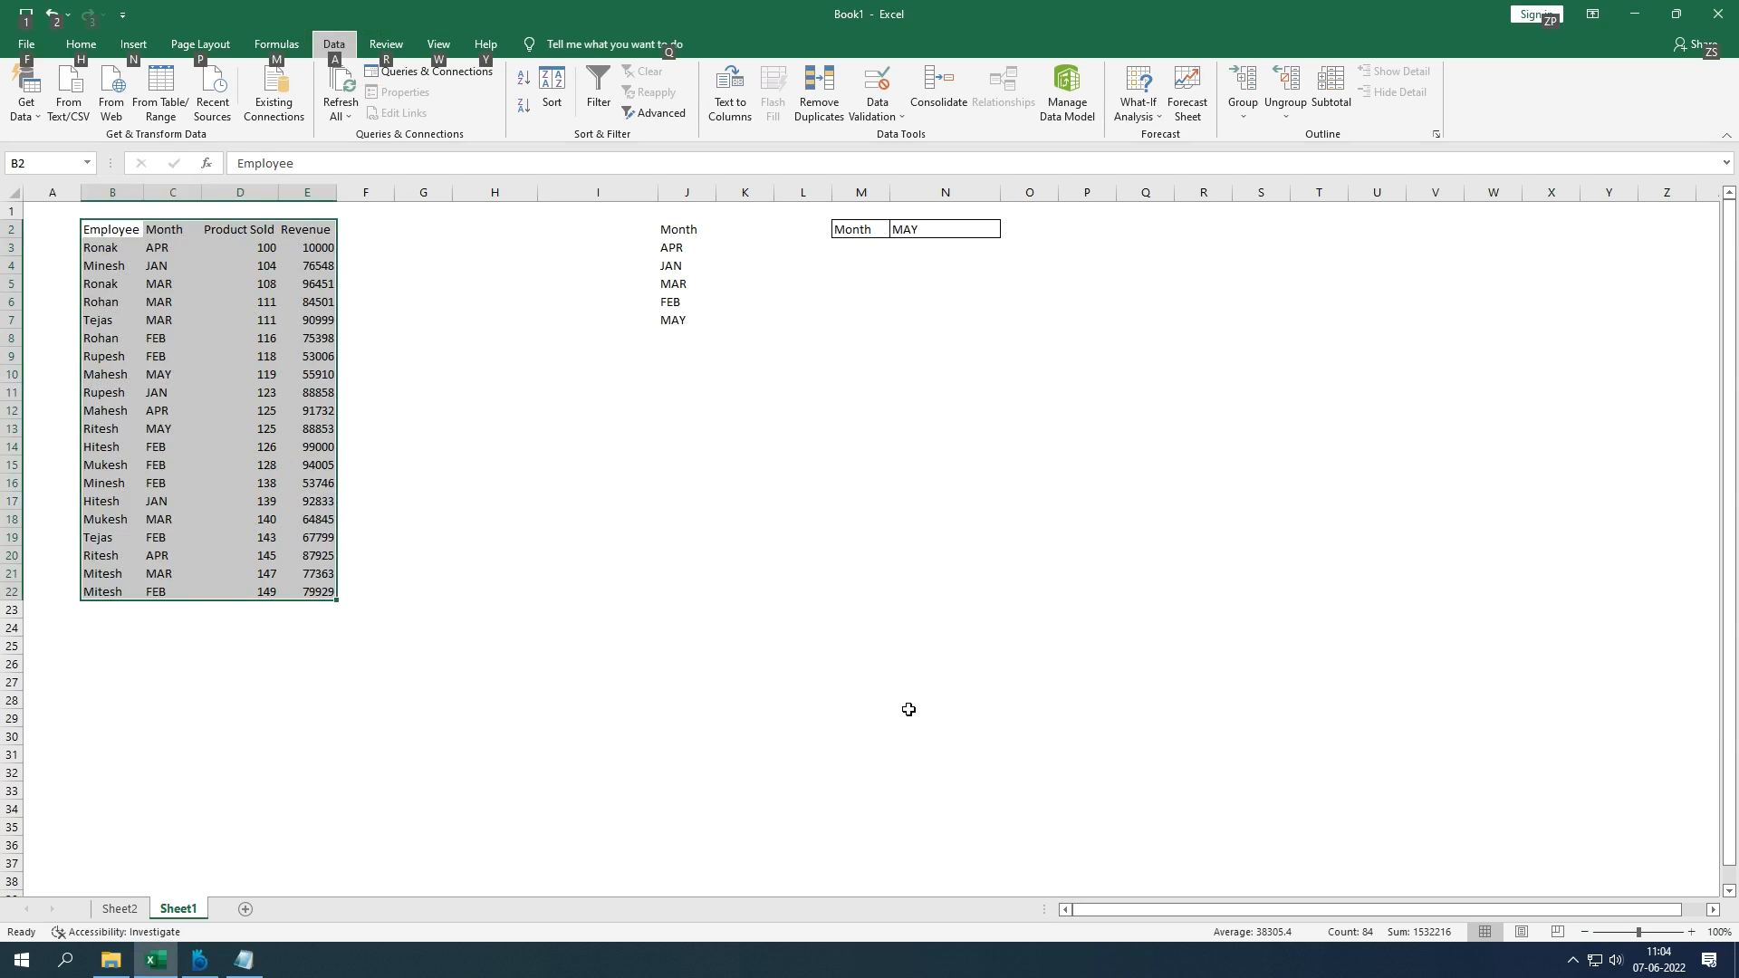
{"action": "key", "text": "a"}
{"action": "key", "text": "s"}
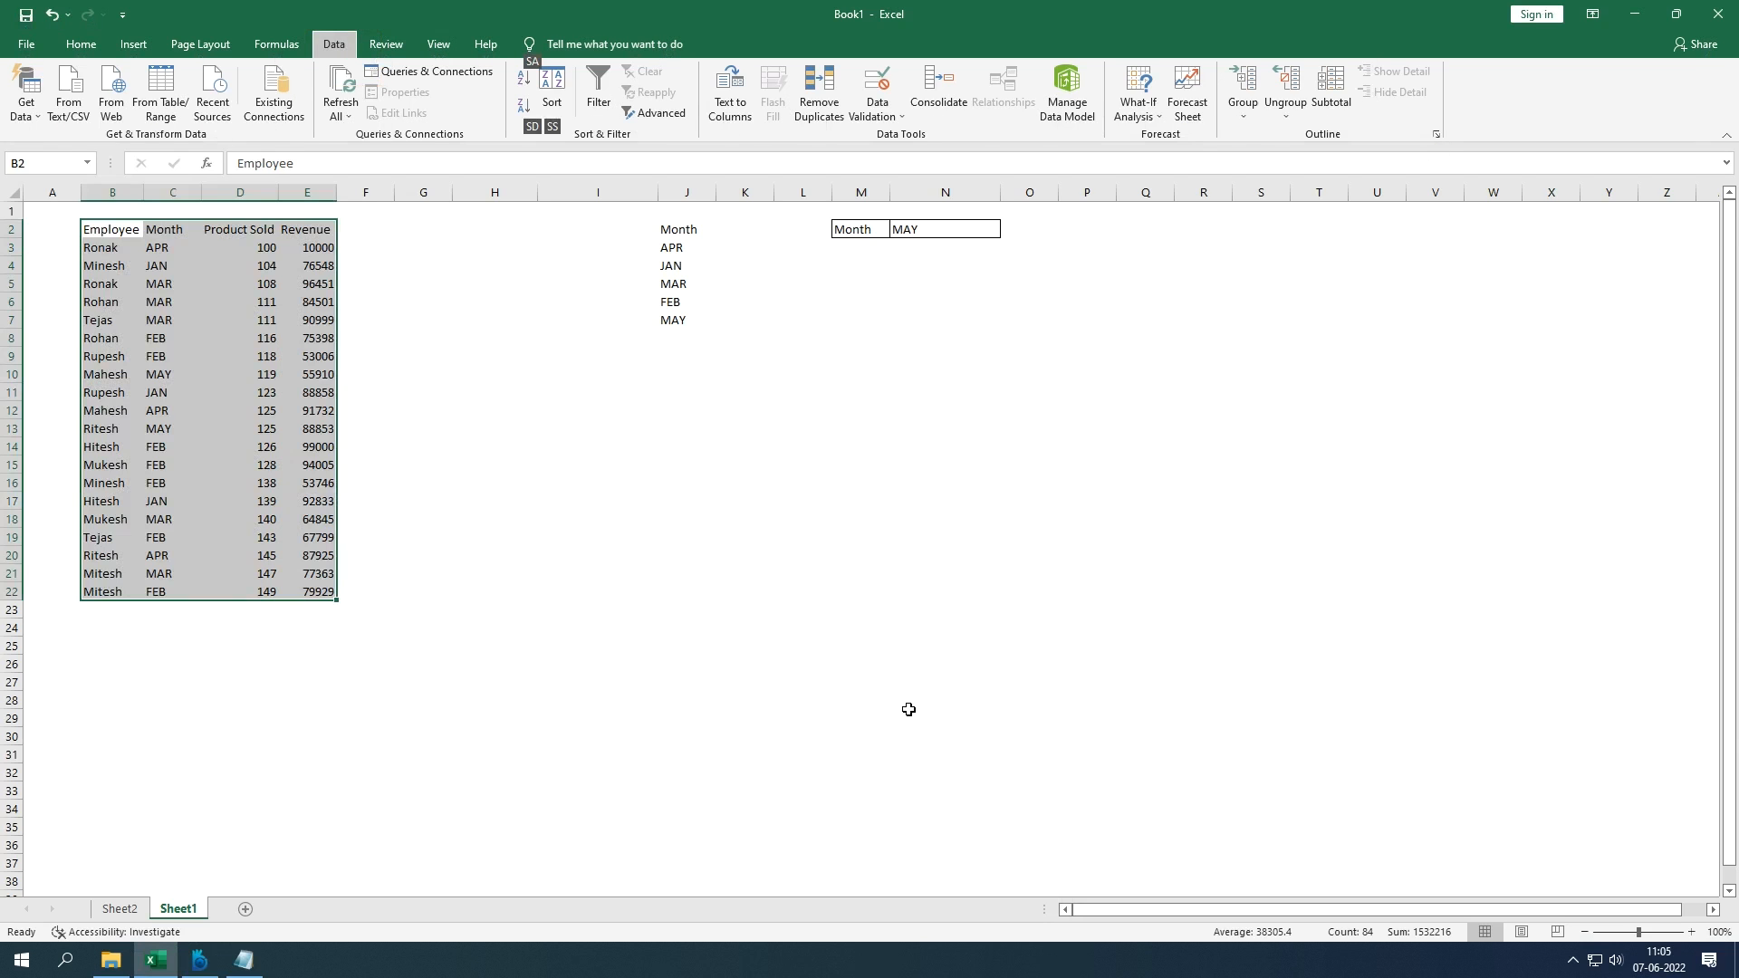
{"action": "key", "text": "s"}
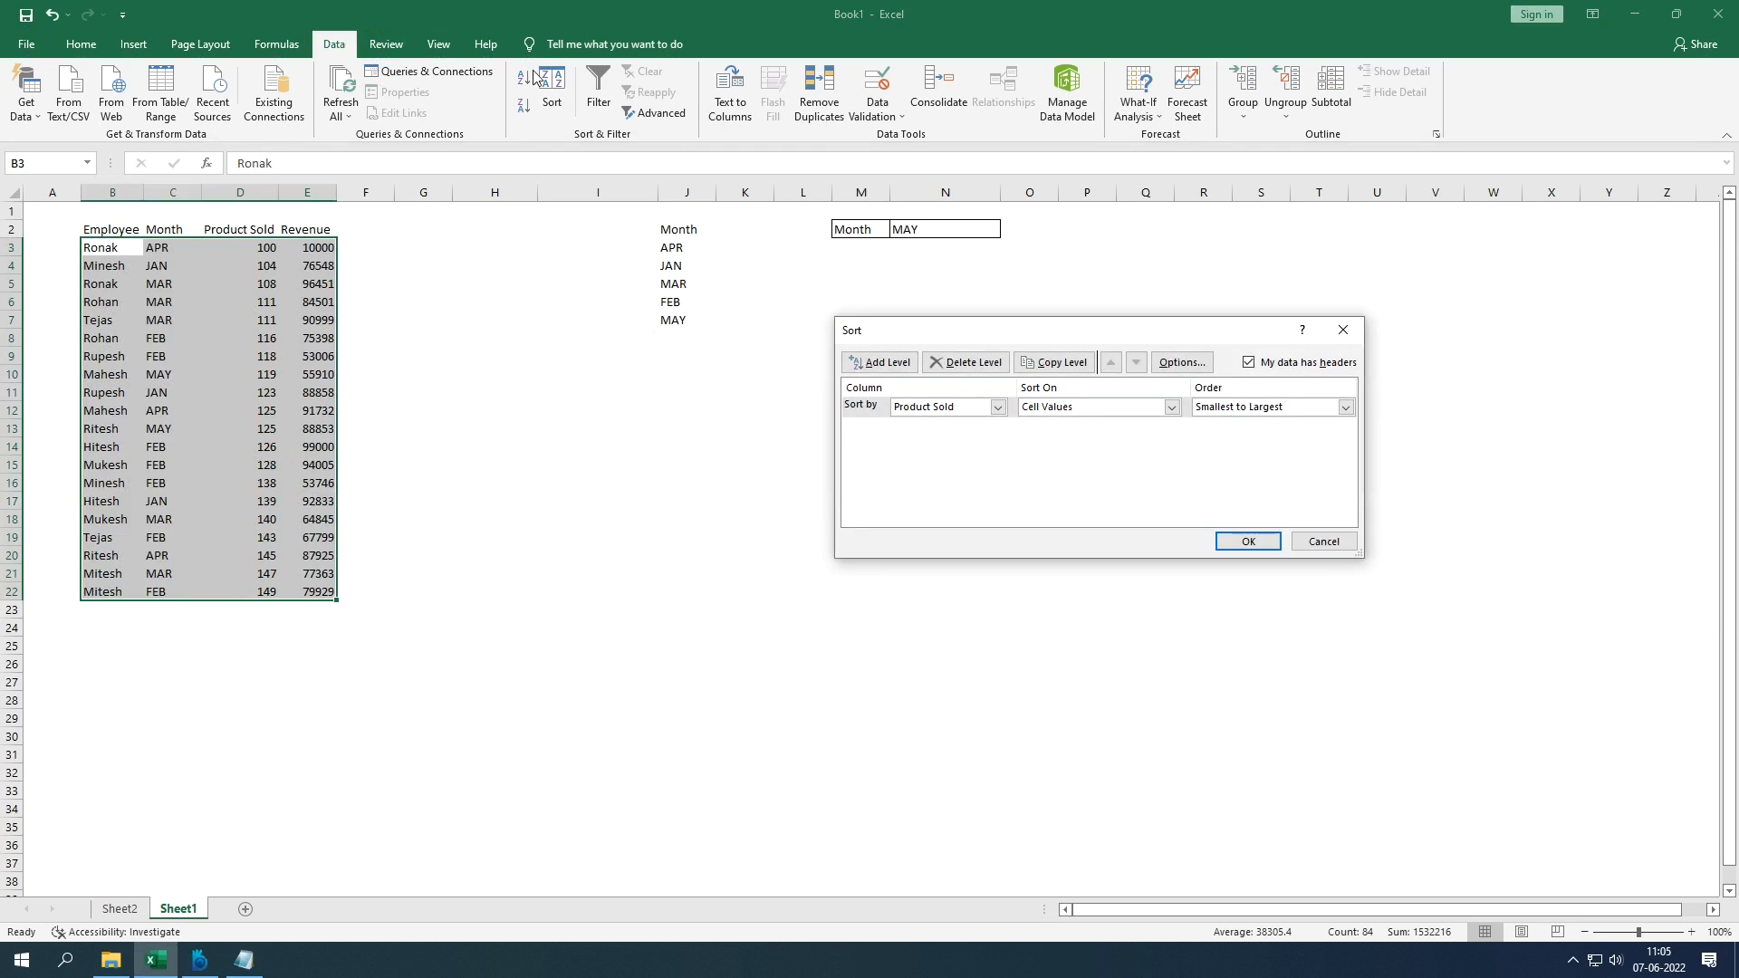
{"action": "left_click", "coordinate": [200, 958]}
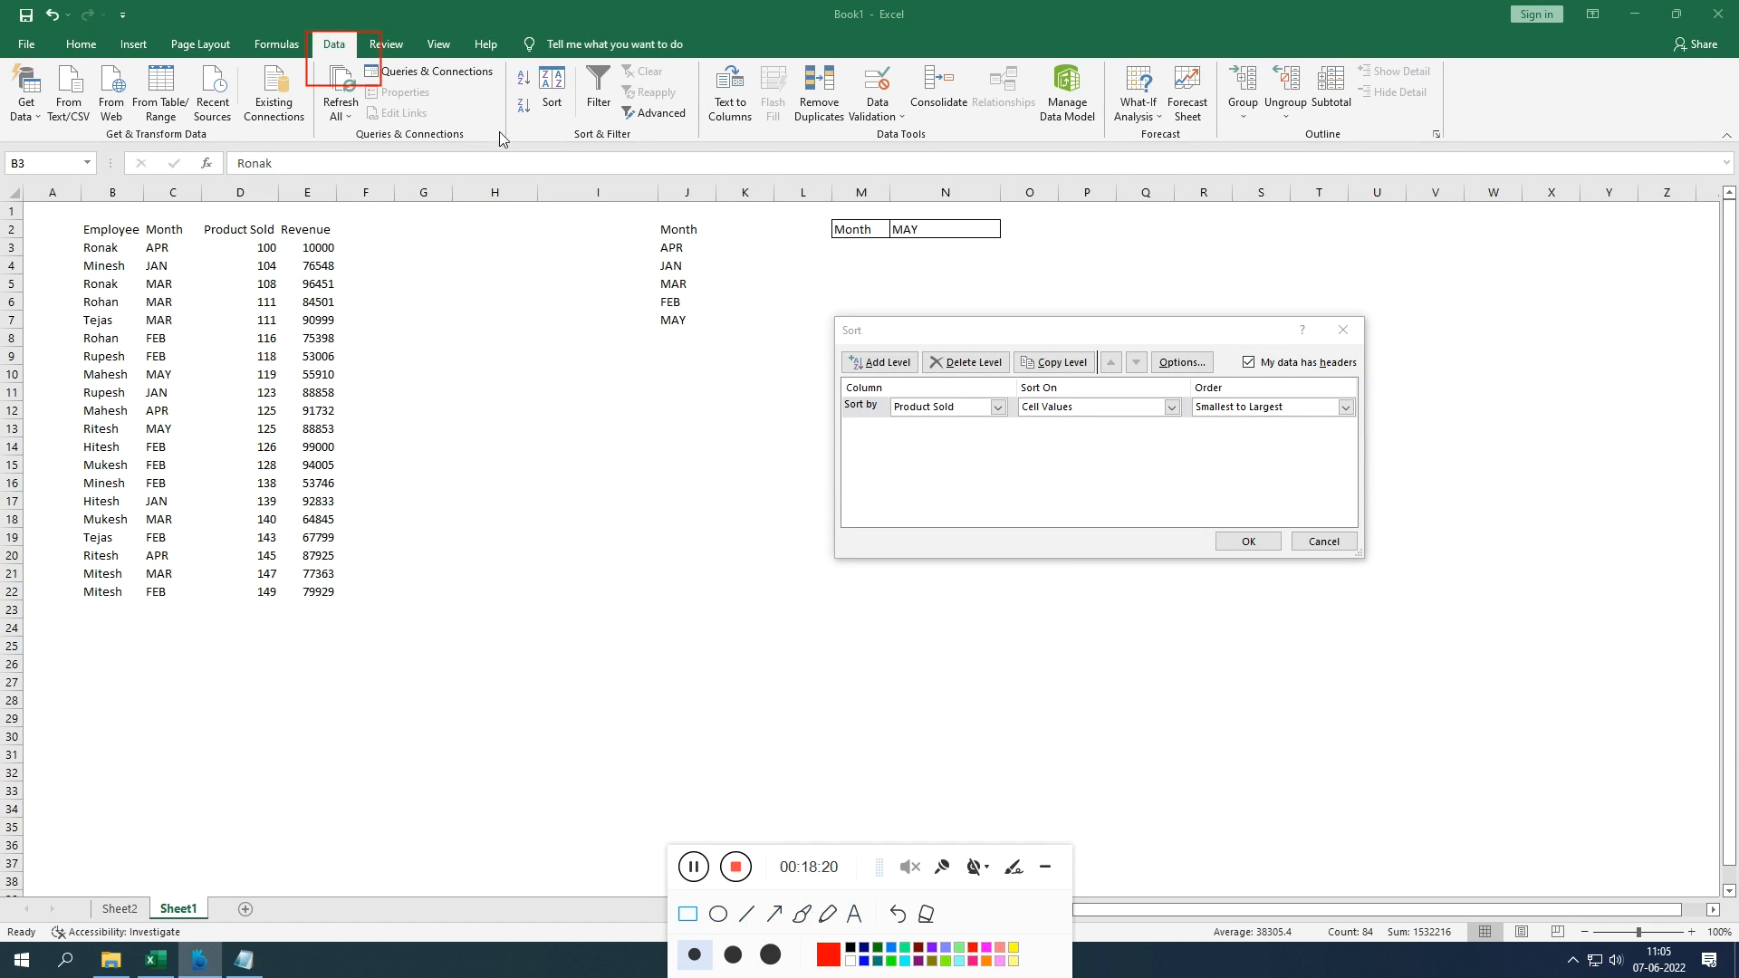
{"action": "left_click", "coordinate": [925, 914]}
{"action": "left_click_drag", "start_coordinate": [534, 63], "coordinate": [578, 140]}
{"action": "left_click", "coordinate": [926, 914]}
{"action": "left_click", "coordinate": [1046, 866]}
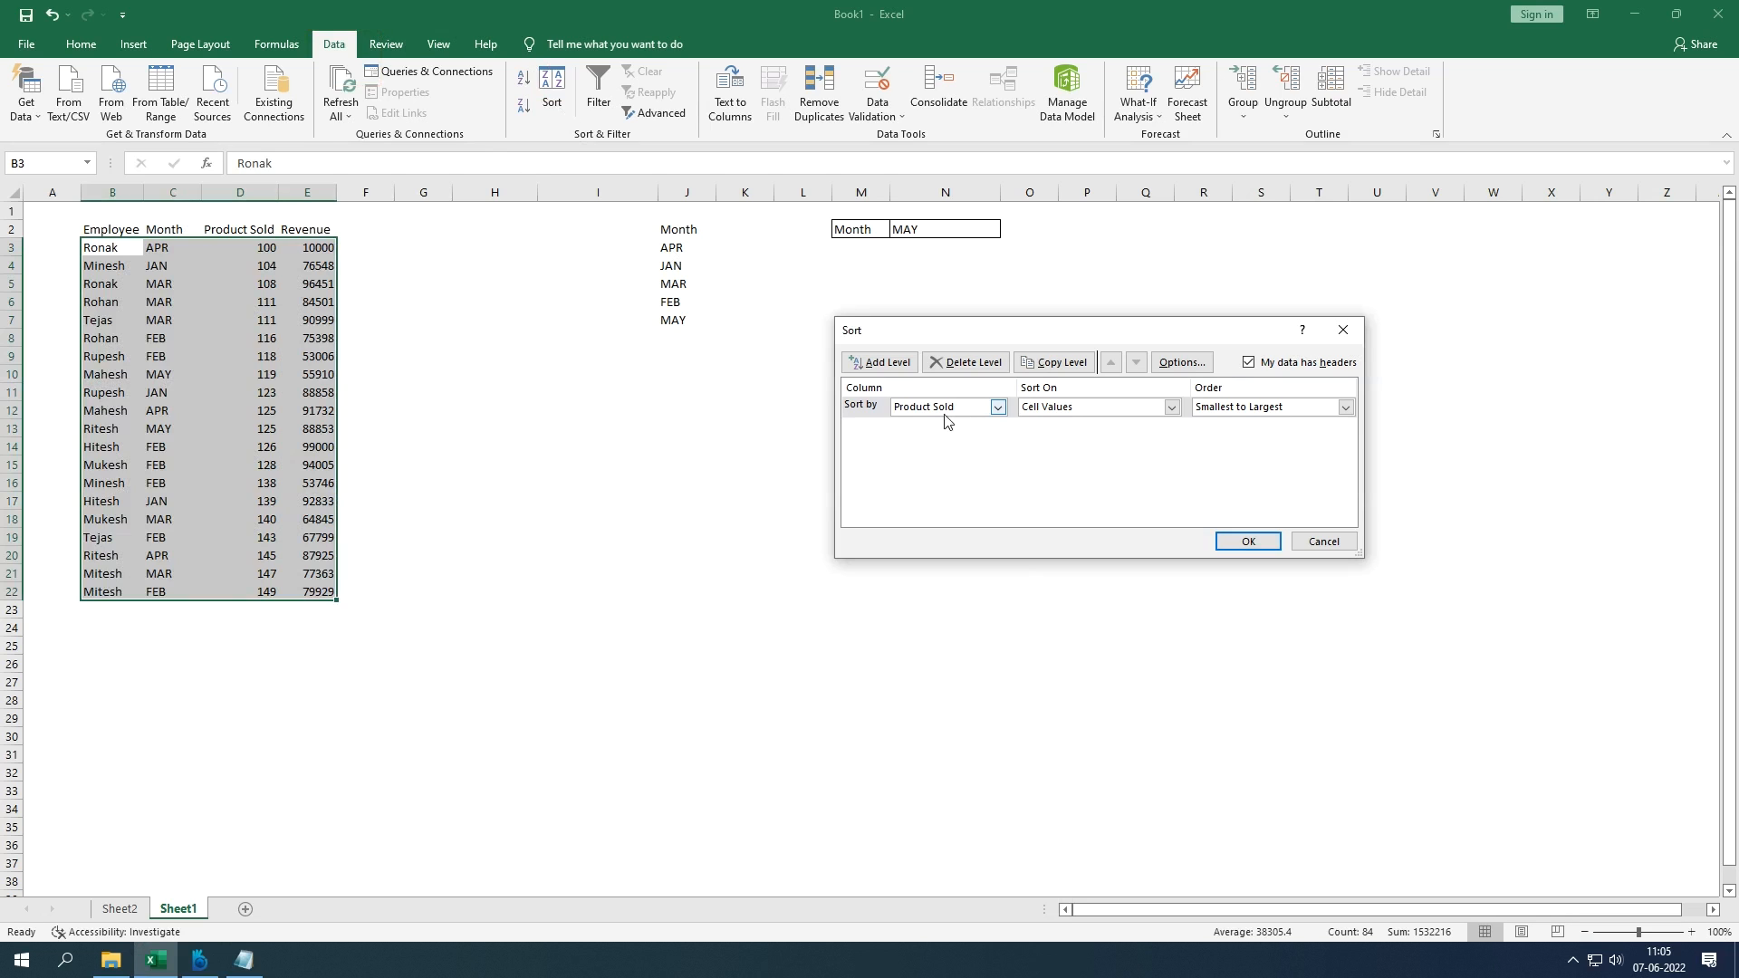
Step: Sort the table by Employee, A to Z, then clear the selection
{"action": "left_click", "coordinate": [997, 407]}
{"action": "left_click", "coordinate": [930, 424]}
{"action": "left_click", "coordinate": [1247, 542]}
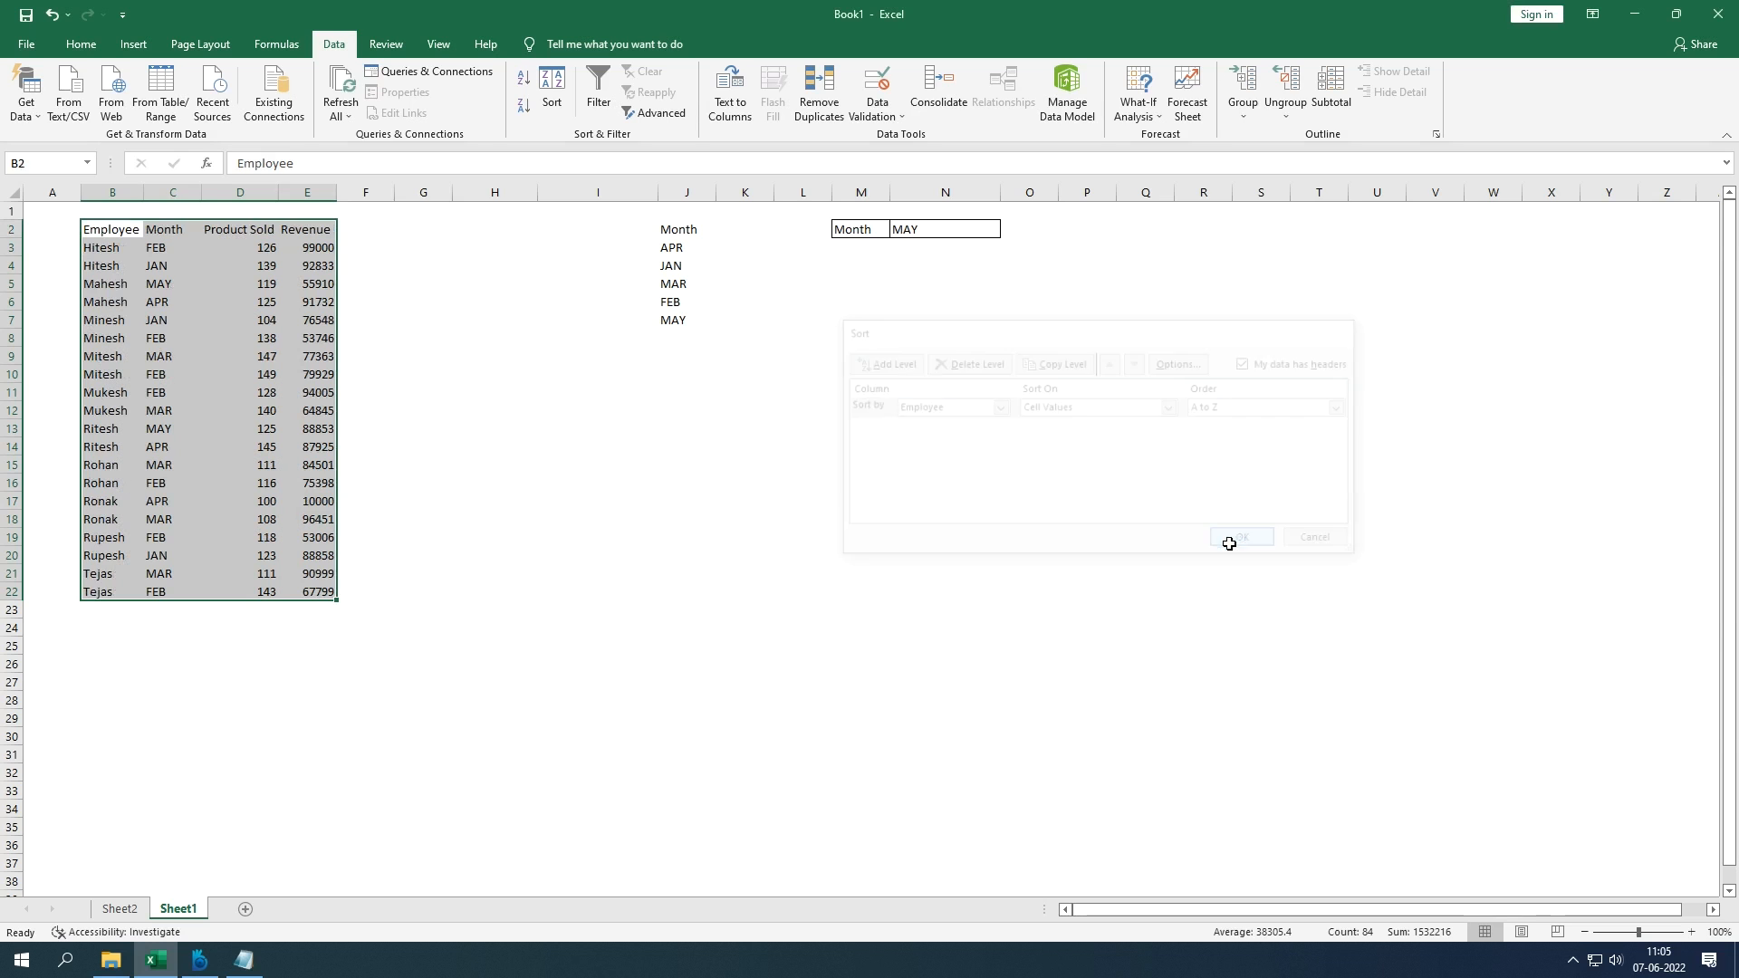
{"action": "left_click", "coordinate": [106, 253]}
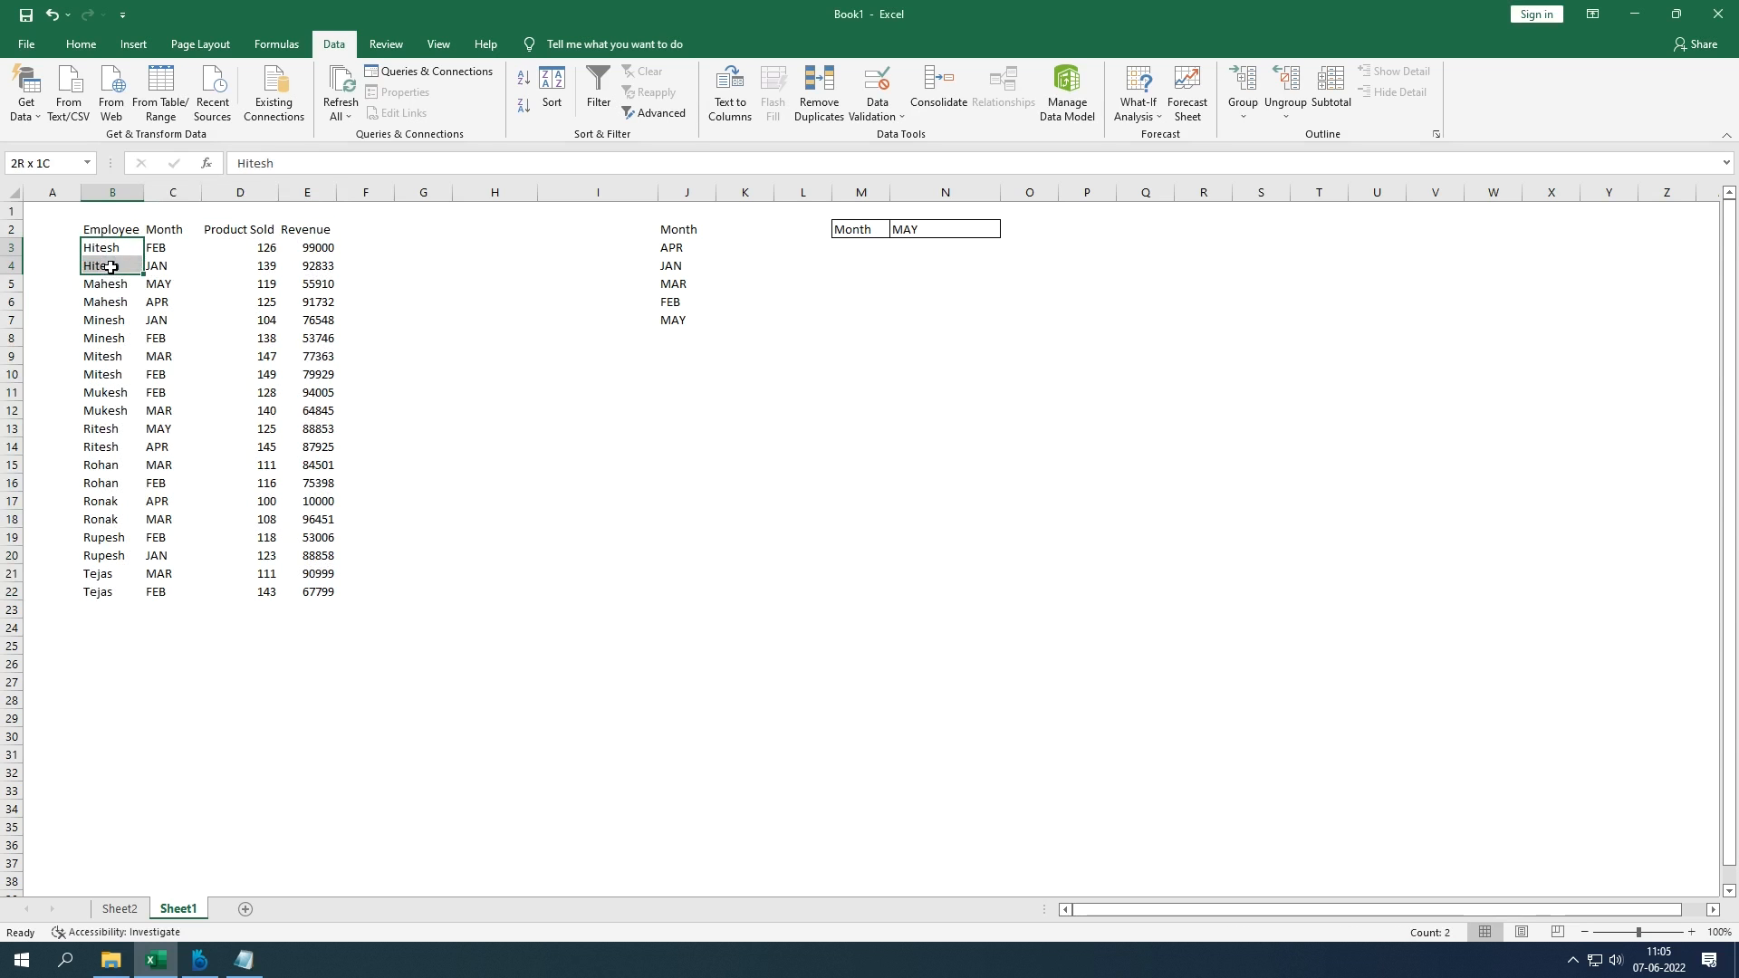
{"action": "left_click_drag", "start_coordinate": [121, 283], "coordinate": [288, 270]}
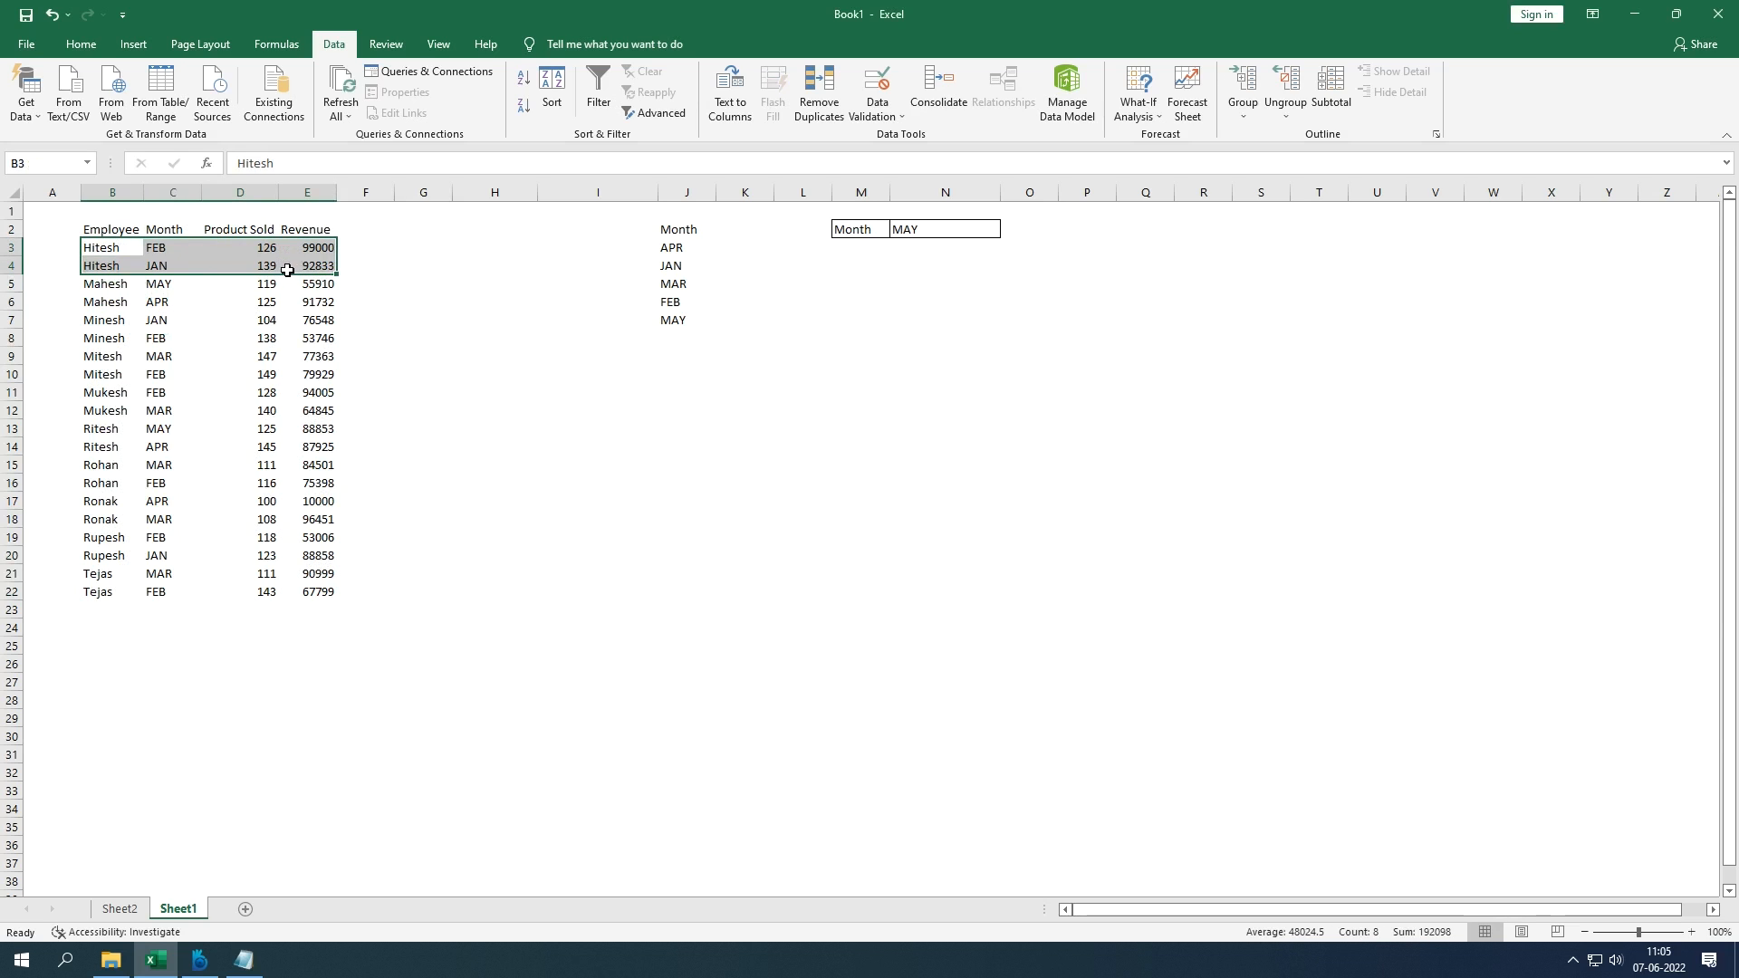
{"action": "left_click", "coordinate": [1244, 111]}
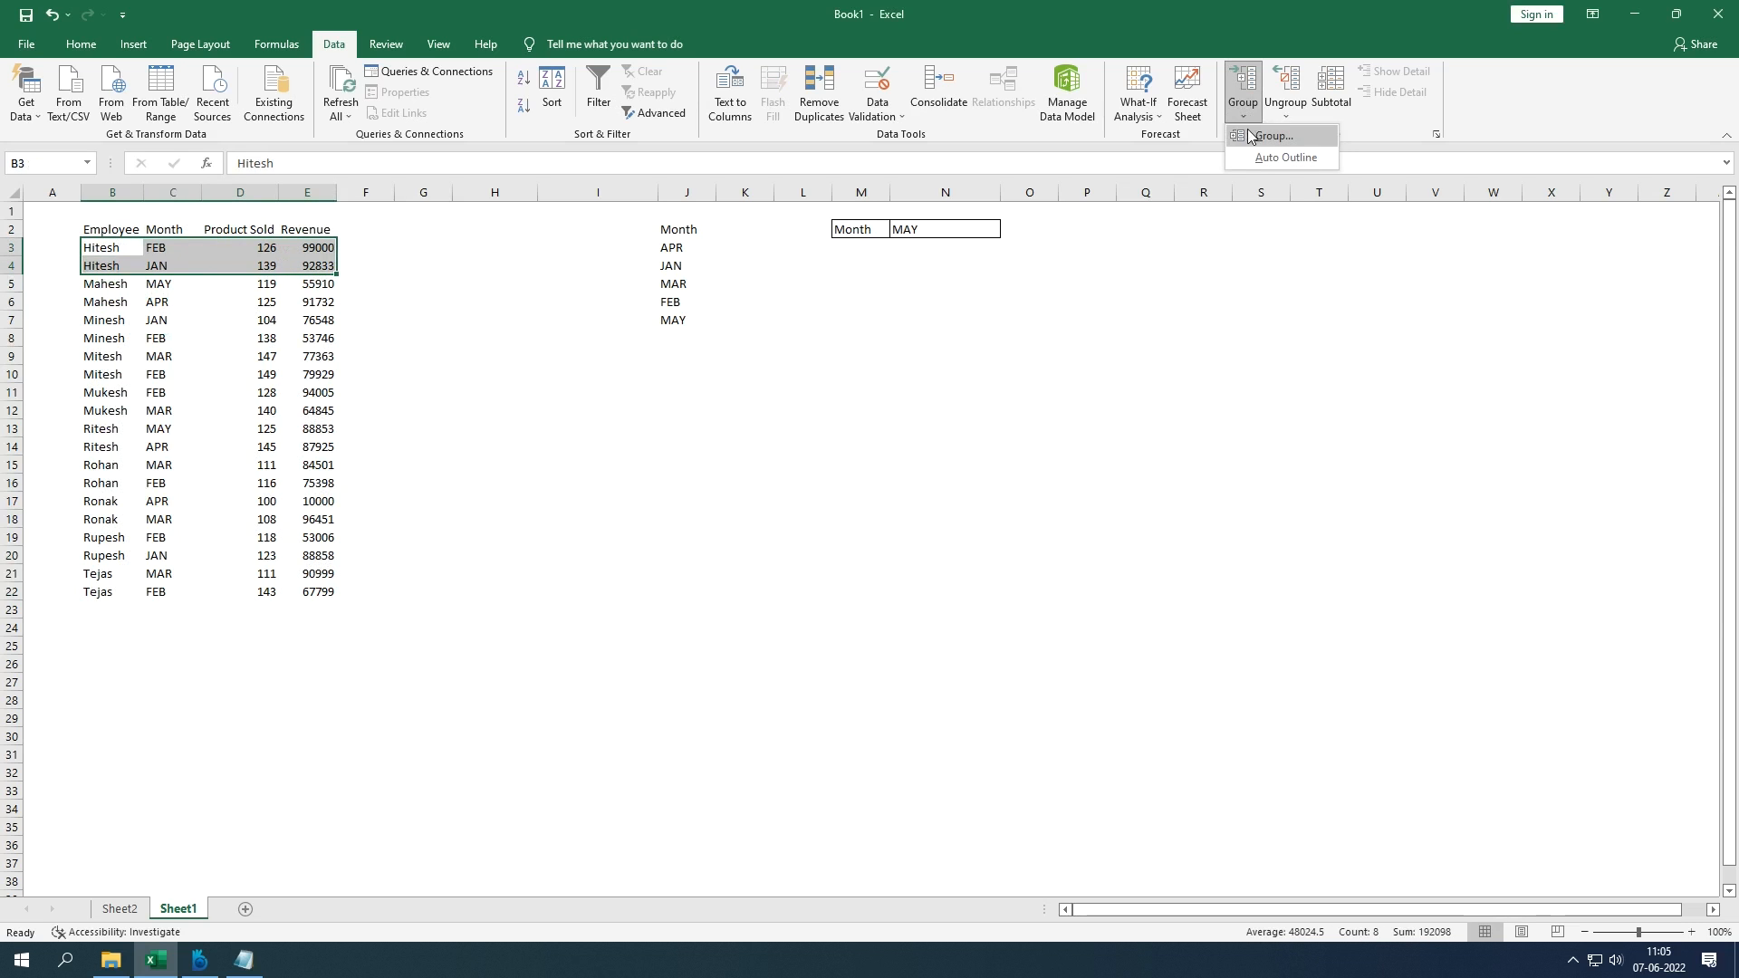
{"action": "left_click", "coordinate": [1268, 136]}
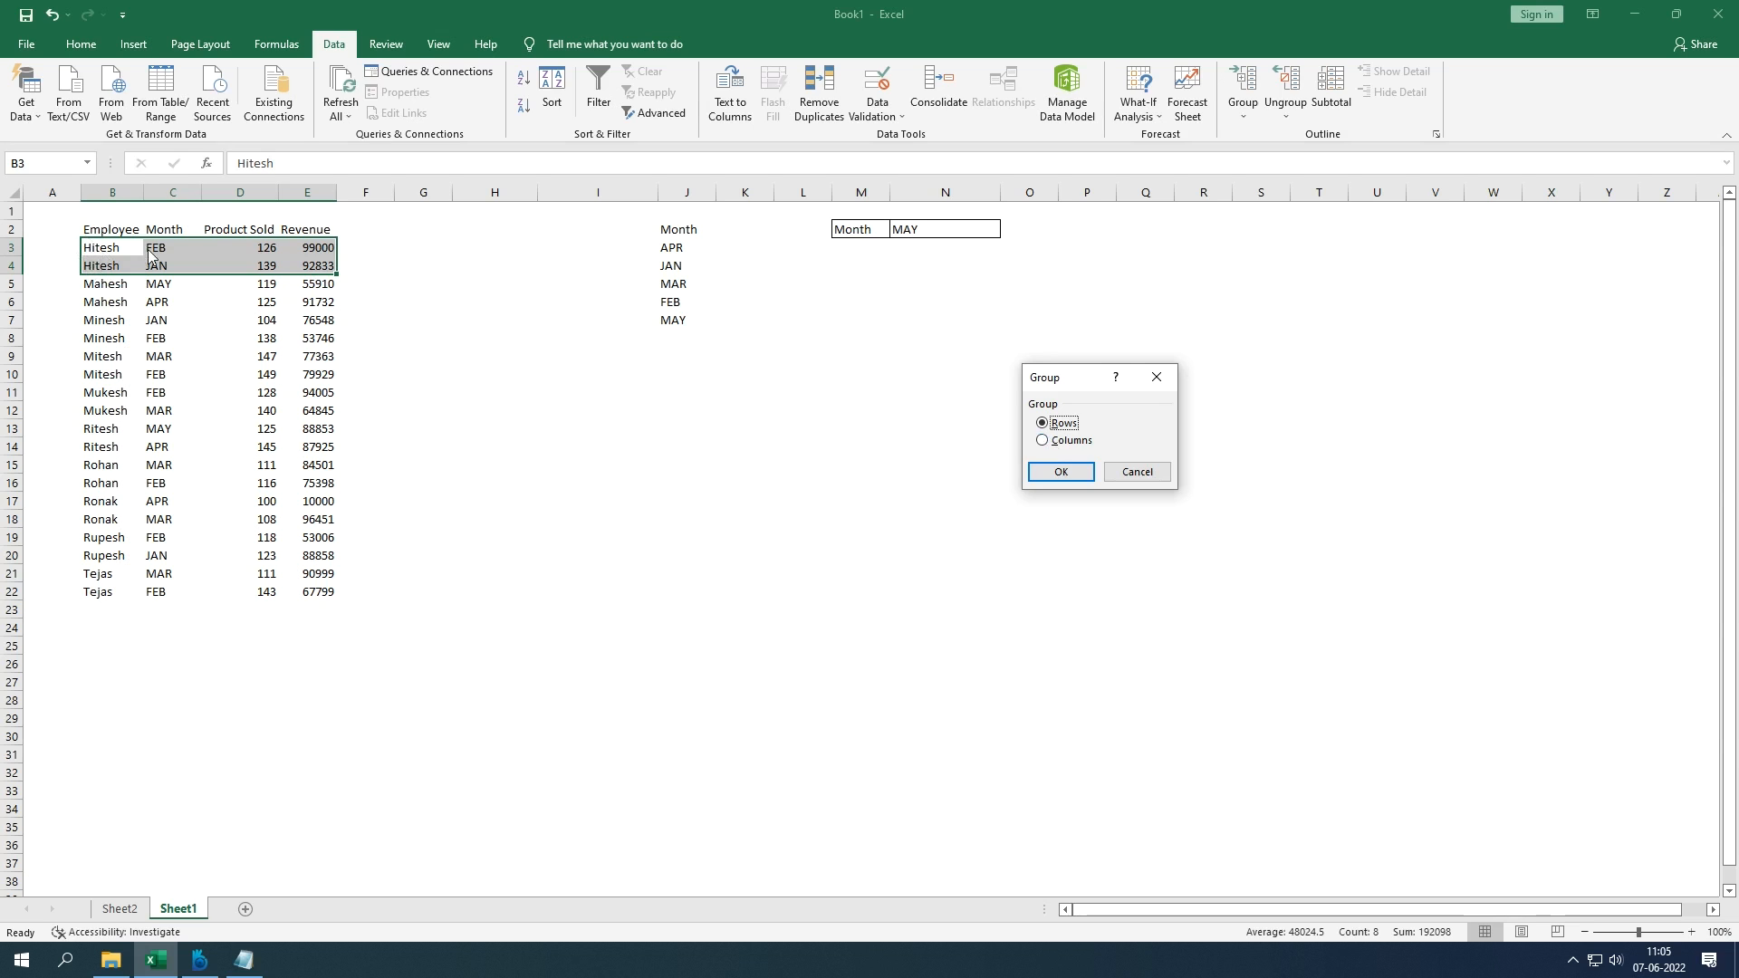
{"action": "left_click", "coordinate": [1078, 472]}
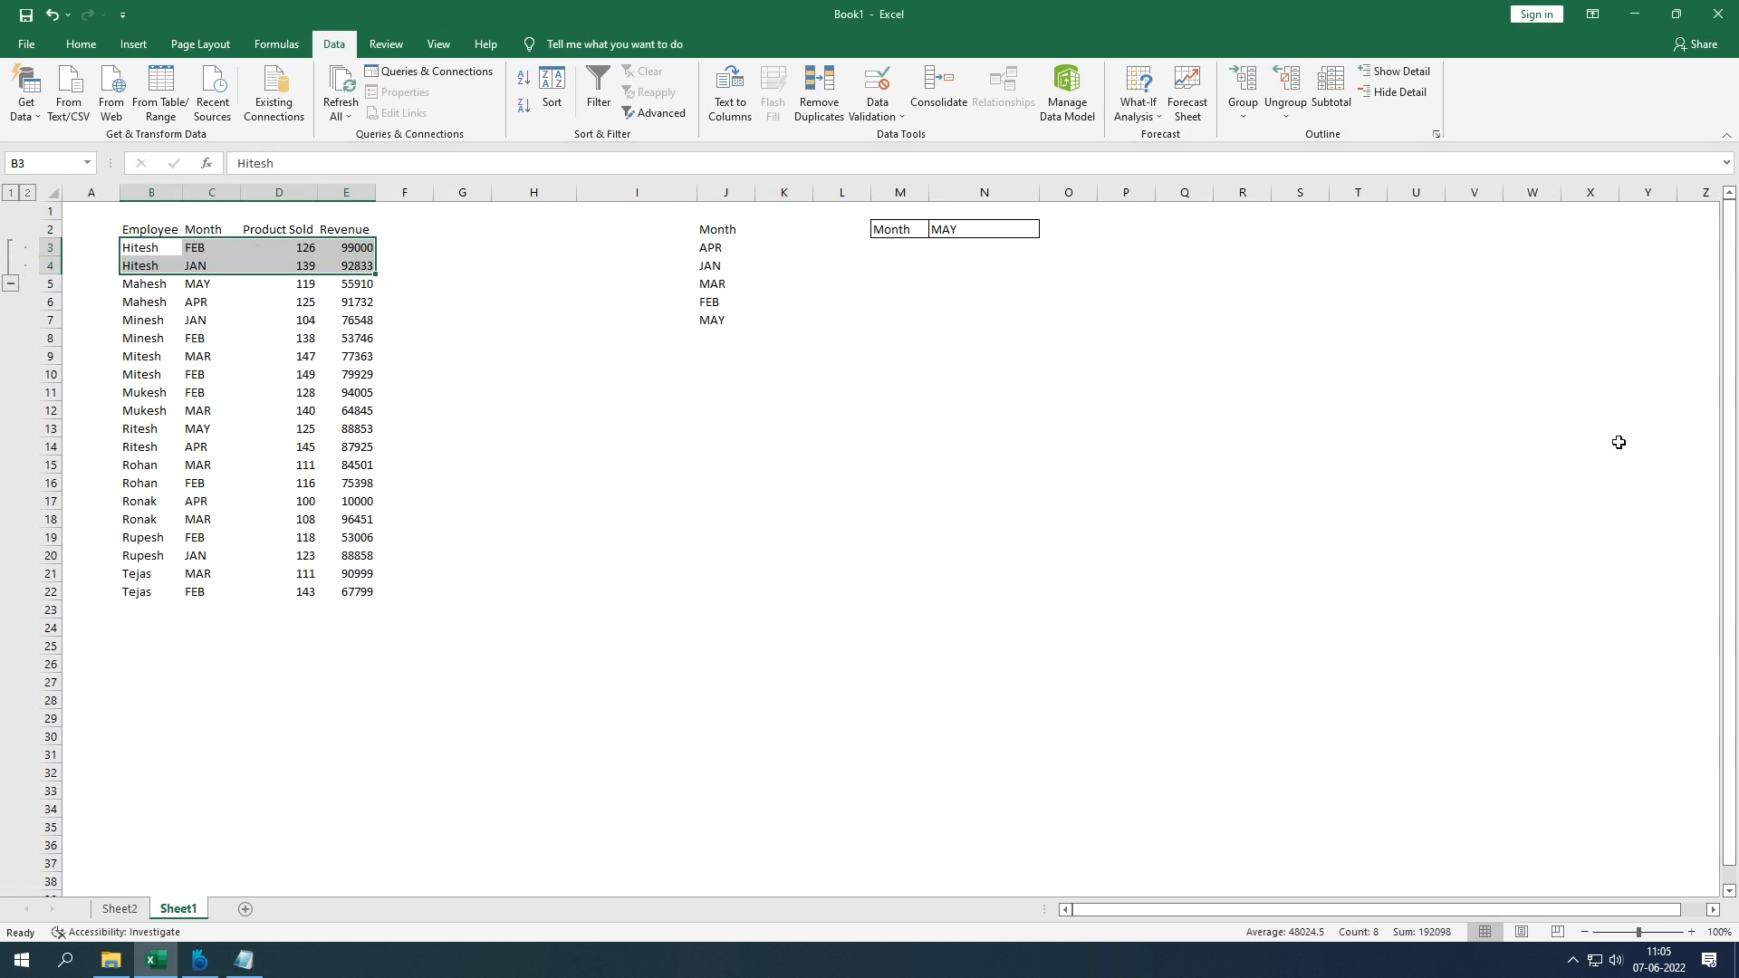
{"action": "left_click", "coordinate": [1286, 109]}
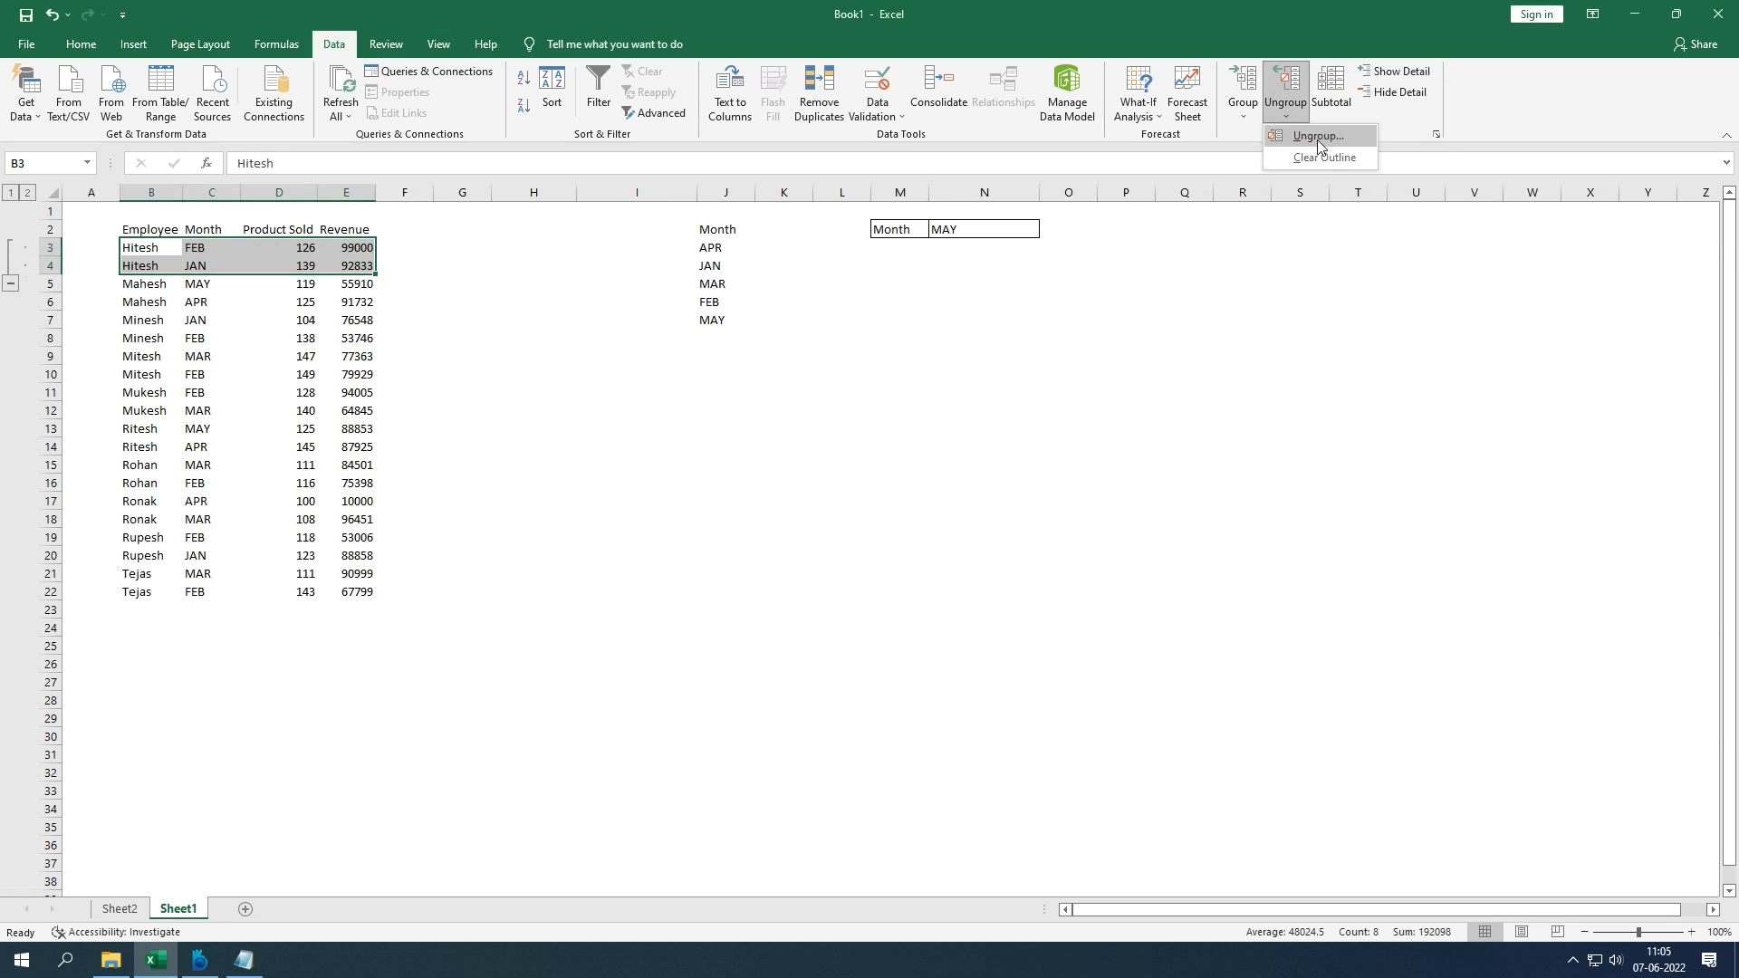
{"action": "left_click", "coordinate": [1317, 137]}
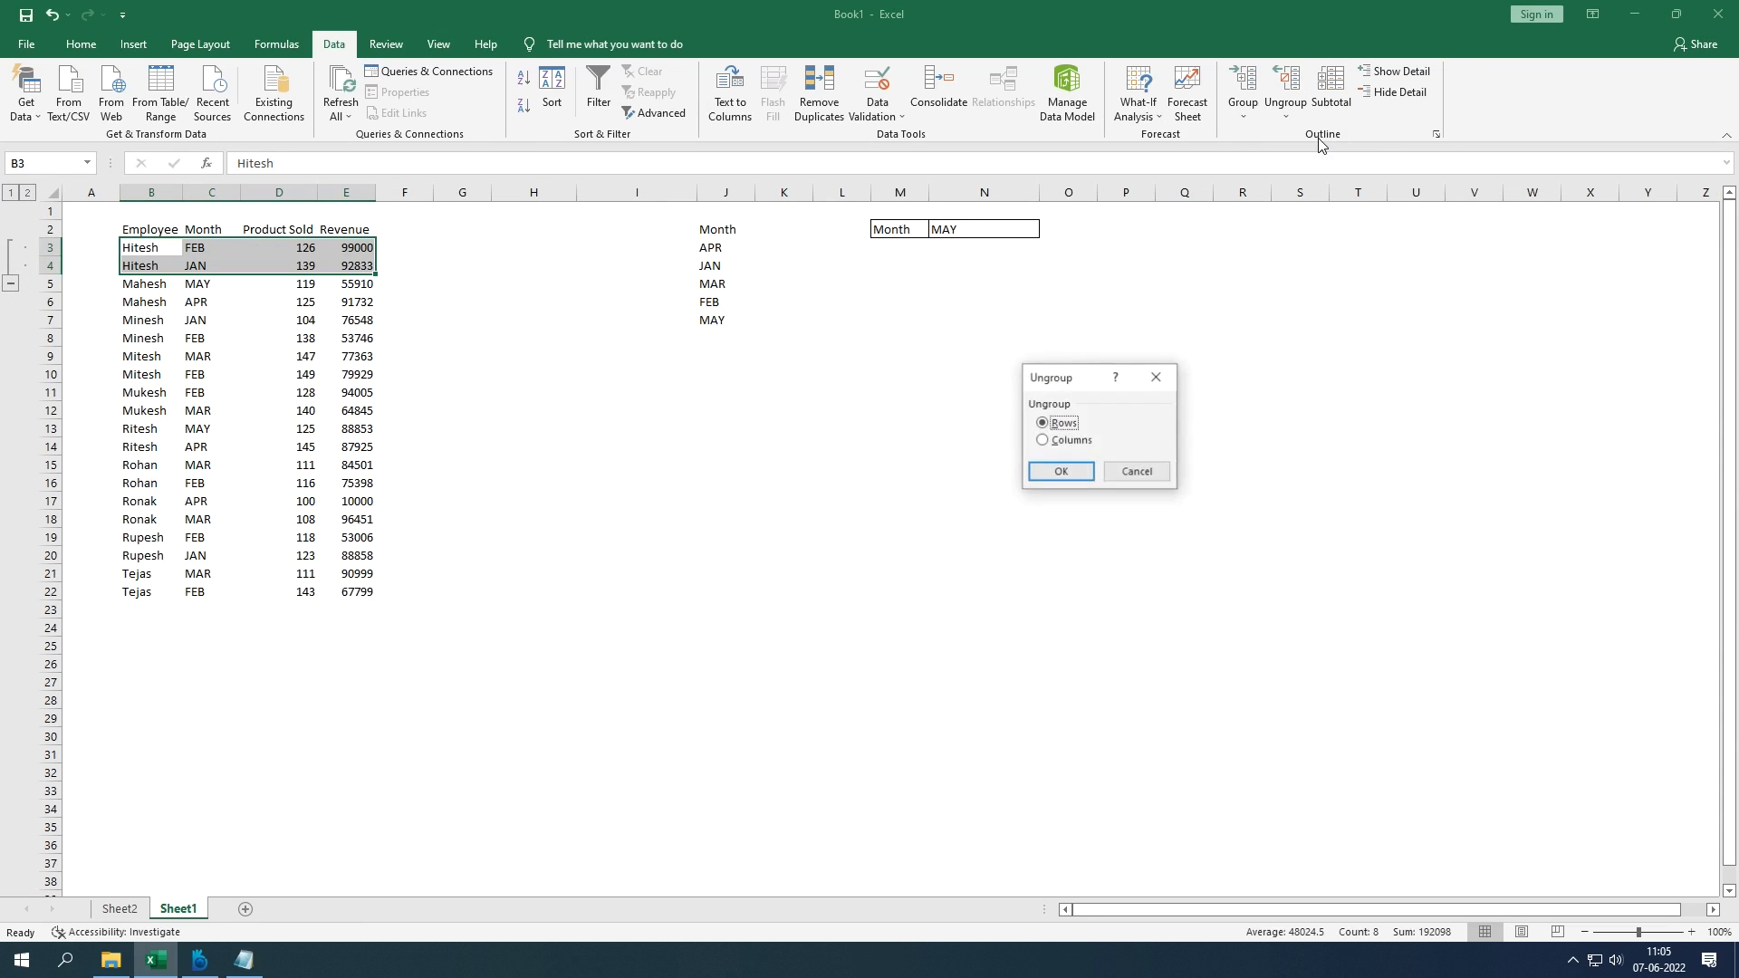
{"action": "left_click", "coordinate": [1066, 470]}
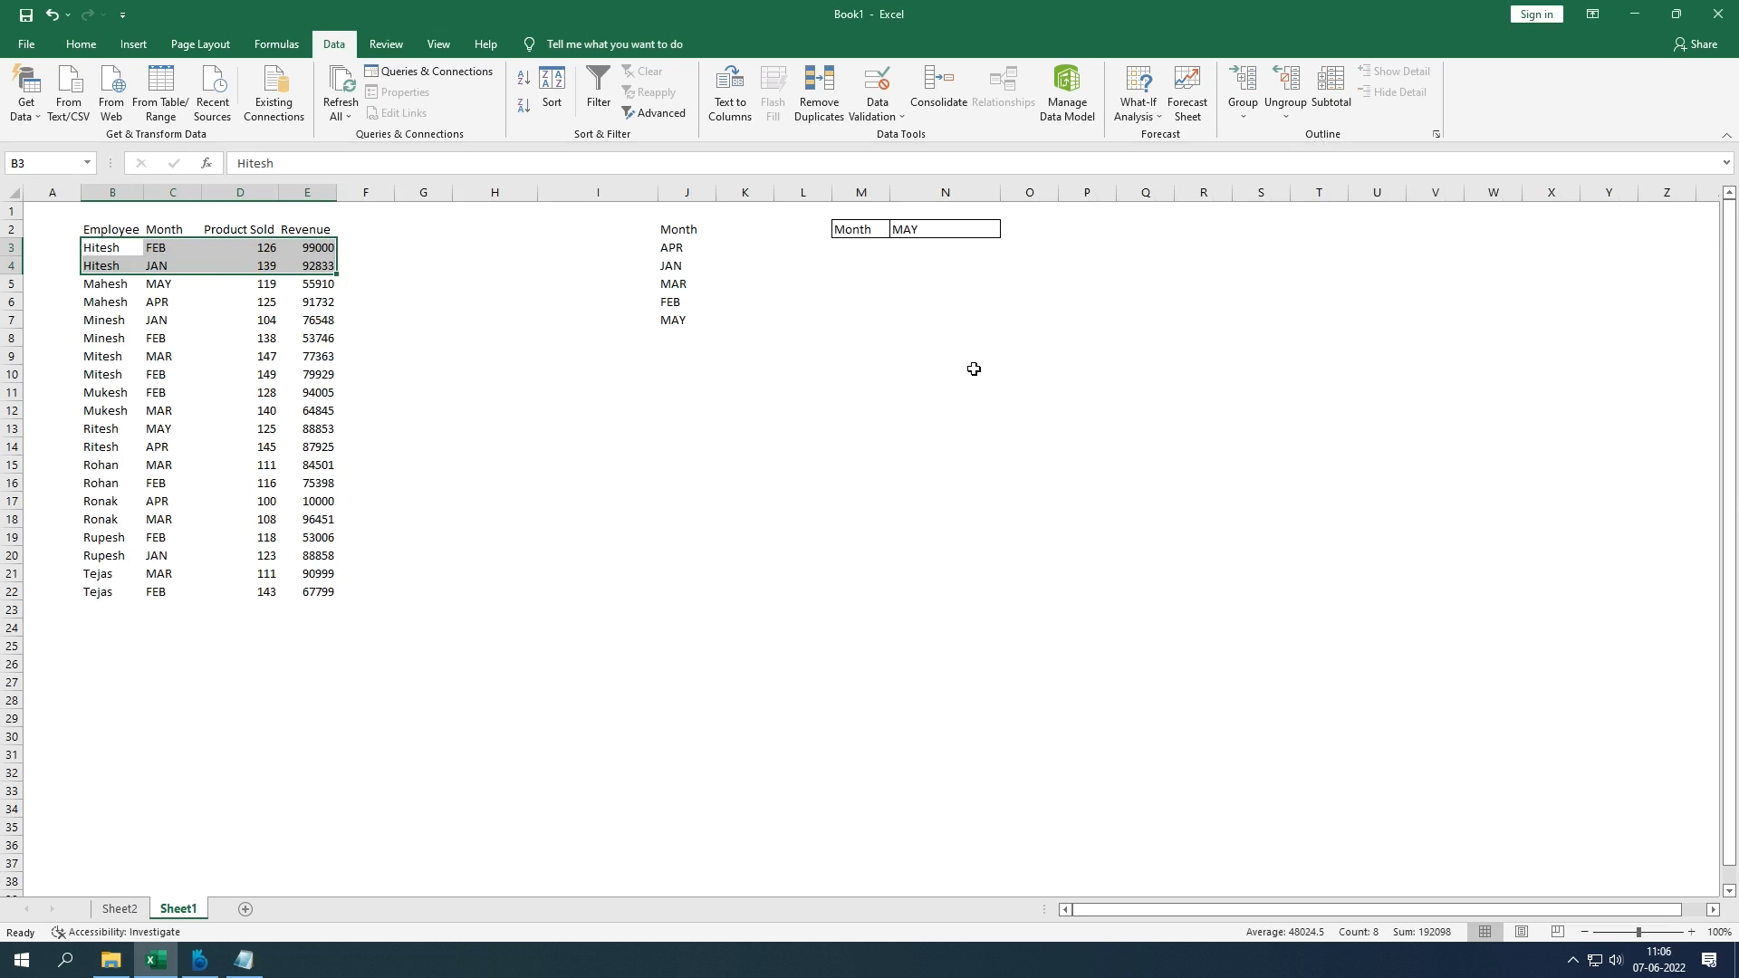
Step: Delete columns I through O, removing the month list and lookup box
{"action": "left_click_drag", "start_coordinate": [573, 194], "coordinate": [1030, 310]}
{"action": "key", "text": "Delete"}
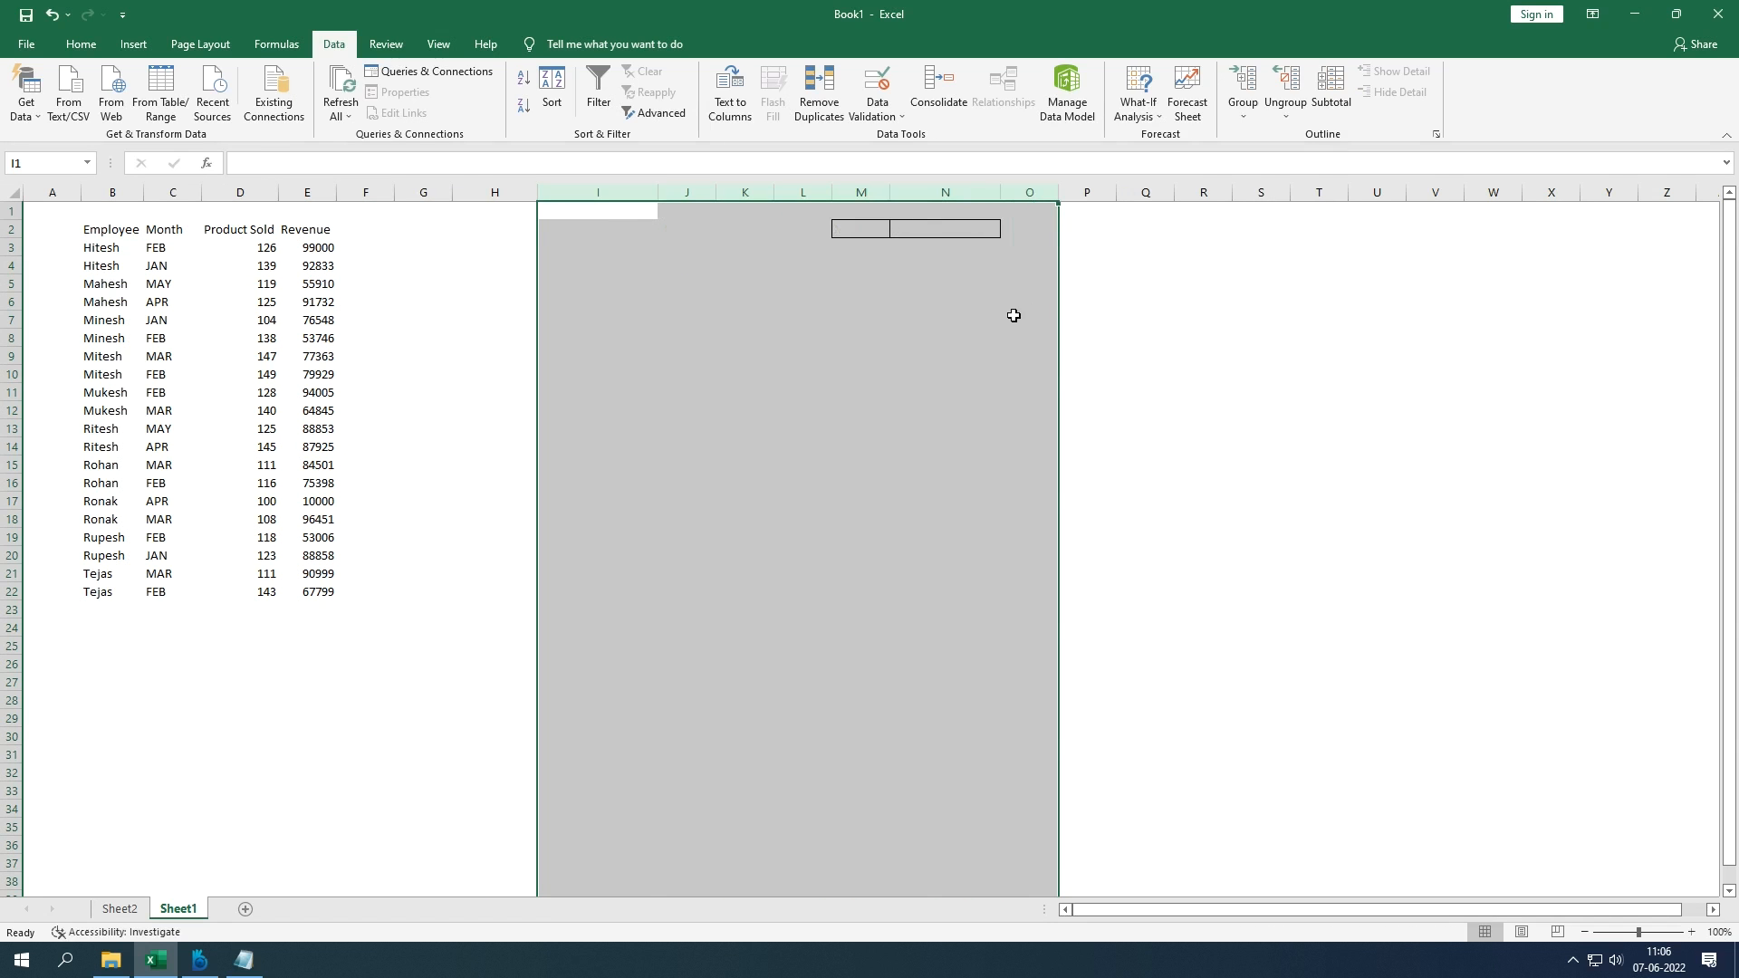
{"action": "key", "text": "shift+F10"}
{"action": "key", "text": "d"}
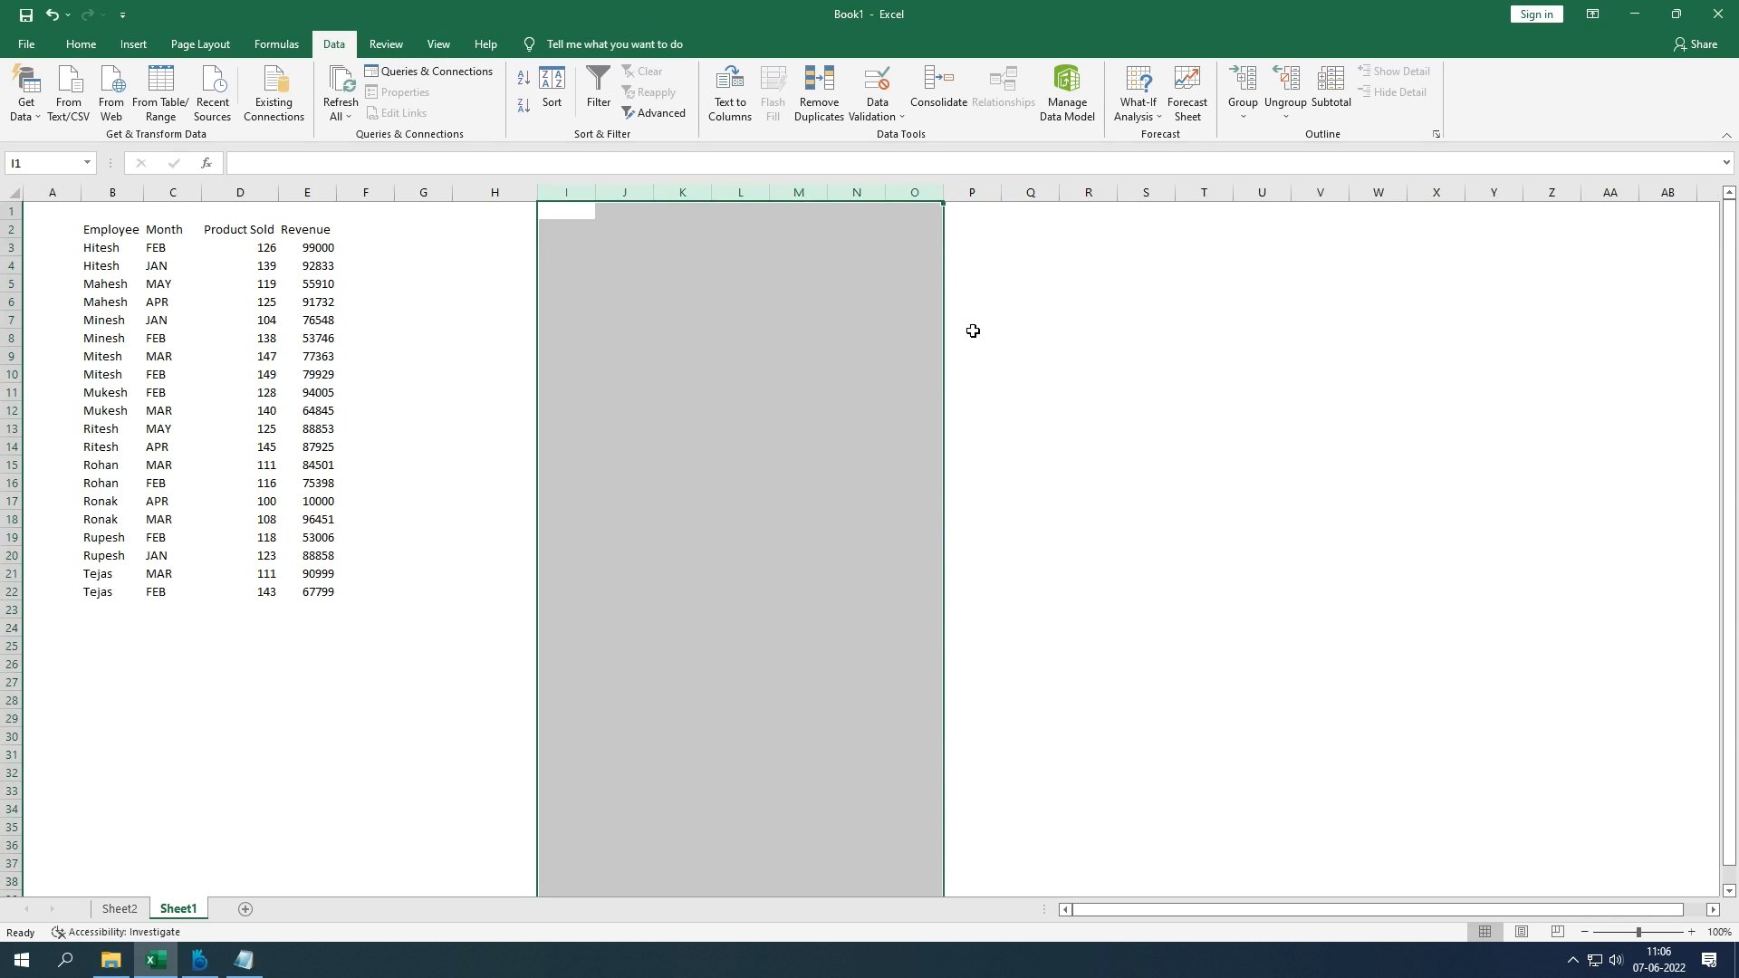
{"action": "left_click", "coordinate": [803, 391]}
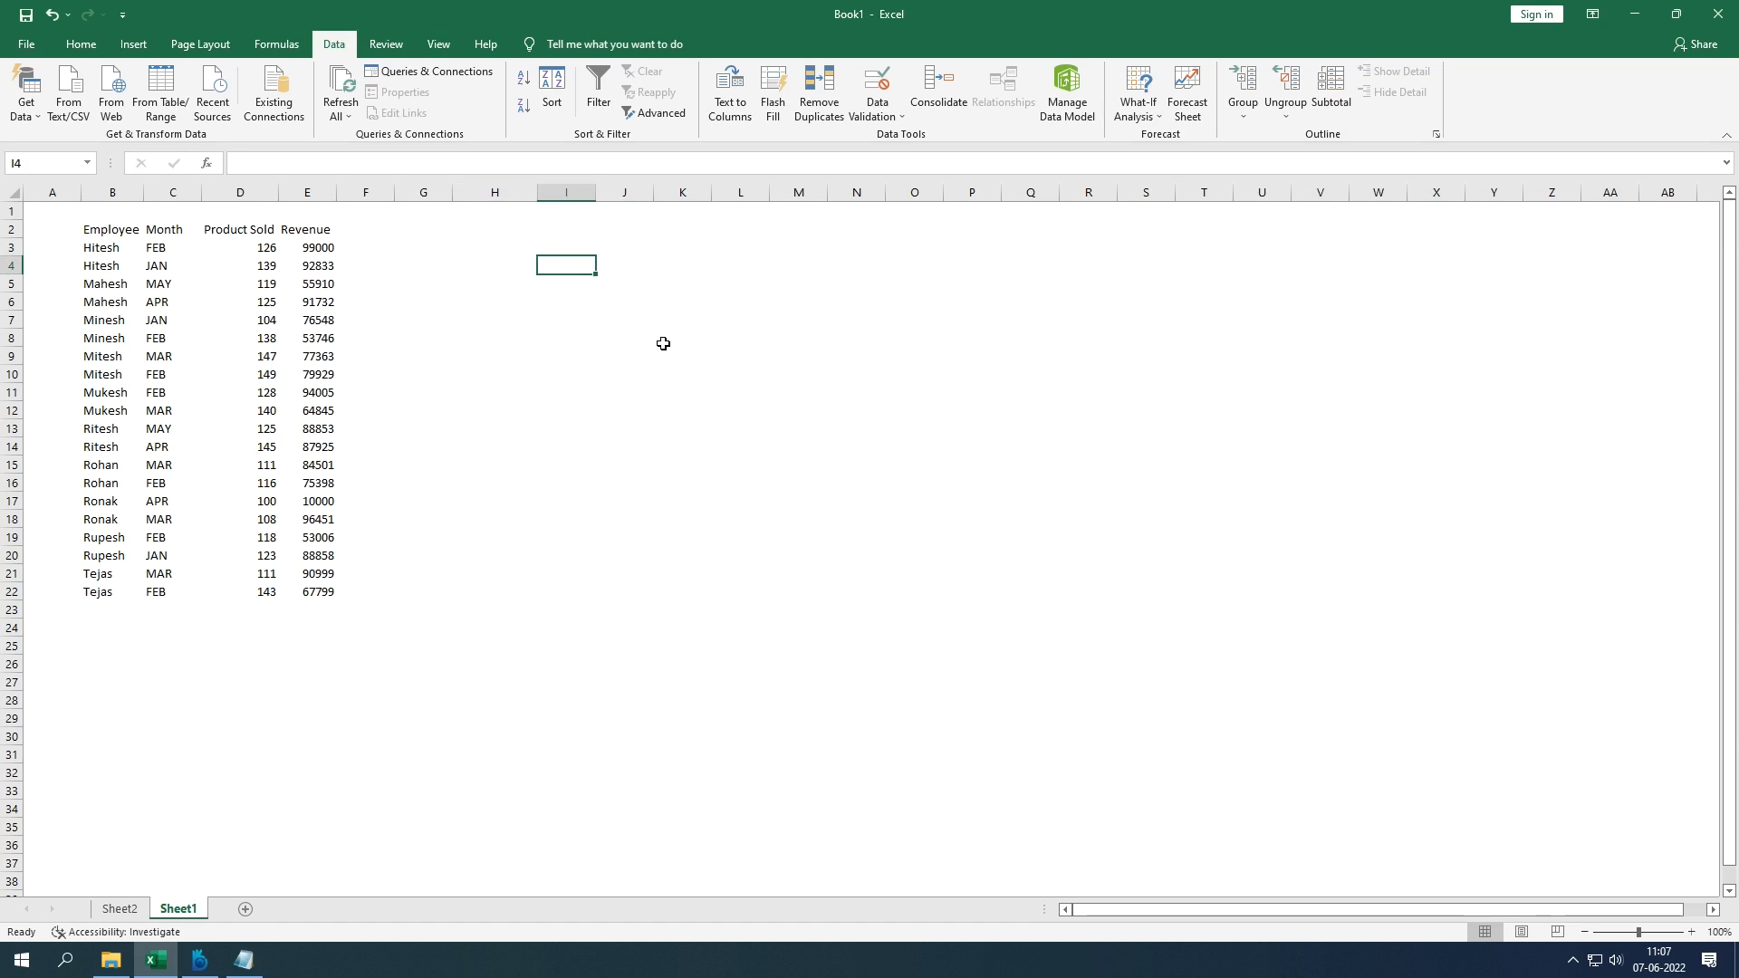
Step: Enter Loan 10000 and Intrest 10% in I3:J4
{"action": "key", "text": "Up"}
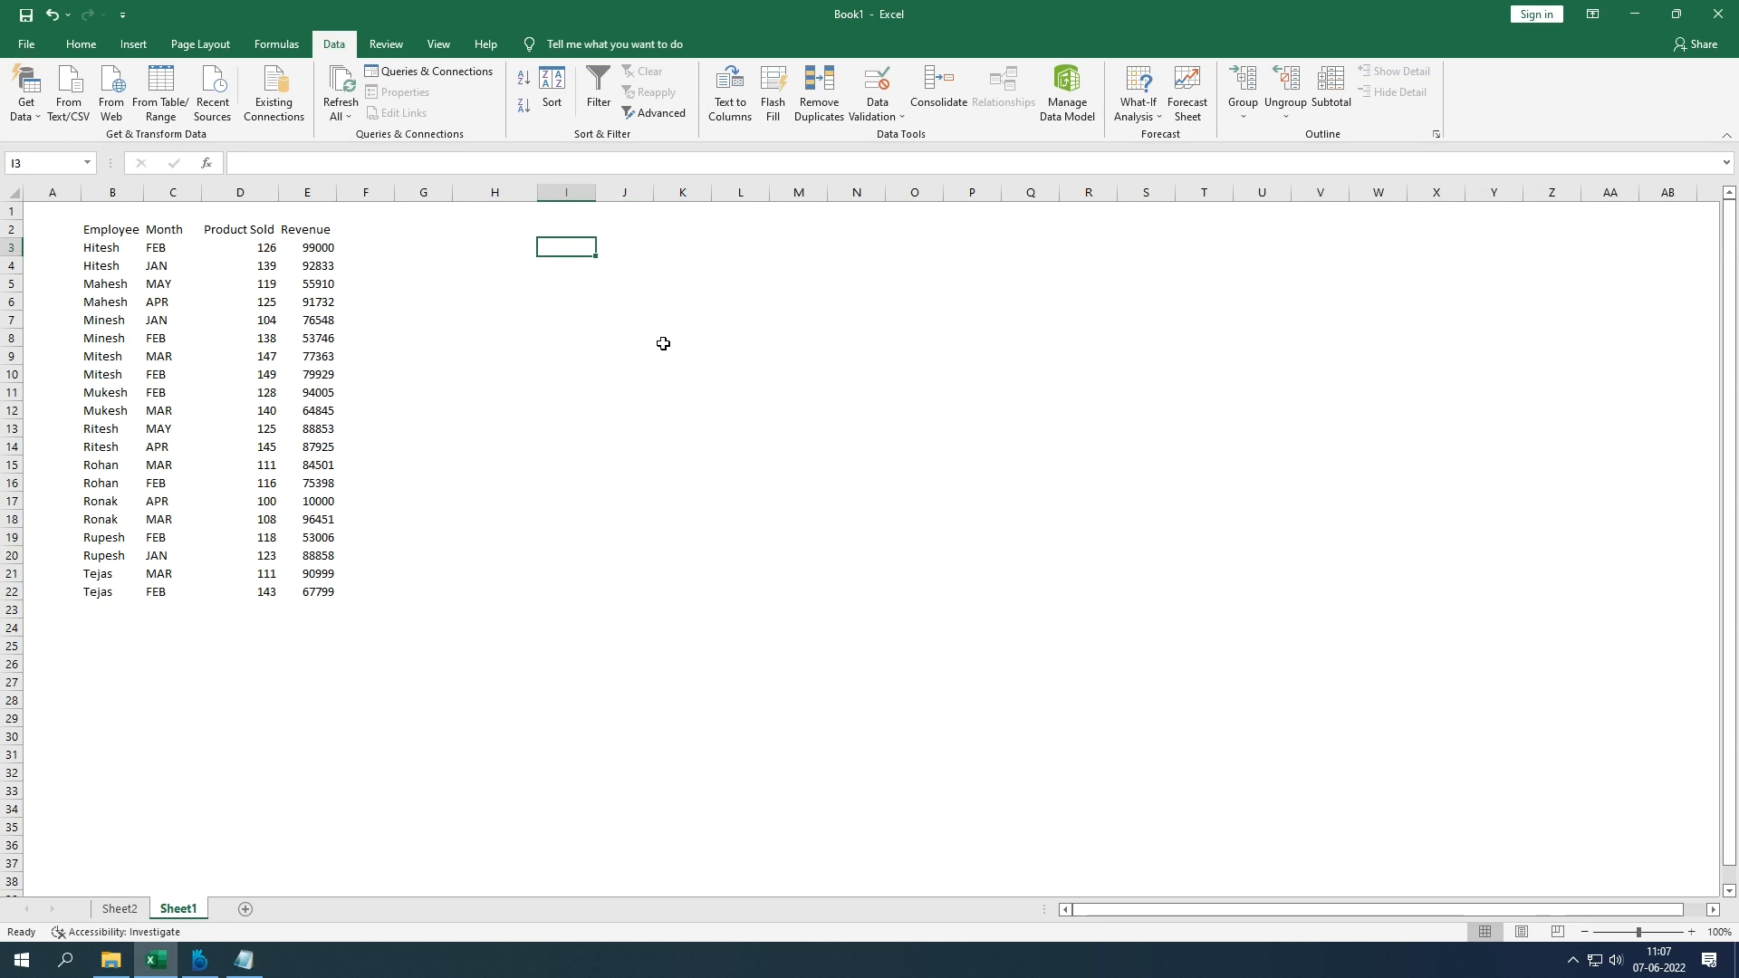
{"action": "type", "text": "Loan"}
{"action": "key", "text": "Tab"}
{"action": "type", "text": "10000"}
{"action": "key", "text": "Return"}
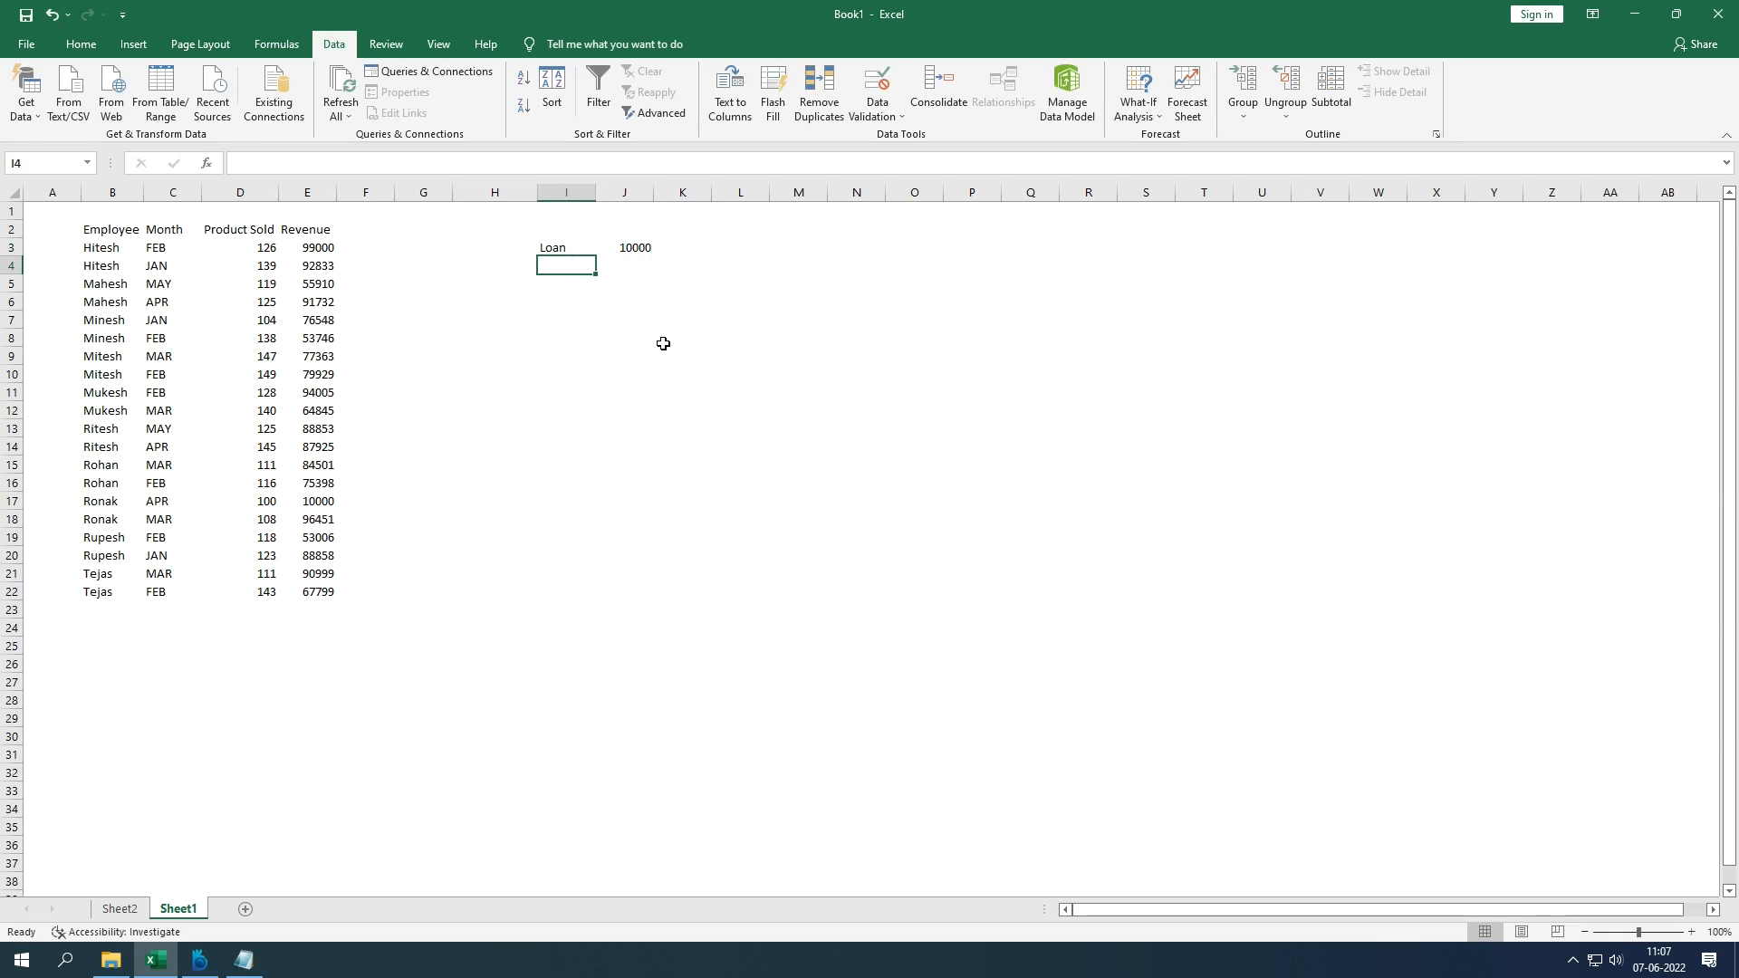
{"action": "type", "text": "Intrest"}
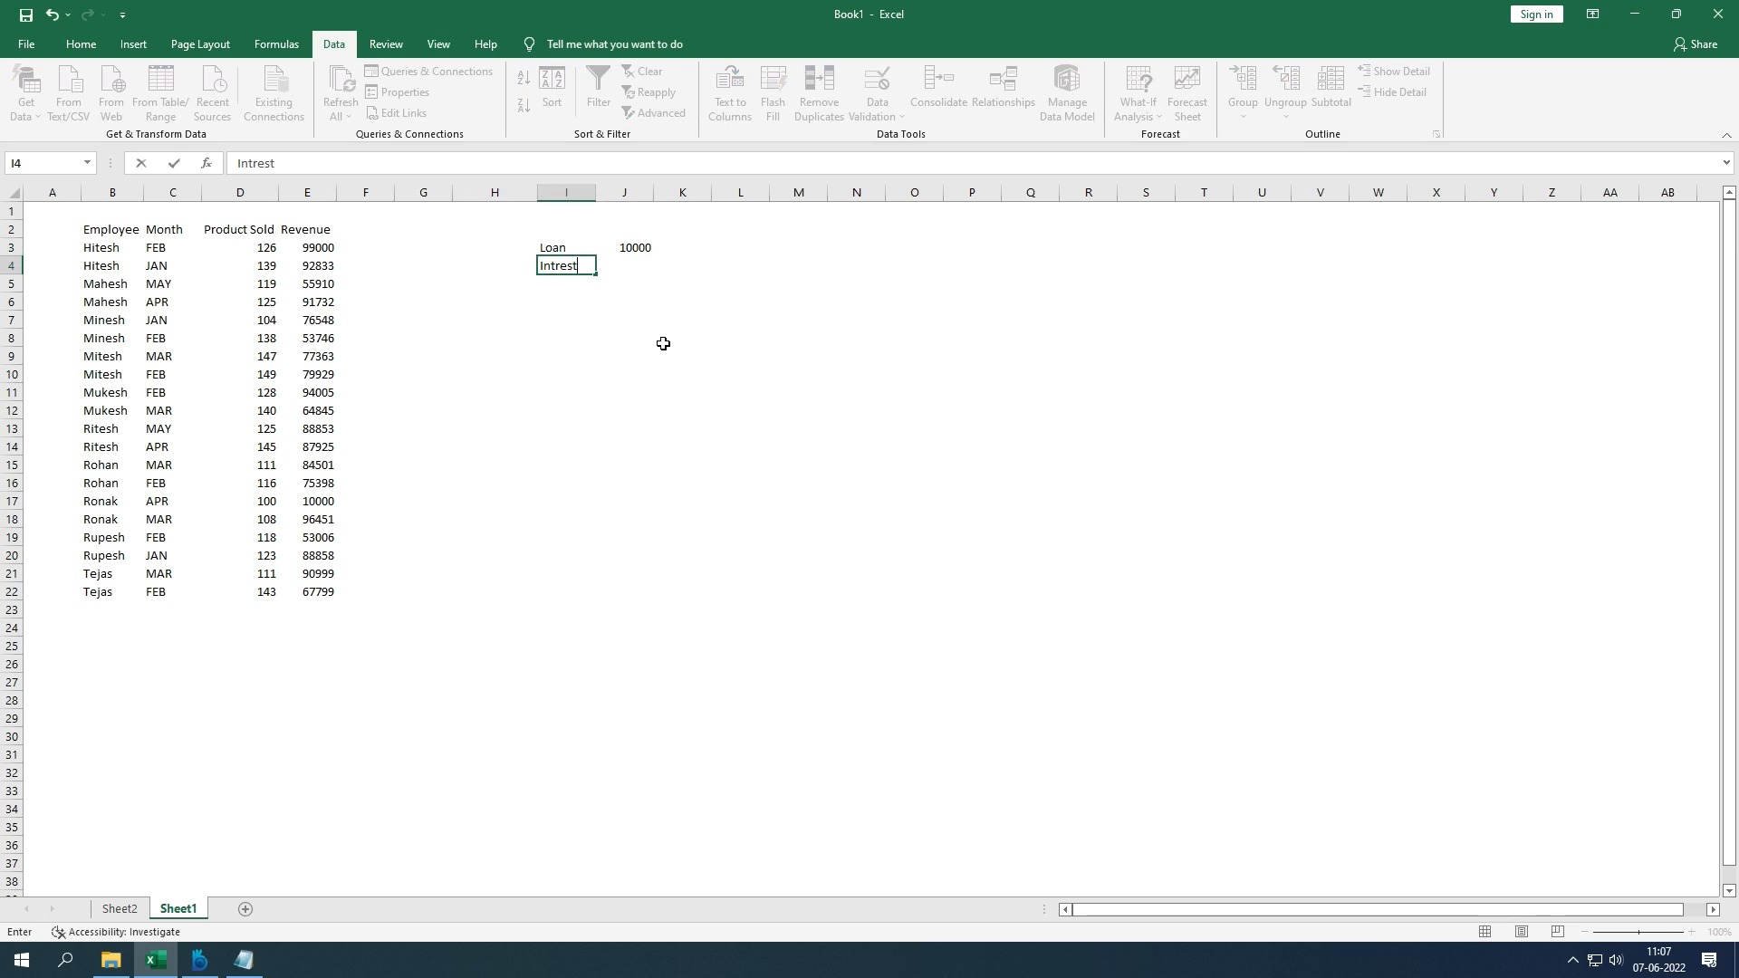
{"action": "key", "text": "Tab"}
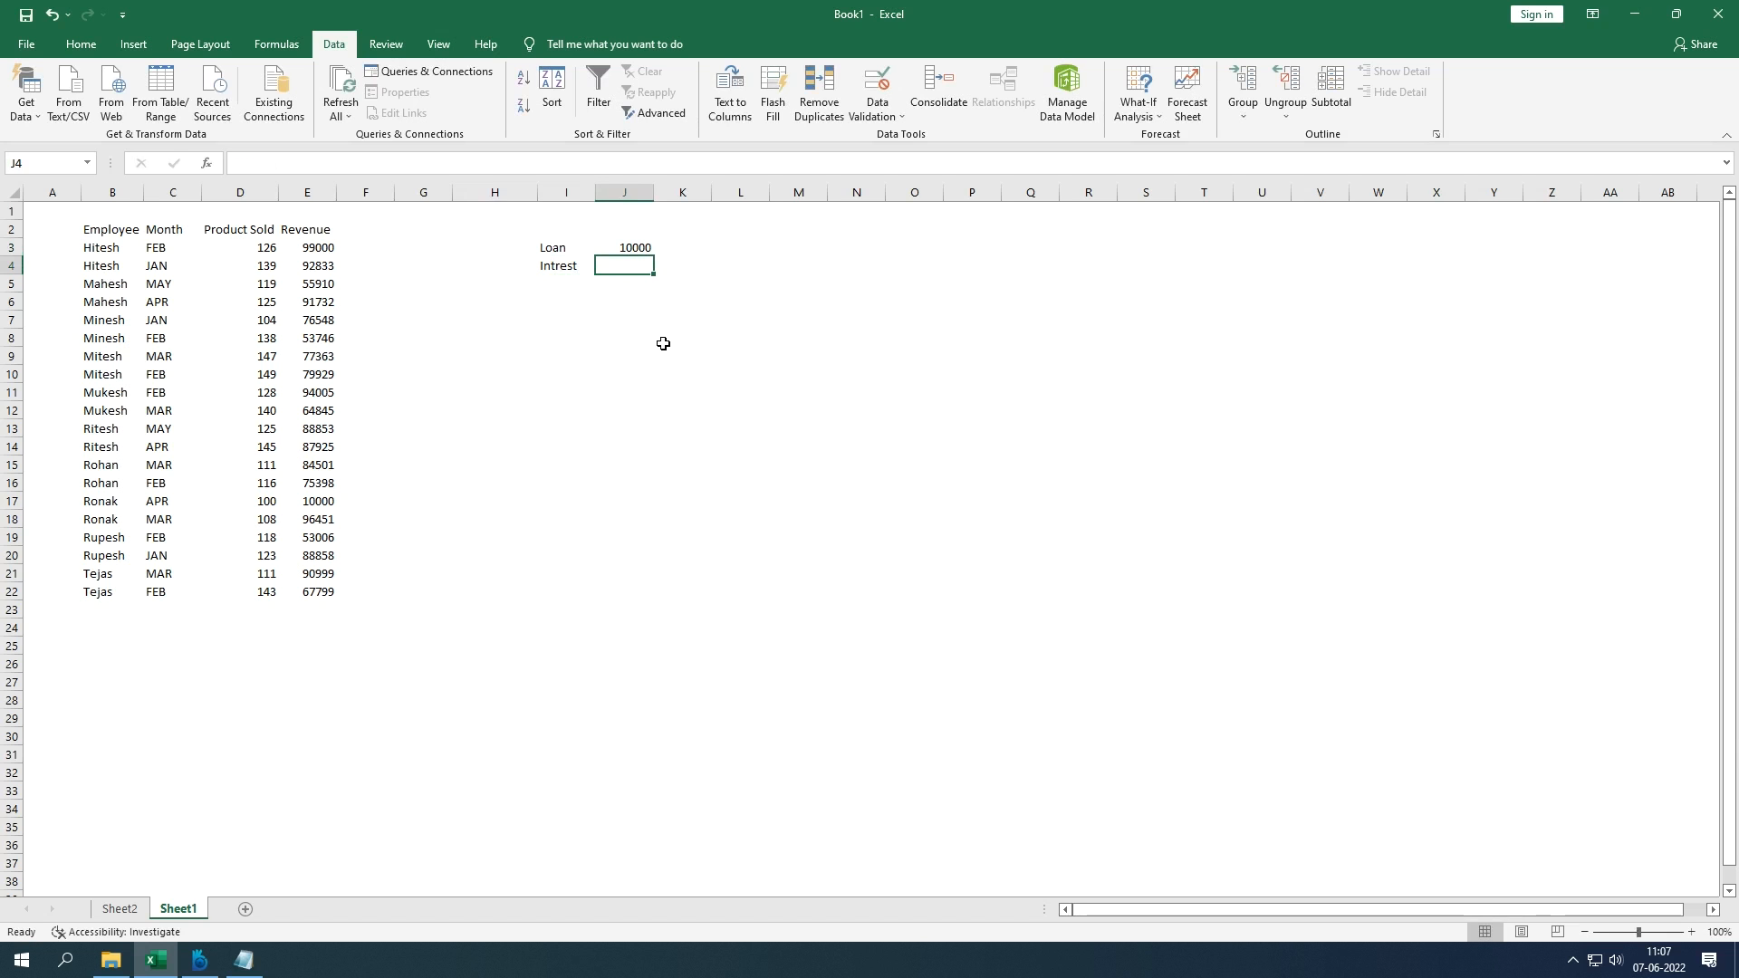
{"action": "type", "text": "10%"}
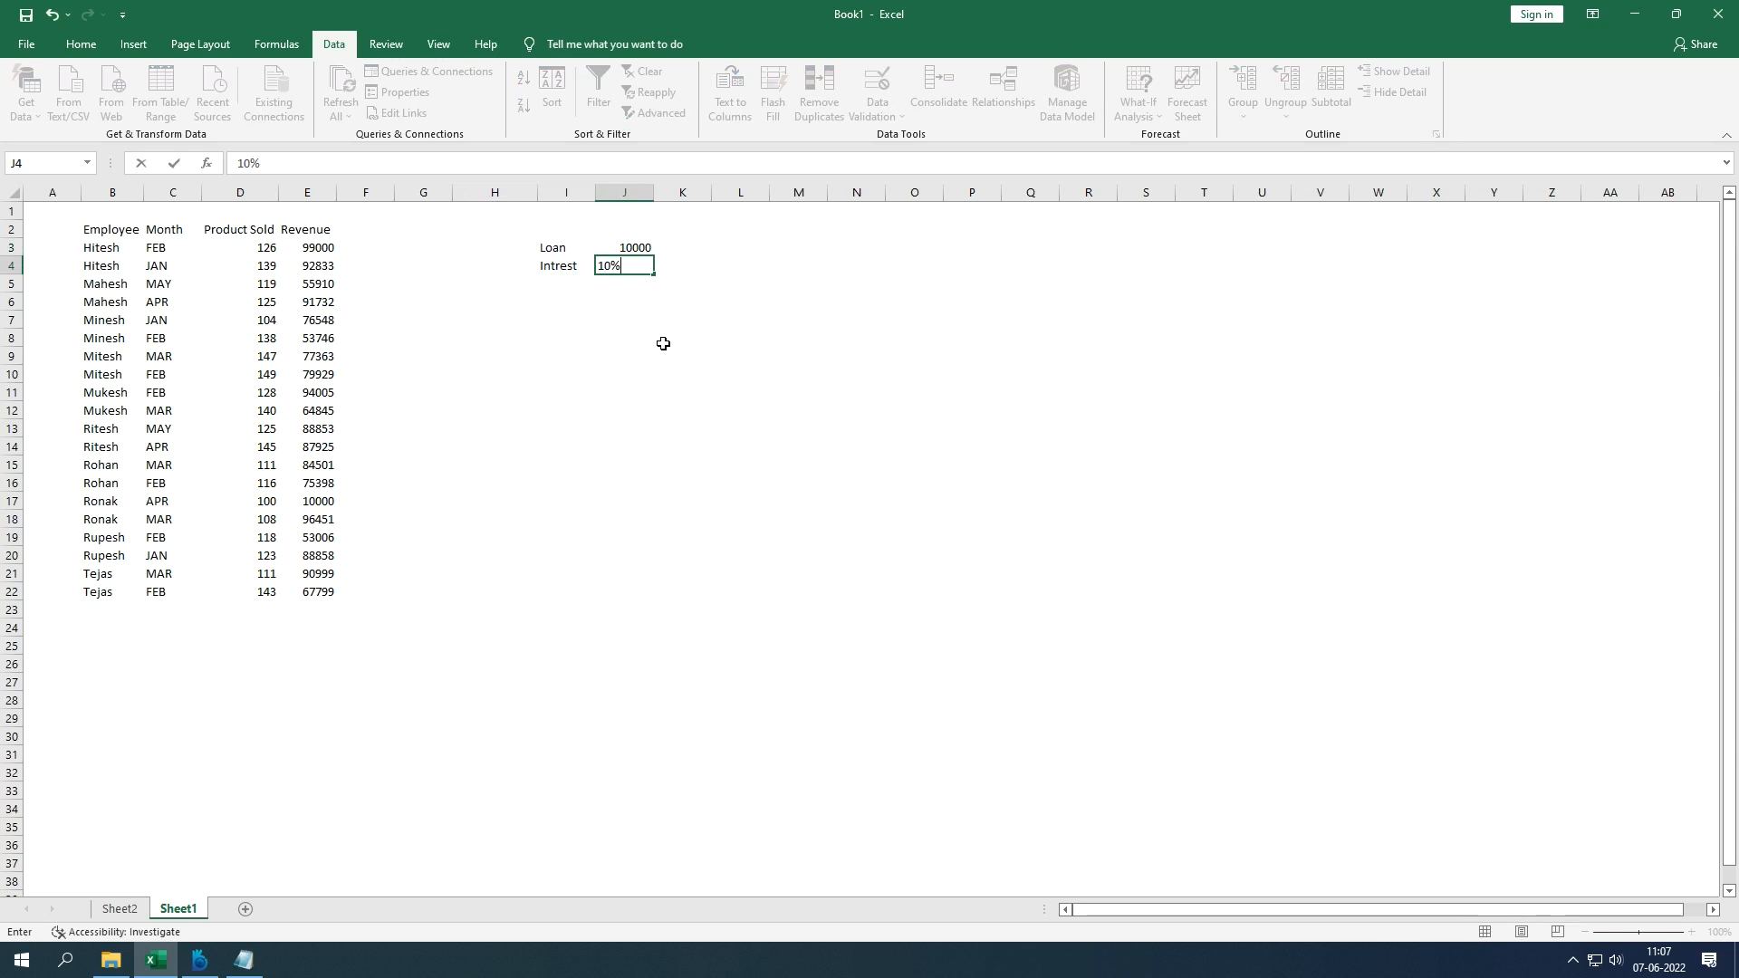
{"action": "key", "text": "Return"}
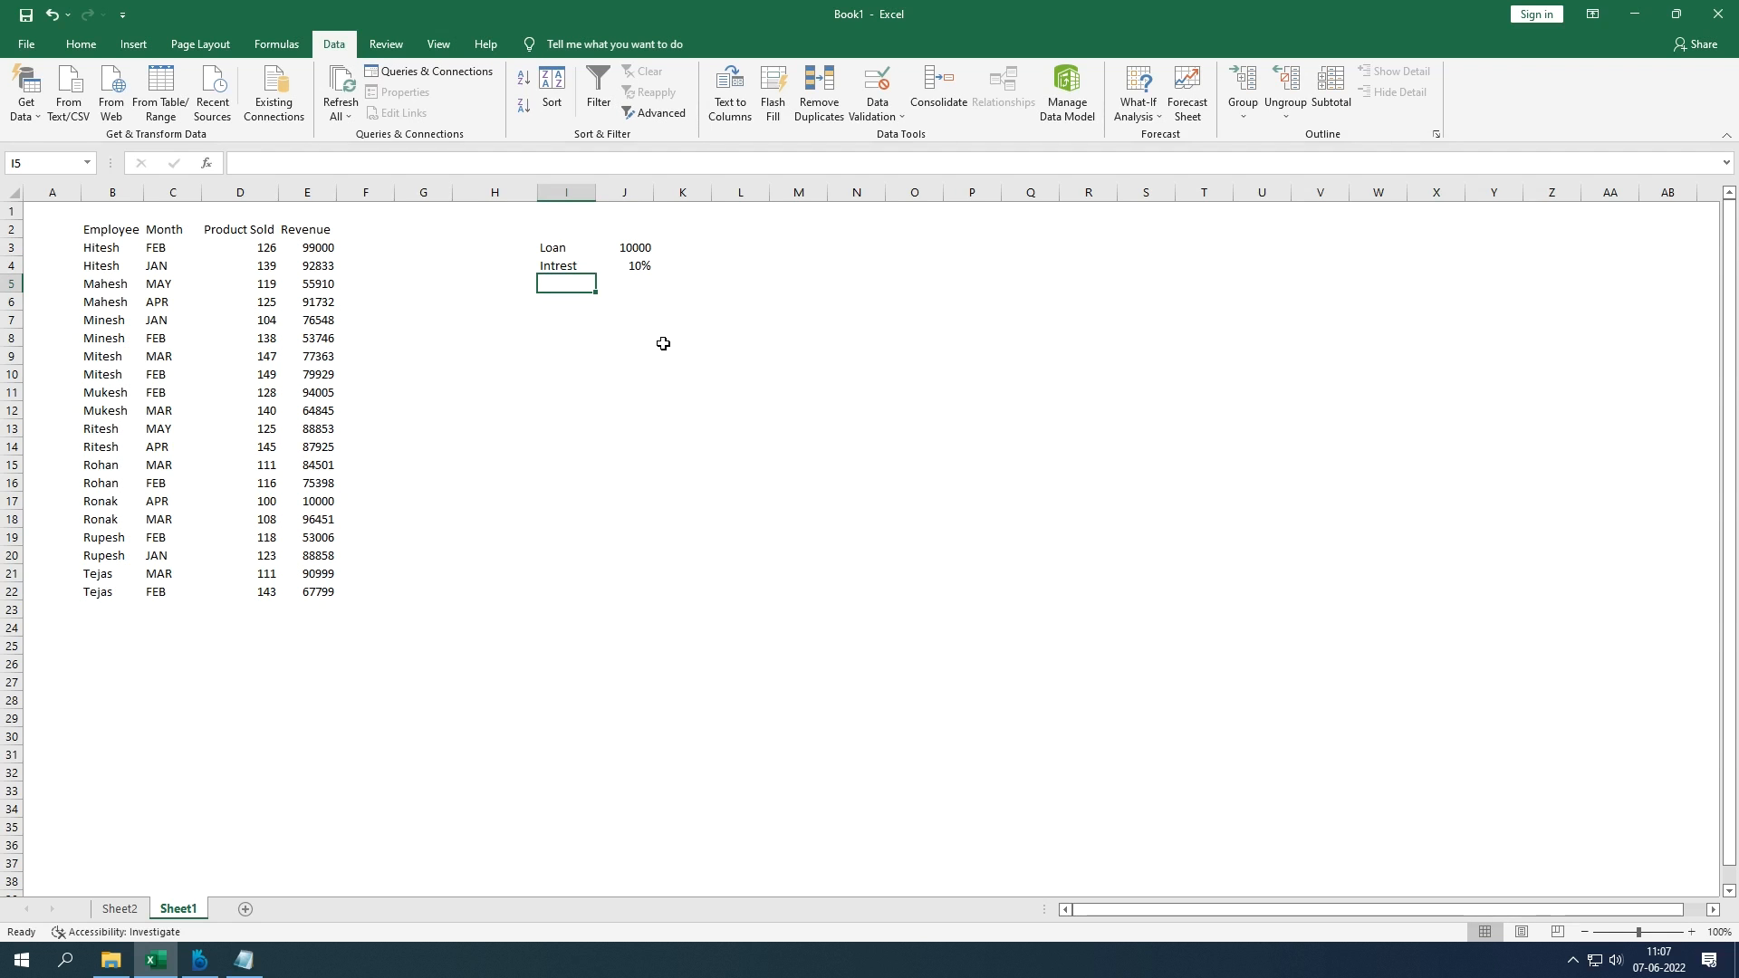
Step: Add Year 2 in I5:J5 and begin the J6 formula referencing J3
{"action": "type", "text": "1"}
{"action": "key", "text": "BackSpace"}
{"action": "type", "text": "Year"}
{"action": "key", "text": "Tab"}
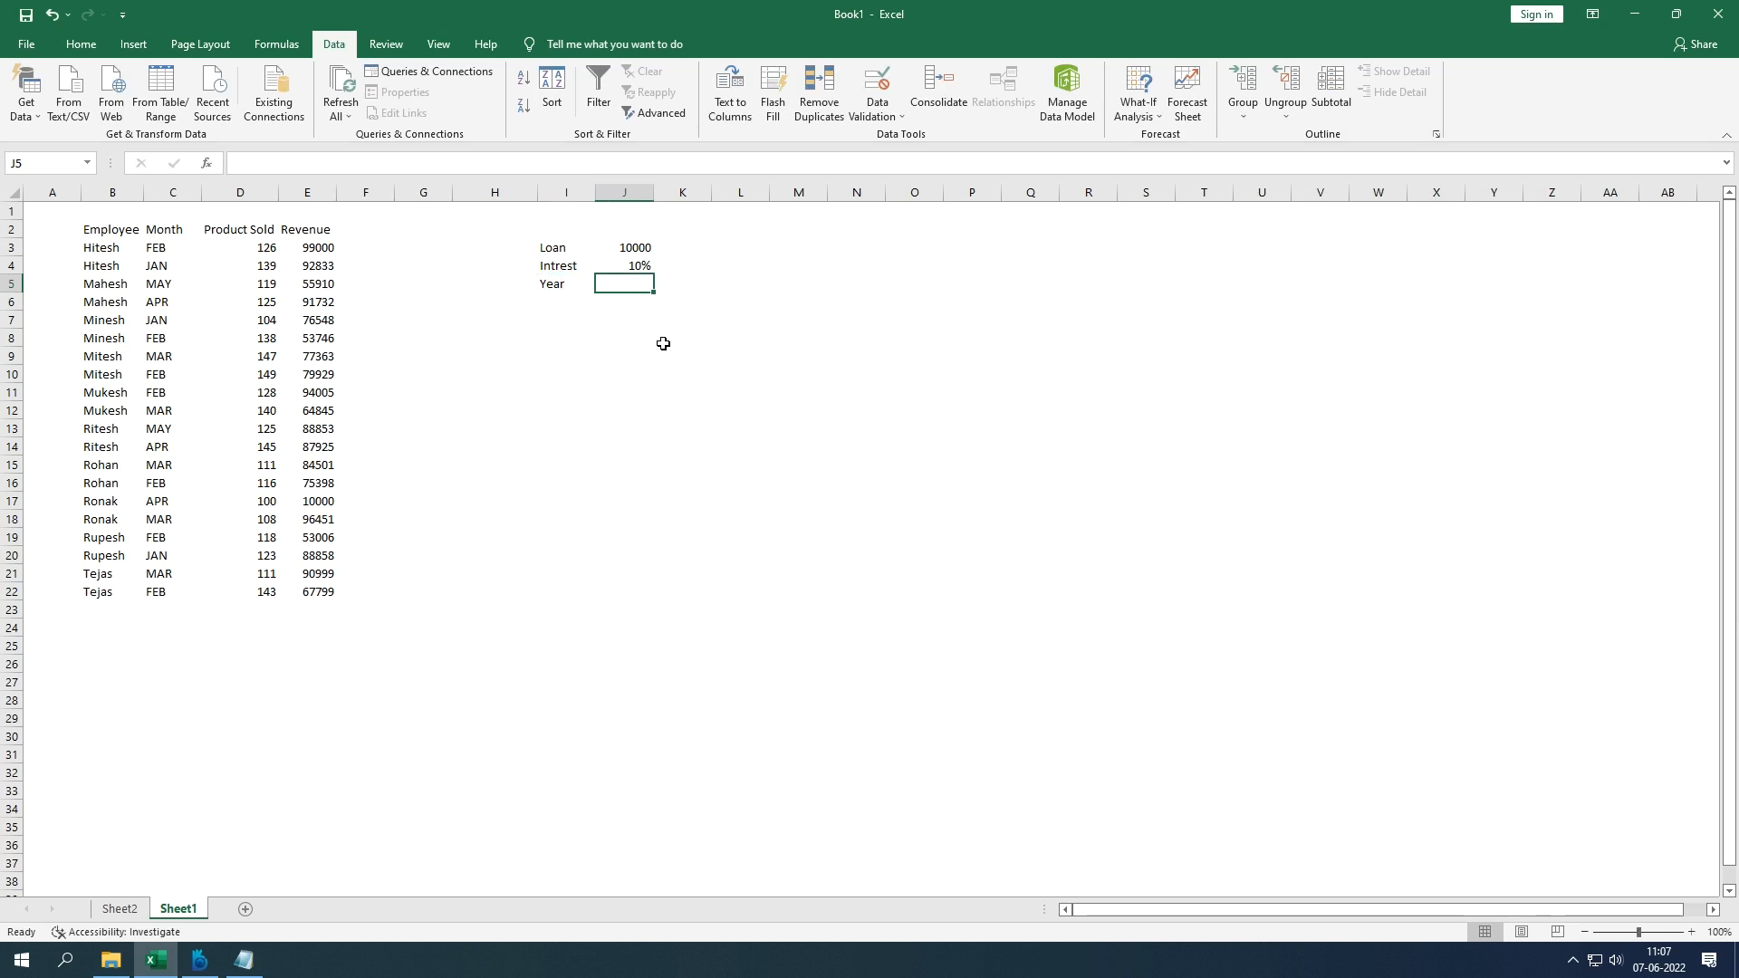
{"action": "type", "text": "2"}
{"action": "key", "text": "Return"}
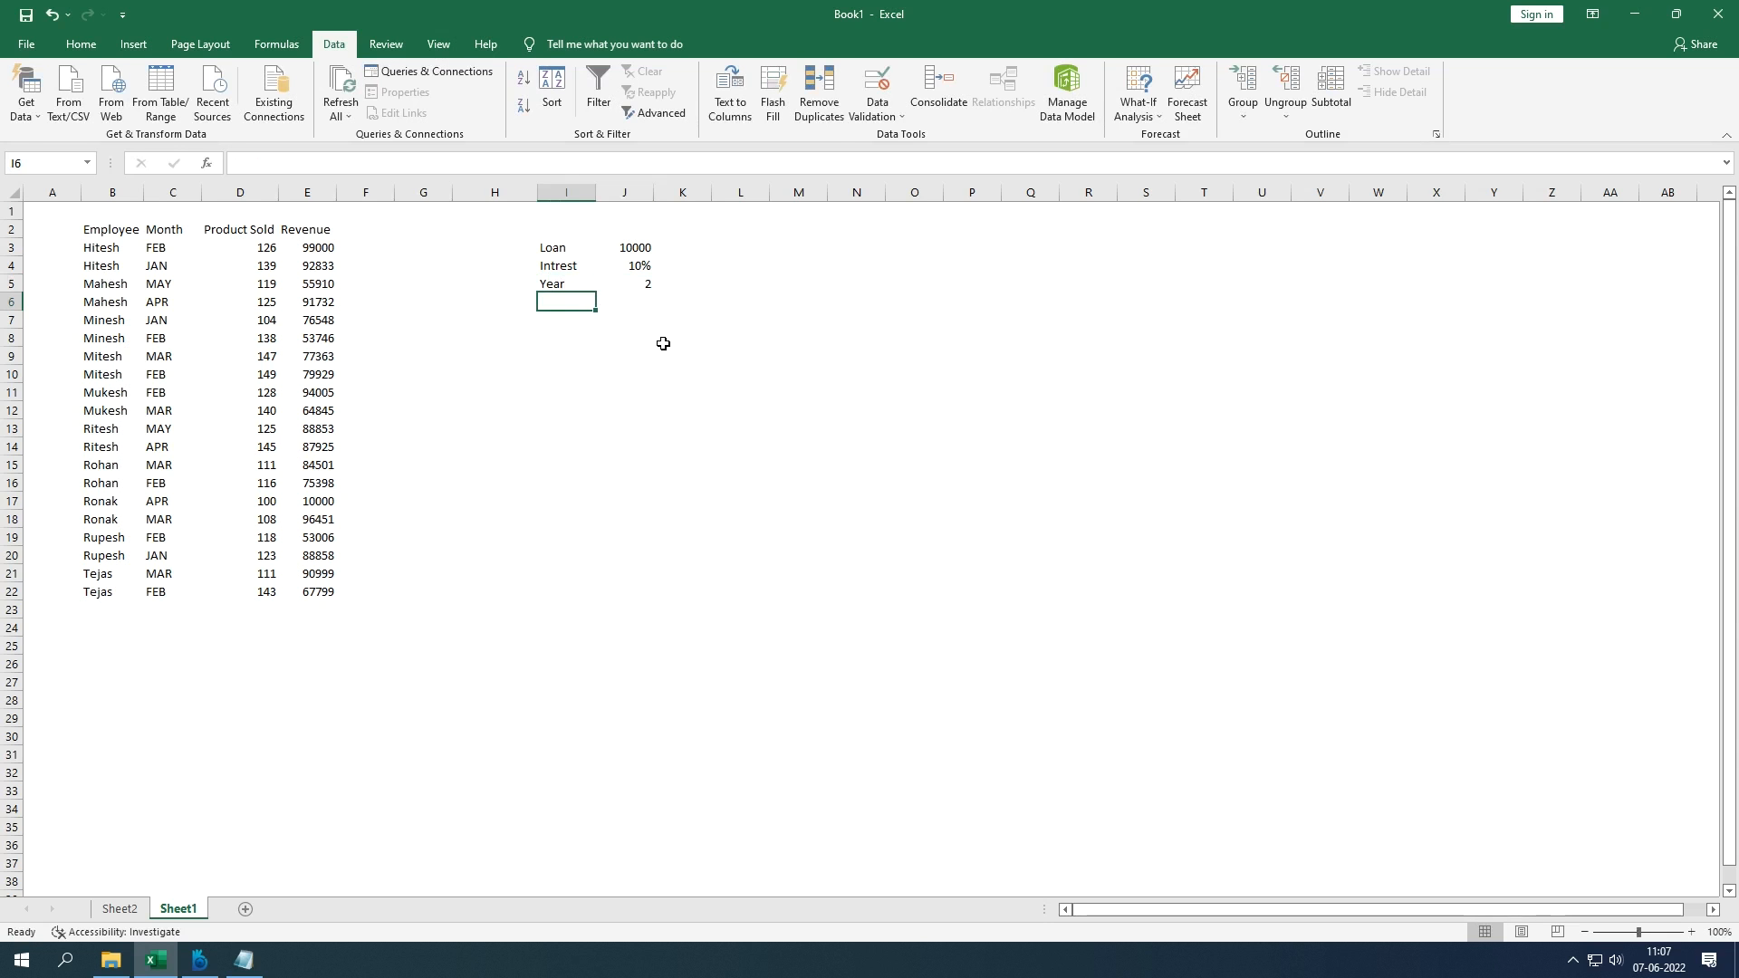
{"action": "key", "text": "Right"}
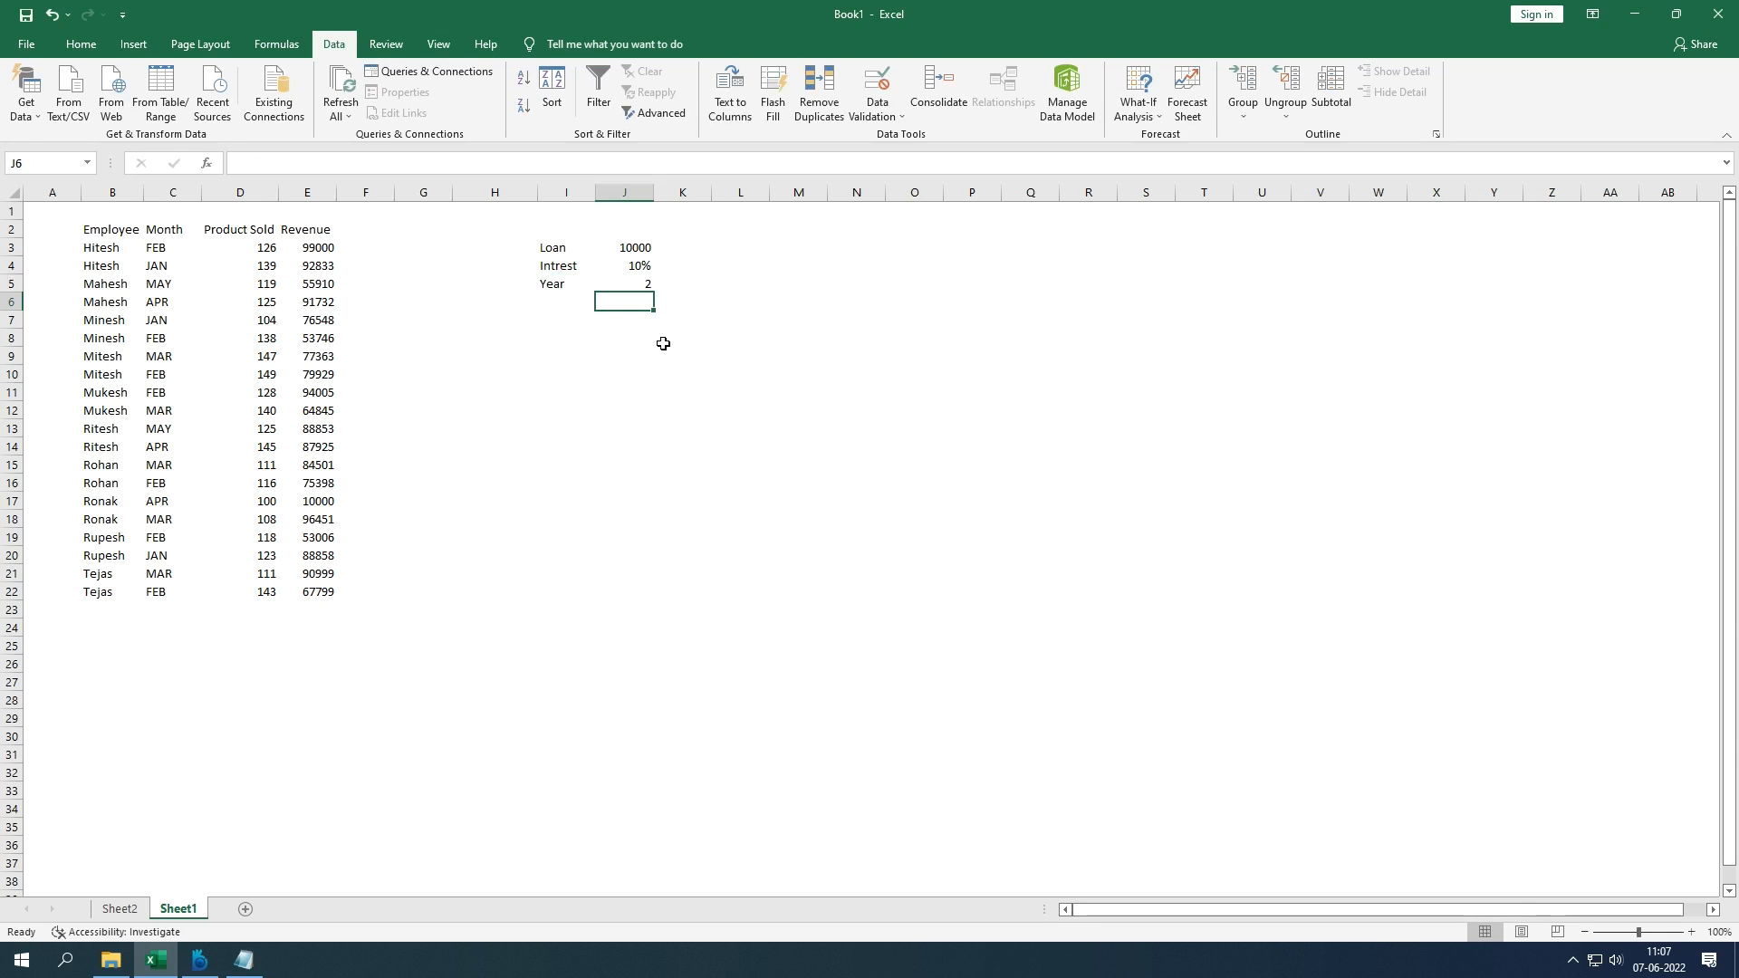
{"action": "type", "text": "="}
{"action": "key", "text": "Up"}
{"action": "key", "text": "Up"}
{"action": "key", "text": "Up"}
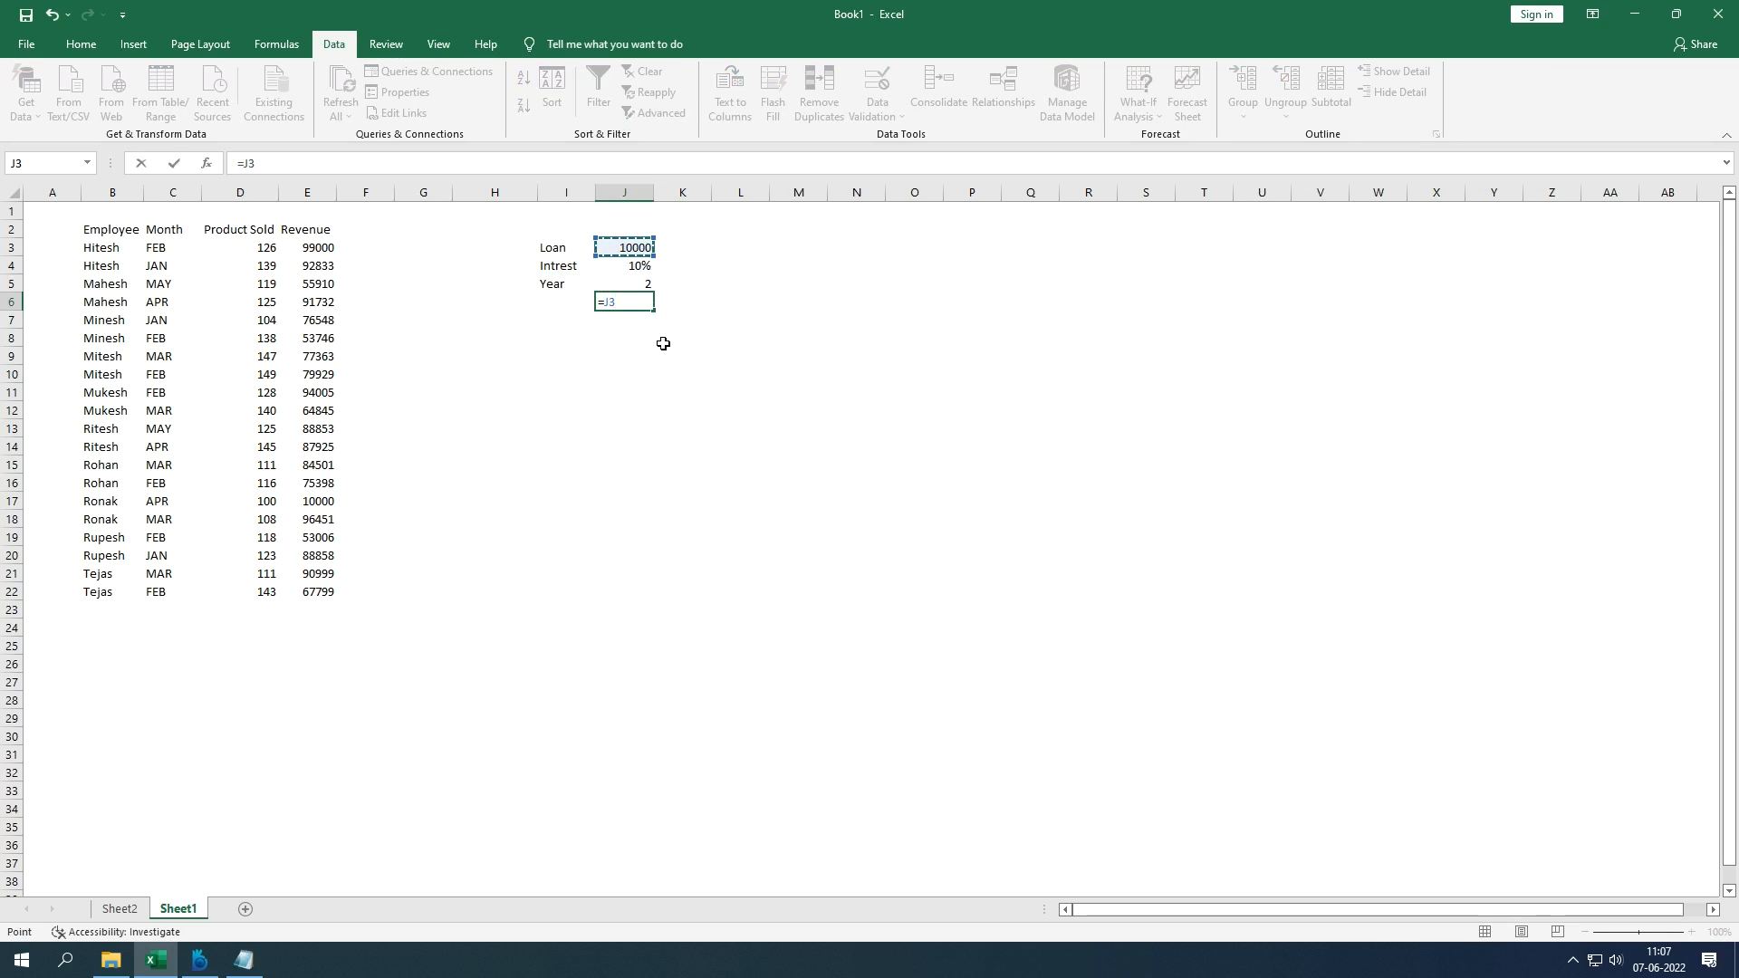
Step: Complete J6 as =J3*J4*J5, giving an interest of 2000
{"action": "type", "text": "*"}
{"action": "key", "text": "Up"}
{"action": "key", "text": "Up"}
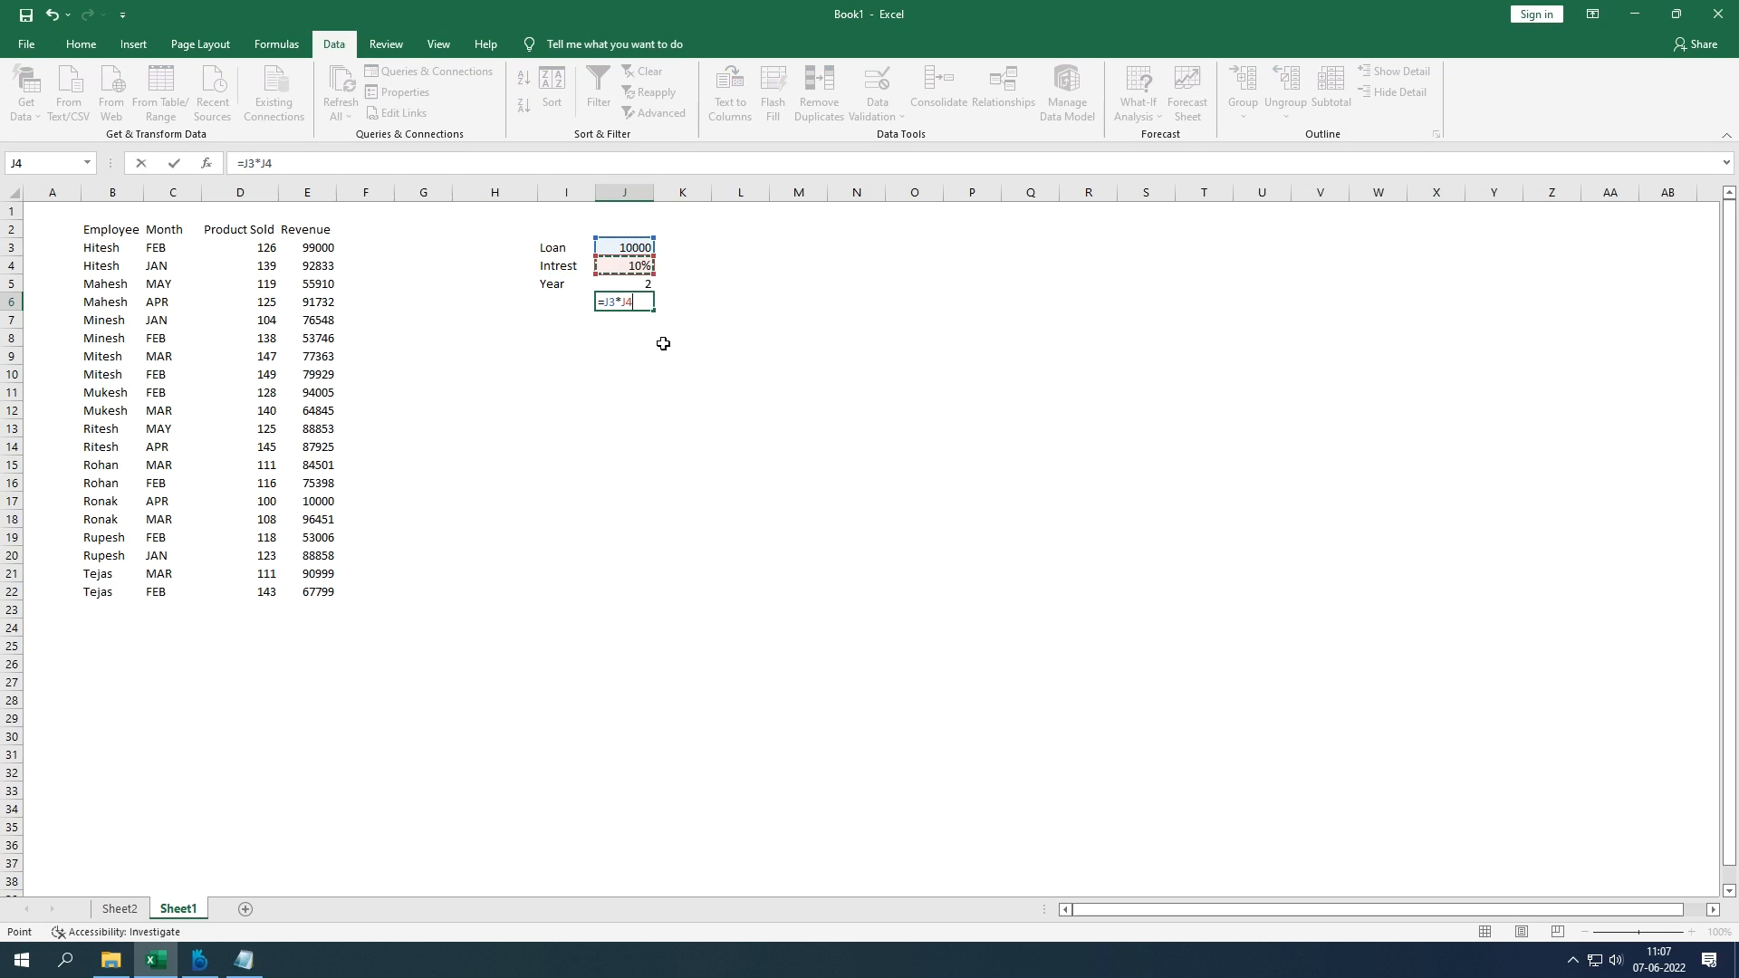
{"action": "type", "text": "*"}
{"action": "key", "text": "Down"}
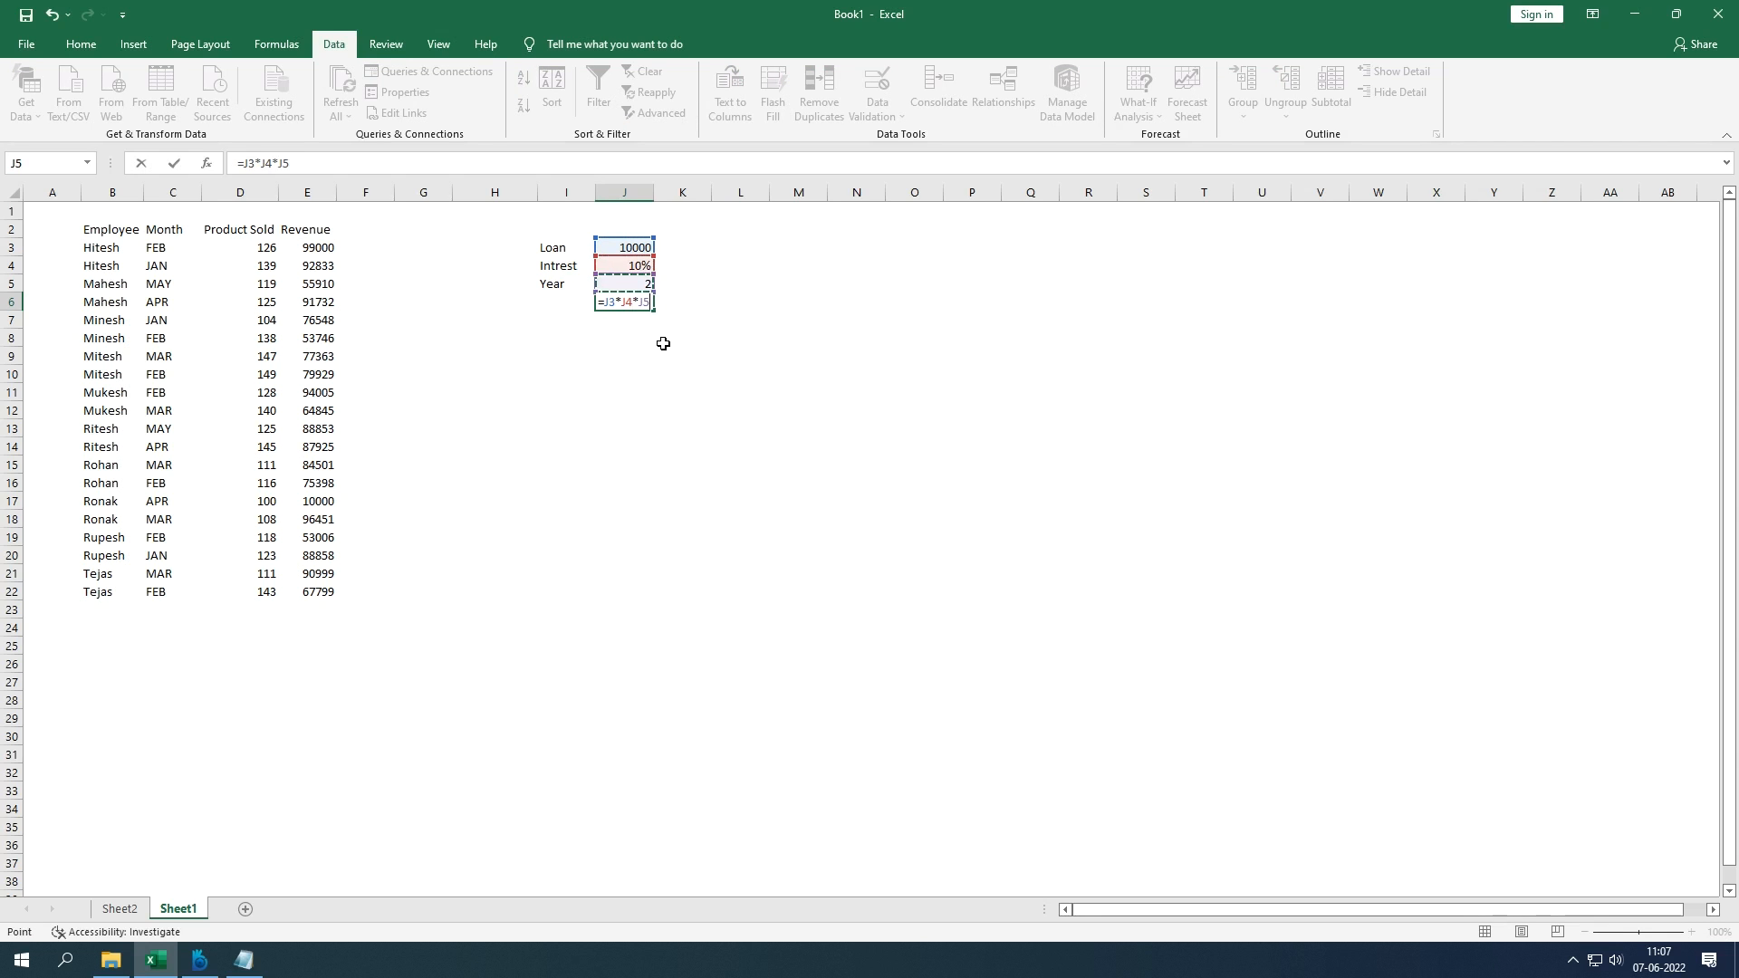
{"action": "key", "text": "Return"}
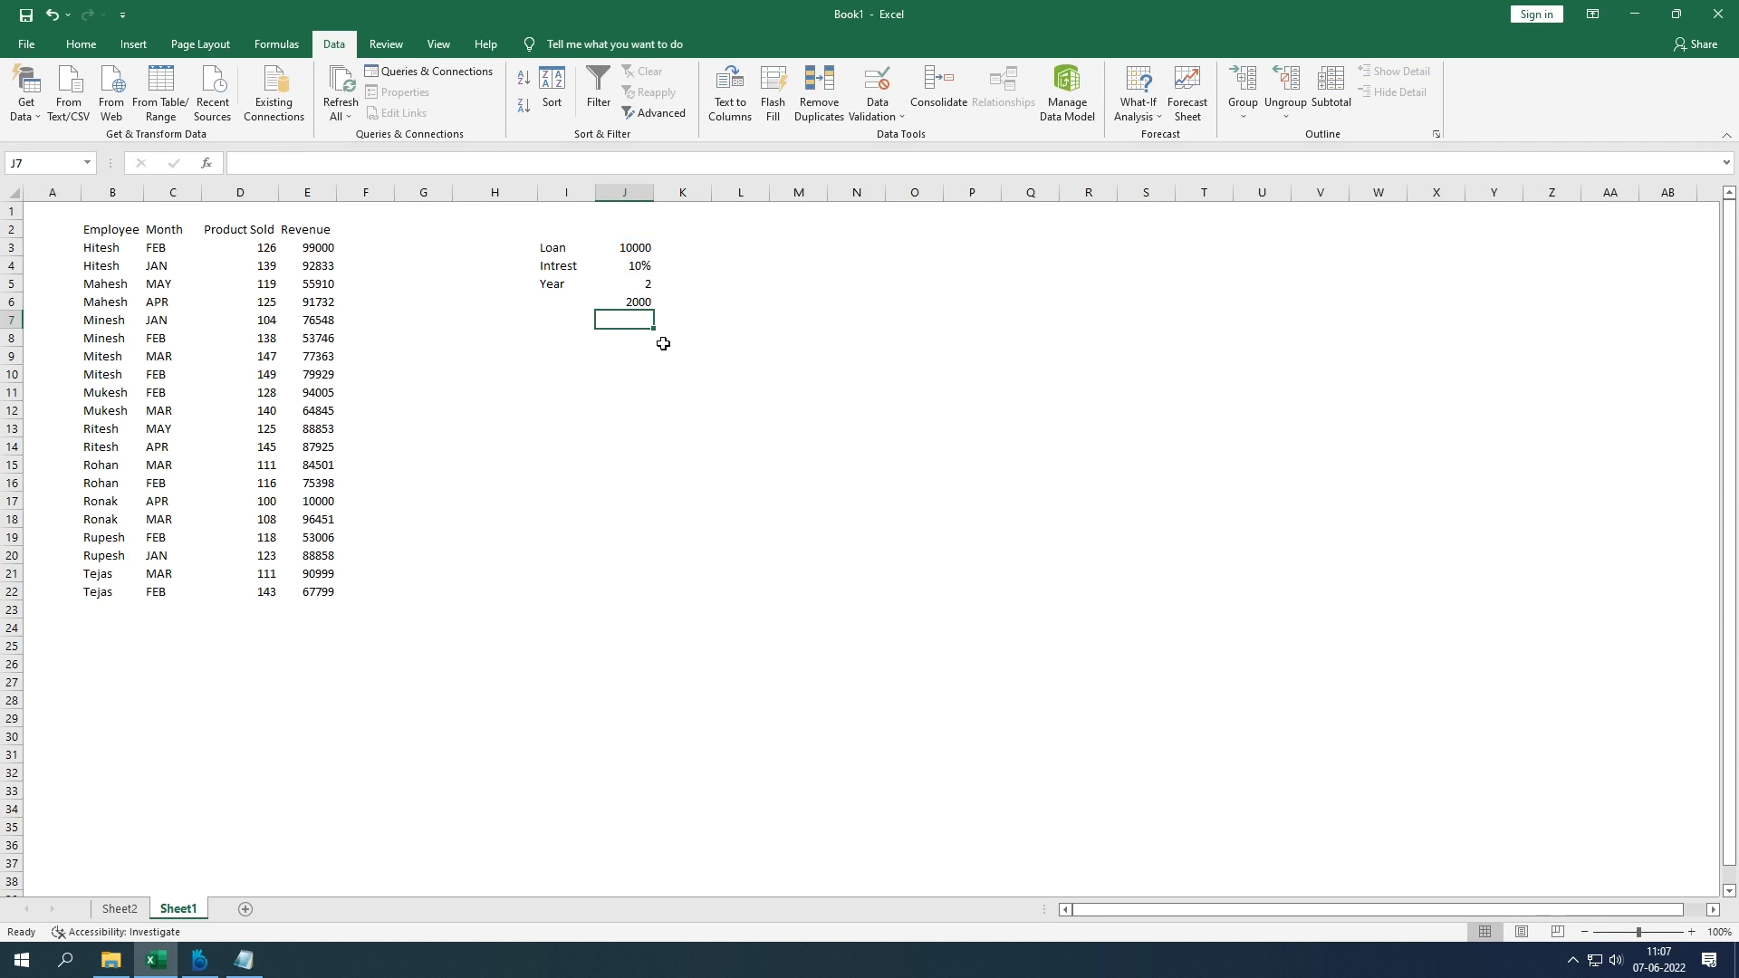
Step: Label I6 as 'Interest Amount'
{"action": "key", "text": "Up"}
{"action": "key", "text": "Left"}
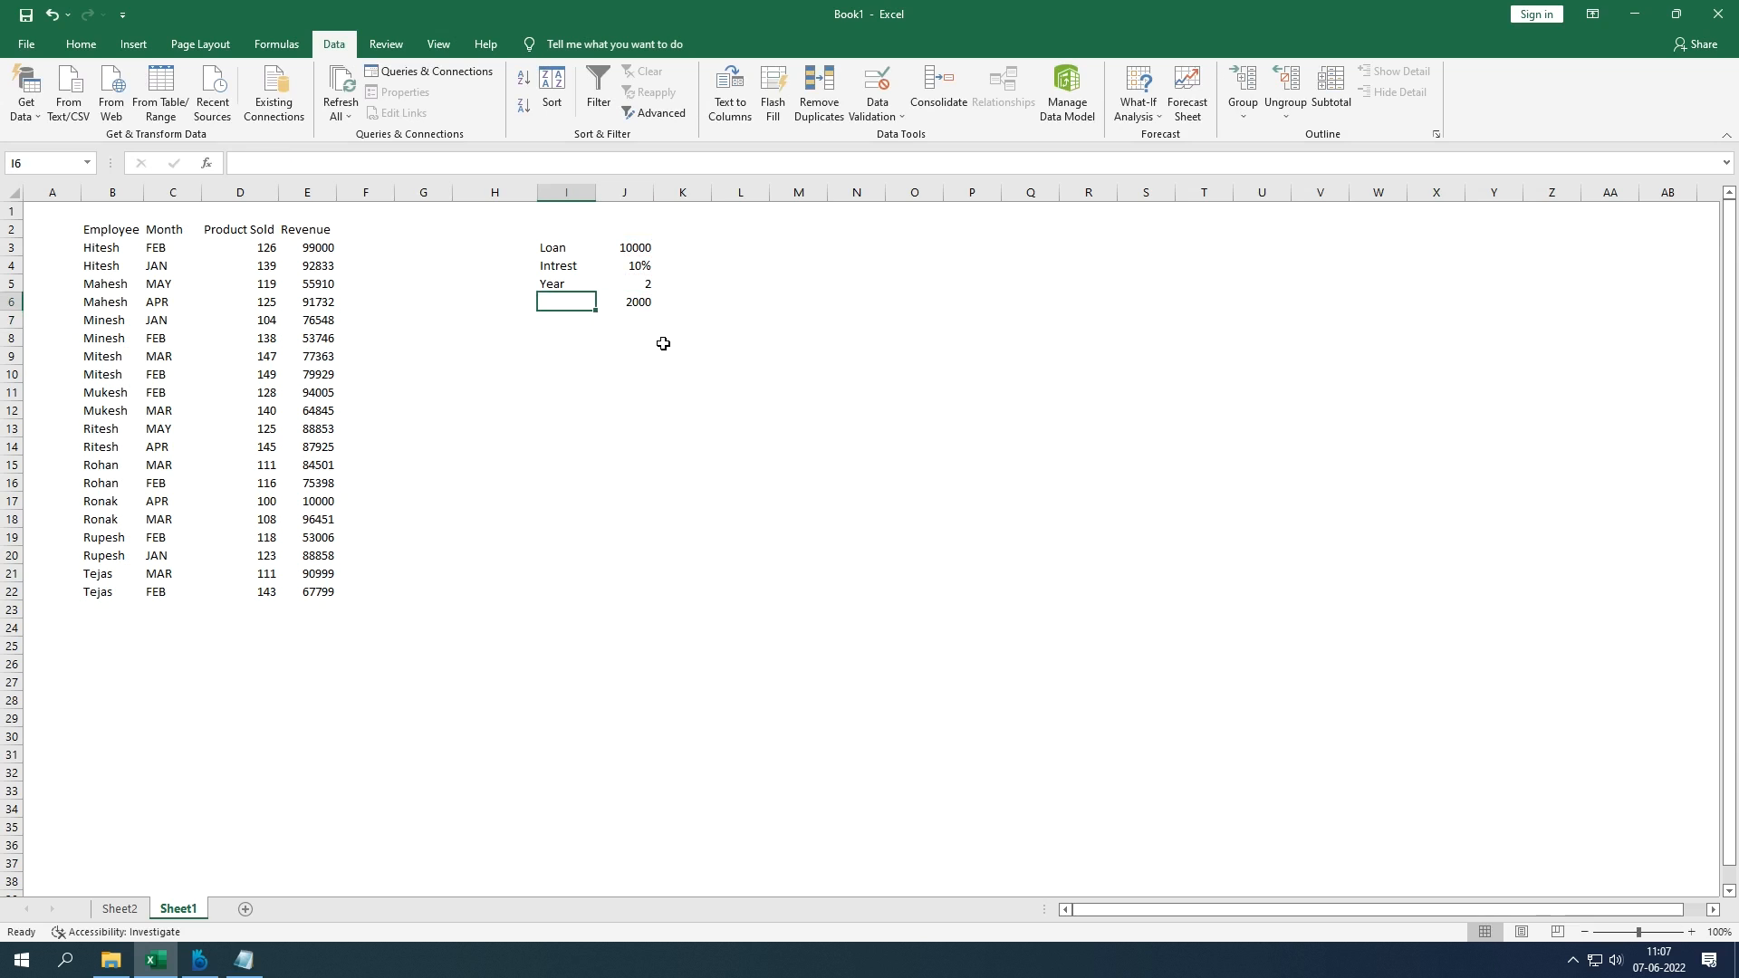
{"action": "type", "text": "Inter"}
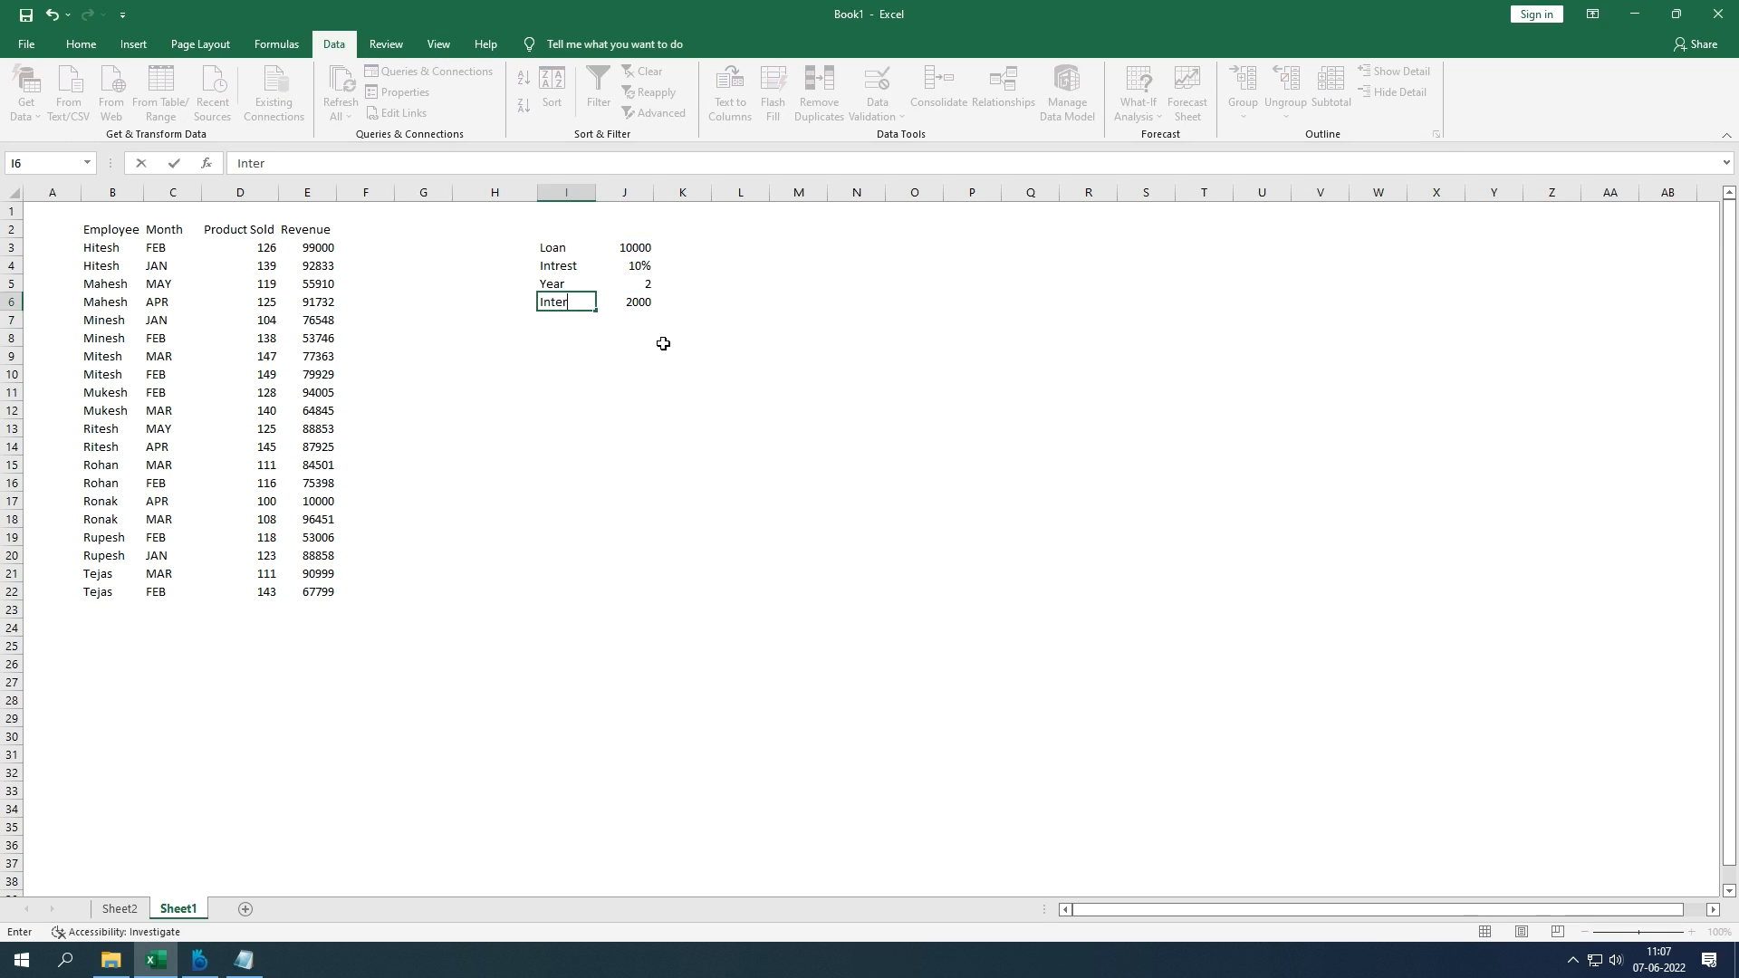
{"action": "type", "text": "est Amount"}
{"action": "key", "text": "Return"}
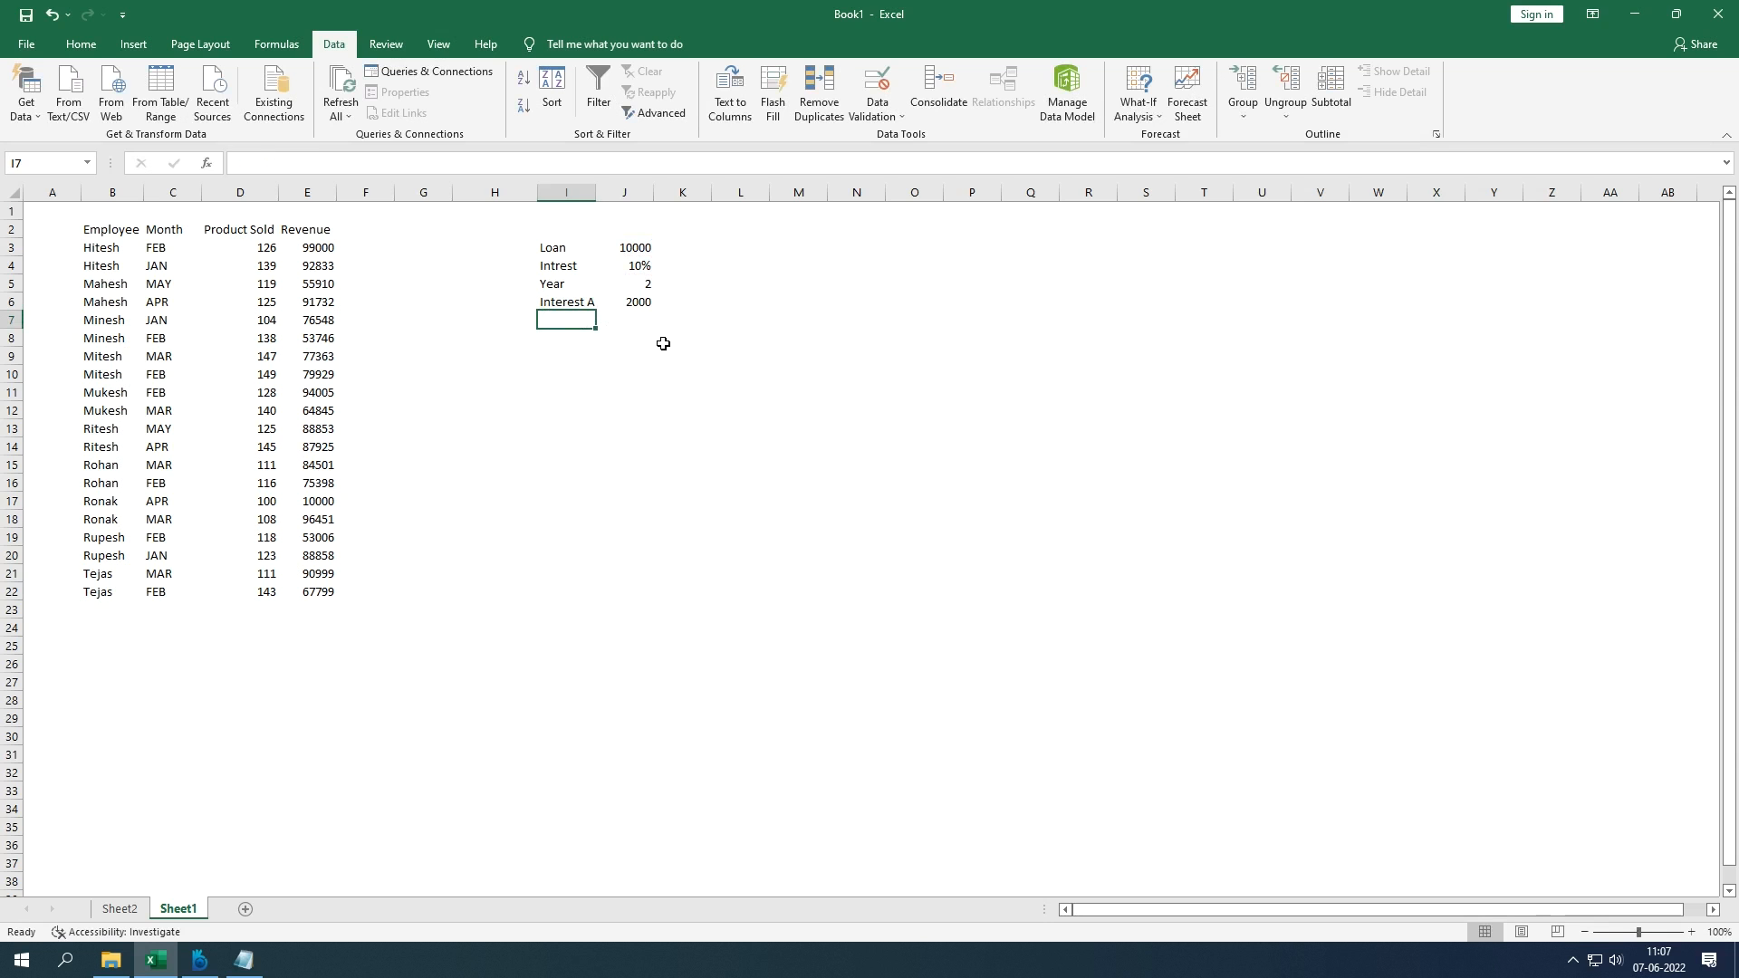
Step: Widen column I and enter =J6+J3 in J7, totalling 12000
{"action": "double_click", "coordinate": [596, 192]}
{"action": "left_click", "coordinate": [661, 319]}
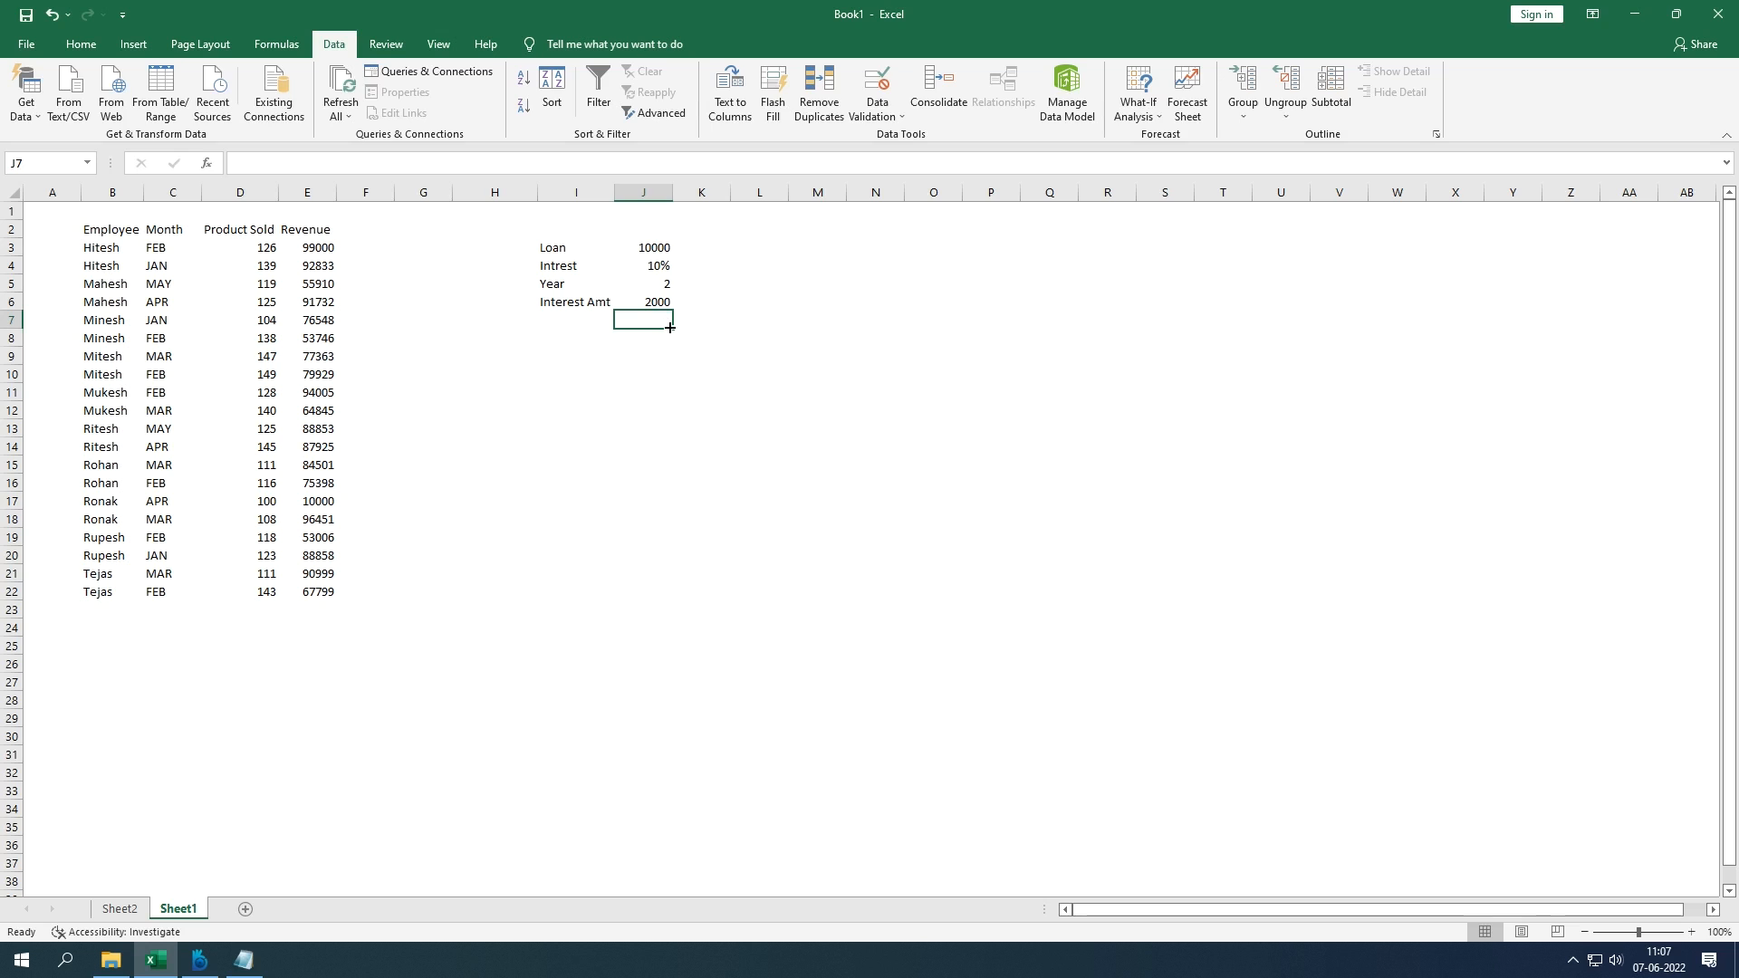
{"action": "type", "text": "=J6+"}
{"action": "key", "text": "Up"}
{"action": "key", "text": "Up"}
{"action": "key", "text": "Up"}
{"action": "key", "text": "Up"}
{"action": "key", "text": "Return"}
Step: Label I7 'Principal + Int' and autofit column I to fit it
{"action": "key", "text": "Up"}
{"action": "key", "text": "Left"}
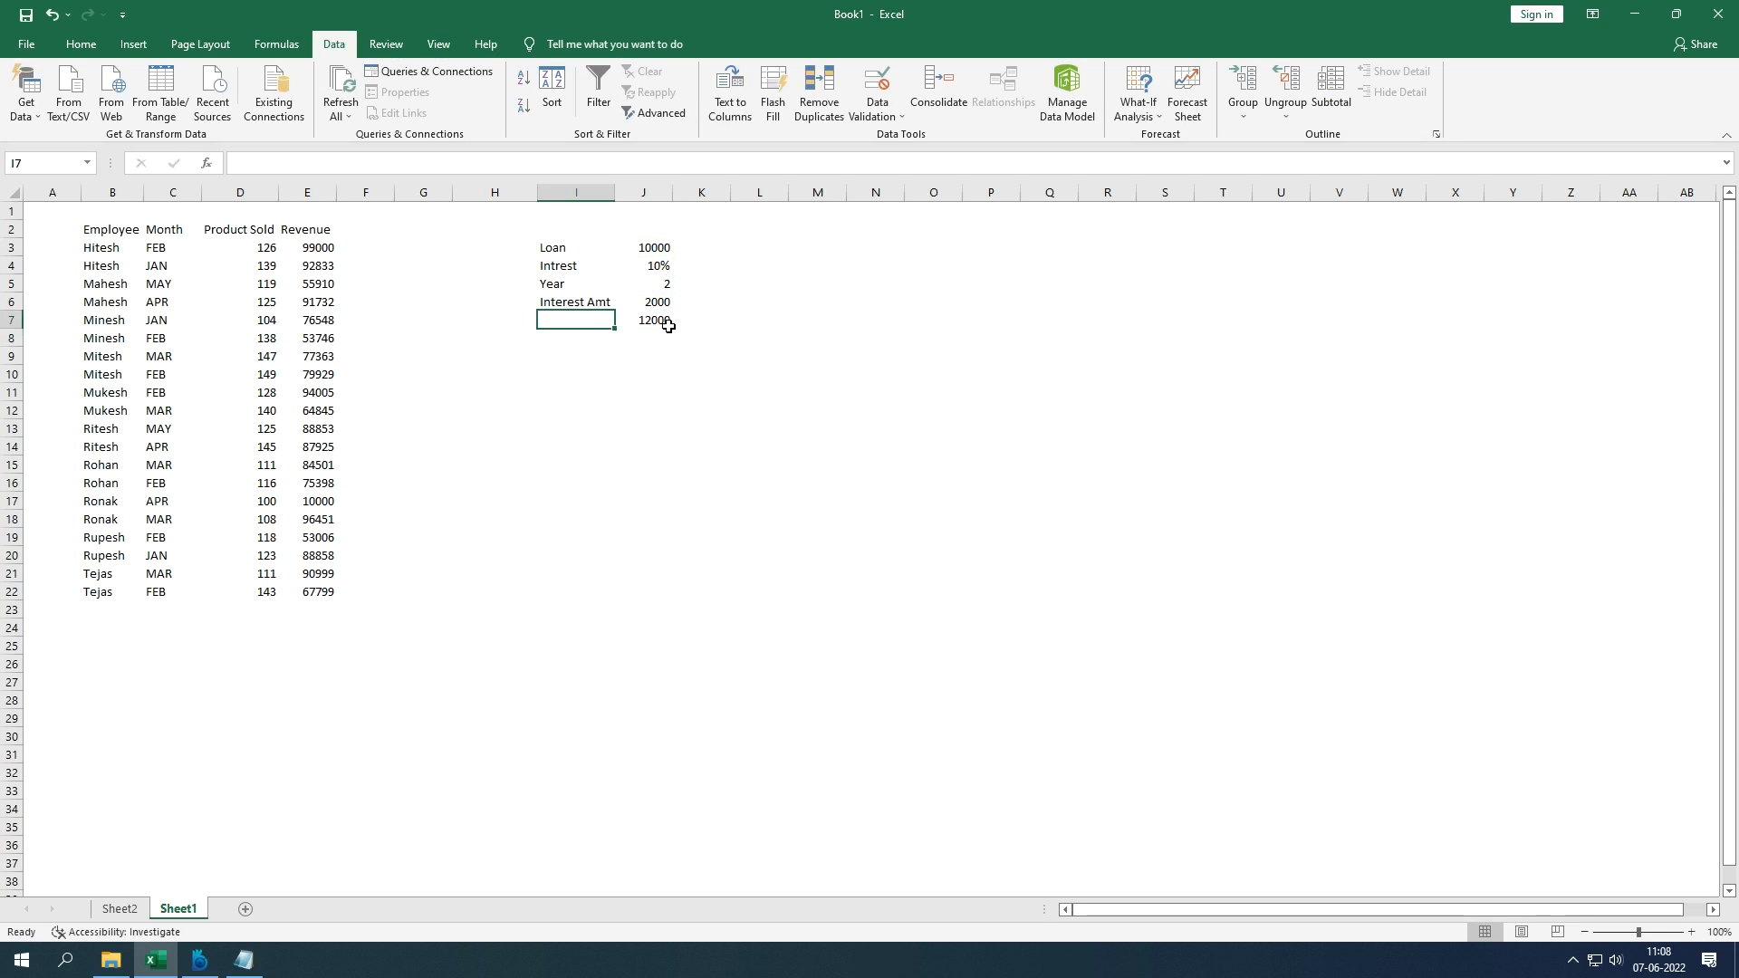
{"action": "type", "text": "Intrest"}
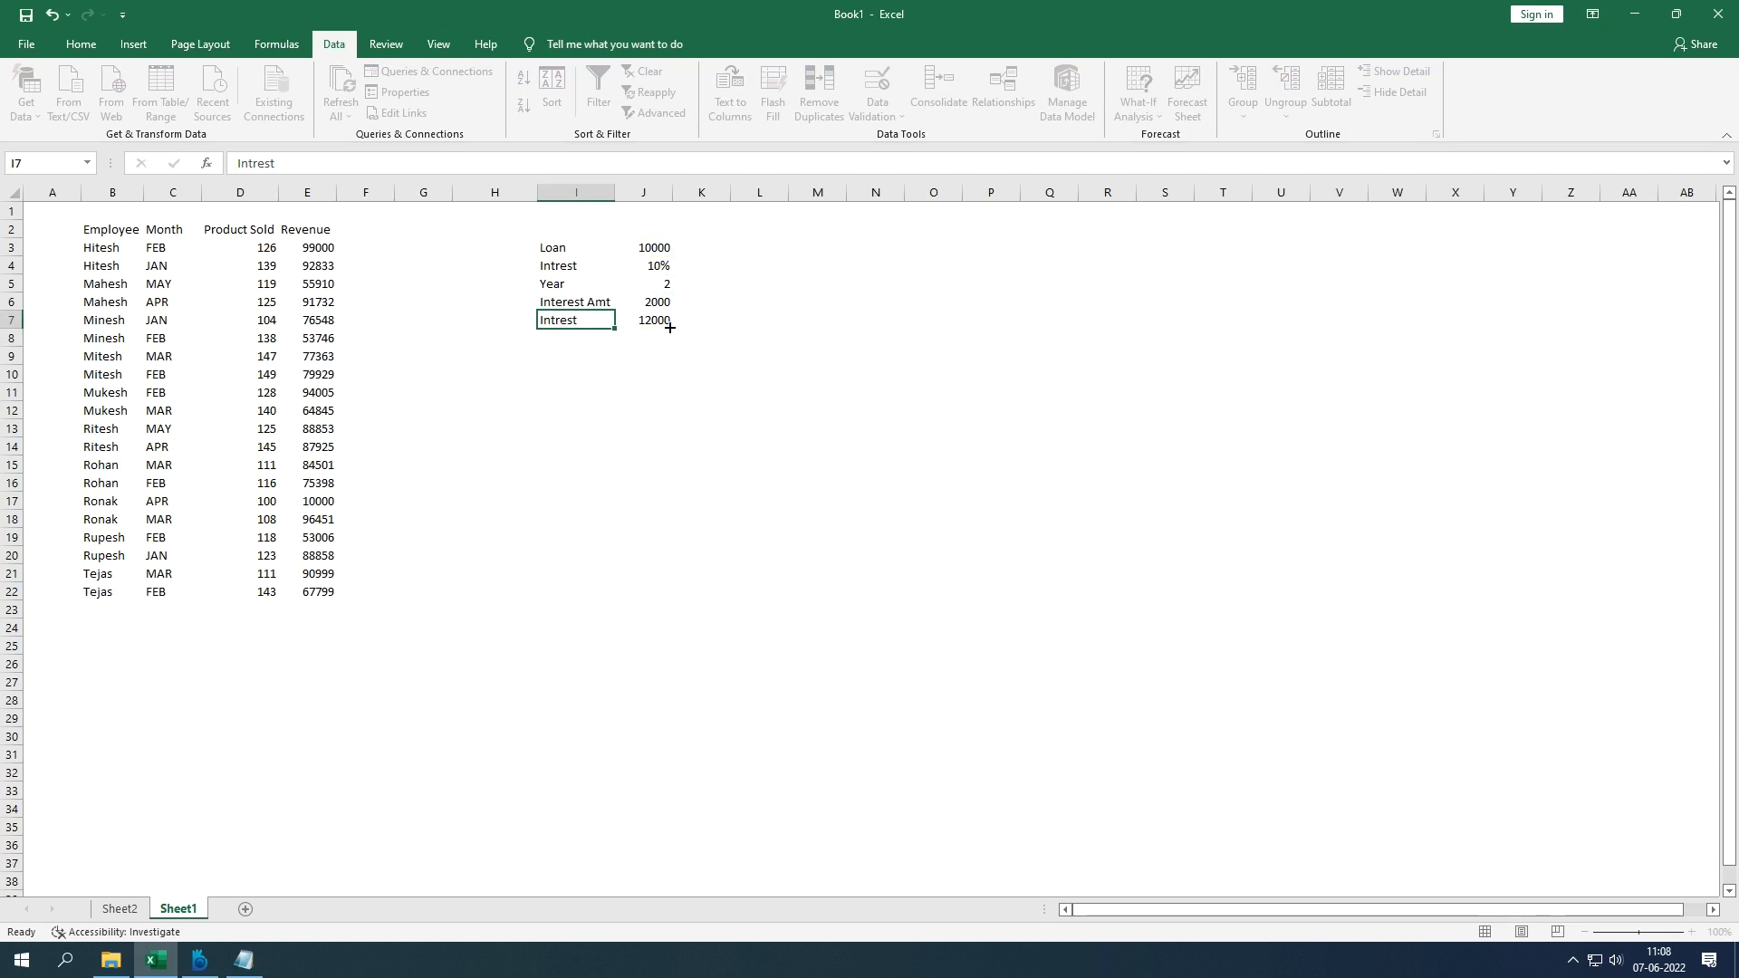
{"action": "key", "text": "Right"}
{"action": "key", "text": "Left"}
{"action": "type", "text": "Principal + Int"}
{"action": "key", "text": "Return"}
{"action": "double_click", "coordinate": [619, 192]}
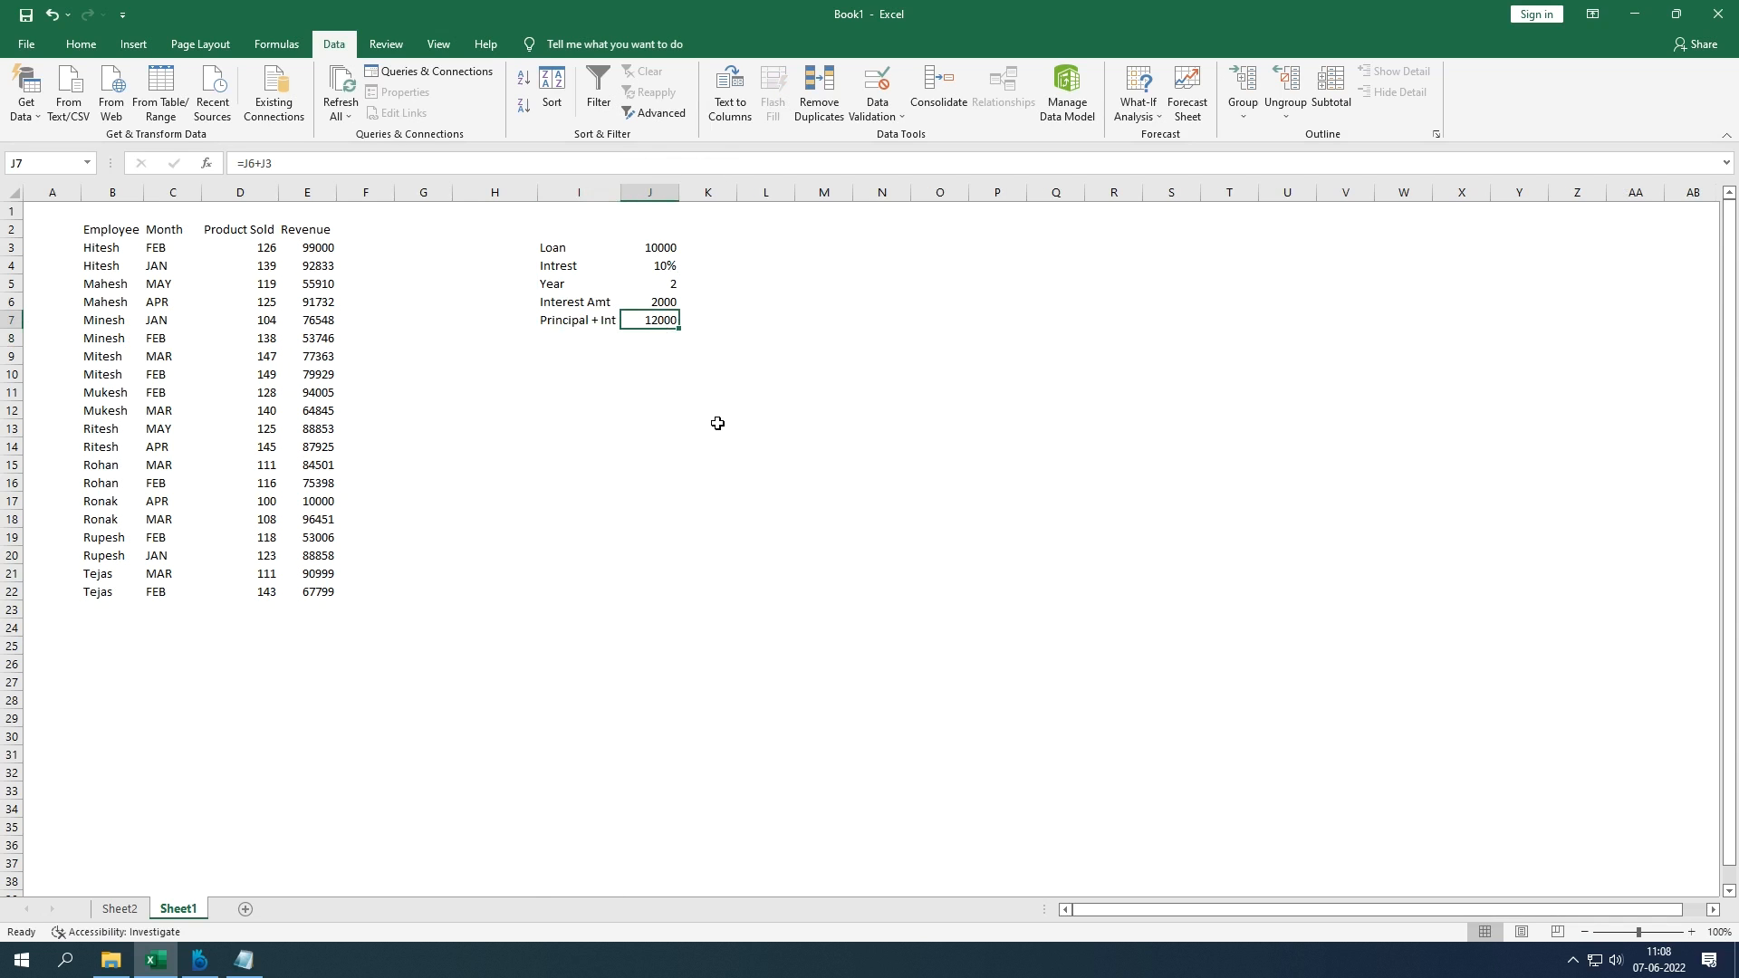
Step: Enter the target value 15000 in K7
{"action": "key", "text": "Right"}
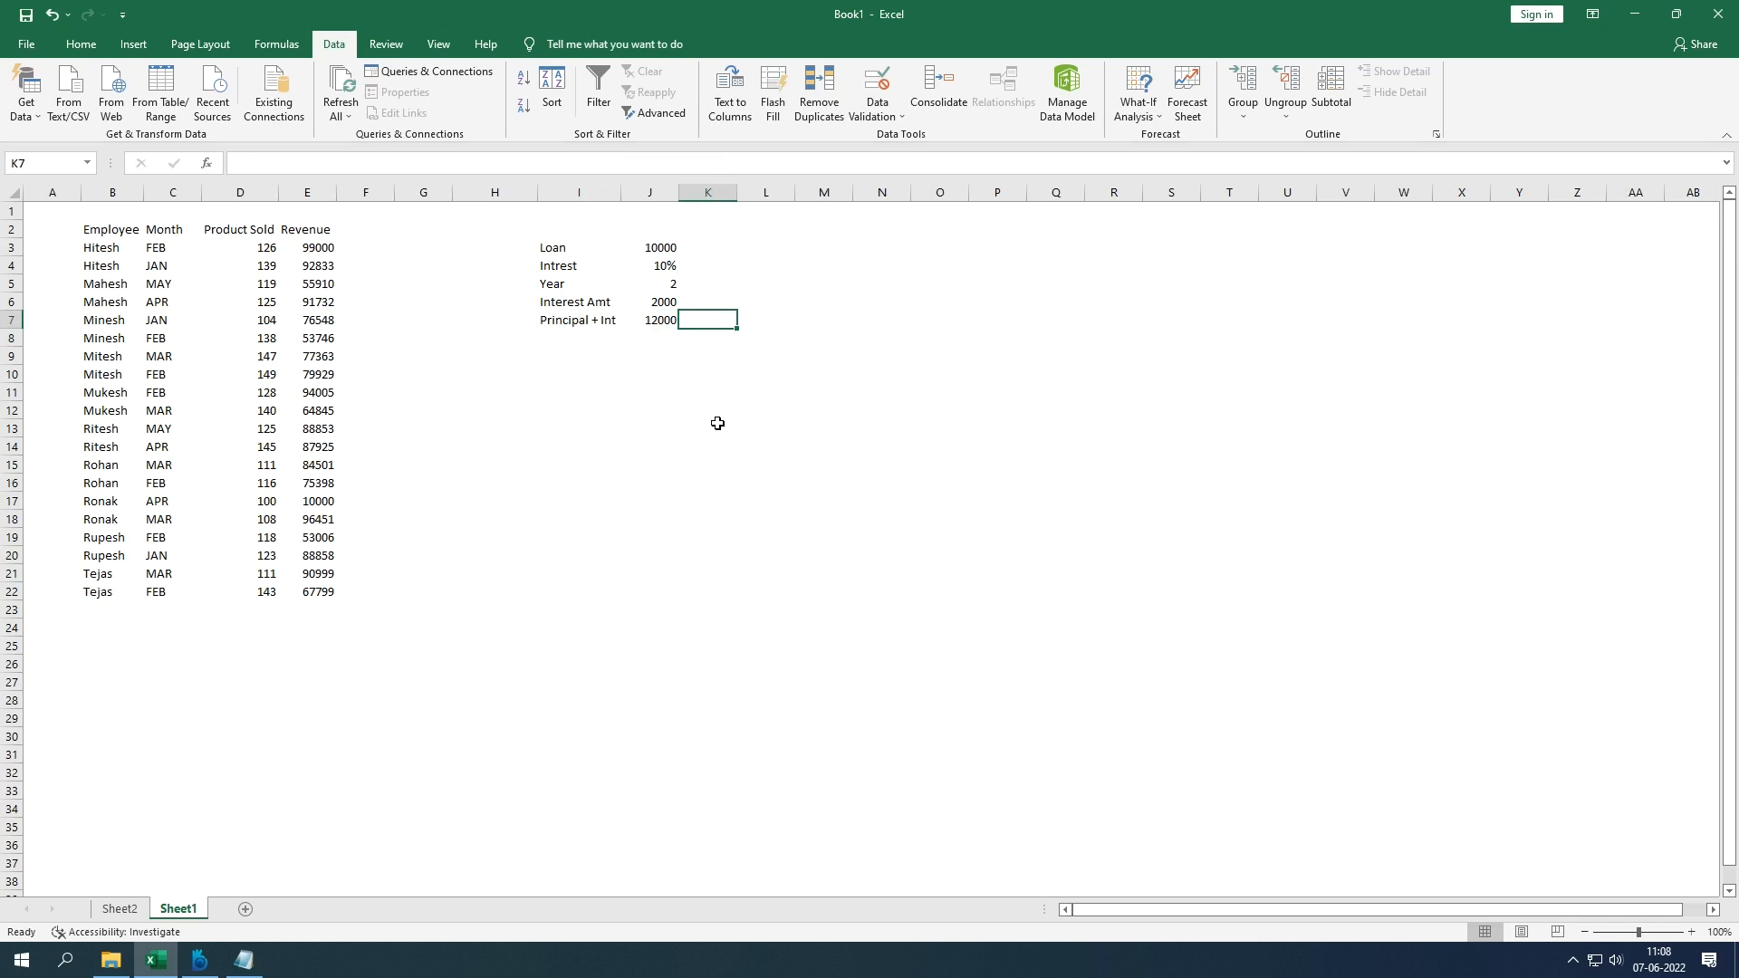
{"action": "key", "text": "Left"}
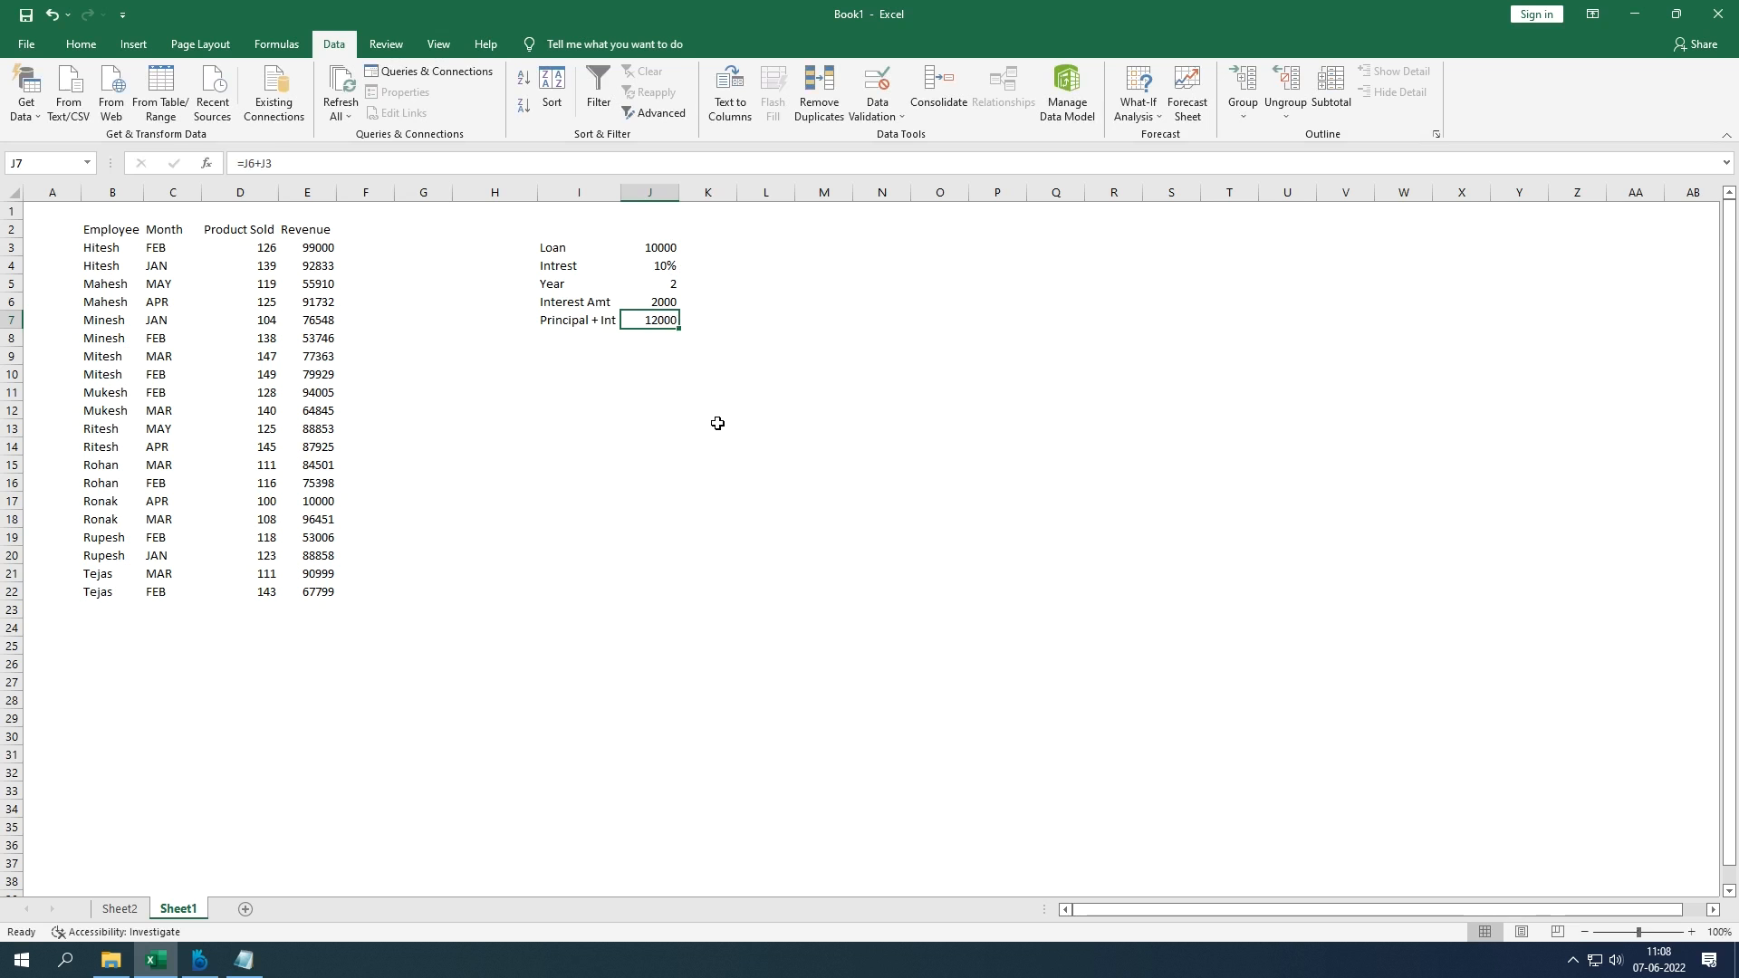
{"action": "key", "text": "Right"}
{"action": "type", "text": "15000"}
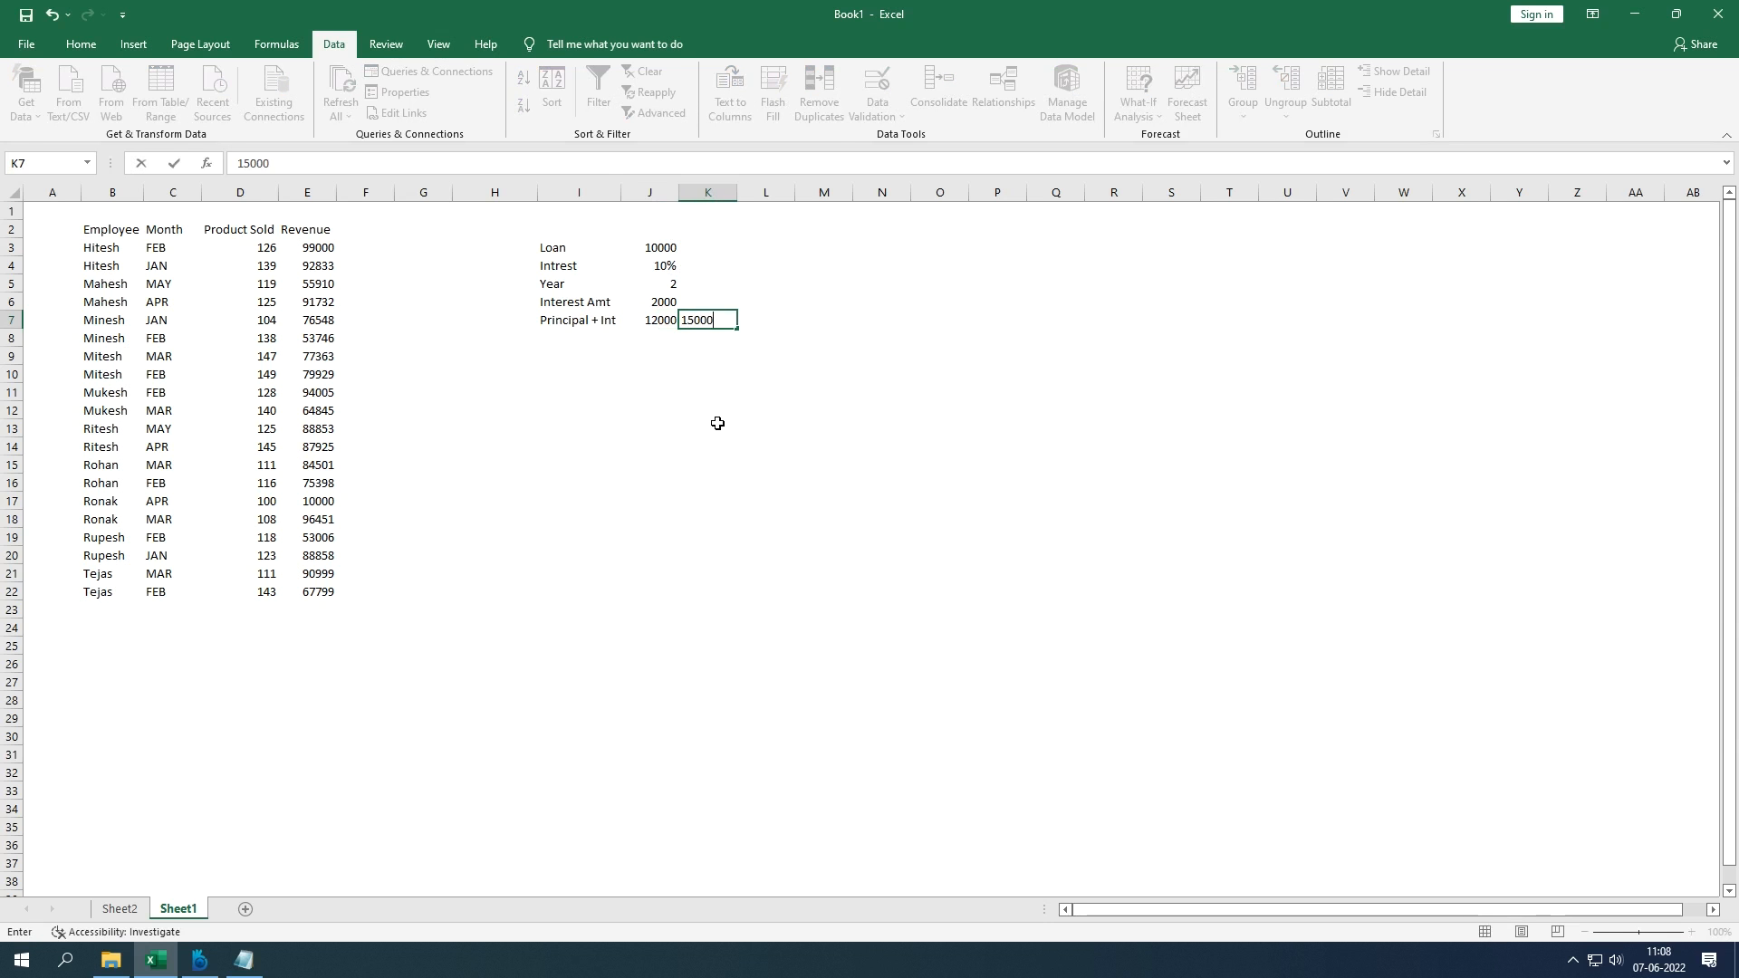
{"action": "key", "text": "Return"}
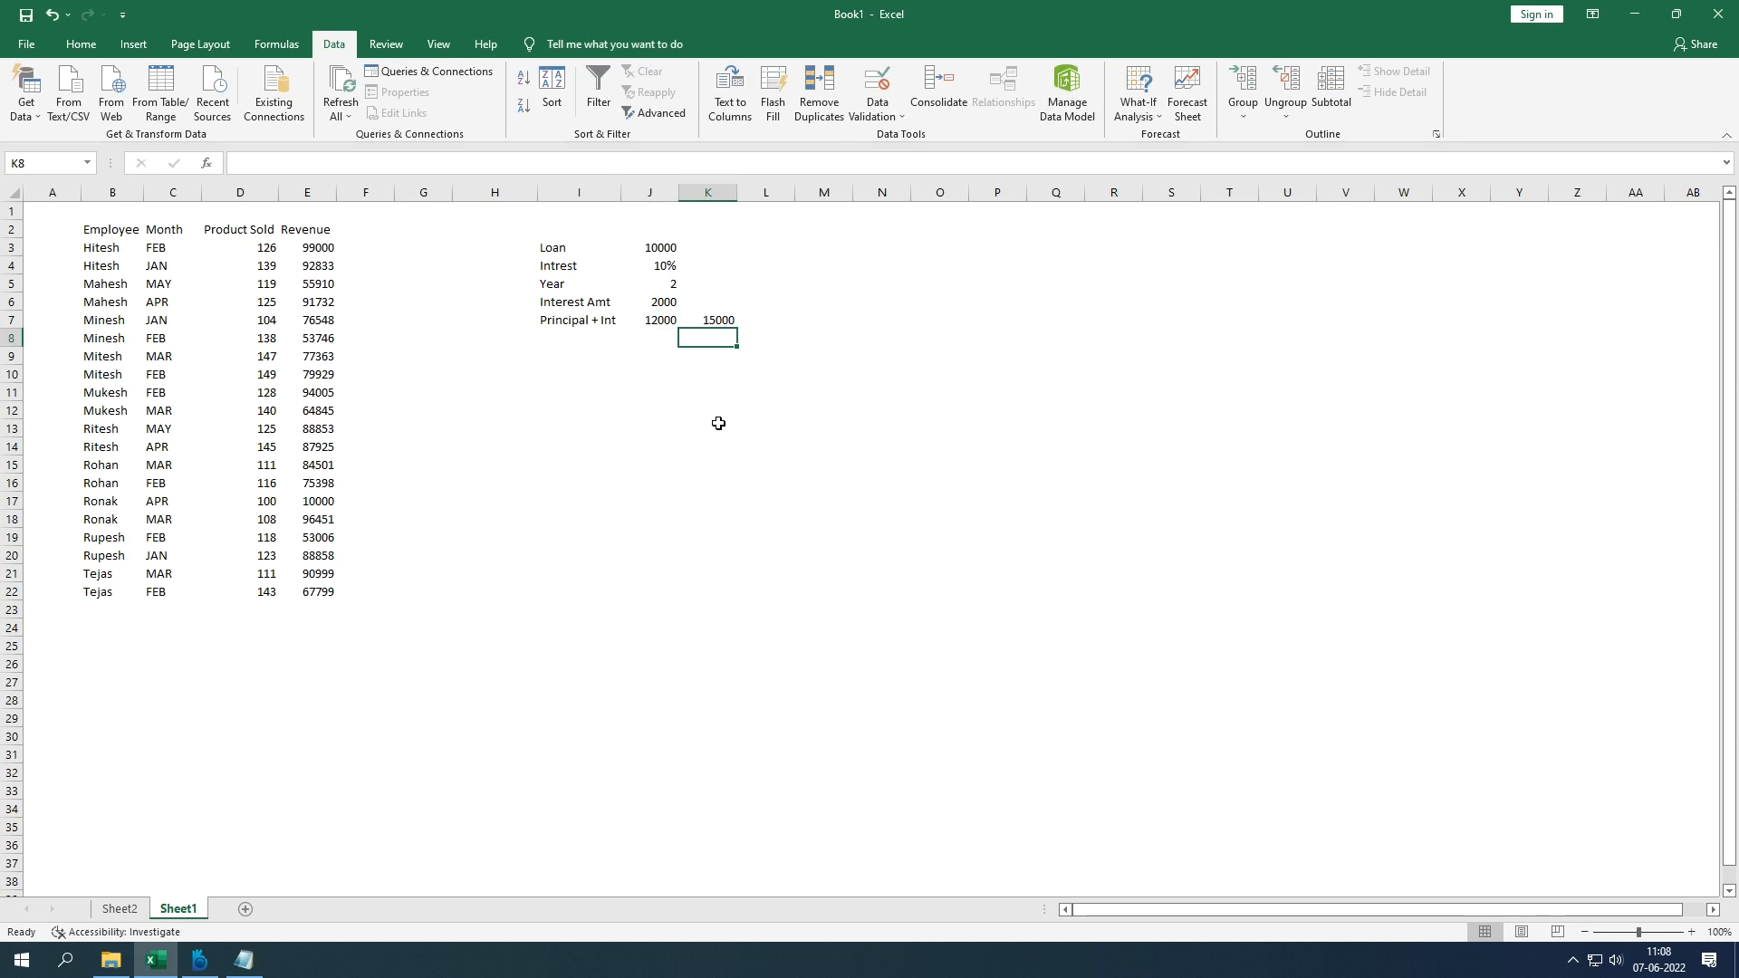
Step: Start a Goal Seek with set cell J7 and target value 15000
{"action": "left_click", "coordinate": [730, 321]}
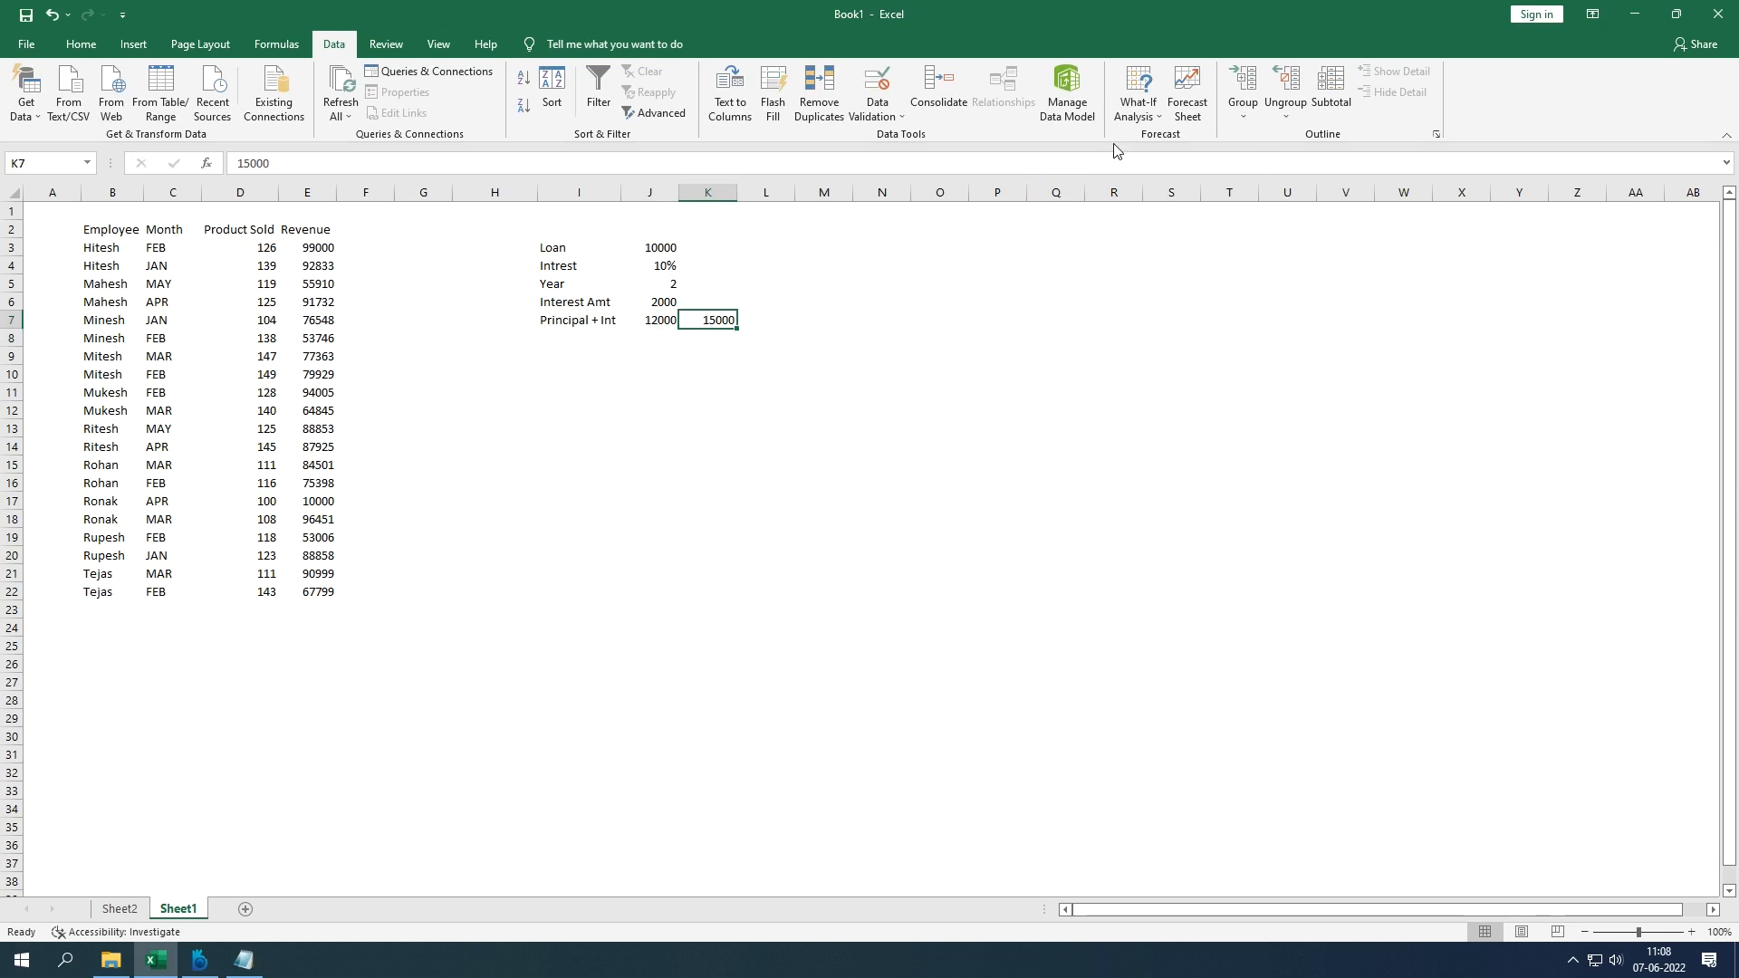
{"action": "left_click", "coordinate": [1138, 102]}
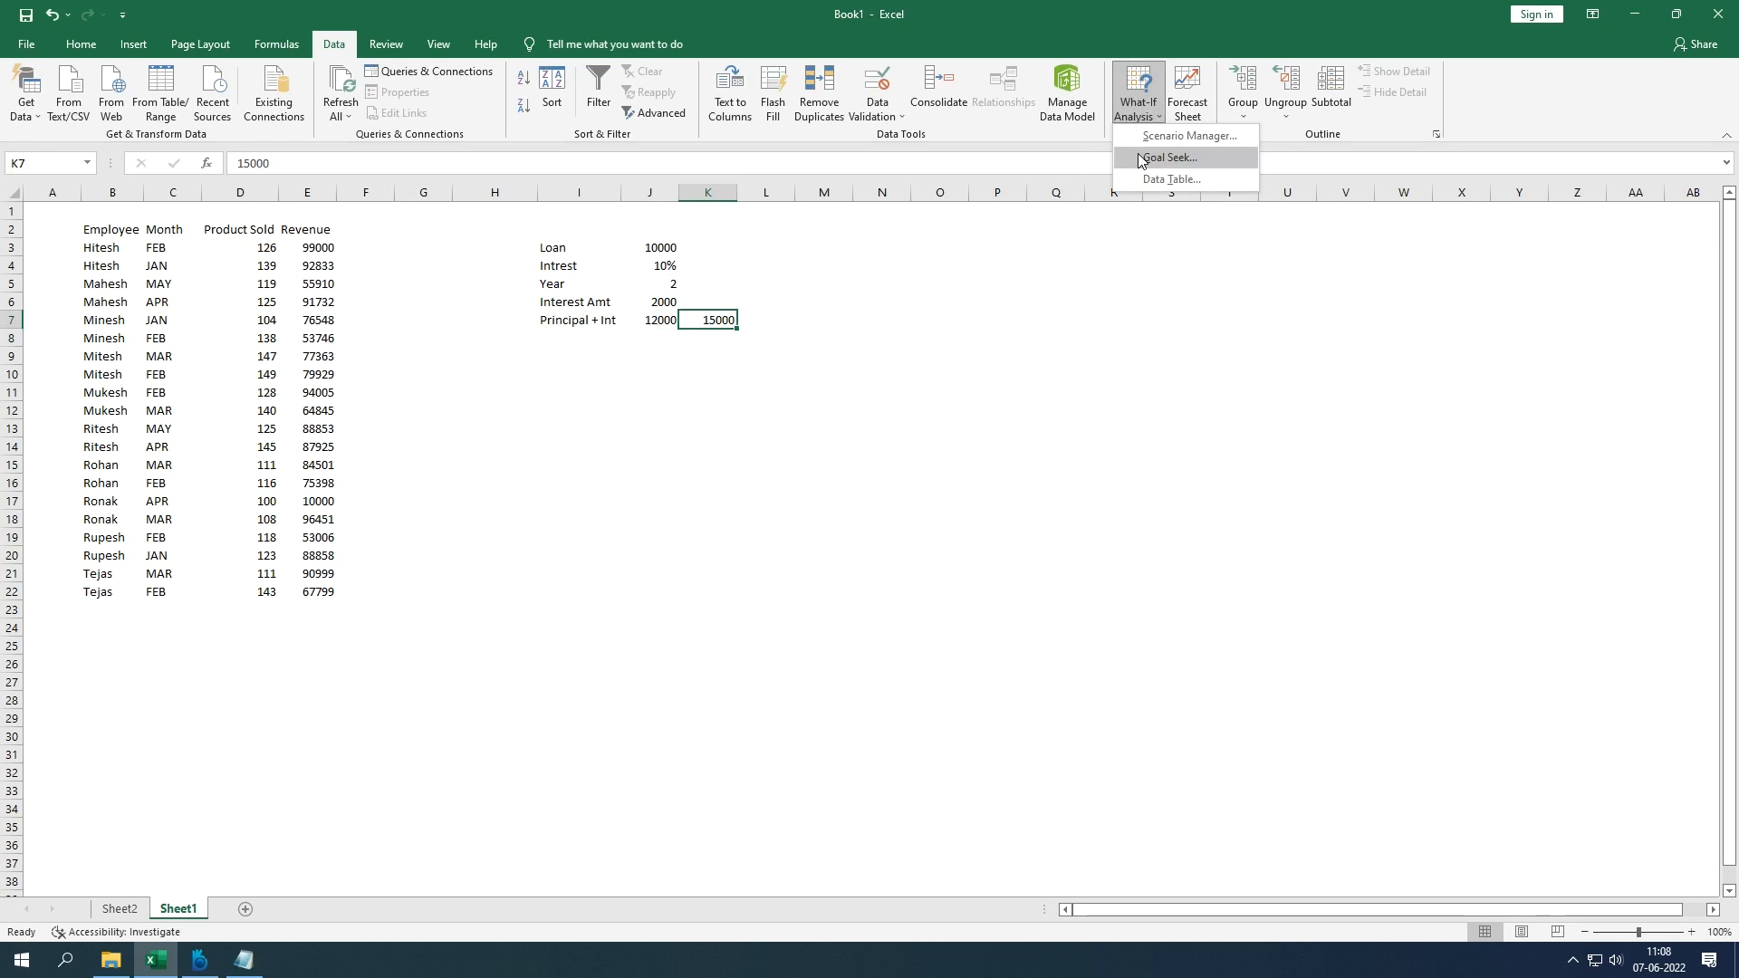
{"action": "left_click", "coordinate": [1139, 158]}
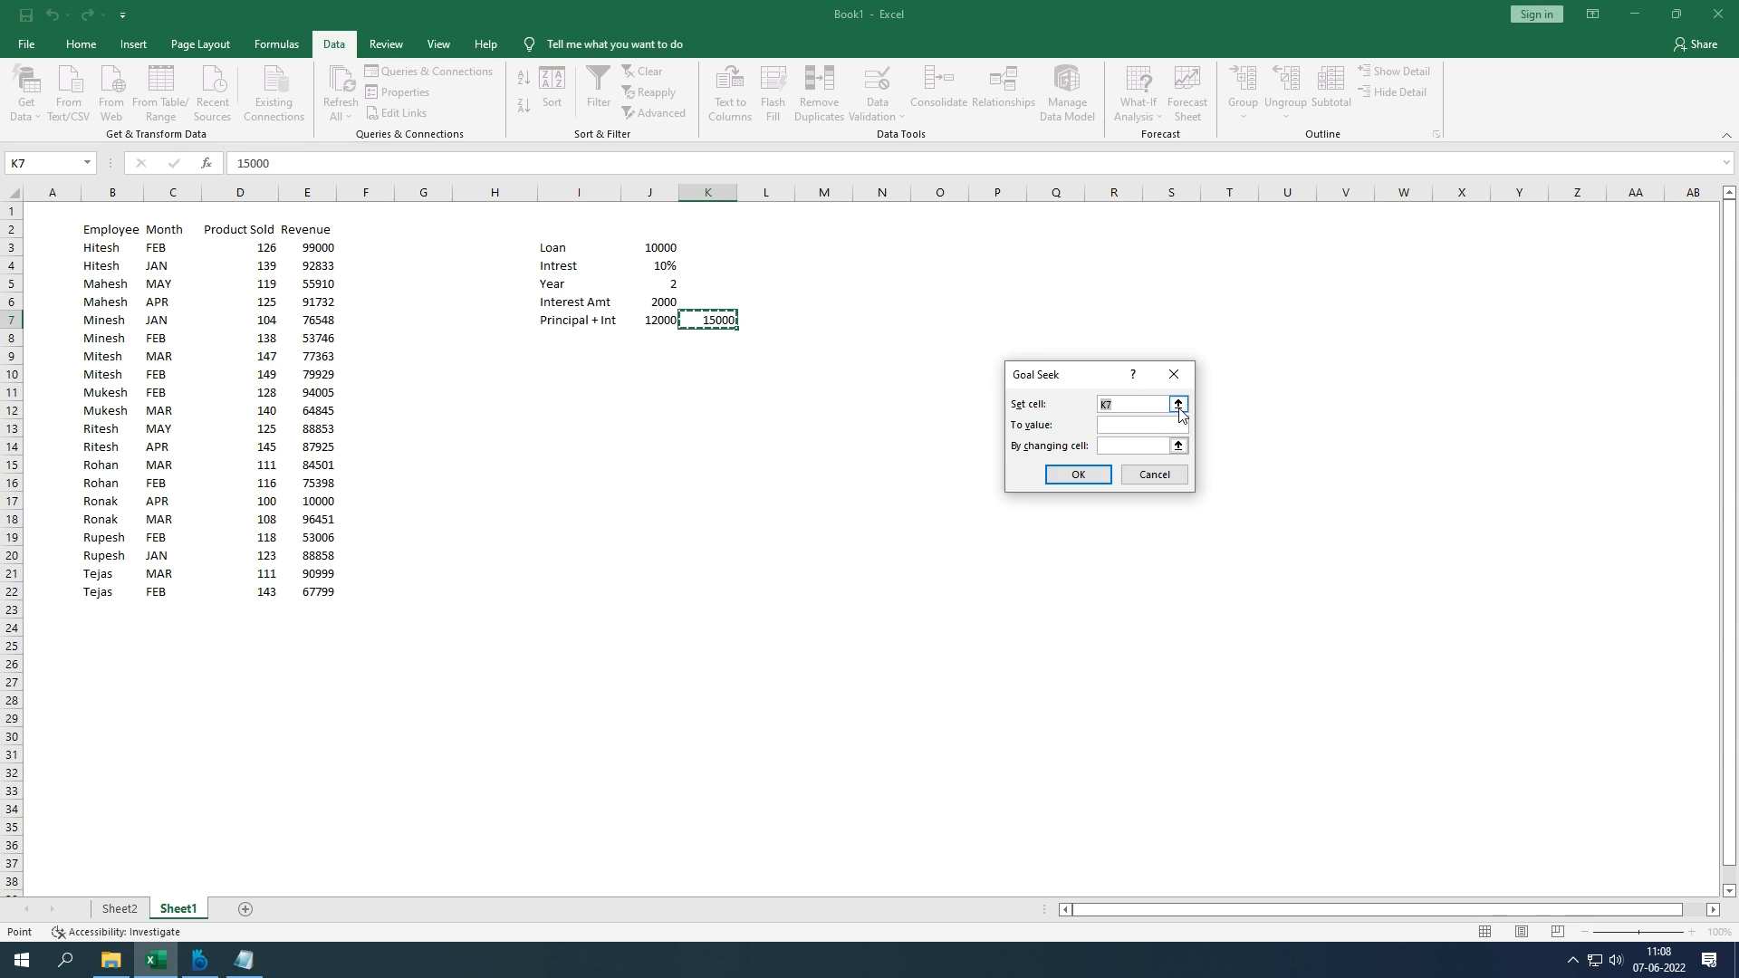
{"action": "left_click", "coordinate": [1179, 407]}
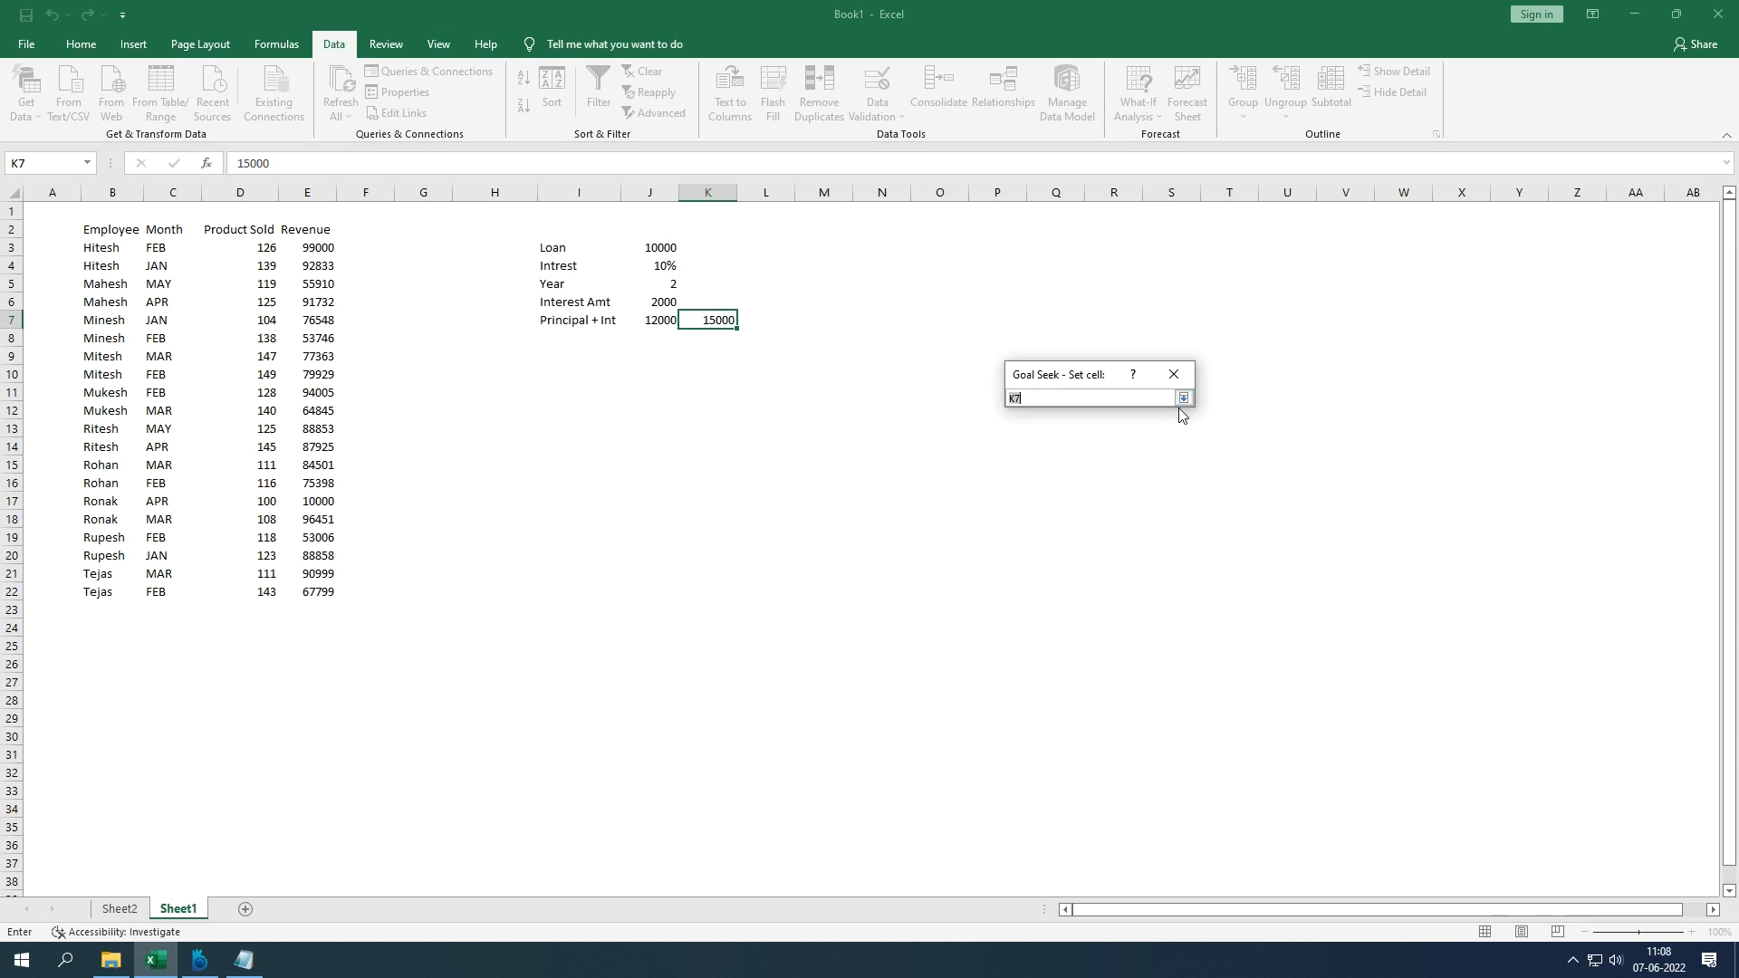
{"action": "left_click", "coordinate": [1185, 401]}
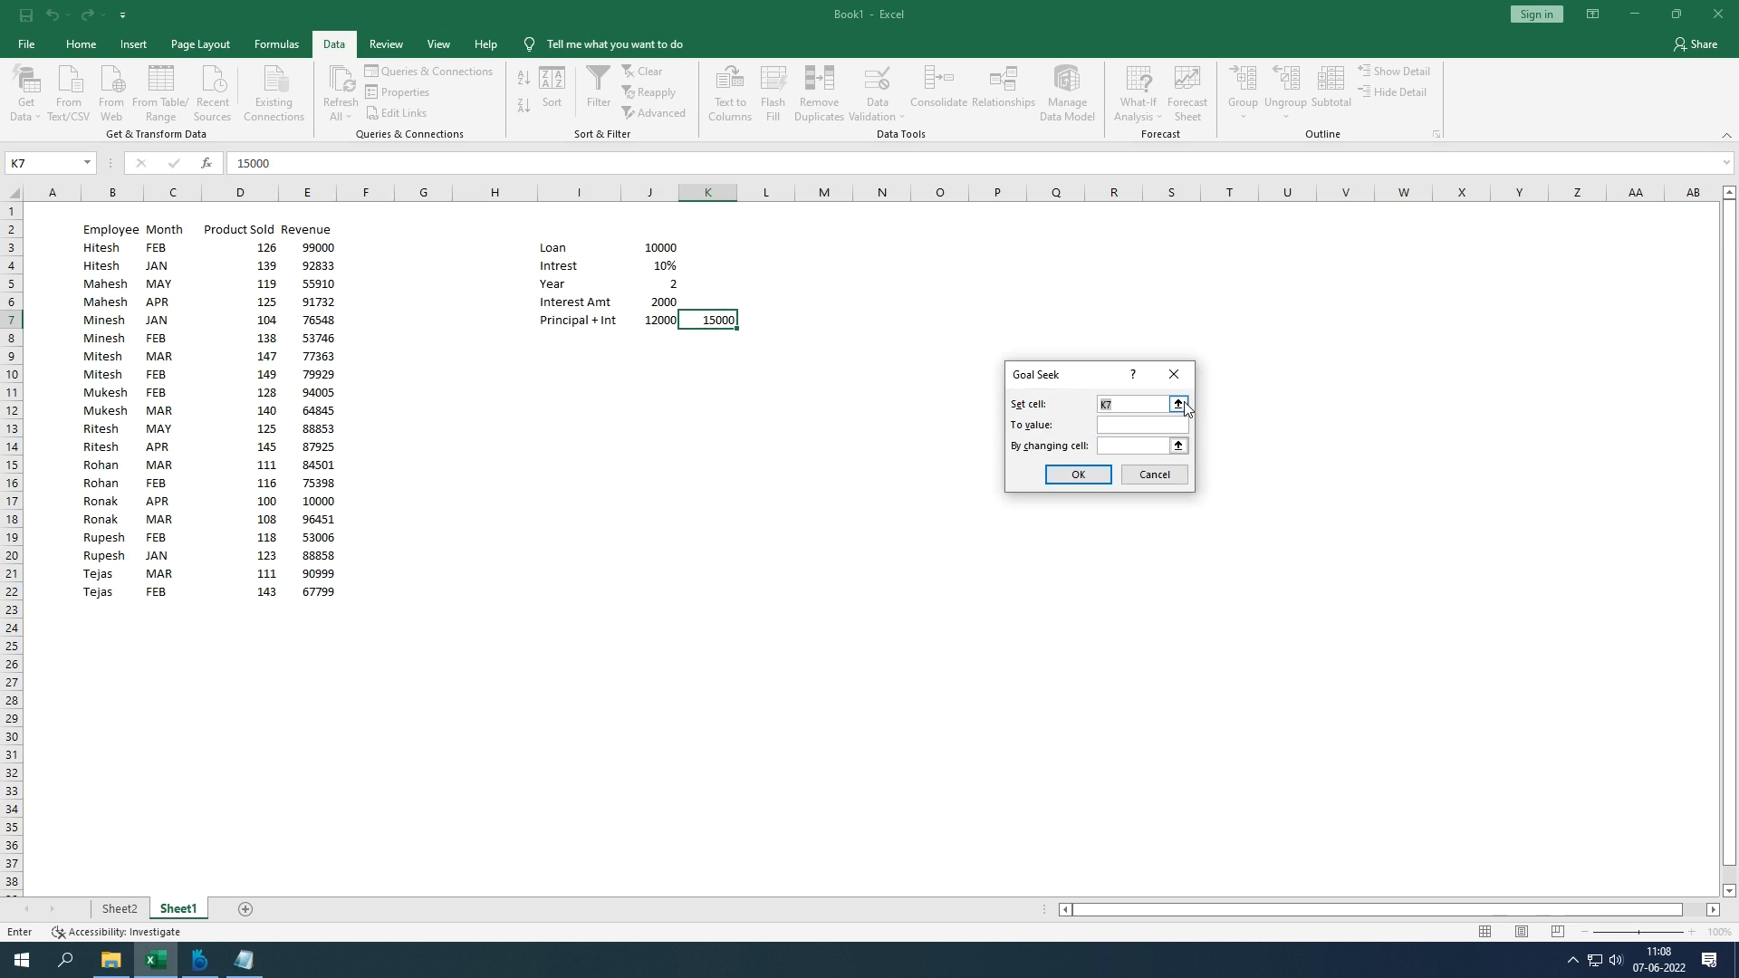
{"action": "left_click", "coordinate": [664, 322]}
{"action": "left_click", "coordinate": [1108, 426]}
{"action": "type", "text": "15000"}
Step: Solve by changing J4, raising the interest rate to 25%
{"action": "left_click", "coordinate": [1179, 446]}
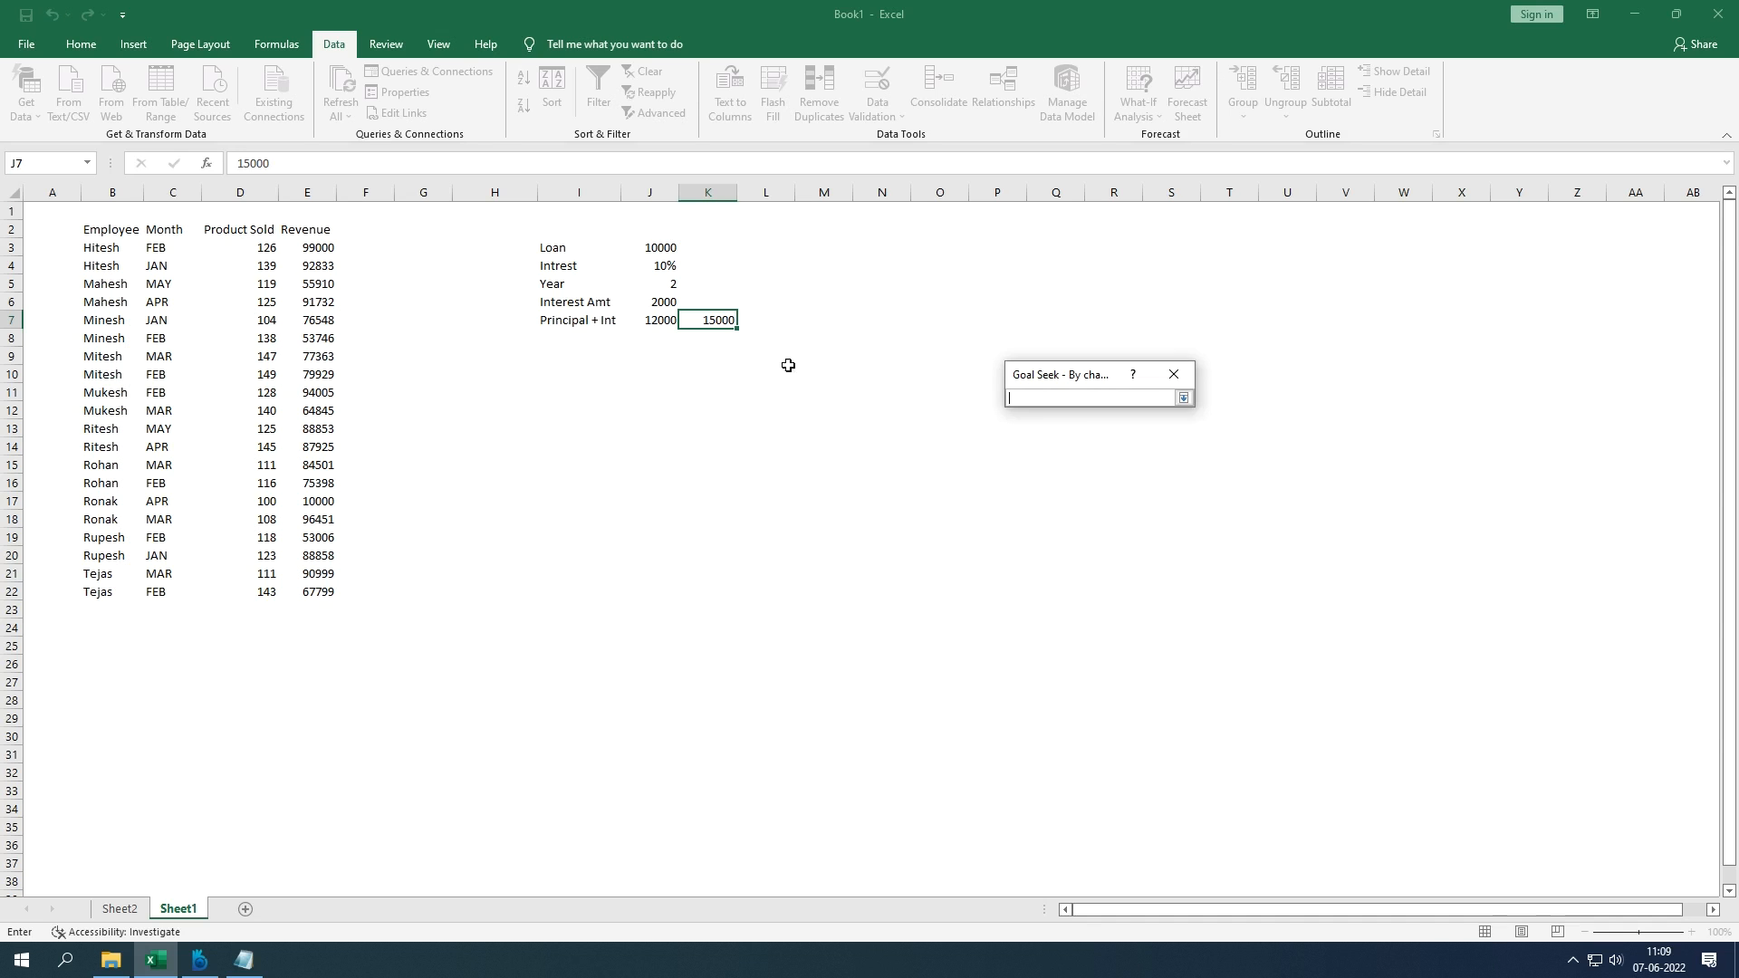
{"action": "left_click", "coordinate": [659, 280]}
{"action": "left_click", "coordinate": [666, 266]}
{"action": "key", "text": "Return"}
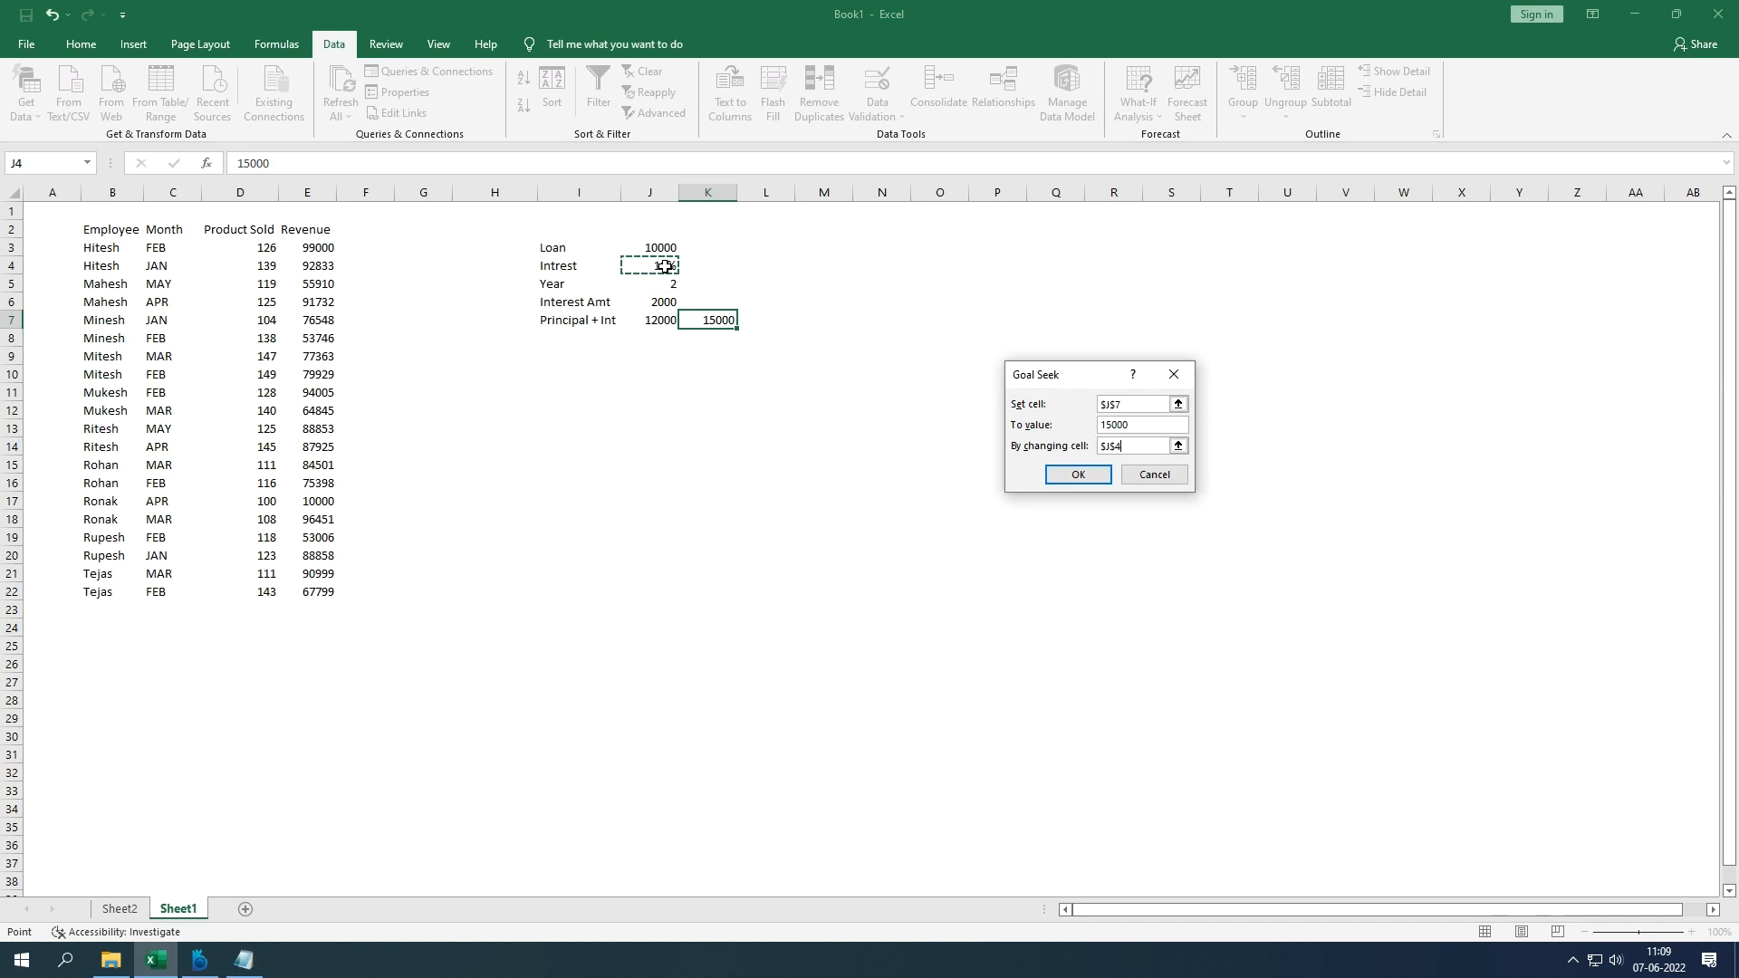
{"action": "key", "text": "Return"}
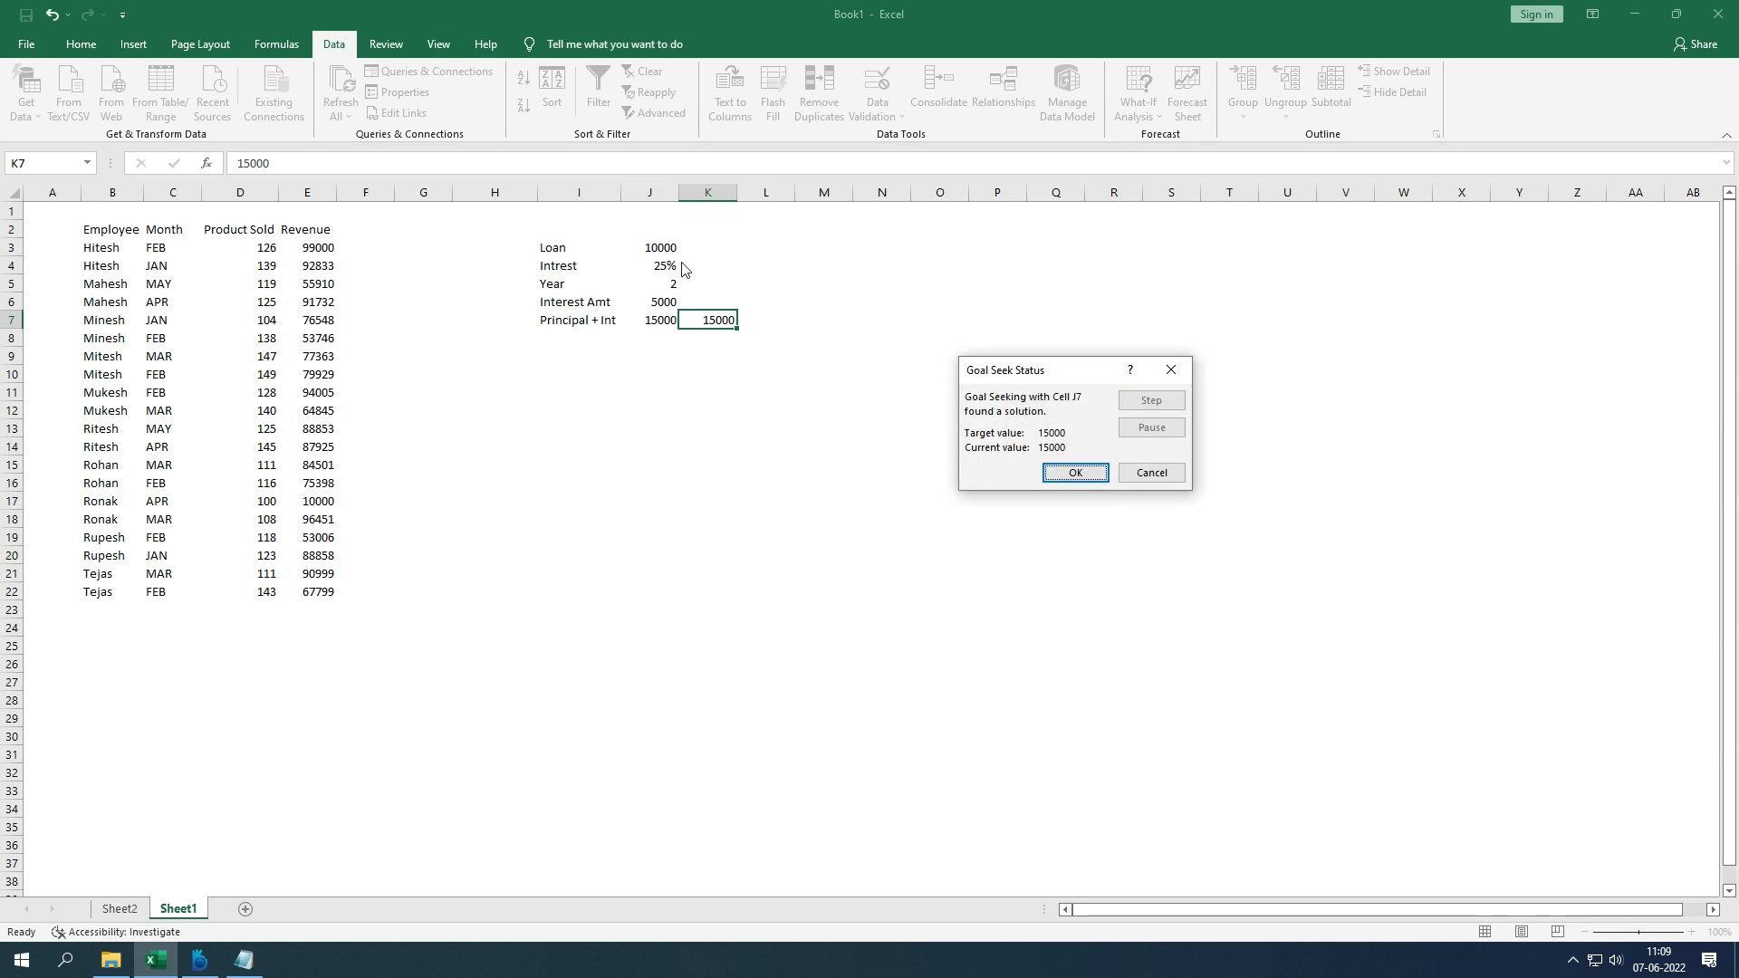
{"action": "left_click", "coordinate": [1053, 469]}
{"action": "left_click", "coordinate": [672, 268]}
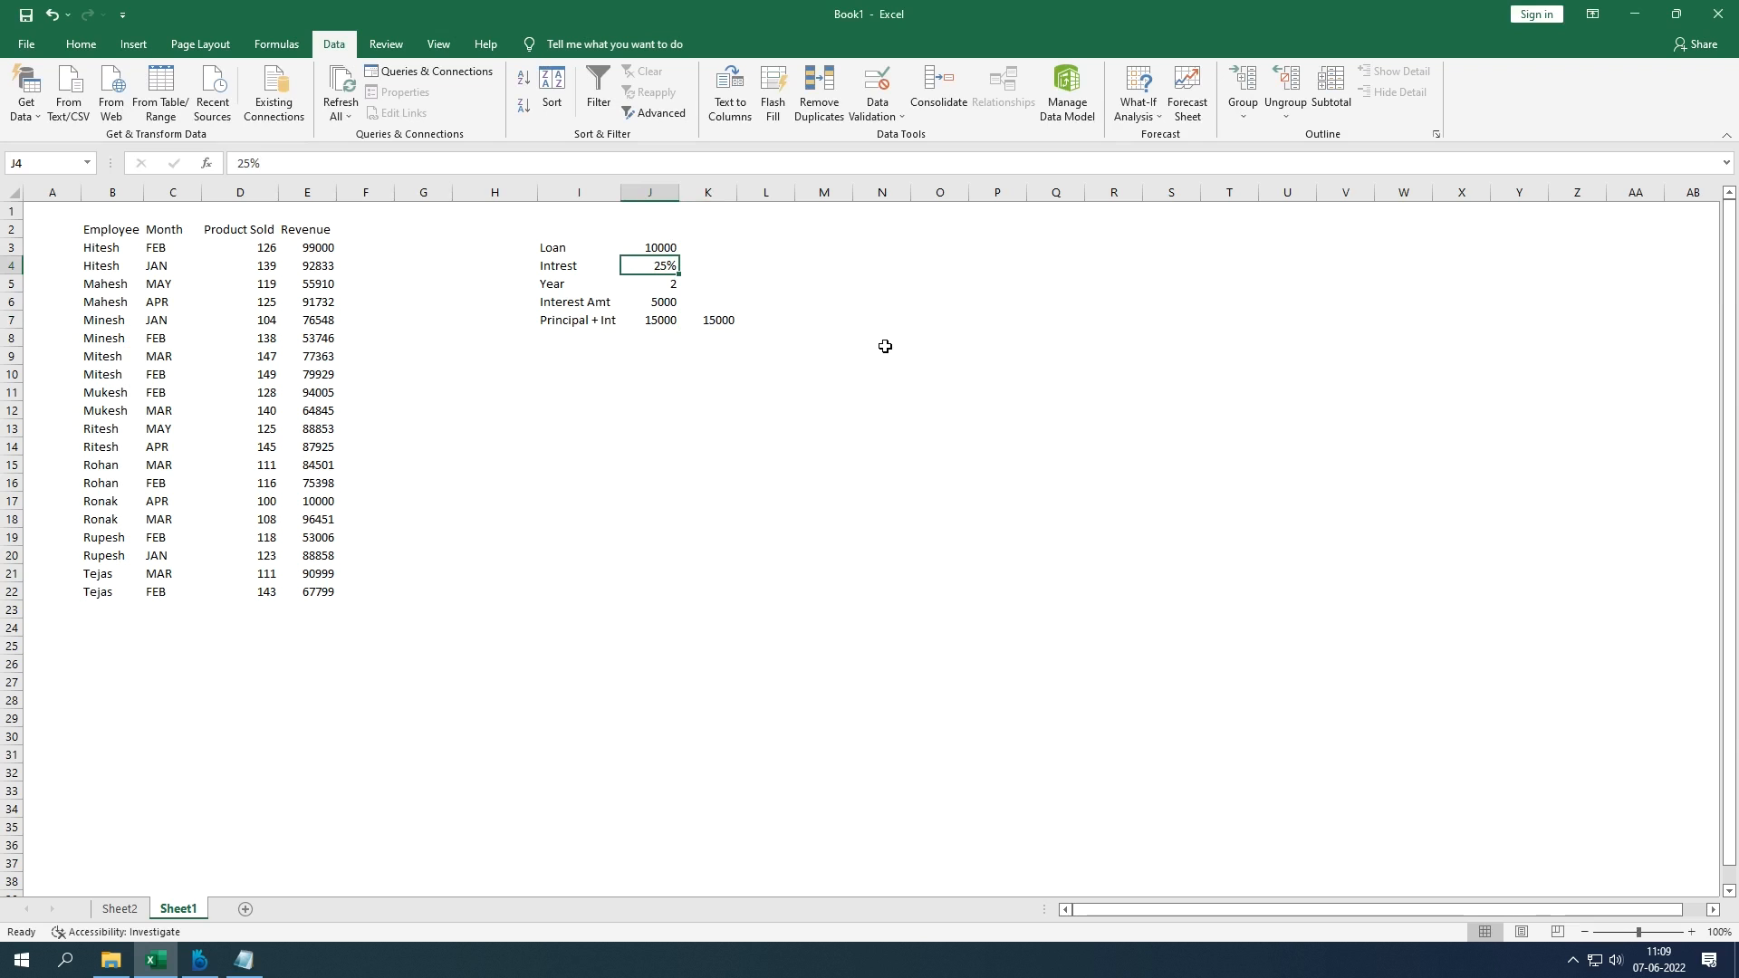
Step: Retype 10 in J4 to restore the 10% interest rate
{"action": "left_click_drag", "start_coordinate": [571, 248], "coordinate": [719, 324]}
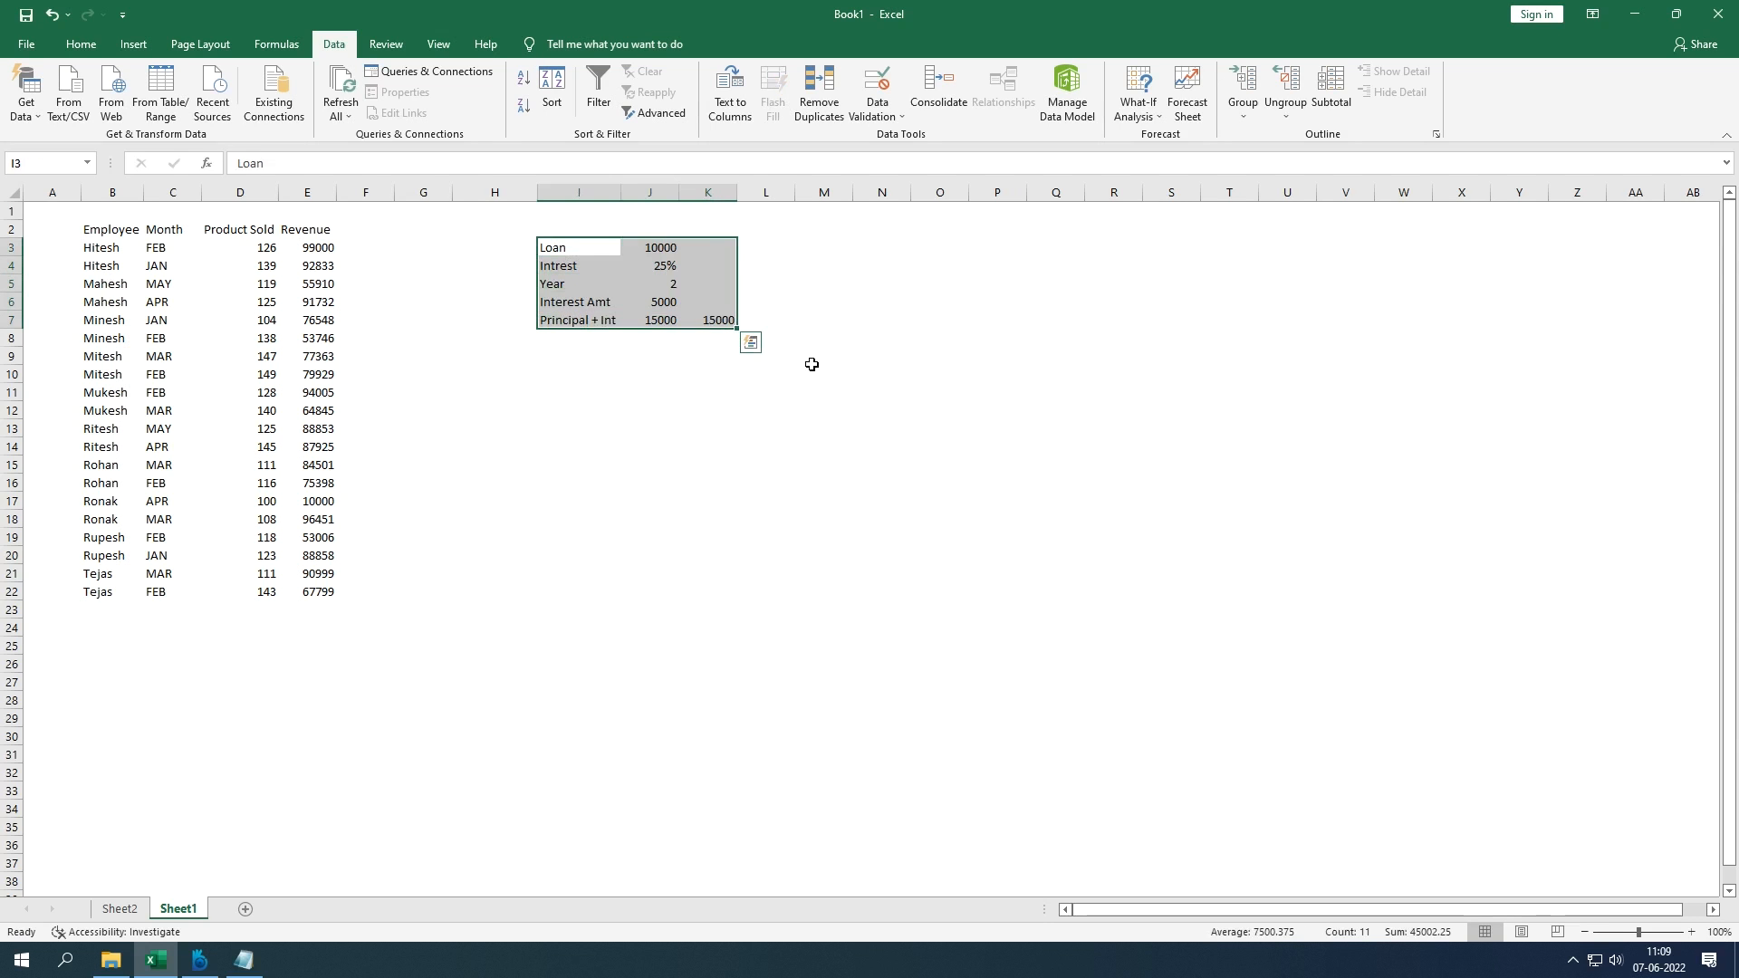
{"action": "left_click", "coordinate": [781, 407]}
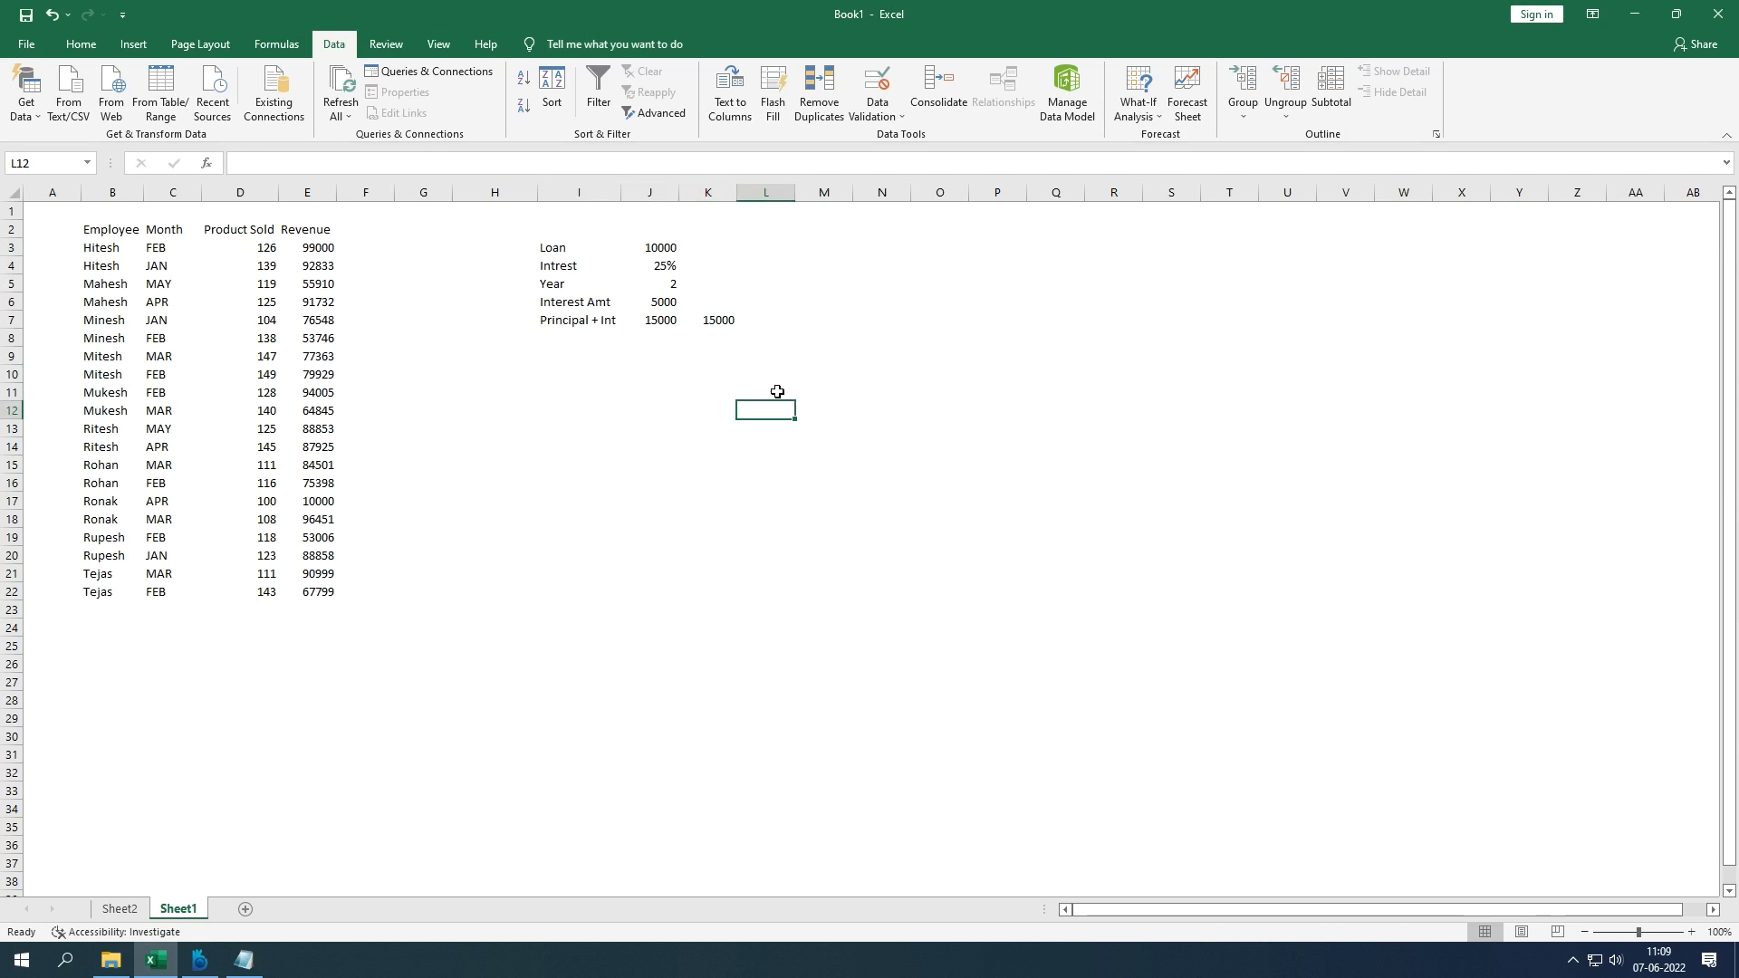
{"action": "left_click", "coordinate": [718, 322]}
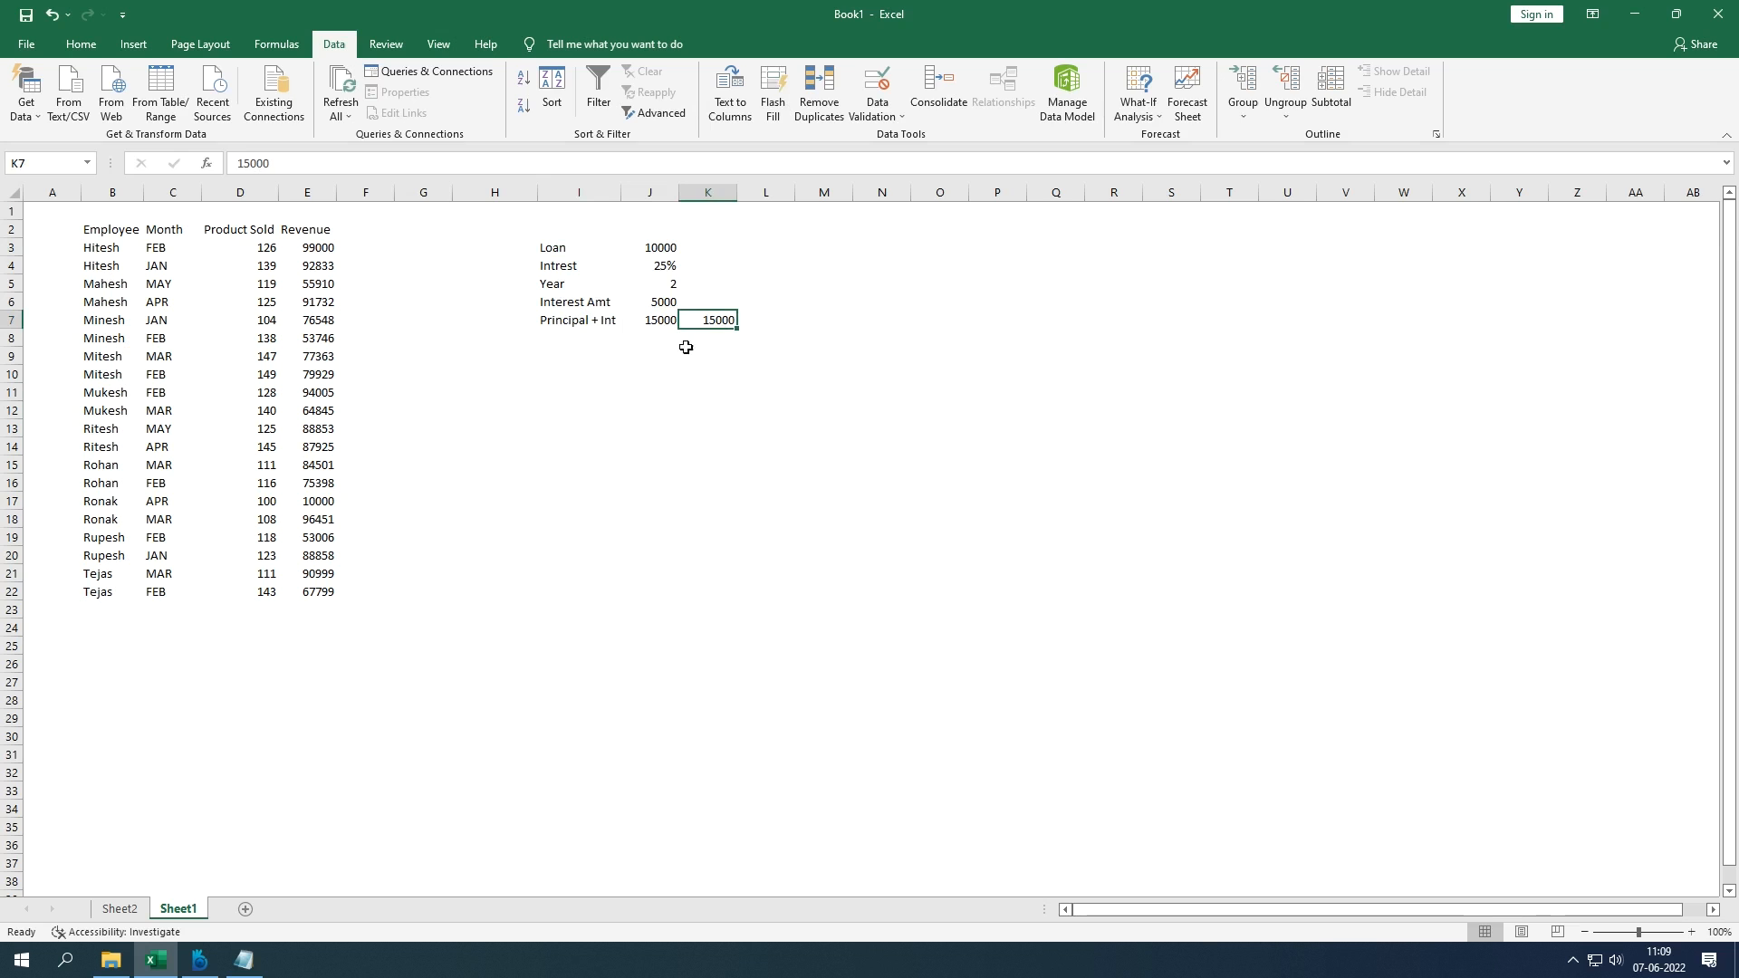
{"action": "left_click", "coordinate": [661, 266]}
{"action": "type", "text": "10"}
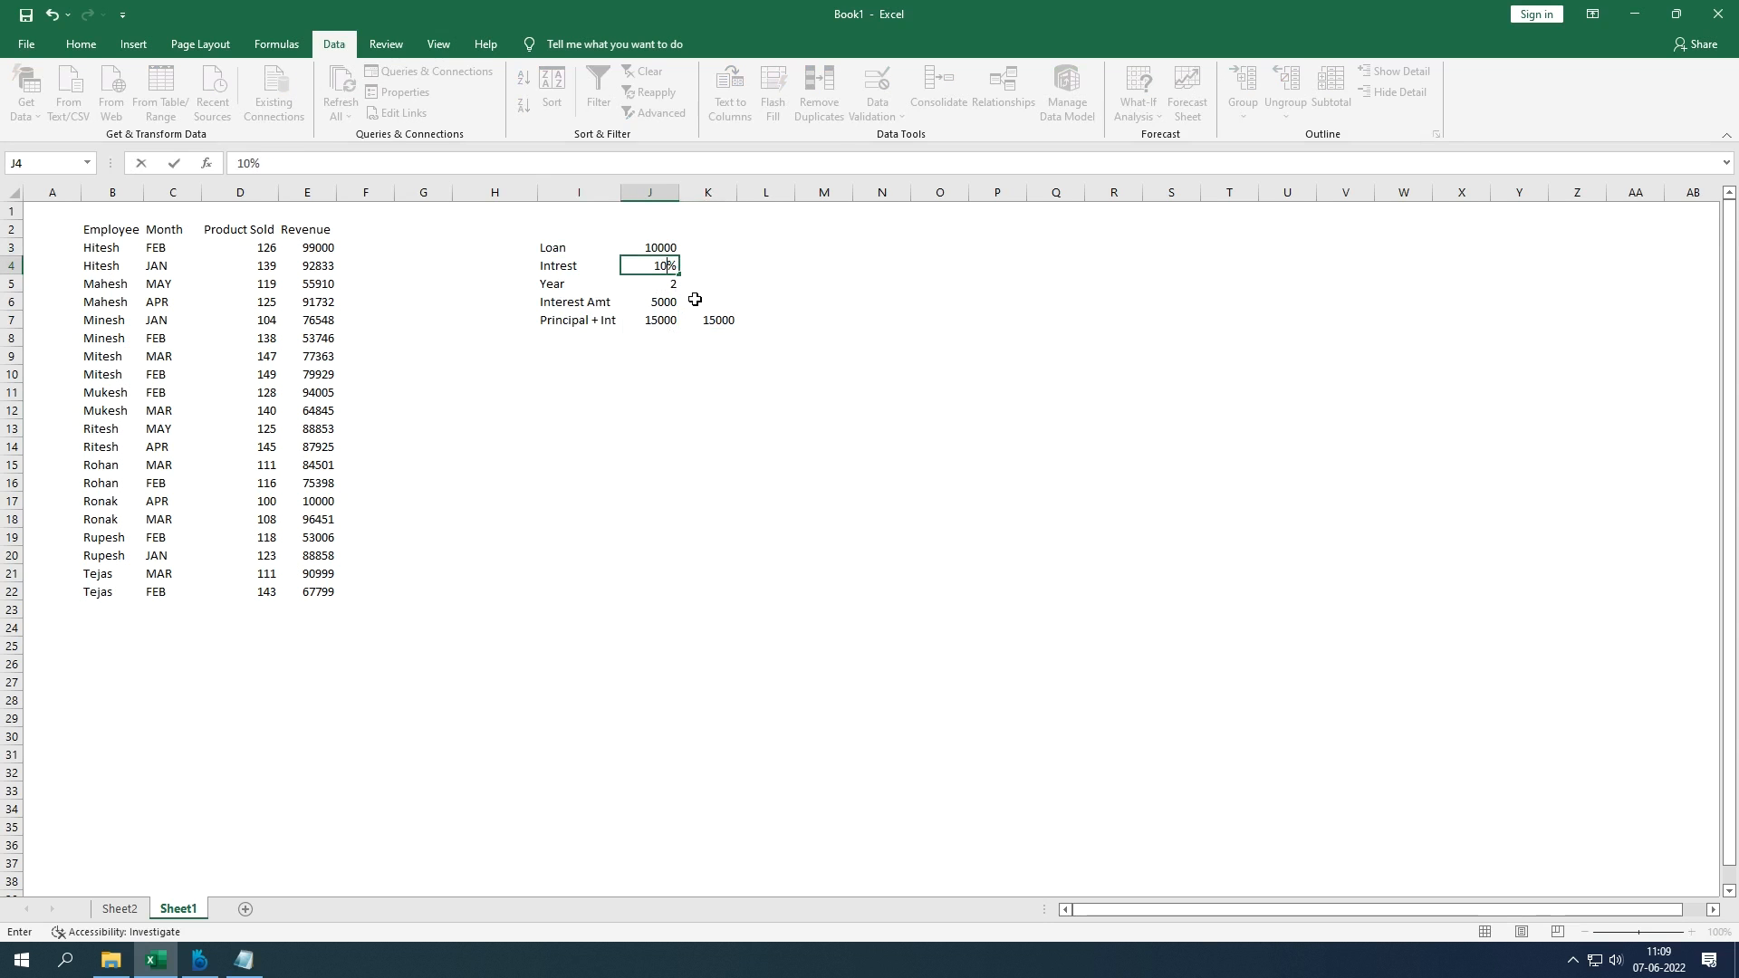
{"action": "key", "text": "Return"}
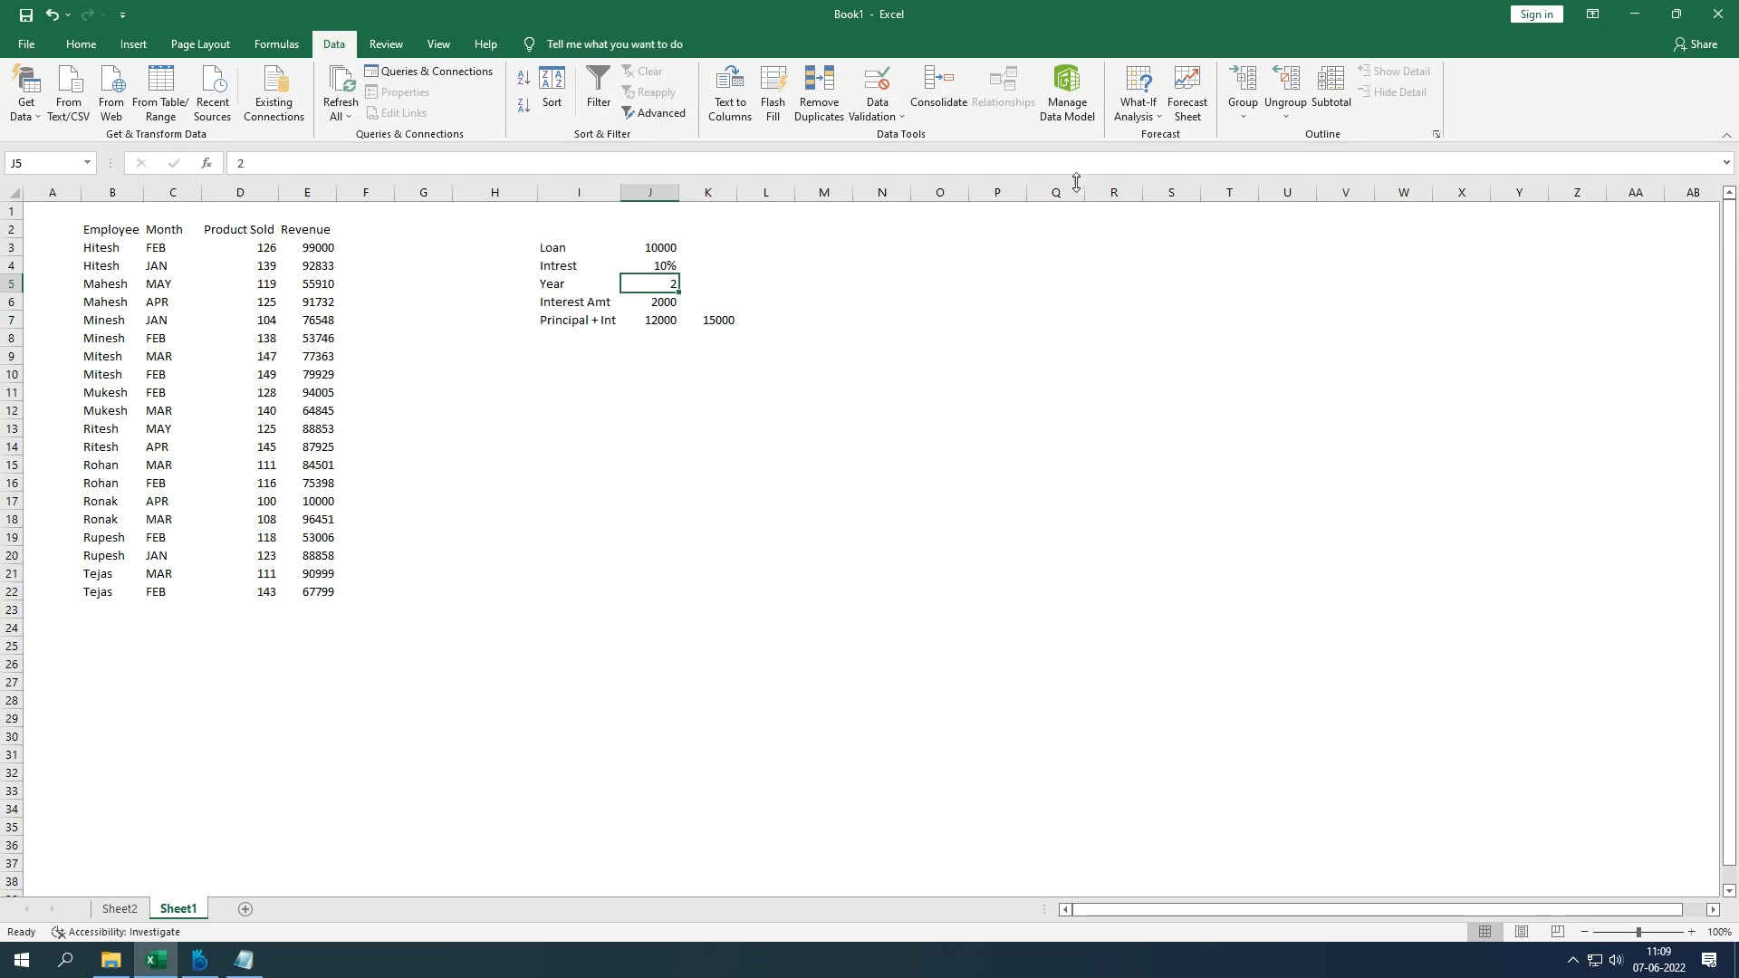
Step: Start a new Goal Seek with set cell J7 and target value 15000
{"action": "left_click", "coordinate": [1143, 118]}
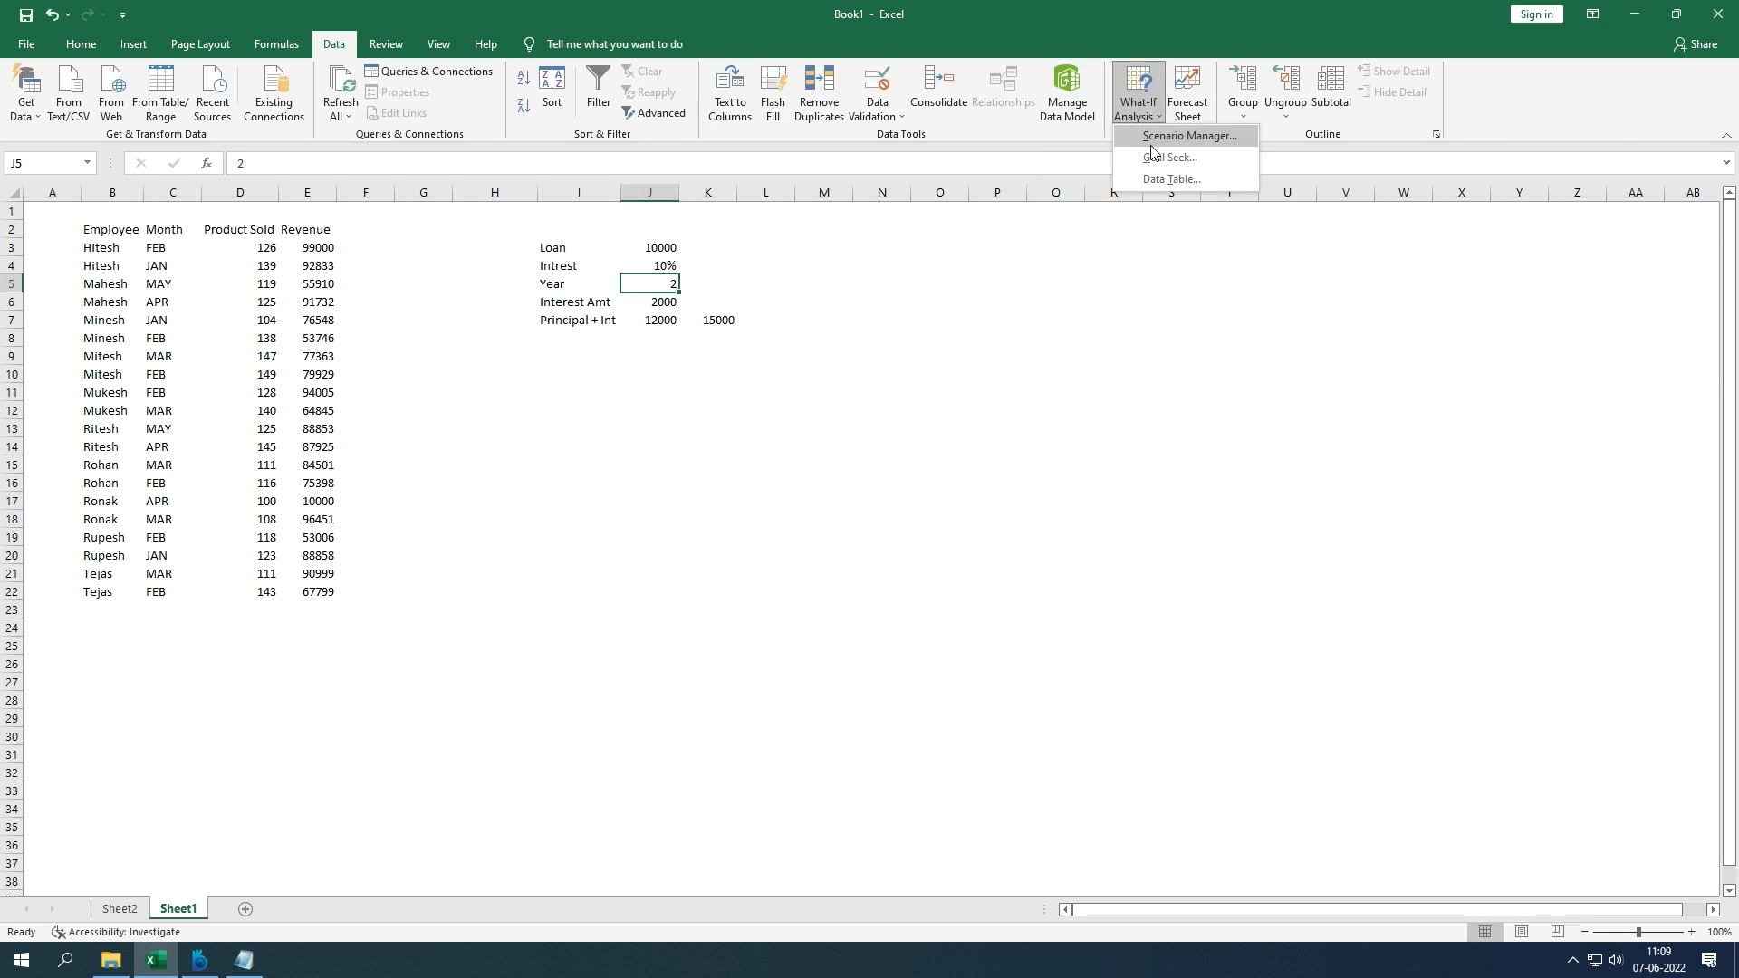
{"action": "left_click", "coordinate": [1143, 118]}
{"action": "left_click", "coordinate": [1143, 118]}
{"action": "left_click", "coordinate": [1157, 158]}
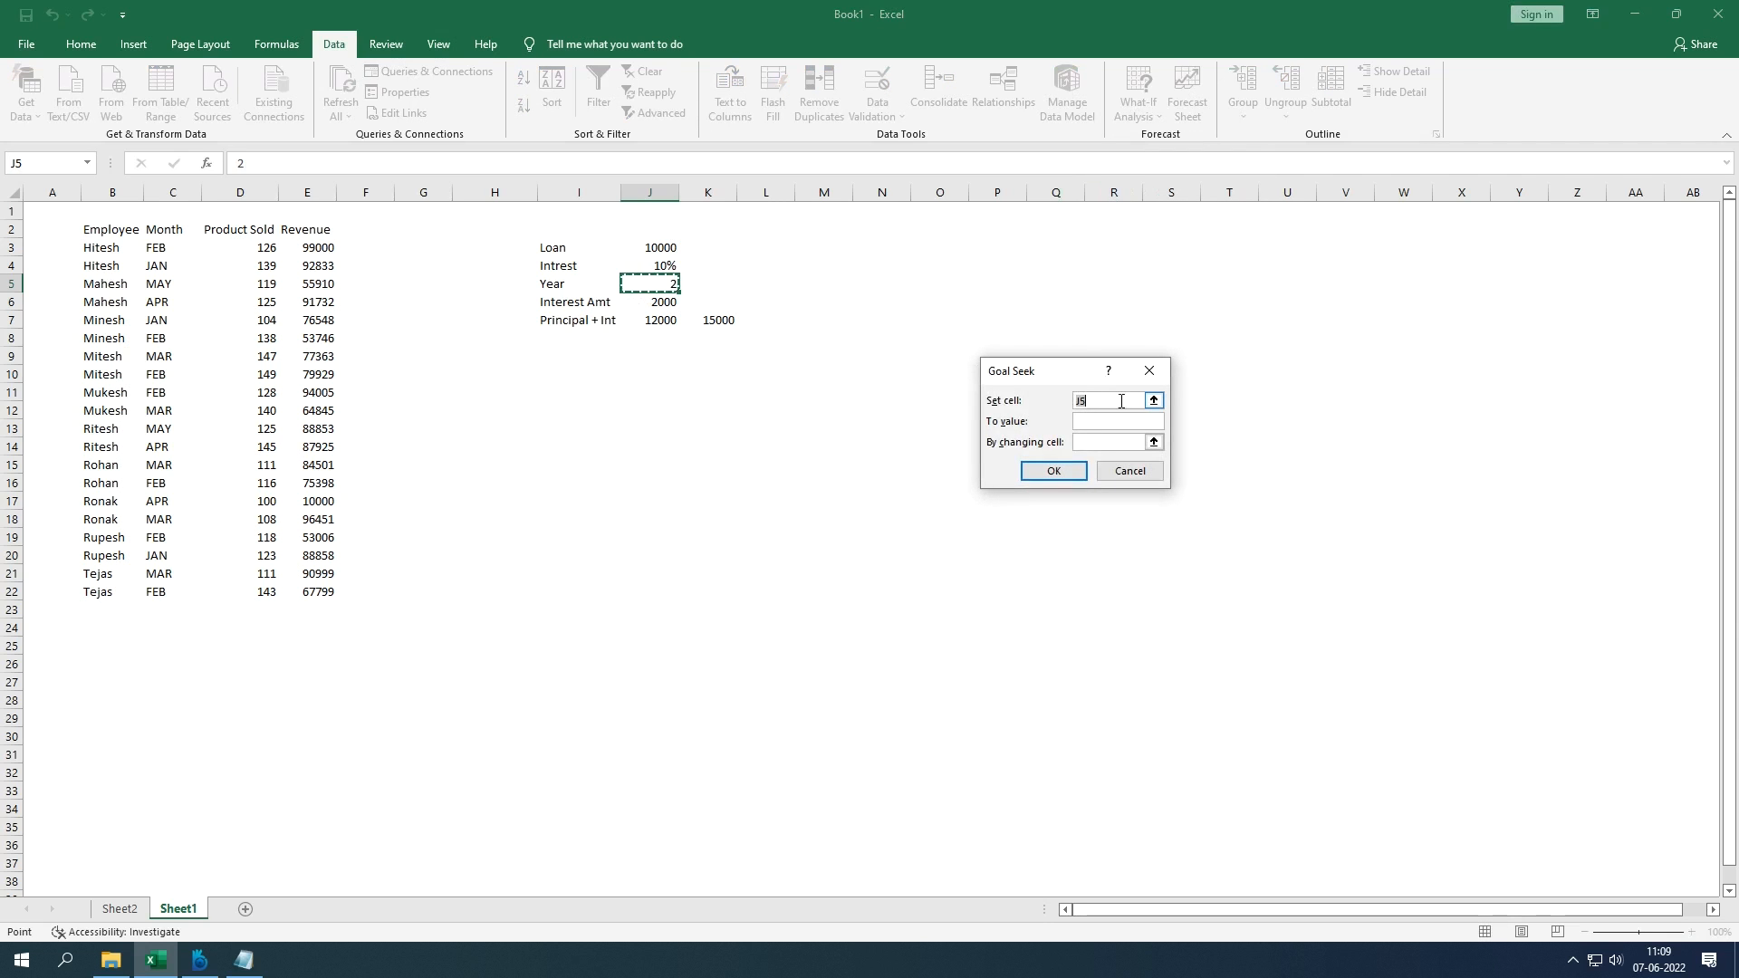
{"action": "left_click", "coordinate": [660, 324]}
{"action": "left_click", "coordinate": [1107, 421]}
{"action": "type", "text": "15000"}
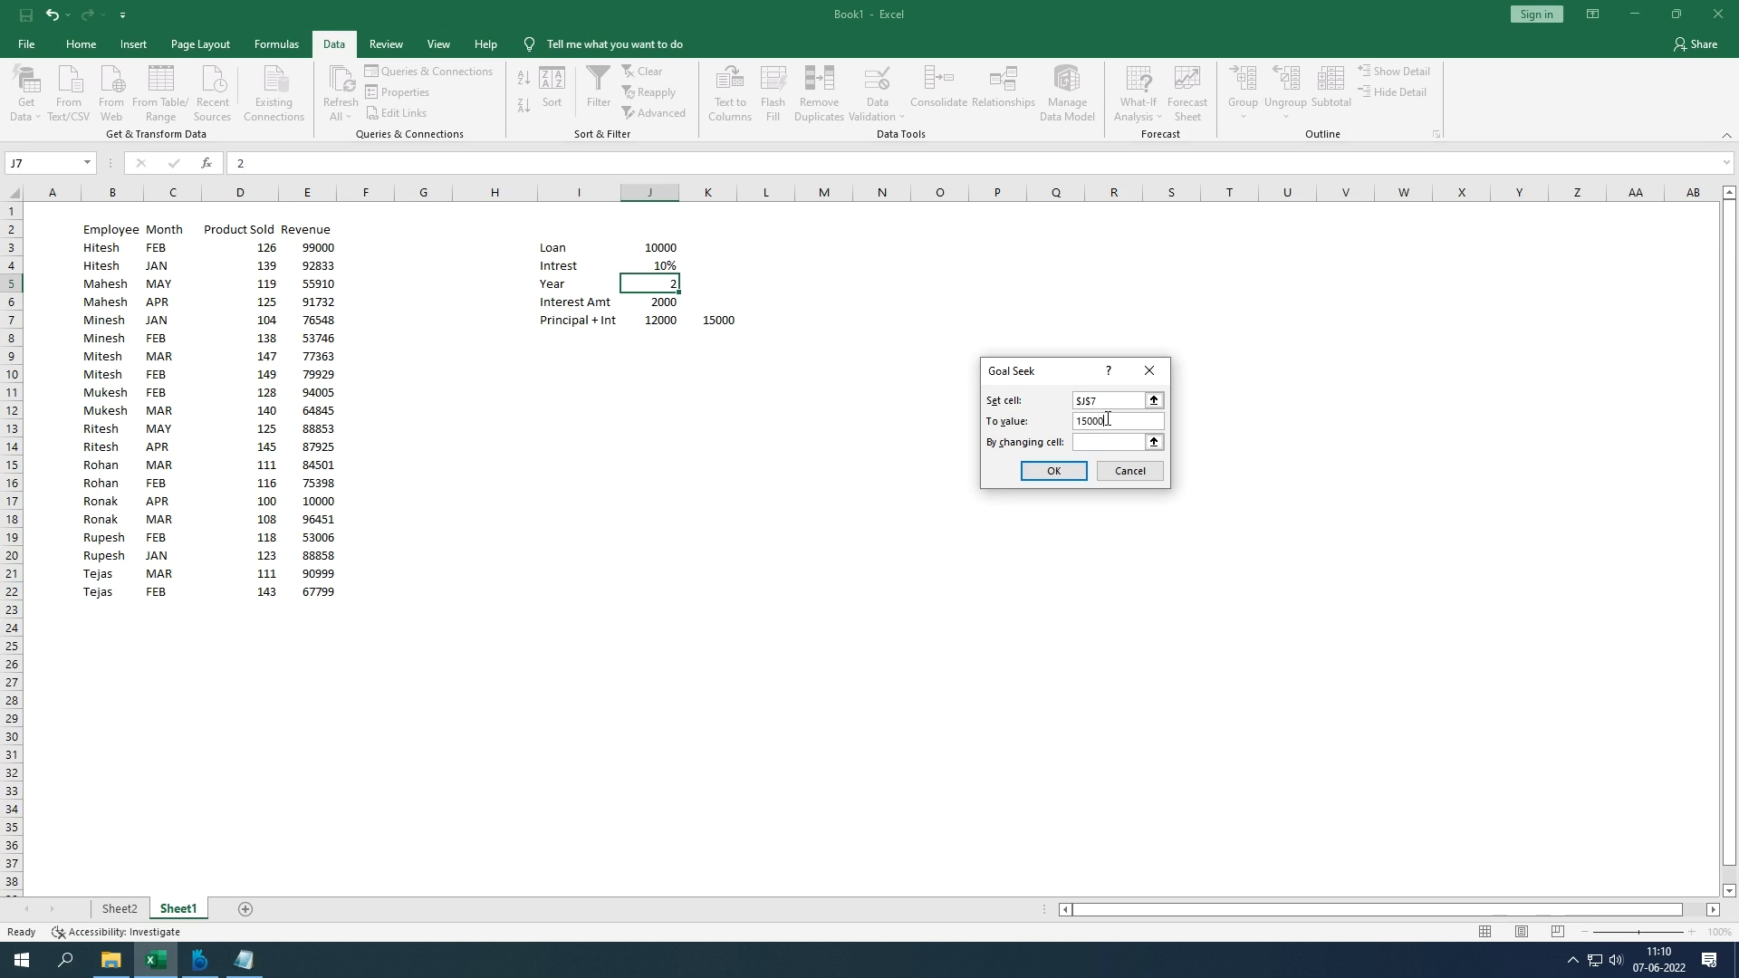
Step: Solve by changing J5 and accept the result, making Year 5
{"action": "left_click", "coordinate": [1154, 442]}
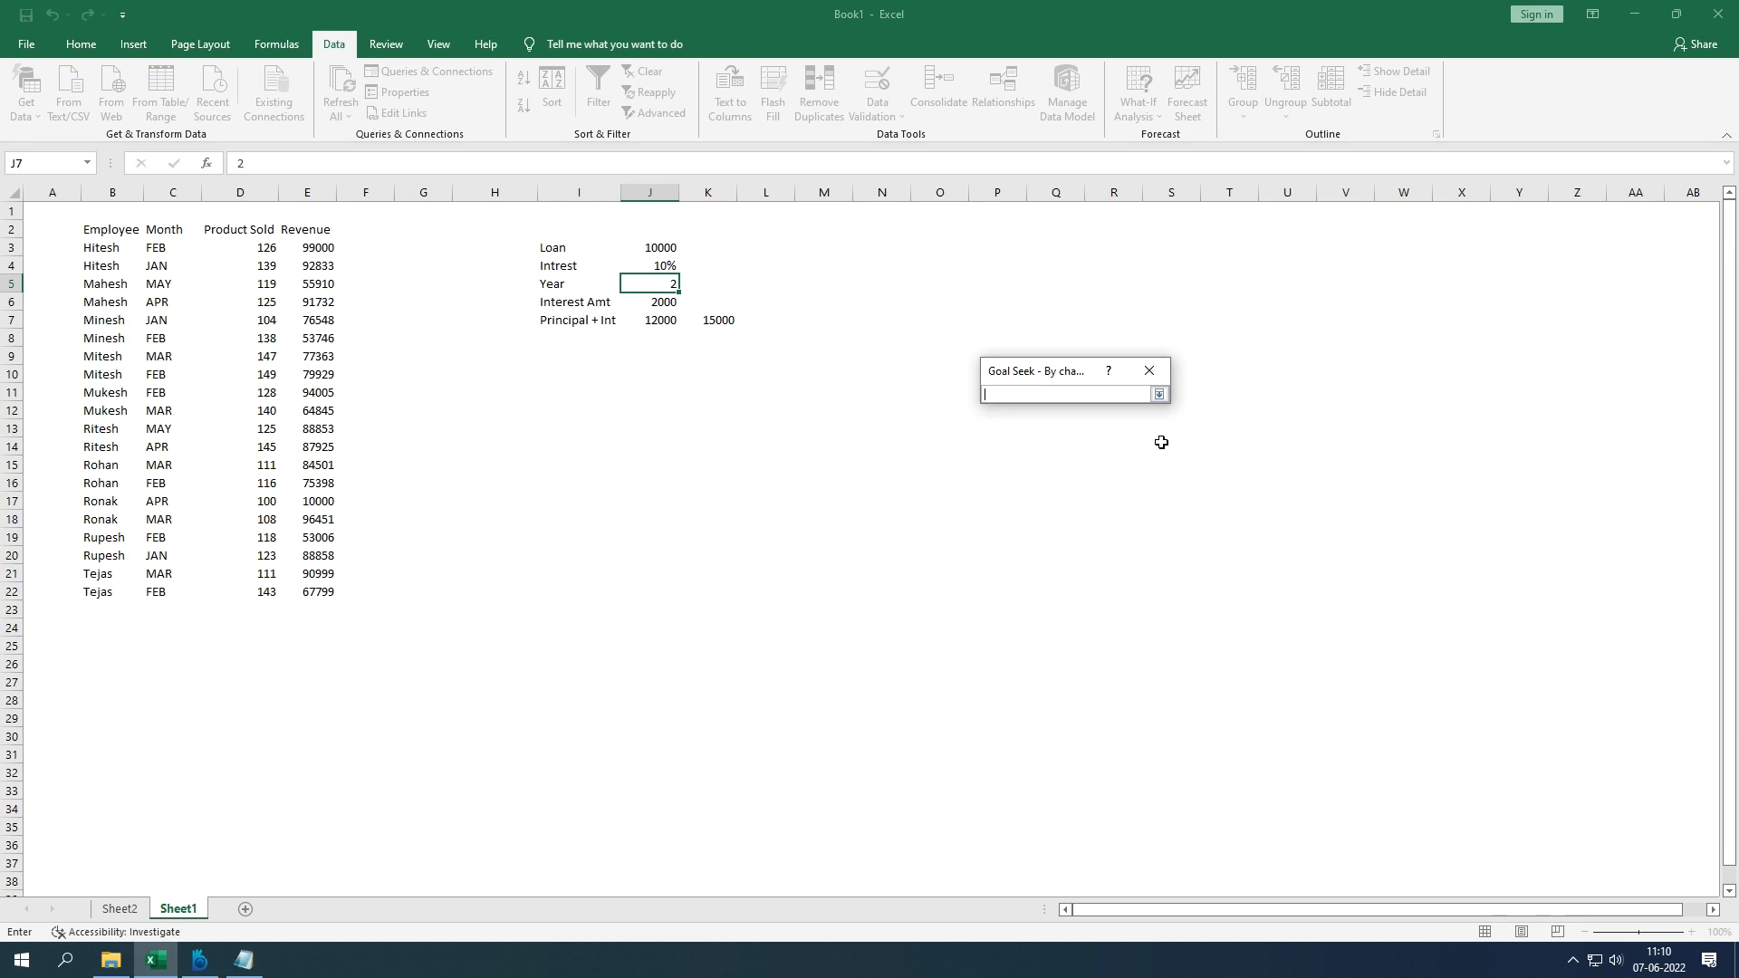
{"action": "left_click", "coordinate": [665, 285]}
{"action": "key", "text": "Return"}
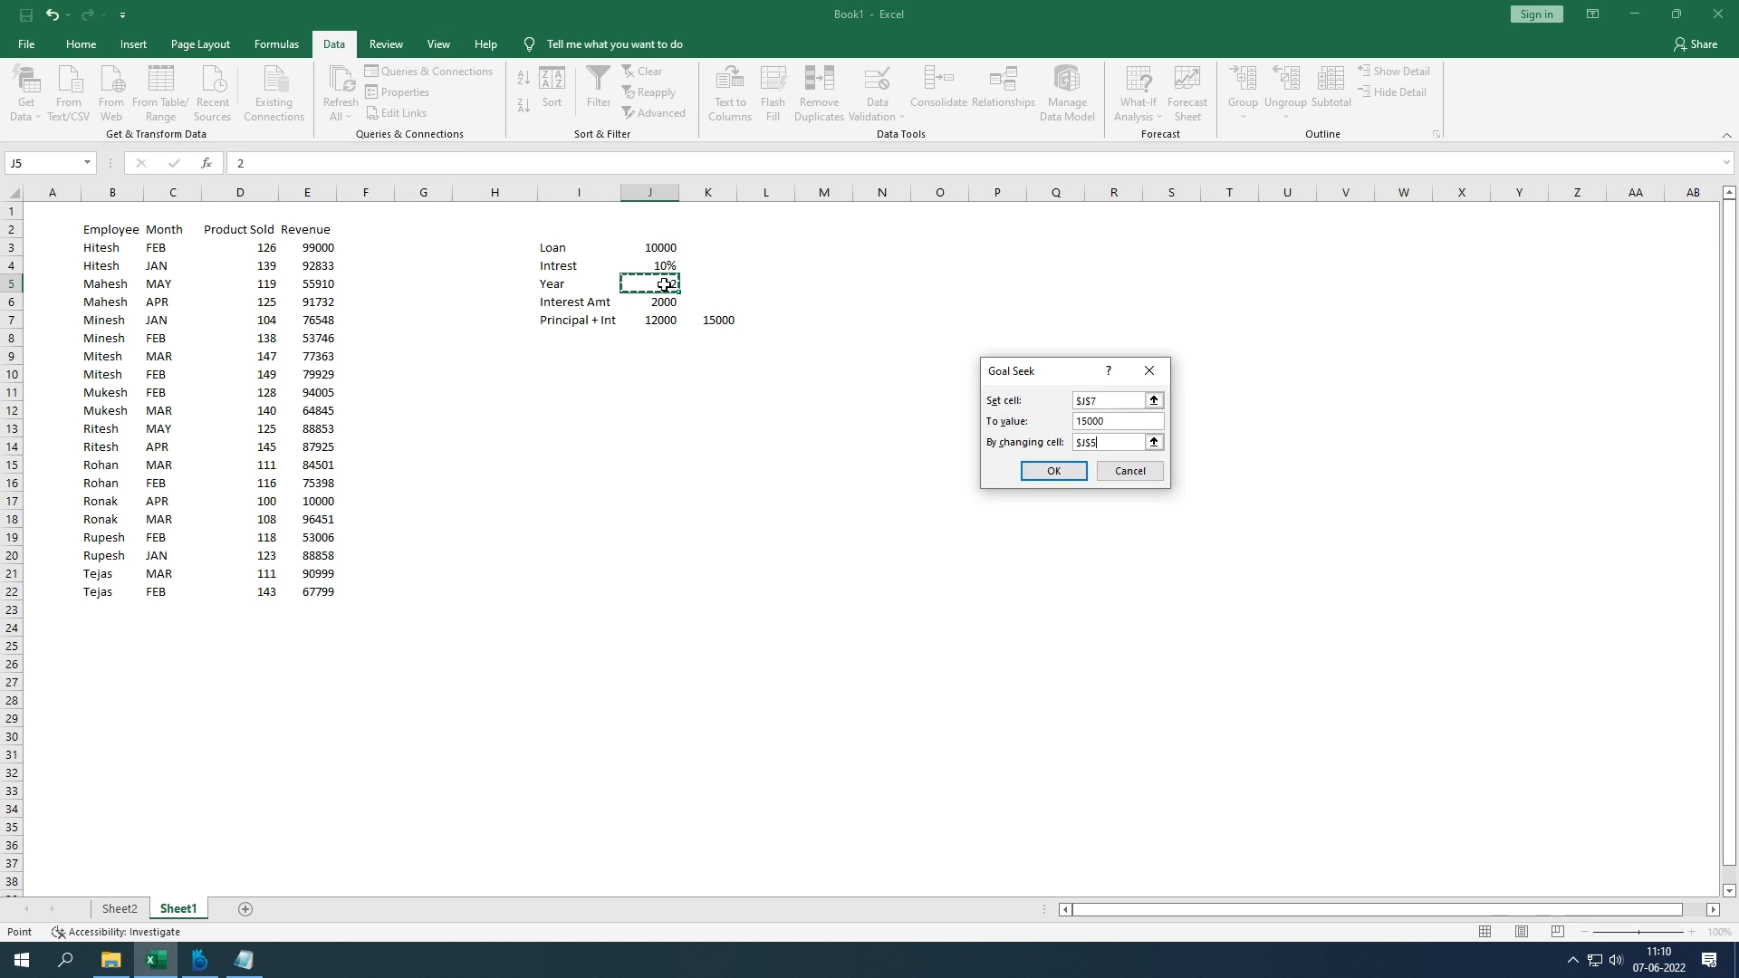
{"action": "key", "text": "Return"}
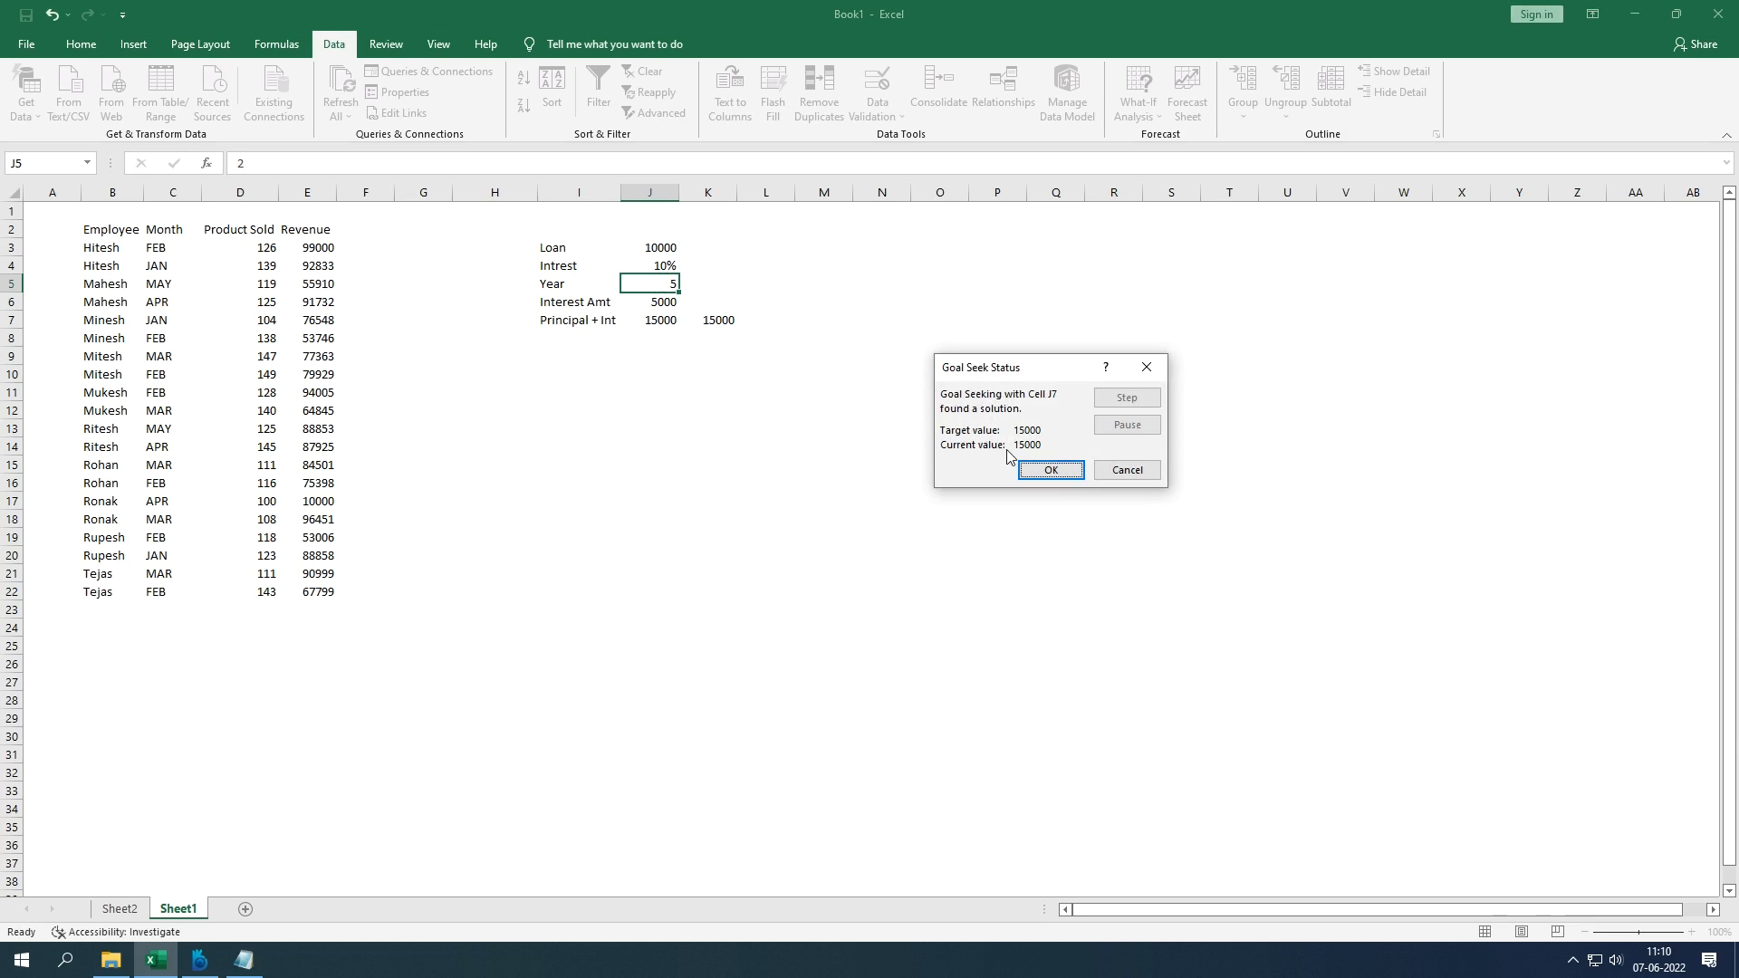
{"action": "left_click", "coordinate": [1048, 470]}
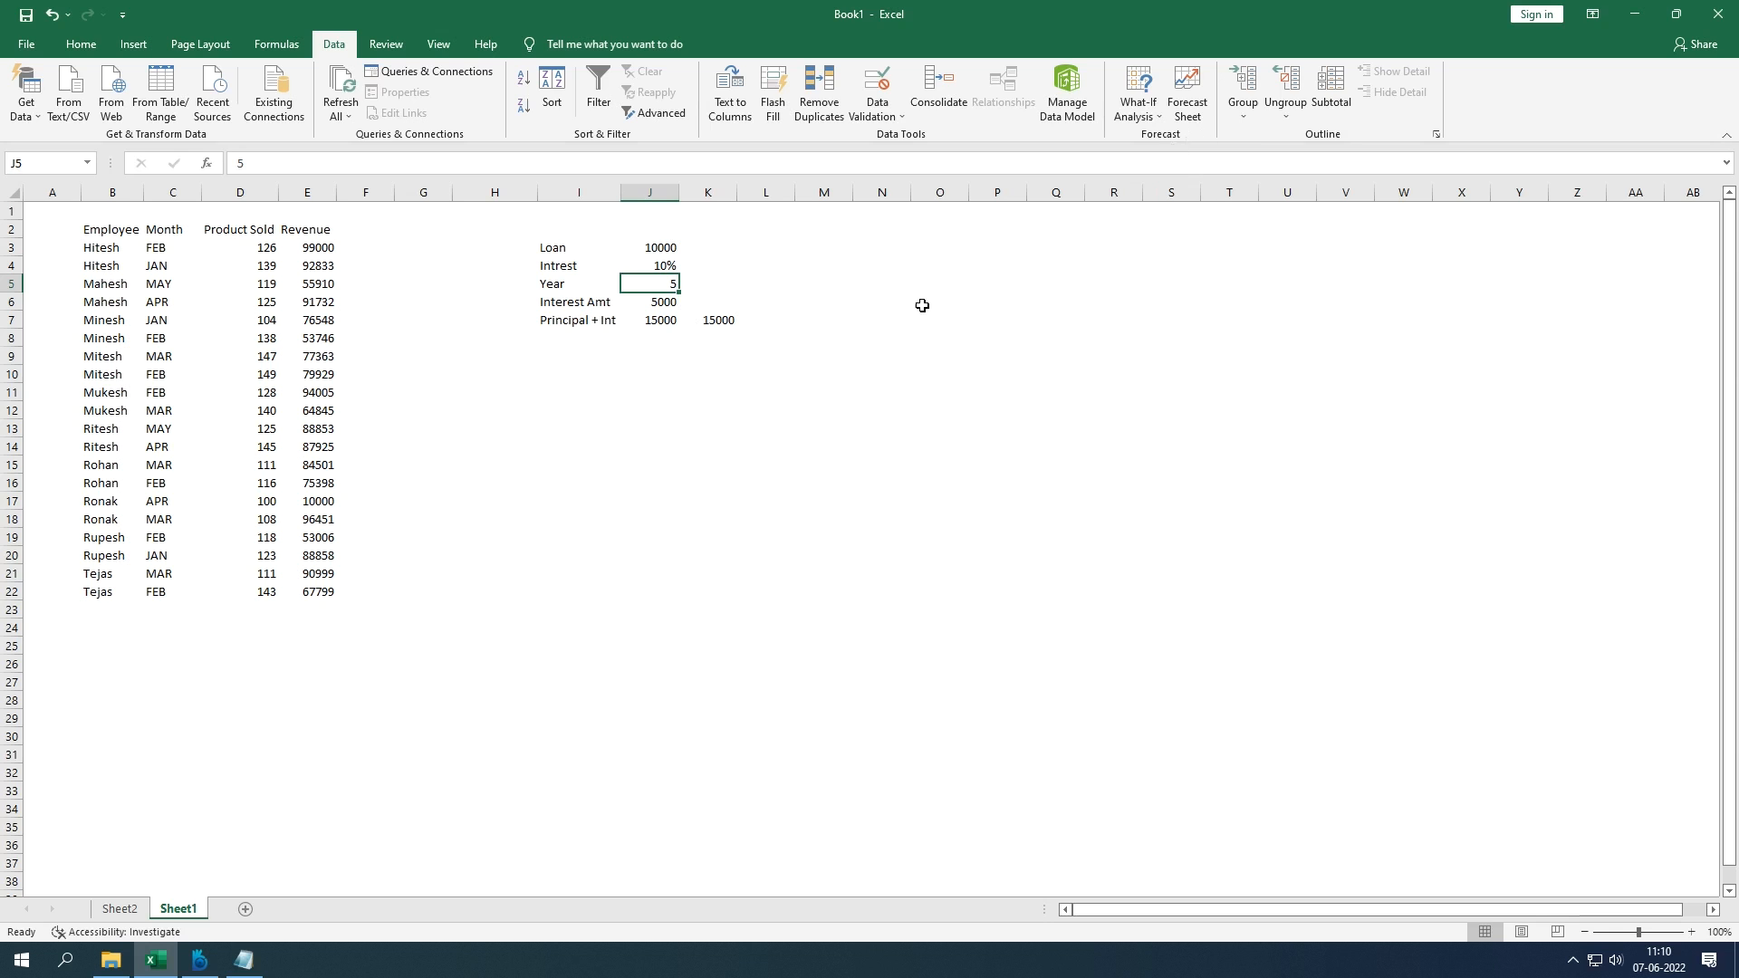
Step: Clear the calculator block H2:L8 and bring up the Review ribbon
{"action": "left_click_drag", "start_coordinate": [772, 338], "coordinate": [533, 210]}
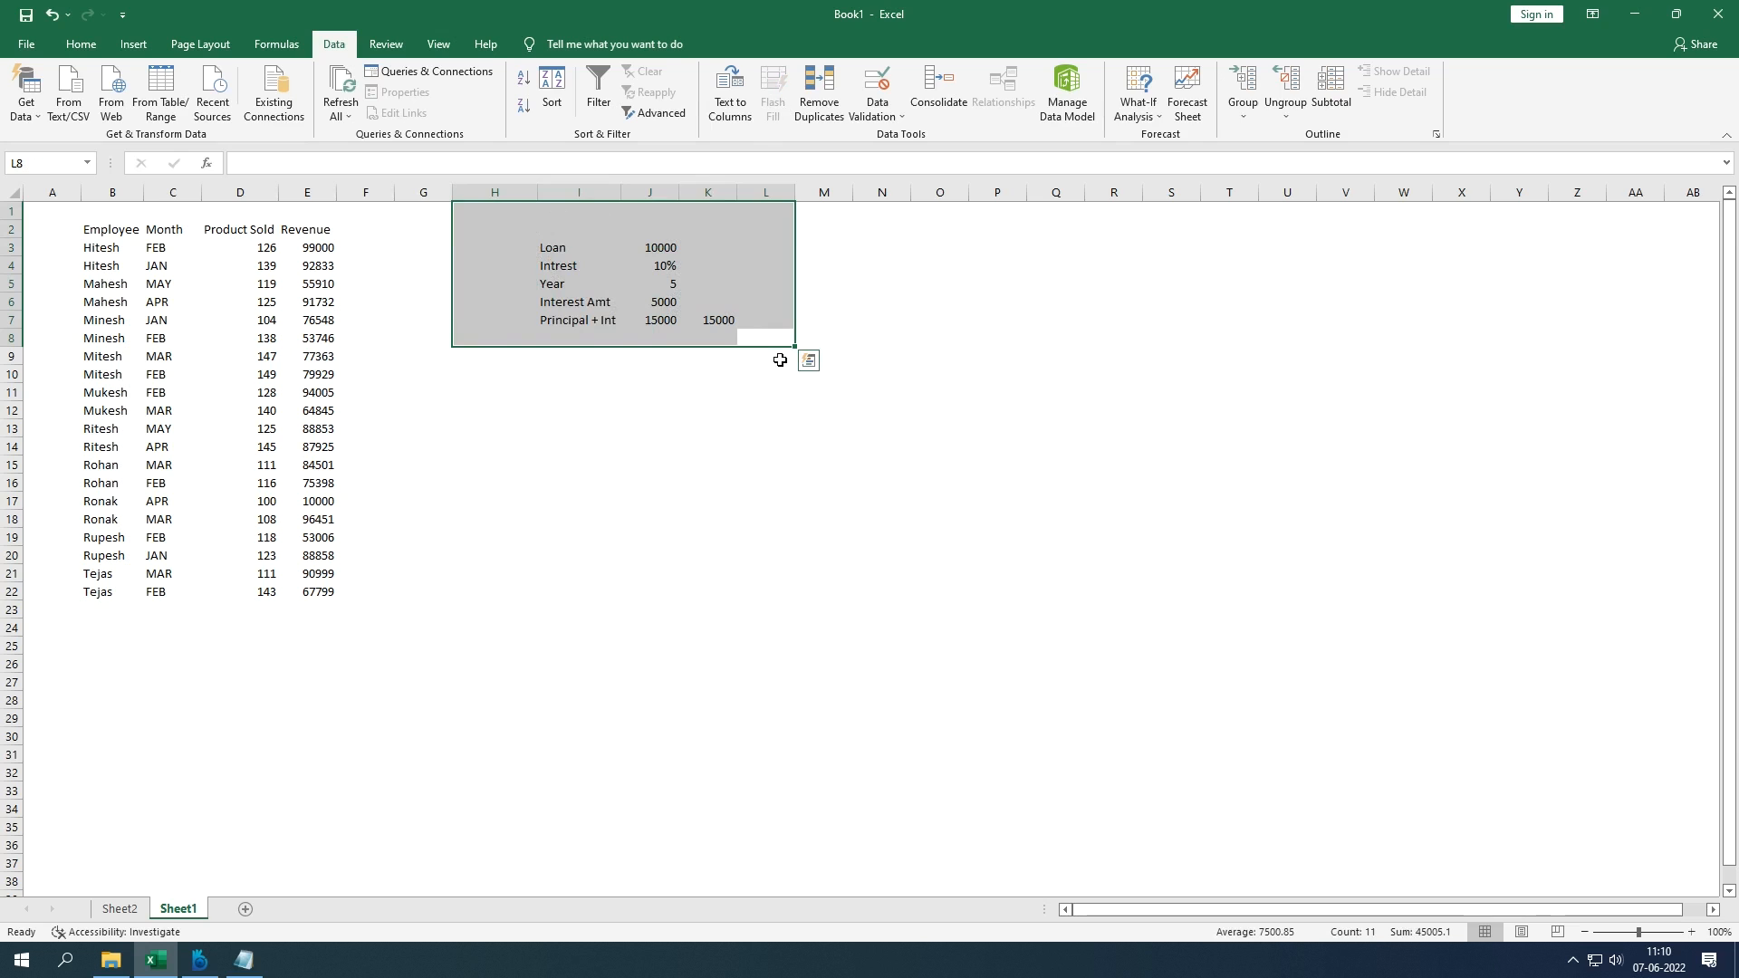
{"action": "key", "text": "Delete"}
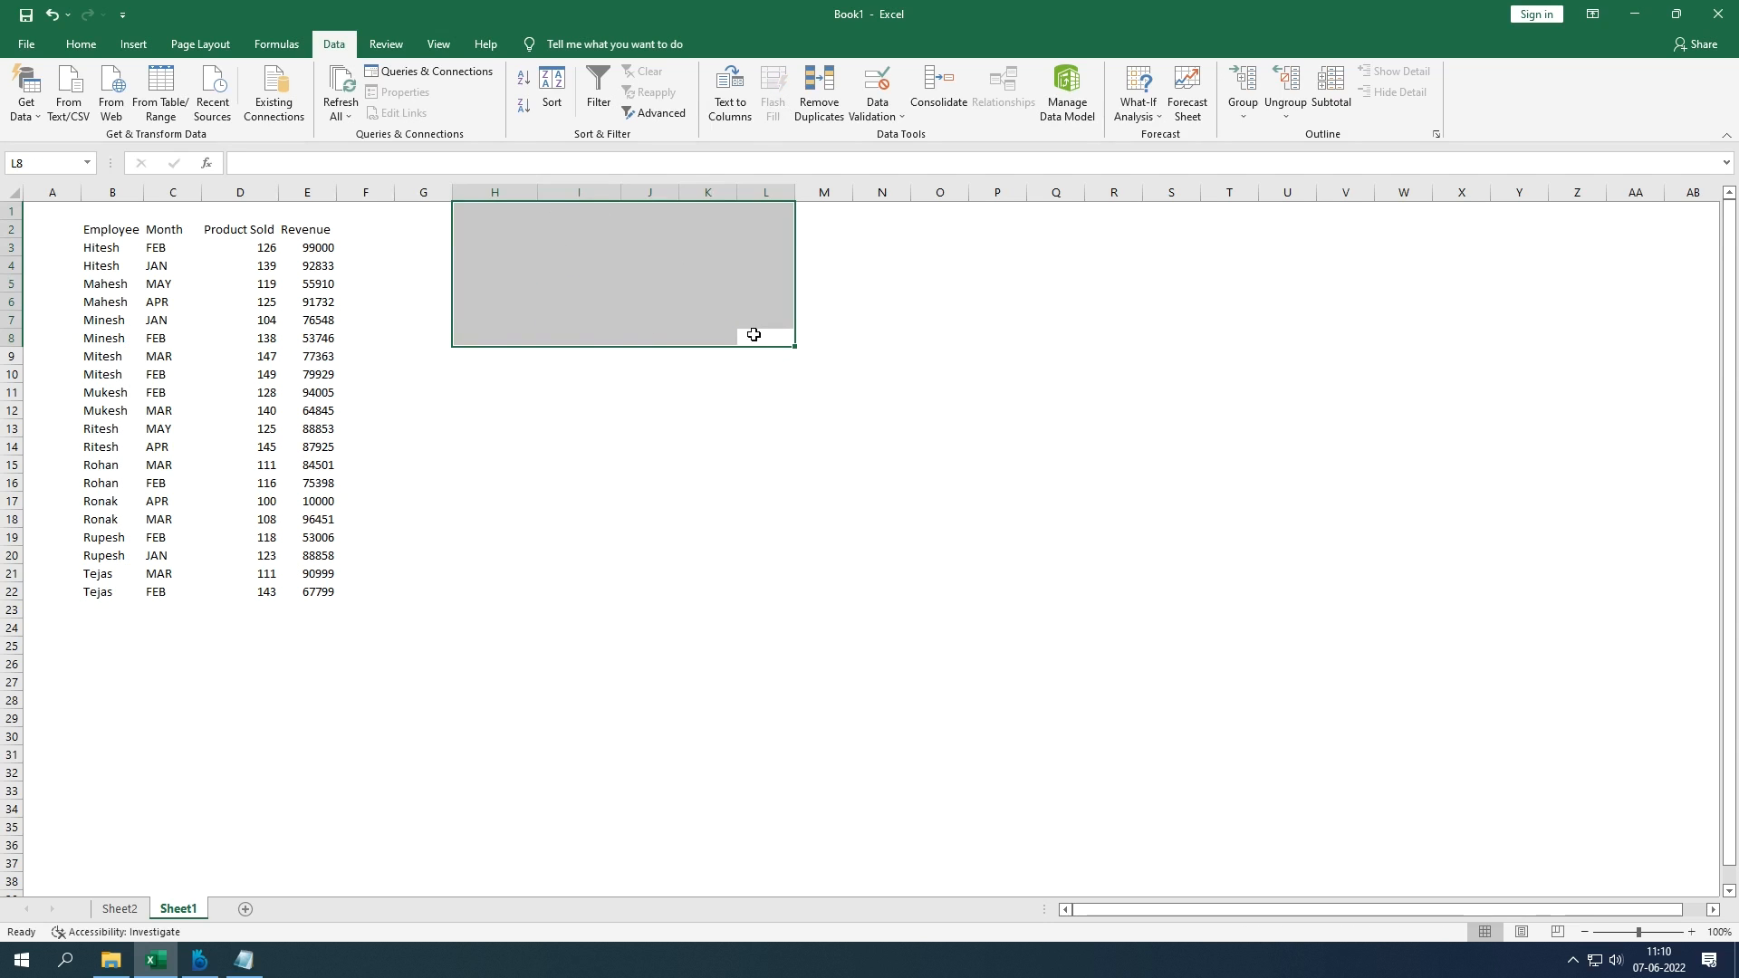
{"action": "left_click", "coordinate": [571, 317]}
{"action": "left_click", "coordinate": [388, 44]}
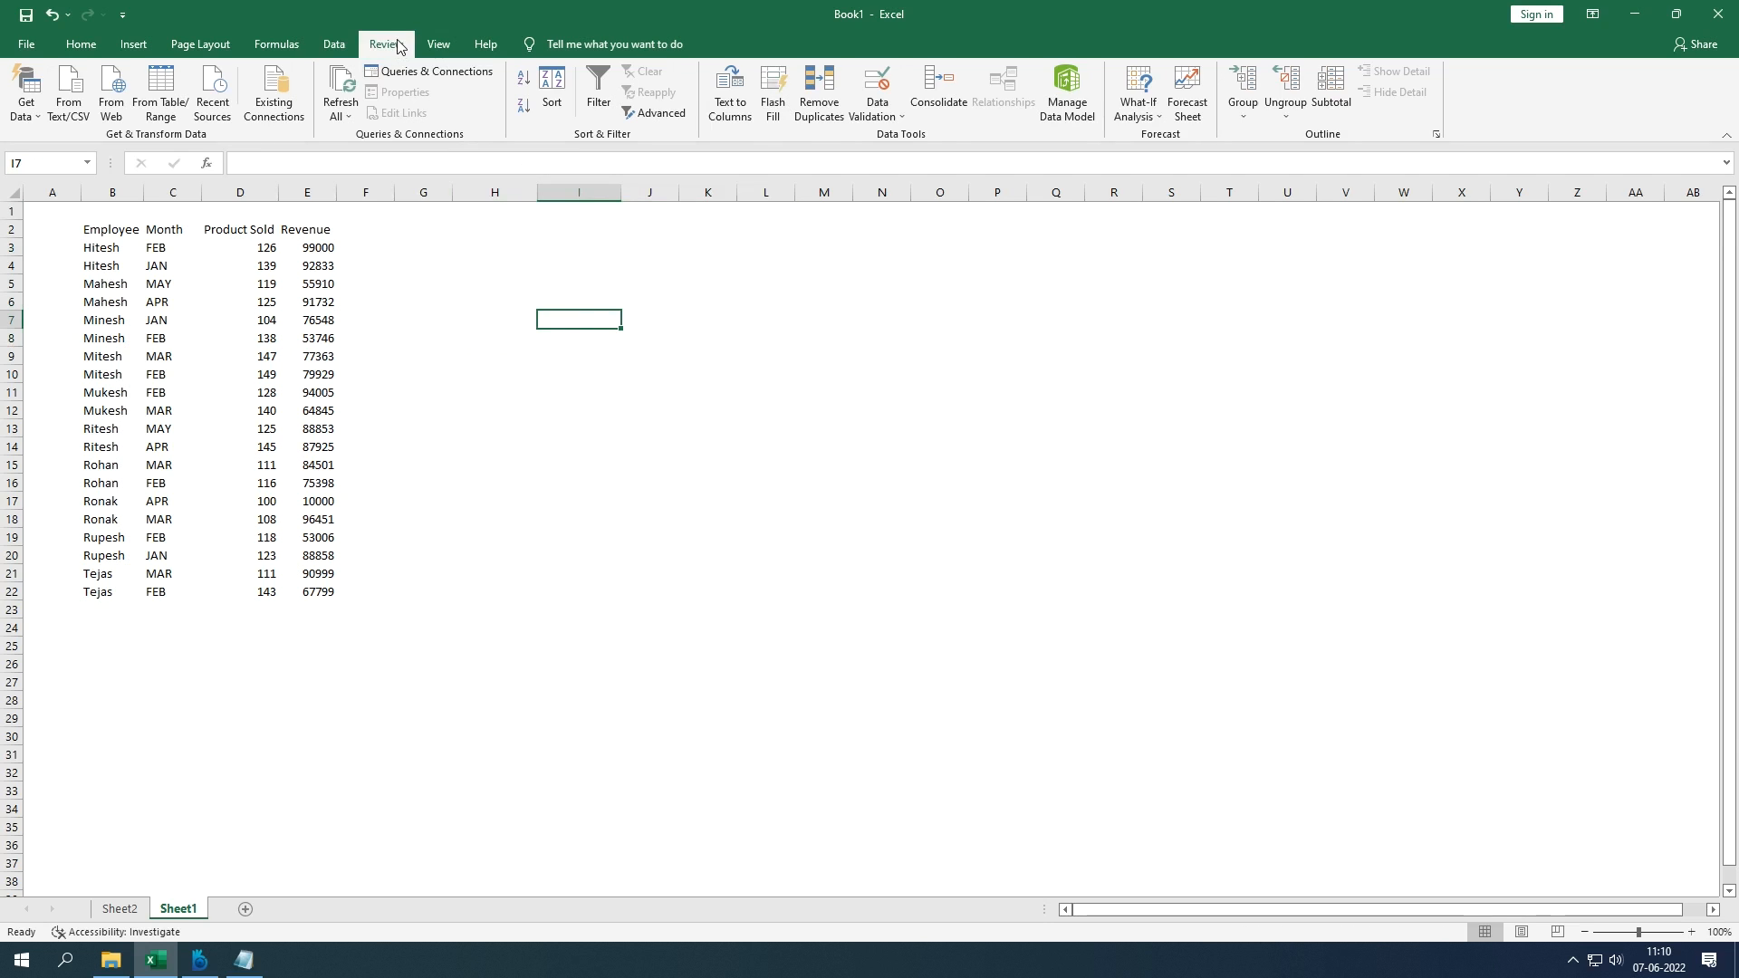
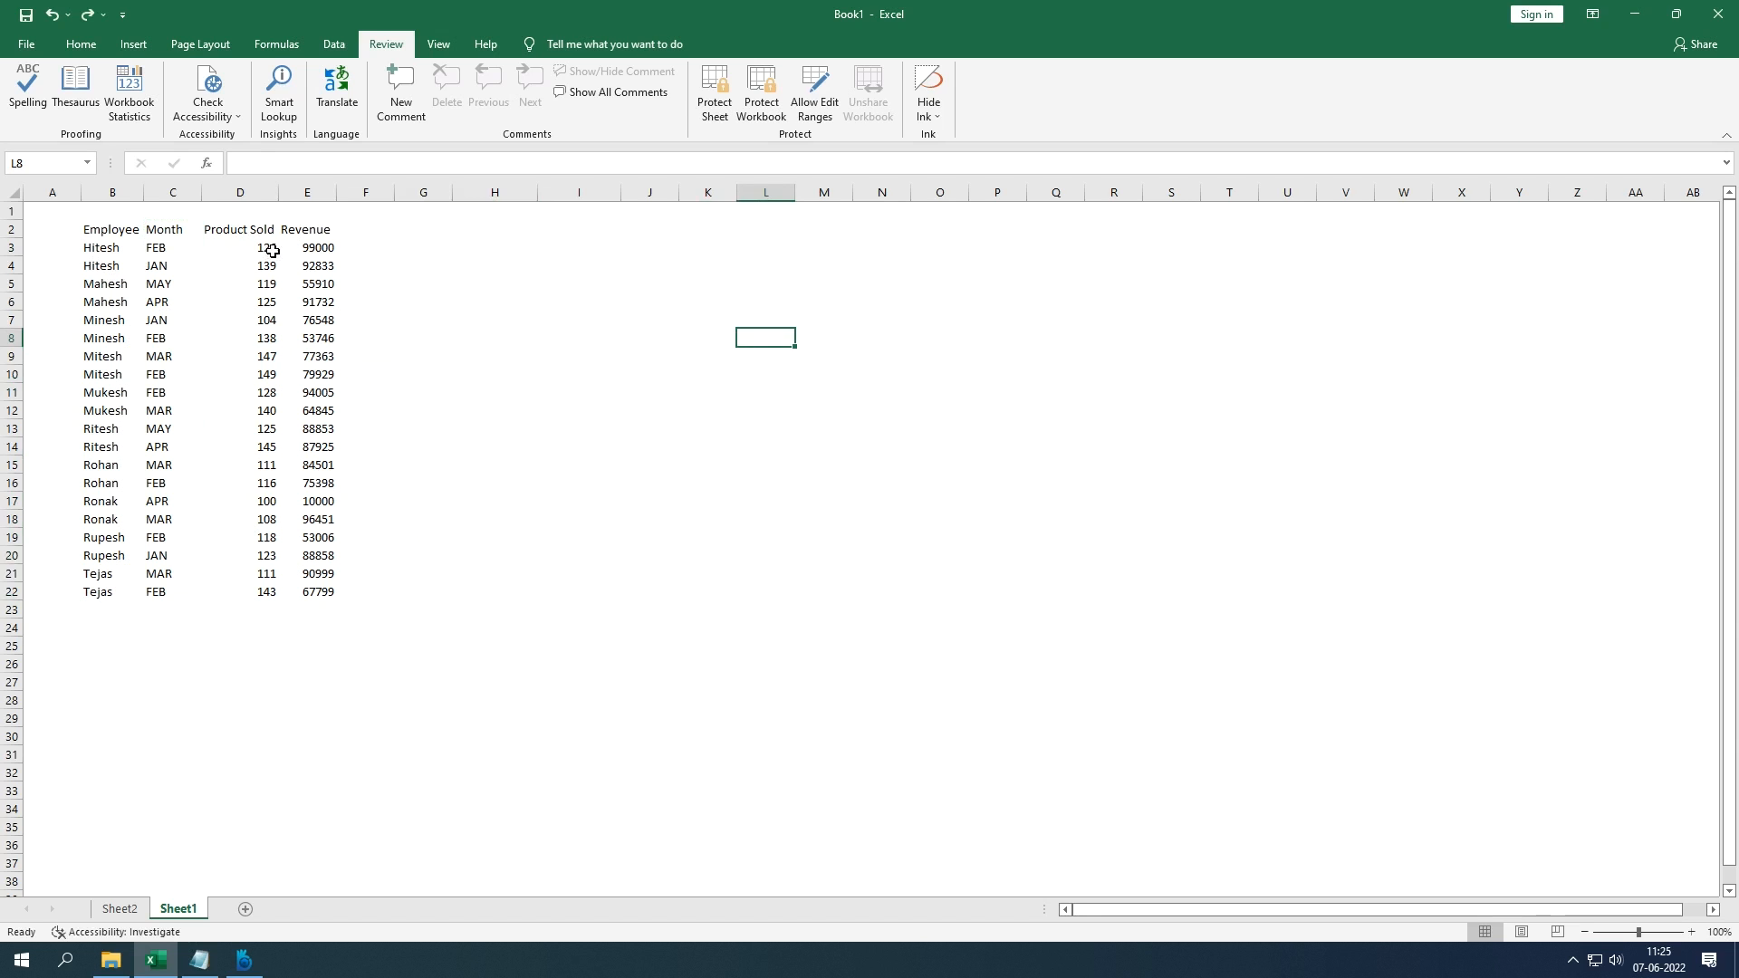
Step: AutoSum D3:E22 to total Product Sold (2515) and Revenue (1529701) in row 23
{"action": "left_click_drag", "start_coordinate": [242, 249], "coordinate": [305, 586]}
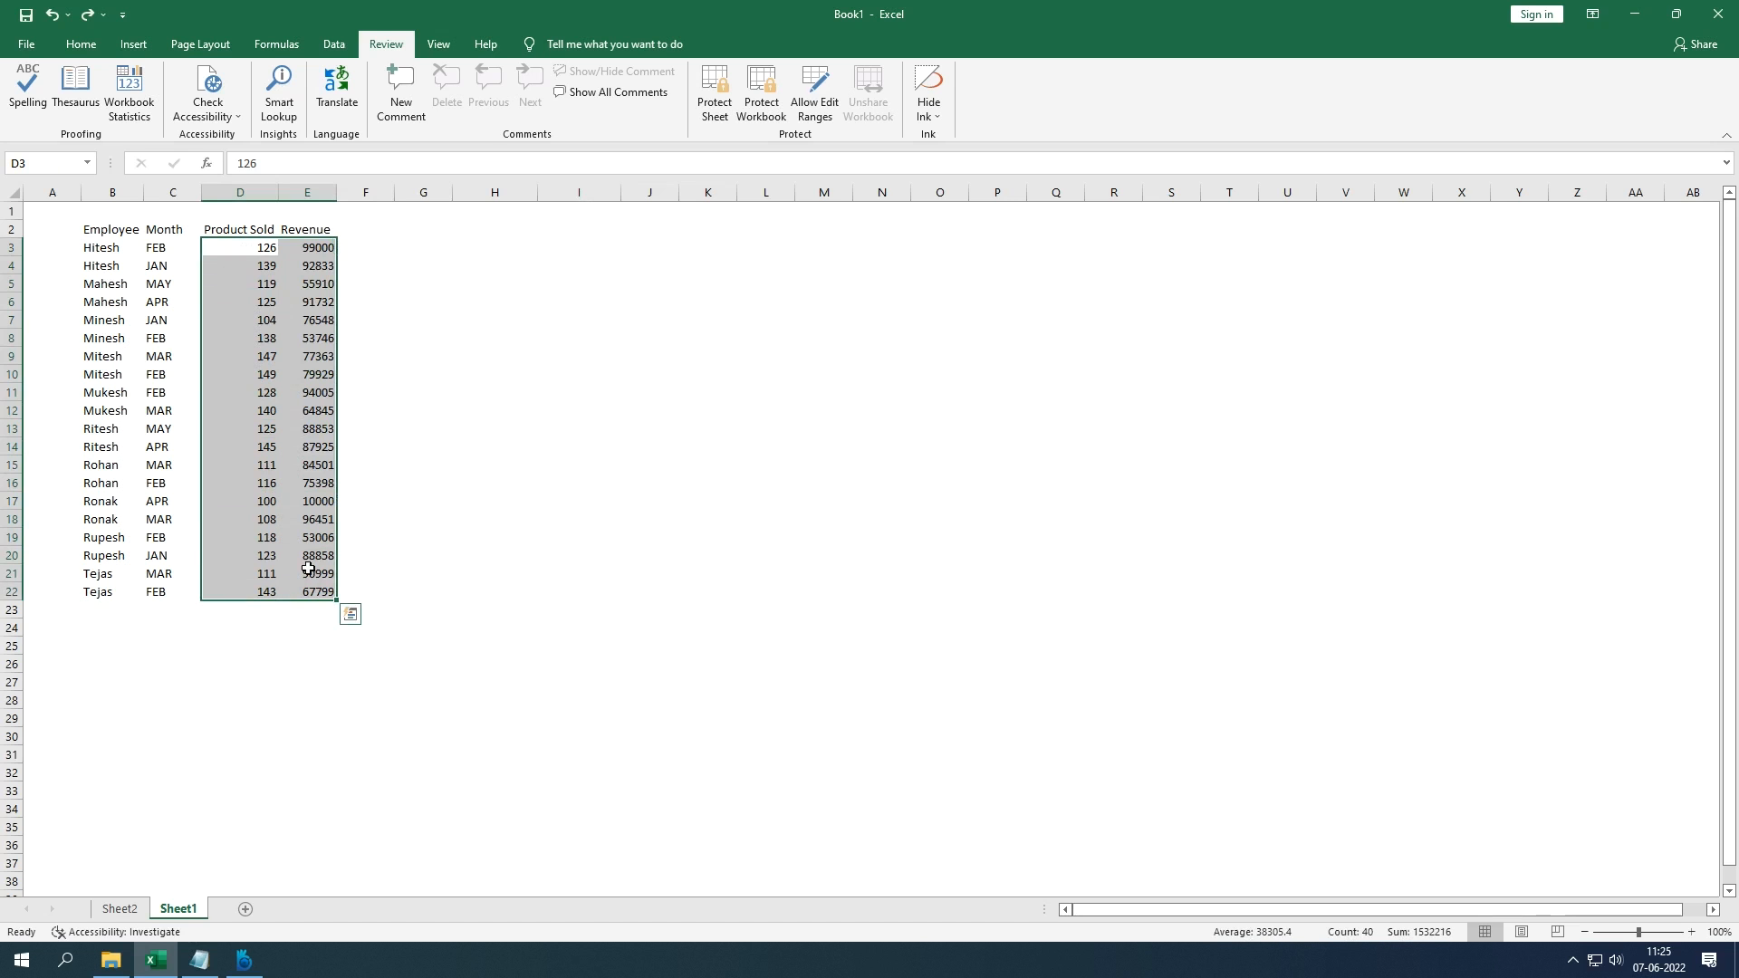
{"action": "left_click", "coordinate": [80, 44]}
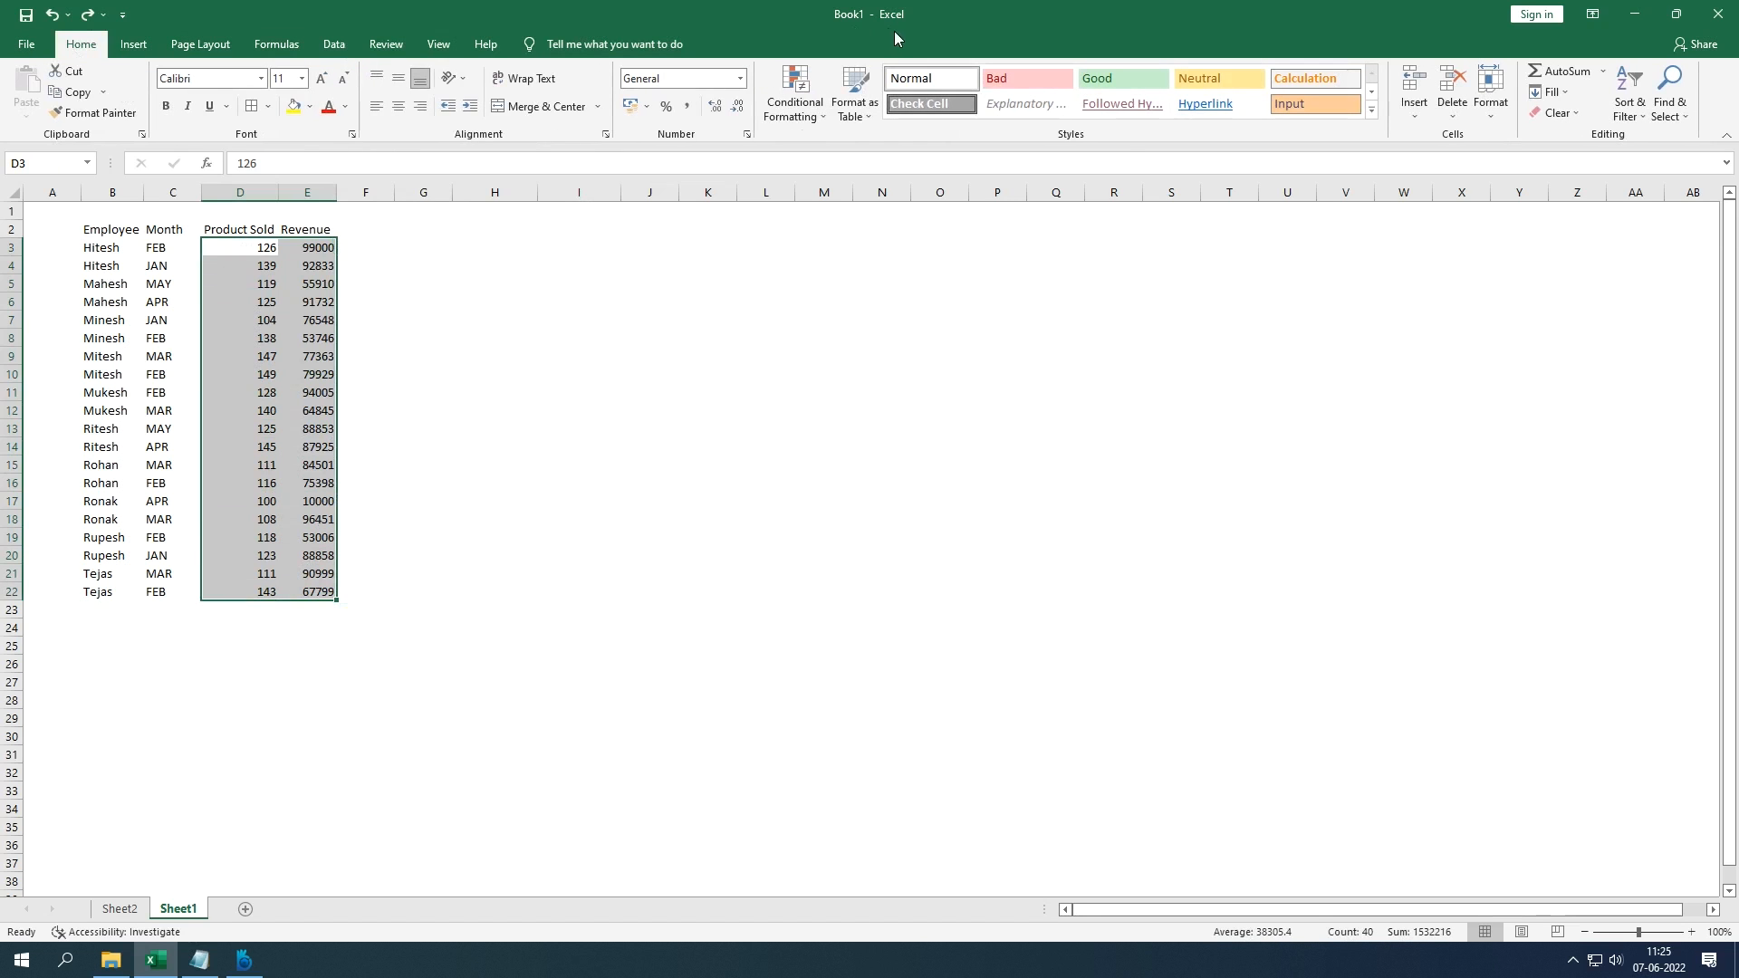
{"action": "left_click", "coordinate": [1603, 71]}
{"action": "left_click", "coordinate": [1593, 94]}
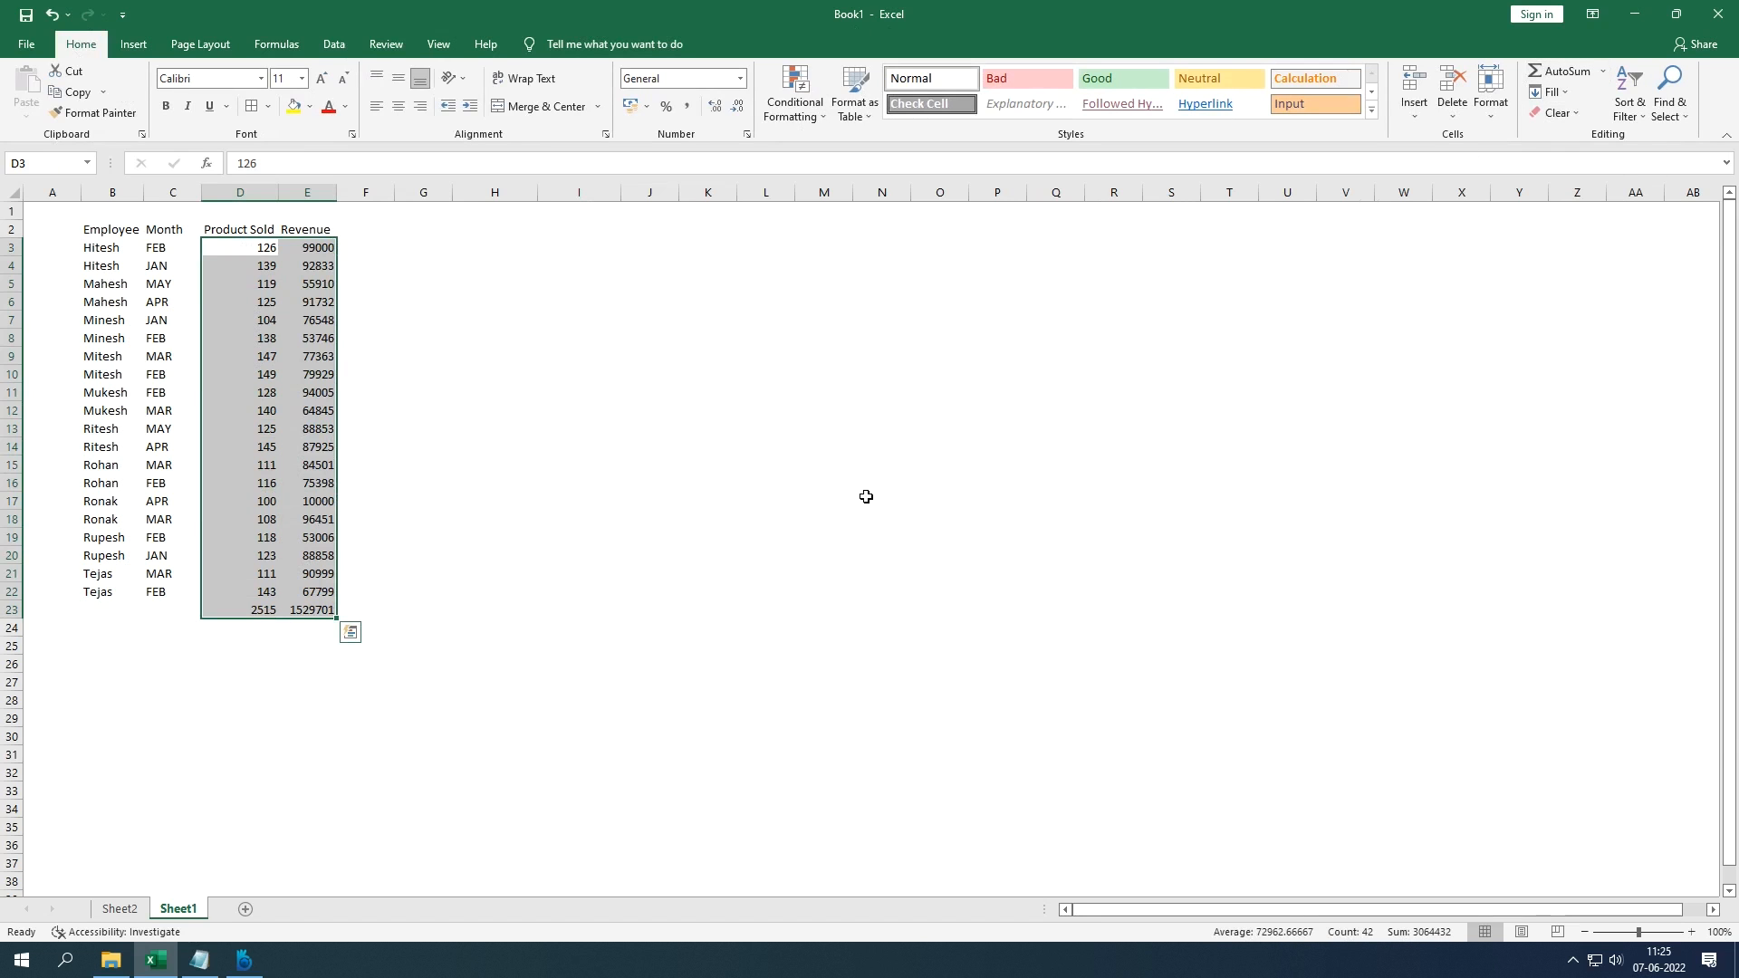
Step: Label row 23 'Total' in B23 and open the D23 sum formula for editing
{"action": "left_click", "coordinate": [113, 610]}
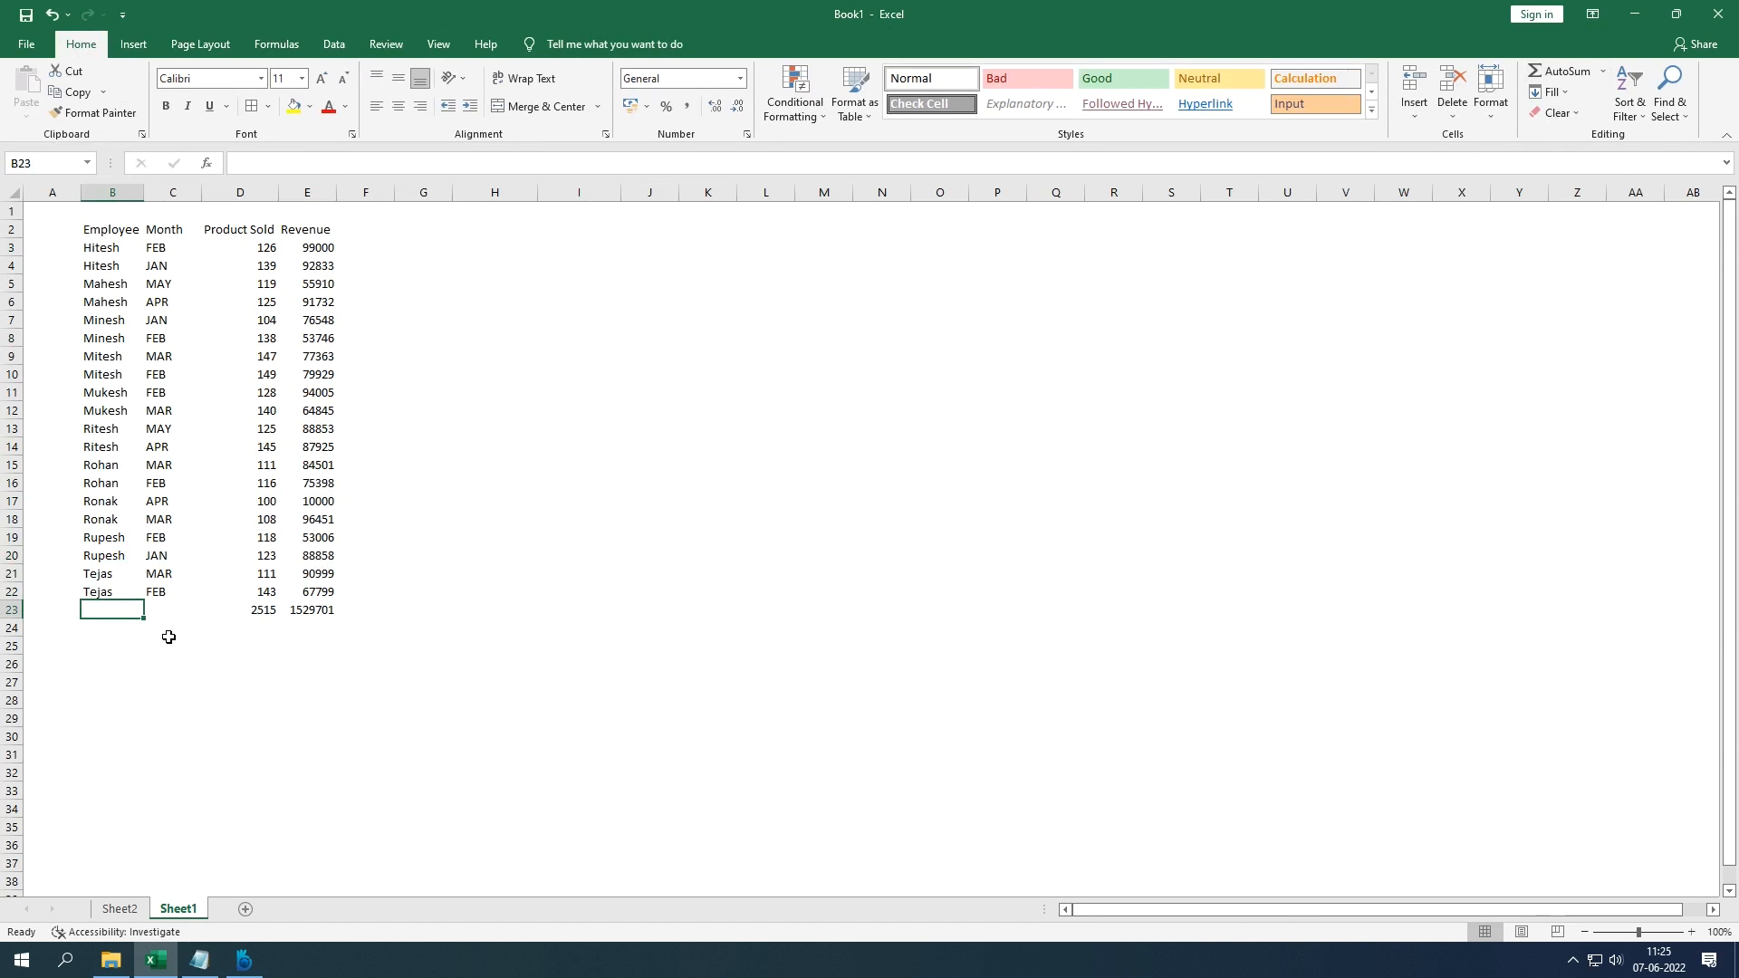
{"action": "type", "text": "Total"}
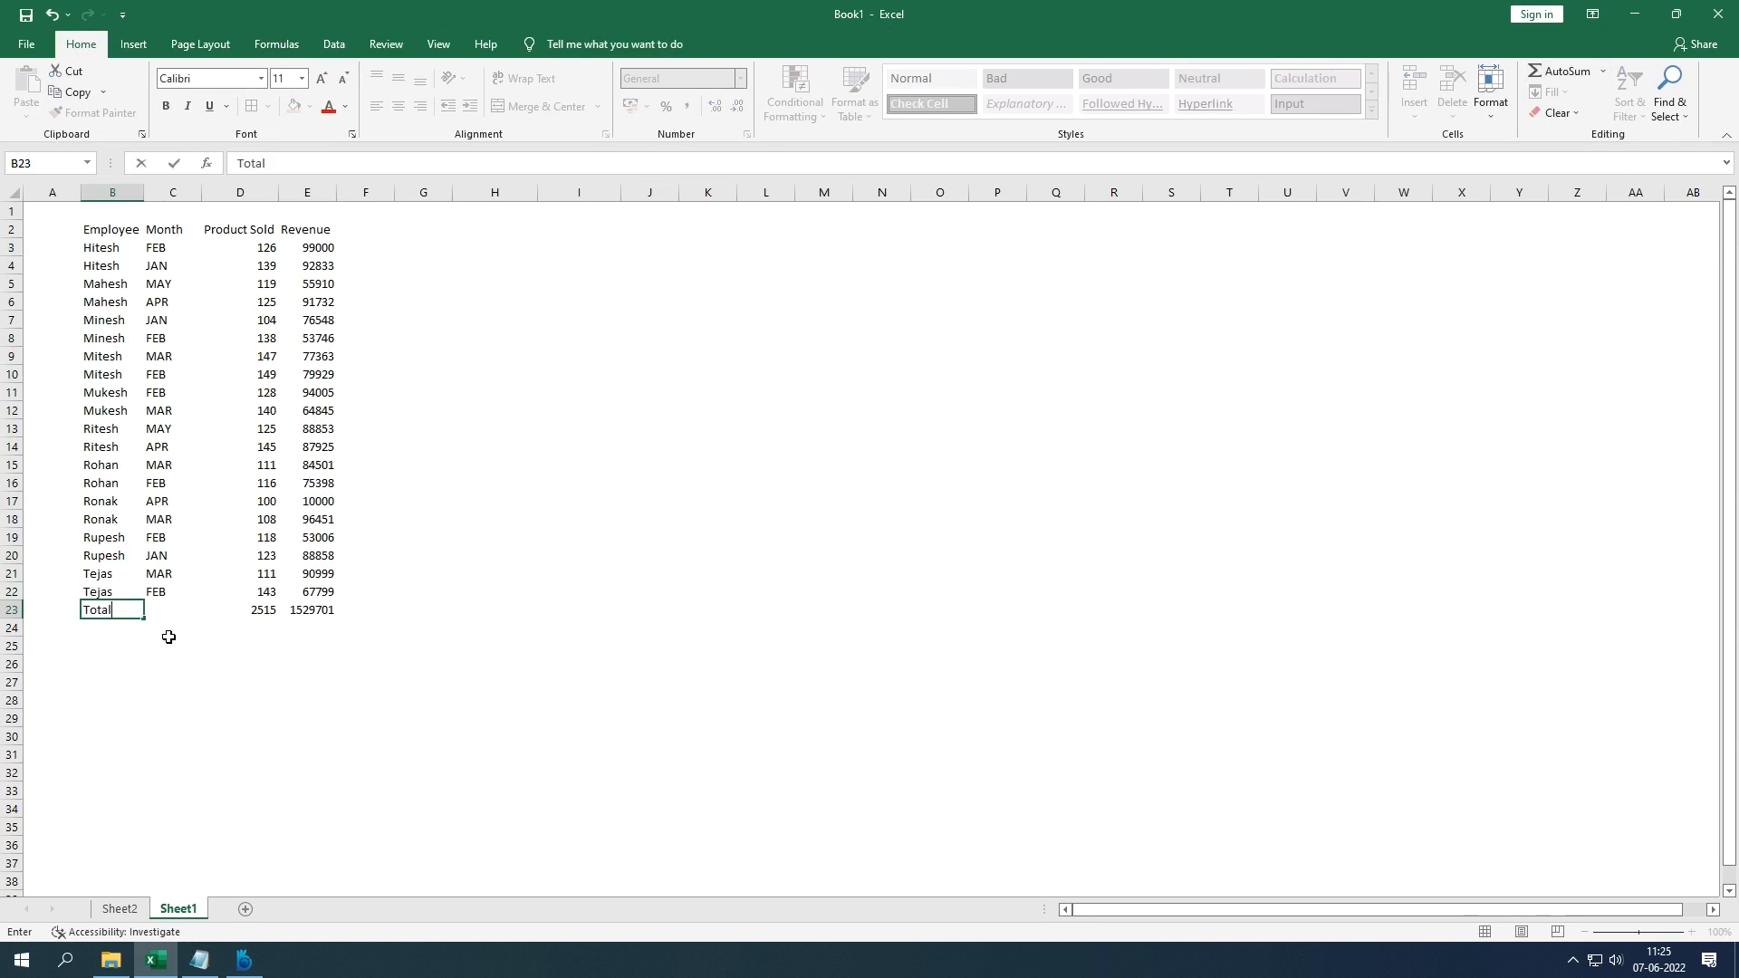
{"action": "key", "text": "Tab"}
{"action": "key", "text": "Tab"}
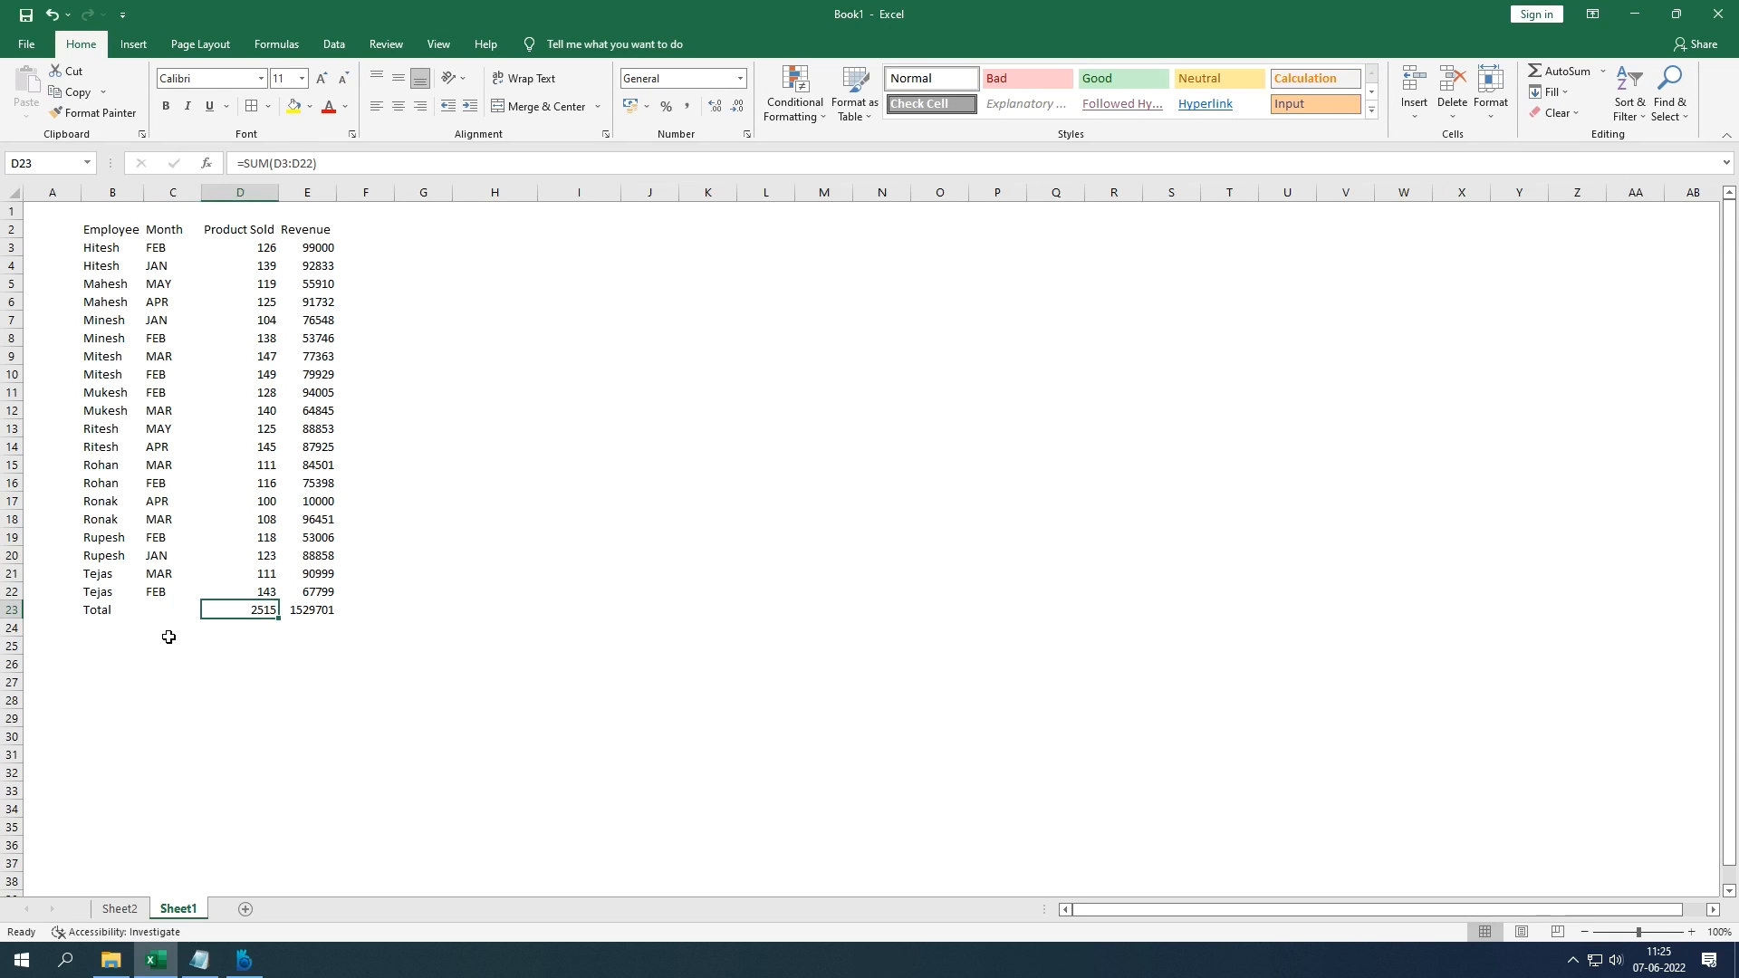
{"action": "key", "text": "F2"}
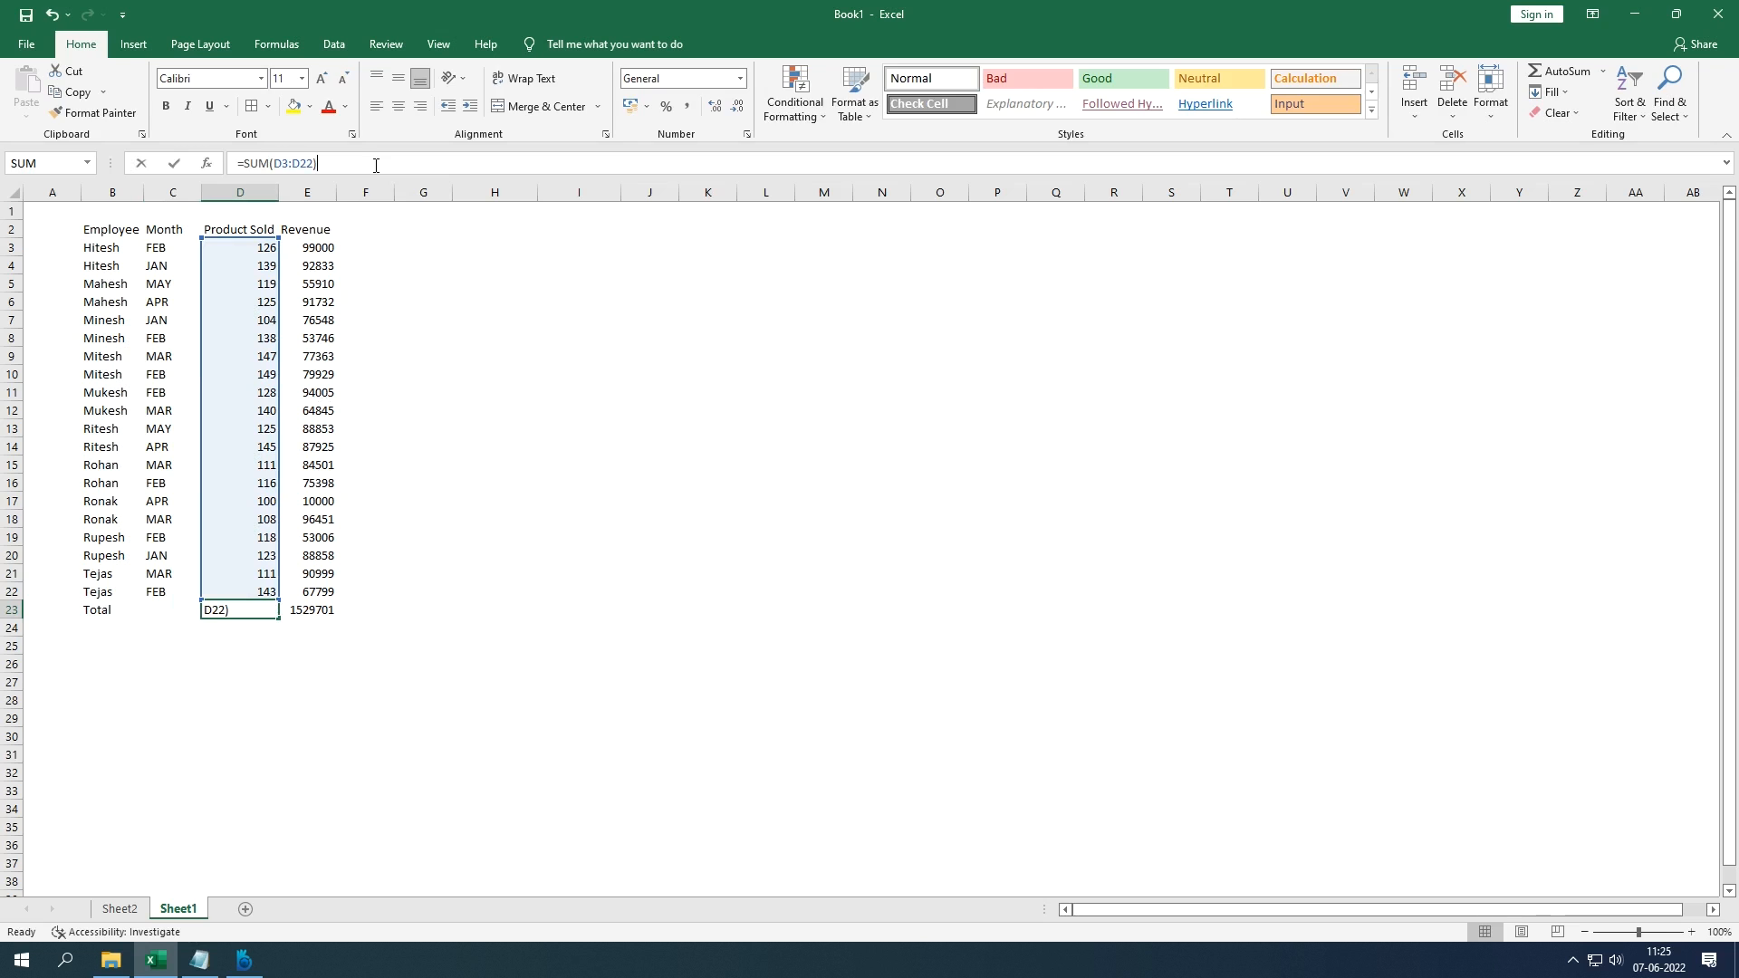
{"action": "left_click", "coordinate": [328, 608]}
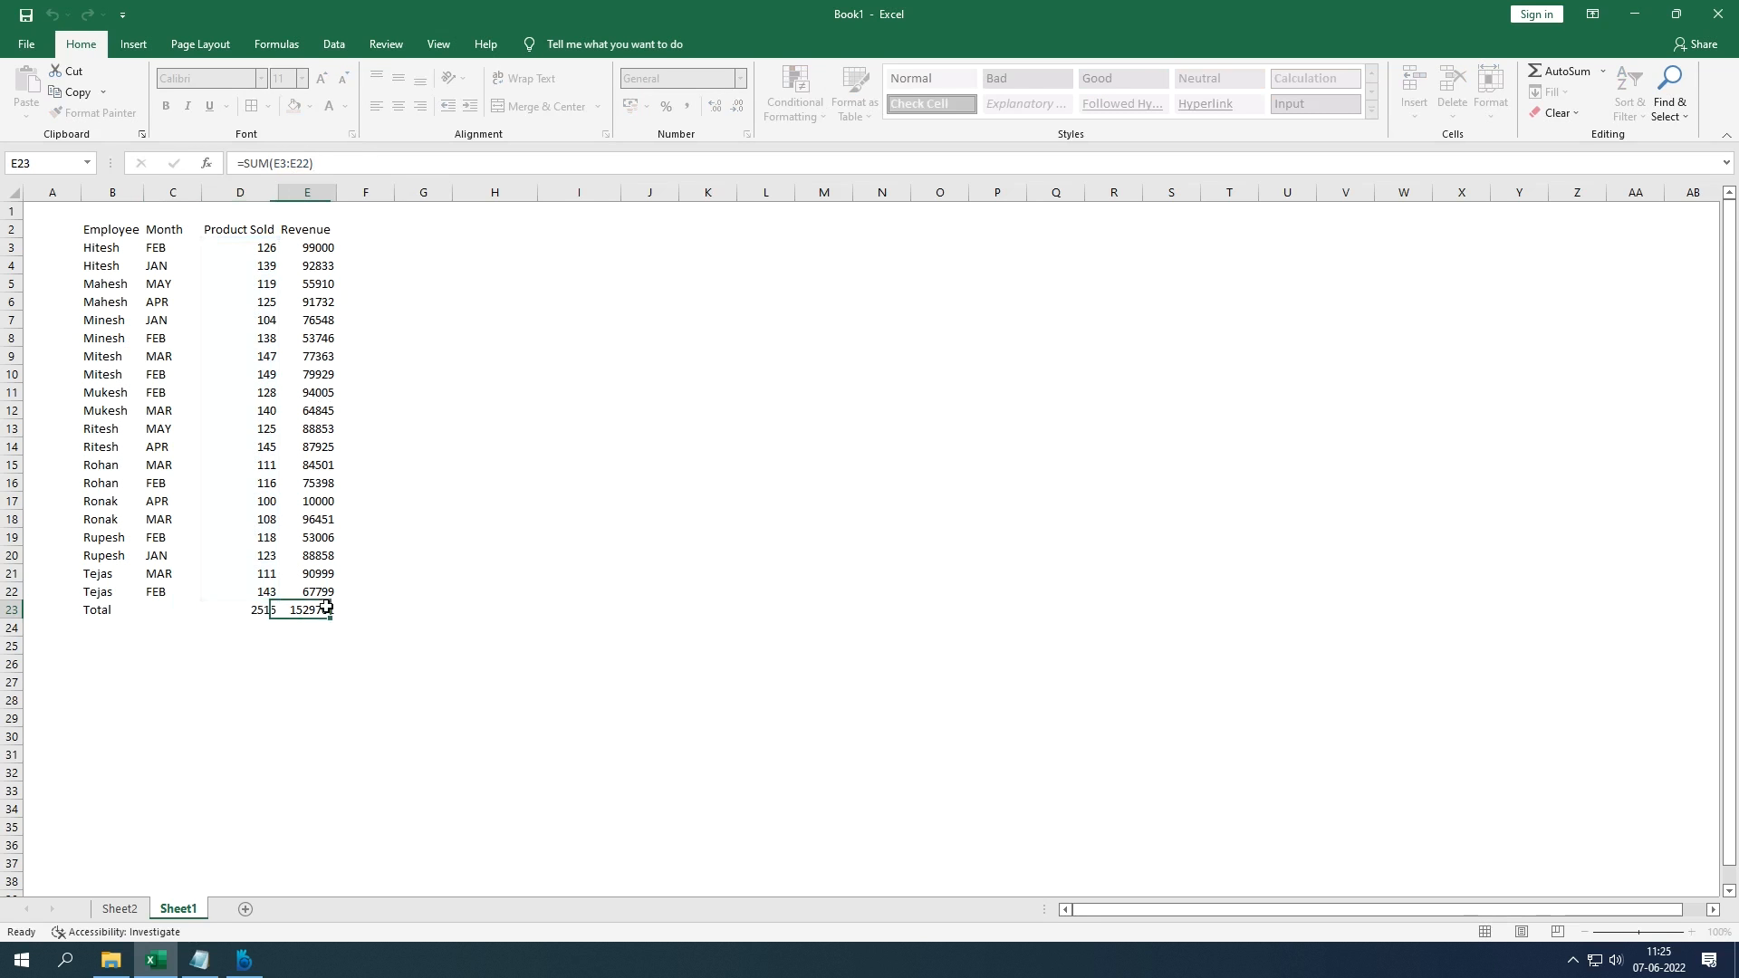
{"action": "key", "text": "F2"}
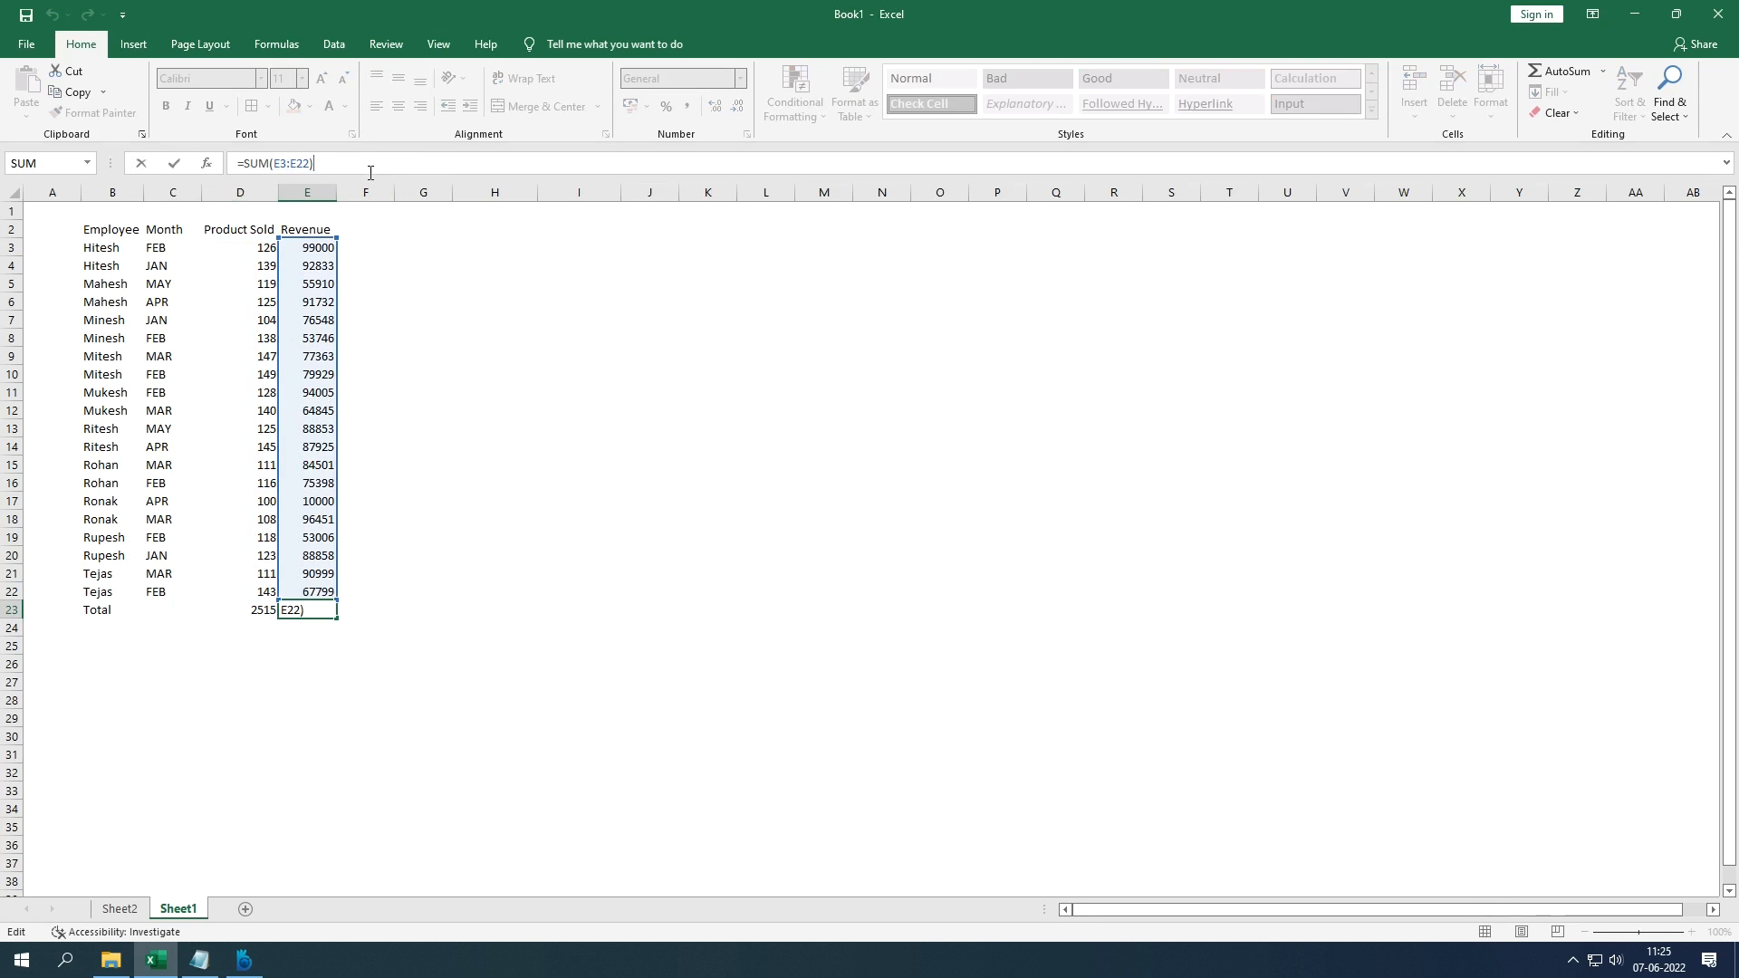
{"action": "key", "text": "ctrl+Return"}
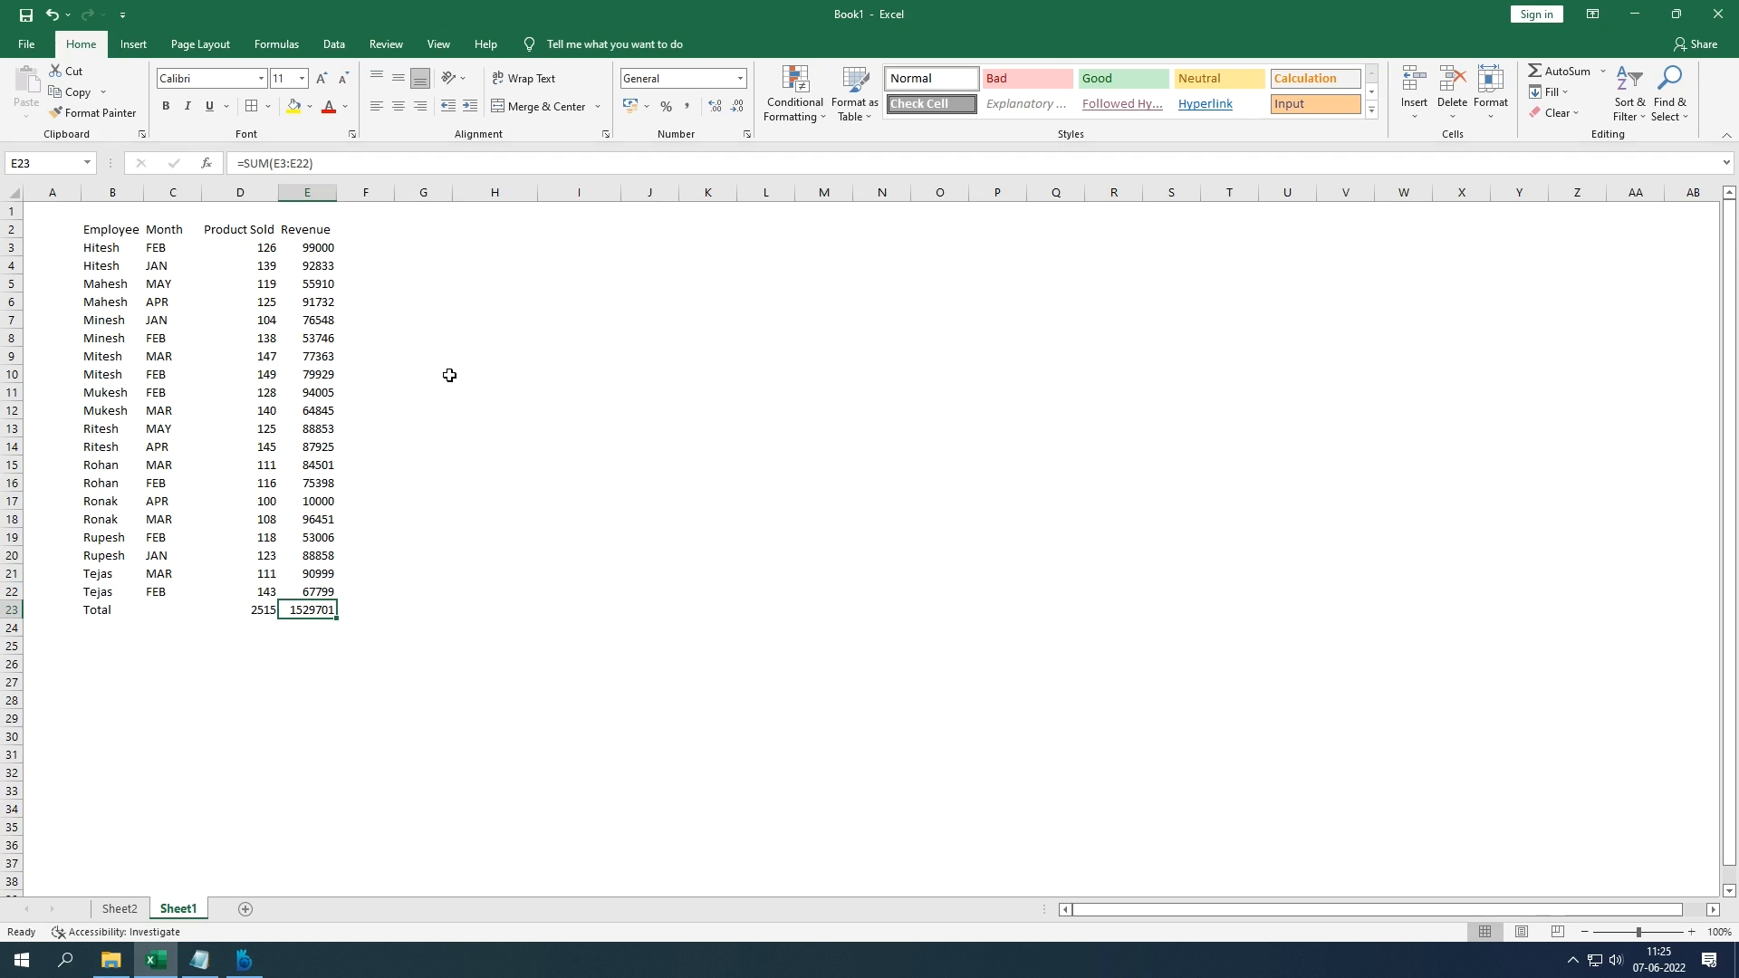
{"action": "key", "text": "shift+Left"}
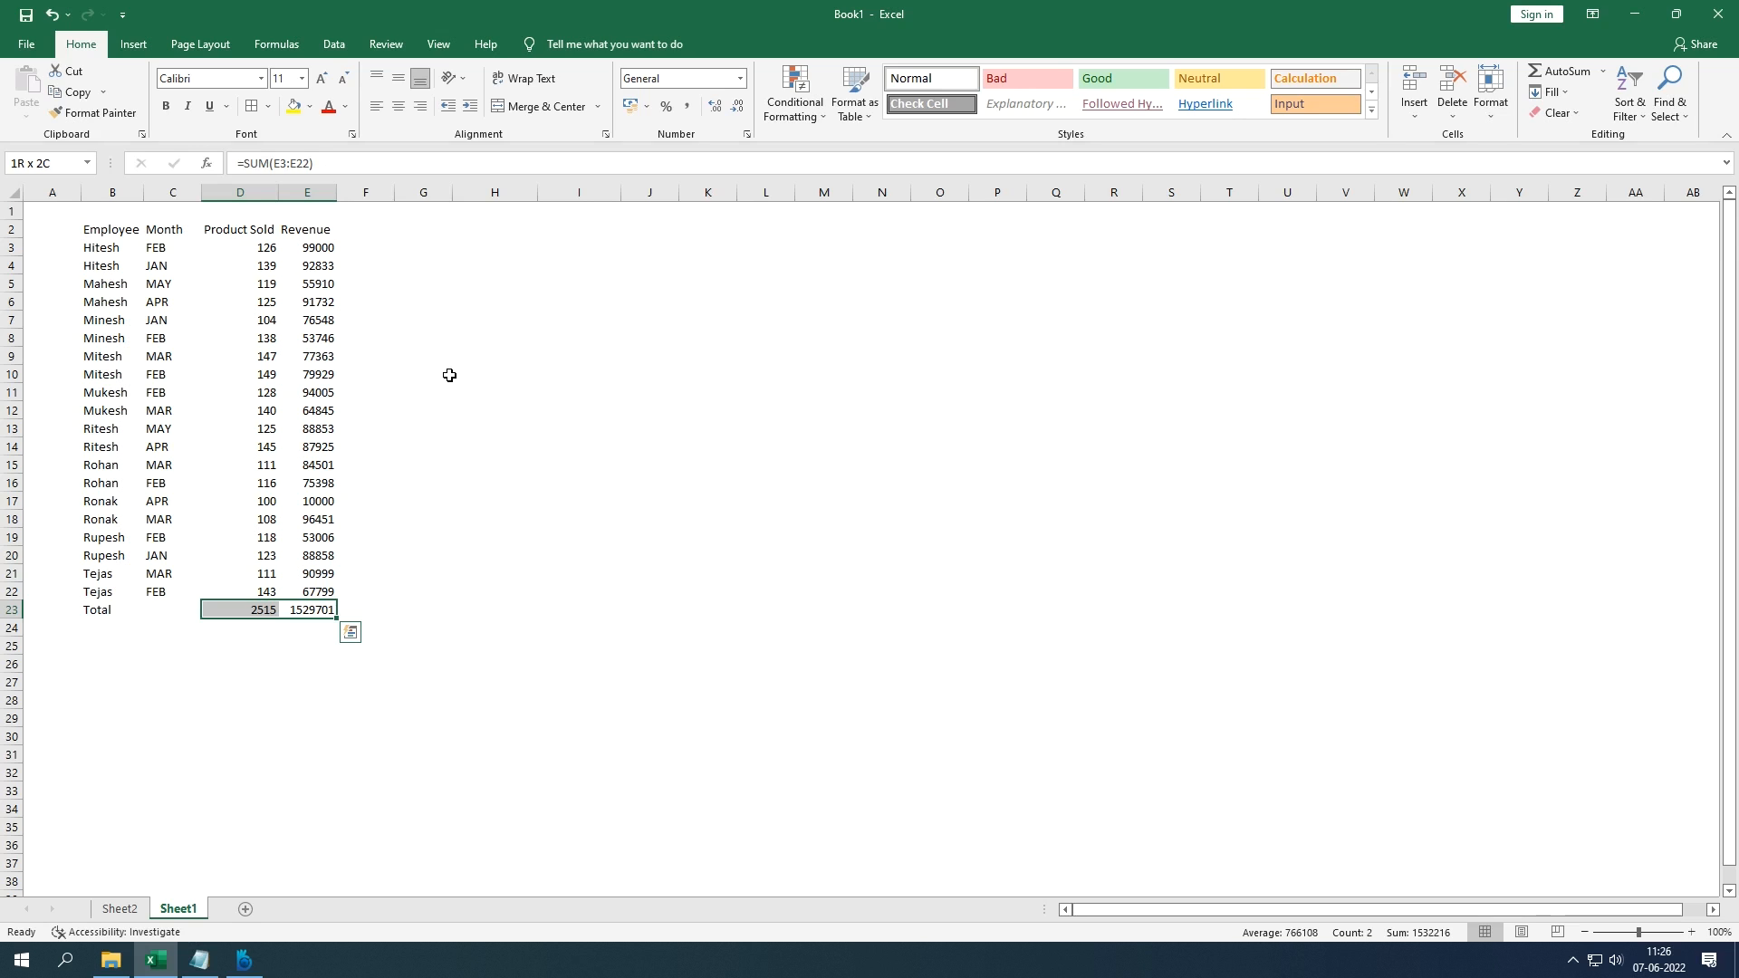
{"action": "left_click_drag", "start_coordinate": [263, 248], "coordinate": [308, 593]}
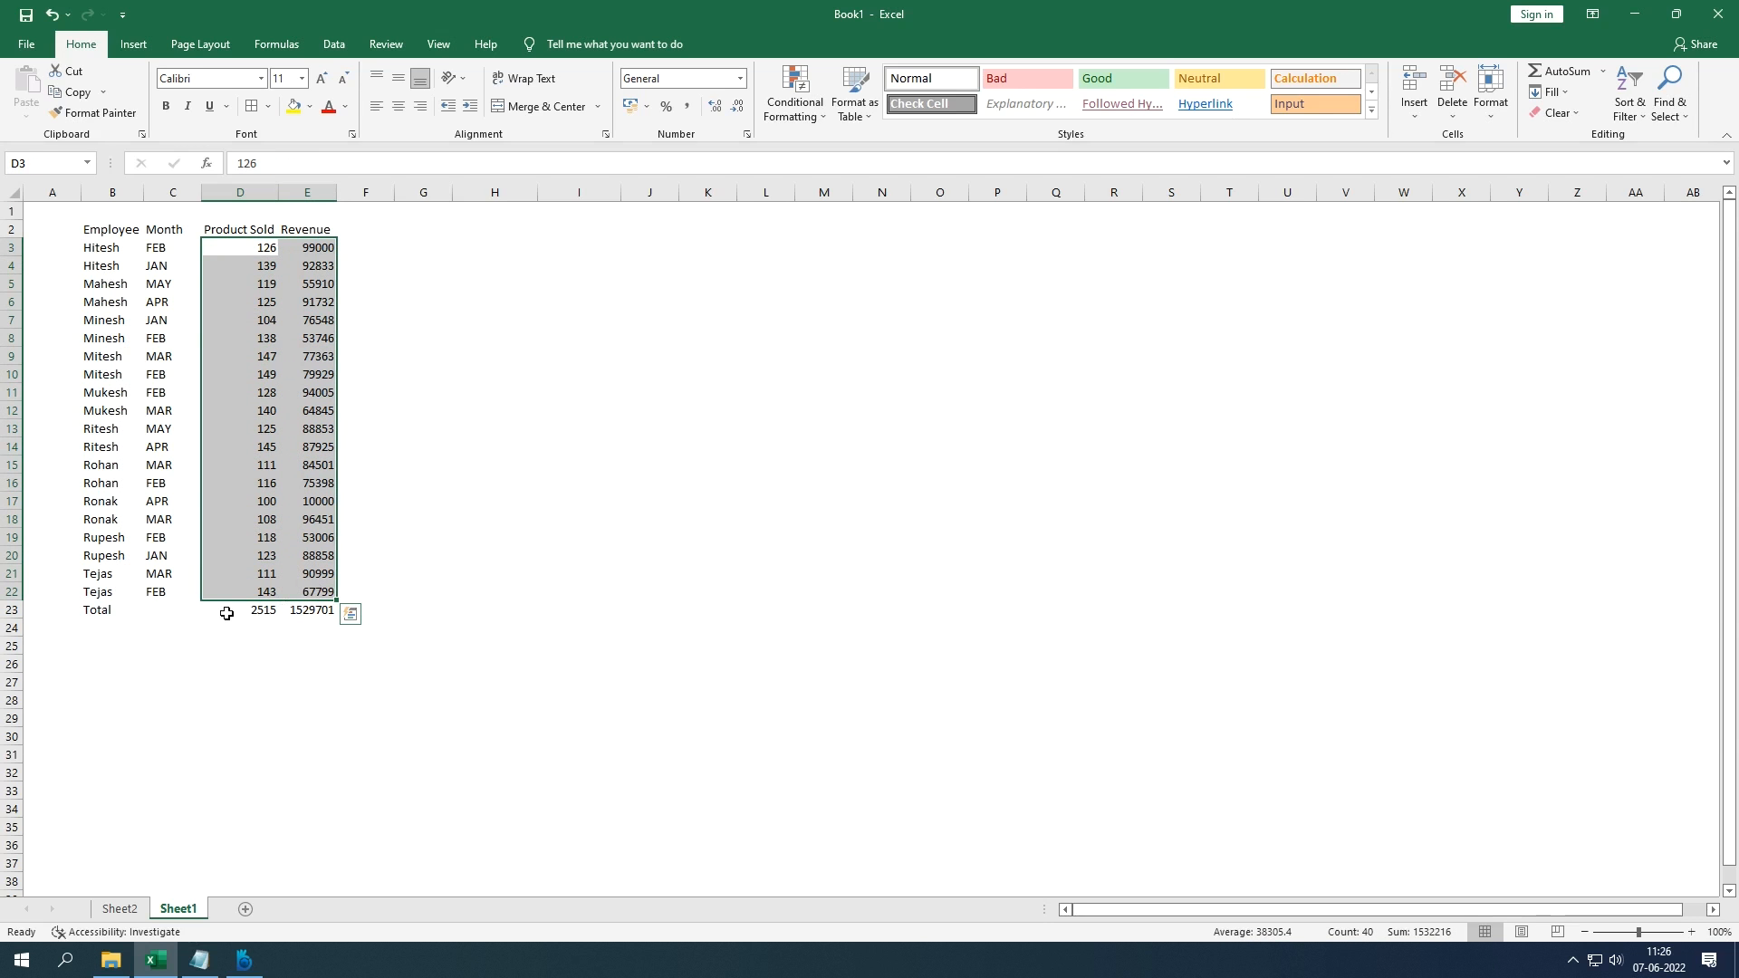
{"action": "left_click_drag", "start_coordinate": [225, 611], "coordinate": [313, 609]}
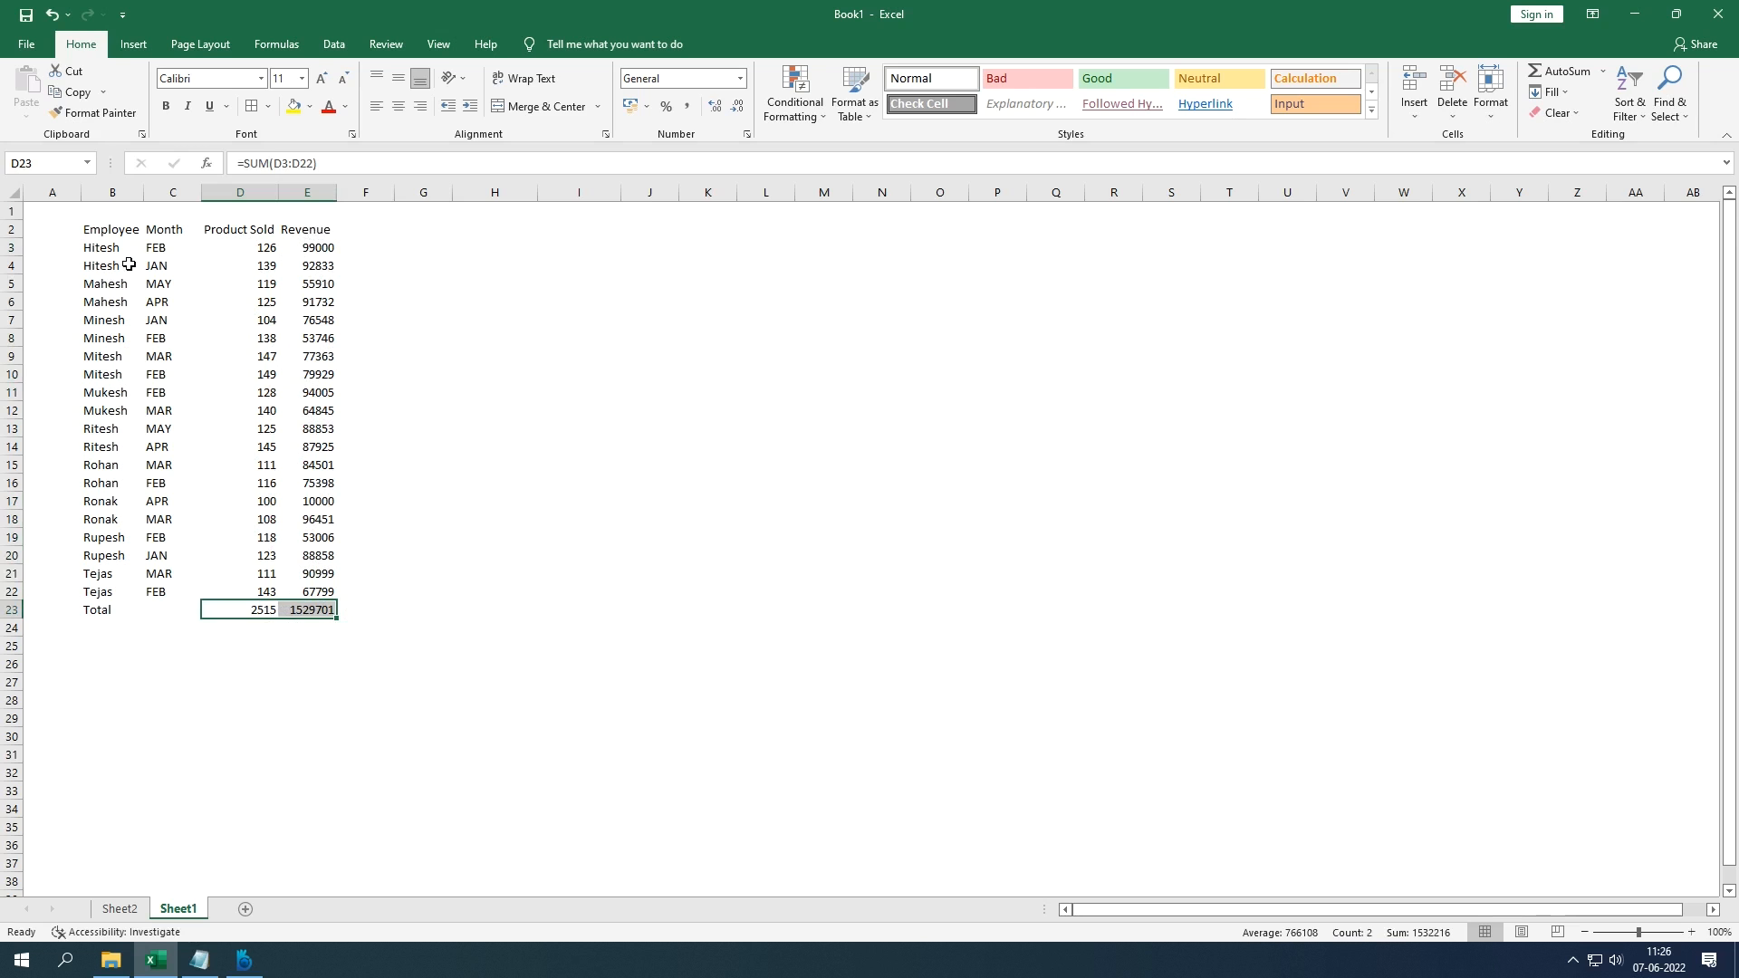
{"action": "key", "text": "ctrl+q"}
{"action": "left_click_drag", "start_coordinate": [132, 247], "coordinate": [171, 578]}
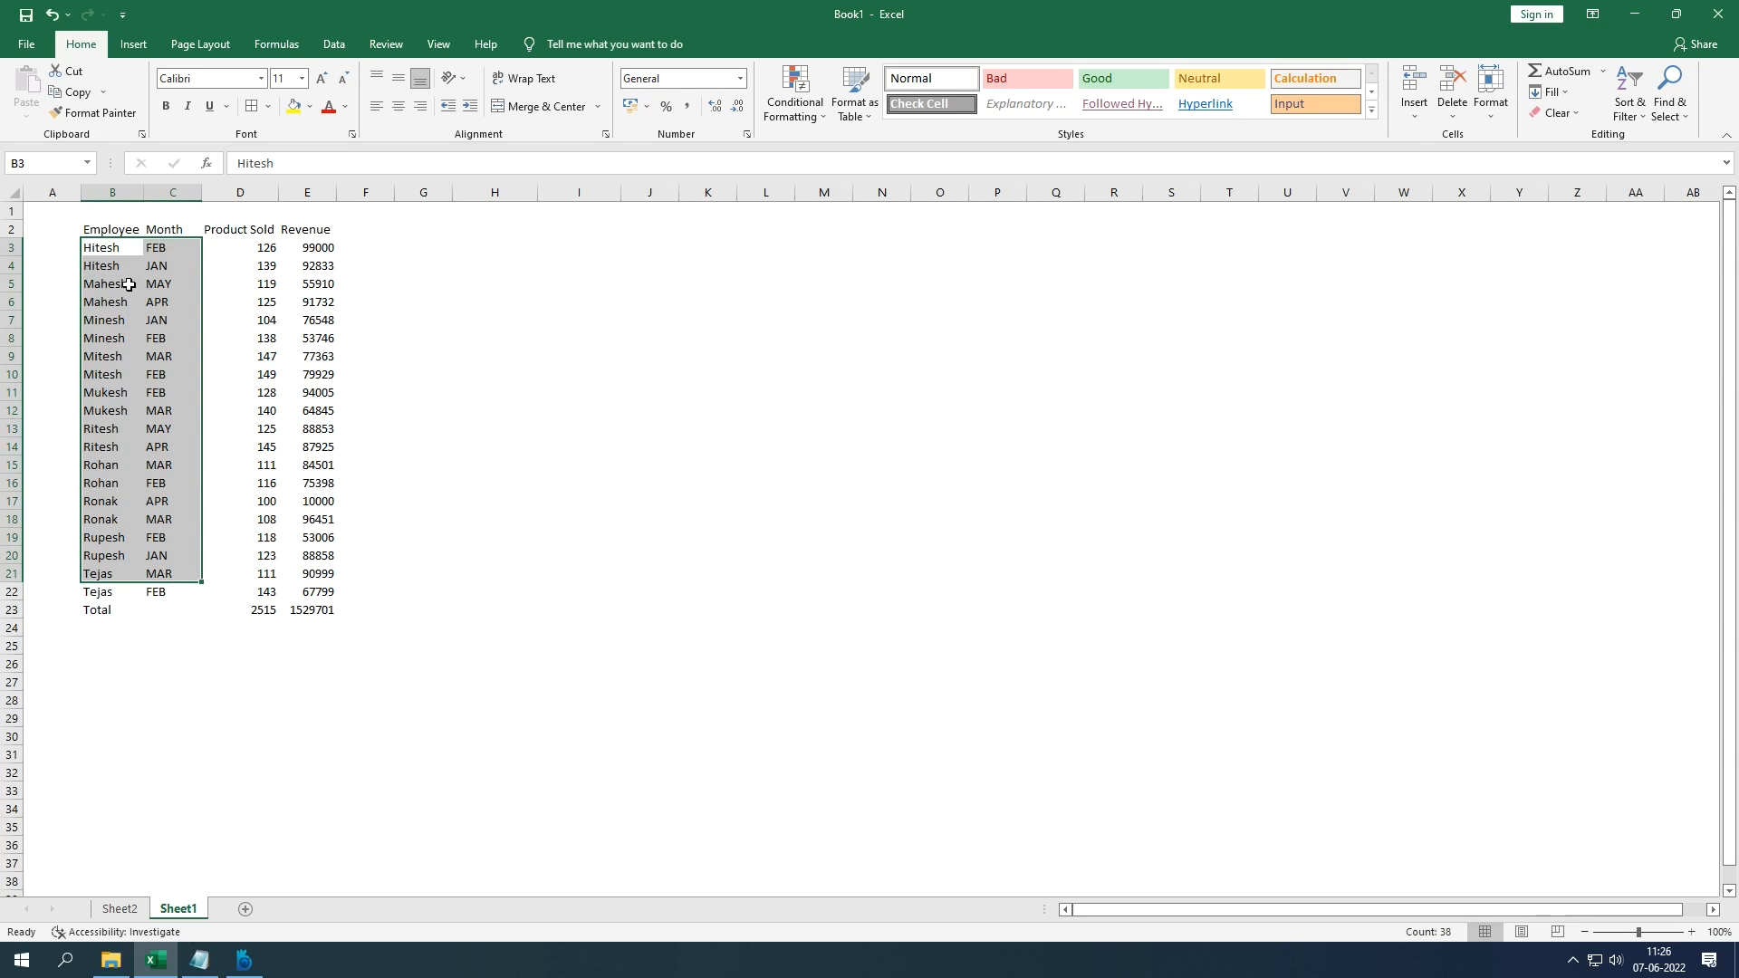
{"action": "left_click", "coordinate": [131, 252]}
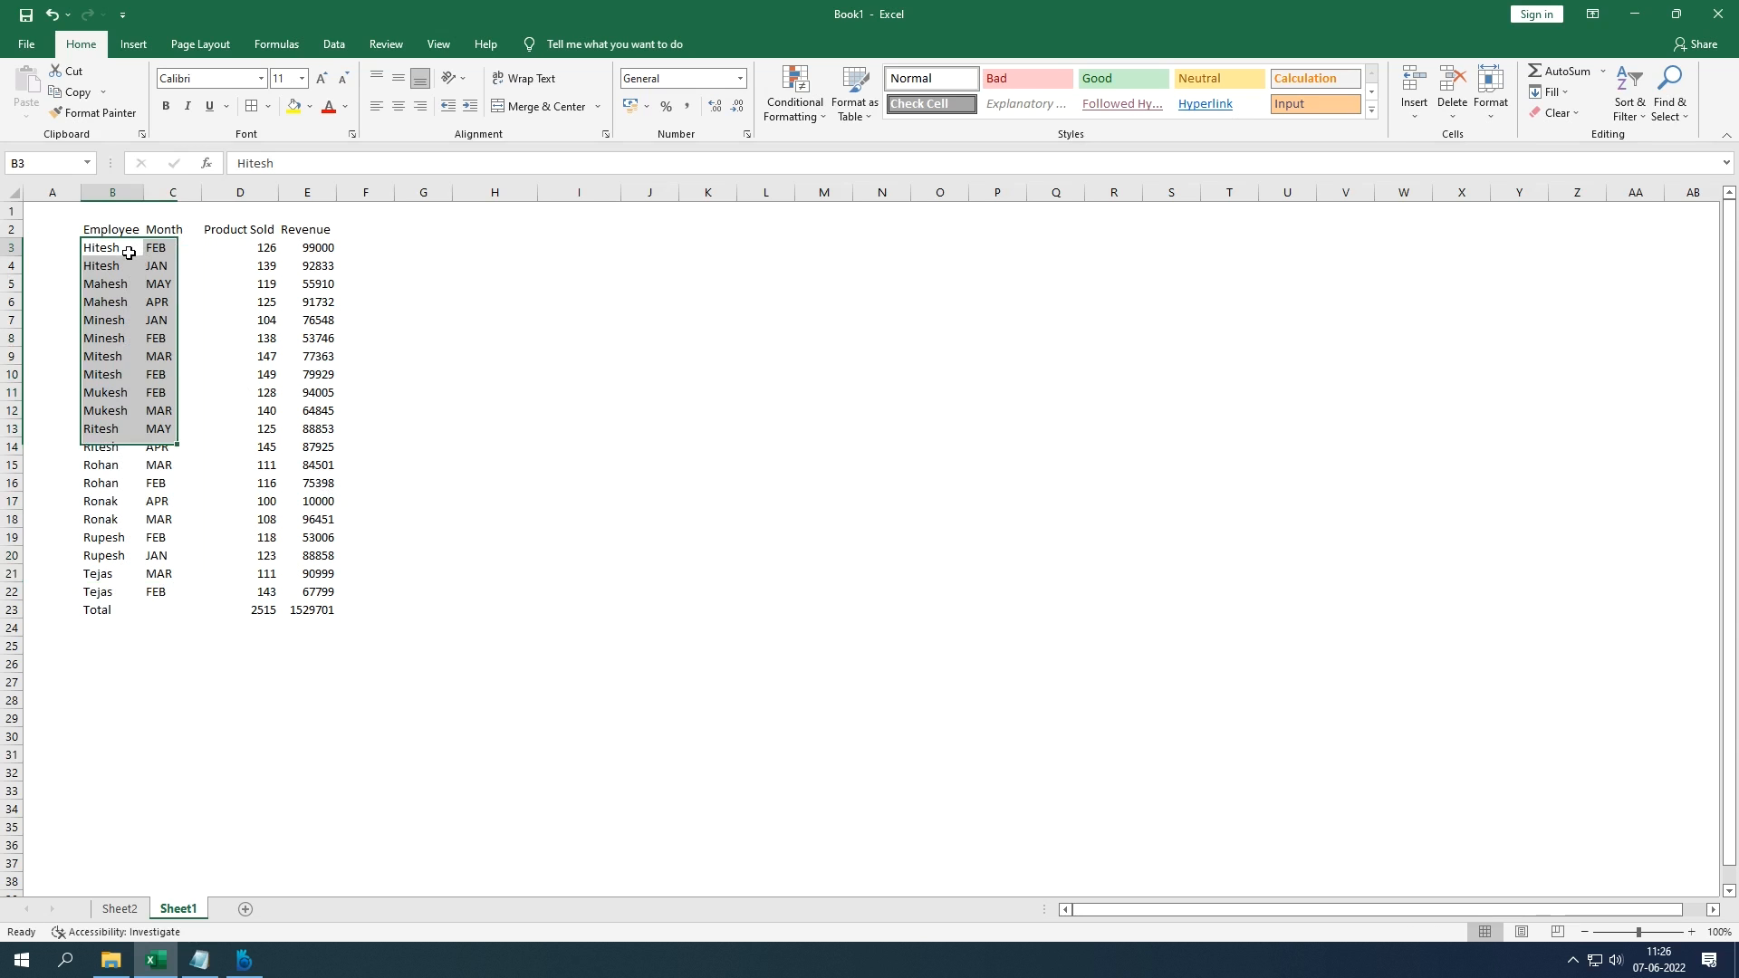
{"action": "left_click", "coordinate": [184, 252]}
{"action": "left_click", "coordinate": [267, 251]}
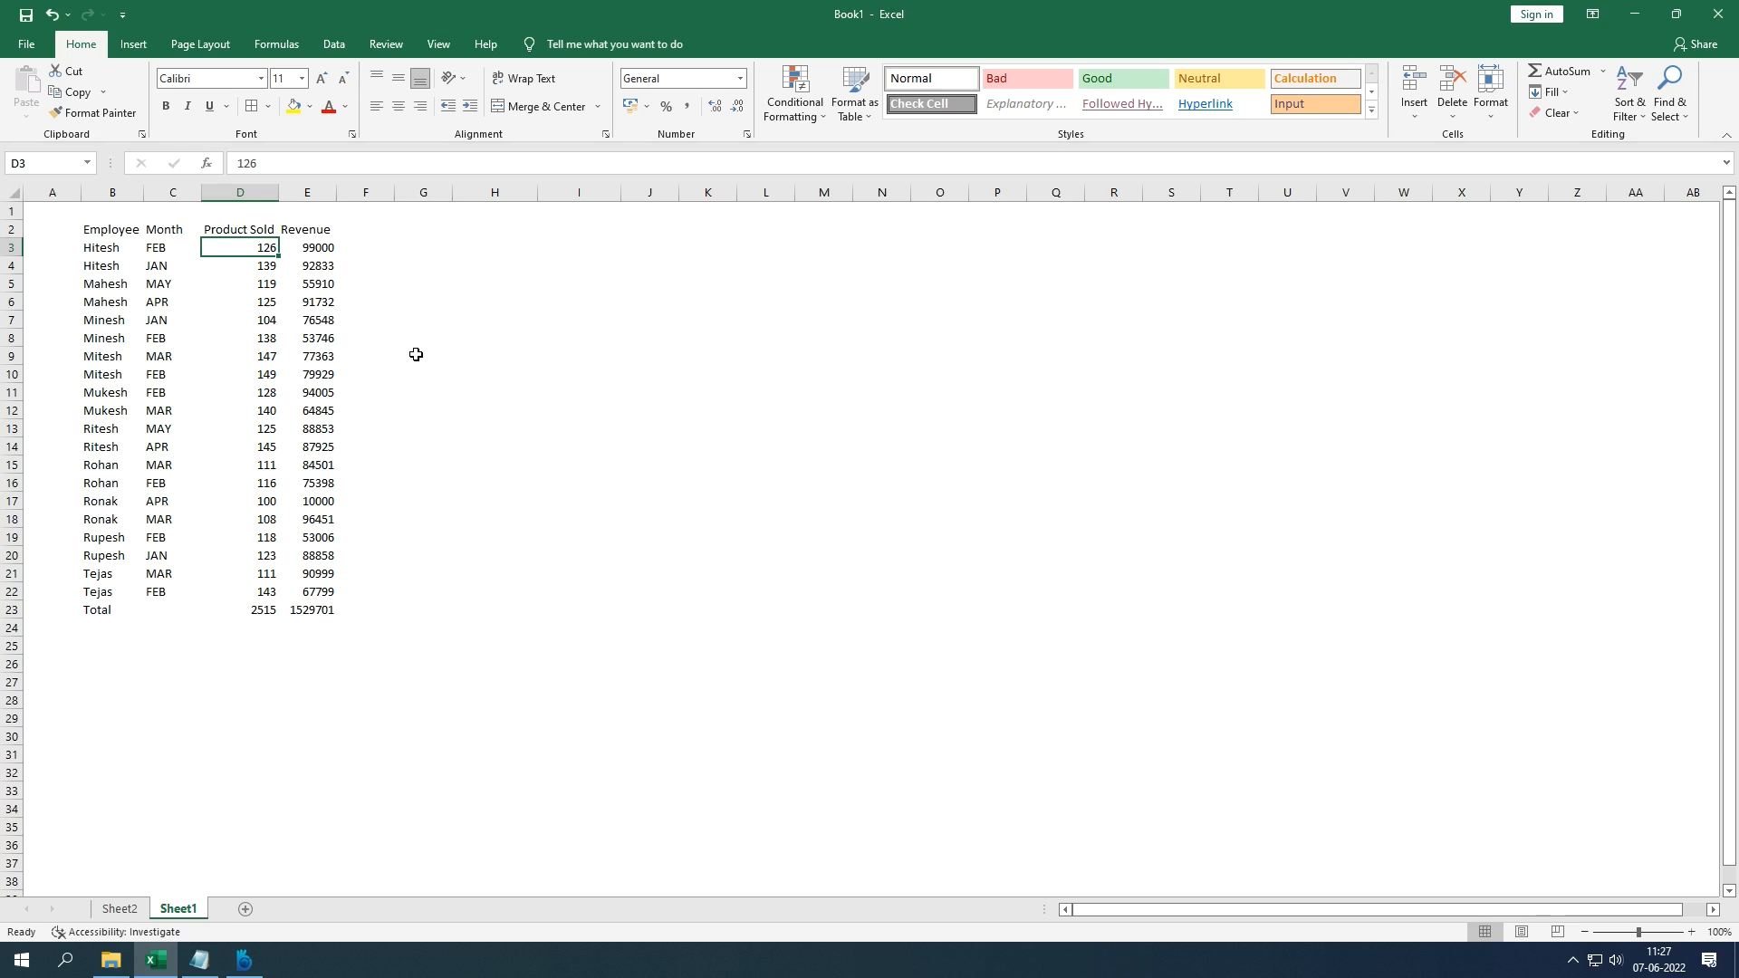
{"action": "left_click", "coordinate": [110, 230]}
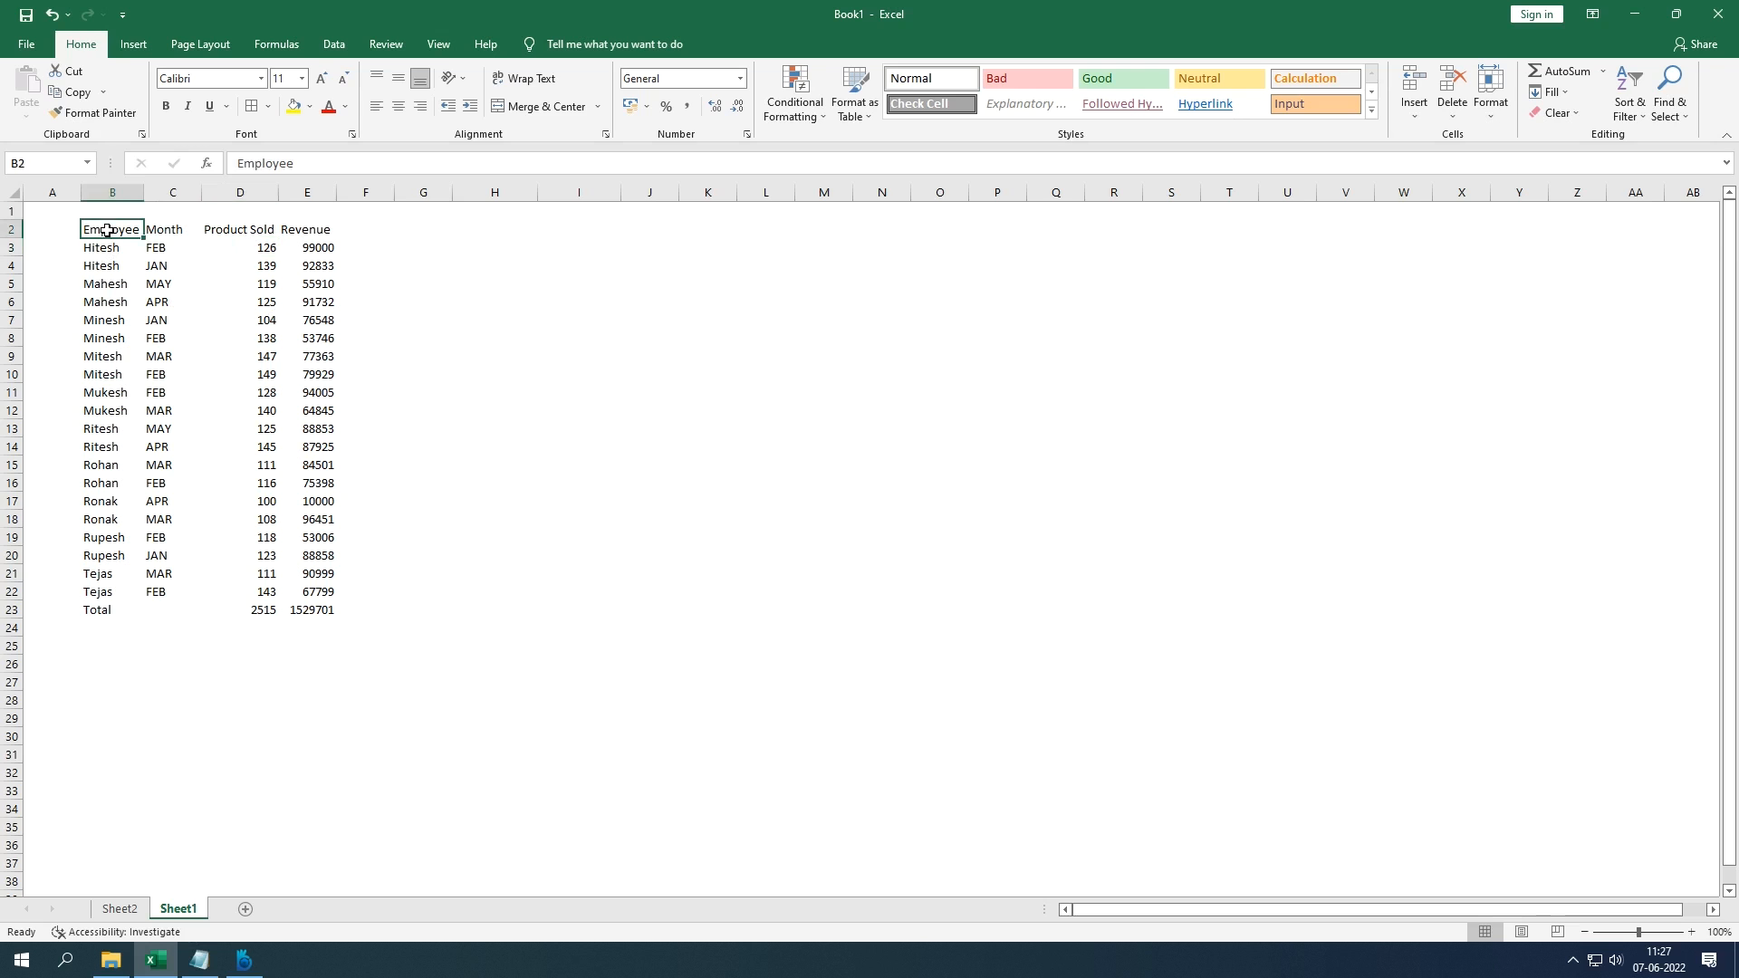
{"action": "left_click_drag", "start_coordinate": [137, 228], "coordinate": [235, 241]}
{"action": "key", "text": "ctrl+a"}
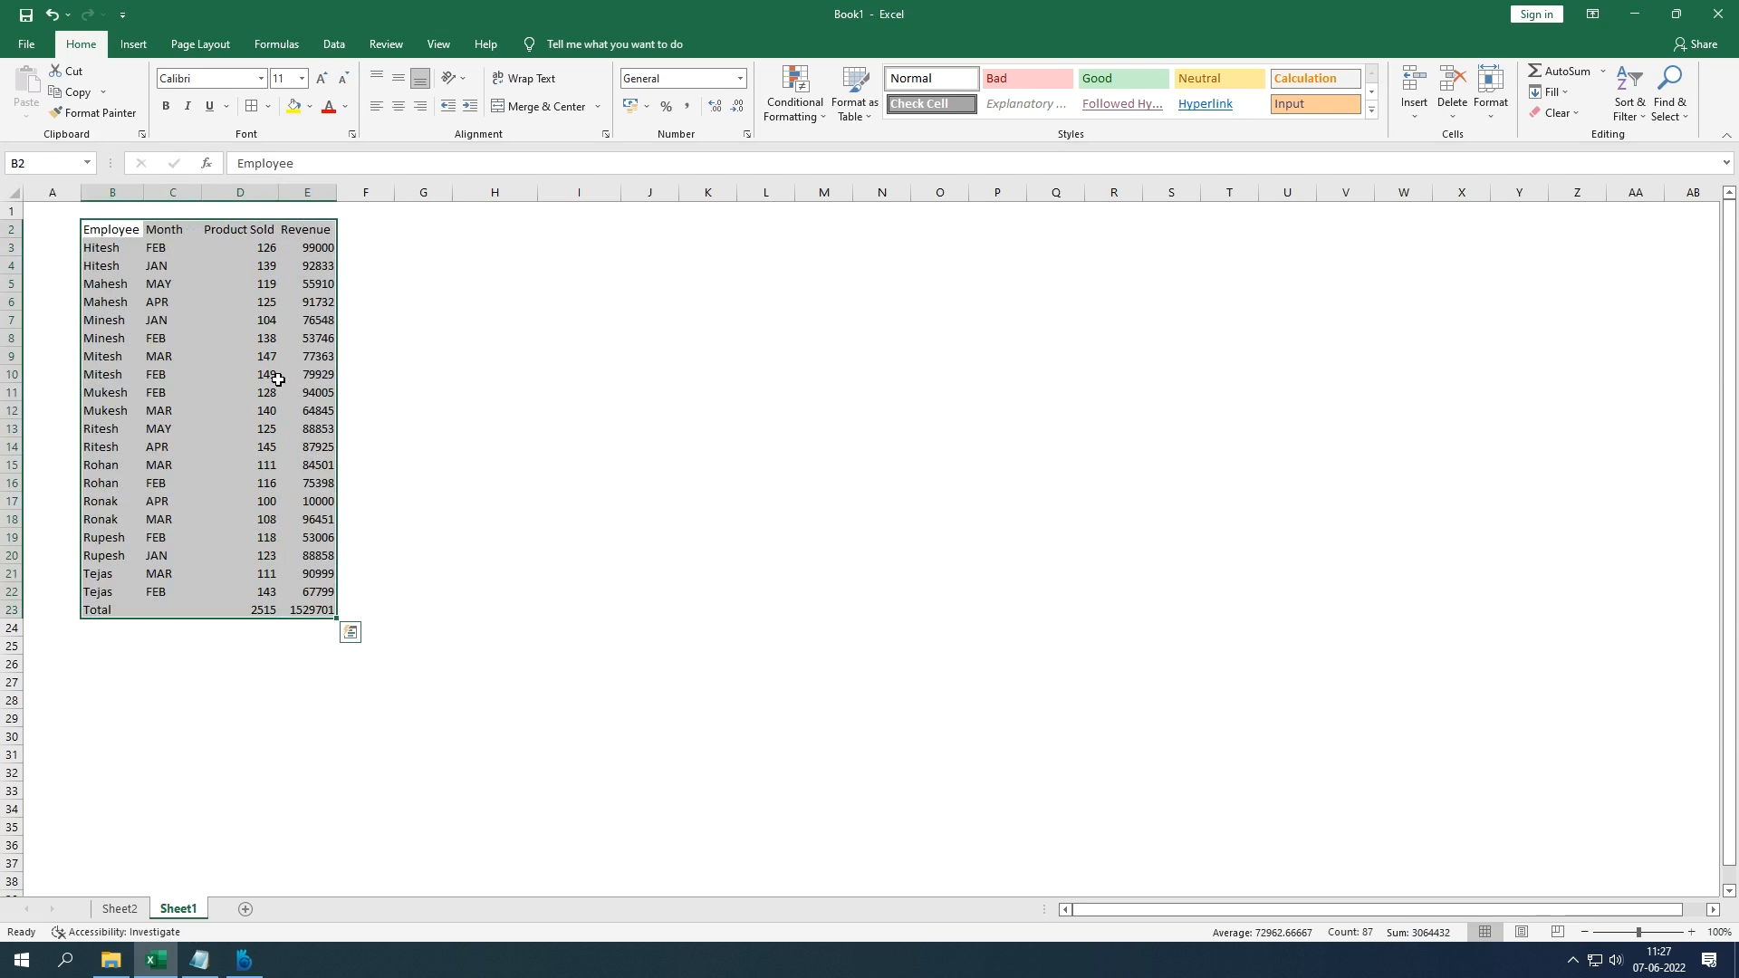
{"action": "right_click", "coordinate": [278, 380]}
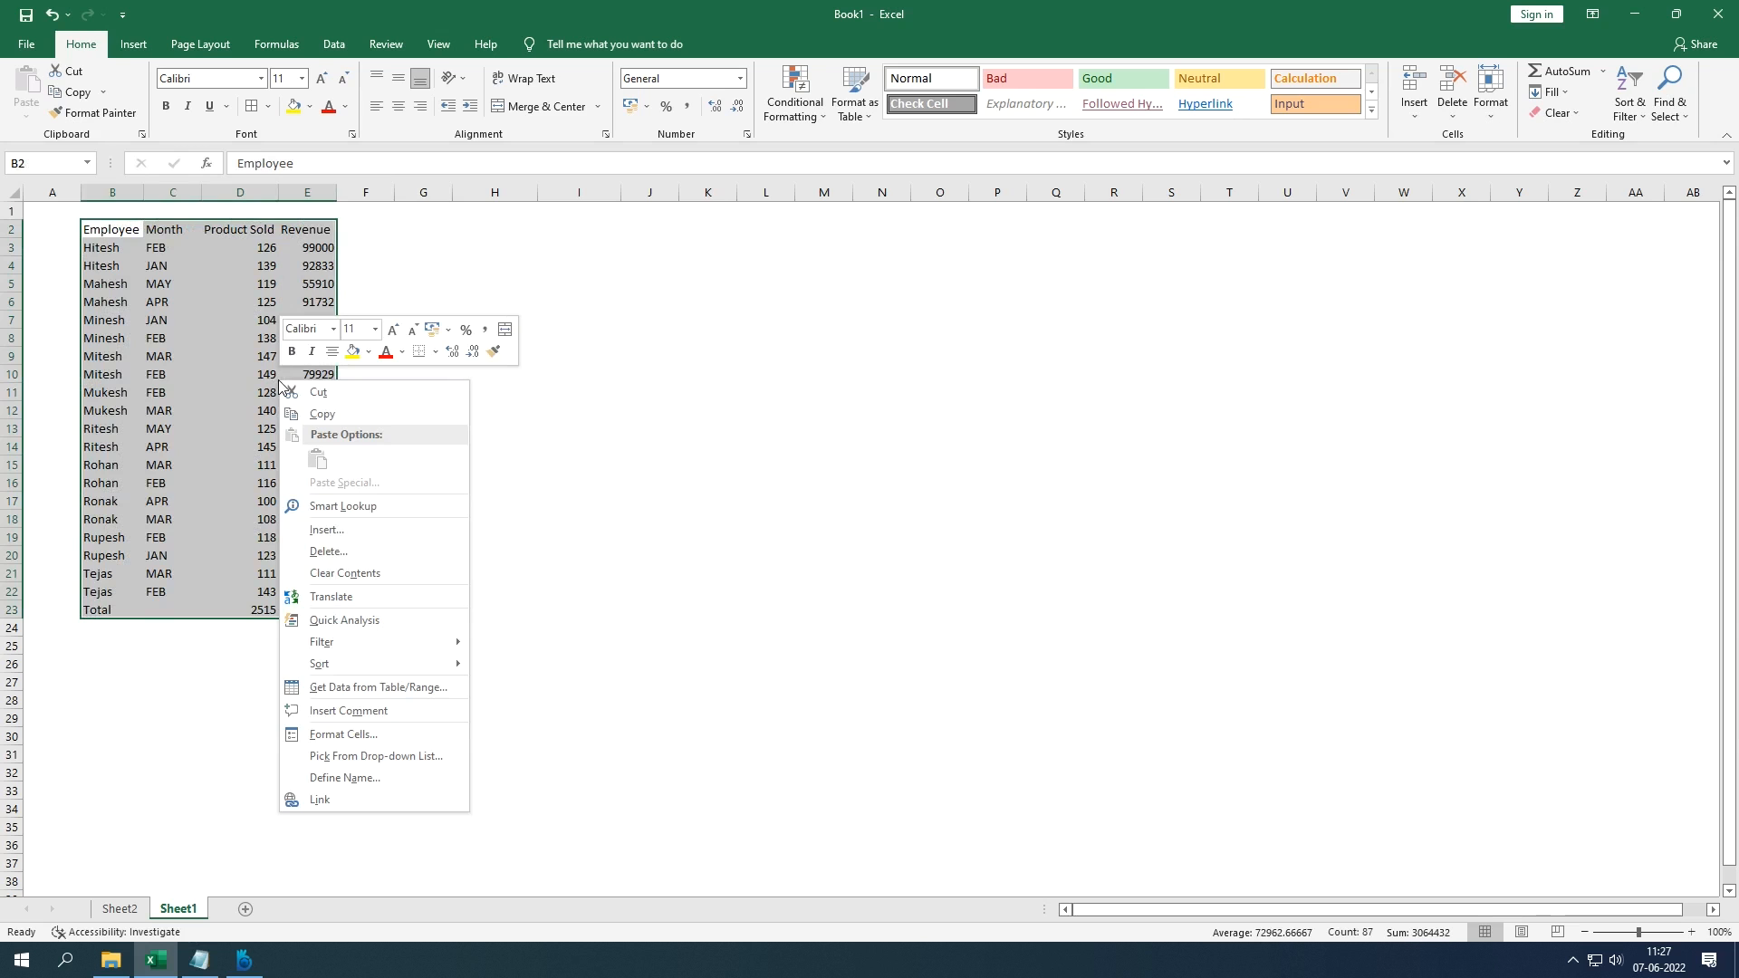
{"action": "left_click", "coordinate": [390, 731]}
{"action": "left_click", "coordinate": [451, 542]}
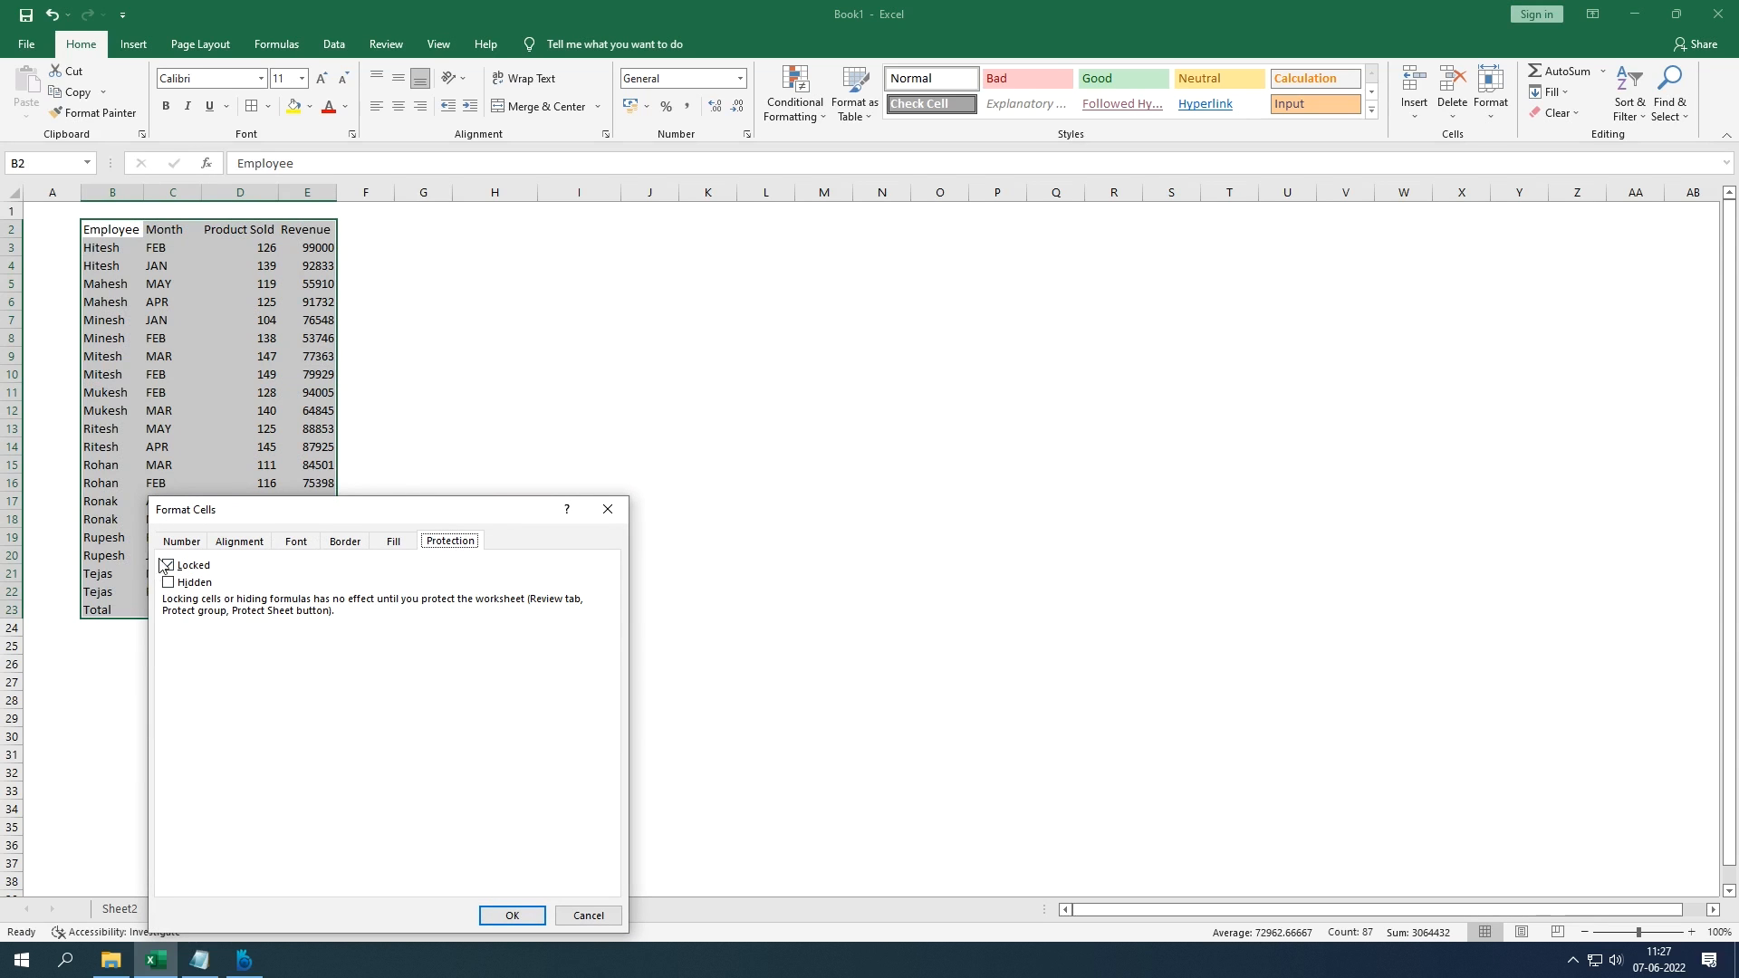
{"action": "left_click", "coordinate": [608, 509]}
{"action": "left_click_drag", "start_coordinate": [256, 248], "coordinate": [295, 591]}
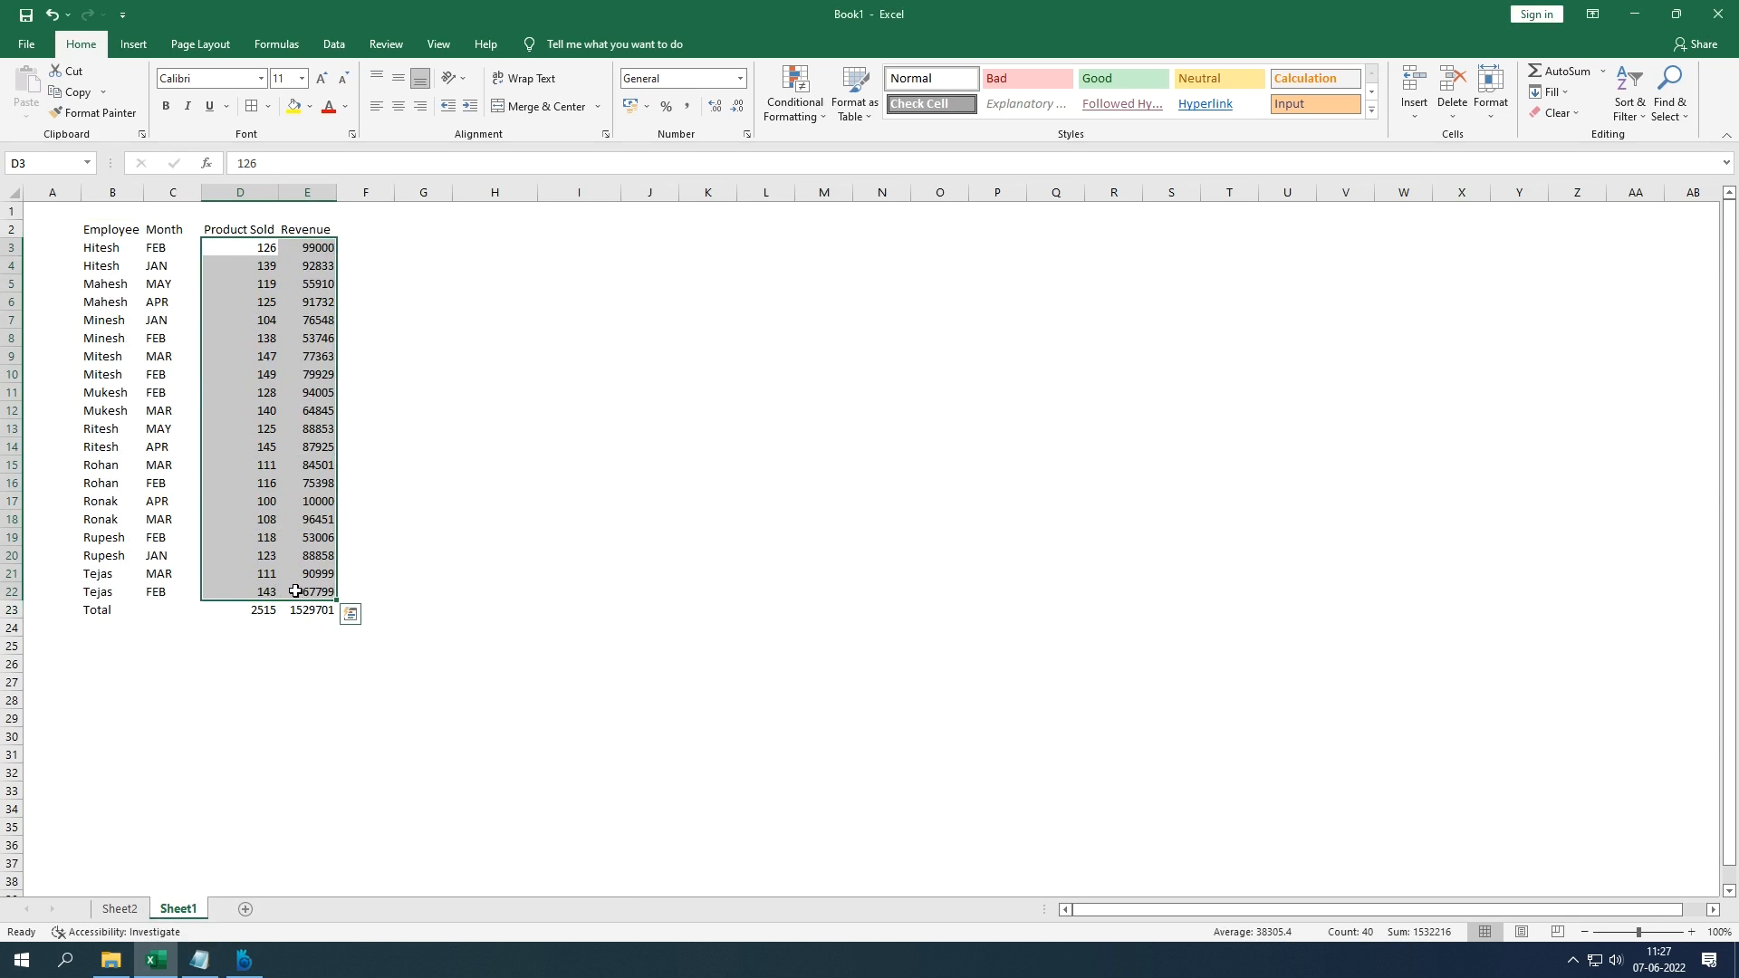
{"action": "right_click", "coordinate": [295, 590]}
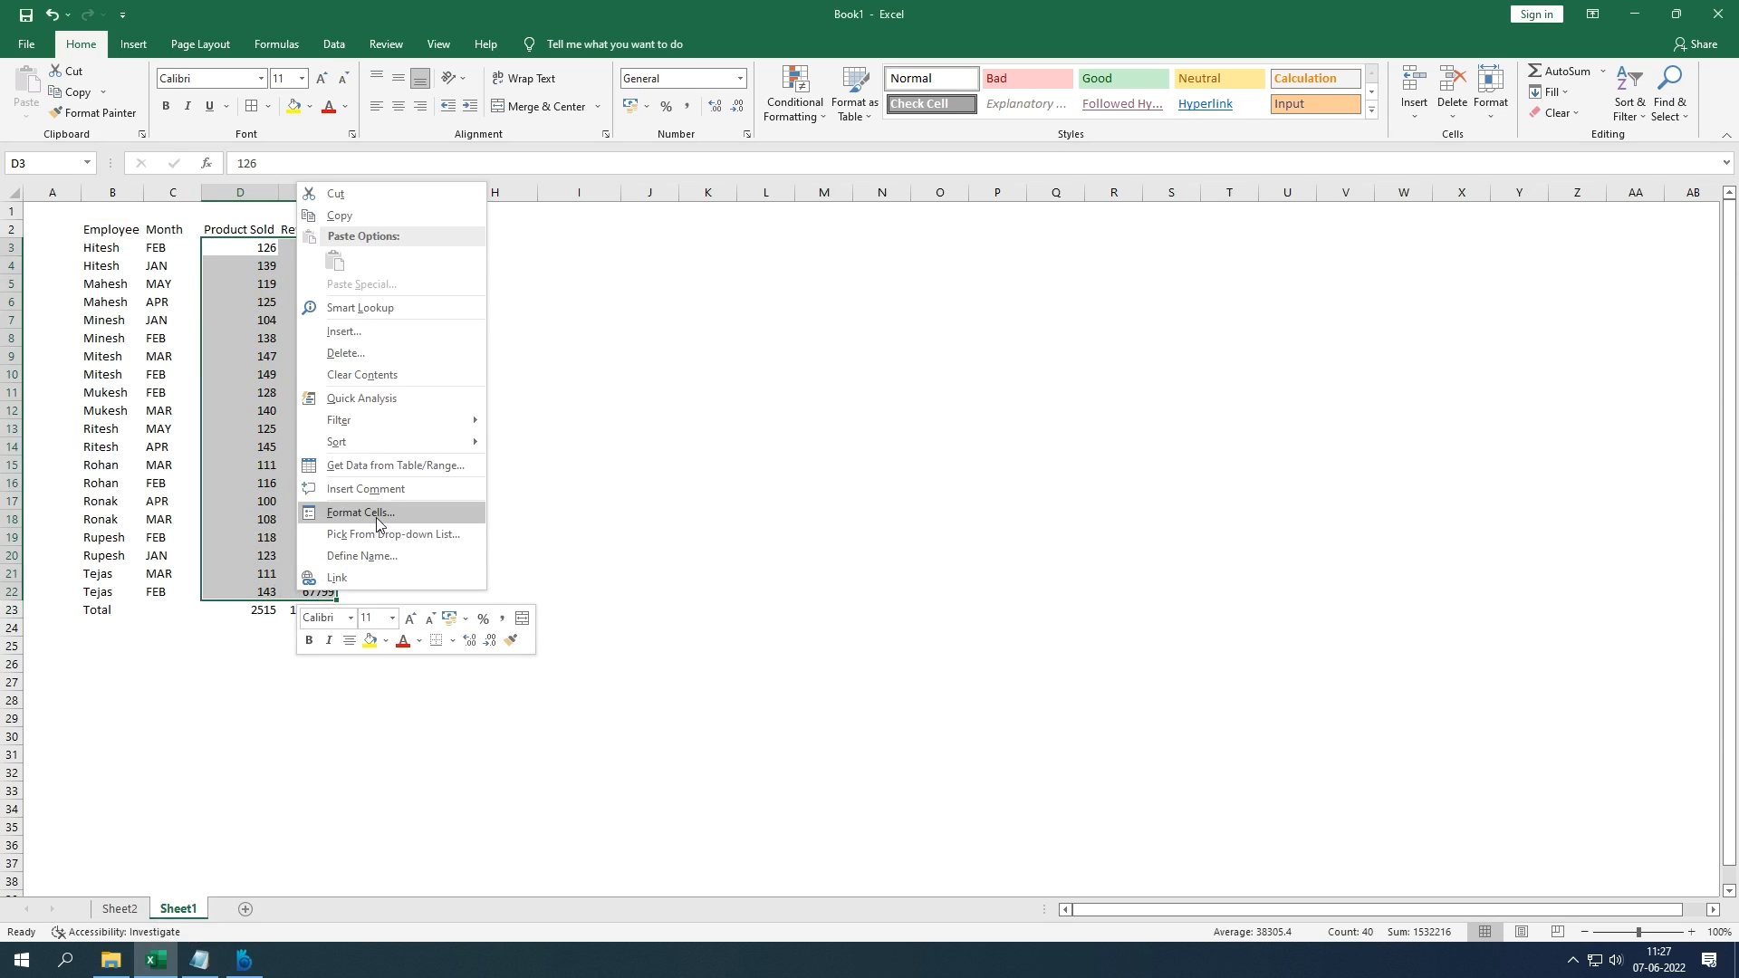
{"action": "left_click", "coordinate": [264, 618]}
{"action": "left_click", "coordinate": [262, 623]}
{"action": "left_click", "coordinate": [261, 610]}
{"action": "left_click", "coordinate": [337, 170]}
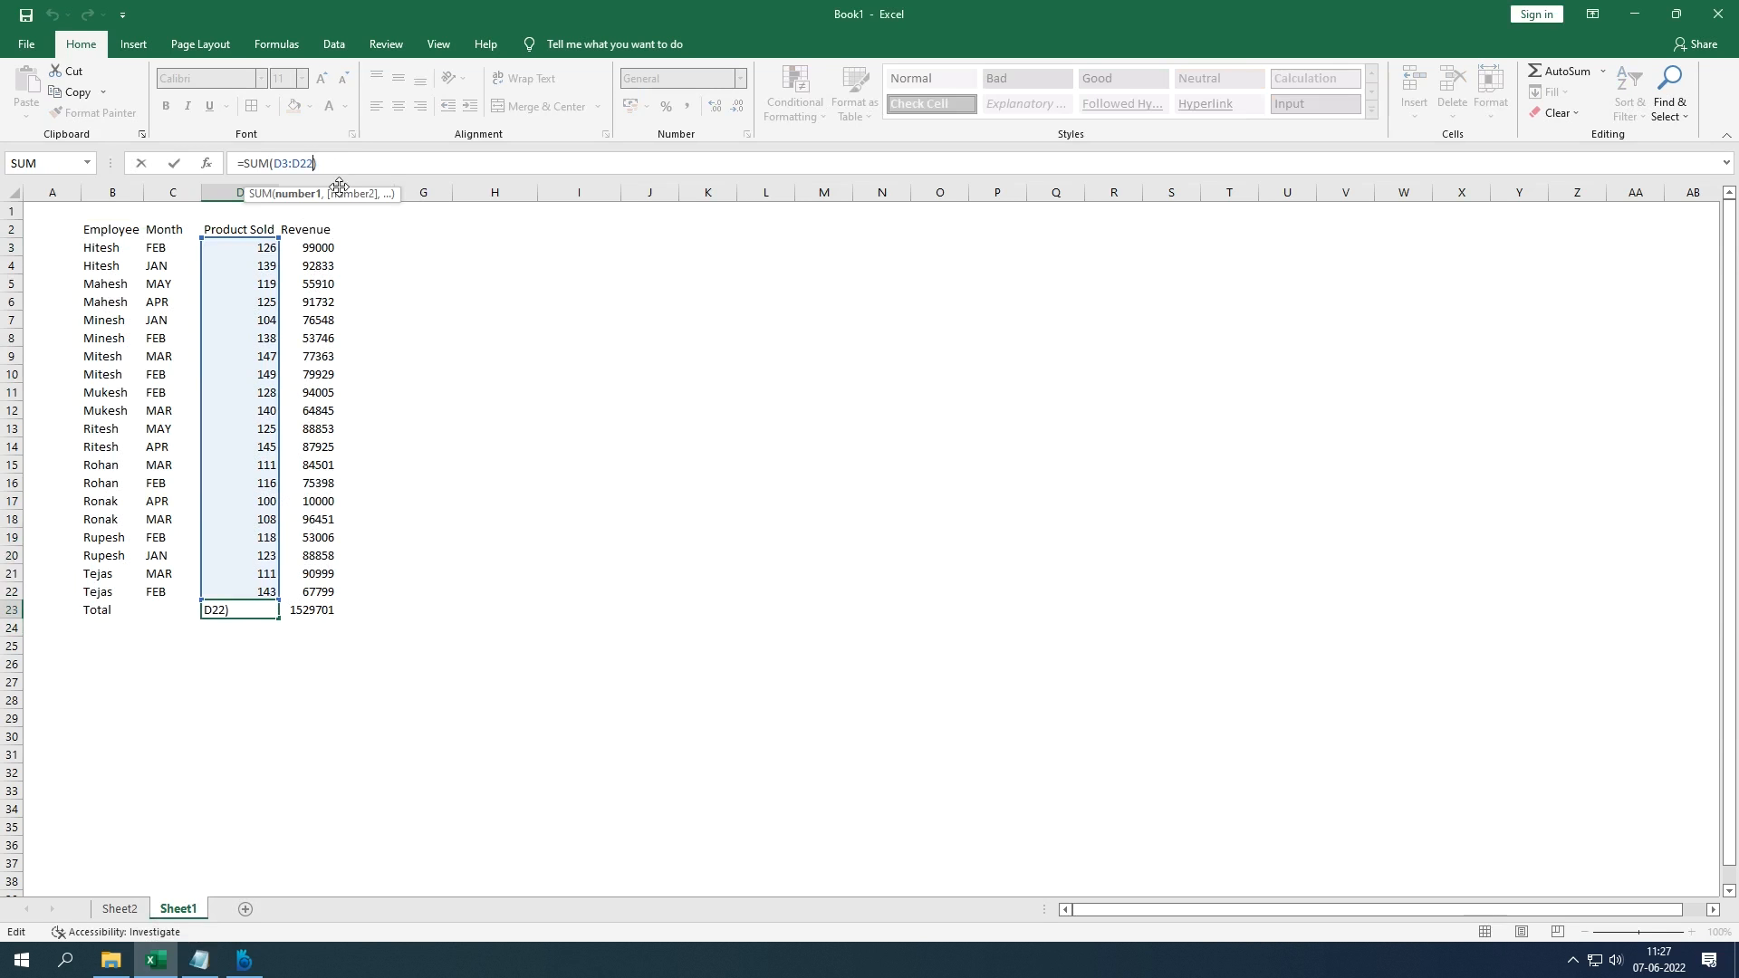
{"action": "key", "text": "shift+Left"}
{"action": "key", "text": "Left"}
{"action": "key", "text": "Left"}
{"action": "key", "text": "Left"}
{"action": "key", "text": "Left"}
{"action": "key", "text": "shift+Left"}
{"action": "type", "text": "4"}
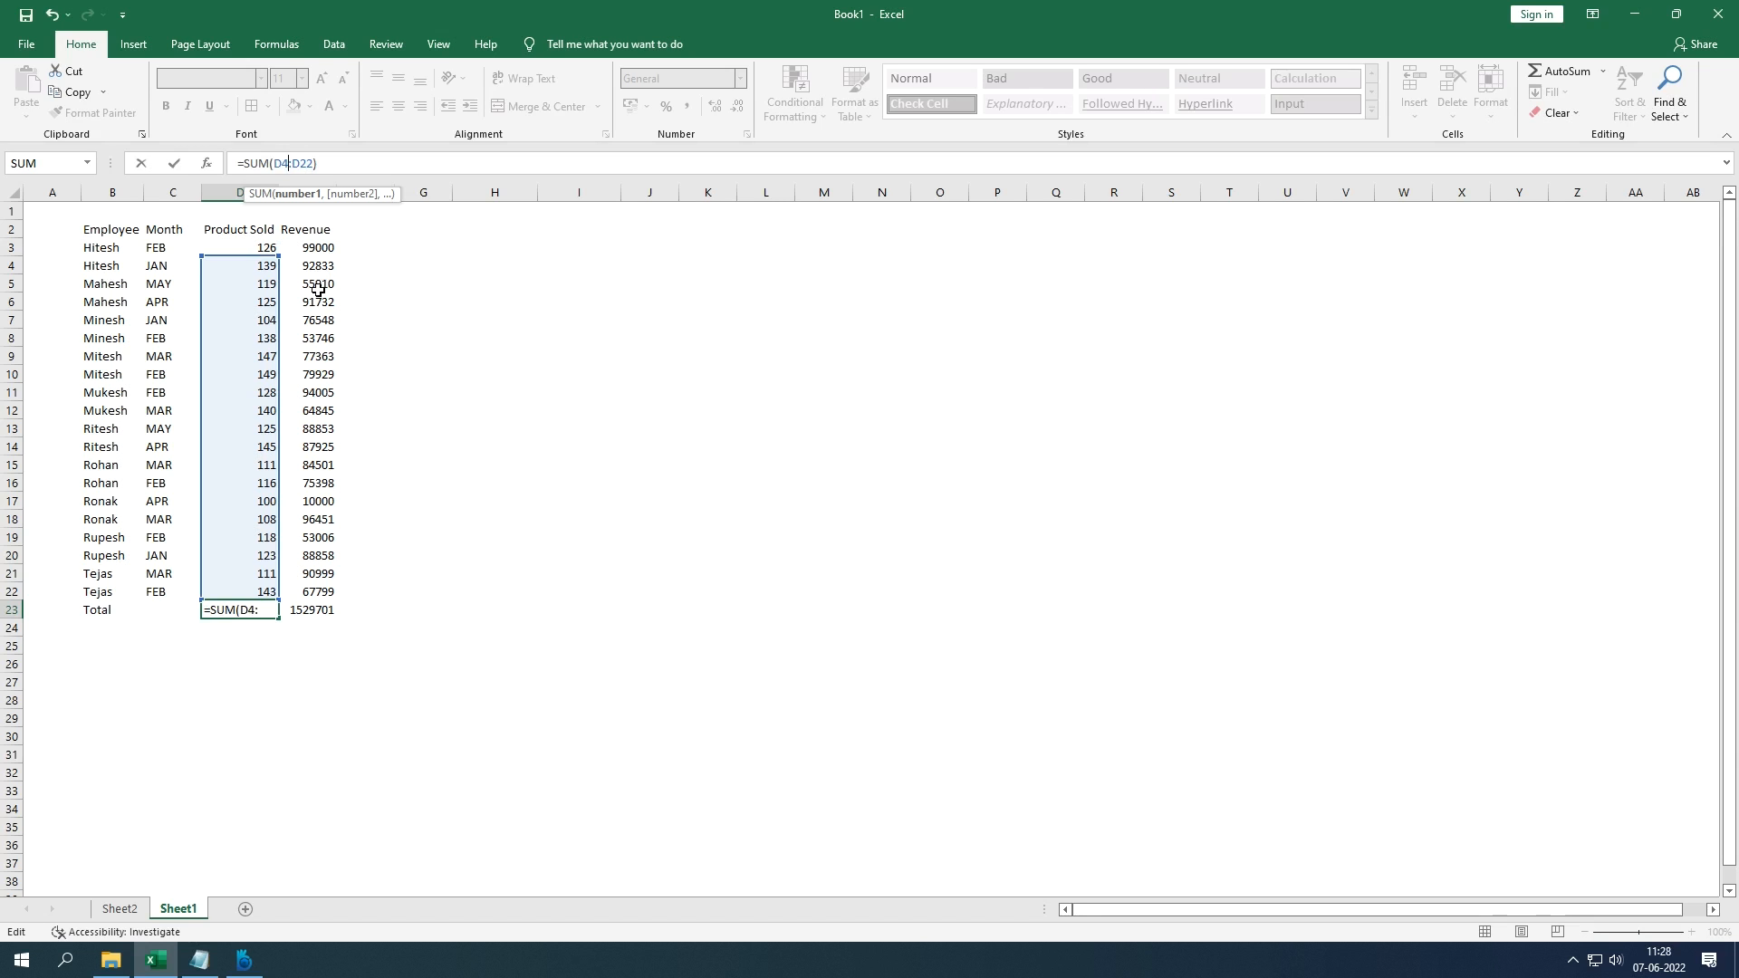
{"action": "left_click_drag", "start_coordinate": [257, 268], "coordinate": [265, 591]}
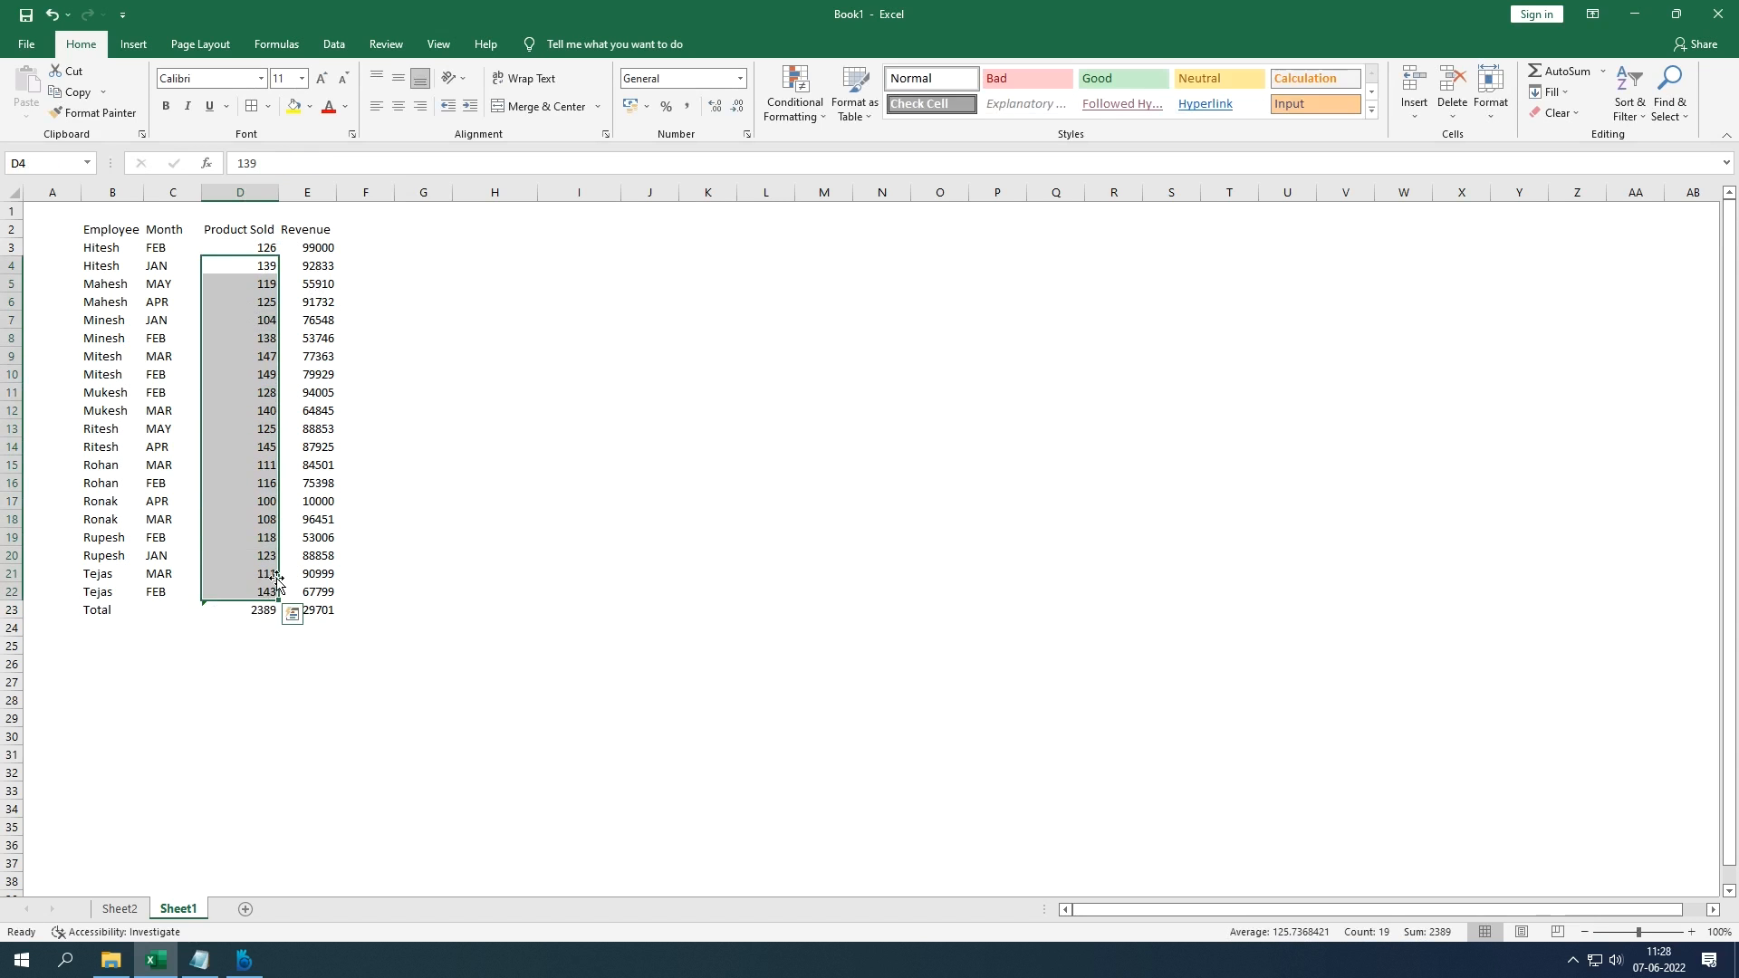
{"action": "key", "text": "Return"}
{"action": "left_click", "coordinate": [260, 608]}
{"action": "left_click", "coordinate": [283, 168]}
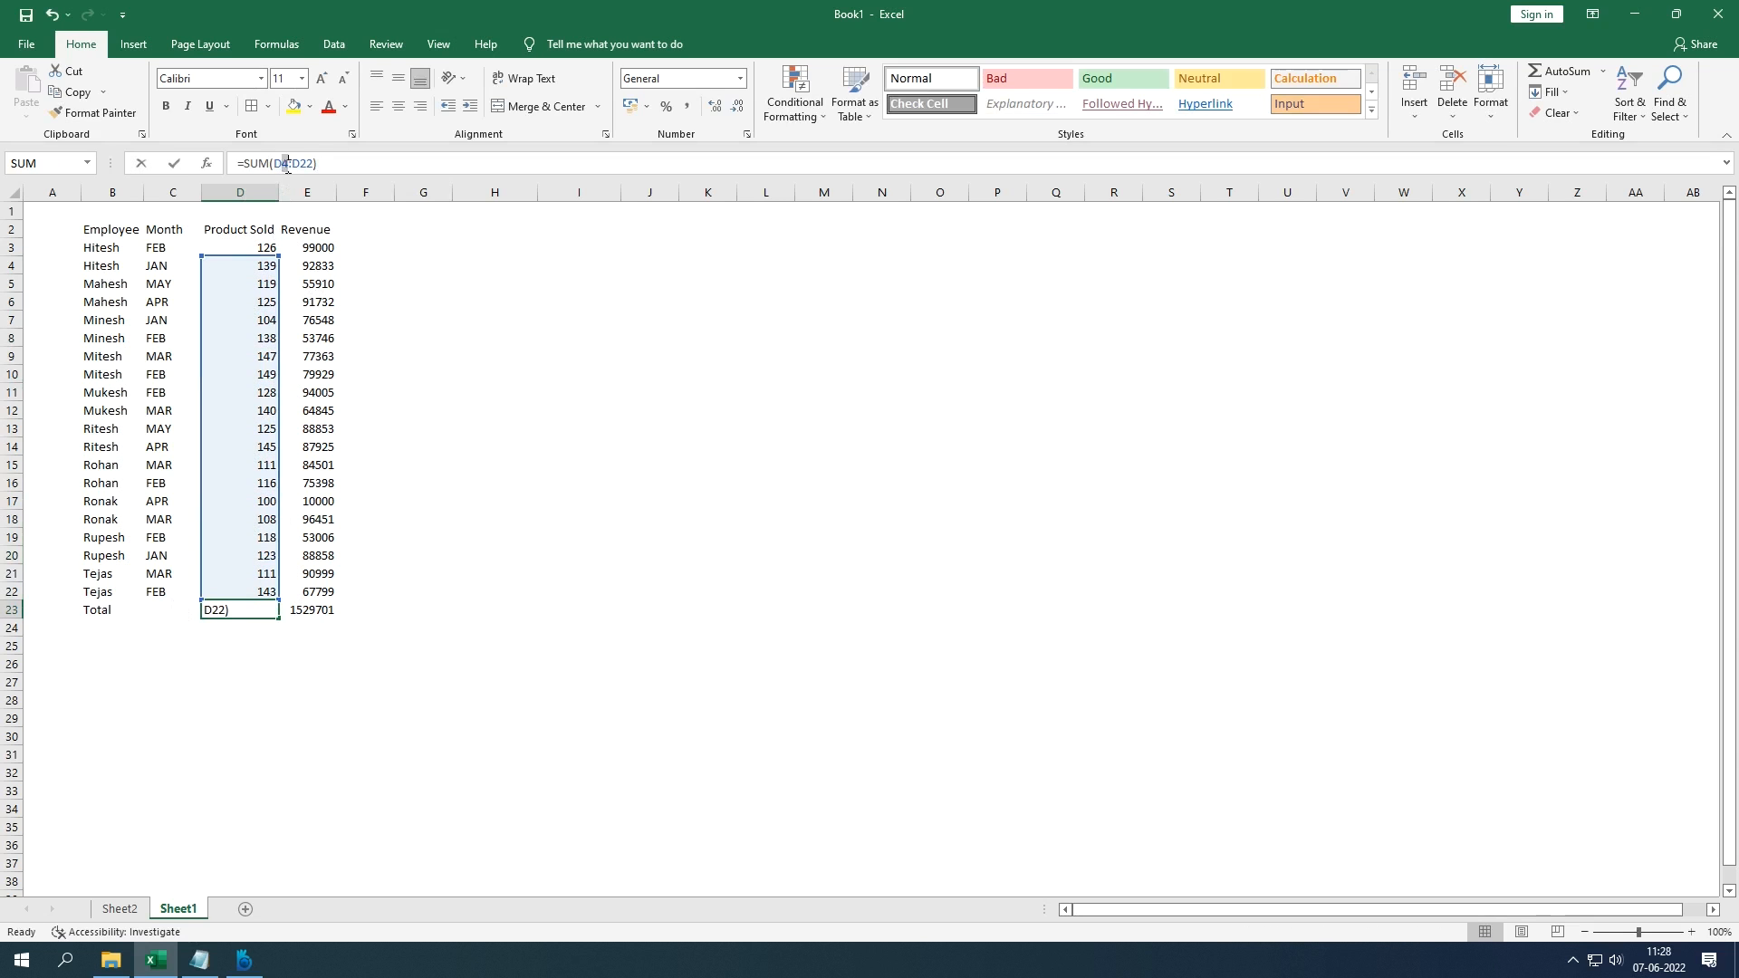
{"action": "key", "text": "BackSpace"}
{"action": "type", "text": "3"}
{"action": "key", "text": "Return"}
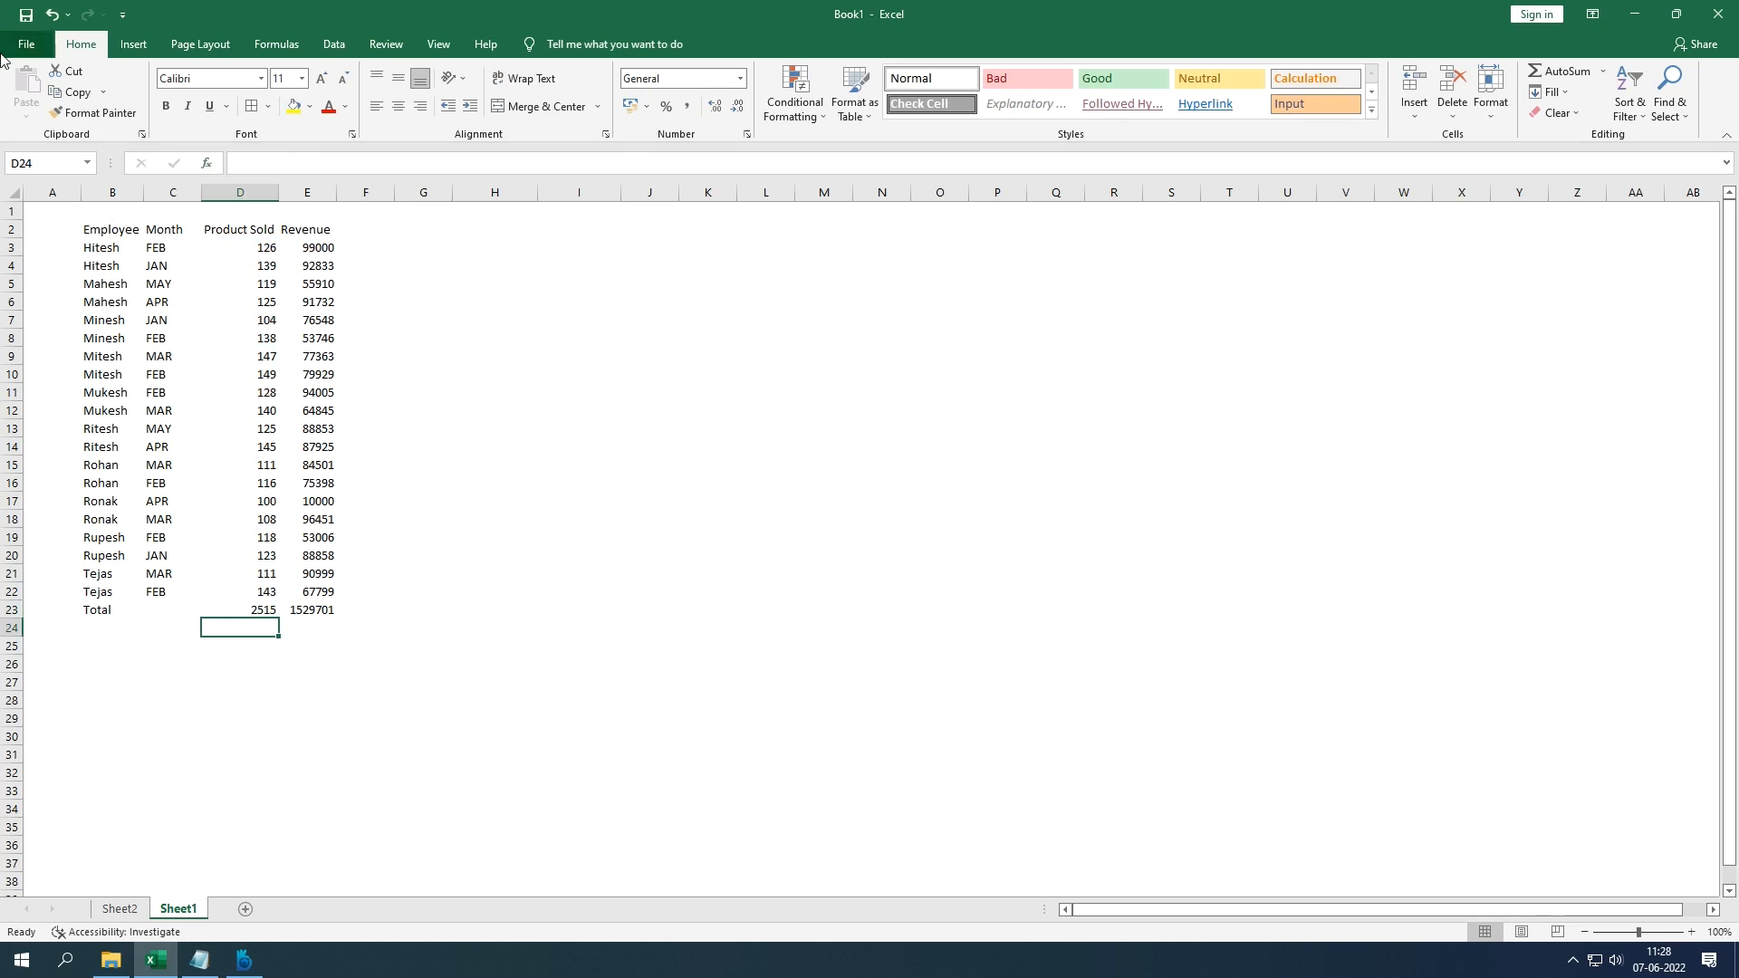
Step: Turn off the Locked protection setting for D3:E22 in Format Cells, then select F10
{"action": "left_click_drag", "start_coordinate": [236, 244], "coordinate": [301, 588]}
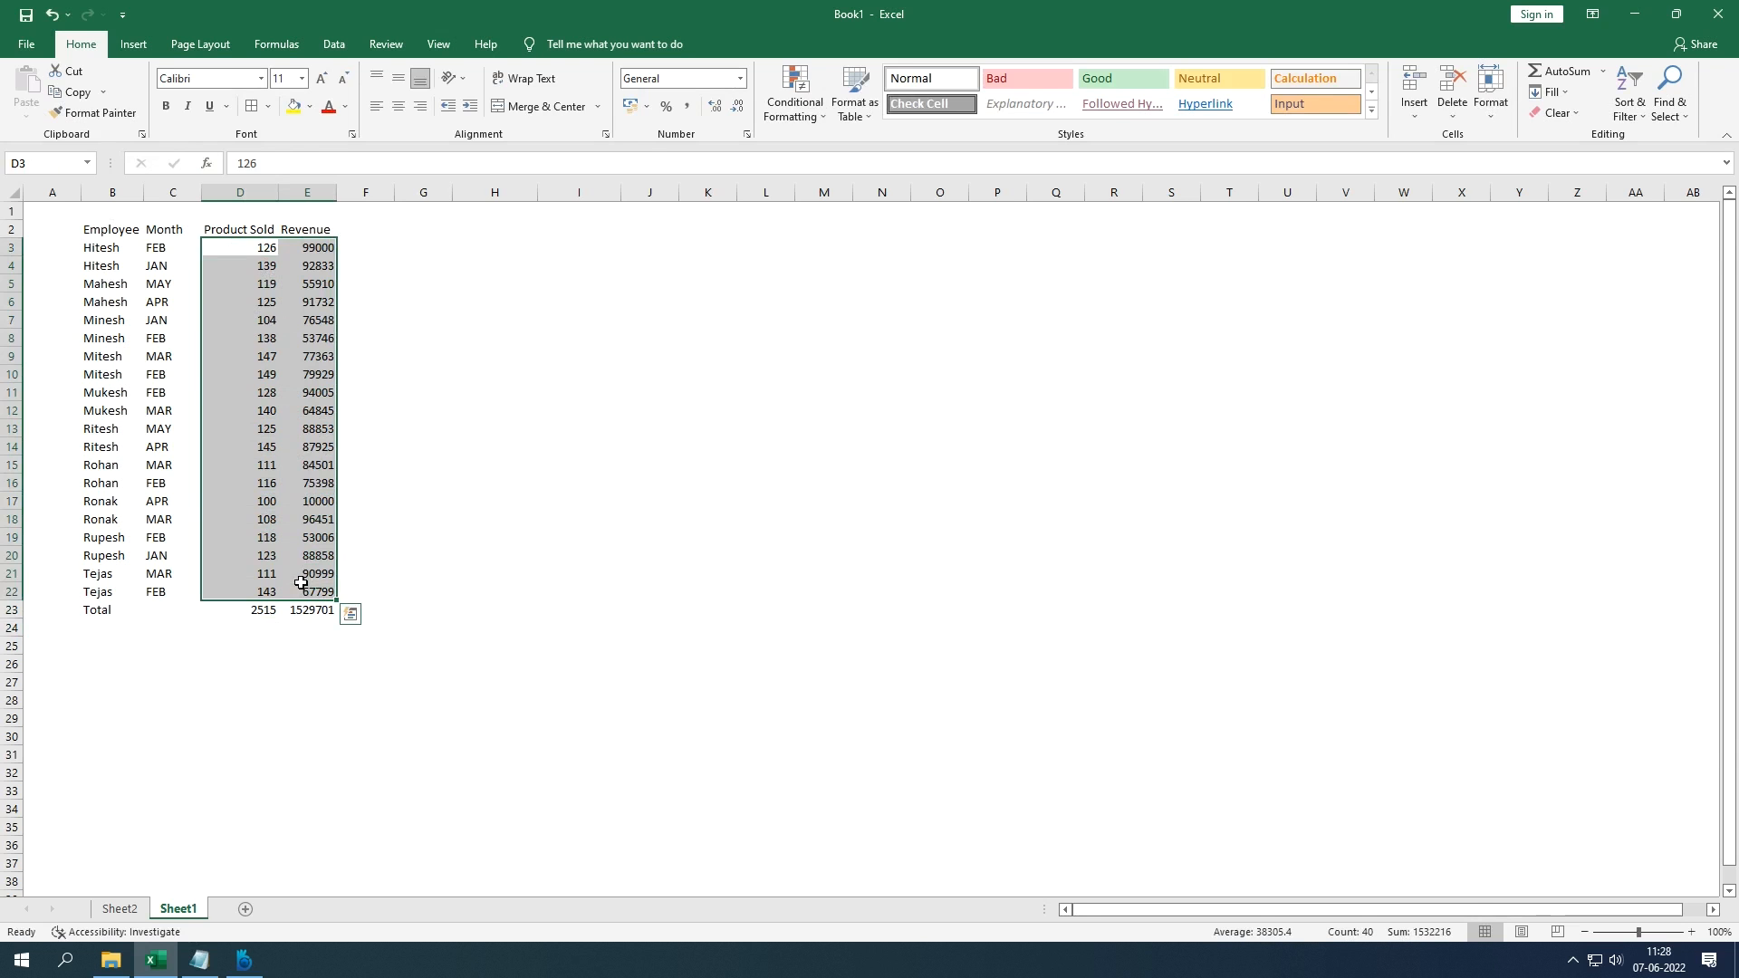
{"action": "right_click", "coordinate": [300, 584]}
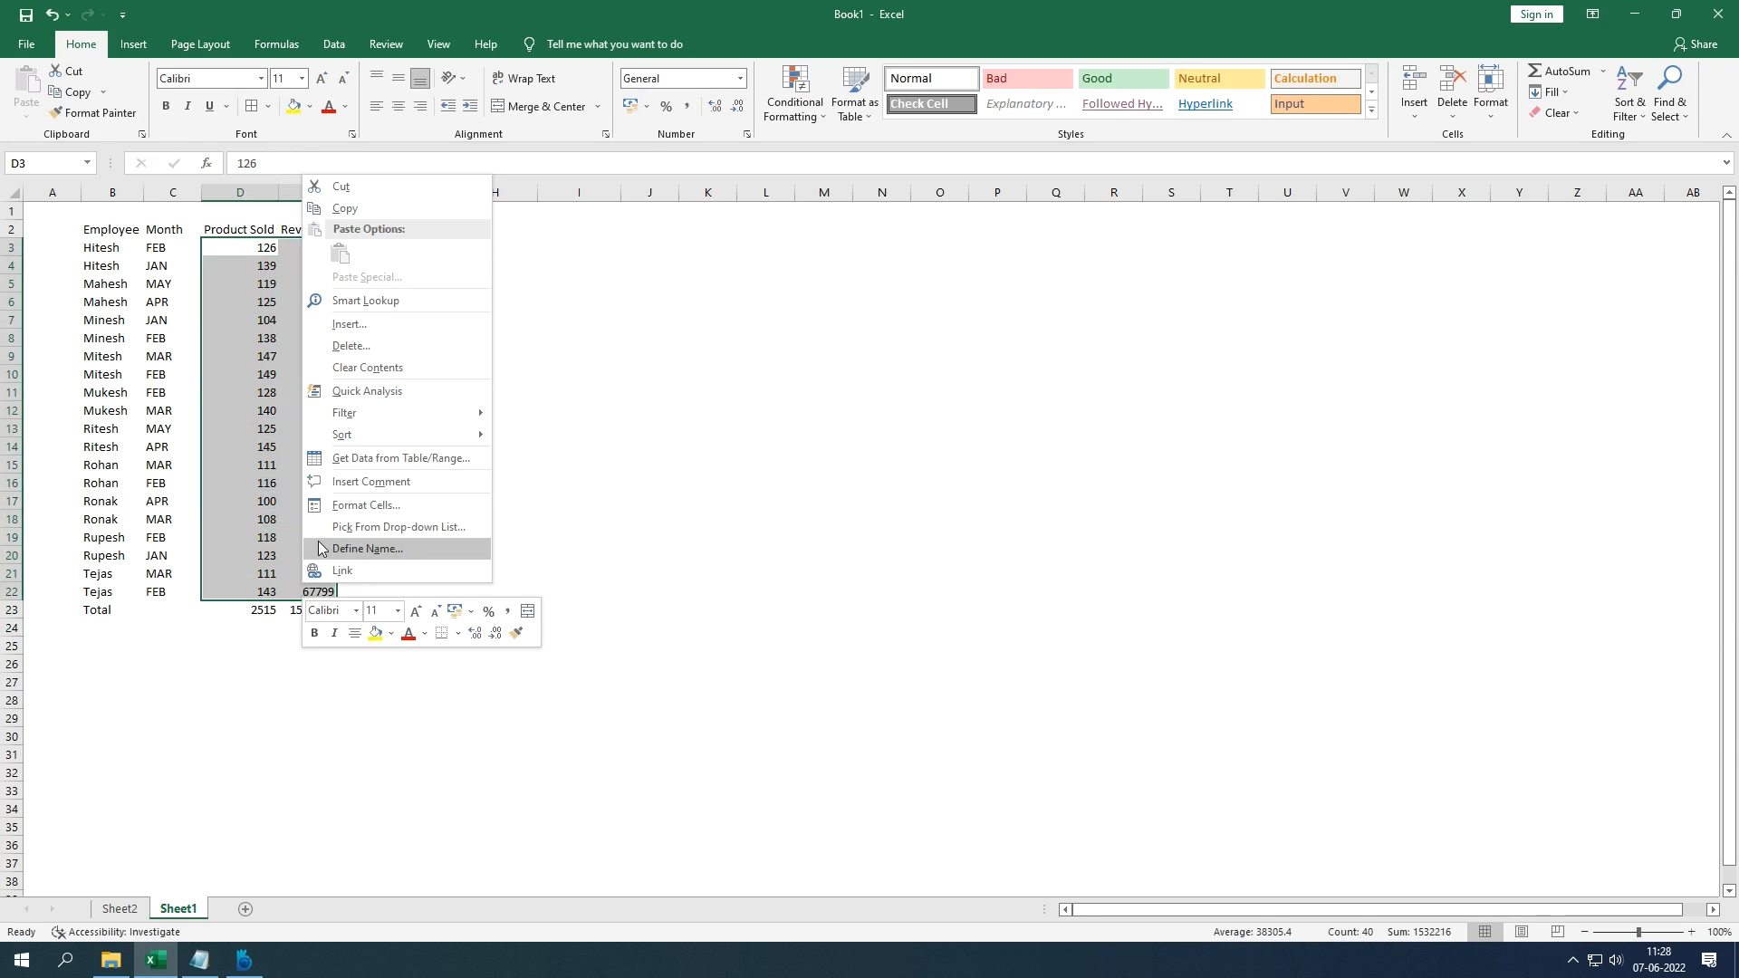
{"action": "left_click", "coordinate": [350, 507]}
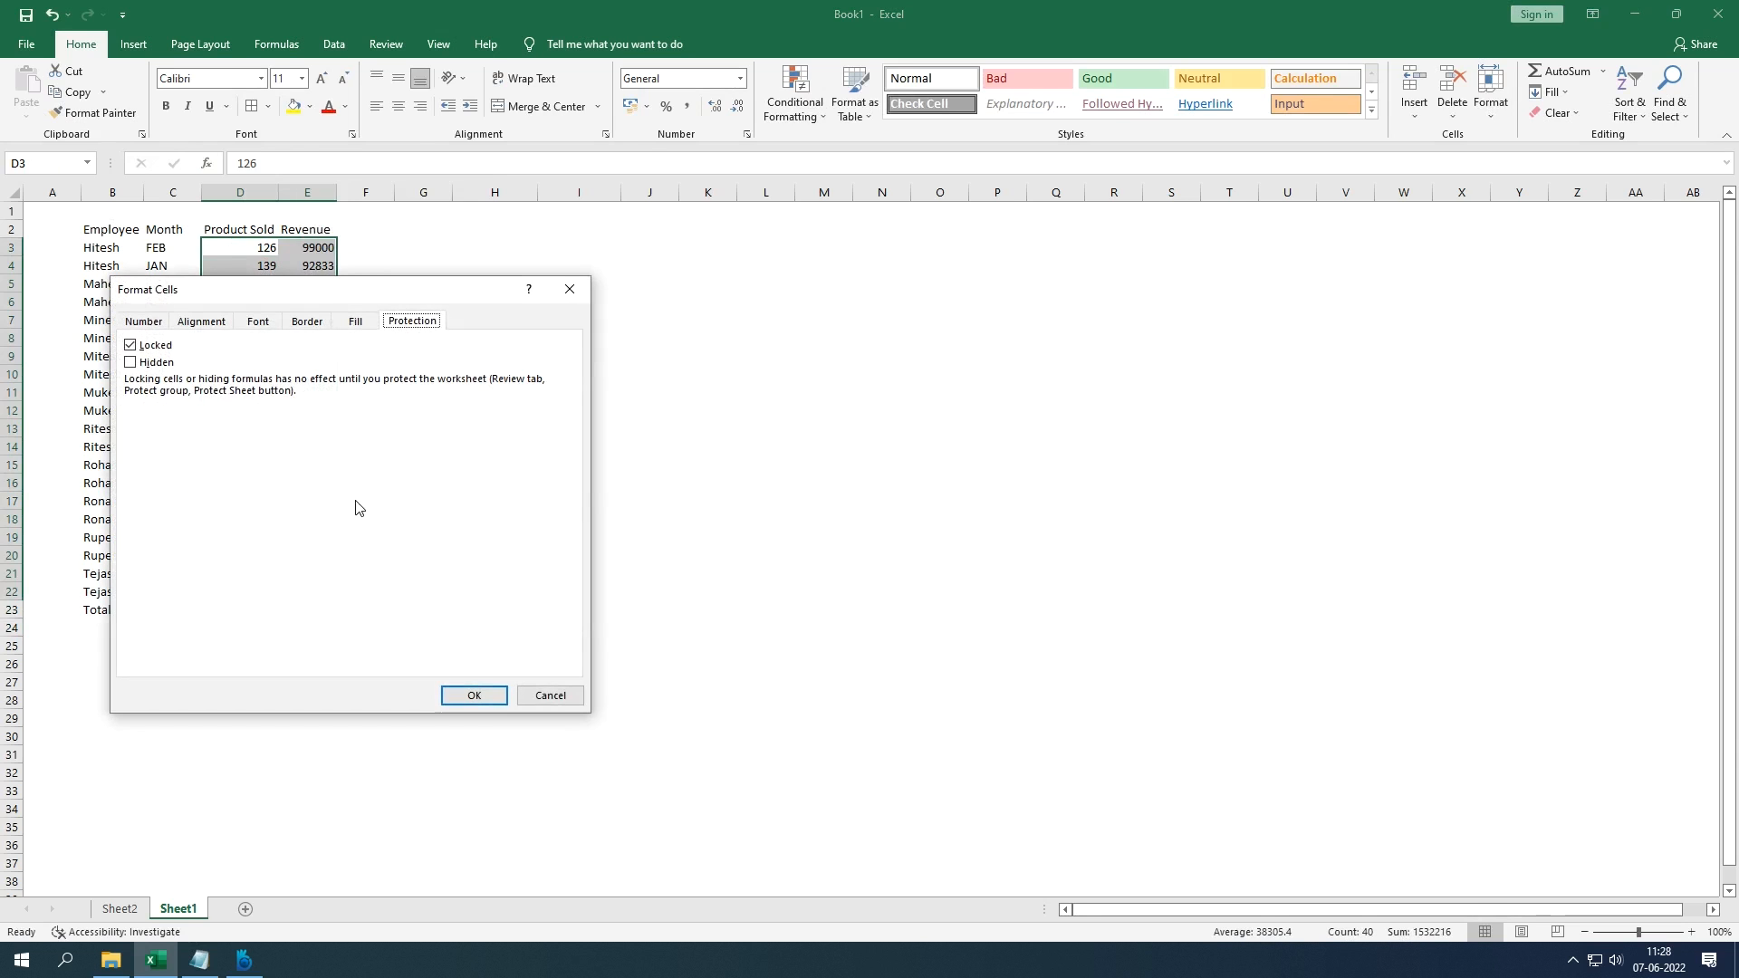
{"action": "left_click", "coordinate": [355, 324]}
{"action": "left_click", "coordinate": [391, 323]}
{"action": "left_click", "coordinate": [130, 345]}
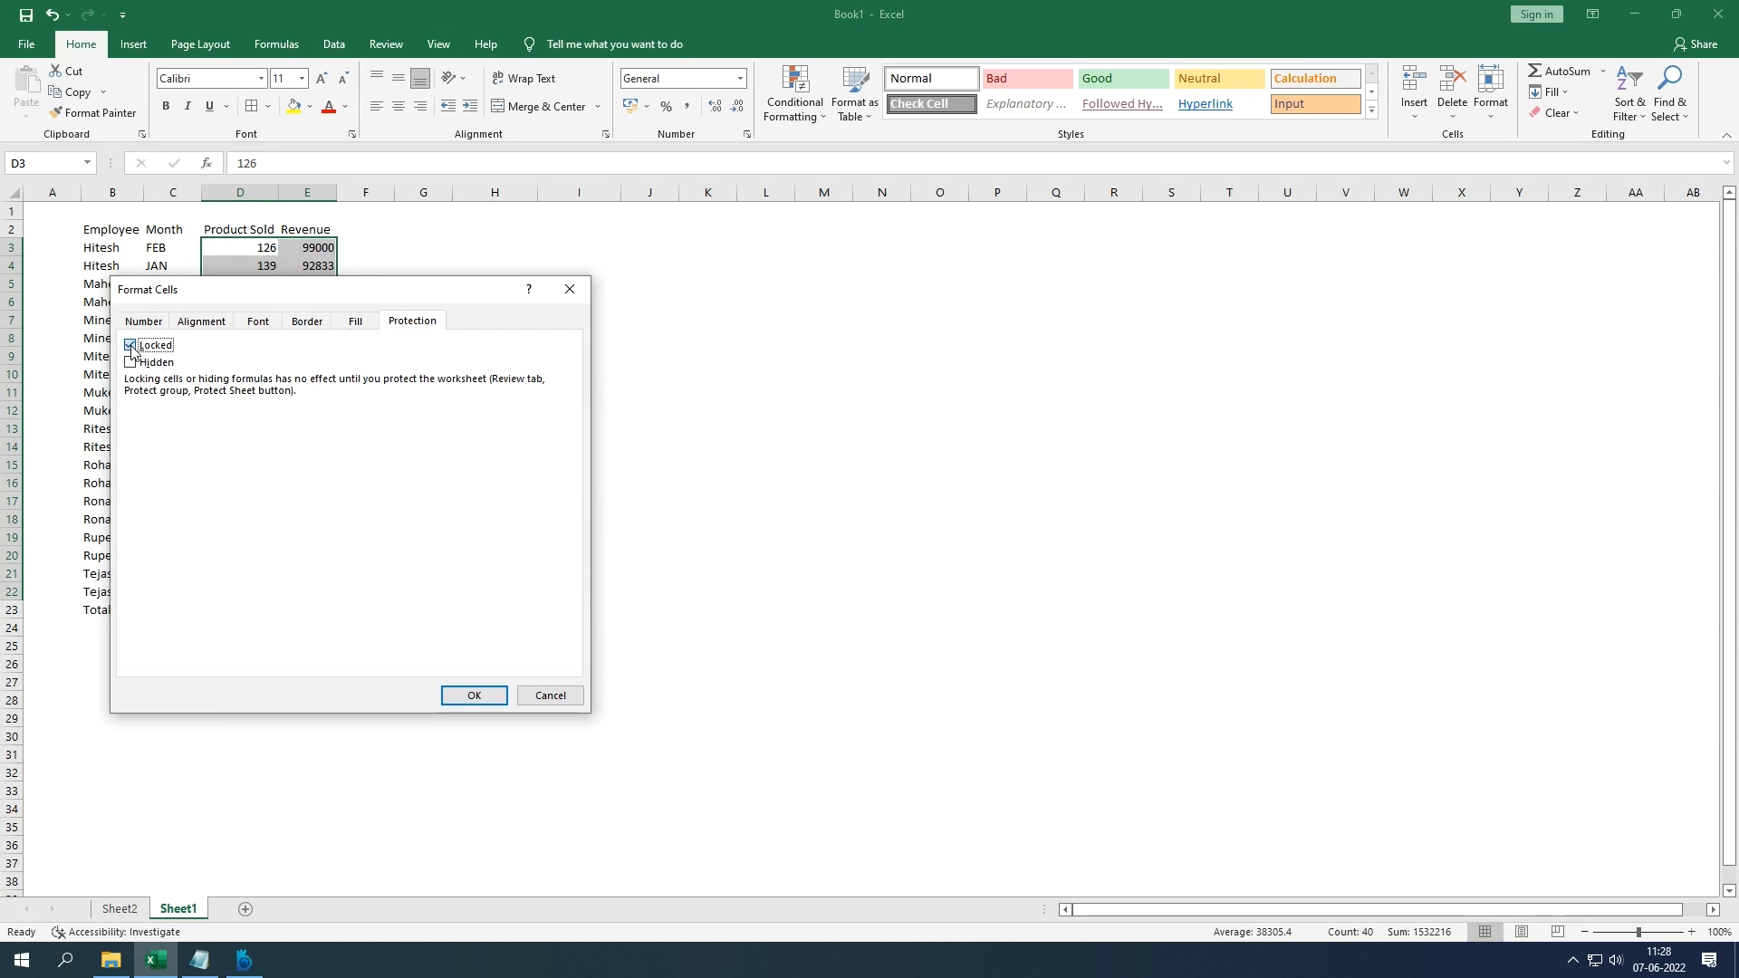
{"action": "left_click", "coordinate": [471, 695]}
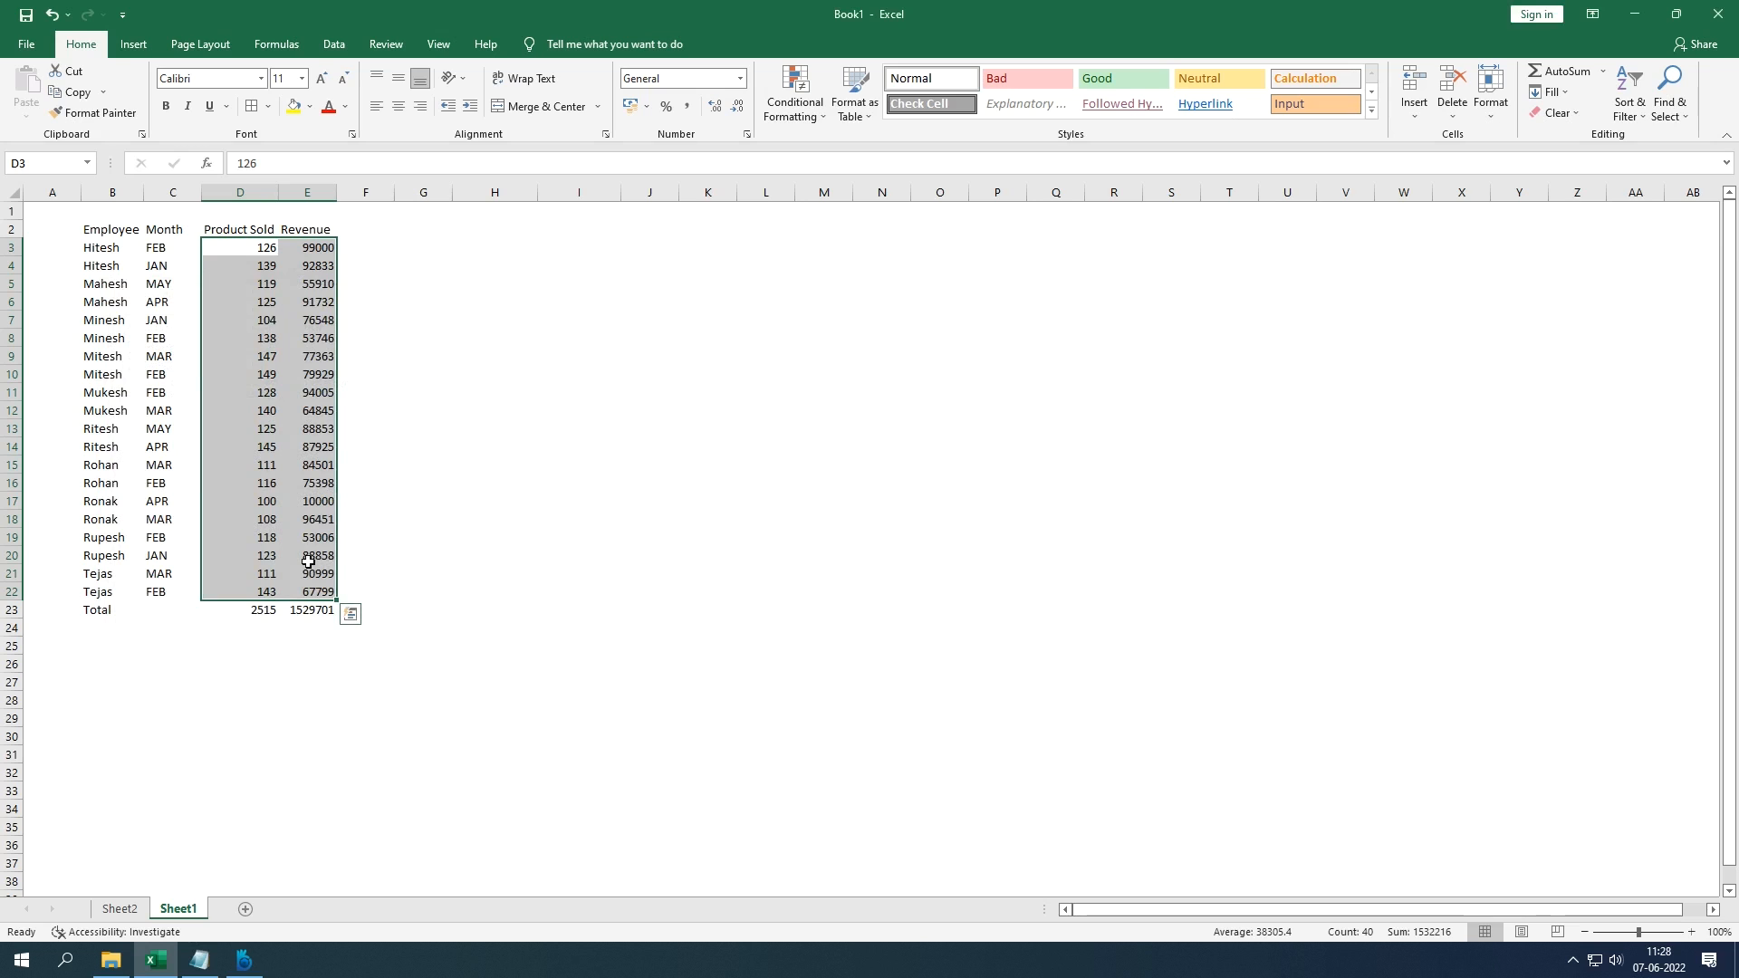
{"action": "left_click", "coordinate": [361, 371]}
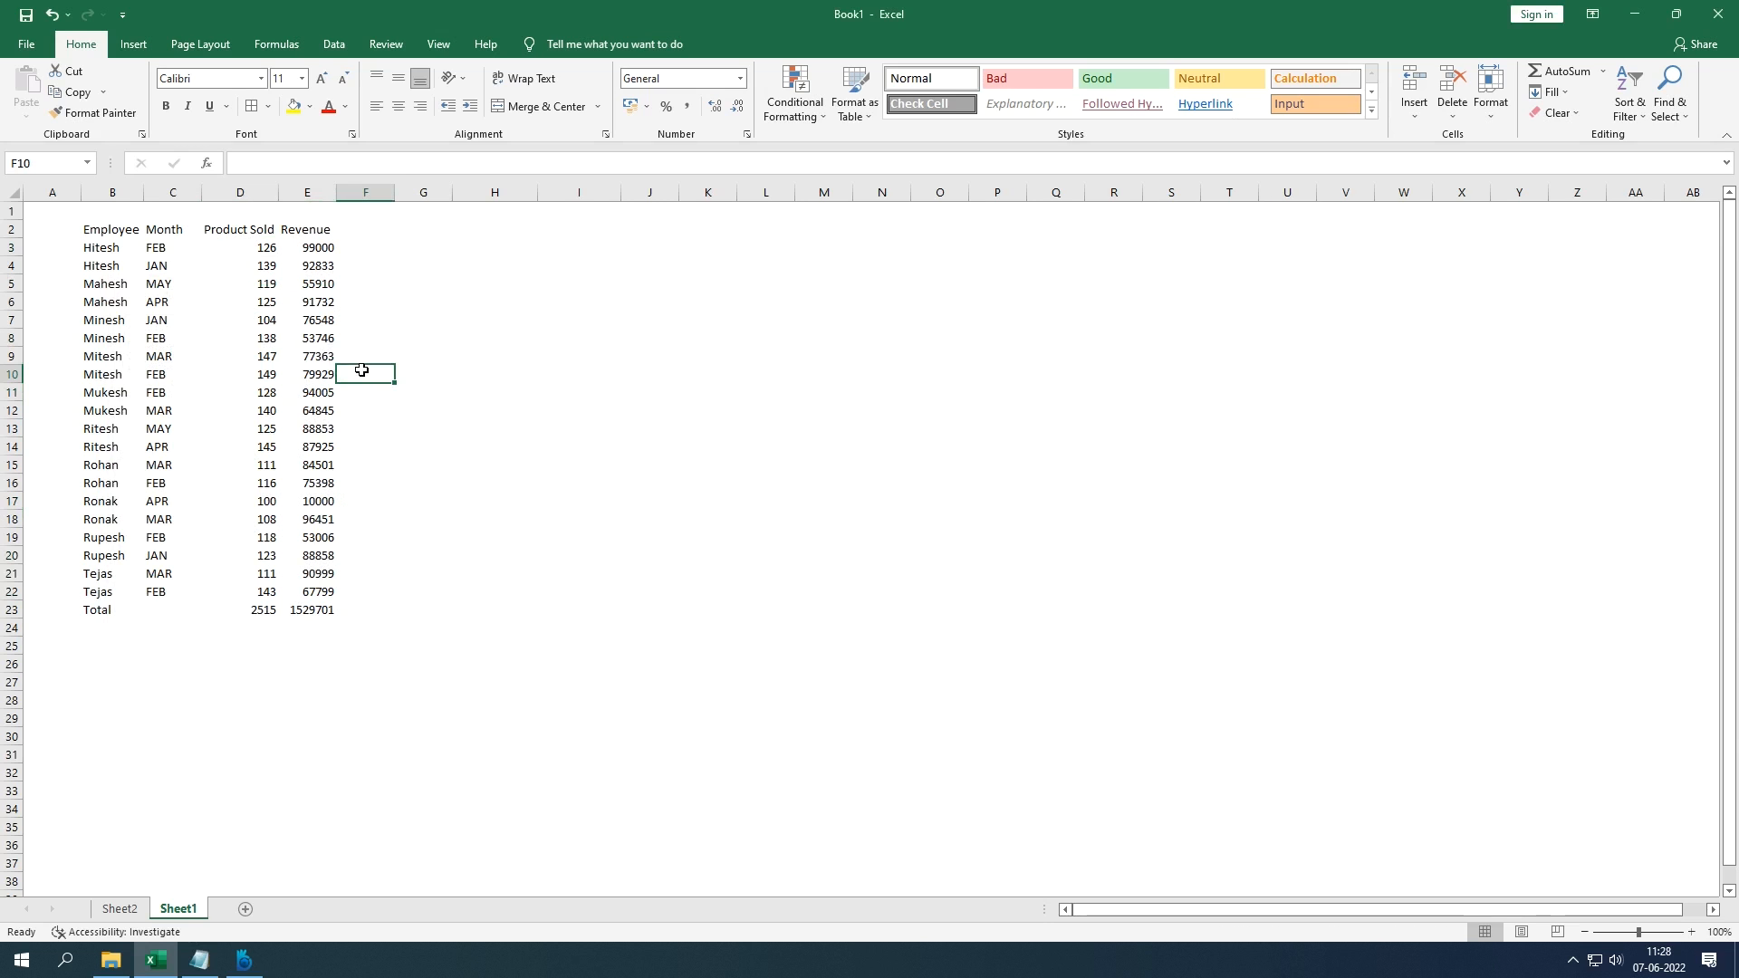
Step: Protect Sheet1 with a password entered twice, then move to cell D8 to test editing
{"action": "left_click", "coordinate": [396, 48]}
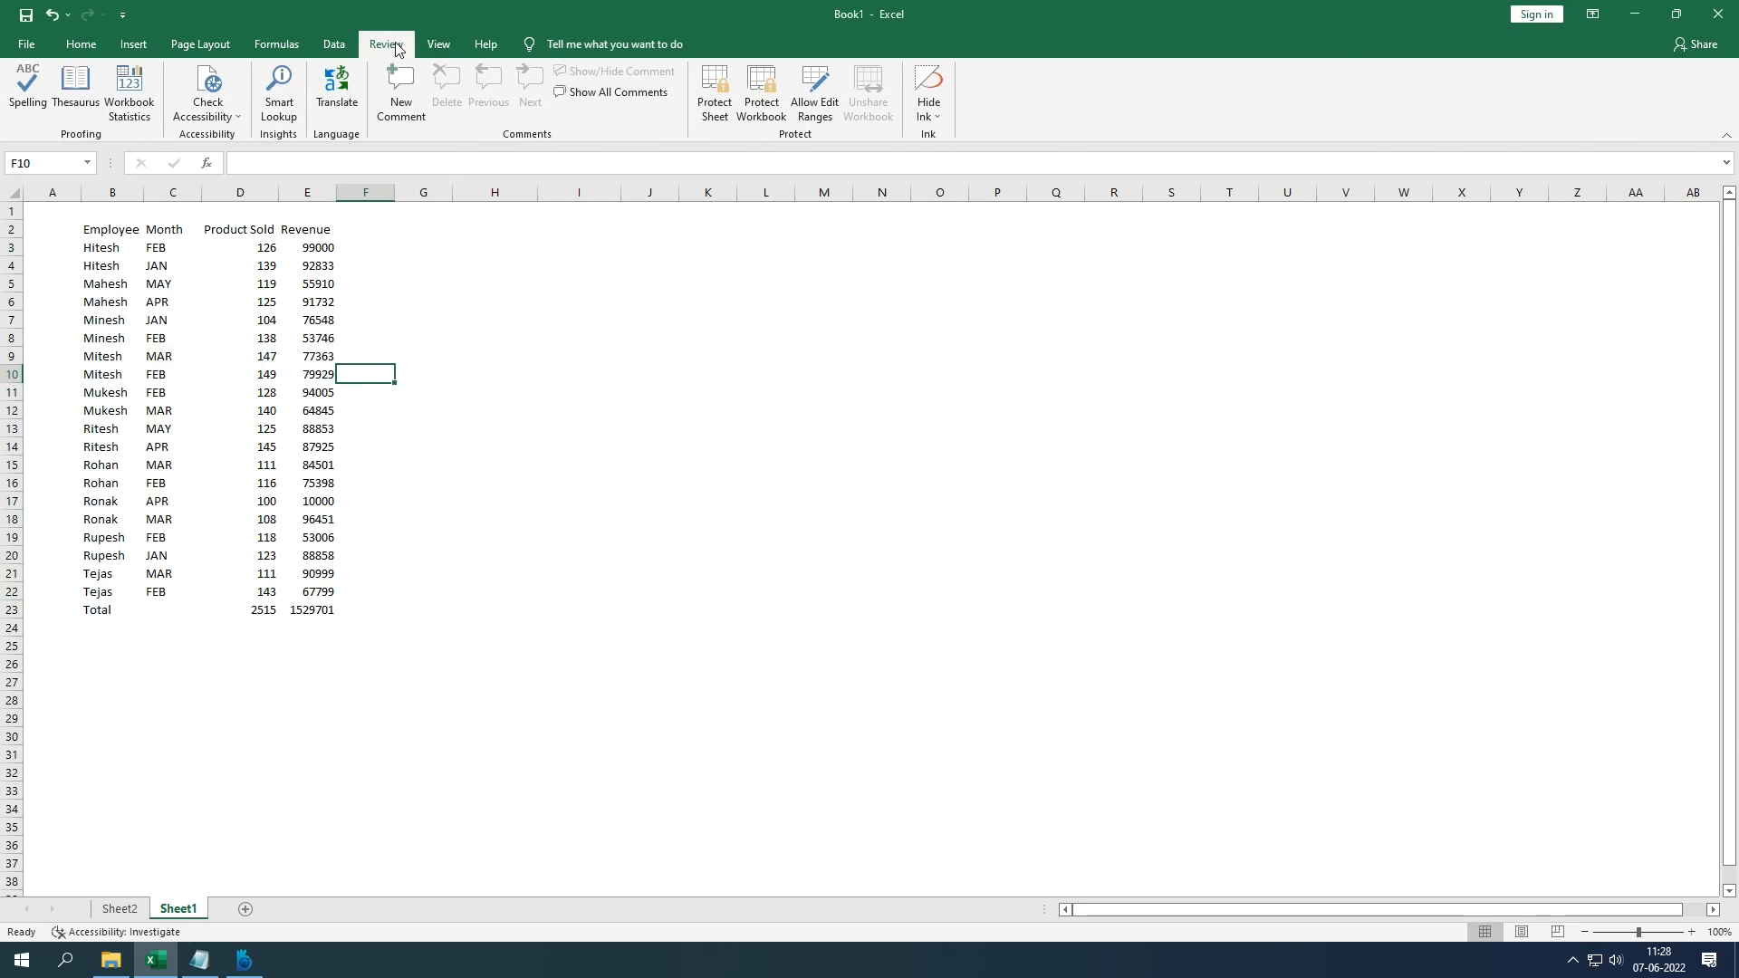
{"action": "left_click", "coordinate": [715, 120]}
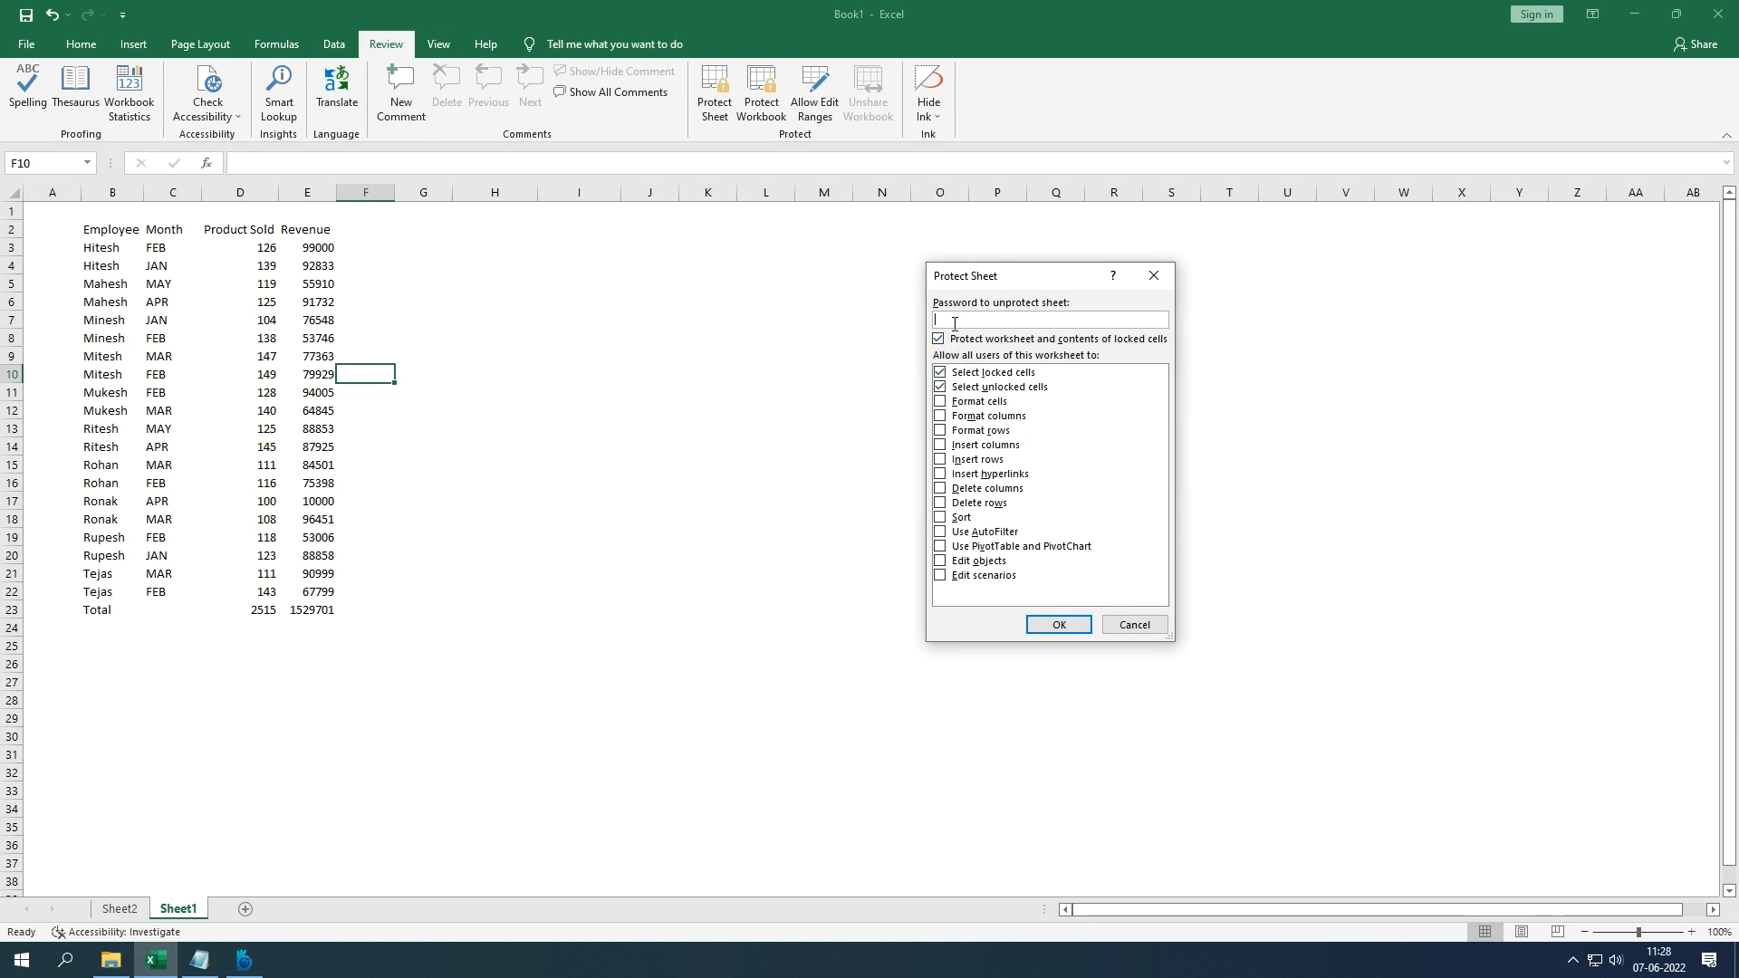
{"action": "type", "text": "123"}
{"action": "key", "text": "Return"}
{"action": "type", "text": "1"}
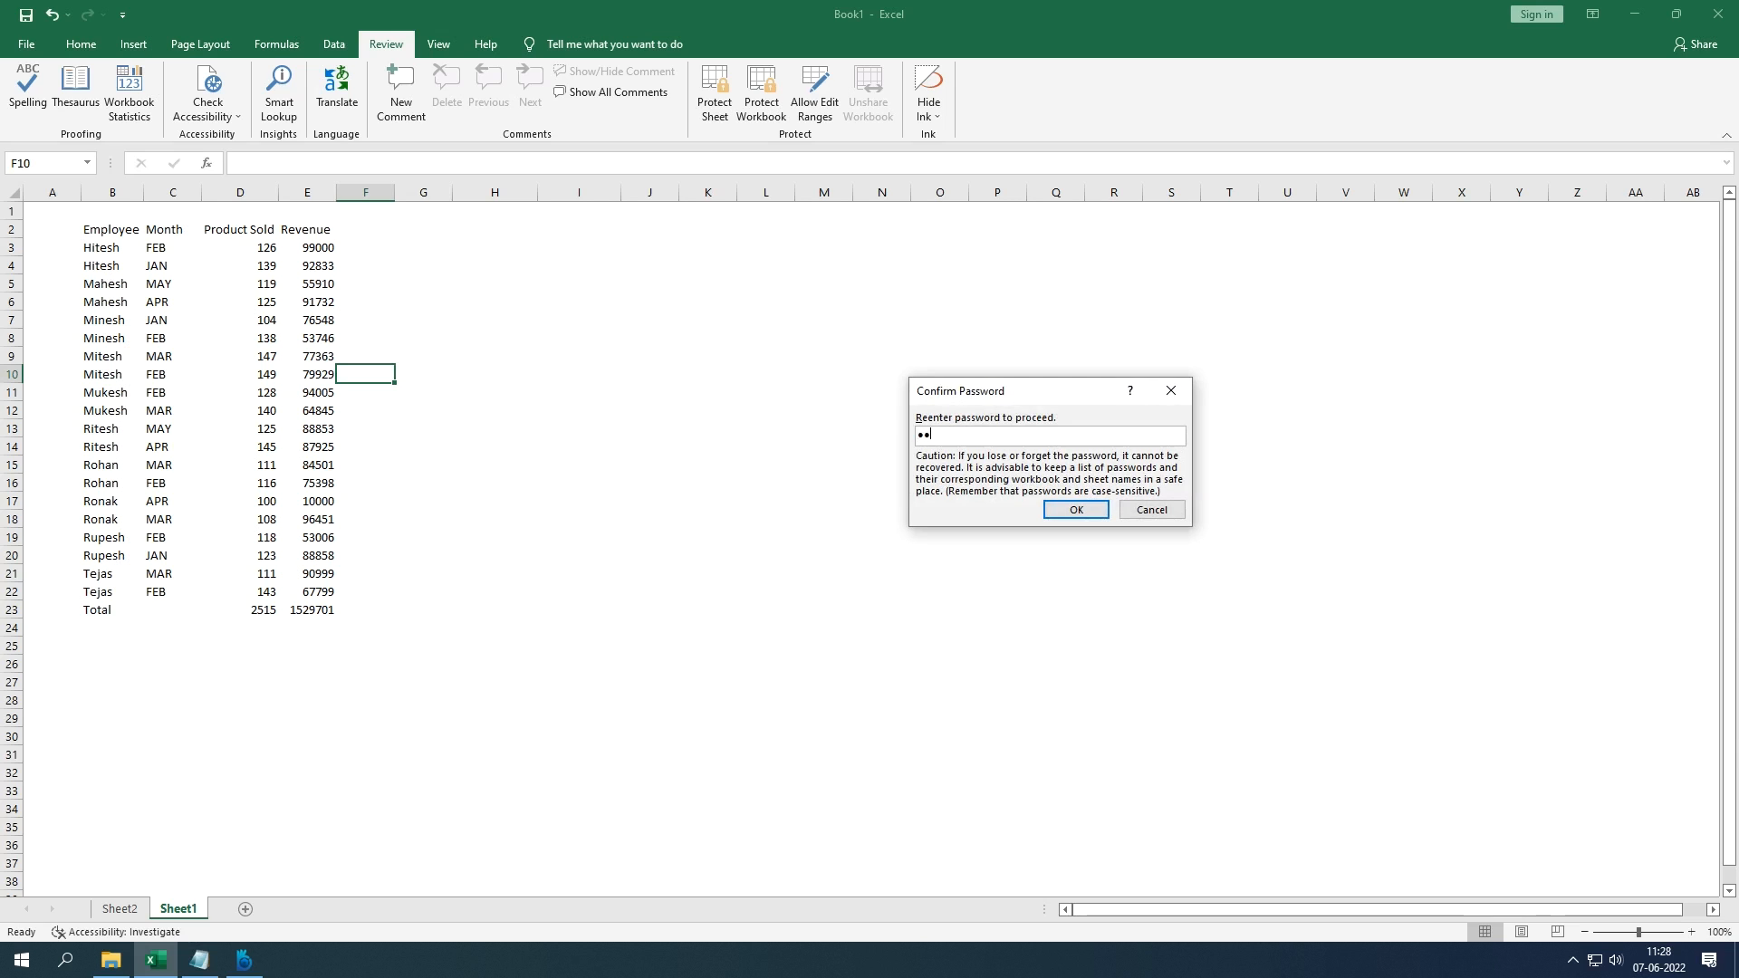
{"action": "type", "text": "23"}
{"action": "key", "text": "Return"}
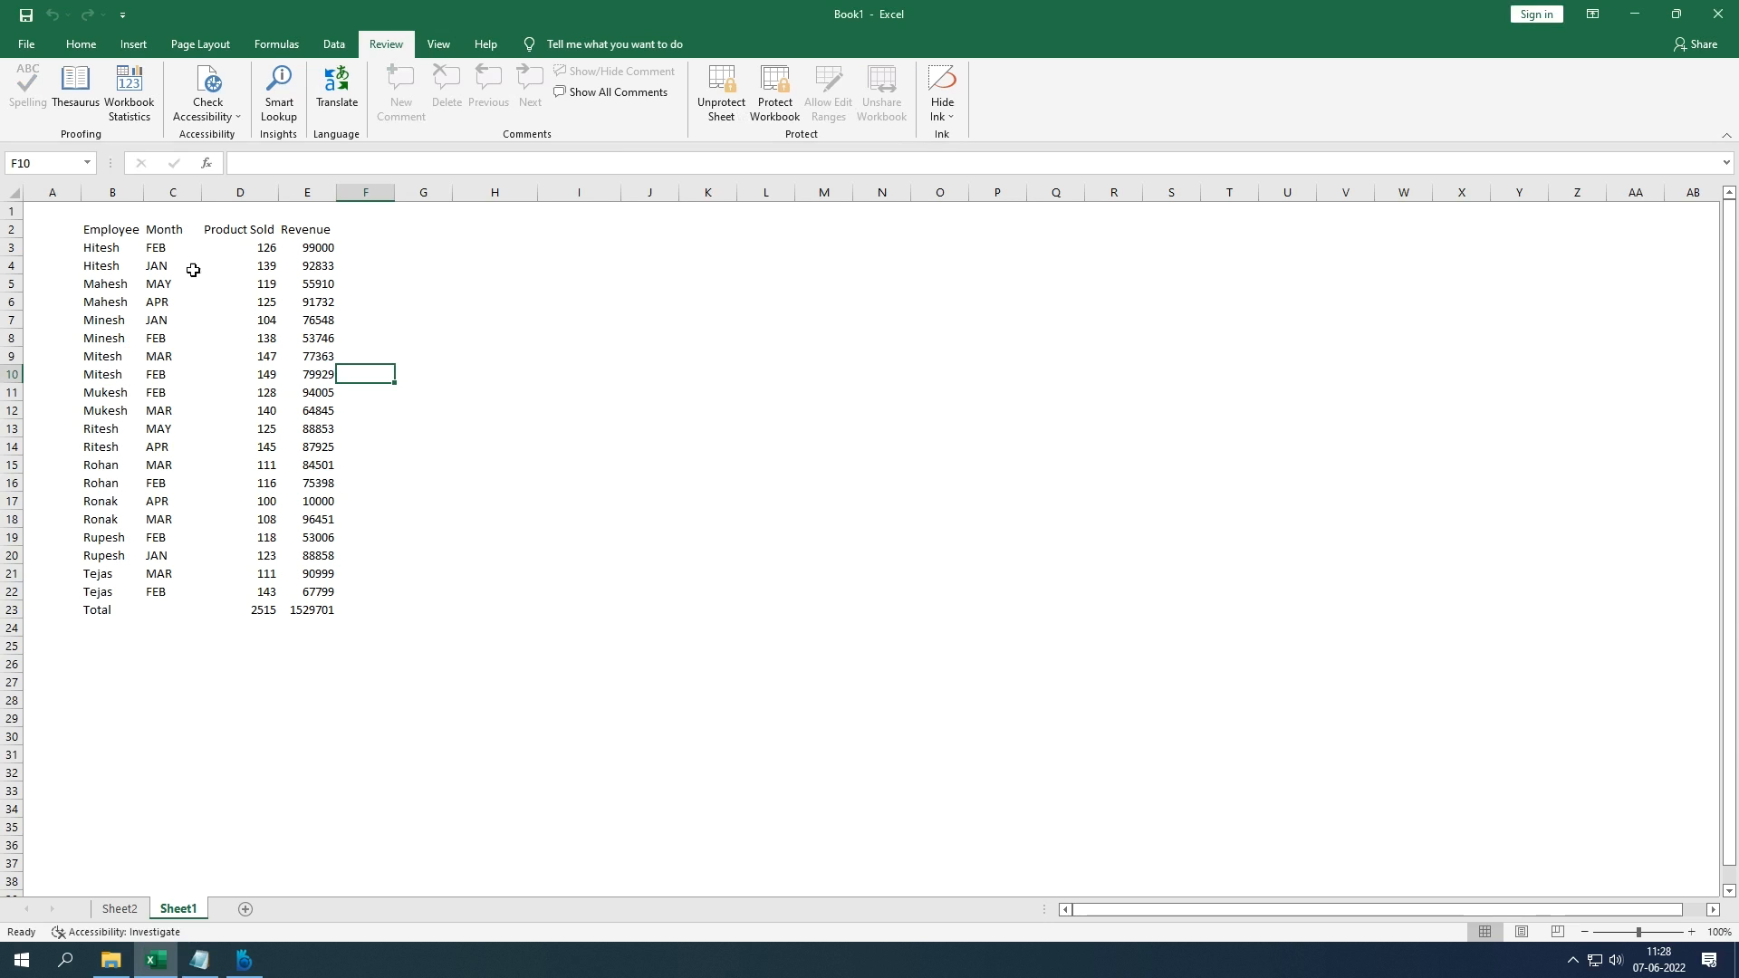
{"action": "left_click", "coordinate": [330, 335]}
{"action": "key", "text": "Left"}
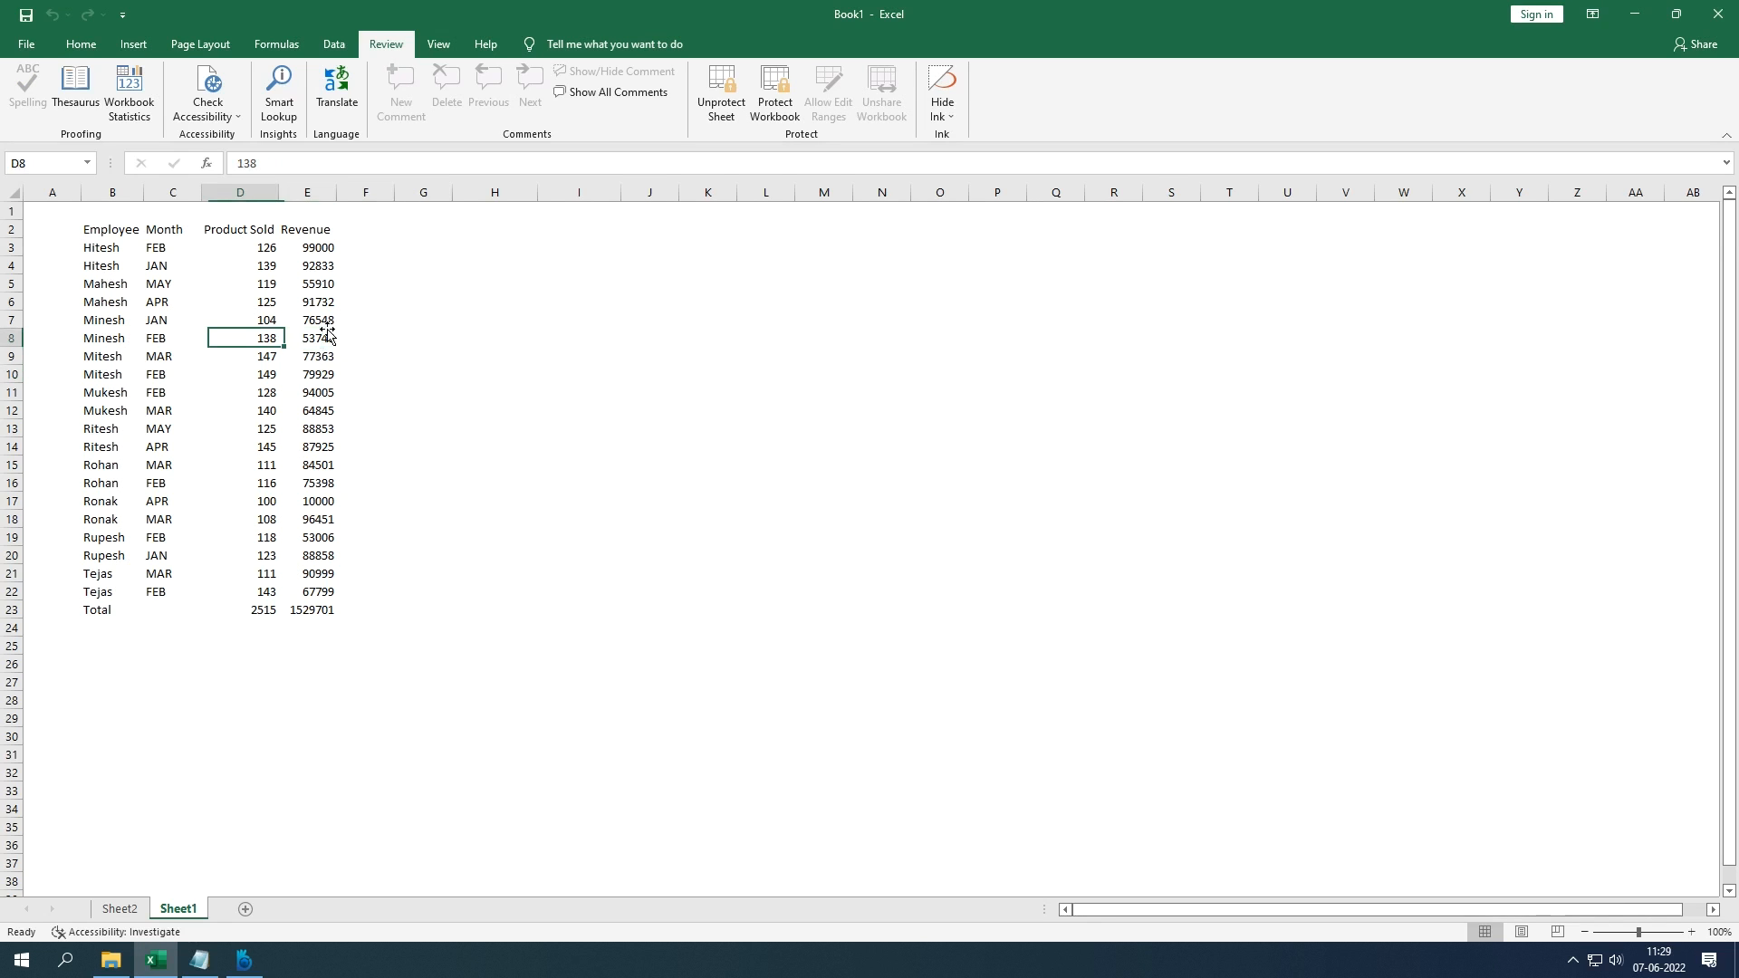
{"action": "type", "text": "1"}
{"action": "key", "text": "Escape"}
{"action": "type", "text": "150"}
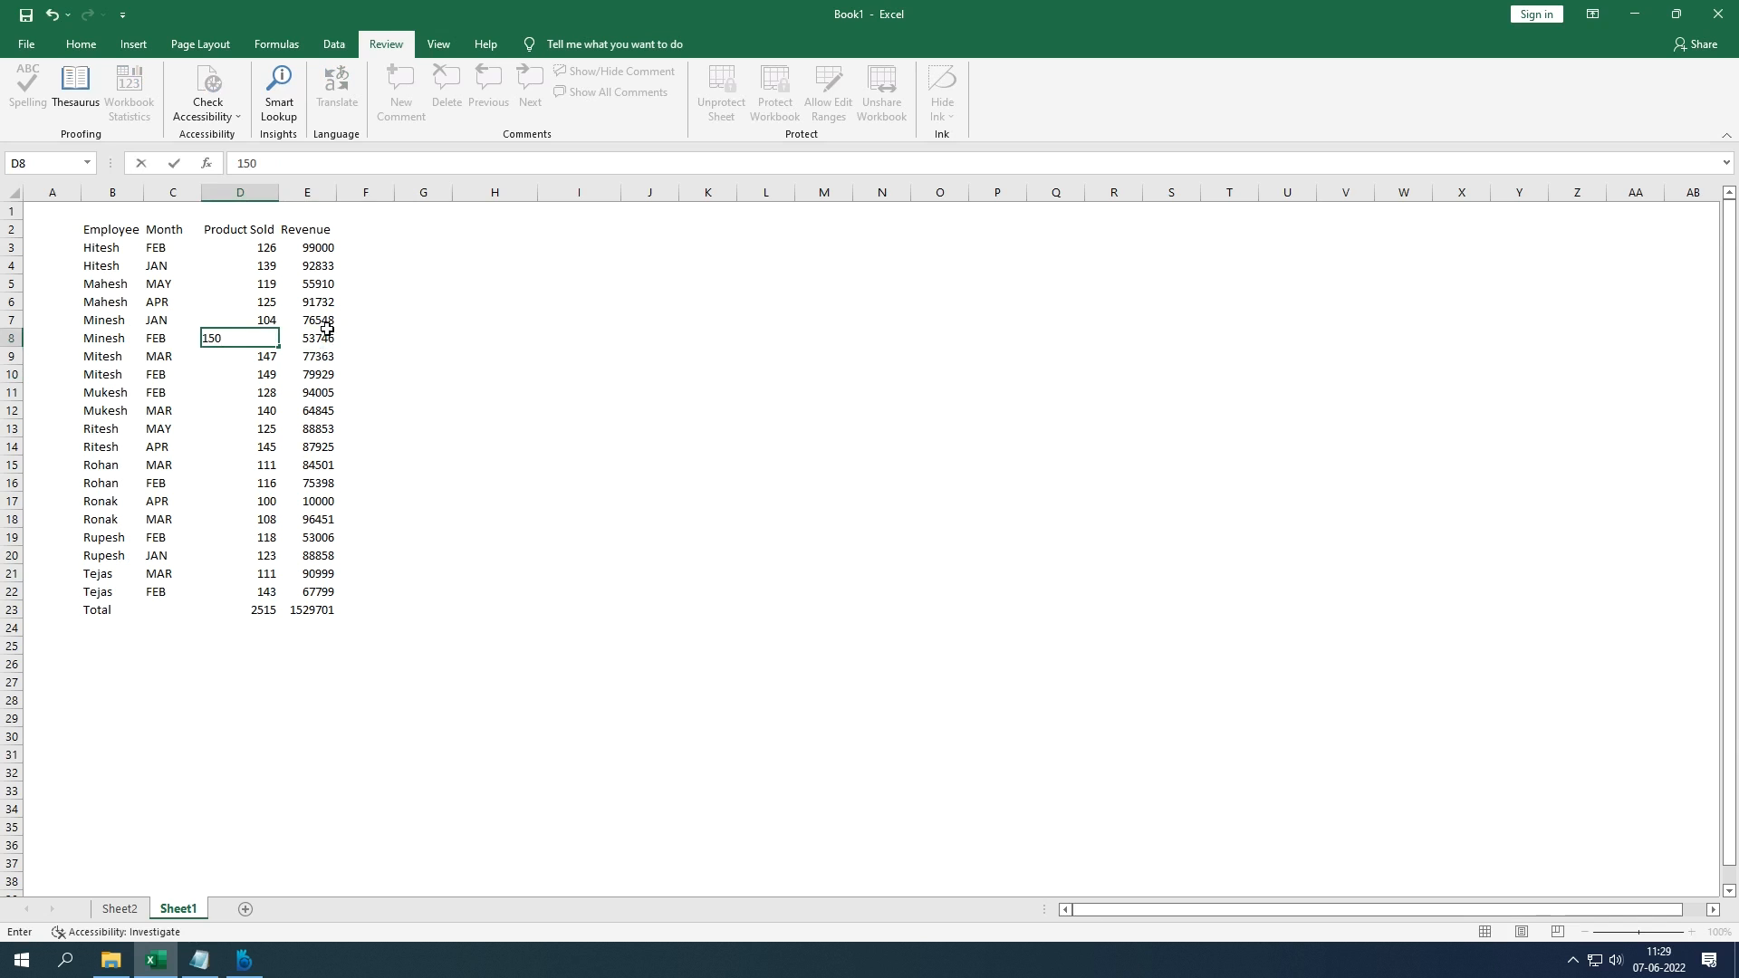
{"action": "key", "text": "Return"}
{"action": "key", "text": "Down"}
{"action": "key", "text": "Down"}
{"action": "key", "text": "Down"}
{"action": "key", "text": "Down"}
{"action": "key", "text": "Down"}
{"action": "key", "text": "Down"}
{"action": "key", "text": "Down"}
{"action": "key", "text": "Down"}
{"action": "key", "text": "Down"}
{"action": "key", "text": "Down"}
{"action": "key", "text": "Down"}
{"action": "key", "text": "Down"}
{"action": "key", "text": "Down"}
{"action": "key", "text": "Down"}
{"action": "key", "text": "Down"}
{"action": "key", "text": "Down"}
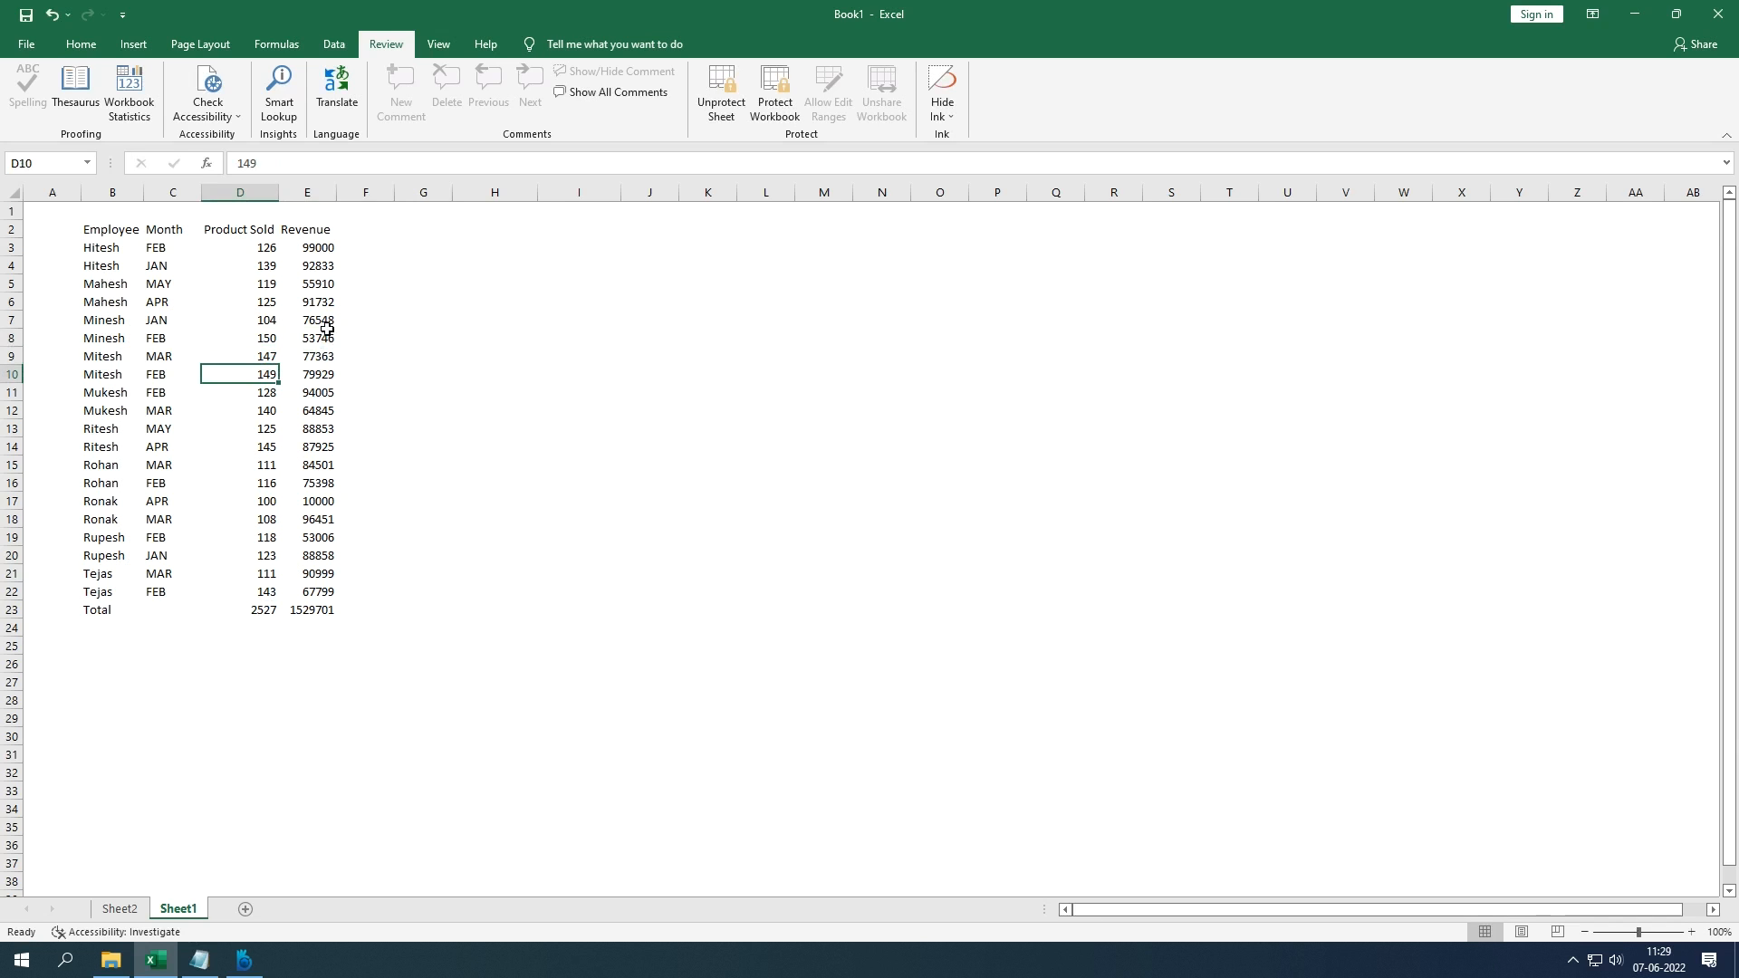
{"action": "key", "text": "Up"}
{"action": "key", "text": "Up"}
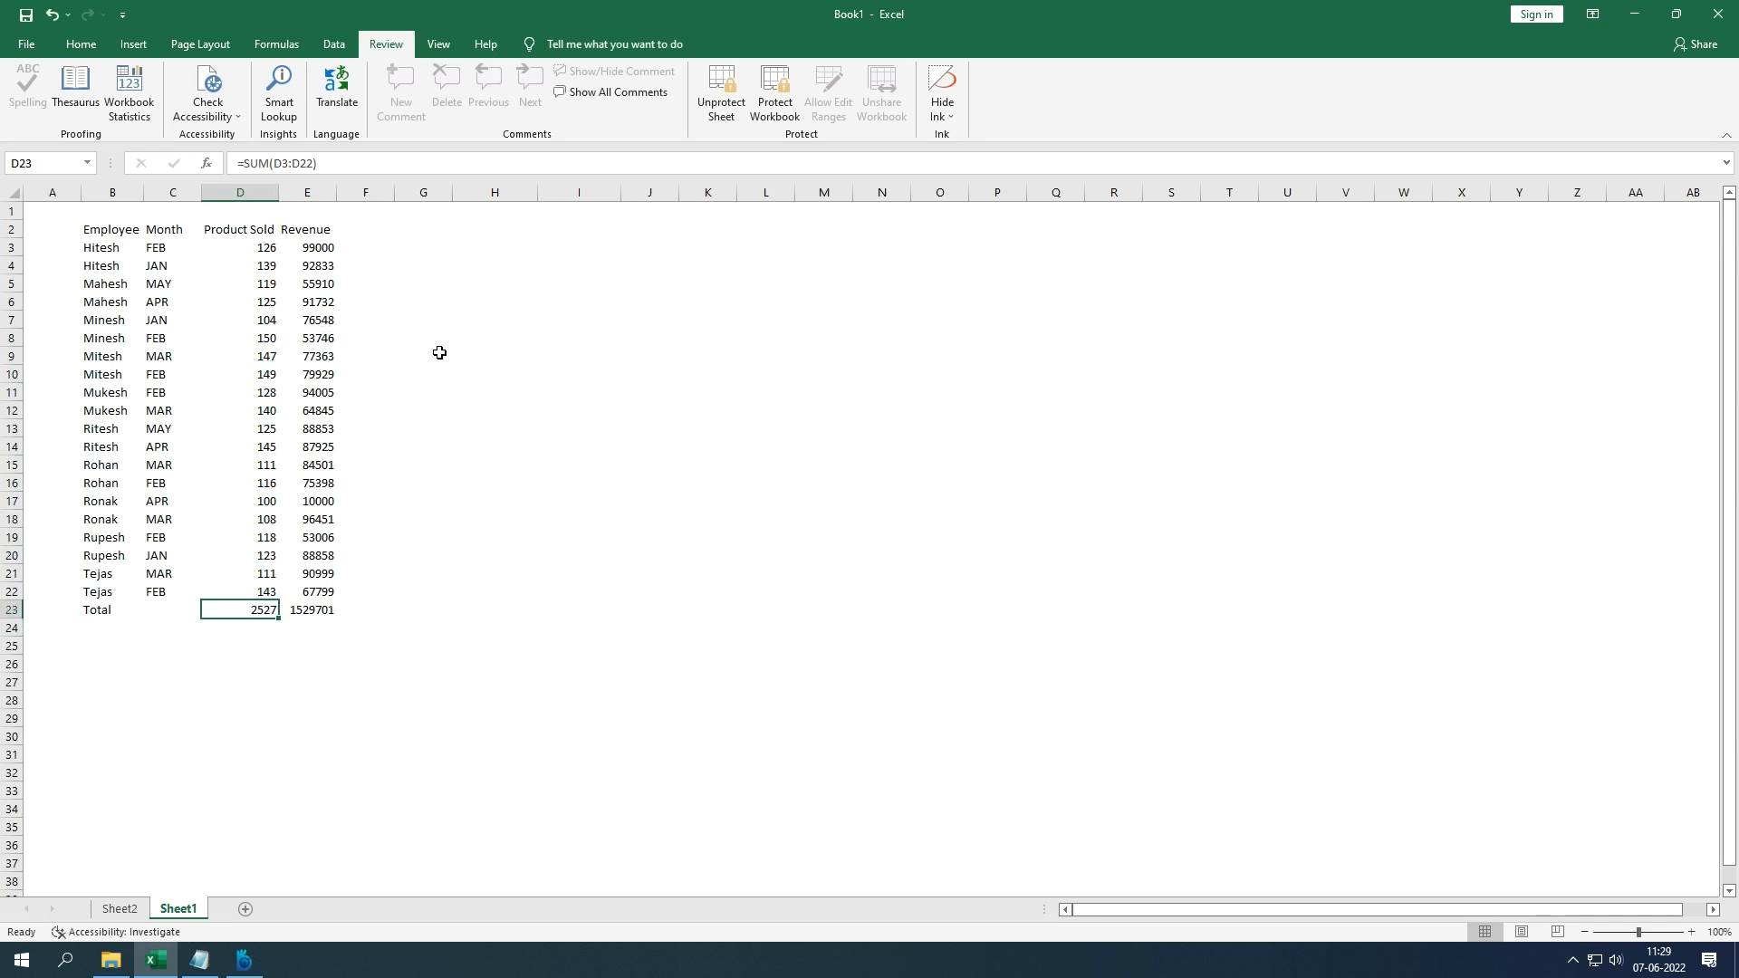
{"action": "key", "text": "ctrl+z"}
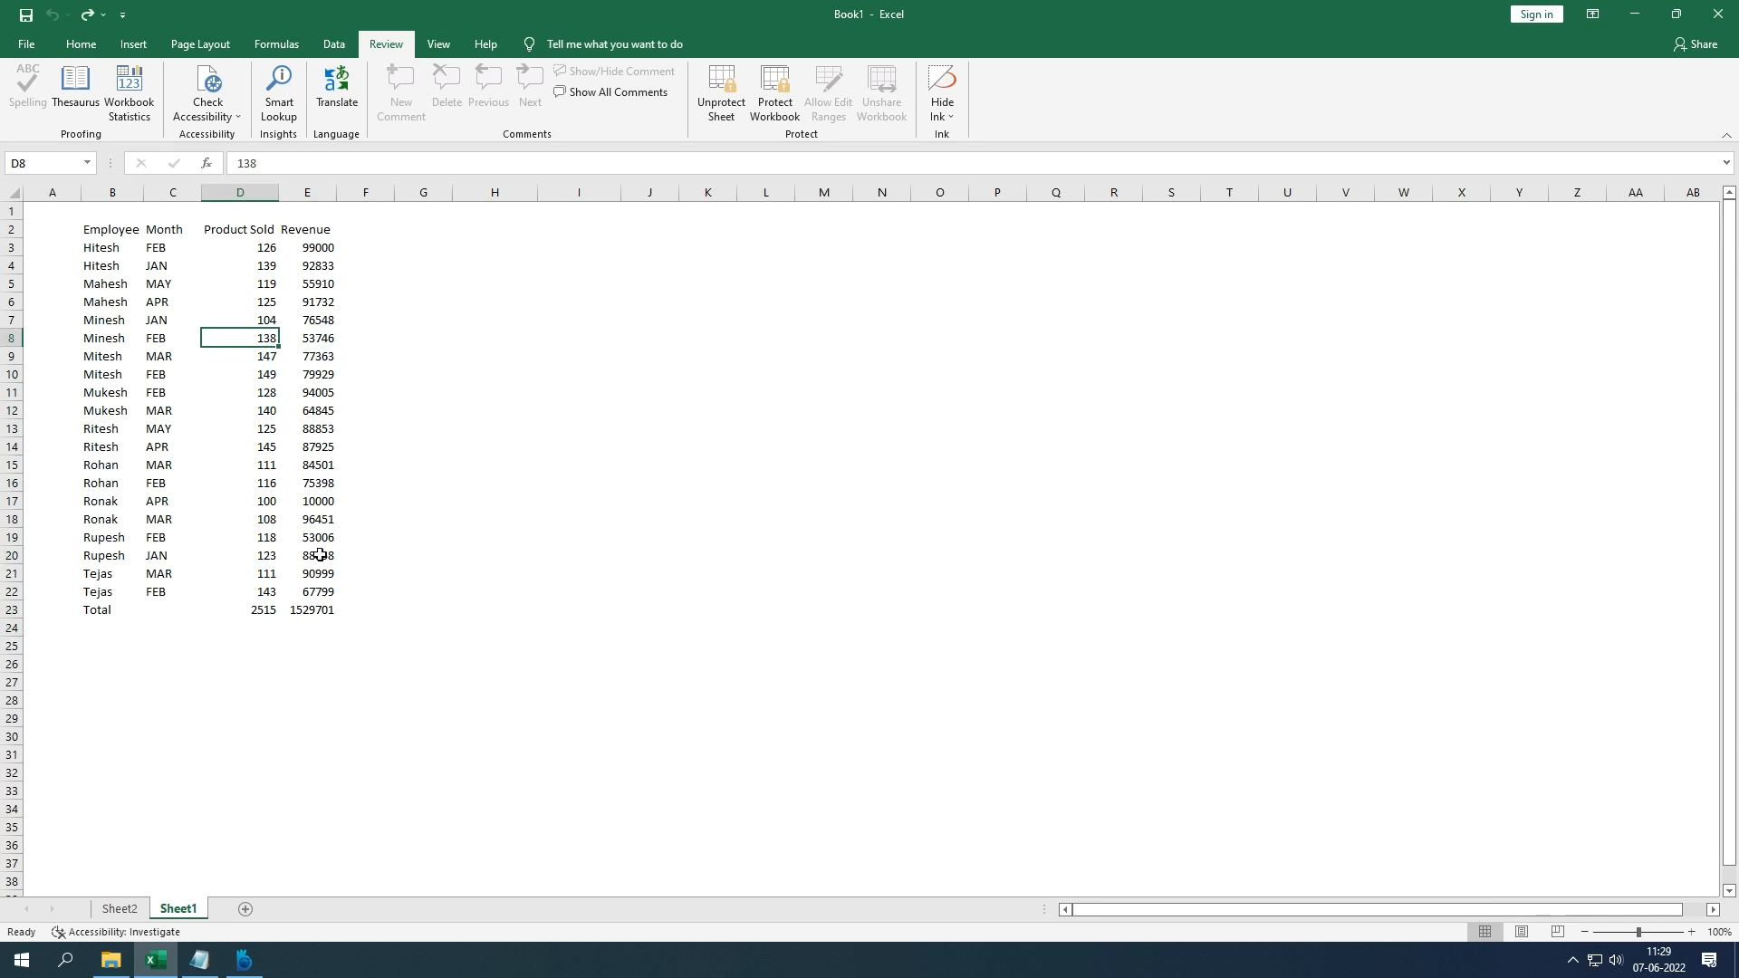
{"action": "left_click", "coordinate": [268, 607]}
{"action": "left_click", "coordinate": [361, 167]}
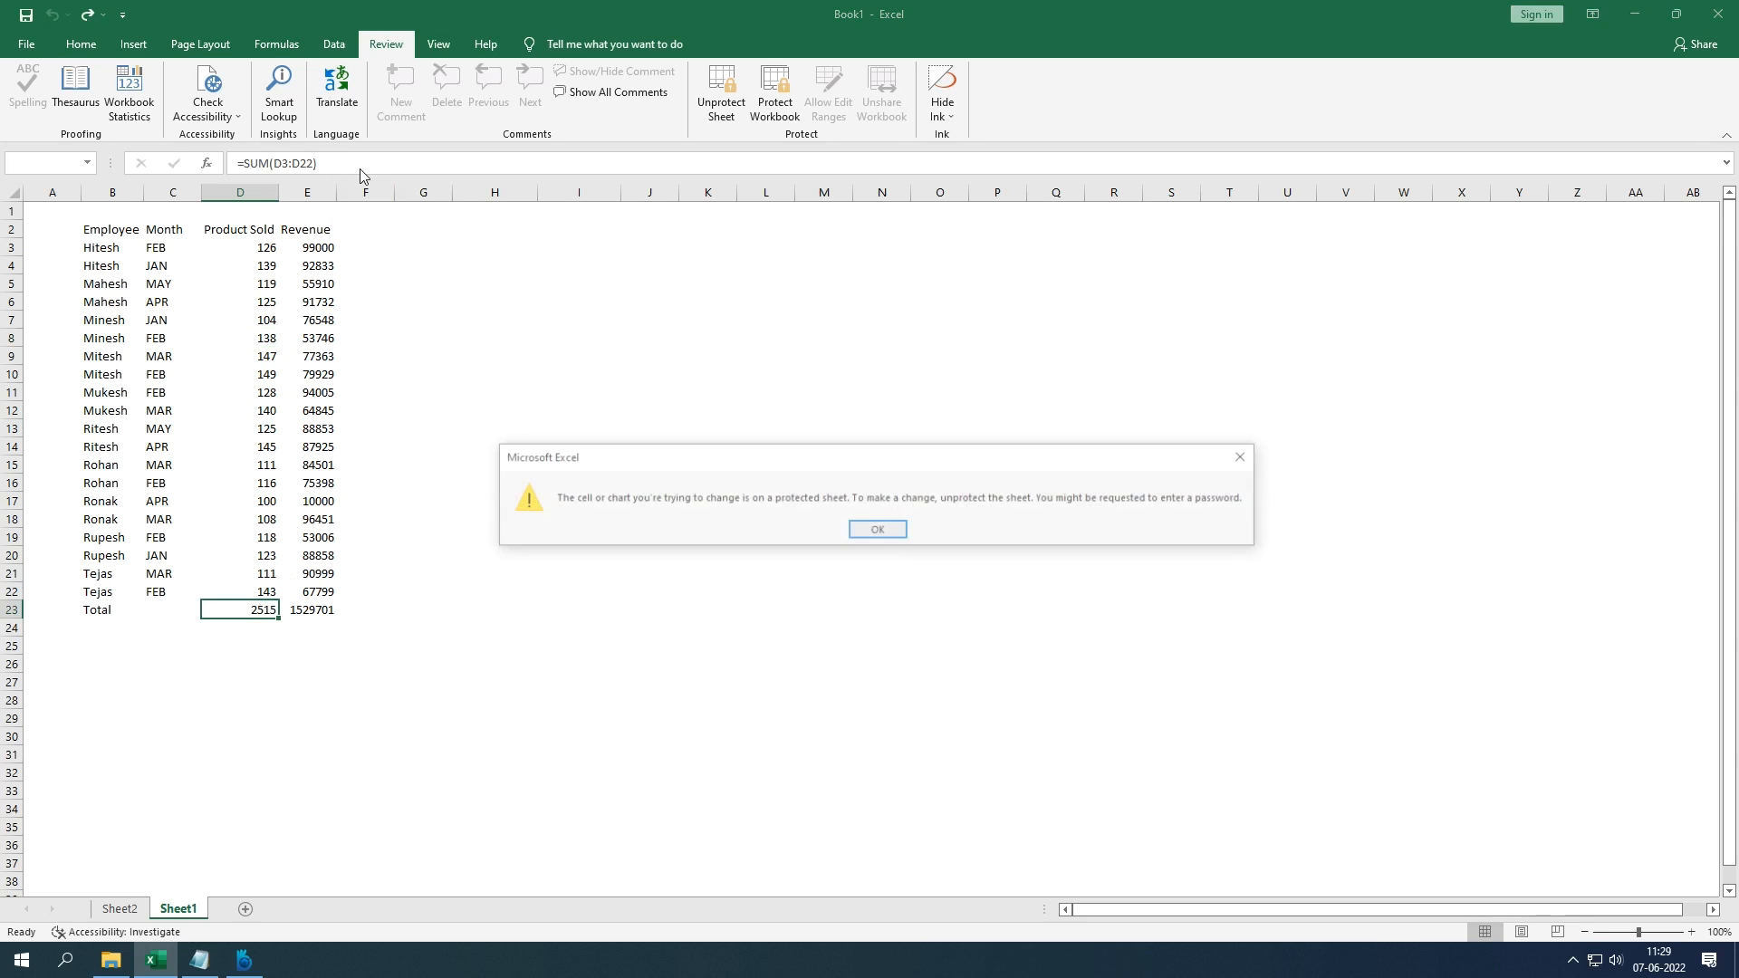
{"action": "key", "text": "Return"}
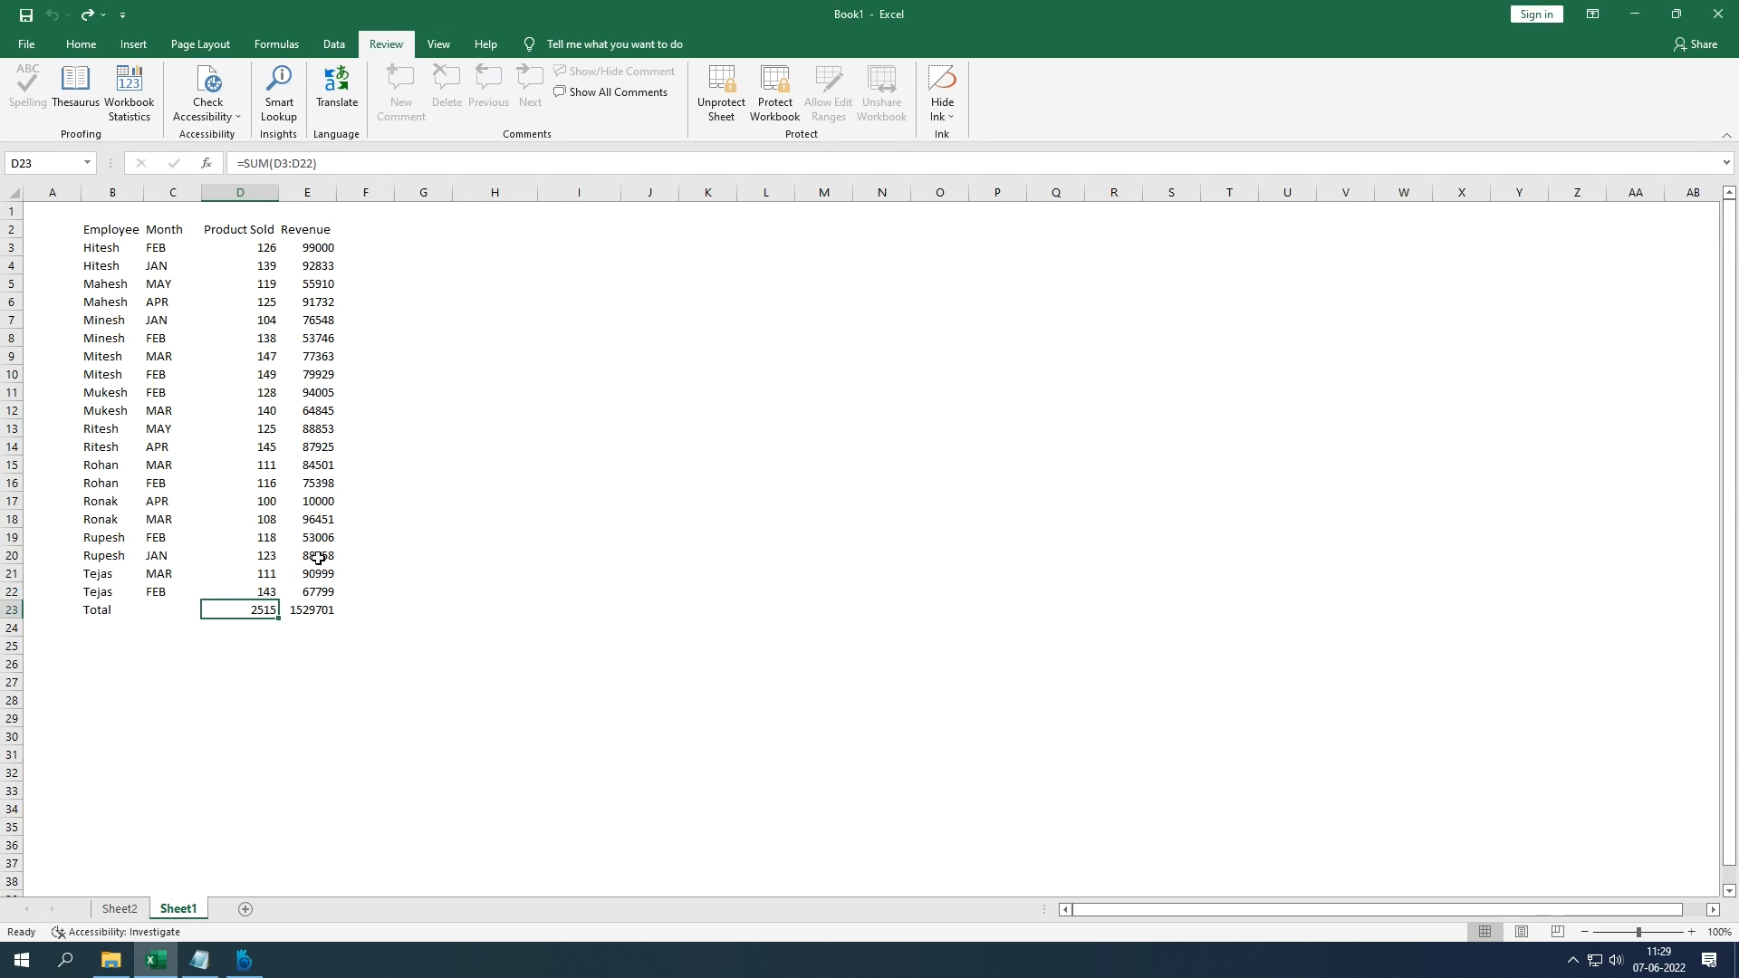
{"action": "double_click", "coordinate": [261, 604]}
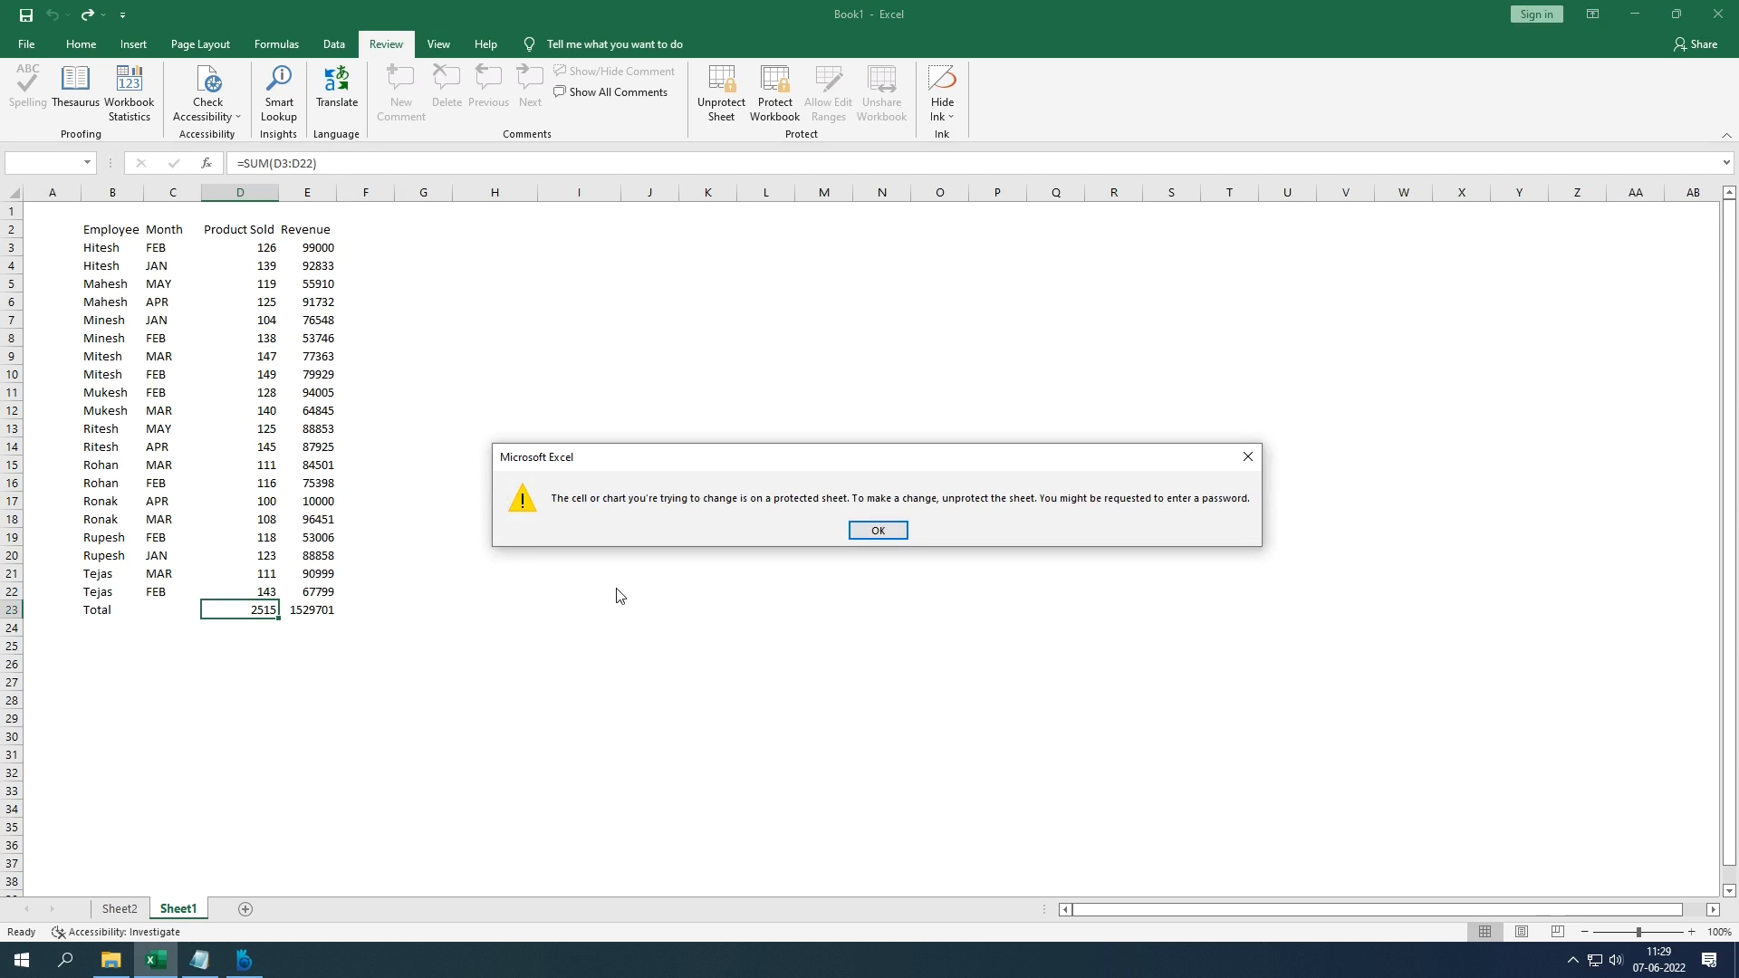
{"action": "key", "text": "Return"}
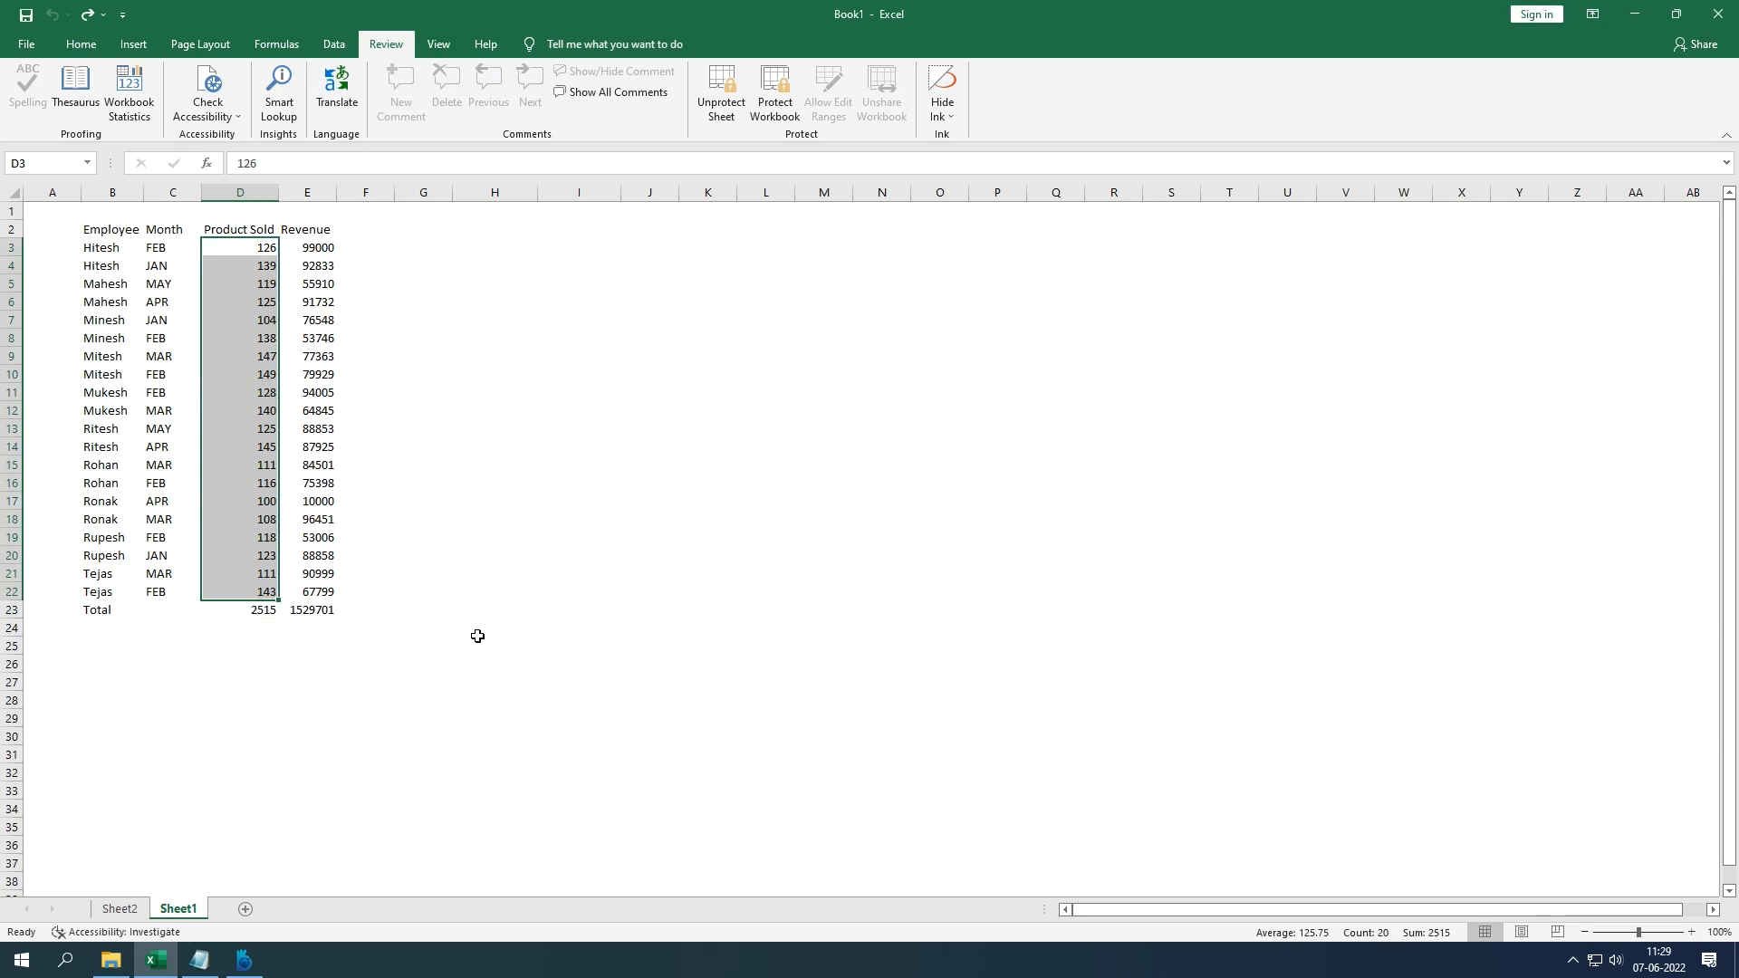
{"action": "left_click", "coordinate": [264, 609]}
{"action": "double_click", "coordinate": [157, 355]}
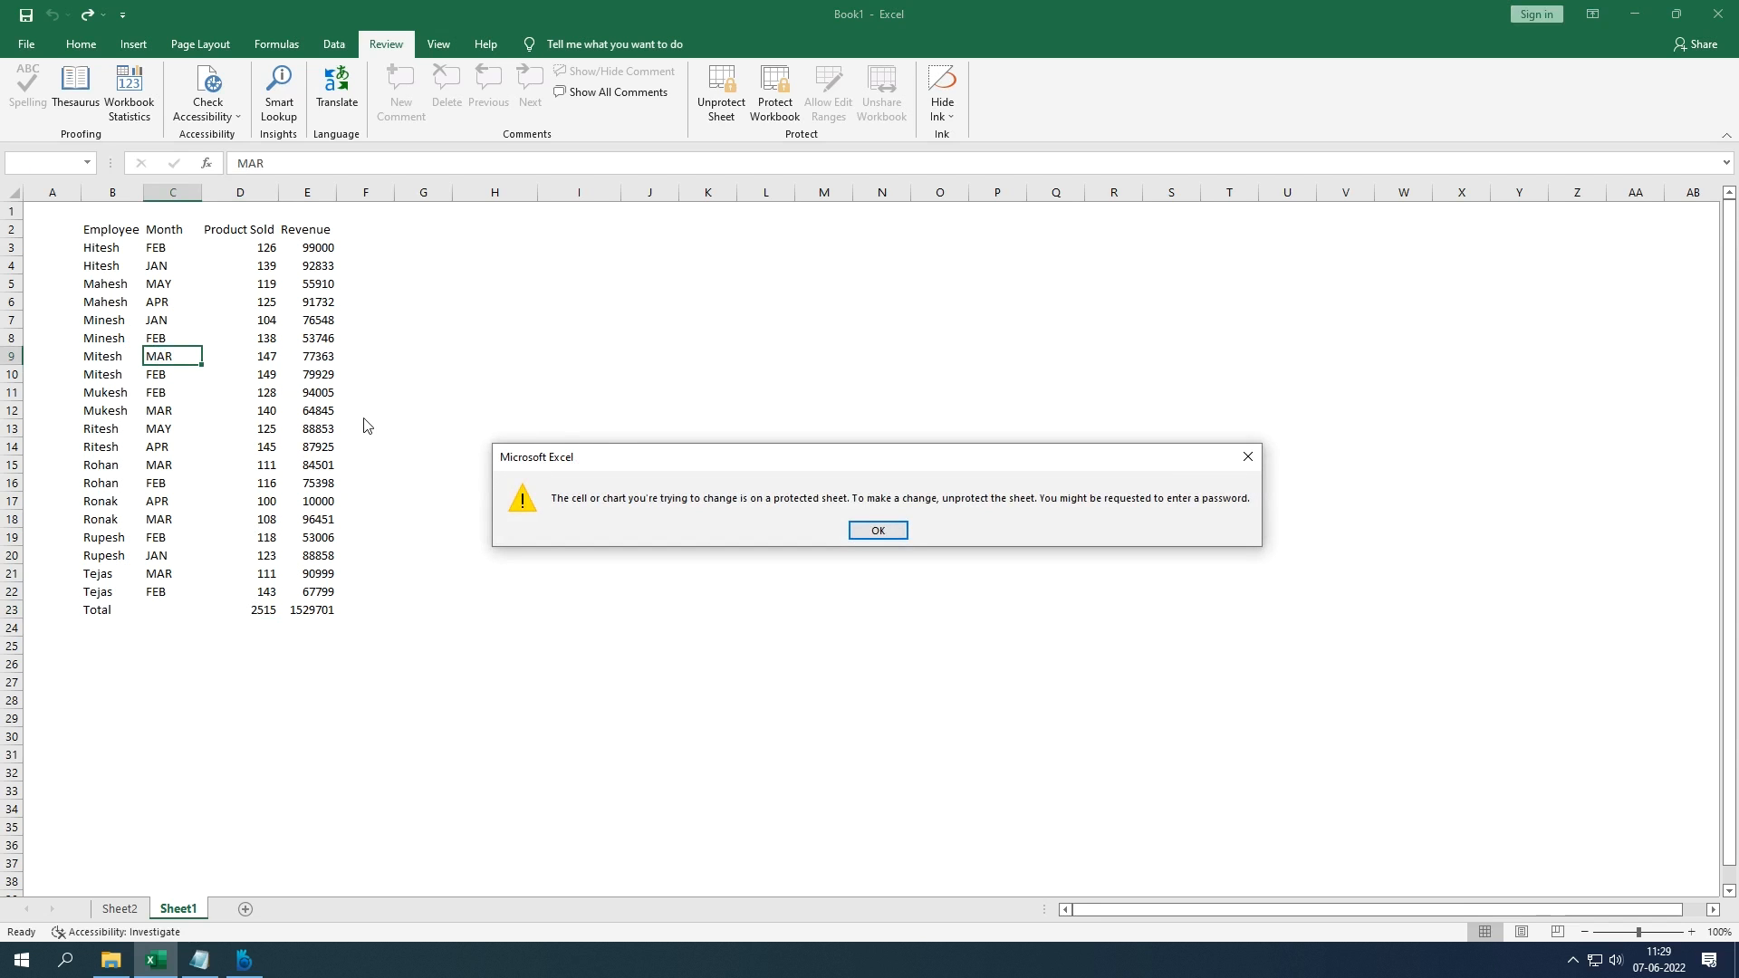
{"action": "key", "text": "Return"}
{"action": "left_click", "coordinate": [195, 230]}
{"action": "double_click", "coordinate": [195, 230]}
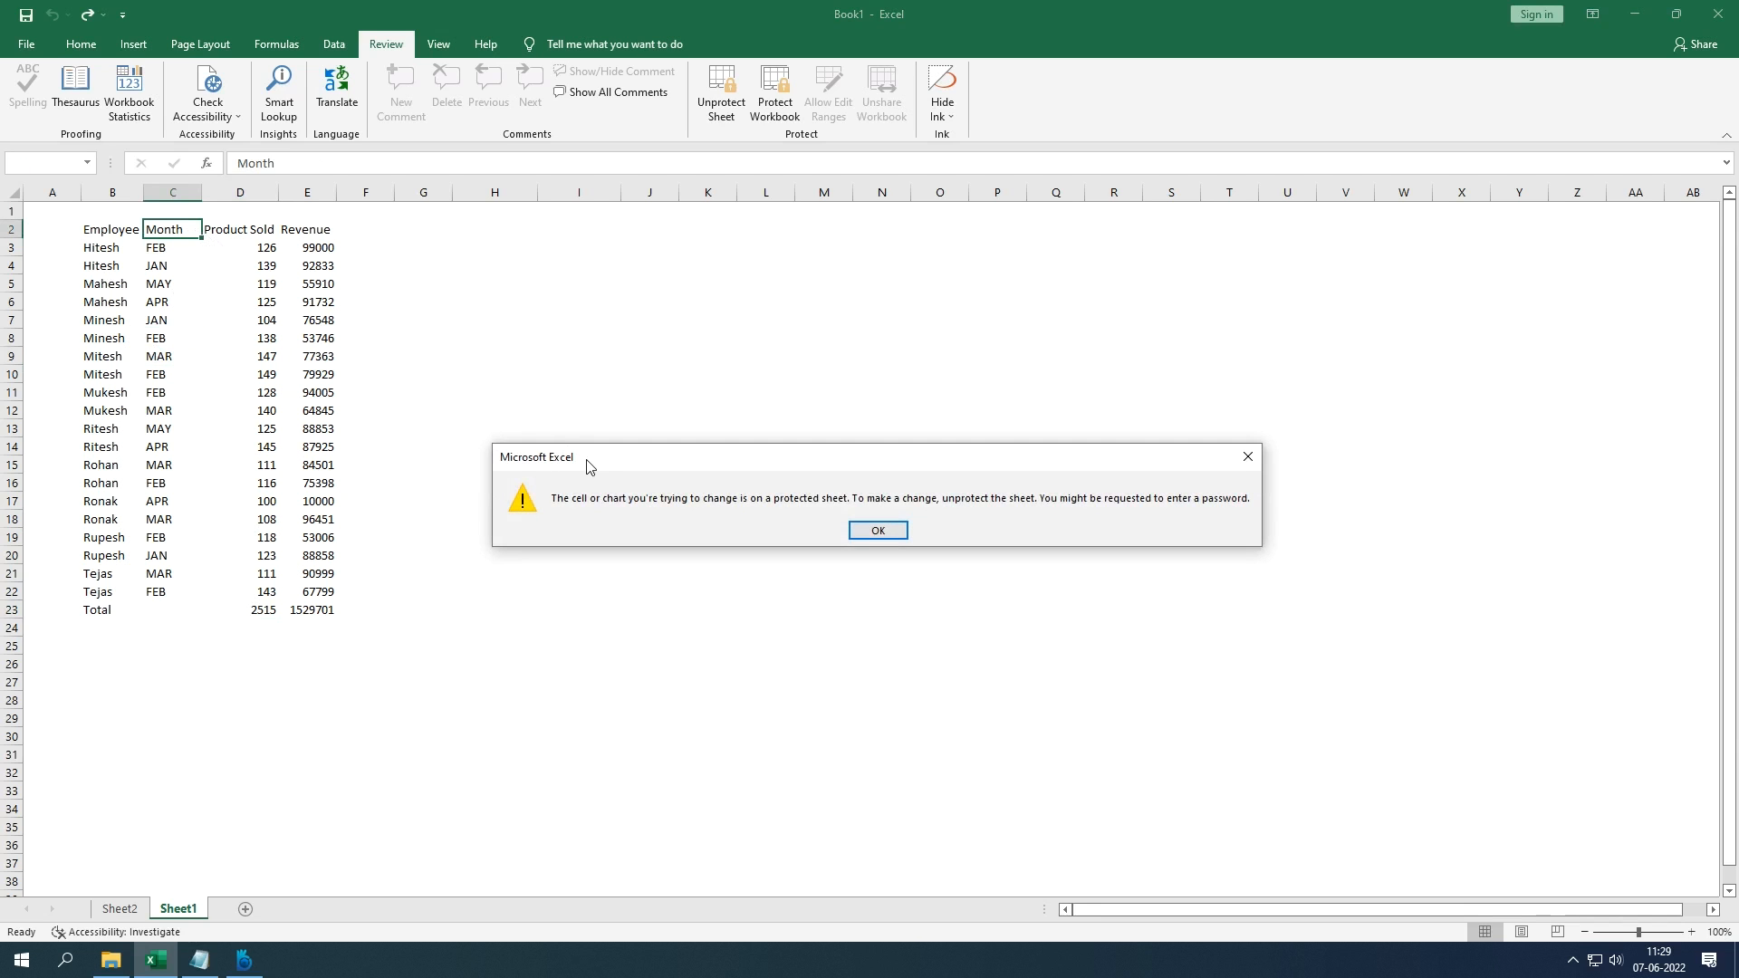
{"action": "key", "text": "Return"}
{"action": "left_click_drag", "start_coordinate": [269, 257], "coordinate": [287, 591]}
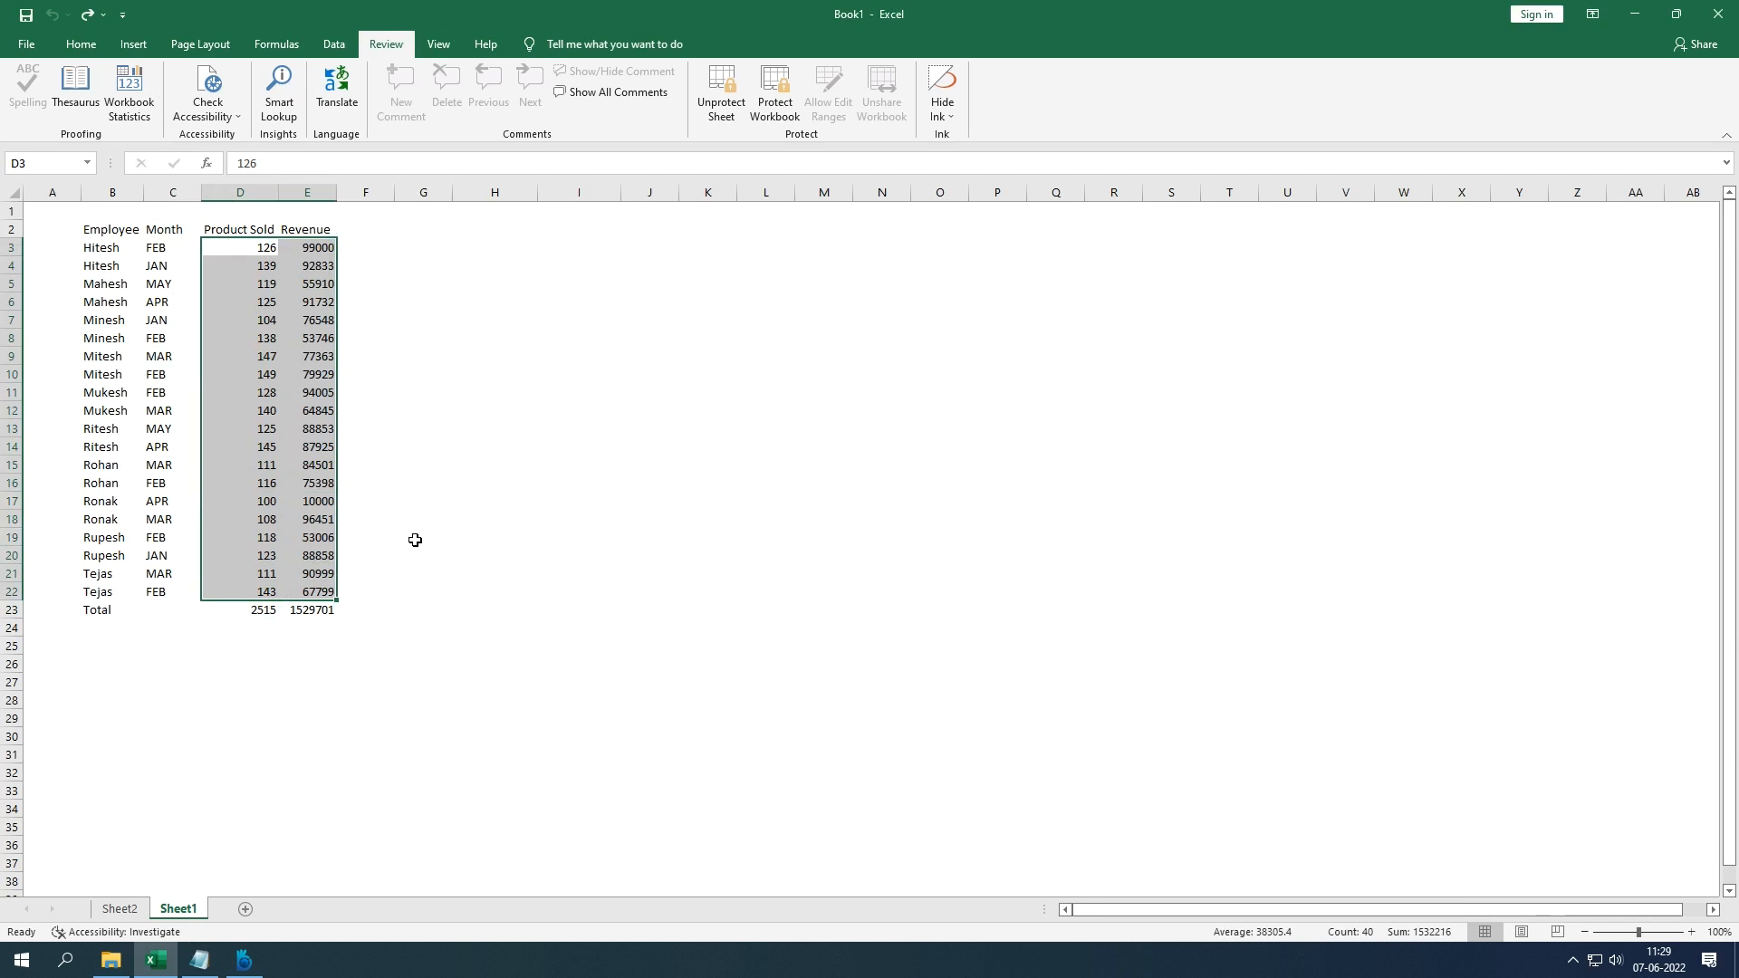
Step: Unprotect Sheet1 by entering its password, then select cell G13
{"action": "left_click", "coordinate": [721, 114]}
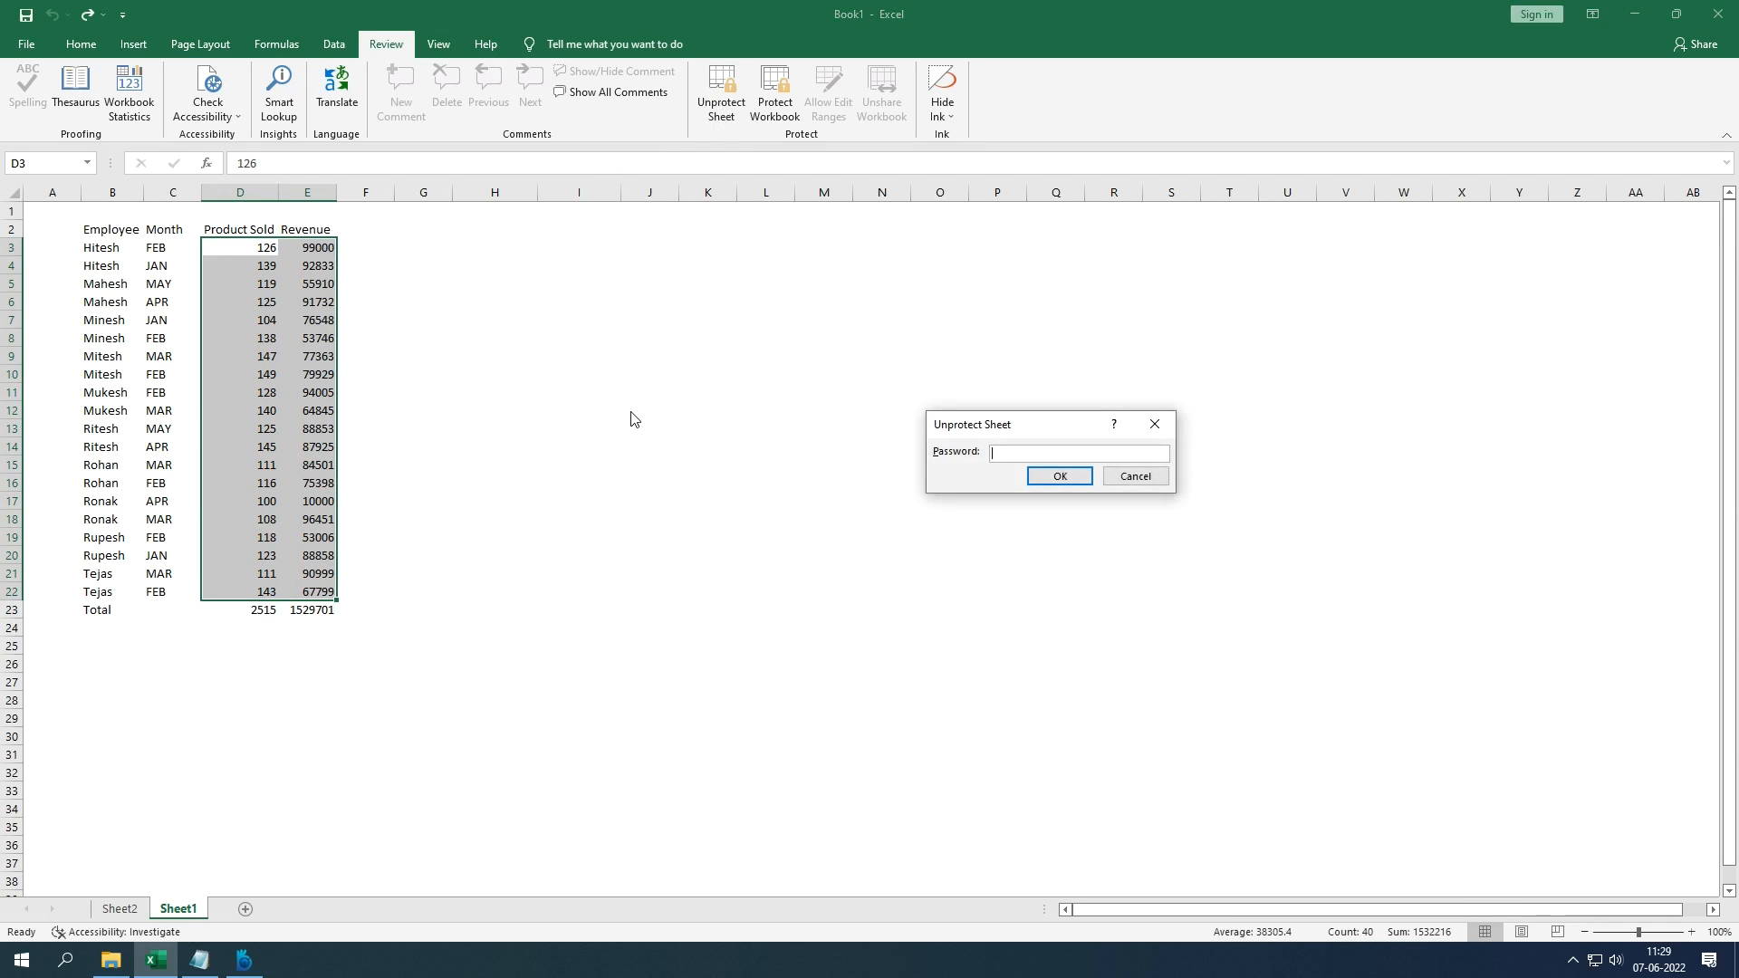
{"action": "type", "text": "123"}
{"action": "key", "text": "Return"}
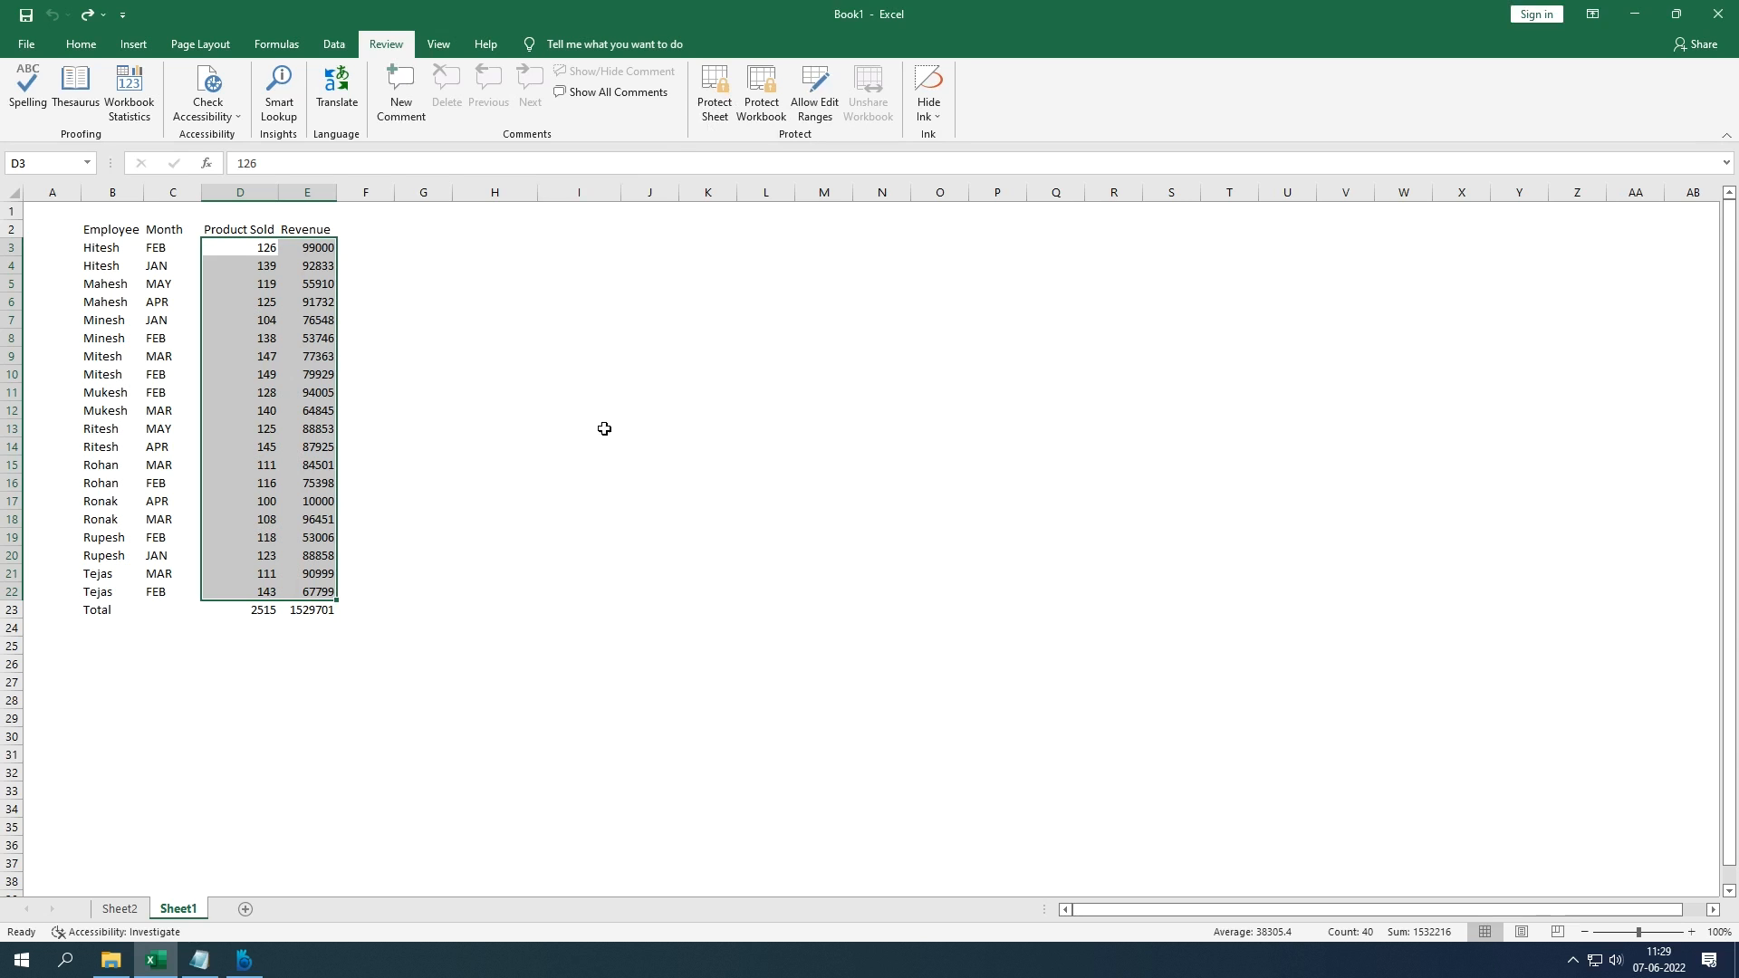
{"action": "left_click", "coordinate": [407, 427]}
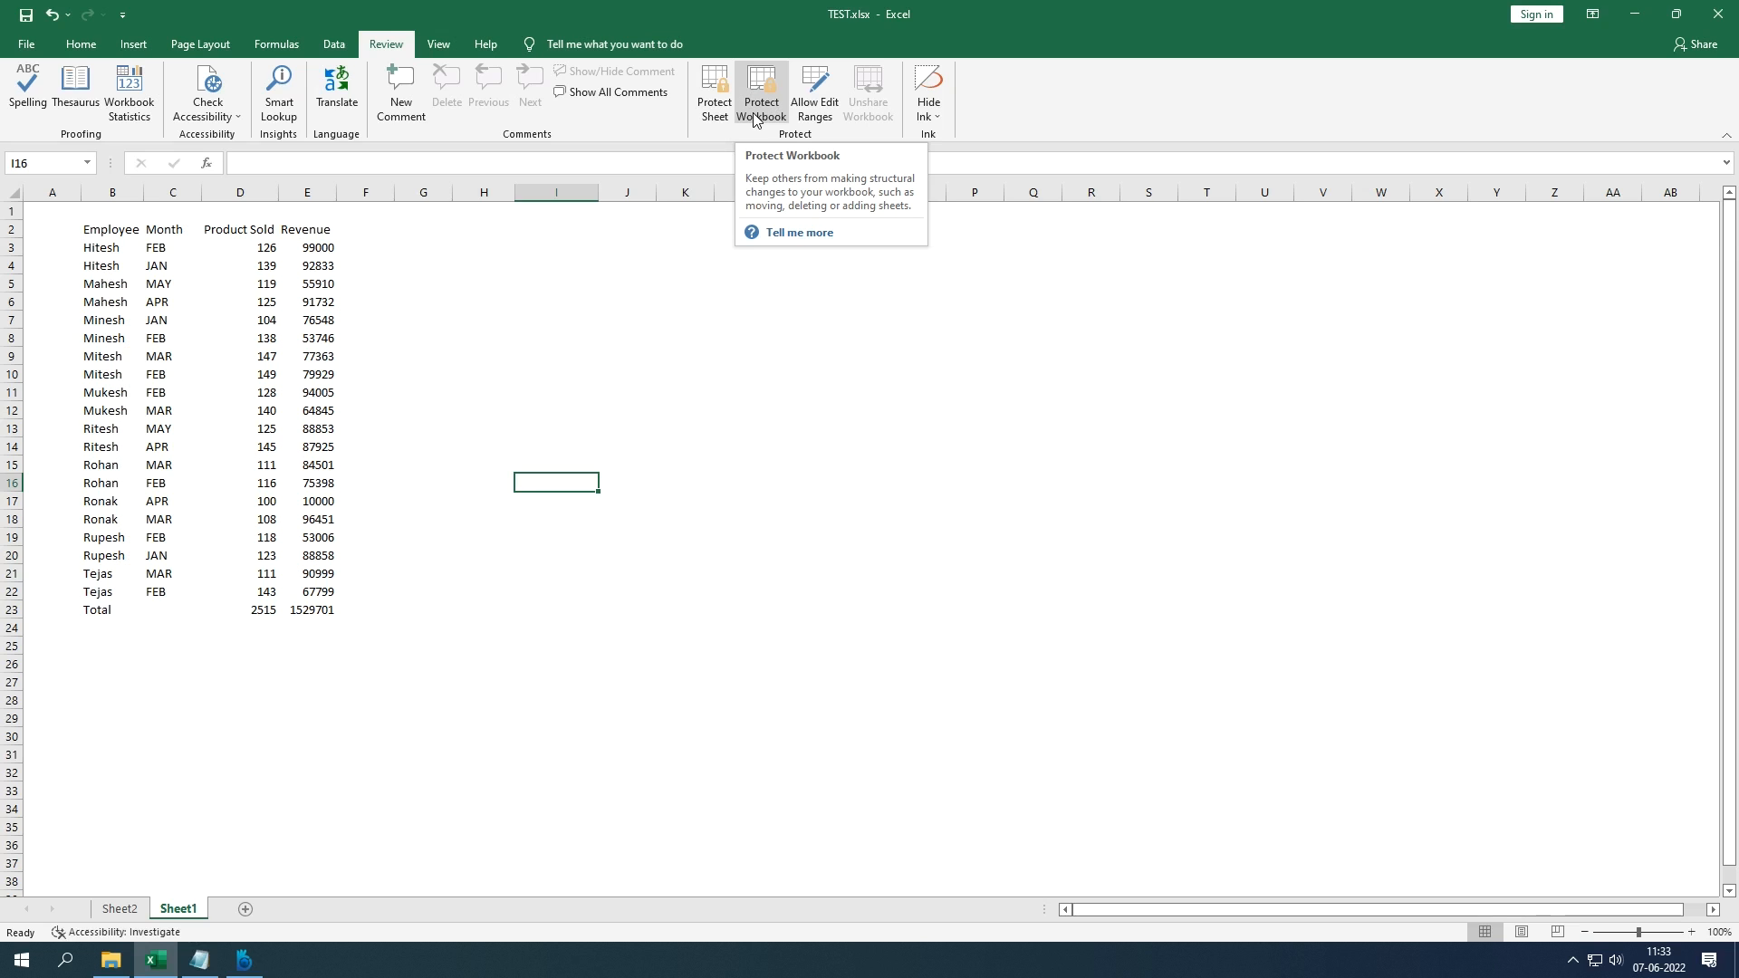
Step: Protect the workbook structure with a password entered twice
{"action": "left_click", "coordinate": [753, 110]}
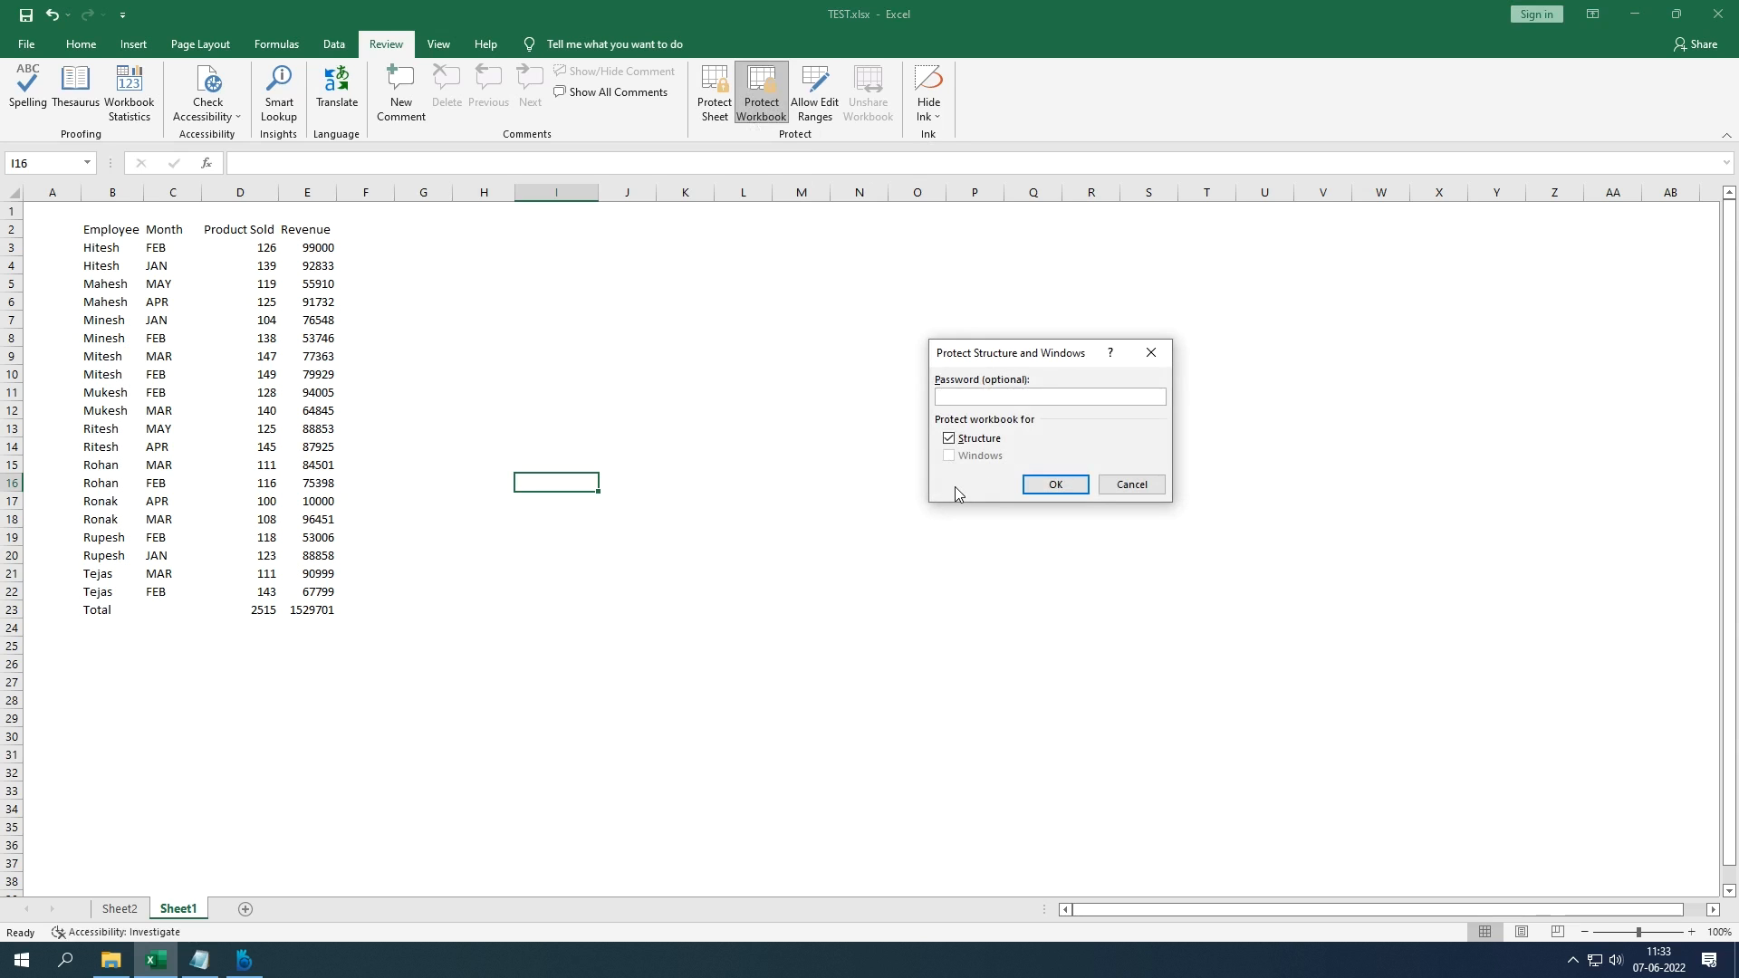
{"action": "type", "text": "1234"}
{"action": "key", "text": "Return"}
{"action": "type", "text": "1234"}
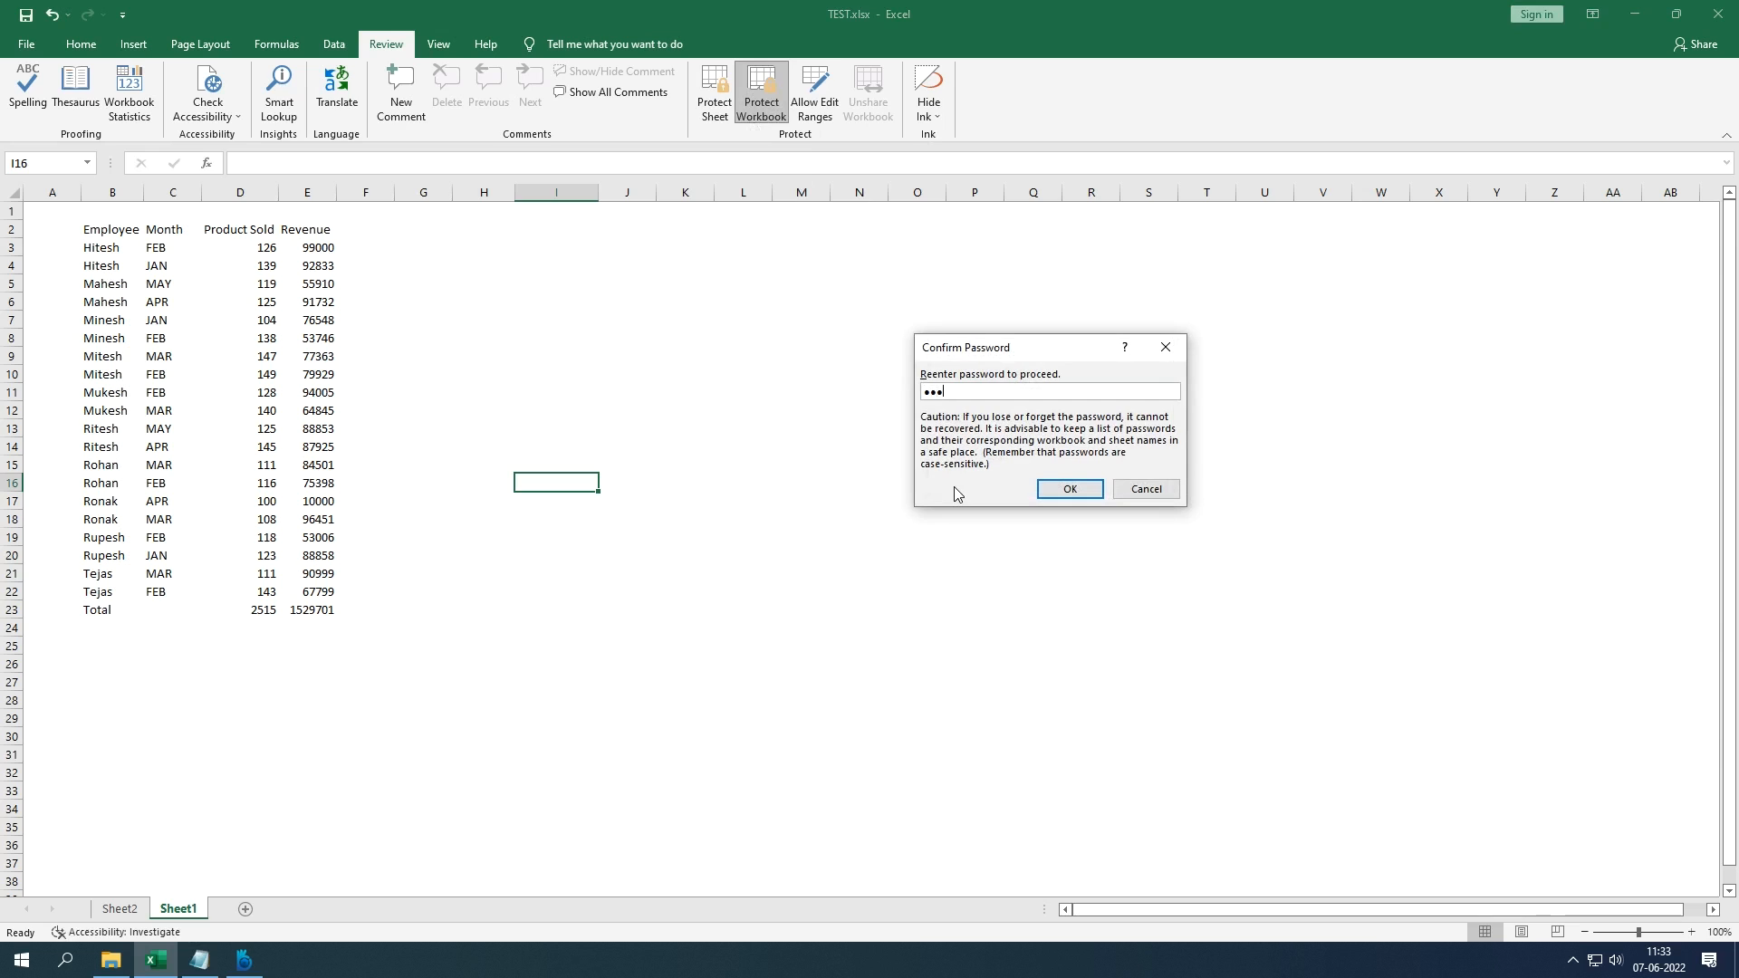
{"action": "key", "text": "Return"}
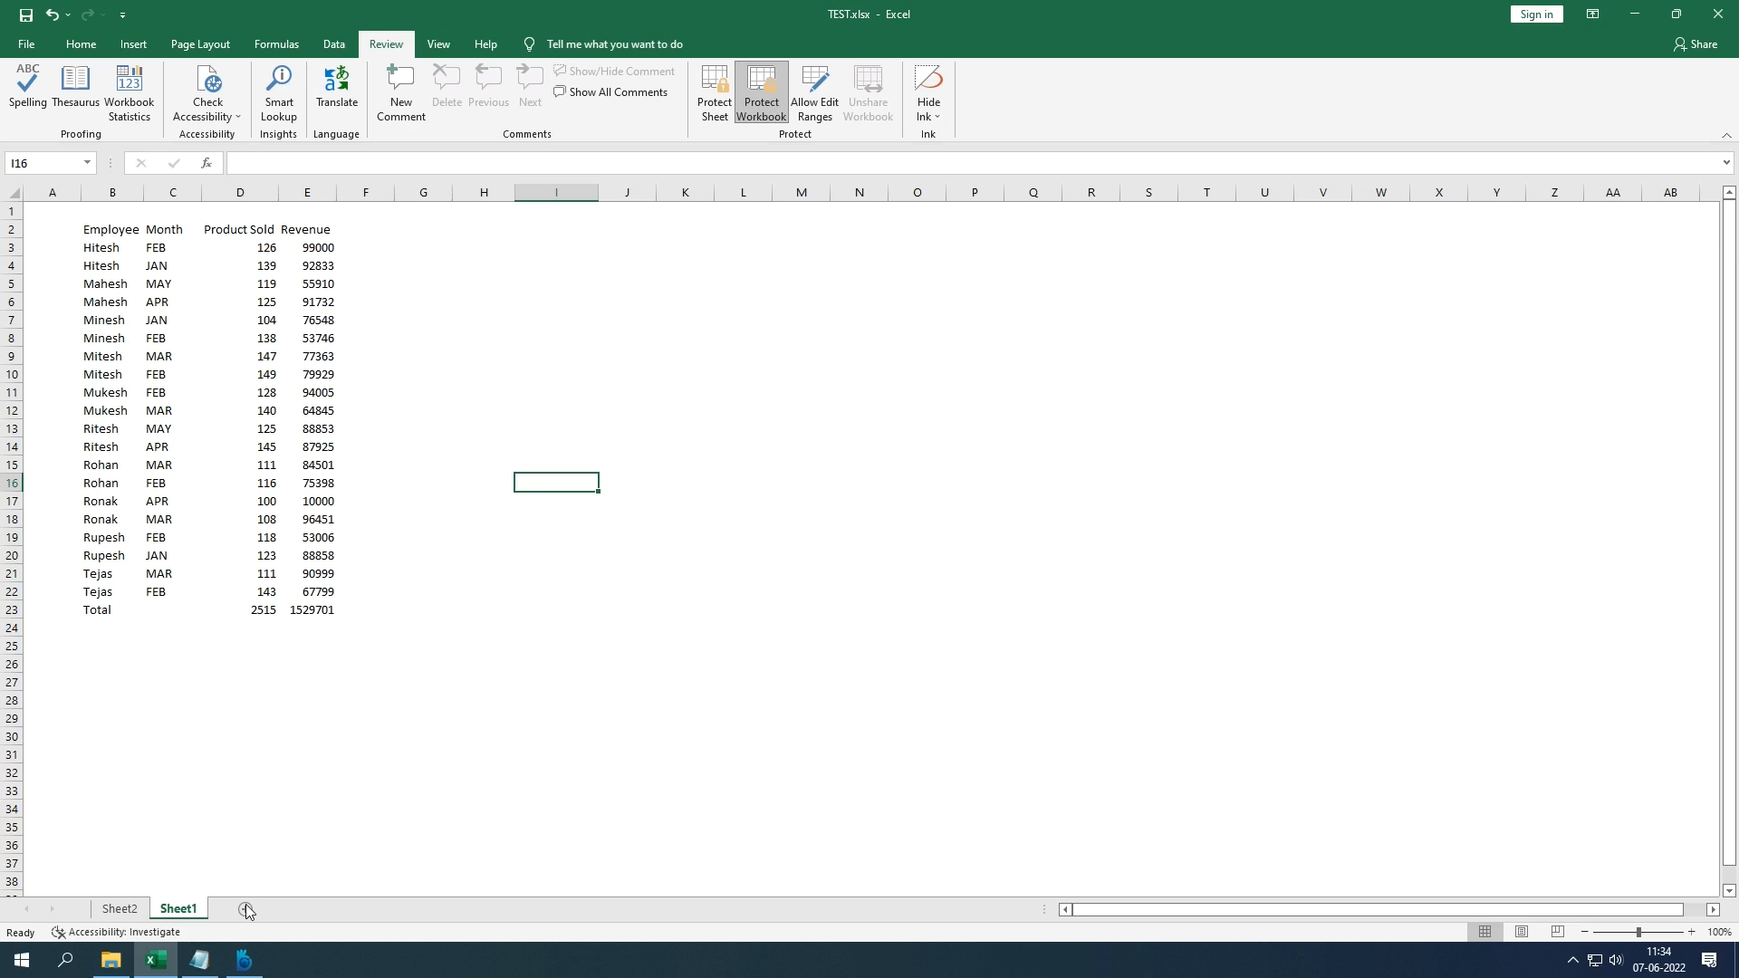
Step: Check the Sheet1 tab menu to confirm sheet operations are disabled, then dismiss it
{"action": "left_click", "coordinate": [423, 719]}
{"action": "right_click", "coordinate": [192, 904]}
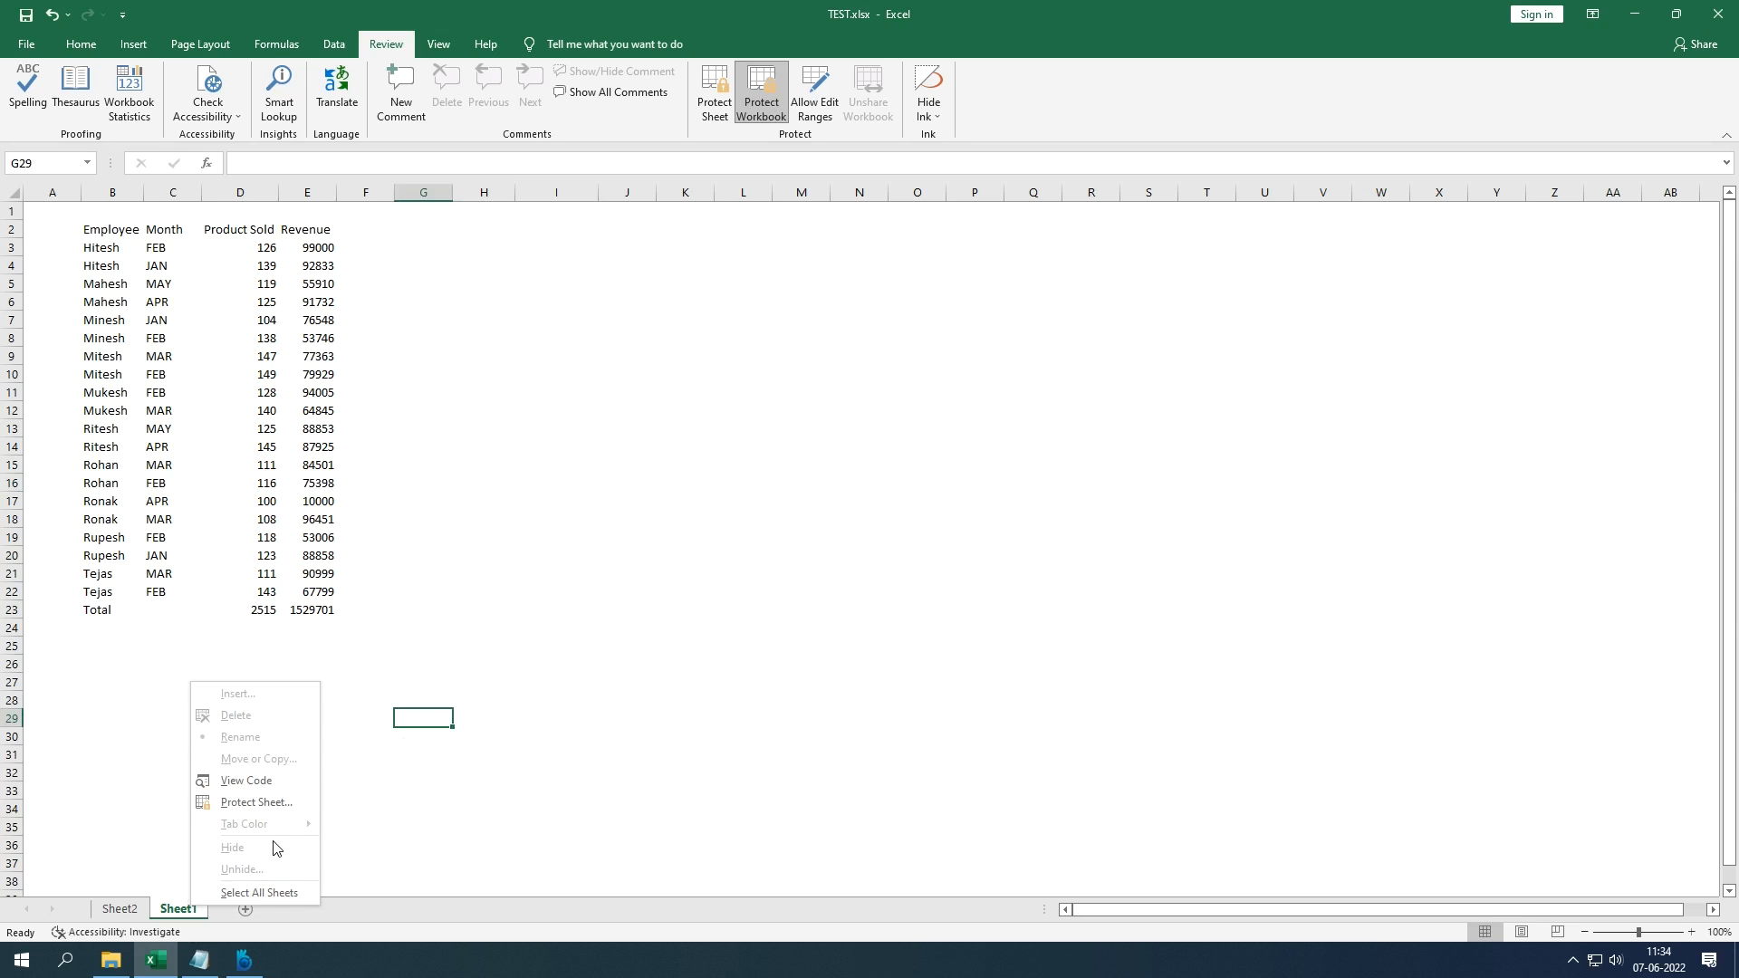
{"action": "left_click", "coordinate": [369, 842]}
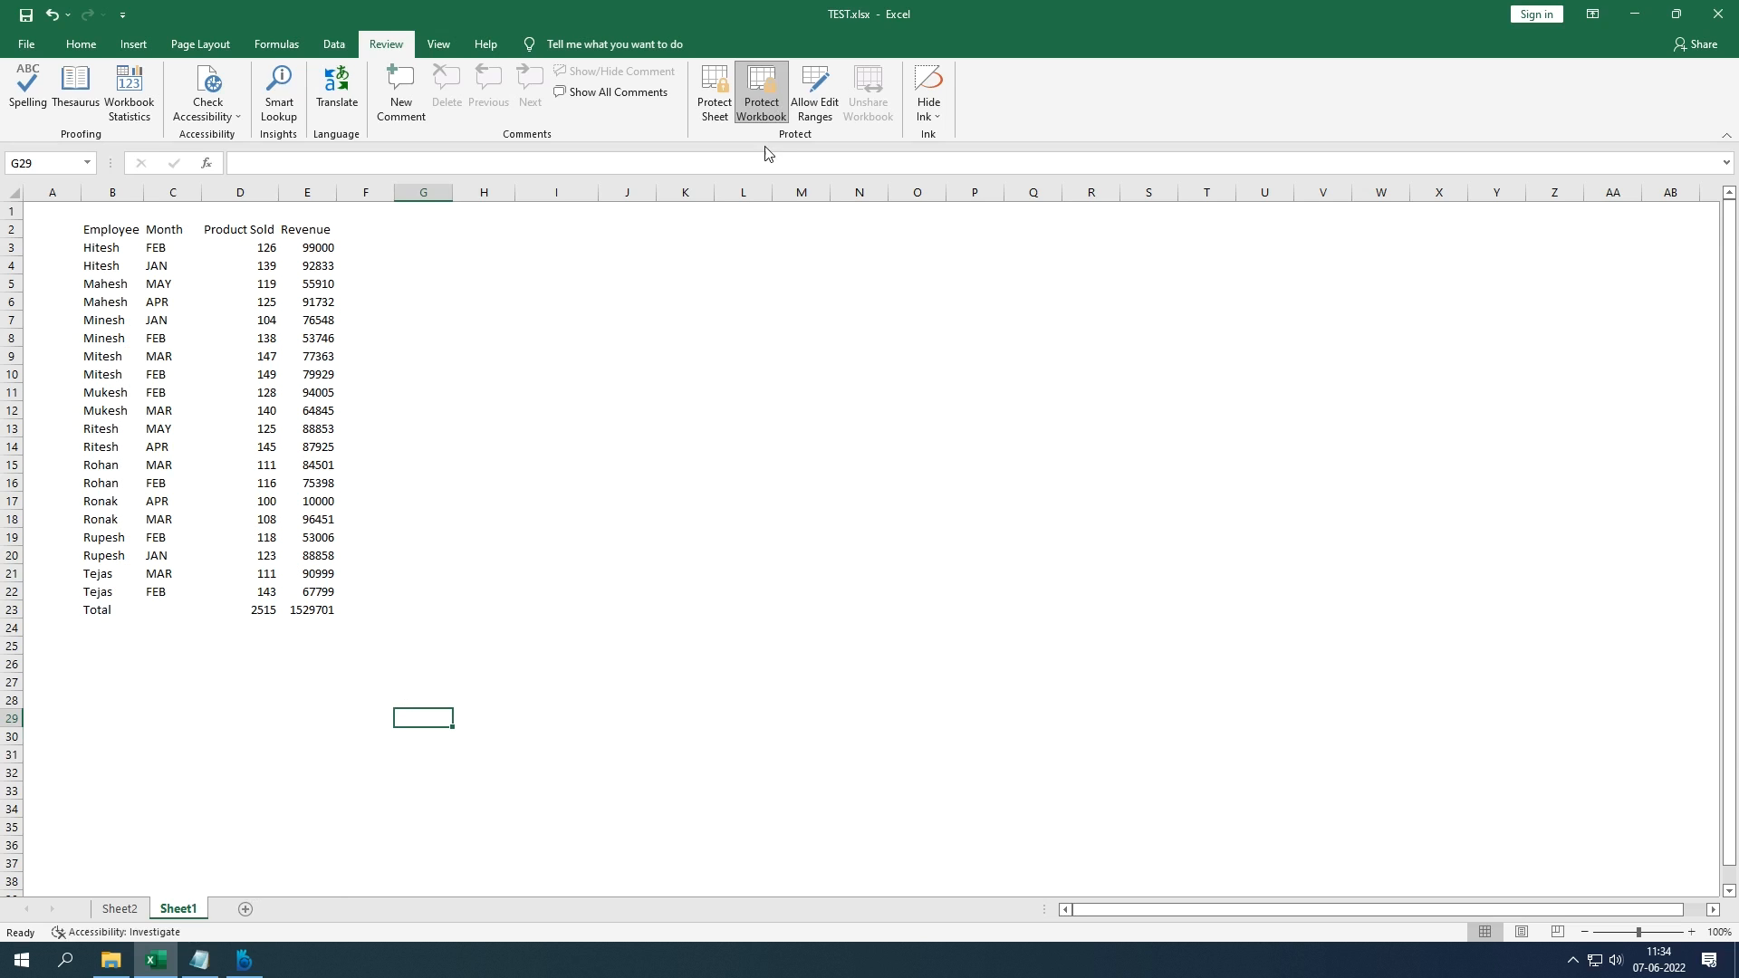
Step: Unprotect the workbook structure by entering its password
{"action": "left_click", "coordinate": [671, 536]}
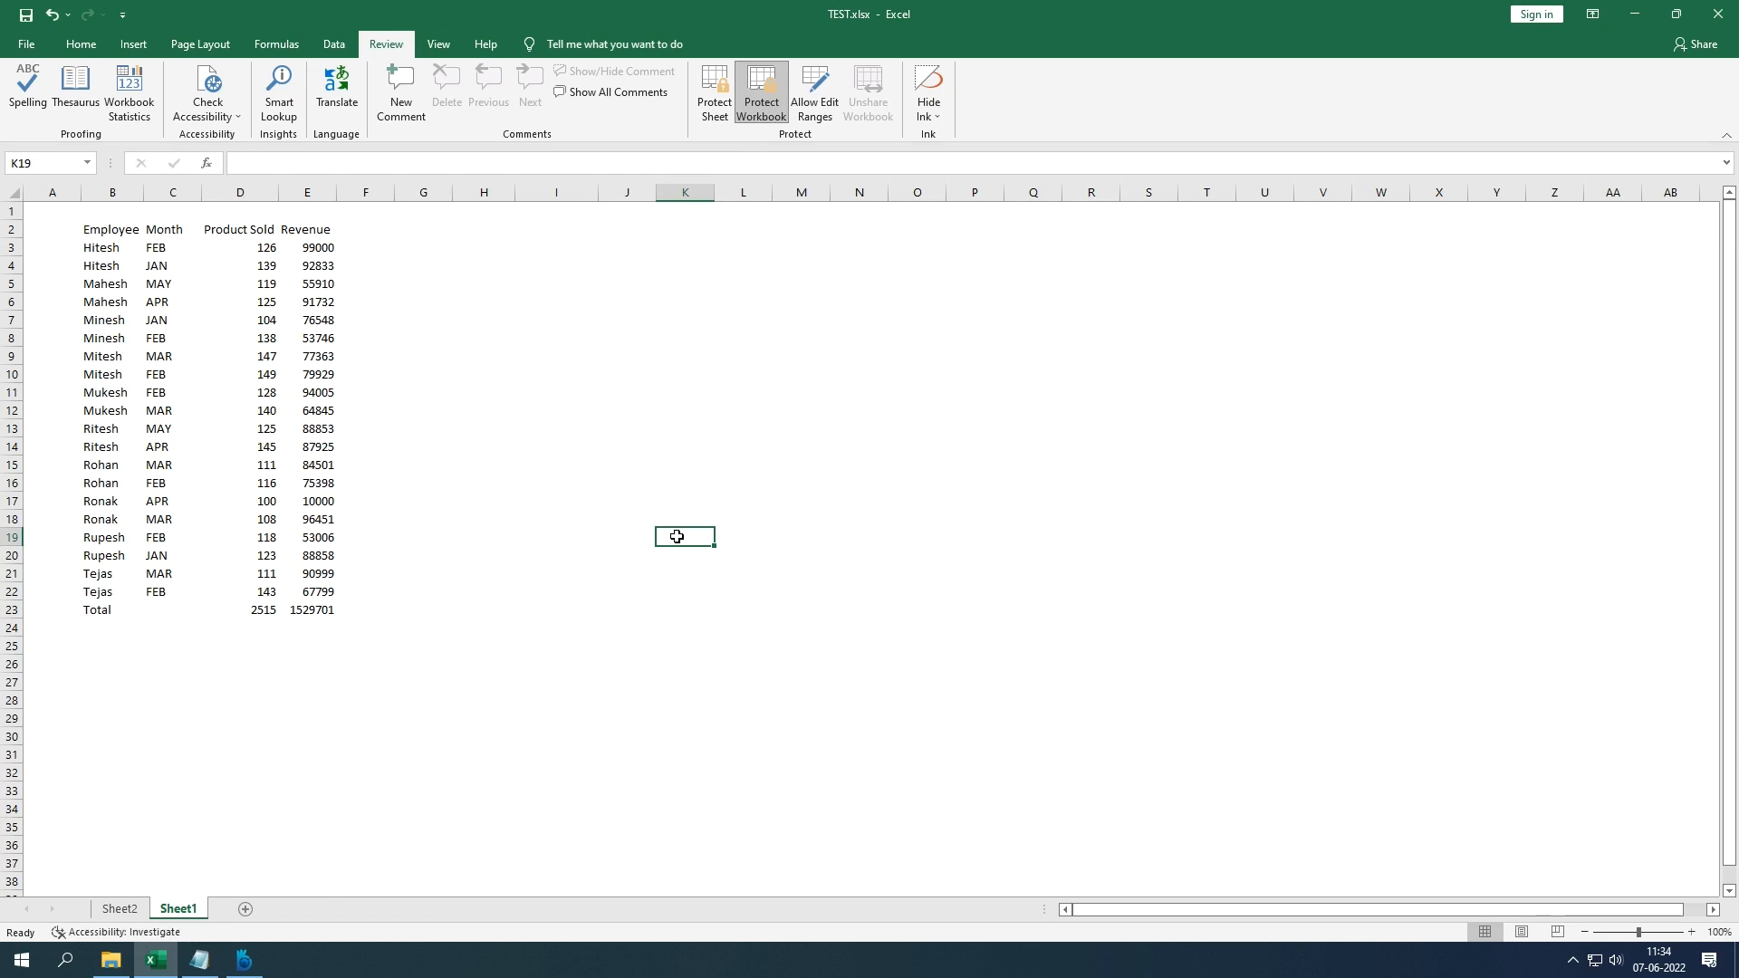
{"action": "left_click", "coordinate": [761, 95]}
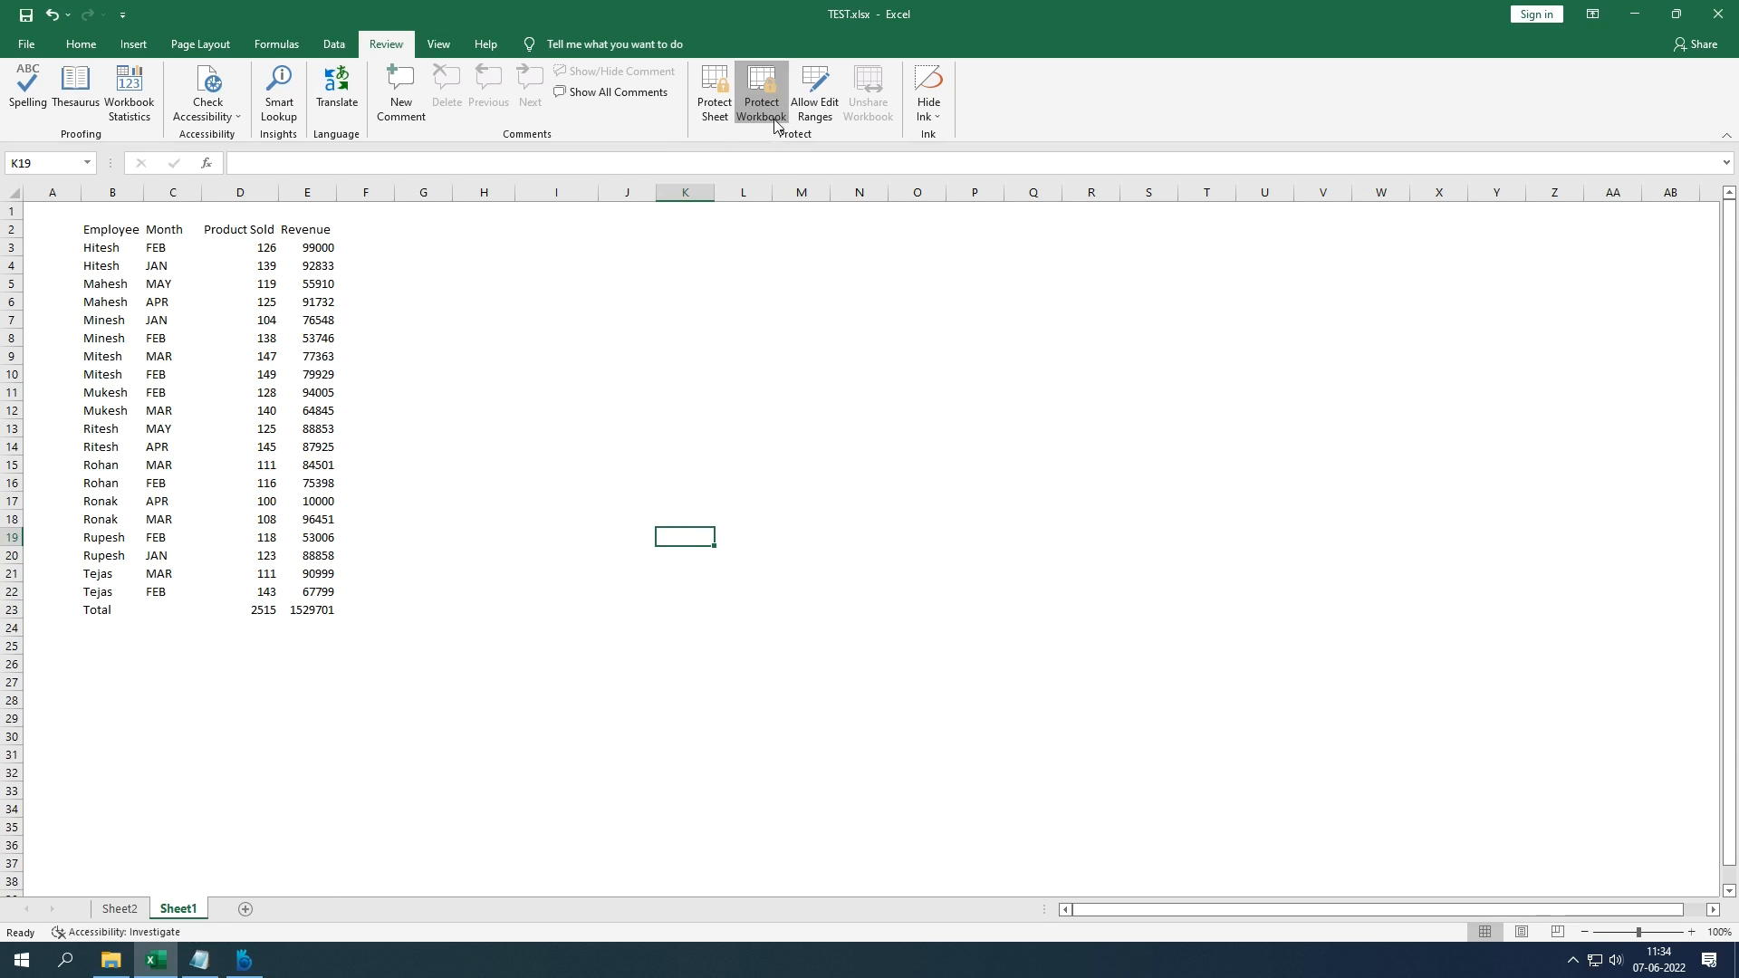
{"action": "type", "text": "1234"}
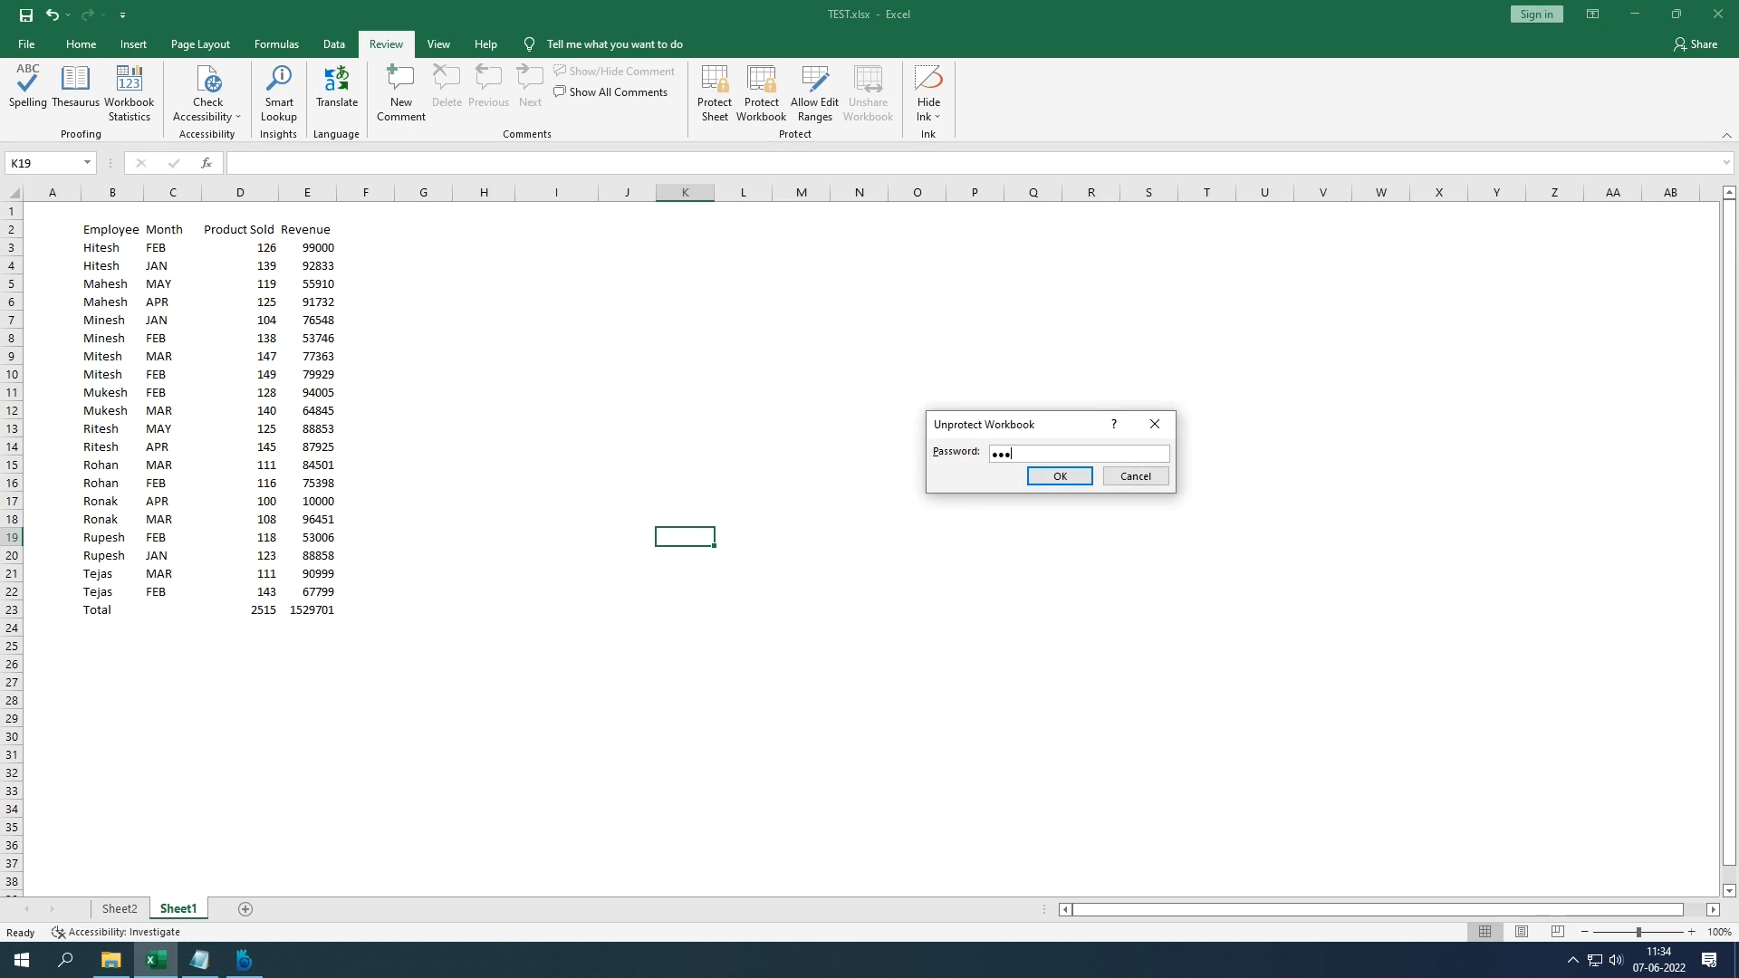
{"action": "key", "text": "Return"}
Step: Check the Sheet1 tab menu again, dismiss it, and select cell L12
{"action": "right_click", "coordinate": [179, 909]}
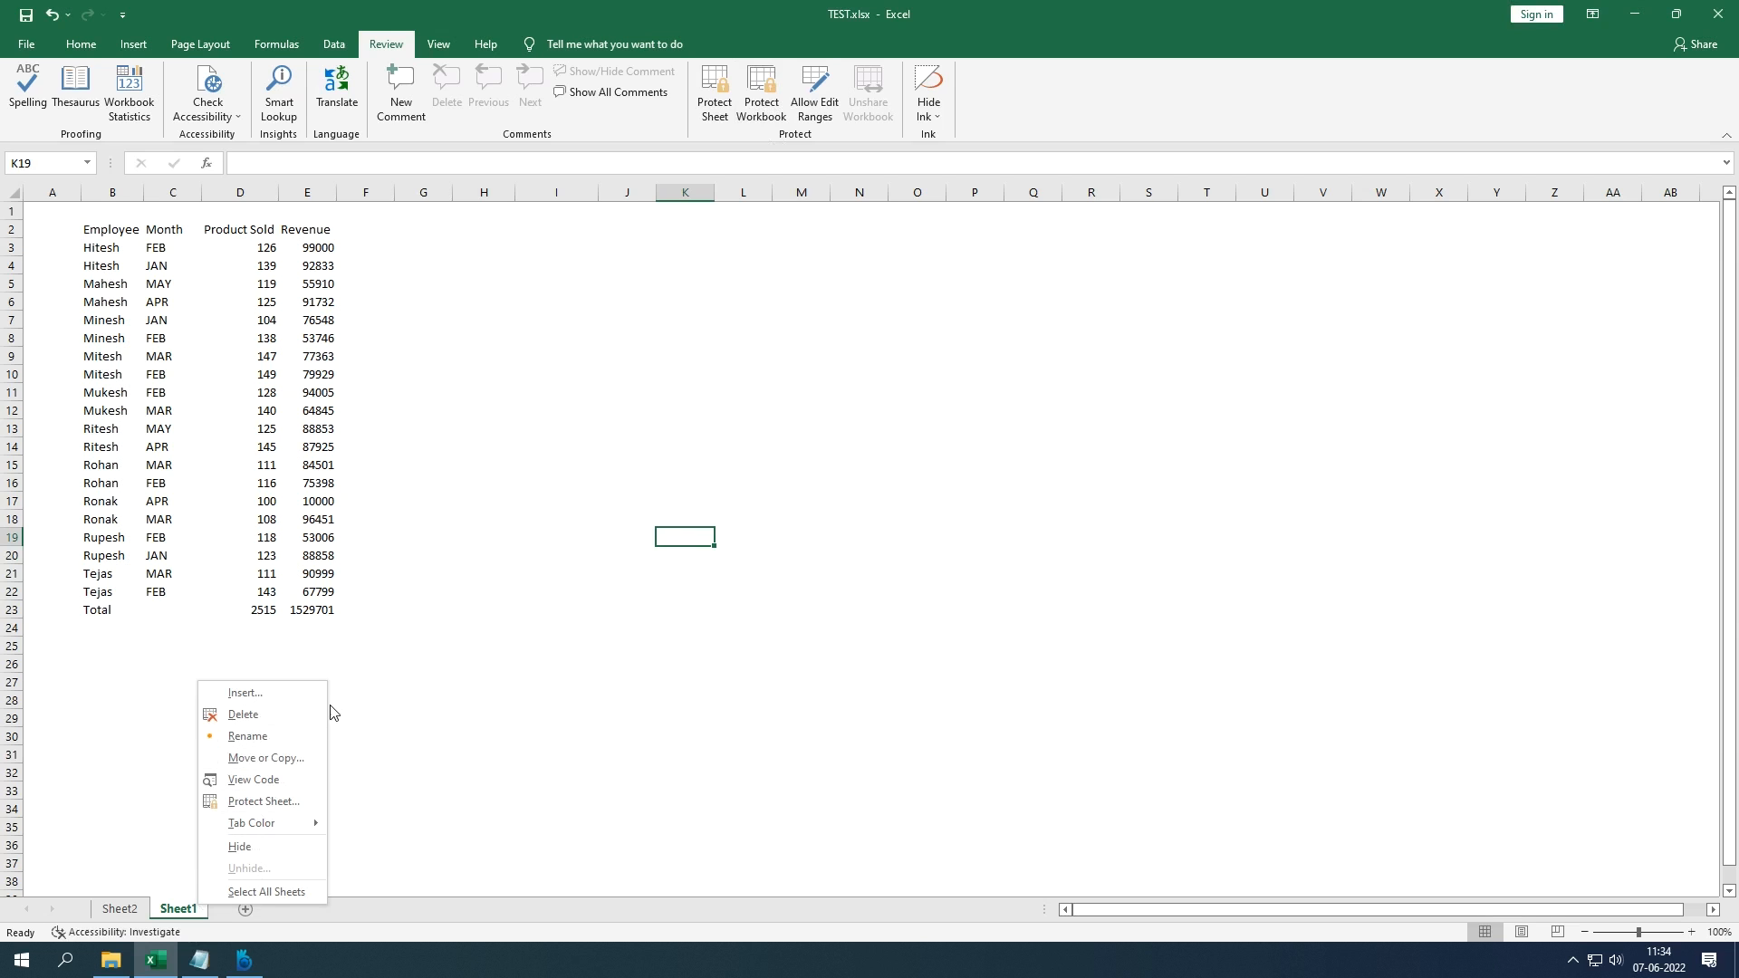
{"action": "left_click", "coordinate": [544, 711]}
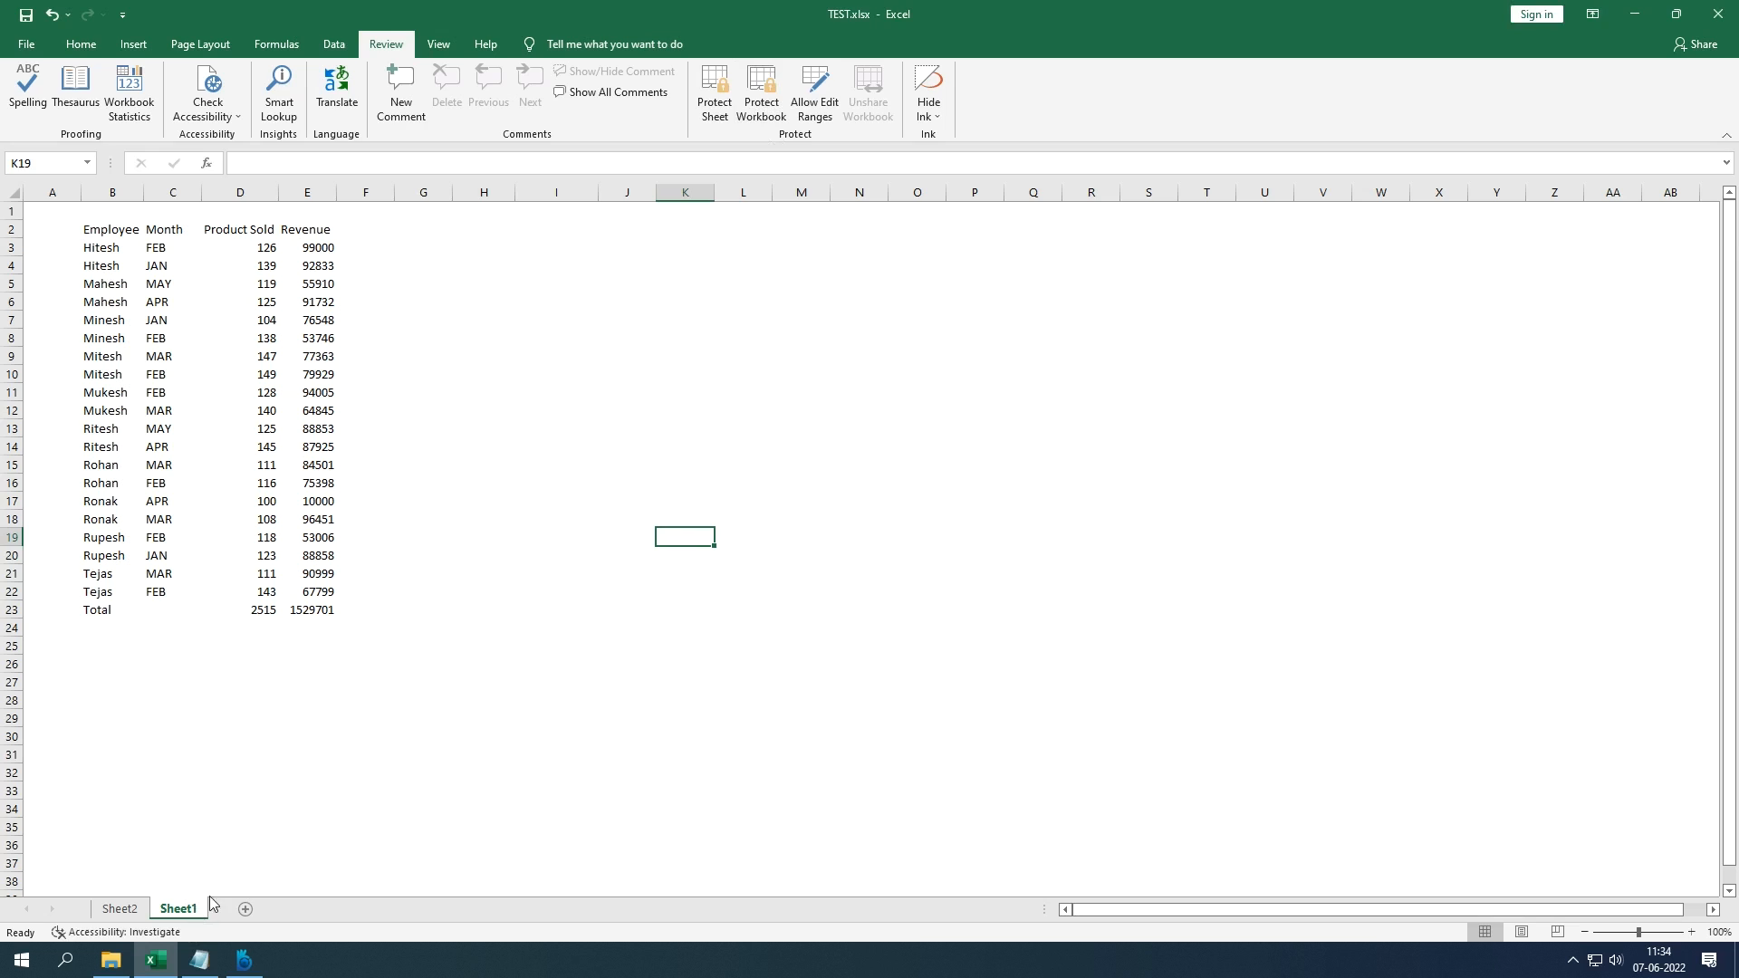
{"action": "left_click", "coordinate": [738, 412]}
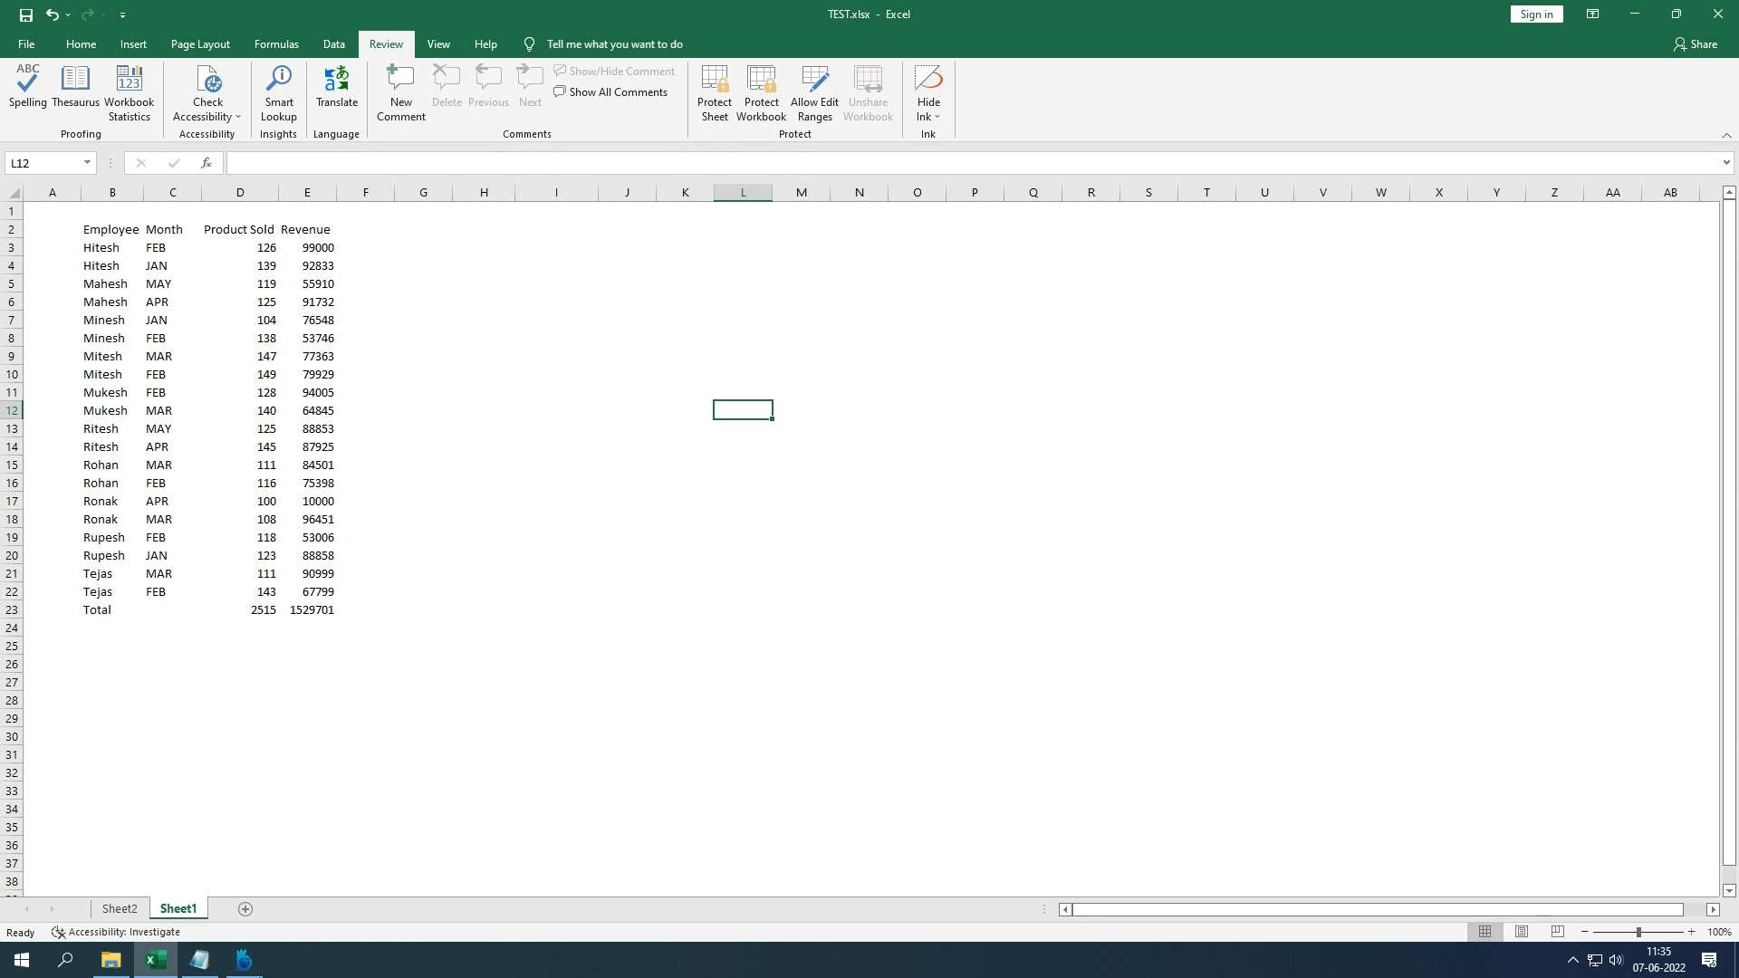
{"action": "left_click", "coordinate": [244, 960]}
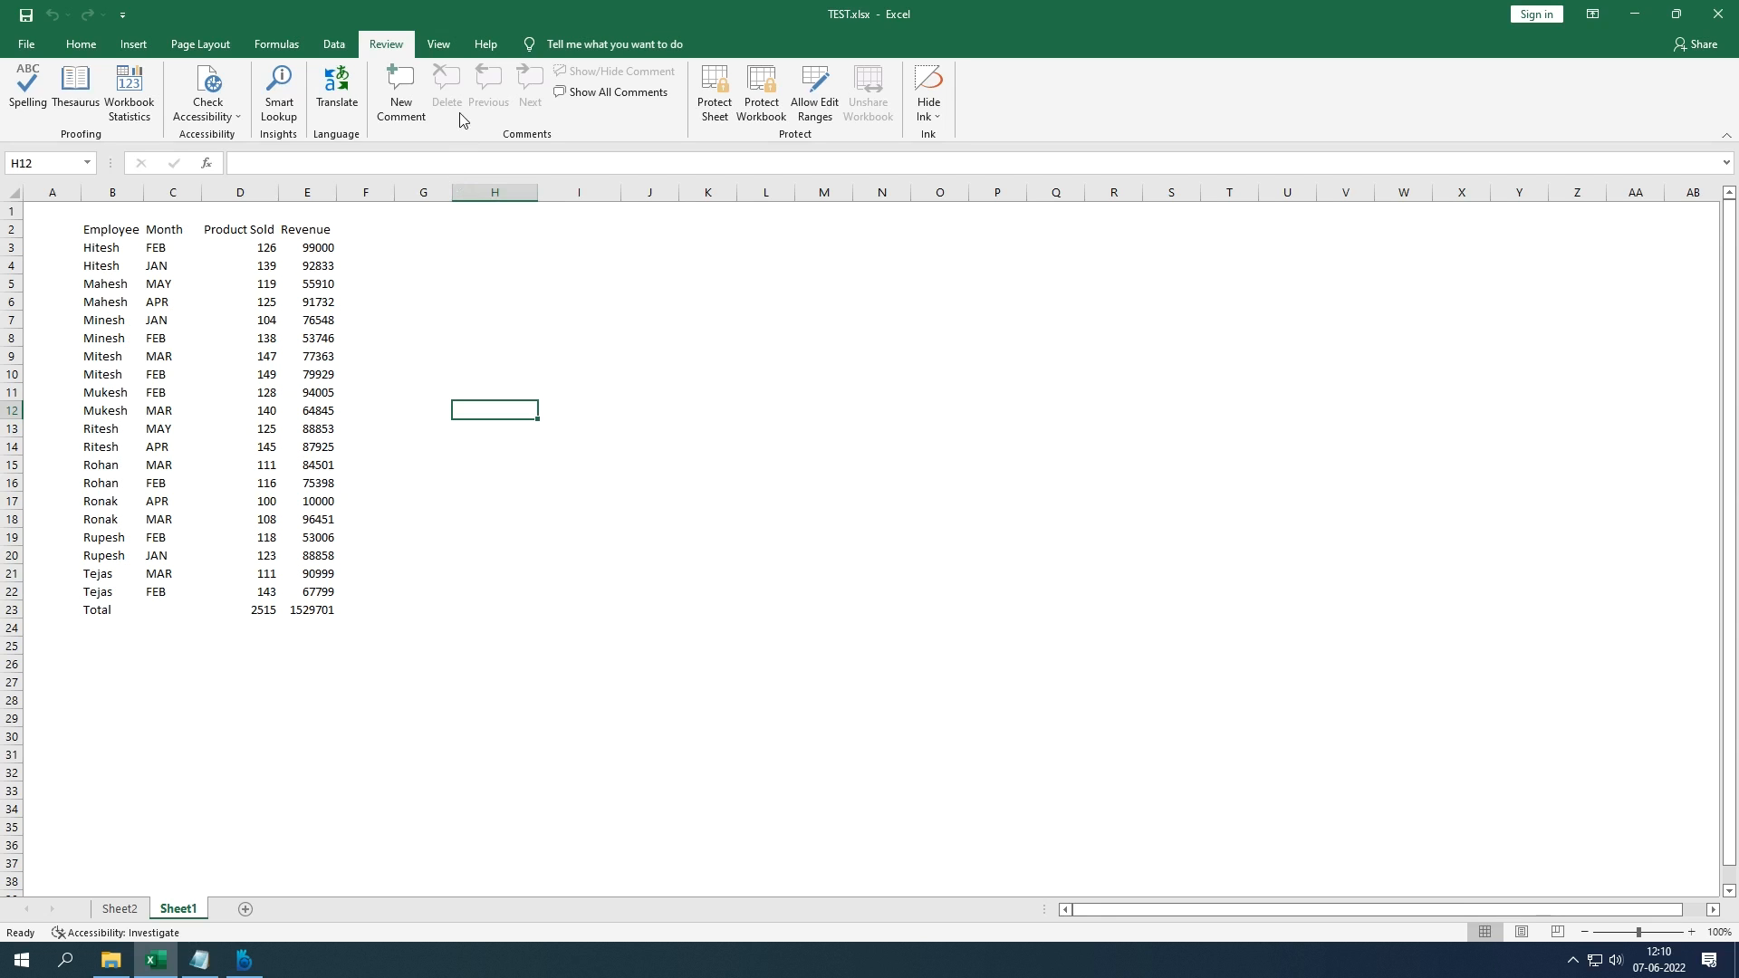
Step: Toggle Gridlines, Formula Bar and Headings in View's Show group, leaving gridlines off
{"action": "left_click", "coordinate": [431, 53]}
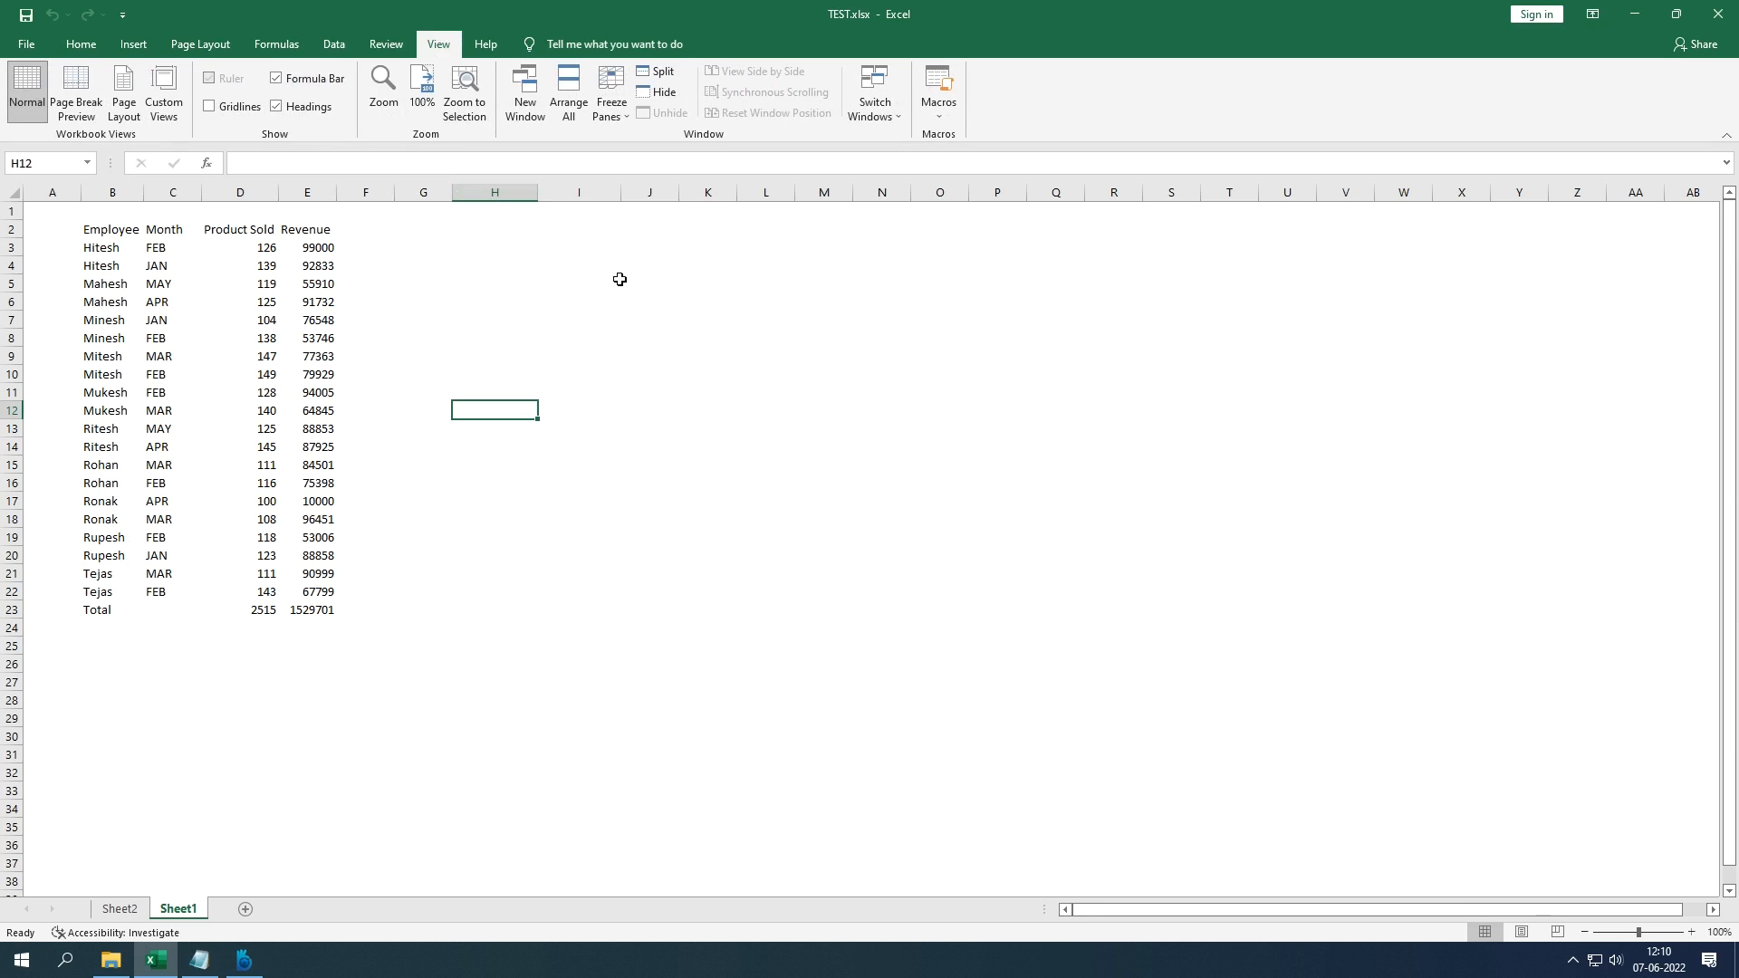
{"action": "left_click", "coordinate": [211, 107]}
{"action": "left_click", "coordinate": [215, 117]}
{"action": "left_click", "coordinate": [277, 80]}
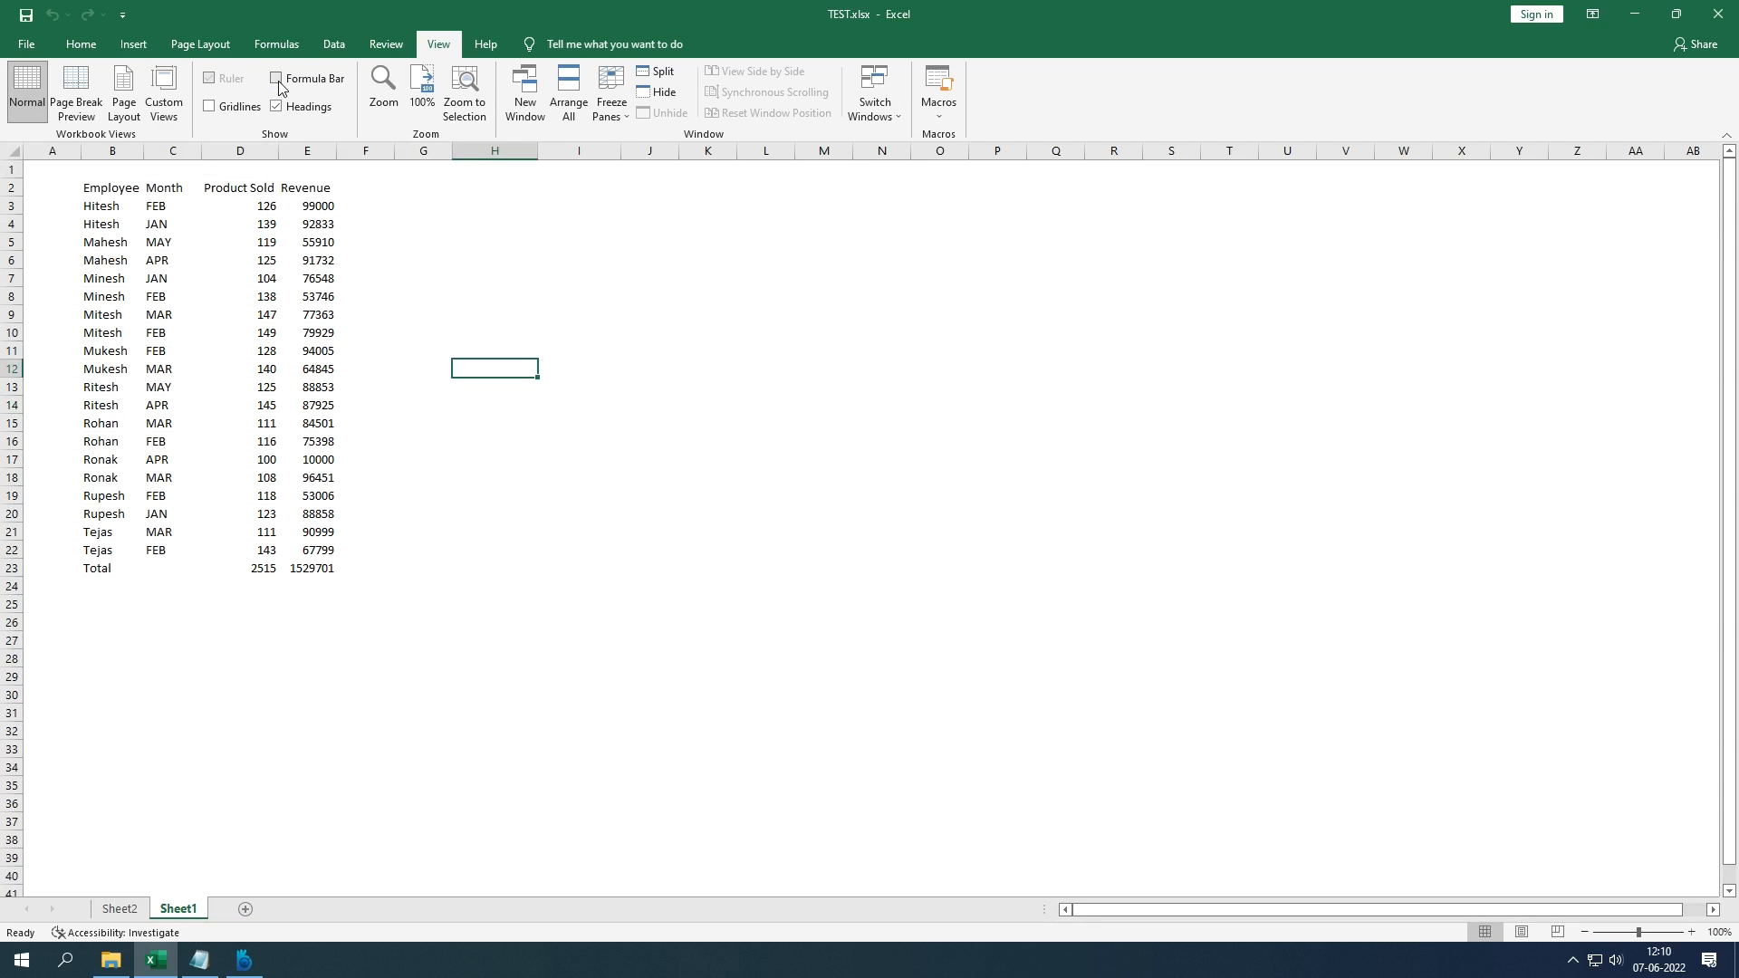
{"action": "left_click", "coordinate": [277, 79]}
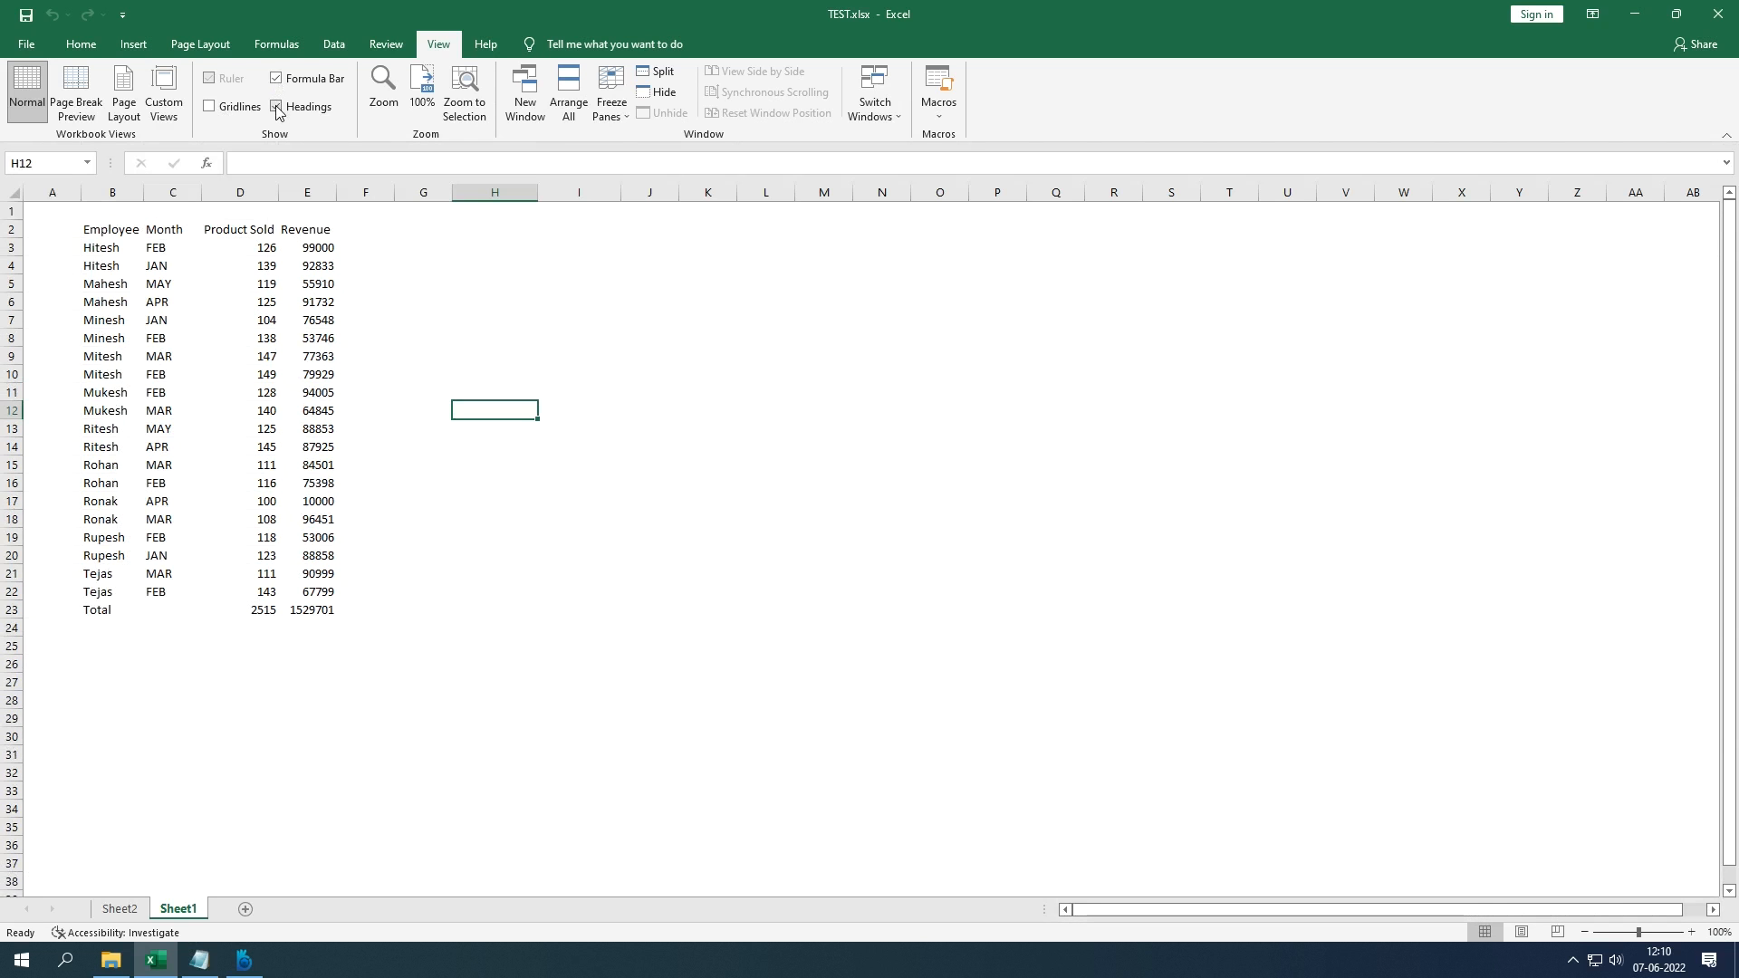
{"action": "left_click", "coordinate": [277, 107]}
{"action": "left_click", "coordinate": [277, 107]}
{"action": "left_click", "coordinate": [277, 107]}
{"action": "left_click", "coordinate": [277, 107]}
Step: Select B2:E23 and try 200% zoom twice, returning to 100% each time
{"action": "left_click_drag", "start_coordinate": [135, 232], "coordinate": [313, 615]}
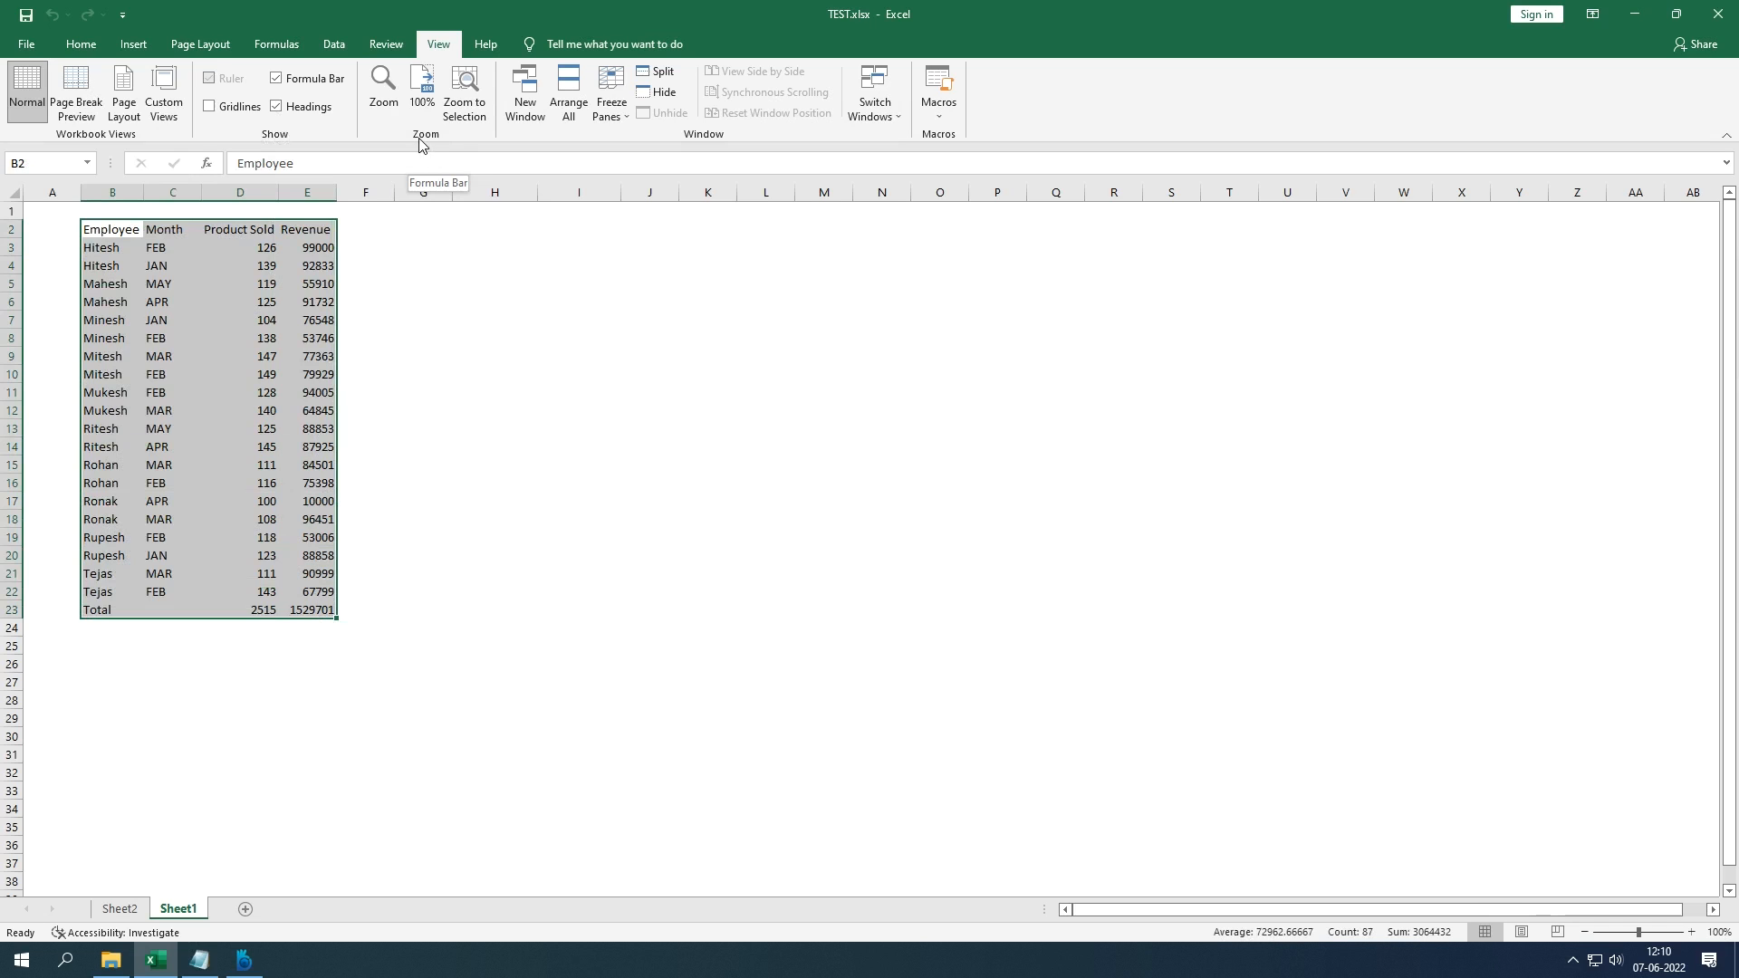
{"action": "left_click", "coordinate": [384, 102]}
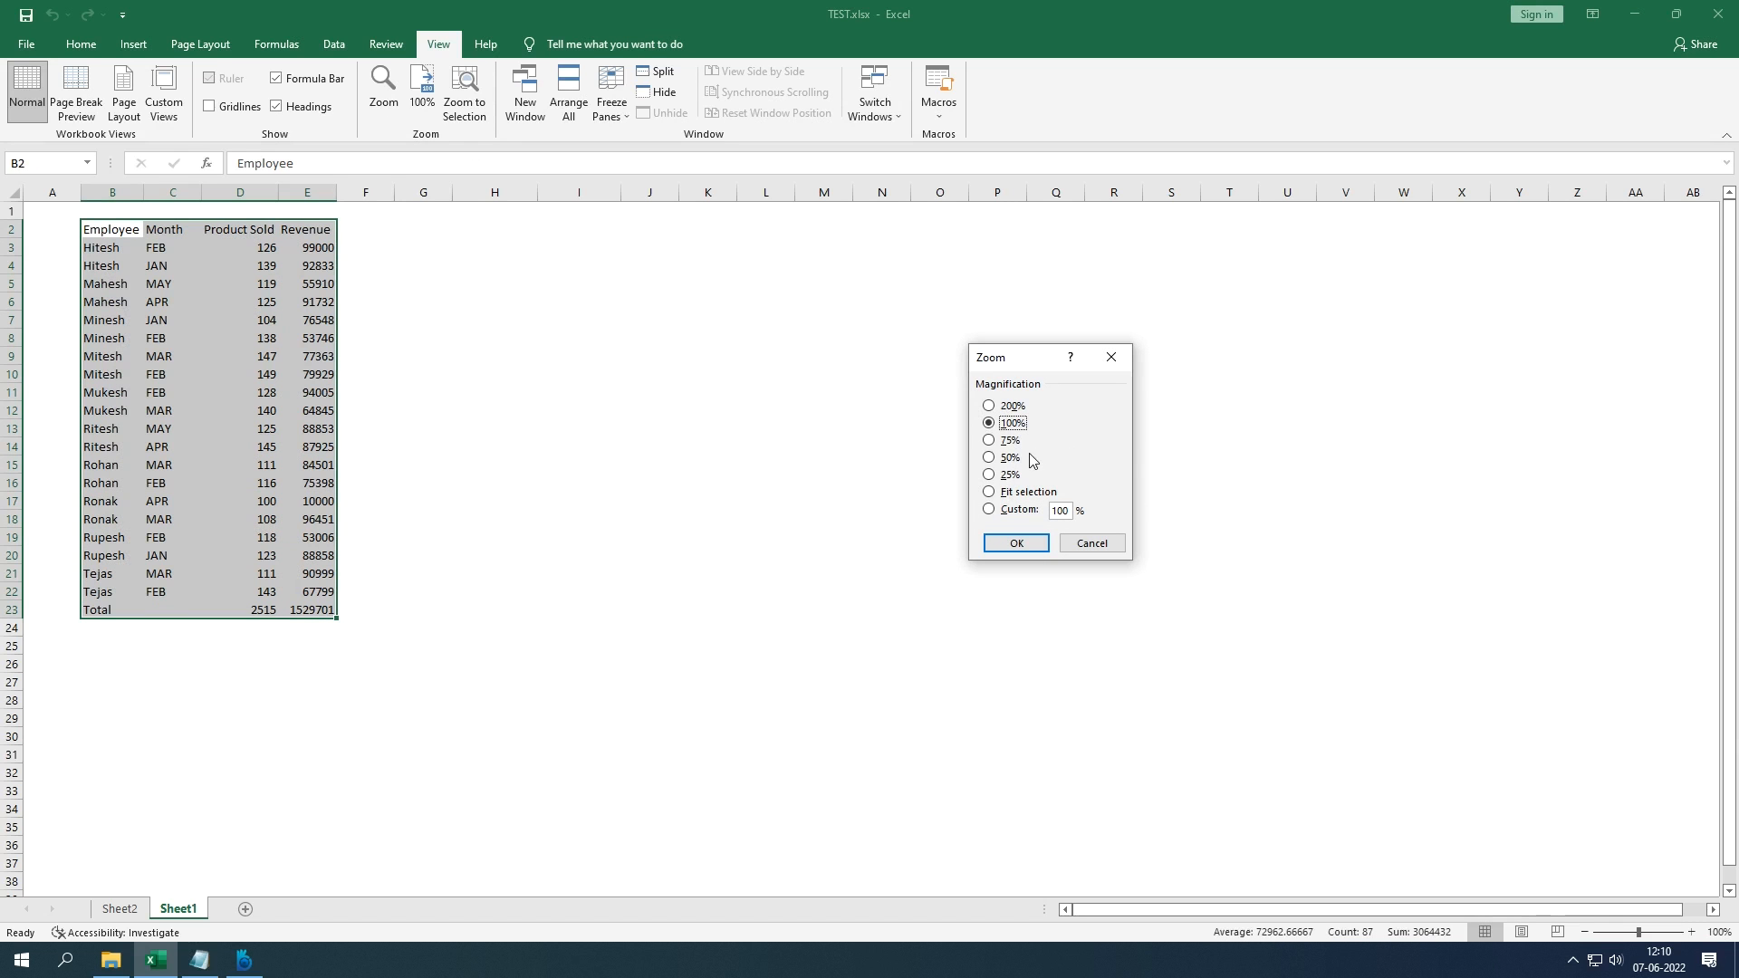
{"action": "left_click", "coordinate": [1007, 406]}
{"action": "left_click", "coordinate": [1024, 543]}
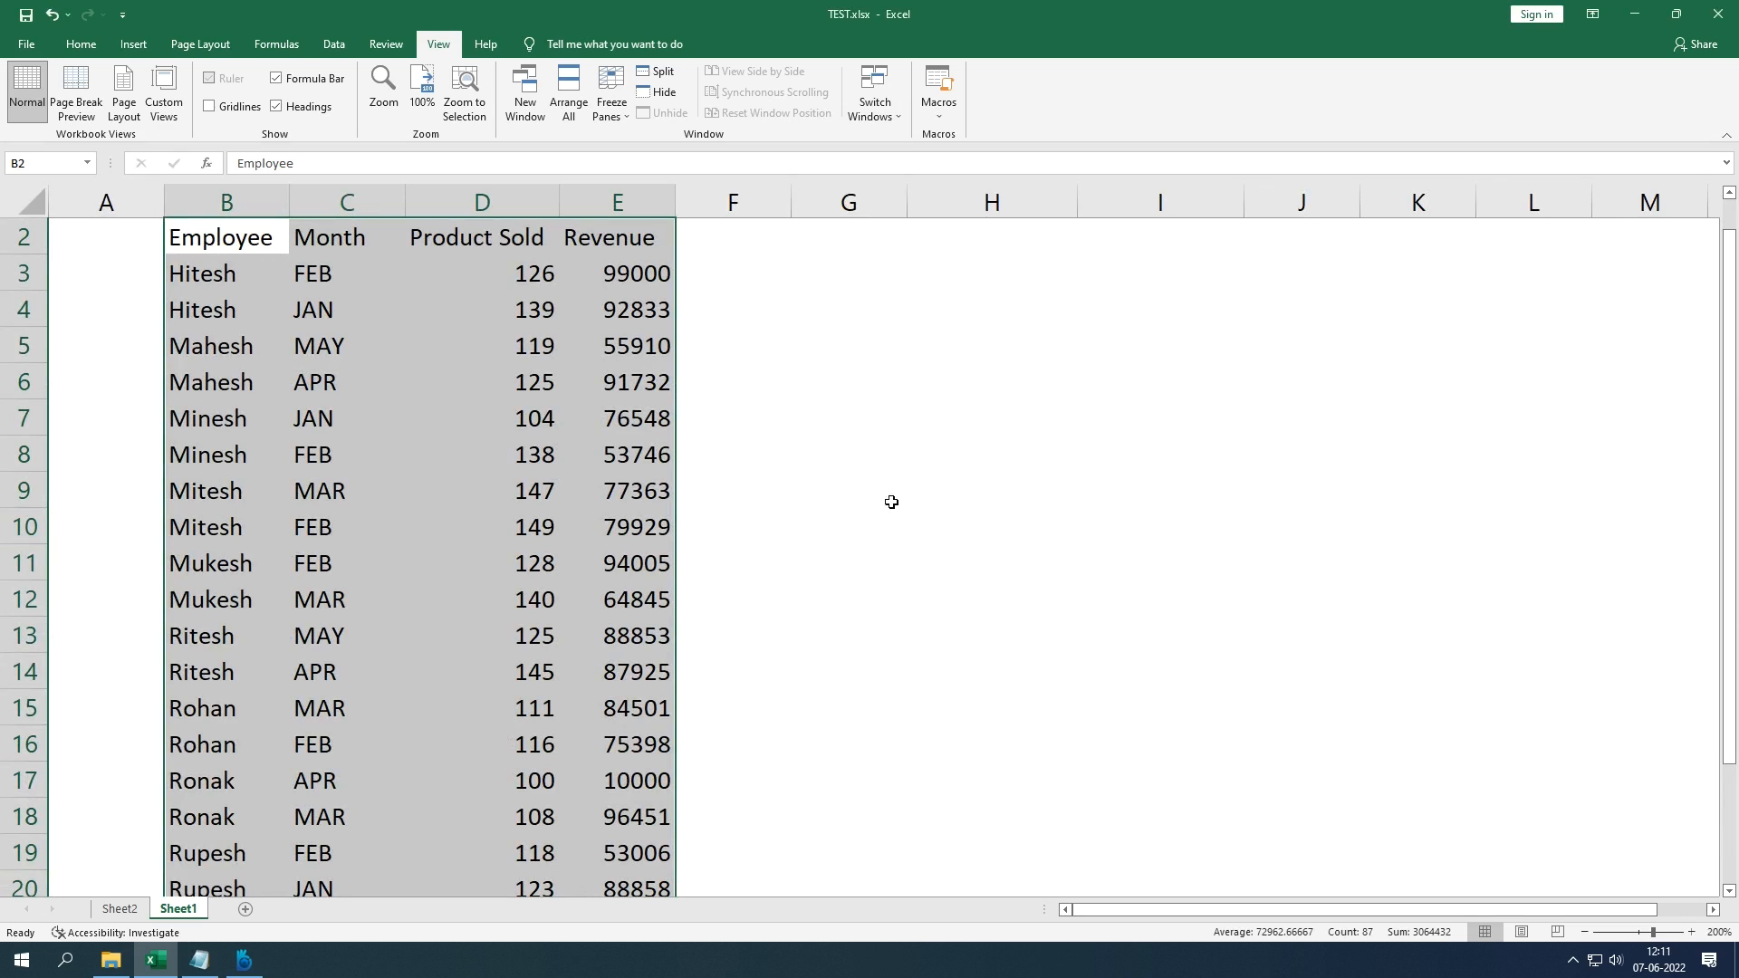
{"action": "left_click", "coordinate": [426, 108]}
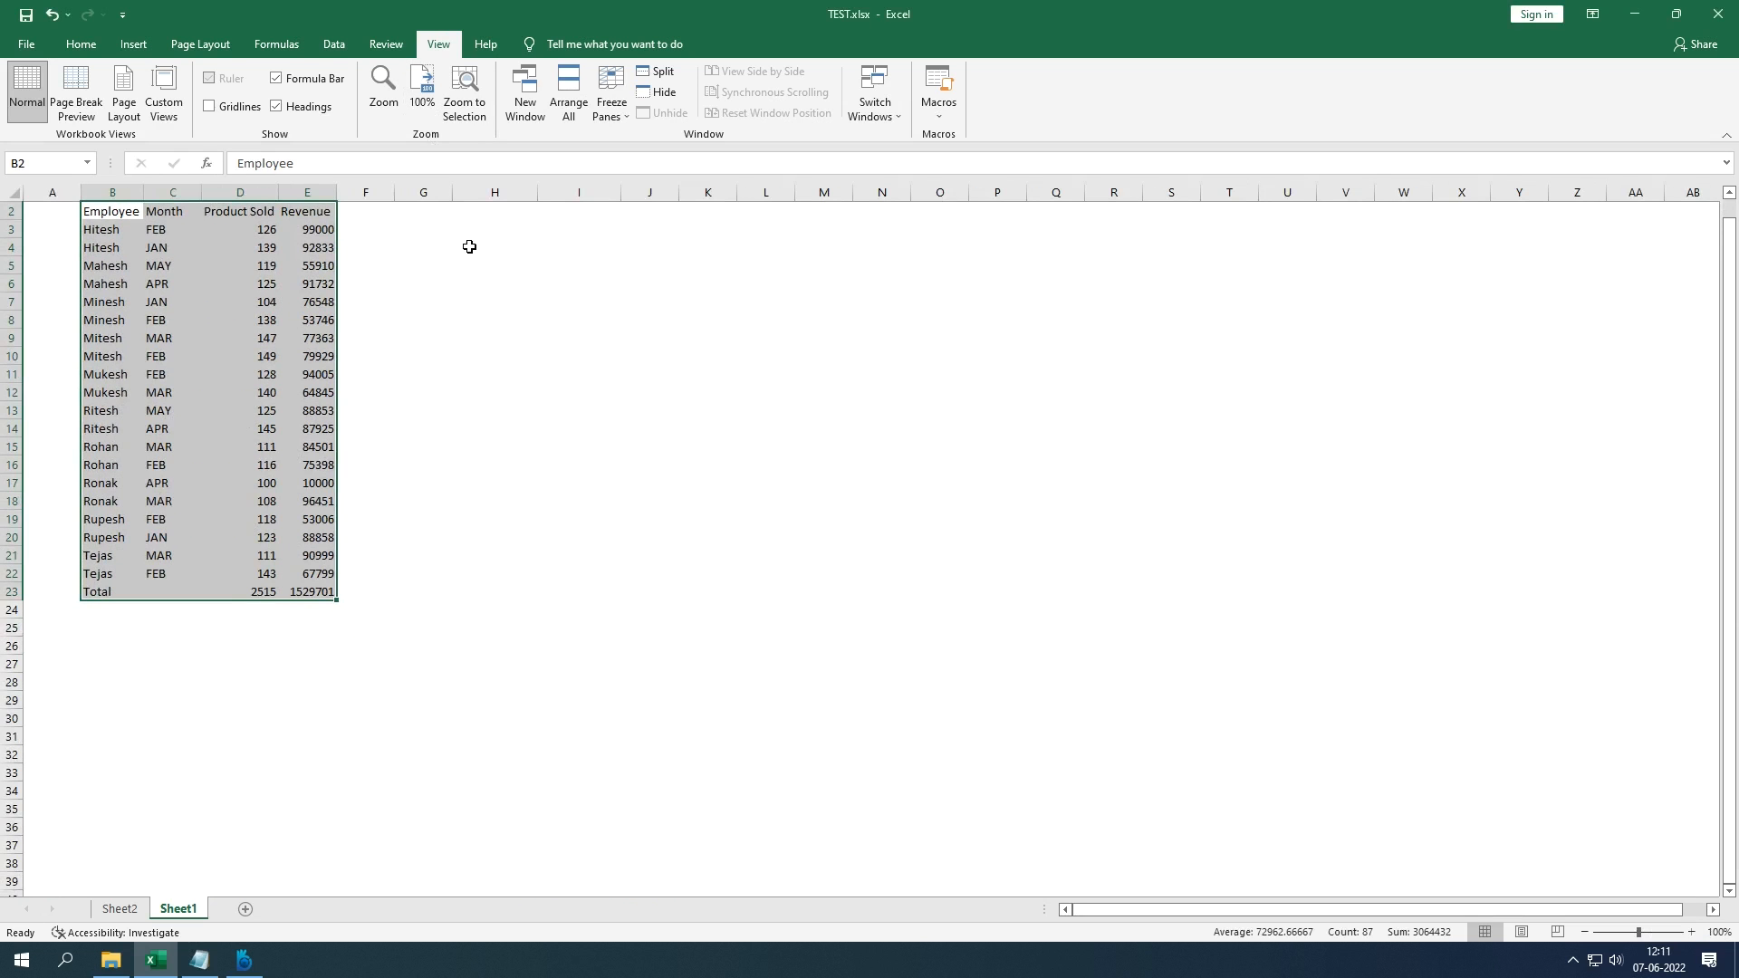
{"action": "left_click", "coordinate": [393, 112]}
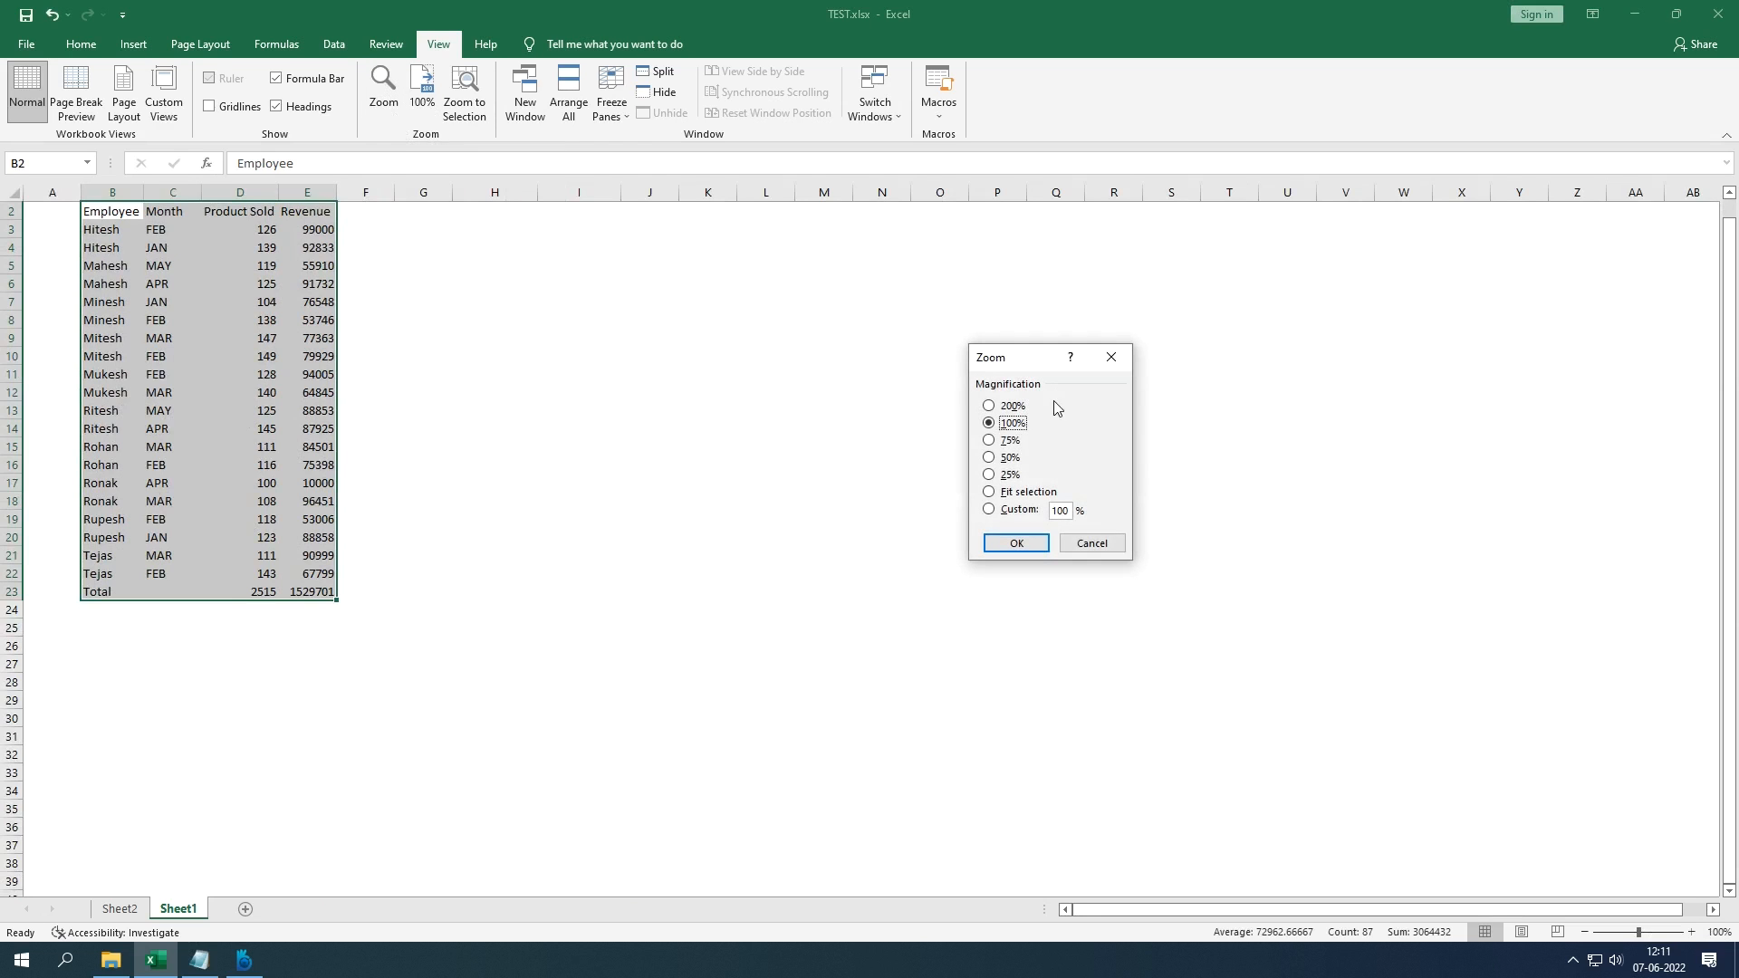
{"action": "left_click", "coordinate": [1013, 406]}
{"action": "left_click", "coordinate": [1019, 542]}
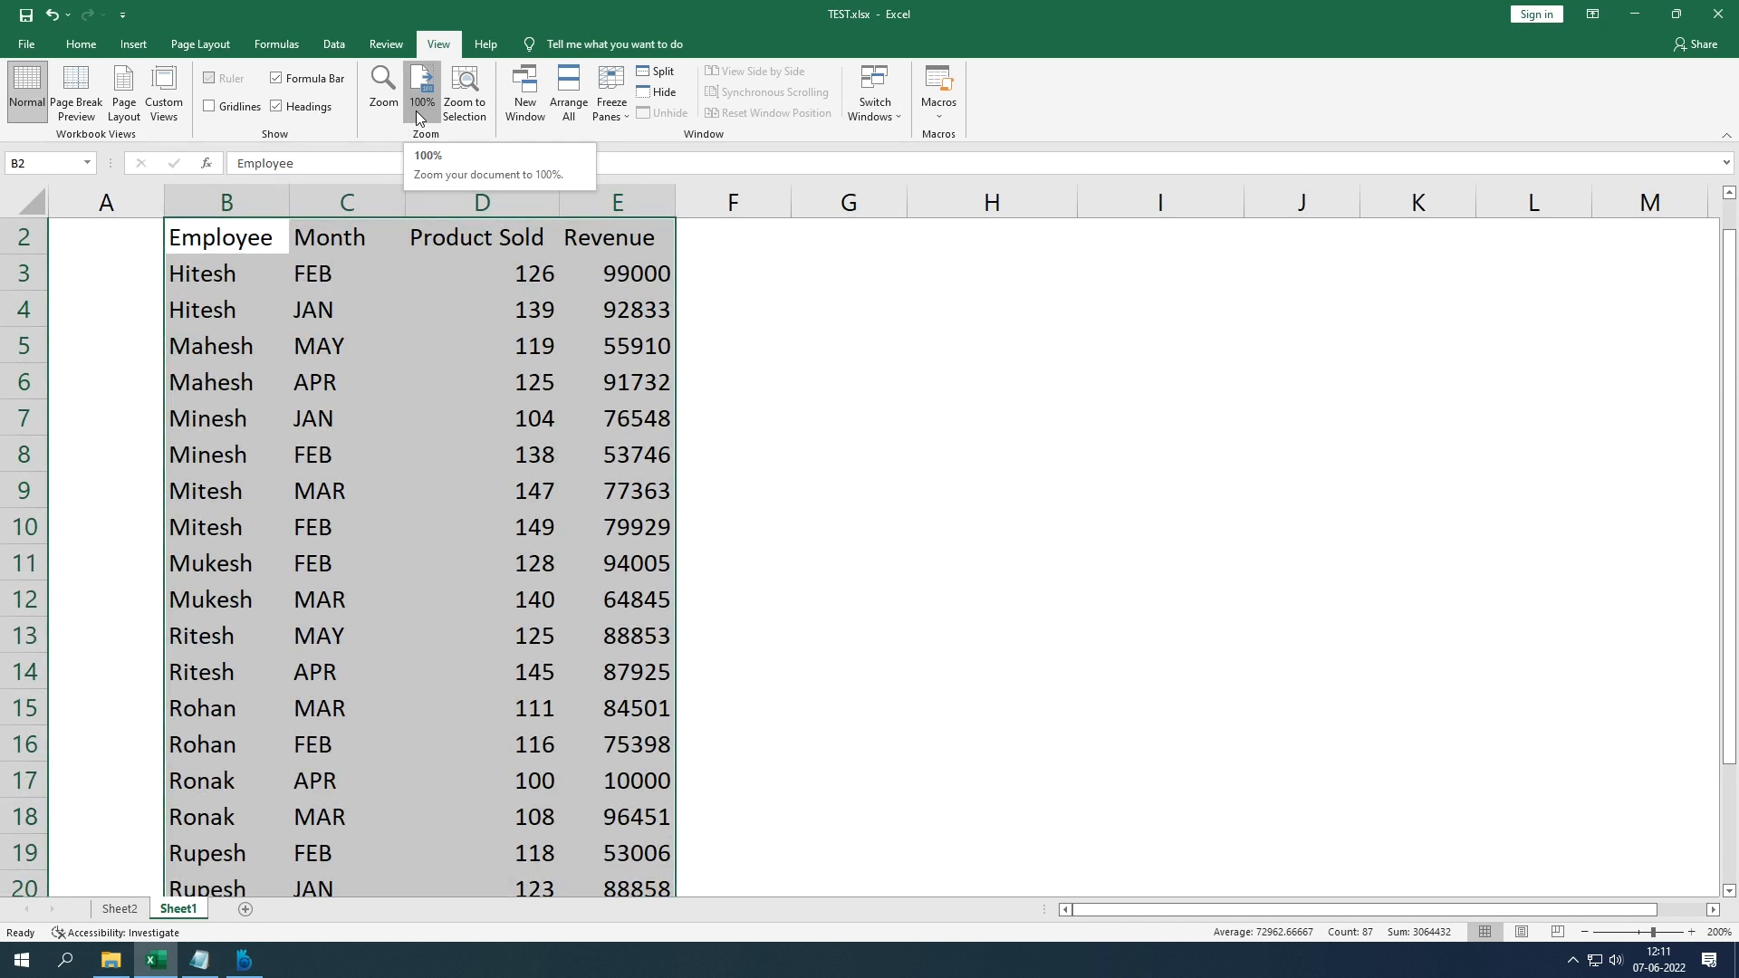
{"action": "left_click", "coordinate": [421, 99]}
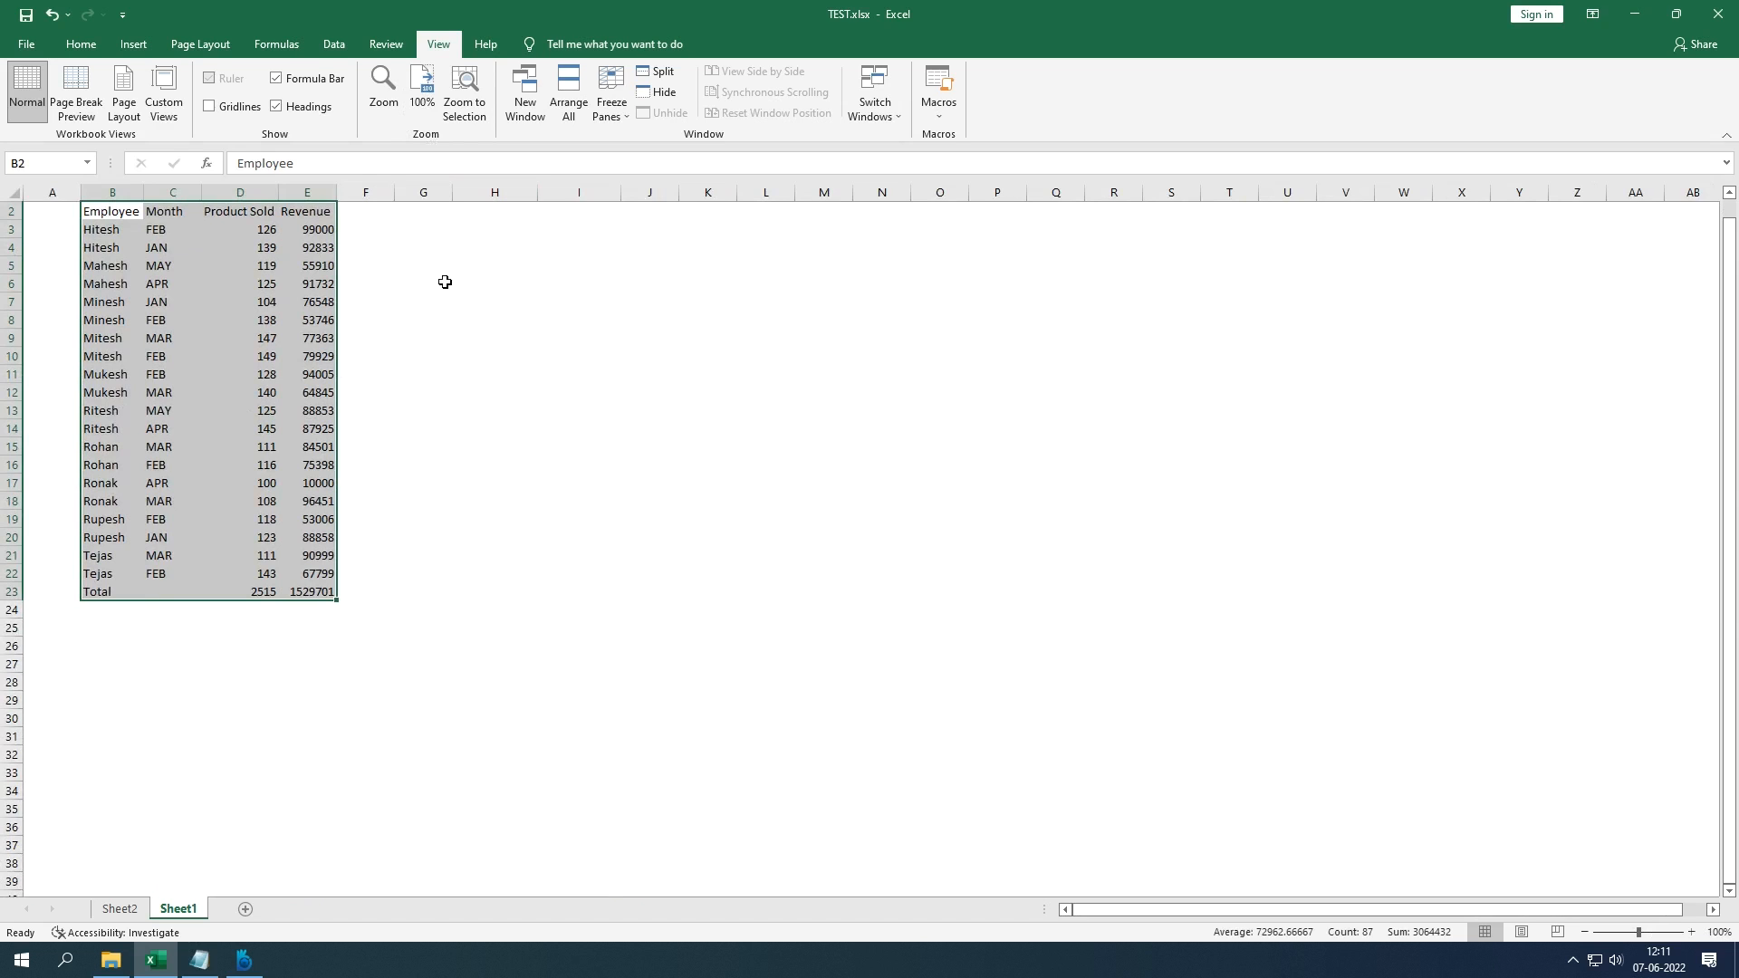
{"action": "left_click", "coordinate": [415, 319]}
Step: Zoom to the selected table B2:E22 so it fills the window at 171%
{"action": "left_click_drag", "start_coordinate": [108, 216], "coordinate": [319, 595]}
{"action": "left_click", "coordinate": [468, 121]}
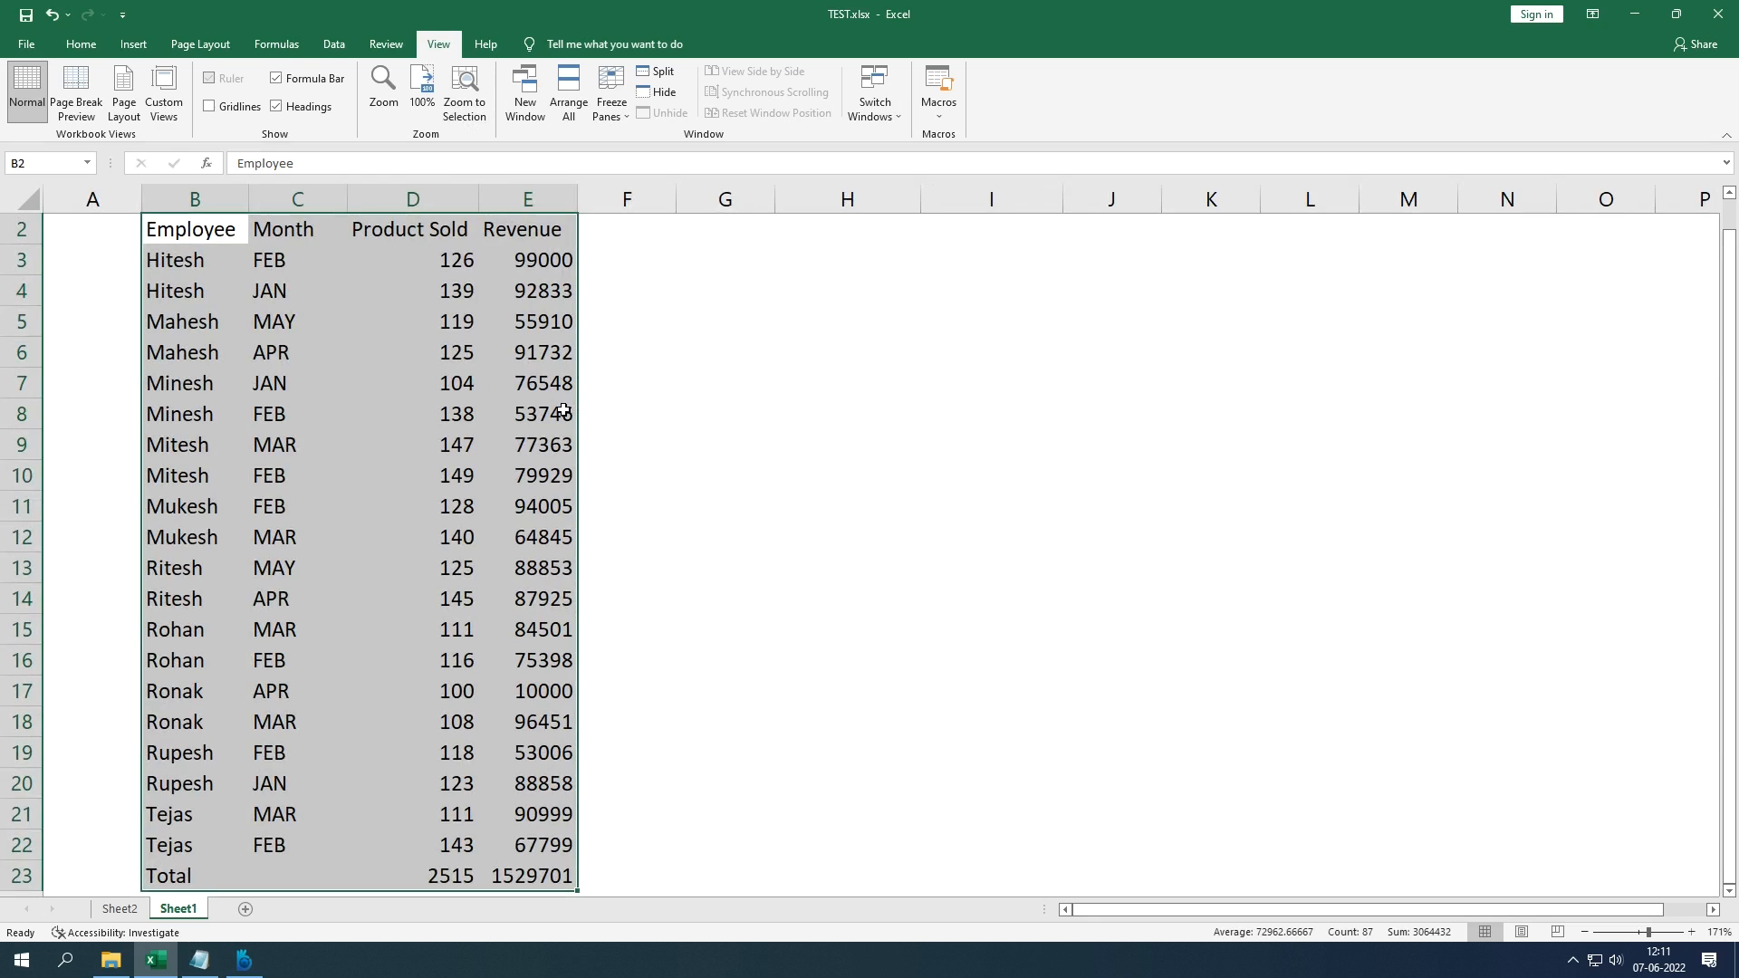
{"action": "left_click", "coordinate": [625, 353]}
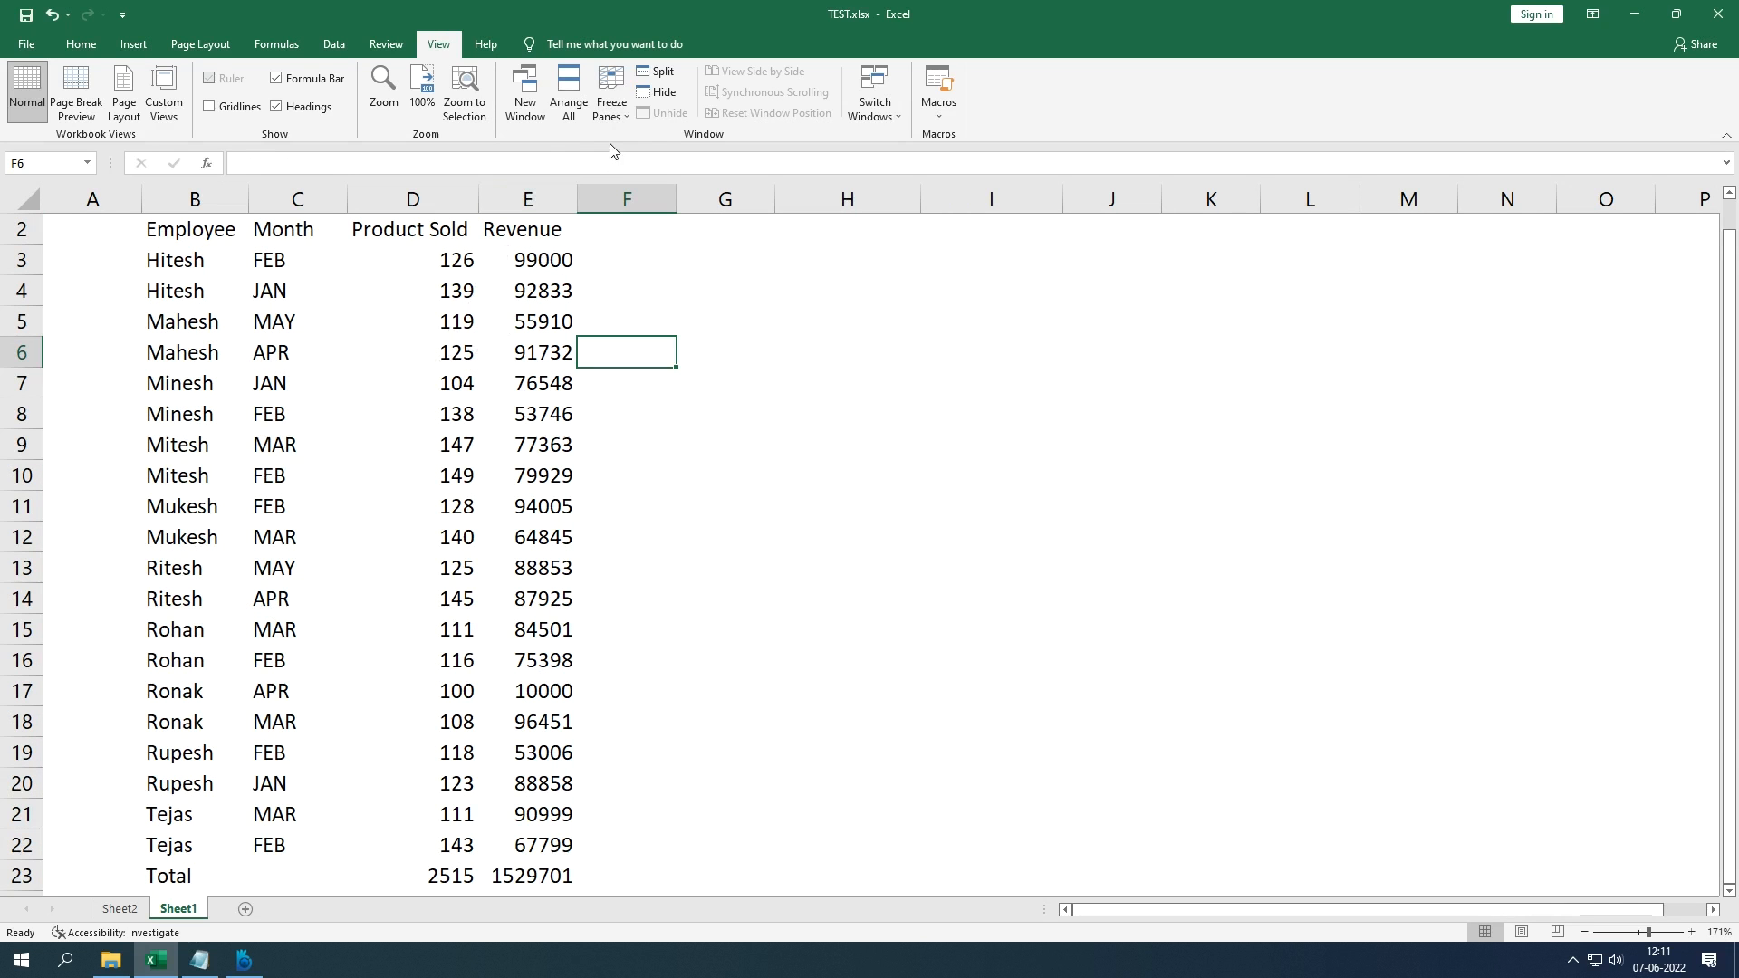
Step: Freeze panes at B3 so rows 1–2 and column A stay fixed while scrolling
{"action": "left_click", "coordinate": [237, 258]}
{"action": "scroll", "coordinate": [294, 311], "scroll_direction": "up", "scroll_amount": 1}
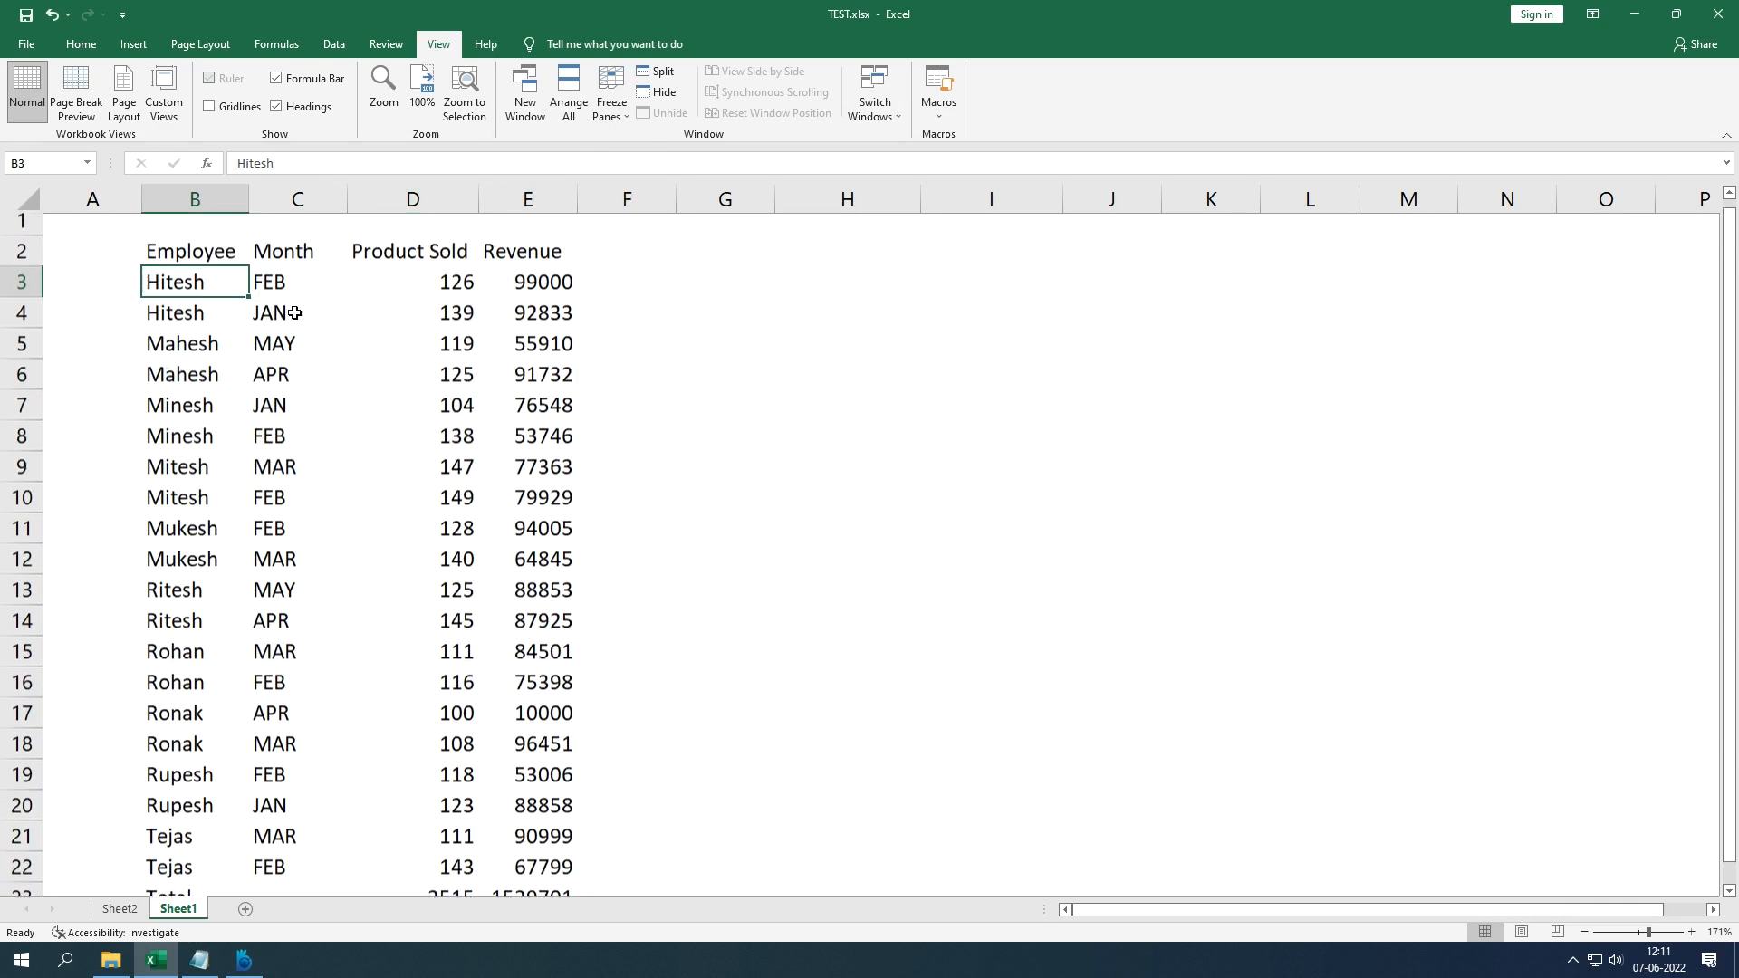
{"action": "scroll", "coordinate": [193, 284], "scroll_direction": "down", "scroll_amount": 1}
{"action": "scroll", "coordinate": [203, 284], "scroll_direction": "up", "scroll_amount": 1}
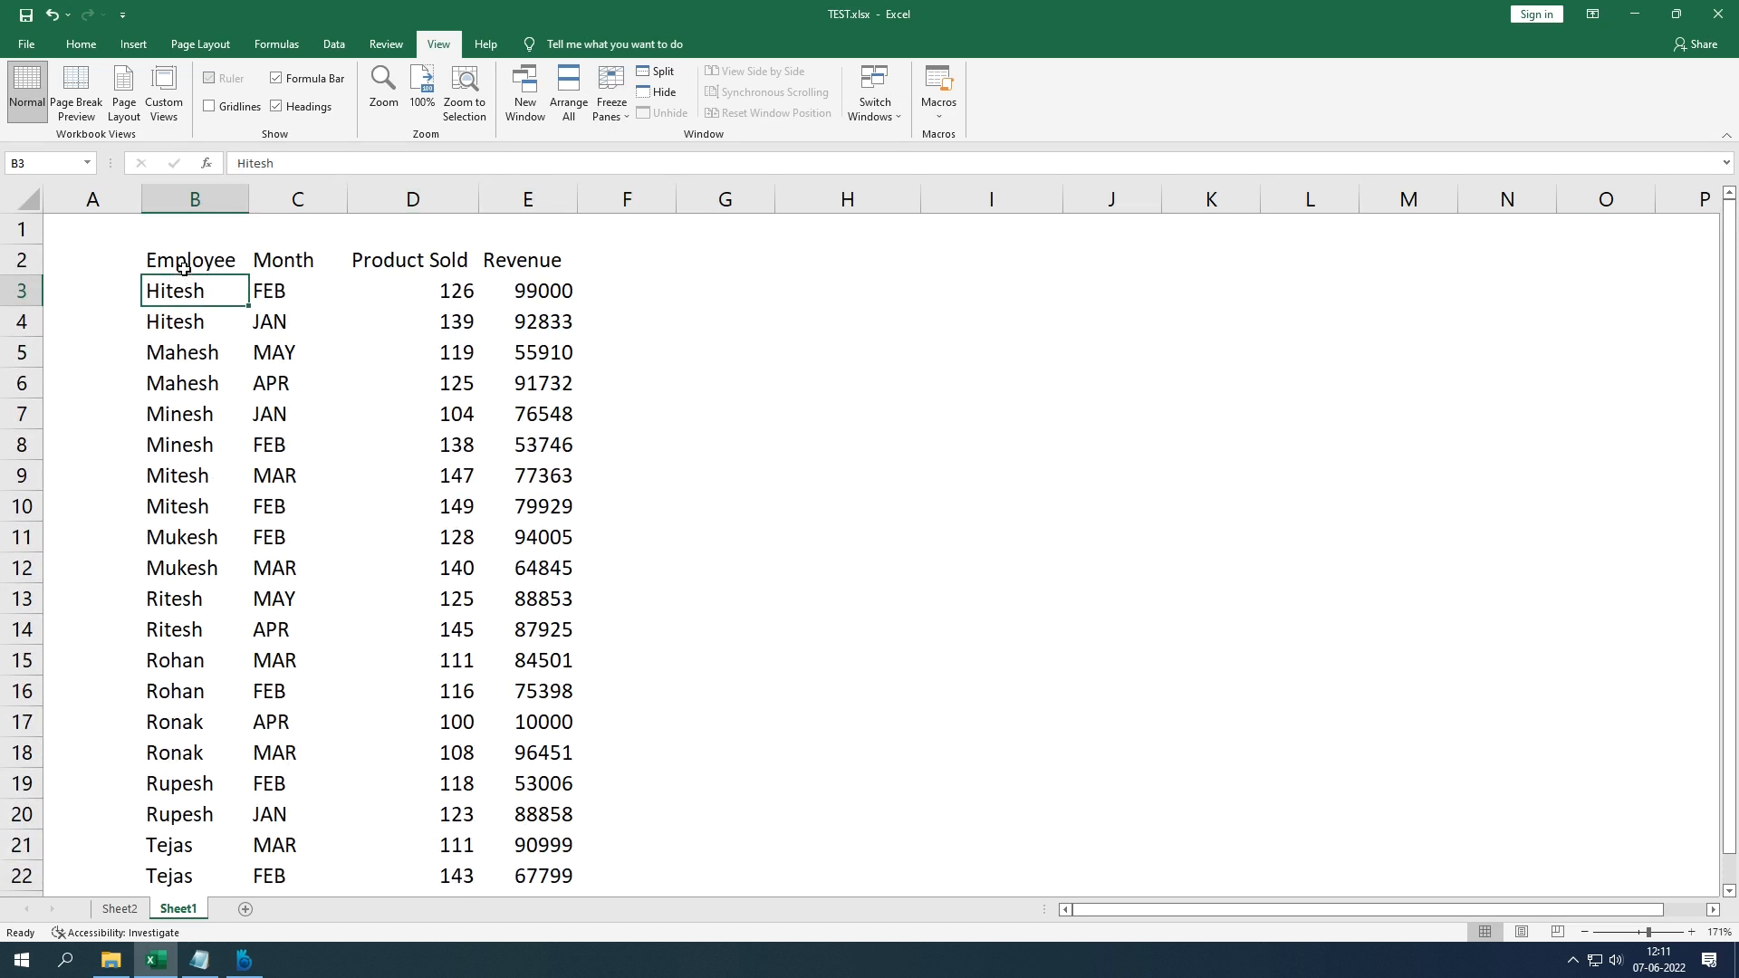
{"action": "scroll", "coordinate": [187, 275], "scroll_direction": "down", "scroll_amount": 1}
{"action": "scroll", "coordinate": [201, 290], "scroll_direction": "up", "scroll_amount": 1}
{"action": "scroll", "coordinate": [224, 309], "scroll_direction": "down", "scroll_amount": 13}
{"action": "scroll", "coordinate": [240, 389], "scroll_direction": "up", "scroll_amount": 12}
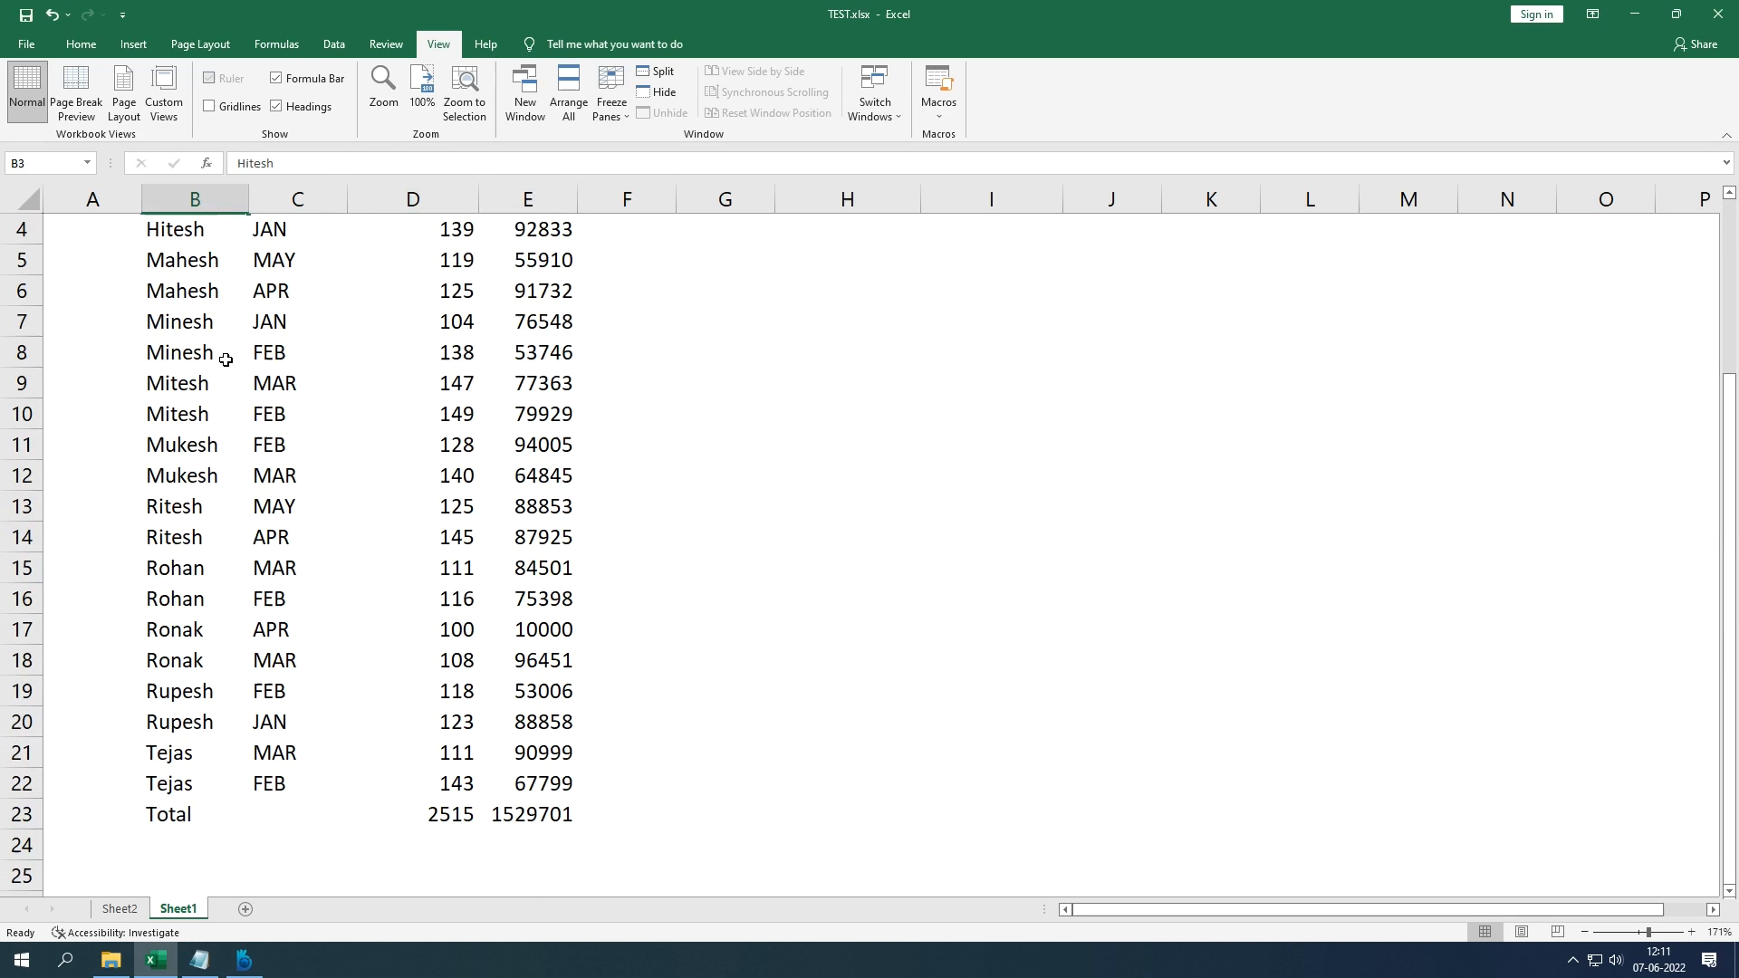
{"action": "scroll", "coordinate": [226, 359], "scroll_direction": "up", "scroll_amount": 1}
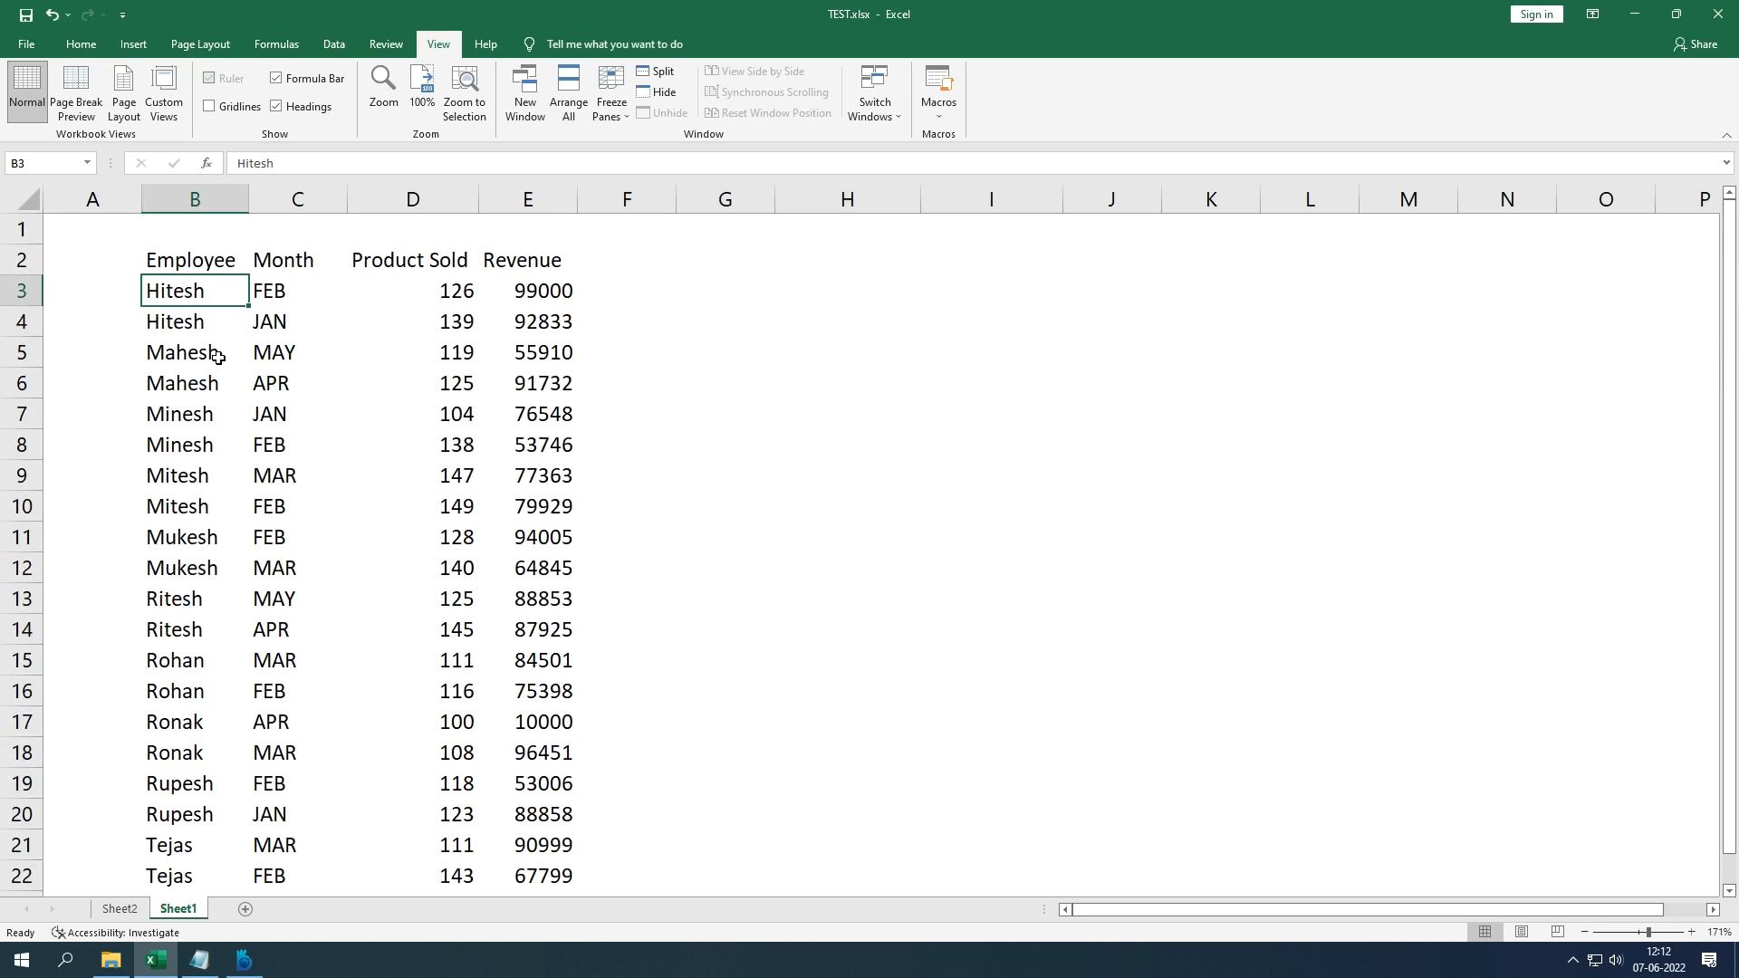
{"action": "key", "text": "alt"}
{"action": "key", "text": "alt"}
{"action": "left_click", "coordinate": [206, 234]}
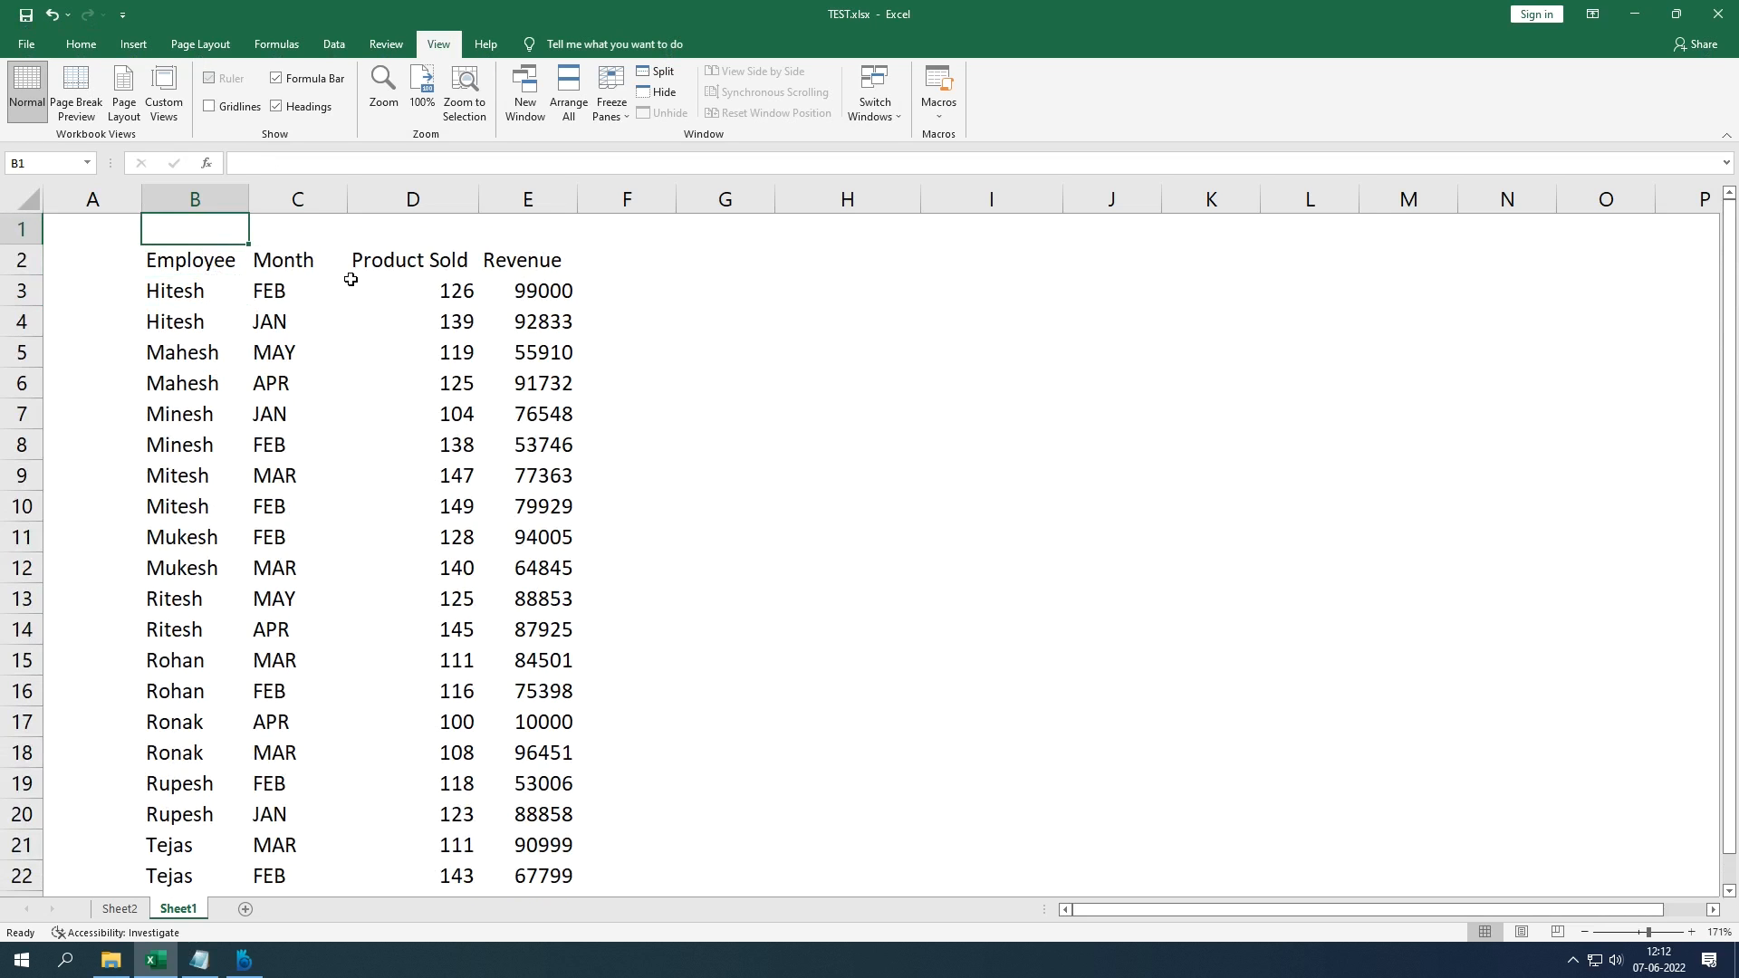
{"action": "left_click", "coordinate": [178, 289]}
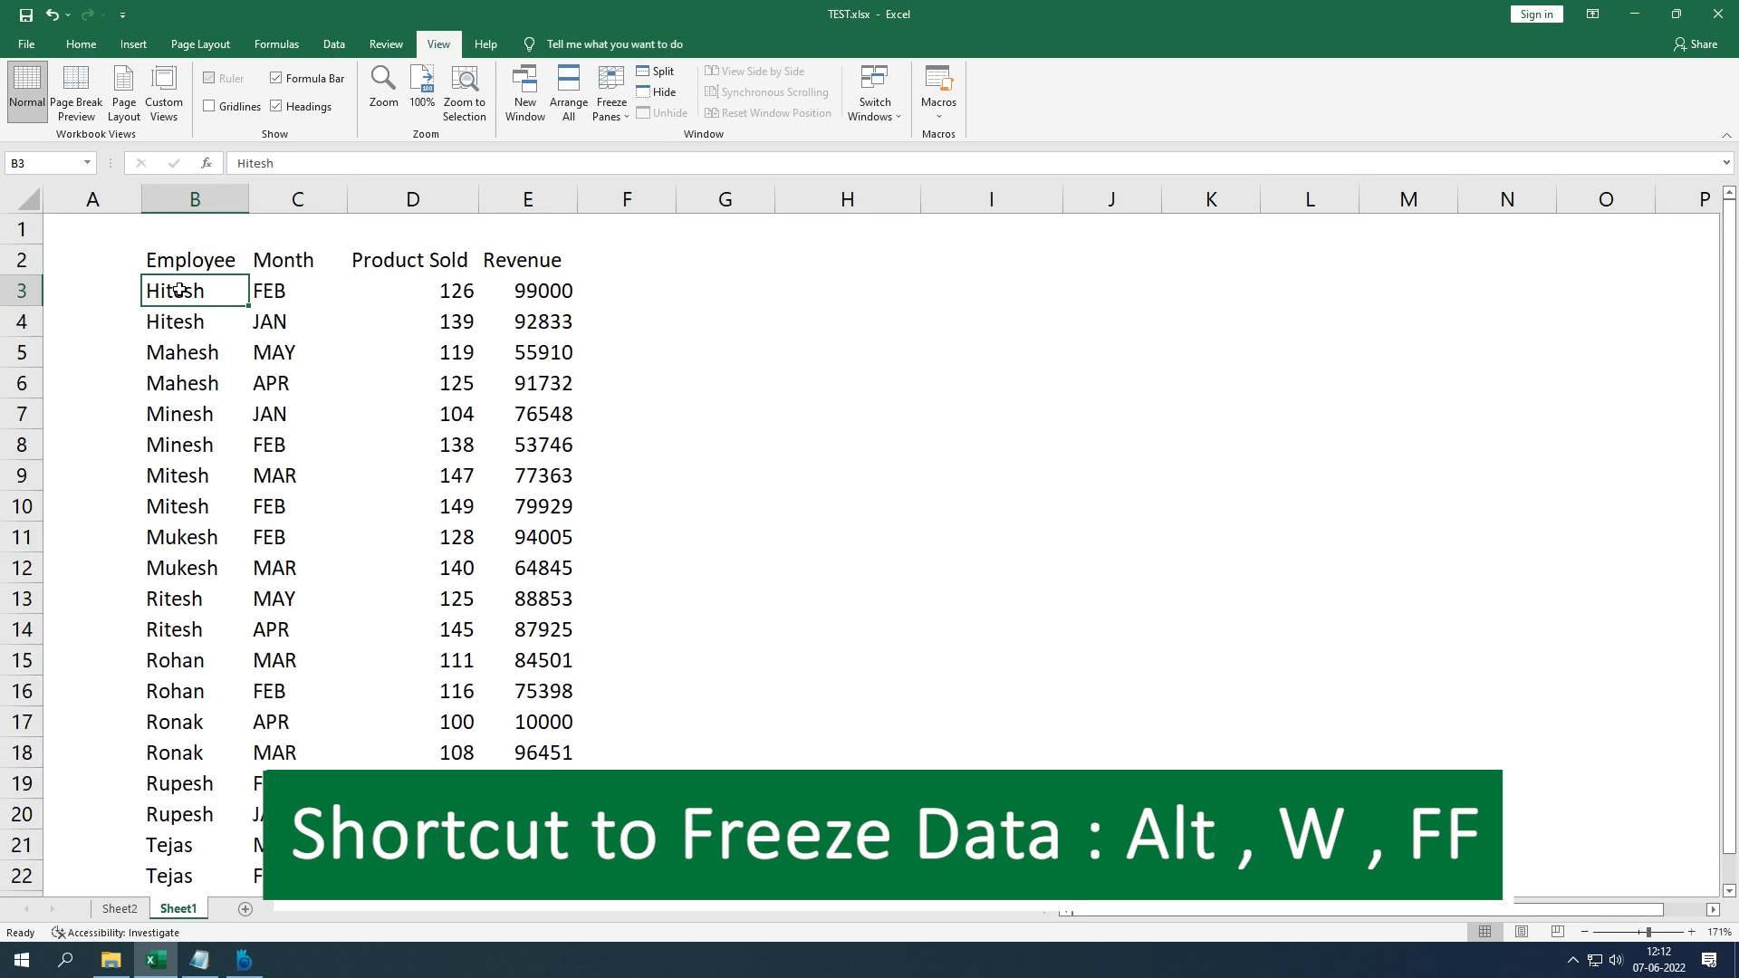
{"action": "key", "text": "alt"}
{"action": "key", "text": "w"}
{"action": "key", "text": "f"}
{"action": "key", "text": "f"}
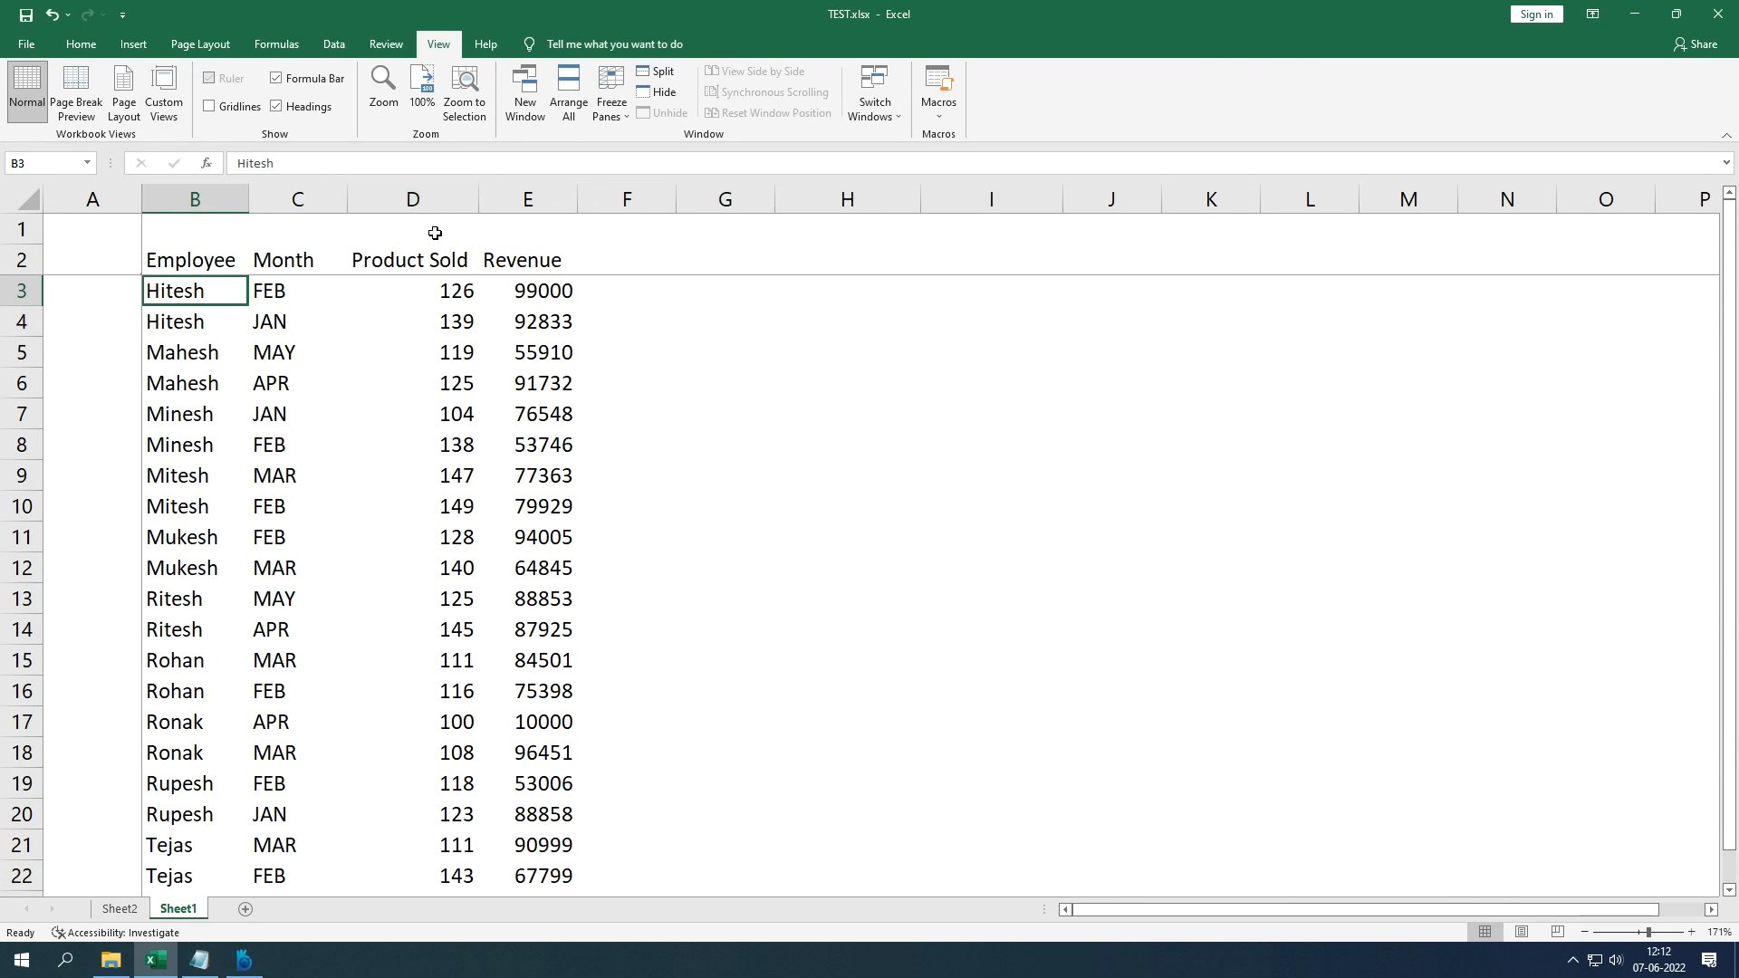
Step: Scroll to test the frozen panes, then unfreeze them from cell D3
{"action": "left_click", "coordinate": [619, 127]}
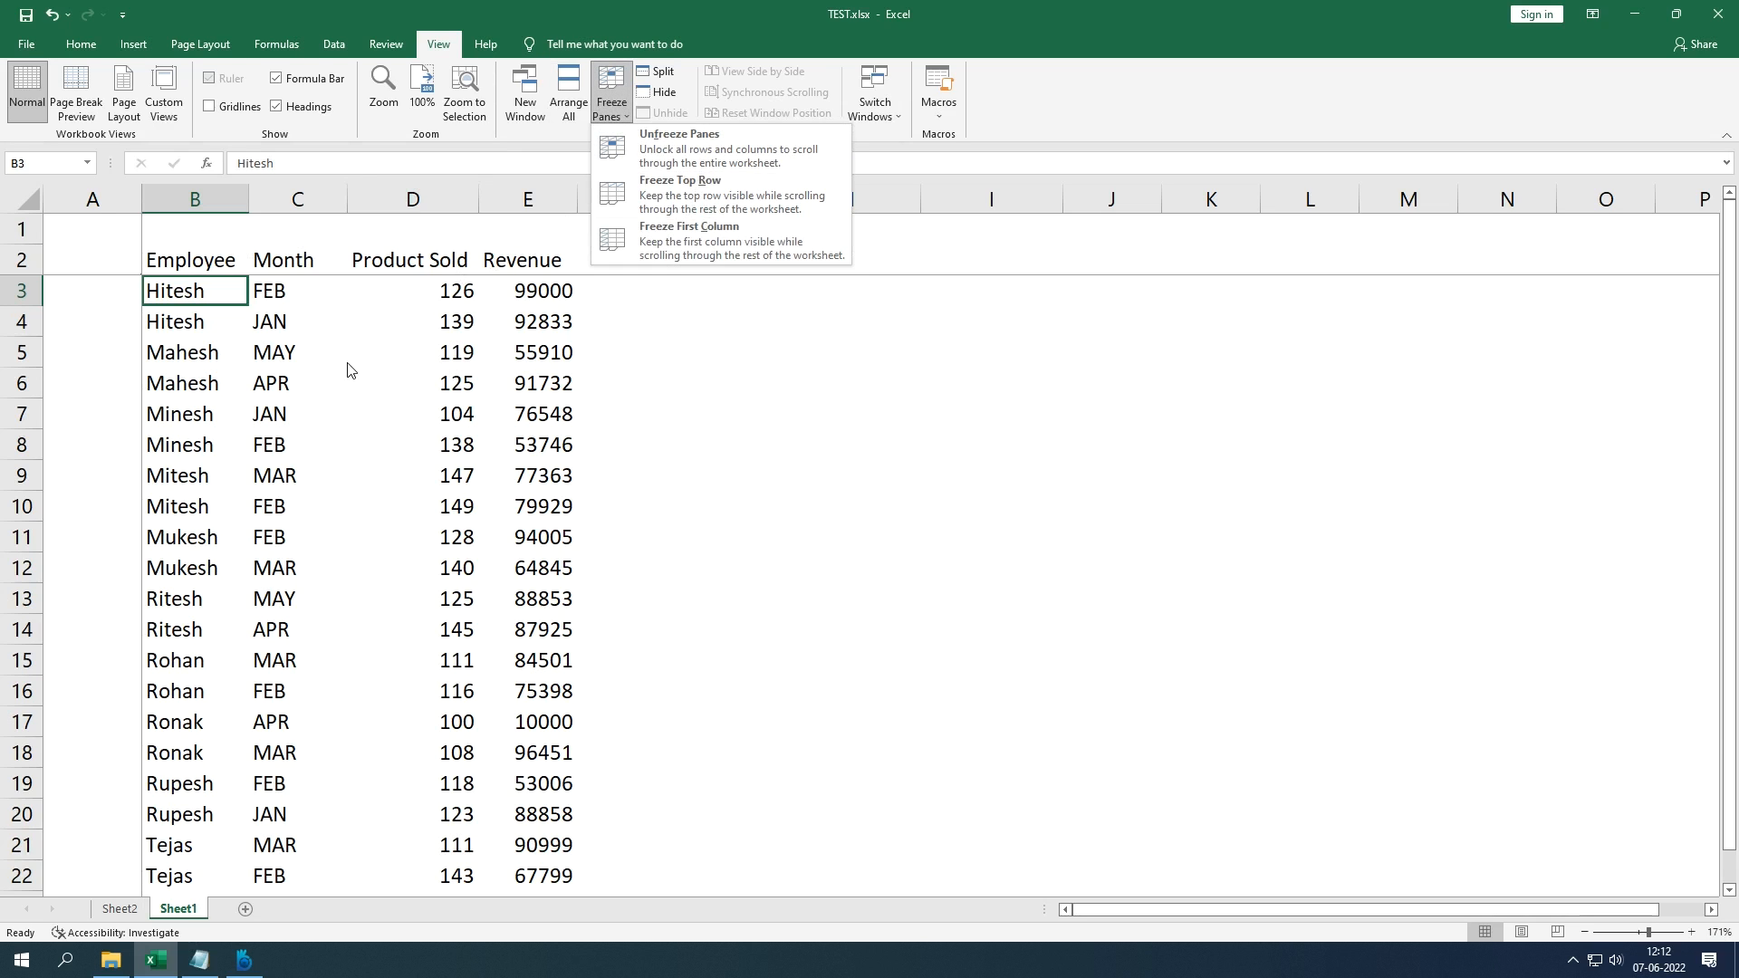
{"action": "left_click", "coordinate": [312, 384]}
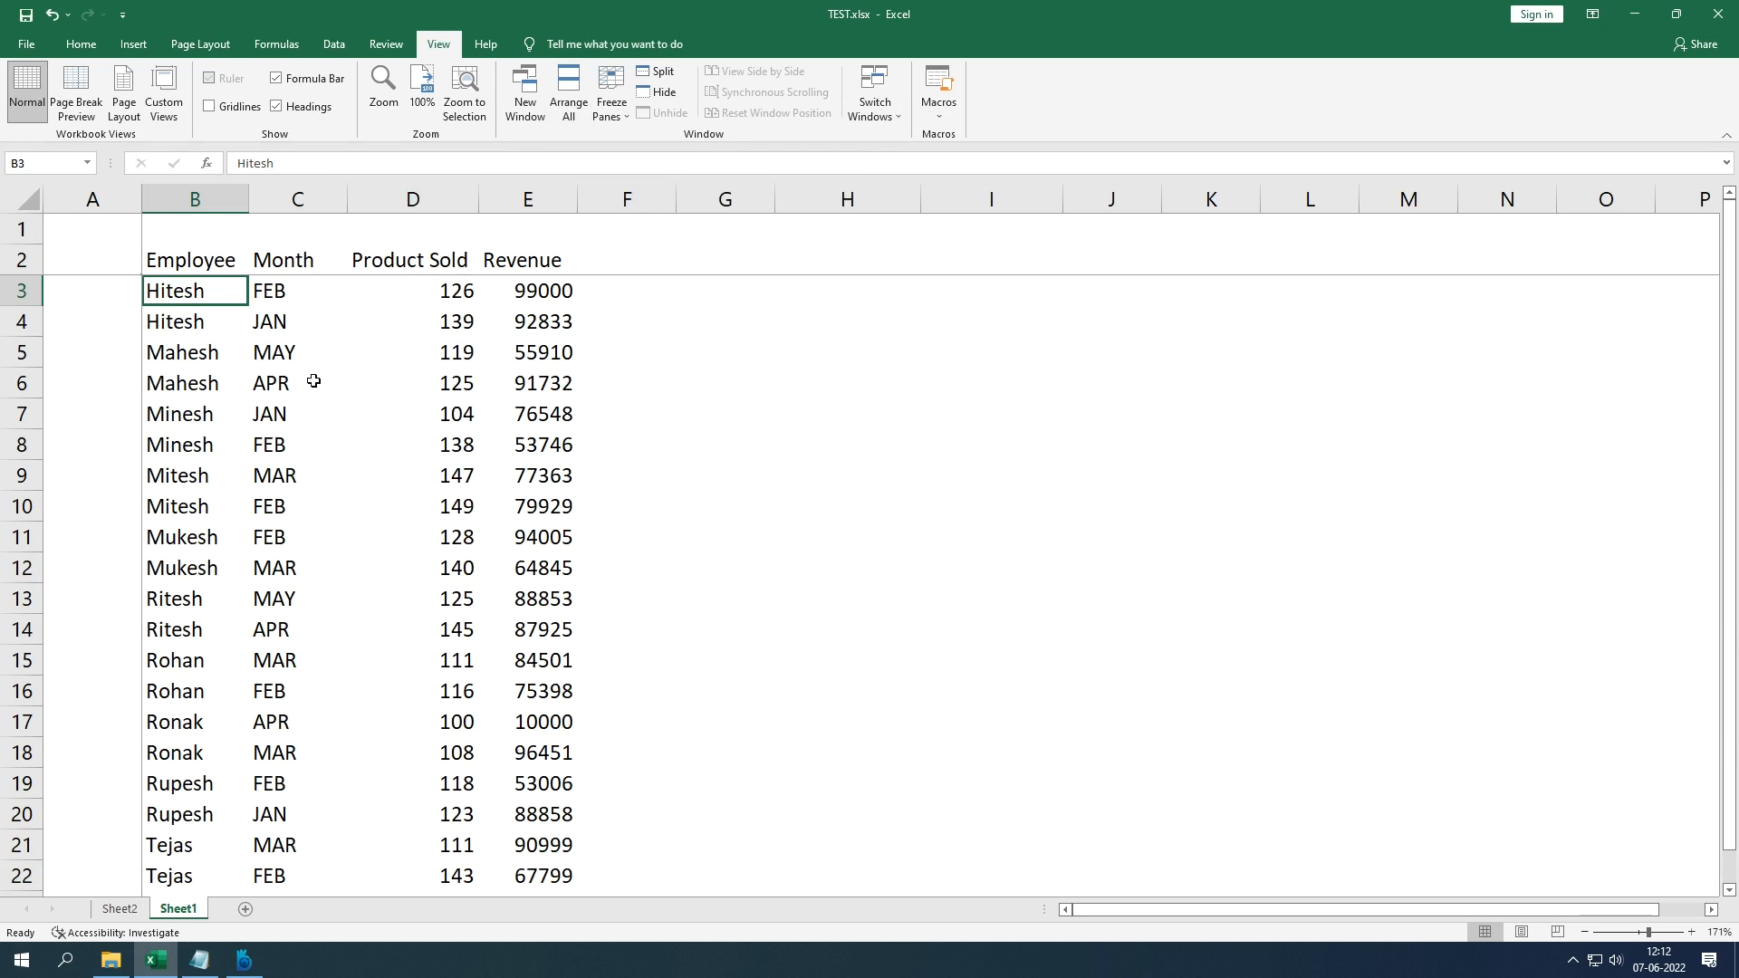
{"action": "scroll", "coordinate": [313, 381], "scroll_direction": "down", "scroll_amount": 9}
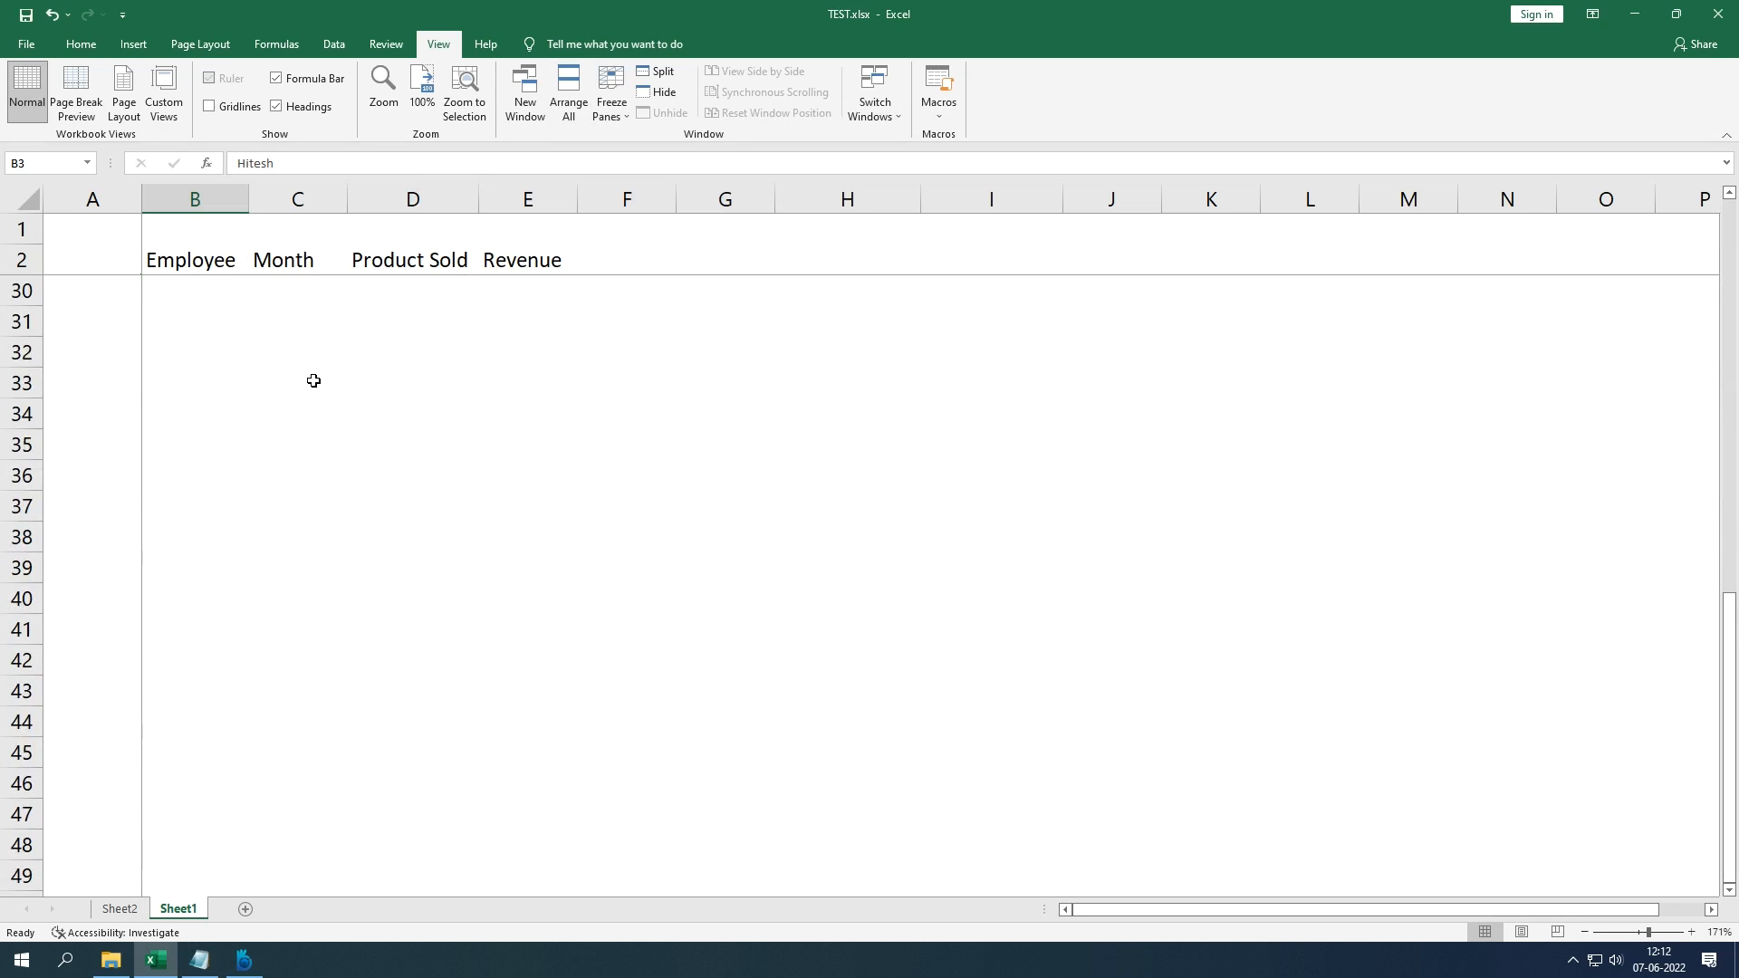
{"action": "scroll", "coordinate": [314, 381], "scroll_direction": "up", "scroll_amount": 9}
{"action": "scroll", "coordinate": [314, 381], "scroll_direction": "down", "scroll_amount": 13}
{"action": "scroll", "coordinate": [313, 381], "scroll_direction": "up", "scroll_amount": 6}
{"action": "scroll", "coordinate": [313, 380], "scroll_direction": "up", "scroll_amount": 7}
{"action": "left_click_drag", "start_coordinate": [124, 233], "coordinate": [503, 274]}
{"action": "left_click", "coordinate": [368, 289]}
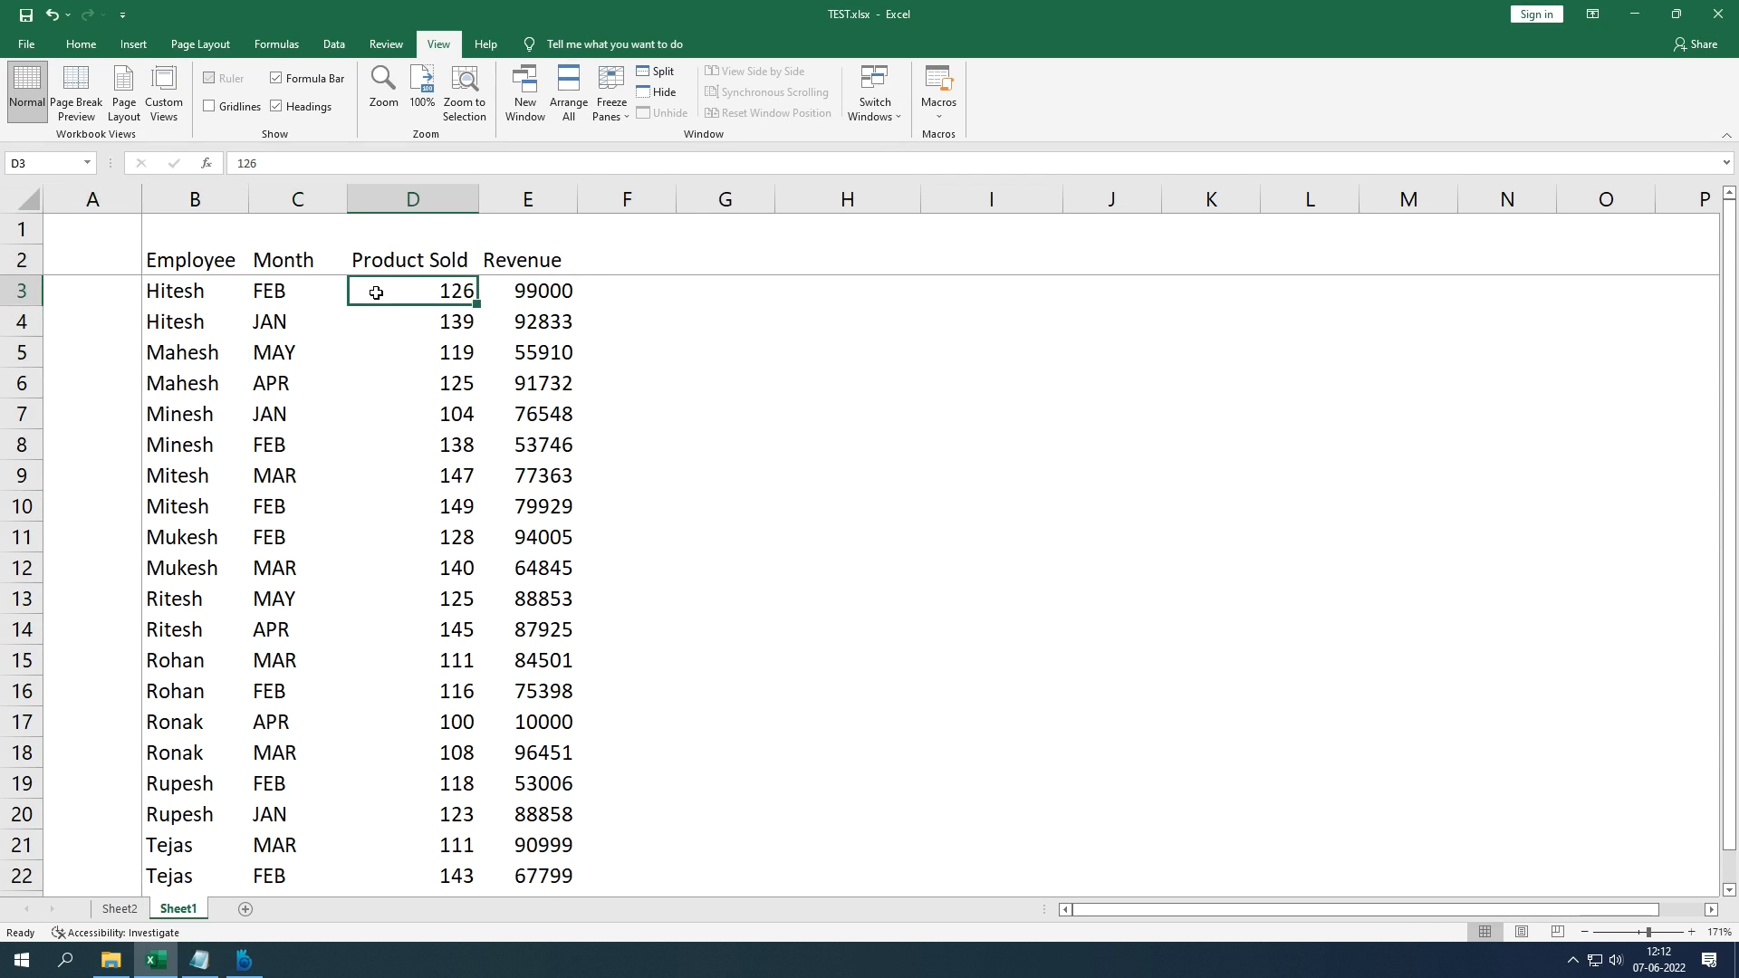
{"action": "key", "text": "alt+w"}
{"action": "key", "text": "f"}
{"action": "key", "text": "f"}
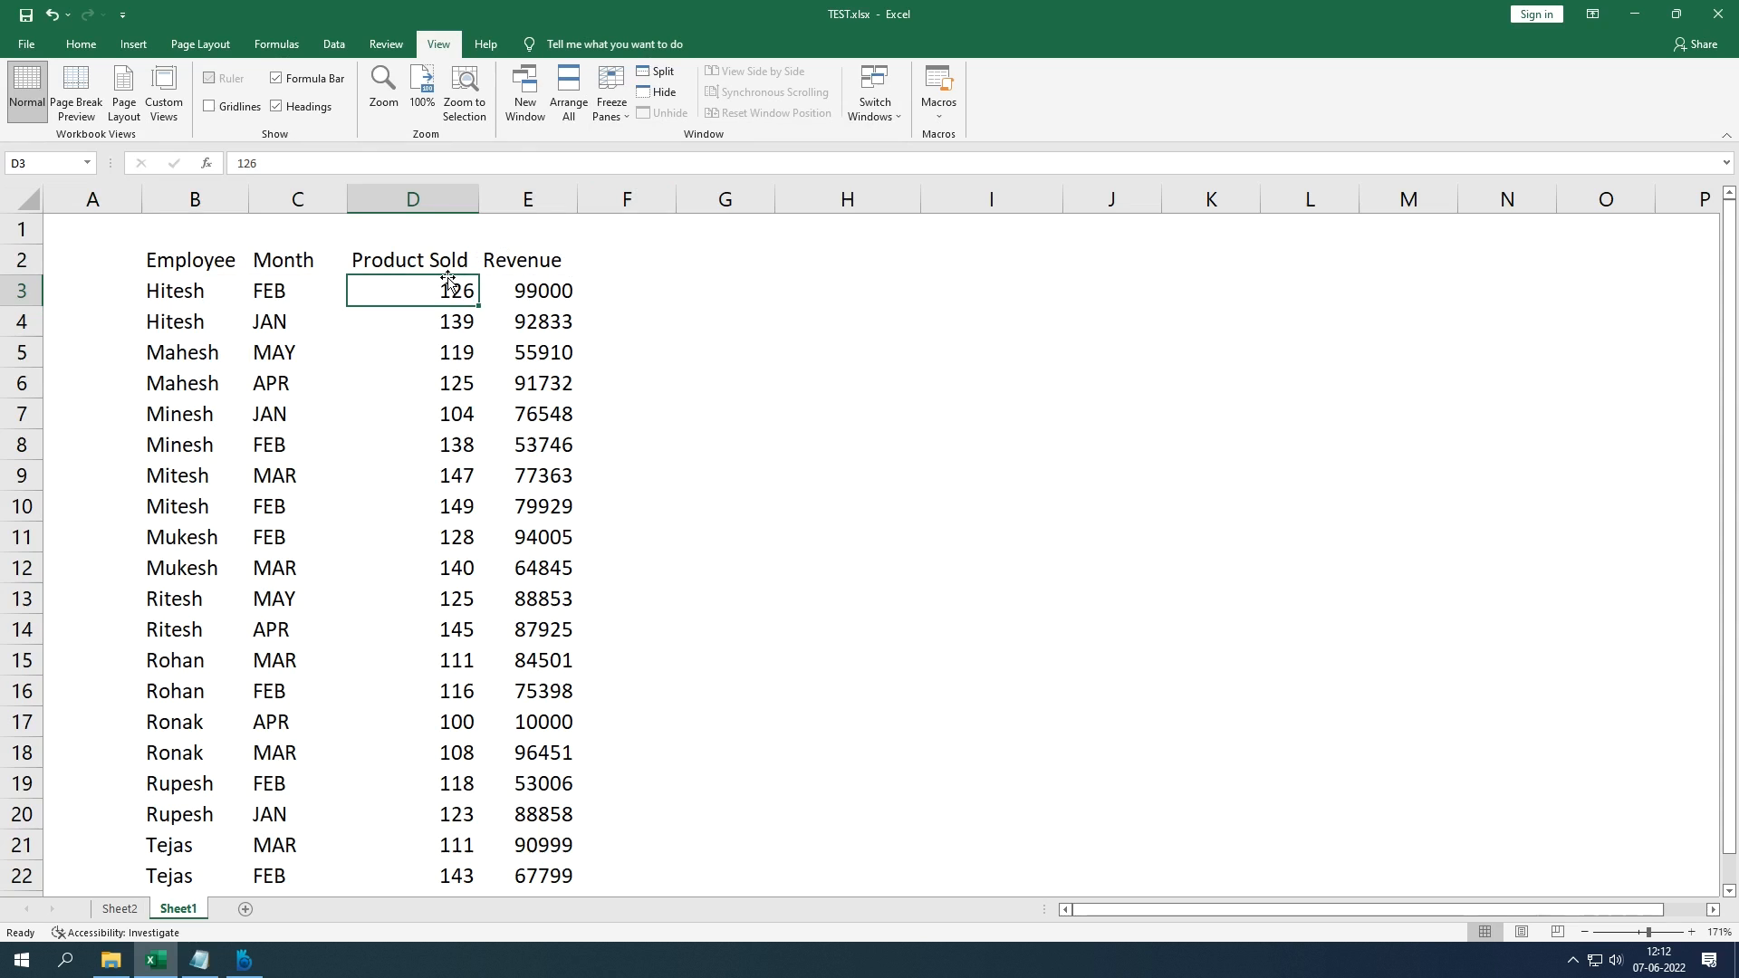
Step: Freeze panes at D3 locking rows 1–2 and columns A–C, then unfreeze all panes
{"action": "key", "text": "alt"}
{"action": "key", "text": "w"}
{"action": "key", "text": "f"}
{"action": "key", "text": "f"}
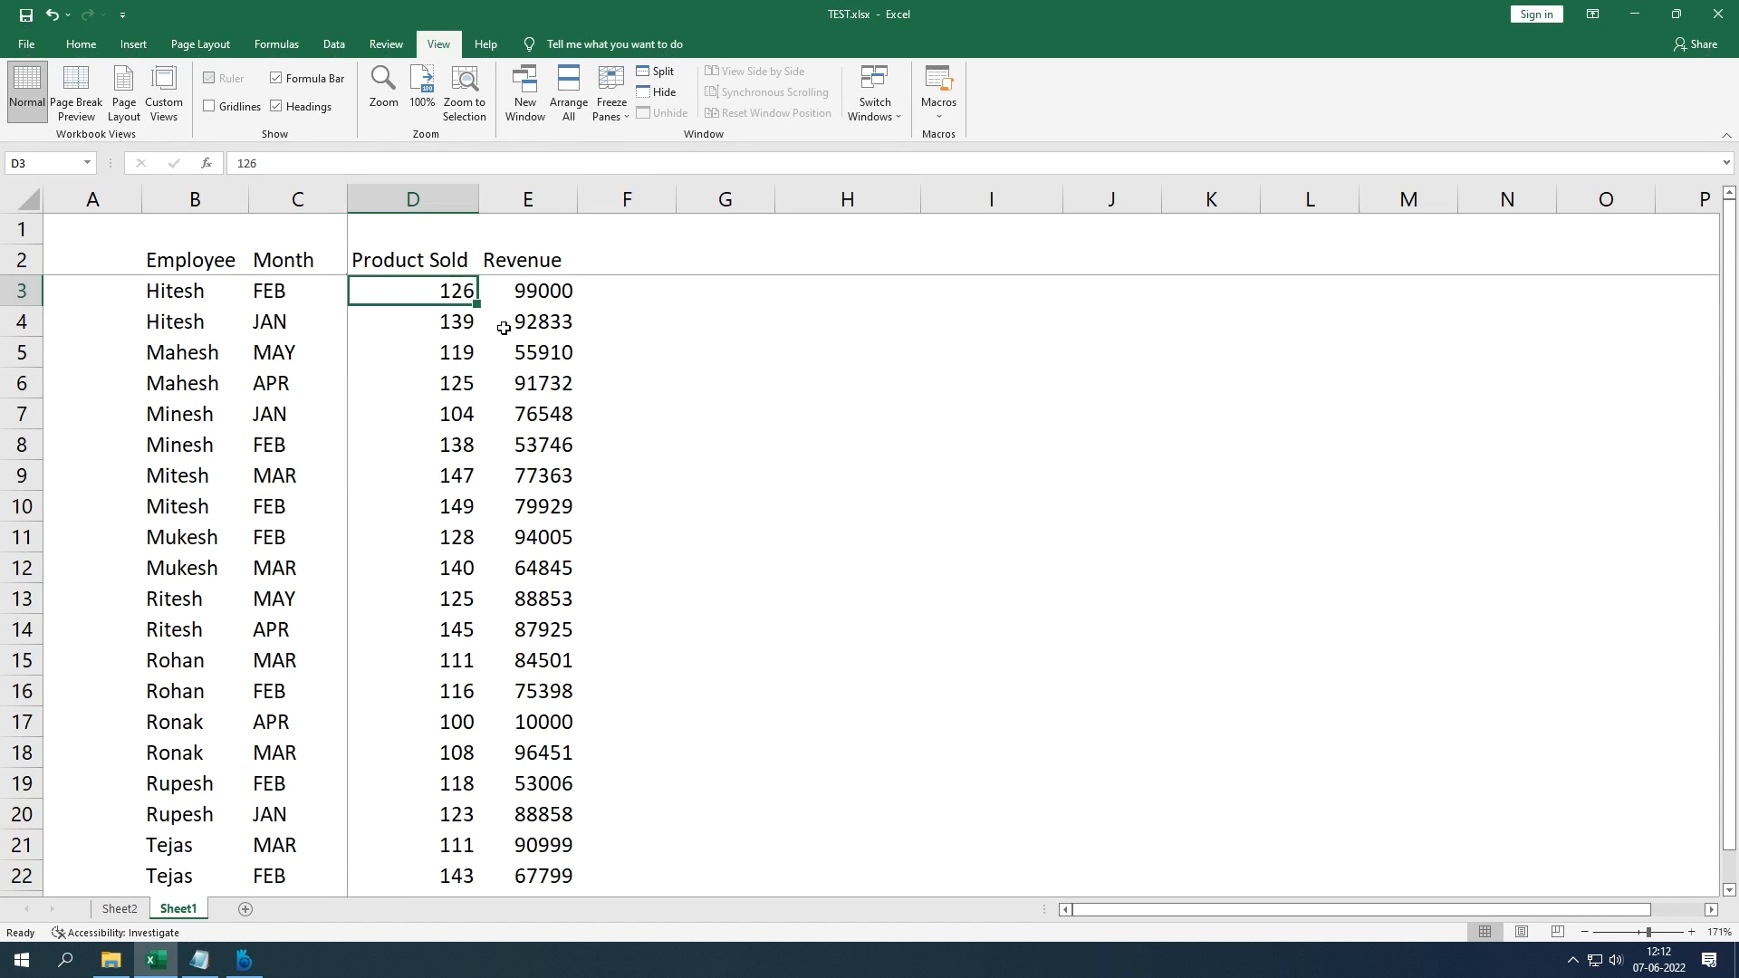
{"action": "left_click", "coordinate": [614, 114]}
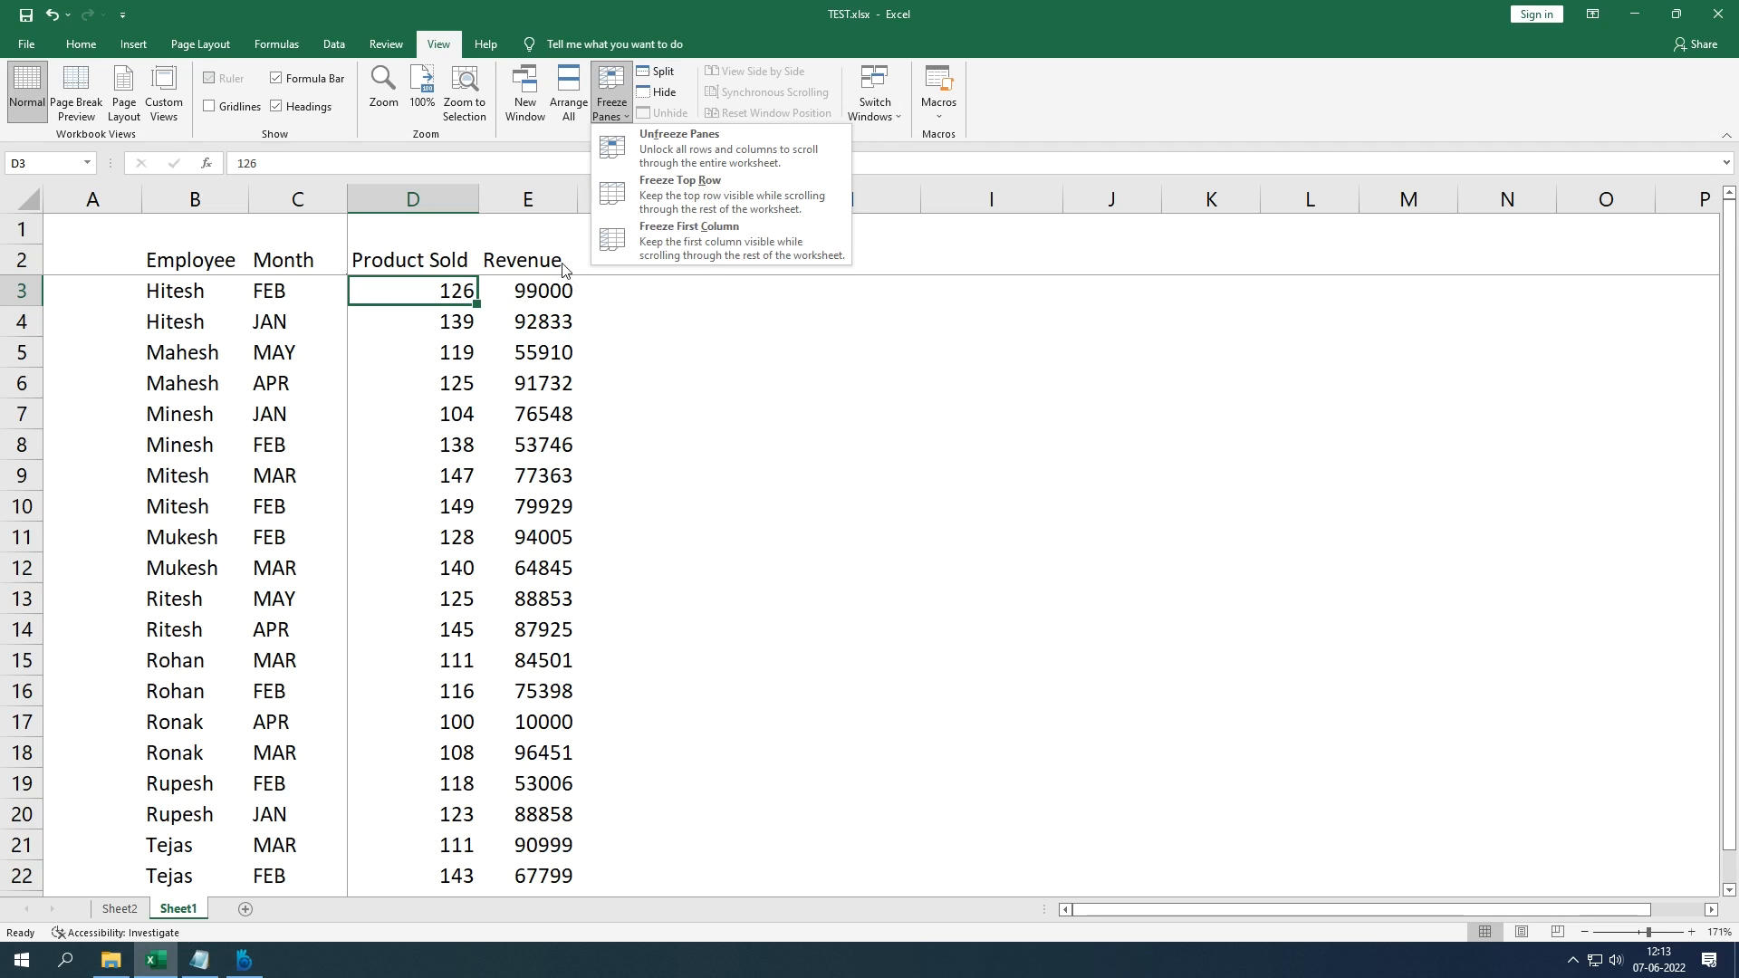
{"action": "left_click", "coordinate": [650, 167]}
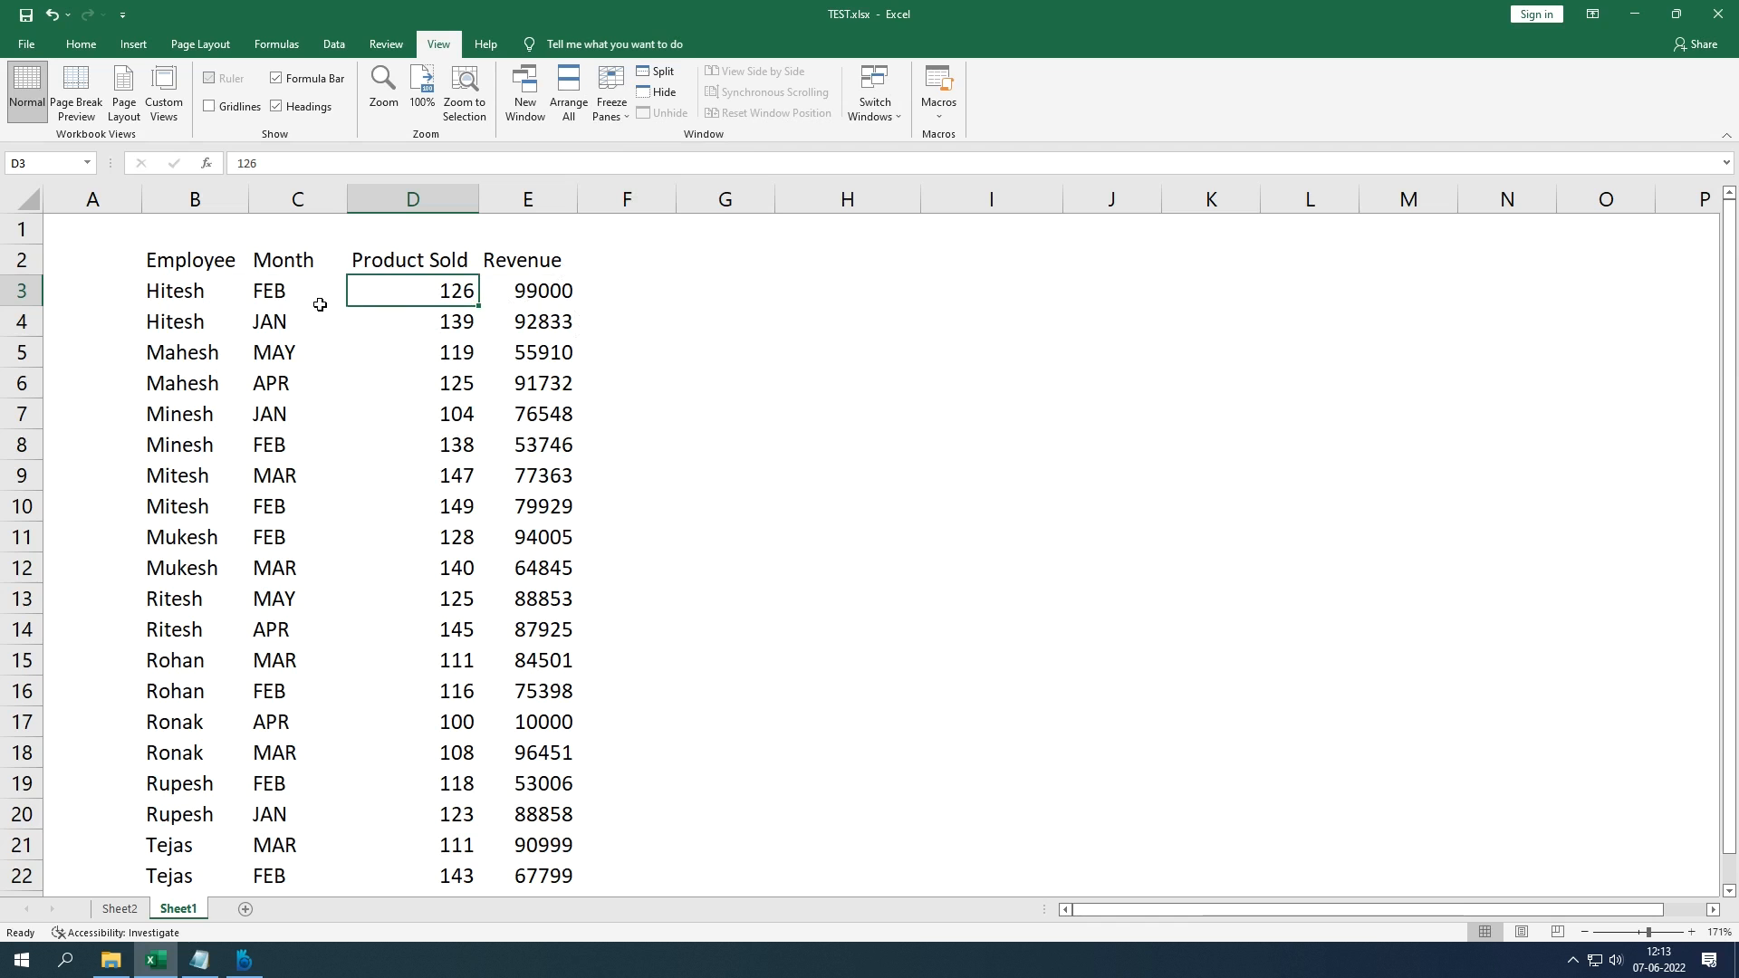
Step: Select B2:E17, deselect it, and Ctrl+scroll to zoom the sales table to 200%
{"action": "left_click_drag", "start_coordinate": [201, 265], "coordinate": [542, 713]}
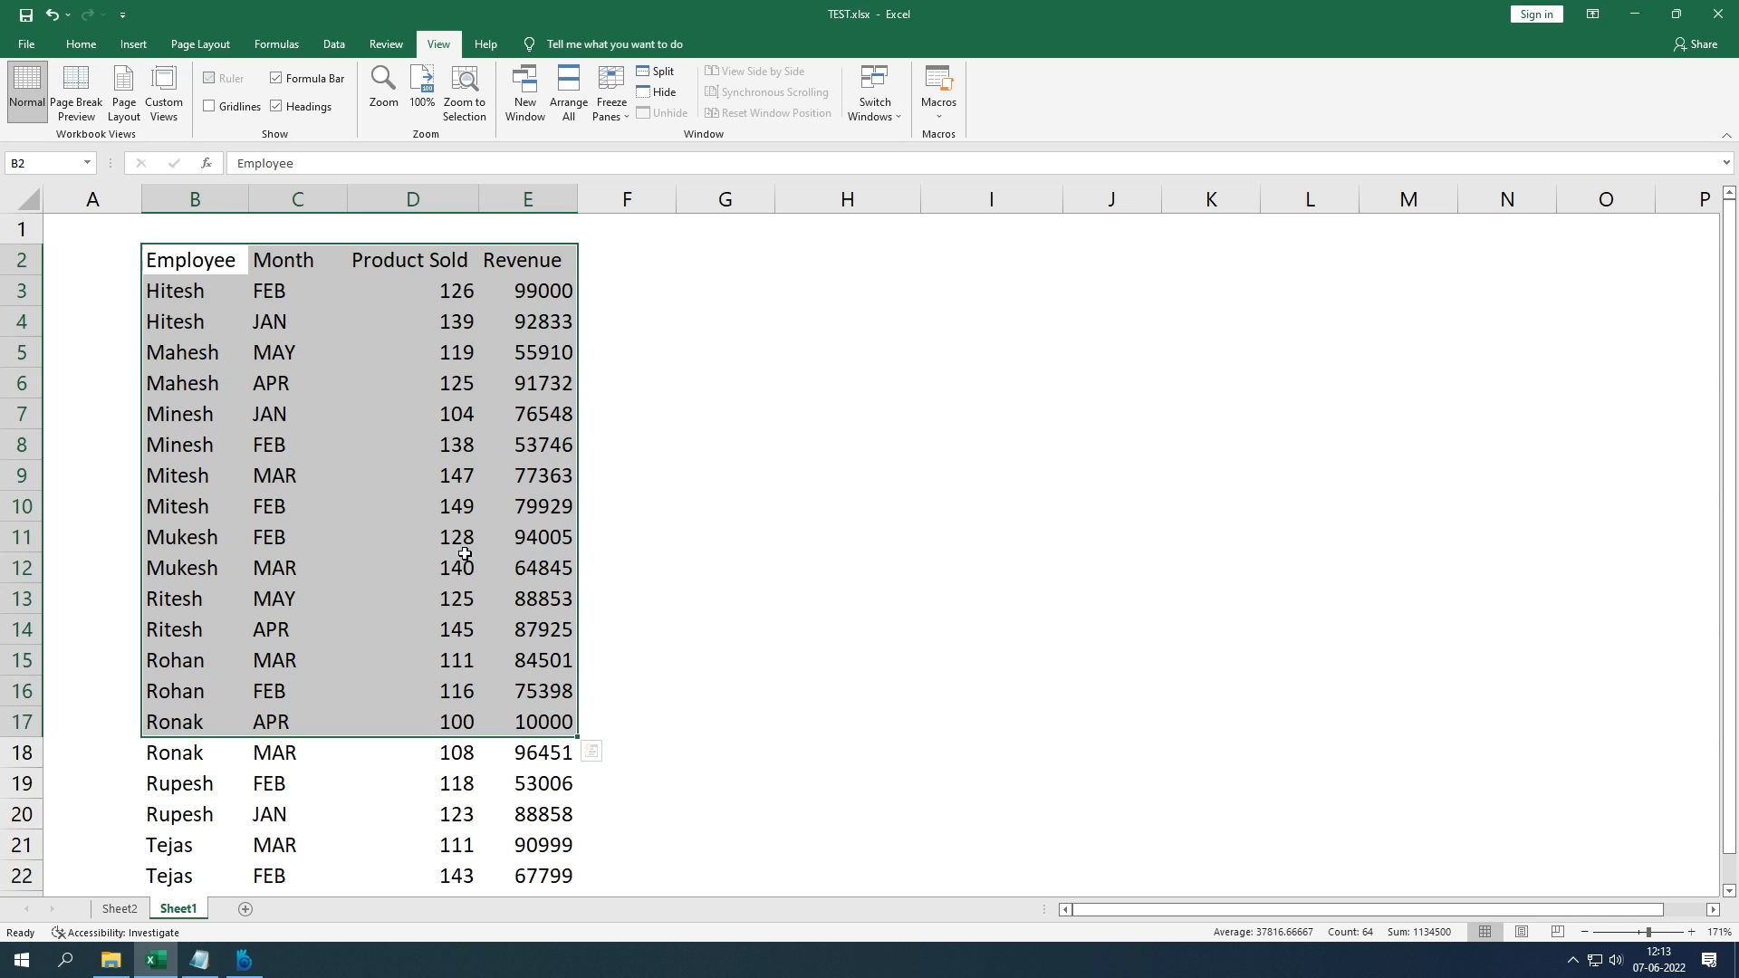
{"action": "left_click", "coordinate": [460, 390]}
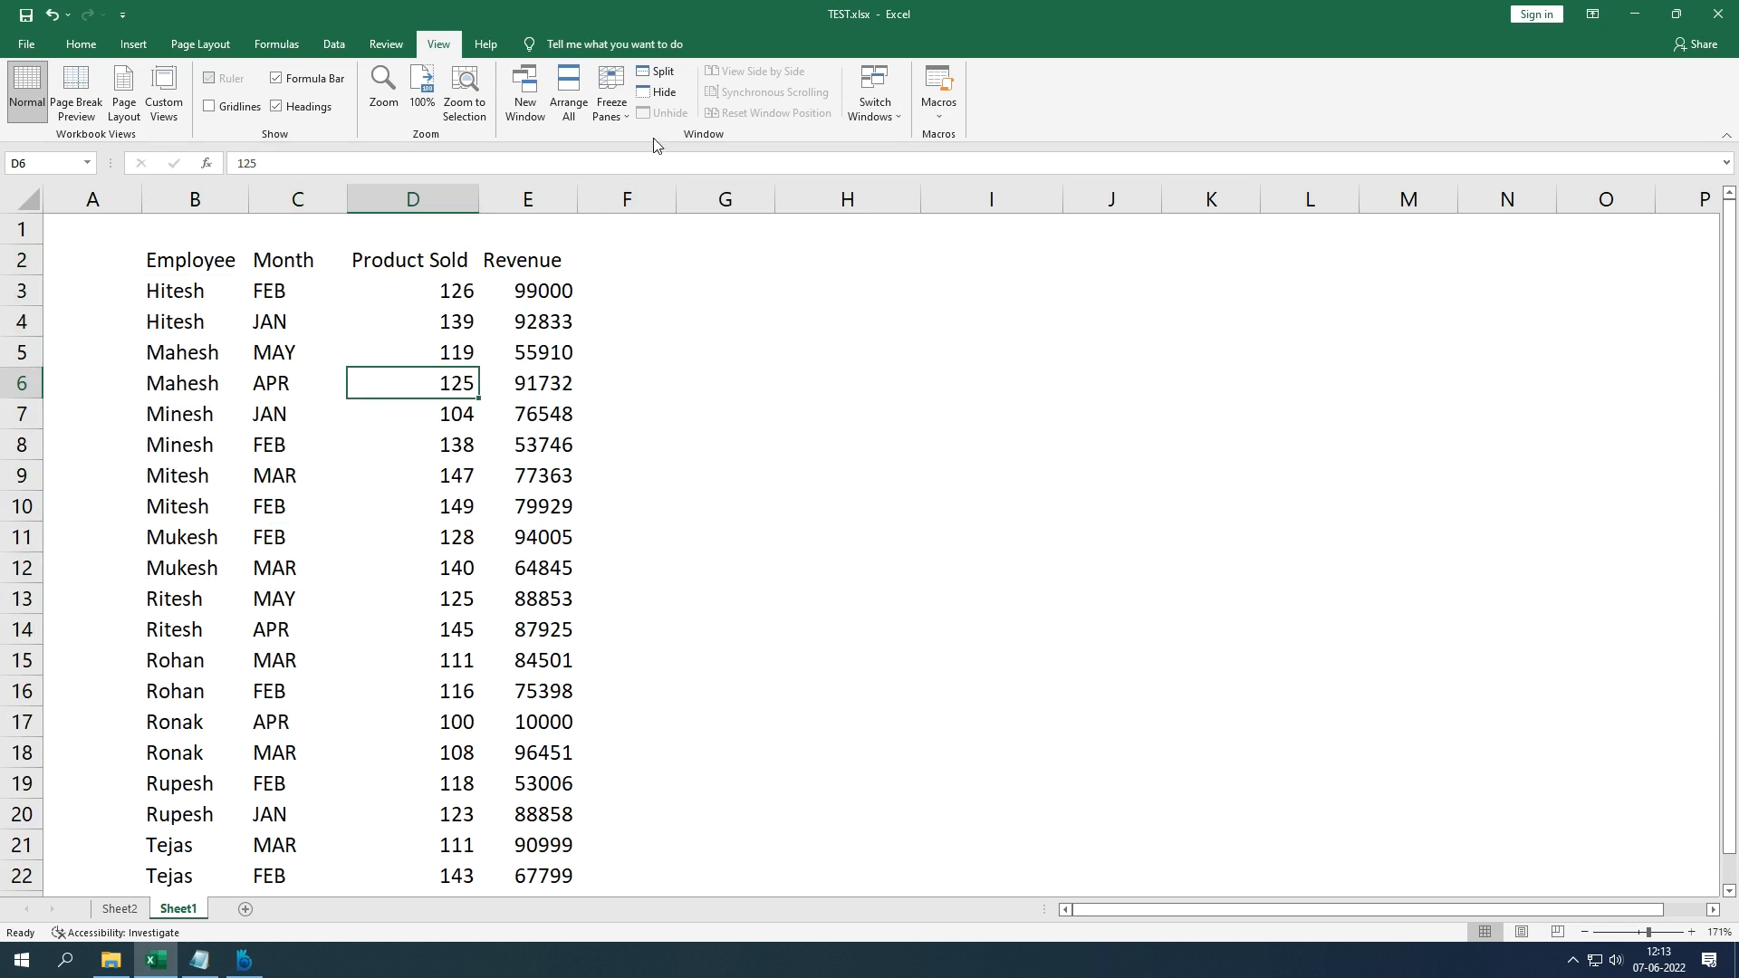
{"action": "scroll", "coordinate": [723, 315], "scroll_direction": "up", "scroll_amount": 2}
{"action": "left_click", "coordinate": [723, 315]}
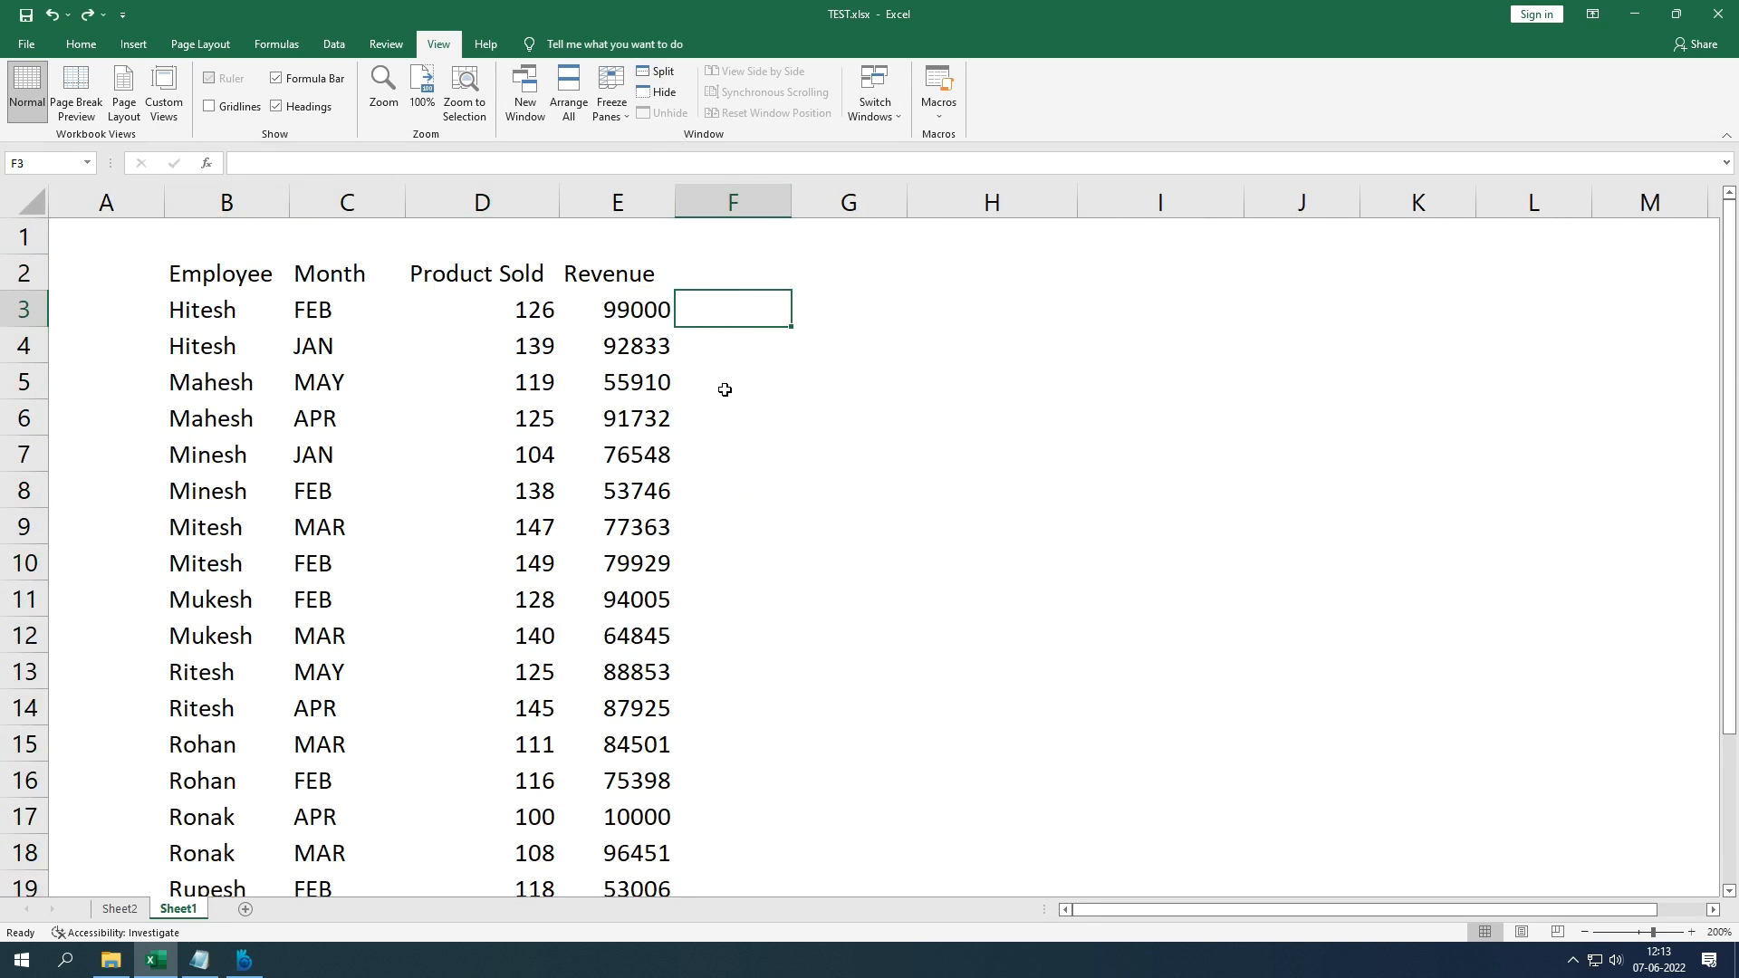
{"action": "left_click", "coordinate": [656, 72]}
{"action": "left_click_drag", "start_coordinate": [546, 391], "coordinate": [819, 385]}
{"action": "left_click", "coordinate": [664, 426]}
{"action": "left_click_drag", "start_coordinate": [551, 427], "coordinate": [261, 450]}
{"action": "left_click", "coordinate": [818, 430]}
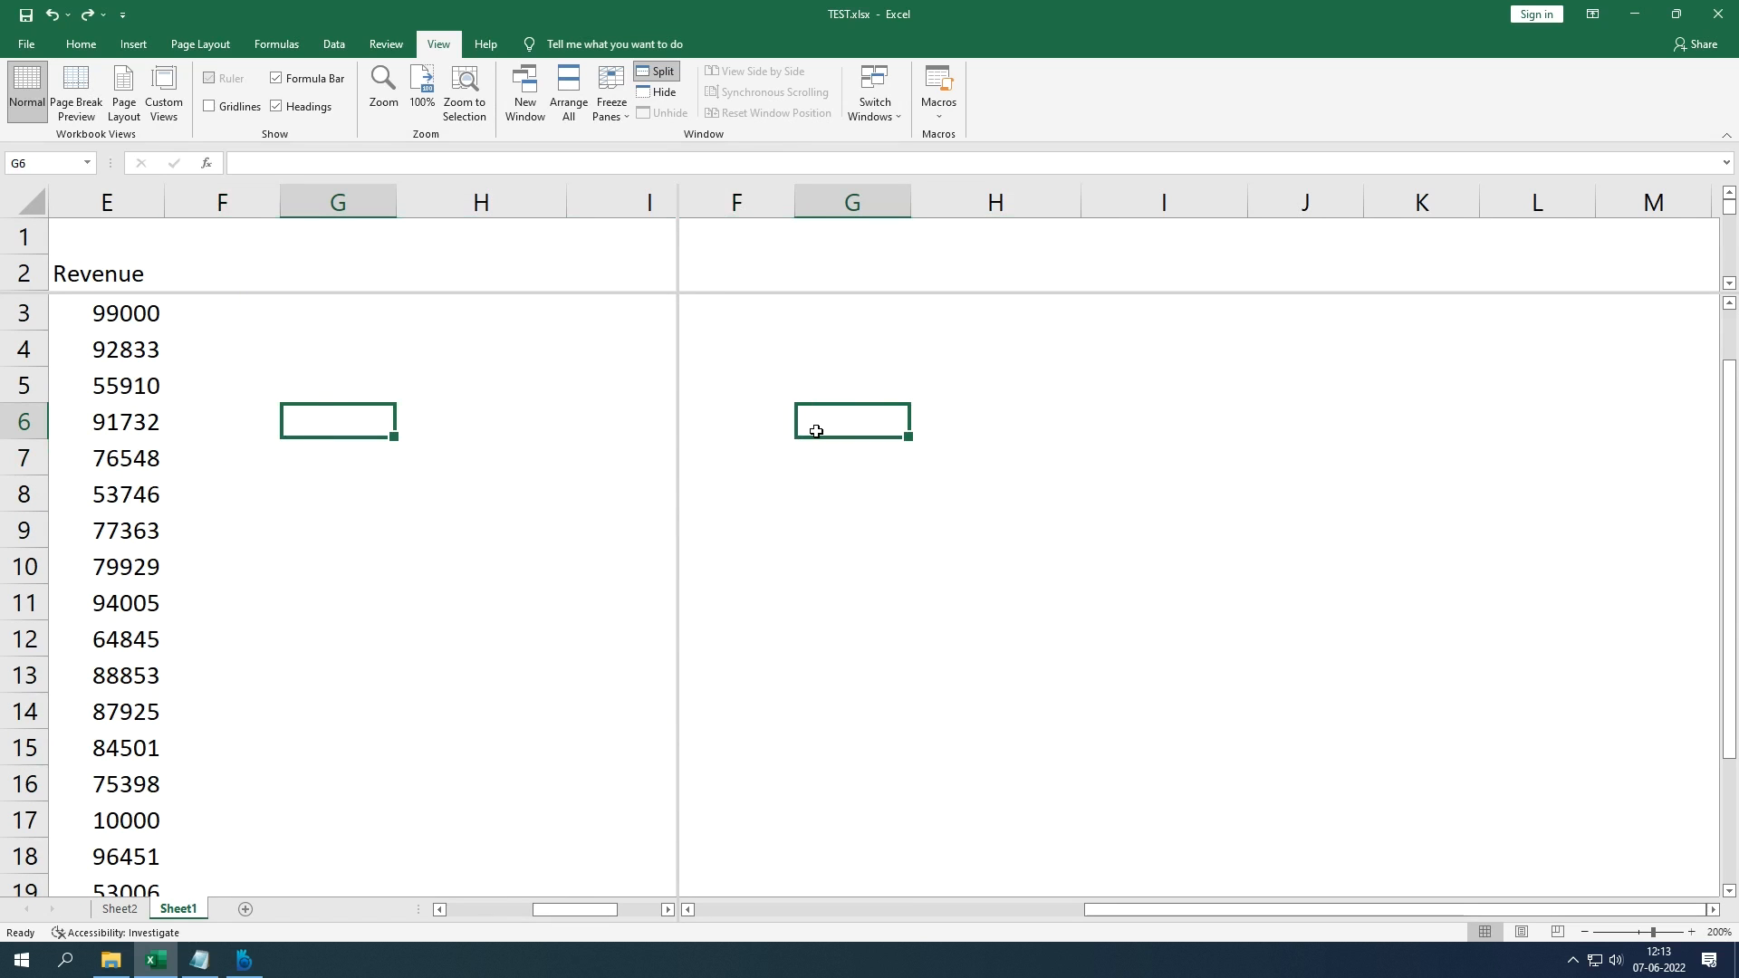
{"action": "key", "text": "Left"}
{"action": "key", "text": "Left"}
{"action": "key", "text": "Left"}
{"action": "key", "text": "Left"}
{"action": "key", "text": "Left"}
{"action": "key", "text": "Left"}
{"action": "key", "text": "Right"}
{"action": "key", "text": "Left"}
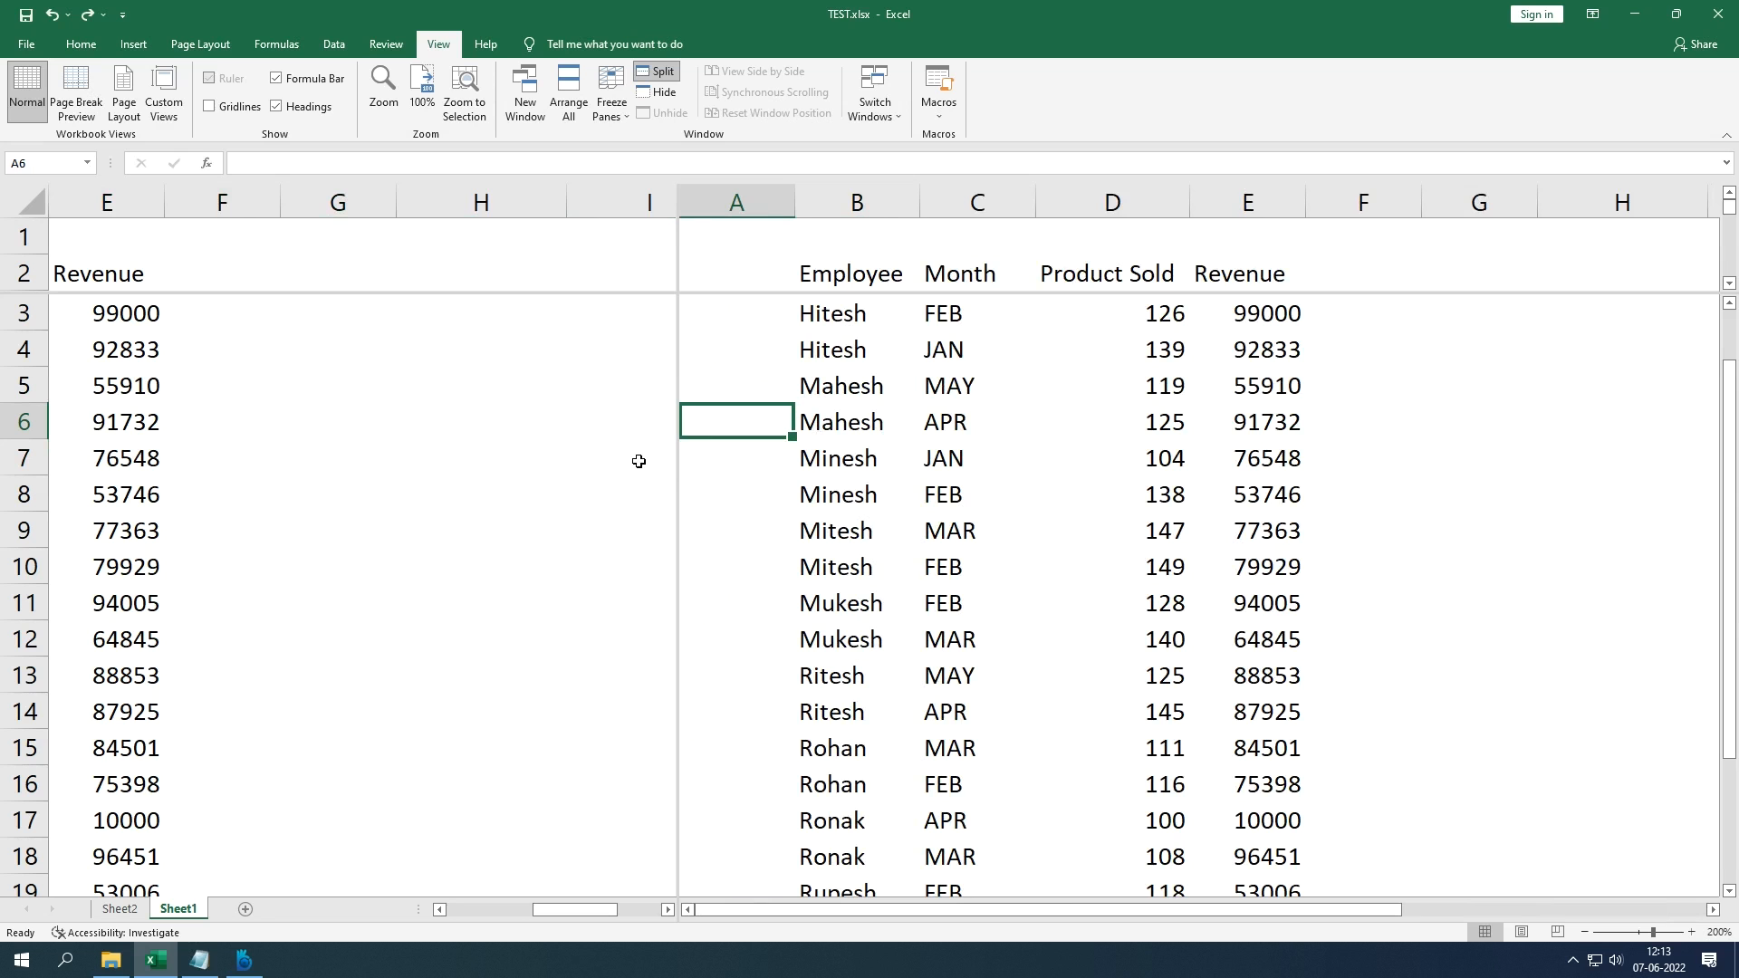
{"action": "scroll", "coordinate": [641, 591], "scroll_direction": "down", "scroll_amount": 5}
{"action": "scroll", "coordinate": [641, 590], "scroll_direction": "up", "scroll_amount": 6}
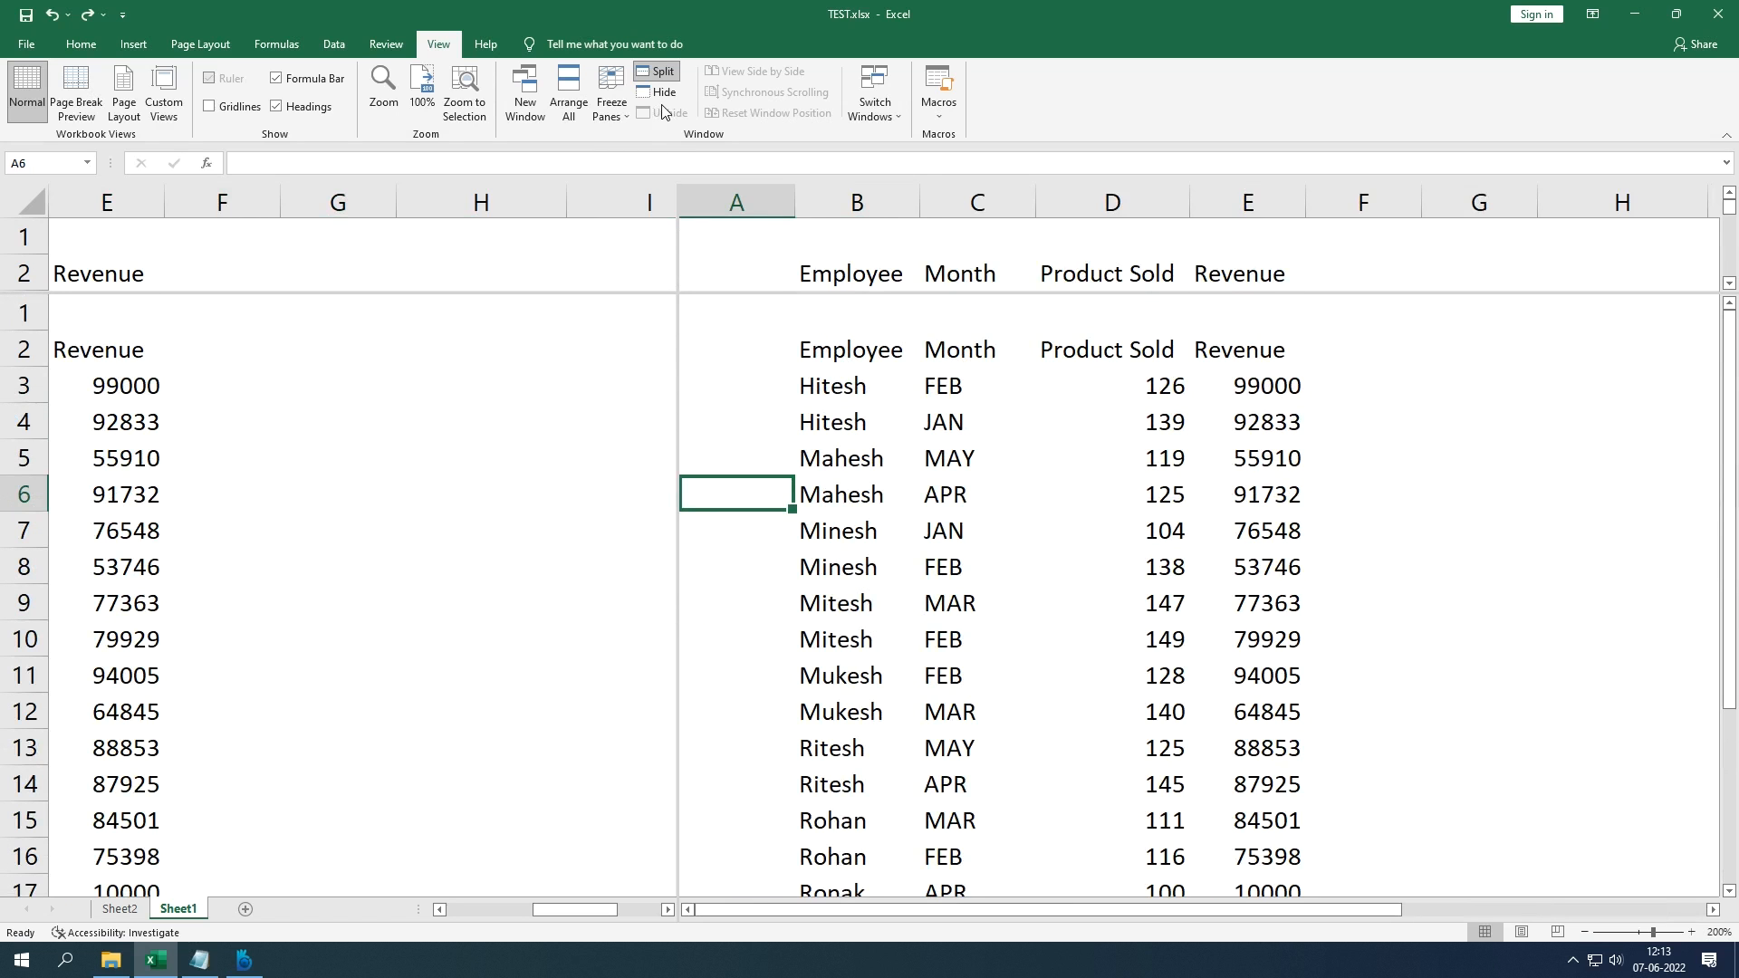
{"action": "left_click", "coordinate": [734, 359]}
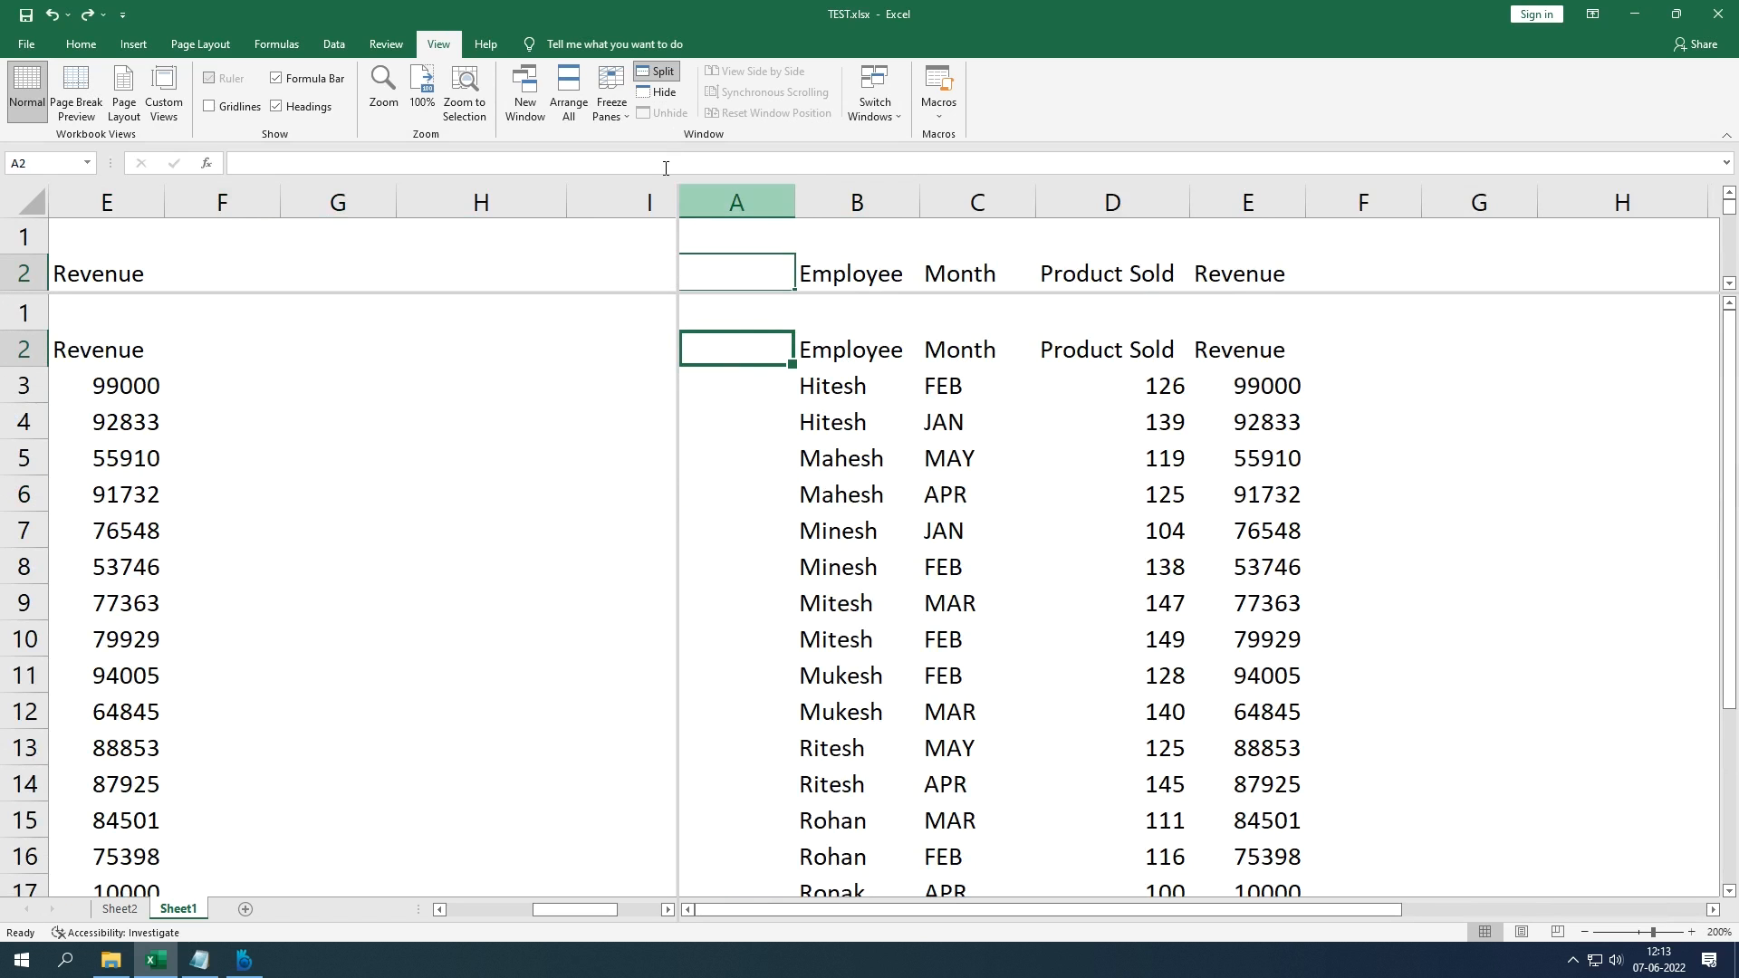
{"action": "left_click", "coordinate": [661, 80]}
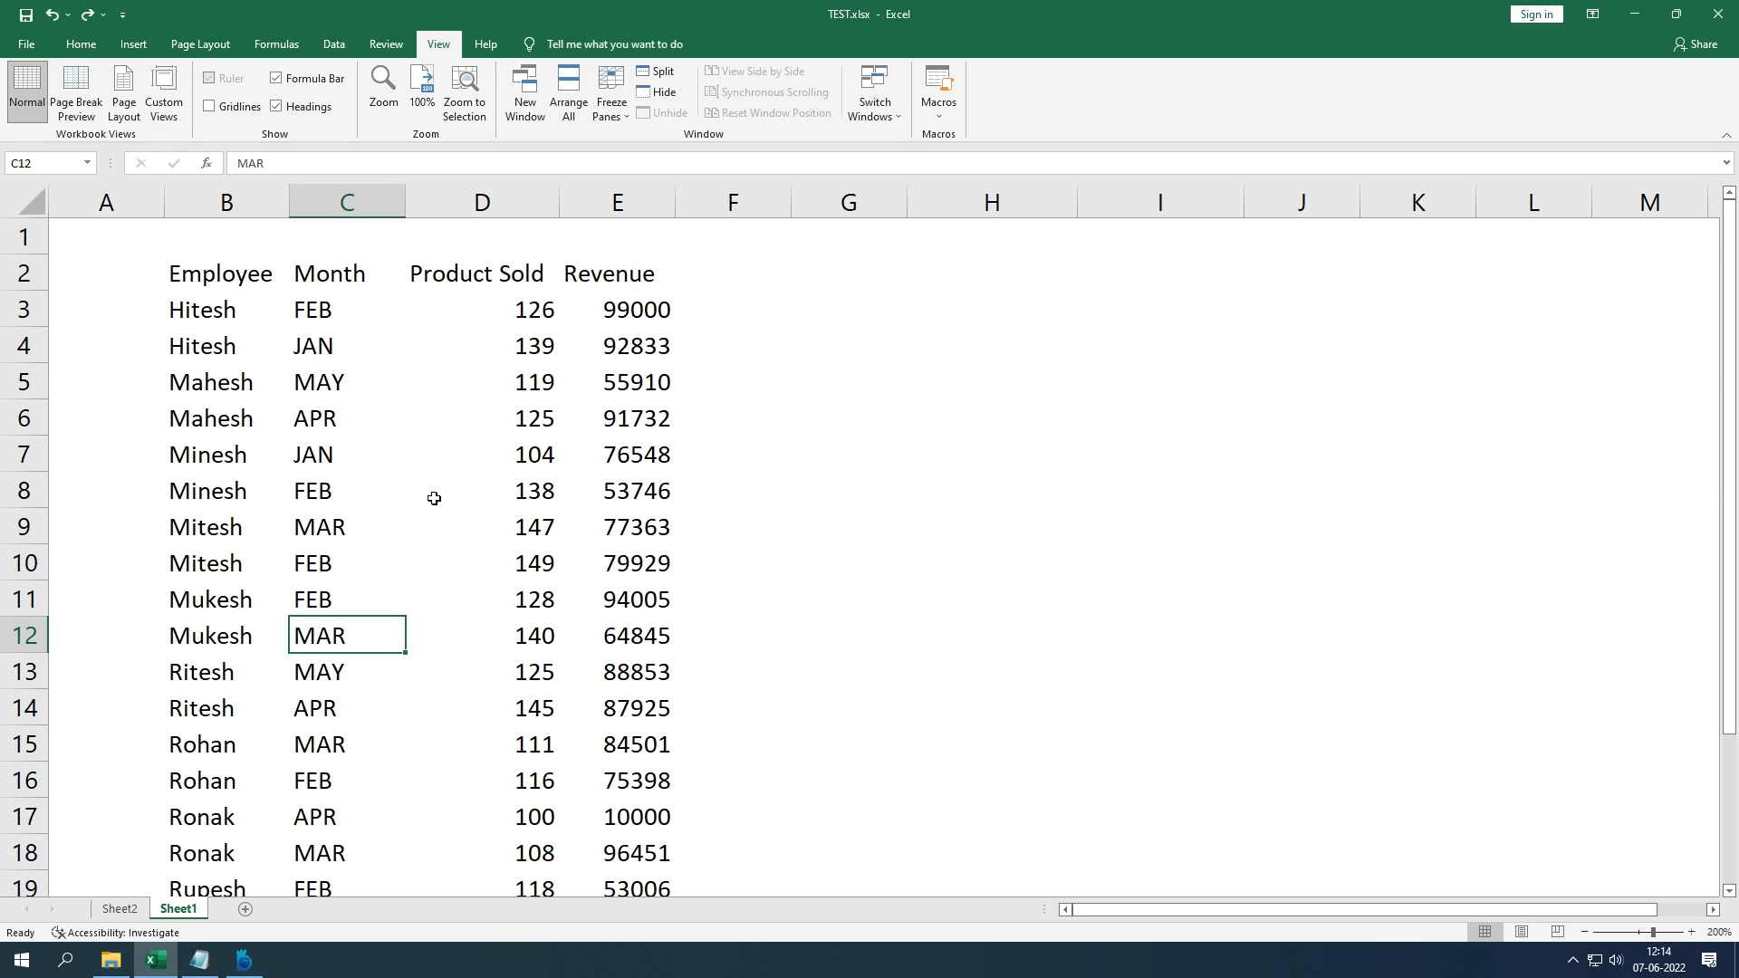
Step: Hide the TEST.xlsx window, unhide it again, and create the new blank workbook Book2
{"action": "left_click", "coordinate": [656, 93]}
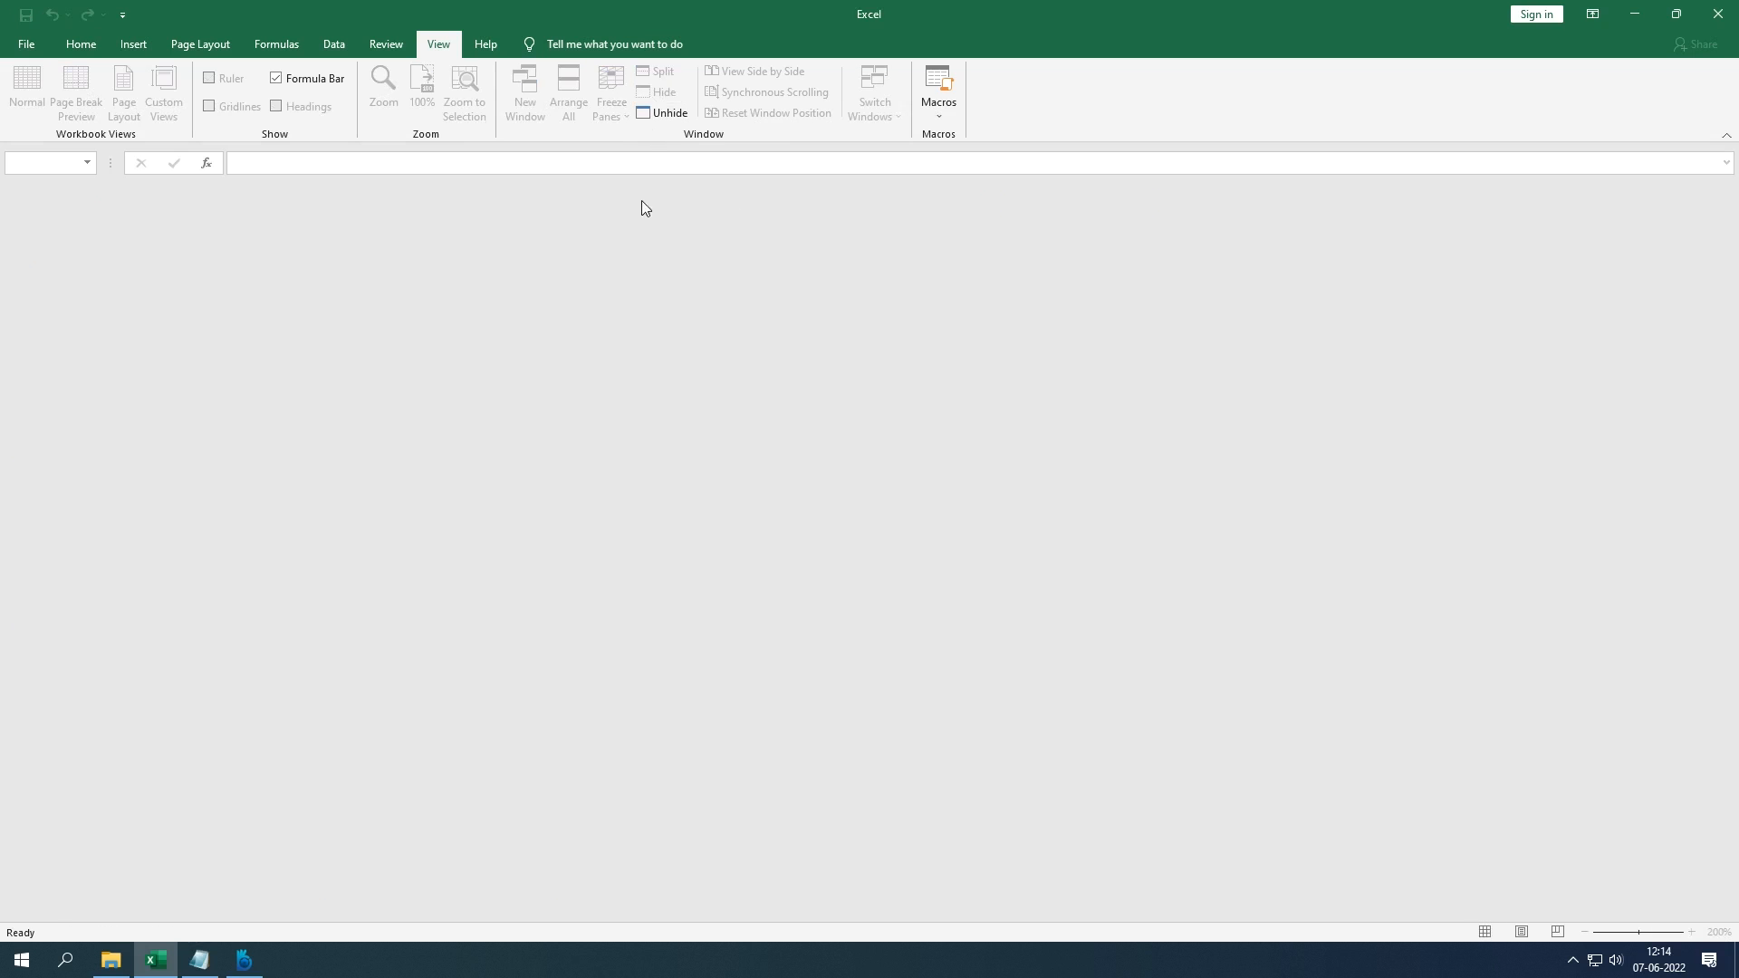
{"action": "left_click", "coordinate": [661, 113]}
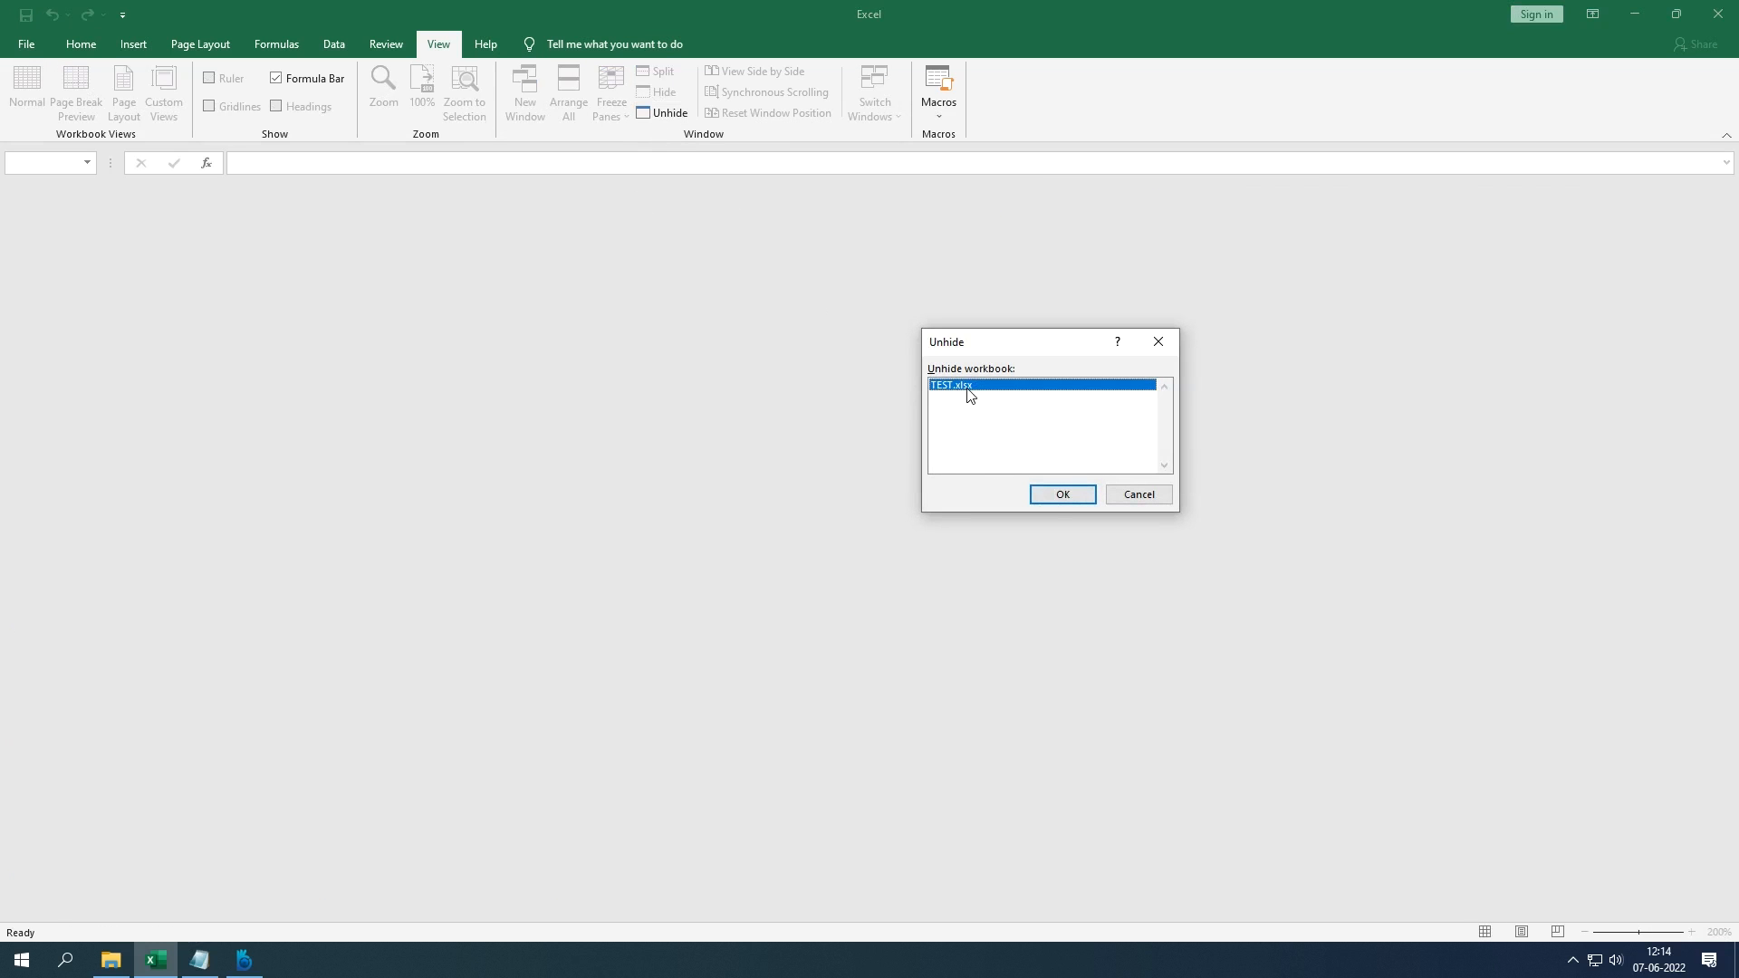
{"action": "left_click", "coordinate": [1058, 498]}
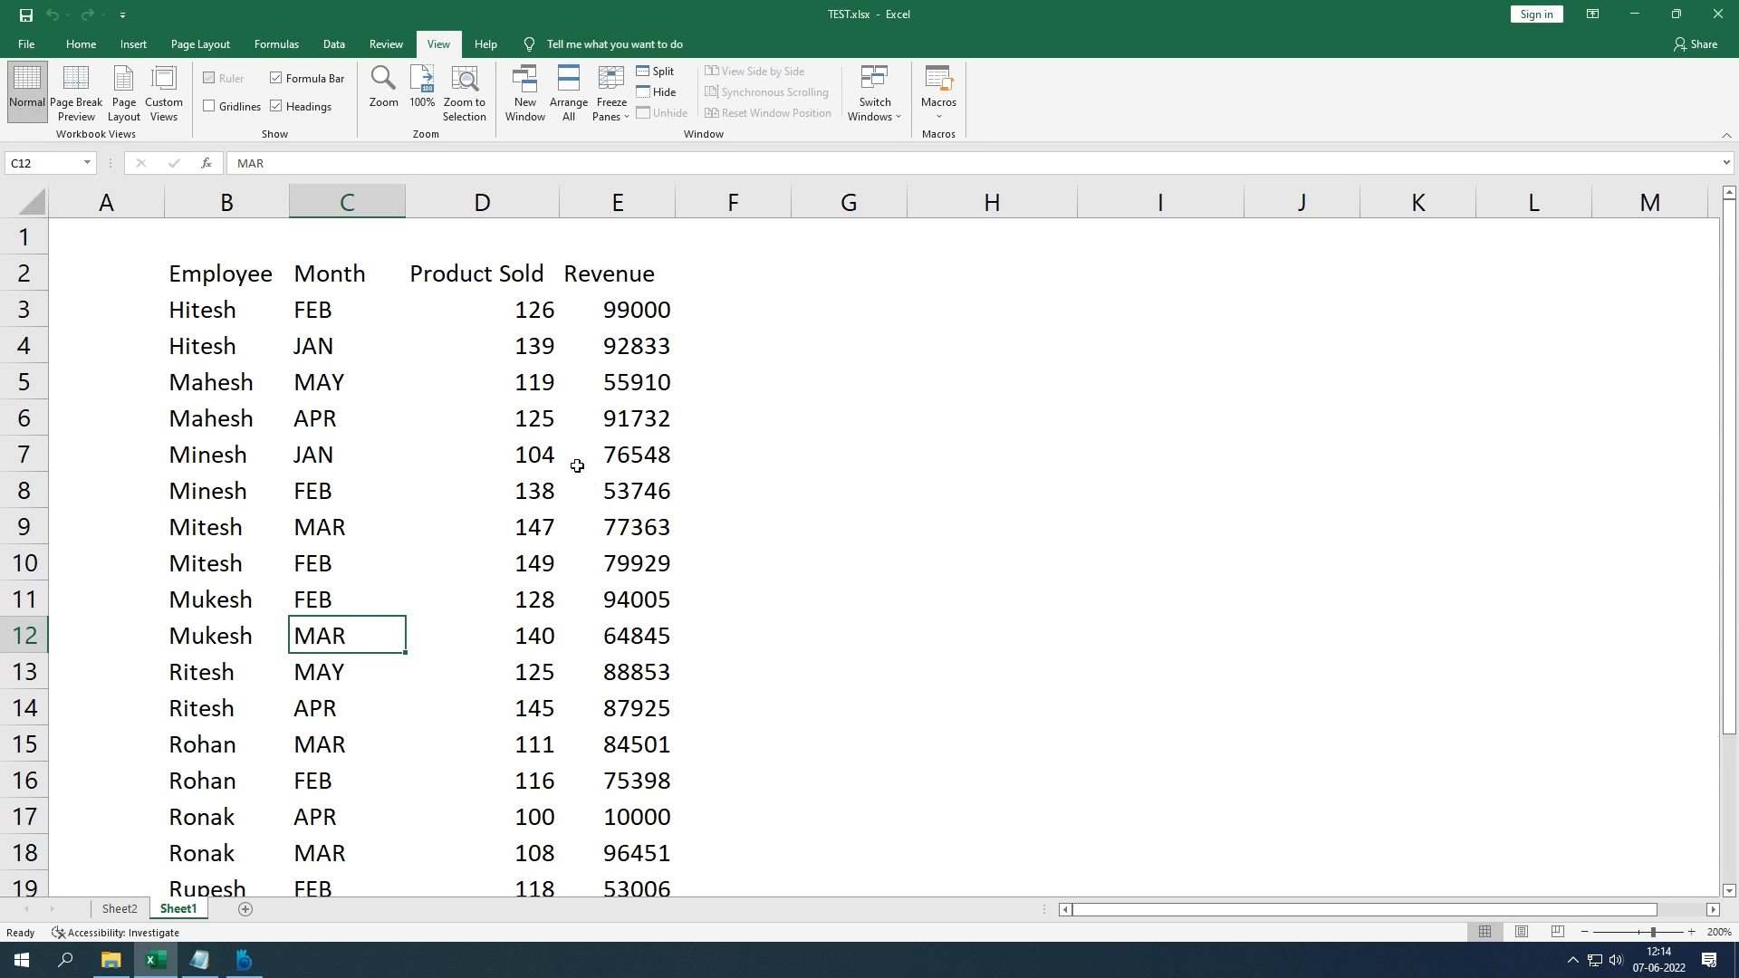
{"action": "key", "text": "ctrl+n"}
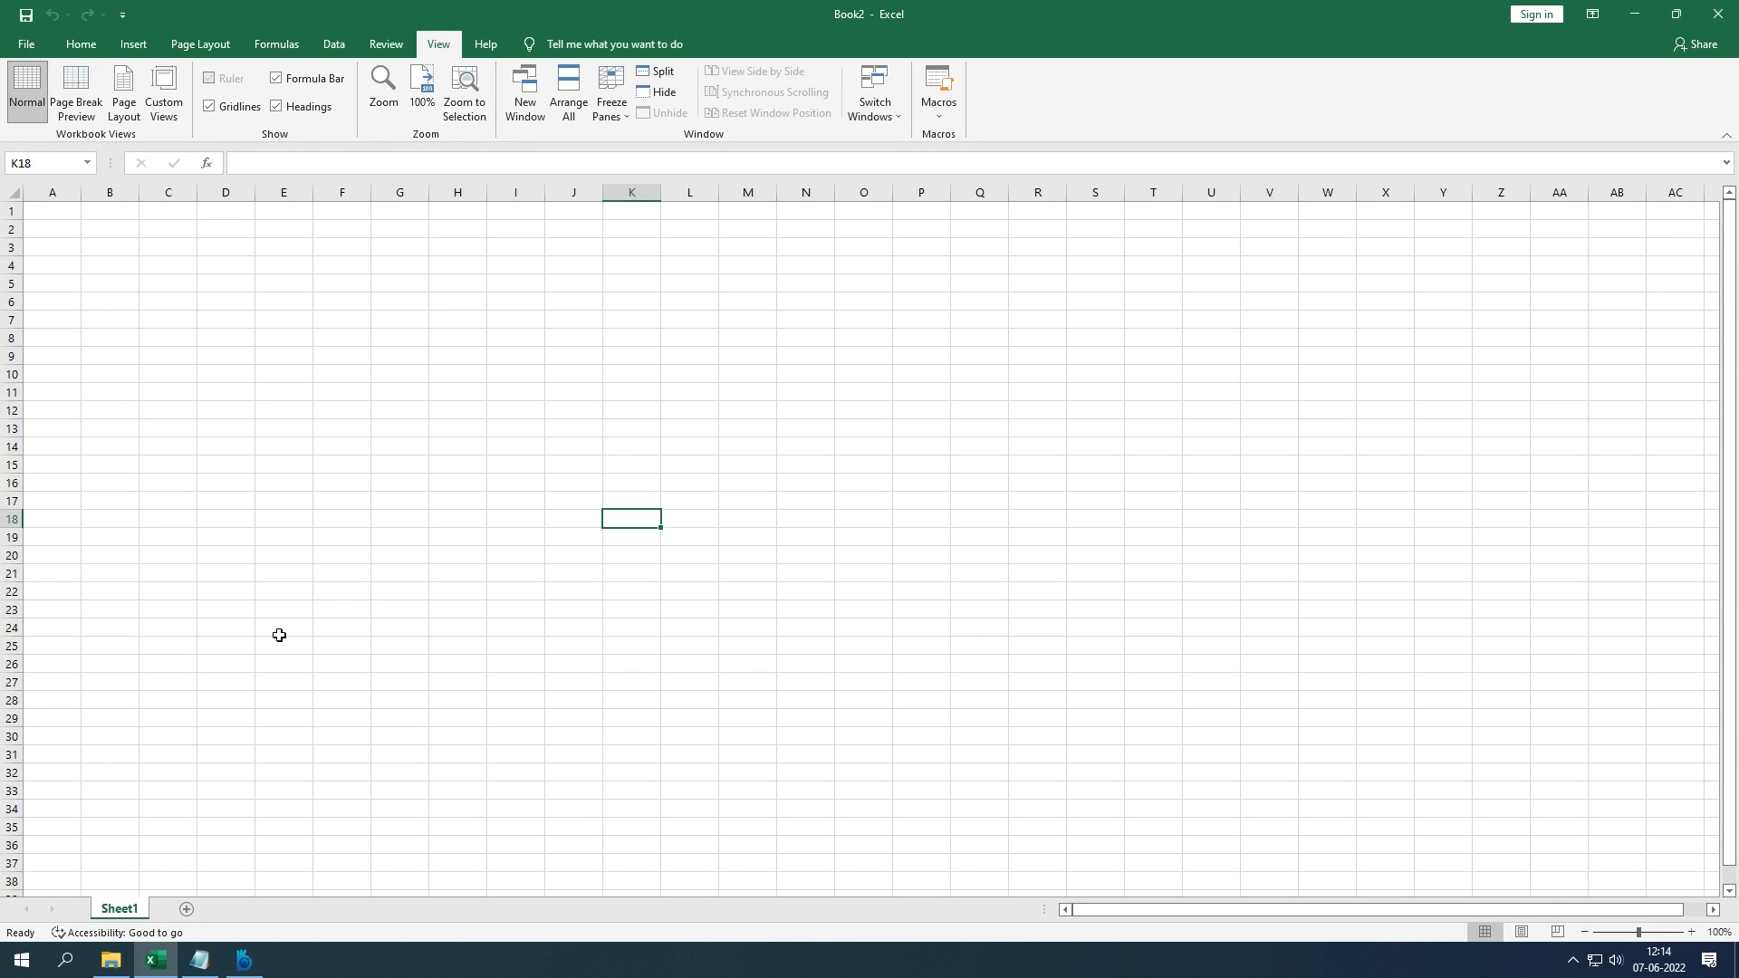
Step: Rename Sheet1 to ABC and add a new worksheet, Sheet2
{"action": "right_click", "coordinate": [138, 912]}
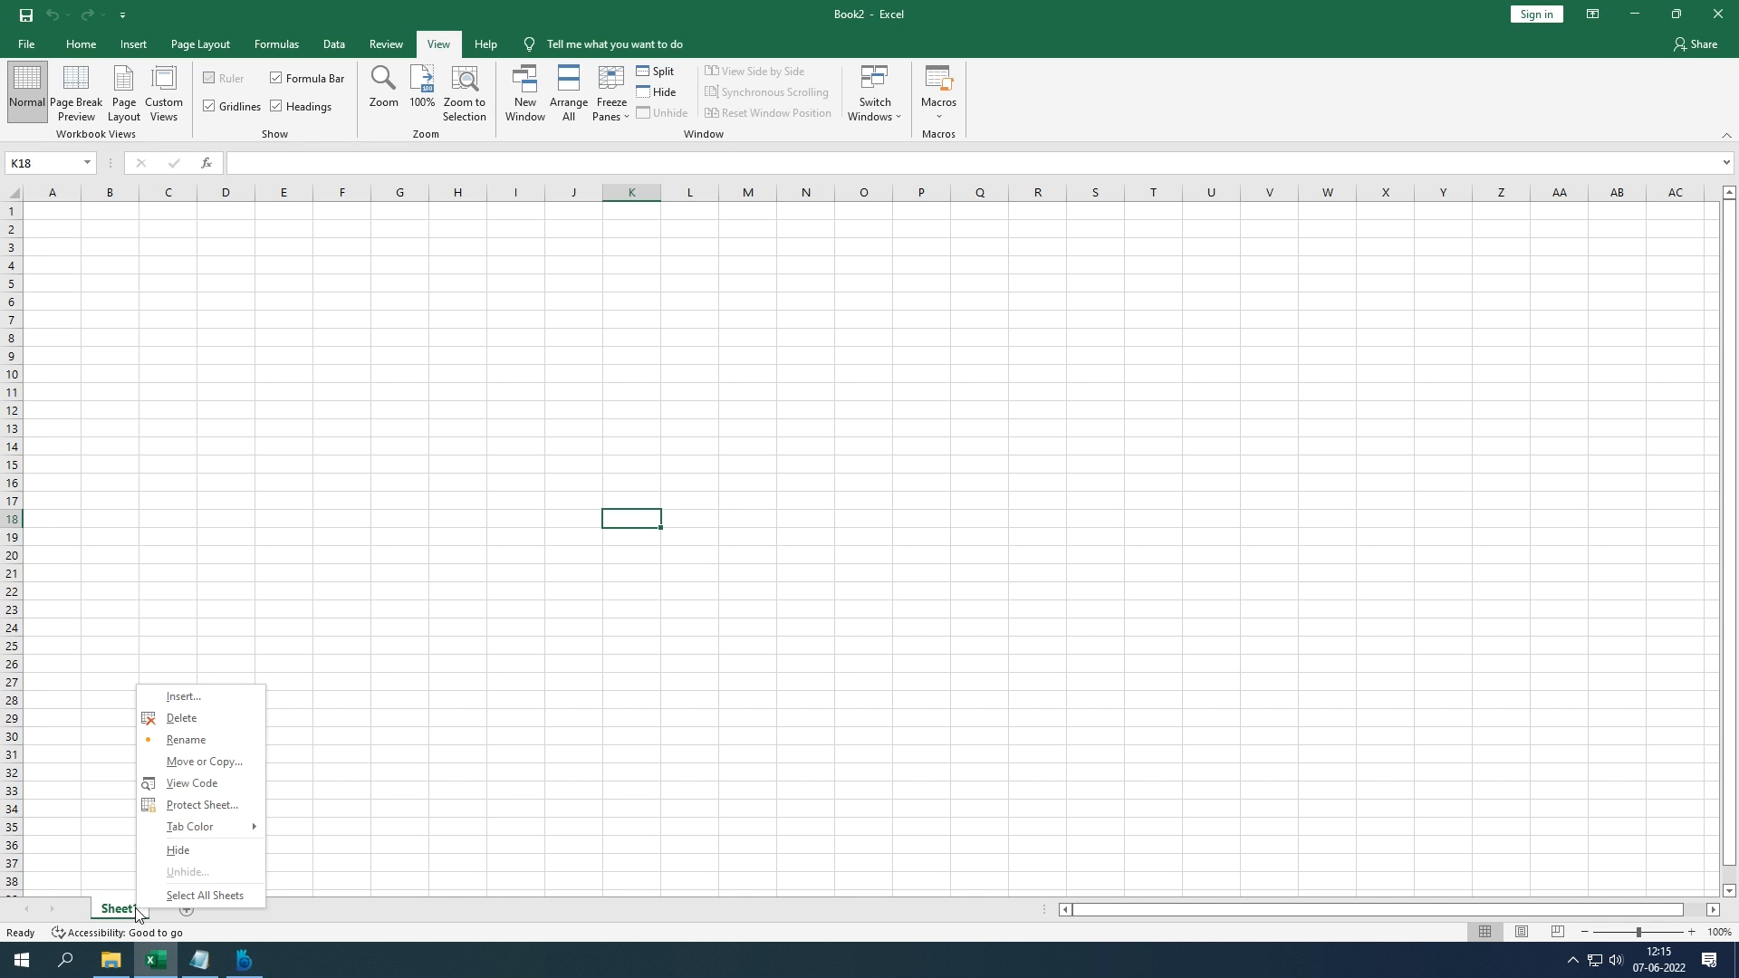
{"action": "left_click", "coordinate": [202, 747]}
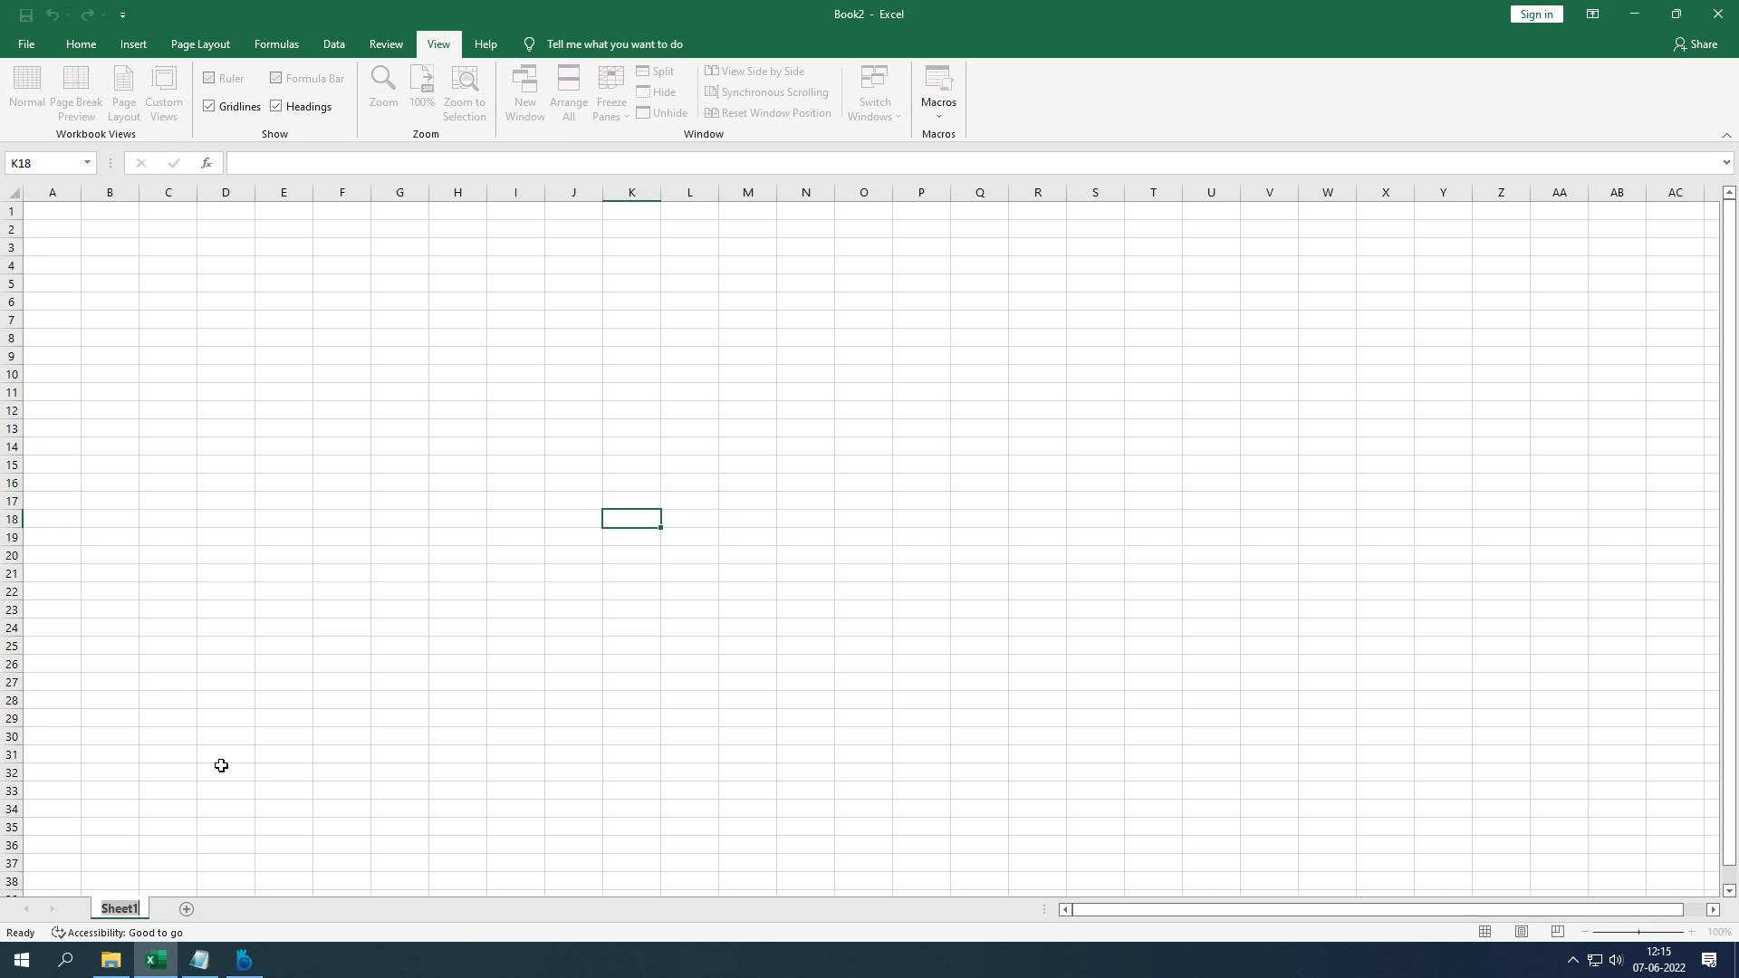
{"action": "type", "text": "ABC"}
{"action": "key", "text": "Return"}
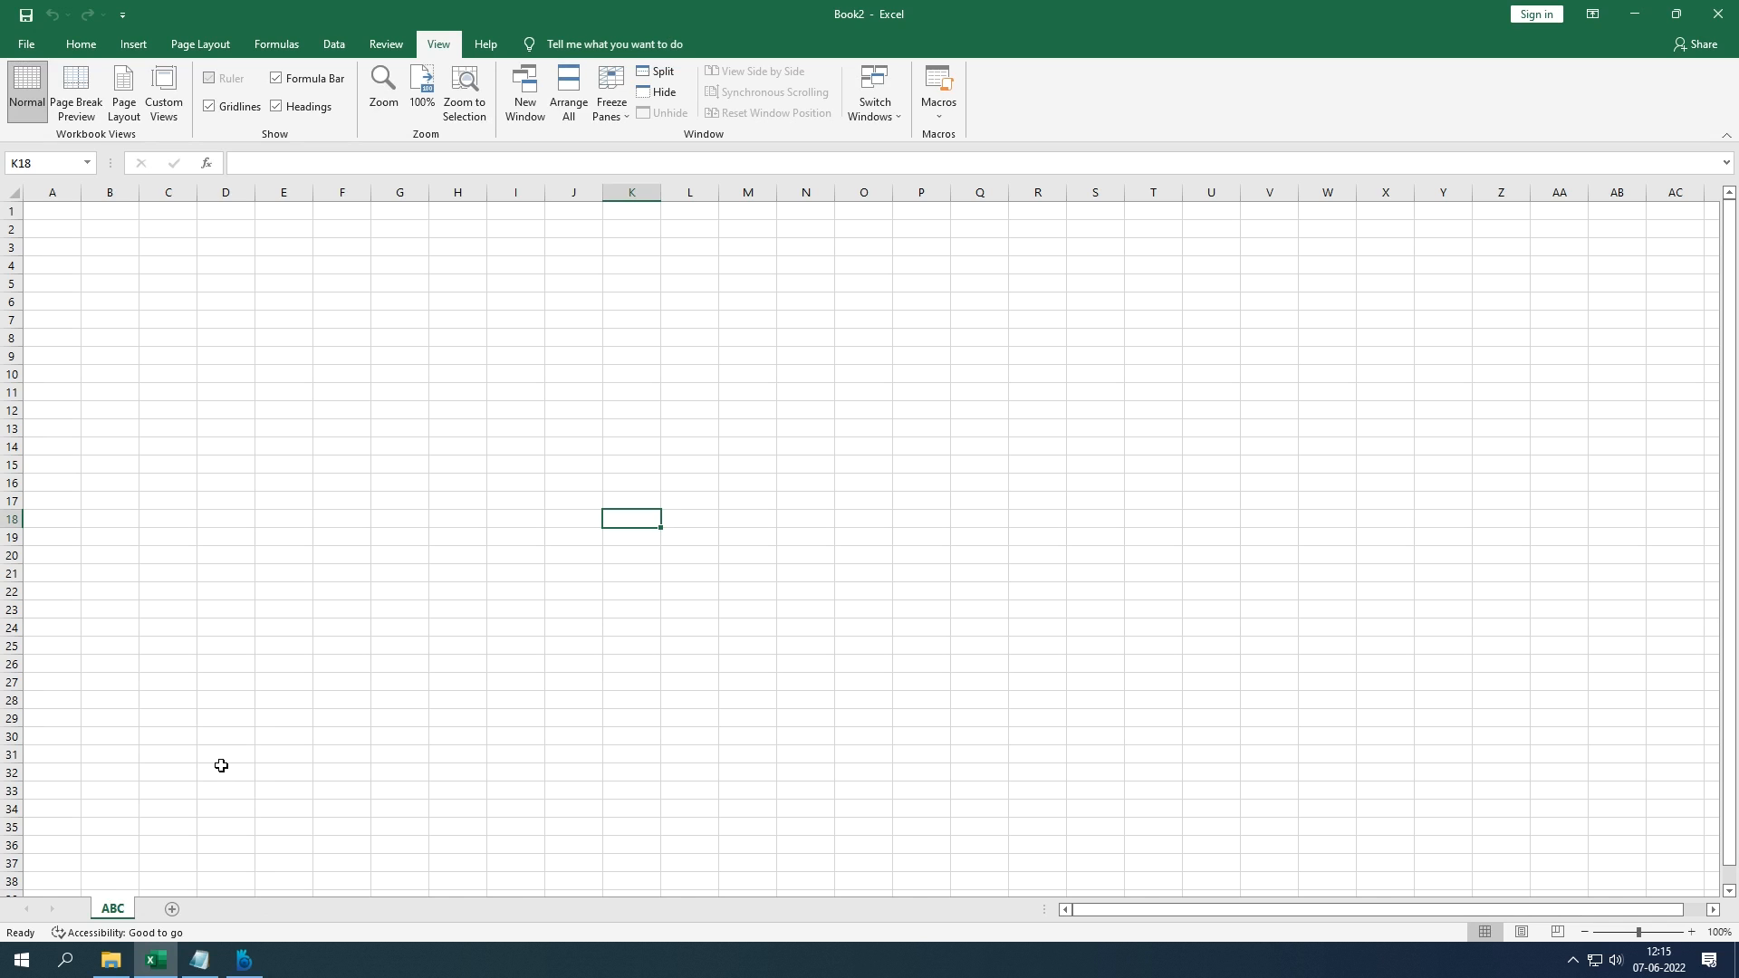
{"action": "left_click", "coordinate": [172, 907]}
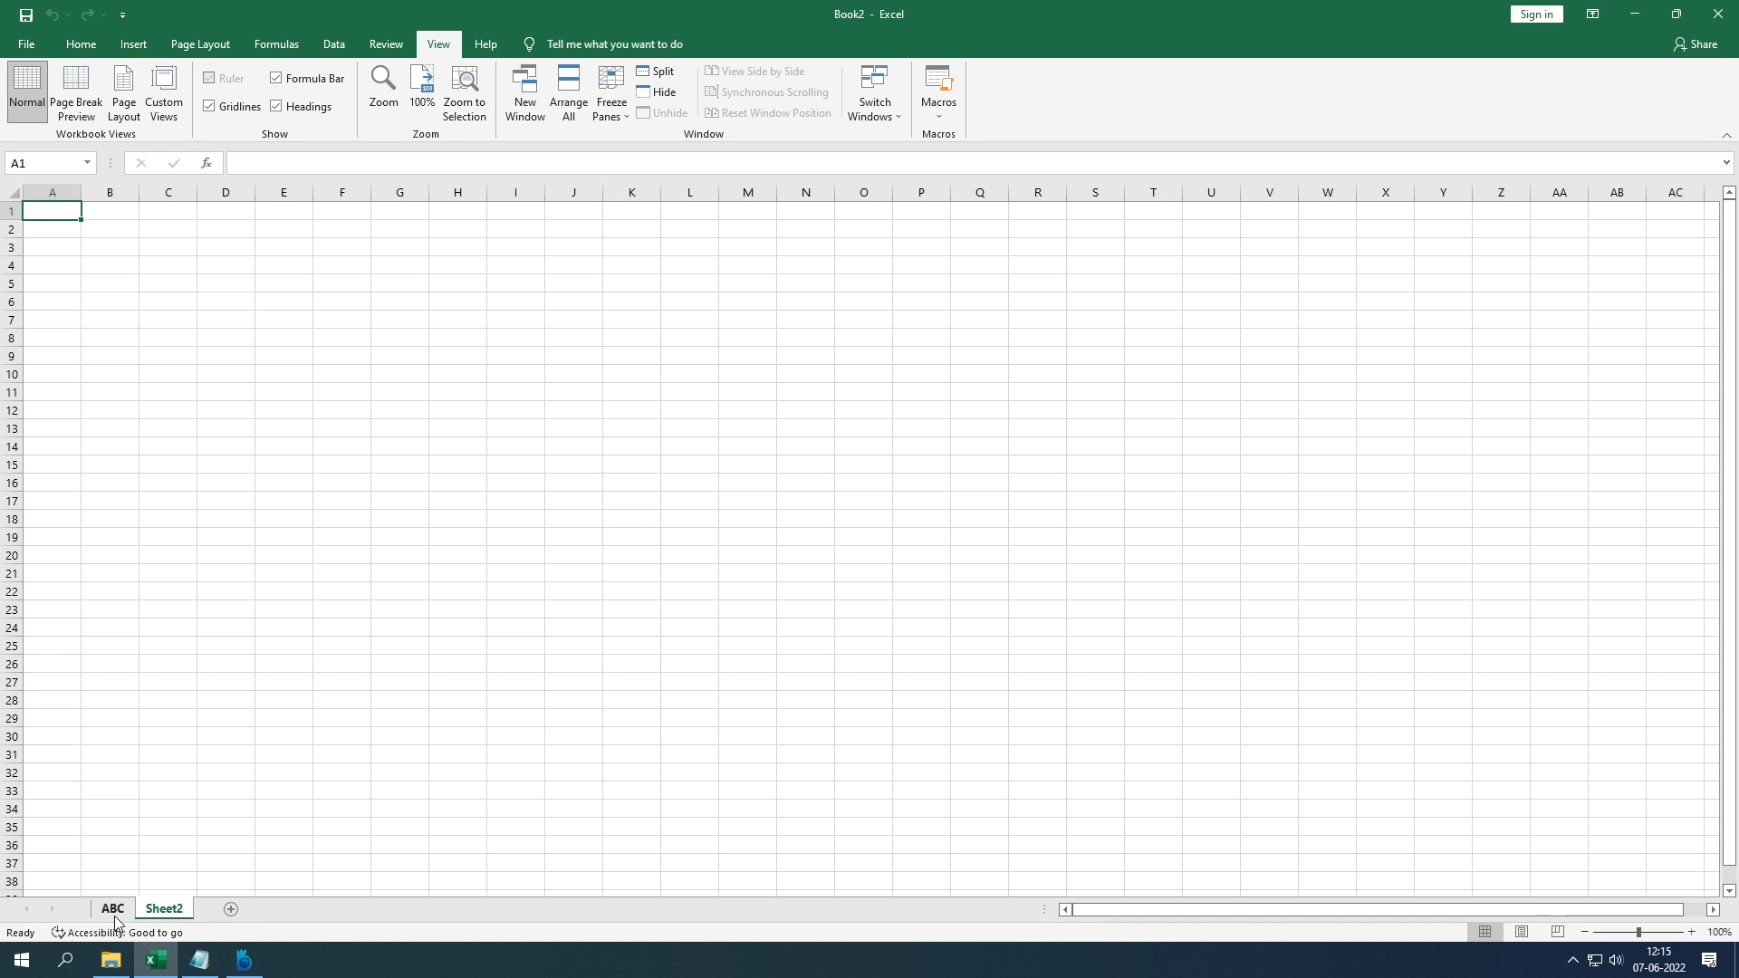
Step: Add Sheet3, rename Sheet2 to PQR, and return to the ABC sheet
{"action": "left_click", "coordinate": [230, 908]}
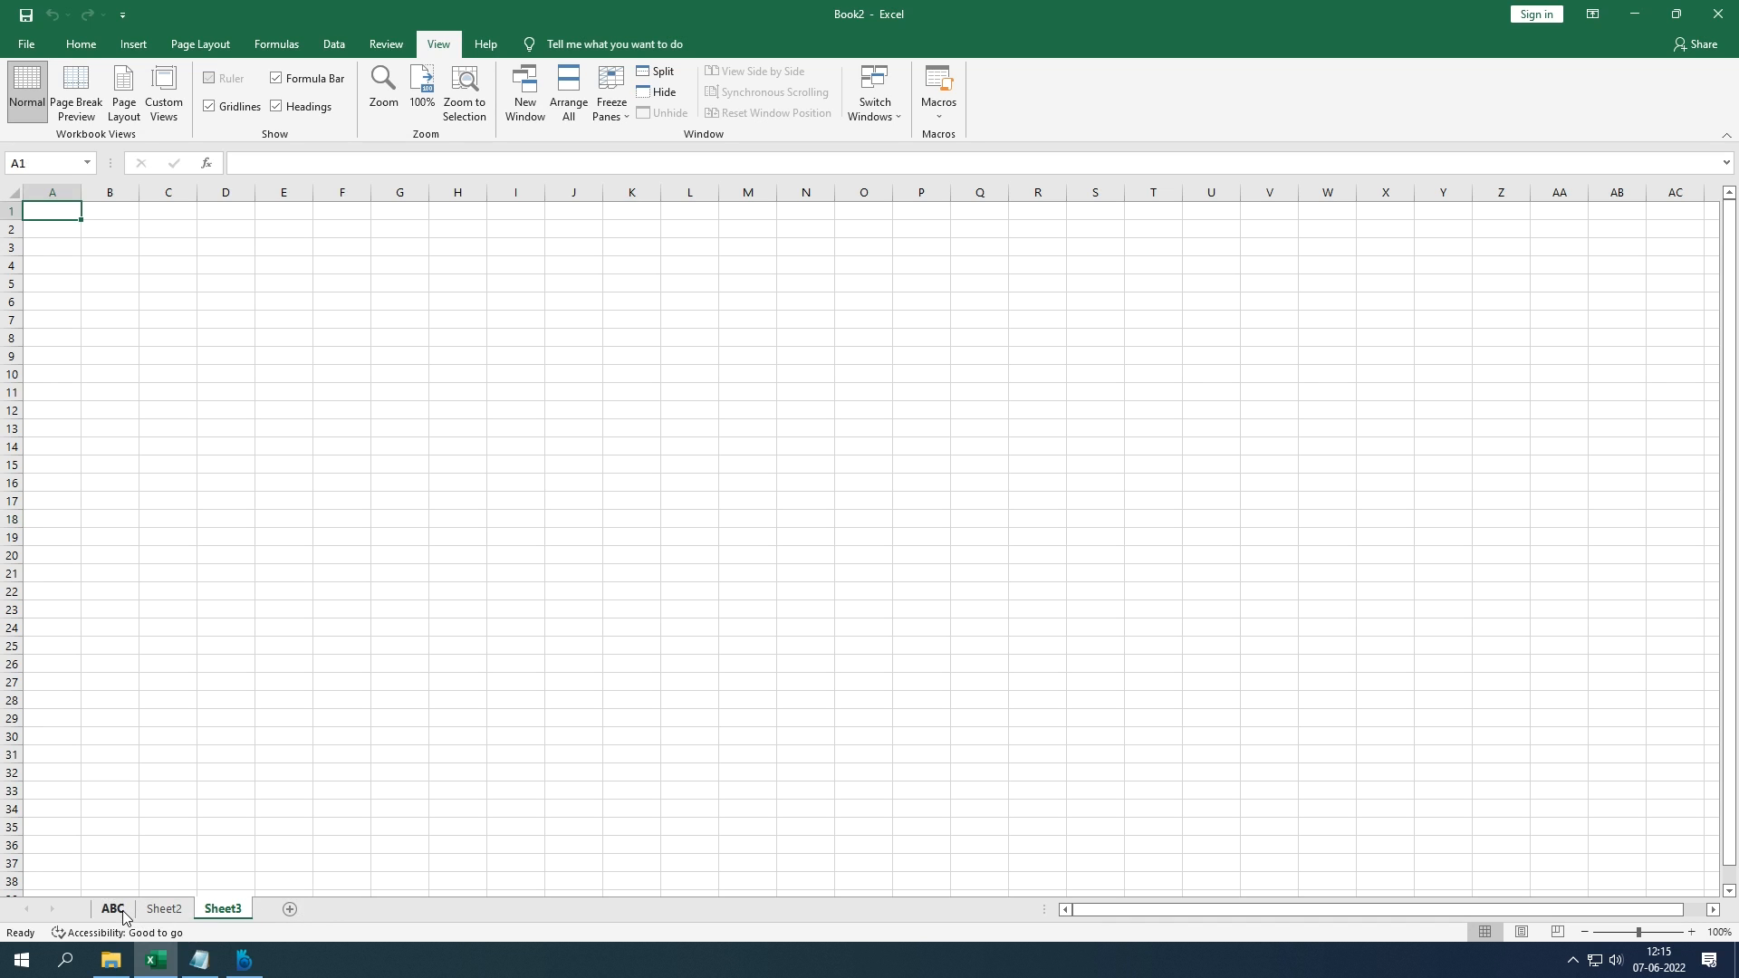
{"action": "right_click", "coordinate": [153, 909]}
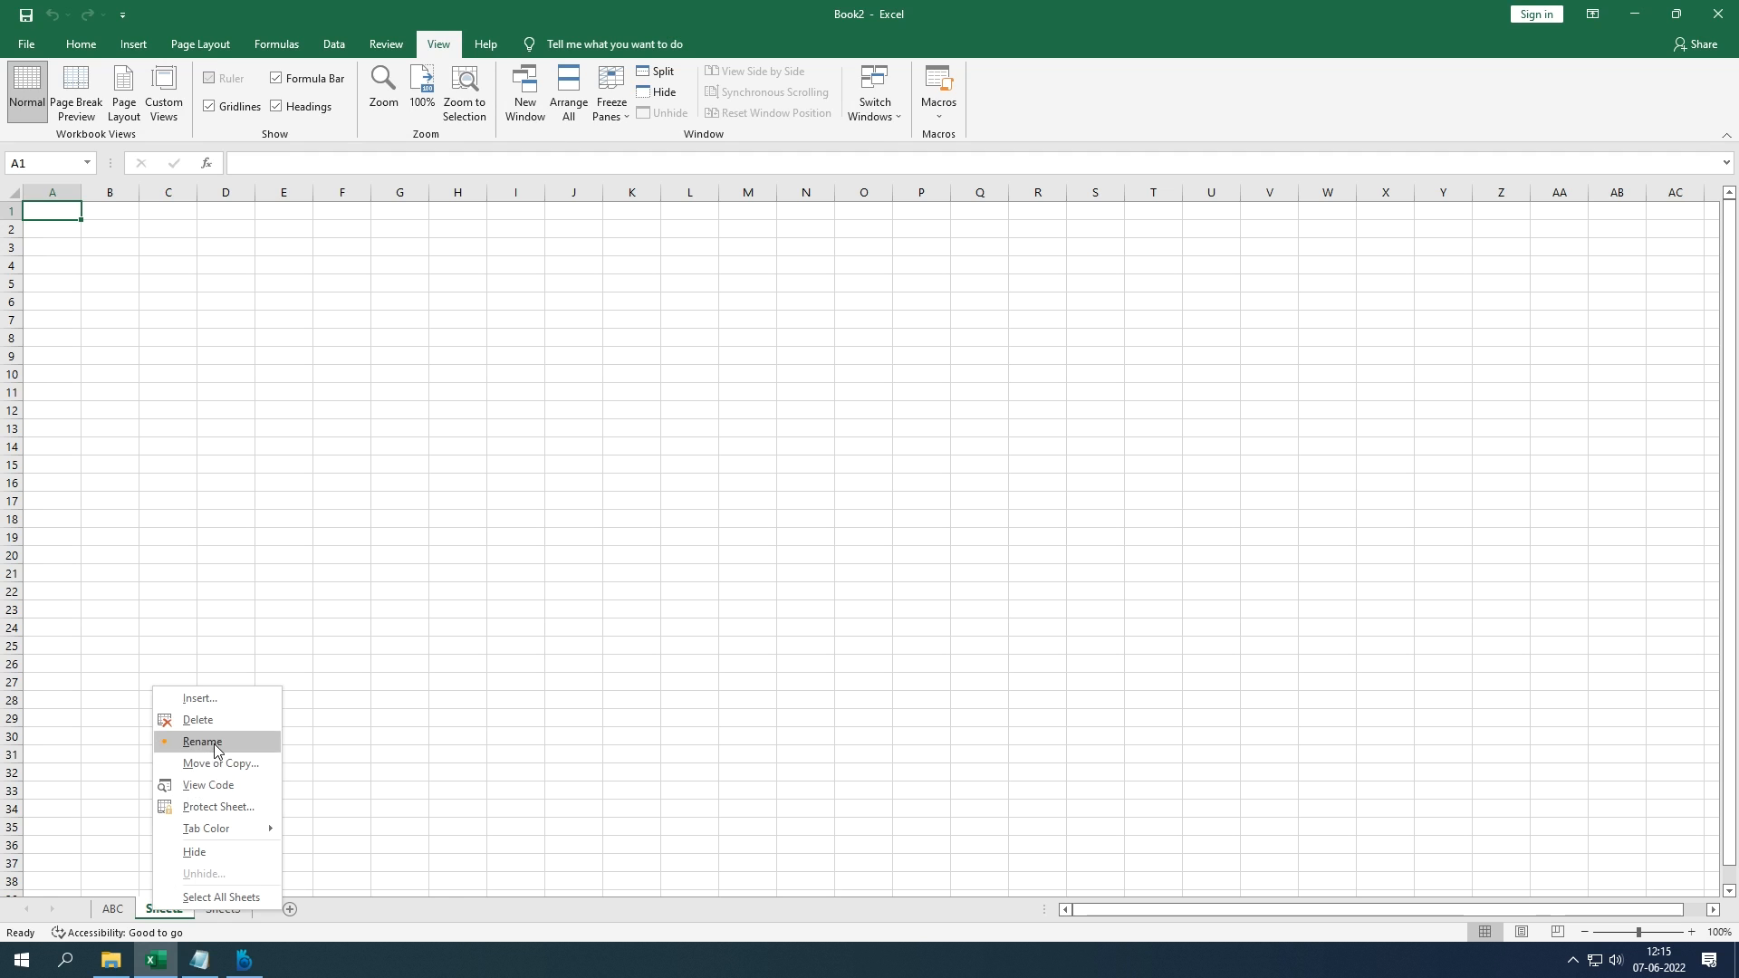
{"action": "left_click", "coordinate": [214, 743]}
{"action": "type", "text": "PQR"}
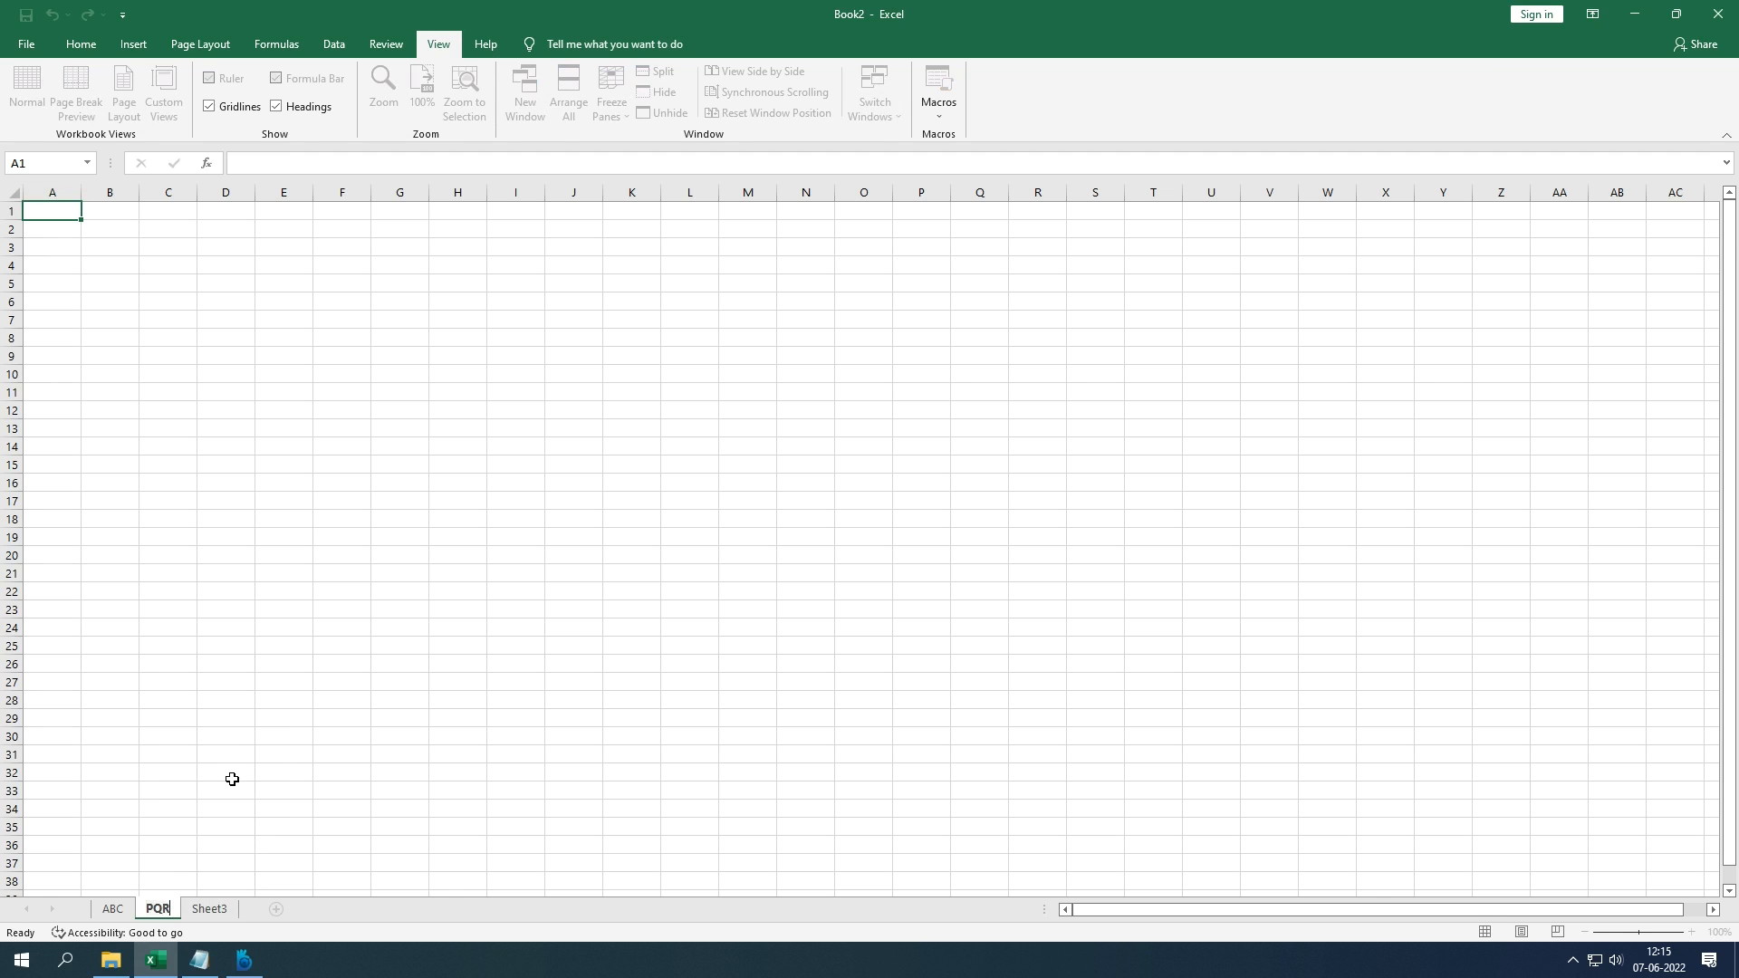
{"action": "key", "text": "Return"}
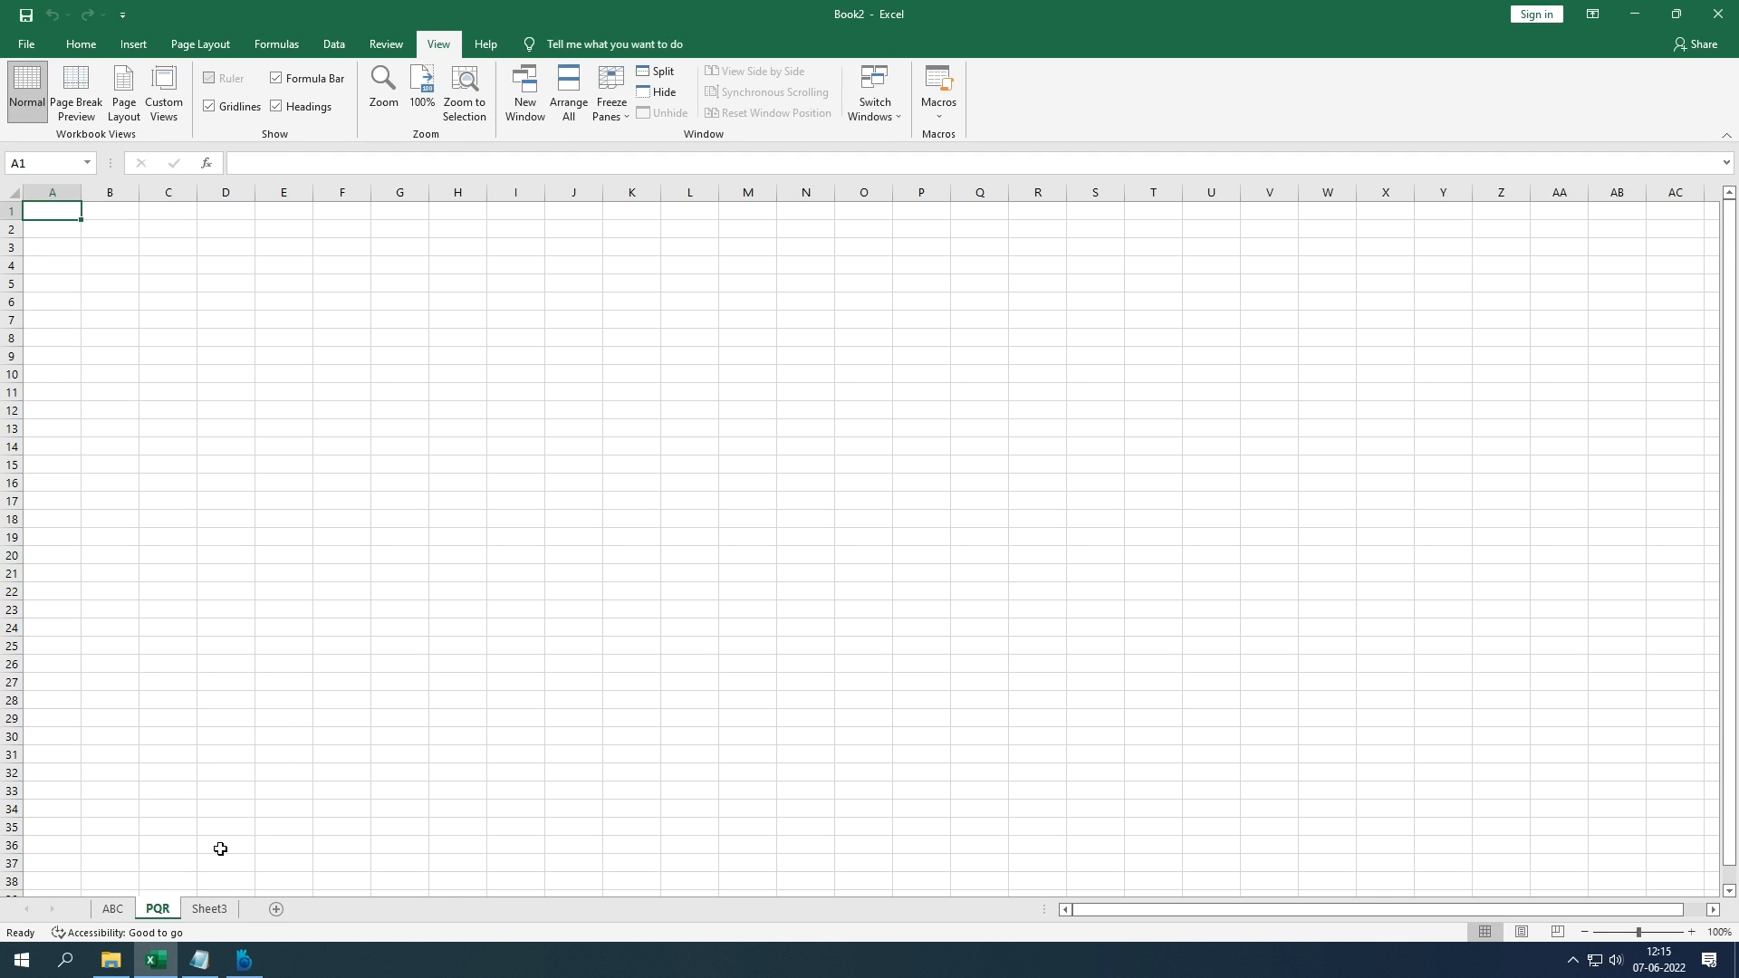
{"action": "left_click", "coordinate": [110, 909]}
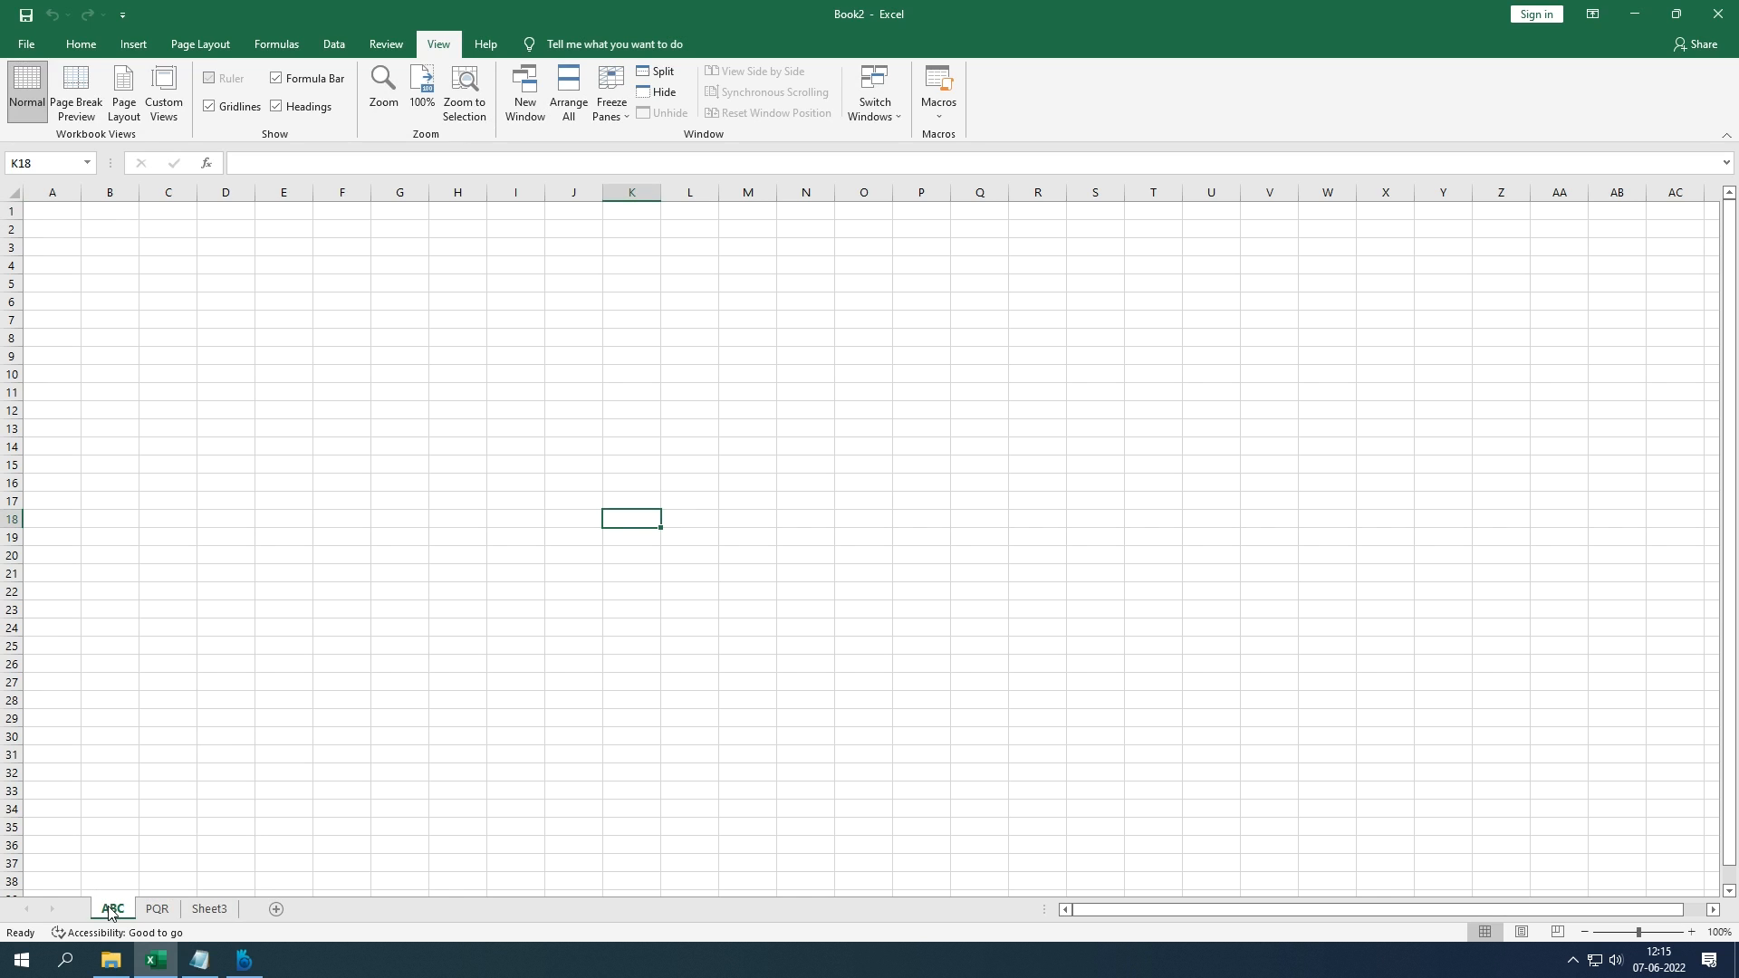
Step: Delete Sheet3 from the workbook
{"action": "left_click", "coordinate": [207, 910]}
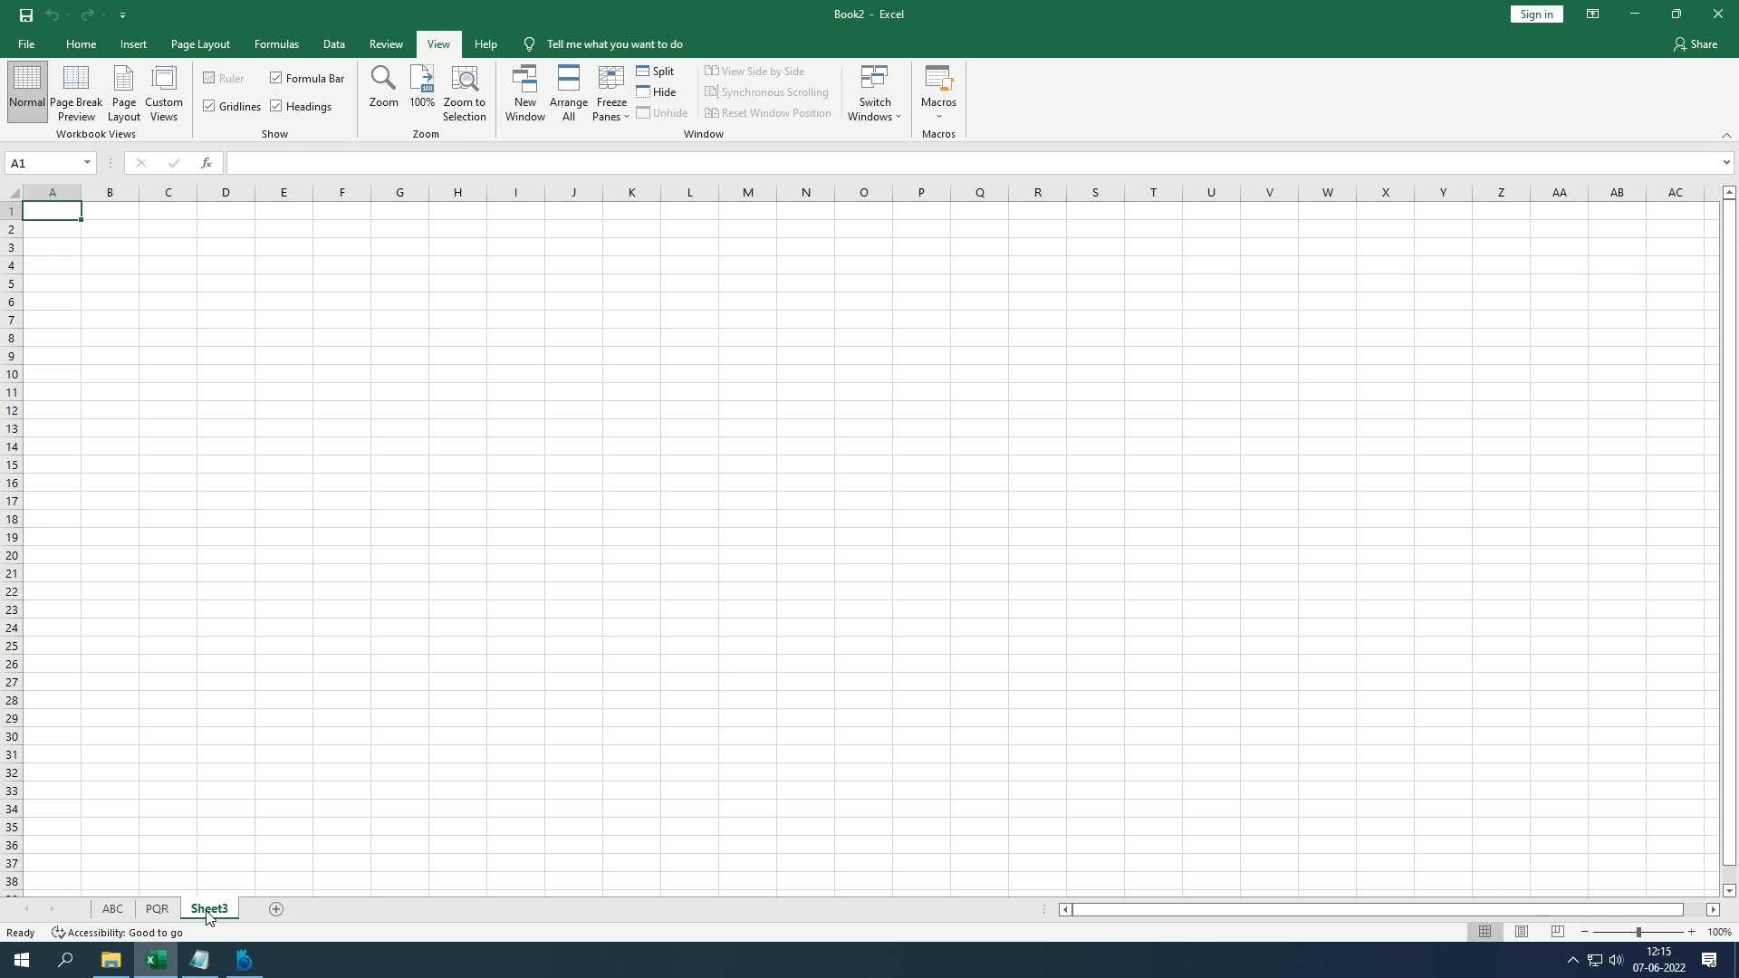
{"action": "right_click", "coordinate": [208, 913]}
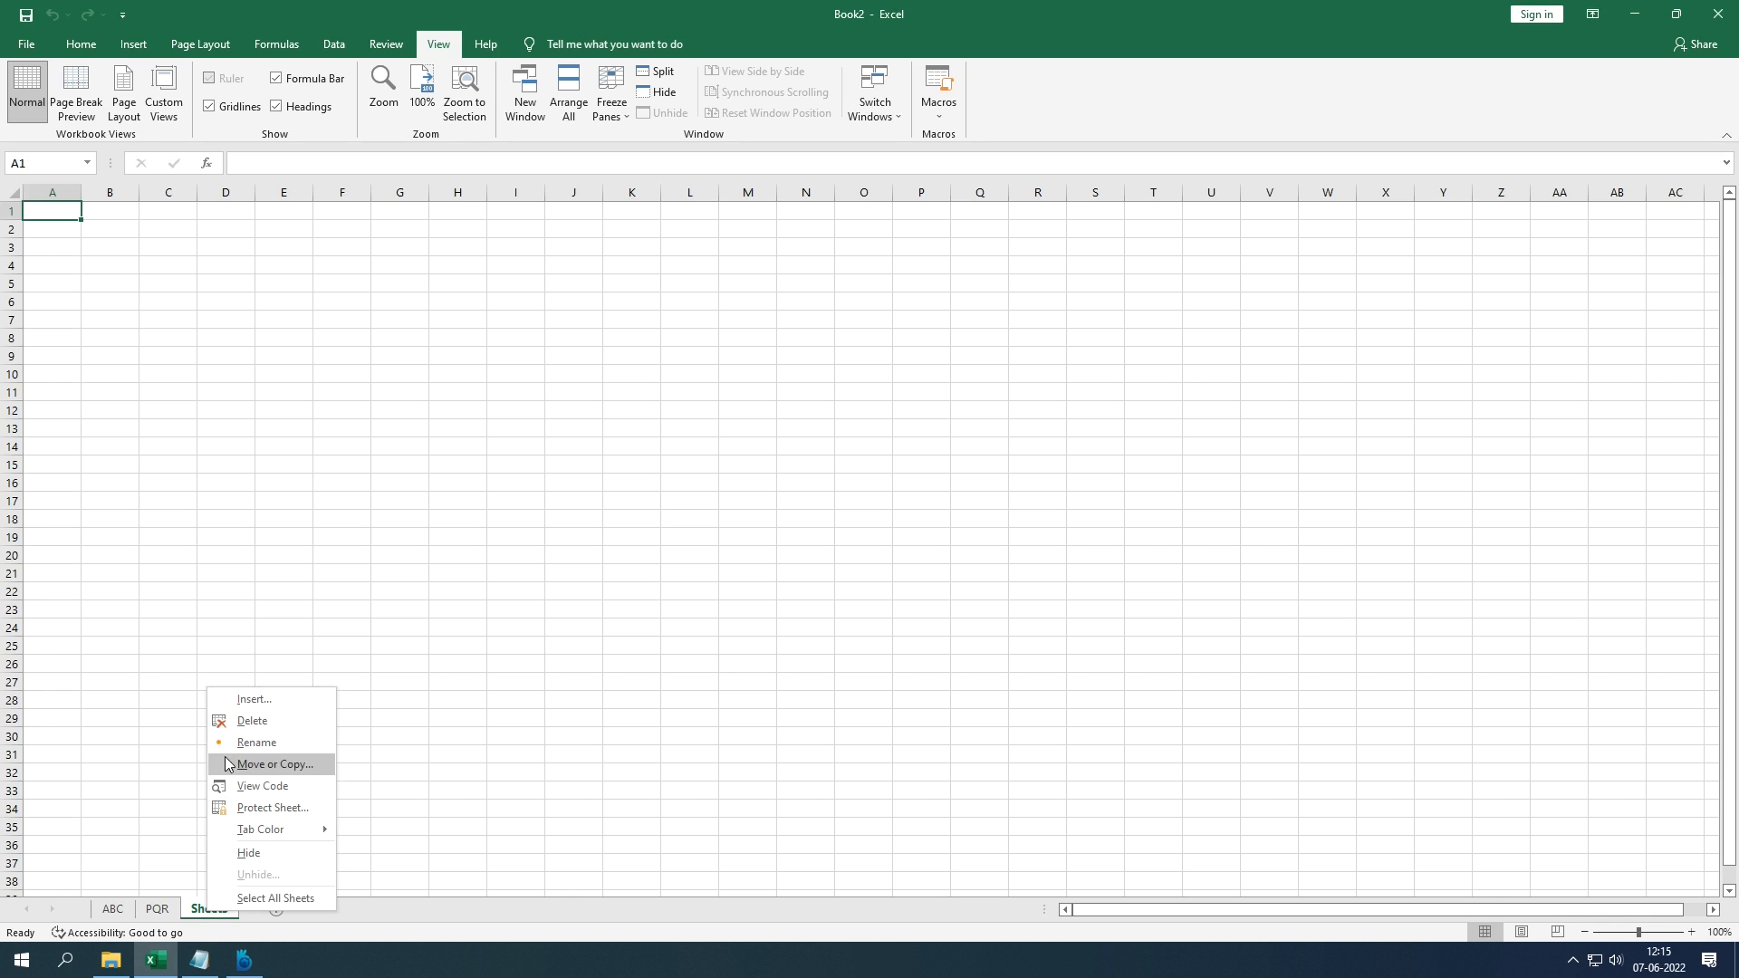
{"action": "left_click", "coordinate": [243, 722]}
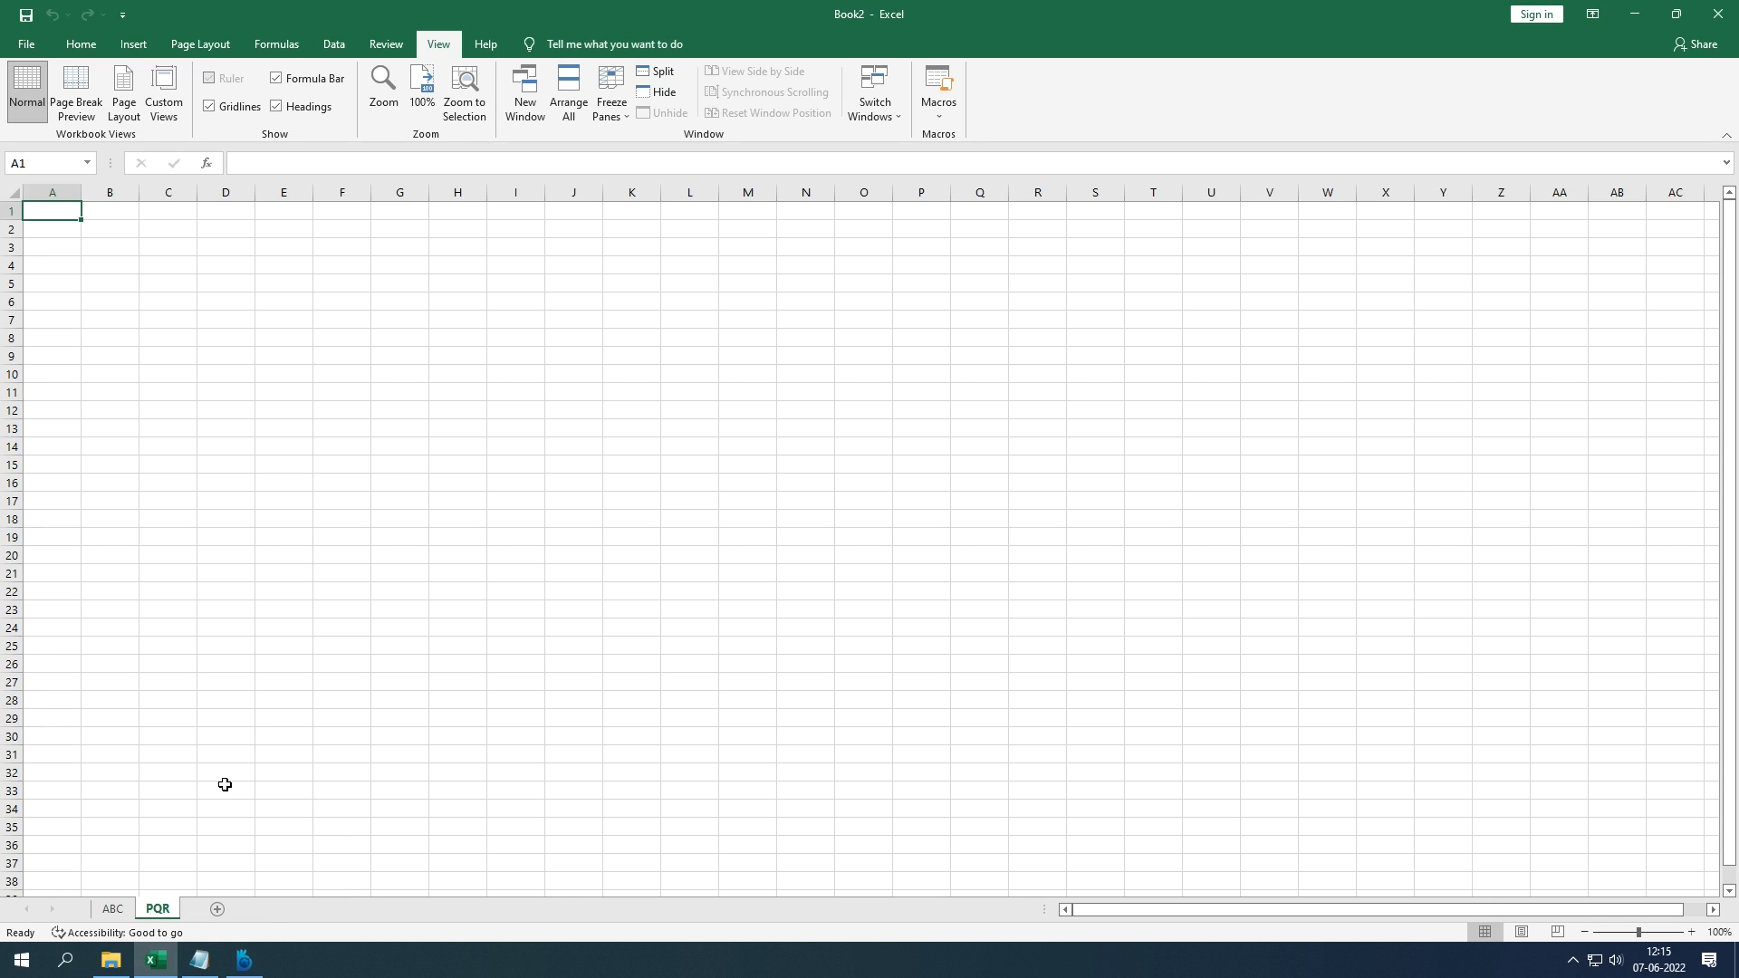
Step: Move the PQR sheet to the end using Move or Copy's (move to end)
{"action": "right_click", "coordinate": [168, 908]}
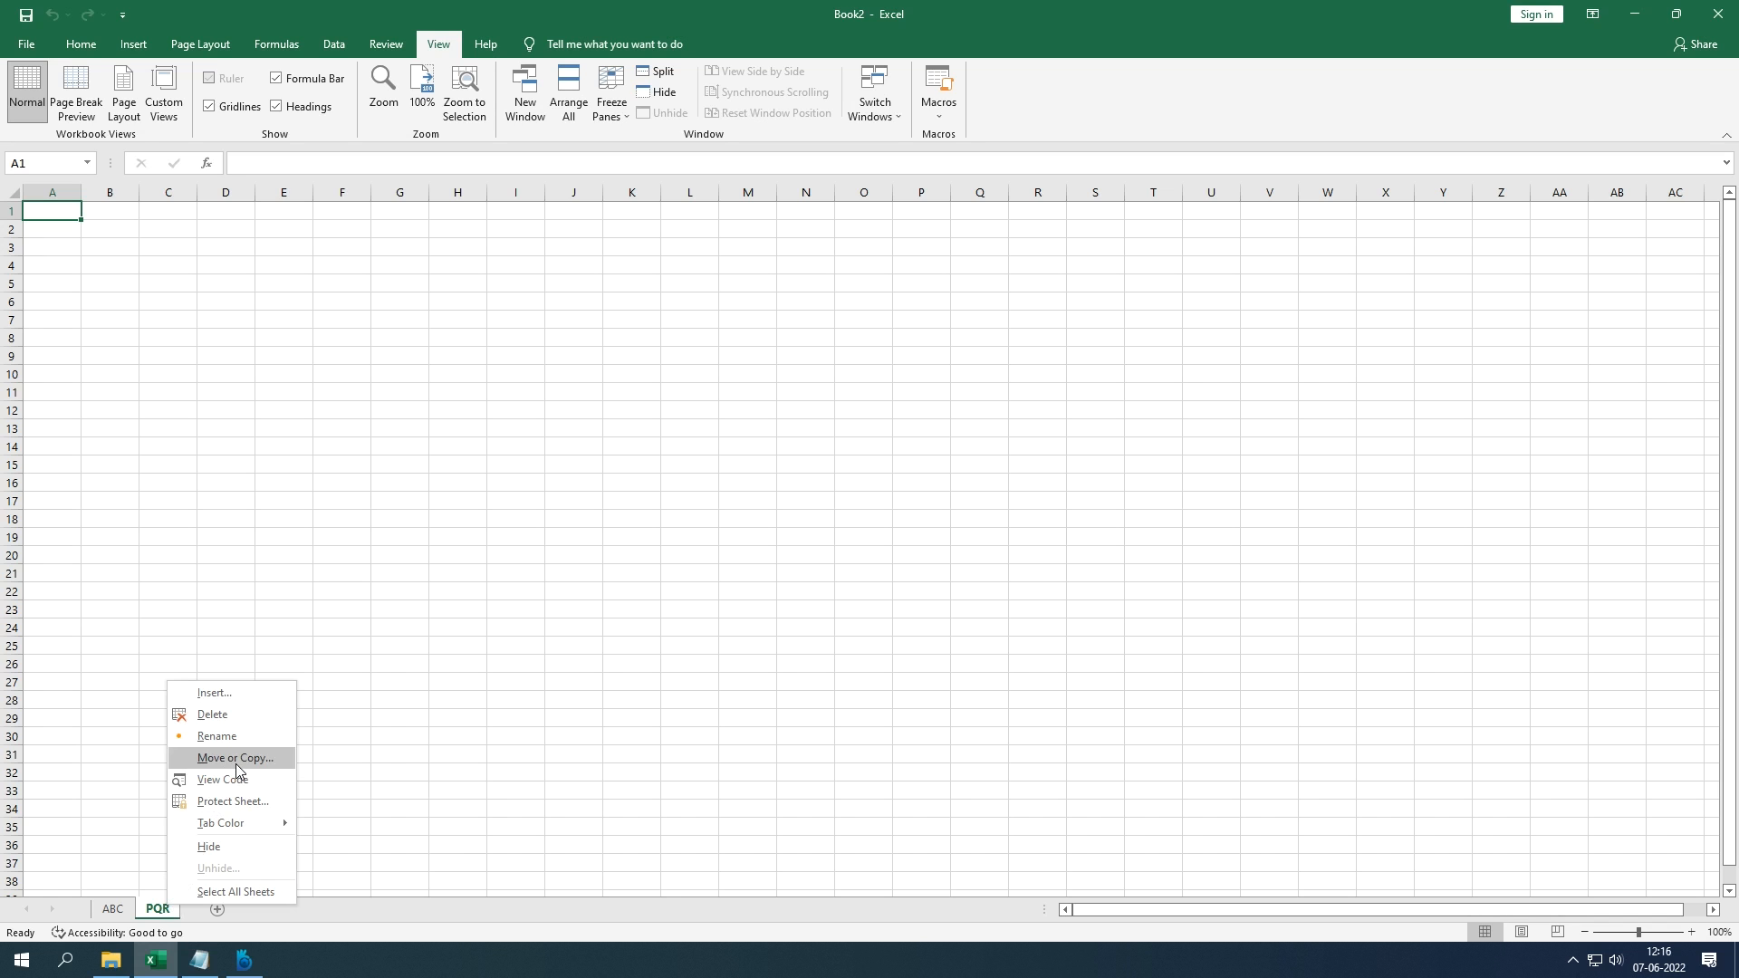
{"action": "left_click", "coordinate": [235, 764]}
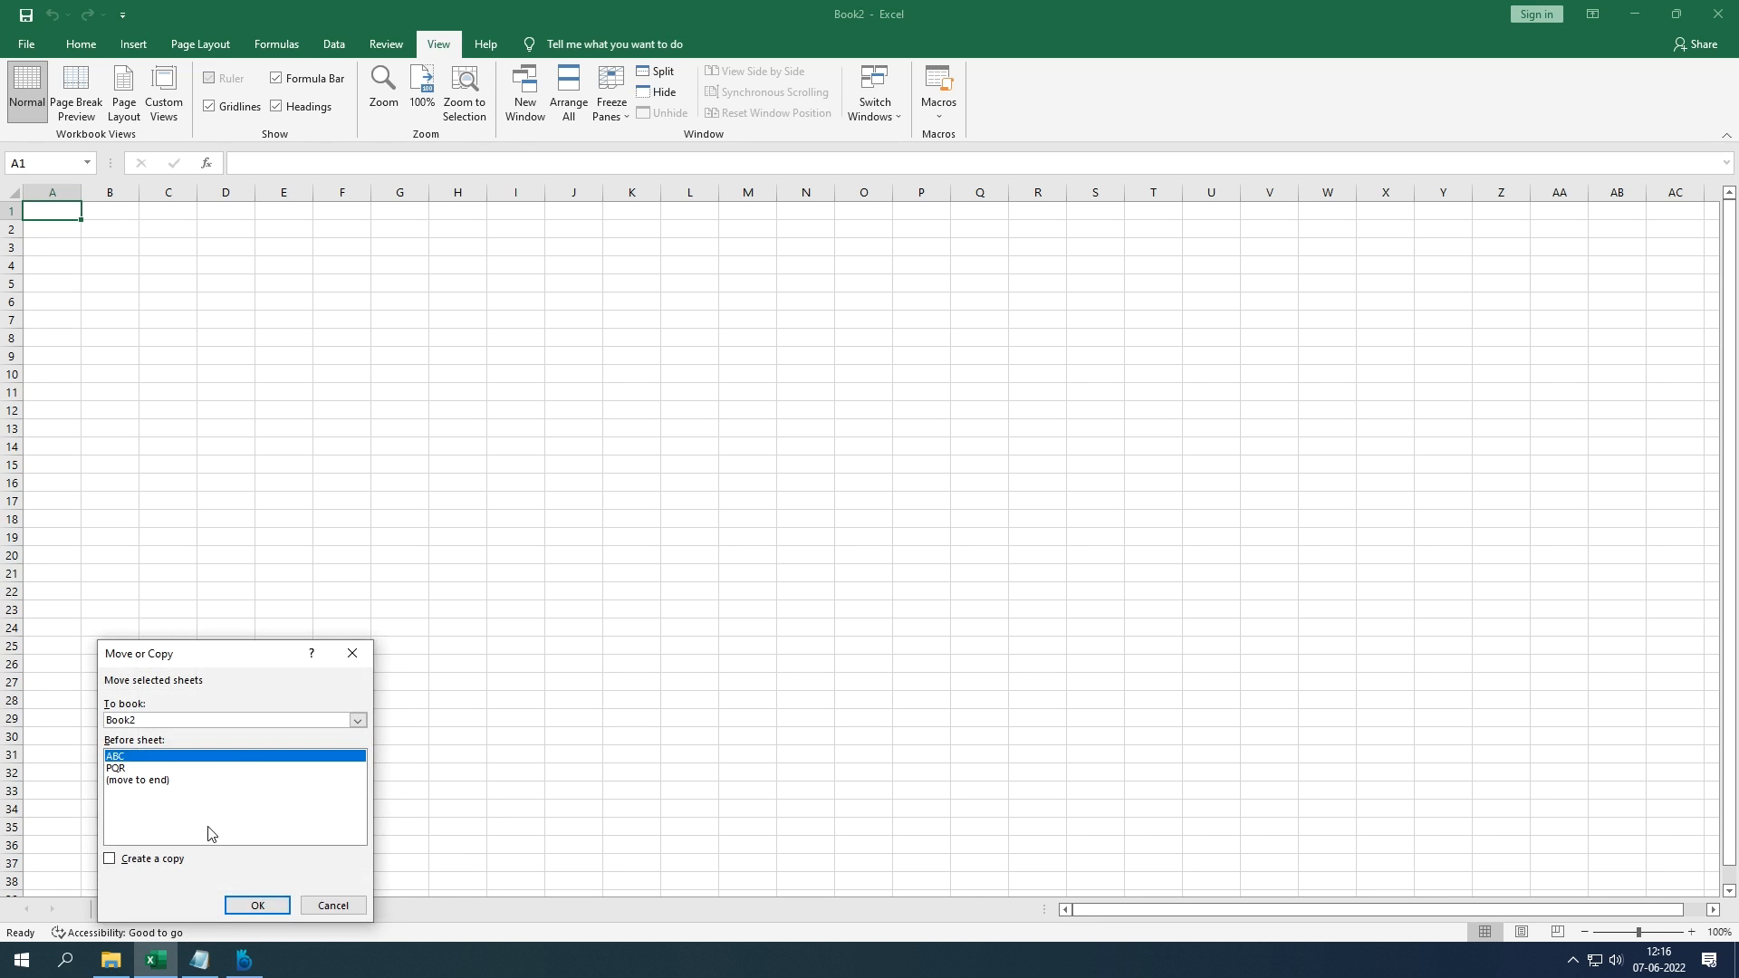
{"action": "left_click", "coordinate": [138, 781]}
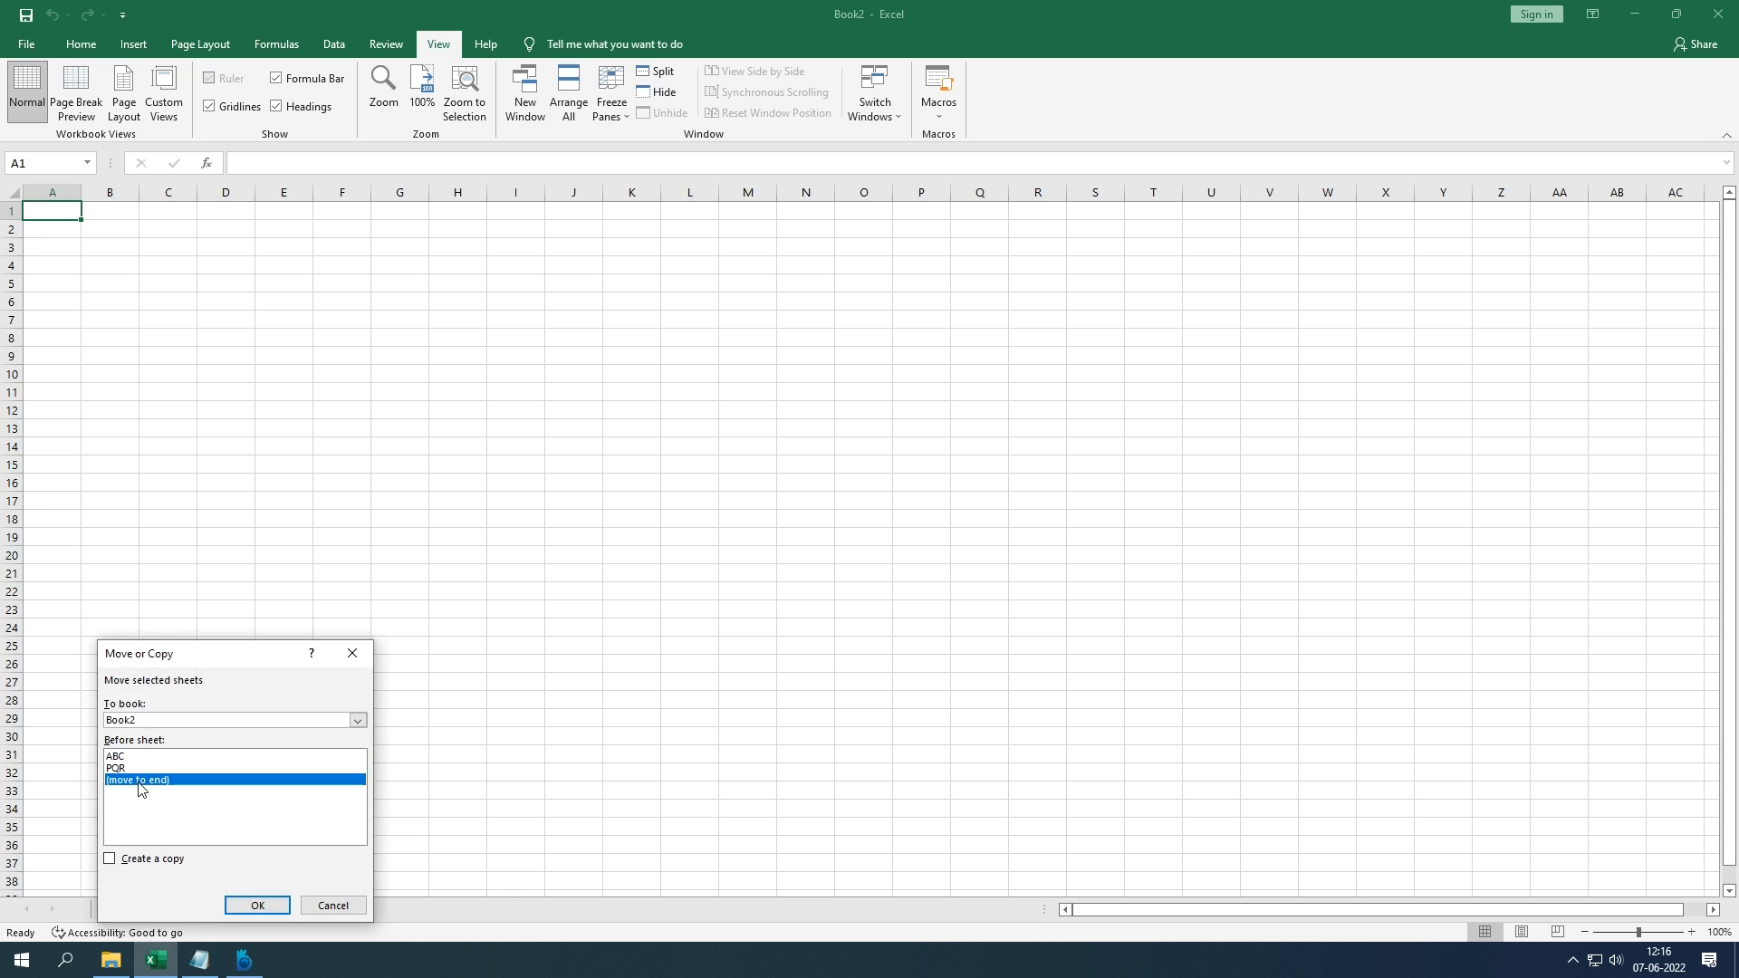
{"action": "left_click", "coordinate": [243, 906]}
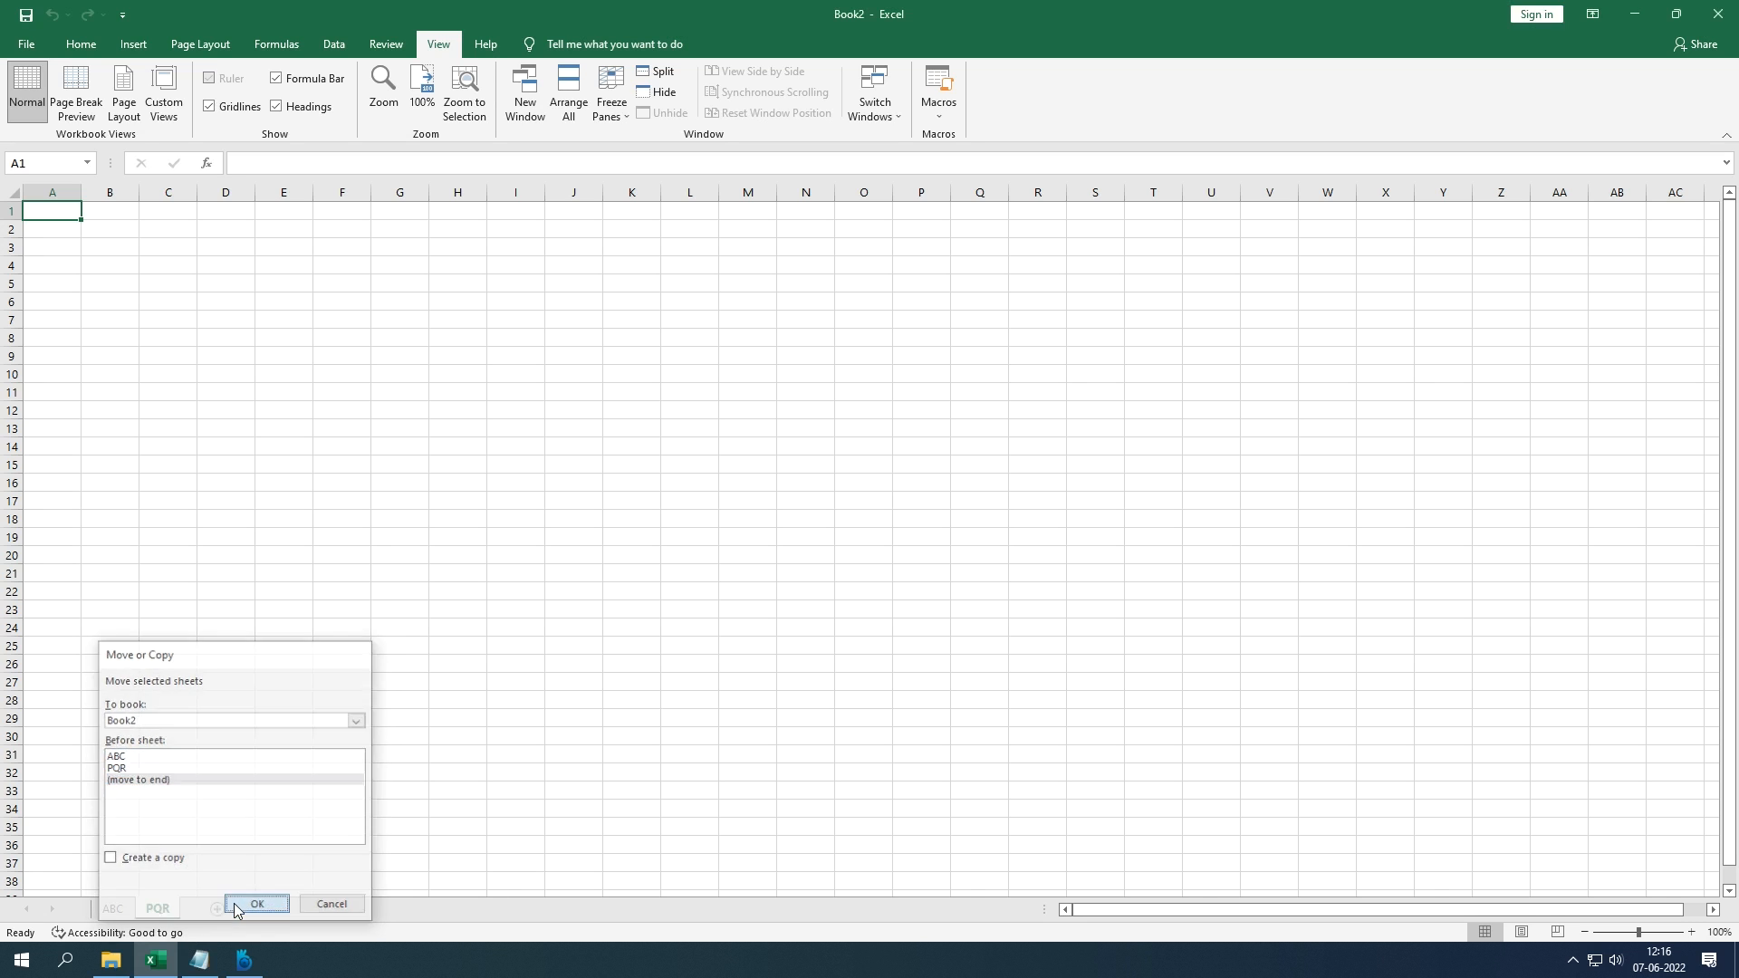
{"action": "right_click", "coordinate": [168, 907]}
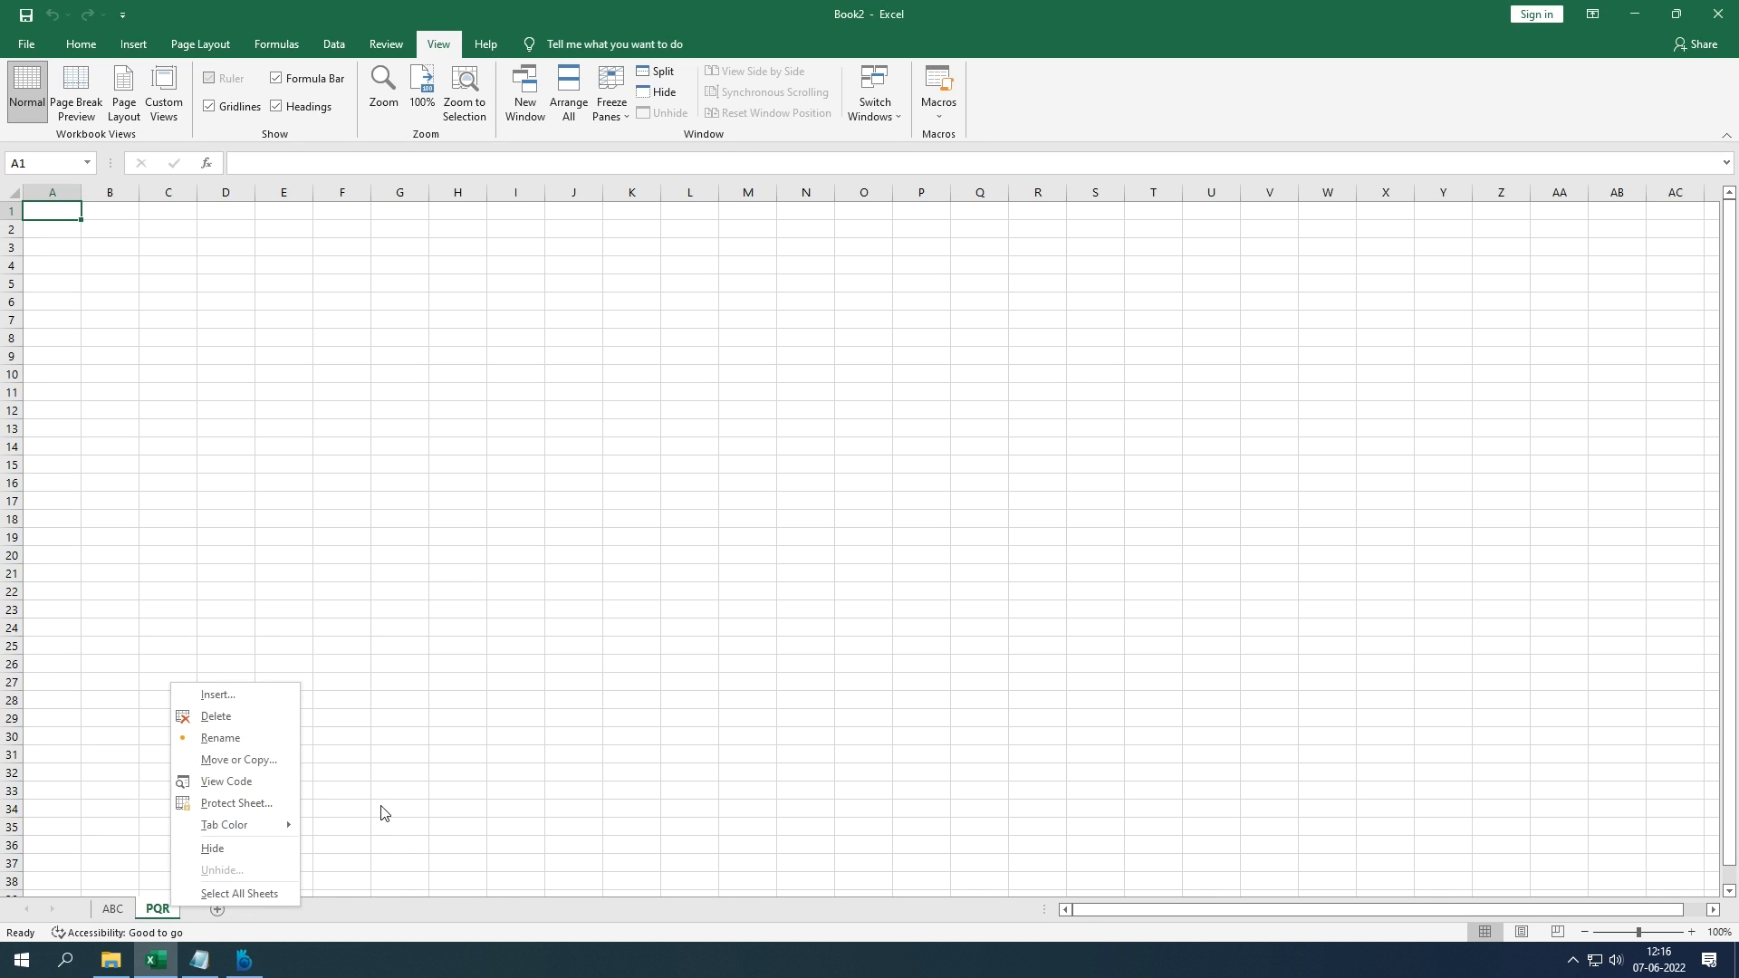
{"action": "left_click", "coordinate": [270, 763]}
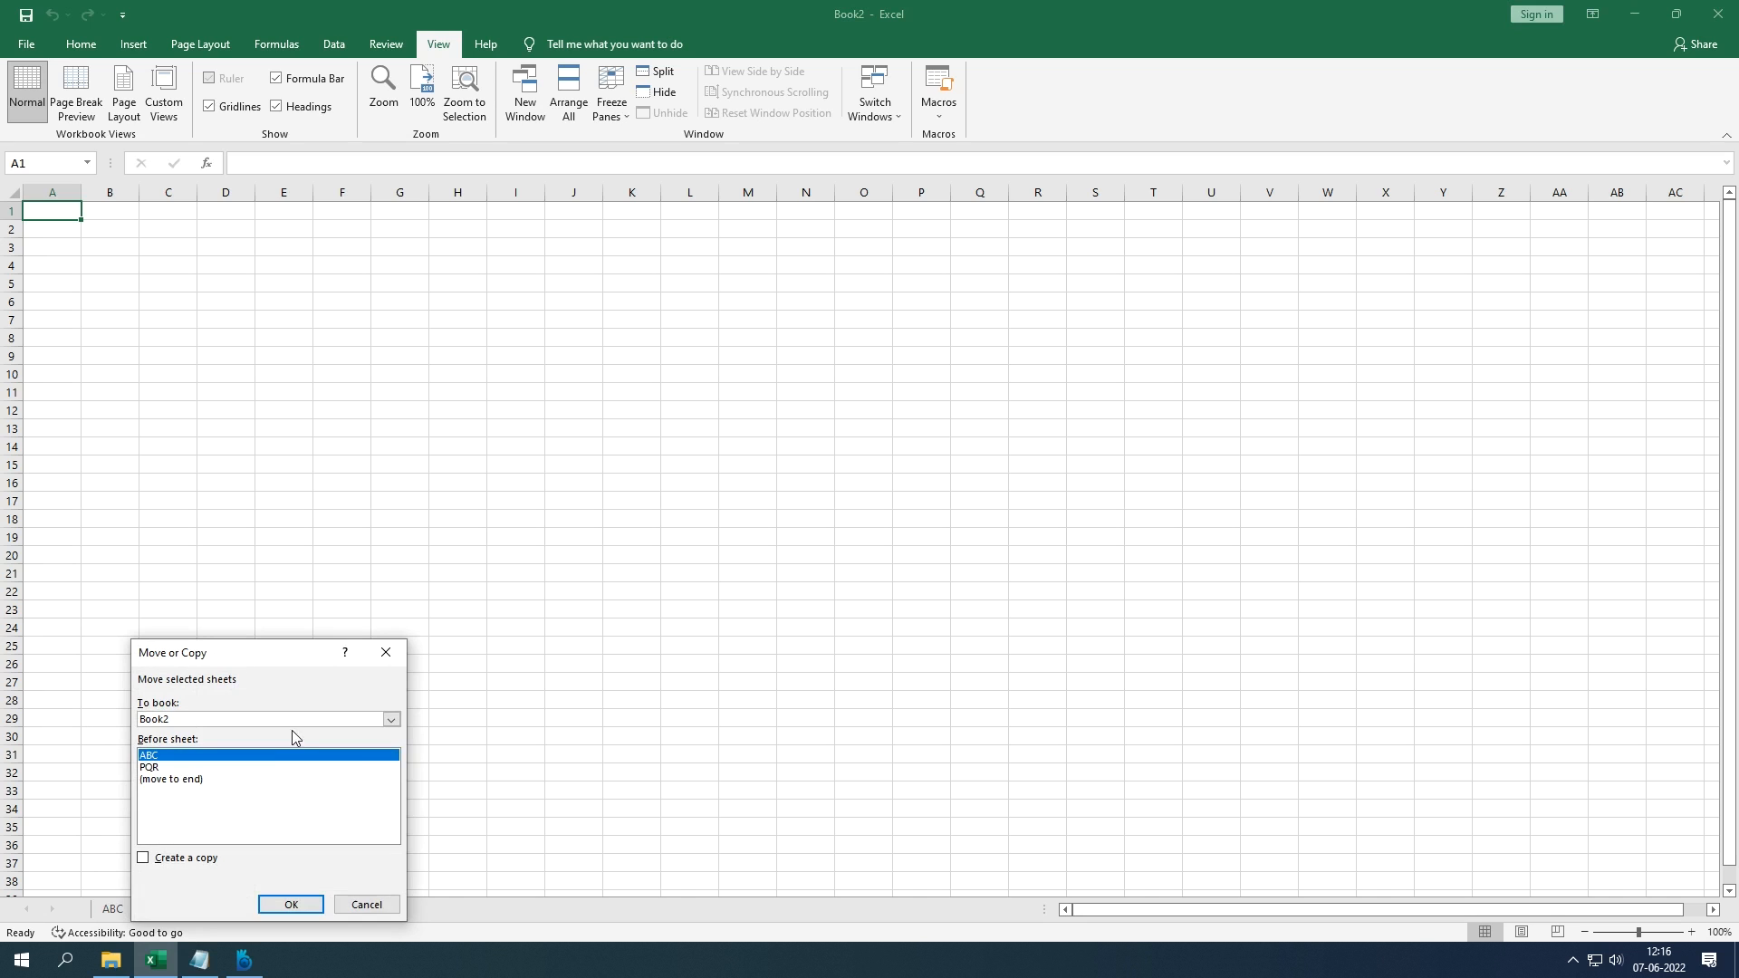
{"action": "left_click", "coordinate": [391, 719]}
{"action": "left_click", "coordinate": [390, 719]}
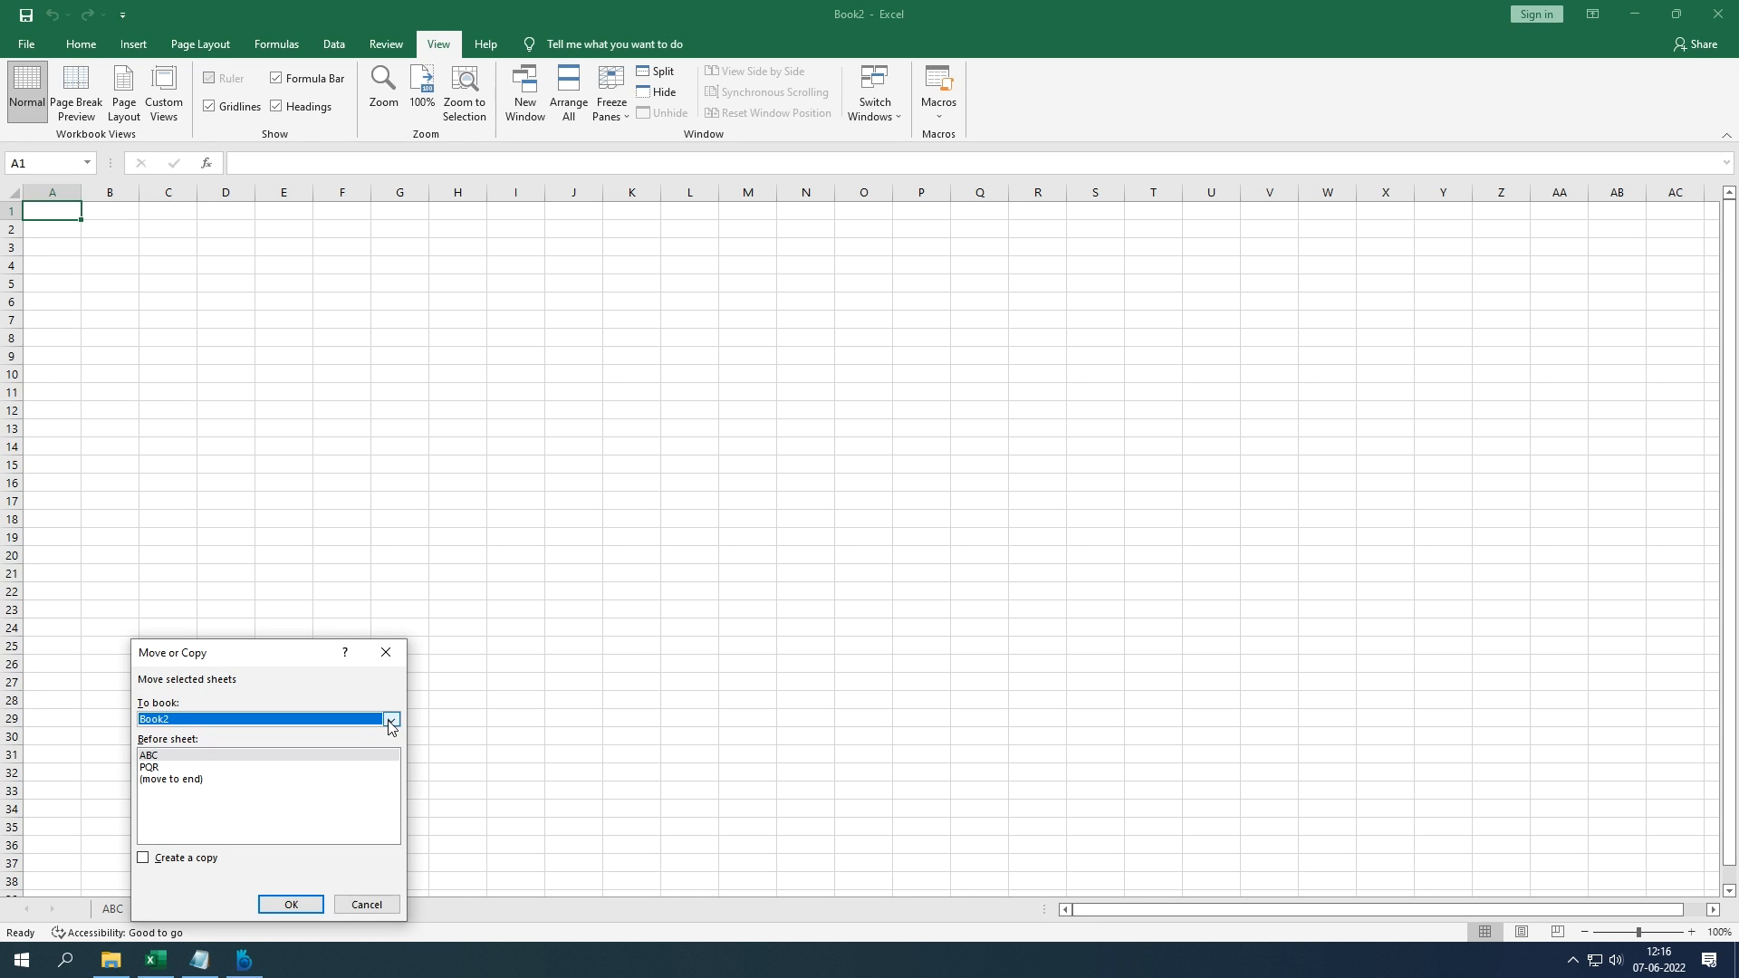
{"action": "left_click", "coordinate": [178, 859]}
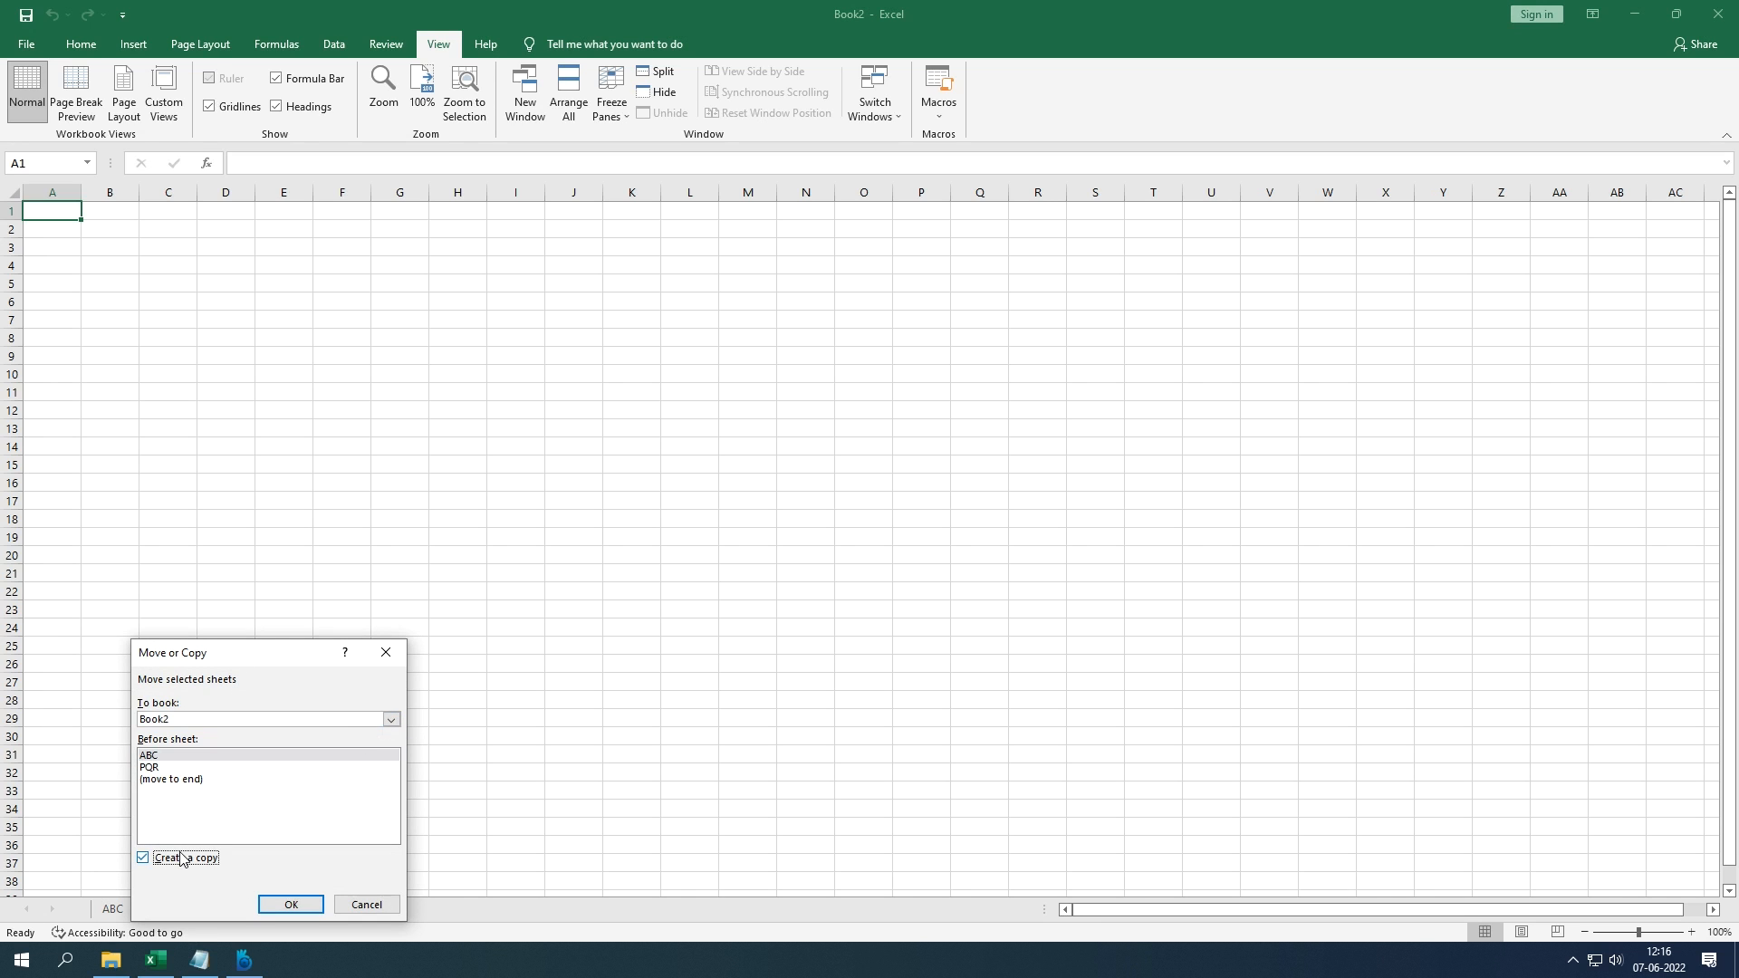
{"action": "left_click", "coordinate": [199, 785]}
{"action": "left_click", "coordinate": [278, 906]}
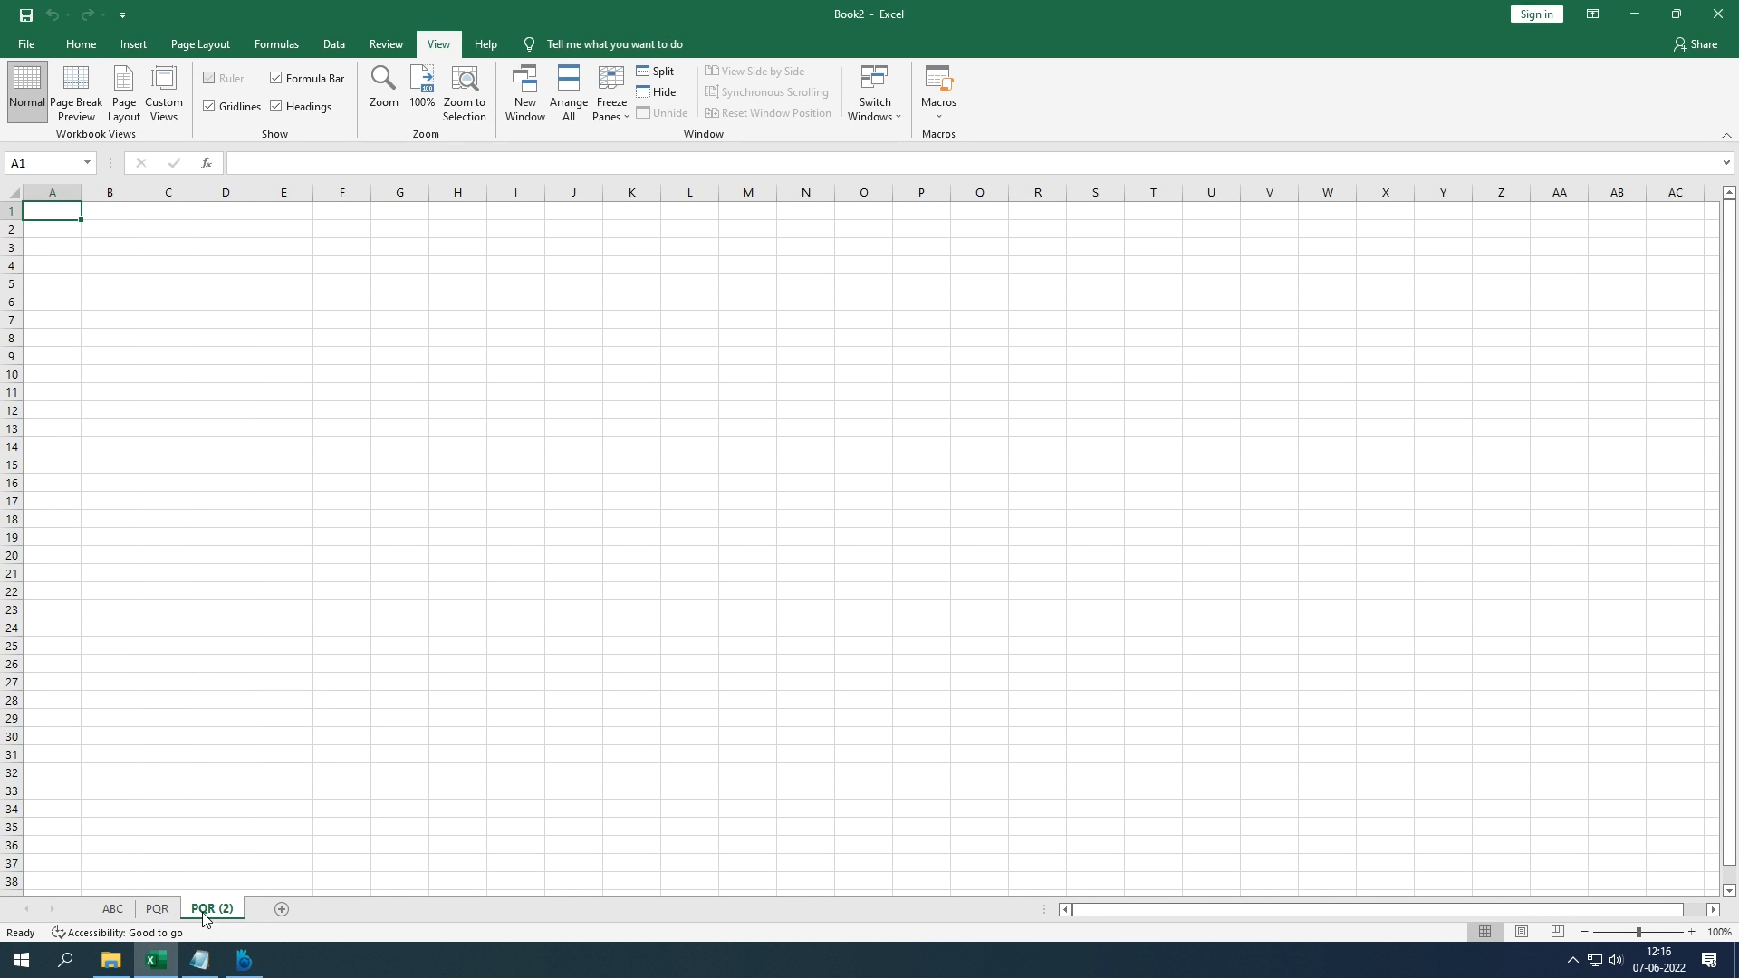
{"action": "right_click", "coordinate": [204, 917]}
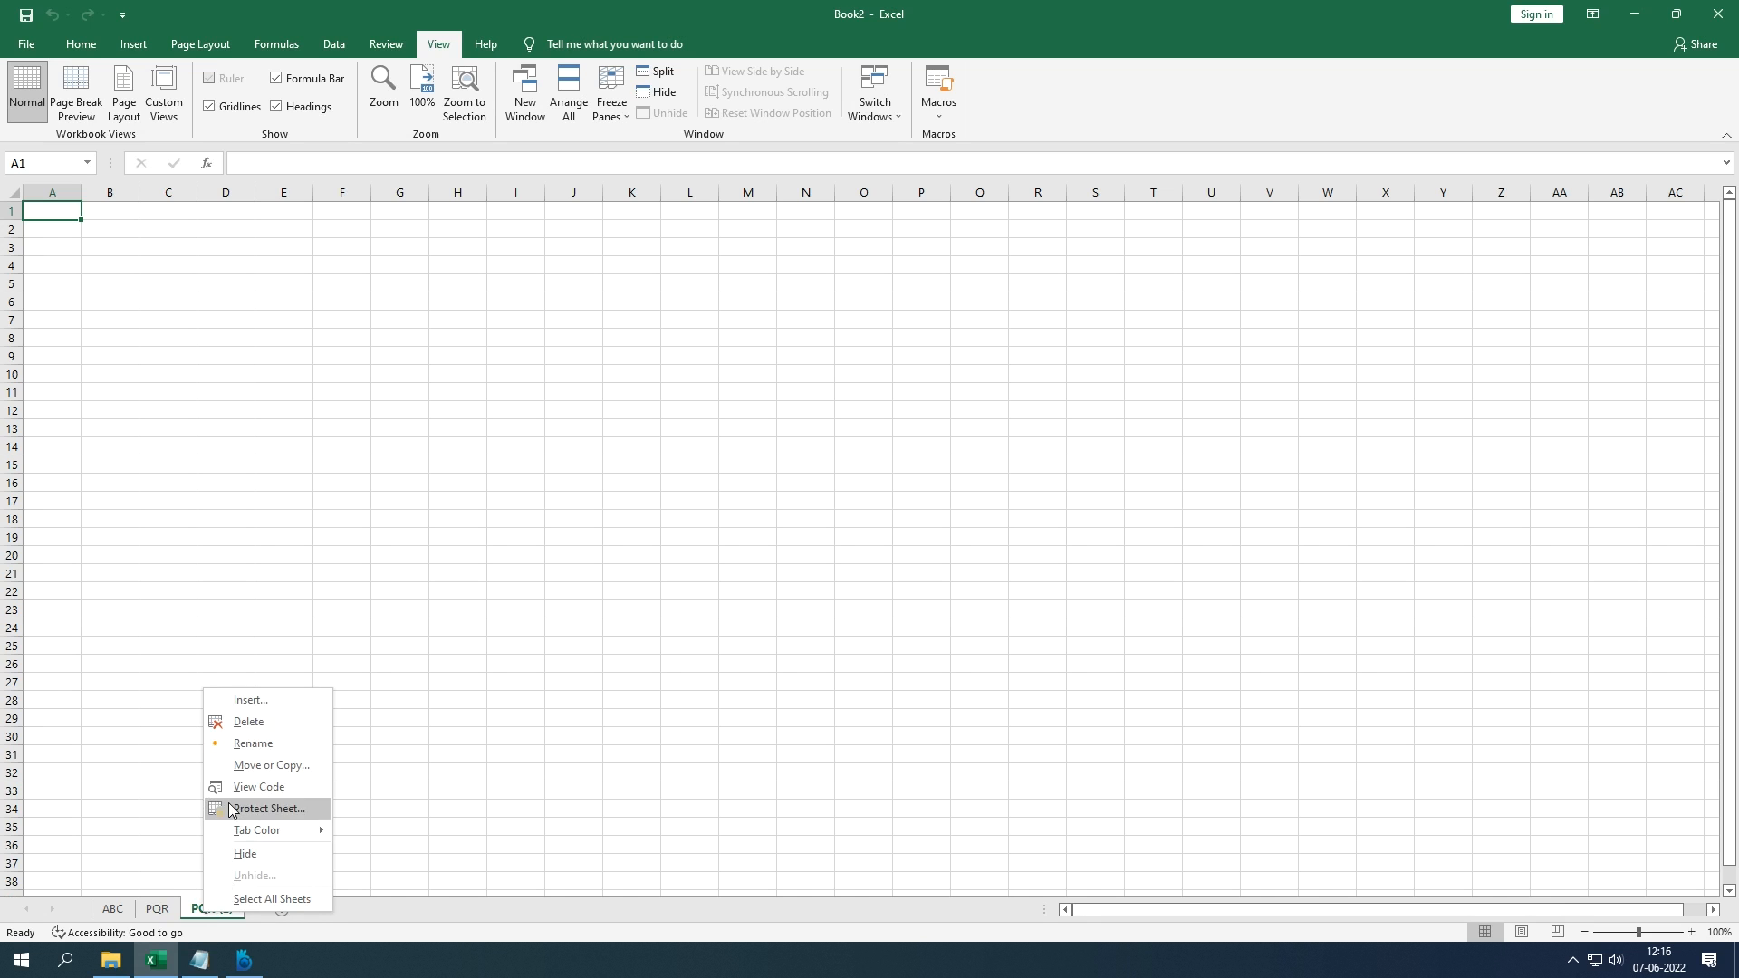
{"action": "left_click", "coordinate": [389, 746]}
{"action": "right_click", "coordinate": [205, 913]}
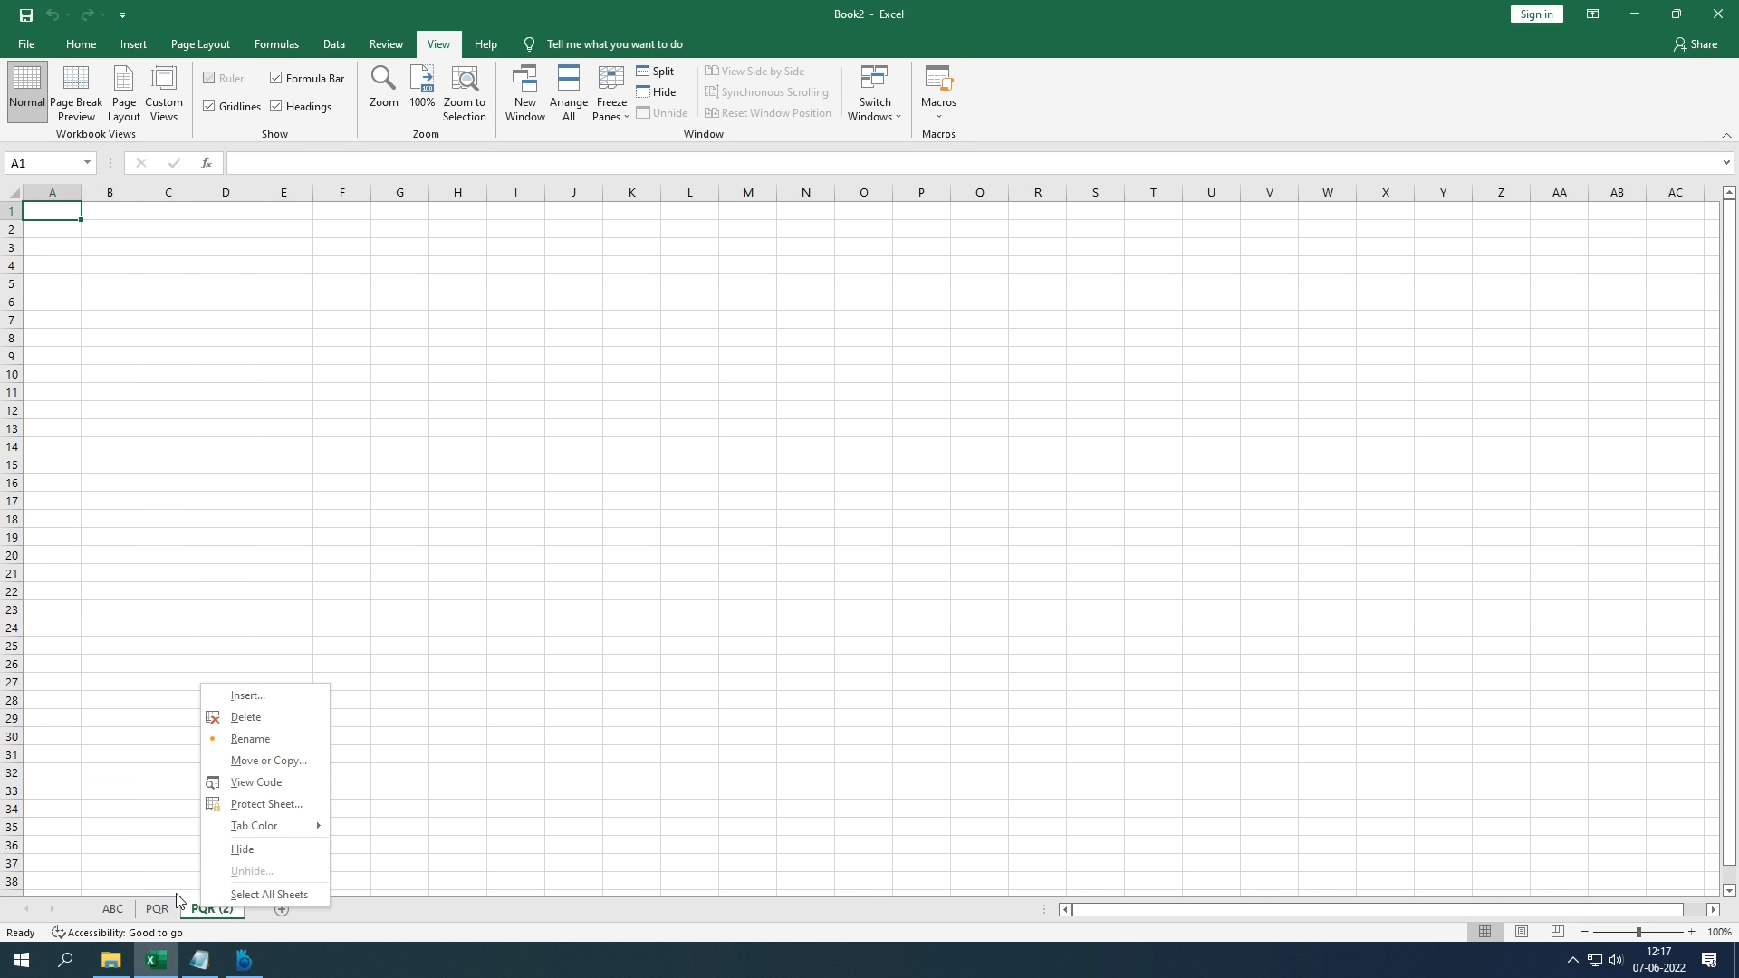
{"action": "left_click", "coordinate": [253, 721]}
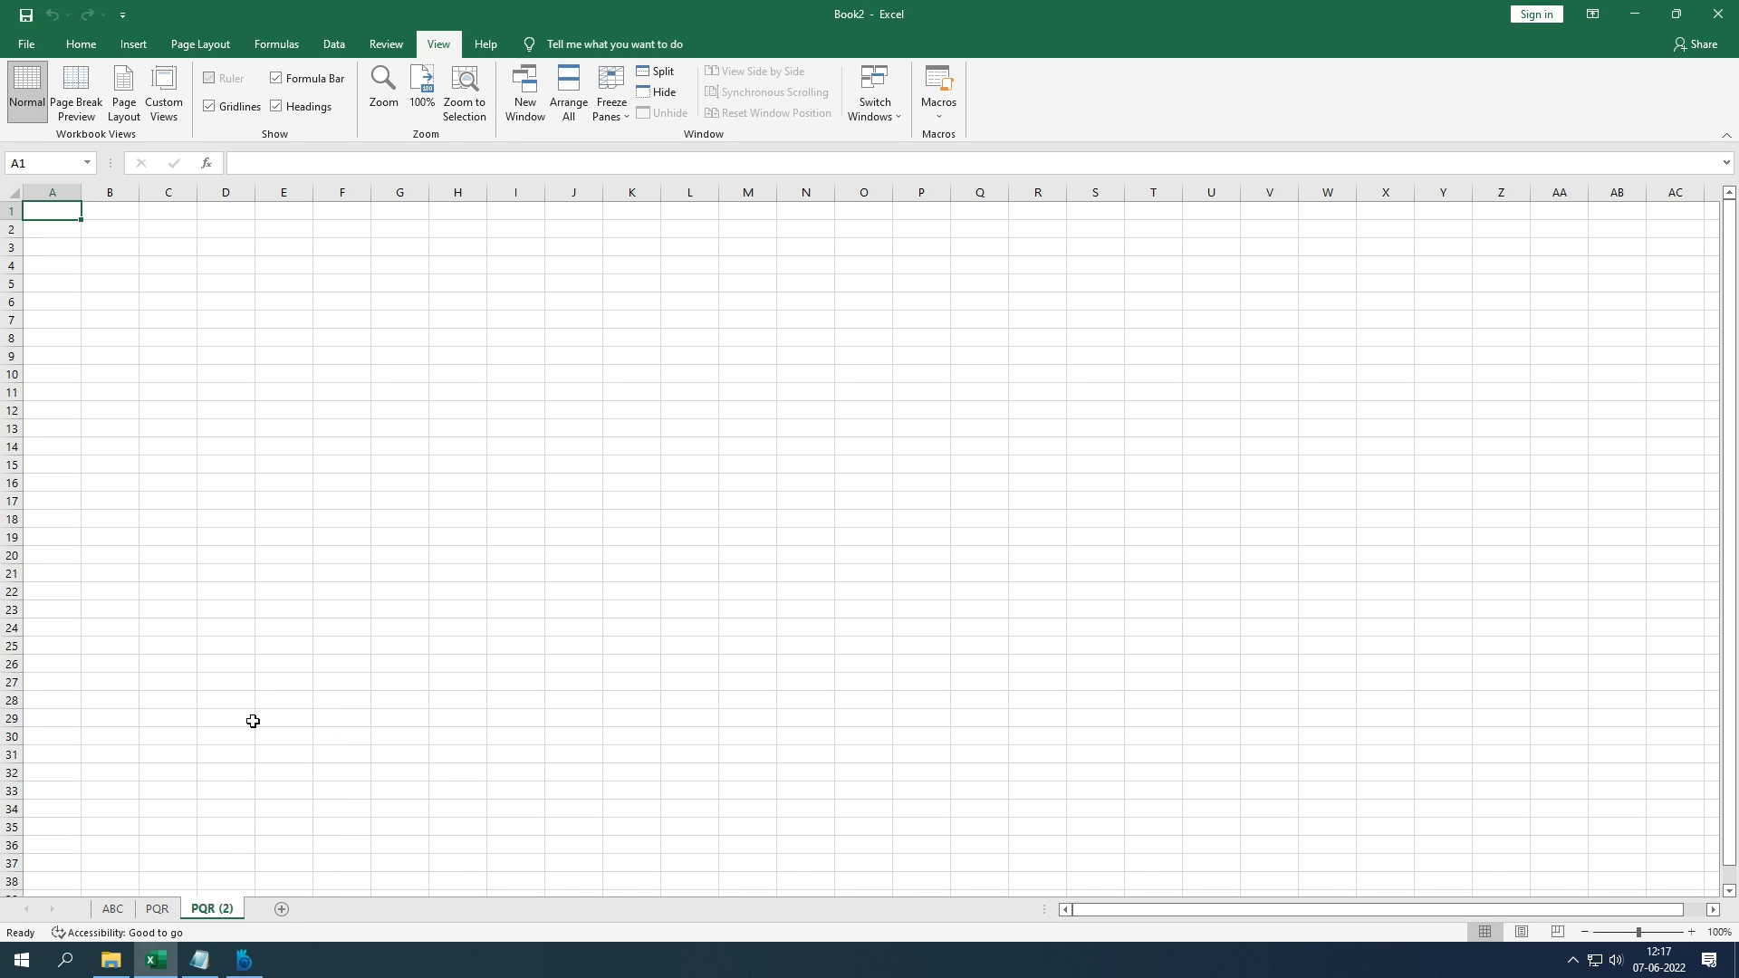
{"action": "right_click", "coordinate": [168, 899]}
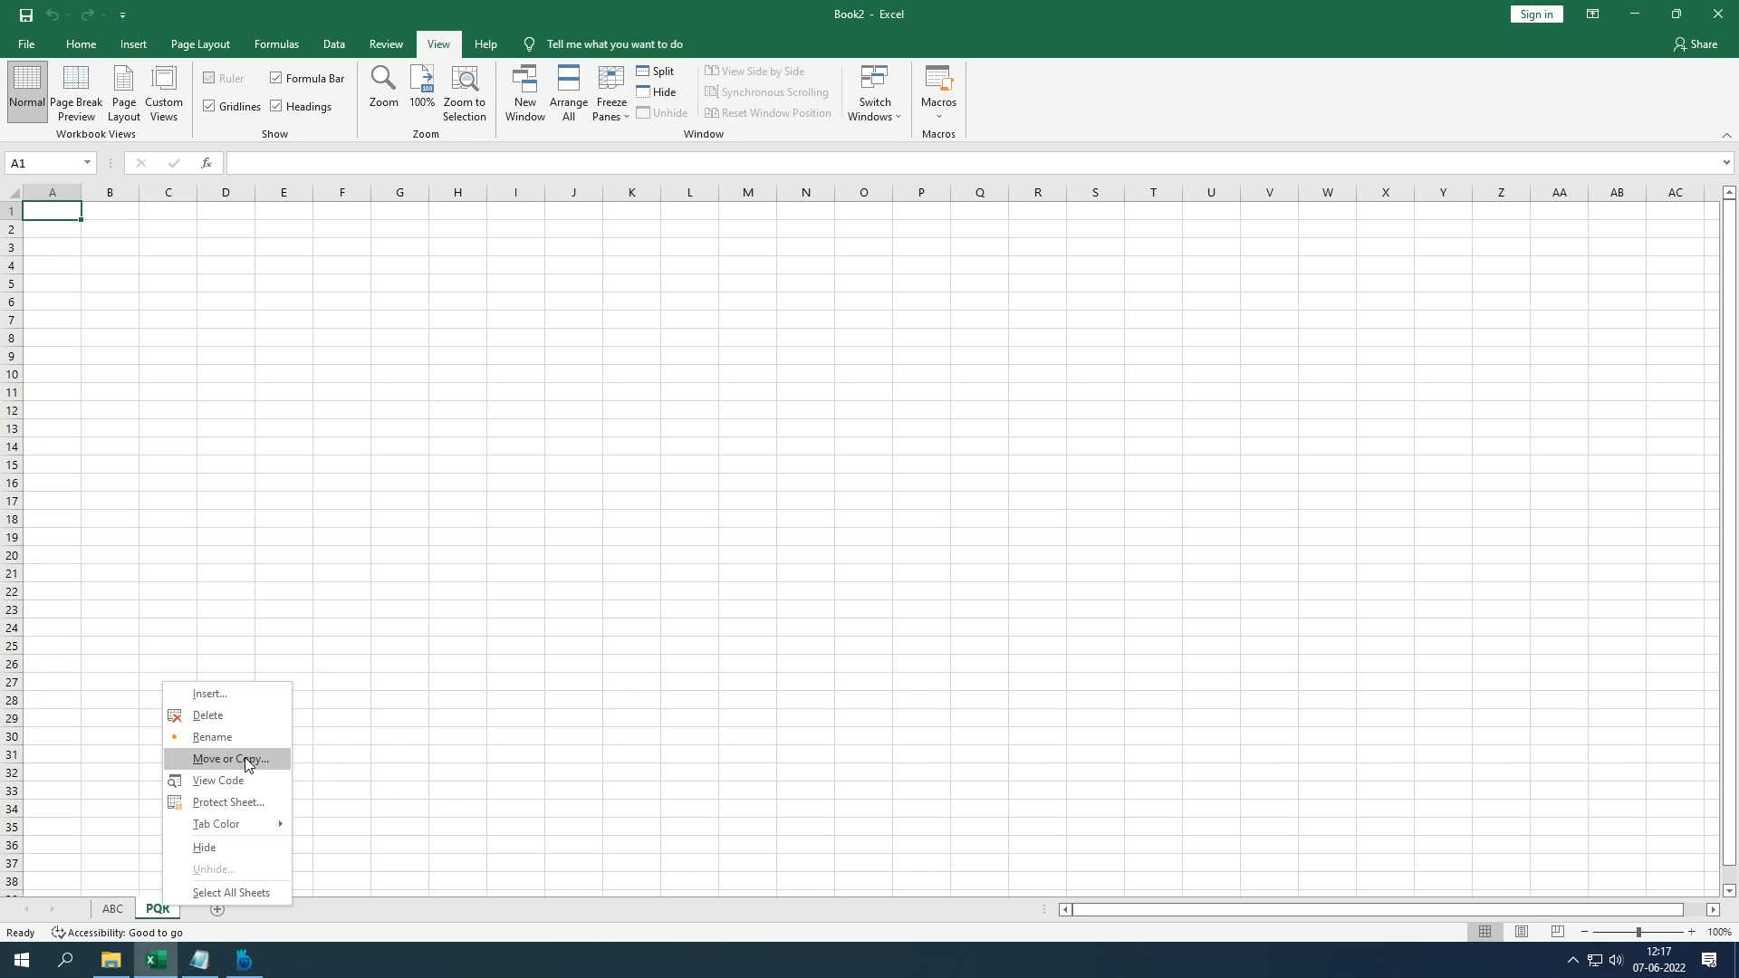
Step: Move the ABC sheet to the end so PQR comes first
{"action": "left_click", "coordinate": [116, 913]}
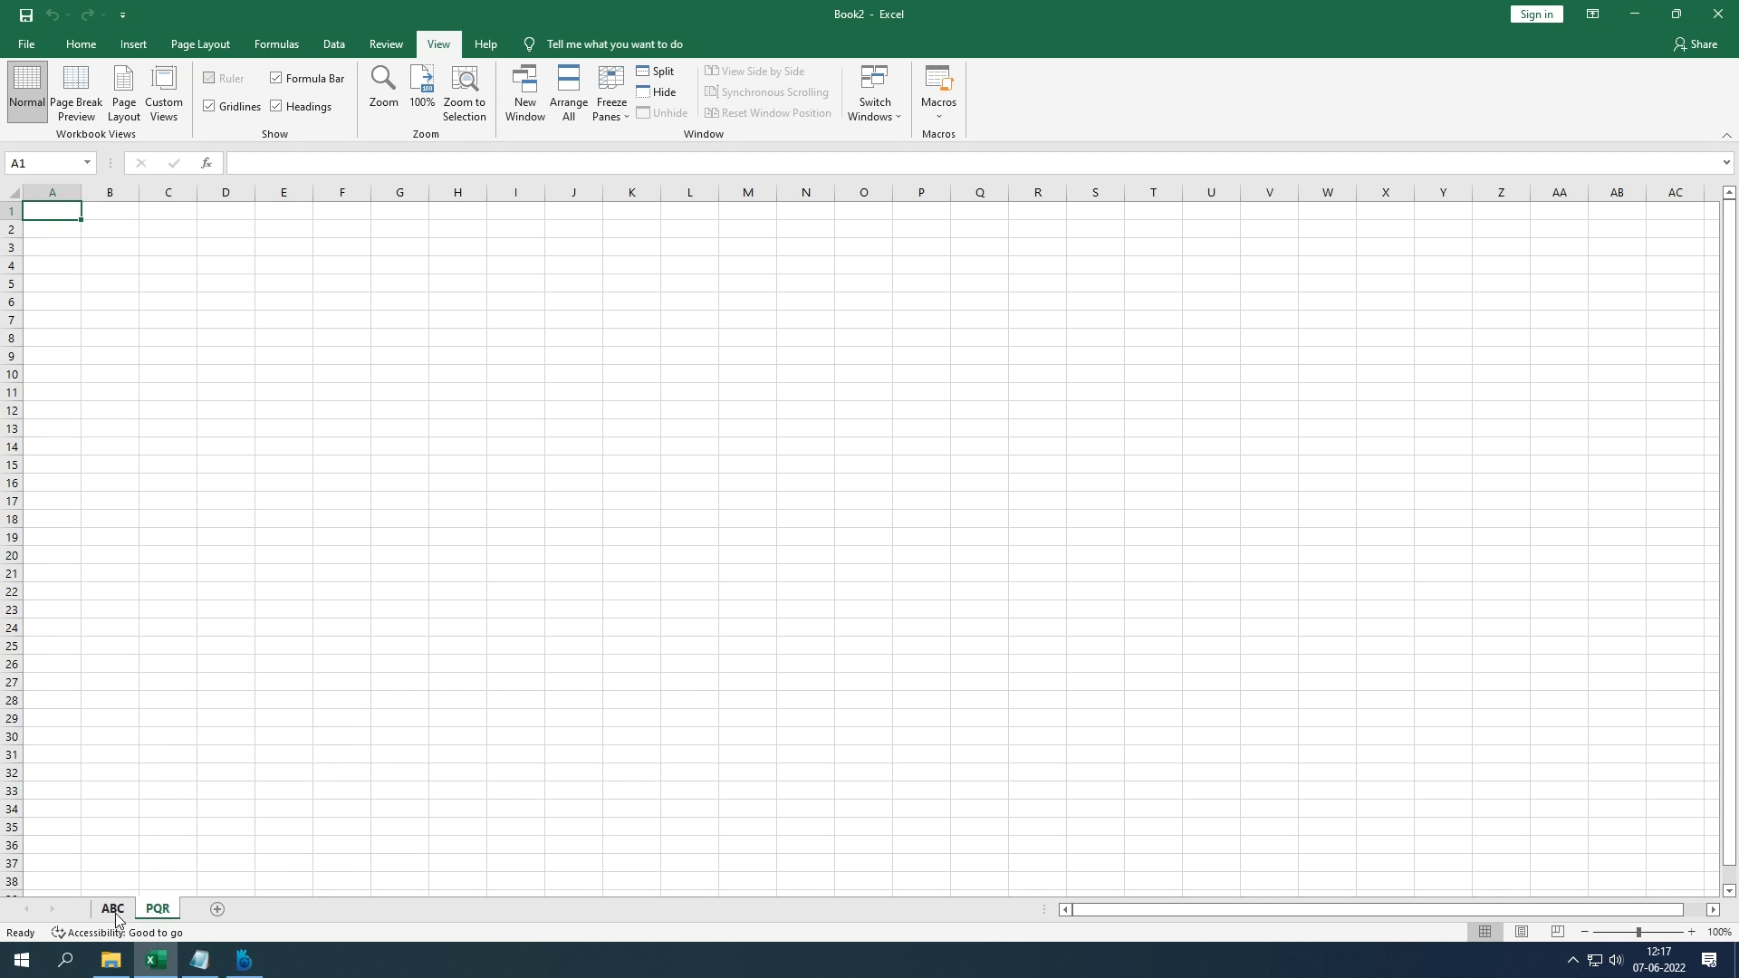
{"action": "left_click", "coordinate": [116, 913]}
{"action": "right_click", "coordinate": [116, 913]}
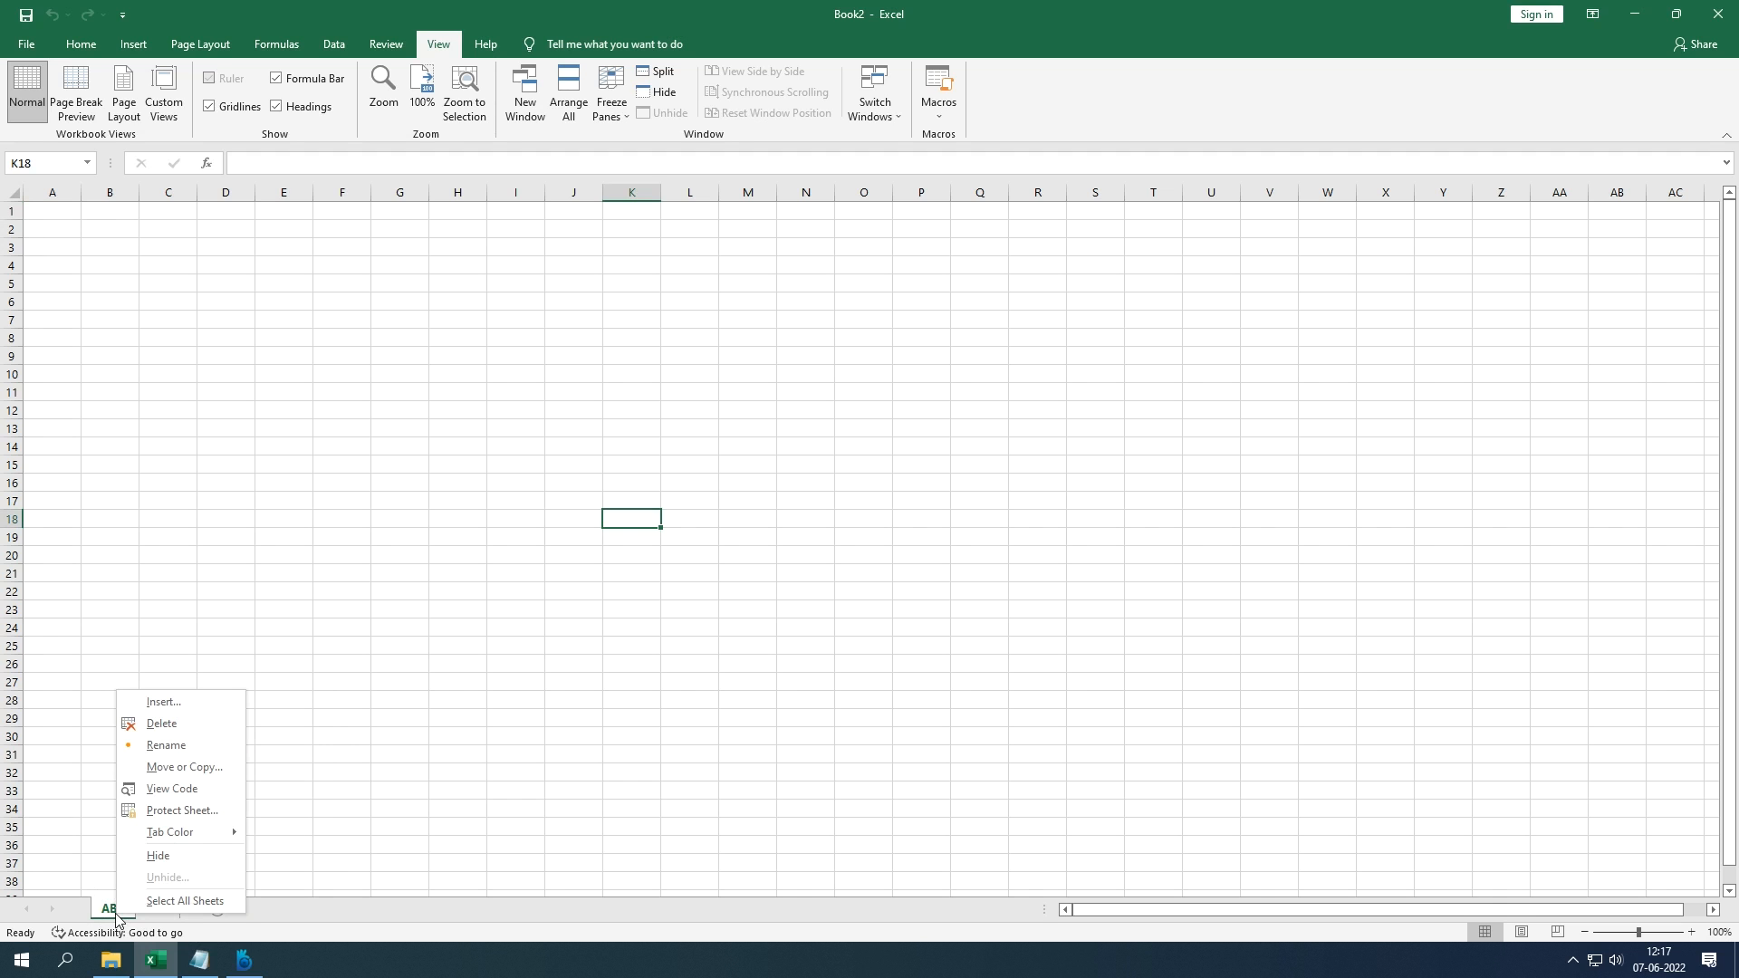
{"action": "left_click", "coordinate": [192, 770]}
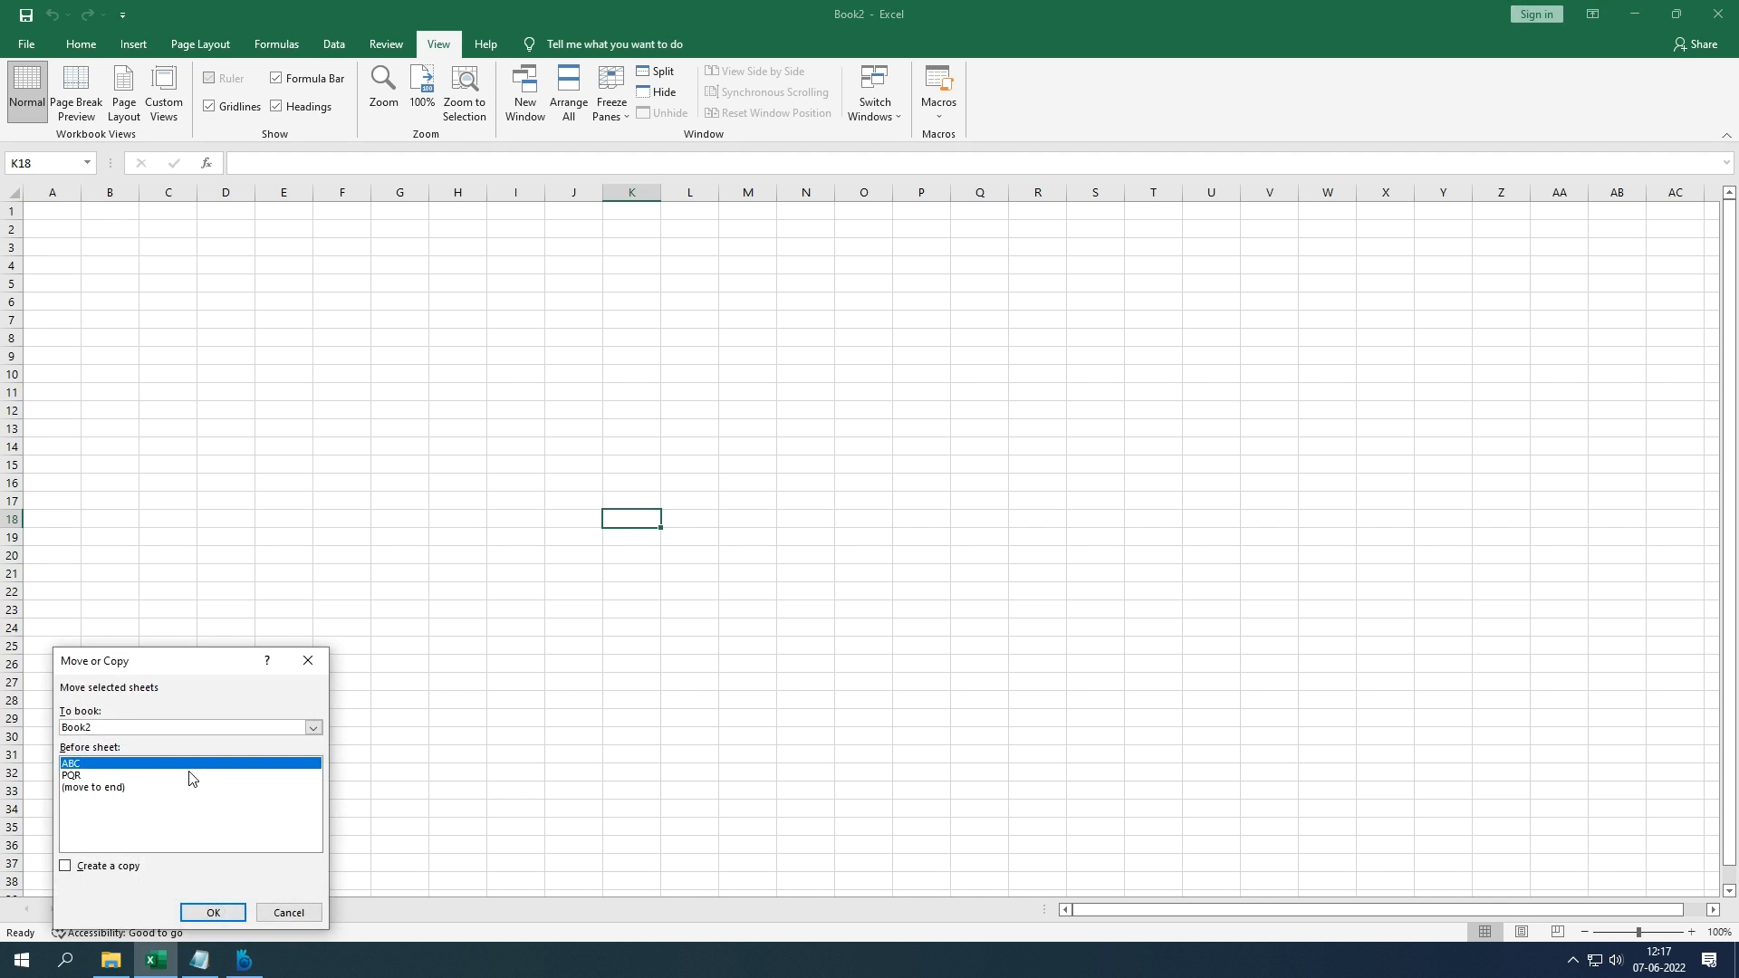
{"action": "left_click", "coordinate": [124, 788]}
{"action": "left_click", "coordinate": [211, 913]}
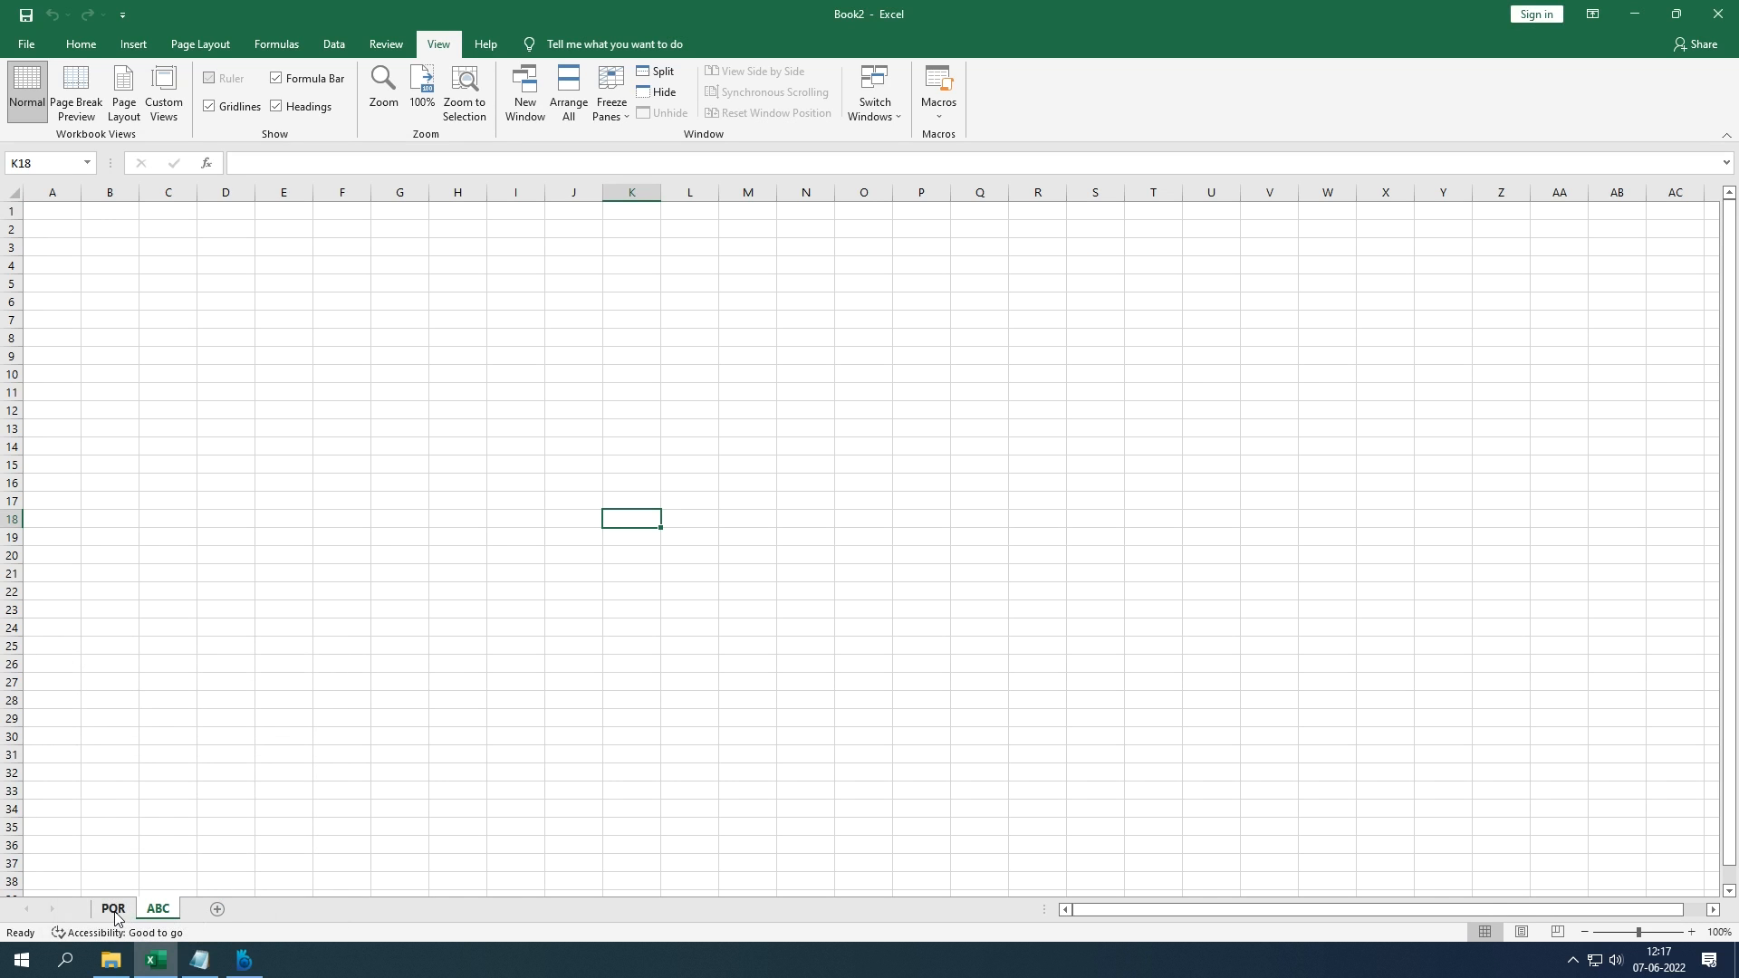
{"action": "right_click", "coordinate": [159, 909]}
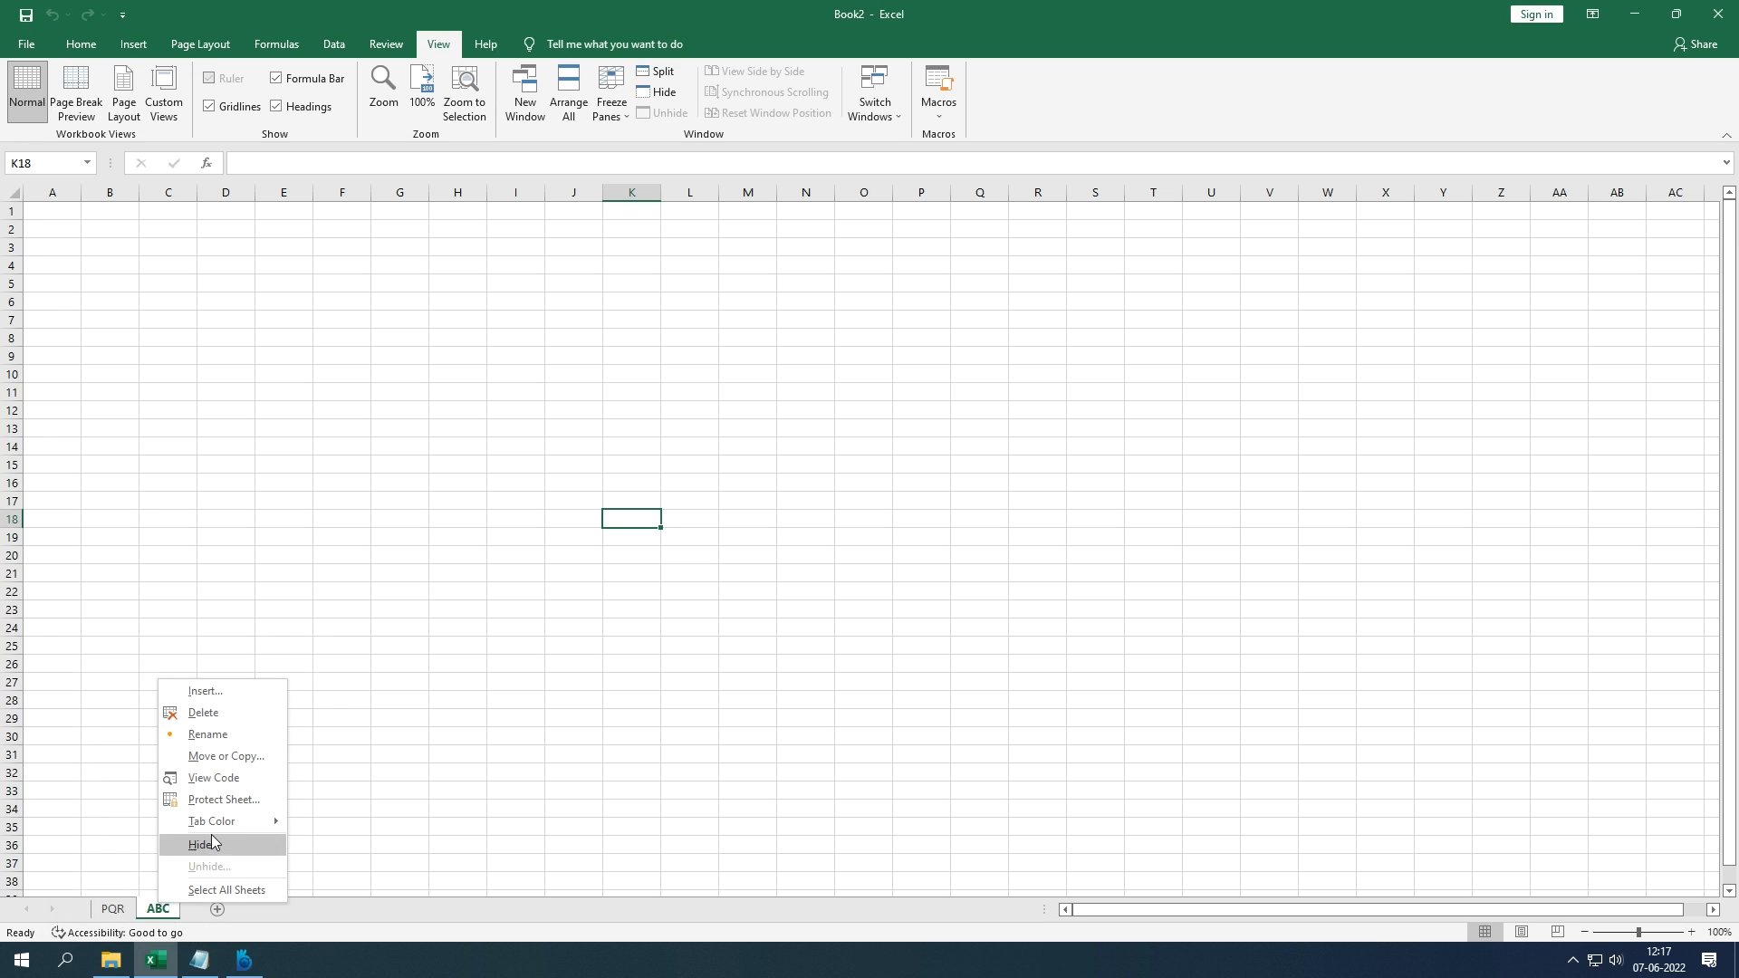
{"action": "mouse_move", "coordinate": [210, 821]}
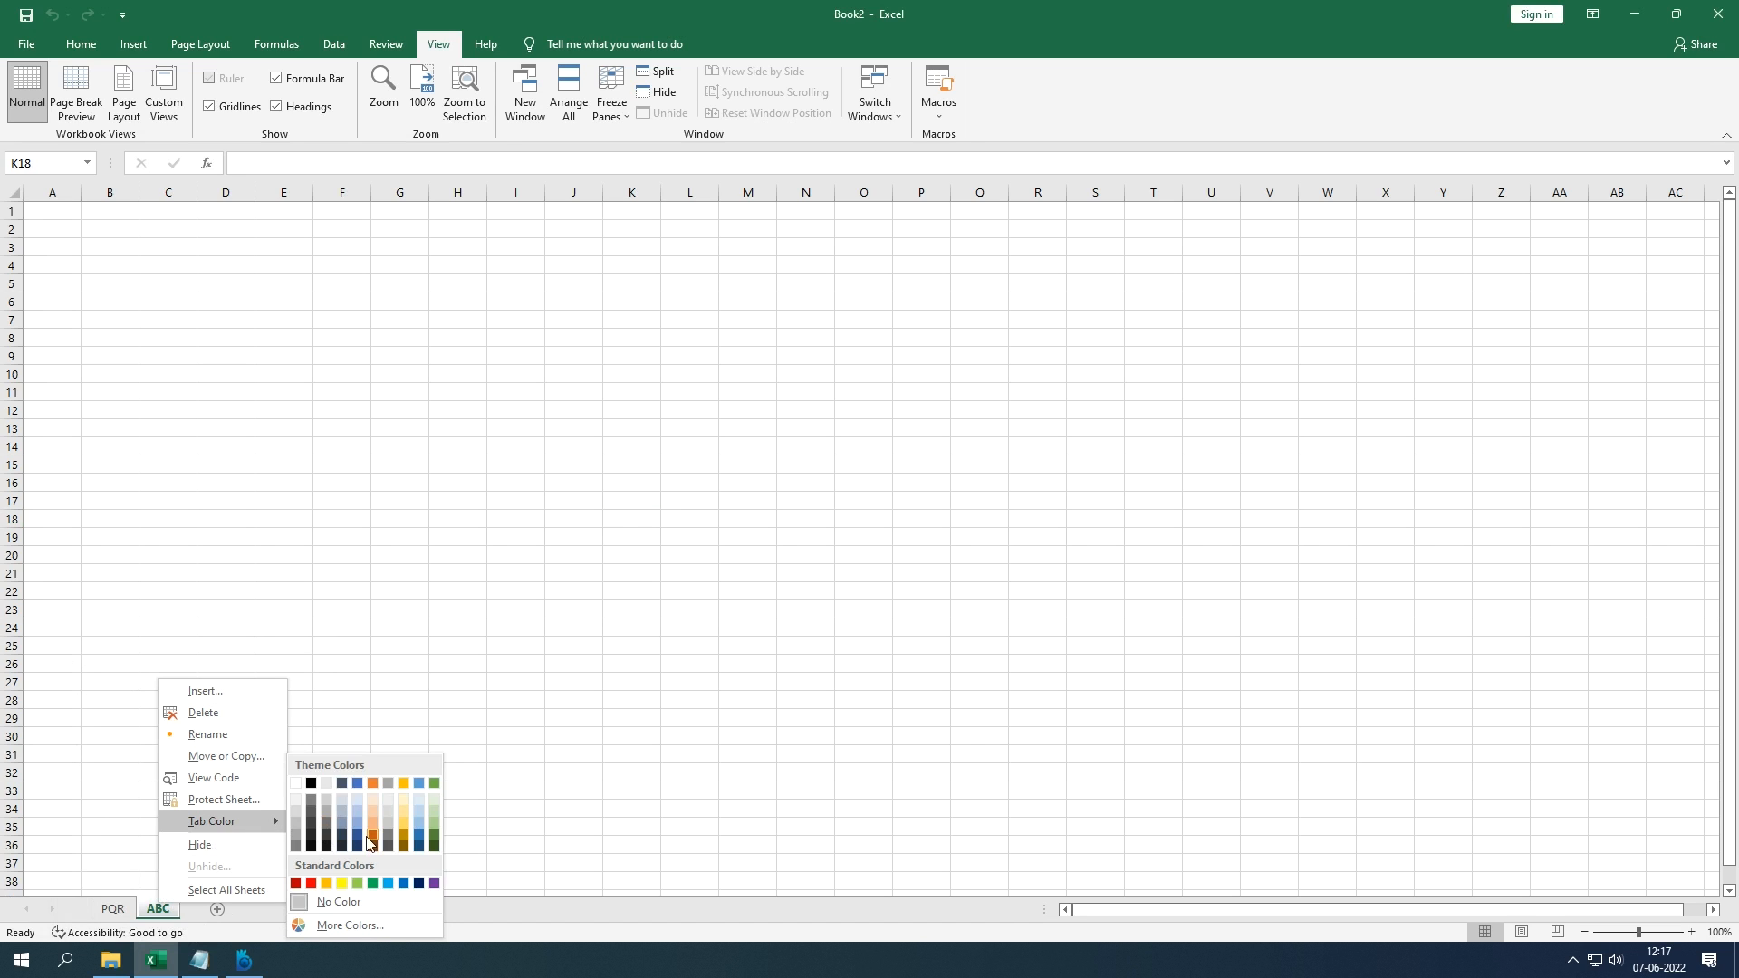
Step: Give the ABC tab a green colour and the PQR tab light blue
{"action": "left_click", "coordinate": [374, 884]}
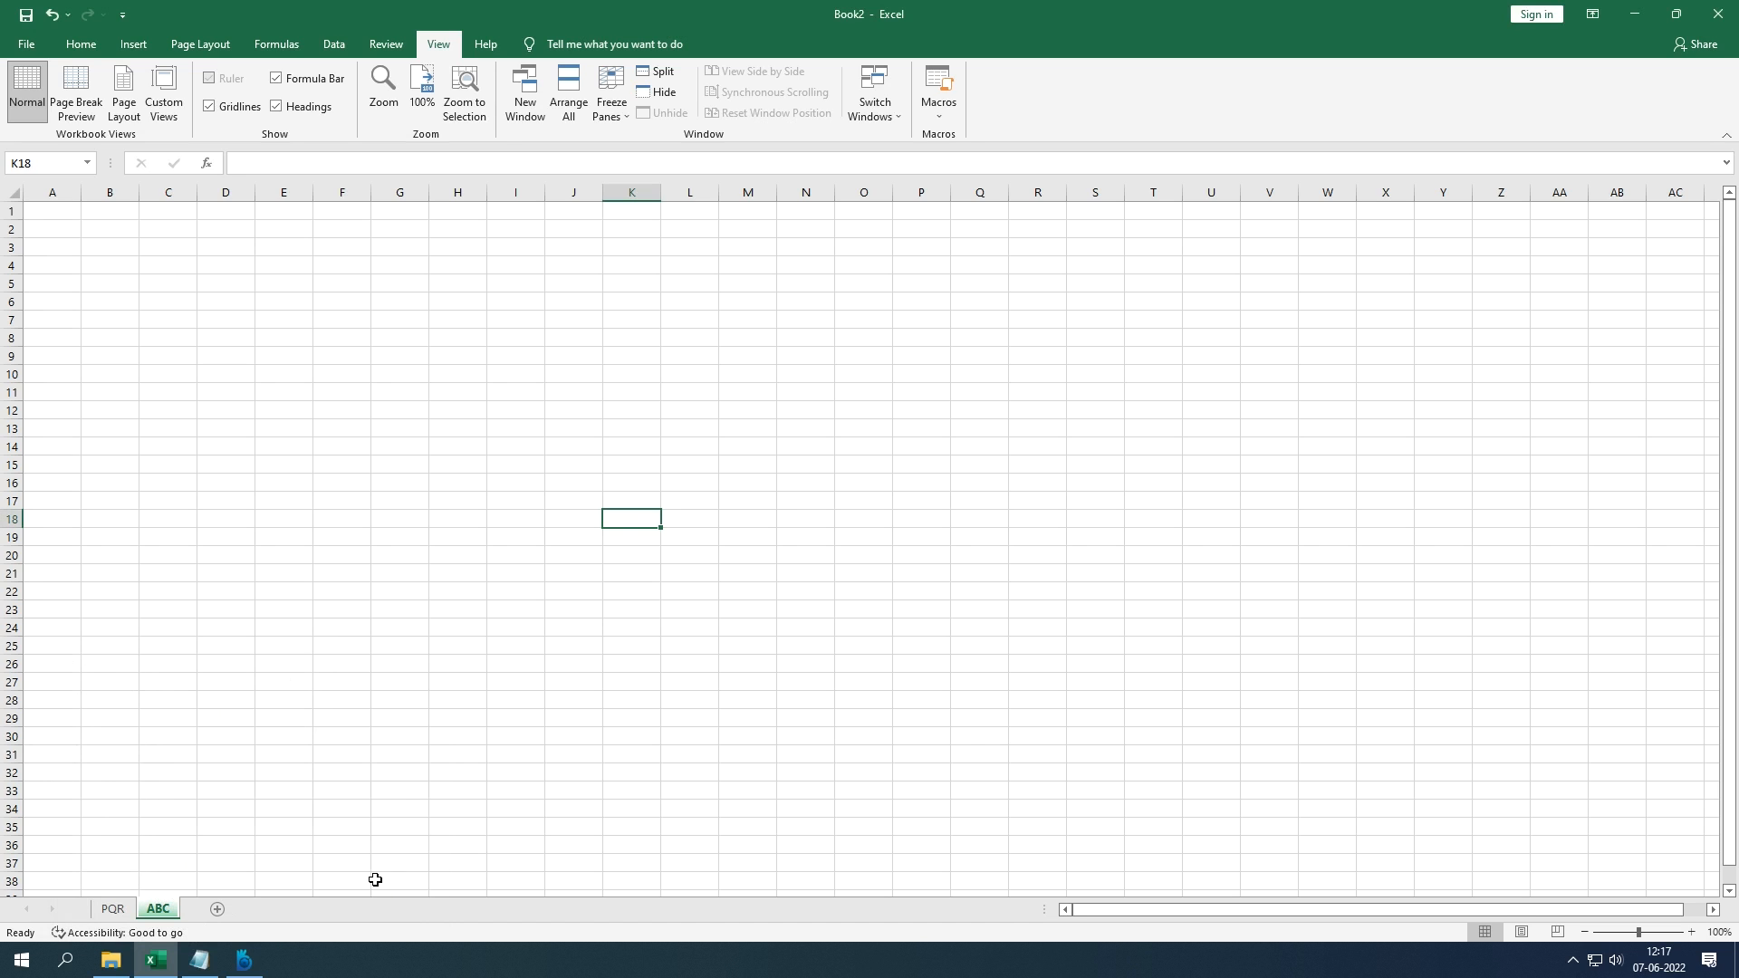
{"action": "left_click", "coordinate": [111, 913]}
{"action": "right_click", "coordinate": [112, 915]}
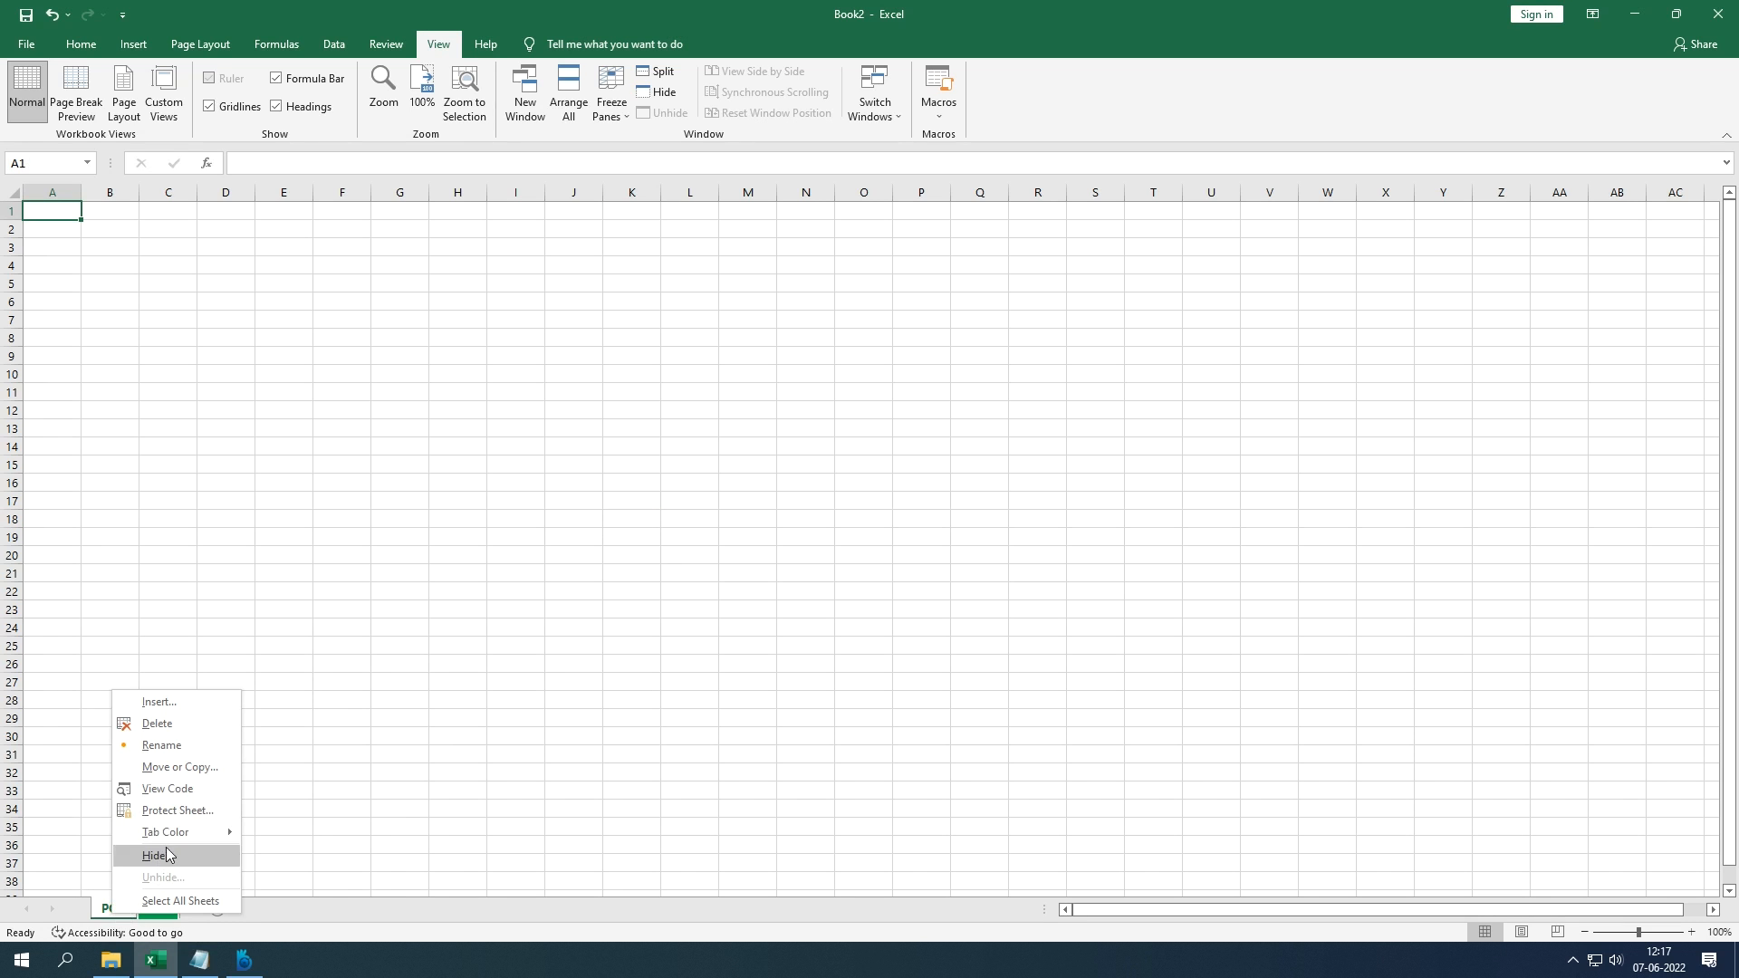
{"action": "mouse_move", "coordinate": [211, 845]}
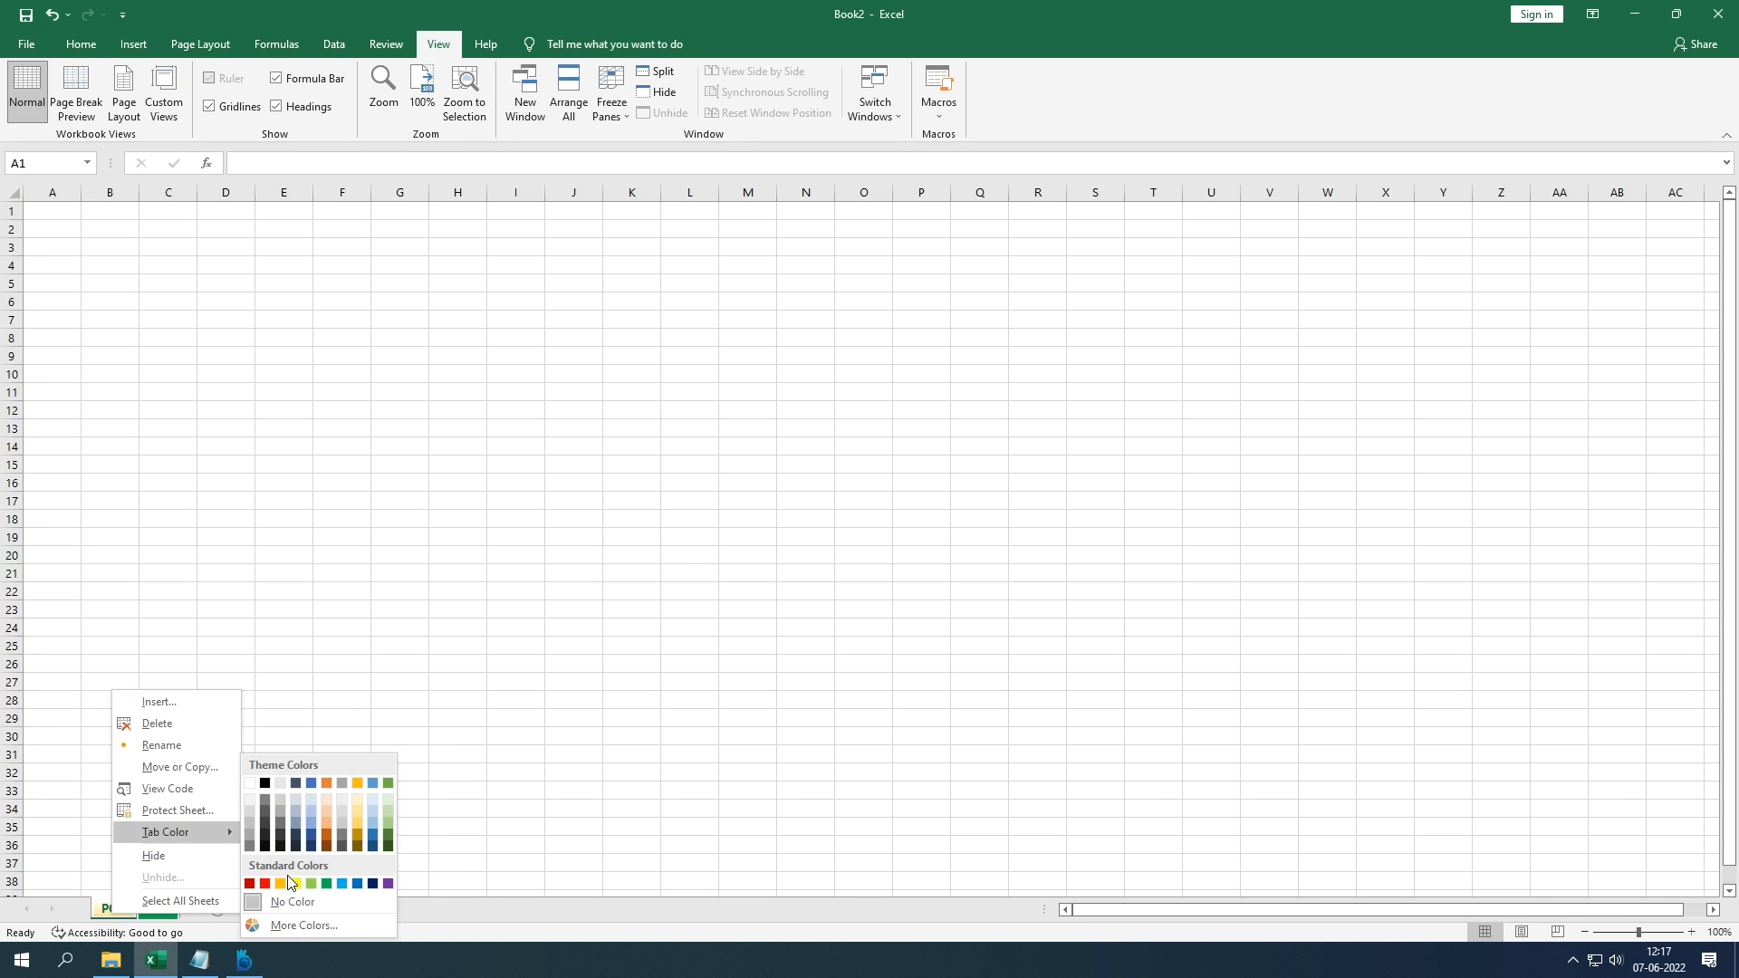
{"action": "left_click", "coordinate": [344, 884]}
Step: Switch between the ABC and PQR sheets to check the new tab colours
{"action": "left_click", "coordinate": [161, 909]}
{"action": "left_click", "coordinate": [110, 913]}
{"action": "left_click", "coordinate": [159, 911]}
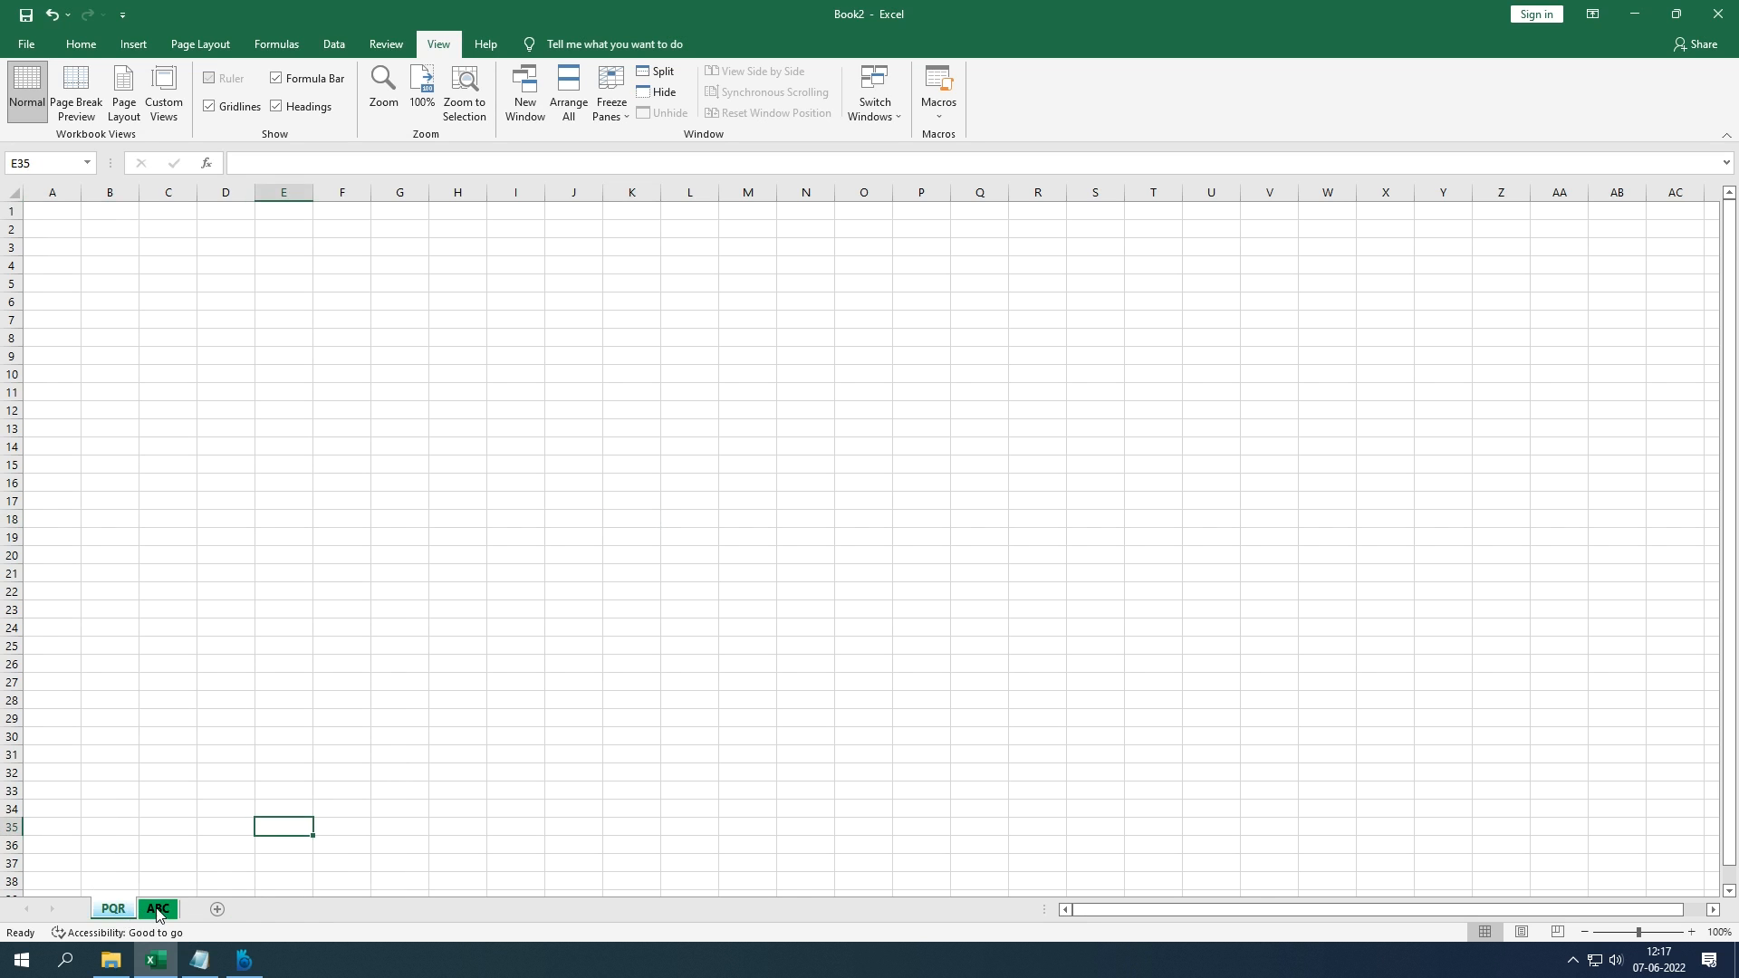
{"action": "left_click", "coordinate": [159, 913]}
{"action": "right_click", "coordinate": [160, 917]}
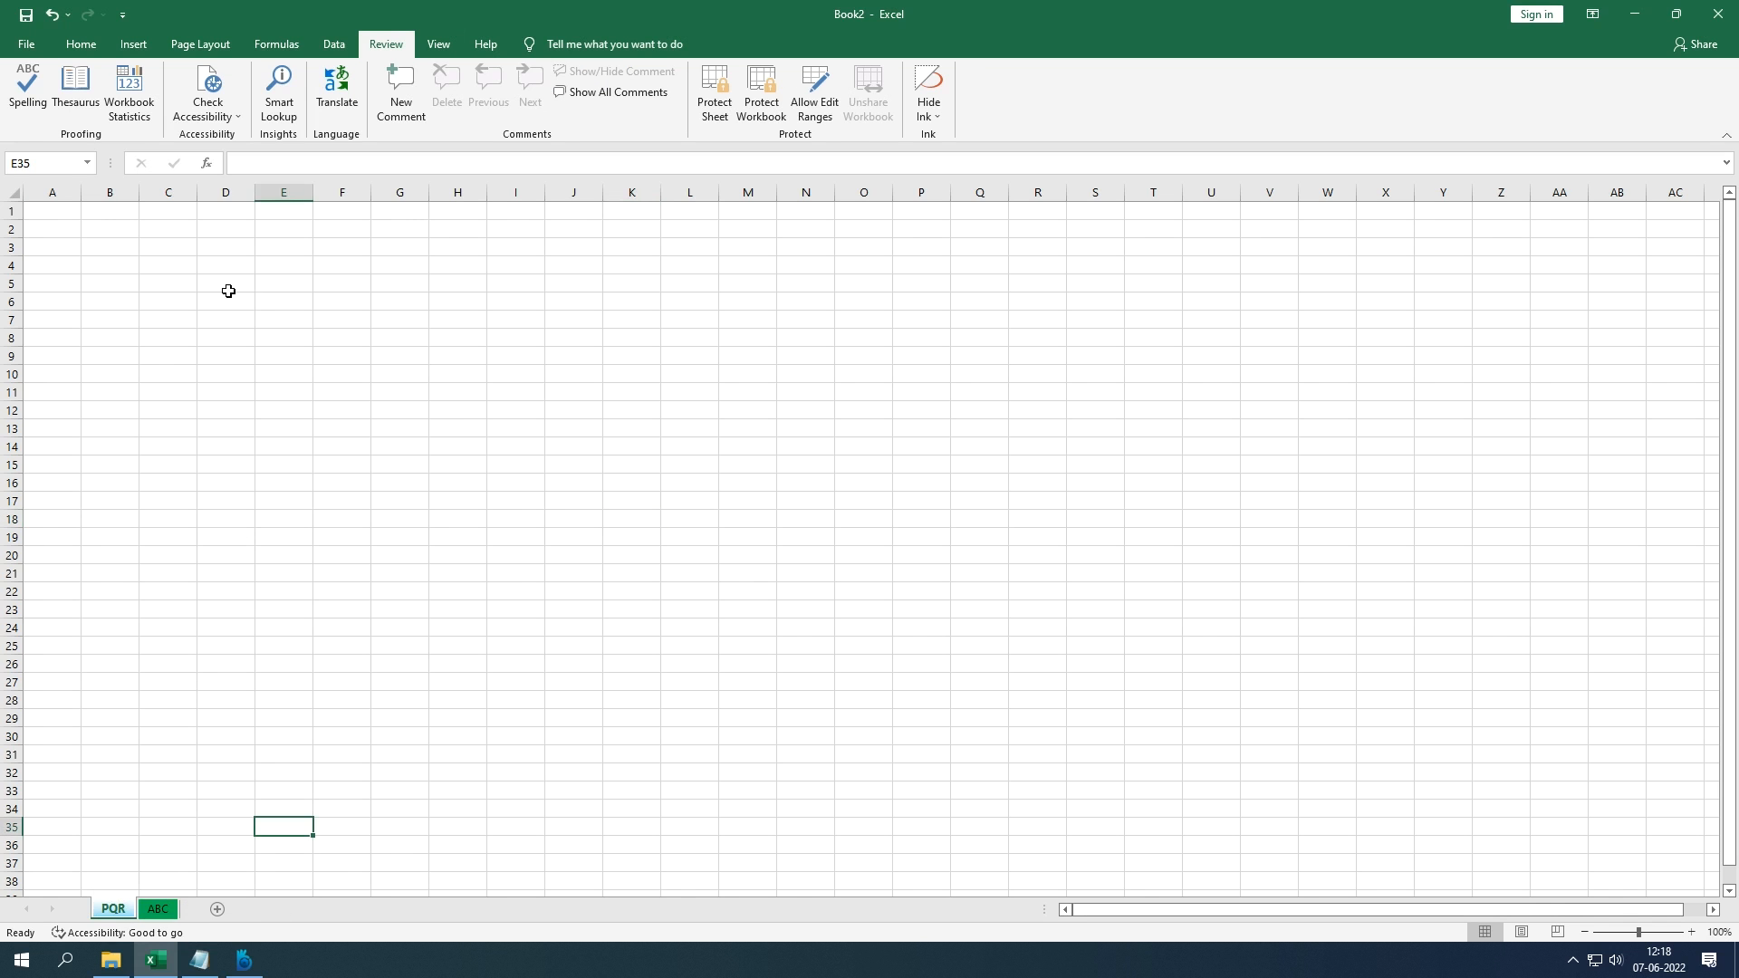
Step: Enter the headings Emp ID, Name and Code in D5:F5 on PQR
{"action": "left_click", "coordinate": [226, 286]}
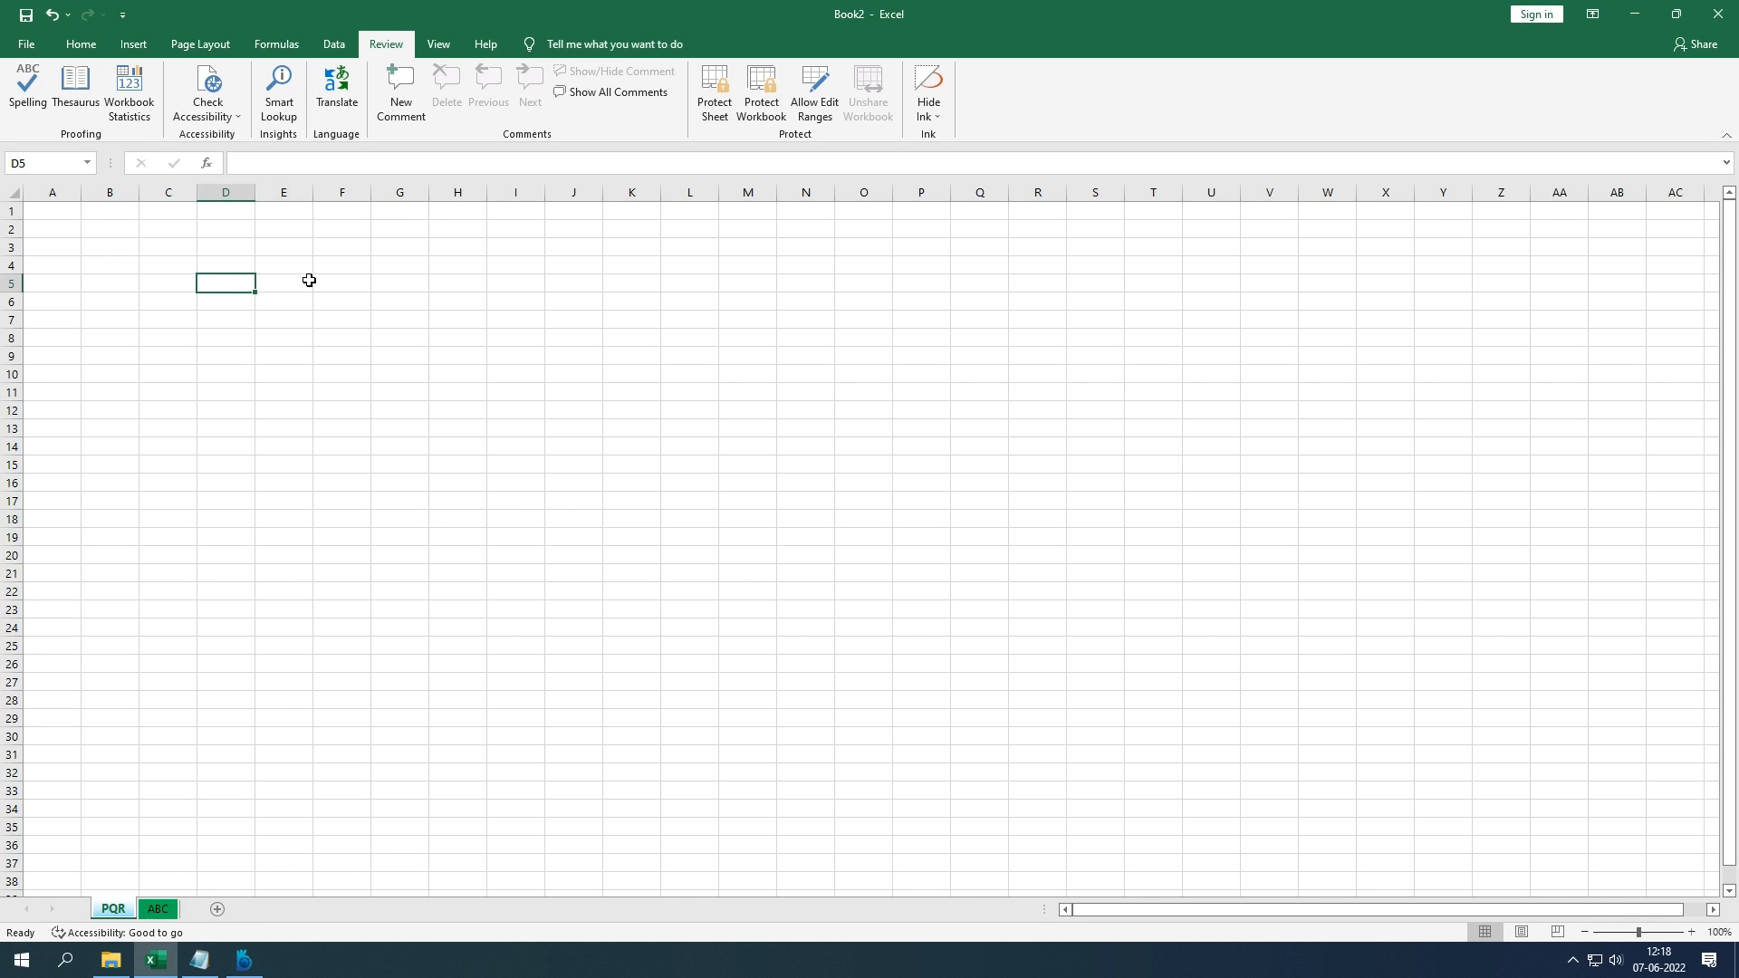
{"action": "type", "text": "Emp"}
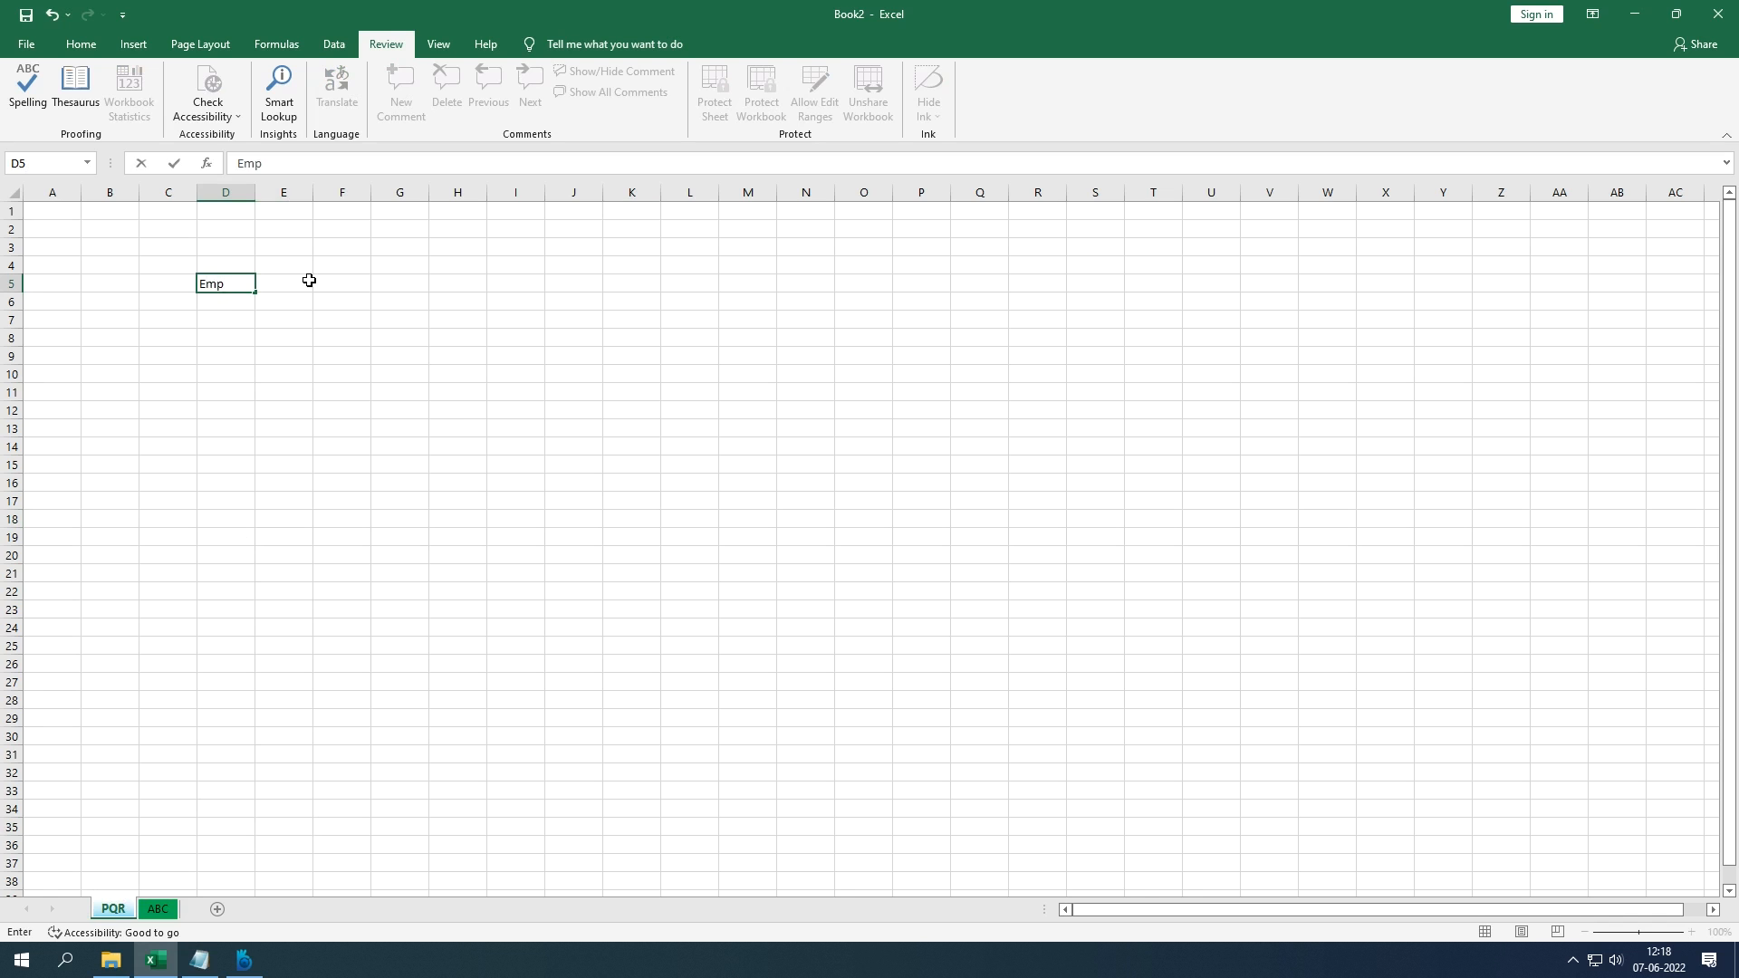
{"action": "key", "text": "Return"}
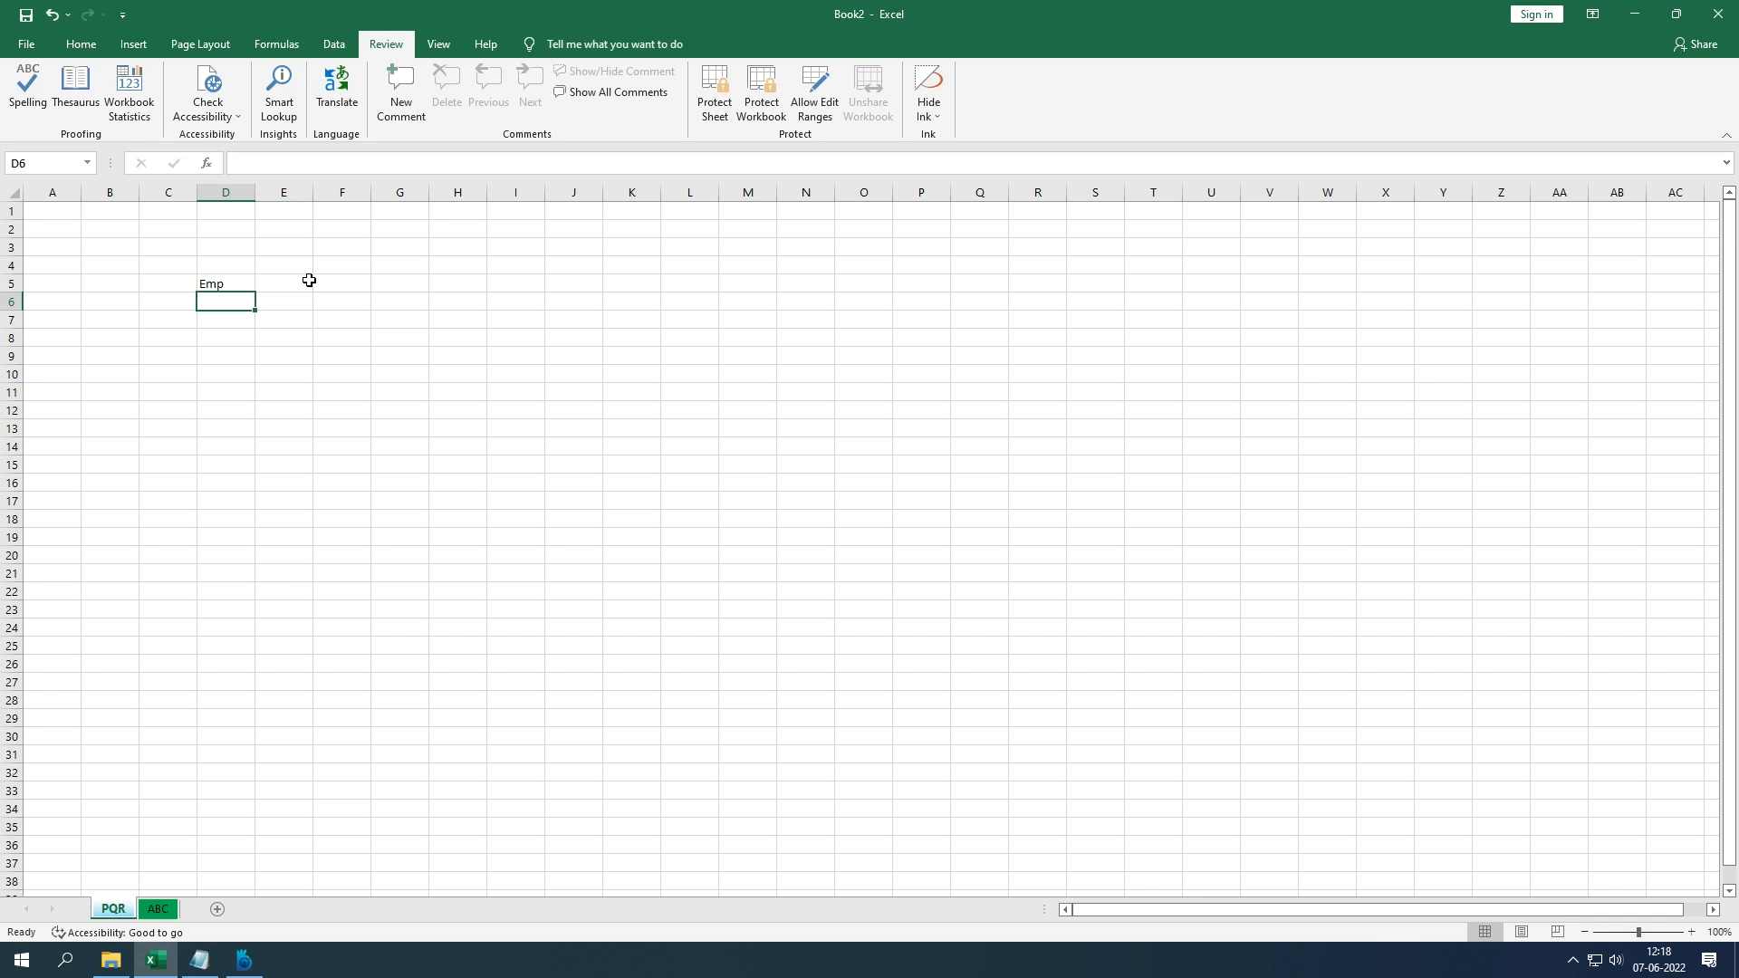
{"action": "double_click", "coordinate": [242, 284]}
{"action": "key", "text": "BackSpace"}
{"action": "type", "text": "p ID"}
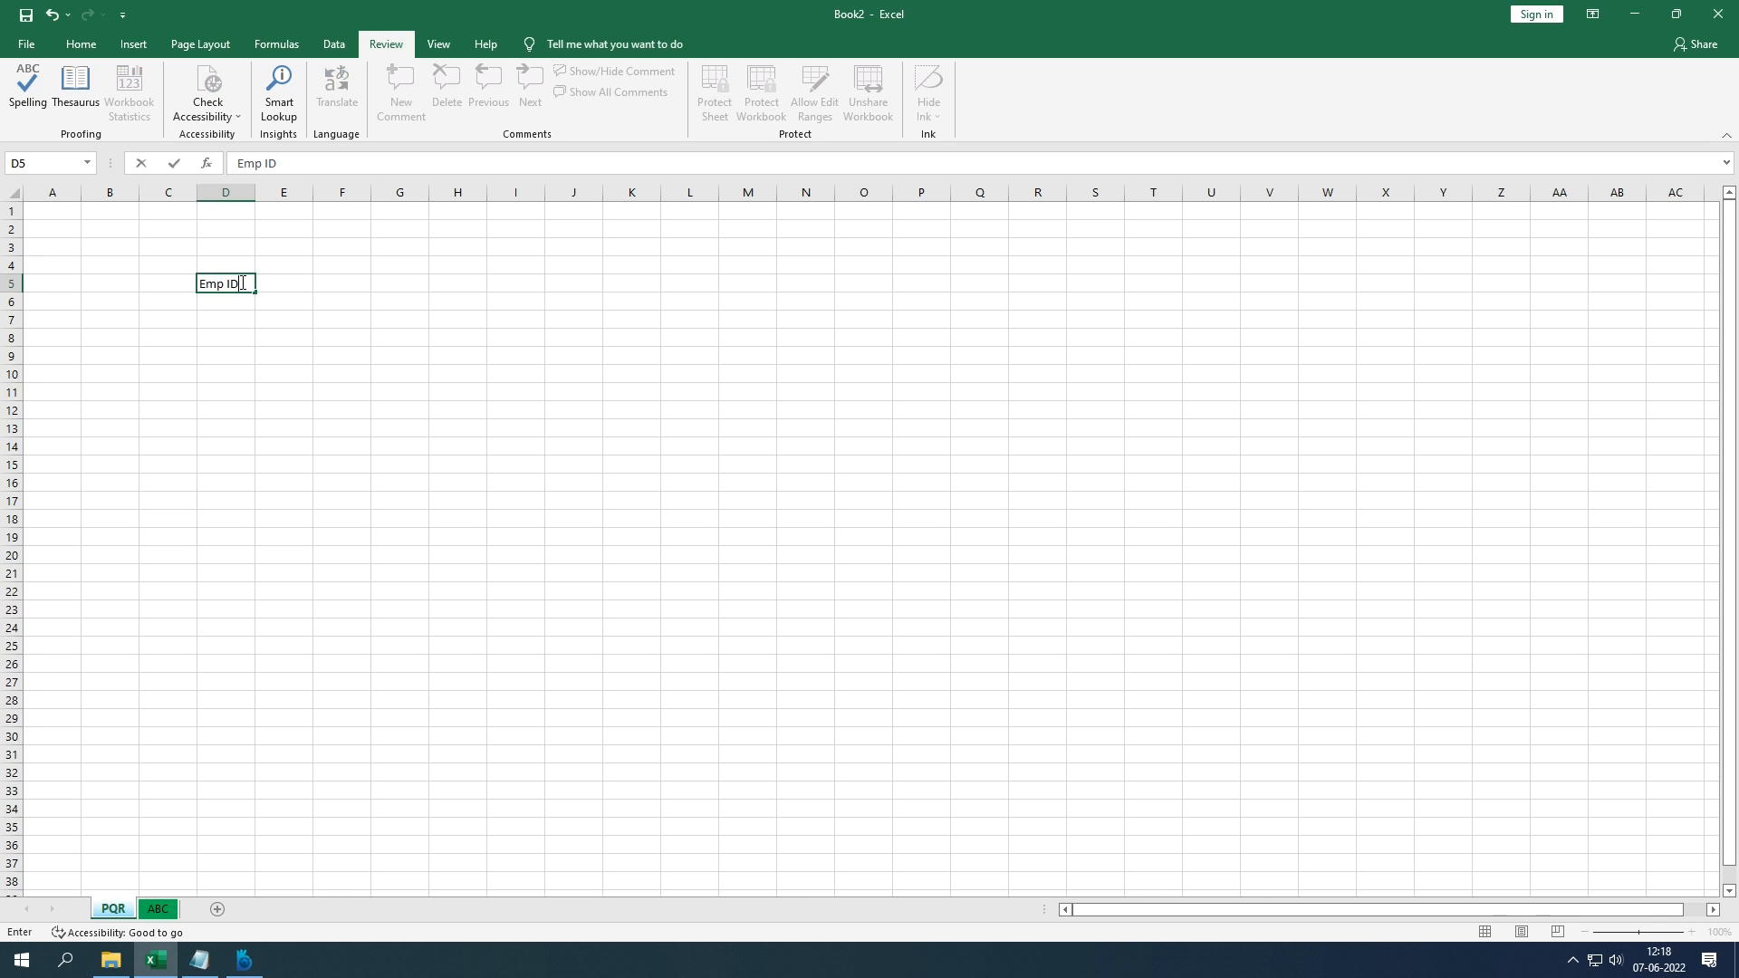
{"action": "key", "text": "Tab"}
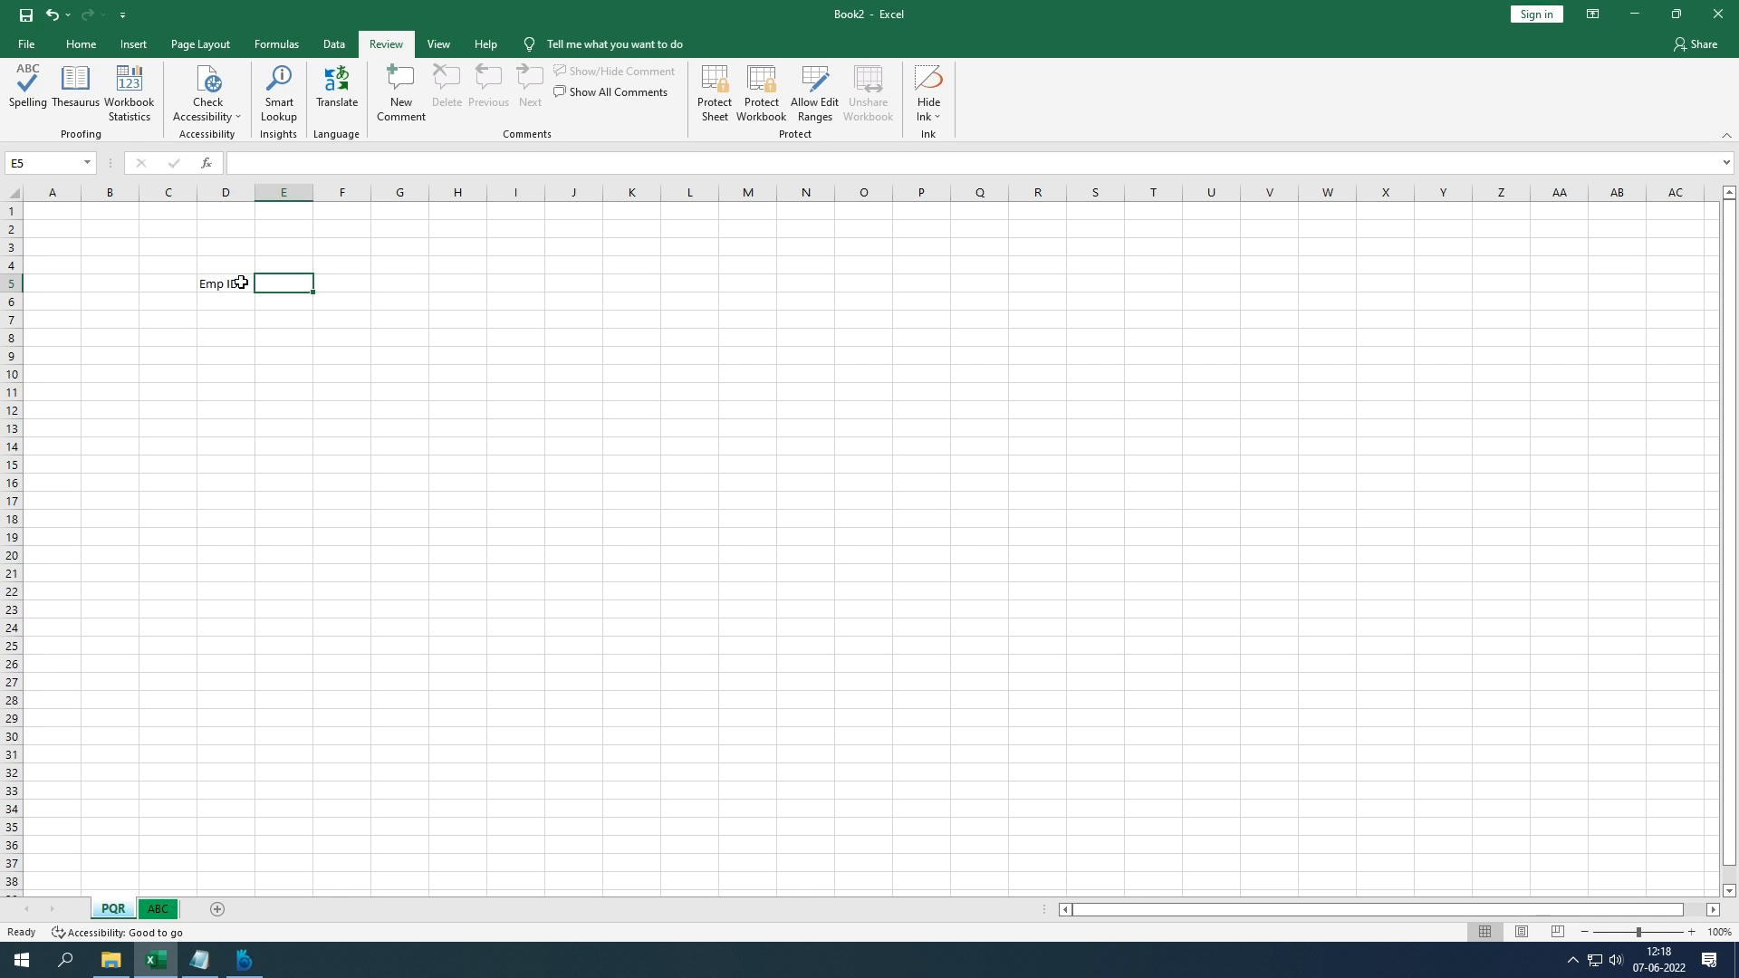
{"action": "type", "text": "Name"}
{"action": "key", "text": "Tab"}
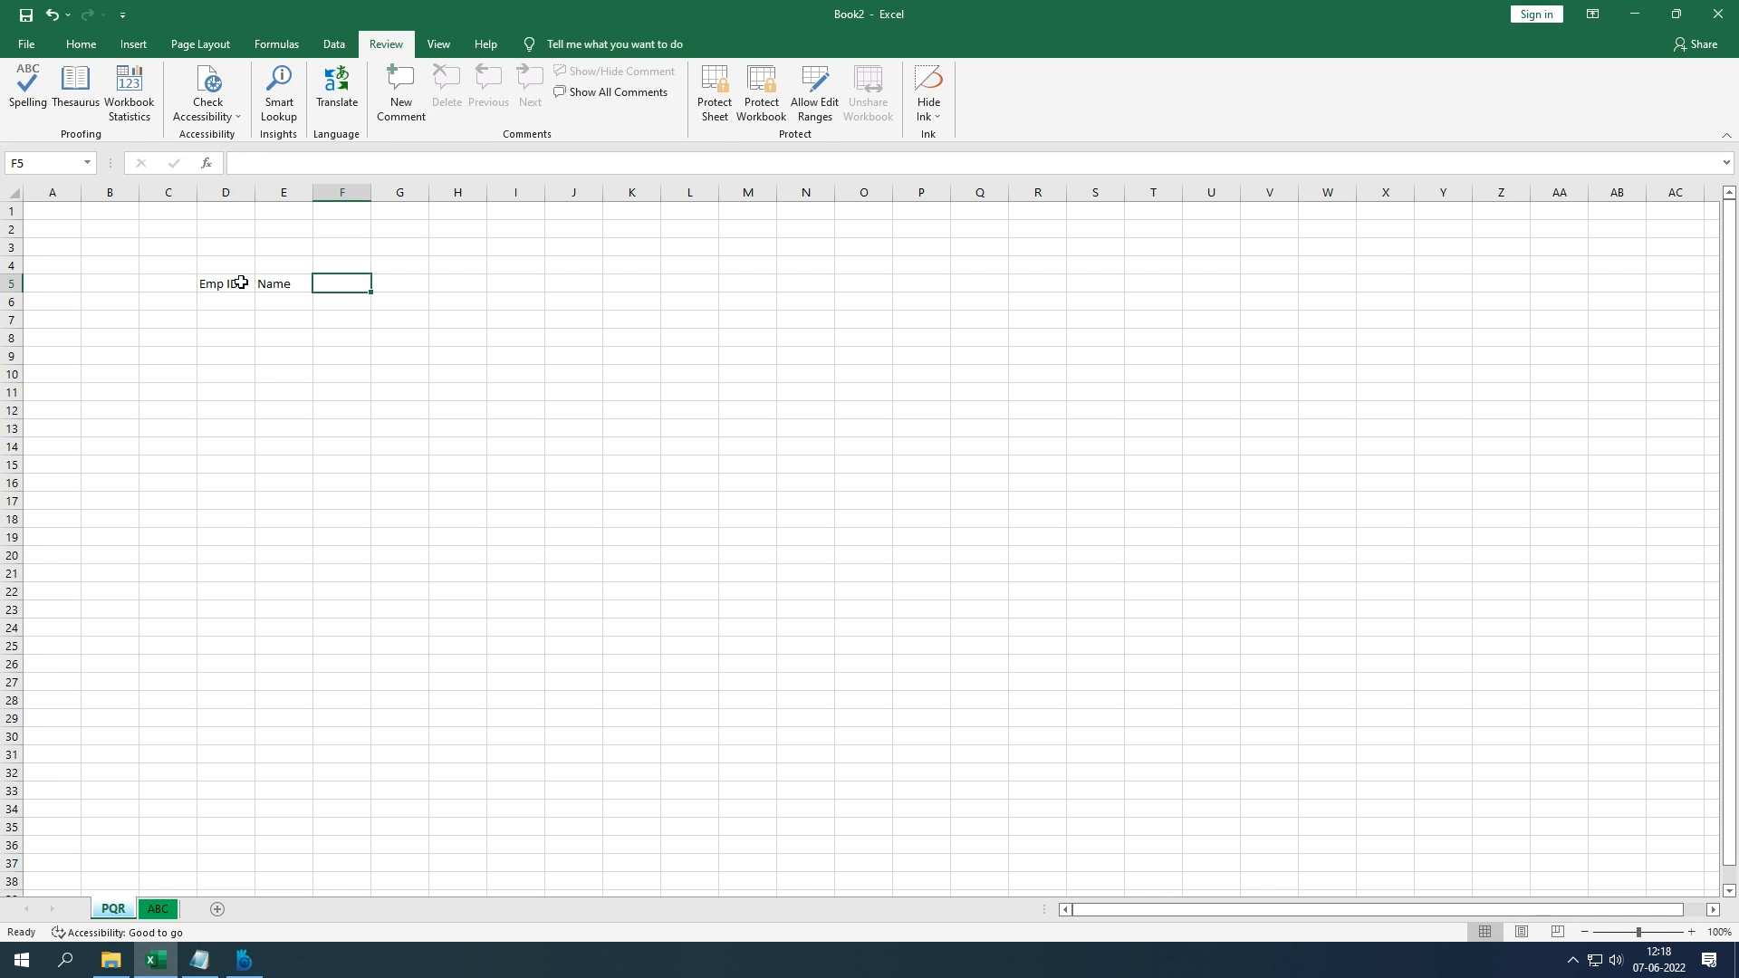
{"action": "type", "text": "Code"}
{"action": "key", "text": "Return"}
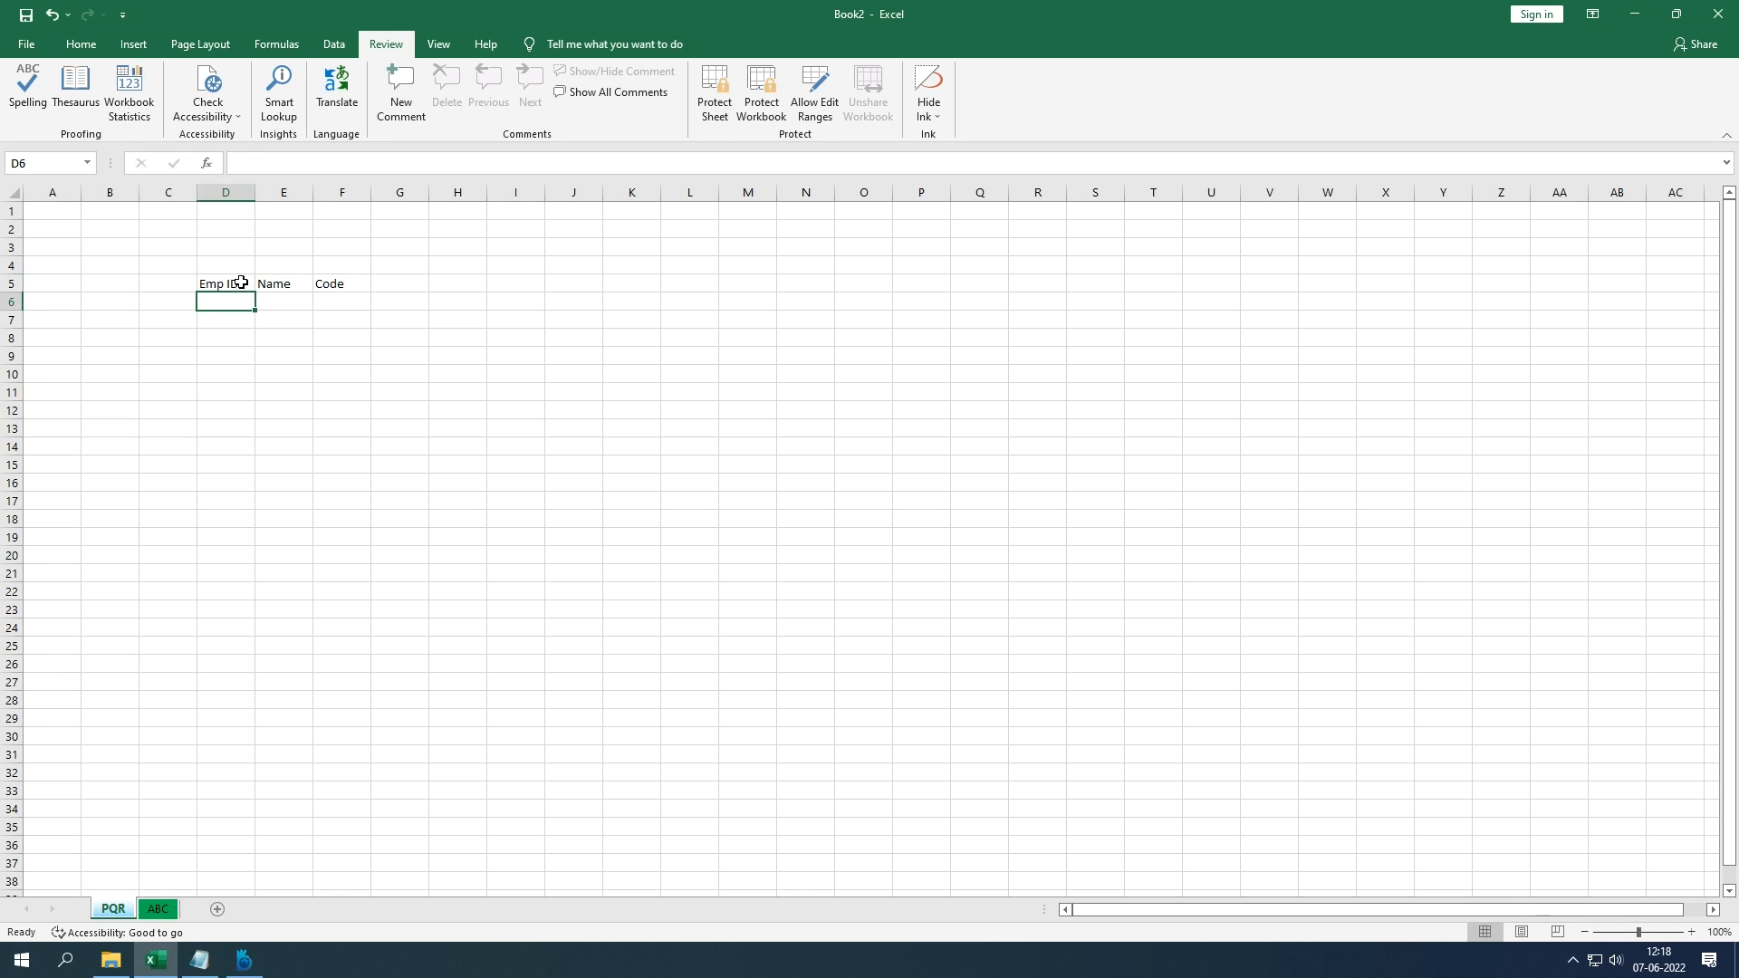
Step: Enter employee IDs 1, 2 and 3 in D6:D8
{"action": "type", "text": "1"}
{"action": "key", "text": "Return"}
{"action": "type", "text": "2"}
{"action": "key", "text": "Return"}
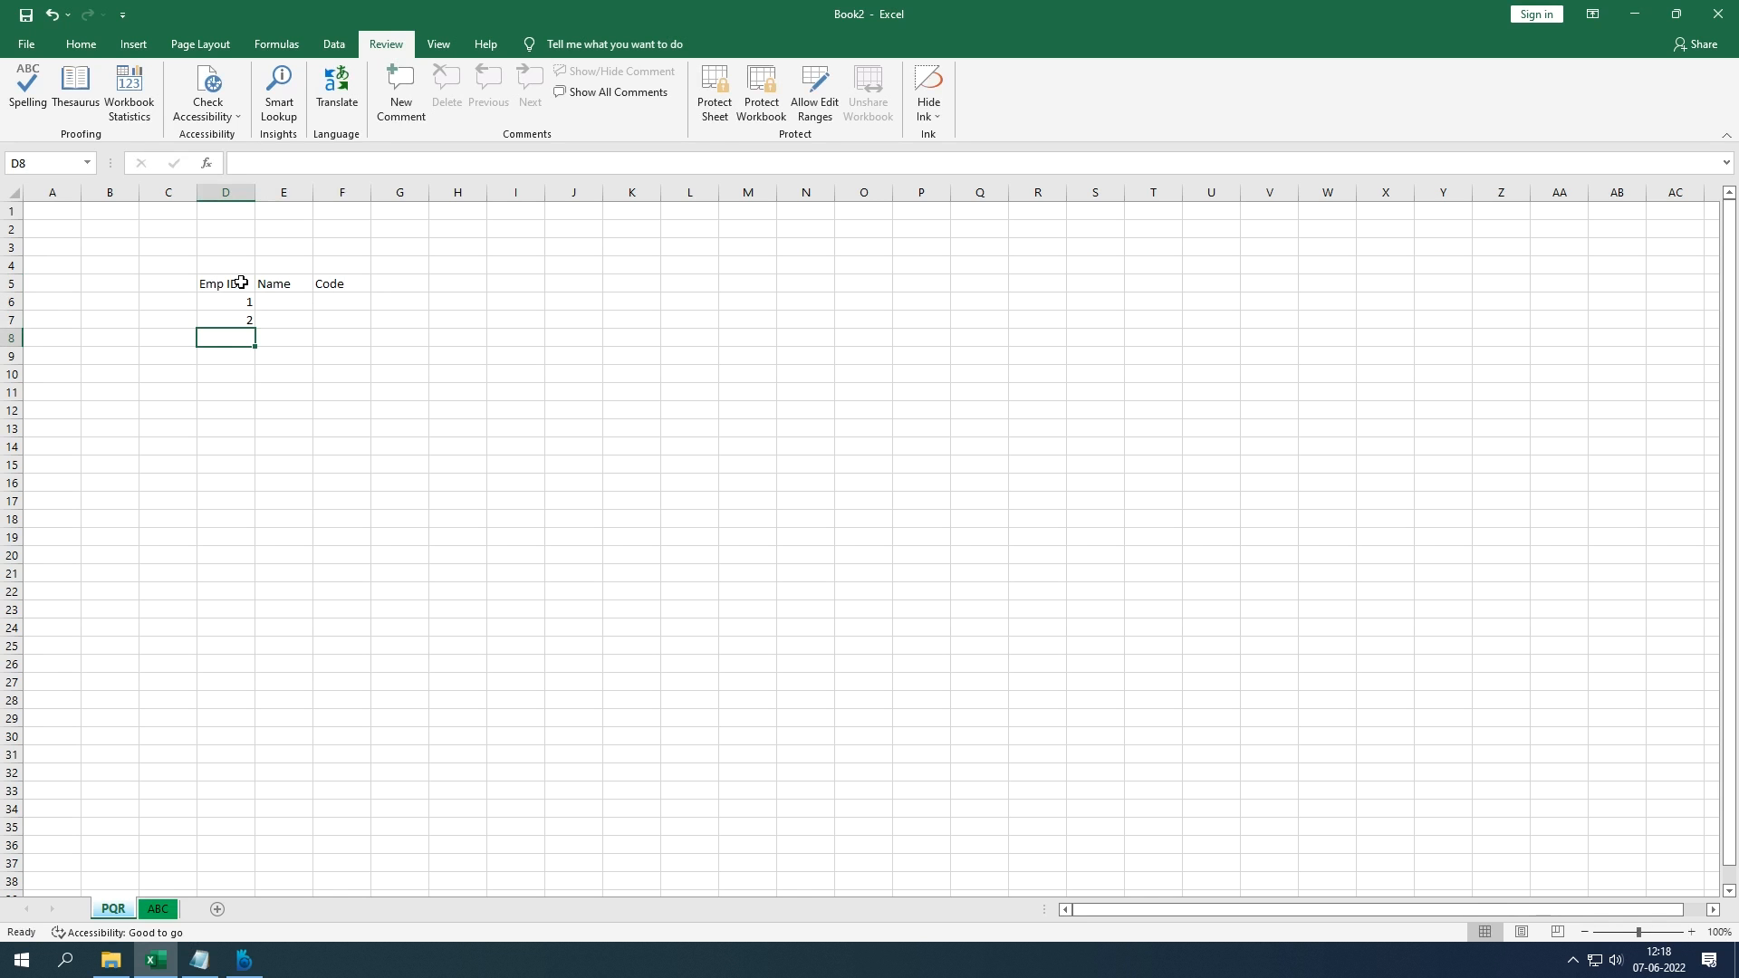
{"action": "type", "text": "3"}
{"action": "key", "text": "Tab"}
{"action": "key", "text": "Up"}
{"action": "key", "text": "Up"}
Step: Enter the three employee names in E6:E8
{"action": "type", "text": "Mahesh"}
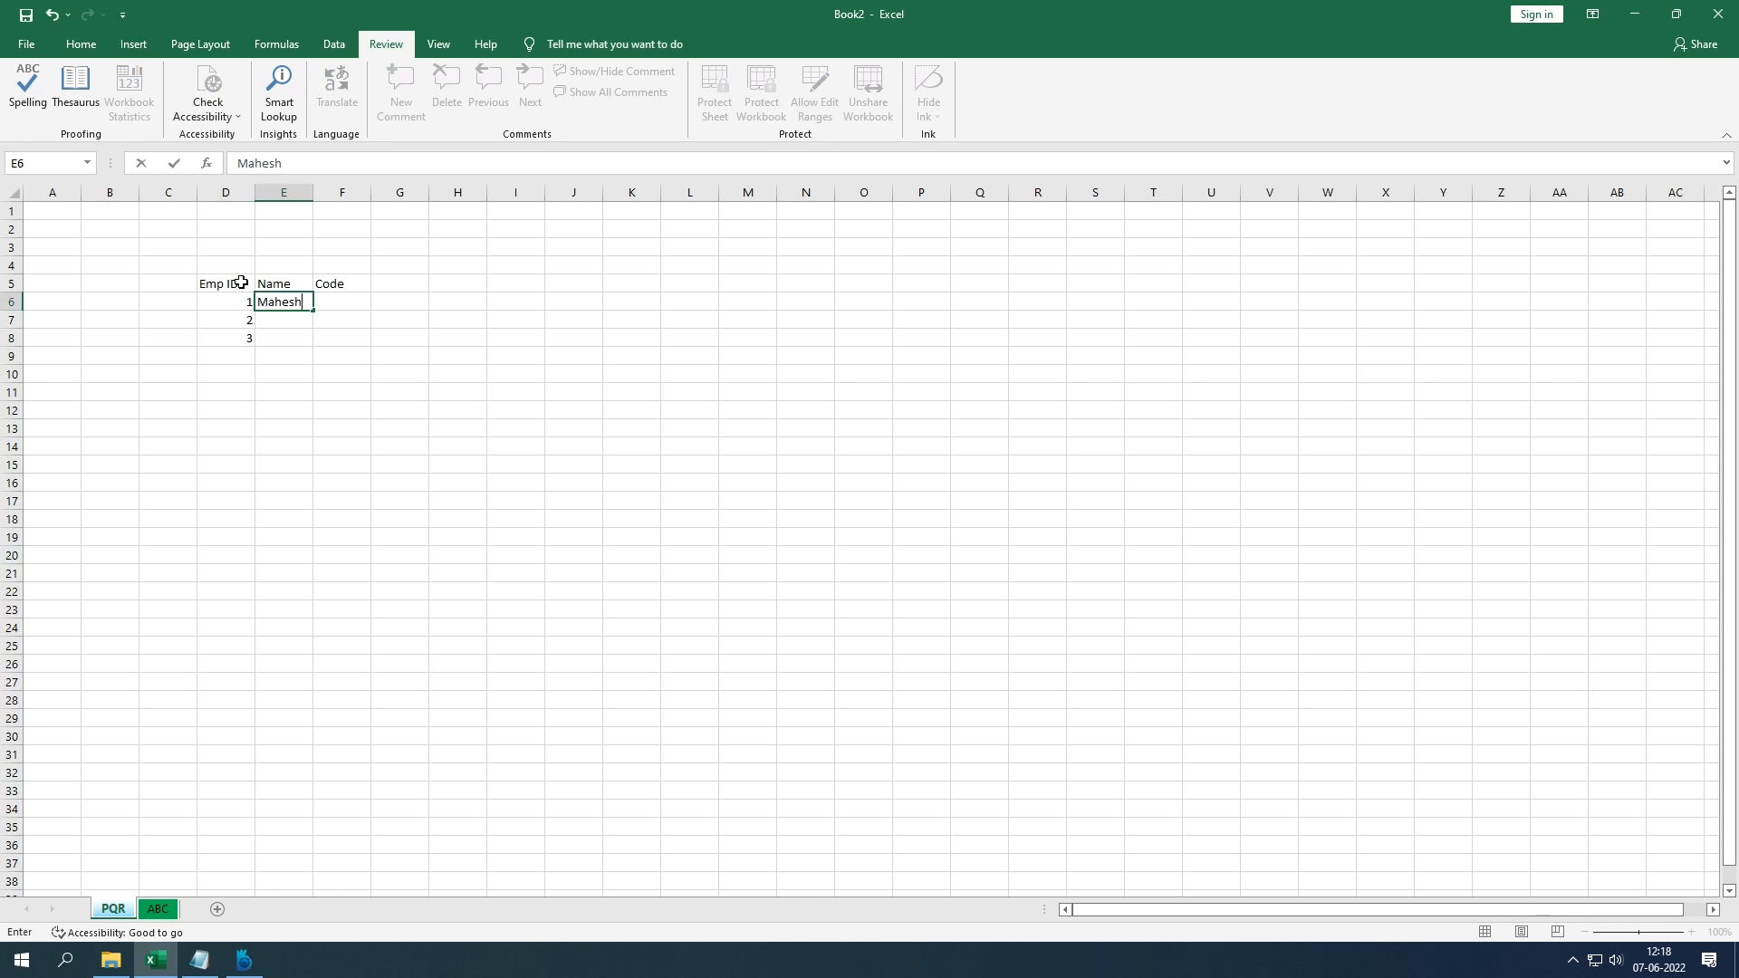
{"action": "key", "text": "Return"}
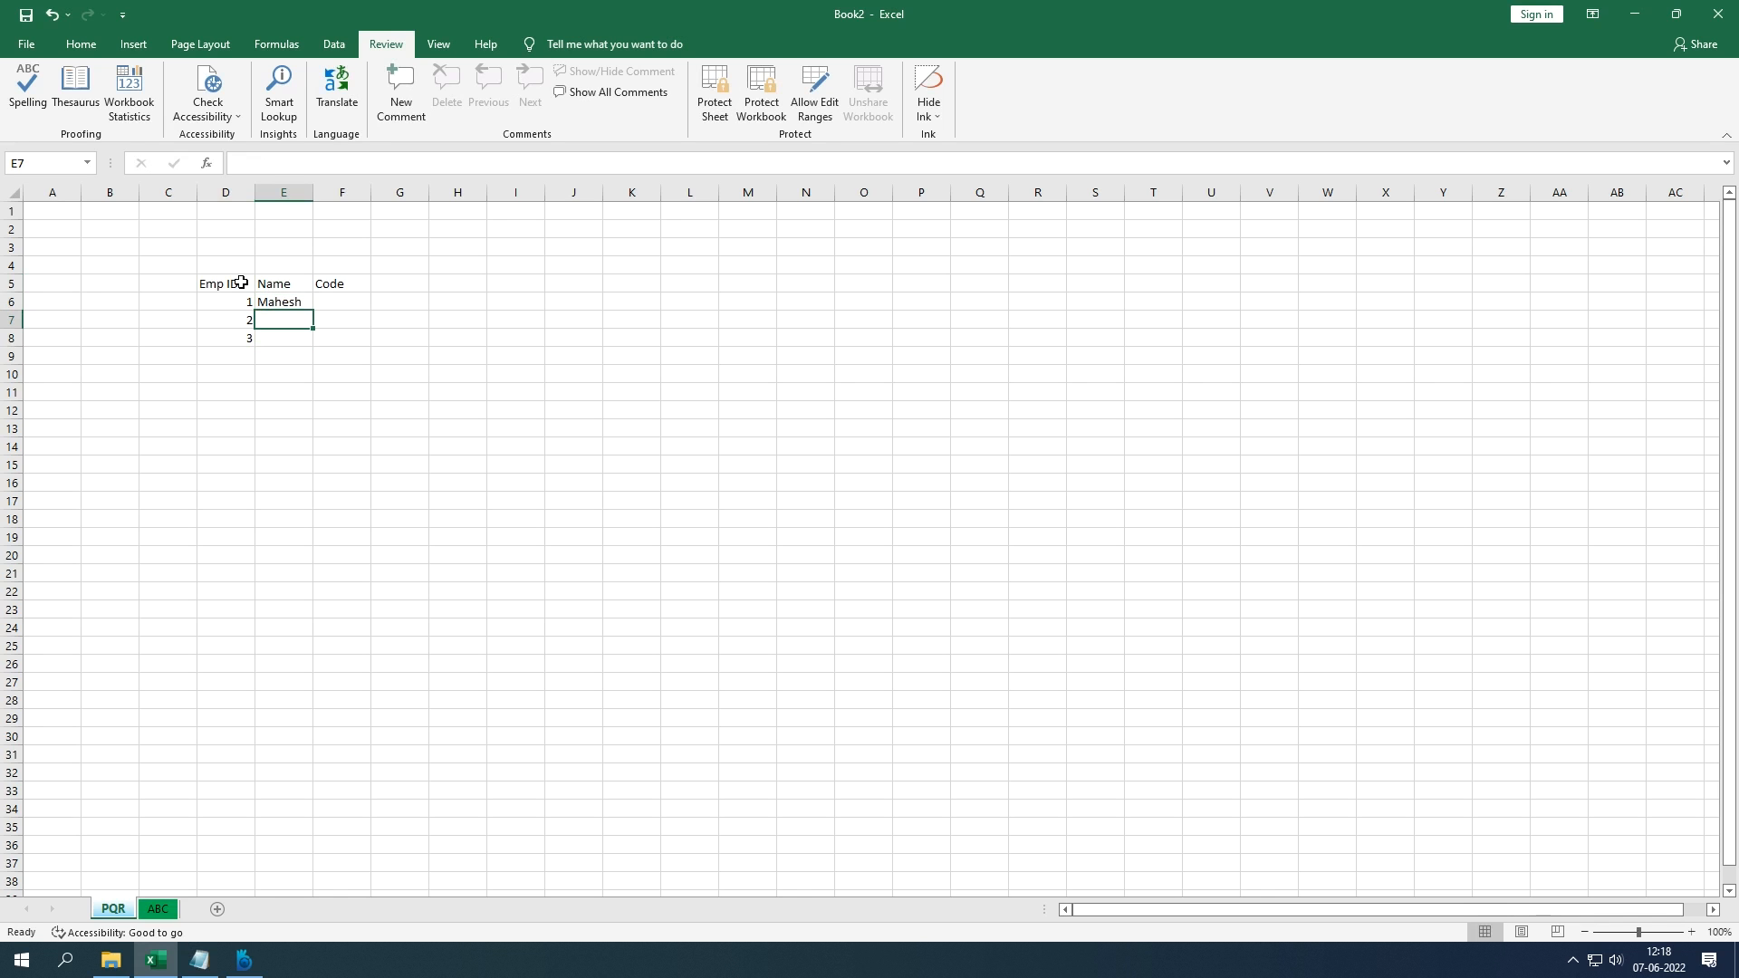
{"action": "type", "text": "Saumit"}
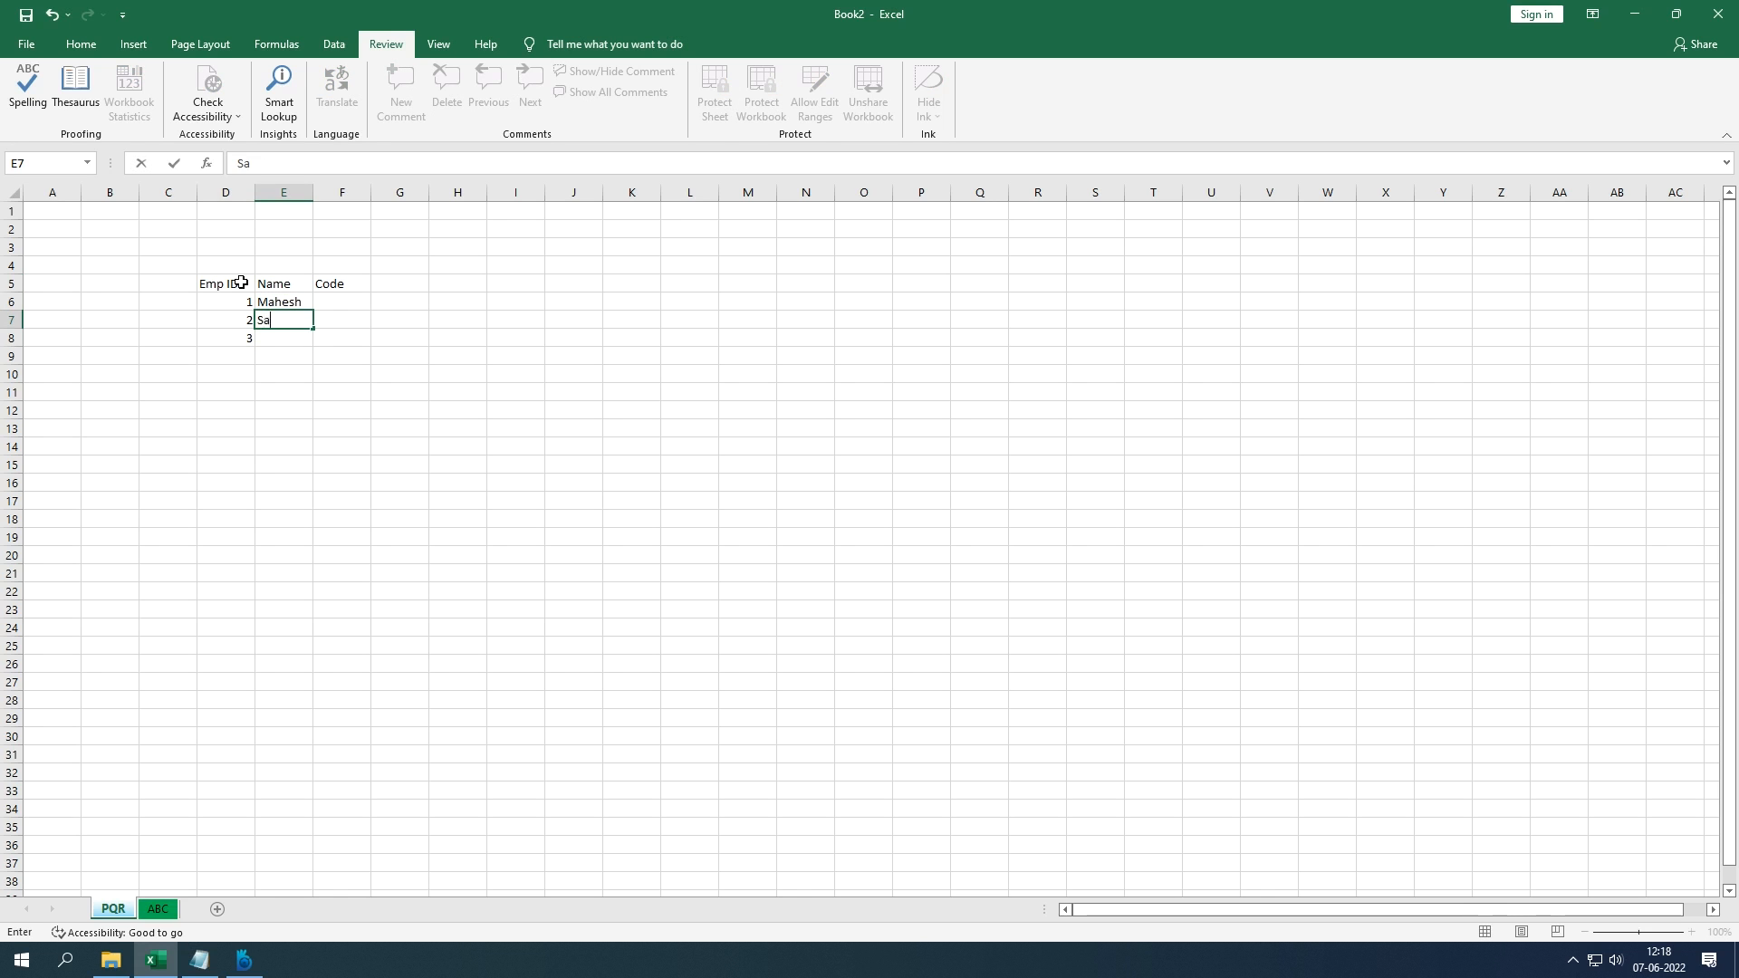
{"action": "key", "text": "Return"}
{"action": "type", "text": "Rupesh"}
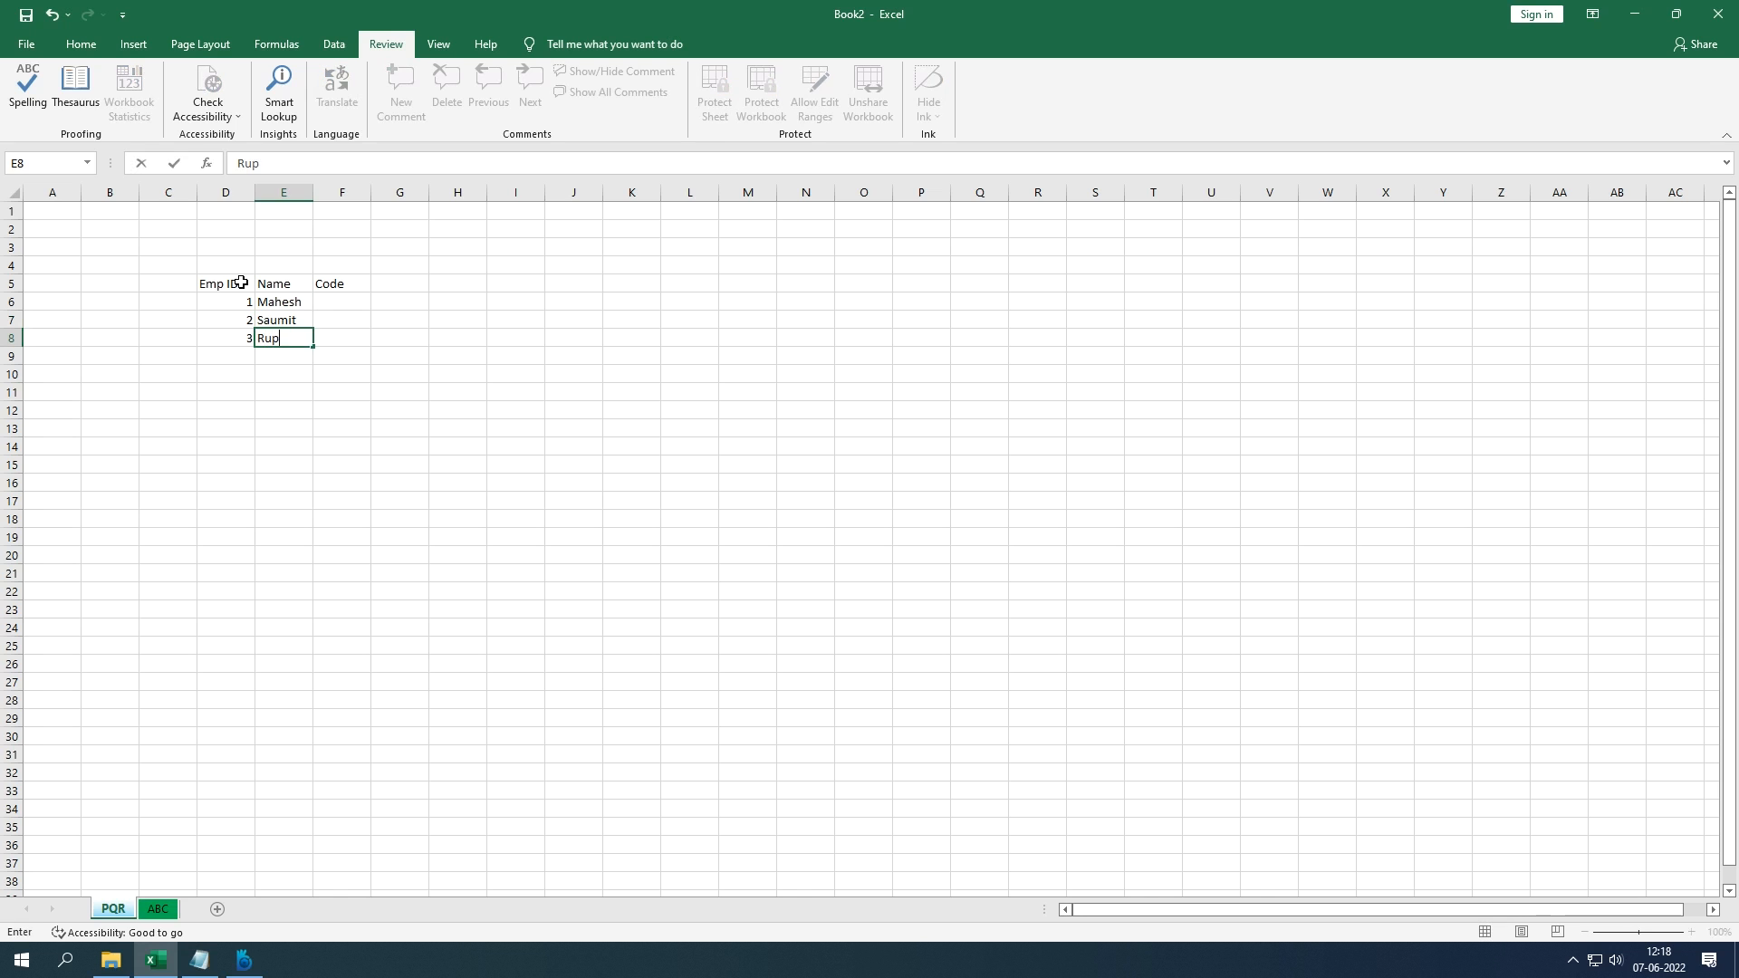
{"action": "key", "text": "Tab"}
{"action": "key", "text": "Up"}
{"action": "key", "text": "Up"}
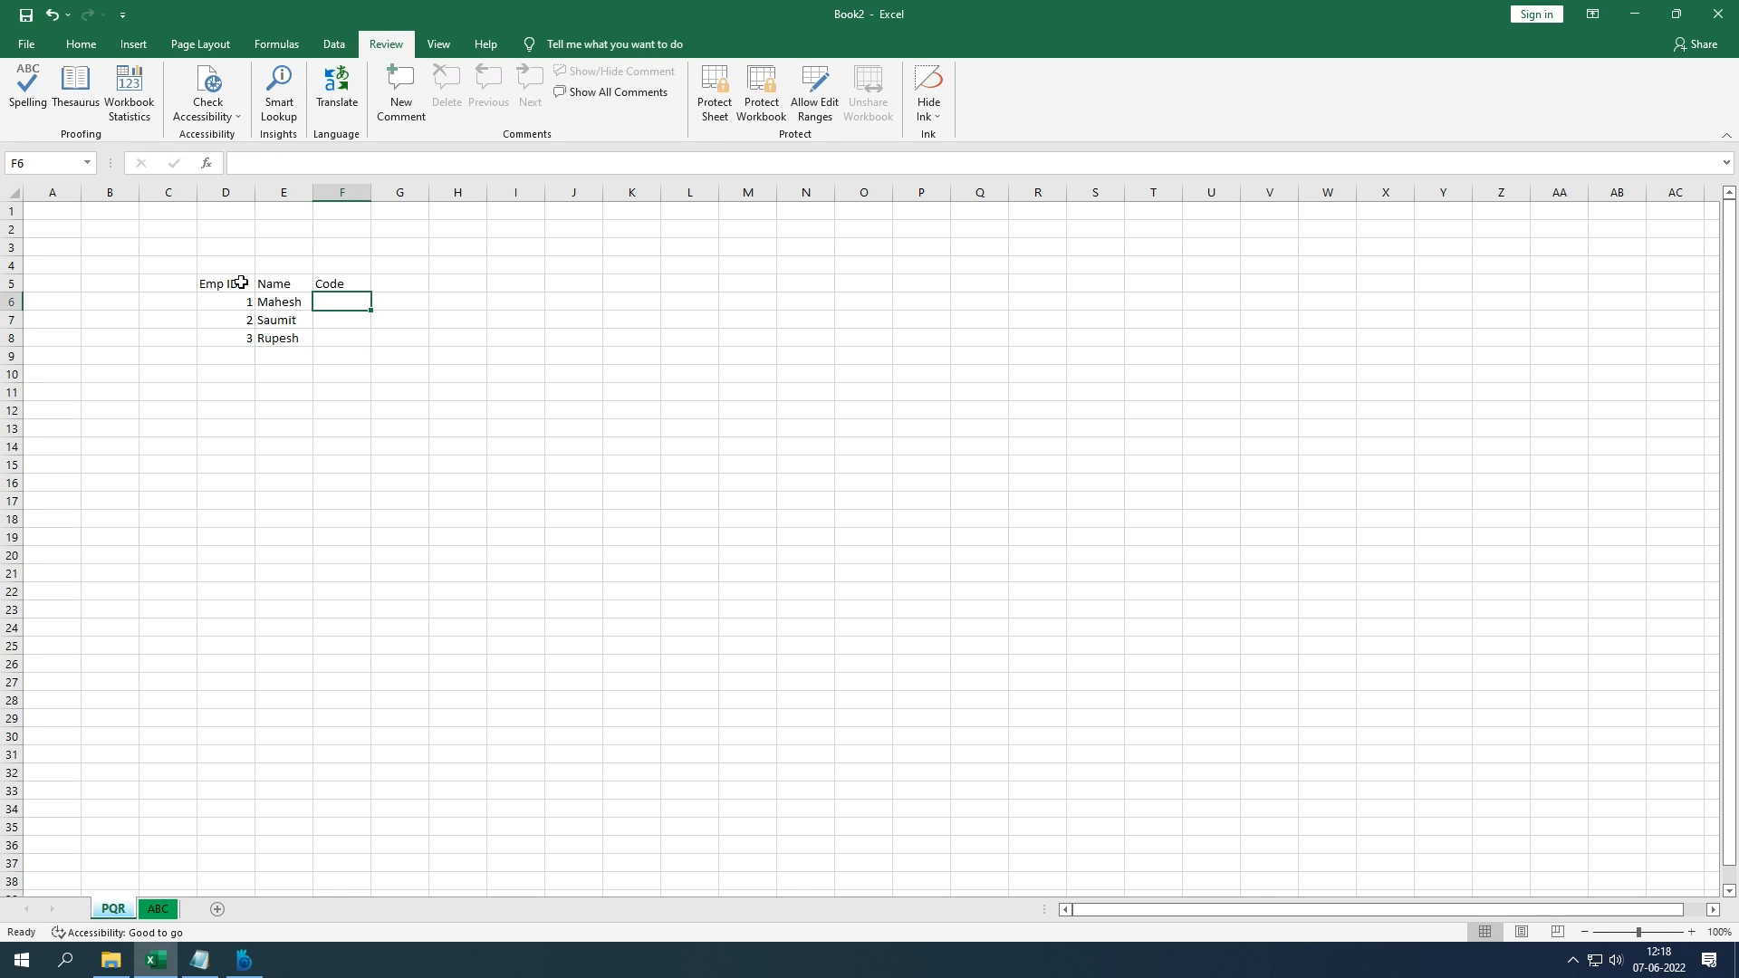
Step: Enter the codes 123, 456 and 789 in F6:F8
{"action": "type", "text": "123"}
{"action": "key", "text": "Return"}
{"action": "type", "text": "456"}
{"action": "key", "text": "Return"}
{"action": "type", "text": "789"}
{"action": "key", "text": "Return"}
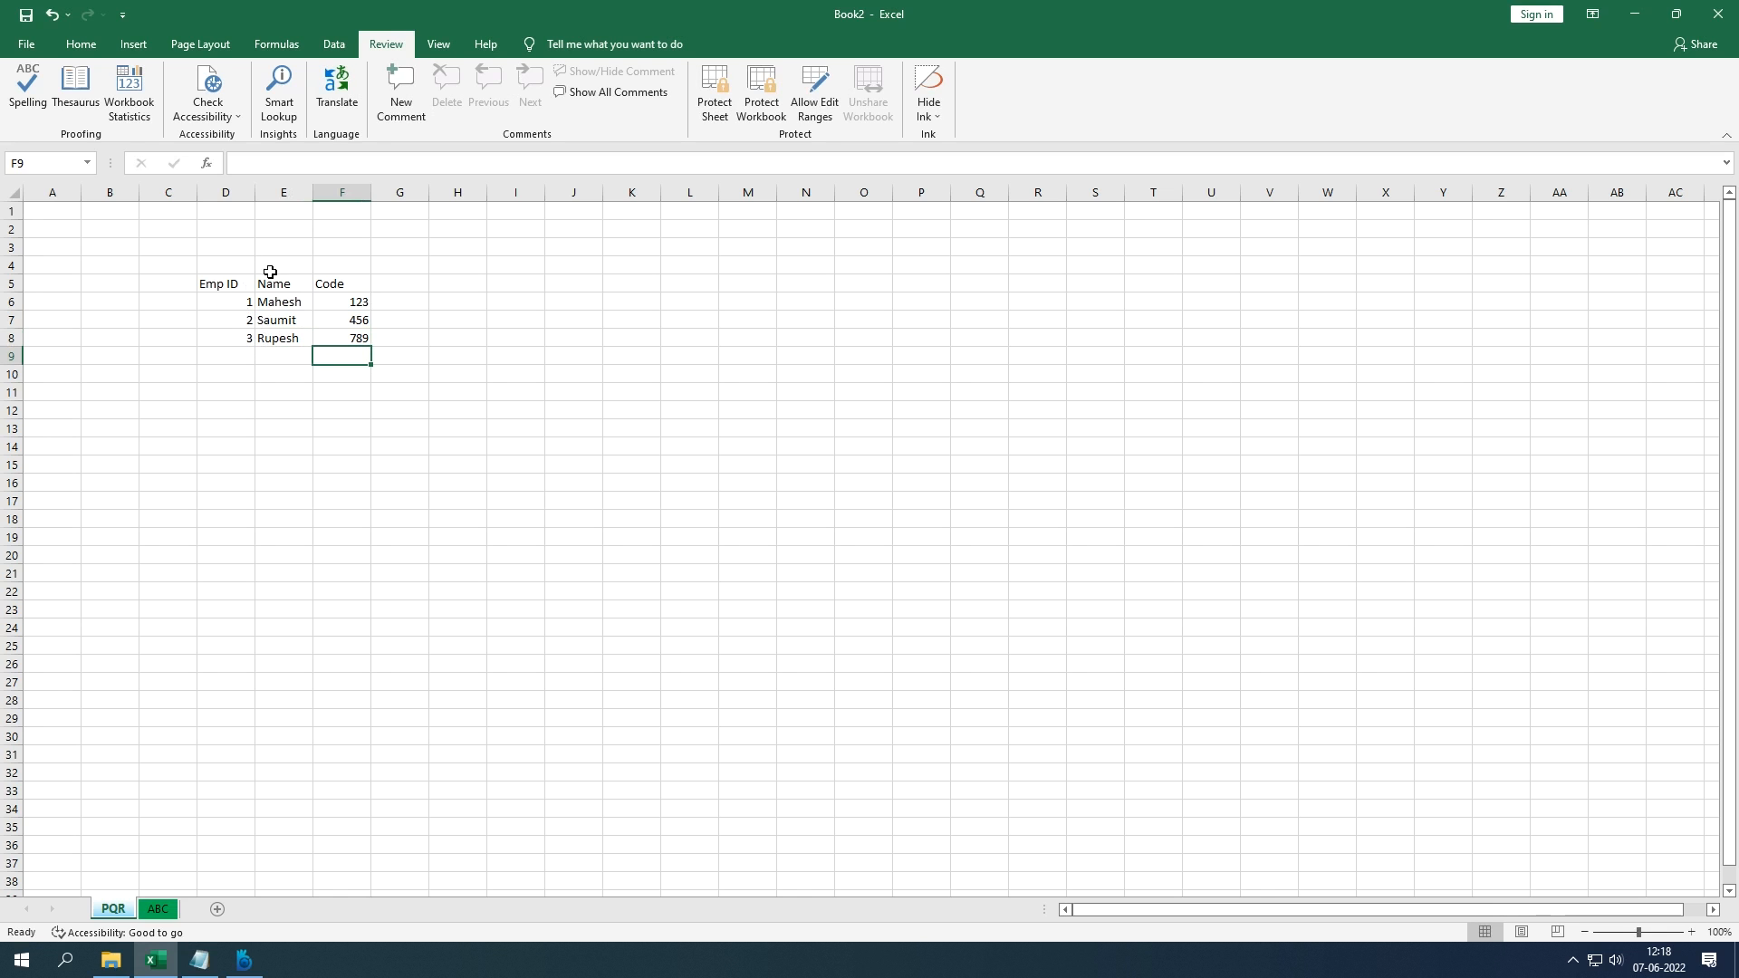
Step: Hide column E, the Name column
{"action": "left_click", "coordinate": [281, 193]}
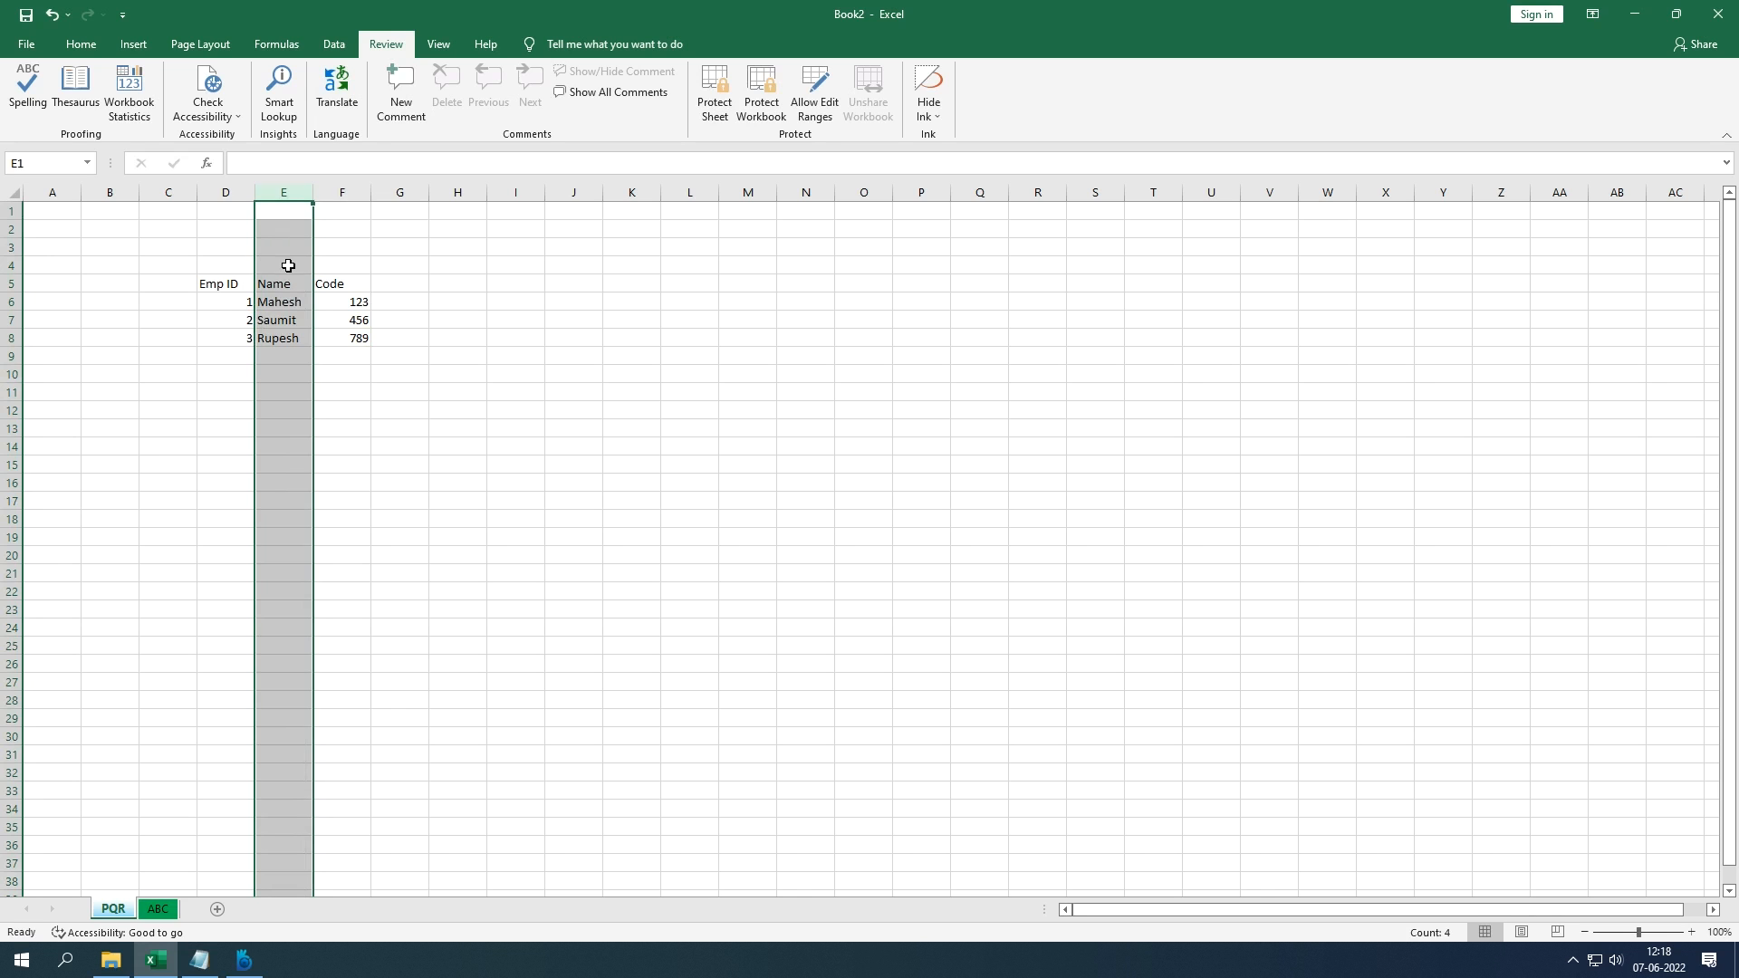
{"action": "left_click", "coordinate": [247, 193]}
{"action": "left_click", "coordinate": [277, 194]}
{"action": "right_click", "coordinate": [277, 198]}
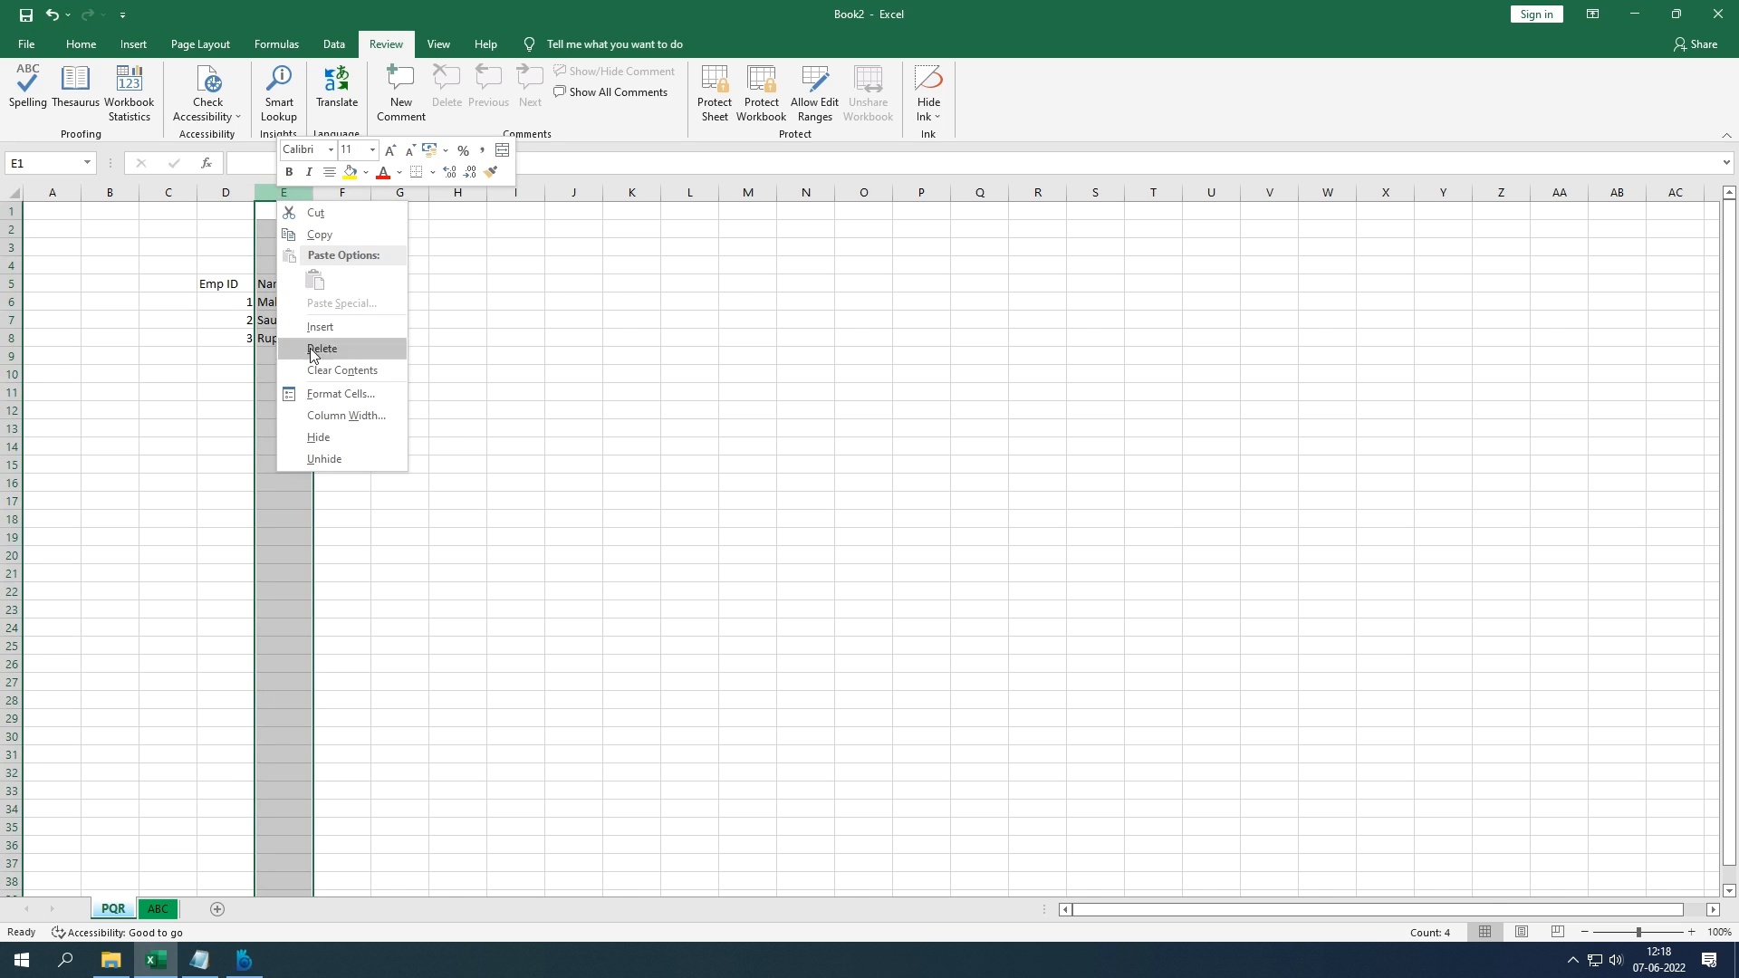
{"action": "left_click", "coordinate": [317, 437]}
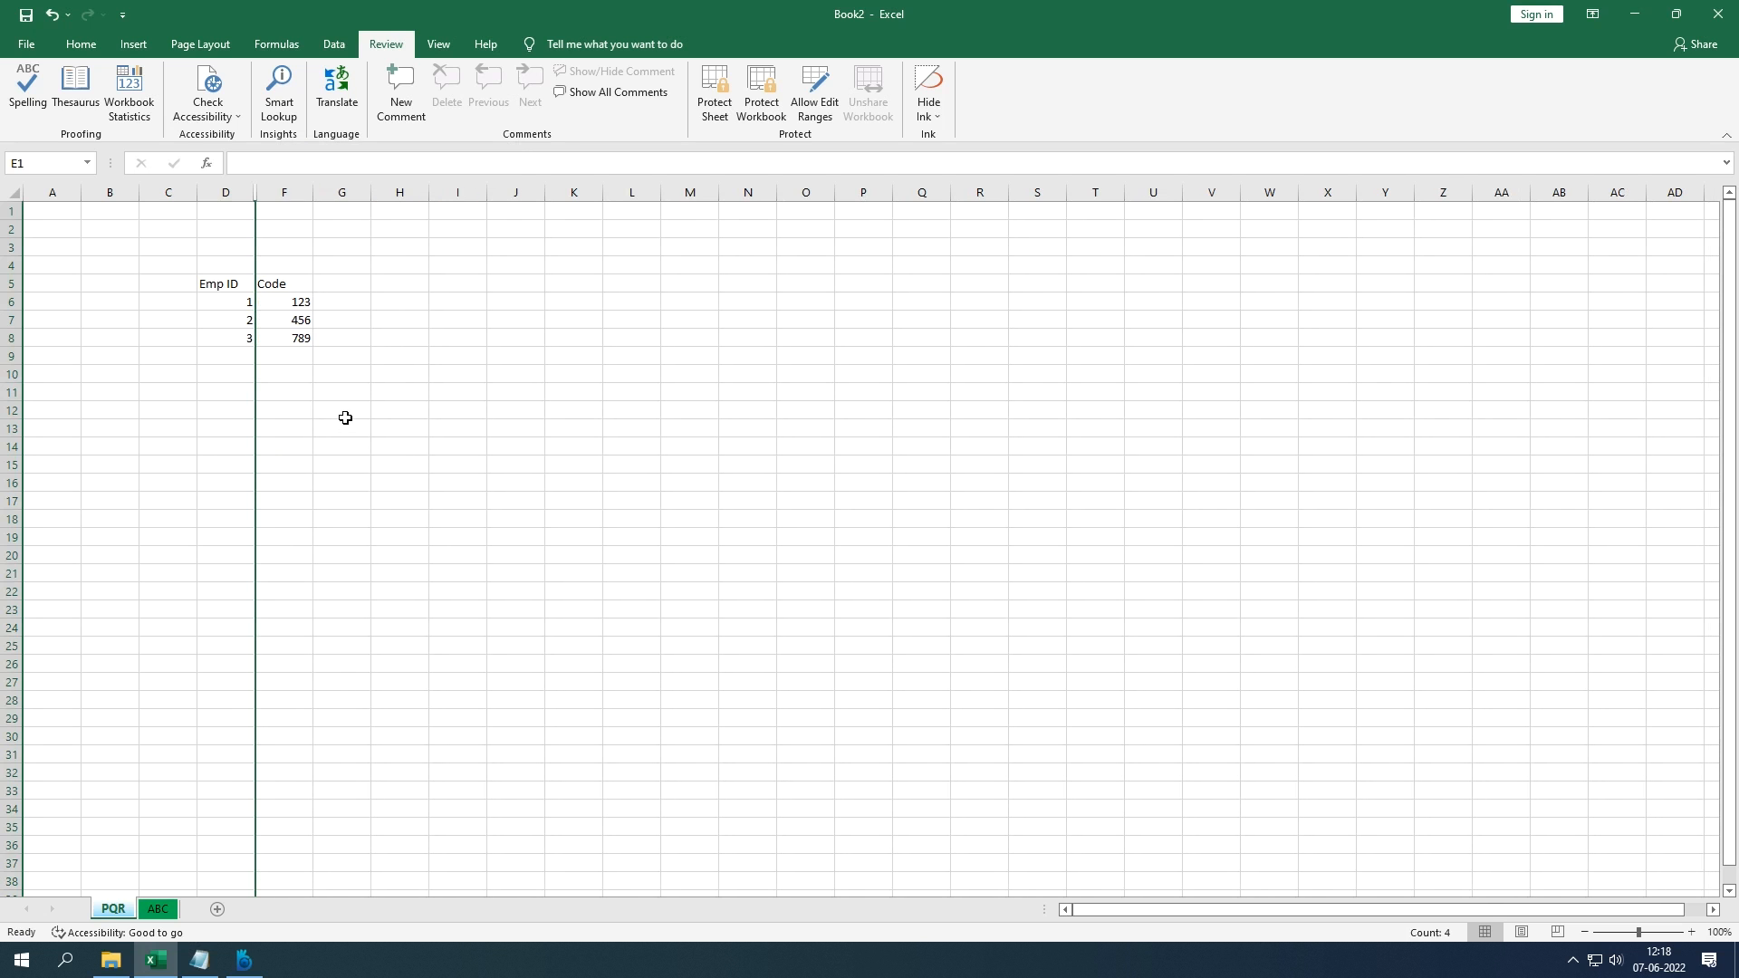
{"action": "left_click", "coordinate": [350, 414]}
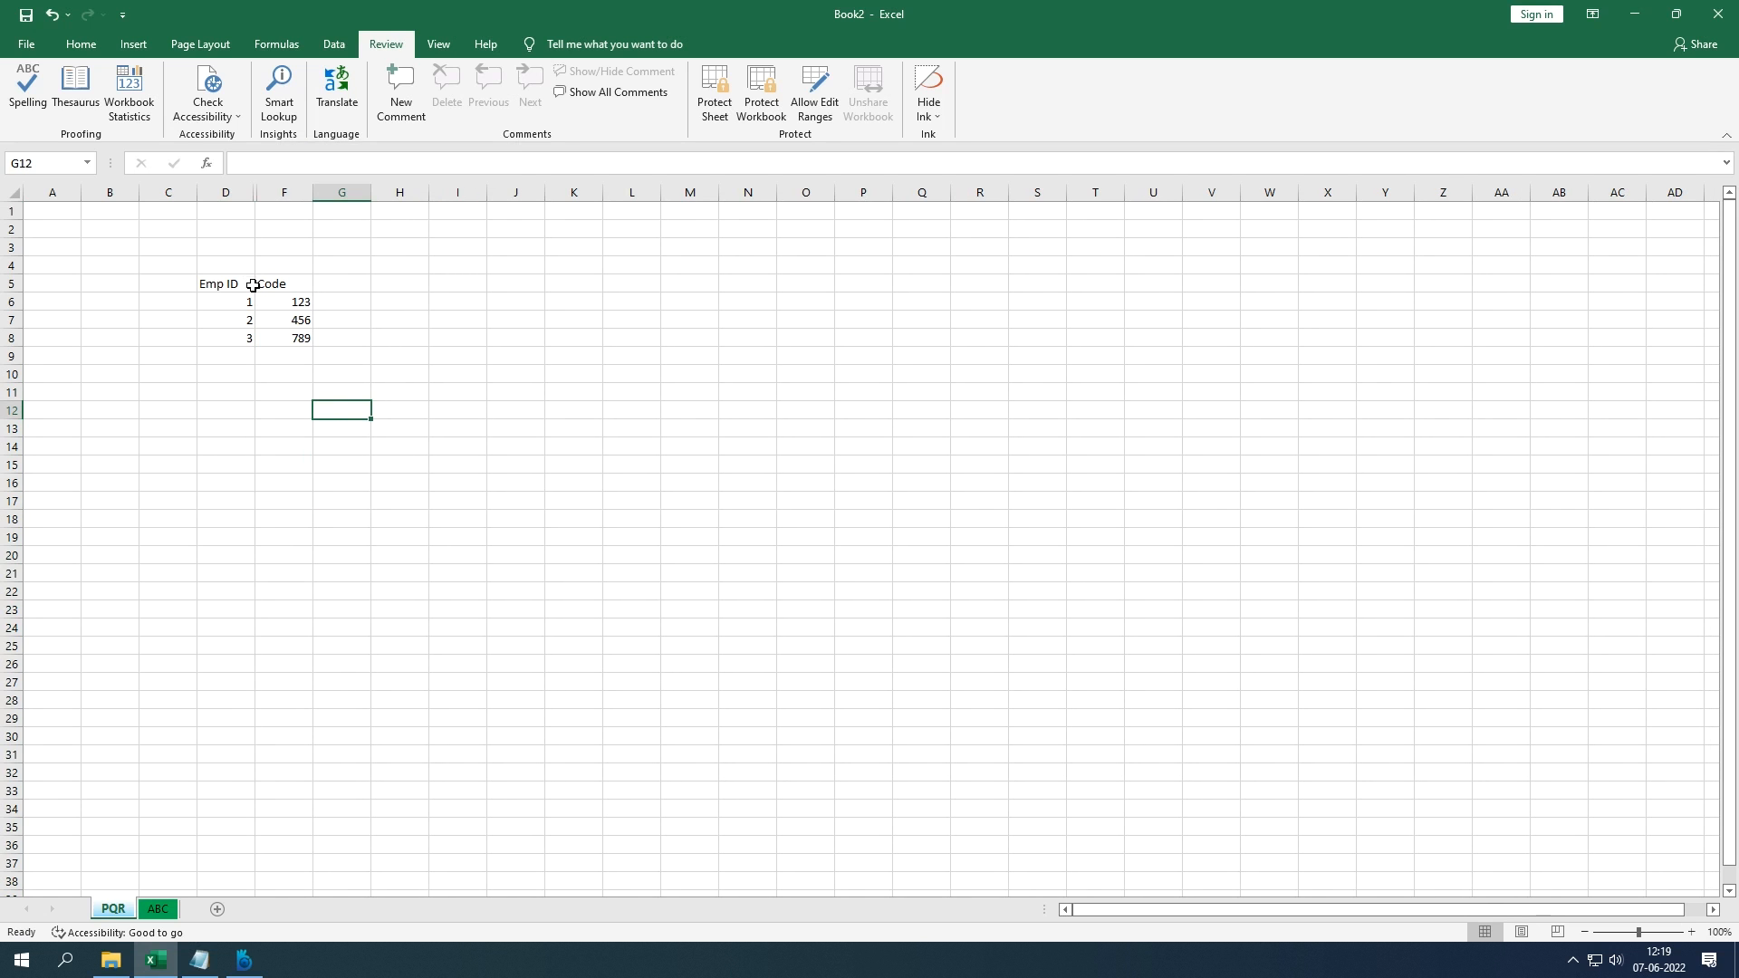
Step: Hide row 7, which holds Emp ID 2
{"action": "left_click", "coordinate": [58, 321]}
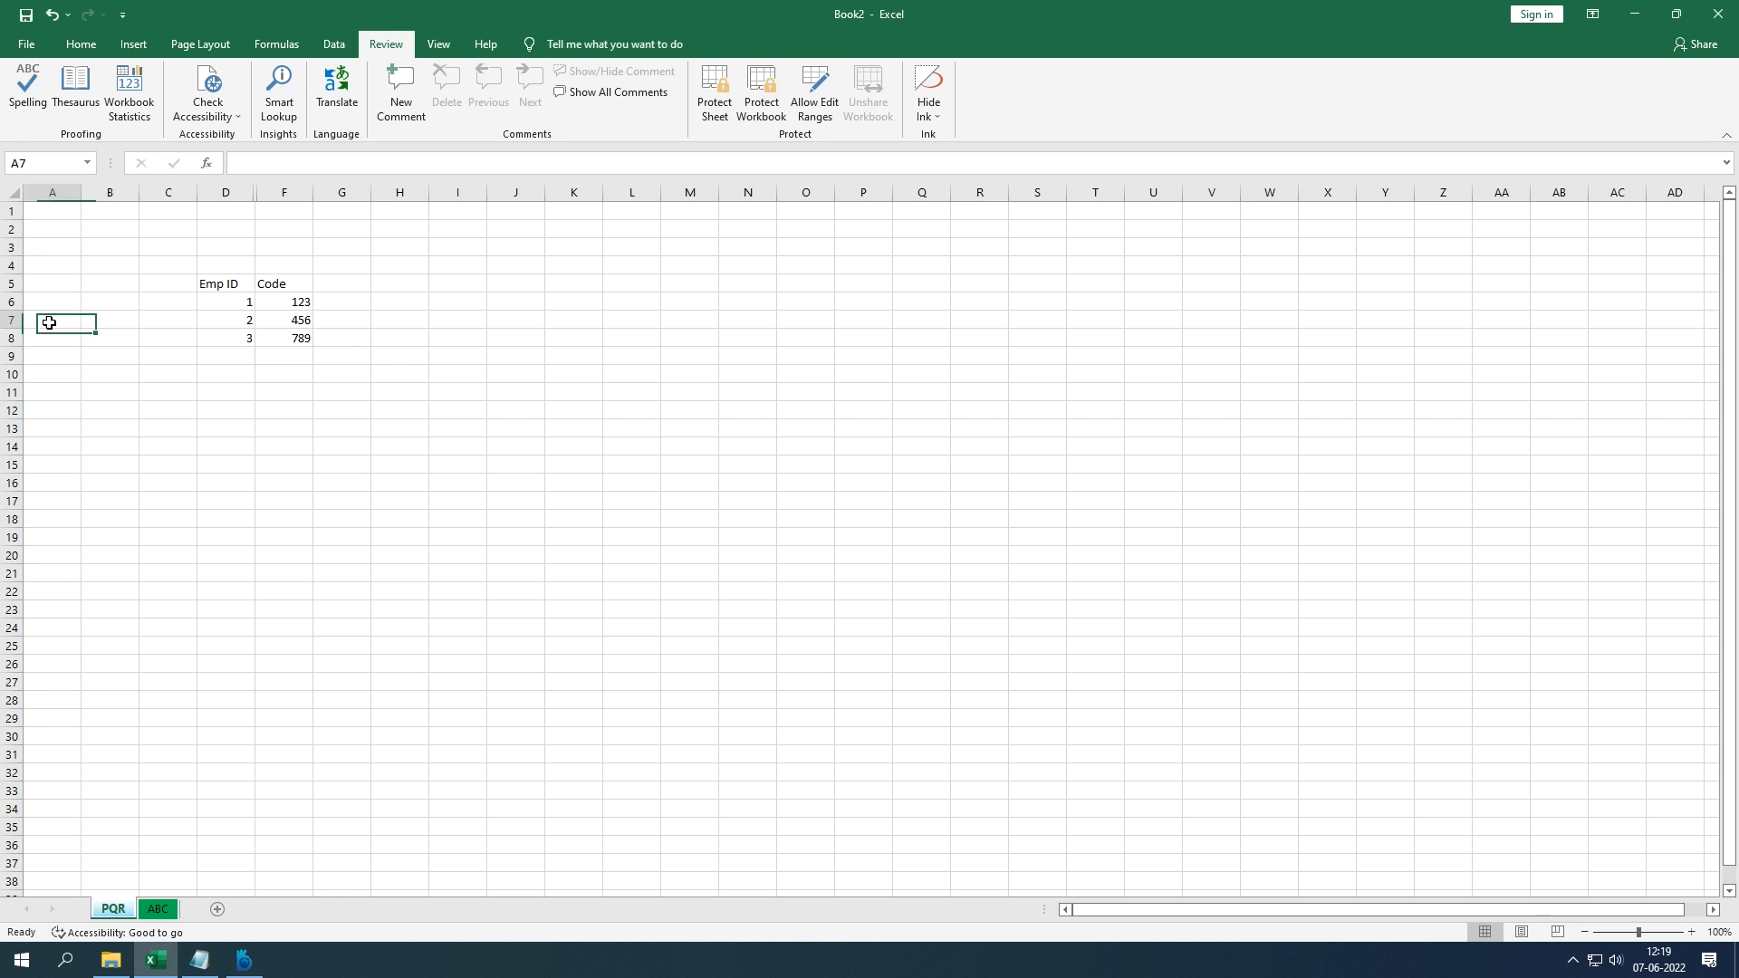
{"action": "key", "text": "shift+space"}
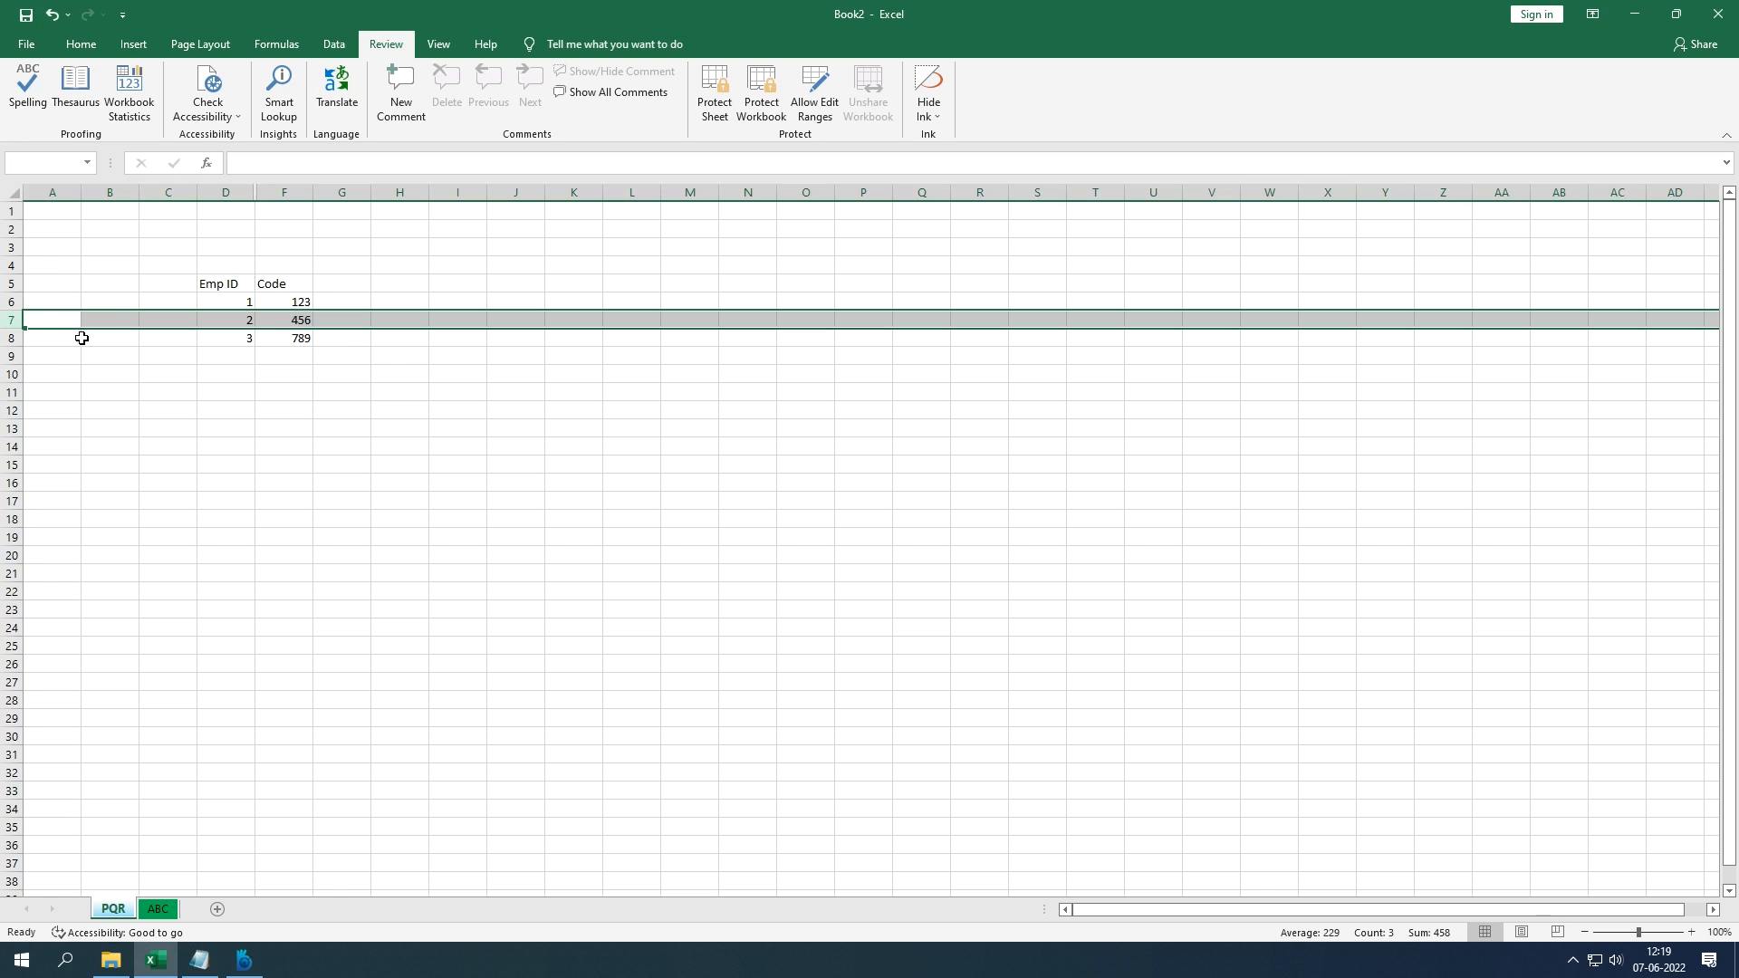
{"action": "right_click", "coordinate": [56, 327]}
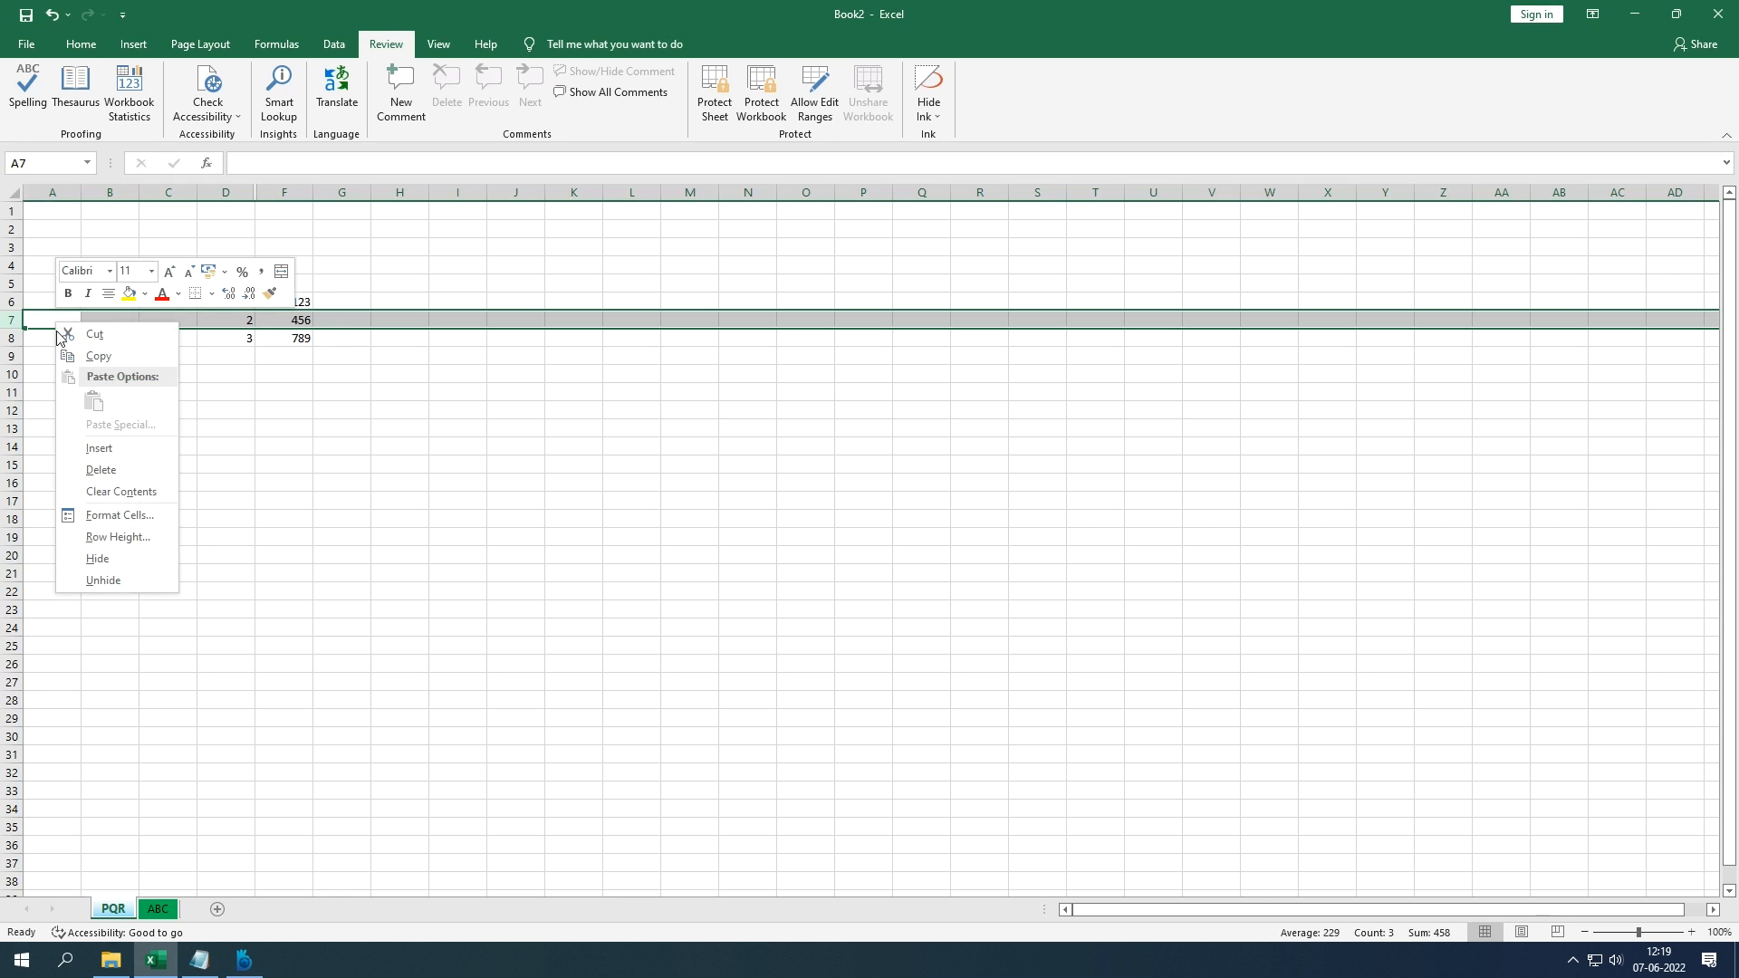
{"action": "left_click", "coordinate": [99, 558]}
{"action": "left_click", "coordinate": [193, 531]}
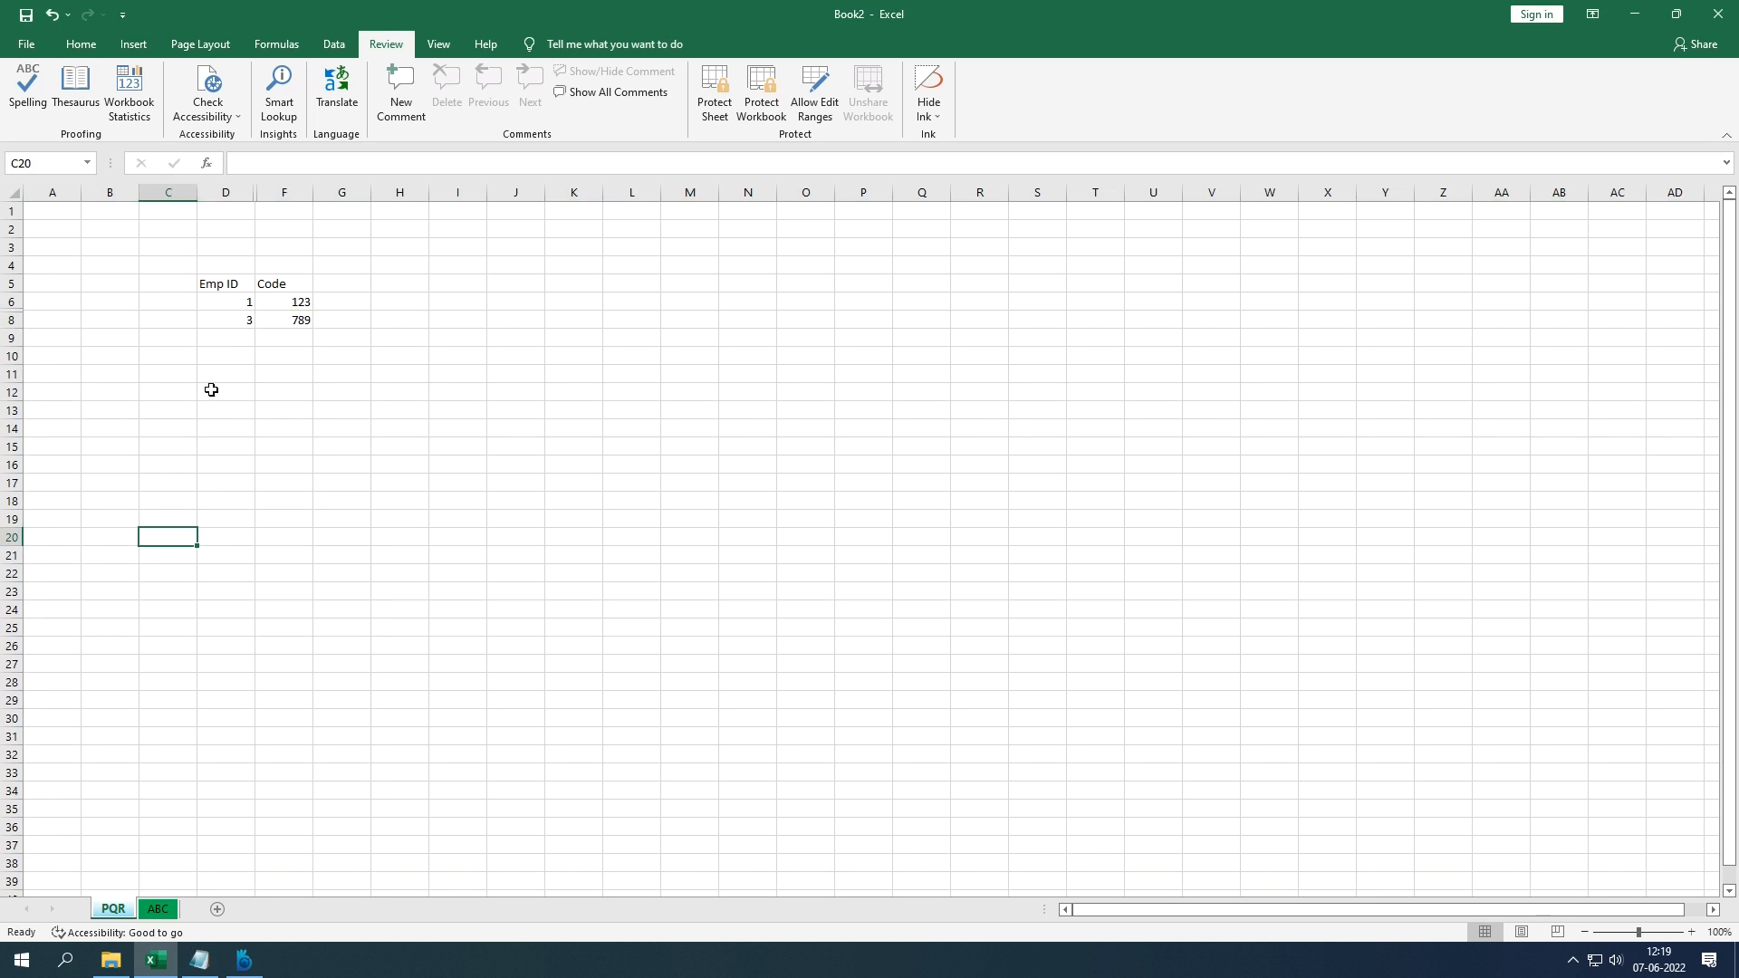
Step: Navigate with arrow keys from D6 to confirm the hidden row and column are skipped
{"action": "left_click", "coordinate": [236, 306]}
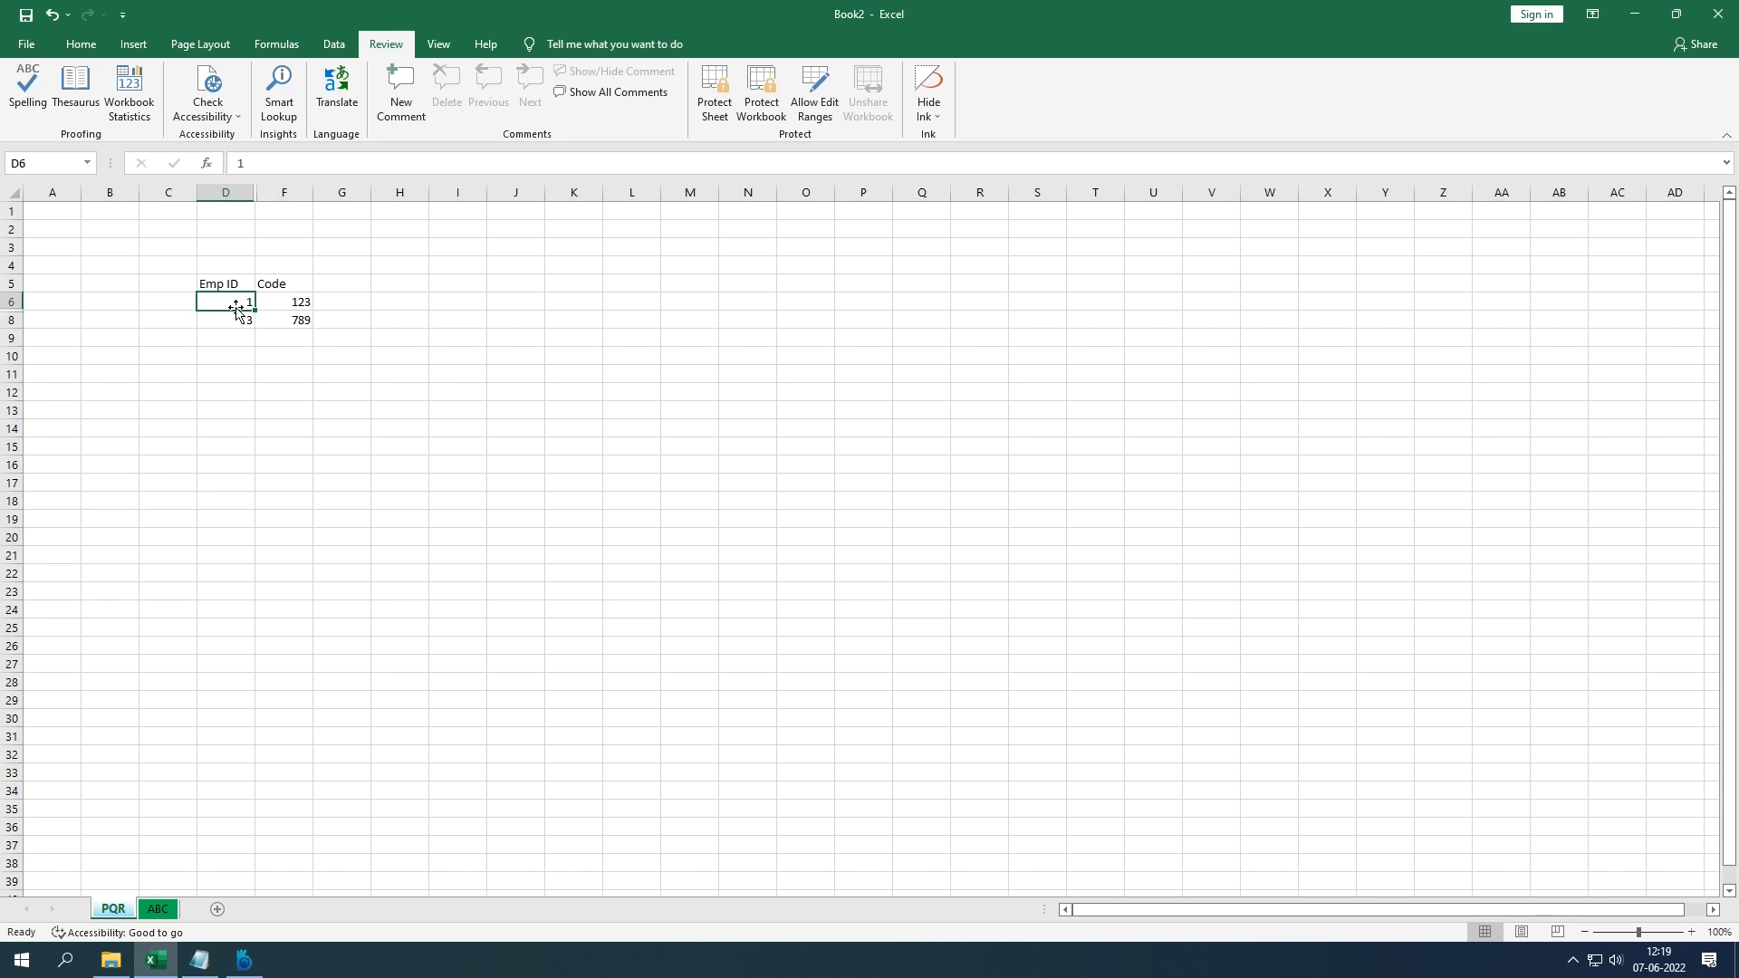
{"action": "key", "text": "Down"}
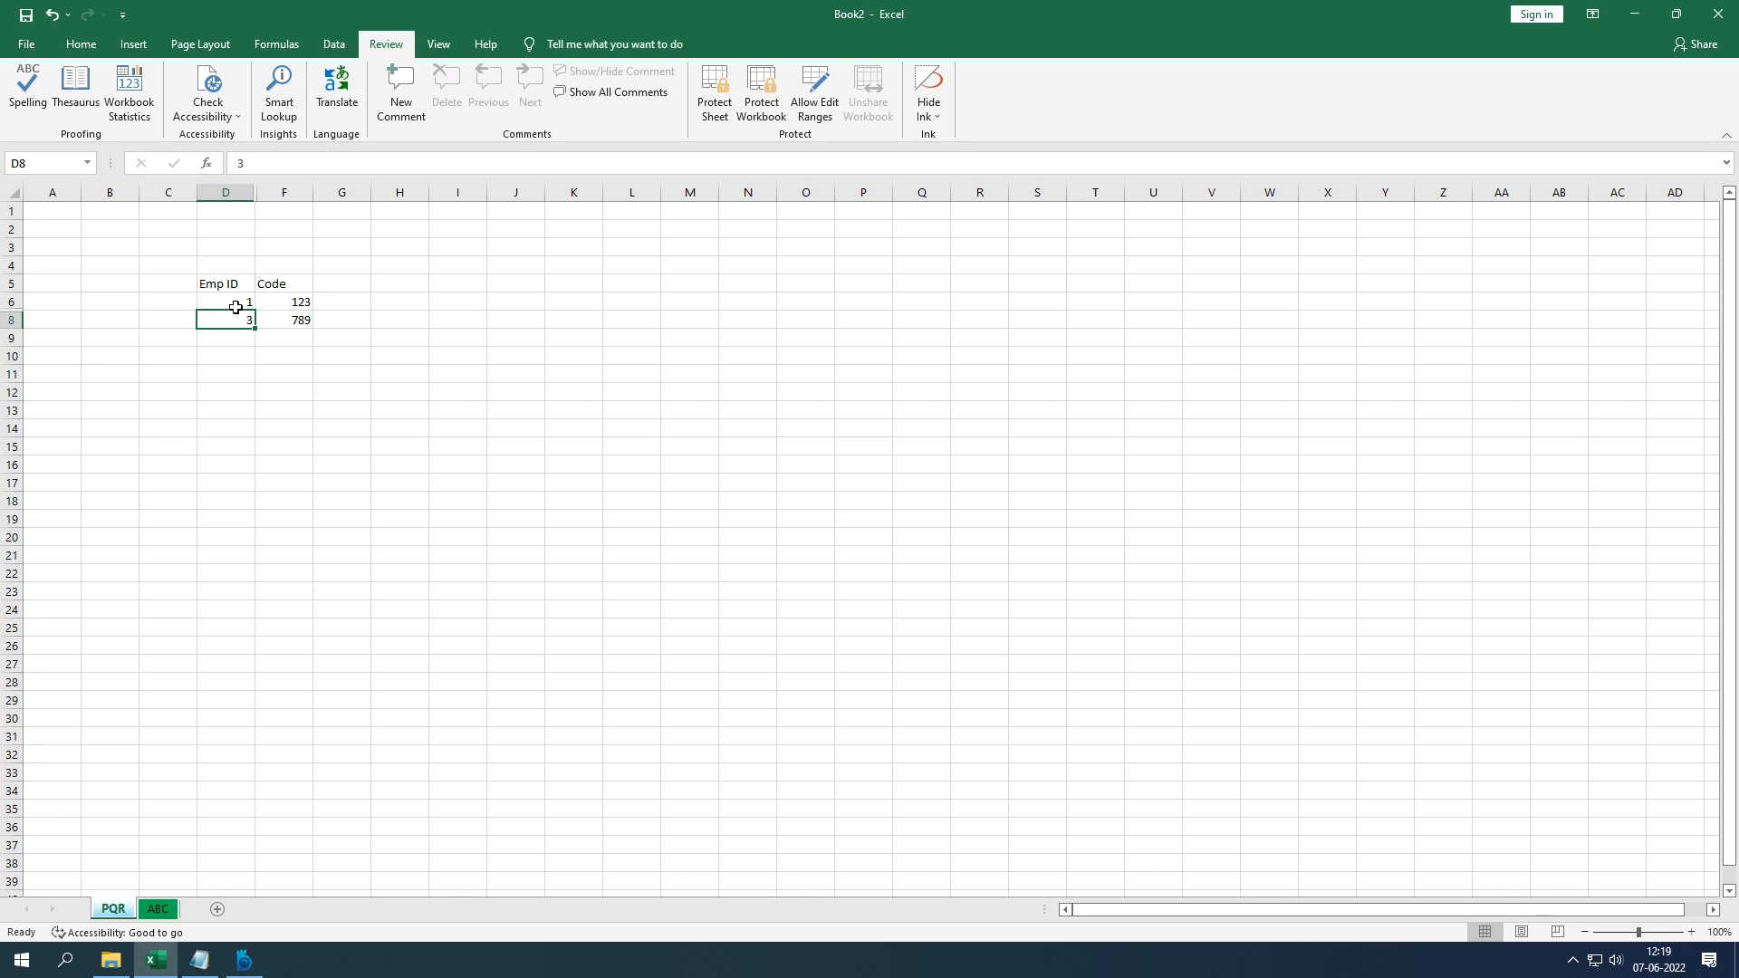
{"action": "key", "text": "Right"}
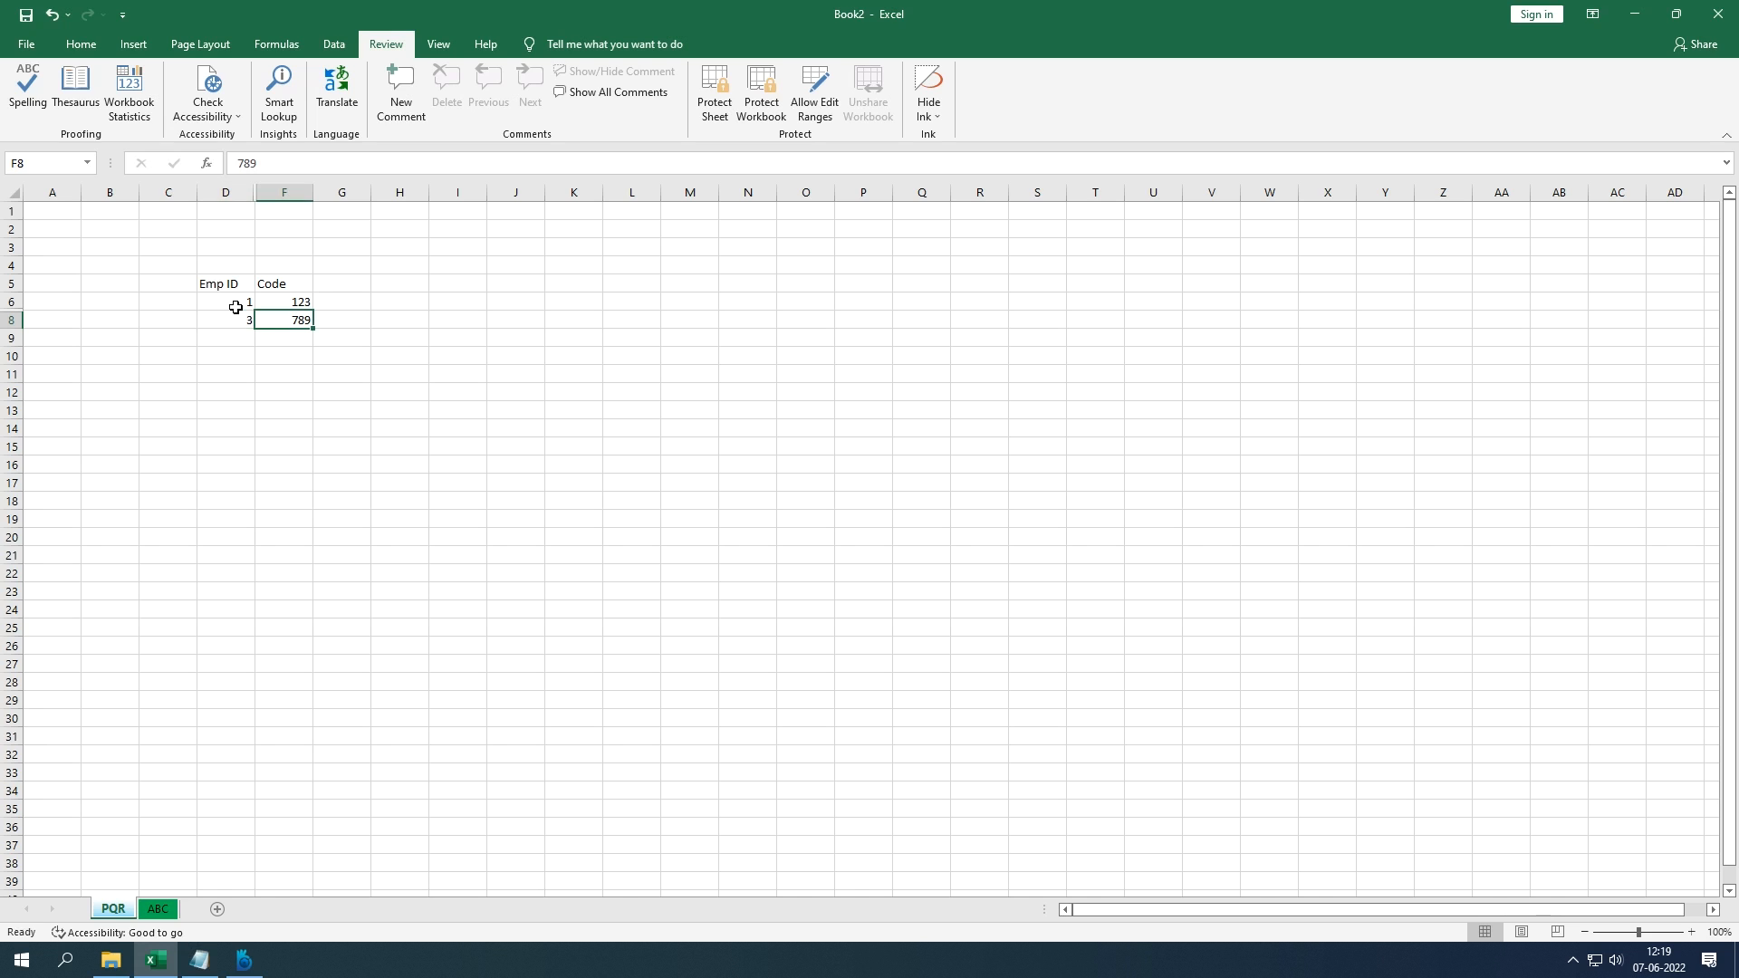
{"action": "key", "text": "Left"}
{"action": "key", "text": "Up"}
{"action": "key", "text": "Right"}
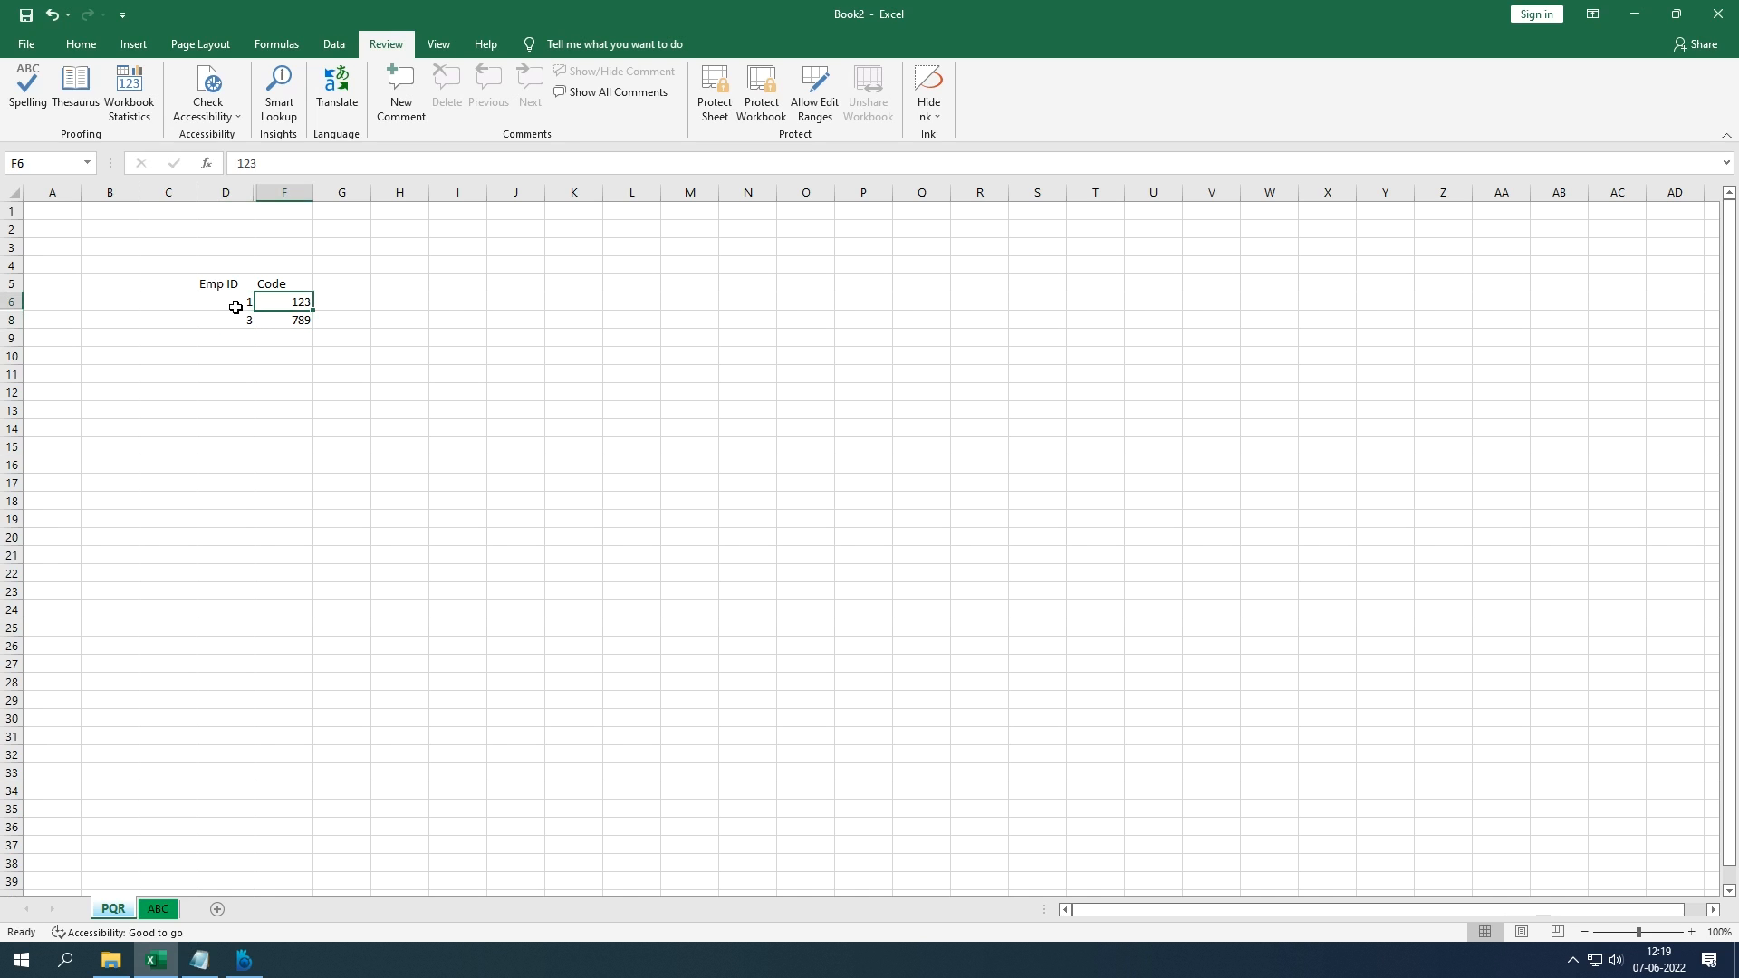
Step: Unhide row 7 by selecting rows 6 to 8 and choosing Unhide
{"action": "left_click", "coordinate": [317, 321]}
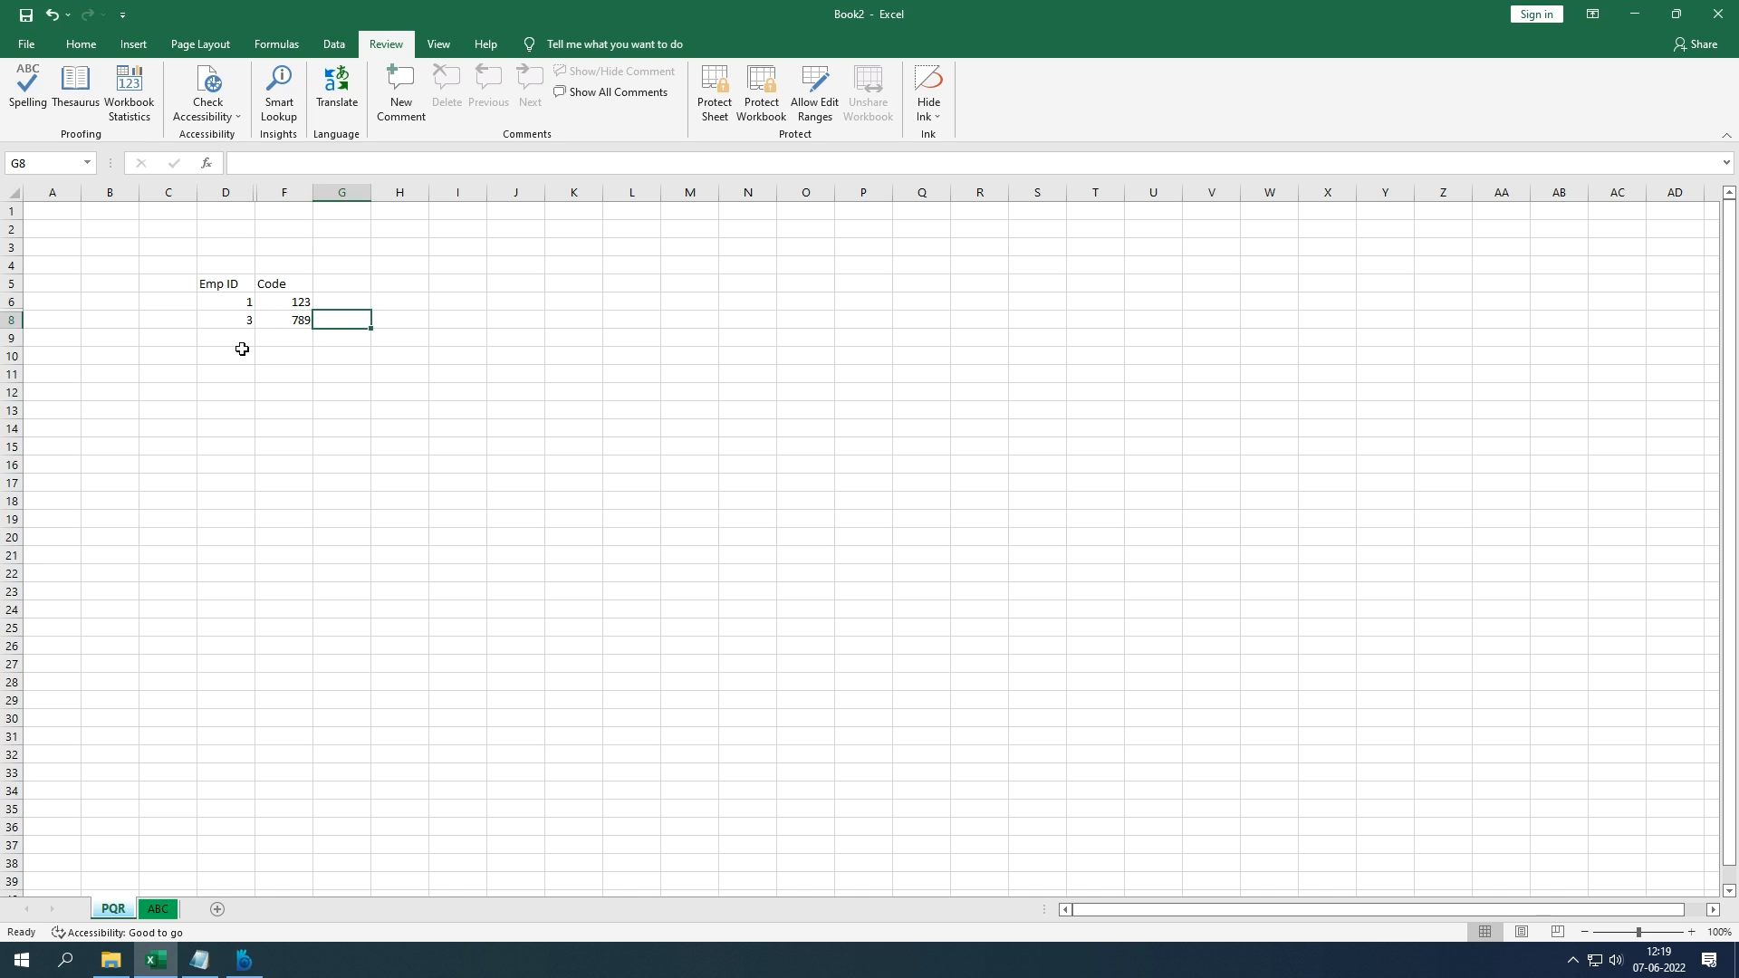
{"action": "left_click_drag", "start_coordinate": [62, 308], "coordinate": [62, 321]}
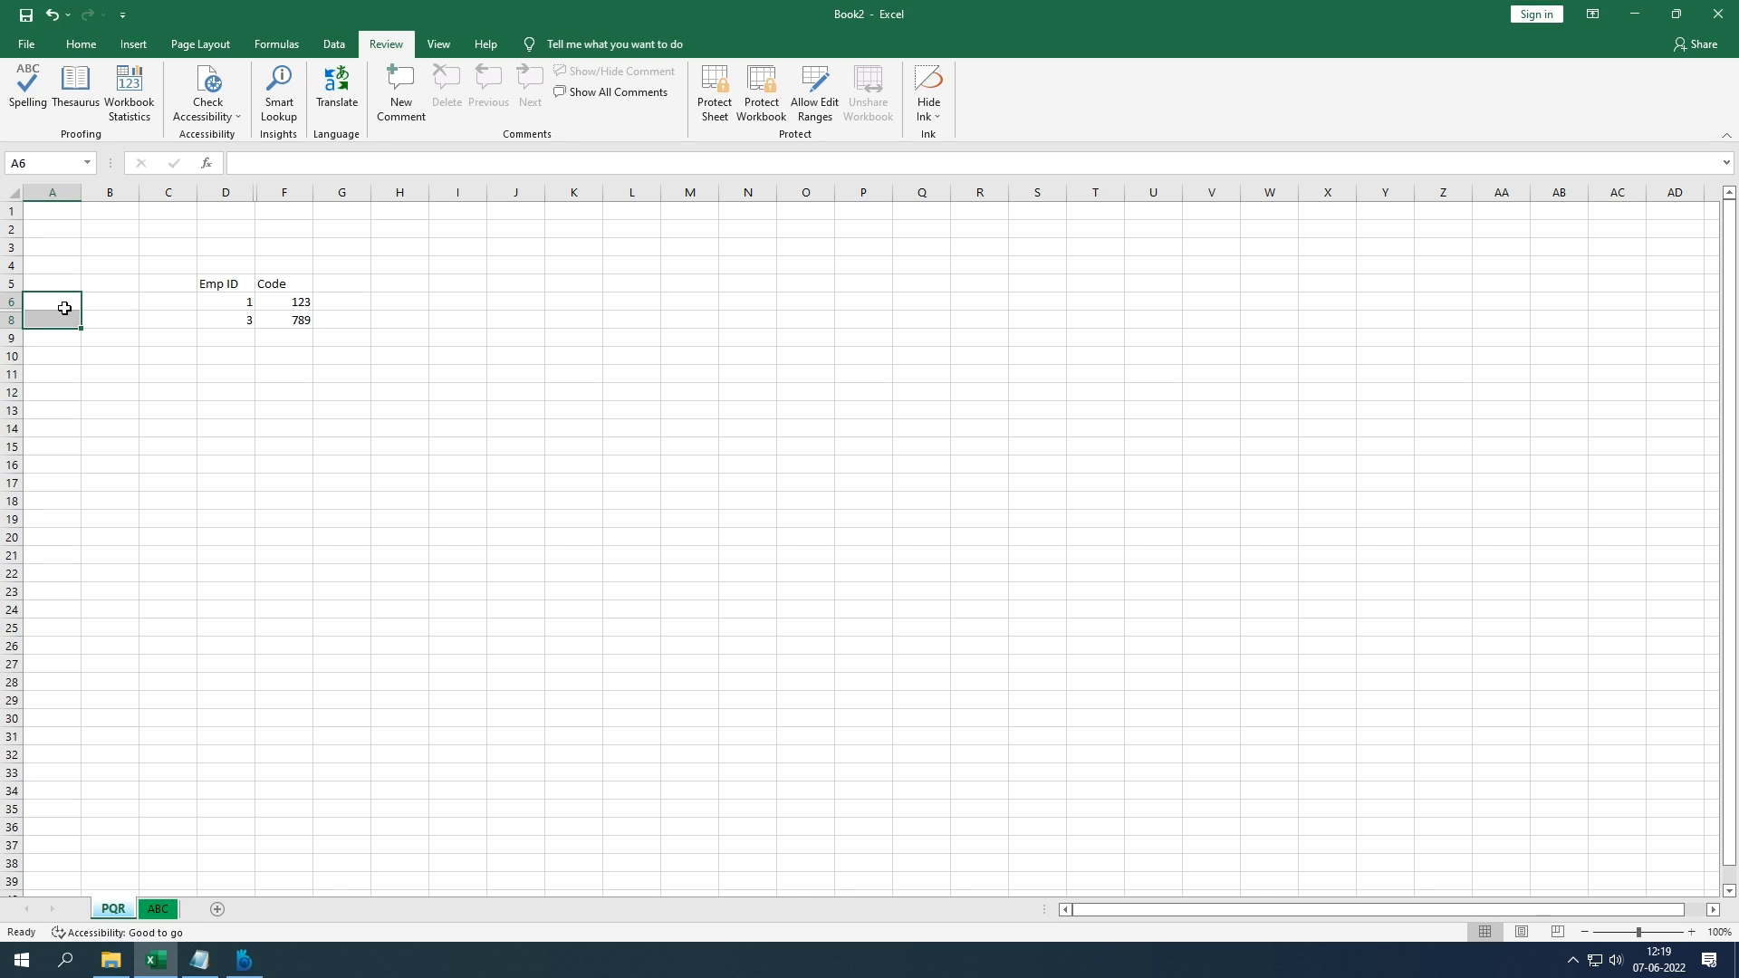
{"action": "key", "text": "shift+space"}
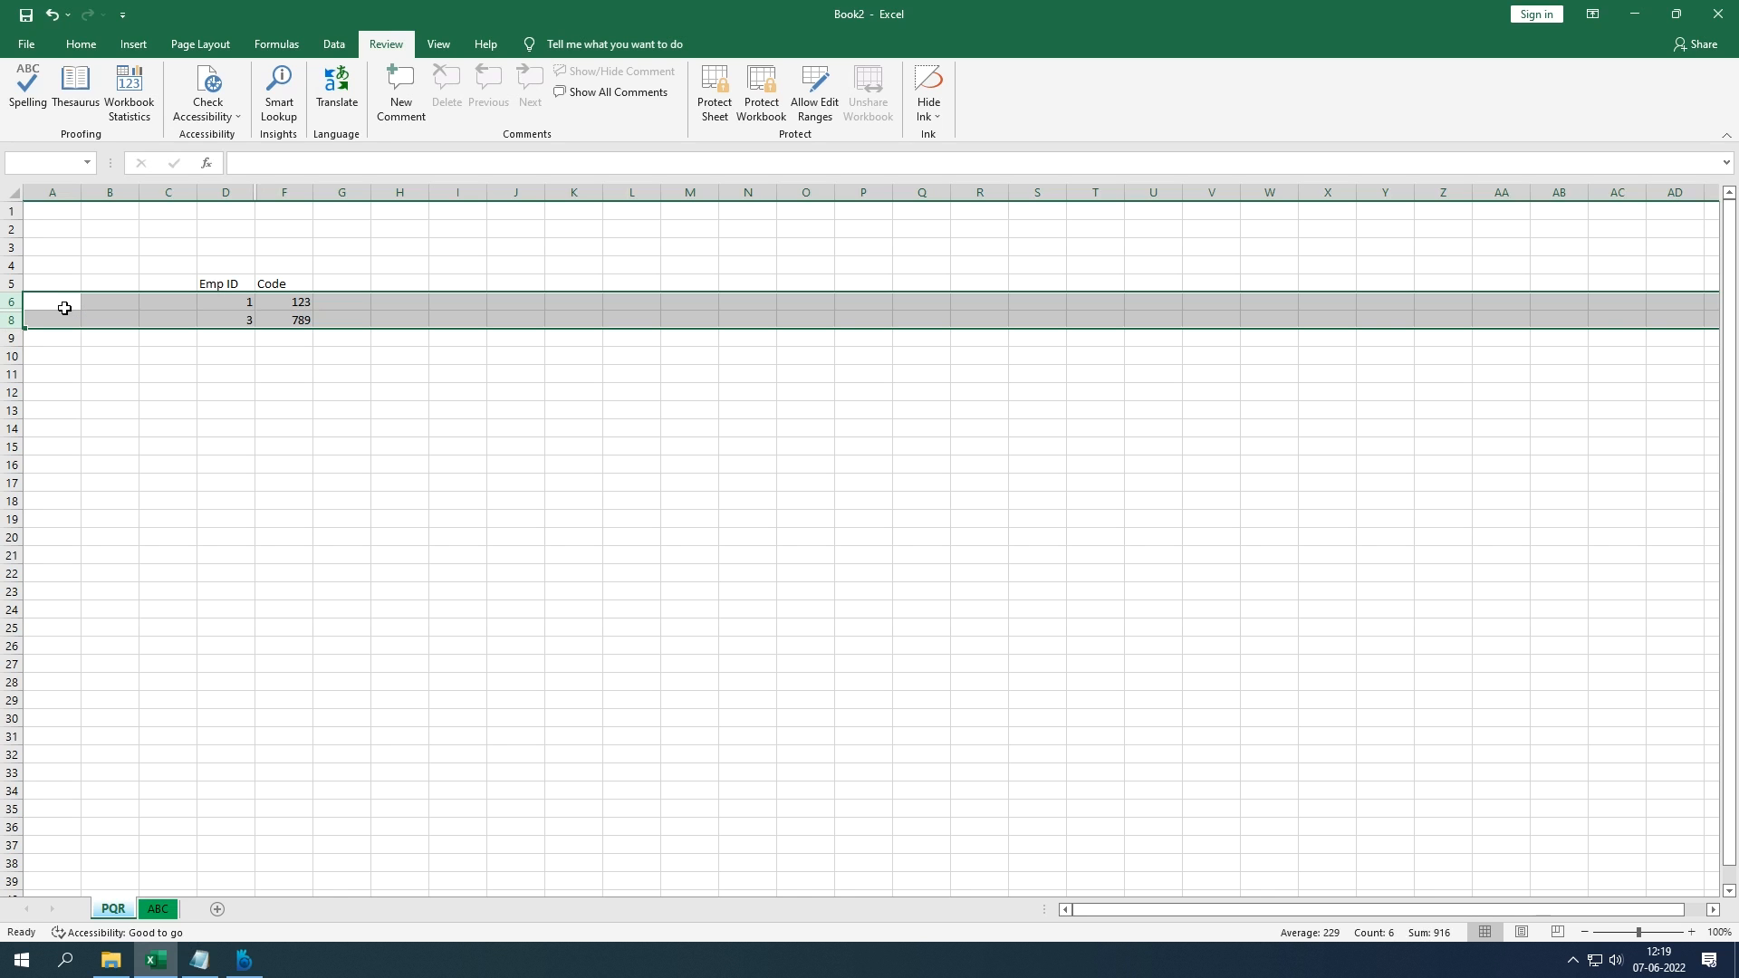
{"action": "double_click", "coordinate": [65, 307]}
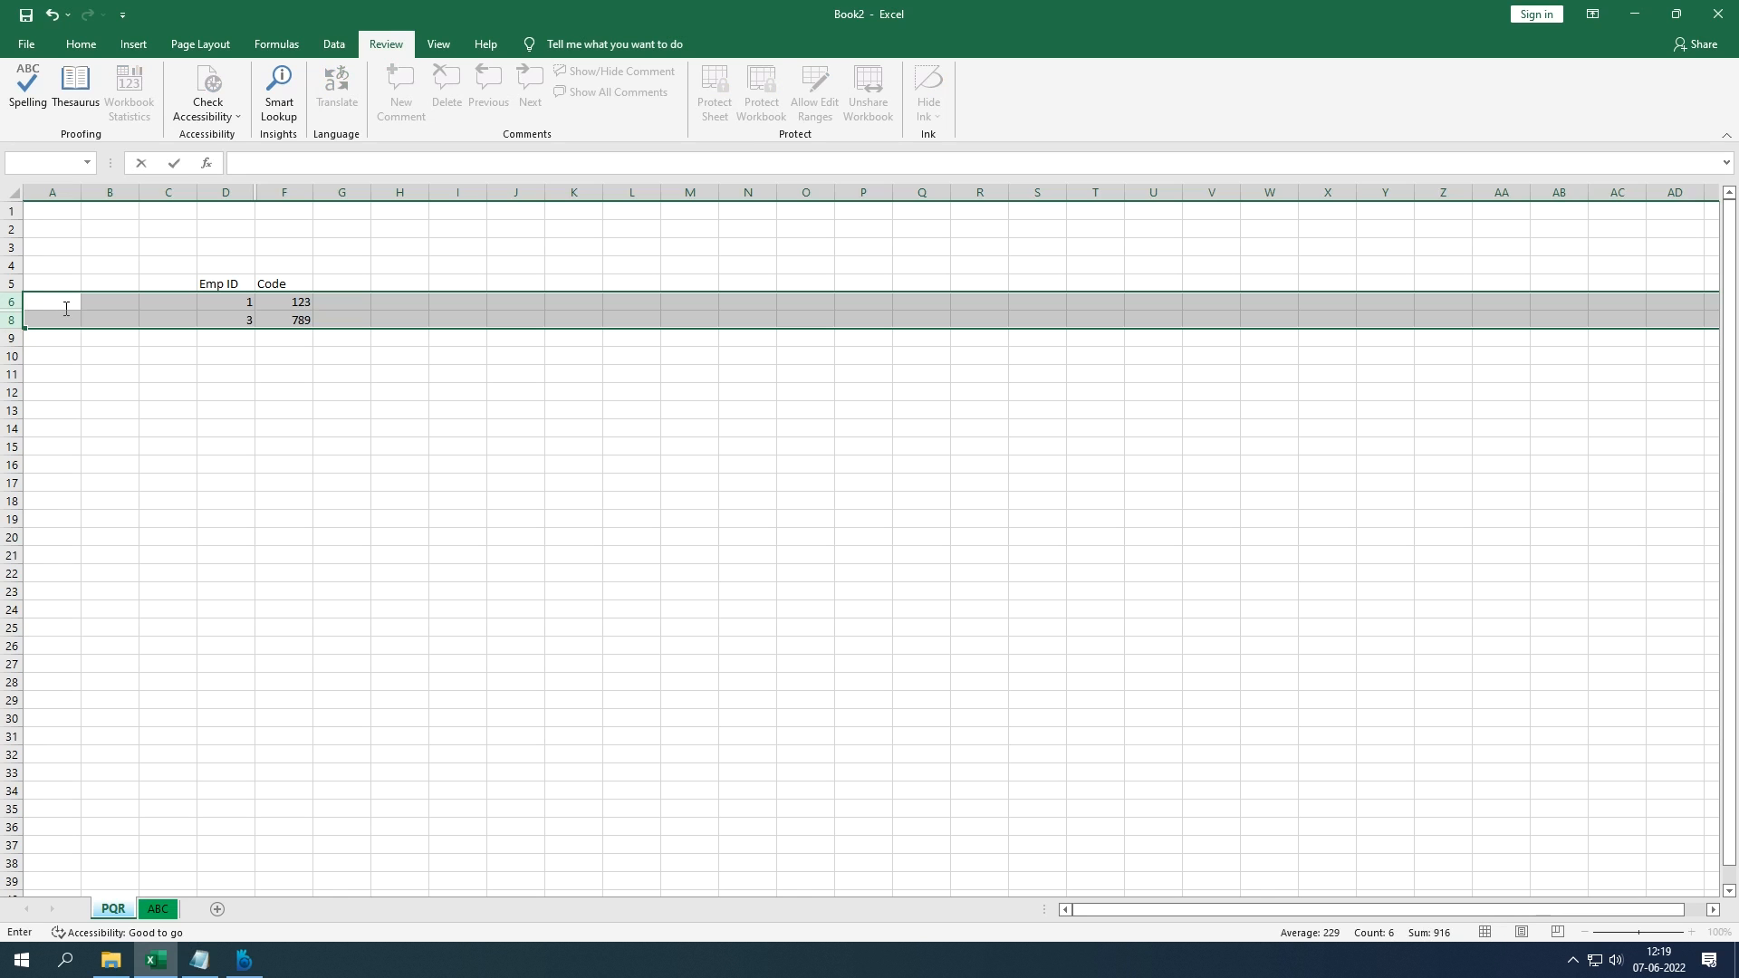
{"action": "key", "text": "Escape"}
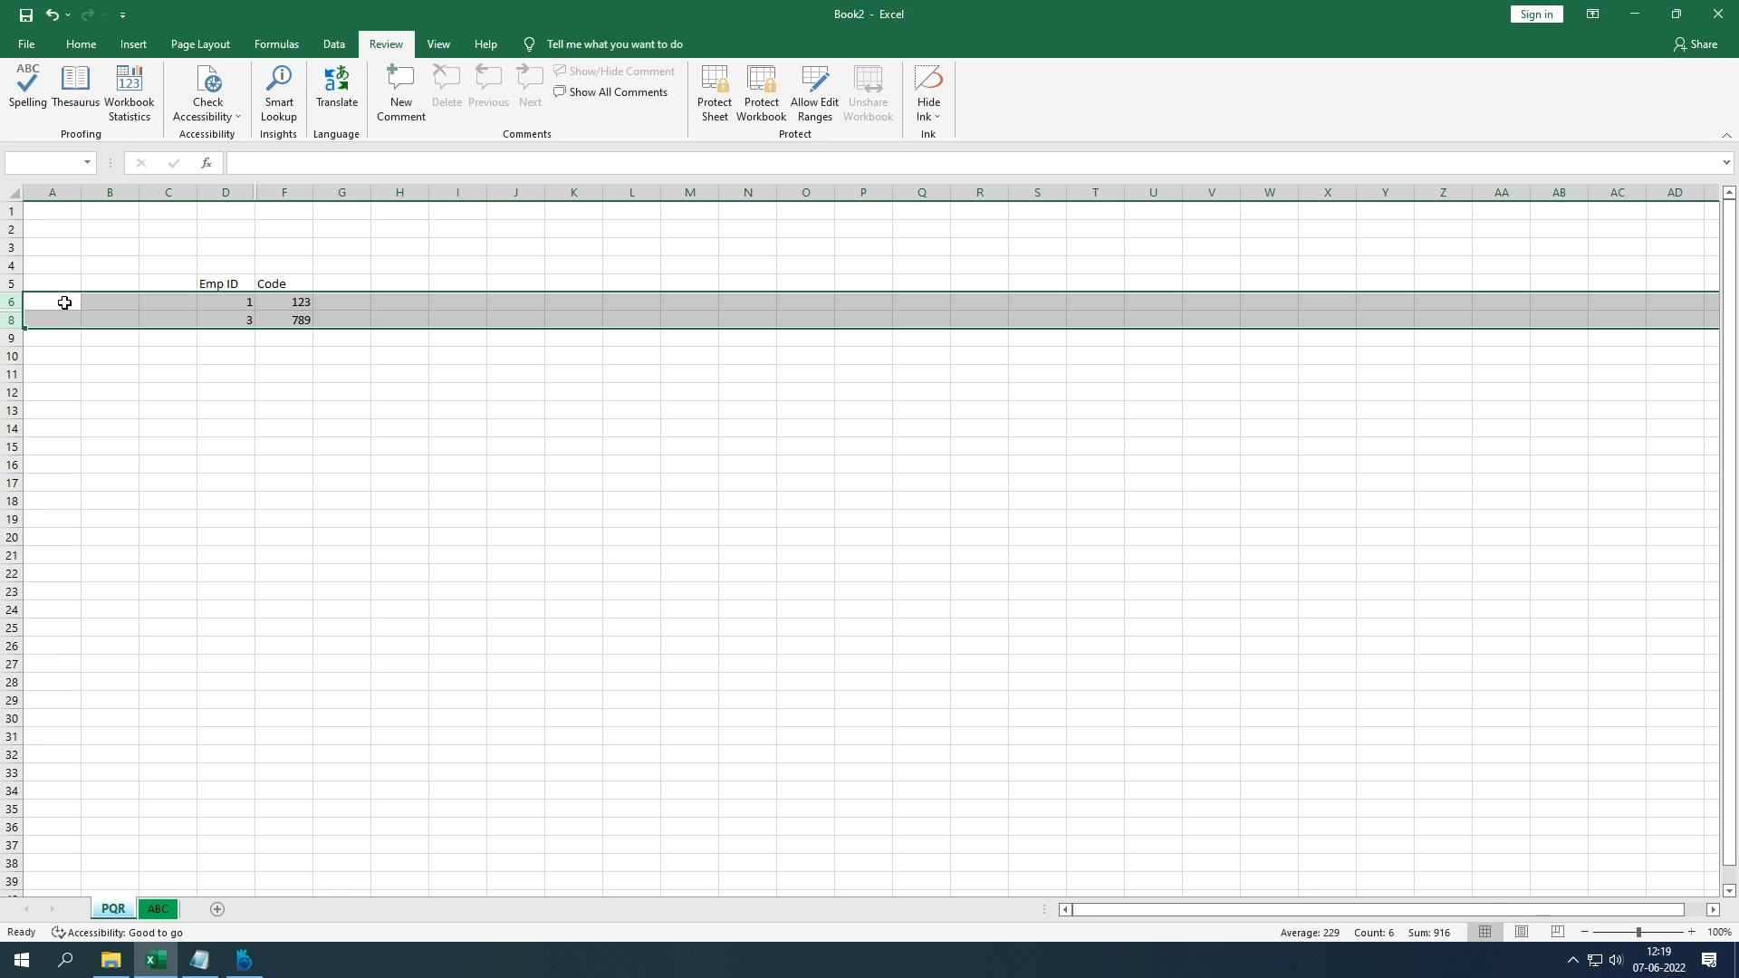
{"action": "right_click", "coordinate": [64, 303]}
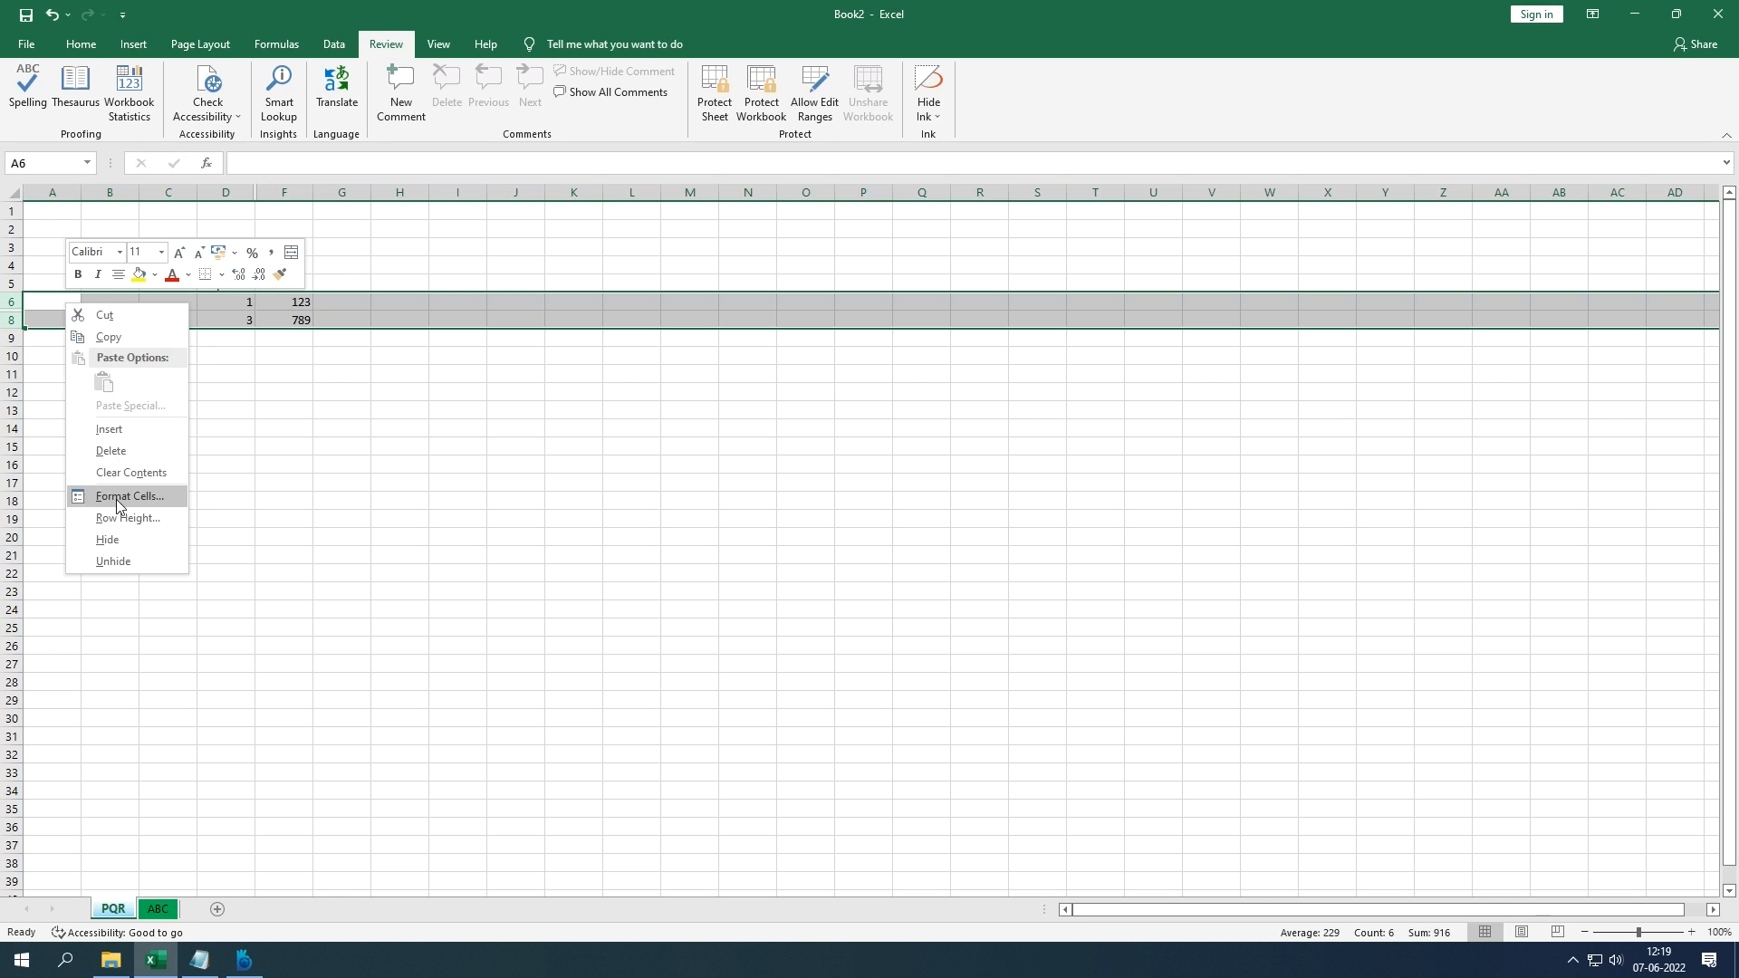
{"action": "left_click", "coordinate": [107, 563]}
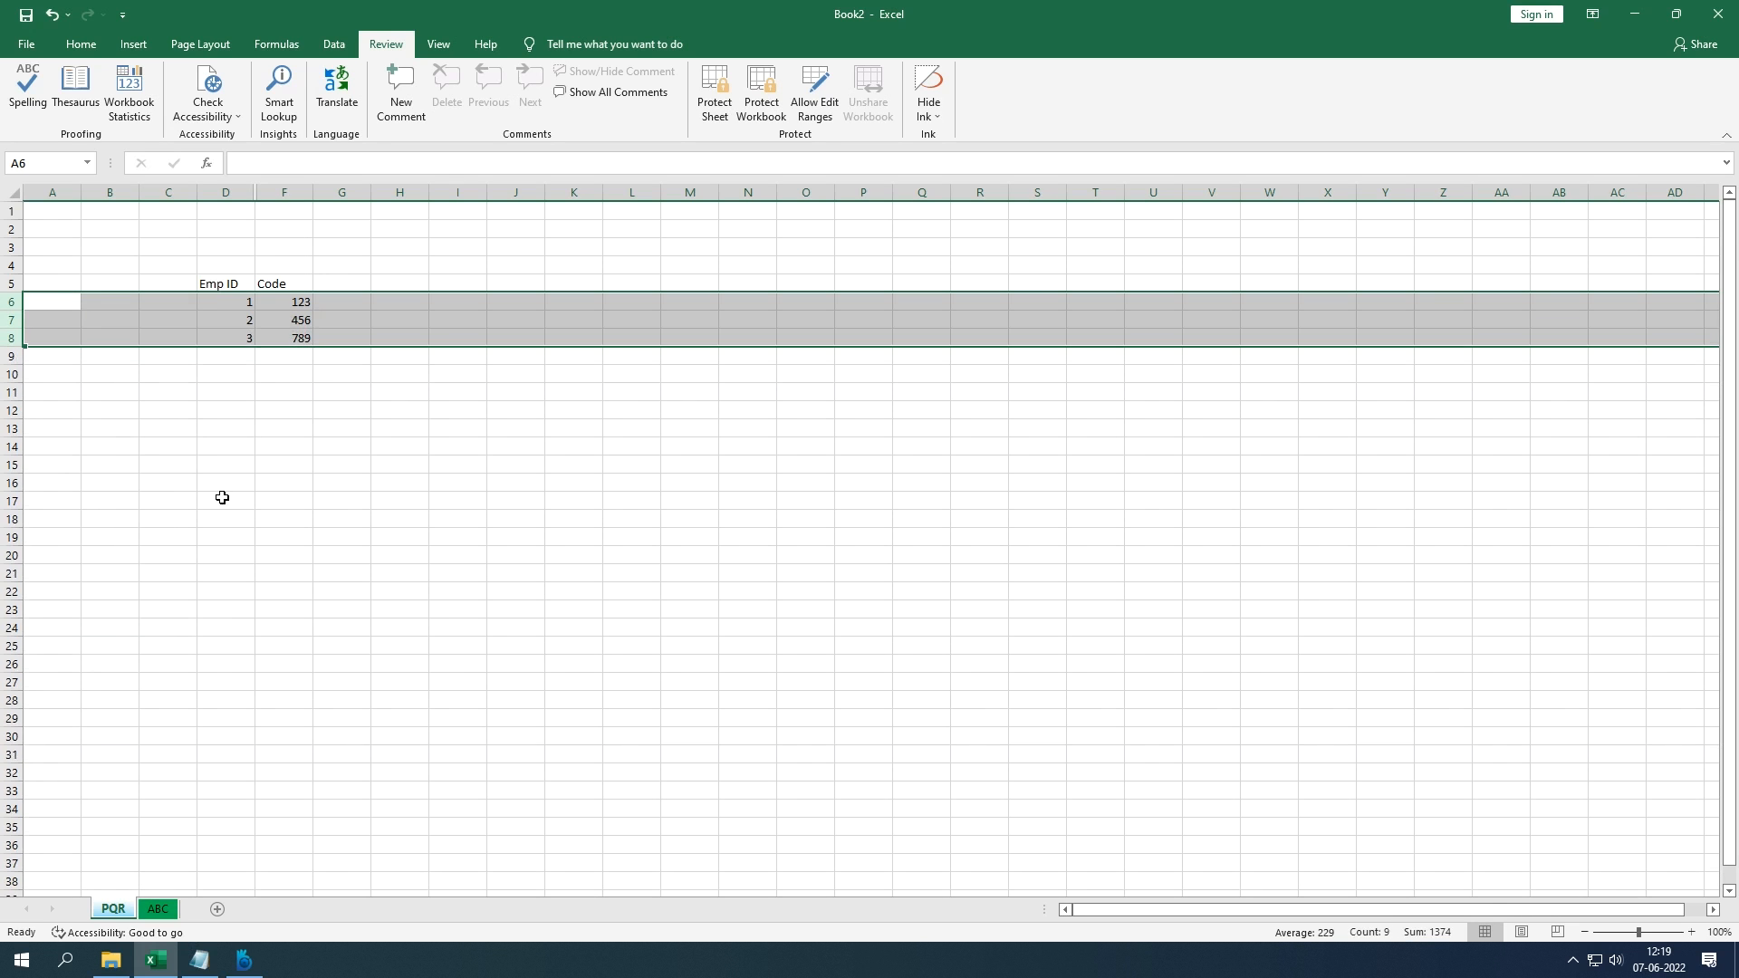
{"action": "left_click", "coordinate": [222, 497]}
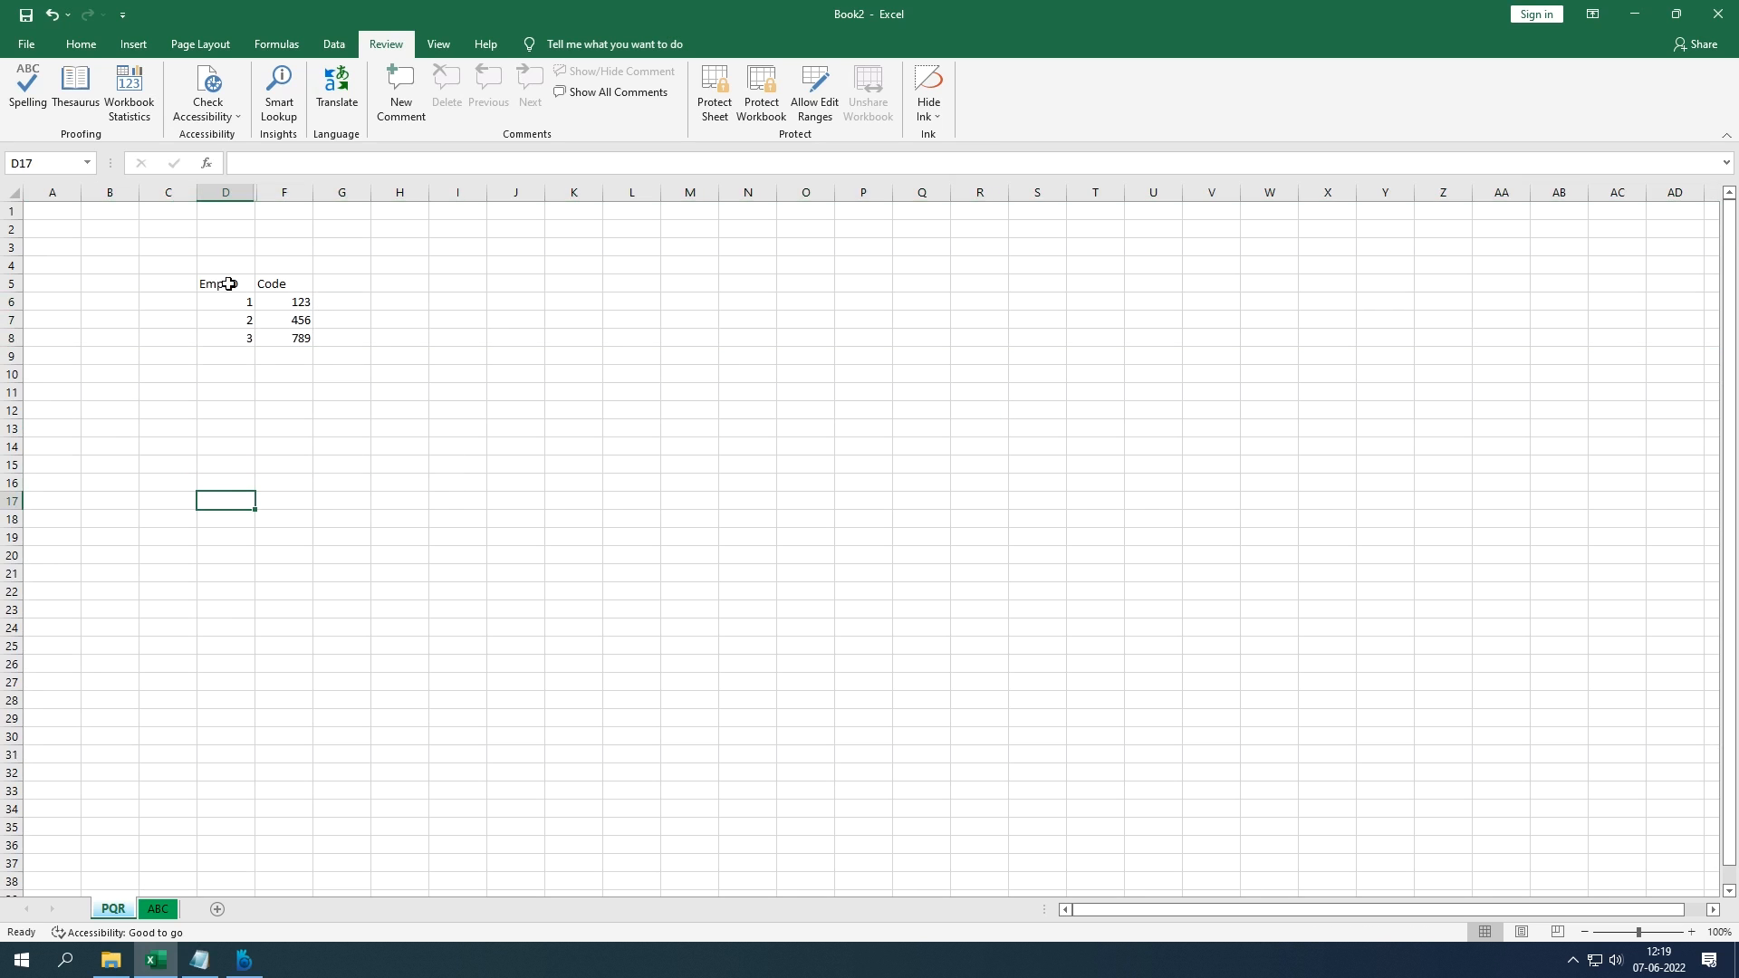
Step: Unhide the Name column by selecting columns D to F and choosing Unhide
{"action": "left_click", "coordinate": [229, 192]}
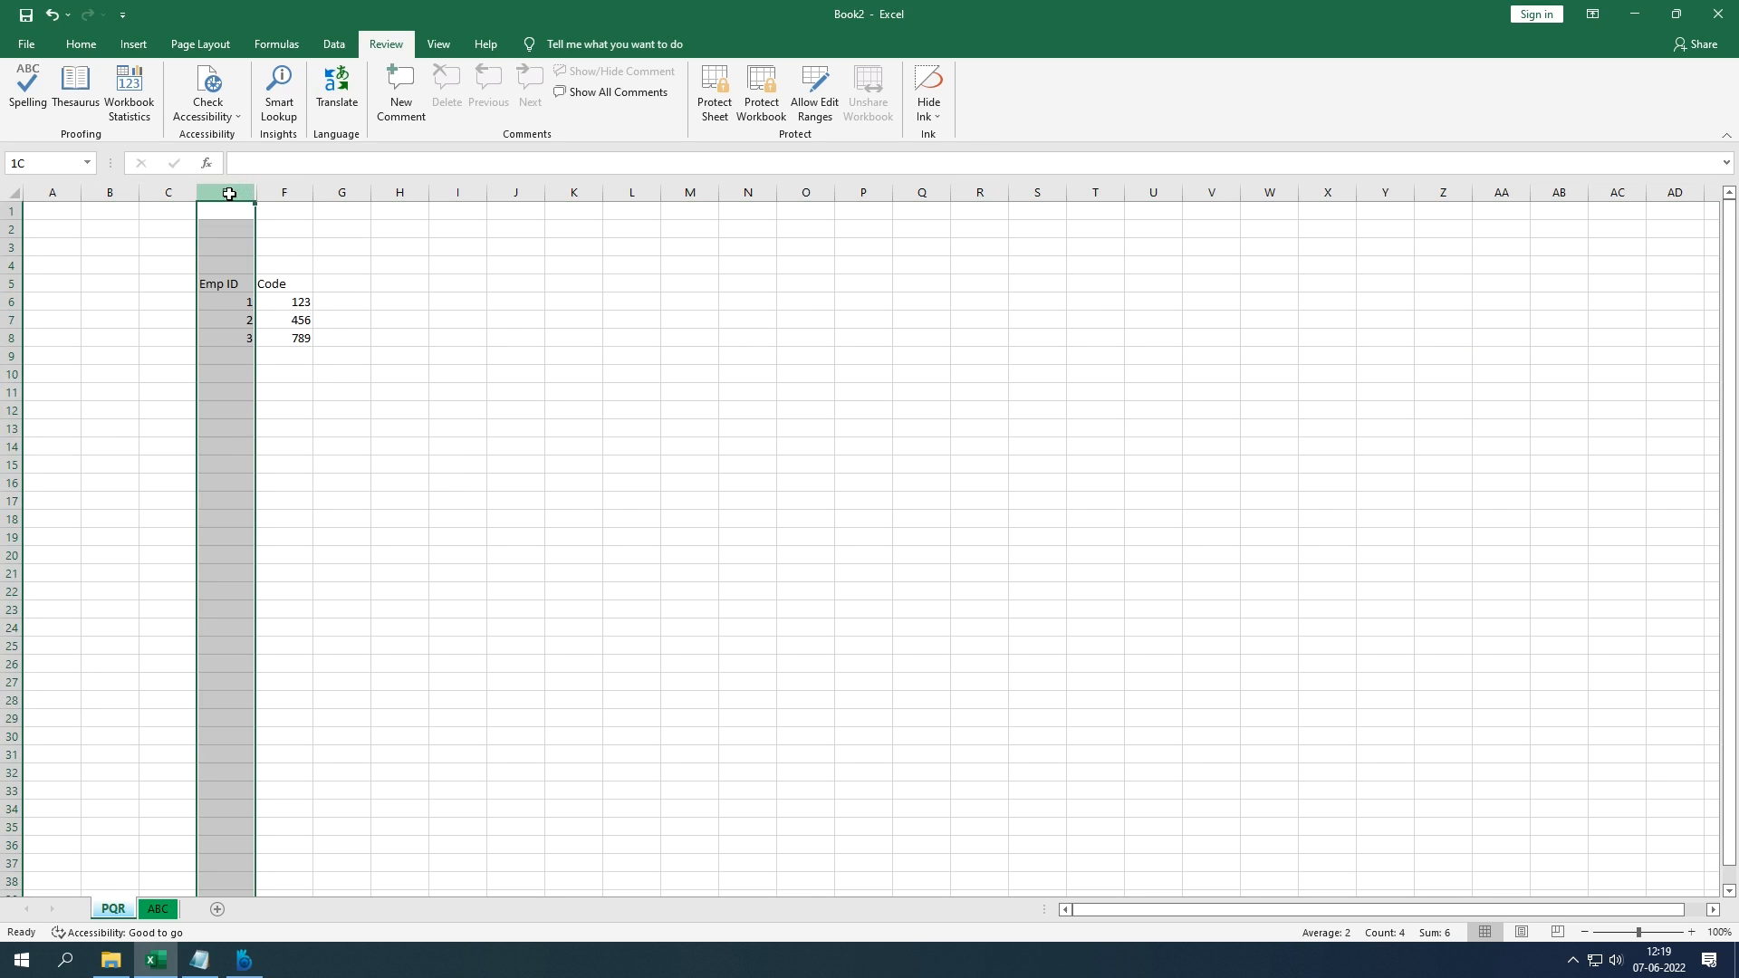
{"action": "left_click", "coordinate": [299, 285], "text": "shift"}
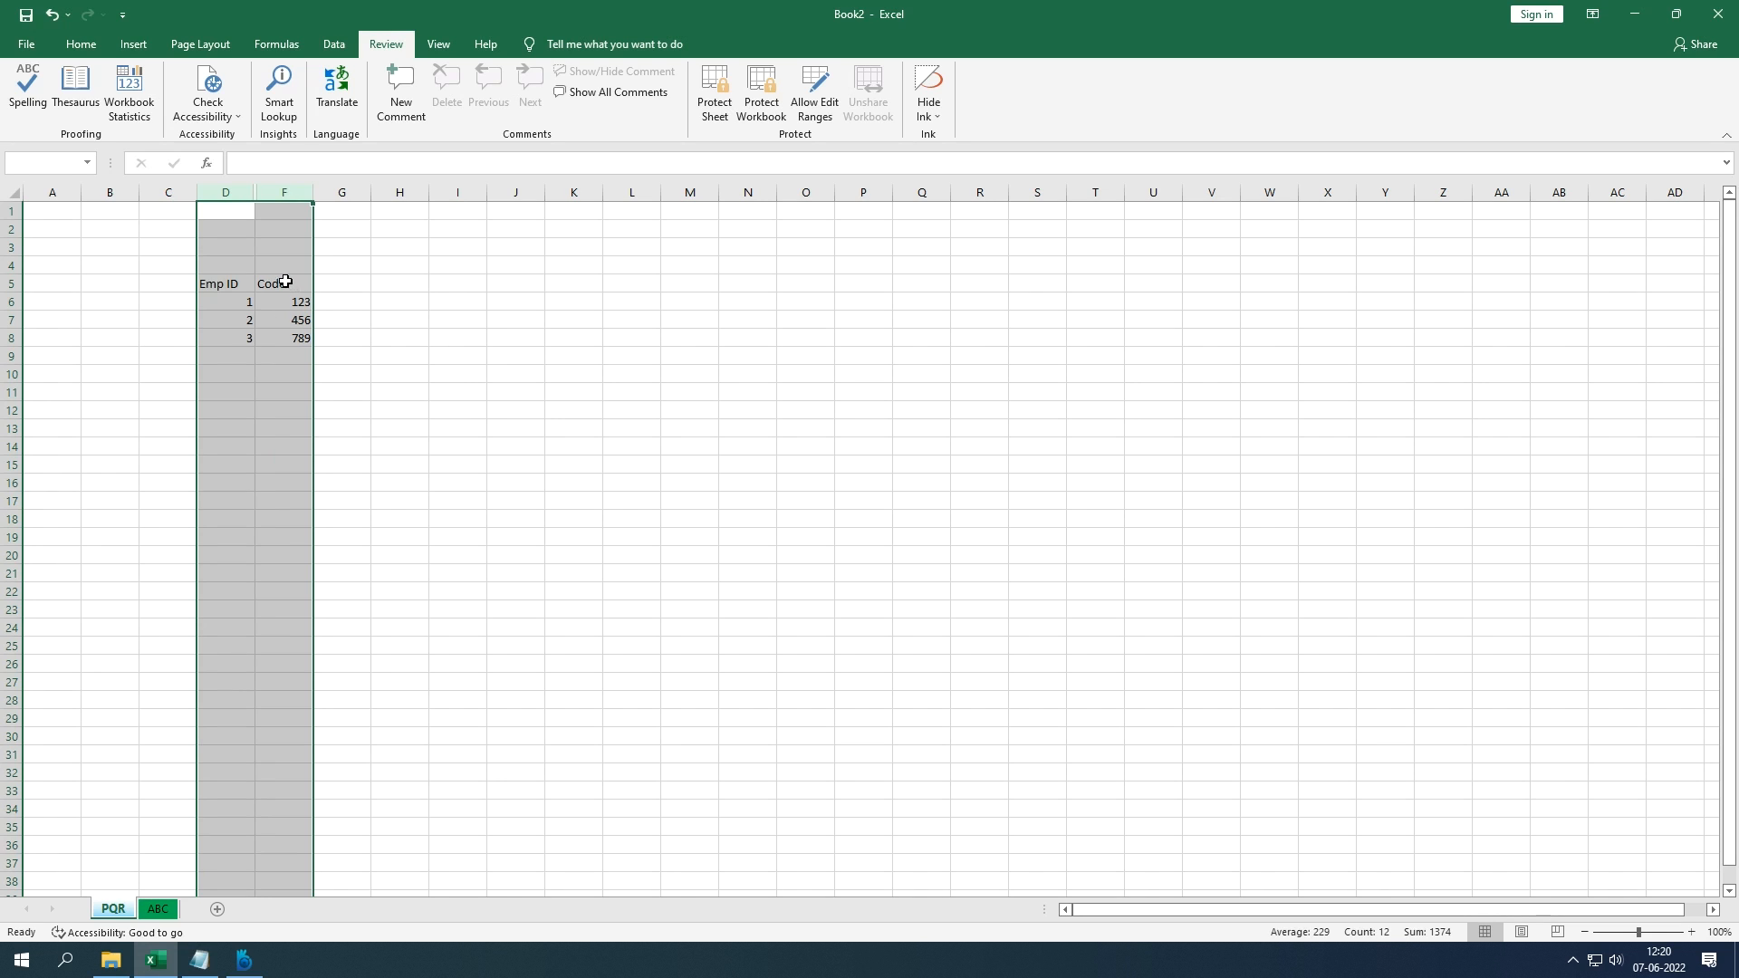
{"action": "right_click", "coordinate": [268, 262]}
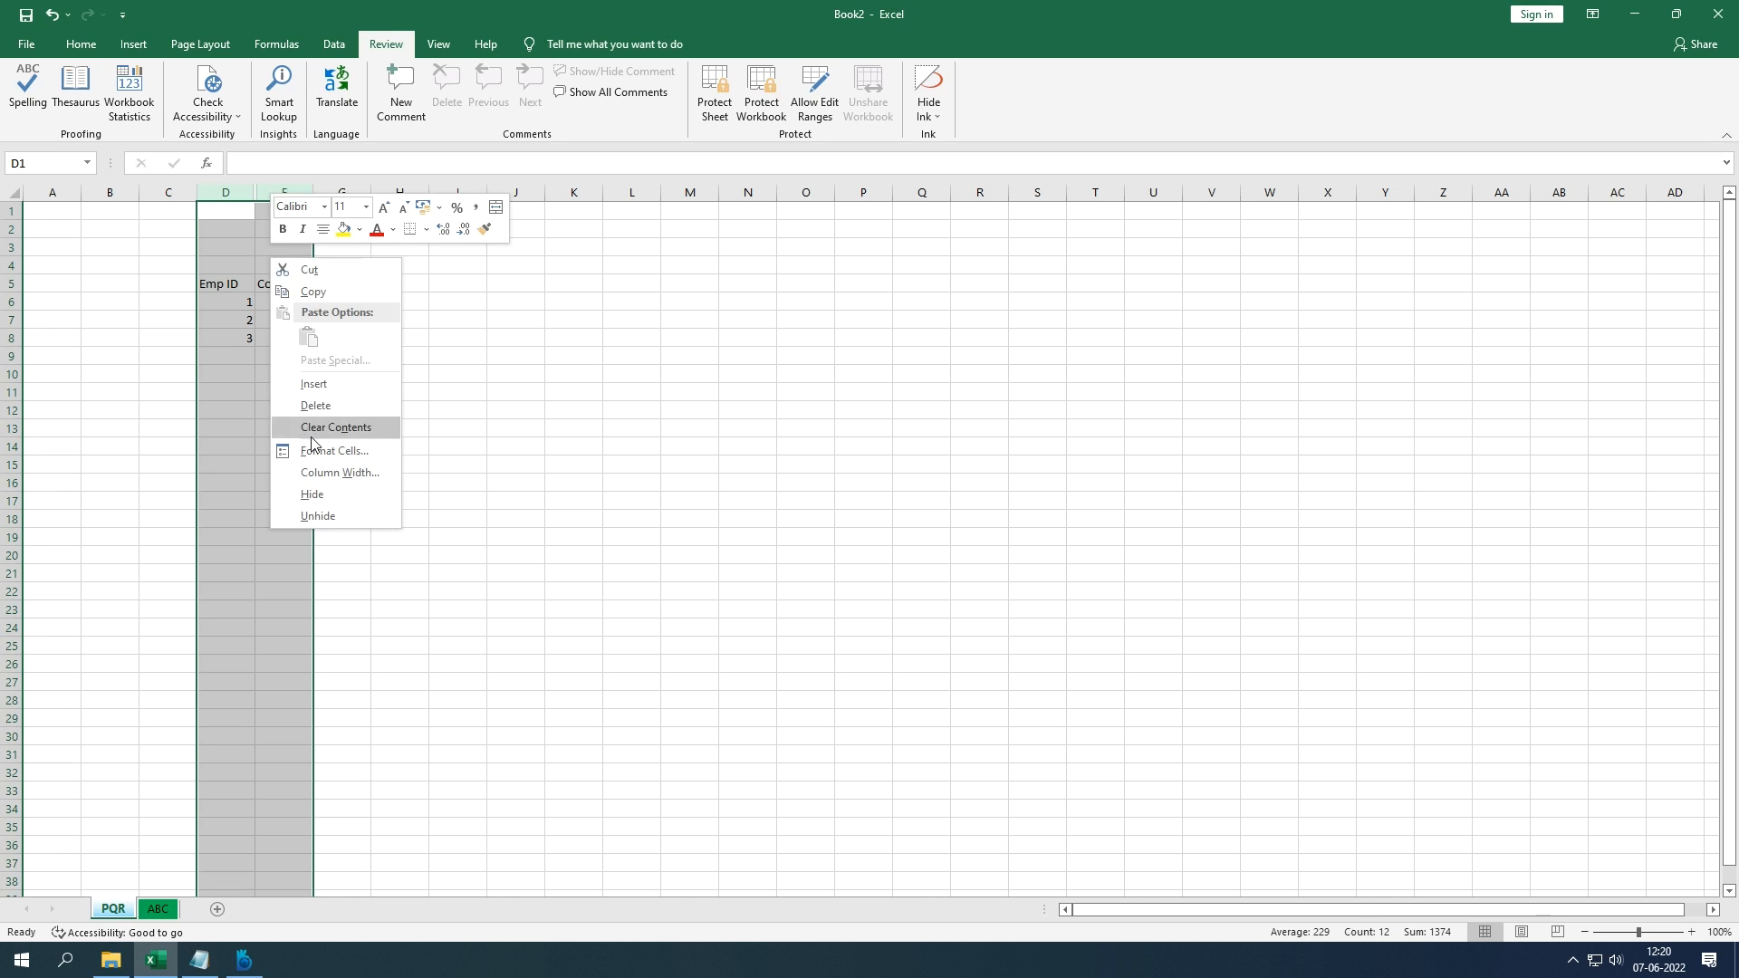
{"action": "left_click", "coordinate": [326, 516]}
{"action": "left_click", "coordinate": [353, 408]}
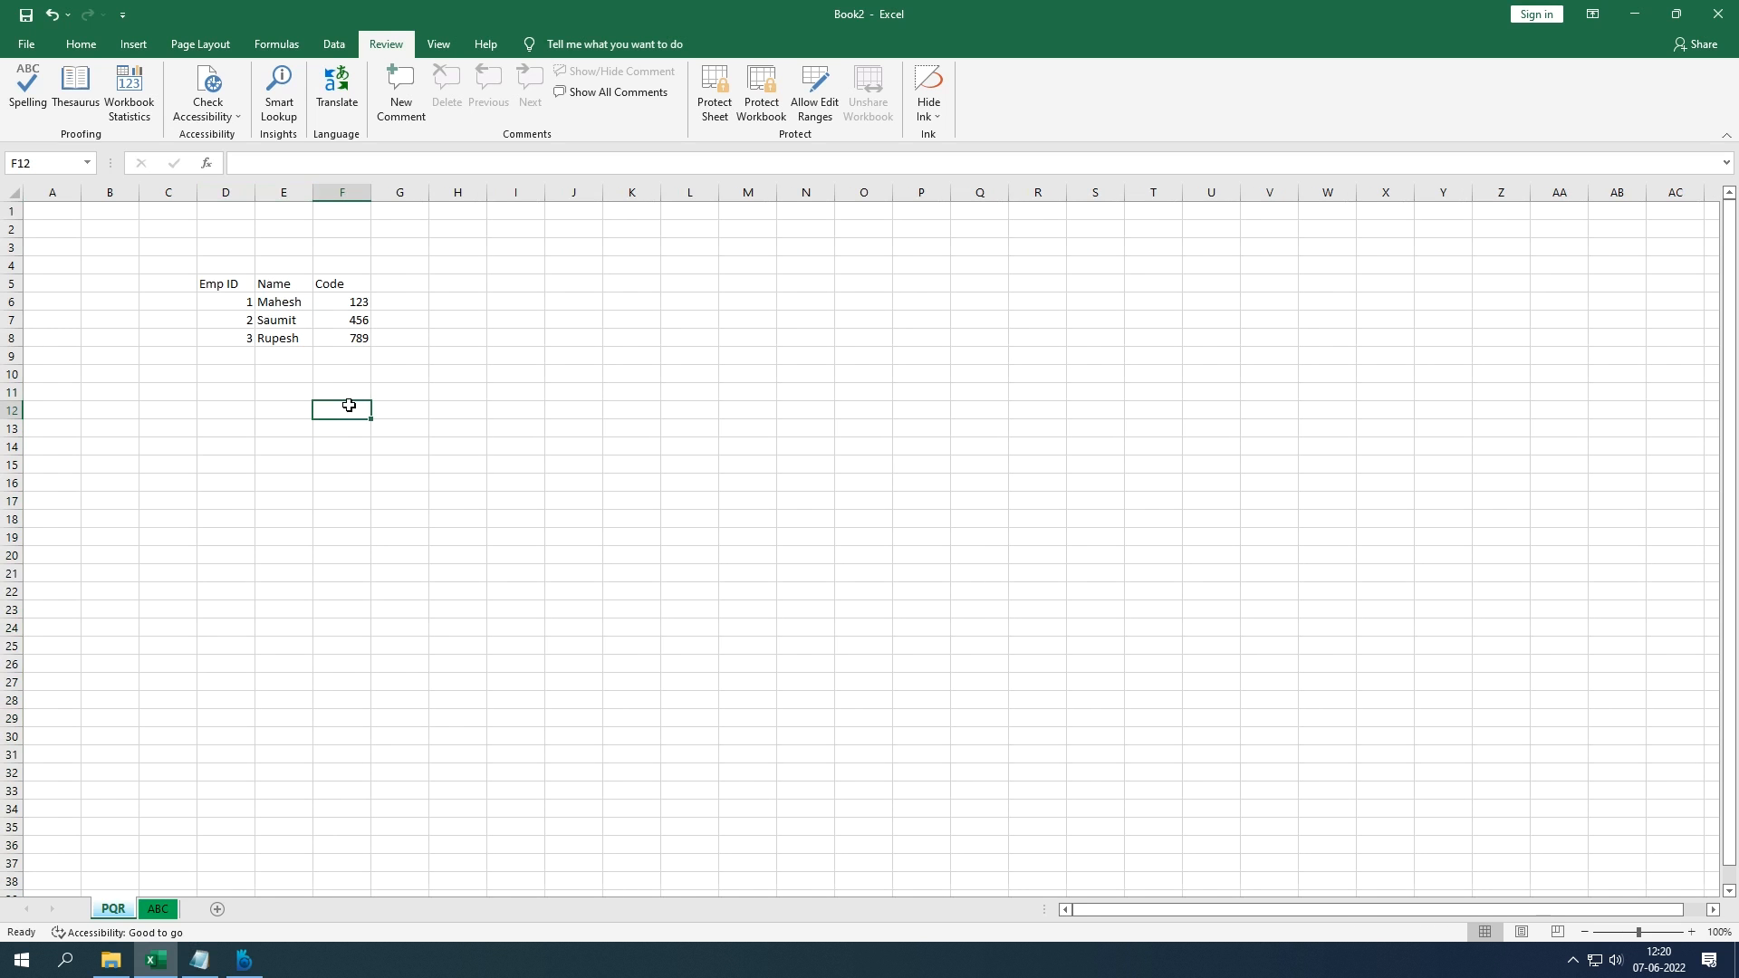